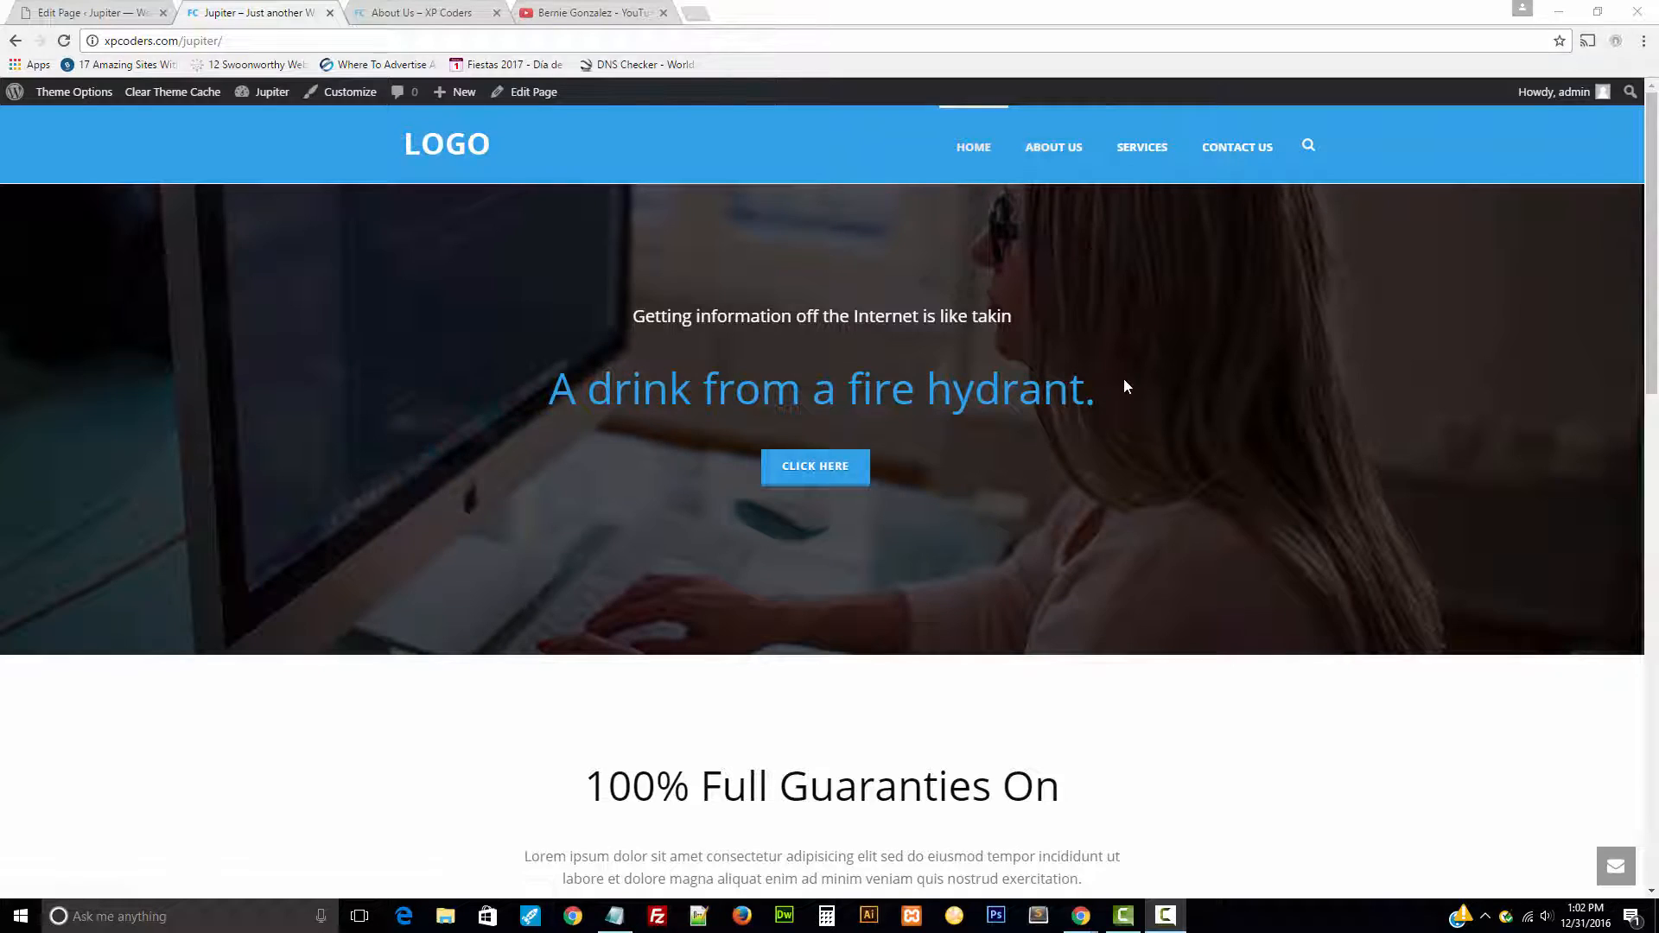
Step: Review the Jupiter home page from the hero banner down to the footer
scroll(1137, 367, down, 7)
scroll(1142, 376, down, 4)
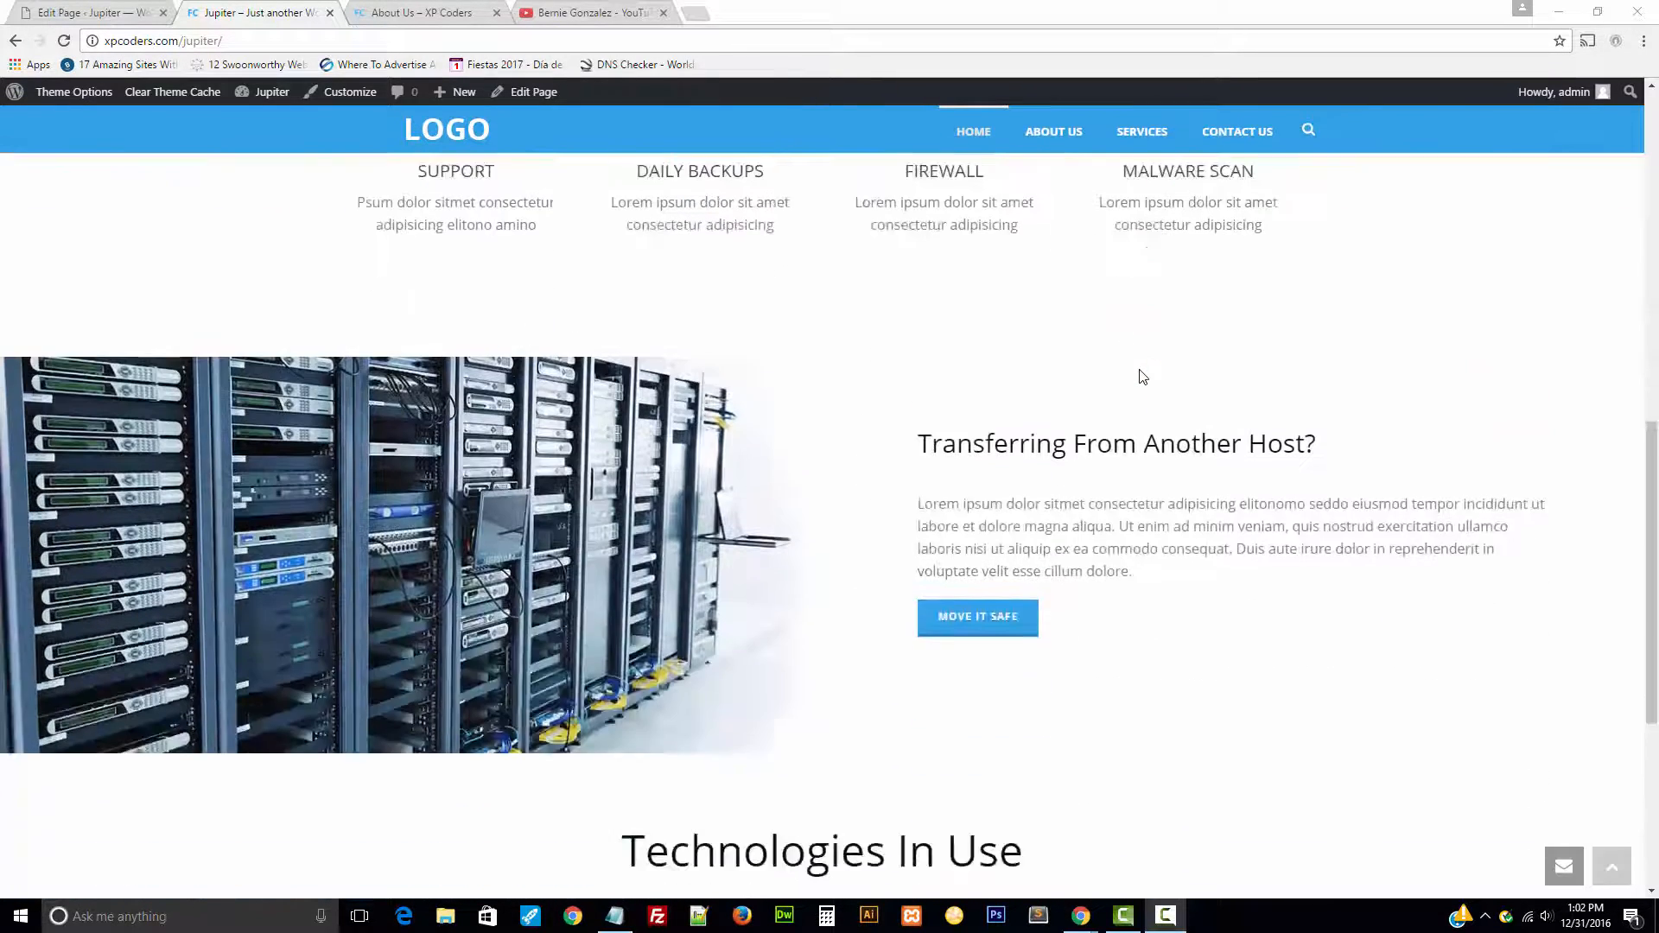
scroll(1143, 377, down, 5)
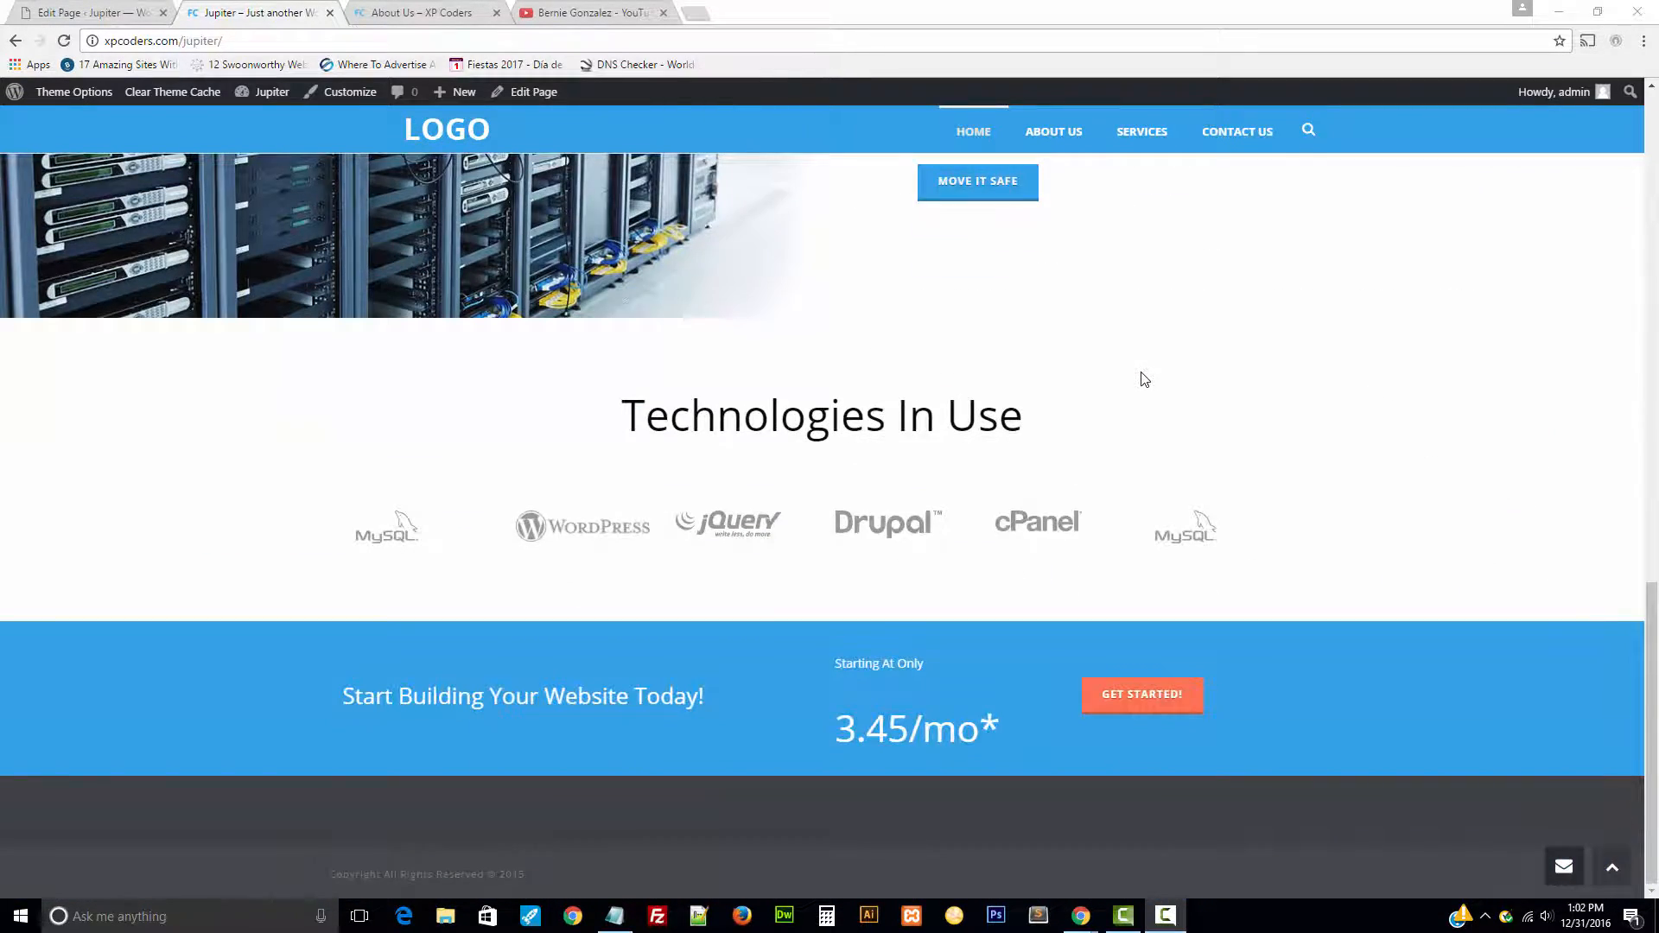
scroll(1146, 380, up, 16)
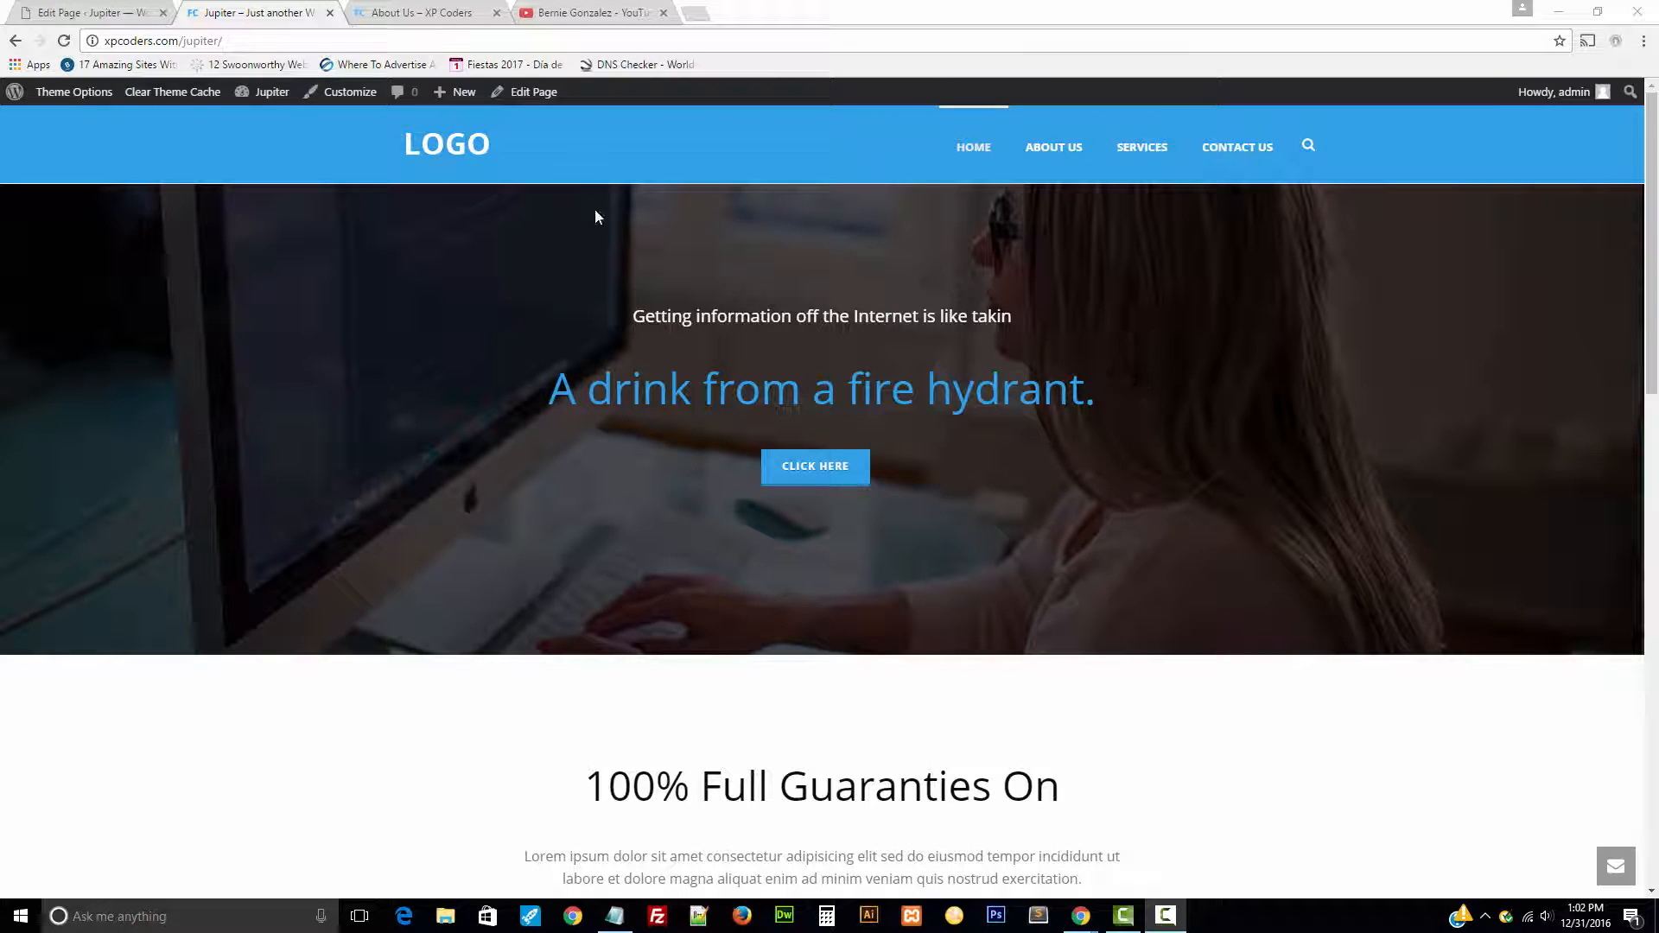
Step: Examine the finished XP Coders About Us page, including its hero text, Know Us More section, three image columns and footer call to action
click(416, 12)
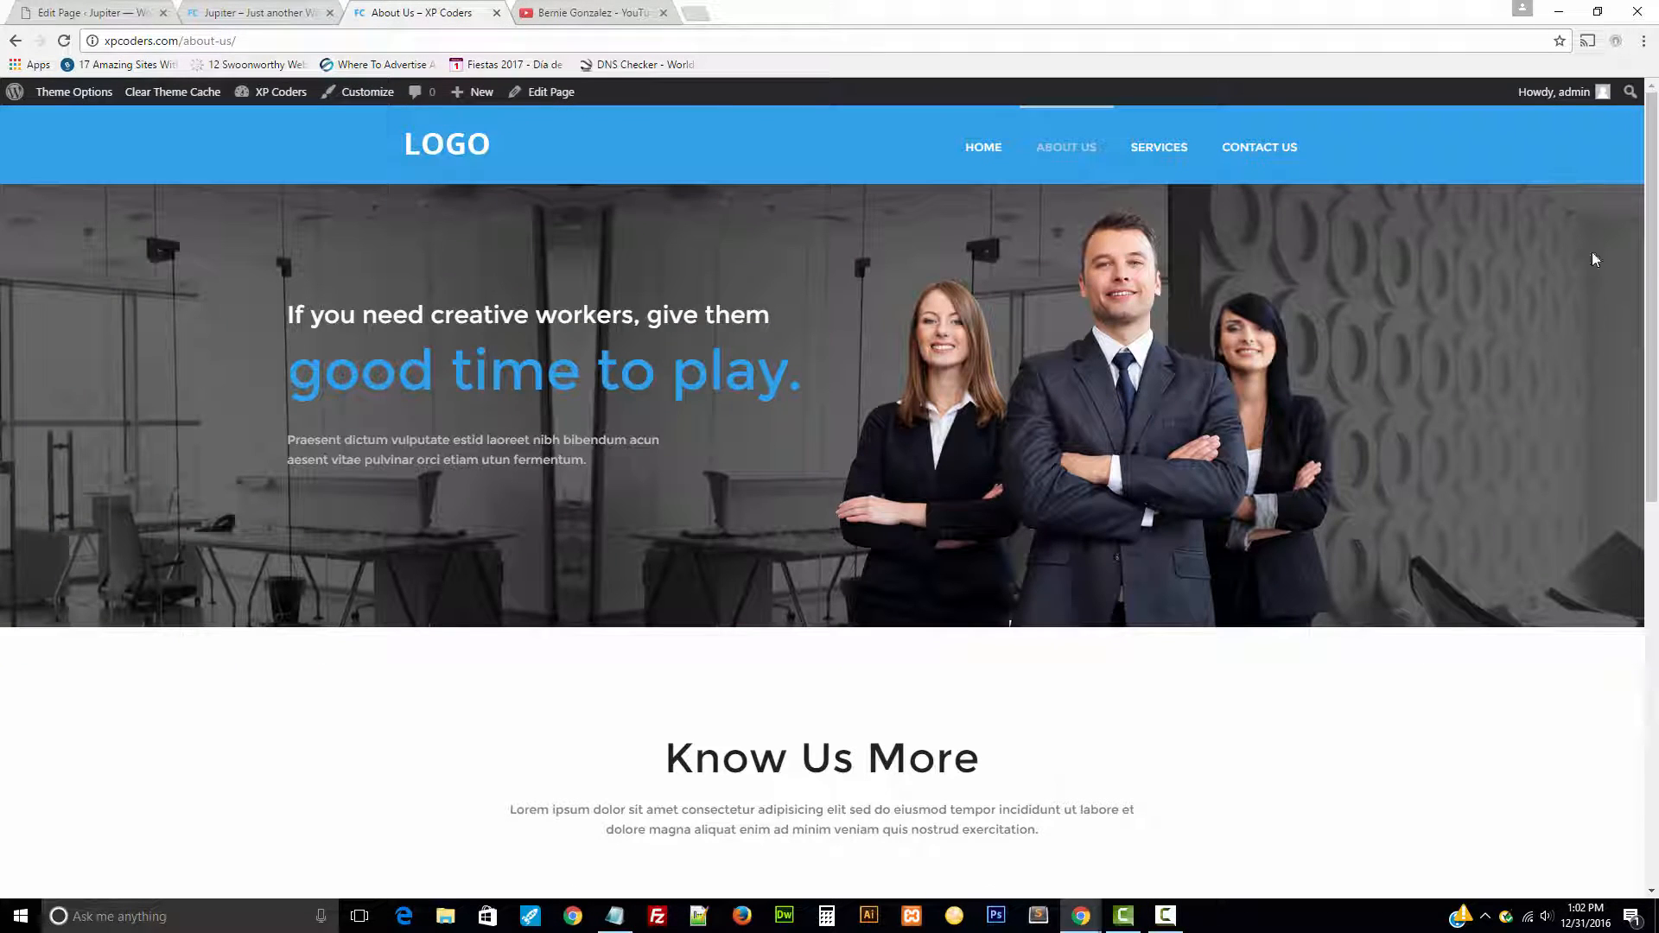
scroll(1622, 187, down, 1)
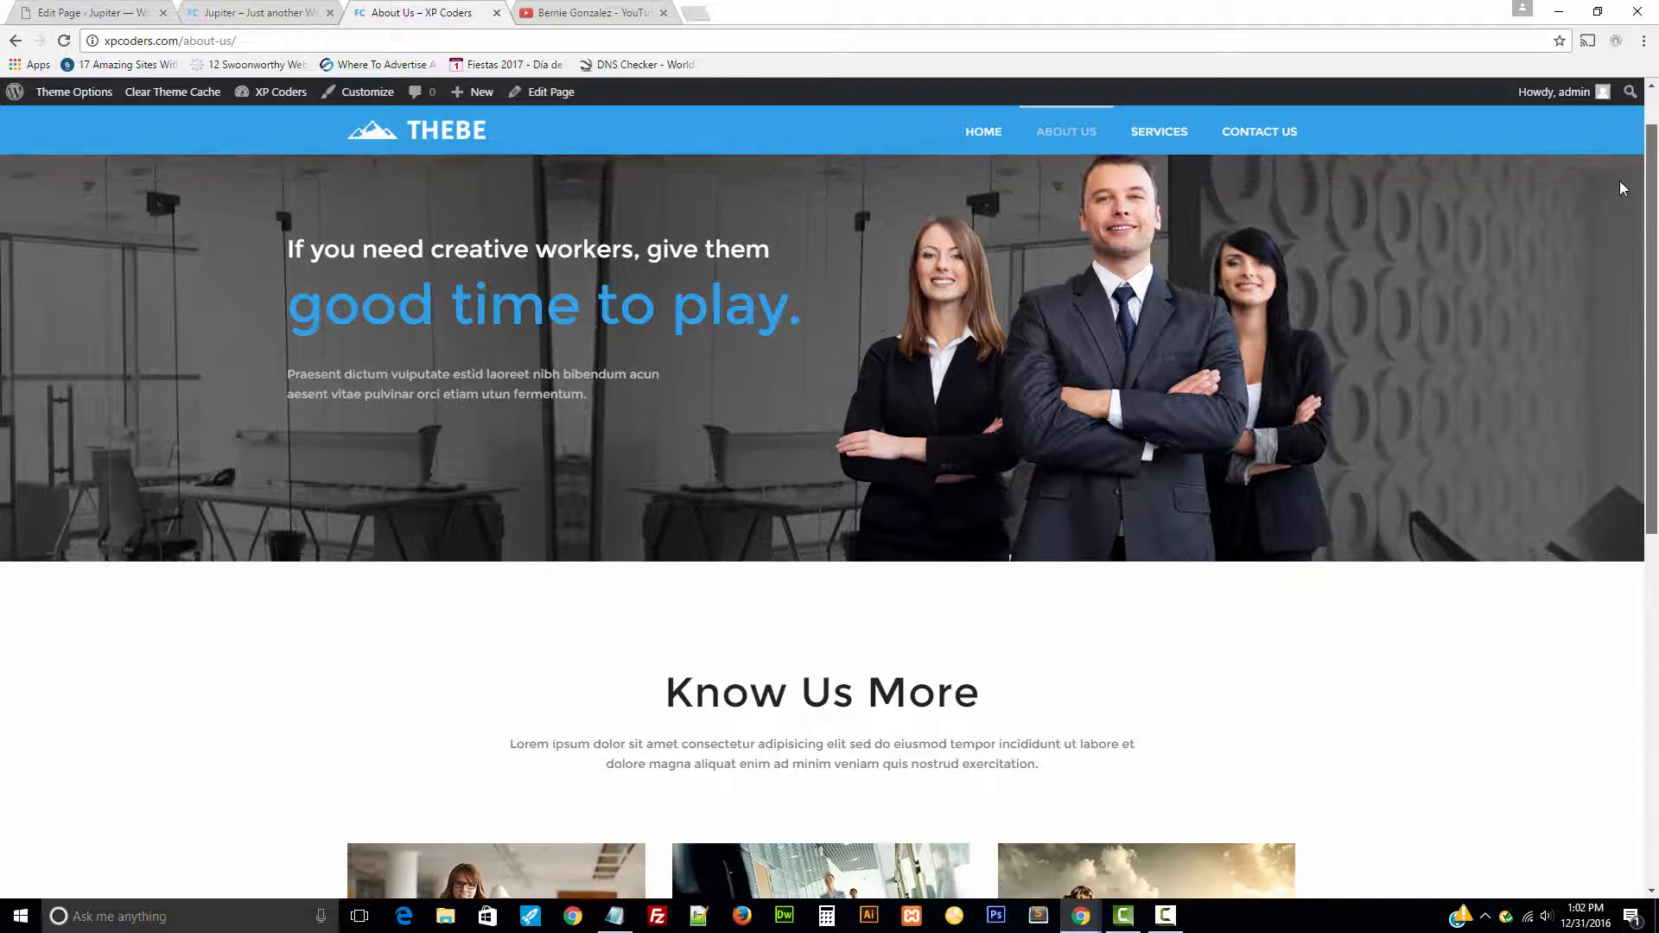
scroll(1622, 187, up, 1)
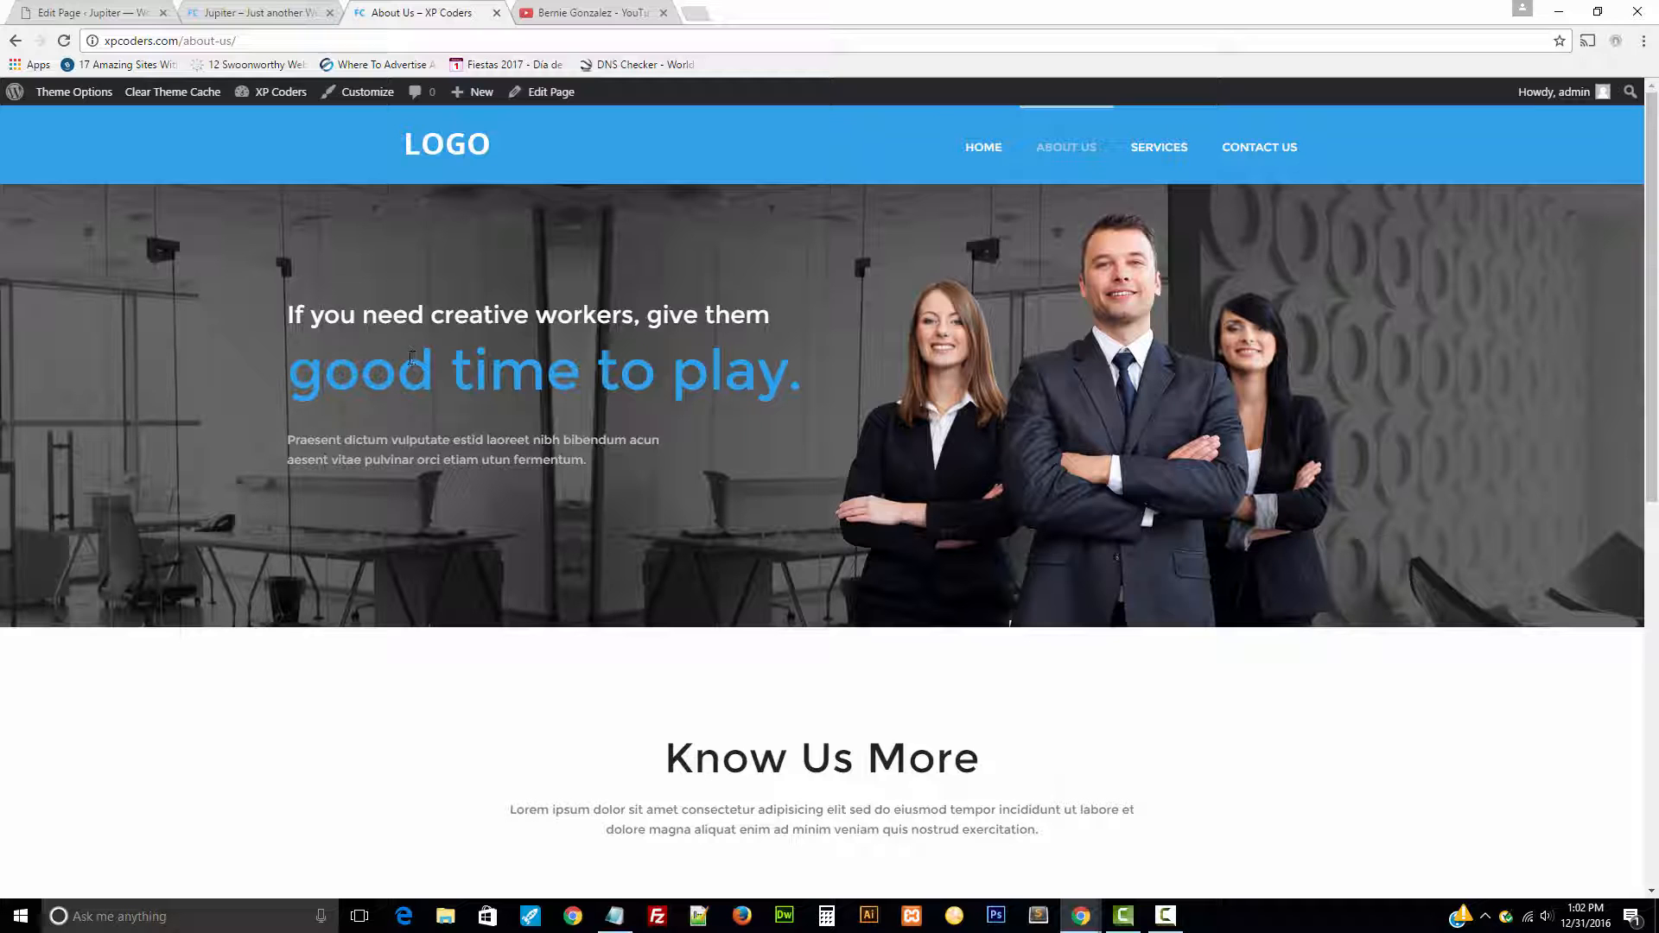
drag(592, 464, 174, 458)
click(261, 485)
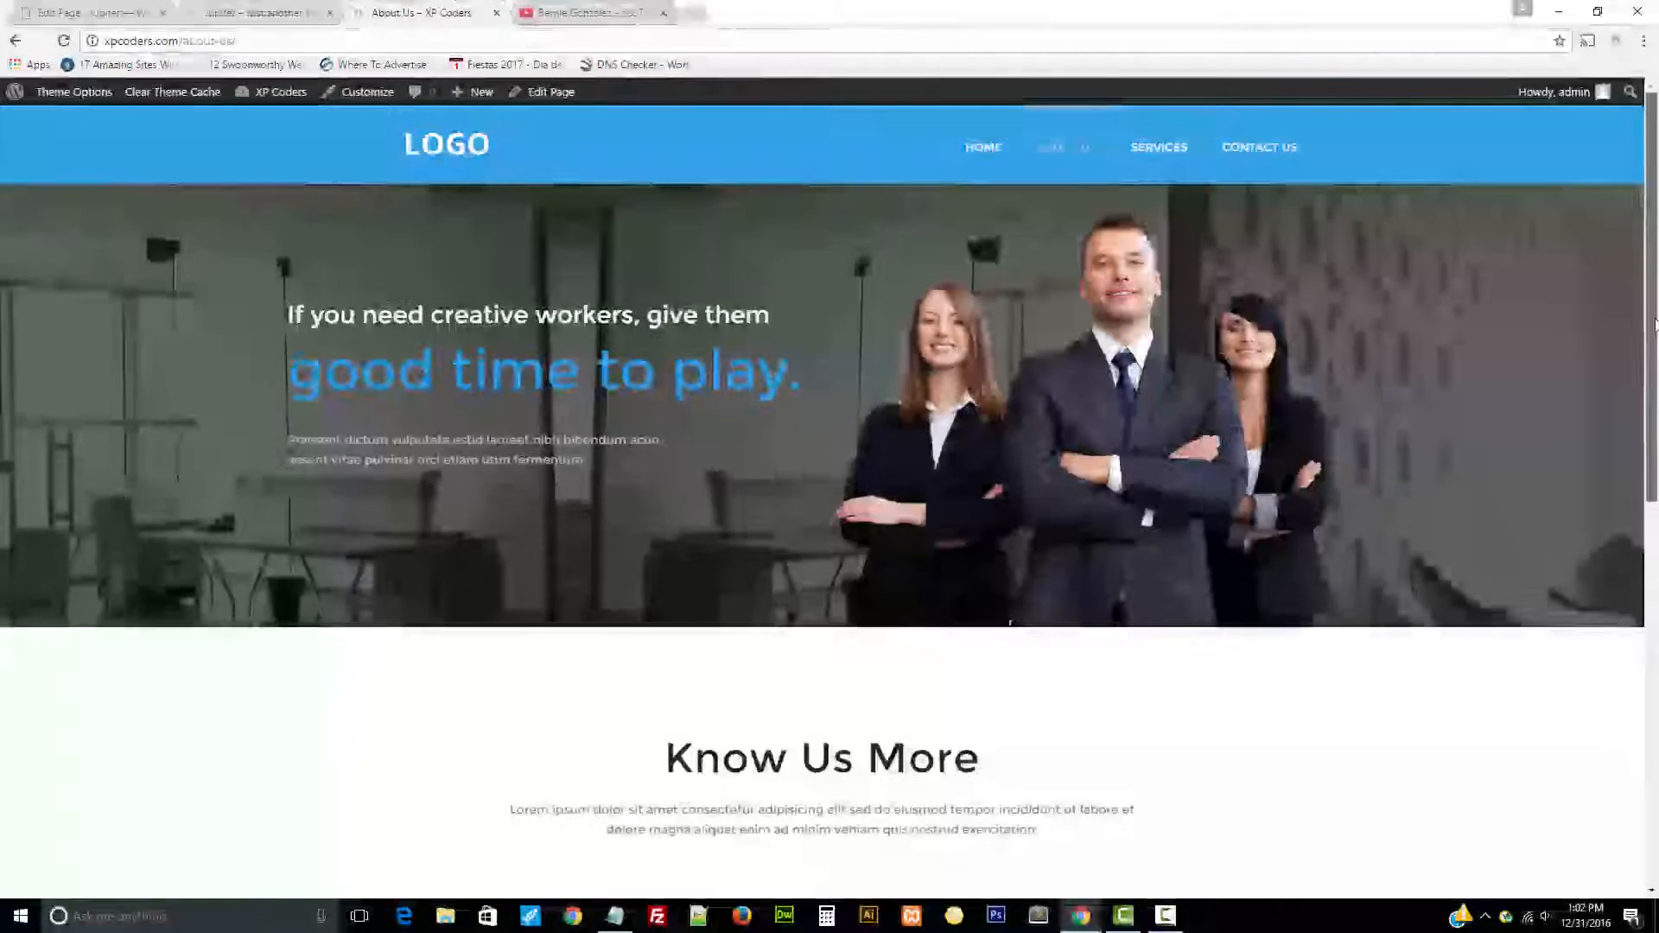
scroll(1599, 389, down, 4)
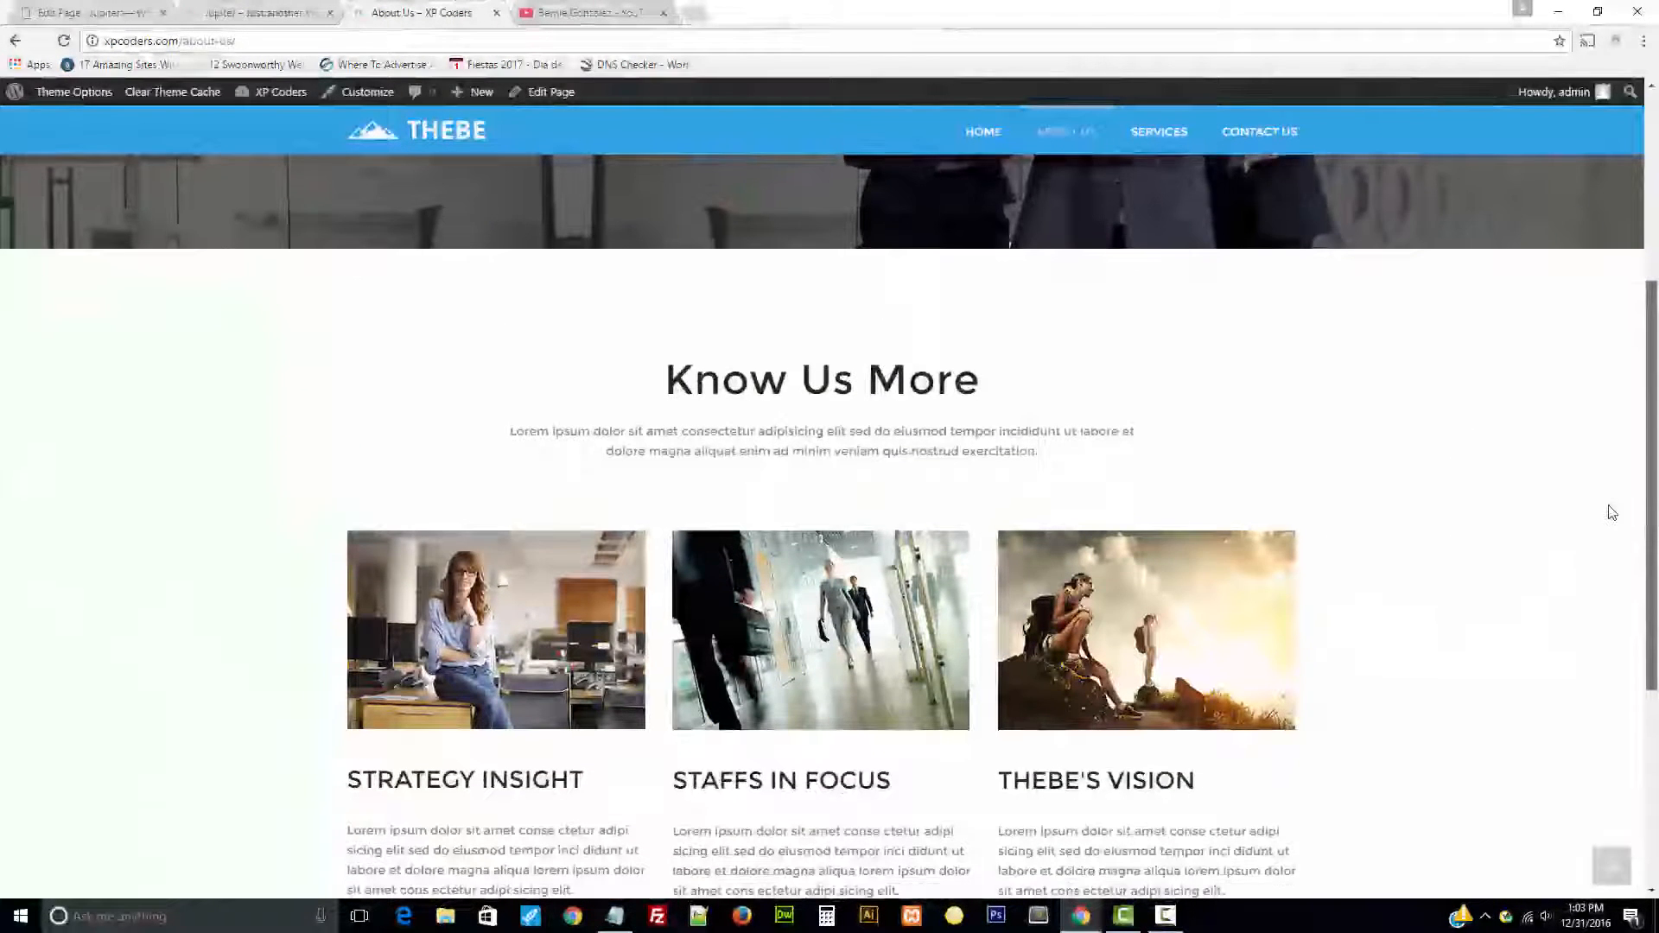
drag(1015, 401, 396, 392)
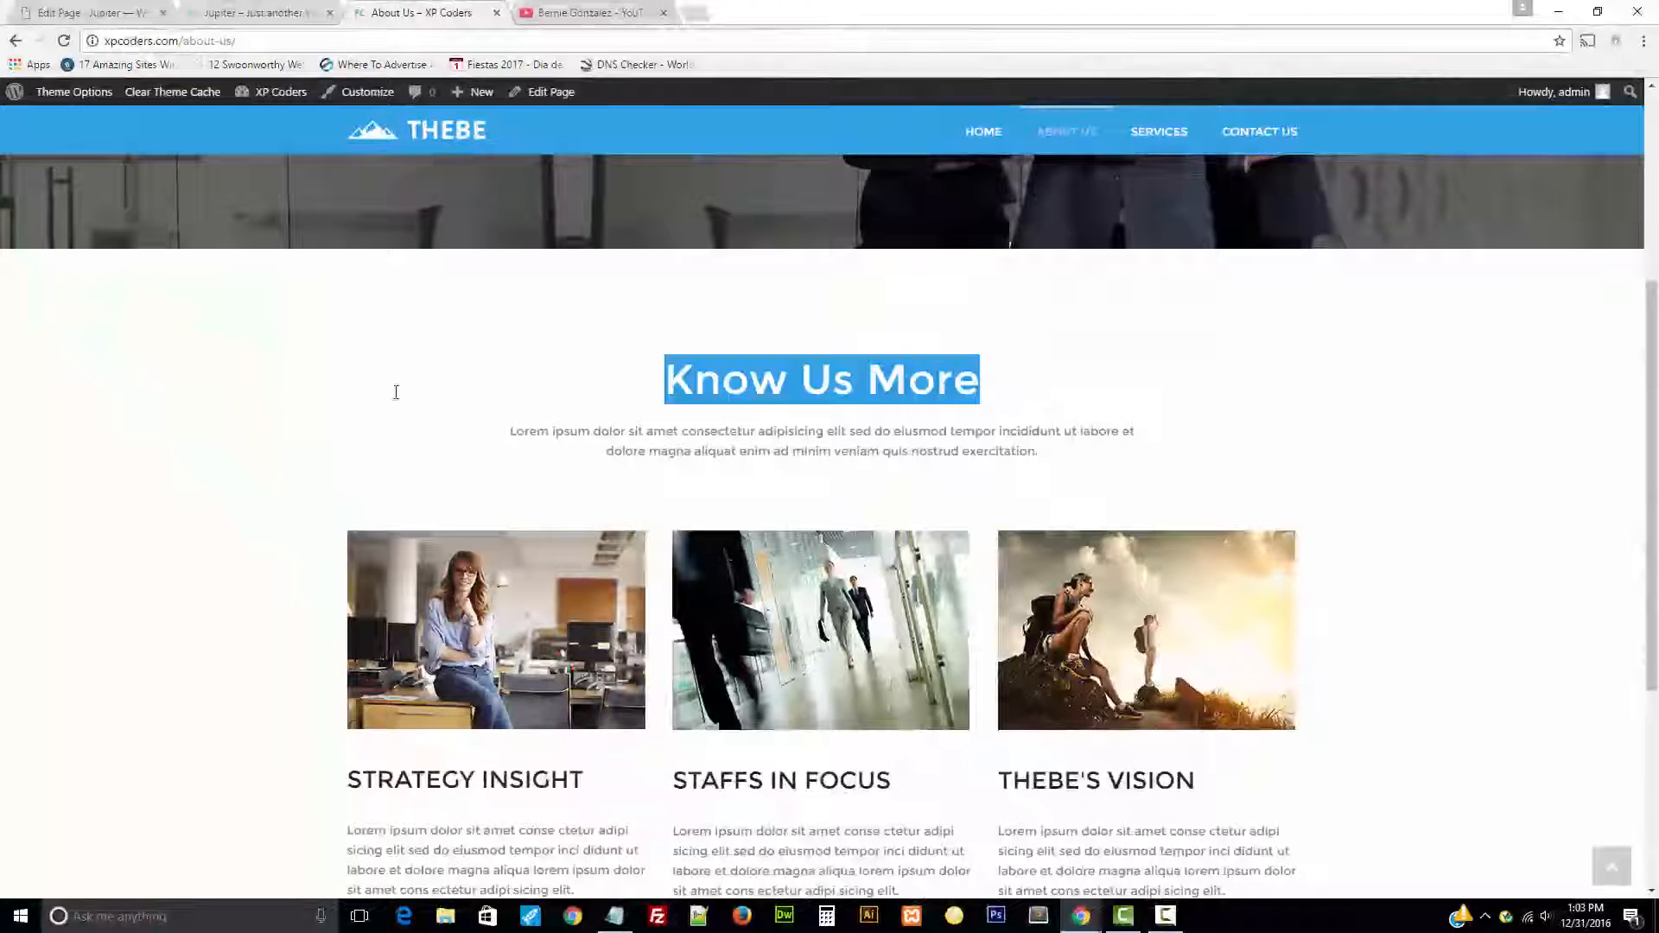
click(600, 420)
drag(1113, 493, 434, 440)
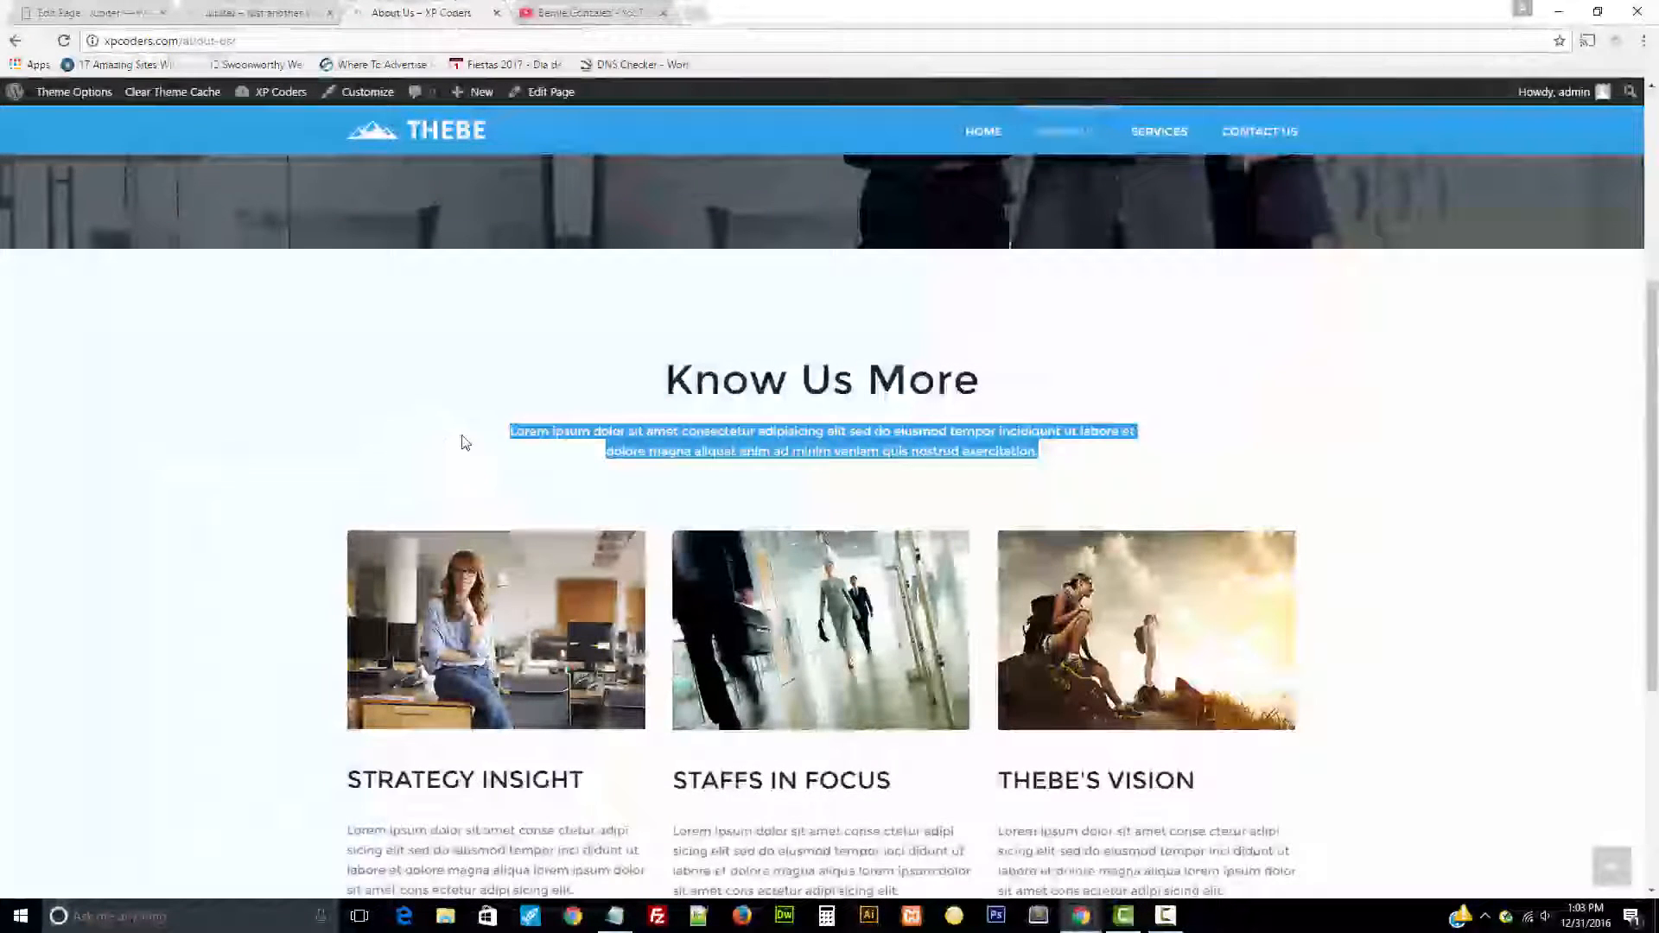
scroll(459, 432, down, 4)
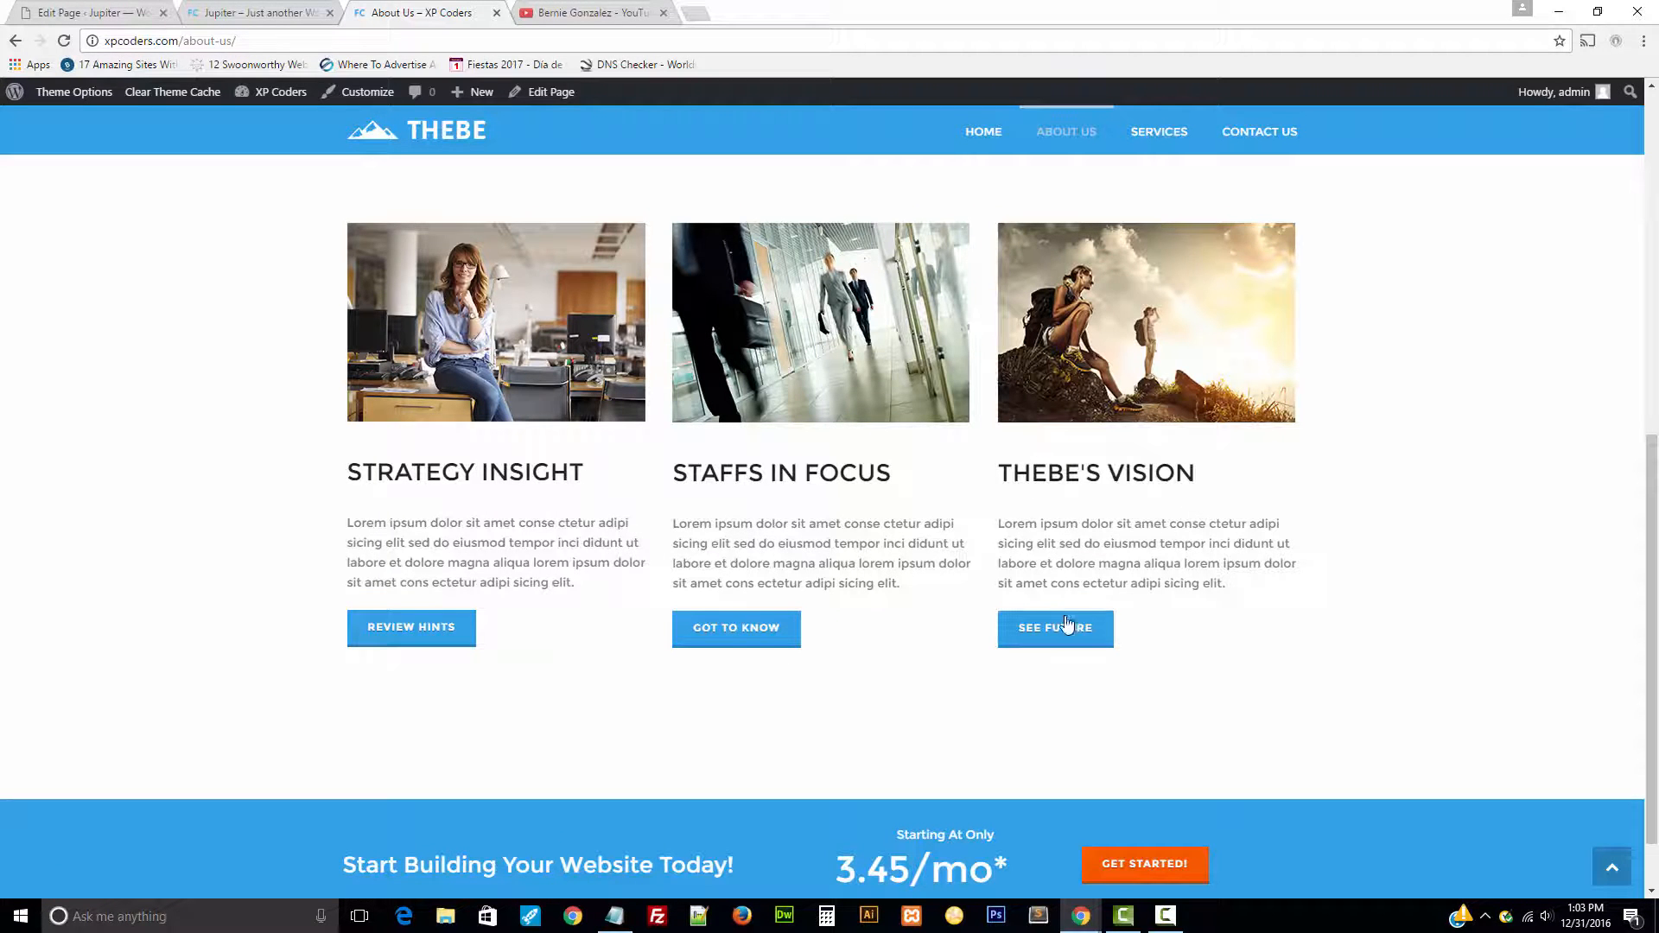
scroll(1285, 585, down, 1)
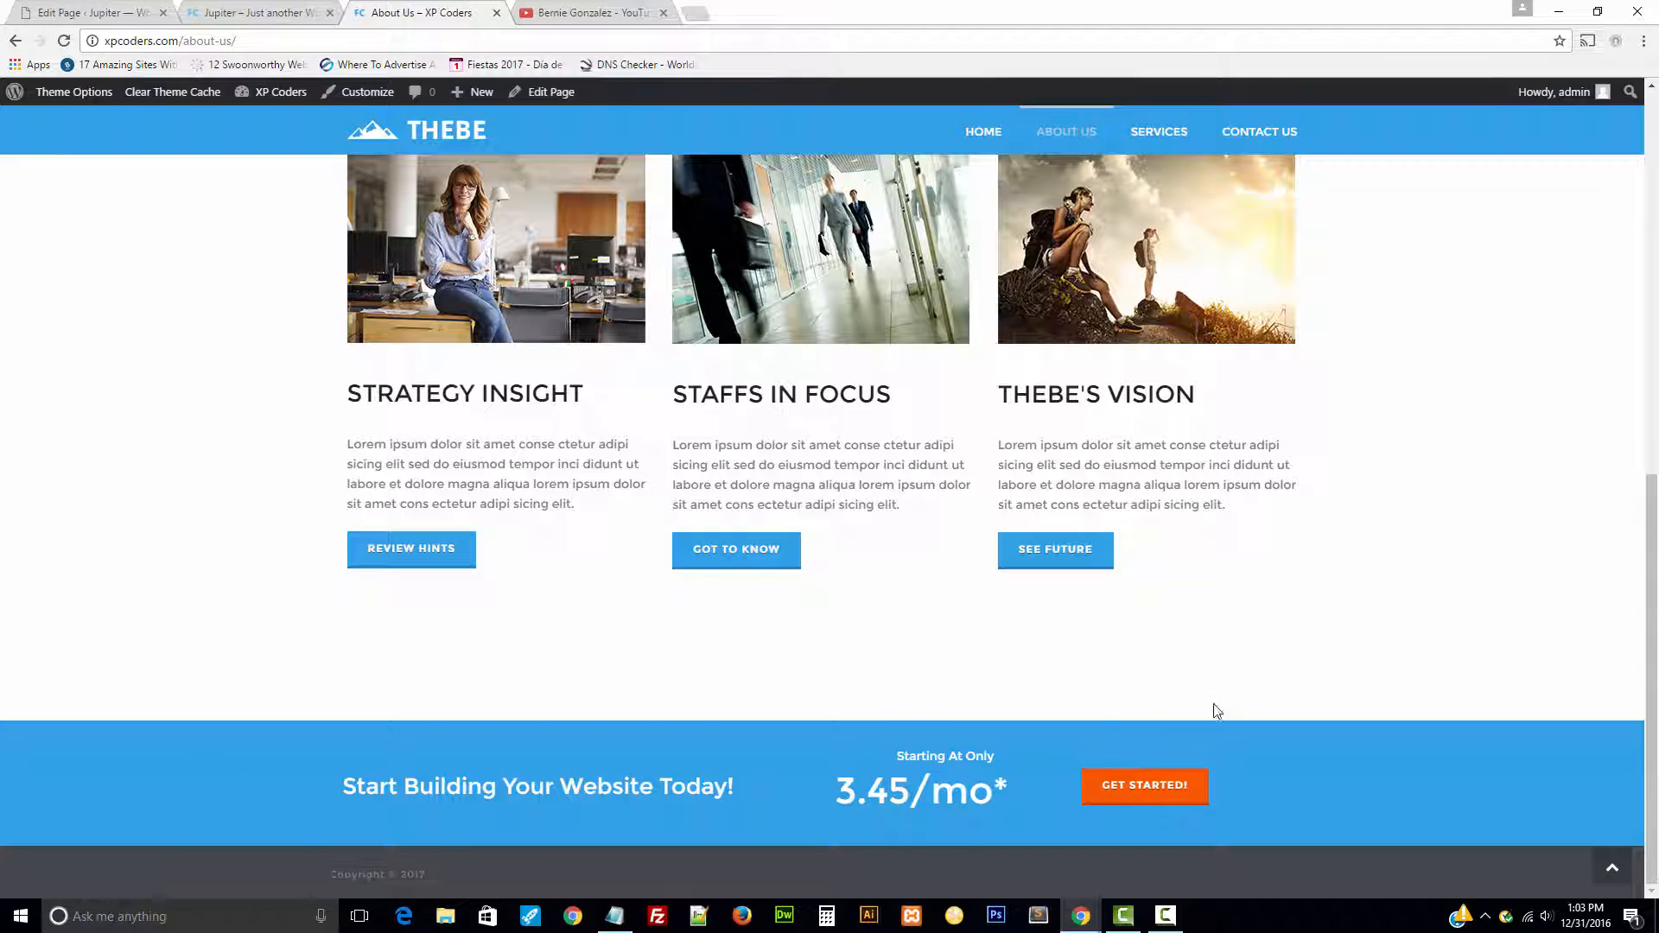
scroll(1363, 700, up, 12)
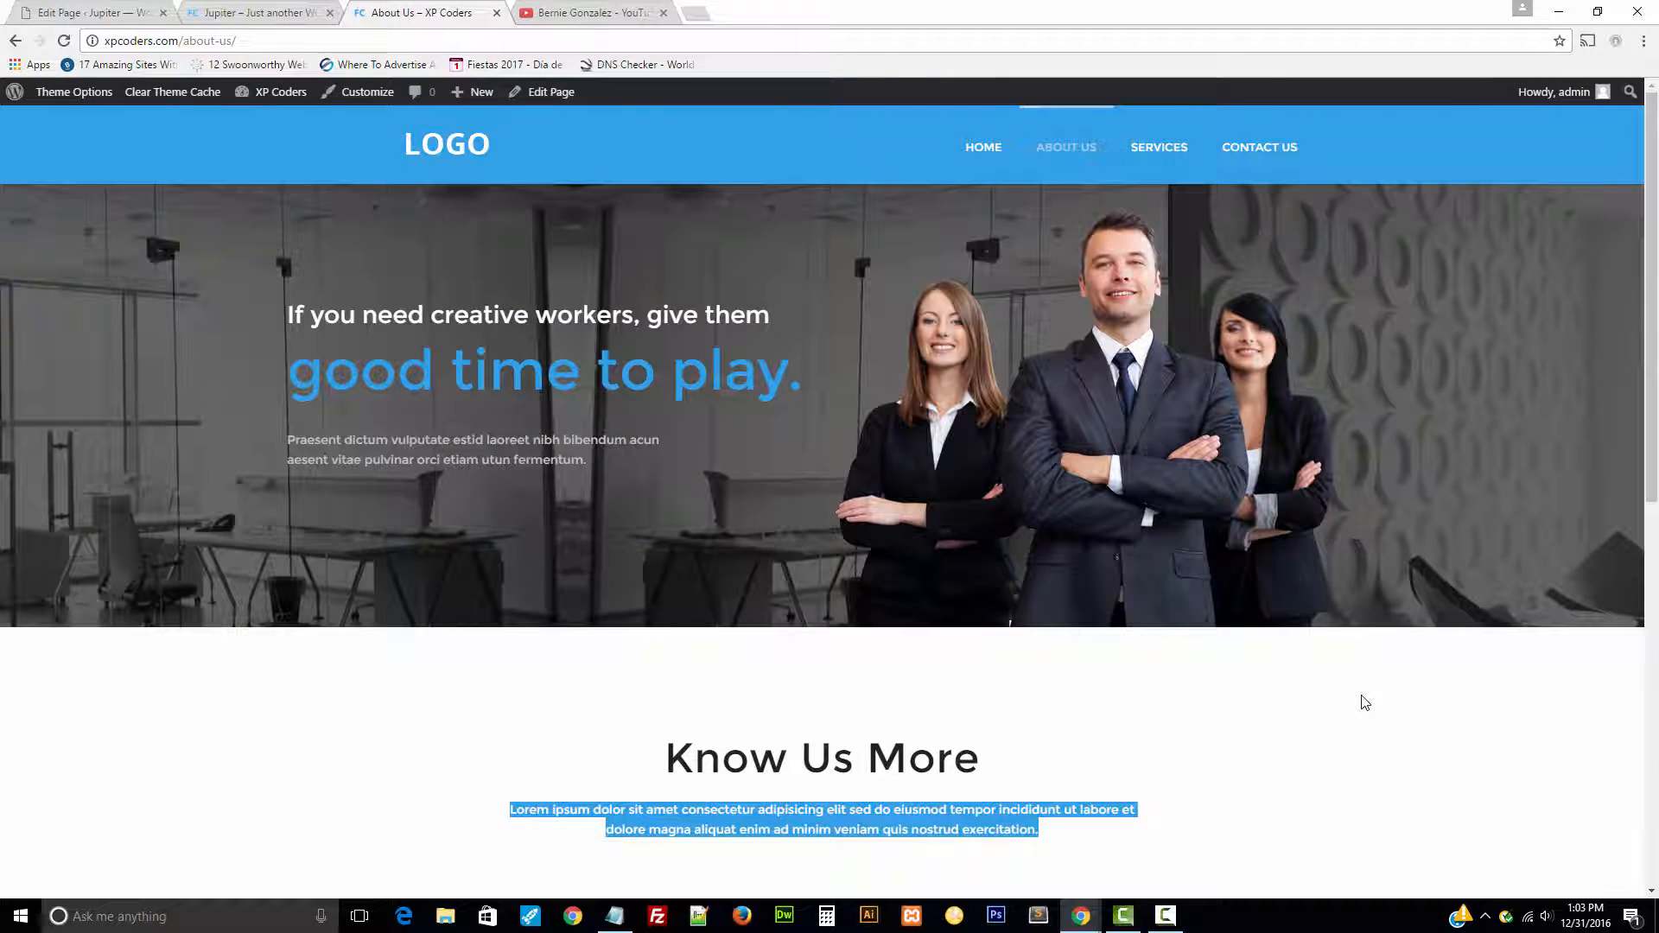
click(1104, 856)
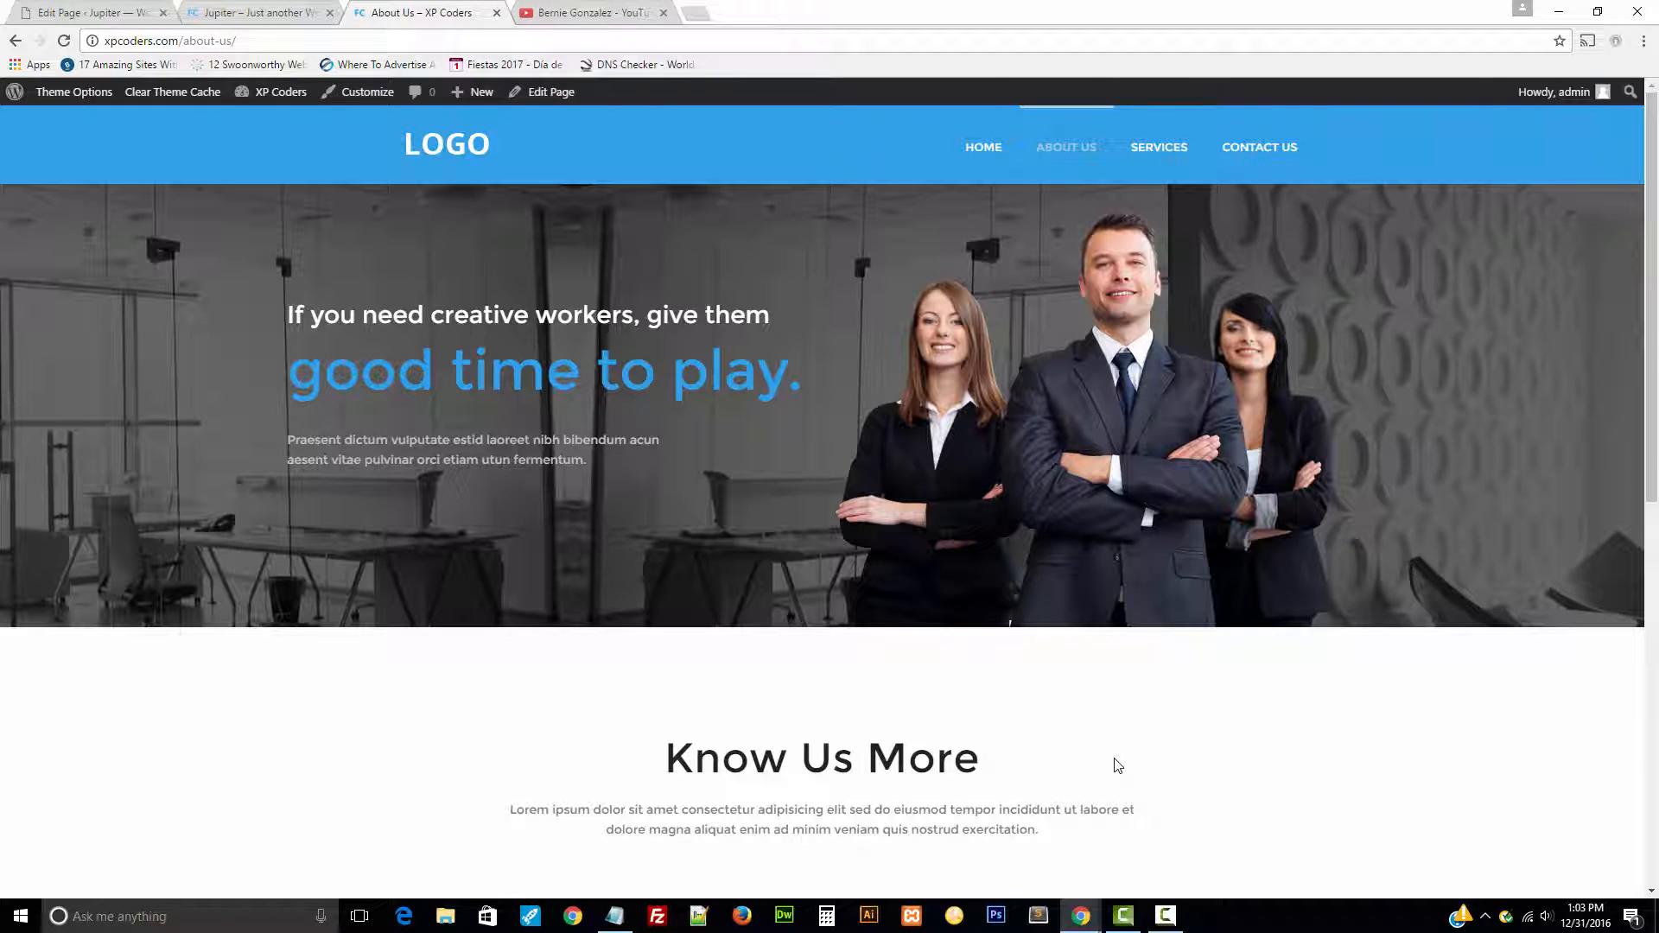
Step: Return to the Jupiter home page and open the site's own About Us page
click(240, 9)
scroll(908, 510, down, 3)
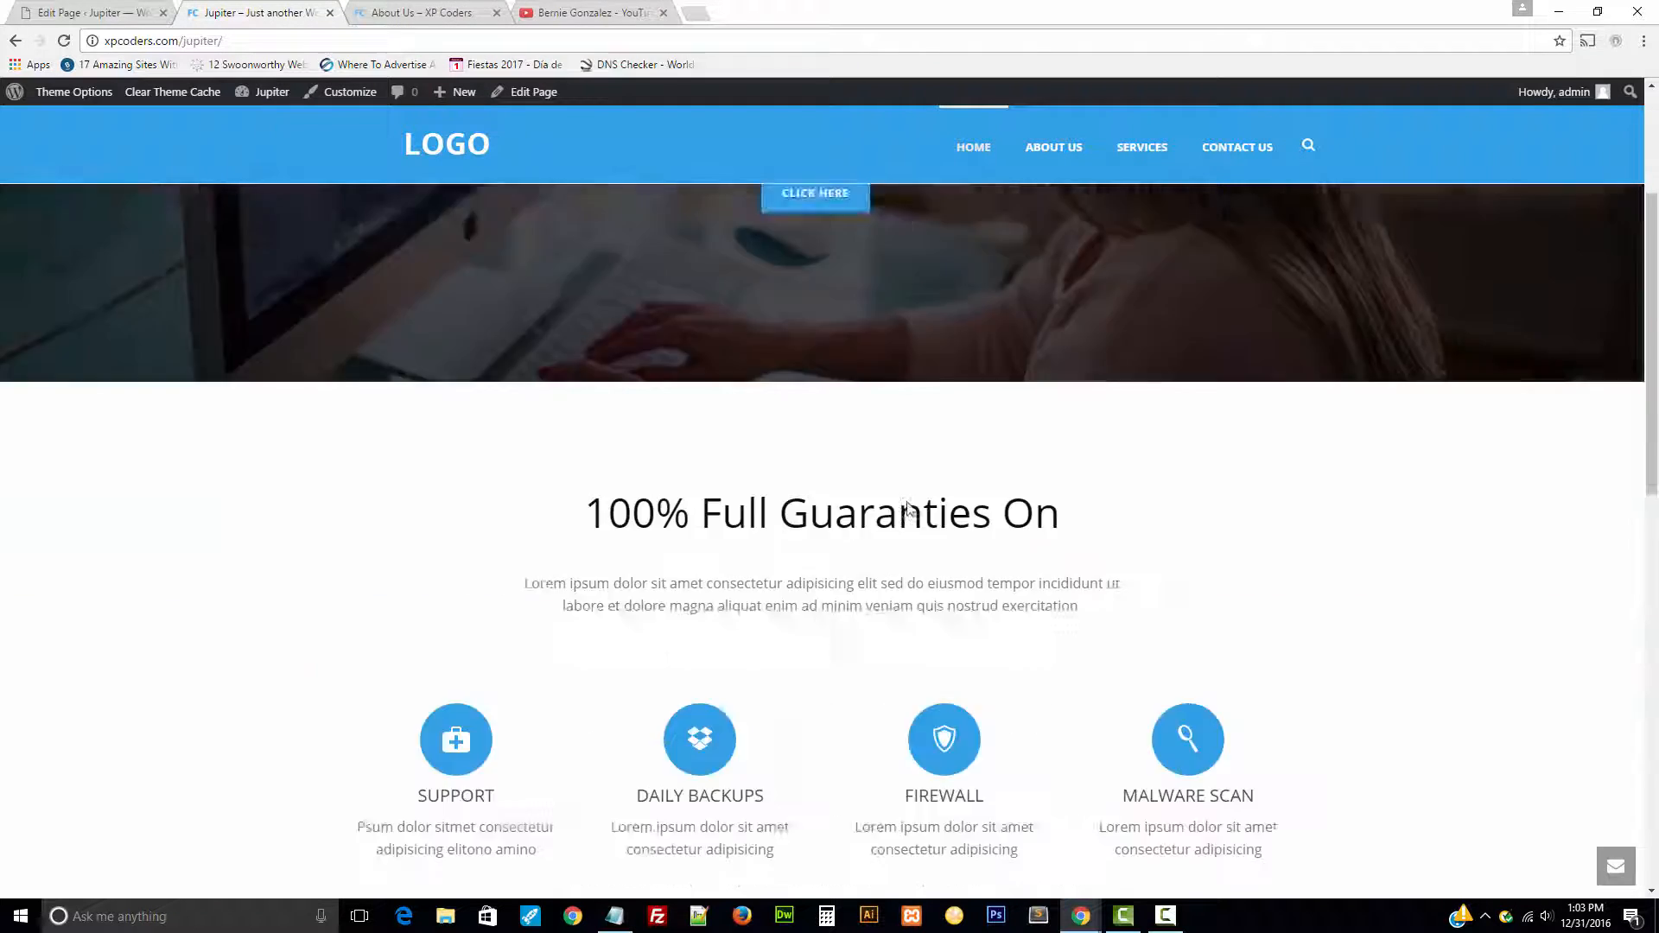
scroll(907, 510, up, 3)
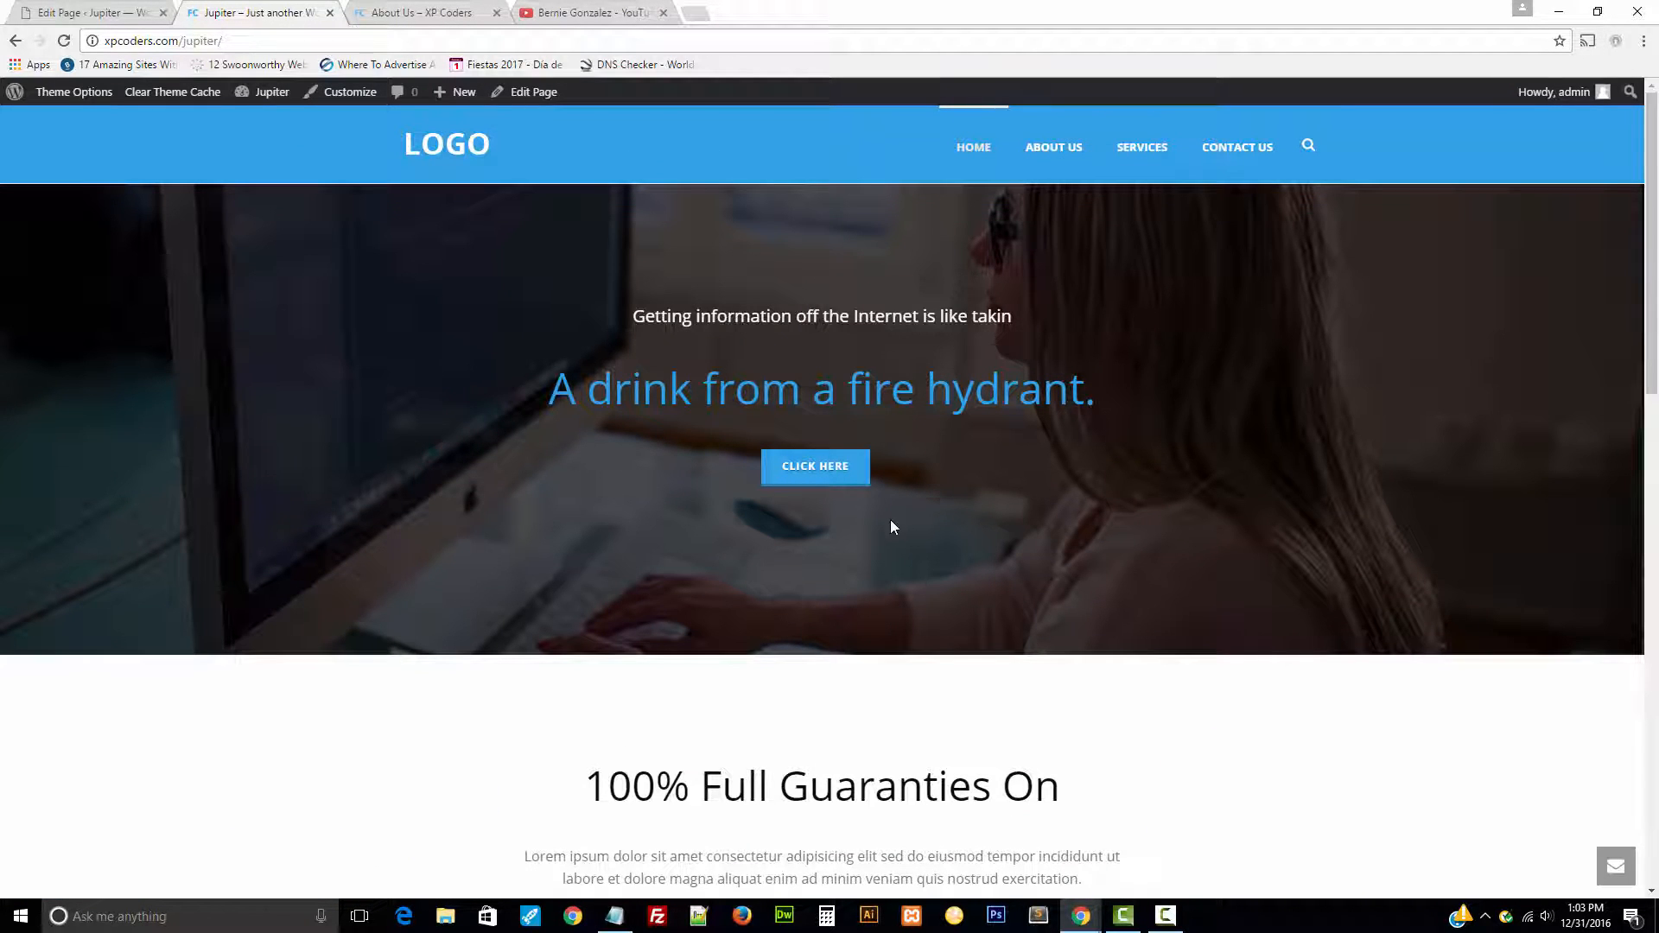
click(1034, 148)
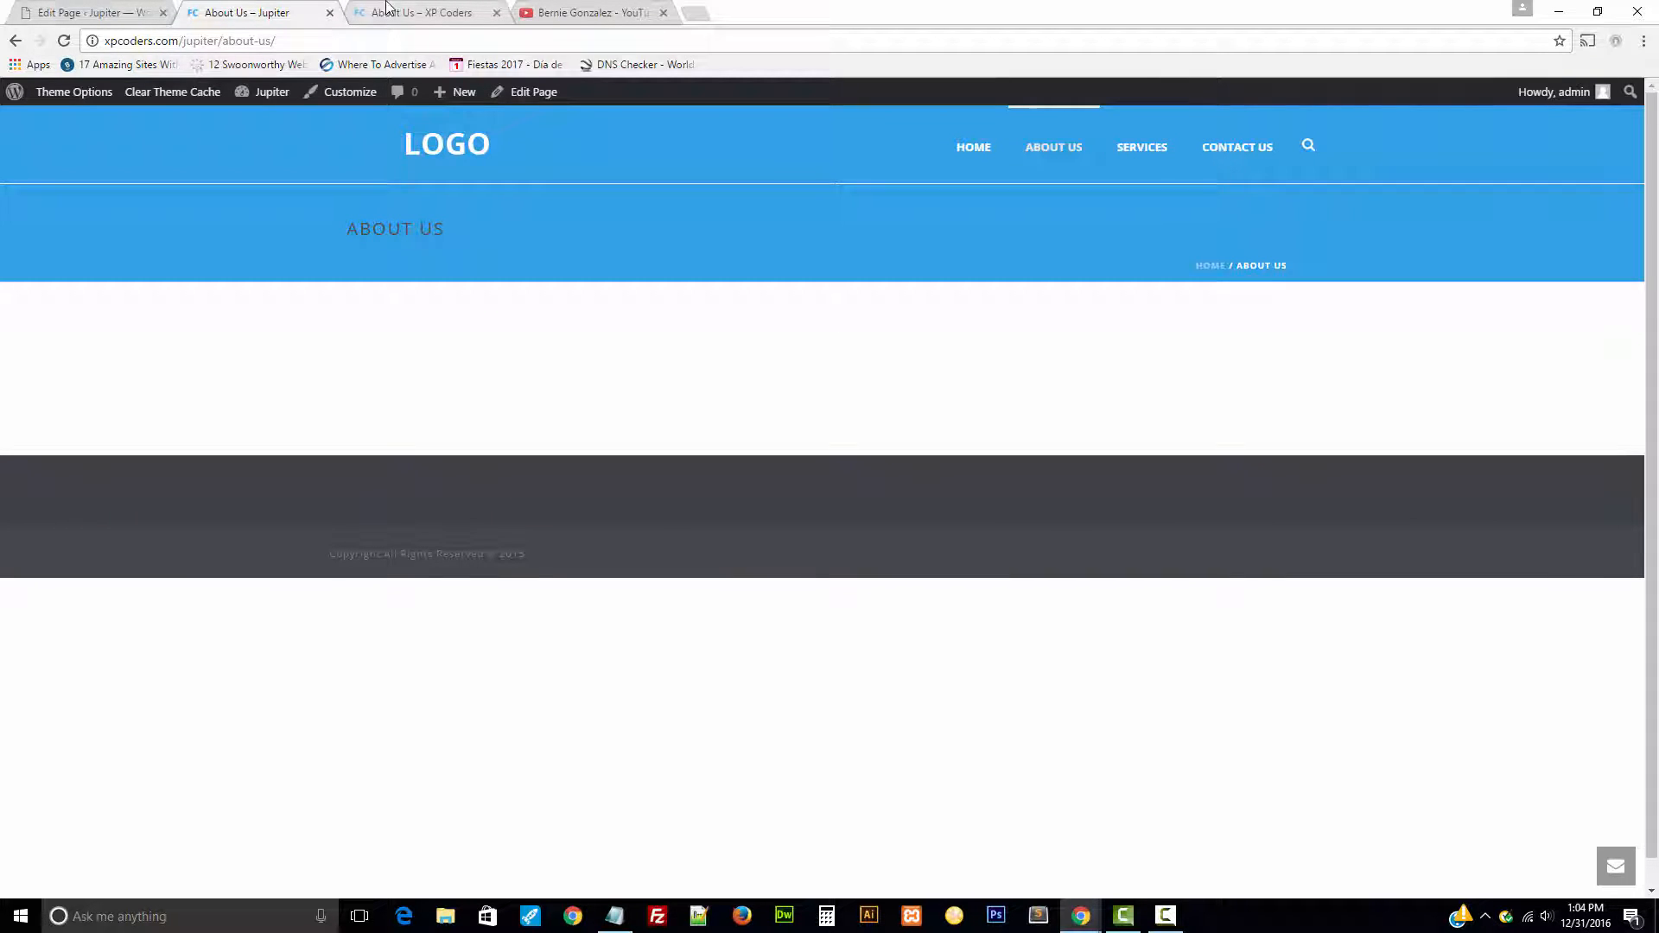
Step: Open the About Us page for editing from the Jupiter site's page list and switch it to the backend editor
click(77, 7)
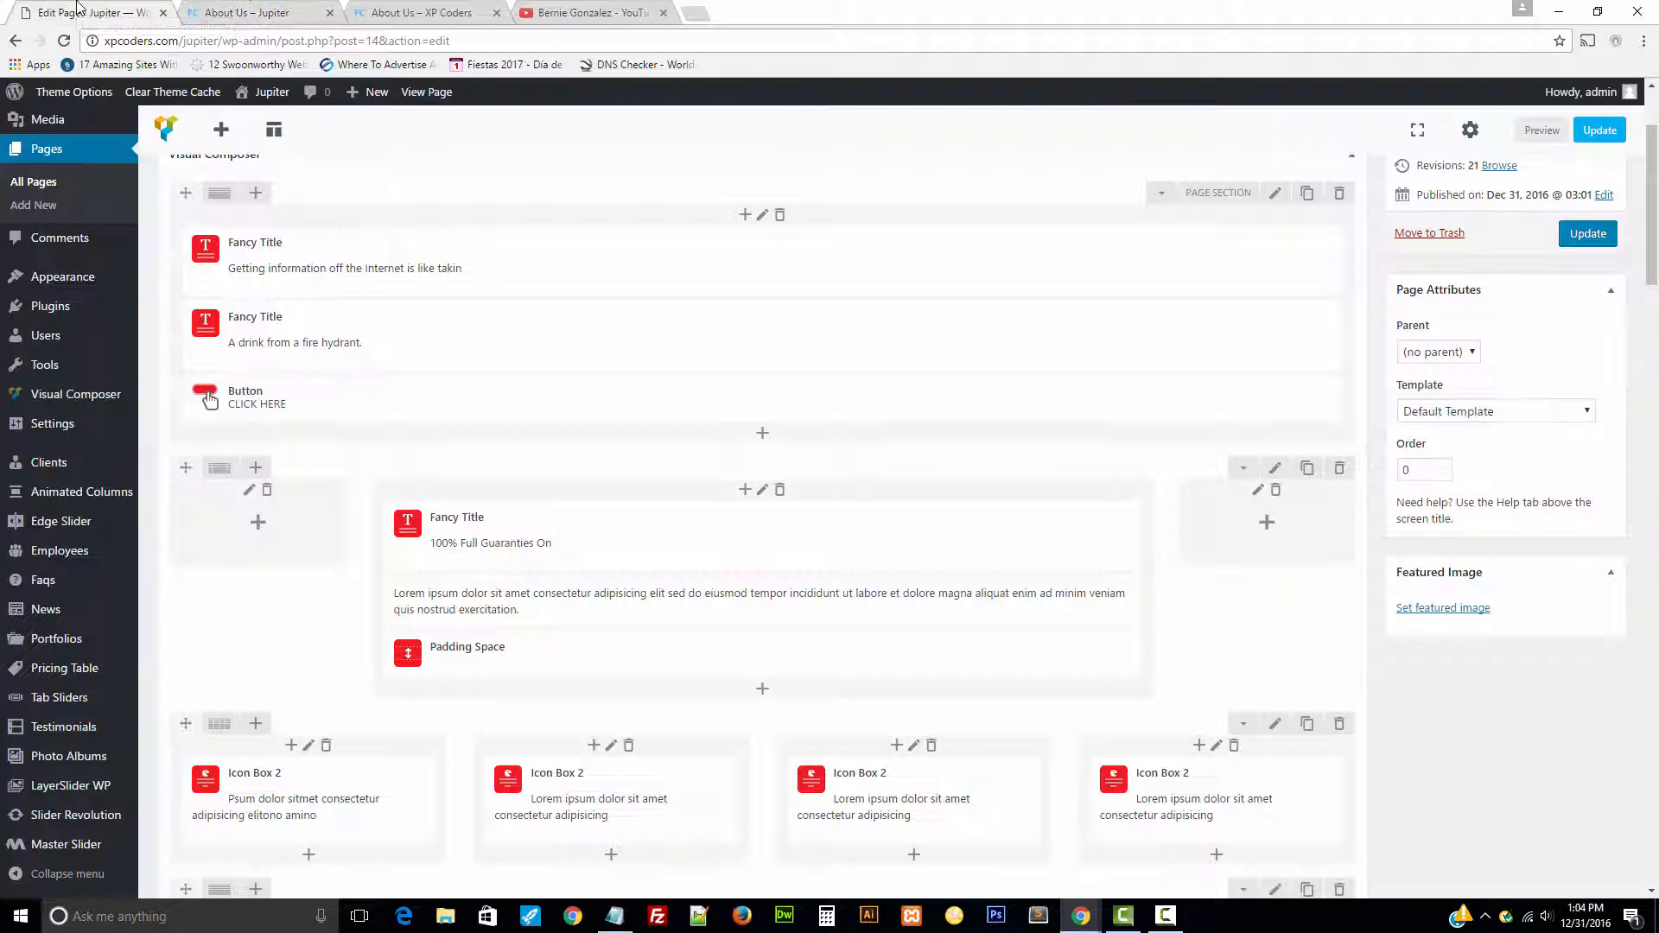
click(34, 184)
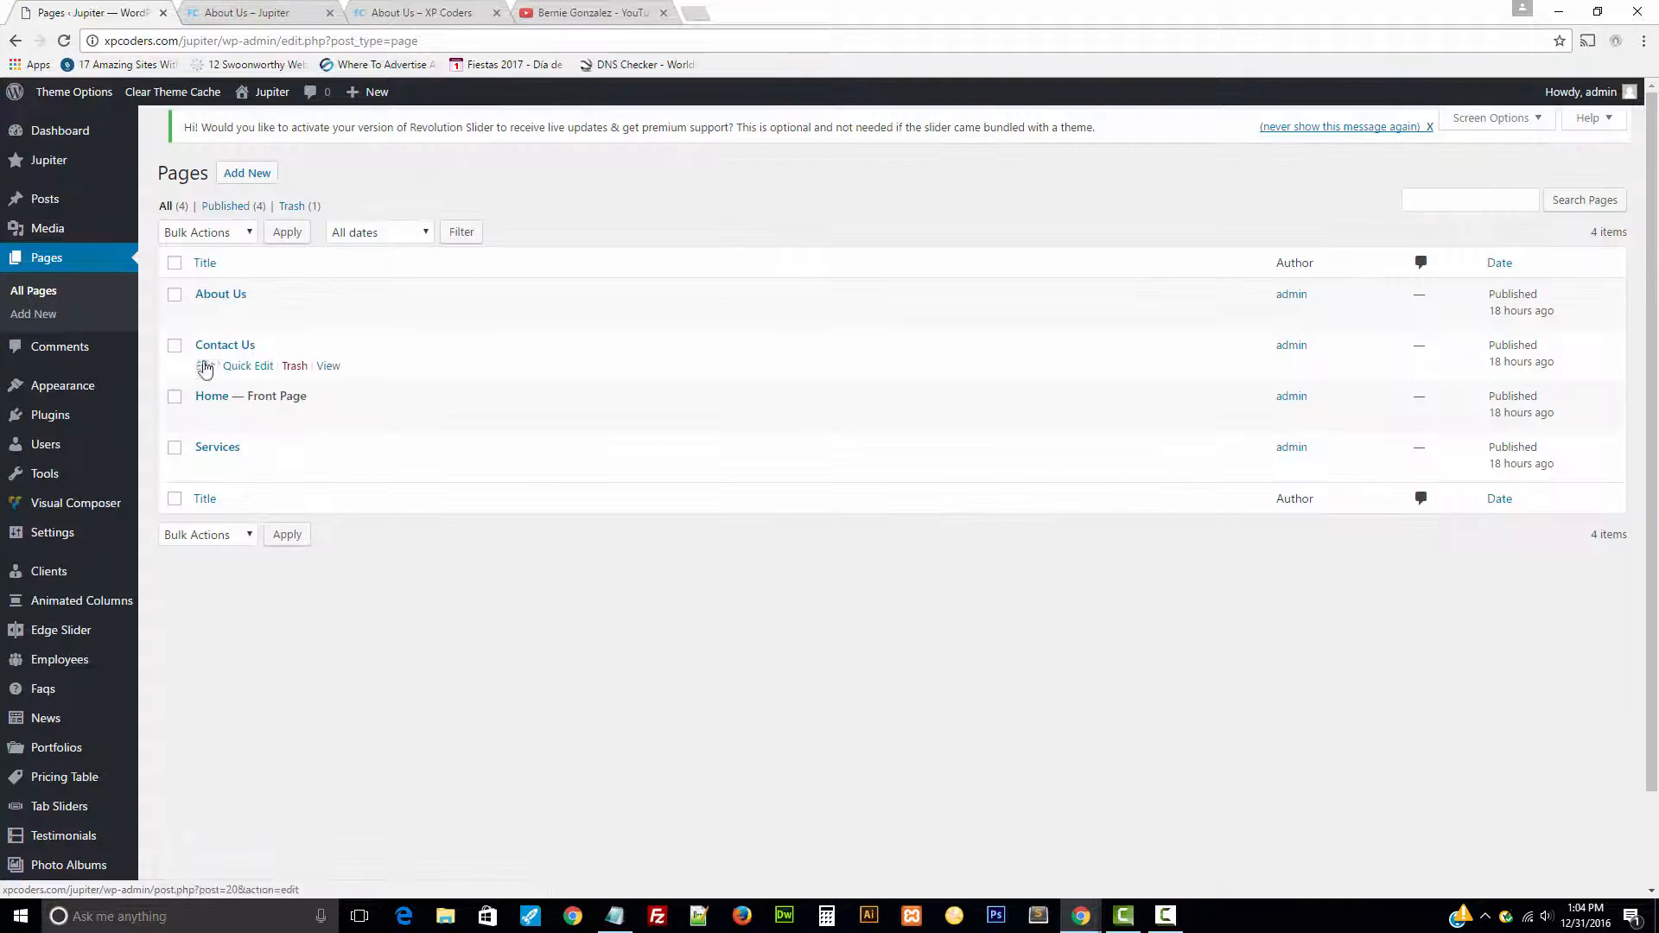
click(250, 13)
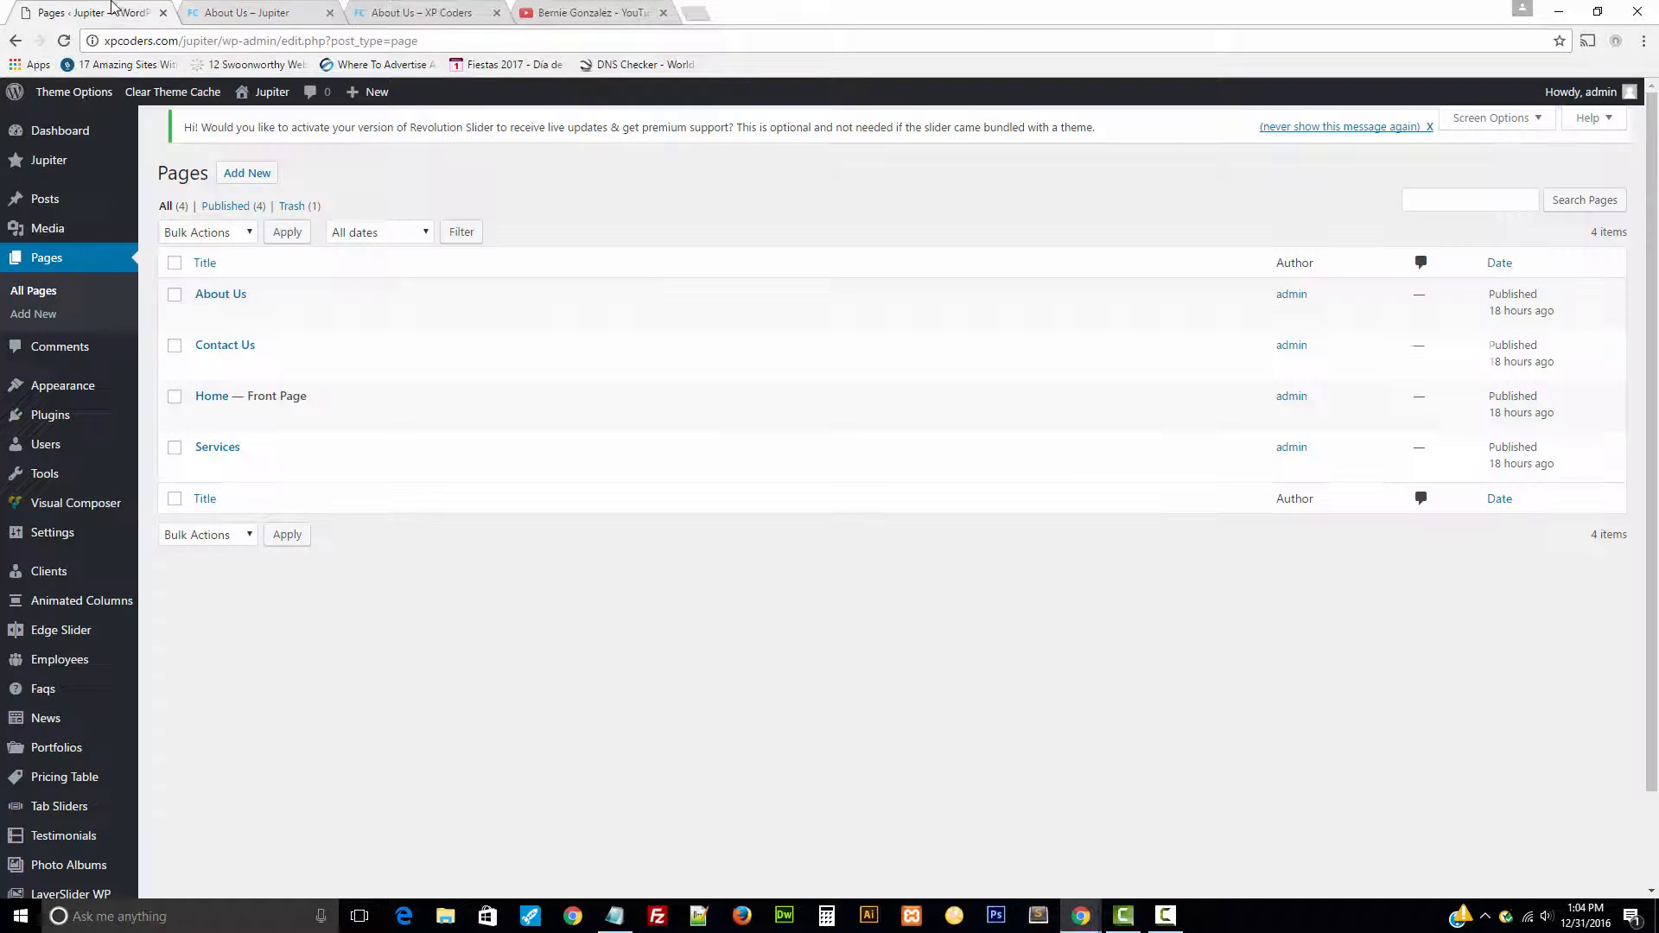
click(114, 12)
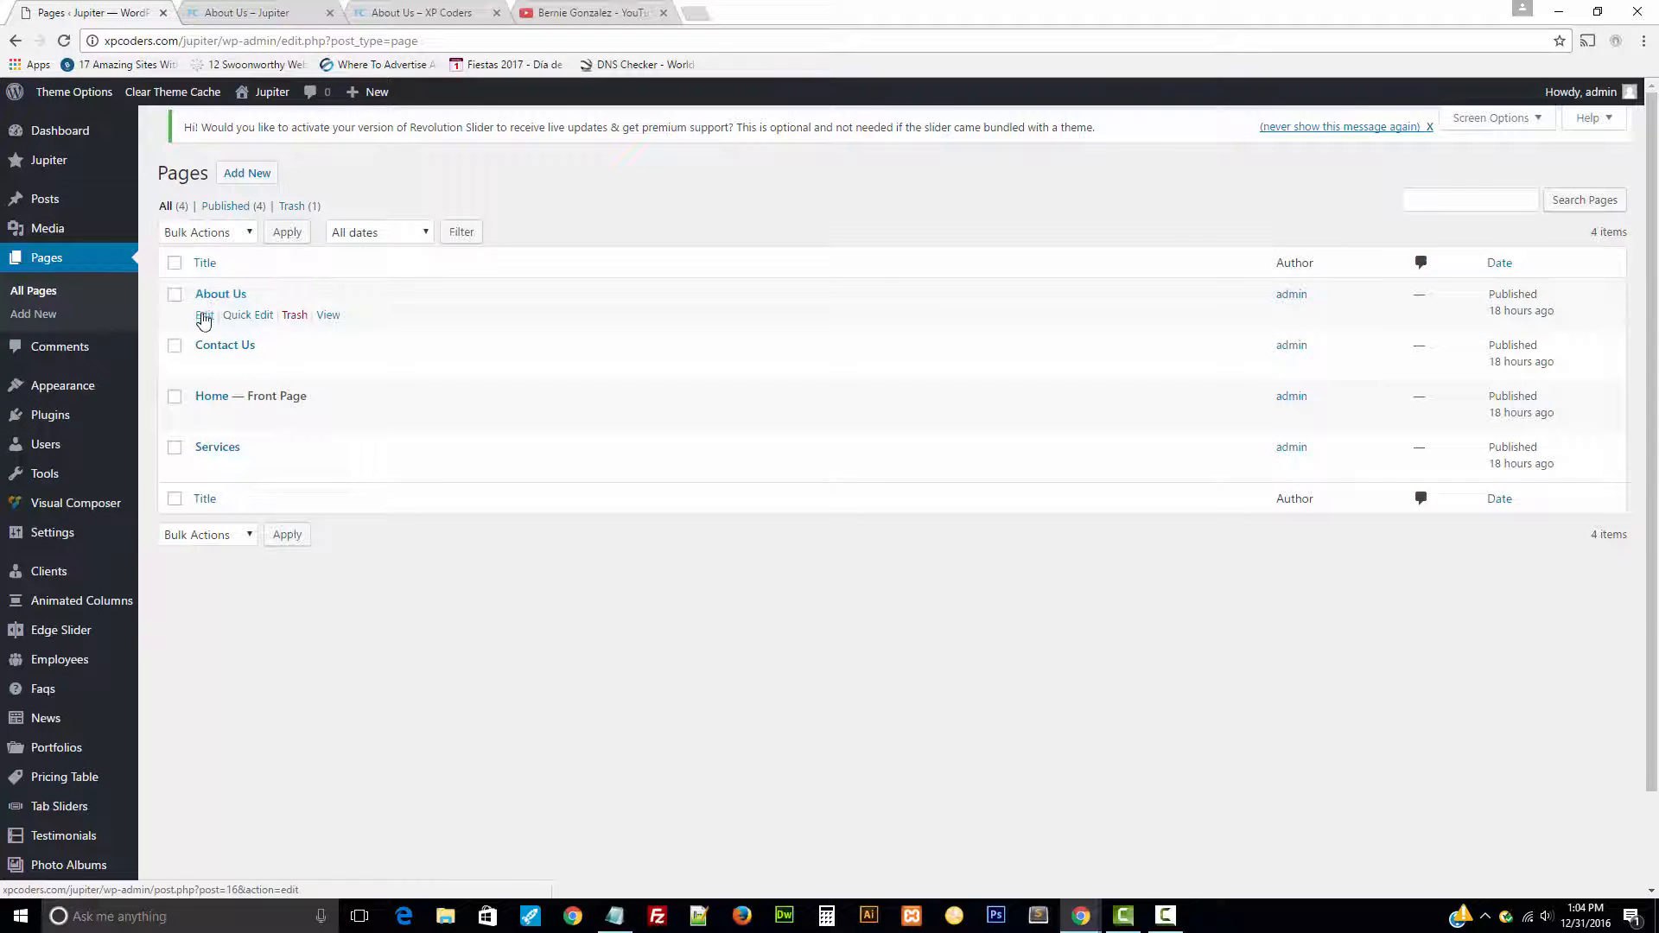
click(205, 315)
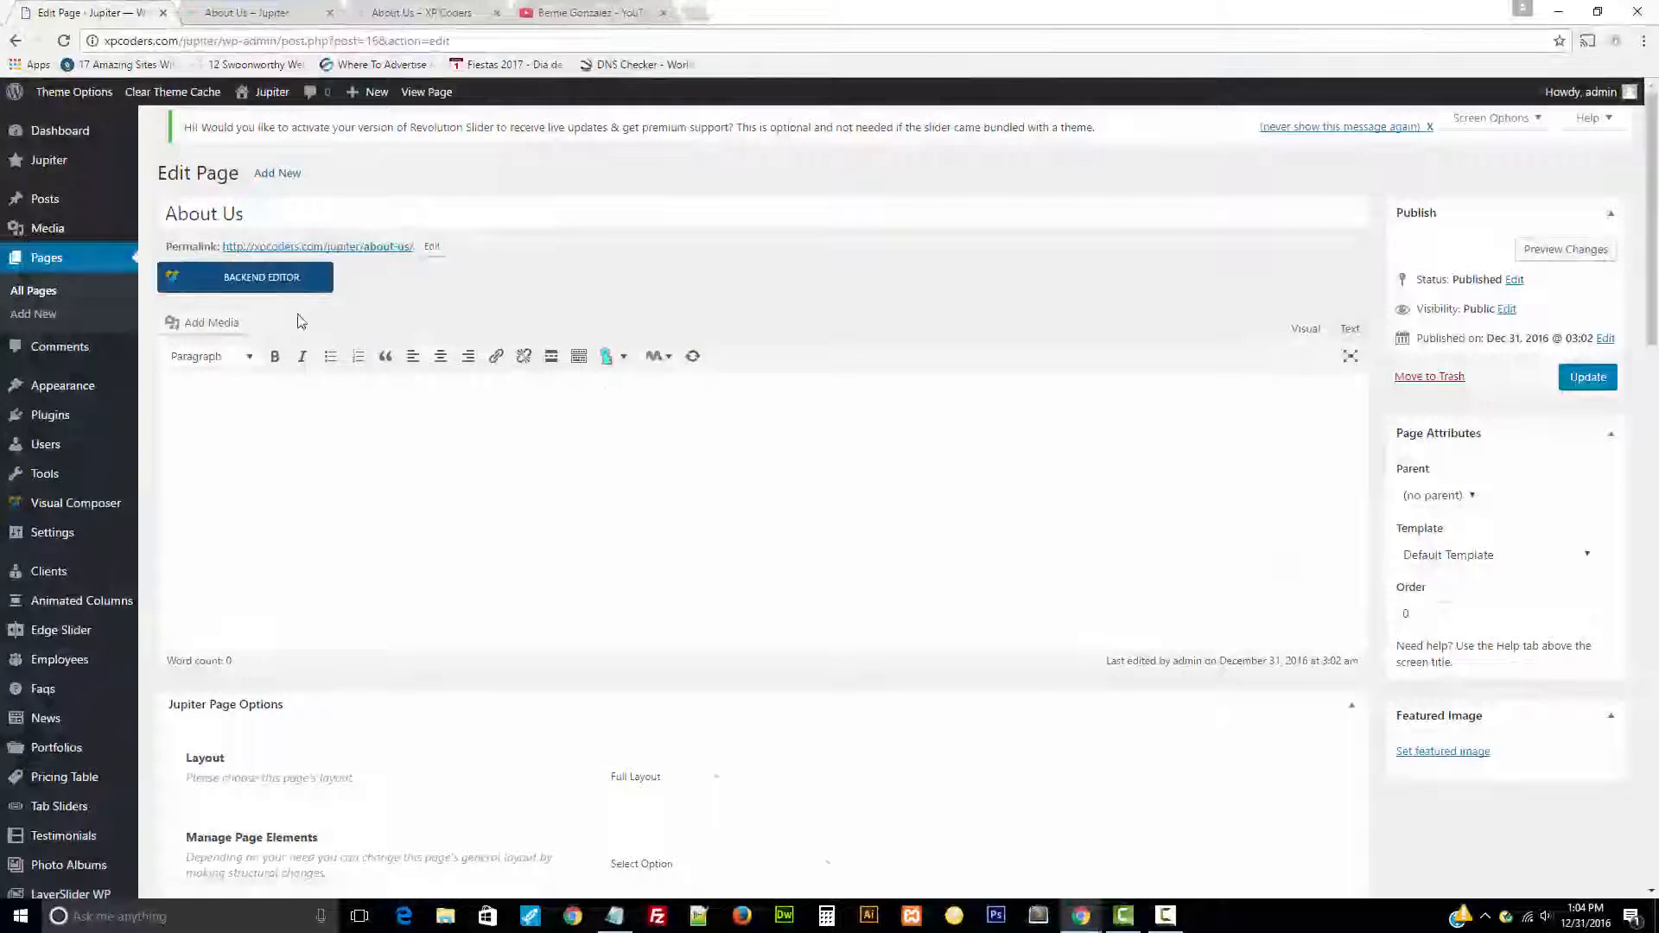
click(248, 284)
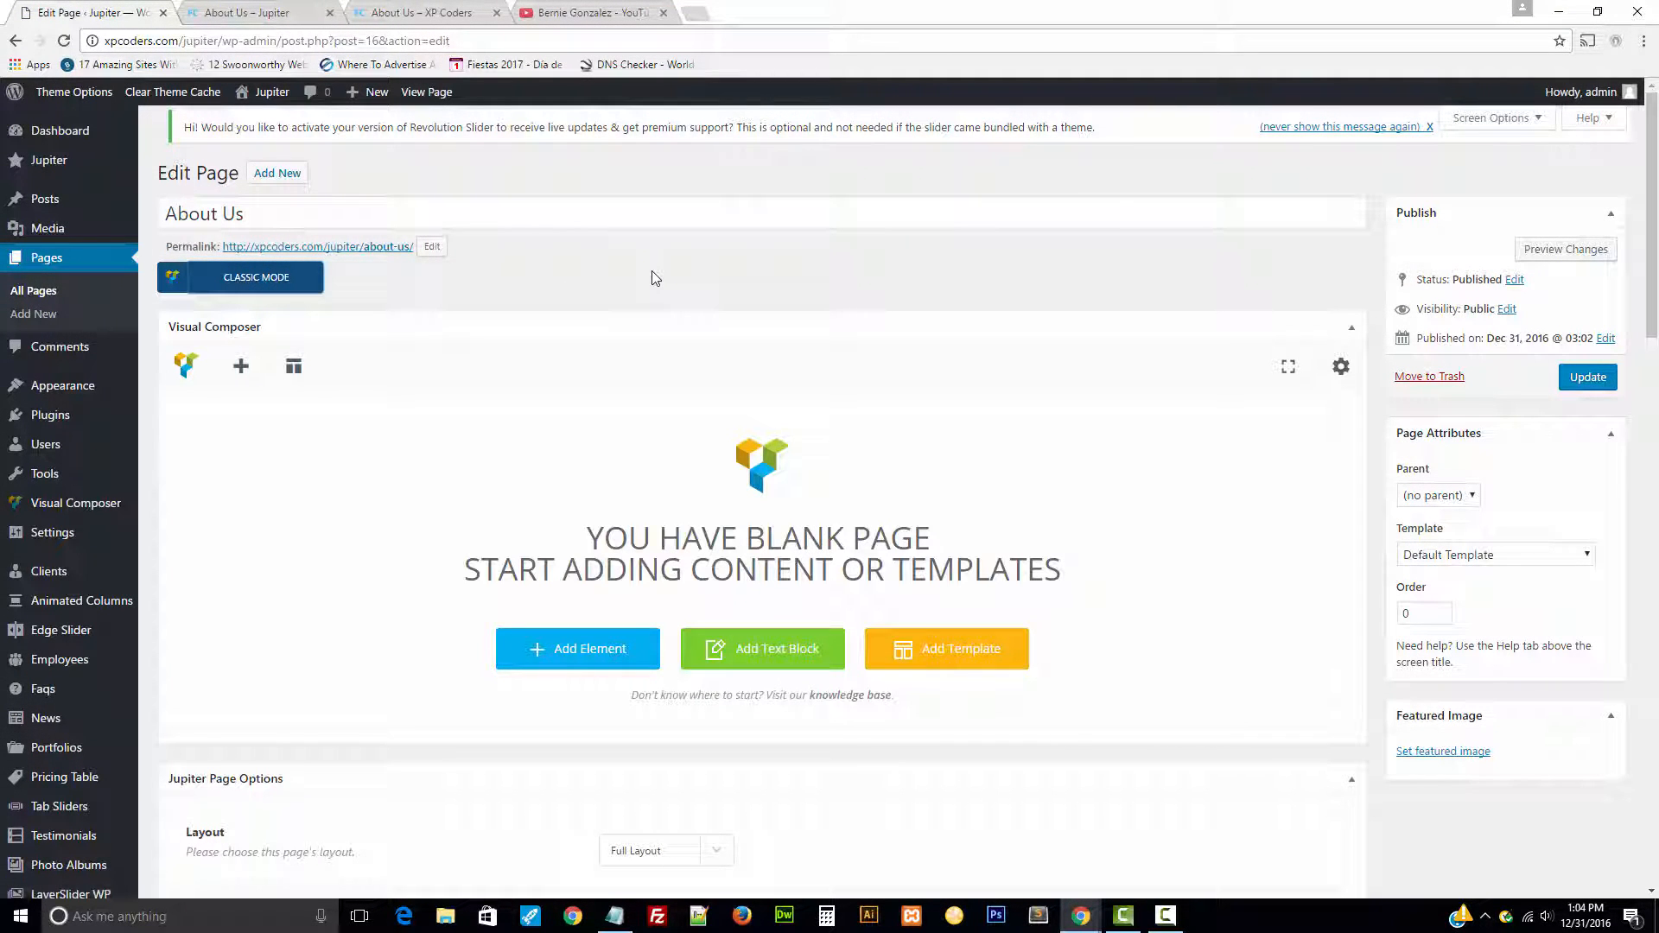
Step: Add a Page Section element to the blank About Us page and save it with its default settings
click(576, 660)
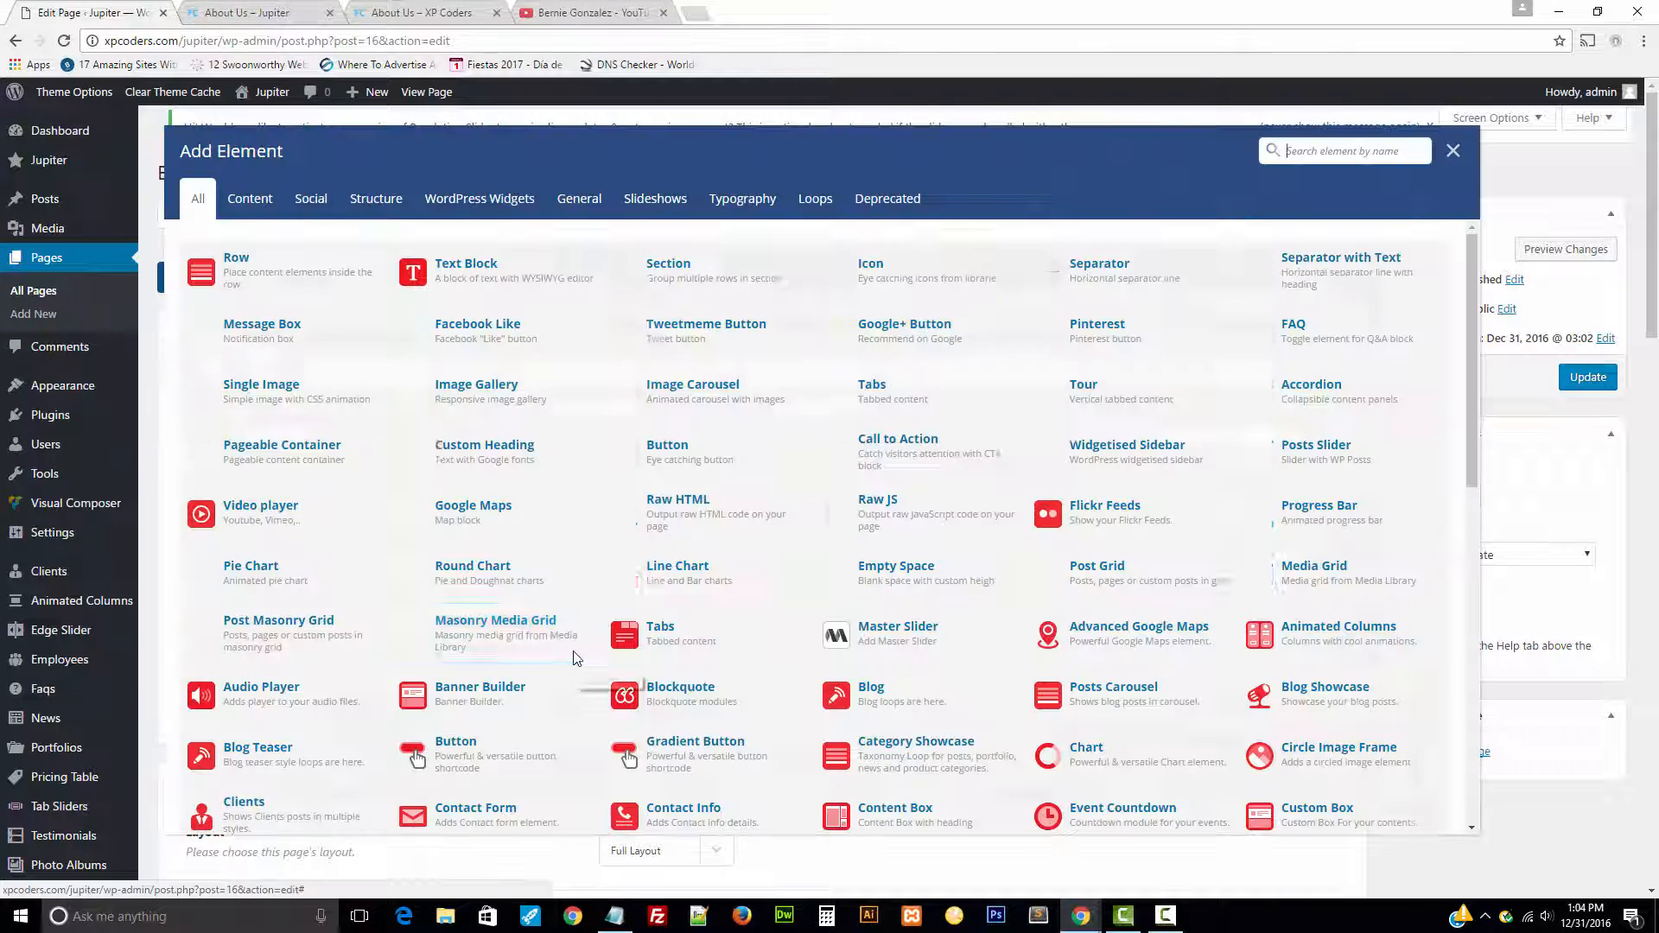
scroll(1015, 544, down, 2)
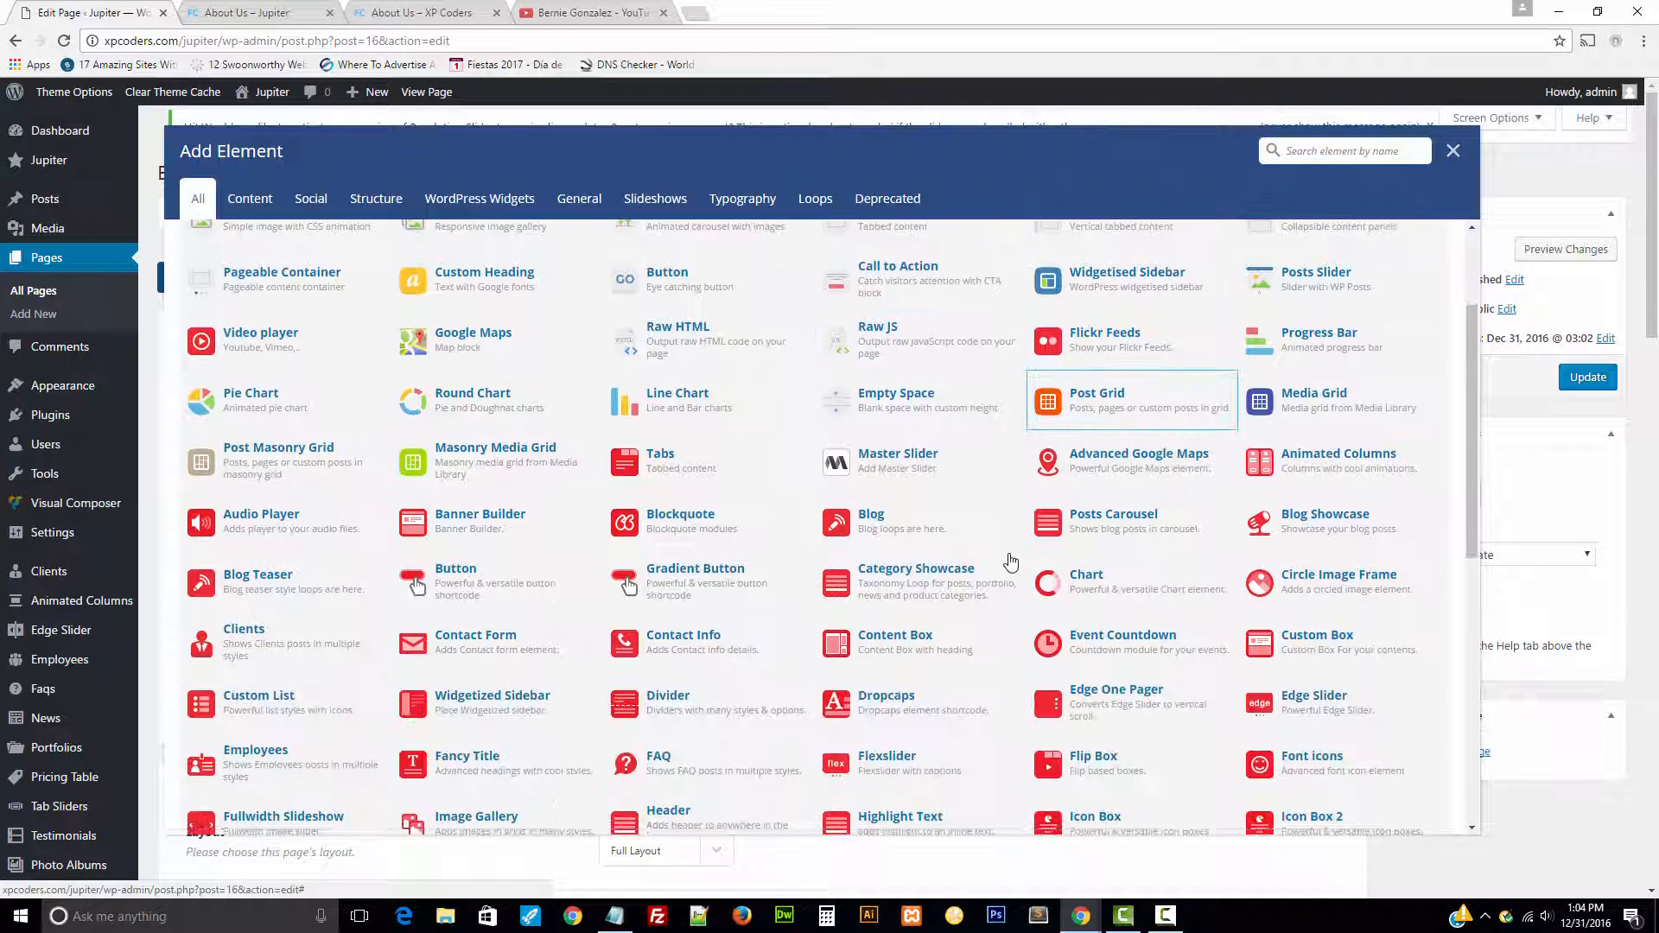
scroll(1124, 687, down, 1)
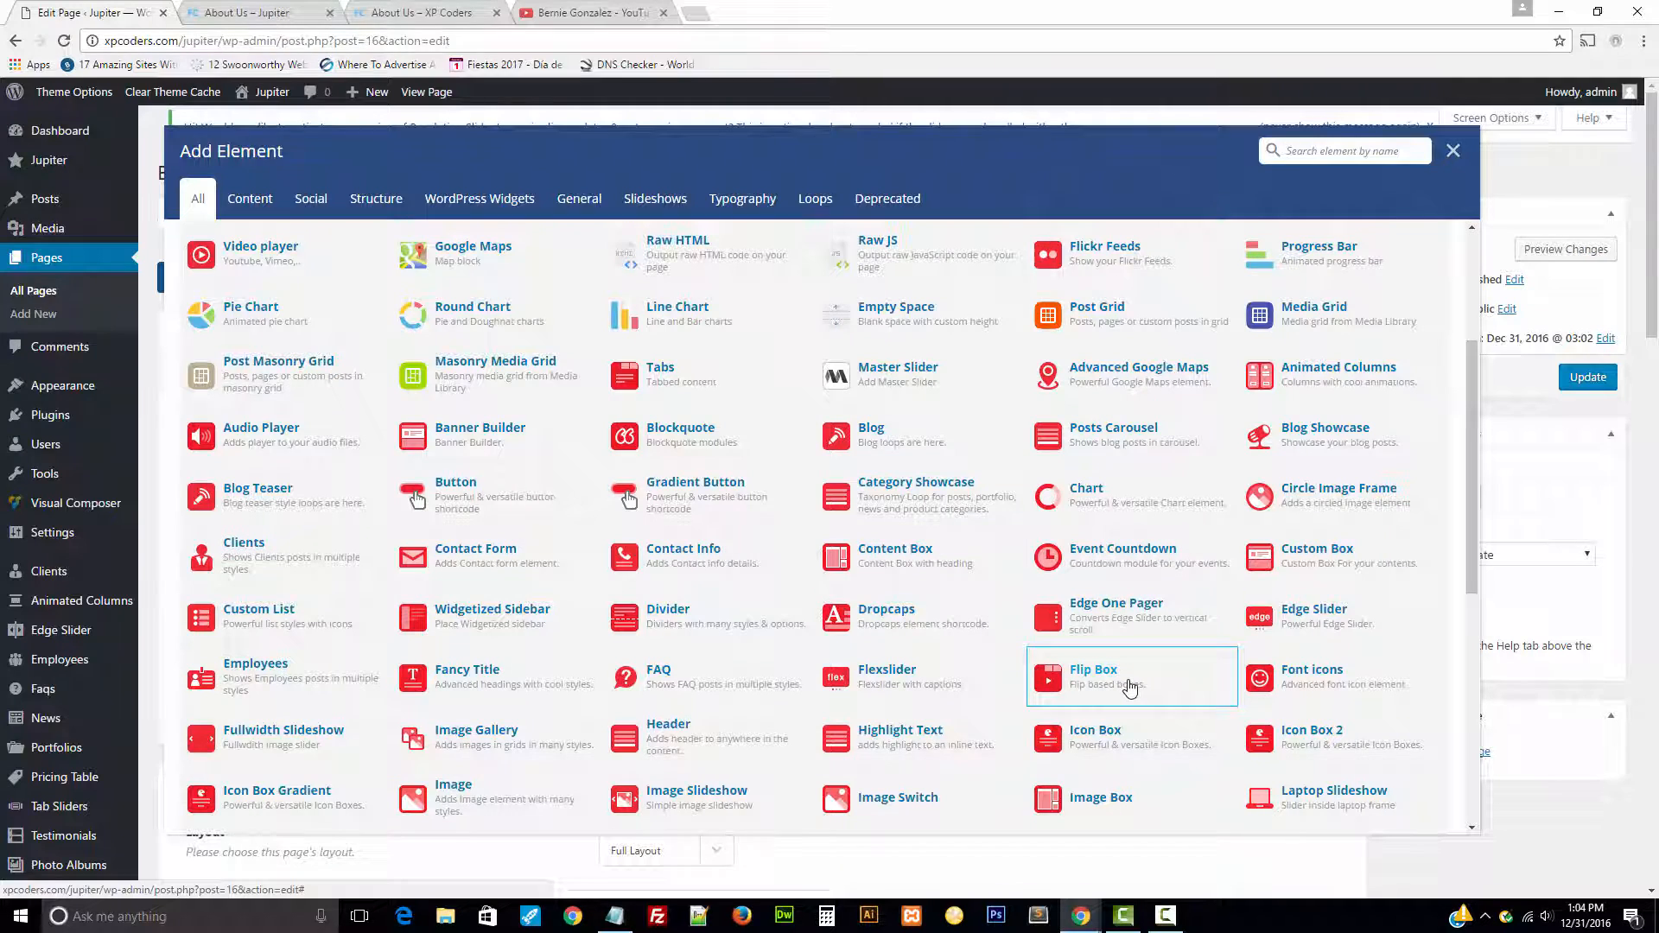
scroll(1124, 688, down, 2)
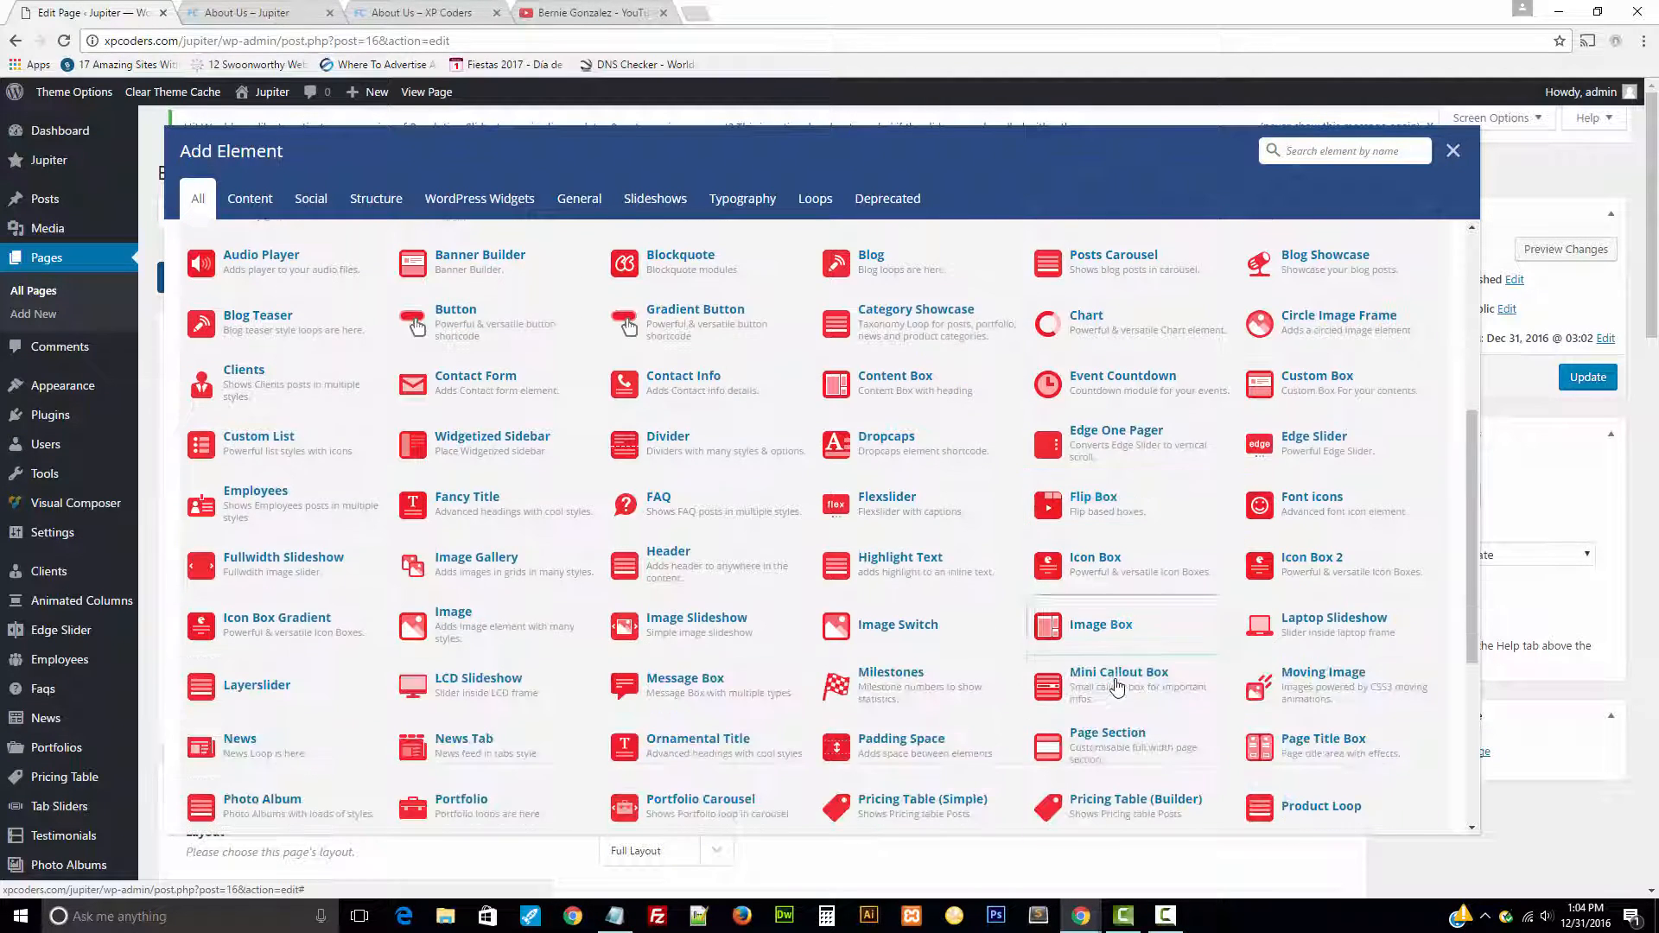
click(1089, 749)
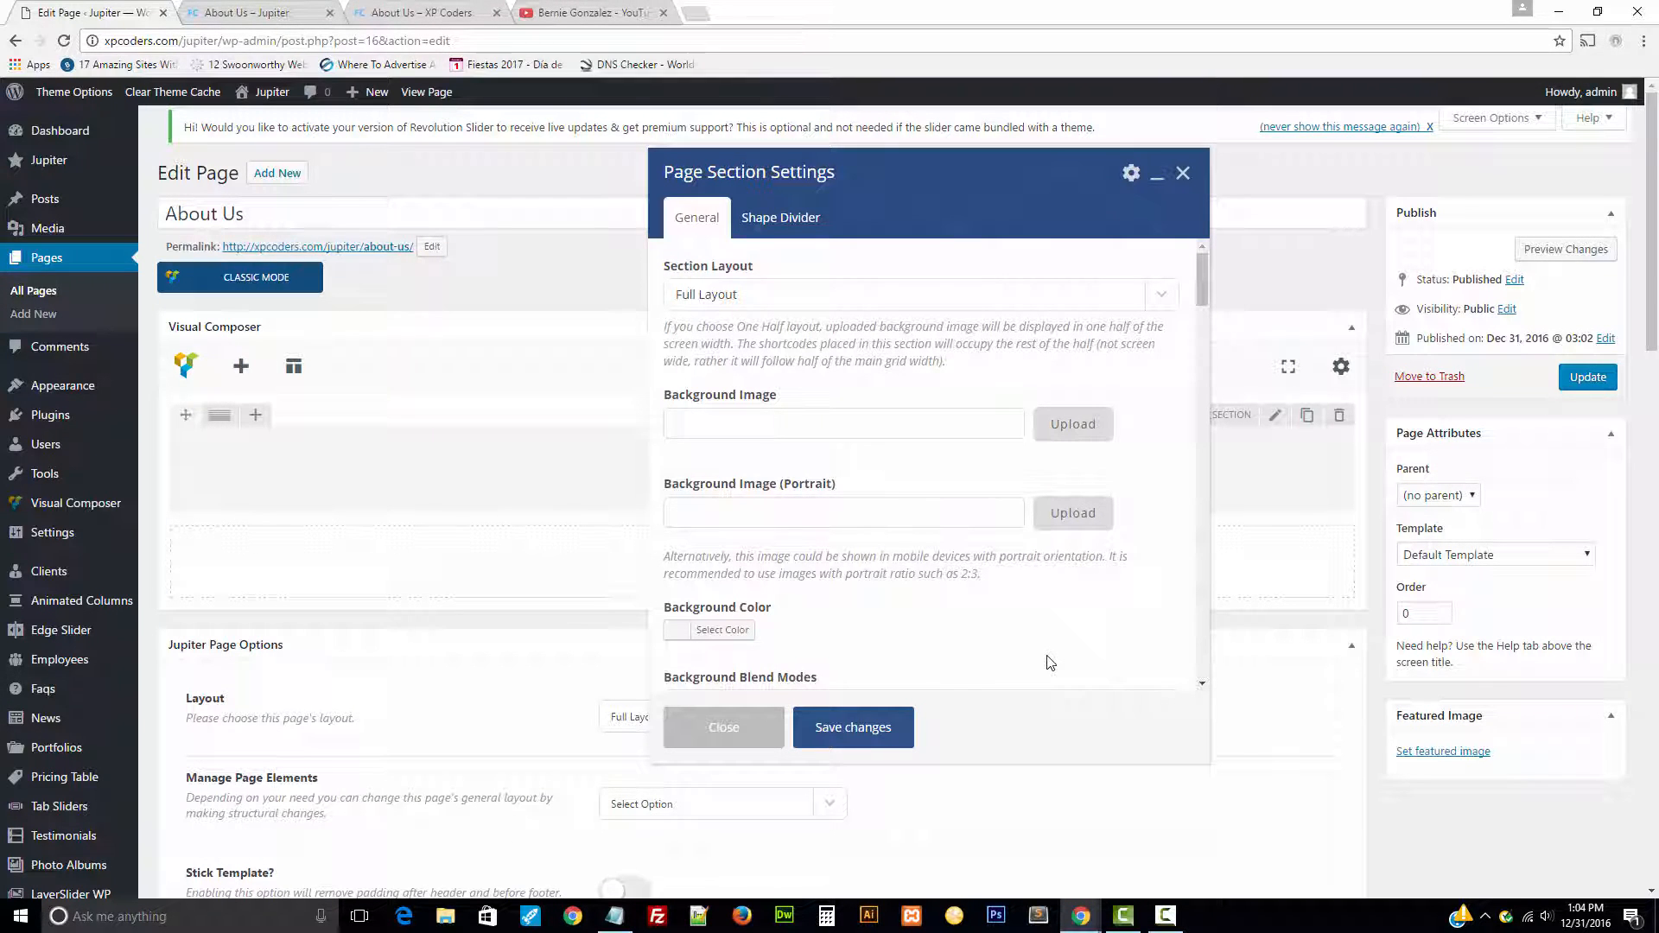
scroll(950, 615, down, 1)
scroll(948, 616, down, 3)
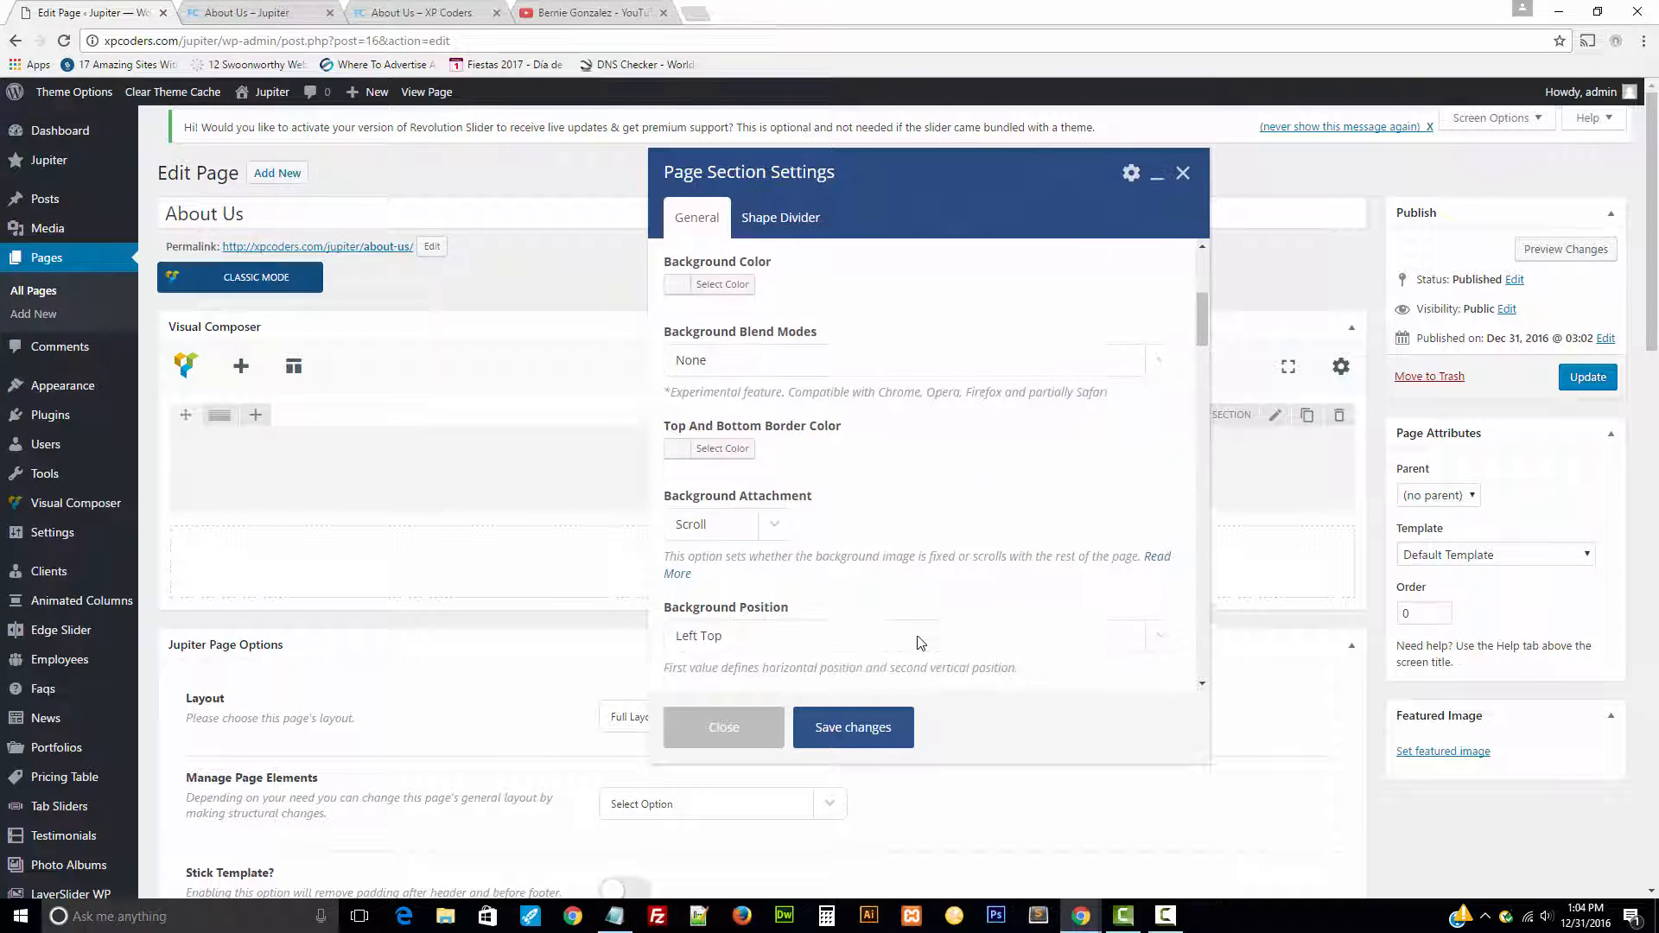
click(850, 731)
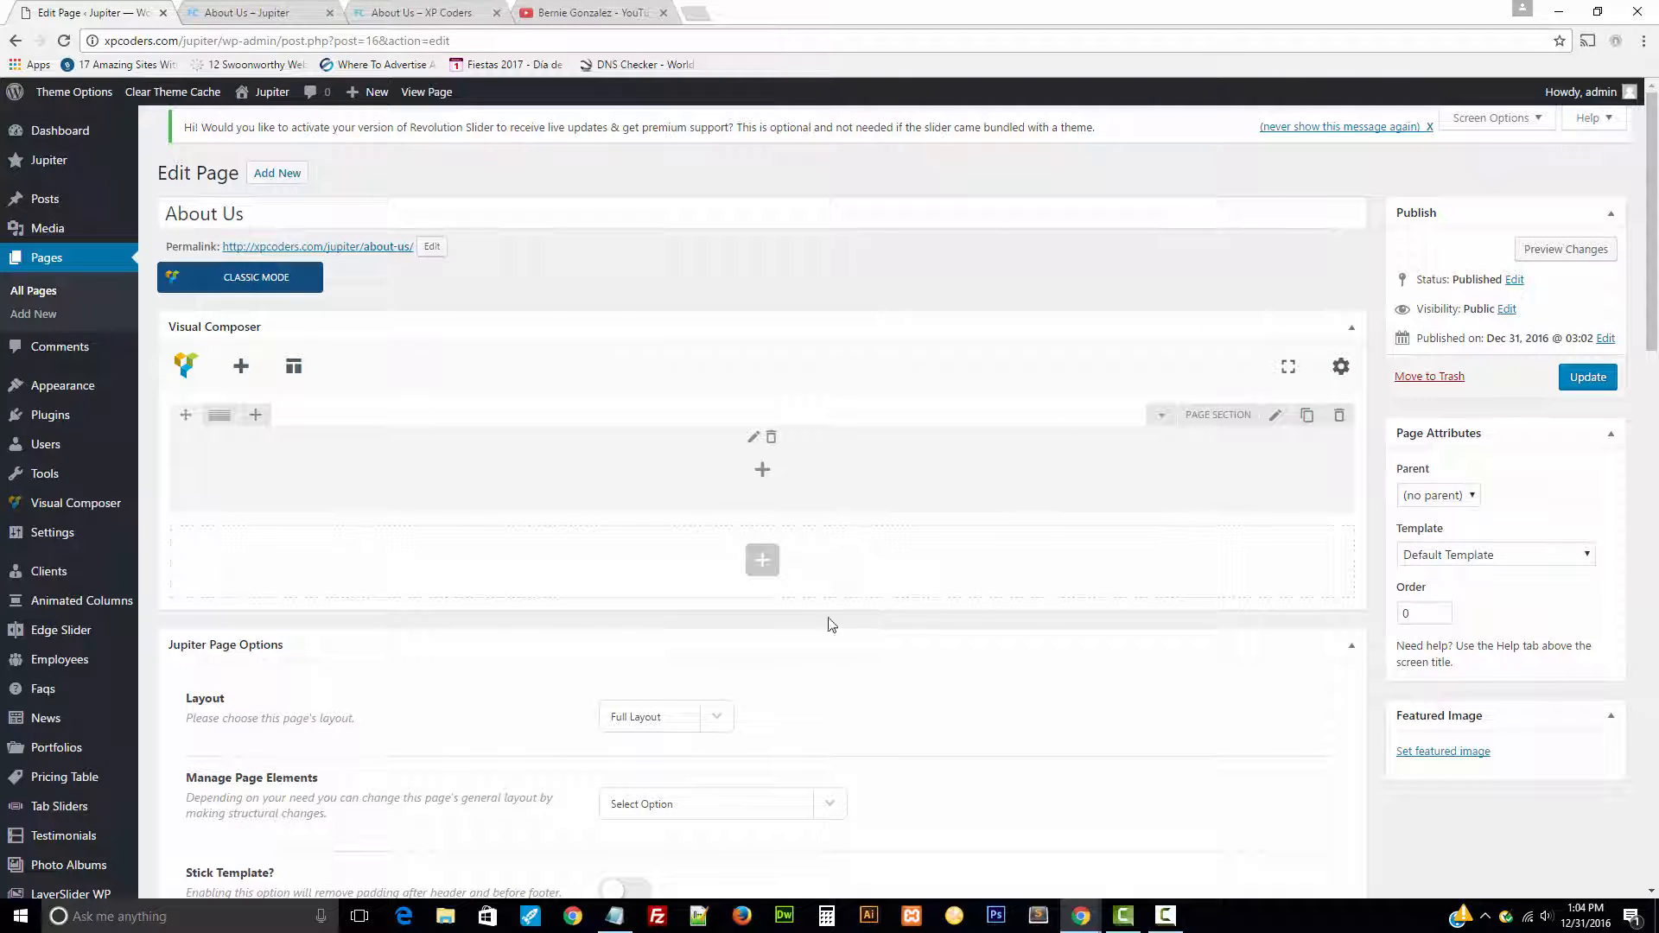
Step: Check the hero text's placement on the finished XP Coders page and split the Jupiter page section into custom columns 1/6 + 2/6 + 3/6
click(302, 12)
click(416, 12)
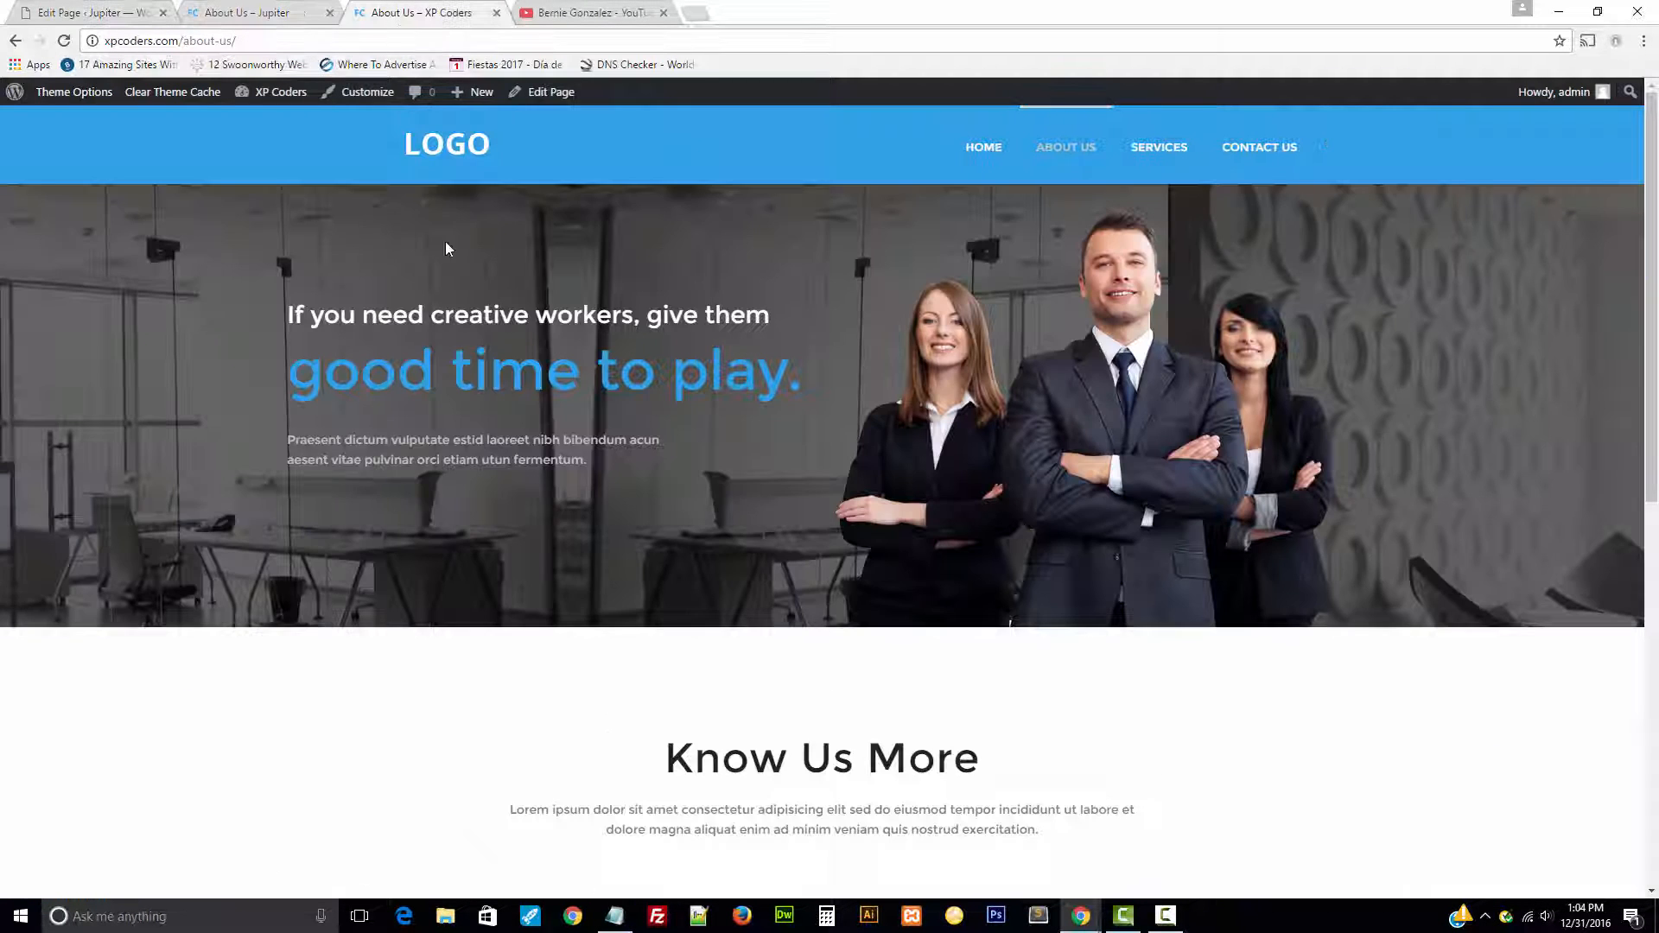
drag(772, 318, 293, 292)
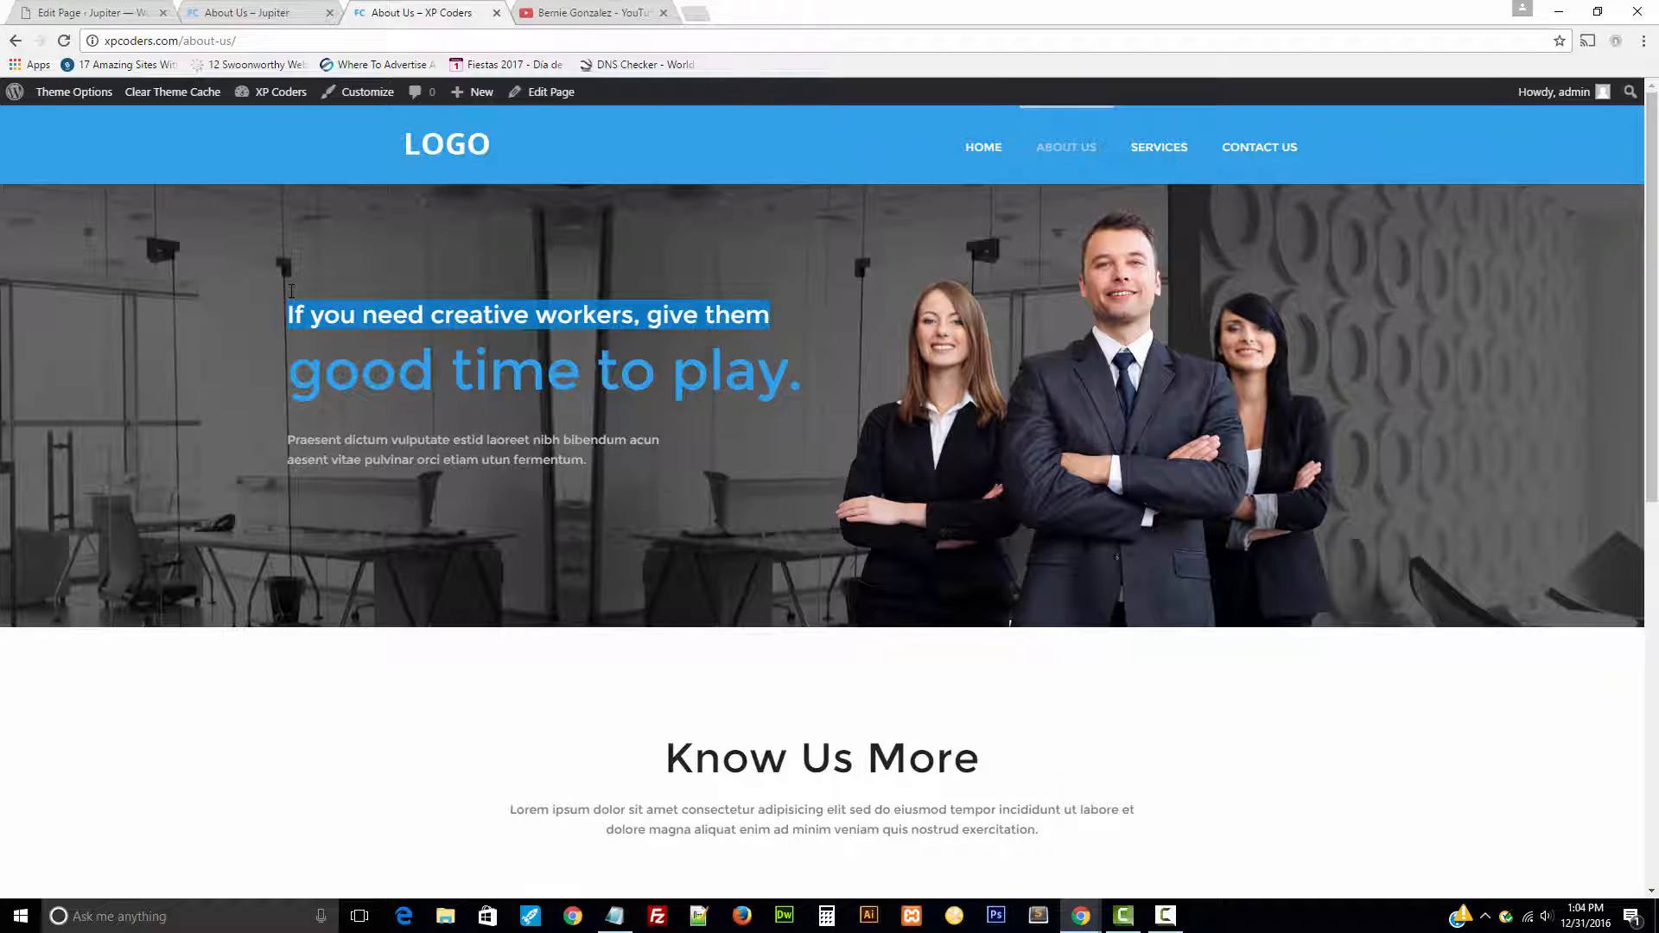
click(415, 306)
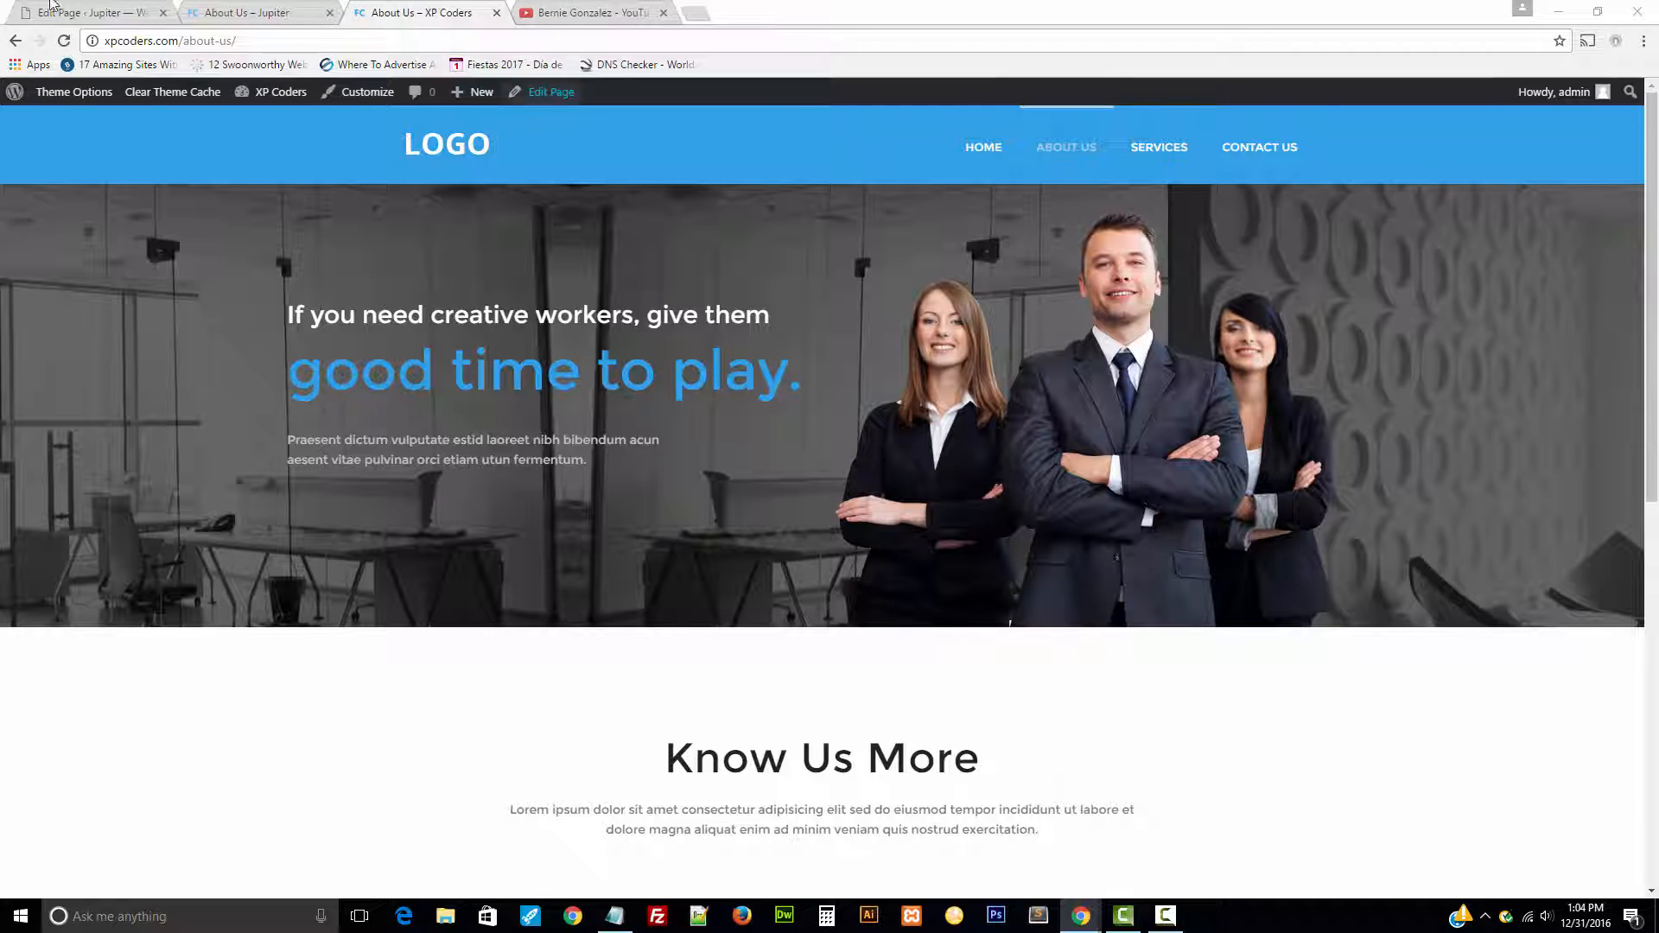
click(203, 10)
click(130, 10)
mouse_move(219, 416)
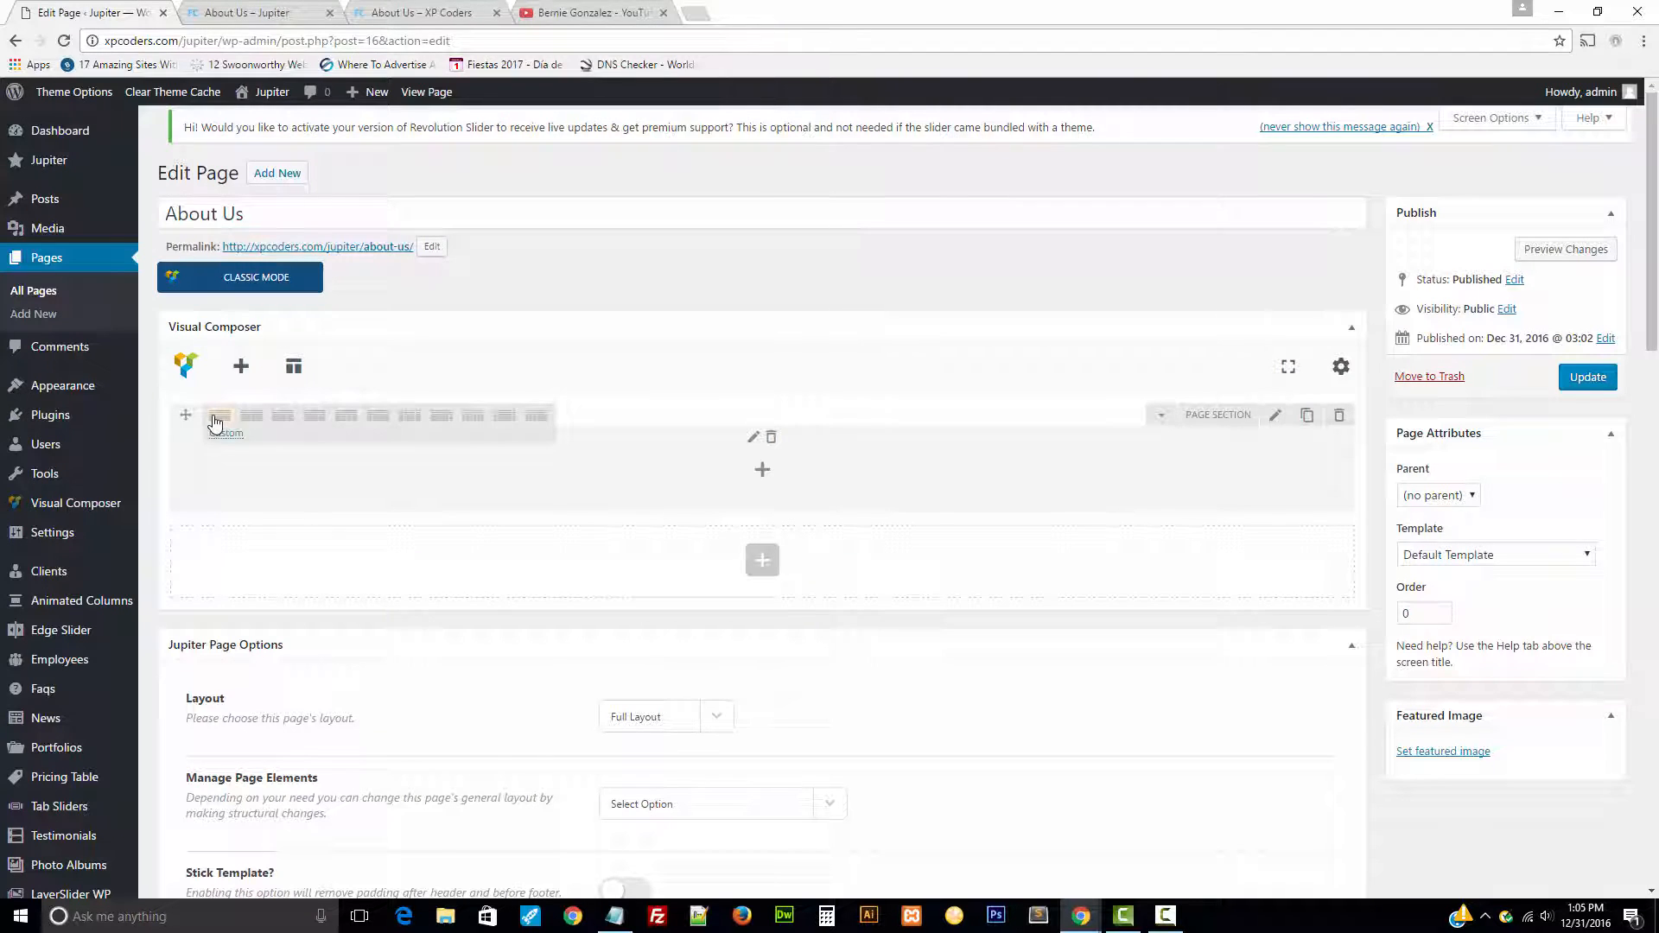
click(217, 436)
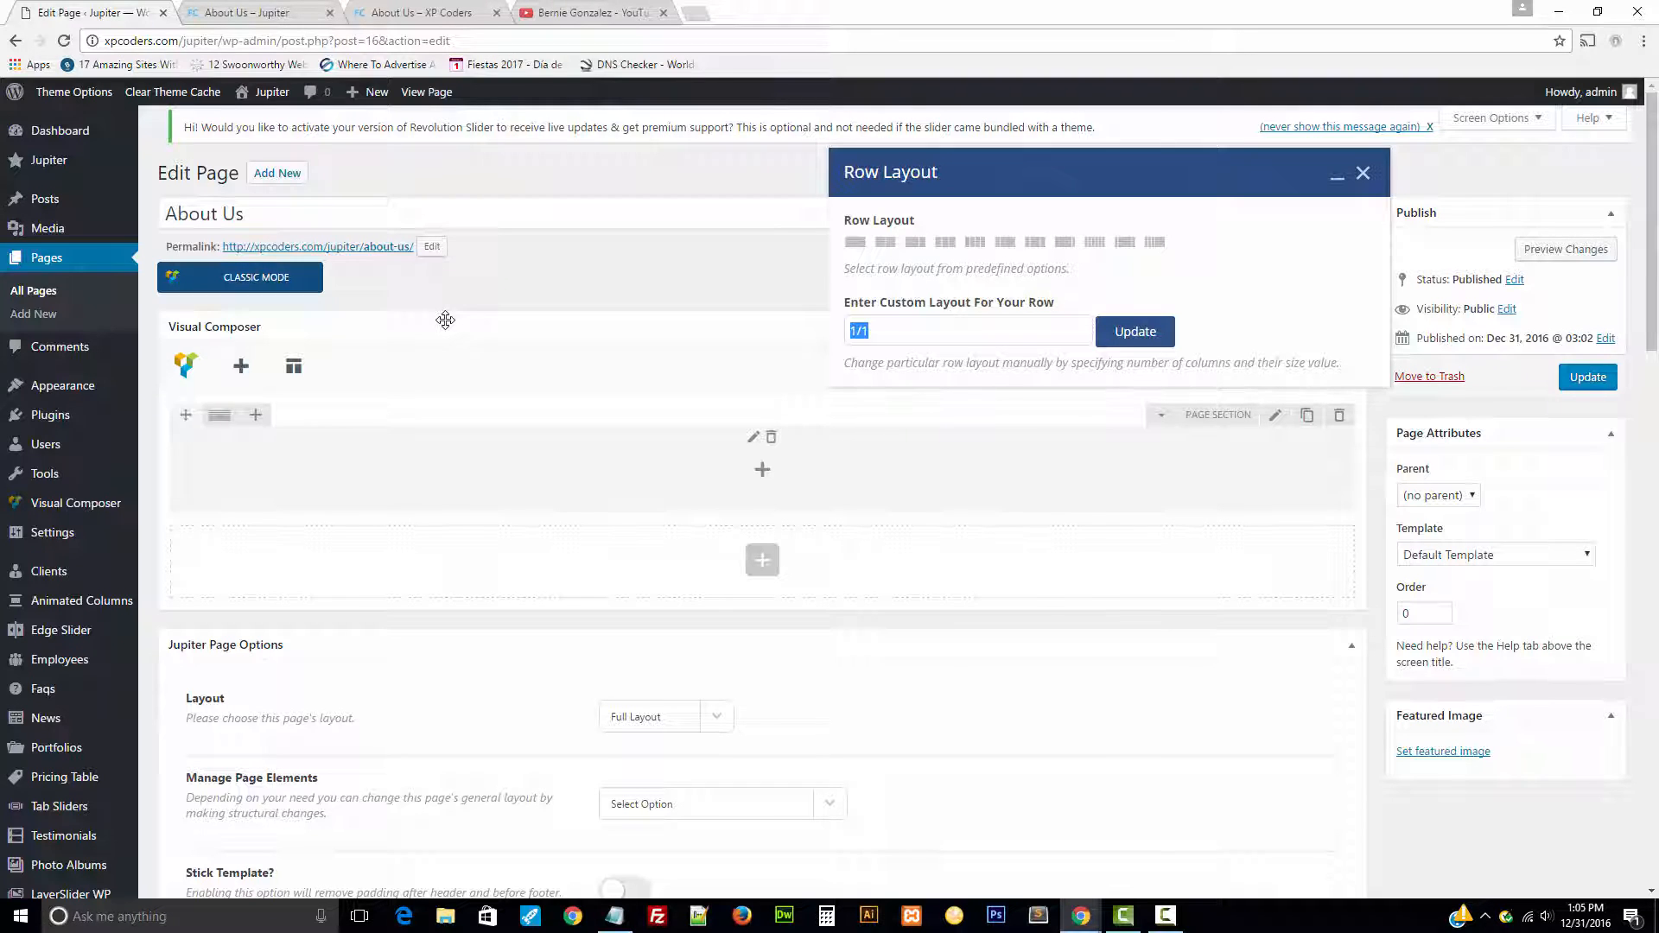
text(1/6)
text(6 + 3/6)
click(1141, 348)
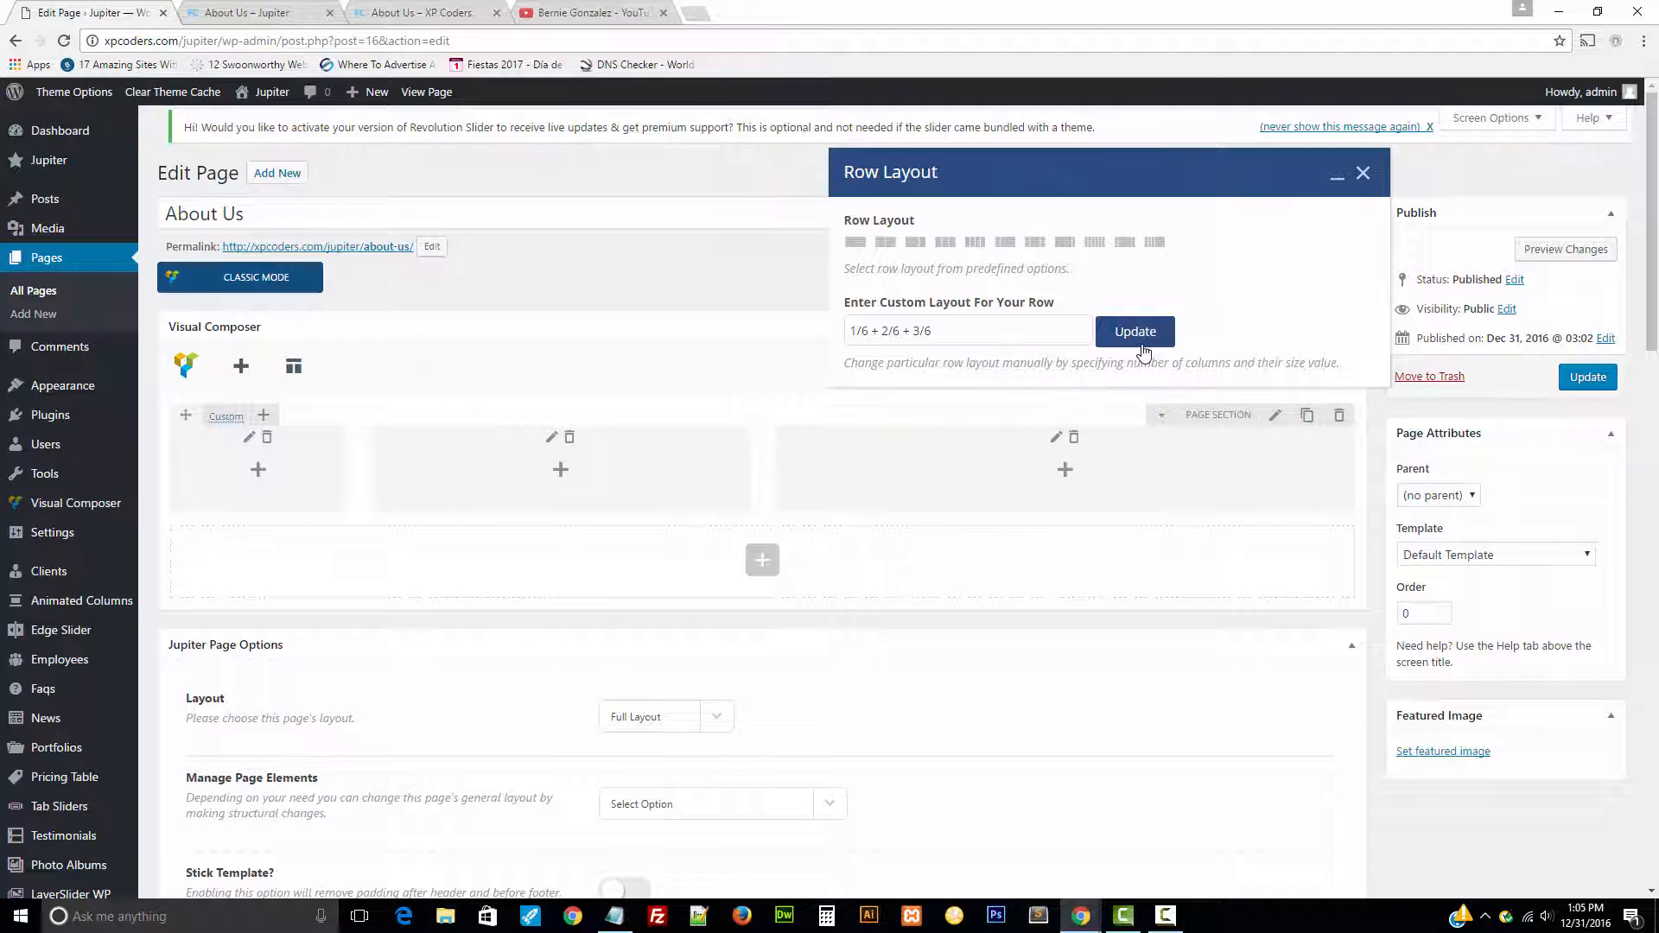
click(1363, 173)
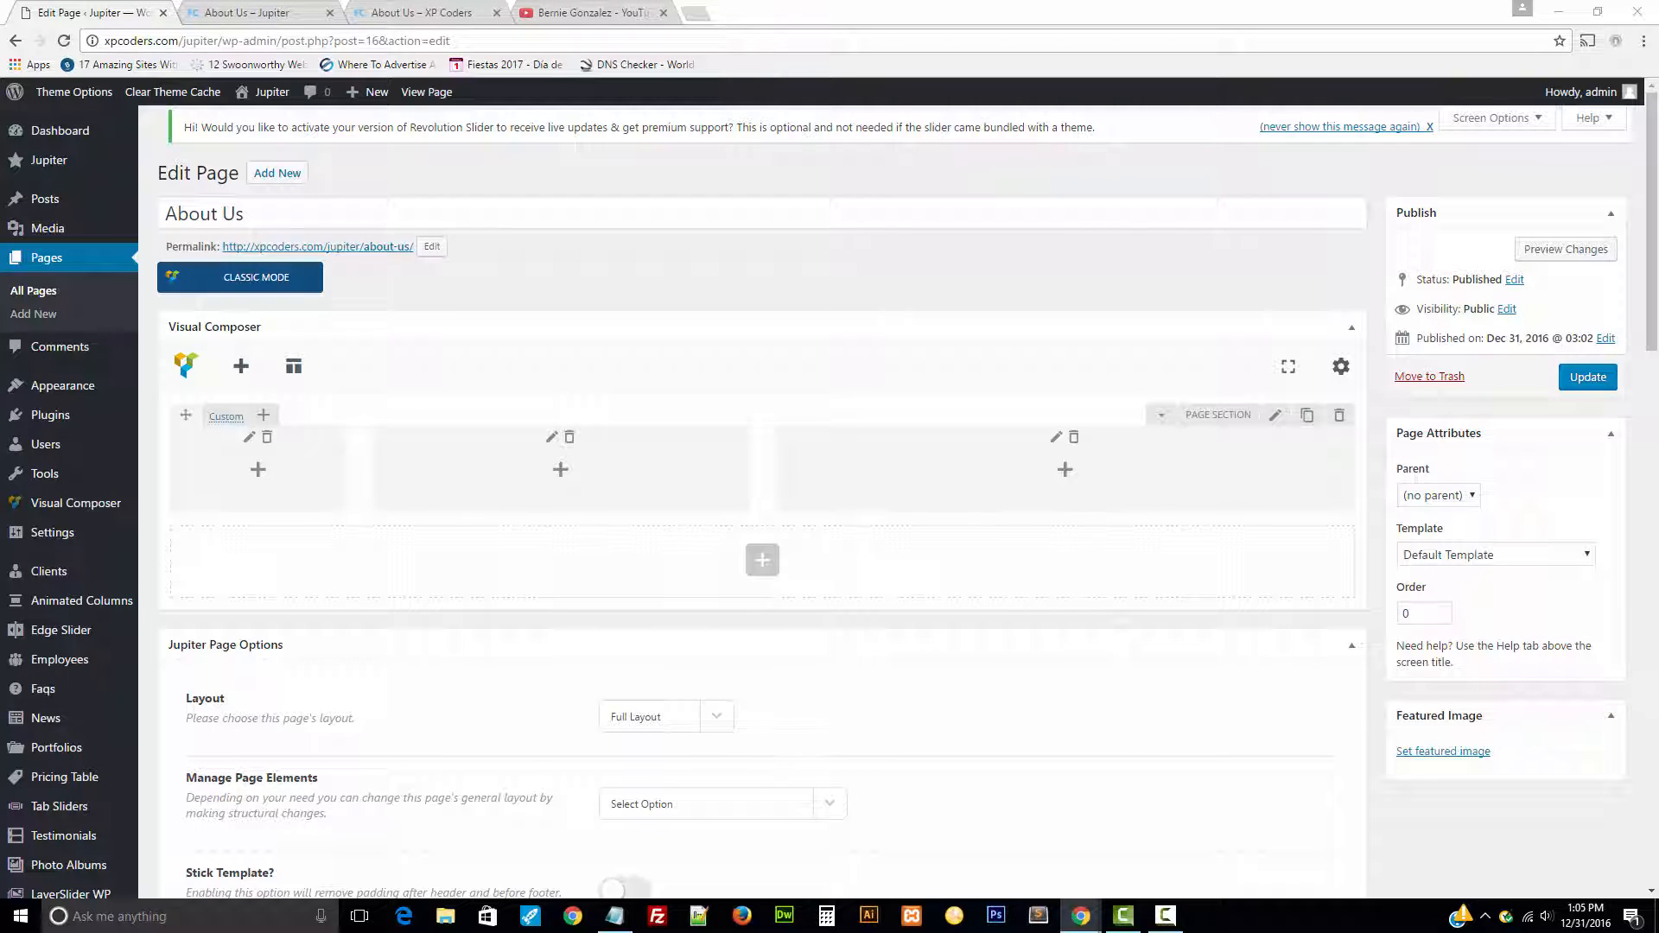
Step: Add a Padding Space element to the section's 2/6 column with a padding size of 110 px and save it
click(566, 471)
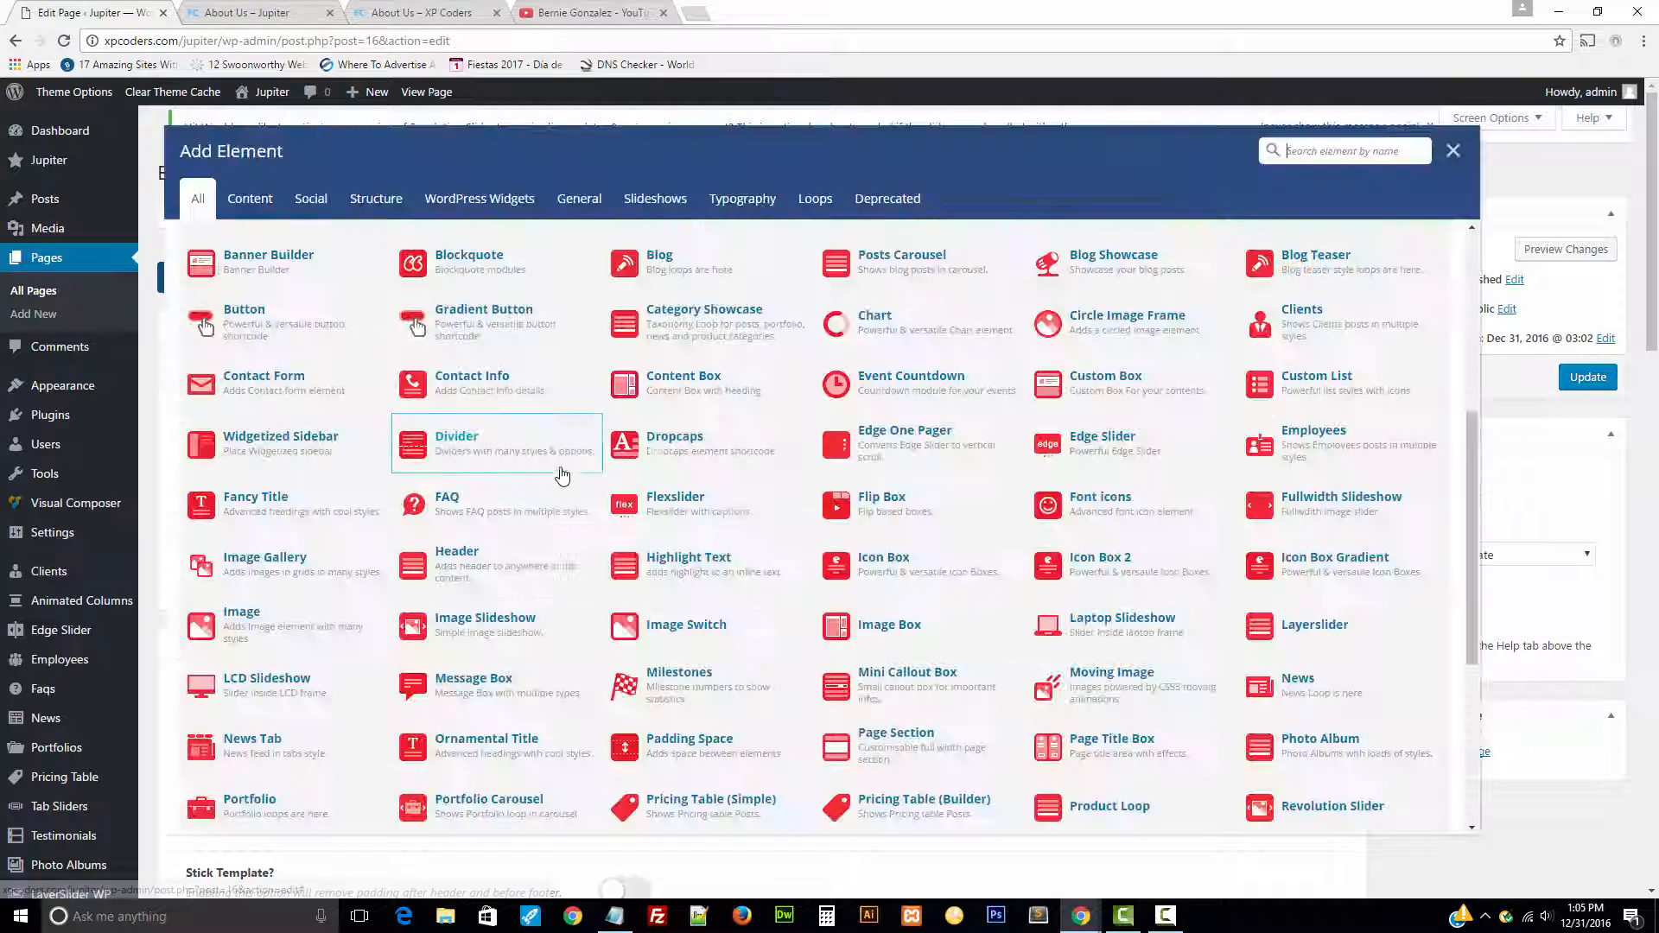
scroll(916, 536, down, 1)
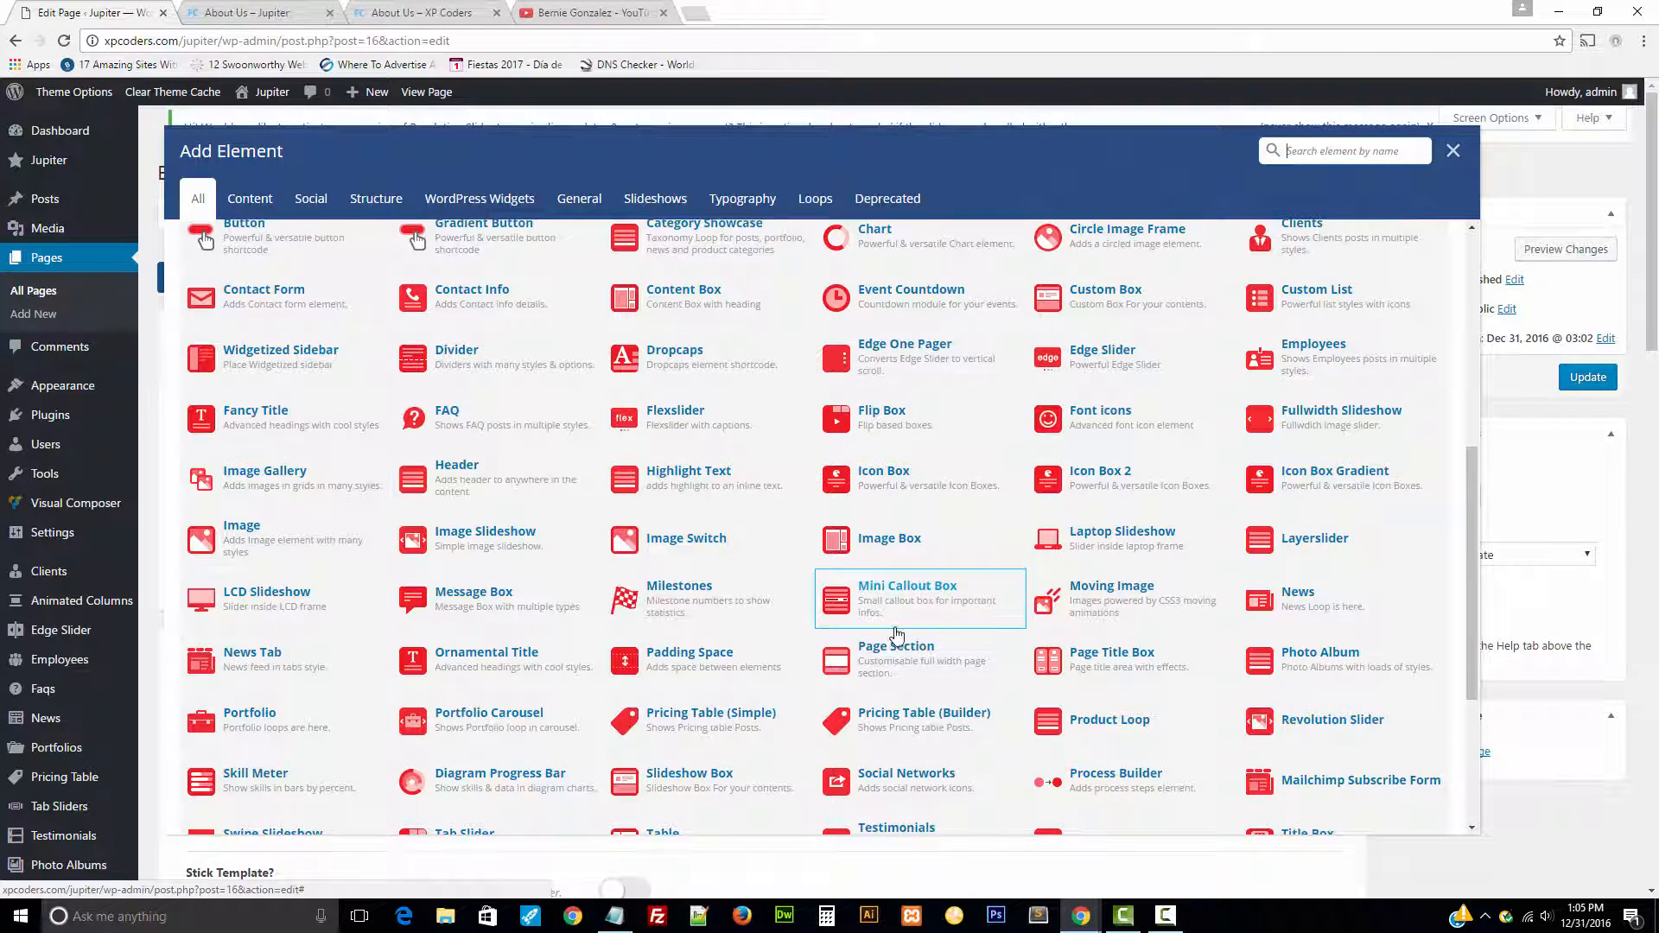
scroll(881, 622, down, 1)
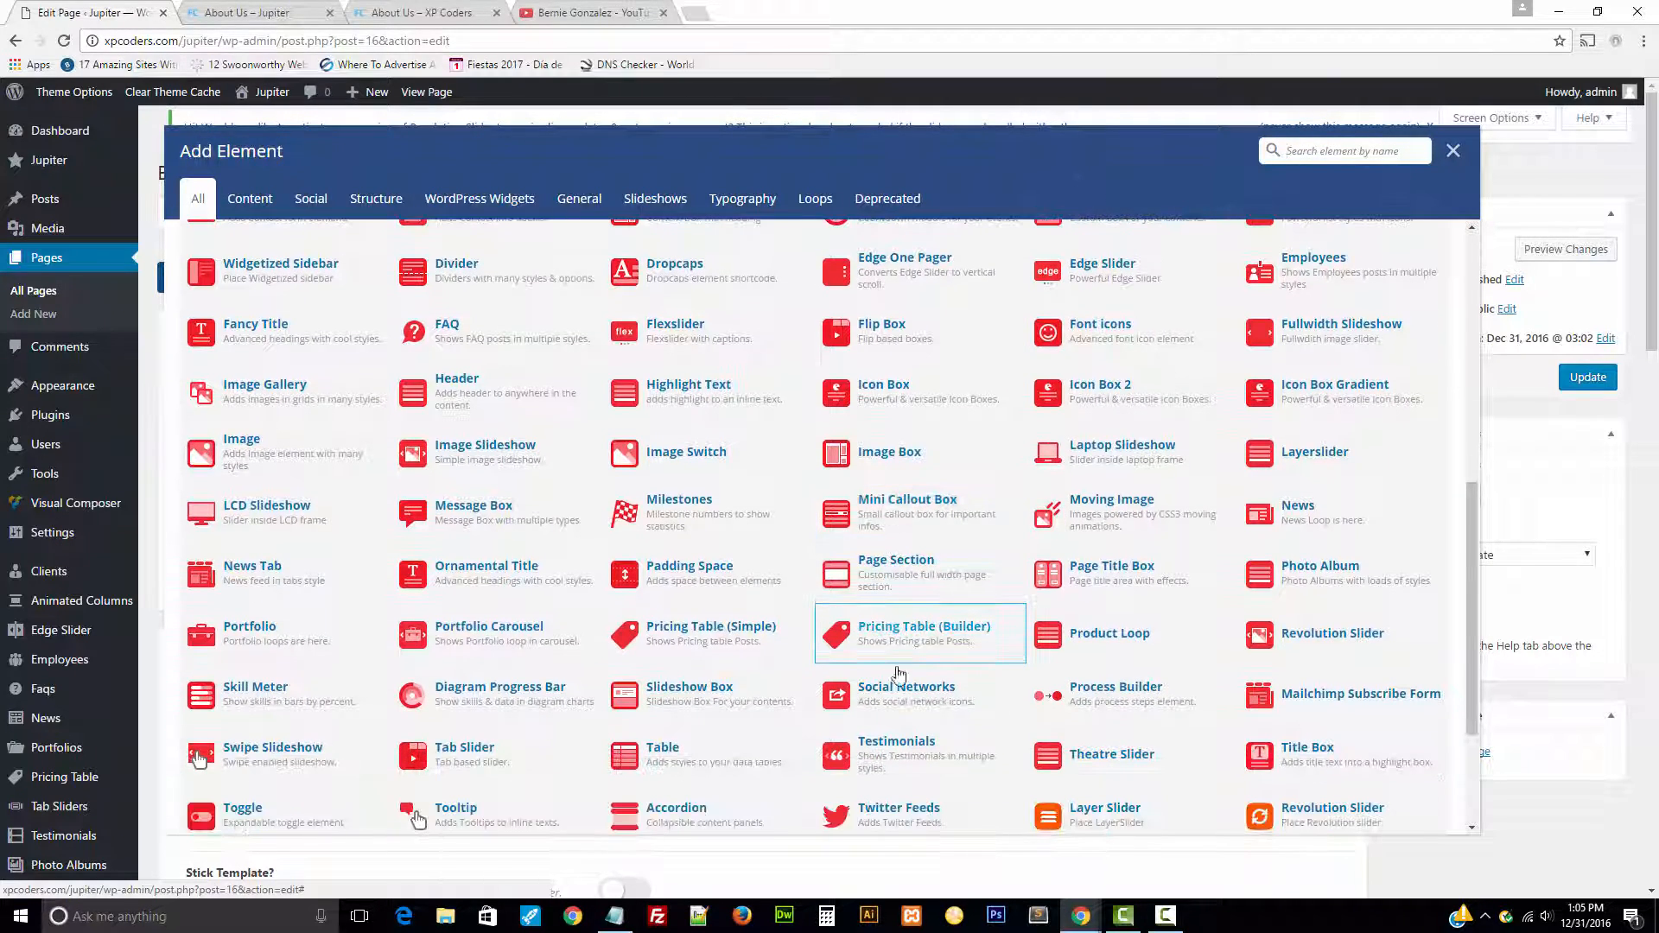
scroll(961, 677, down, 3)
scroll(961, 678, up, 3)
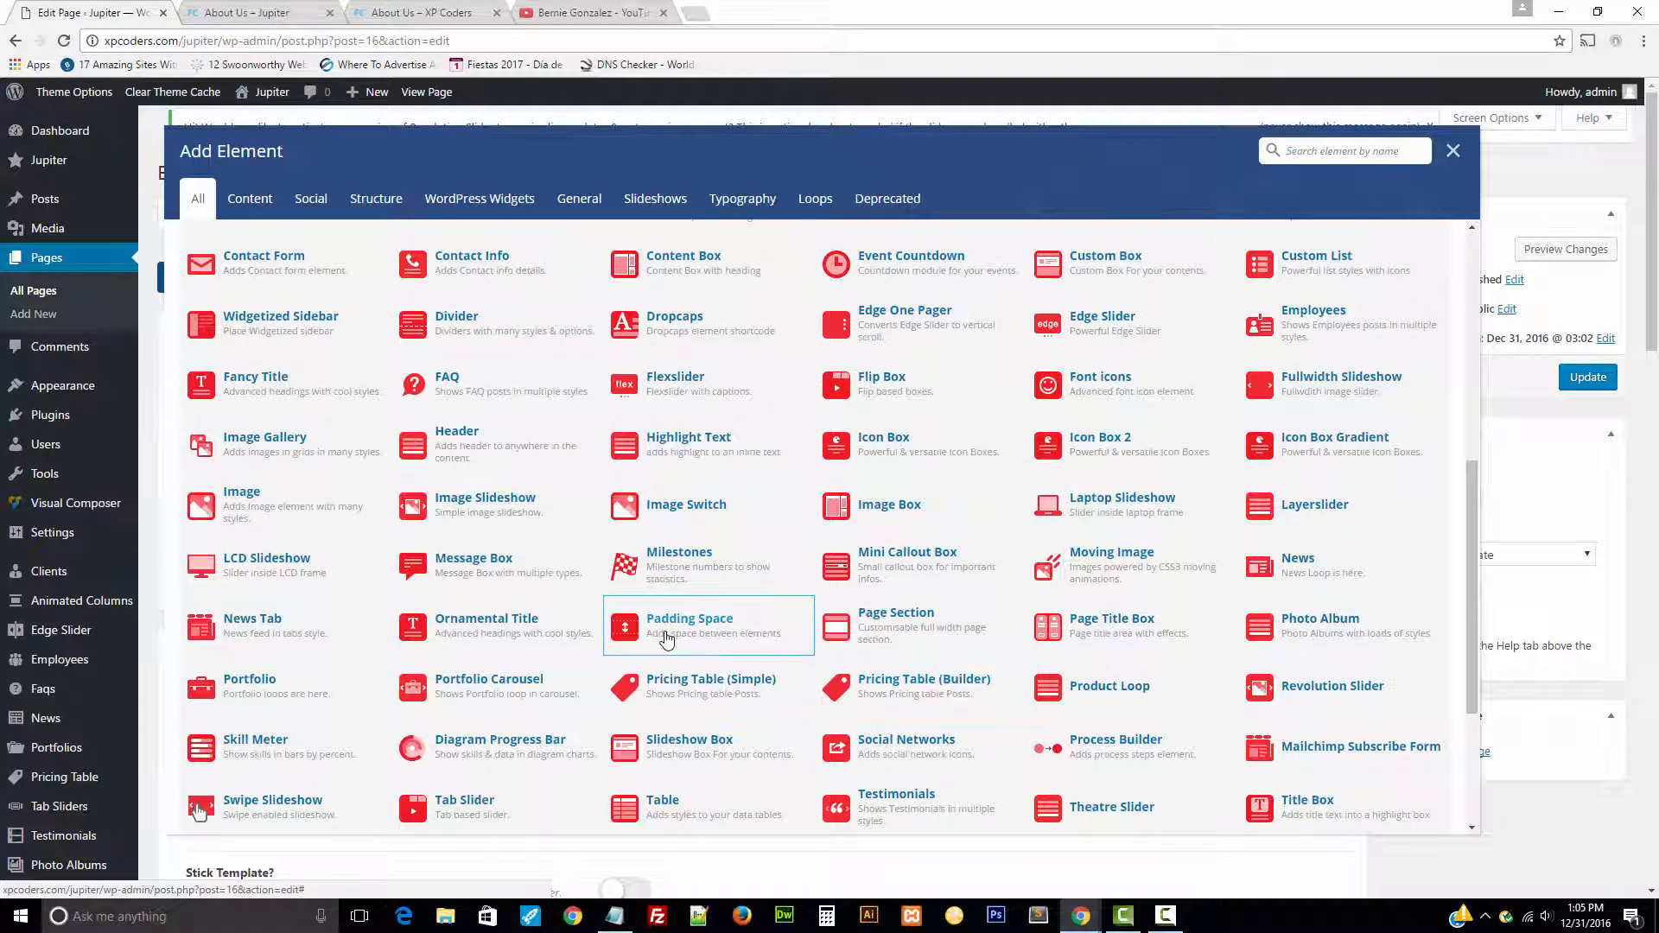
click(665, 640)
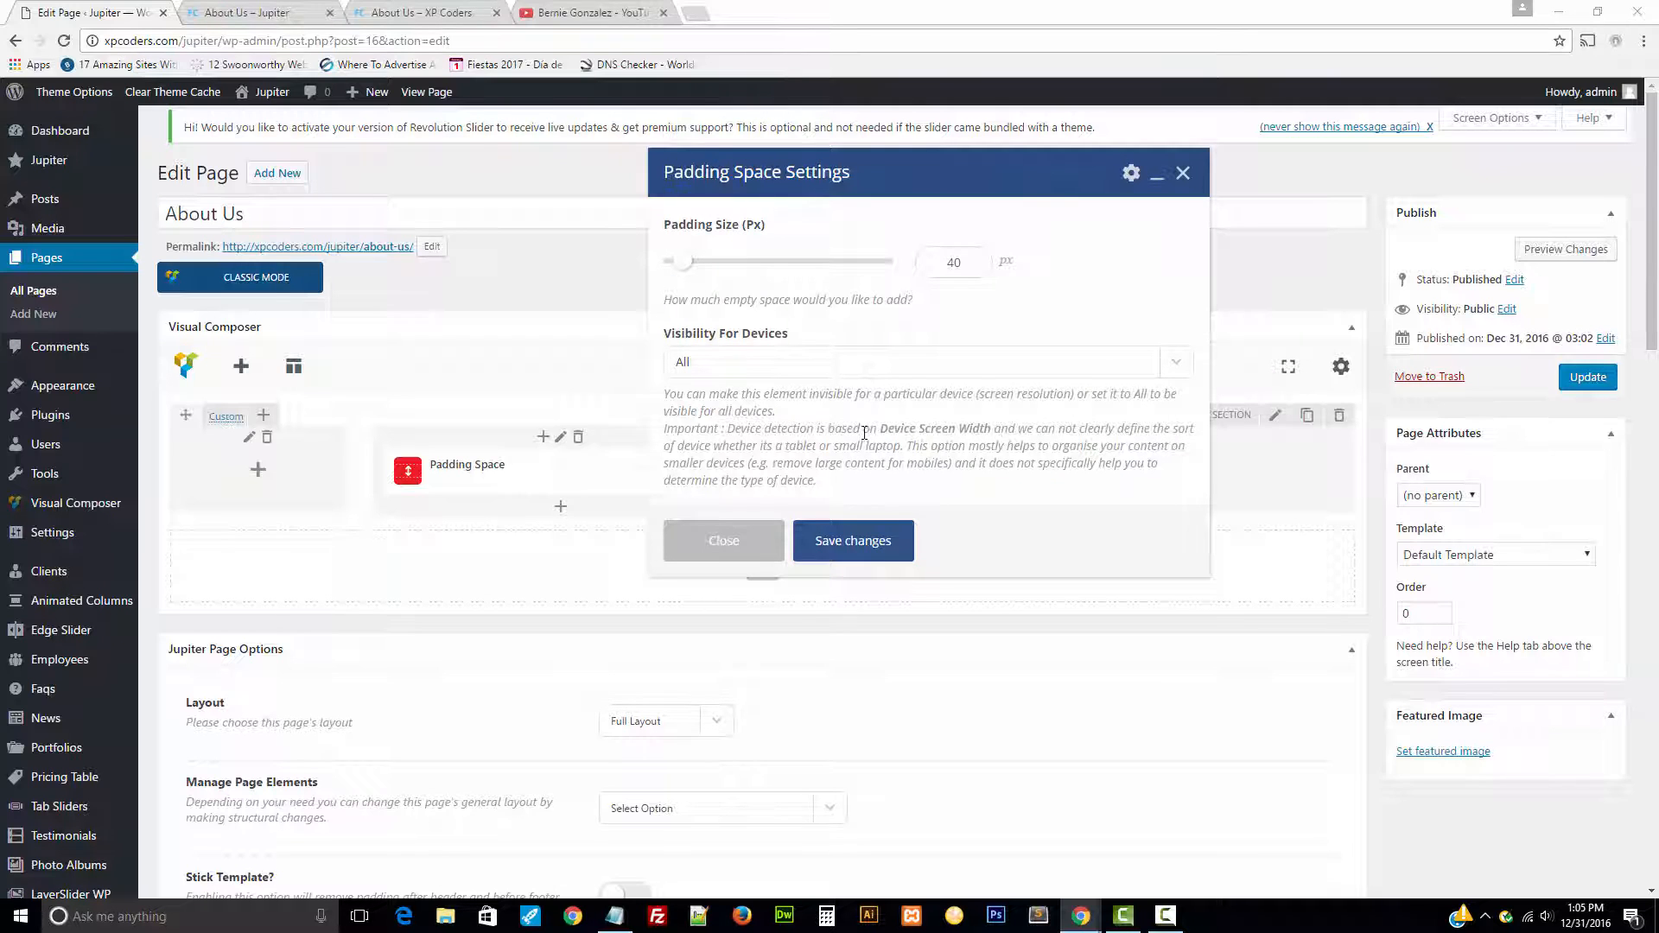
key(BackSpace)
key(BackSpace)
text(110)
click(870, 552)
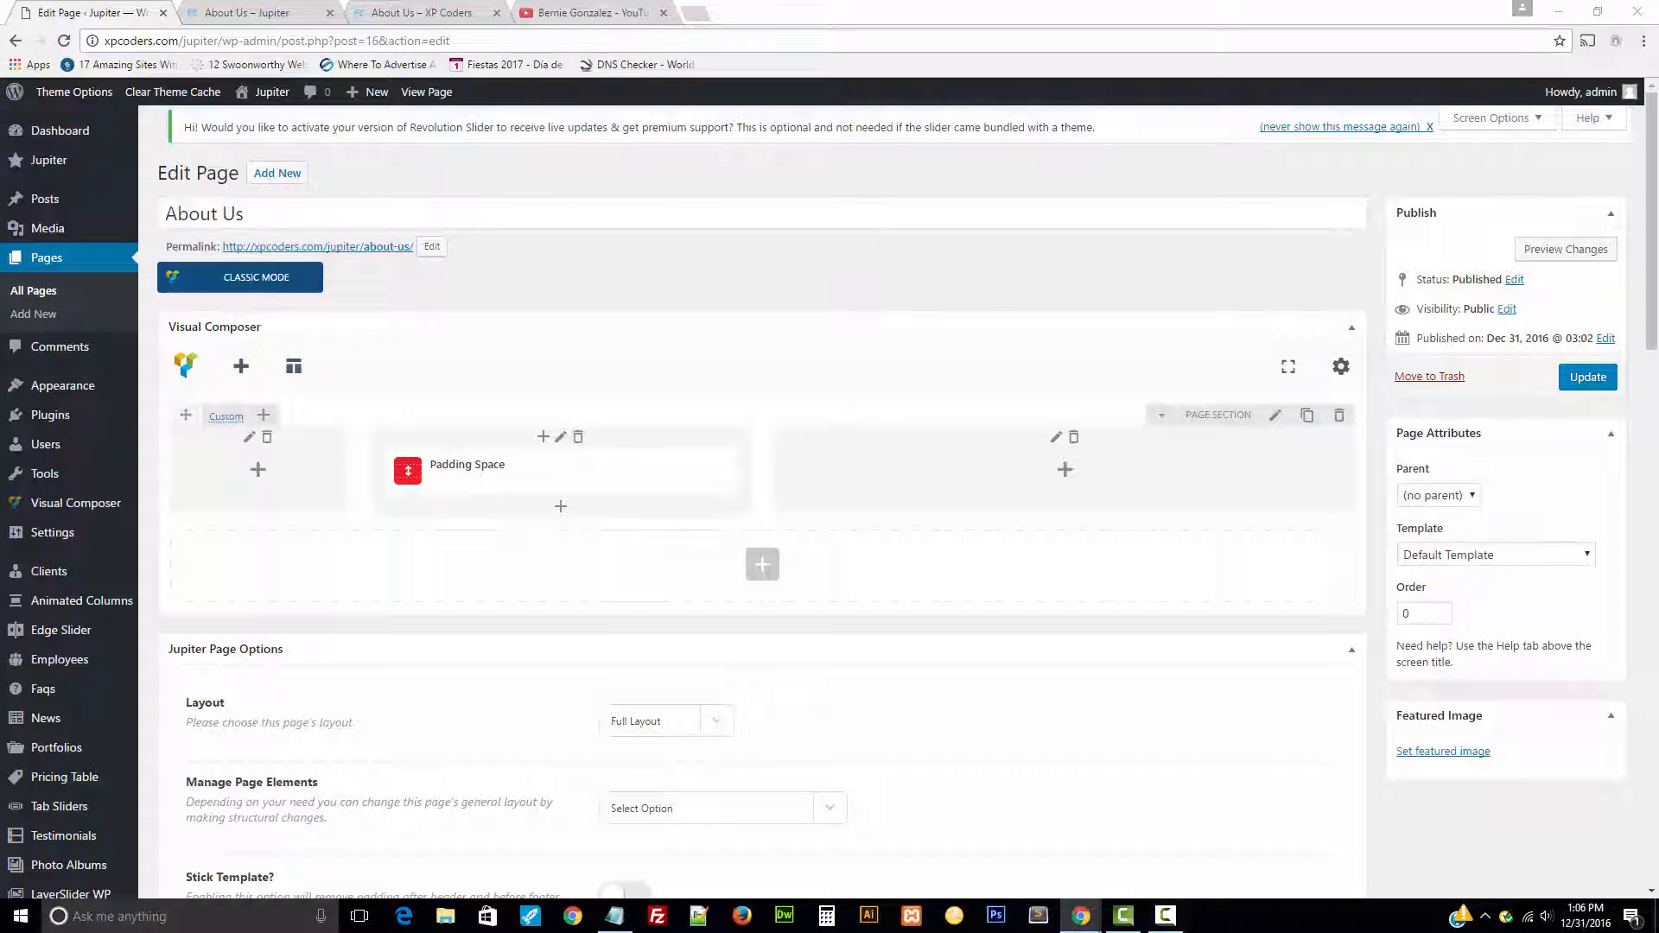
Step: Copy the hero line "If you need creative workers, give them" from the finished XP Coders page and return to the page editor
click(406, 13)
key(F5)
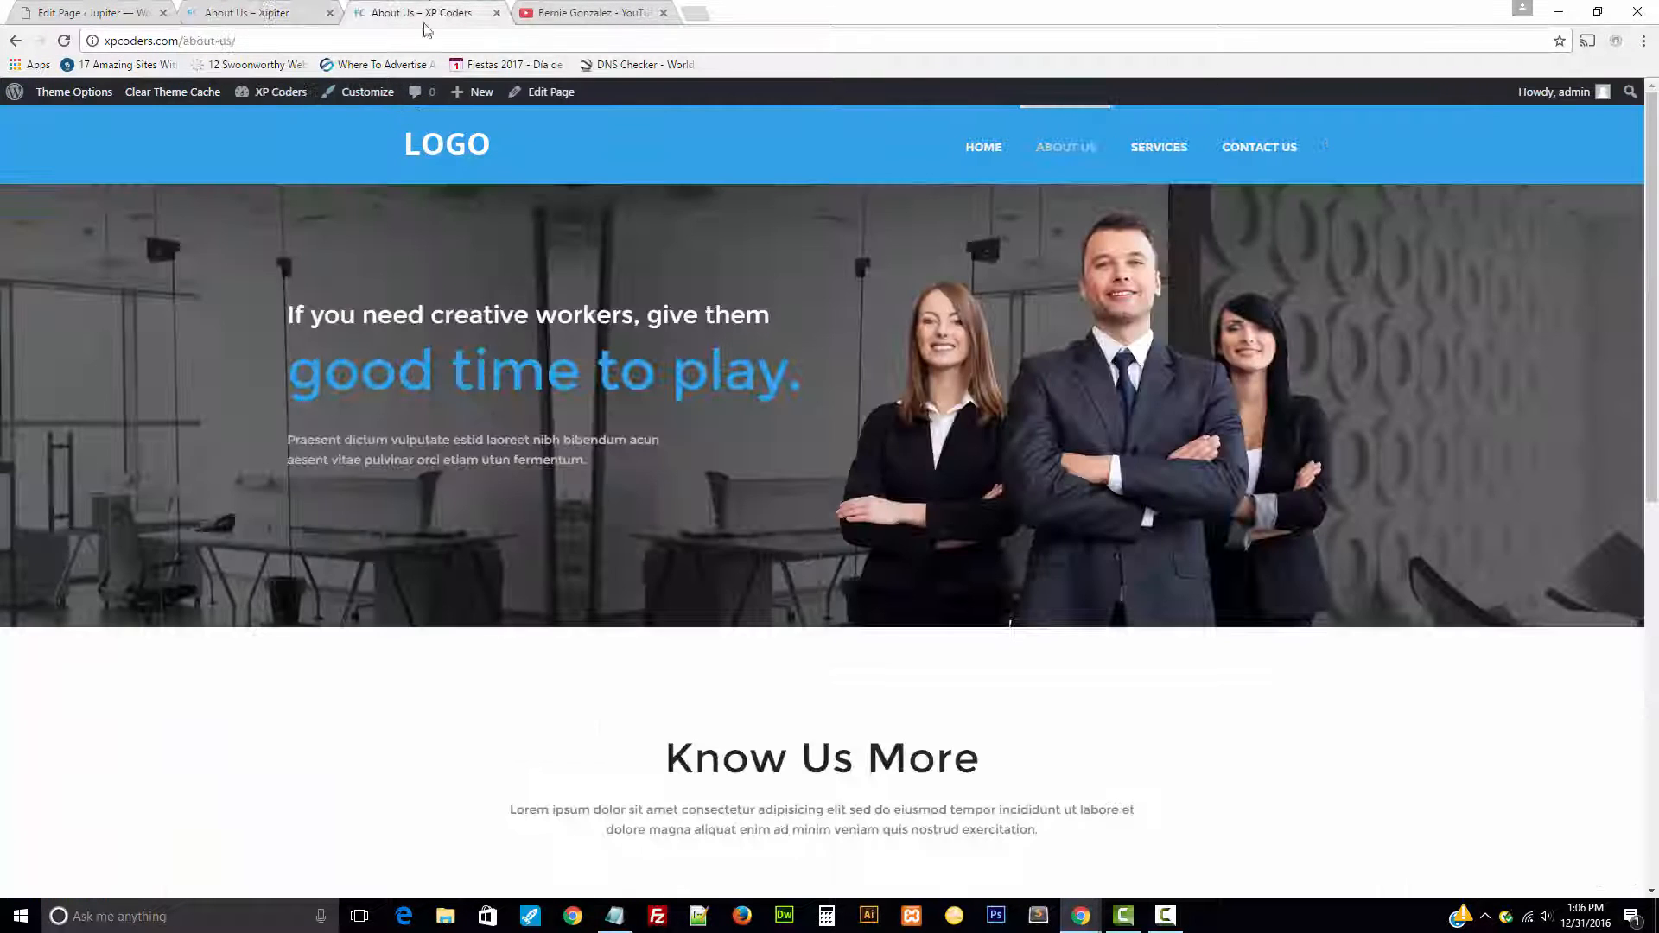
drag(772, 330, 263, 325)
key(ctrl+c)
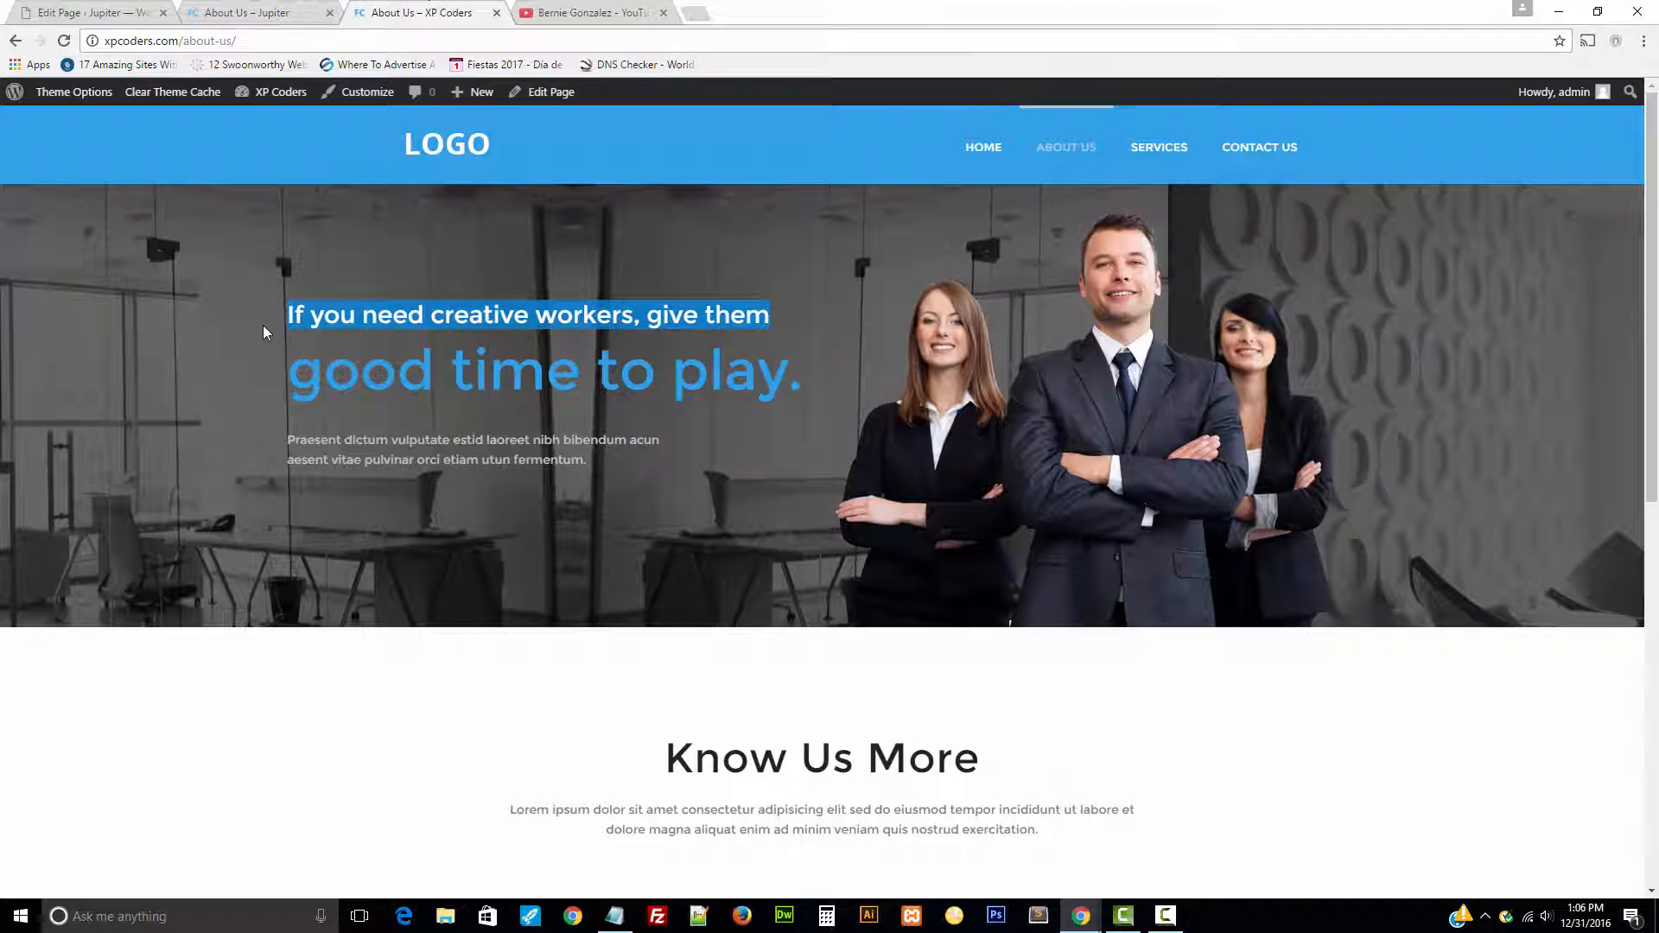
click(237, 12)
click(172, 7)
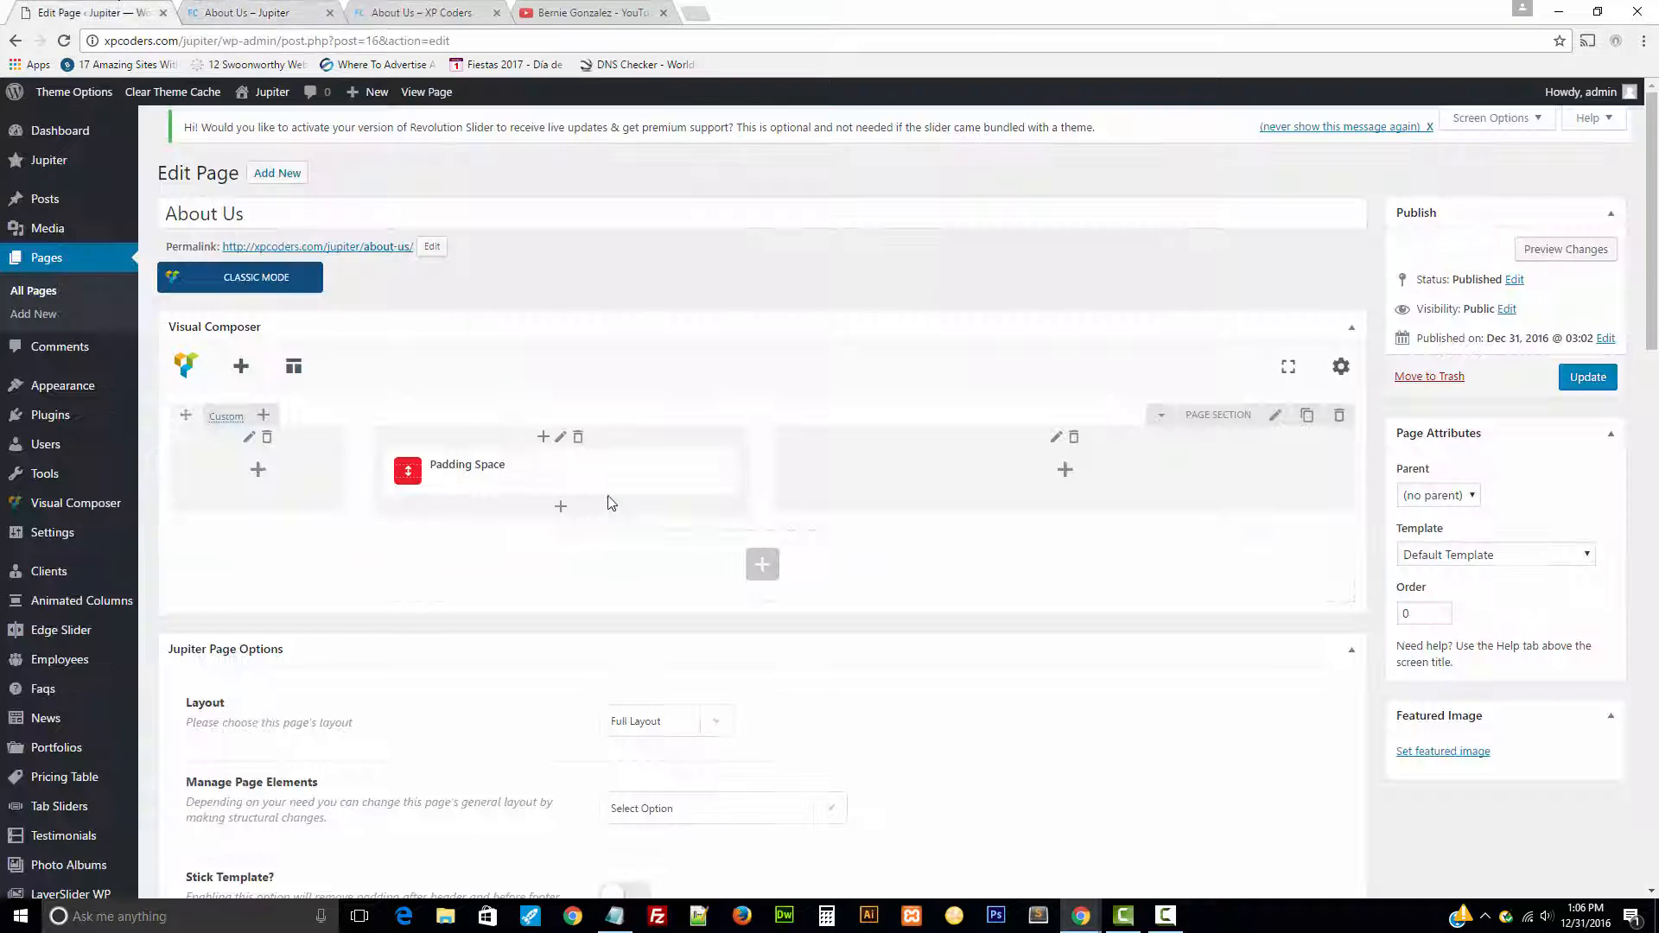
Step: Add a Fancy Title below the padding space and paste "If you need creative workers, give them" as plain content in the text editor
click(559, 505)
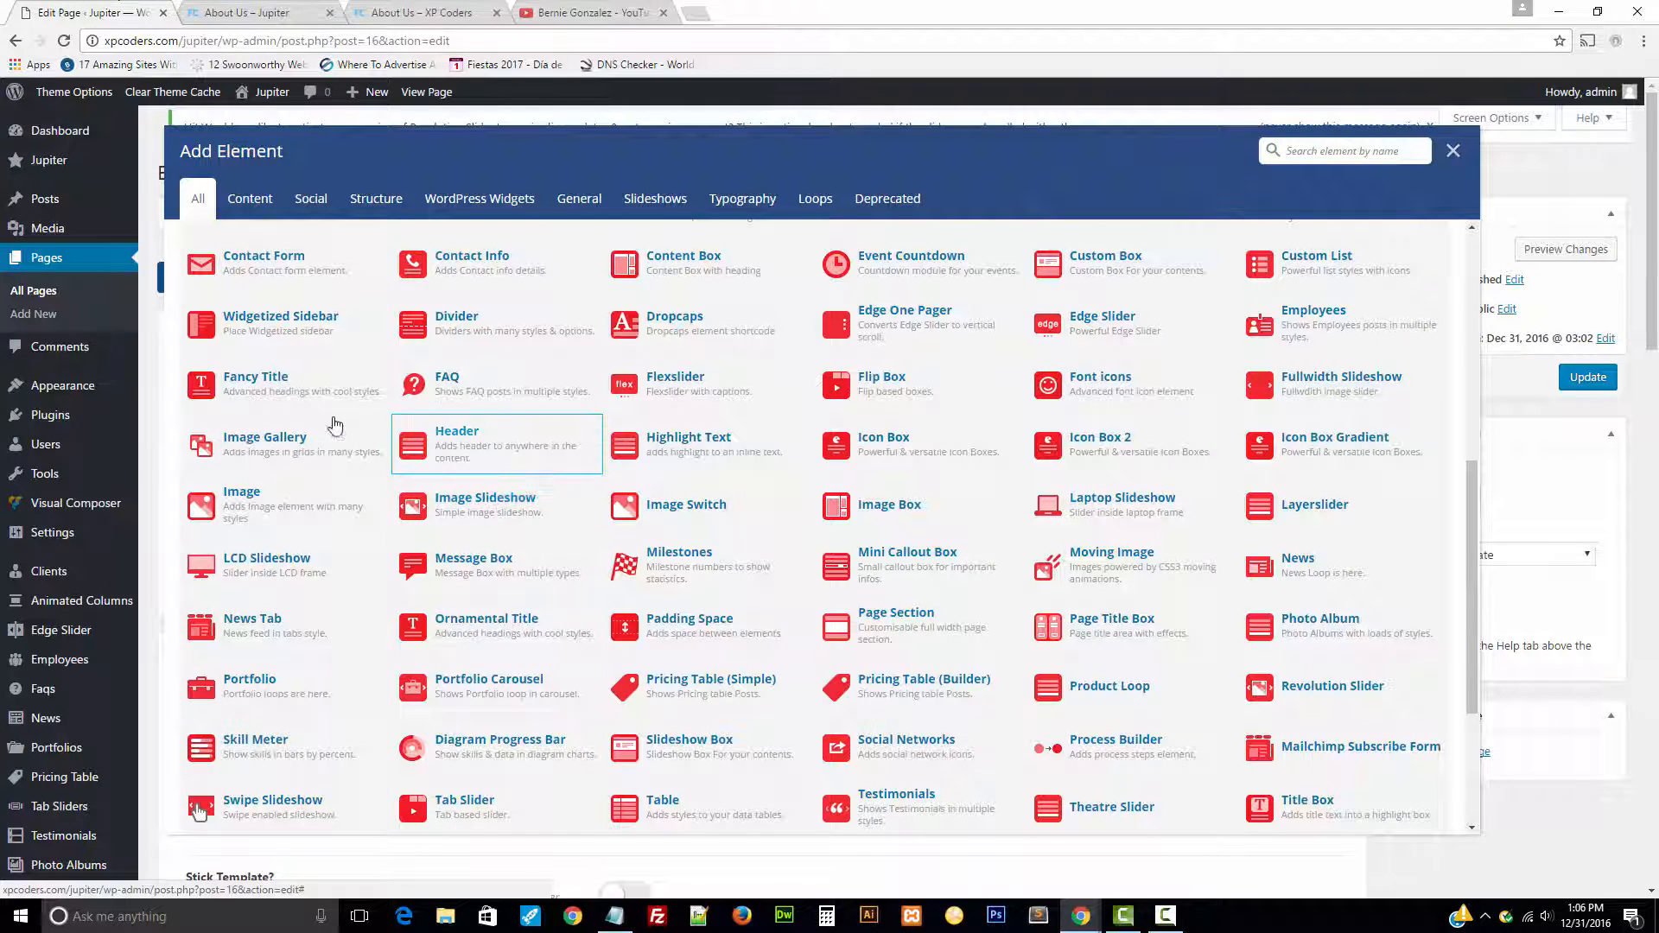
click(244, 385)
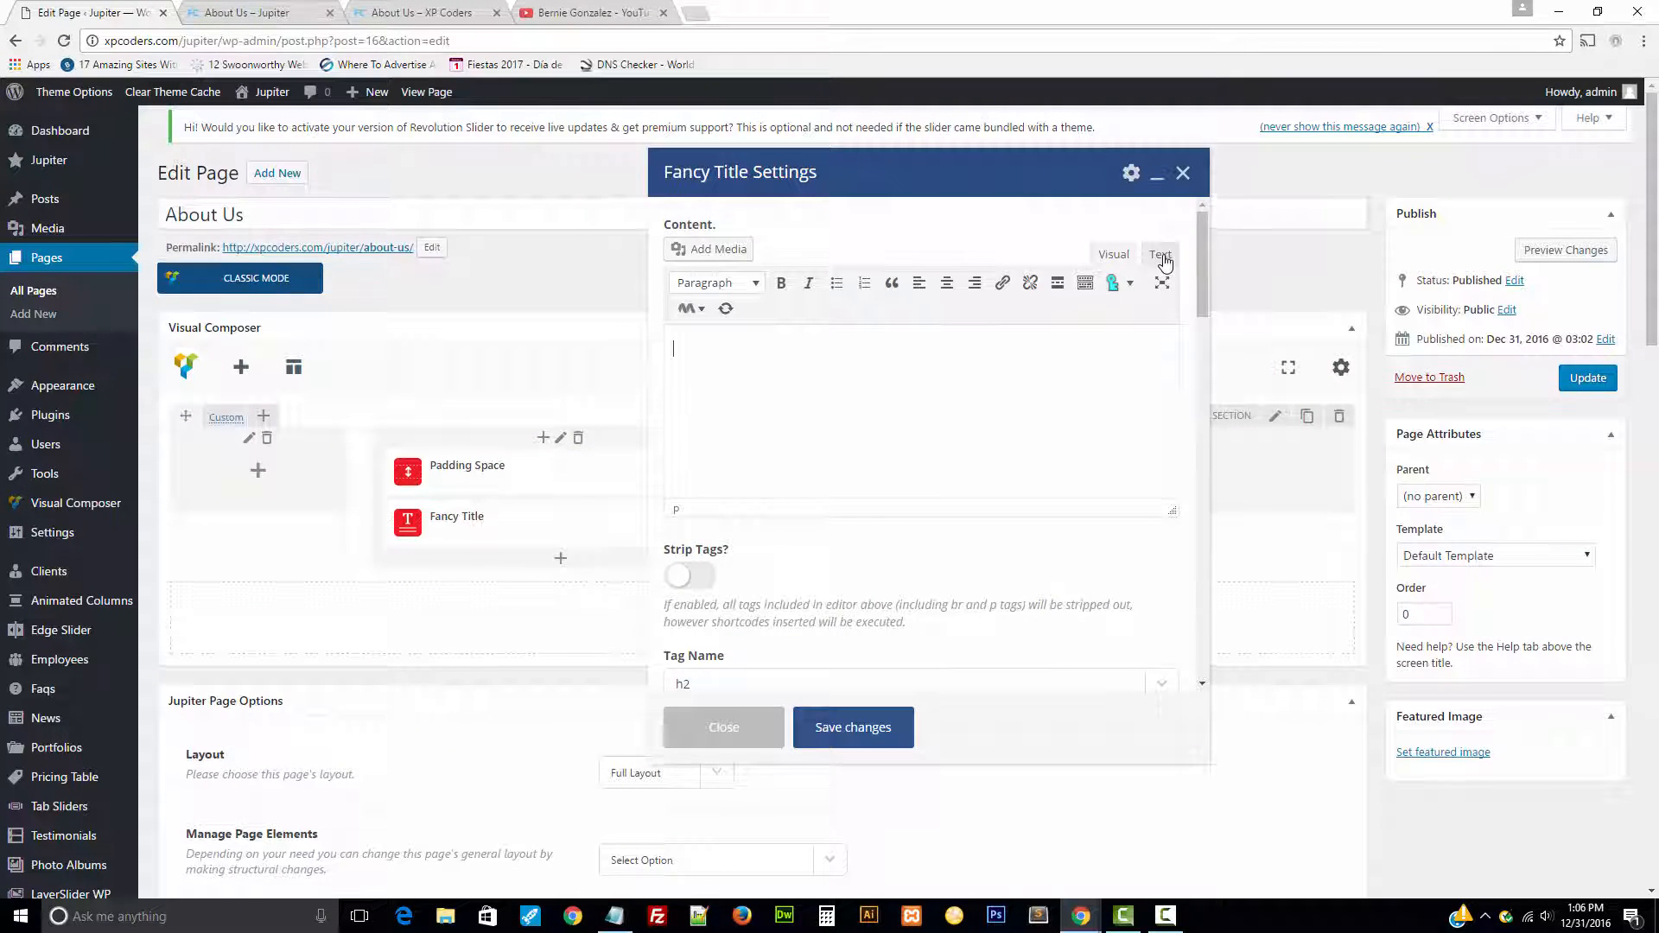
click(1159, 259)
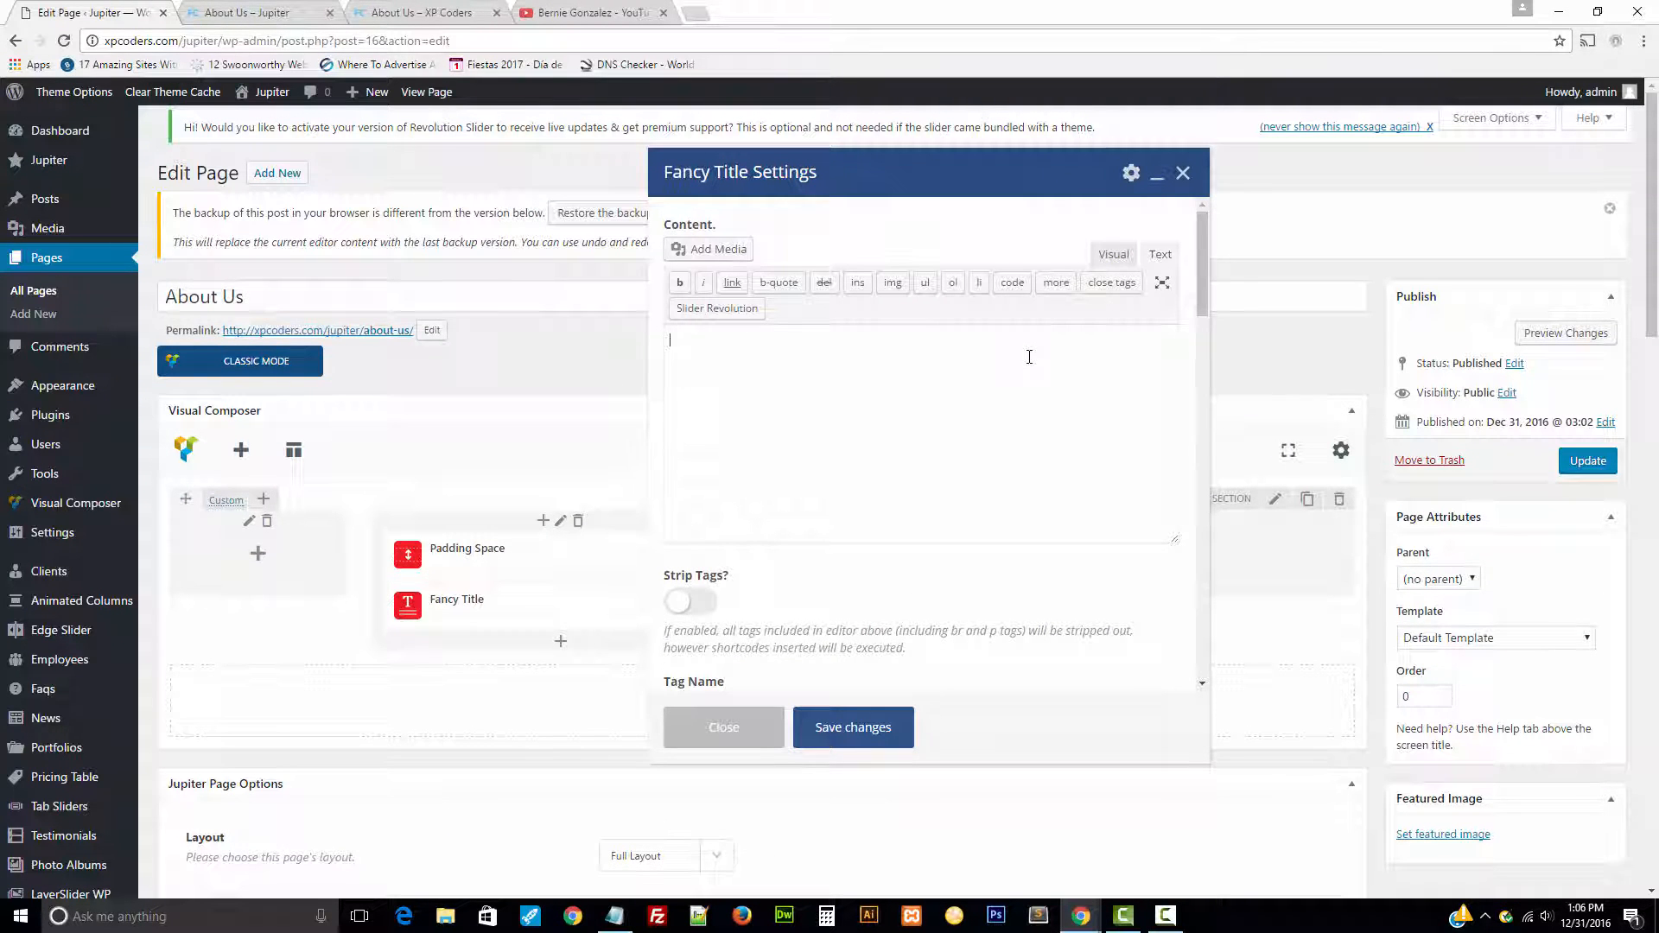
right_click(925, 365)
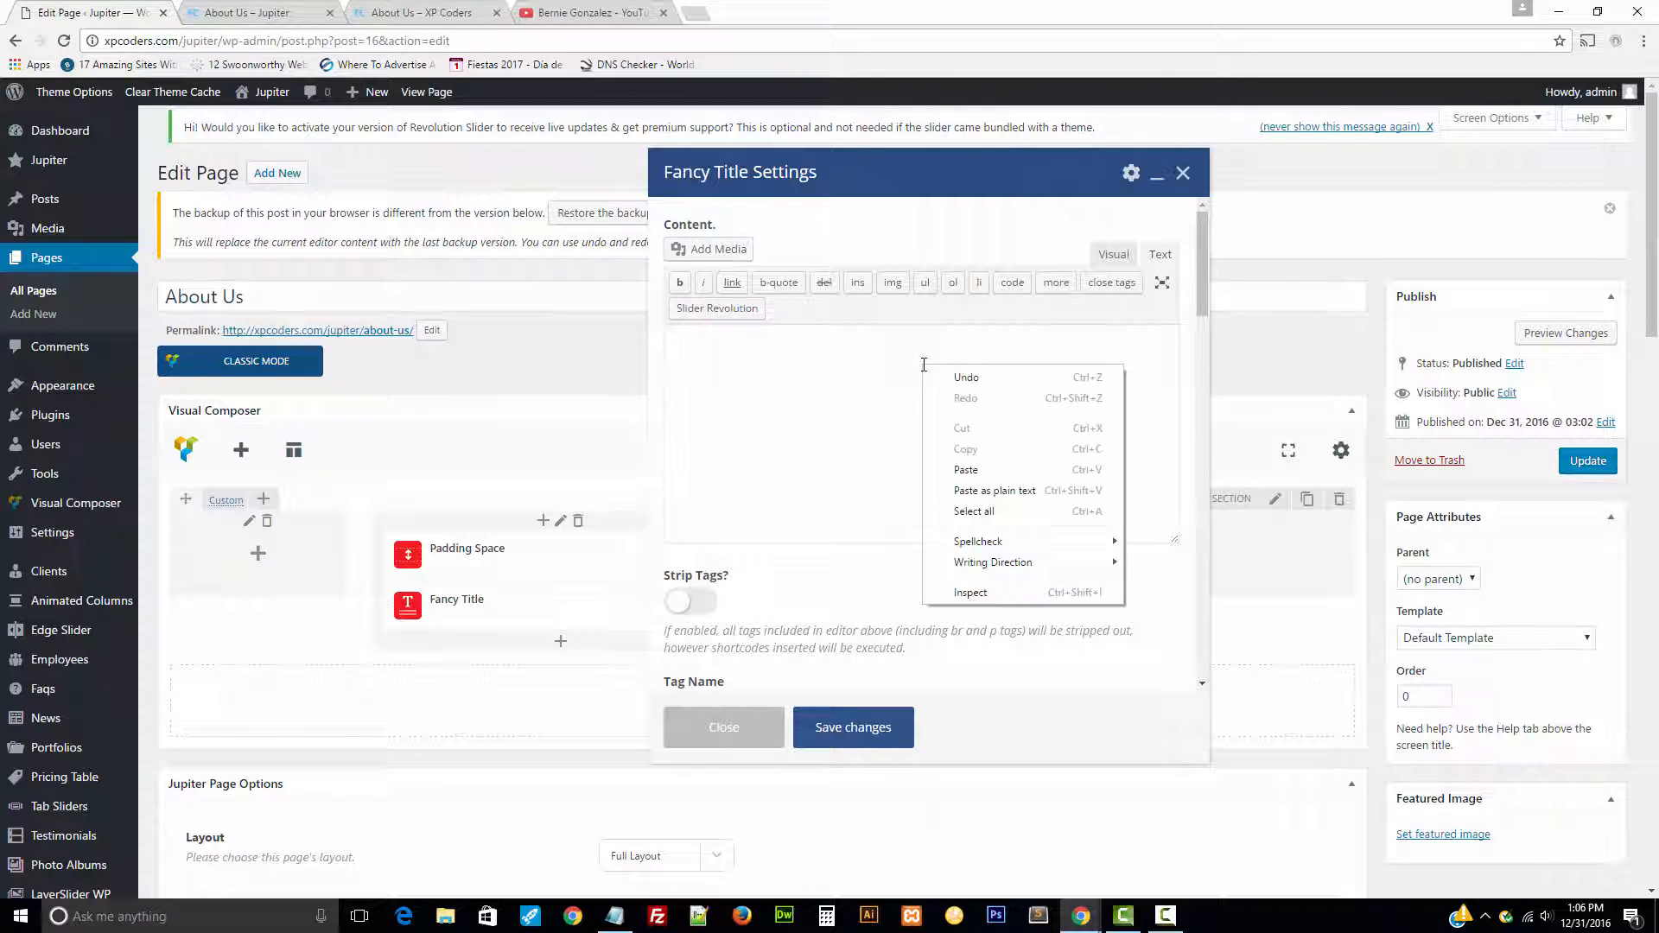
right_click(858, 380)
click(890, 483)
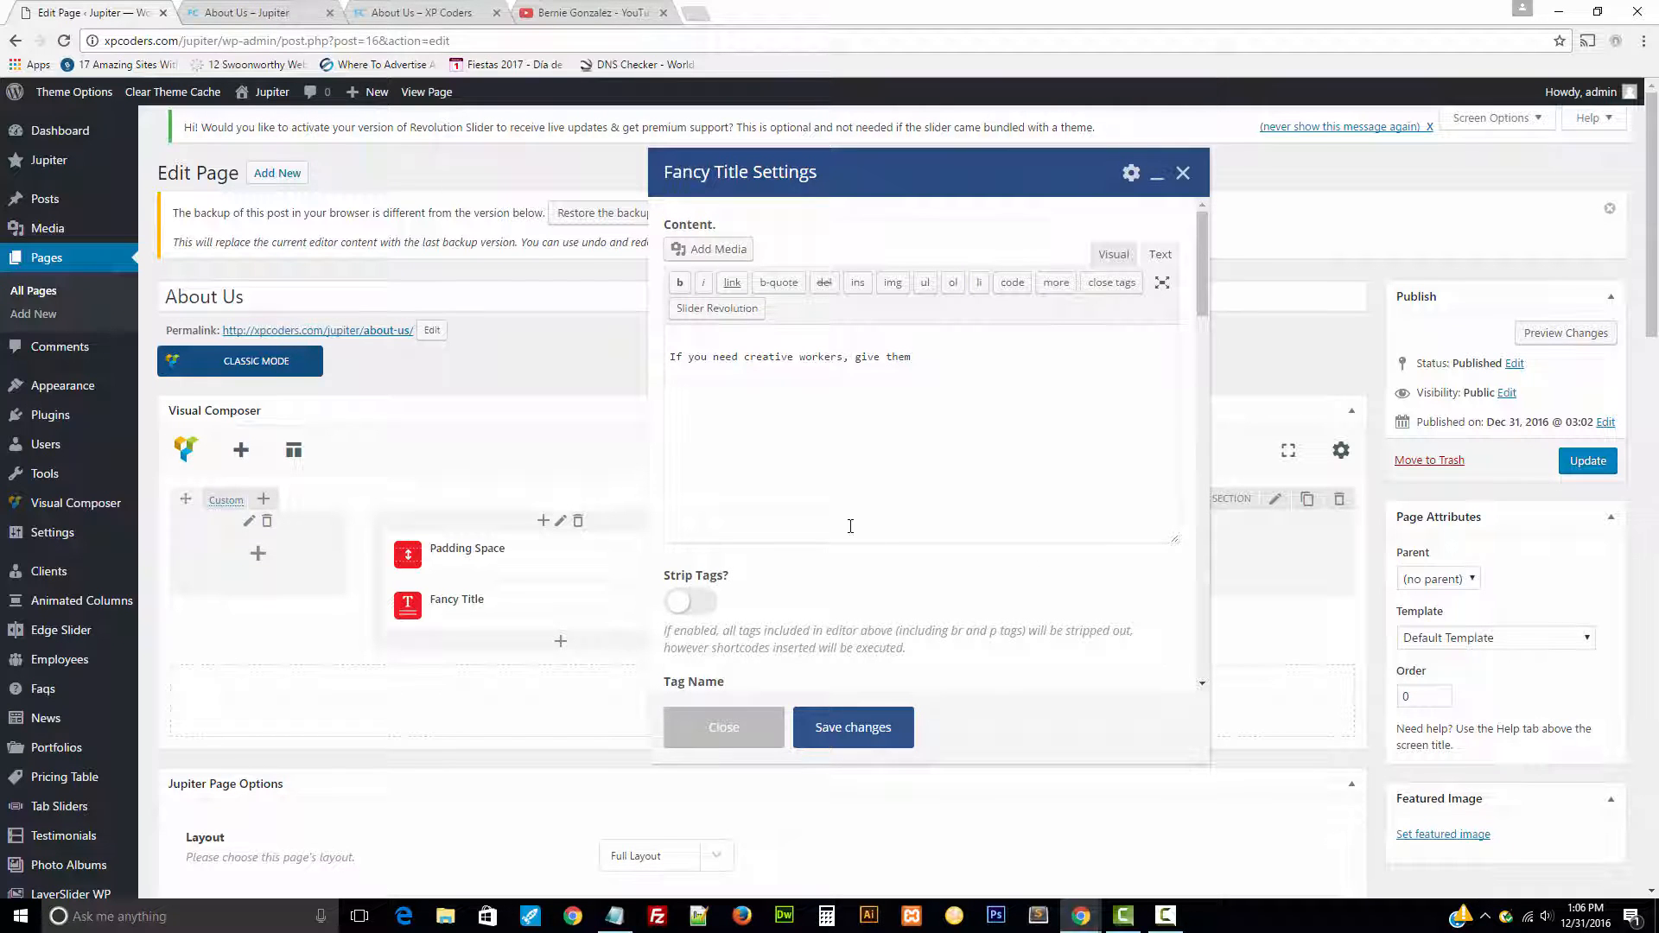
Step: Set the first Fancy Title's font size to 28 px and save the element
scroll(850, 527, down, 8)
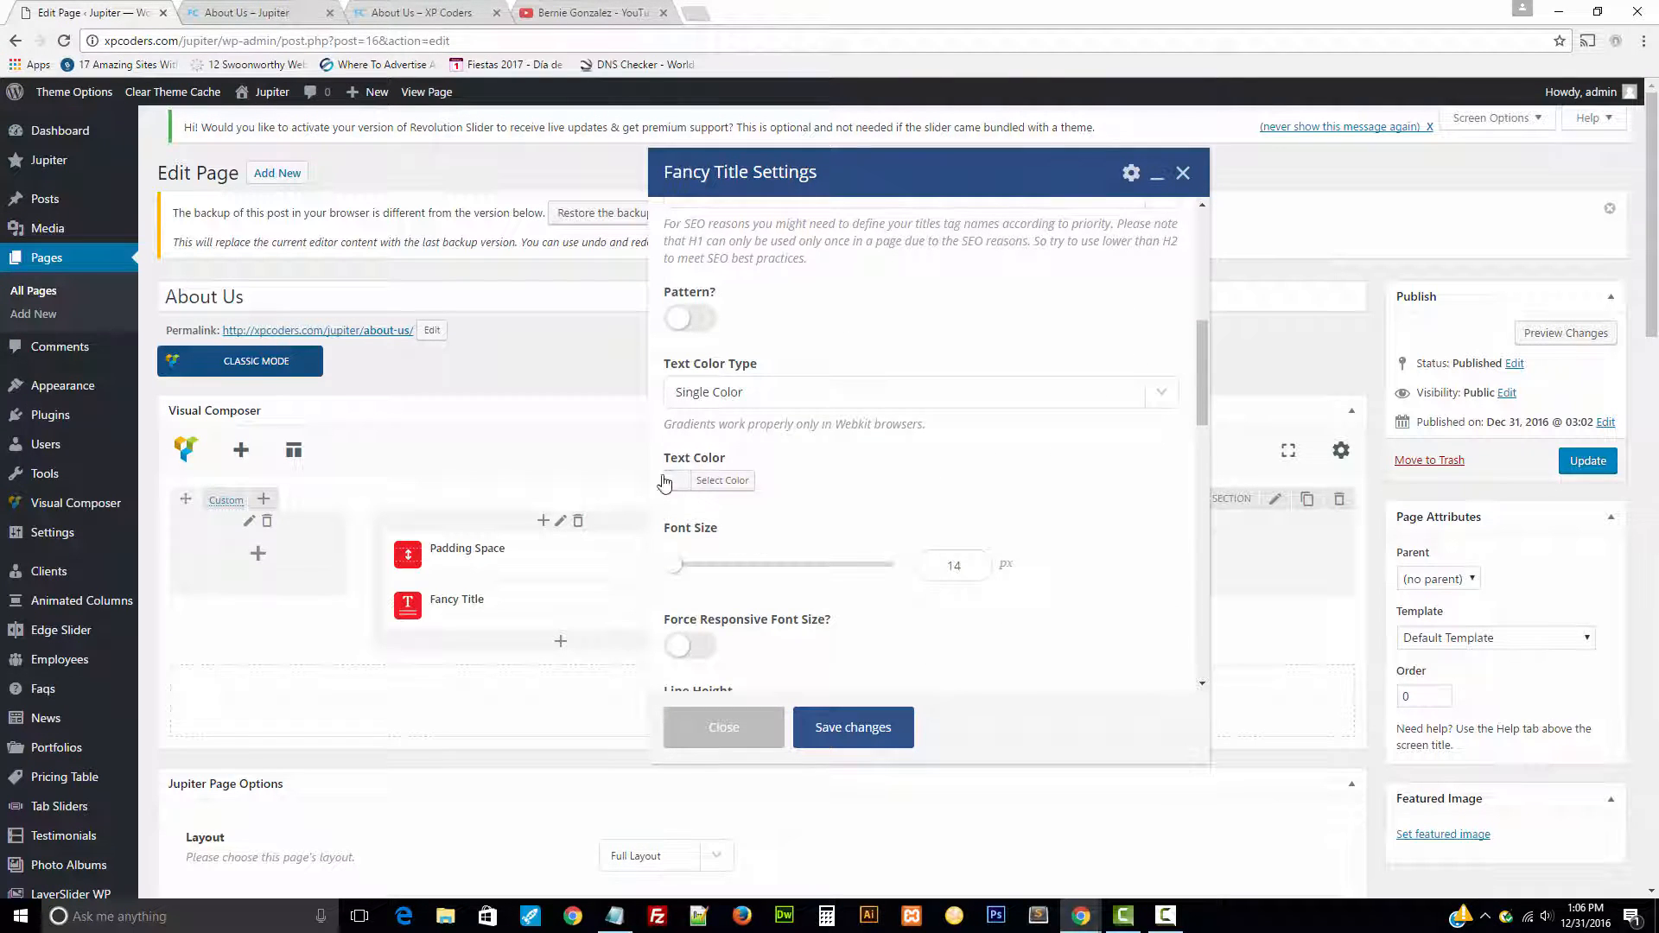
click(664, 481)
click(873, 567)
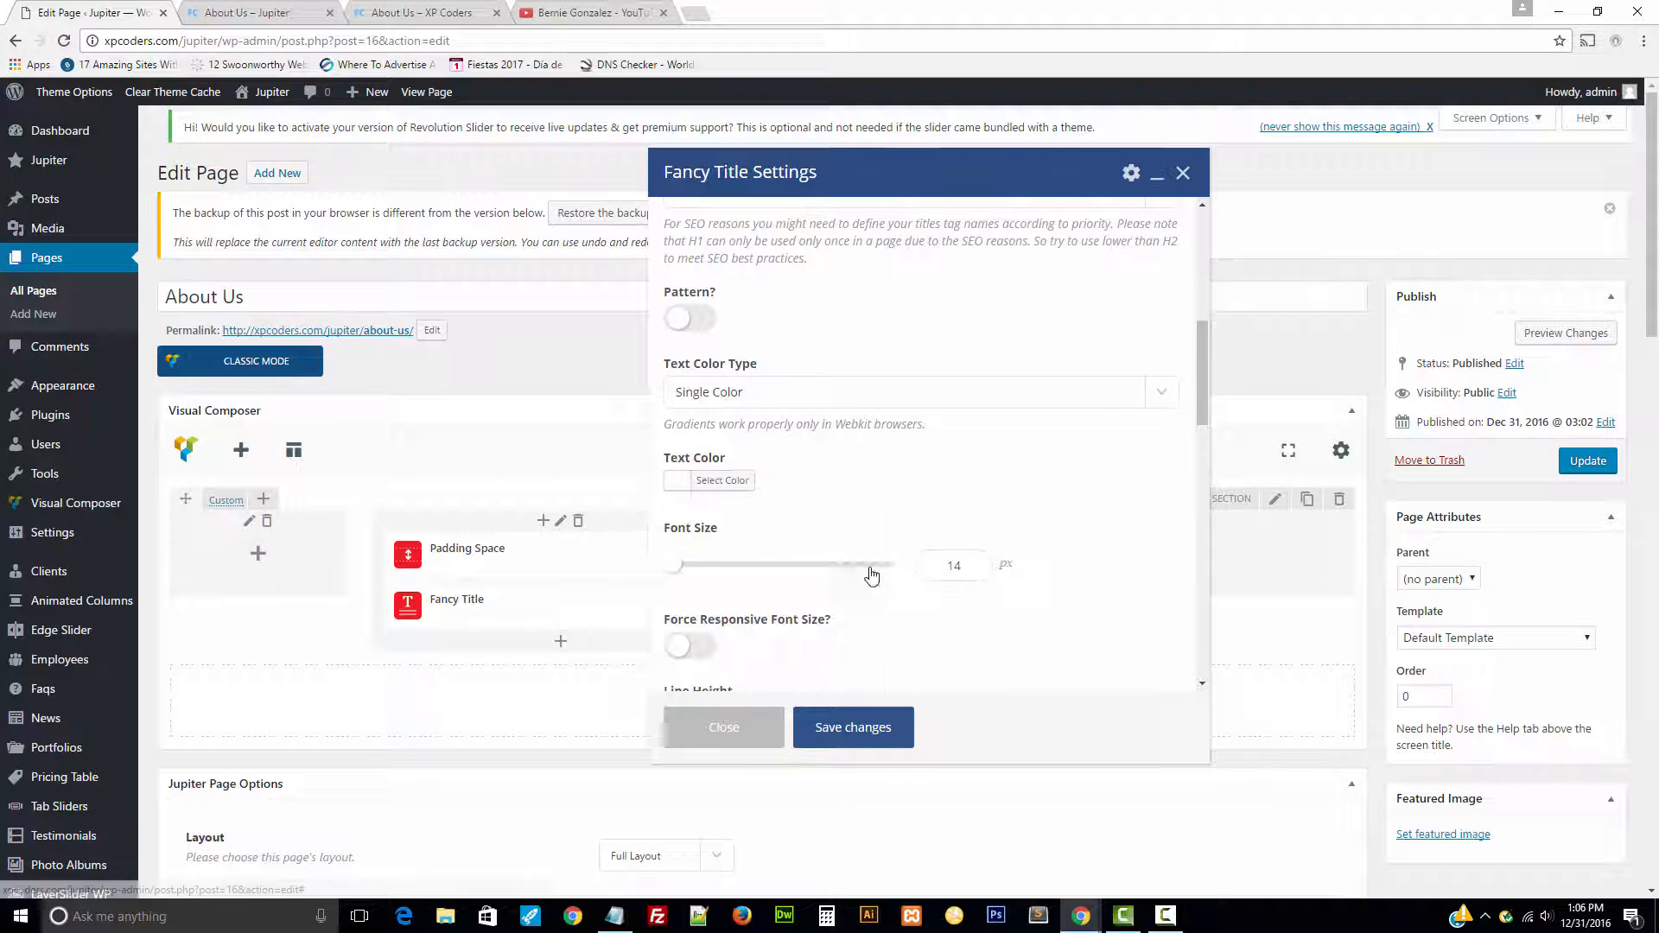
double_click(979, 567)
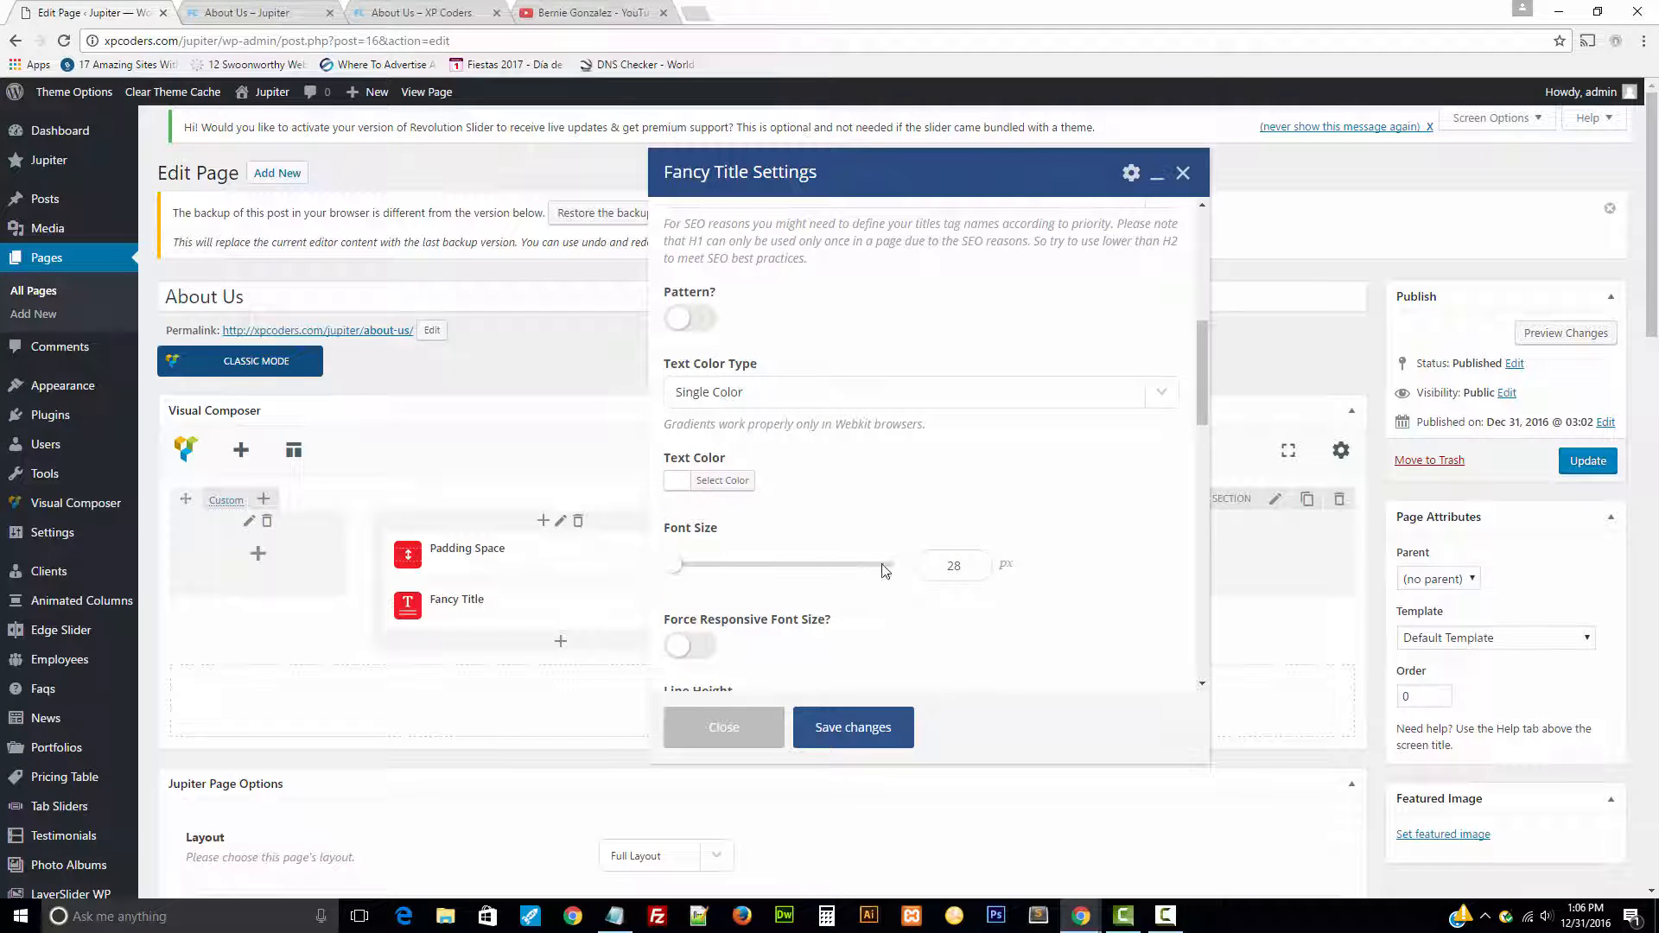
scroll(885, 571, down, 10)
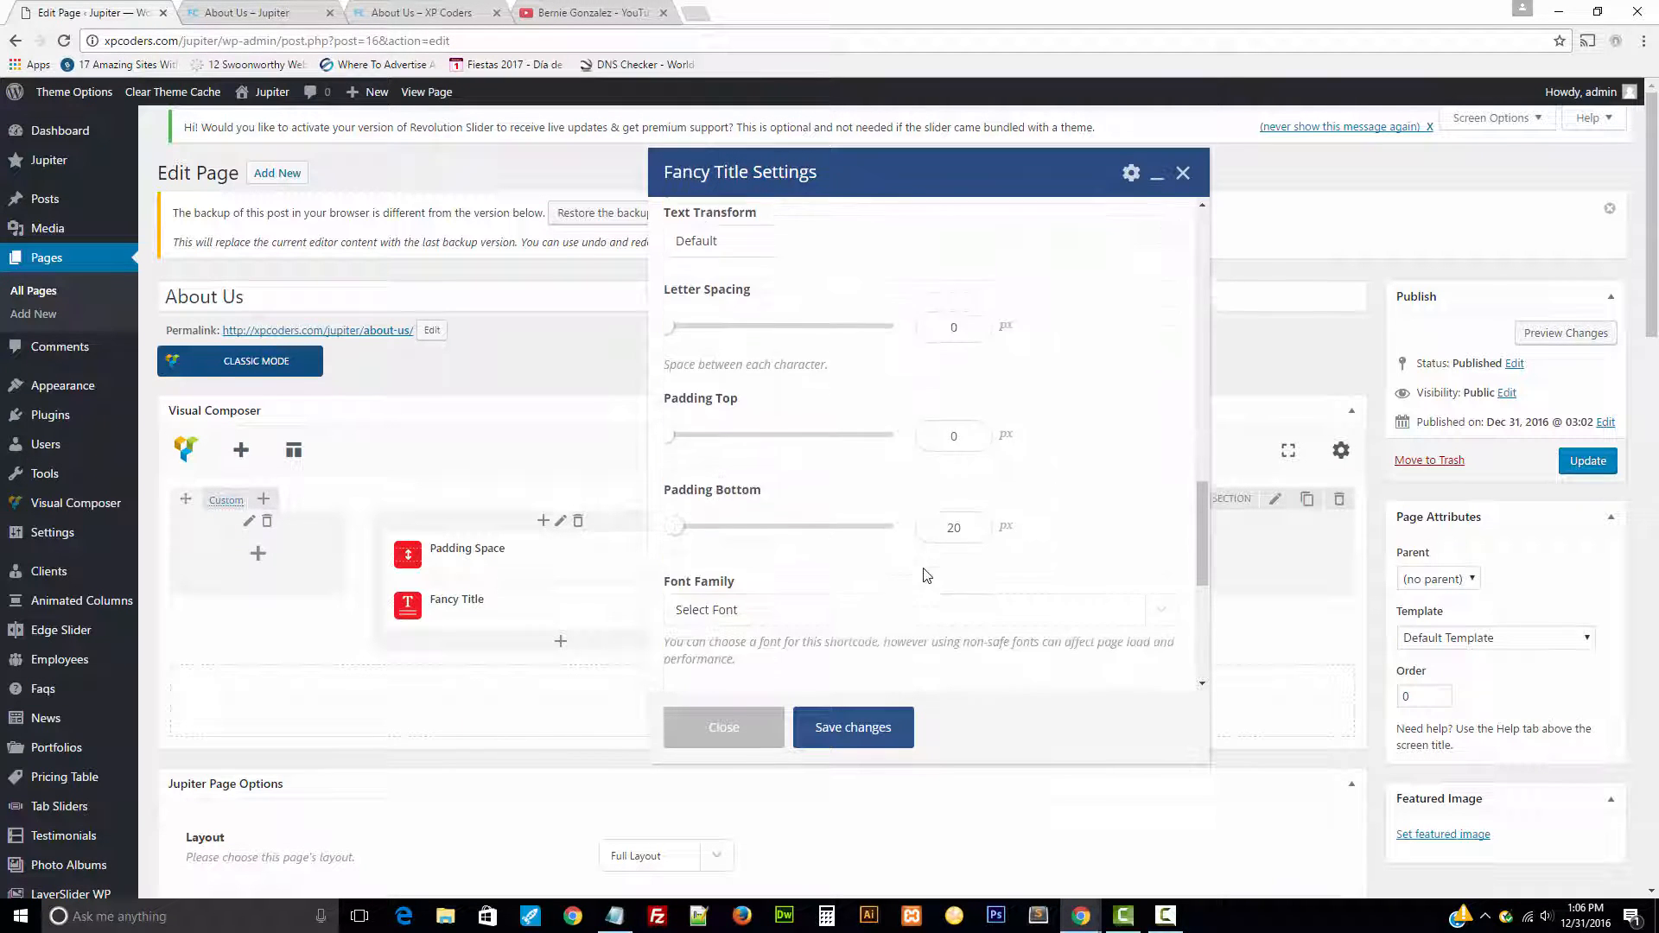
scroll(926, 576, down, 3)
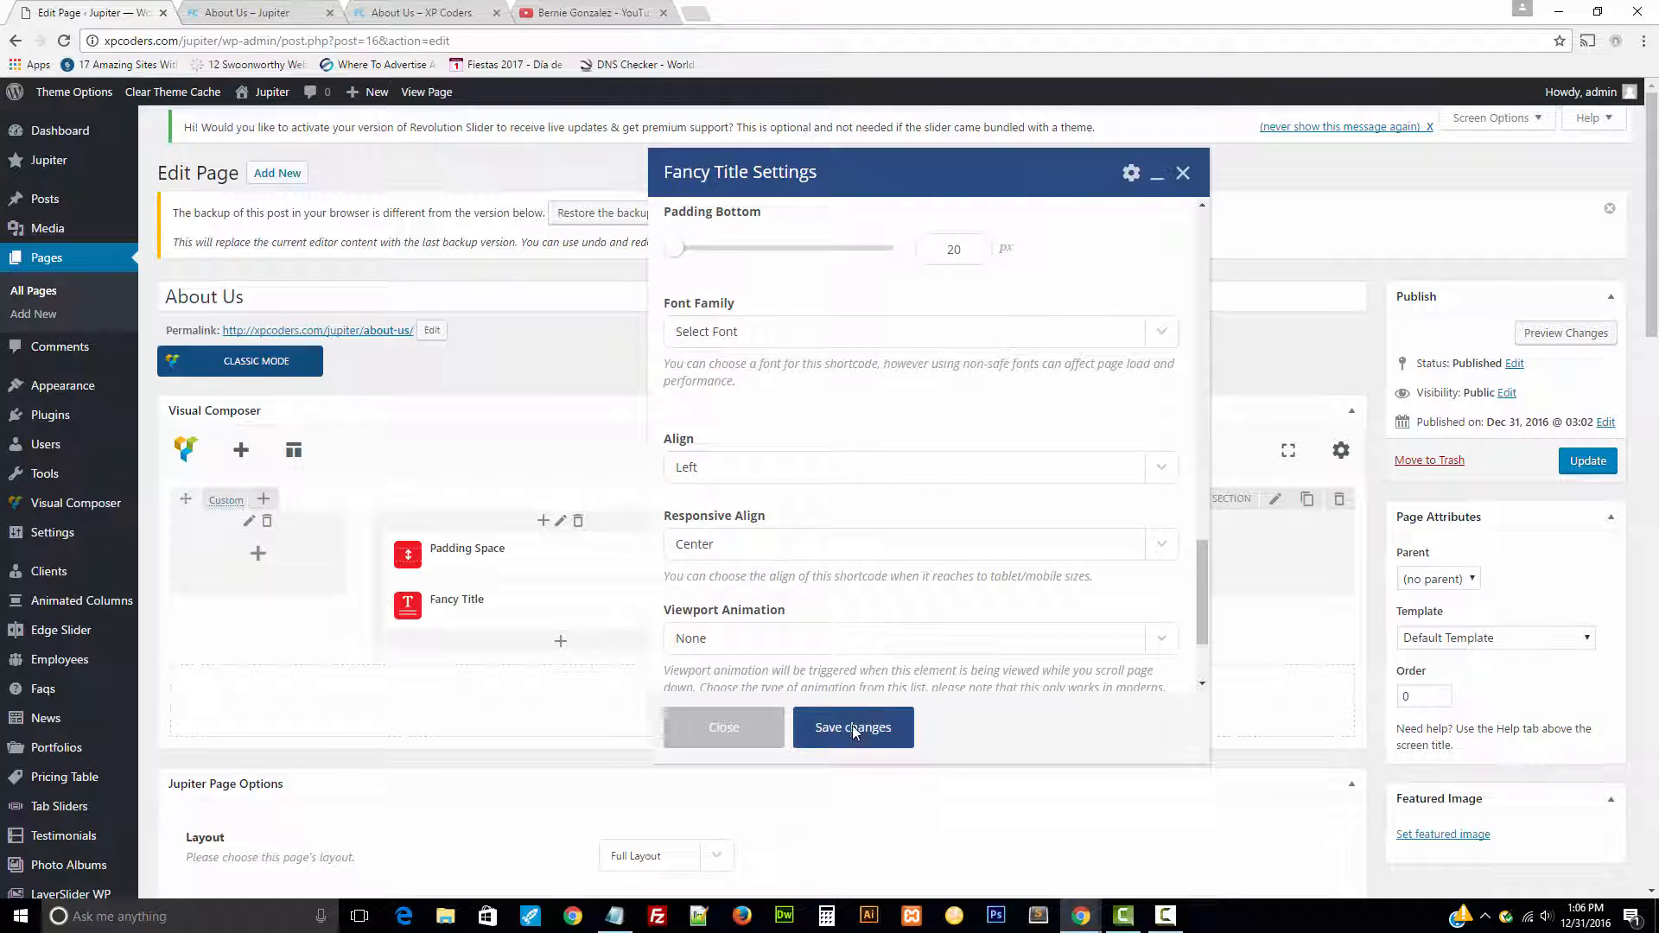
click(853, 729)
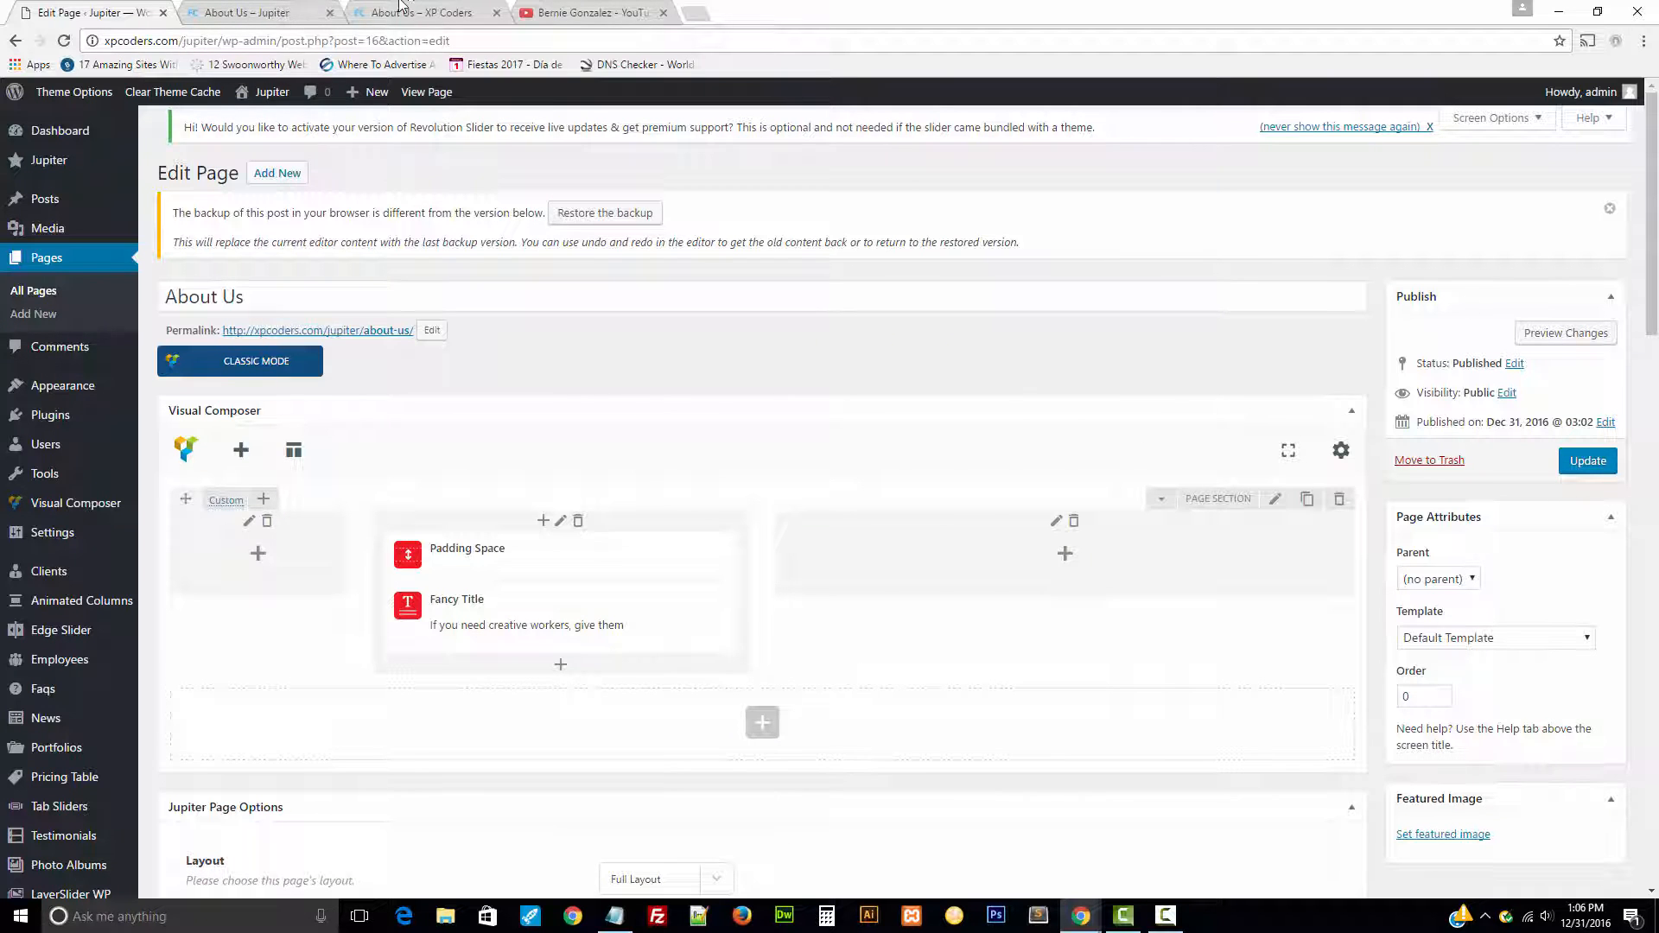
Step: Copy the large blue hero line "good time to play." from the finished XP Coders page and return to the page editor
click(285, 12)
click(402, 12)
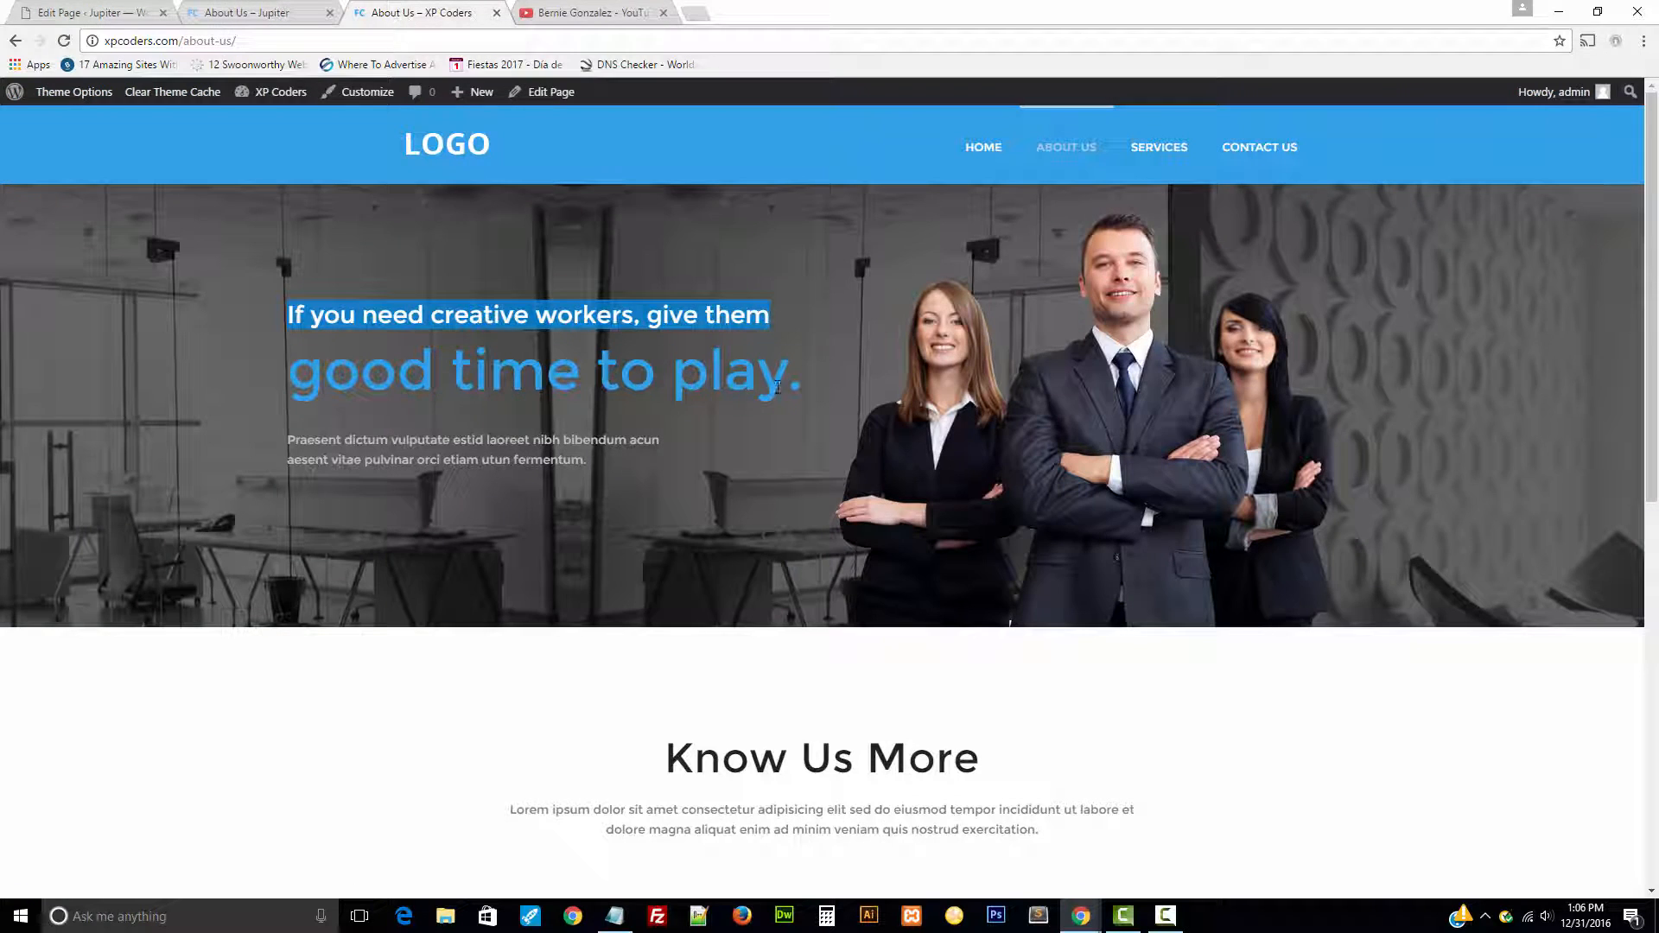
drag(791, 388, 259, 368)
click(290, 370)
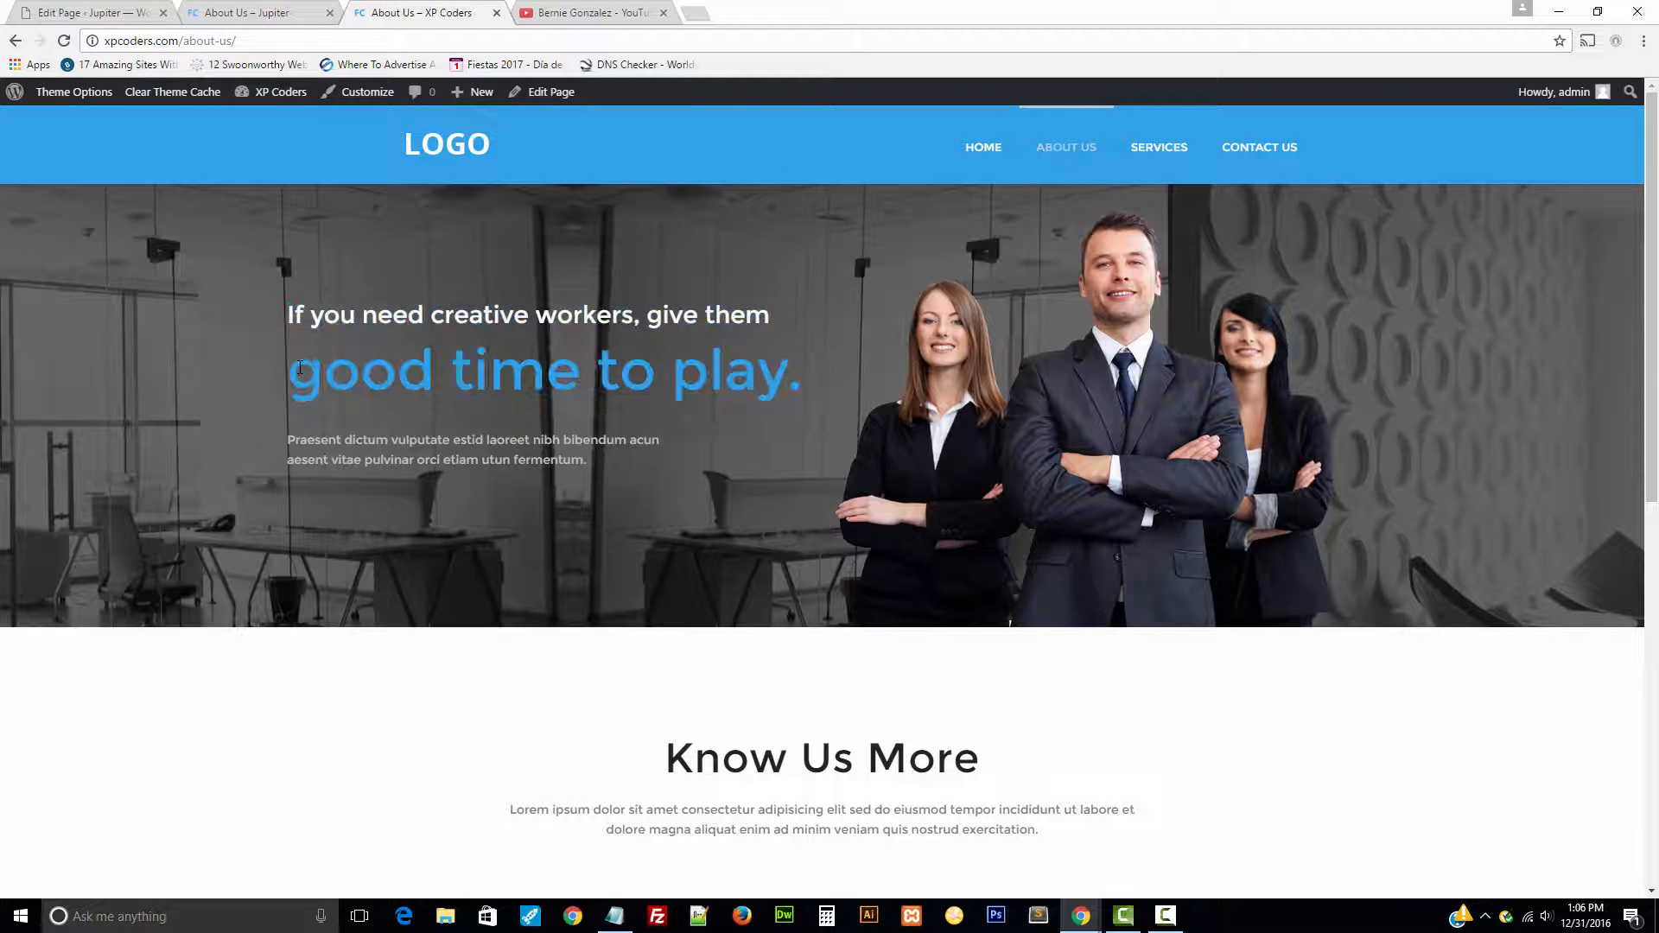
drag(789, 394, 296, 404)
key(ctrl+c)
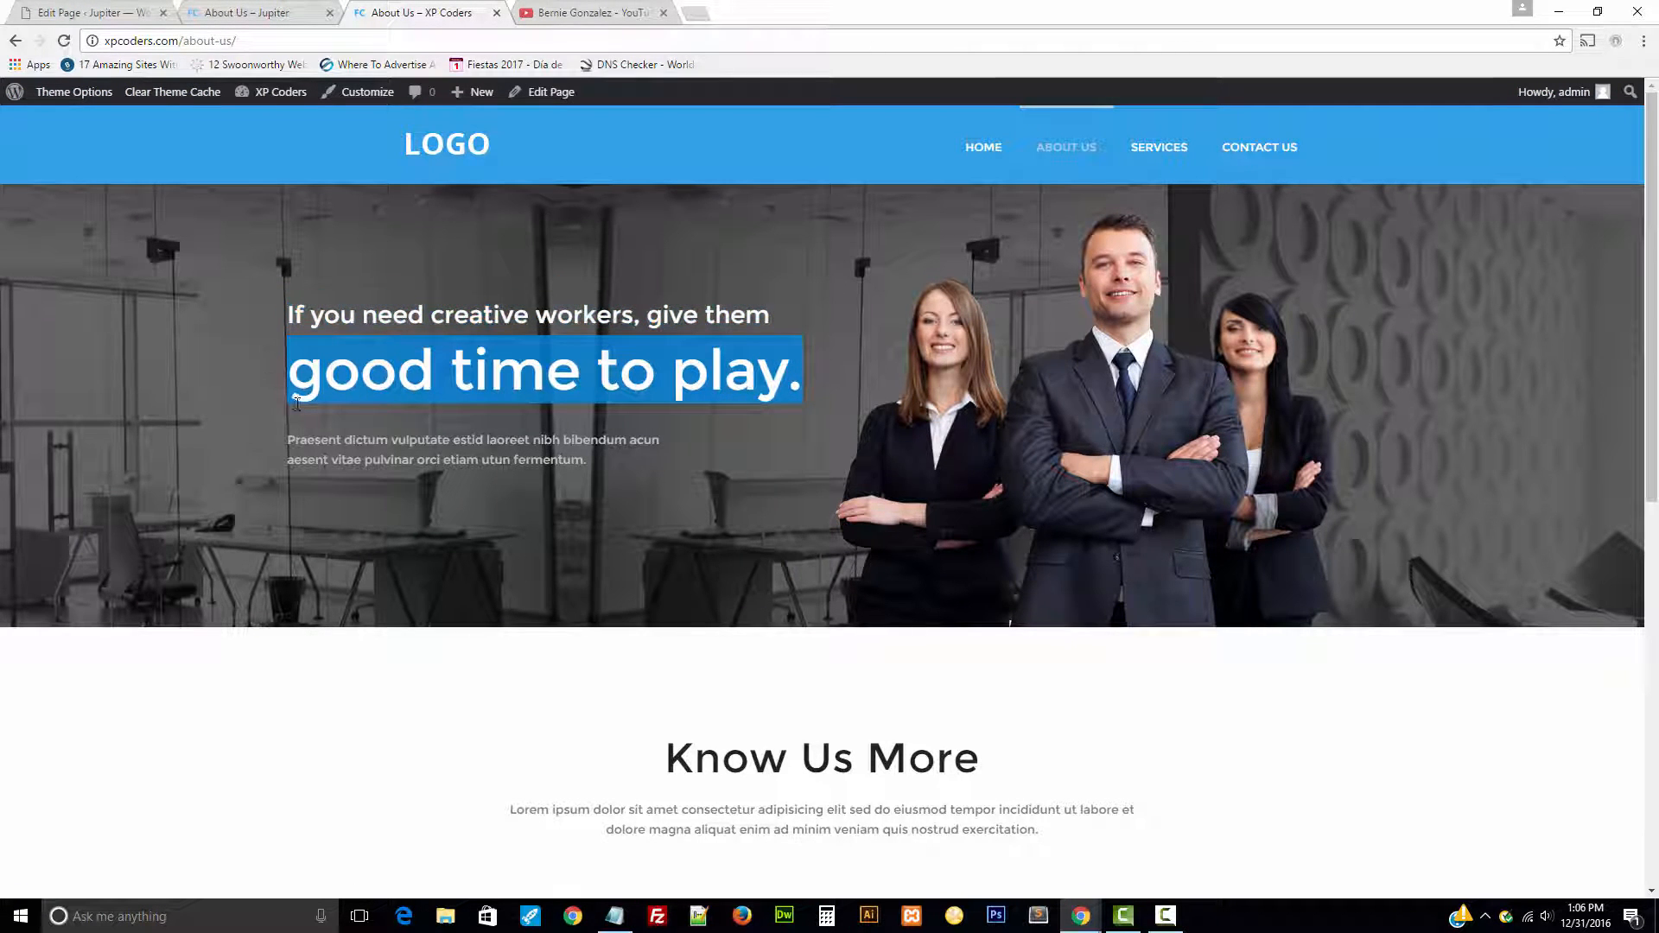
click(73, 12)
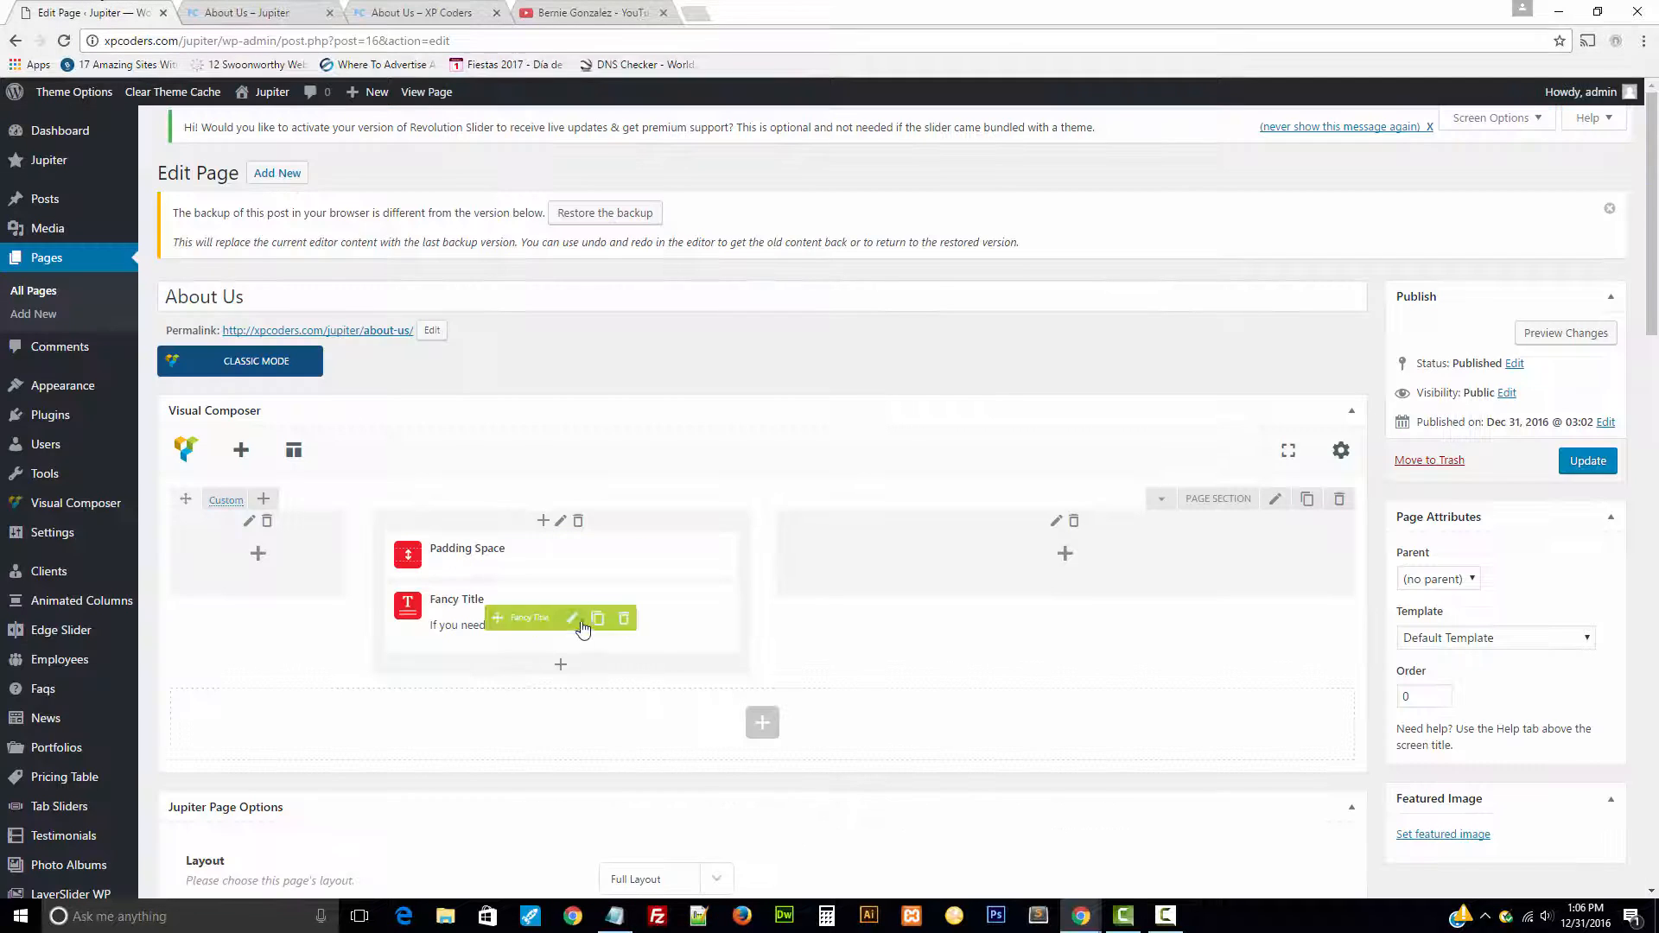
Step: Add a second Fancy Title below the first one and paste "good time to play." as plain content in the text editor
scroll(536, 614, down, 2)
click(561, 443)
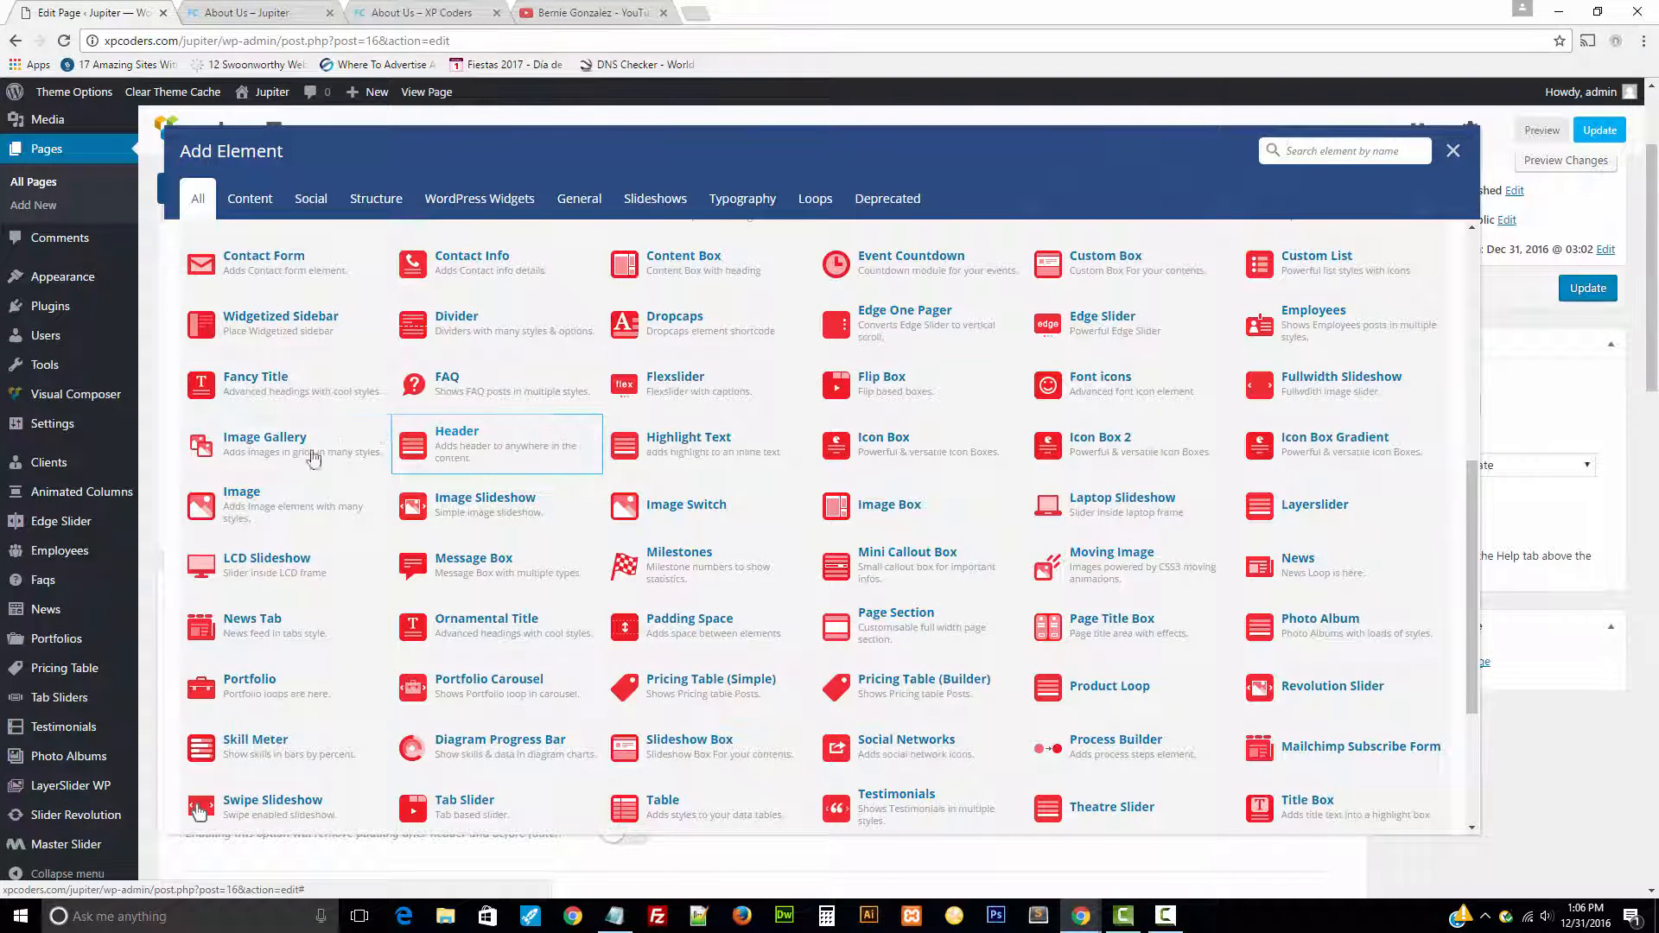
click(242, 400)
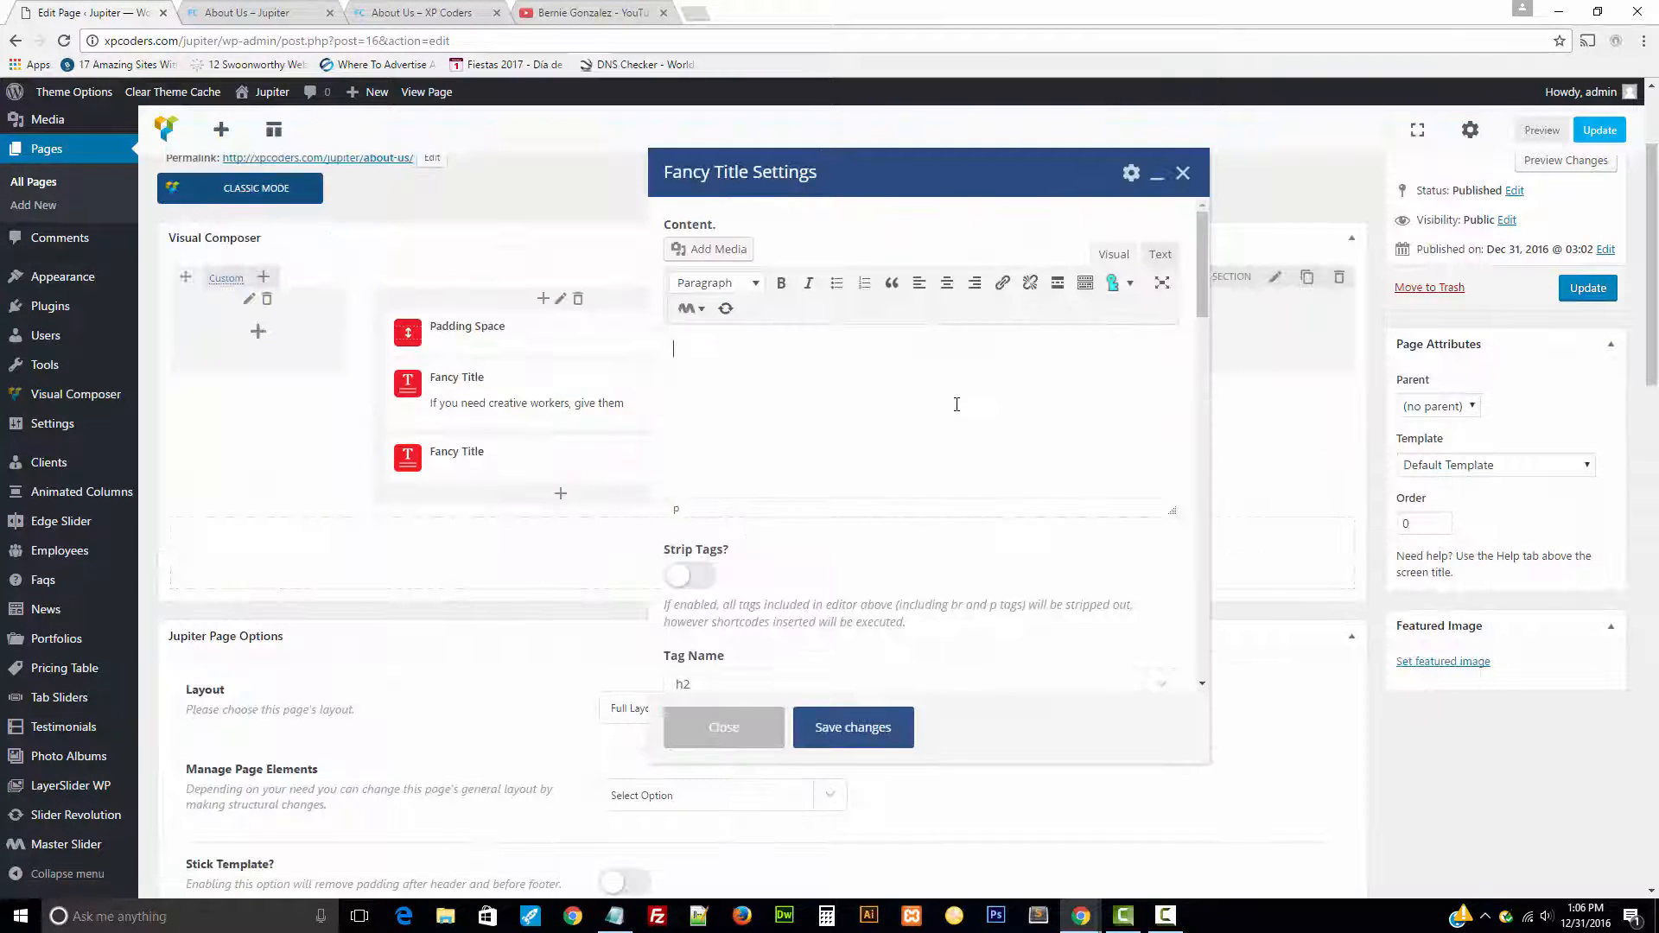
click(1159, 254)
click(1062, 376)
key(ctrl+v)
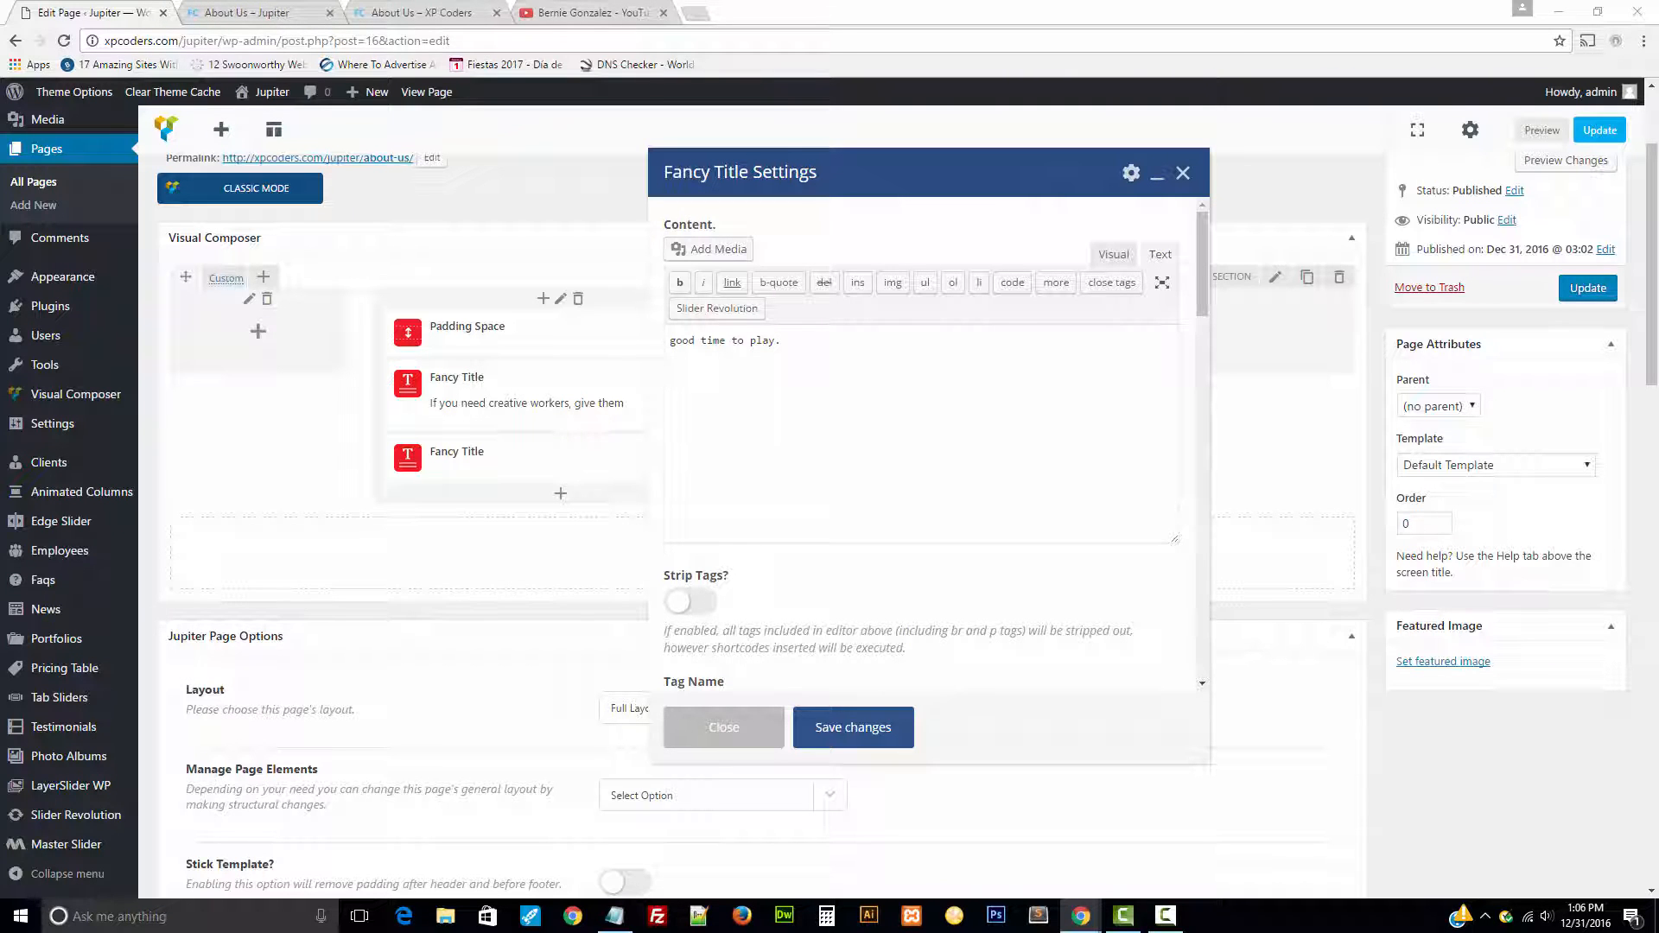
Step: Set the second Fancy Title's font size to 65 px
scroll(829, 589, down, 7)
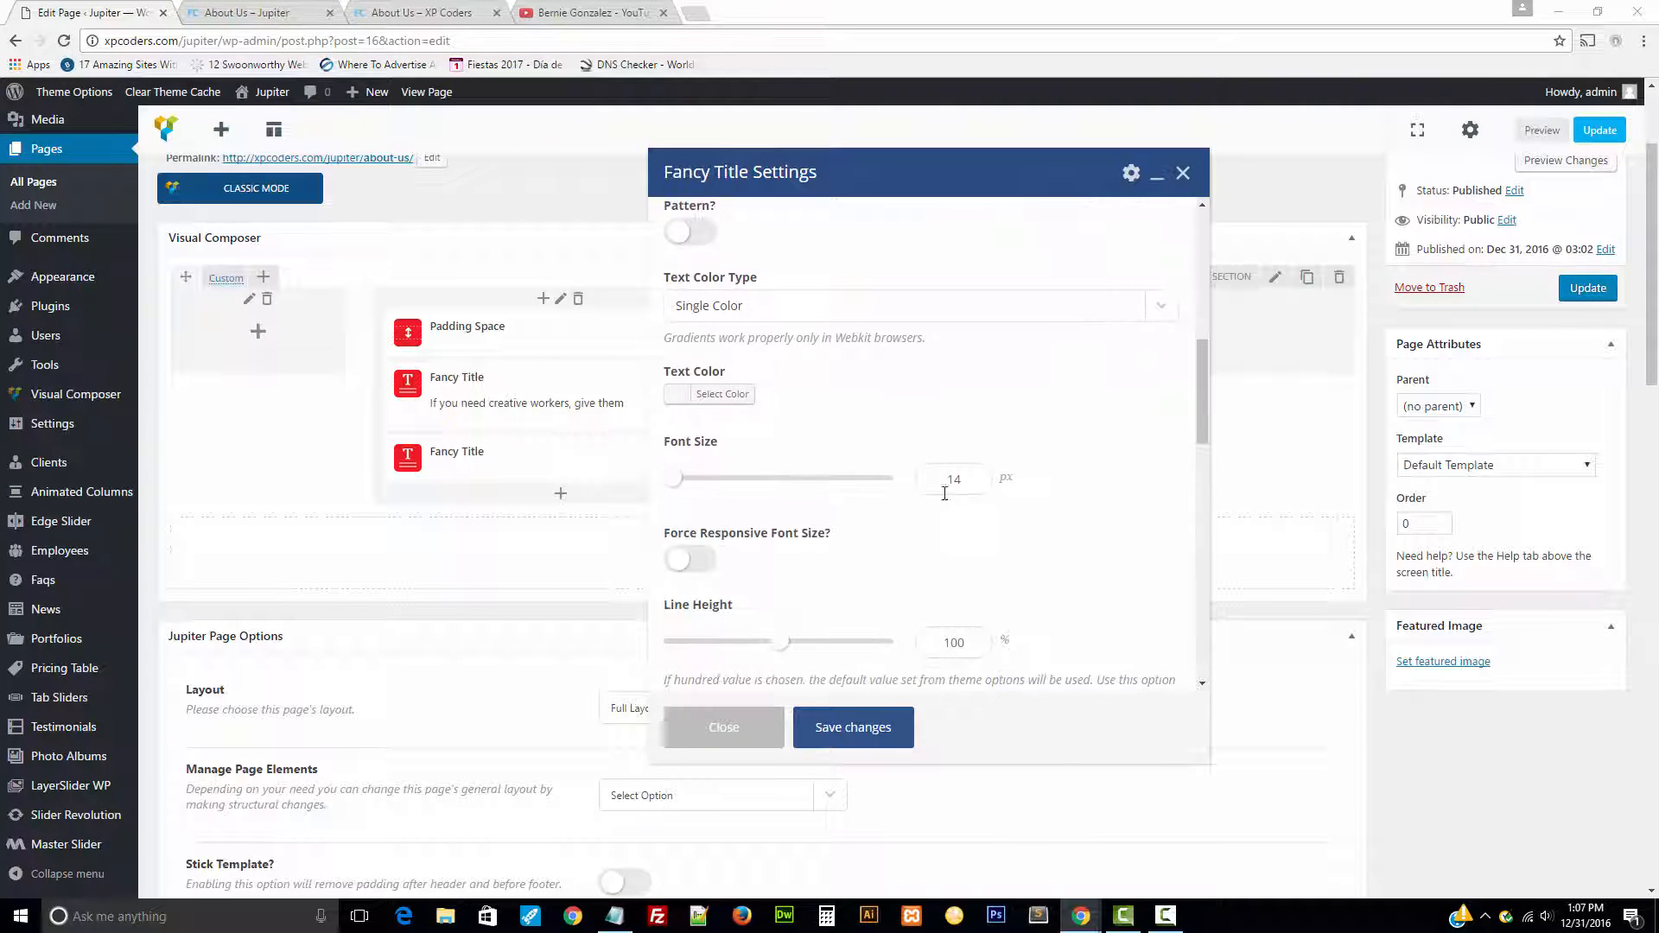
drag(967, 485, 804, 485)
text(65)
Step: Open the title's text color choice and select the blue color code #30a0e7 in the Notepad notes
click(689, 395)
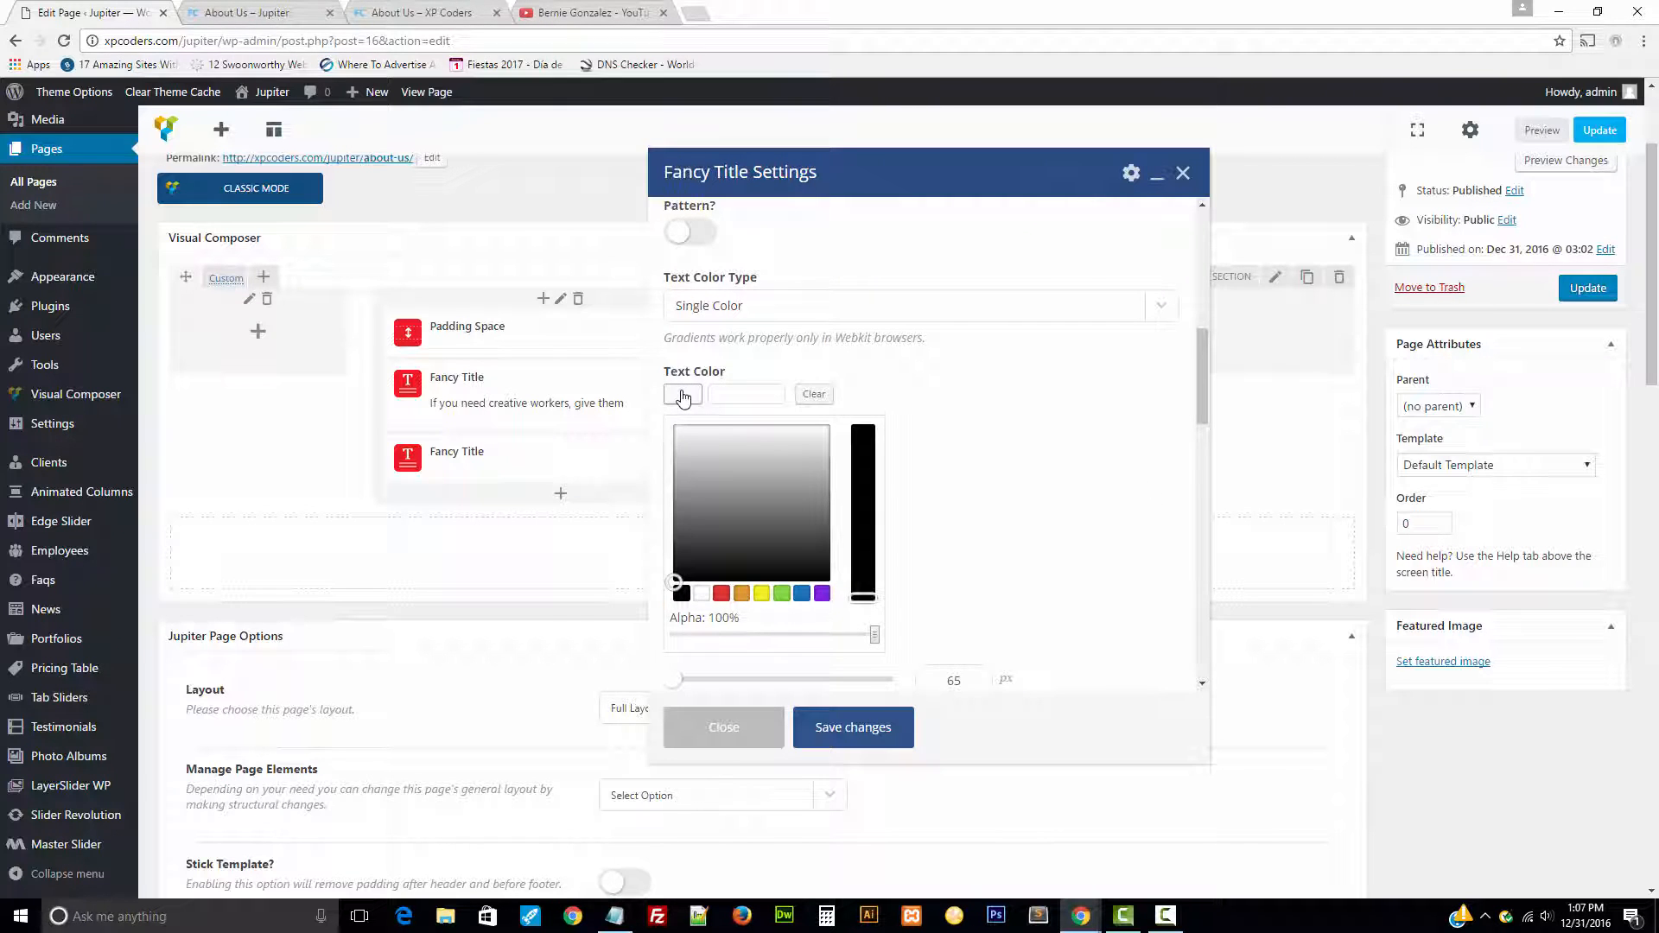
mouse_move(609, 912)
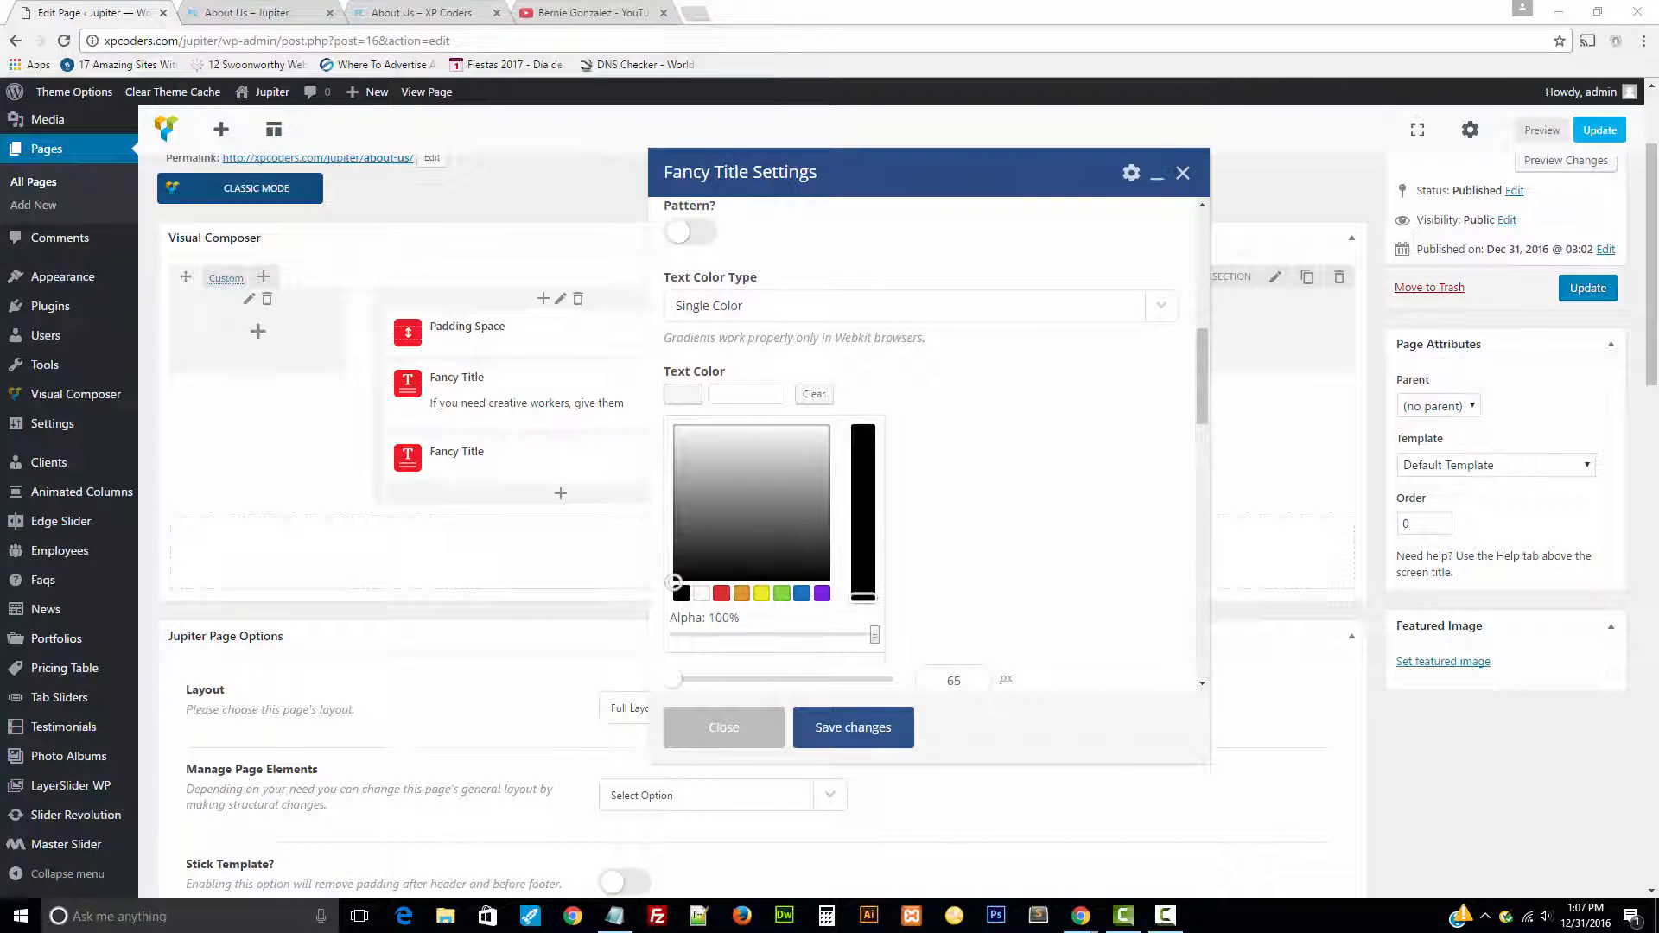
click(617, 918)
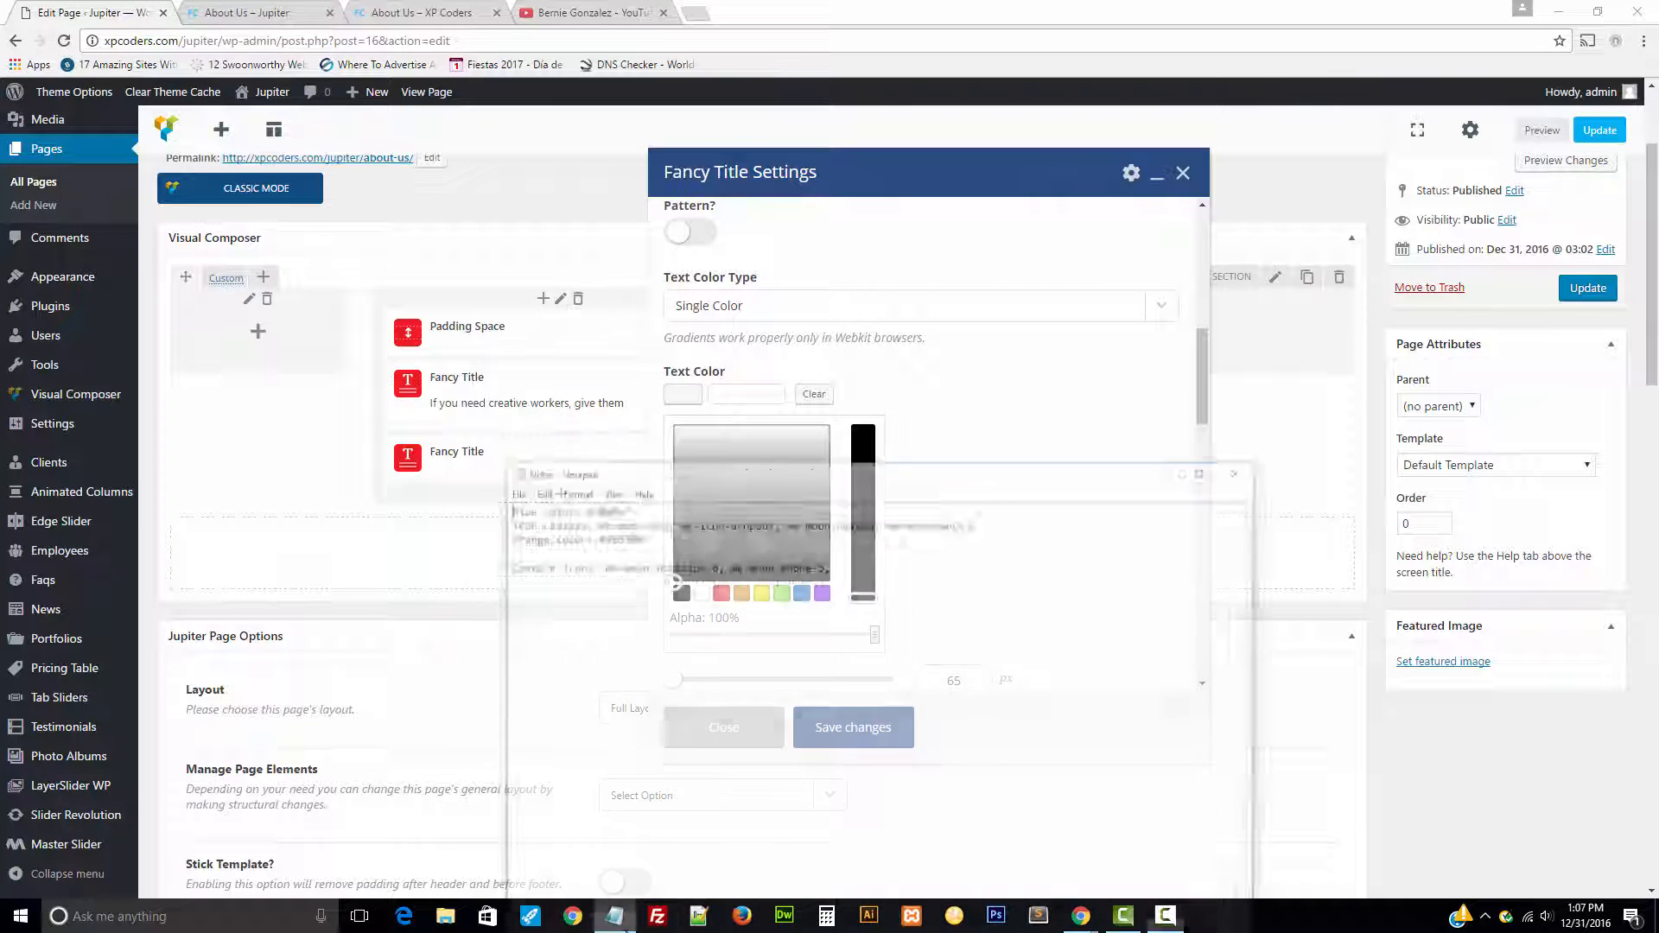
drag(640, 460, 577, 459)
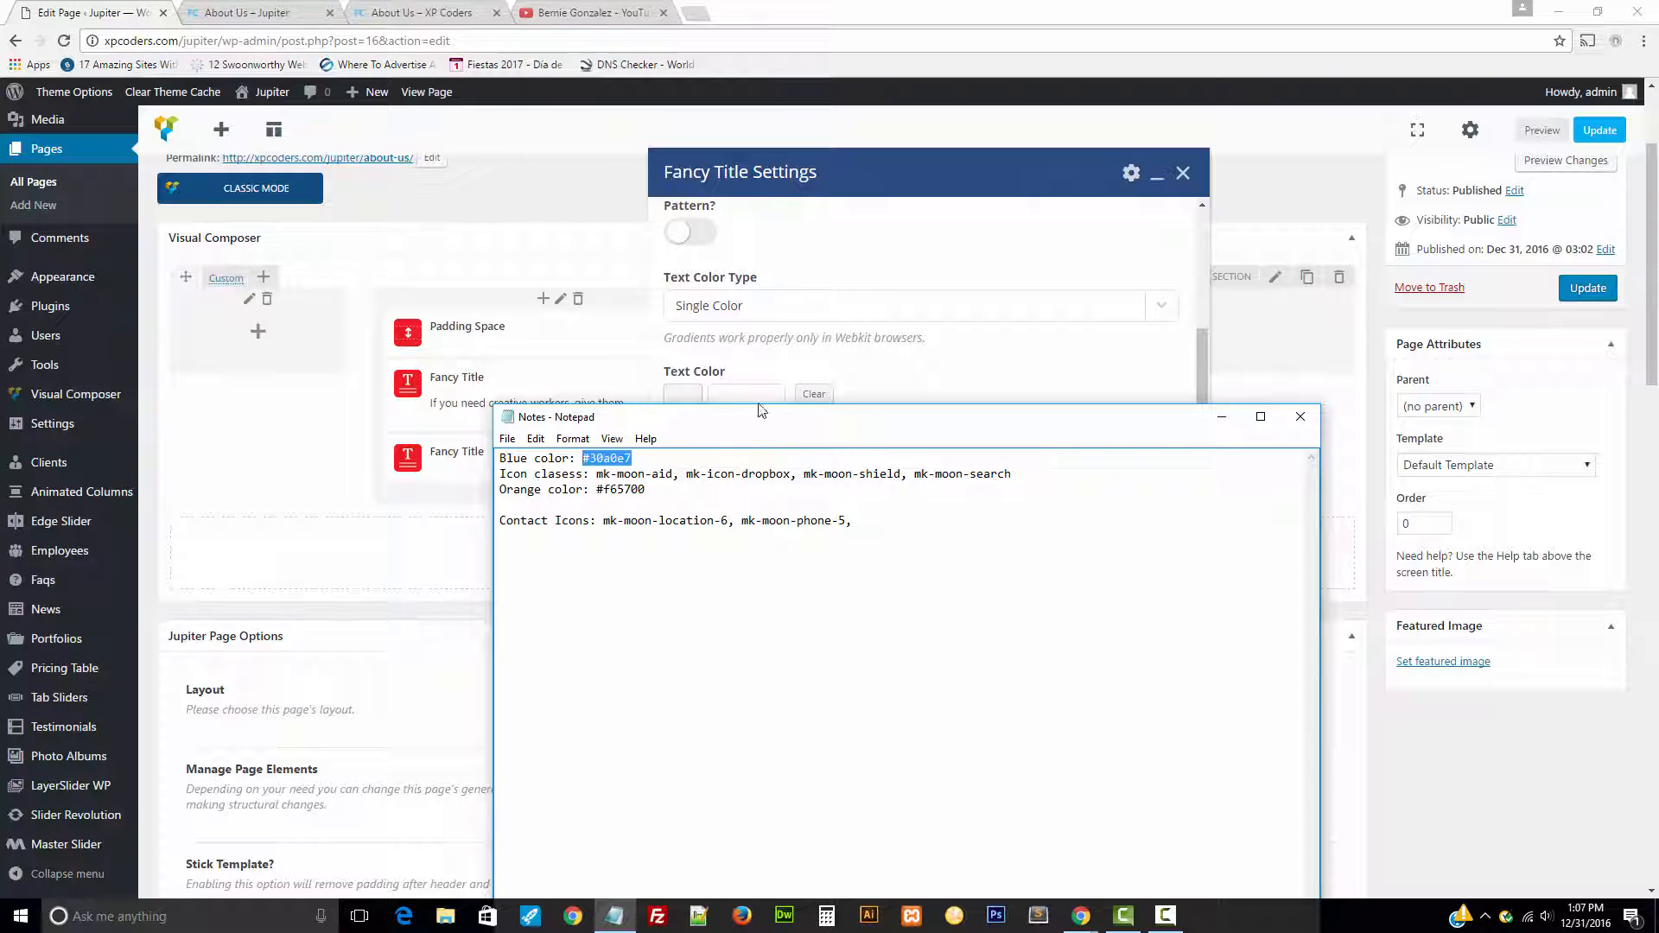
Step: Try to paste the blue color code as the title's text color in the page editor
click(844, 262)
click(691, 401)
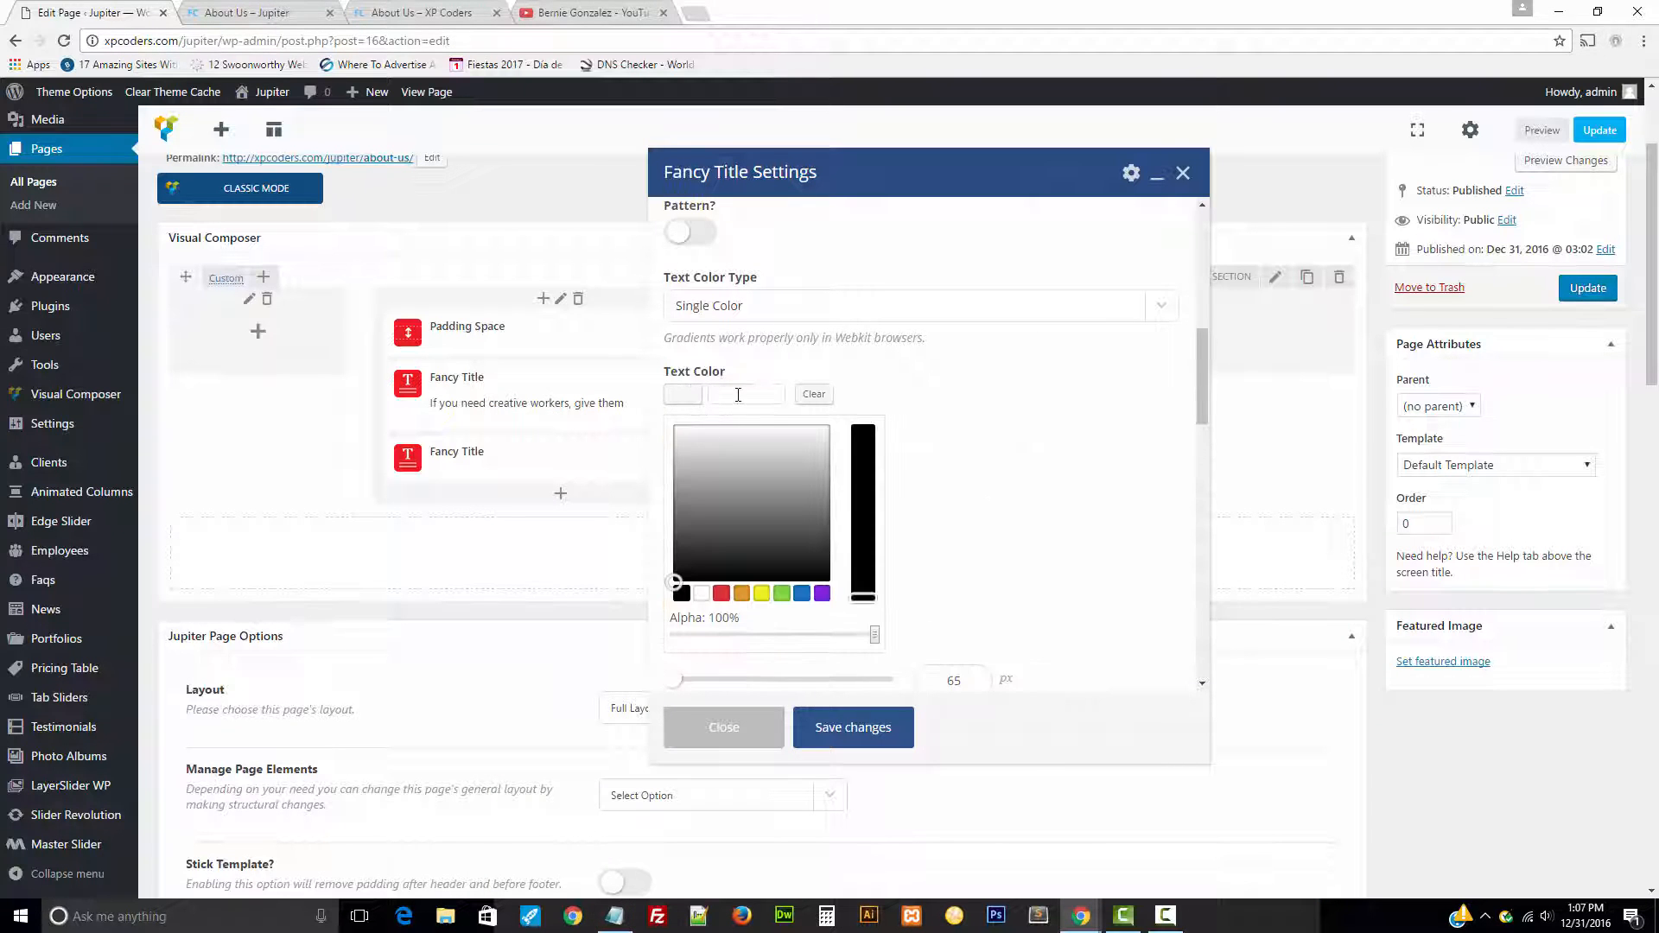
key(ctrl+v)
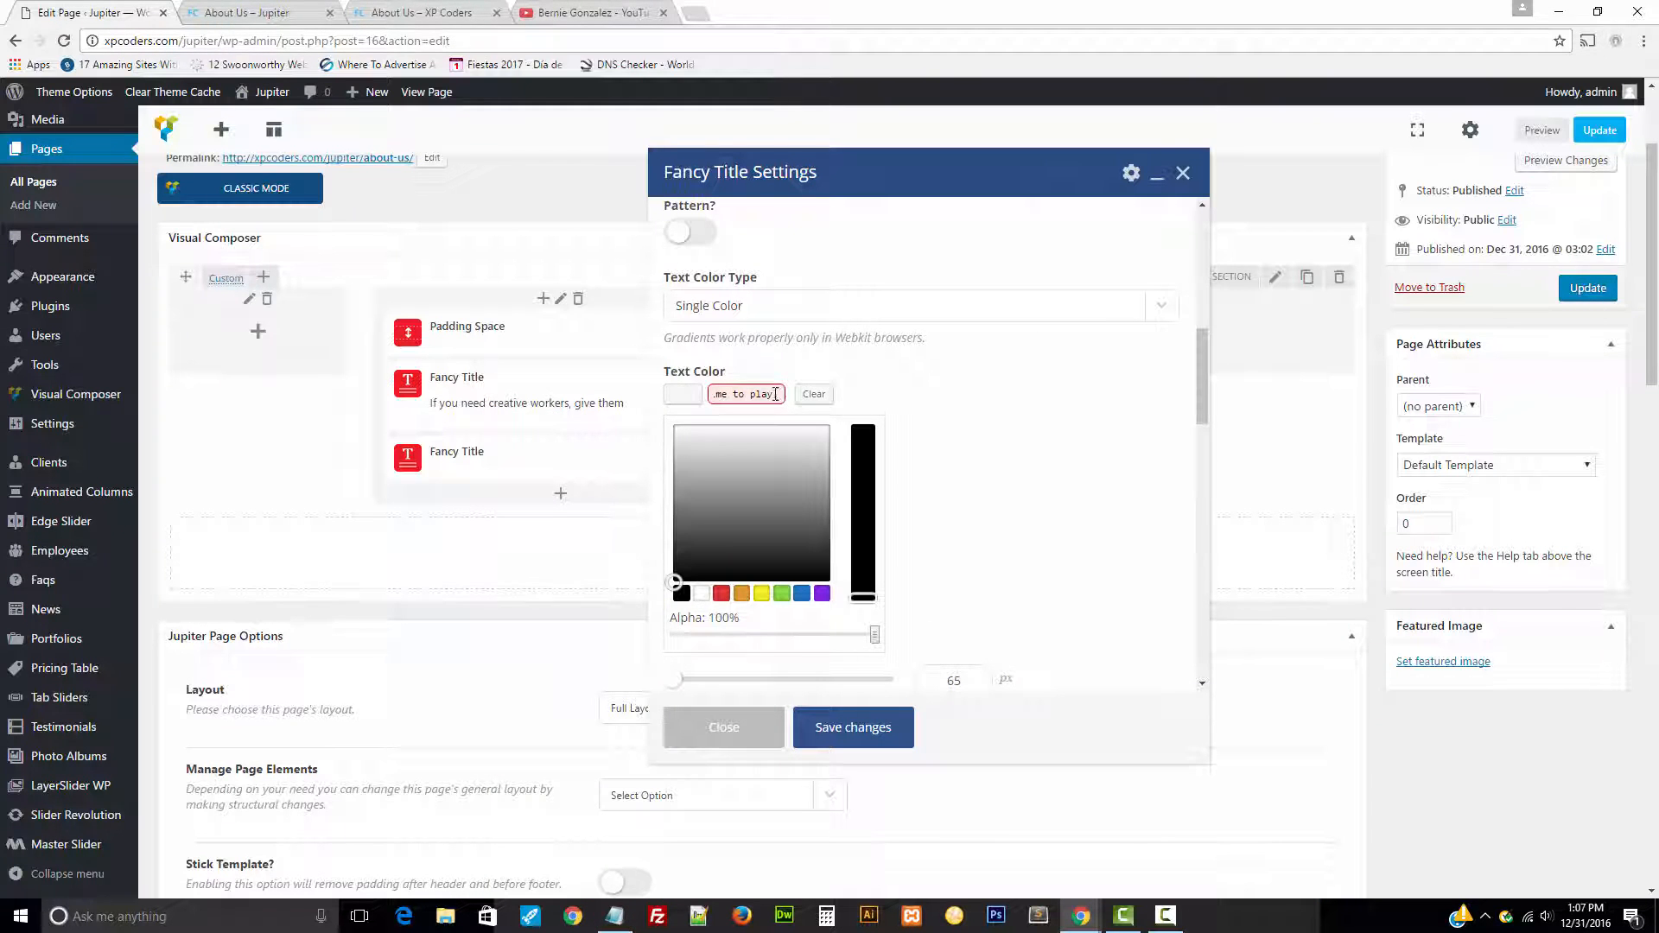
Step: Copy the selected blue code from the Notepad notes and set the title's text color to #30a0e7
click(615, 915)
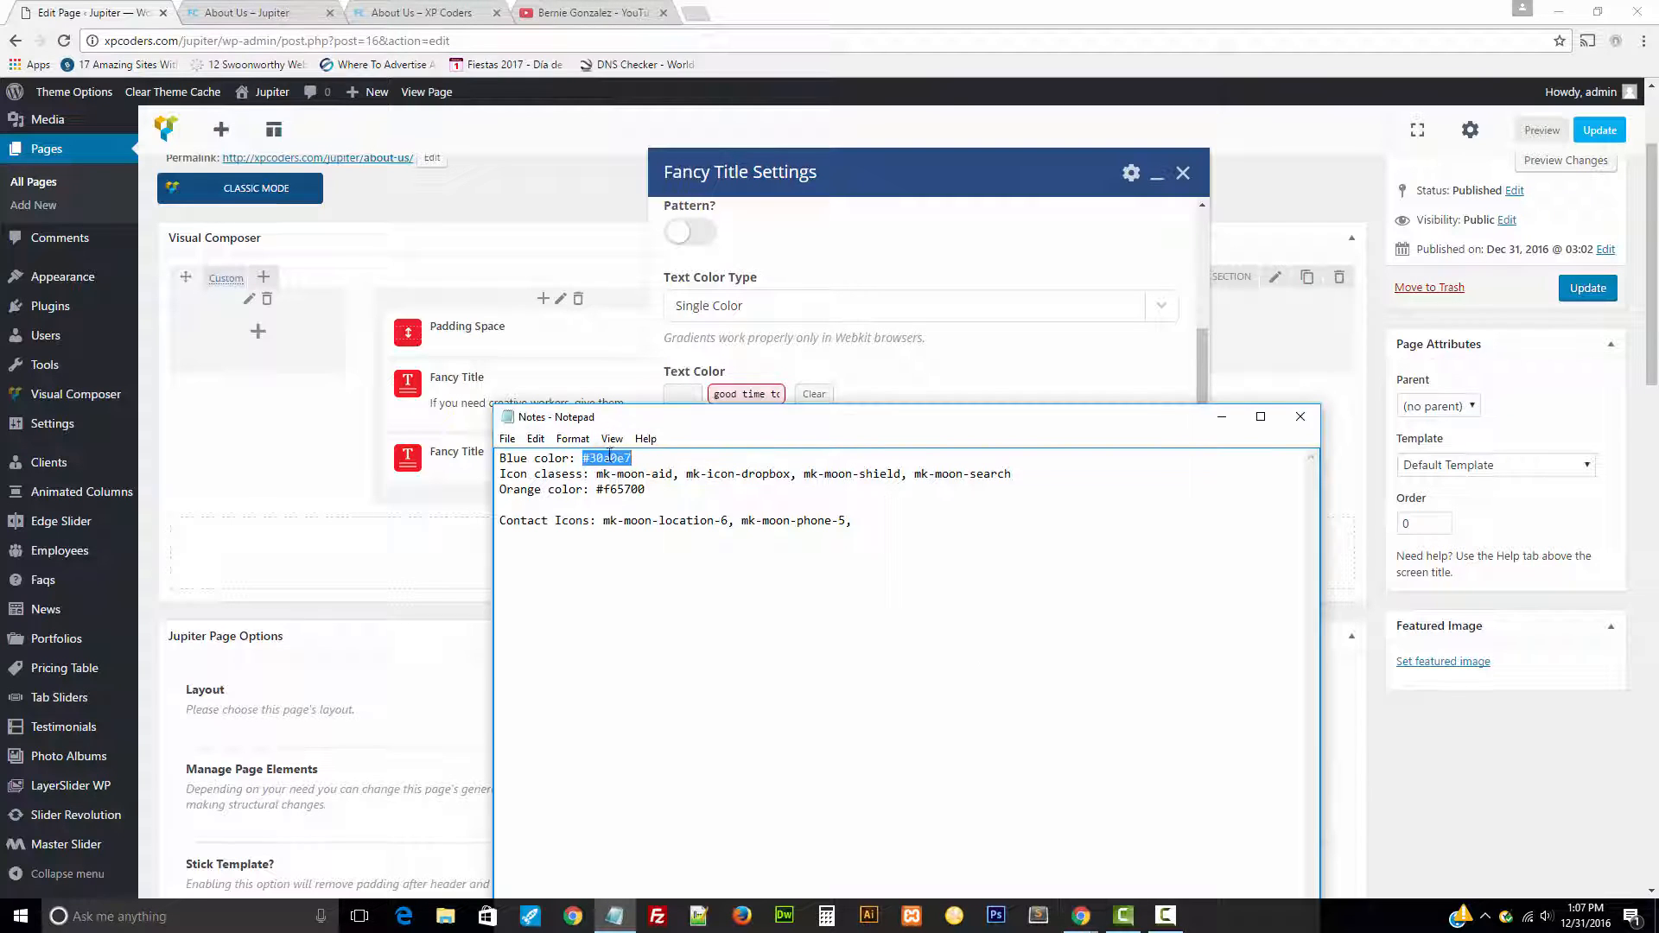
right_click(610, 456)
click(666, 510)
click(812, 337)
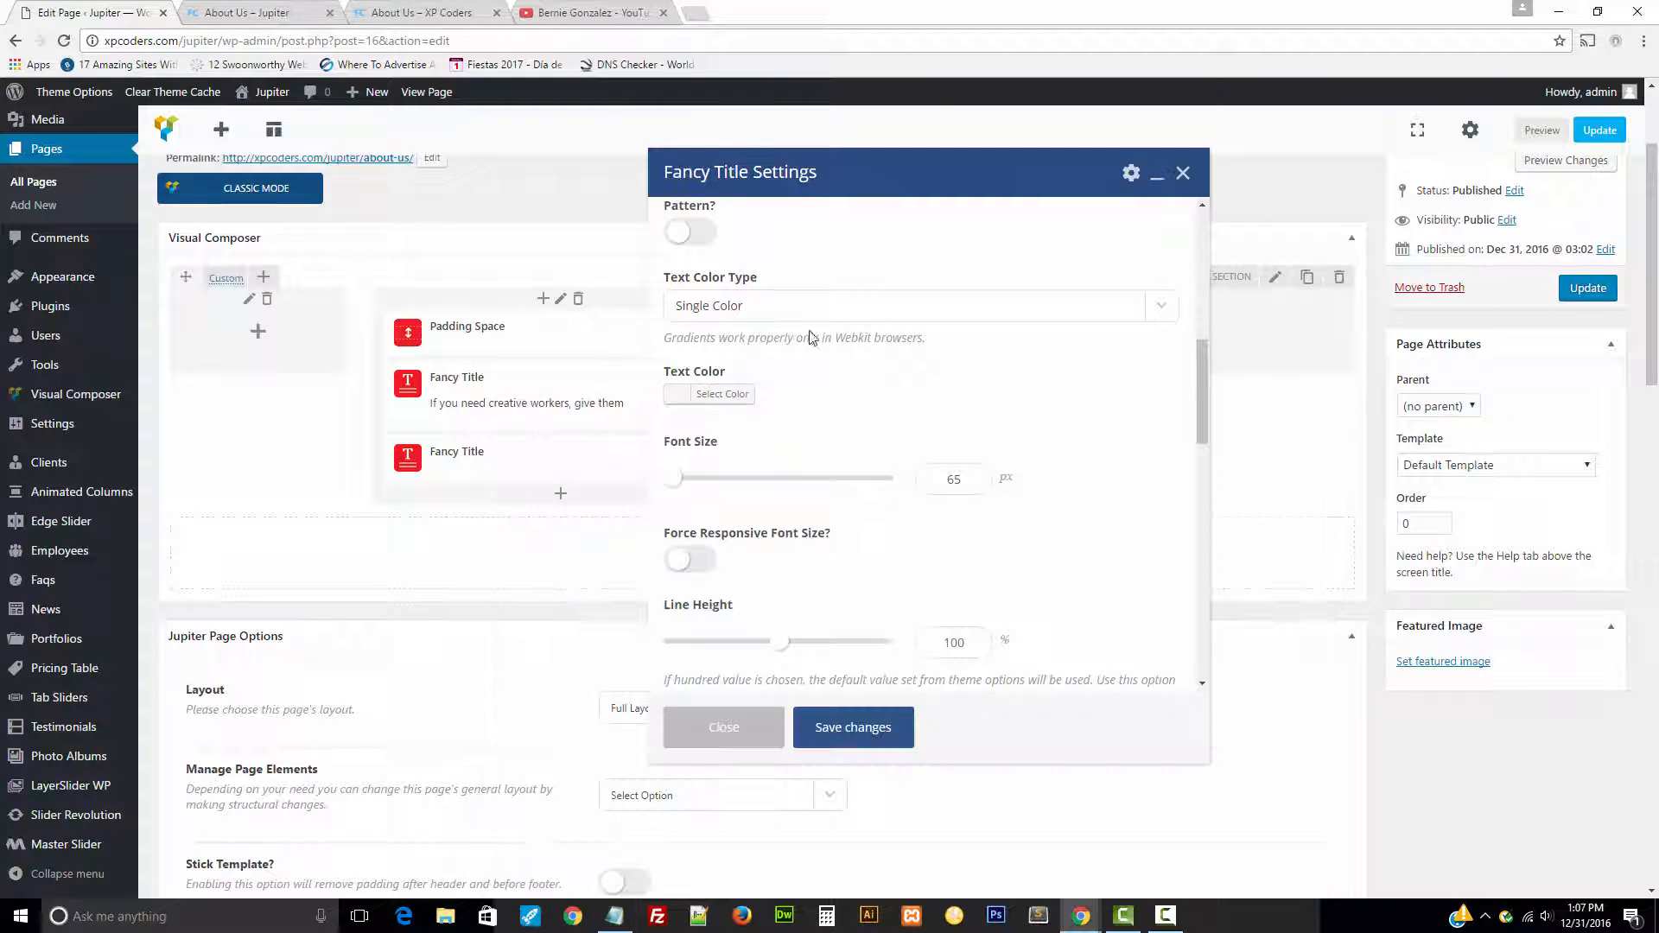
click(722, 395)
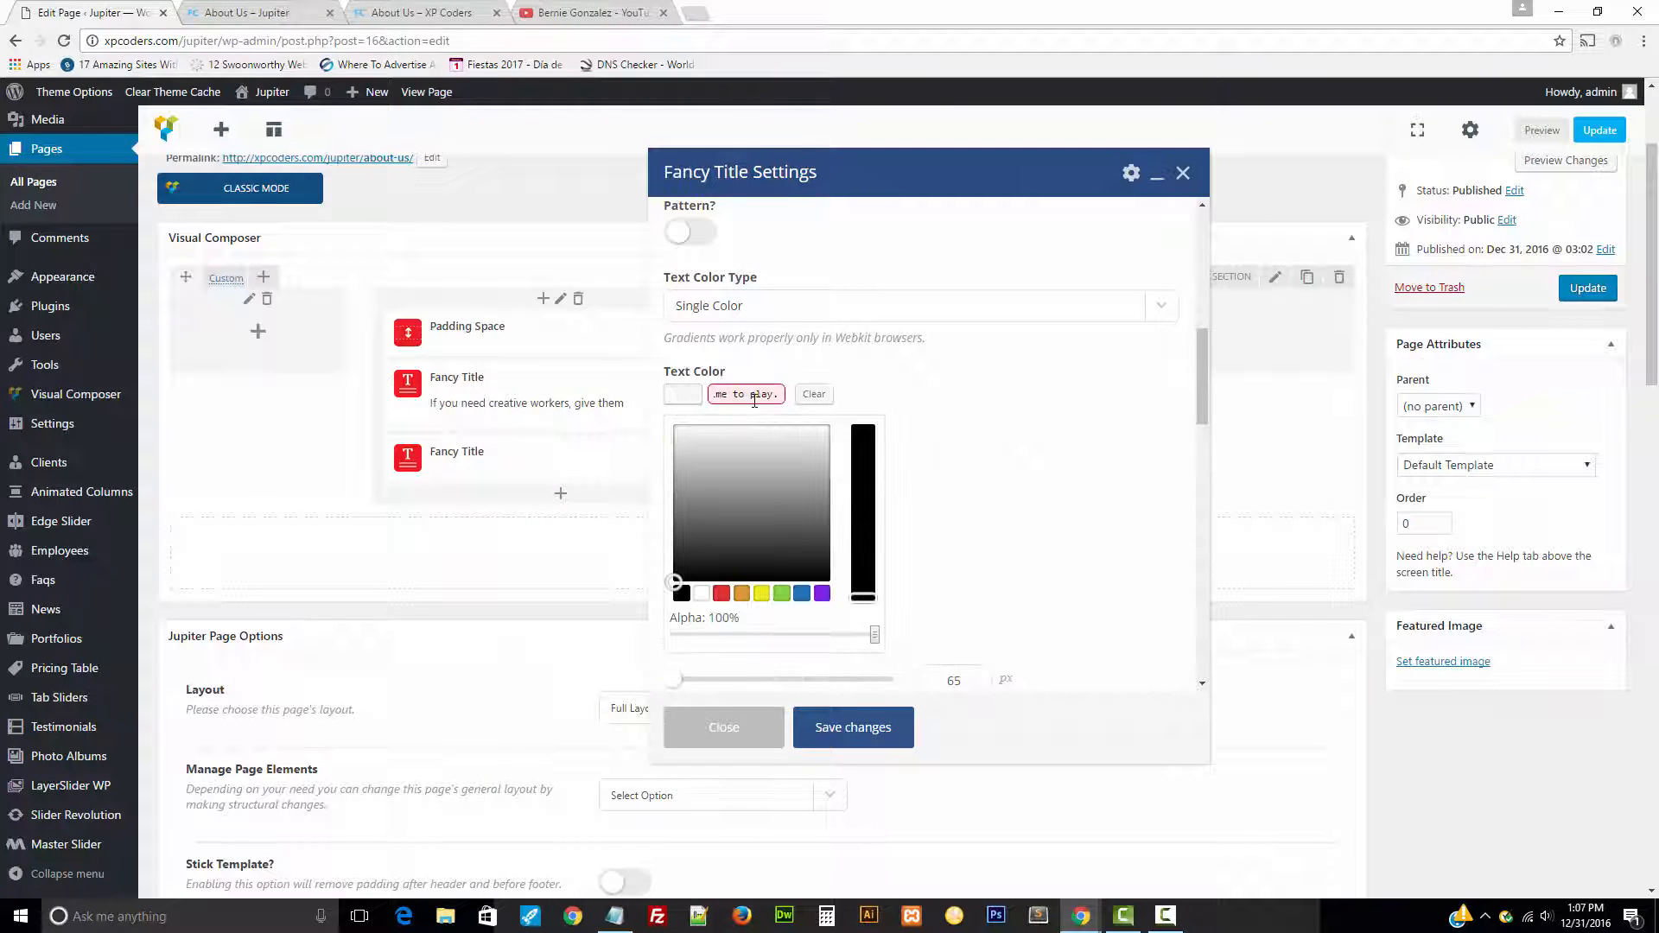
triple_click(756, 397)
key(ctrl+v)
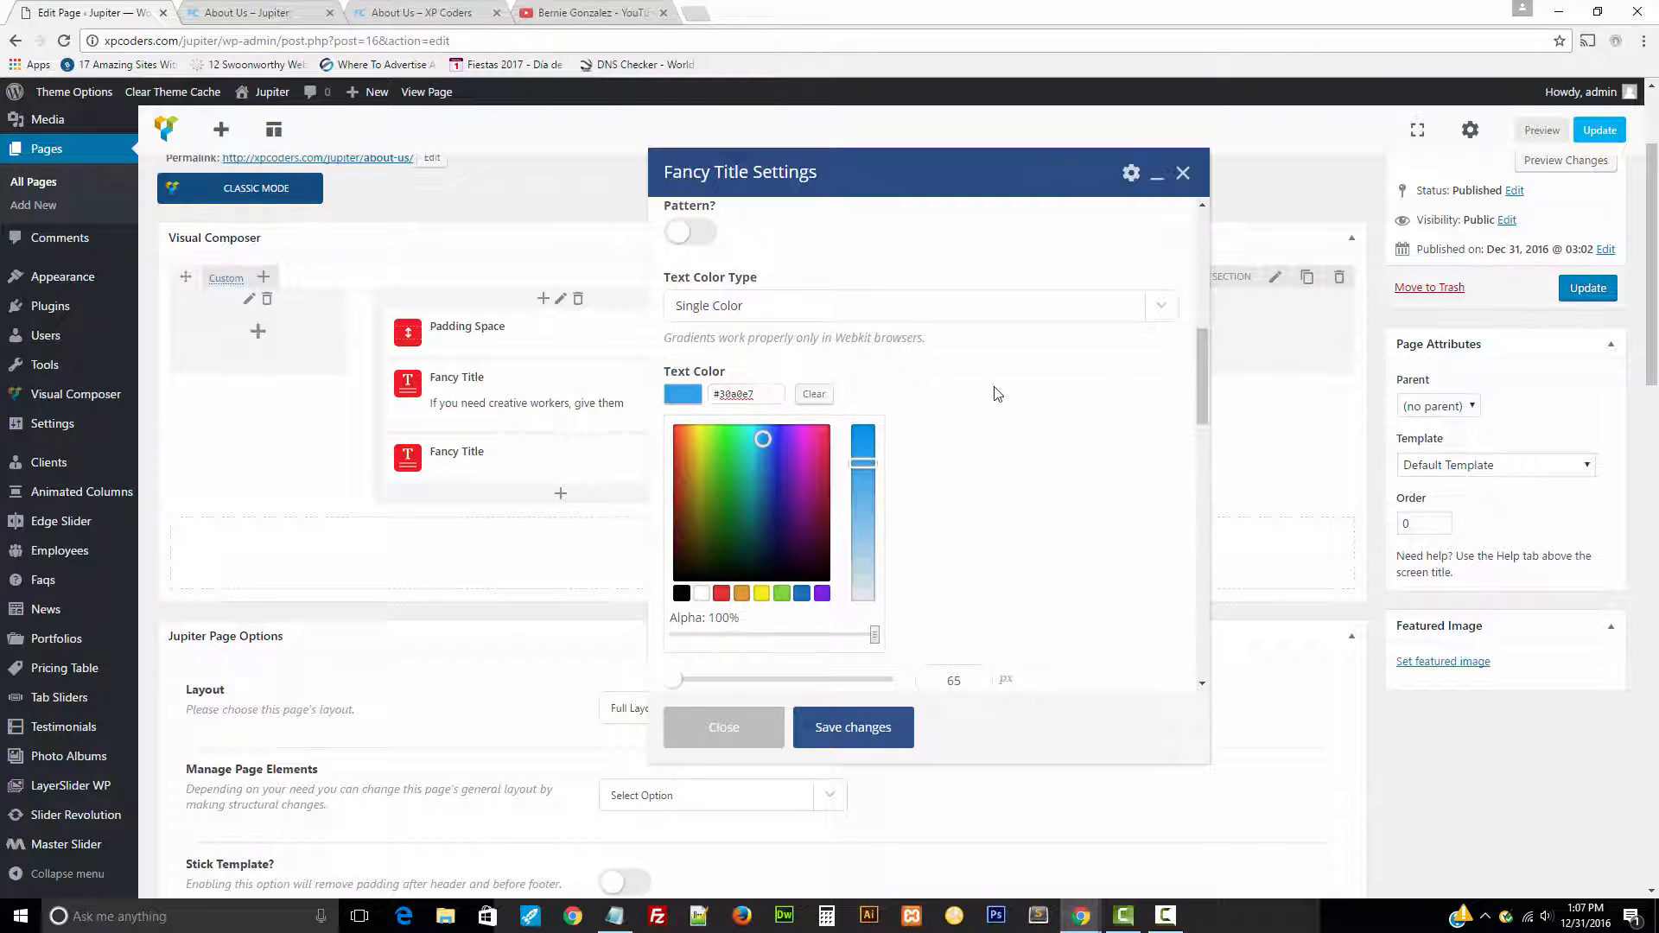
Step: Save the second Fancy Title's settings and update the About Us page
click(996, 395)
scroll(1003, 404, down, 2)
scroll(1002, 405, down, 3)
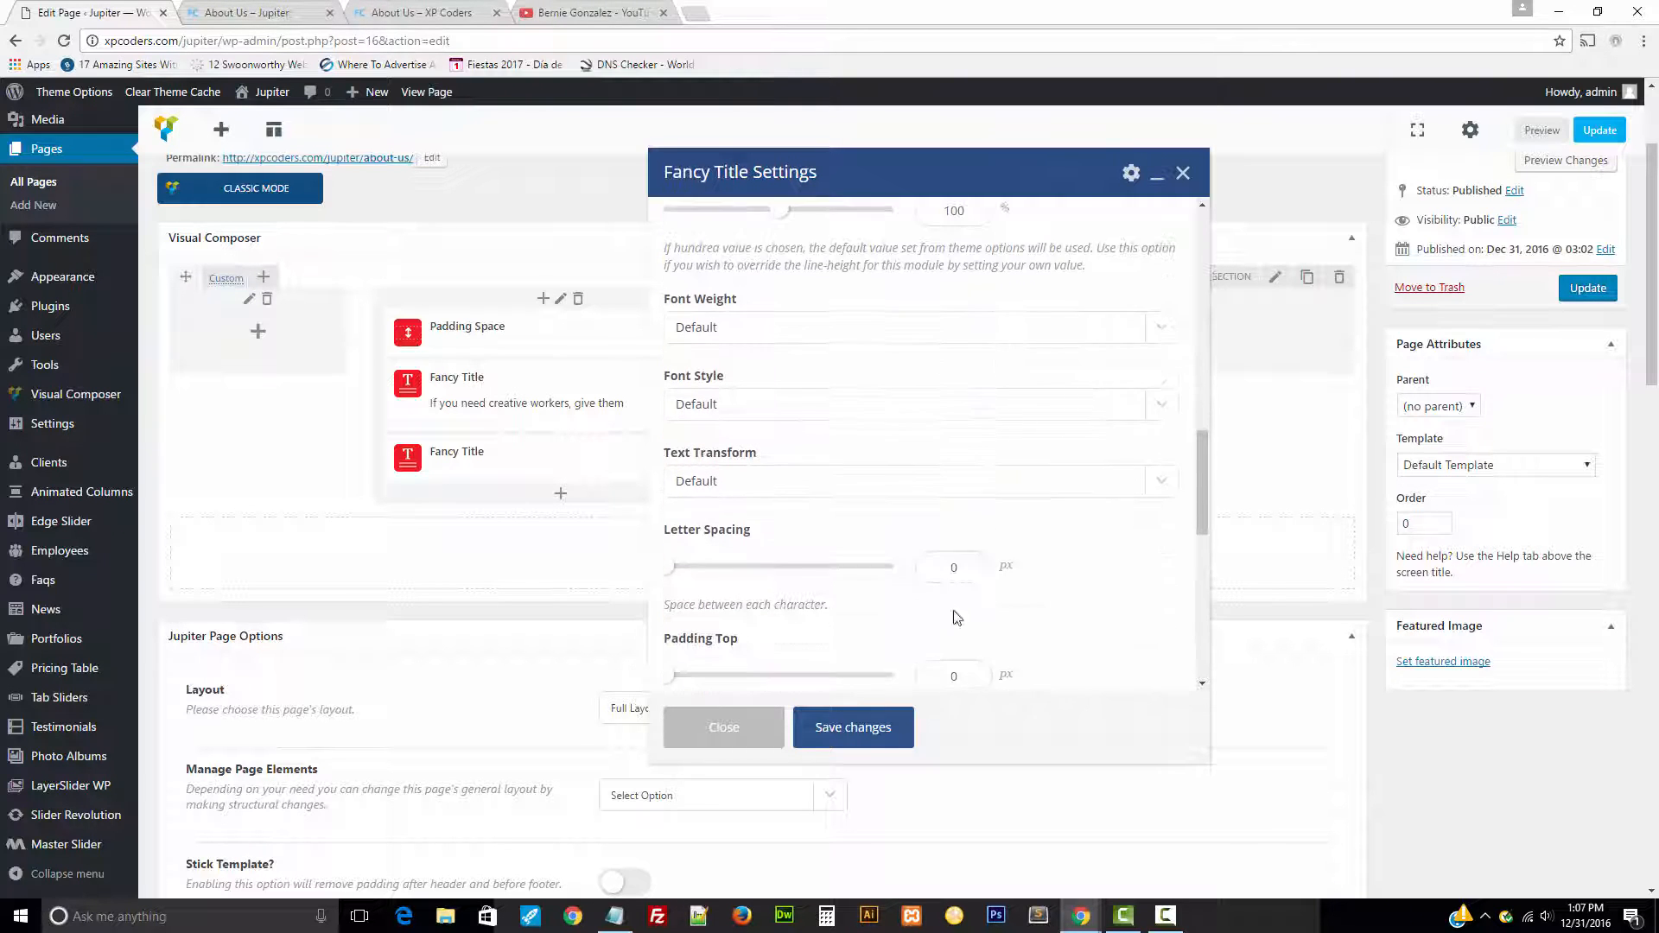
click(853, 727)
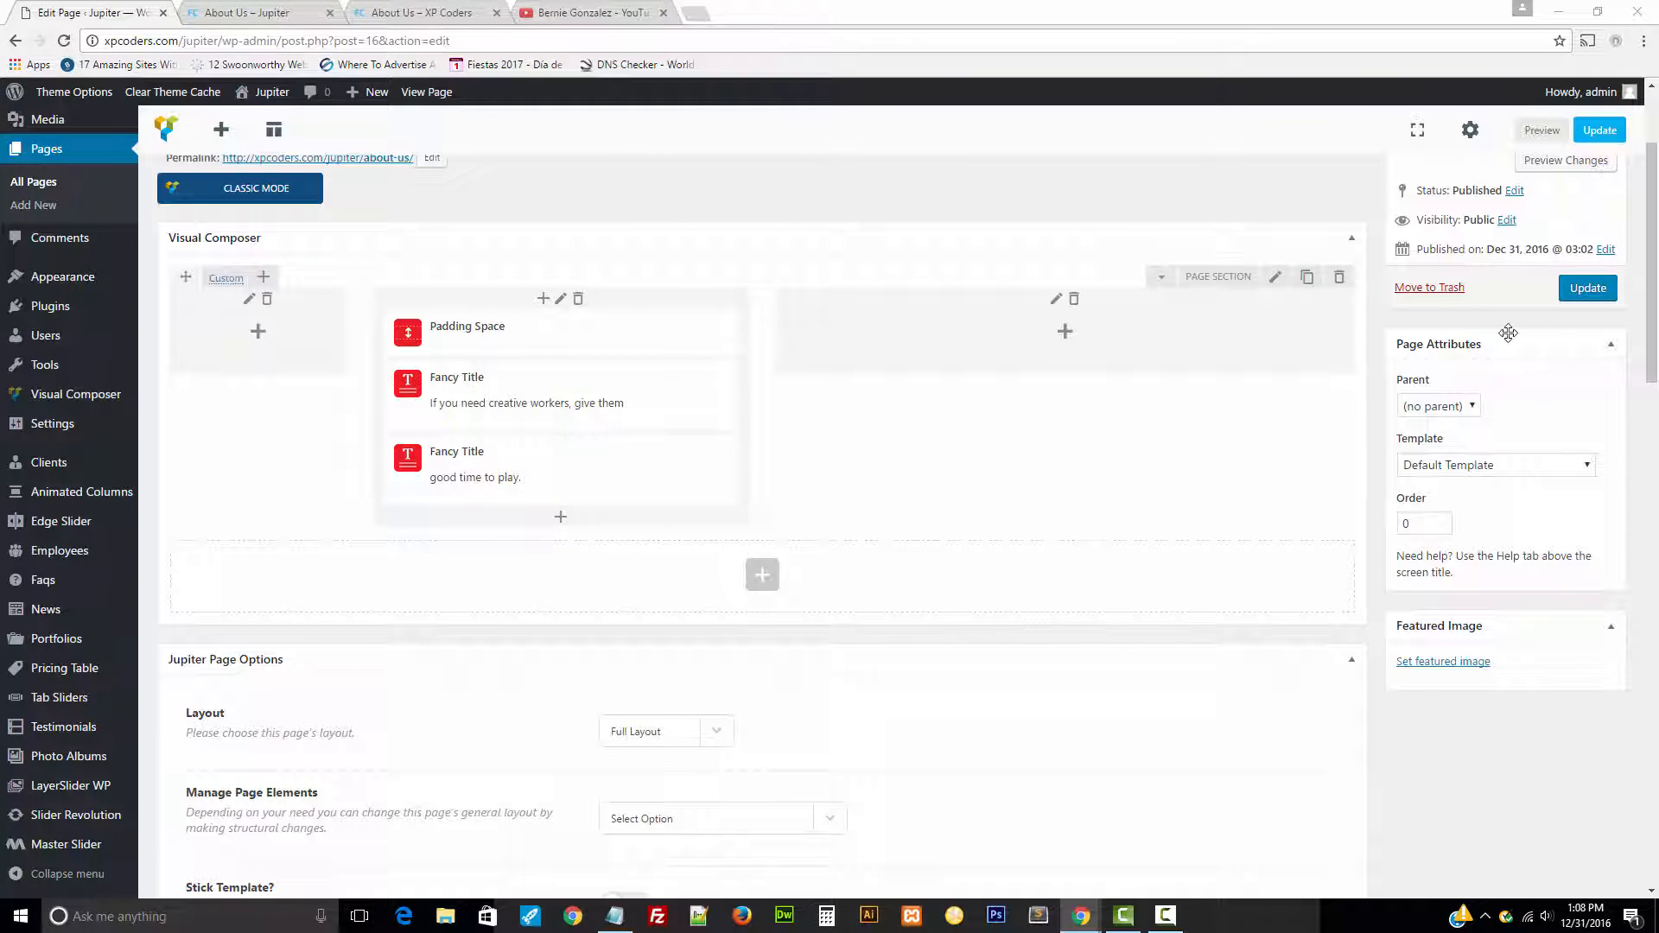
click(1587, 289)
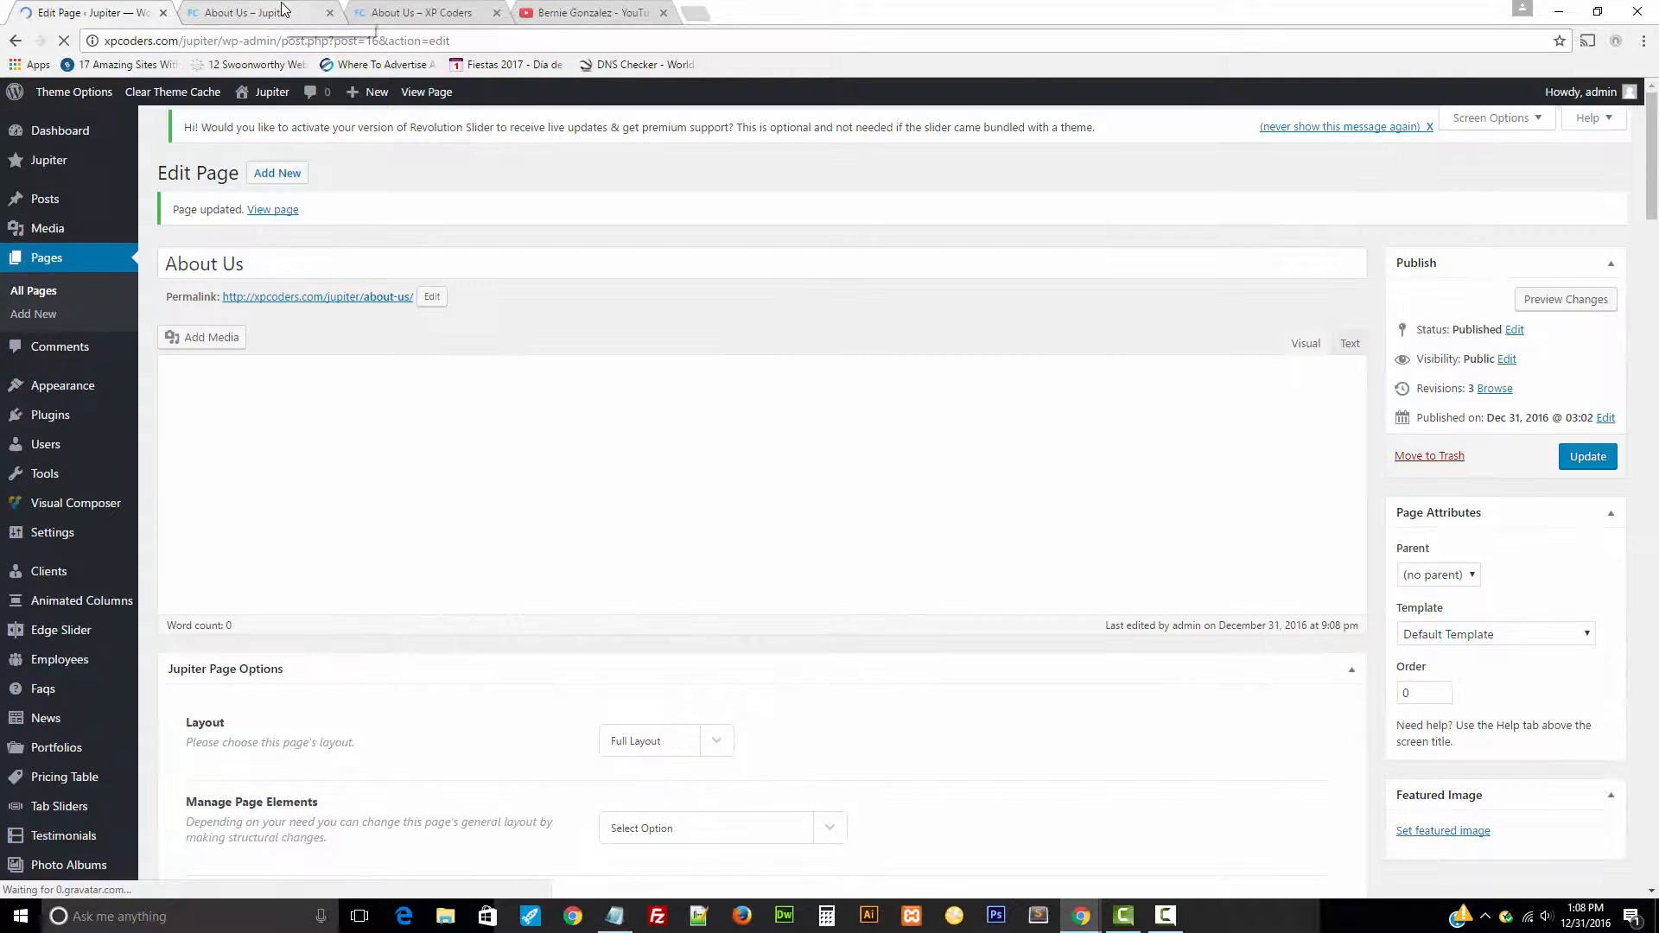
Step: Reload the live Jupiter About Us page and check how the hero titles are displayed
click(284, 11)
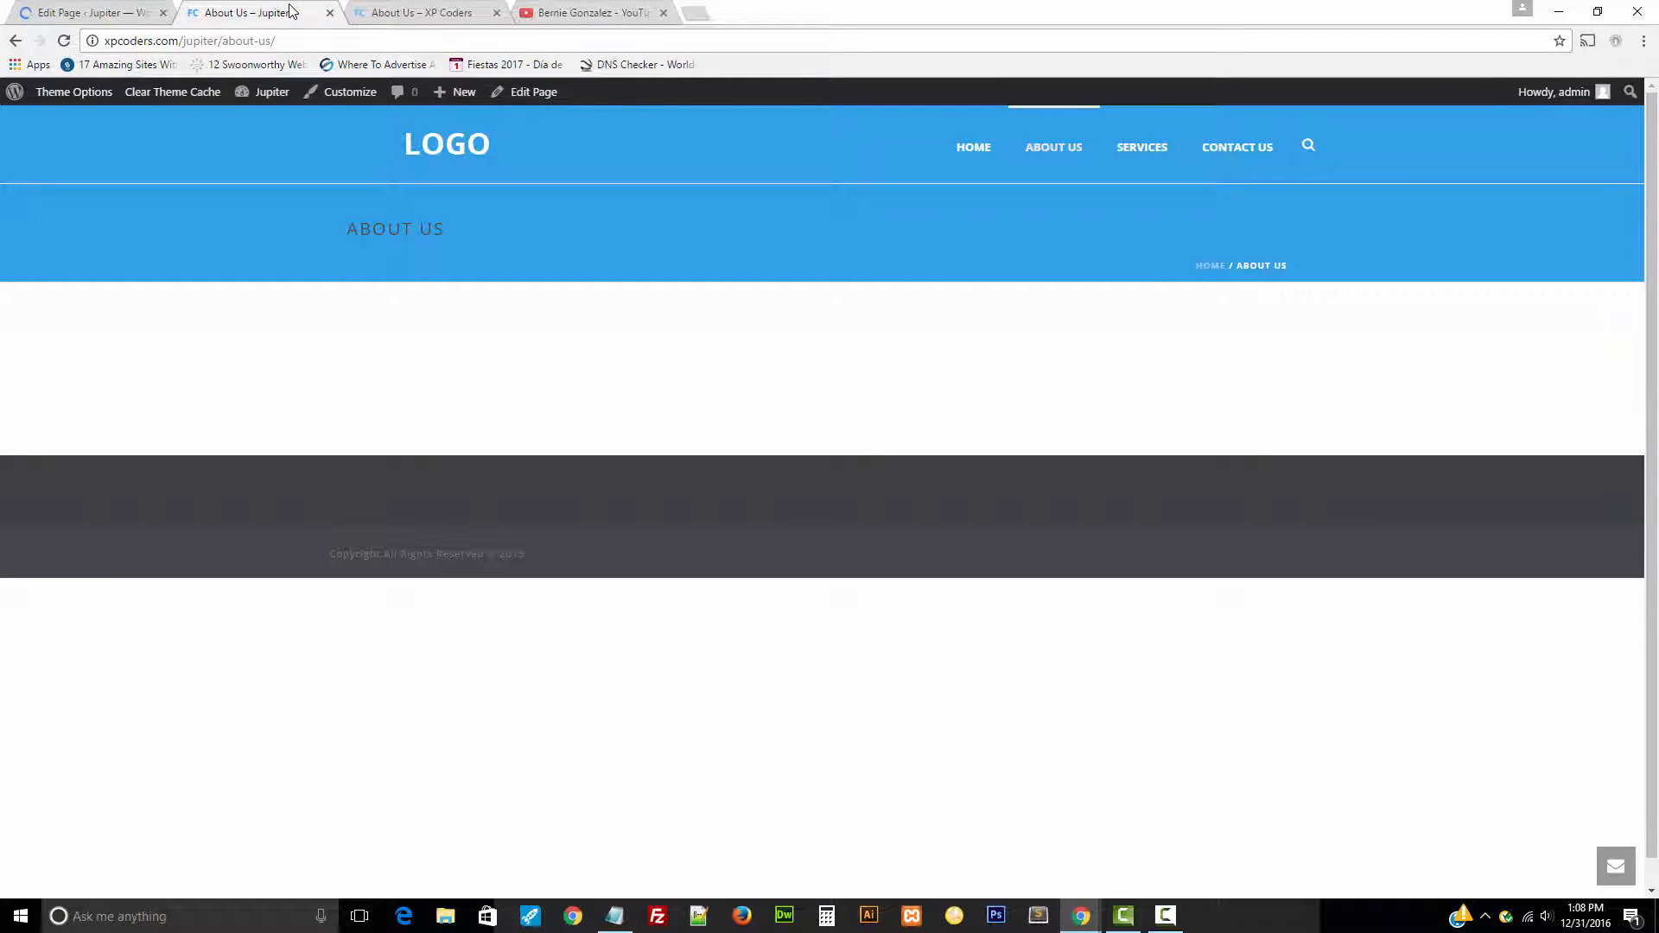
key(F5)
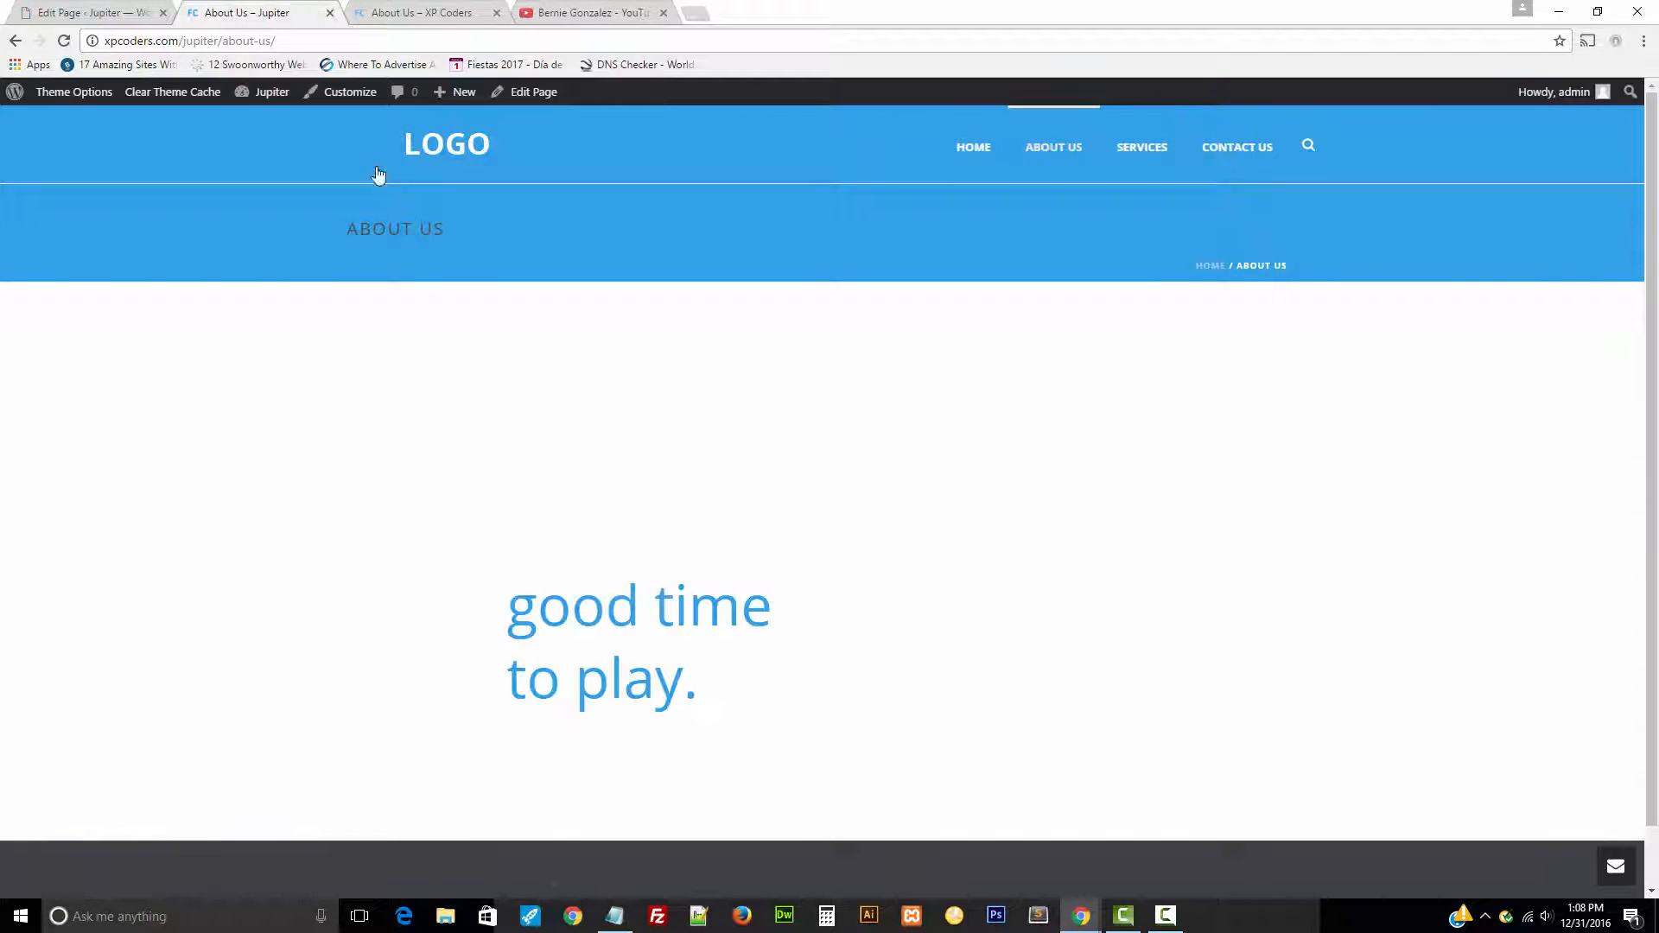
scroll(880, 566, down, 1)
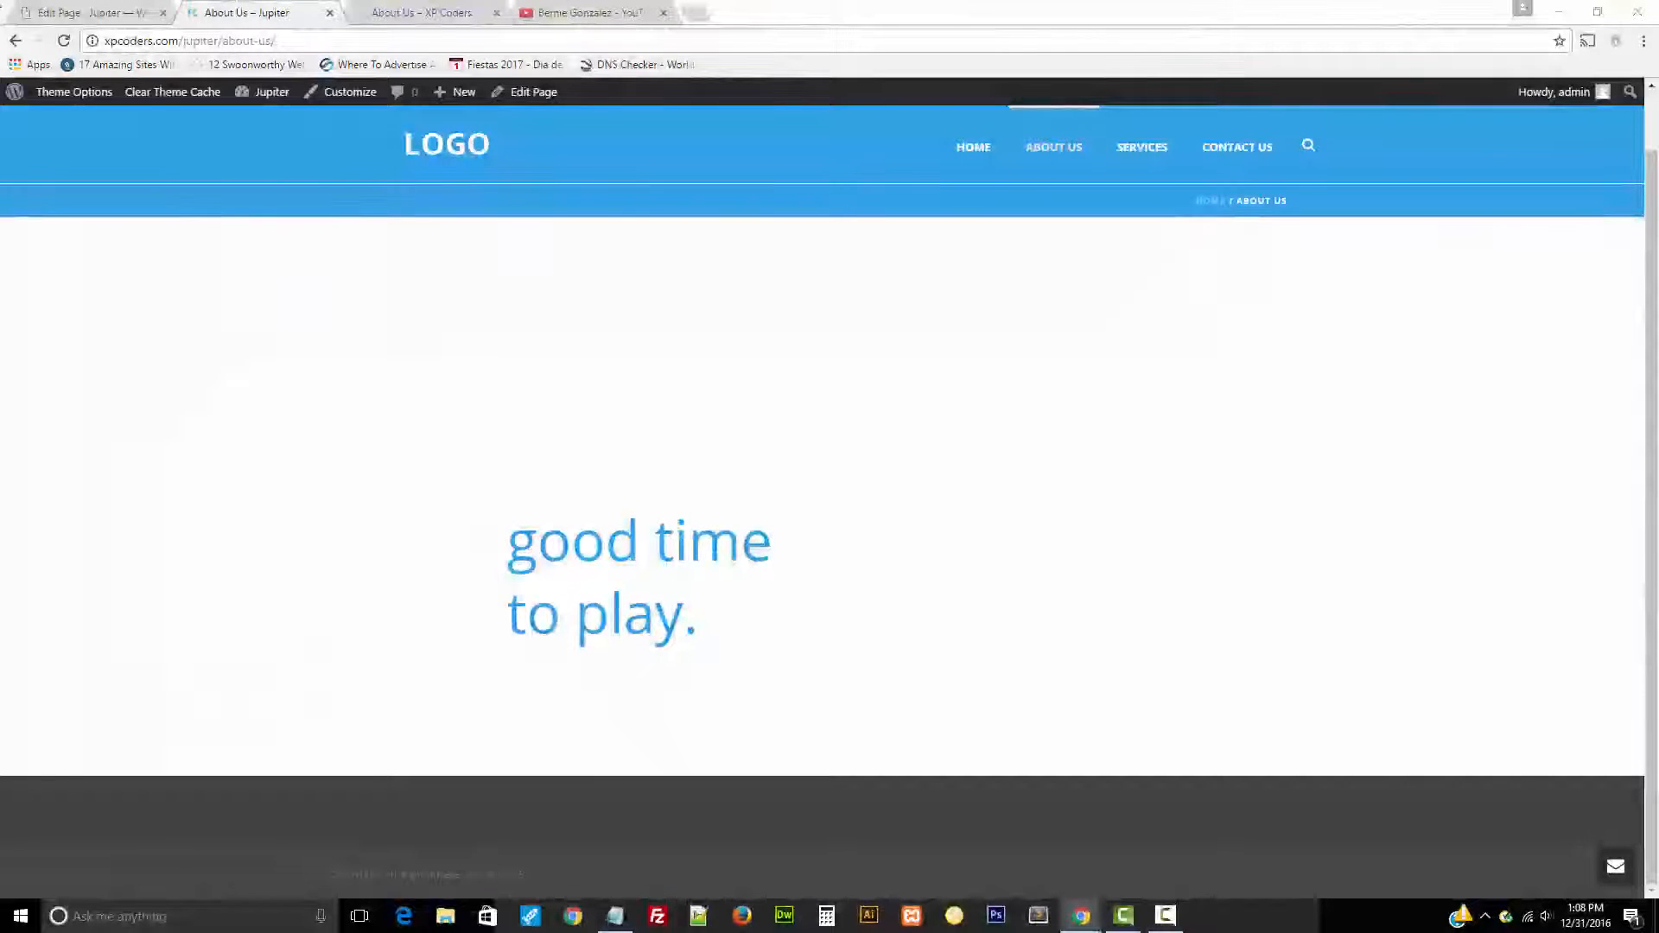
Step: Return to the page editor, open the page section's settings and start a file upload for its background image
click(139, 5)
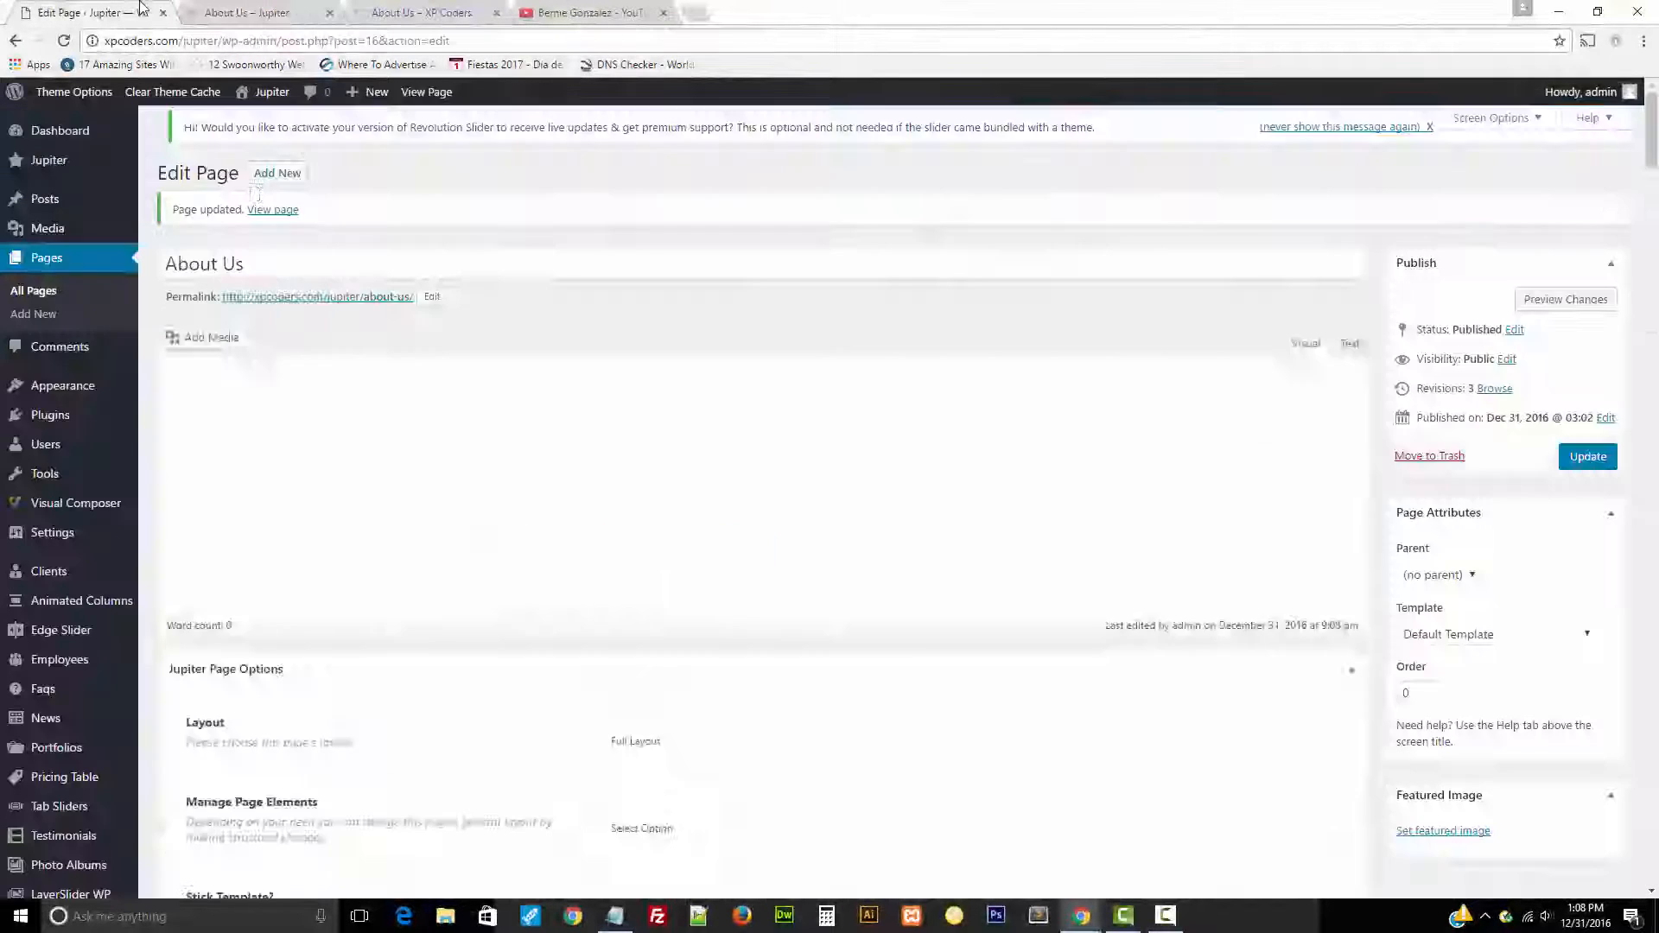
scroll(688, 482, down, 2)
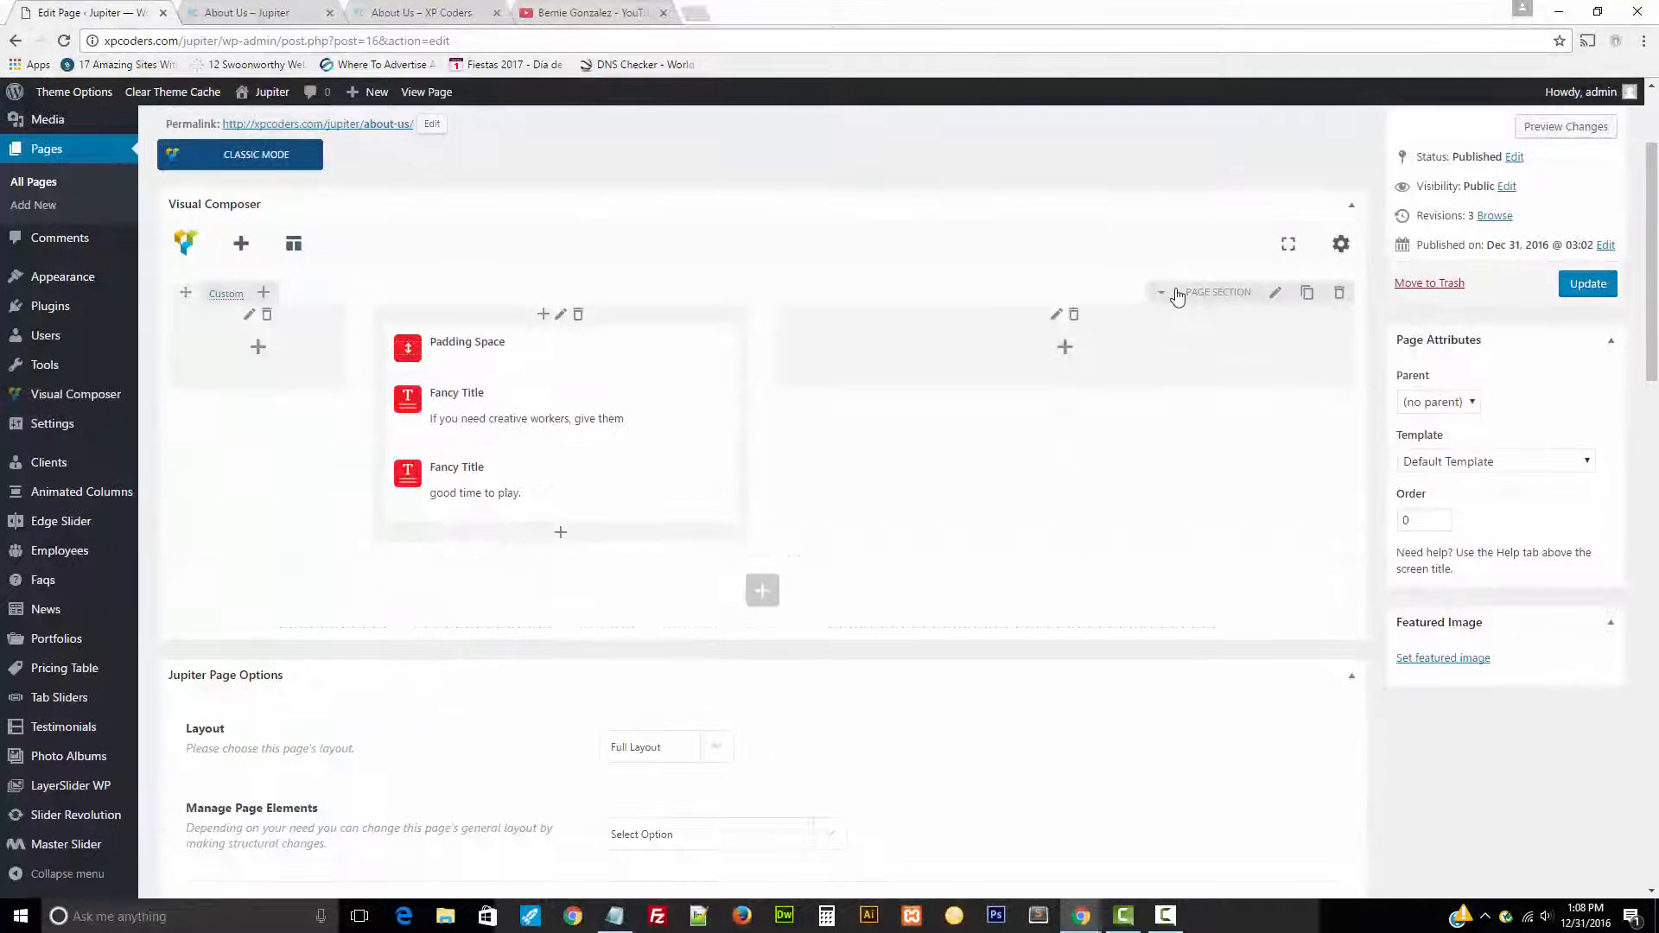
click(1277, 298)
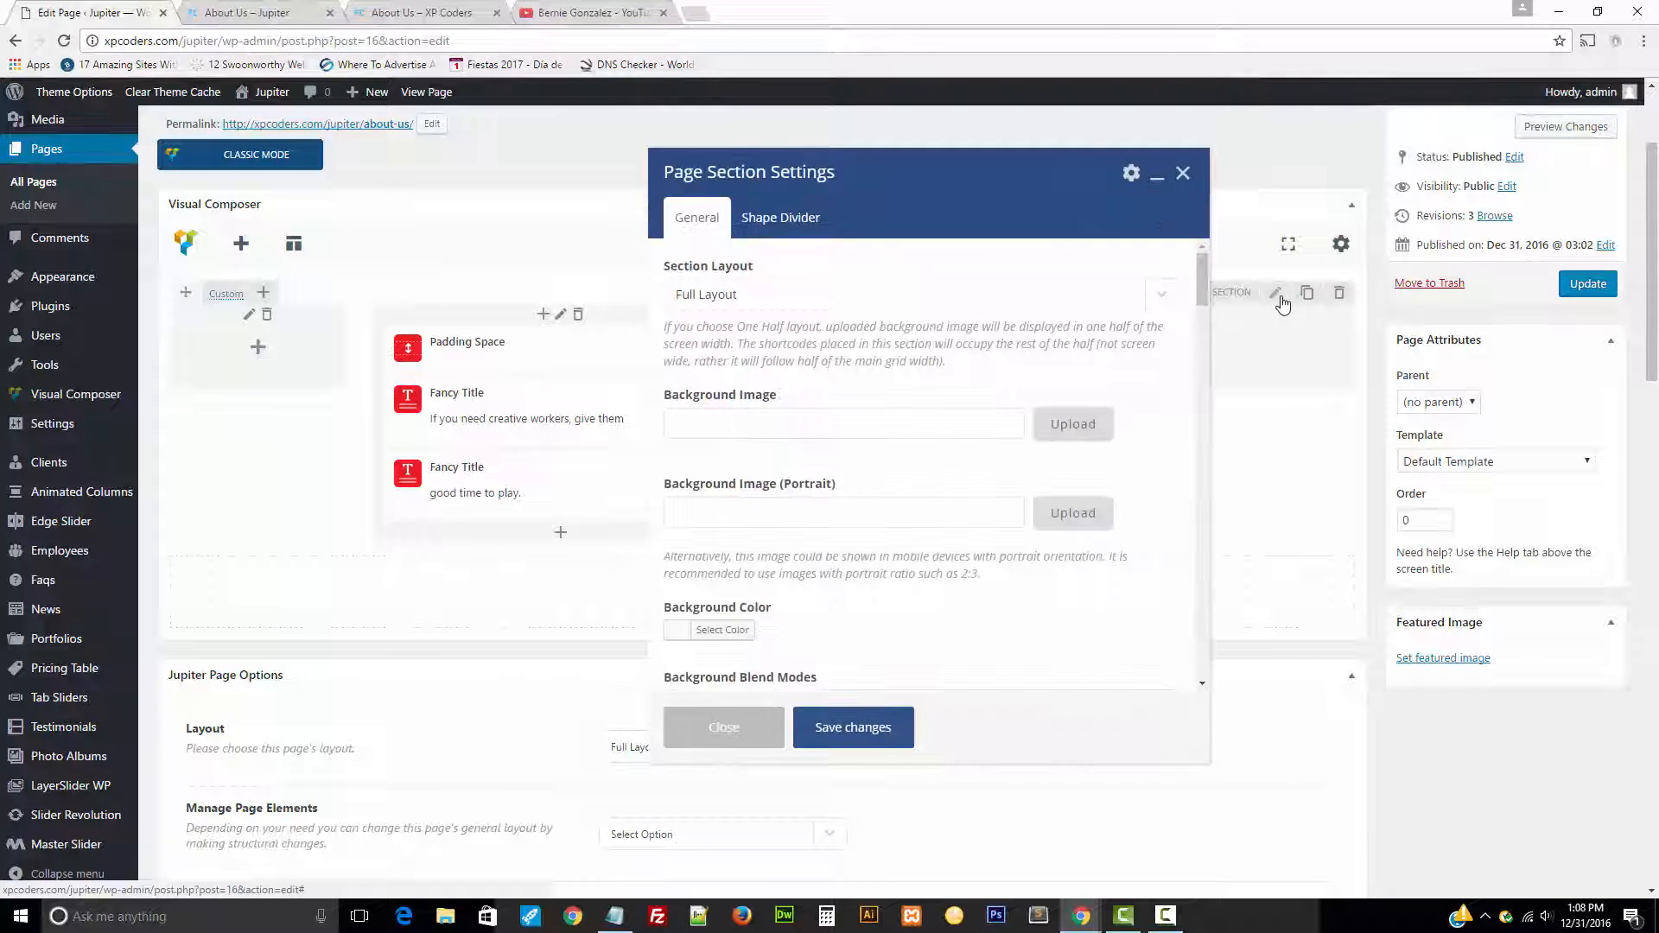
click(1044, 432)
click(251, 166)
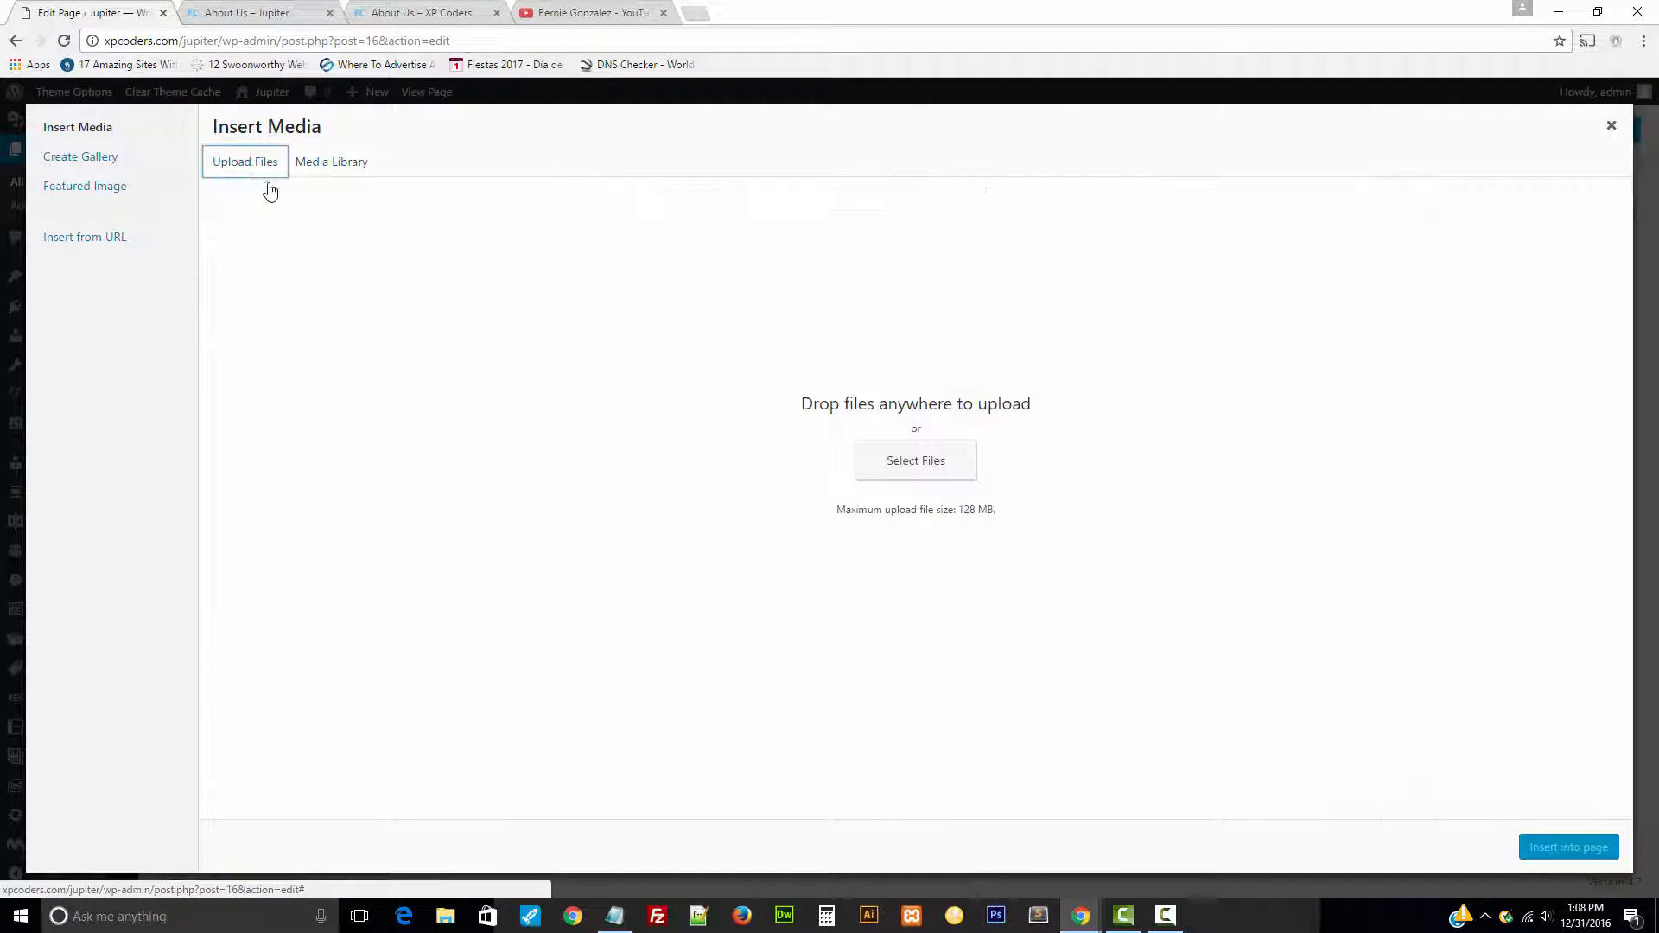
click(918, 474)
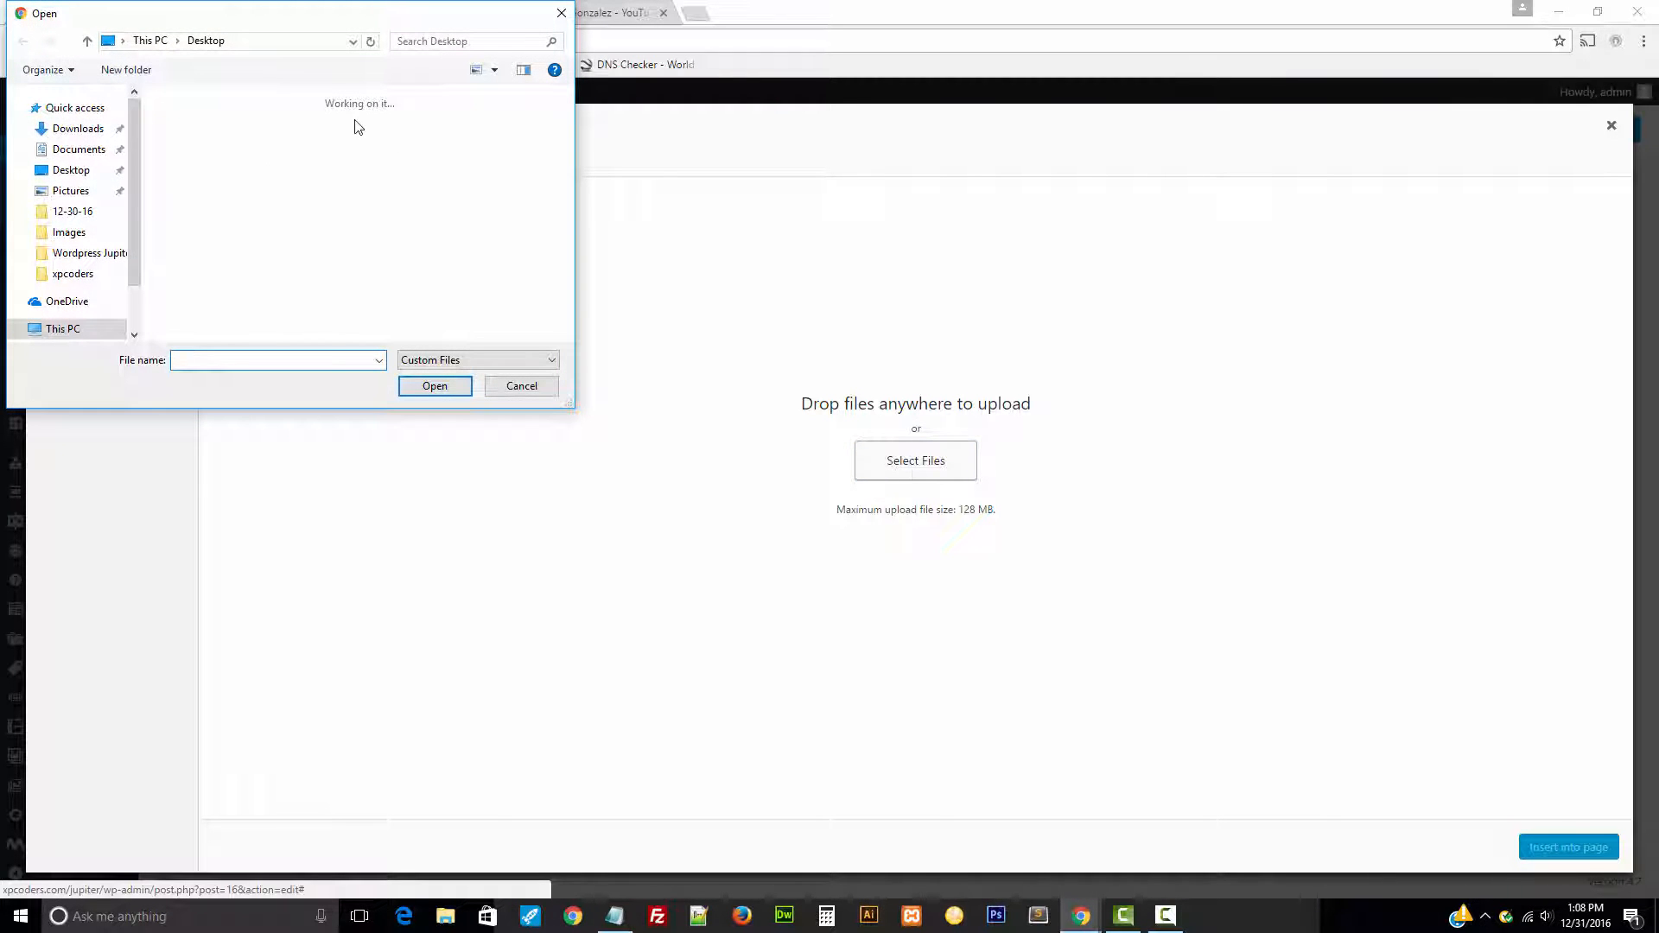
Step: Browse to the Images folder inside the Files folder of Wordpress Jupiter
click(82, 261)
double_click(196, 122)
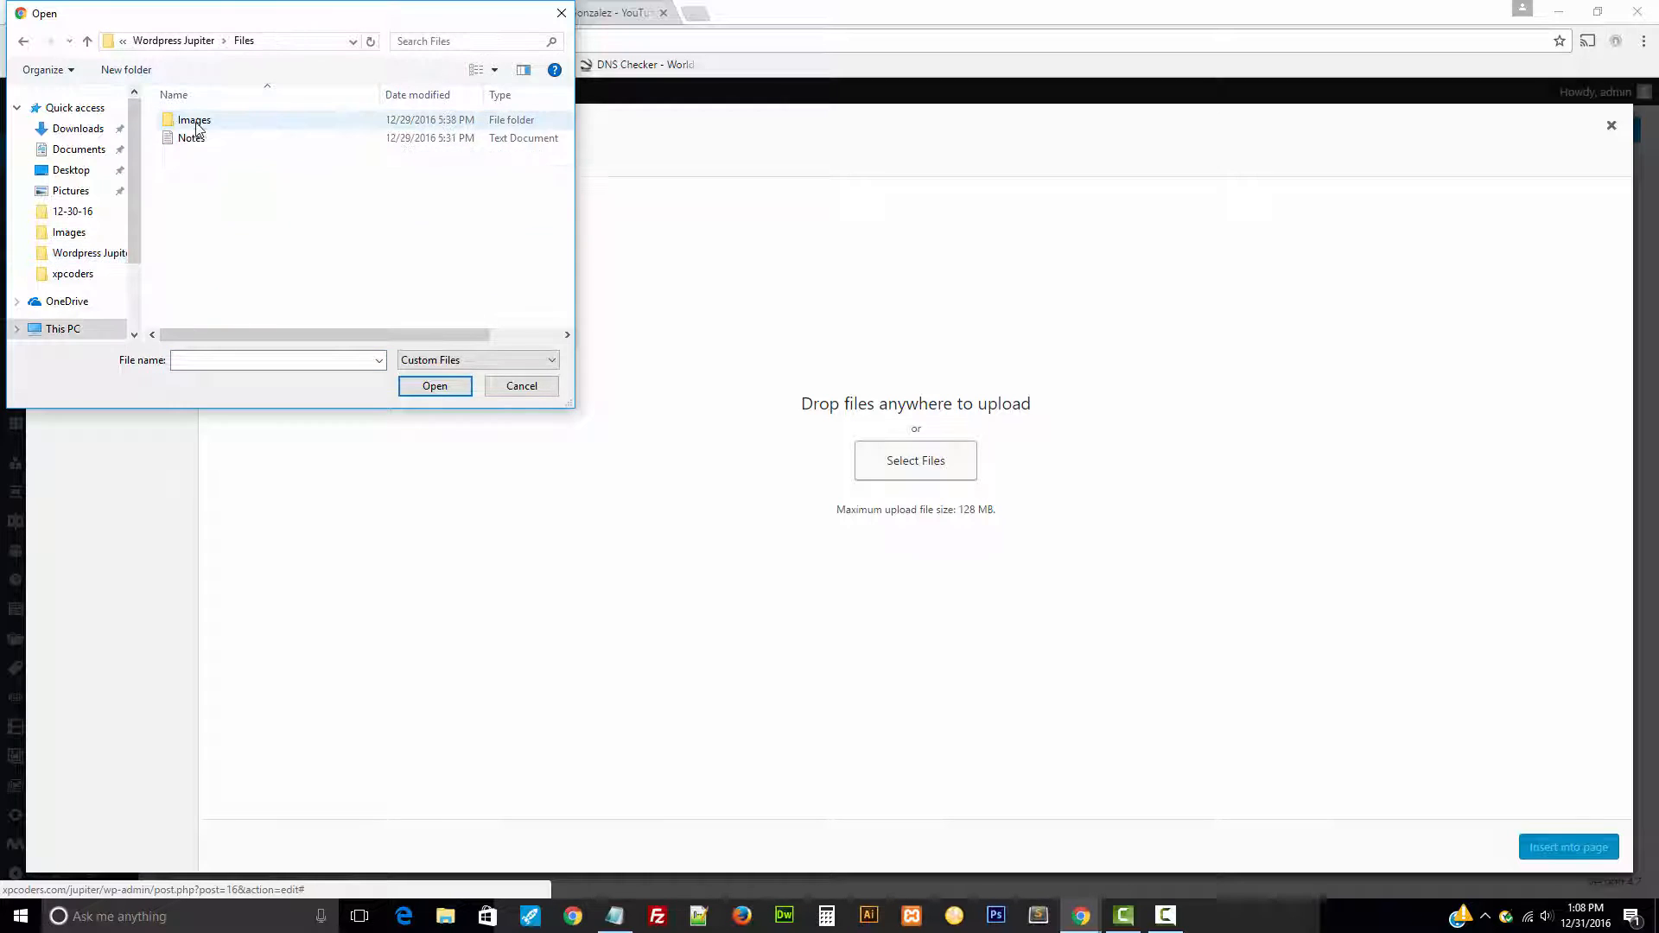
double_click(197, 123)
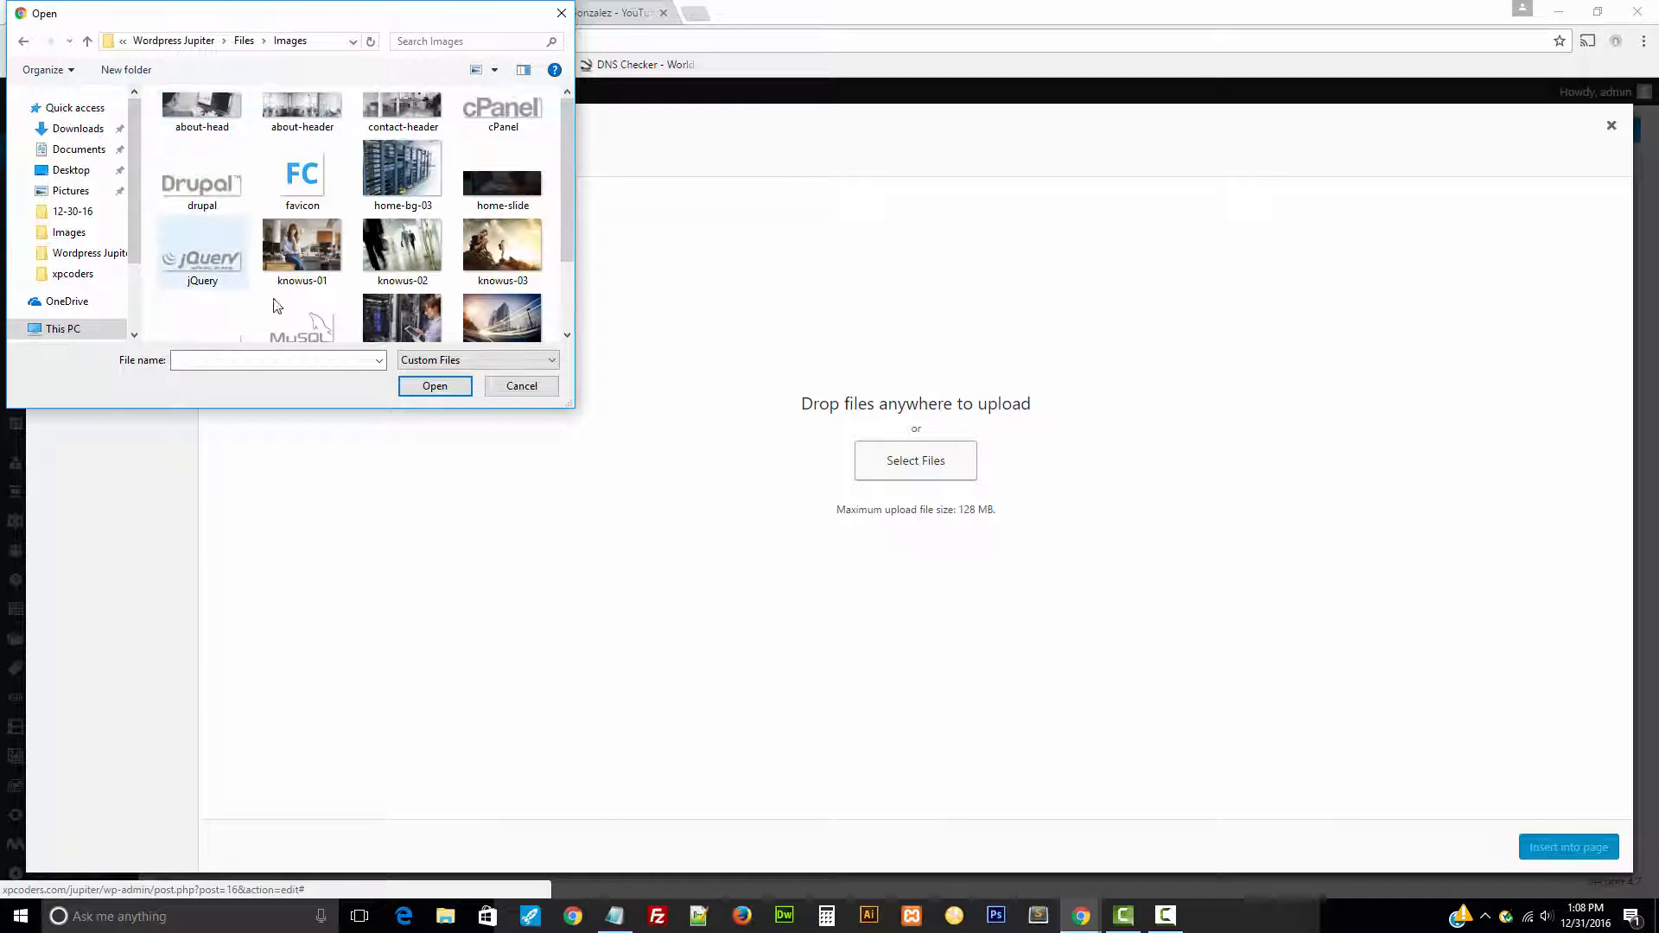
Step: Upload the about-header image from the Images folder and insert it as the page section's background image
mouse_move(558, 184)
mouse_down()
mouse_move(558, 279)
mouse_move(542, 193)
mouse_up()
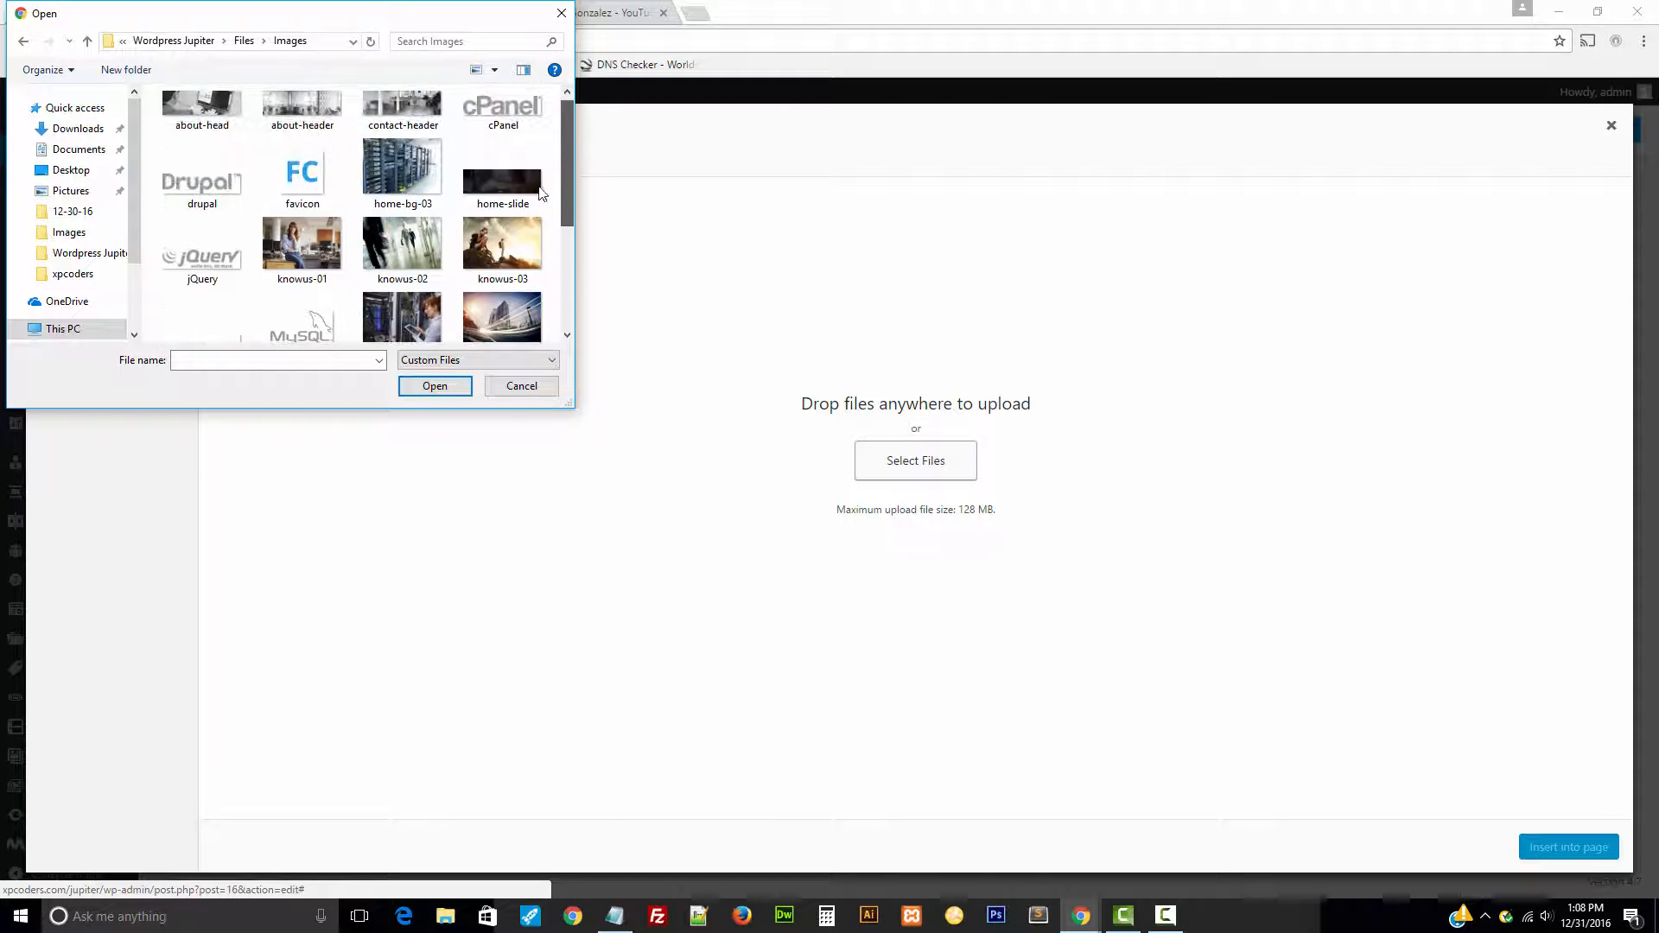
scroll(542, 194, down, 3)
scroll(531, 278, up, 3)
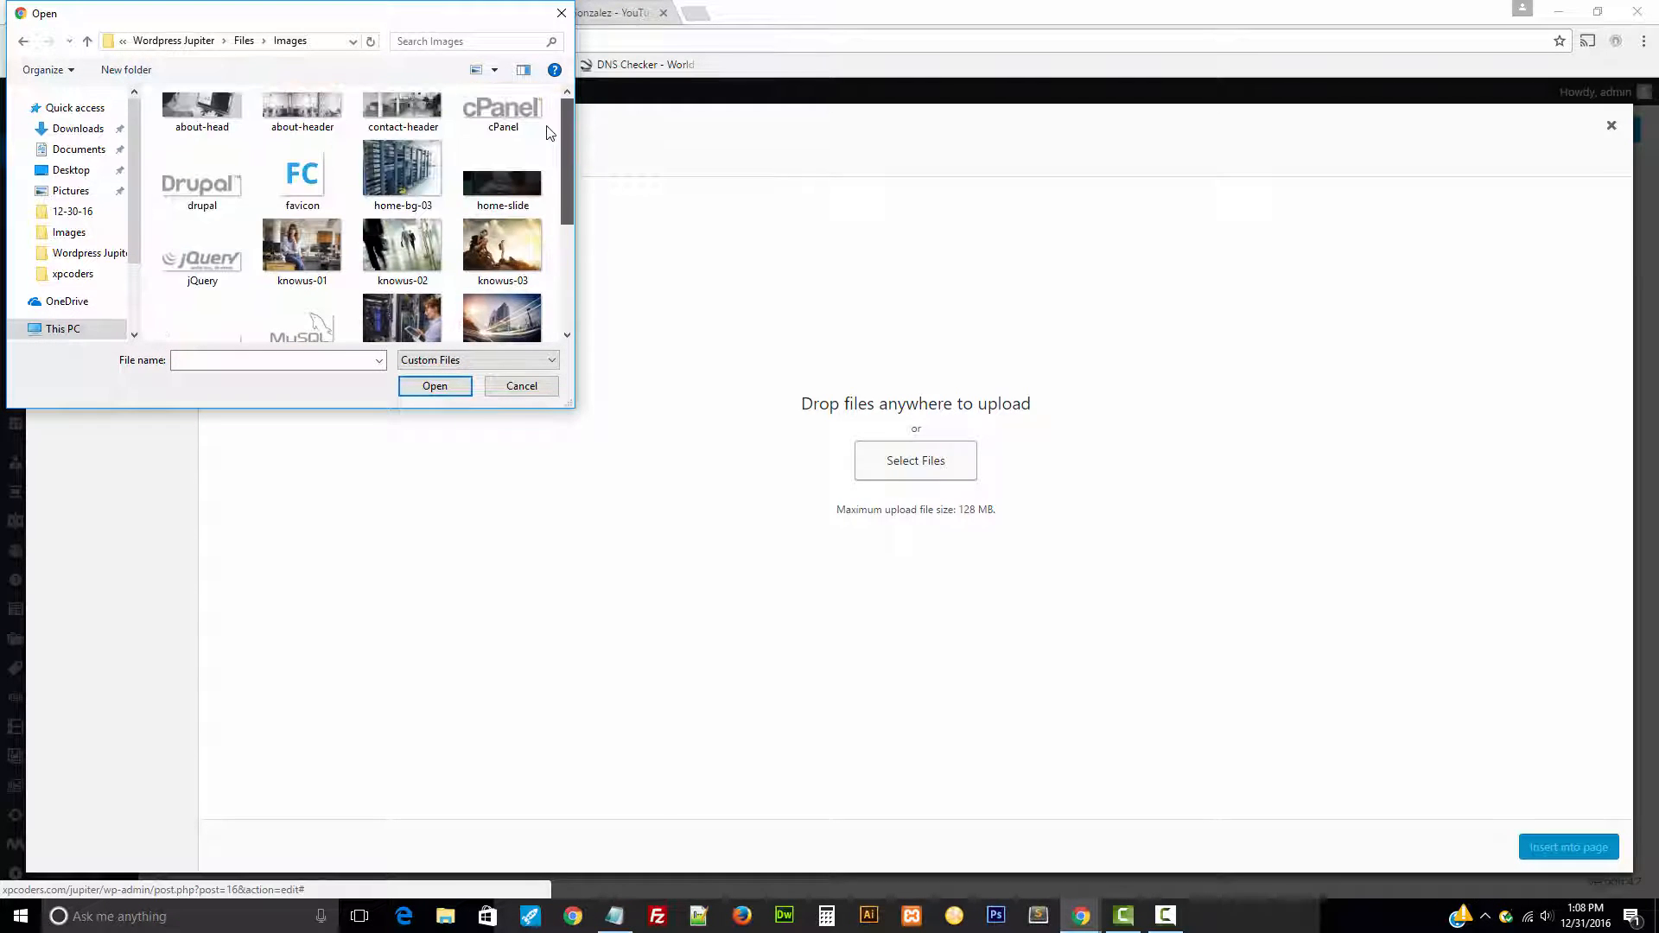
scroll(531, 279, down, 3)
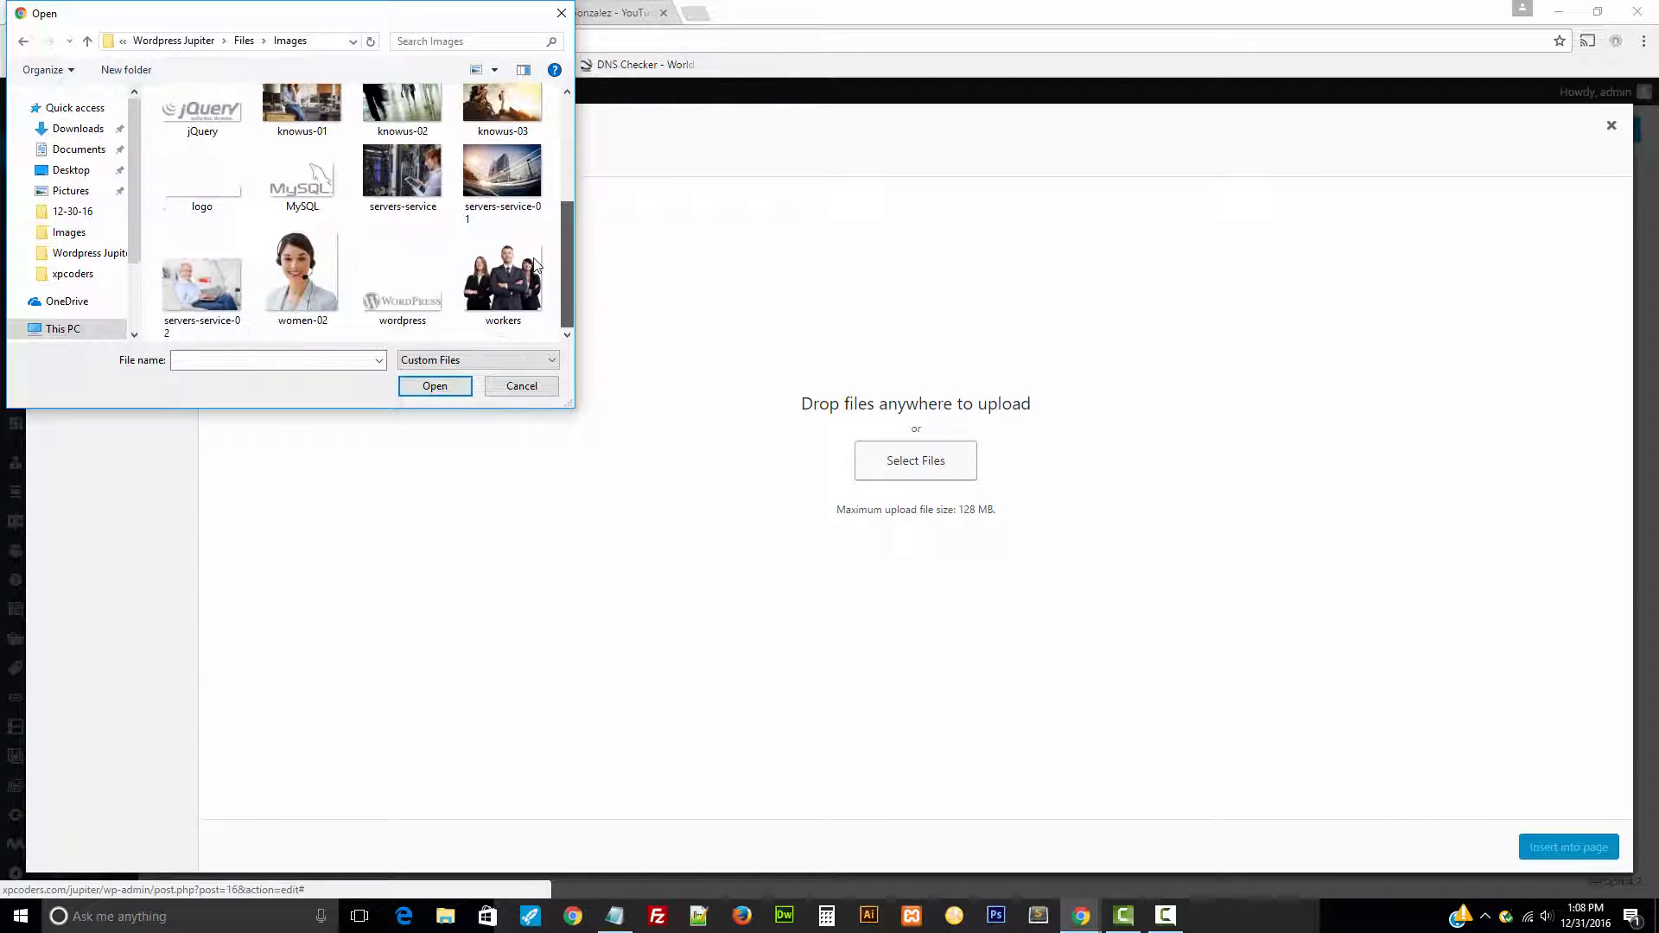
scroll(536, 264, up, 2)
scroll(553, 164, down, 3)
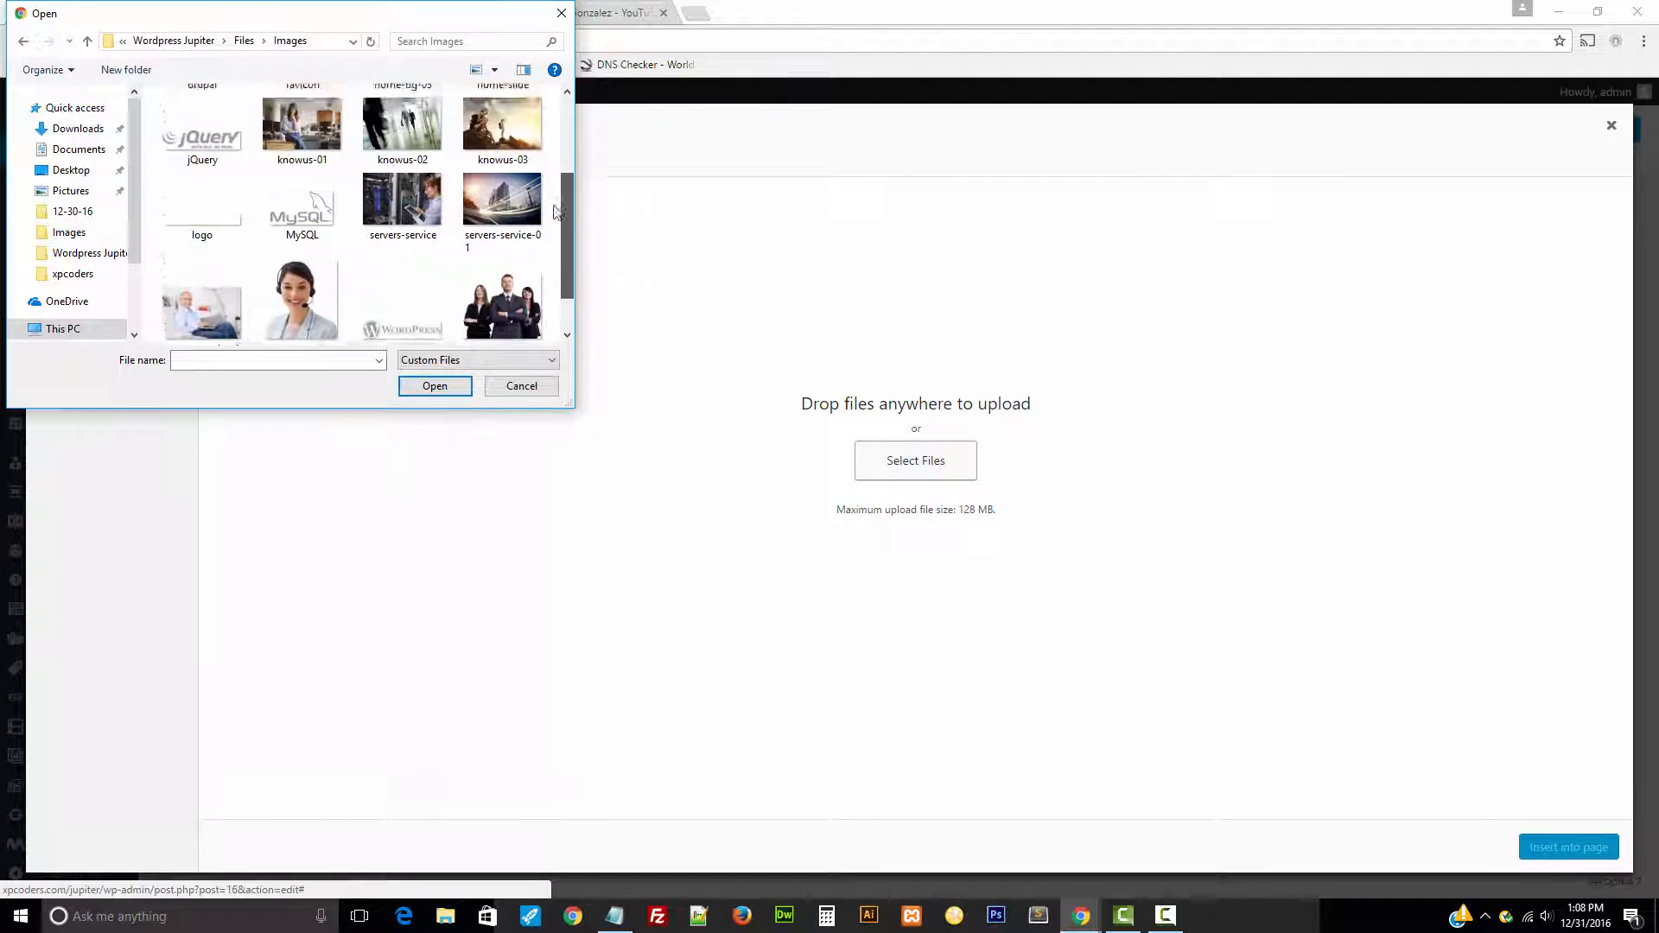
scroll(555, 173, up, 3)
scroll(557, 186, down, 1)
scroll(550, 242, down, 1)
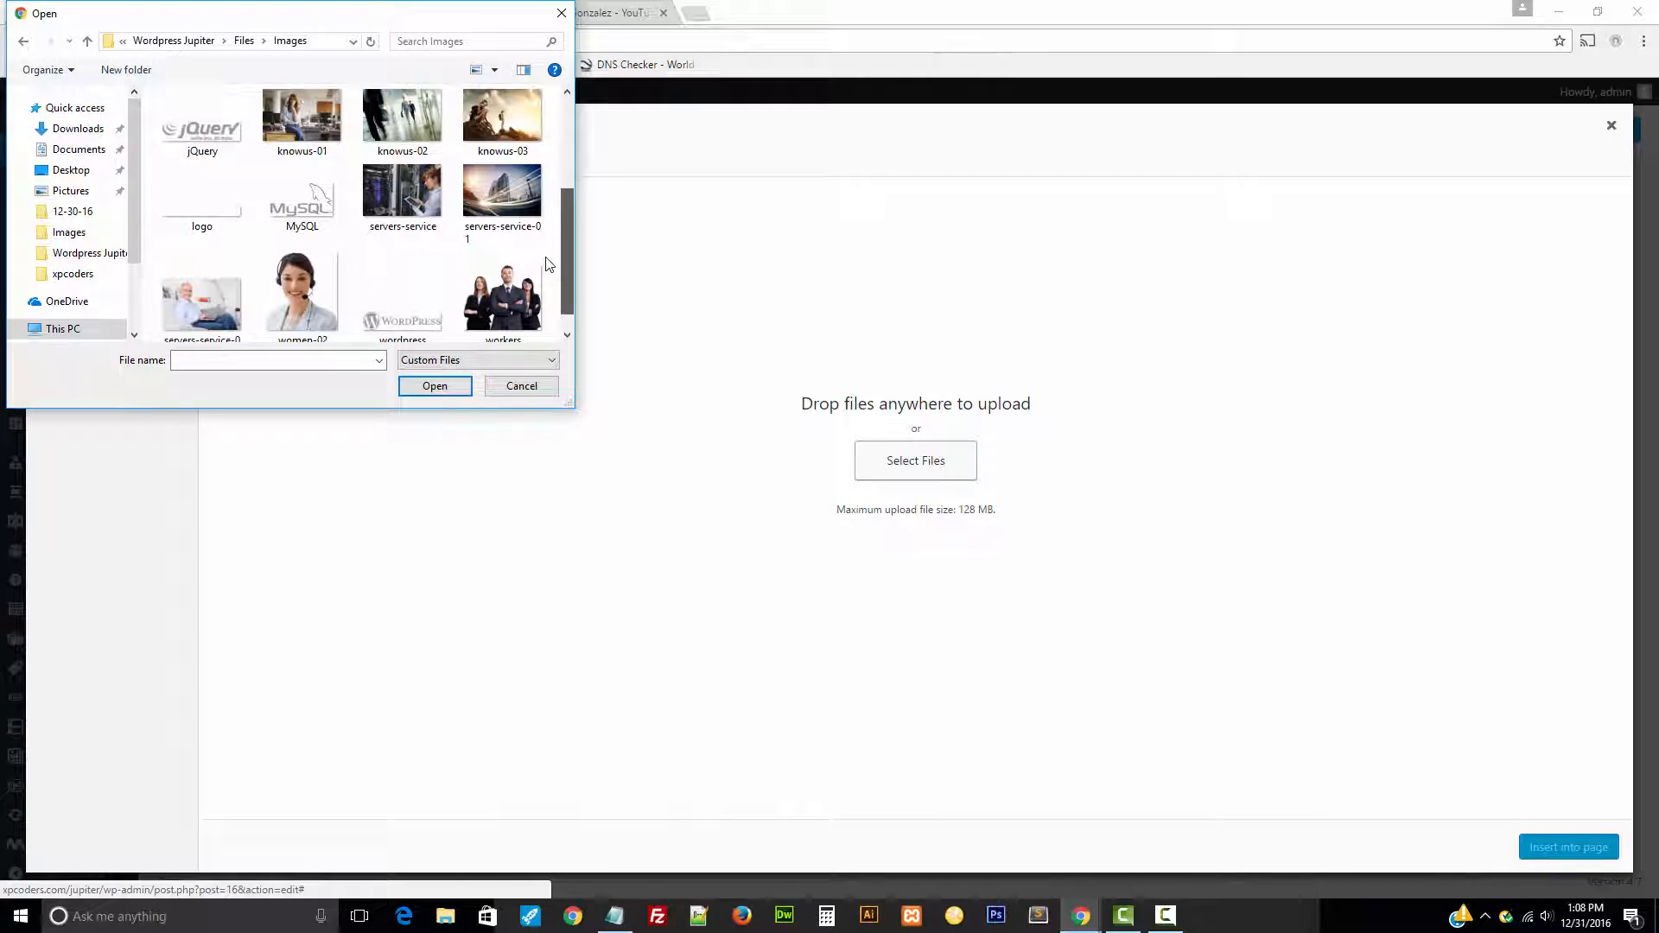
scroll(557, 165, up, 2)
scroll(562, 154, down, 2)
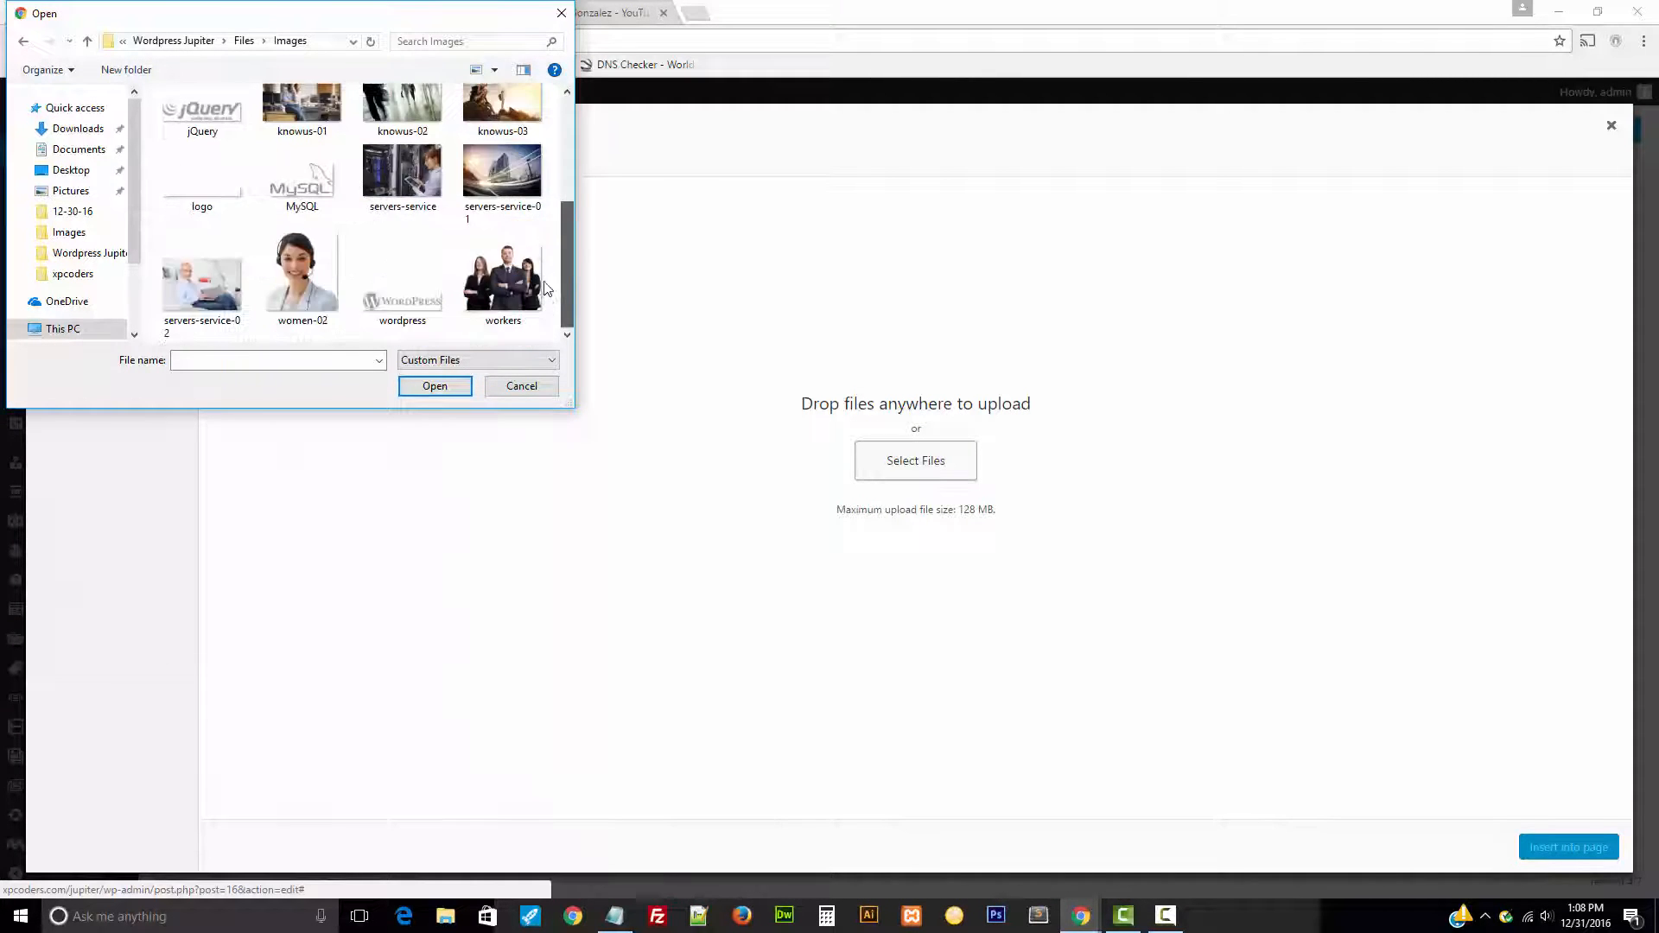
scroll(553, 170, up, 2)
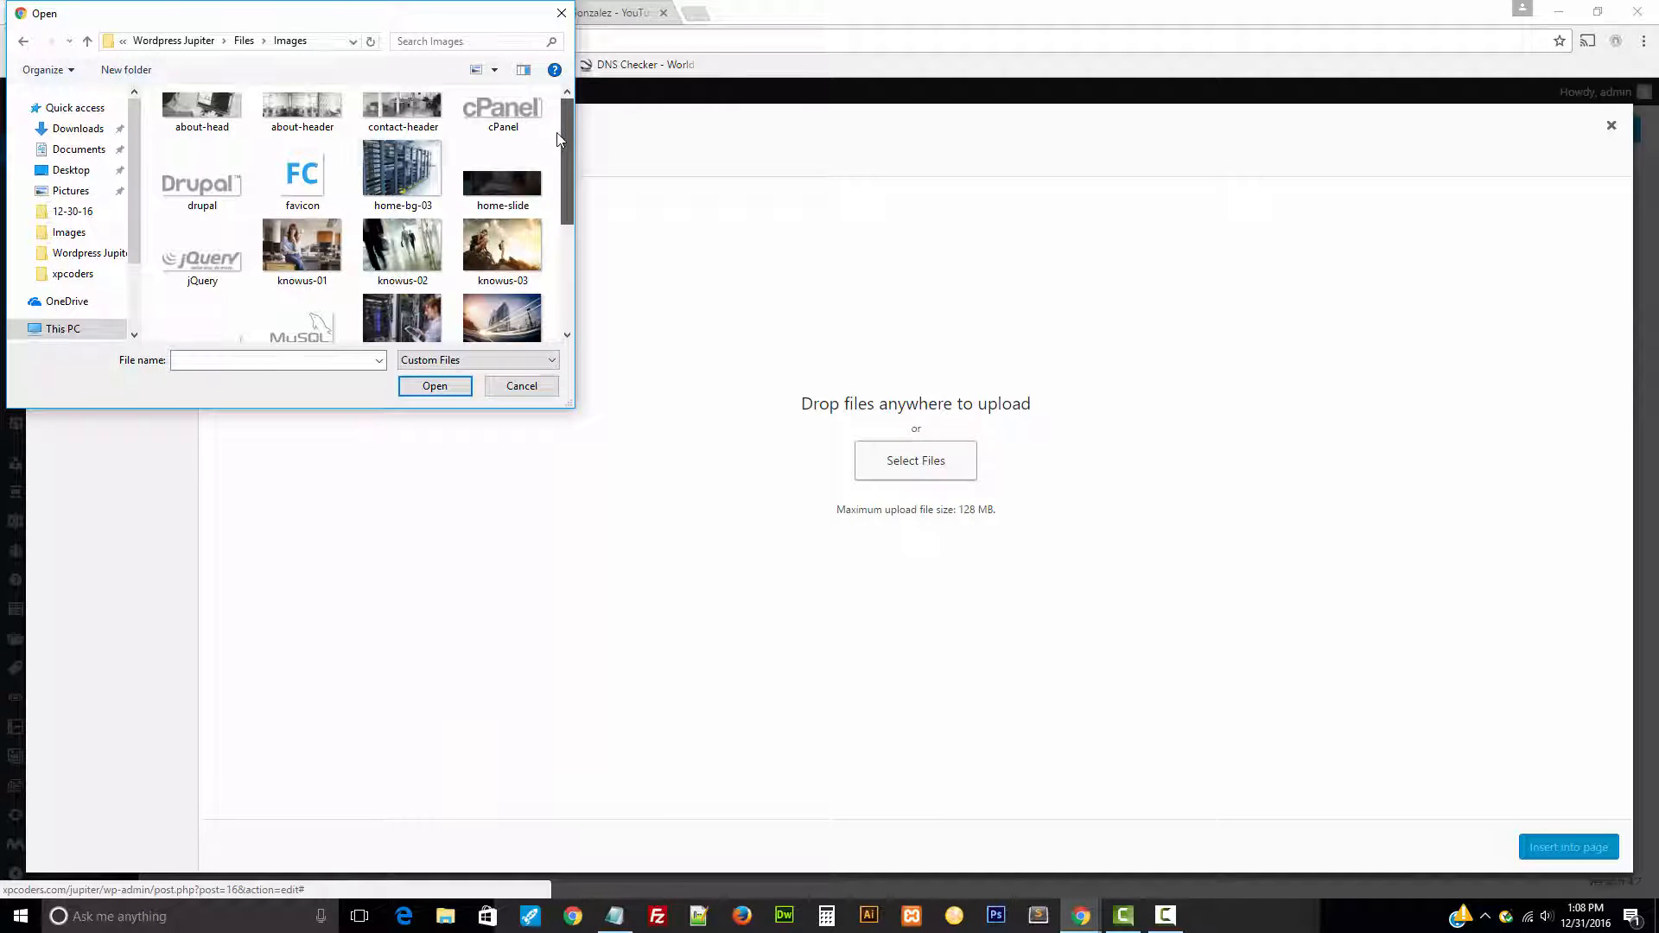
click(286, 119)
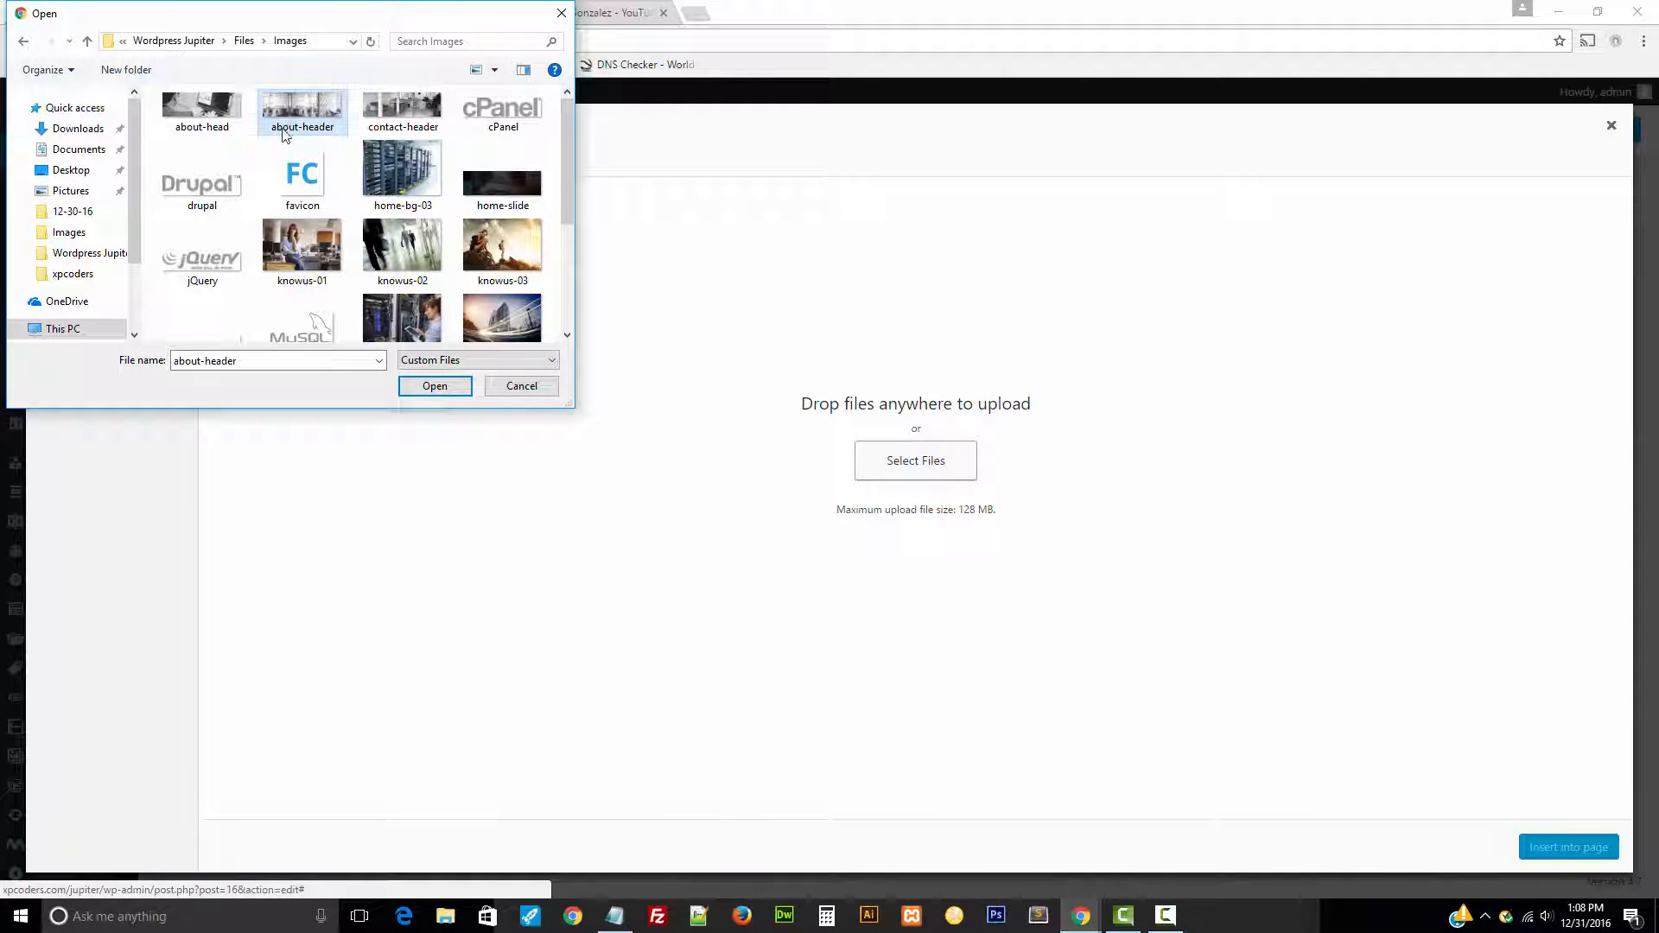
click(435, 386)
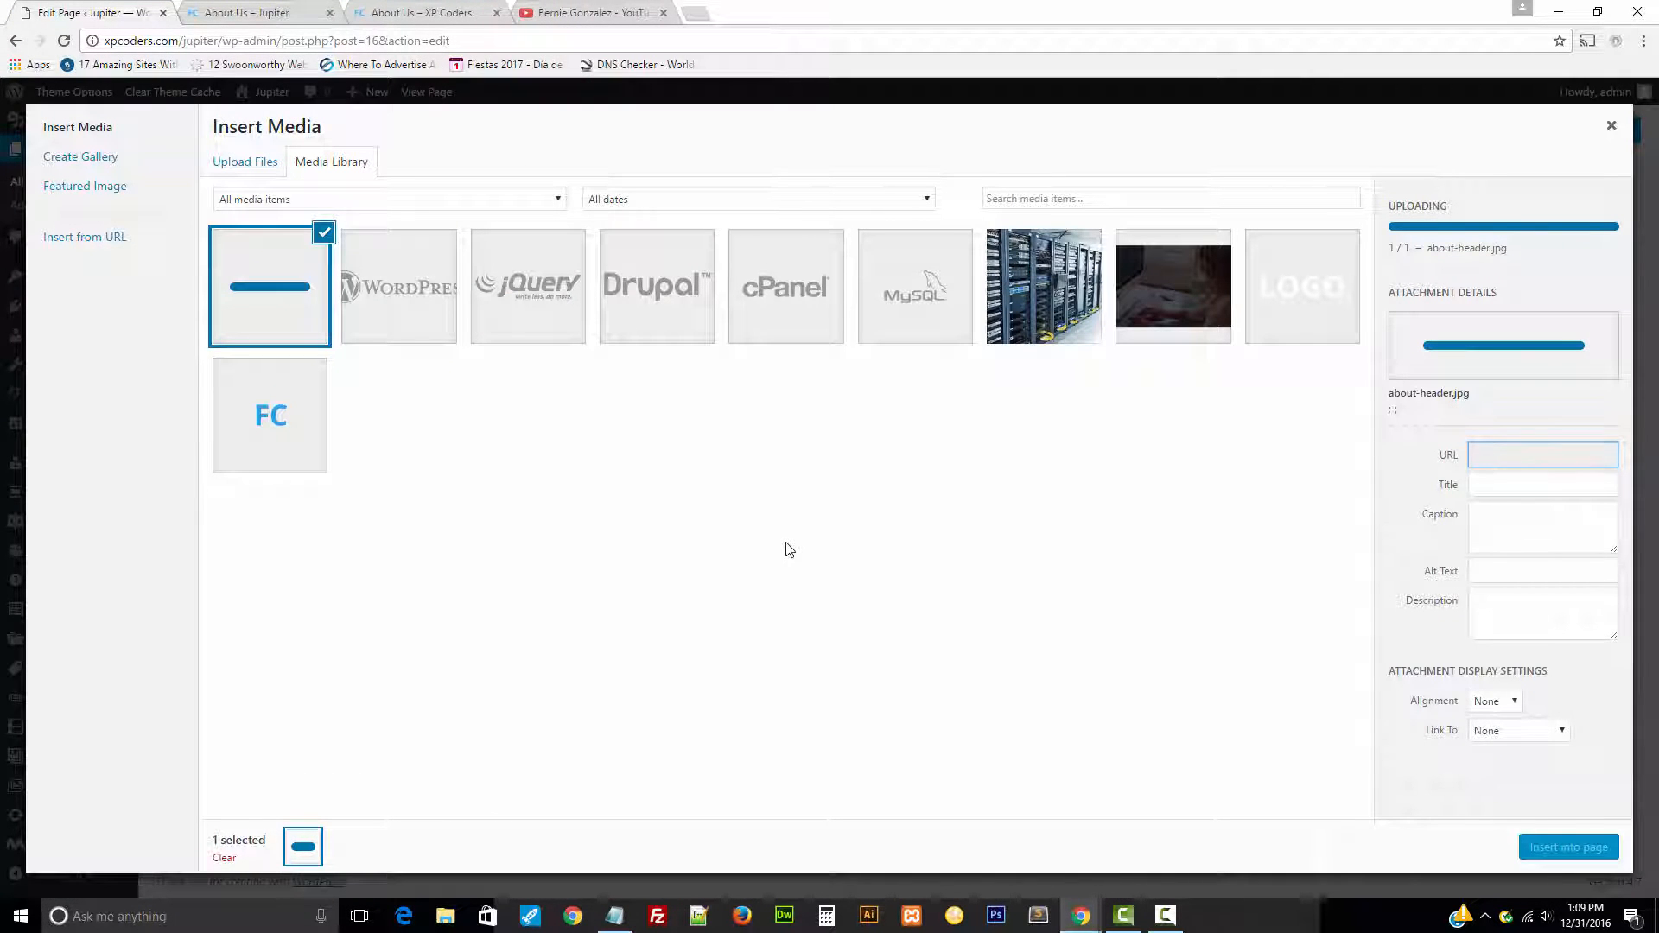
click(1547, 851)
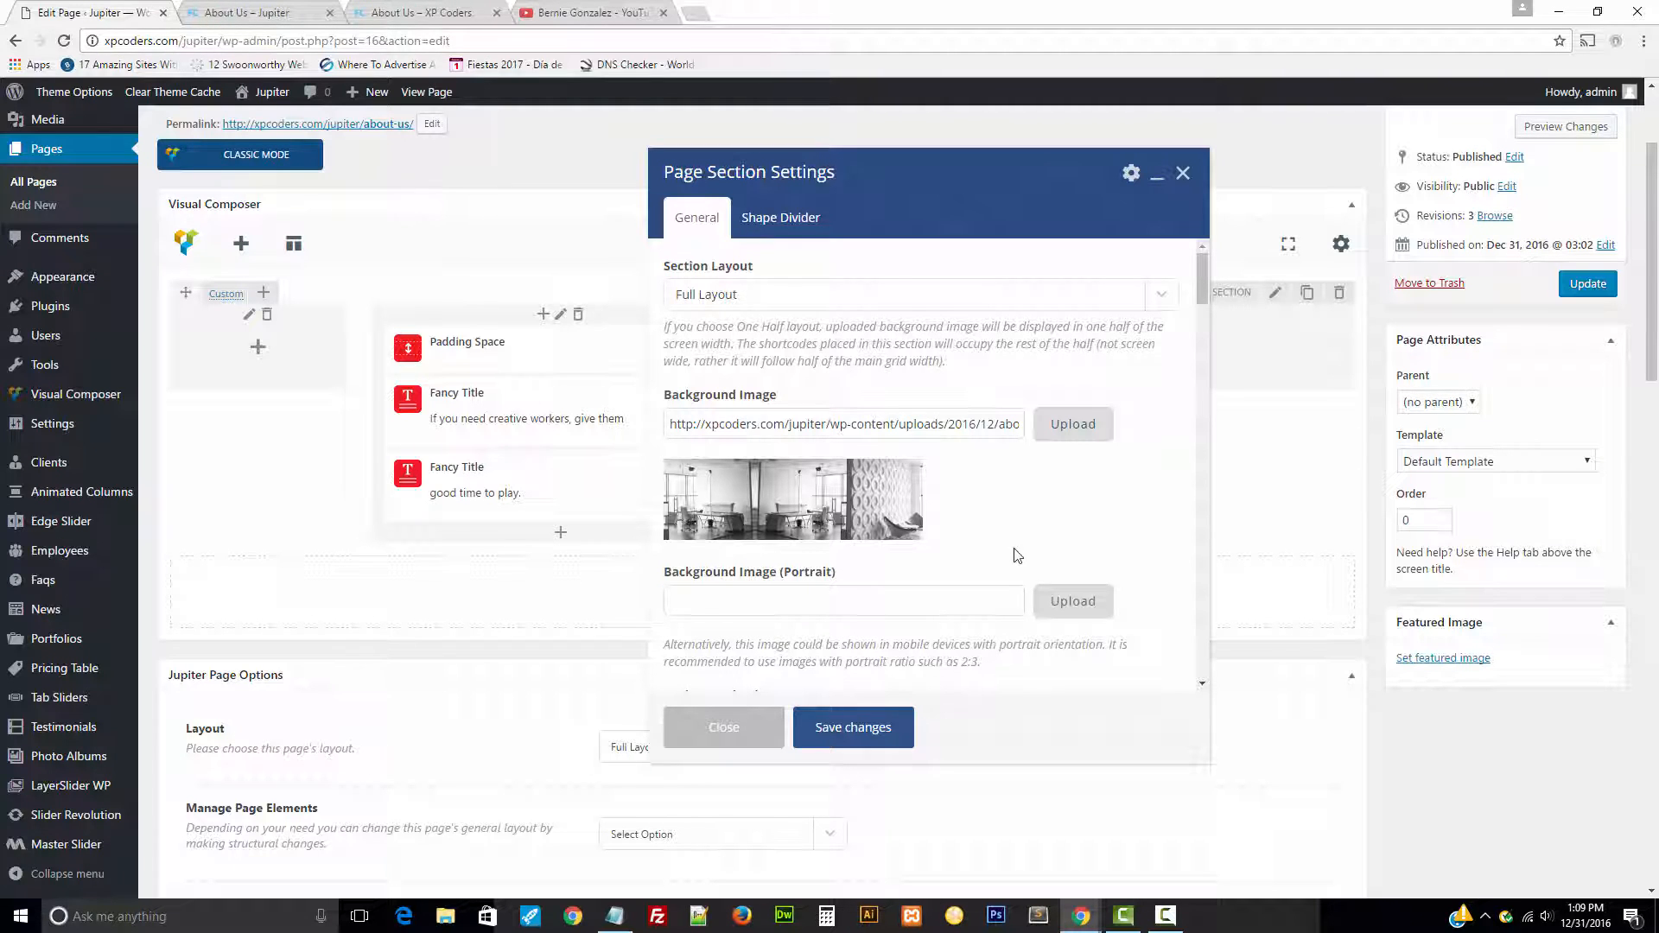
Step: Set the page section's top padding to 30 px and bottom padding to 0 px, and save the section settings
scroll(1017, 555, down, 15)
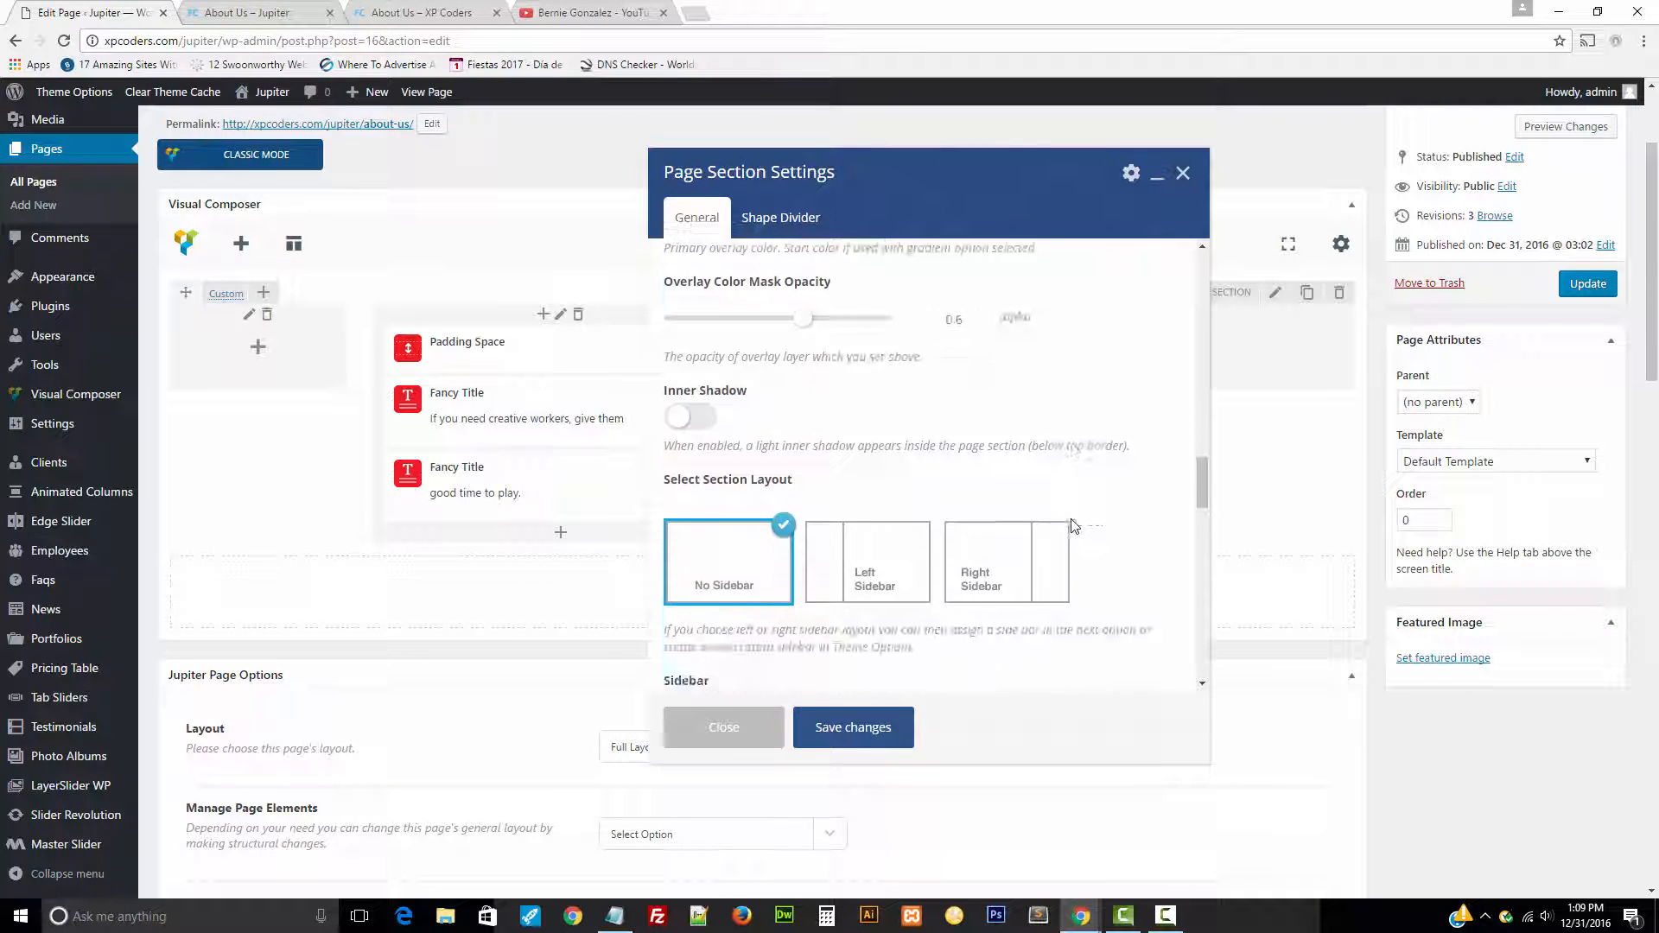
scroll(1074, 526, down, 15)
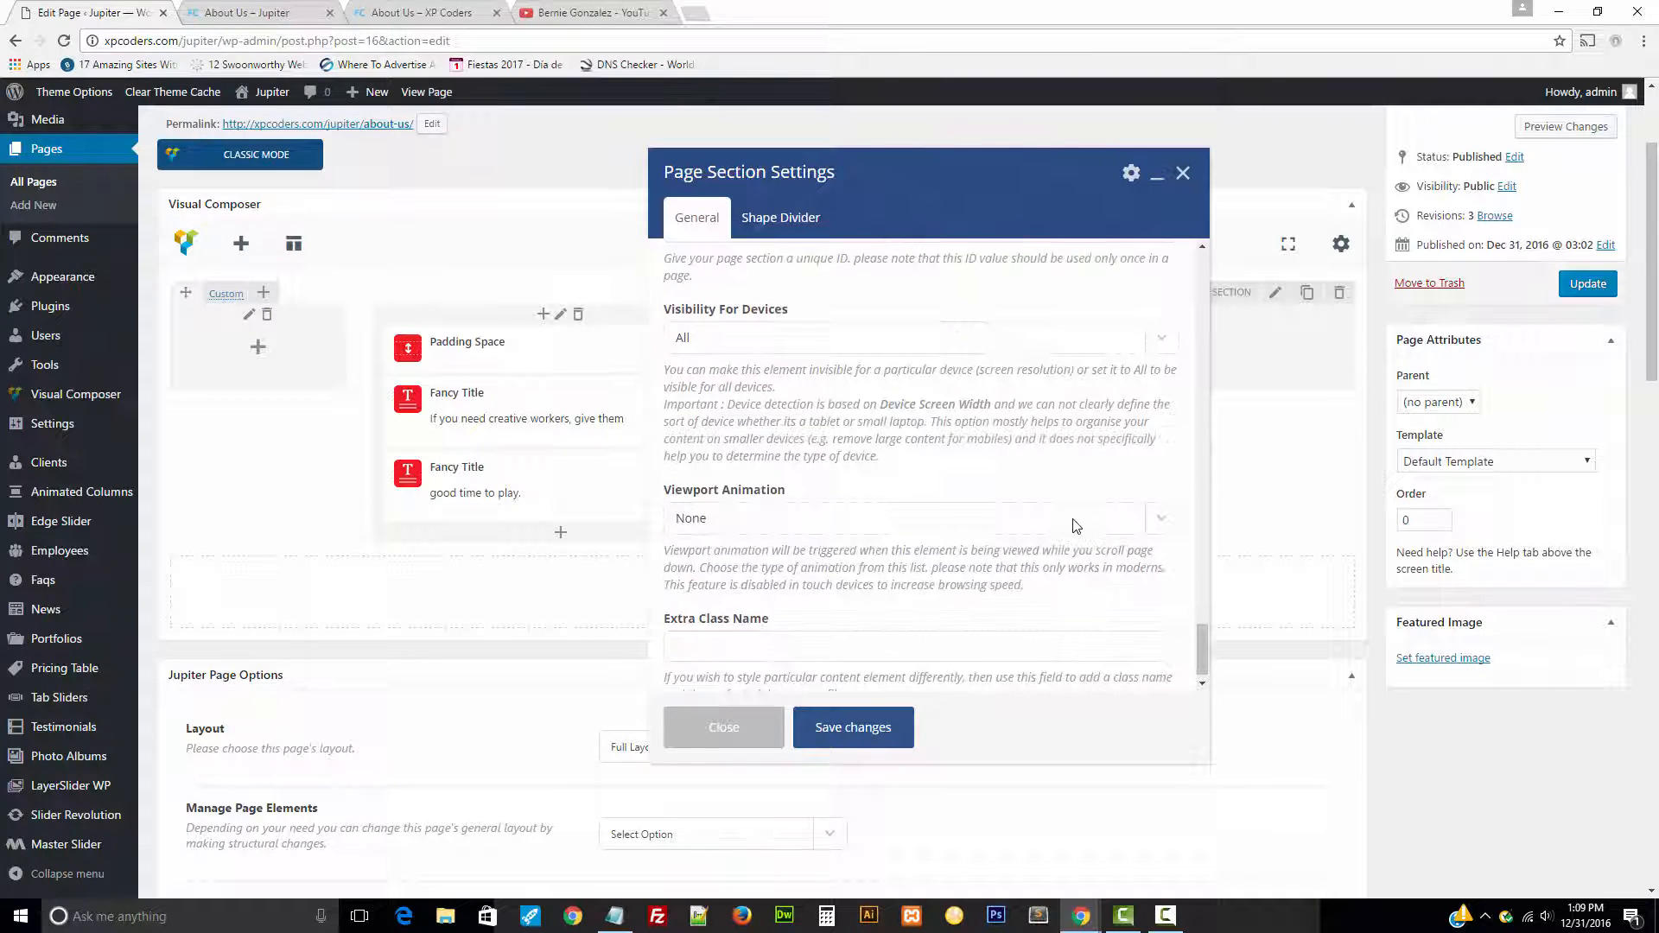
scroll(1074, 526, up, 4)
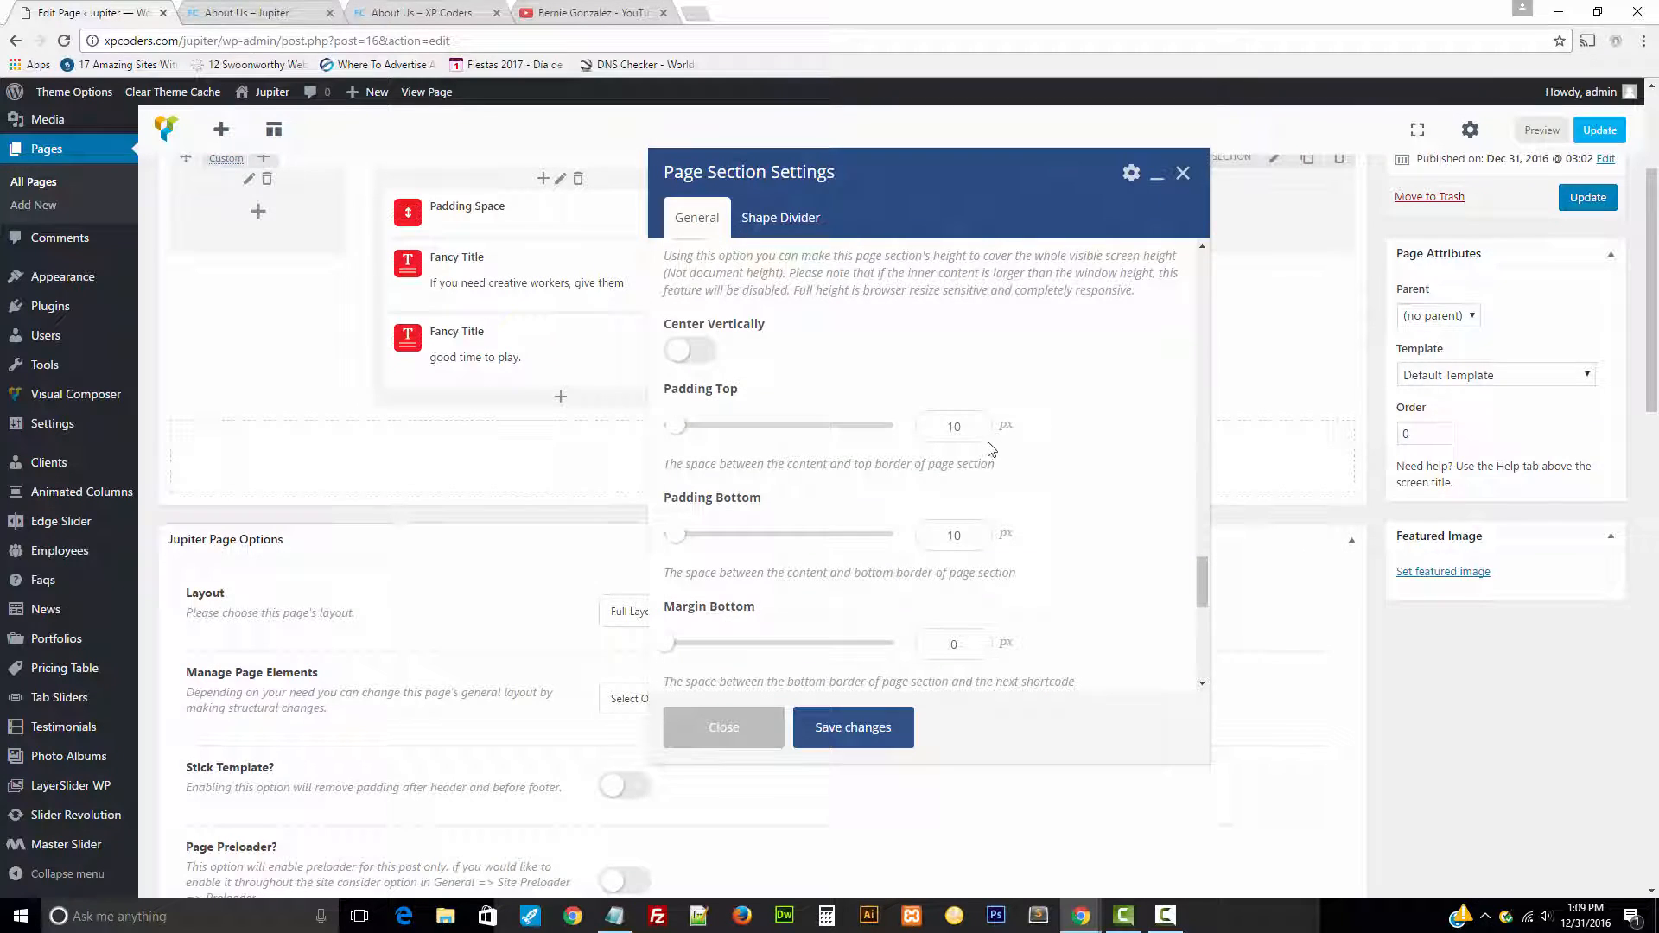
drag(972, 426, 811, 431)
text(3)
drag(967, 534, 785, 518)
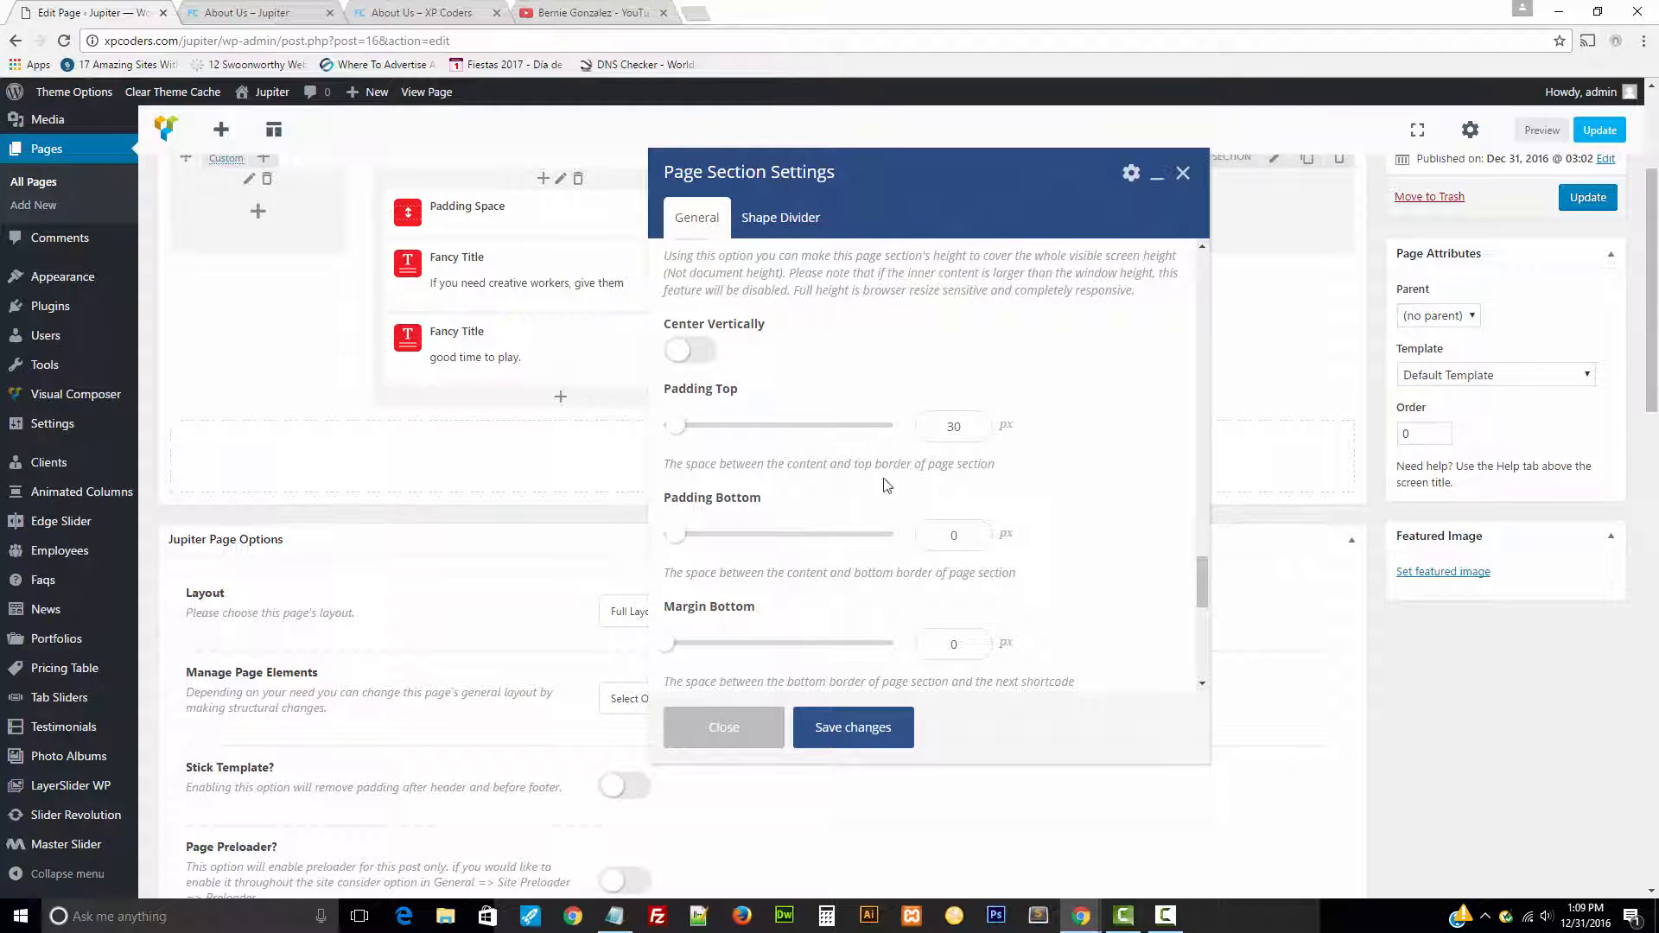
click(856, 727)
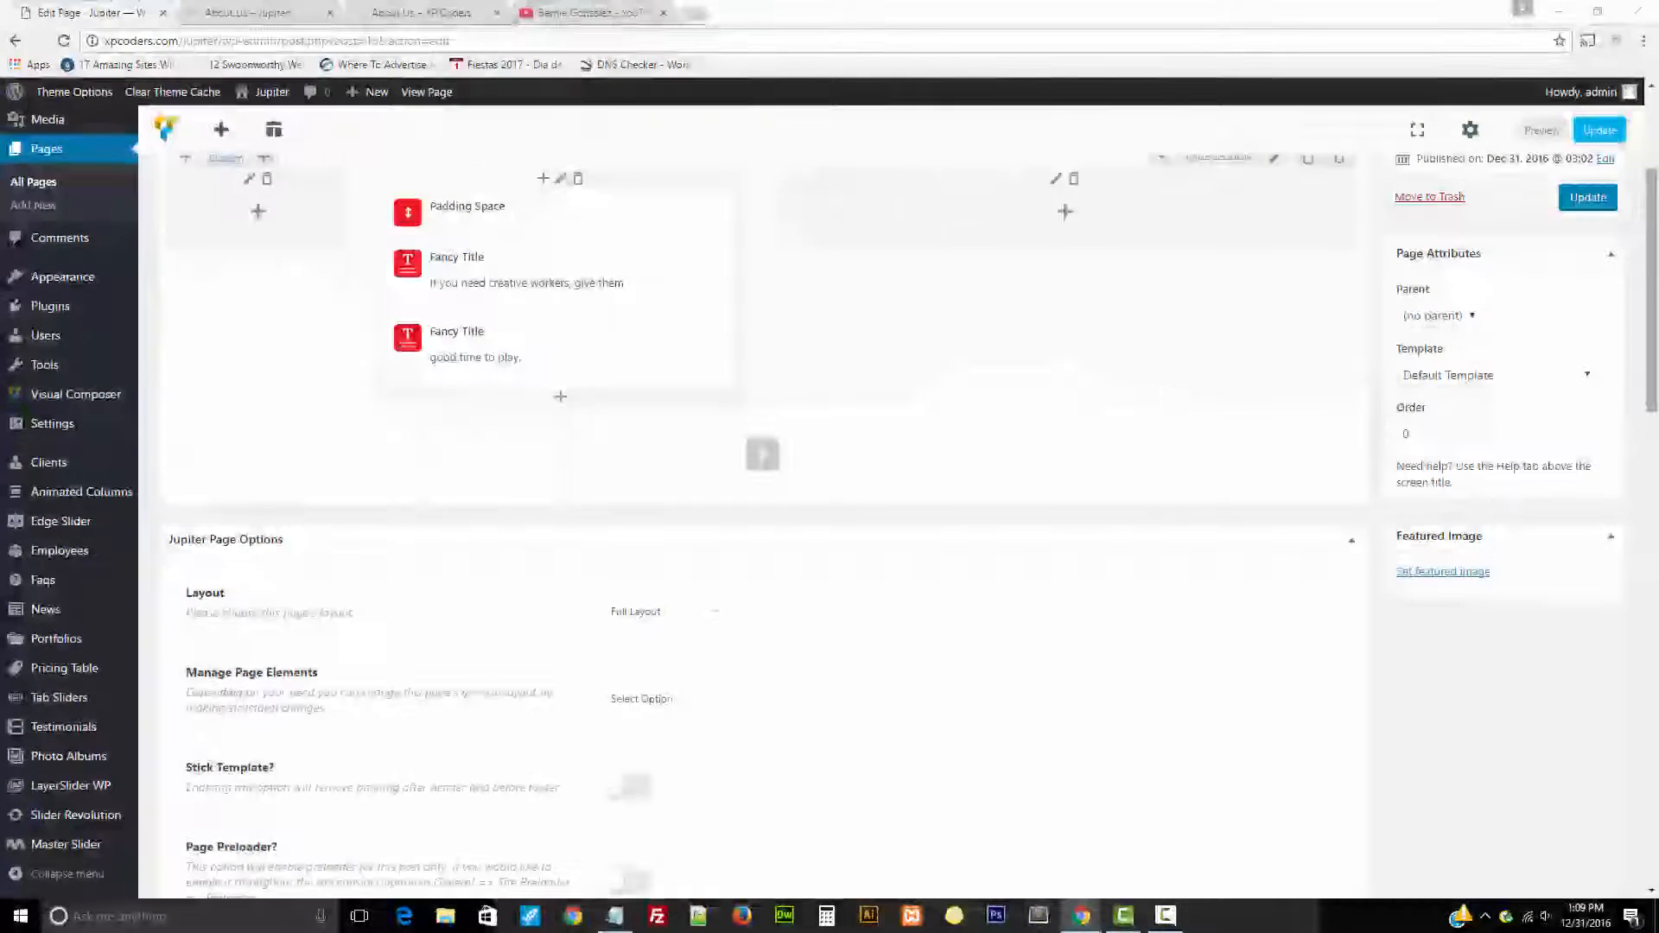
Step: Compare the live Jupiter About Us page with the finished XP Coders page and return to the page editor
click(229, 12)
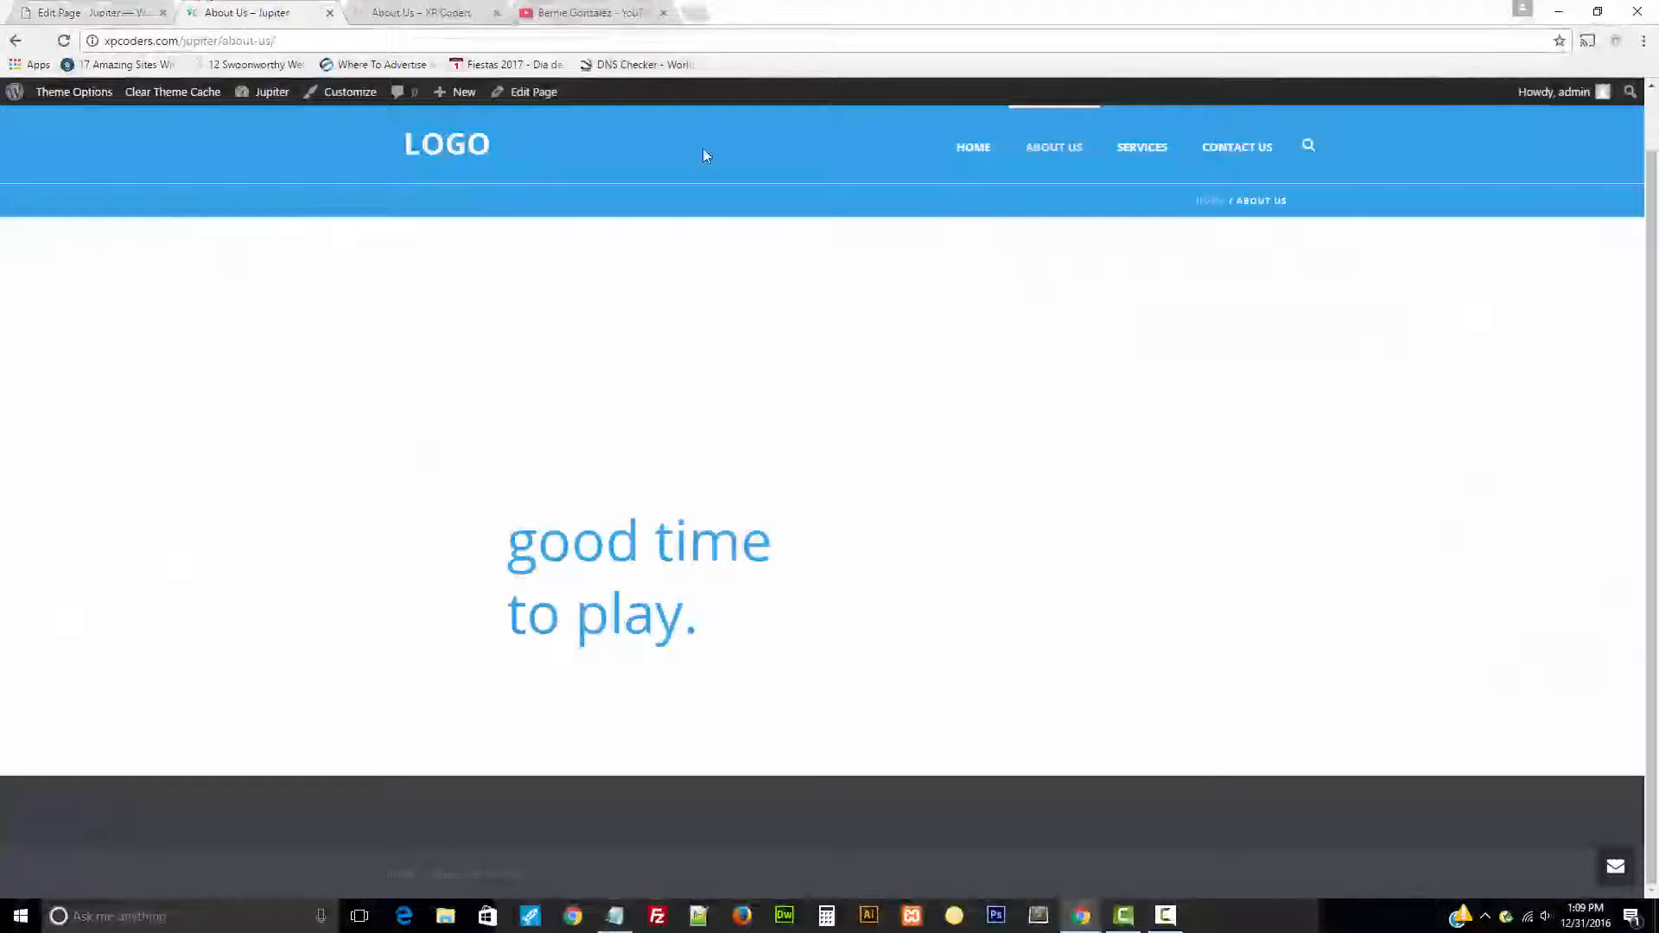
key(ctrl+Tab)
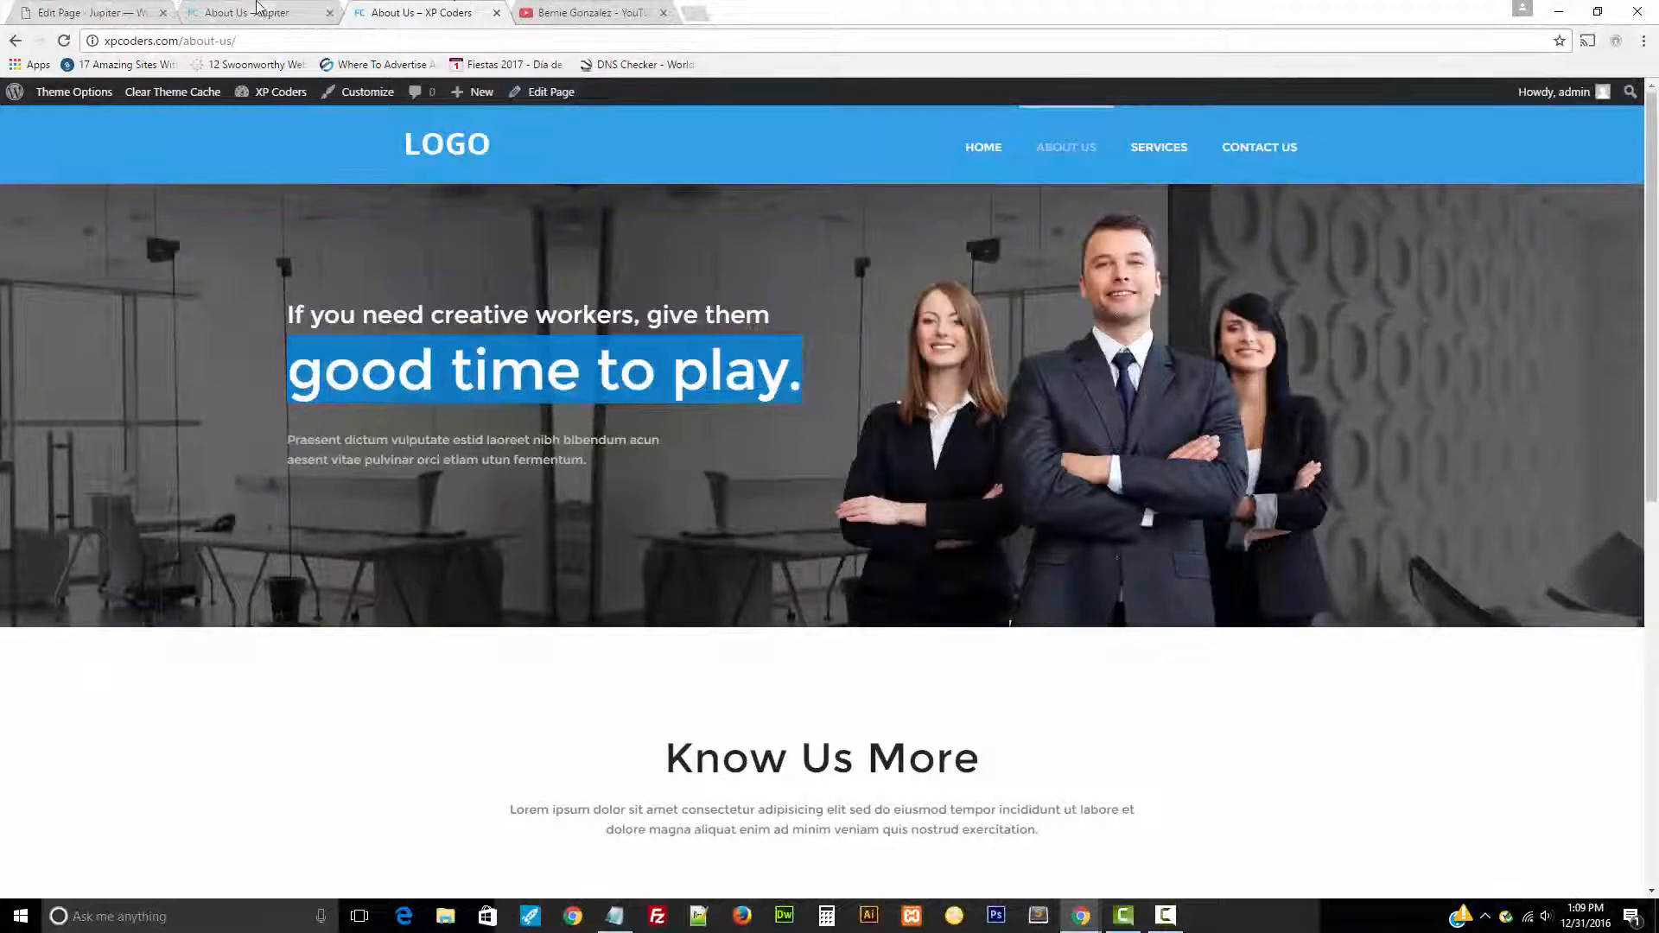
key(ctrl+shift+Tab)
key(ctrl+shift+Tab)
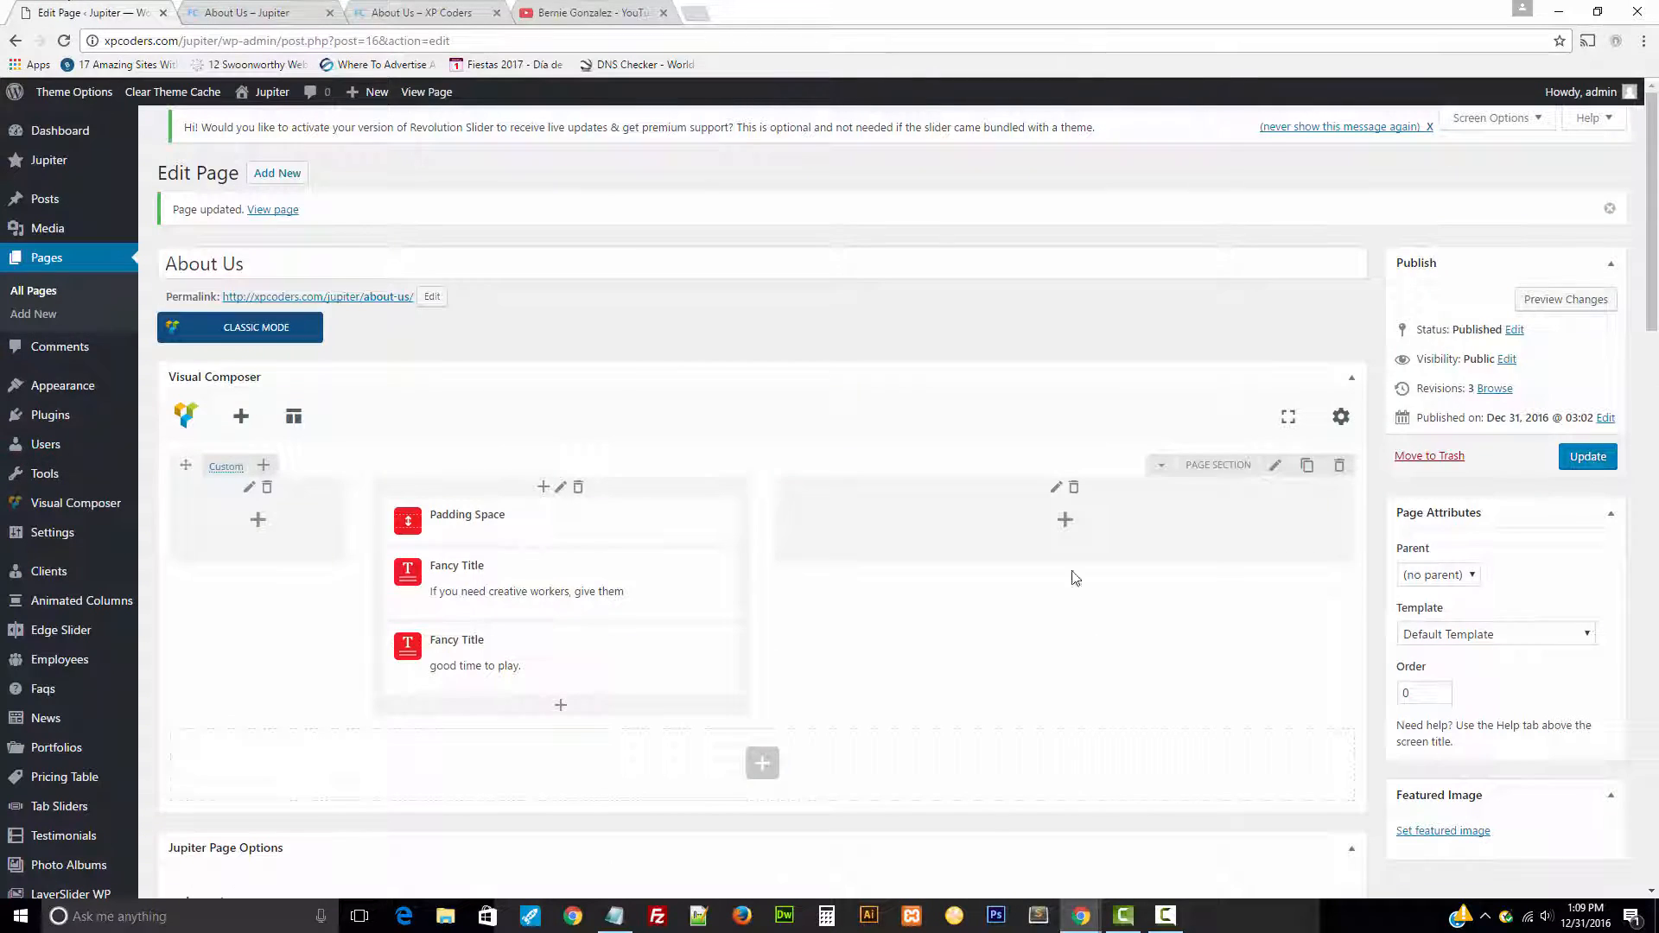
Step: Add an Image element to the empty third column of the page section
click(1064, 519)
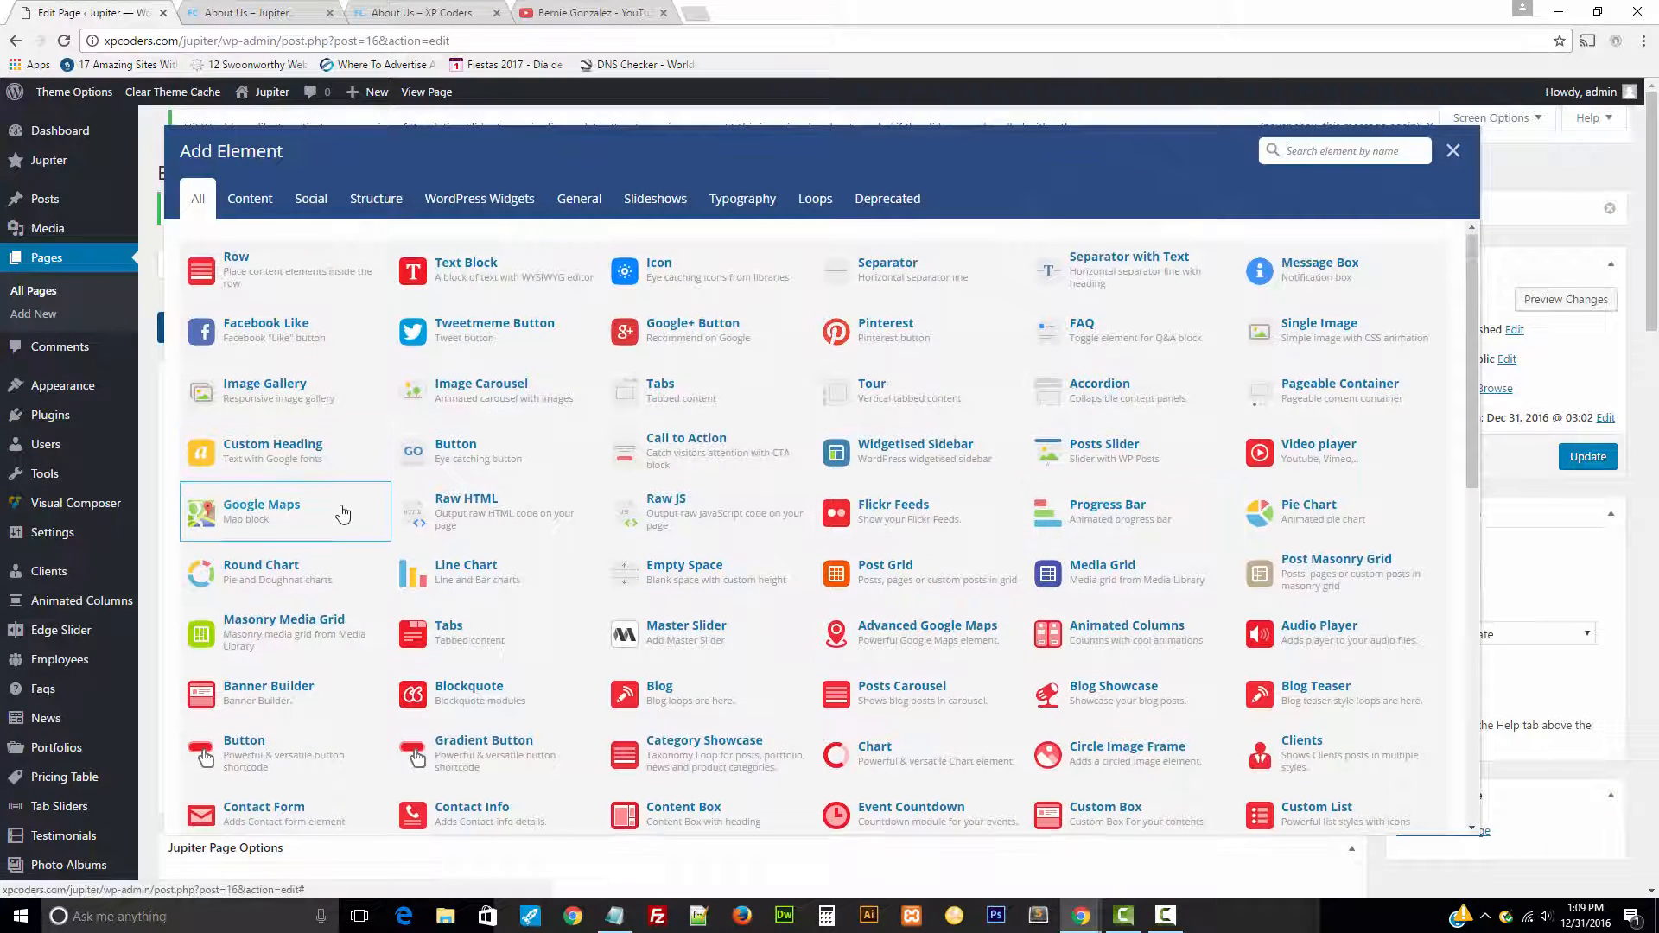
scroll(342, 515, down, 2)
scroll(342, 515, down, 3)
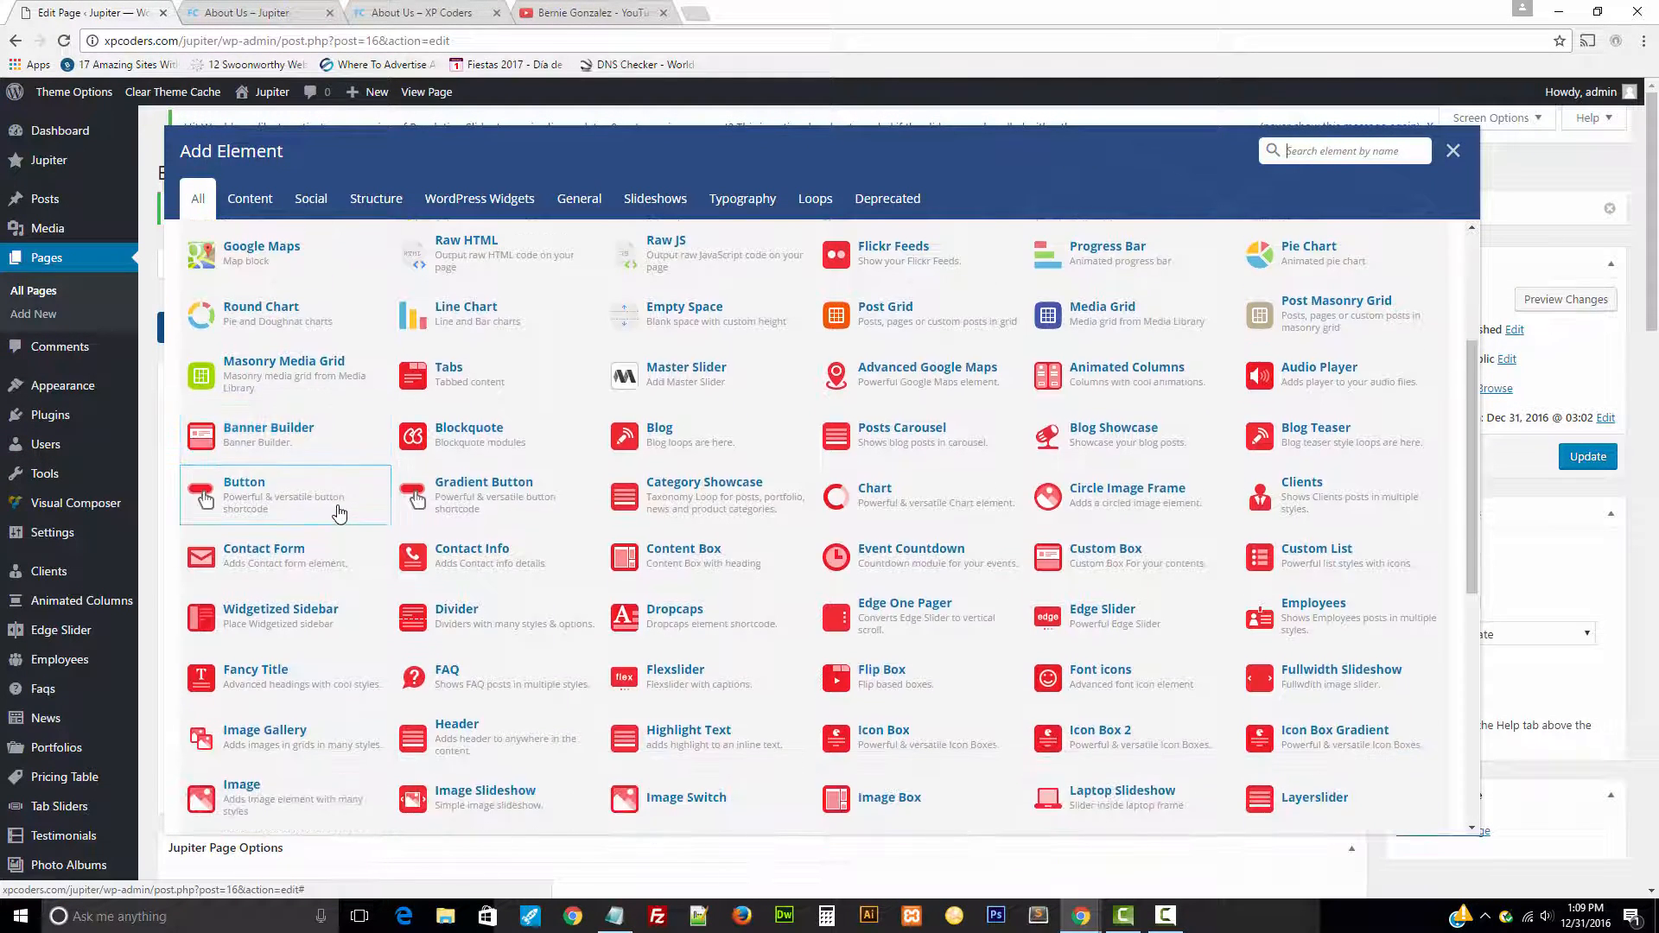
click(251, 705)
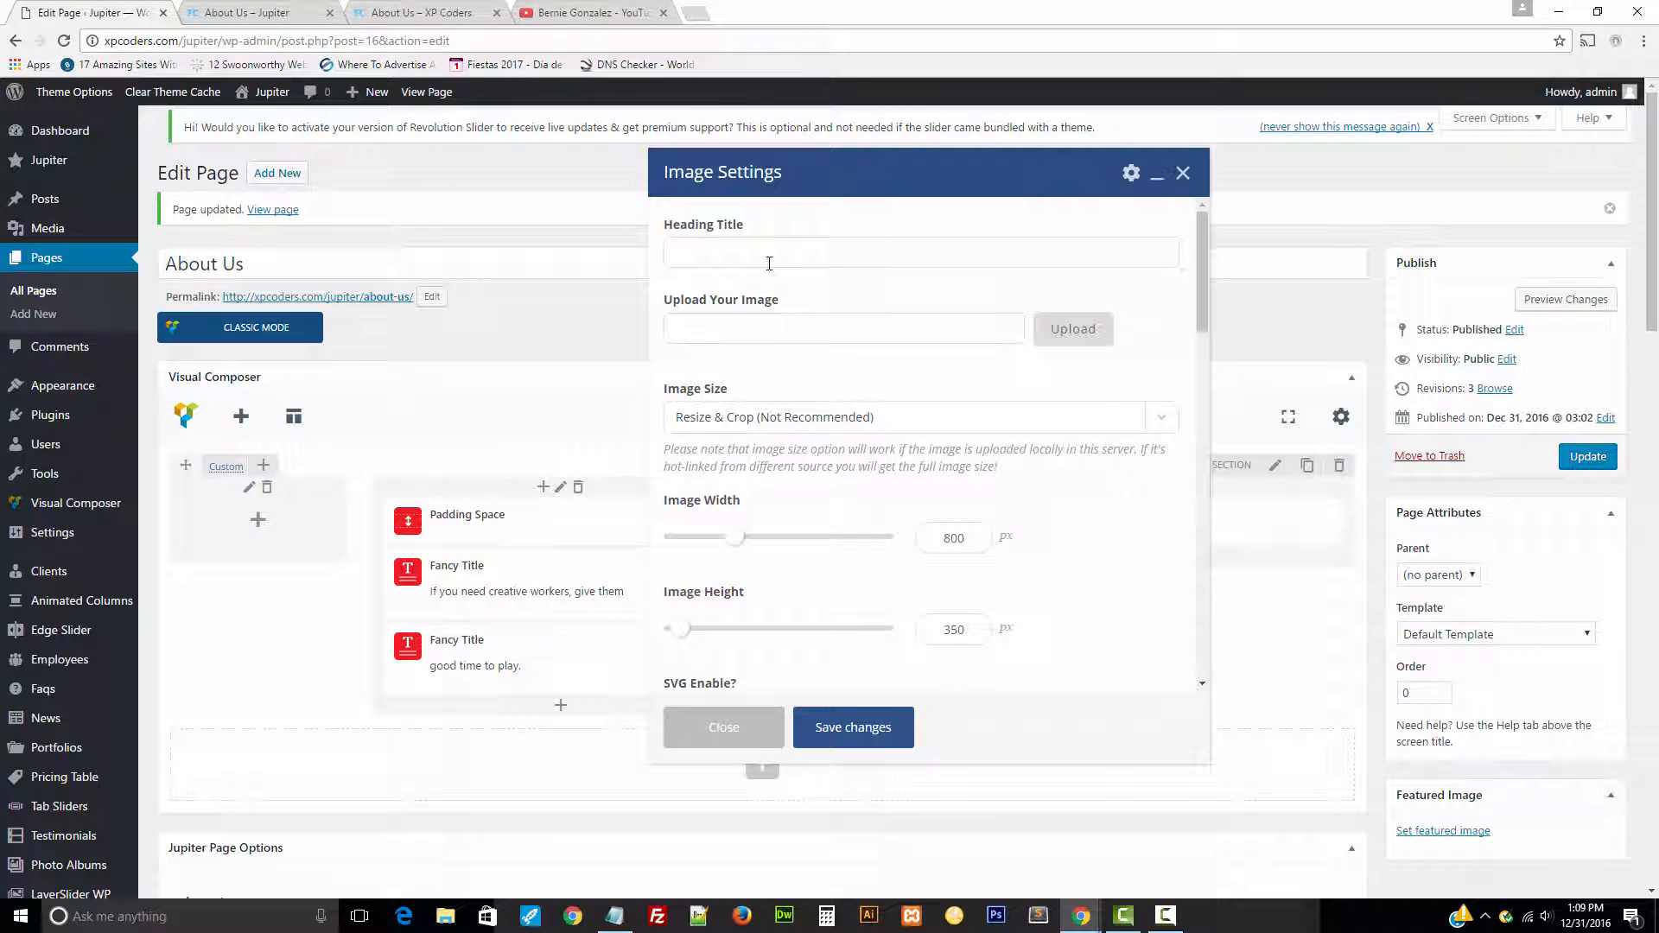
Step: Upload the workers picture from the Images folder and insert it into the new Image element
click(1070, 329)
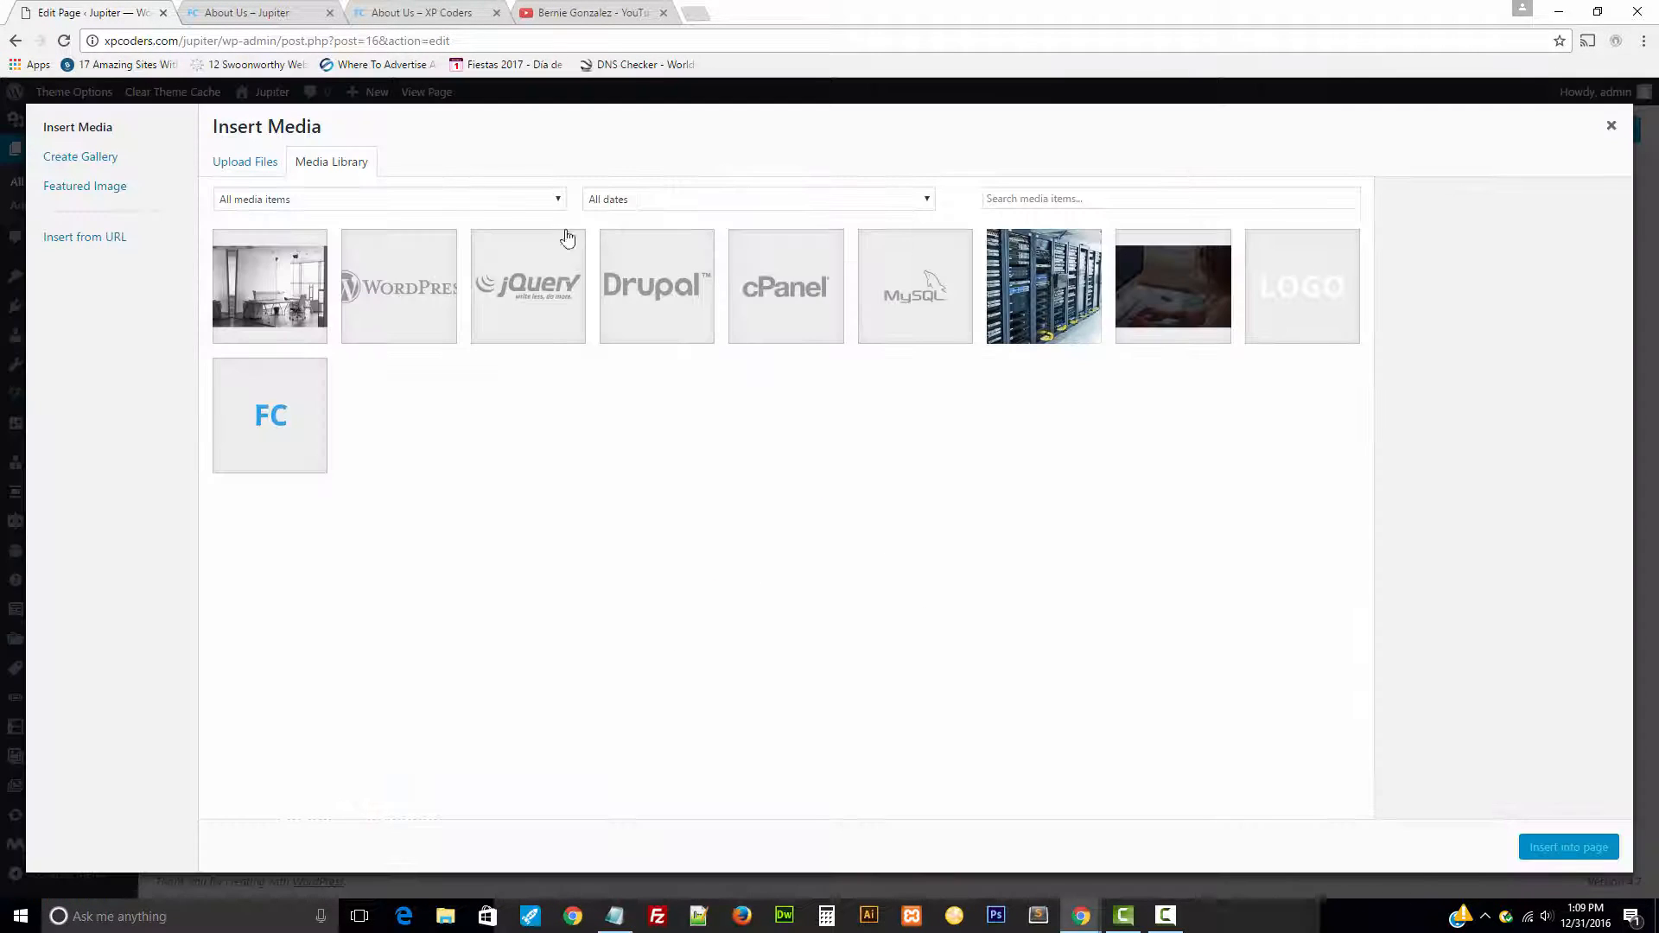
click(276, 172)
click(945, 469)
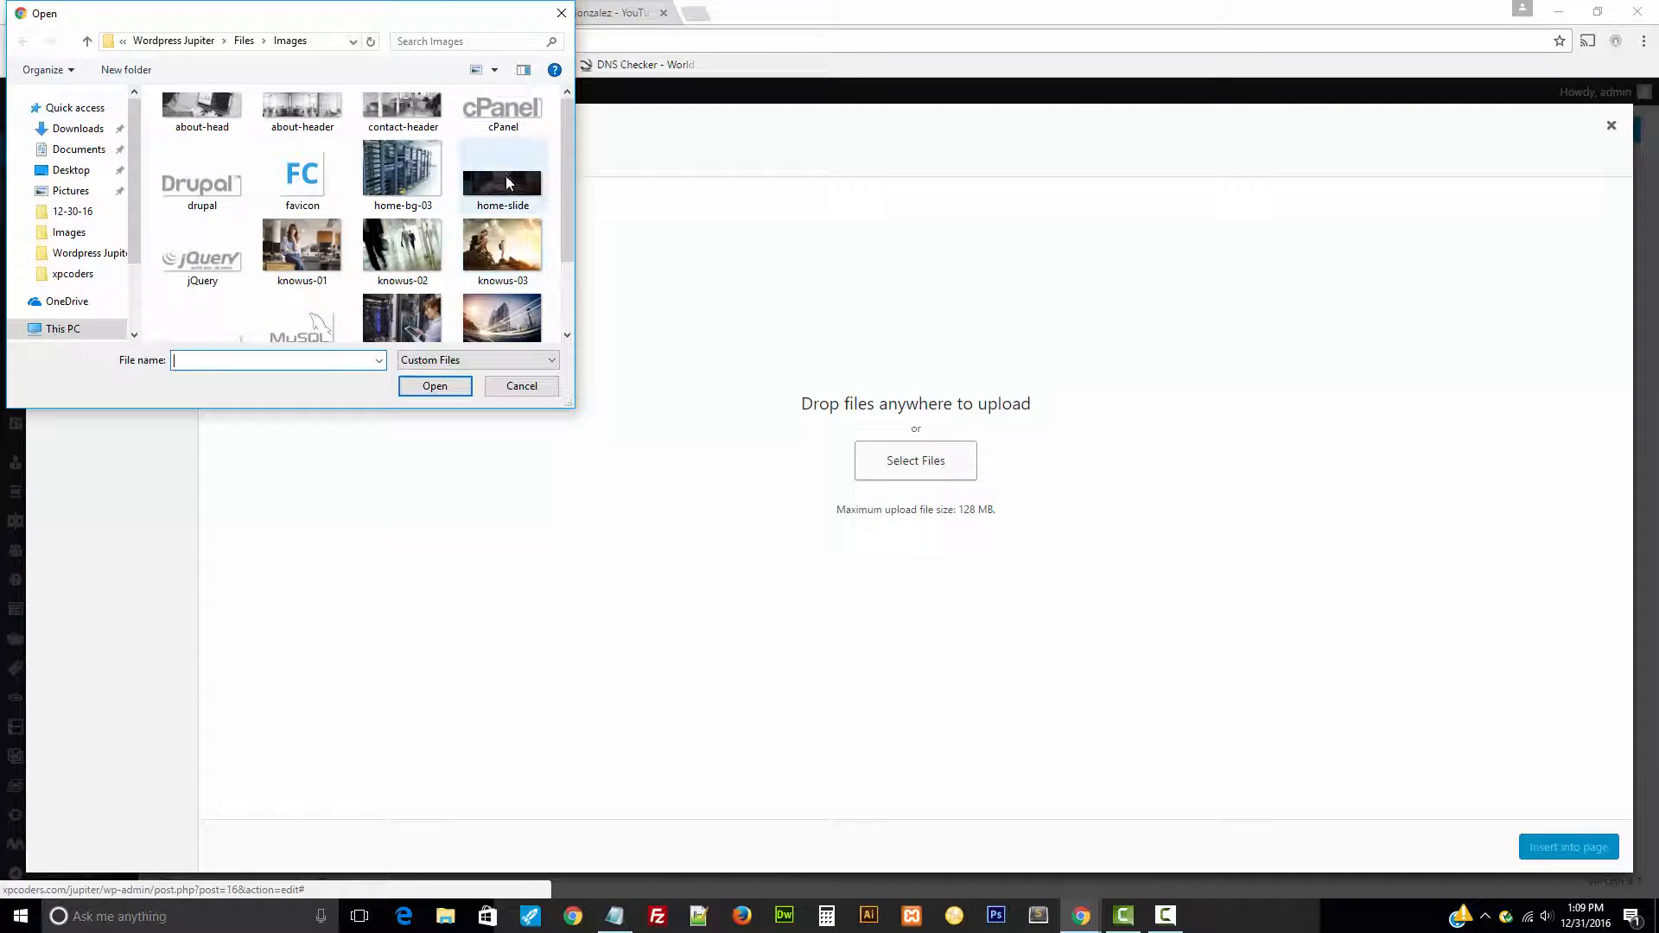
drag(567, 161, 561, 253)
double_click(501, 270)
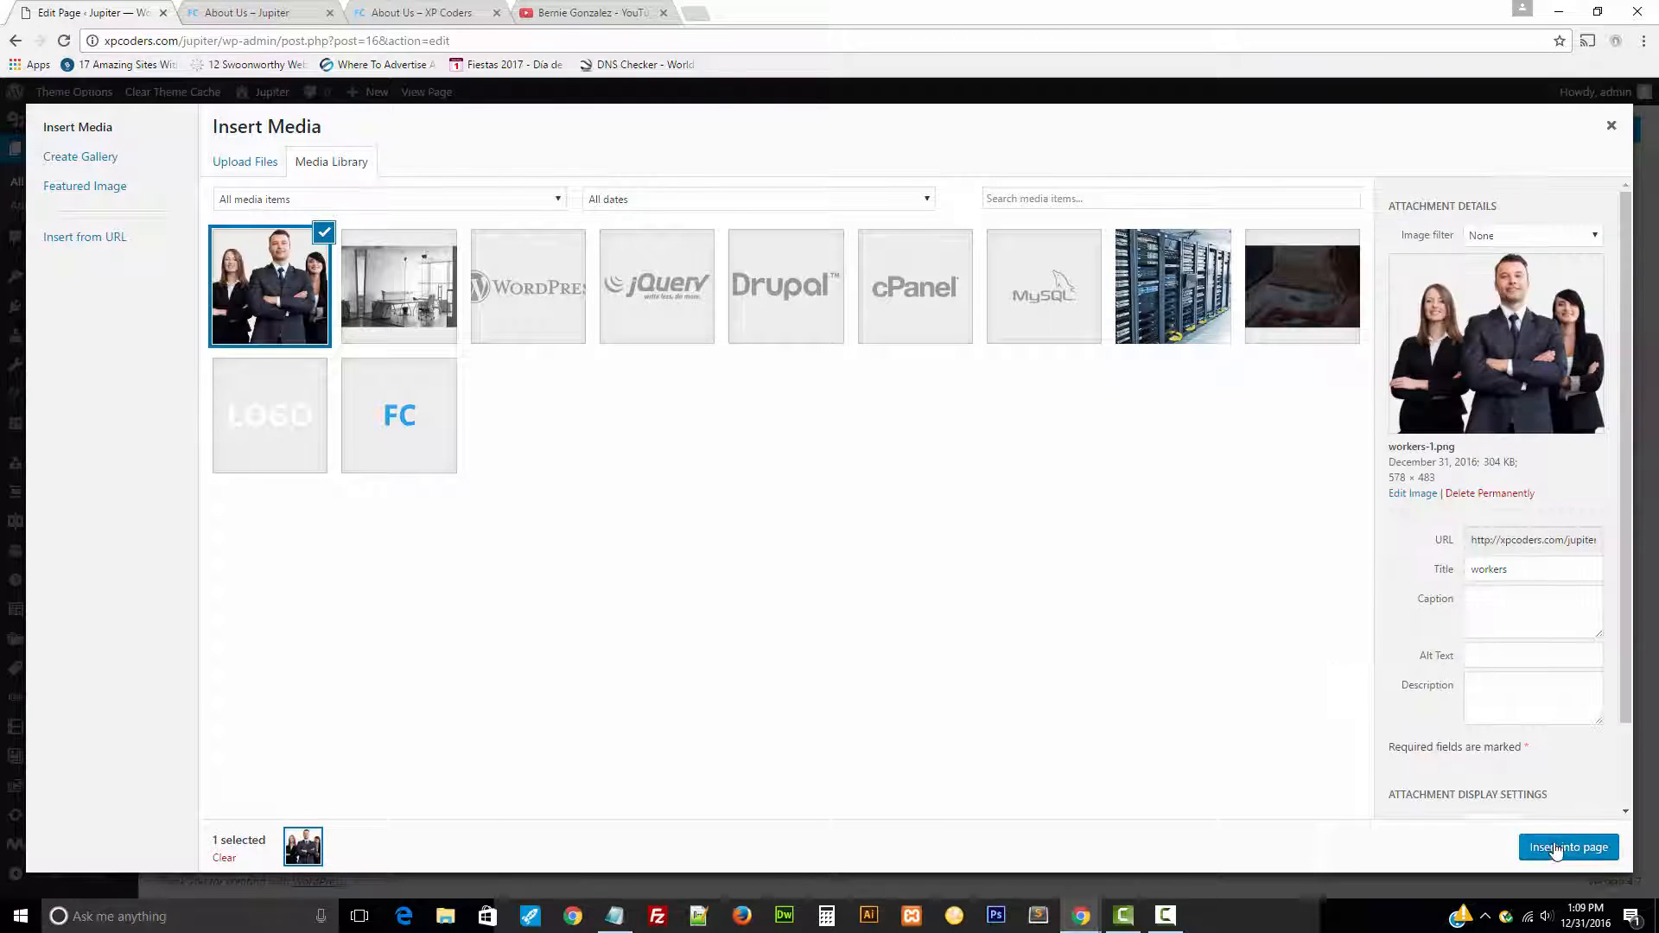
click(1569, 847)
Step: Set the workers image to Default - Original Size, save its settings and update the About Us page
scroll(1033, 562, down, 3)
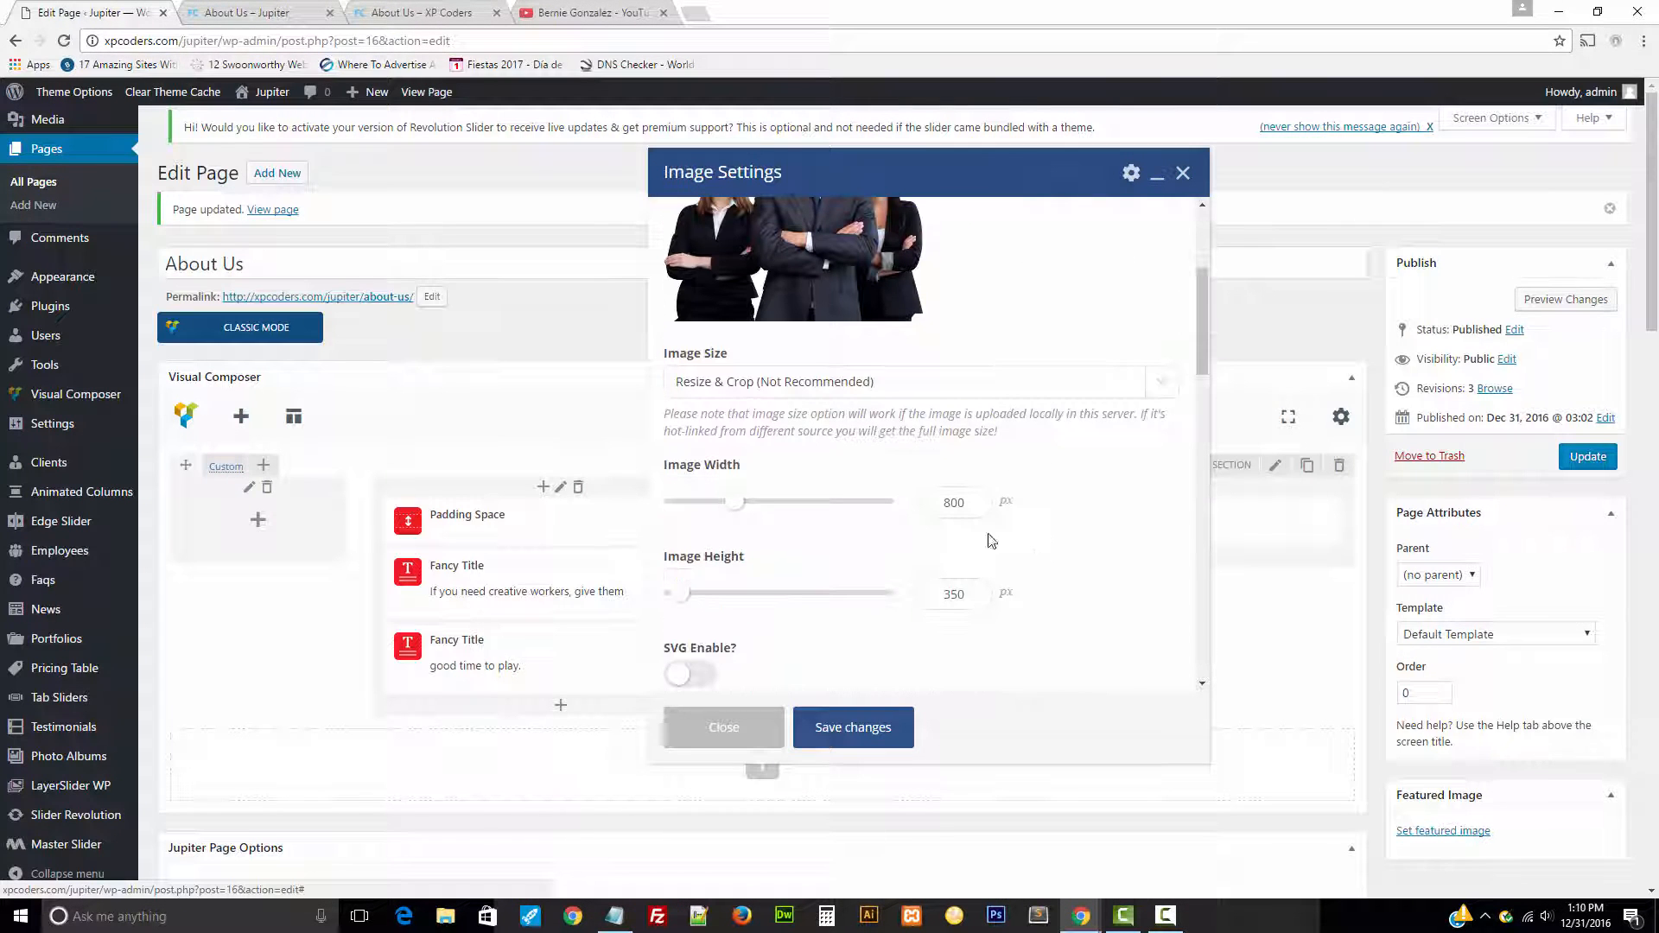
click(881, 389)
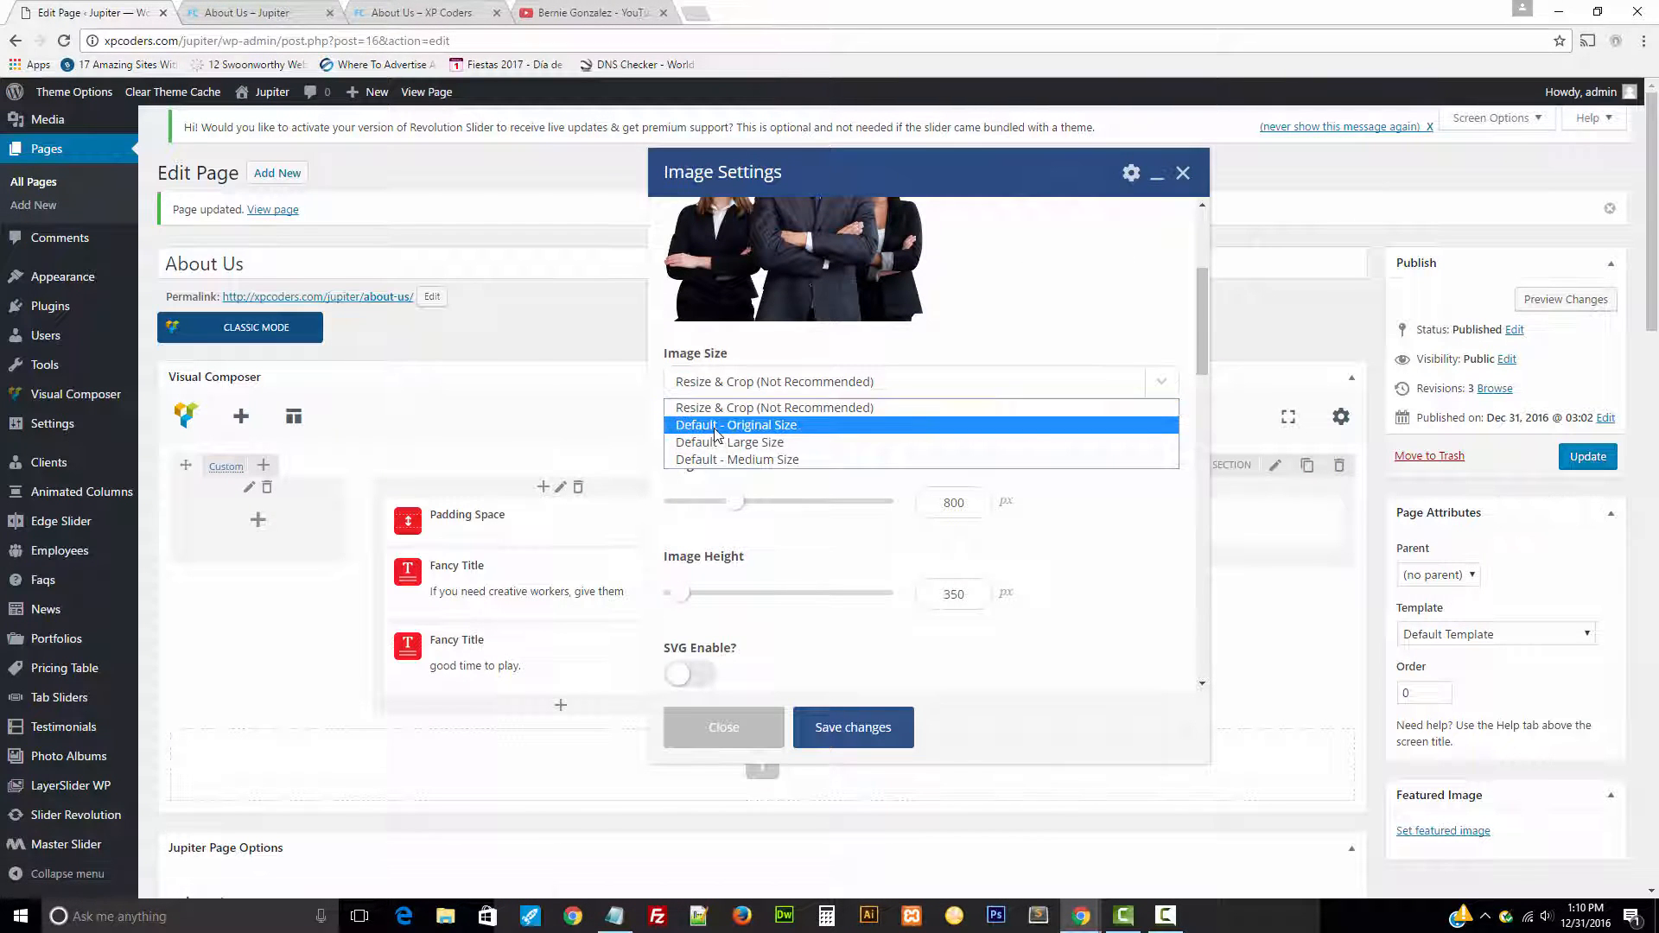
click(752, 428)
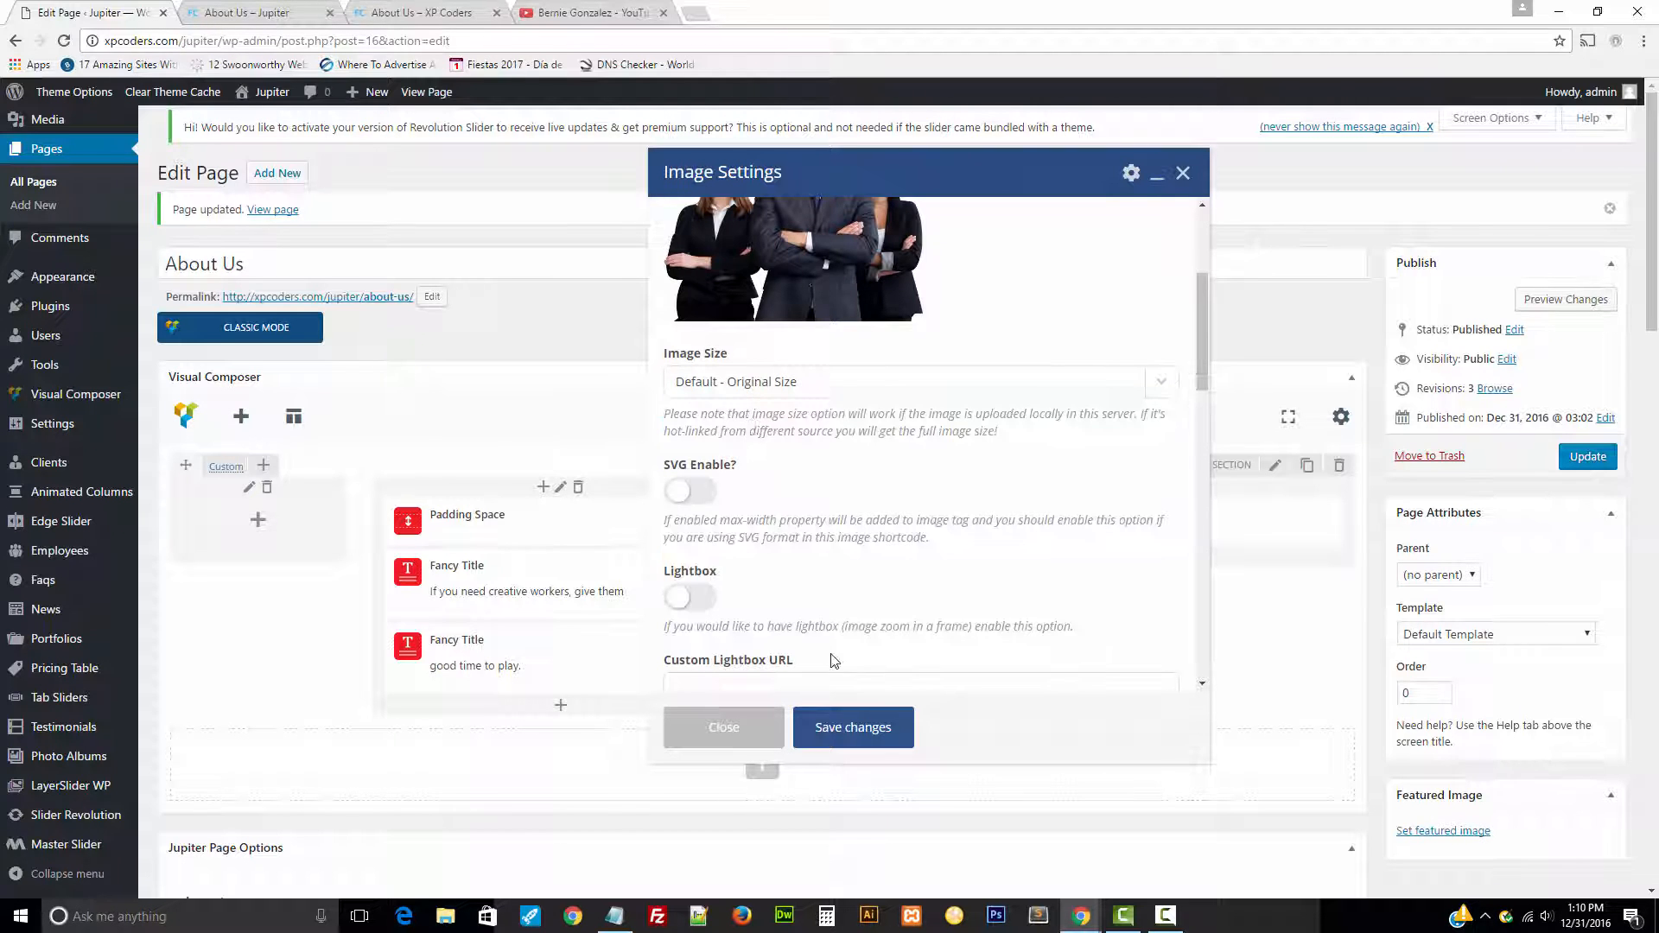
click(869, 729)
click(1588, 457)
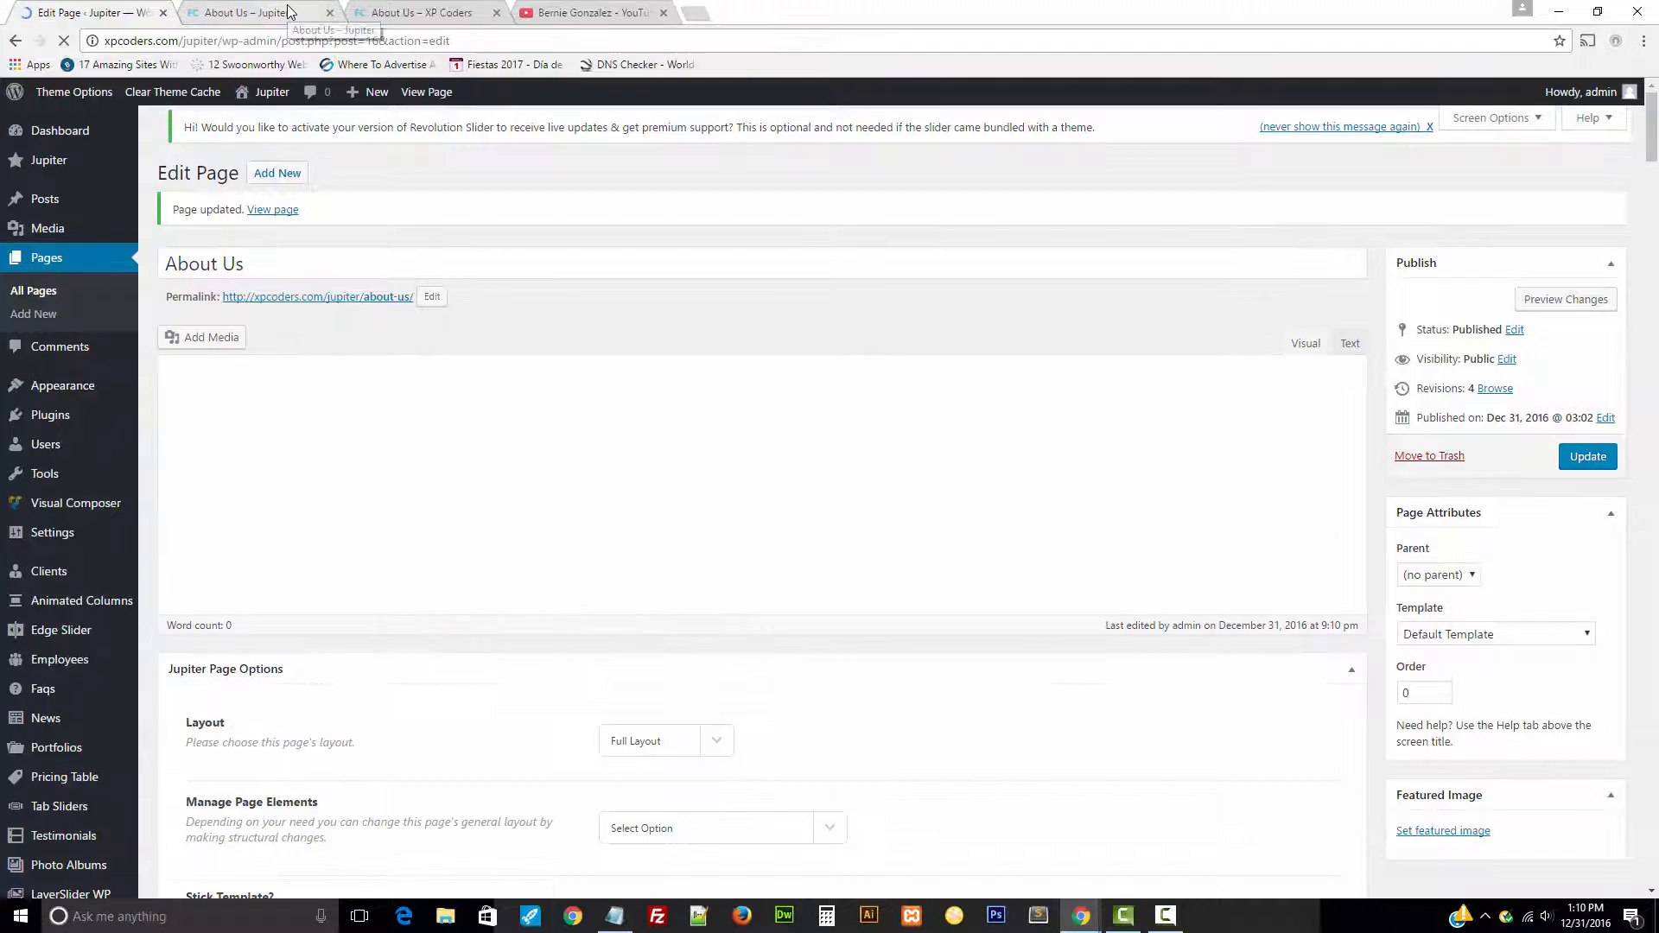
Step: Reload the live Jupiter About Us page and check the hero section's background, titles and workers image
click(291, 12)
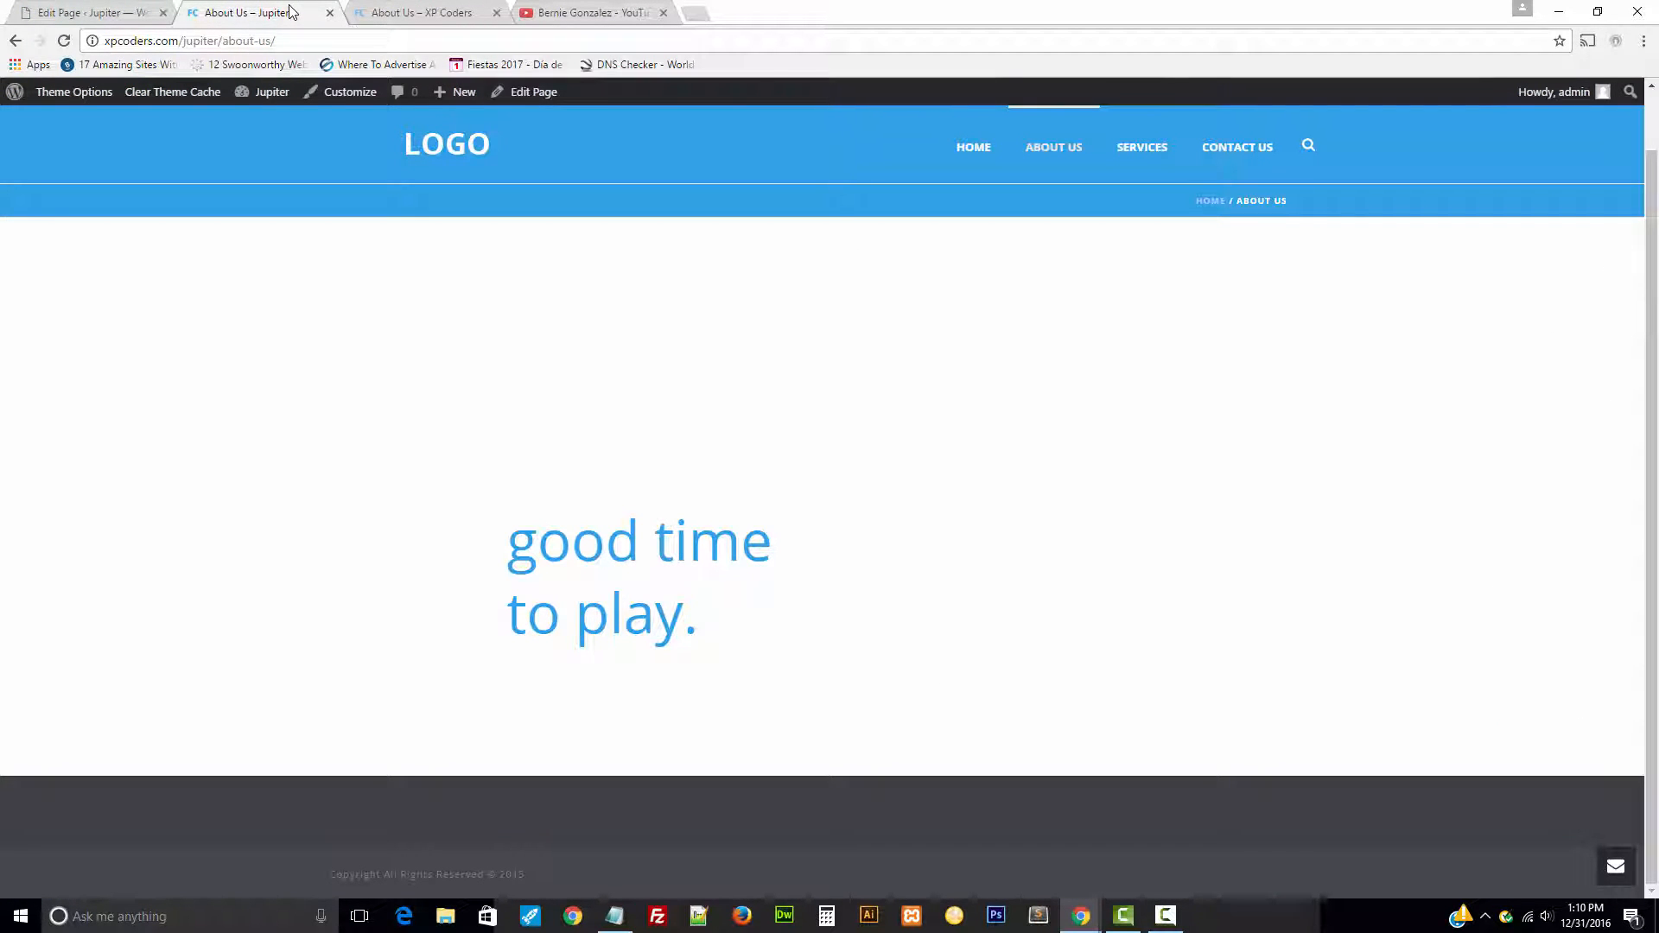
key(F5)
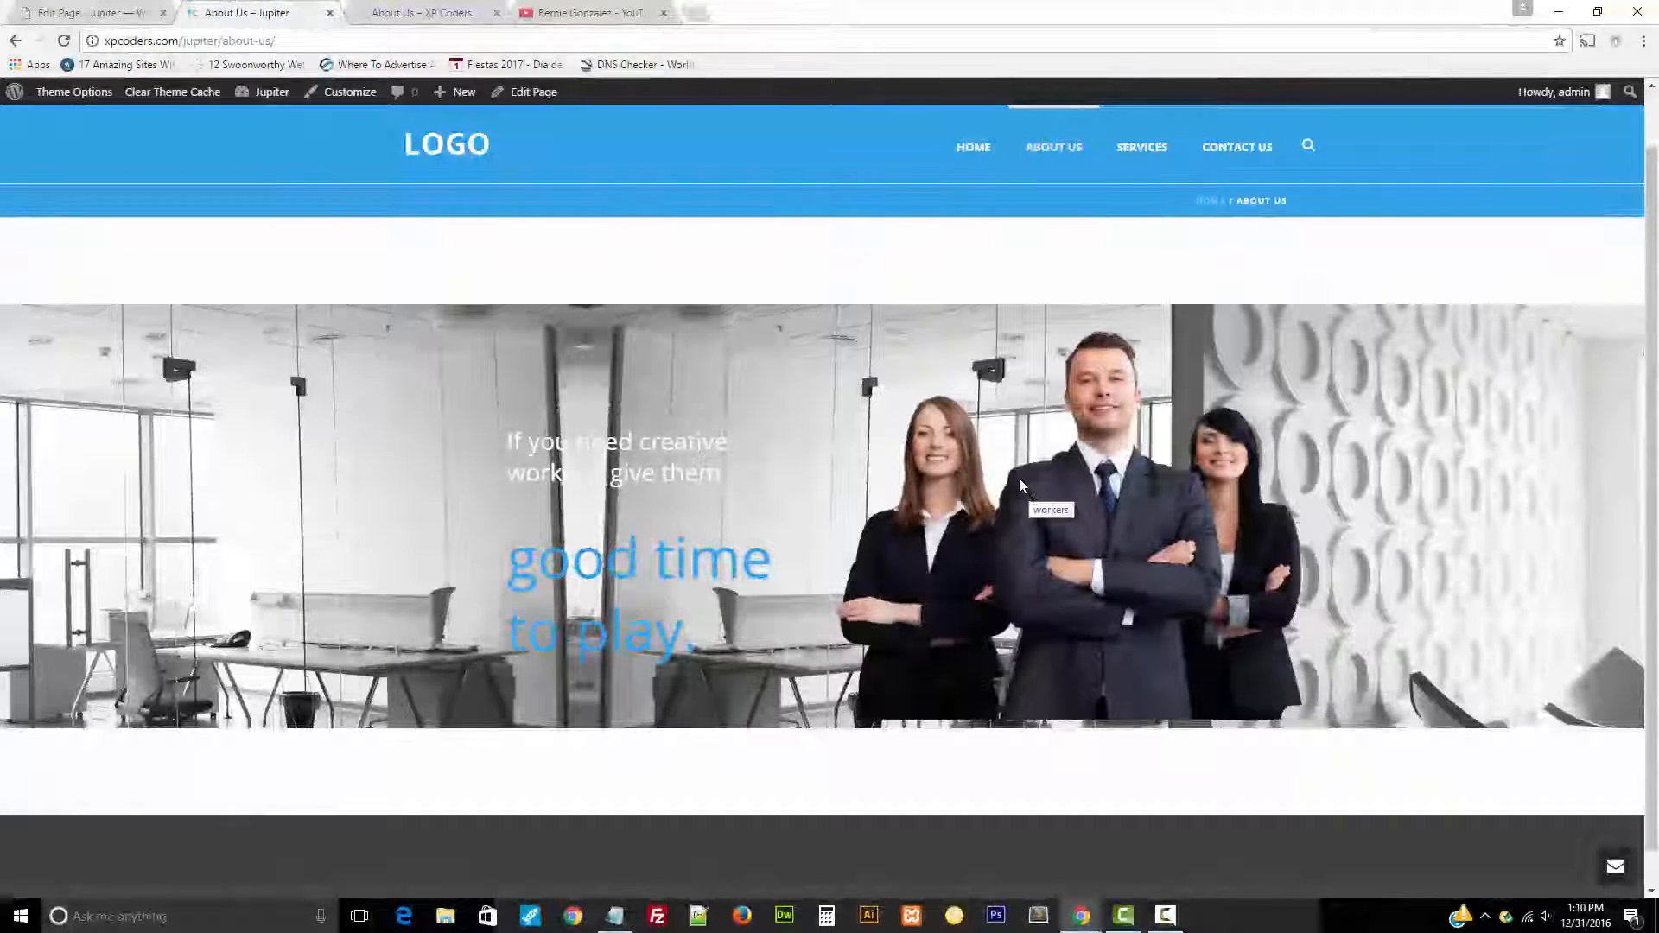
scroll(664, 364, down, 1)
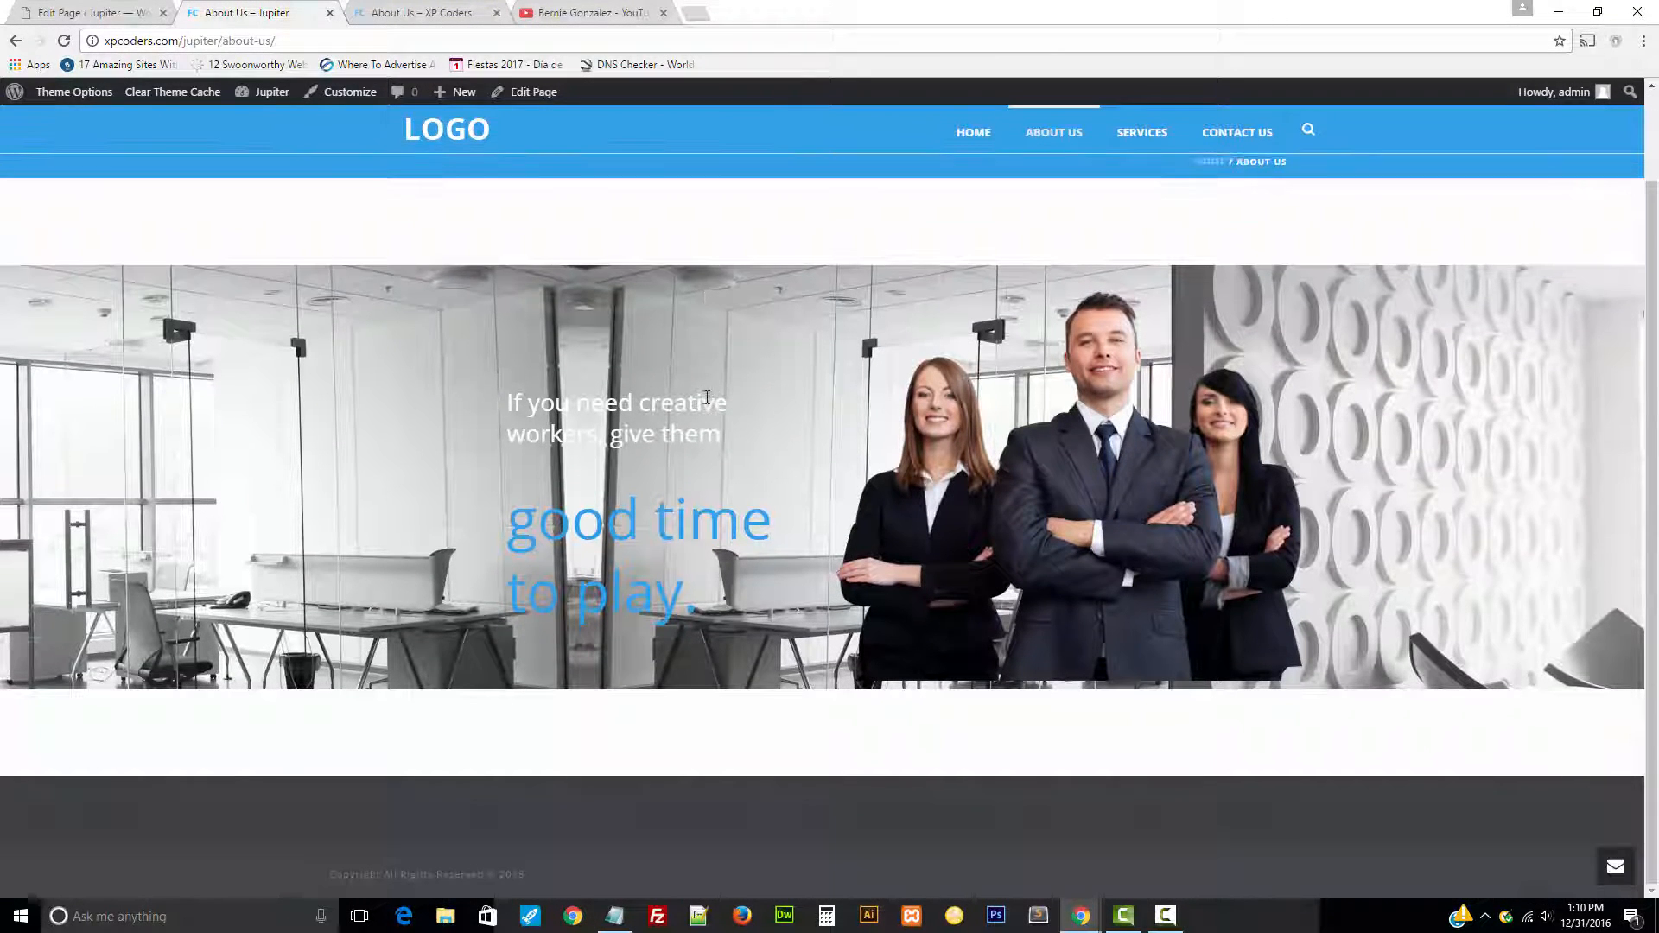
scroll(707, 398, up, 2)
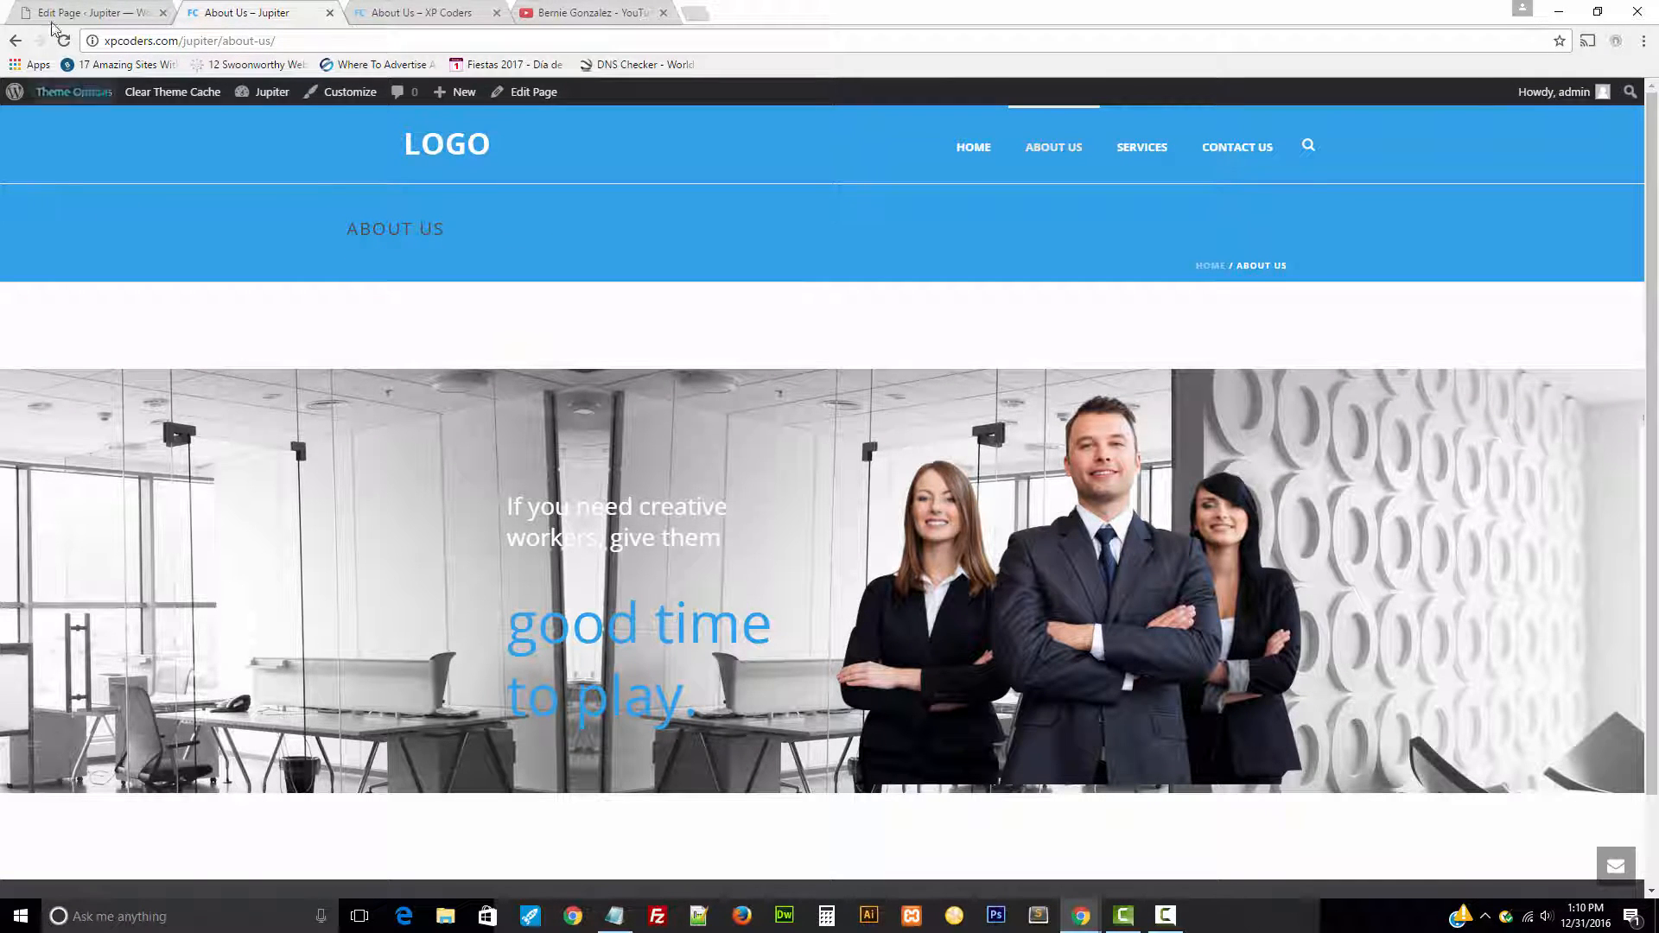
Step: Return to the page editor and set Manage Page Elements in the Jupiter Page Options to Remove Page Title
click(95, 12)
scroll(764, 441, down, 8)
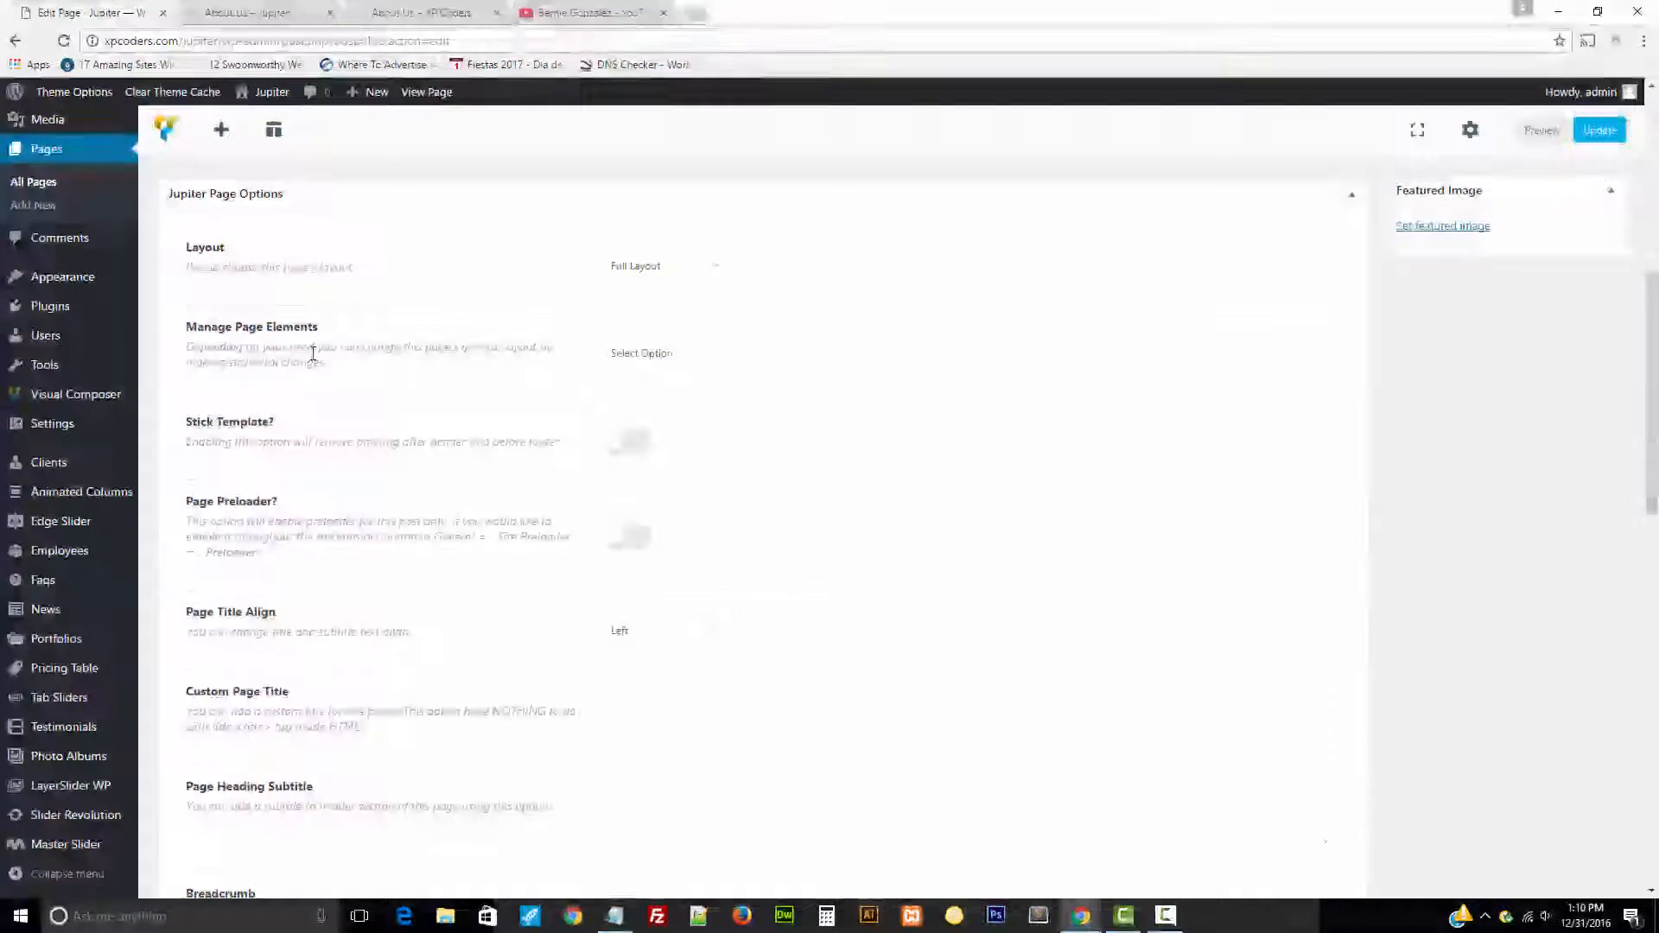
click(835, 365)
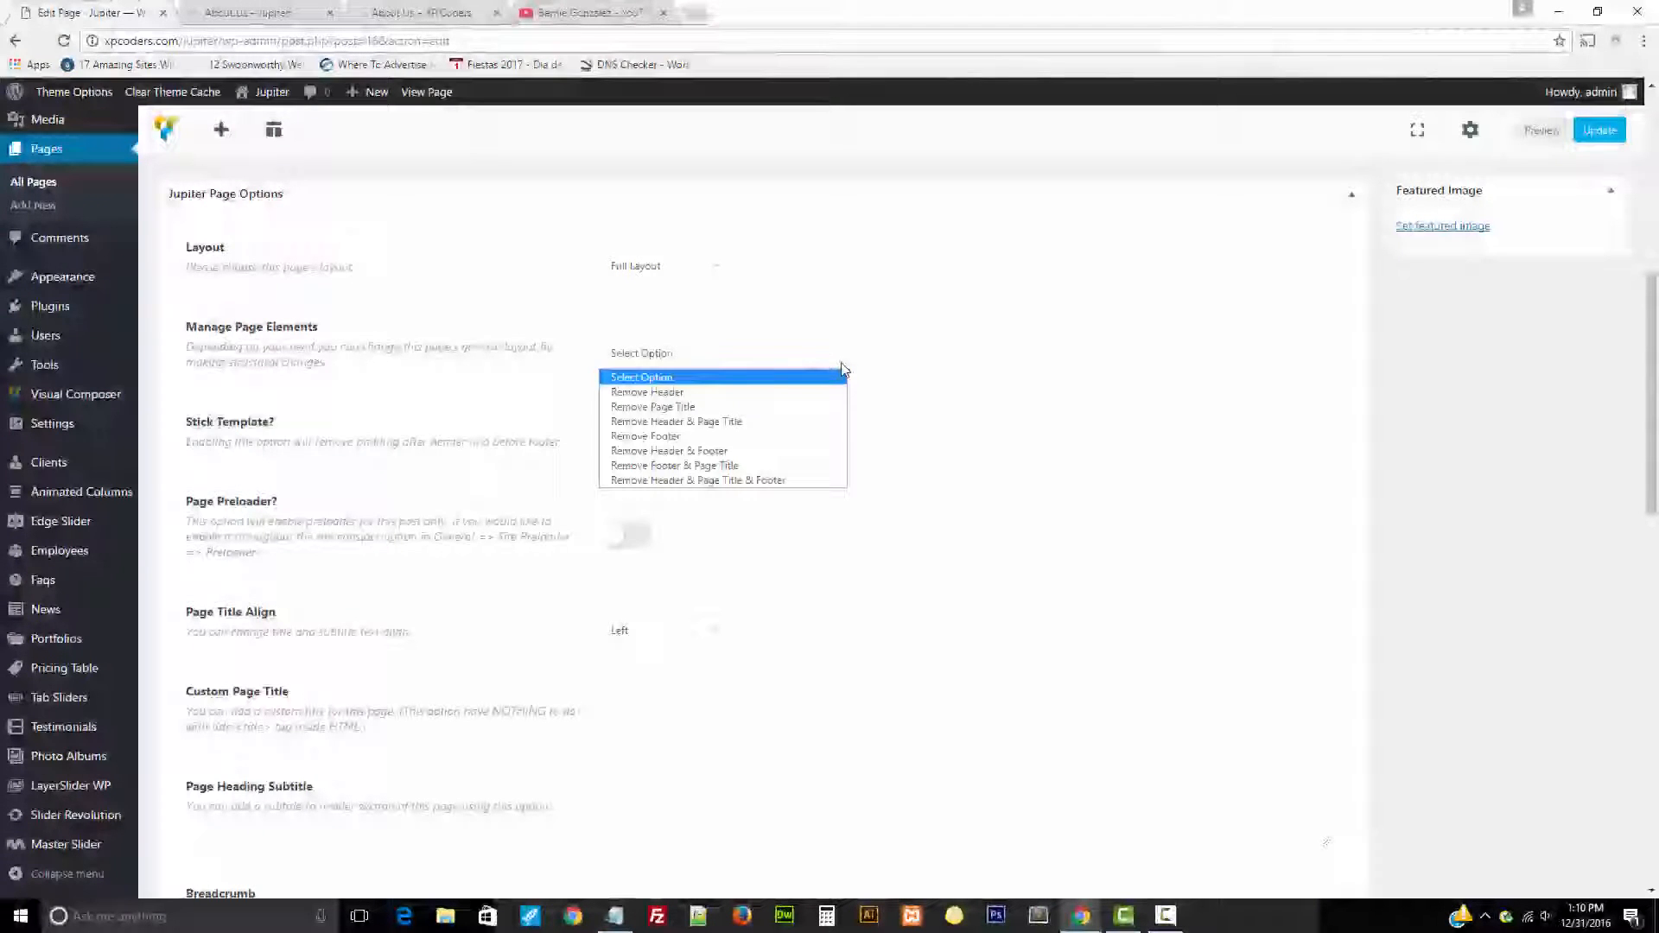
click(668, 407)
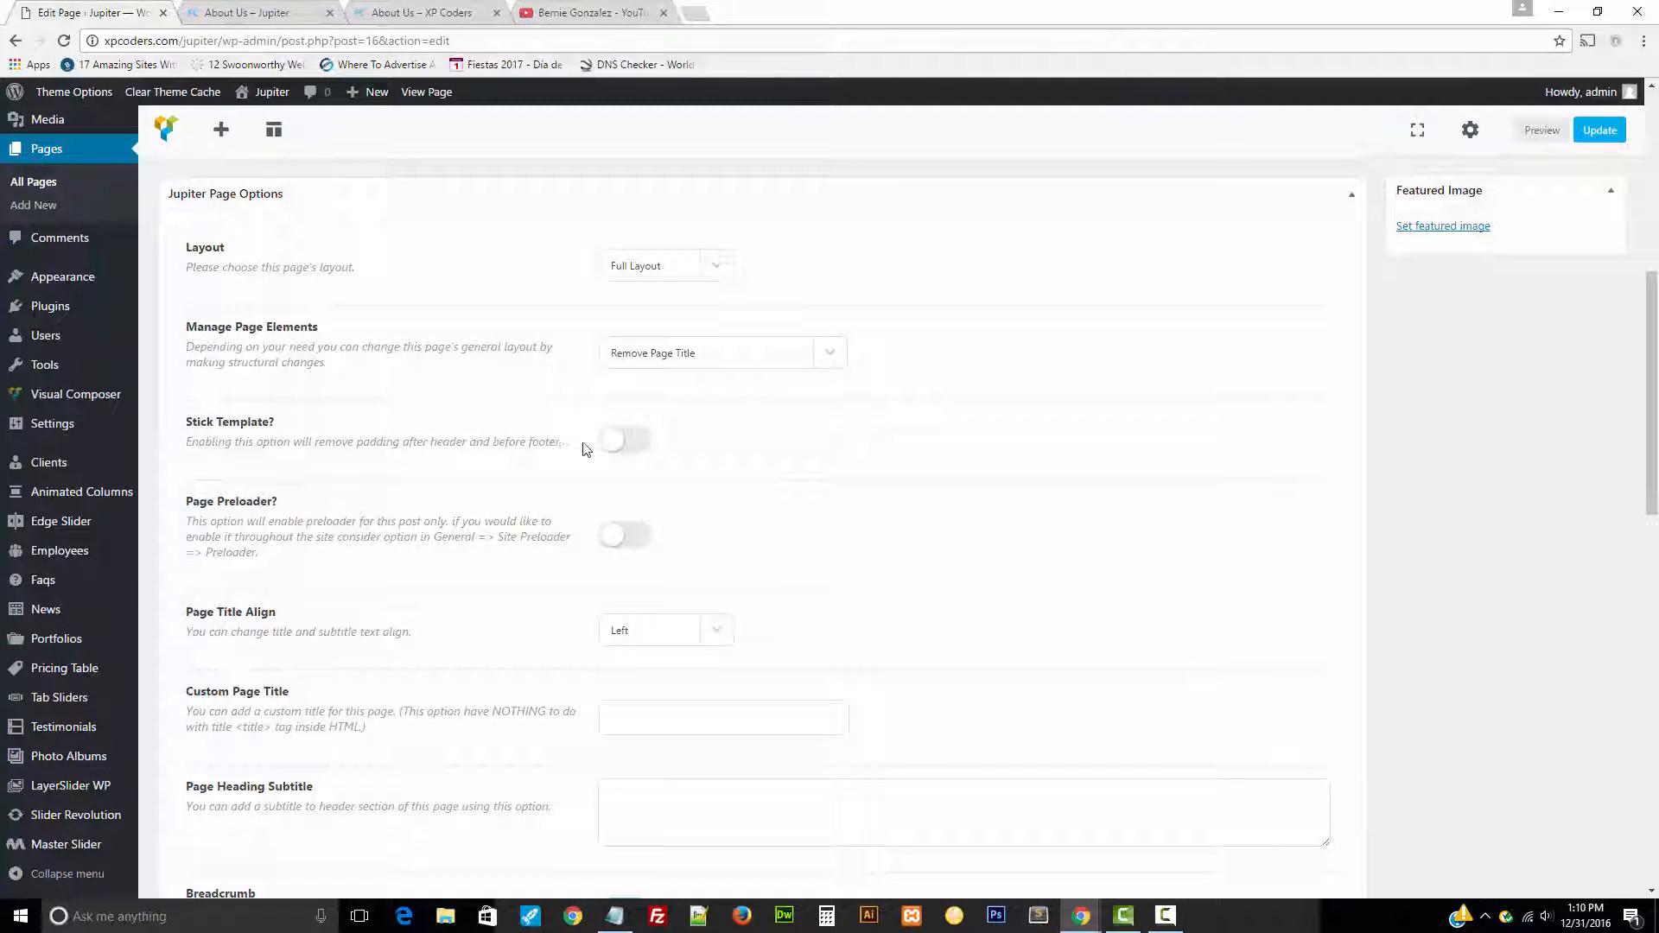
Step: Enable Stick Template in the Jupiter Page Options, update the About Us page and reload the live version
click(630, 445)
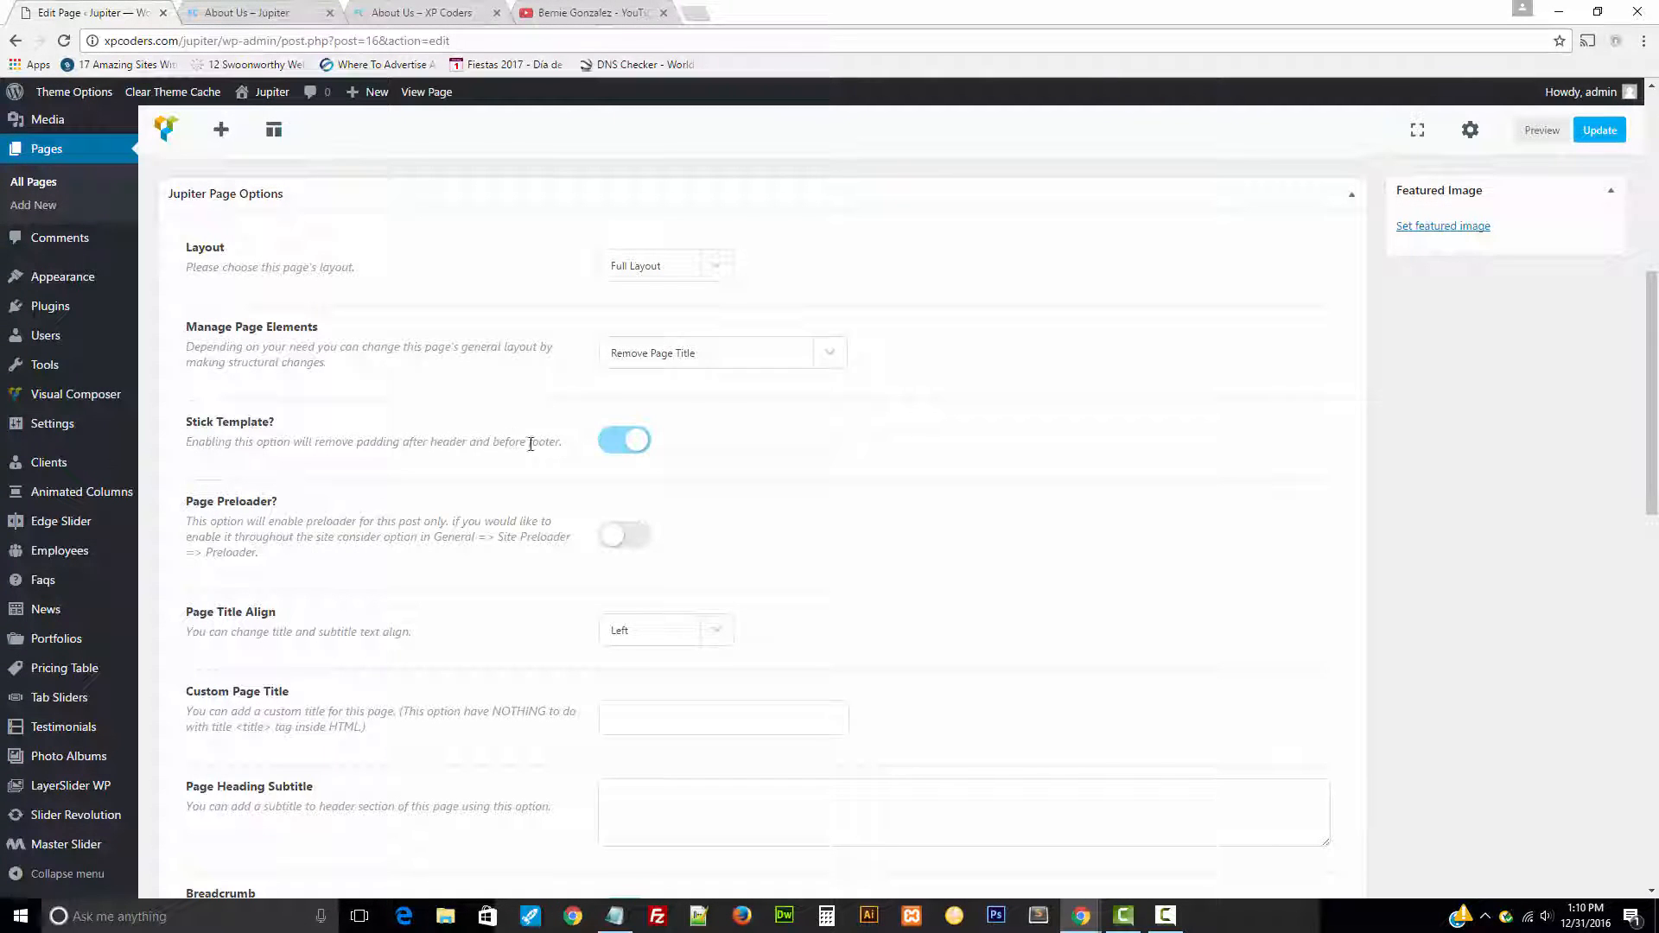
click(1599, 130)
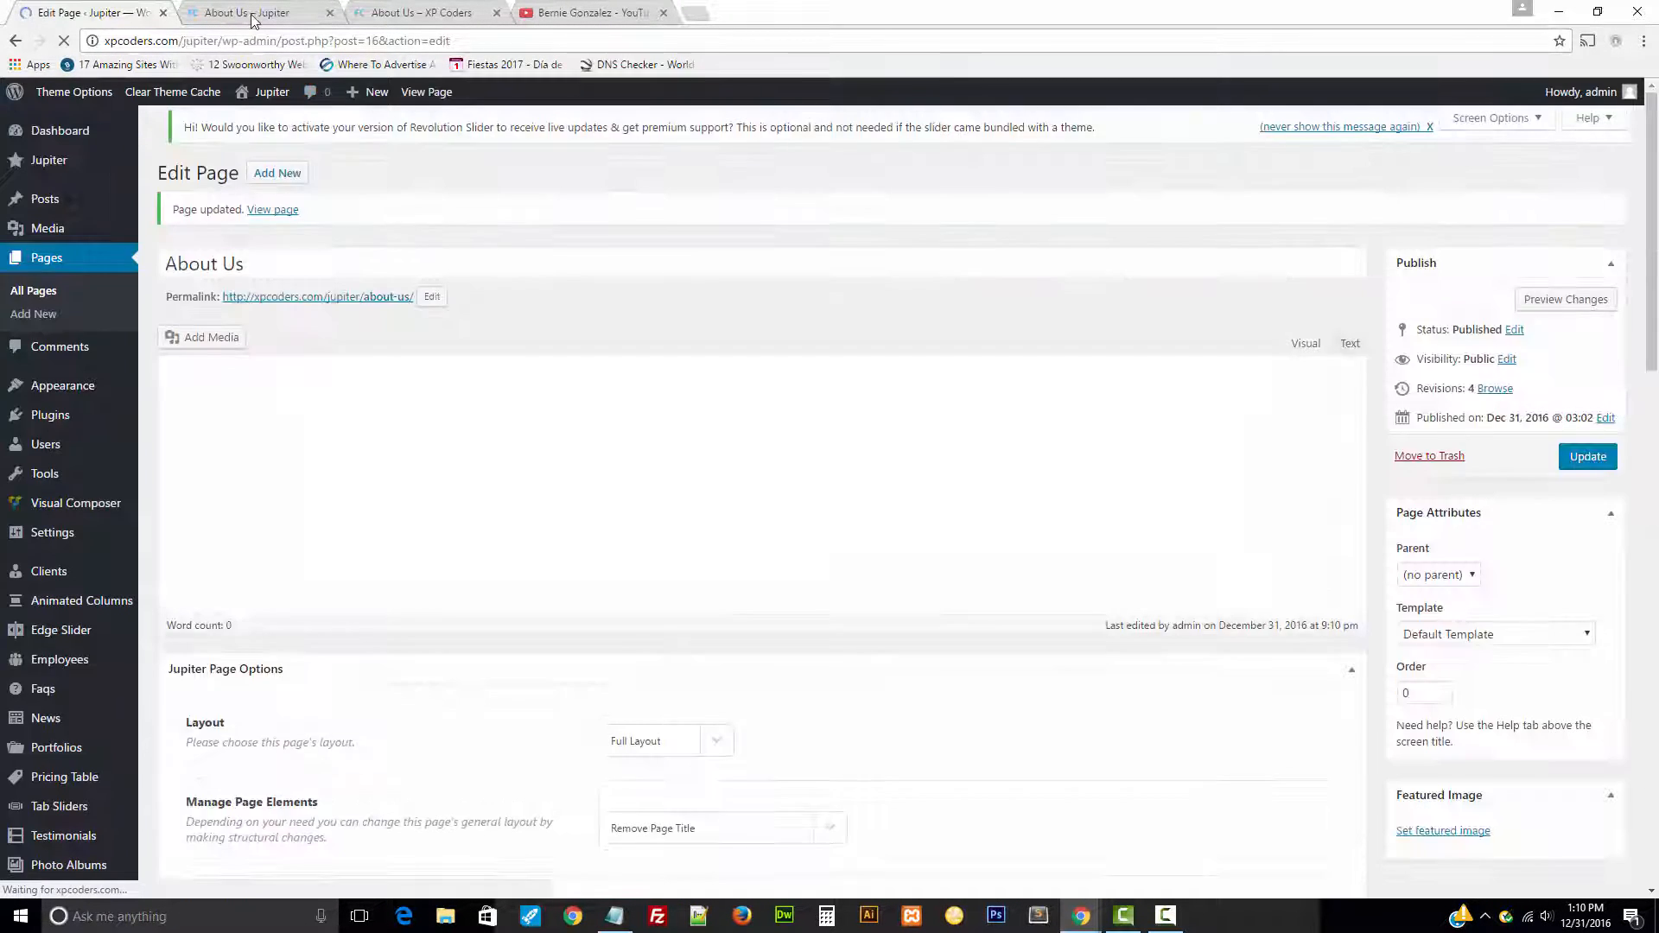
click(252, 13)
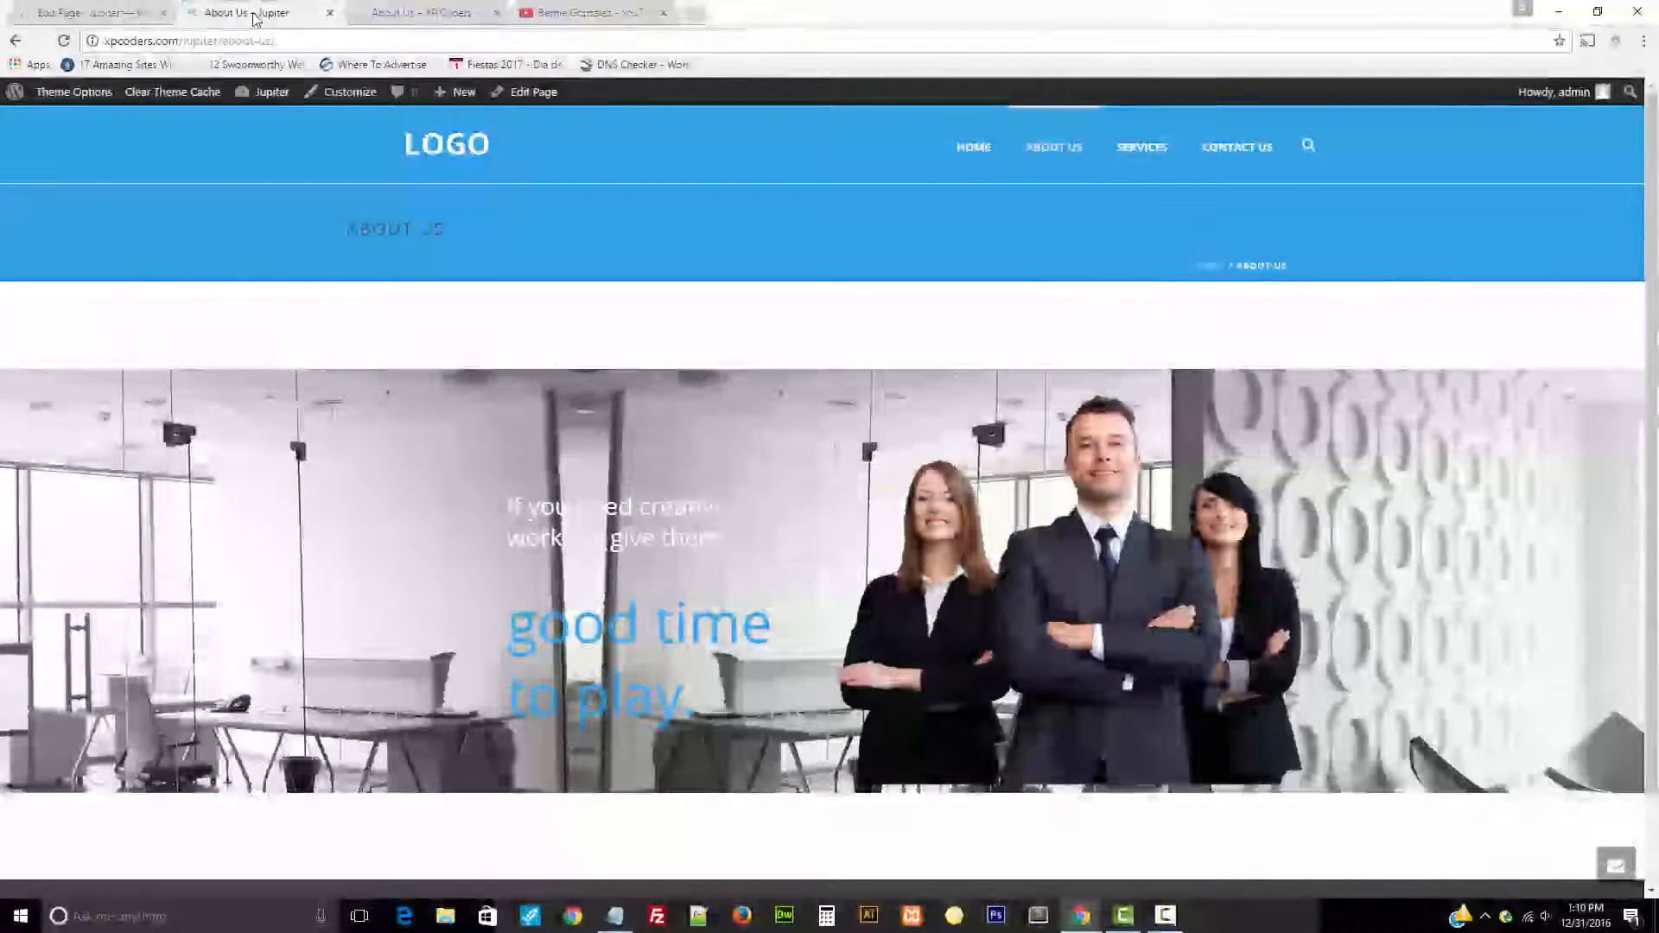
key(F5)
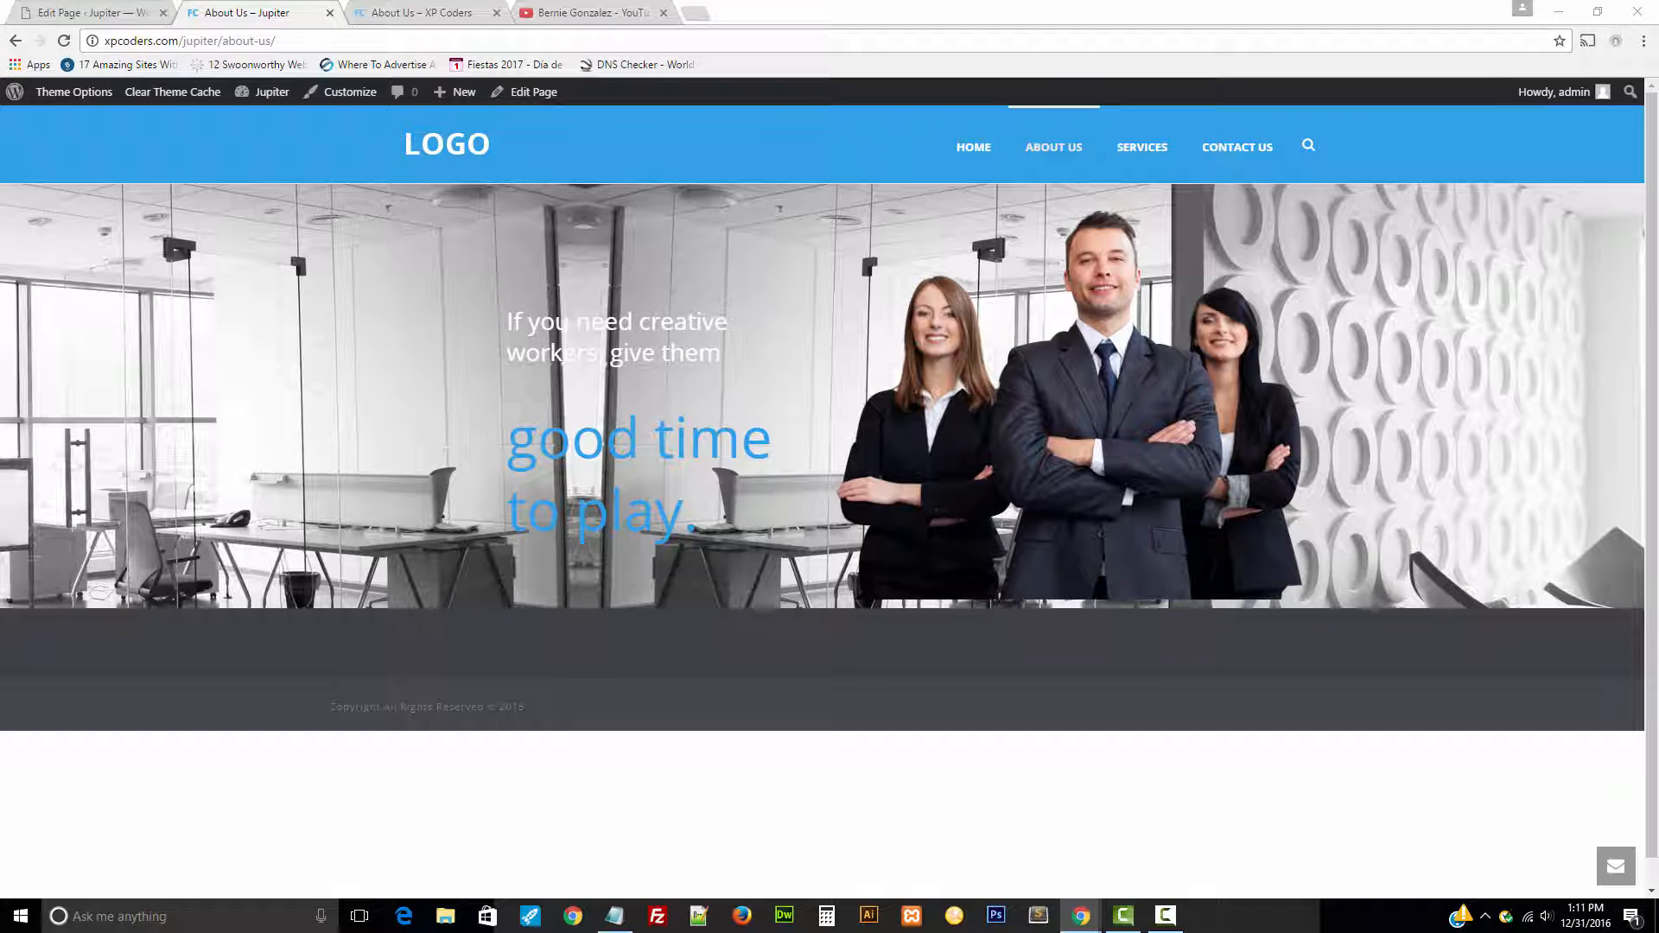
Step: Return to the page editor, enable Full Width in the hero page section's settings, save them and update the page
click(84, 12)
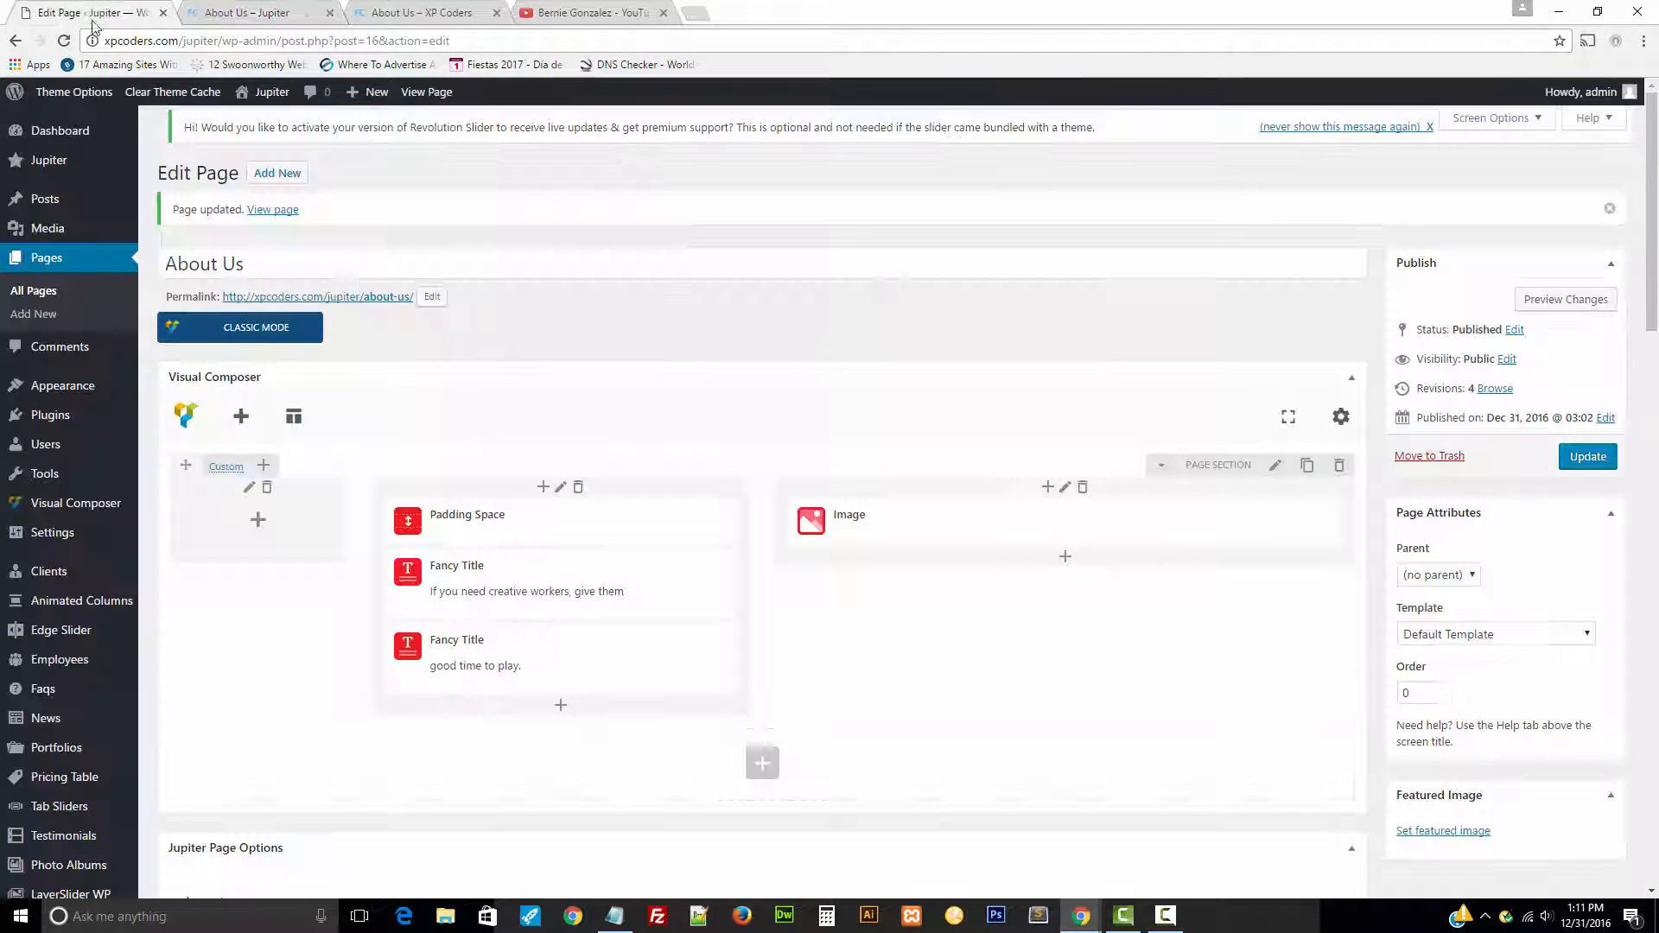
scroll(530, 360, down, 3)
scroll(1271, 393, up, 2)
scroll(1270, 389, up, 1)
click(1273, 380)
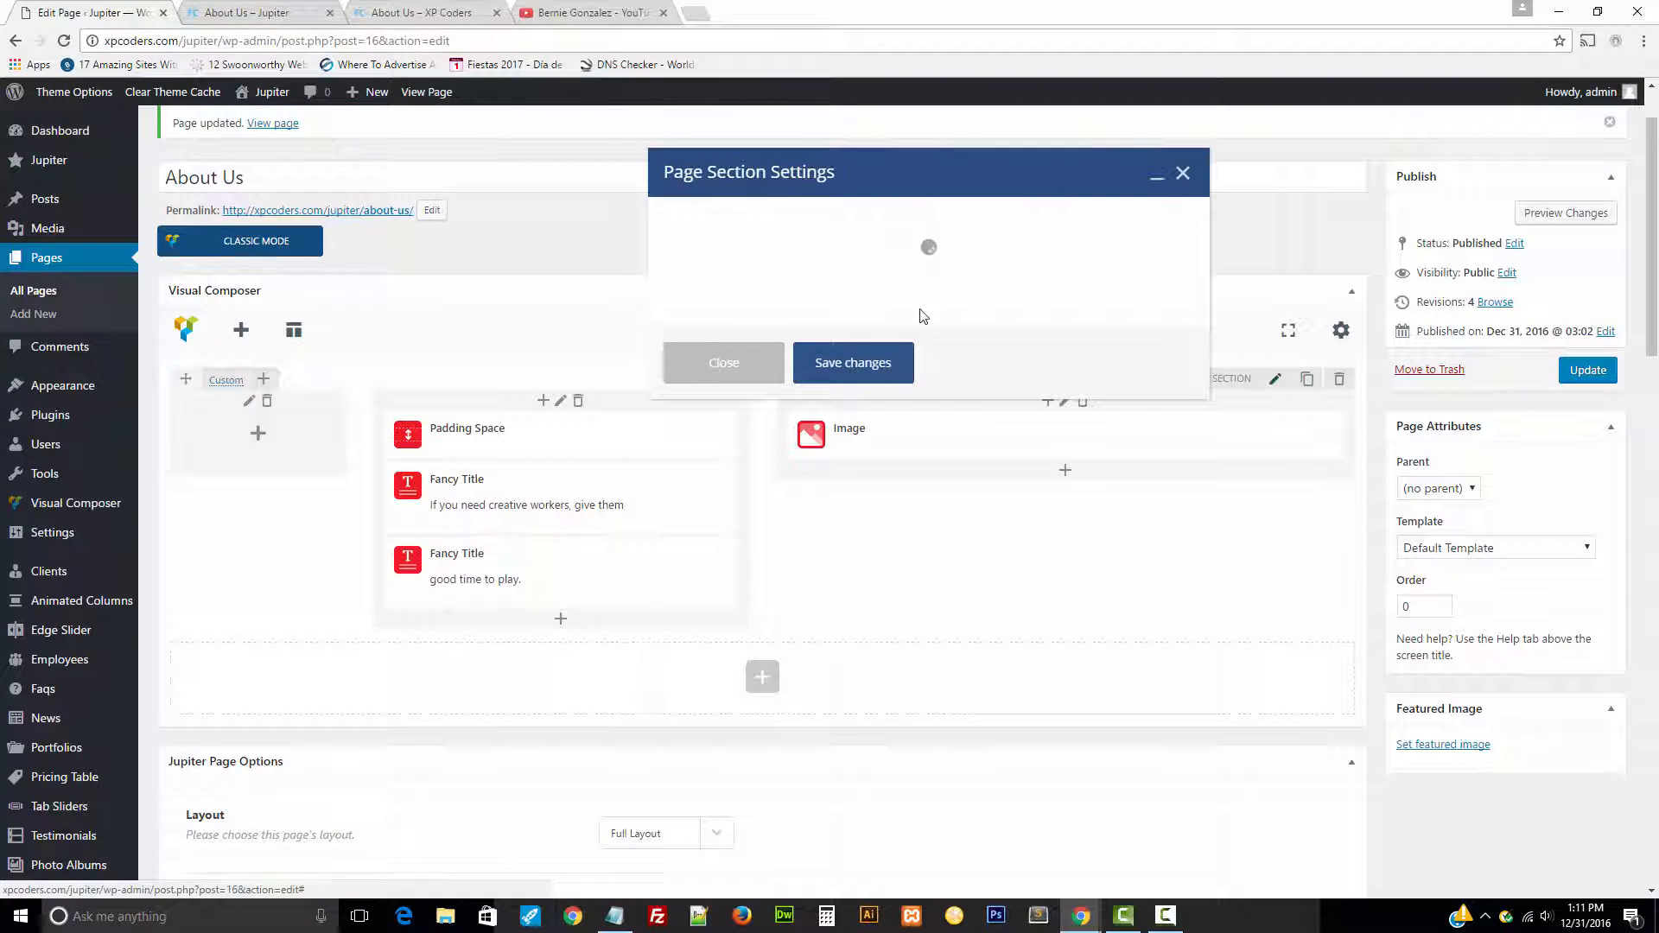
scroll(950, 363, down, 8)
scroll(962, 352, down, 12)
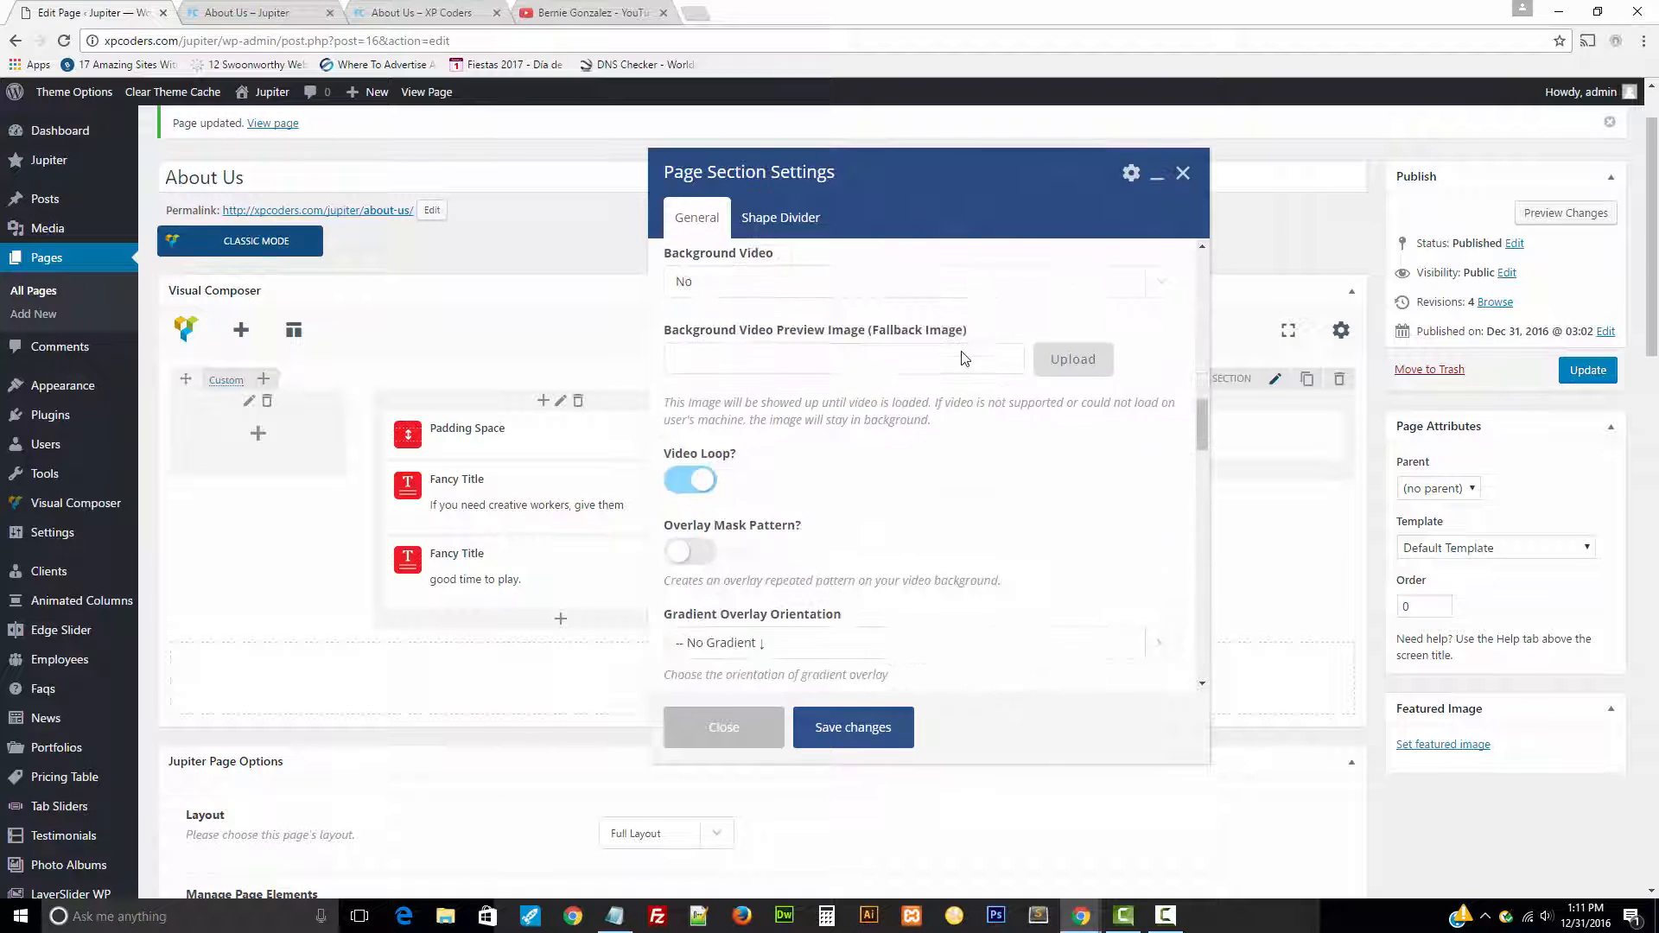
scroll(963, 352, down, 5)
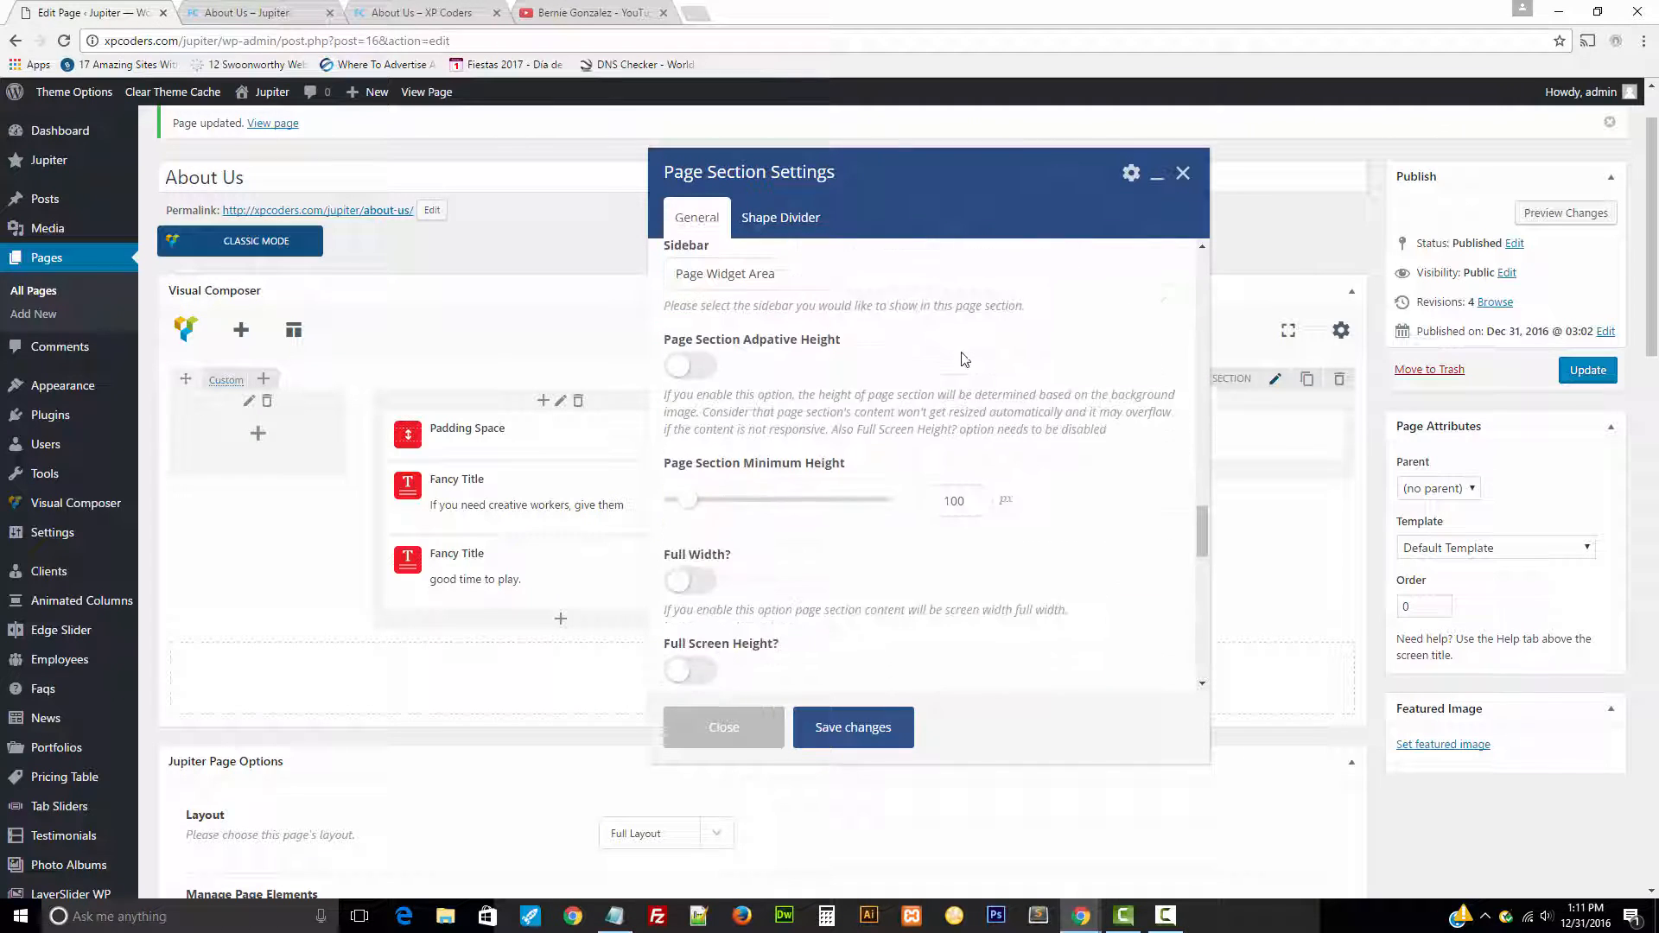
click(700, 413)
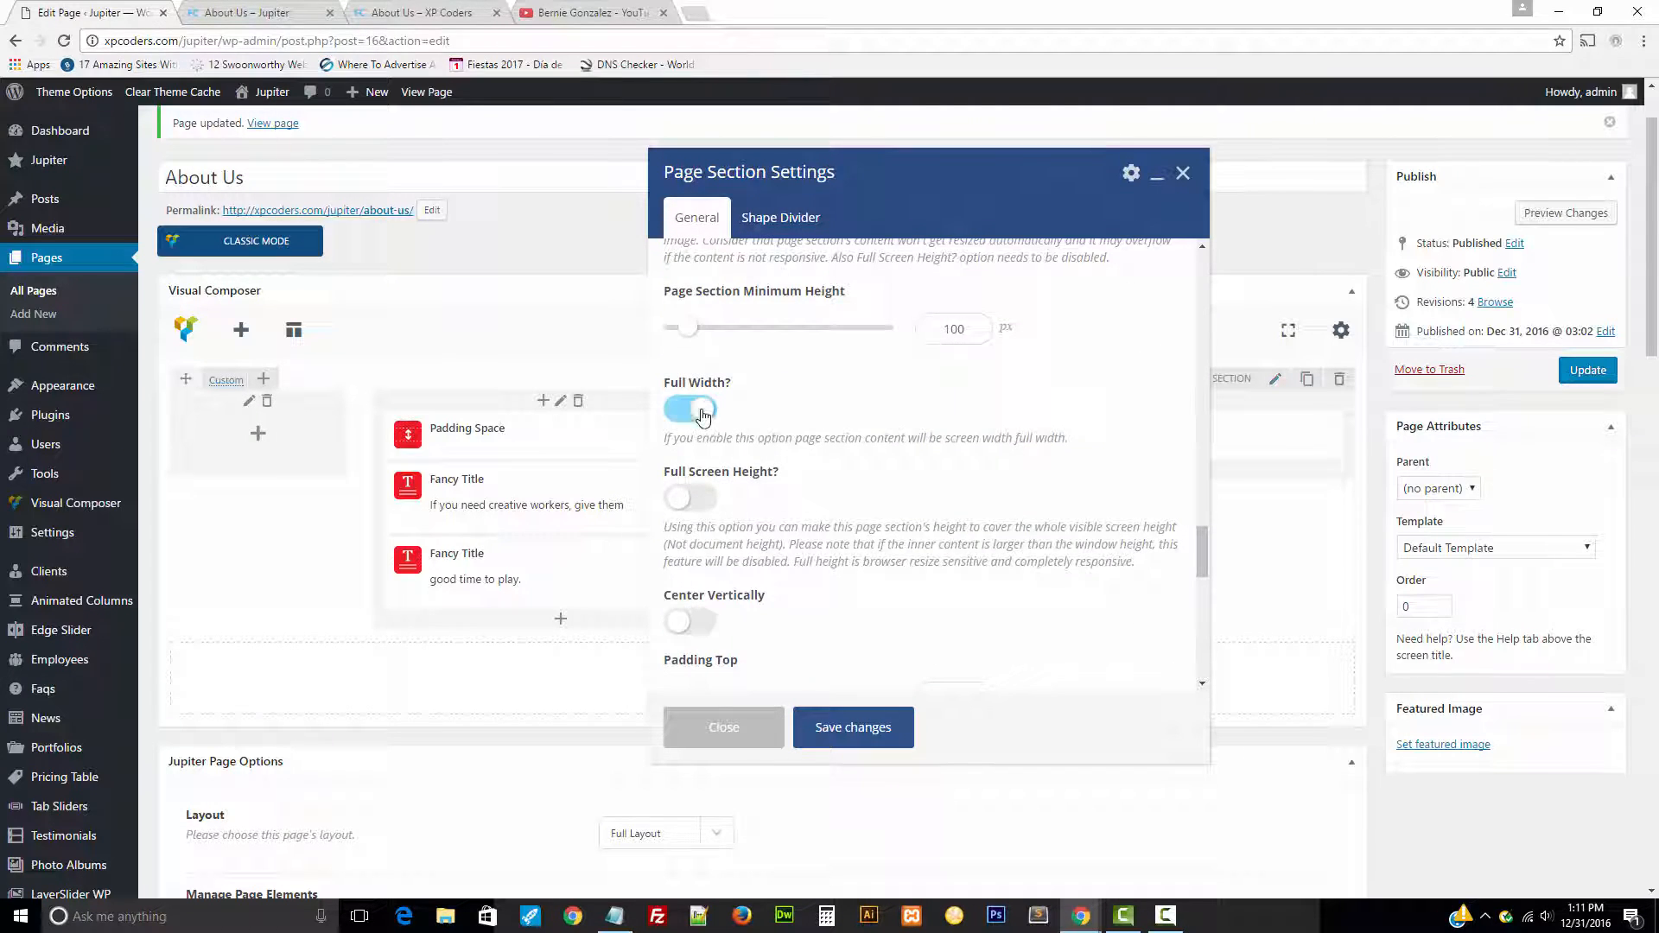
click(851, 728)
click(1587, 372)
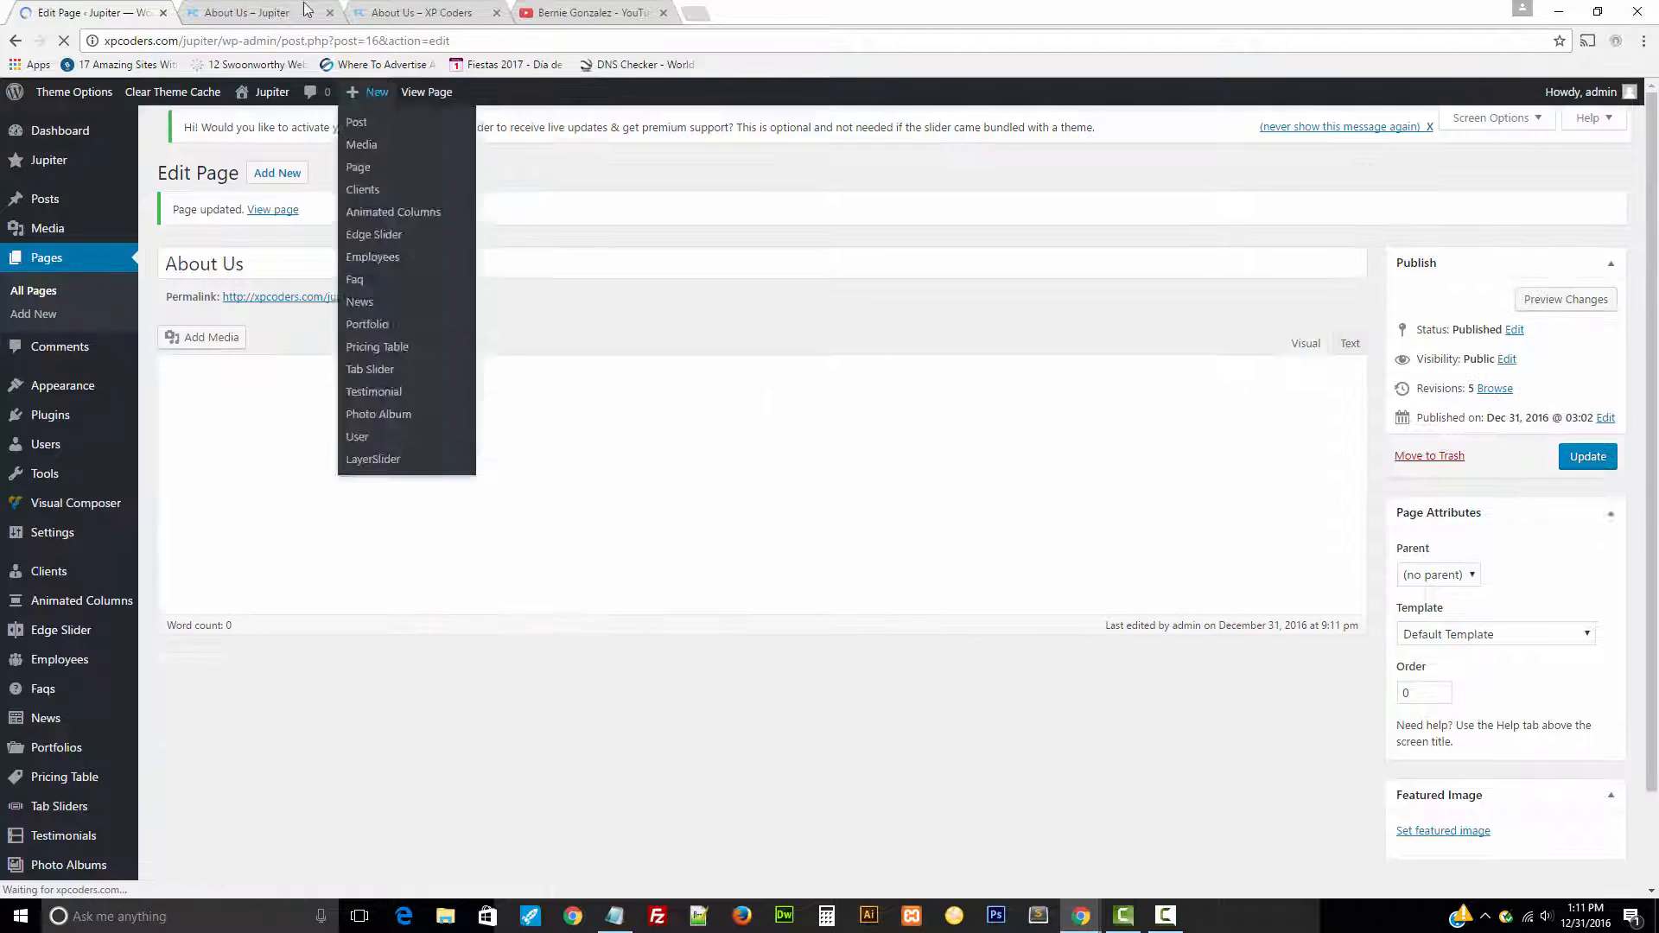
Step: Reload the live Jupiter About Us page and check how the two hero titles are laid out
click(275, 10)
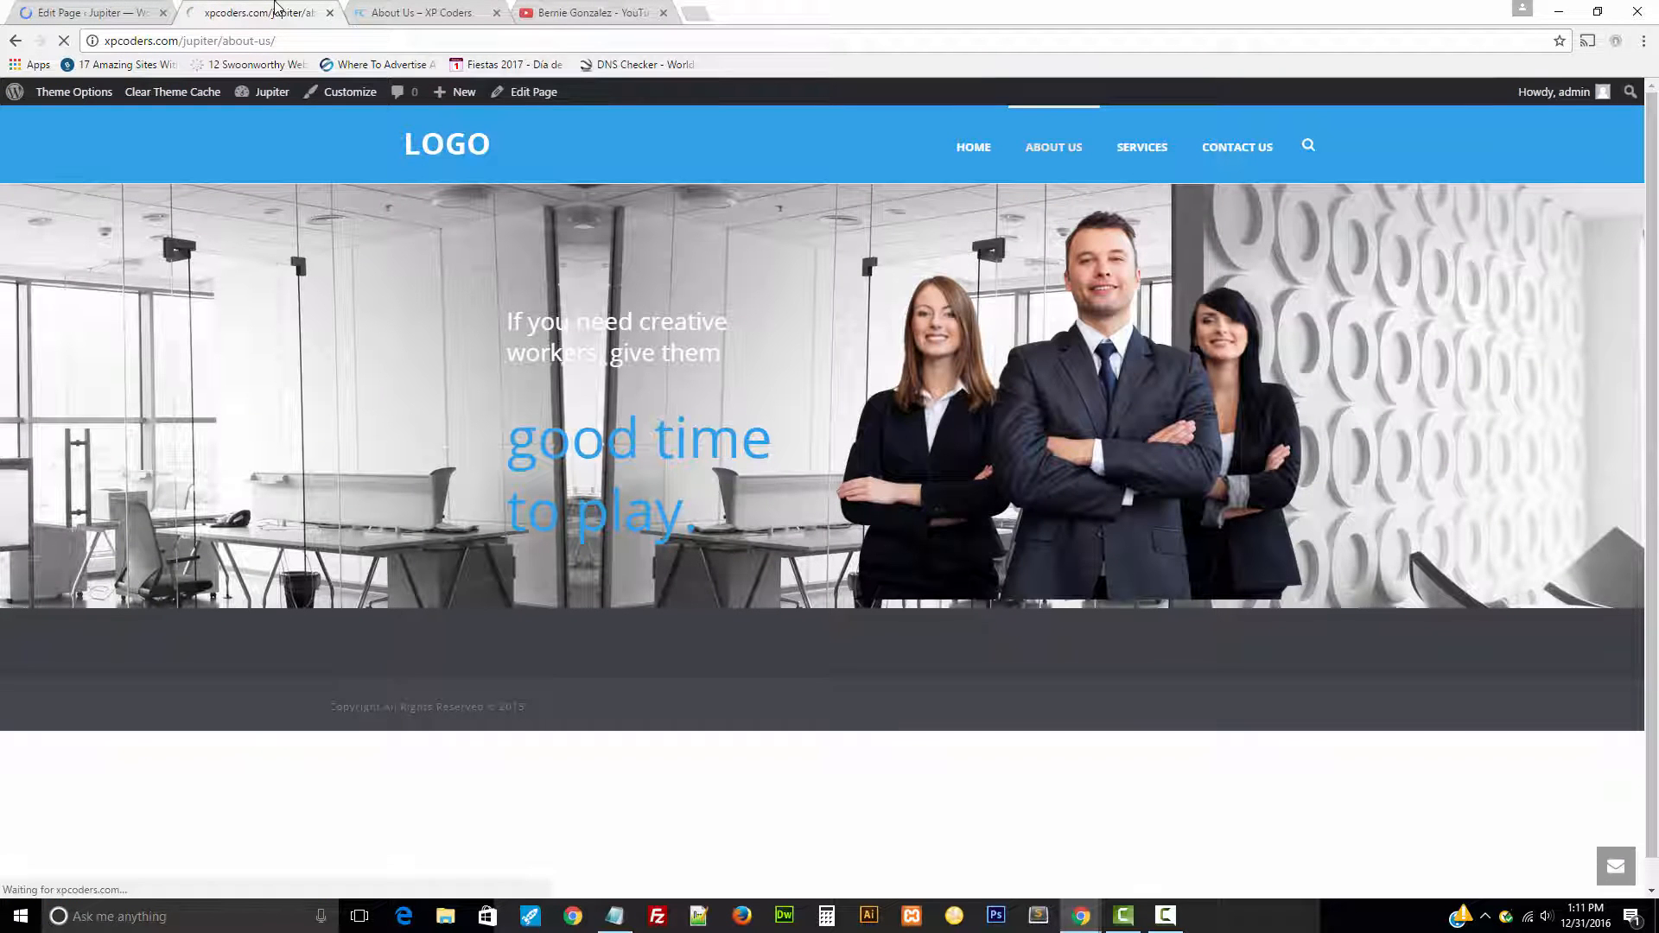
key(F5)
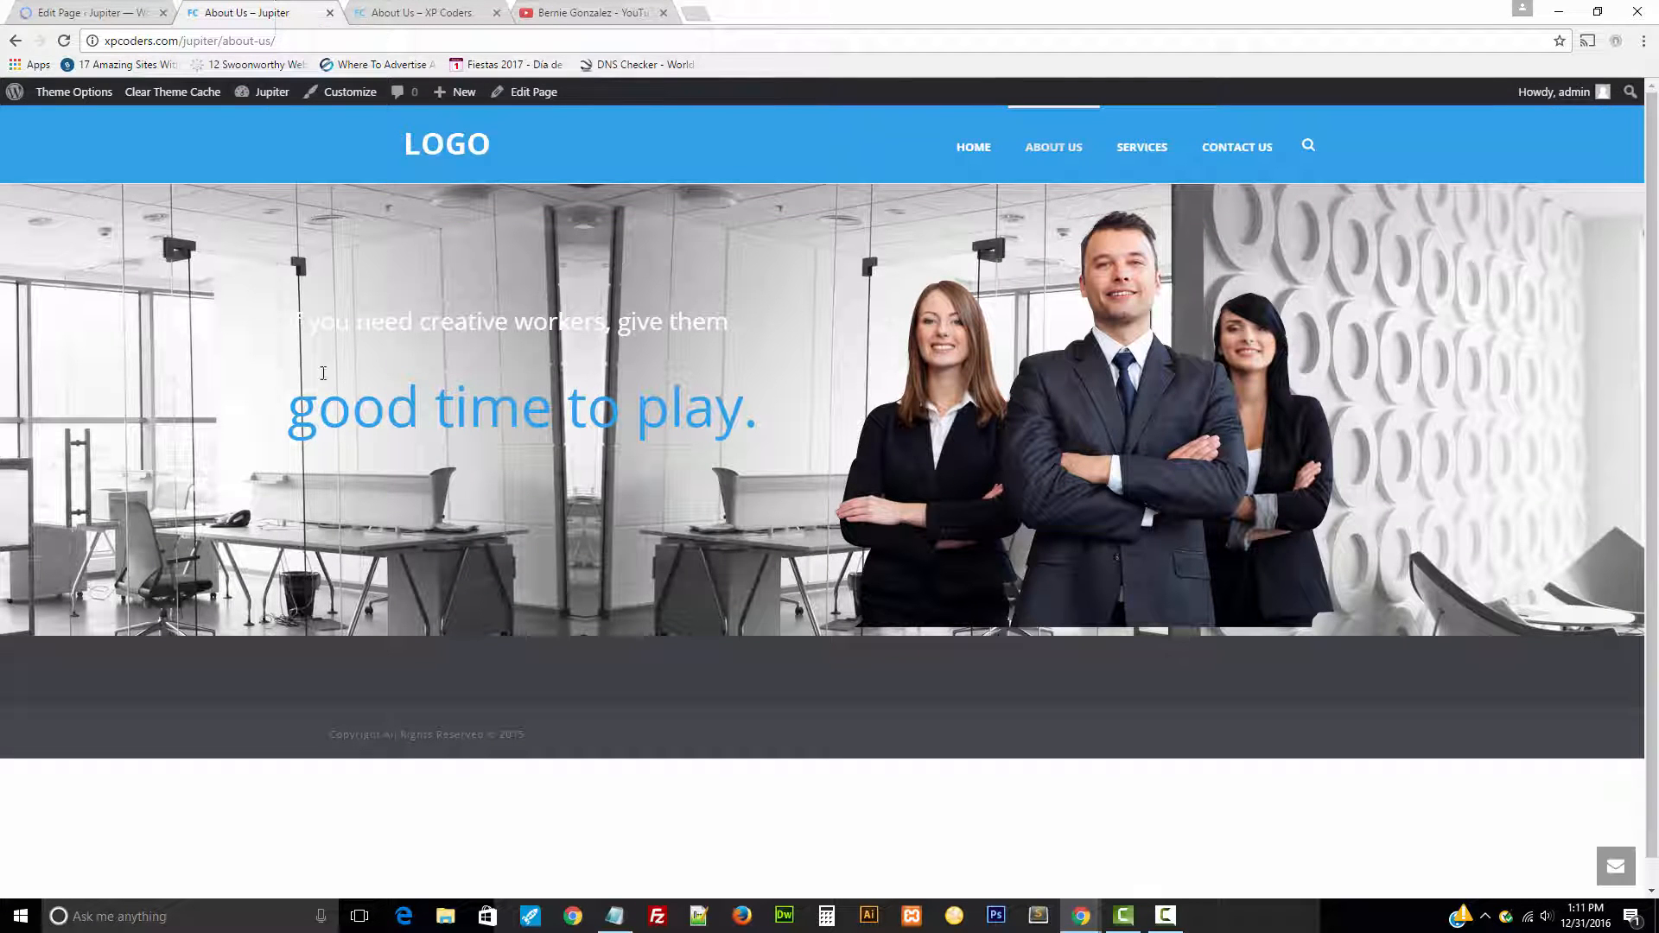
drag(718, 334, 242, 335)
click(242, 333)
drag(758, 429, 224, 366)
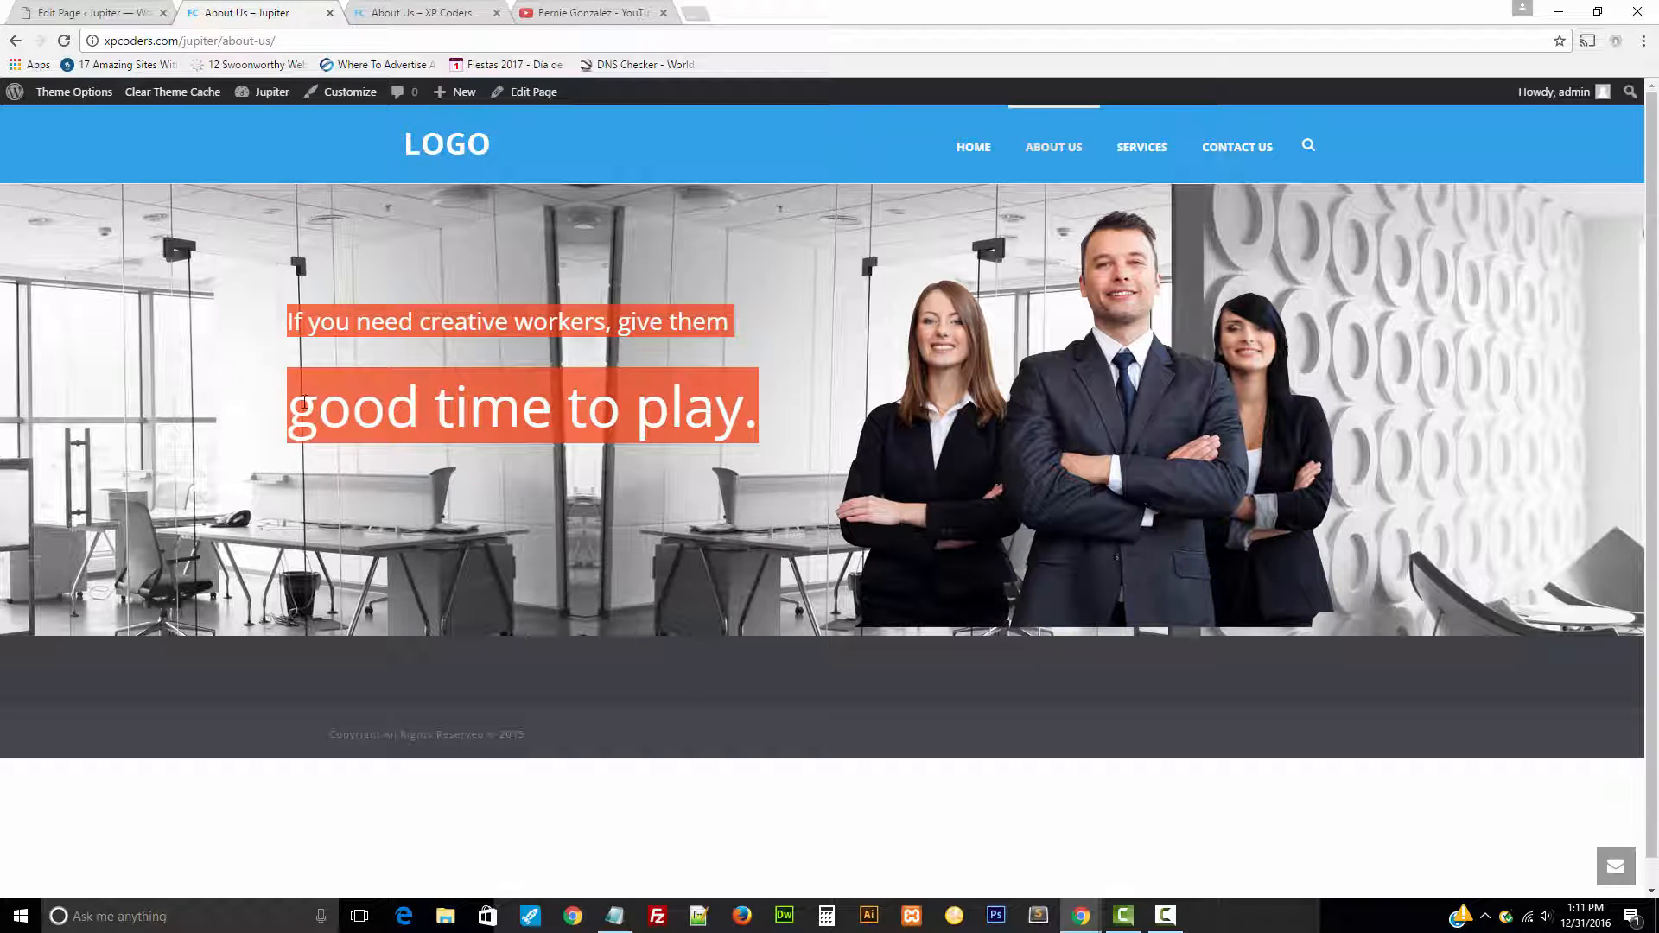
click(492, 438)
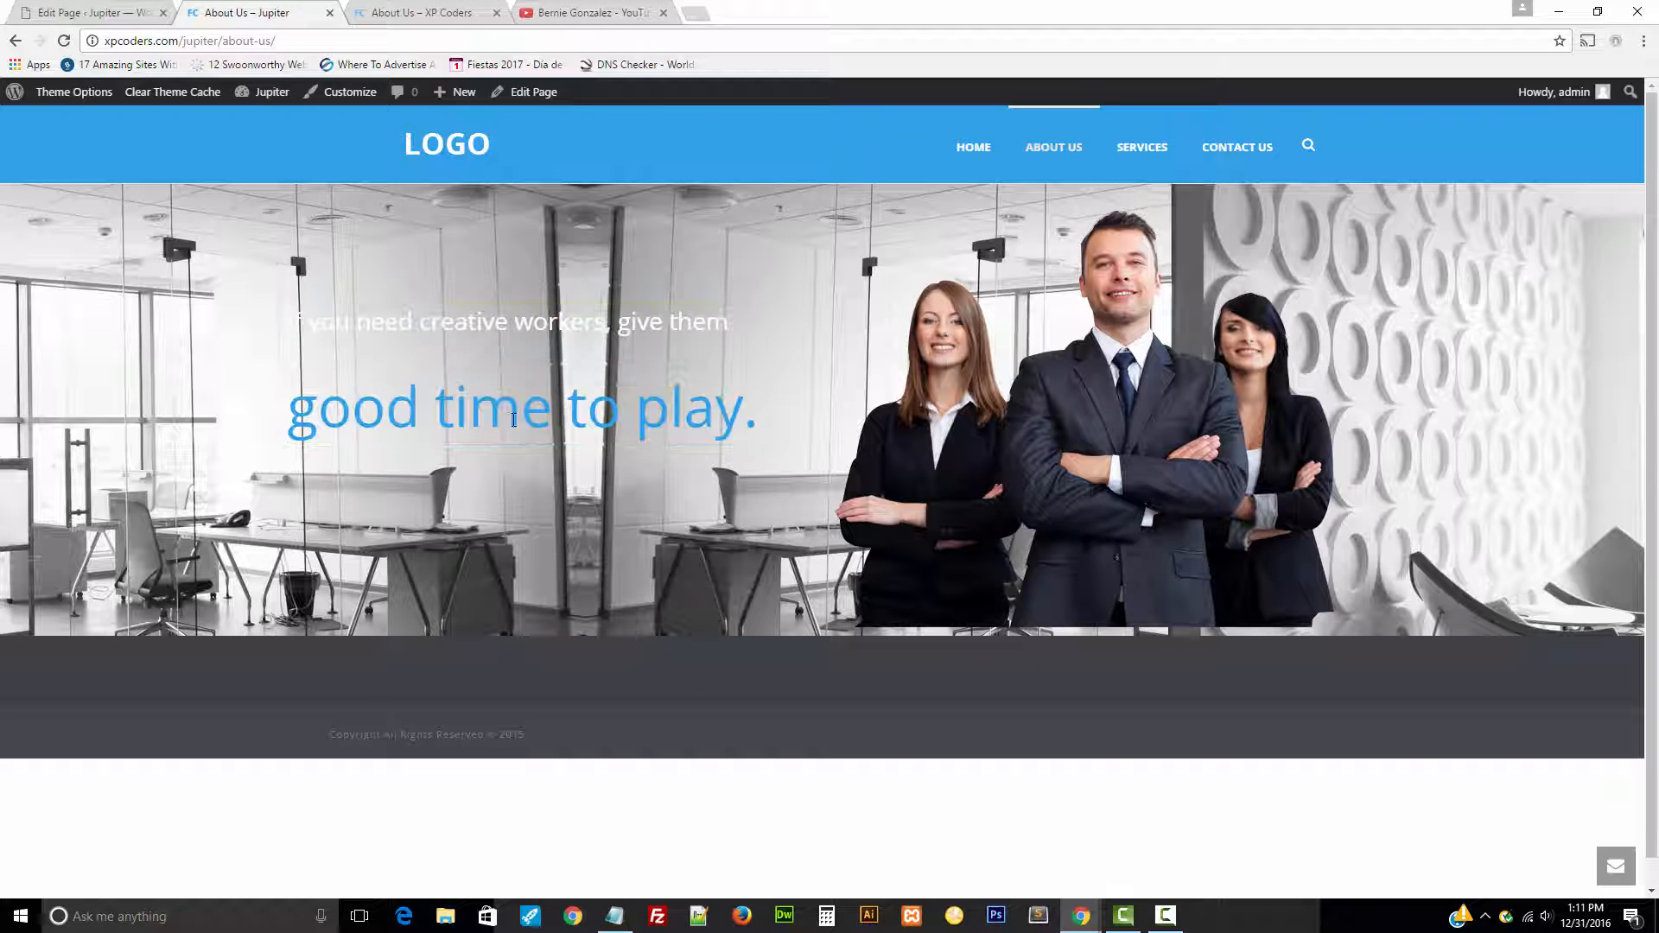
Step: Copy the two-line "Praesent dictum vulputate" paragraph from the hero section of the finished XP Coders About Us page
click(370, 7)
click(787, 457)
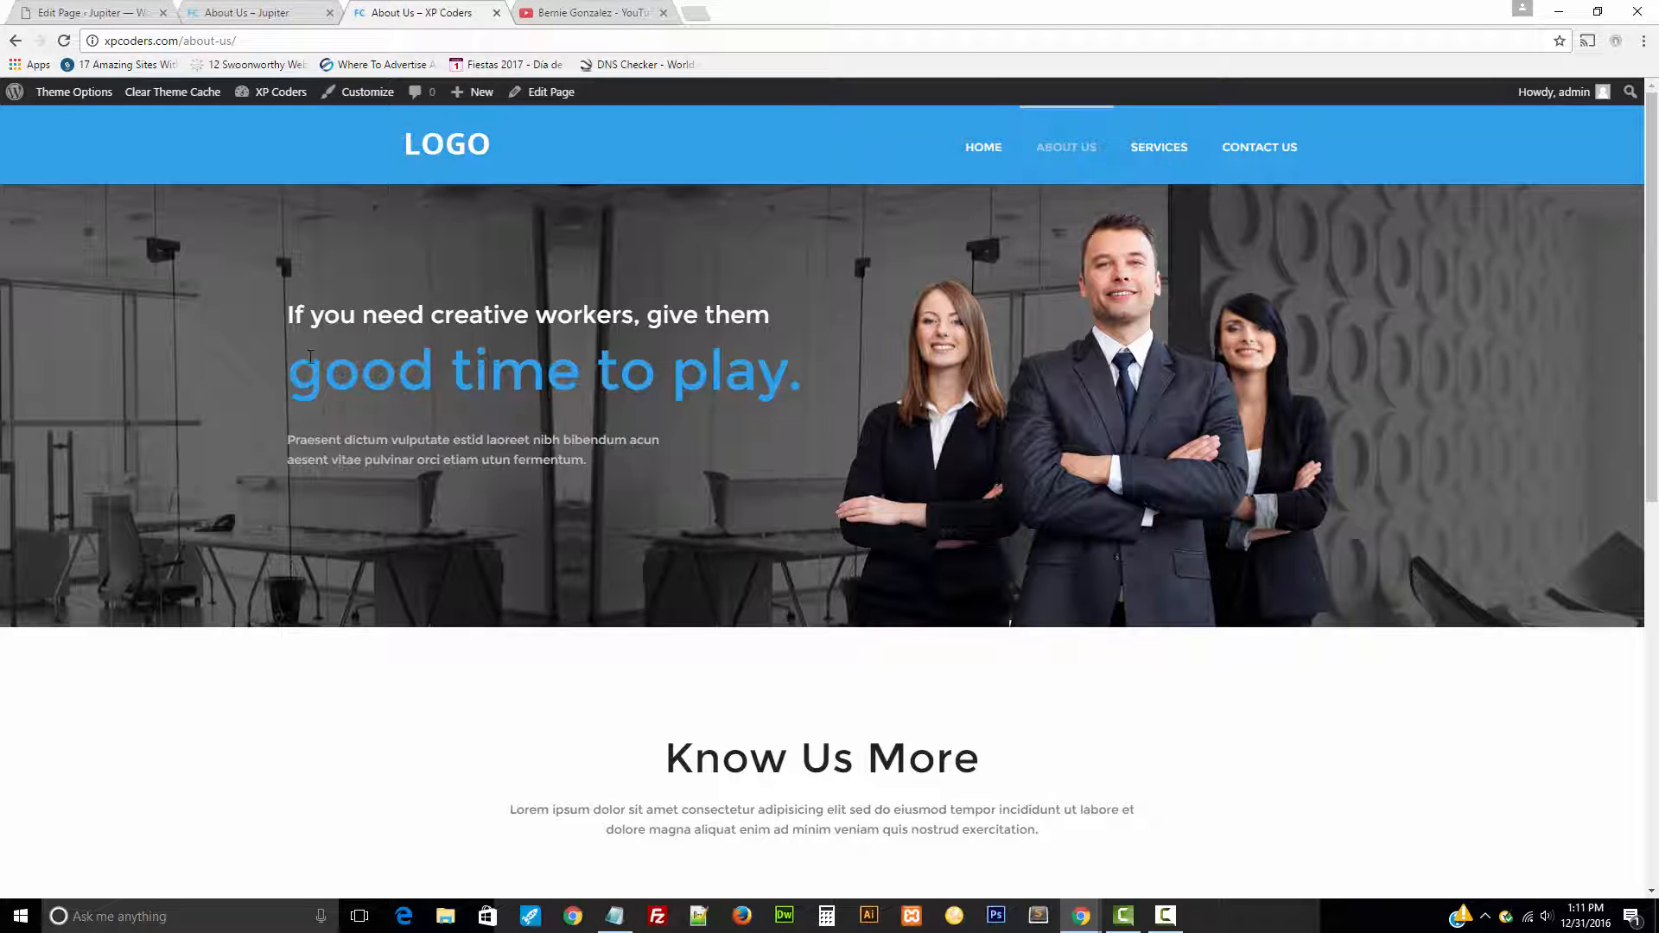
drag(543, 460, 215, 370)
click(489, 431)
drag(609, 471, 285, 438)
key(ctrl+c)
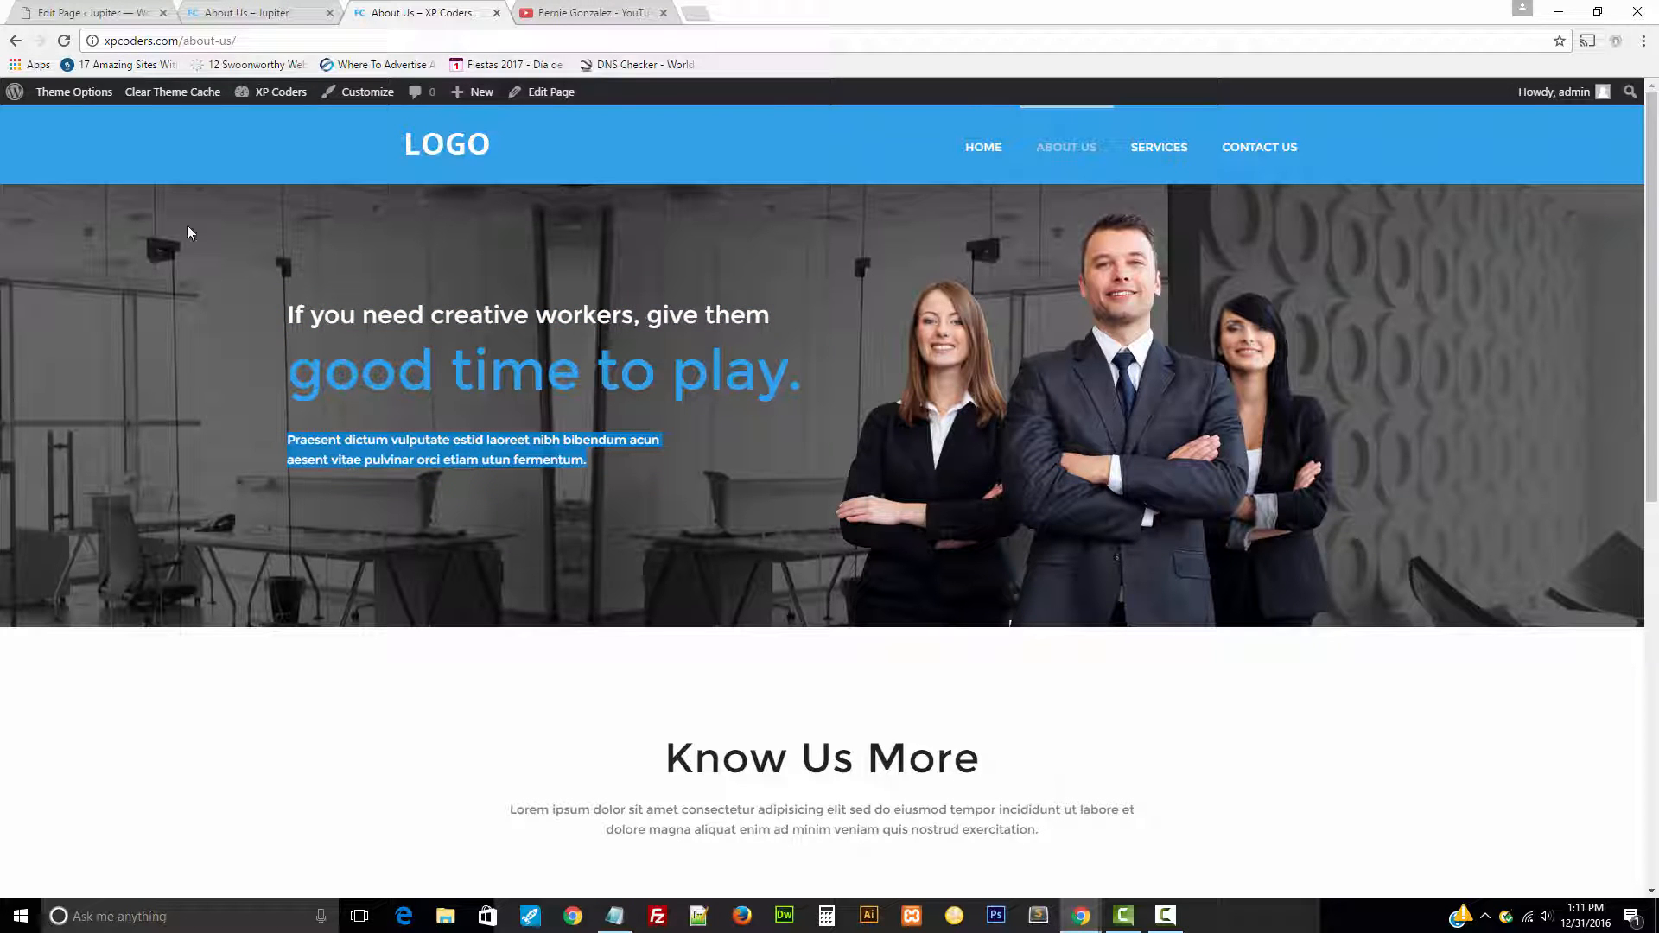
Step: Add a Text Block below the "good time to play." title in the Jupiter page editor, containing the copied Praesent paragraph, and save it
click(259, 12)
click(127, 7)
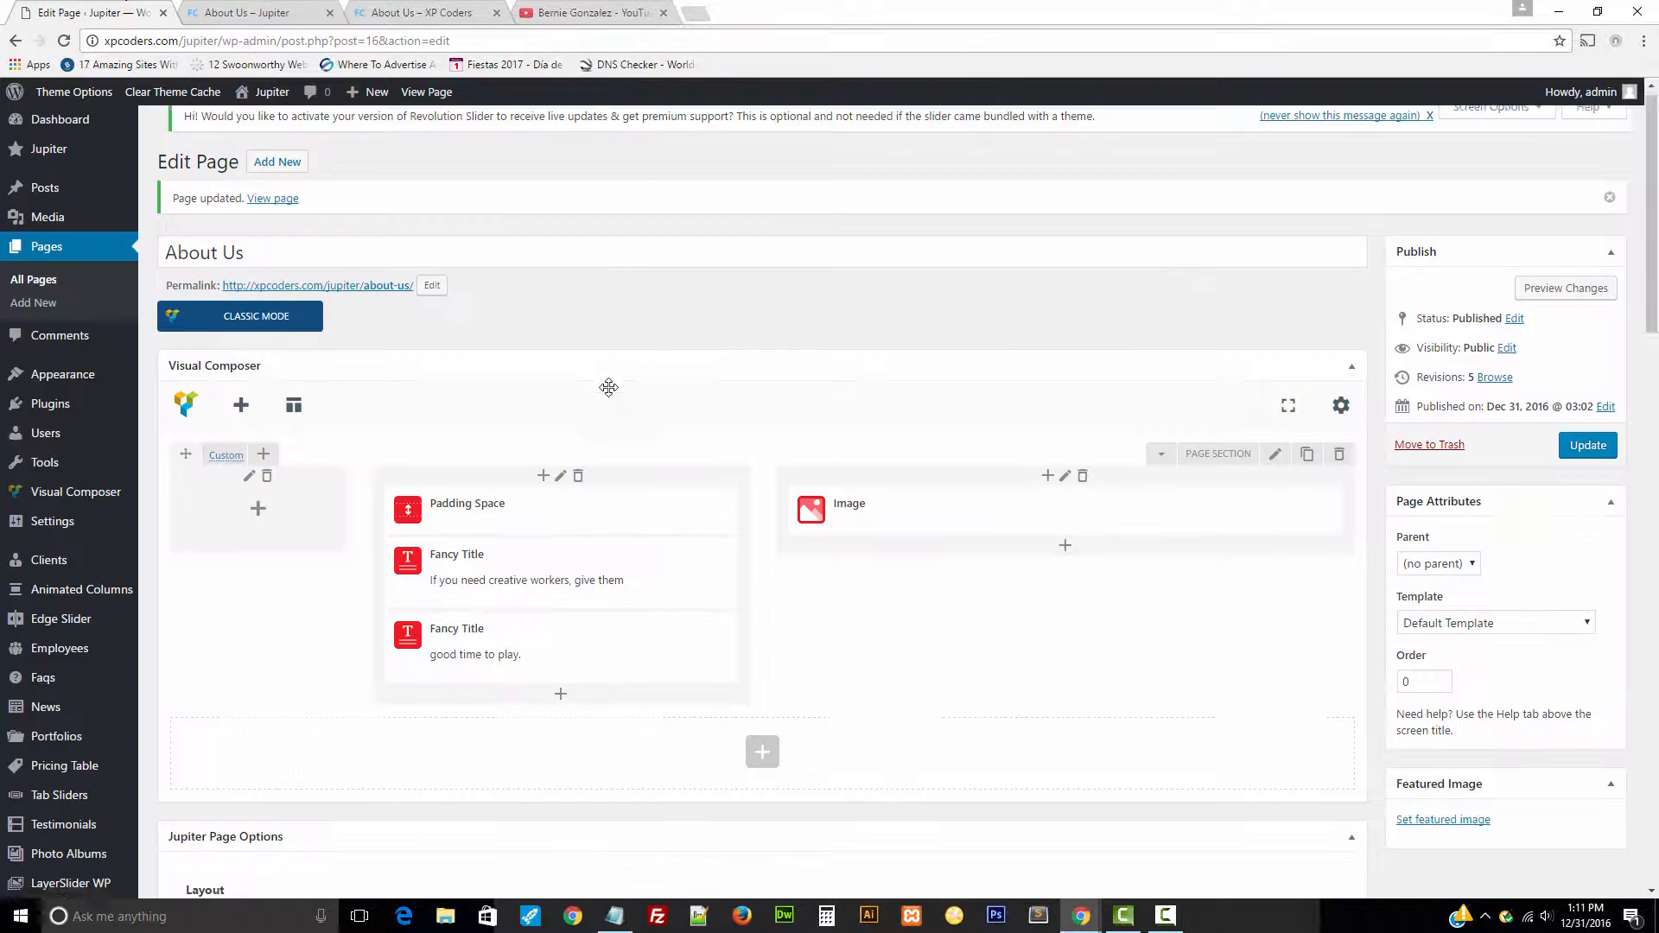
scroll(611, 402, down, 1)
scroll(570, 535, down, 1)
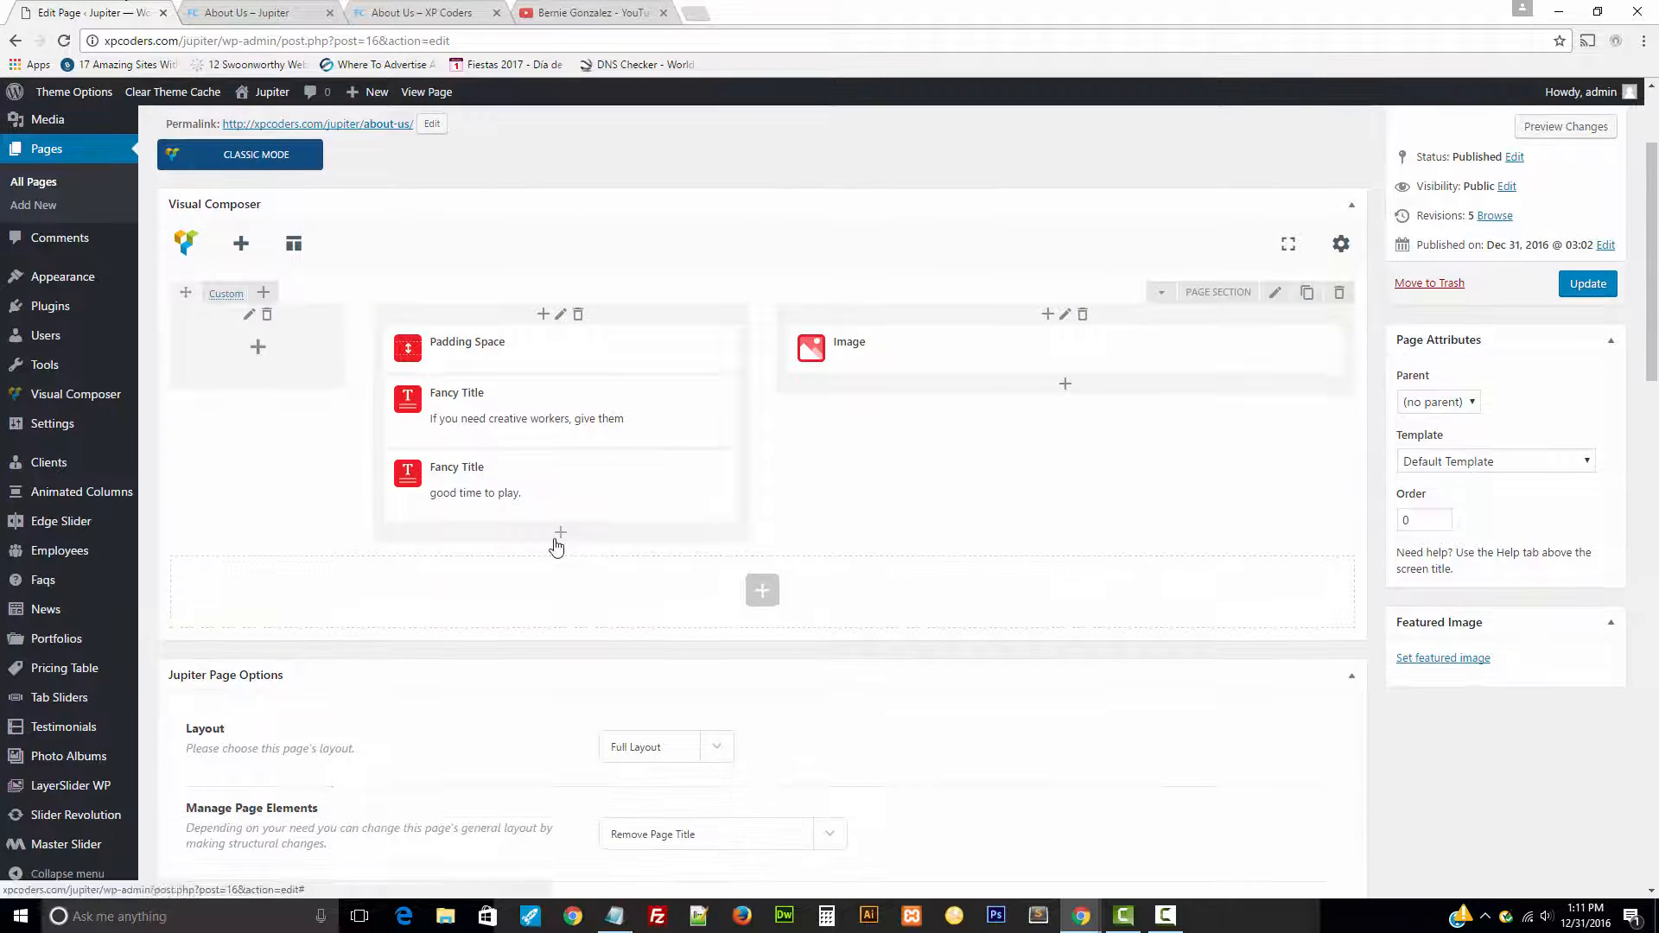
click(560, 533)
click(486, 302)
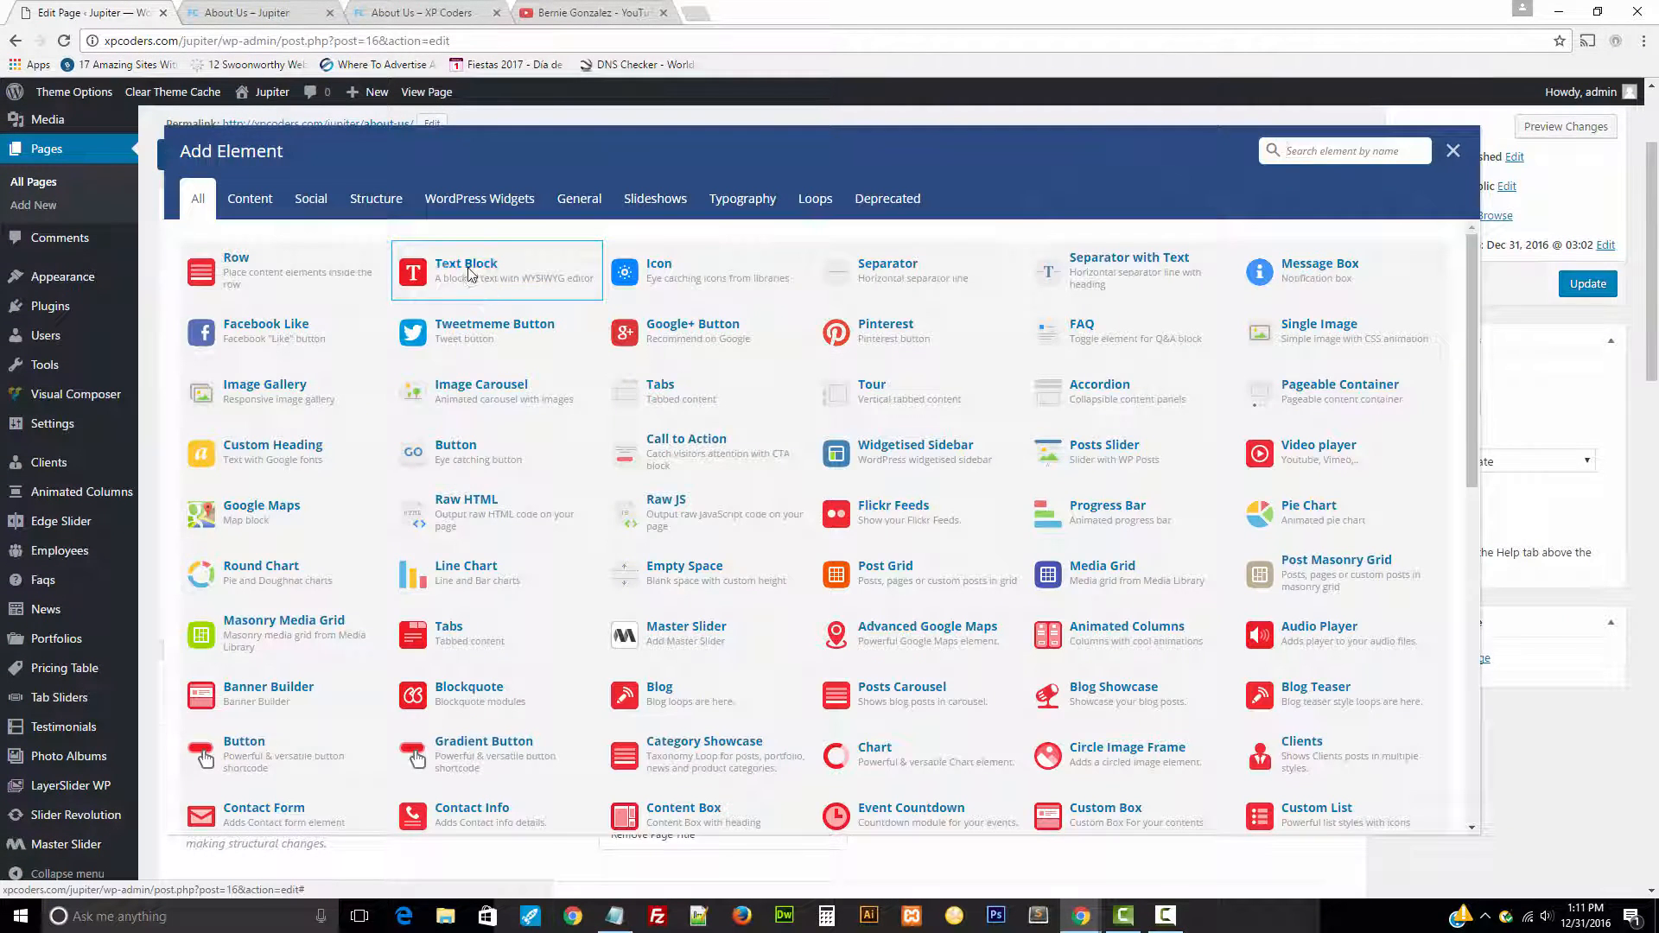
click(1159, 255)
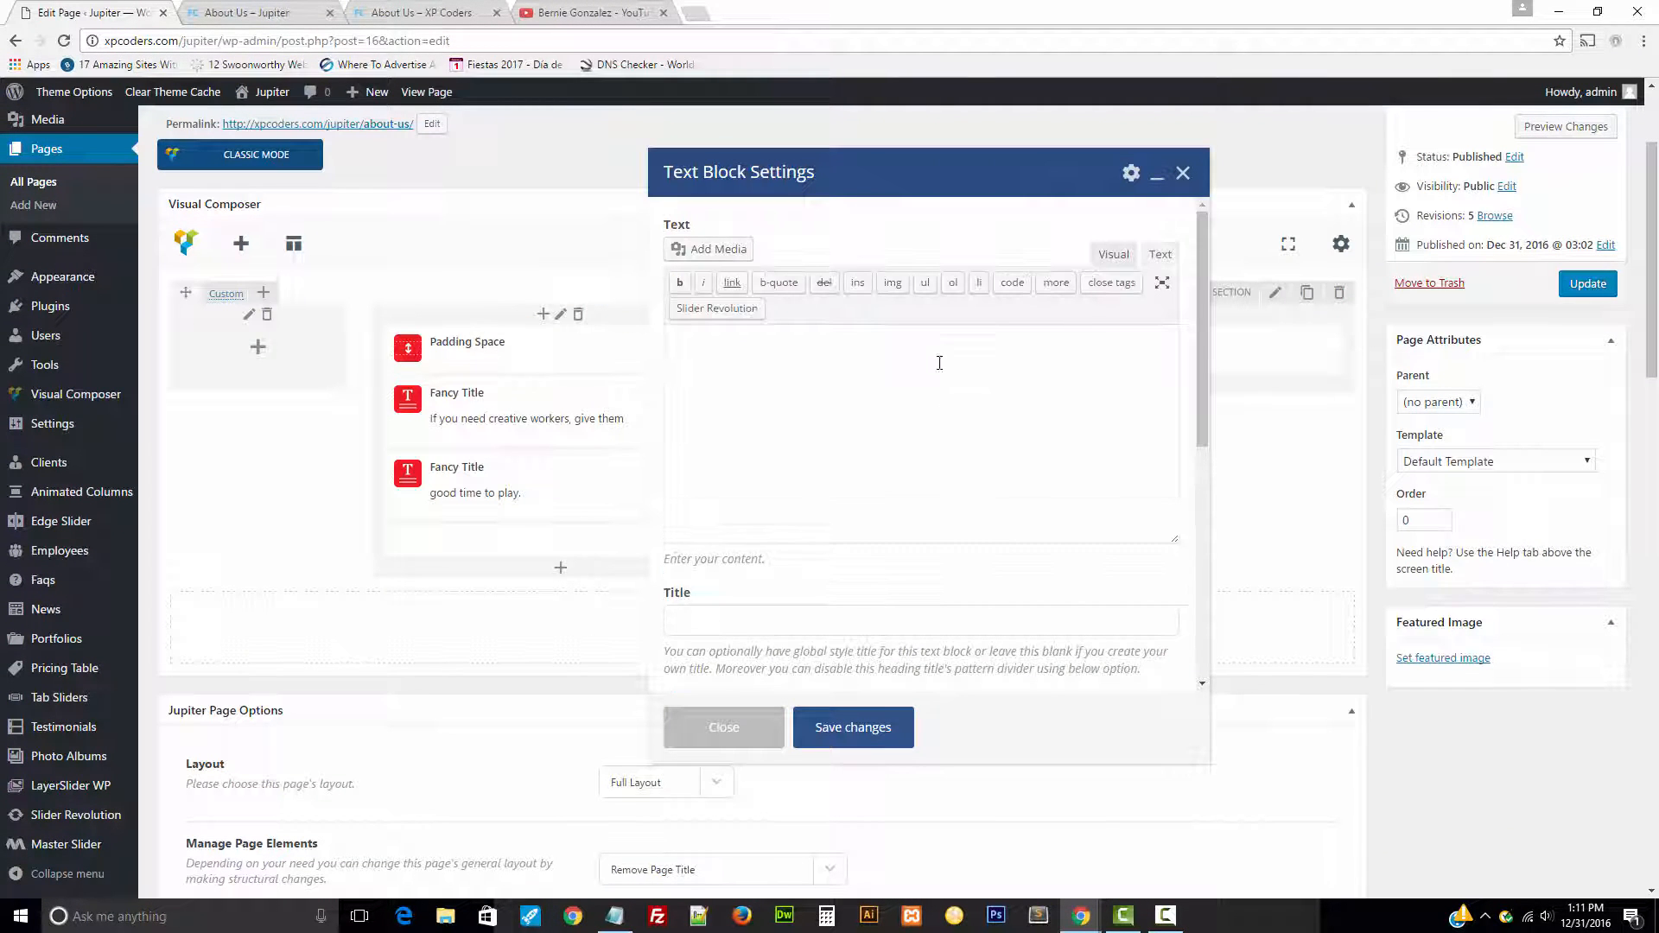
key(ctrl+v)
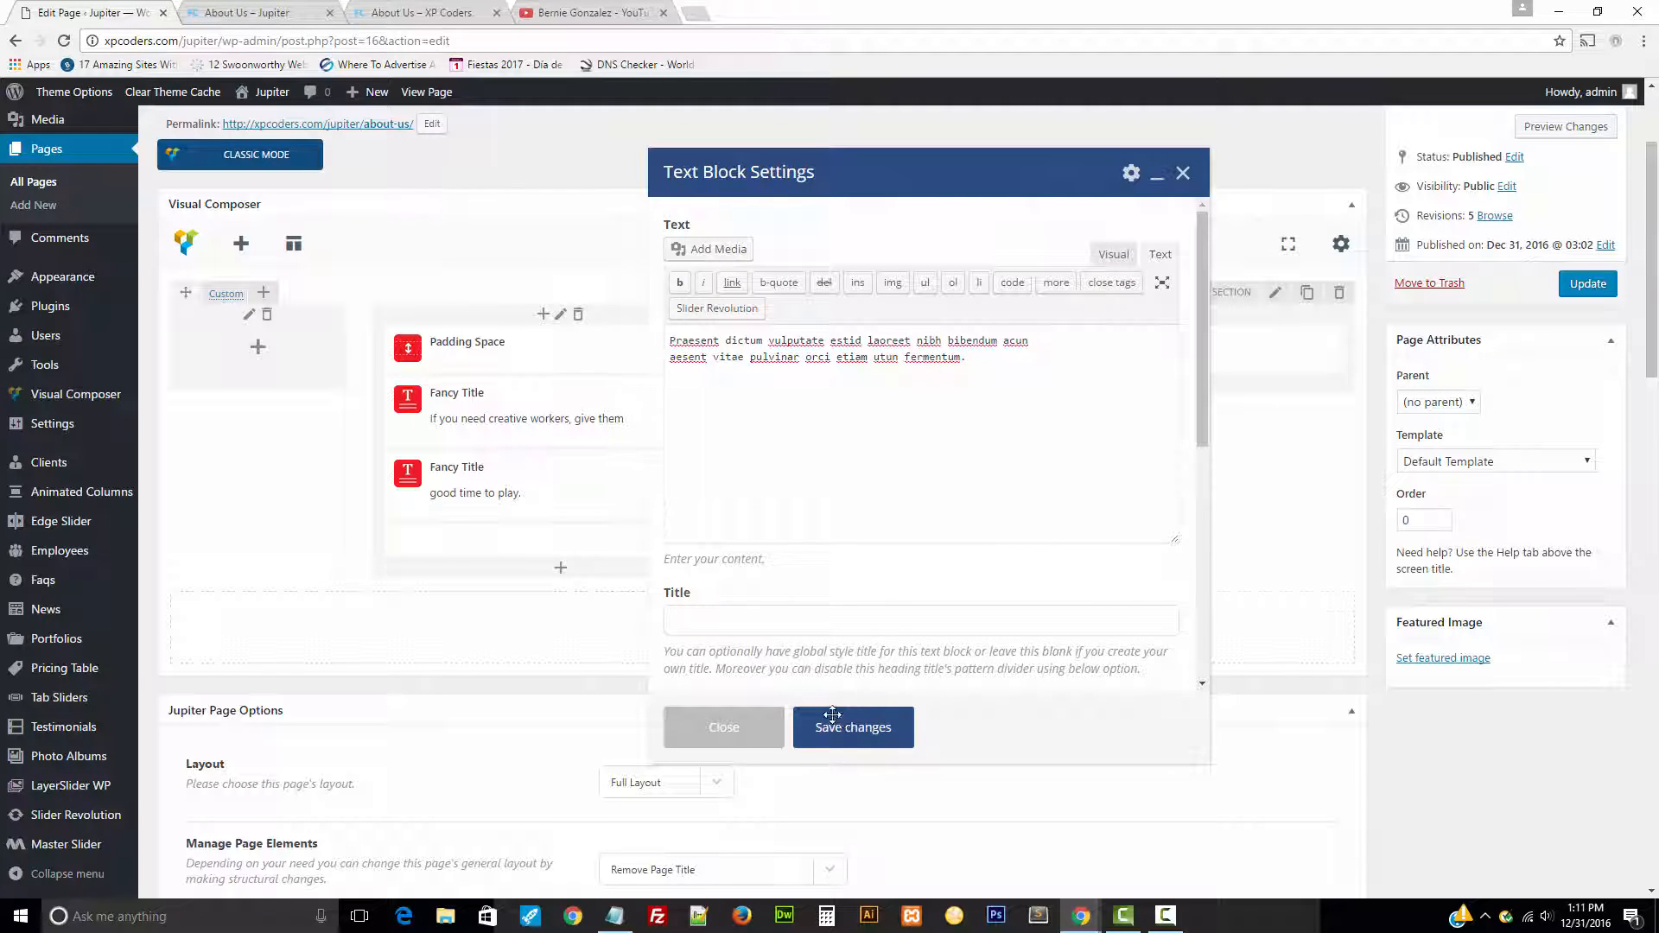
click(832, 718)
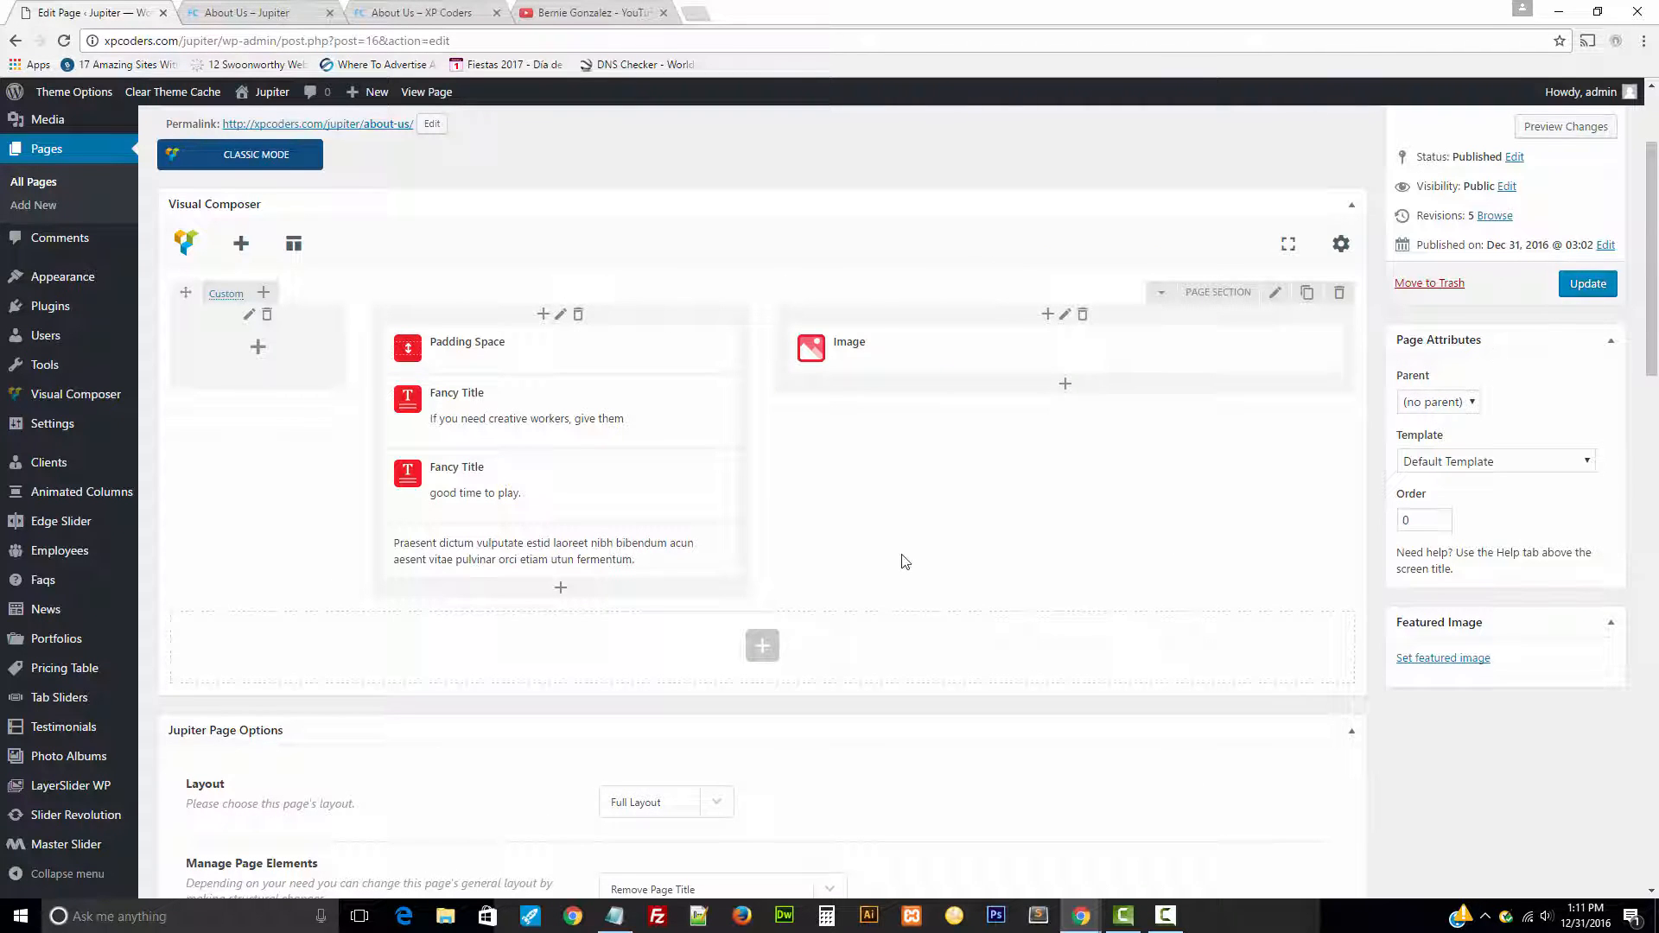
Step: Set the hero page section's Overlay Color to black, save the section settings and update the About Us page
click(1273, 294)
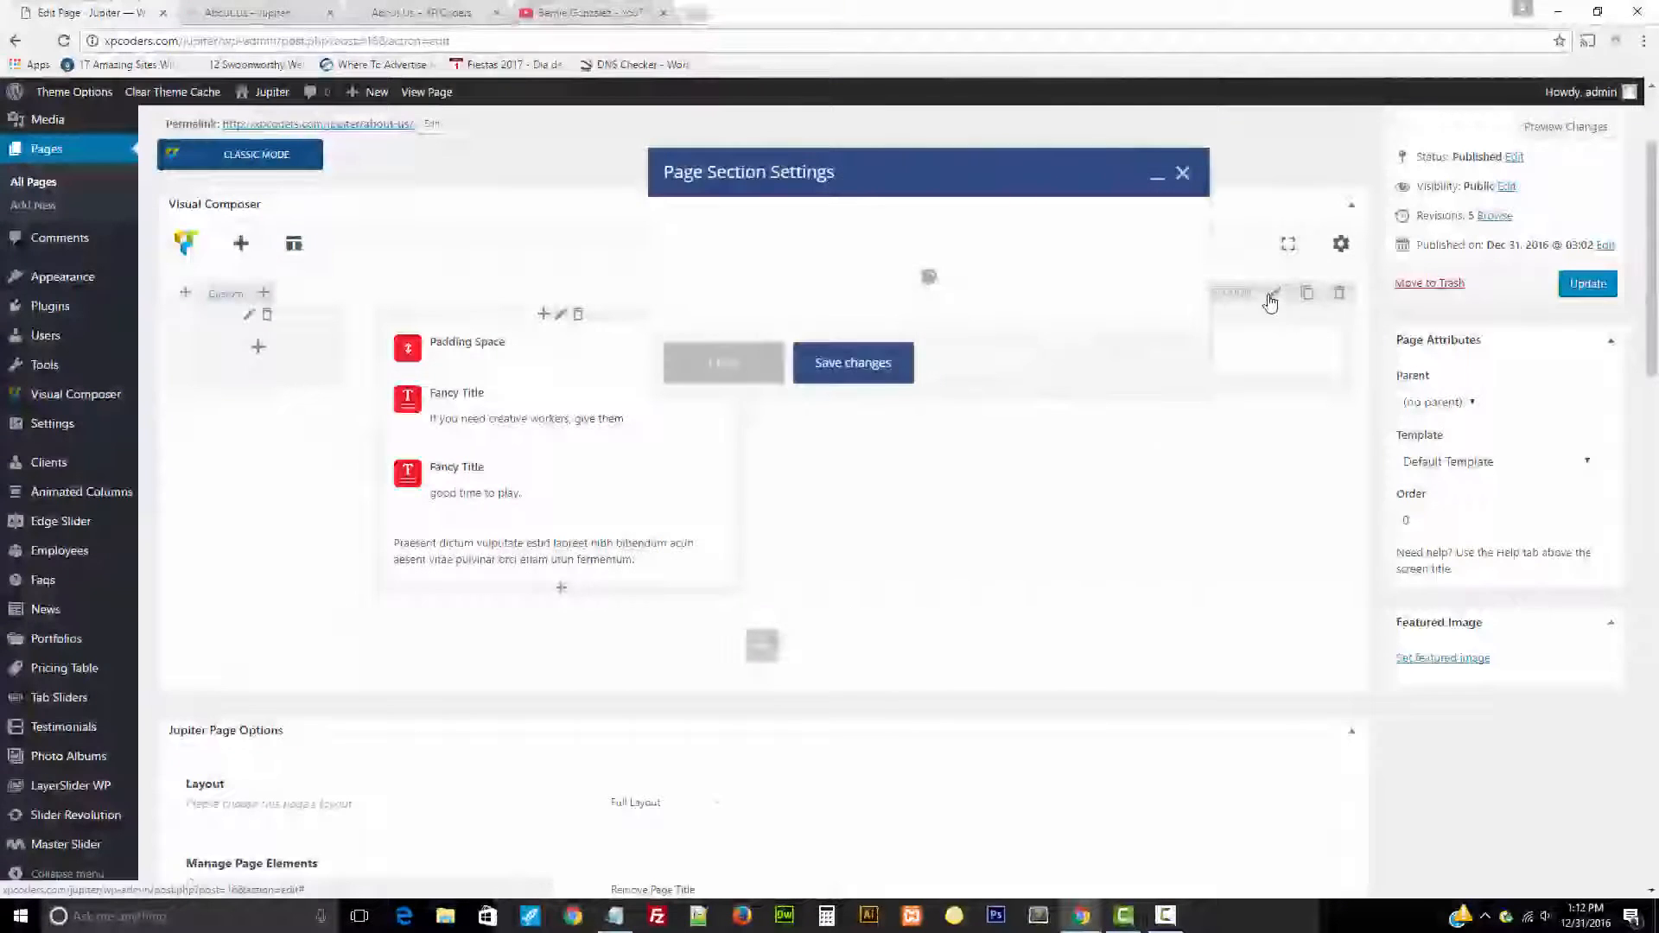
scroll(967, 507, down, 3)
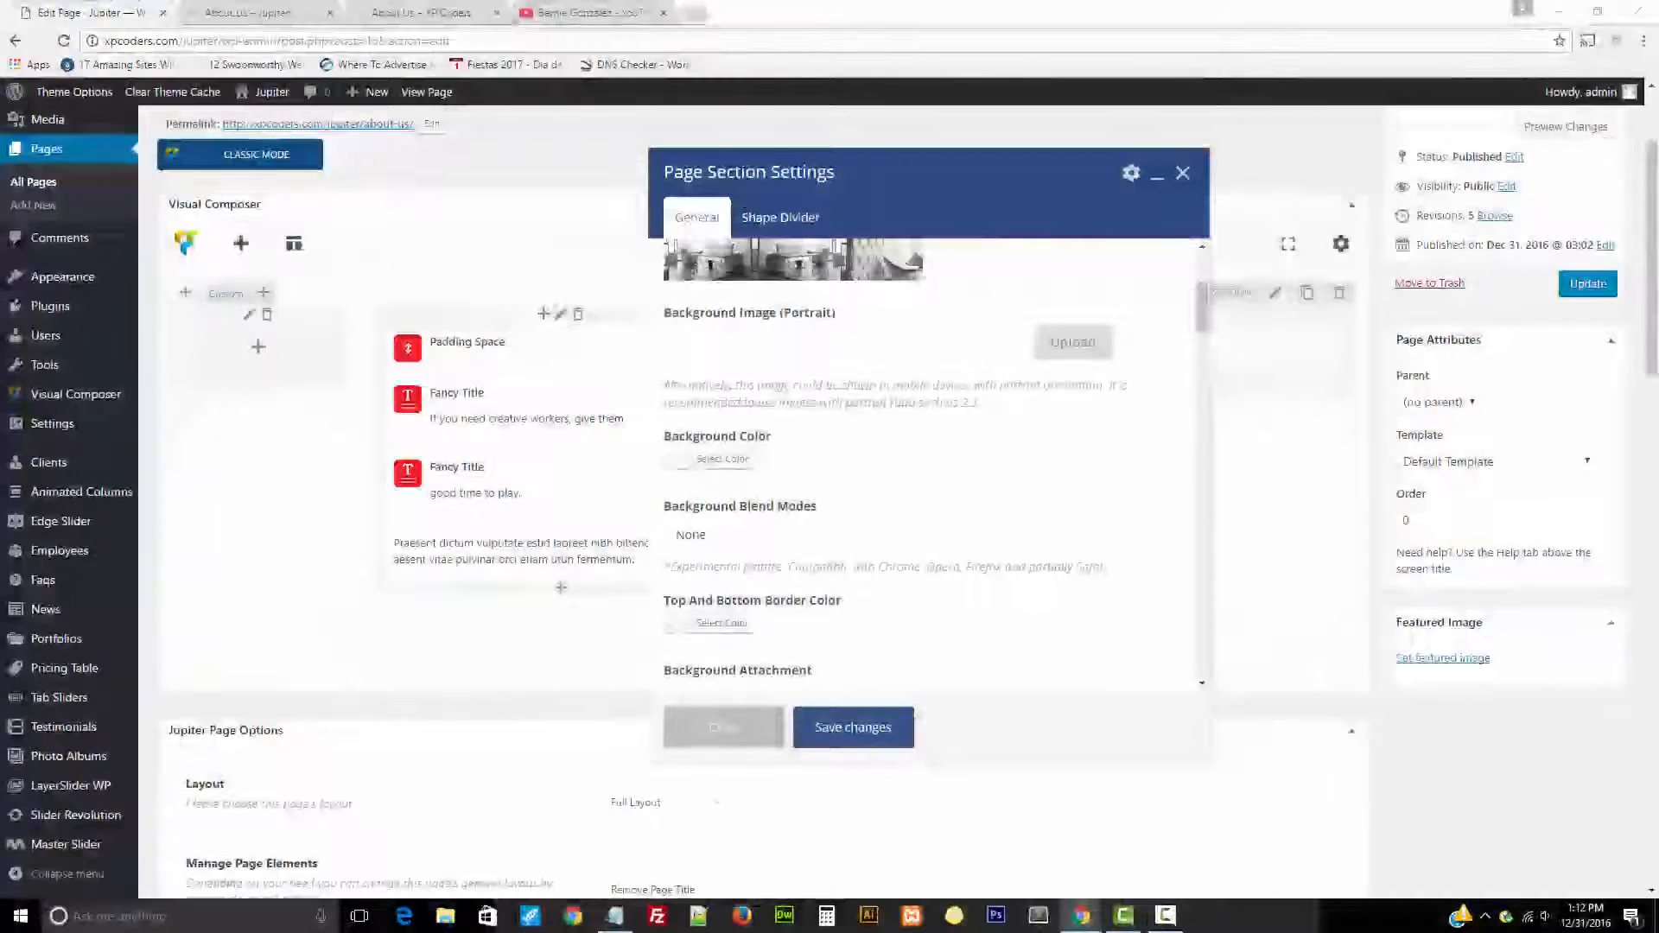
scroll(952, 529, down, 6)
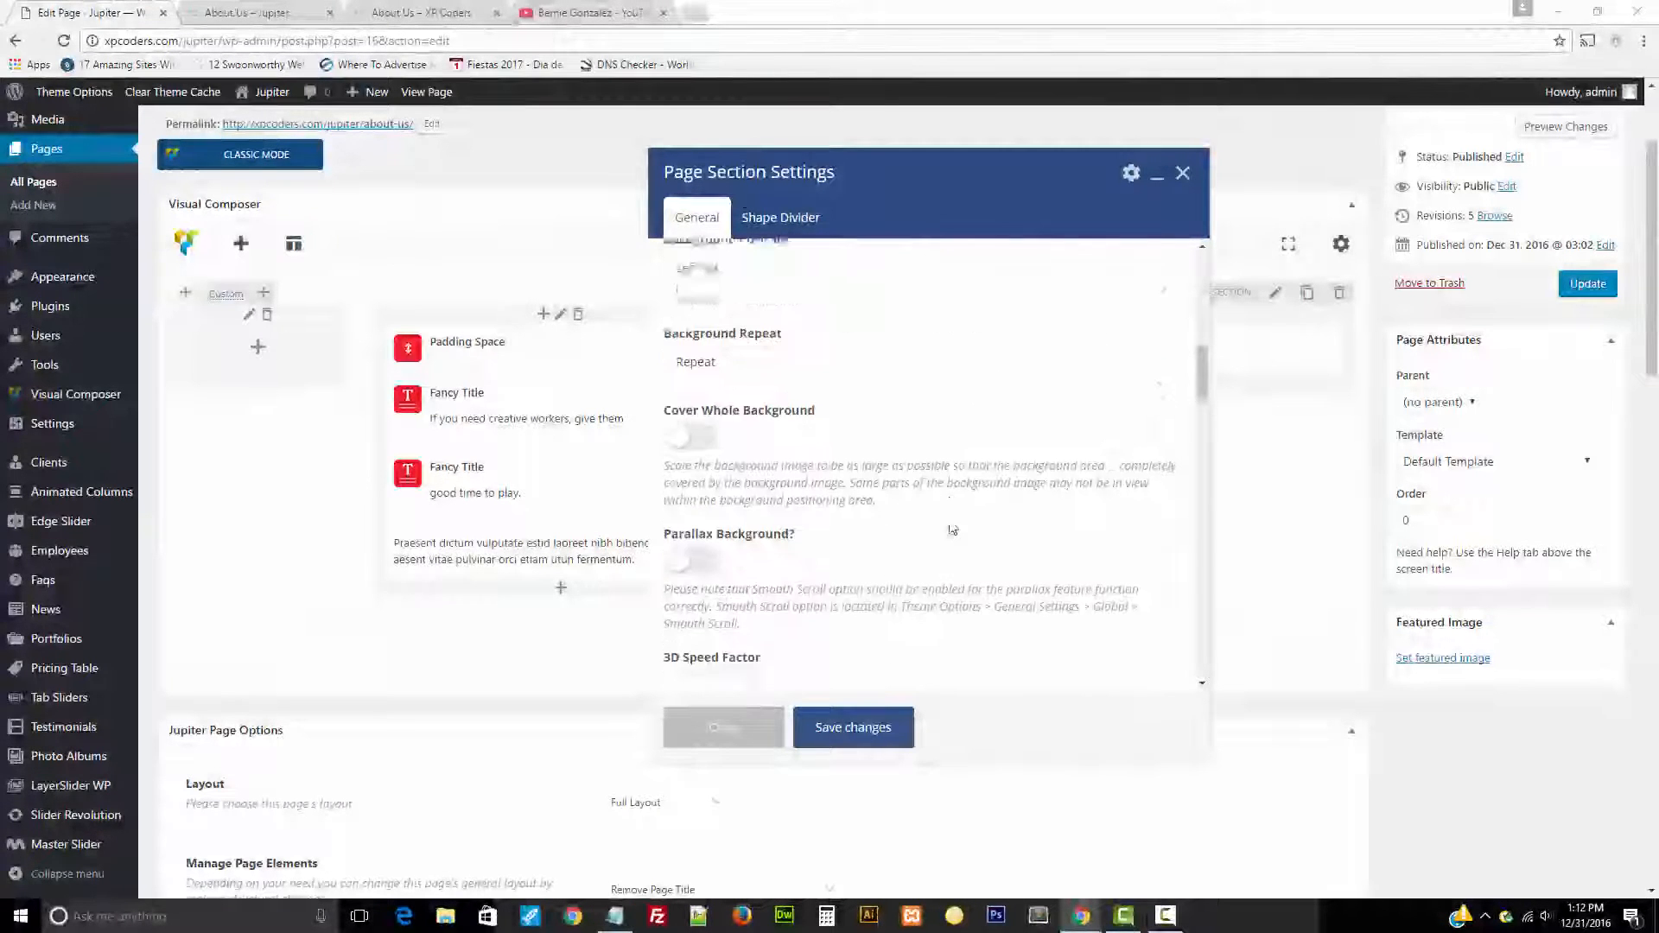
scroll(952, 529, down, 8)
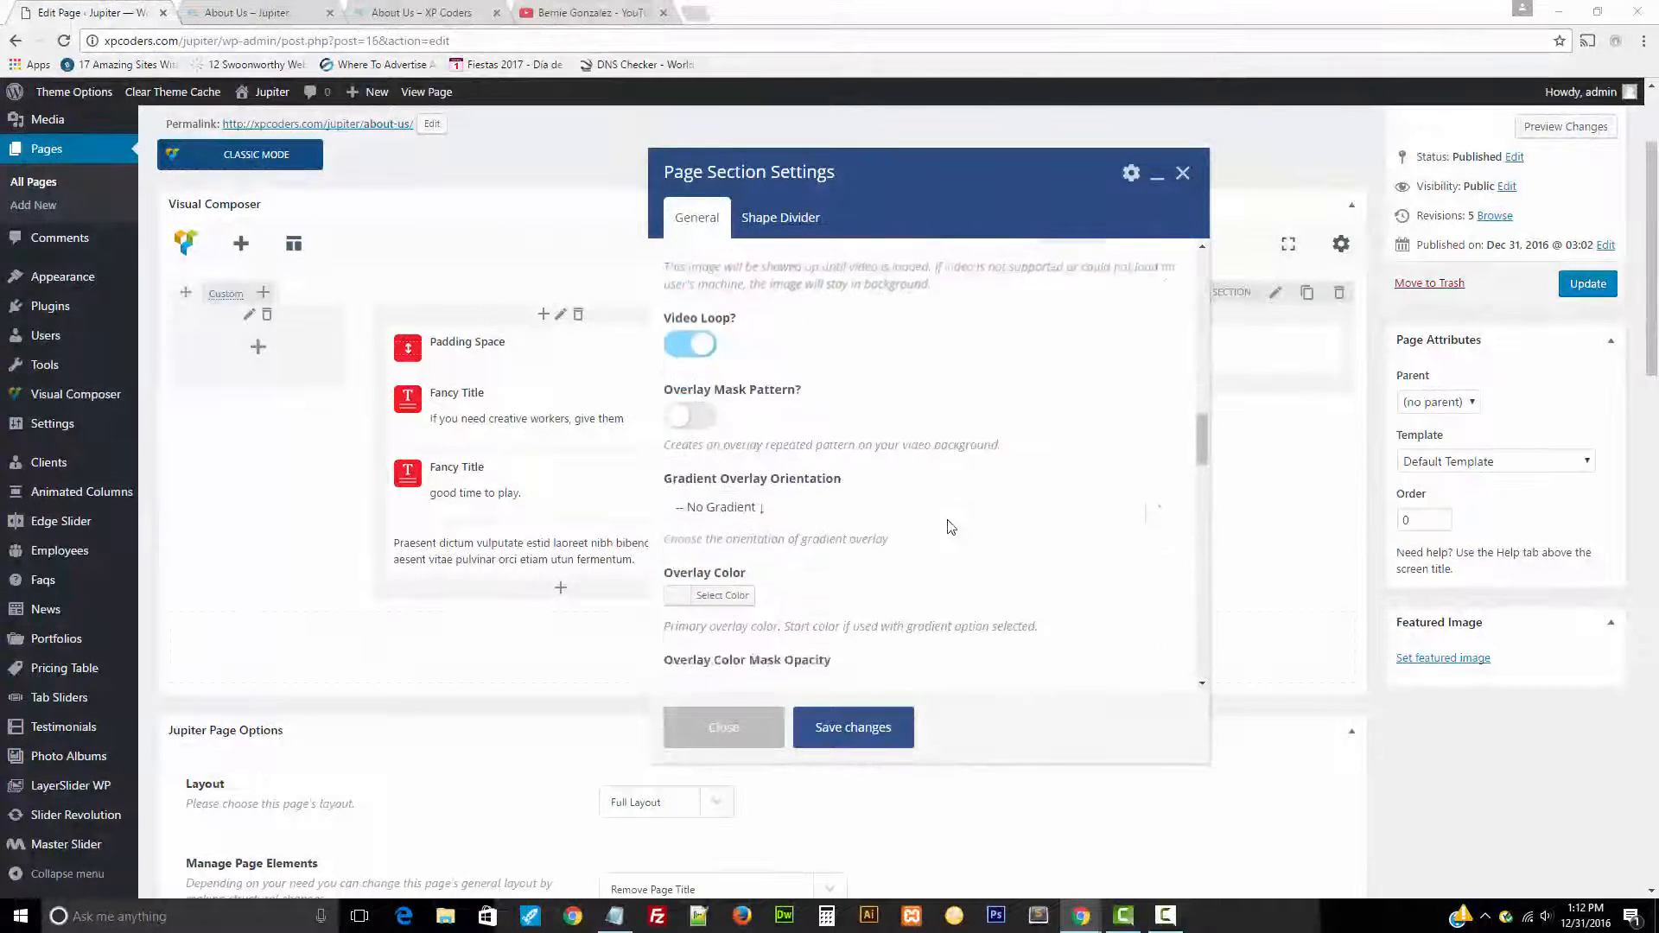
scroll(951, 528, down, 2)
click(695, 458)
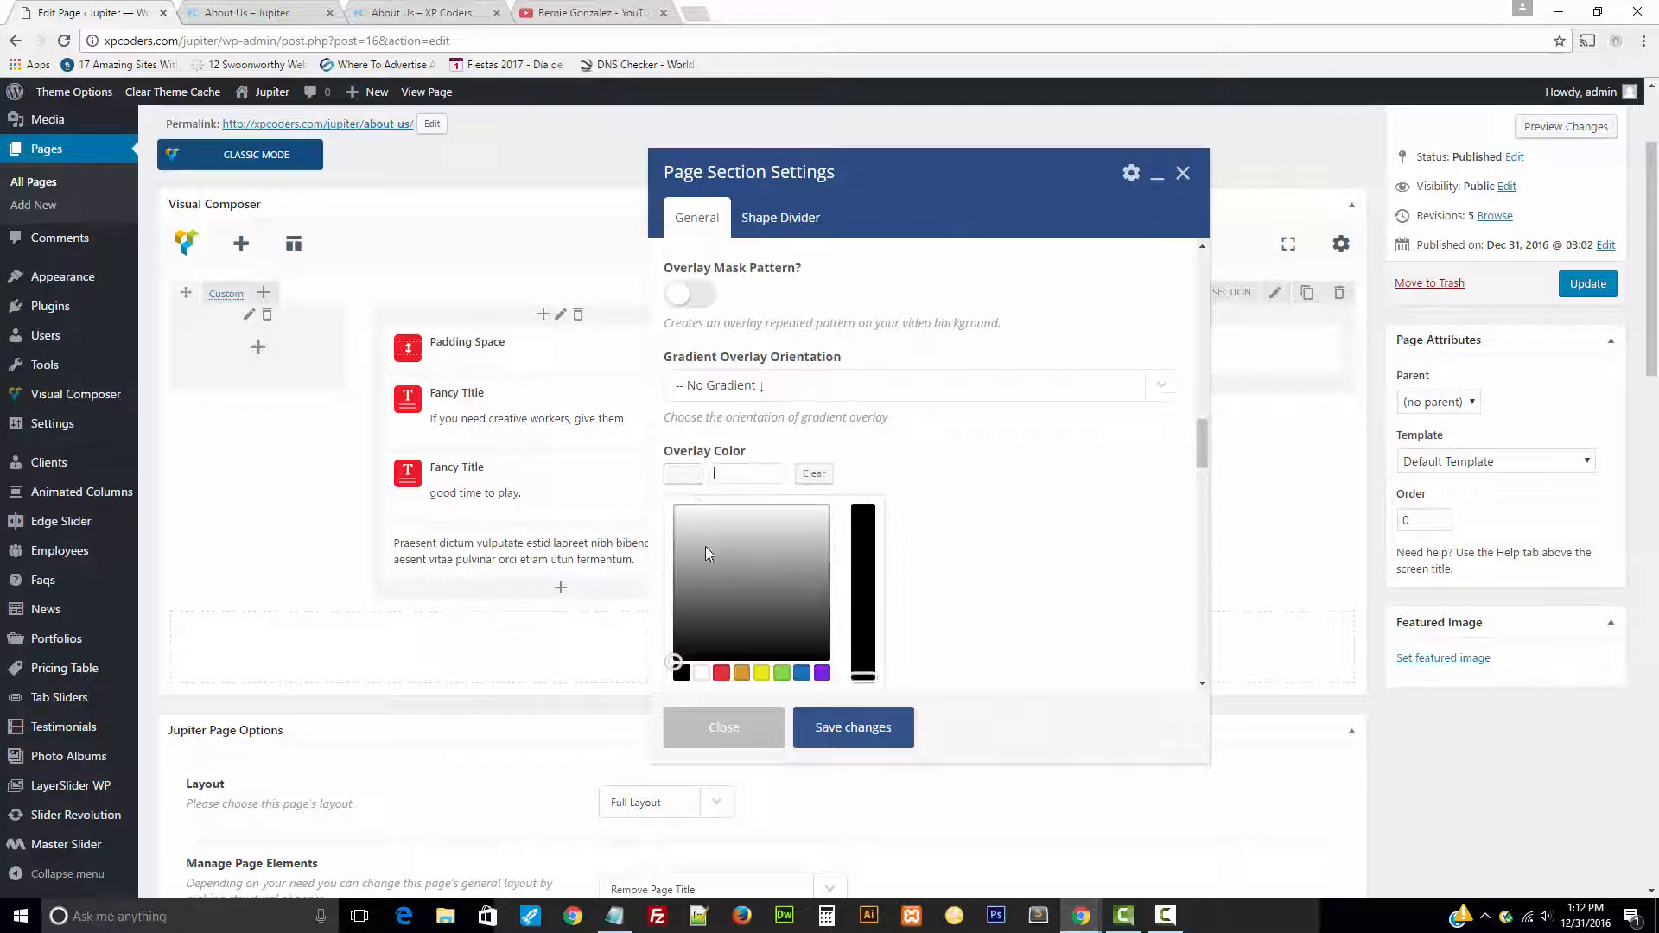
click(637, 715)
scroll(730, 611, down, 4)
scroll(1053, 452, up, 3)
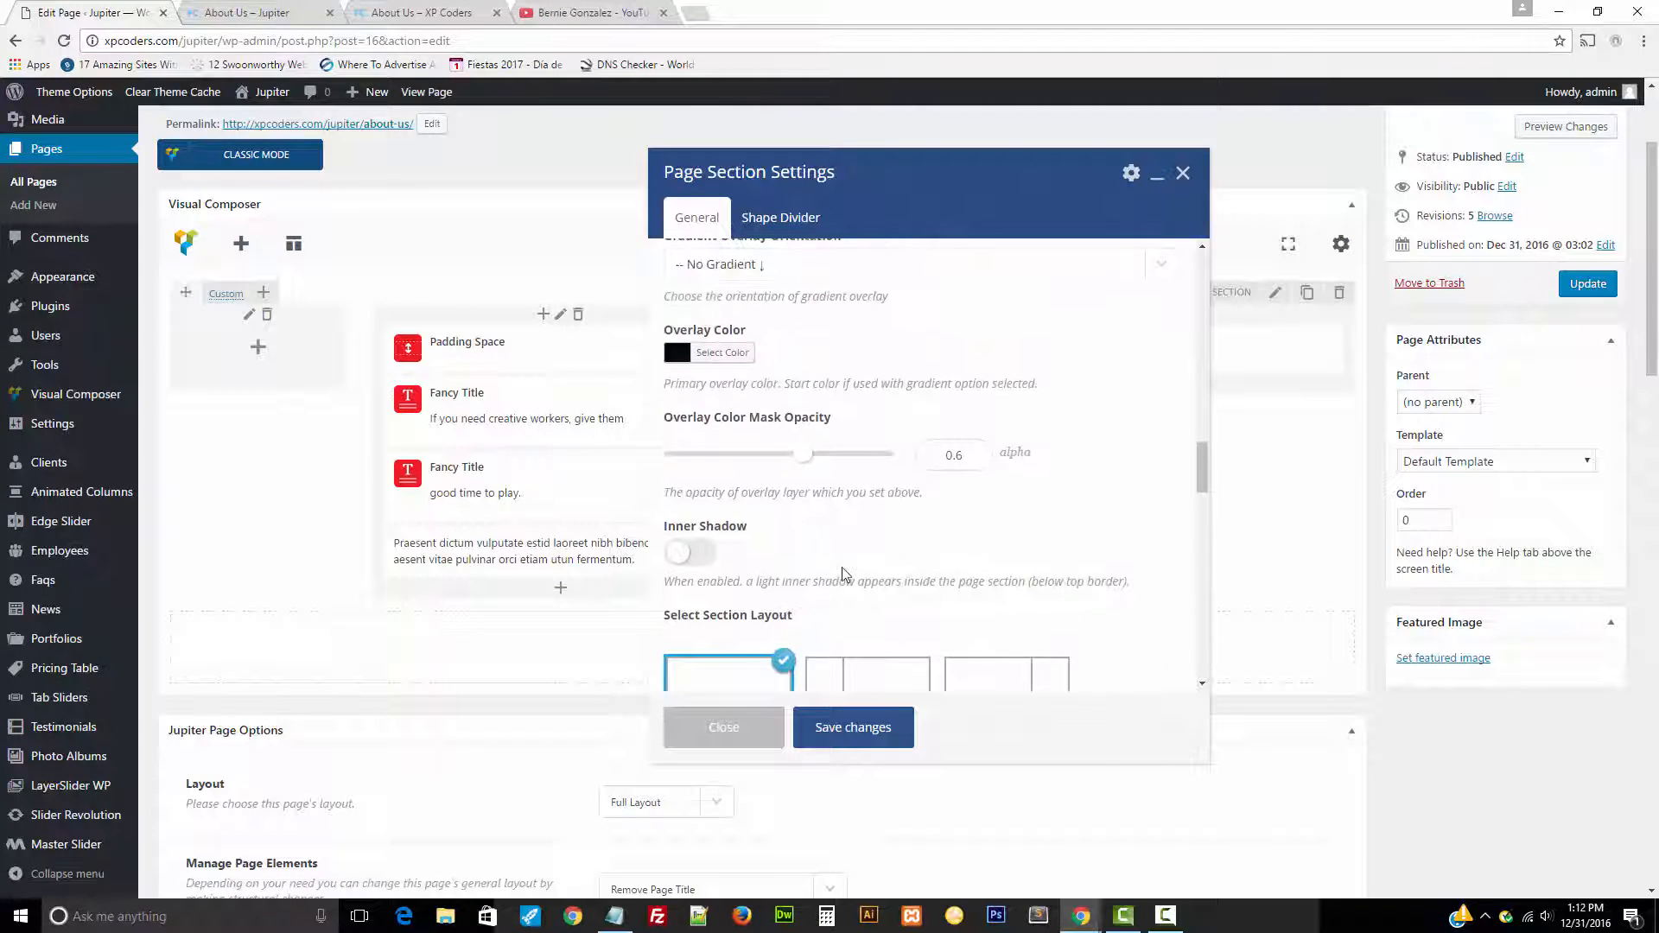
click(847, 728)
click(1587, 288)
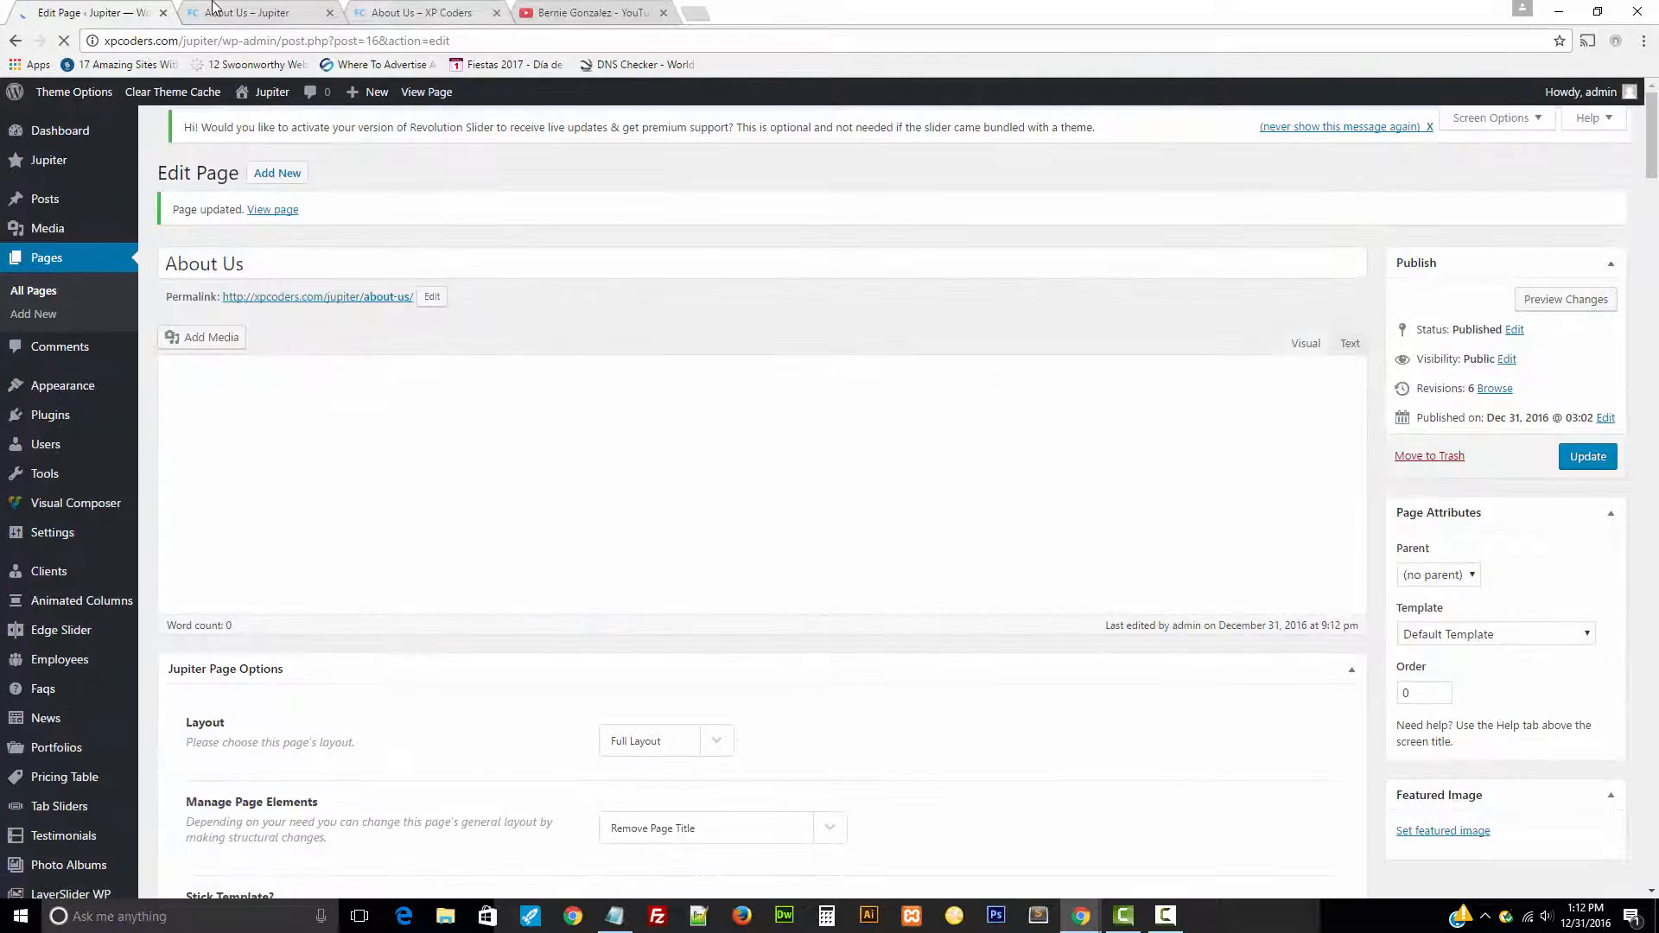
Step: Reload the live Jupiter About Us page and check the hero section's dark overlay, titles and new paragraph
click(214, 12)
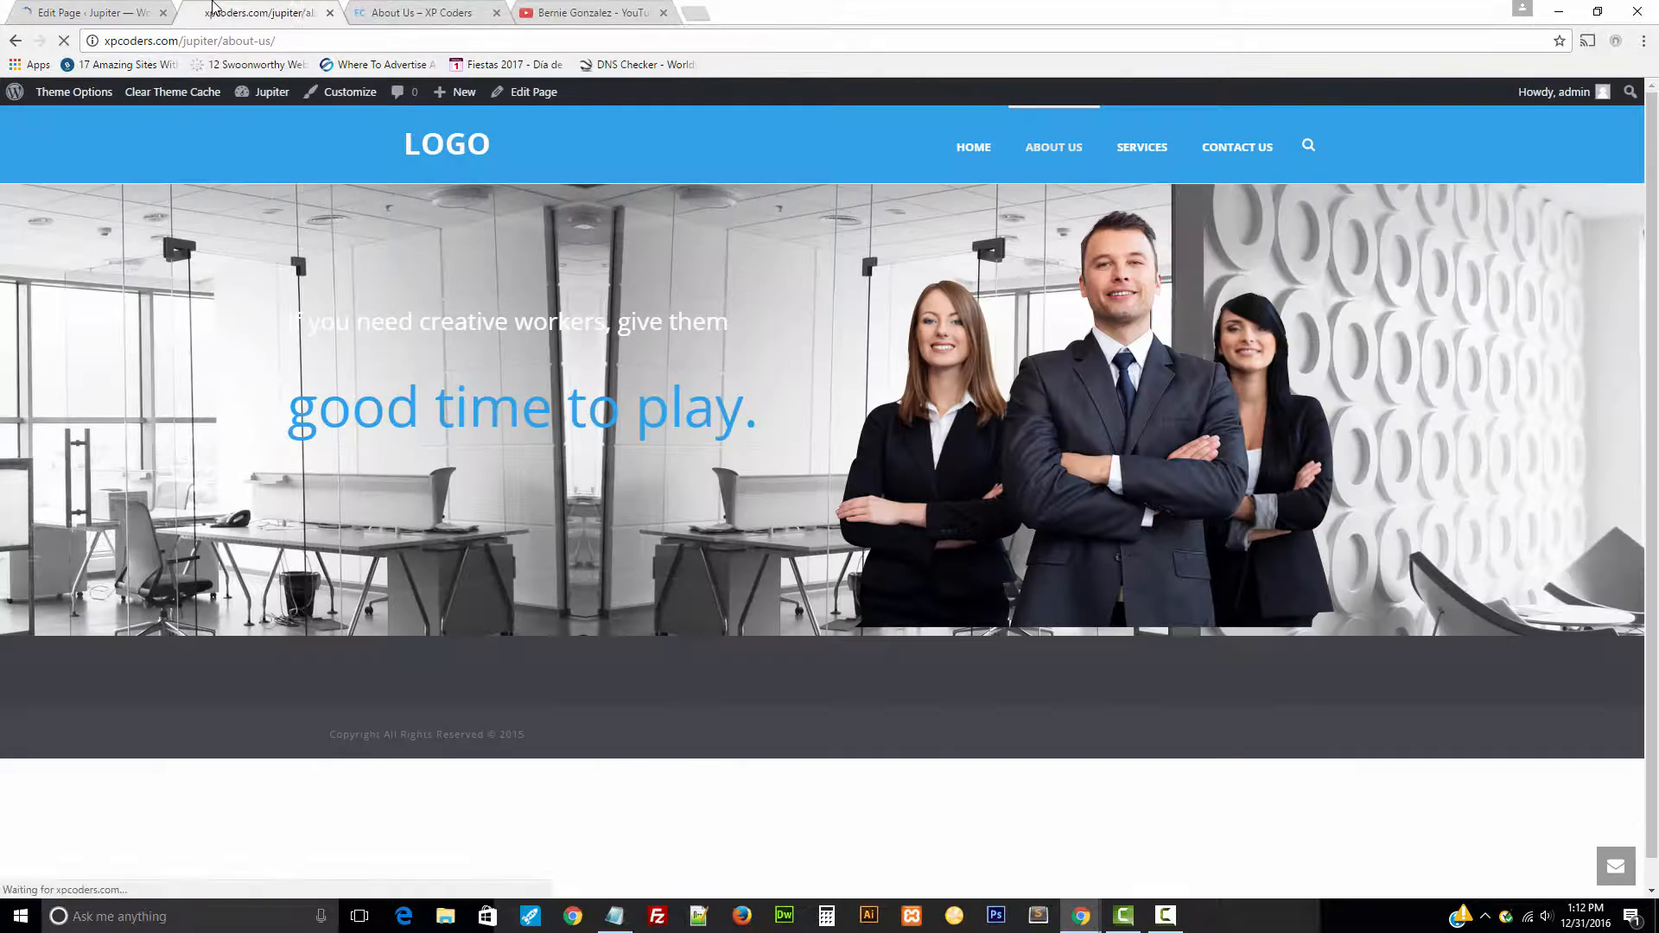
key(F5)
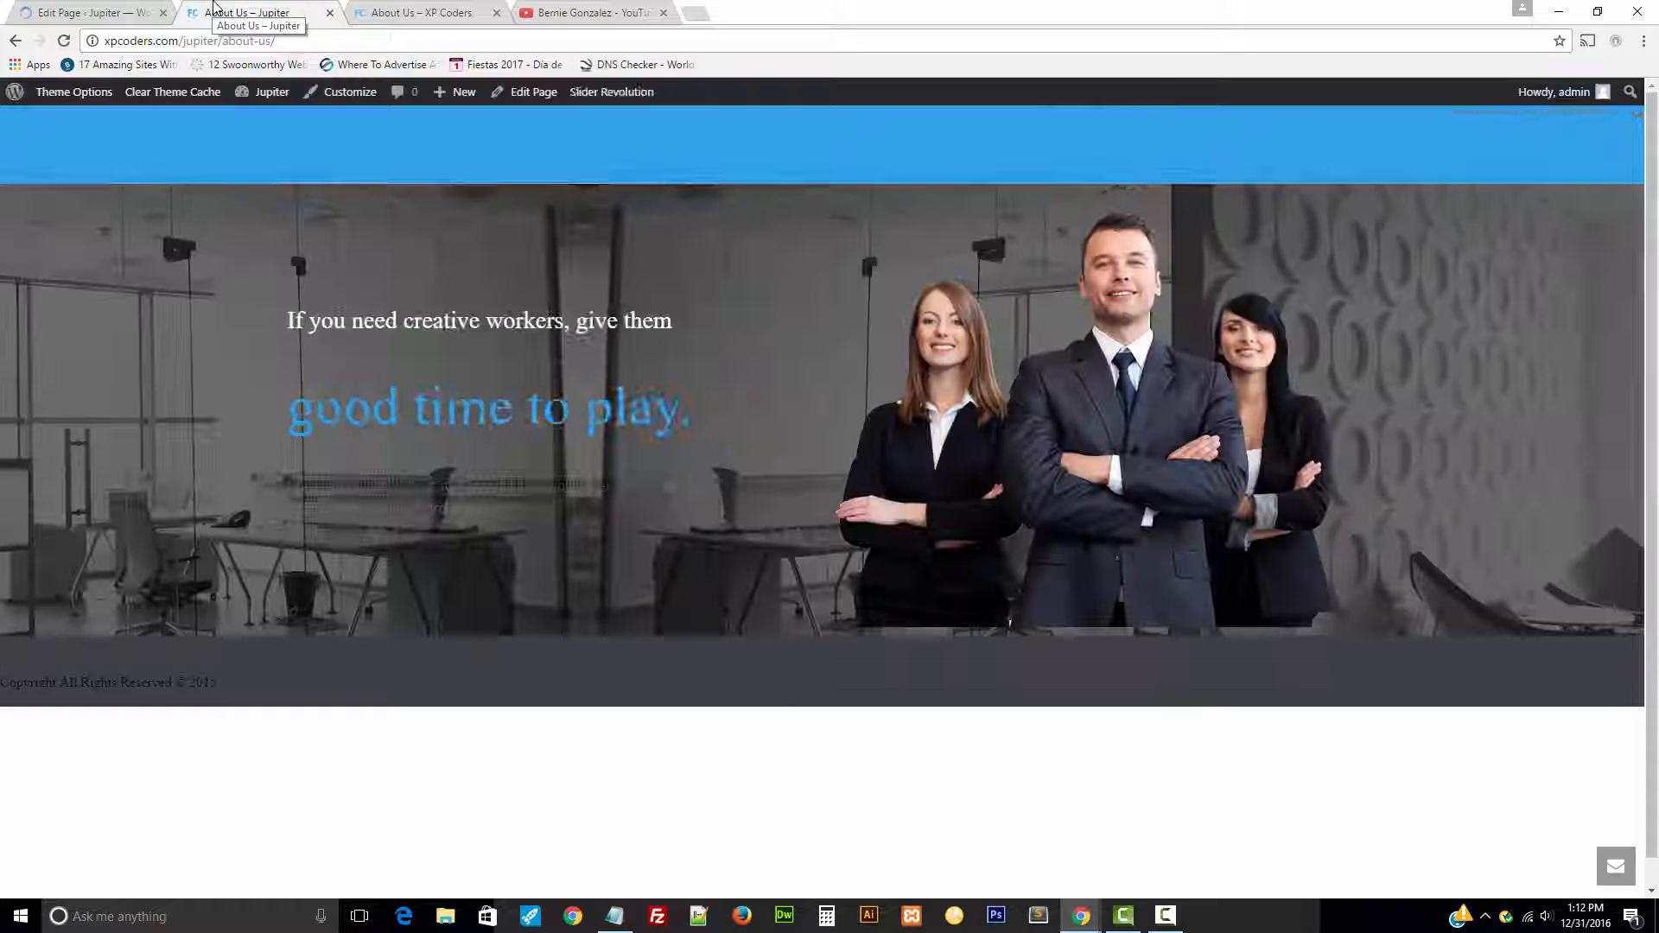
drag(615, 512, 284, 318)
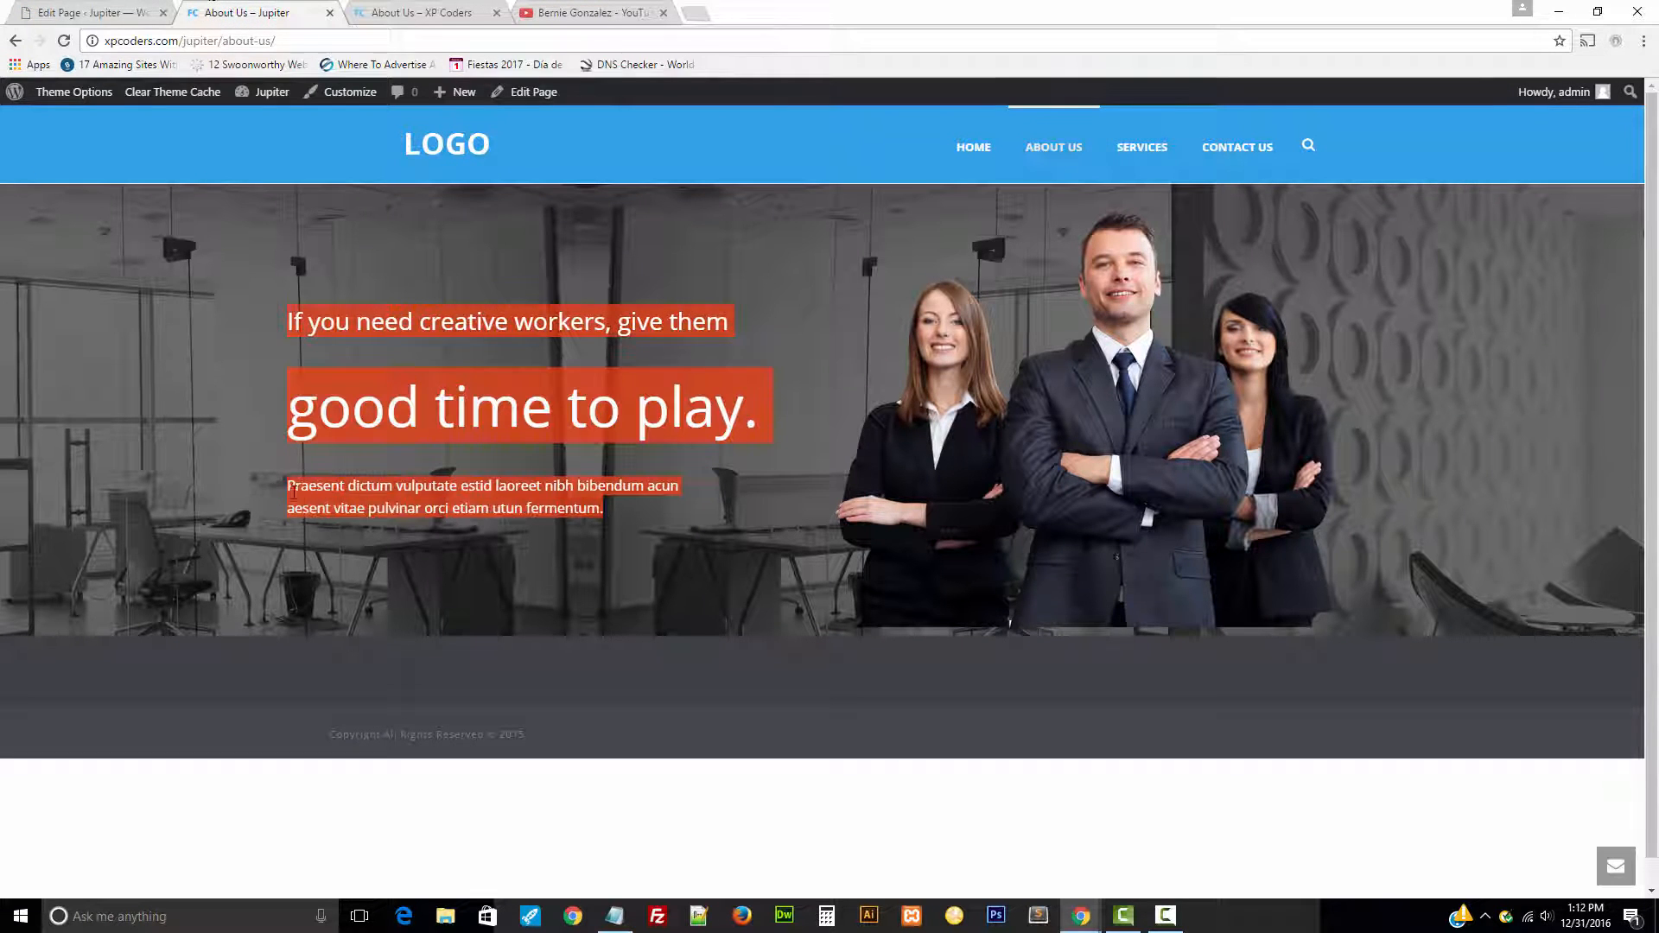
click(632, 549)
drag(614, 512, 471, 424)
click(572, 562)
Step: Compare the hero section with the finished XP Coders About Us page and return to the Jupiter page editor
click(426, 18)
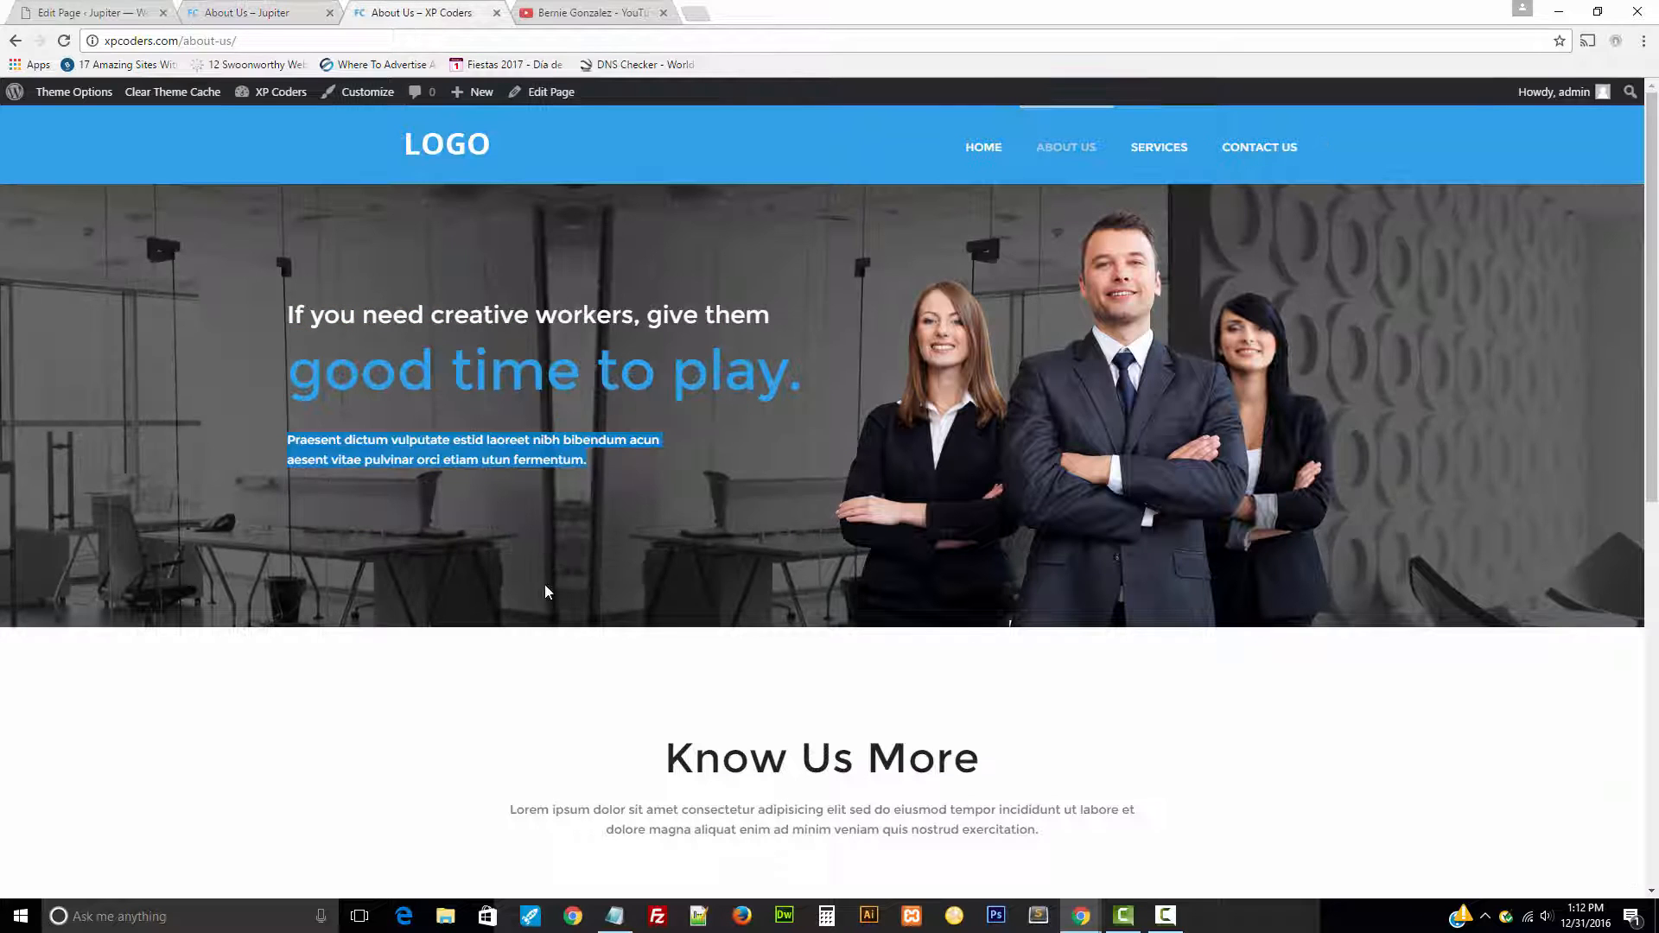
click(544, 584)
click(276, 8)
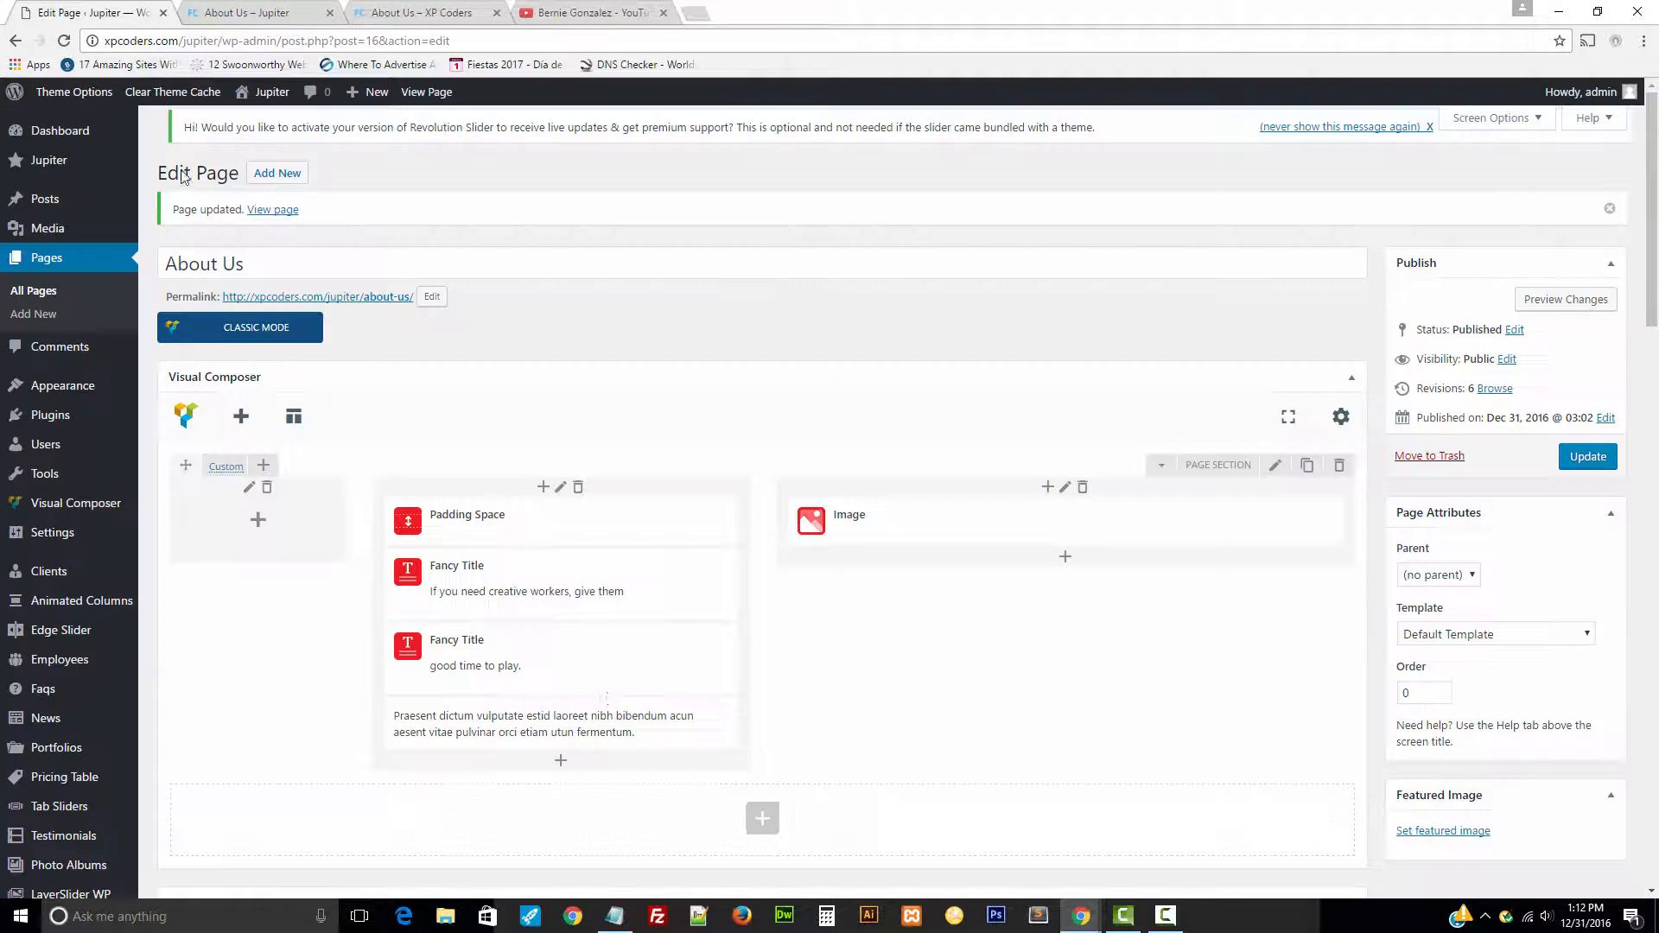
click(118, 13)
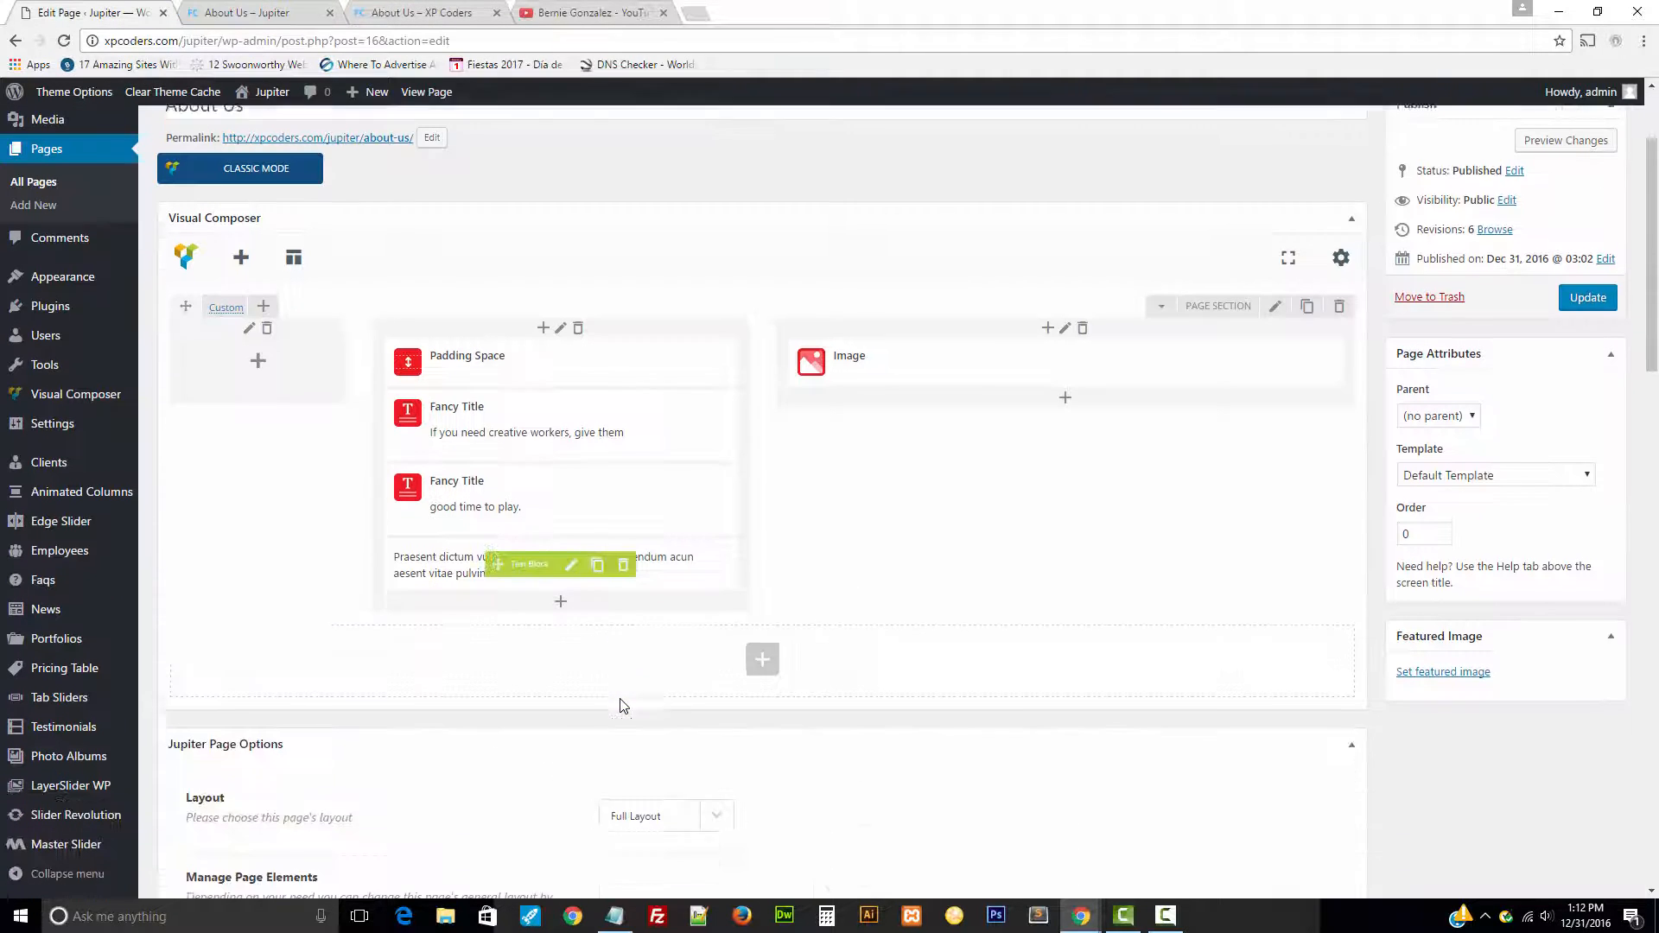
Step: Add an empty Fancy Title element below the Praesent text block in the hero section's middle column and dismiss its settings
scroll(605, 691, down, 3)
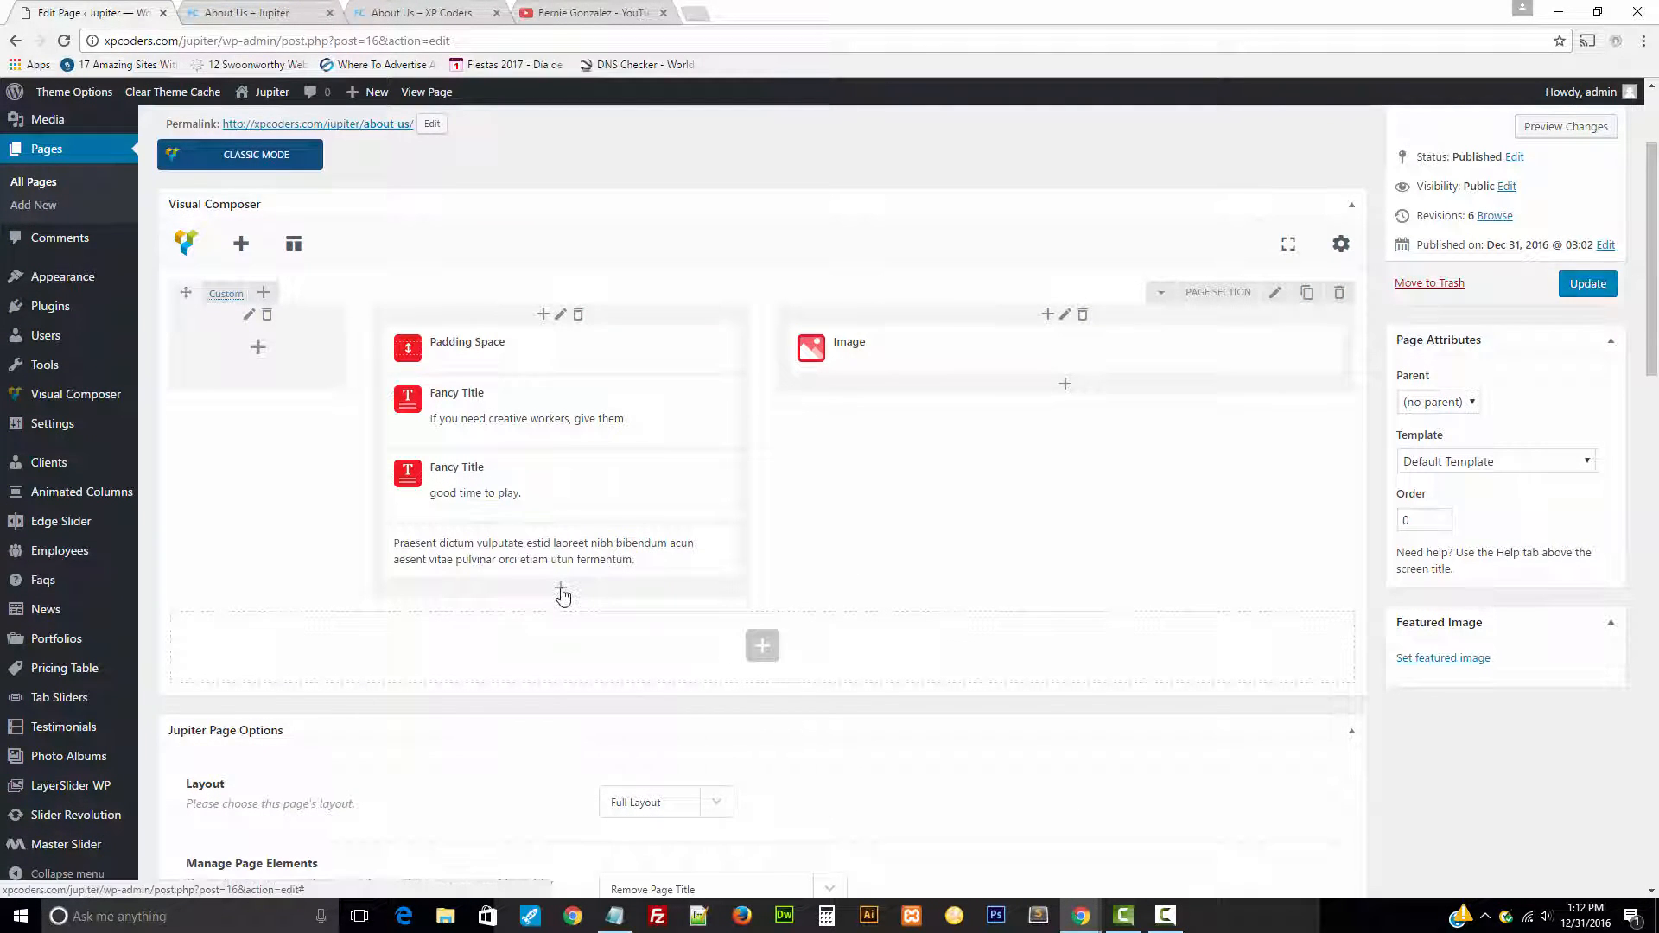
click(562, 593)
scroll(339, 567, down, 2)
scroll(339, 567, down, 1)
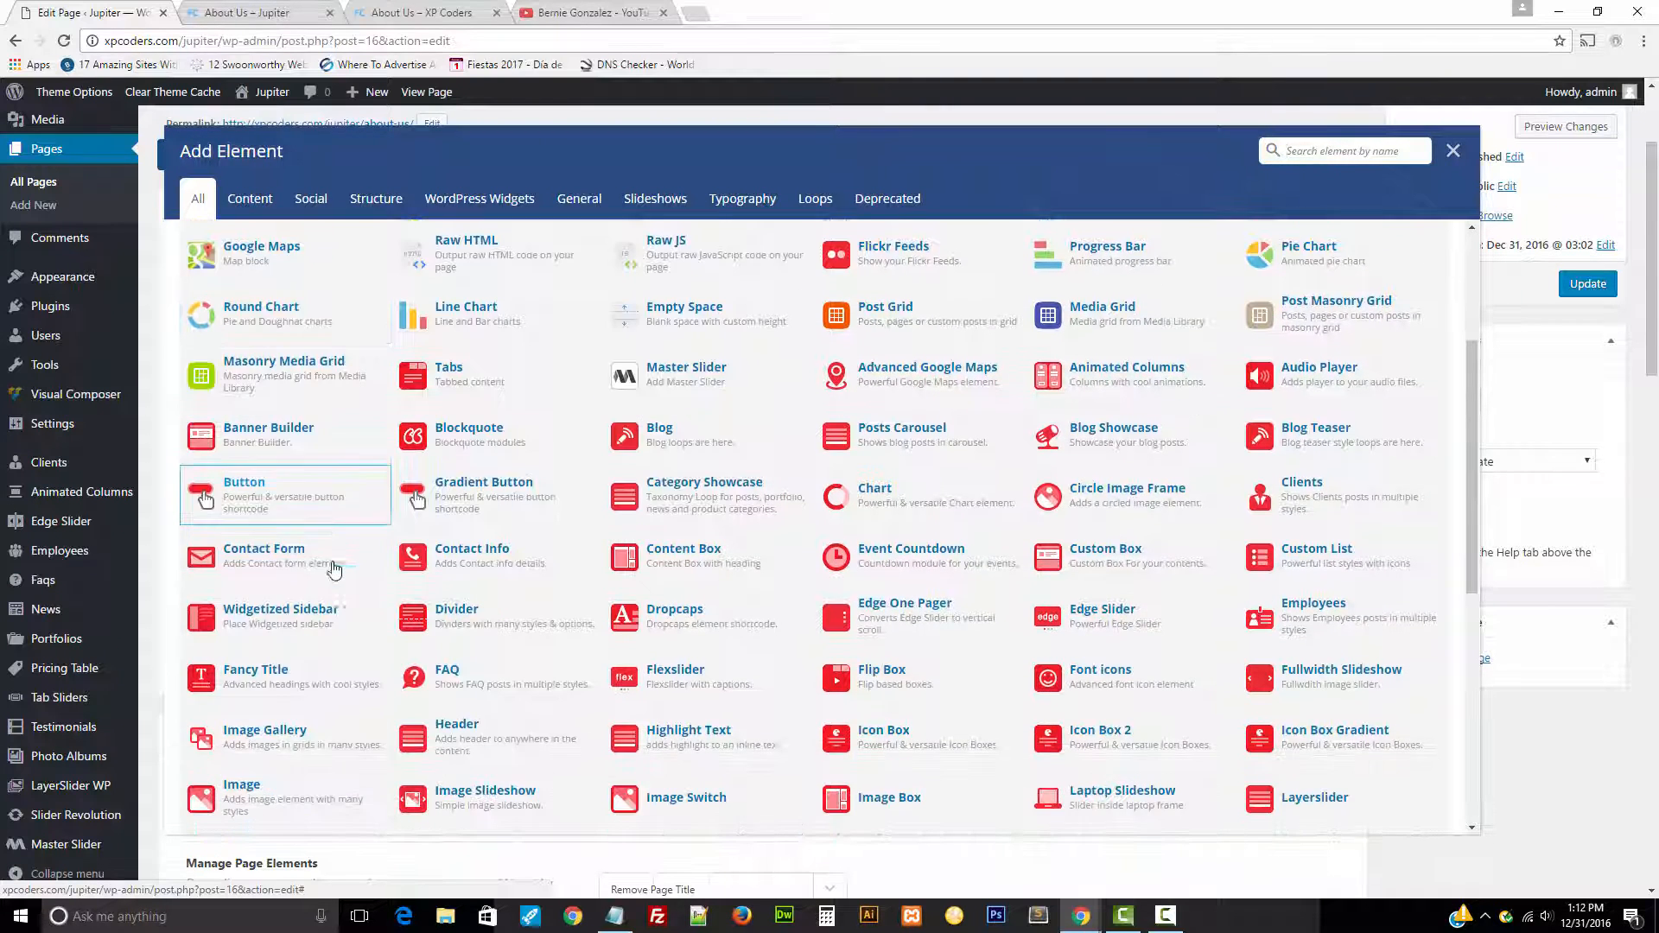
click(260, 679)
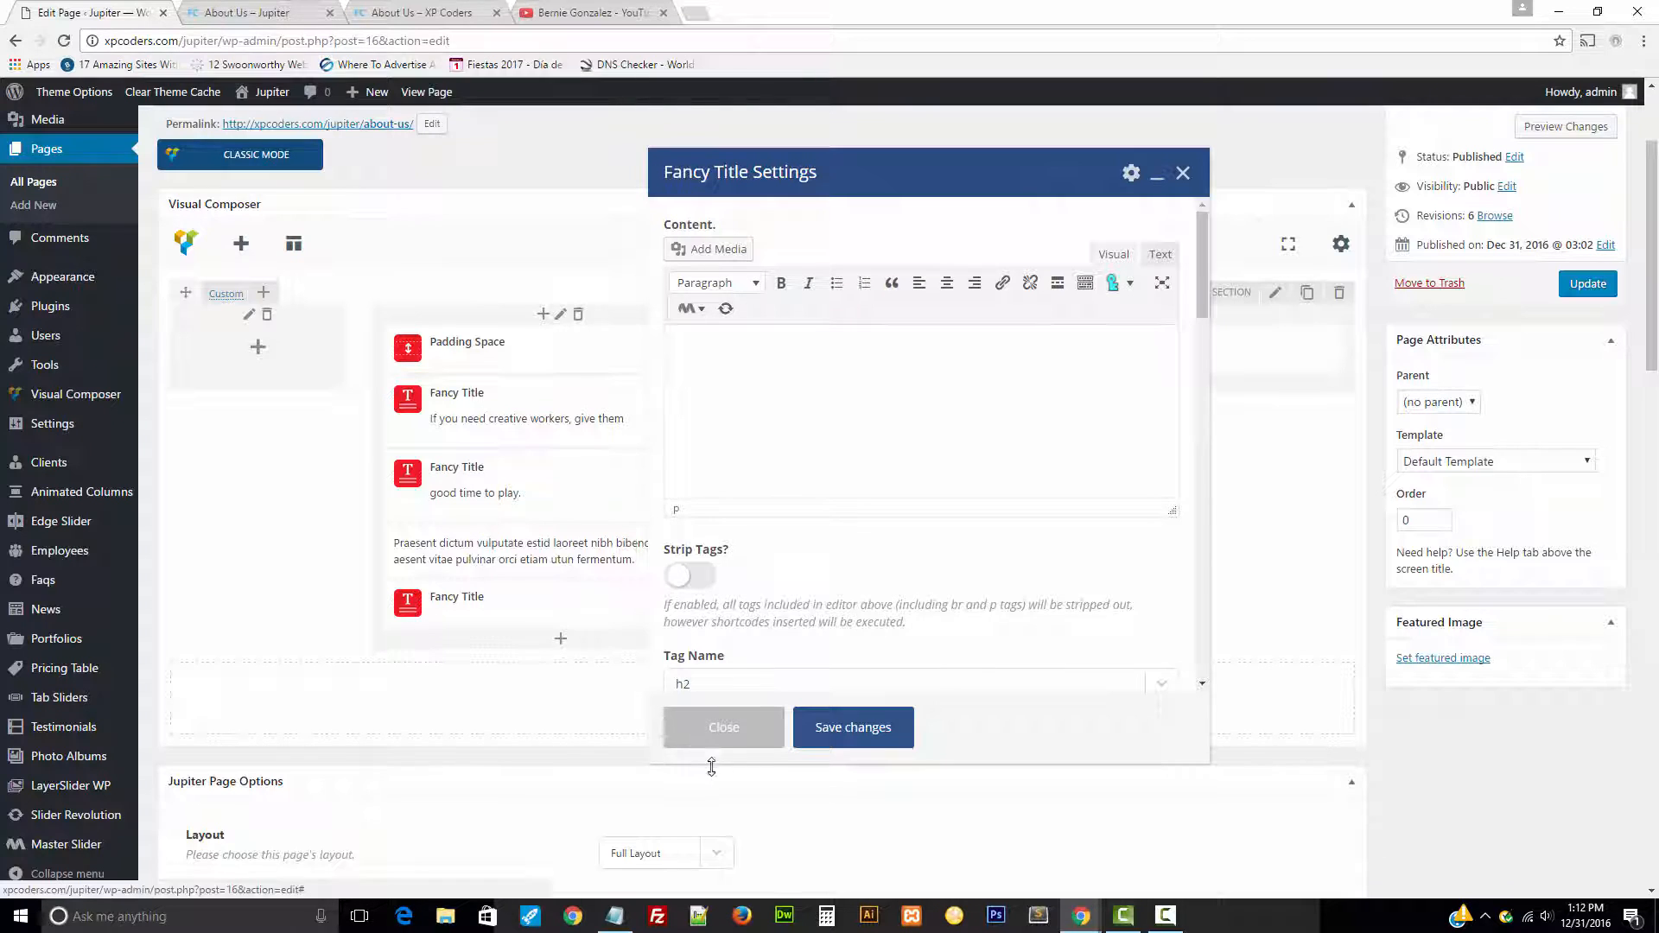
click(719, 733)
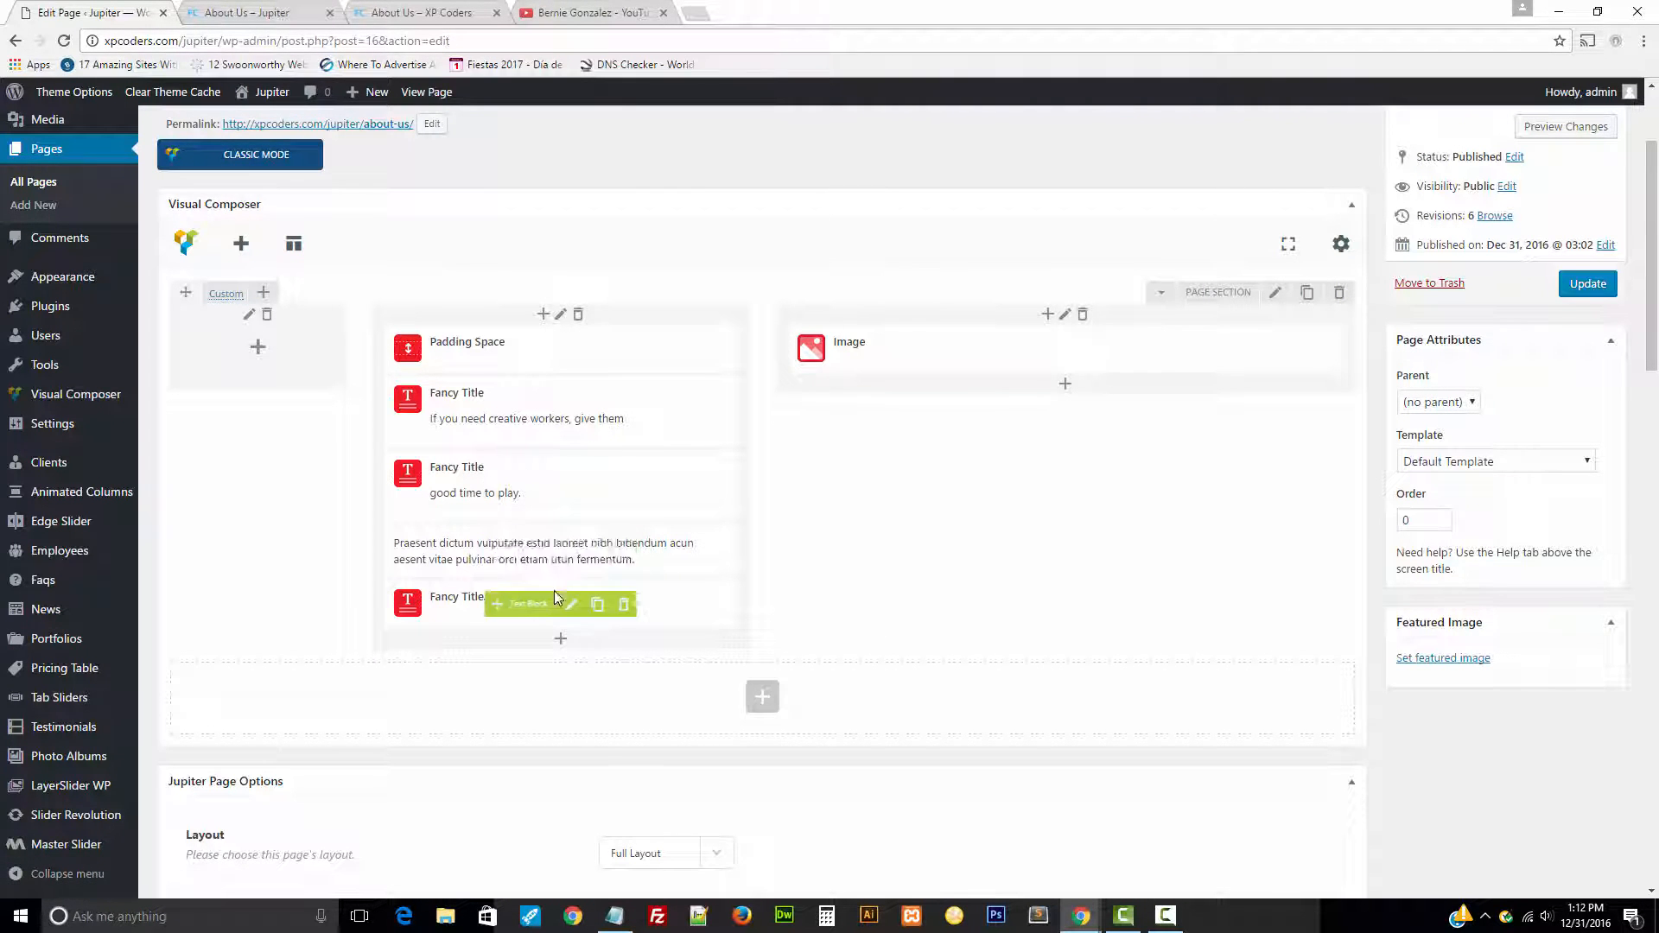
Step: Copy the Praesent paragraph from the Text Block and delete that Text Block from the hero section
click(570, 551)
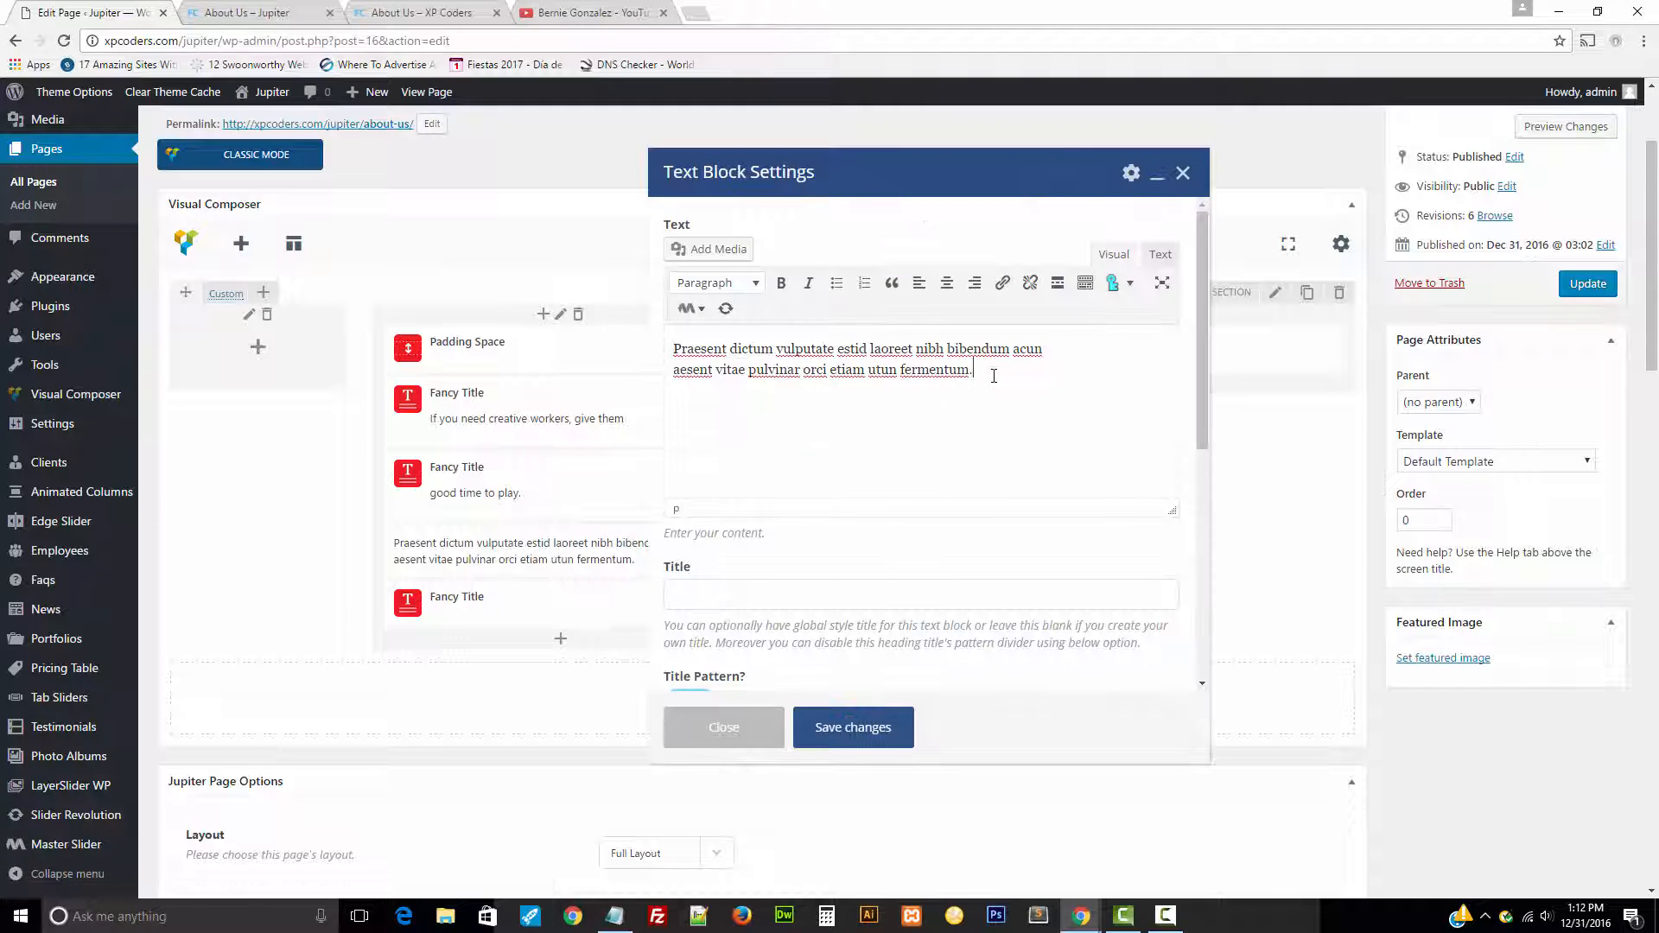
drag(994, 375, 516, 354)
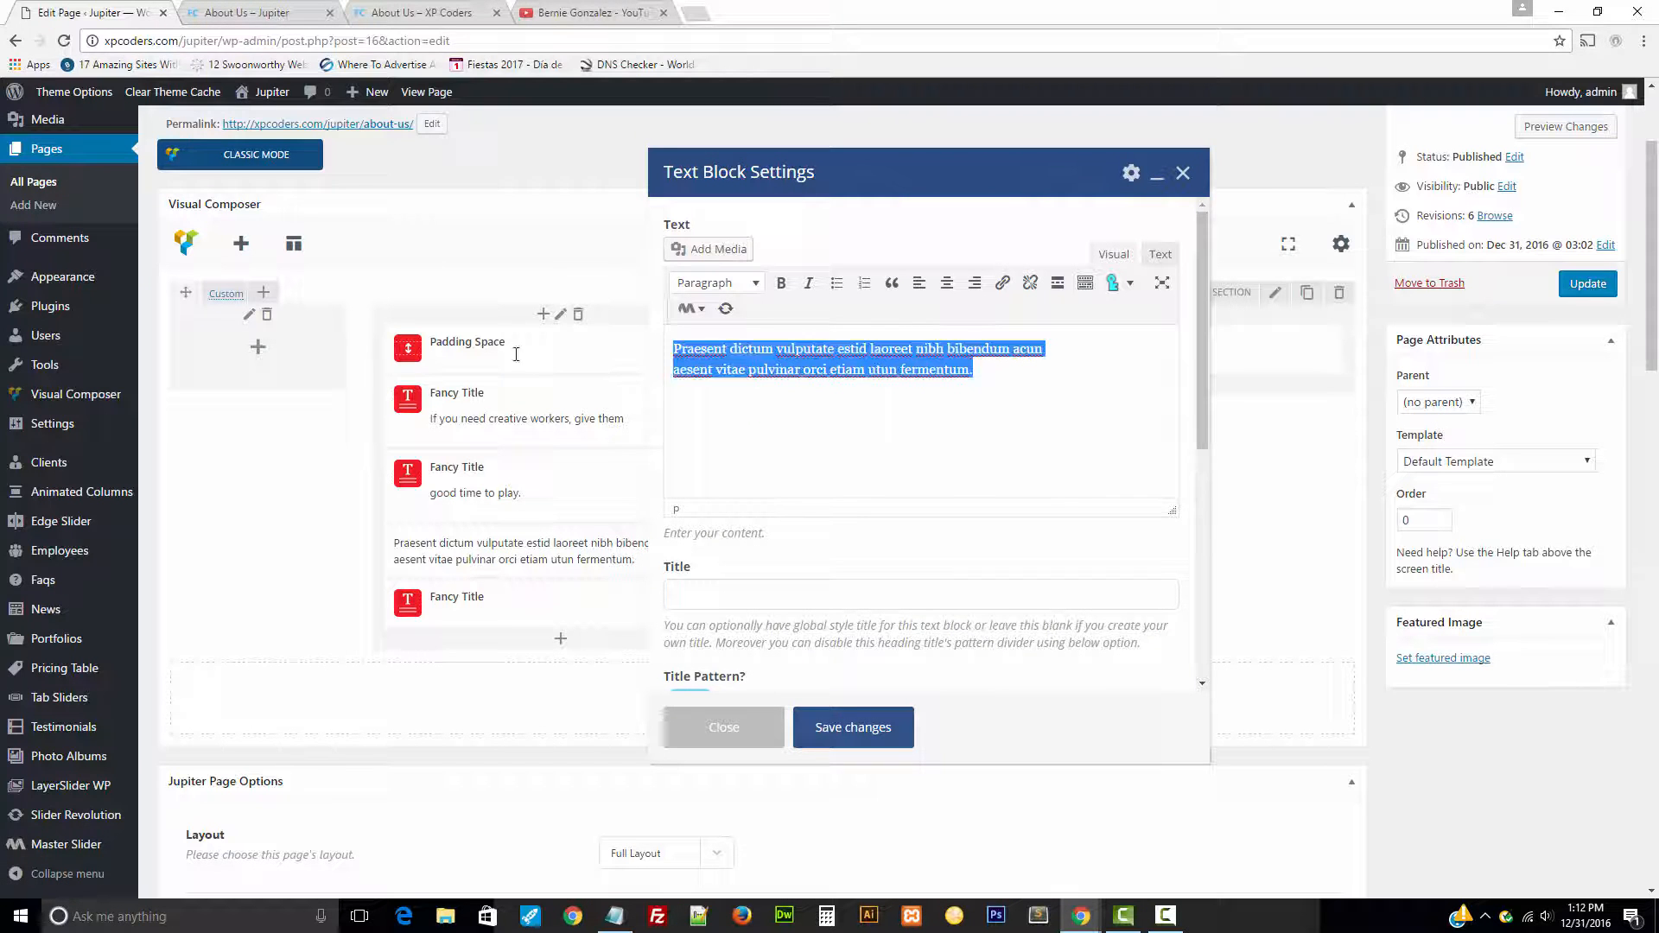
click(725, 727)
click(623, 551)
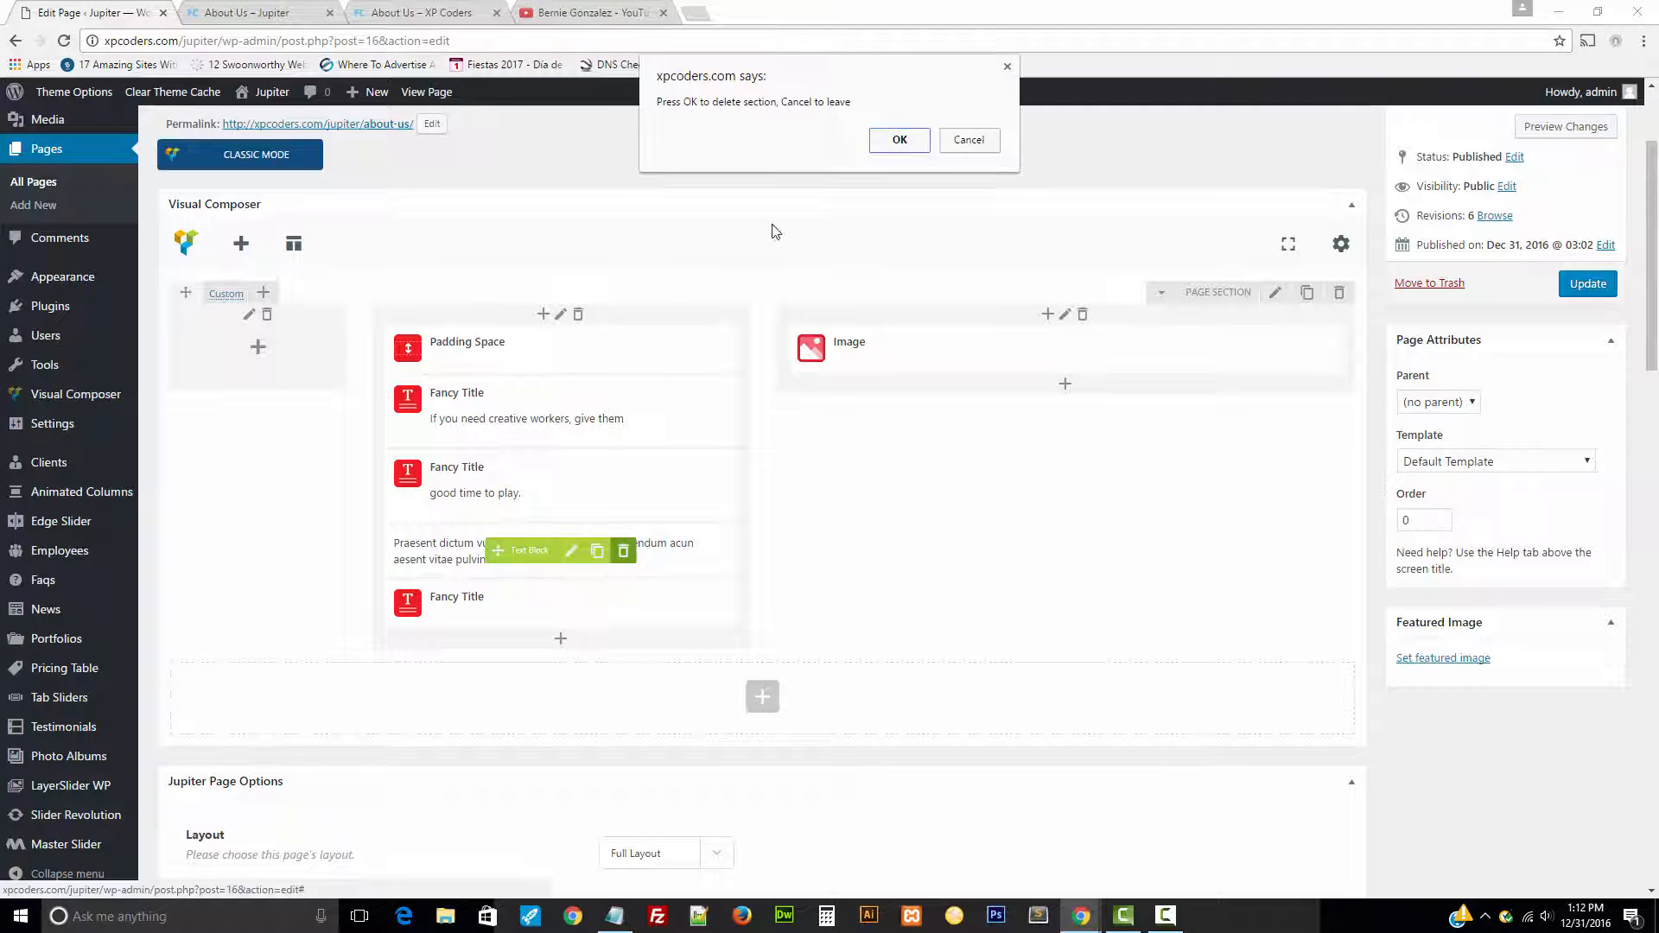
click(895, 137)
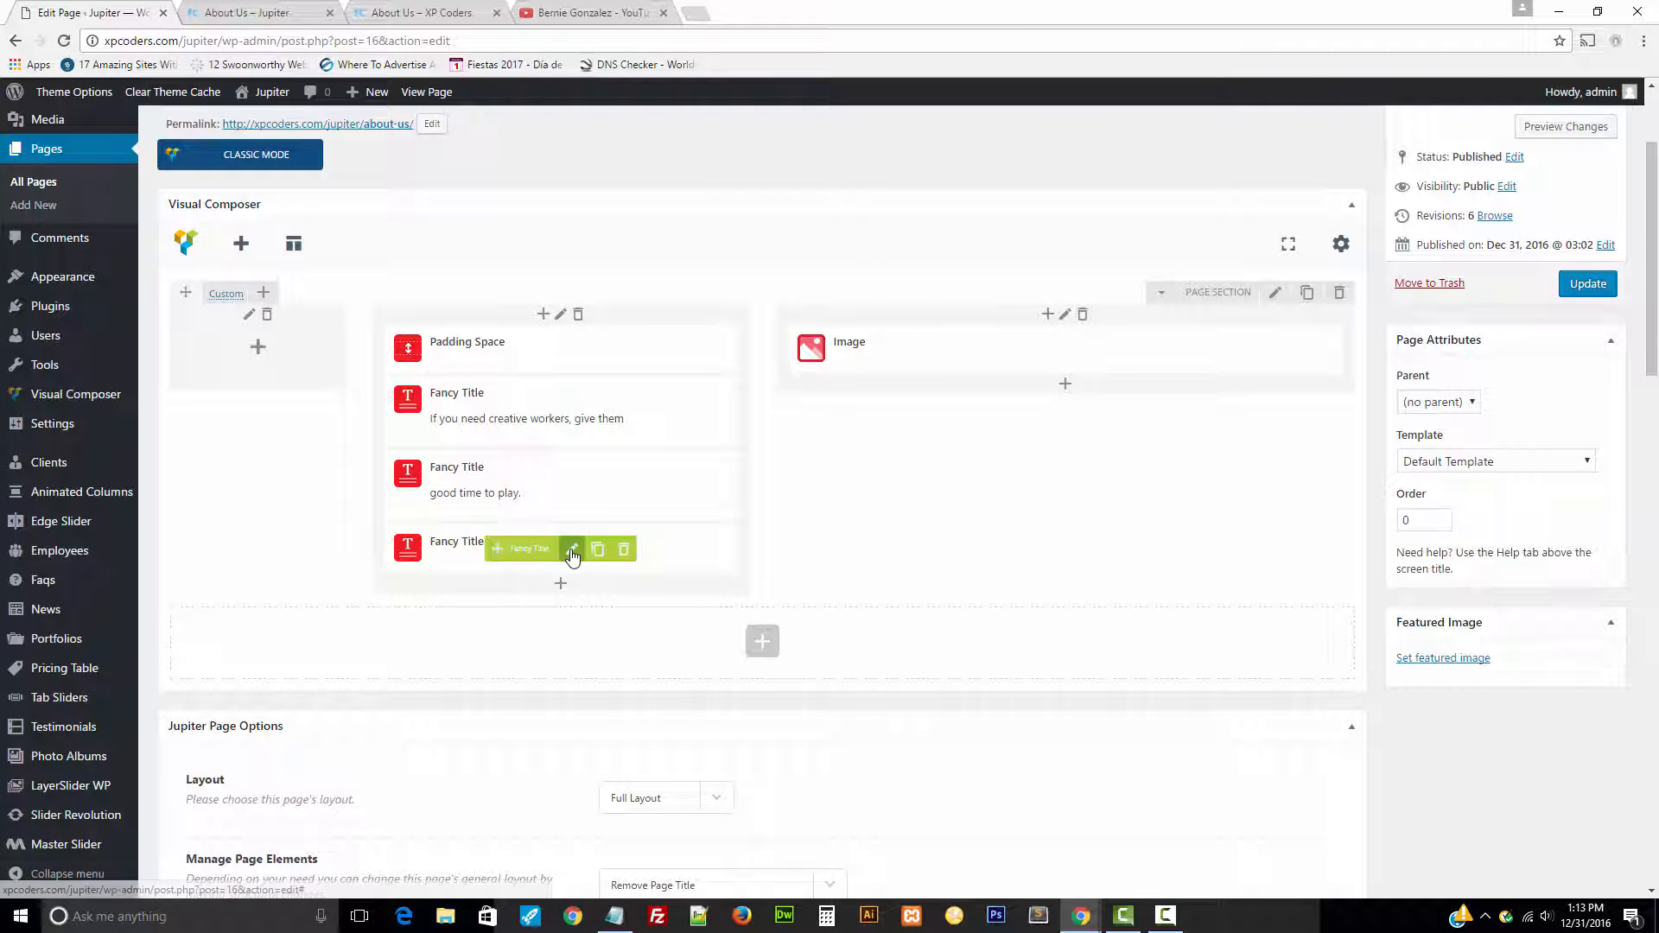
Step: Paste the Praesent paragraph into the new Fancy Title, set its text color to white and save the changes
click(570, 548)
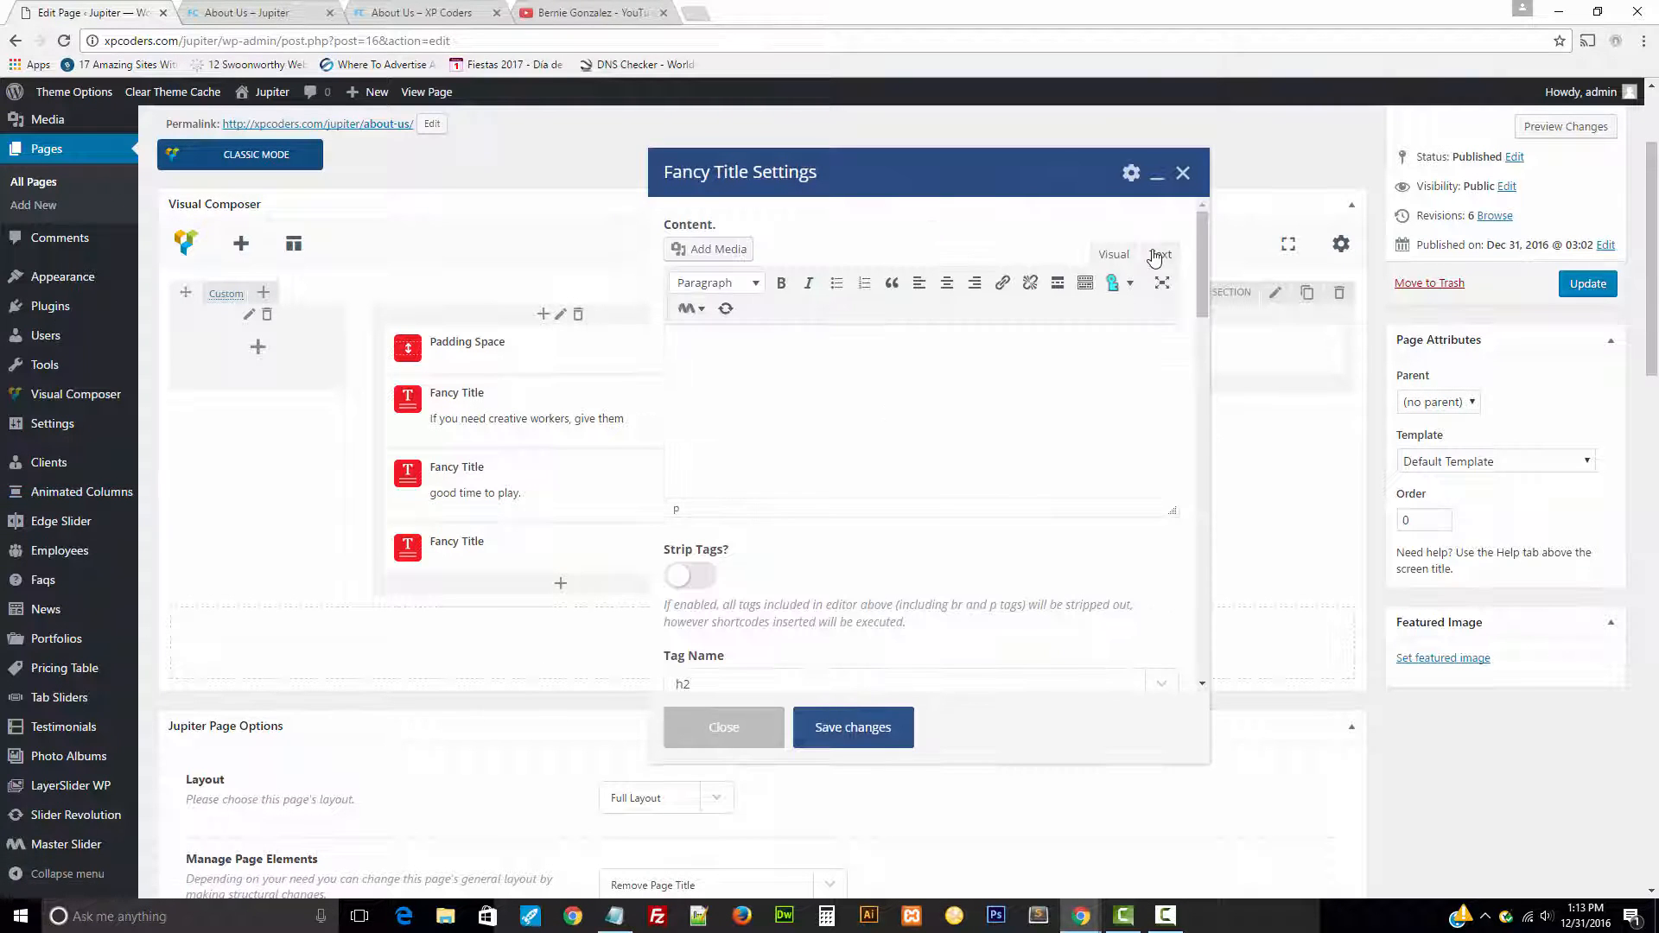
click(1158, 254)
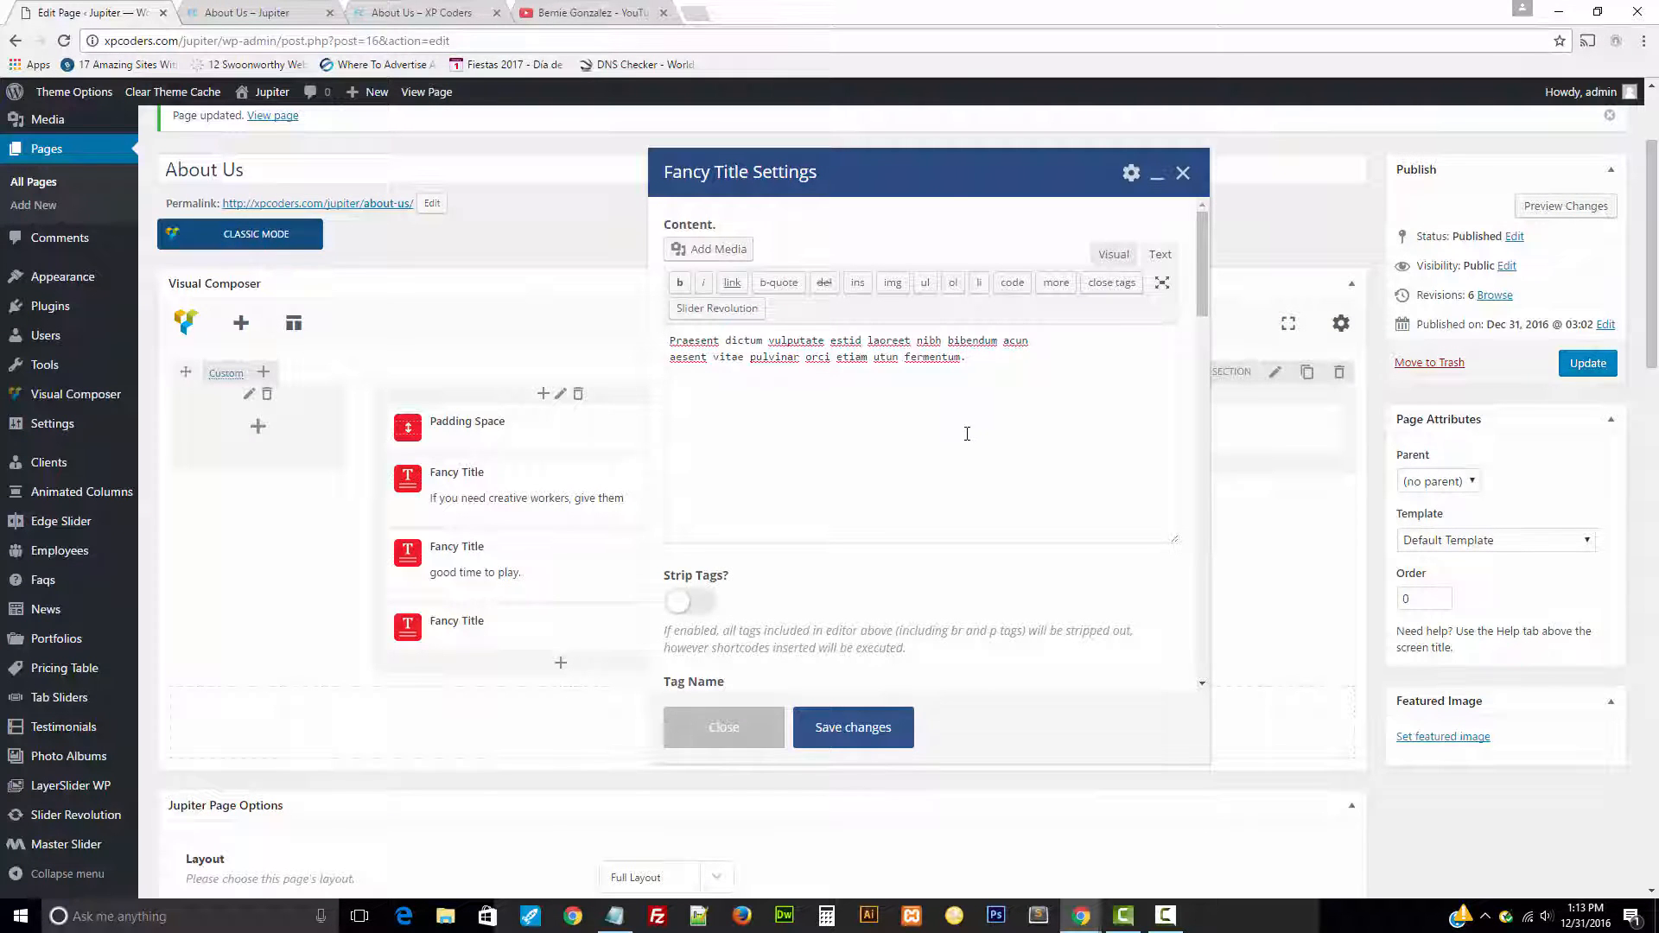
scroll(967, 434, down, 6)
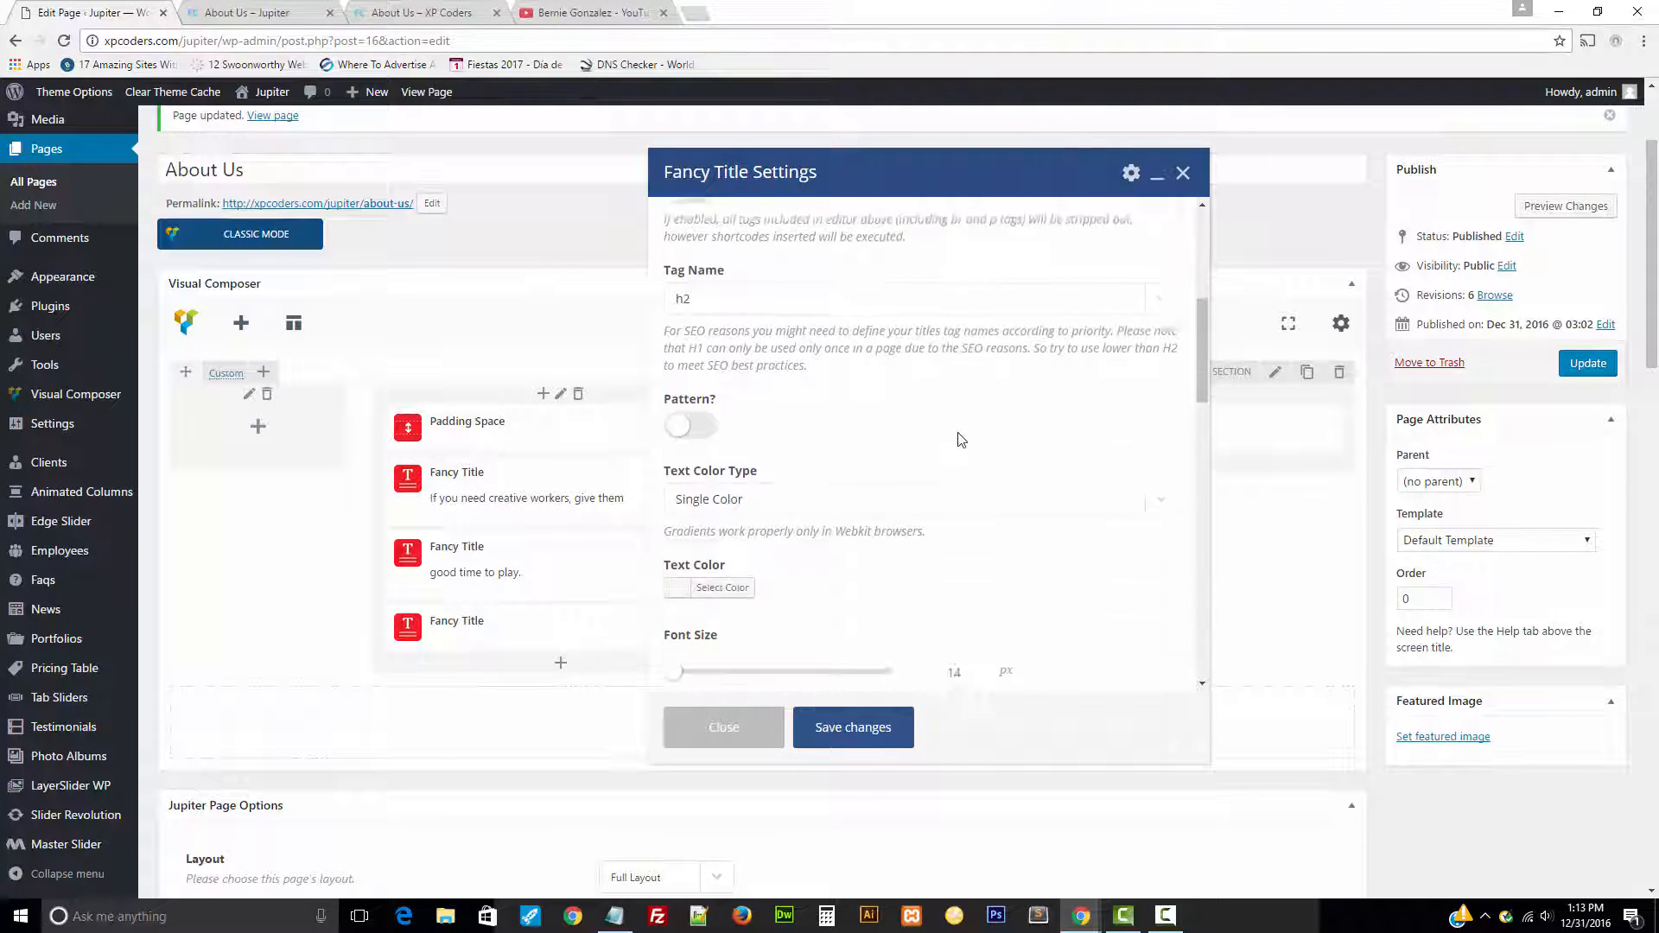
click(678, 482)
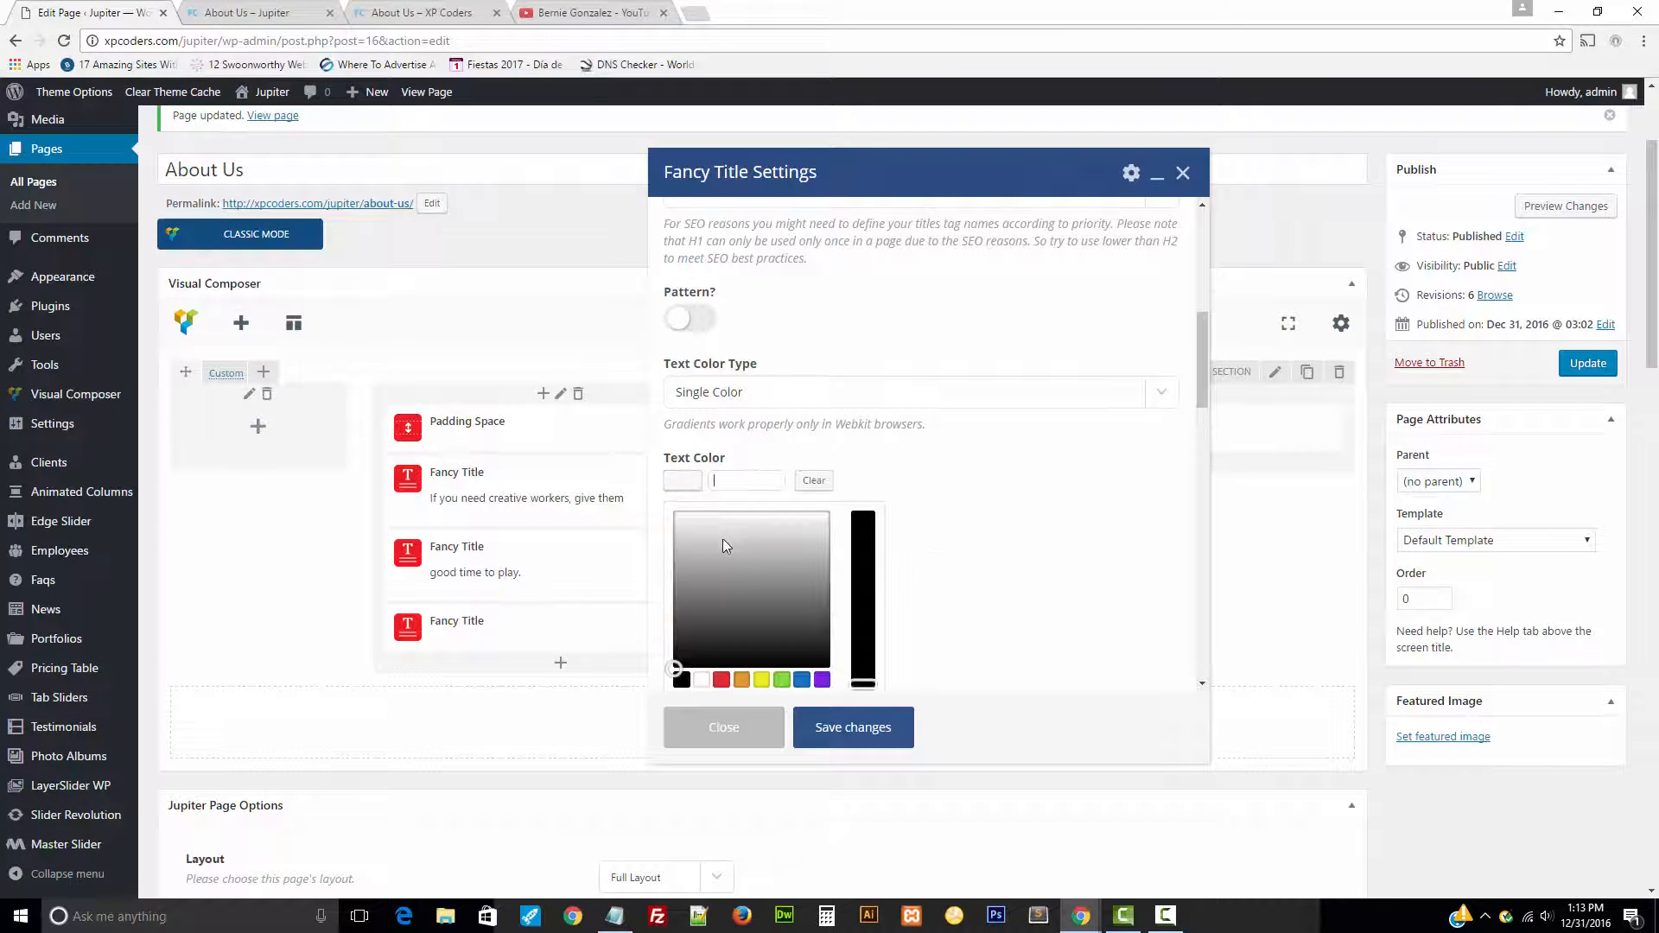
click(908, 685)
click(877, 734)
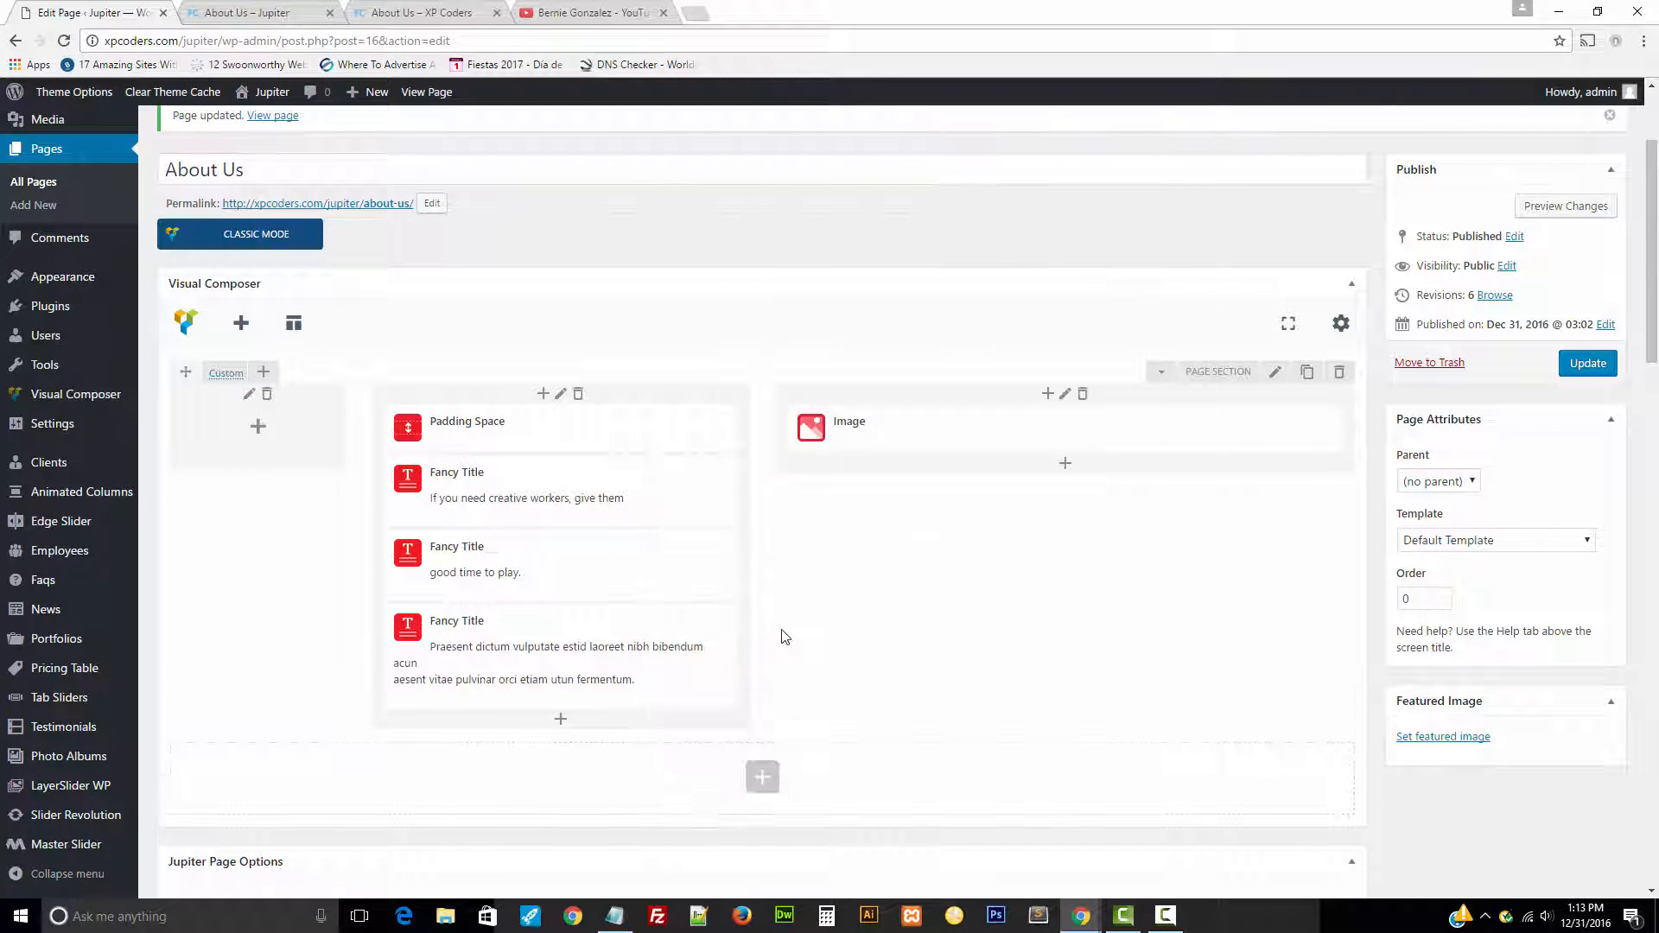
Step: Update the About Us page and reload the live Jupiter page to check the hero paragraph
click(1587, 364)
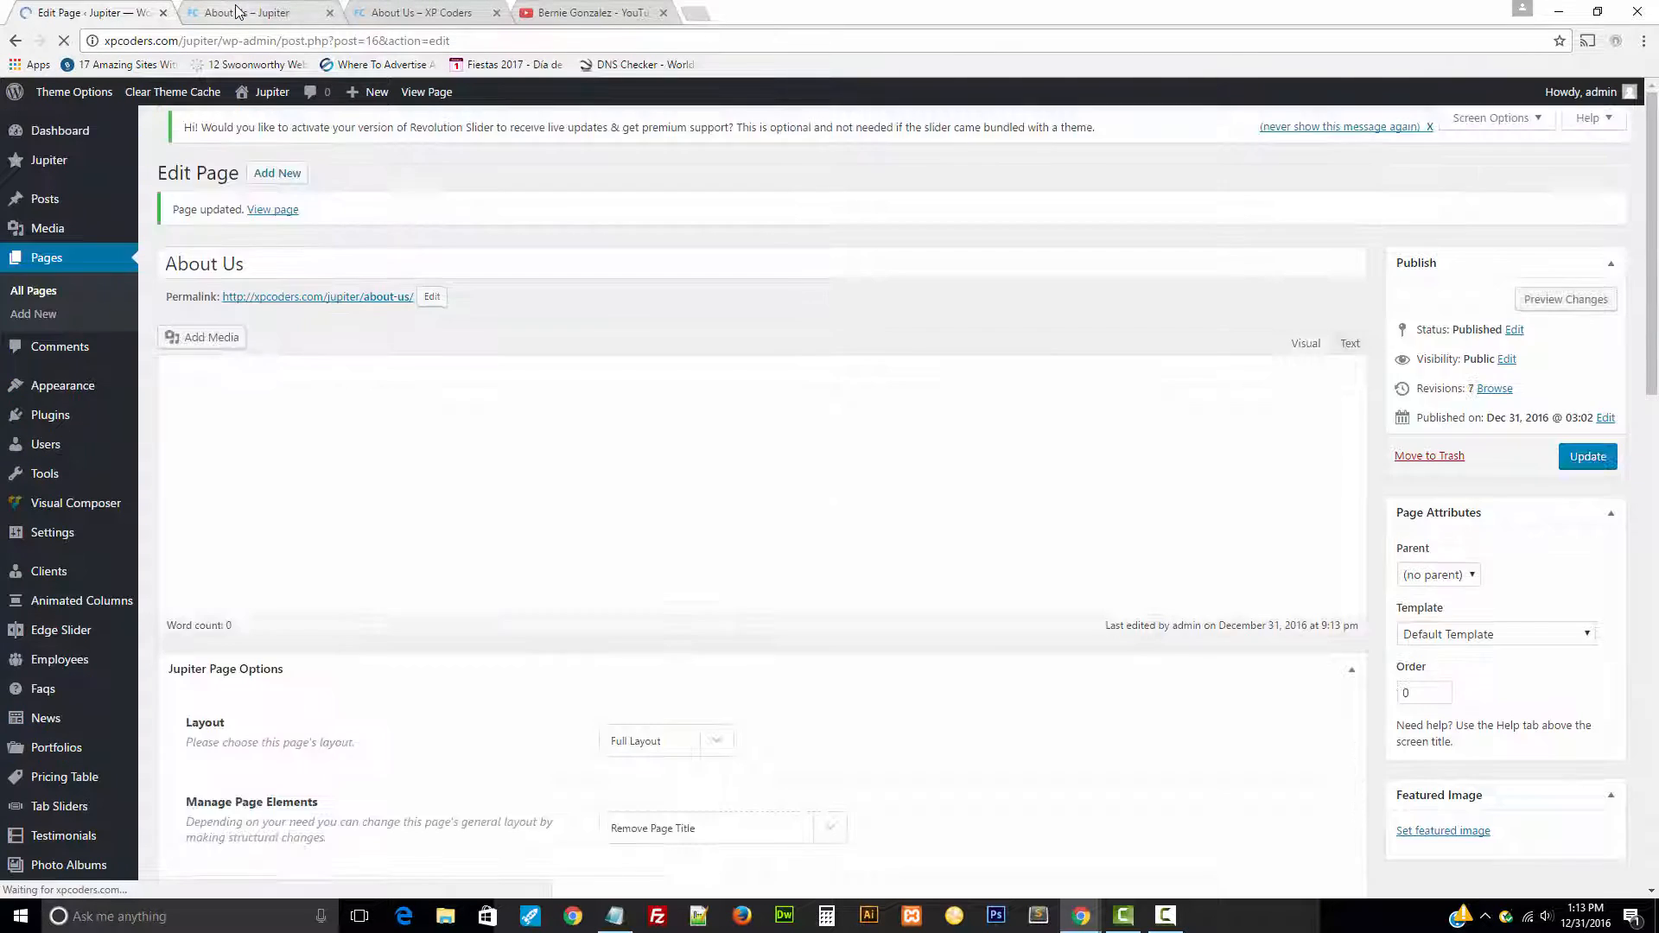
click(238, 12)
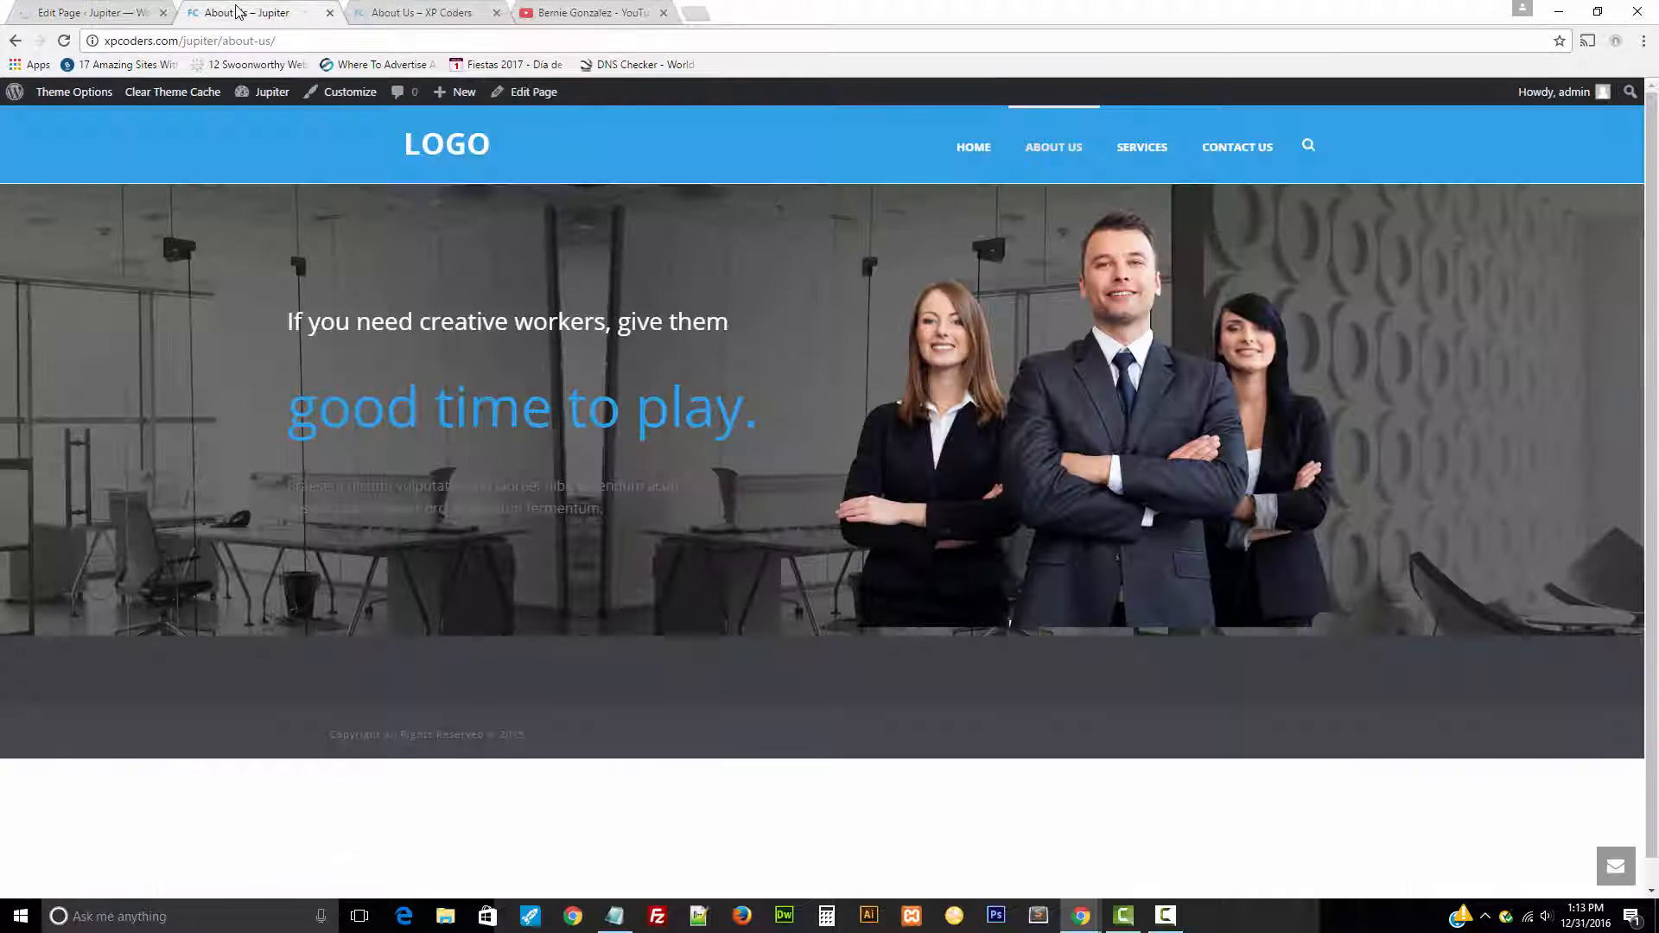
key(F5)
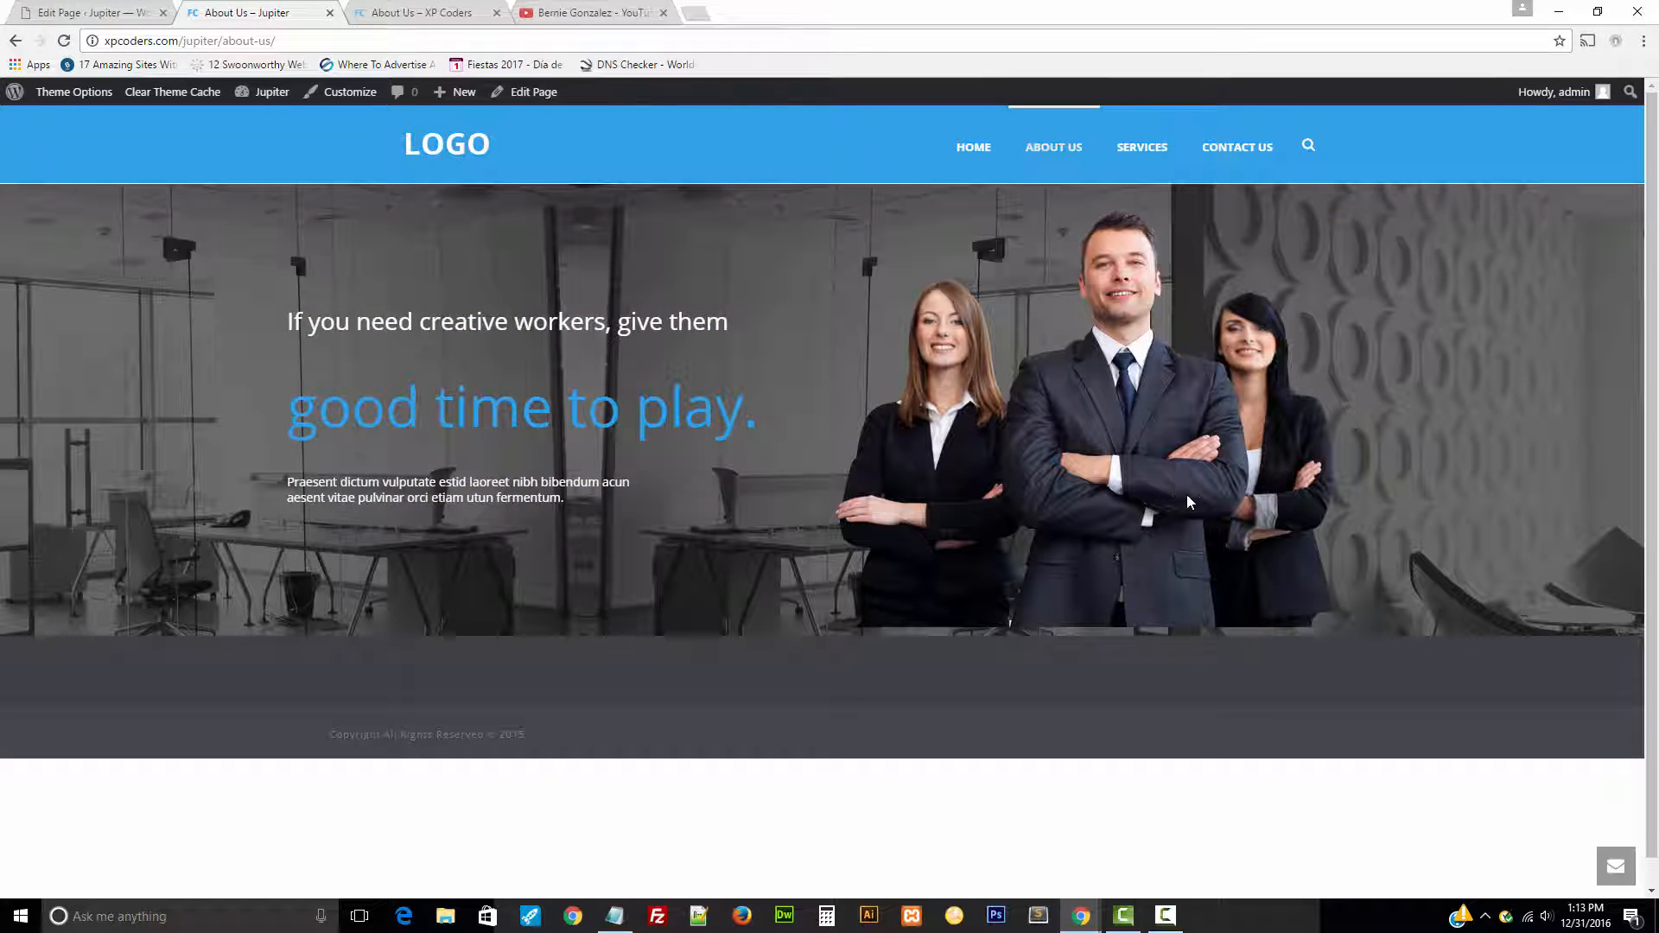
Step: Compare the hero with the finished XP Coders About Us page, close the YouTube tab and examine the Know Us More section
click(518, 18)
click(420, 17)
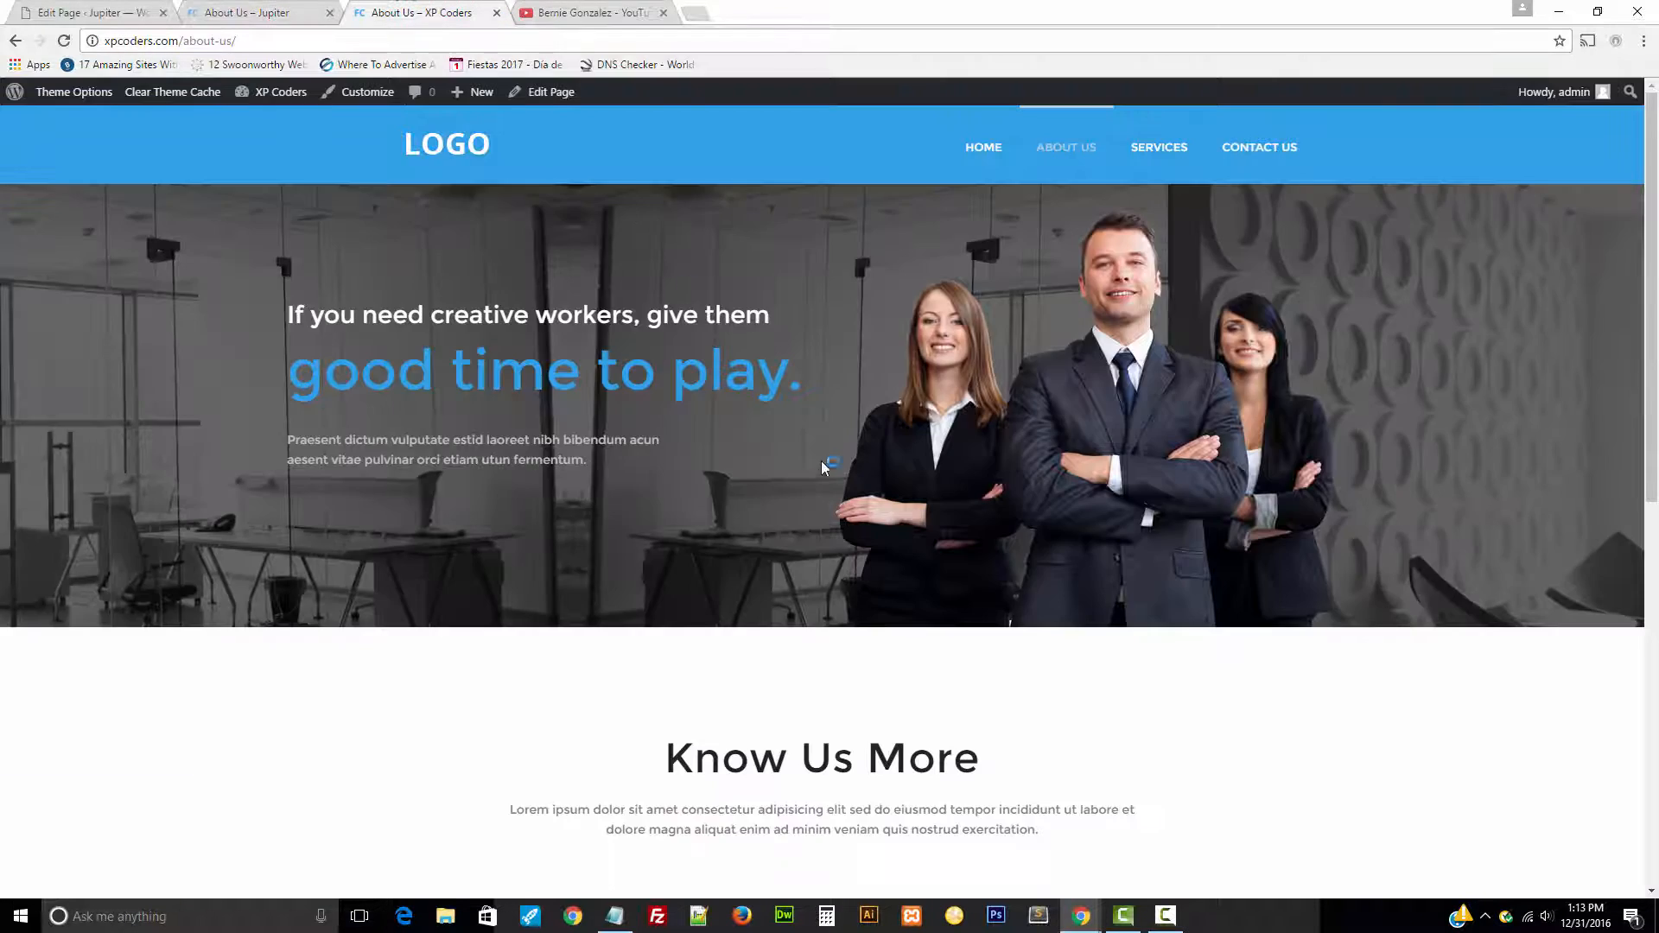
scroll(822, 463, down, 5)
scroll(821, 463, up, 5)
click(664, 13)
scroll(774, 490, down, 9)
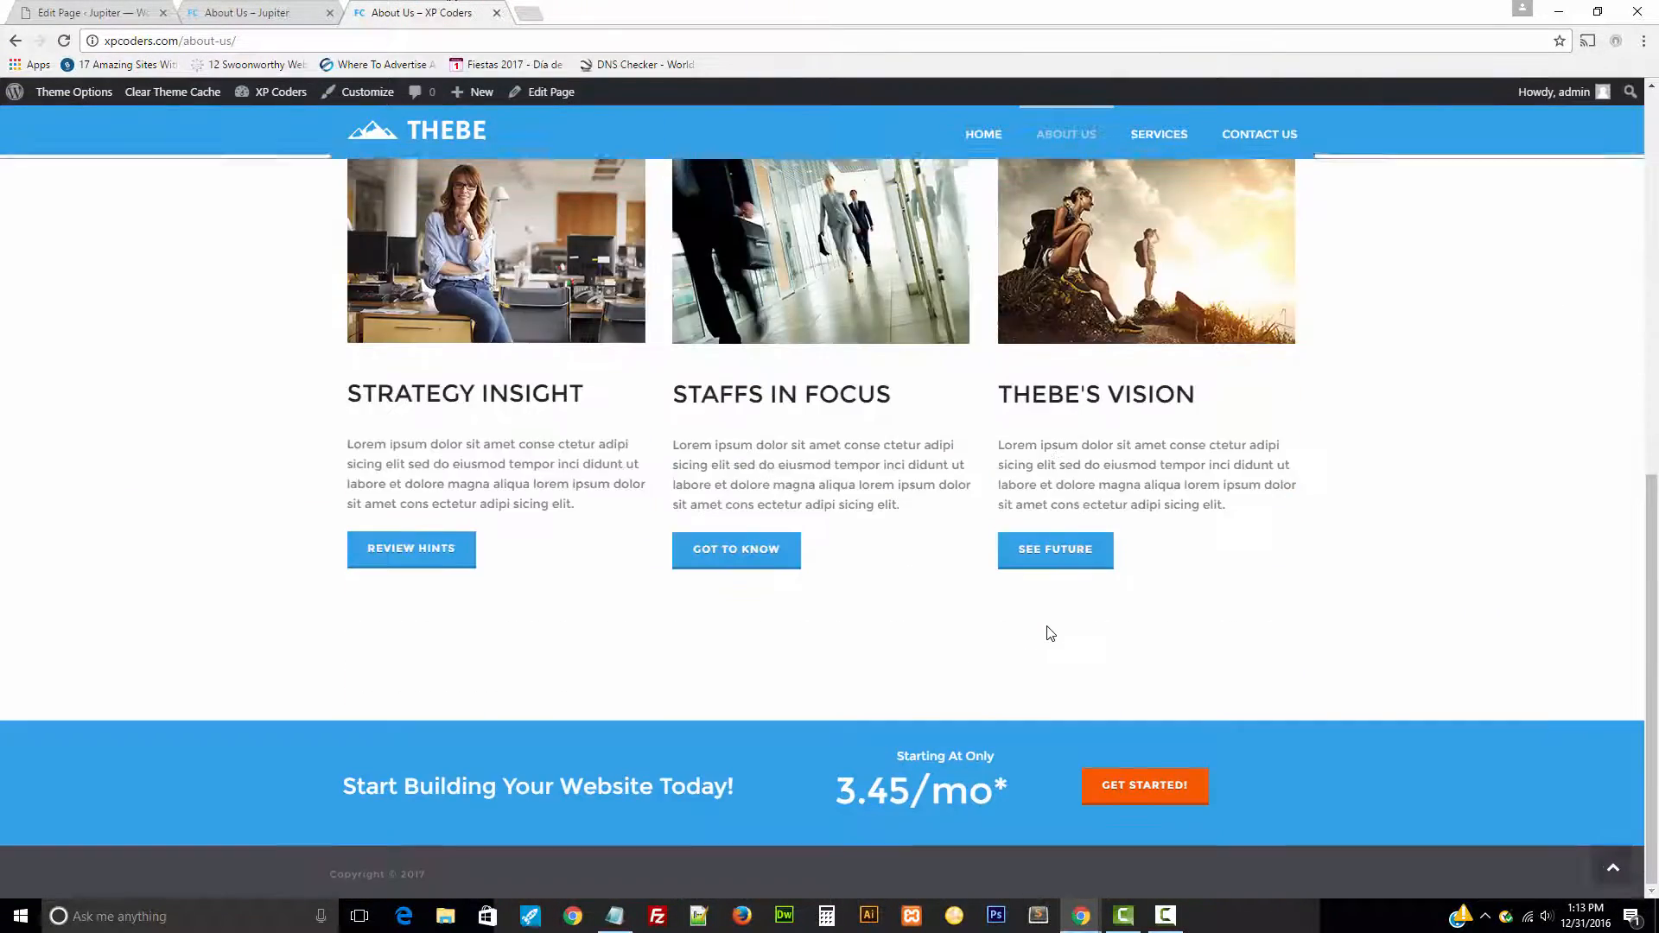
scroll(1045, 631, up, 9)
scroll(1023, 685, down, 1)
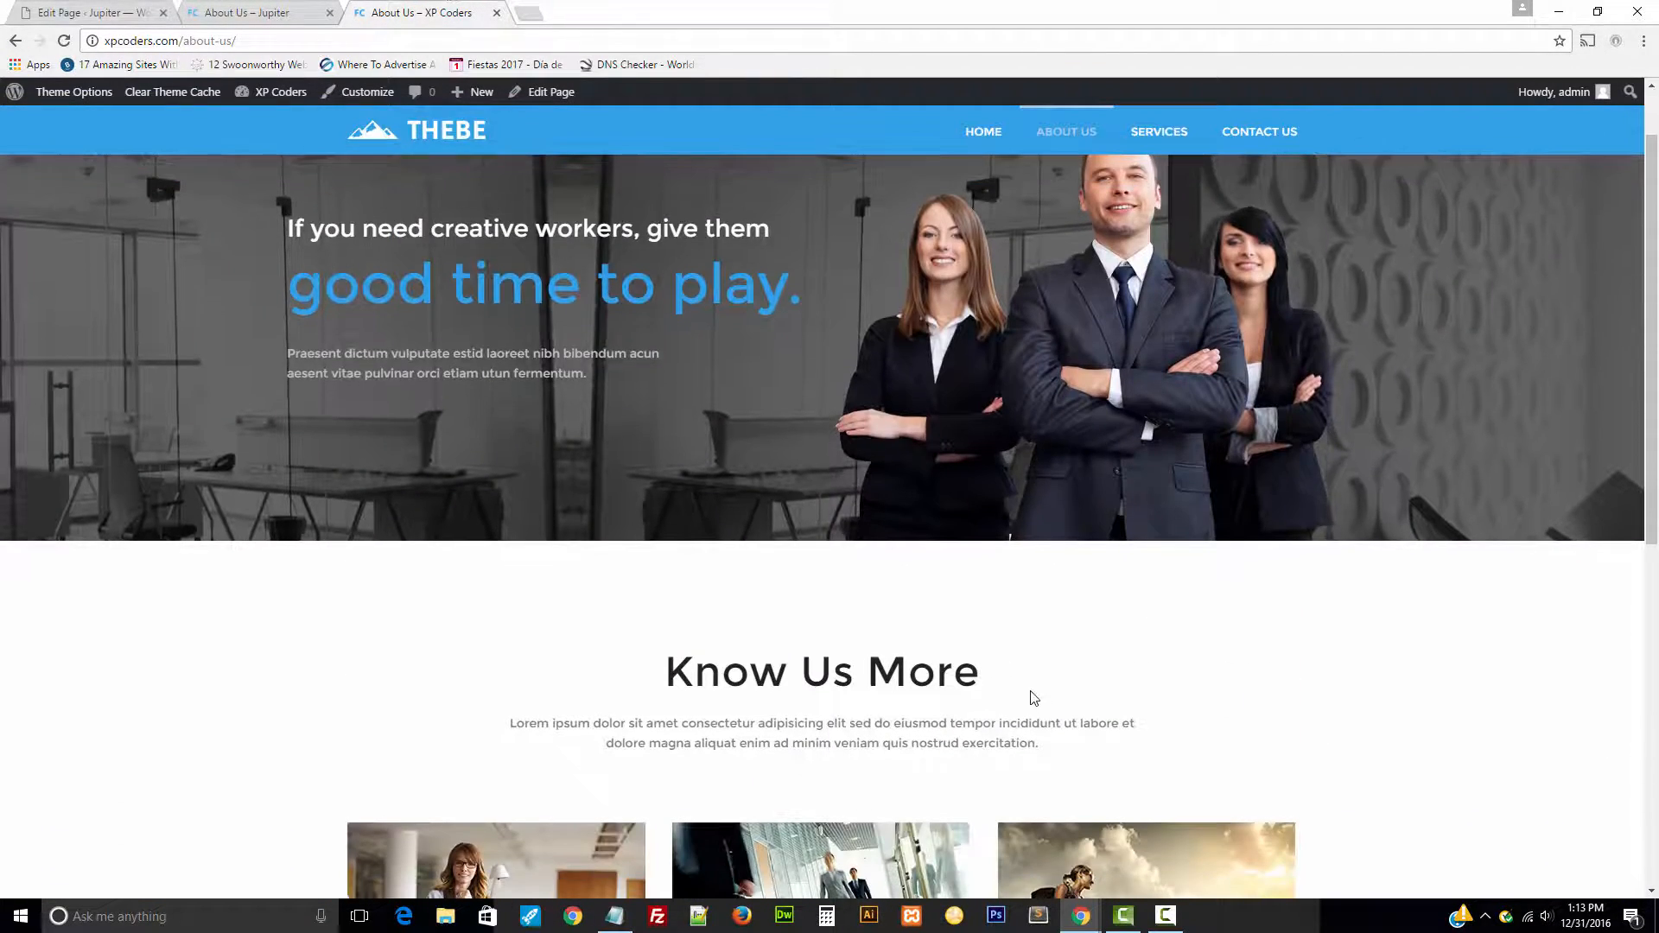
drag(1034, 699, 659, 656)
click(1235, 709)
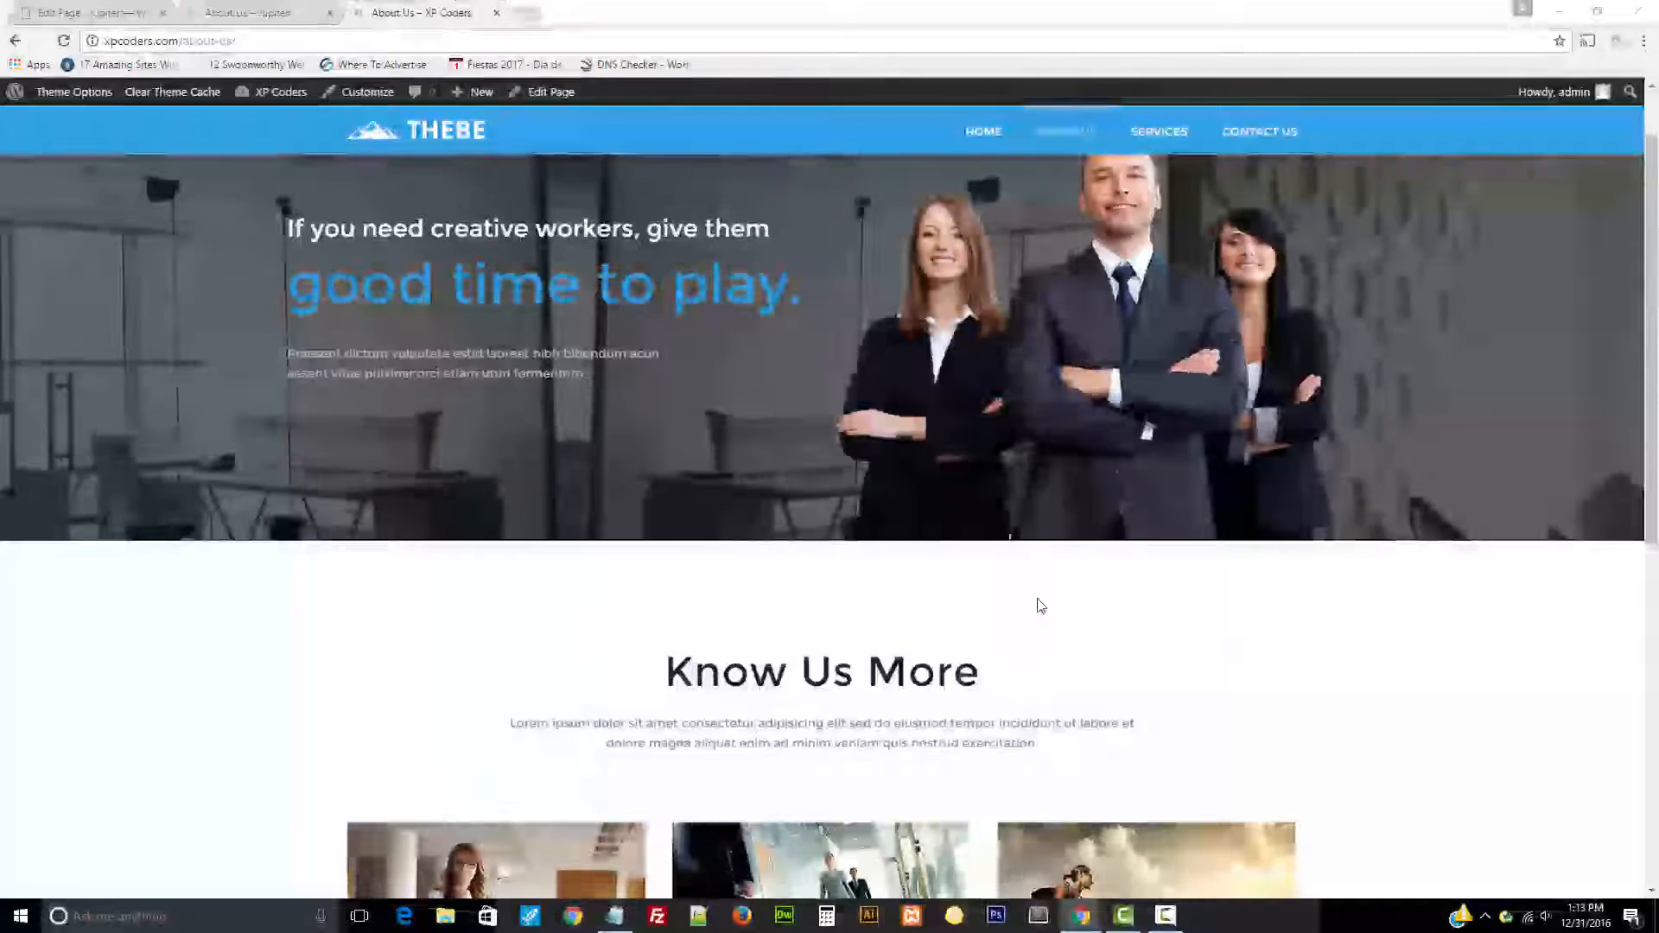
Step: Add a row below the hero section in the Jupiter page editor and give it a narrow-wide-narrow three-column layout
click(254, 13)
click(95, 13)
scroll(763, 603, down, 4)
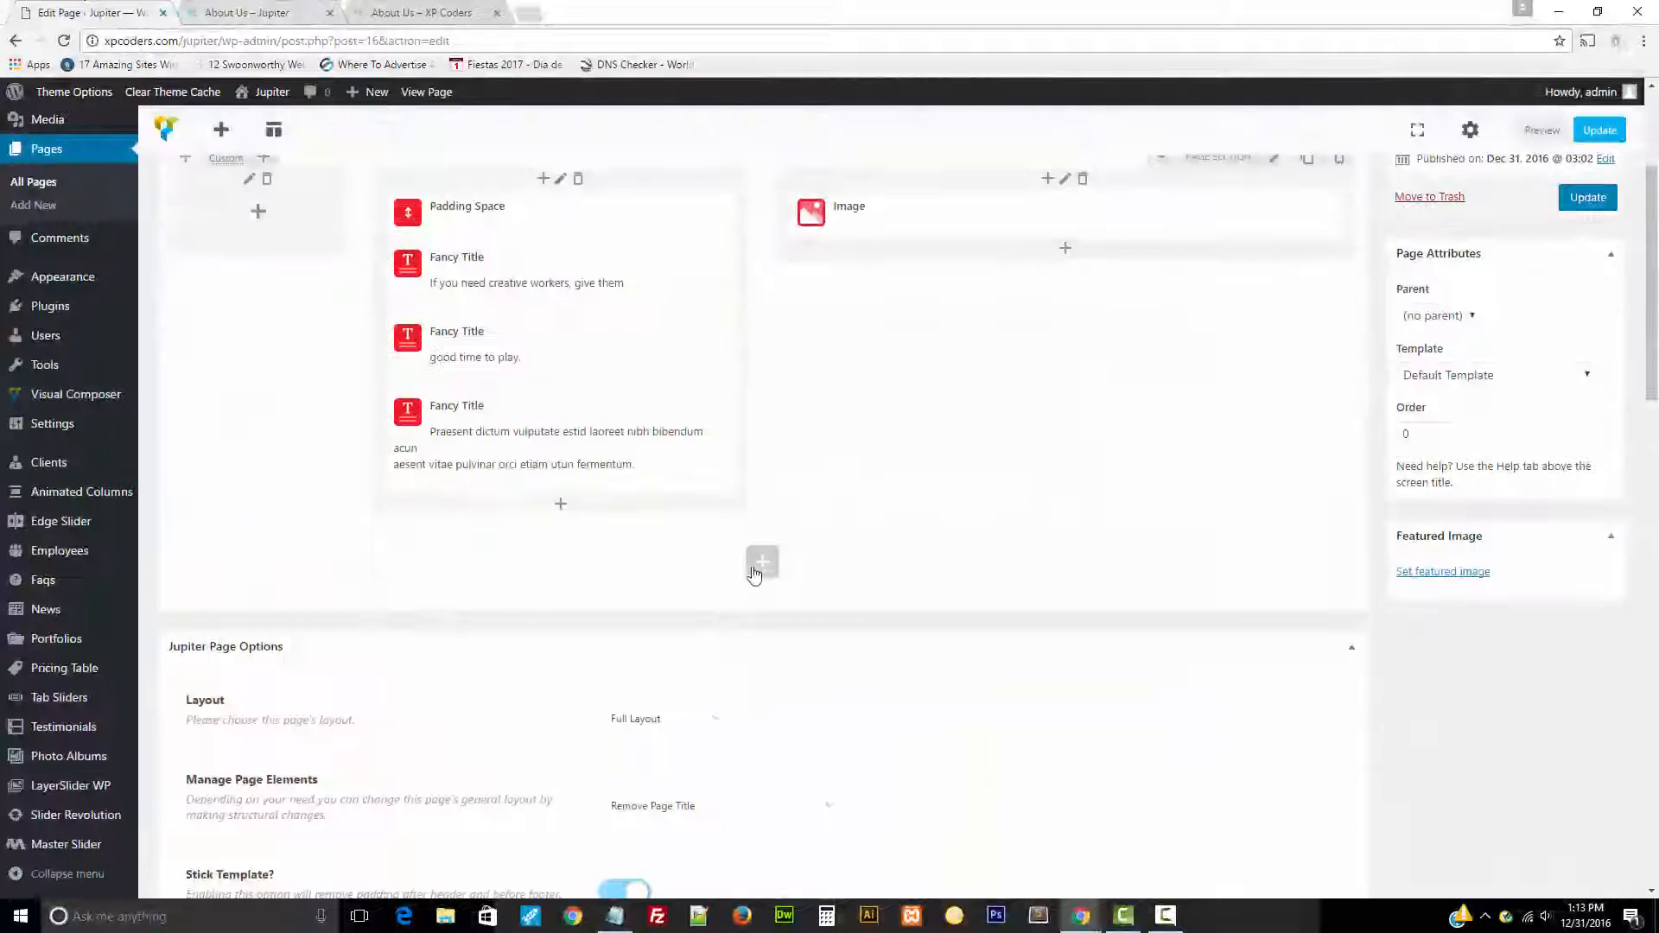
click(761, 564)
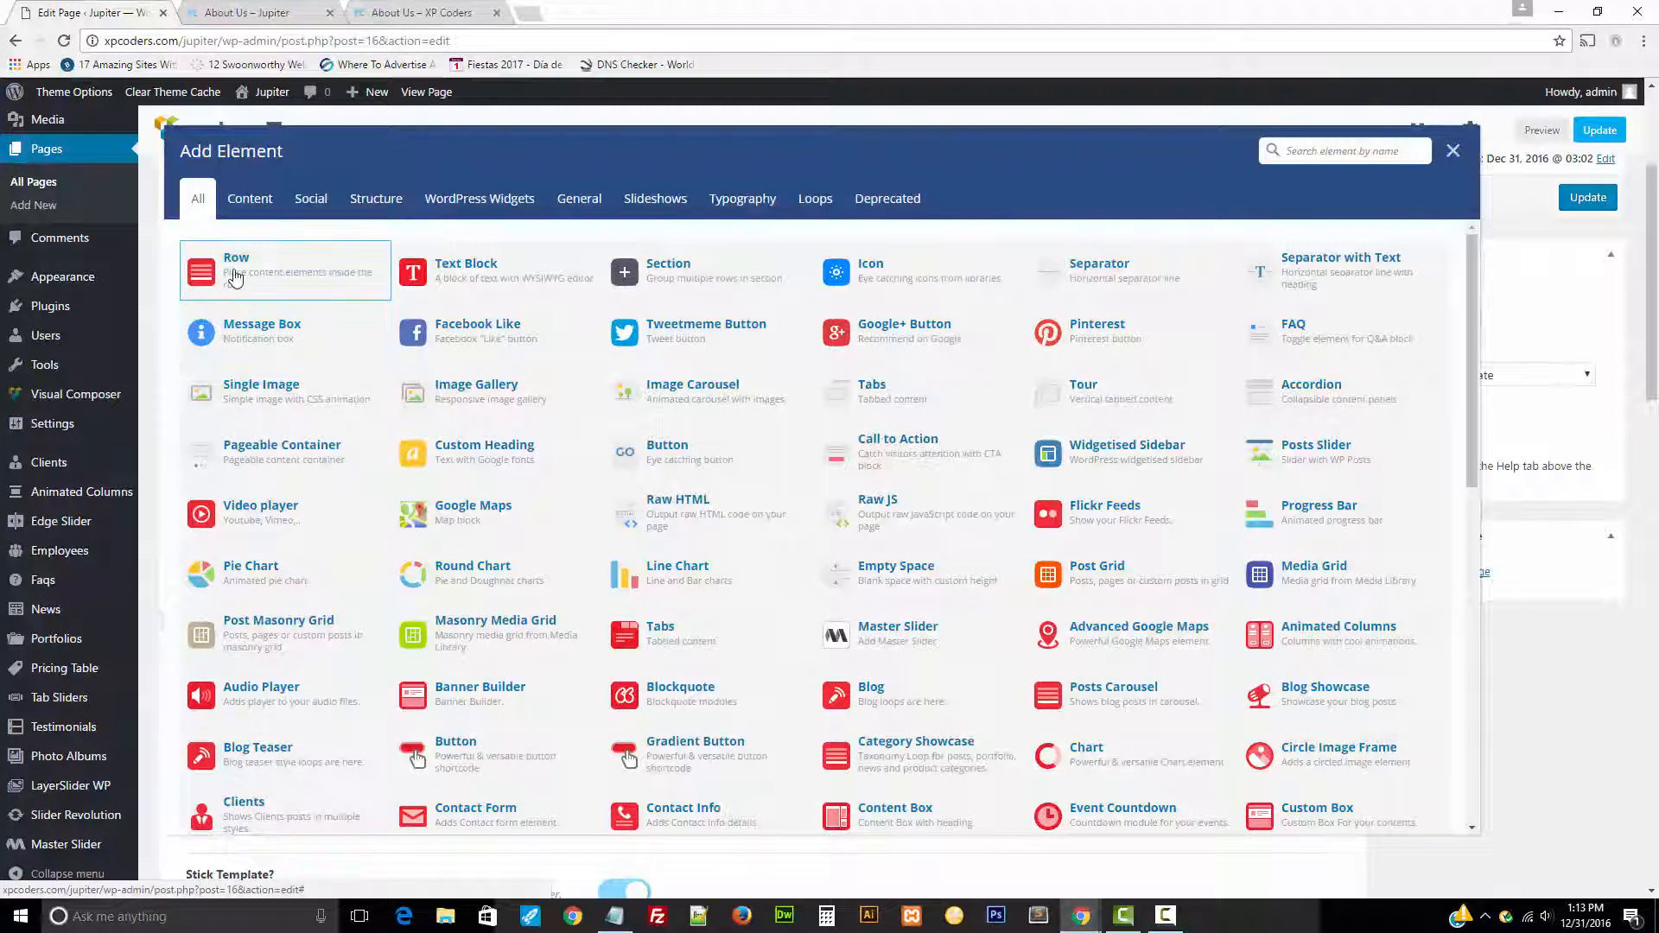
click(234, 269)
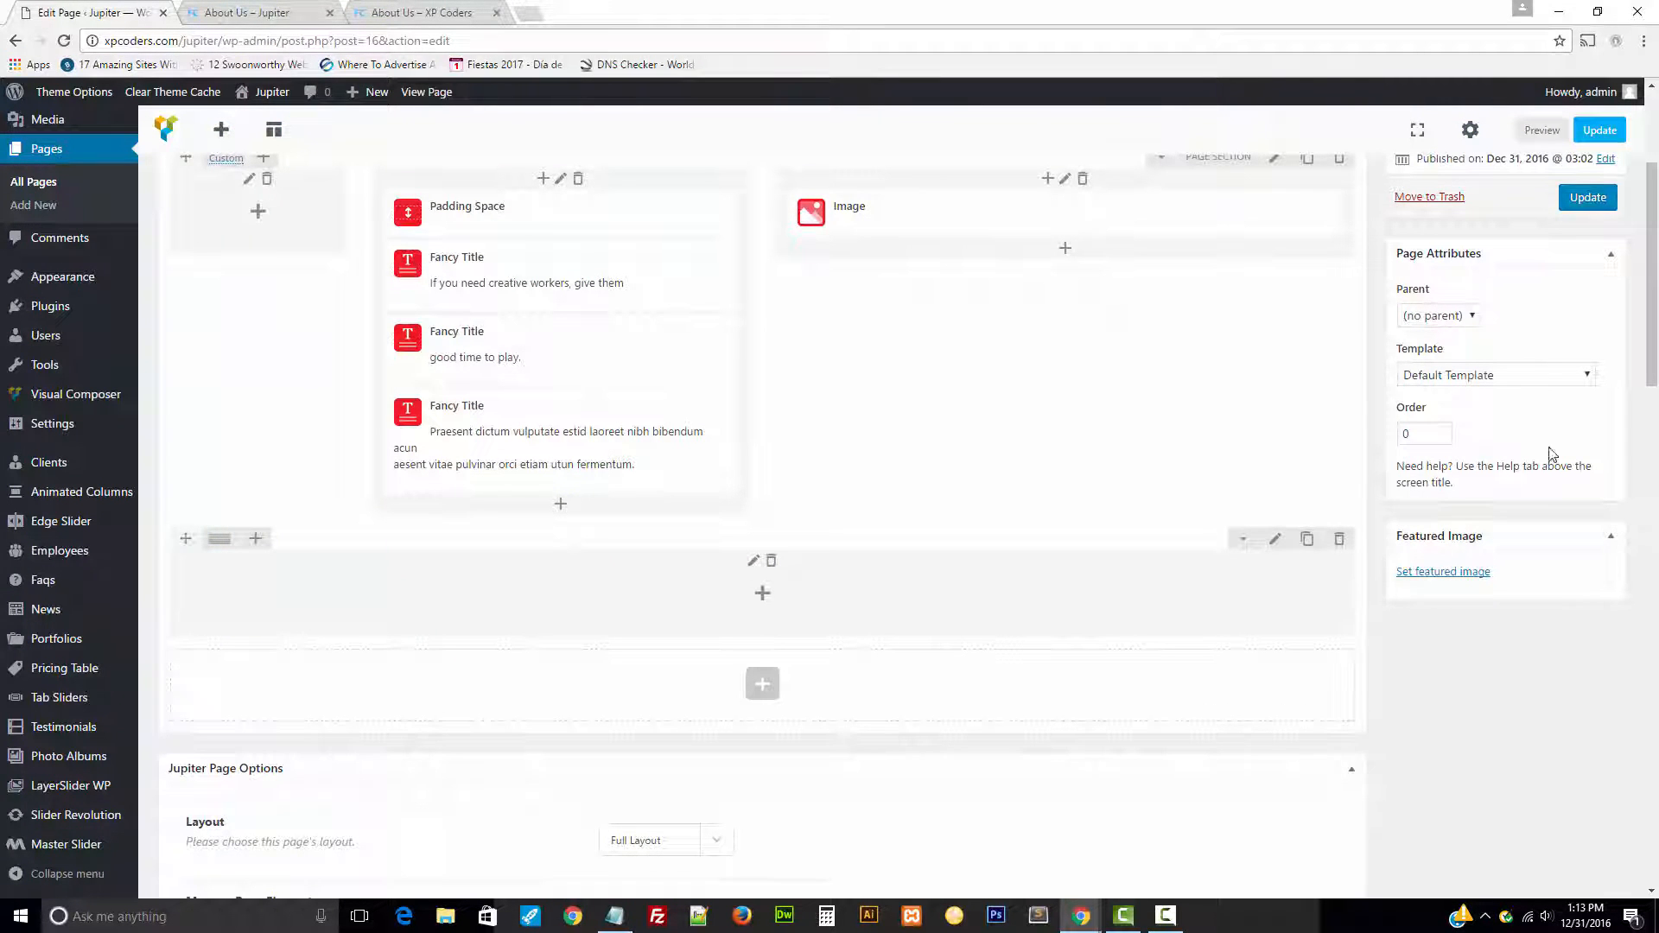
mouse_move(210, 555)
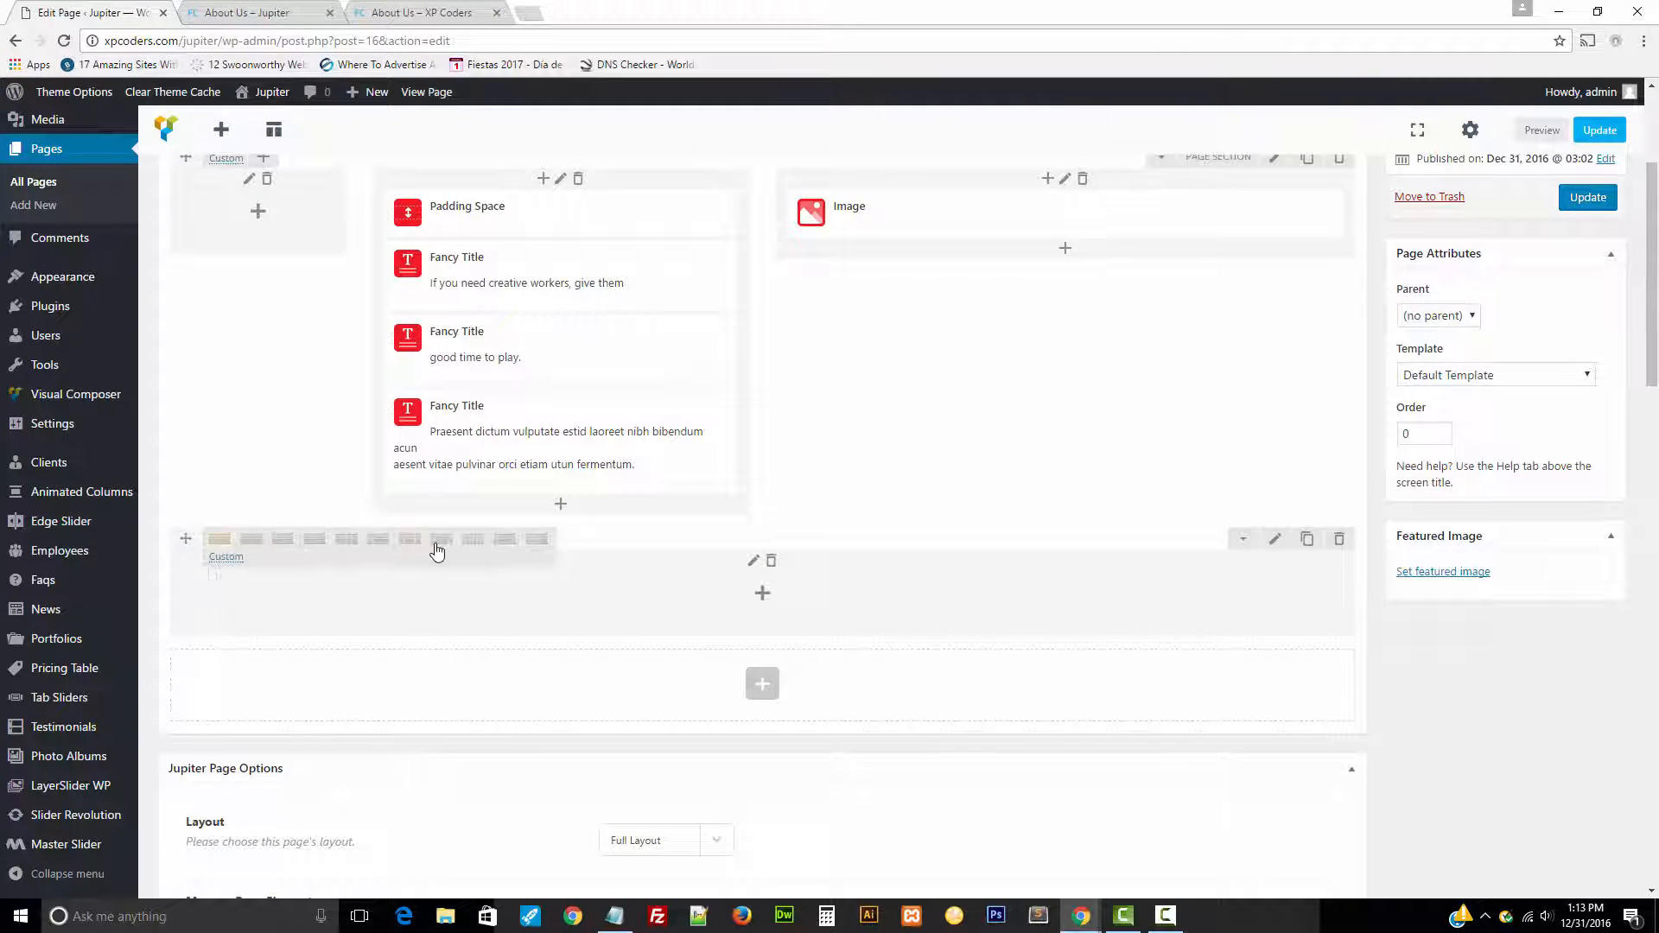
click(502, 551)
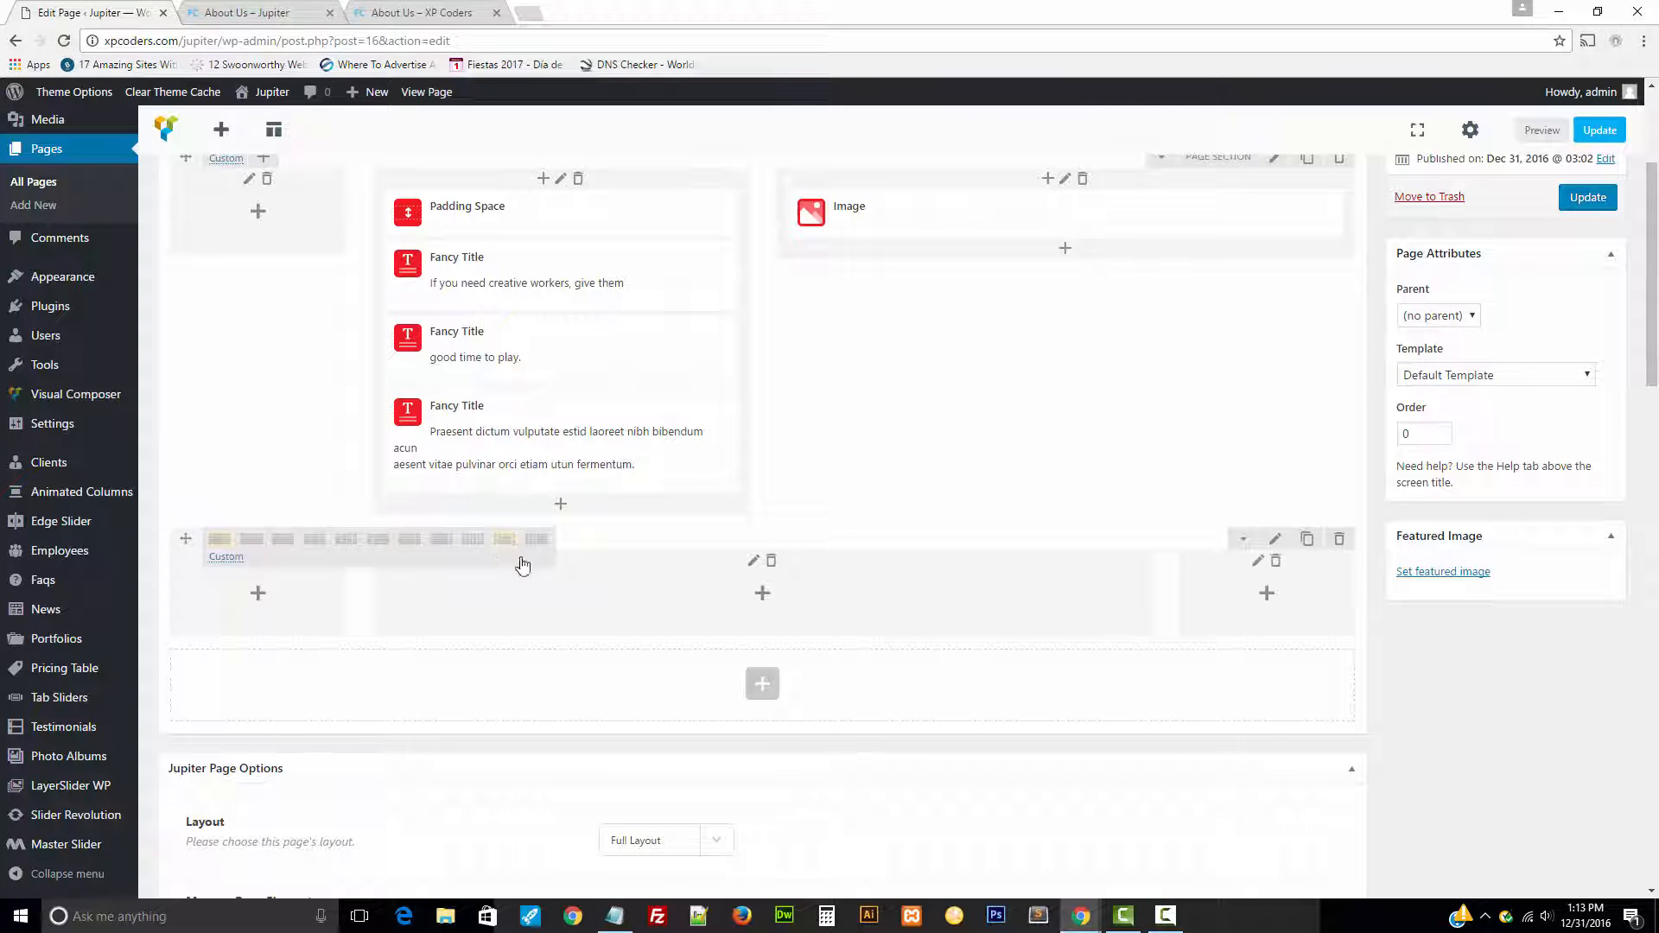
Step: Copy the "Know Us More" heading from the finished XP Coders About Us page and return to the Jupiter page editor
click(255, 10)
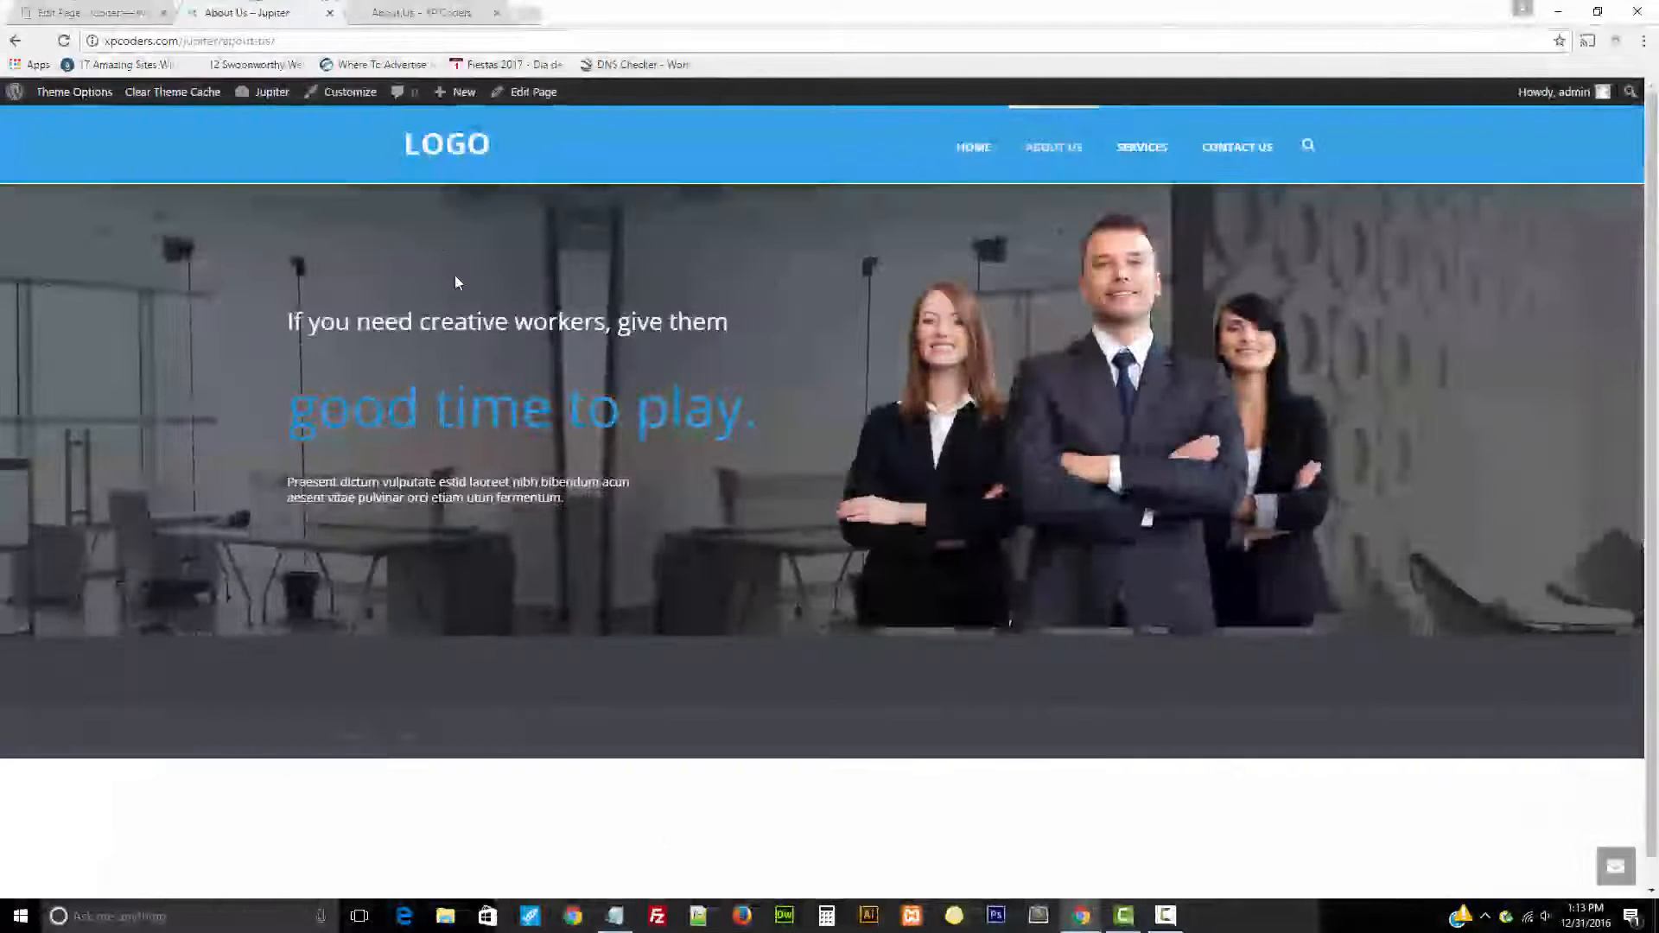
scroll(468, 272, down, 1)
click(458, 10)
scroll(1041, 504, down, 2)
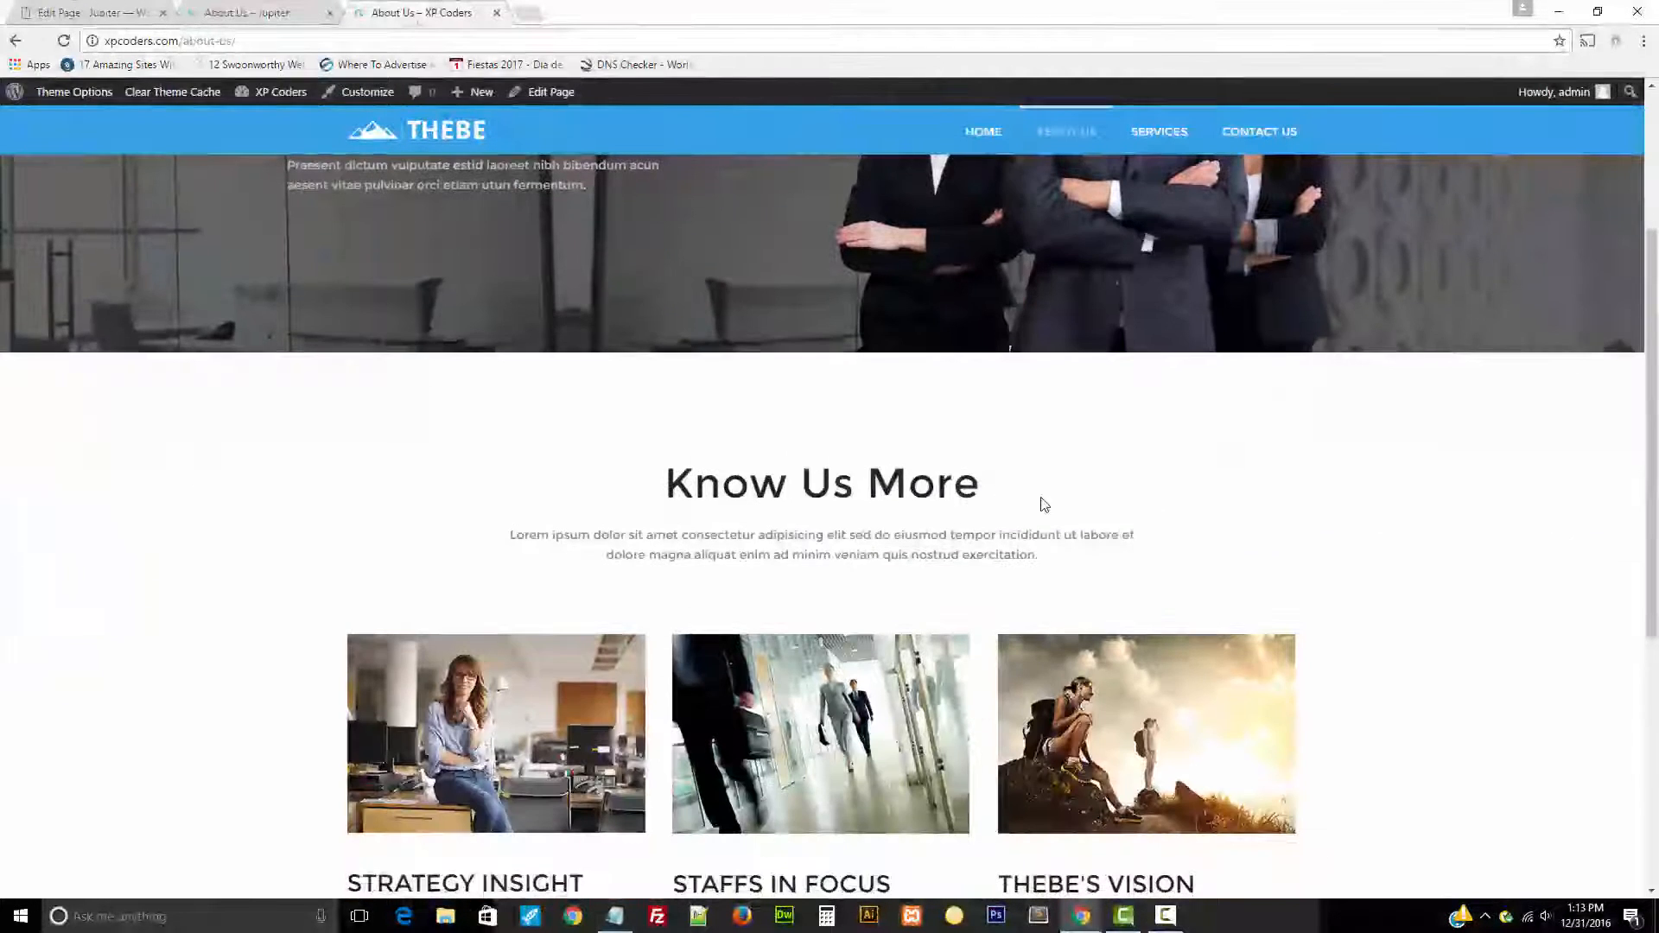
drag(1041, 504, 563, 484)
click(192, 9)
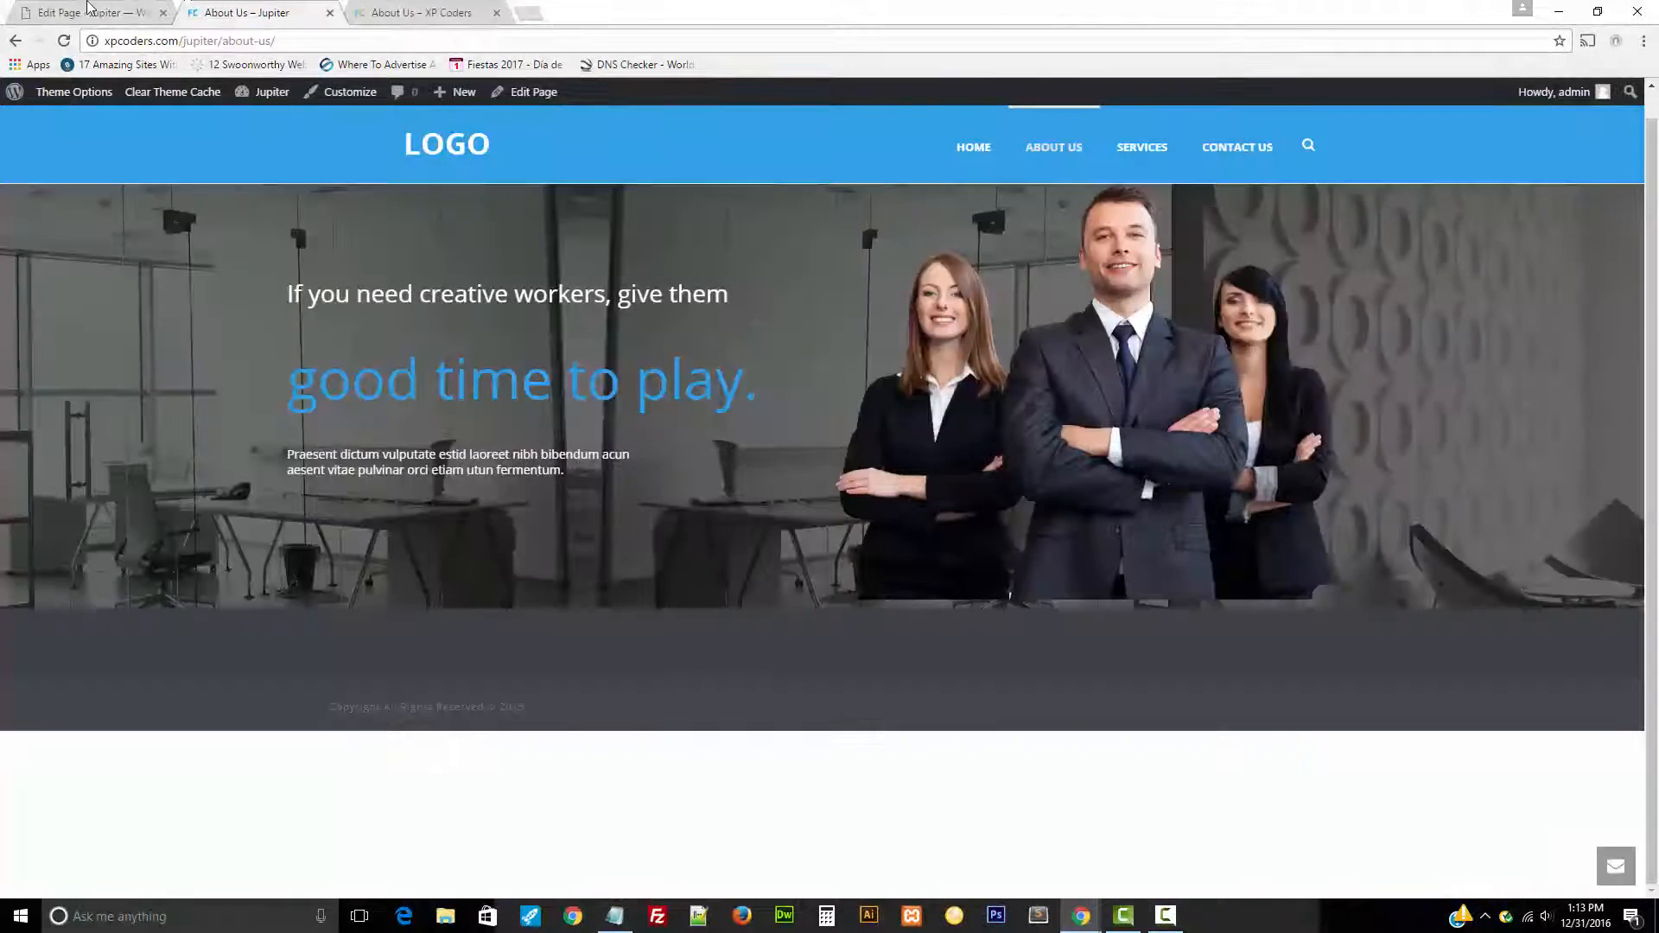
click(87, 12)
Step: Add a Fancy Title to the new row's wide middle column with the content "Know Us More"
click(739, 596)
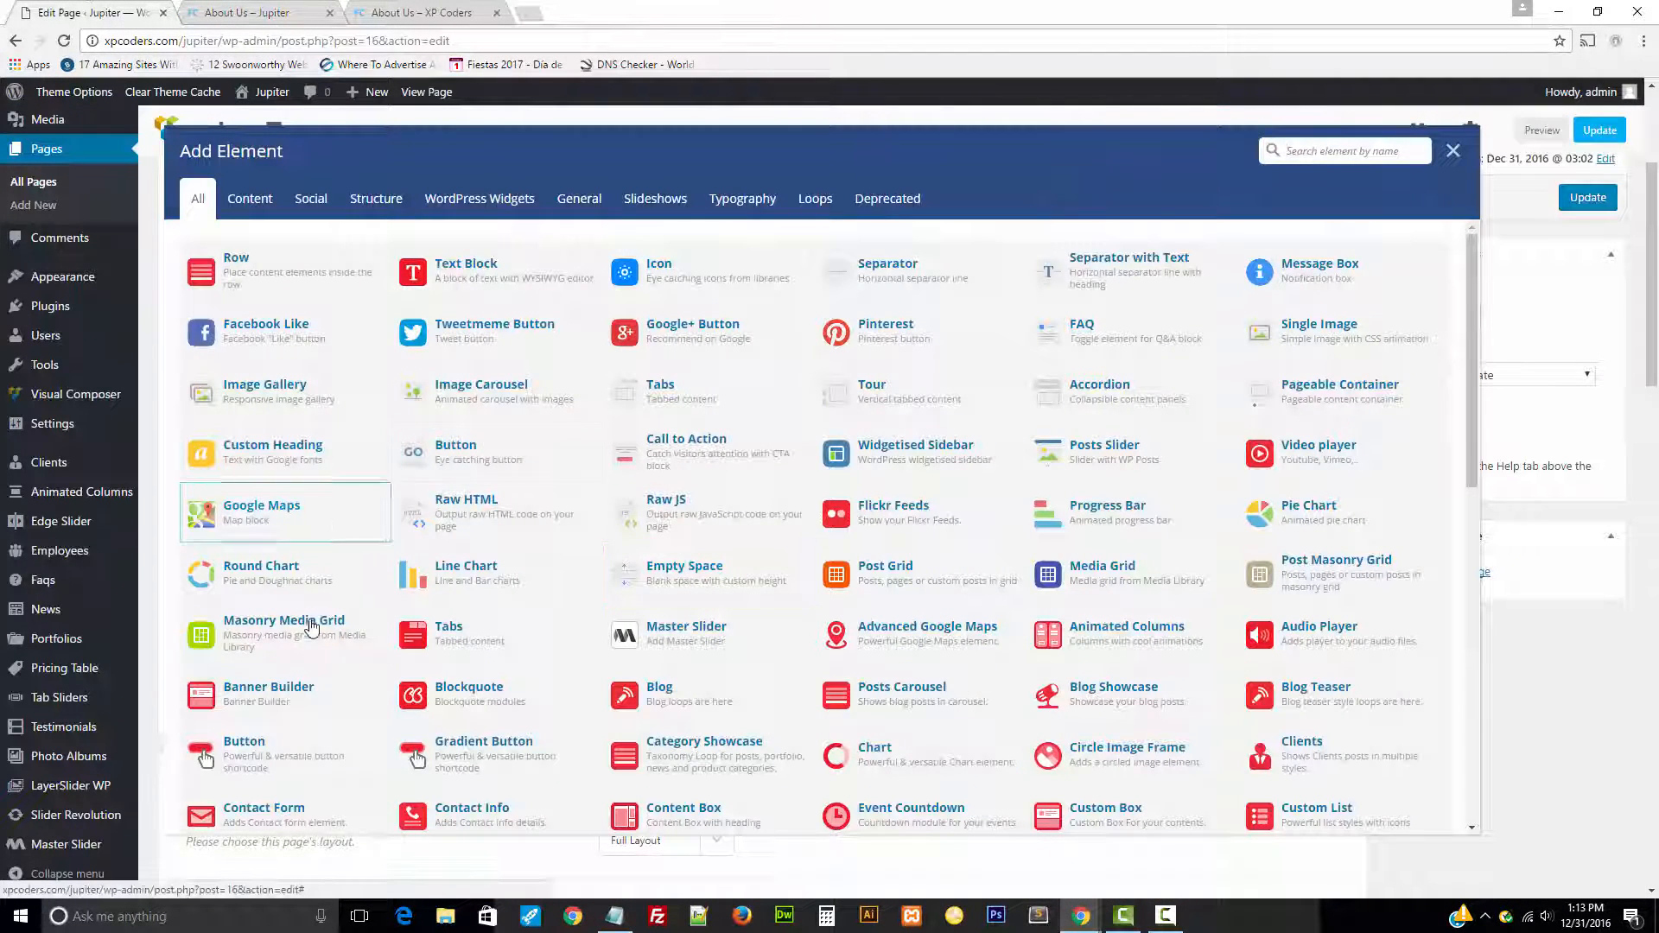
scroll(276, 518, down, 3)
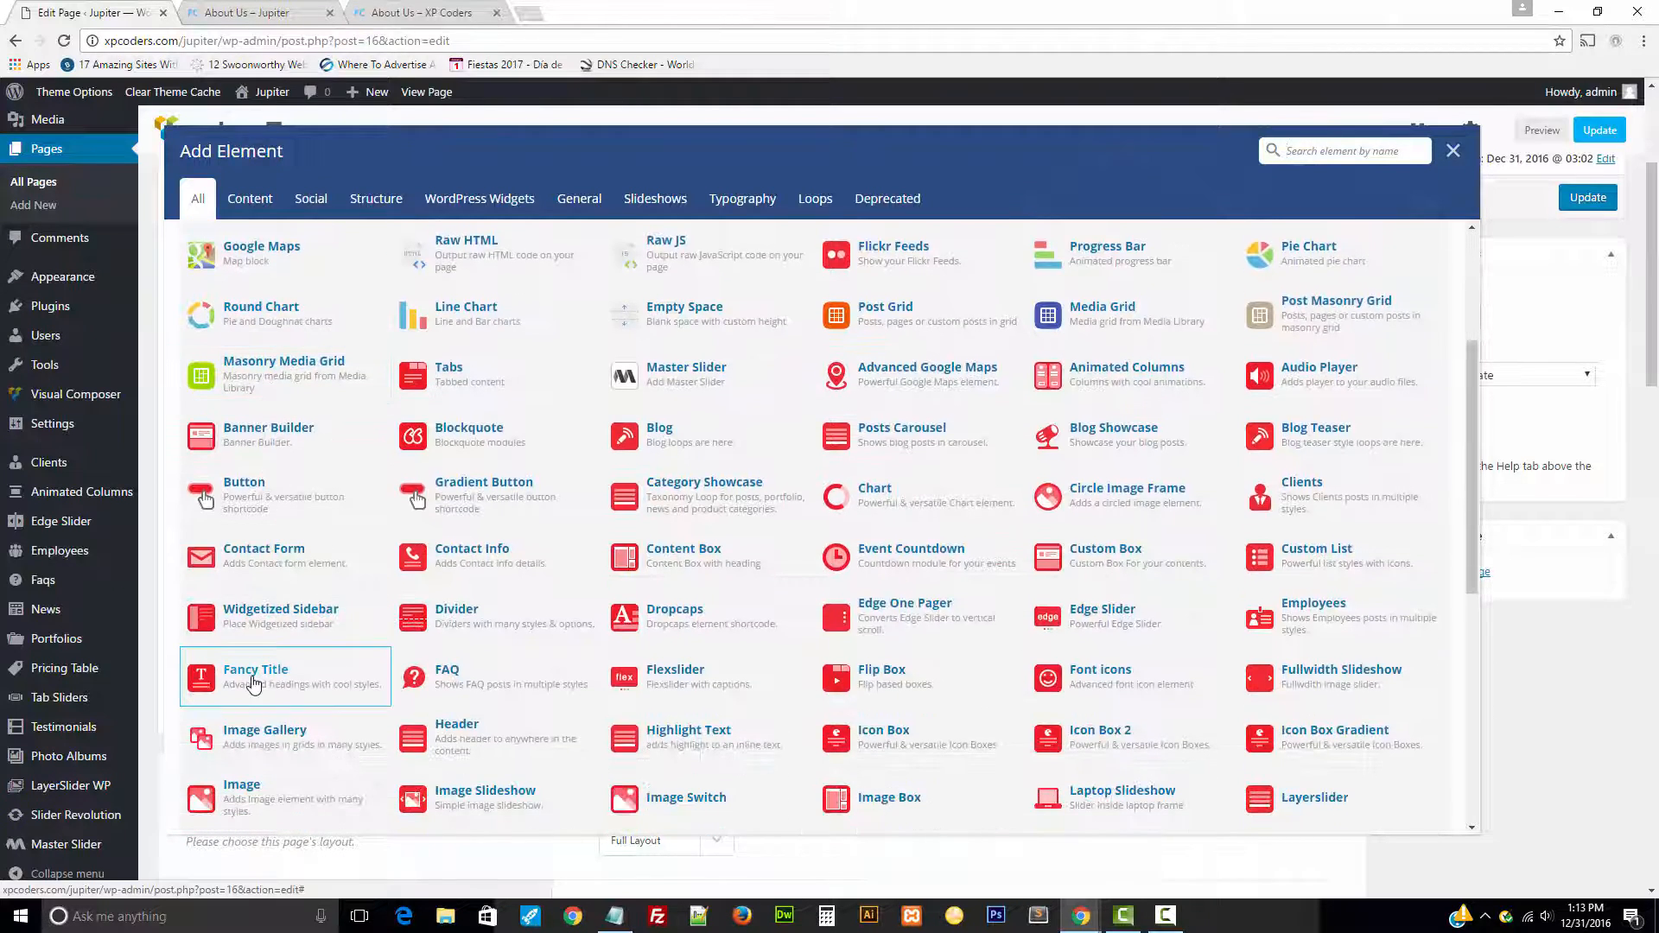
click(258, 685)
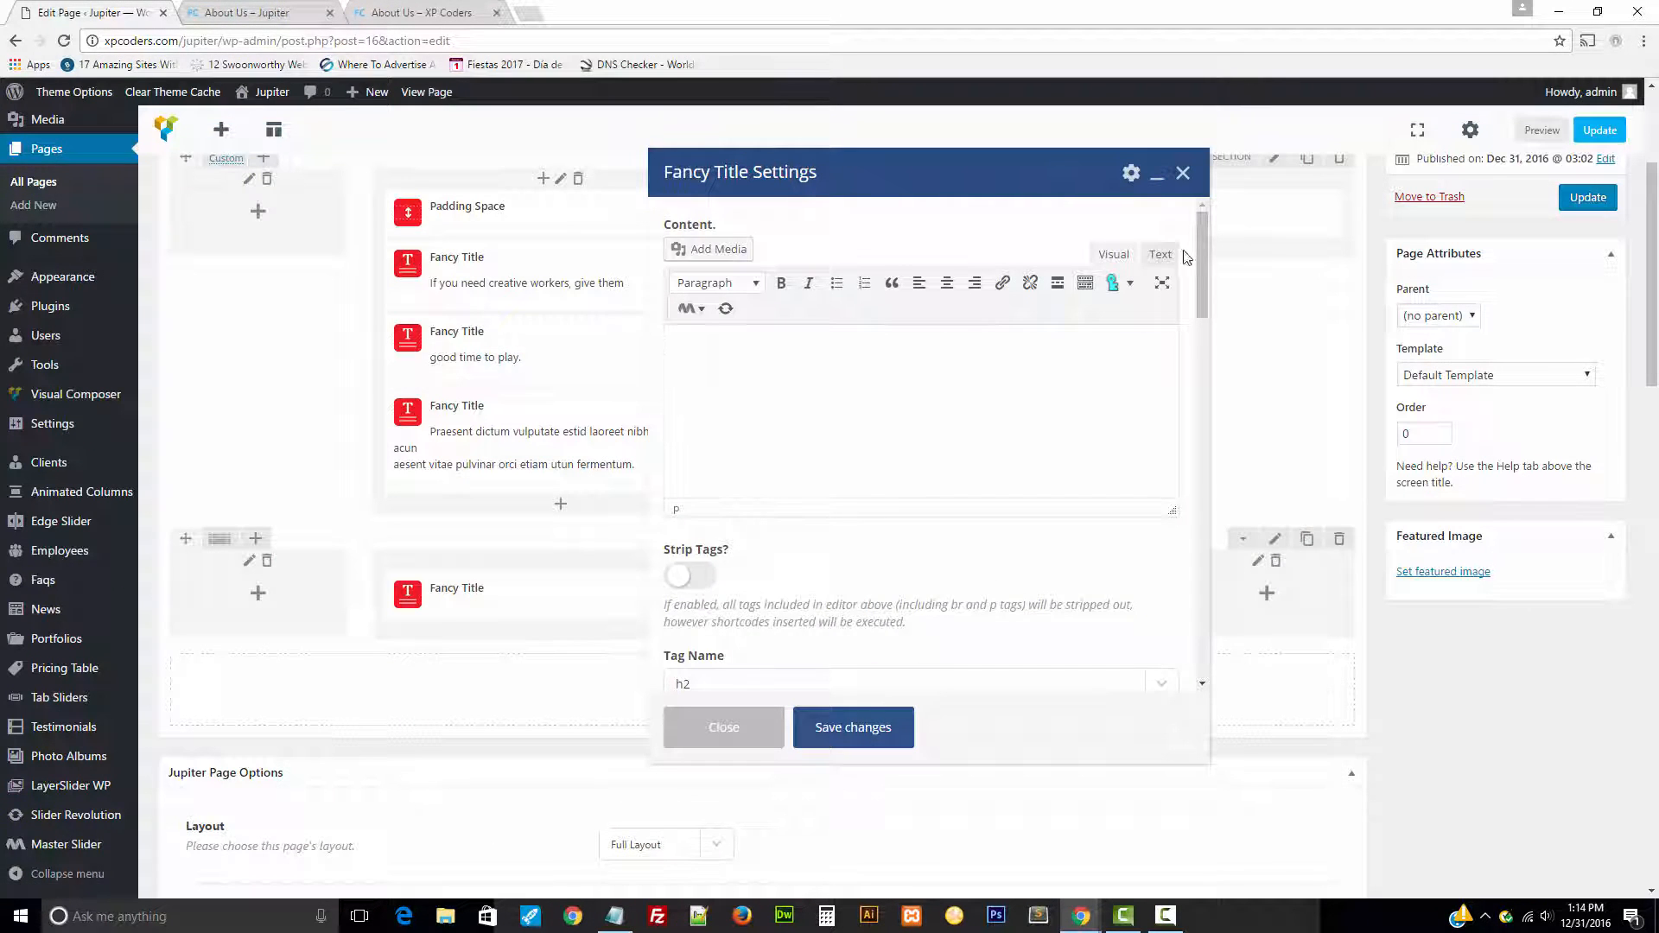
click(1161, 254)
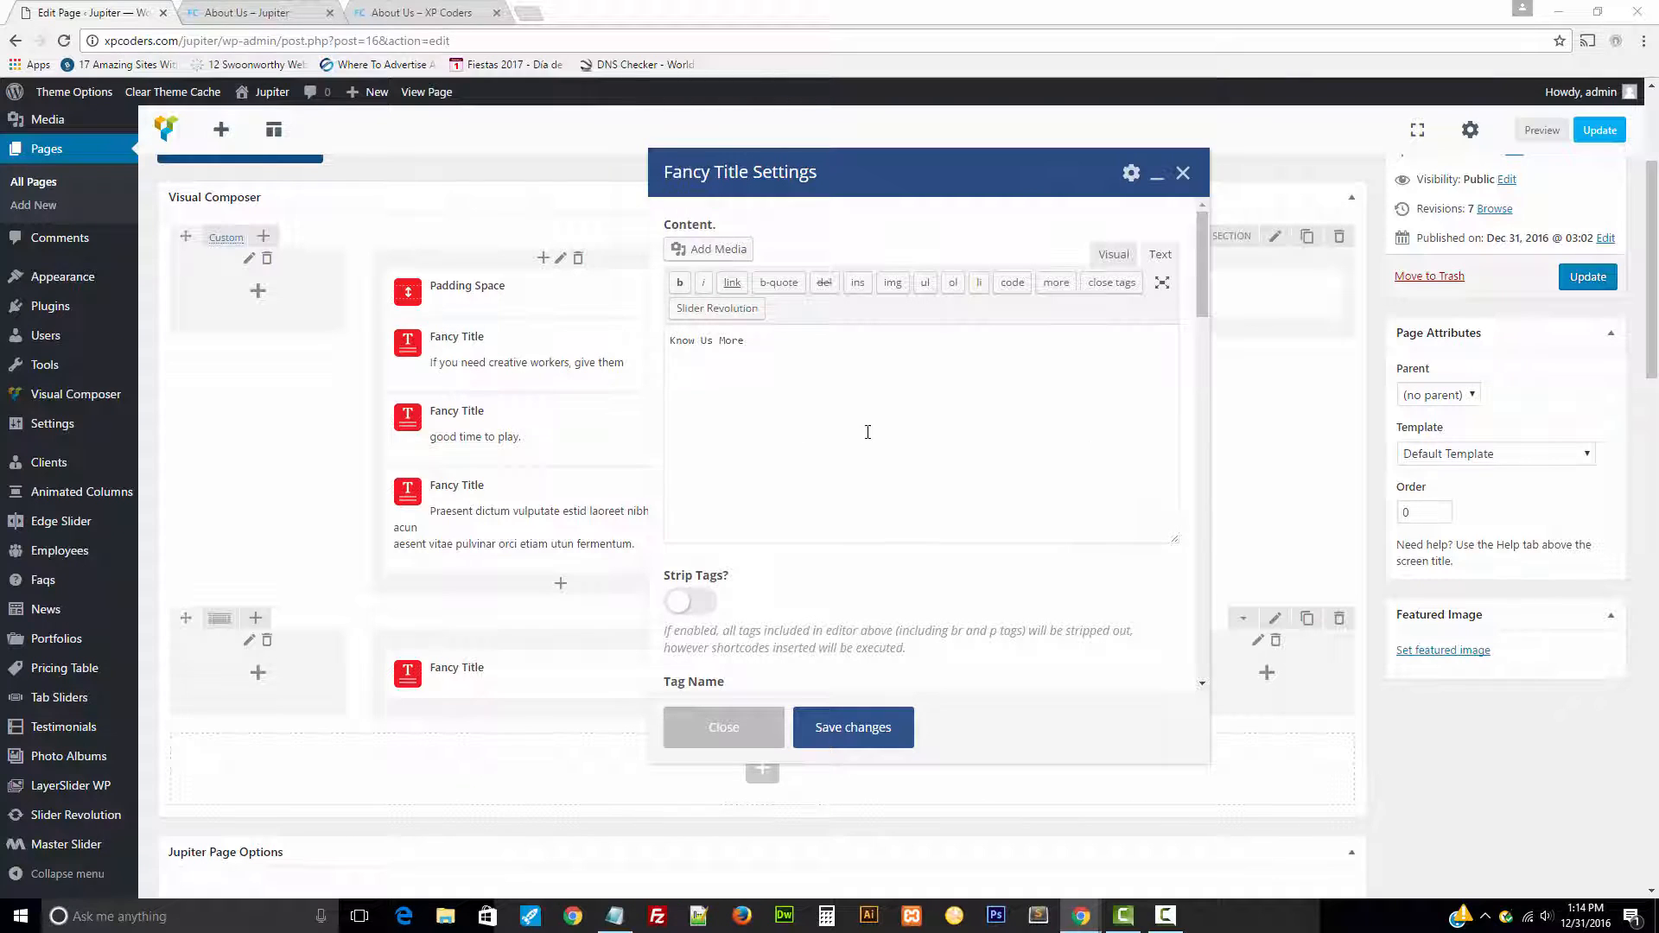
Step: Set the "Know Us More" title's text color to black and its font size to 48 px
scroll(822, 611, down, 8)
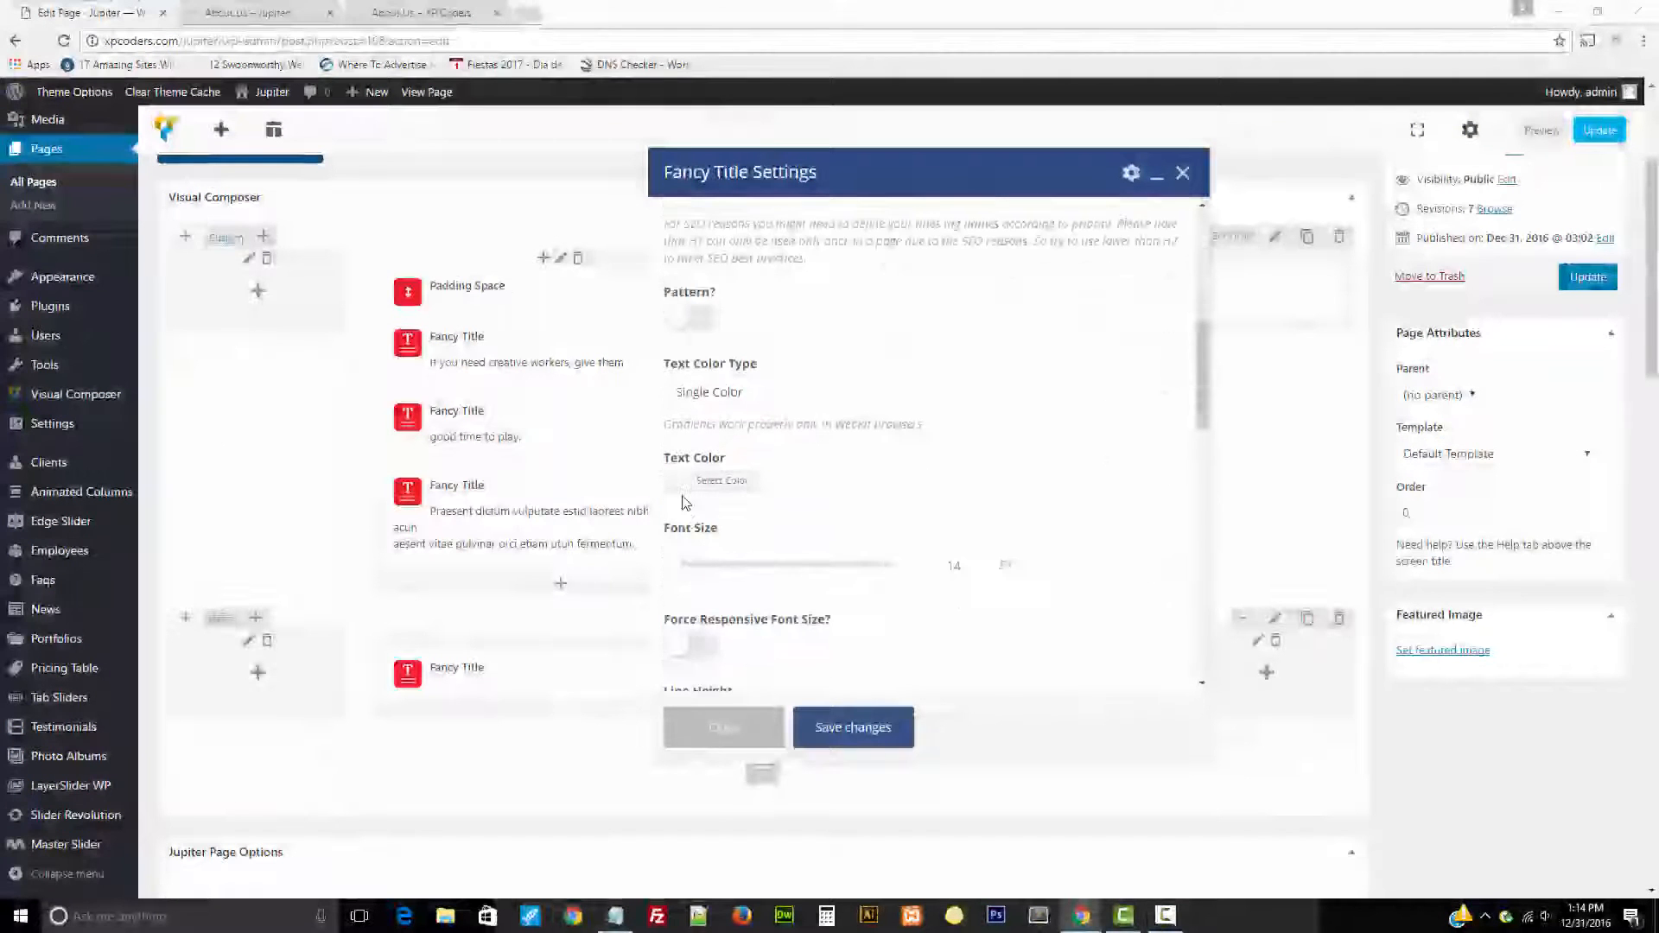
click(688, 485)
drag(729, 551, 577, 450)
click(681, 484)
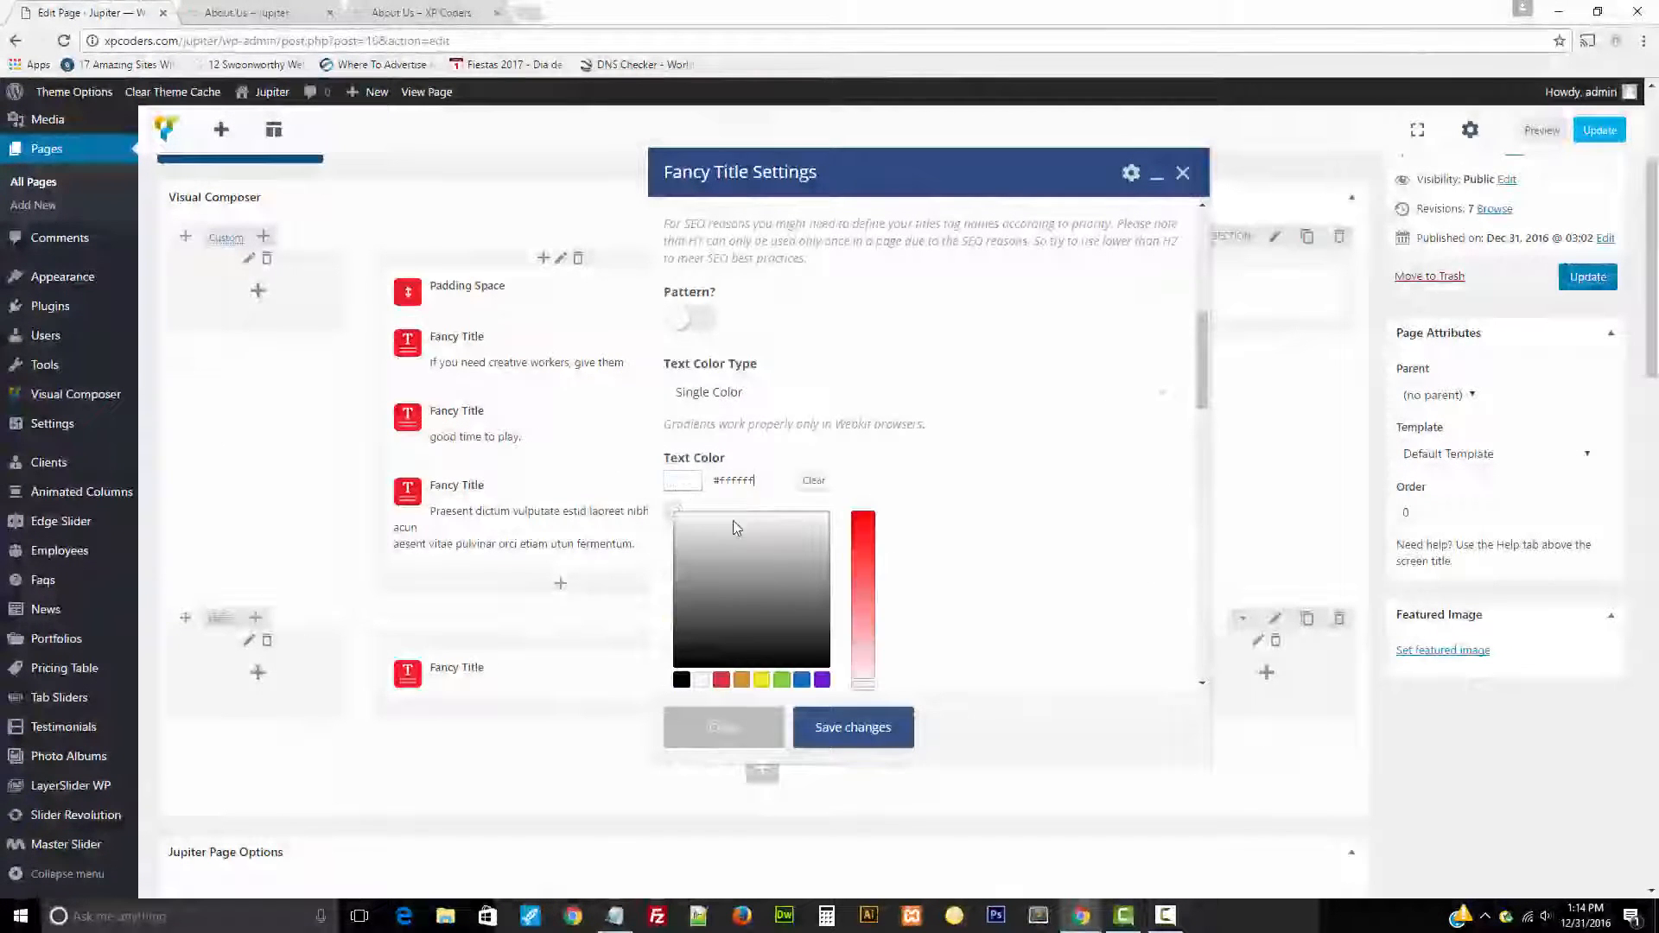
drag(733, 522, 669, 691)
click(980, 491)
scroll(982, 491, down, 3)
scroll(992, 489, up, 2)
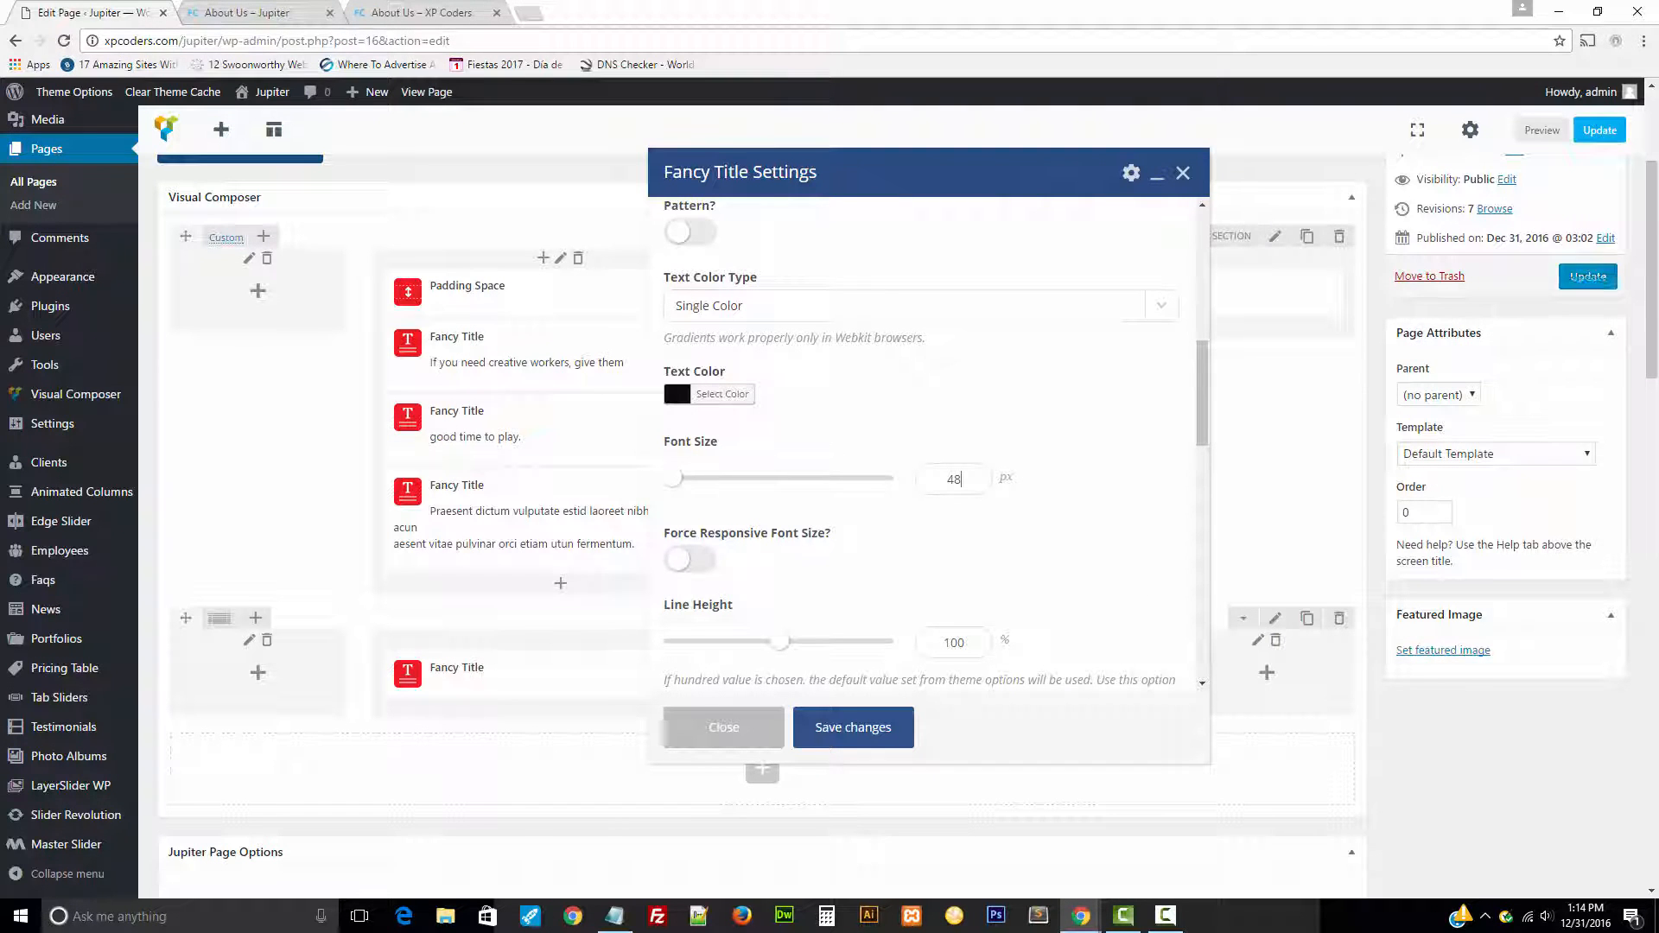
Step: Set the "Know Us More" title's top padding to 120 px and its alignment to Center, and save the settings
scroll(1013, 511, down, 7)
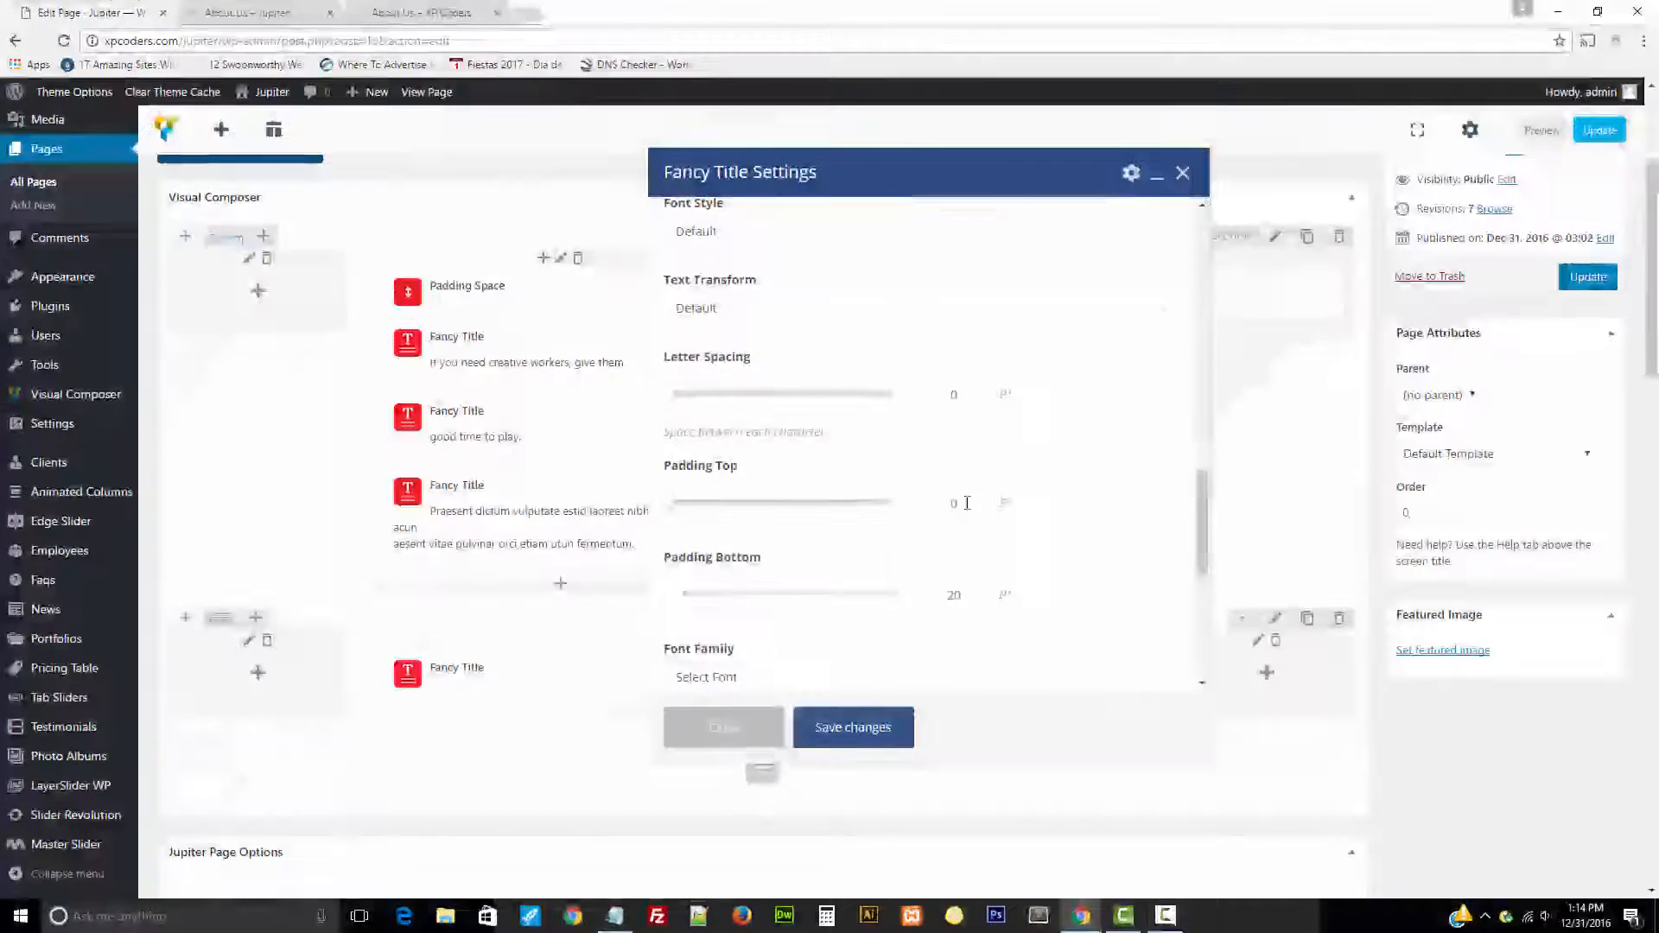
drag(970, 504, 799, 513)
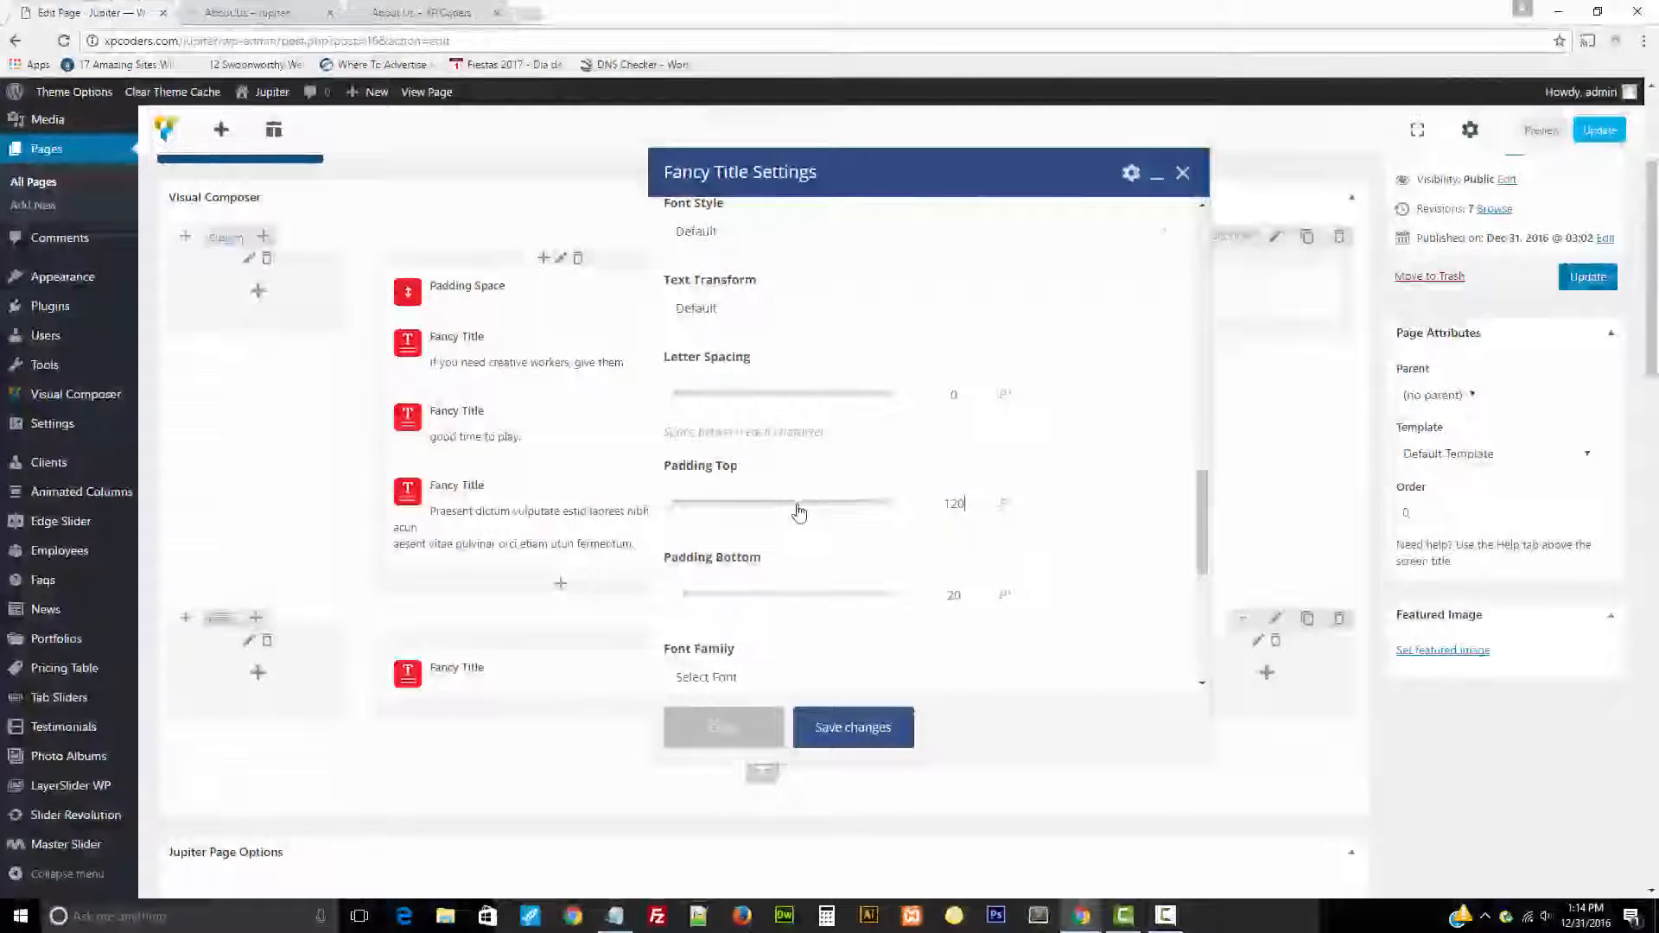
scroll(1031, 551, down, 4)
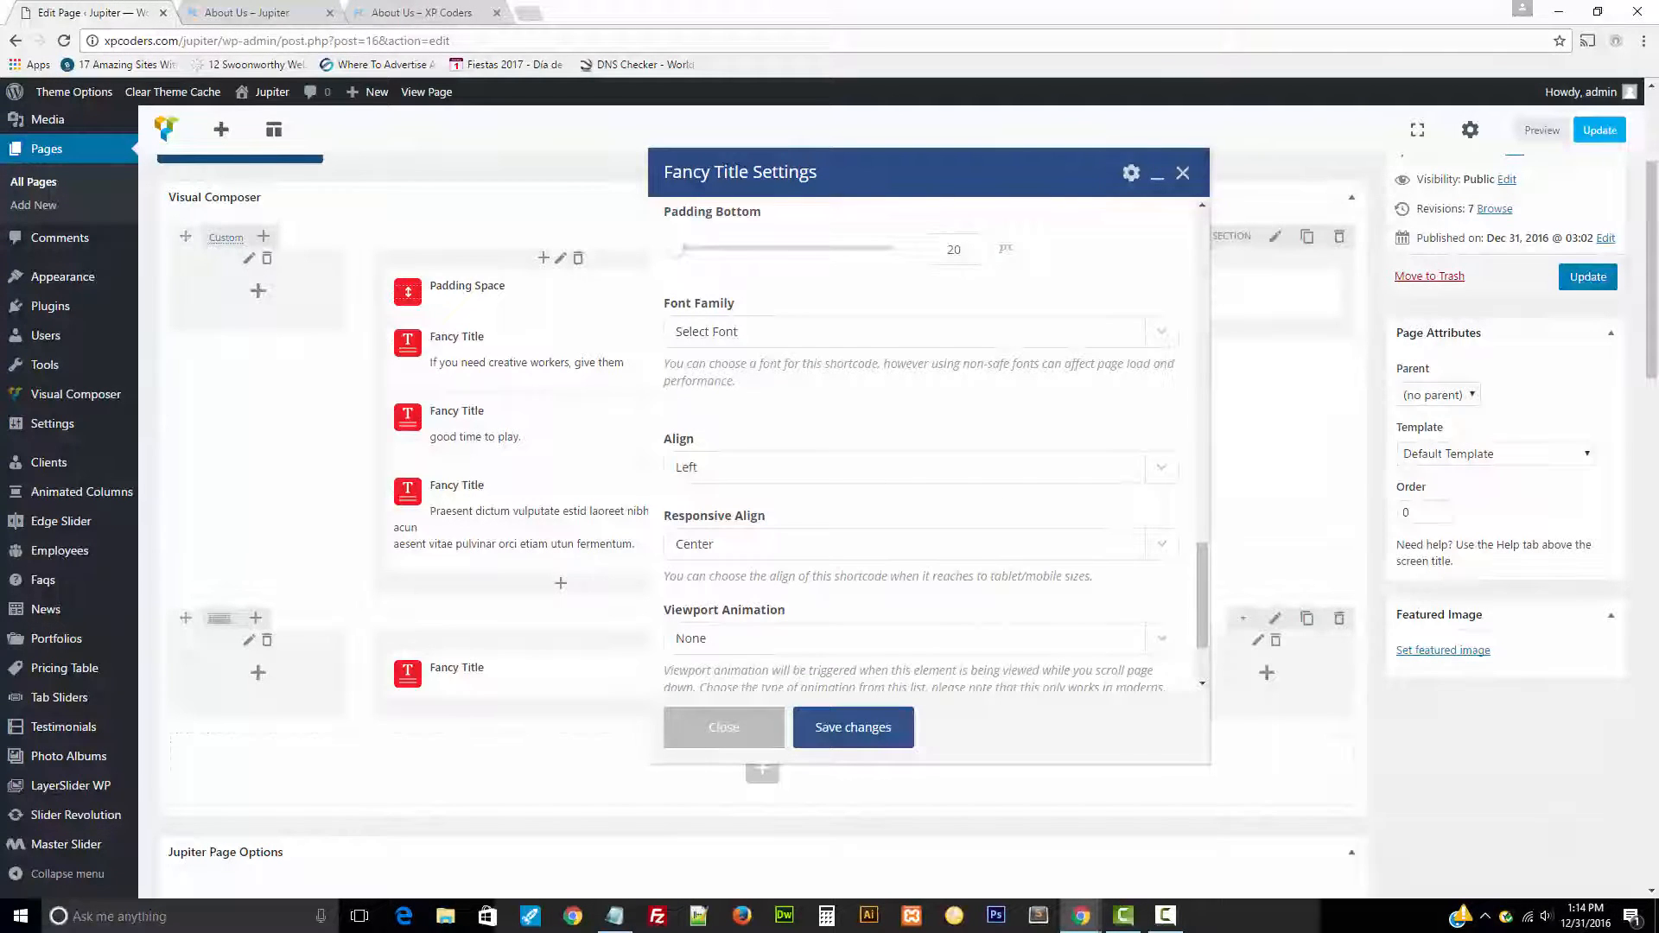
scroll(1031, 527, down, 2)
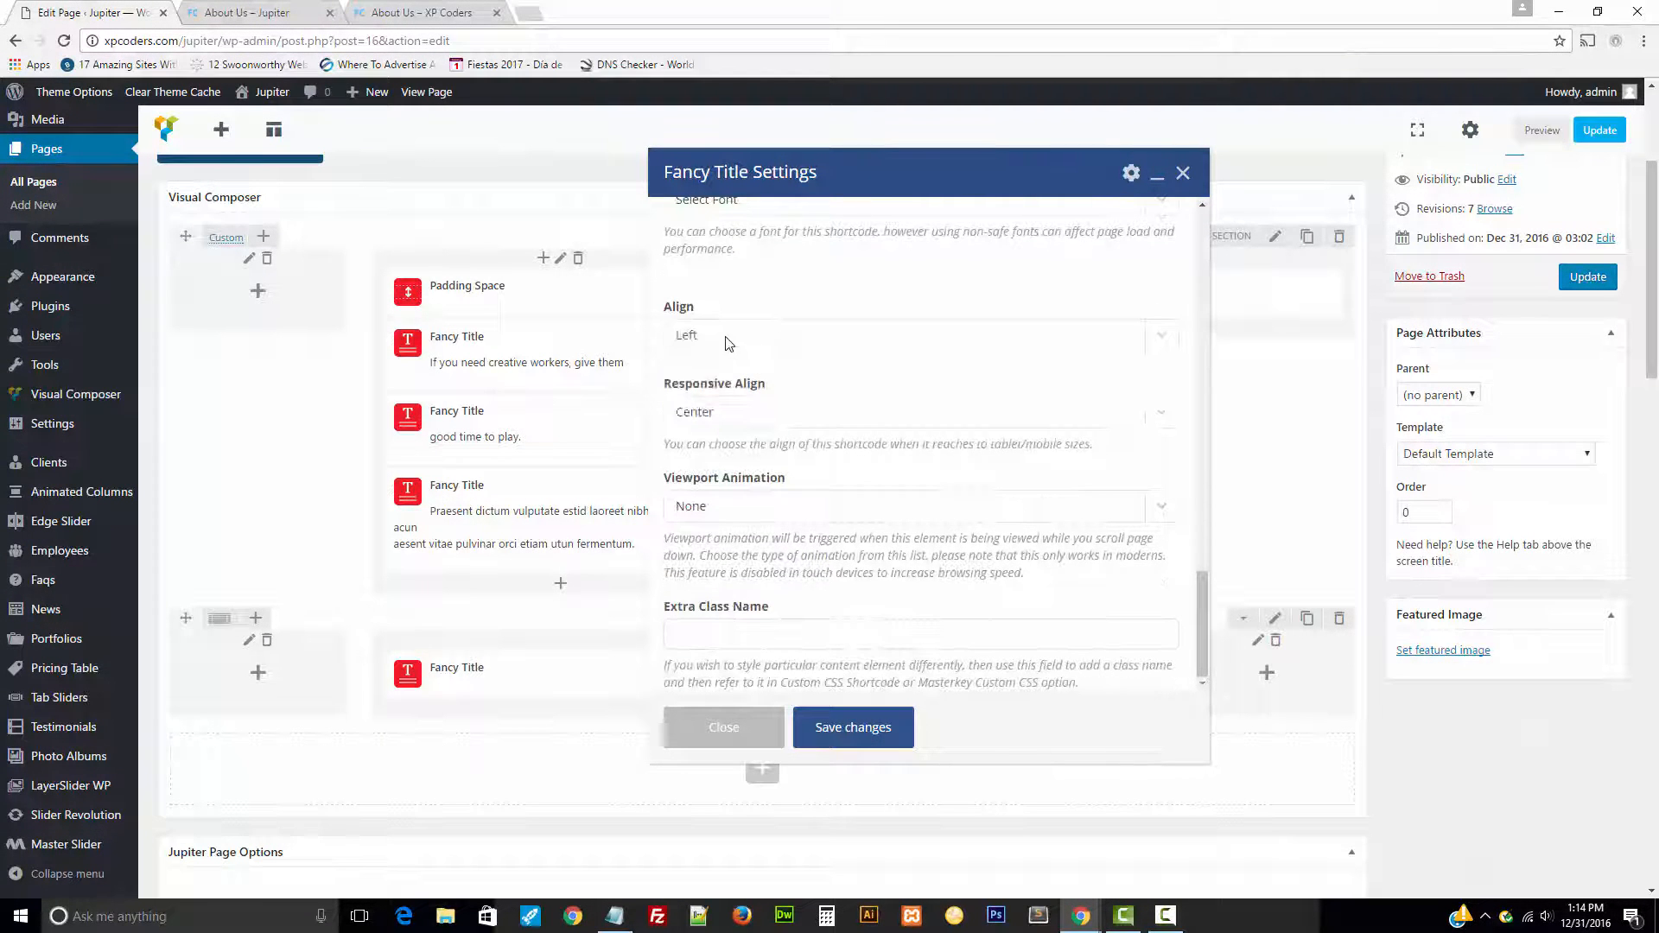
click(770, 334)
click(743, 386)
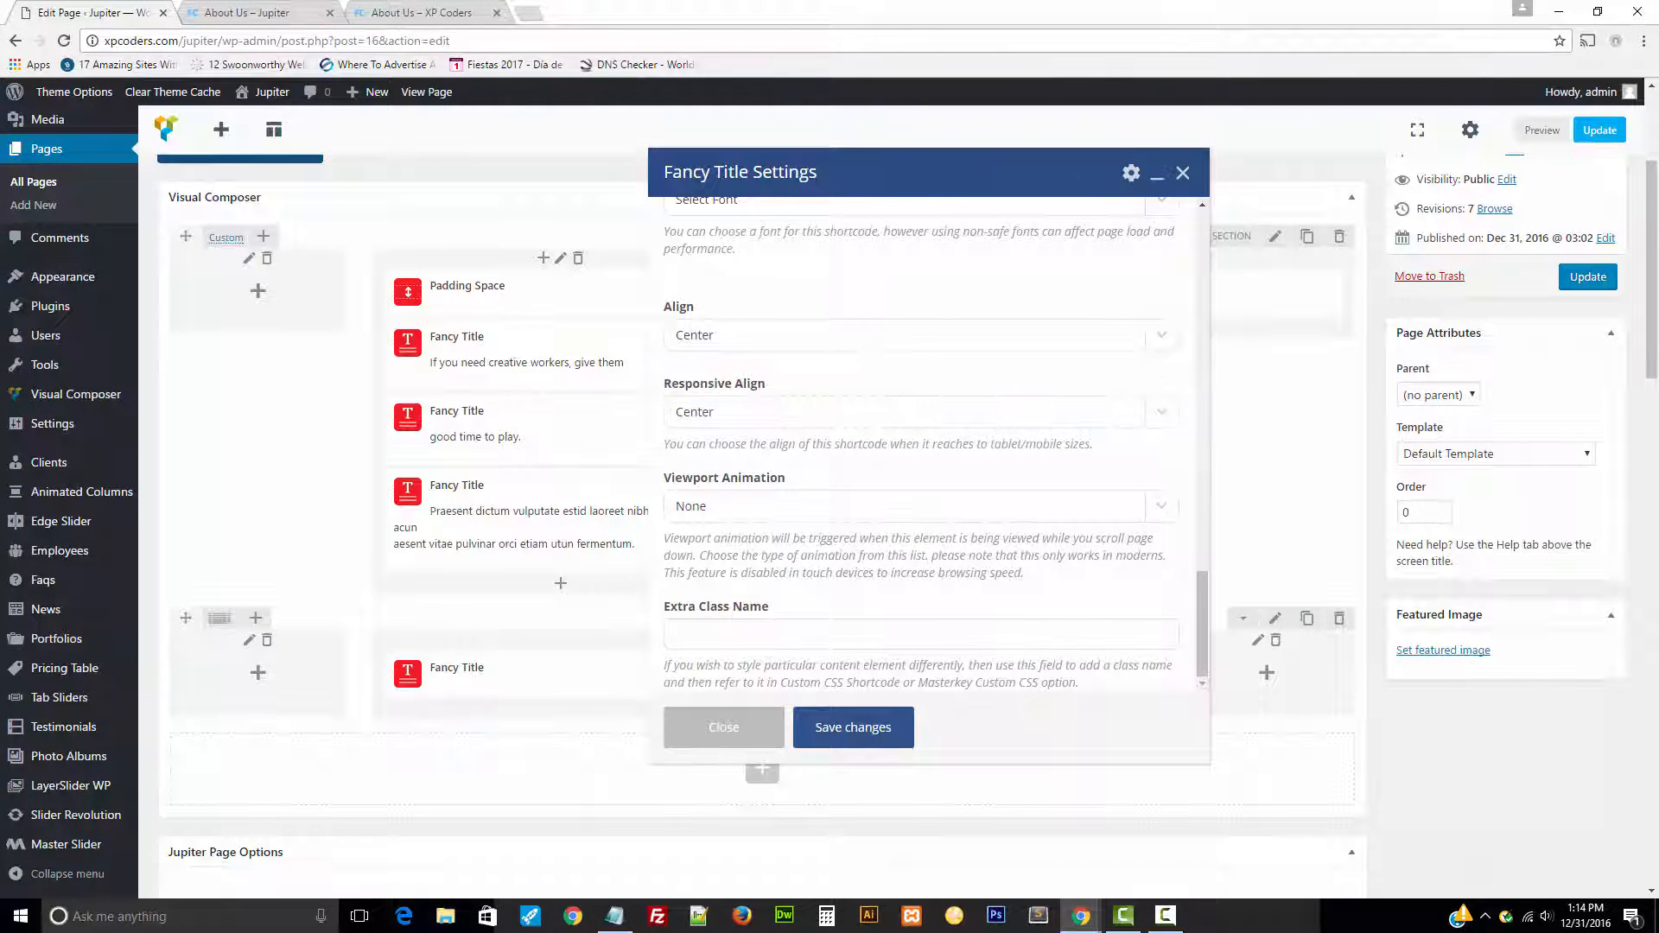
scroll(937, 504, down, 1)
click(856, 726)
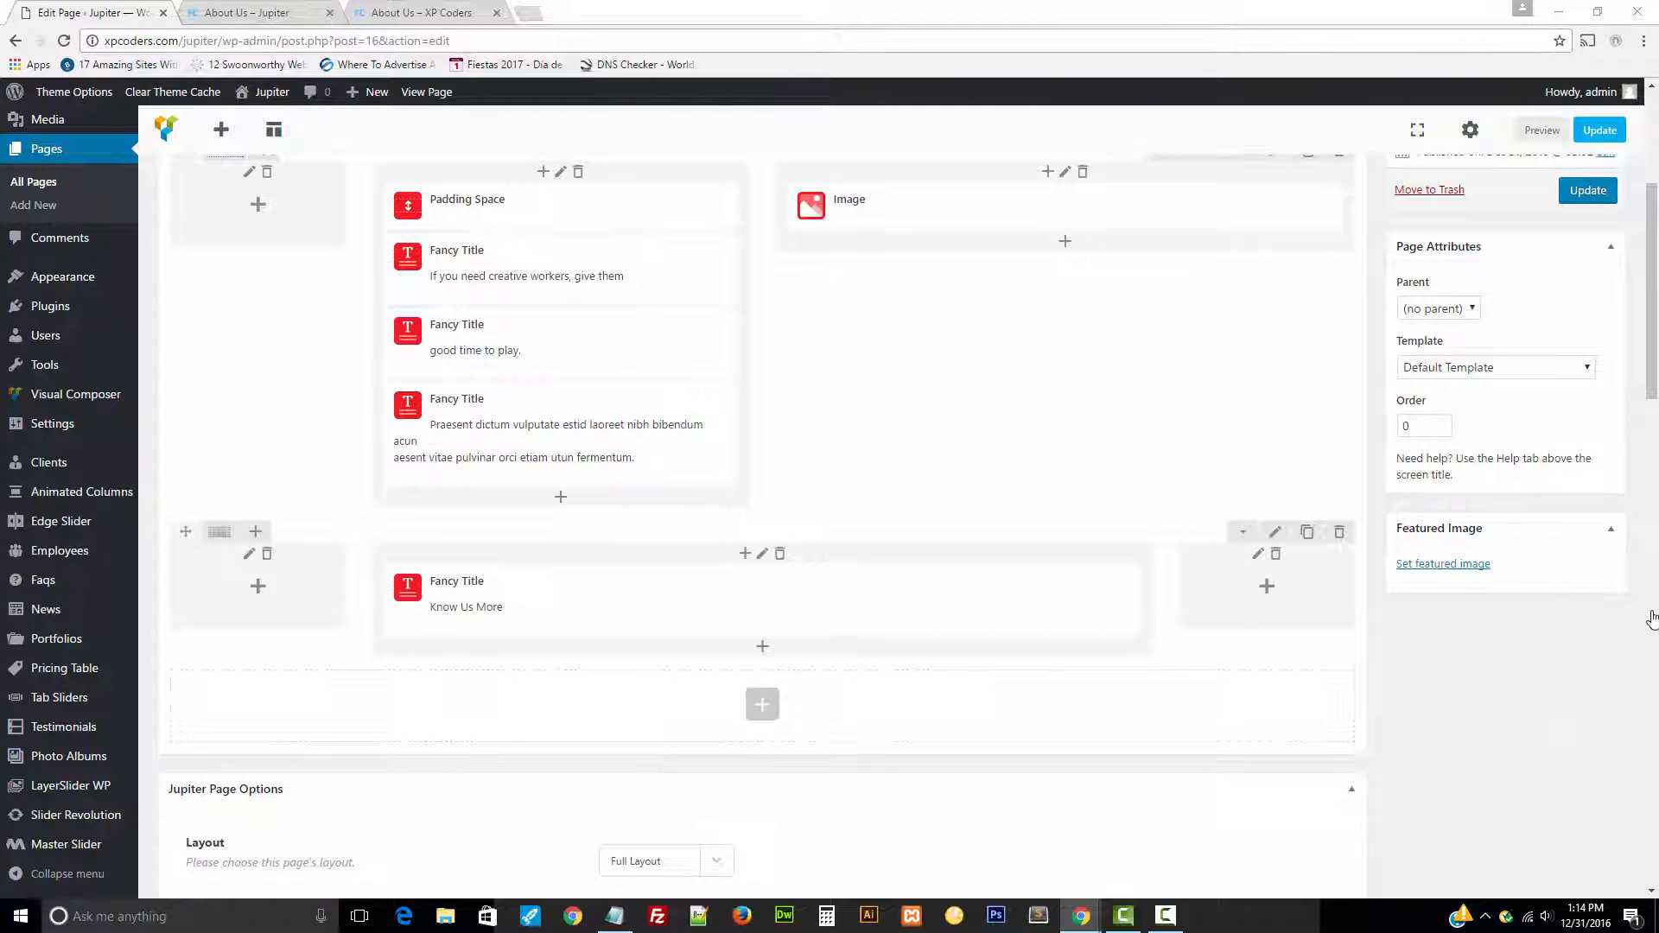
Step: Copy the "Lorem ipsum" paragraph under Know Us More from the XP Coders About Us page and return to the Jupiter page editor
click(259, 12)
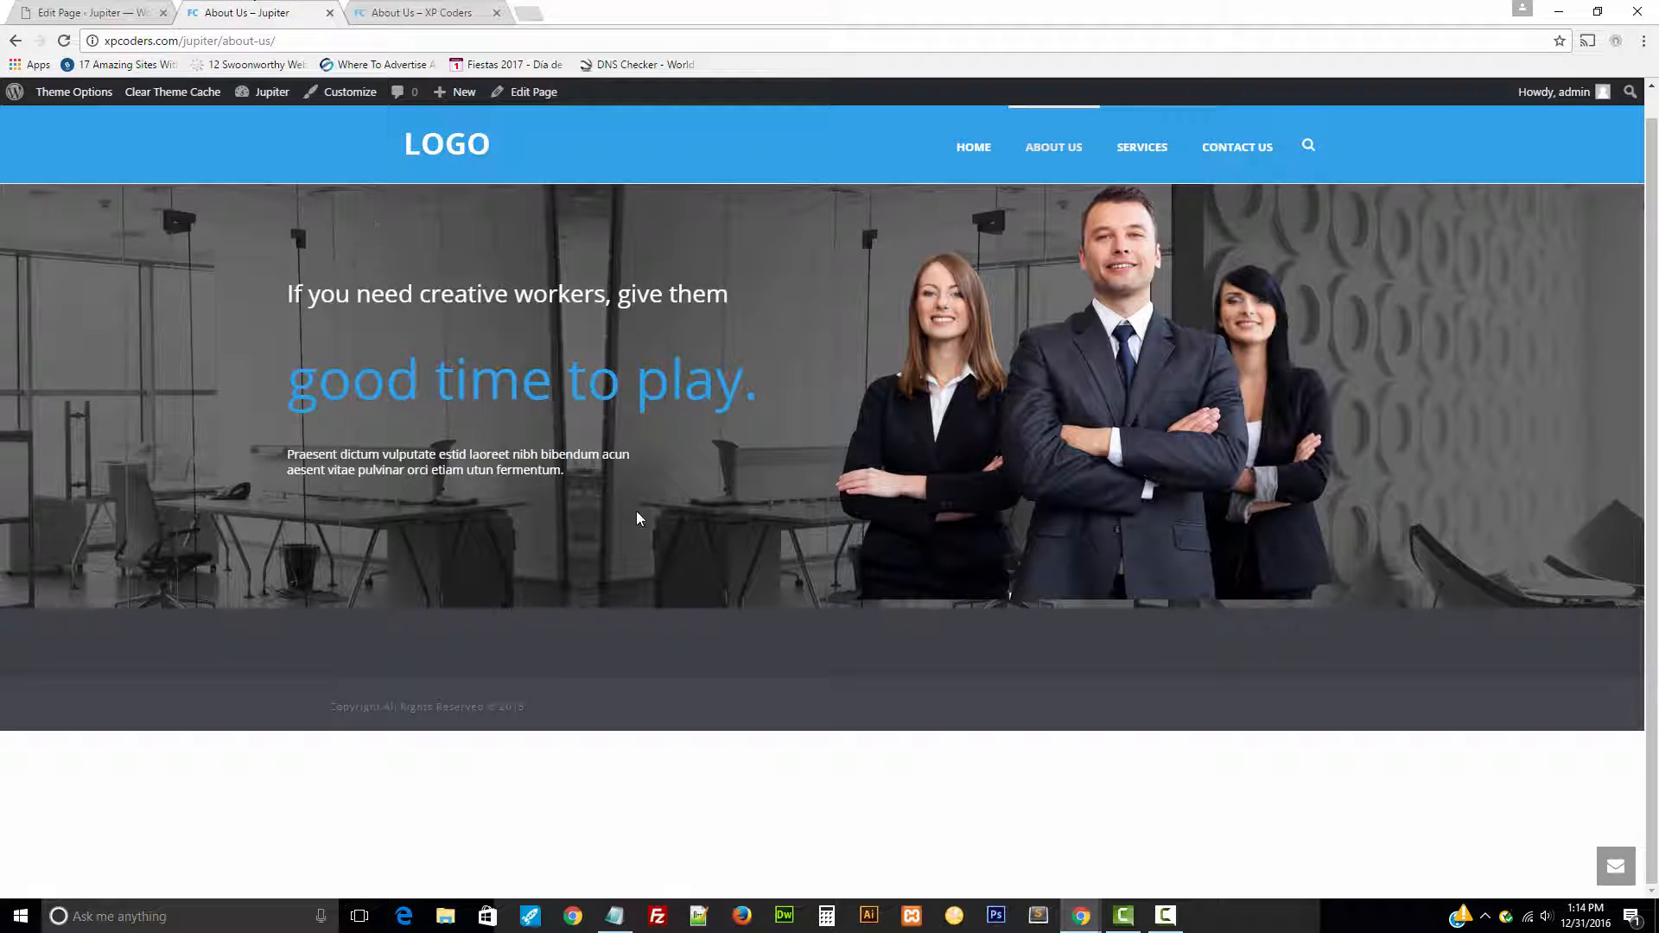
click(419, 13)
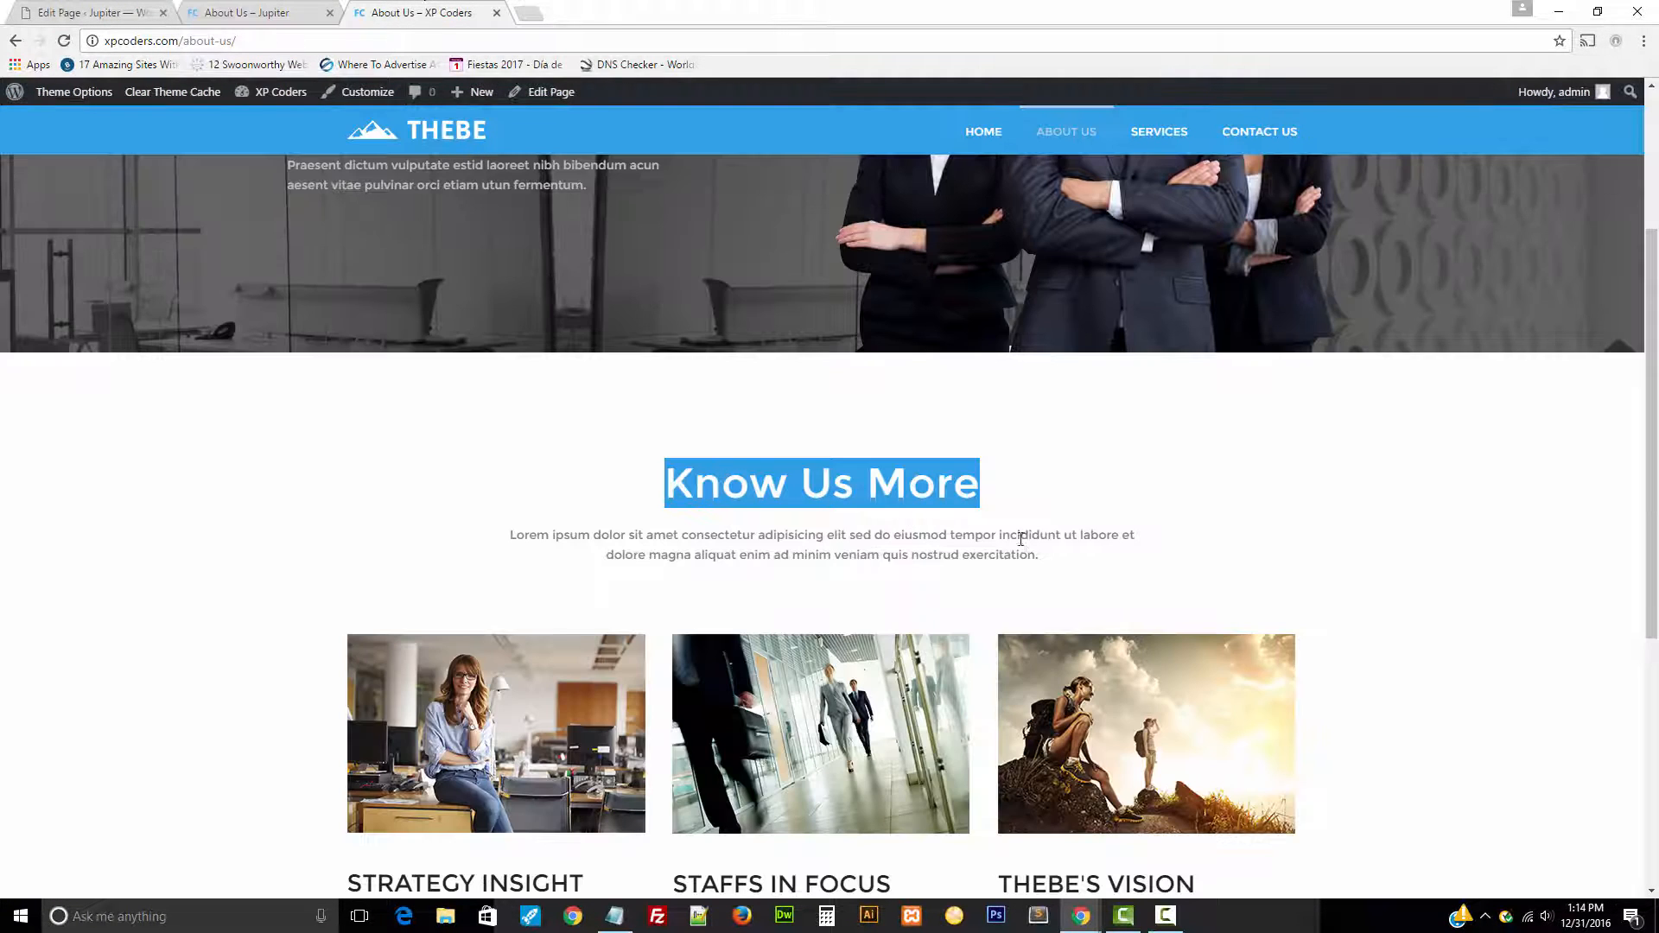
drag(1041, 555, 529, 527)
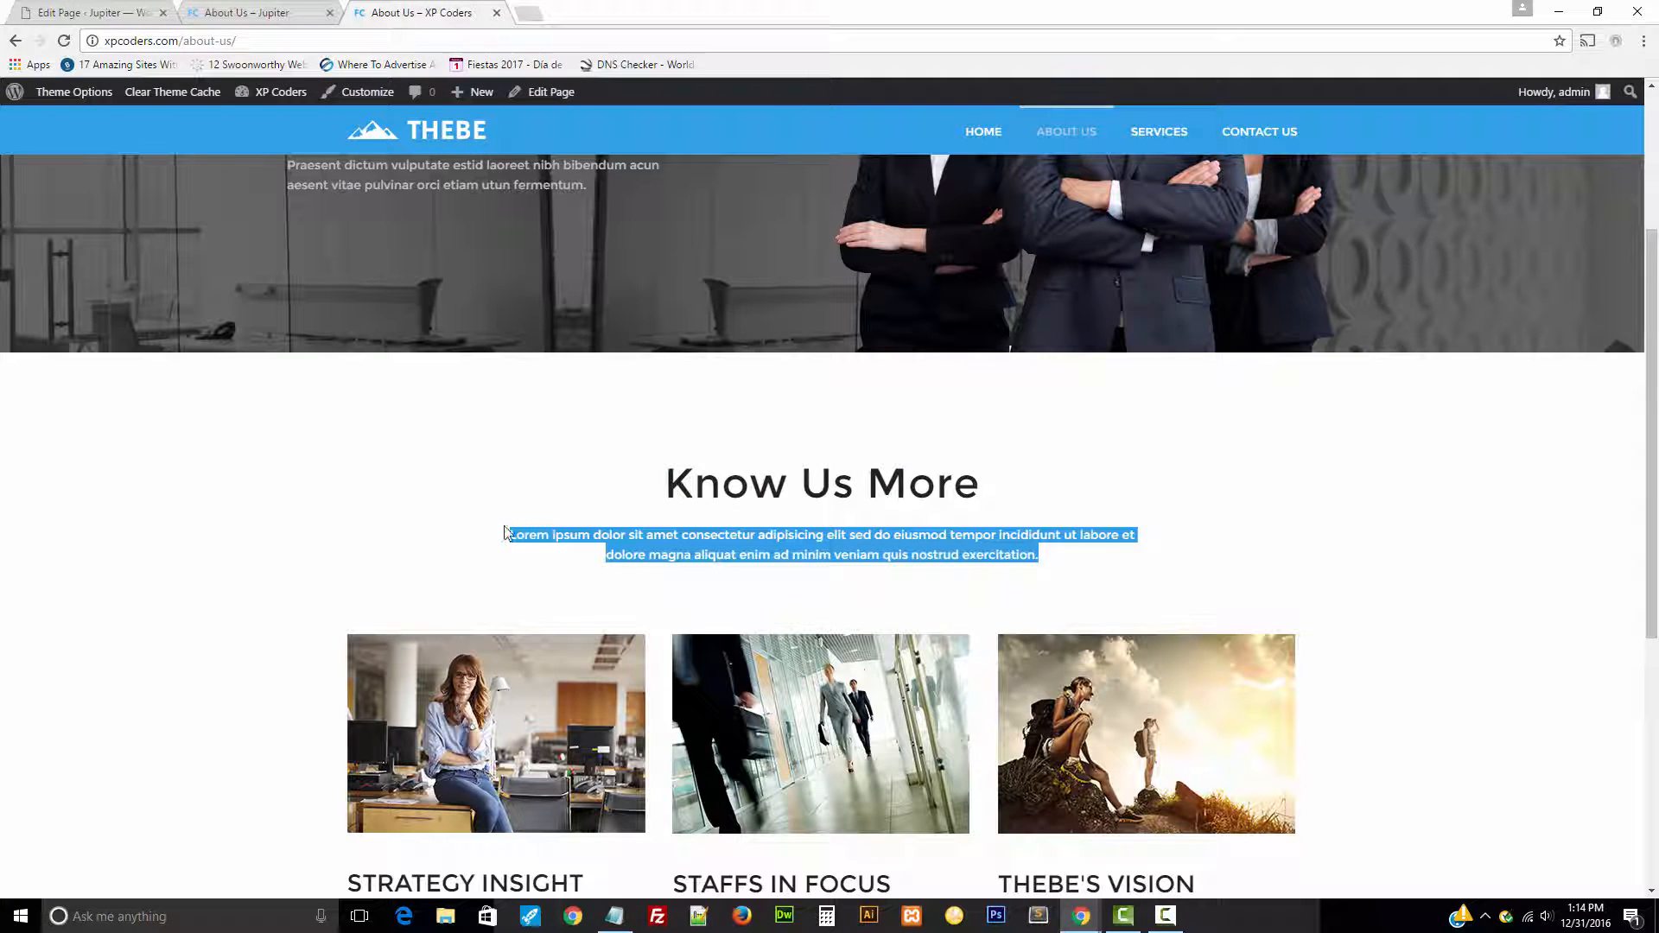
click(277, 9)
click(52, 8)
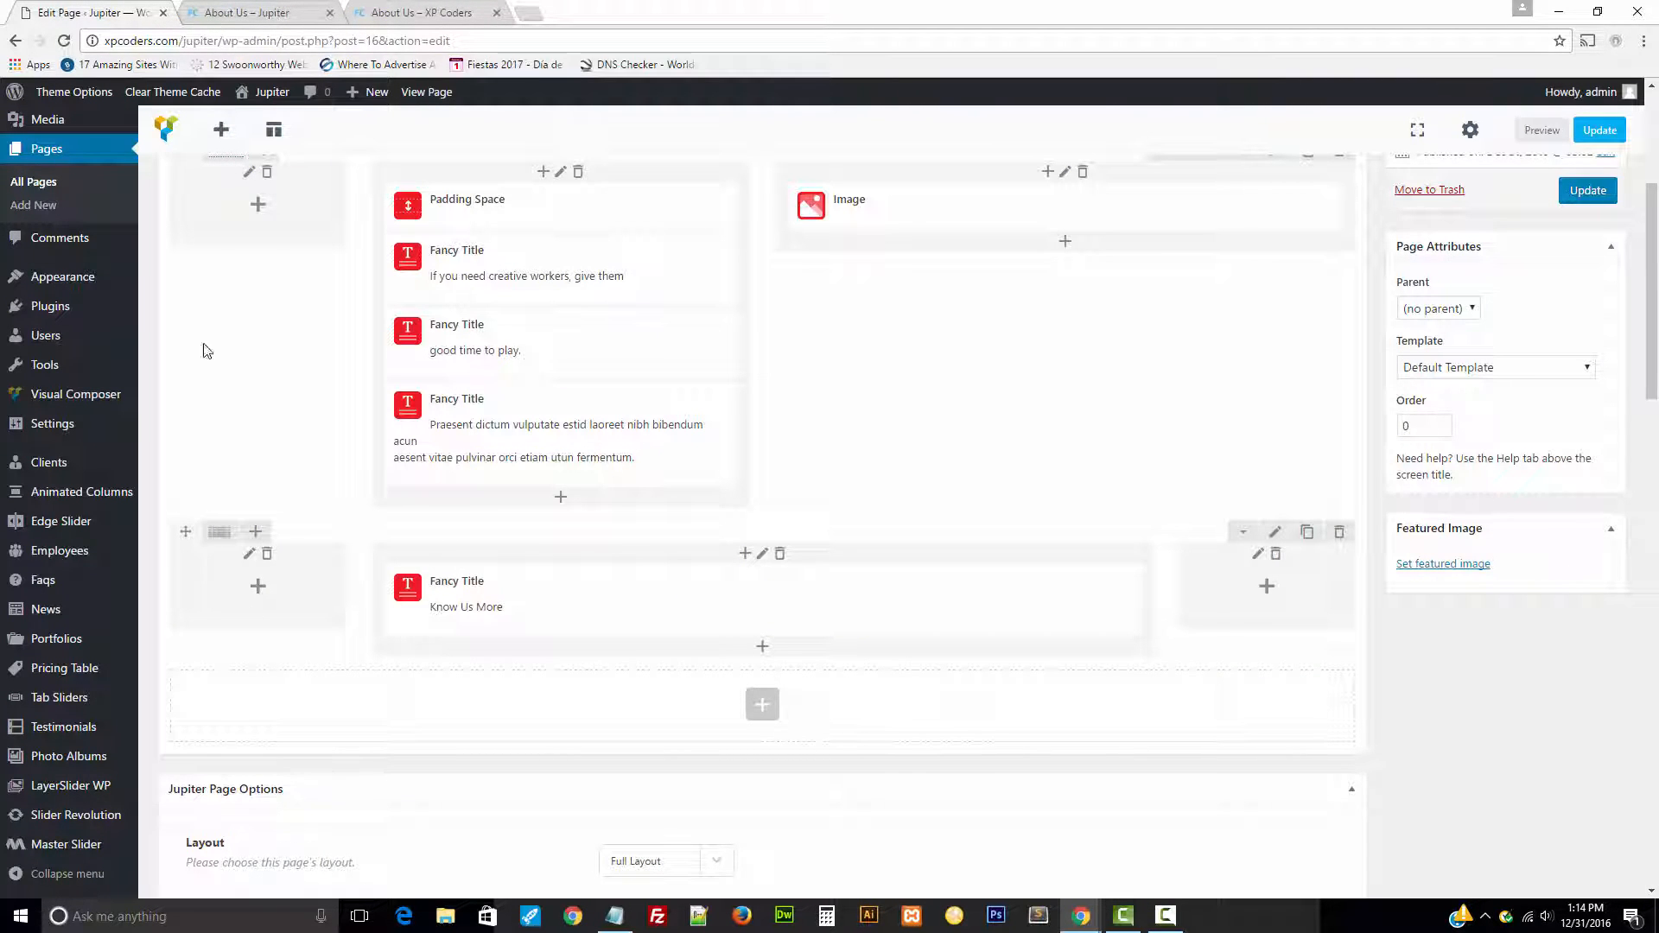
Step: Add a Text Block below the "Know Us More" title and paste the copied "Lorem ipsum" paragraph as its content
click(761, 650)
scroll(657, 427, up, 3)
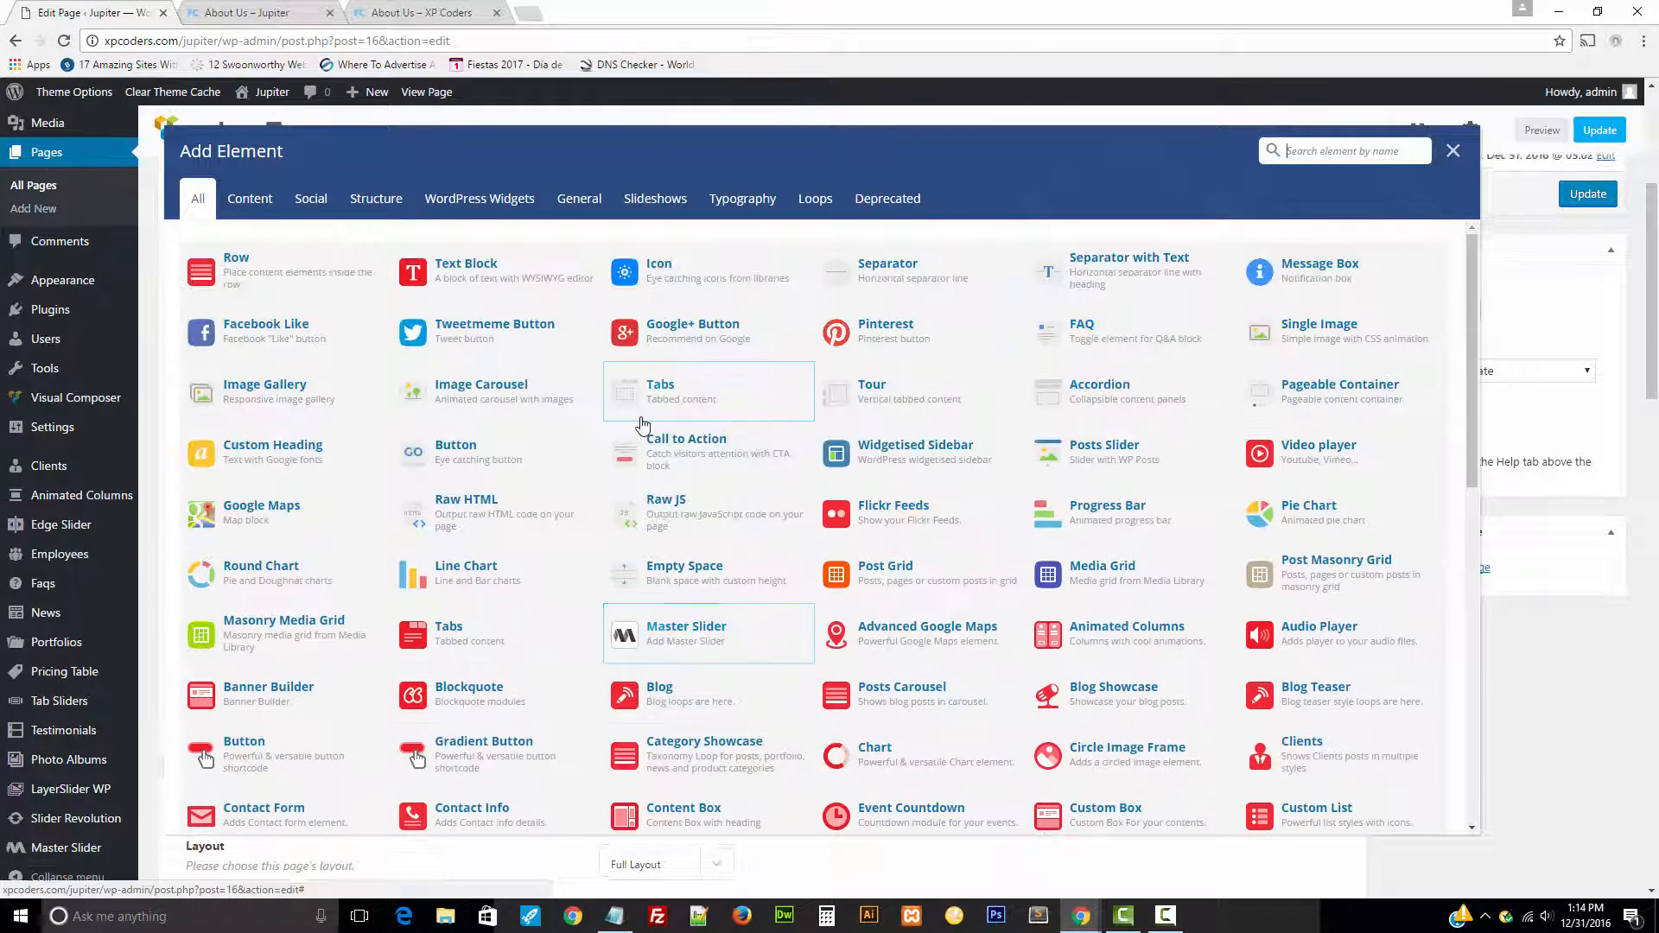
click(473, 288)
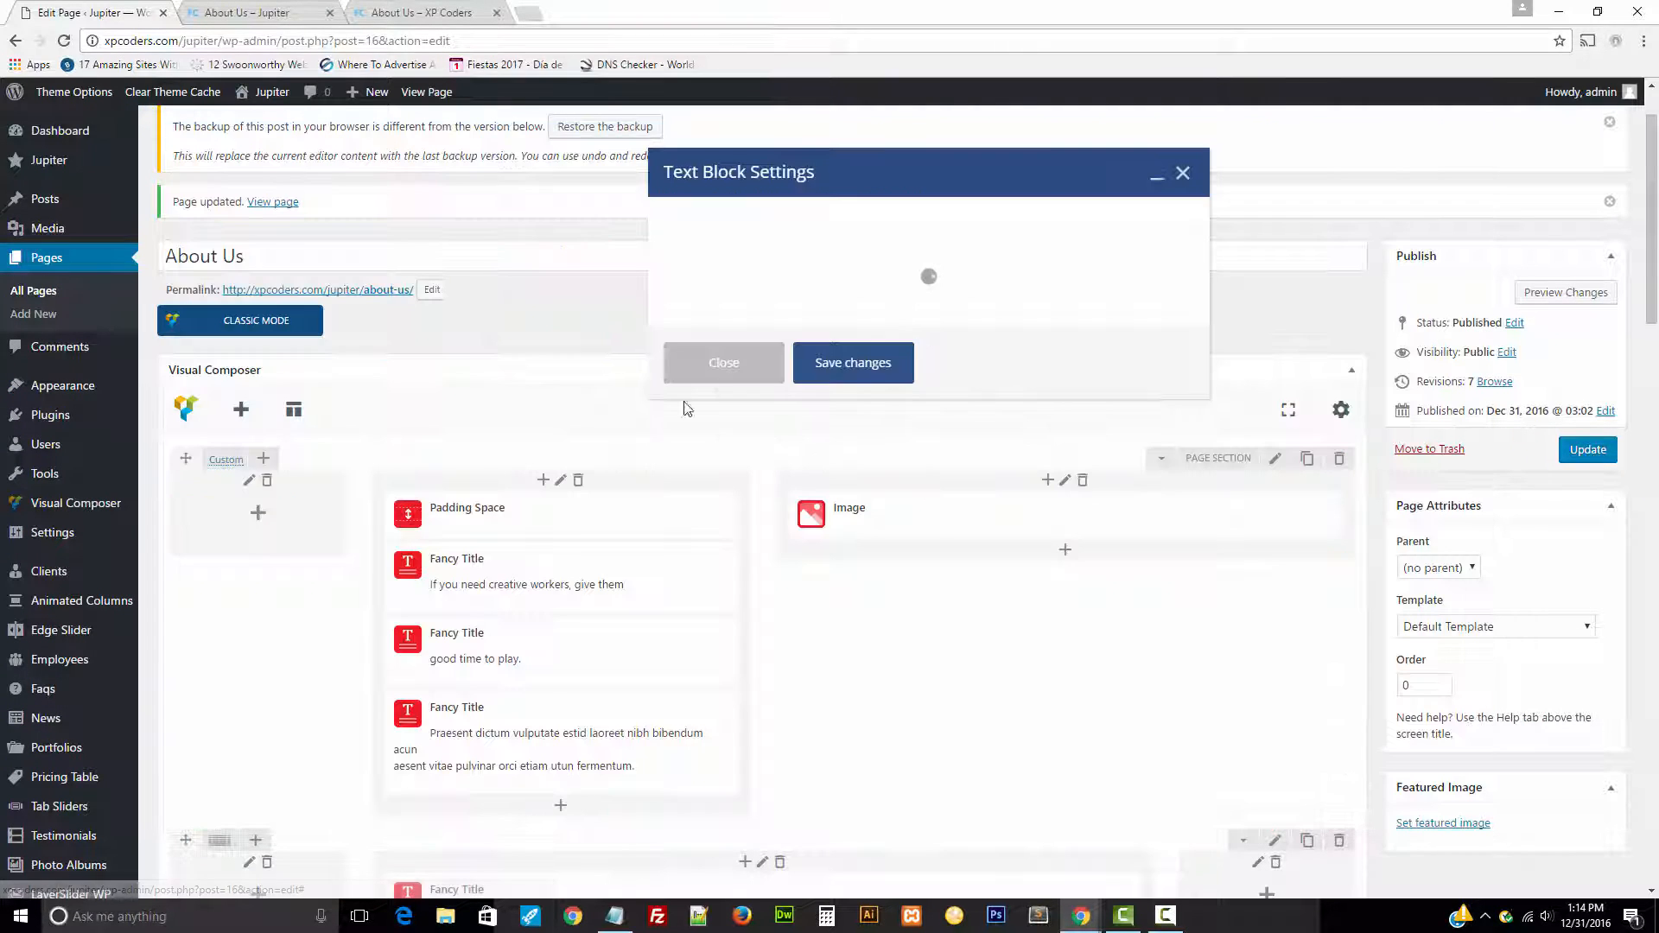
click(1159, 256)
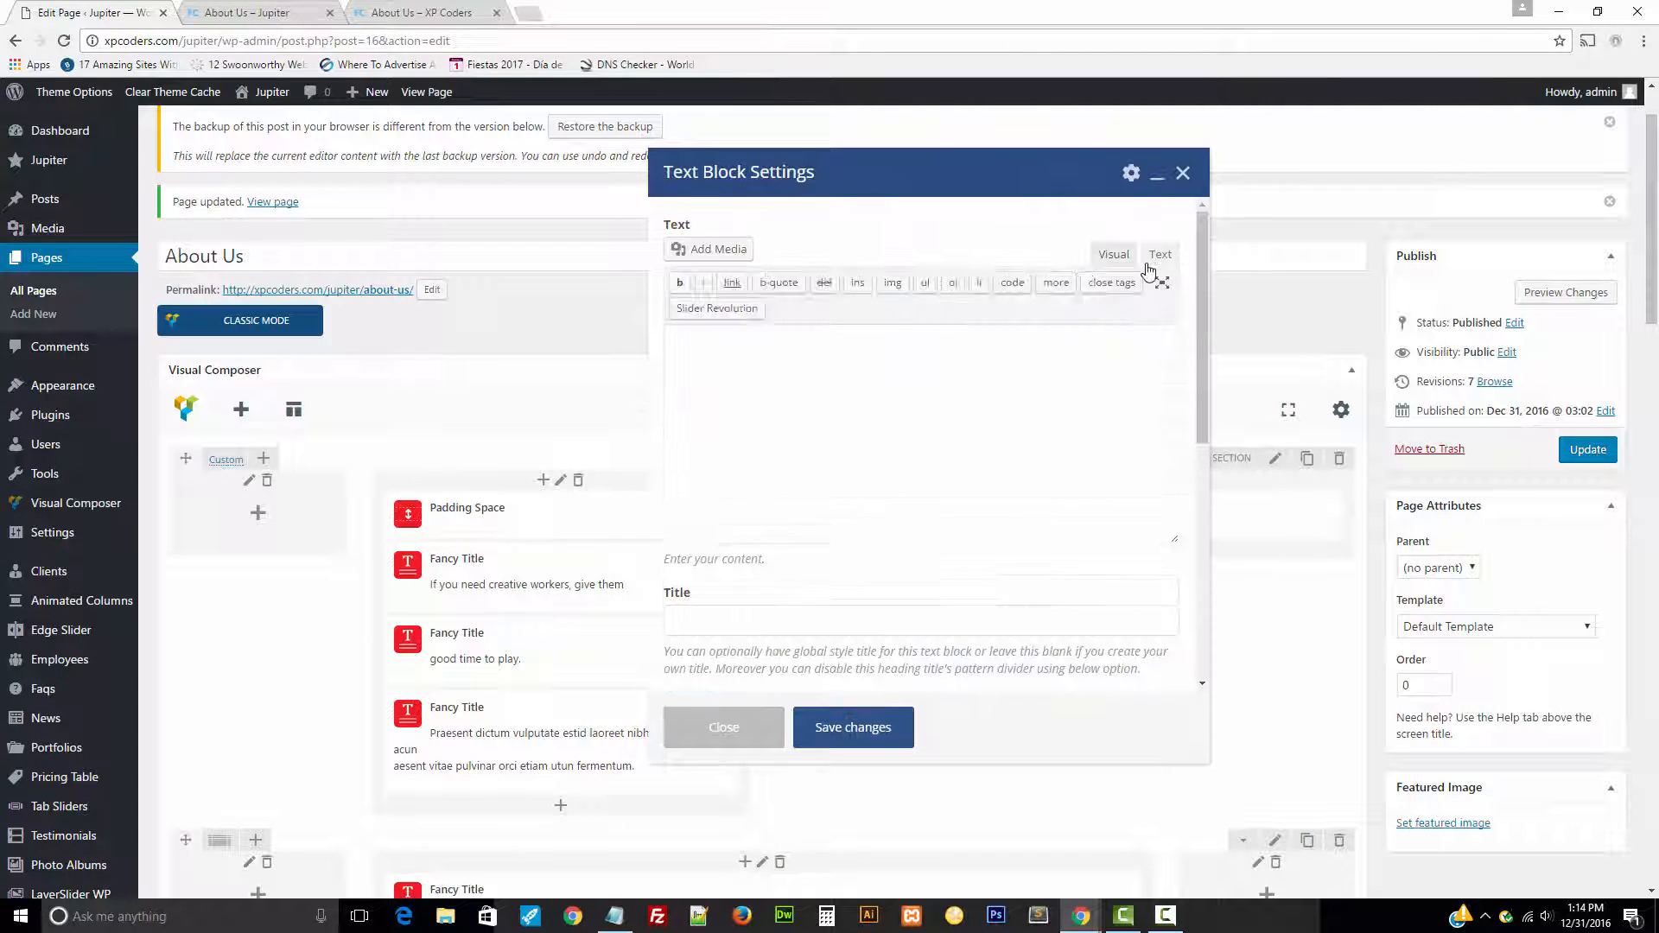
click(1056, 363)
text(Lorem ipsum dolor sit amet consectetur adipisicing elit sed do eiusmod tempor incididunt ut labore et dolore magna aliquat enim ad minim veniam quis nostrud exercitation.)
Step: Set the text block's text alignment to Center and save its settings
scroll(918, 588, down, 5)
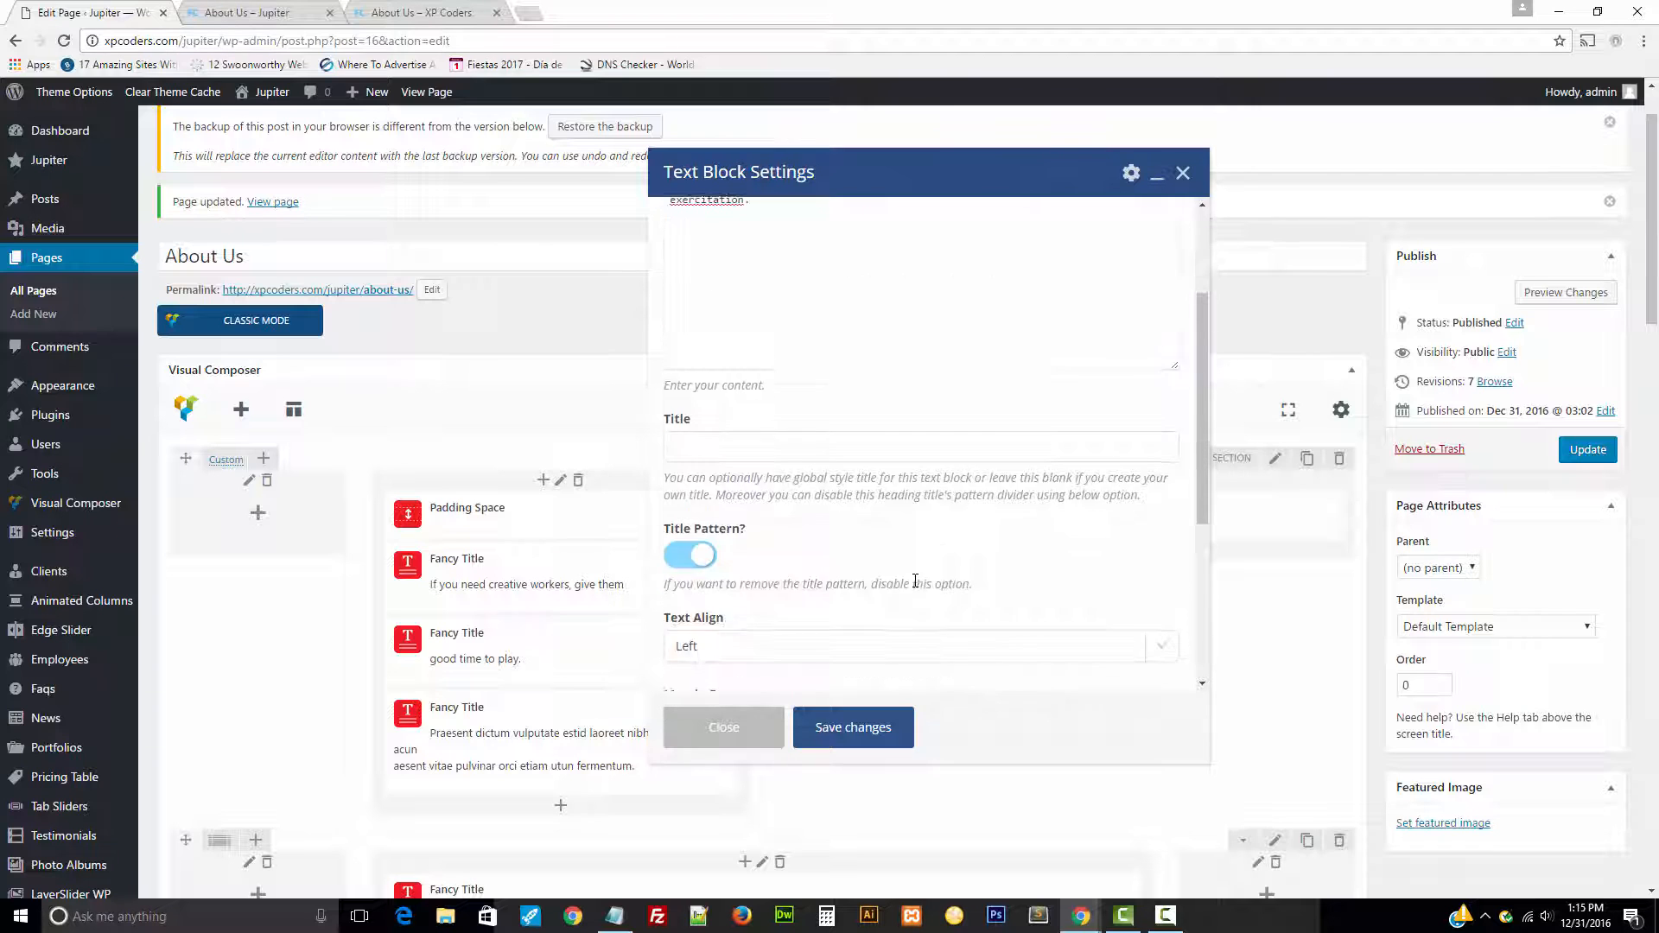
click(778, 393)
click(750, 413)
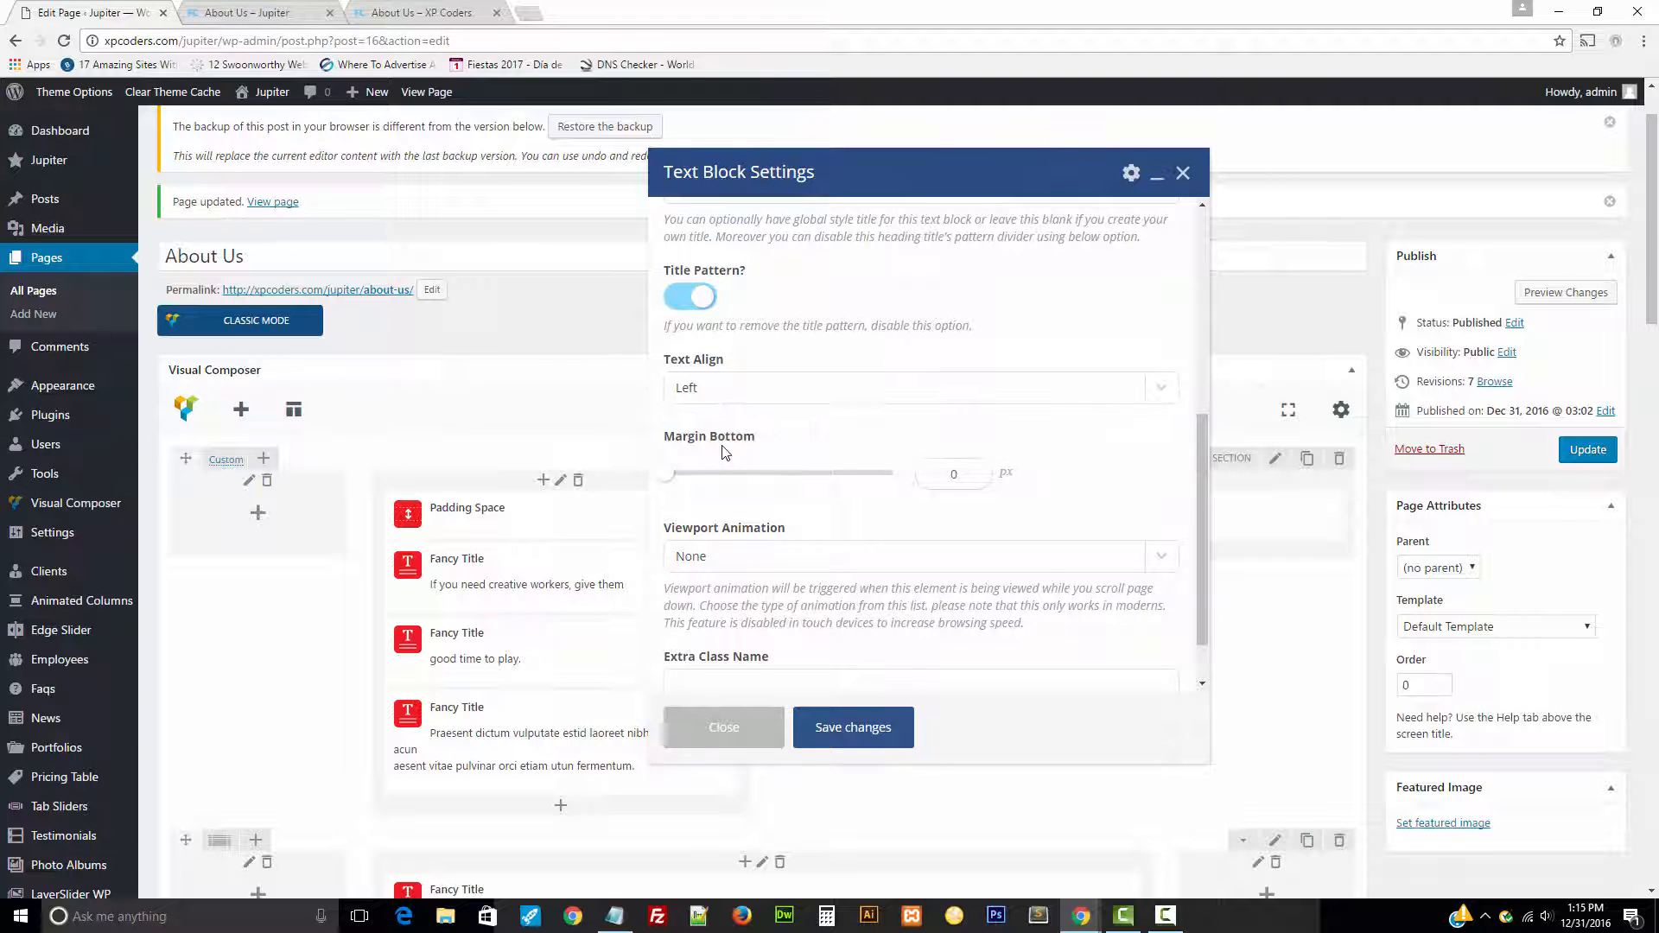
scroll(867, 484, down, 3)
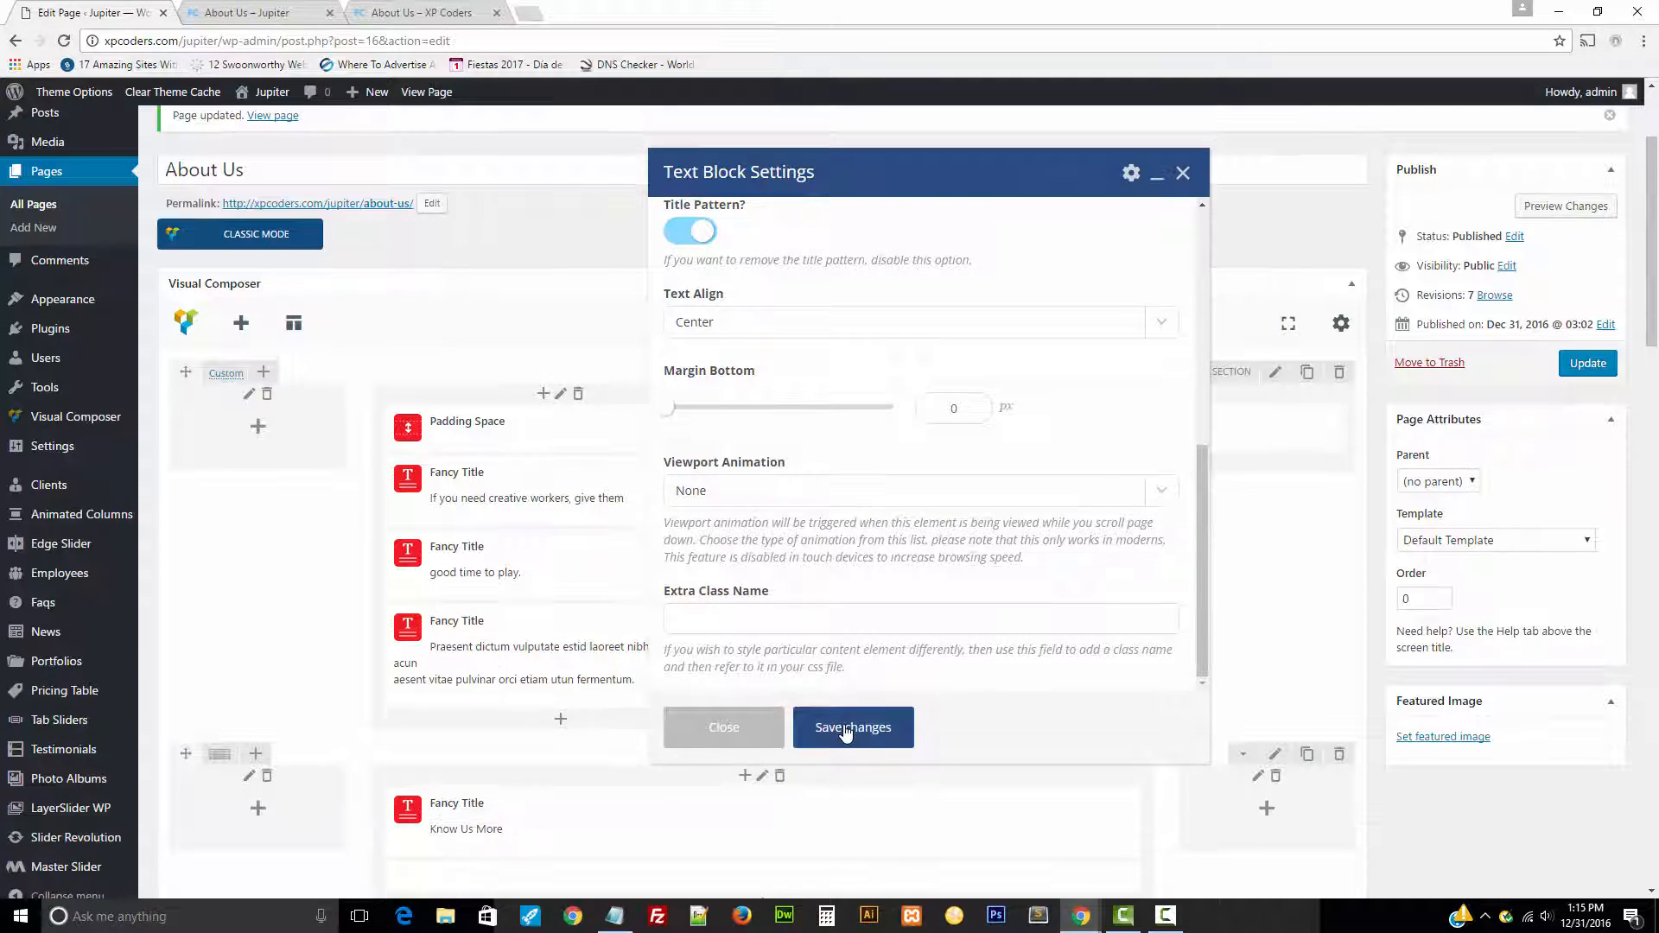
click(847, 731)
scroll(860, 704, down, 2)
Step: Review the Know Us More section on the XP Coders reference page and update the Jupiter About Us page
click(320, 15)
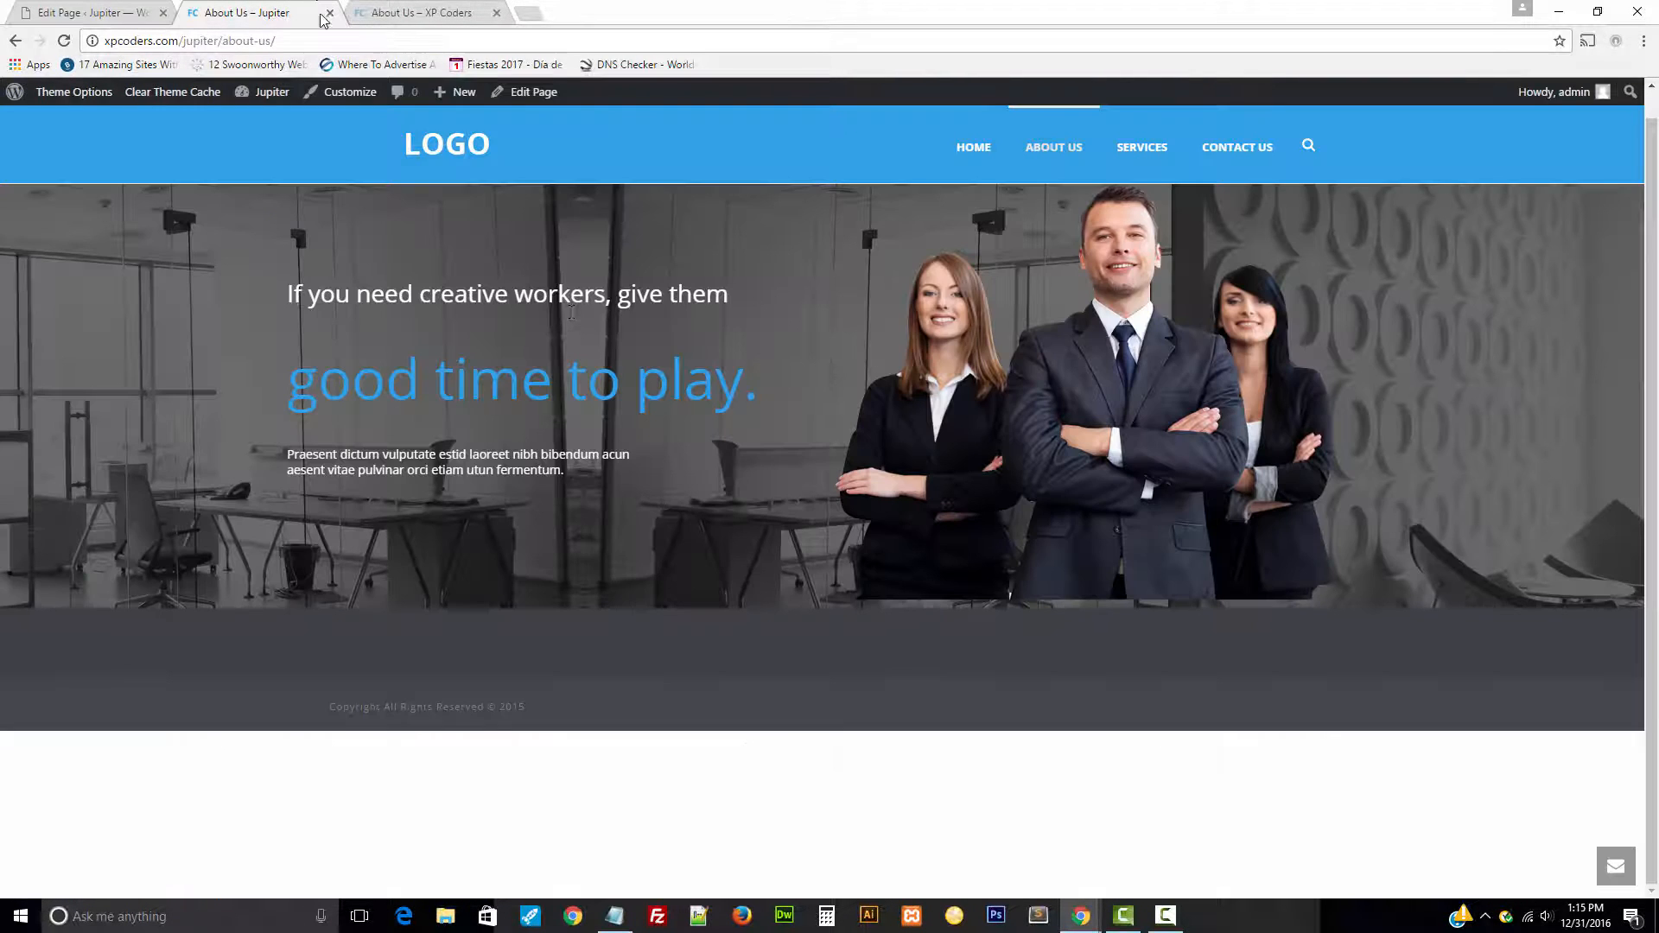
click(452, 12)
scroll(785, 385, down, 1)
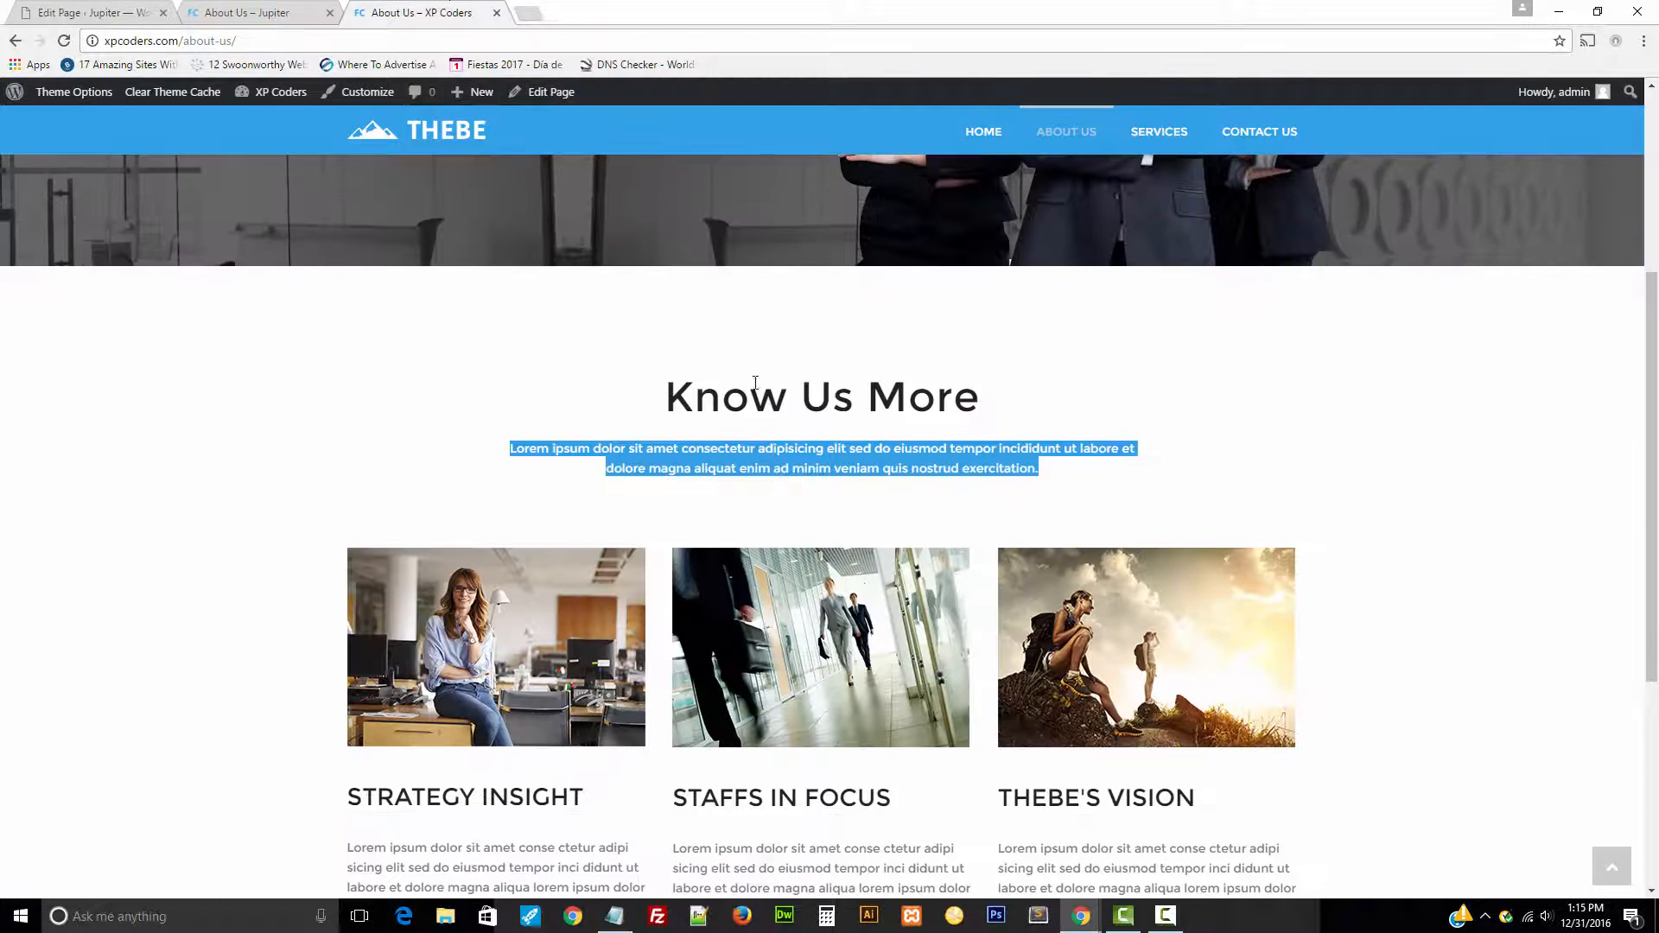
click(854, 474)
click(248, 12)
click(103, 13)
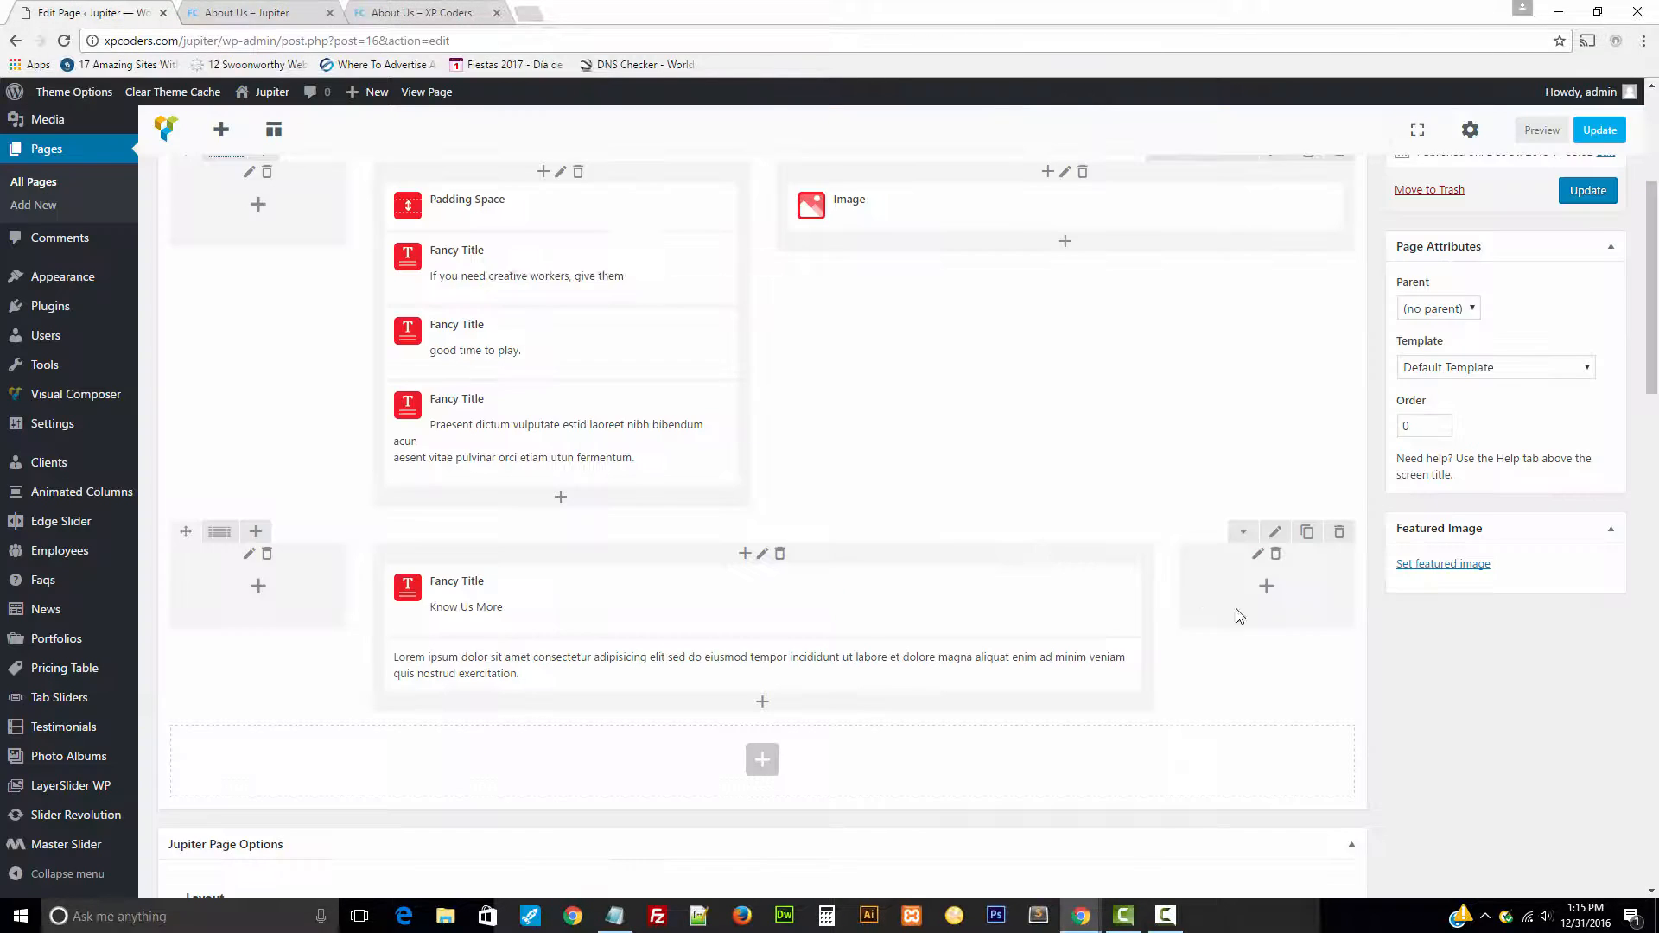
scroll(1241, 617, down, 1)
scroll(1548, 205, up, 4)
click(1585, 363)
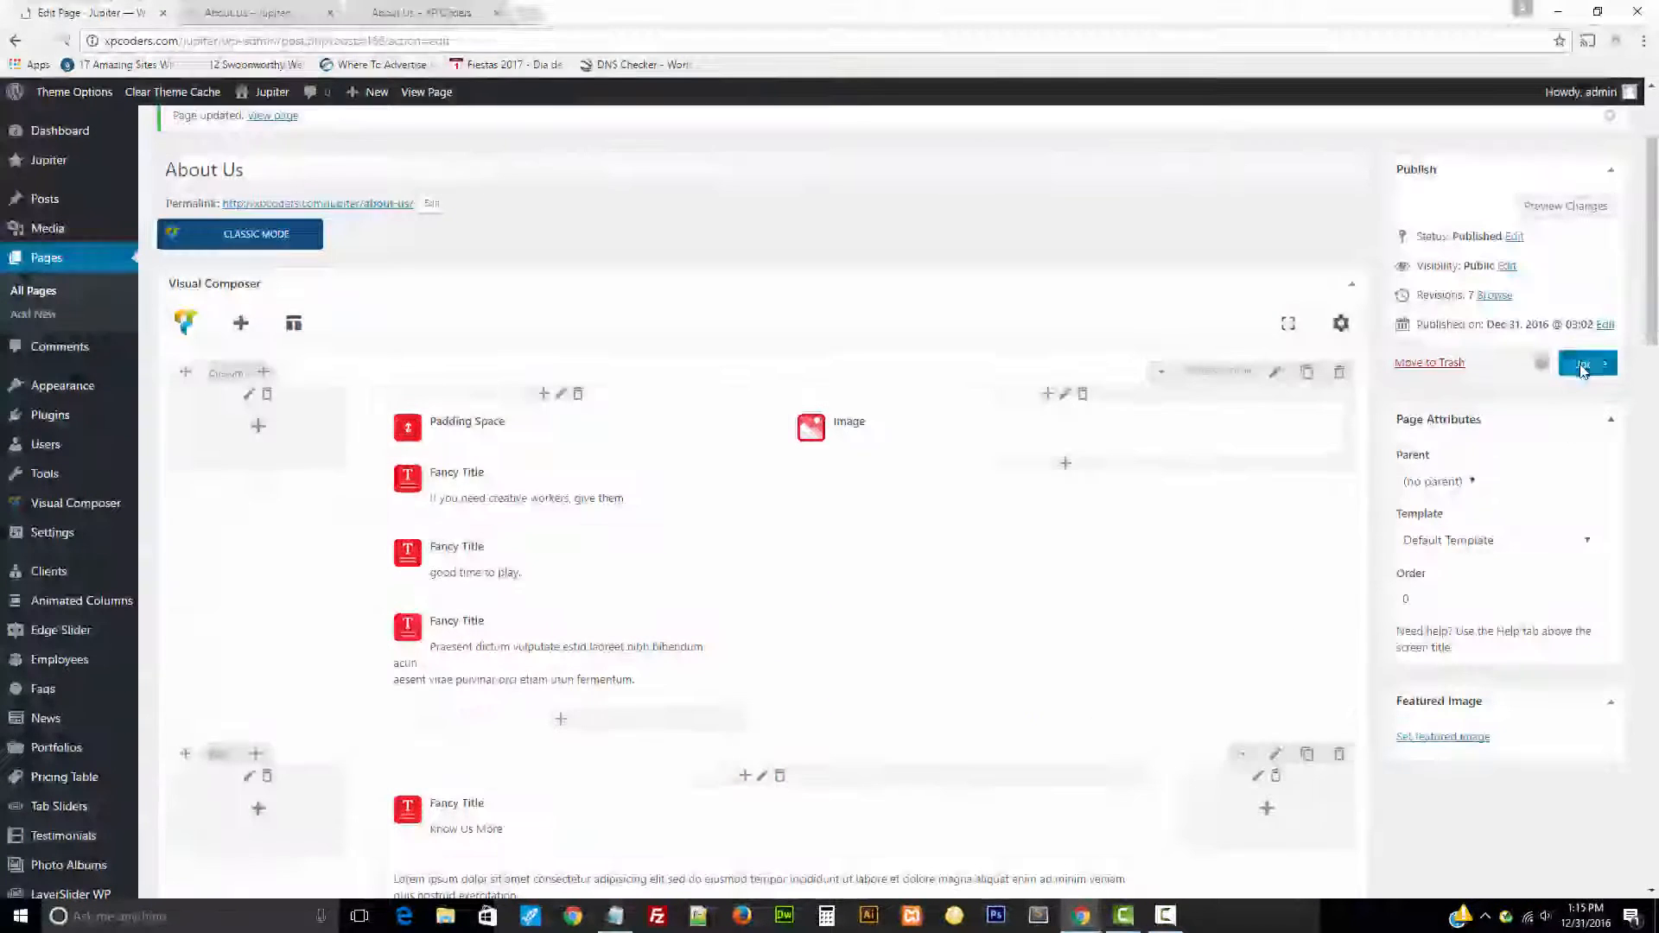
Step: Reload the live Jupiter About Us page and inspect the spacing around the Know Us More title and paragraph
click(267, 12)
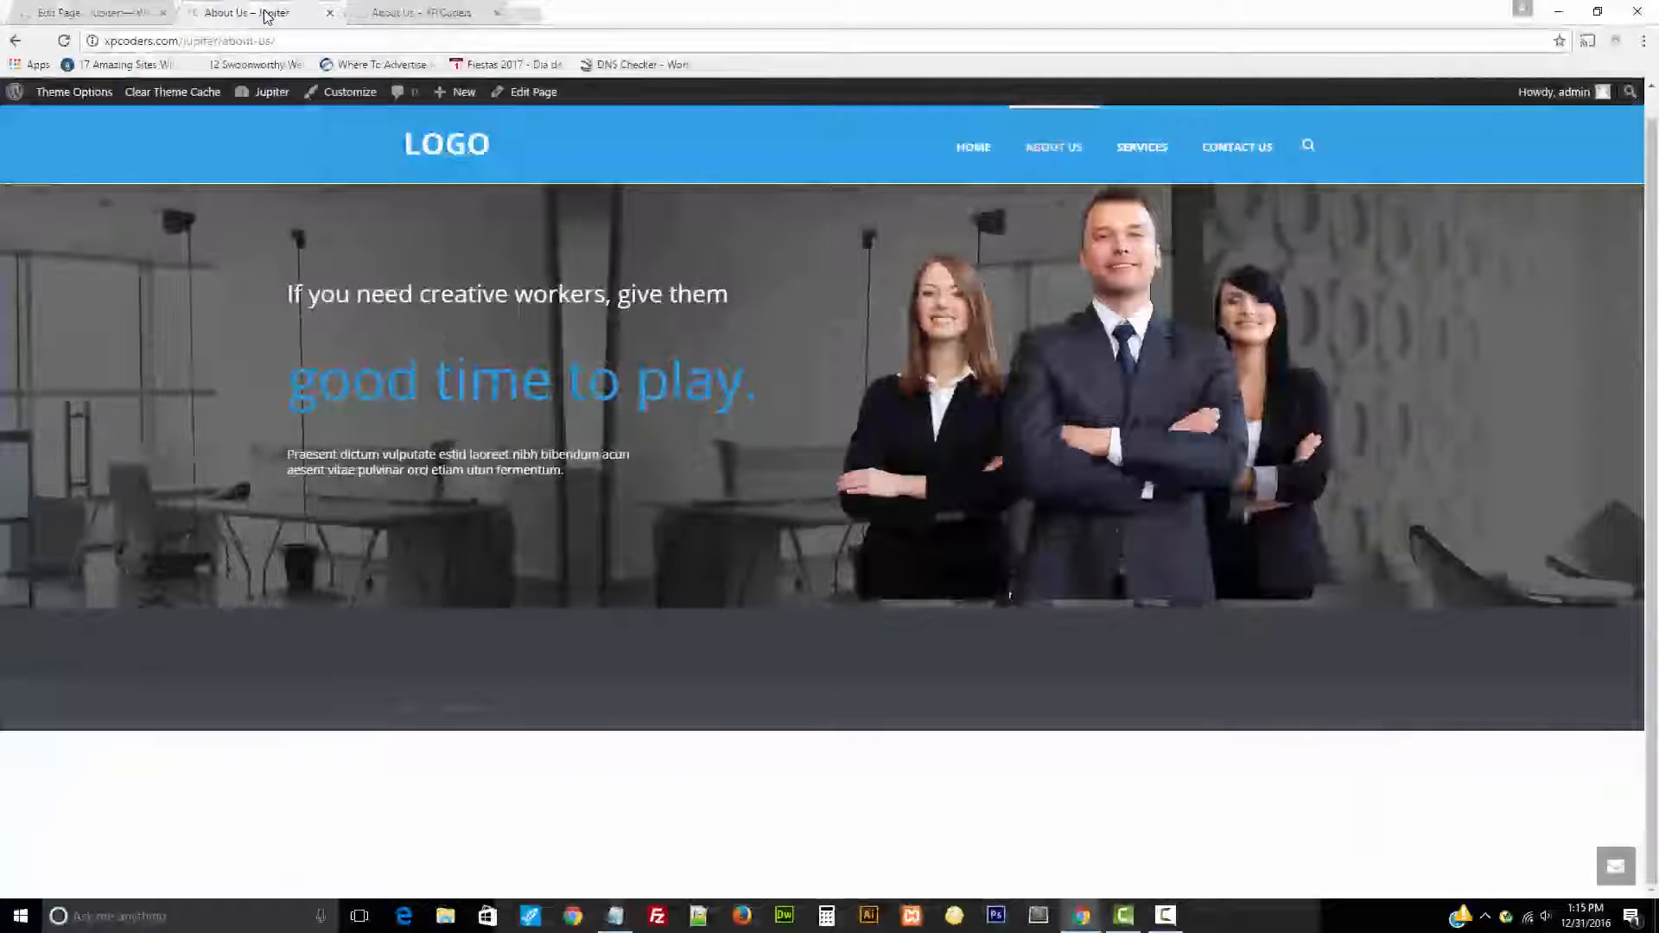
key(F5)
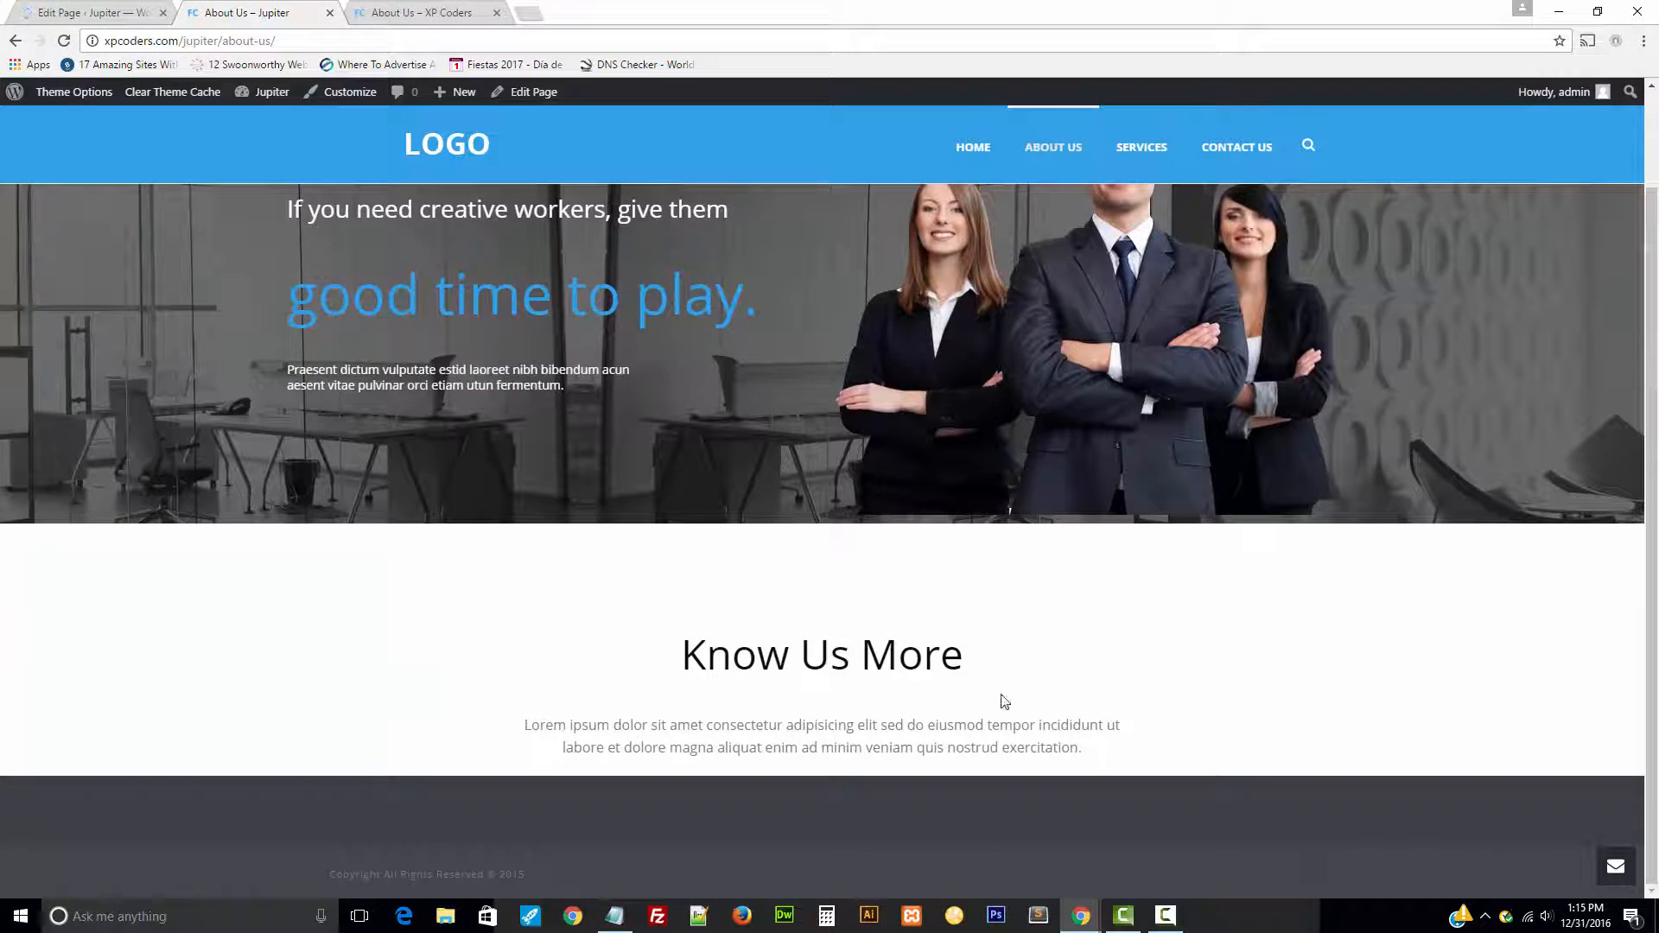
drag(899, 699, 628, 686)
drag(989, 746, 982, 742)
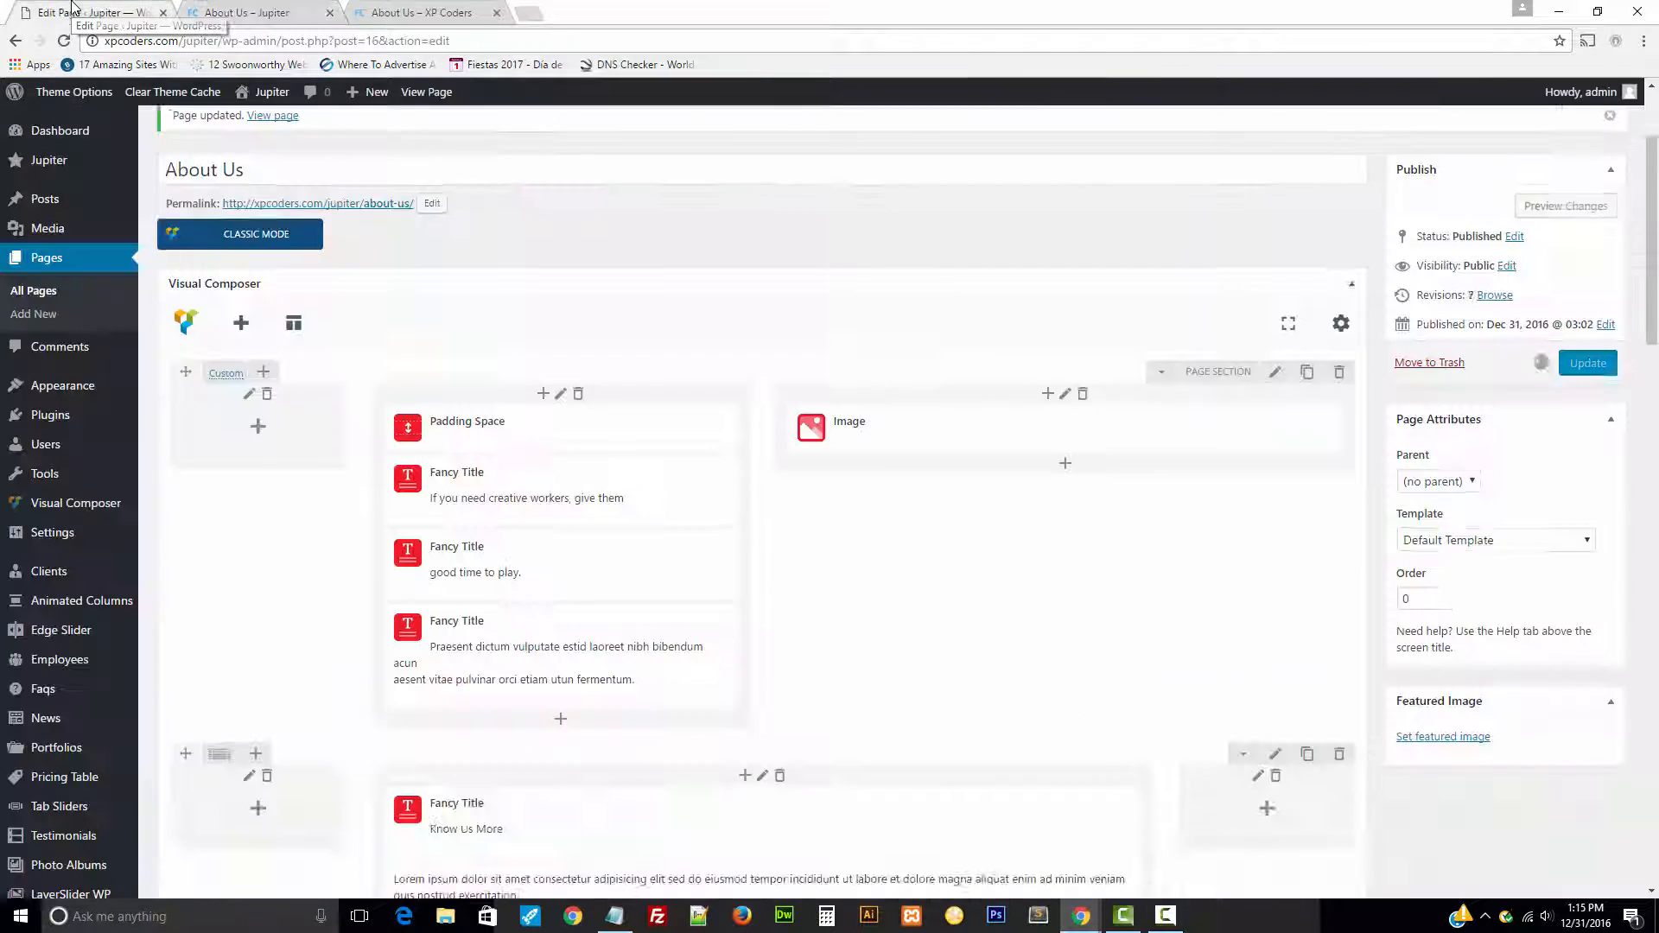
Step: Add a Padding Space element below the "Lorem ipsum" text block in the Jupiter page editor, adjust its padding size and save it
click(67, 7)
scroll(601, 459, down, 6)
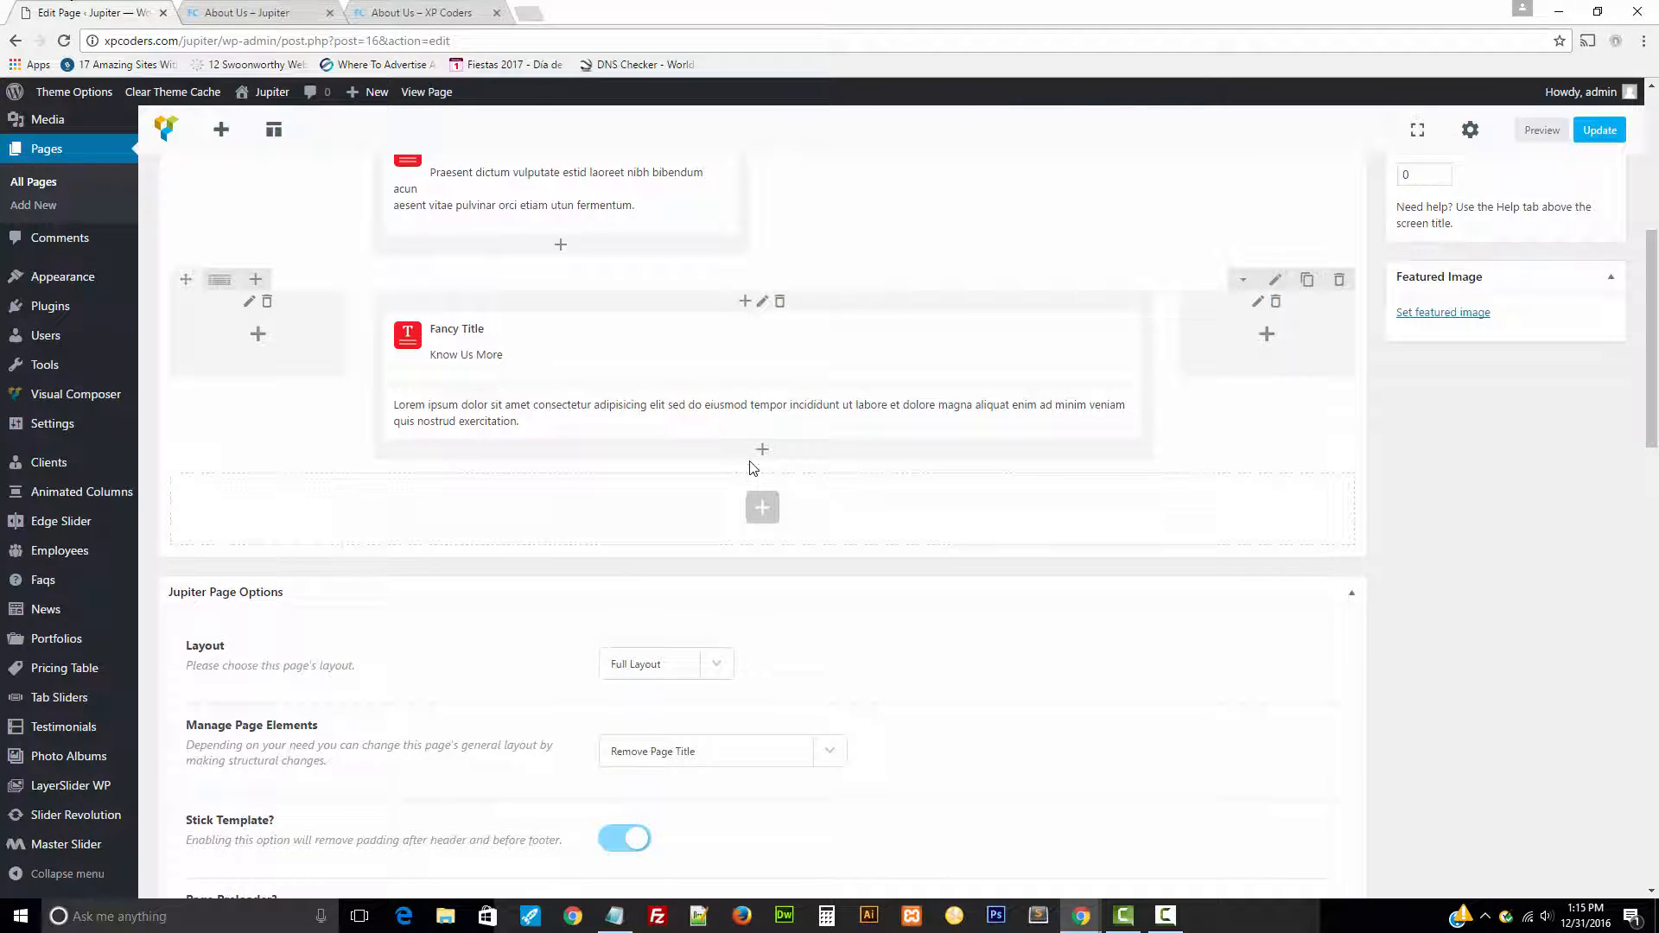
click(762, 451)
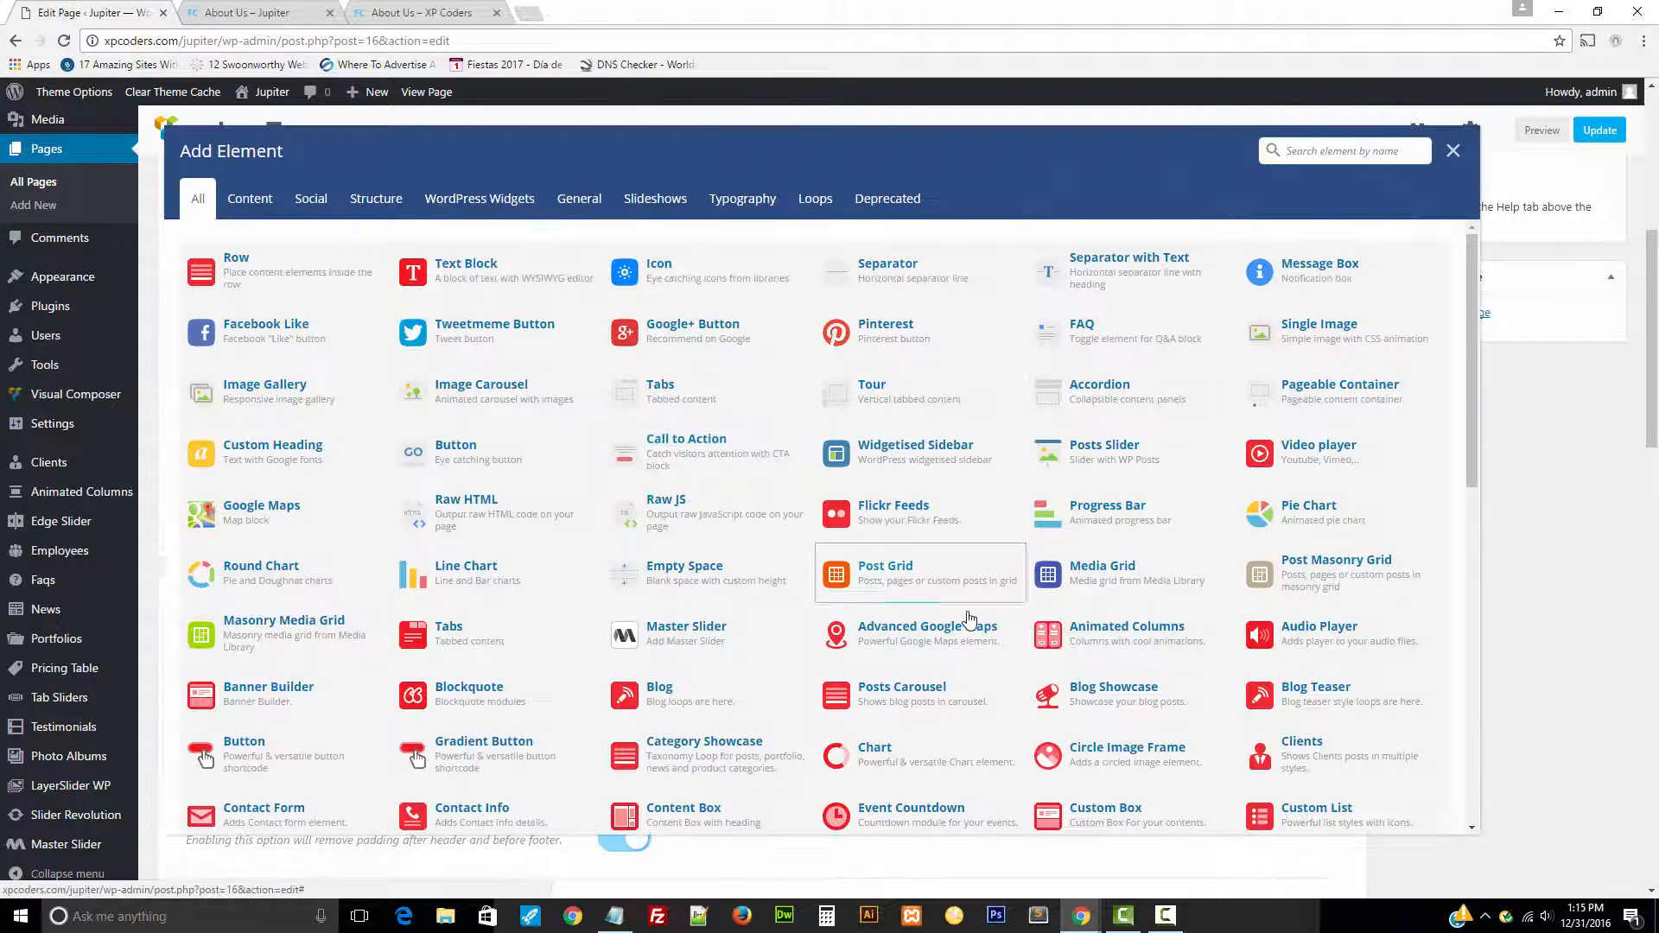
scroll(941, 619, down, 1)
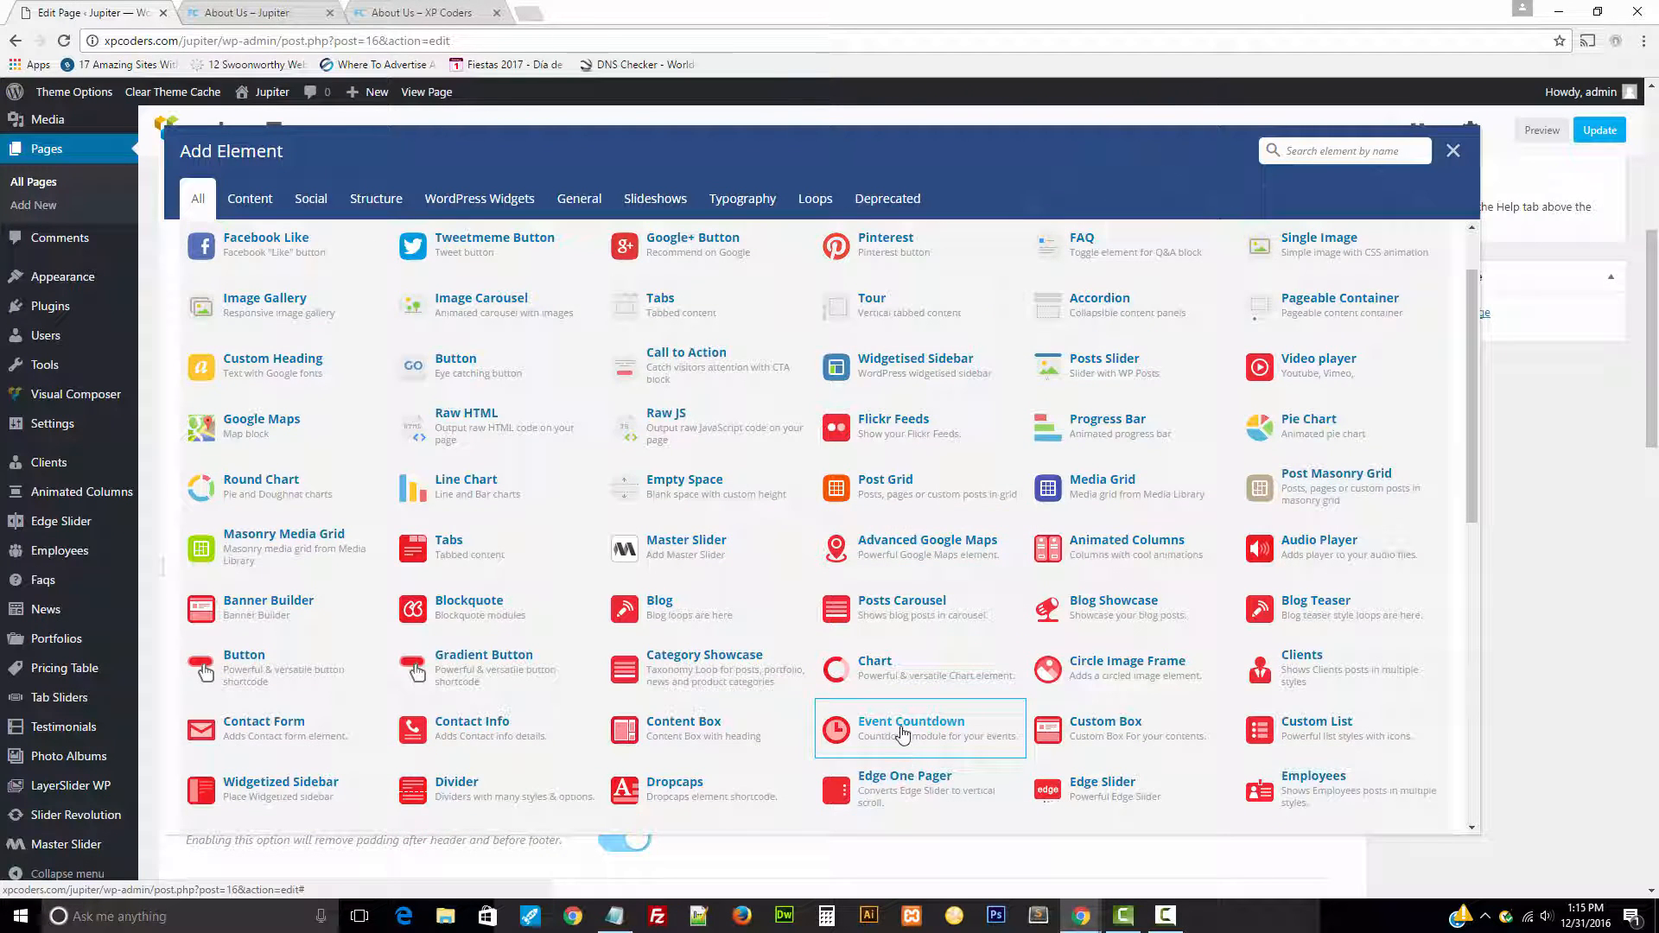
scroll(946, 678, down, 2)
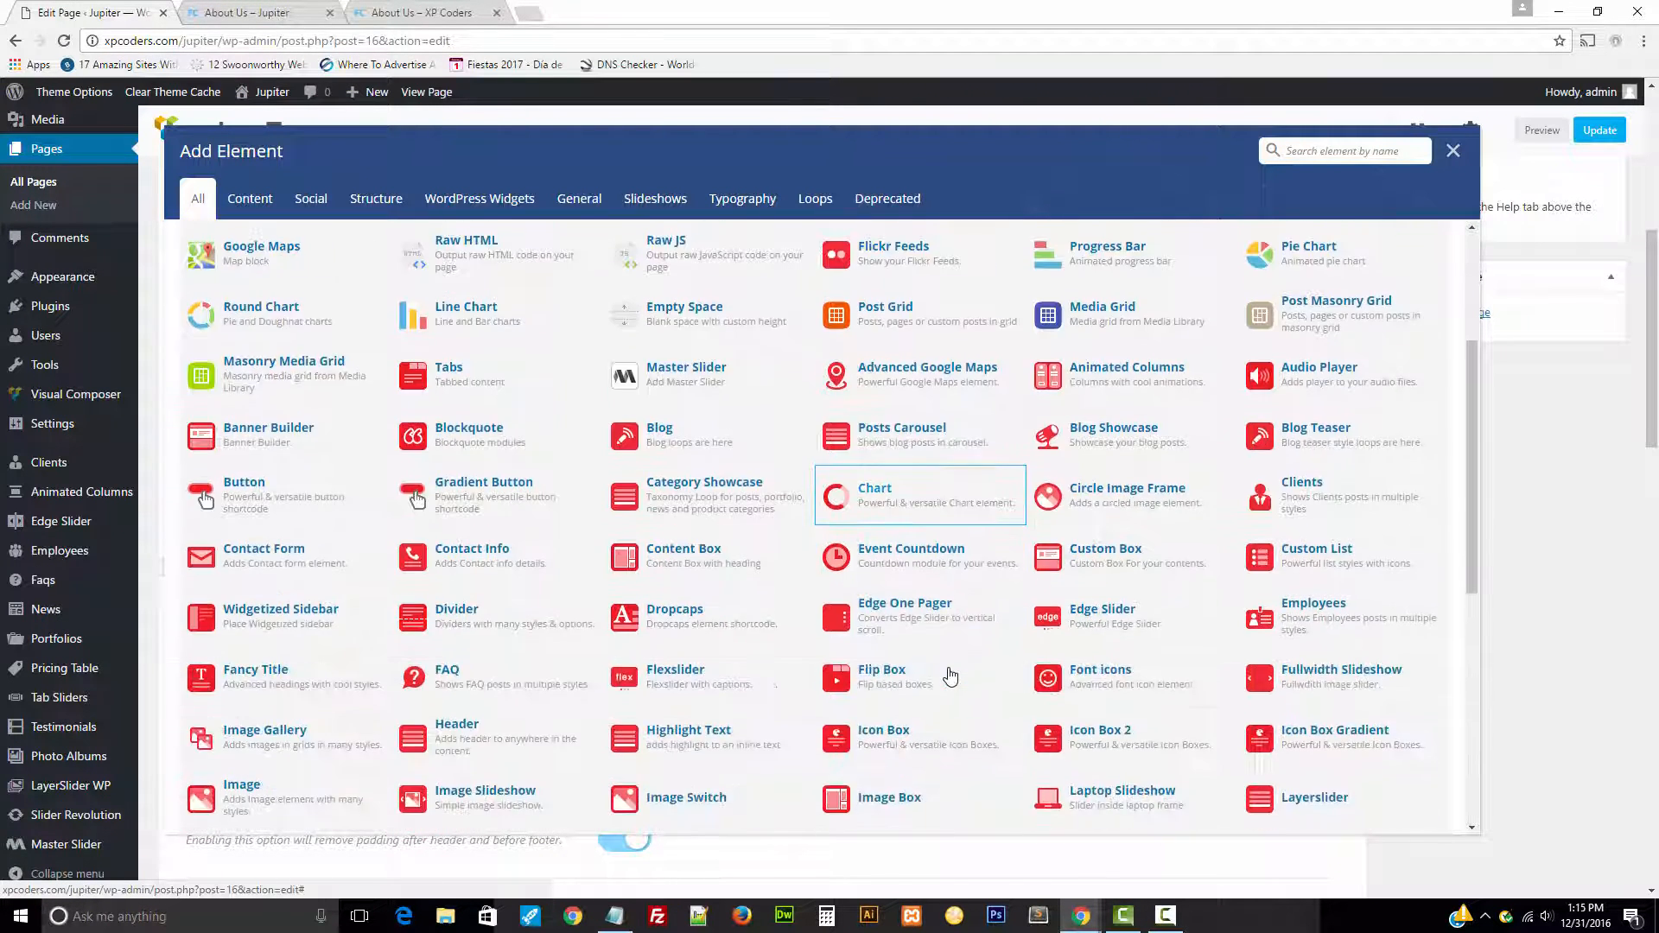
scroll(929, 650, down, 2)
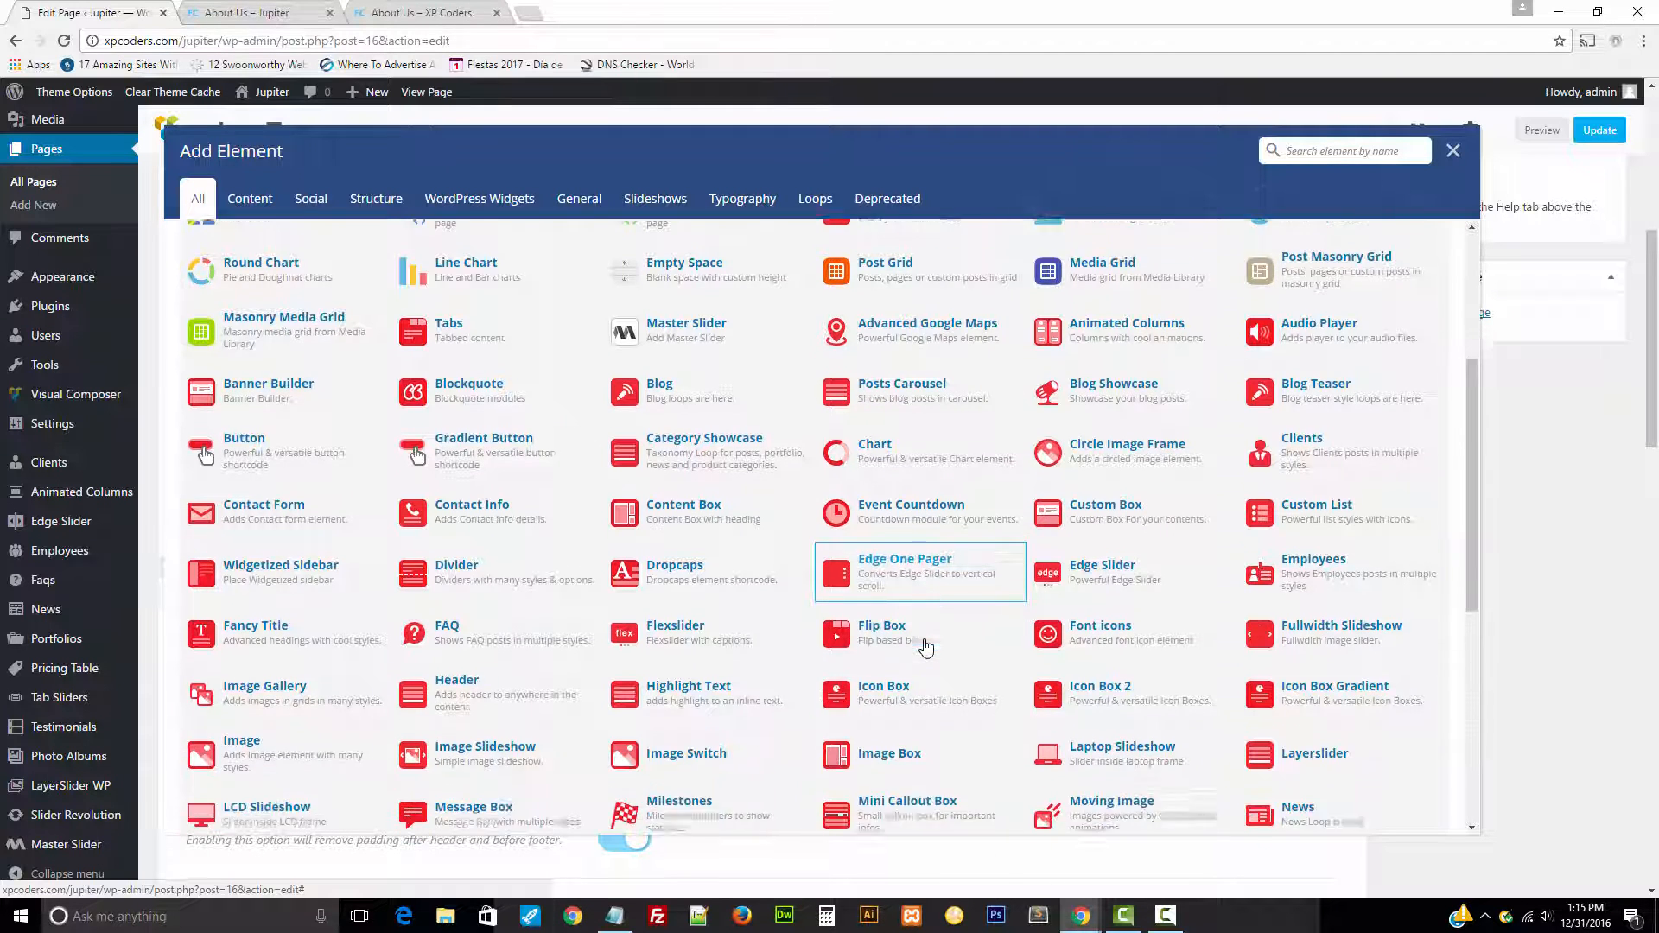
click(682, 747)
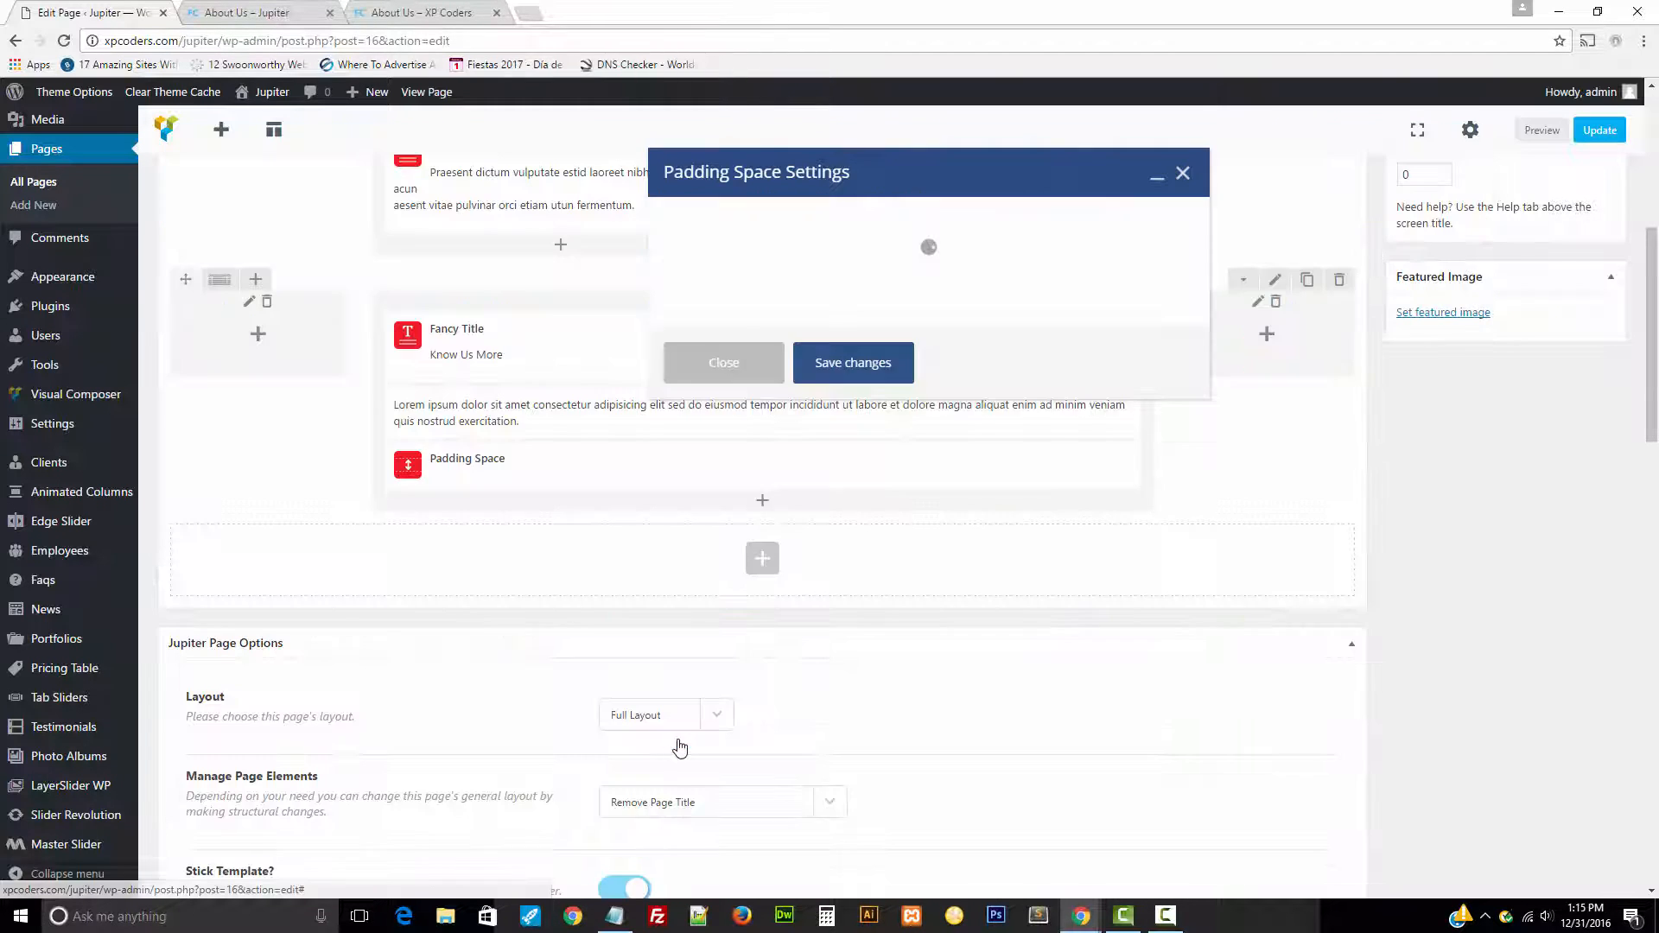
double_click(954, 265)
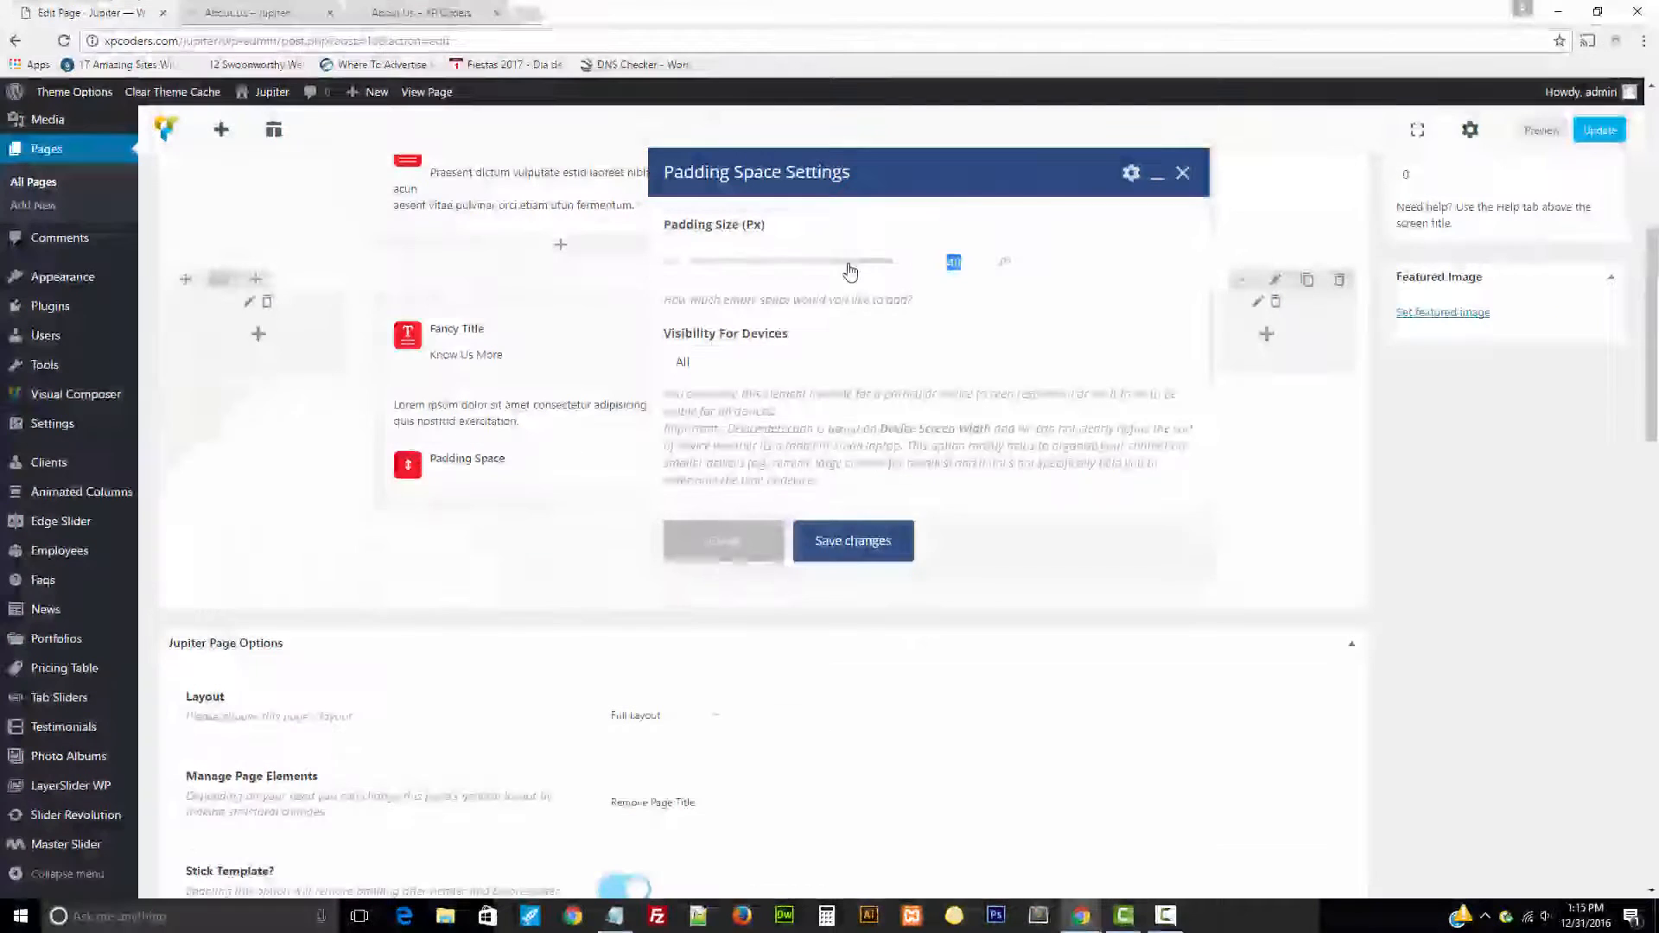
click(859, 557)
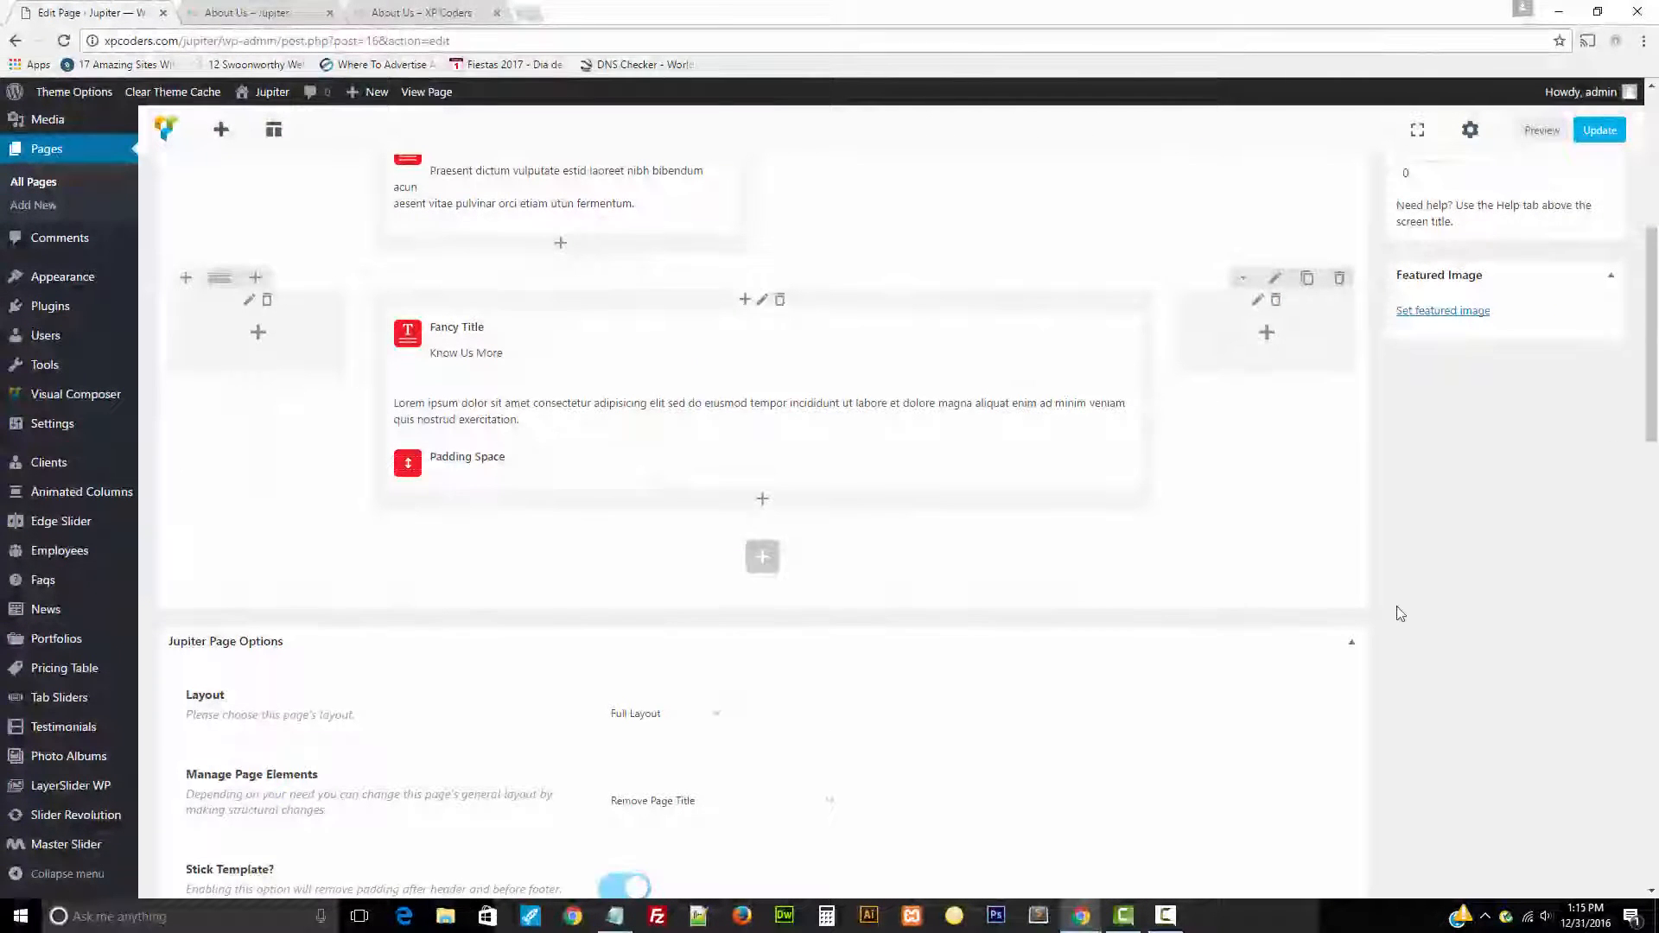
Step: Add a new row at the end of the page layout, below the Know Us More row
scroll(1400, 612, down, 1)
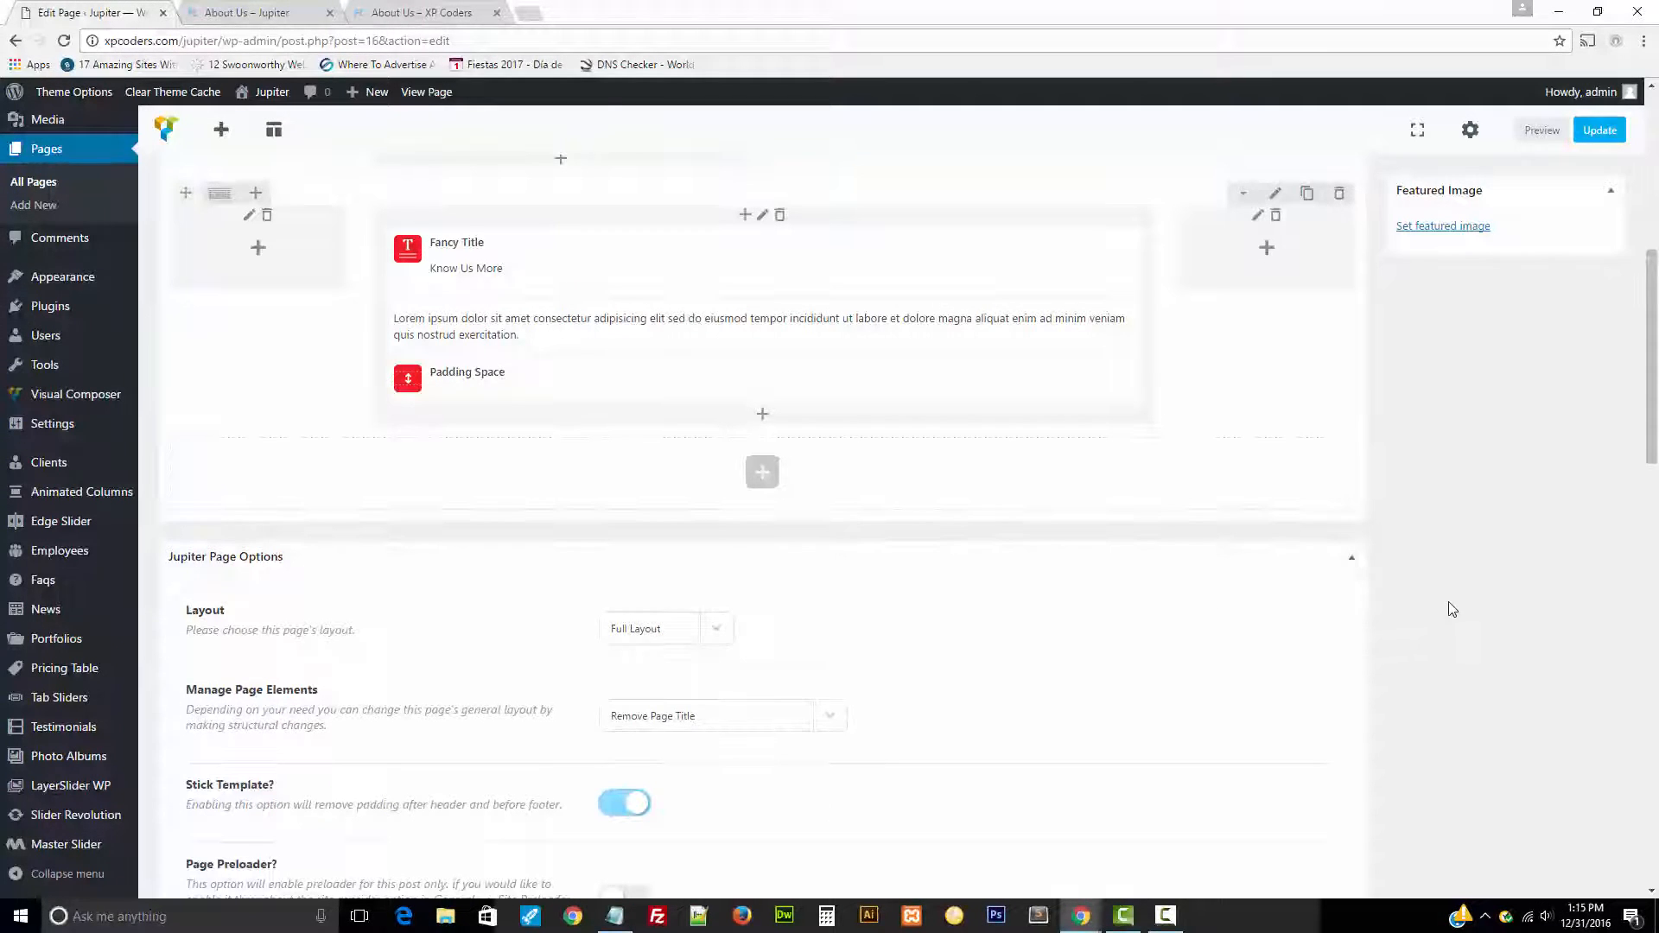
scroll(1457, 605, down, 1)
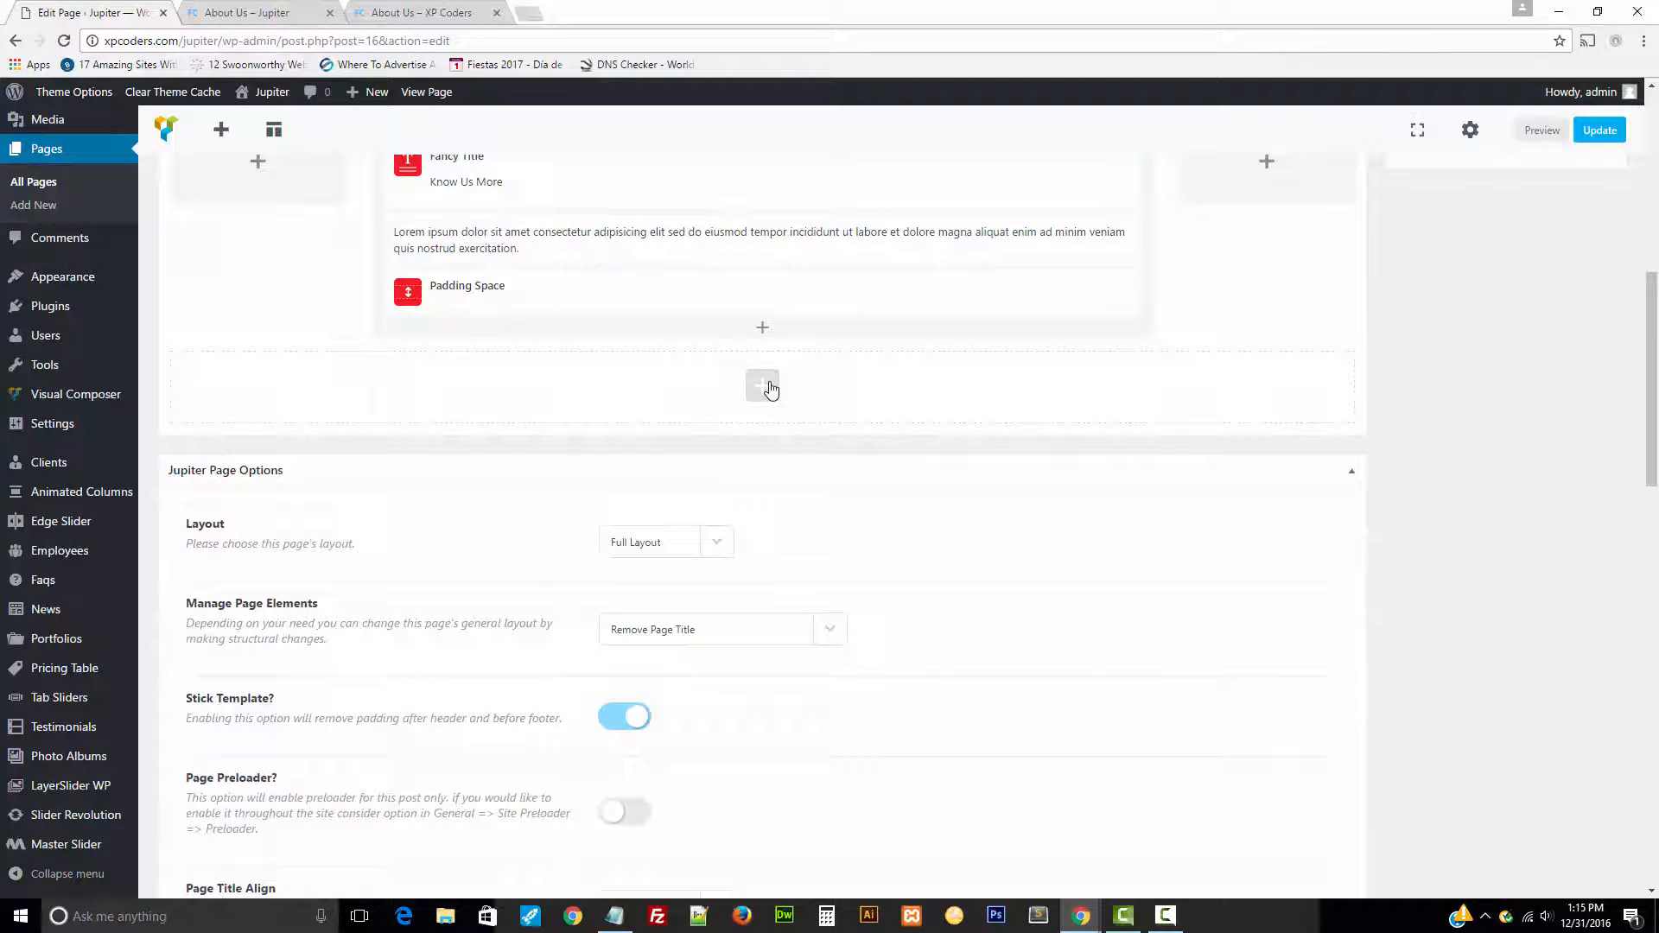
click(764, 386)
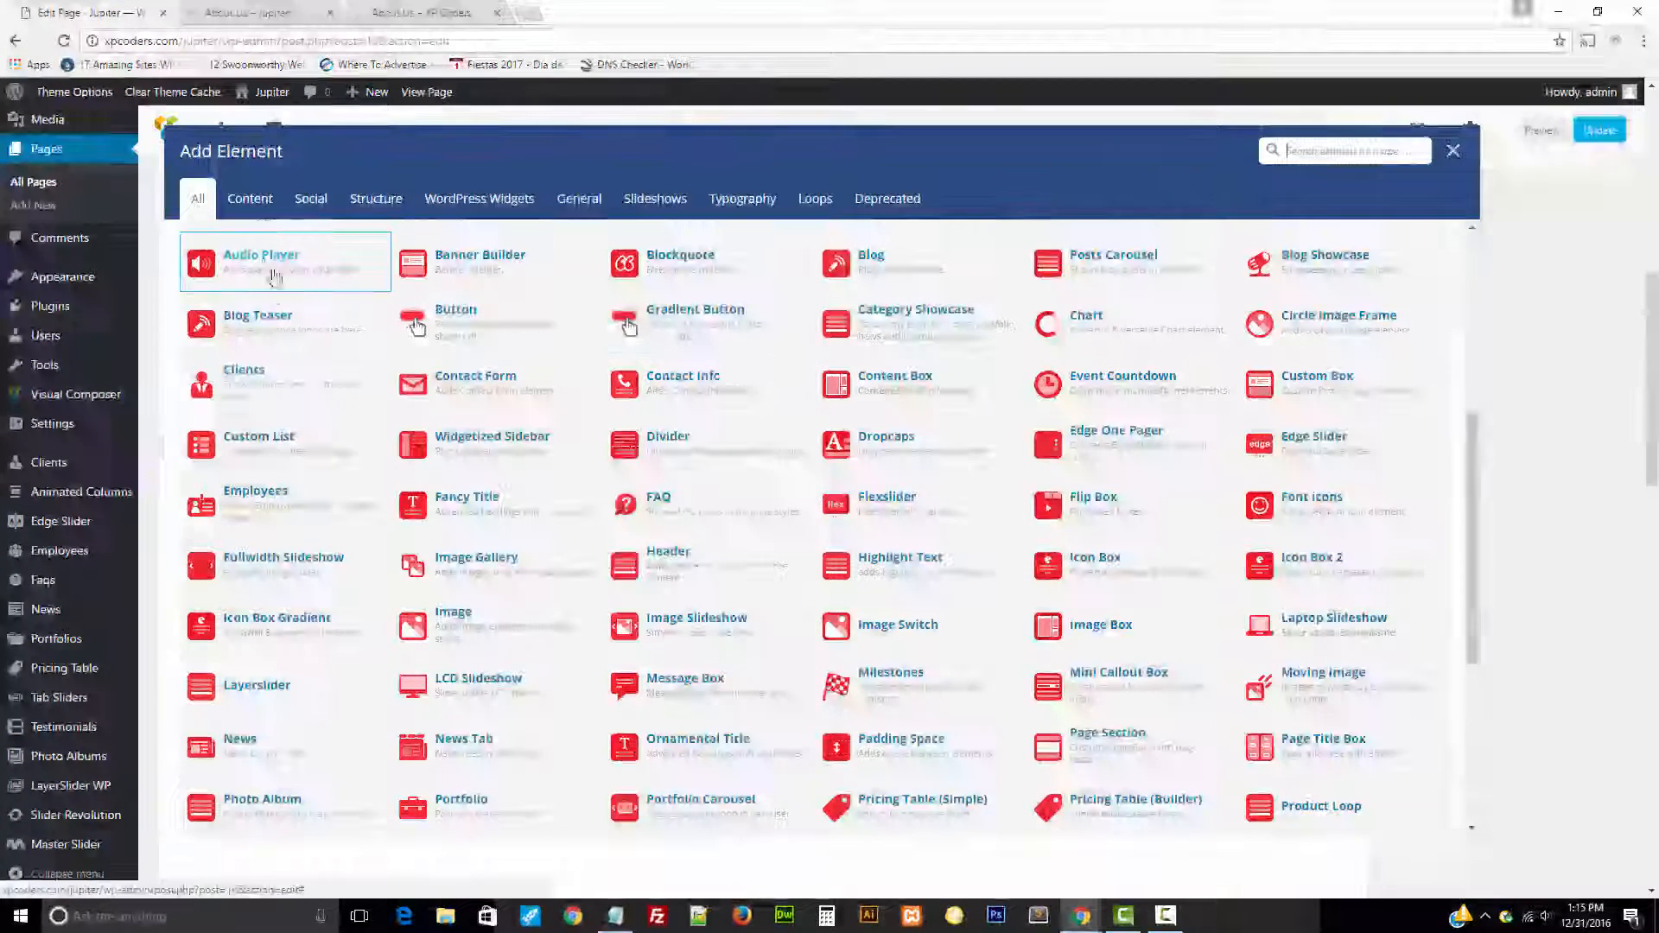
scroll(278, 325, up, 5)
click(242, 274)
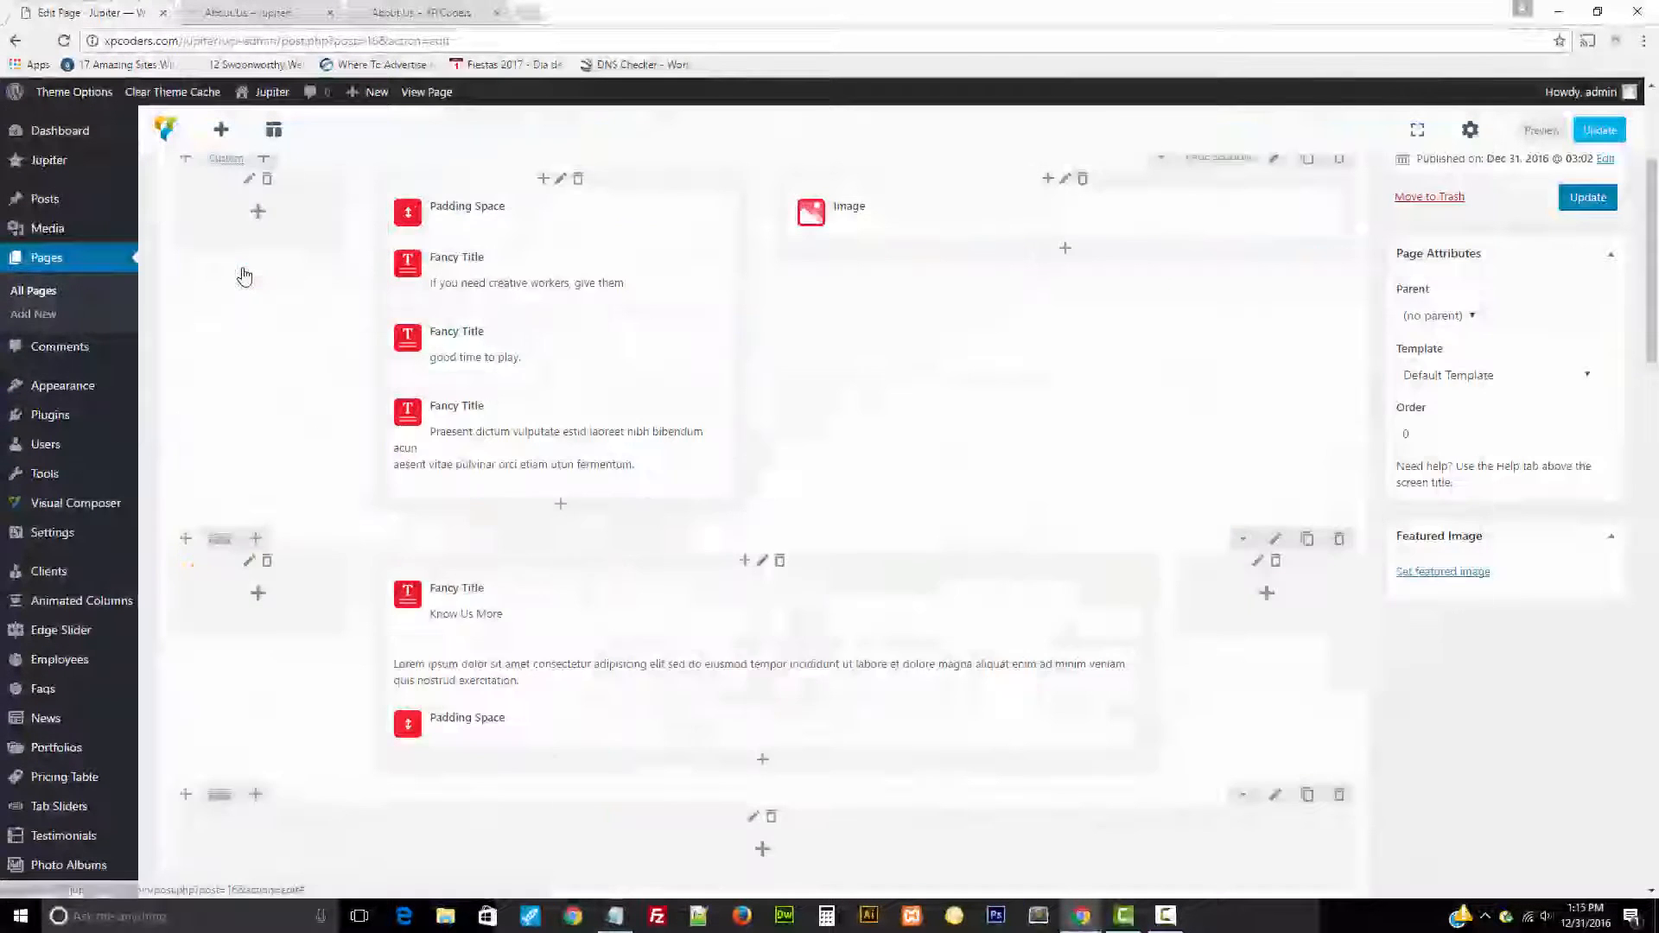
Step: Split the new row below the Know Us More row into three equal columns
scroll(1461, 733, down, 2)
scroll(1463, 734, down, 1)
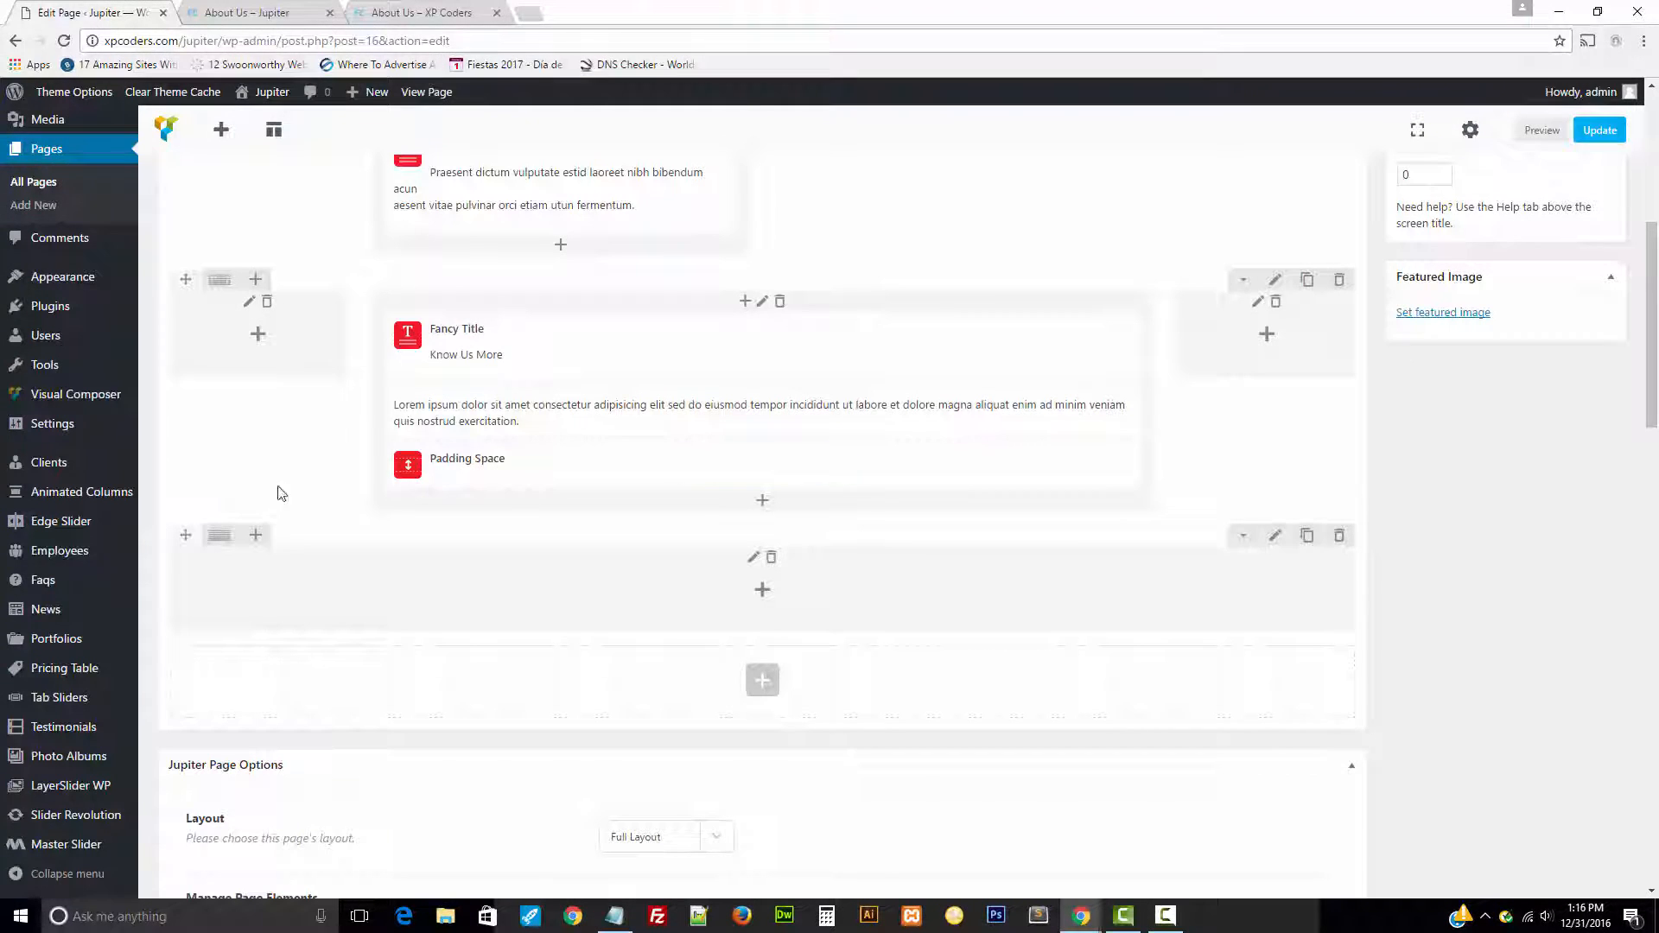
mouse_move(216, 539)
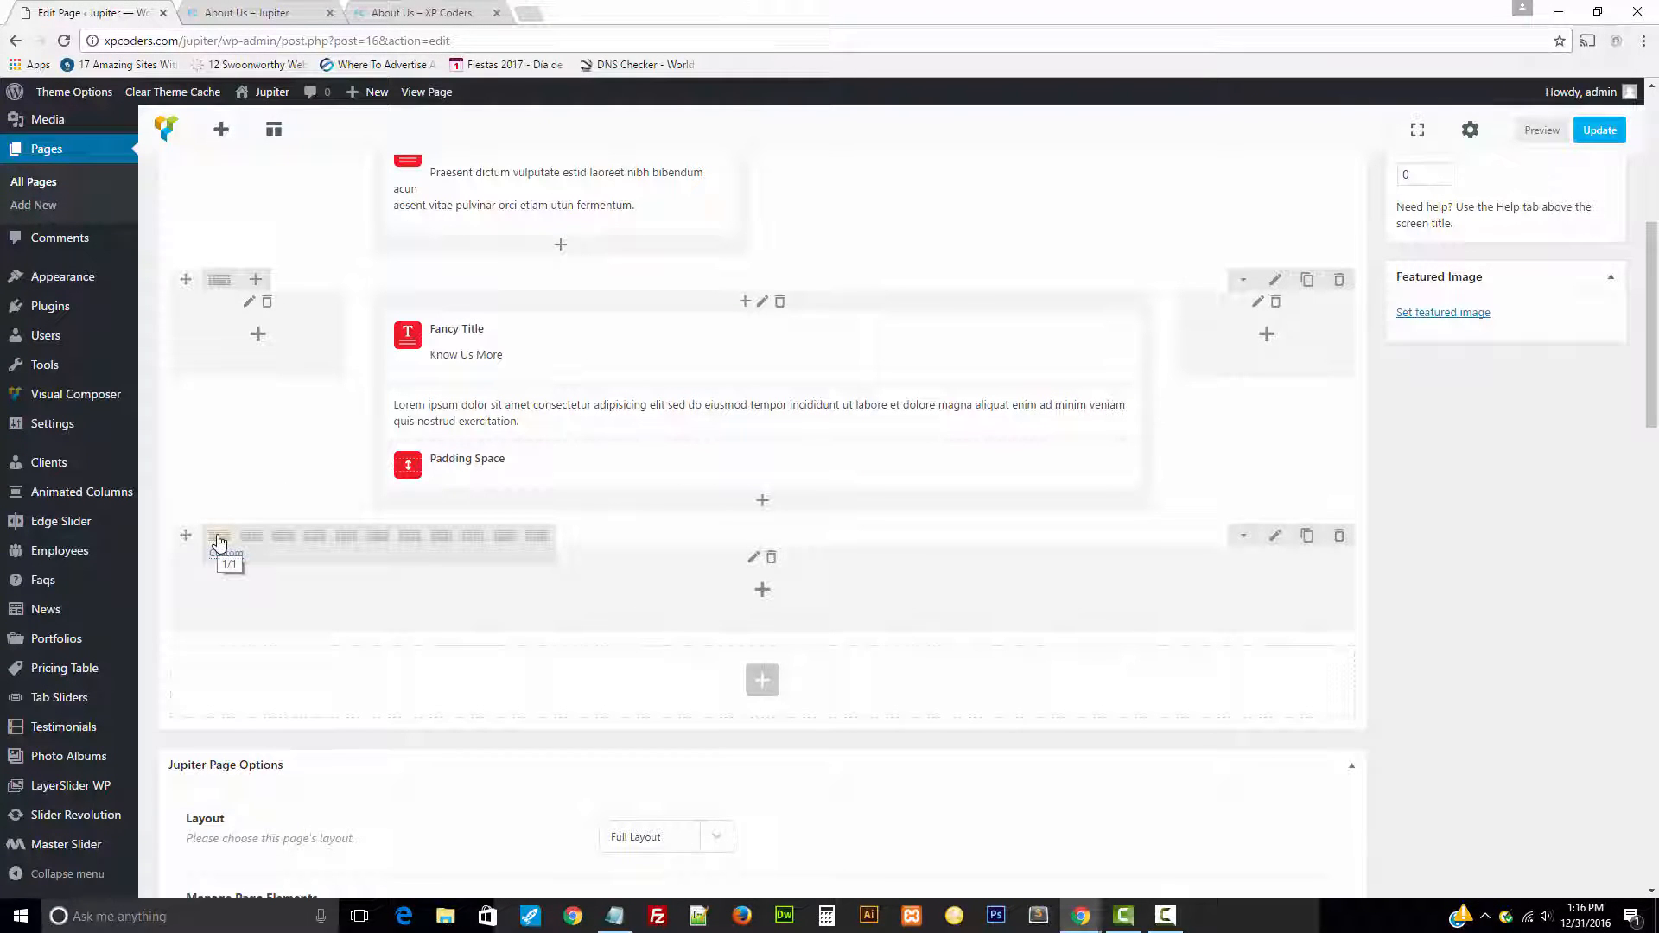
click(314, 537)
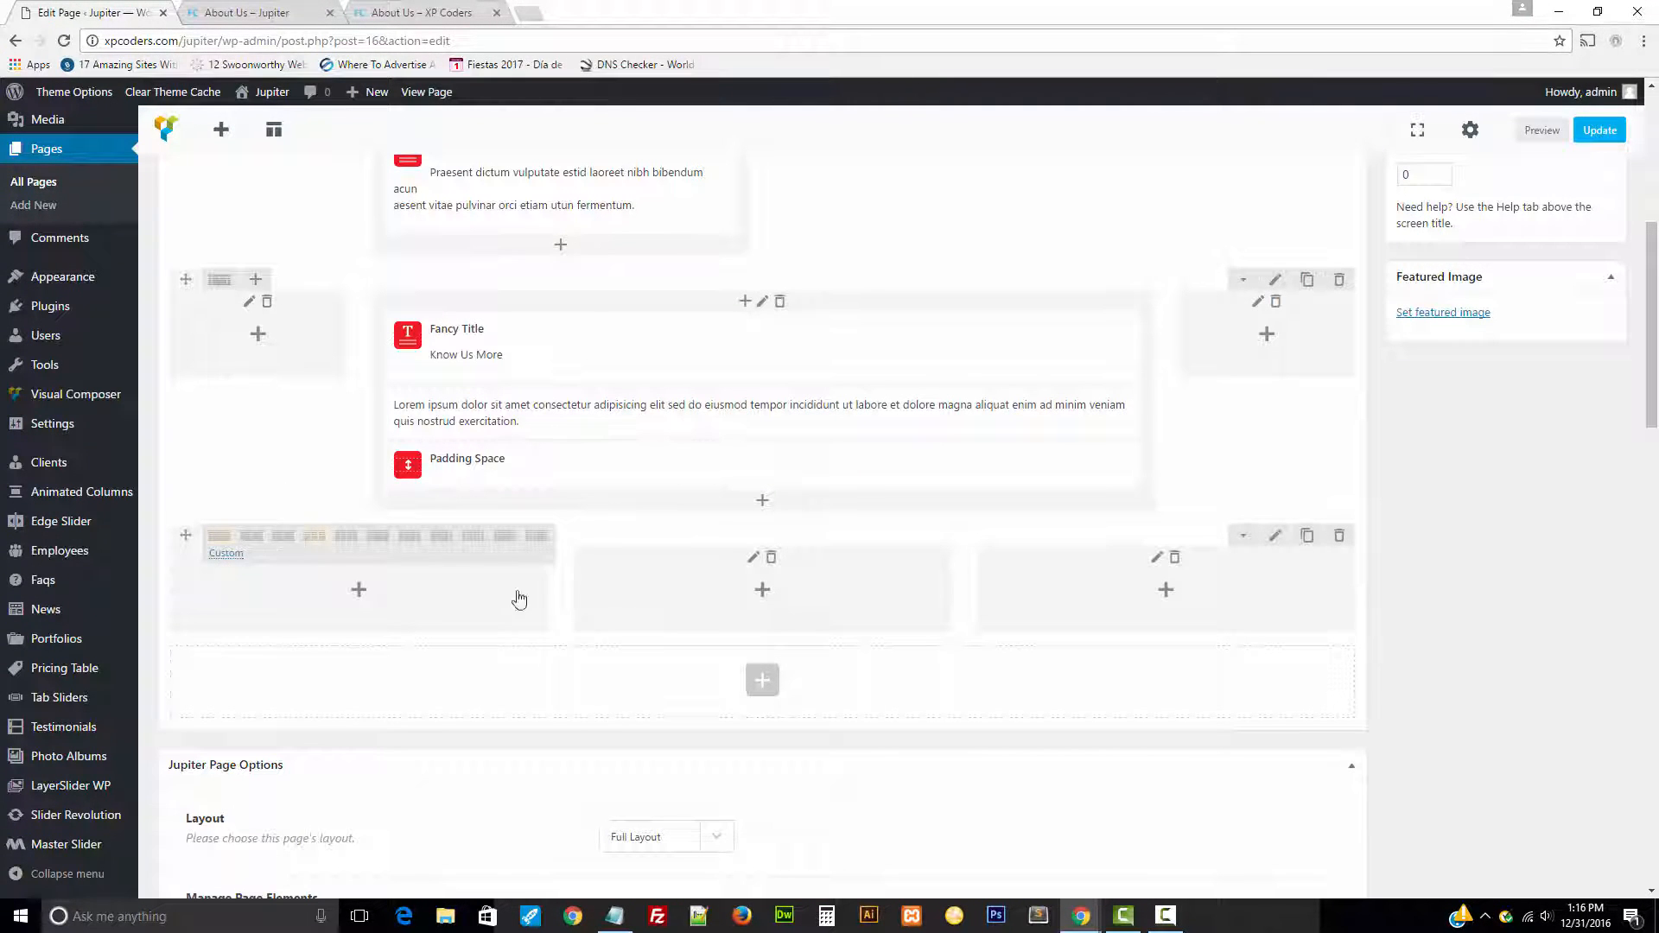
Step: Add an Icon Box 2 element to the first column of the three-column row
scroll(1581, 618, down, 1)
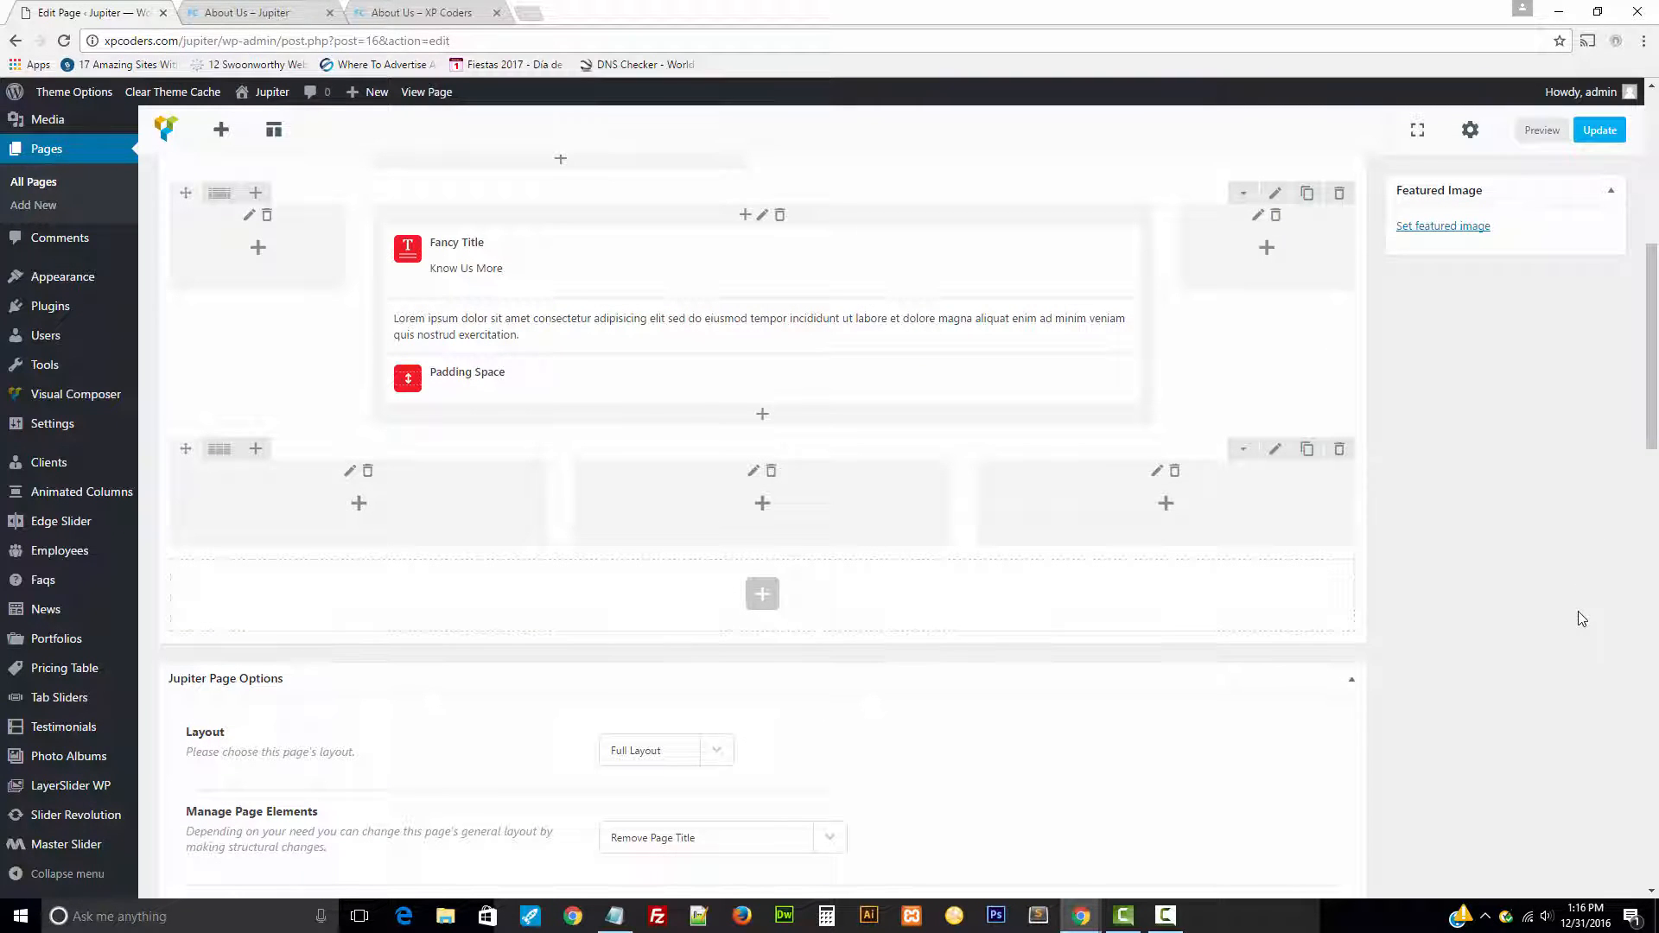
click(356, 509)
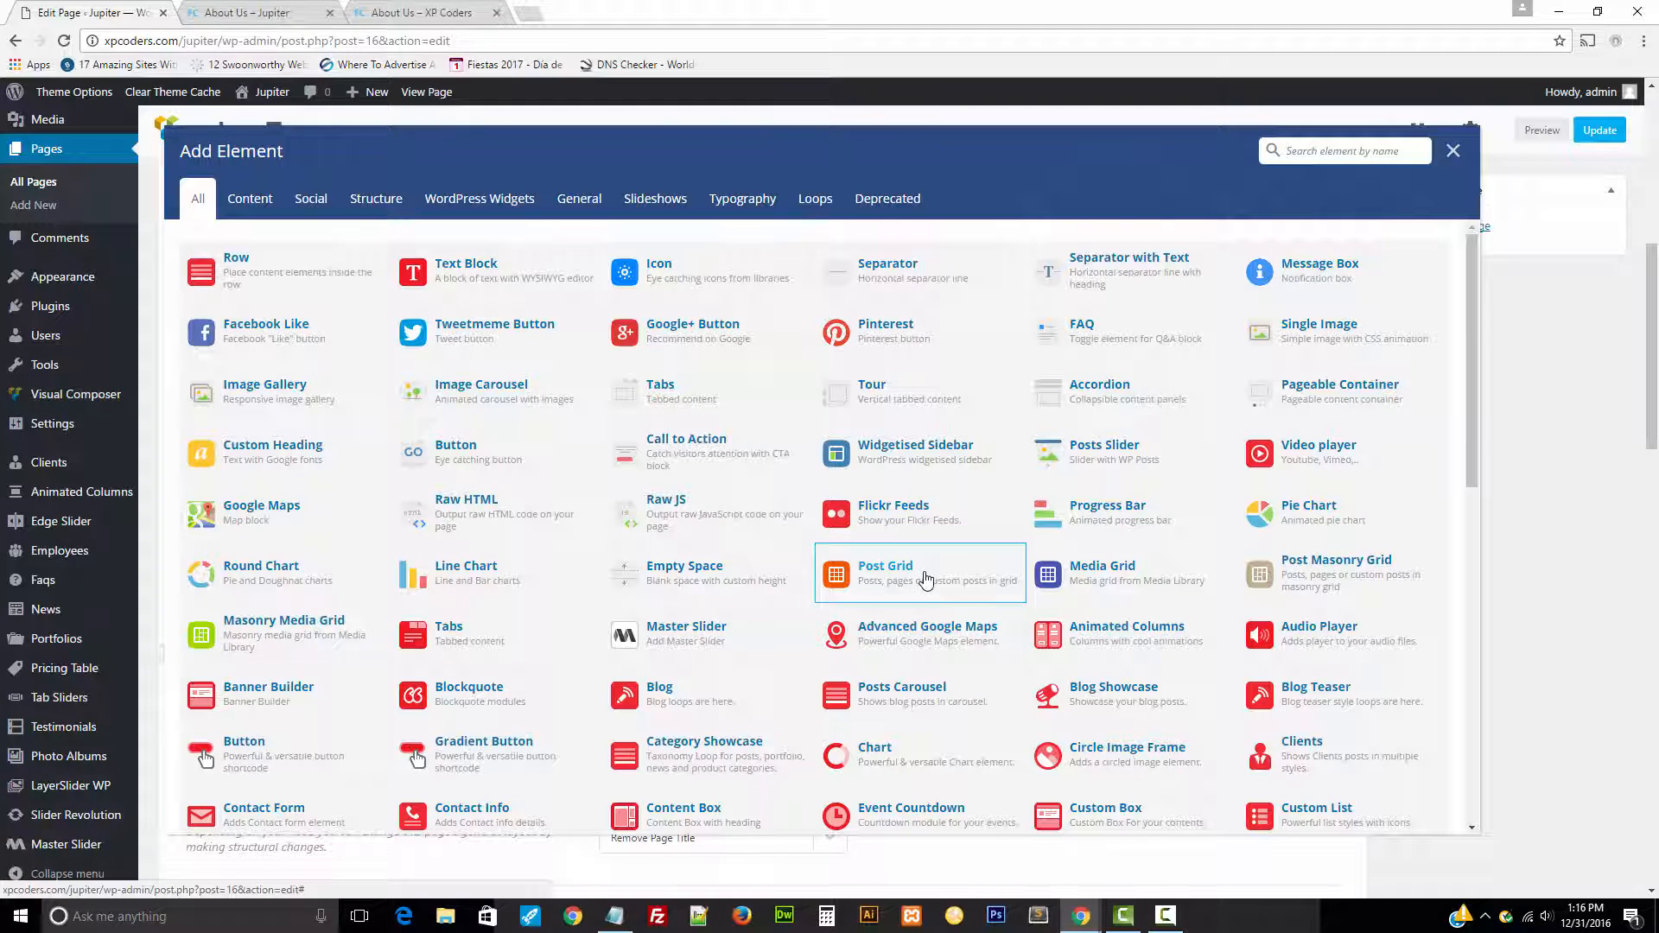
scroll(929, 578, down, 4)
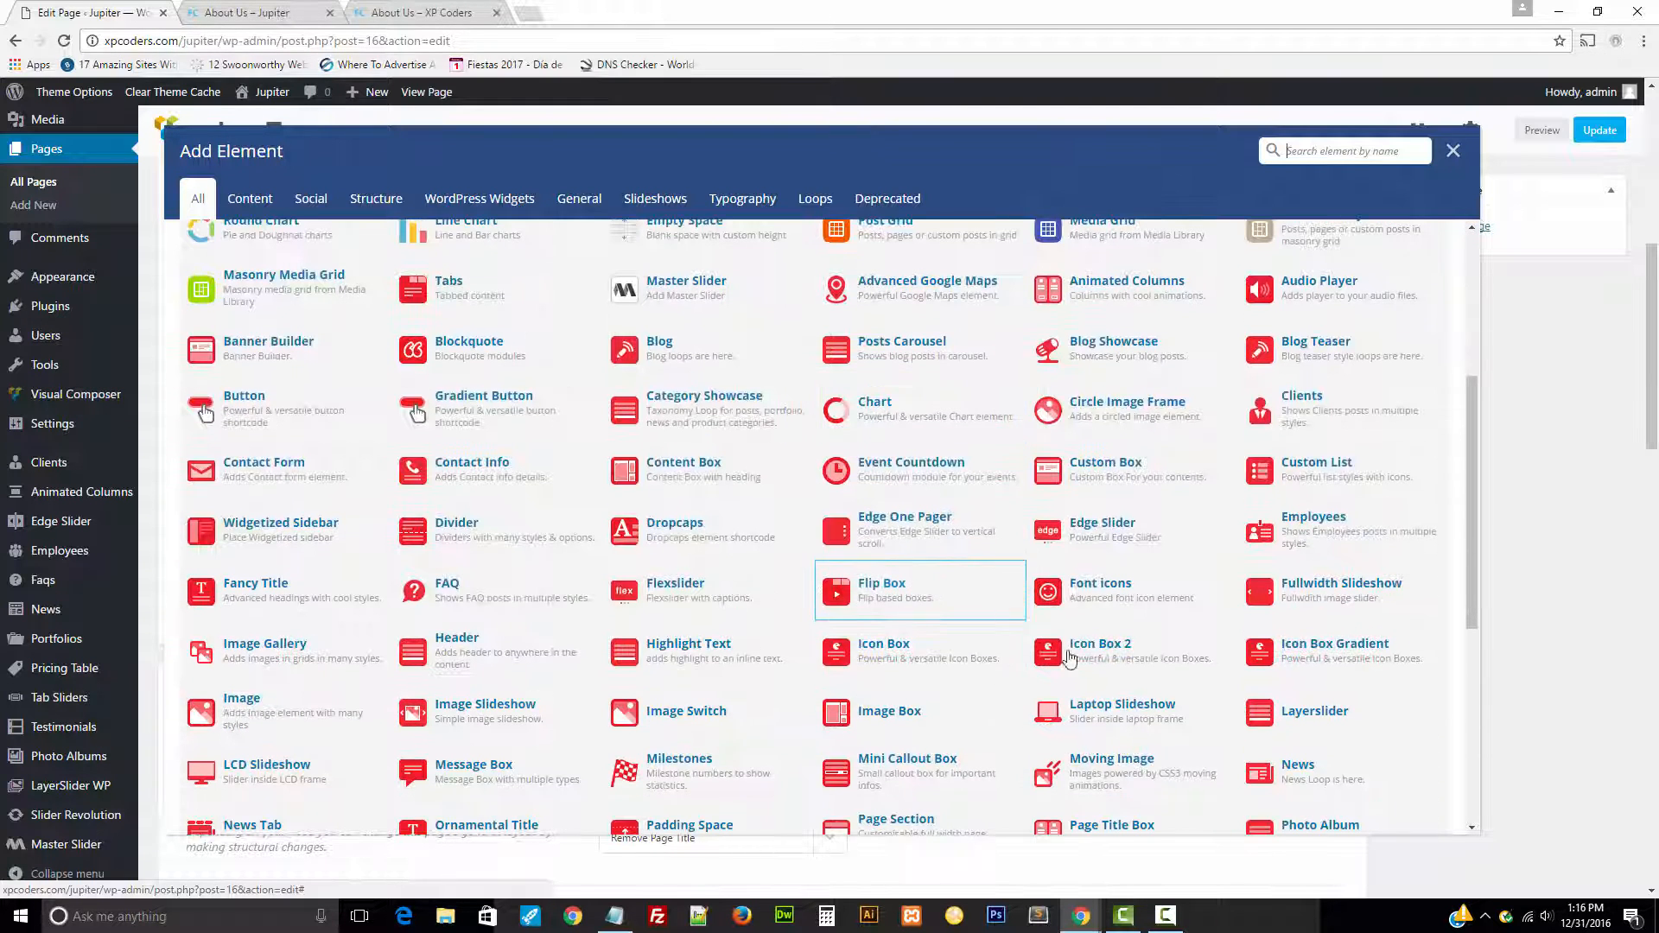
click(1123, 656)
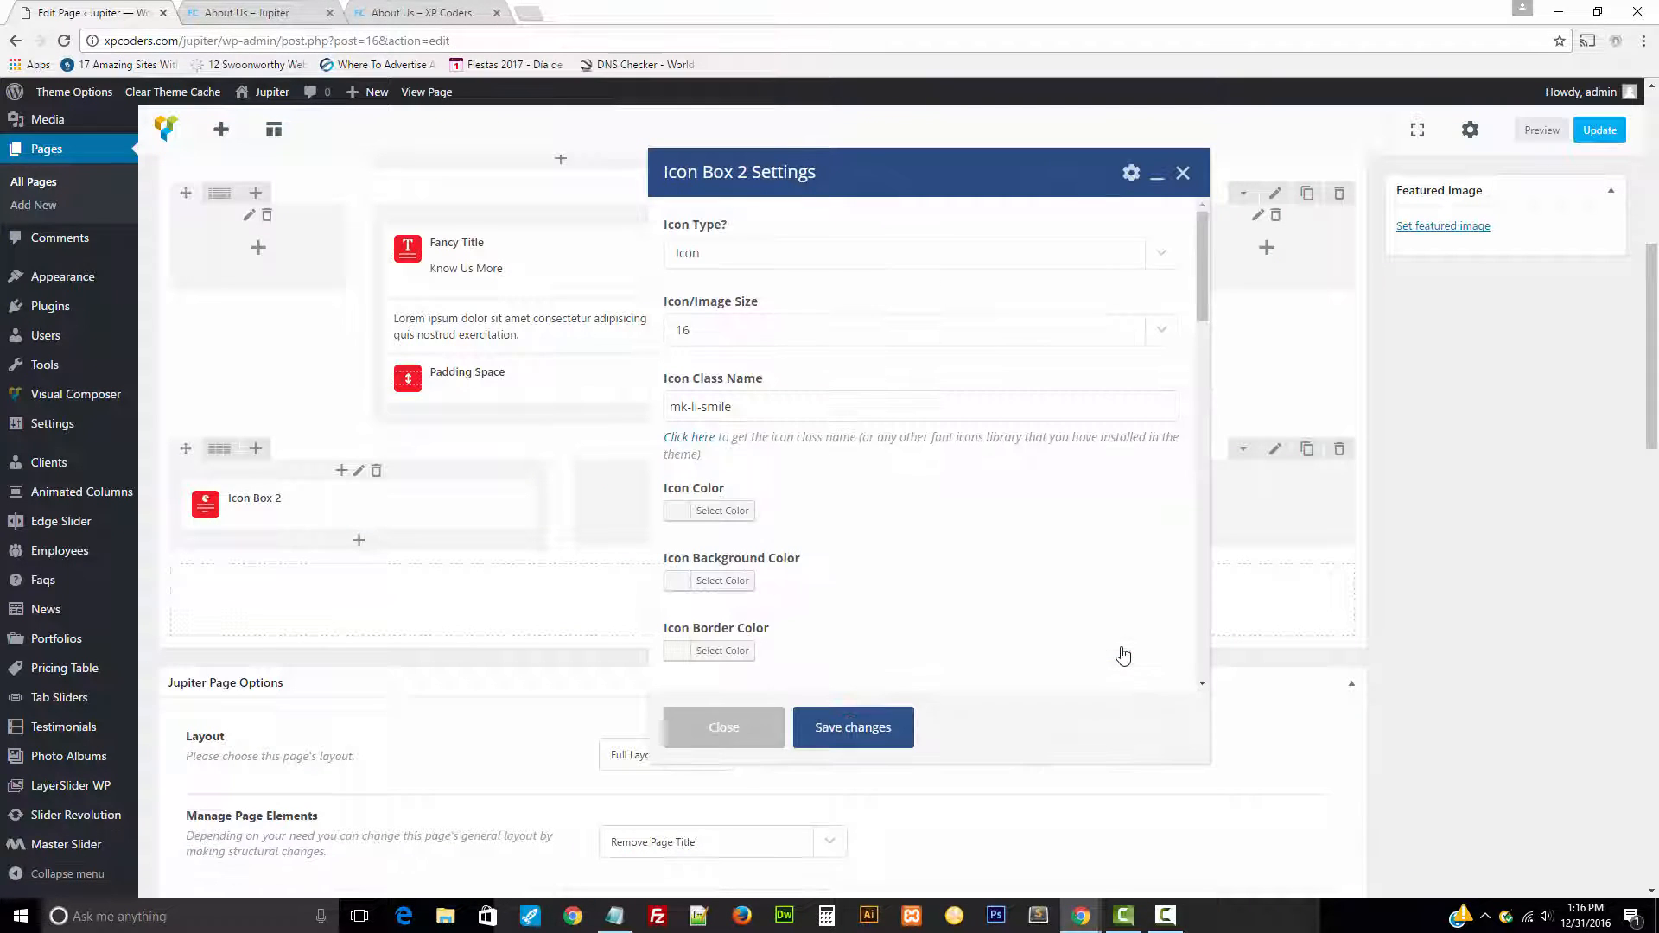
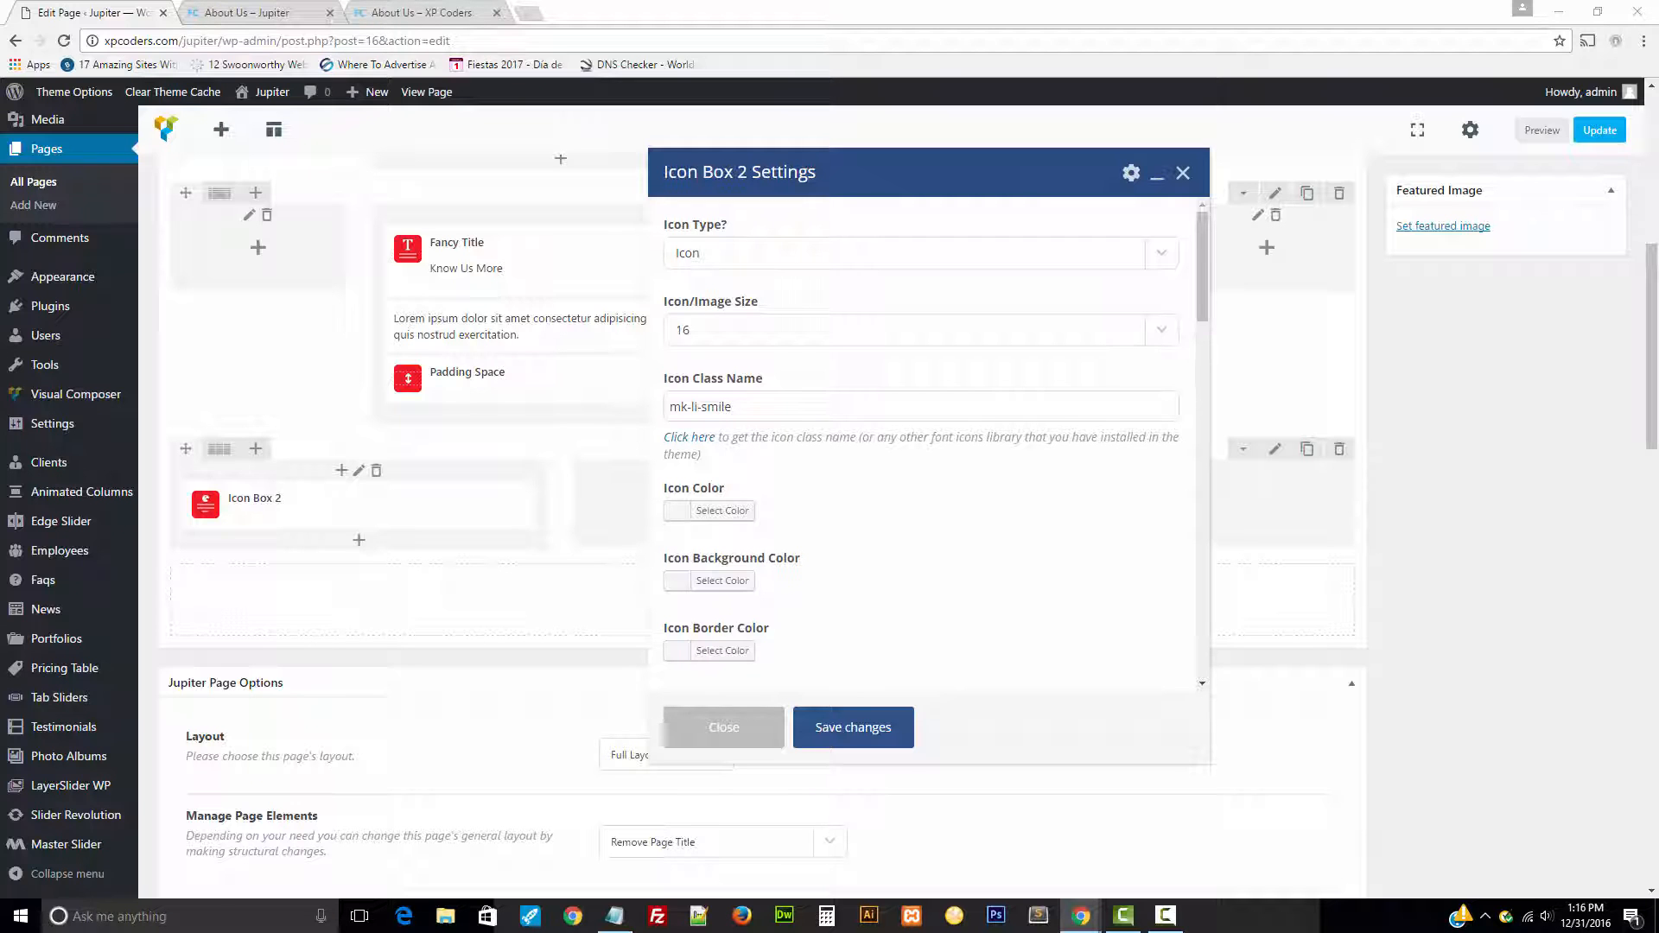
Step: Set the icon box's icon type to Image and its icon/image size to No Limit (Images only)
scroll(808, 317, up, 1)
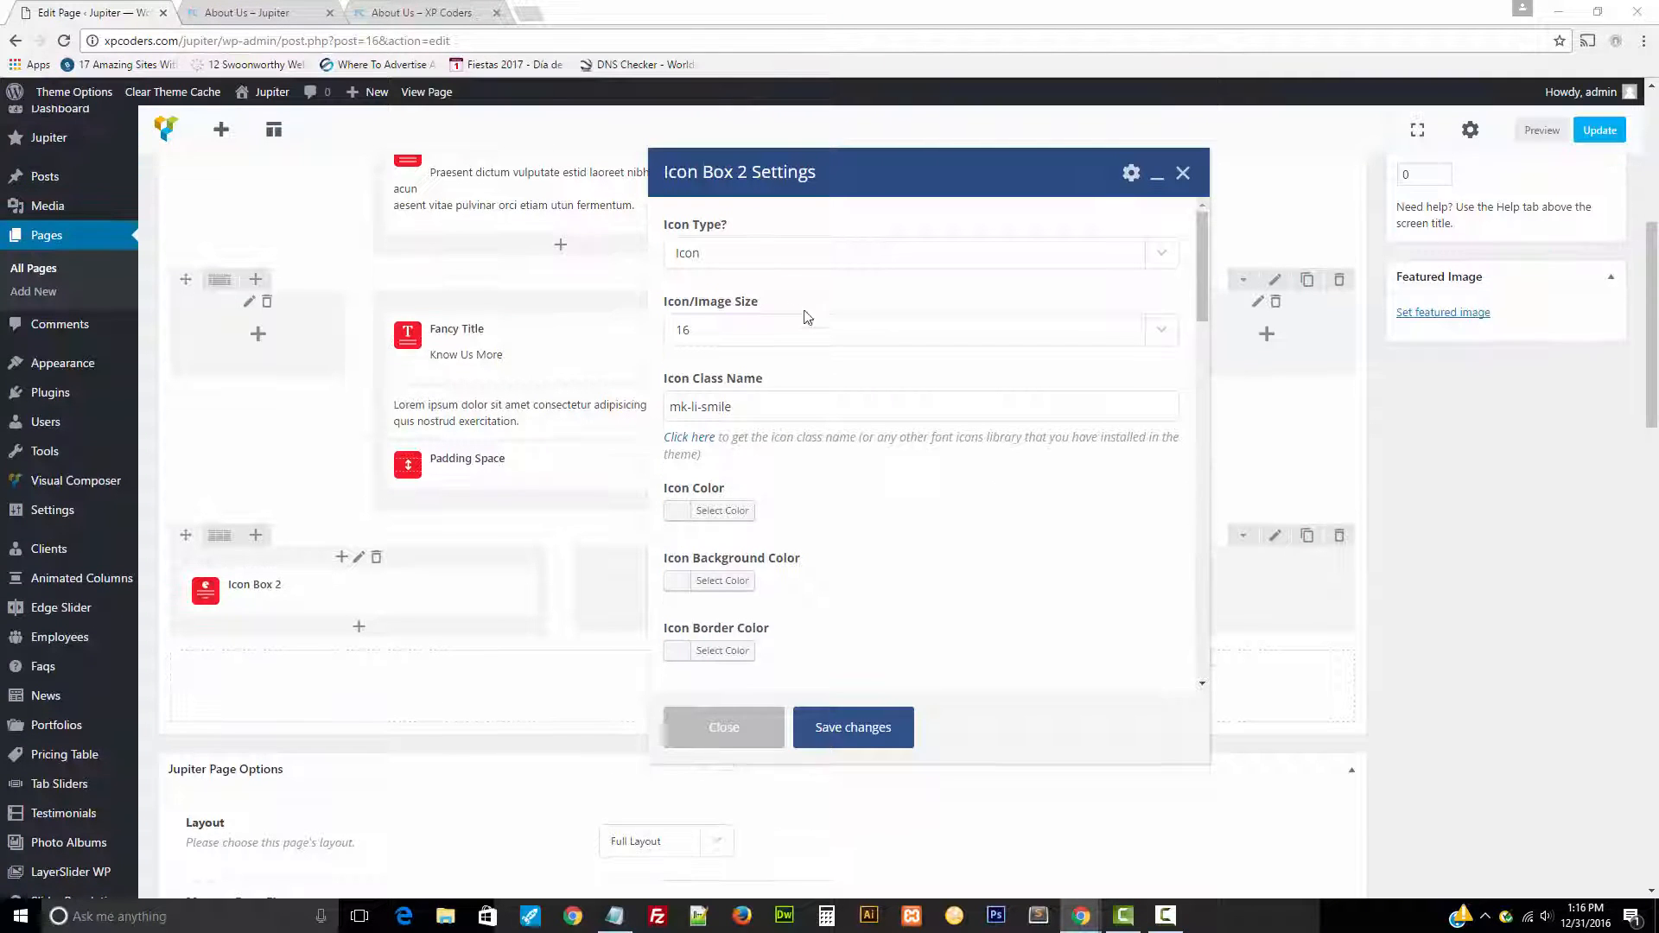
click(762, 259)
click(716, 297)
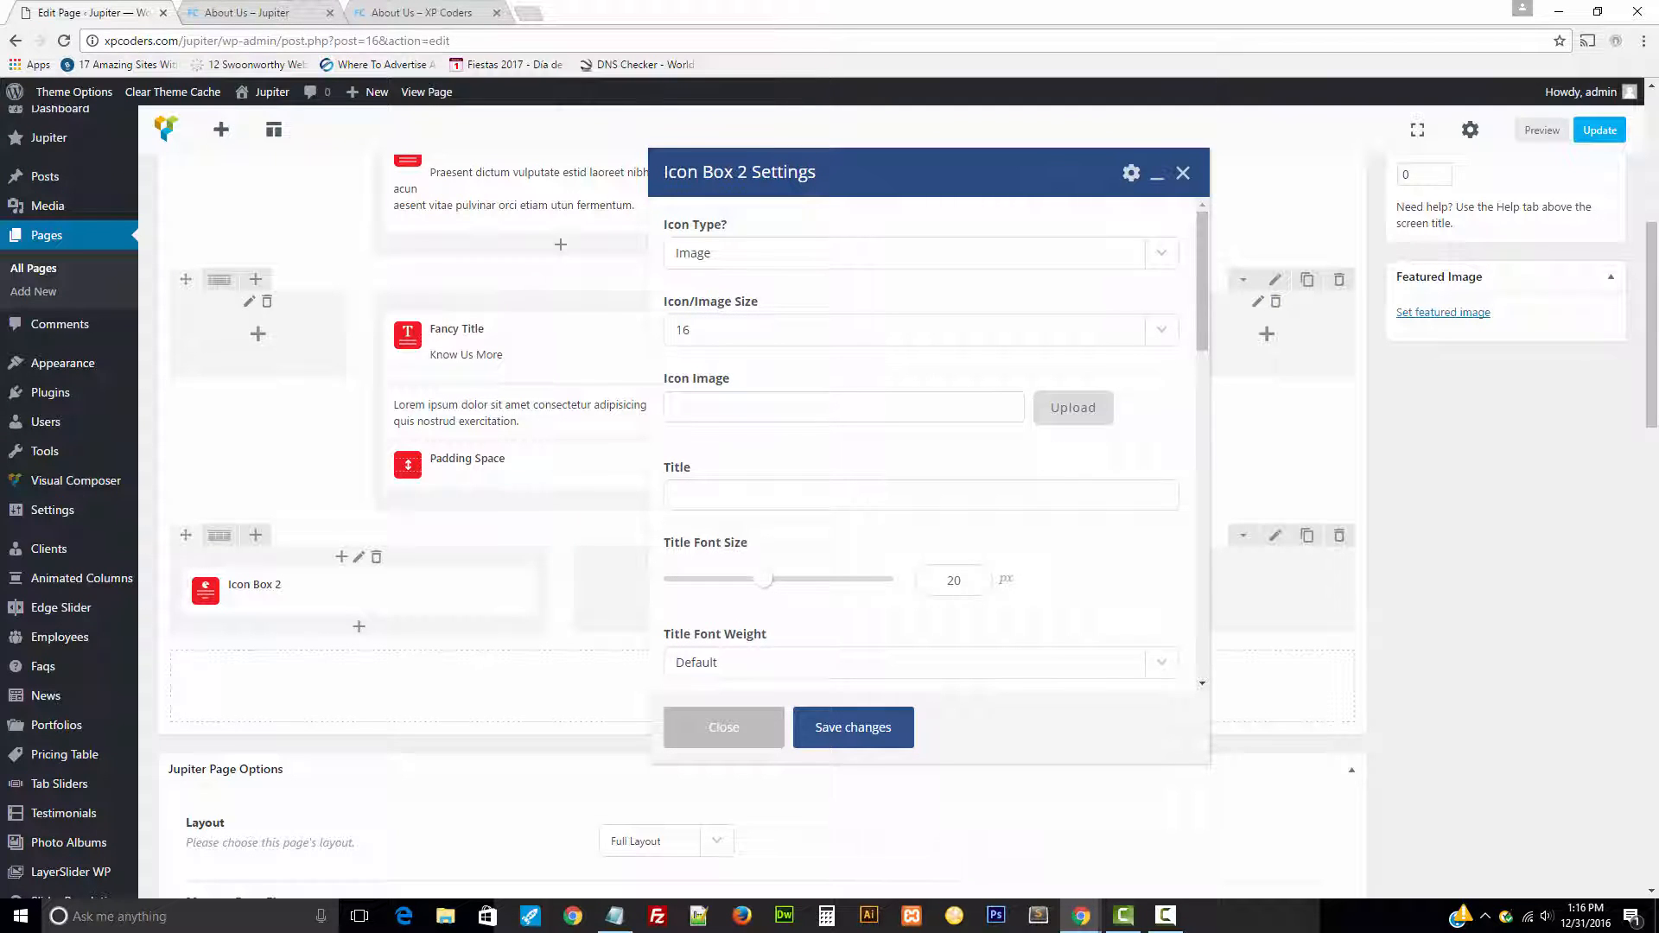
click(723, 337)
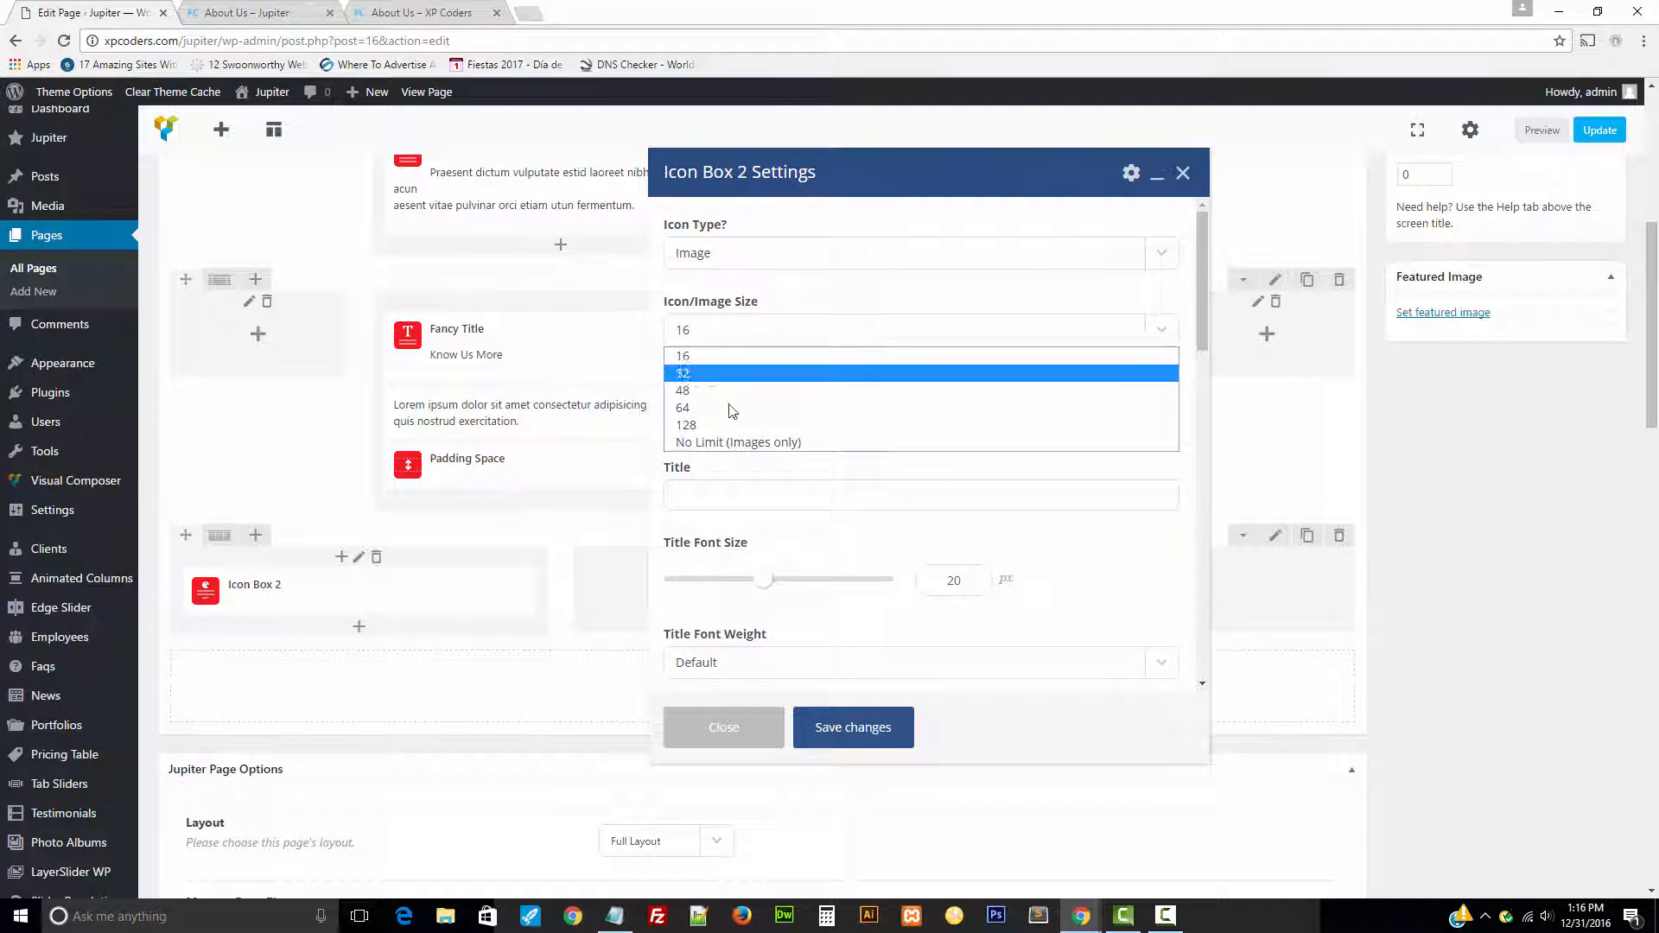
click(733, 443)
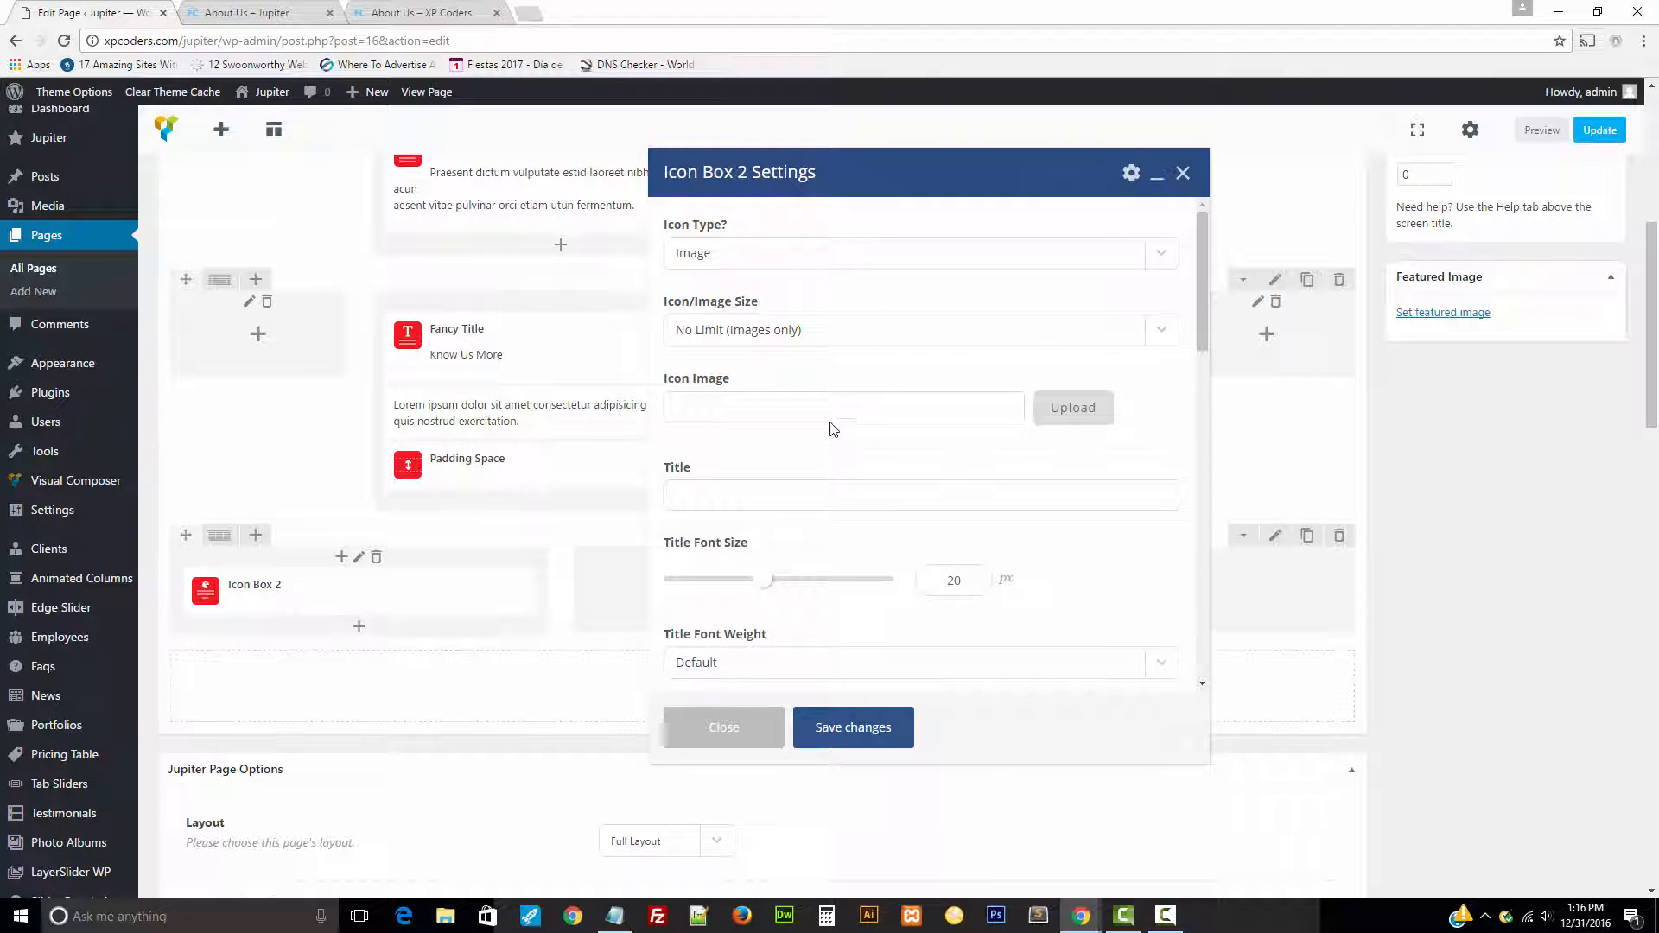
Step: Upload the knowus-01 image of the woman in the office and insert it as the icon box's image
click(1070, 413)
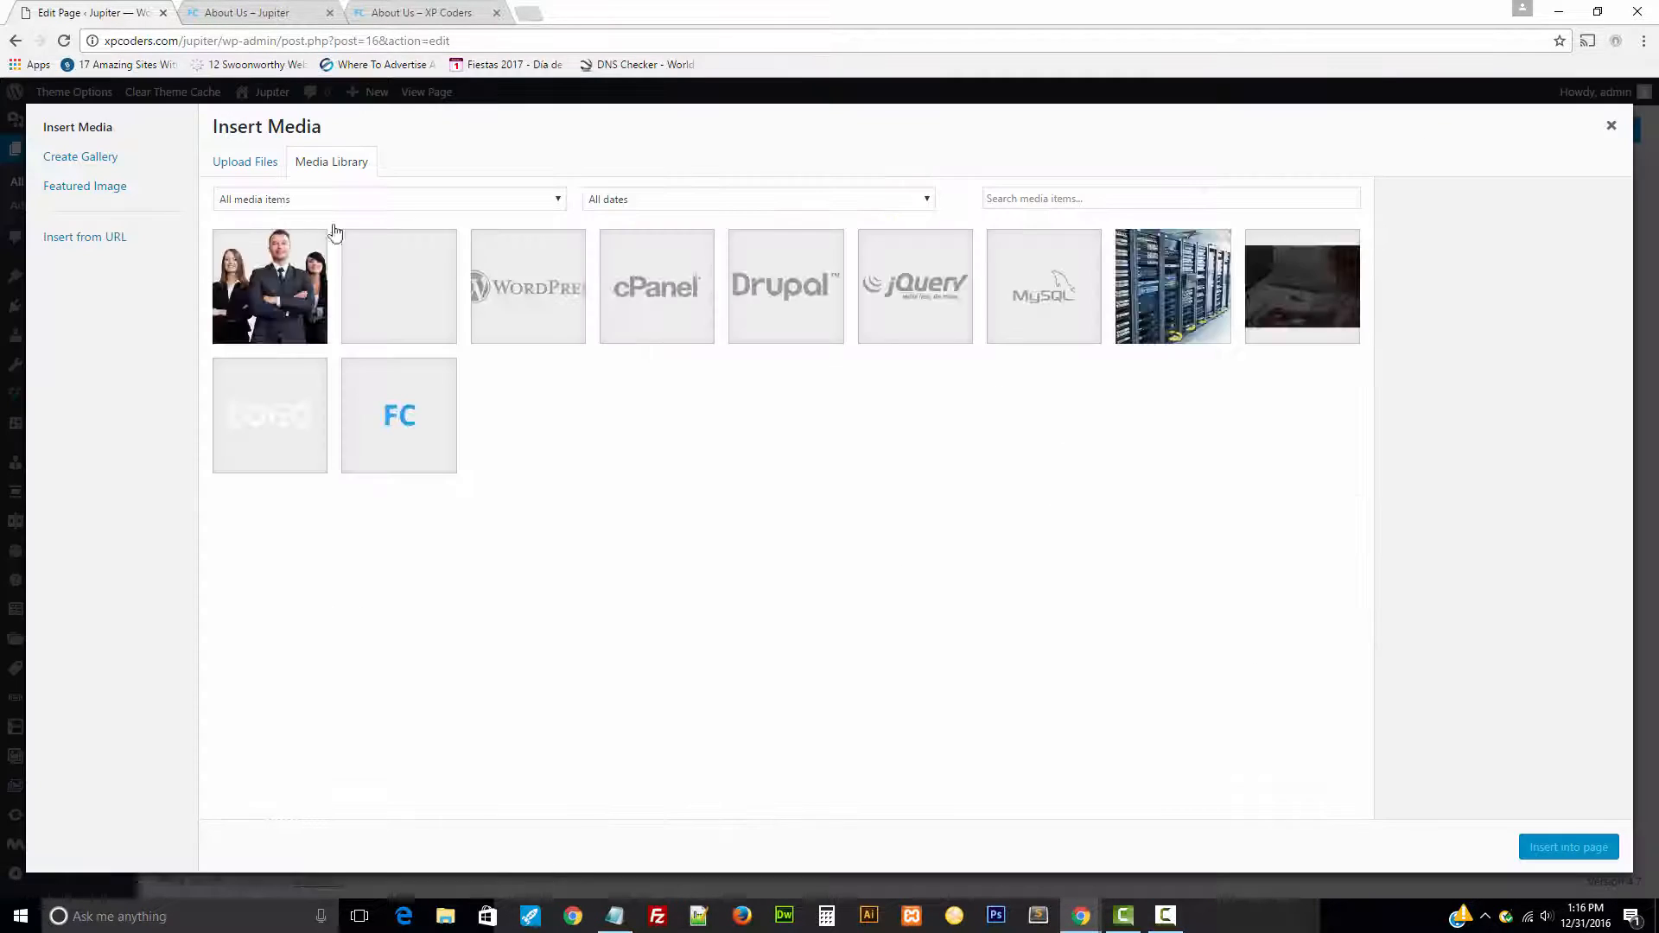
click(246, 163)
click(924, 475)
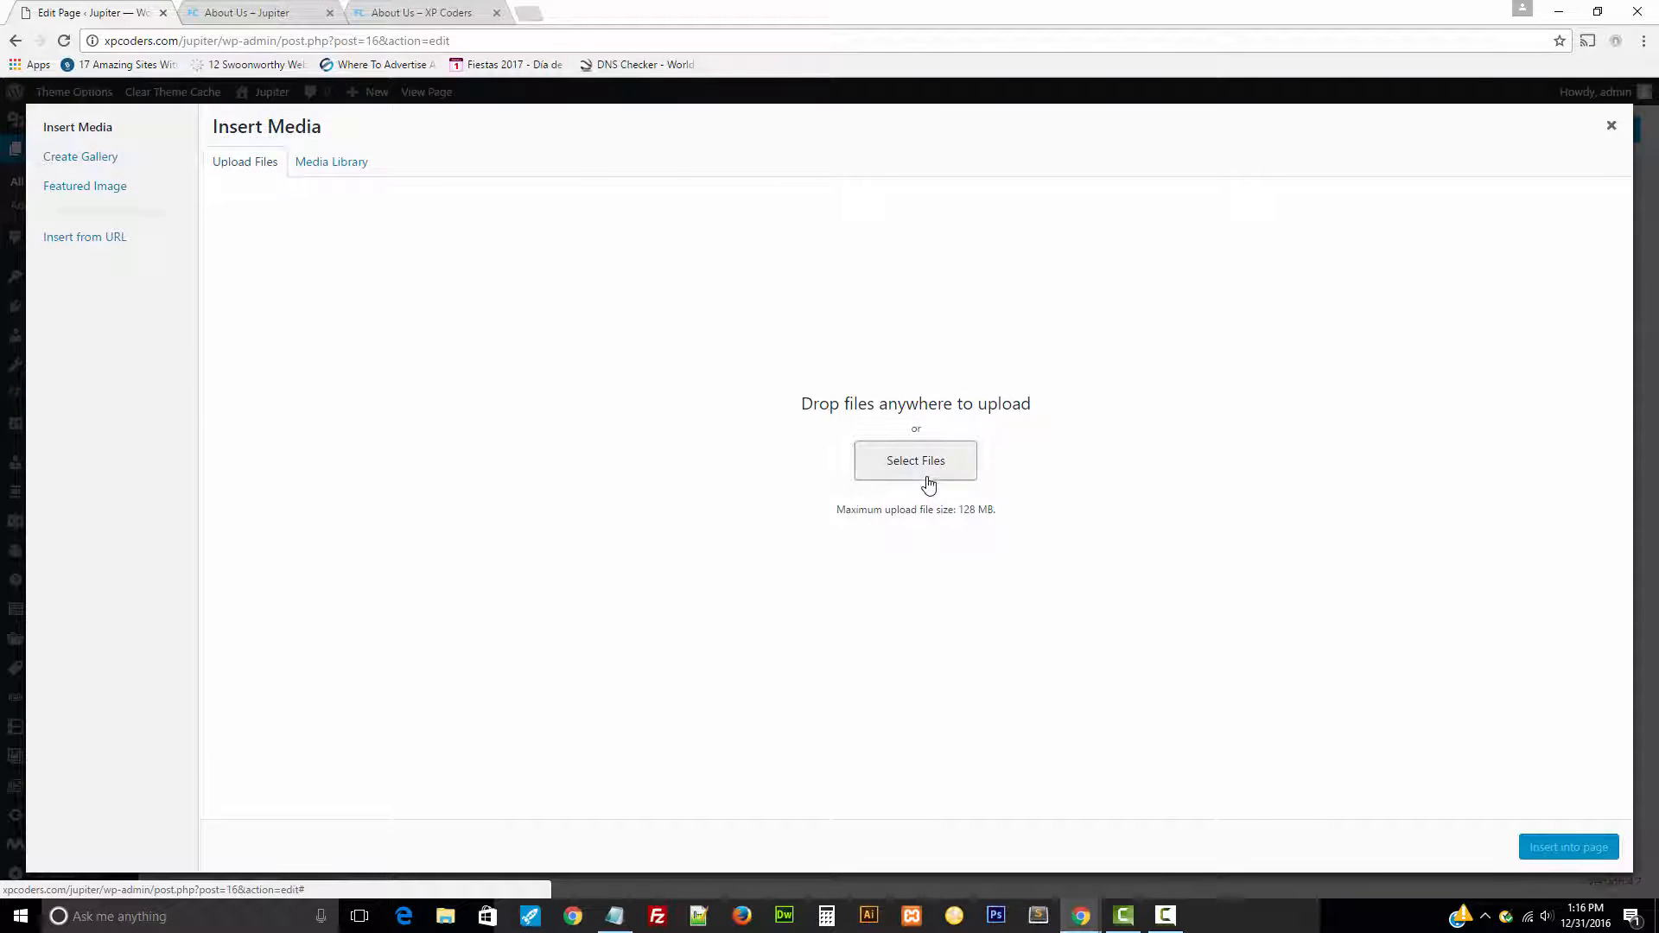
double_click(305, 251)
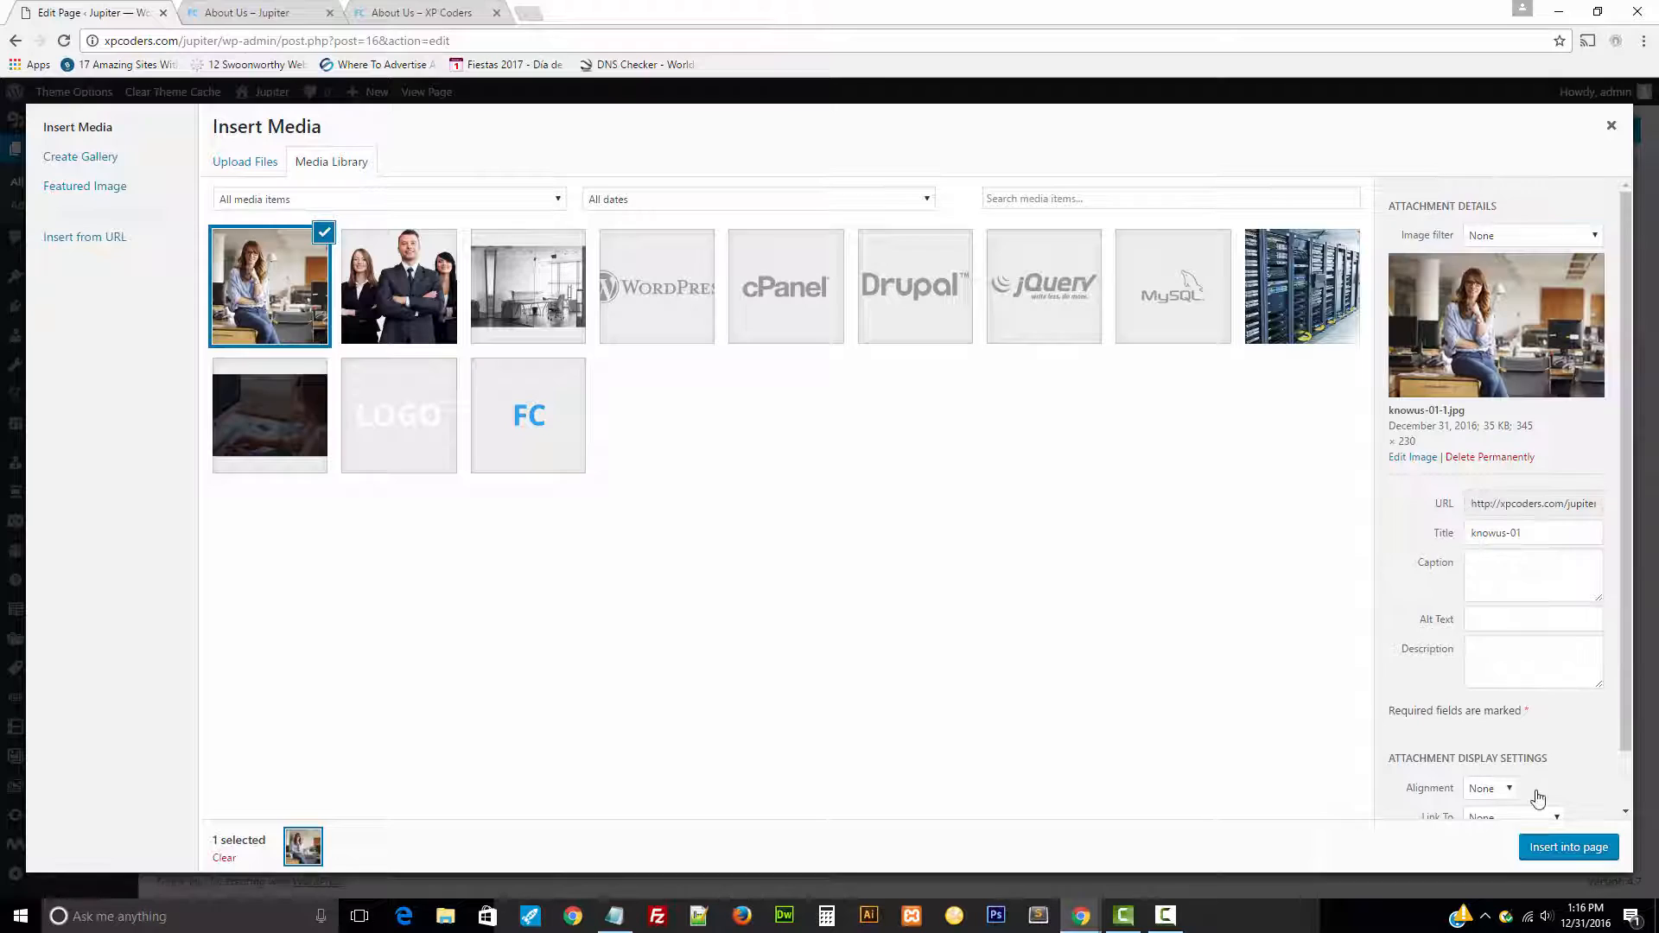
click(1568, 847)
Step: Copy the heading "STRATEGY INSIGHT" from the XP Coders About Us page into the icon box's title
scroll(1164, 600, down, 2)
scroll(1163, 600, down, 1)
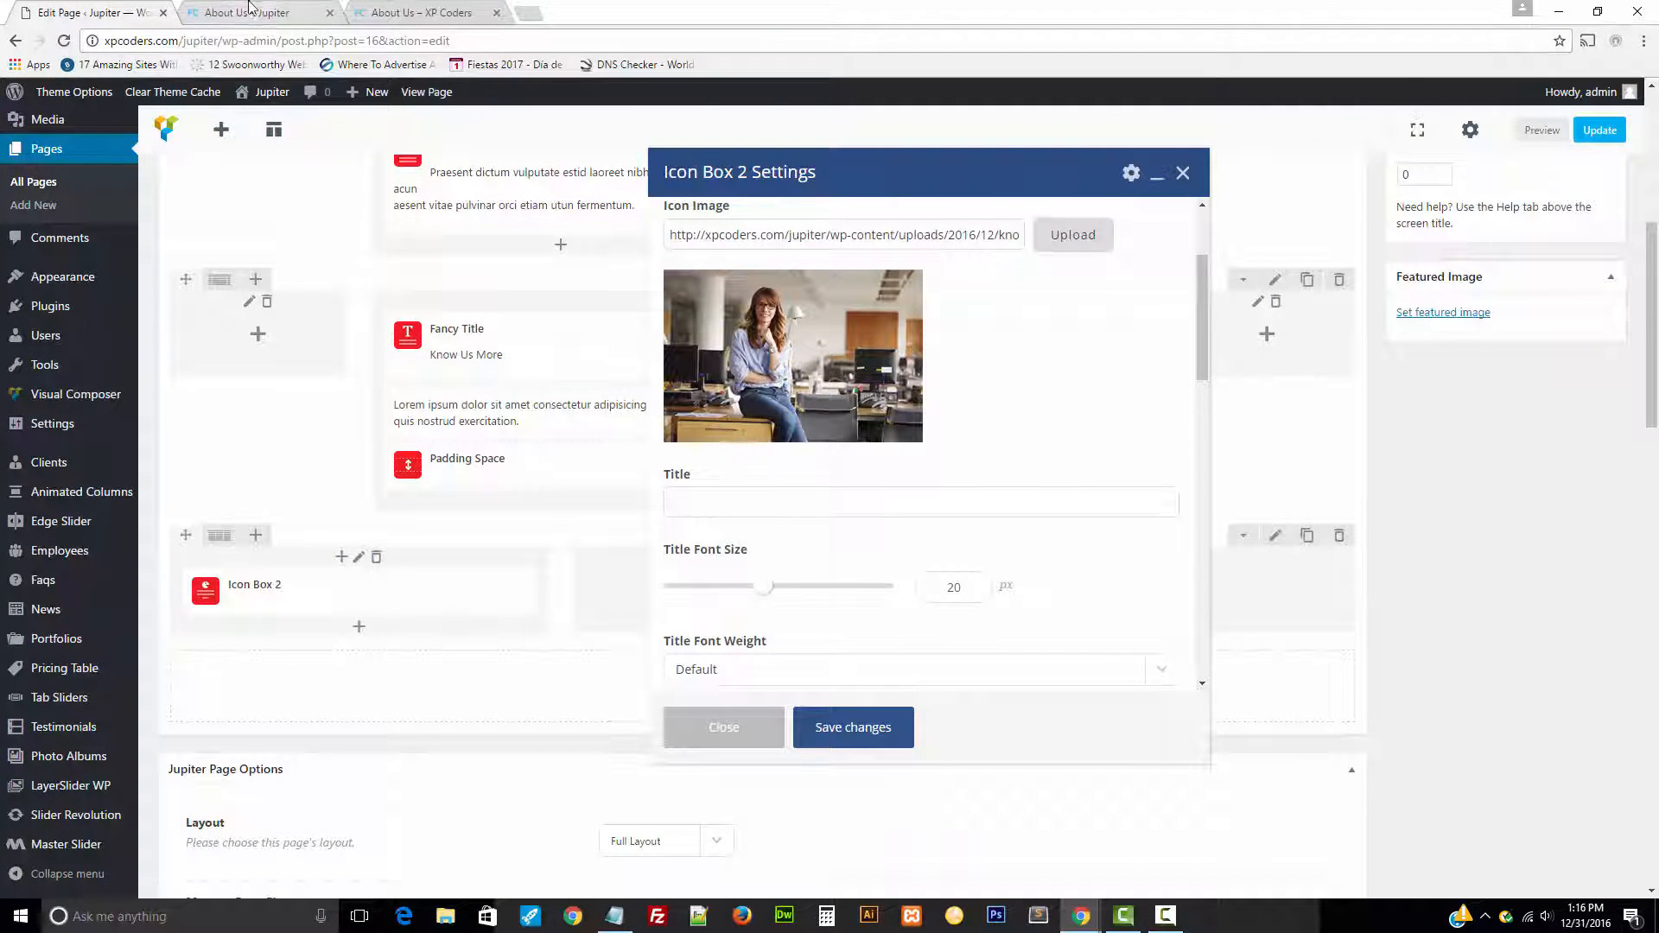
click(415, 12)
scroll(622, 513, down, 3)
scroll(622, 512, down, 2)
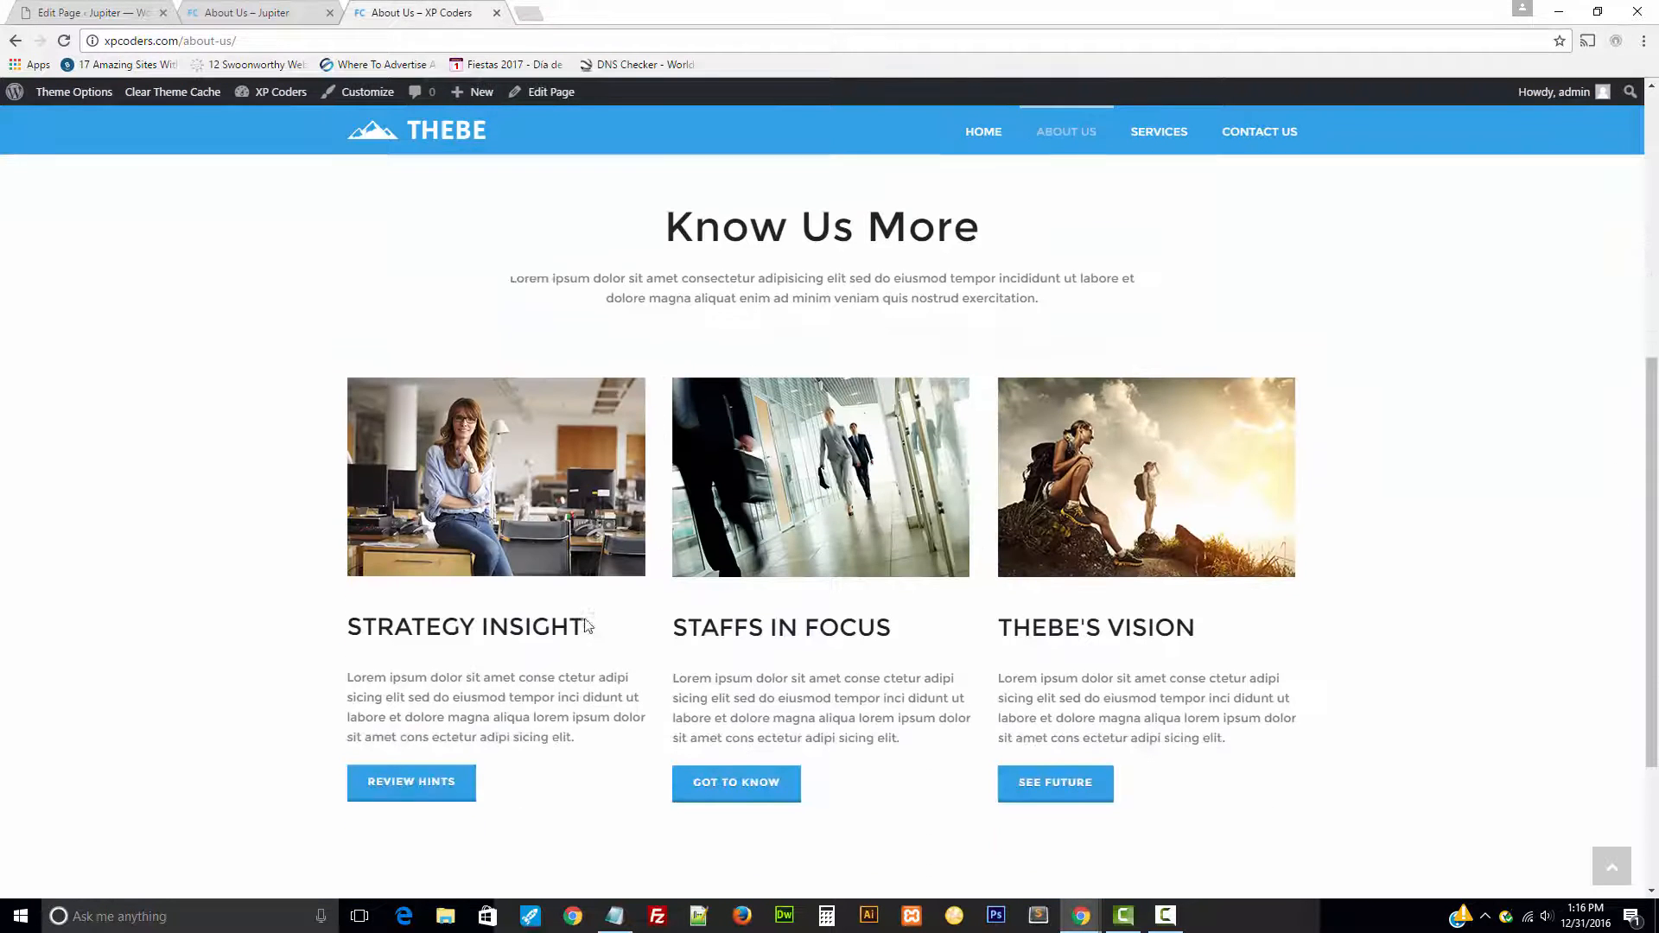
drag(588, 626, 290, 635)
key(ctrl+c)
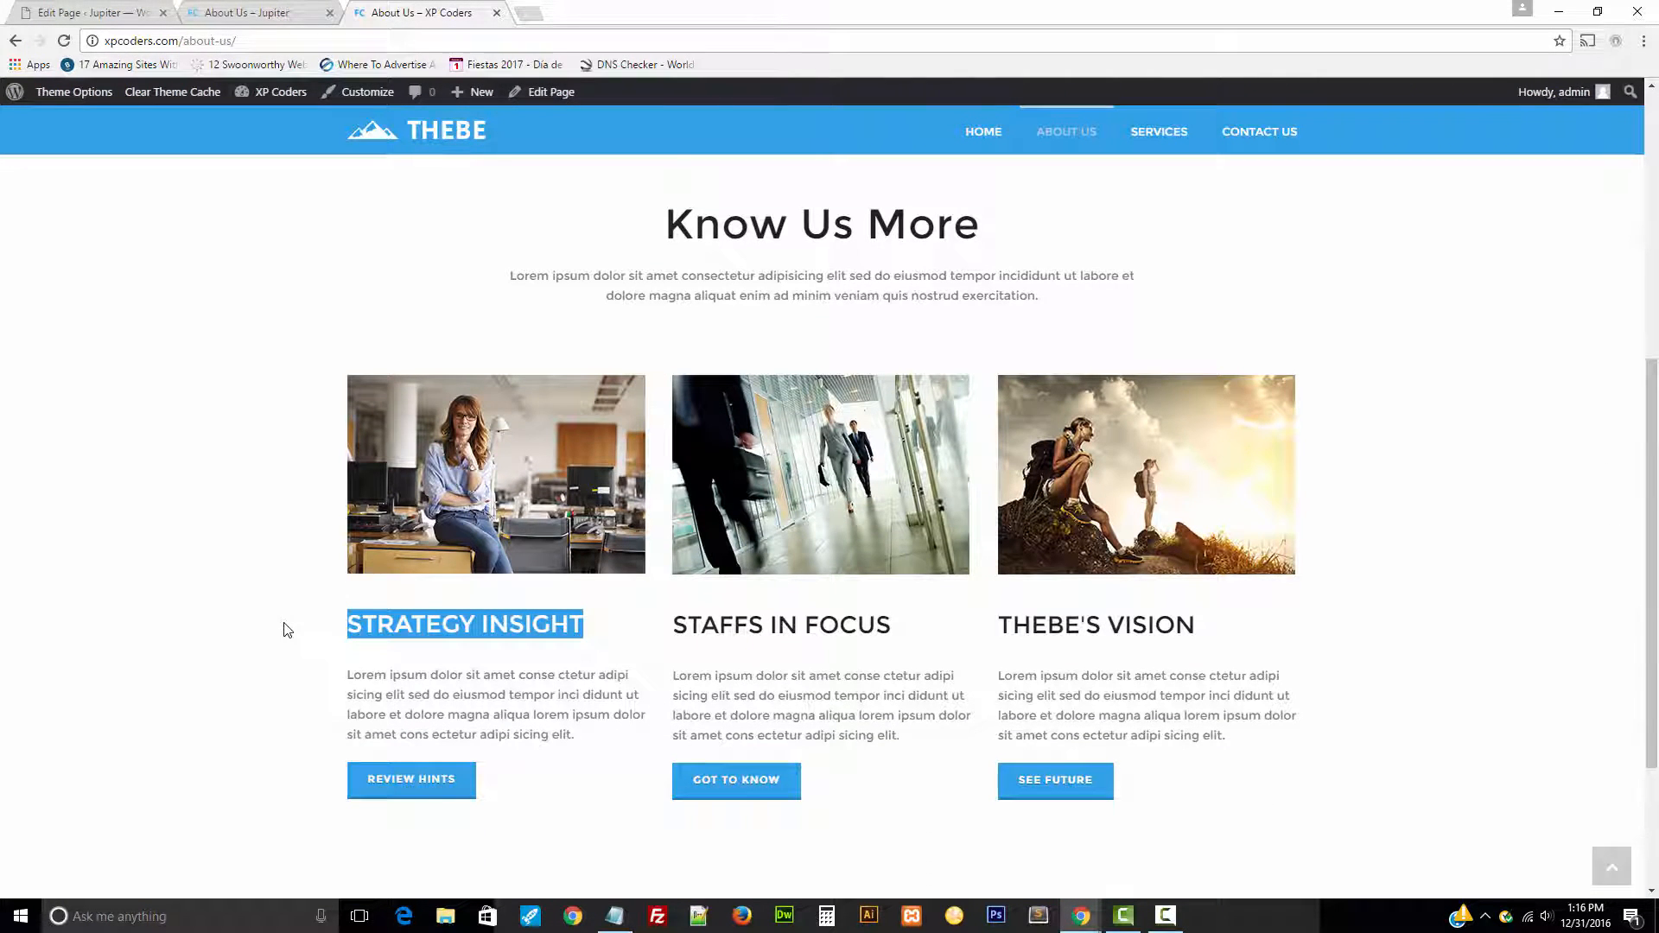
click(111, 9)
key(ctrl+v)
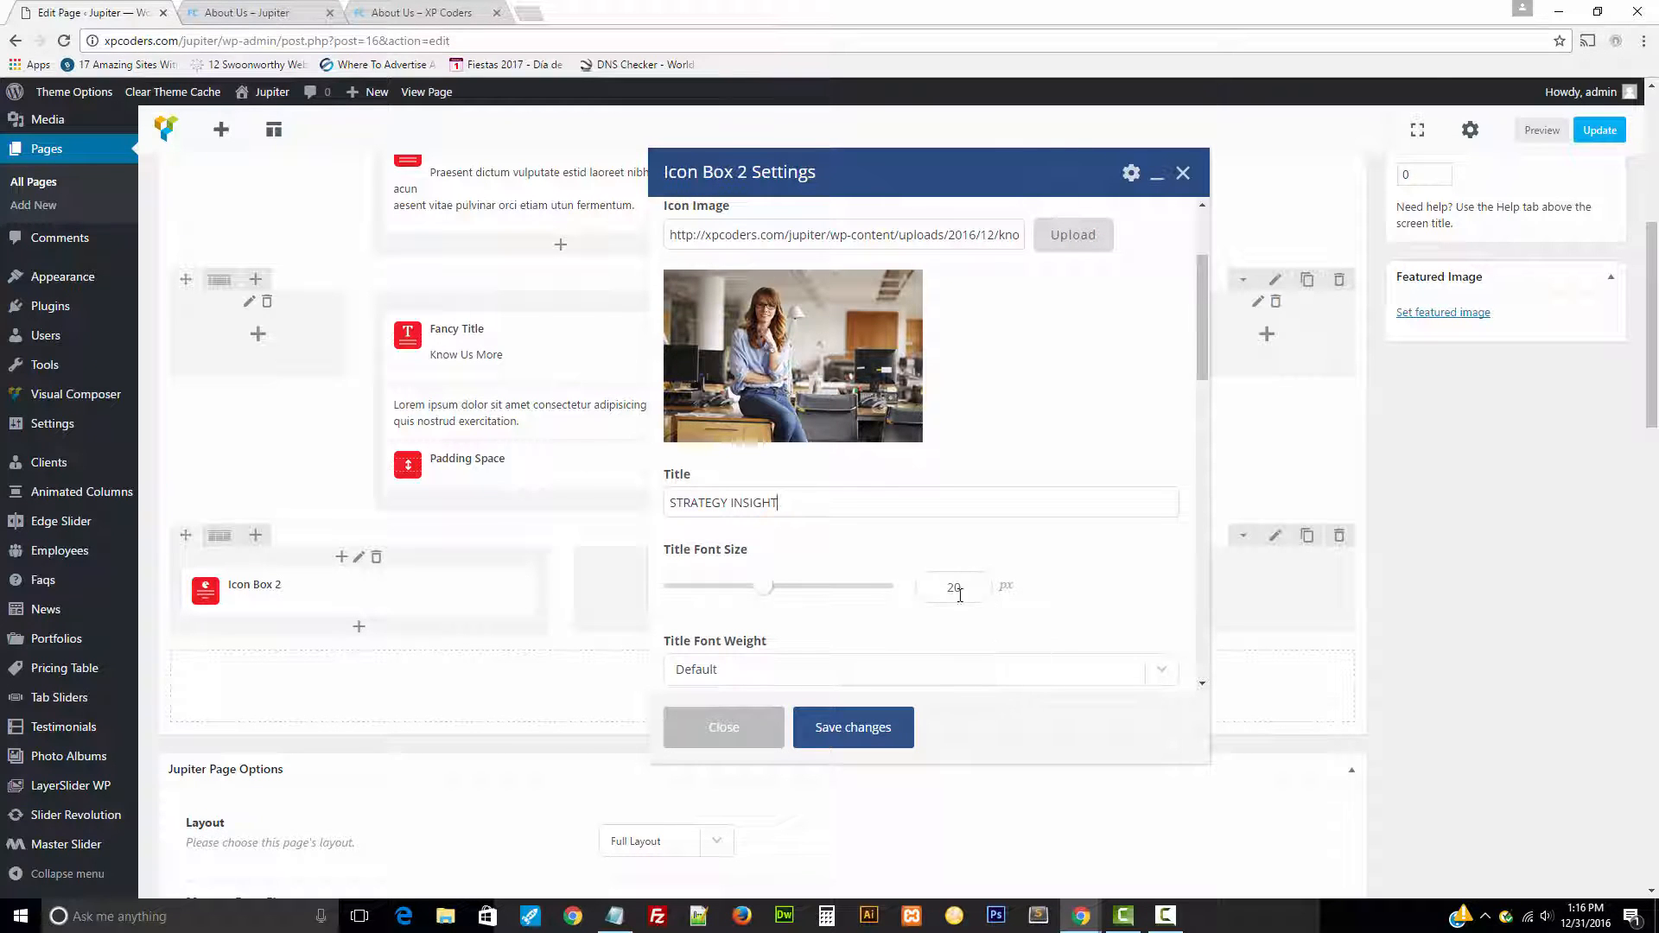
Step: Set the icon box's title font size to 28 px and its title font color to black
double_click(954, 587)
text(28)
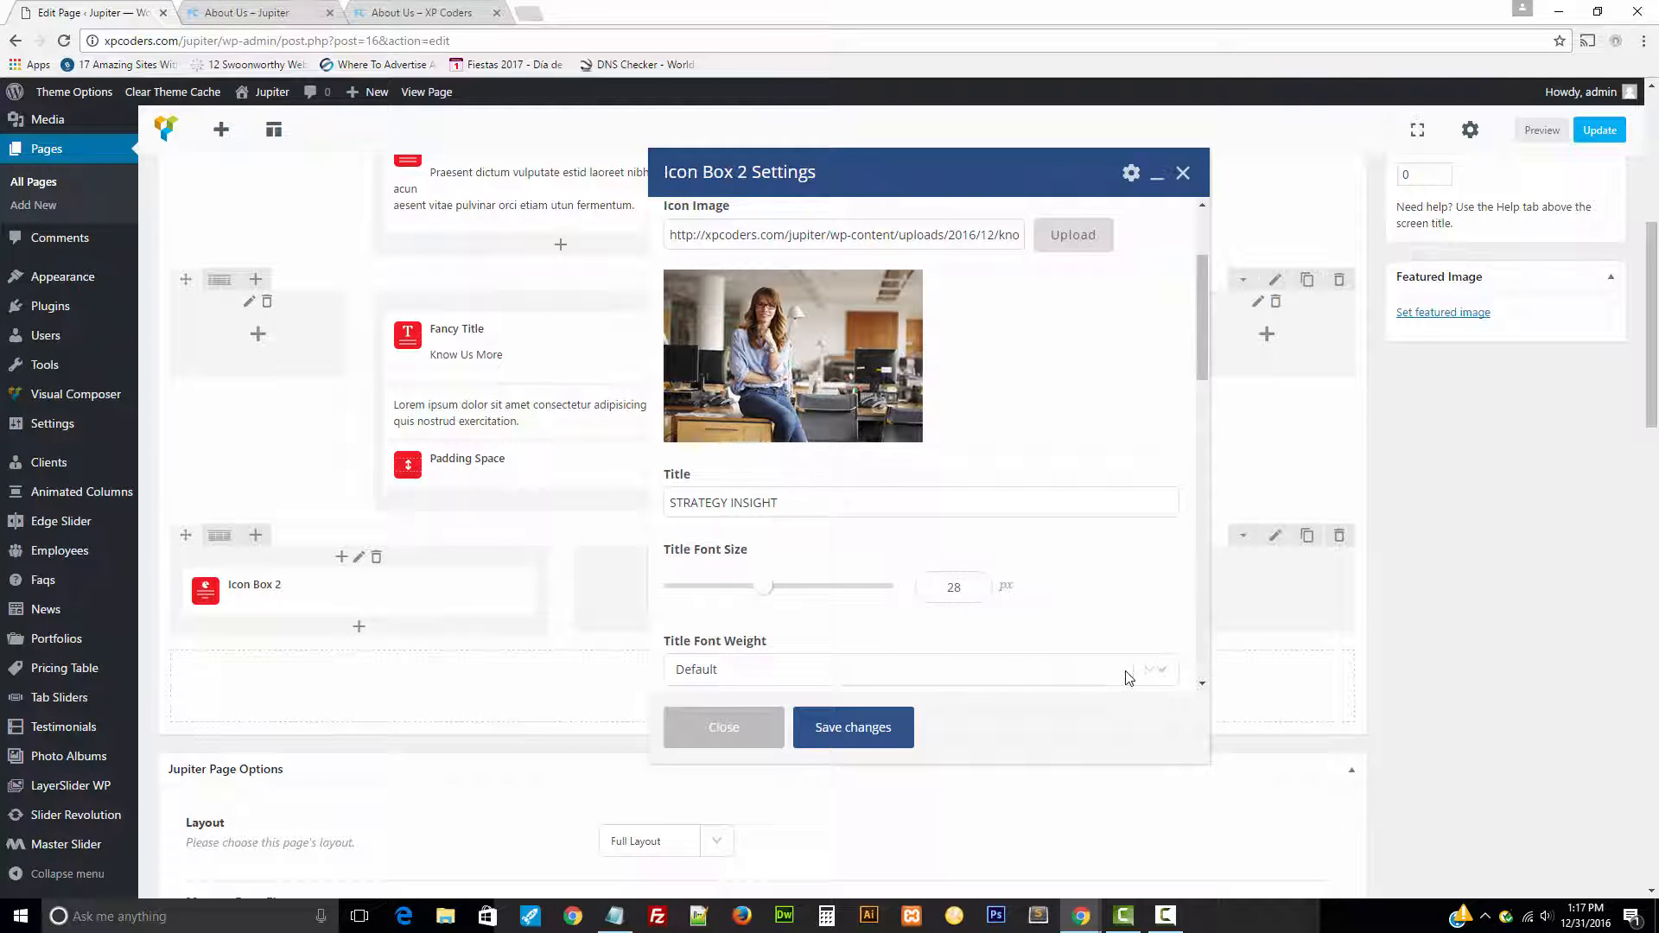
scroll(1063, 596, down, 2)
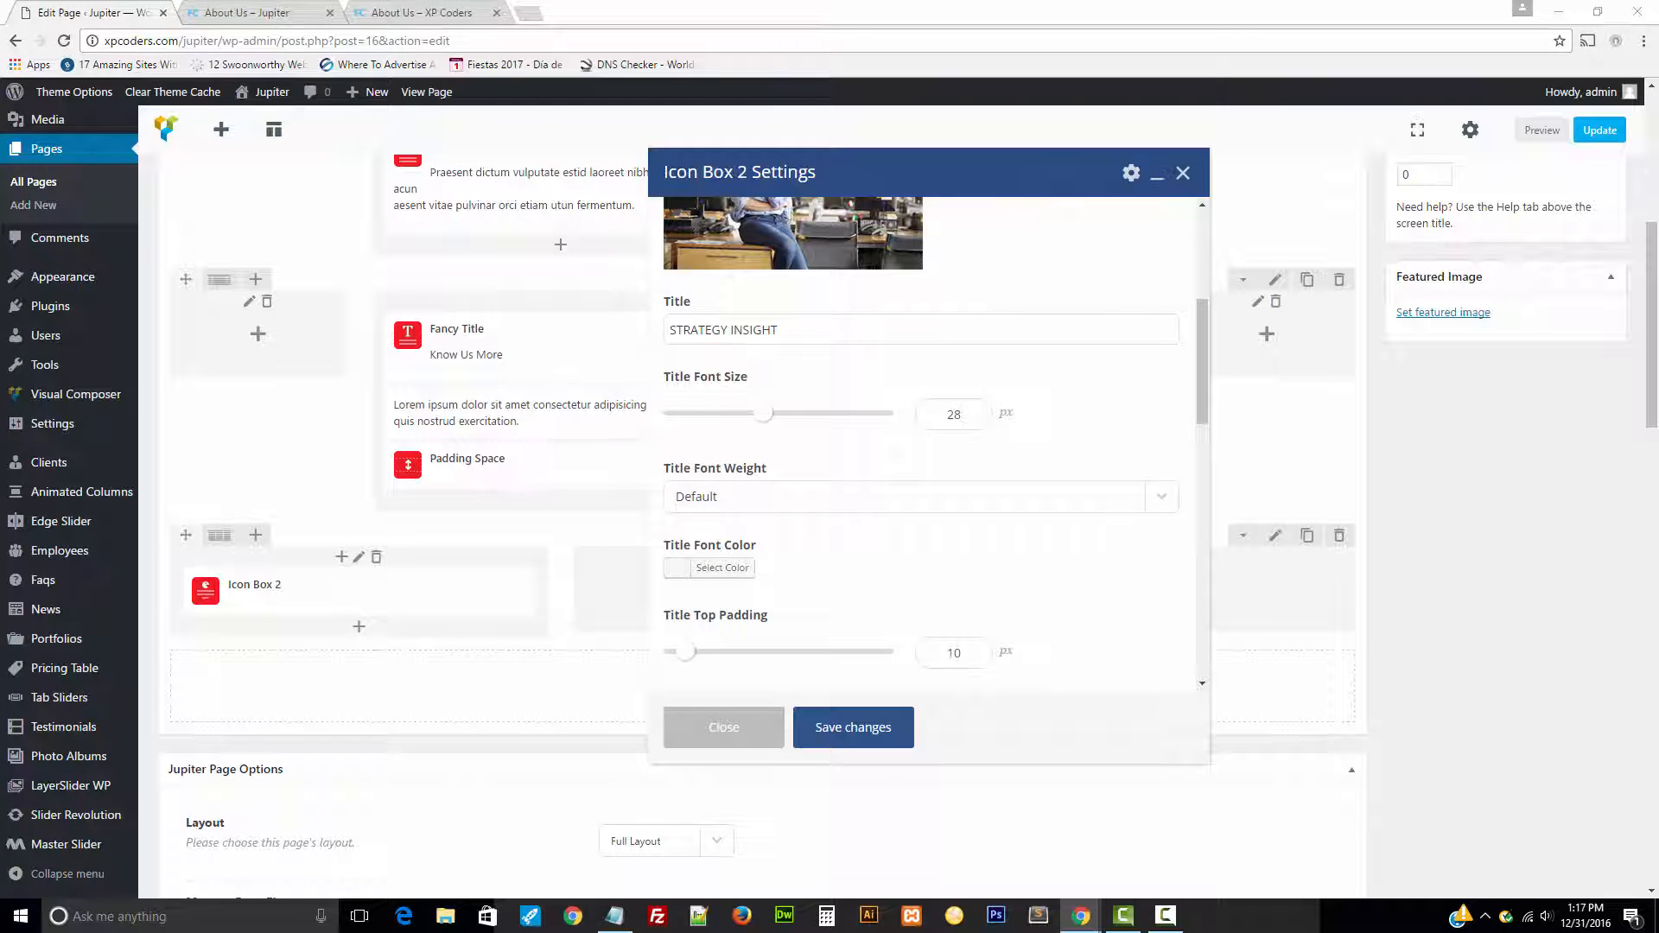
click(678, 567)
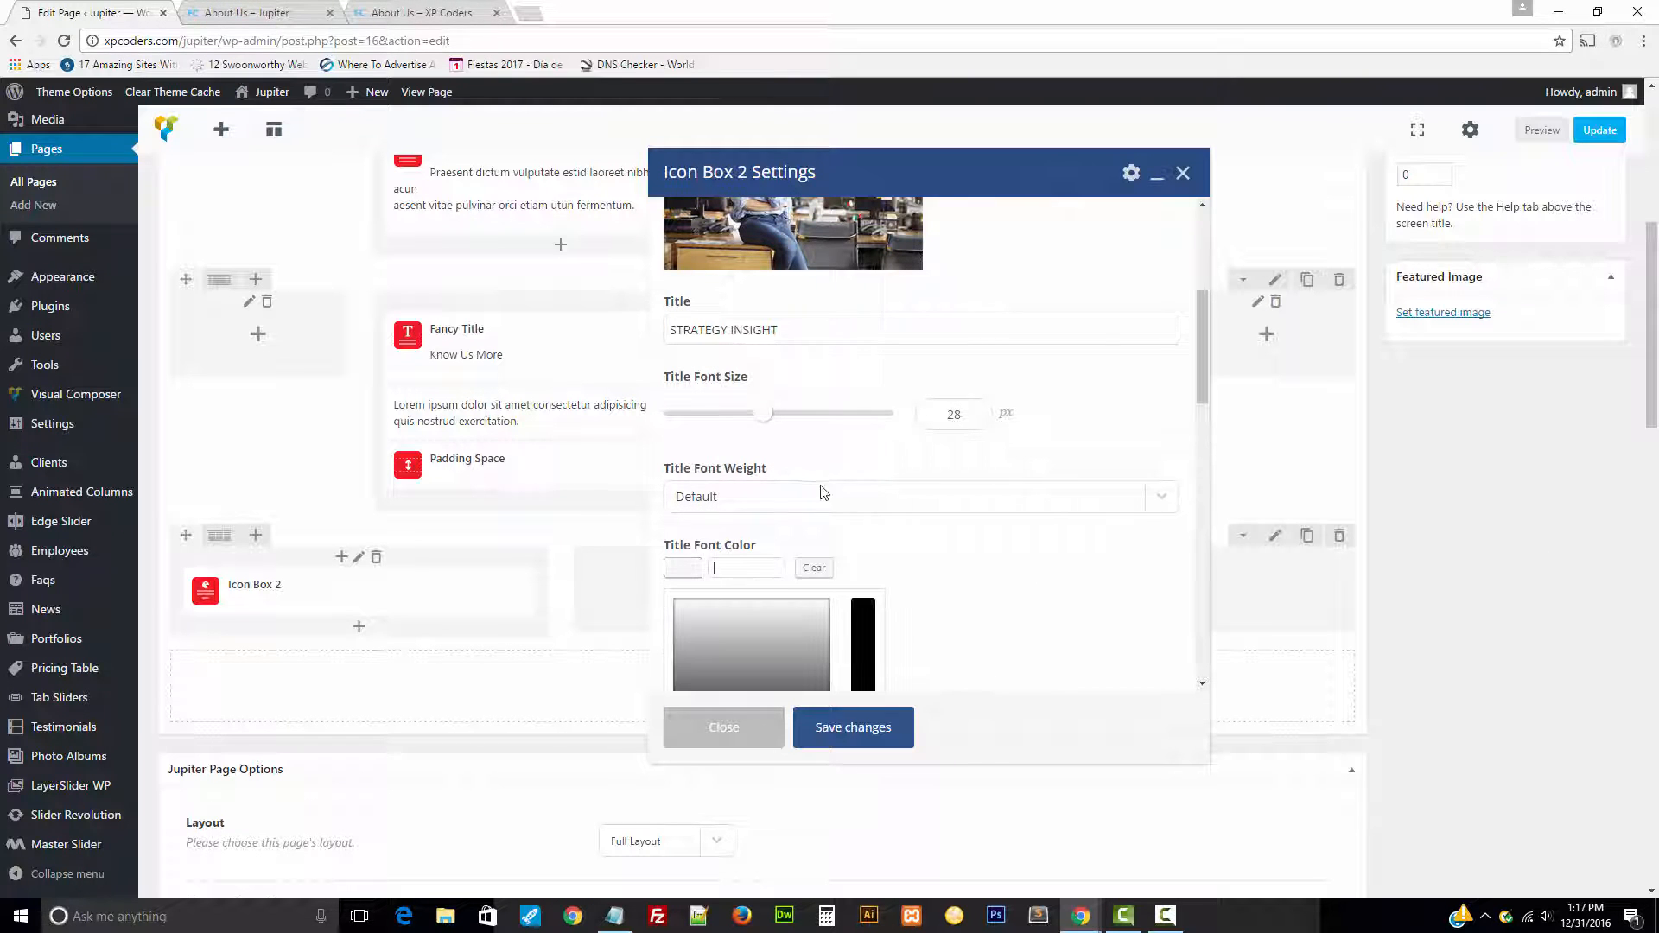
scroll(787, 503, down, 2)
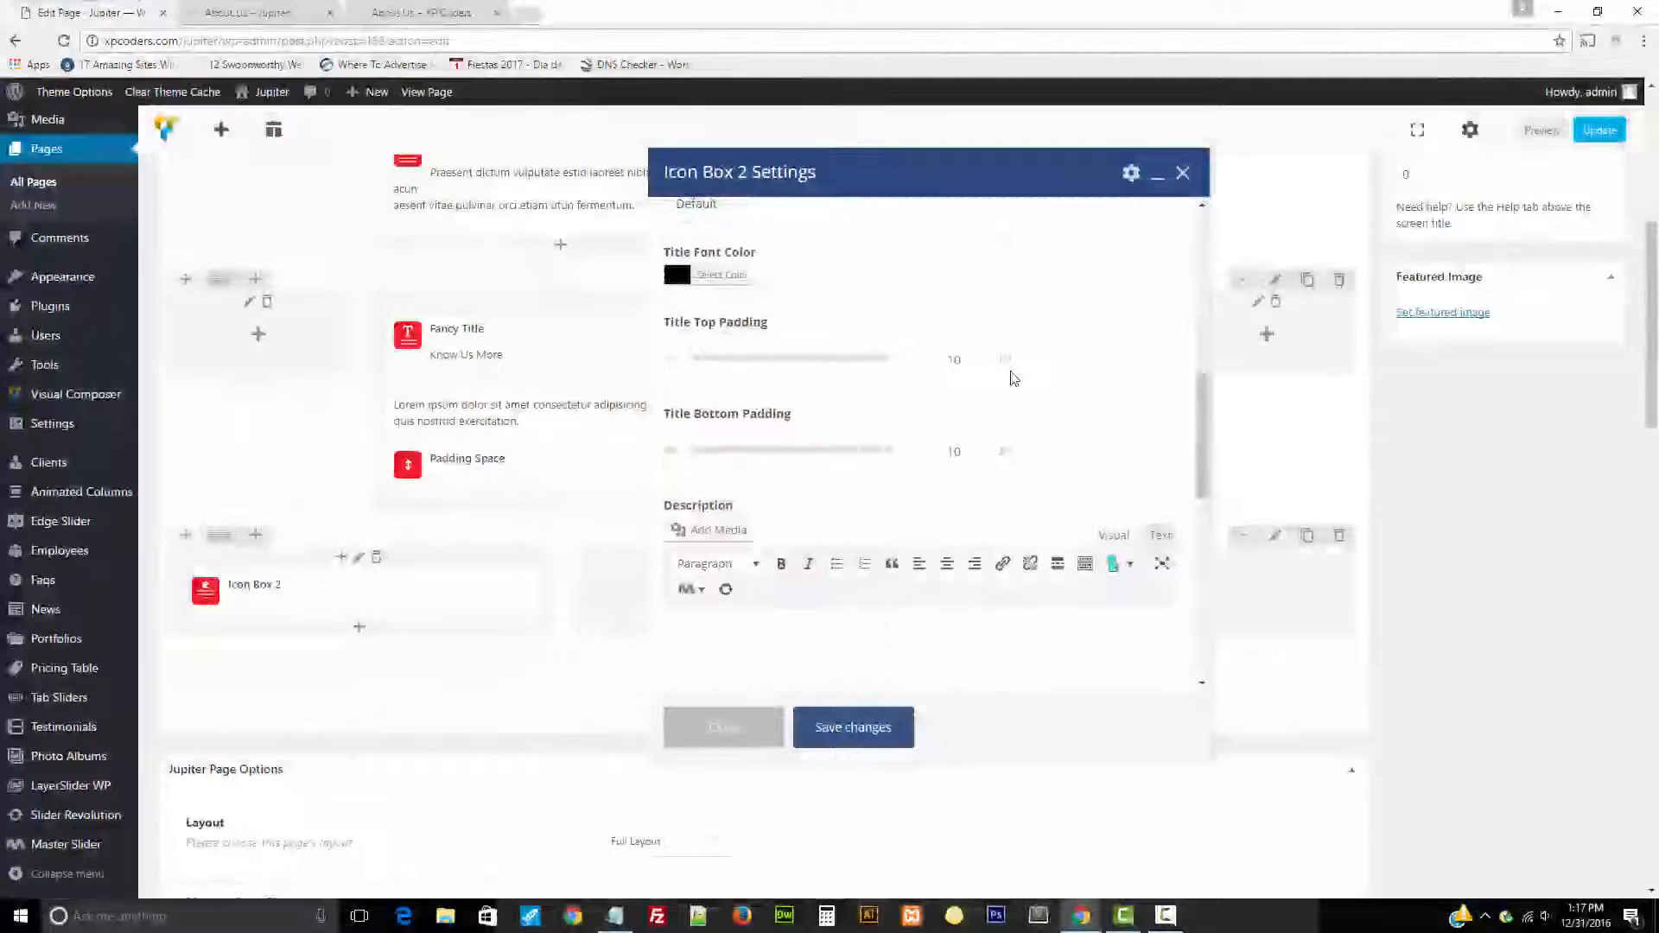
Step: Set the icon box's title top padding to 40 px
scroll(1016, 375, up, 1)
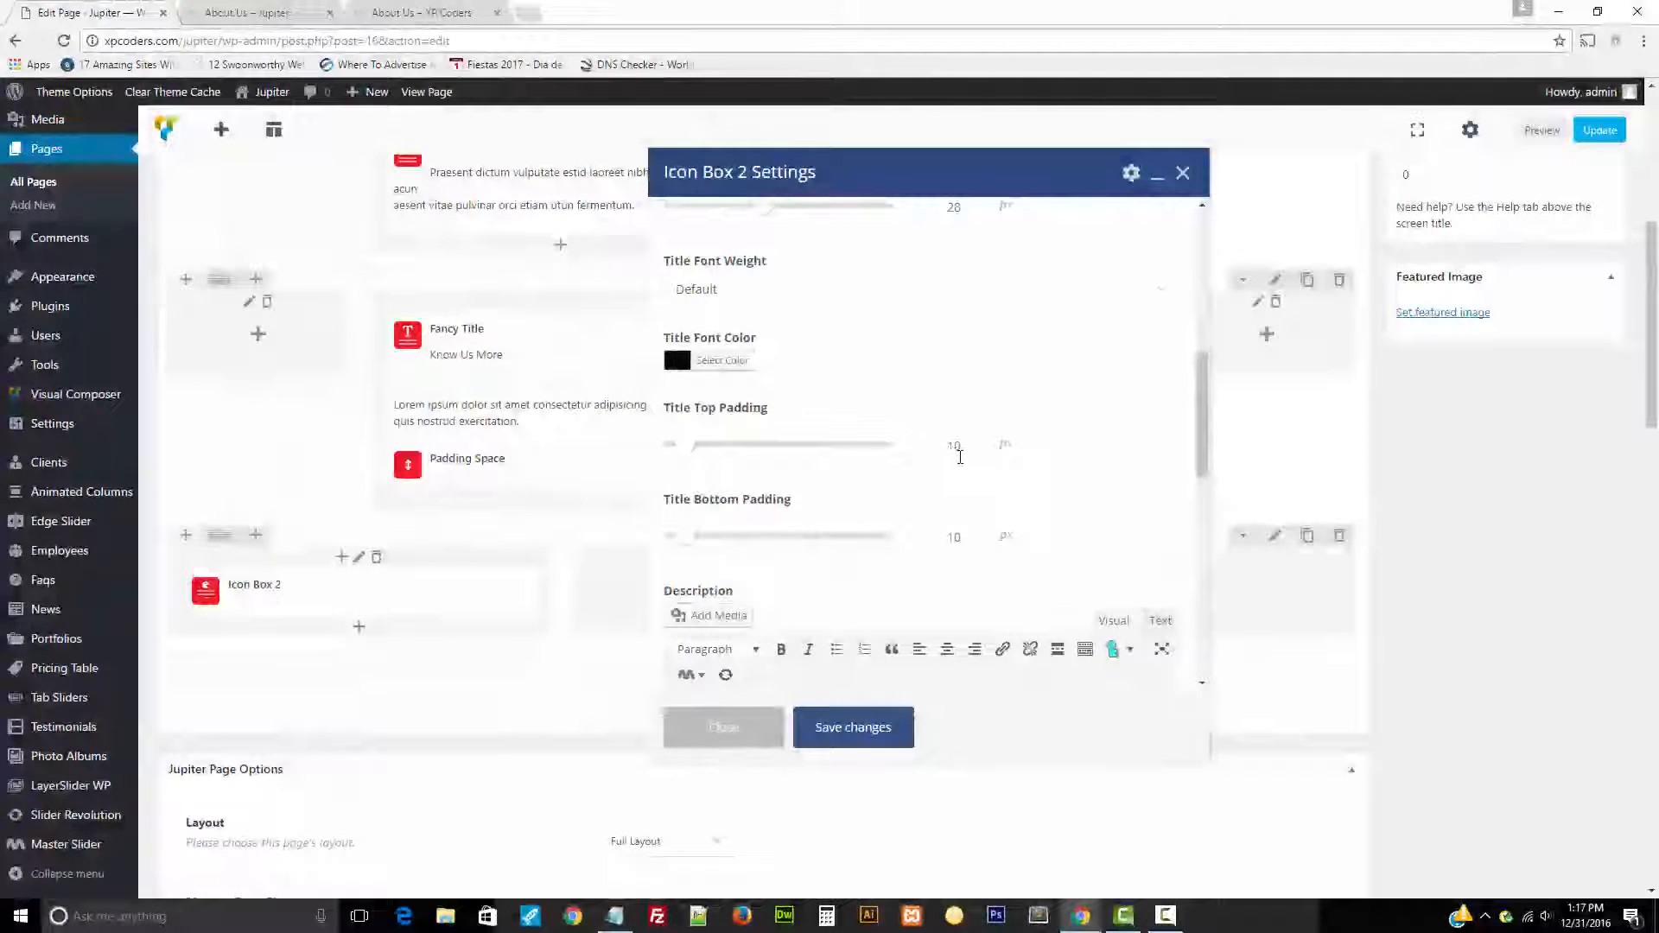
double_click(972, 459)
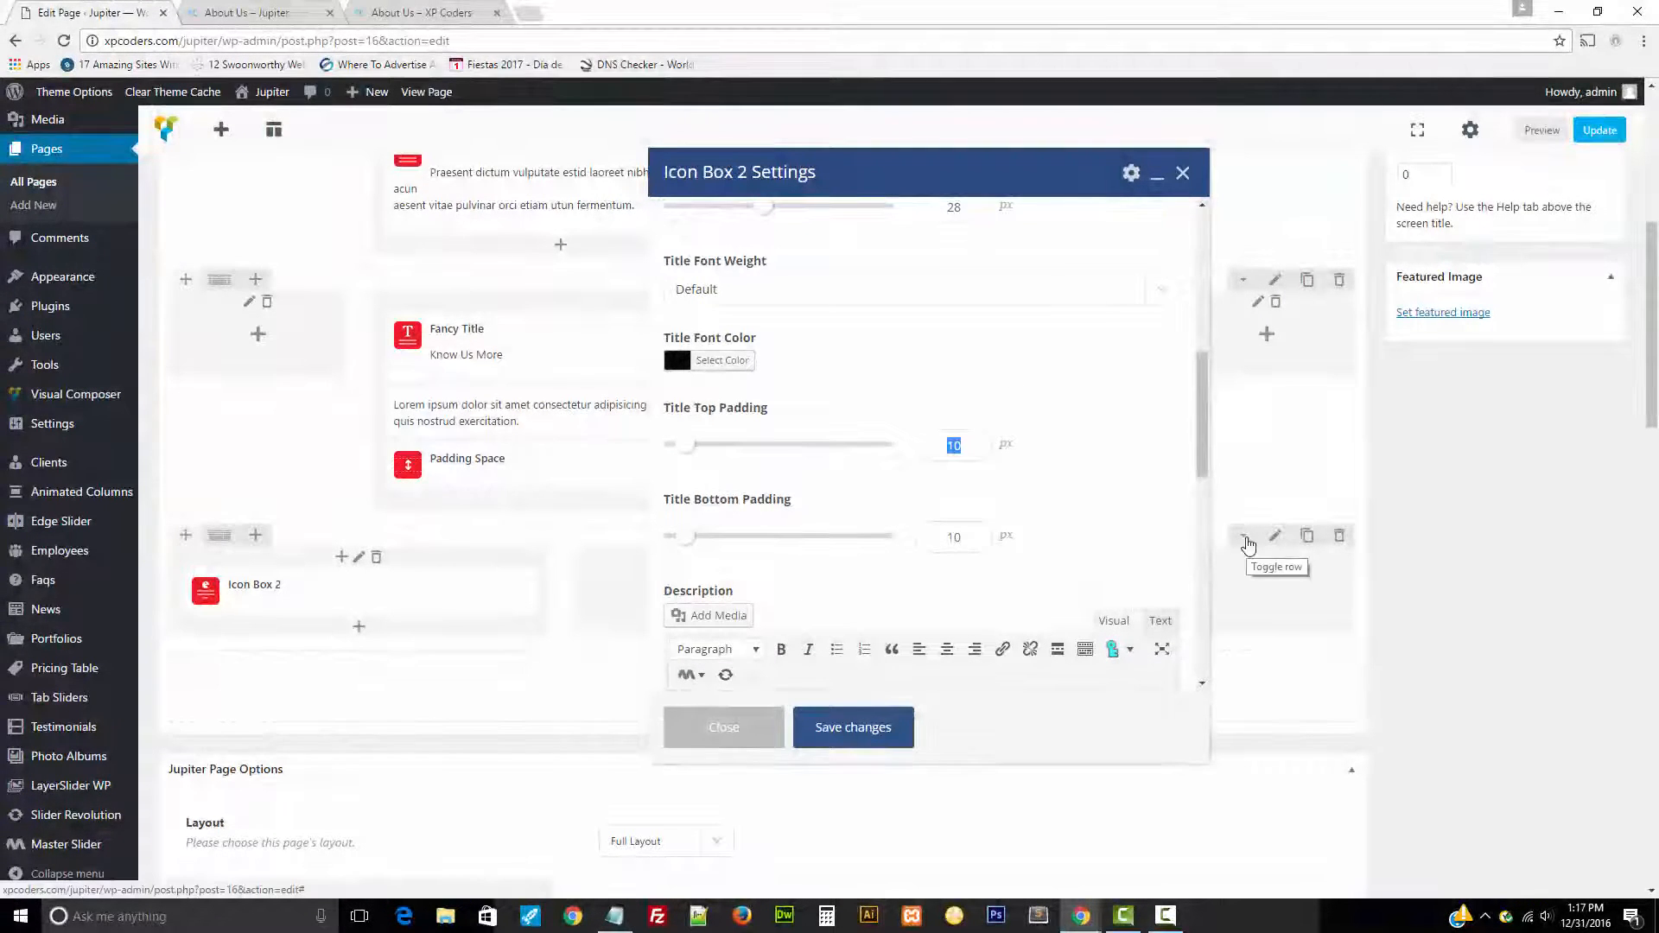
text(40)
Step: Copy the Strategy Insight paragraph from the XP Coders About Us page into the icon box's description as plain text
scroll(1074, 496, down, 2)
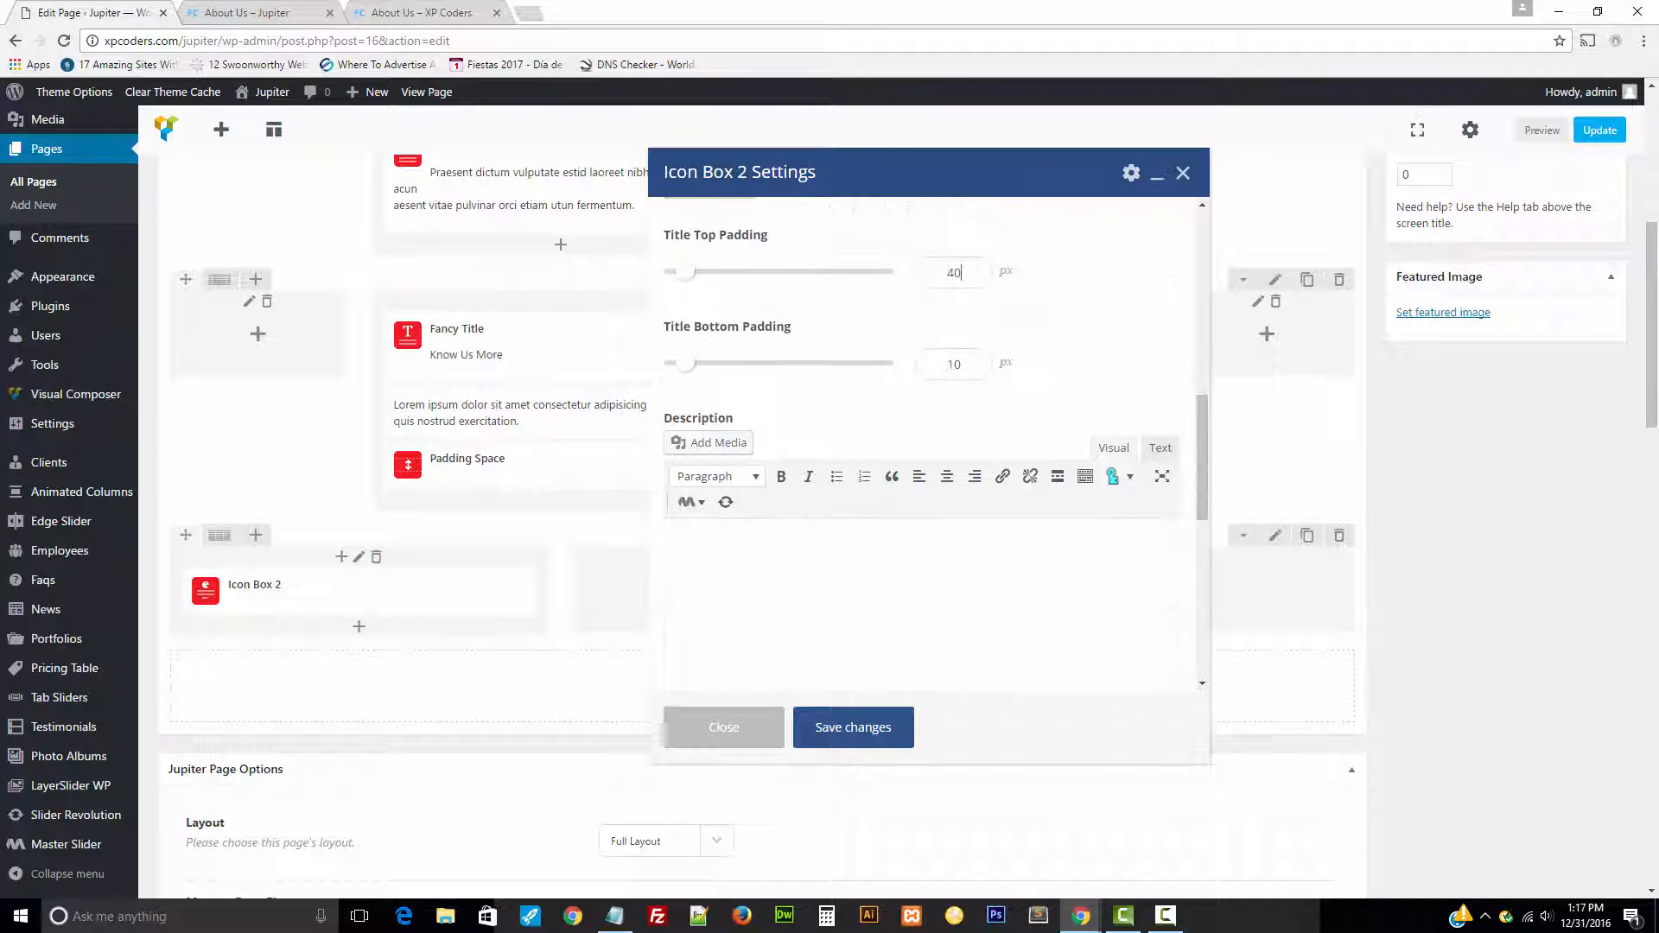
scroll(814, 484, down, 4)
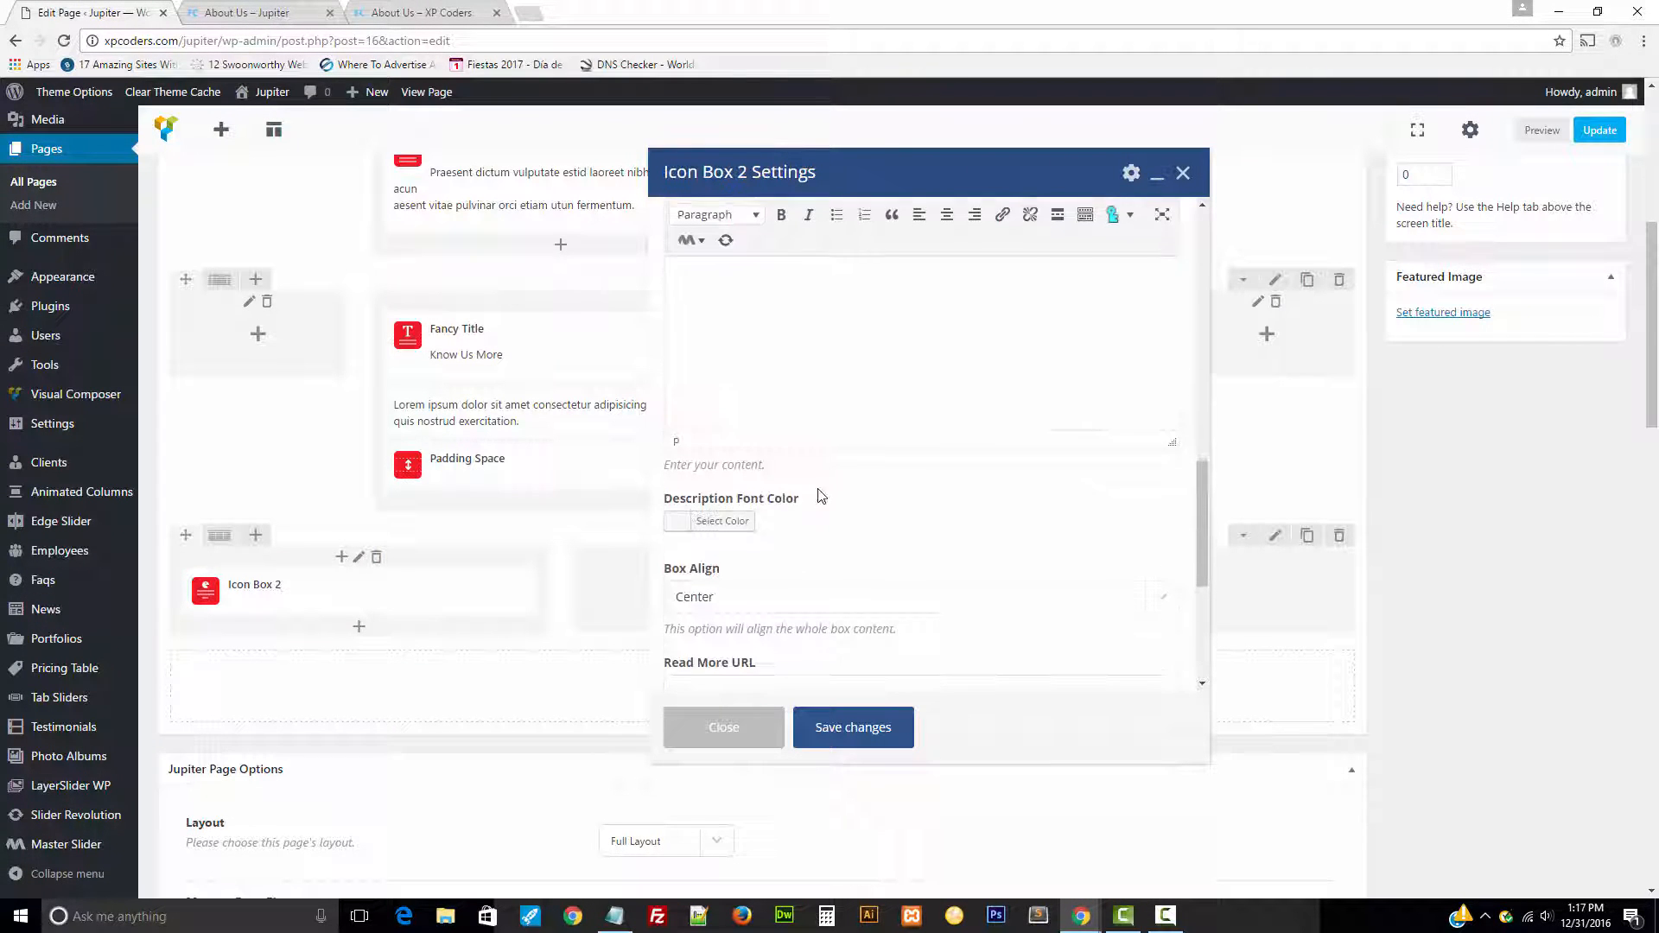
click(248, 11)
click(414, 12)
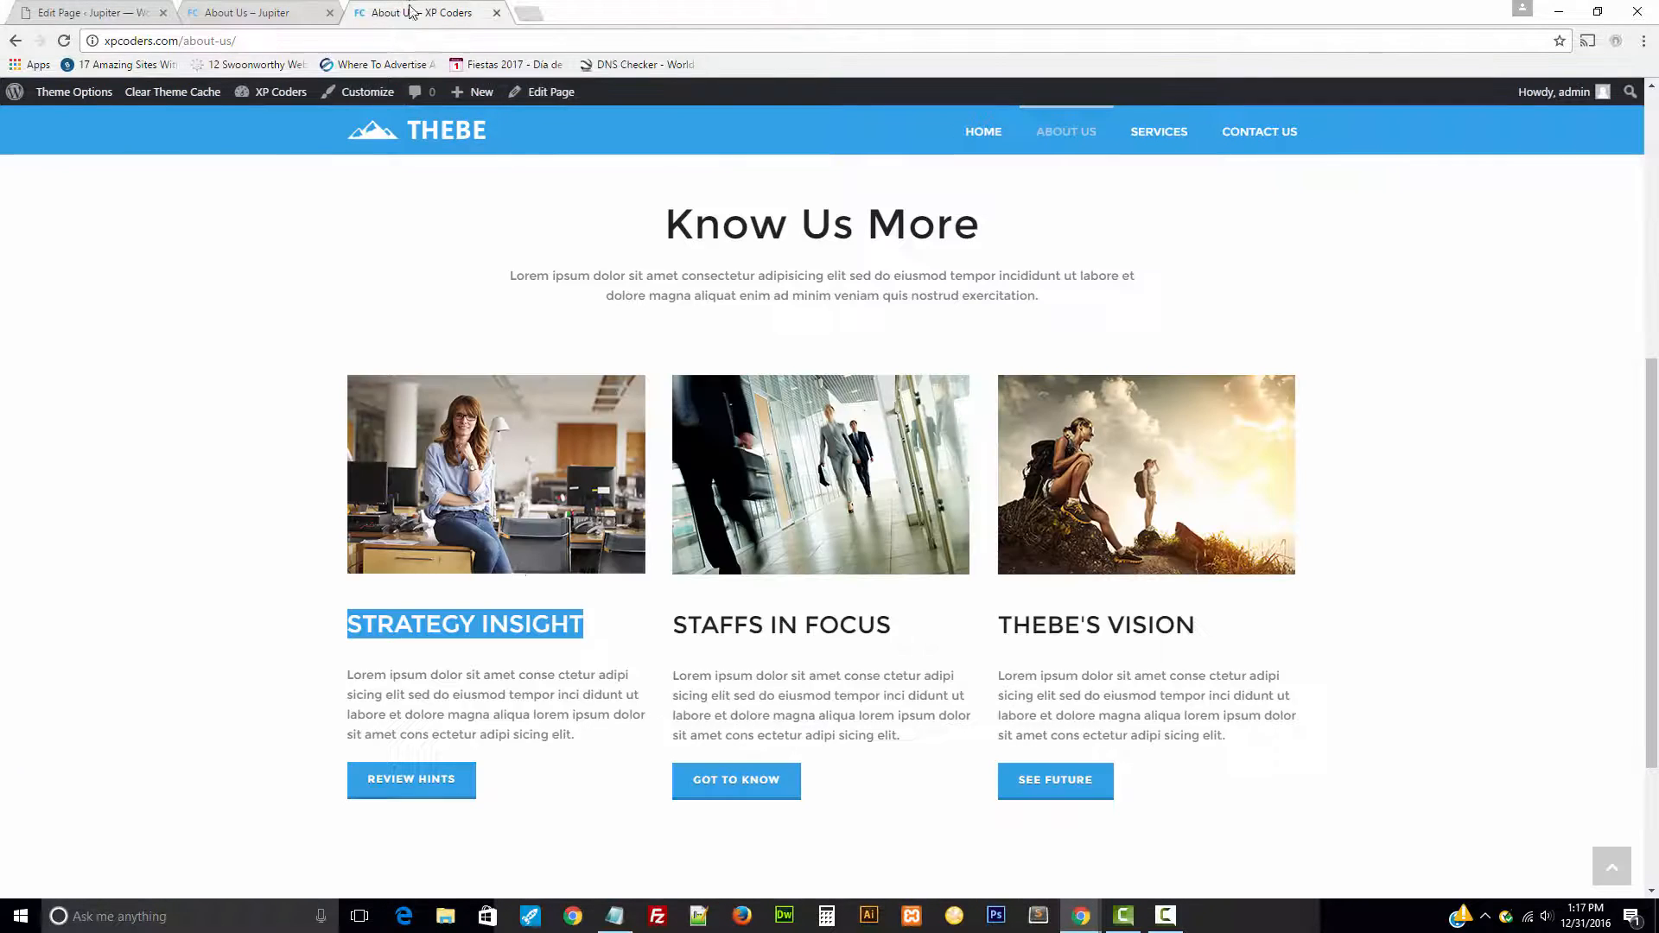
scroll(570, 519, down, 1)
drag(574, 648, 322, 603)
key(ctrl+c)
click(38, 4)
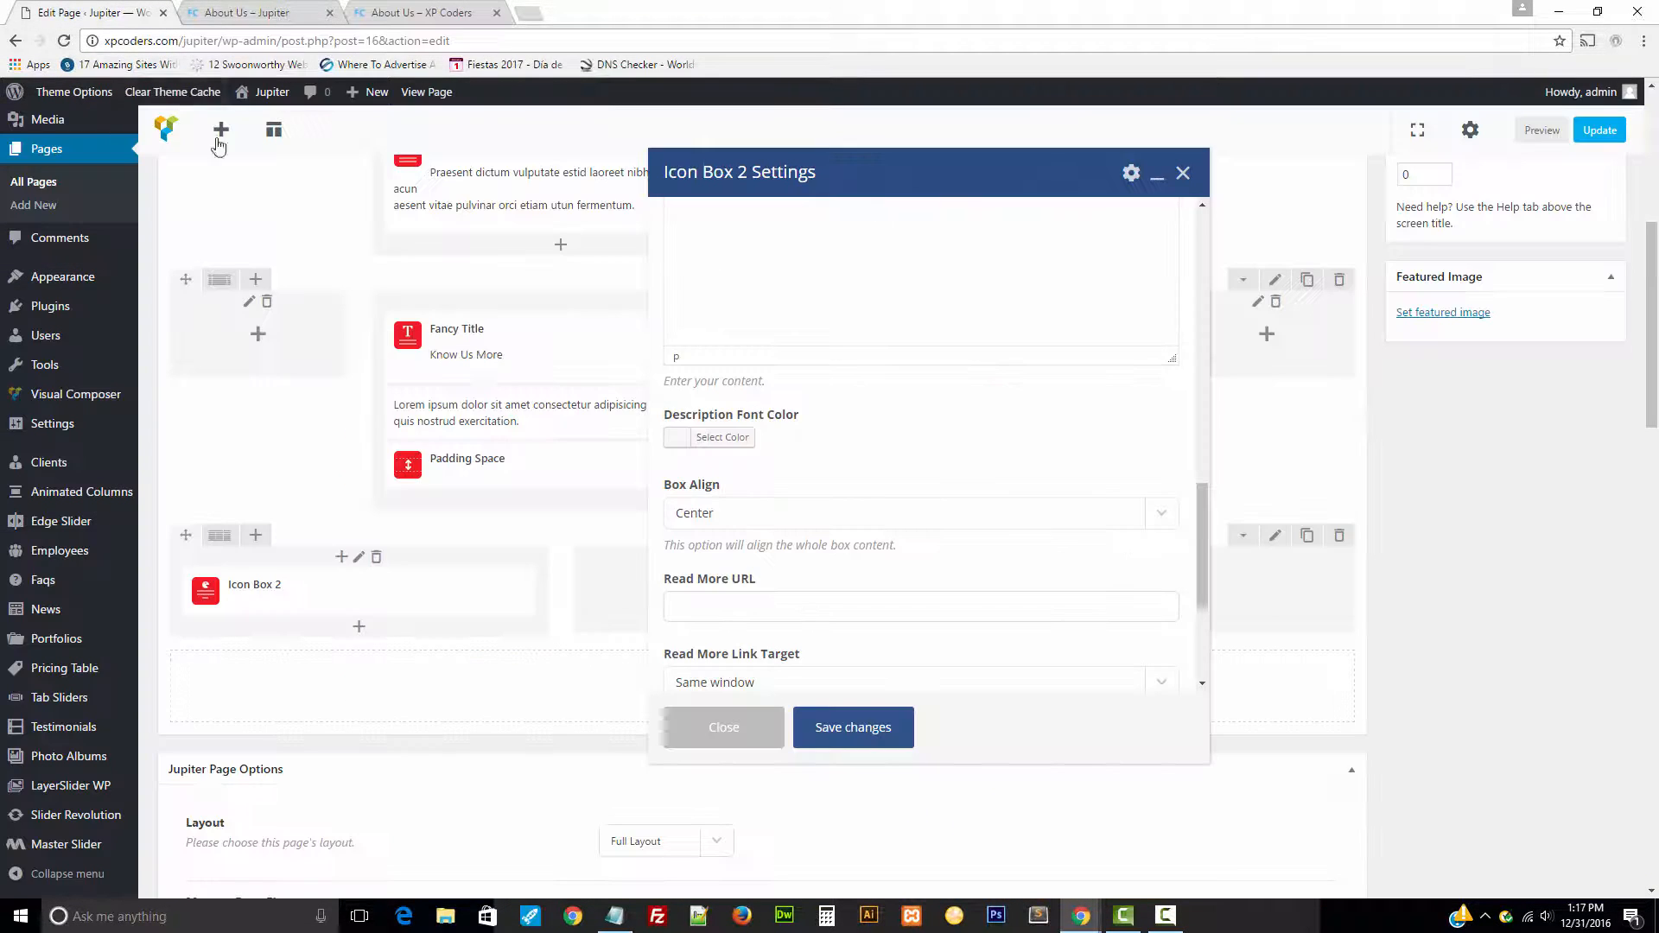
scroll(890, 323, up, 2)
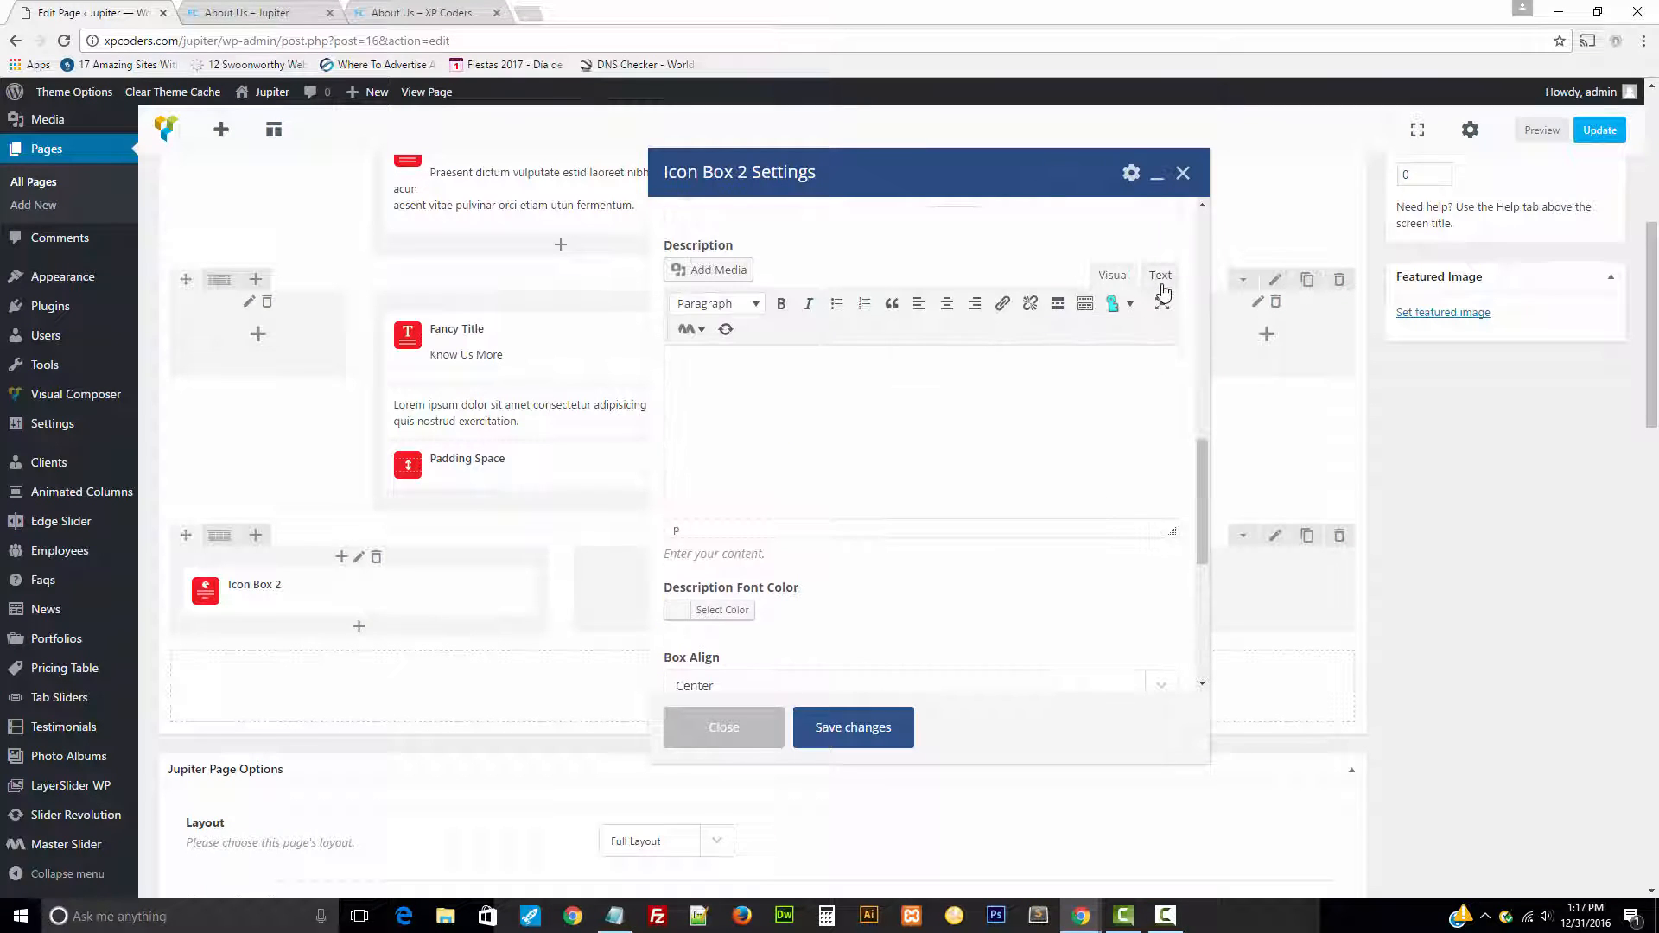
click(1160, 276)
key(ctrl+v)
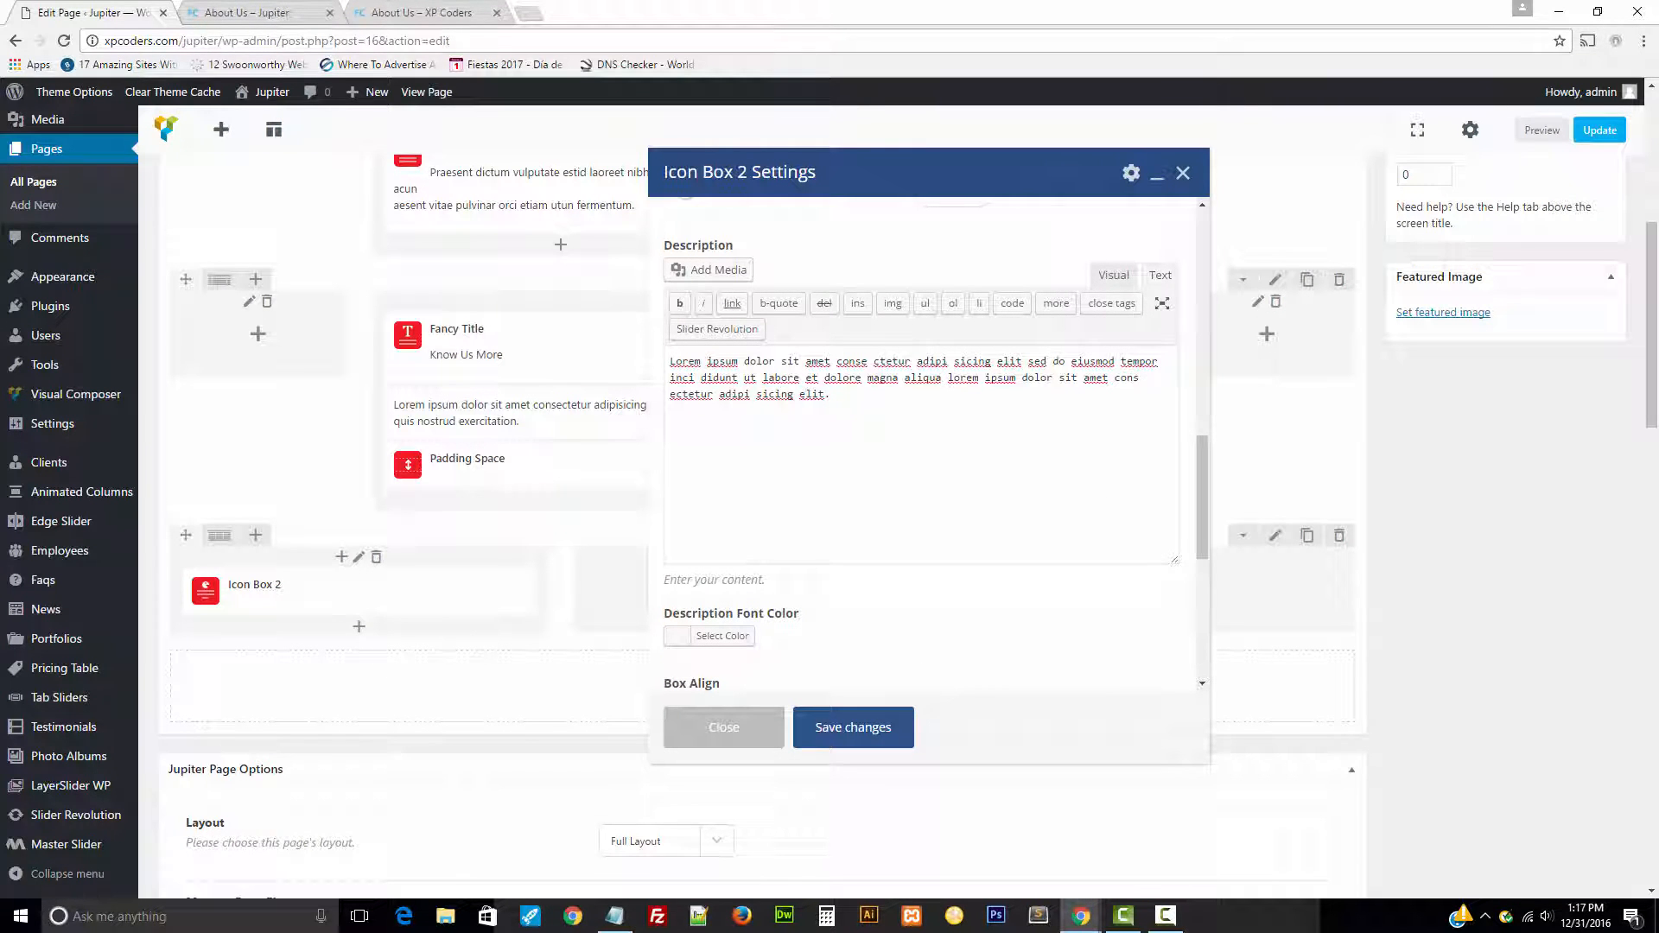
Step: Set the icon box's Box Align option to Left
scroll(912, 484, down, 2)
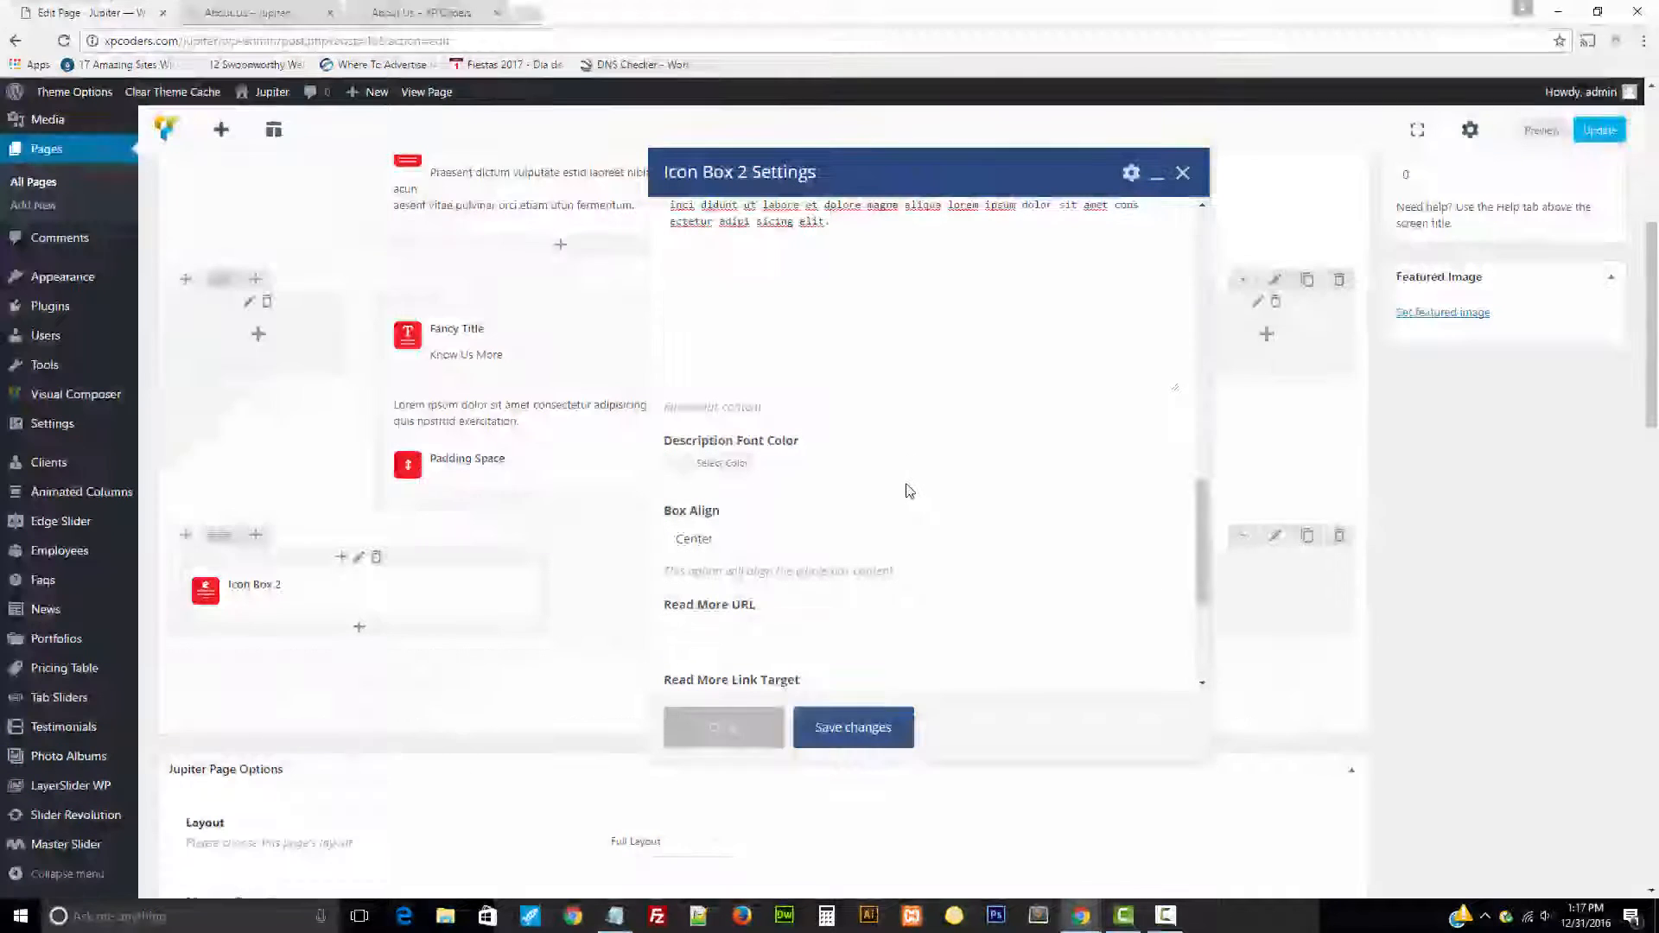
click(781, 535)
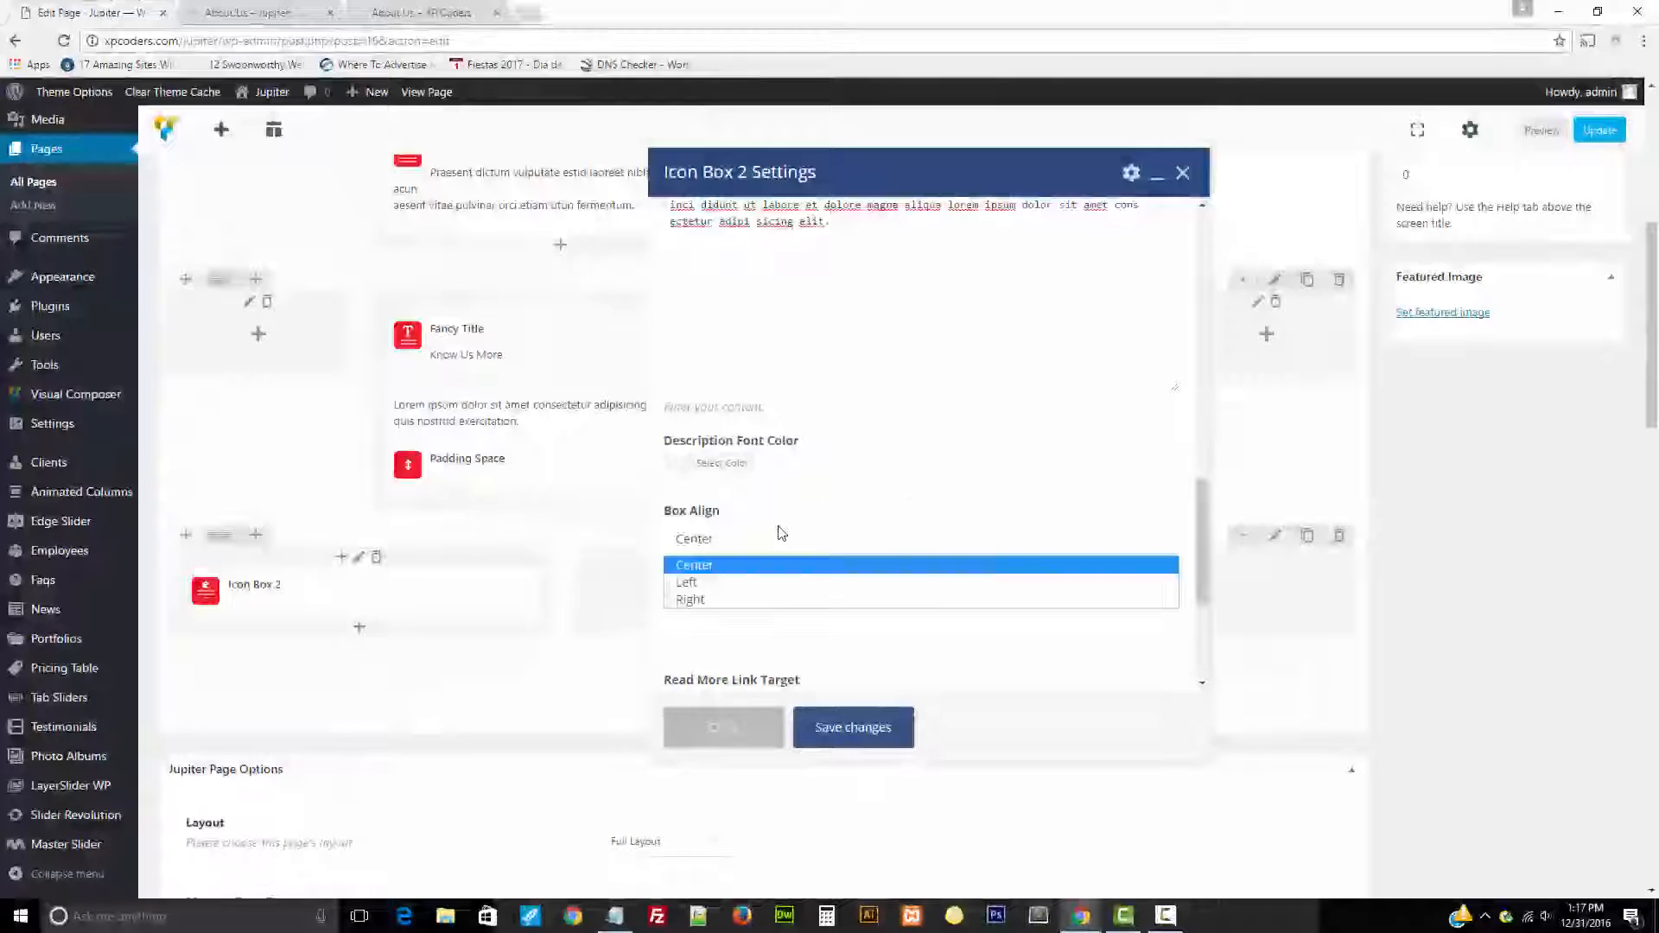
click(688, 583)
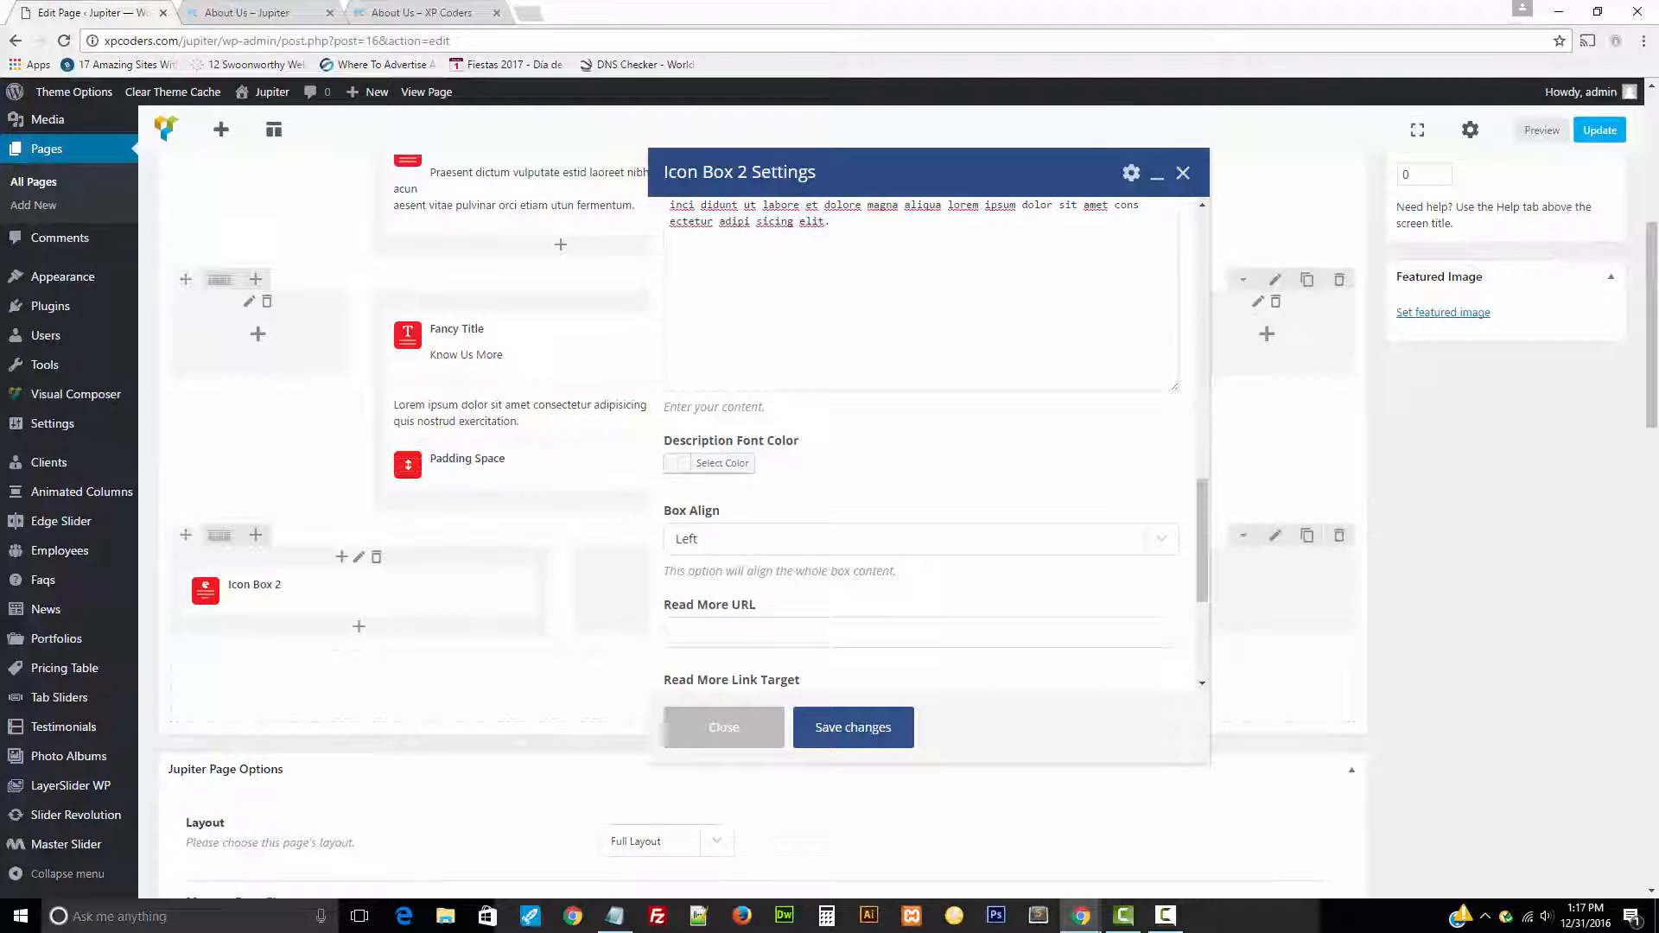
scroll(933, 600, down, 4)
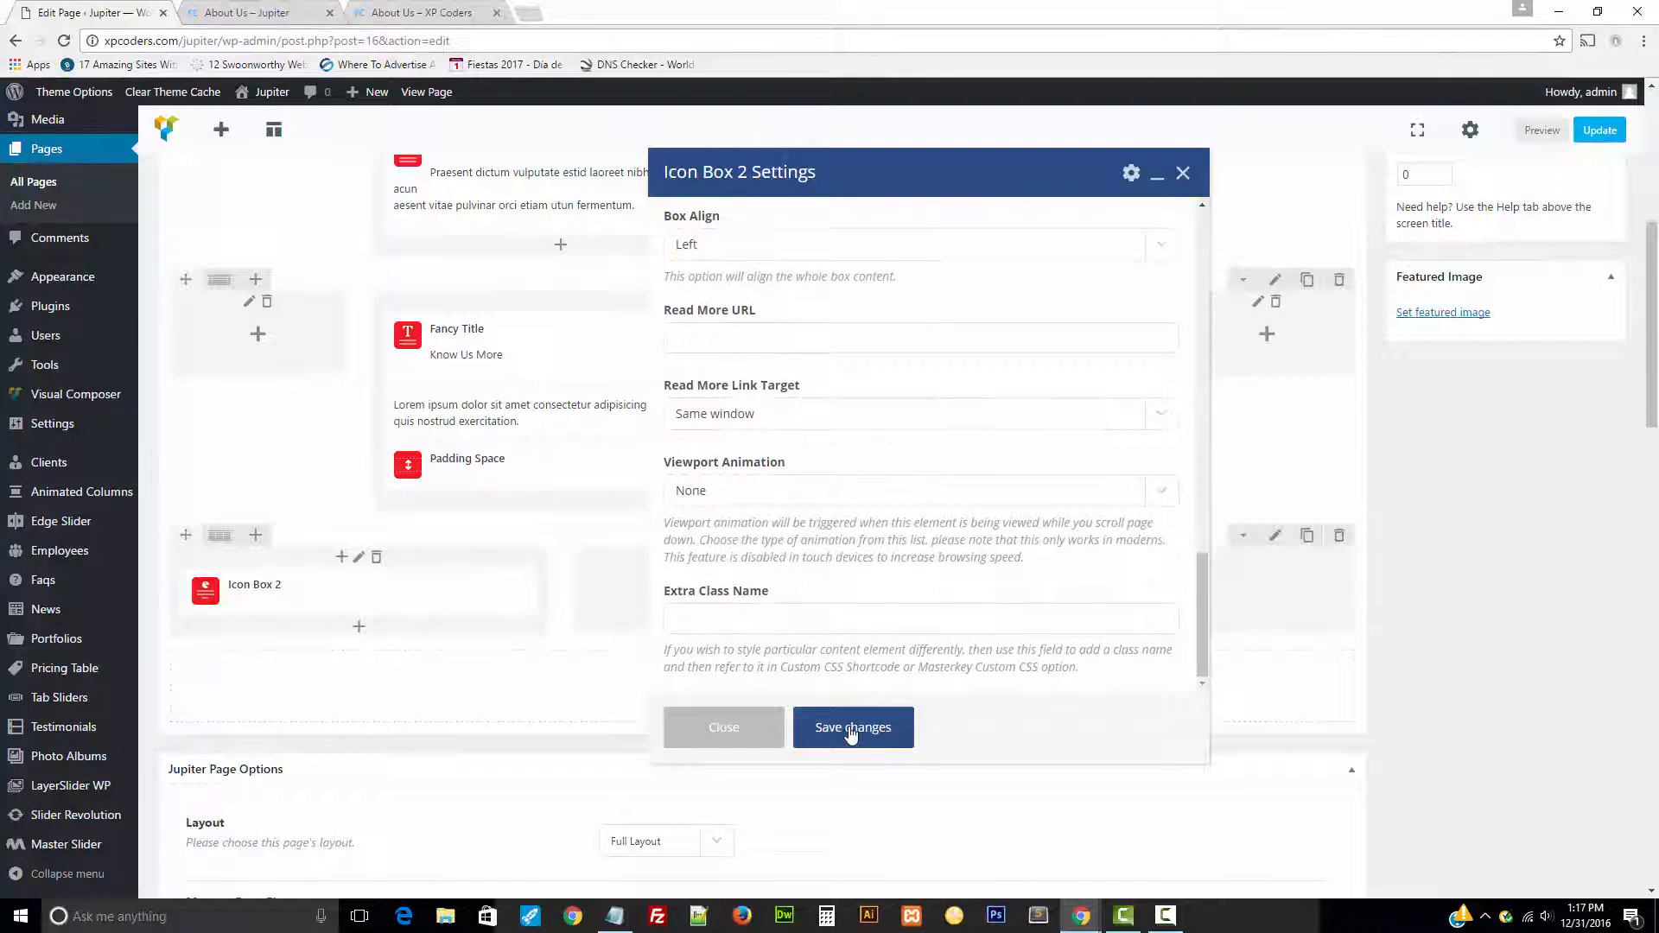
Step: Save the first column's icon box settings and update the About Us page
click(852, 731)
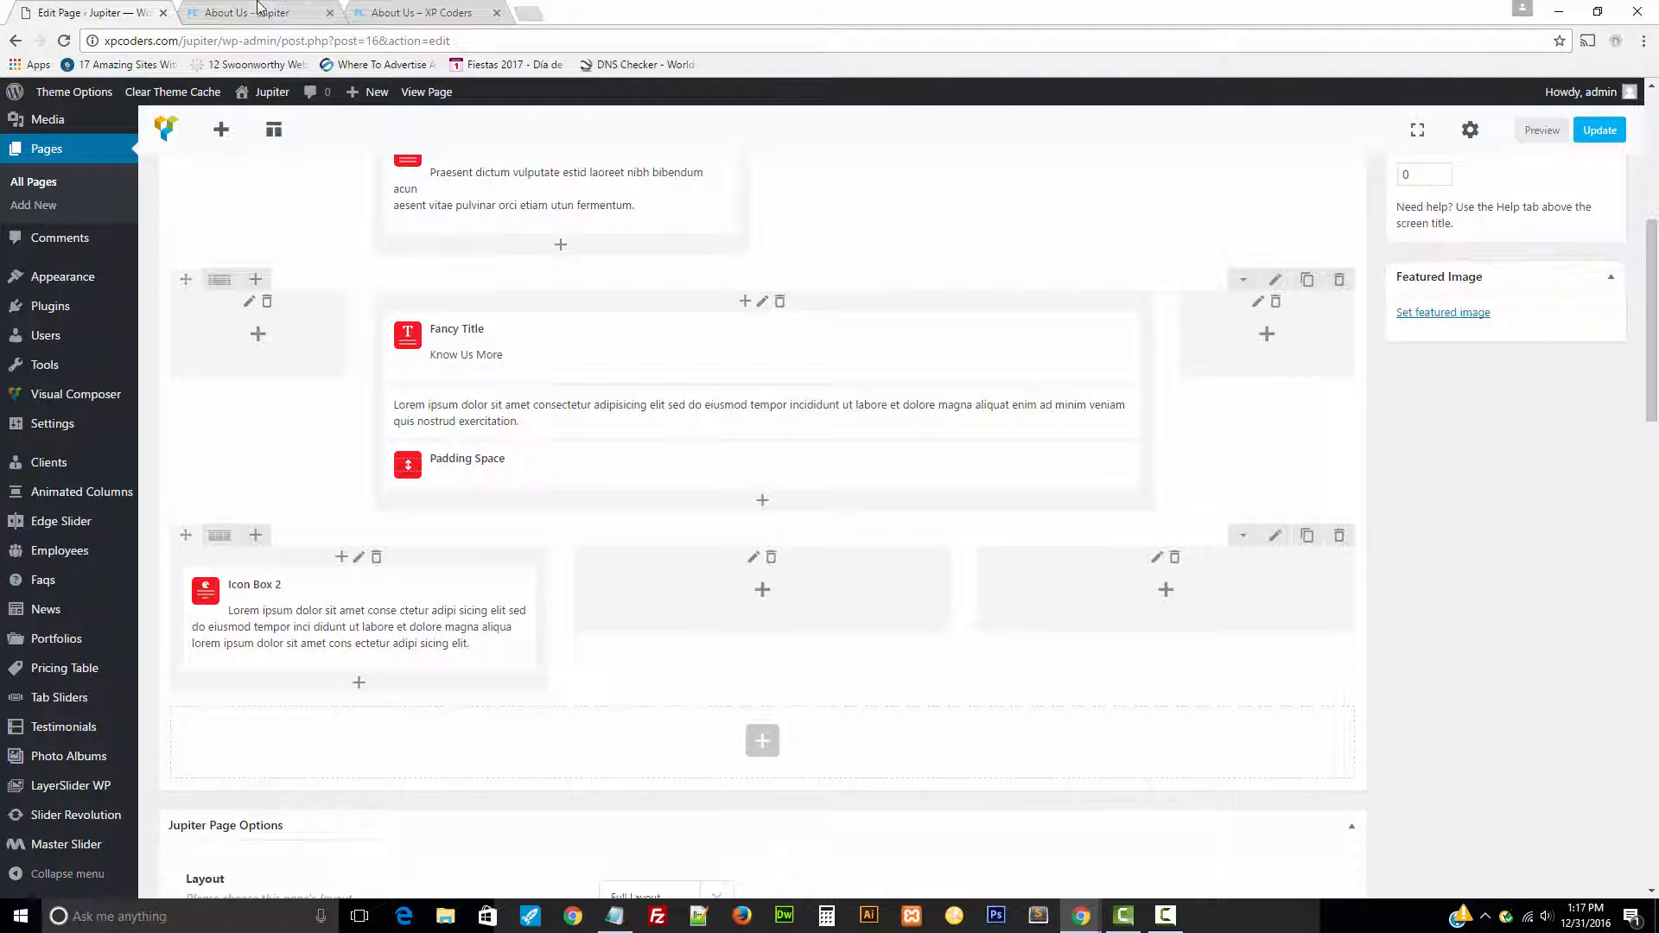
key(ctrl+Tab)
key(ctrl+Tab)
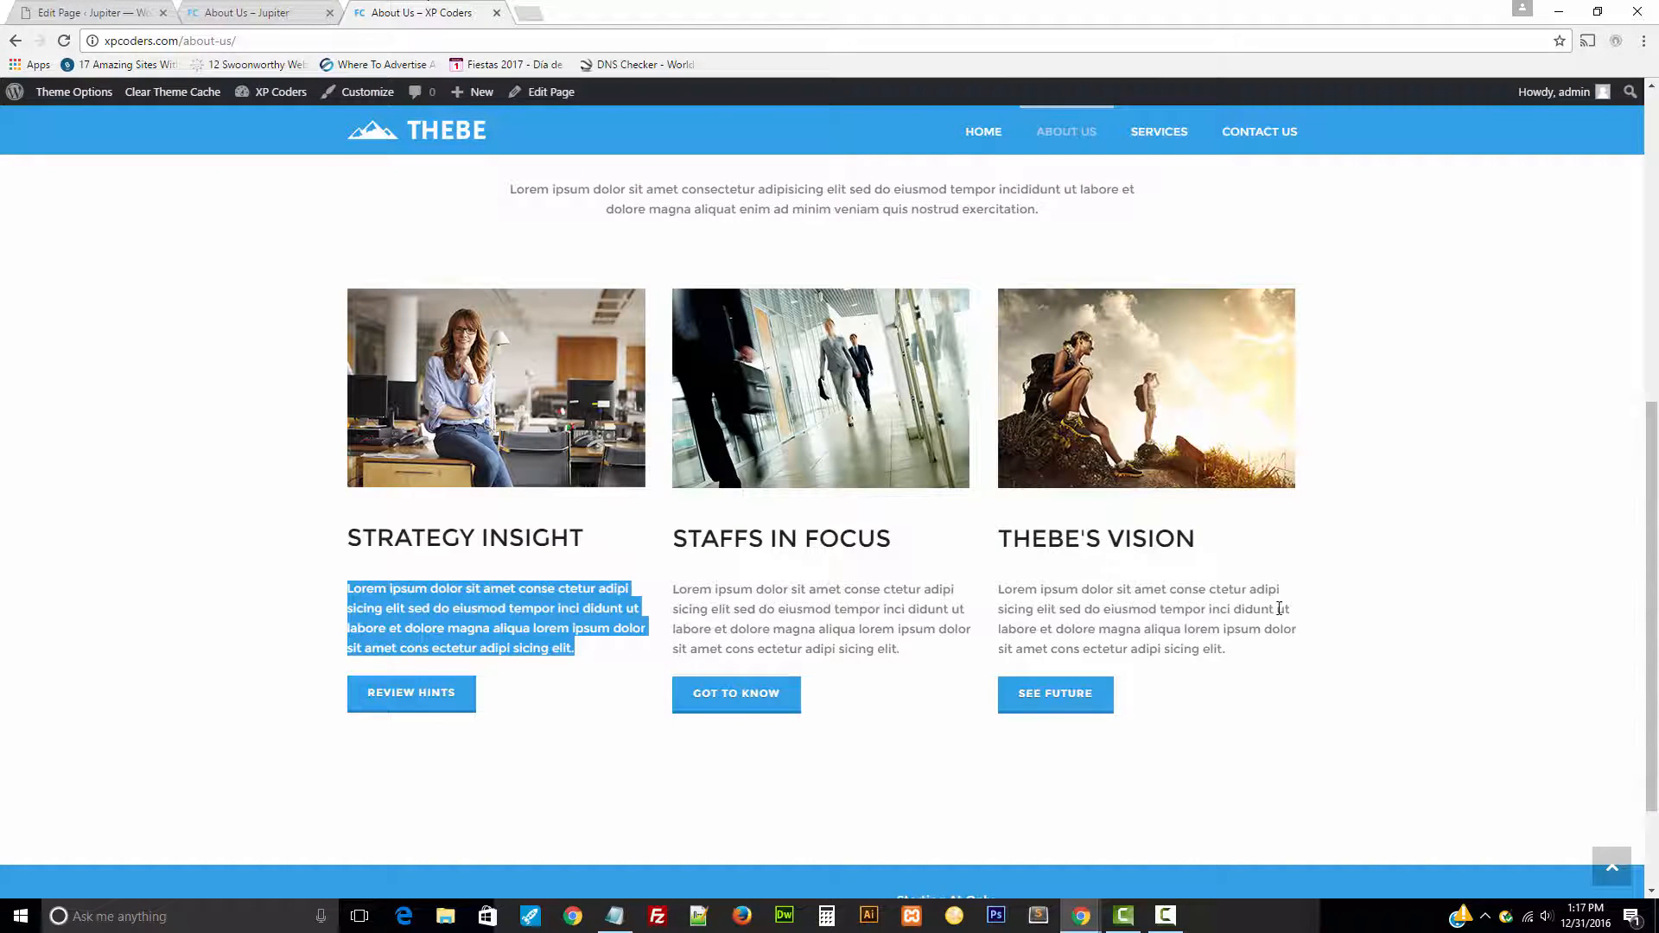
click(1312, 629)
key(ctrl+Tab)
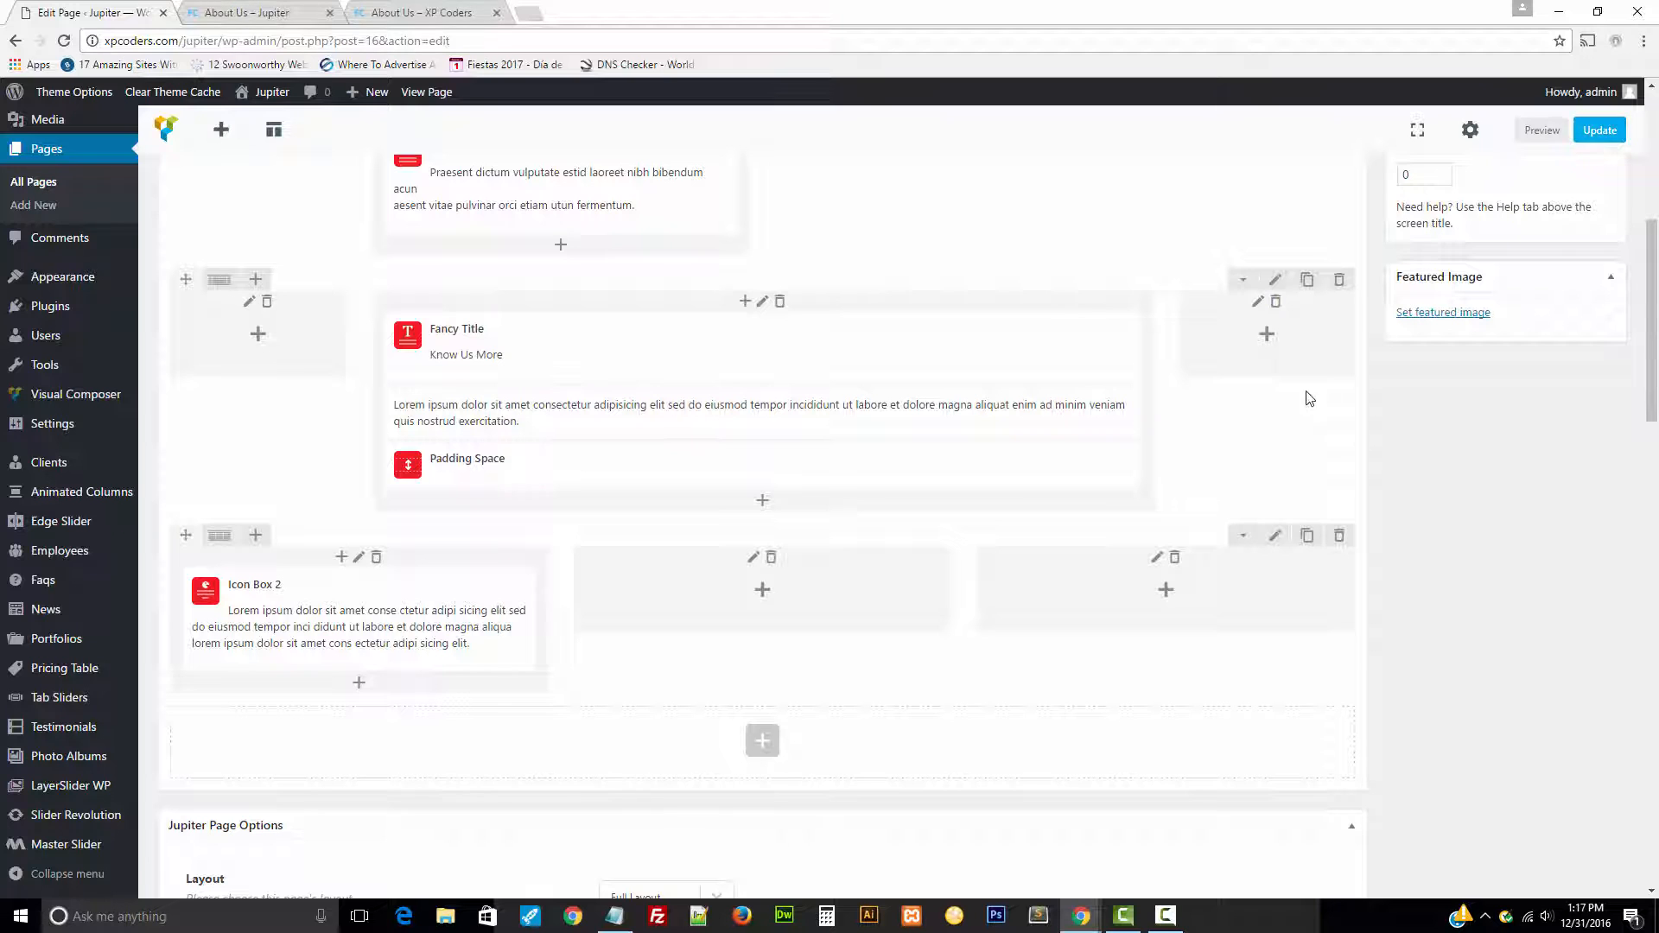
click(1600, 129)
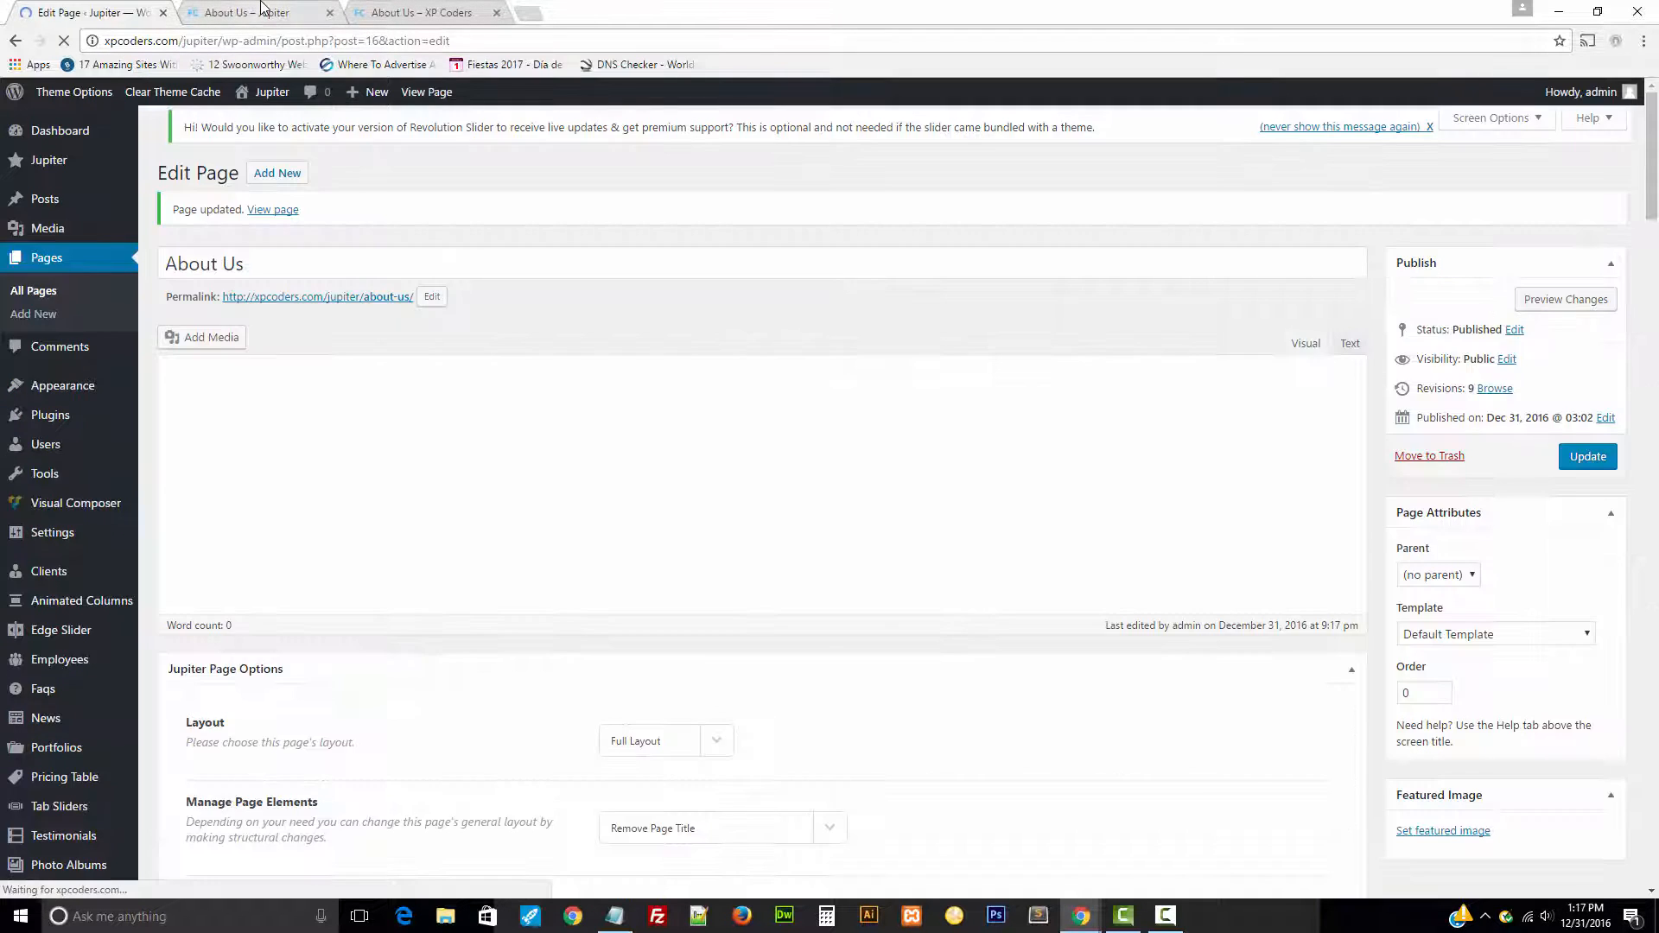
Step: Compare the Know Us More section on the published Jupiter page with the XP Coders About Us page
click(262, 7)
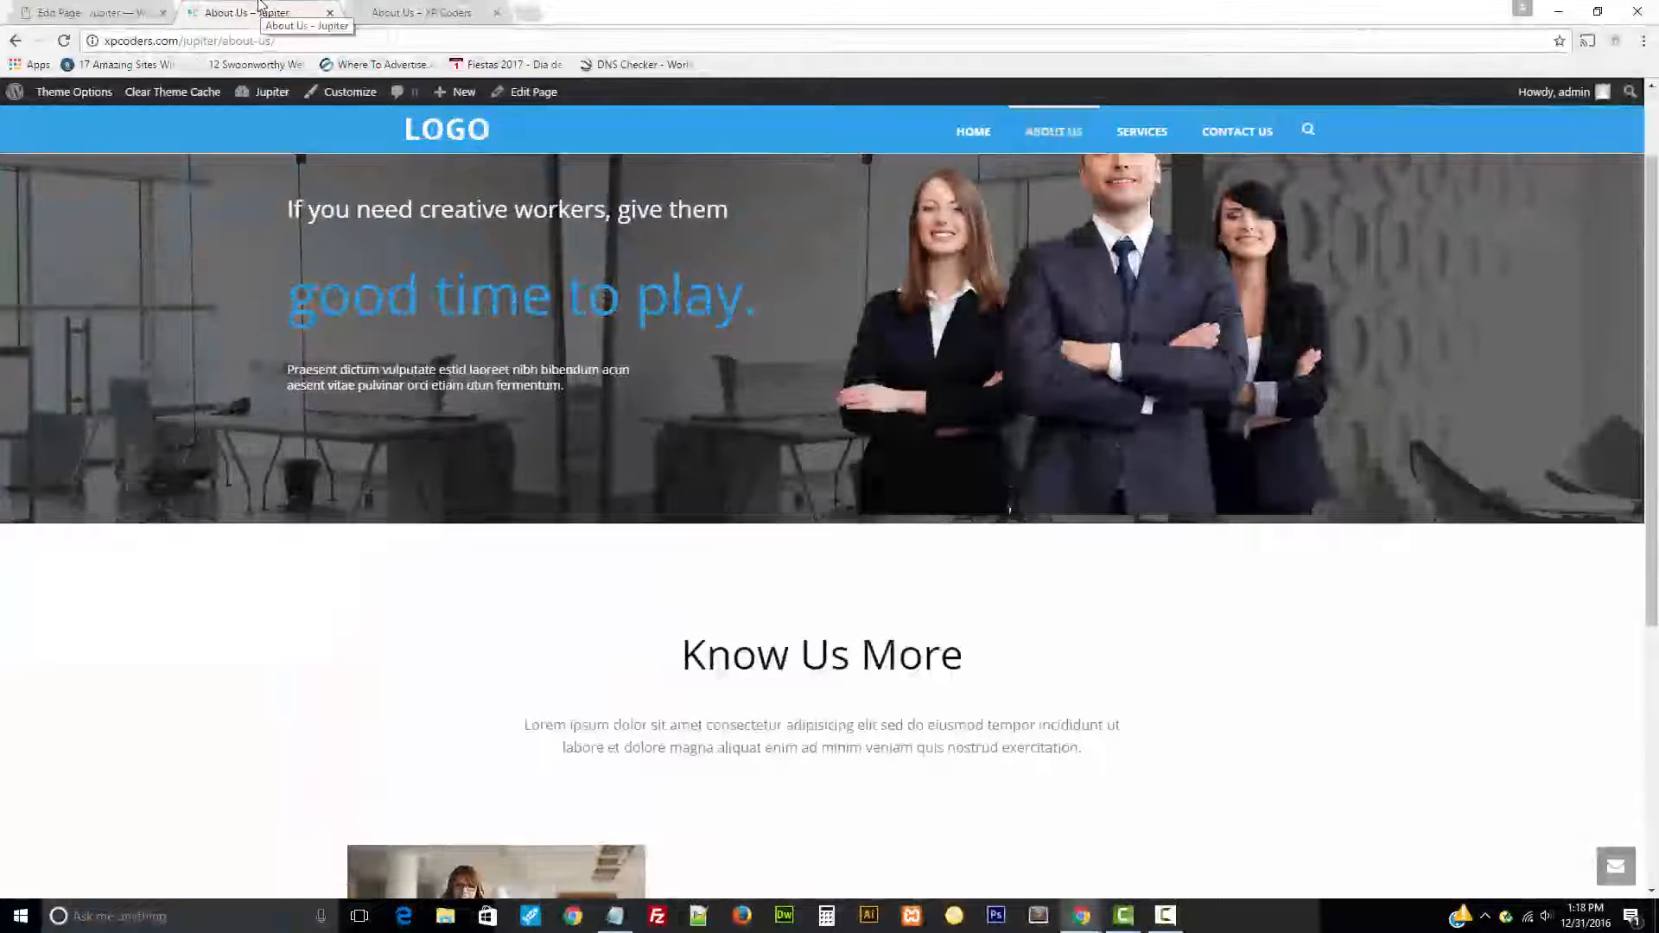
scroll(486, 245, down, 5)
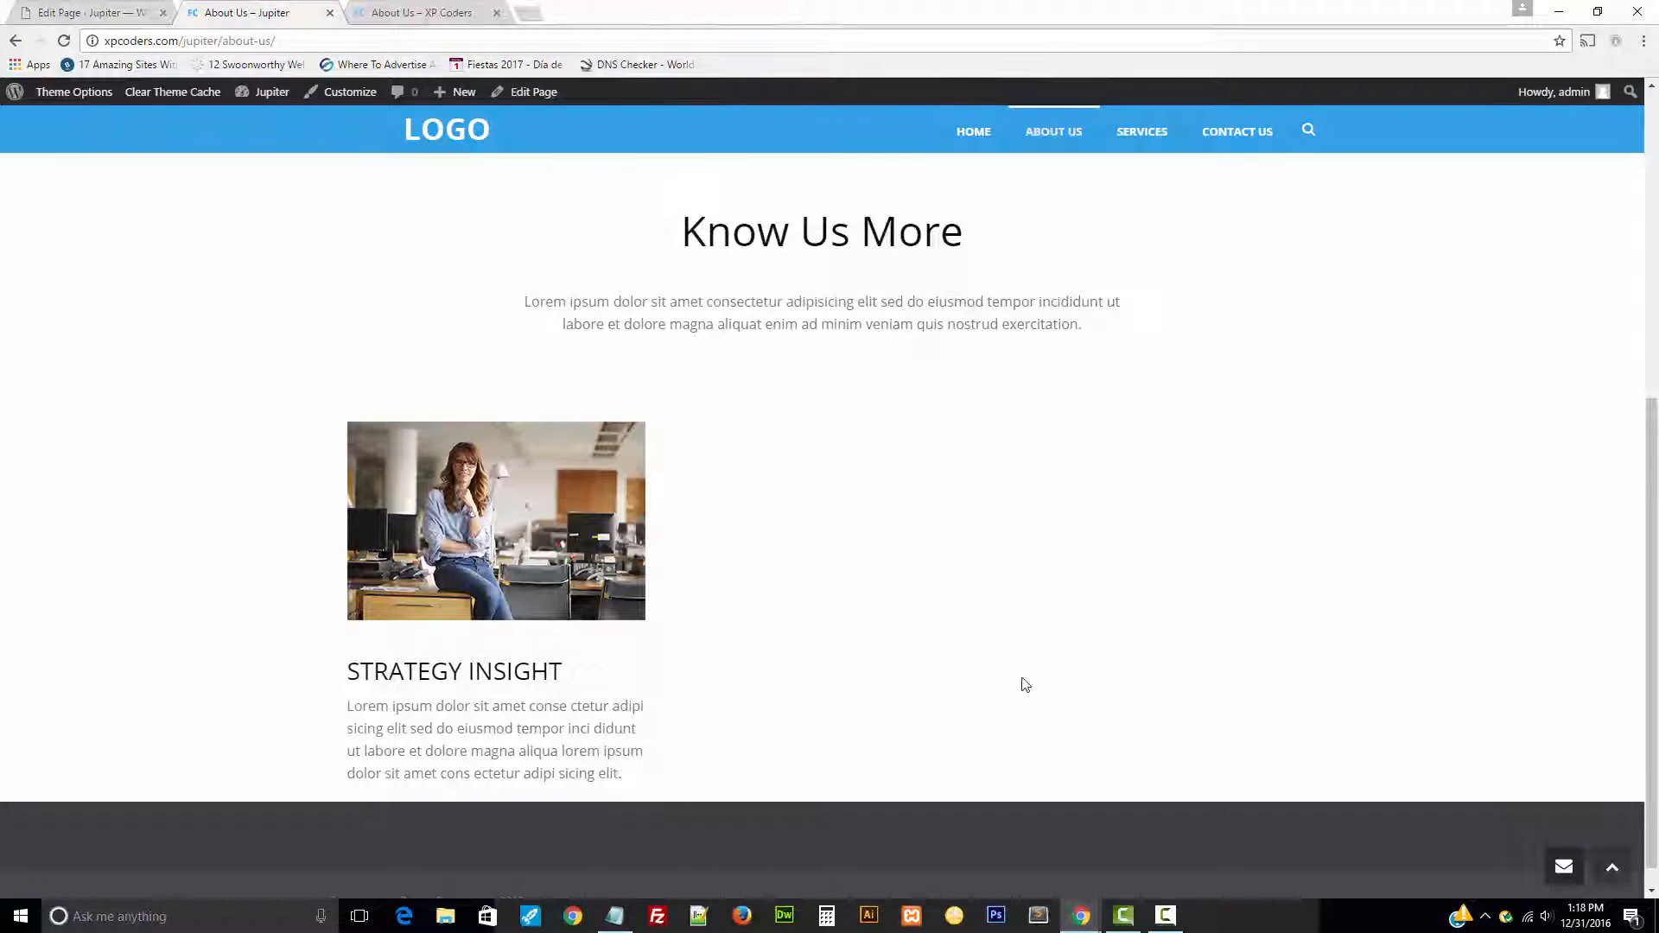
click(381, 10)
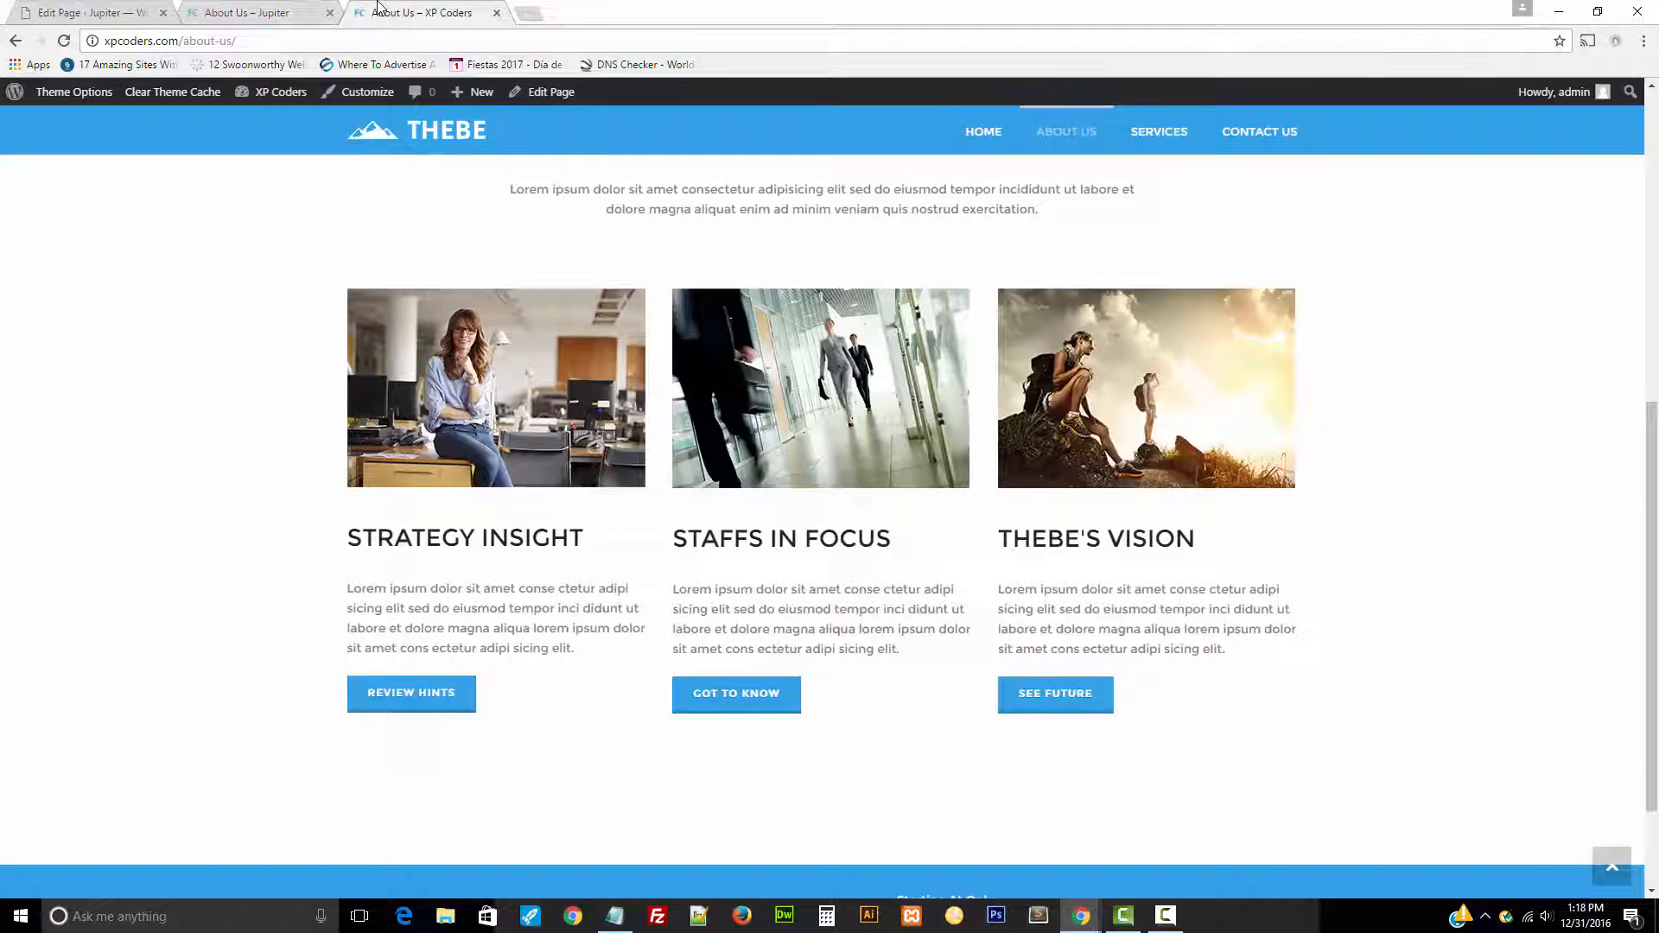
click(305, 11)
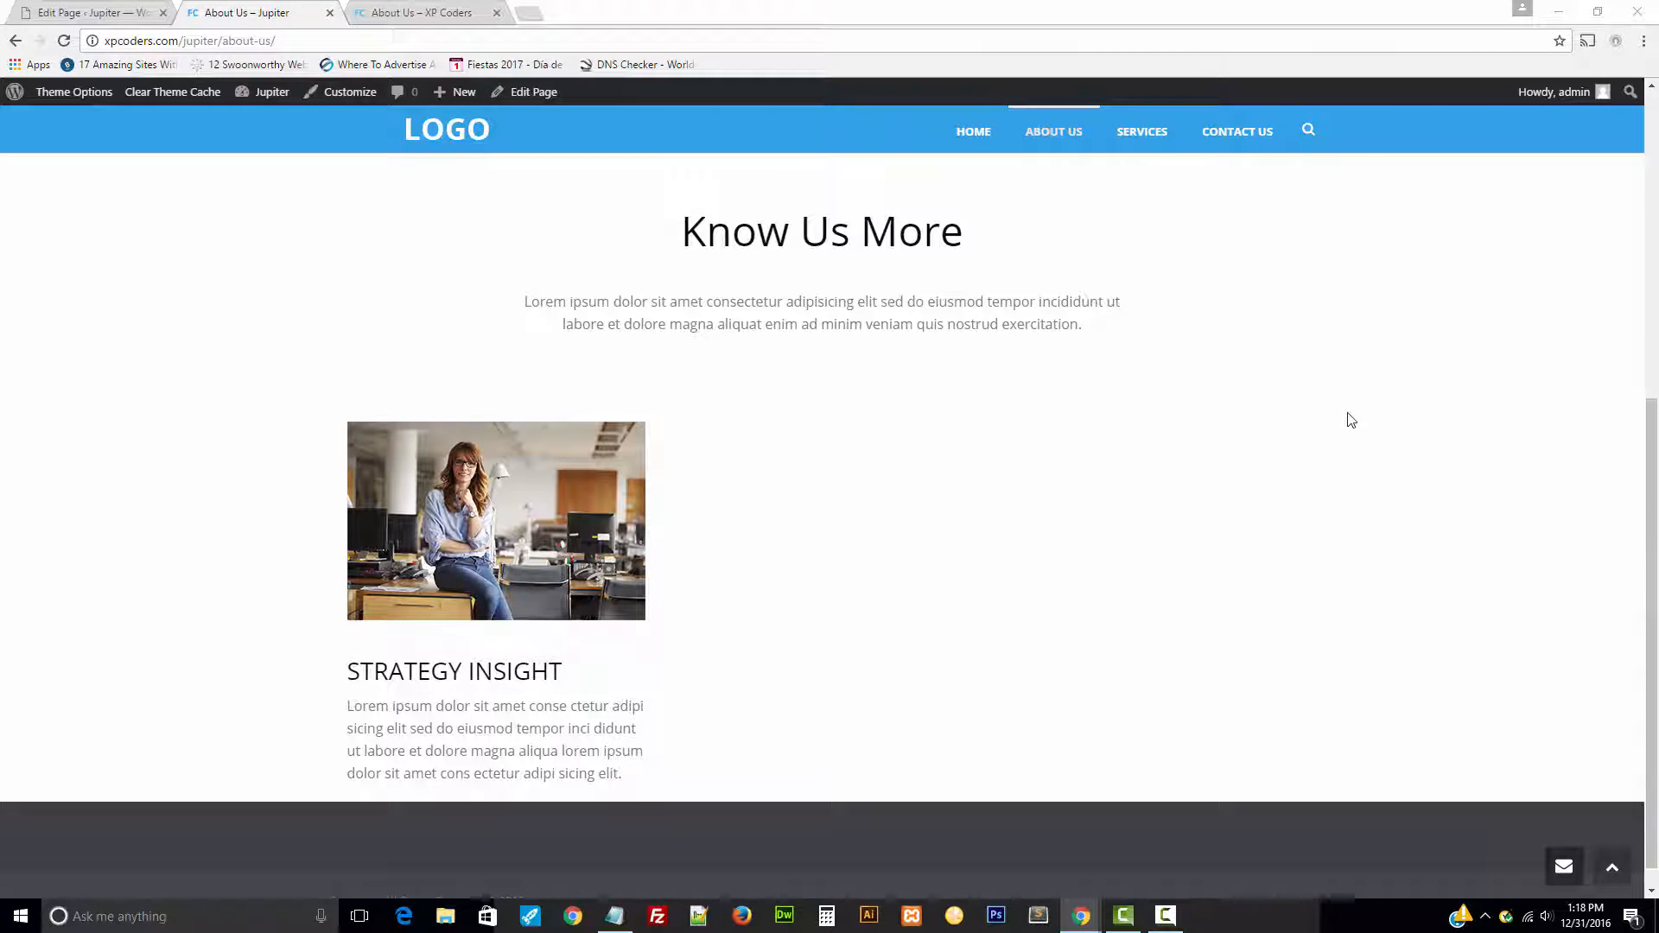
Step: Review the title size and padding settings of the first column's icon box
click(105, 7)
scroll(548, 506, down, 8)
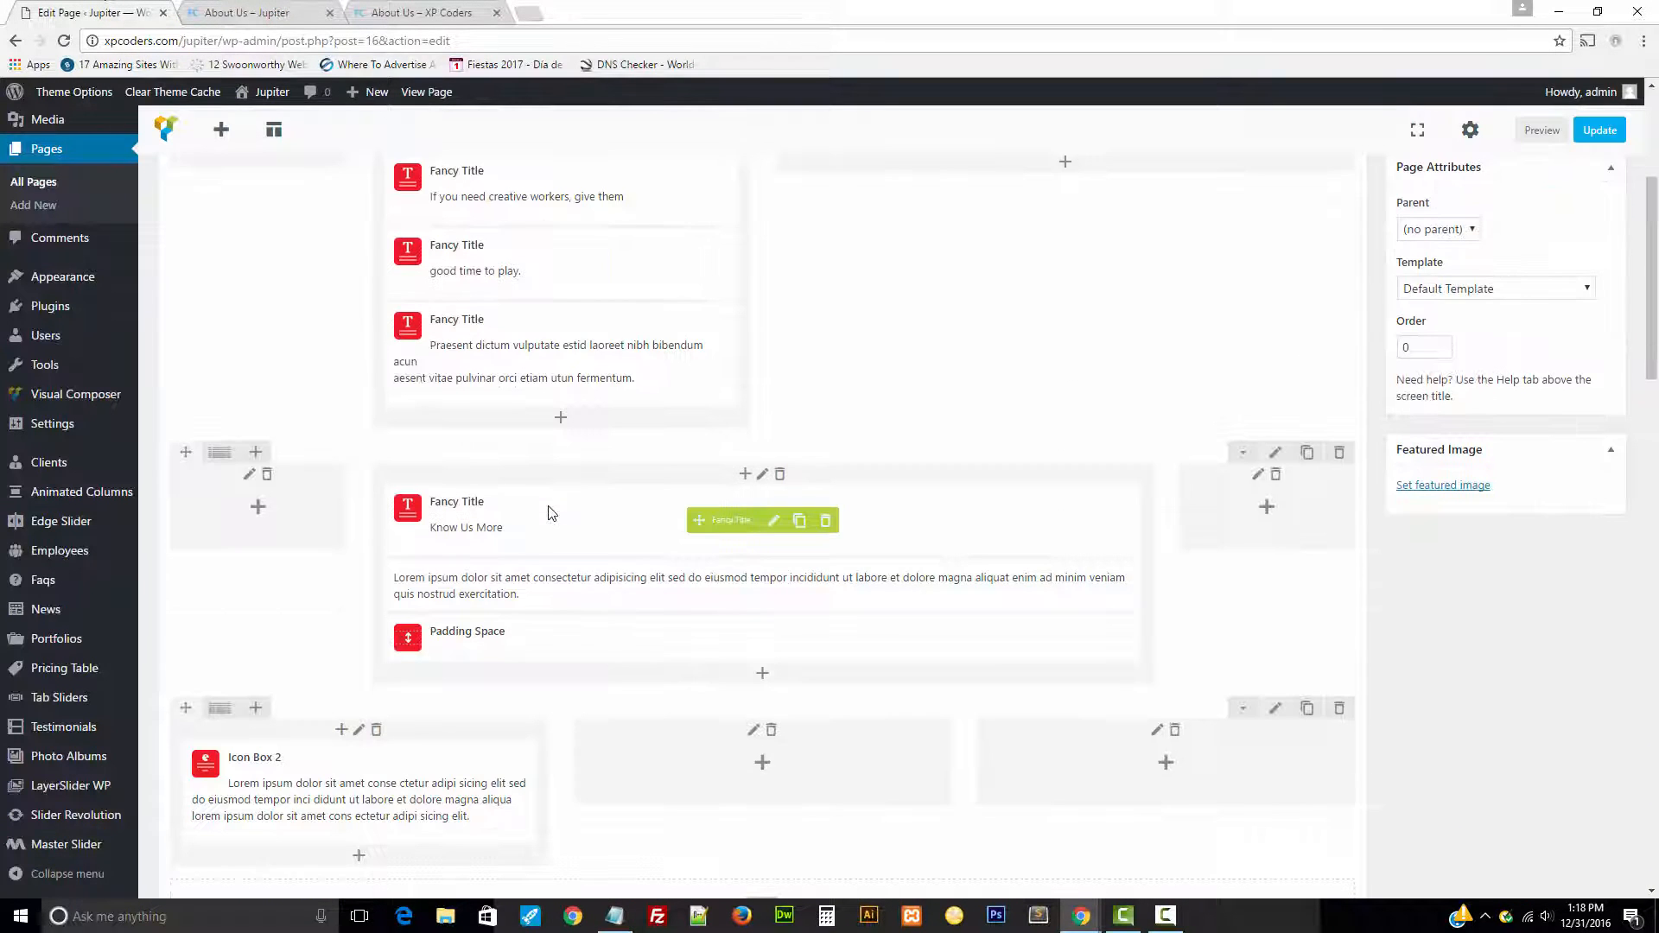
click(369, 620)
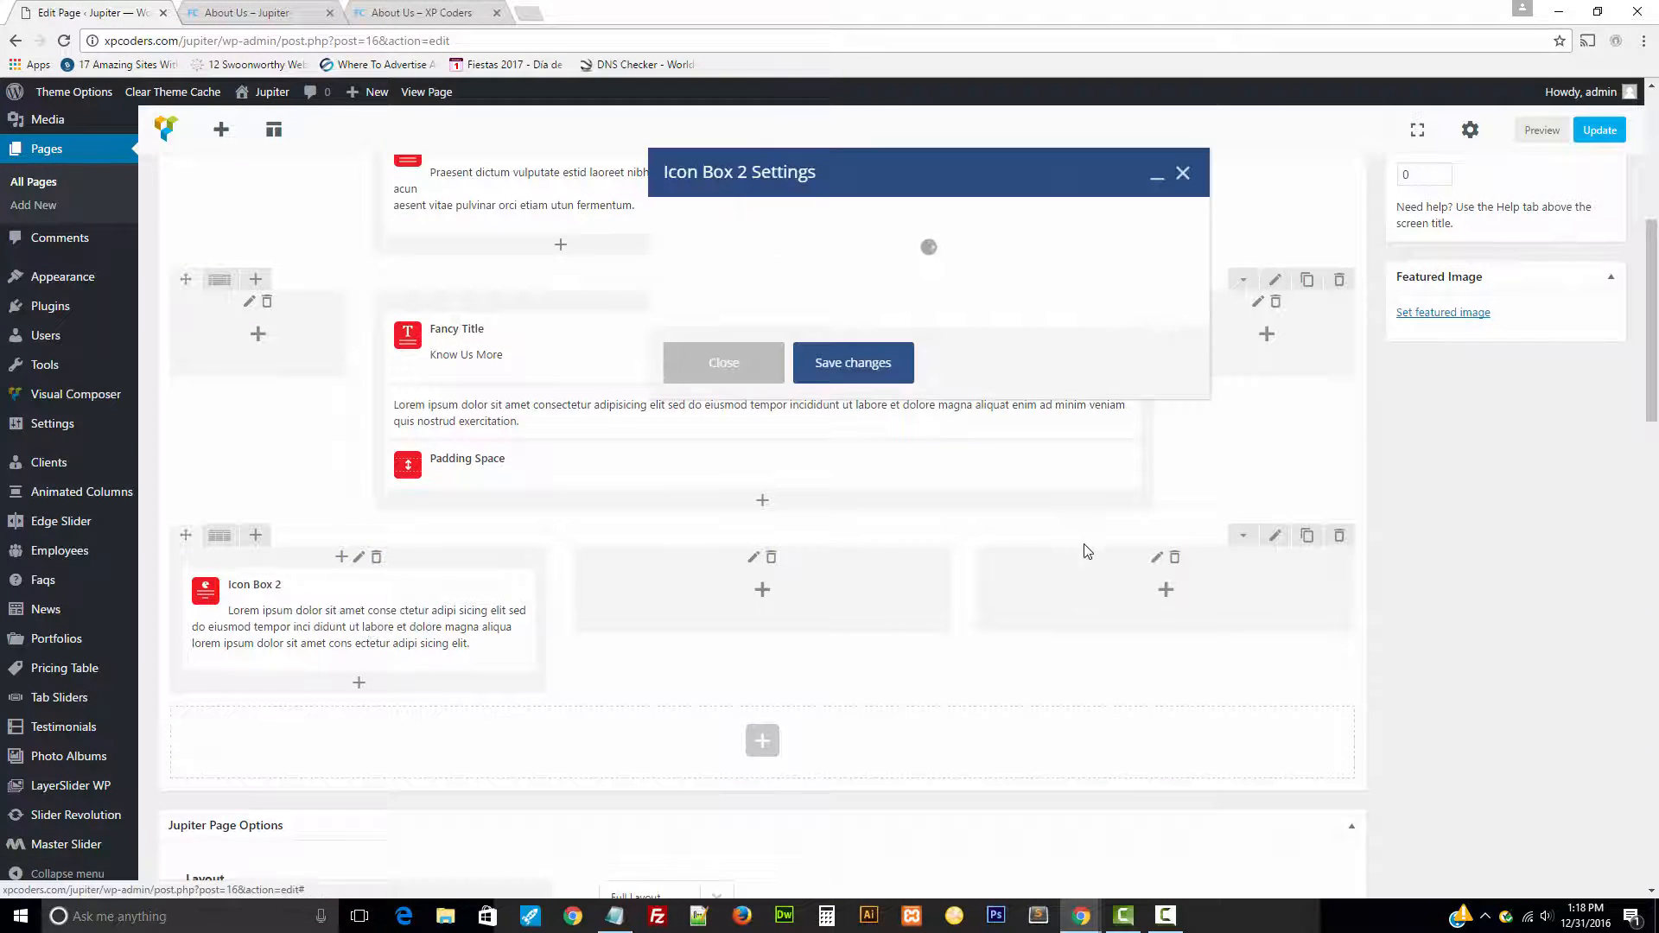
scroll(1135, 504, down, 5)
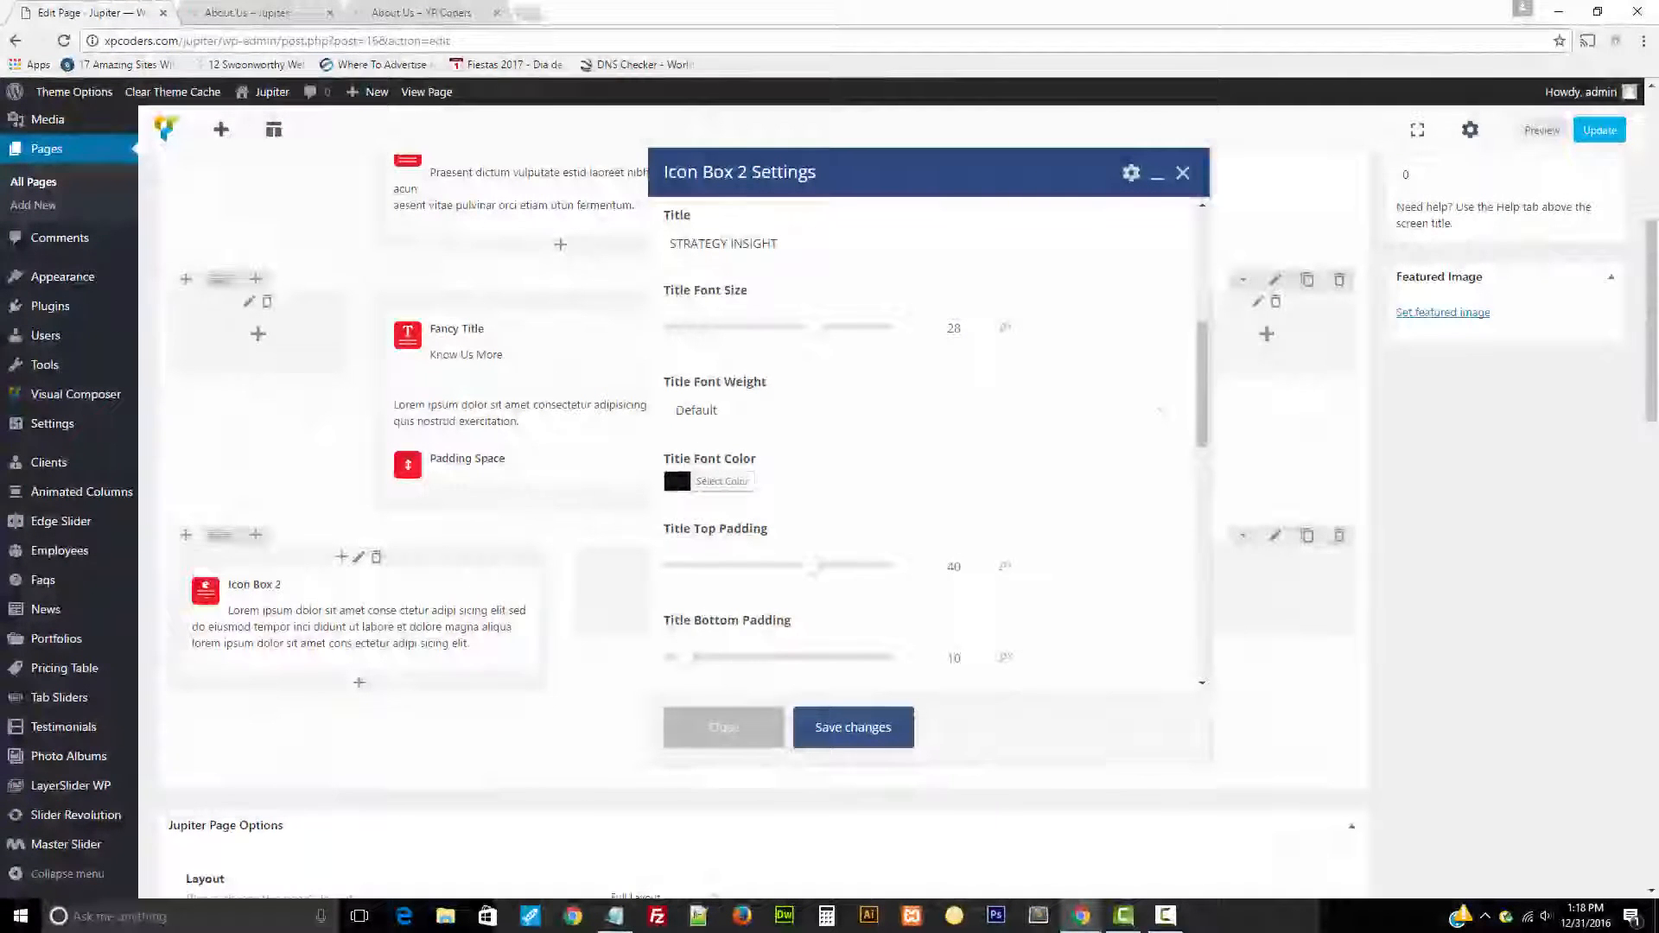
click(704, 735)
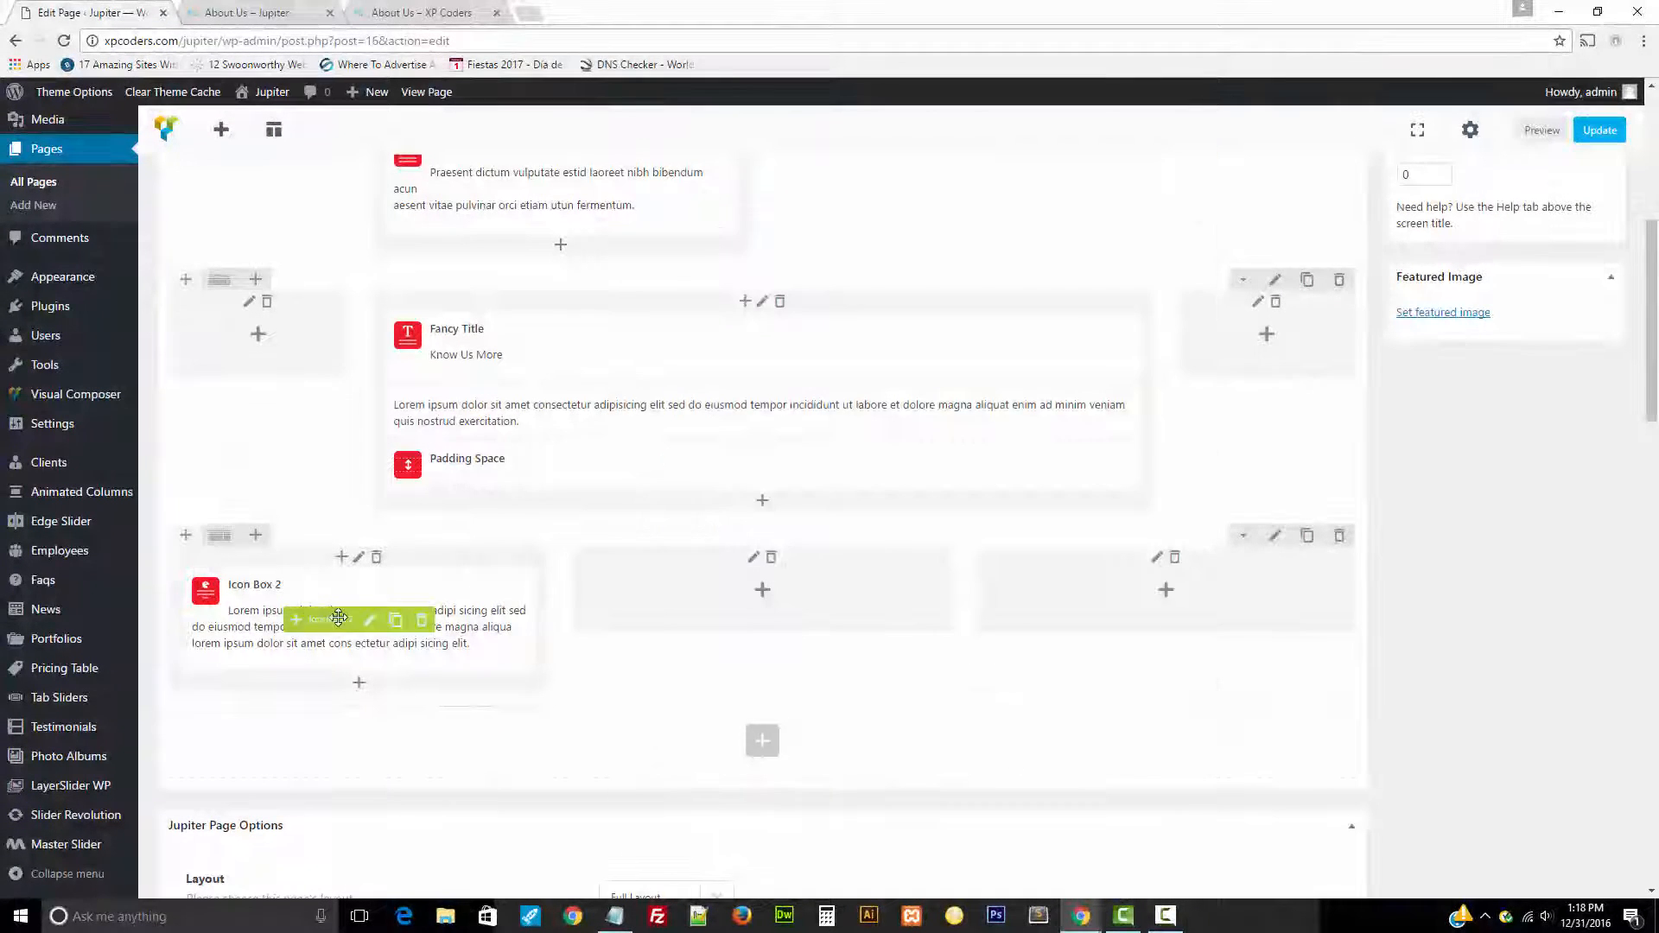
Step: Duplicate the icon box twice and move one copy each into the second and third columns
click(394, 621)
click(395, 623)
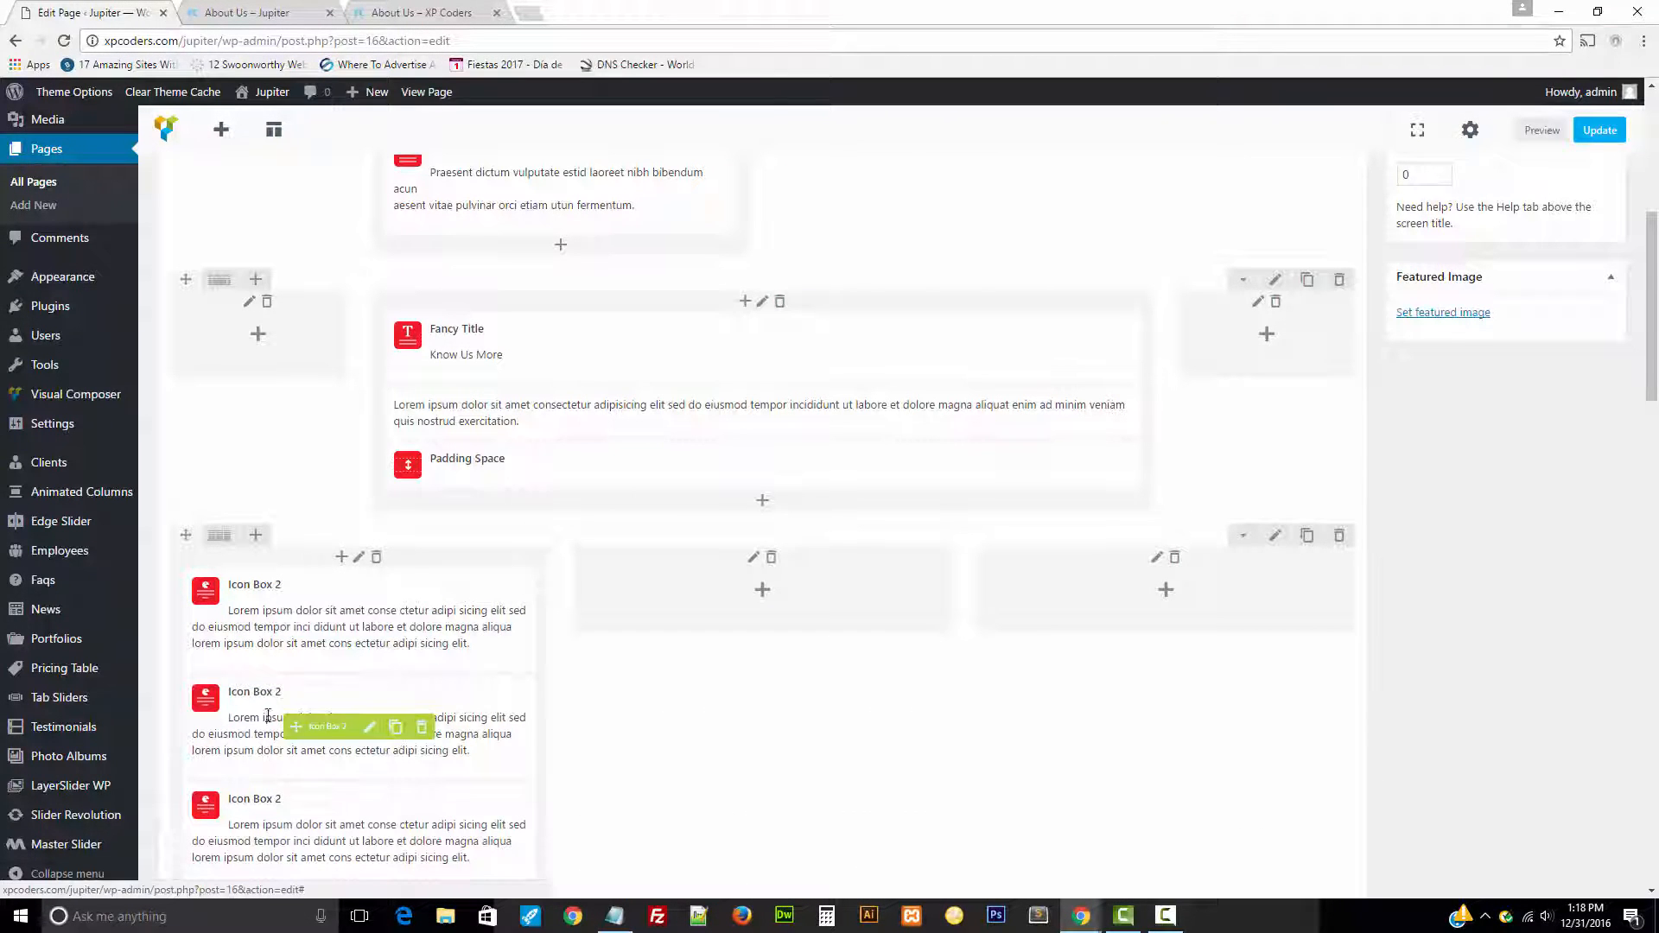
drag(297, 727, 713, 605)
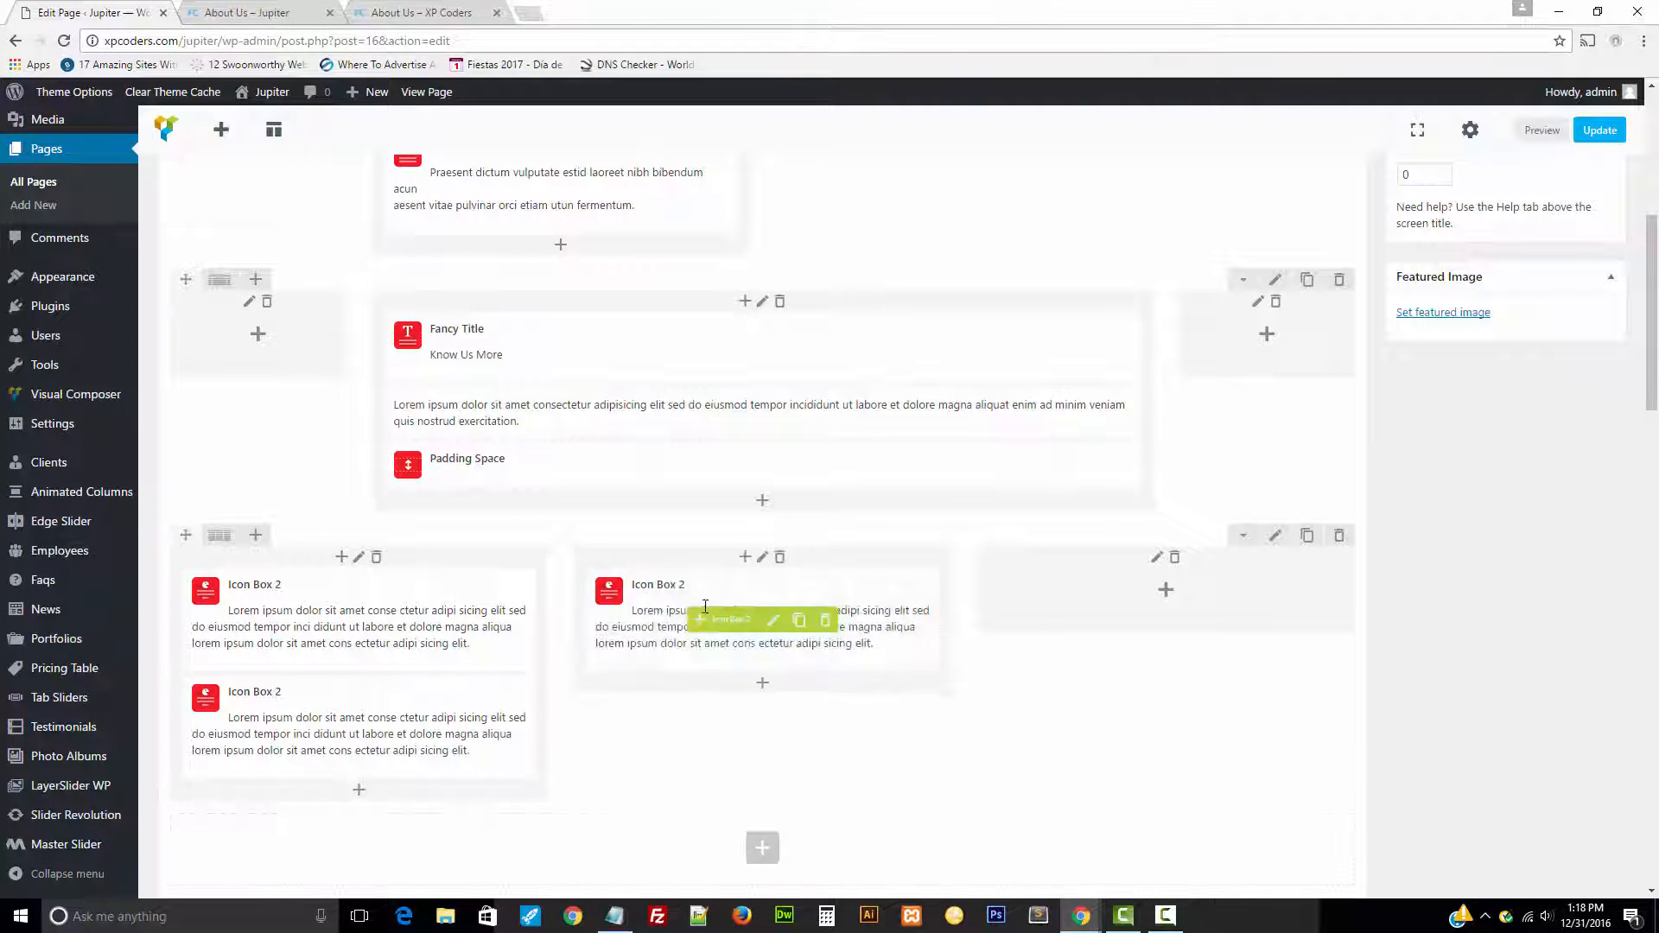
drag(299, 727, 1115, 609)
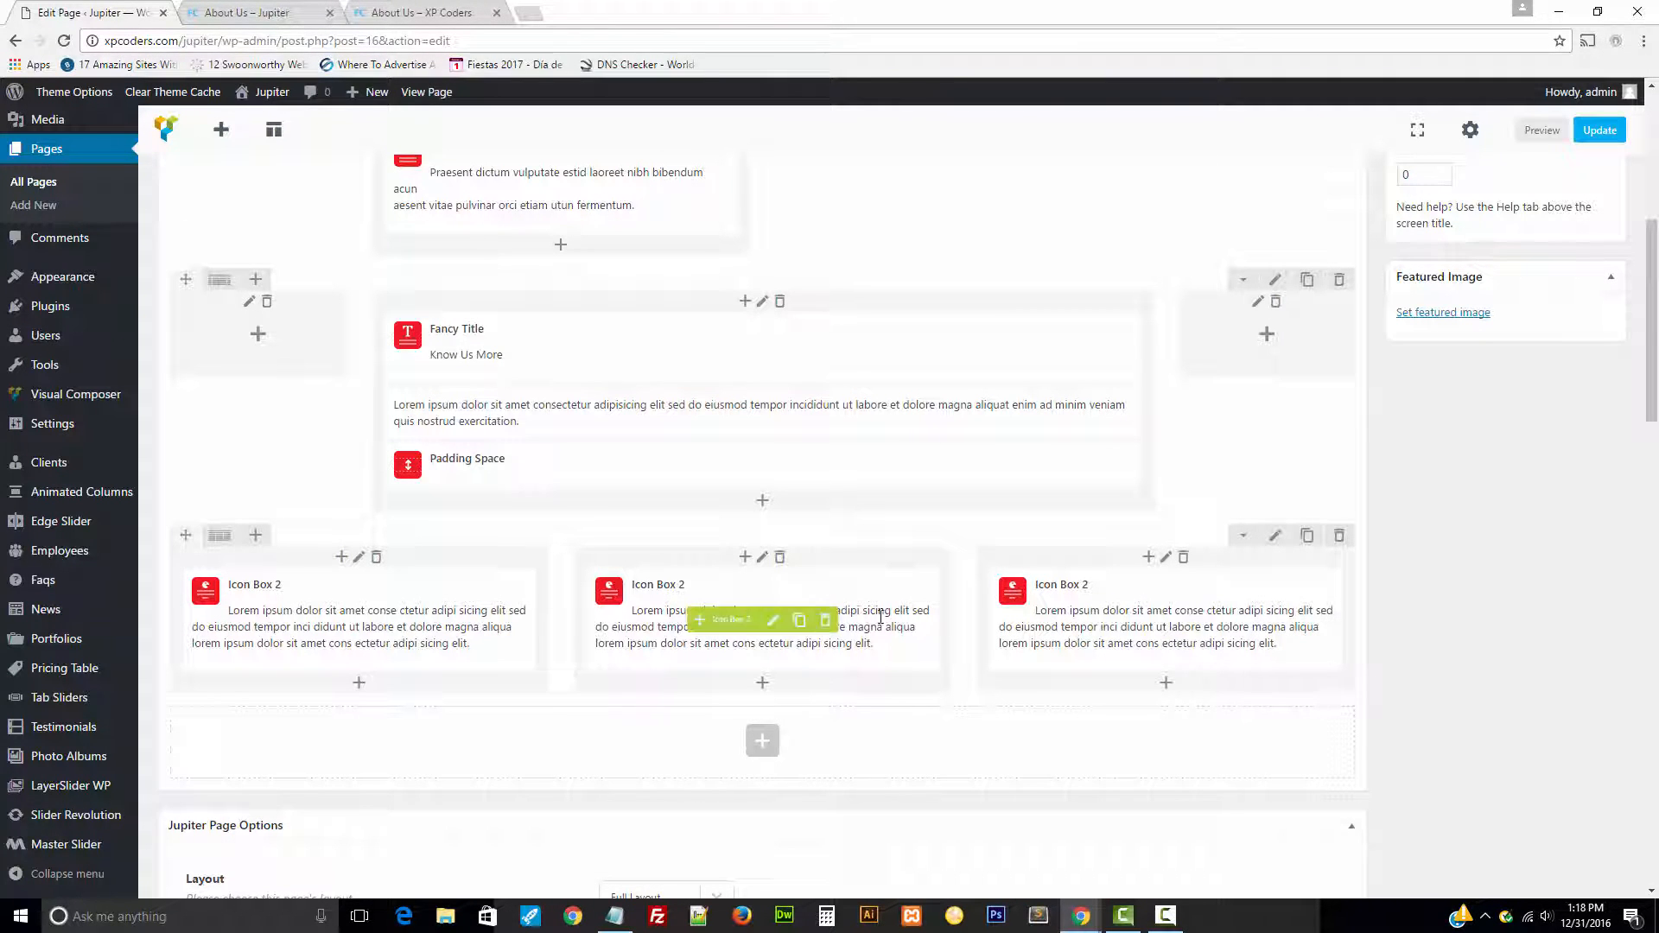
Step: Upload knowus-02.jpg and insert it as the icon image of the second column's icon box
click(773, 623)
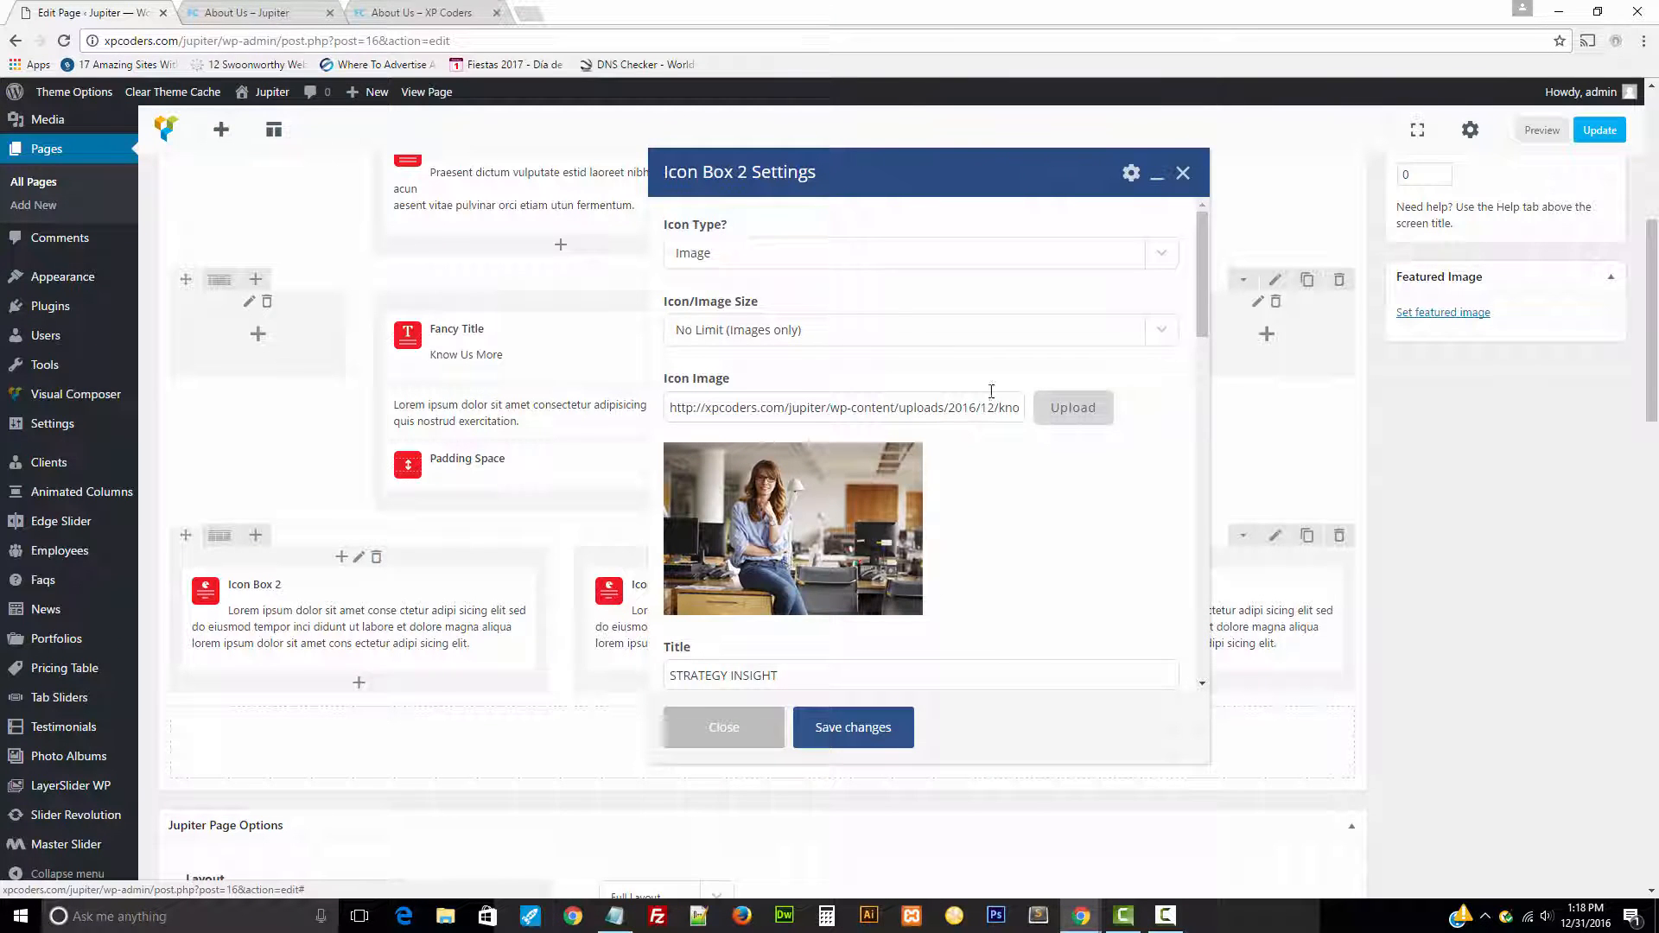
click(407, 12)
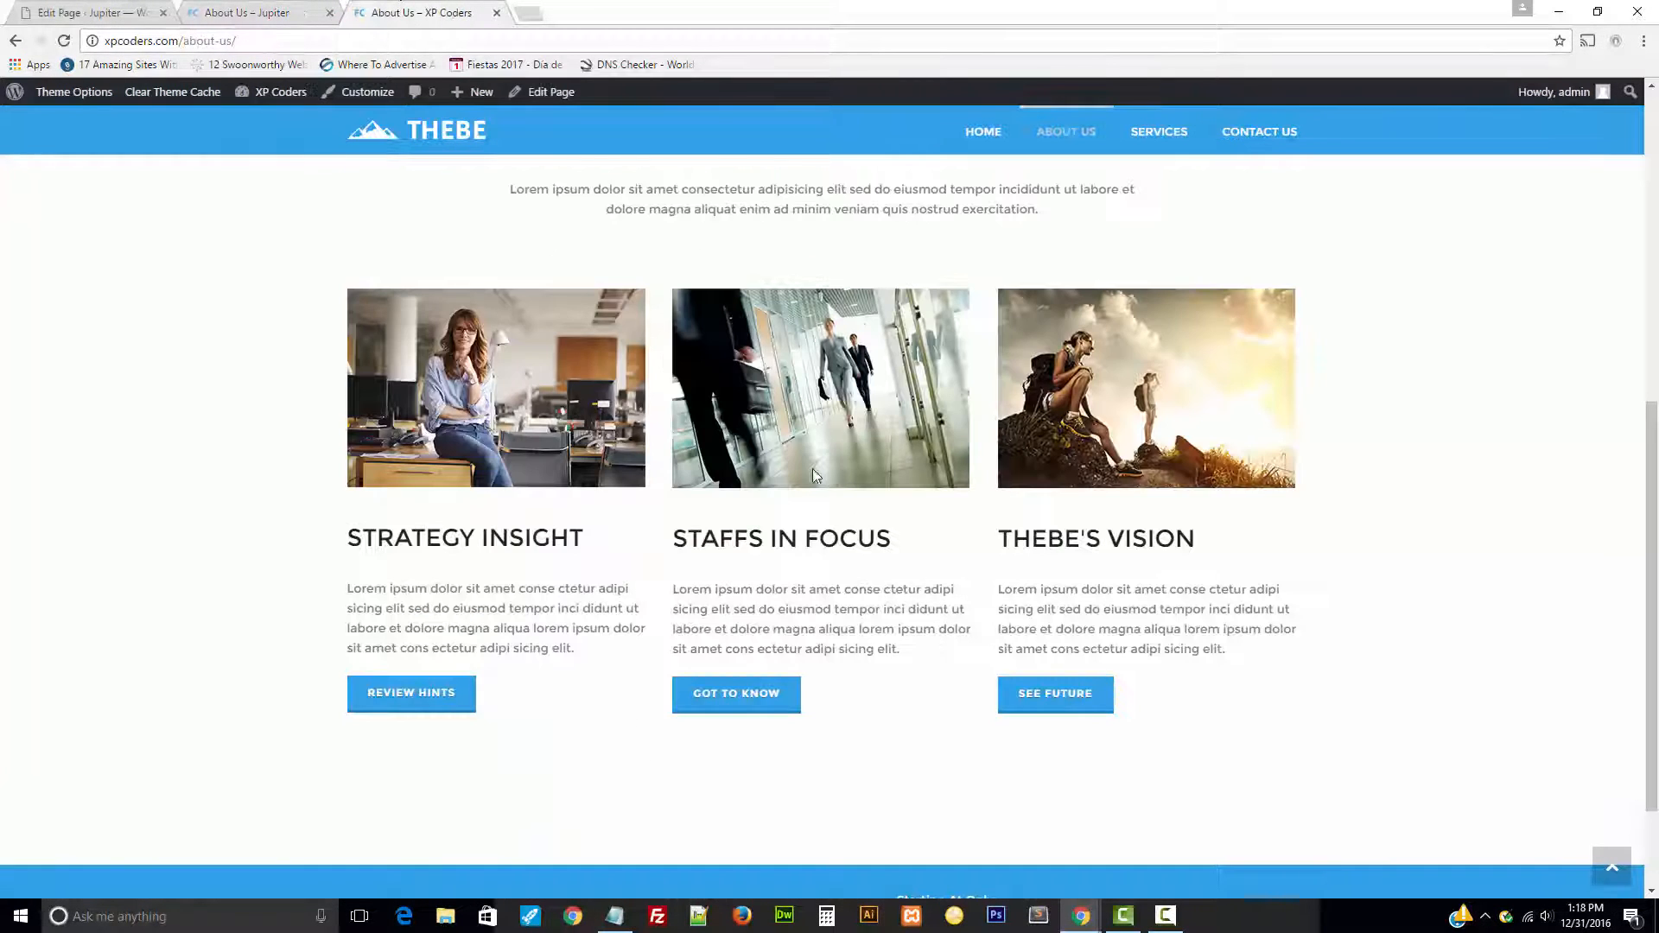
click(82, 7)
click(1052, 410)
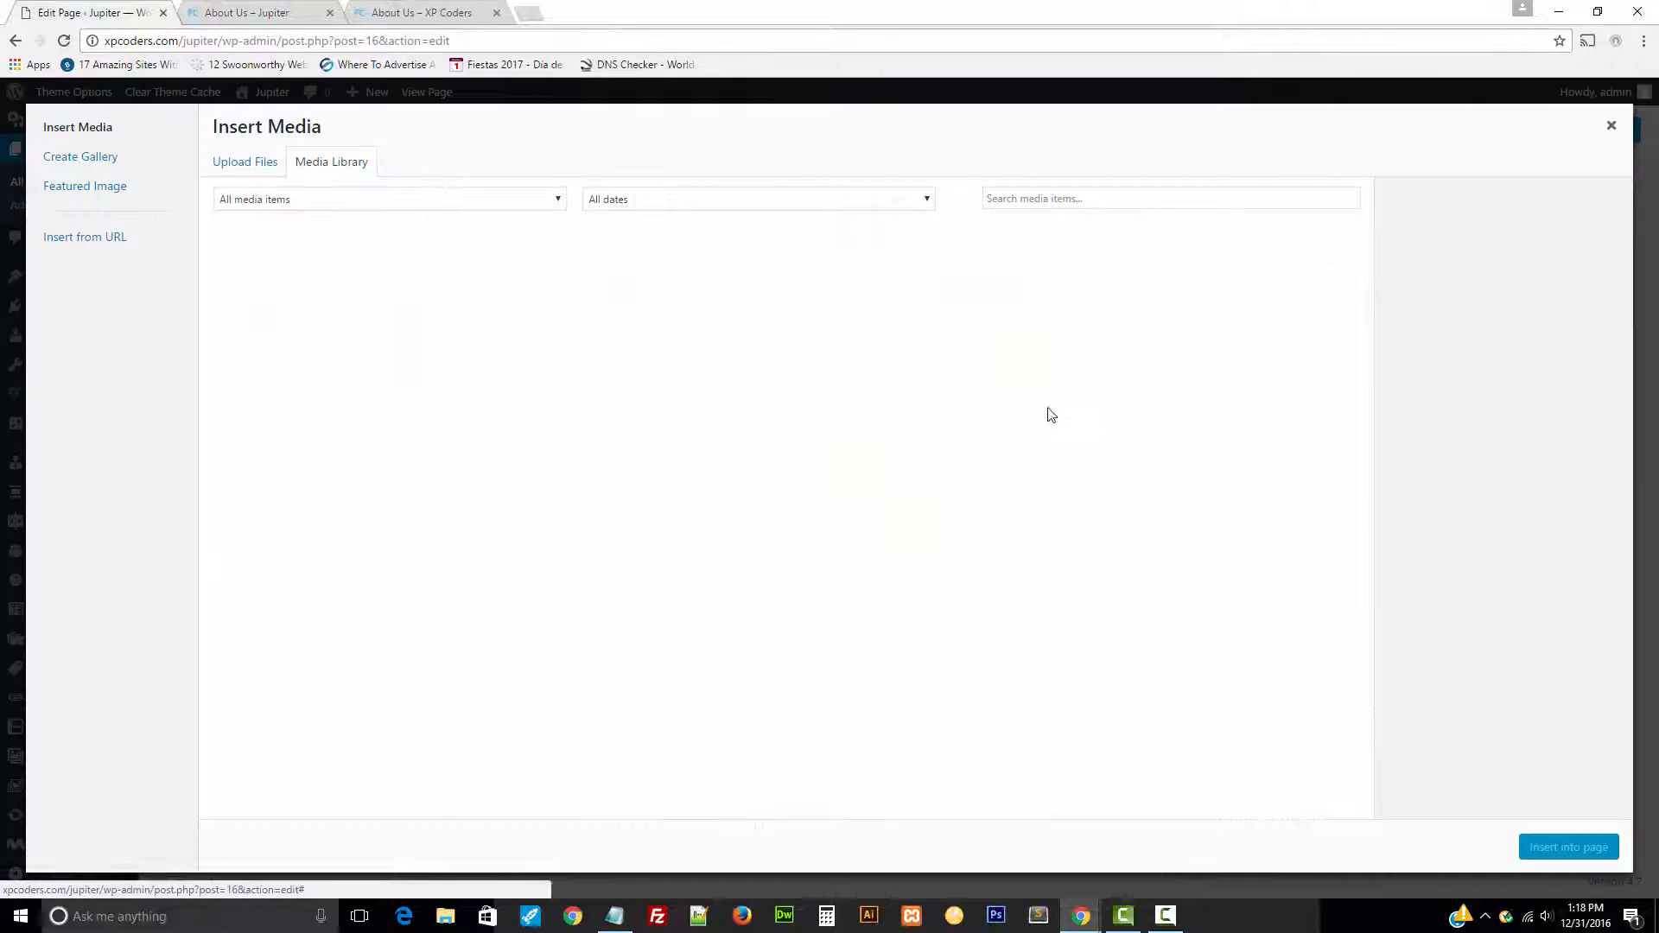
click(273, 168)
click(923, 459)
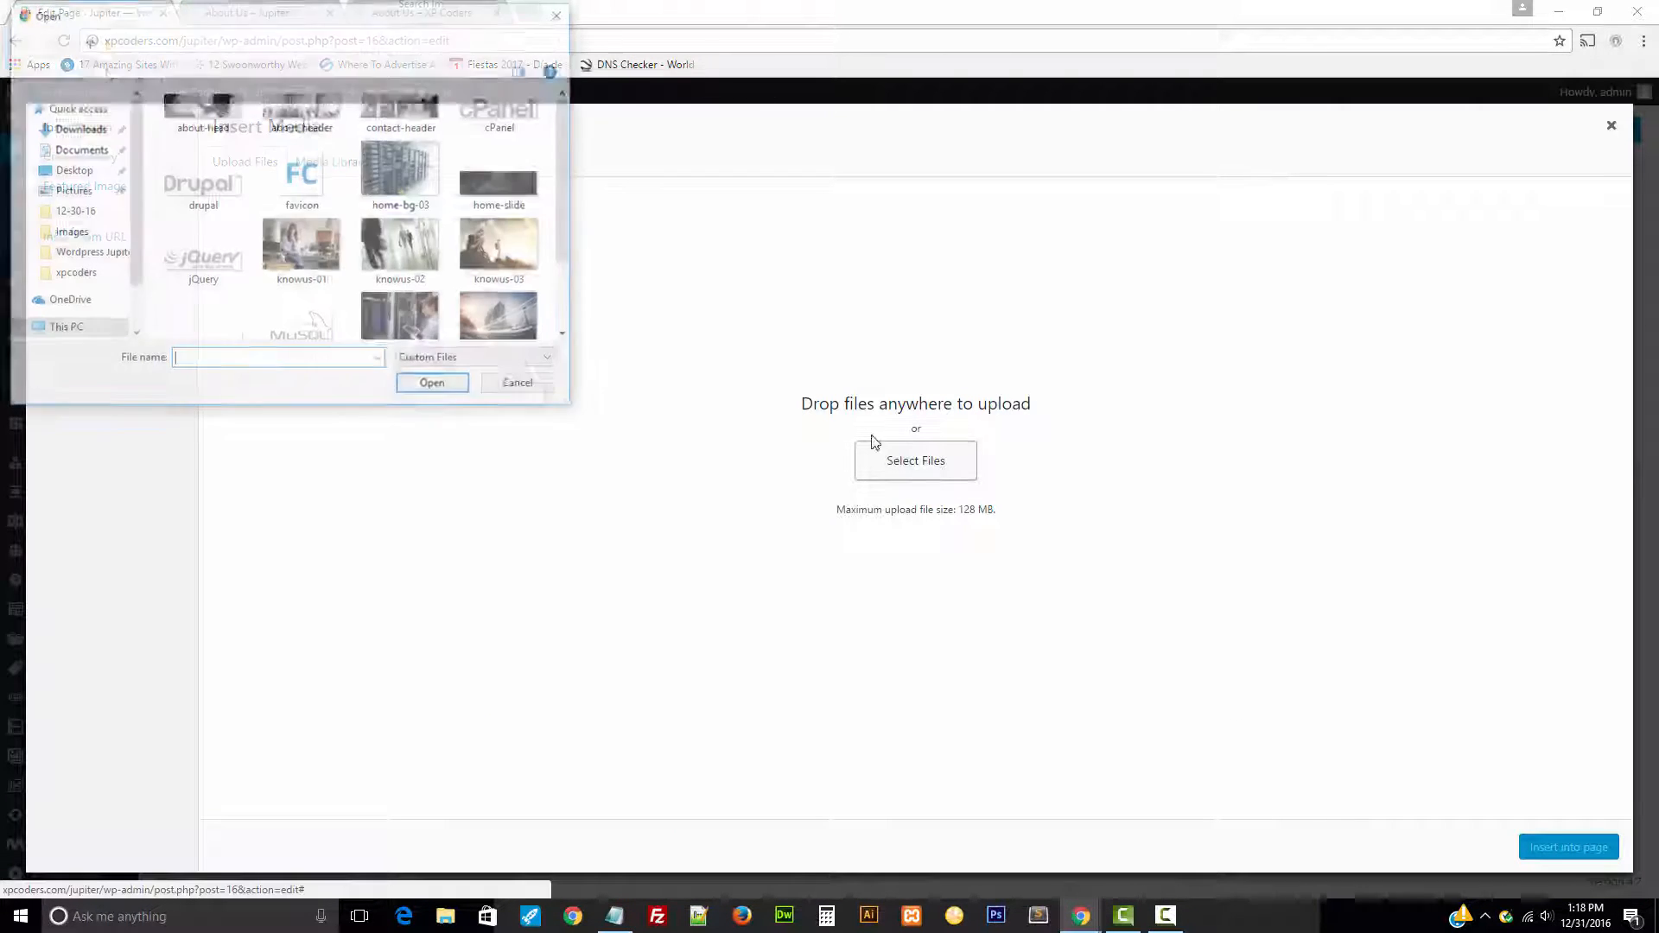
double_click(402, 246)
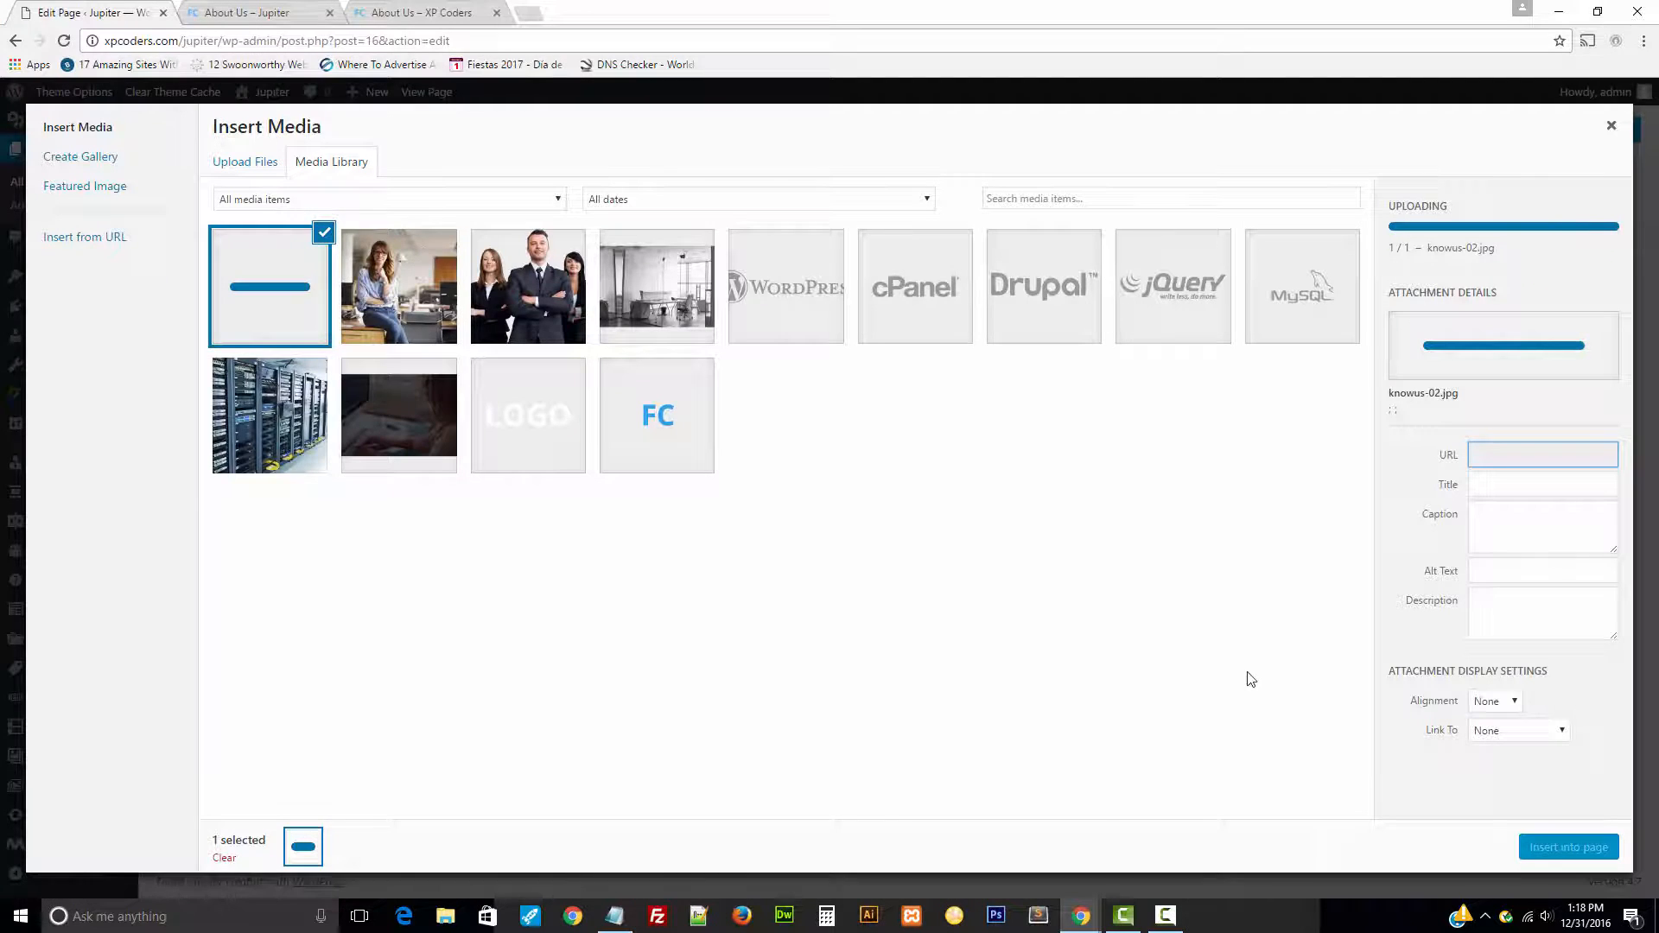
click(1543, 847)
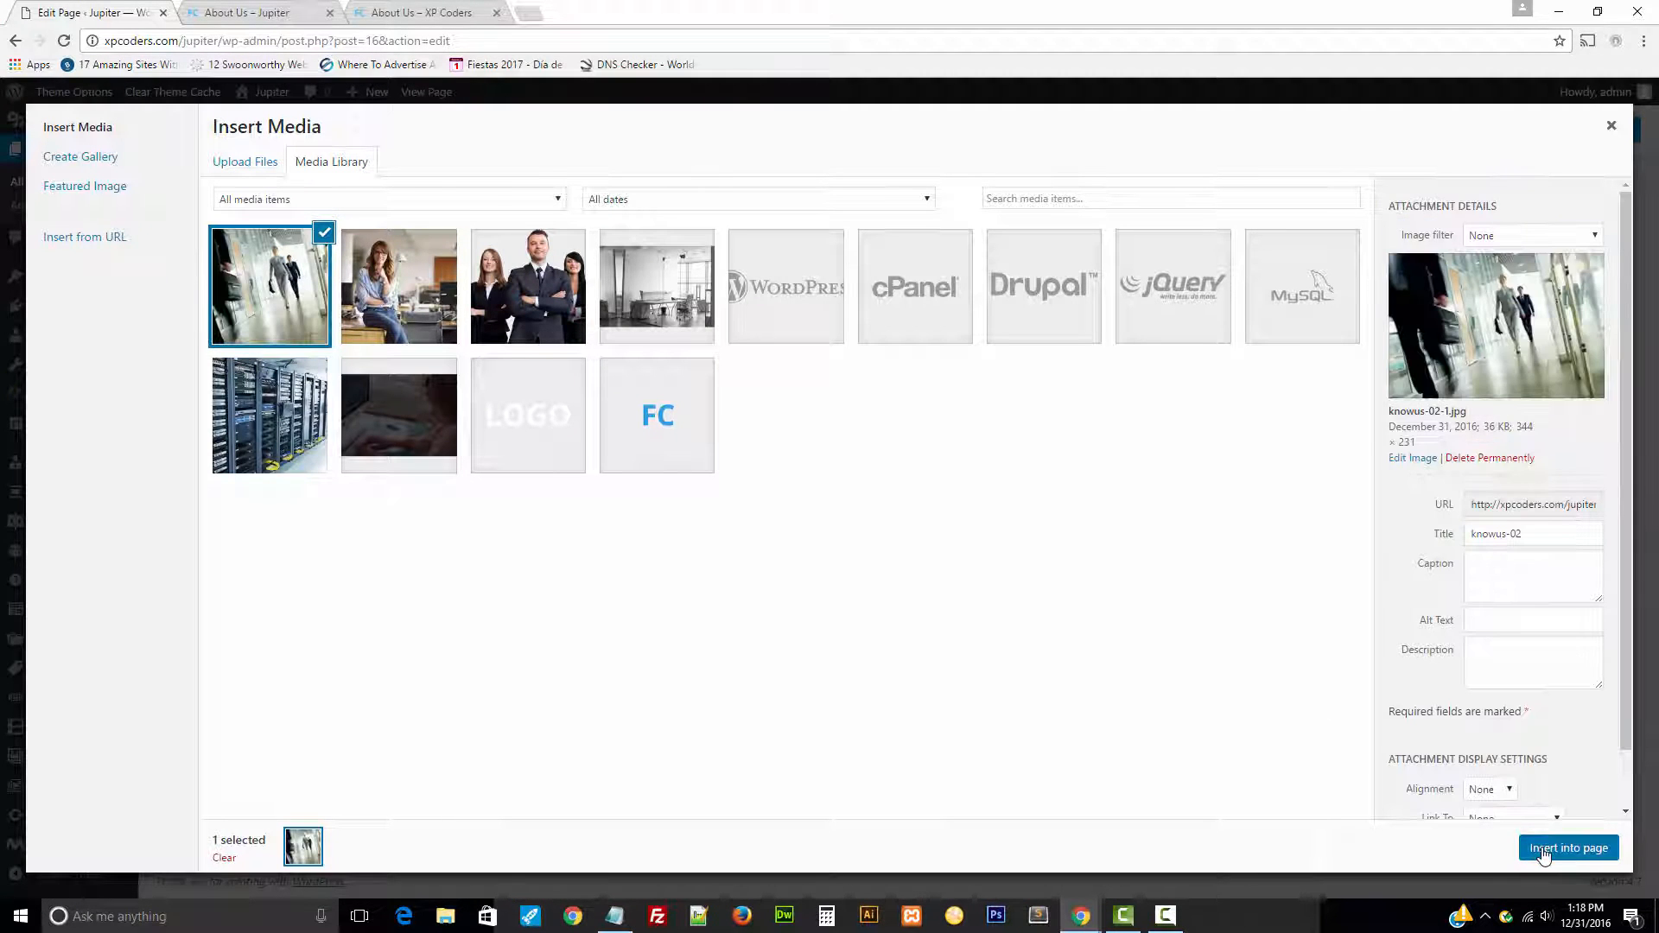
Step: Set the second icon box's title to STAFFS IN FOCUS, copied from the XP Coders About Us page
scroll(1009, 594, down, 3)
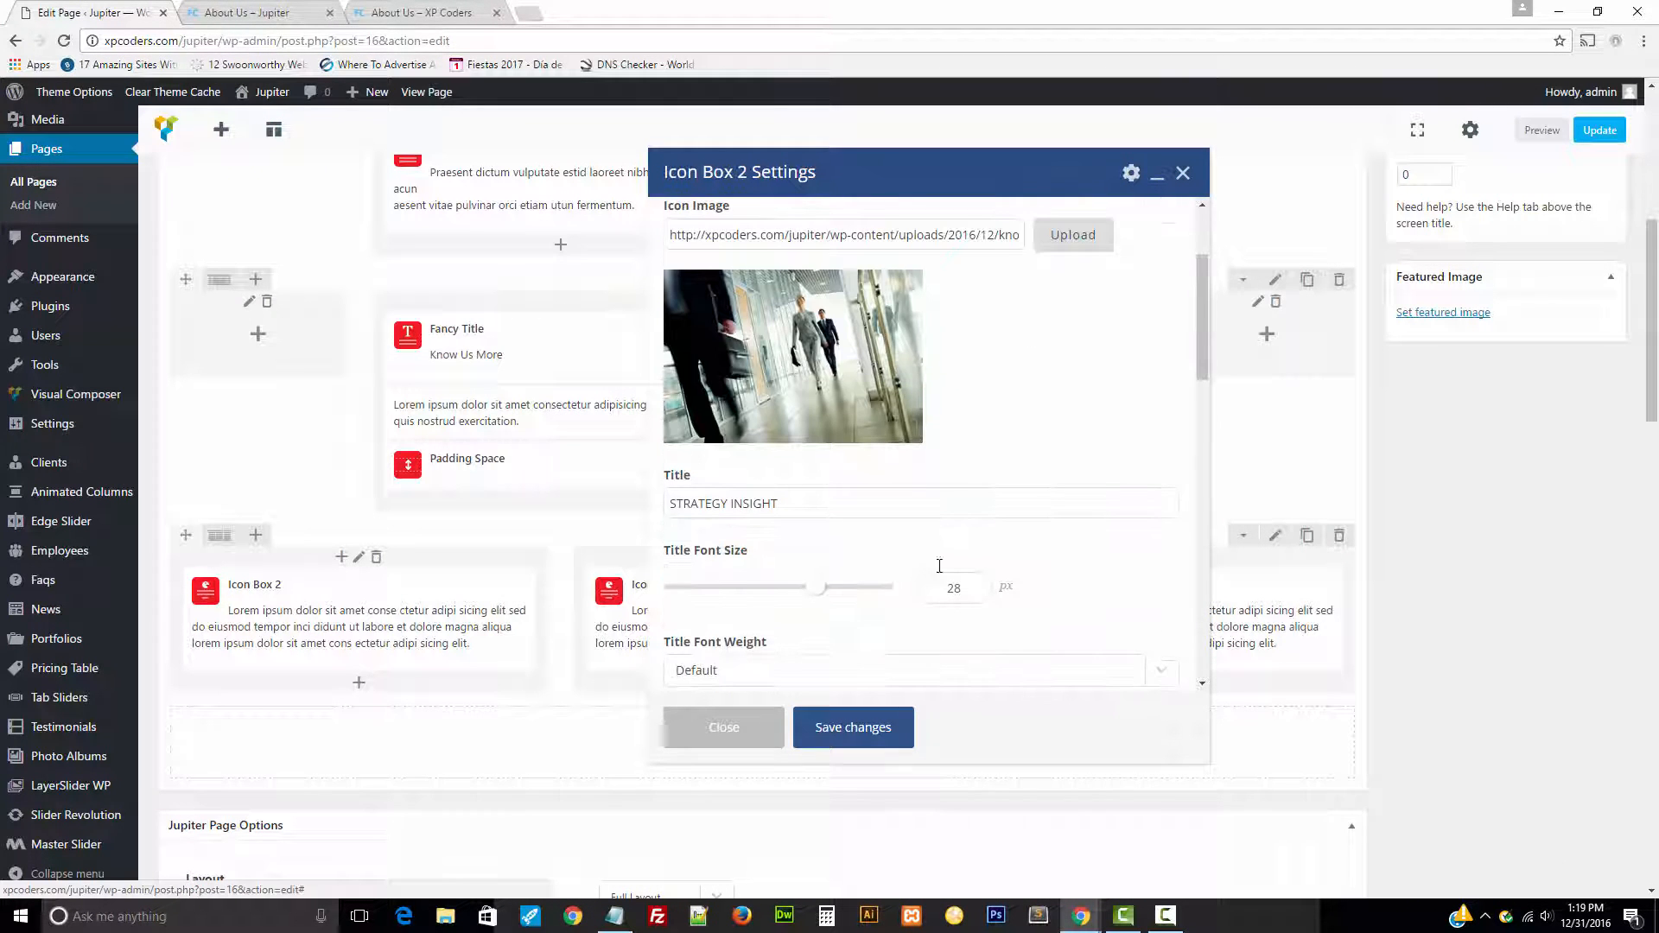
click(370, 8)
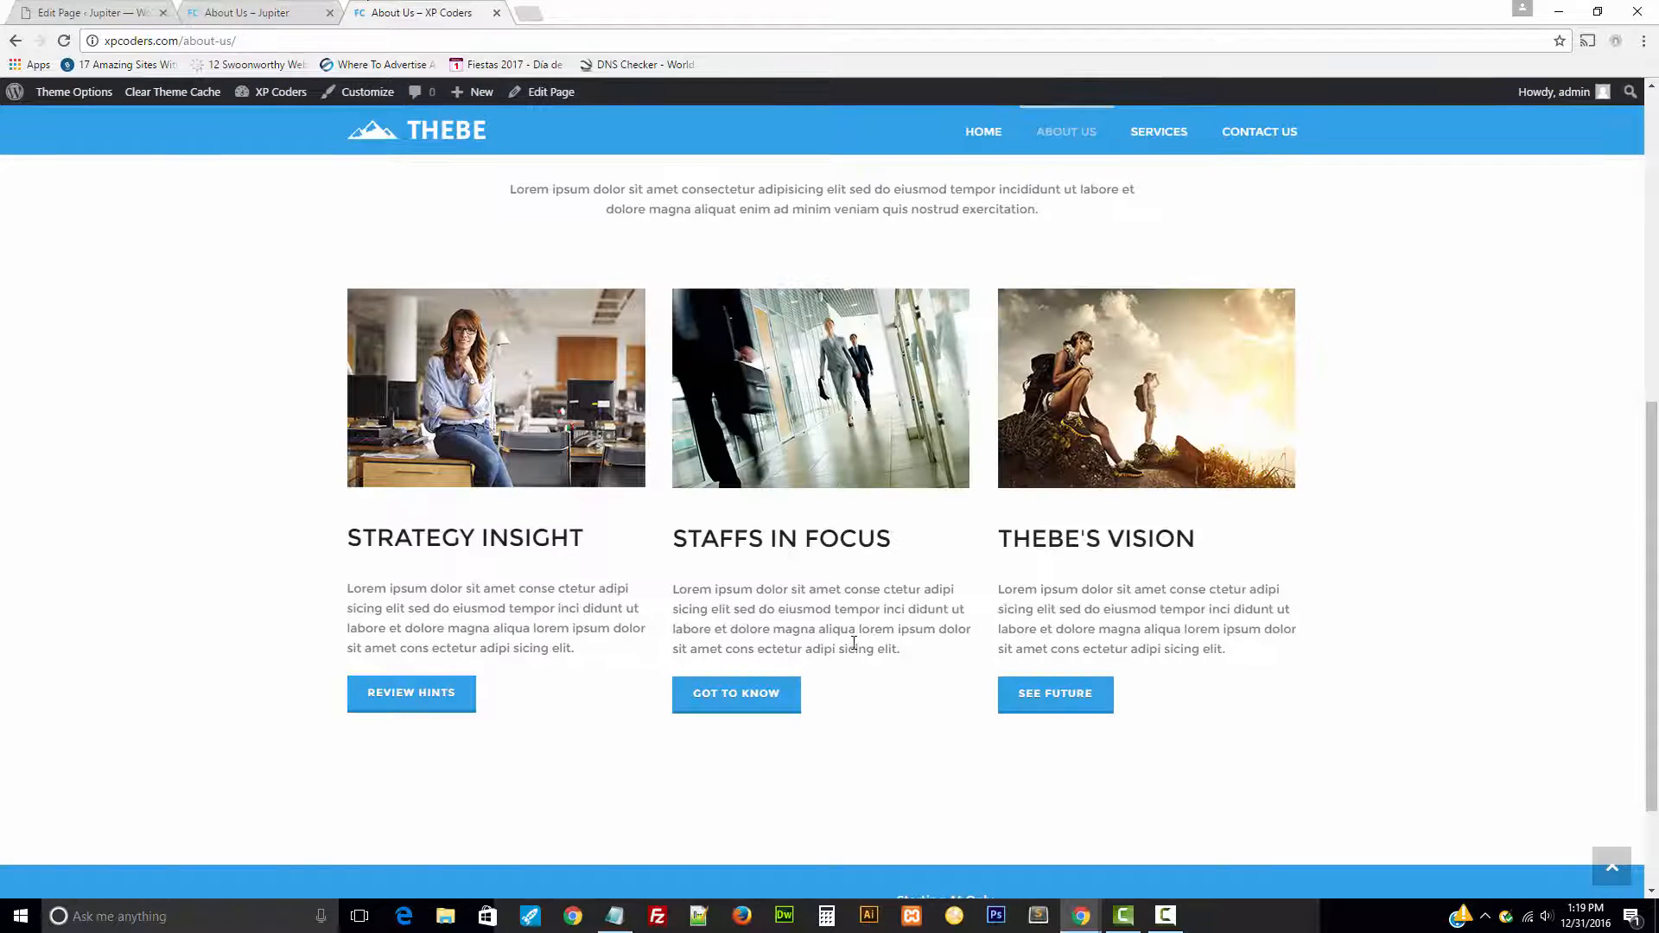
drag(919, 549, 673, 541)
key(ctrl+c)
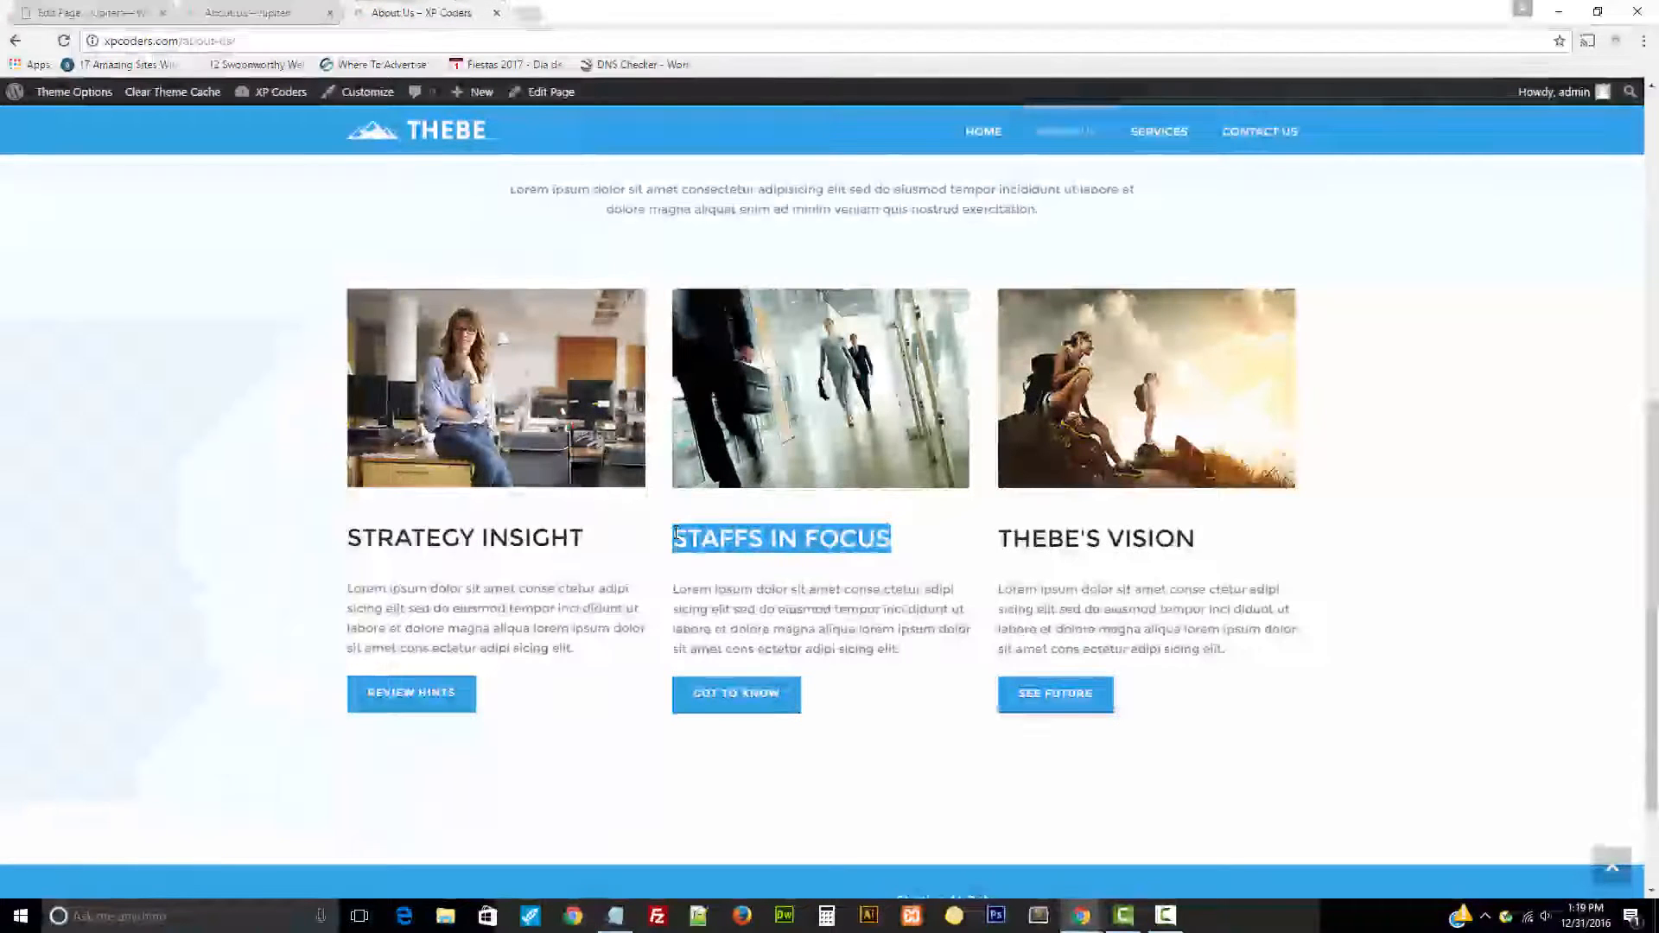
click(119, 7)
key(ctrl+a)
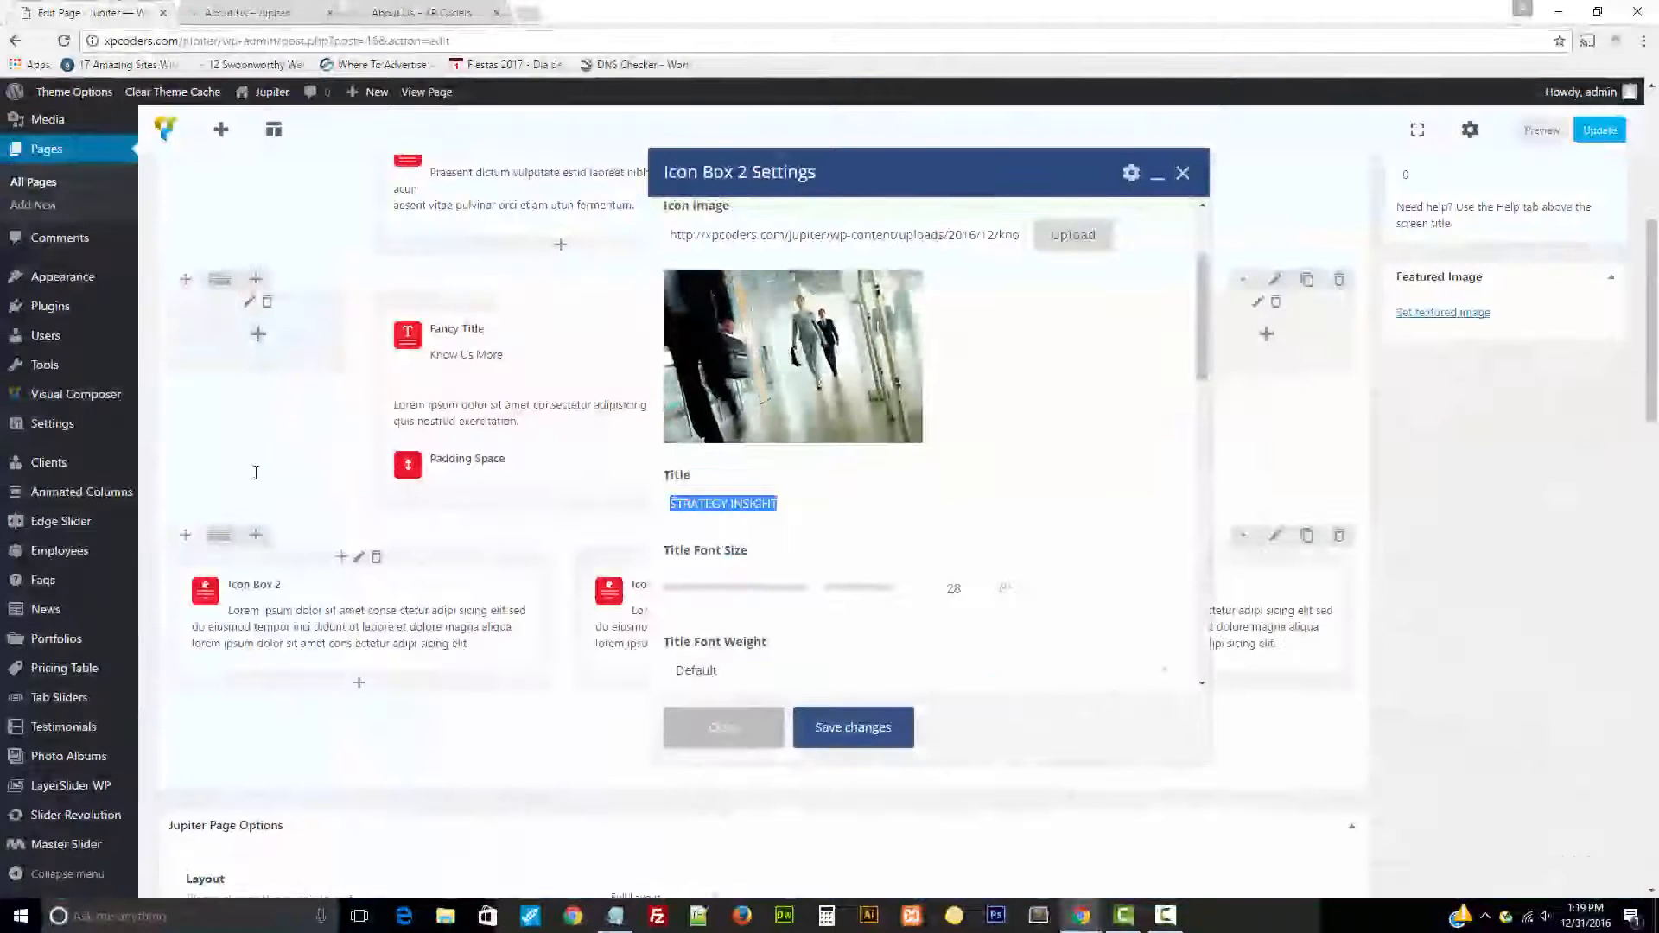
key(ctrl+v)
Step: Check the second icon box's title against the XP Coders page and save the icon box settings
drag(804, 507, 218, 486)
key(ctrl+c)
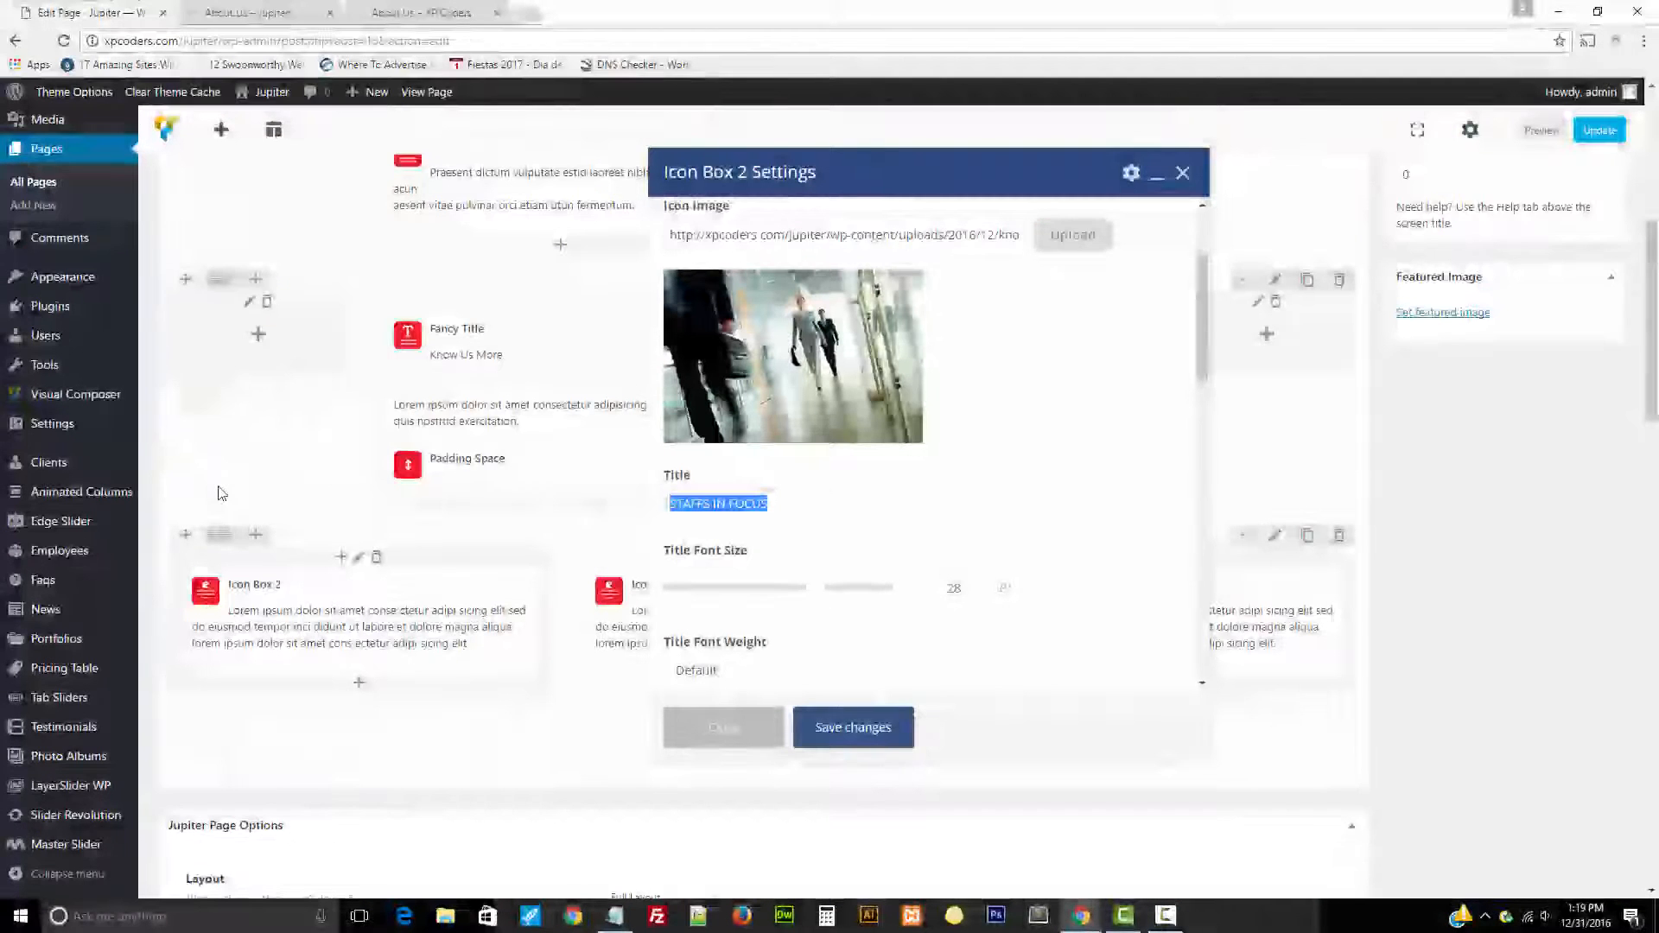
click(229, 7)
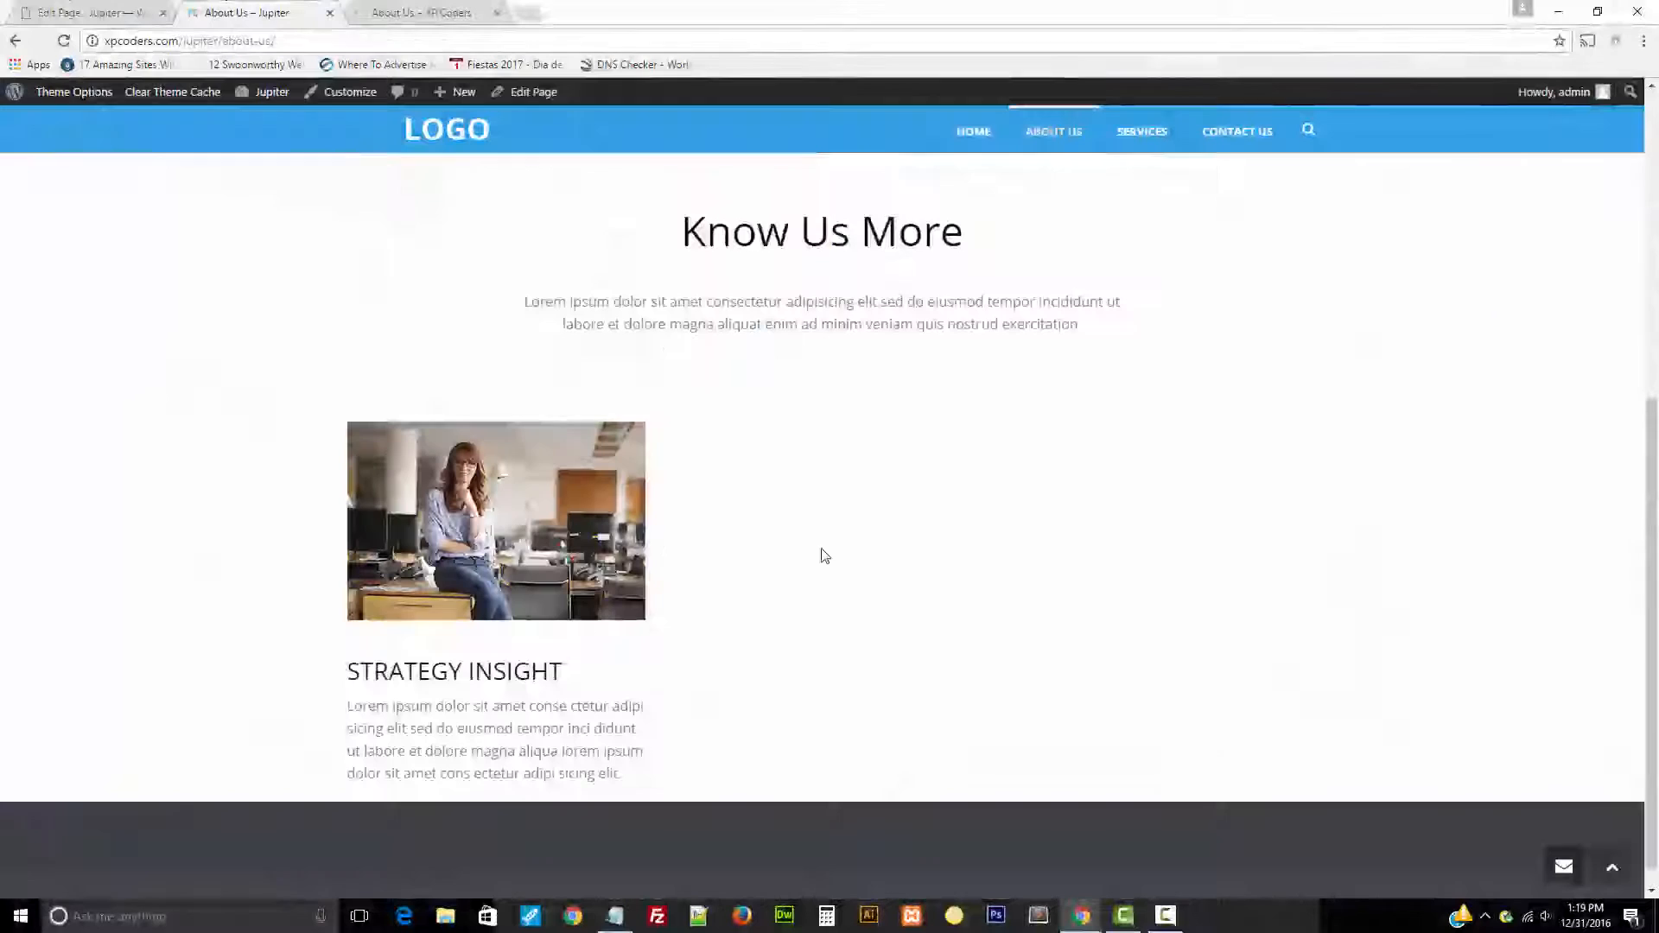
click(349, 9)
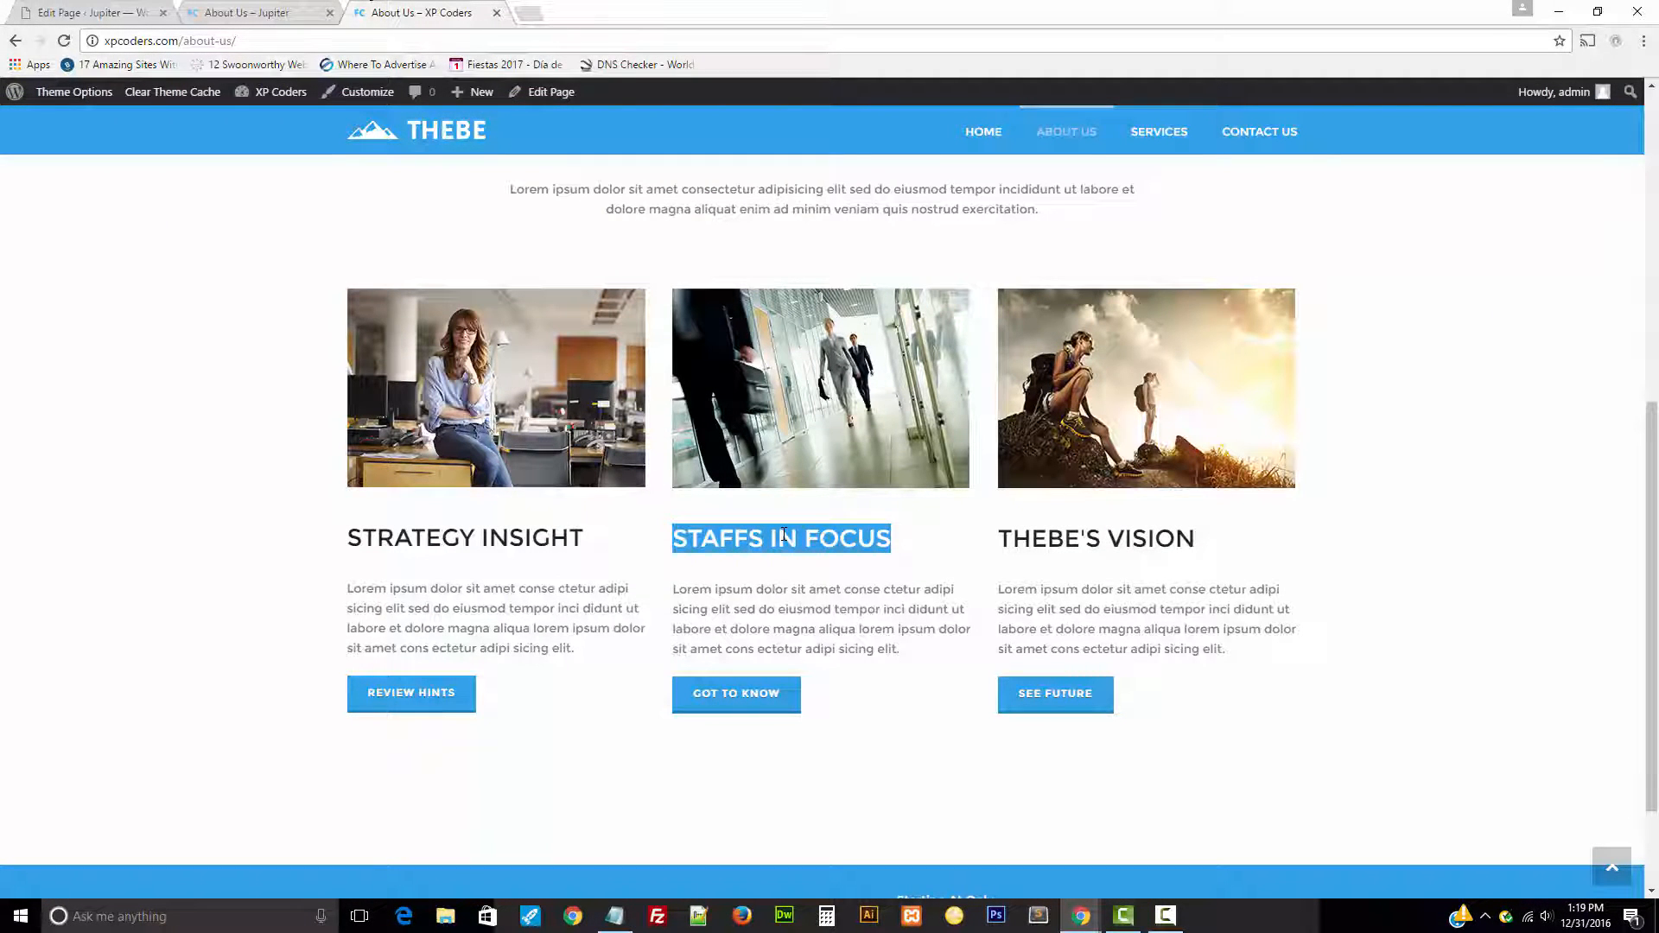
click(43, 9)
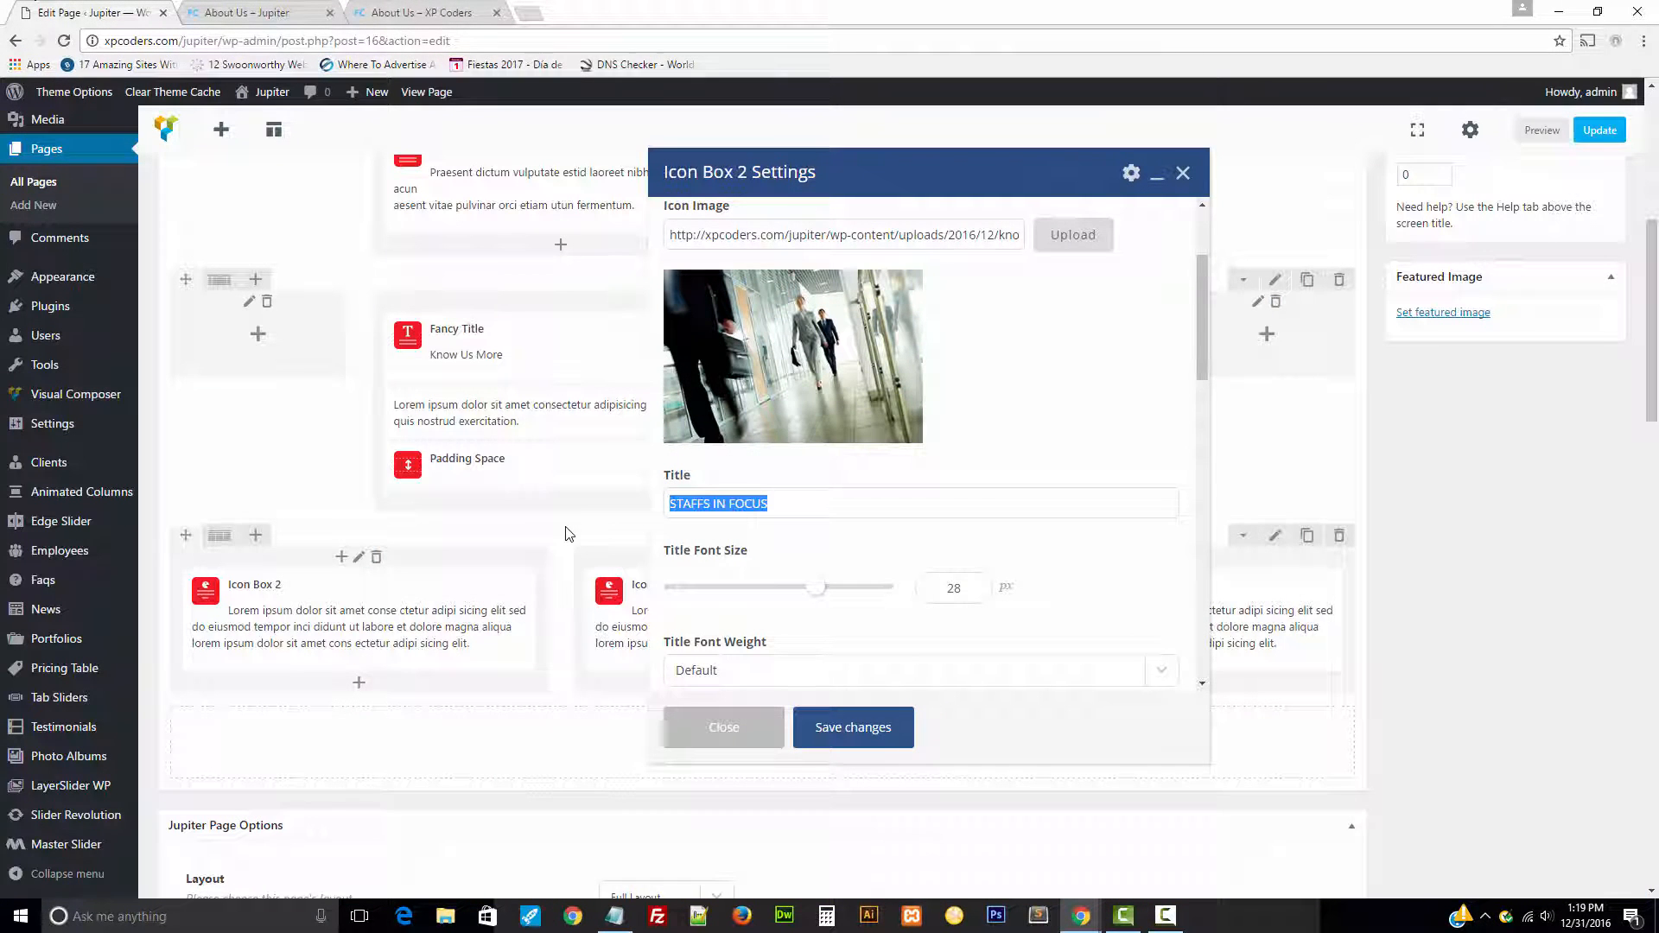
key(ctrl+v)
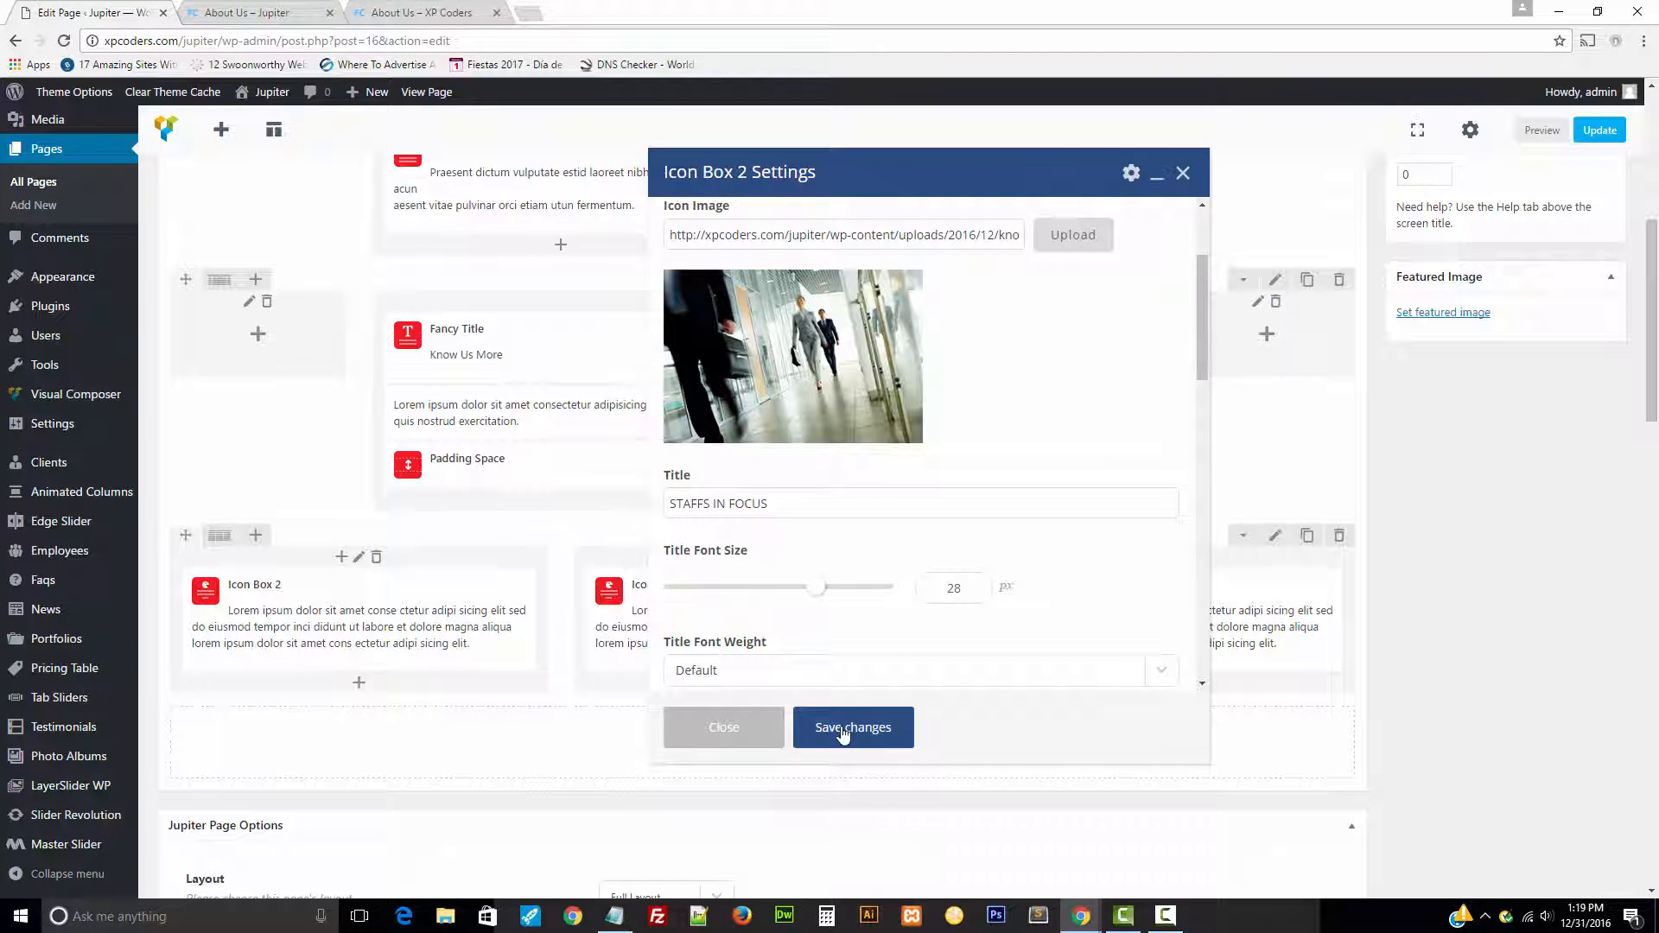
click(844, 730)
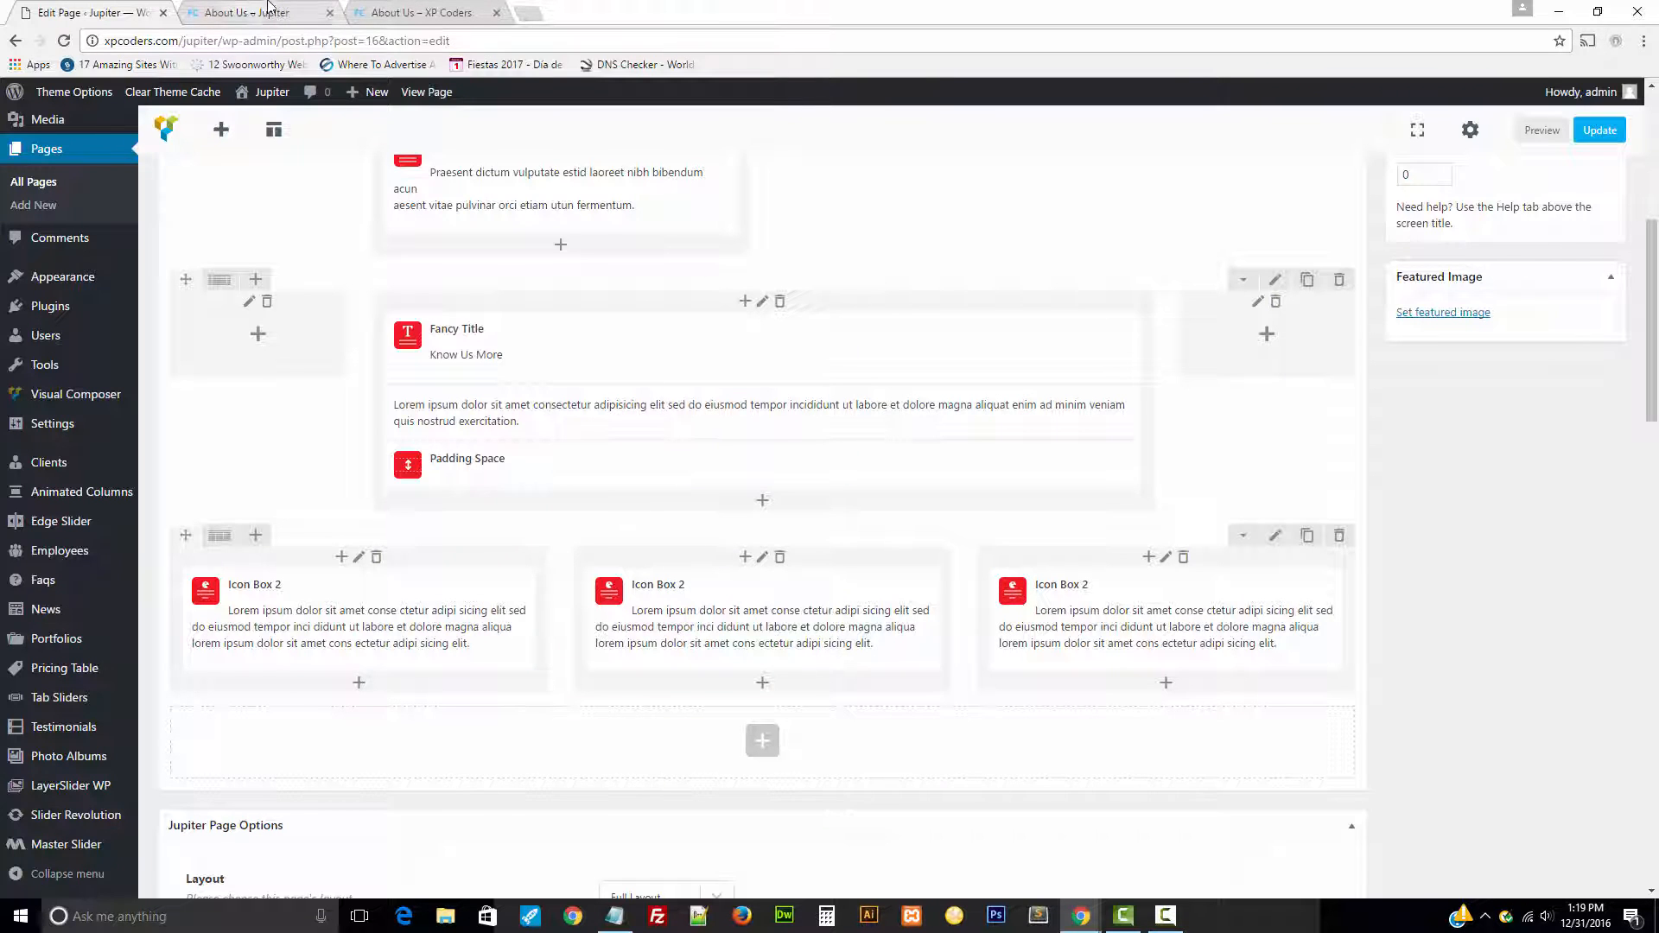
Step: Set the third column icon box's title to THEBE'S VISION, copied from the XP Coders About Us page
click(259, 12)
click(447, 16)
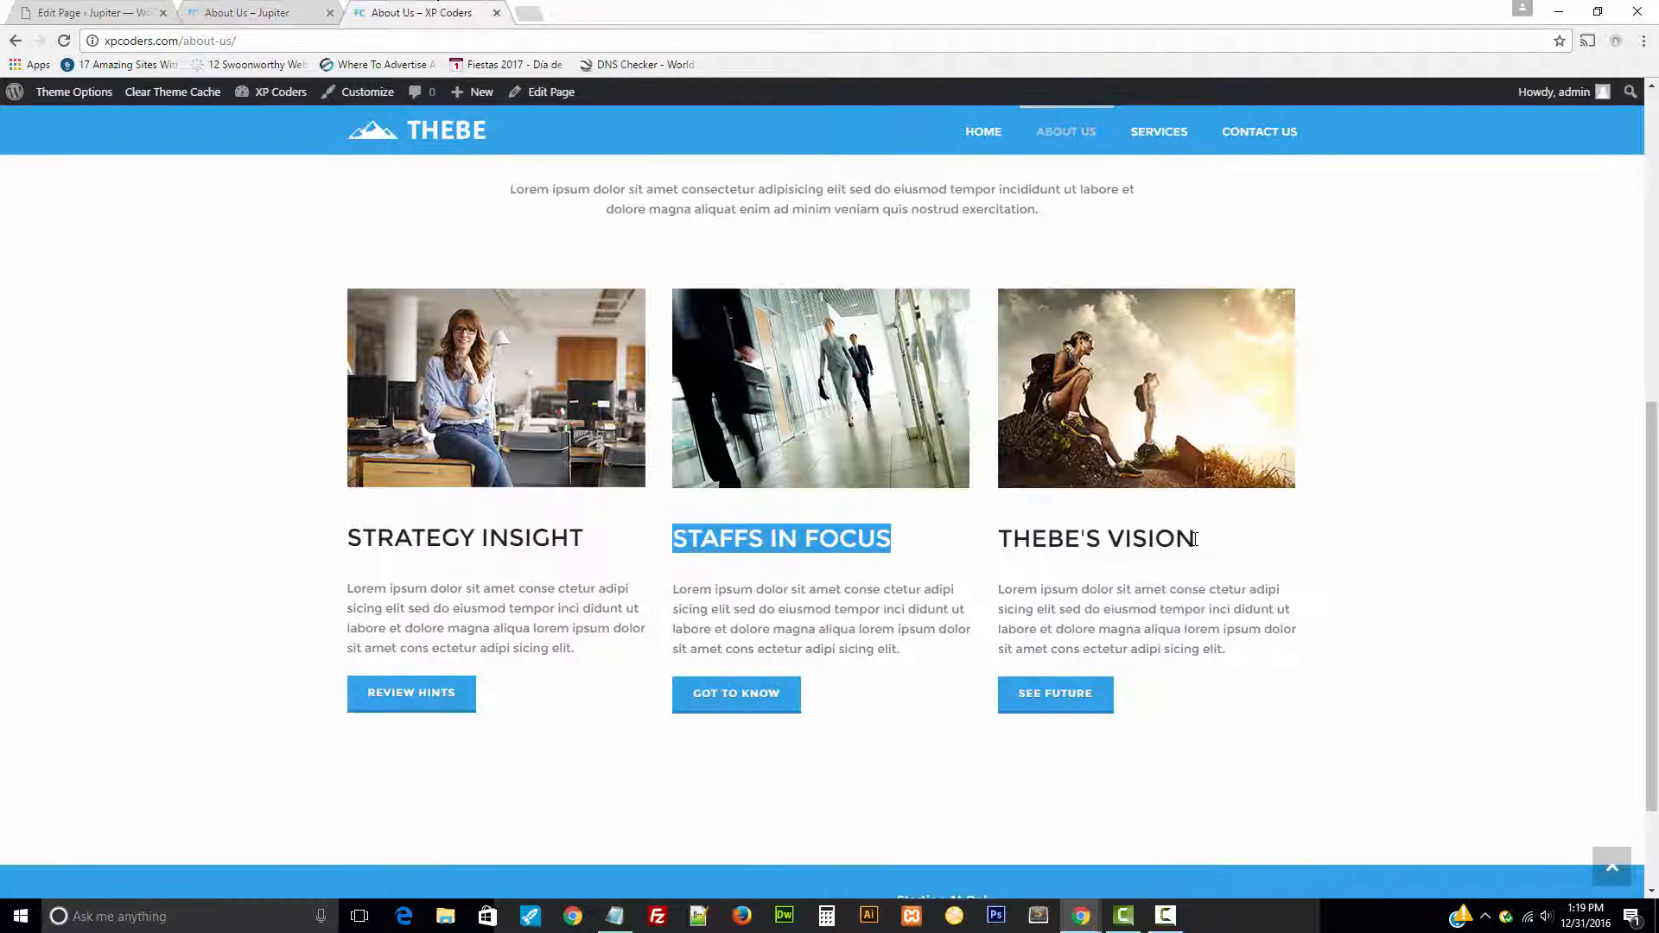
drag(1196, 540, 1004, 533)
key(ctrl+c)
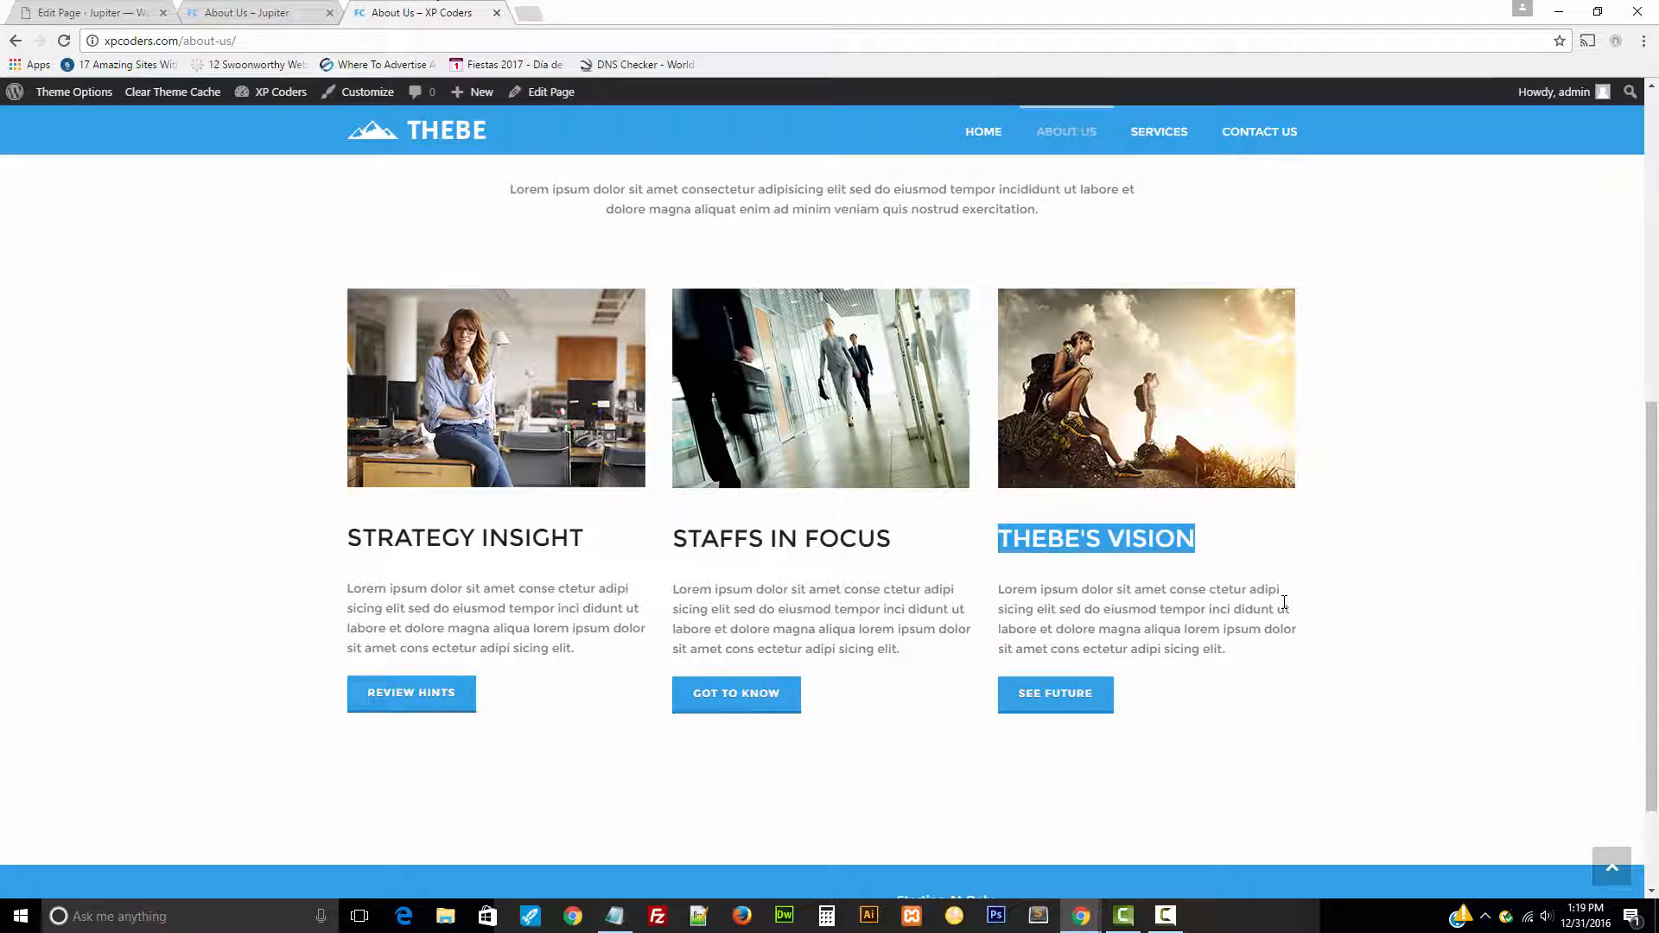
click(121, 10)
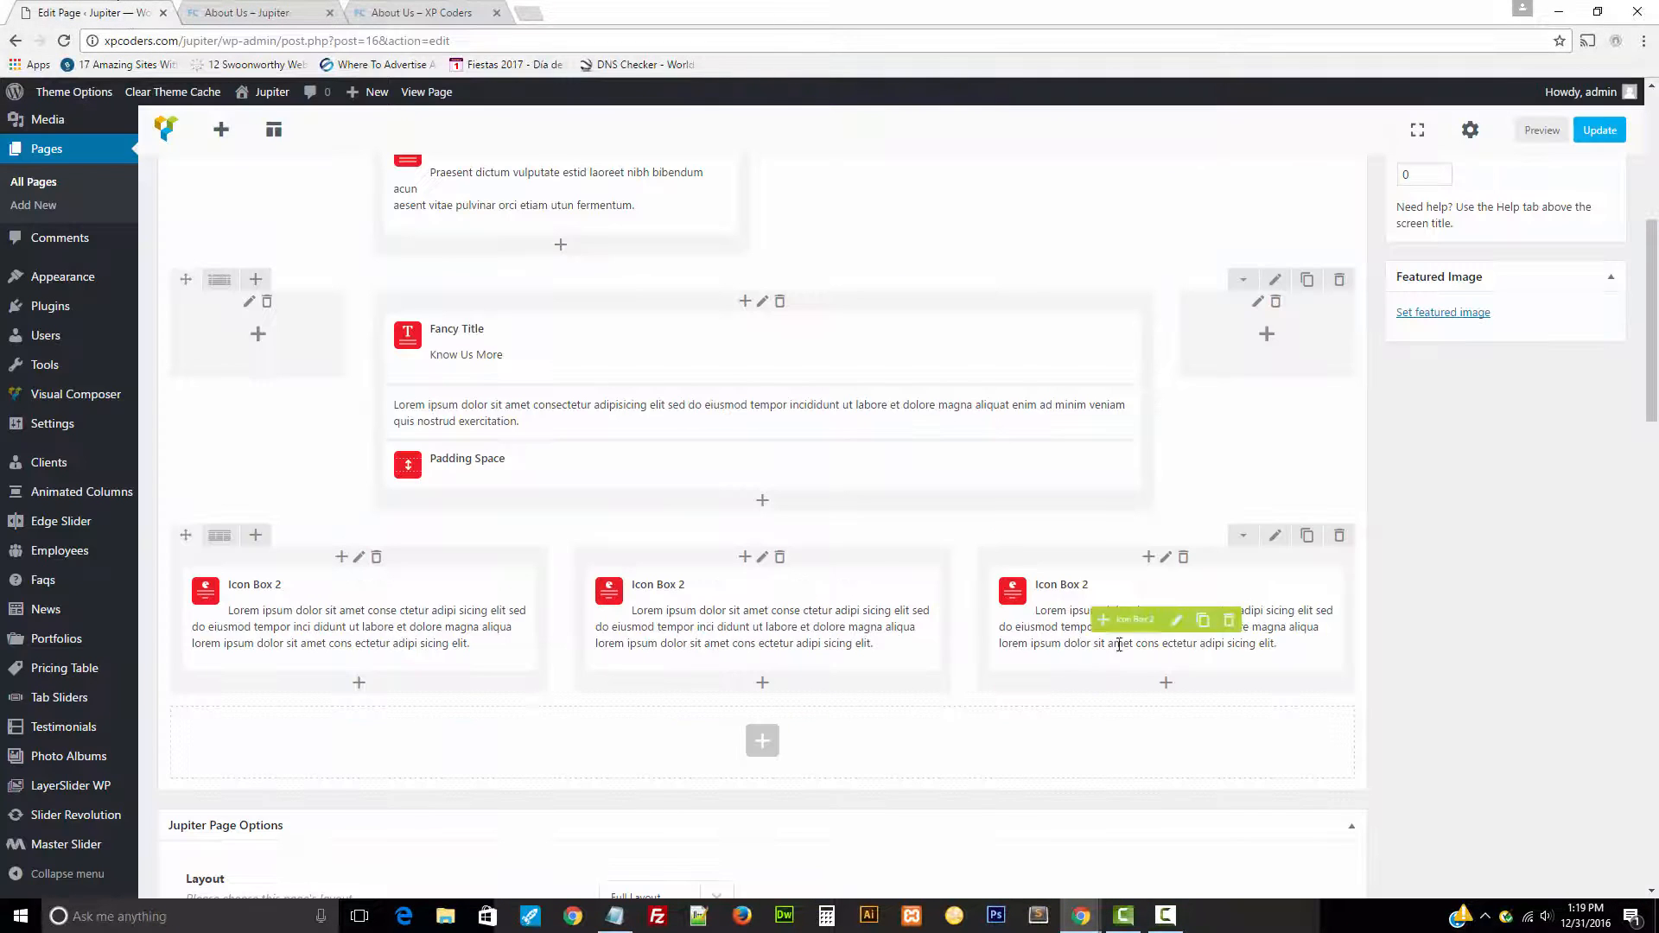
click(1178, 620)
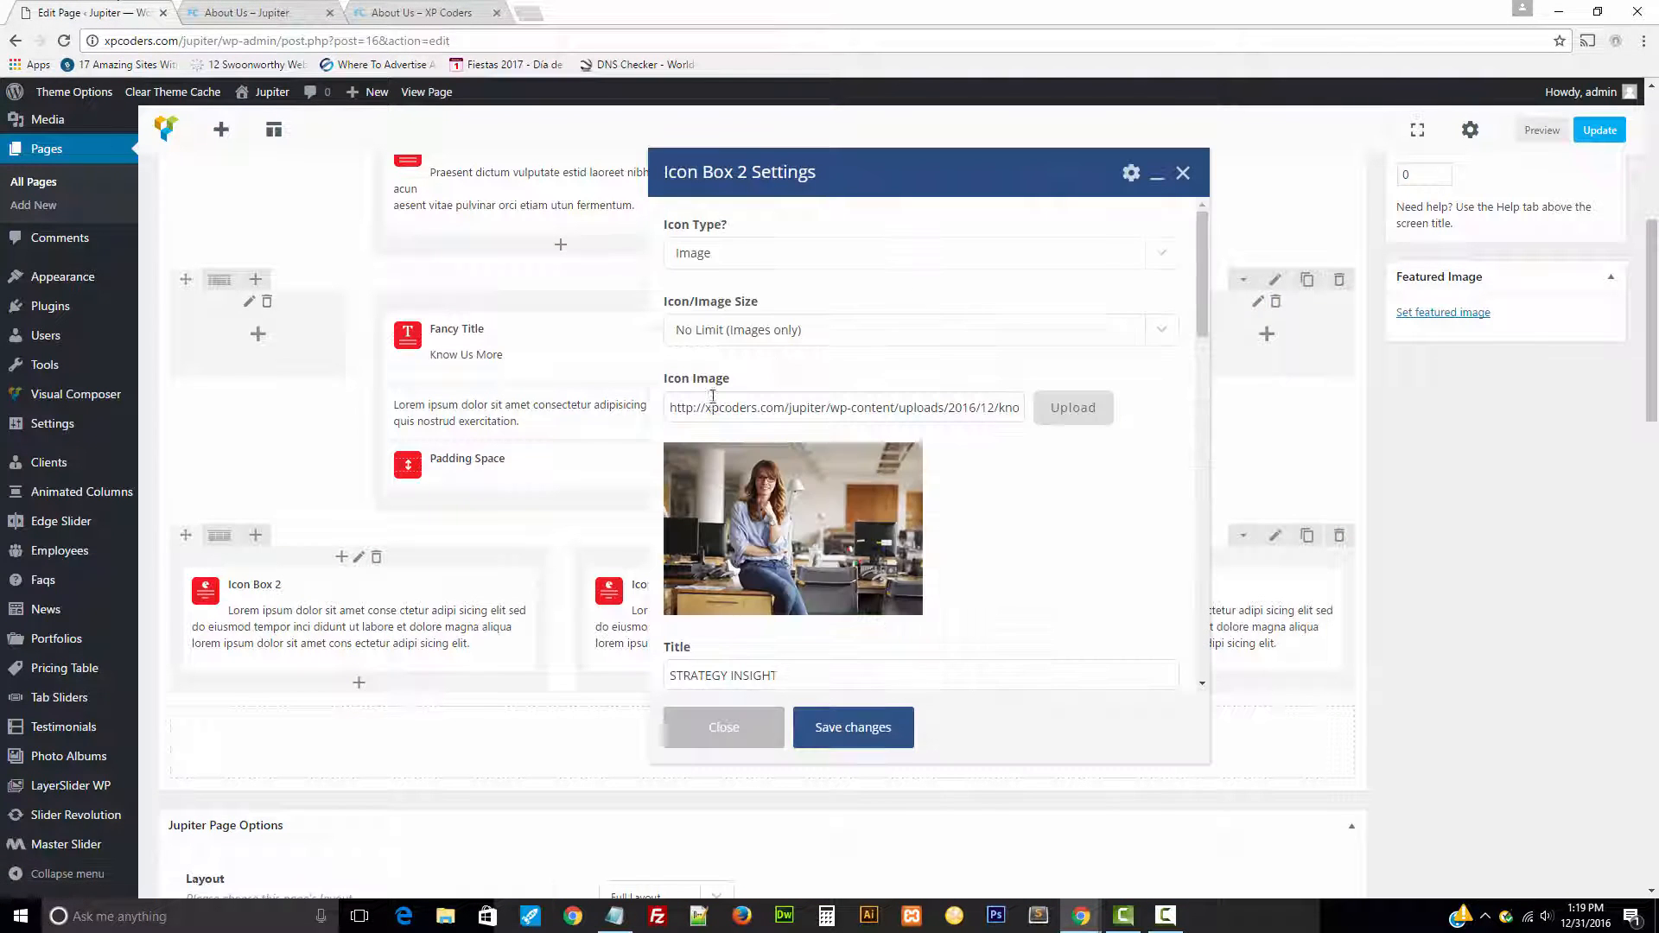
scroll(780, 318, down, 2)
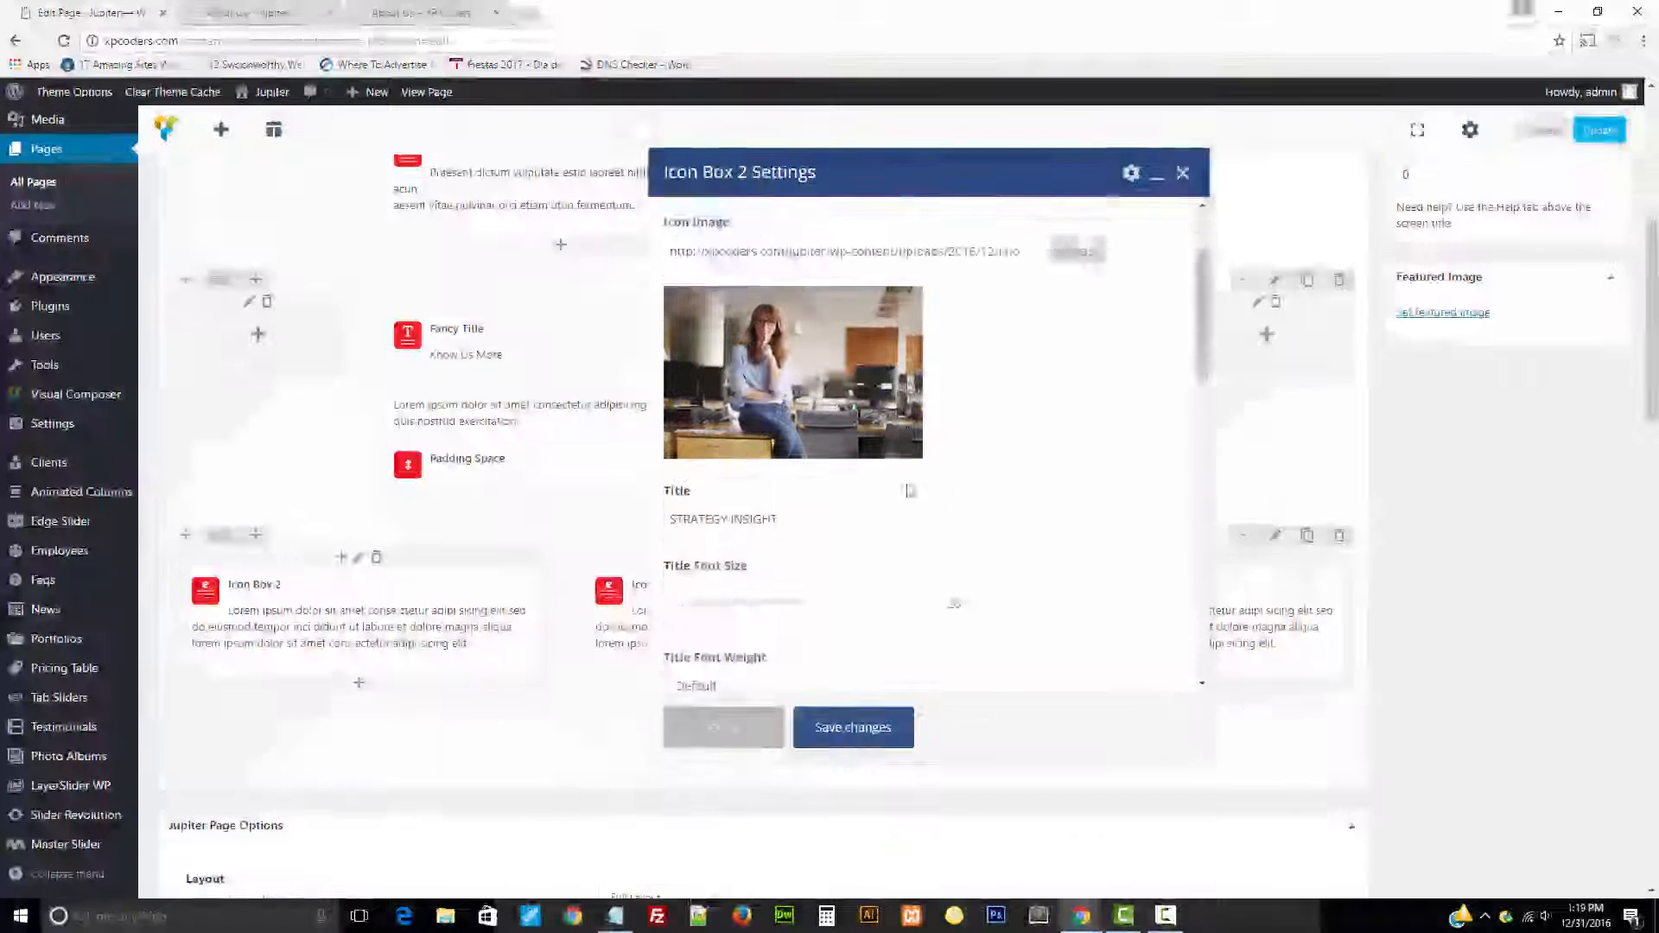
drag(796, 492, 328, 447)
key(ctrl+v)
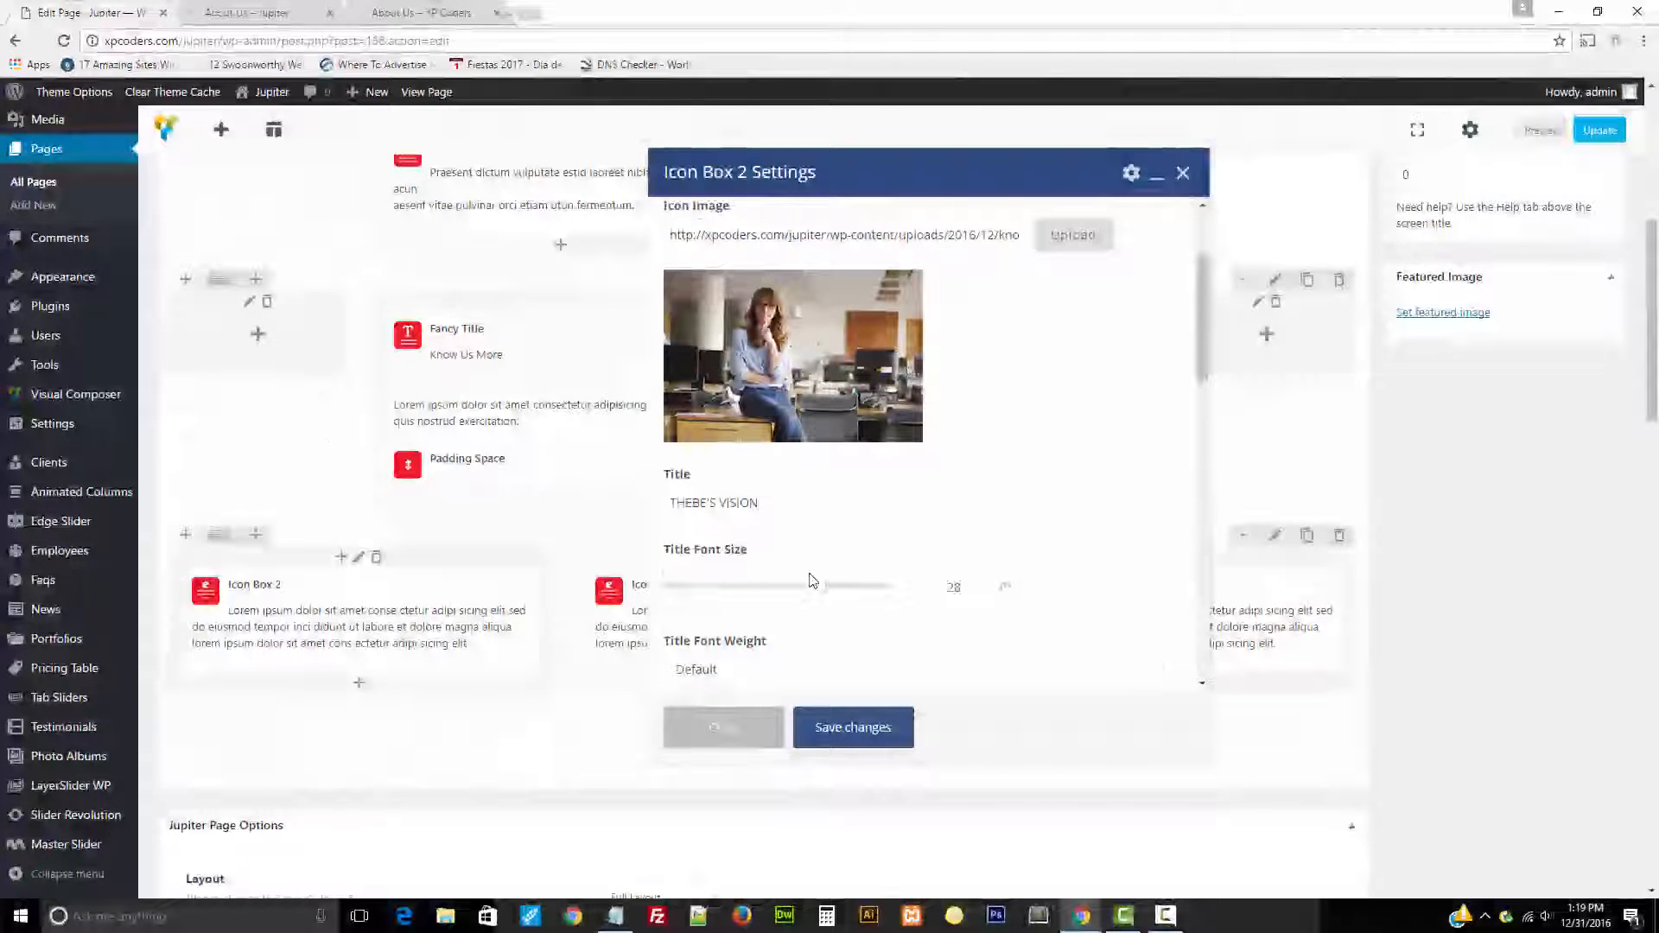
Step: Review the third icon box's title padding, description, box alignment and read more link settings
scroll(869, 586, down, 6)
scroll(867, 588, down, 2)
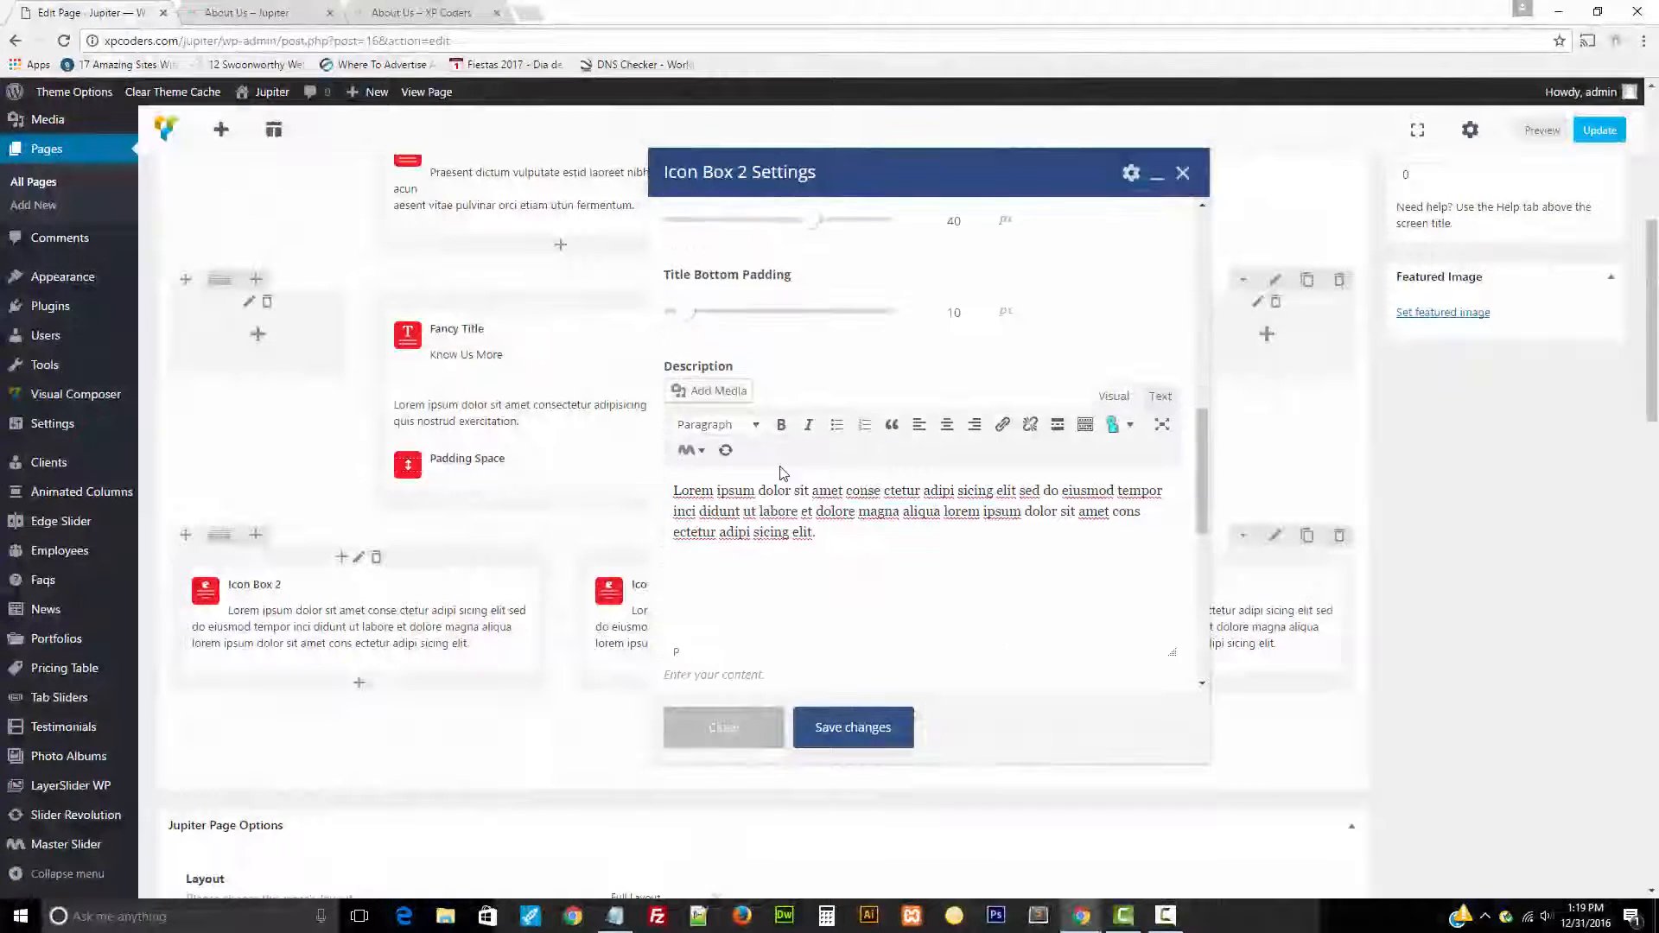
scroll(844, 596, down, 2)
scroll(847, 612, down, 2)
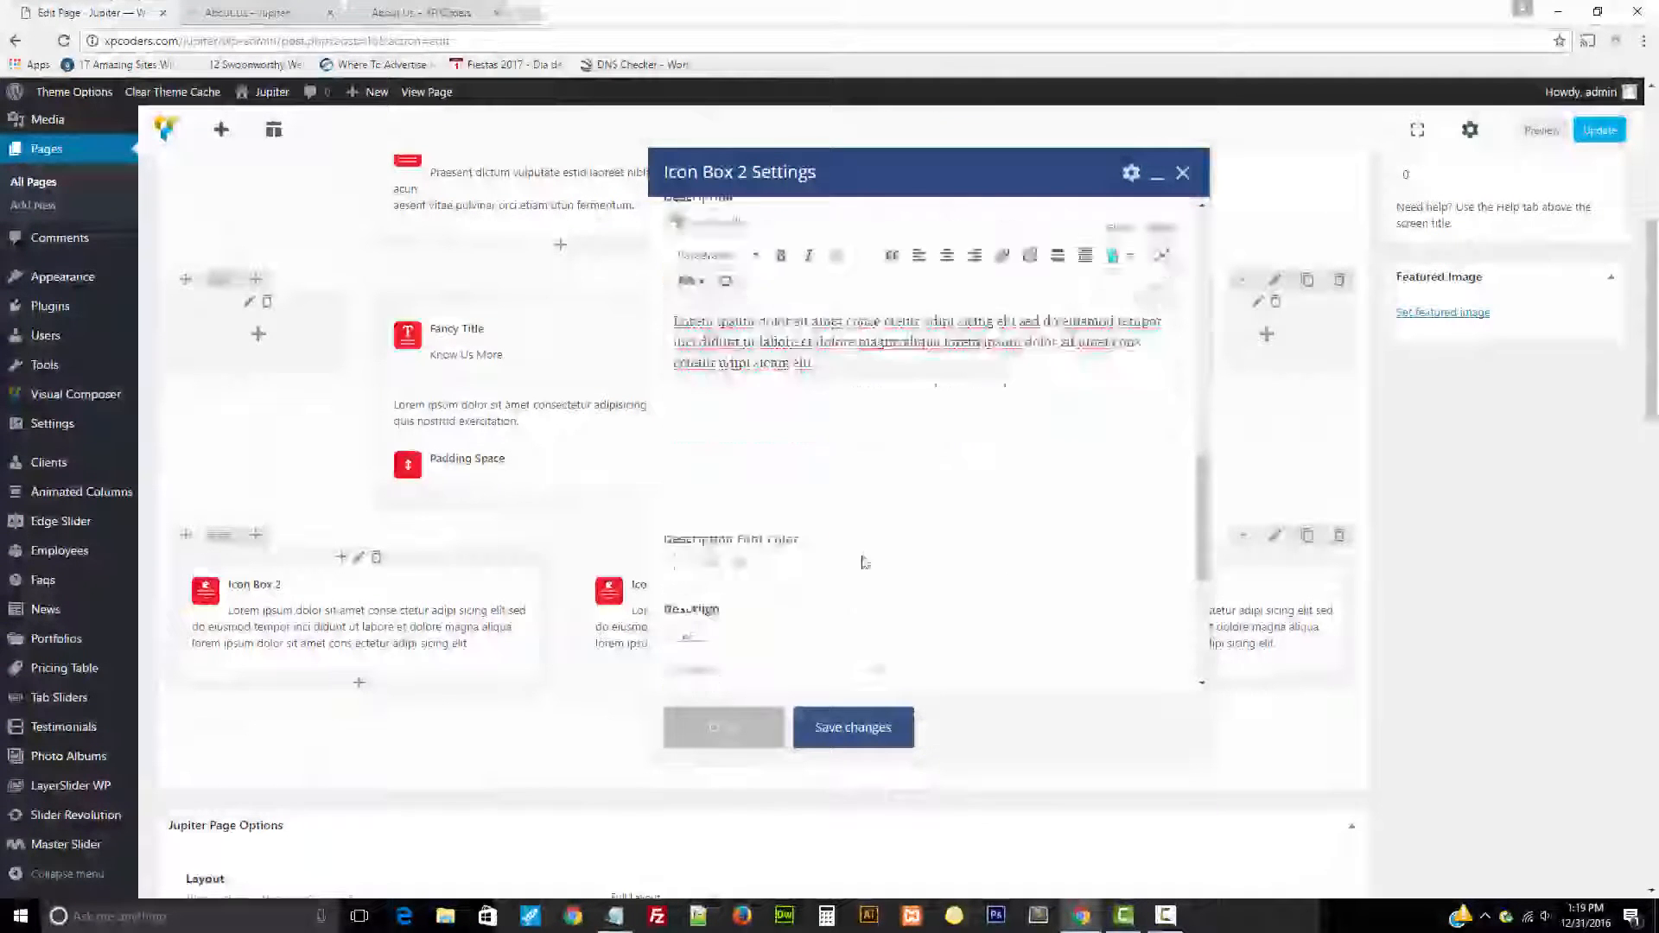
scroll(863, 562, up, 2)
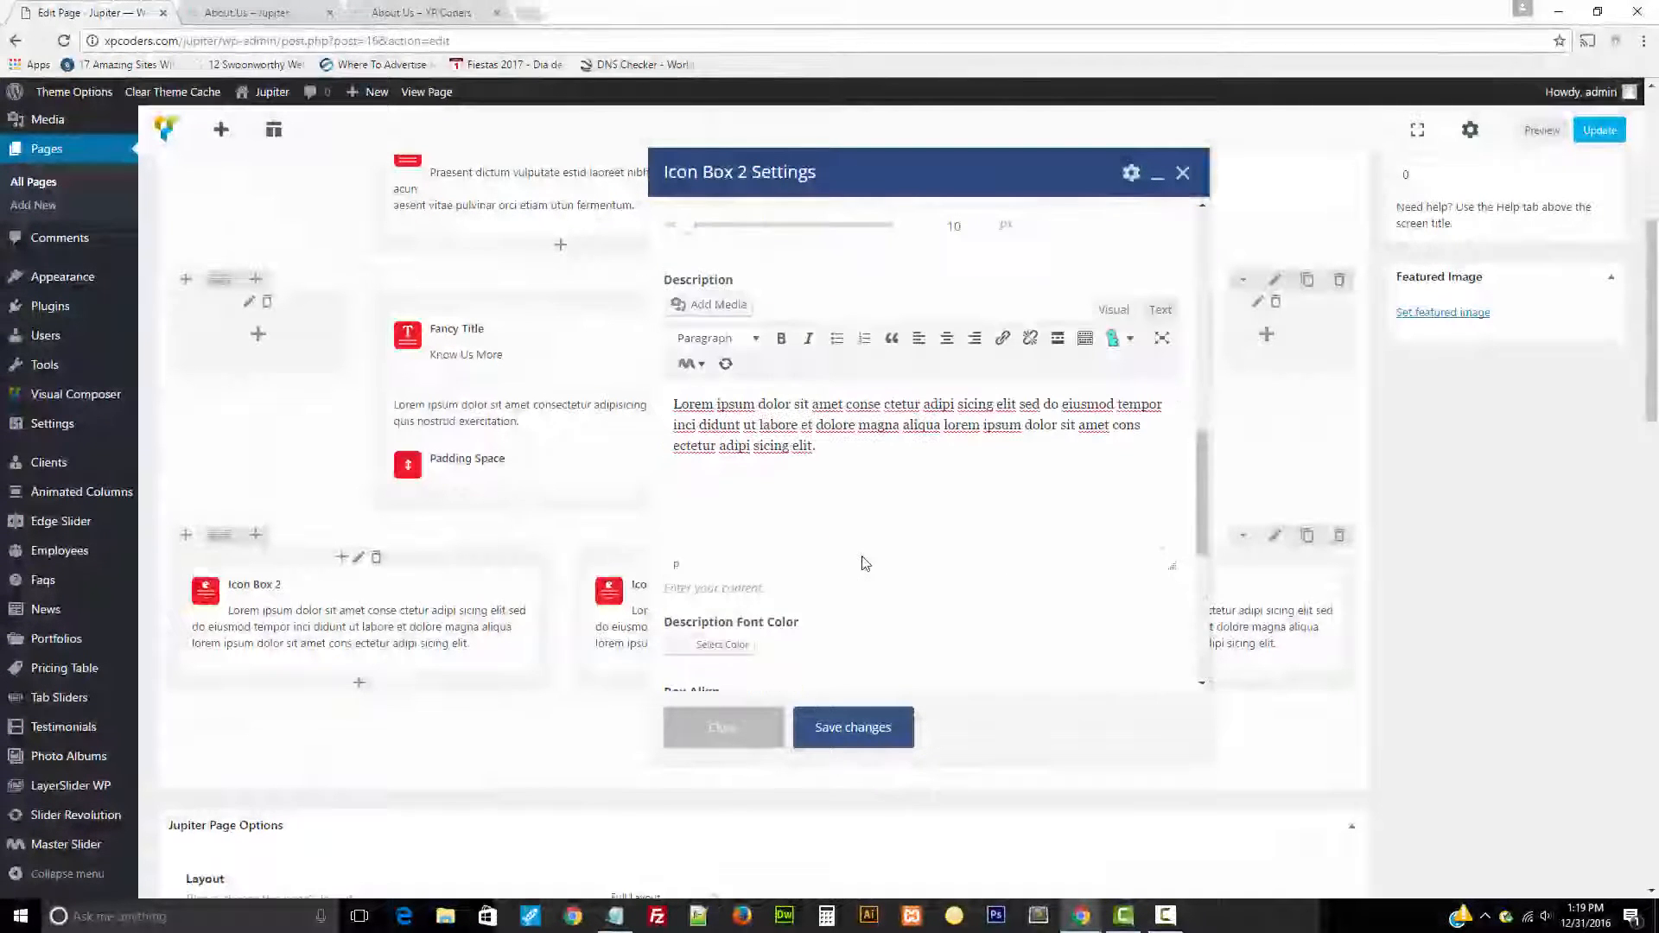
scroll(863, 562, down, 2)
scroll(864, 562, down, 2)
scroll(865, 563, up, 3)
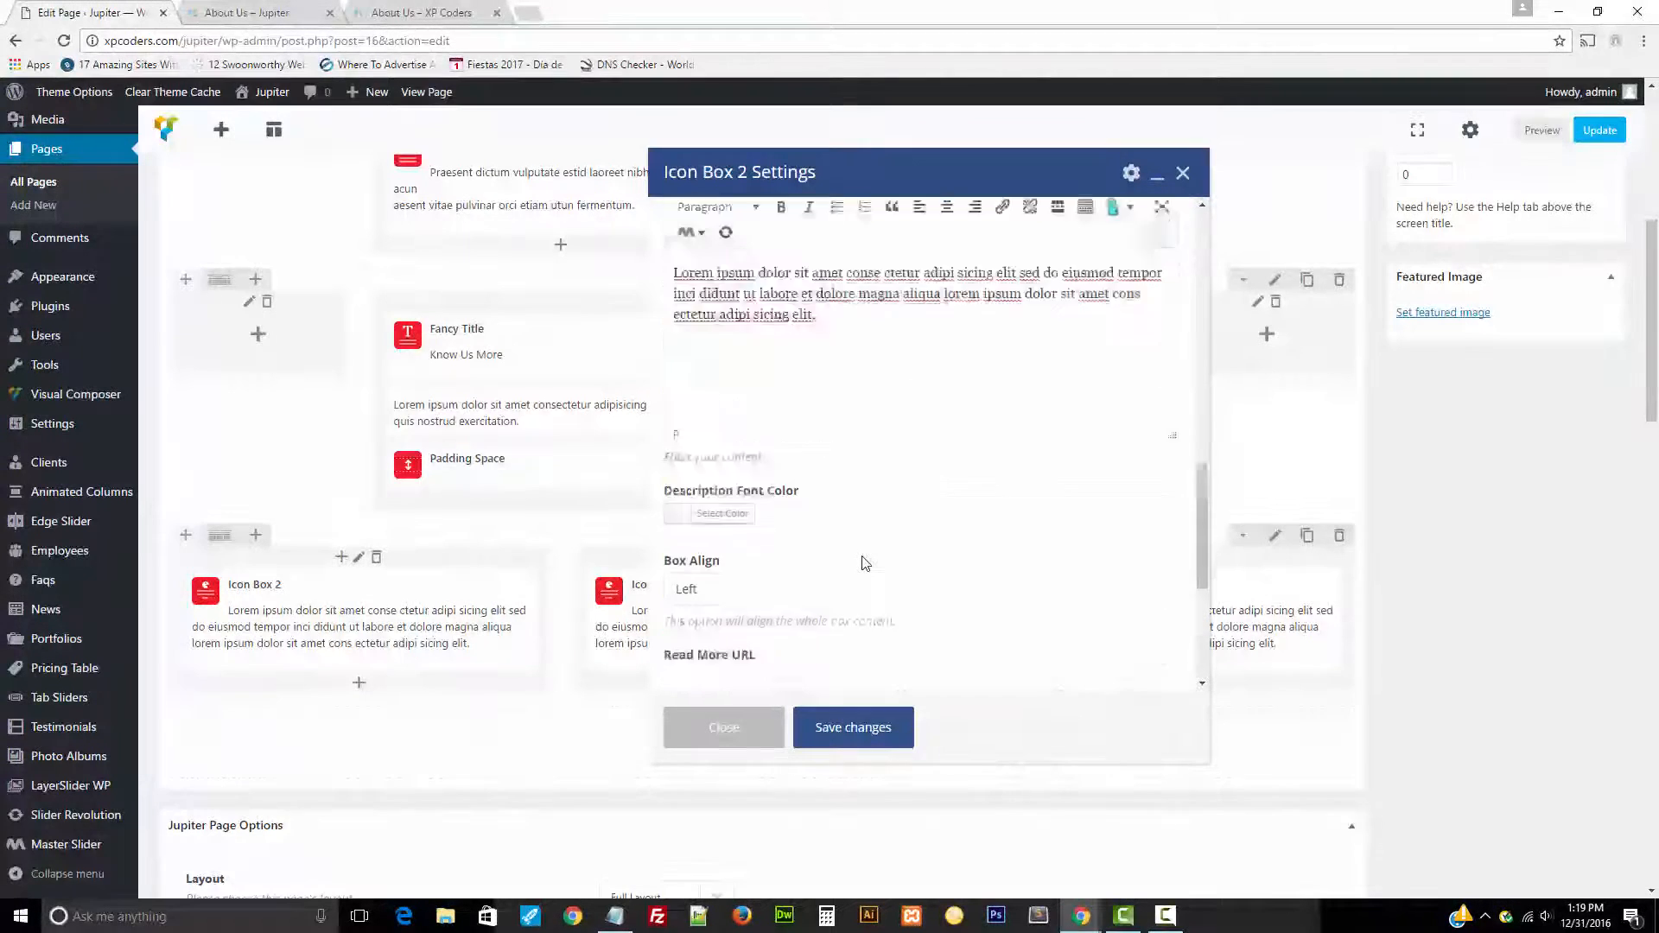
scroll(865, 563, down, 4)
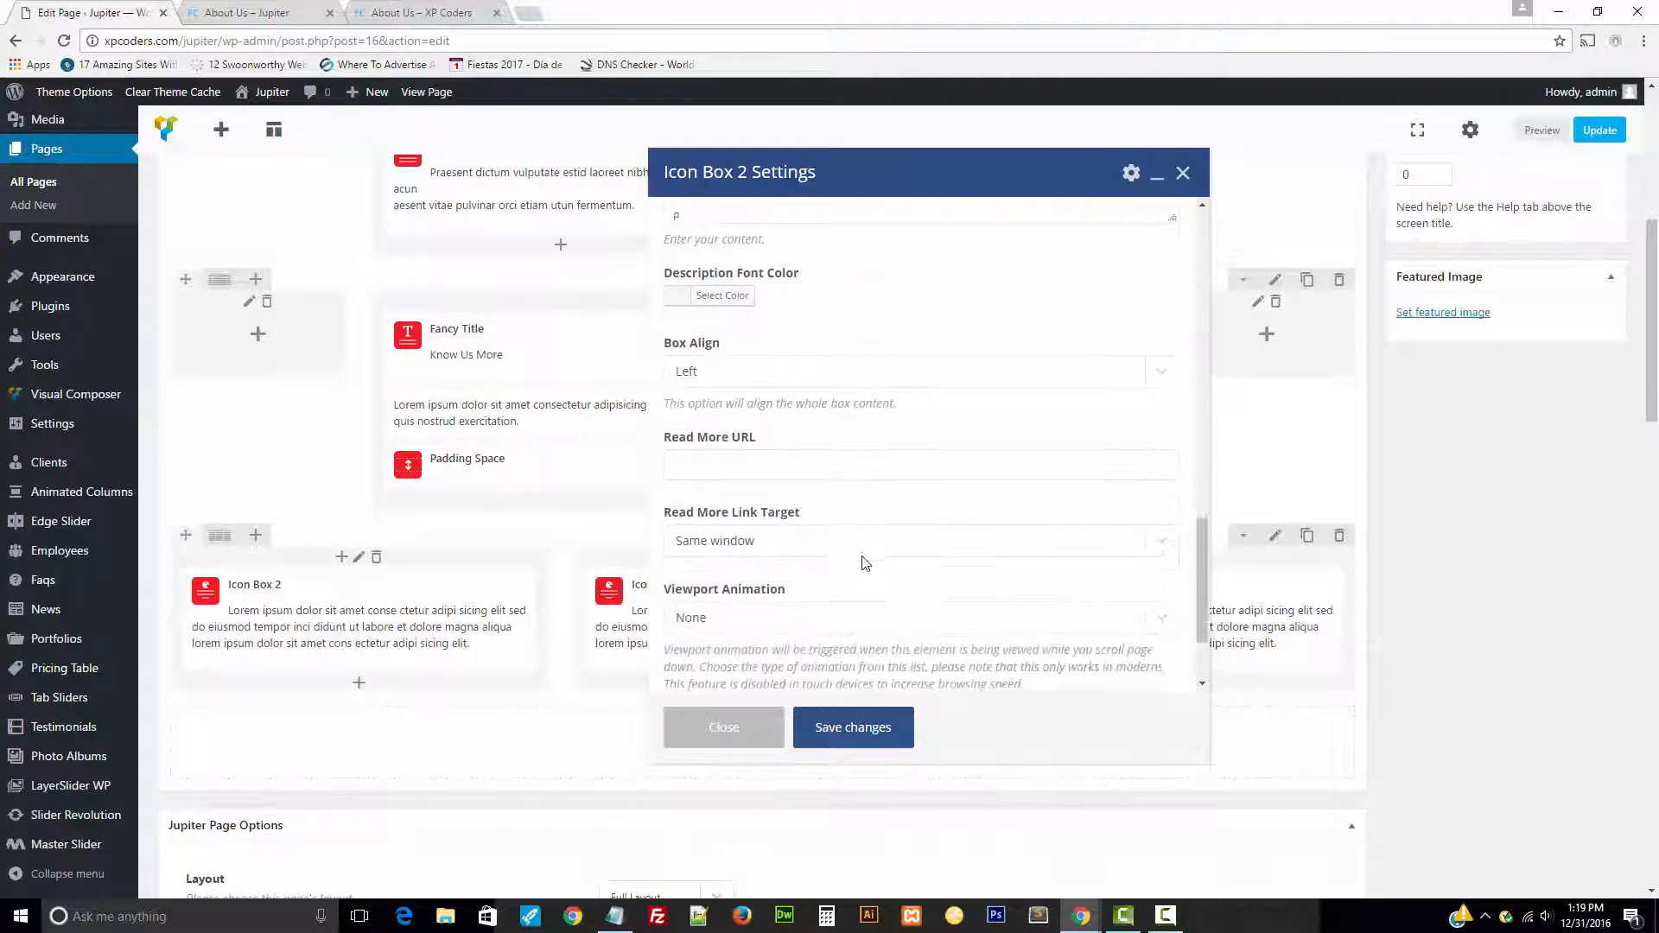
scroll(862, 557, up, 10)
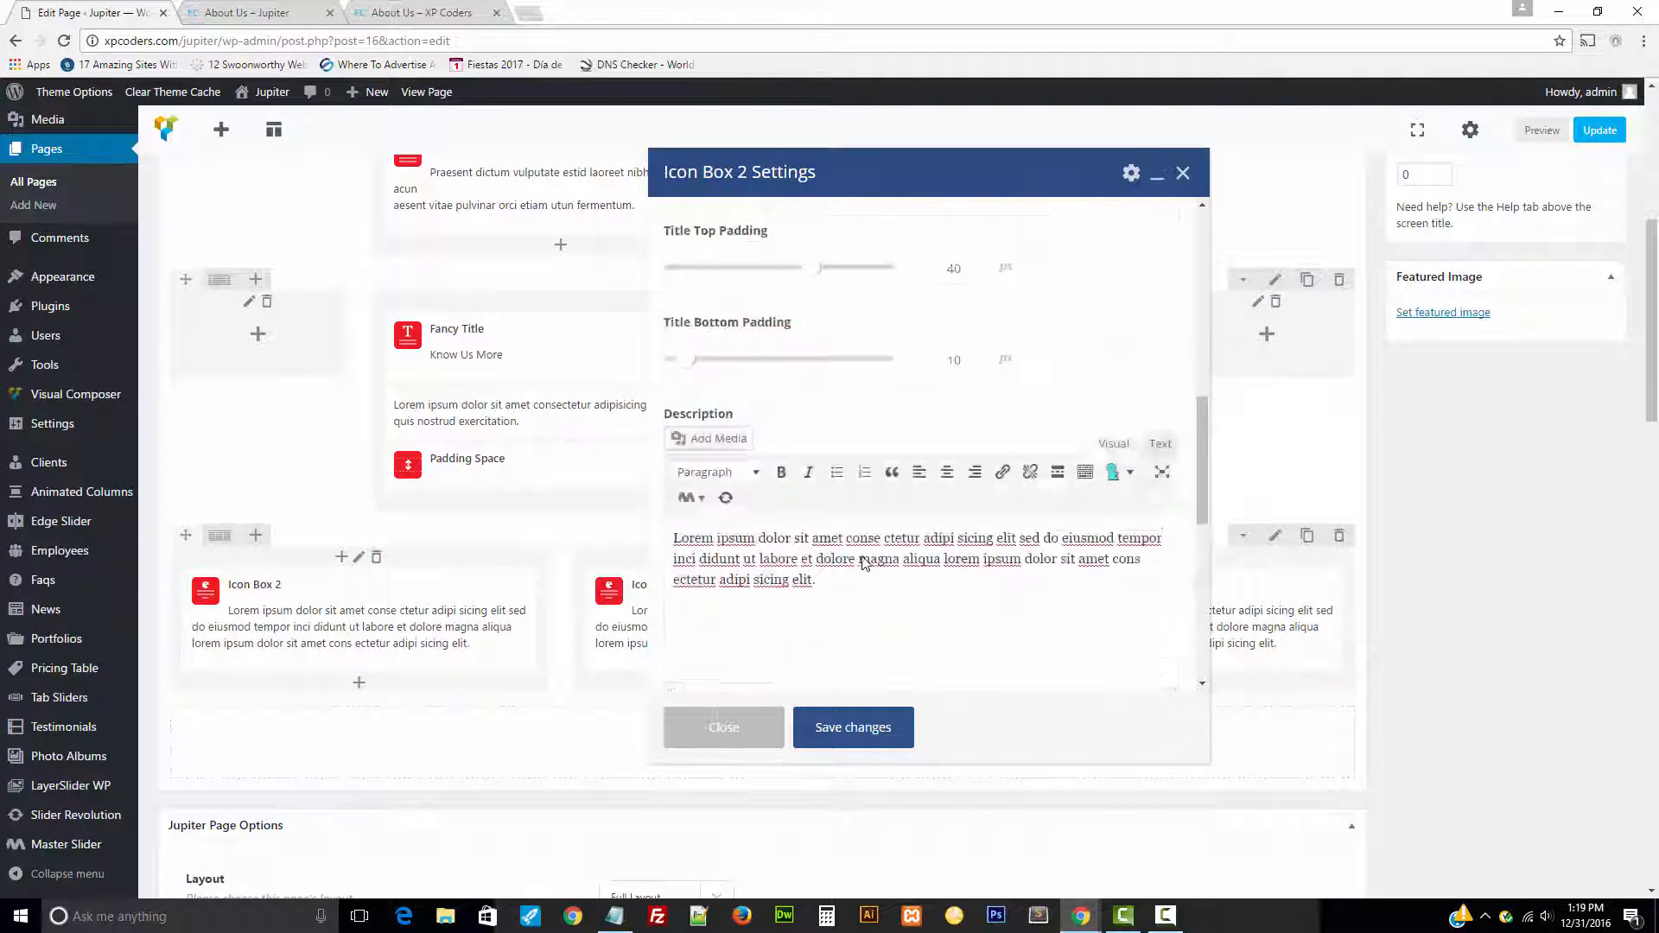
scroll(851, 605, down, 3)
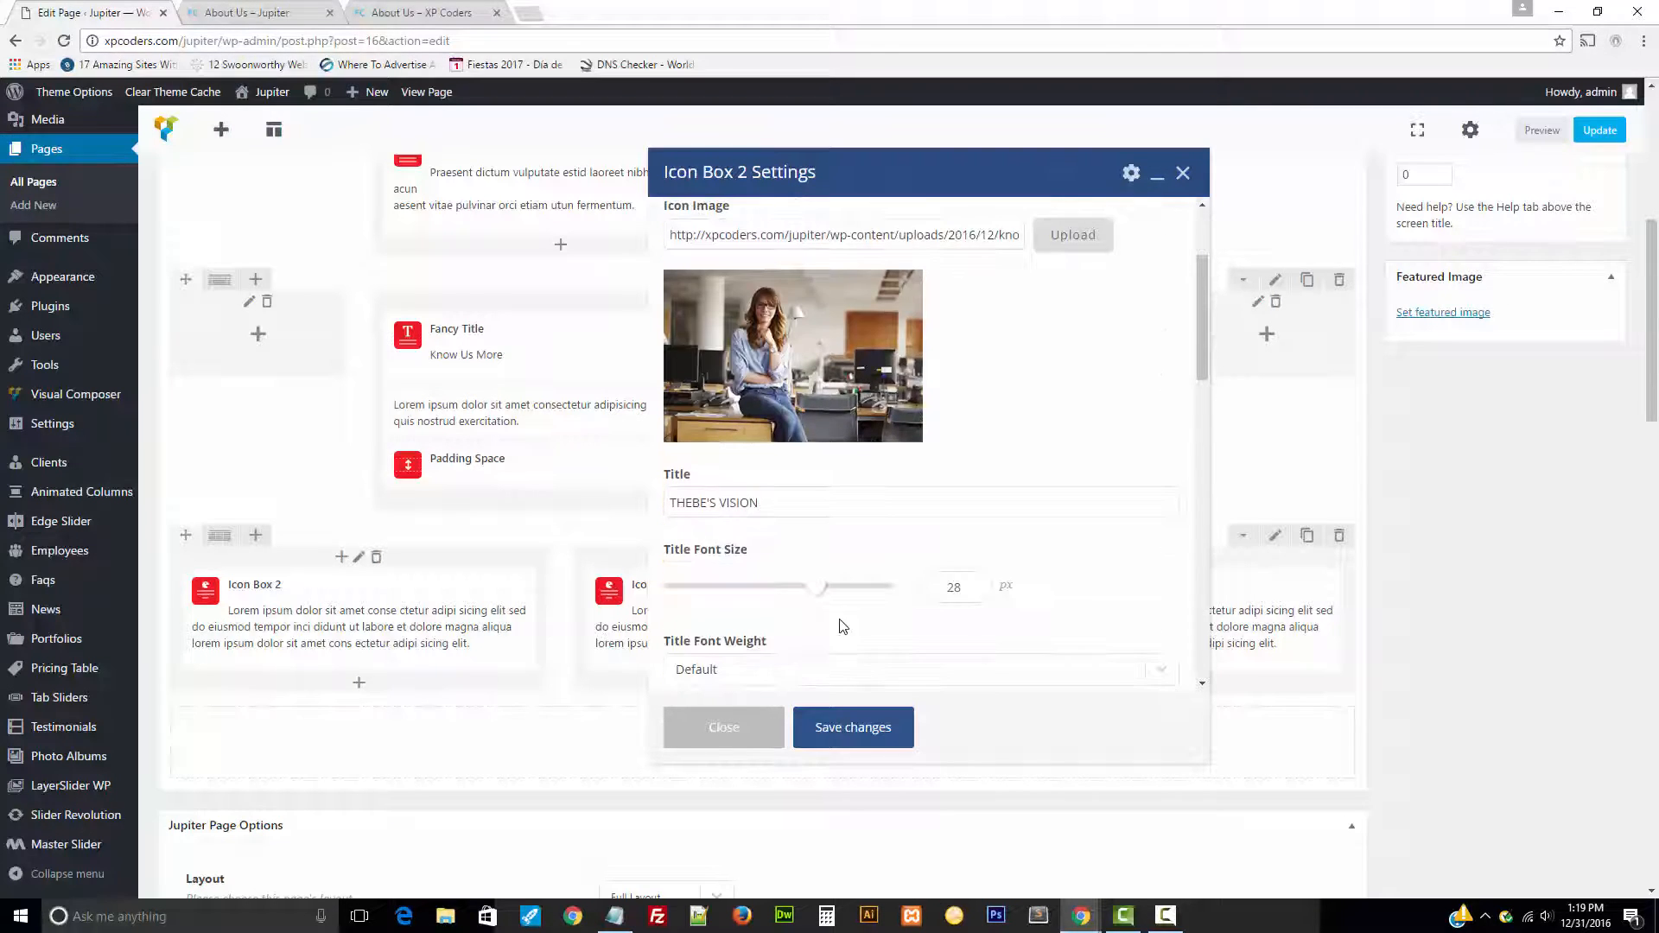
Step: Save the third icon box's settings and update the About Us page
click(851, 727)
click(1599, 131)
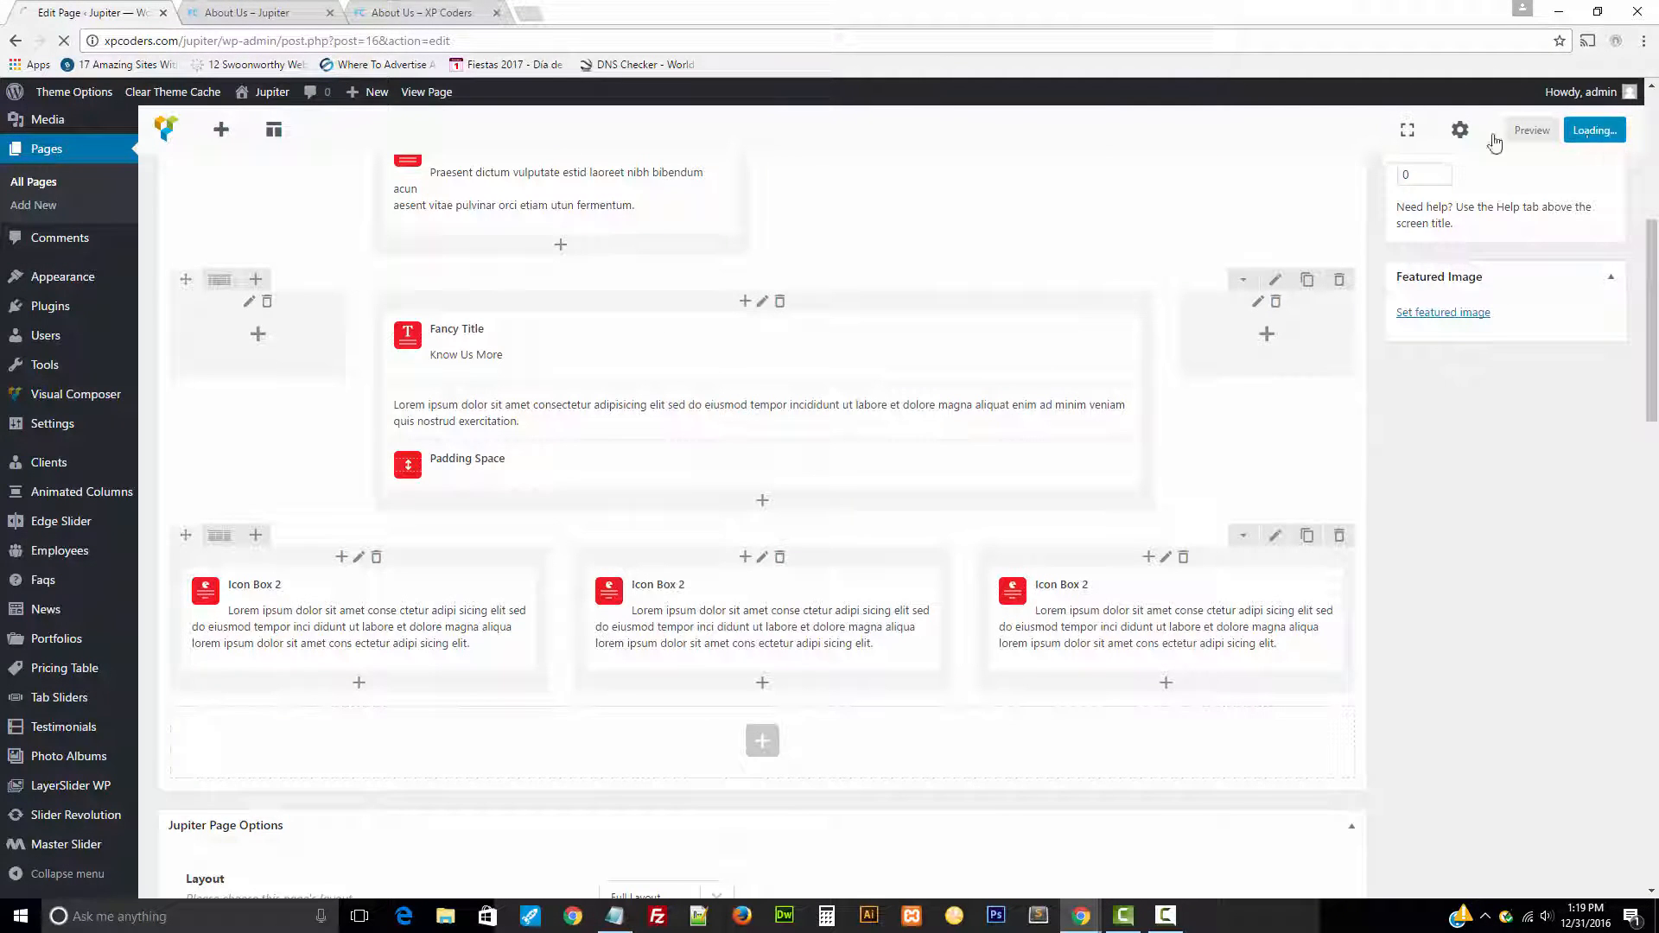
Step: Reload the Jupiter About Us page and compare its three Know Us More columns with the XP Coders page
click(259, 12)
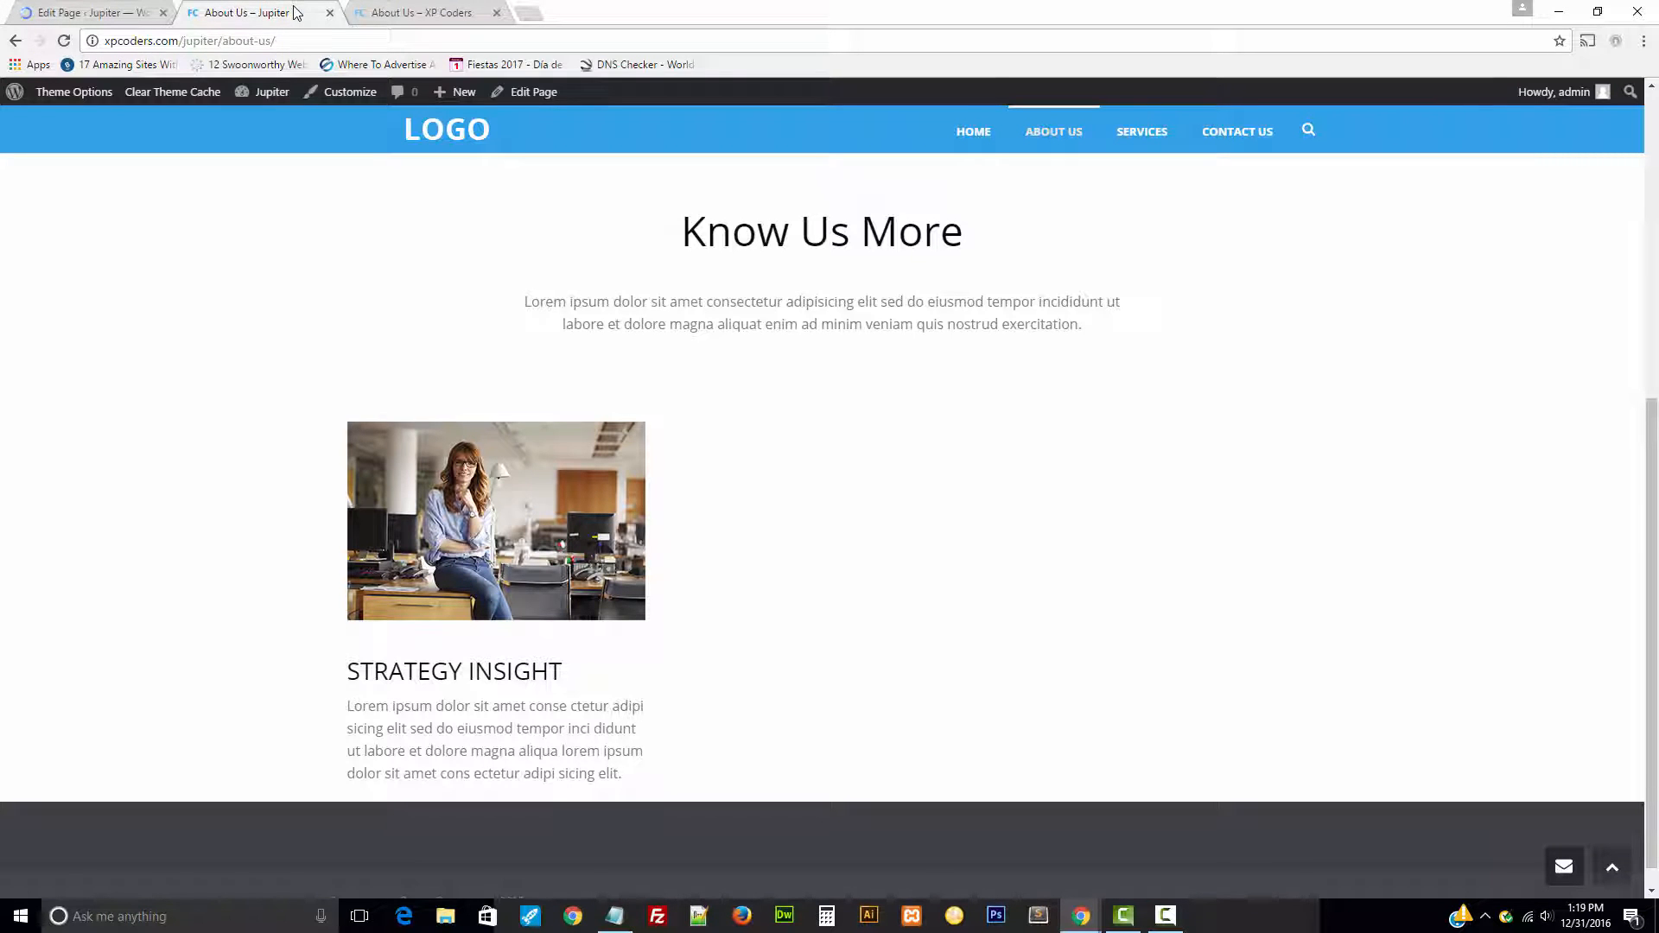
key(F5)
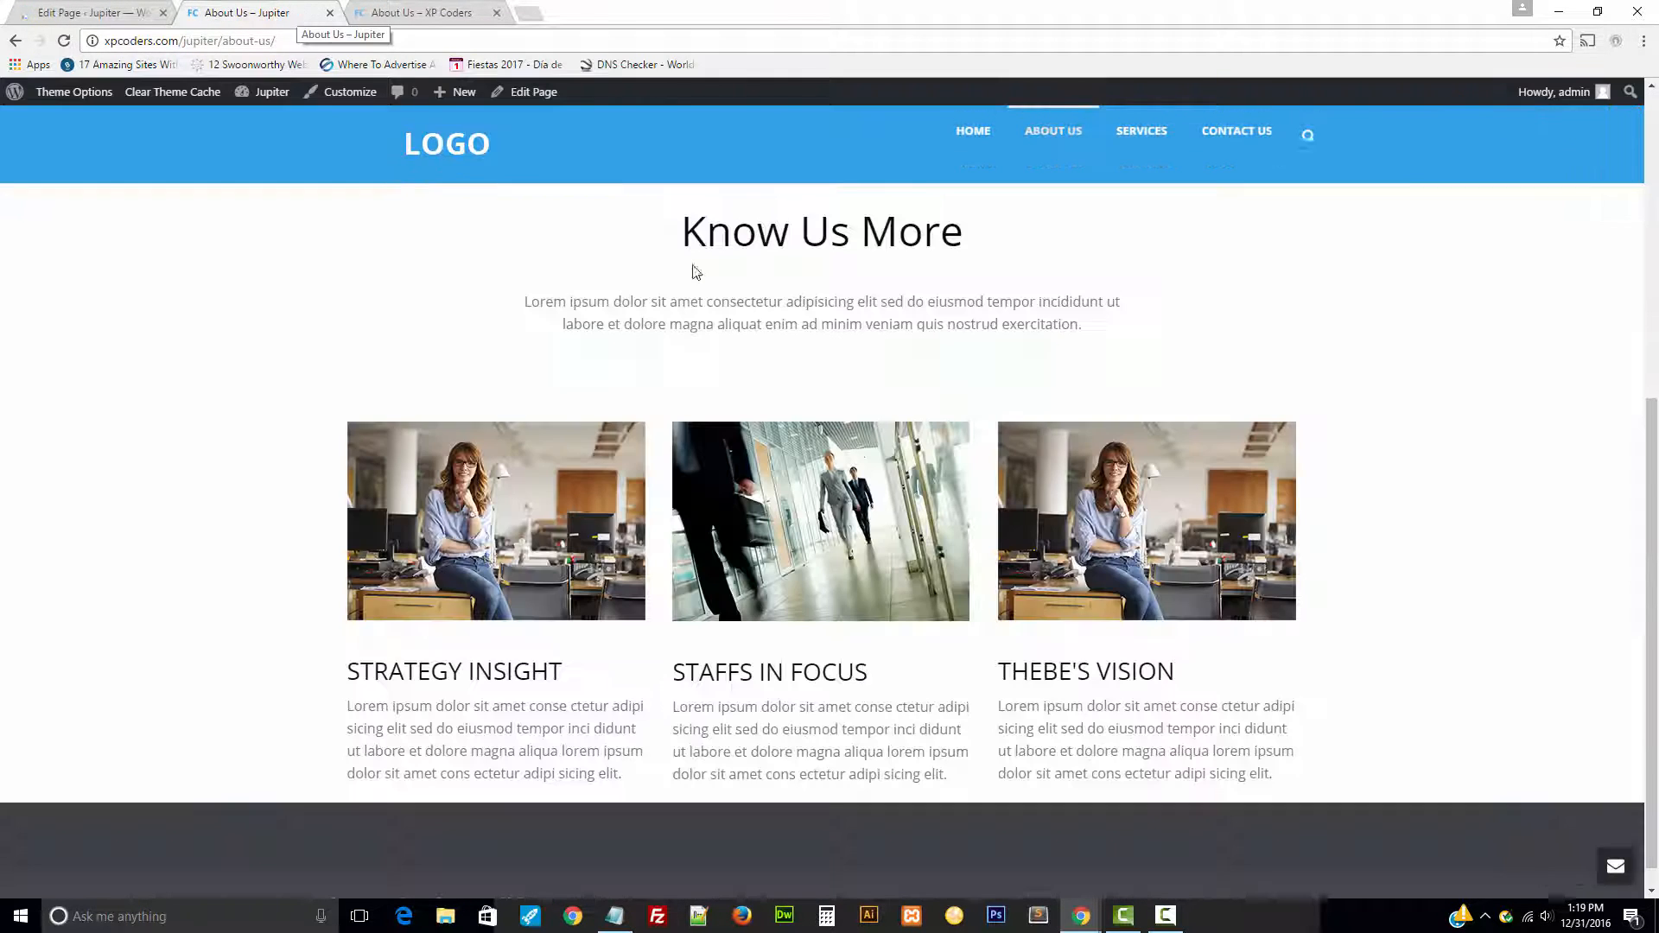
drag(1157, 671, 465, 672)
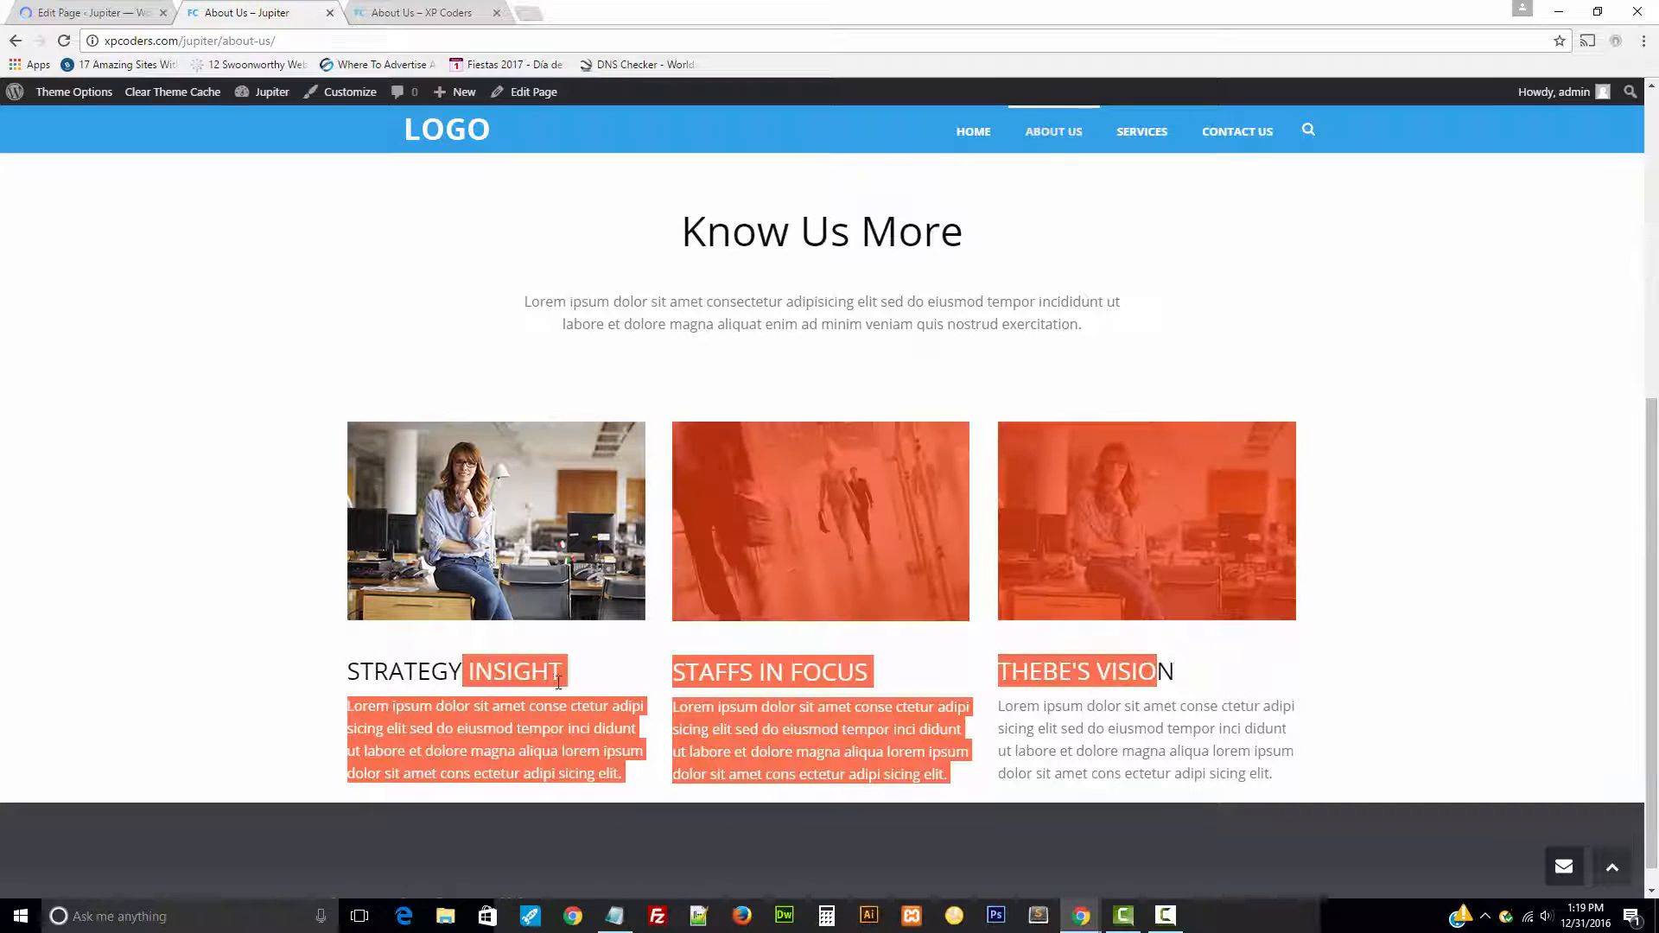
click(1311, 733)
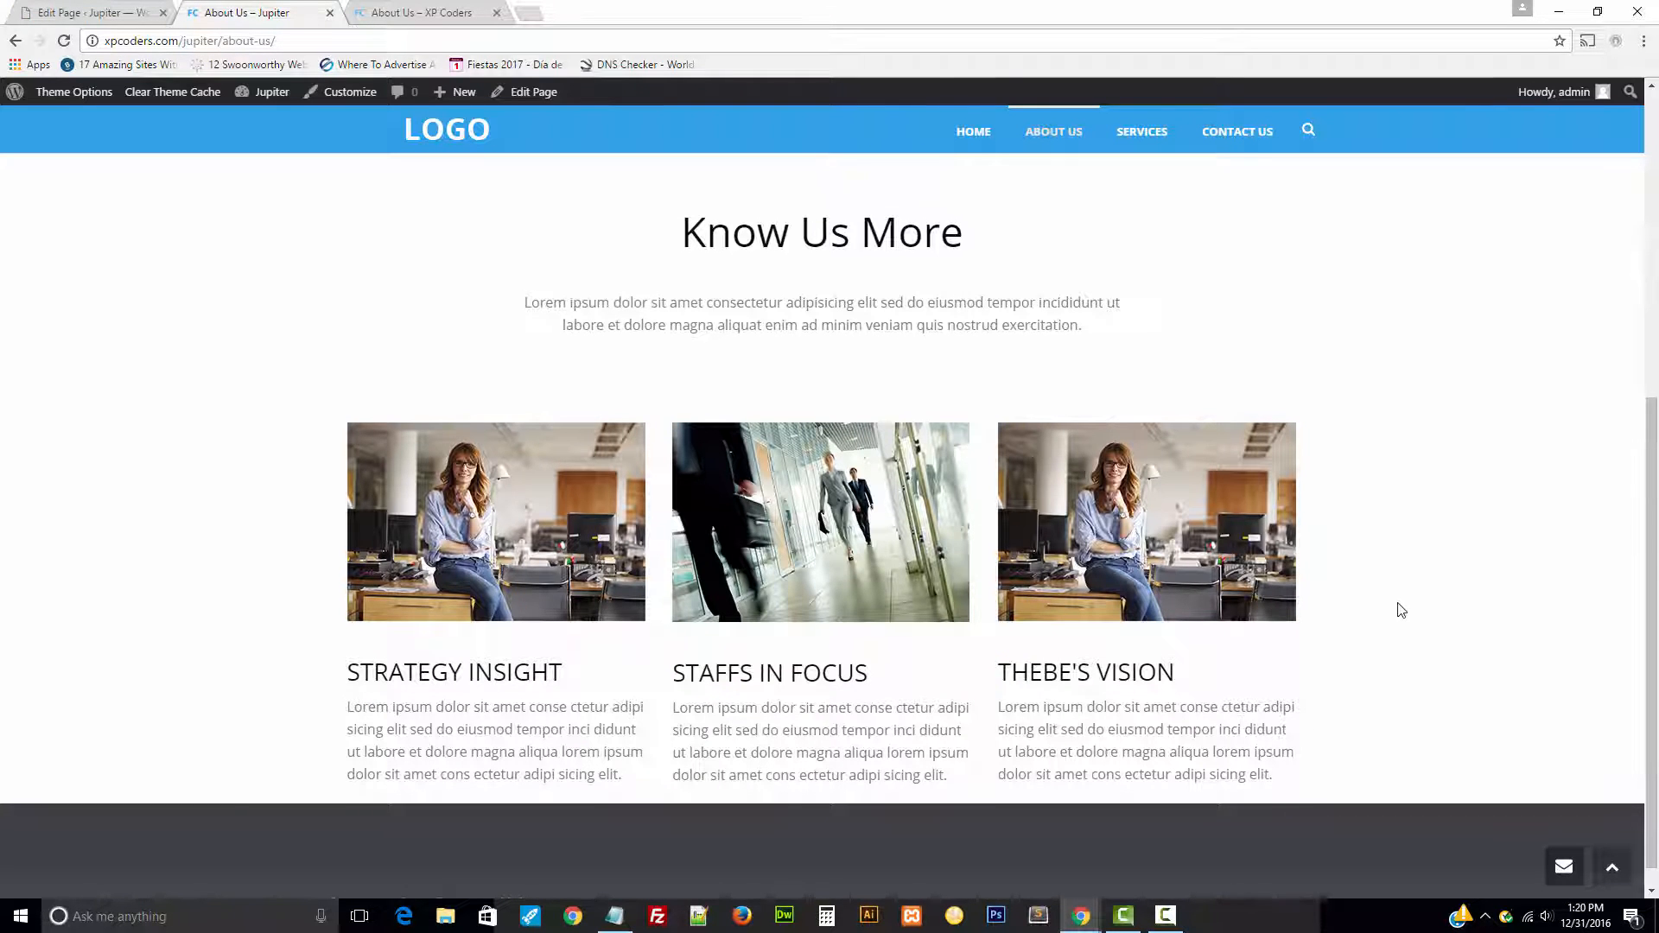
scroll(1396, 607, up, 4)
scroll(1387, 608, down, 4)
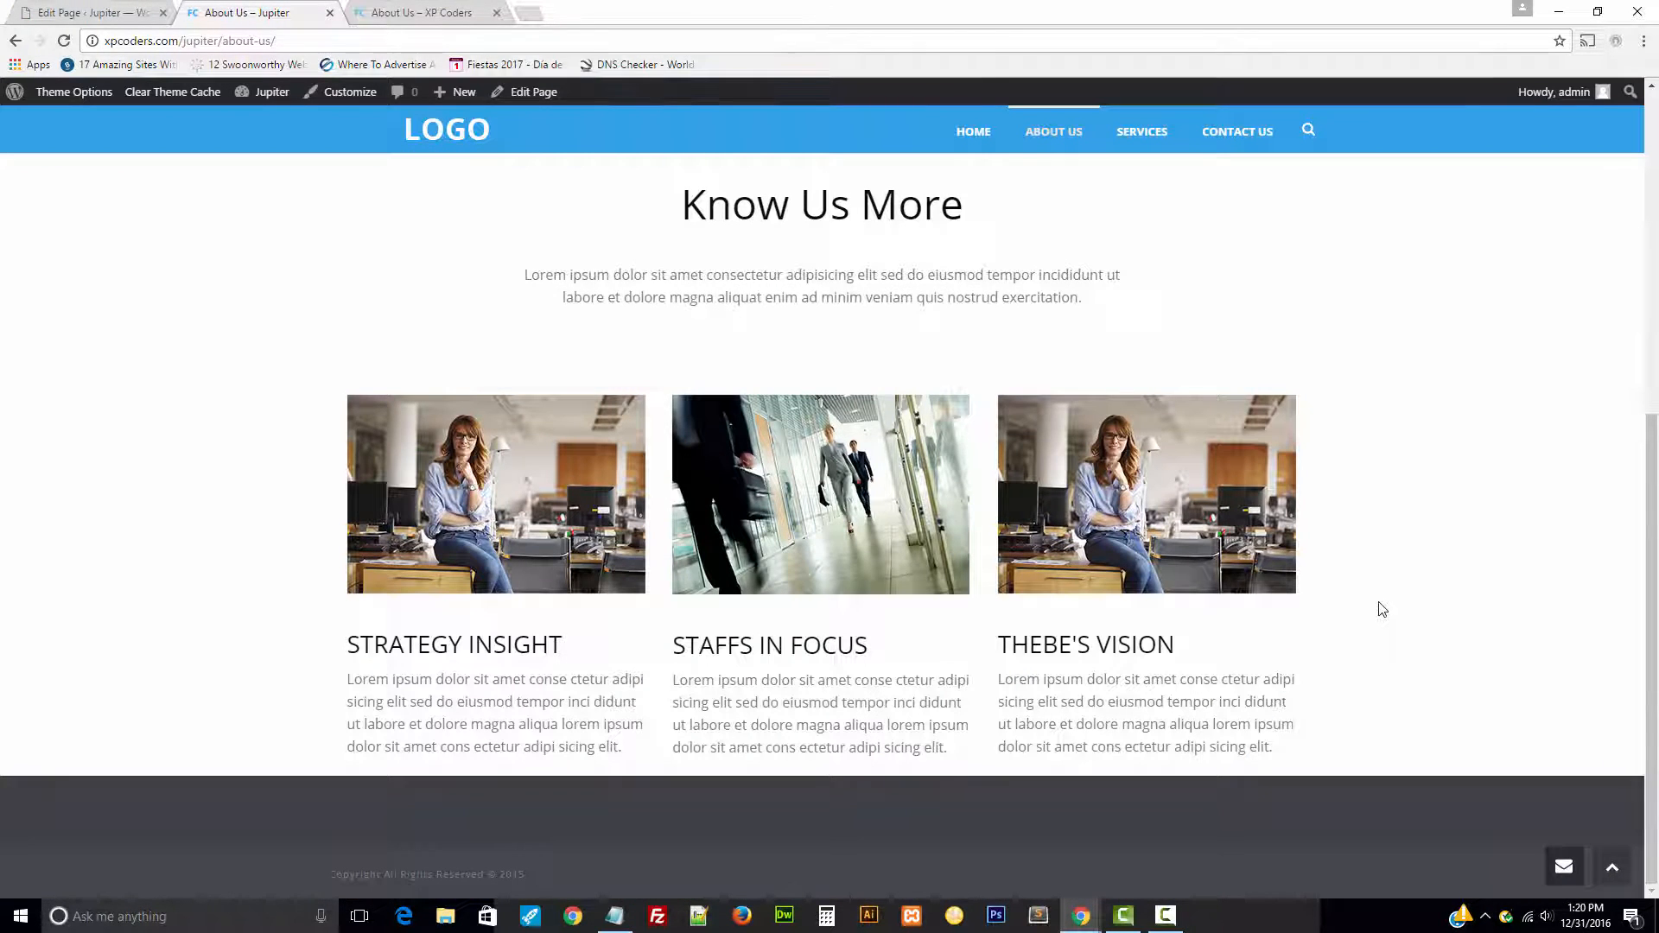
click(449, 10)
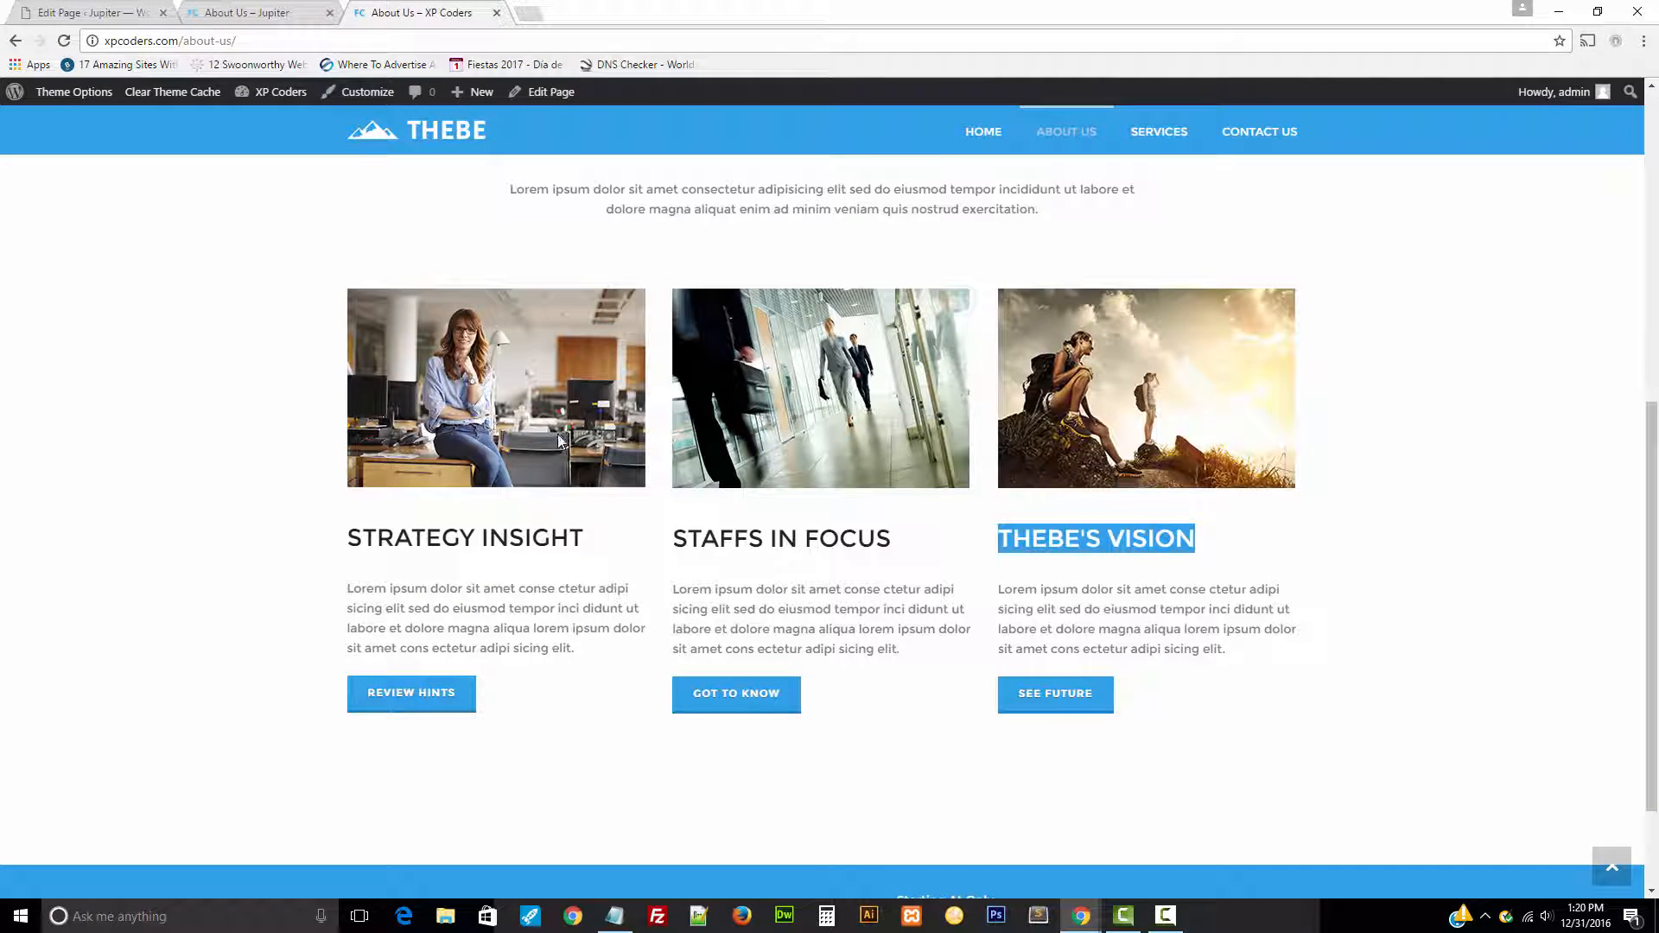
Step: Add the theme's Button element below the icon box in the first Know Us More column
click(78, 8)
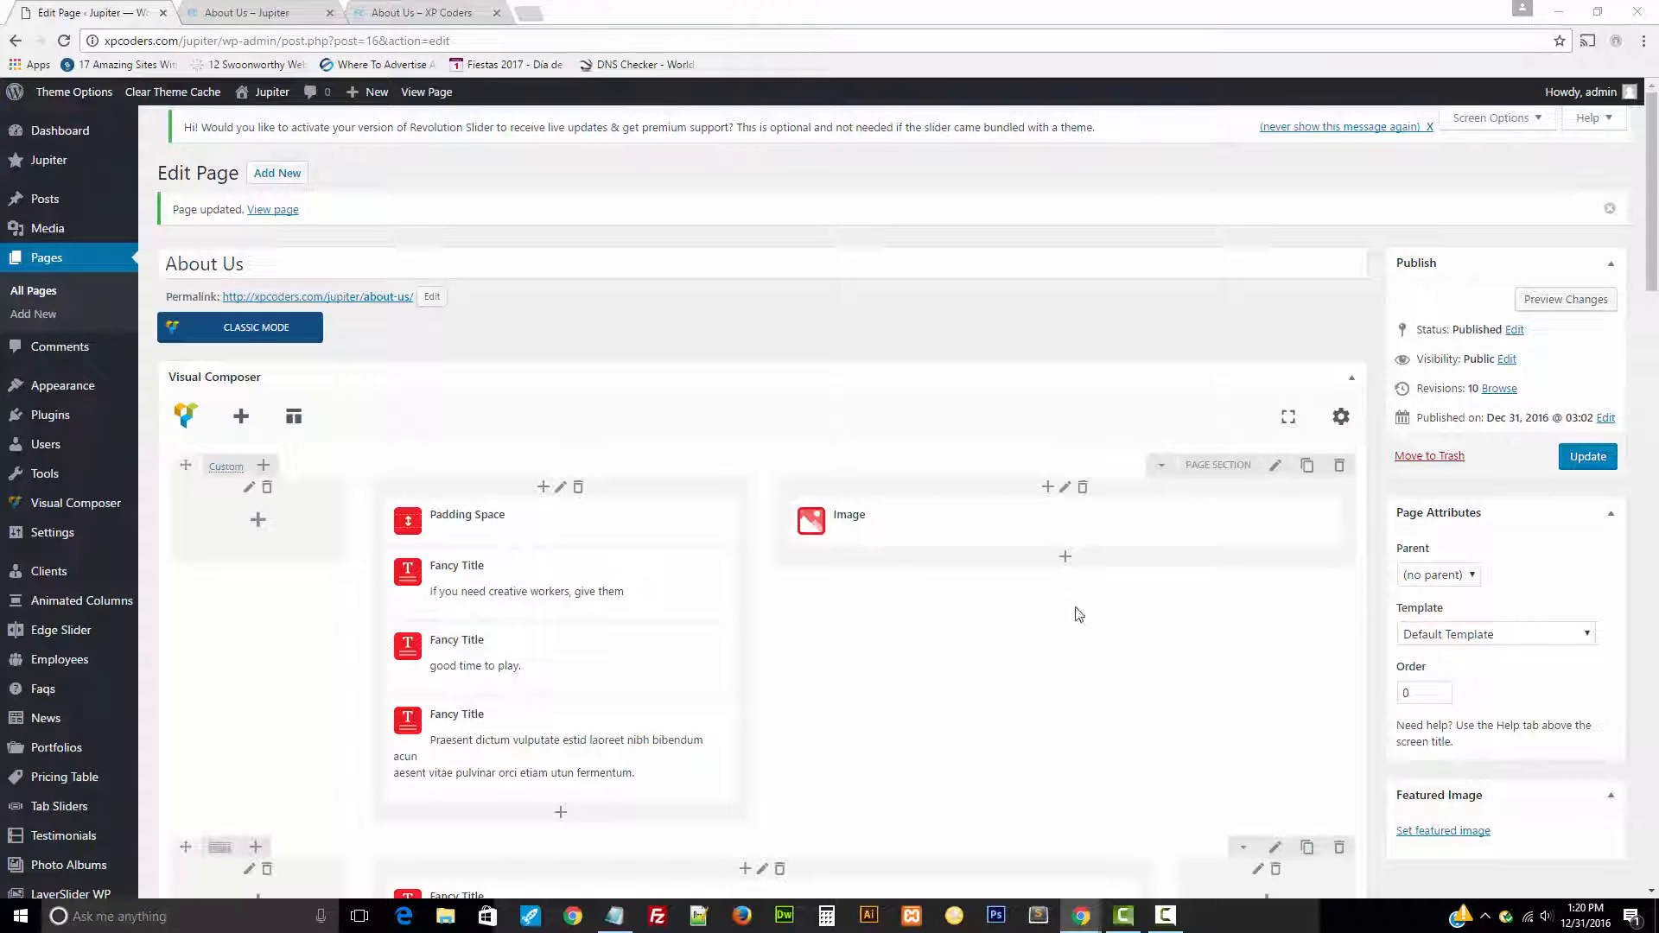
mouse_move(693, 602)
scroll(464, 605, down, 8)
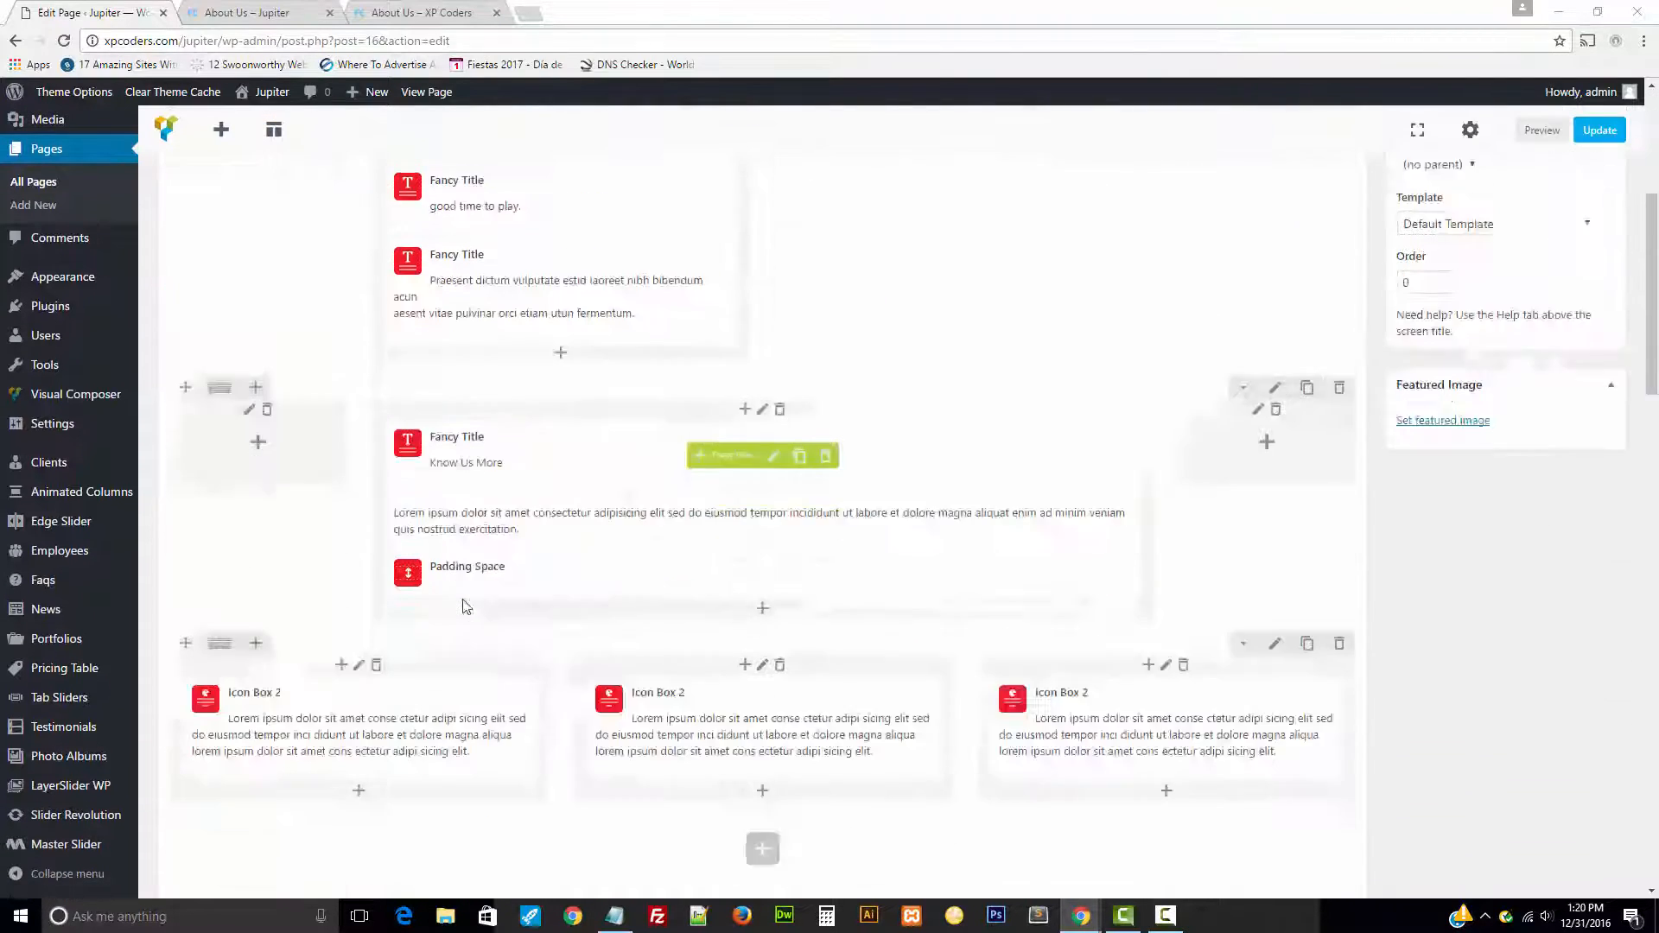
click(359, 597)
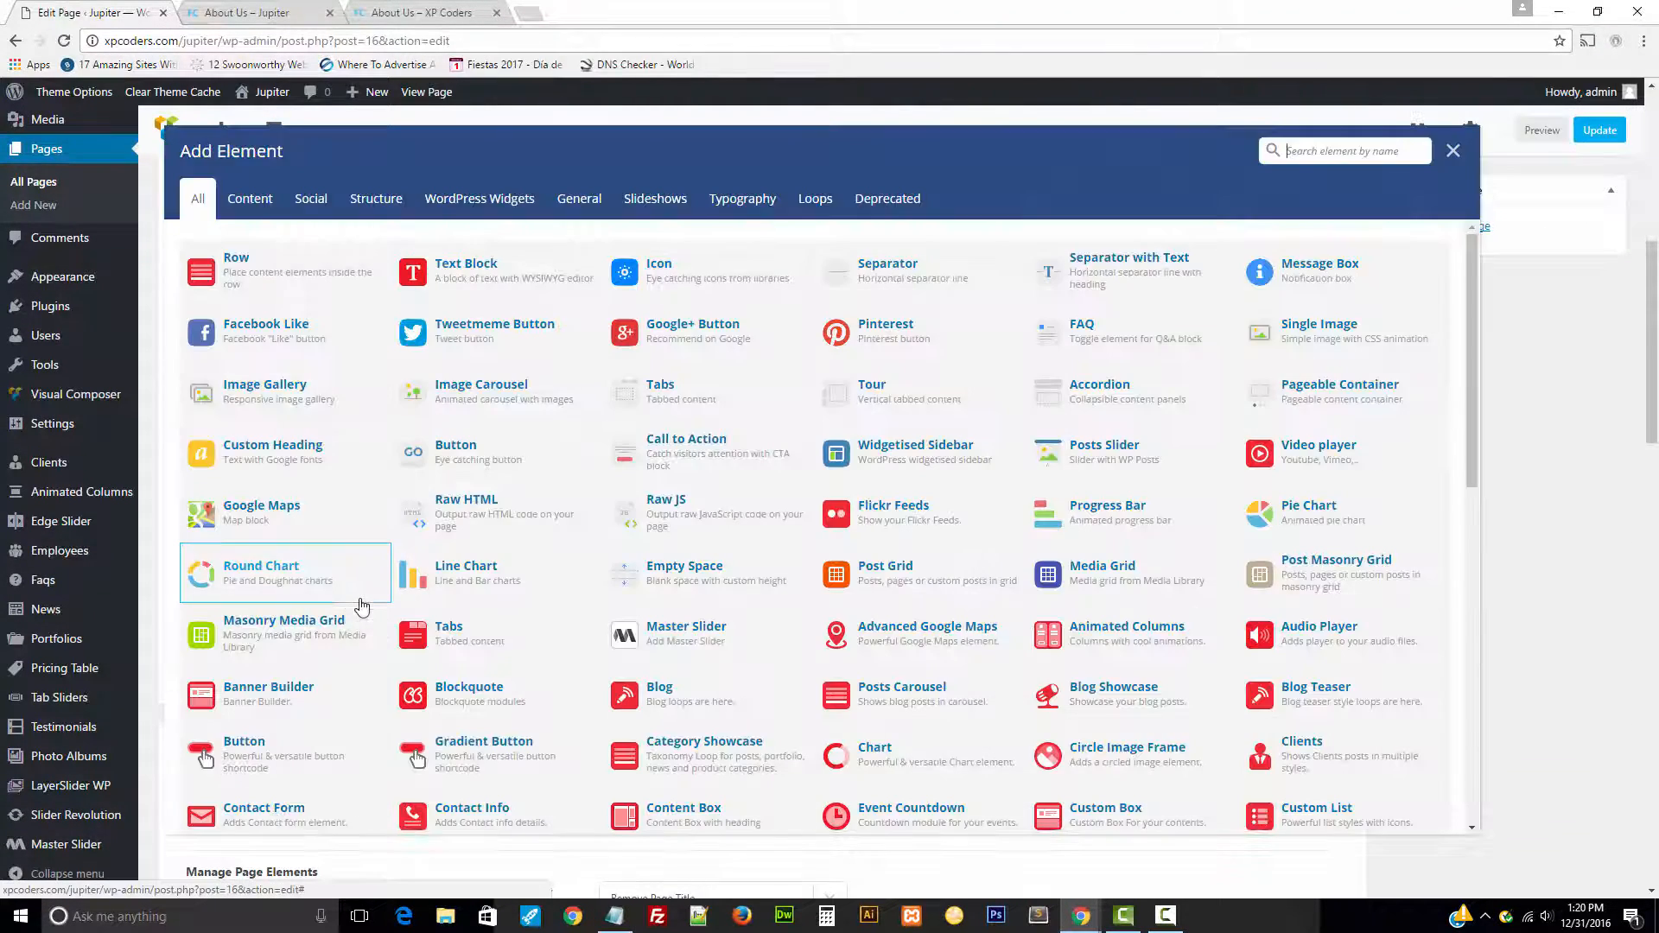
scroll(277, 605, down, 2)
click(244, 581)
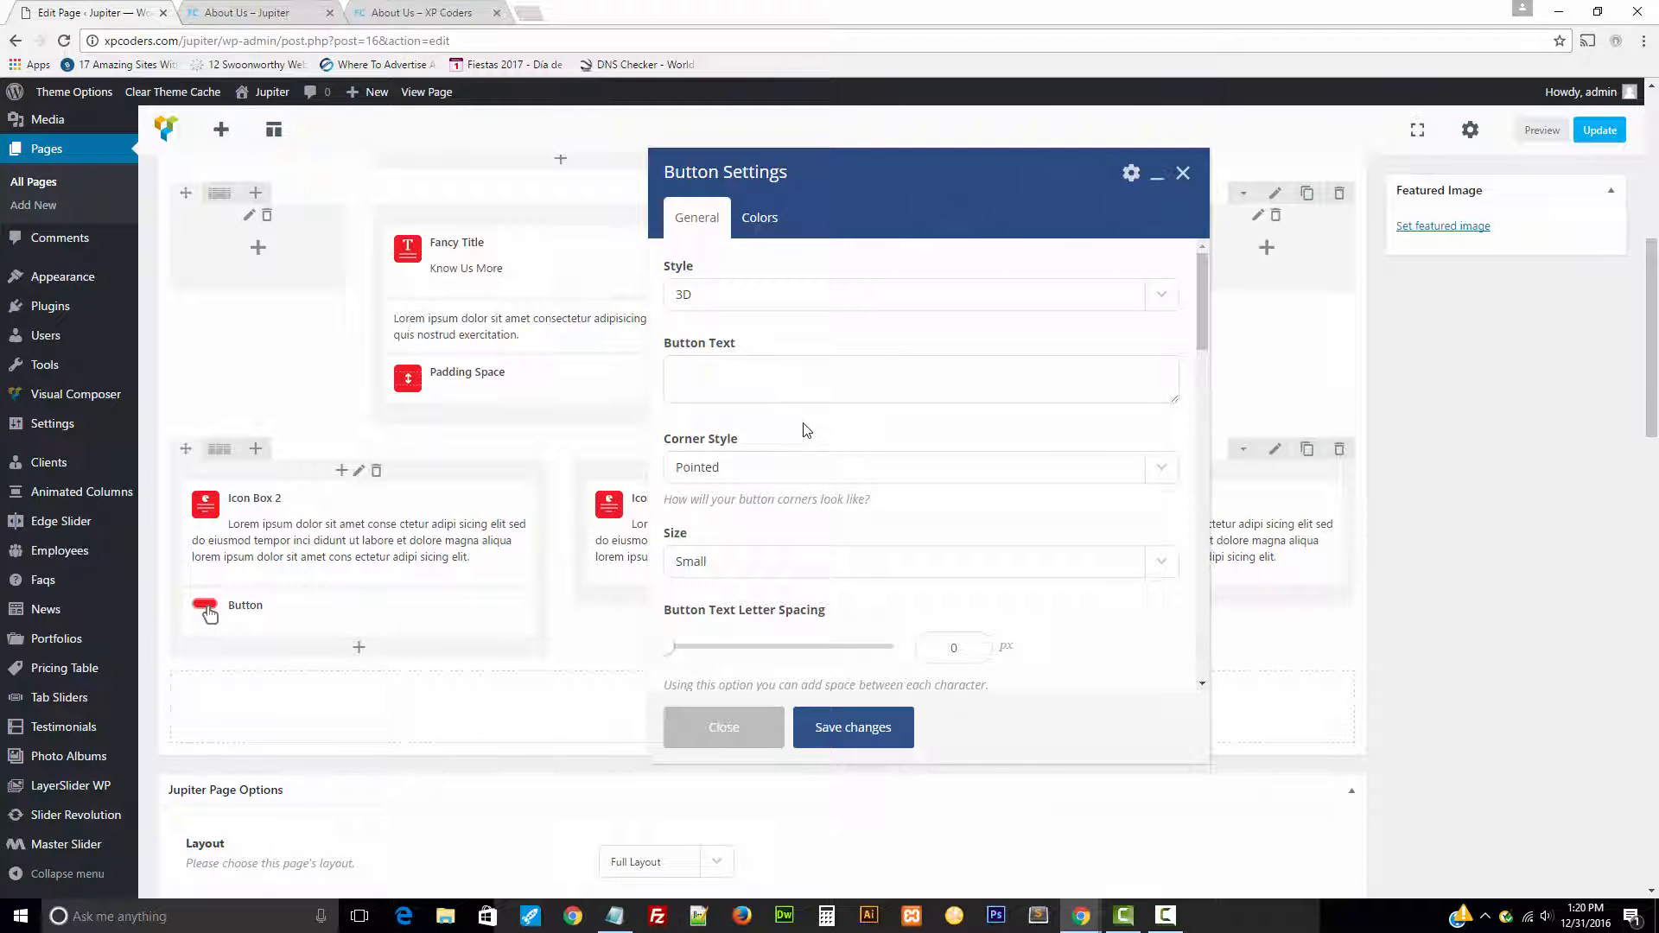
Step: Check the button under STRATEGY INSIGHT on the XP Coders page and return to the new button's settings
click(285, 11)
click(473, 9)
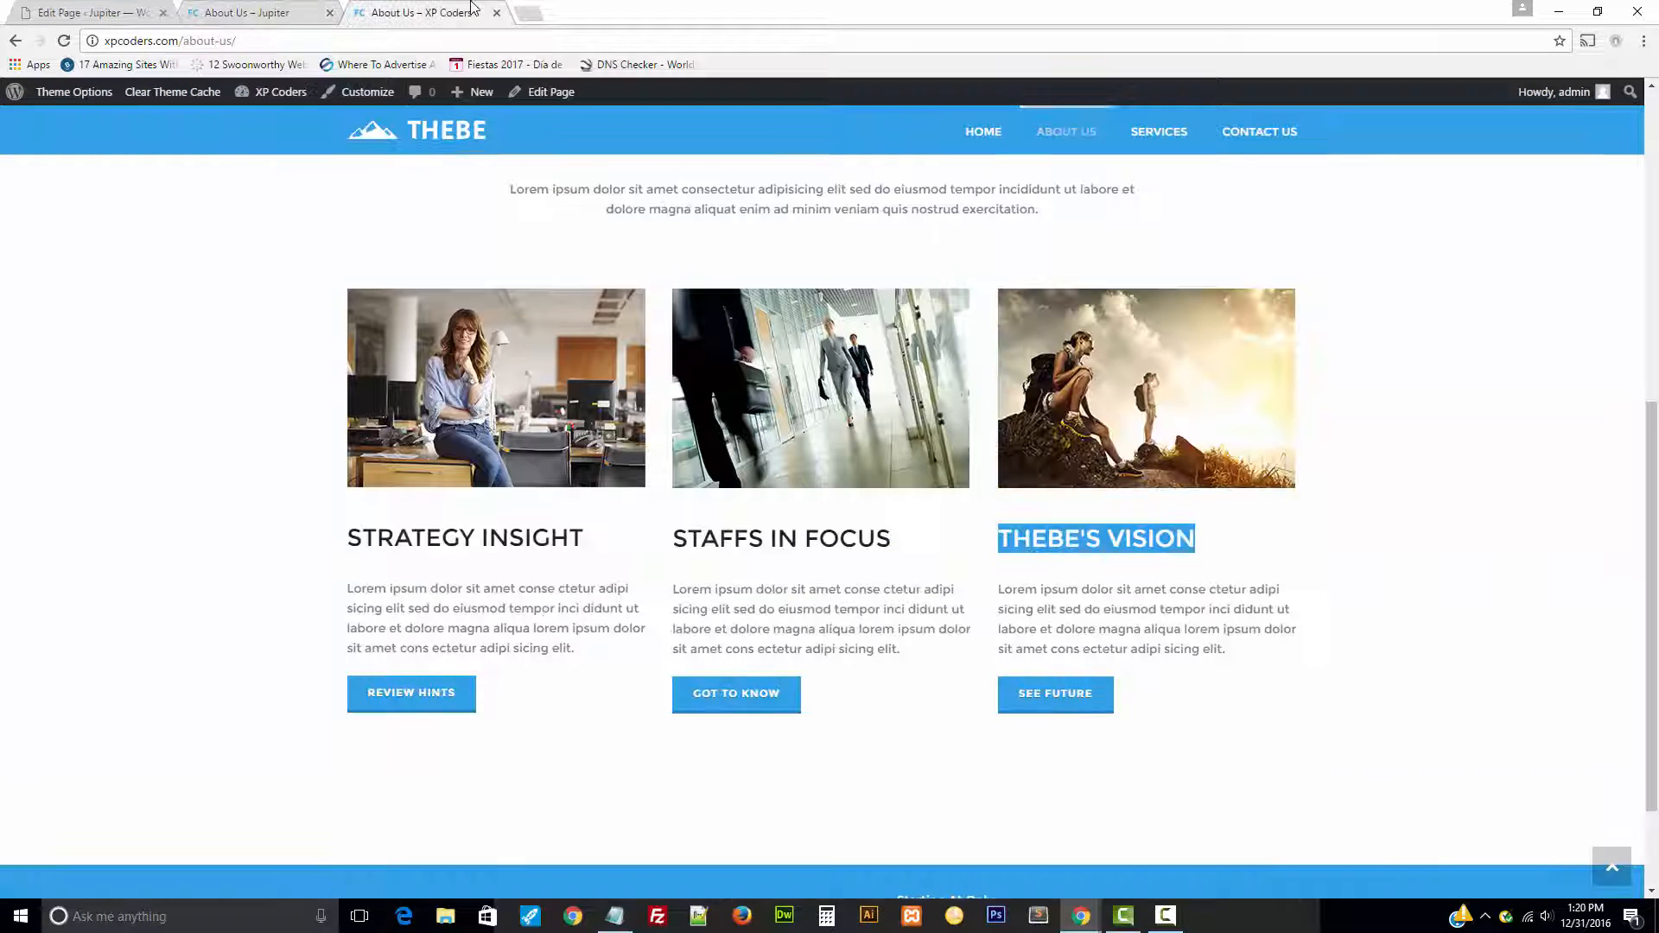
click(83, 11)
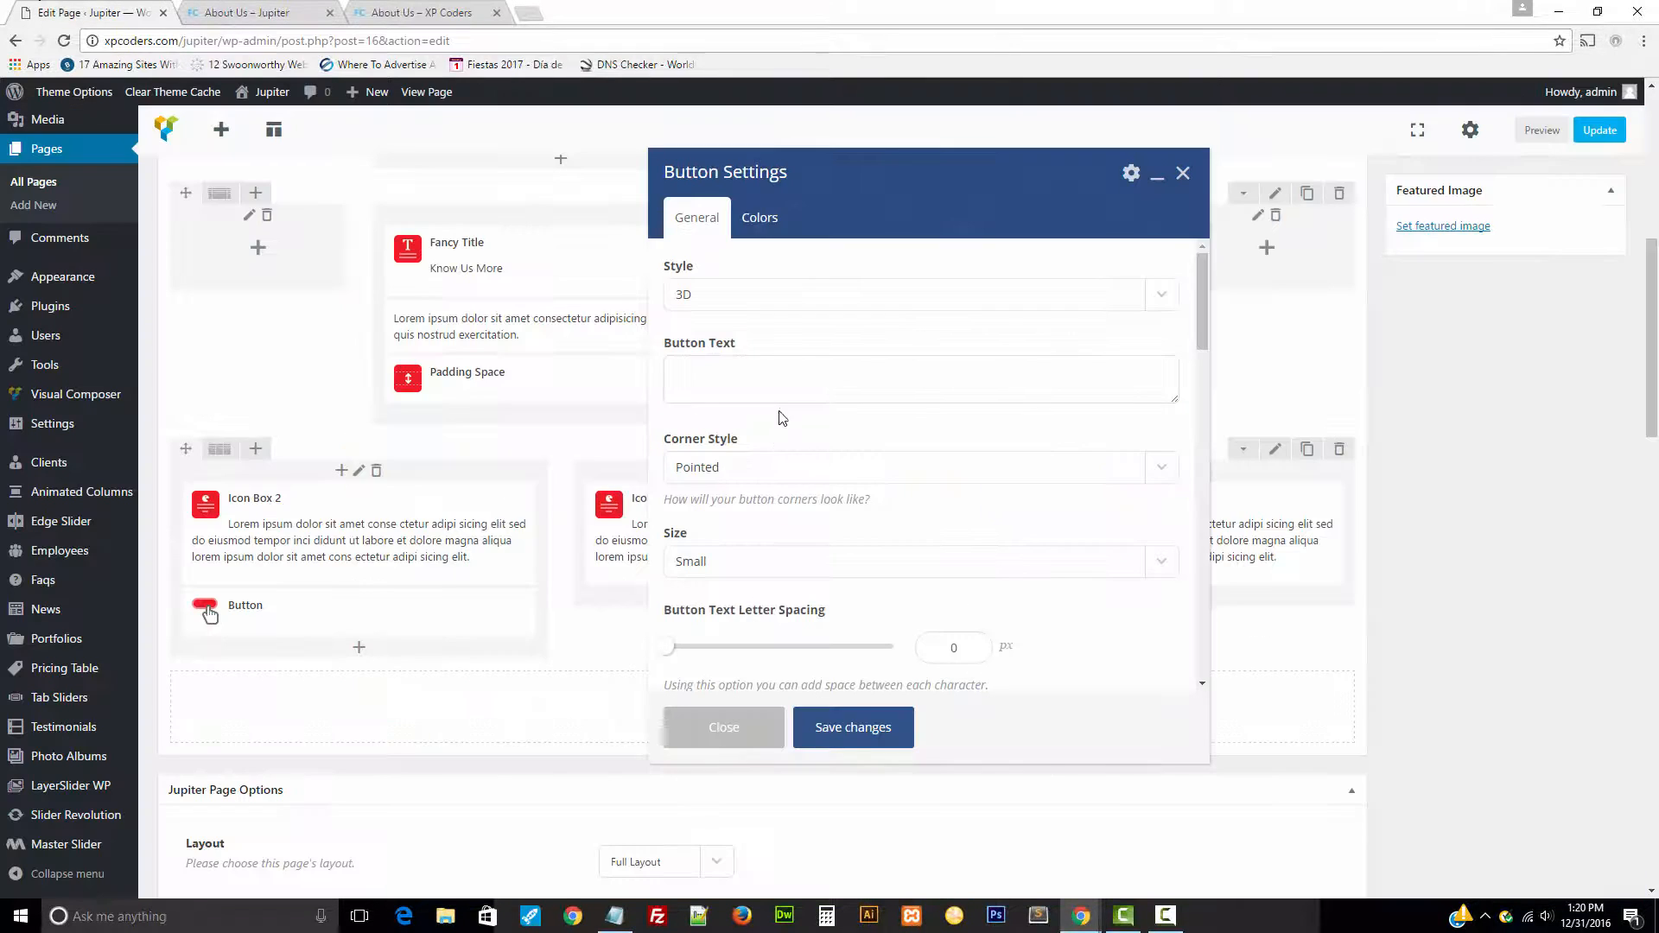
Step: Set the first column's button text to REVIEW HINTS and its size to Medium
text(RE)
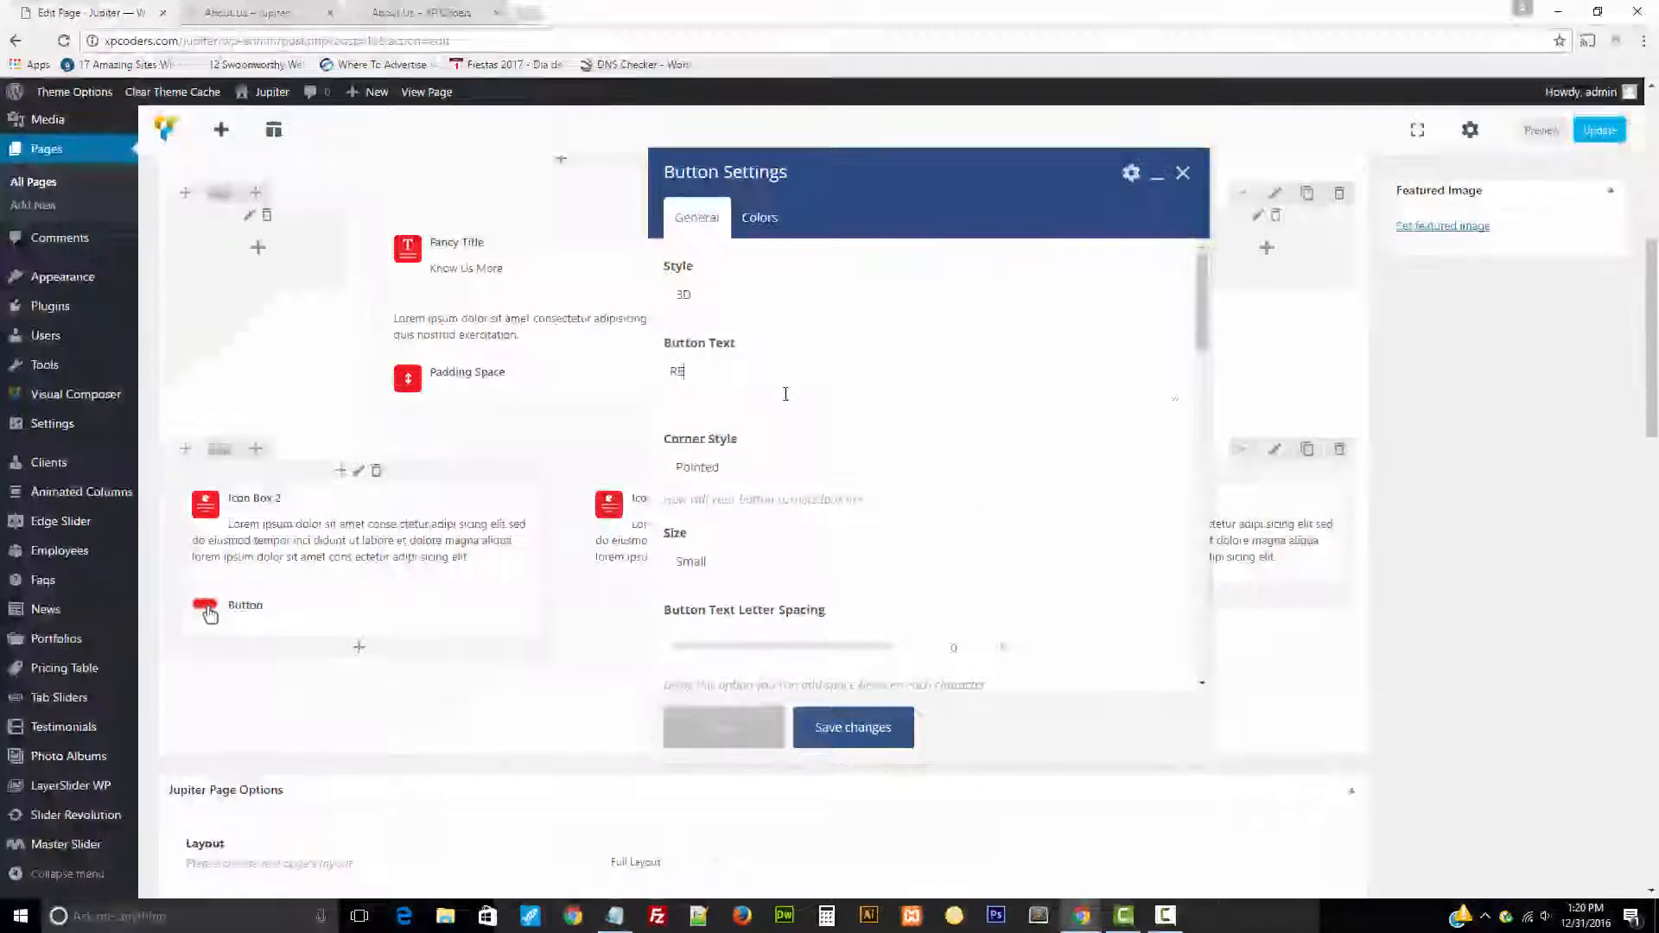
text(VIEW HIN)
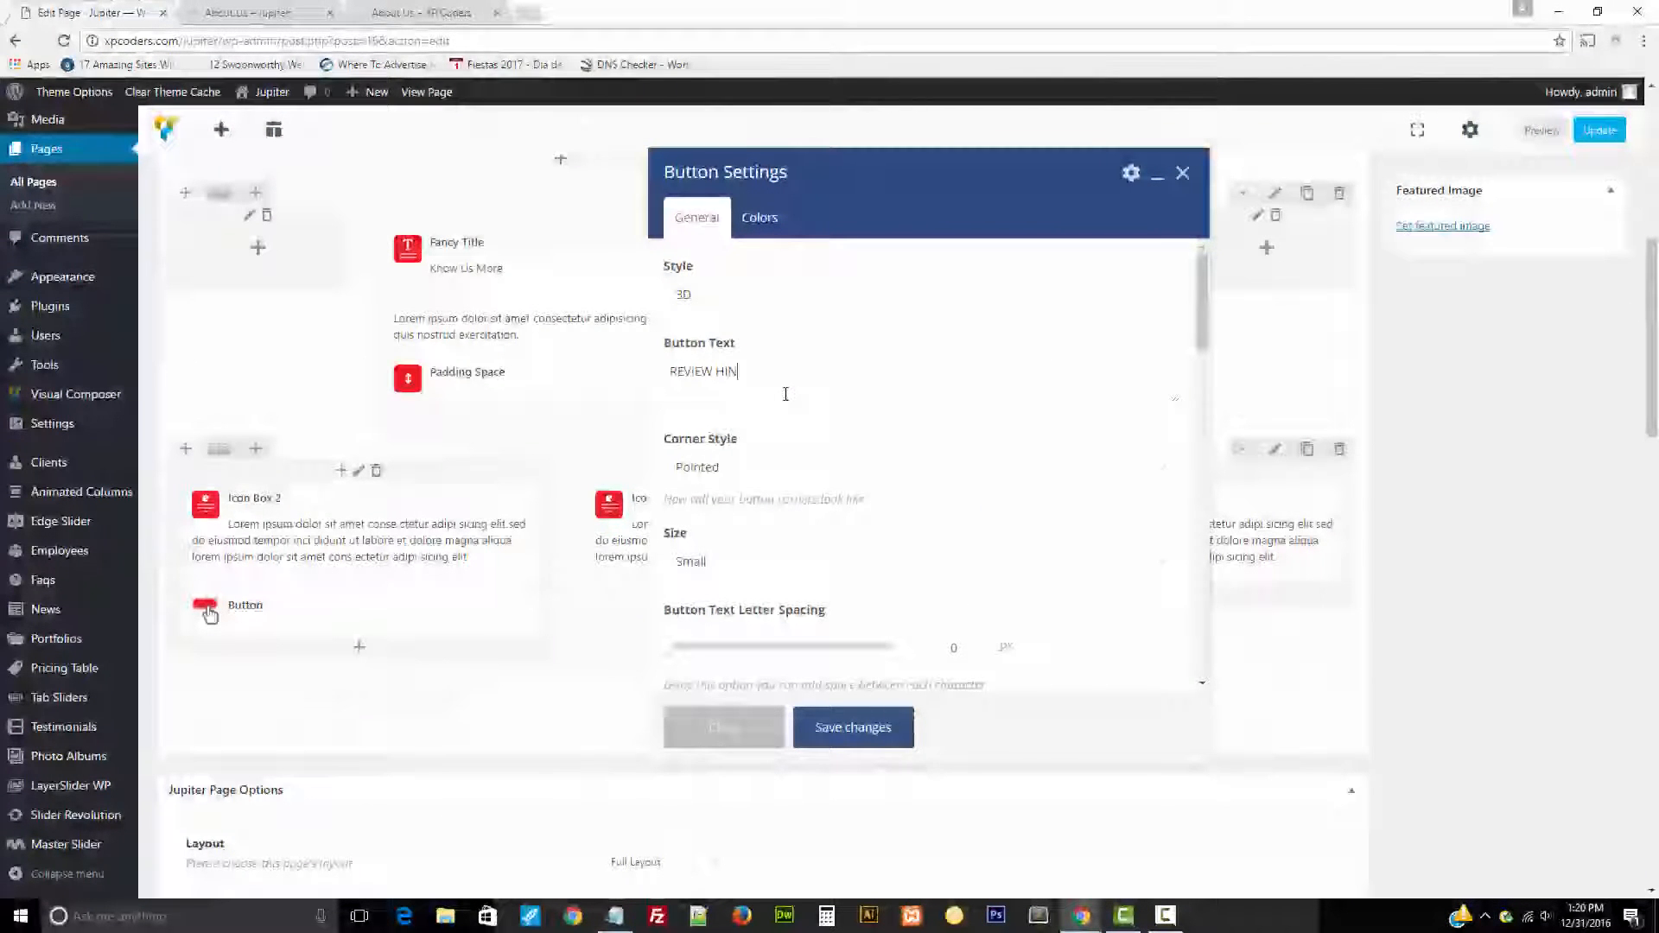
text(TS)
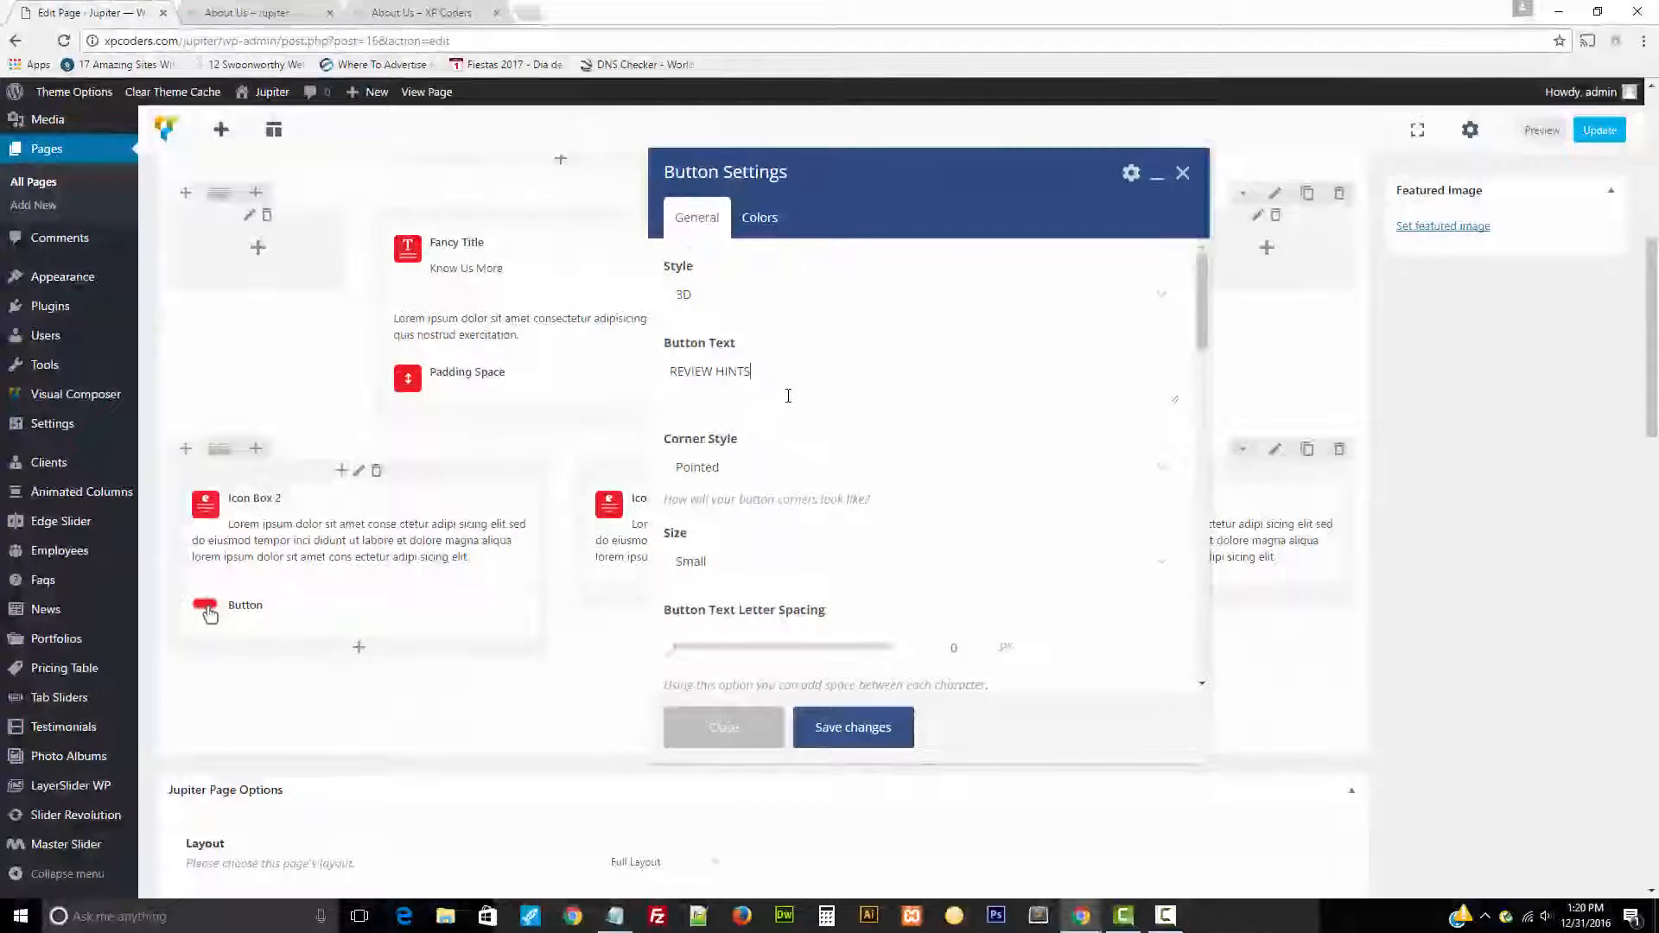
click(959, 572)
click(856, 596)
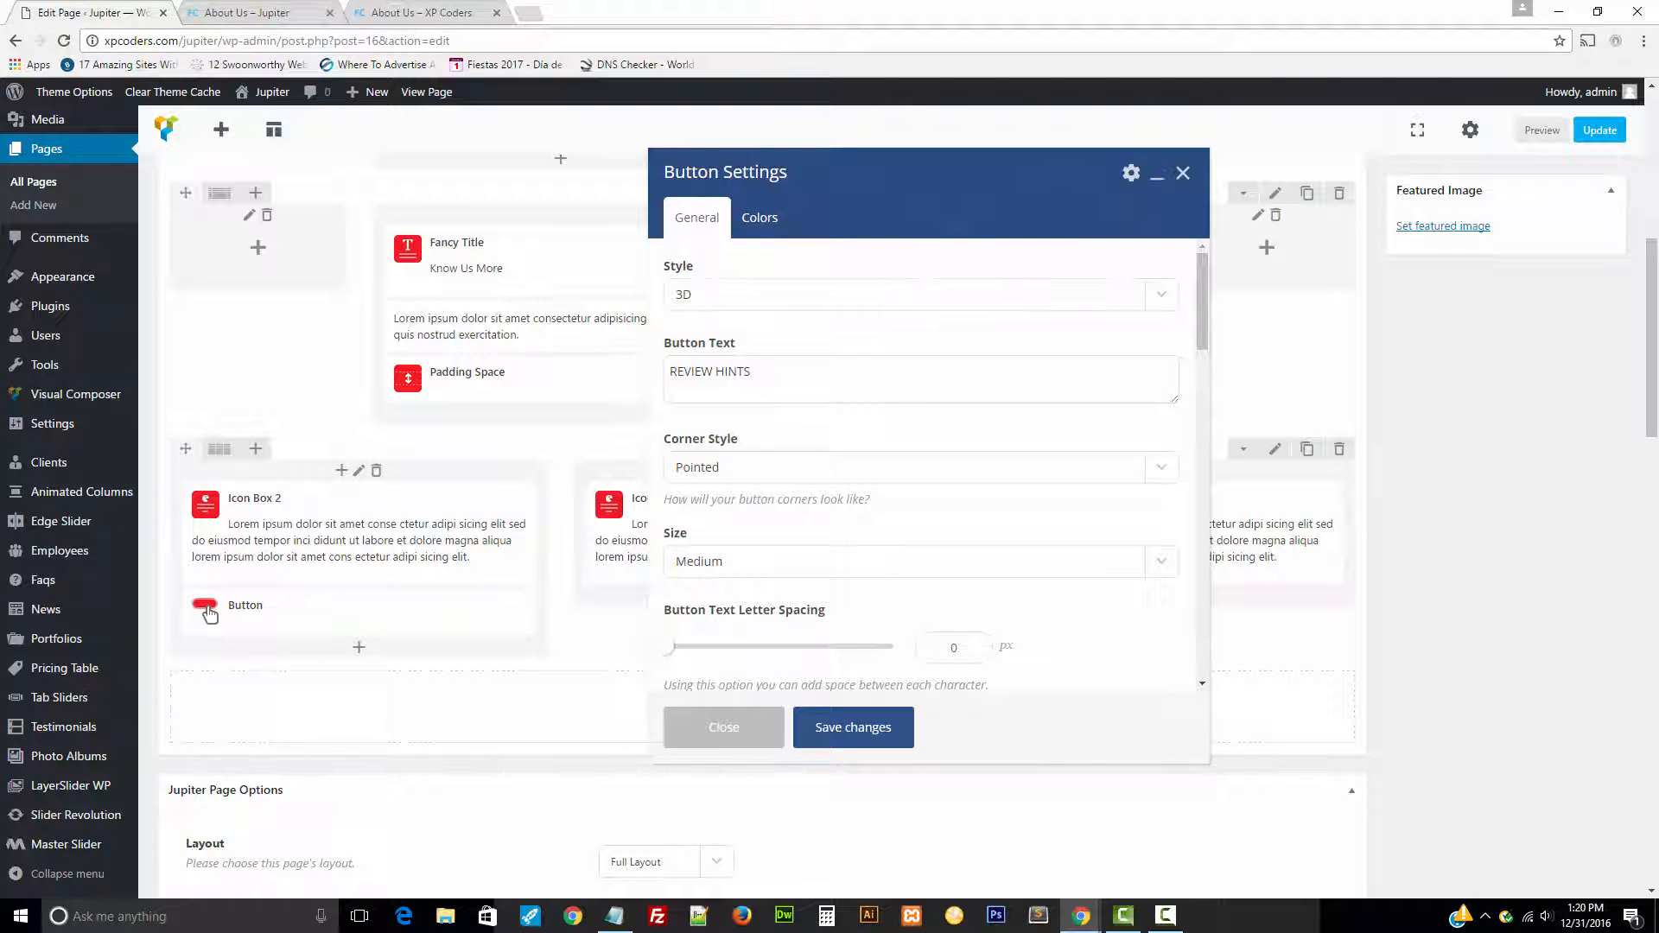
Step: Set the first column button's top margin to 2 px and save its settings
scroll(796, 518, down, 3)
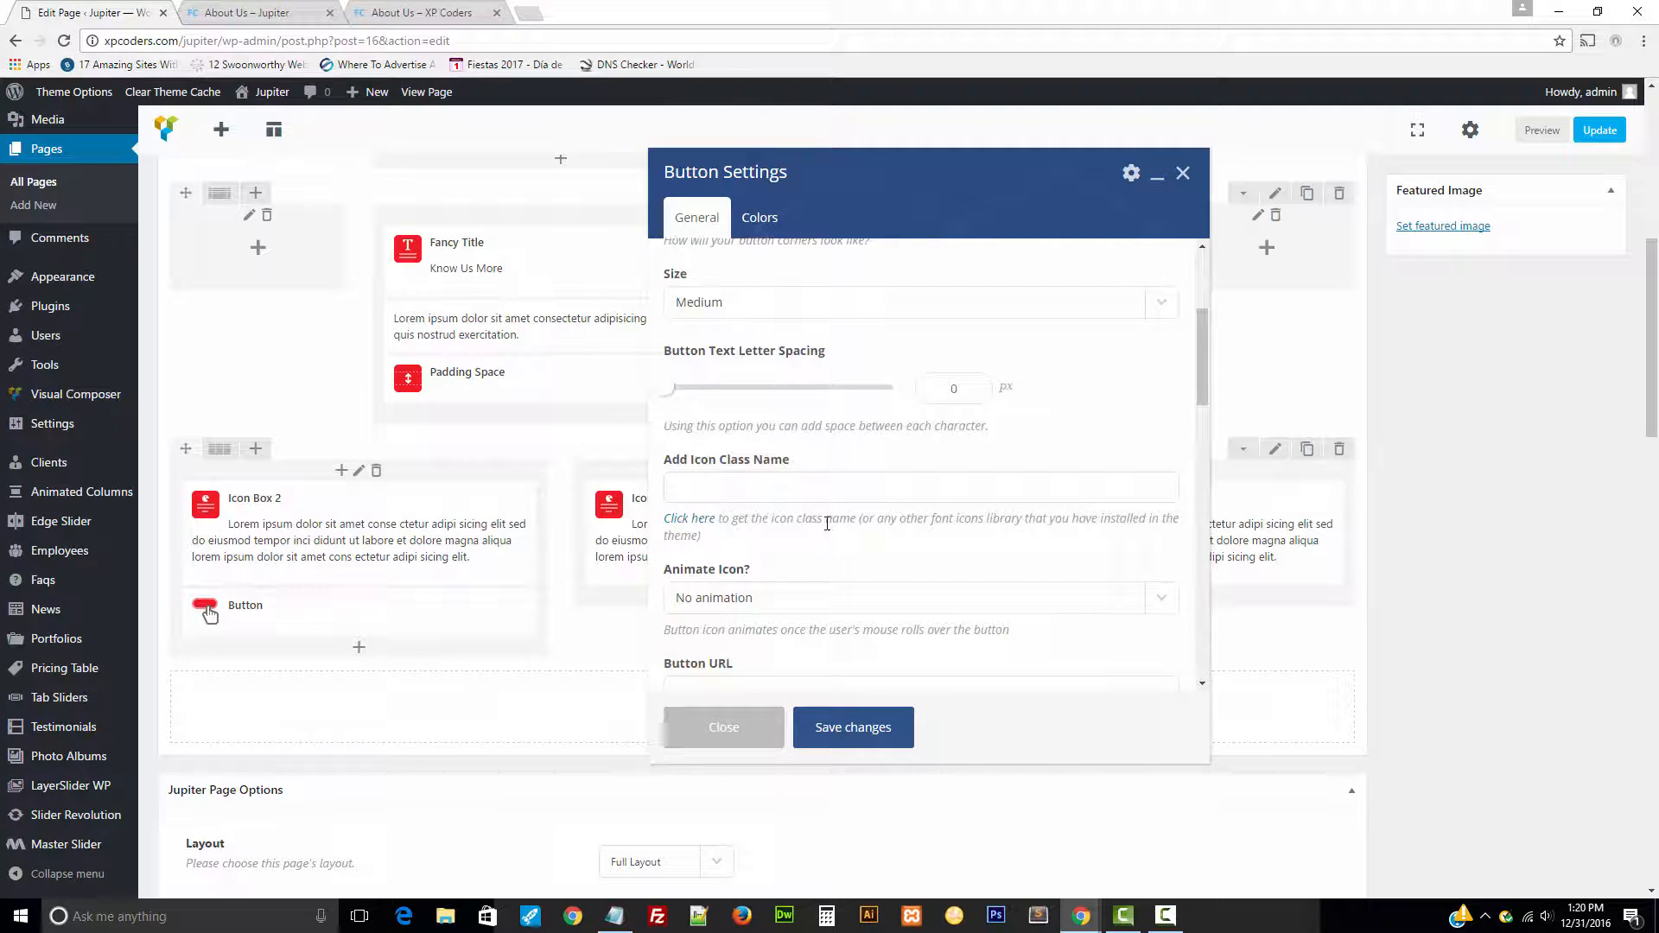
scroll(827, 524, up, 1)
scroll(827, 527, down, 4)
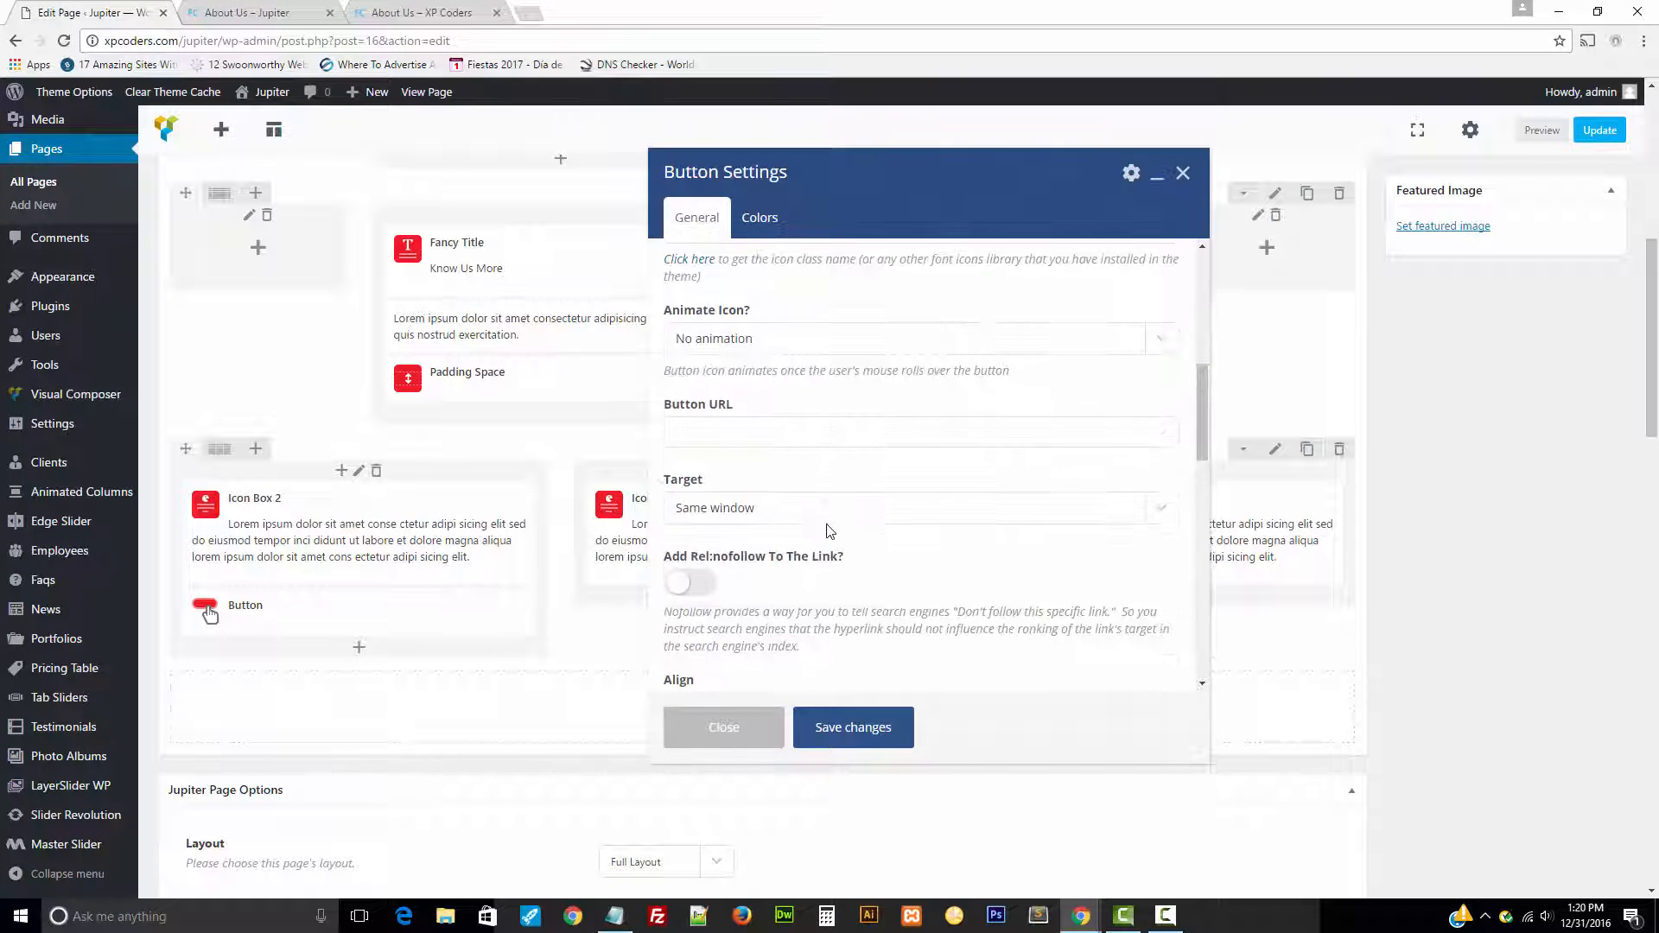
scroll(828, 530, down, 2)
scroll(821, 531, down, 3)
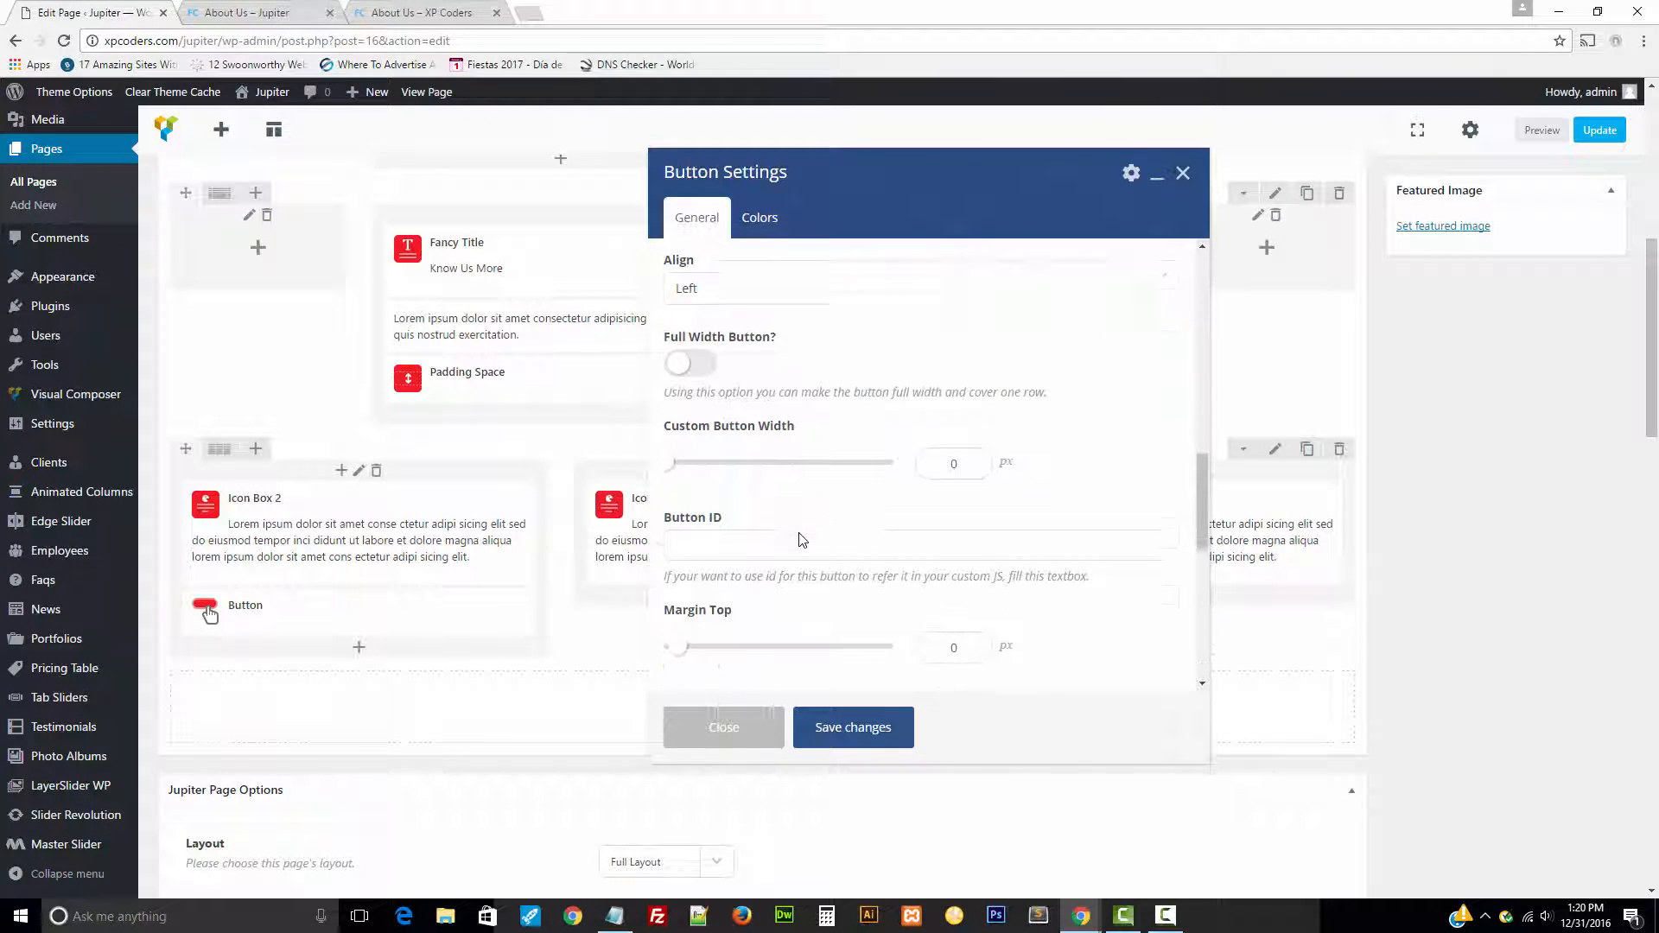
scroll(804, 538, down, 2)
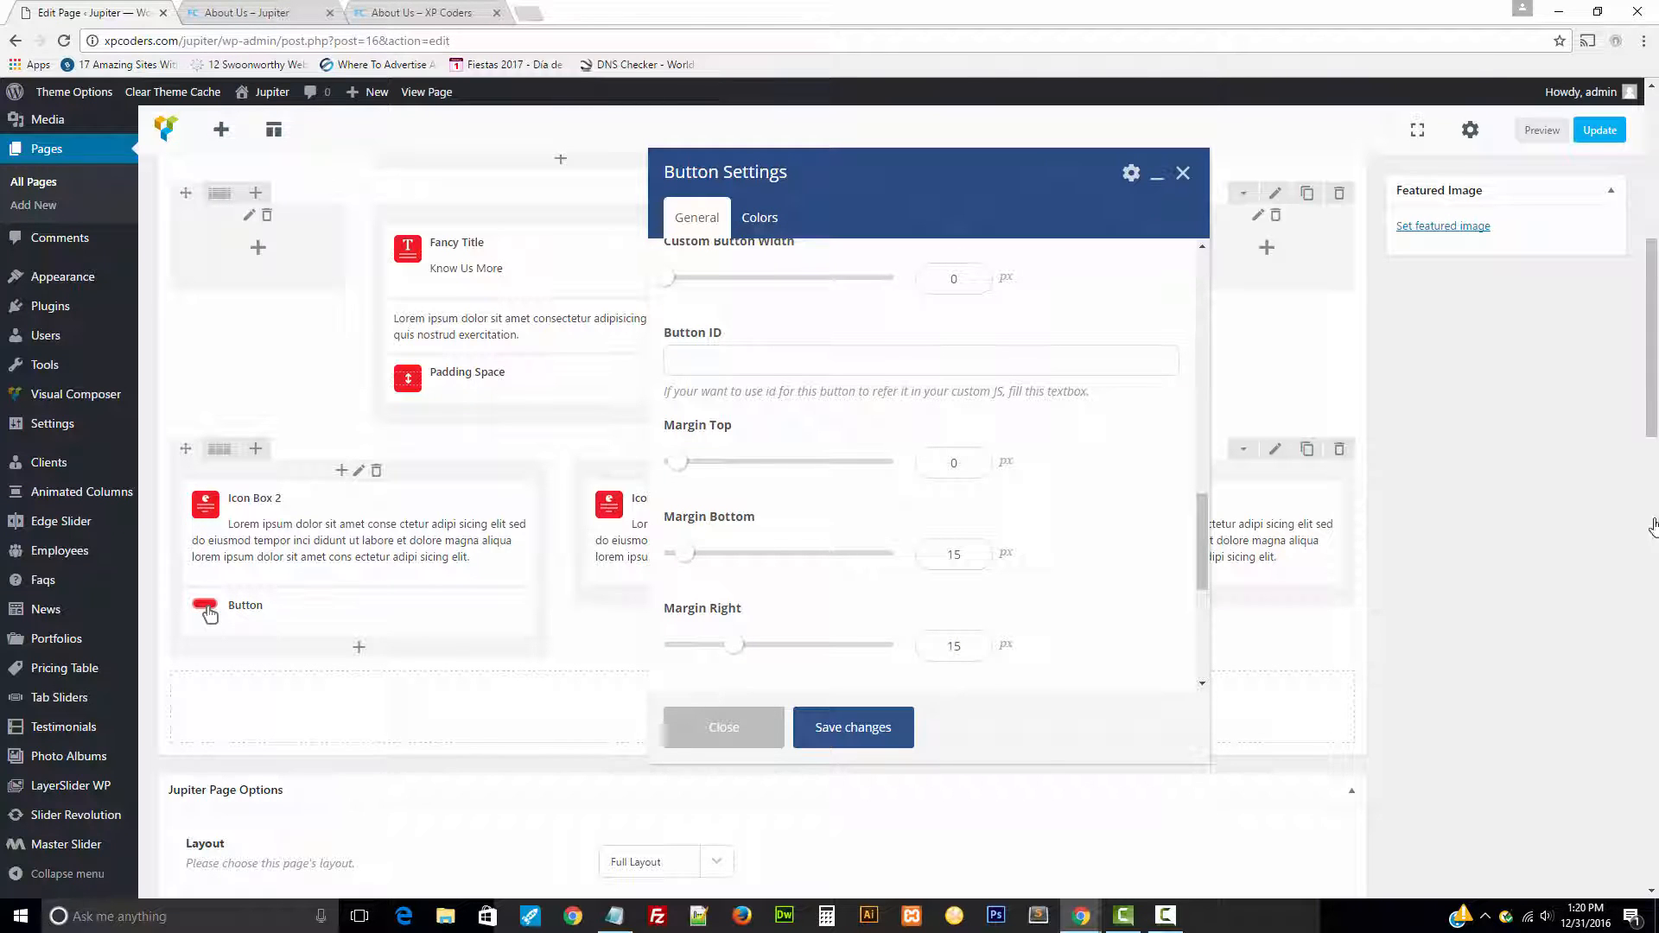
drag(961, 464, 826, 475)
text(2)
scroll(987, 506, down, 5)
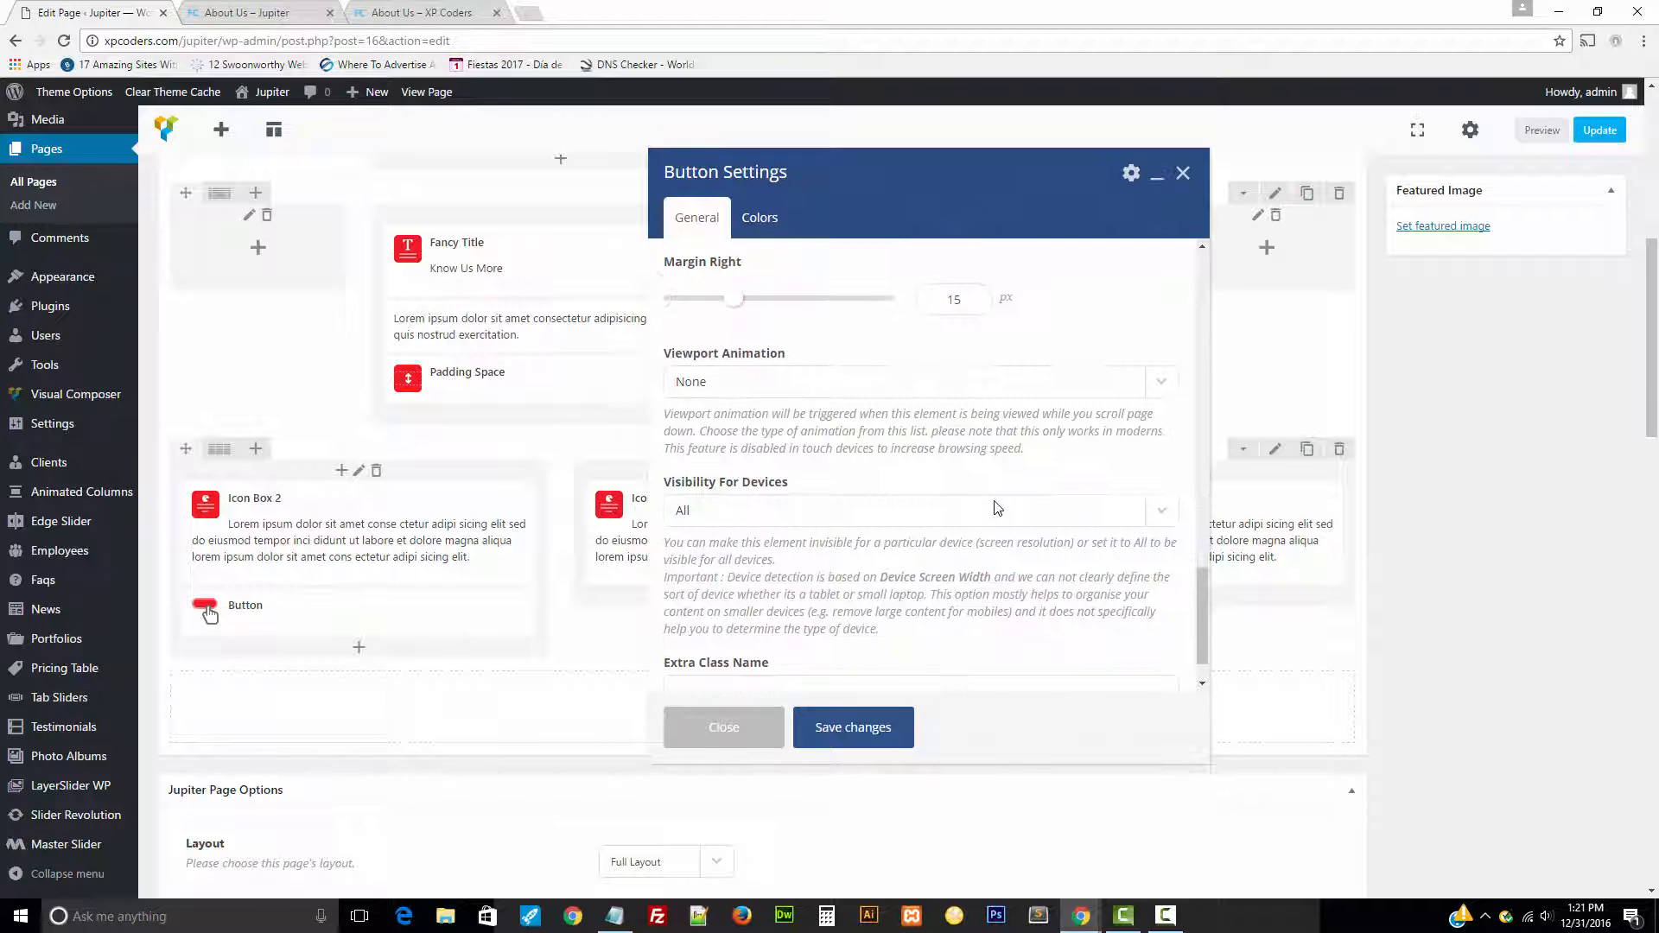
click(836, 728)
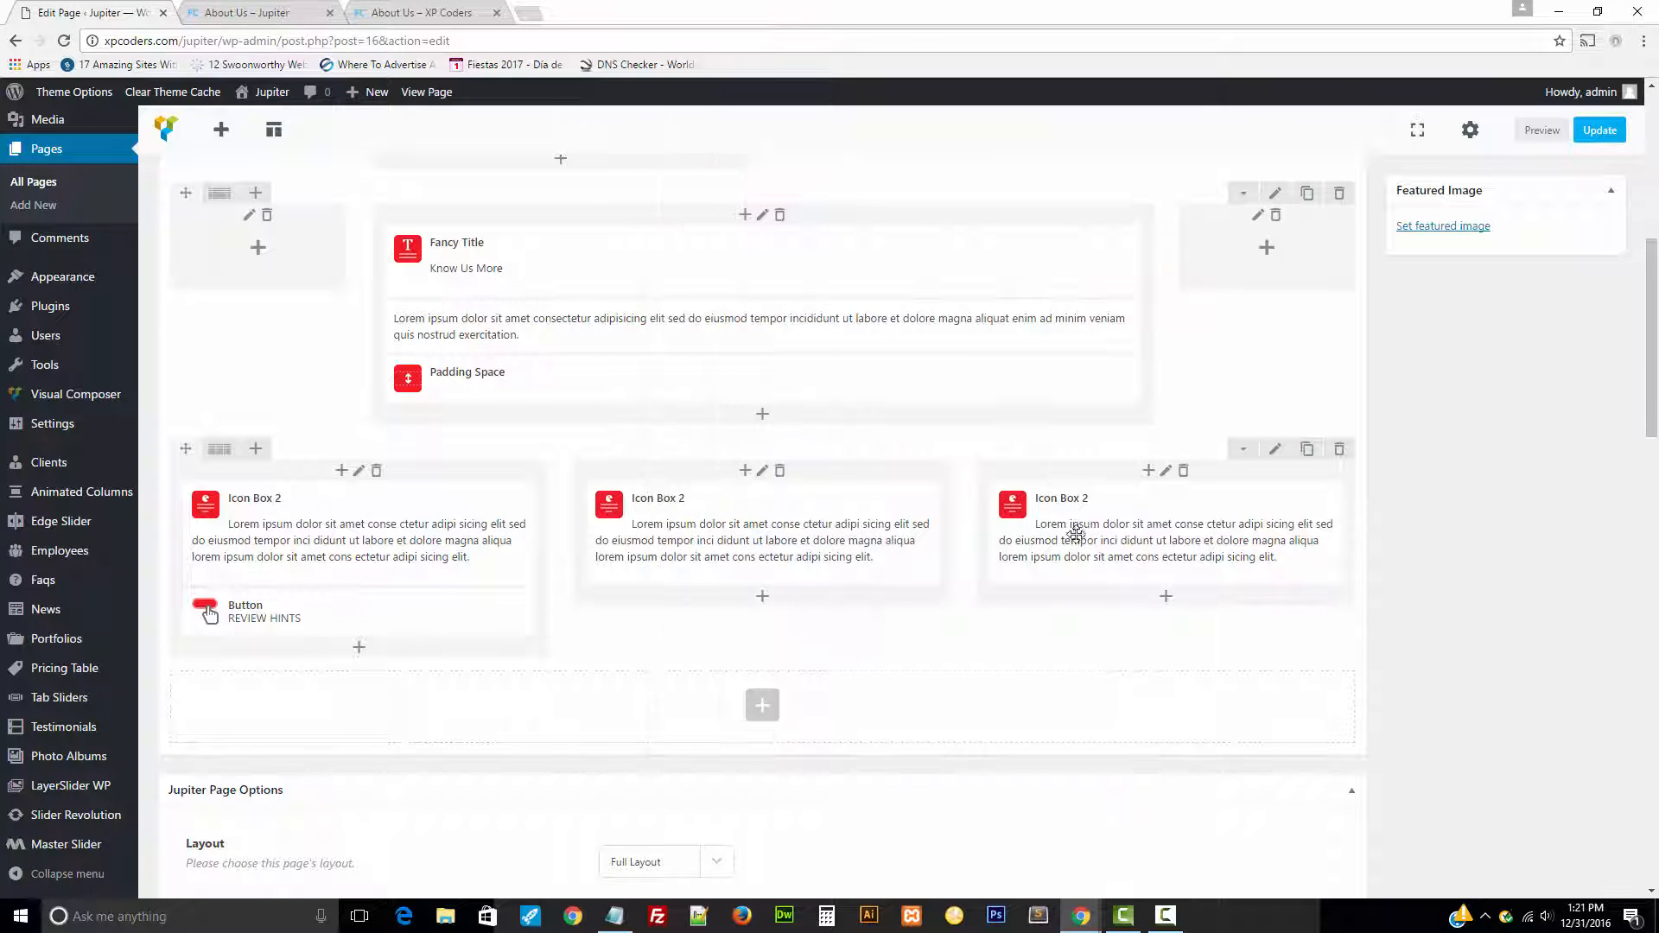
Step: Duplicate the REVIEW HINTS button twice and move the copies under the icon boxes of the second and third columns
click(389, 614)
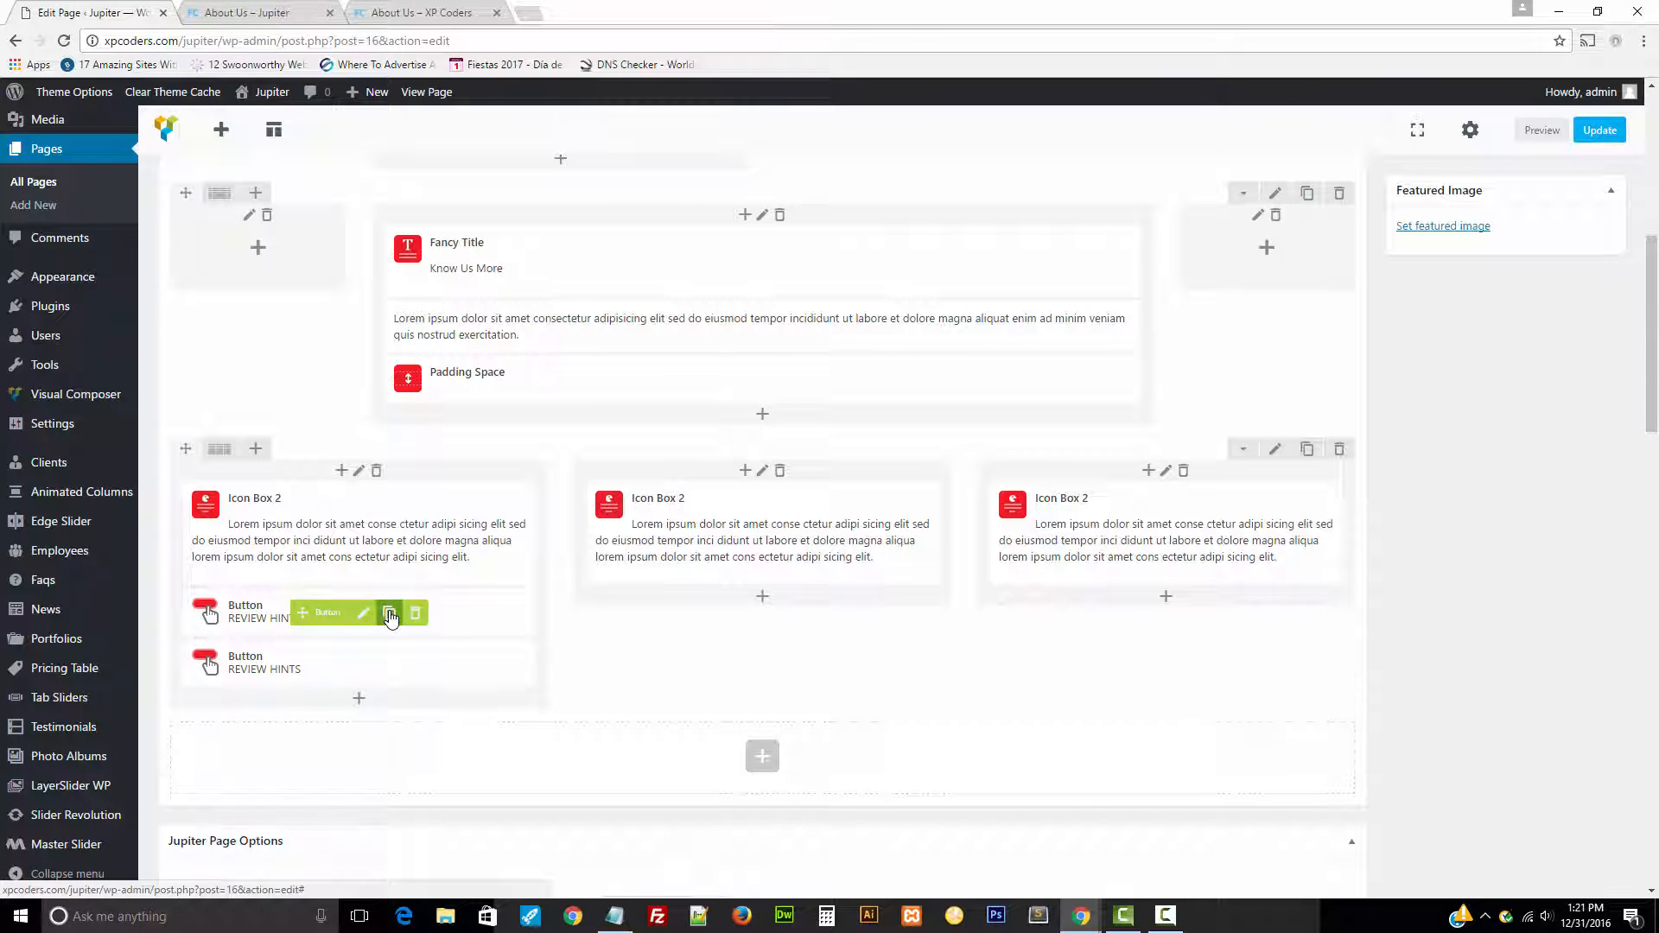
click(389, 614)
mouse_move(318, 660)
mouse_down()
mouse_move(770, 600)
mouse_move(765, 640)
mouse_up()
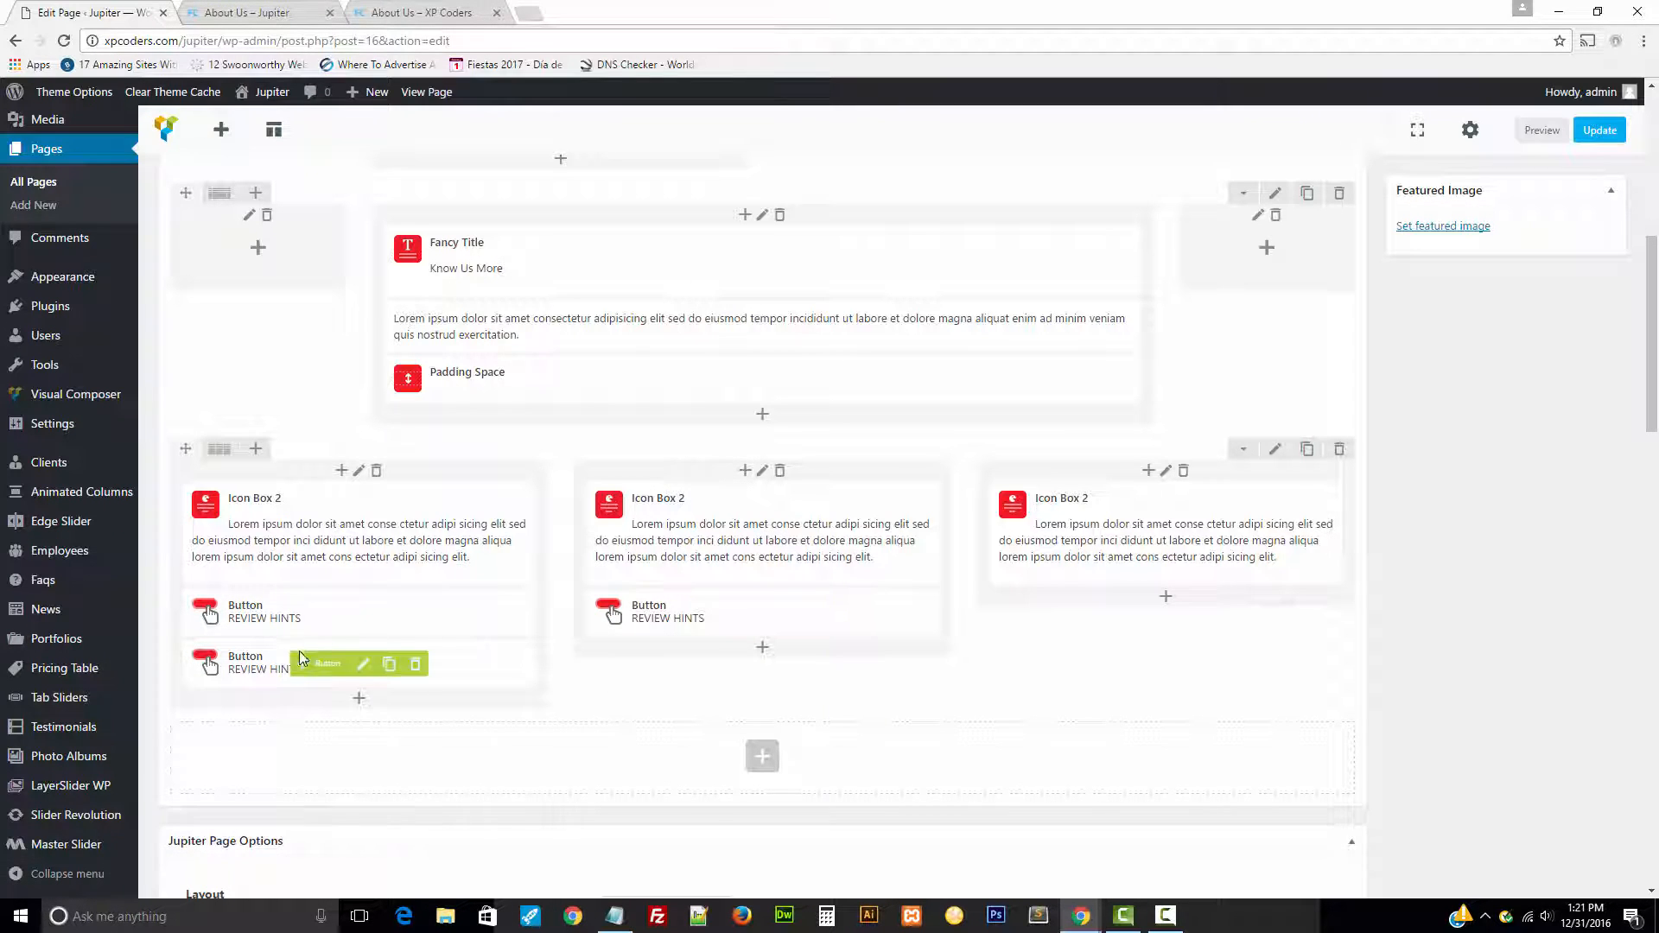
mouse_move(300, 663)
mouse_down()
mouse_move(1214, 570)
mouse_move(1153, 619)
mouse_up()
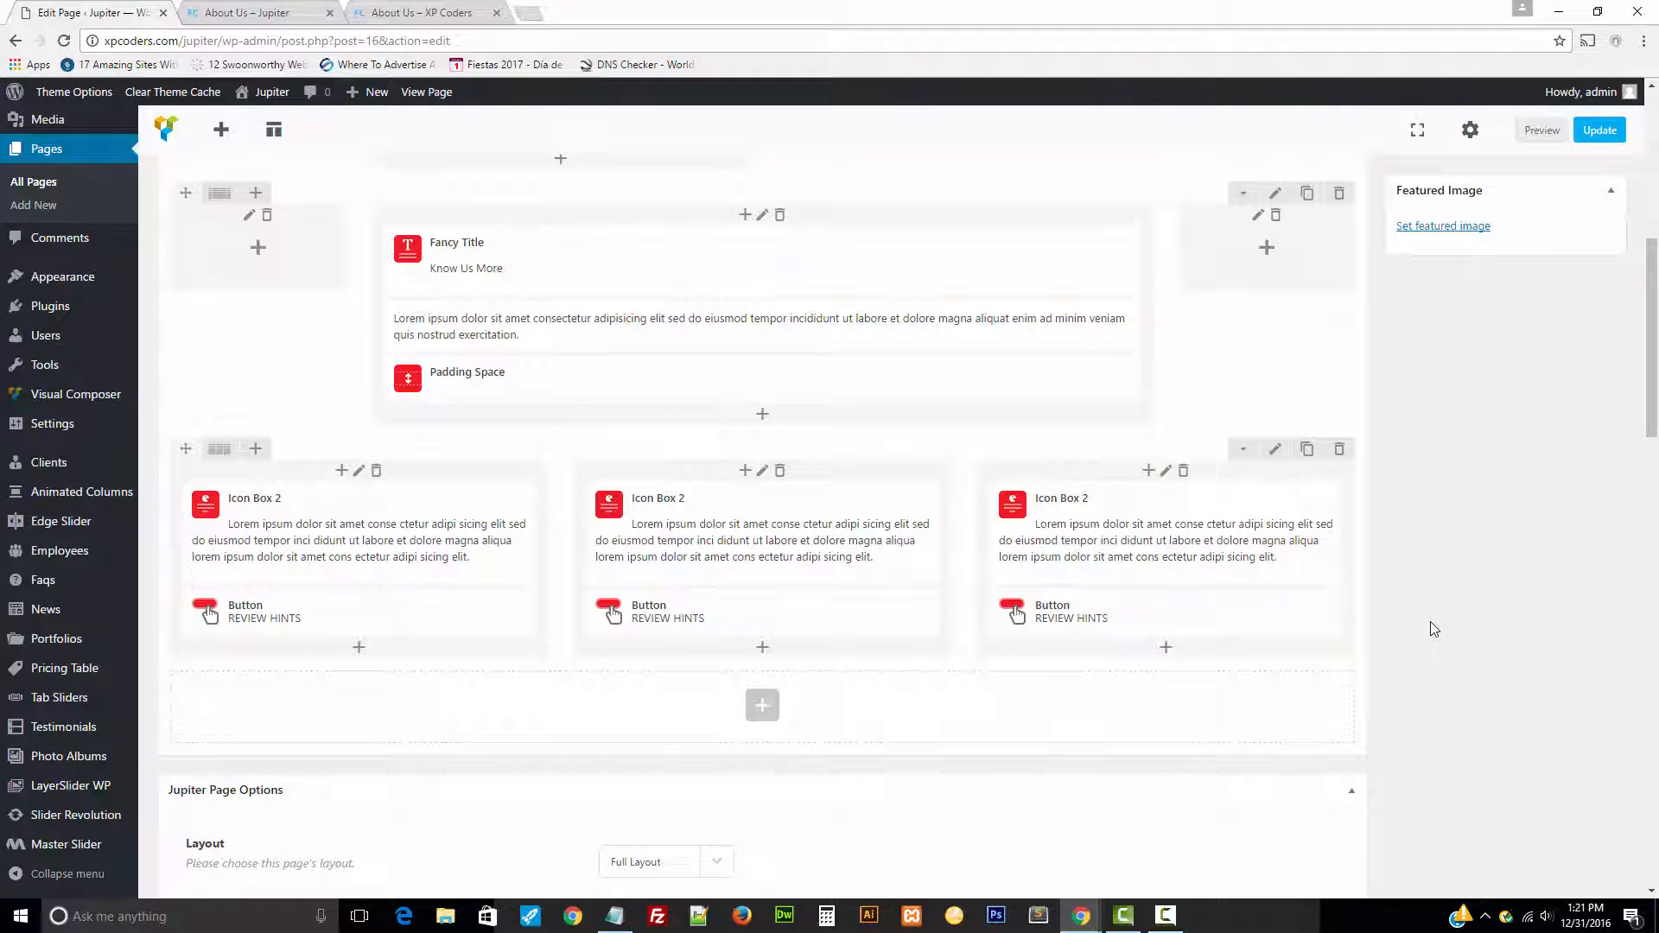
Step: Check the button labels on the XP Coders reference page, then change the second column's button text to GOT TO KNOW and save it
click(274, 9)
click(367, 10)
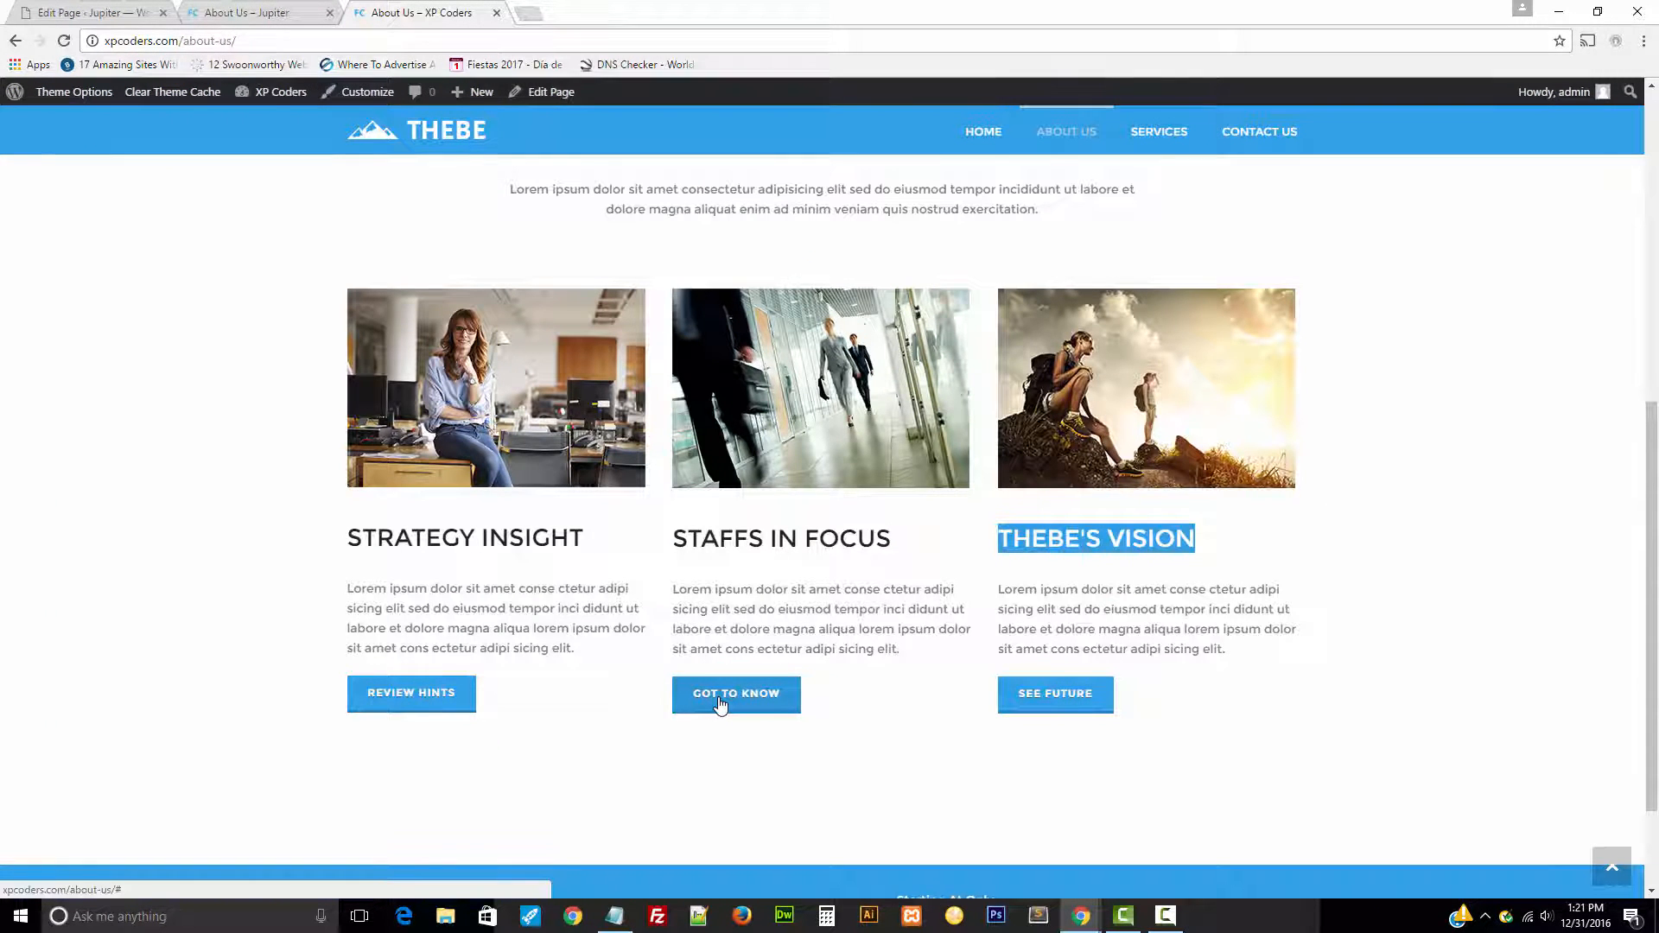
click(91, 12)
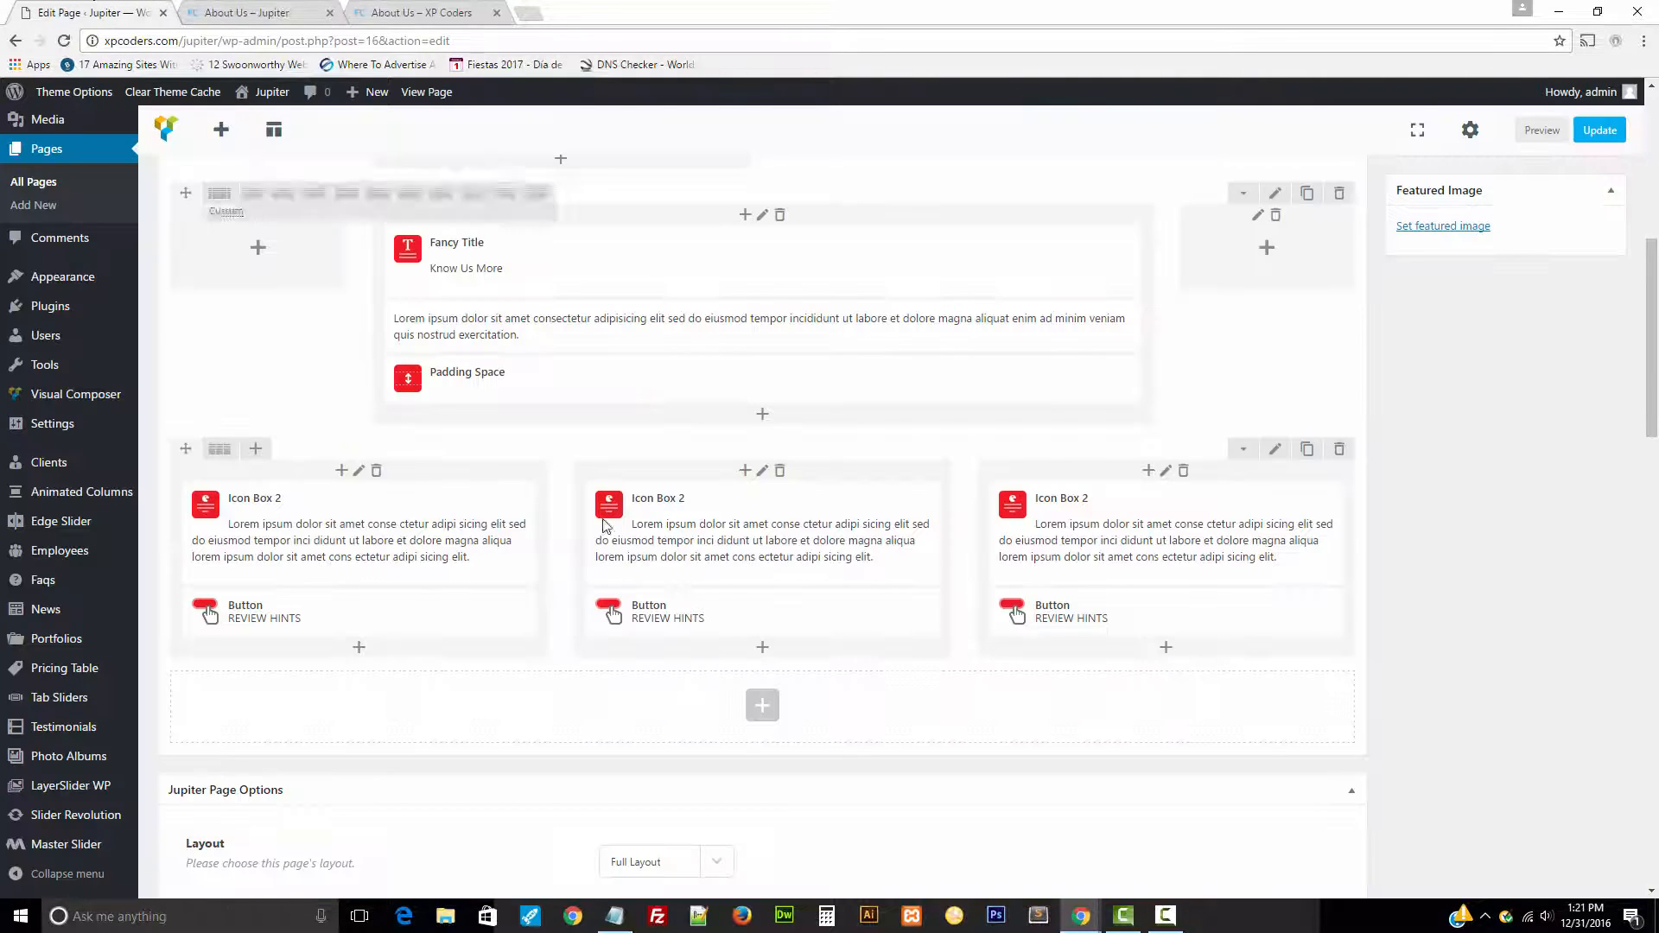
click(768, 614)
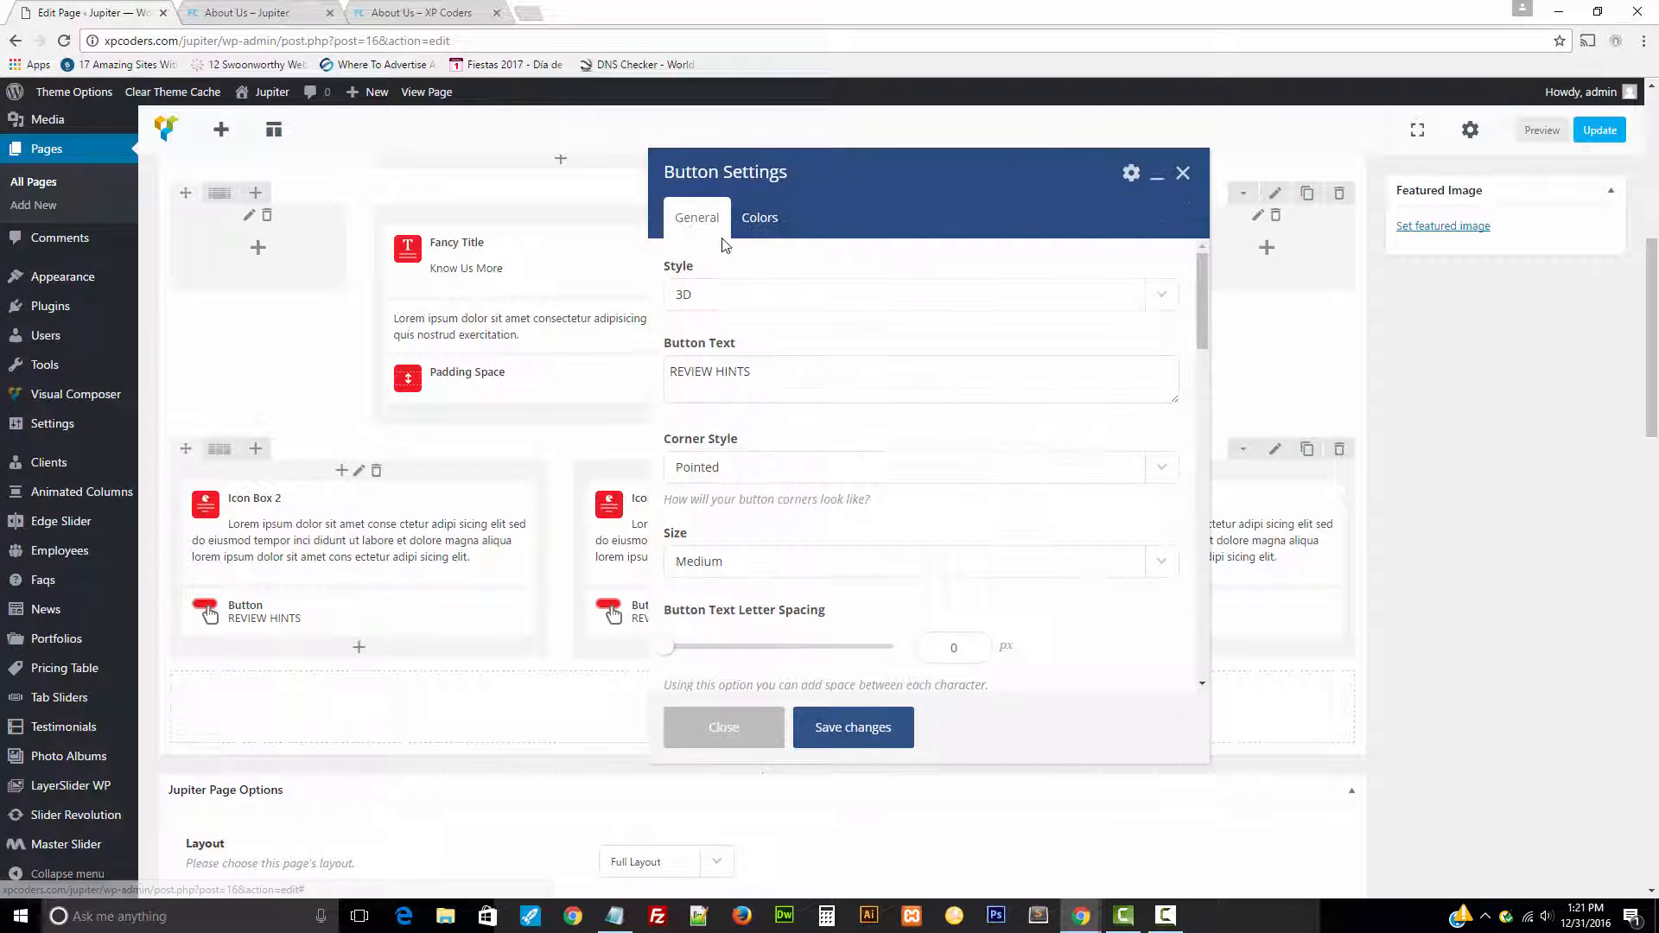
drag(749, 371, 255, 327)
text(GOT)
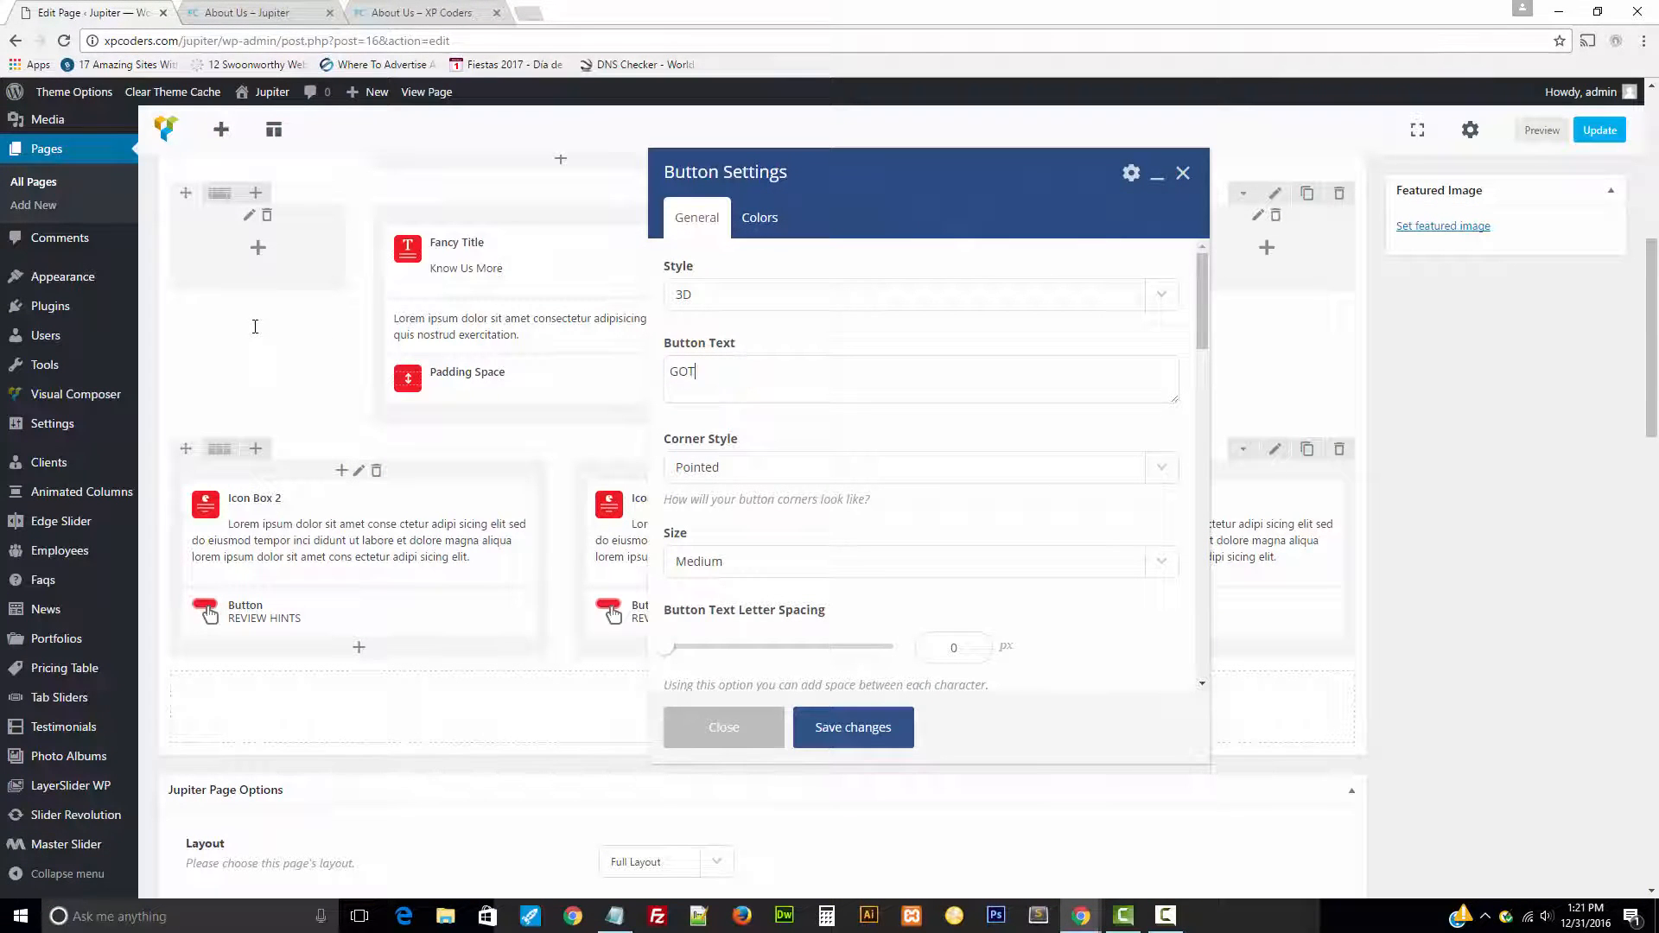
text(O K)
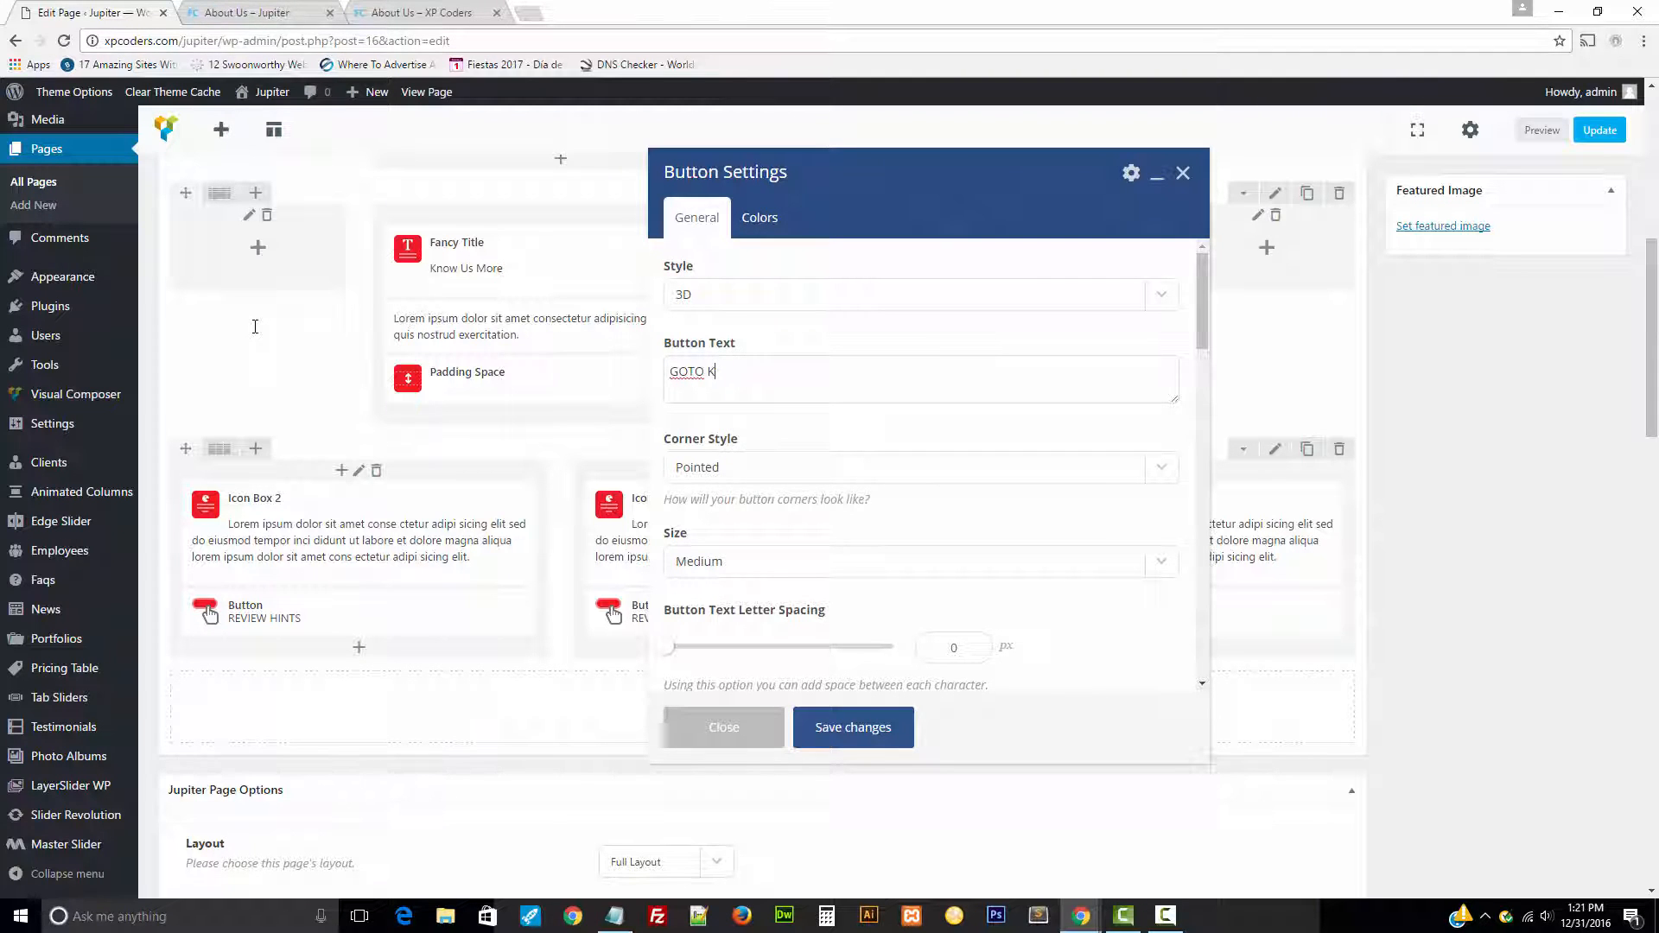
key(BackSpace)
key(BackSpace)
key(BackSpace)
text(T)
text( KN)
key(BackSpace)
key(BackSpace)
key(BackSpace)
text(O K)
key(BackSpace)
key(BackSpace)
text(KNOW)
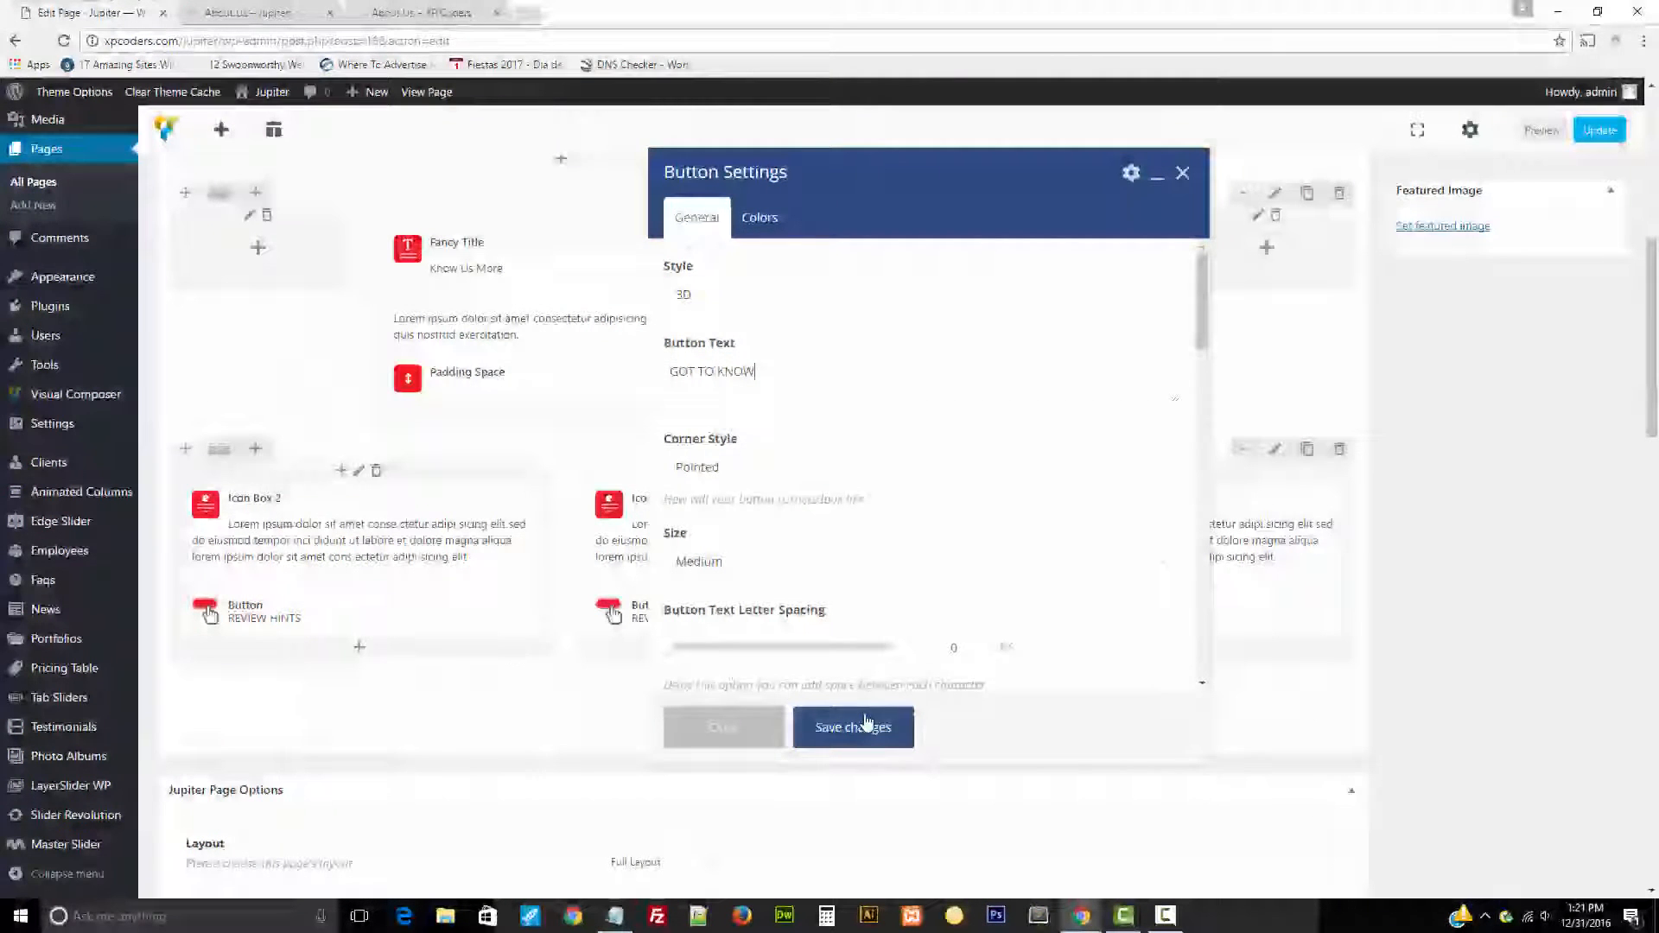
click(867, 724)
Step: Check the reference page again, then change the third column's button text to SEE FUTURE and save it
click(250, 12)
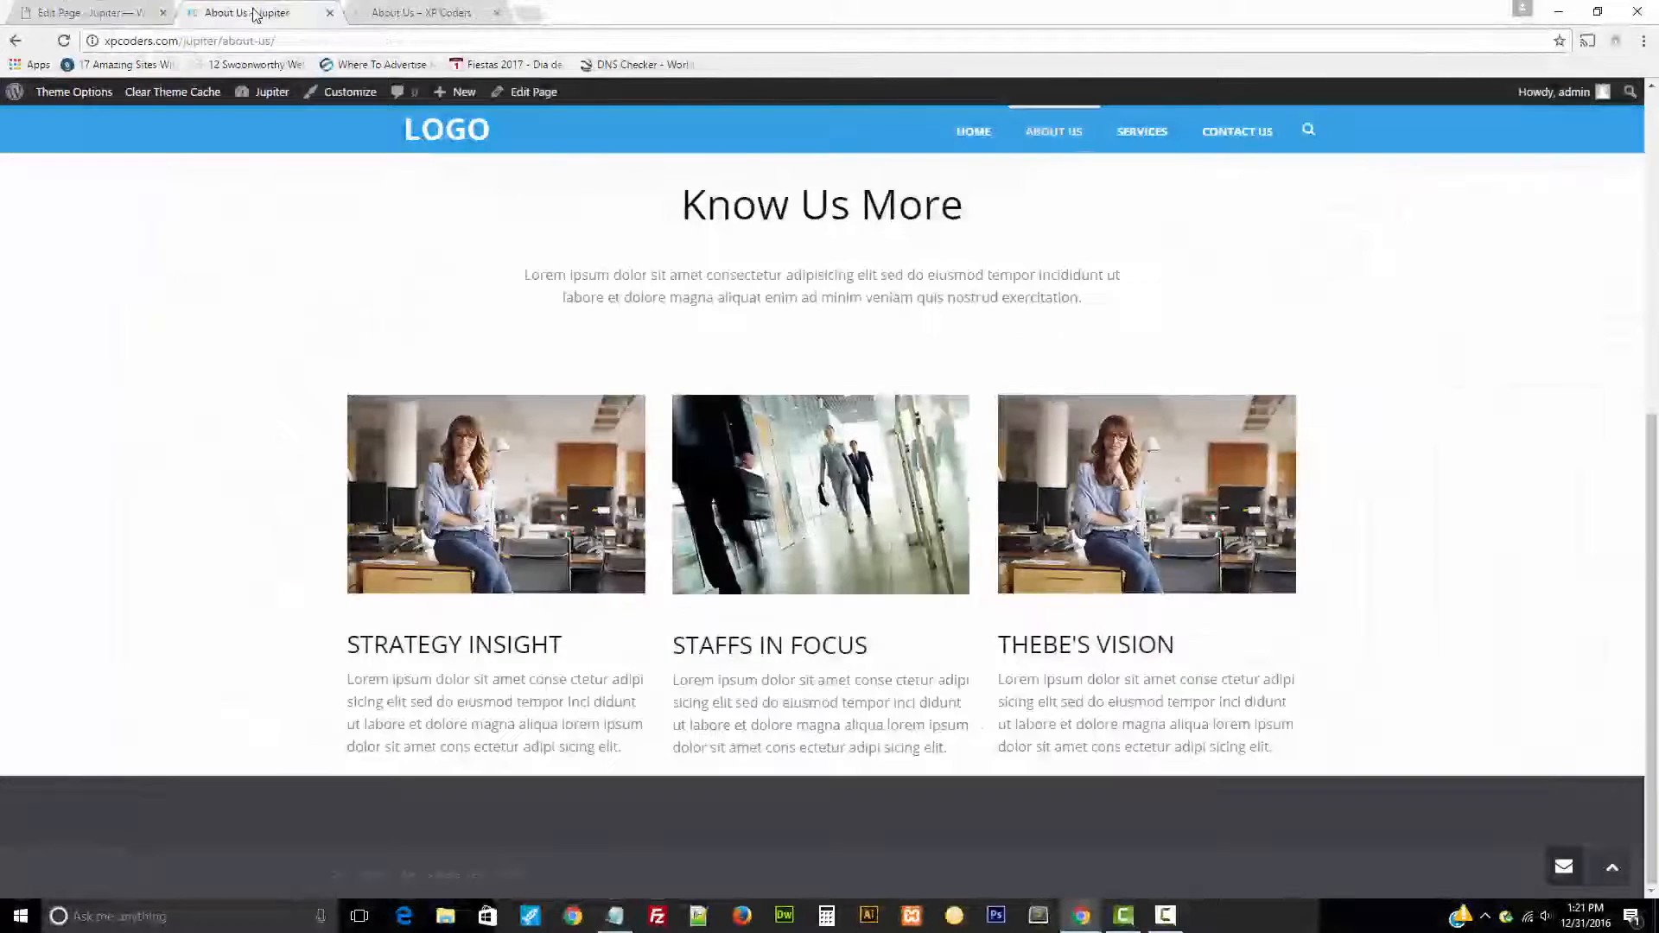
click(399, 12)
click(121, 13)
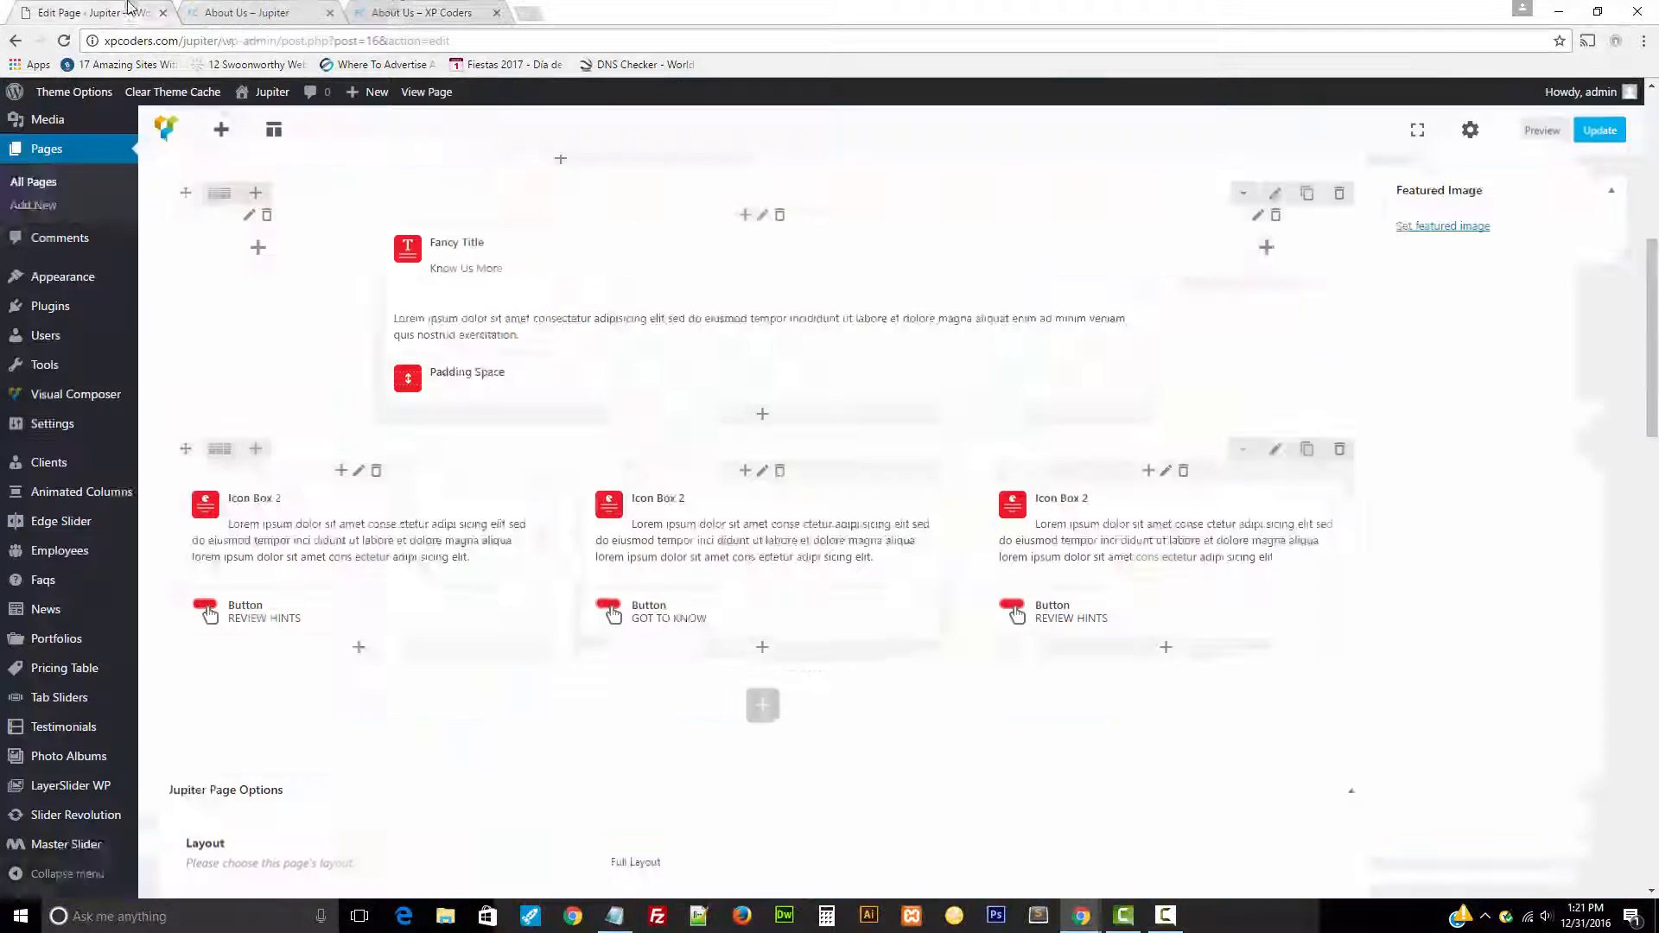
click(1171, 615)
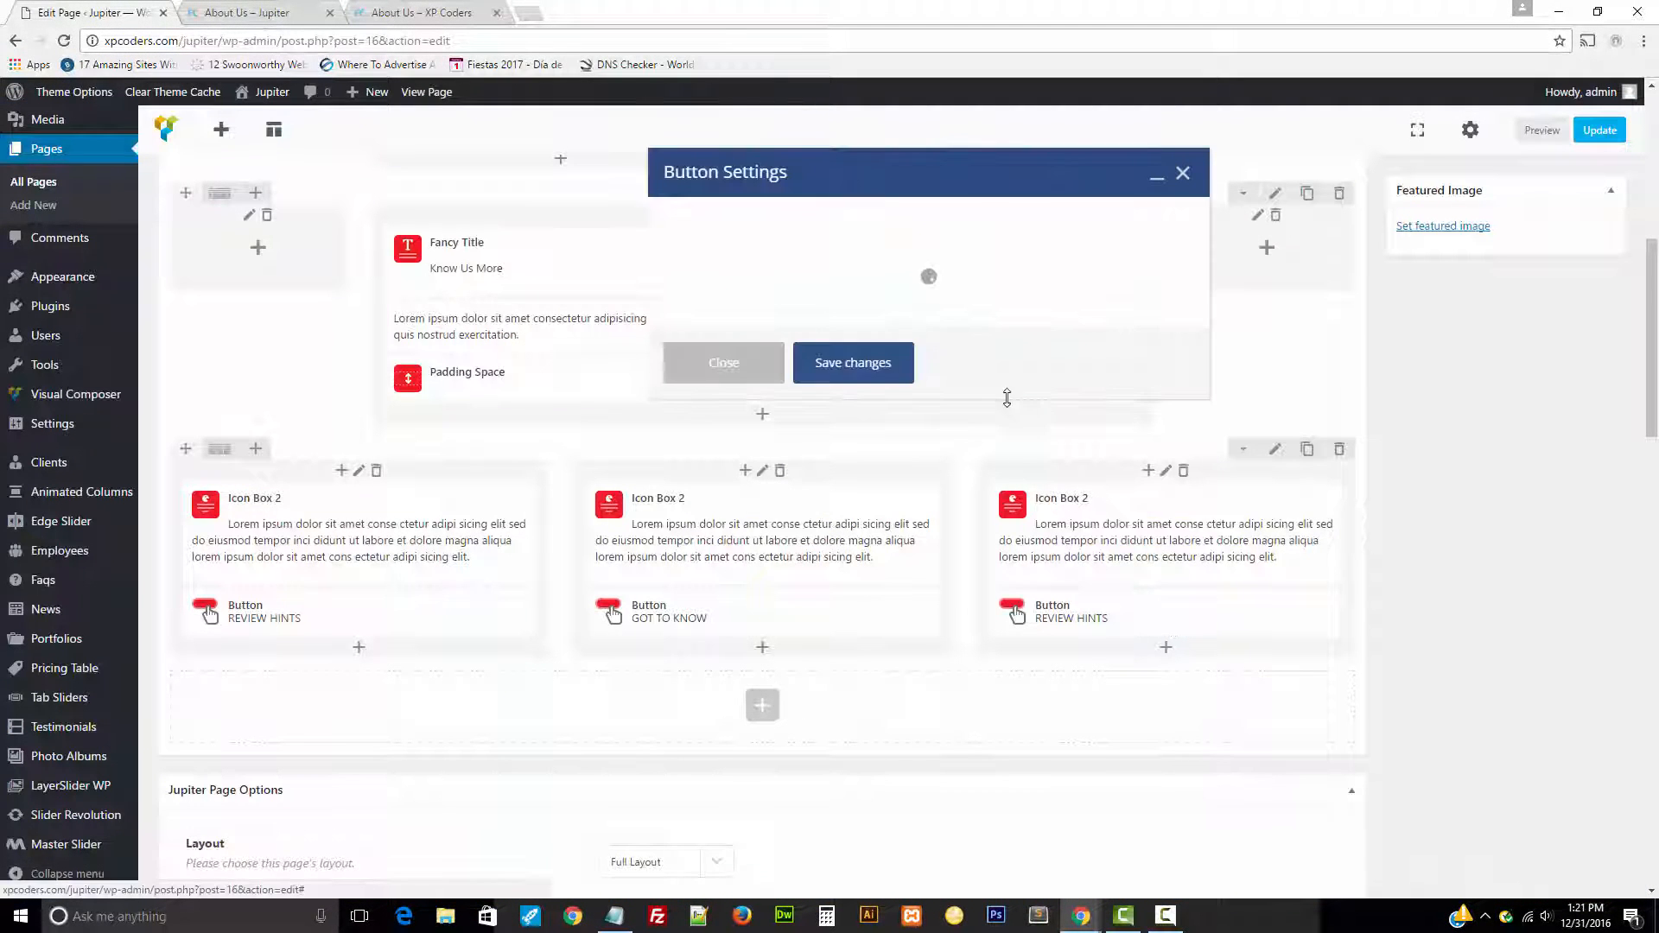
click(815, 378)
key(ctrl+a)
text(S)
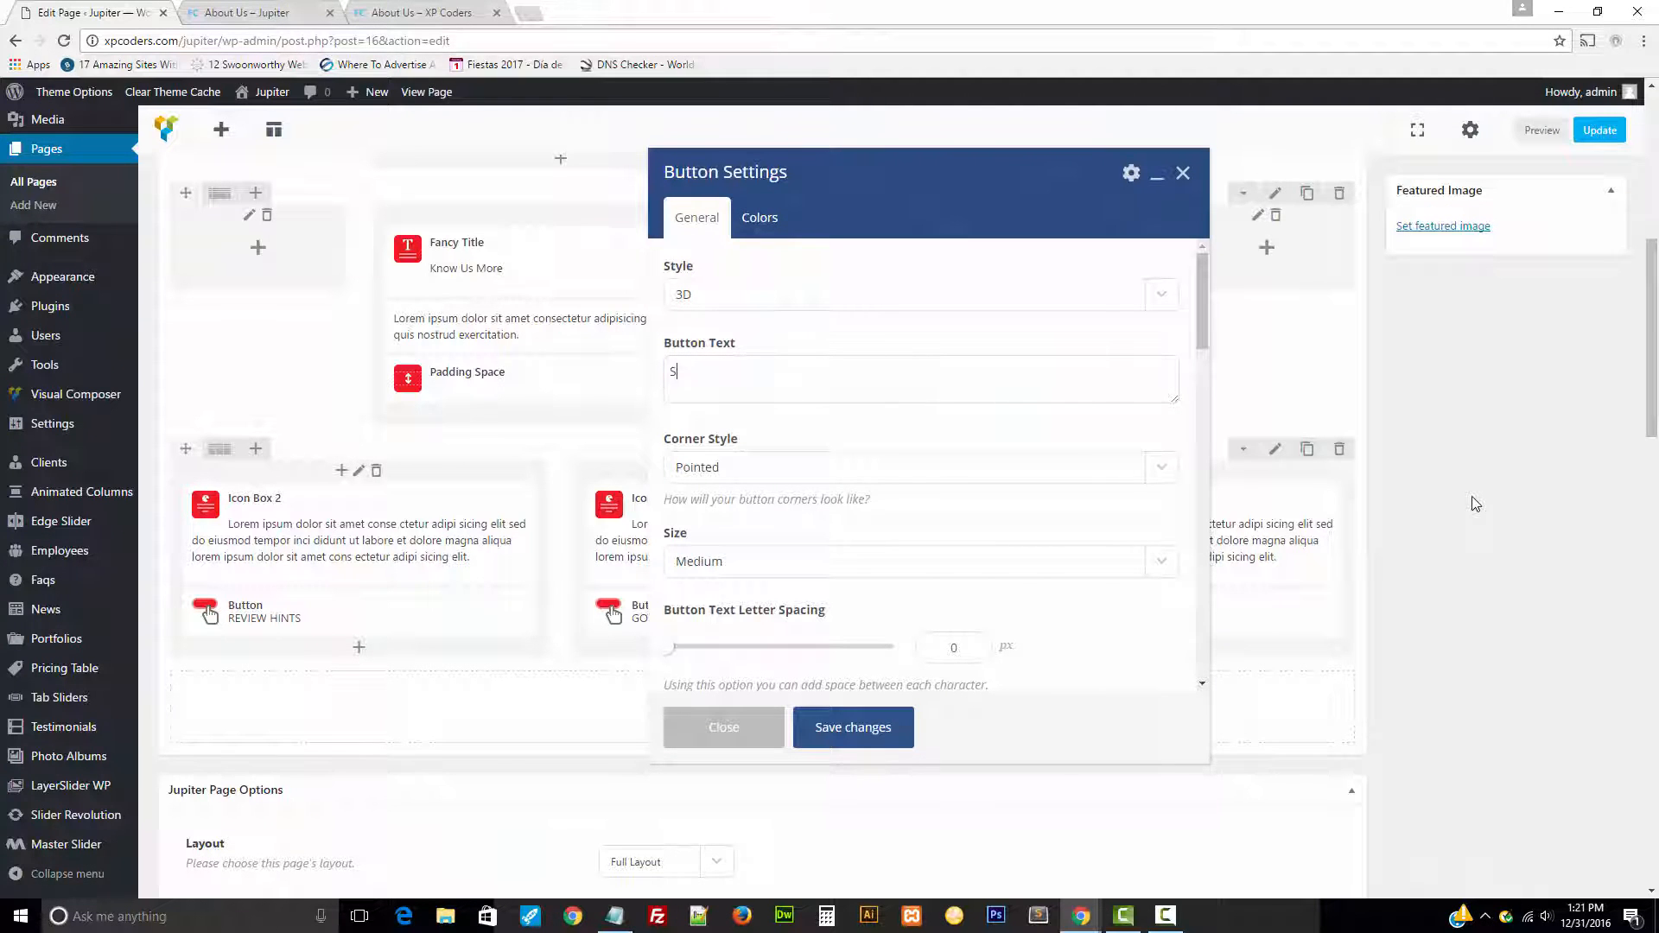
text(EE )
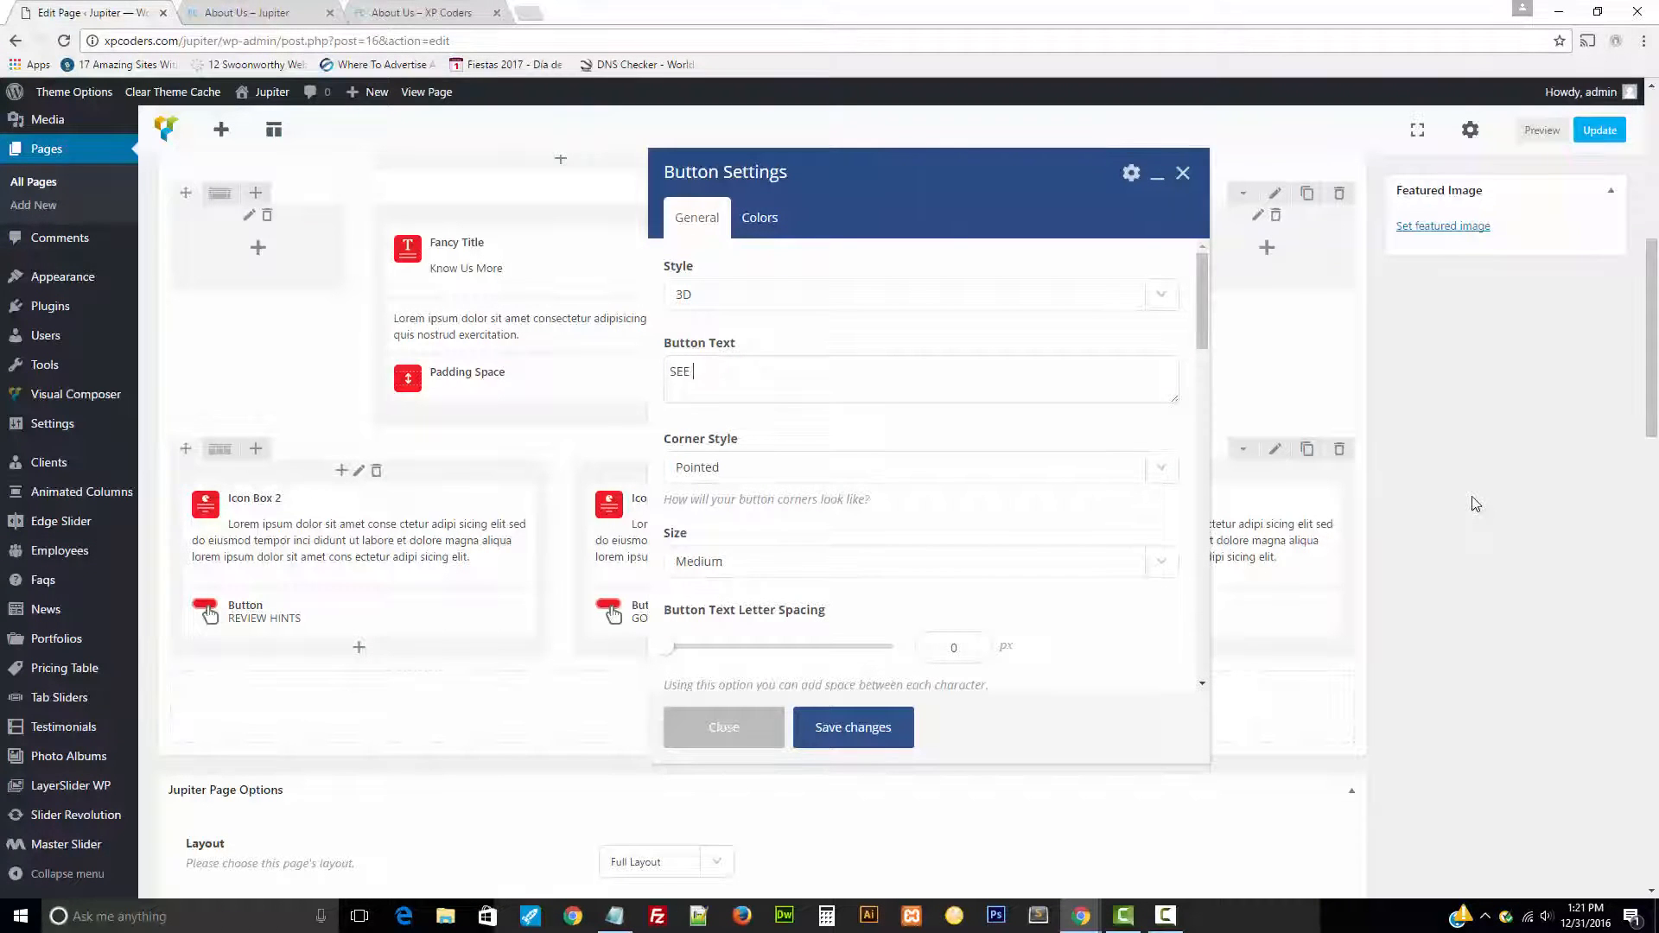
text(FUT)
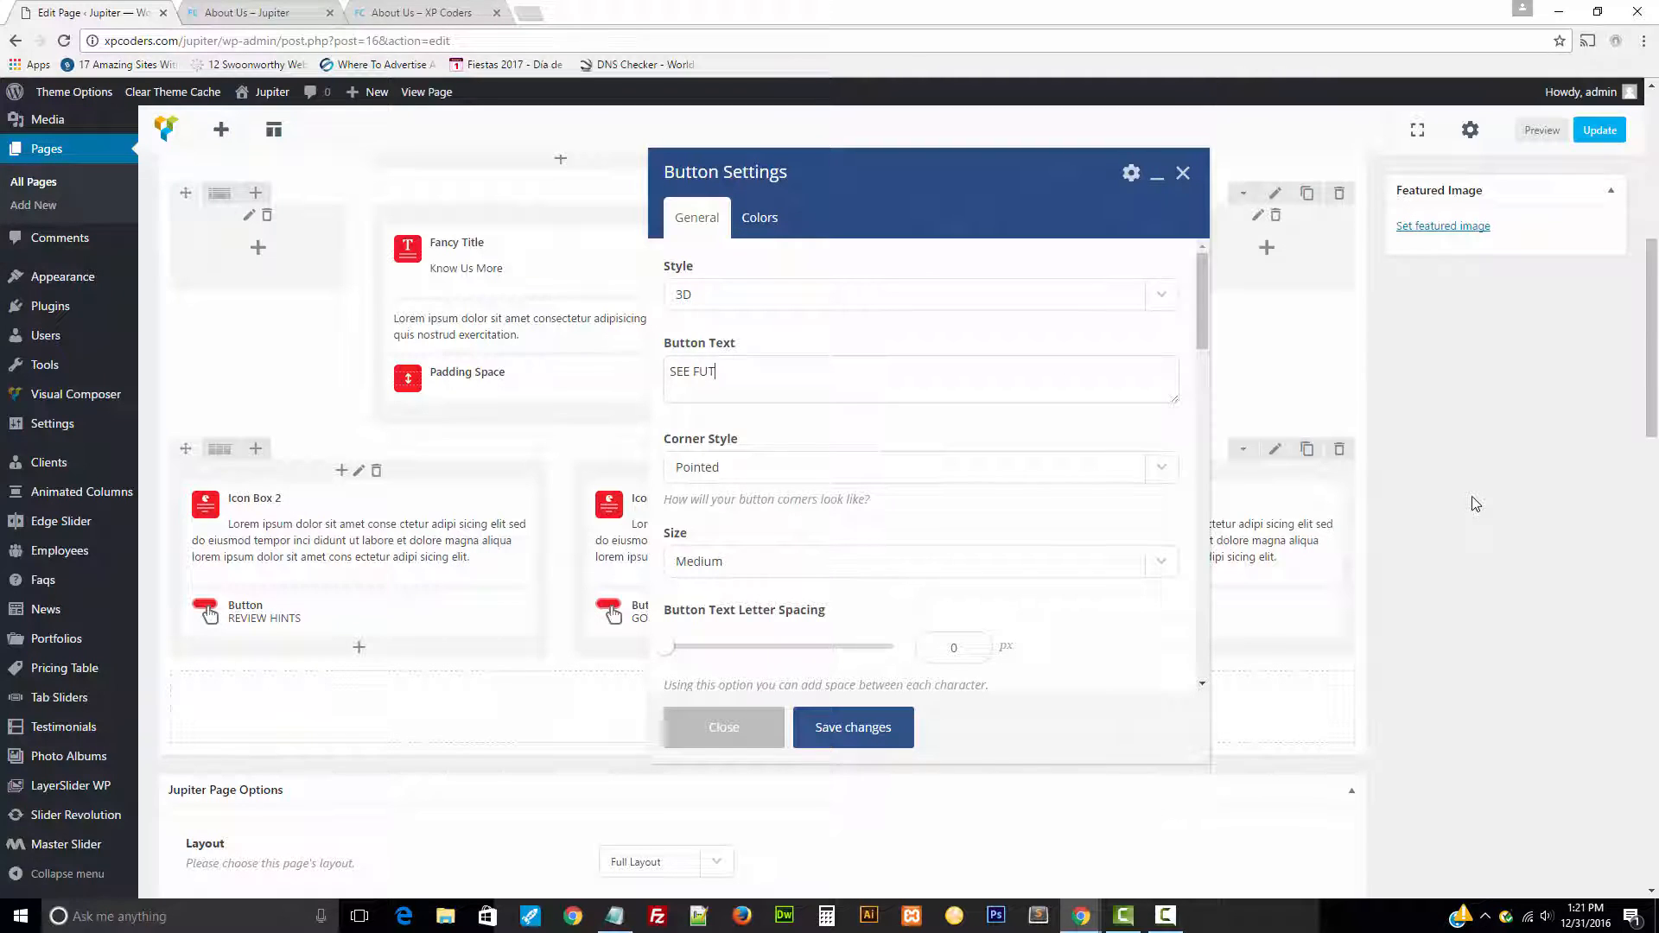
text(URE)
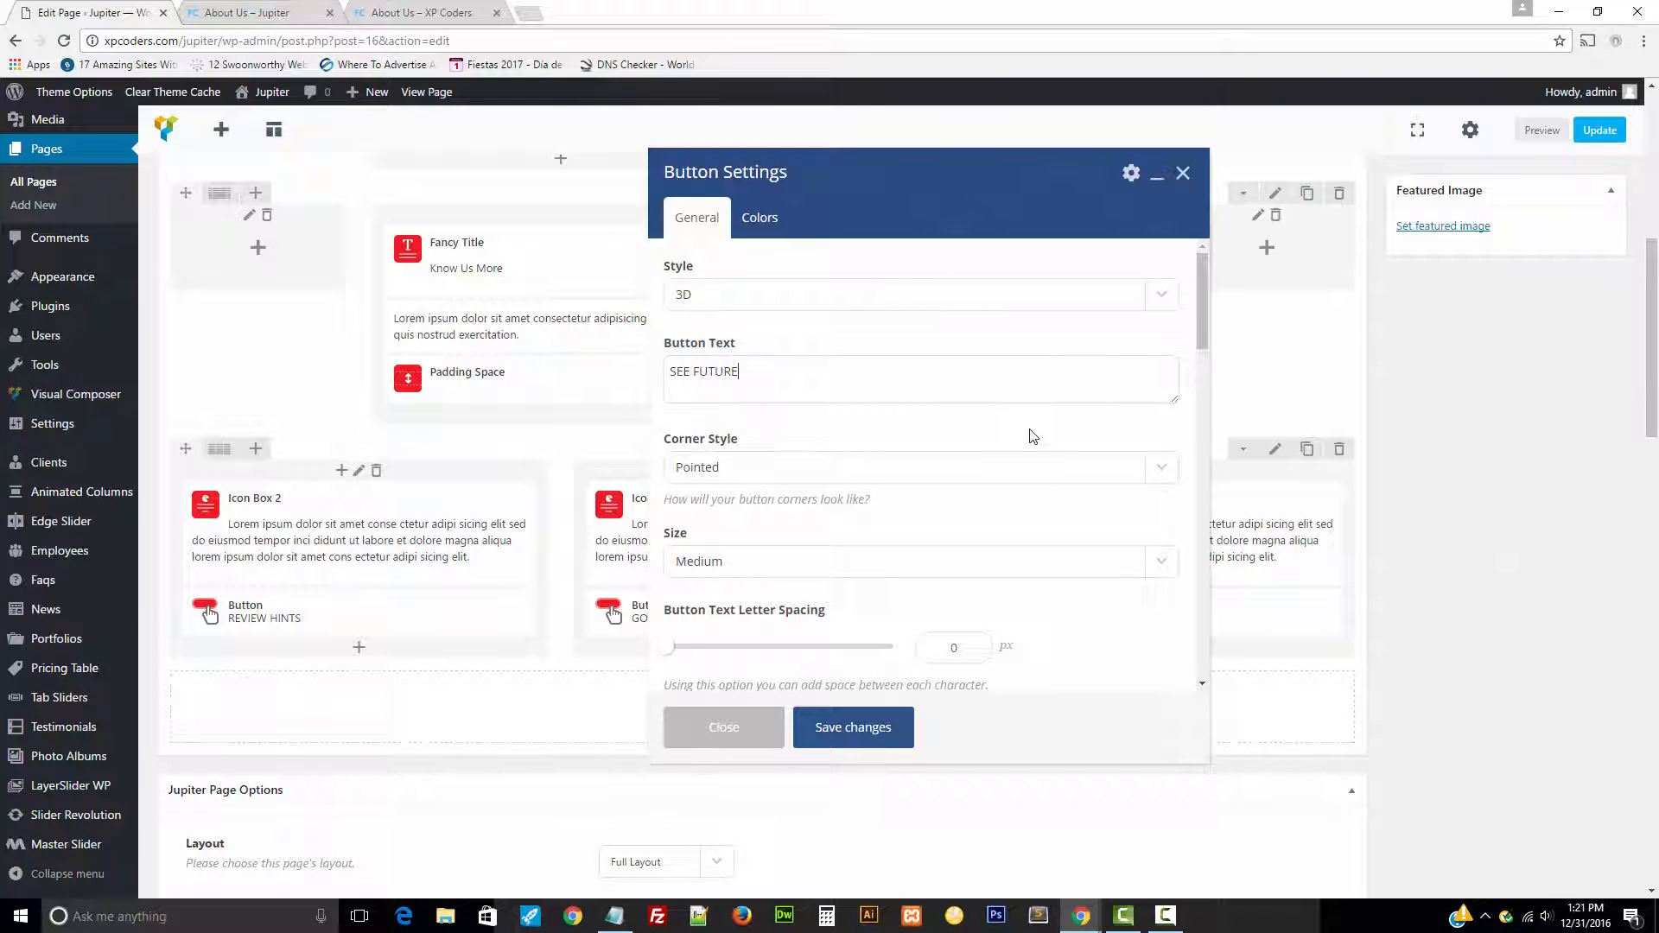
scroll(981, 537, down, 3)
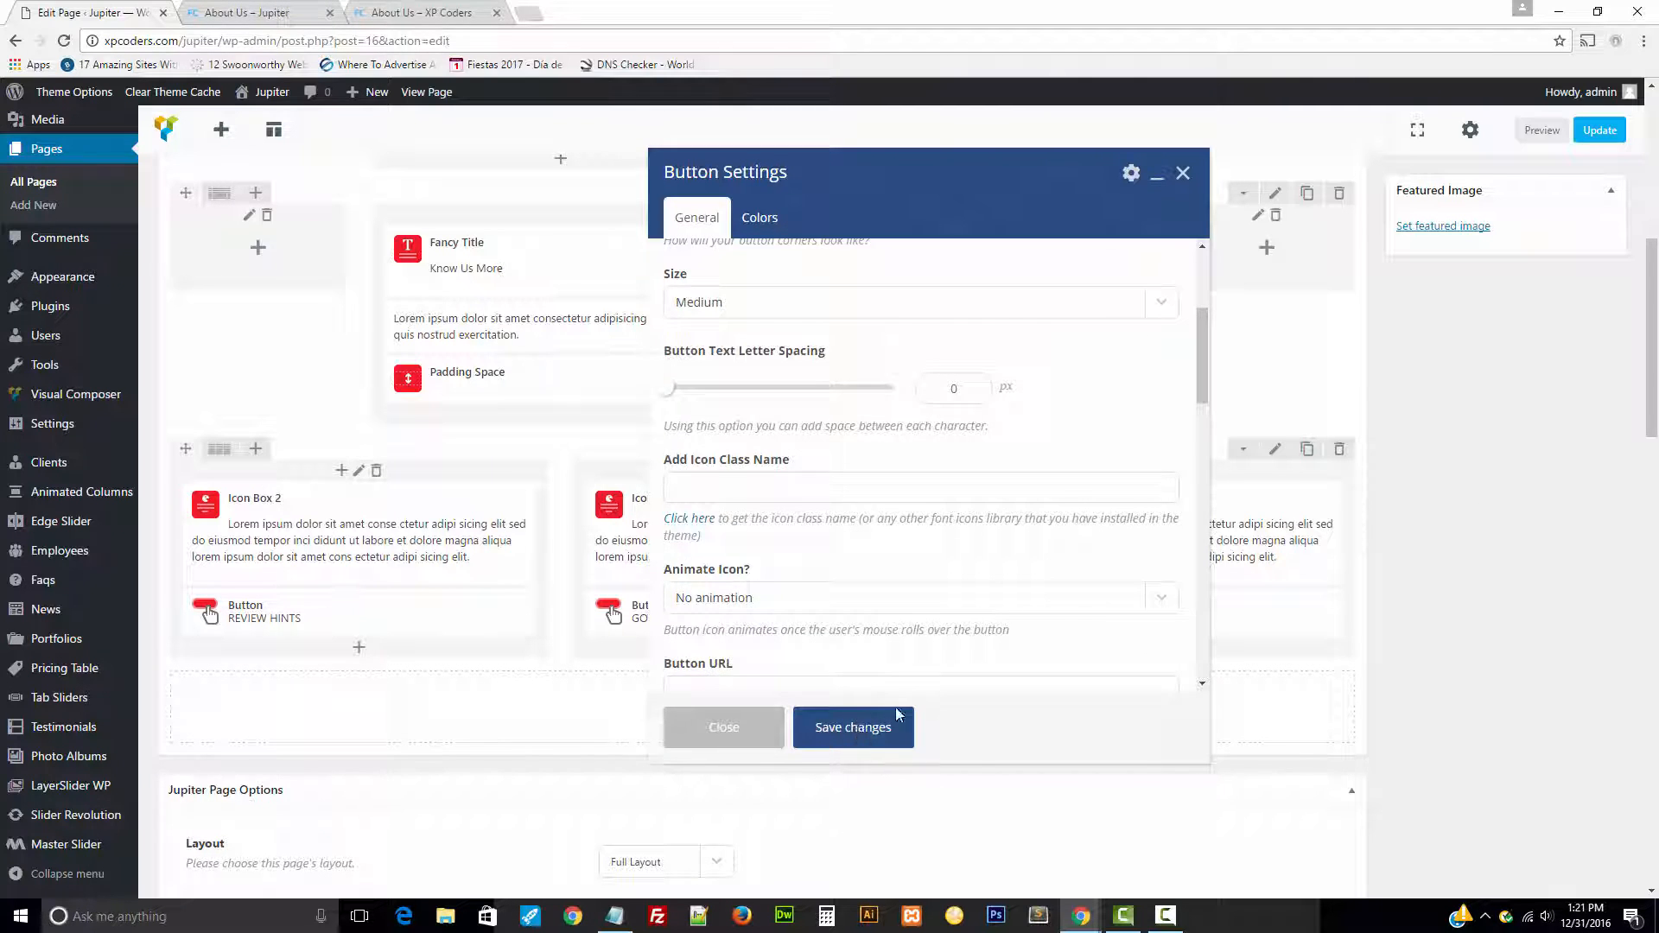
click(897, 717)
Step: Update the About Us page and reload its live Jupiter version to check the three buttons
click(1597, 131)
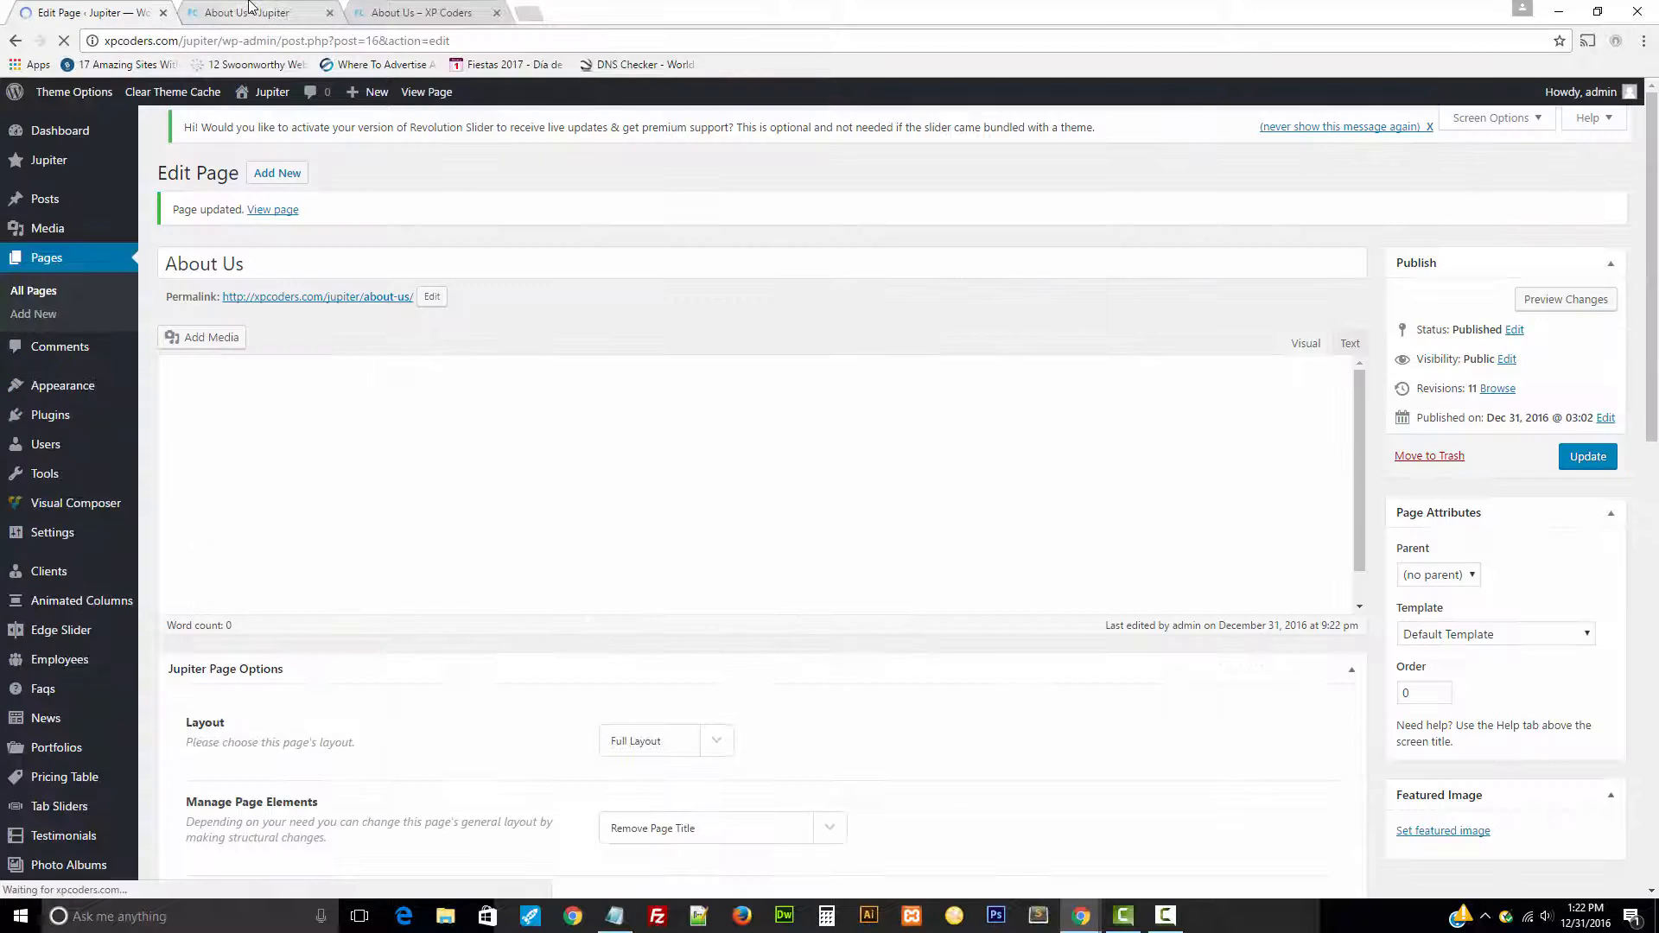
click(253, 10)
key(F5)
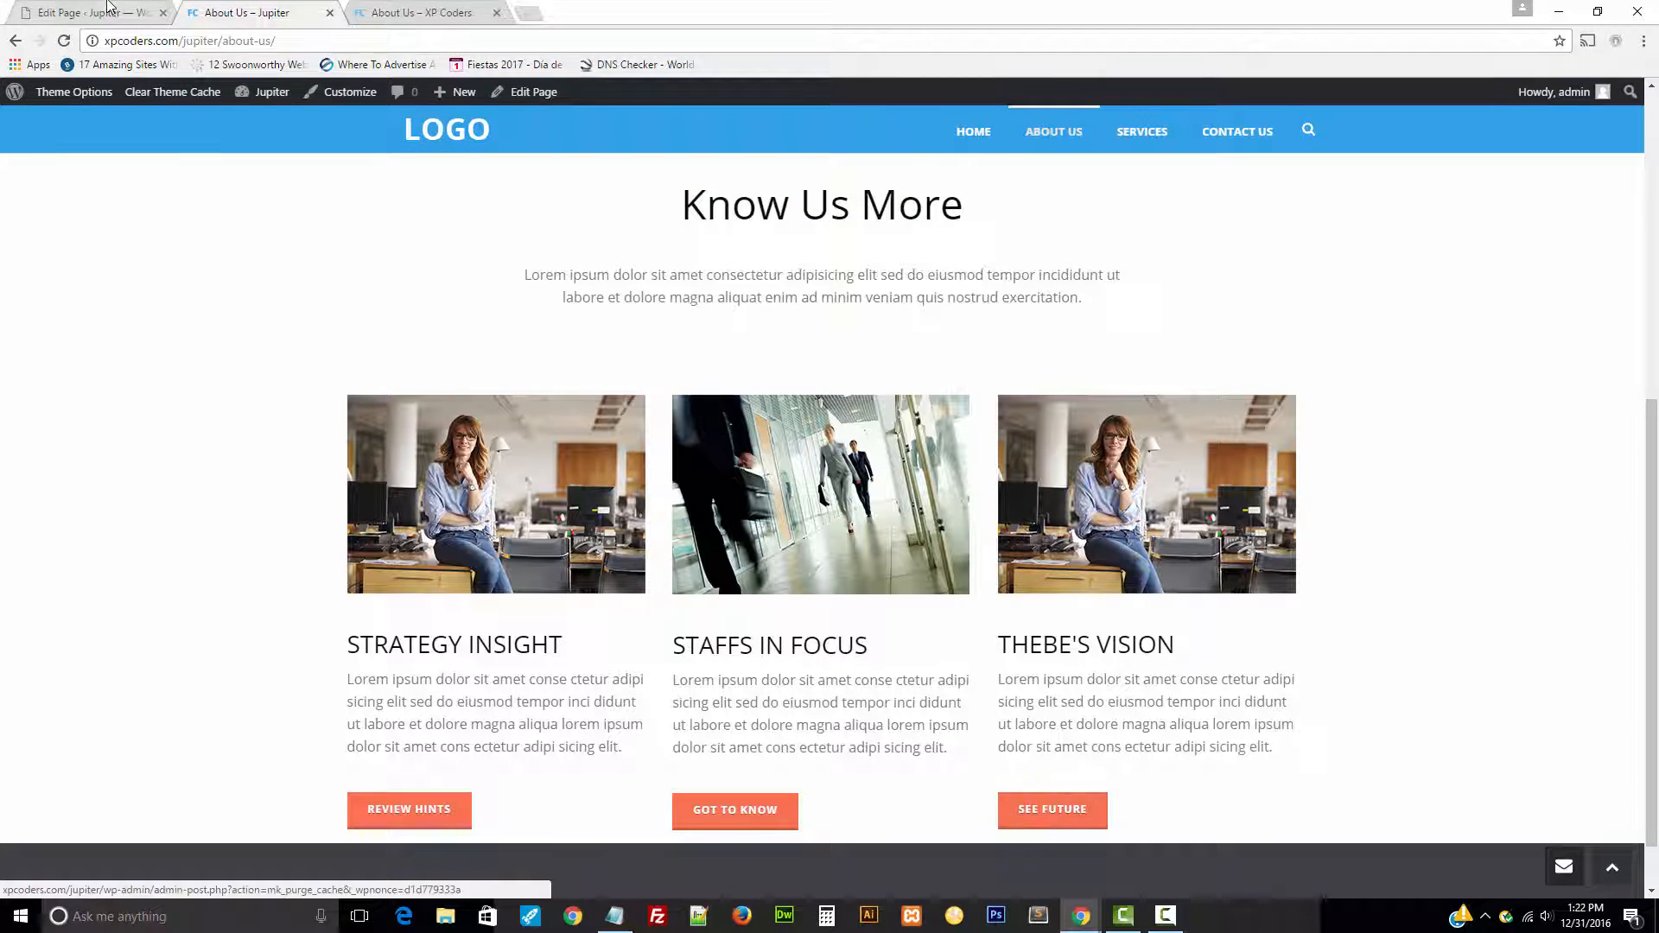
Step: Set the REVIEW HINTS button's background color to the blue #30a0e7 listed in the Notepad notes
key(ctrl+shift+Tab)
scroll(922, 470, down, 6)
scroll(922, 470, down, 4)
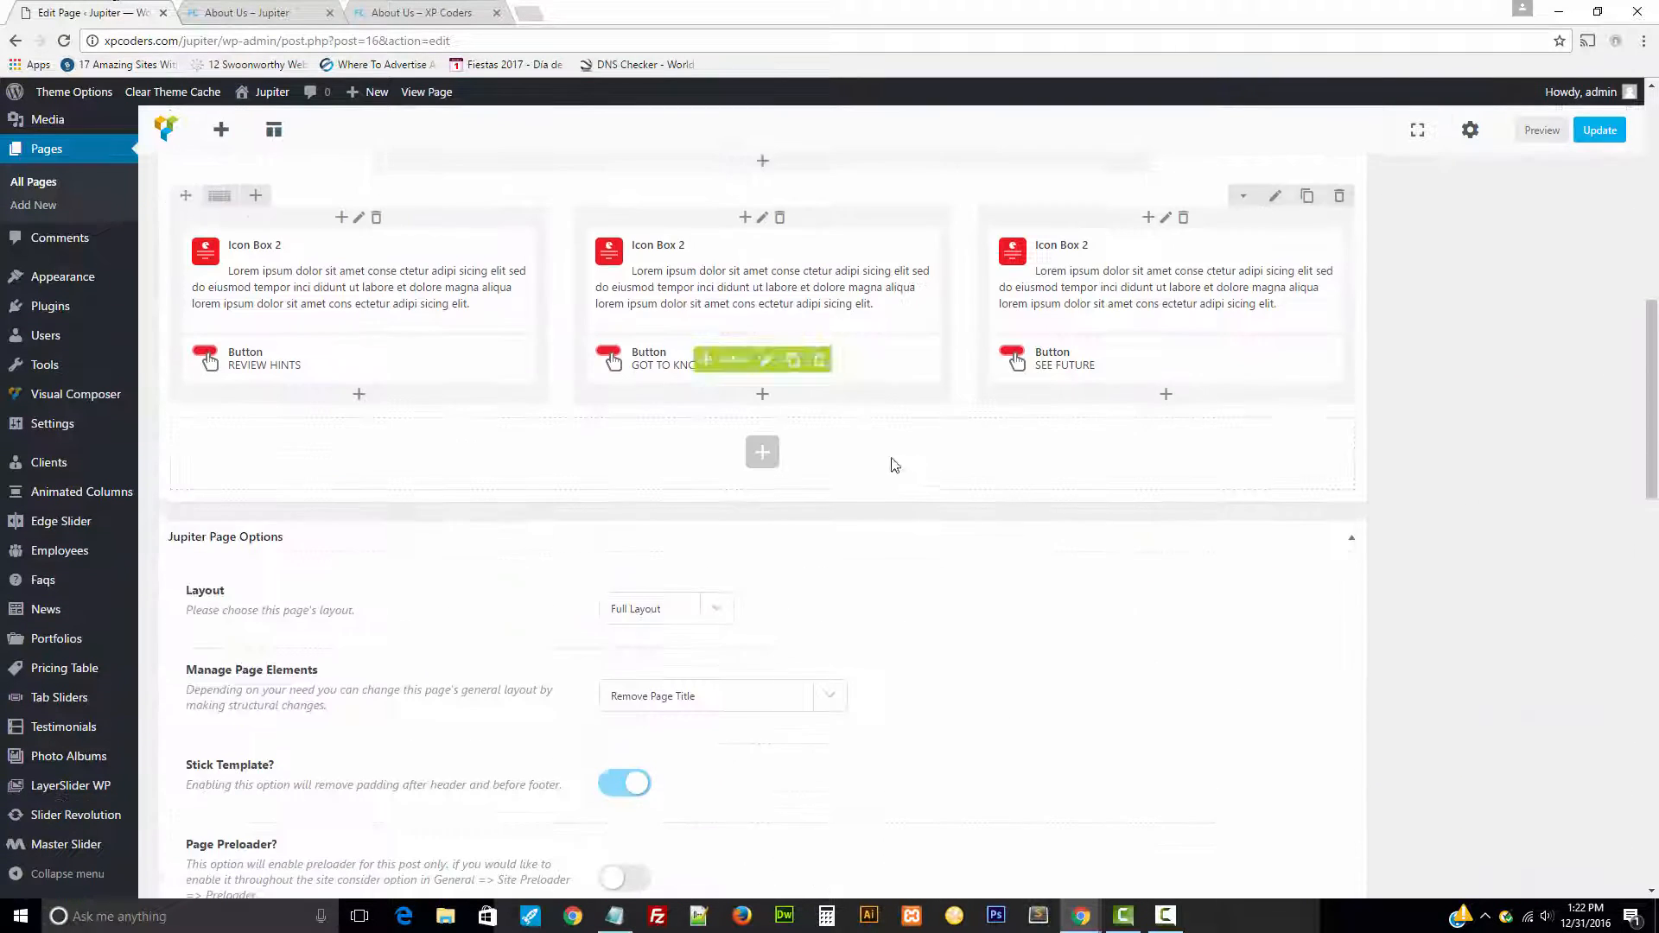
click(364, 355)
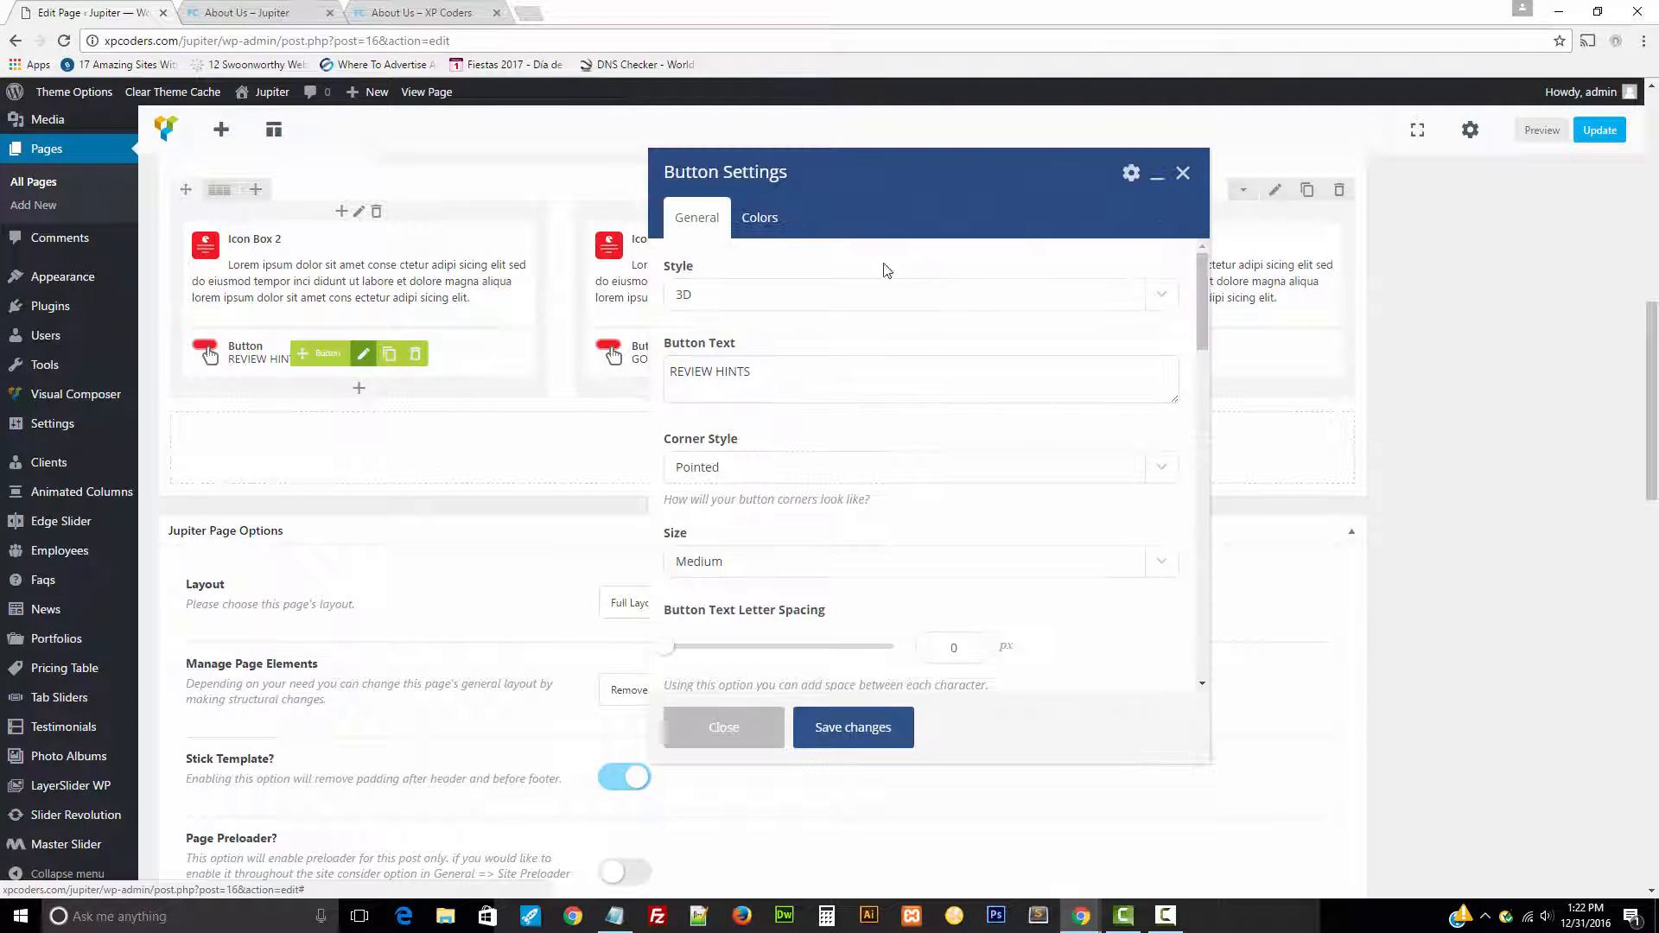
click(776, 221)
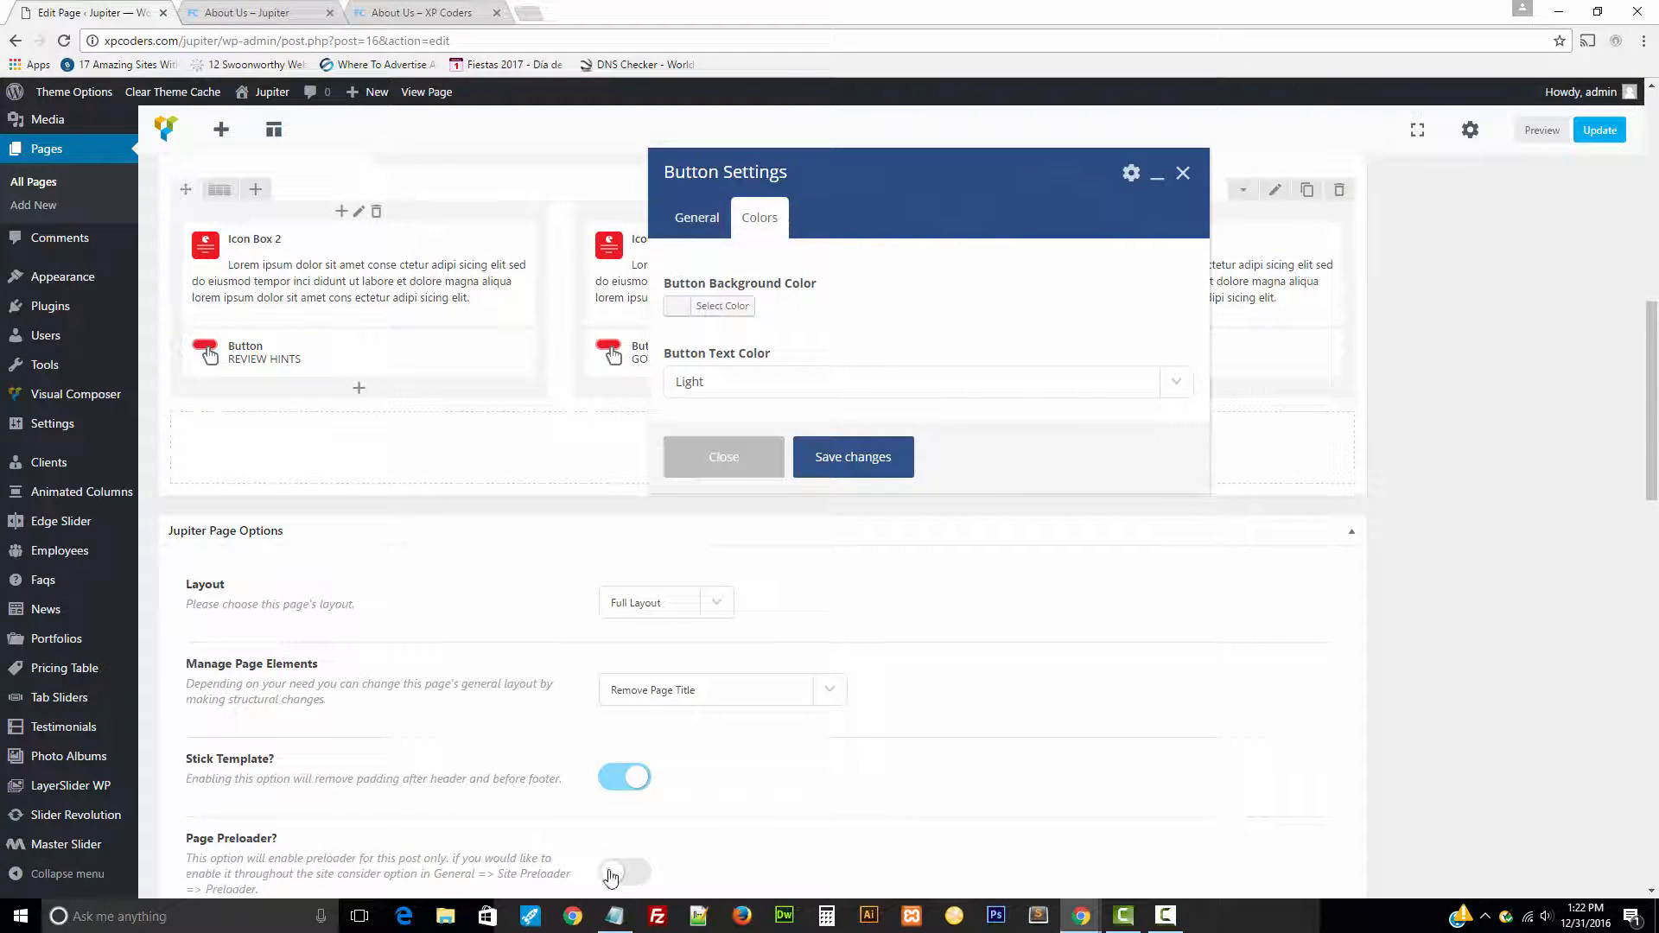
click(615, 916)
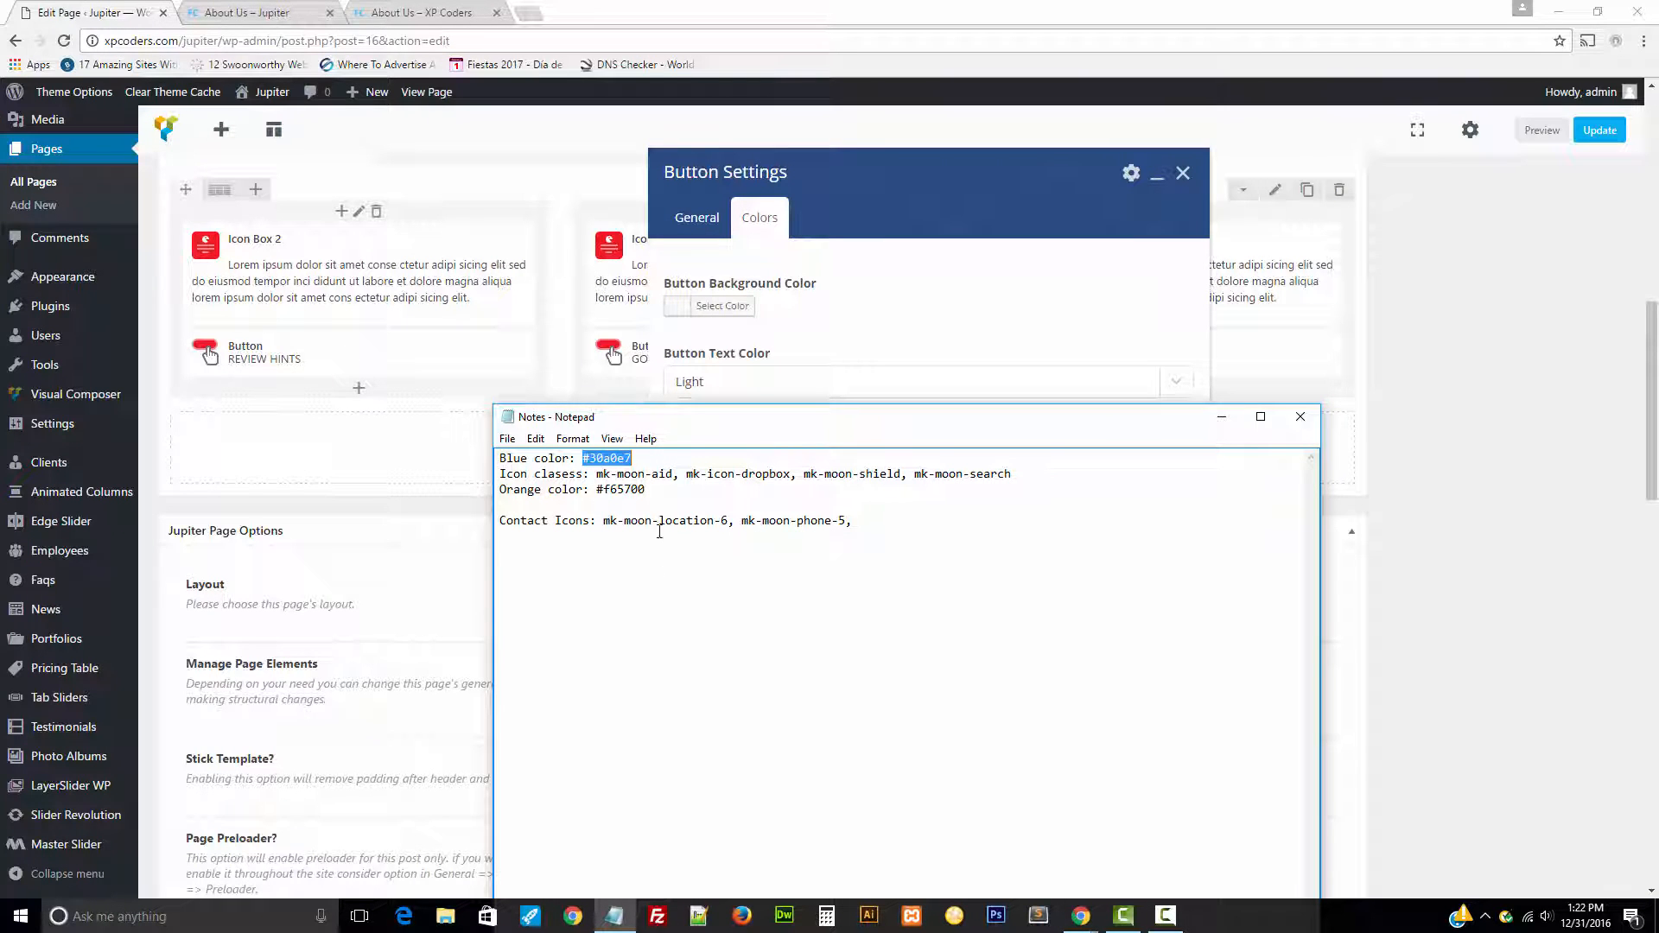
click(905, 309)
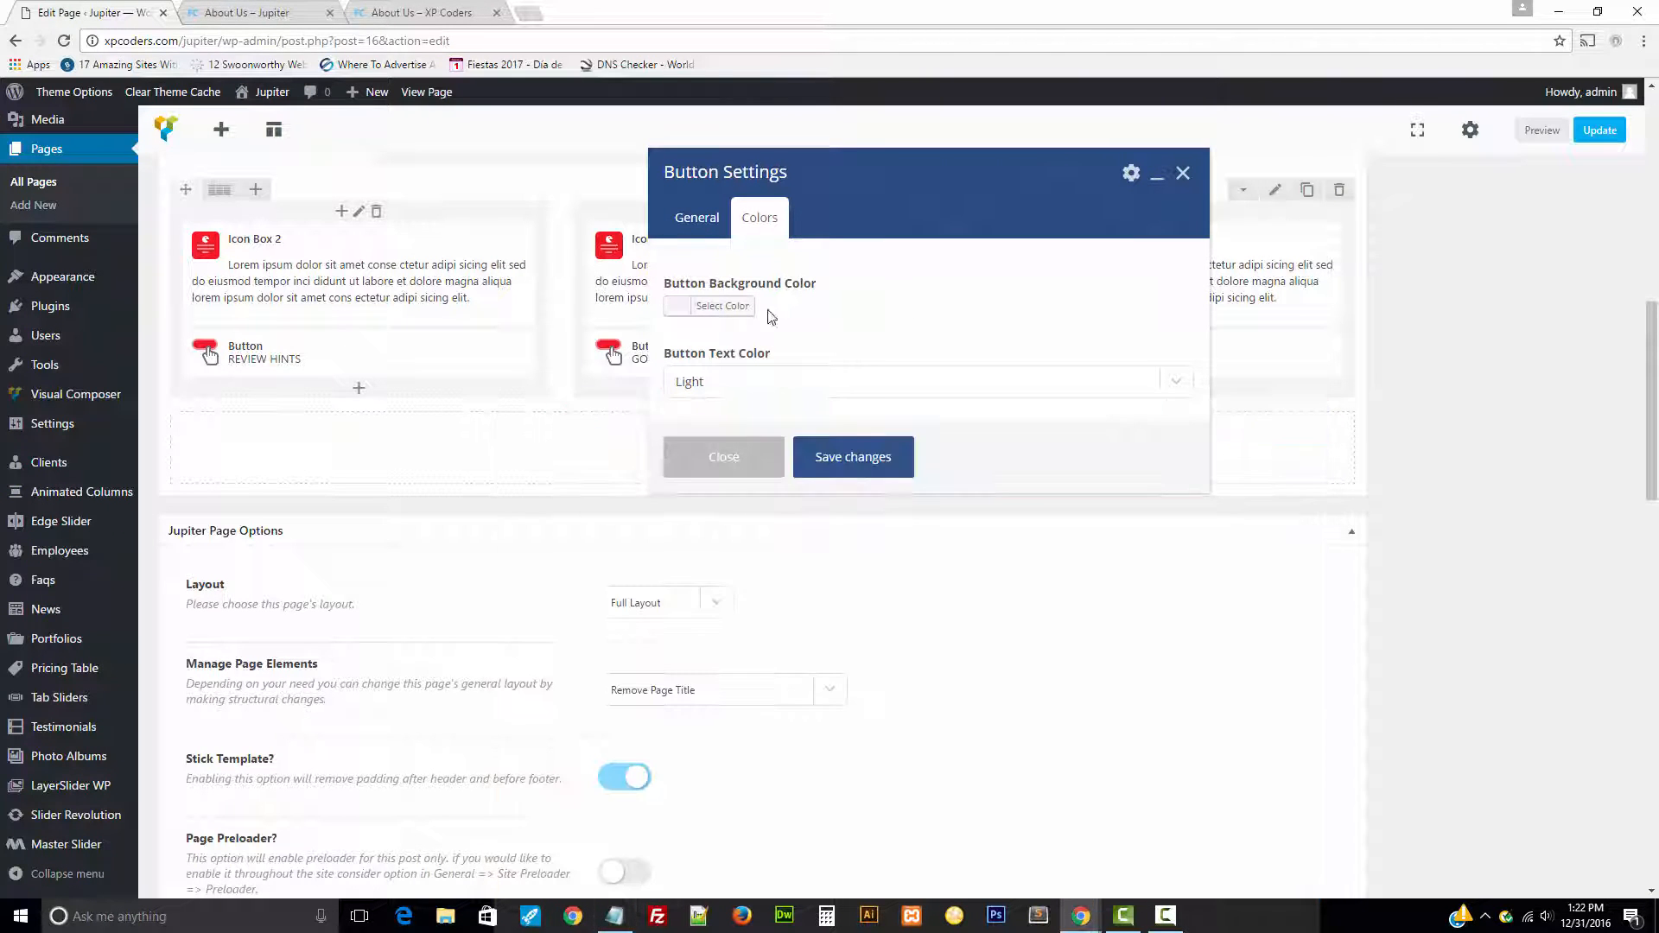
click(723, 306)
click(744, 307)
text(#30a0e7)
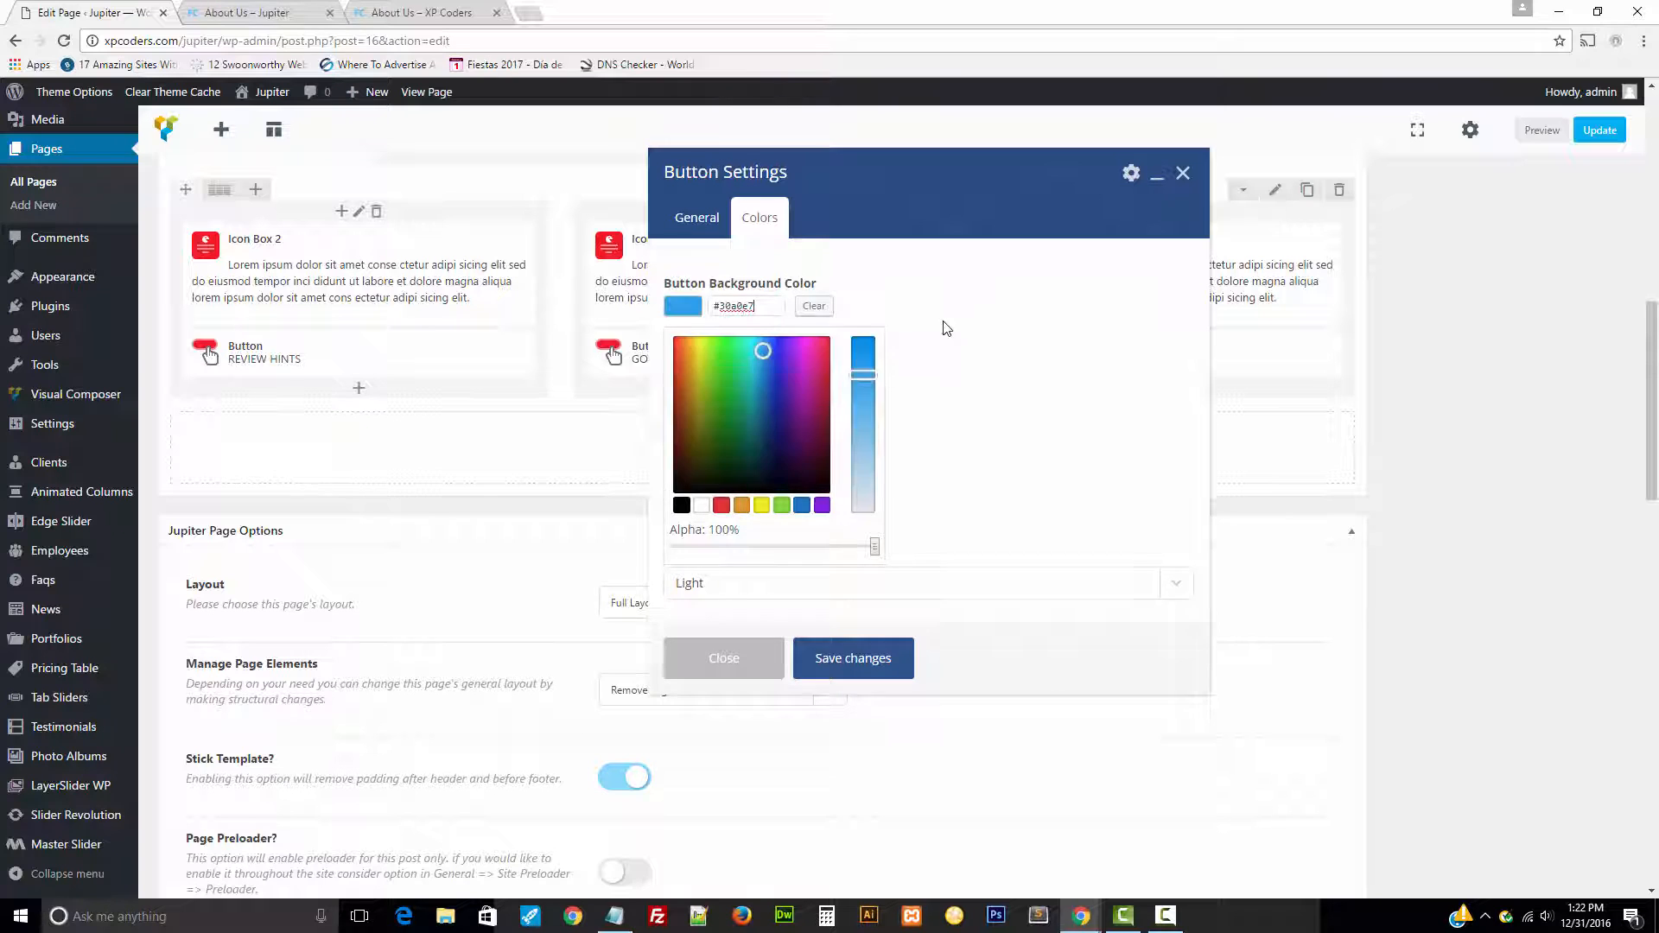
Step: Save the REVIEW HINTS button's color change, then set the GOT TO KNOW button's background color to #30a0e7 and save it
click(947, 327)
click(885, 464)
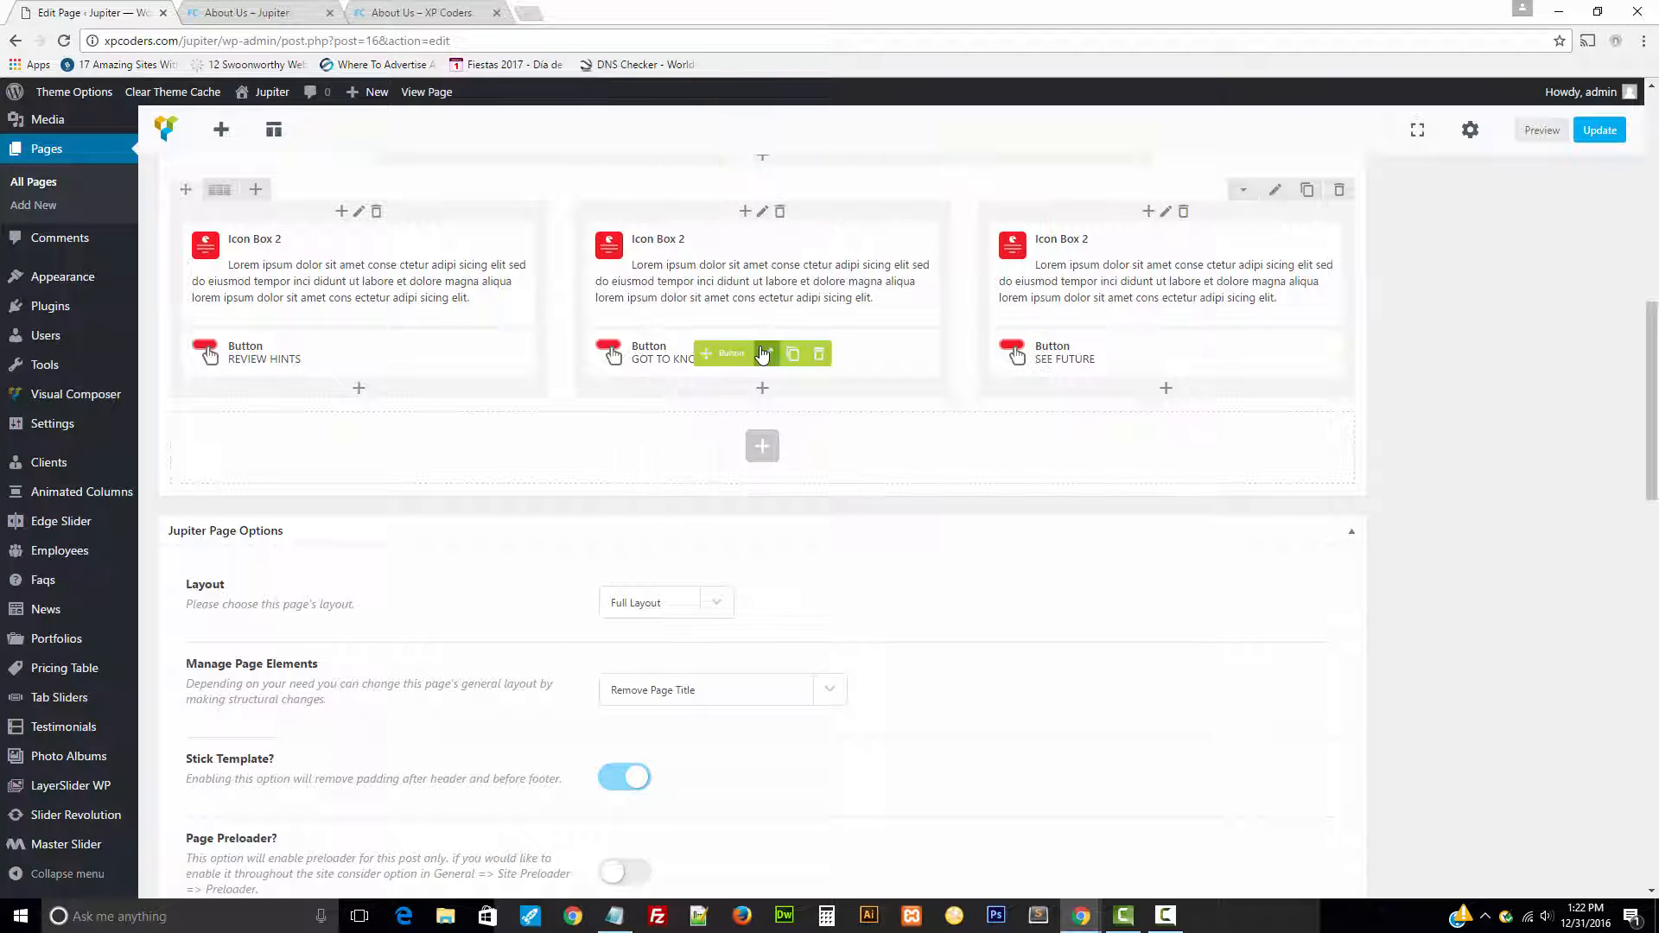
click(760, 351)
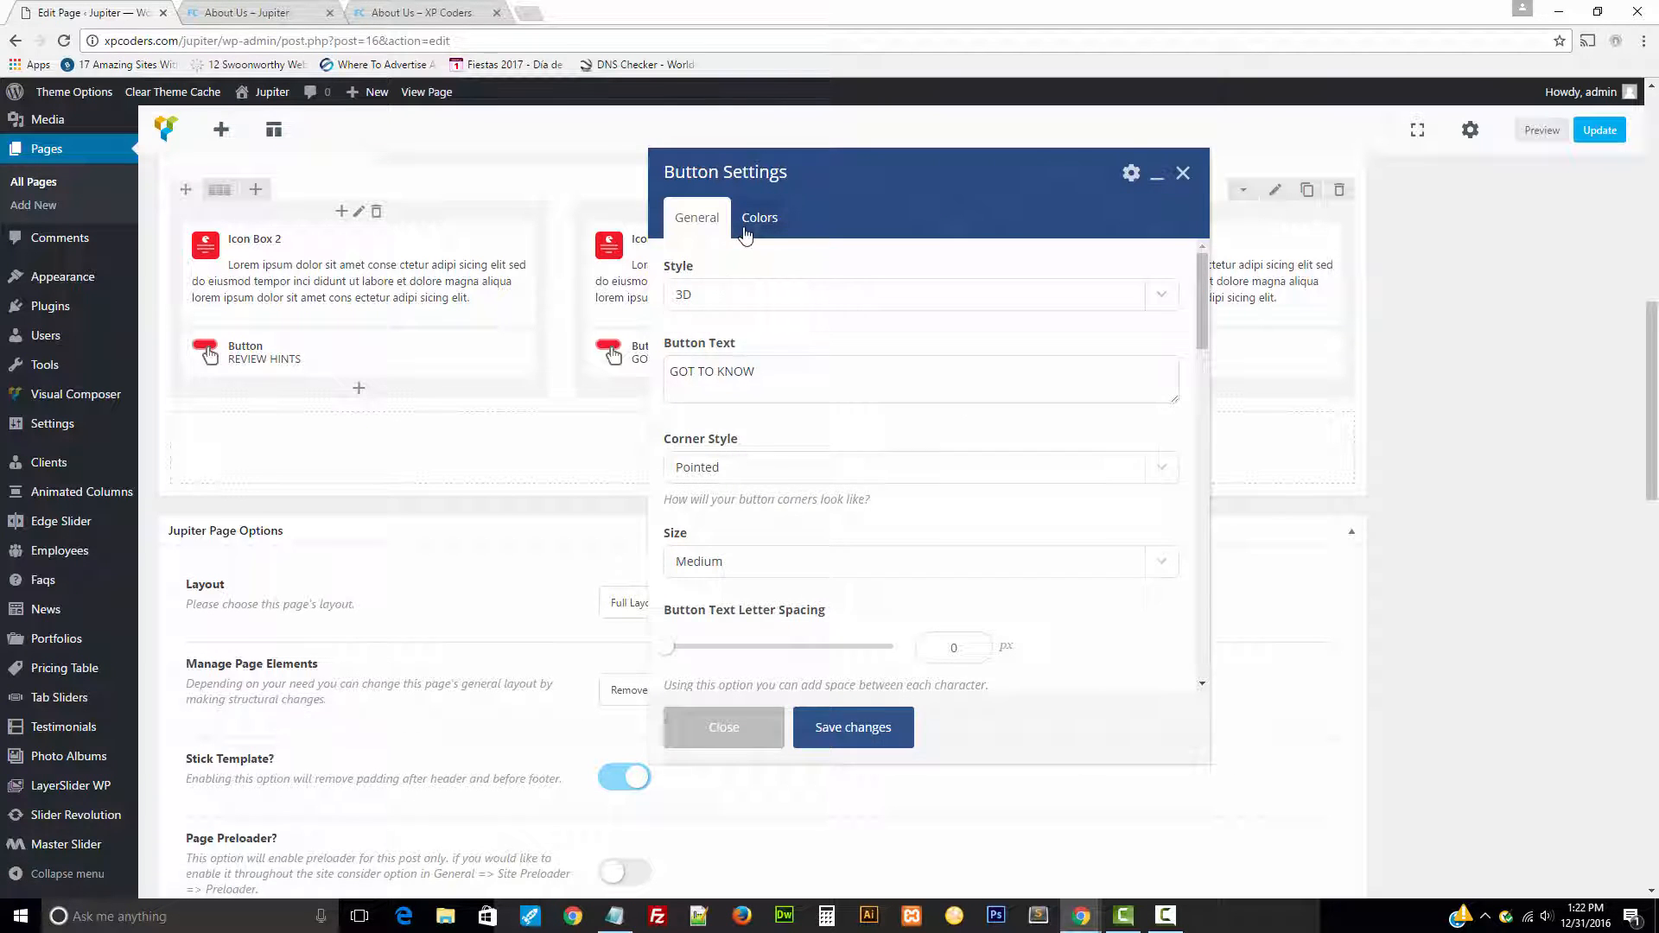
click(759, 217)
click(685, 307)
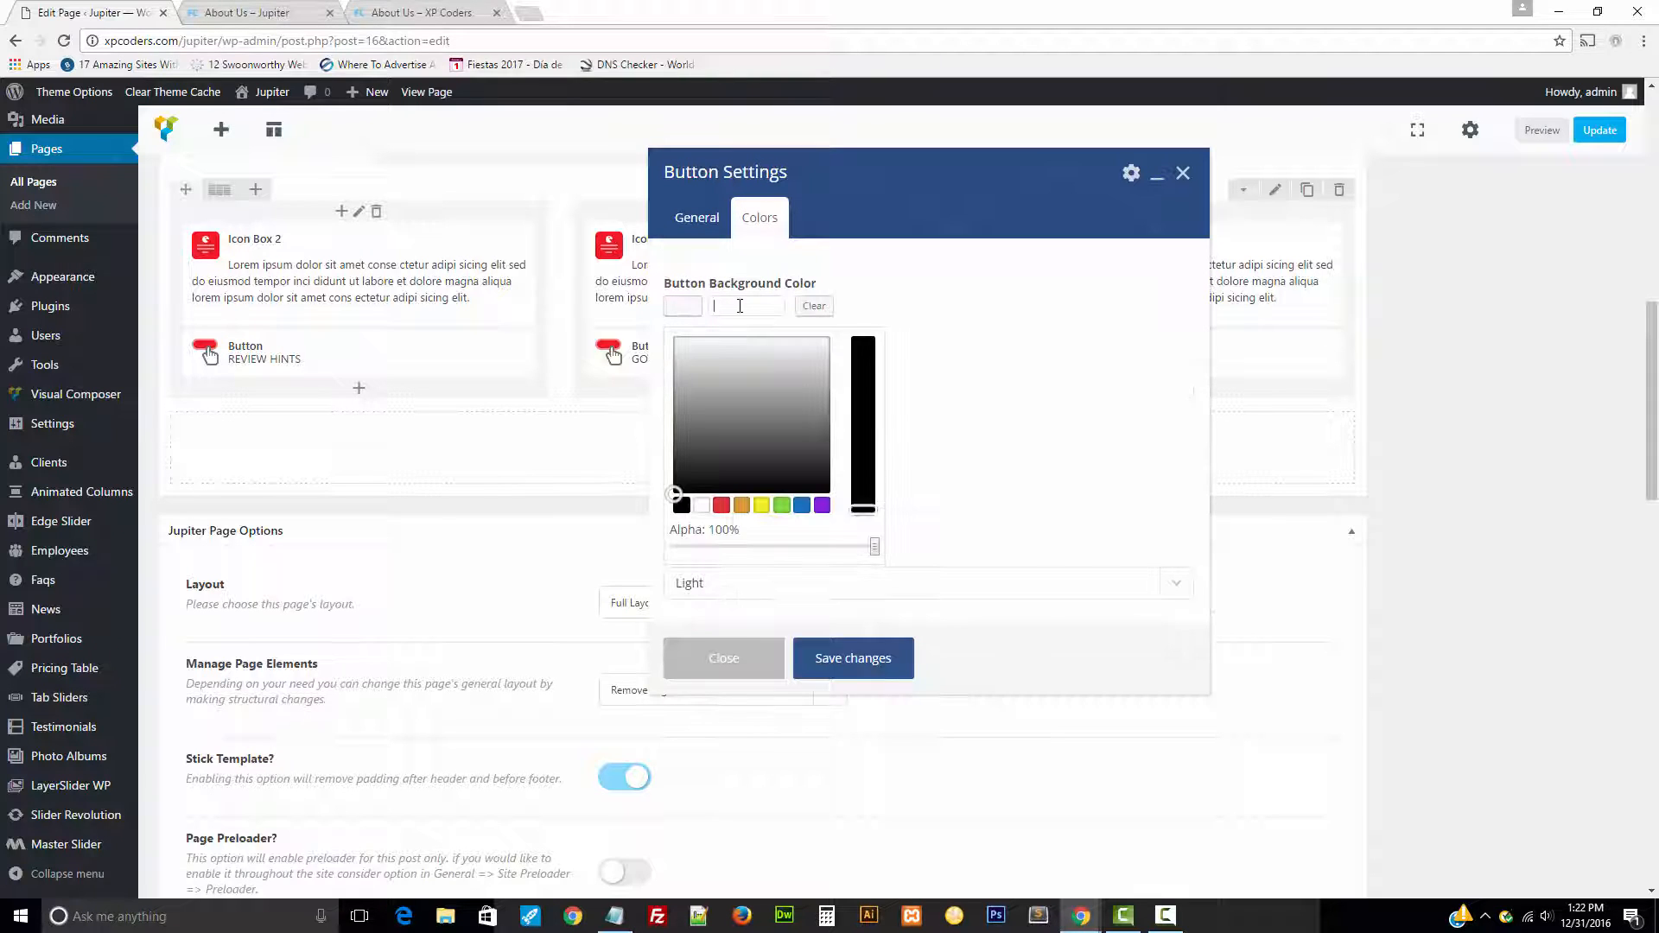
text(#30a0e7)
click(853, 658)
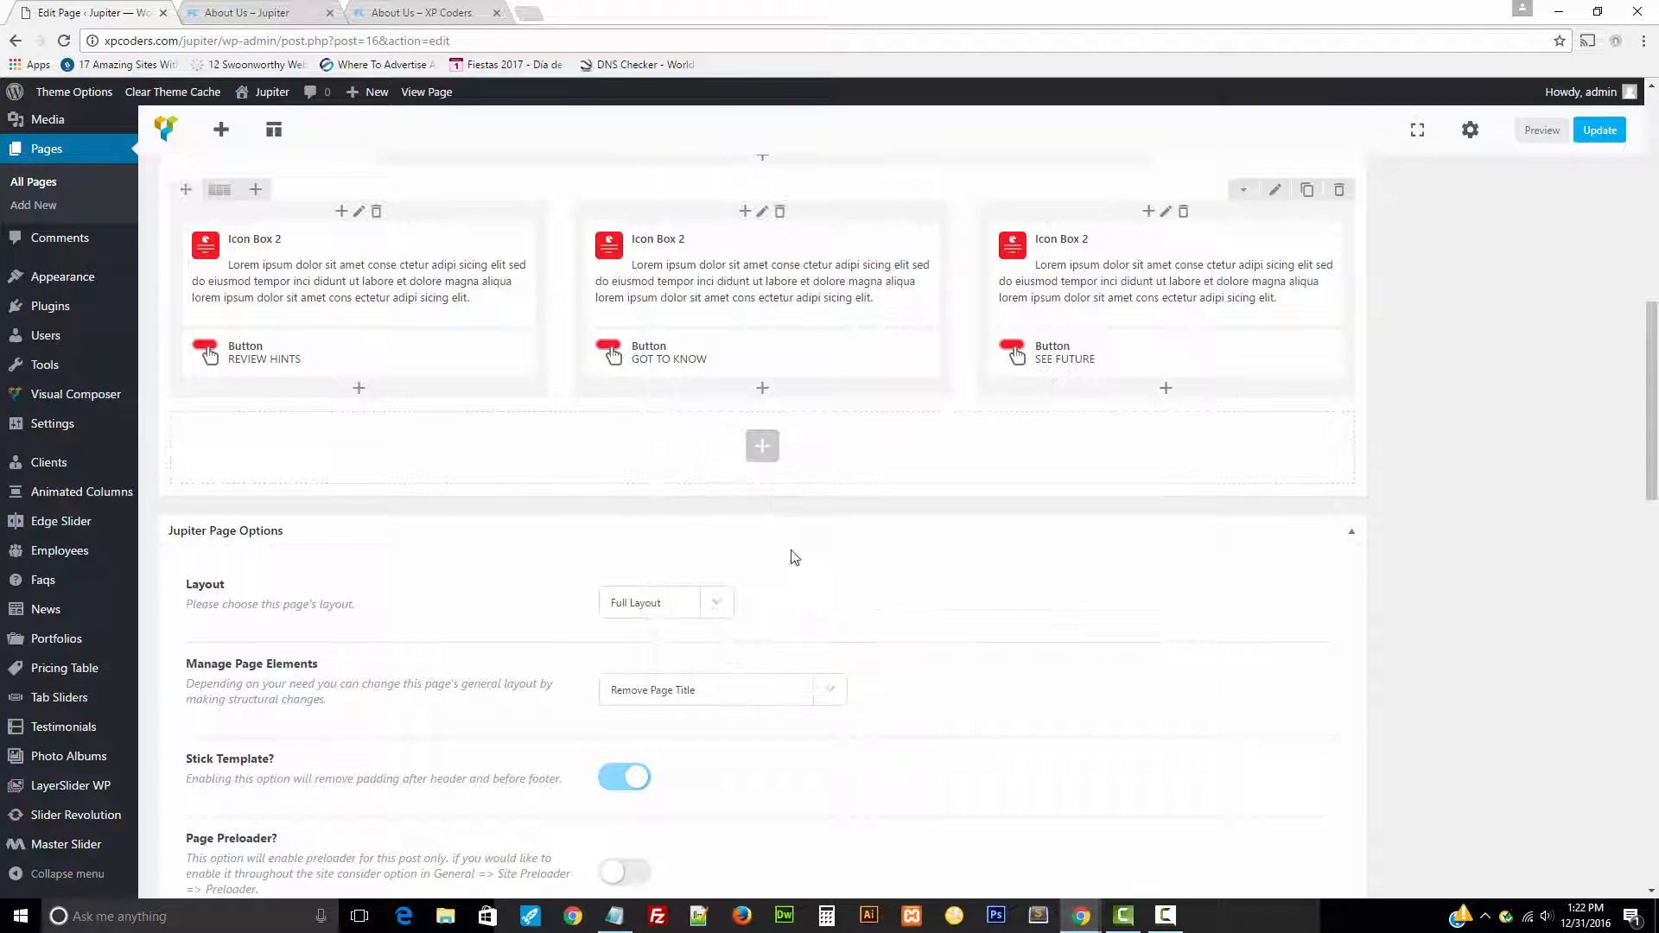
Step: Set the SEE FUTURE button's background color to #30a0e7 and save the change
click(1170, 356)
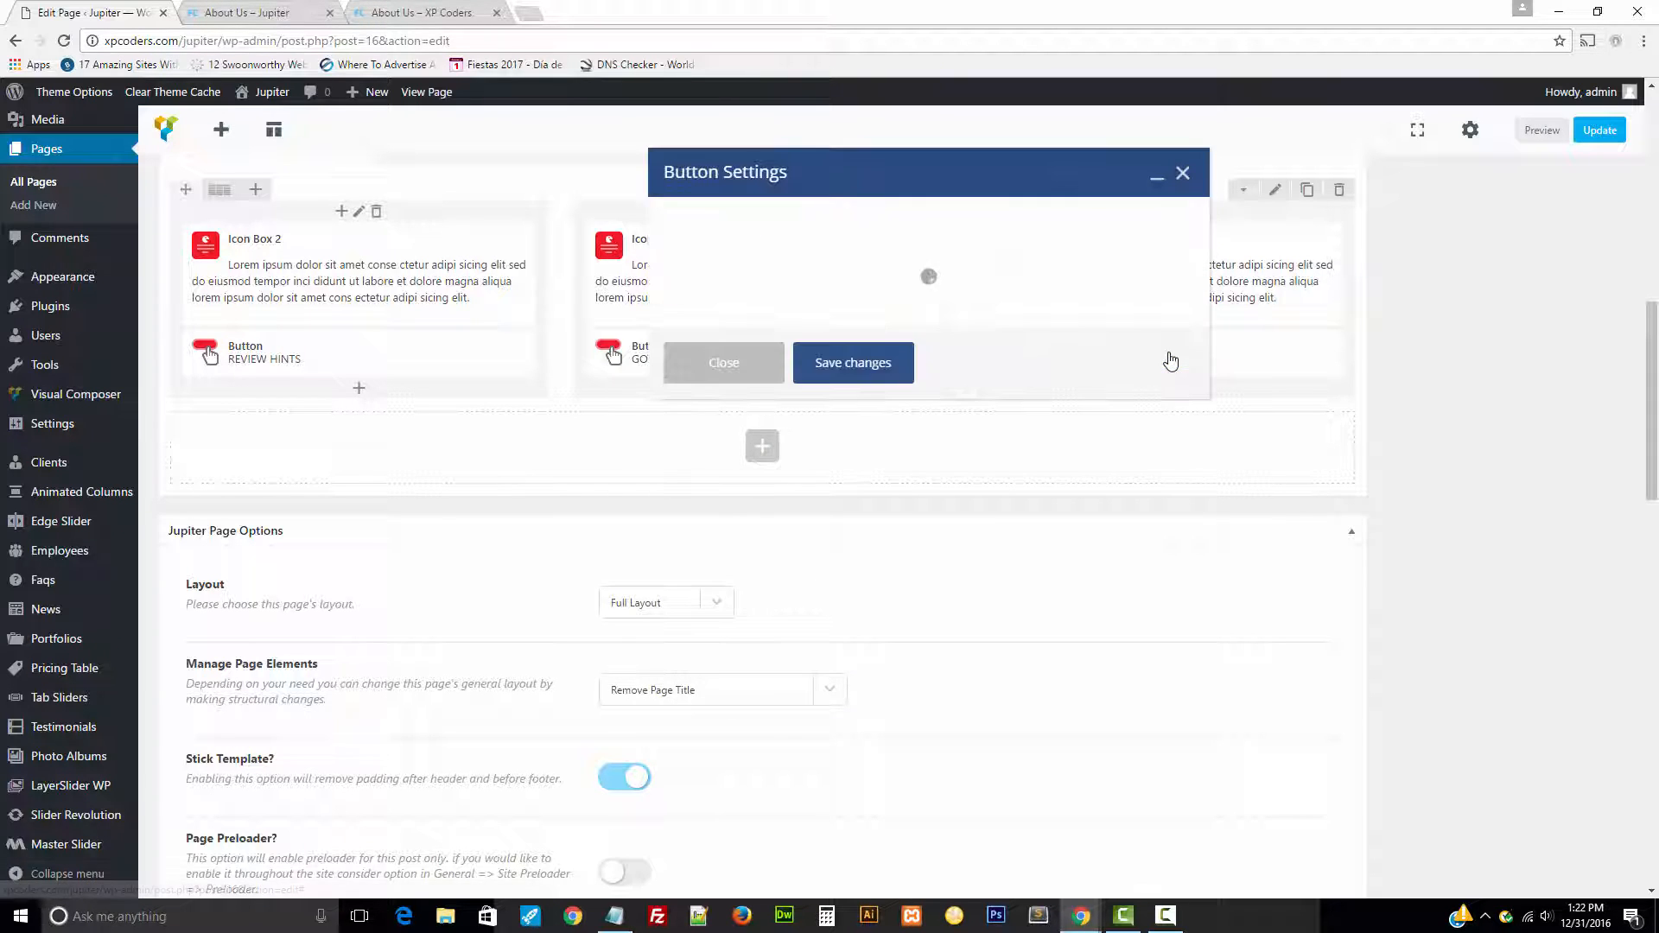
click(759, 218)
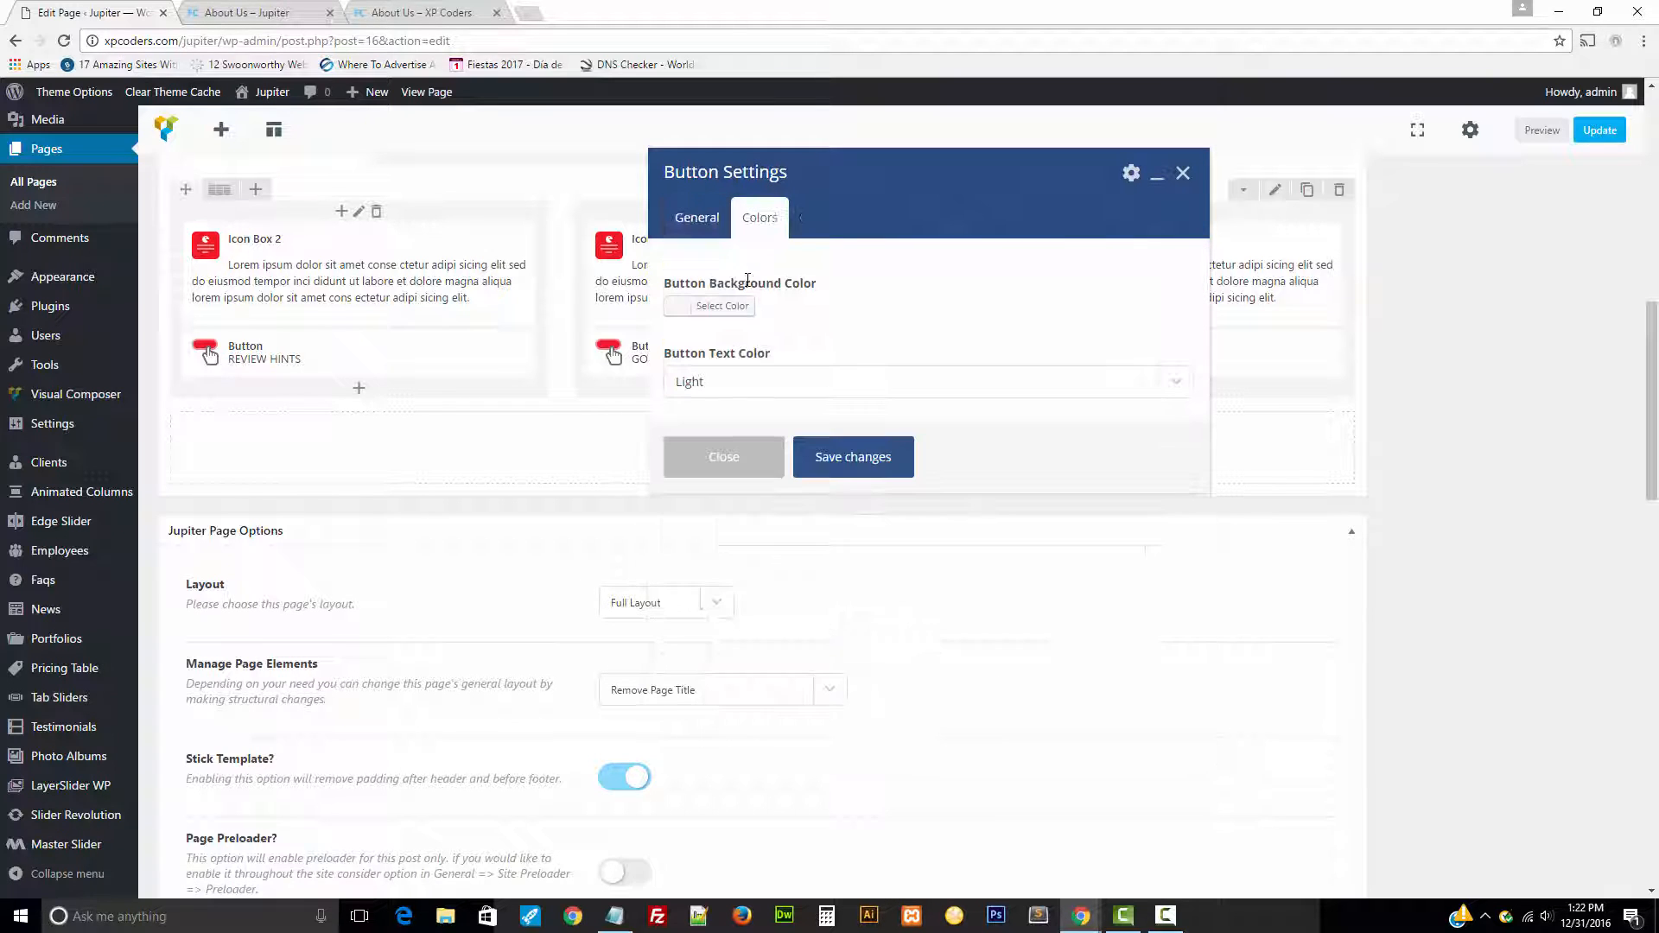
click(682, 308)
key(ctrl+v)
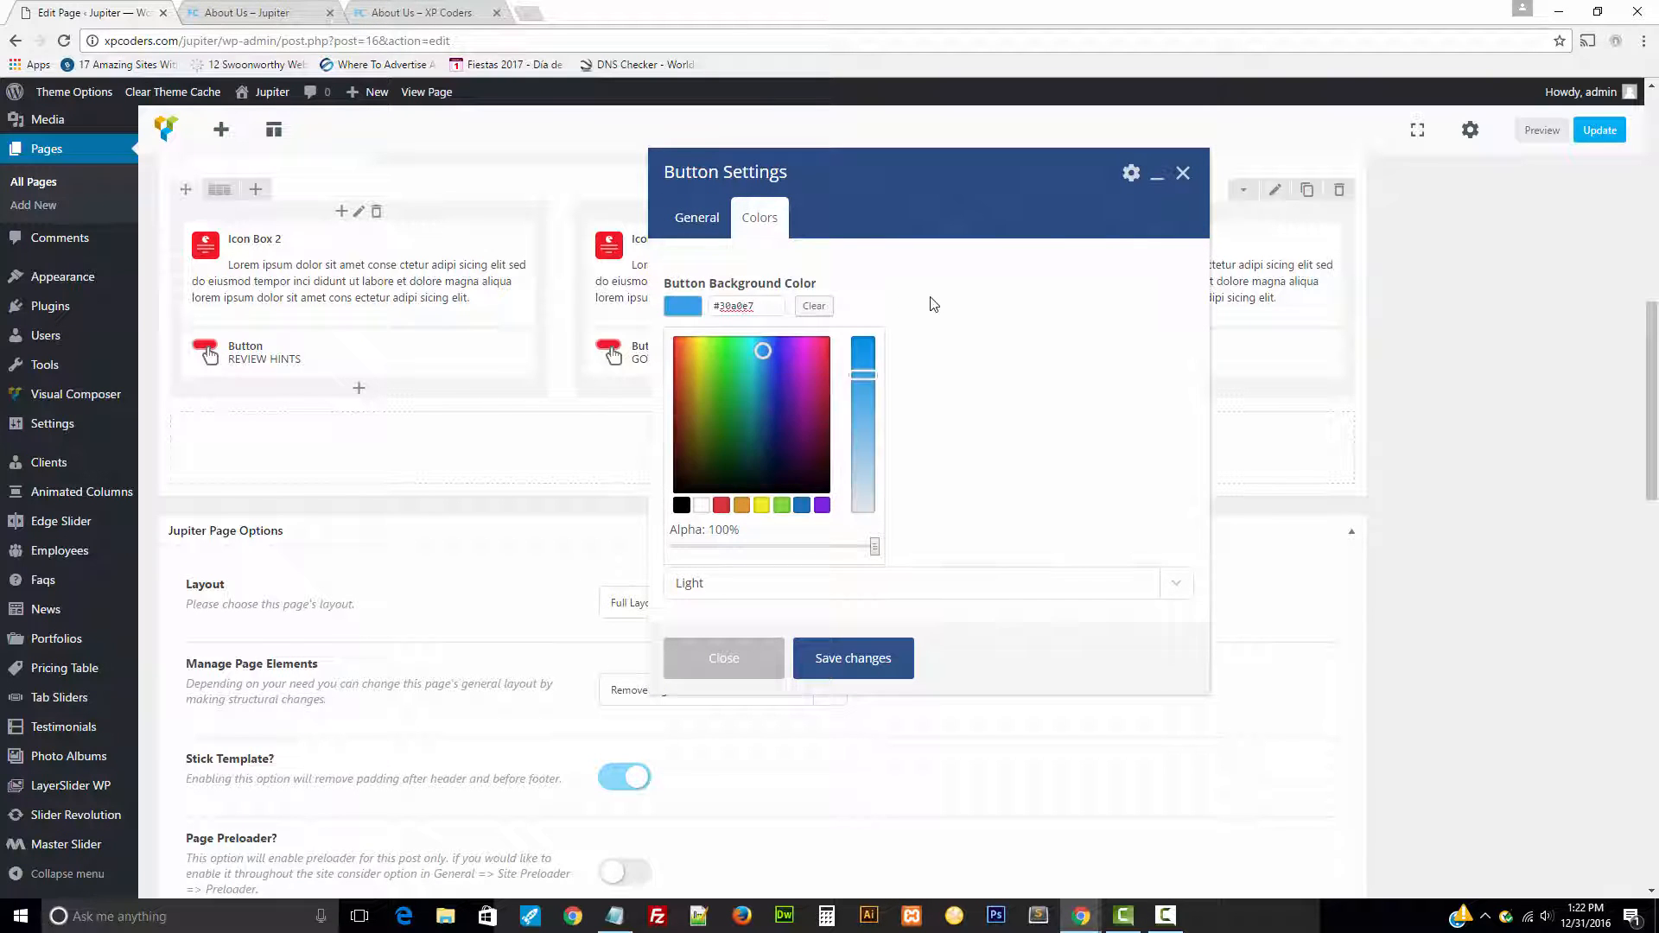
click(937, 303)
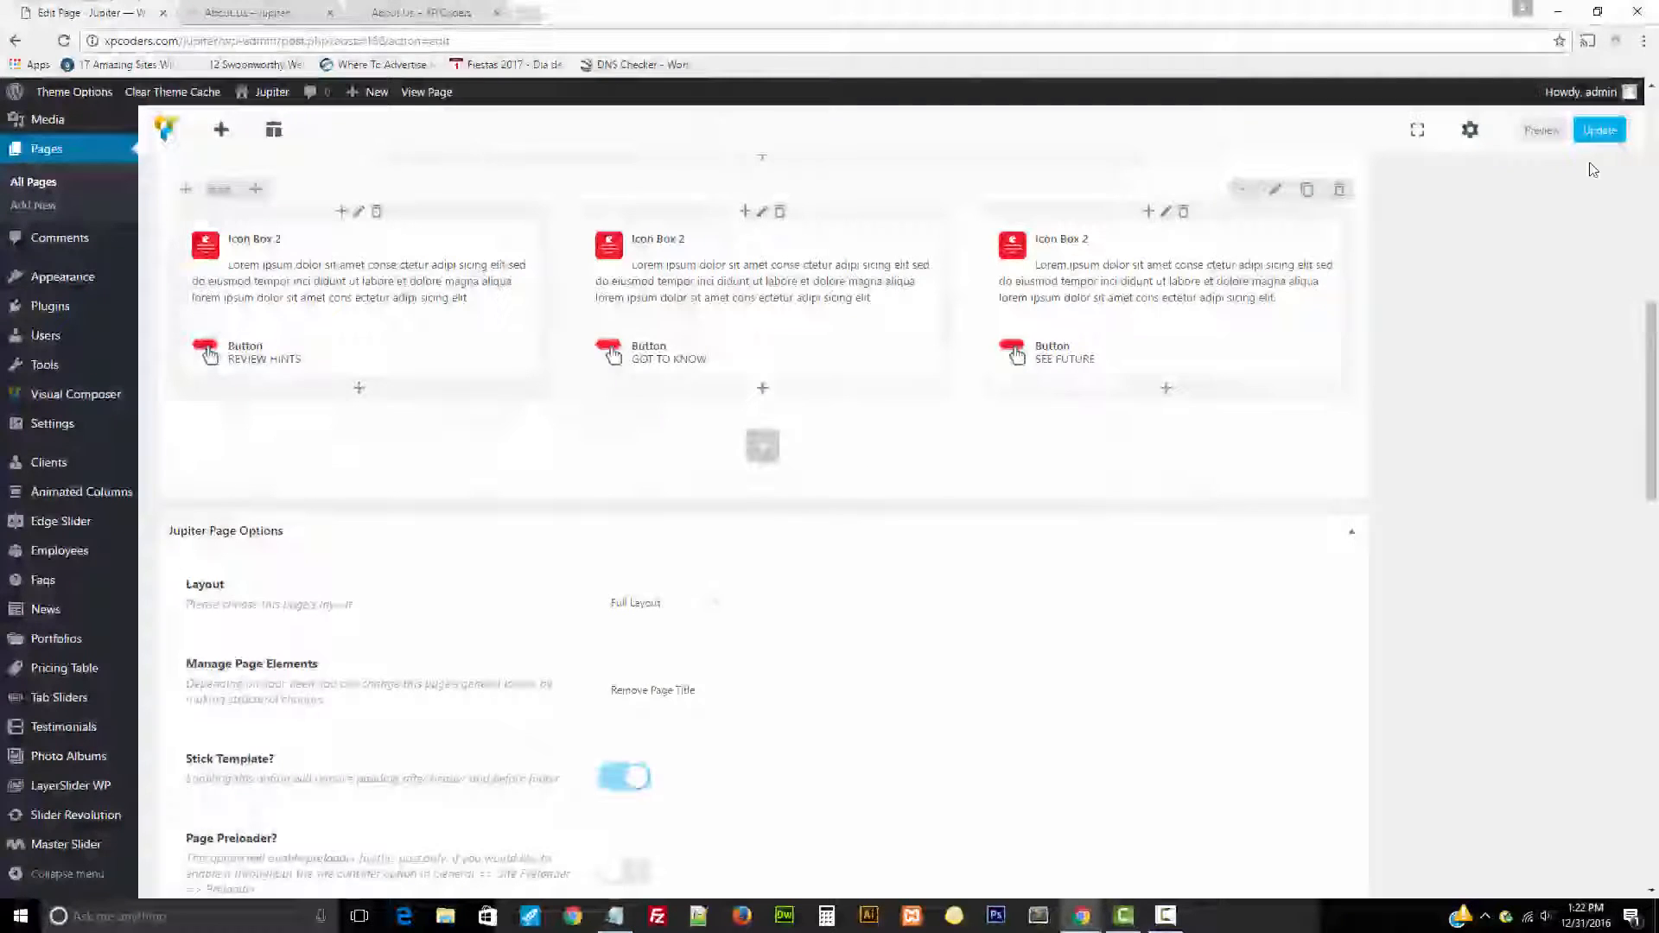
Step: Update the About Us page and reload its live Jupiter version to check the colors of the three buttons
click(1599, 131)
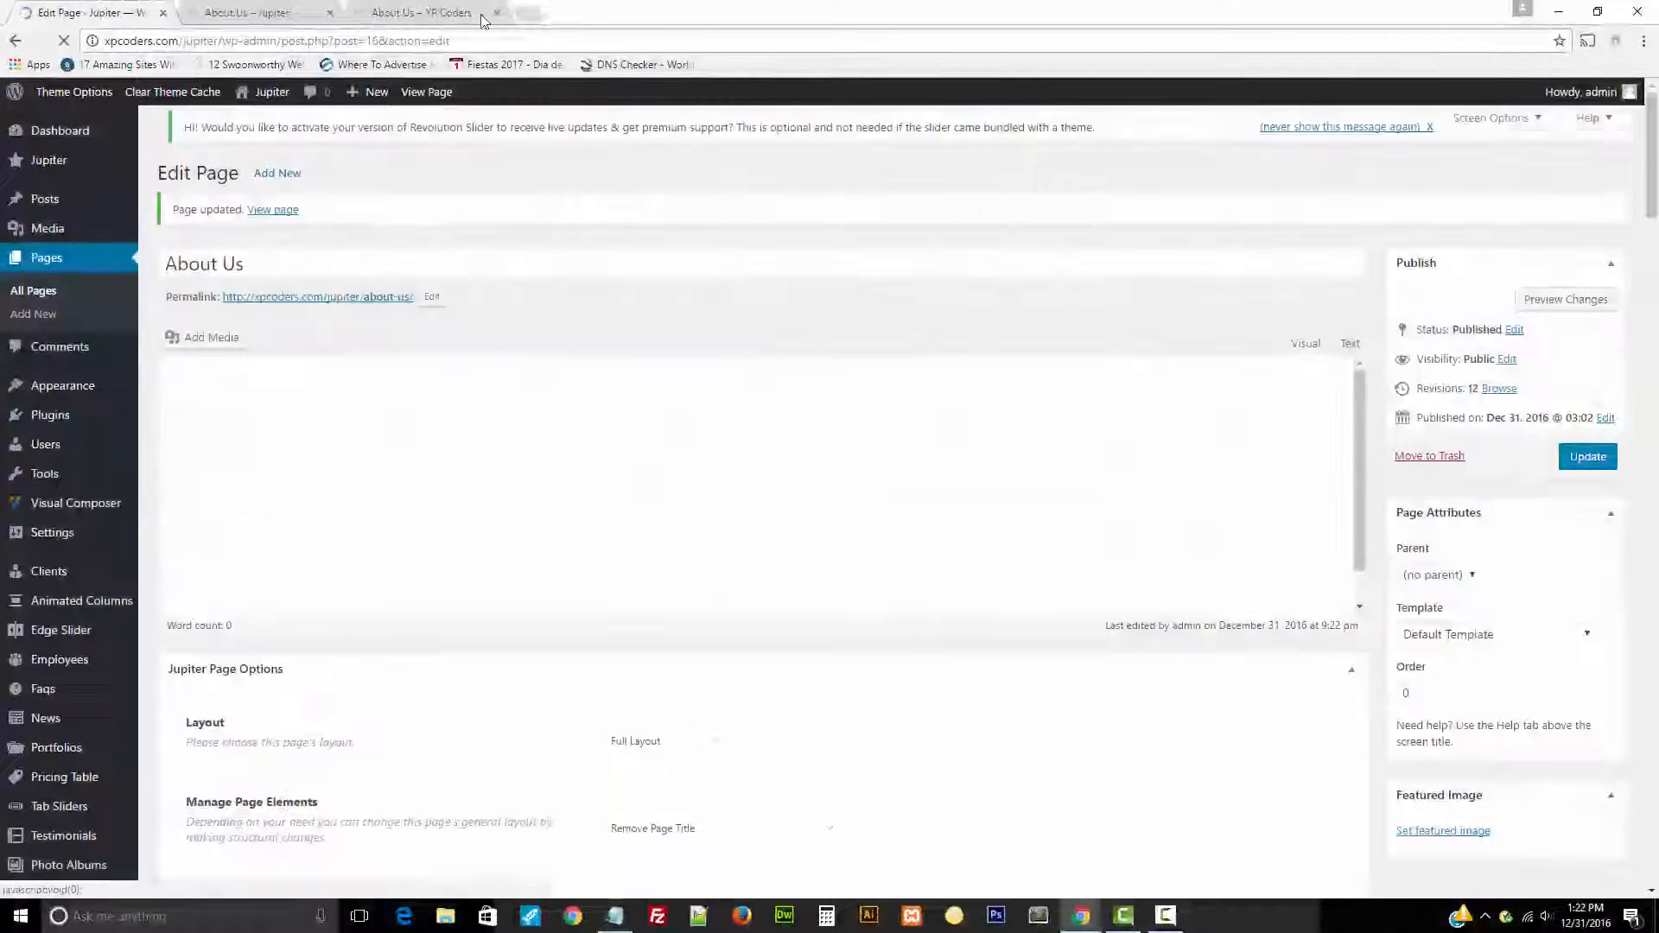
click(247, 12)
click(65, 41)
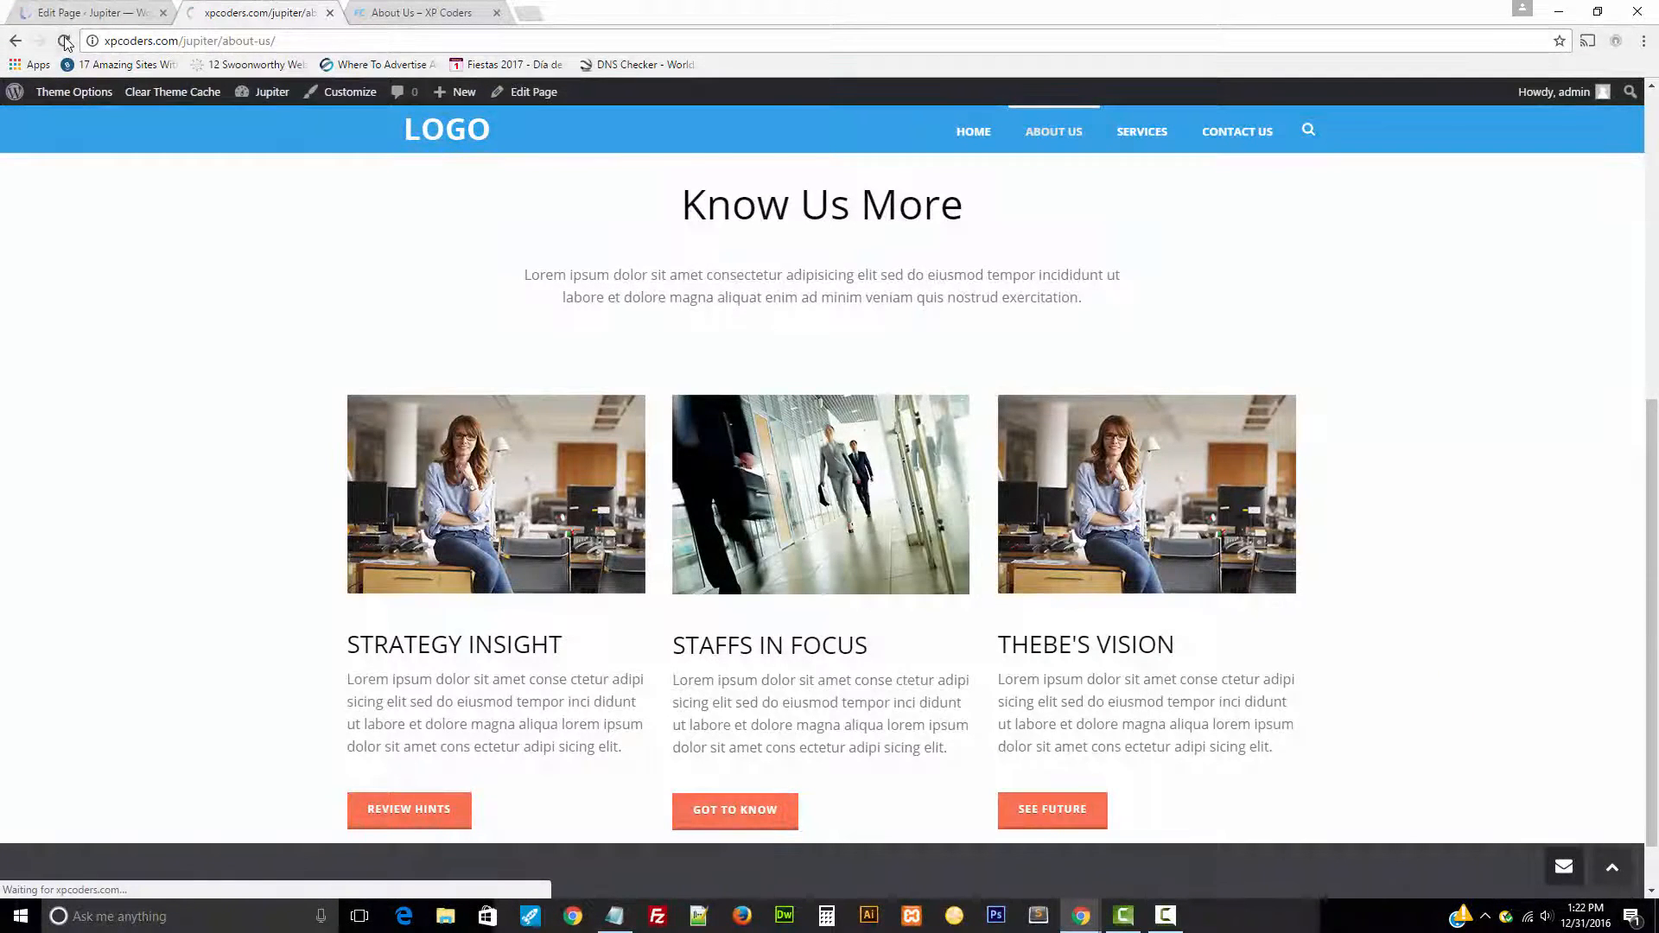
scroll(1377, 638, down, 1)
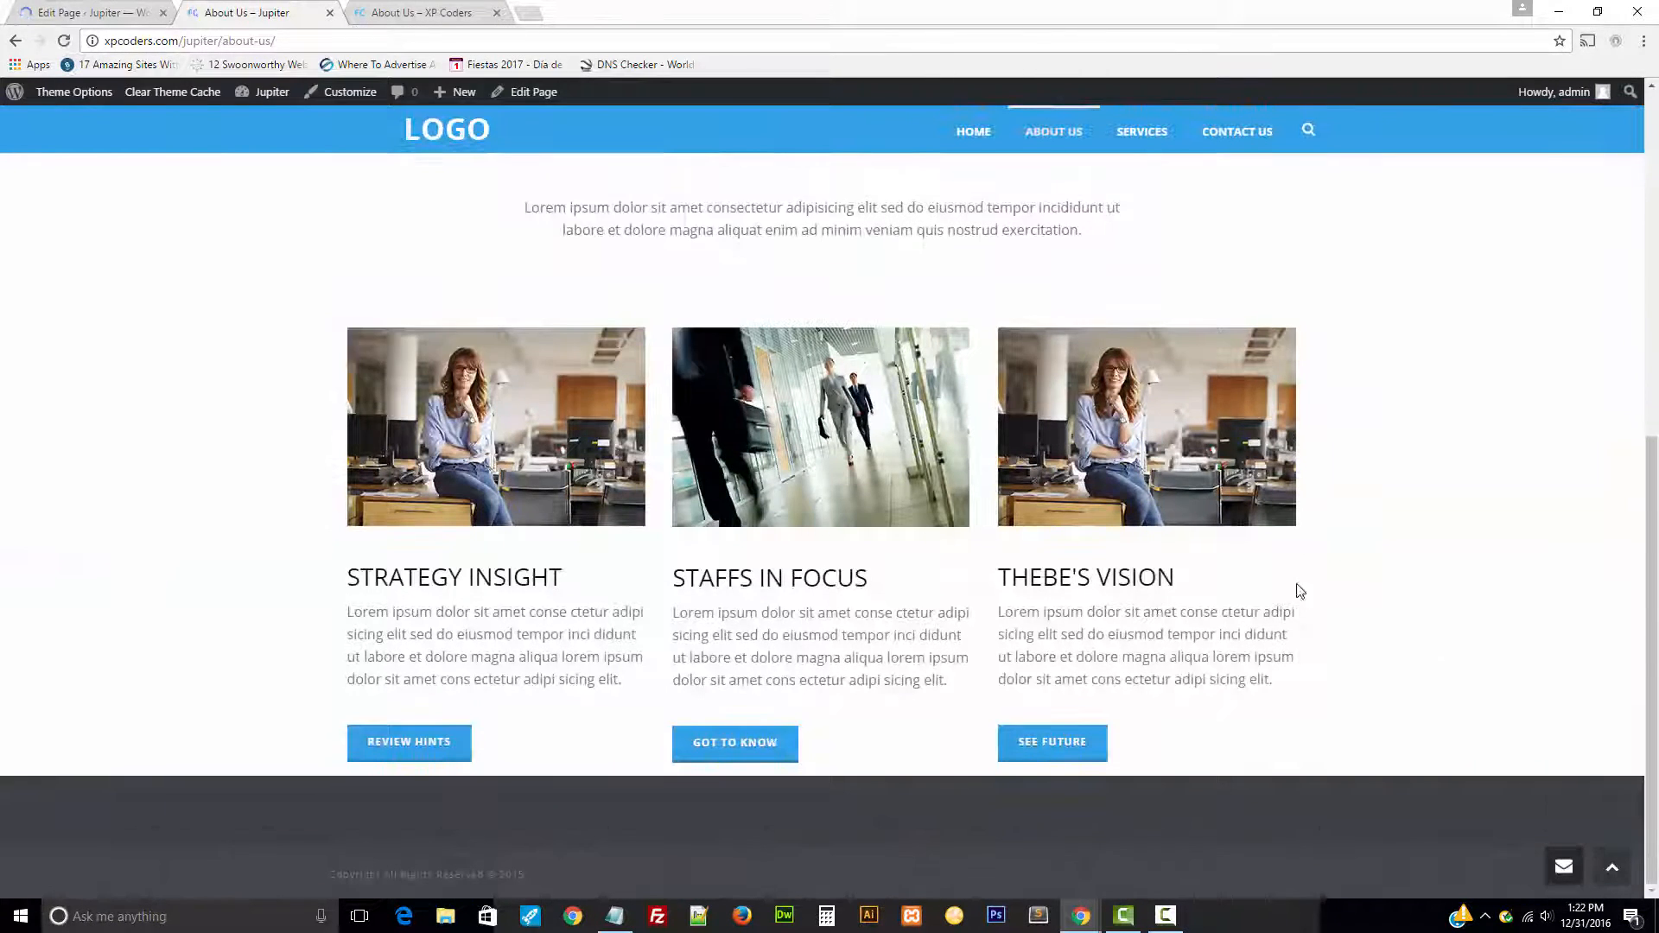
Step: Compare the lower part of the XP Coders reference page, including its call-to-action band, with the live Jupiter page
scroll(1383, 584, up, 8)
click(420, 7)
scroll(1228, 575, down, 2)
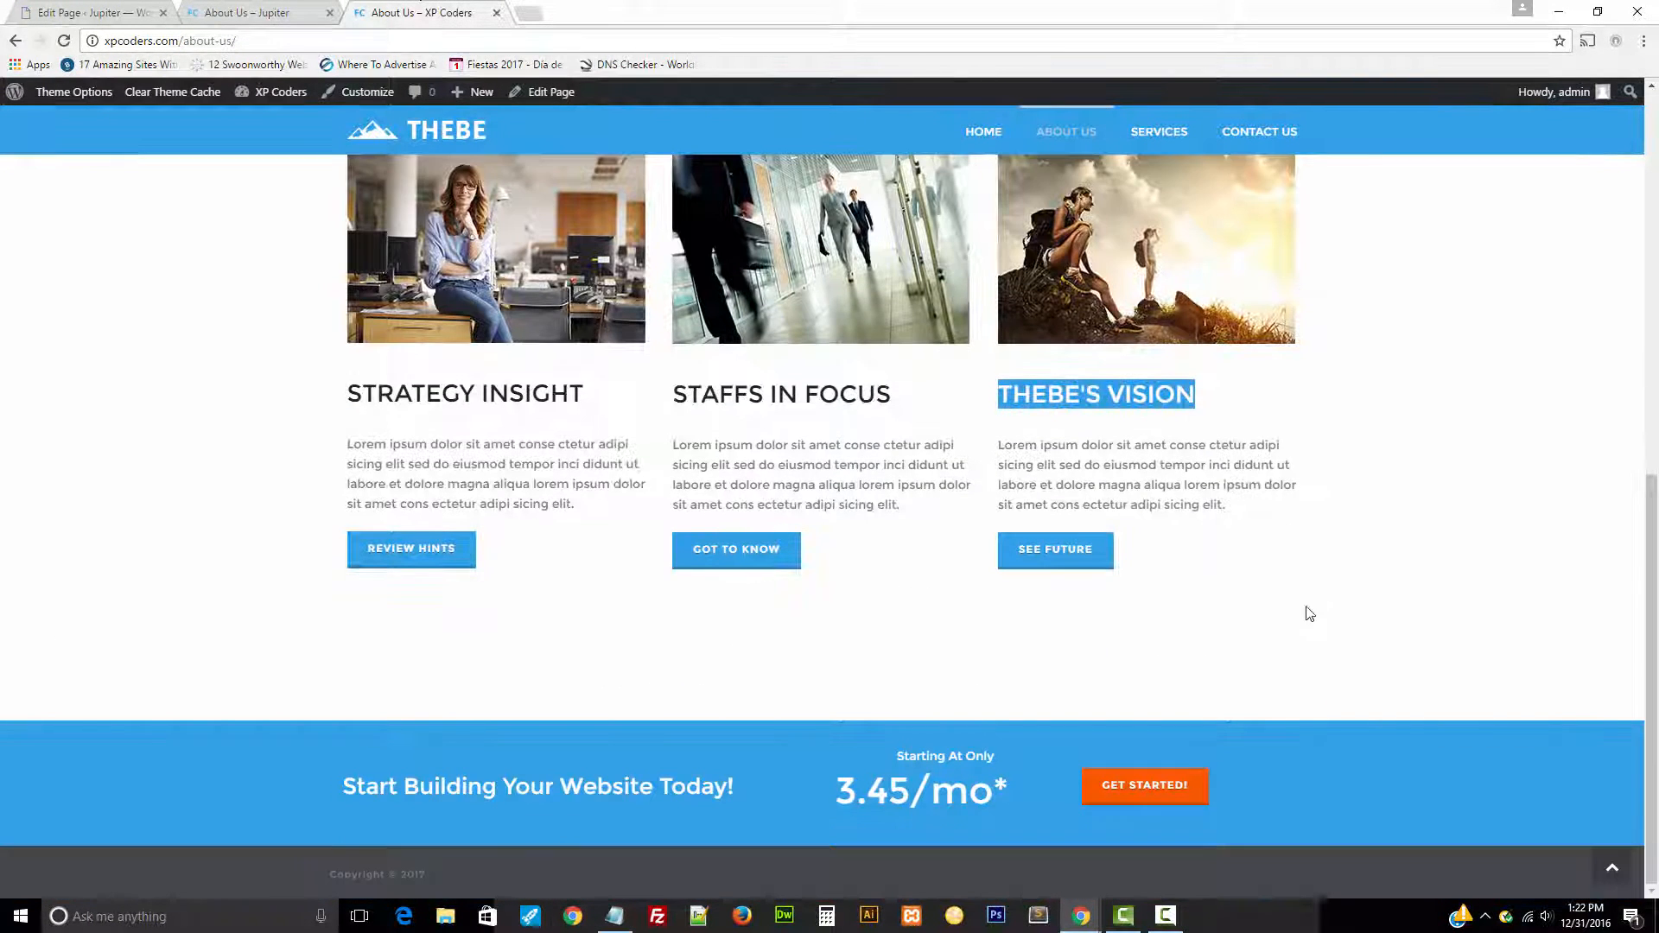
click(1304, 611)
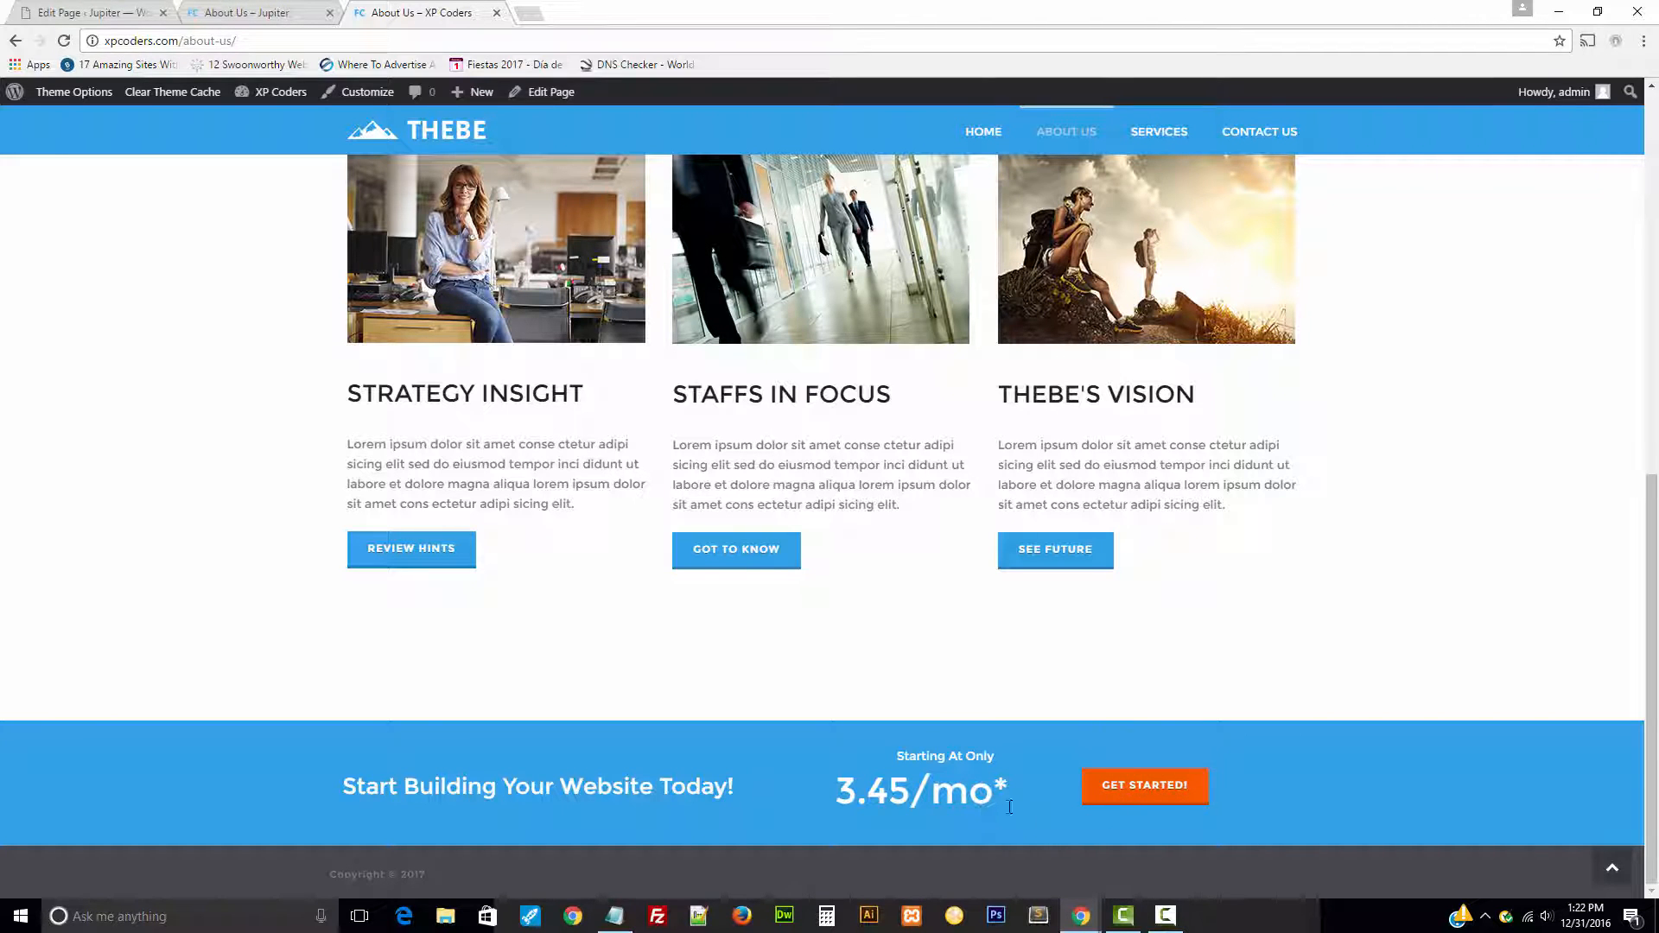
key(F5)
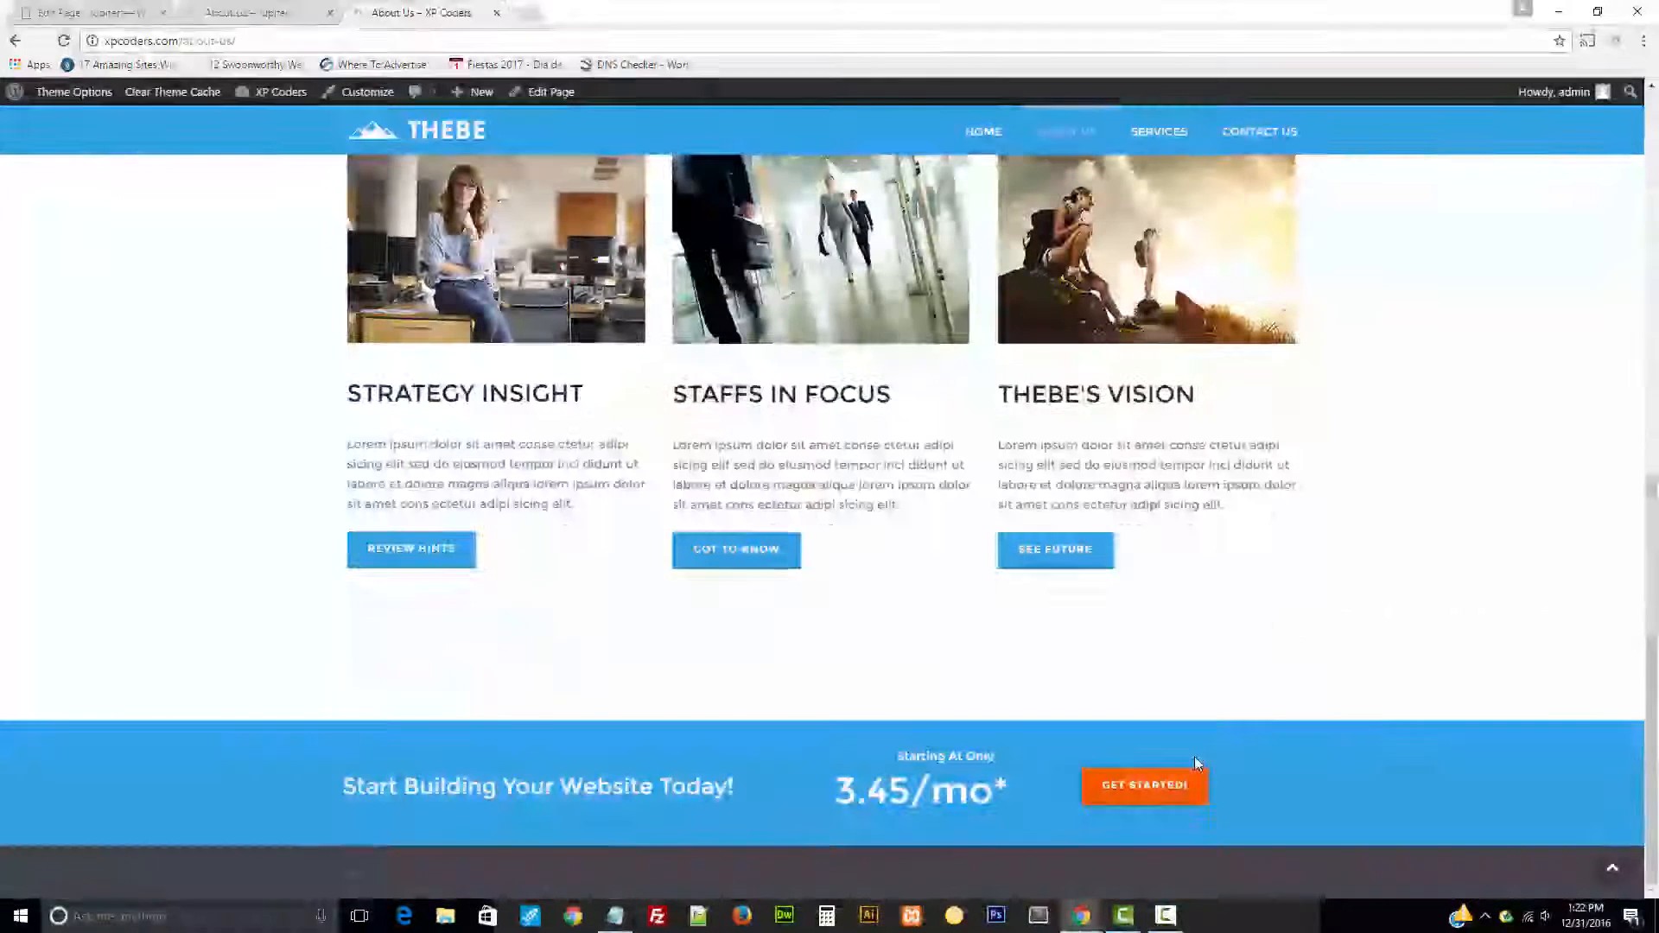
click(227, 14)
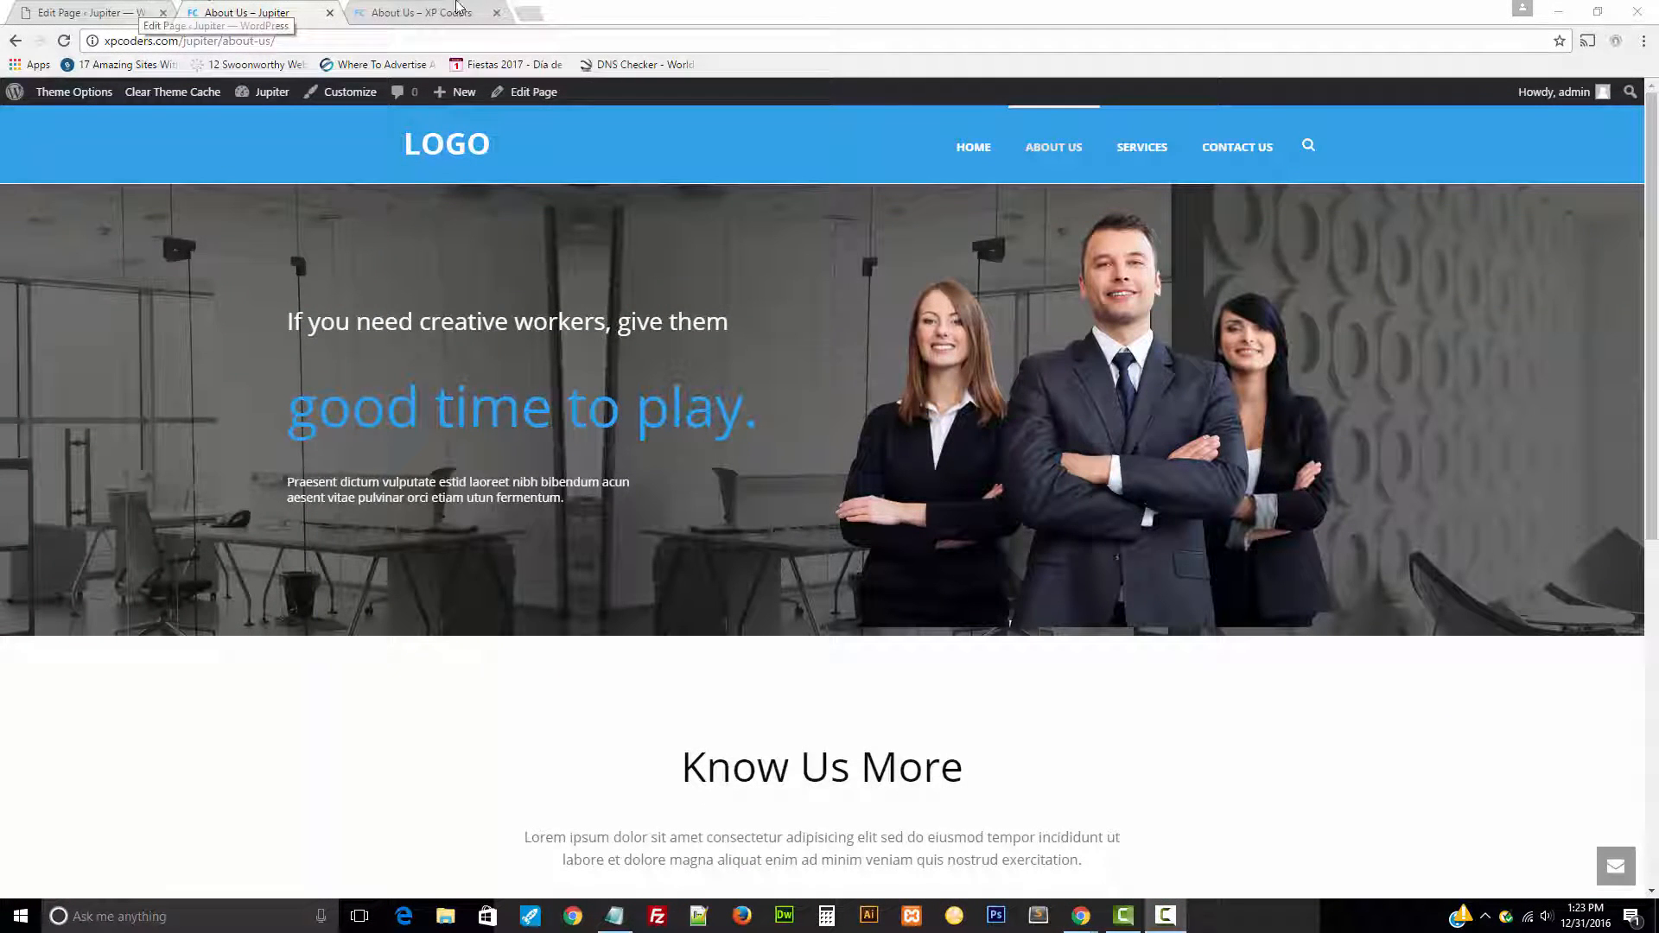
scroll(1091, 465, down, 7)
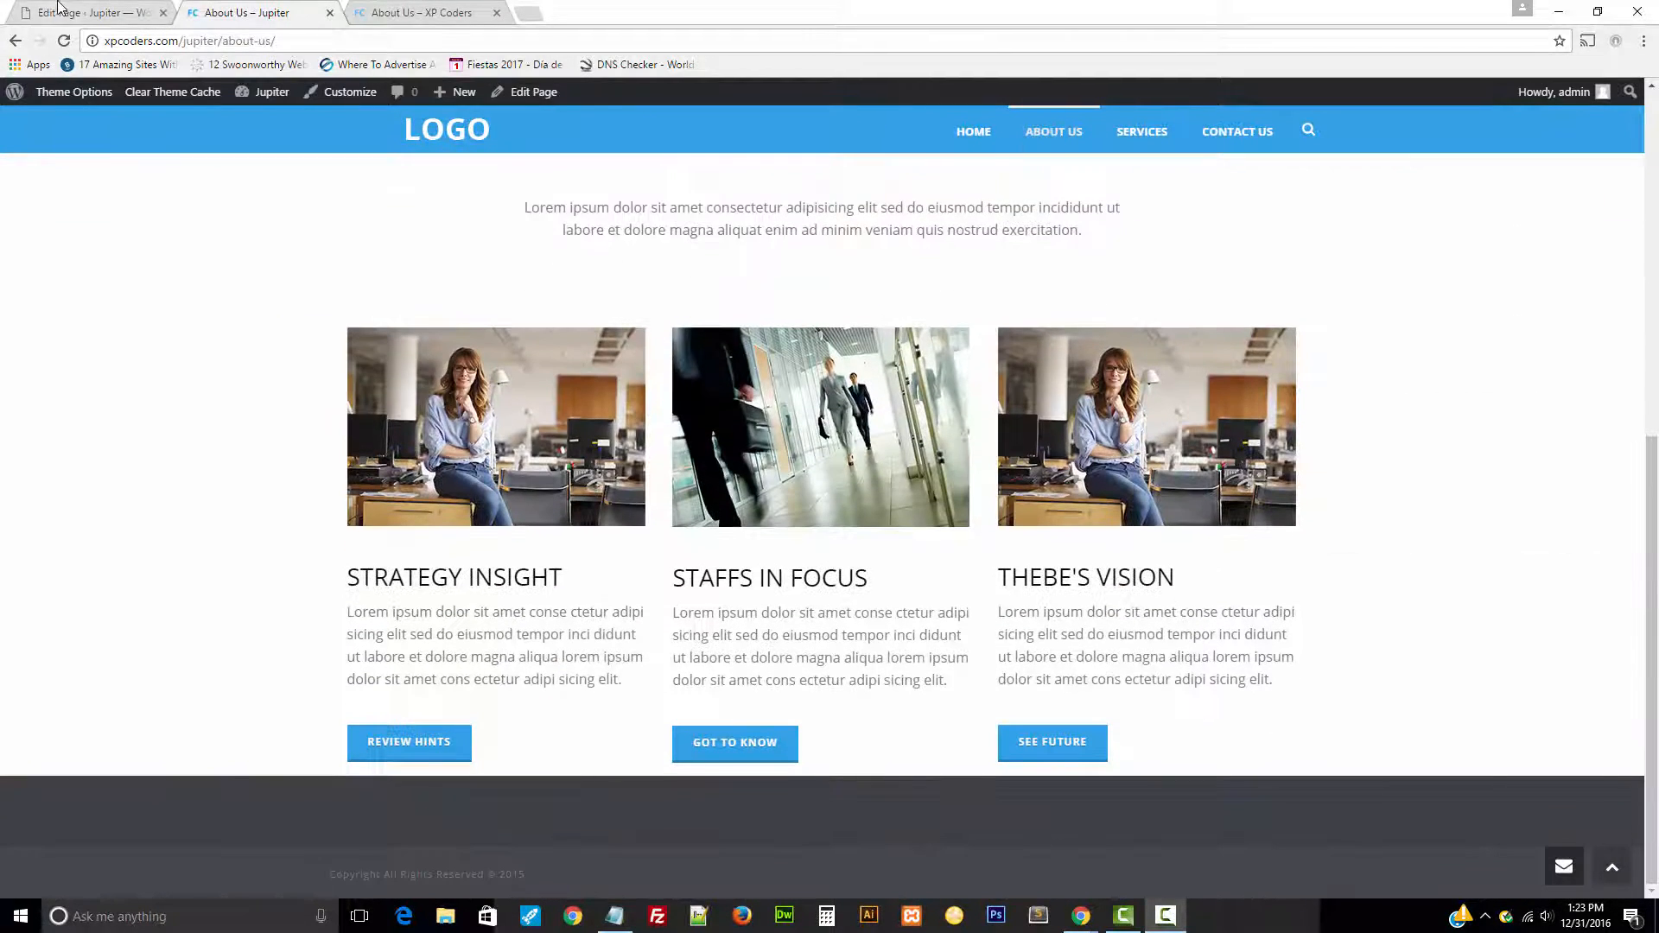
Step: Add a Padding Space element in a new row below the three icon box columns, change its padding size, save it and duplicate it
click(58, 7)
scroll(1063, 657, down, 10)
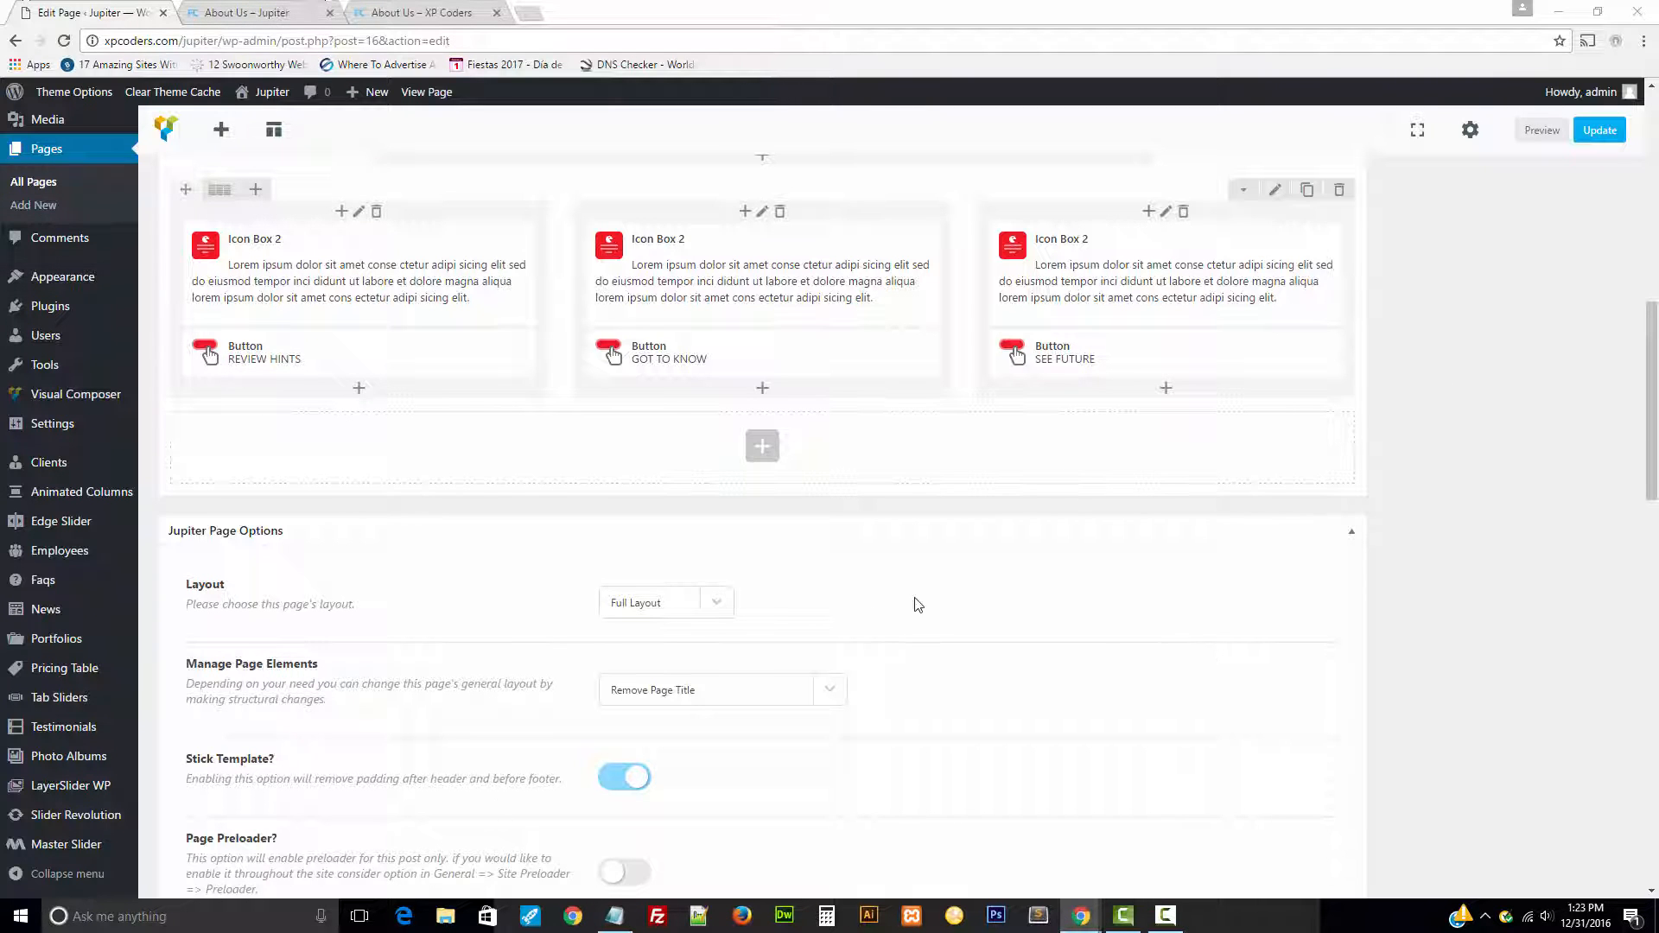
scroll(1351, 581, up, 2)
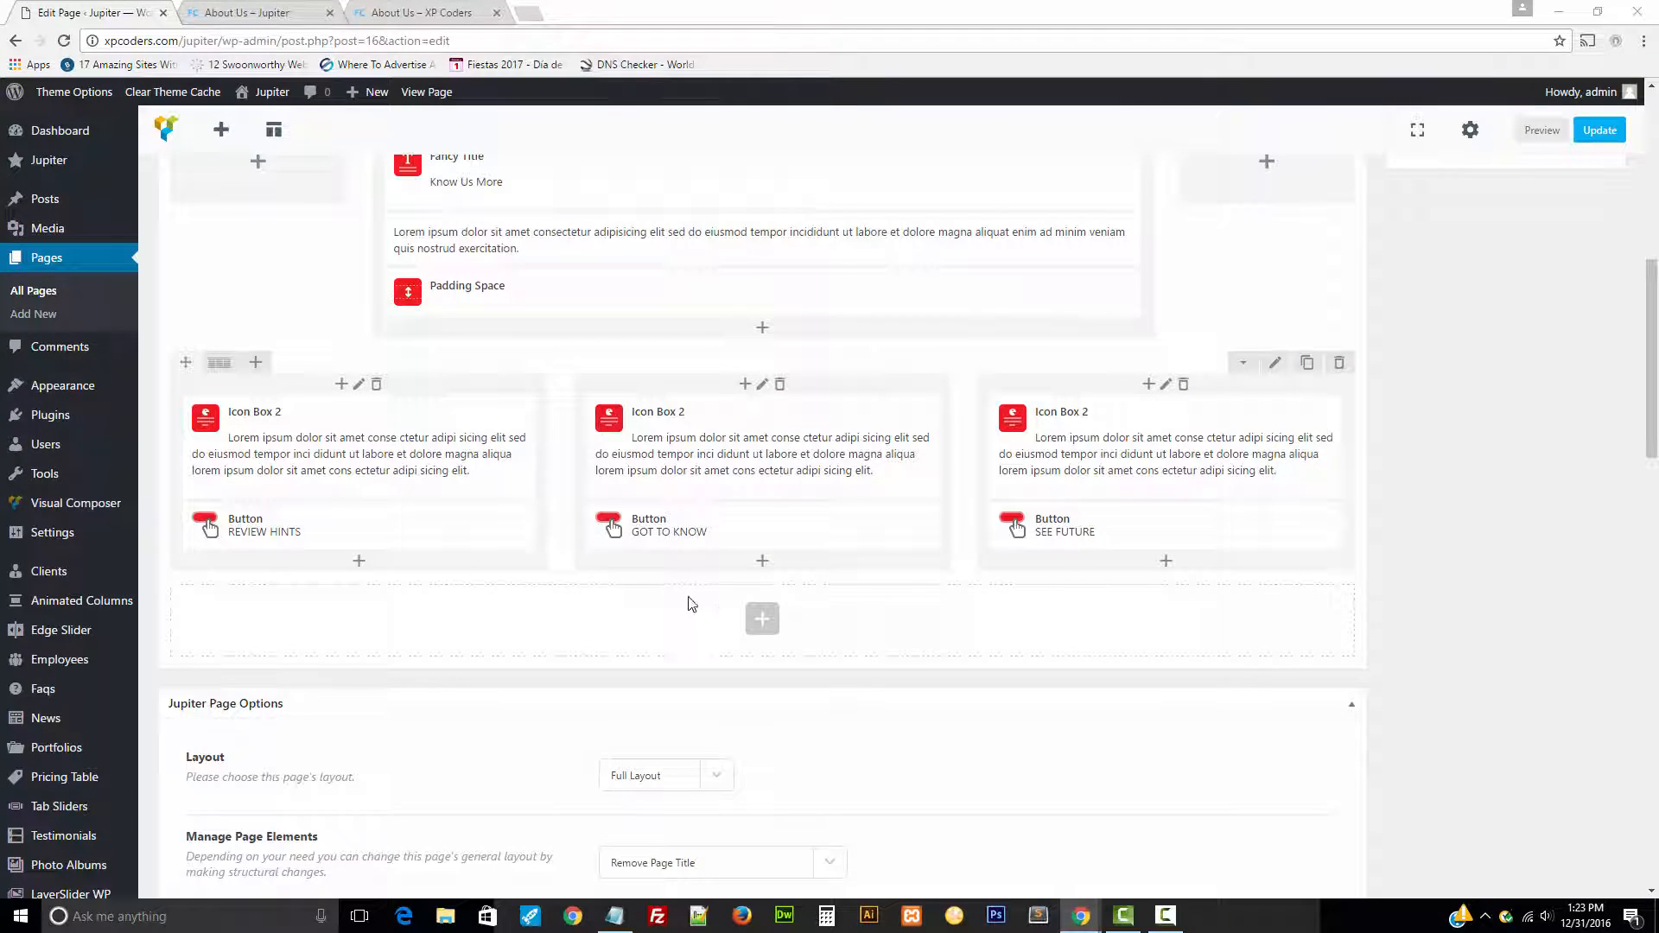
click(760, 618)
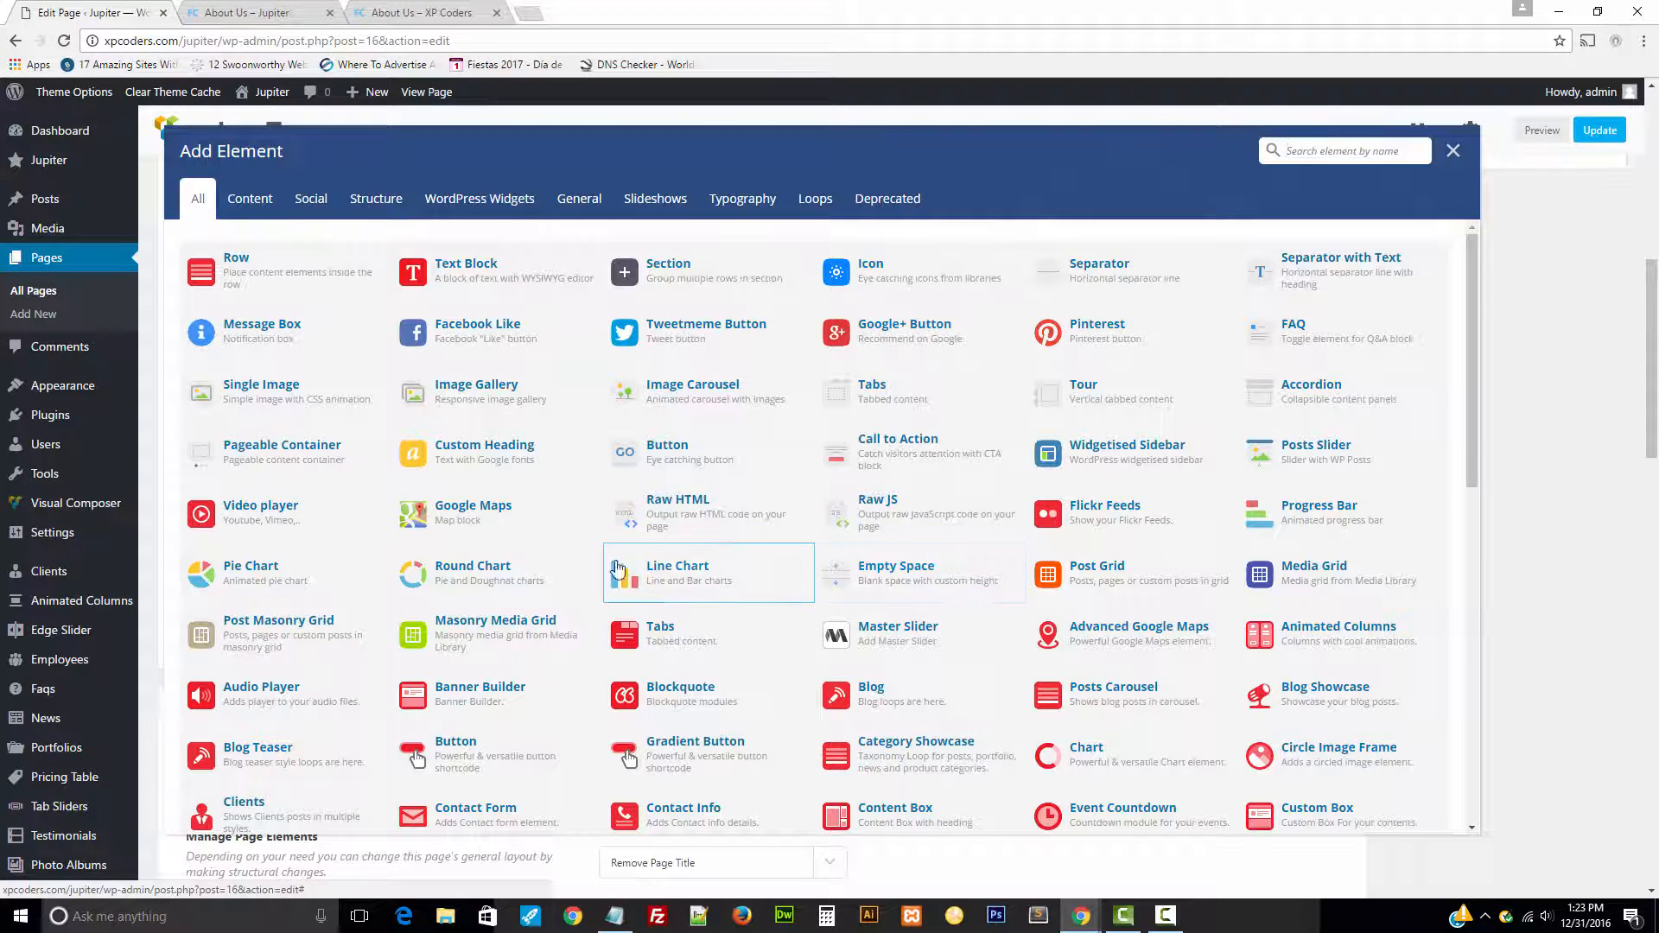
scroll(709, 605, down, 4)
scroll(706, 625, down, 1)
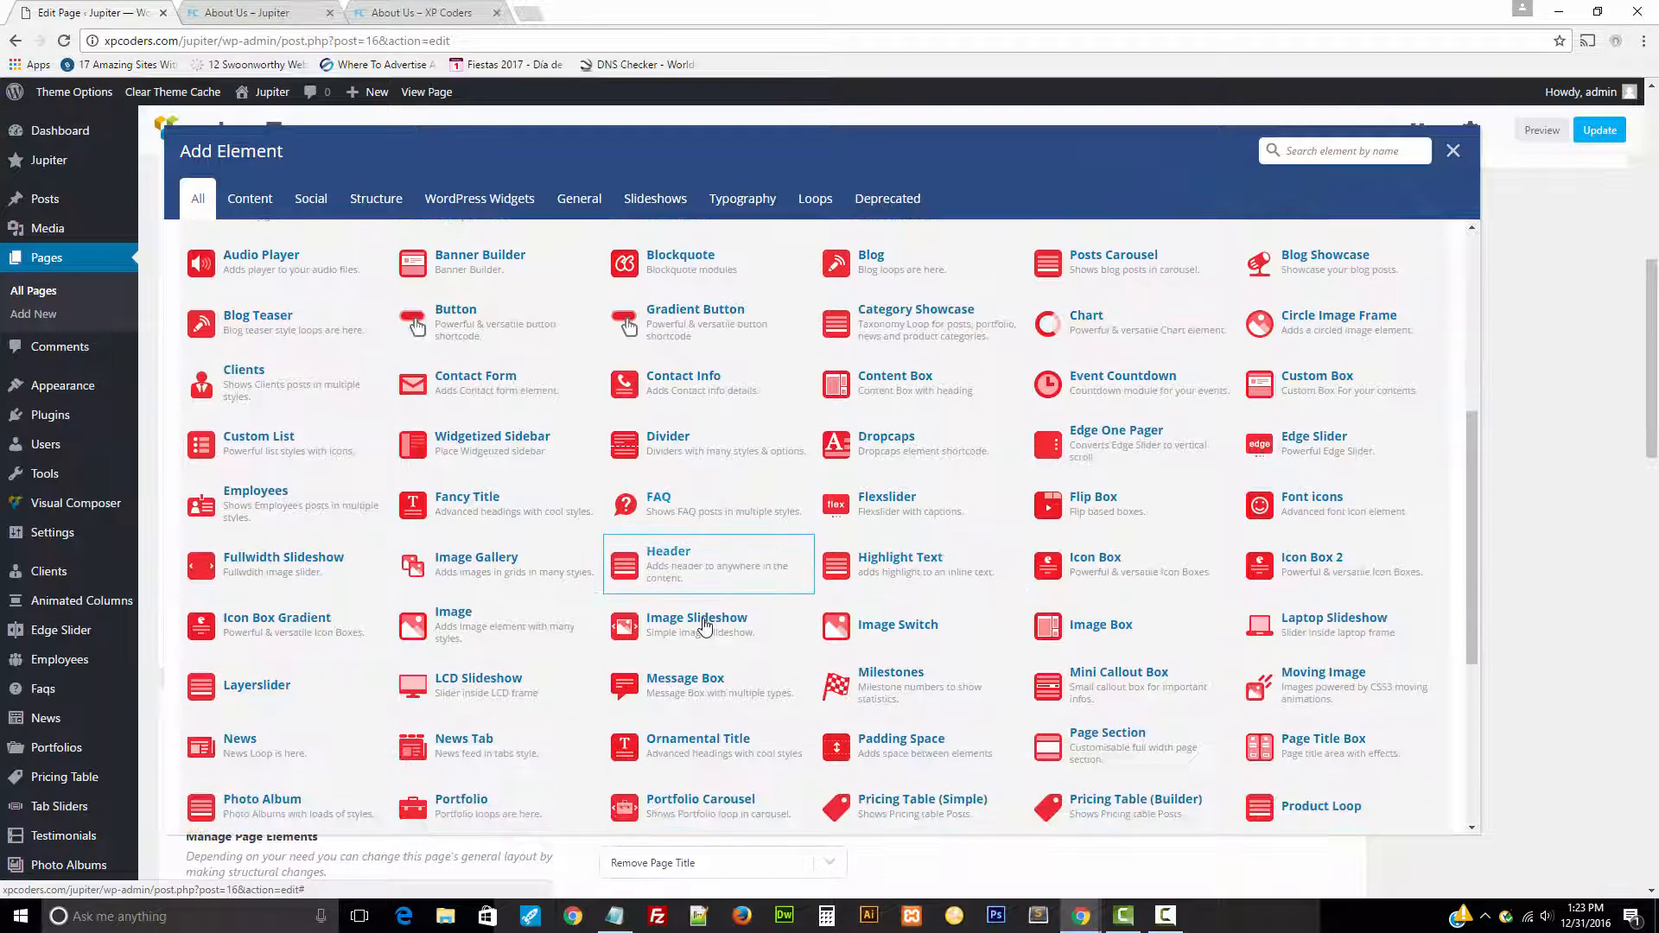
click(898, 745)
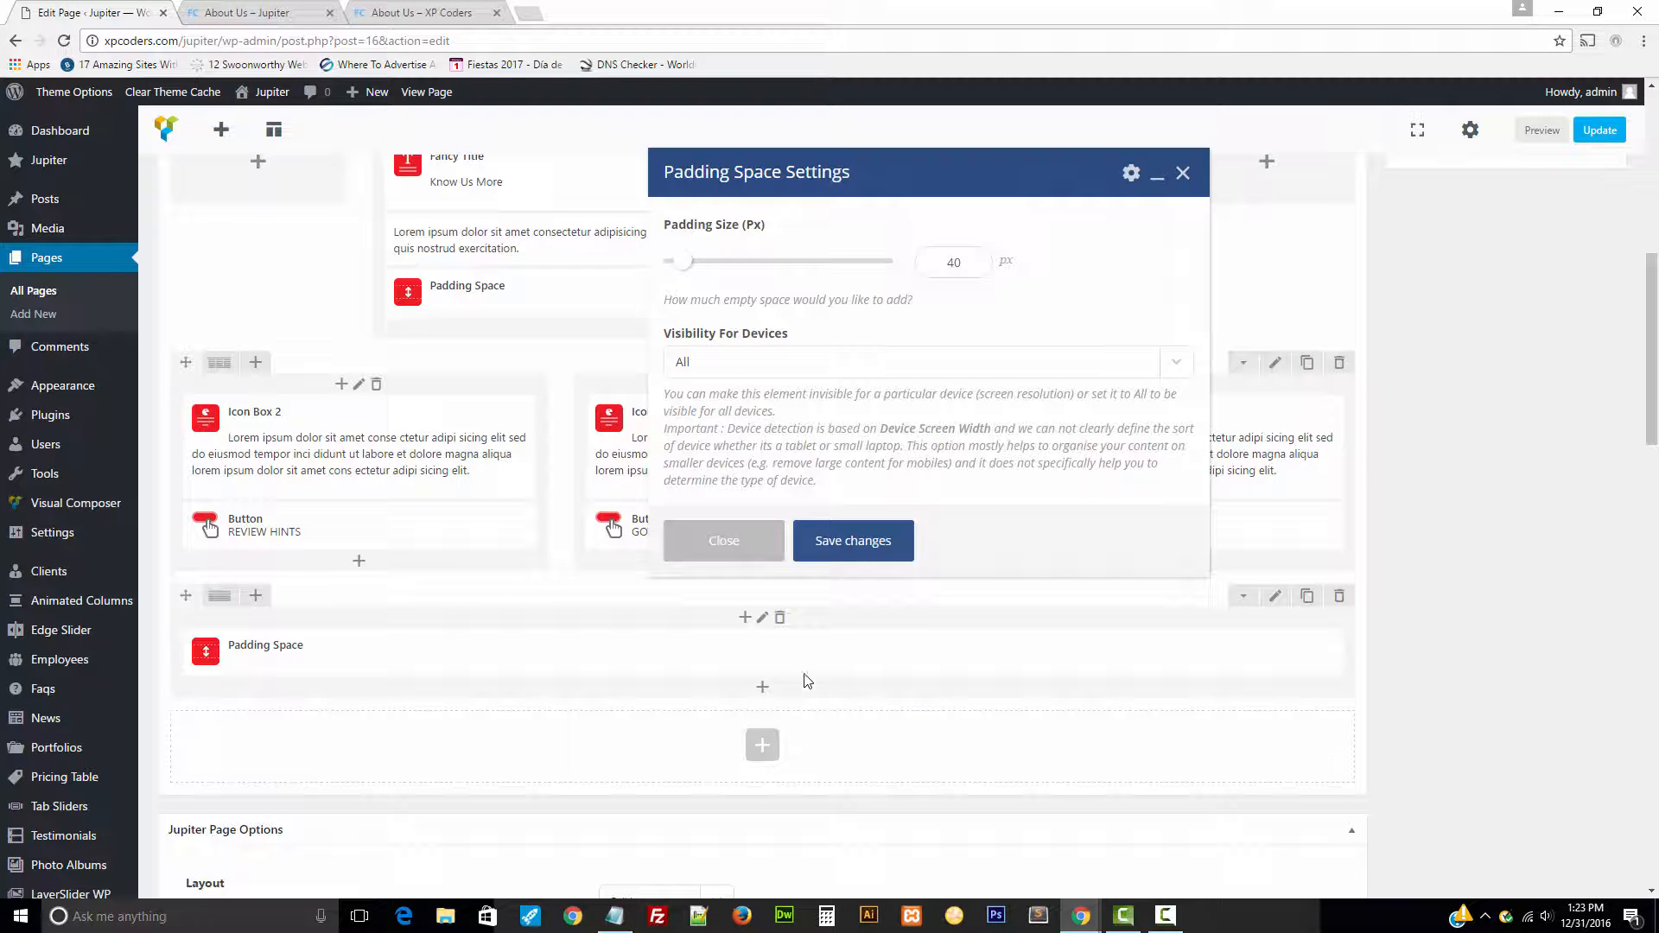
double_click(966, 258)
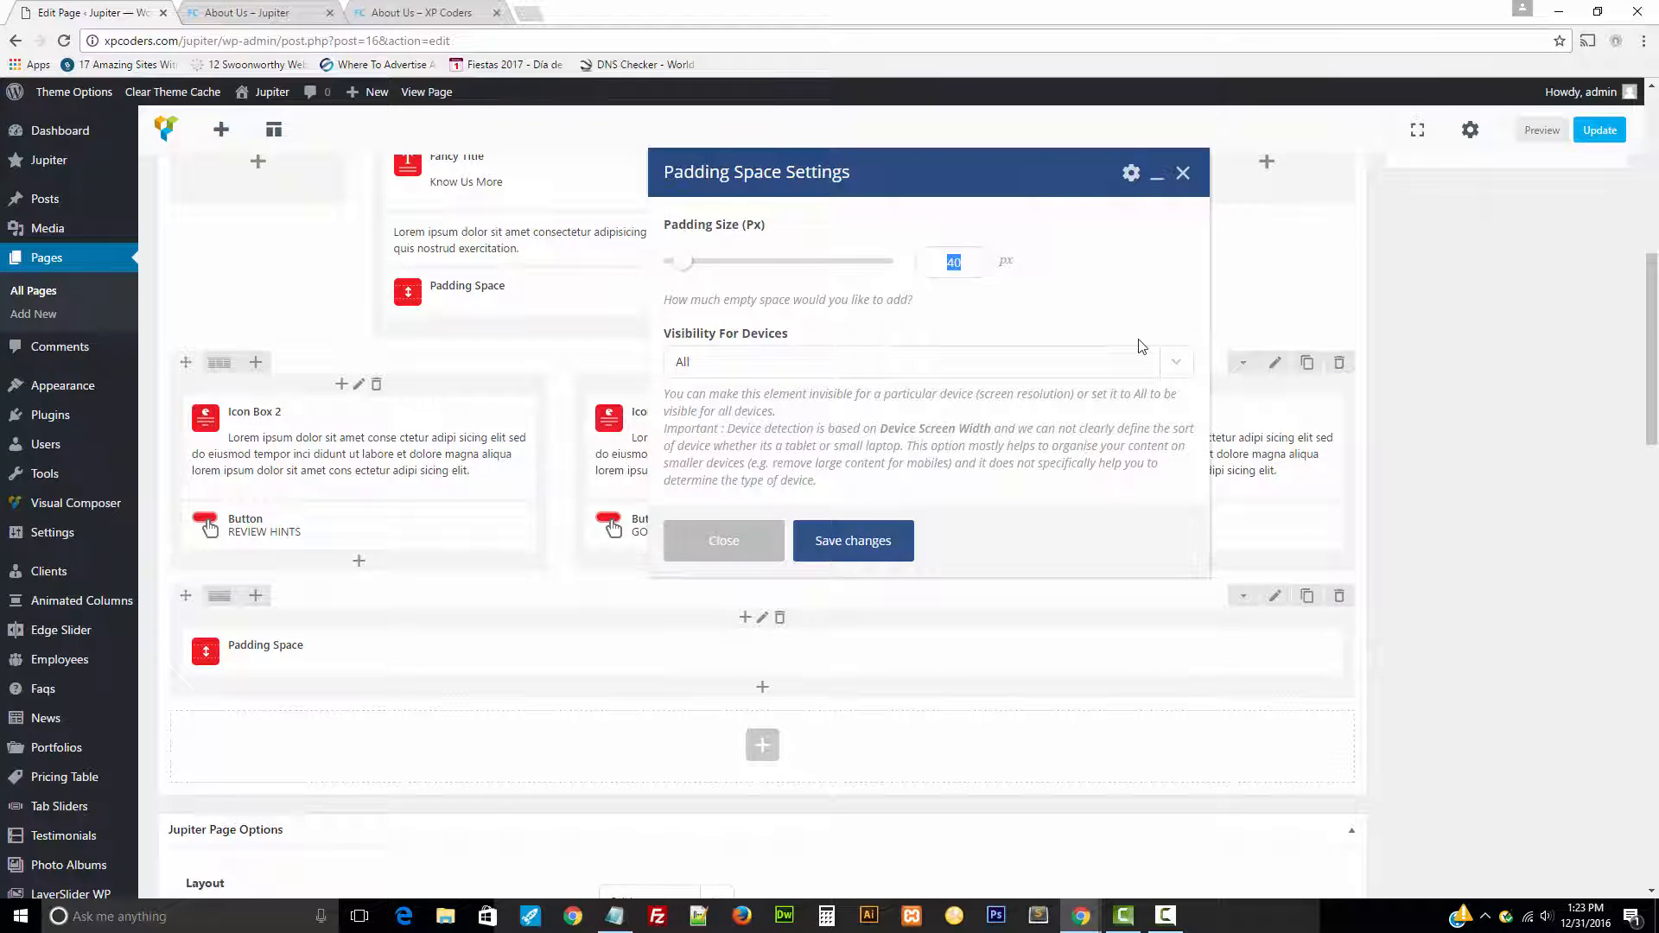
text(8)
click(855, 540)
scroll(1297, 691, down, 1)
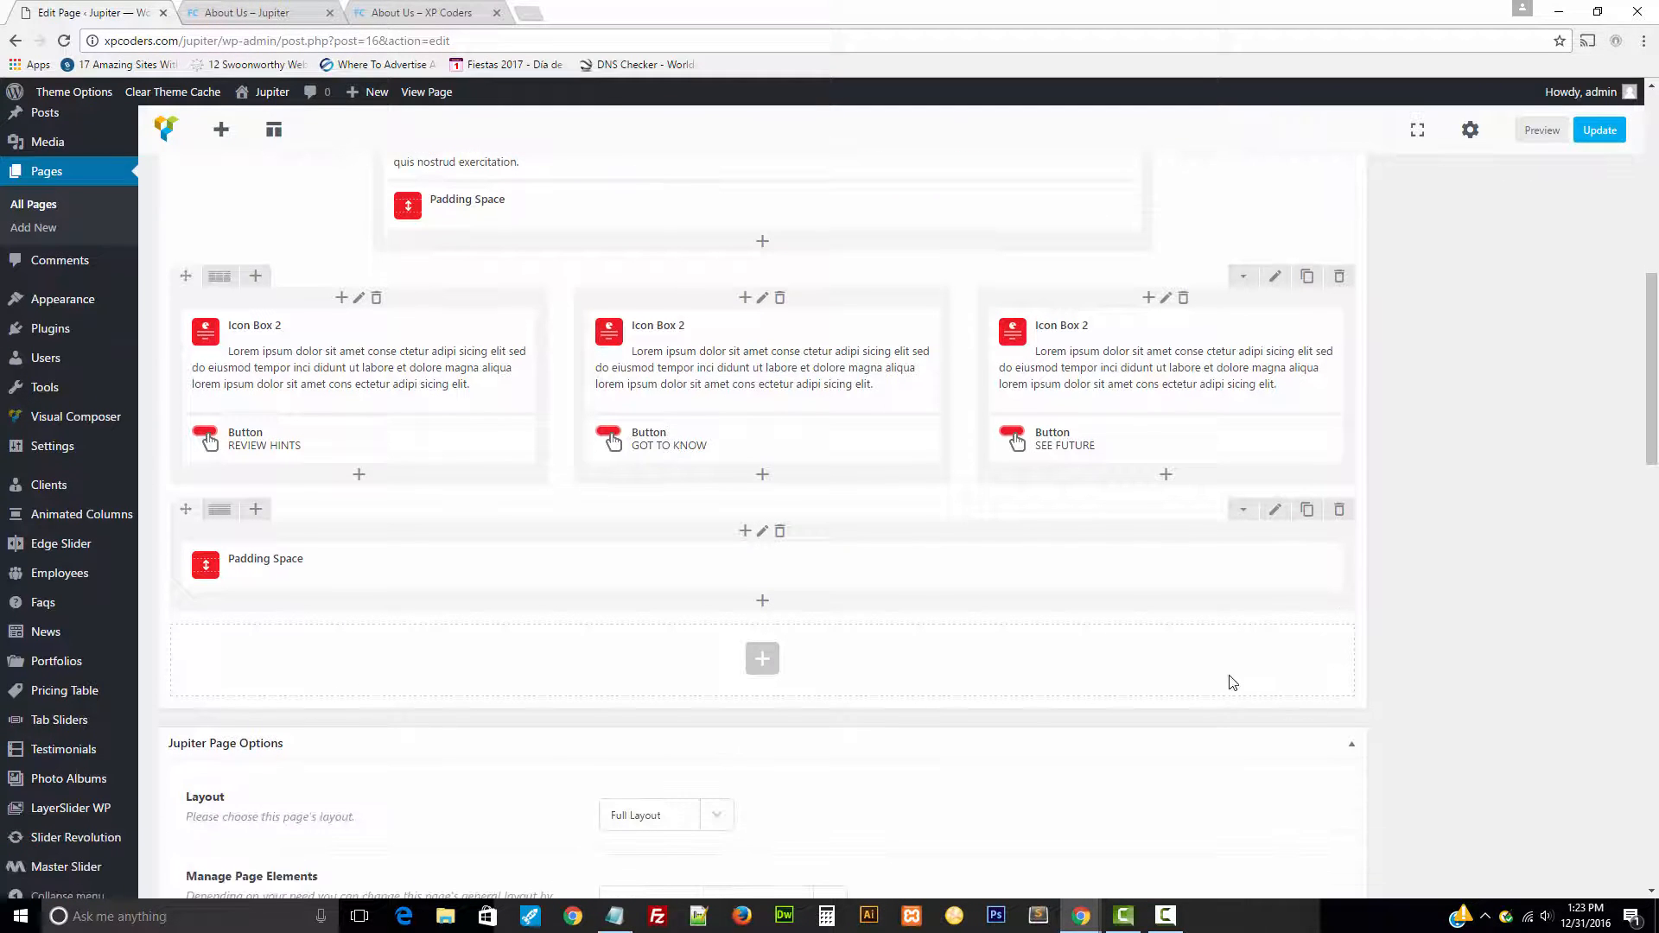
click(808, 567)
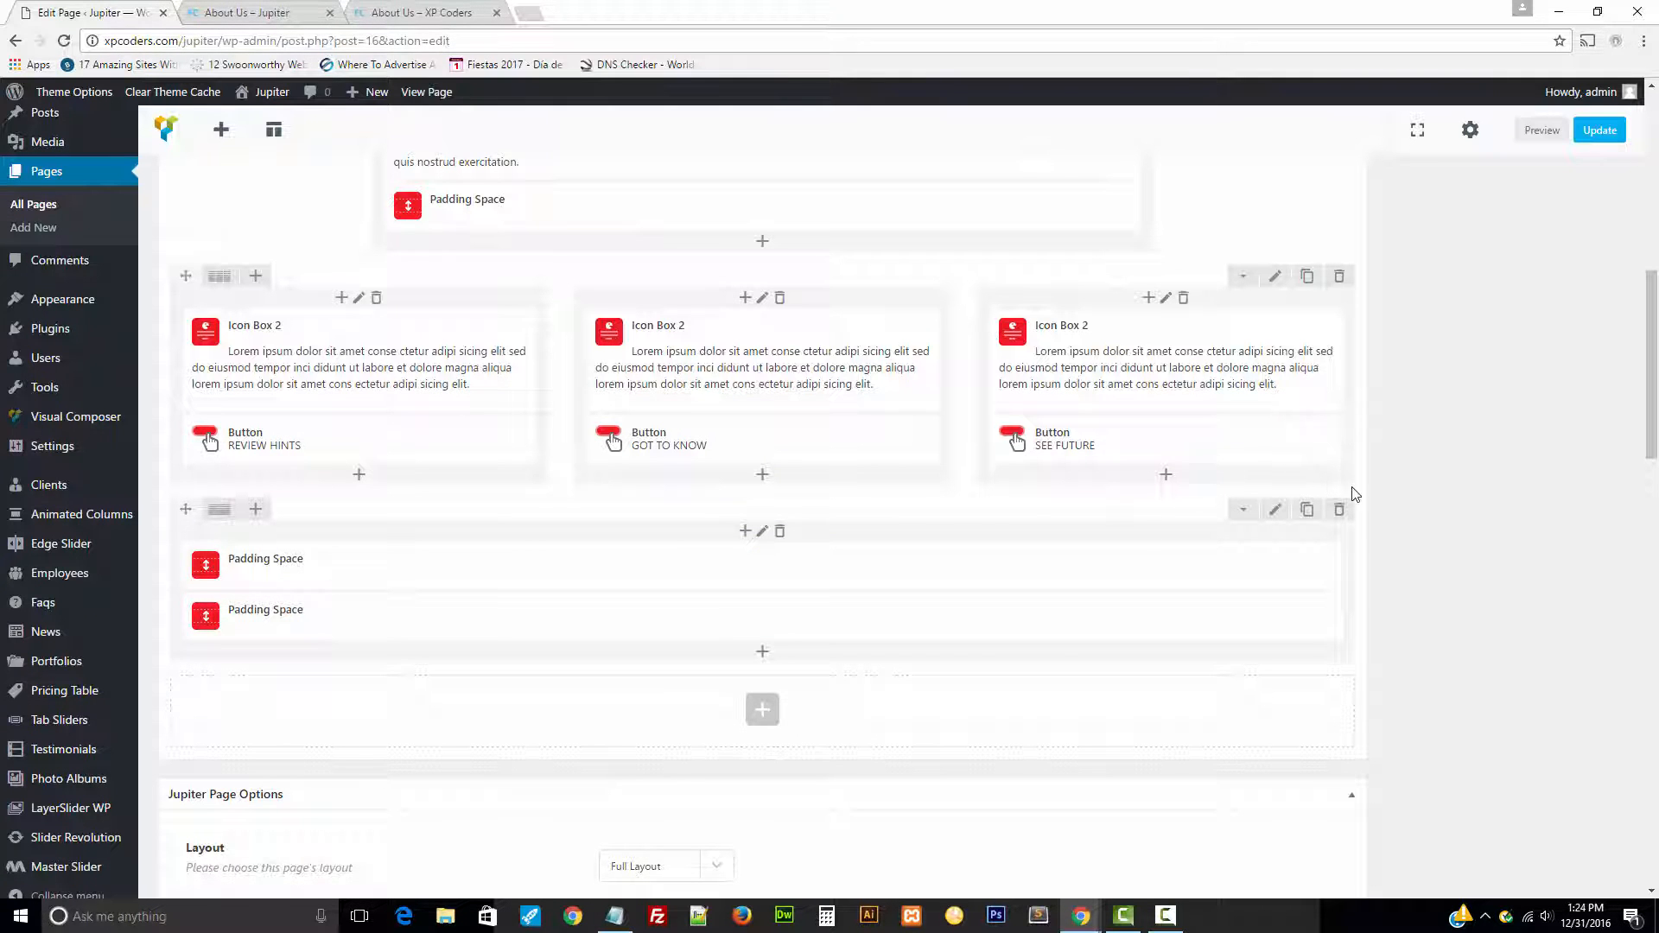
Step: Add a Page Section element below the padding row, leaving its settings at their defaults
scroll(1388, 510, down, 1)
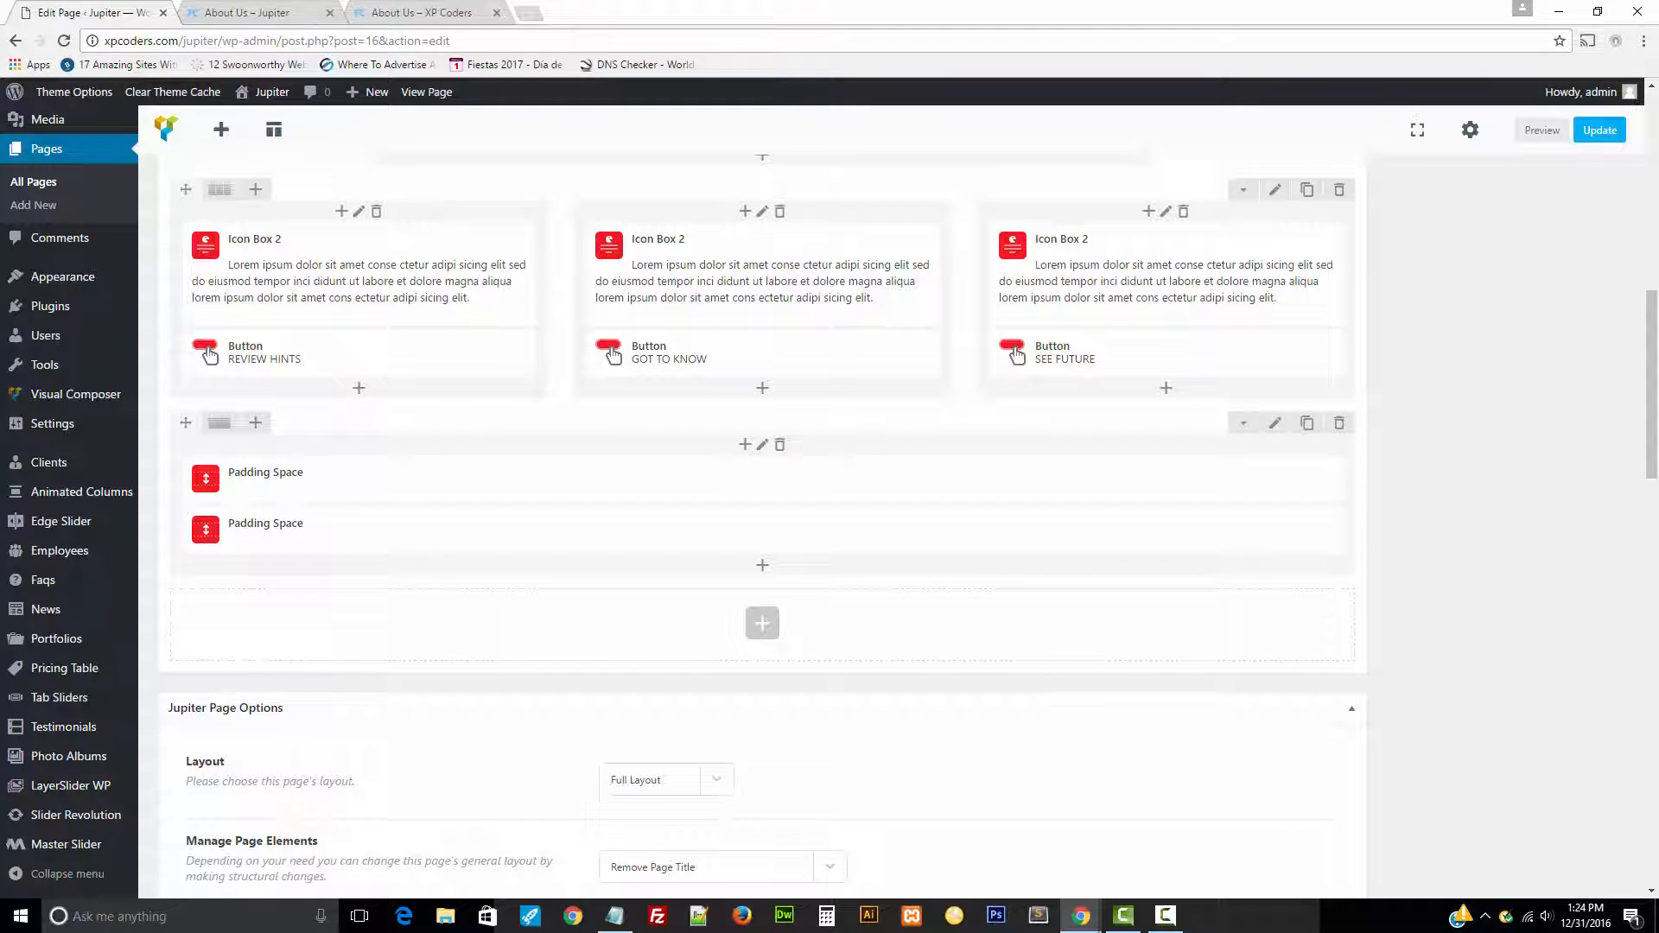
scroll(687, 691, down, 1)
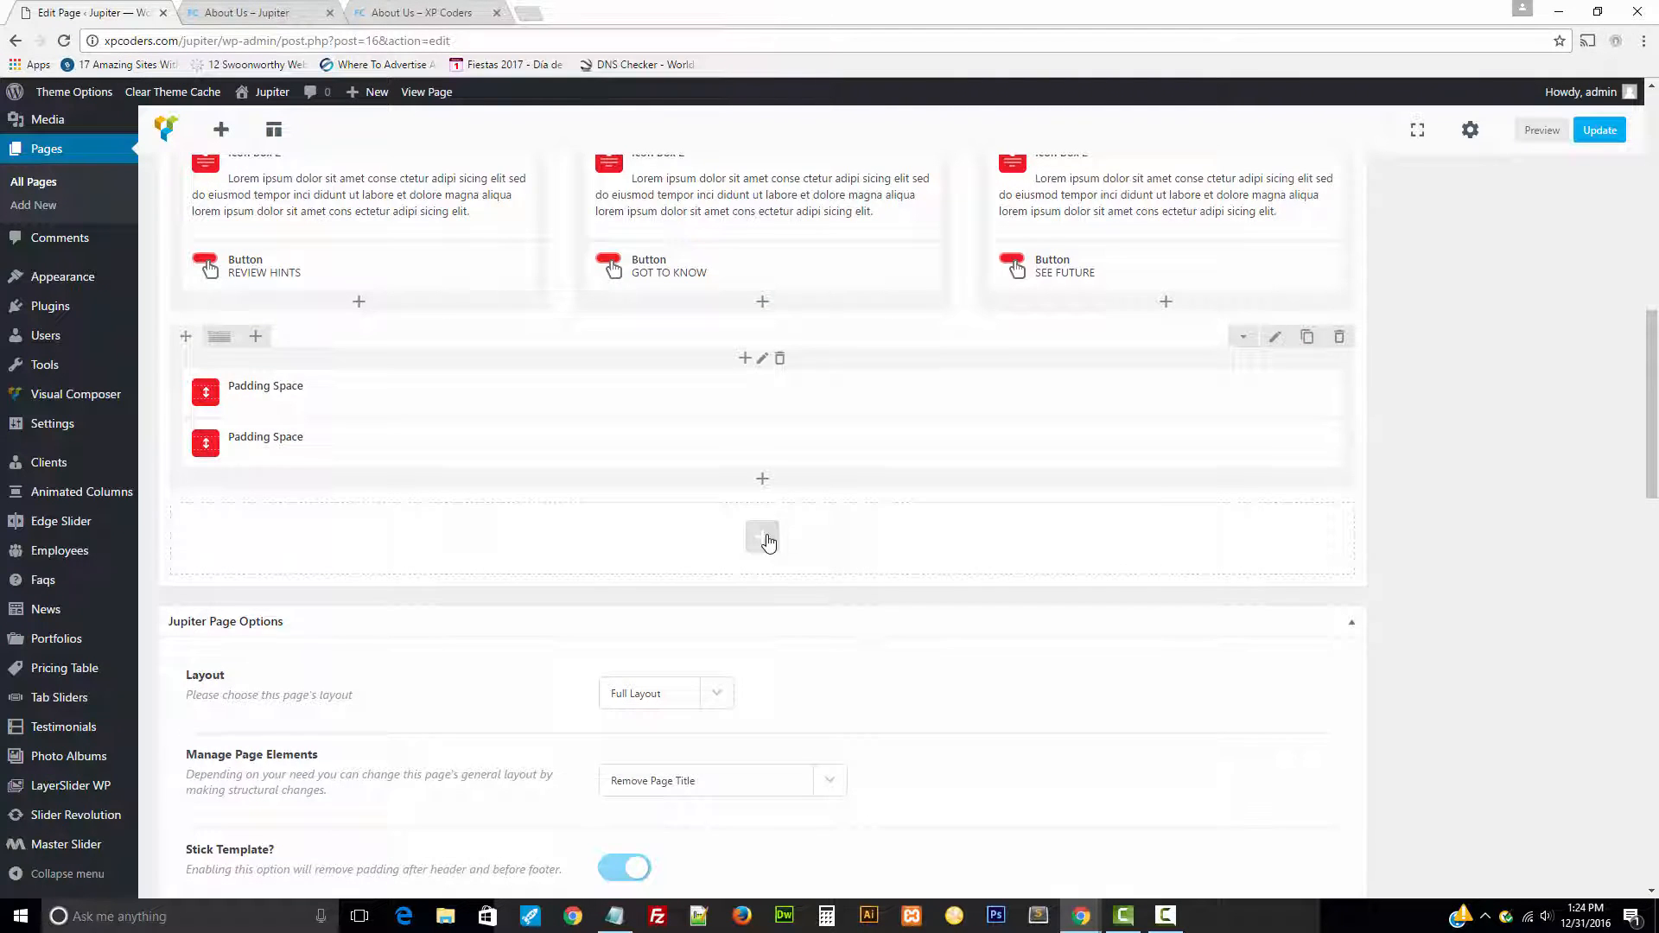
click(766, 539)
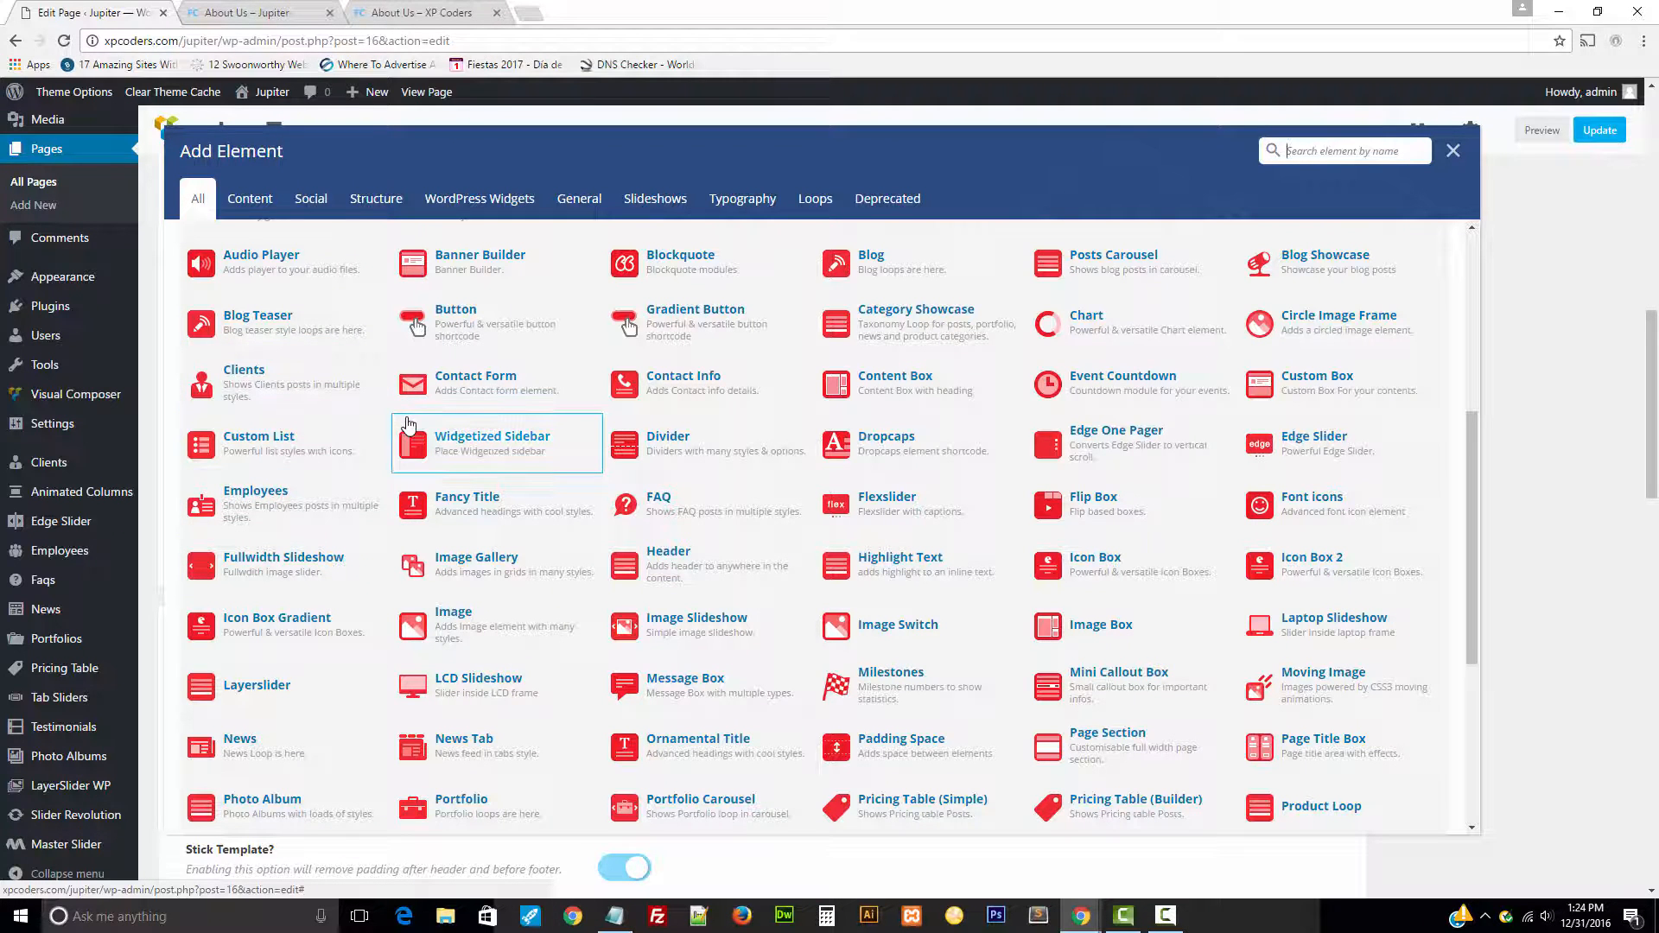
scroll(518, 440, down, 1)
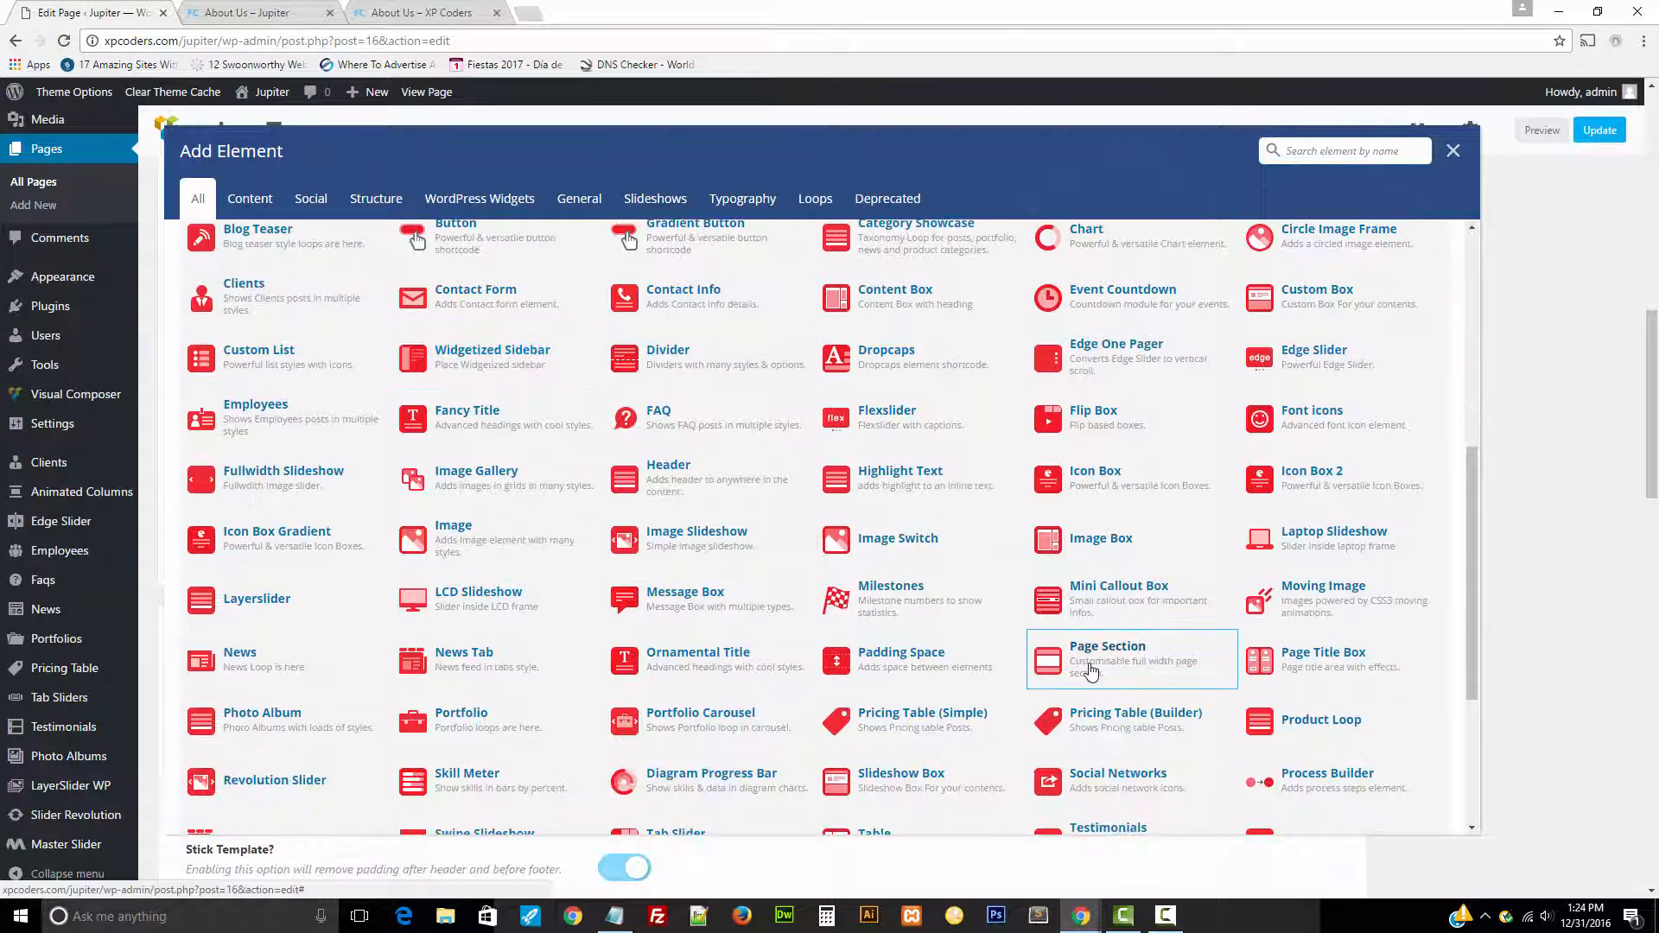
click(1091, 670)
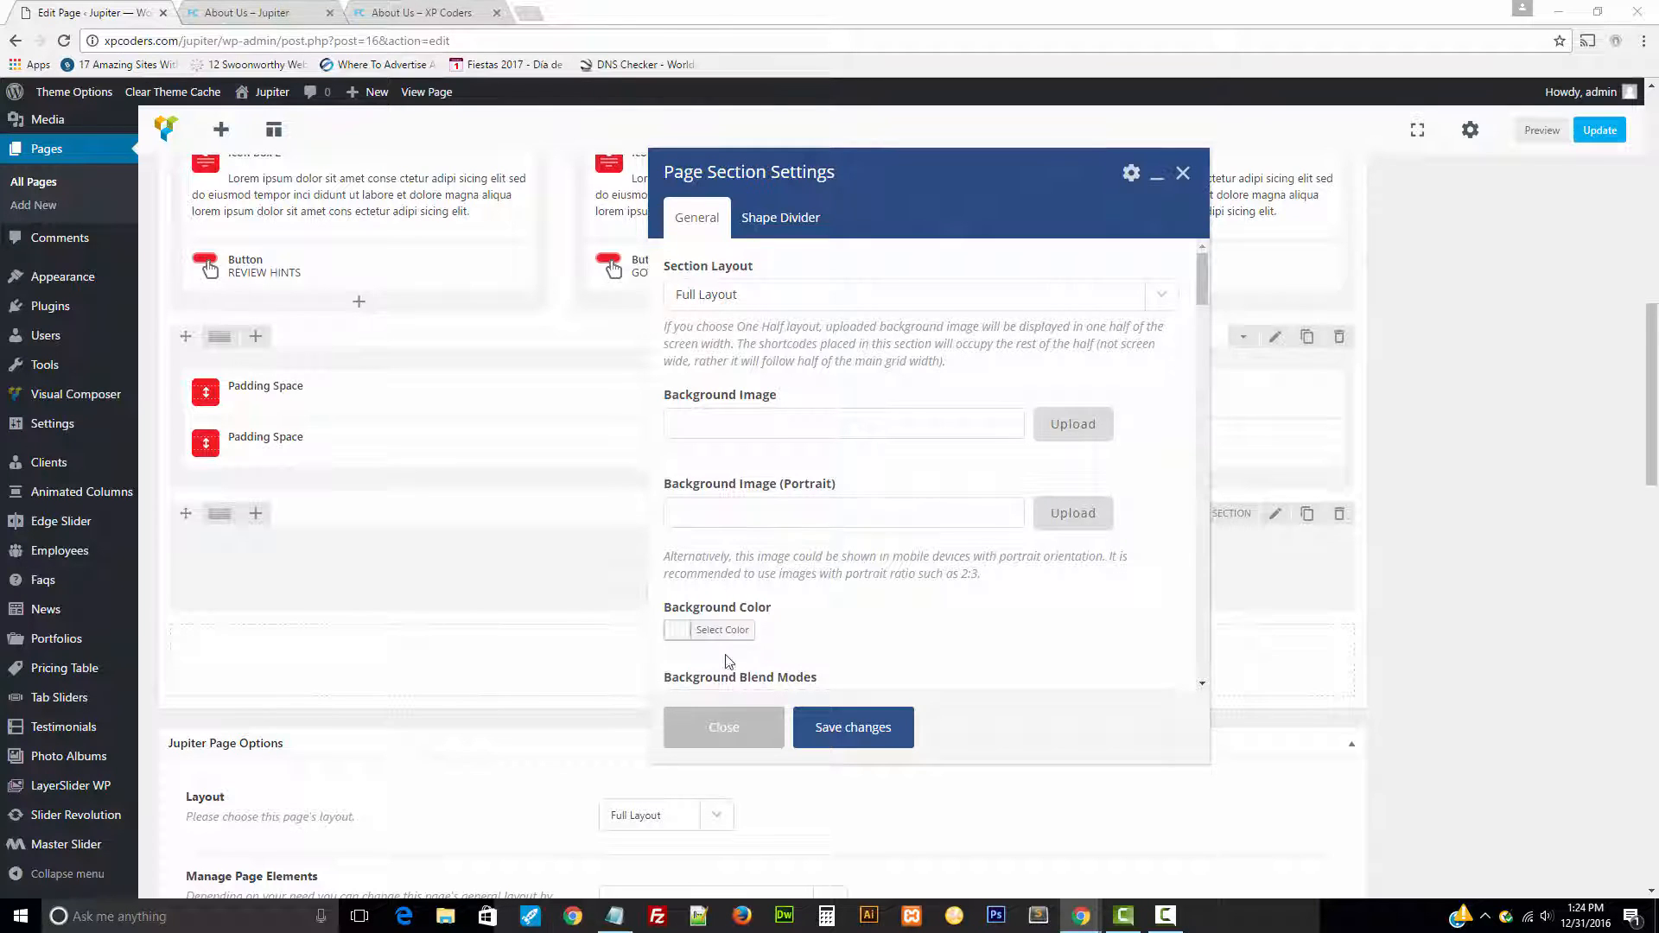
click(730, 727)
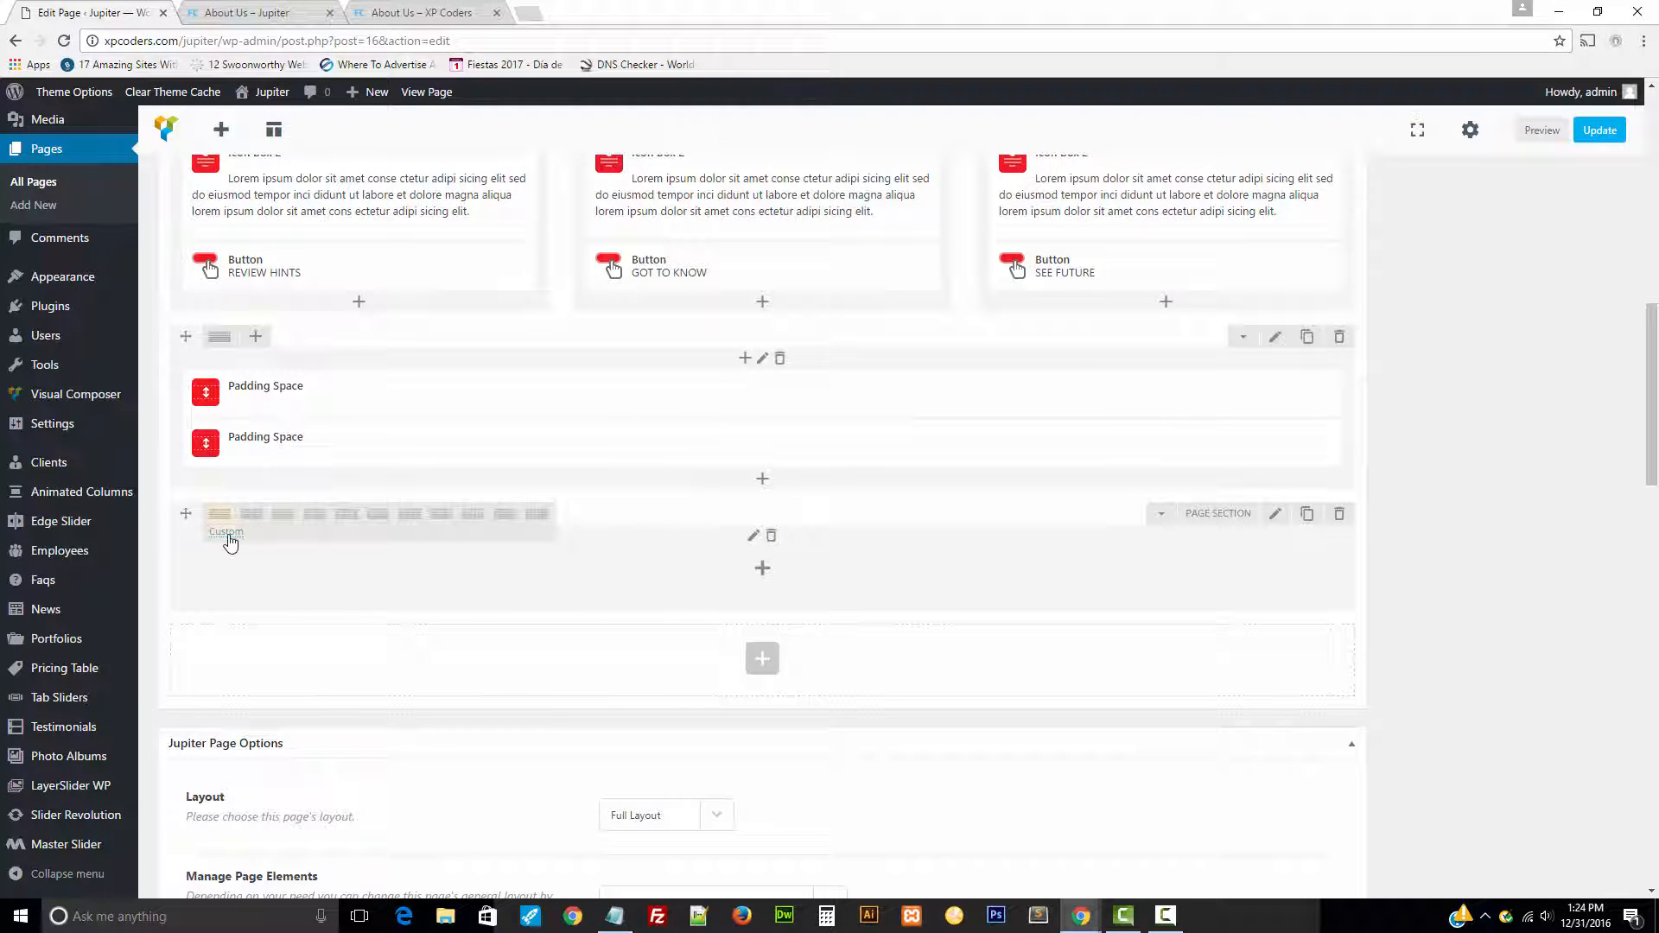
Step: Give the new page section a custom row layout of 1/2 + 1/4 + 1/4
click(227, 533)
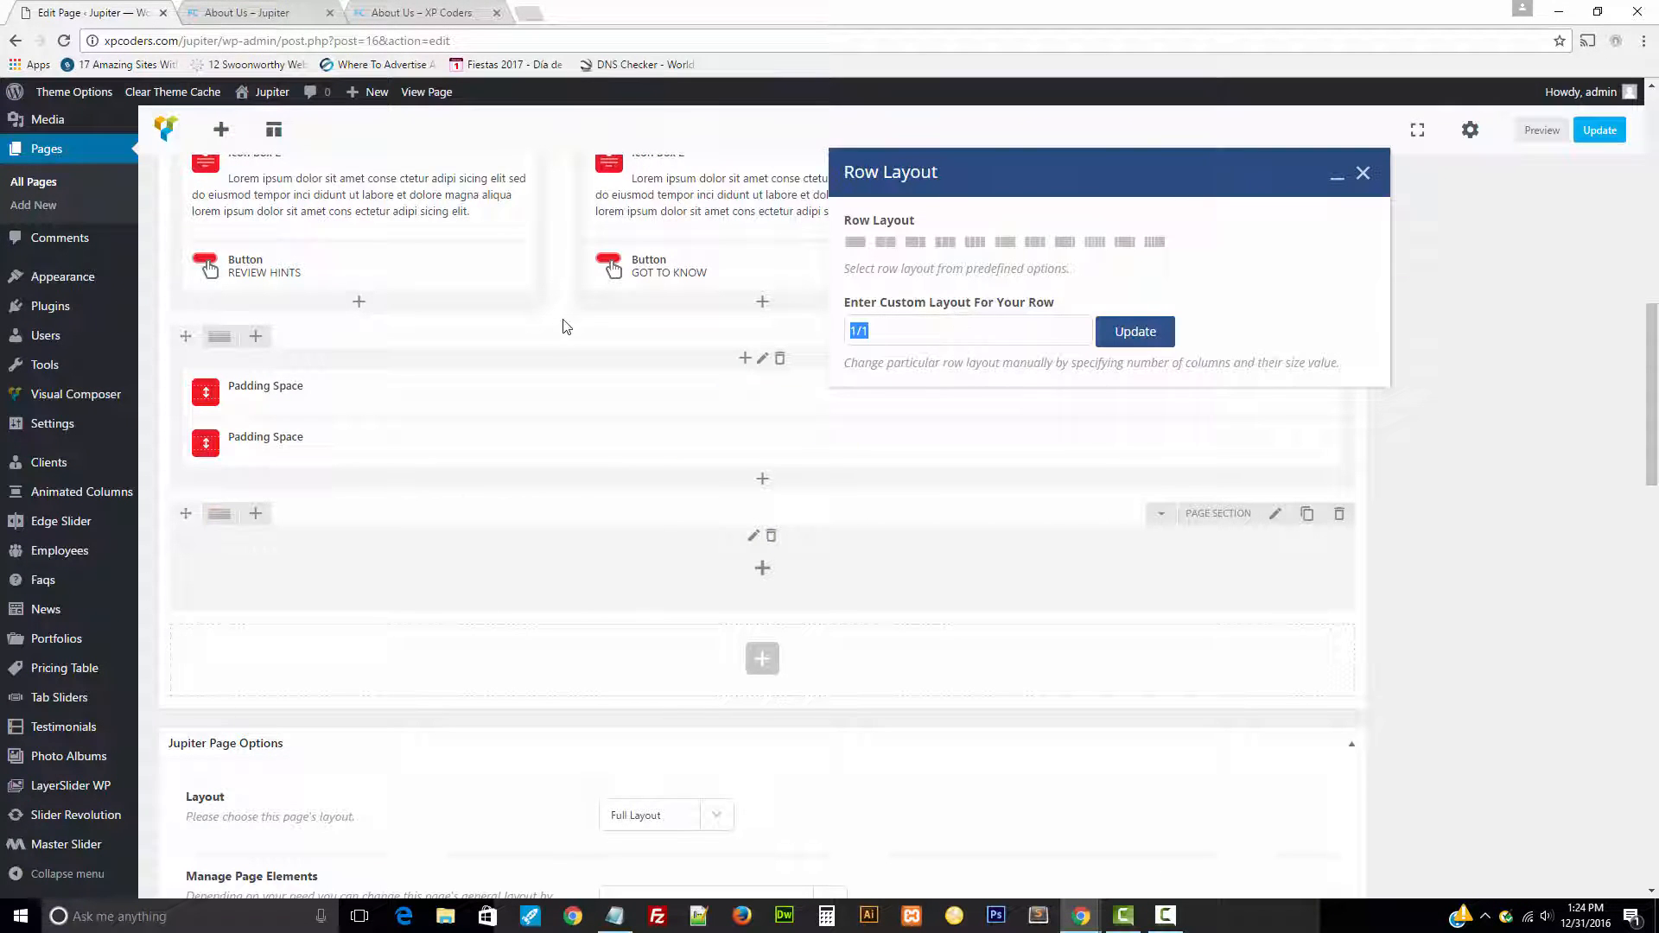
text(1/4 + 1/4)
click(1117, 340)
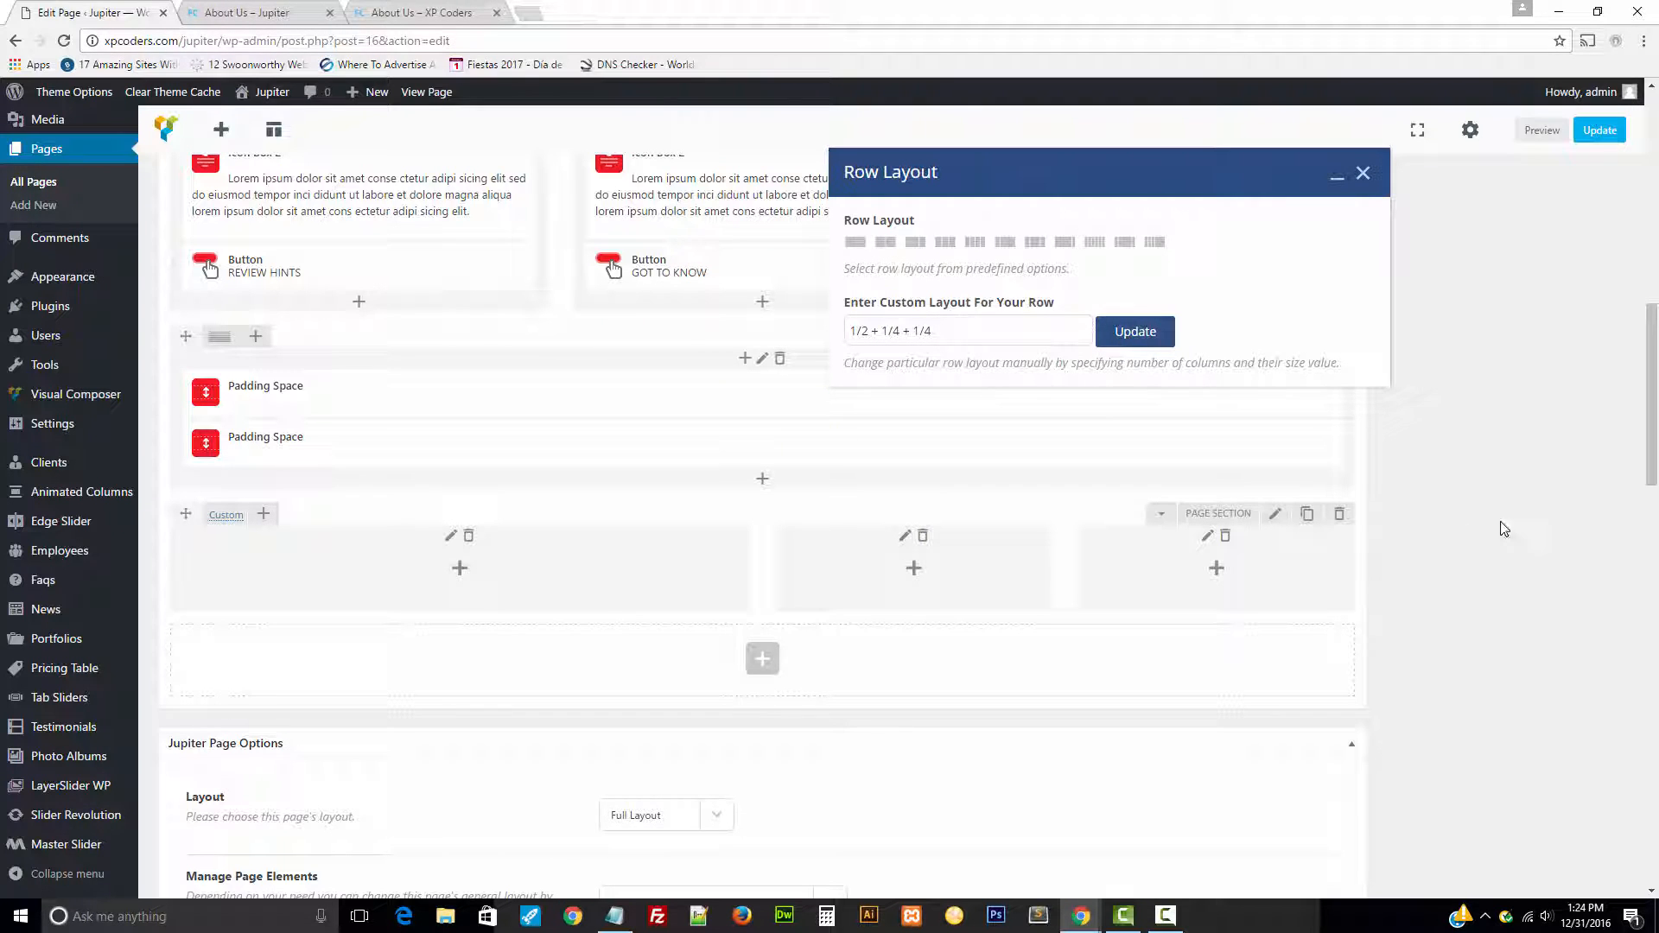
Step: Copy the heading "Start Building Your Website Today!" from the XP Coders reference page and return to the Jupiter page editor
click(380, 12)
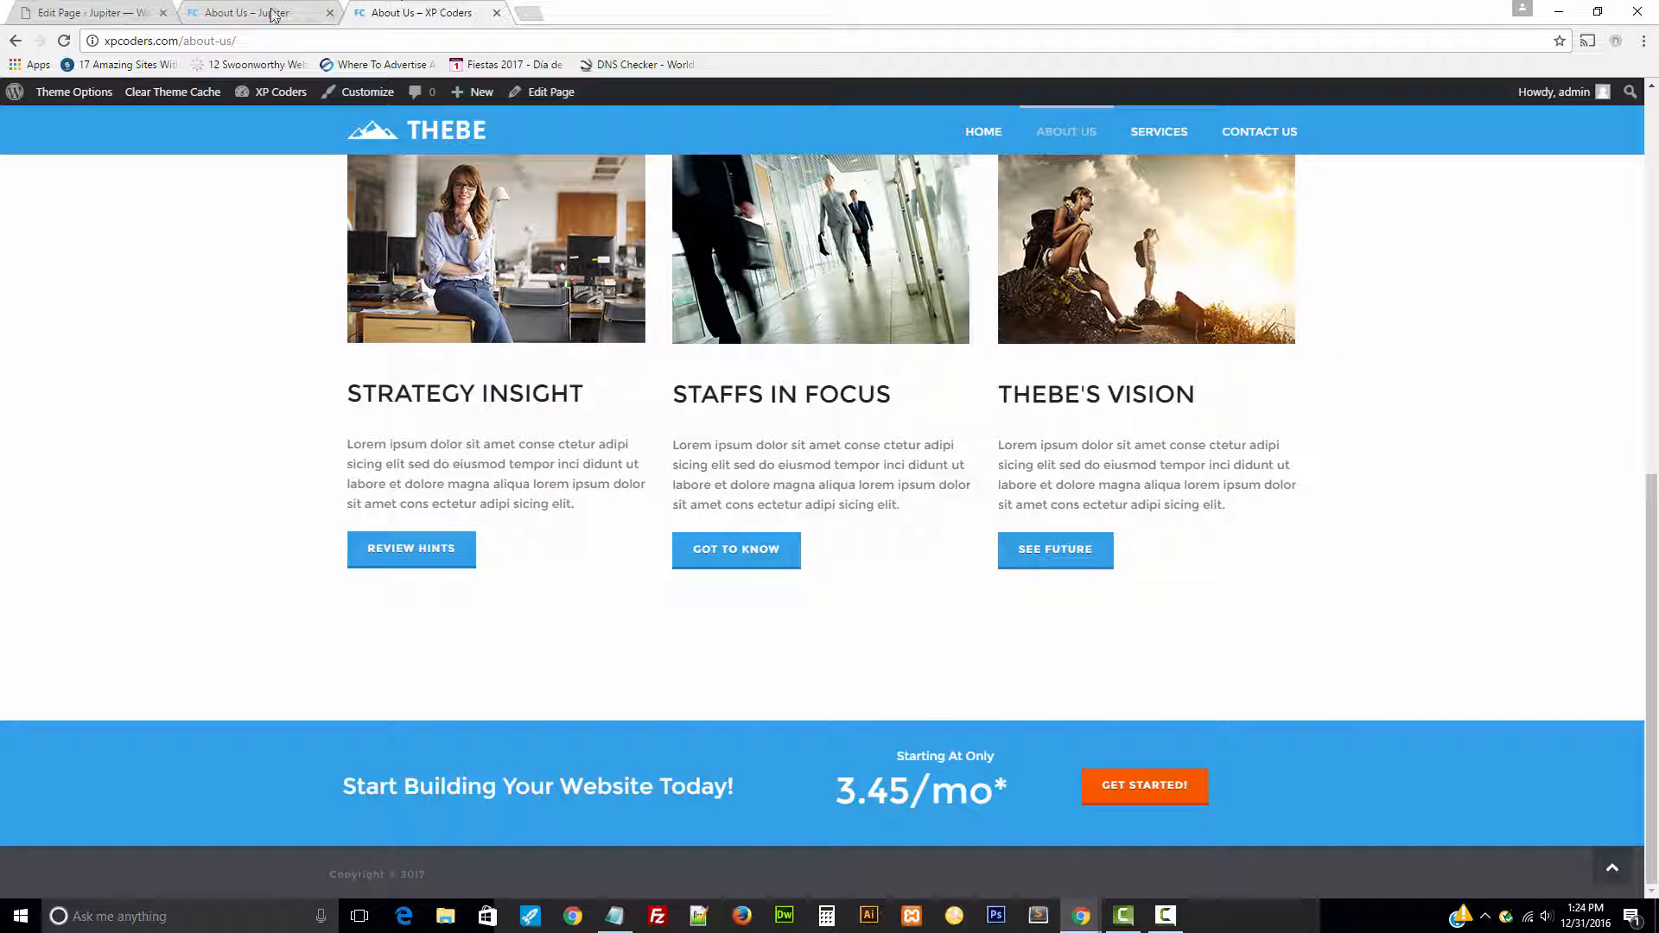
drag(733, 799, 344, 788)
right_click(364, 786)
click(399, 800)
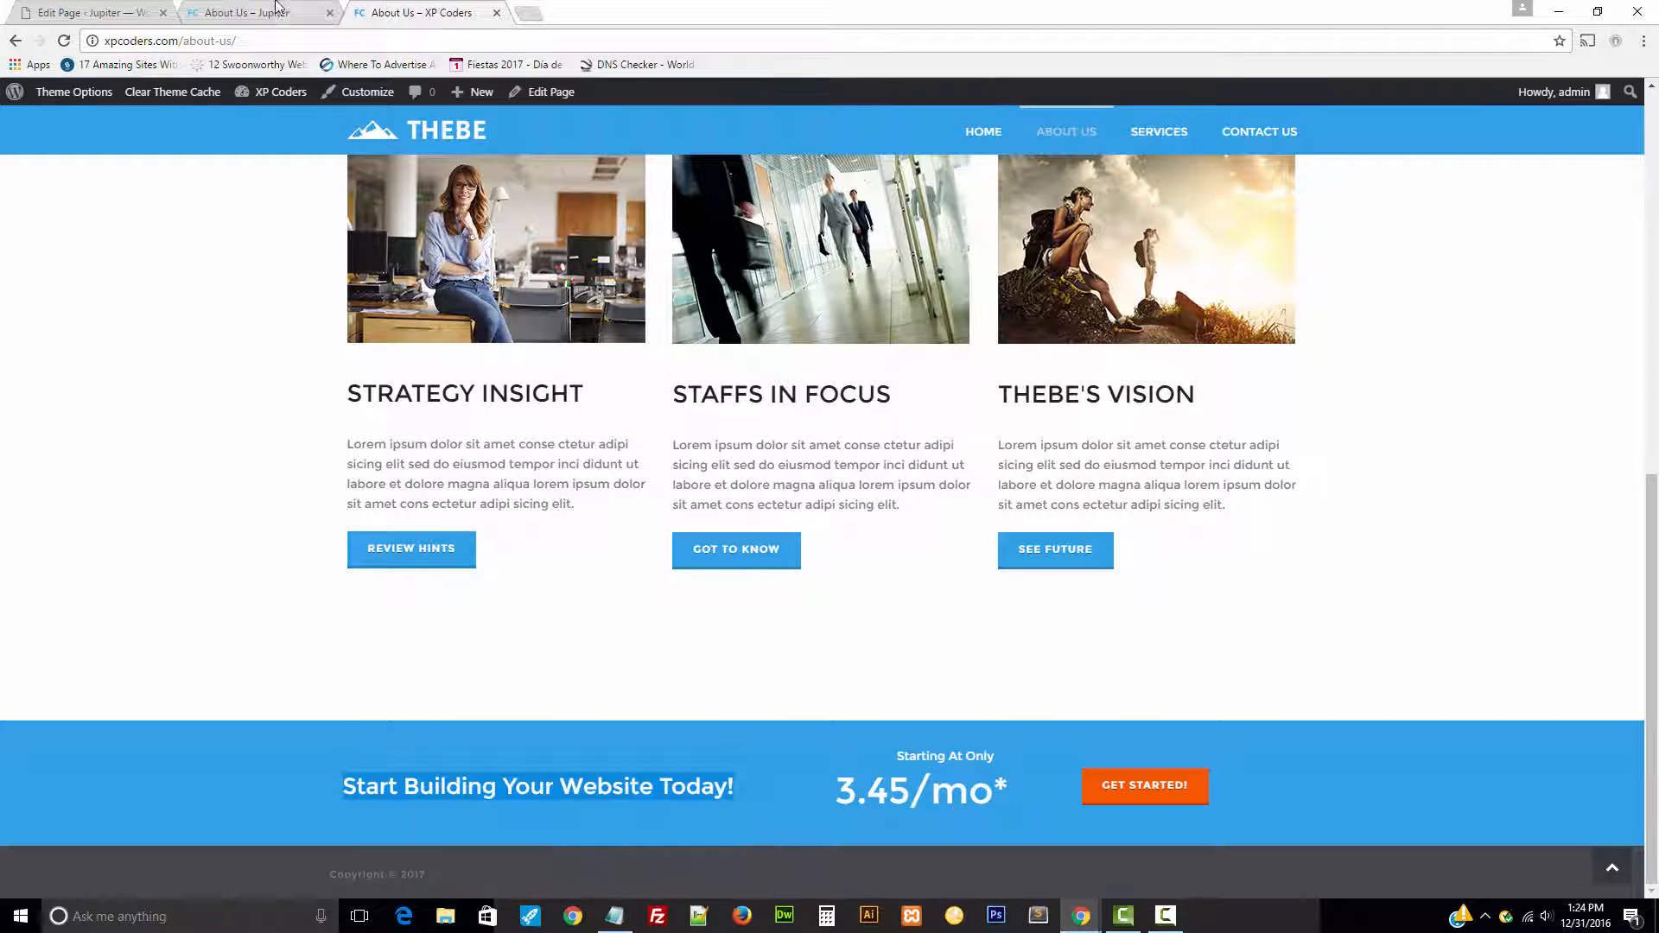
key(ctrl+1)
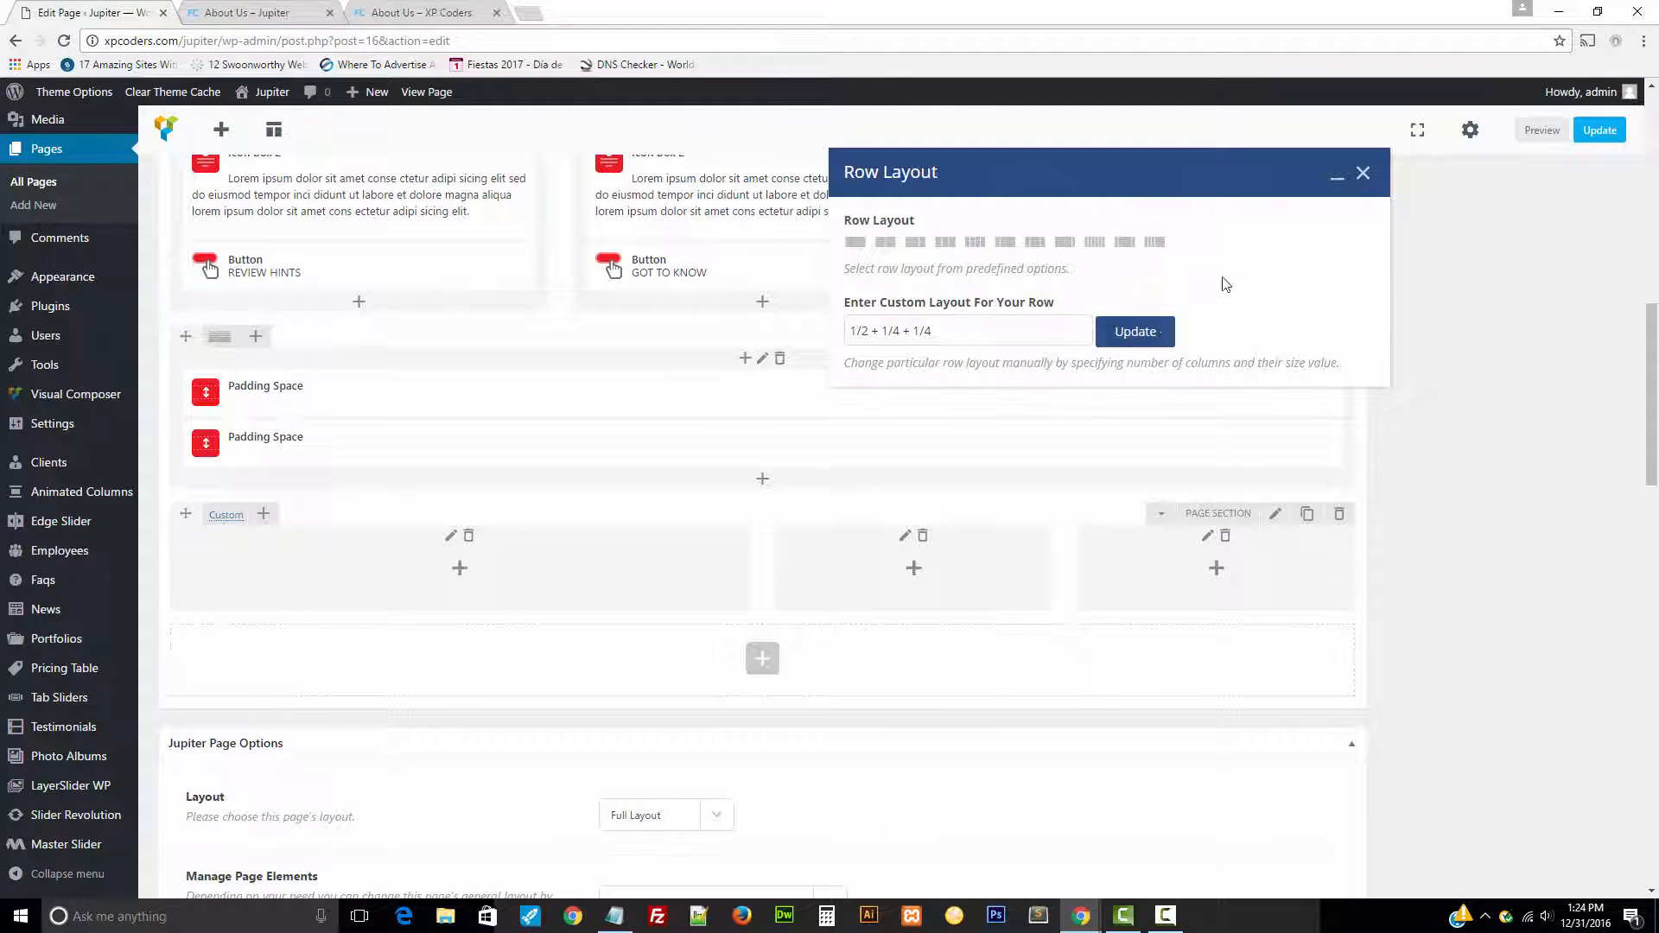
Step: Add a Fancy Title element to the page section's 1/2 column with the text "Start Building Your Website Today!"
click(1363, 173)
click(459, 568)
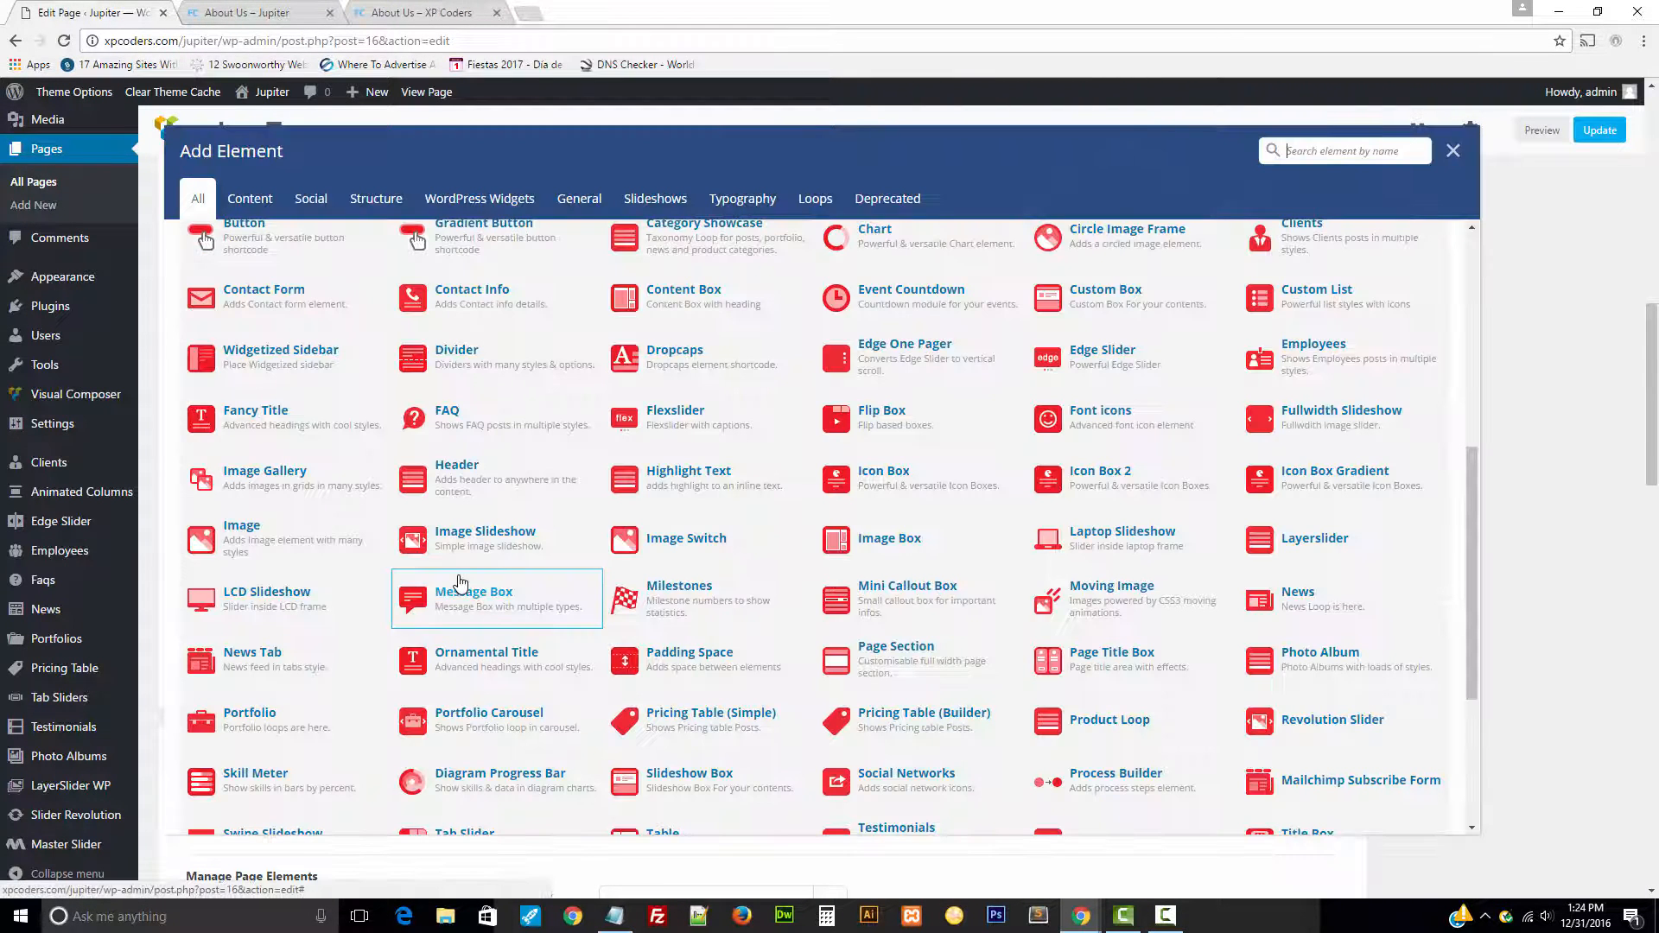
click(251, 422)
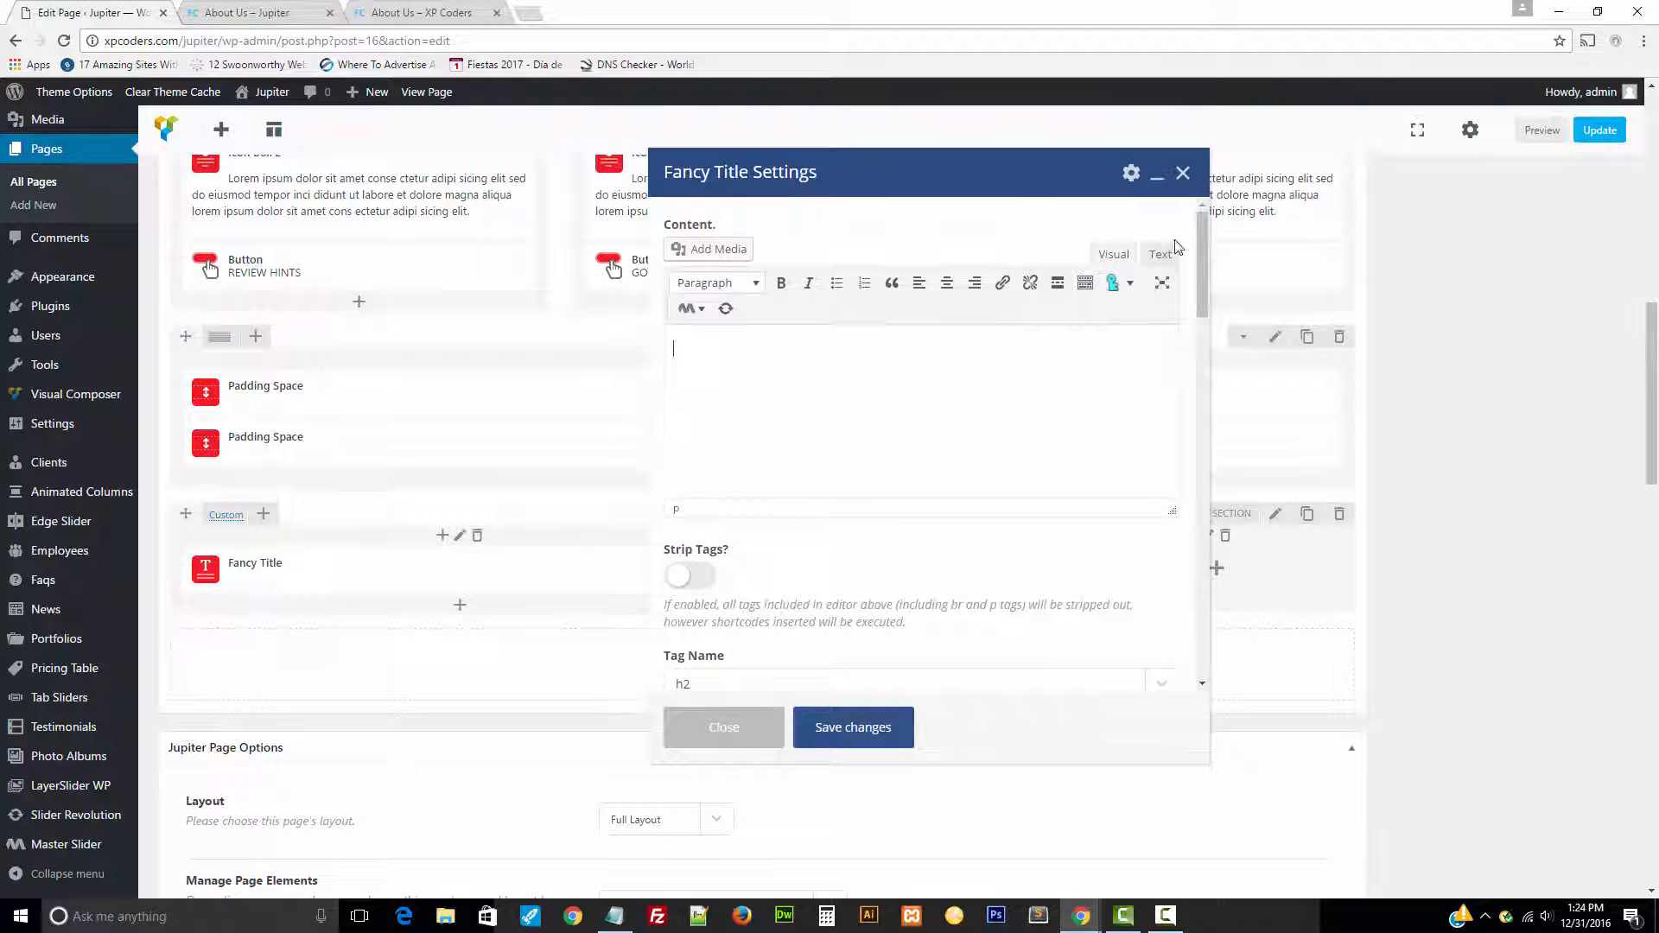
click(1160, 253)
key(ctrl+v)
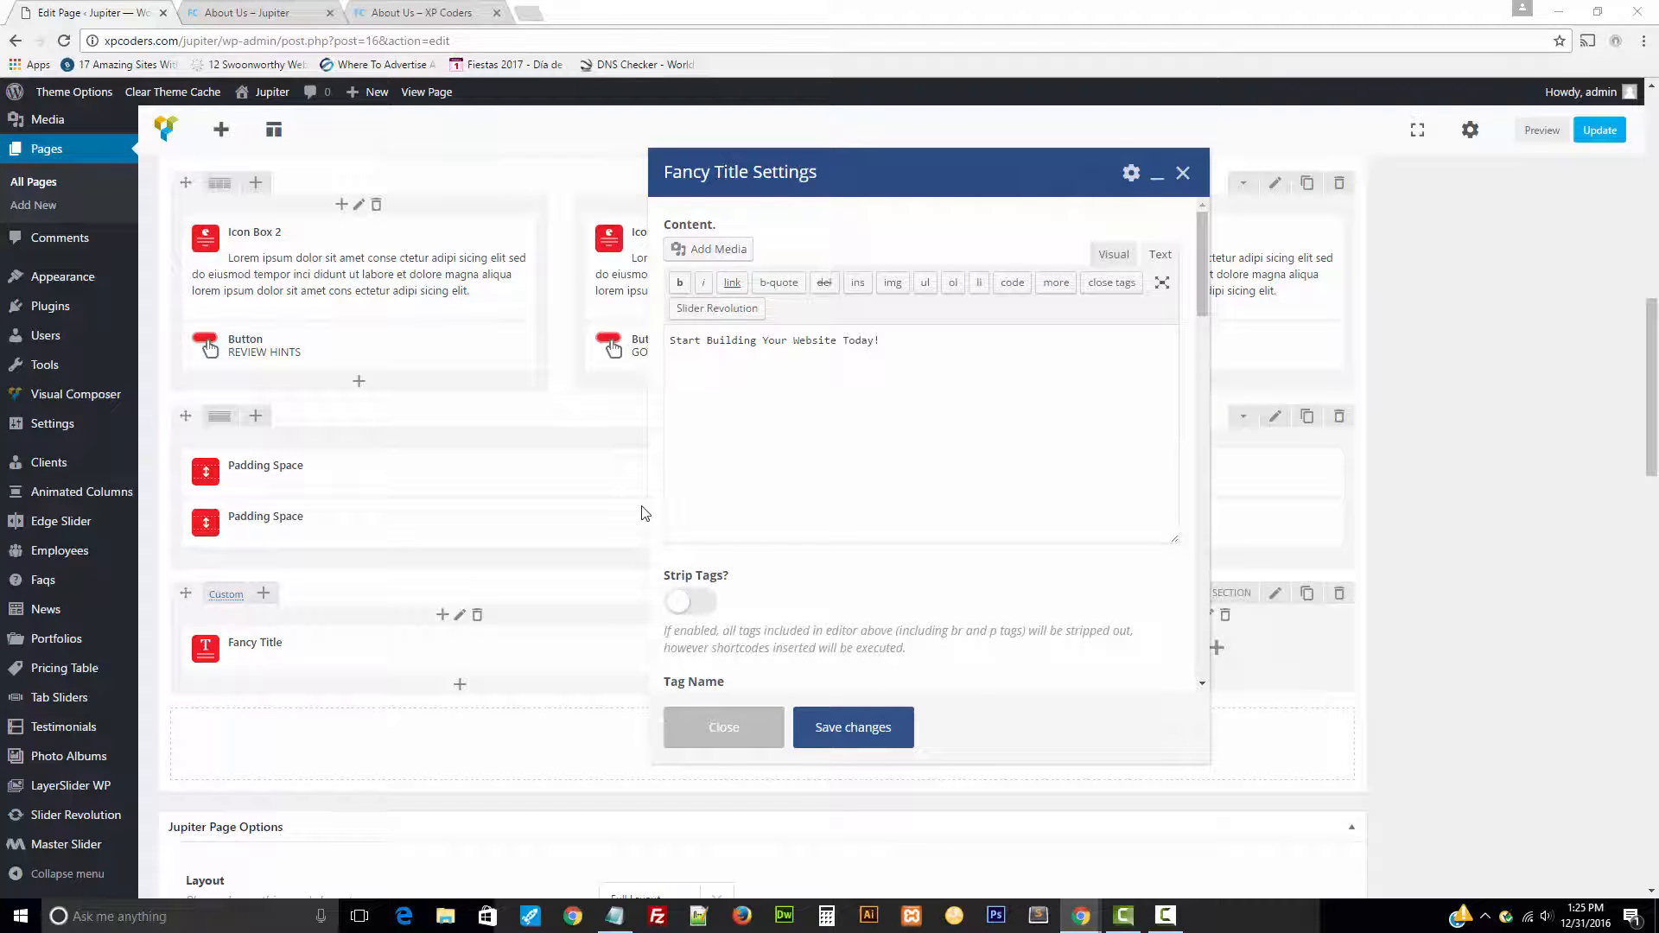
Step: Set the "Start Building Your Website Today!" title's text color to white and its font size to 26 px
scroll(642, 514, down, 6)
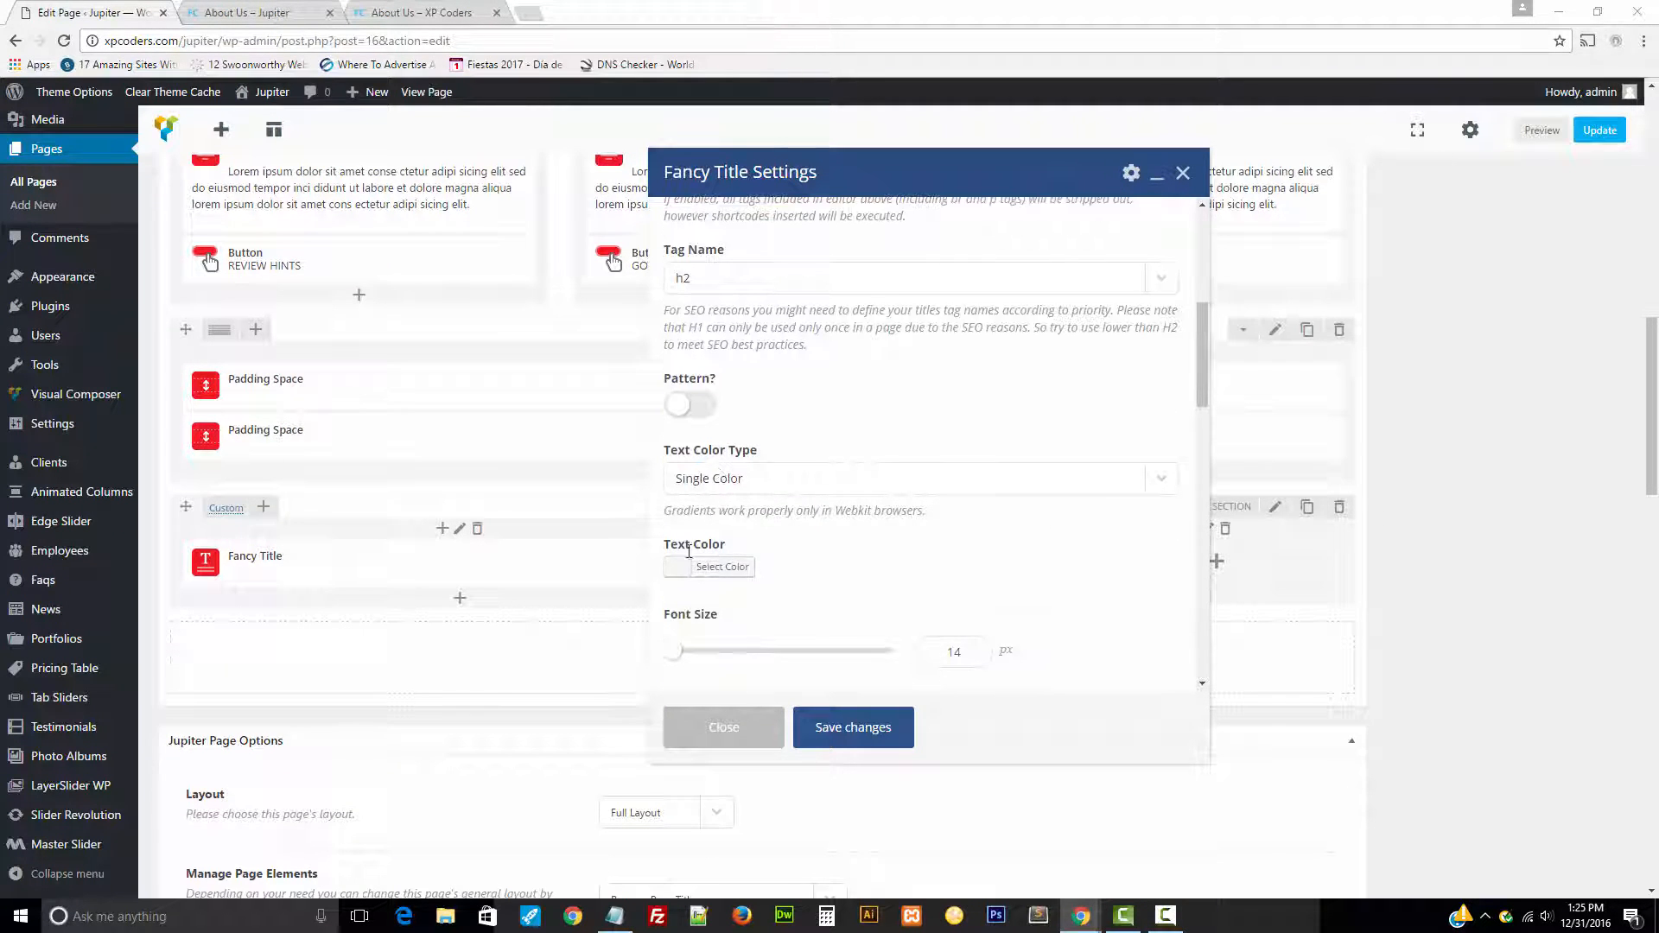
click(690, 566)
drag(690, 602, 574, 570)
click(1011, 566)
scroll(1009, 565, down, 2)
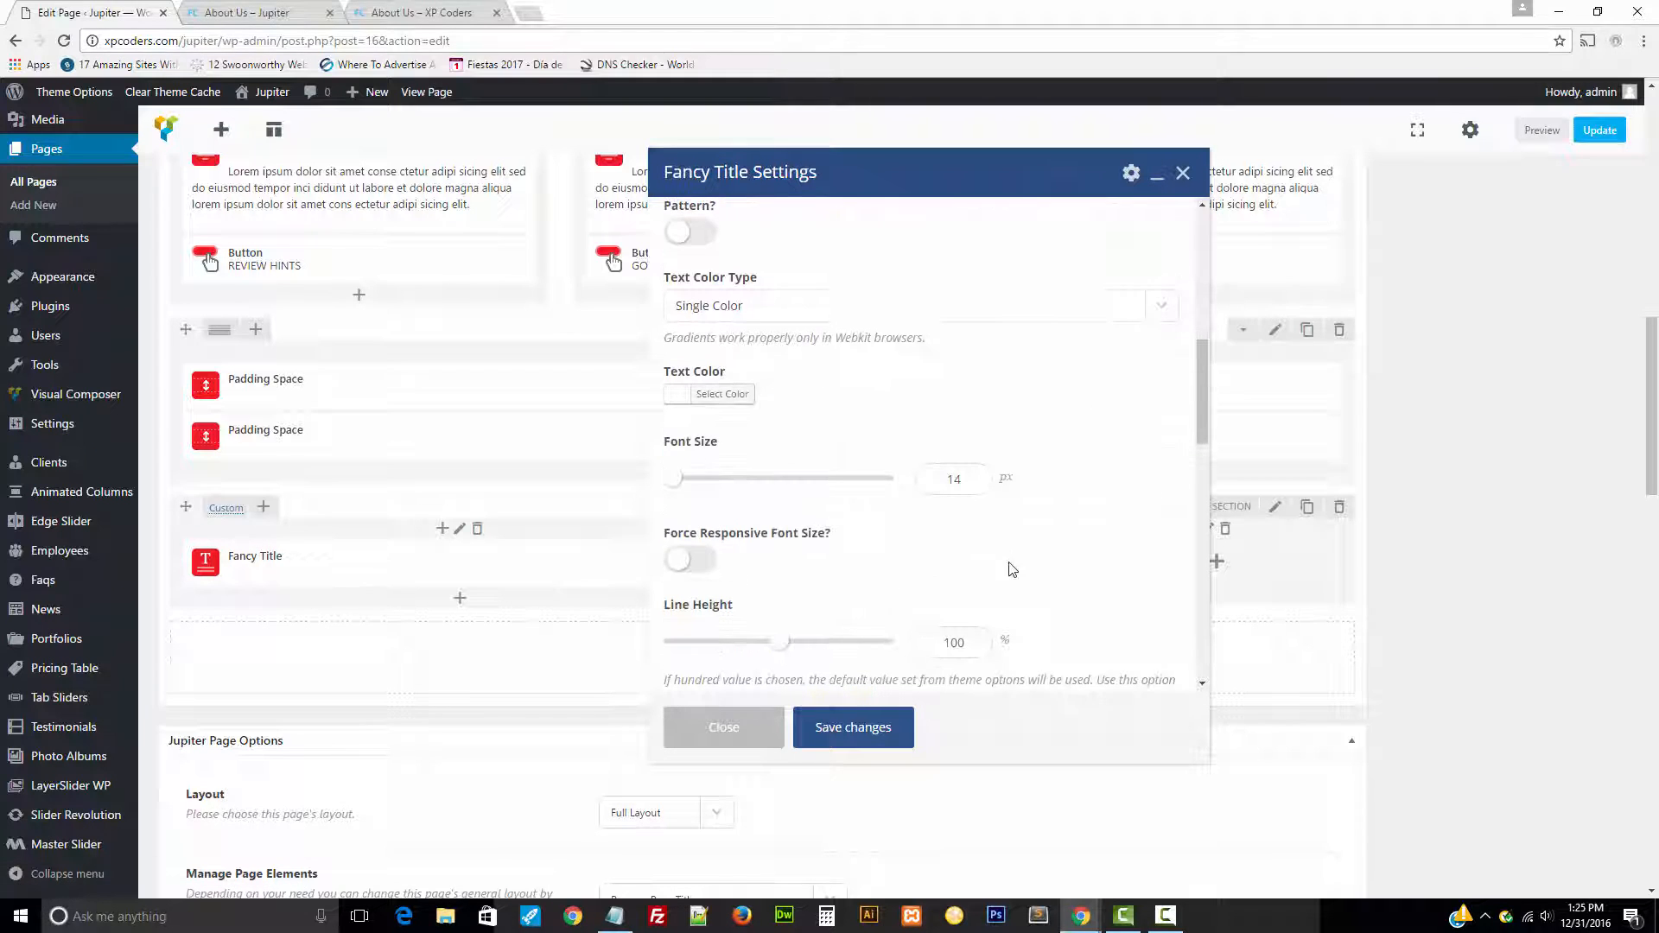
drag(971, 481, 825, 488)
text(26)
Step: Set the text transform of the "Start Building Your Website Today!" title to Capitalize
scroll(1017, 562, down, 5)
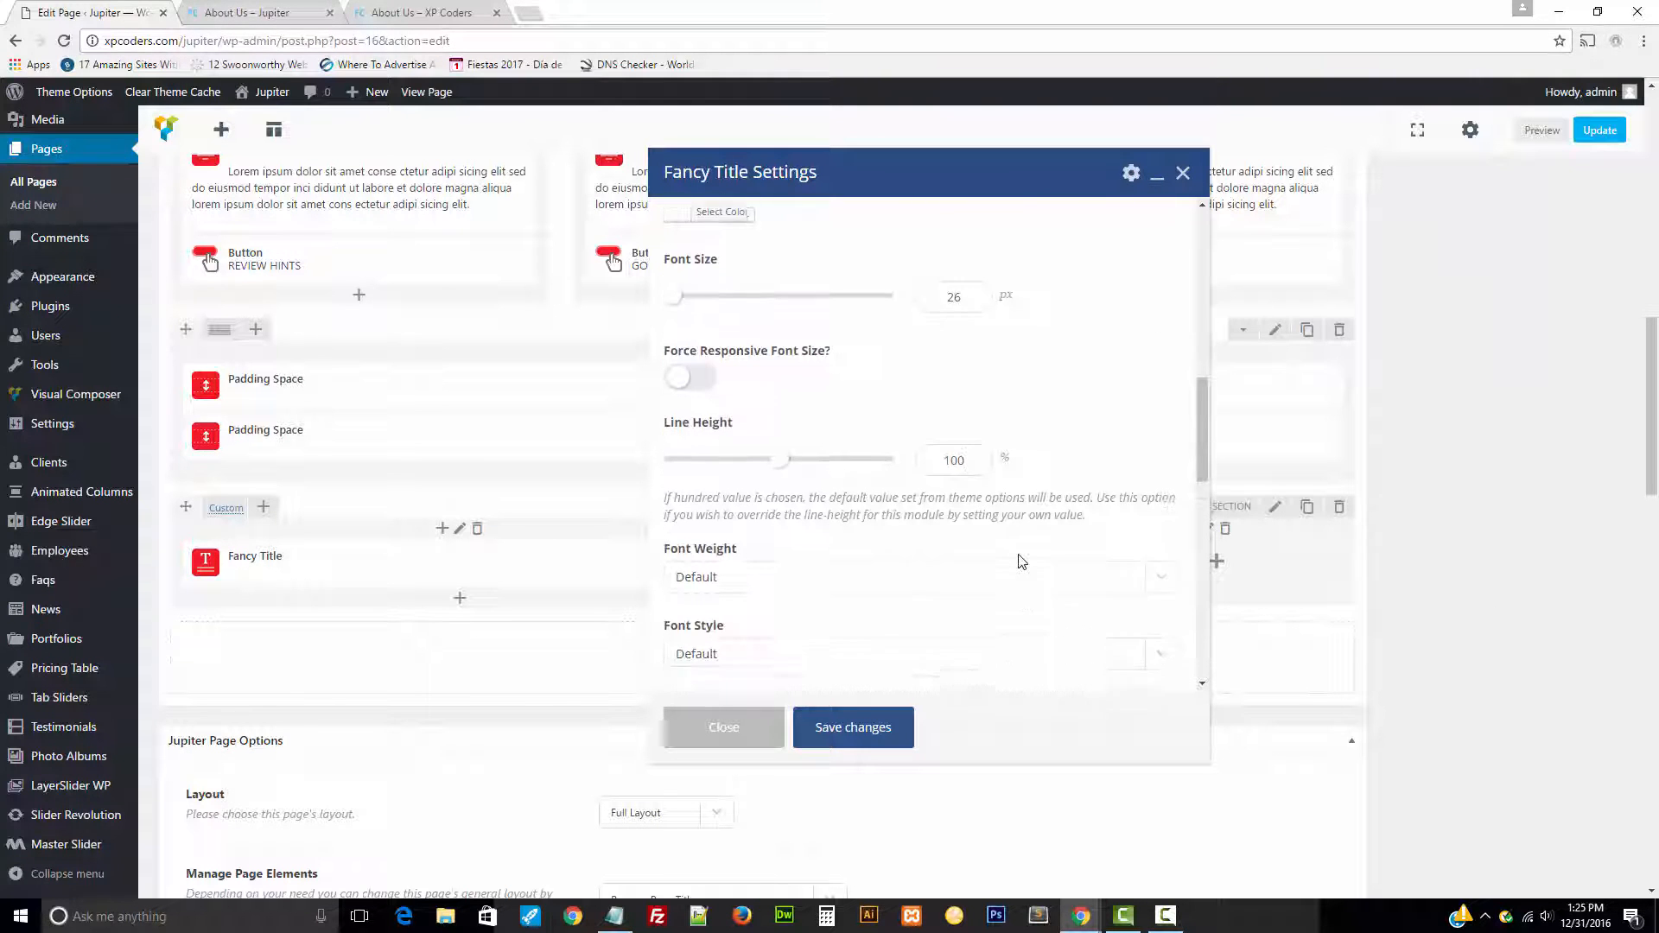
scroll(1017, 562, down, 1)
click(731, 395)
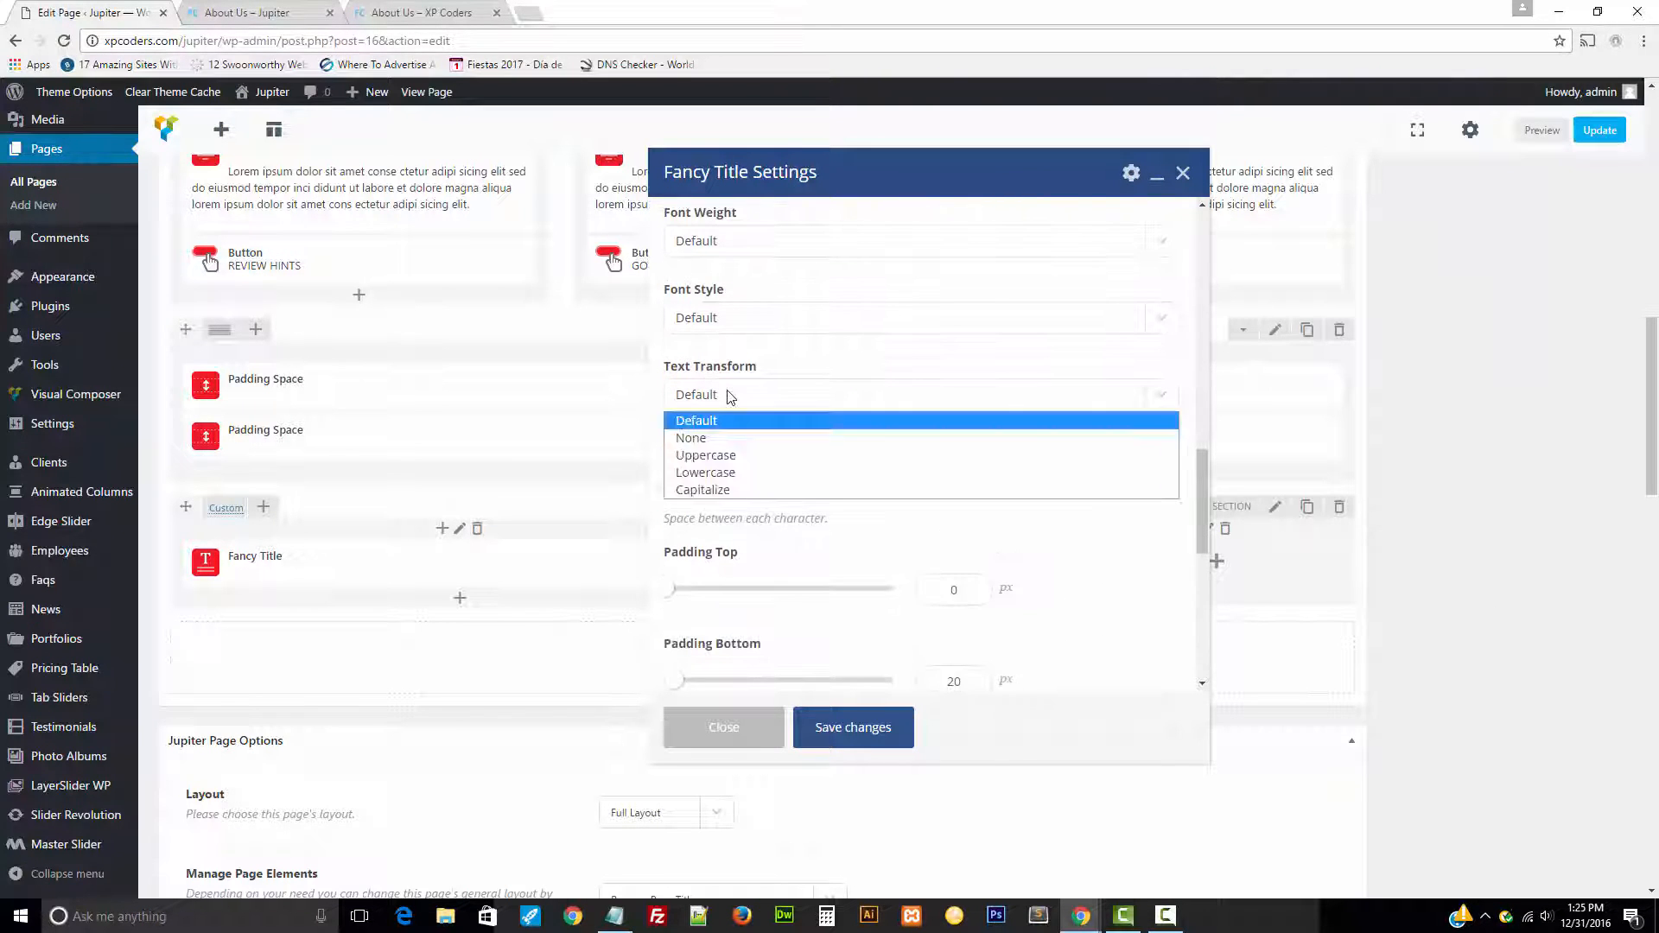
click(713, 491)
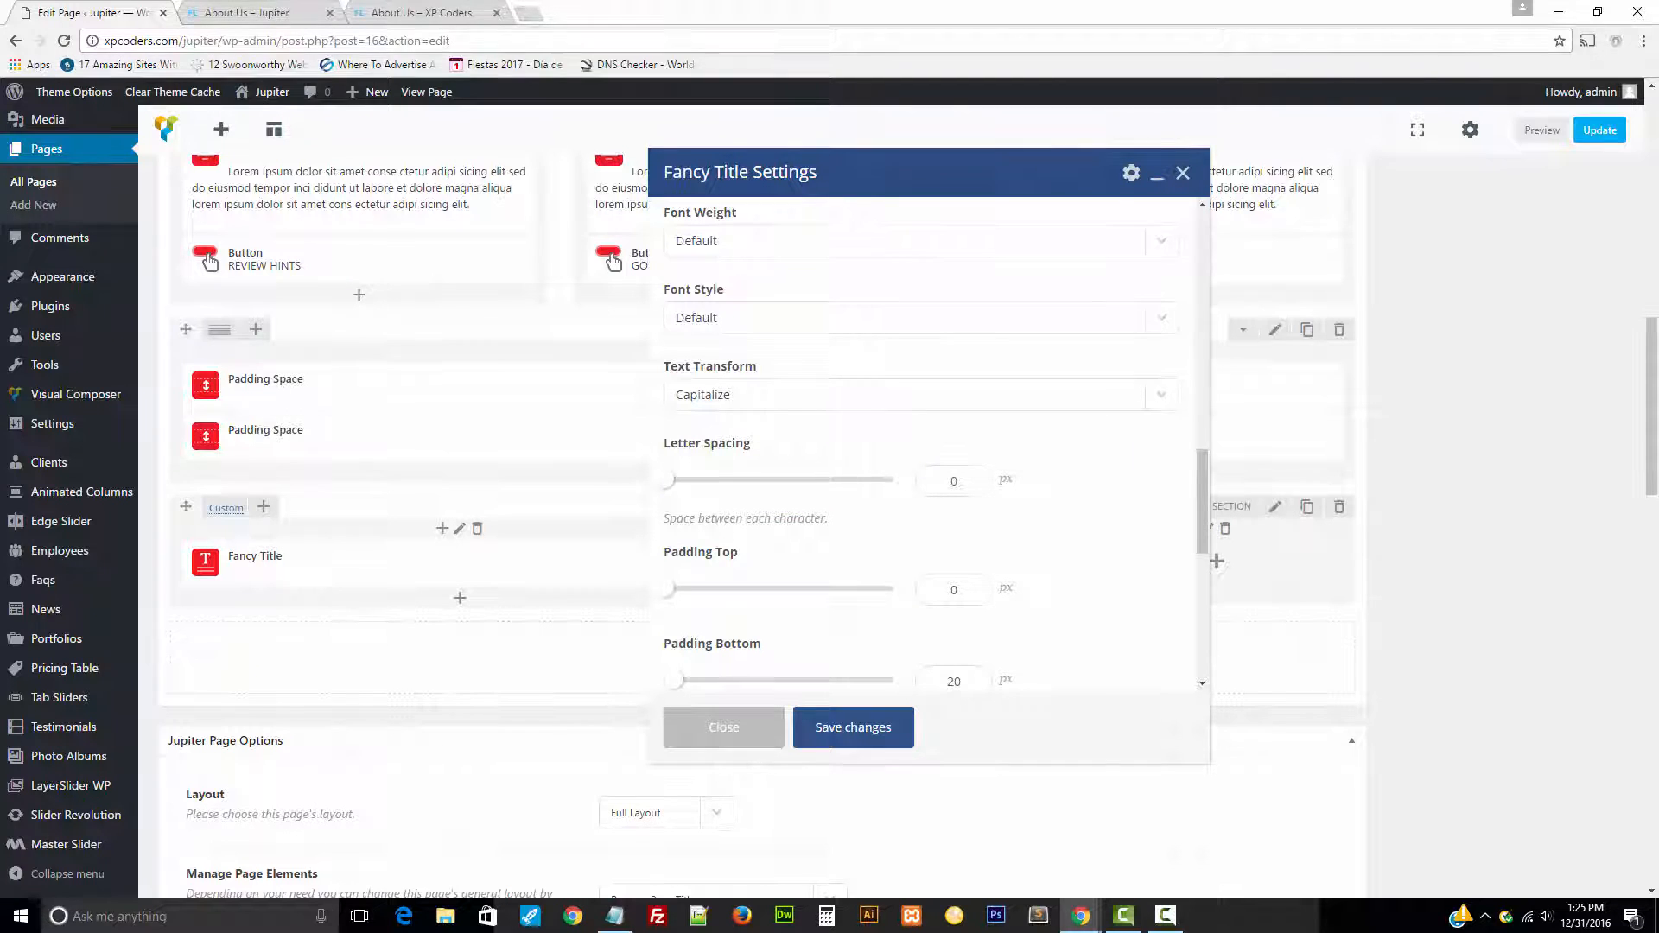
Step: Set the title's top padding to 60 px and bottom padding to 0 px, and save the element
scroll(950, 678, down, 1)
drag(973, 507, 782, 512)
text(60)
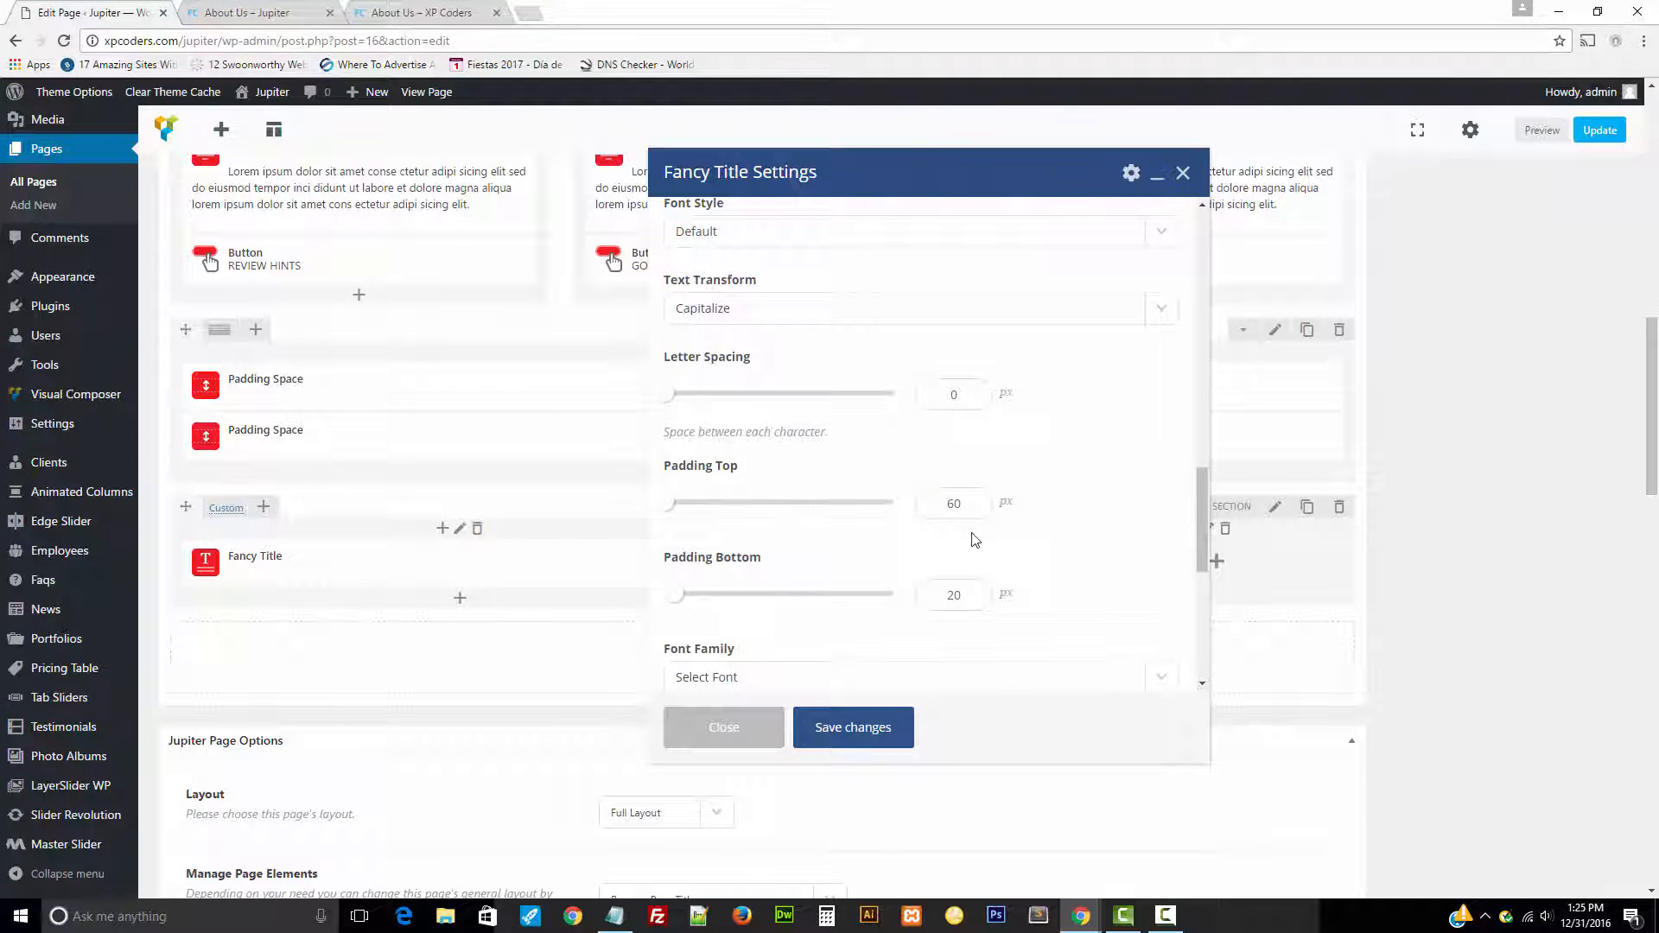
drag(961, 590, 740, 588)
text(0)
scroll(1106, 516, down, 3)
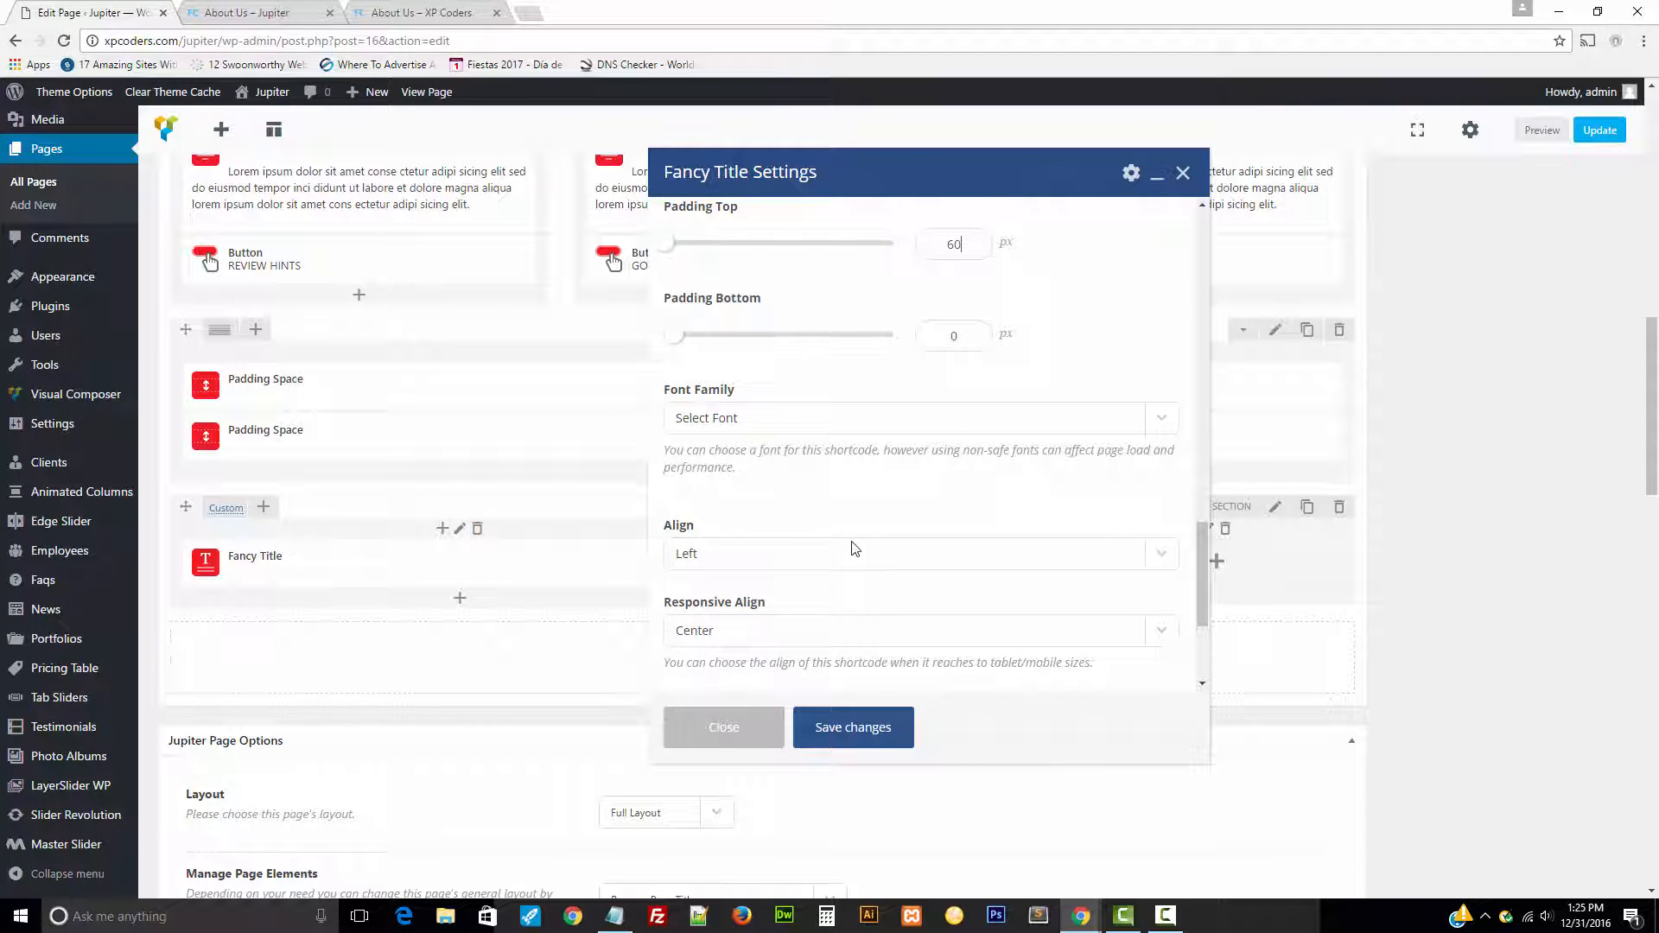
scroll(852, 547, down, 1)
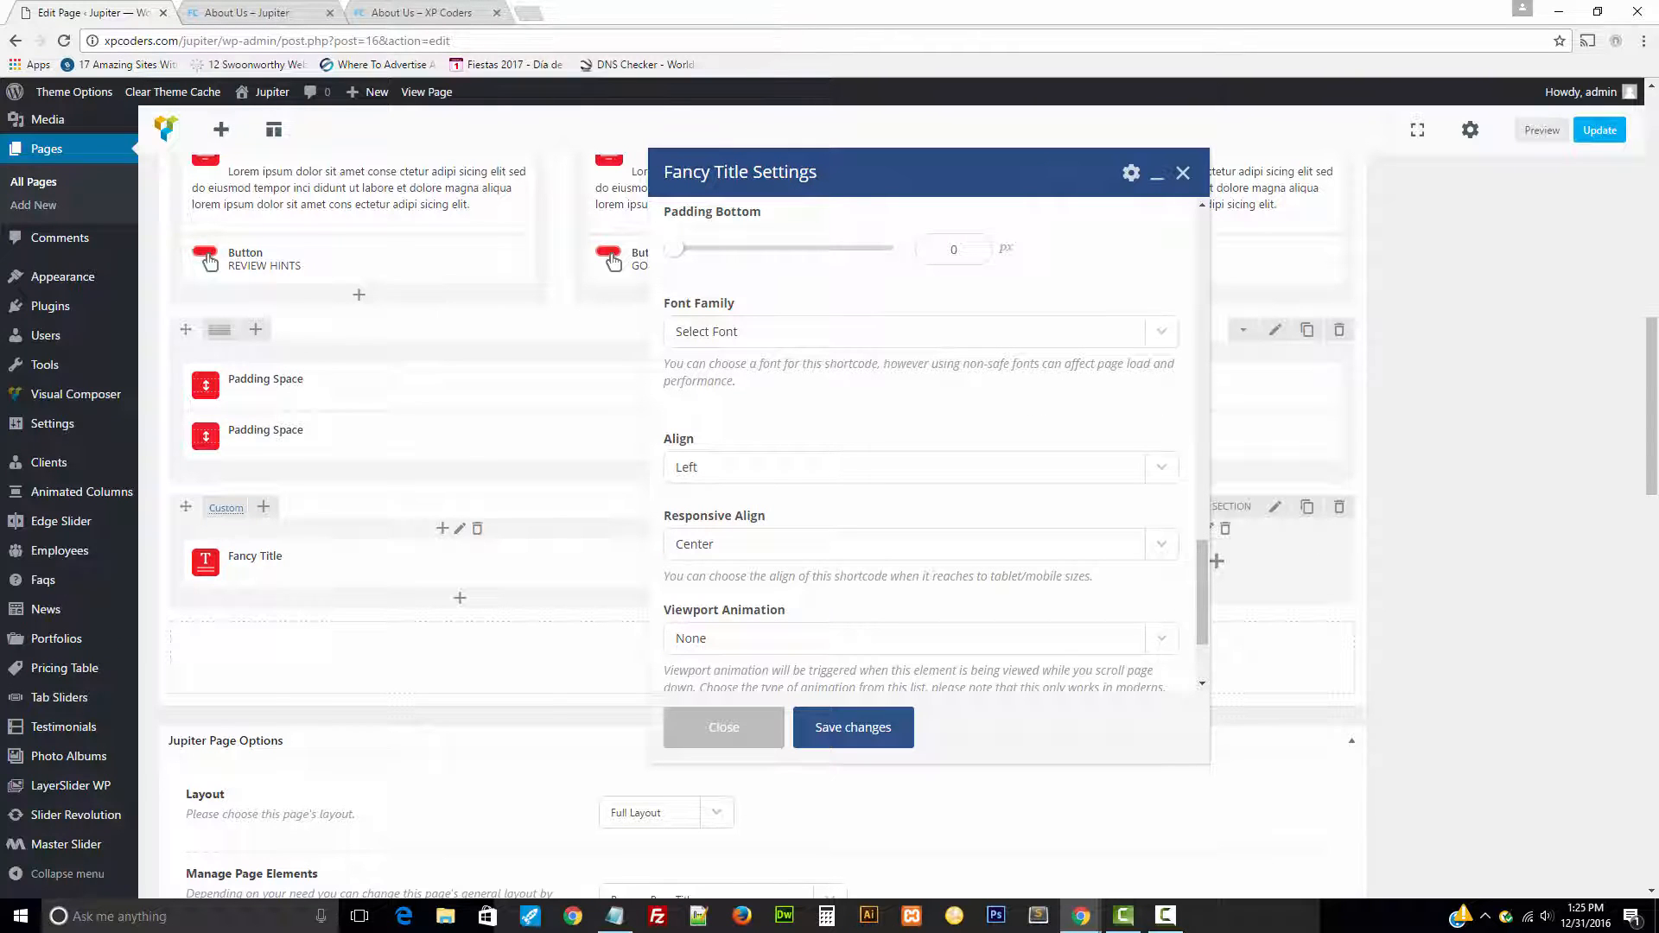
scroll(922, 512, down, 2)
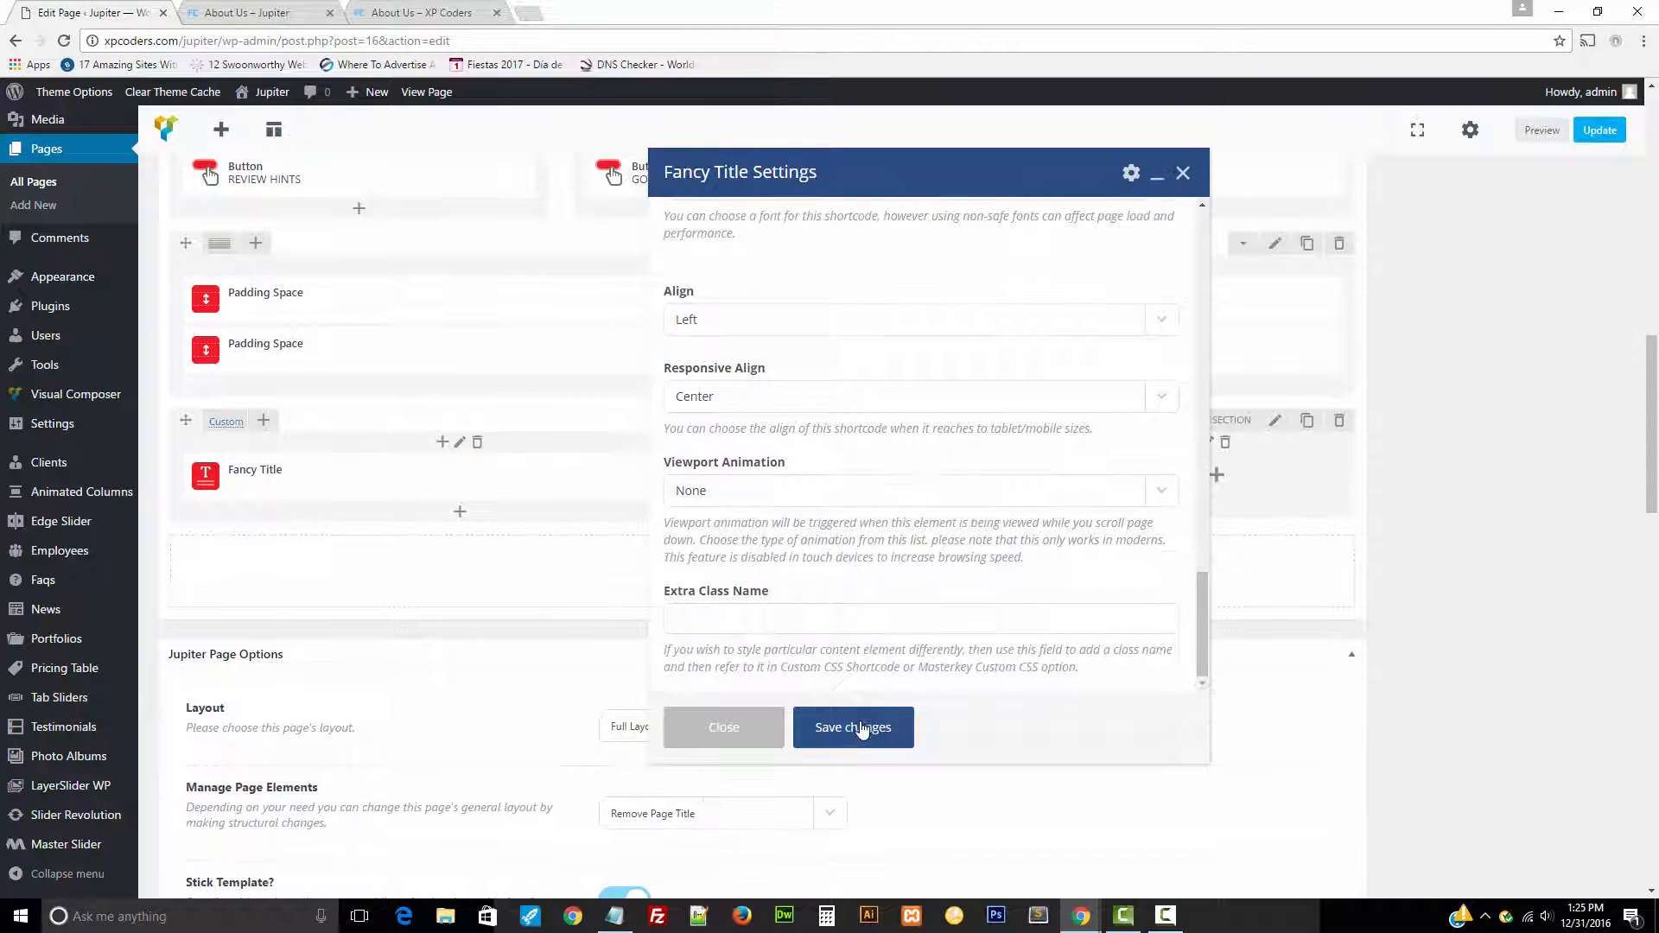
click(856, 727)
scroll(1421, 585, up, 1)
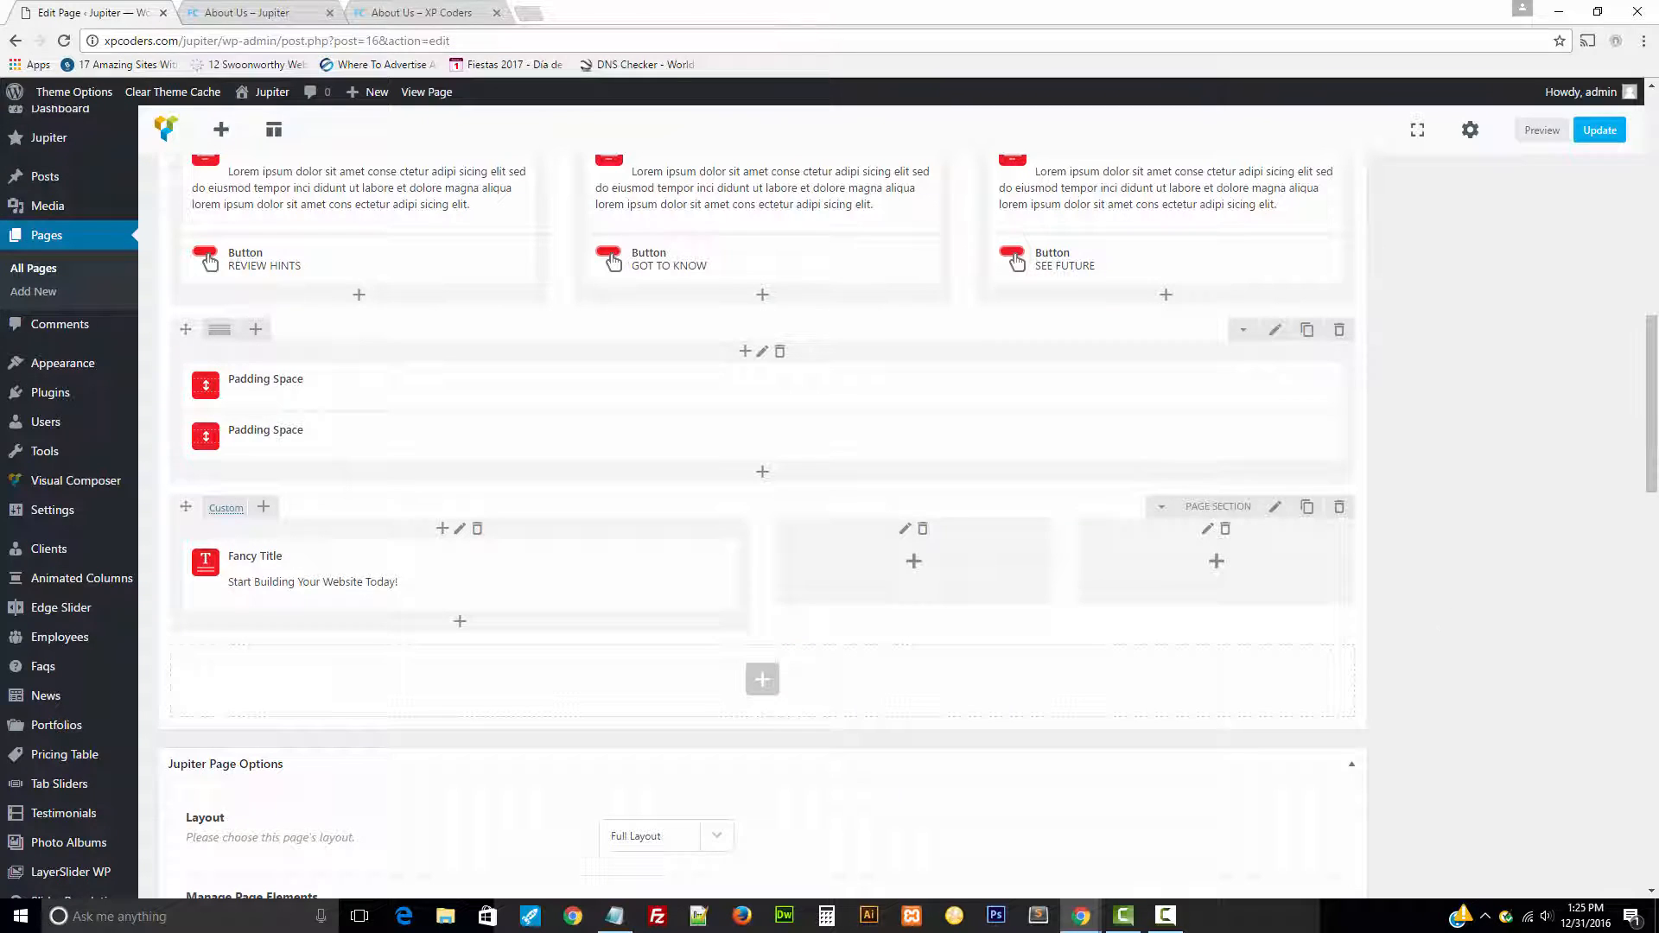
Step: Copy the text "Starting At Only" from the XP Coders reference page and return to the Jupiter page editor
click(421, 12)
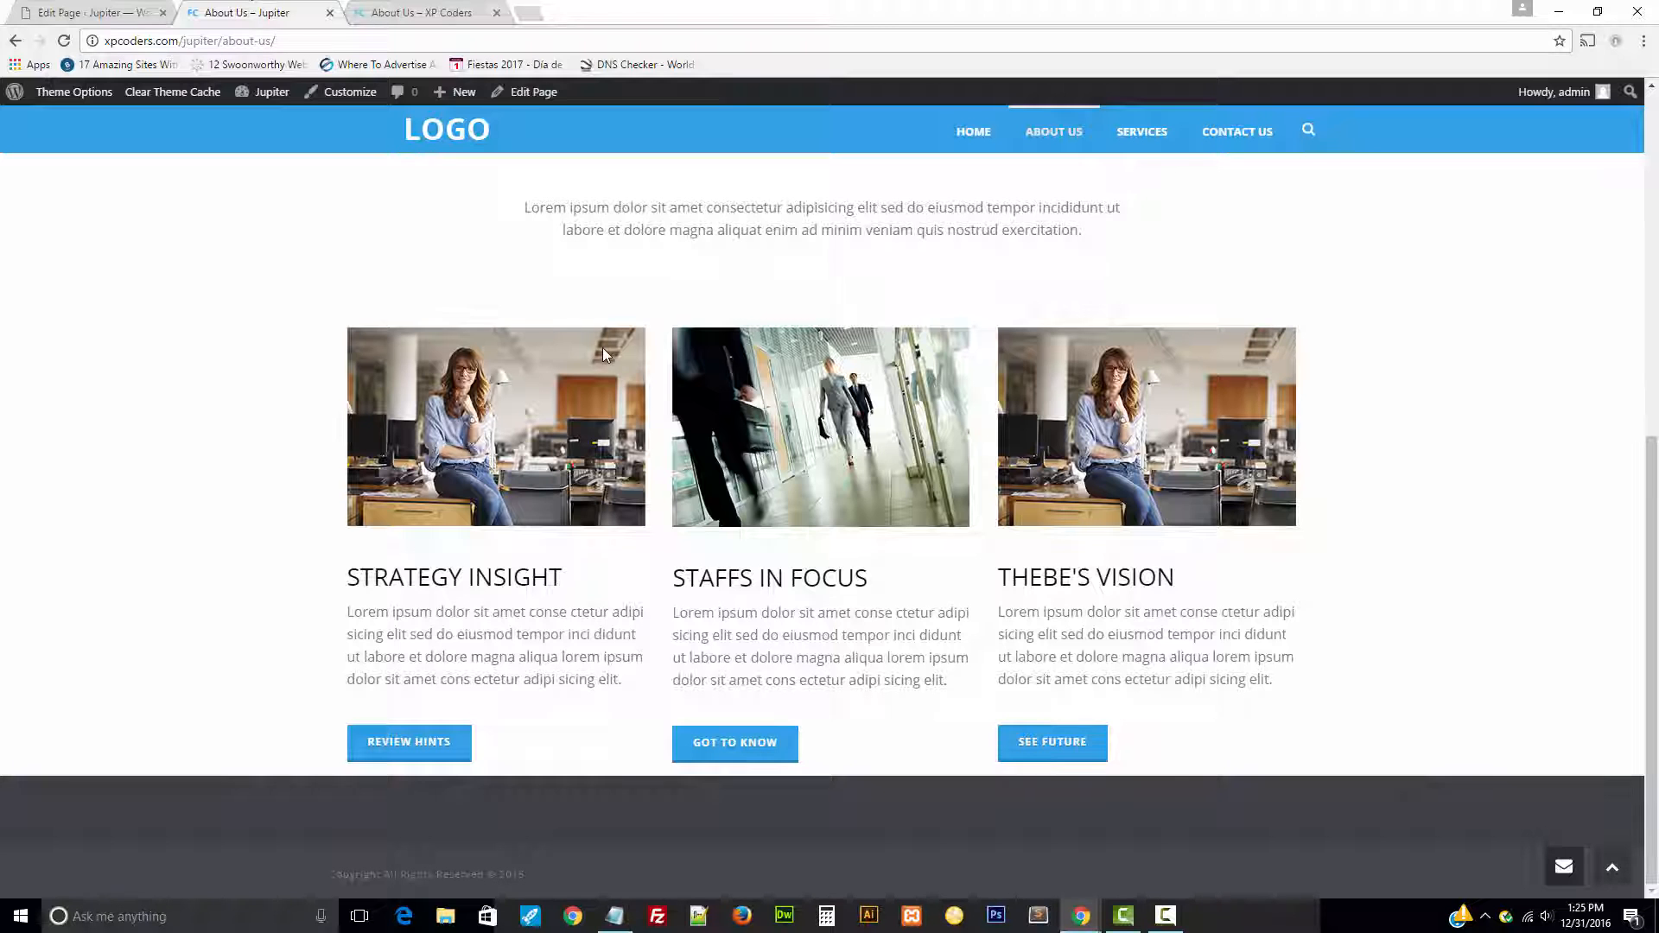
drag(1005, 759, 856, 751)
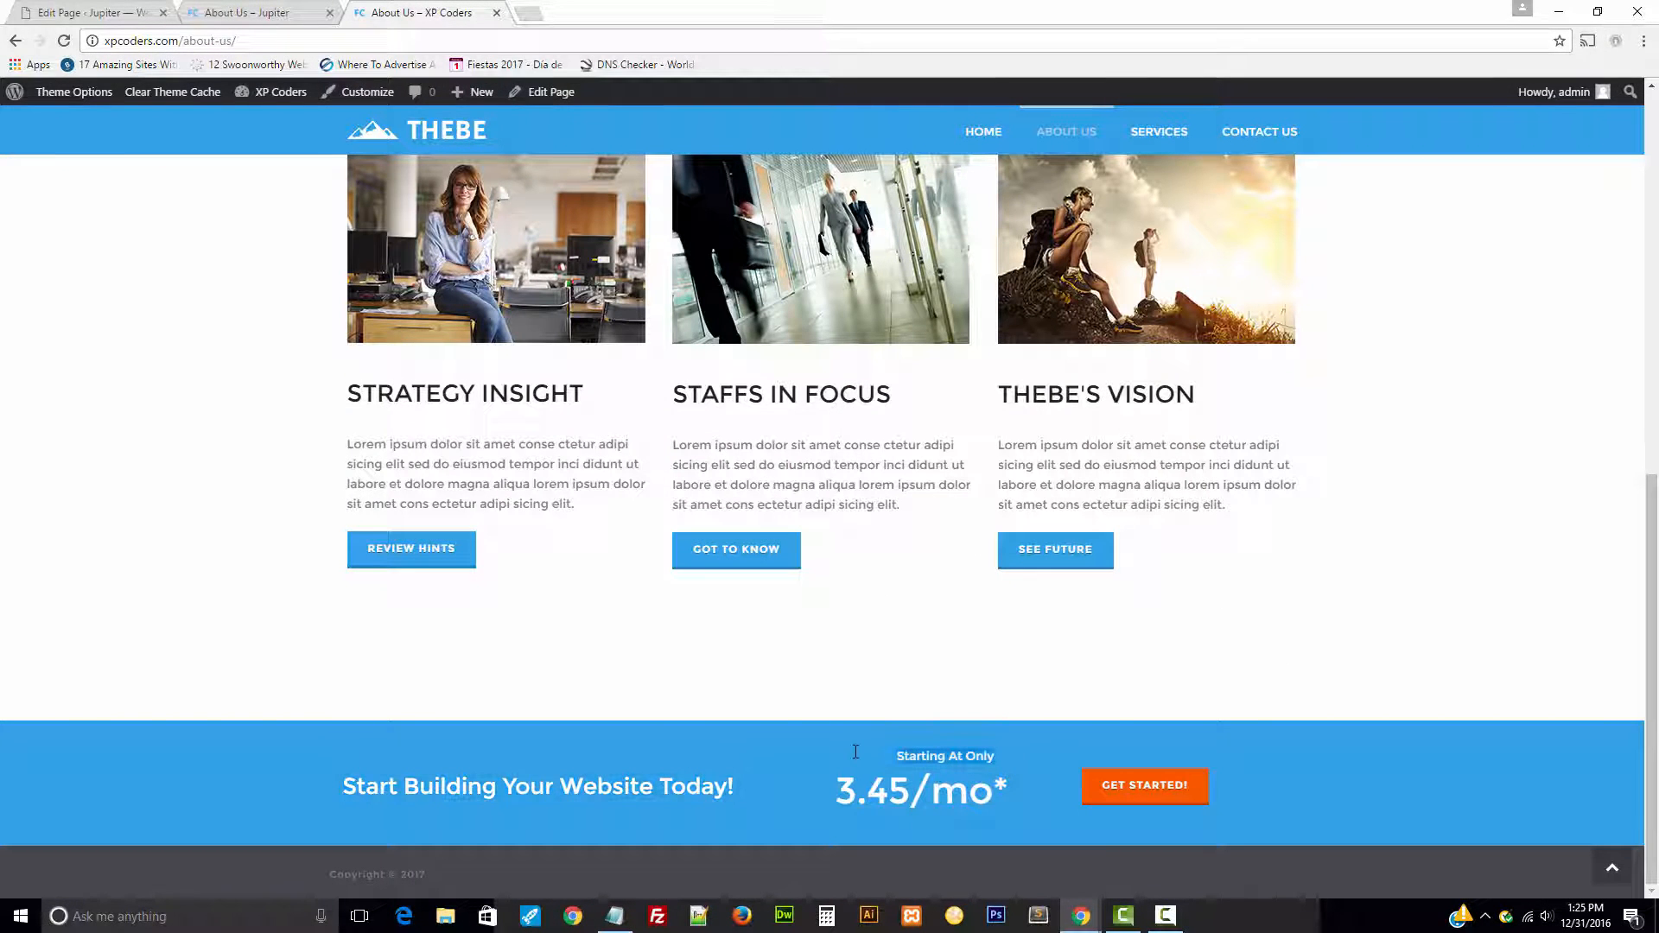
click(34, 9)
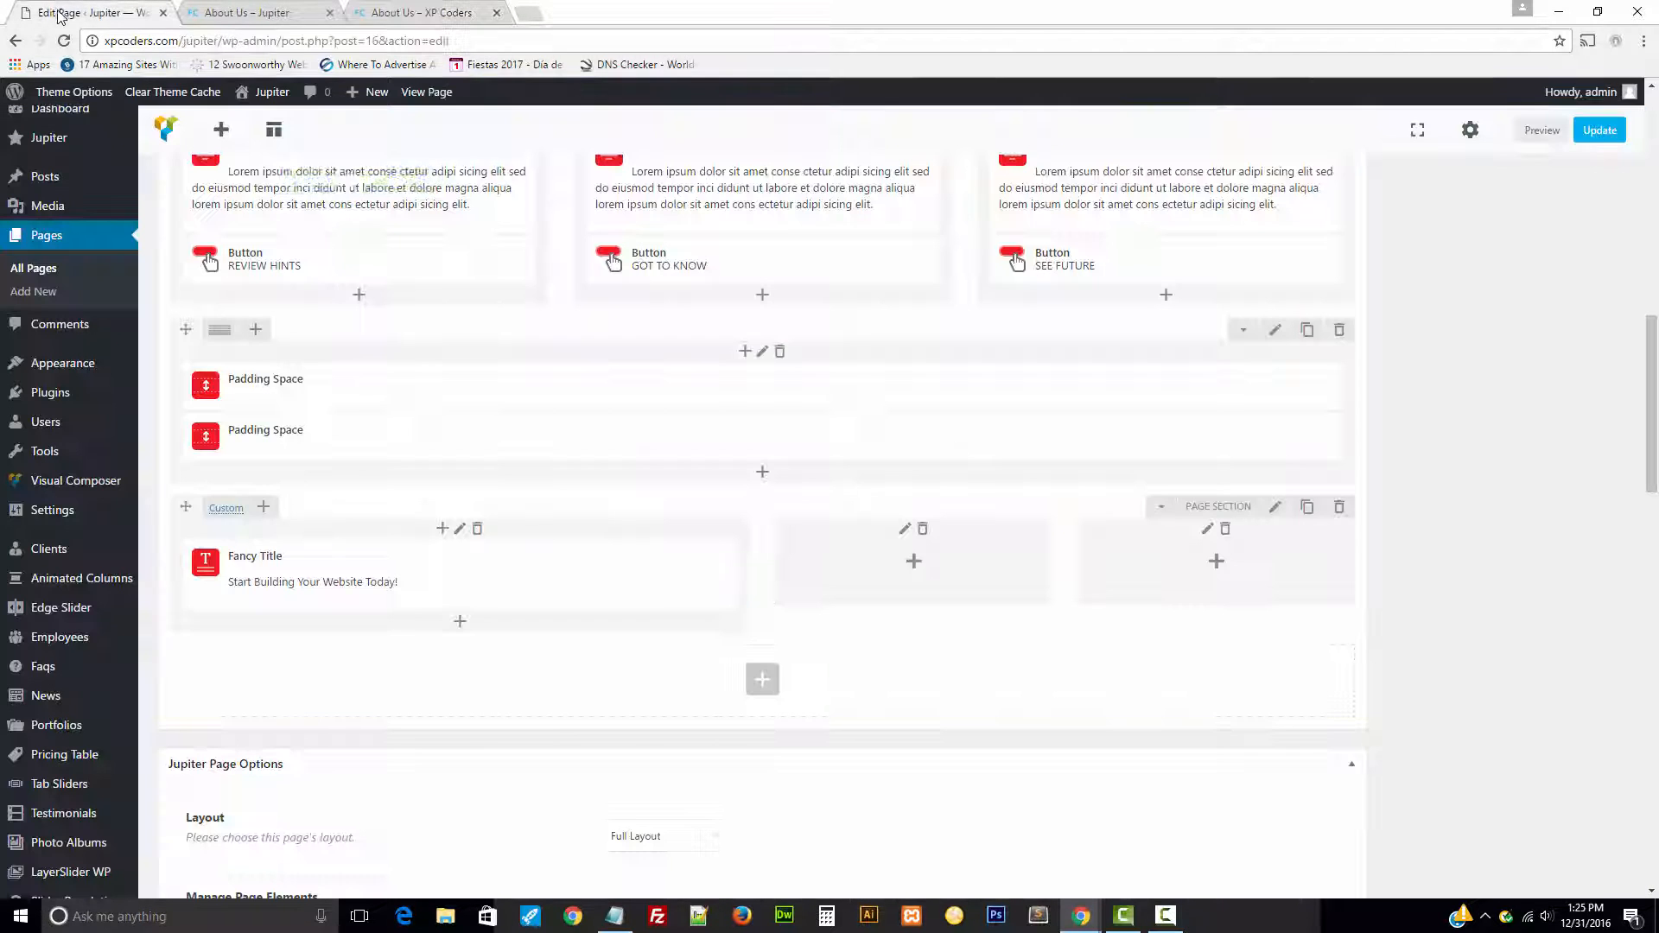
Step: Add a Fancy Title element to the page section's middle 1/4 column with the text "Starting At Only"
click(916, 566)
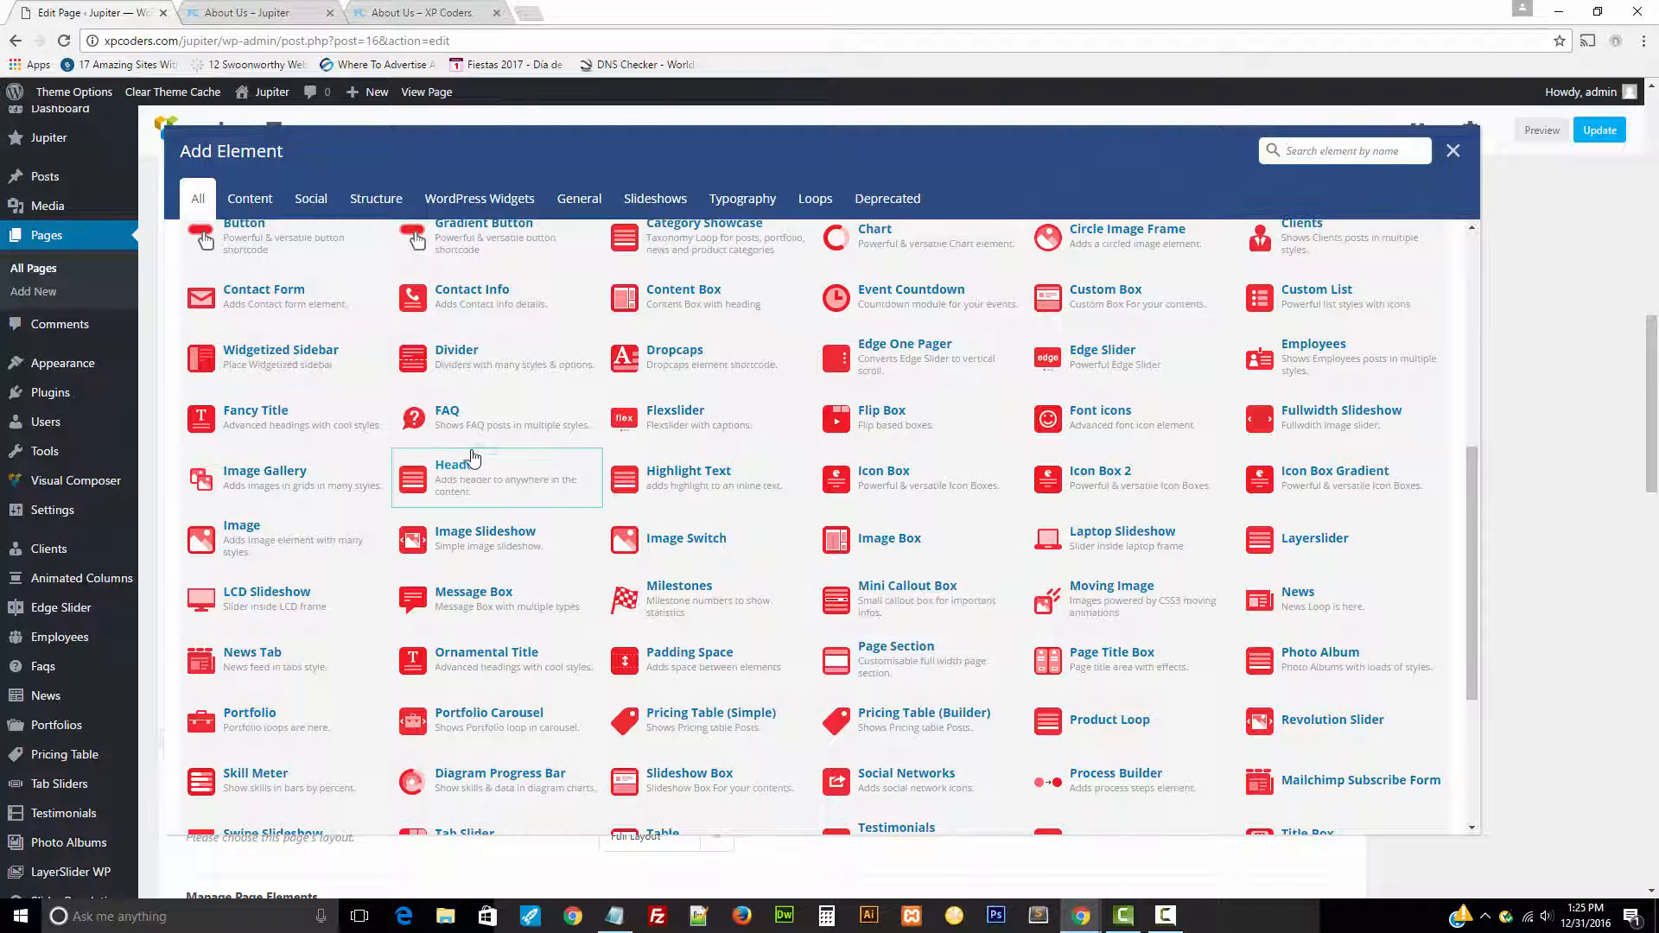
click(242, 411)
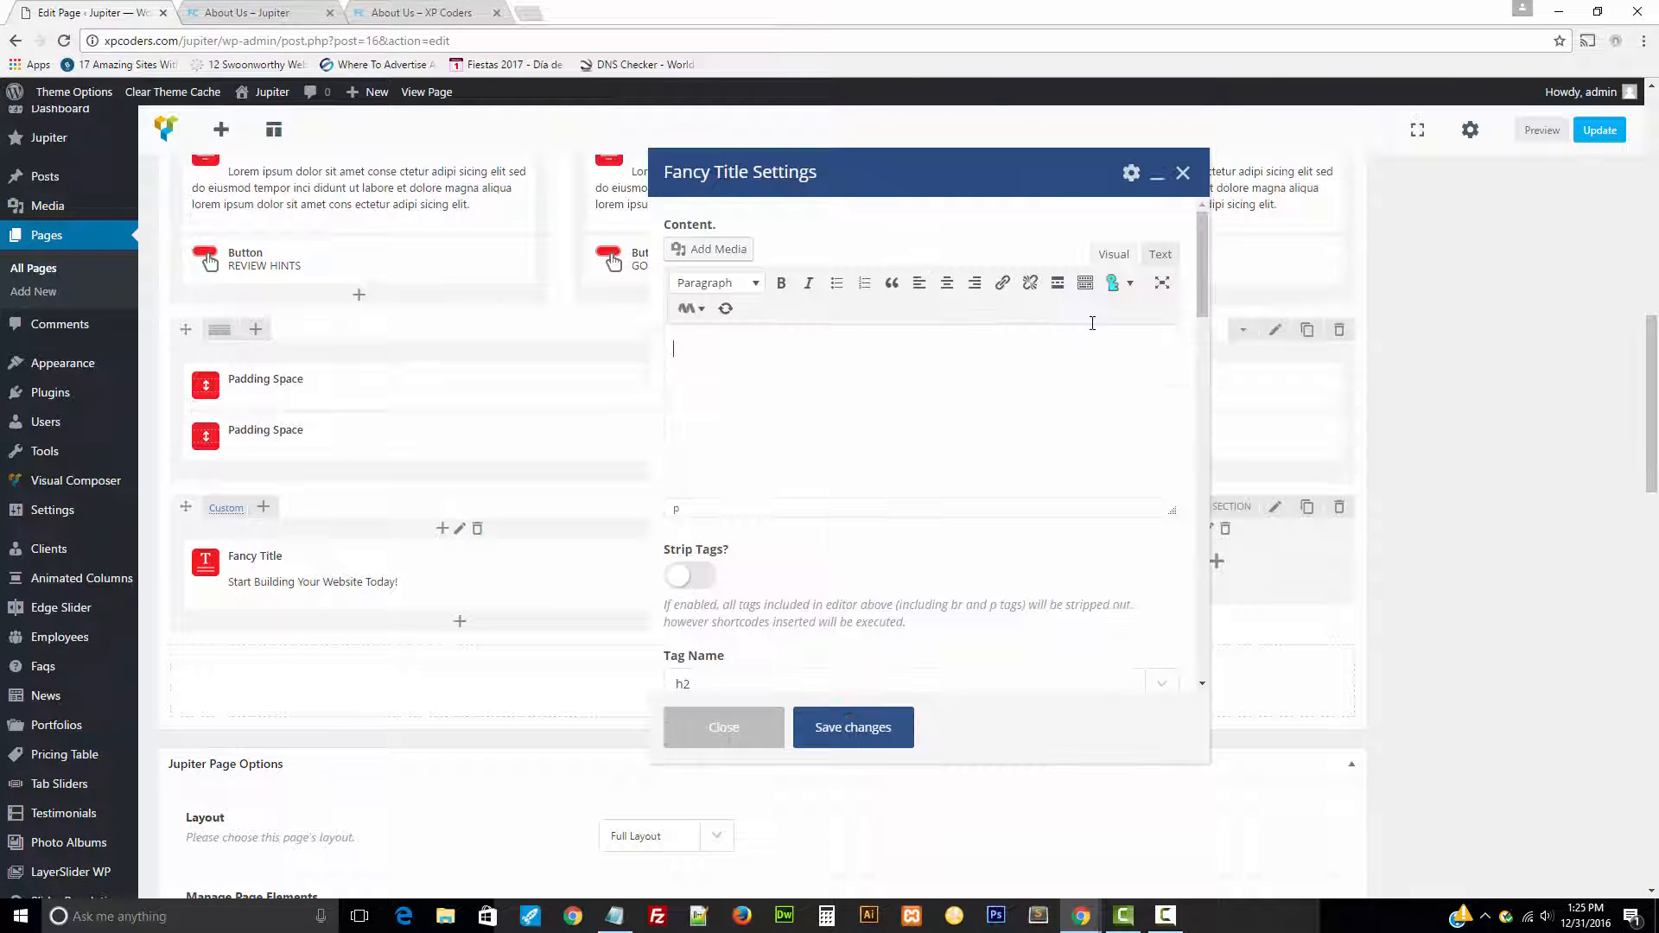
click(1160, 255)
key(ctrl+v)
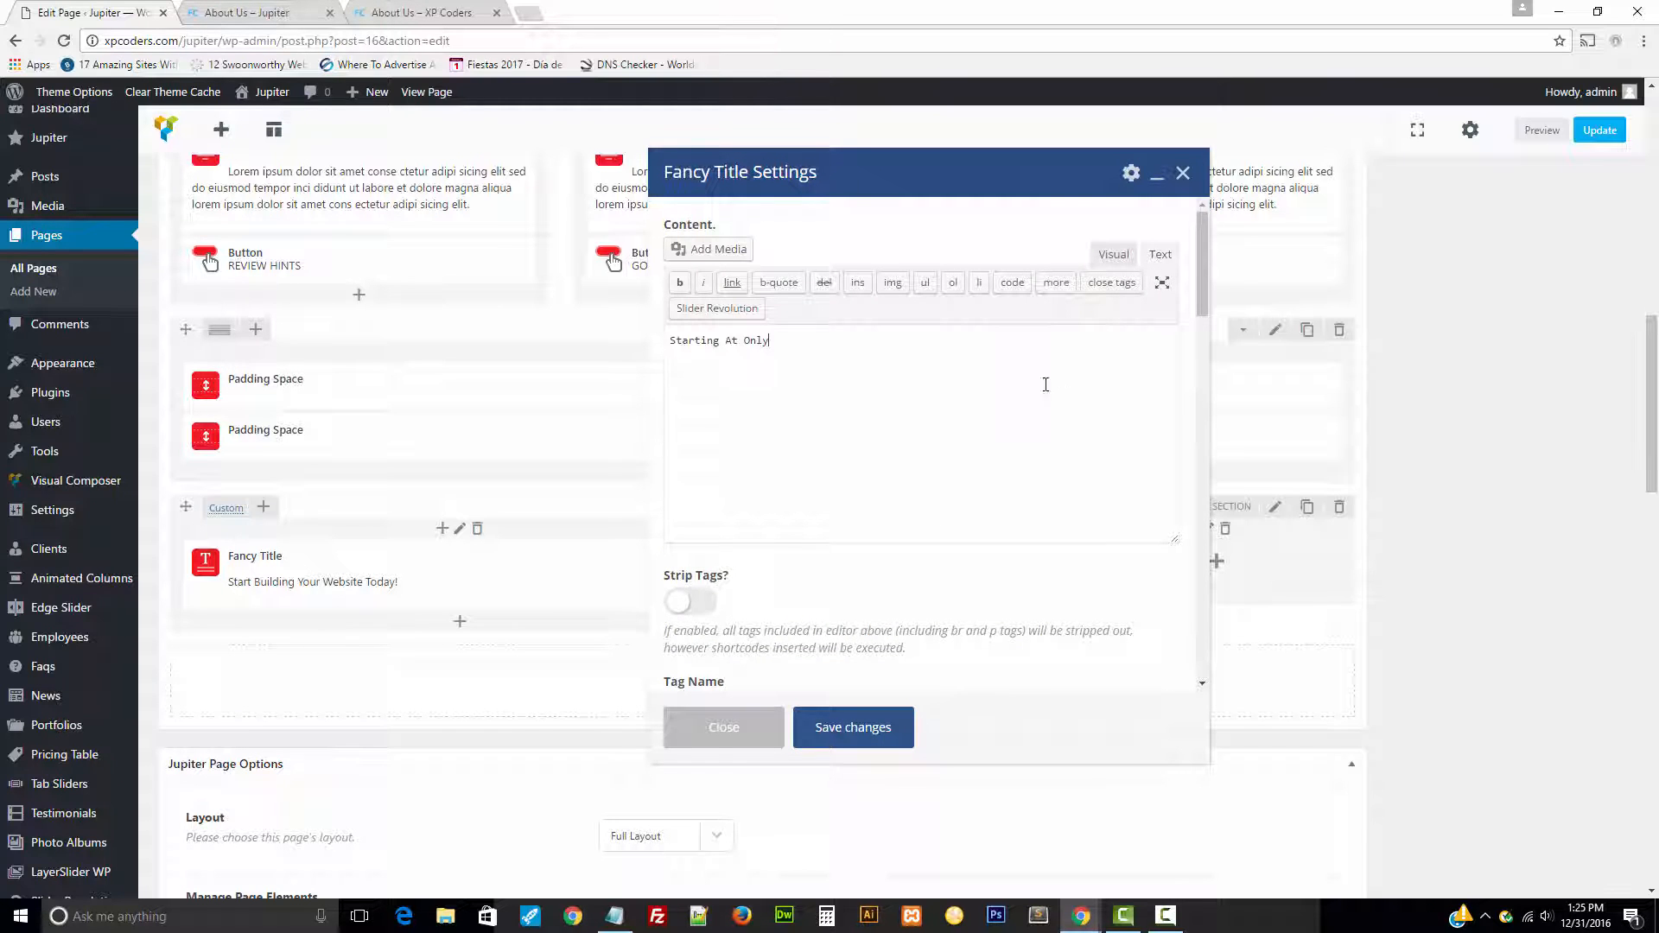
Step: Set the "Starting At Only" title's text color to white and save the element
scroll(946, 485, down, 3)
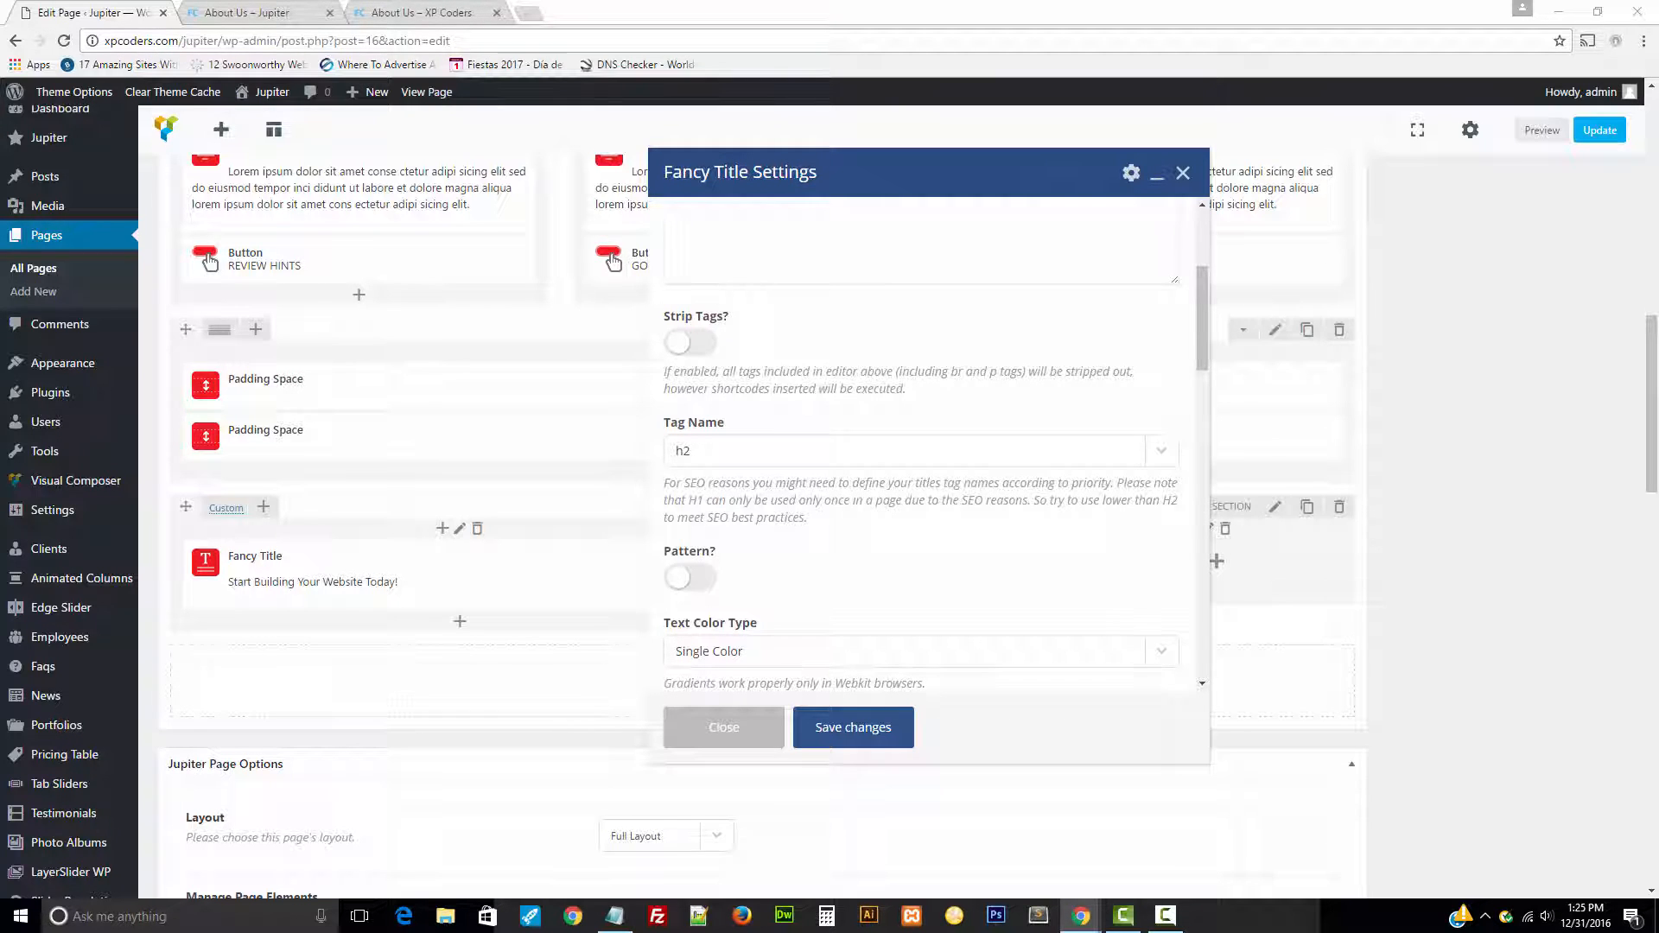
scroll(877, 484, down, 3)
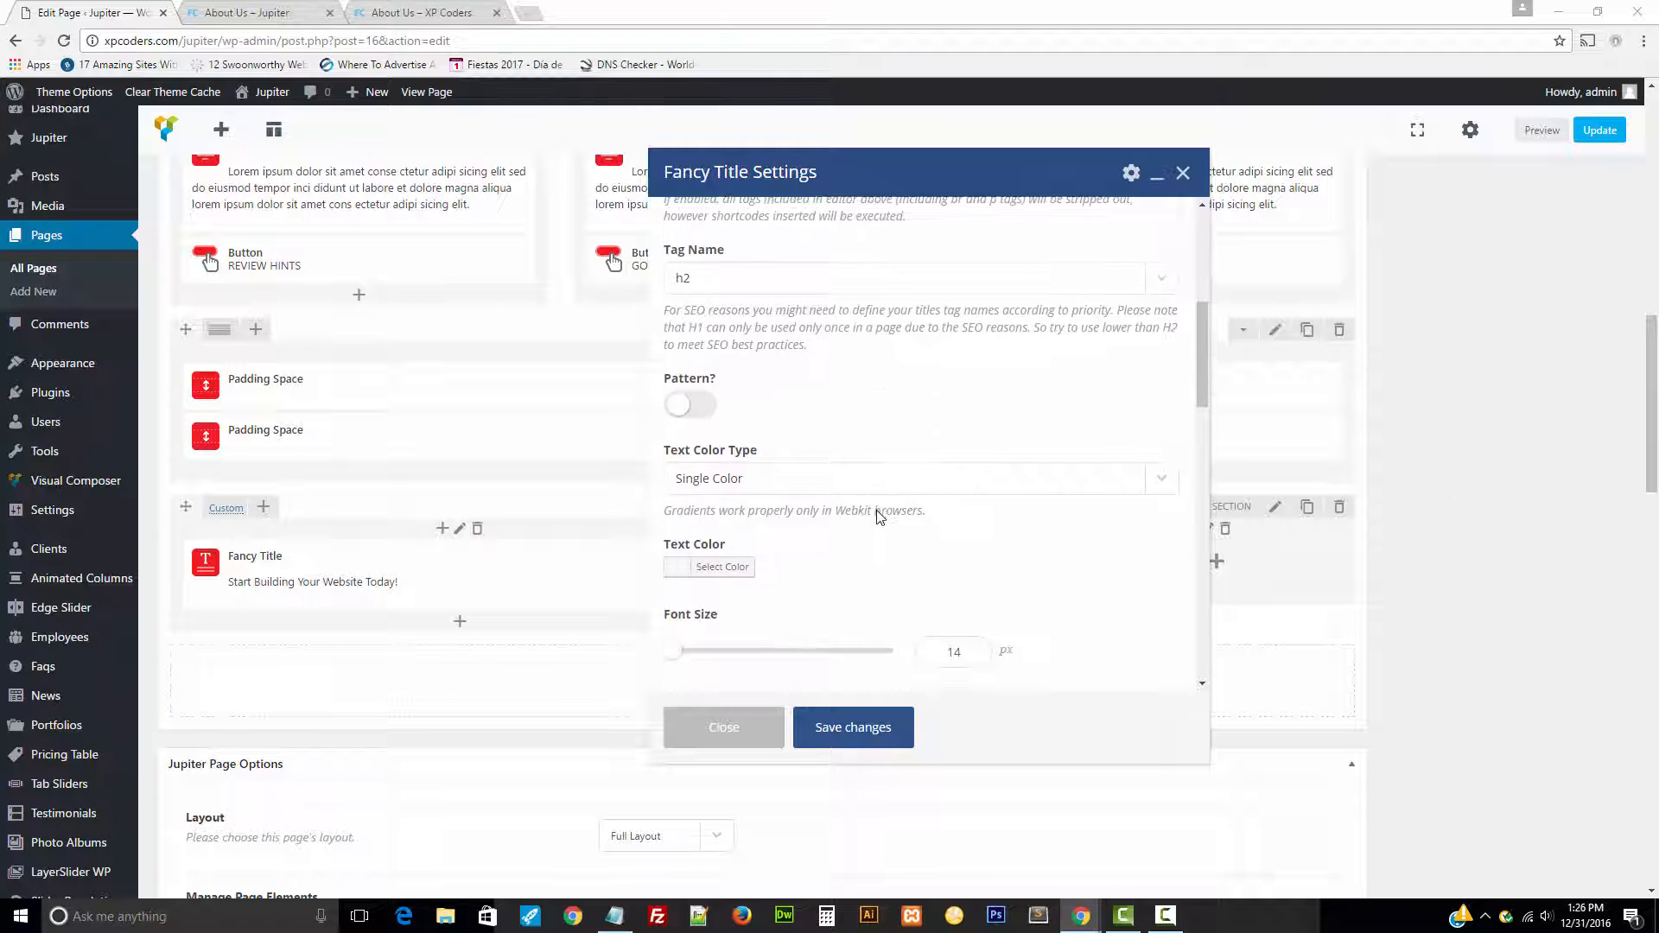
click(674, 482)
drag(692, 538, 526, 447)
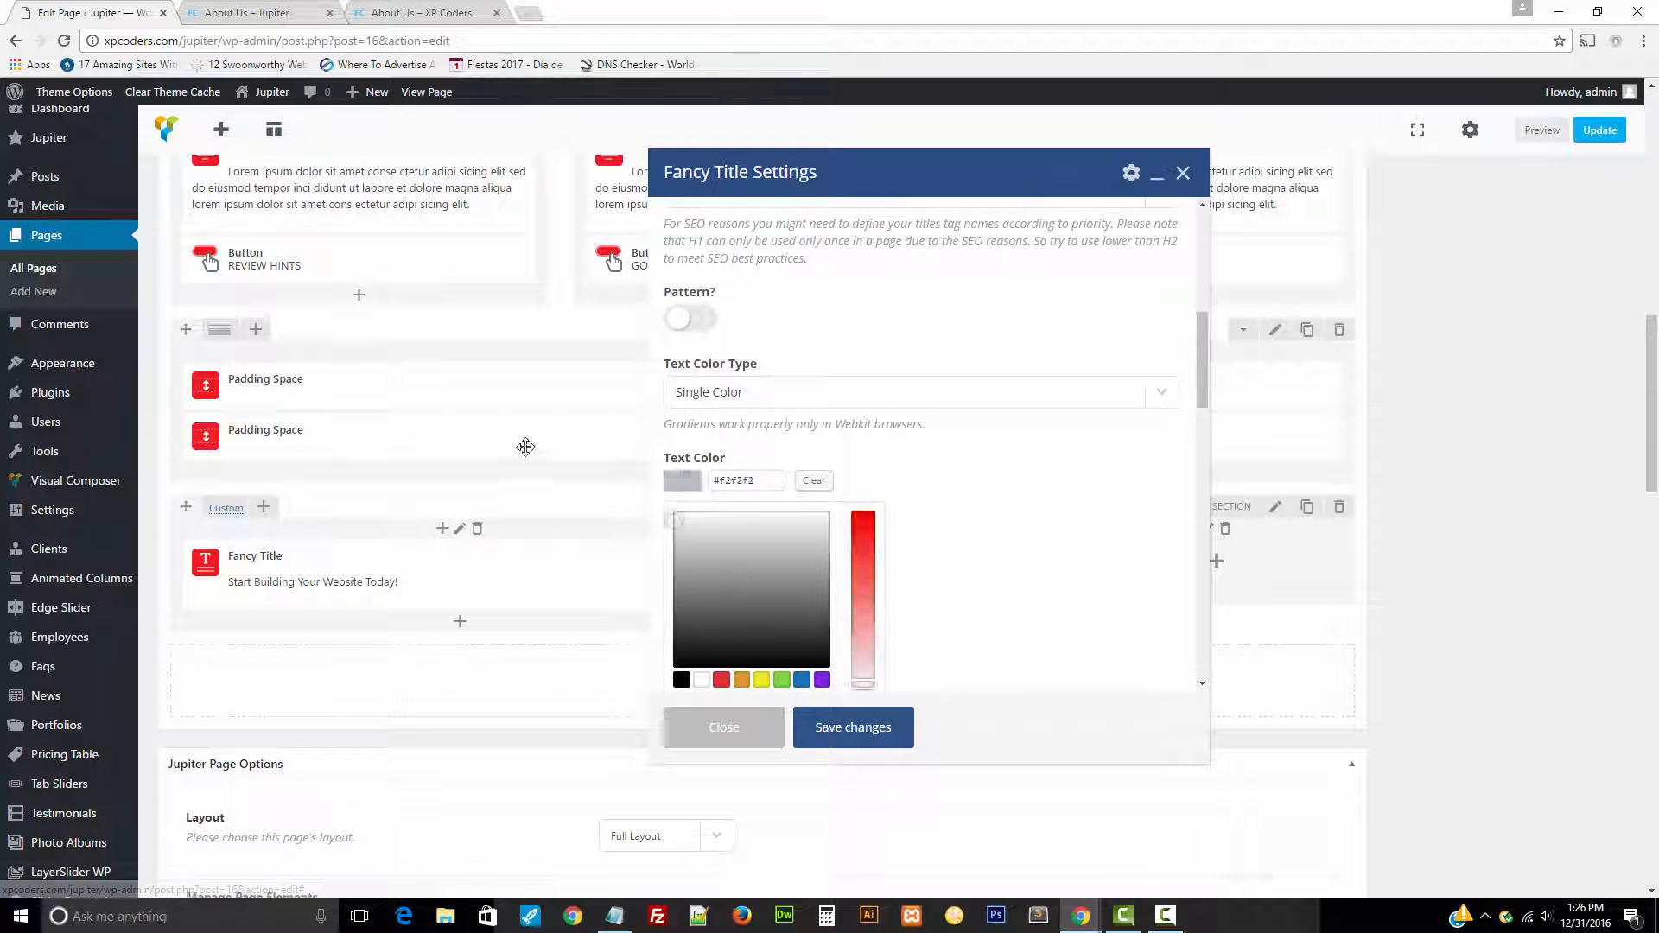
click(682, 486)
scroll(1046, 576, down, 4)
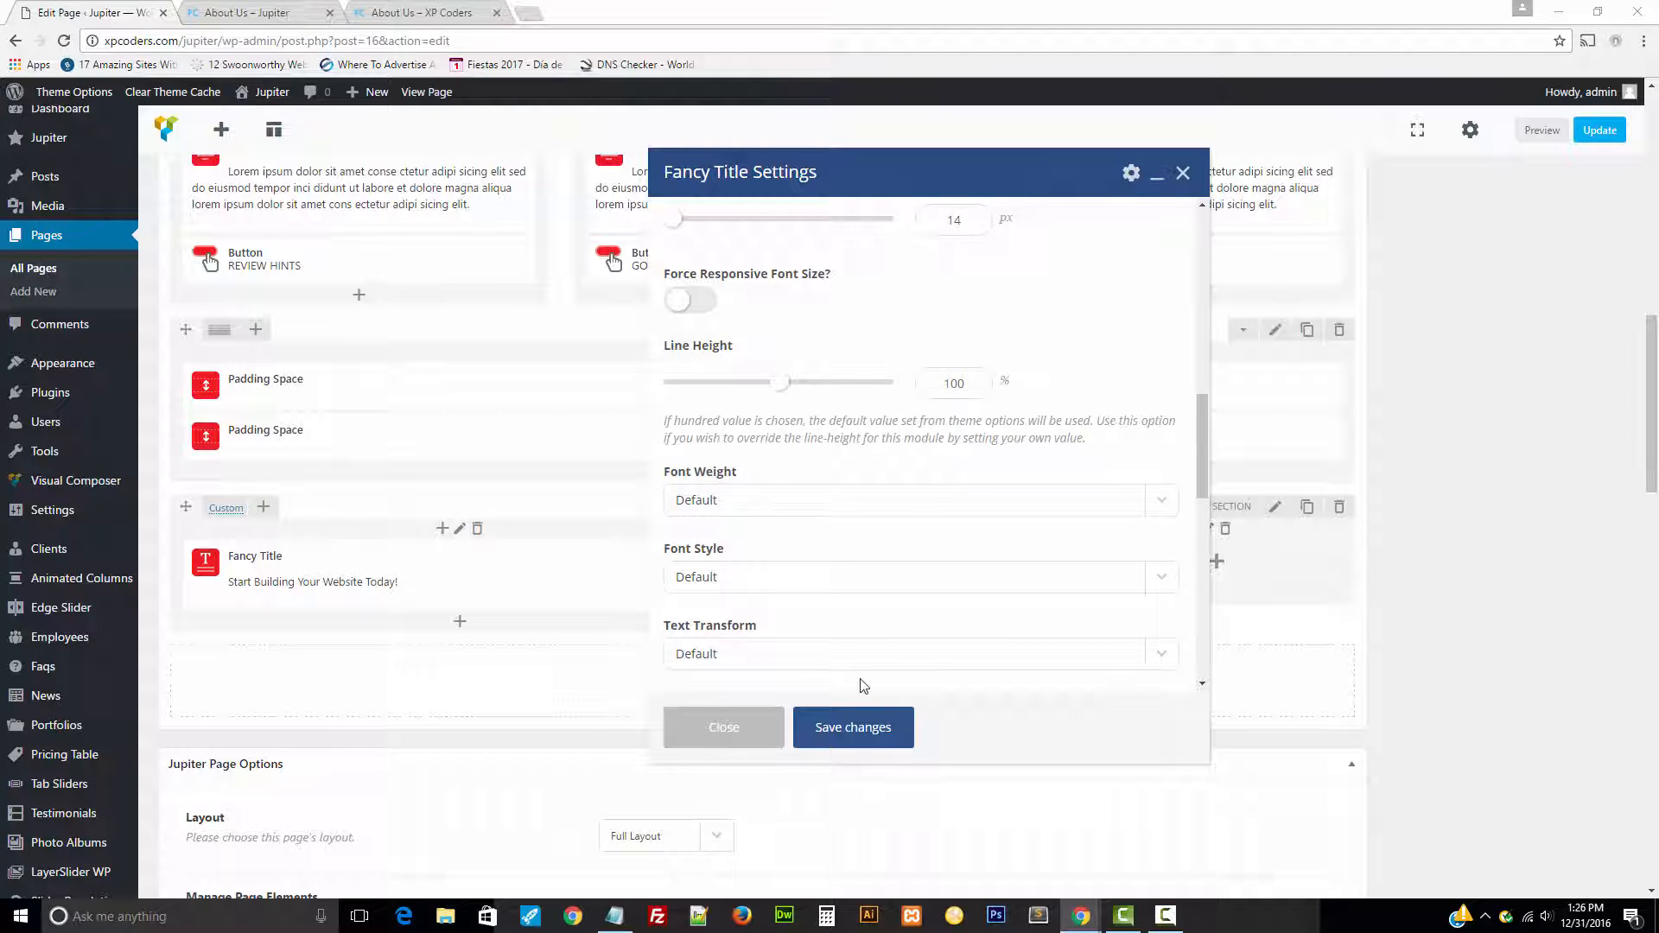
click(852, 729)
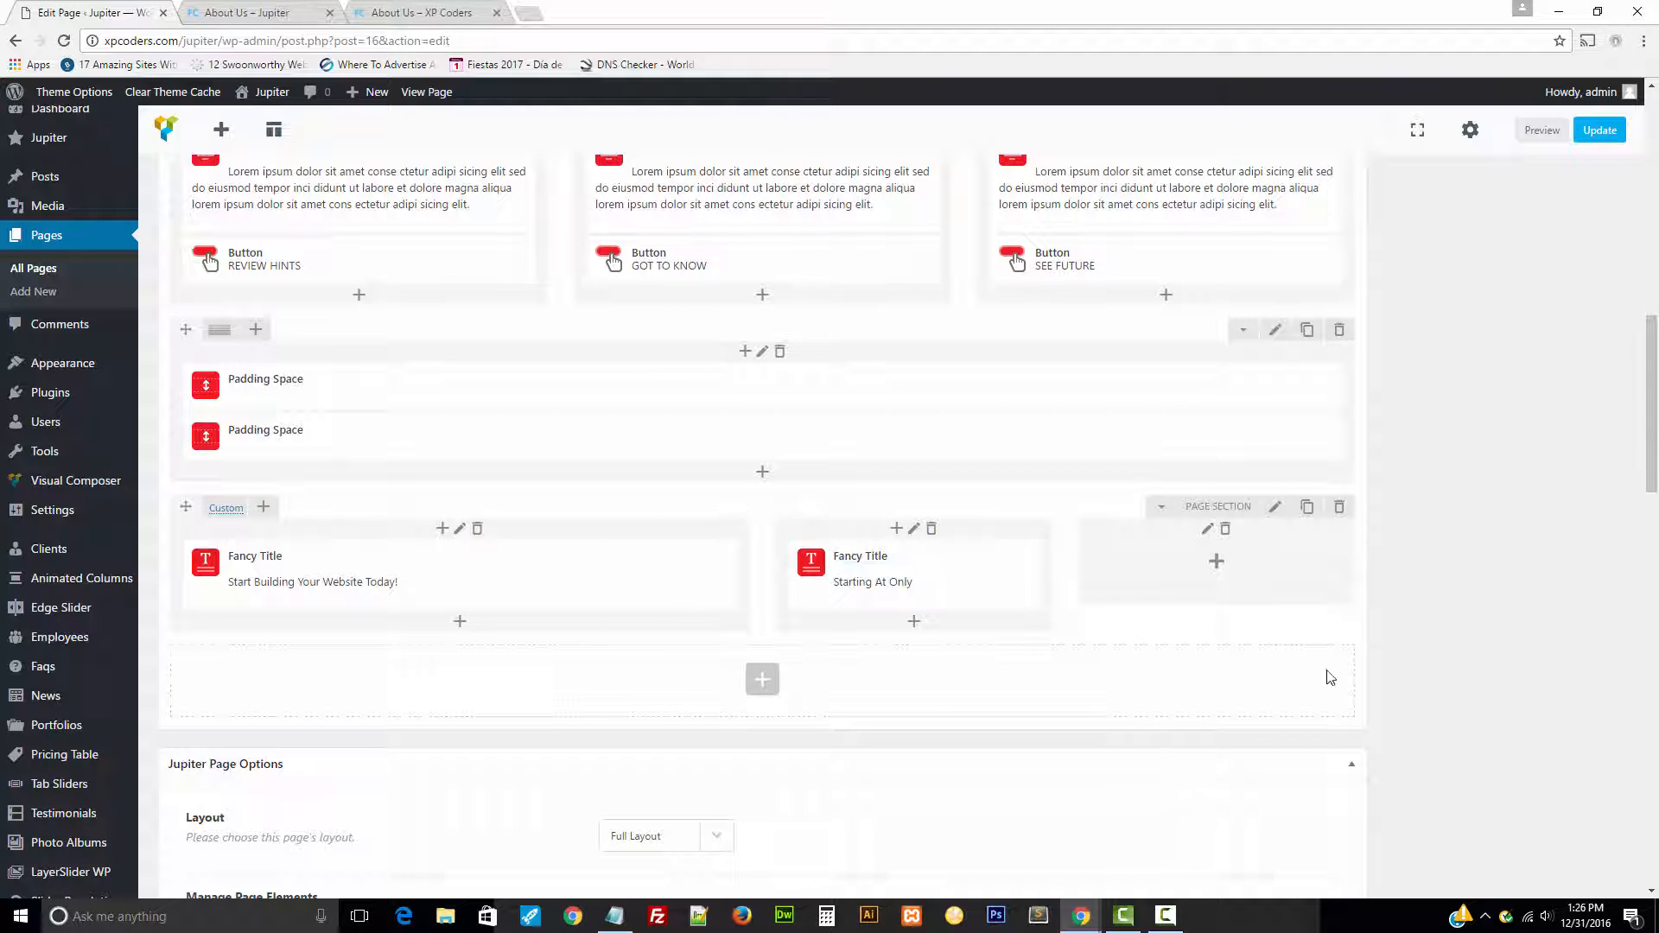
Step: Copy the price text "3.45/mo*" from the XP Coders reference page and return to the Jupiter page editor
click(265, 10)
click(387, 10)
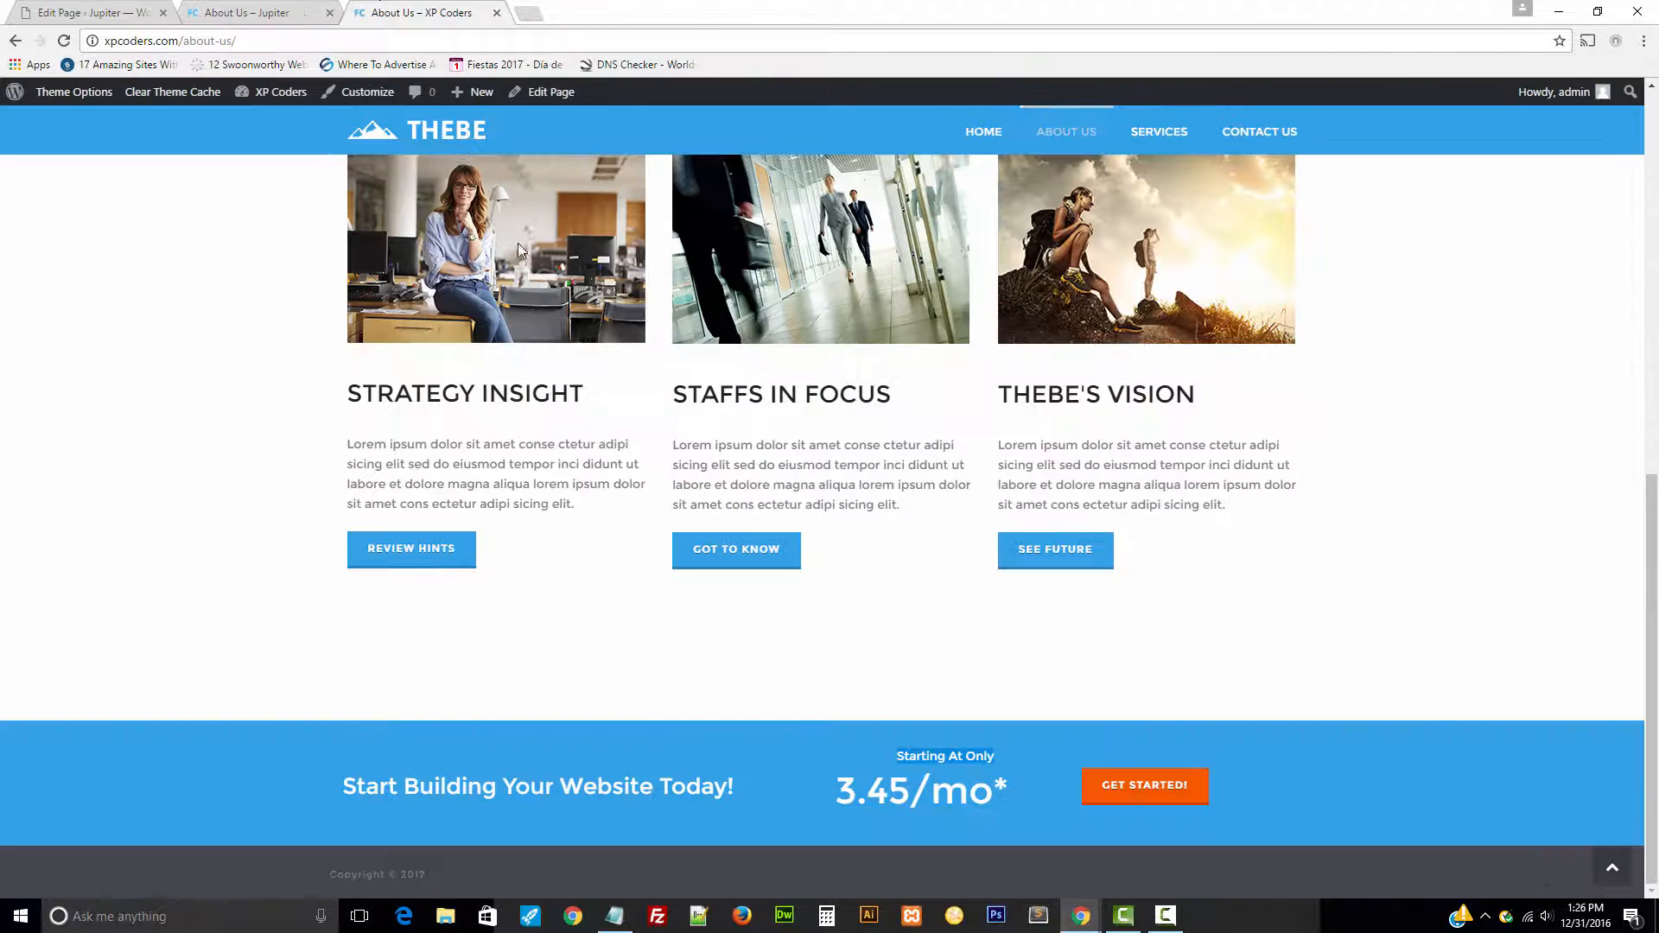
drag(1046, 786, 811, 790)
click(823, 792)
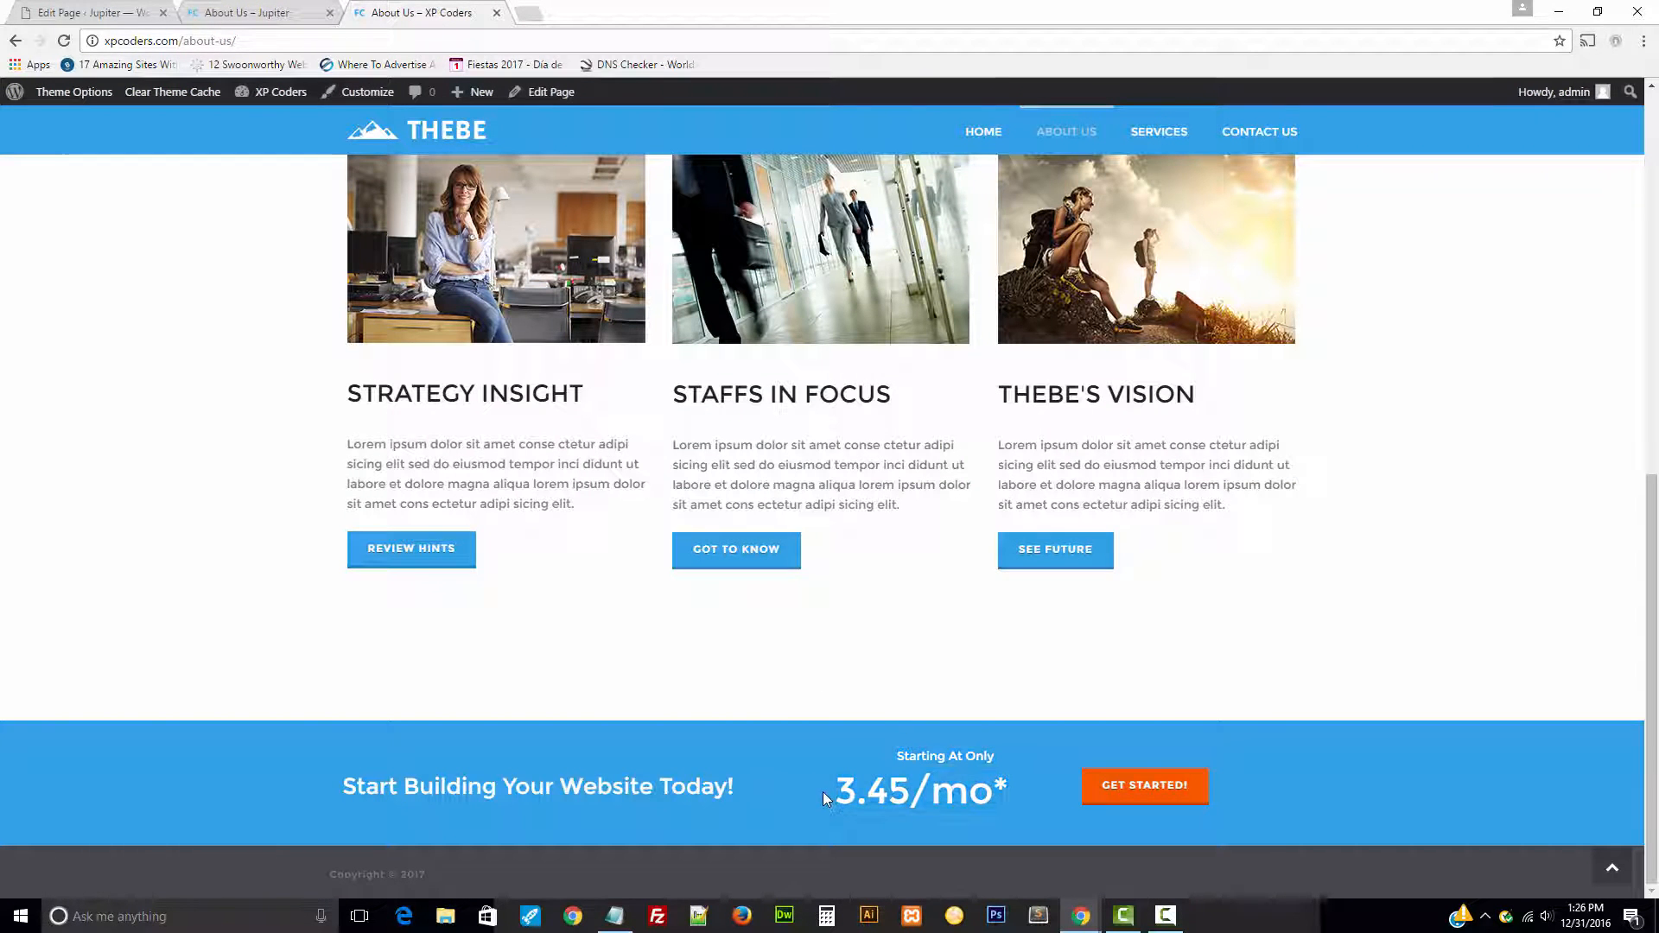
drag(1029, 797, 836, 805)
key(ctrl+c)
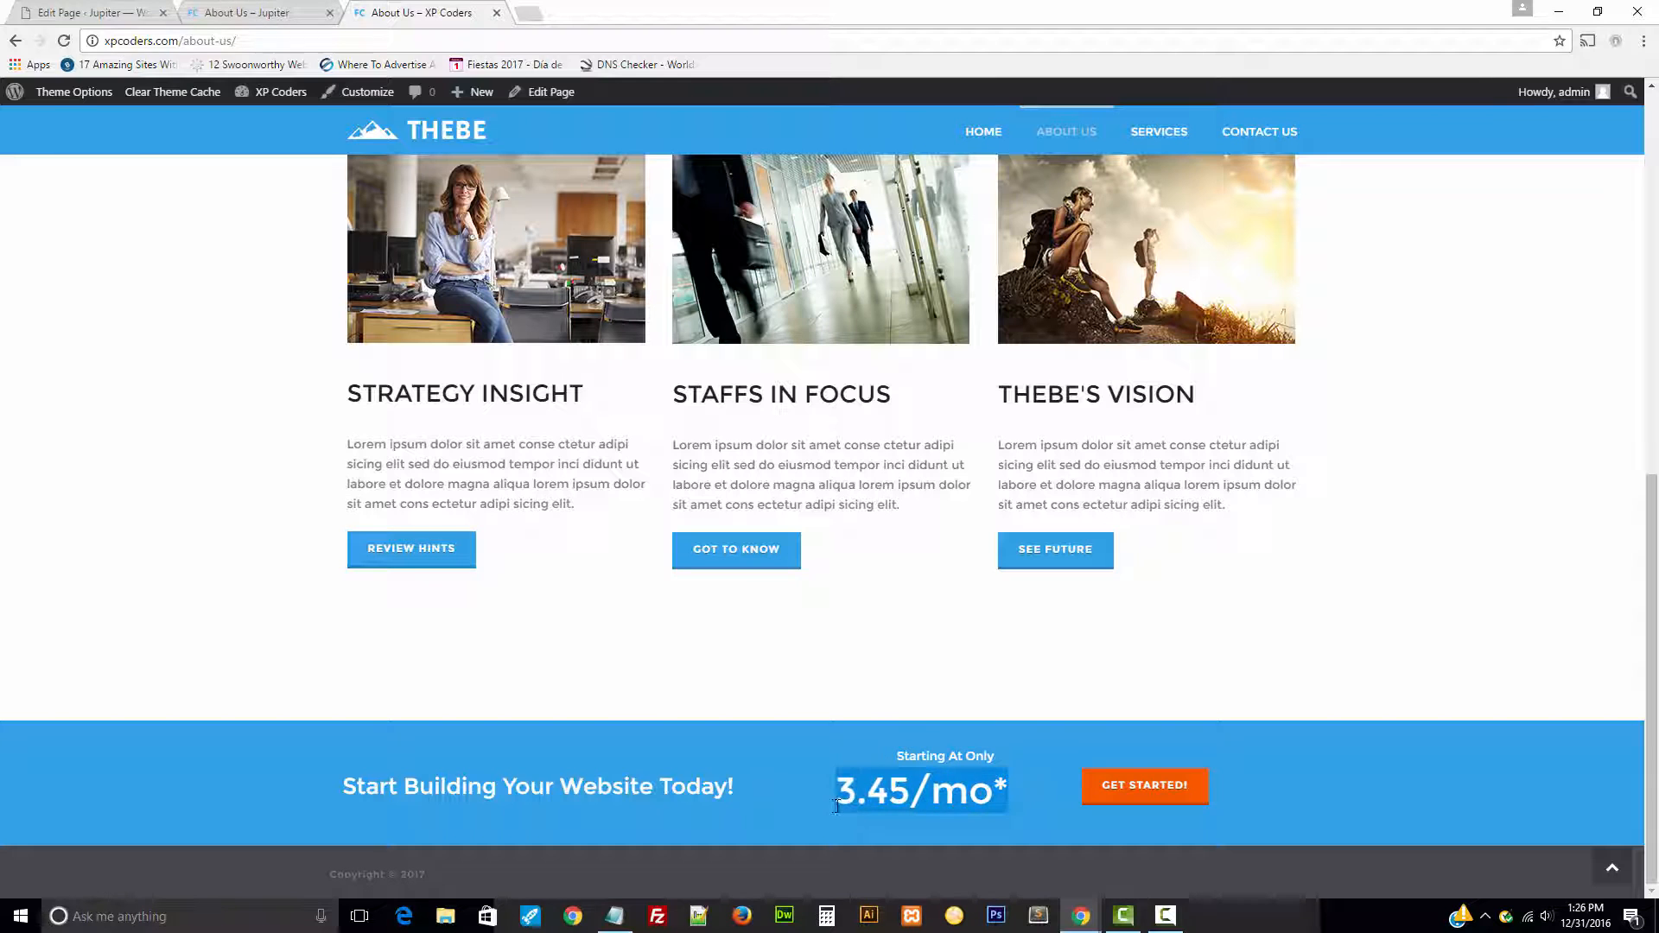
click(260, 15)
click(126, 7)
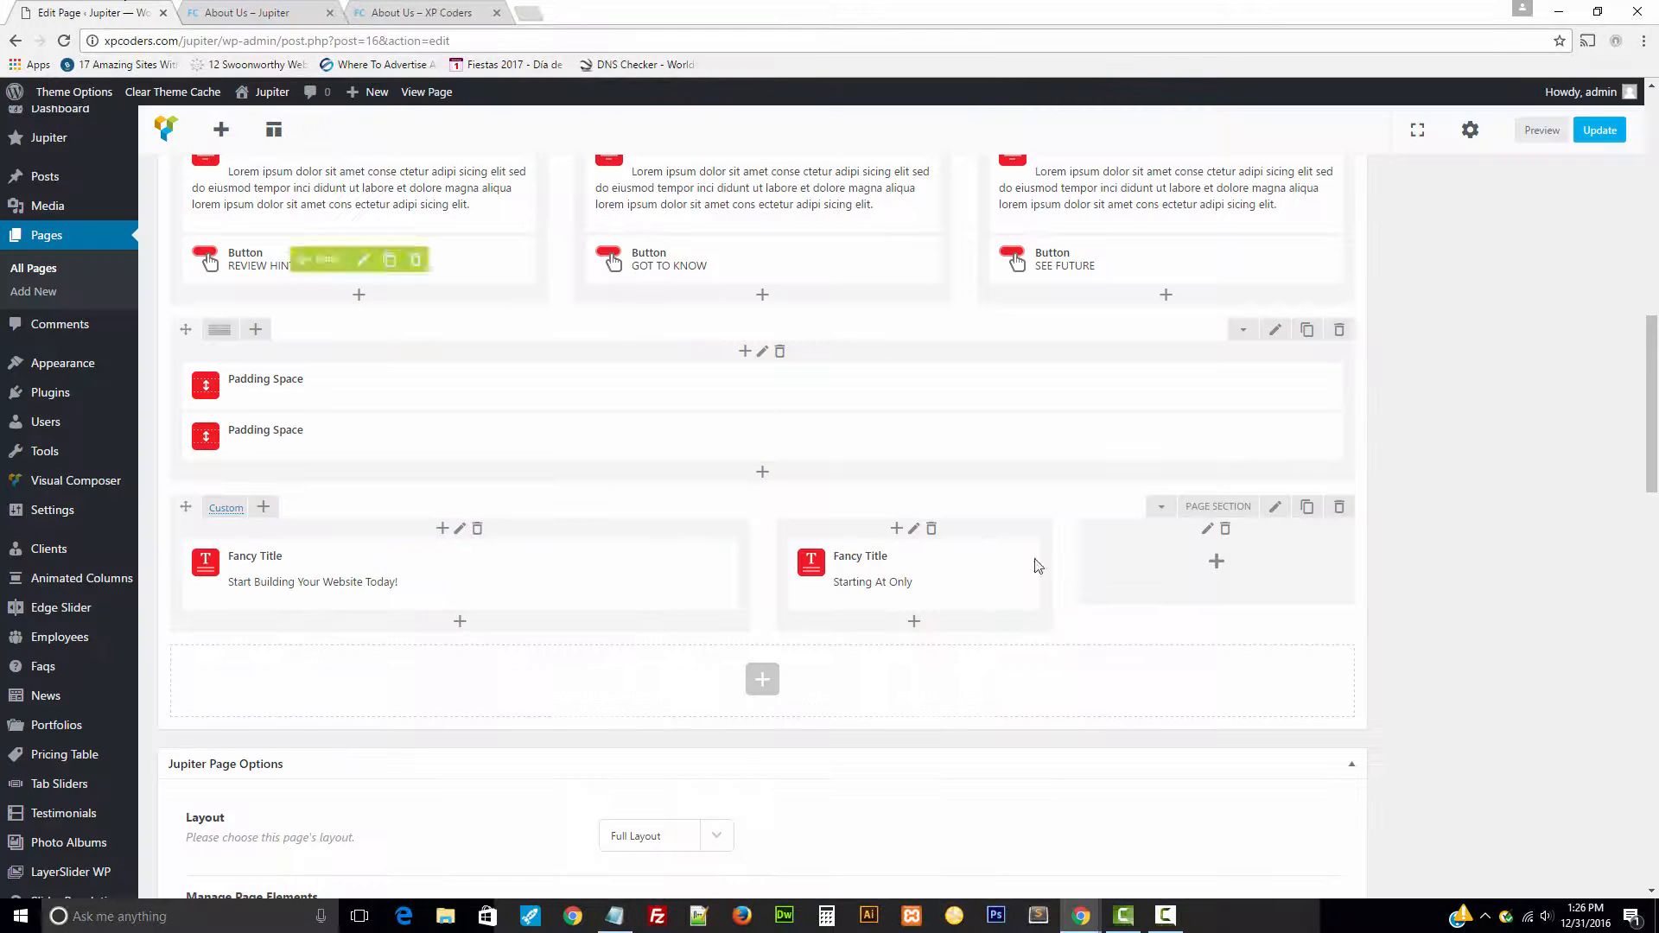
Step: Add a Fancy Title element below "Starting At Only" in the middle column with the text "3.45/mo*"
click(913, 621)
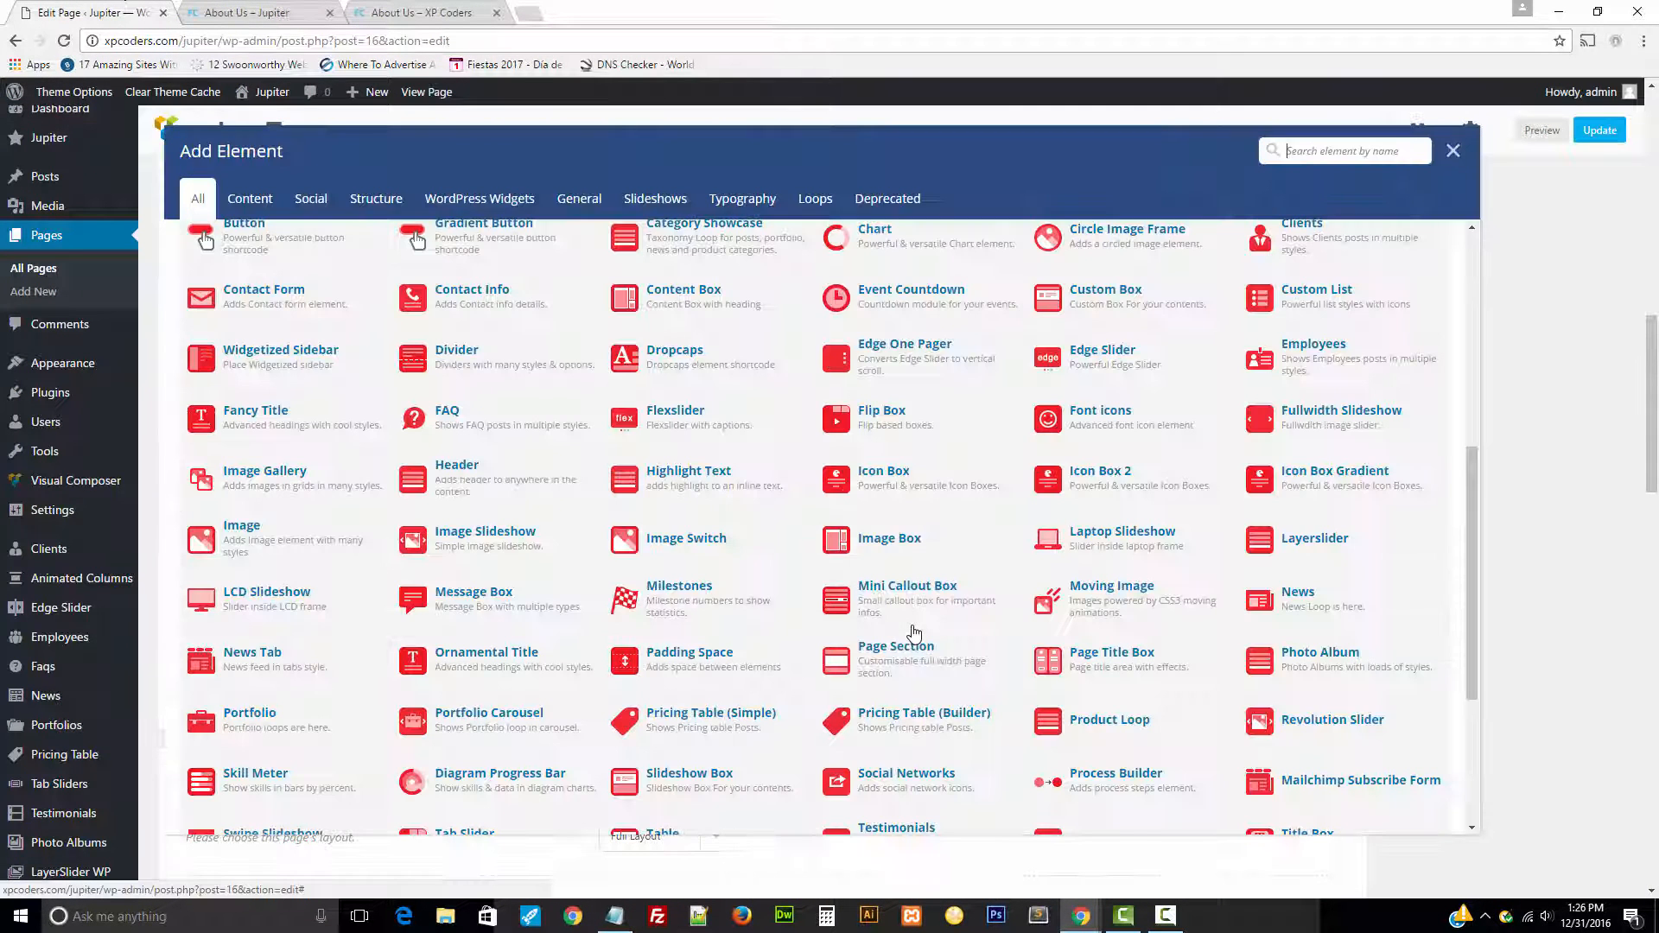
click(234, 429)
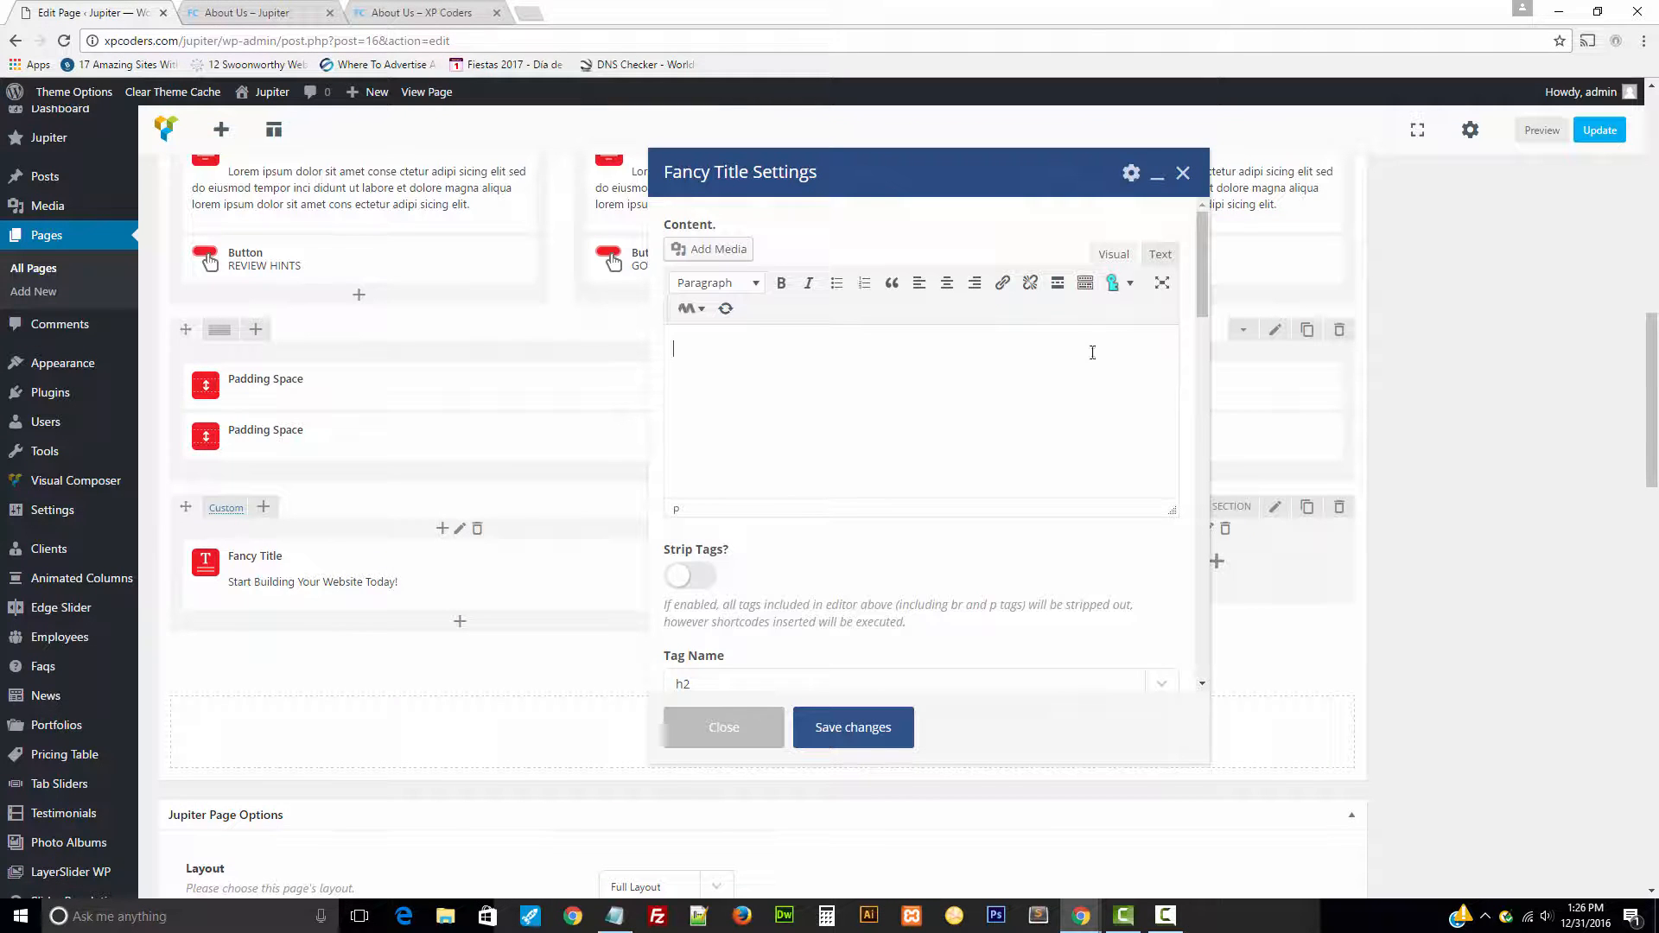
click(1159, 256)
click(1049, 371)
key(ctrl+v)
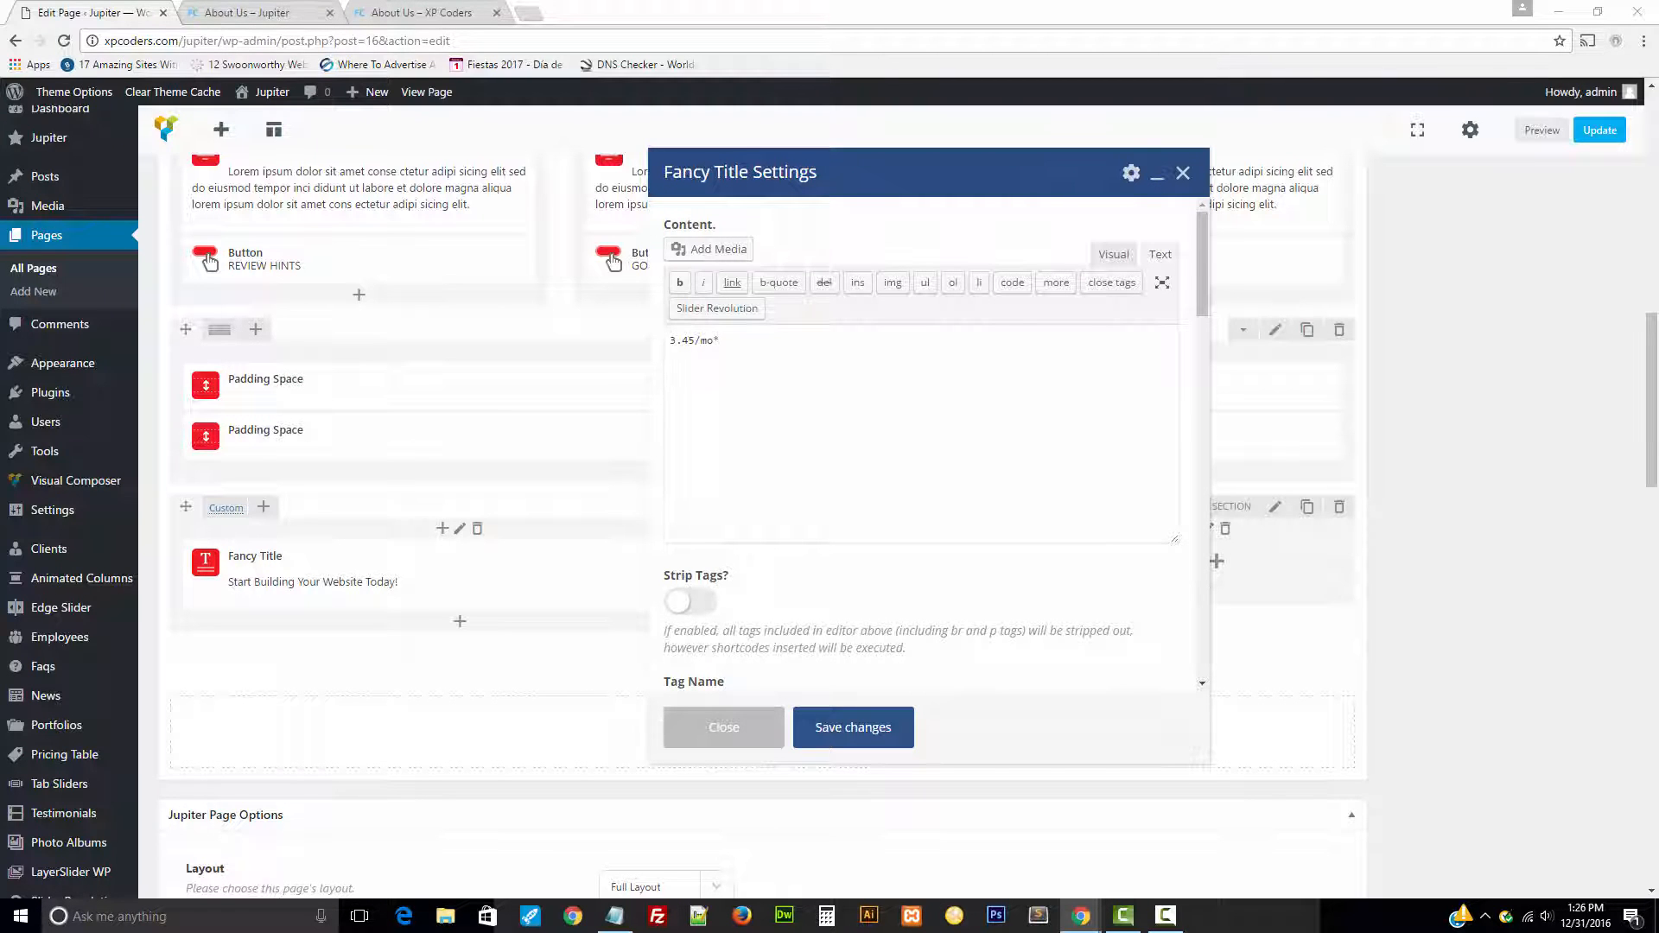
Step: Set the "3.45/mo*" title's text color to white and its font size to 43 px
scroll(994, 513, down, 3)
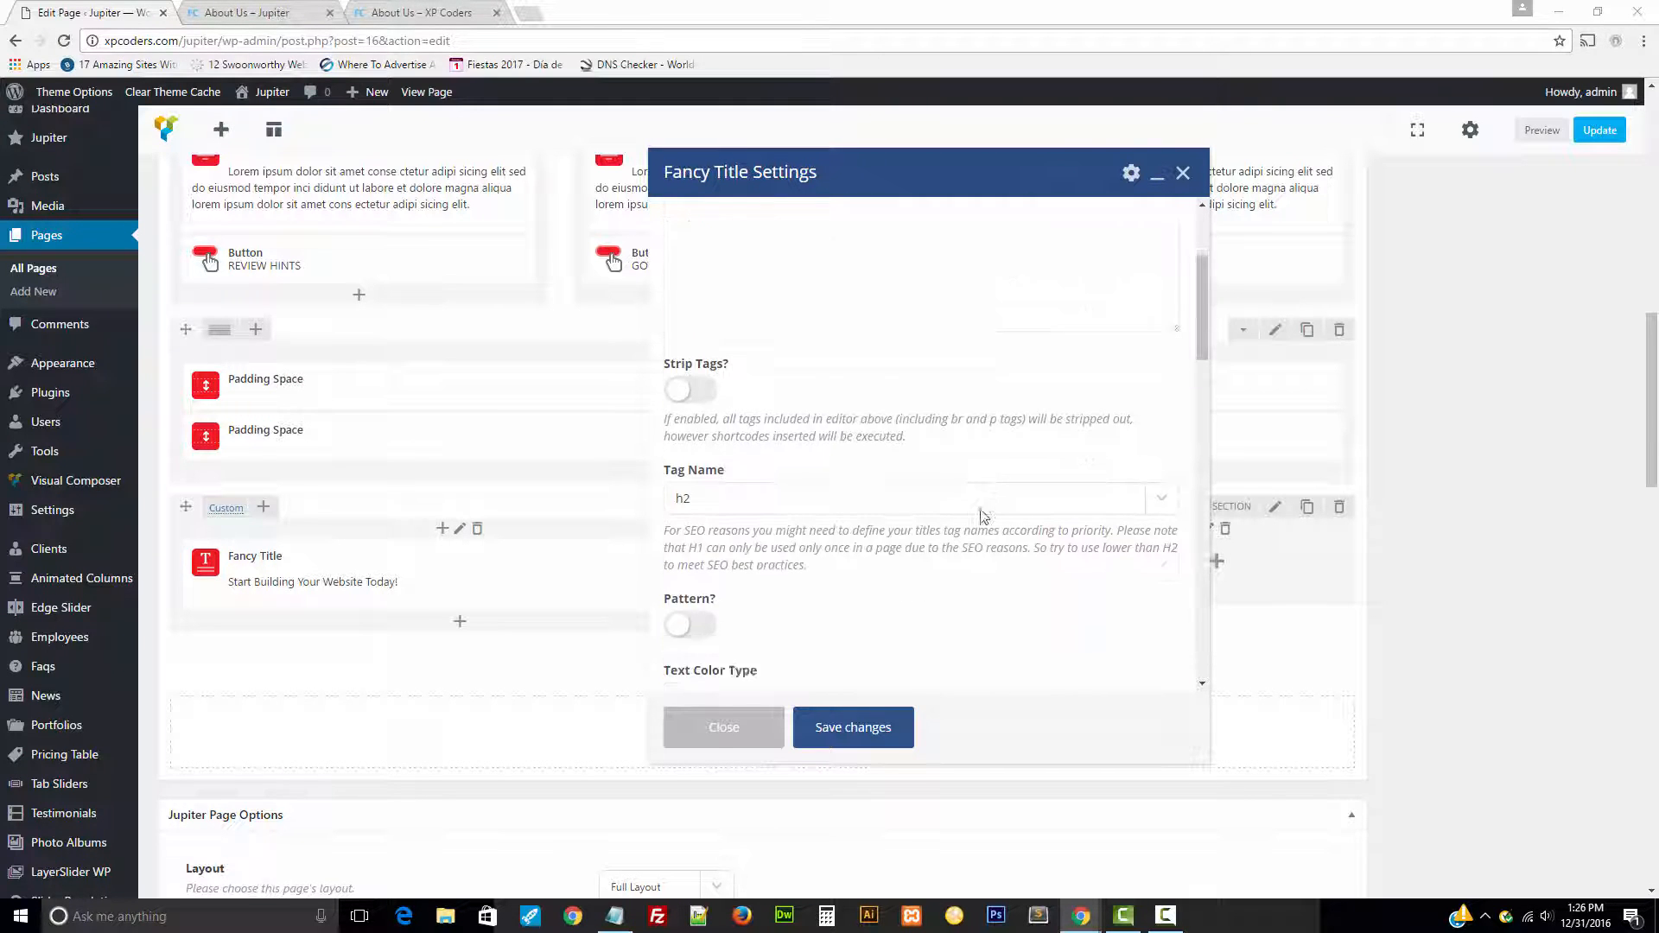
scroll(981, 516, down, 3)
click(685, 568)
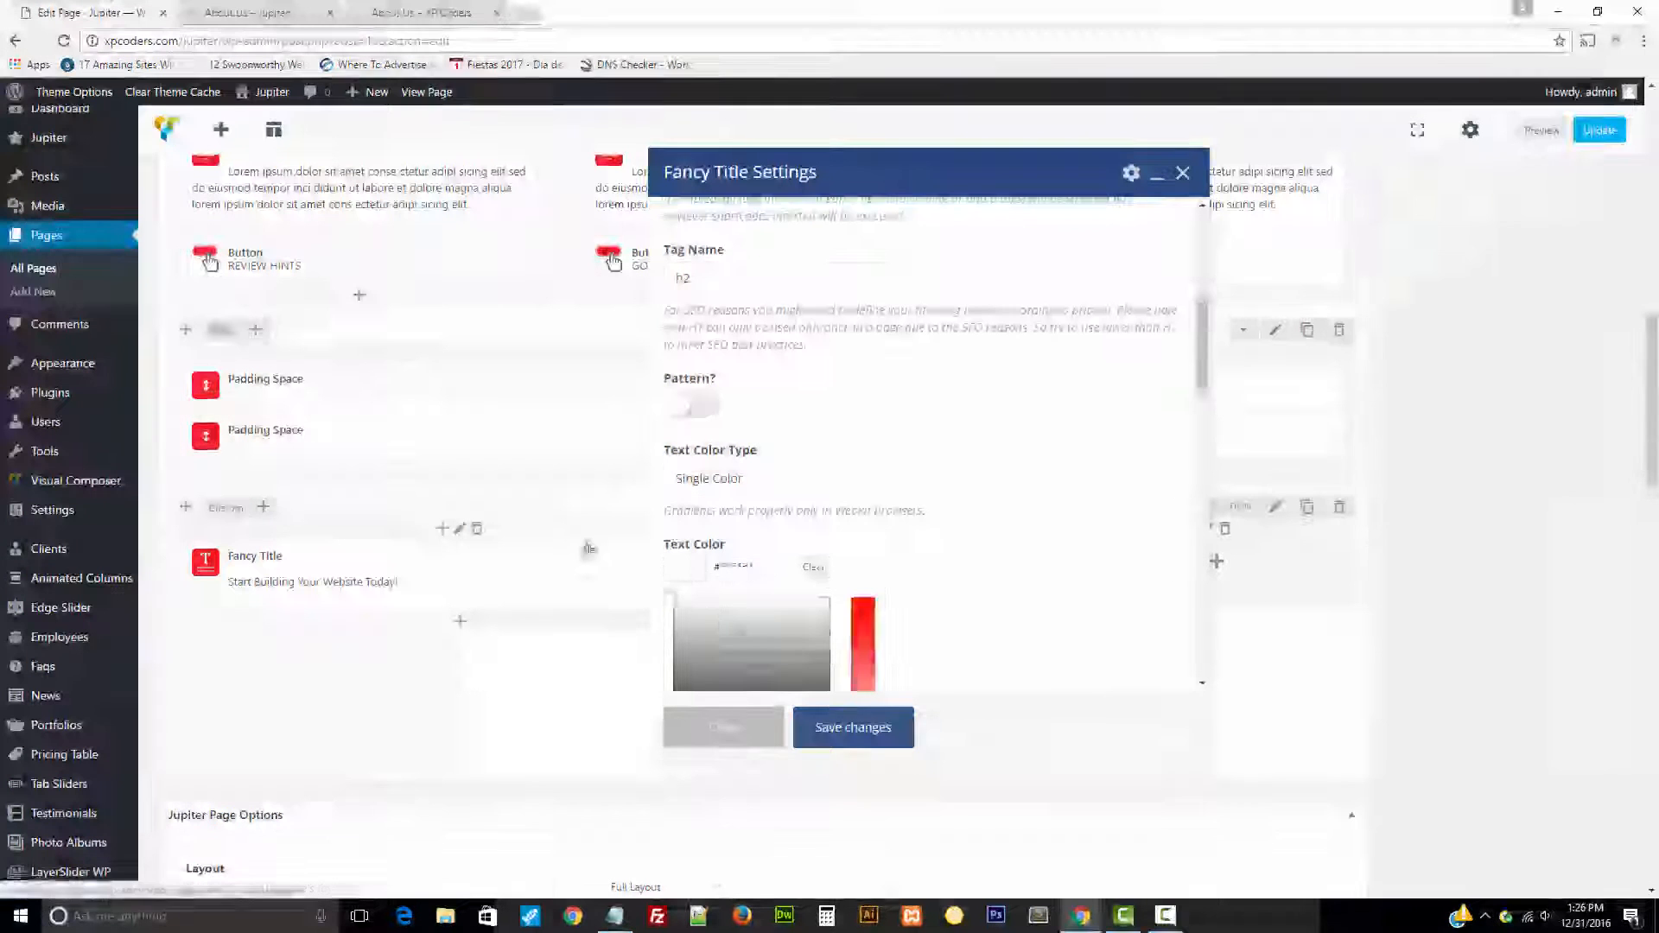
click(1037, 545)
scroll(1037, 544, down, 2)
drag(966, 480, 837, 481)
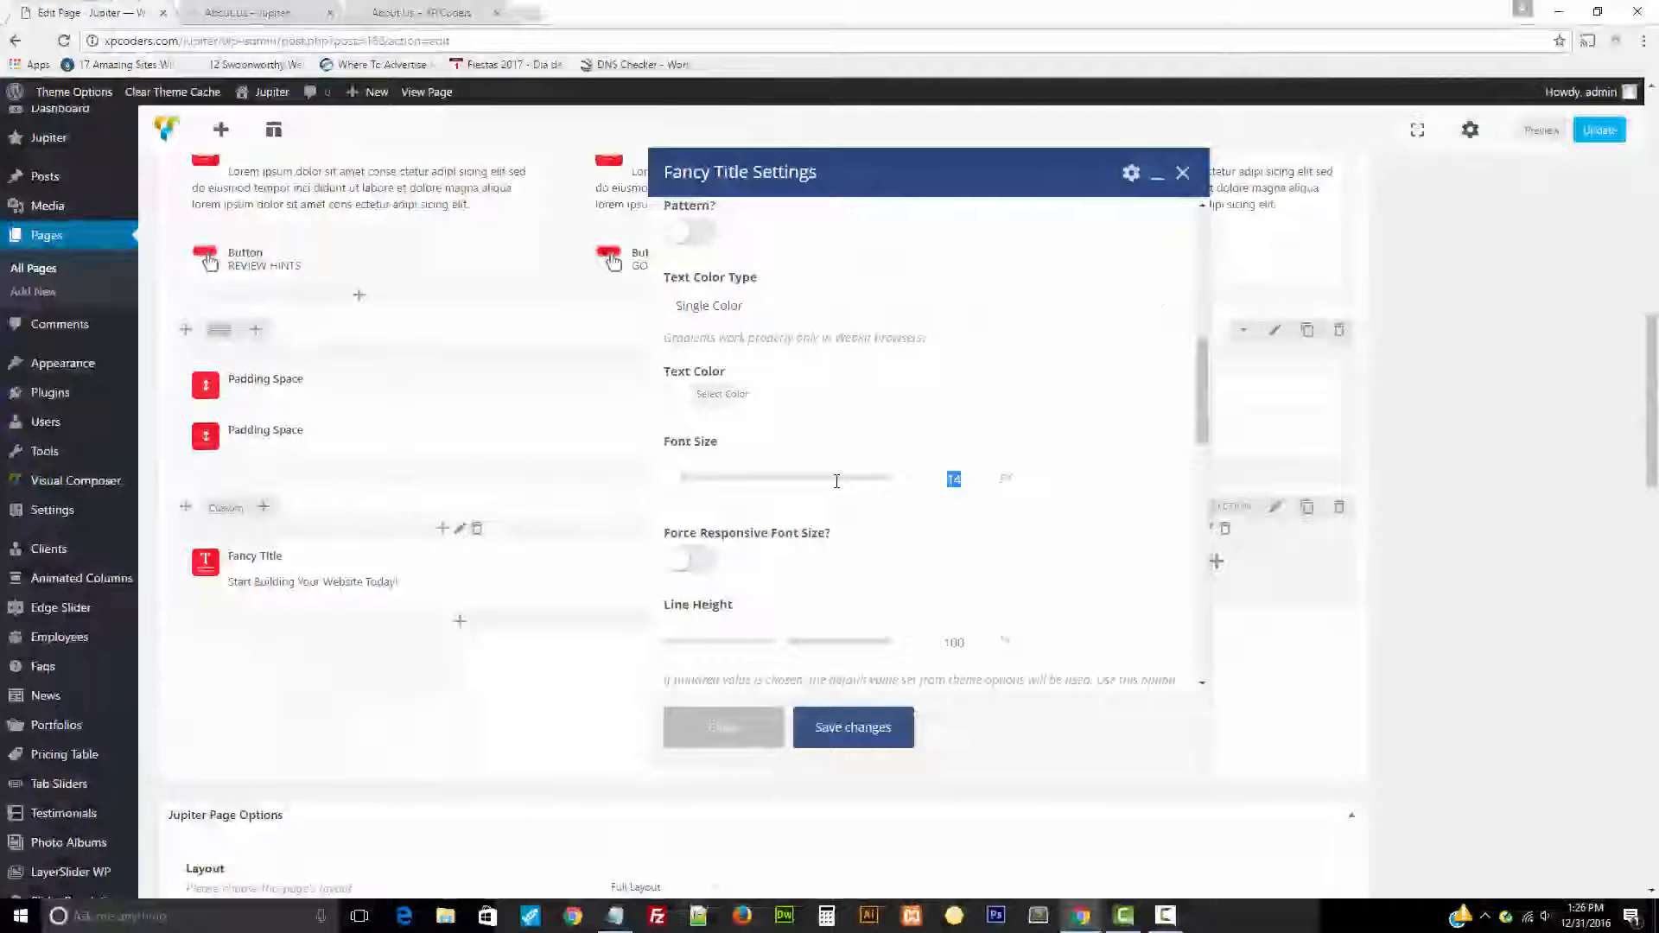
text(4)
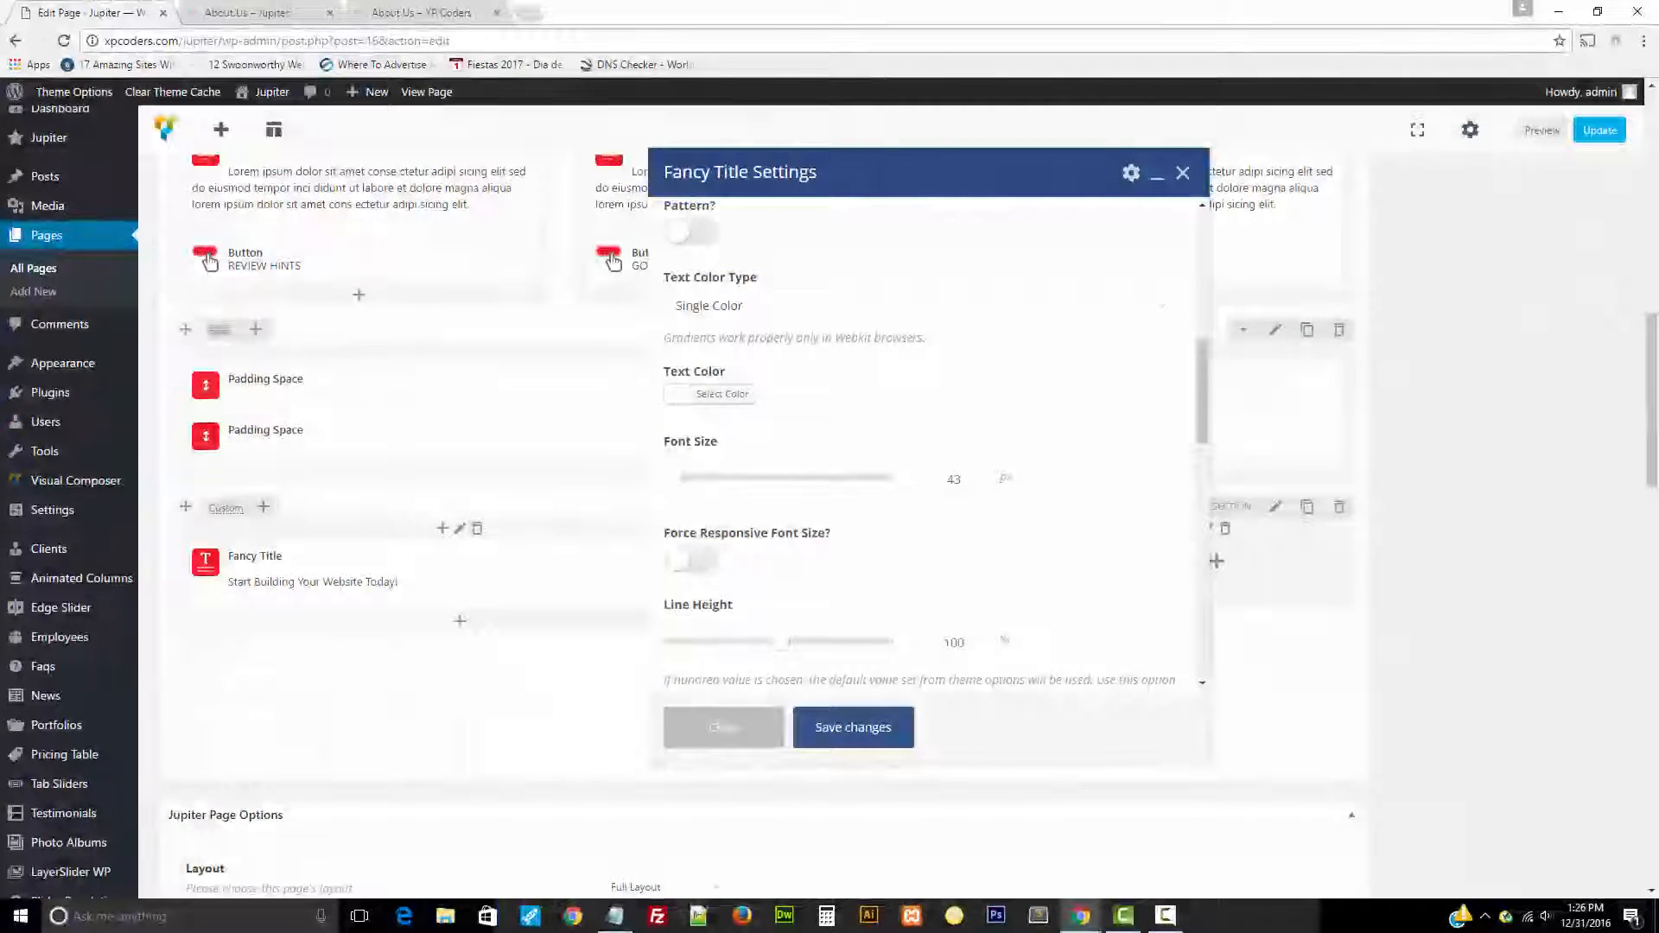
Step: Set the "3.45/mo*" title's bottom padding to 0 px and save the element
scroll(1078, 570, down, 2)
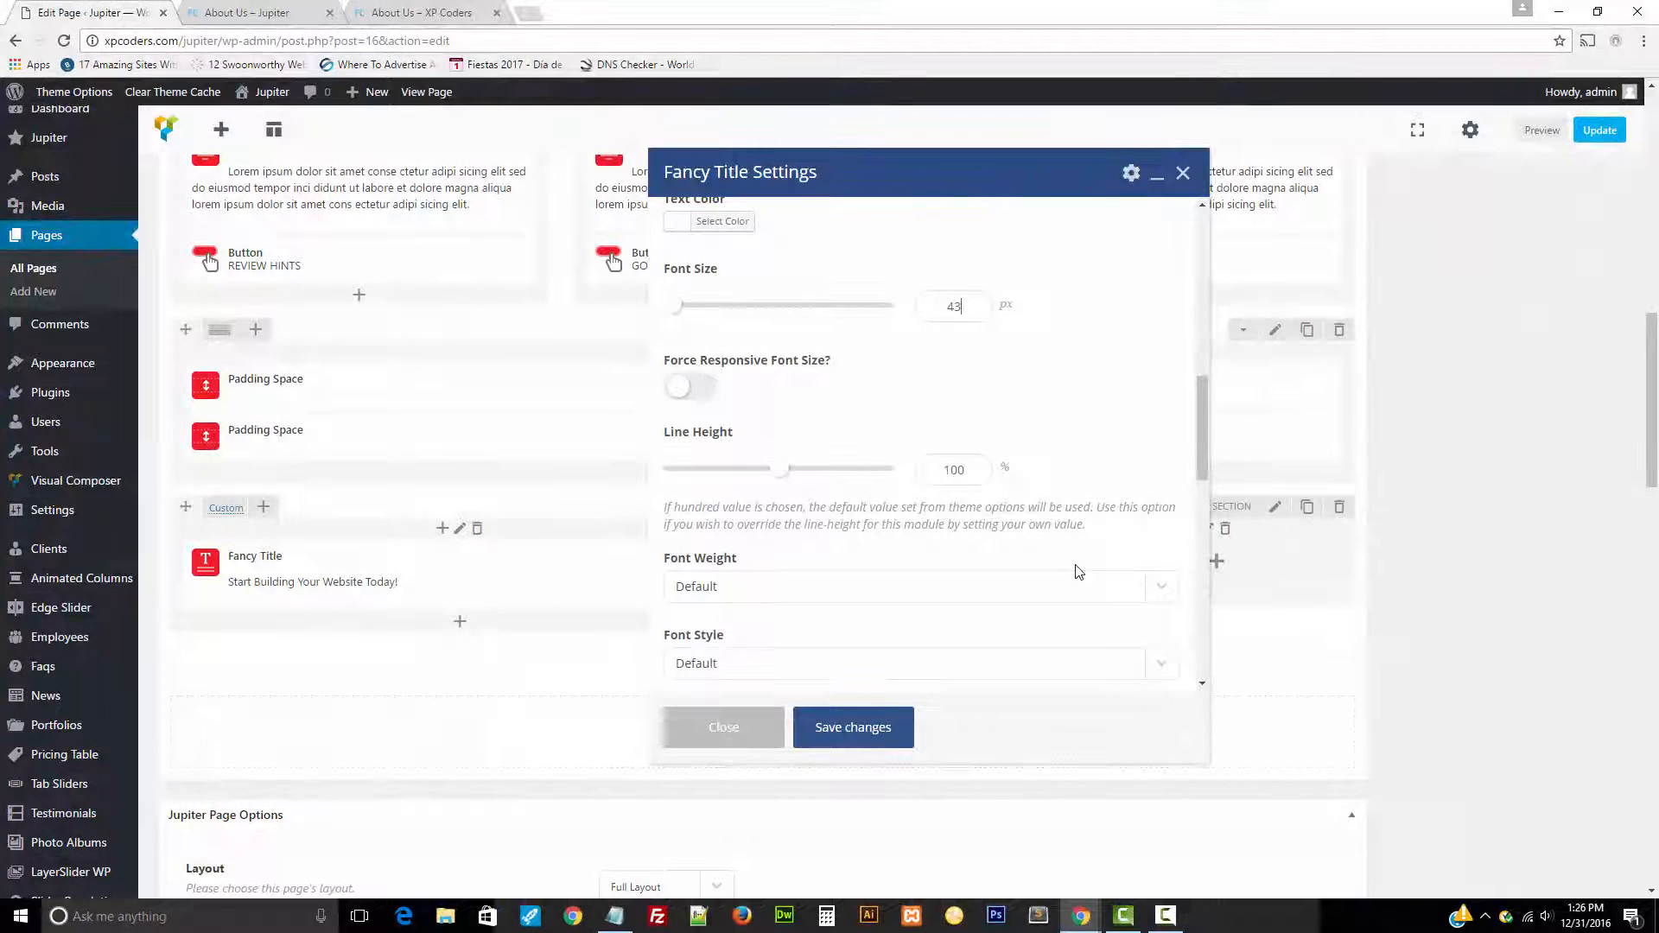
scroll(1078, 571, down, 4)
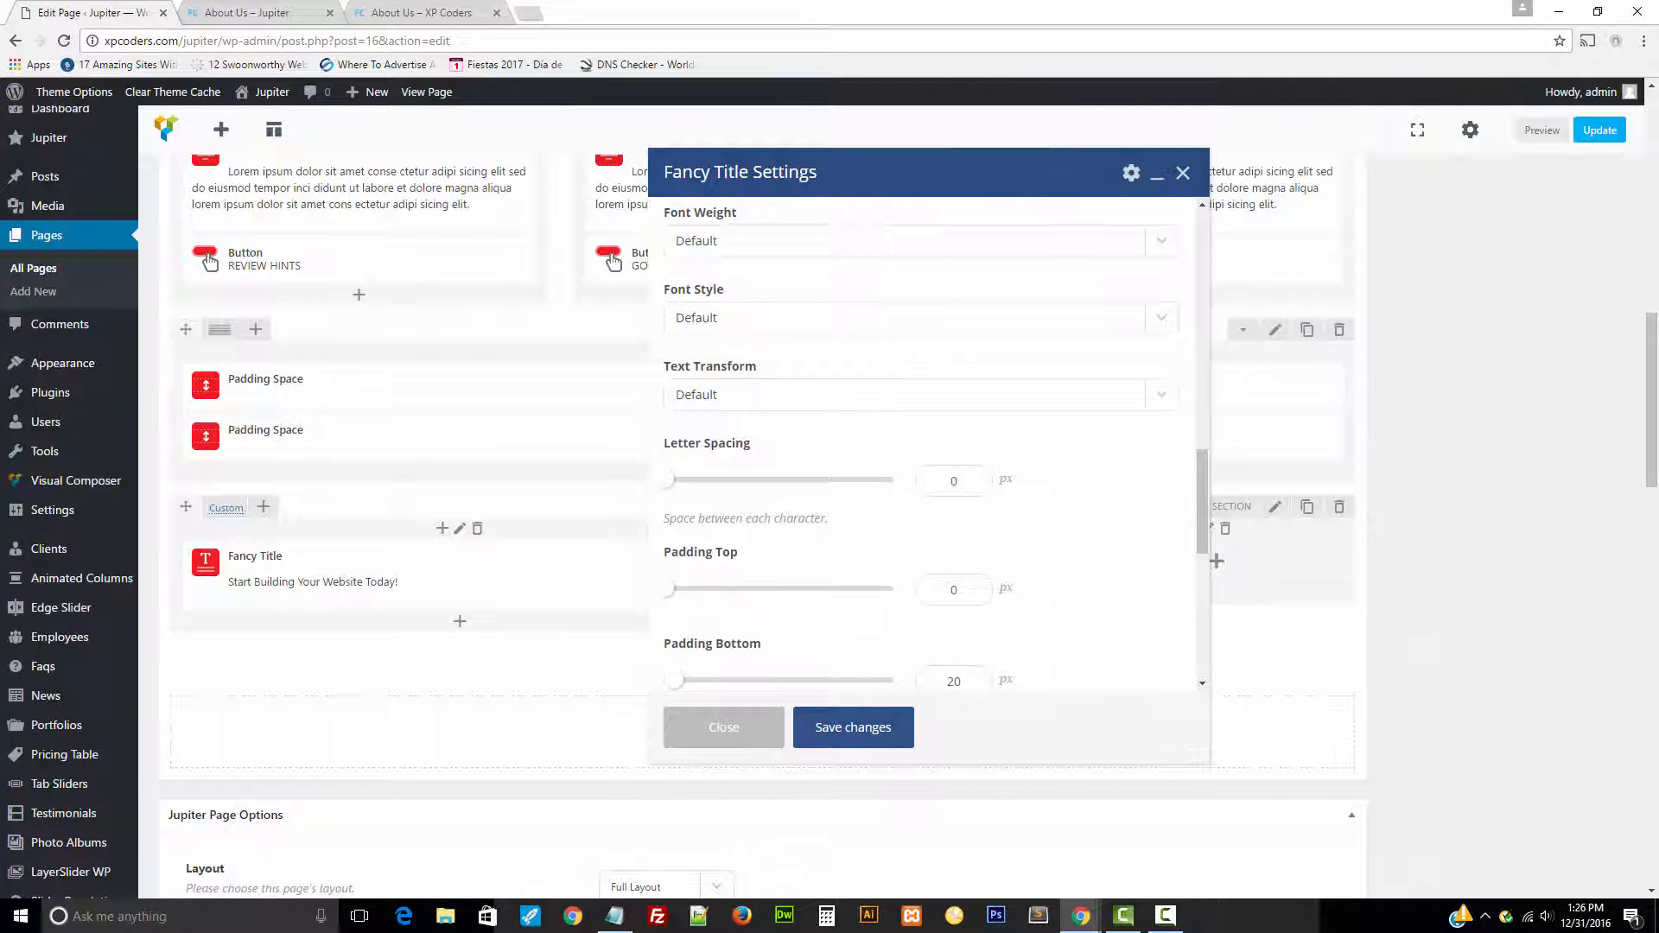
scroll(1124, 566, down, 2)
double_click(953, 508)
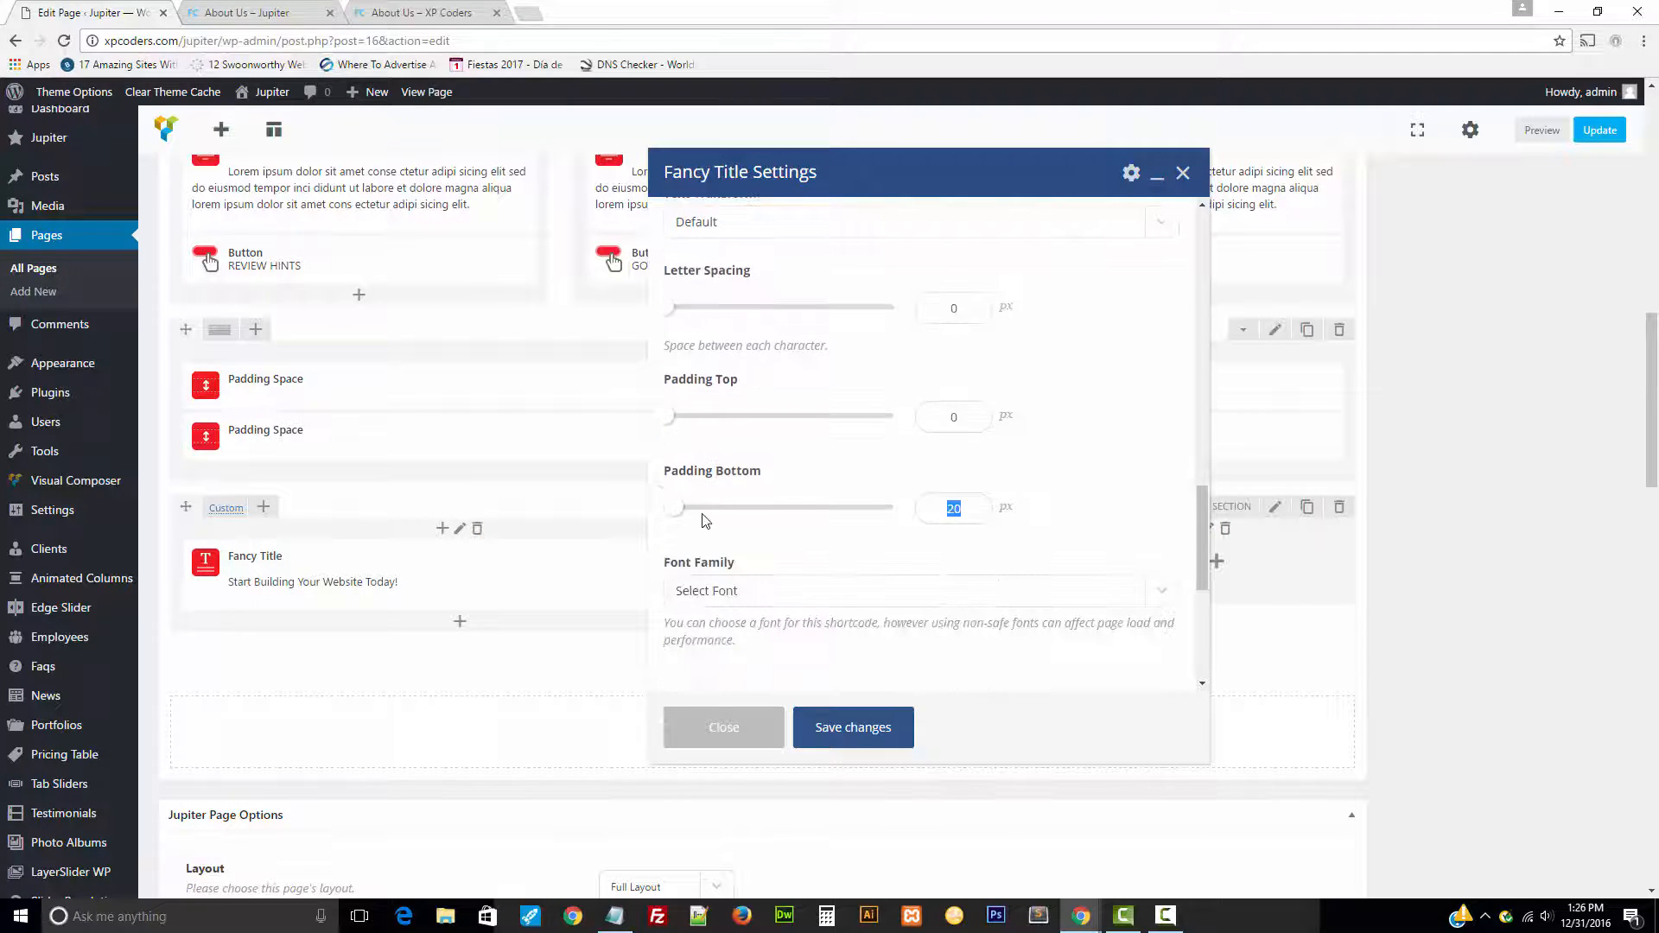
text(0)
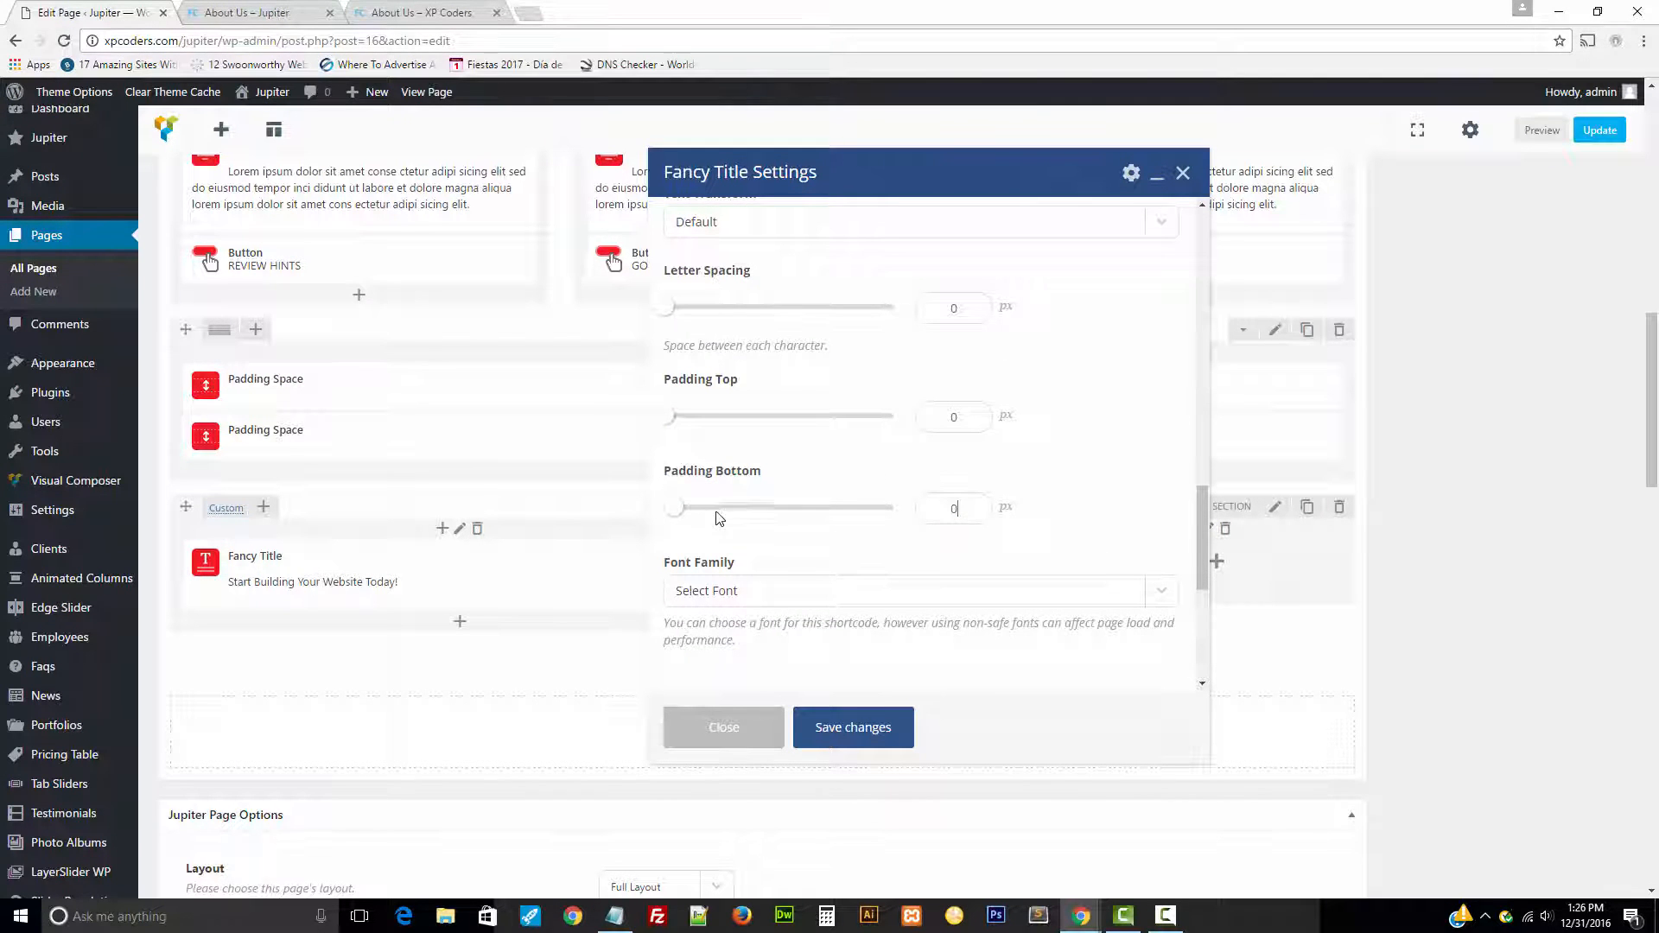
click(953, 415)
click(880, 730)
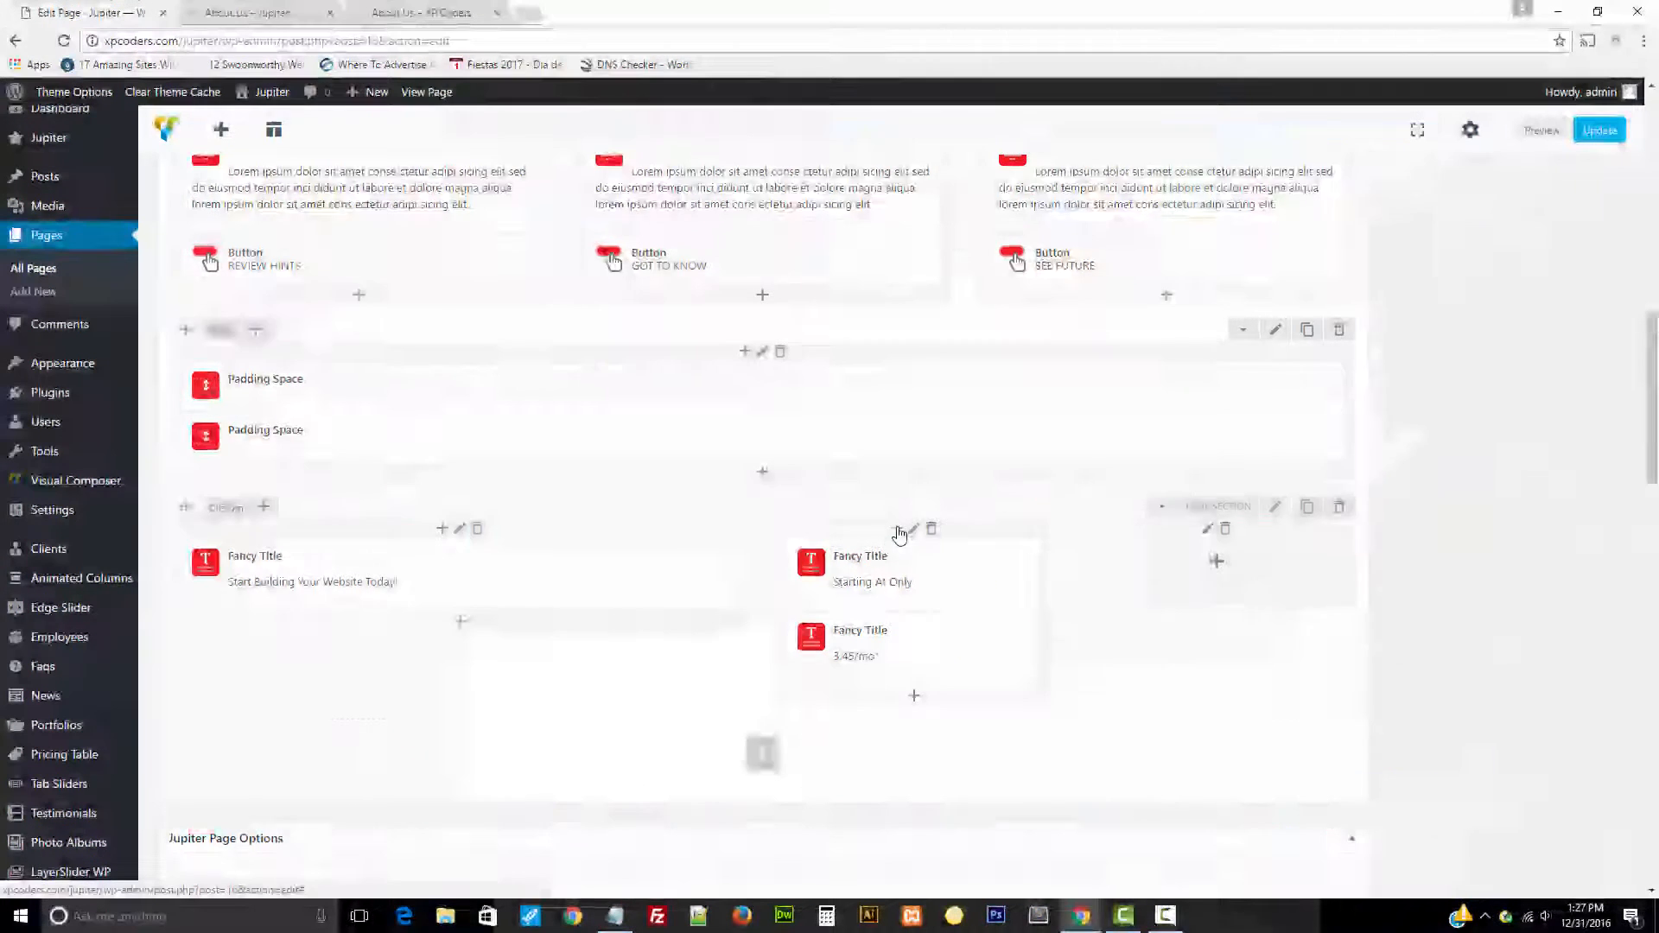
Step: Add a Padding Space element above "Starting At Only" in the middle column with a padding size of 3 px and save it
click(899, 531)
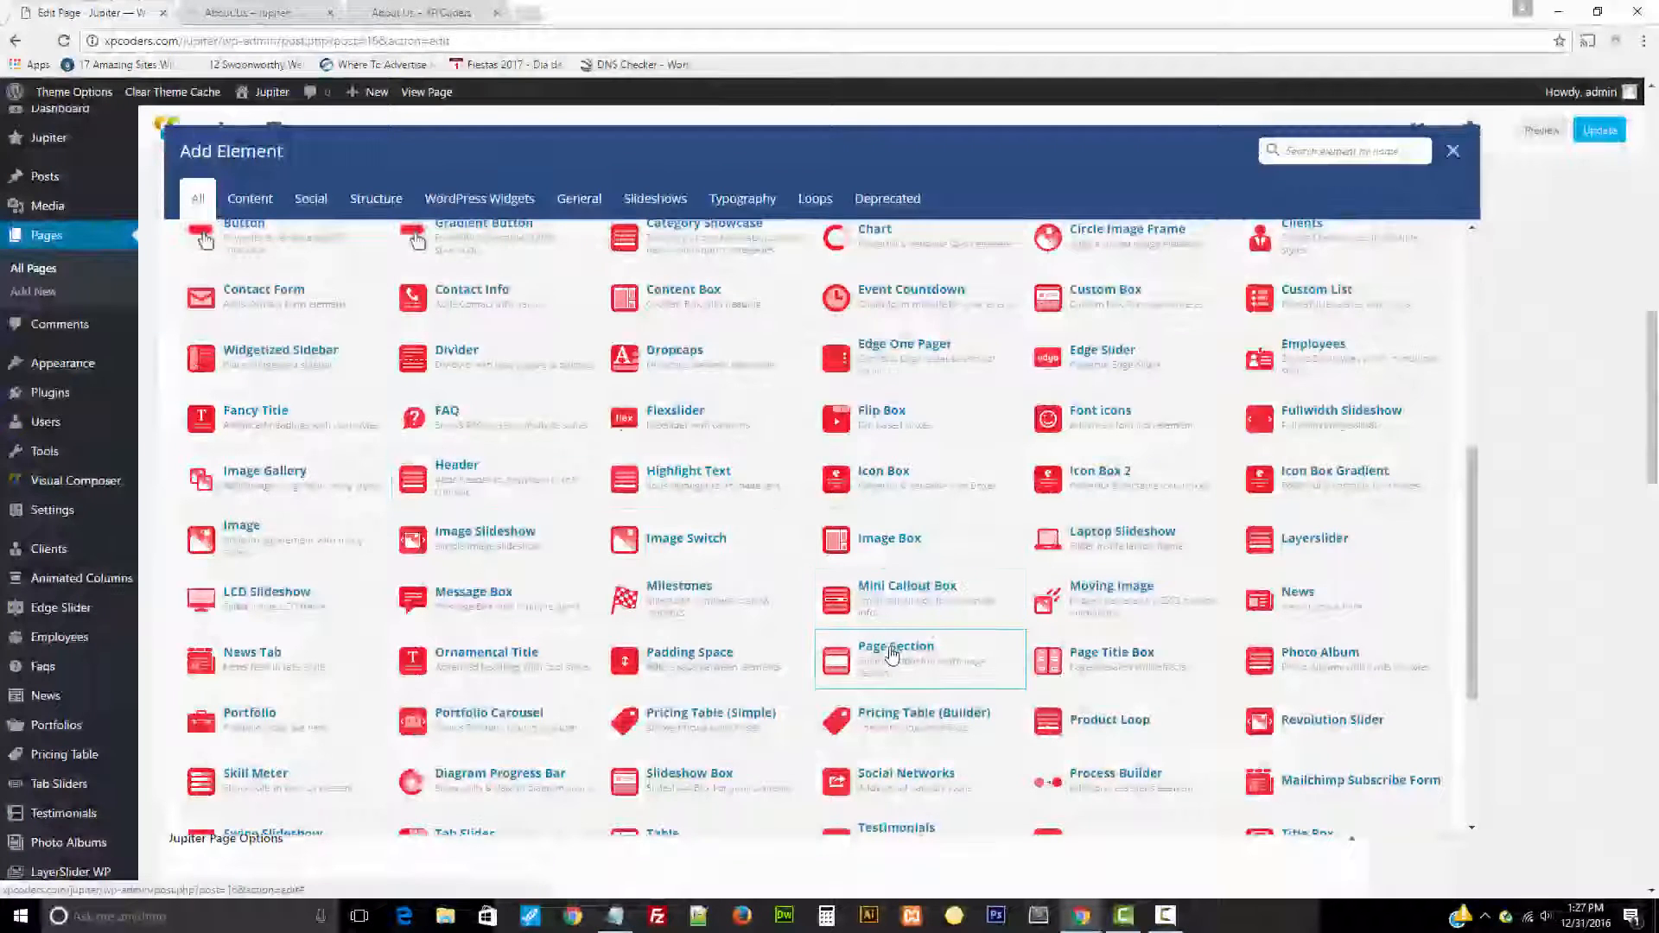
click(685, 662)
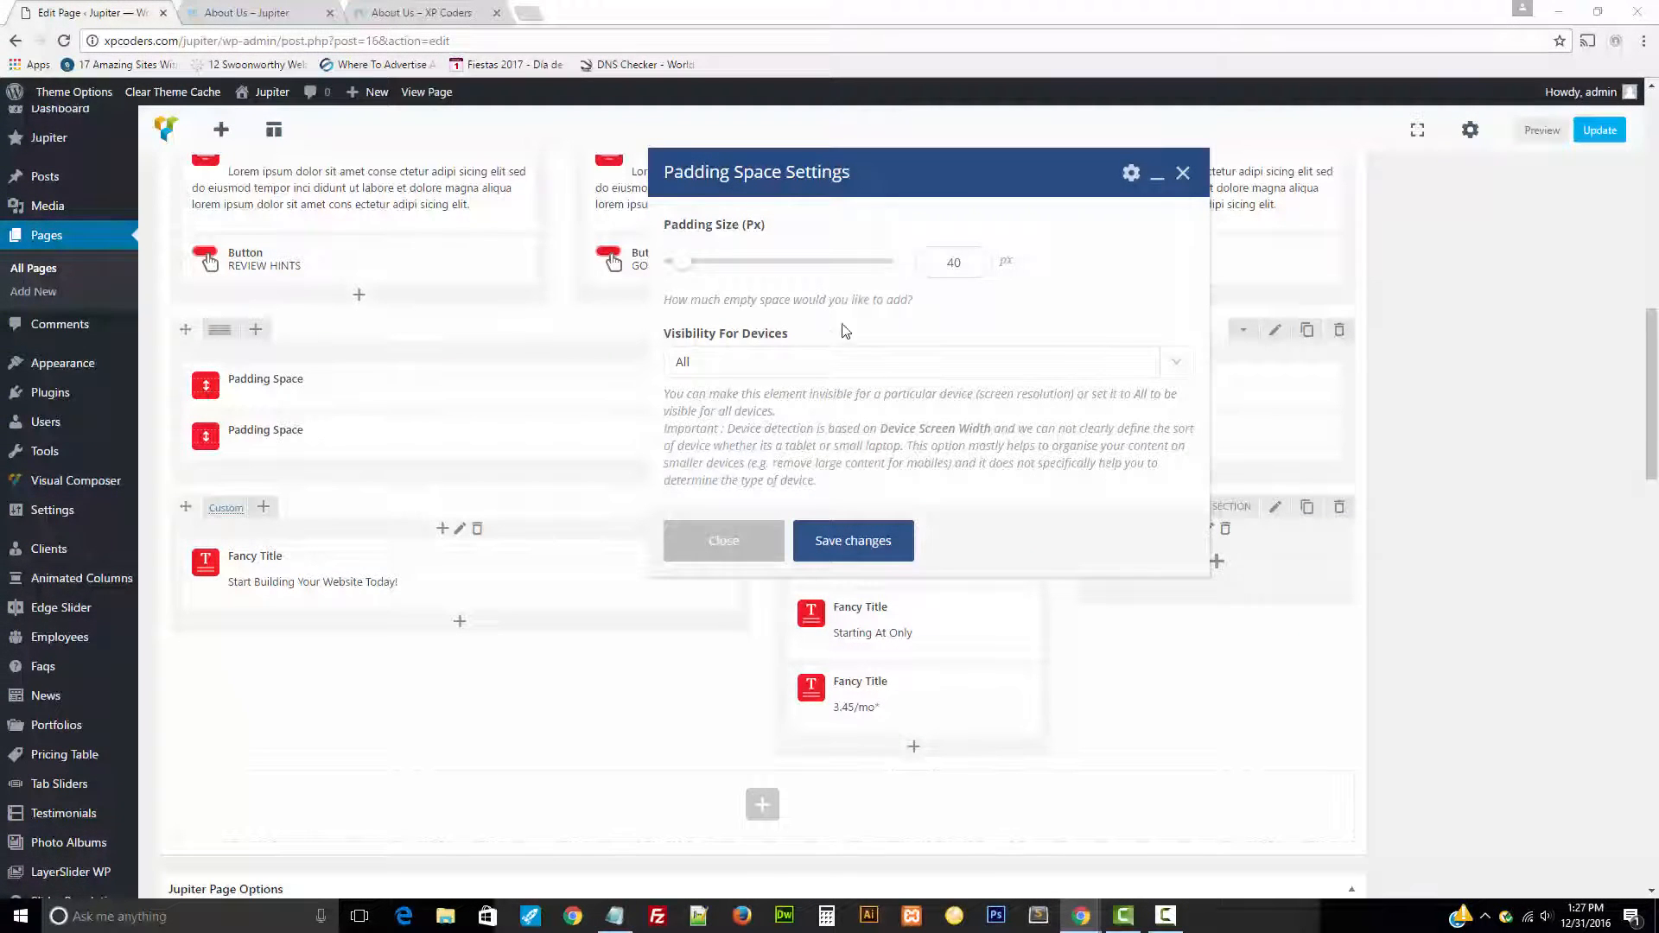
double_click(954, 262)
text(3)
click(864, 546)
Step: After consulting the XP Coders reference page, add a Medium Button element with the text "GET STARTED!" to the empty third column of the Jupiter page
click(415, 12)
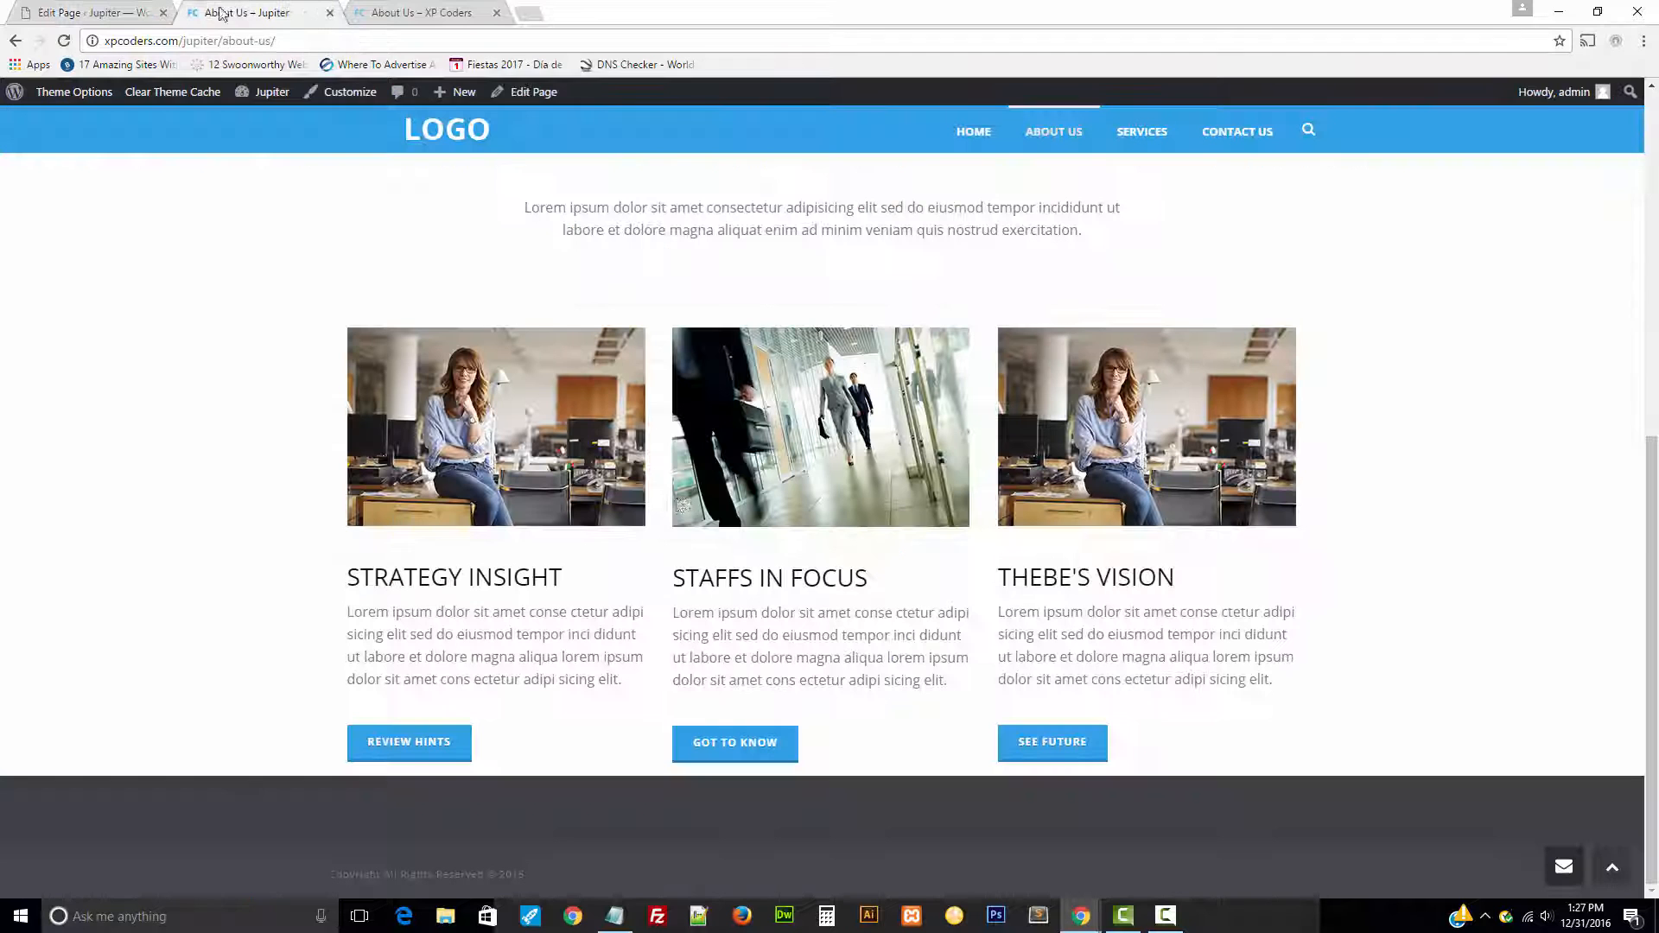
scroll(741, 412, down, 2)
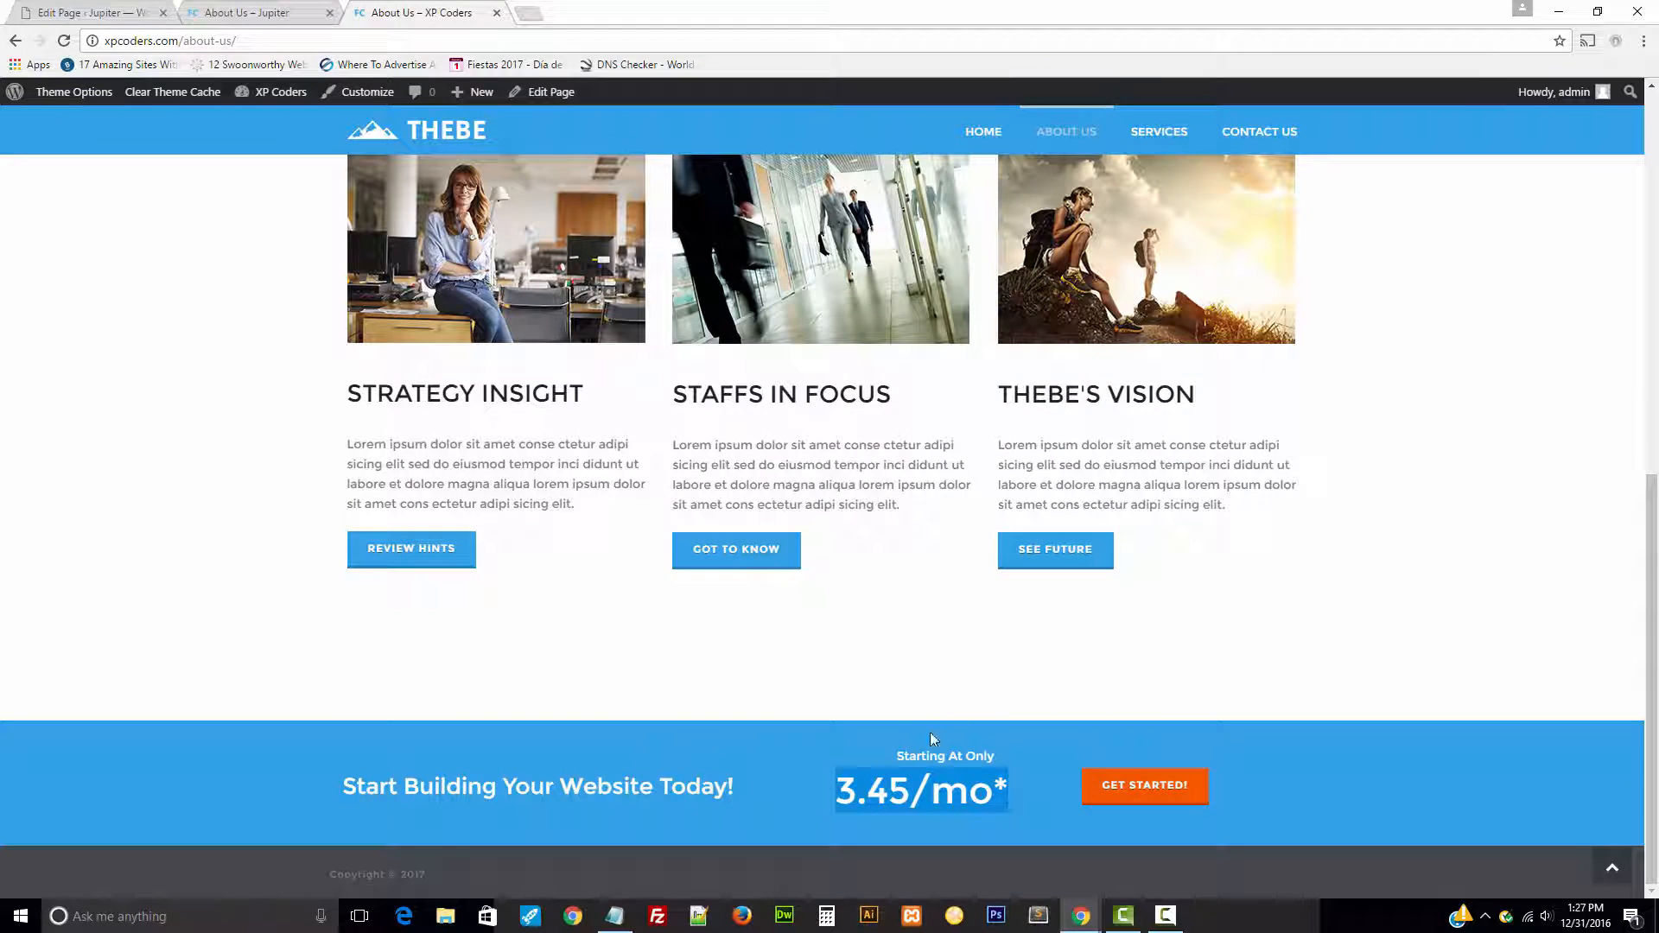
click(980, 796)
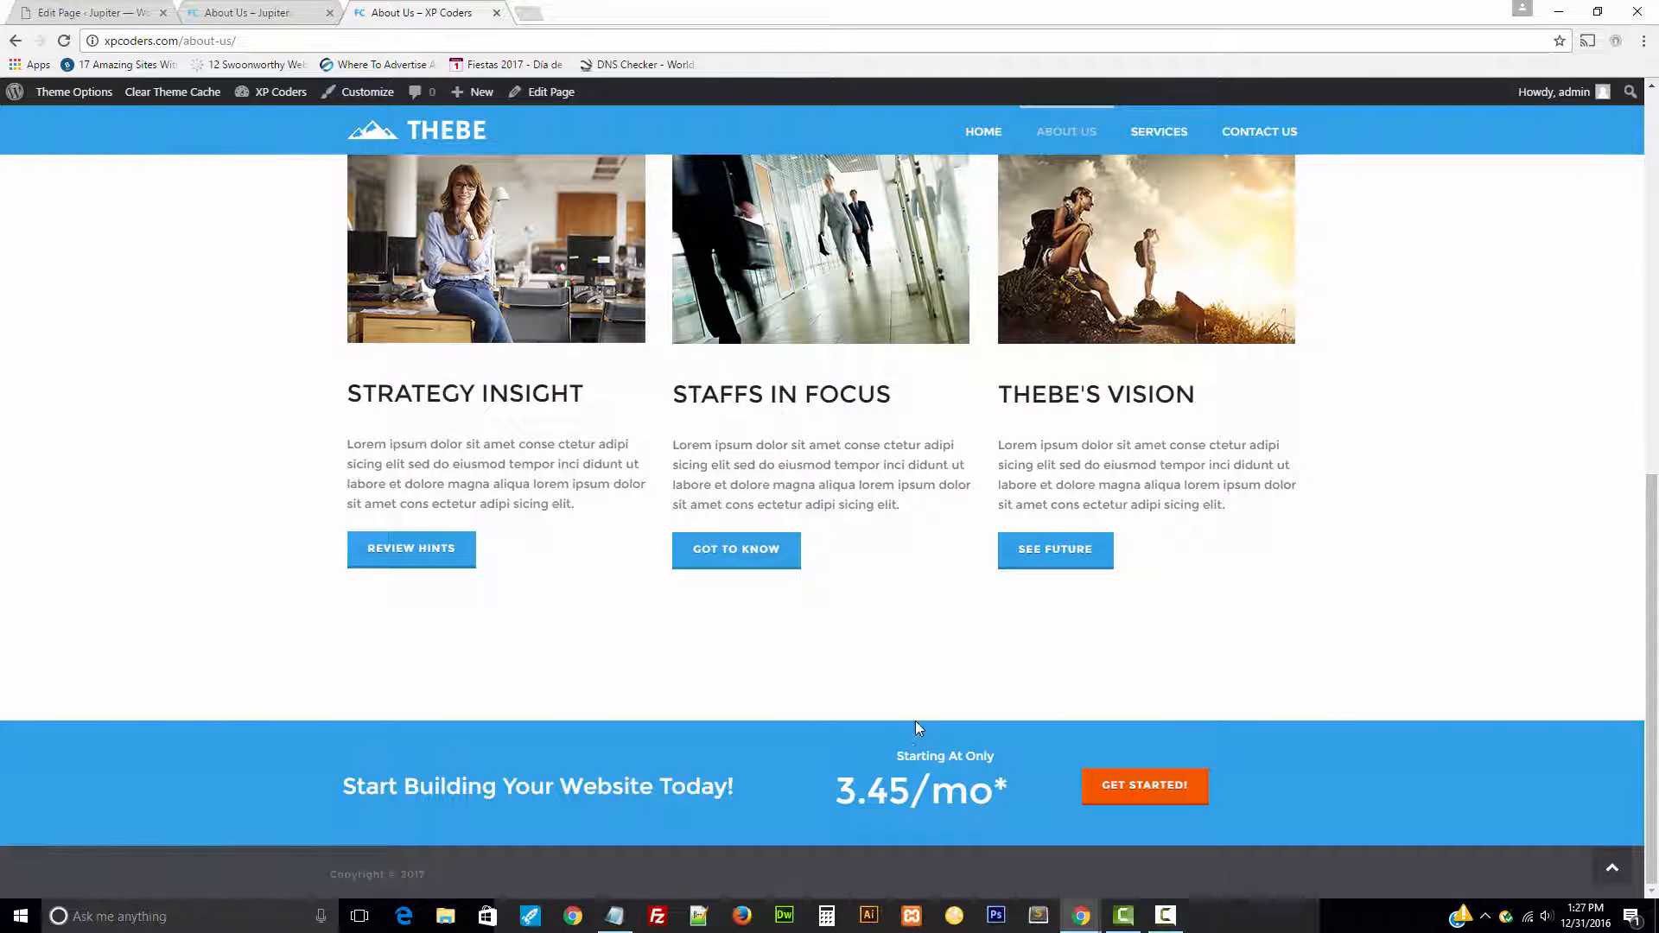
click(79, 11)
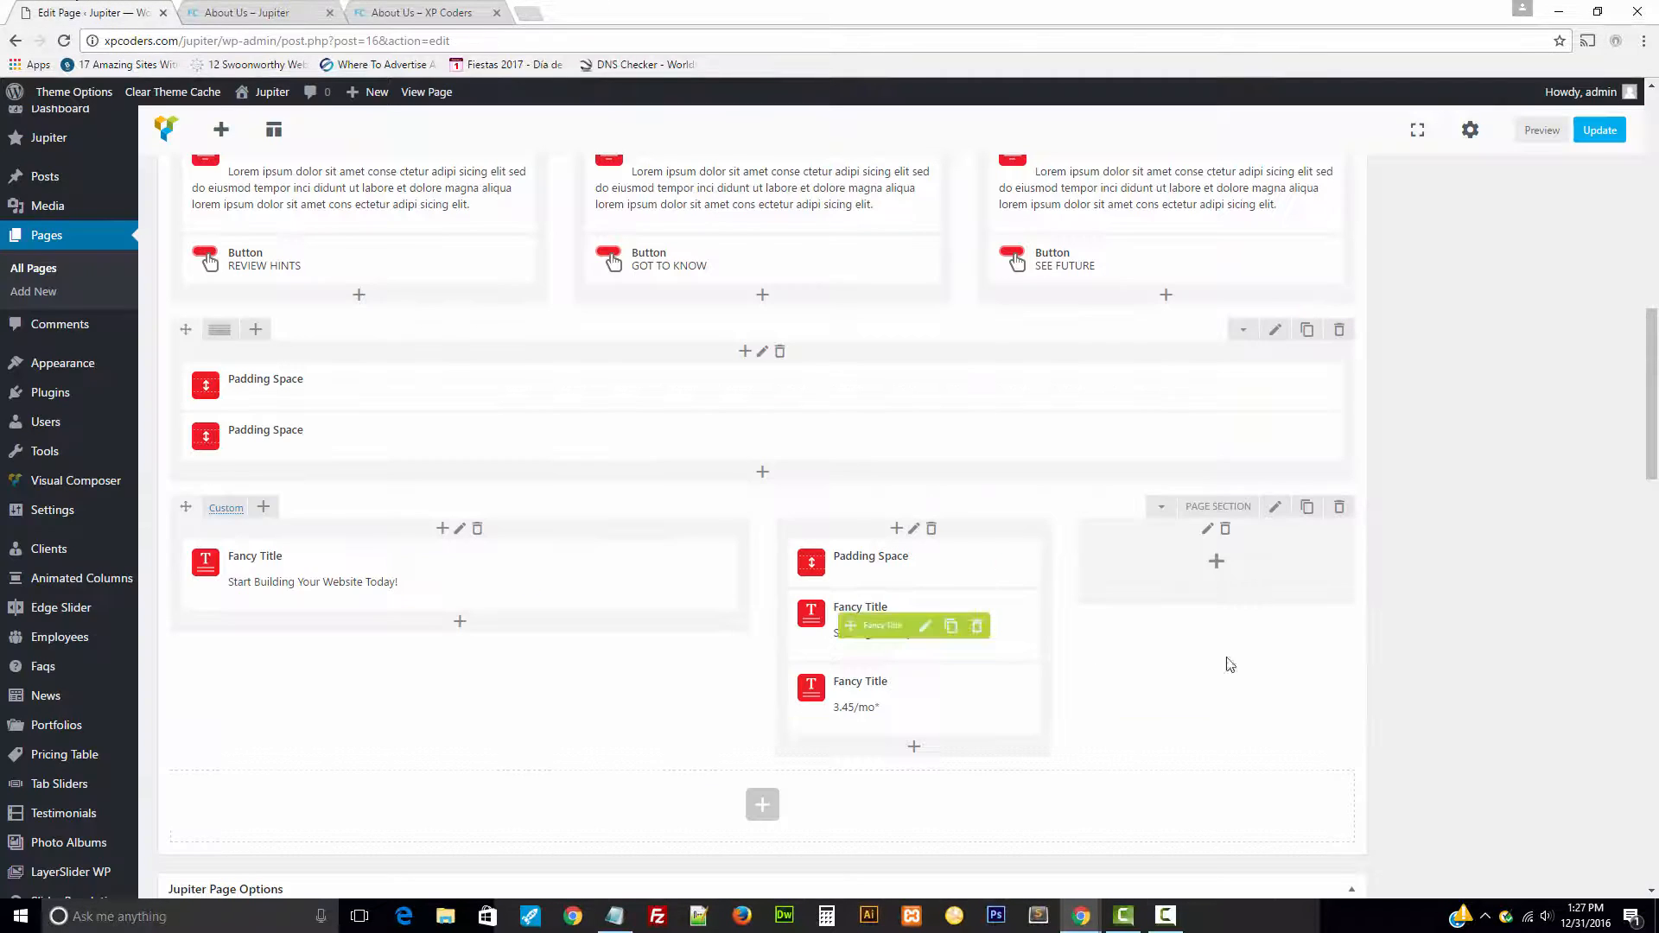
click(1216, 562)
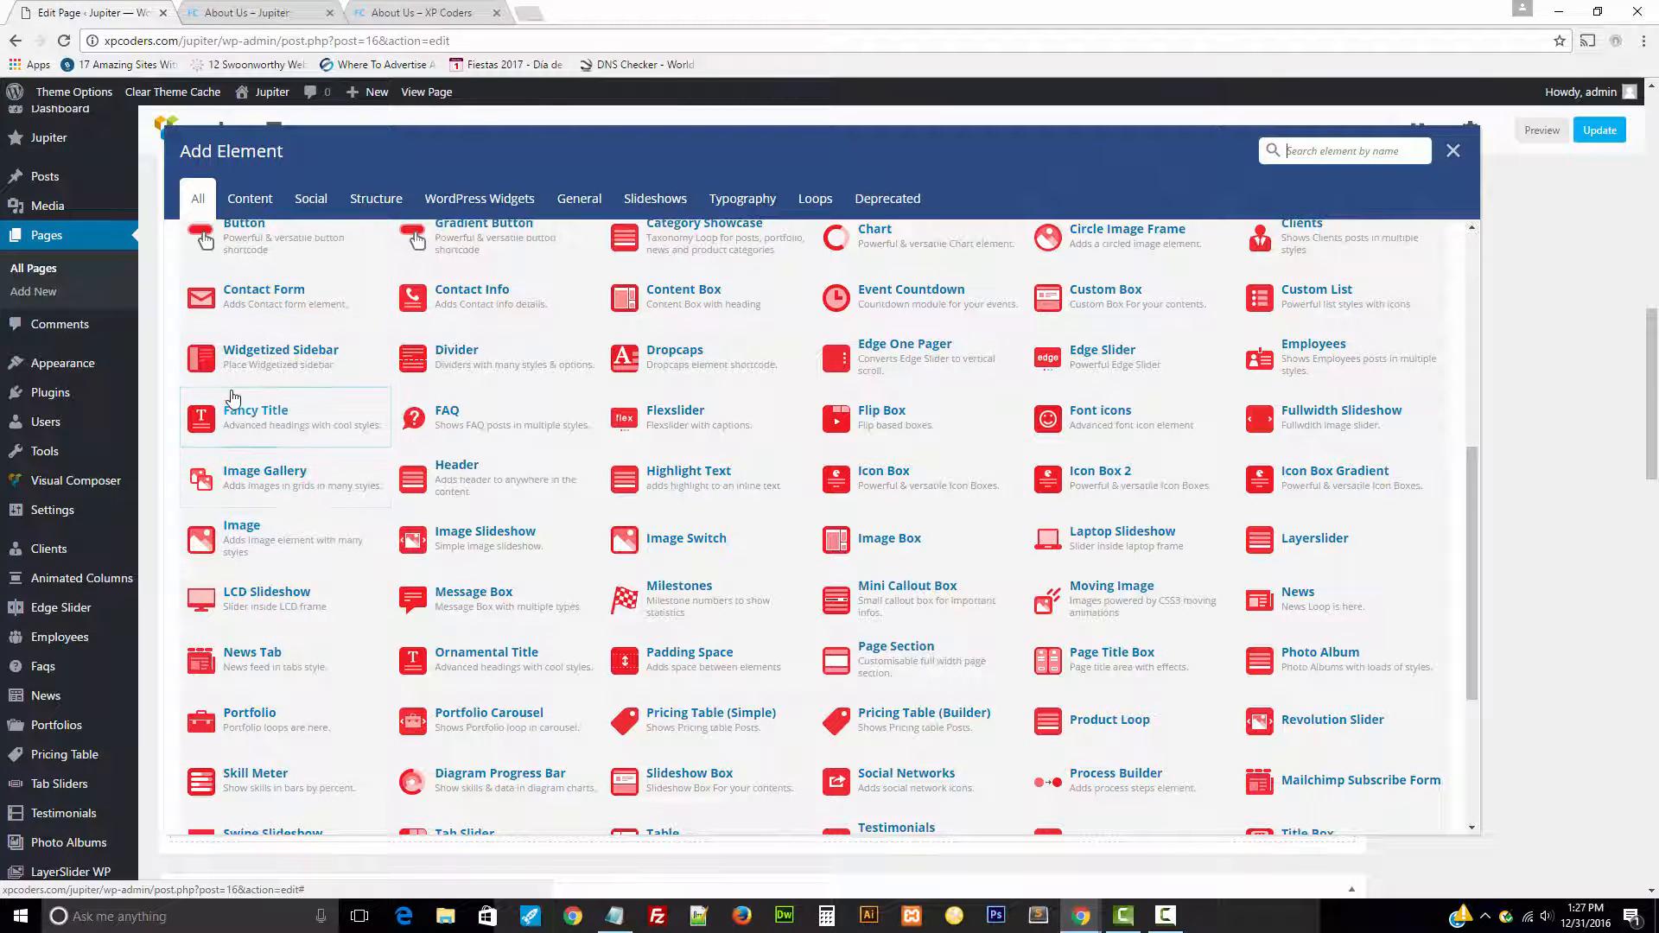
scroll(232, 327, up, 1)
click(238, 336)
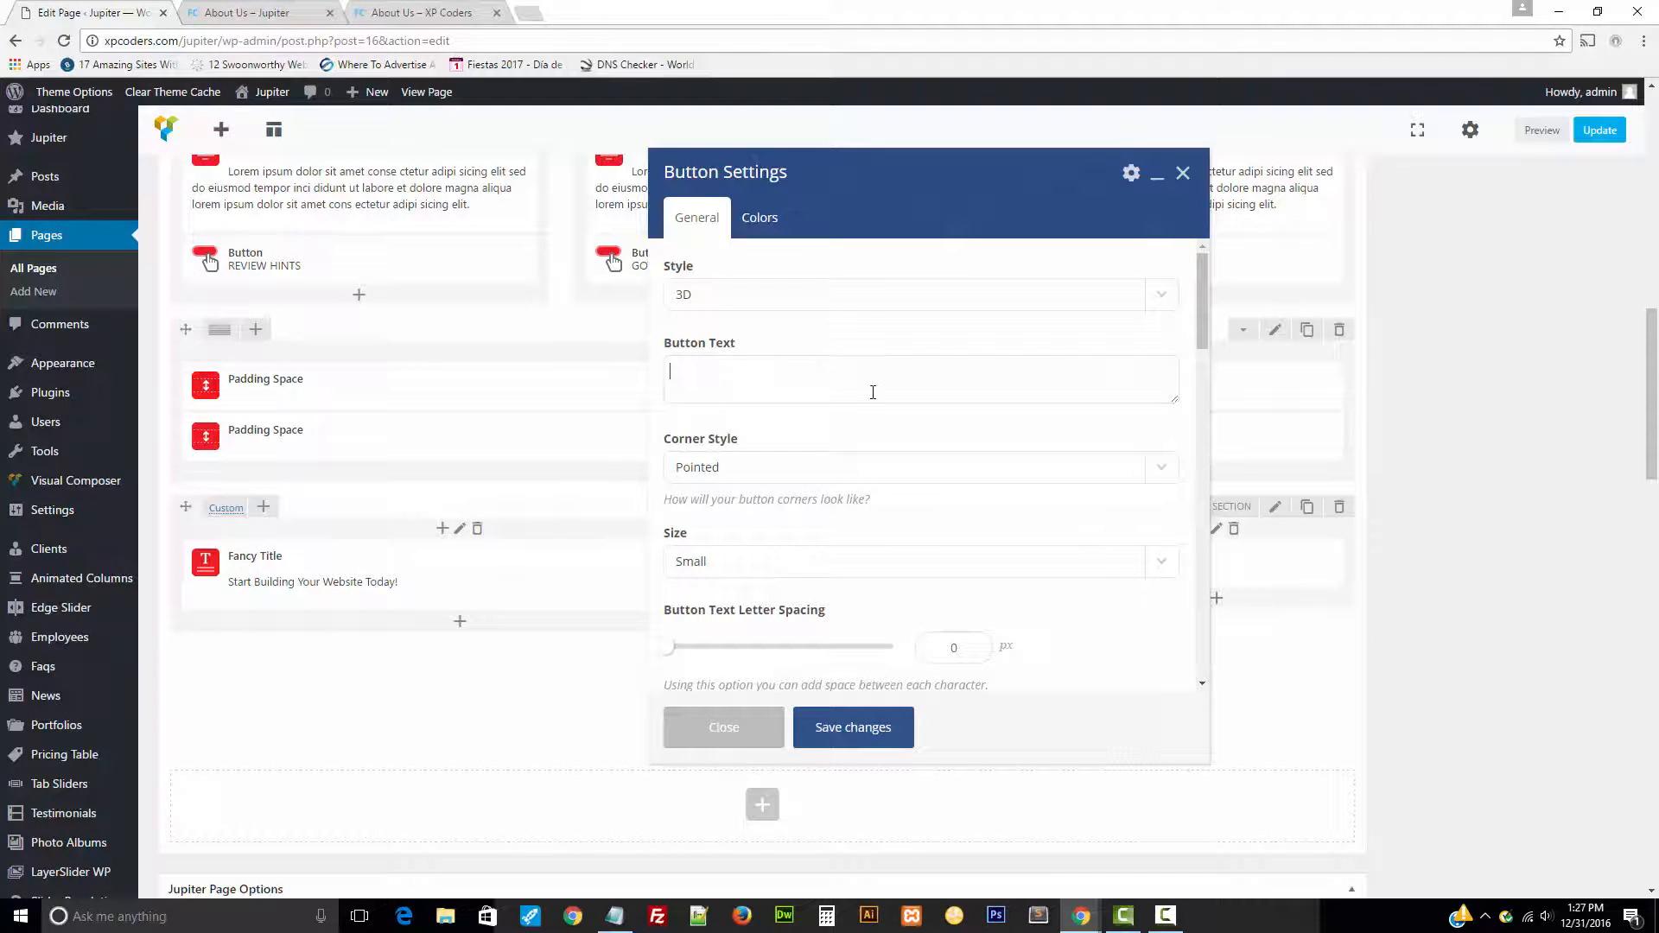
click(369, 9)
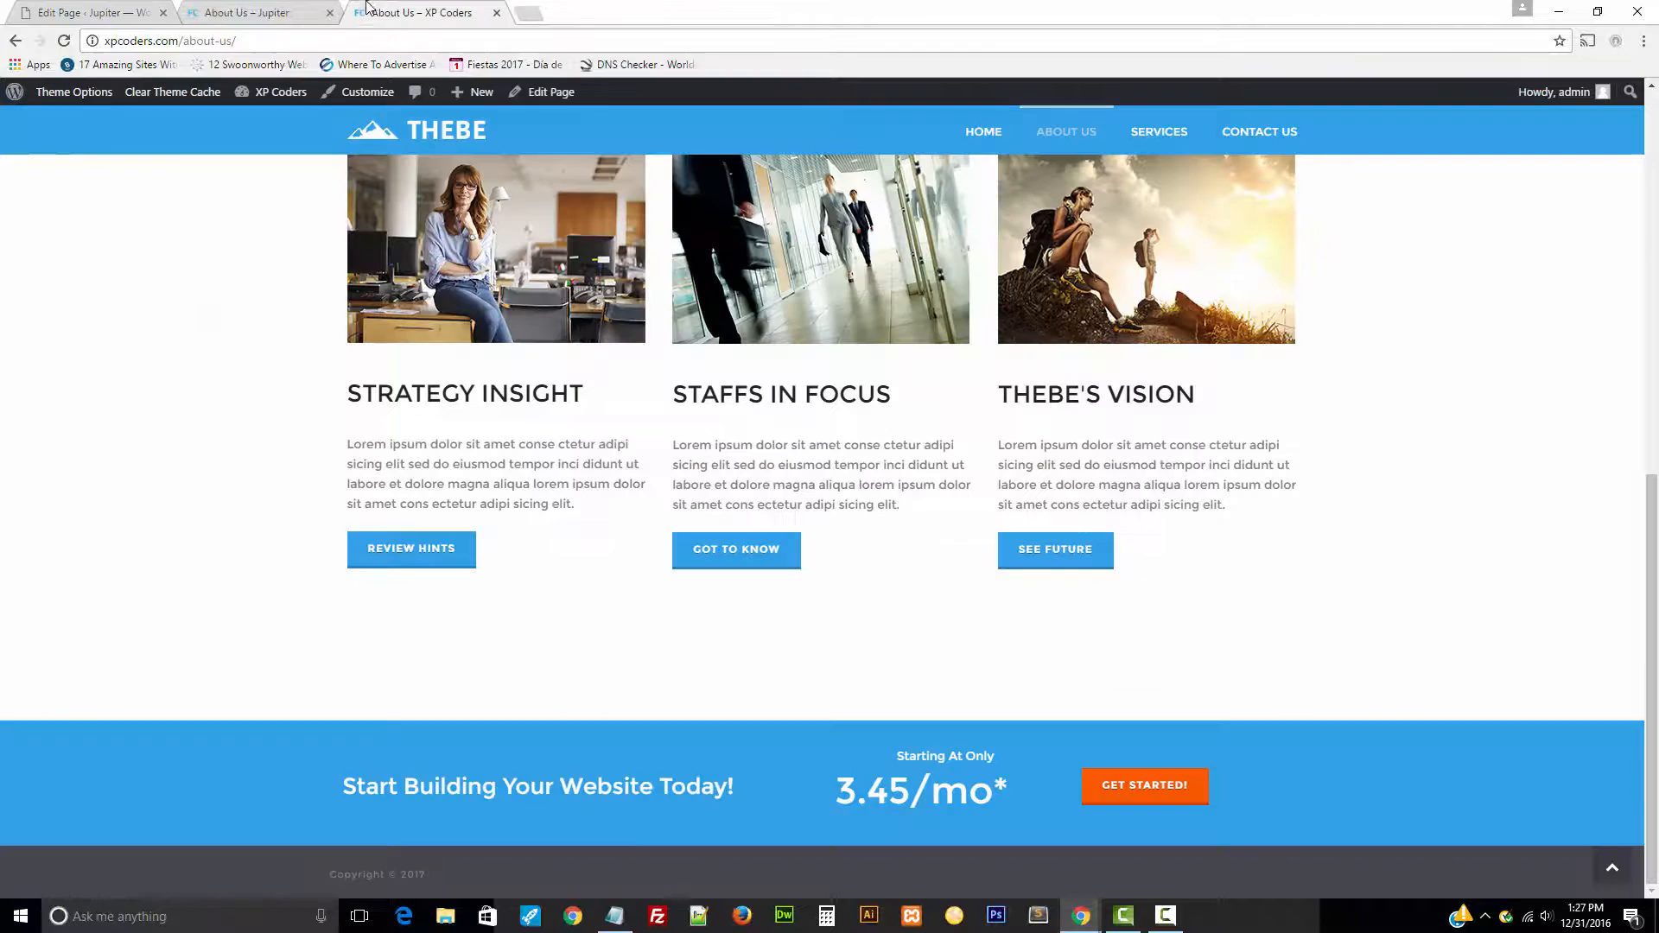
click(130, 11)
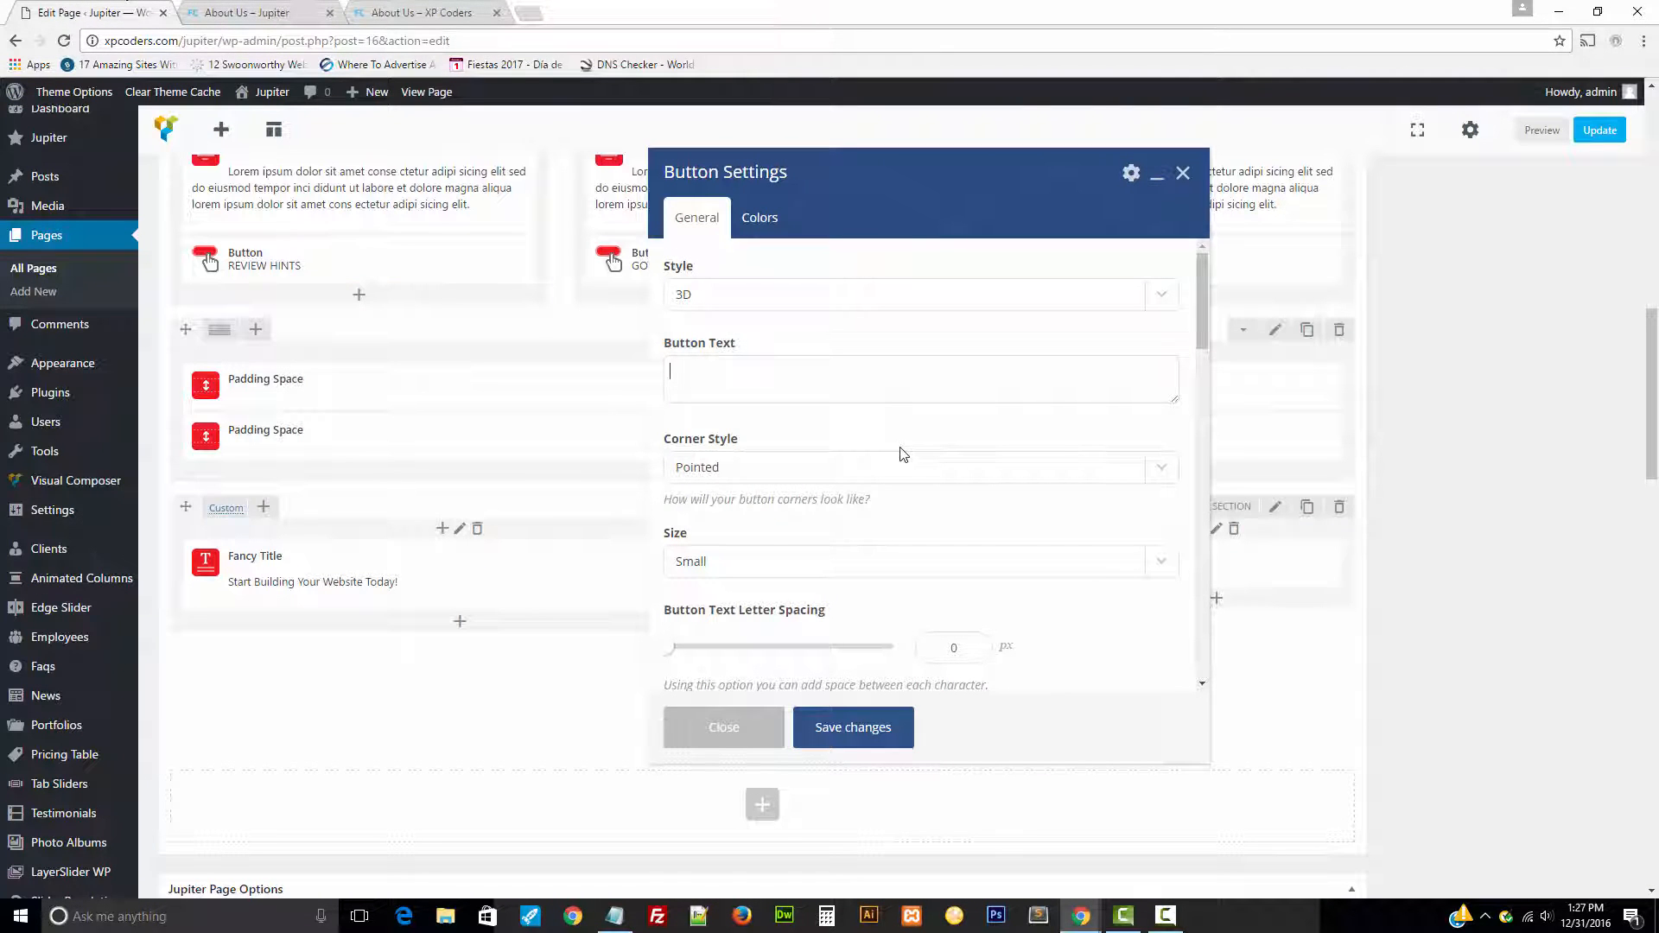
text(GET STARTED!)
click(787, 566)
click(741, 605)
Step: Set the "GET STARTED!" button's top margin to 55 px and bottom margin to 47 px, and save the element
scroll(999, 539, down, 10)
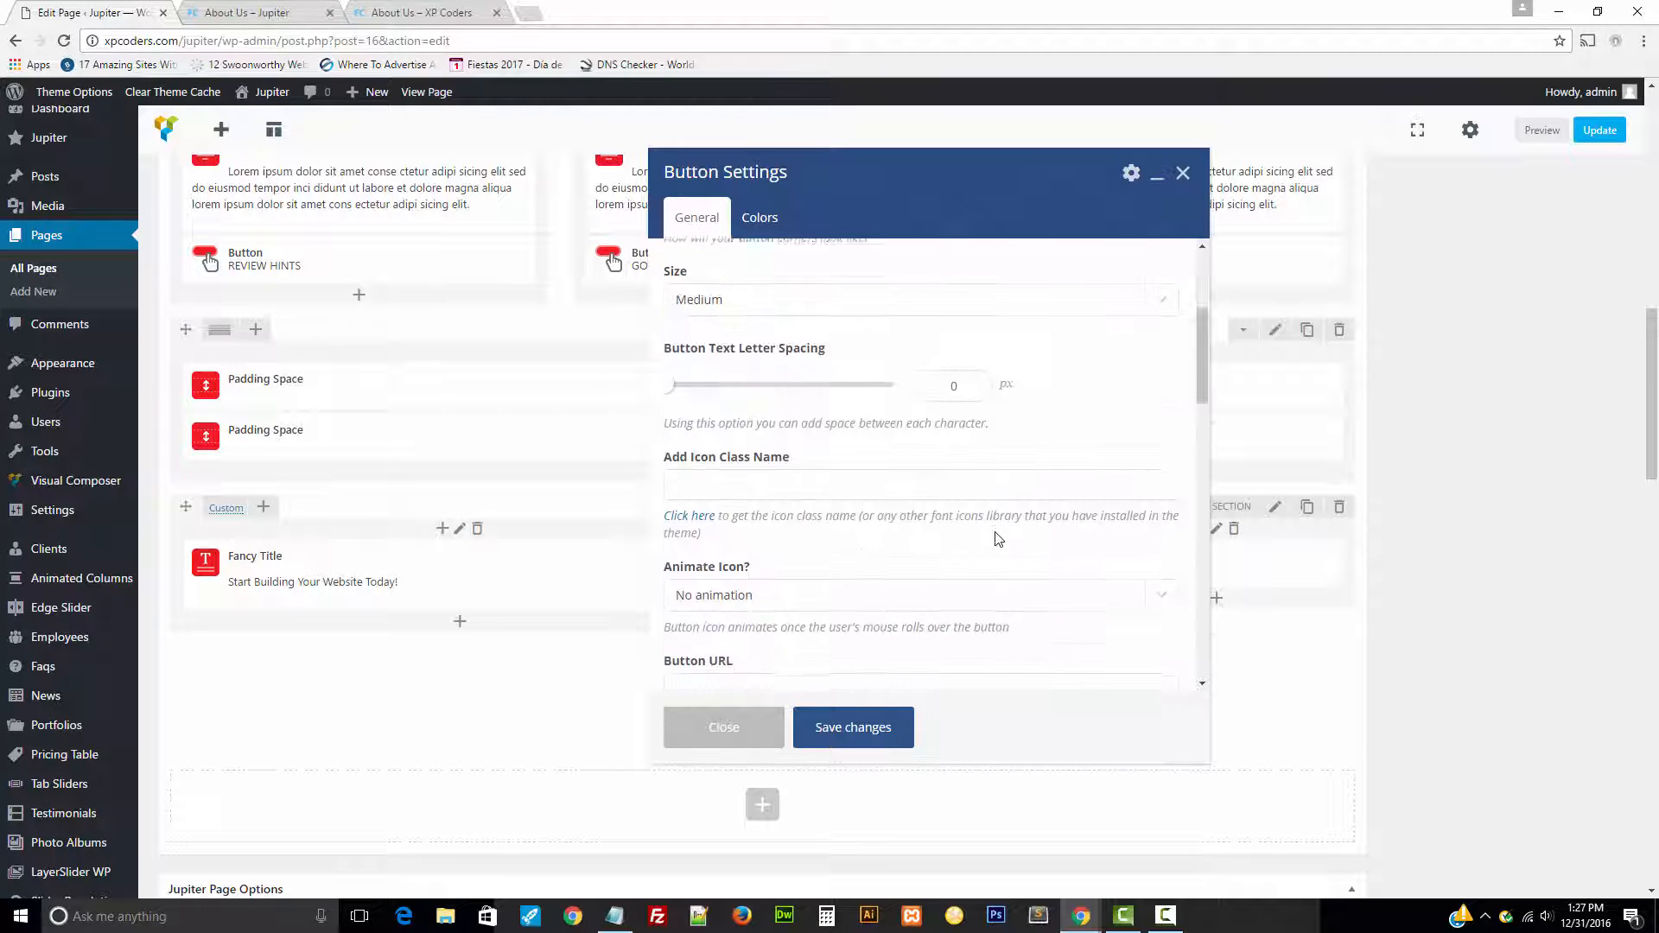
scroll(1003, 543, down, 2)
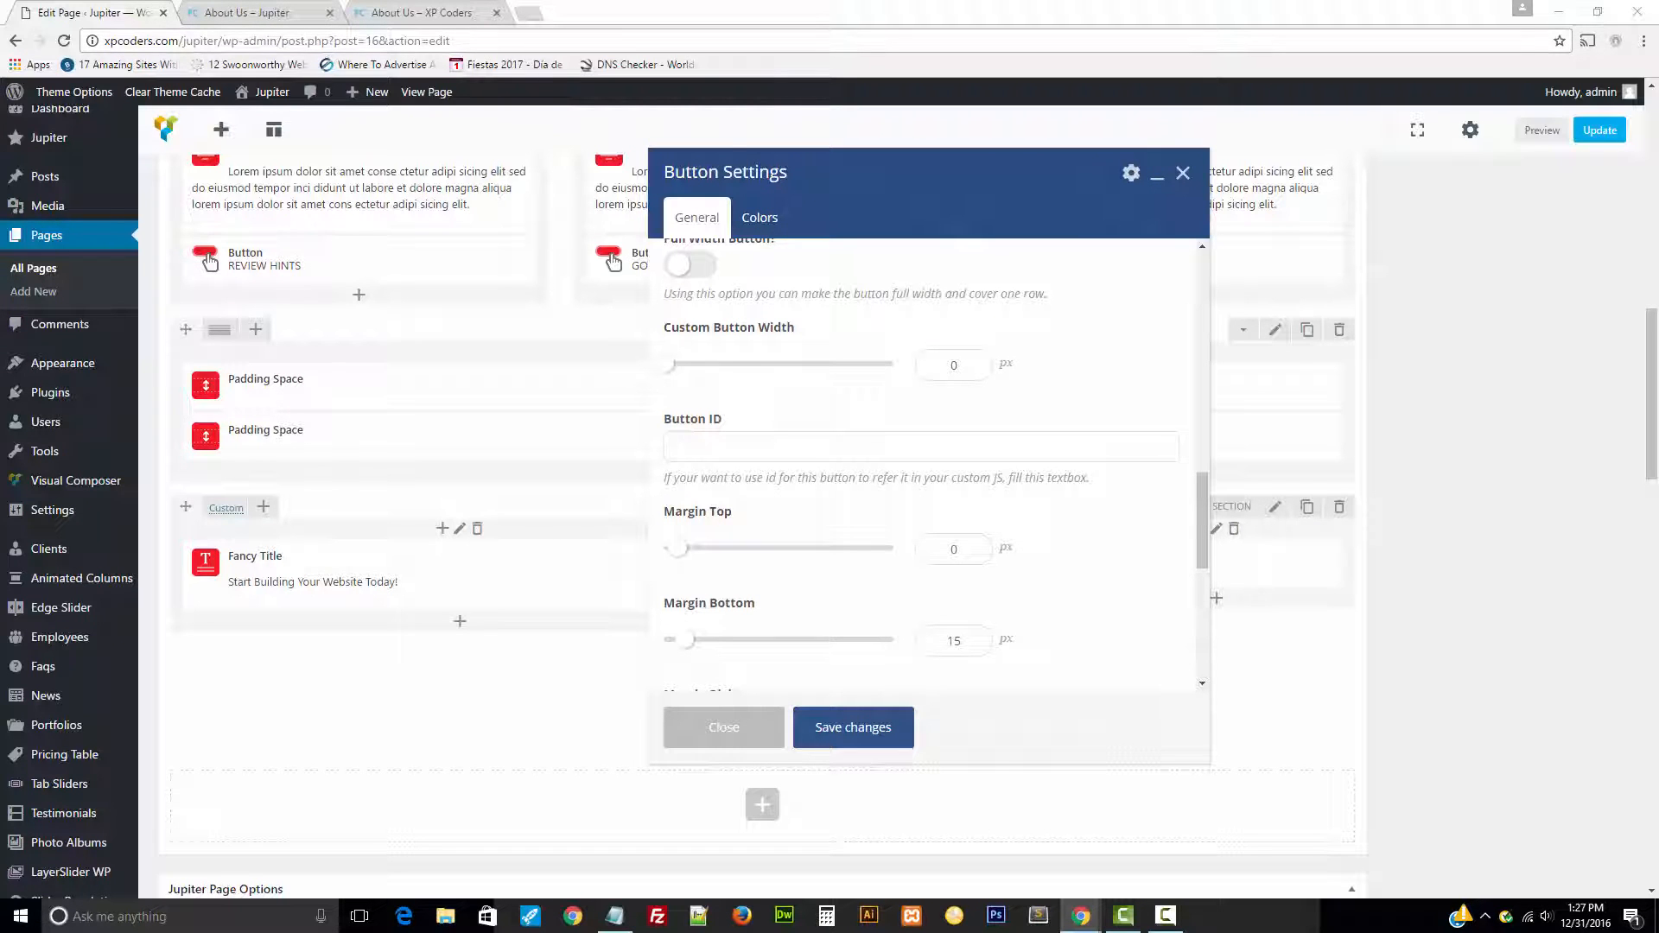
scroll(1019, 516, down, 1)
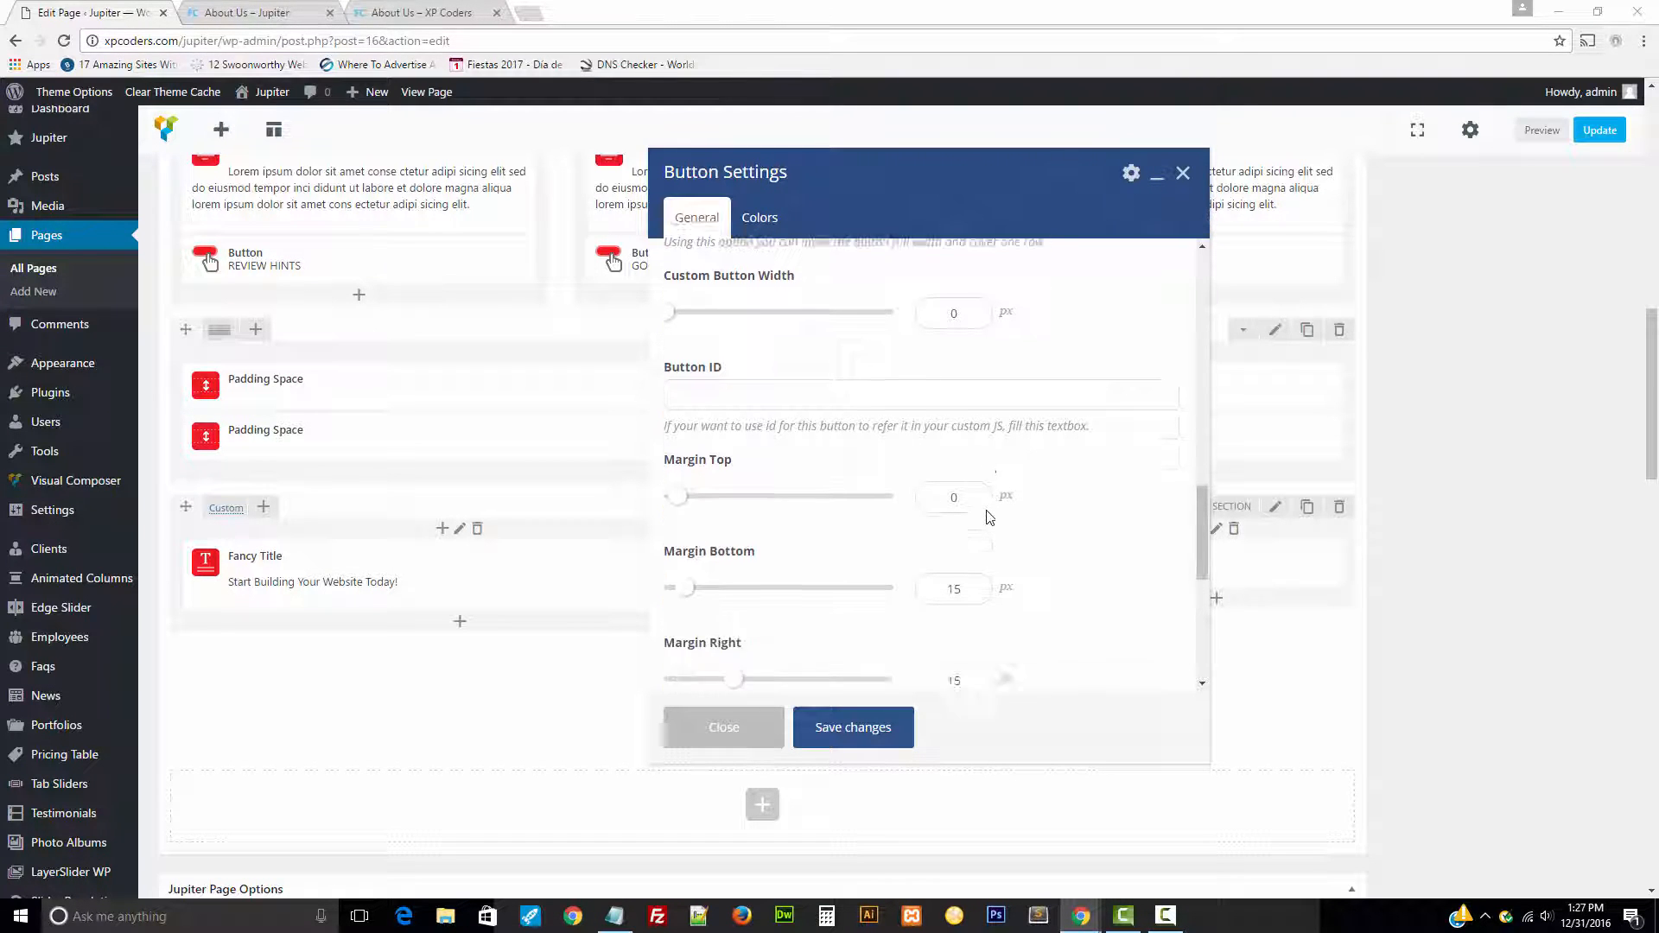
drag(973, 464, 811, 454)
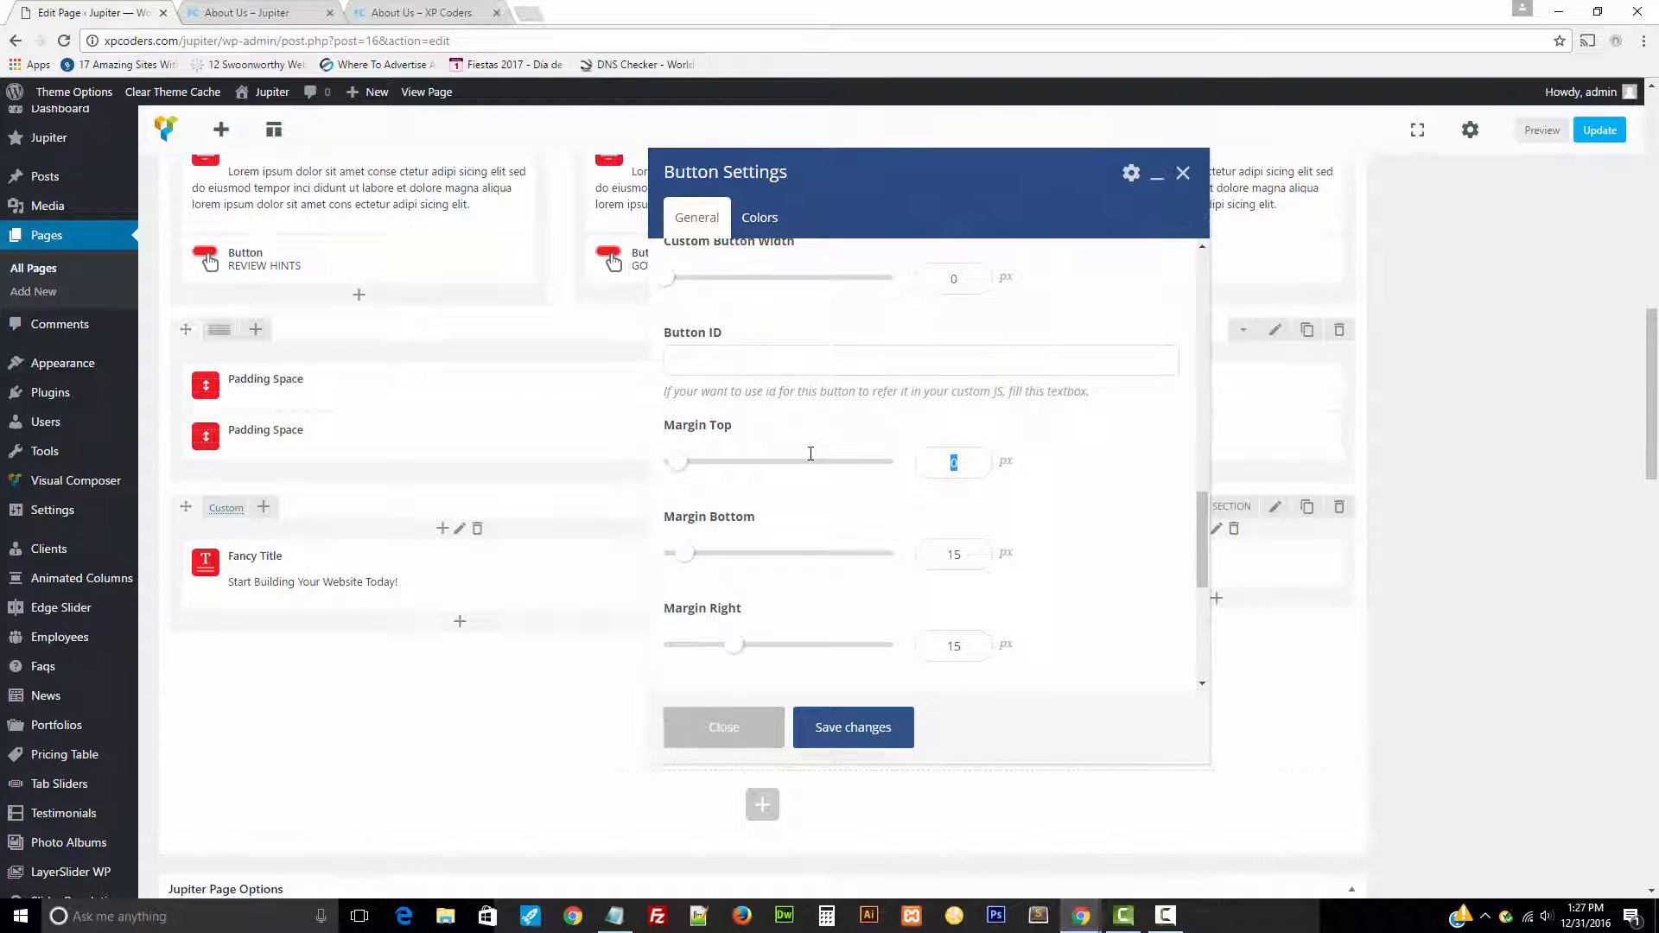
text(55)
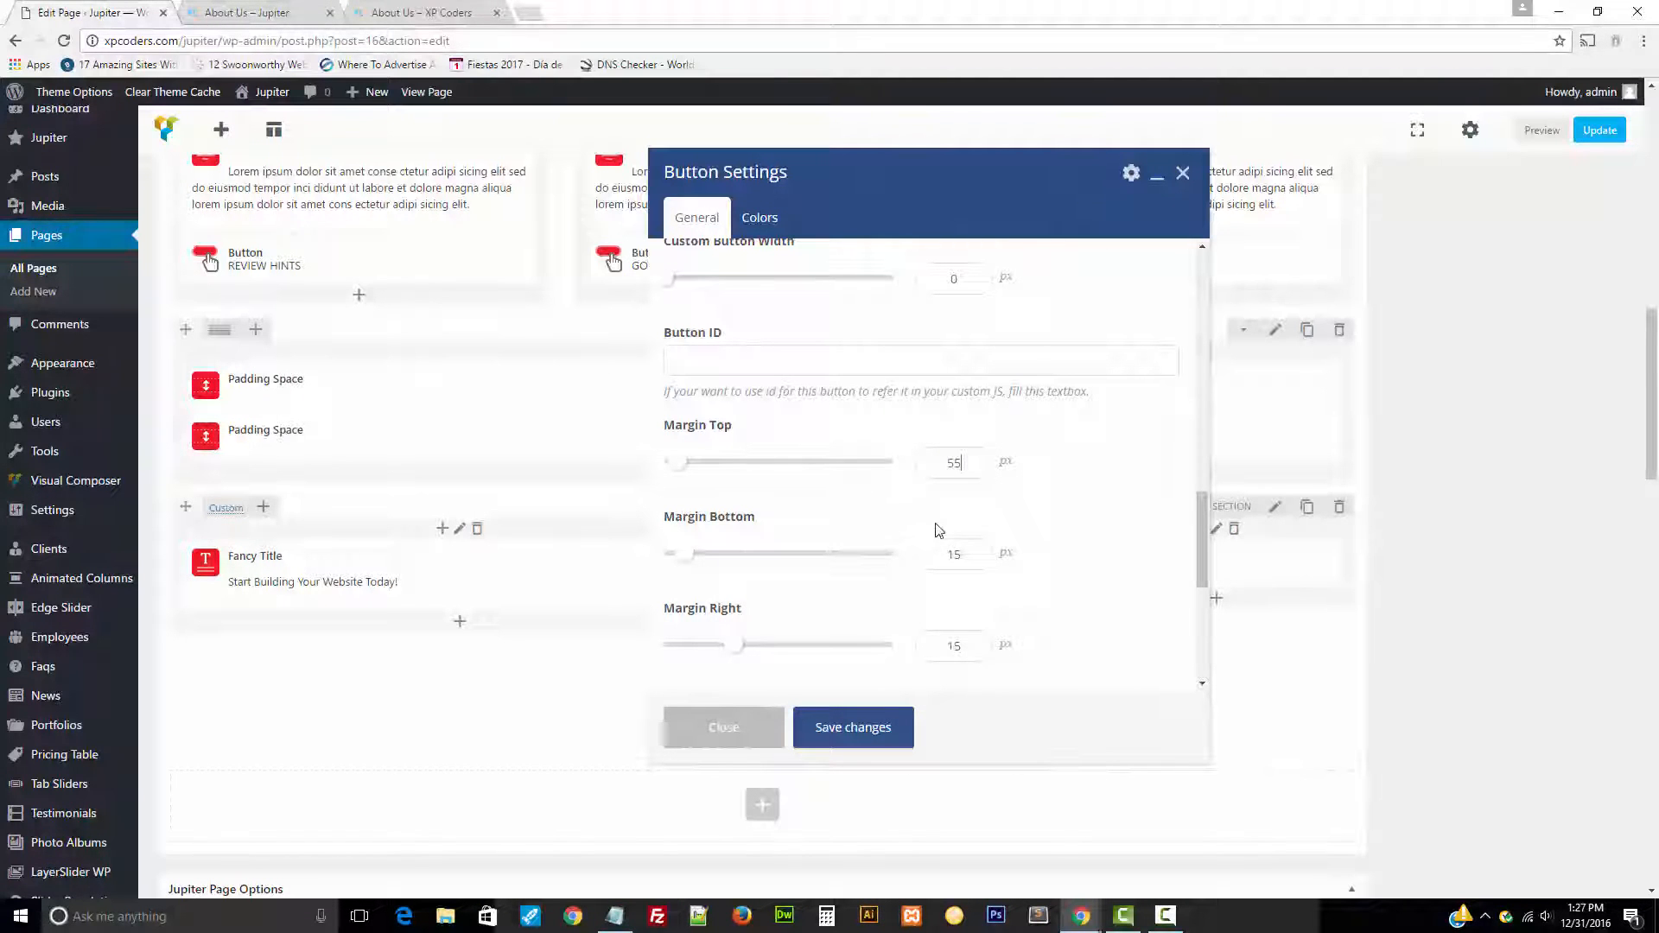
drag(966, 554, 824, 556)
scroll(891, 596, down, 1)
scroll(951, 592, down, 2)
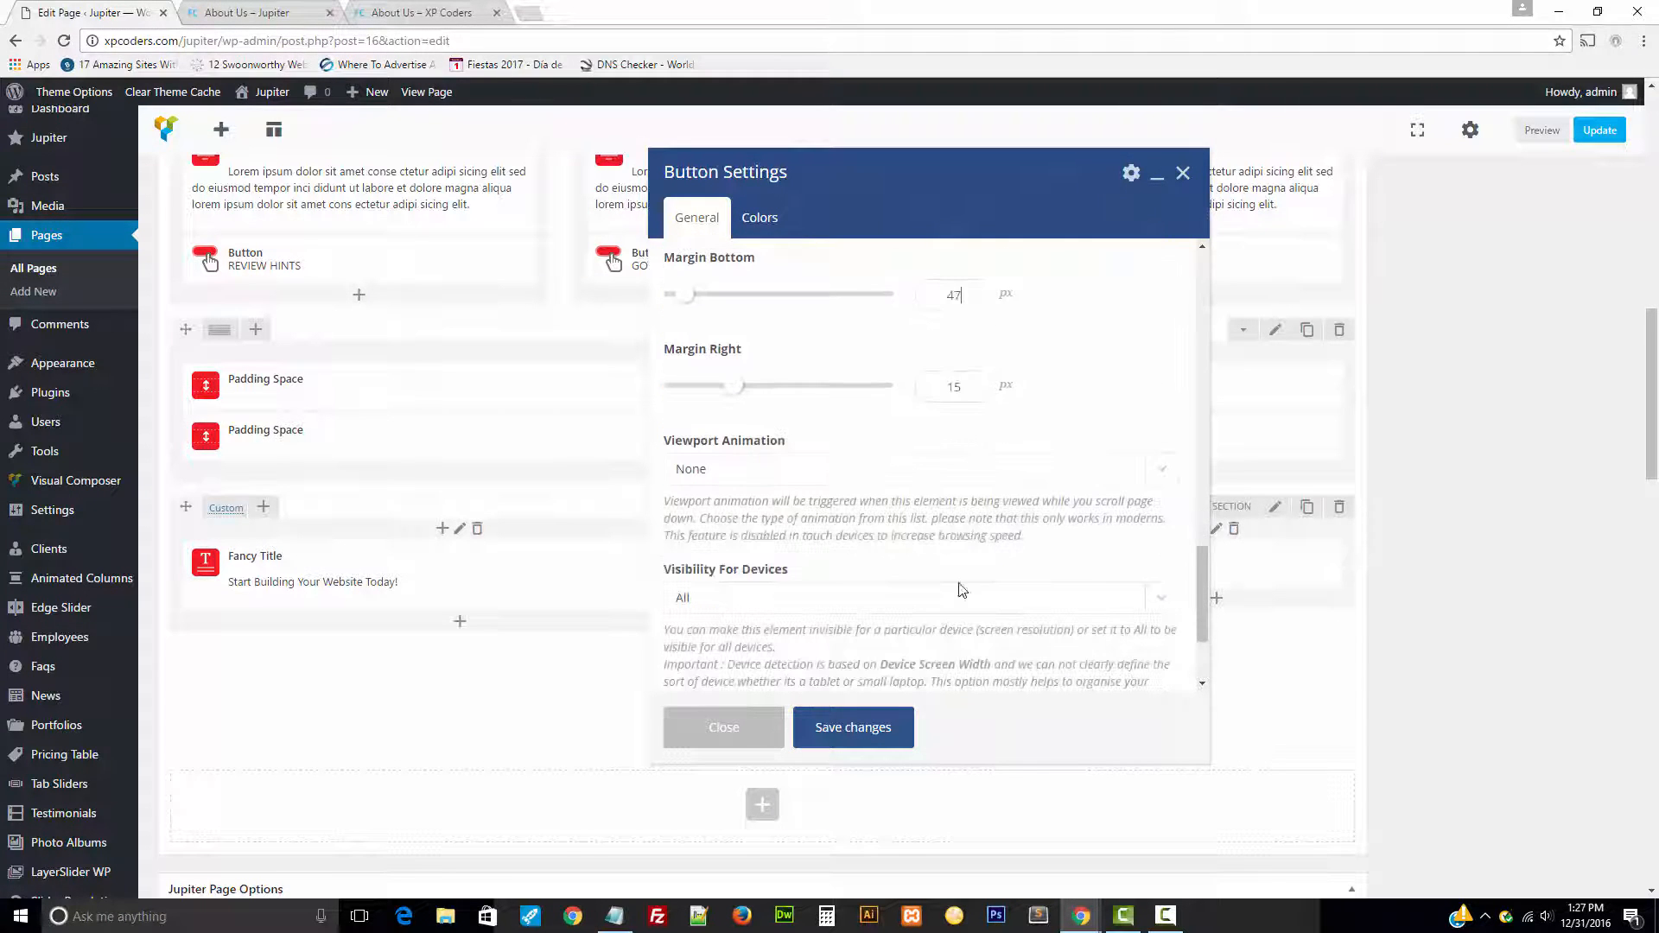
scroll(951, 597, down, 3)
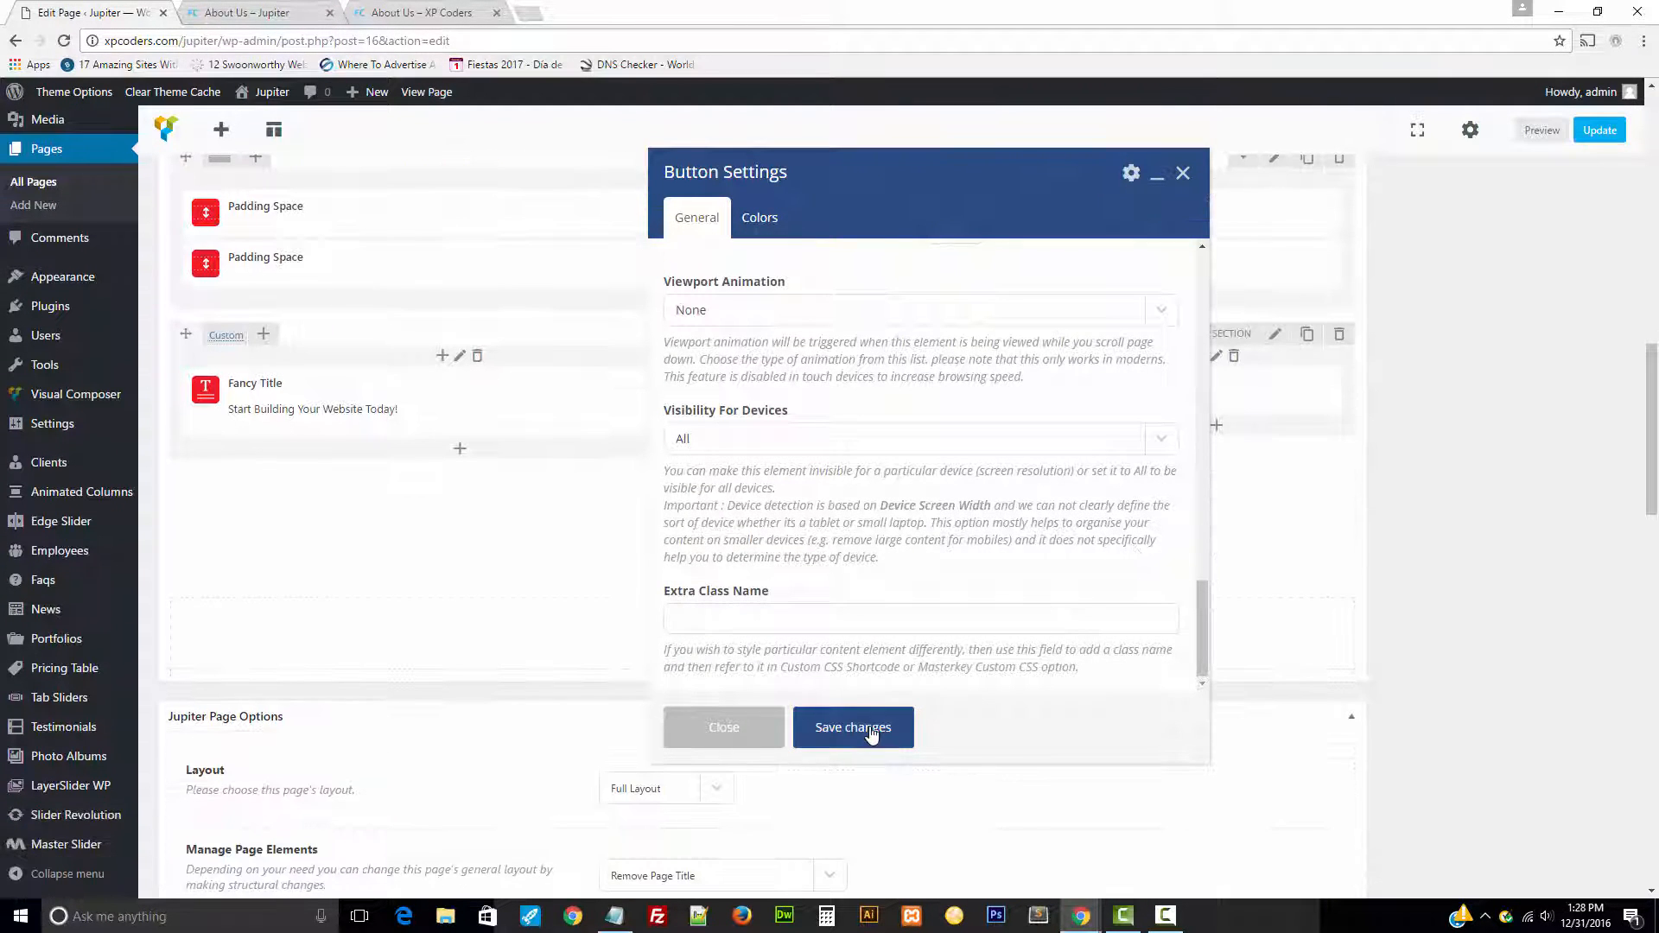
click(871, 731)
Step: Update the page and reload the live Jupiter About Us page to check its call-to-action section
click(1599, 132)
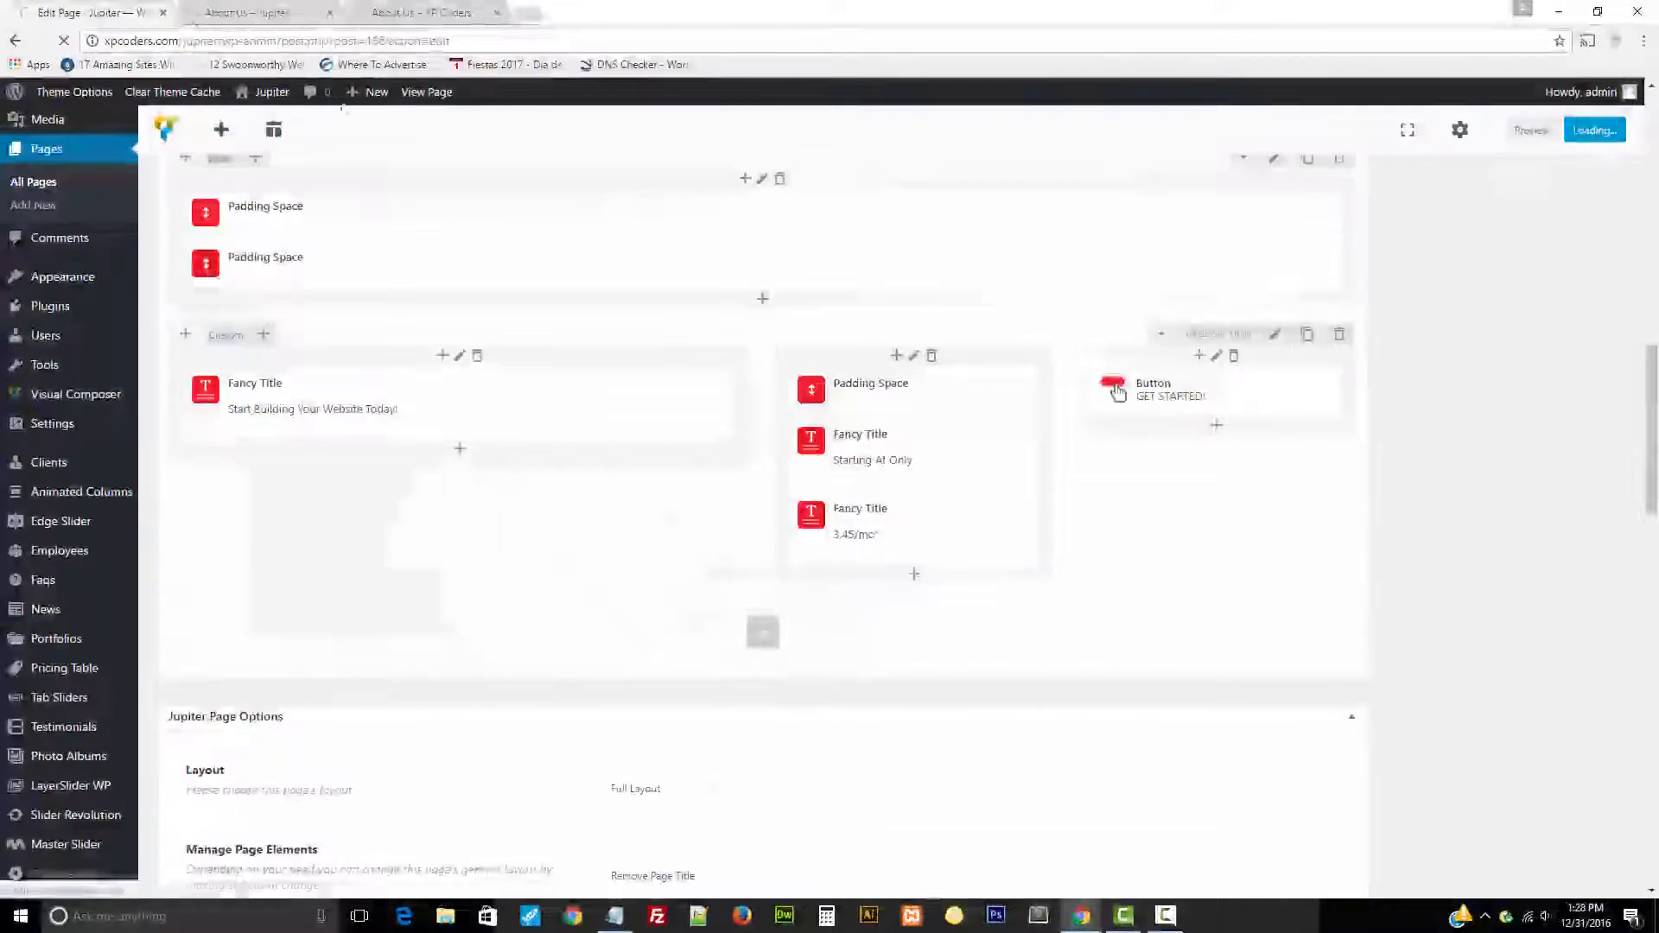
click(246, 12)
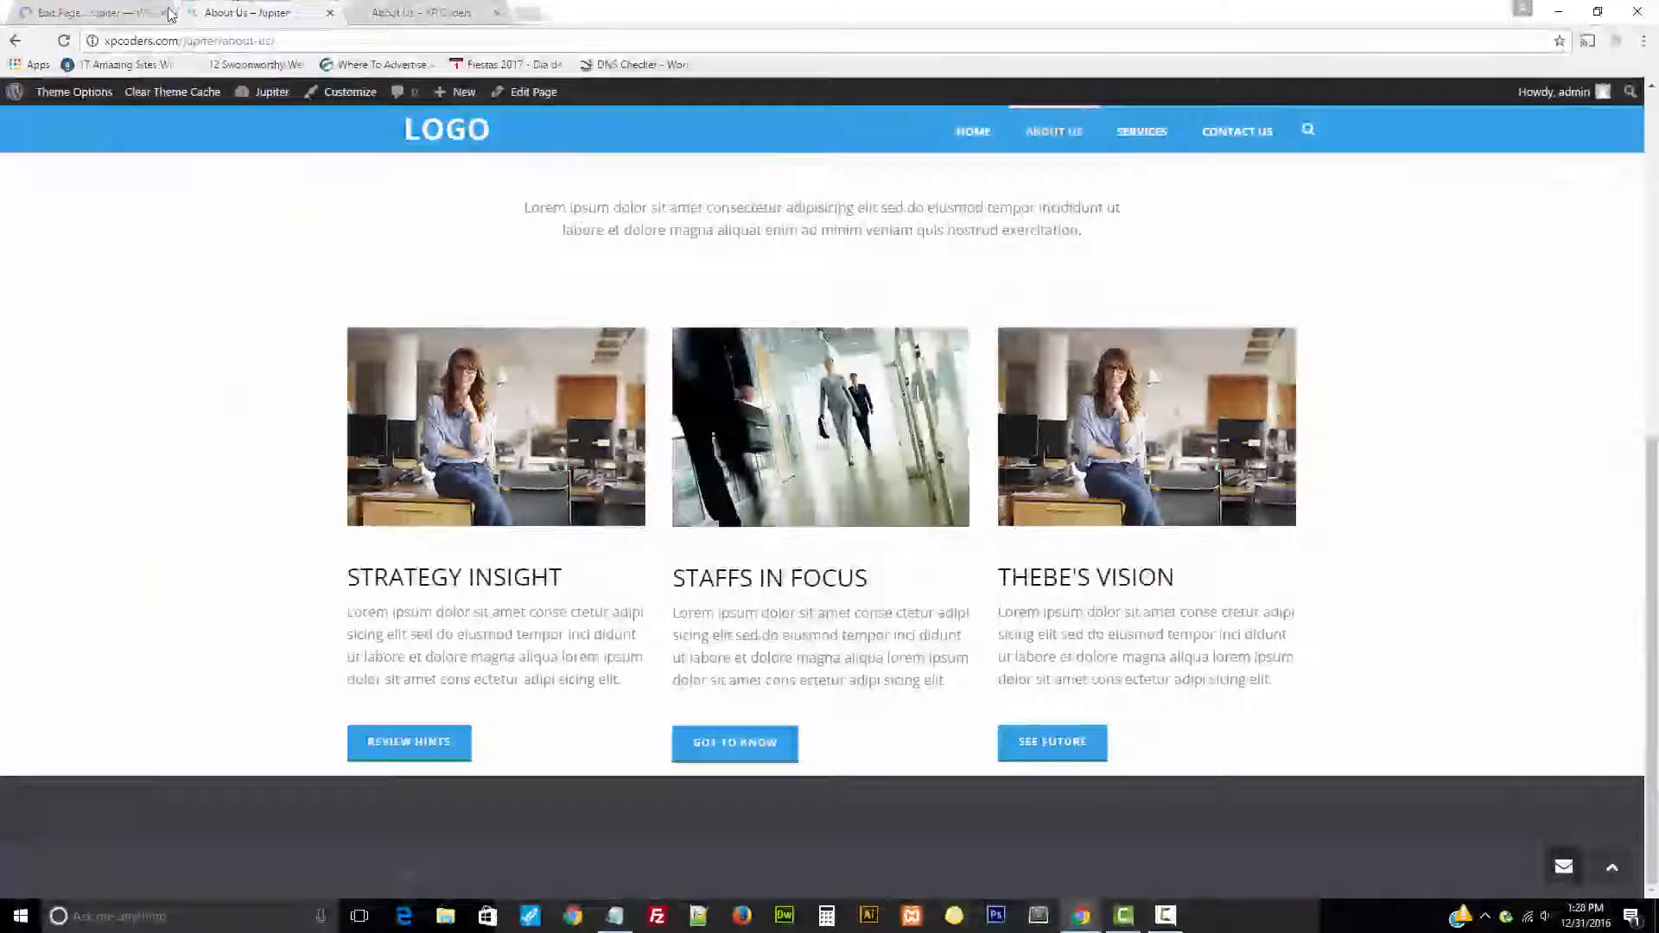
click(65, 41)
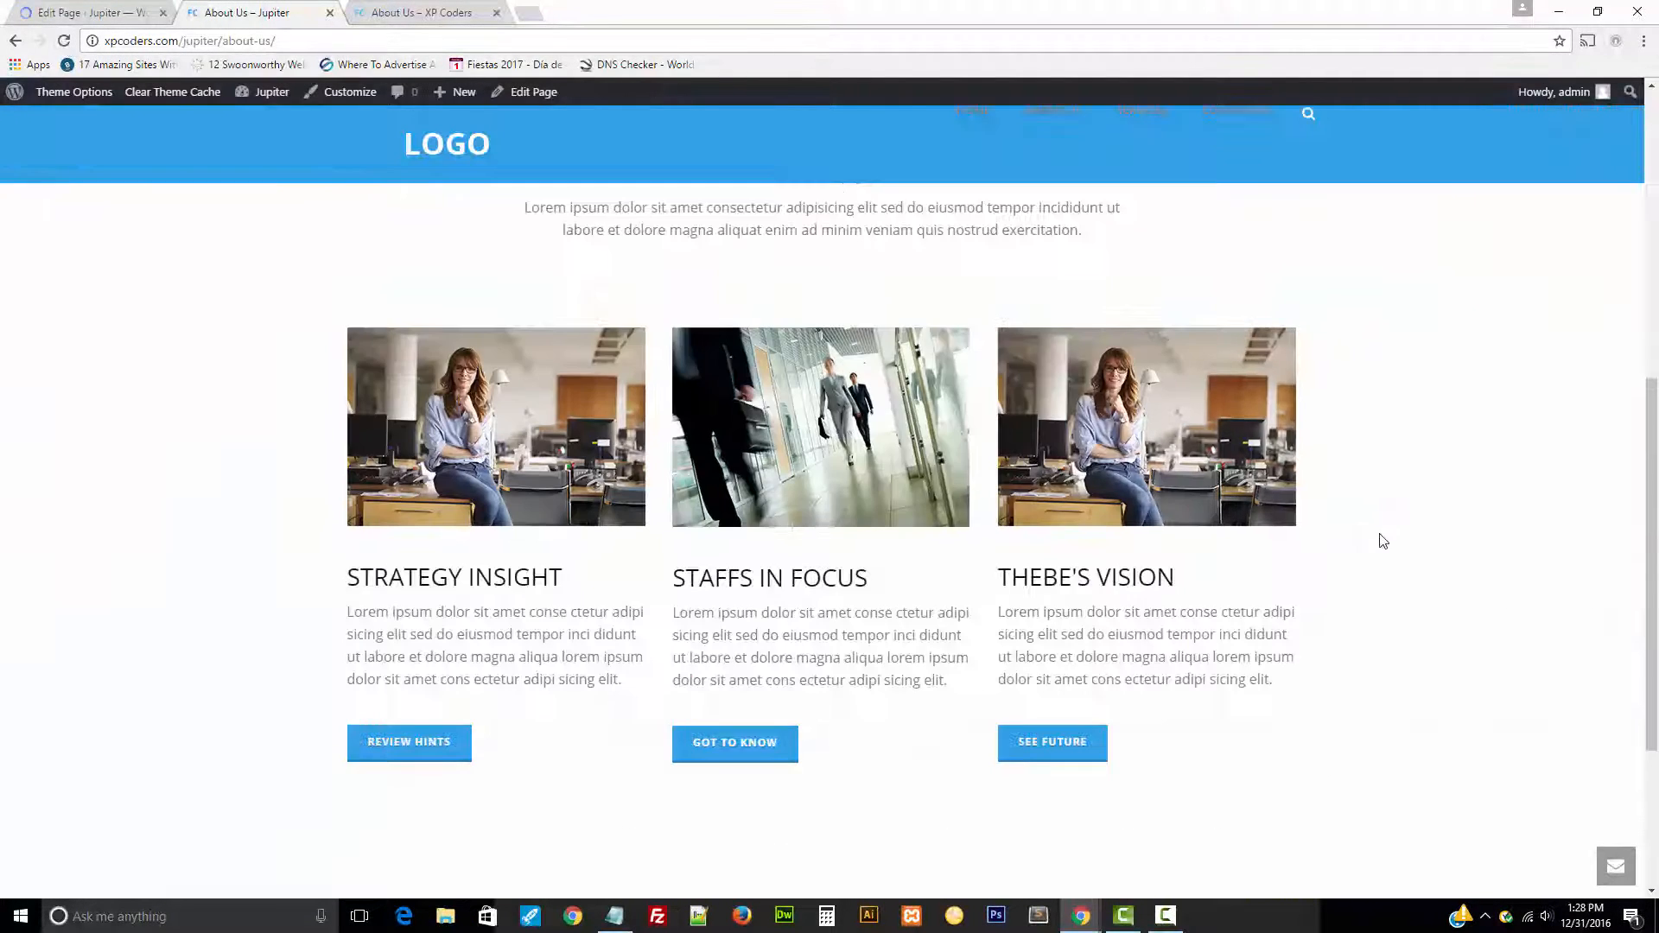
scroll(1383, 541, down, 3)
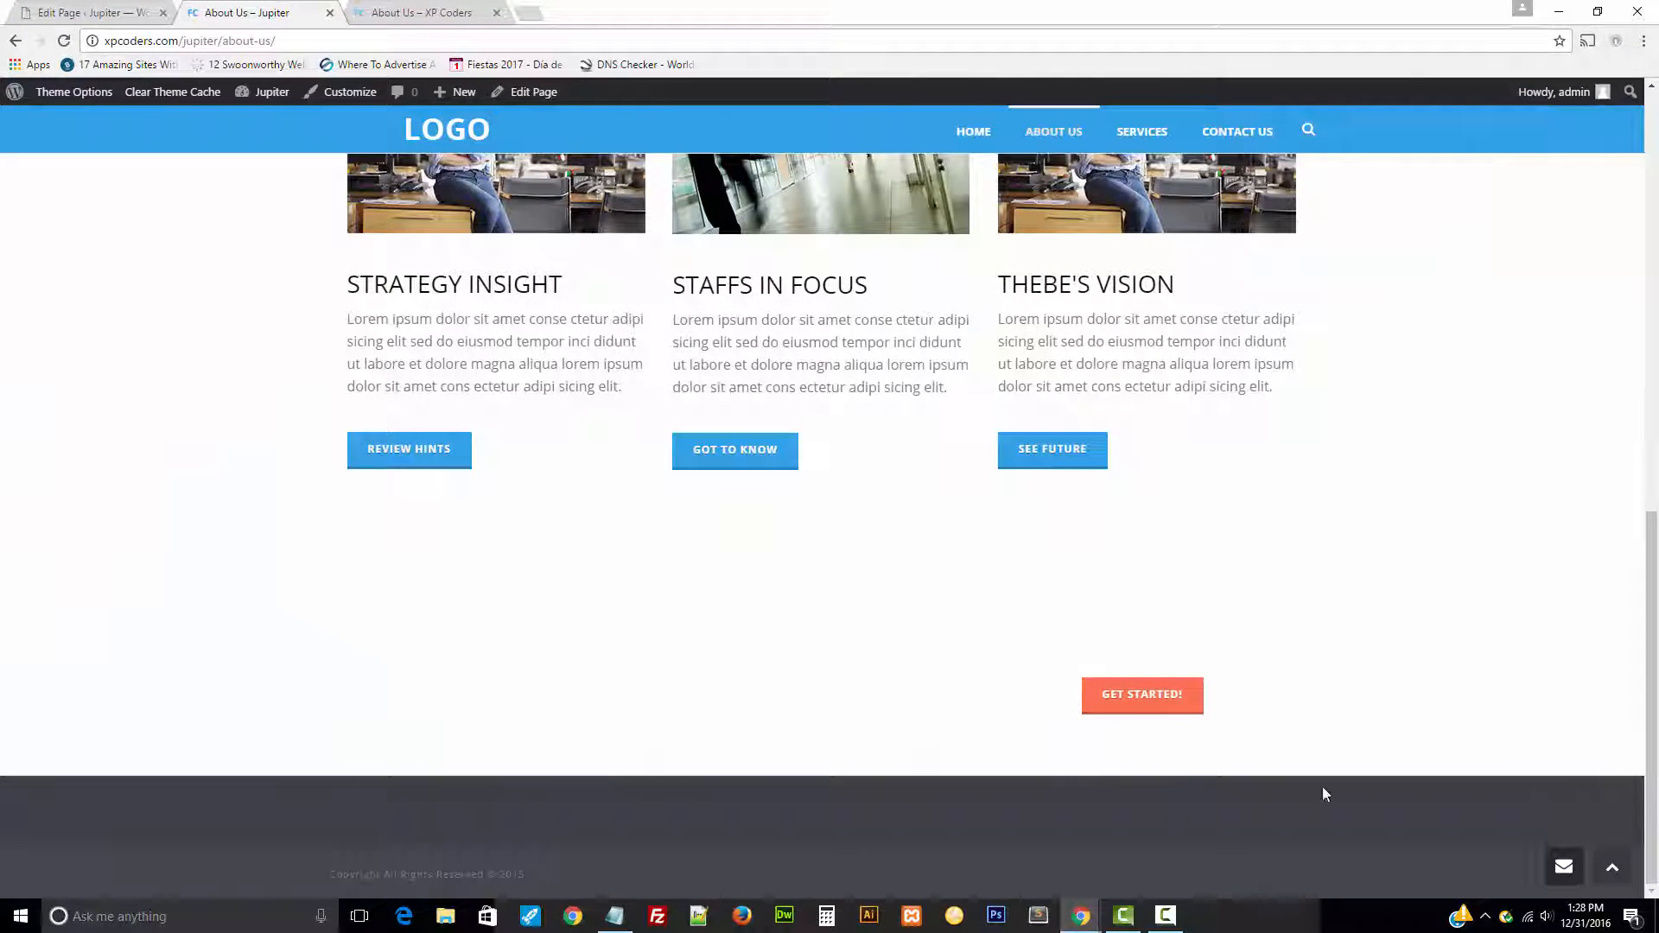
Step: Return to the page editor, open the call-to-action page section's settings, and get the blue color code #30a0e7 from the Notepad notes
click(87, 12)
scroll(1210, 579, down, 6)
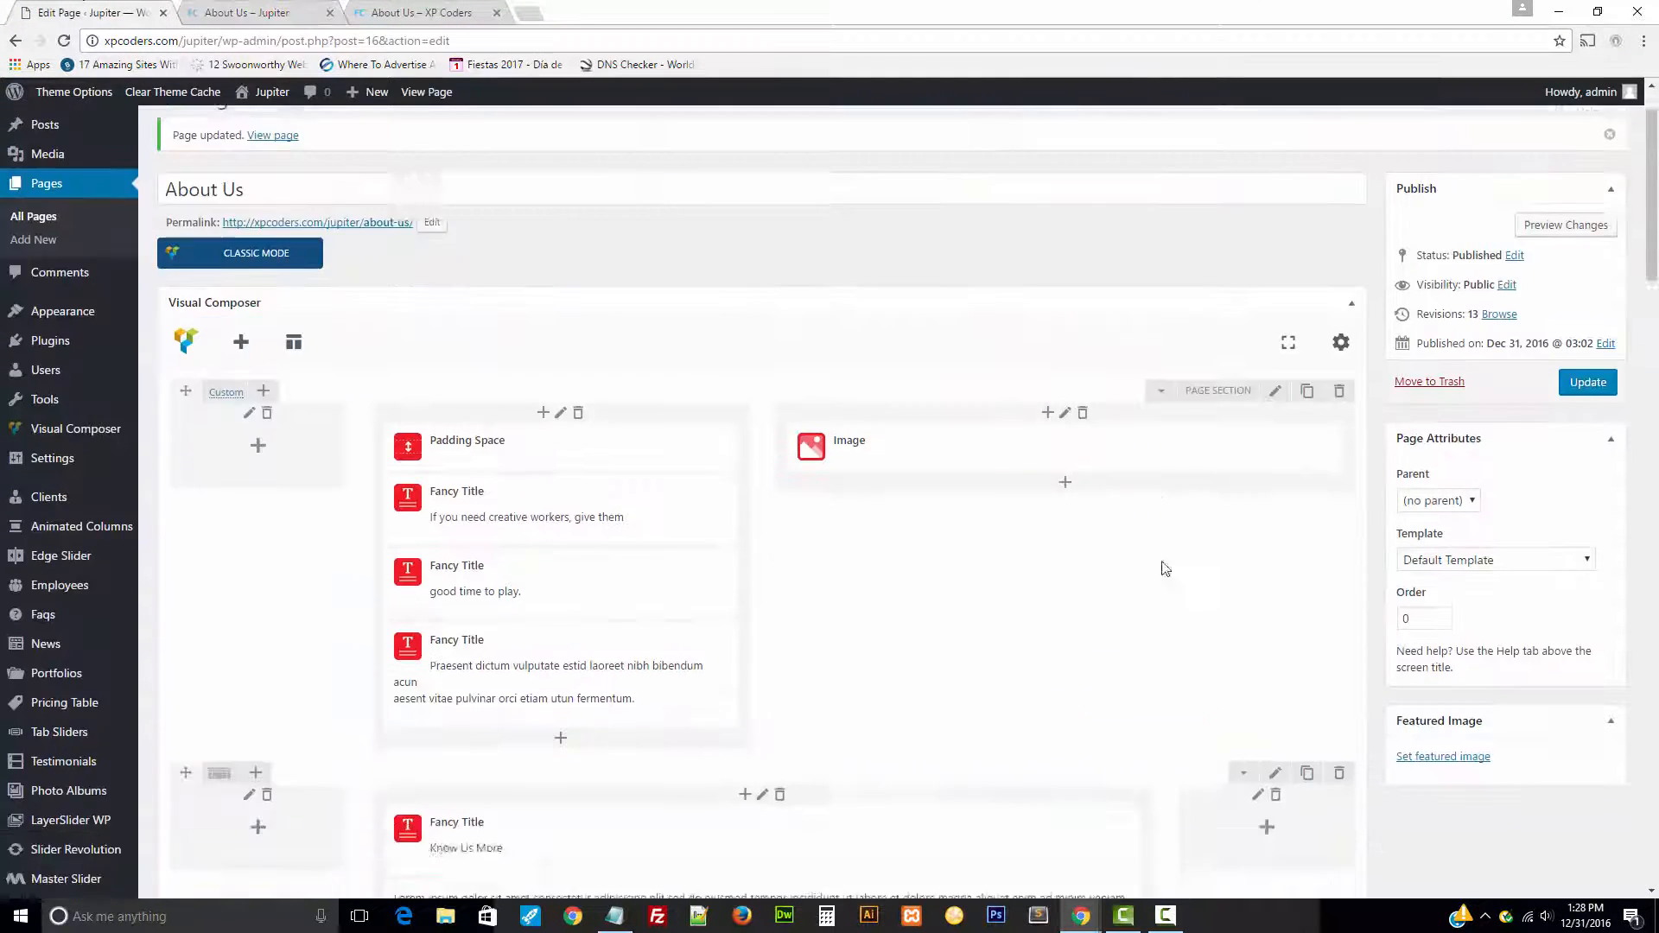
scroll(1260, 593, down, 10)
scroll(1348, 615, up, 3)
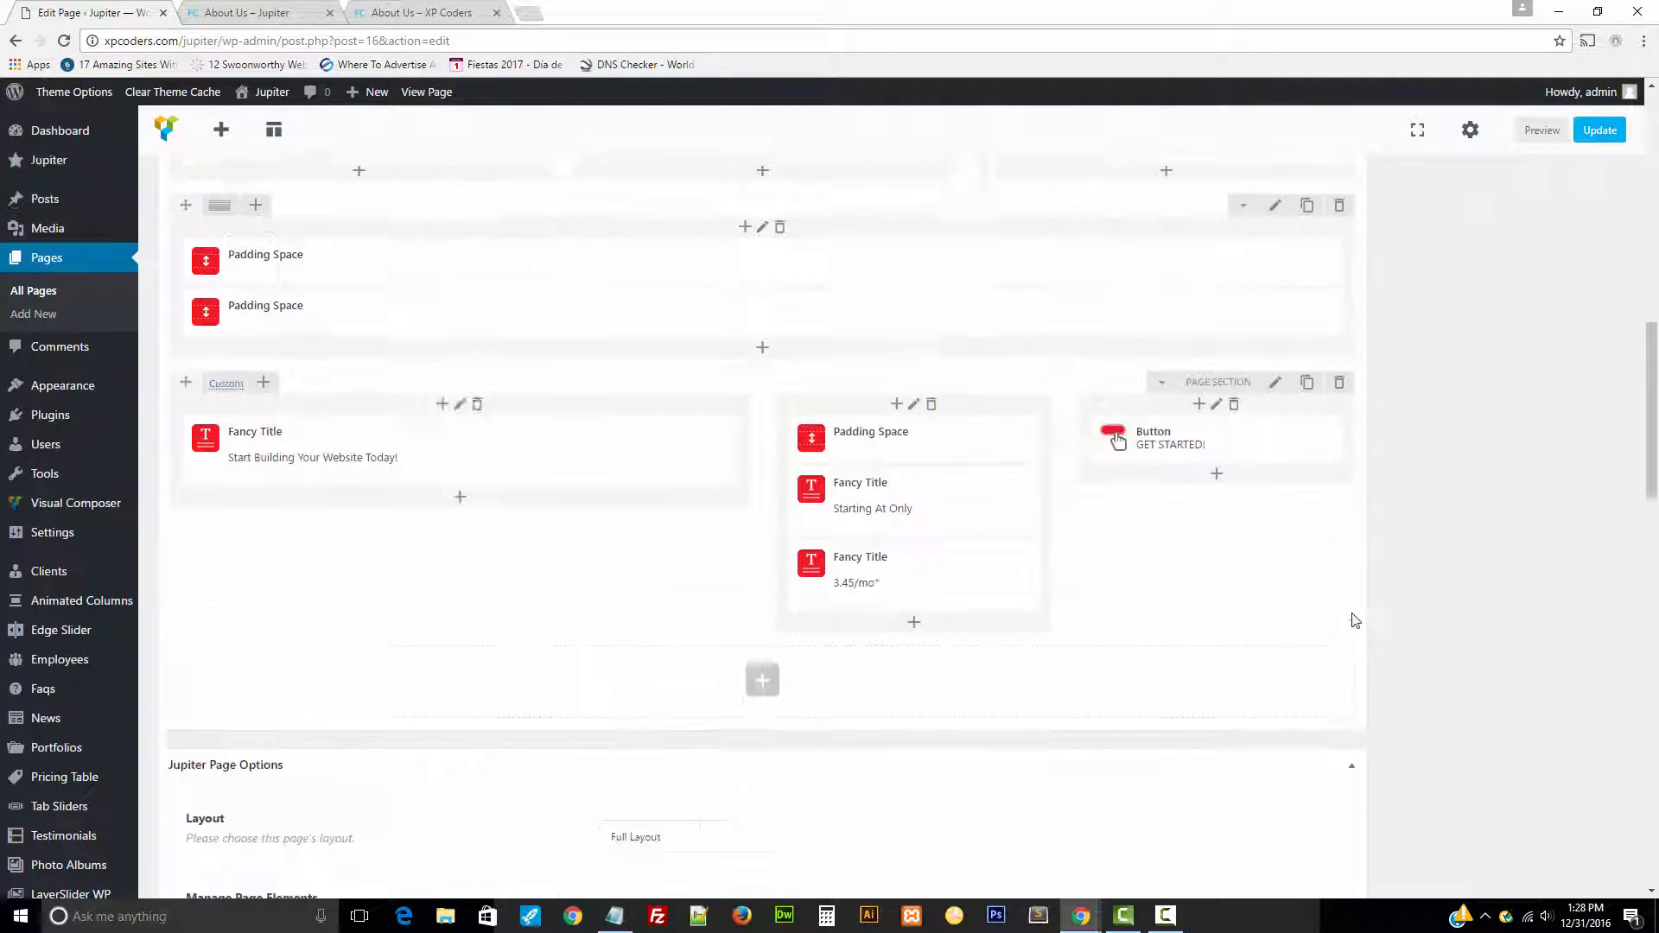
click(1274, 430)
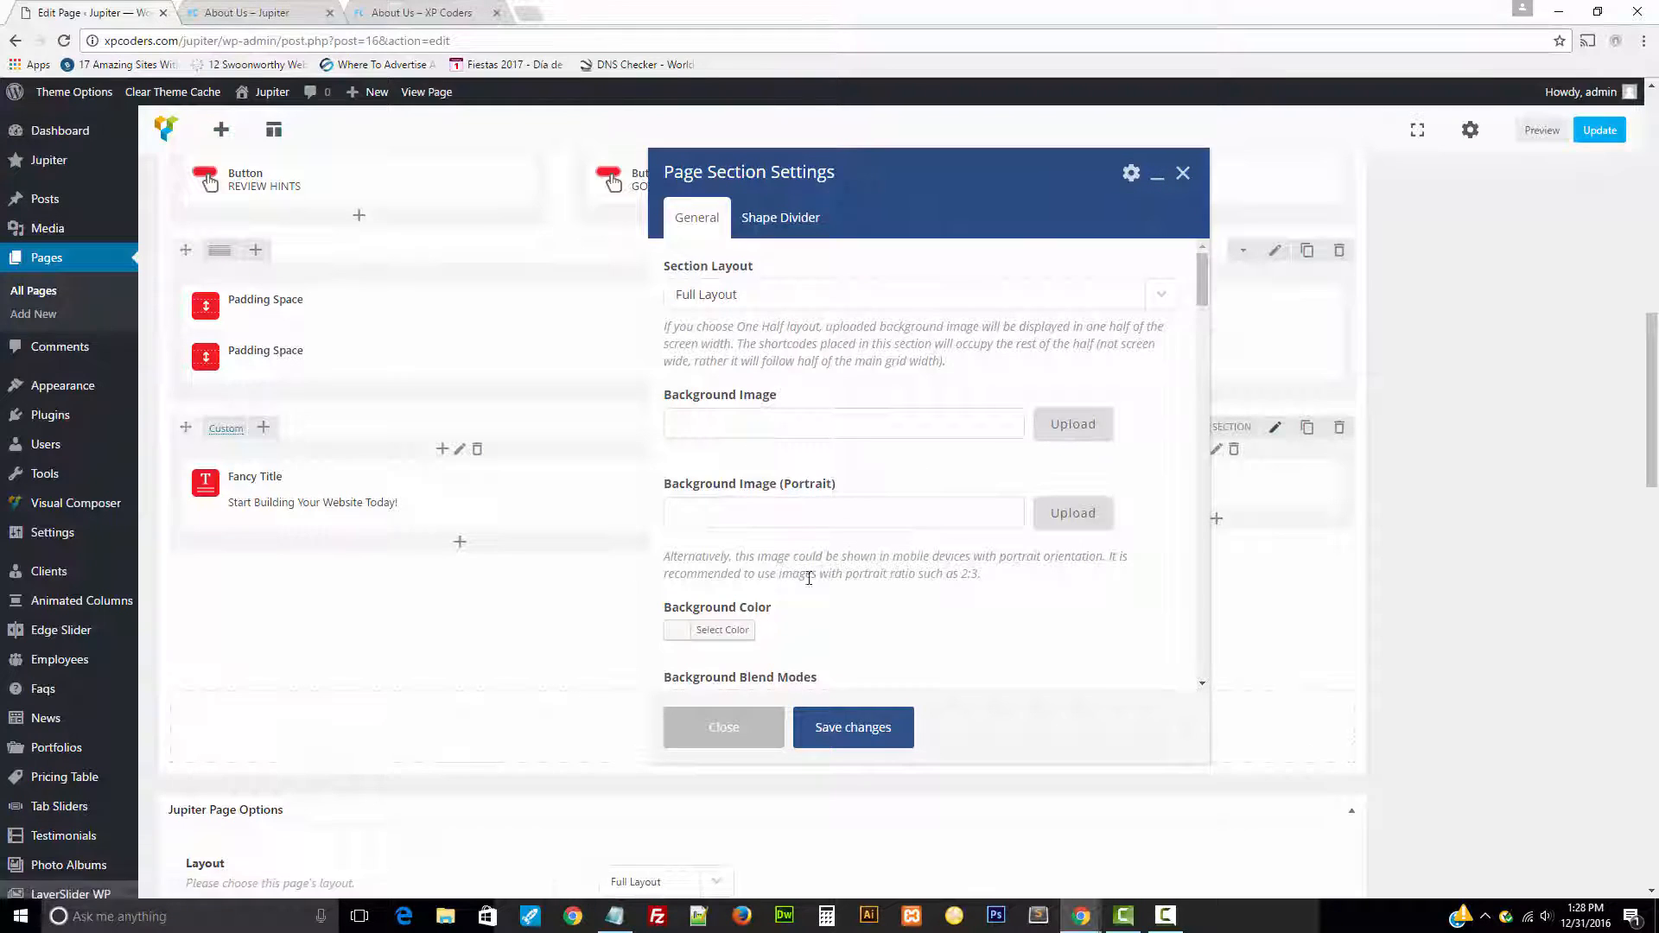
click(678, 630)
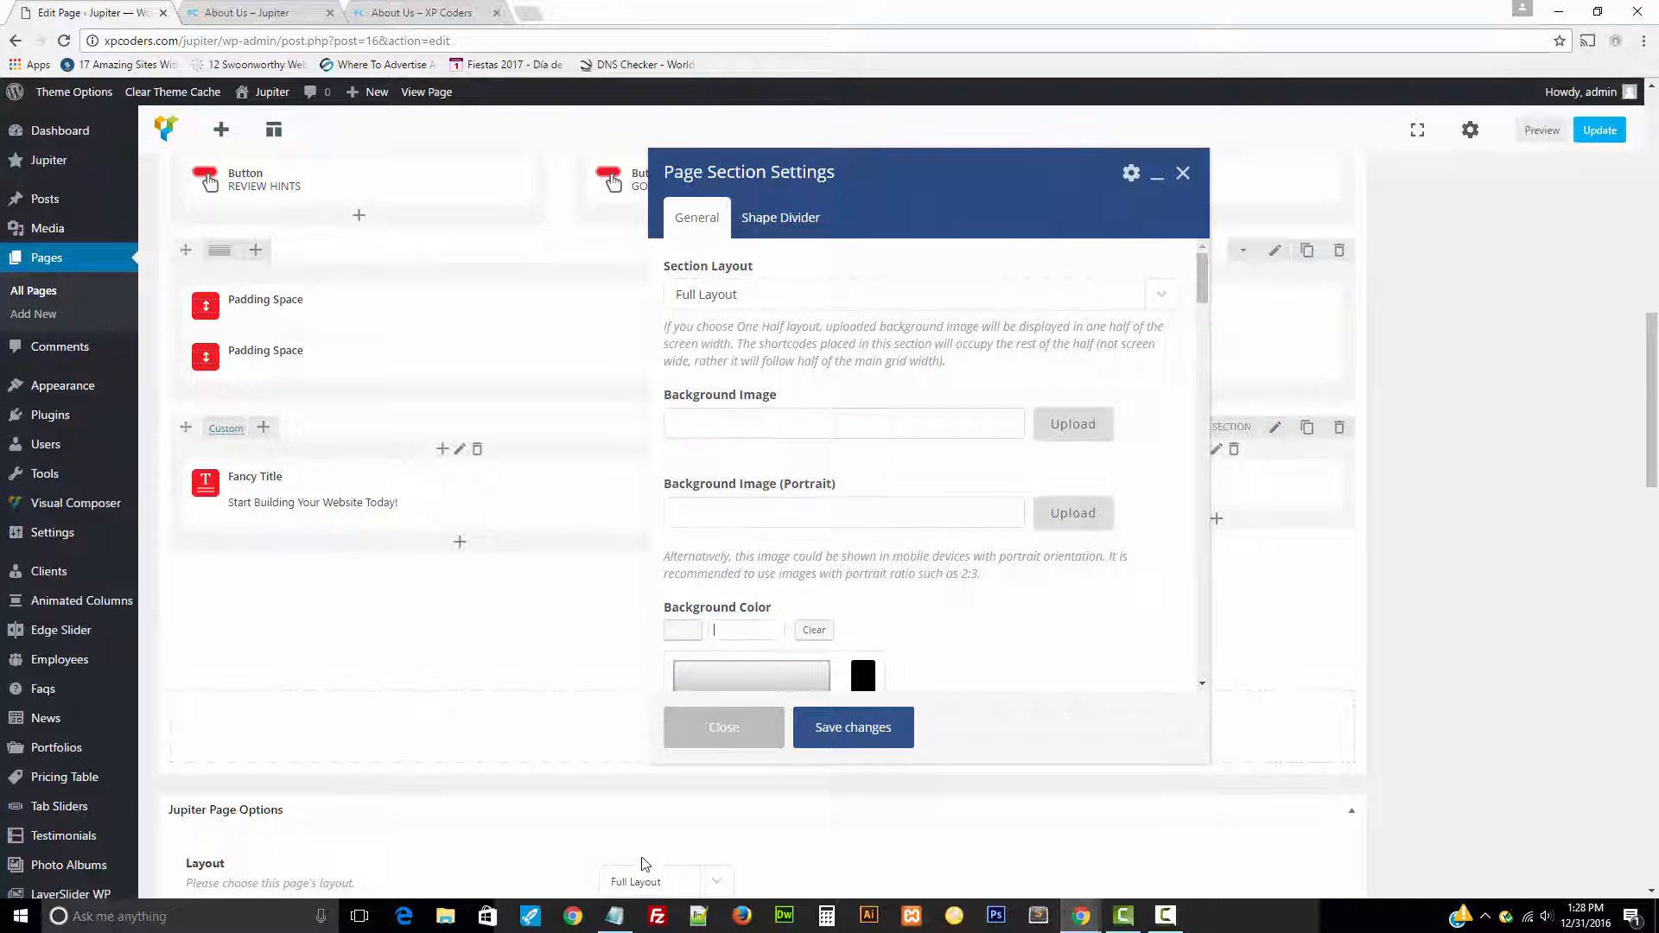
click(615, 916)
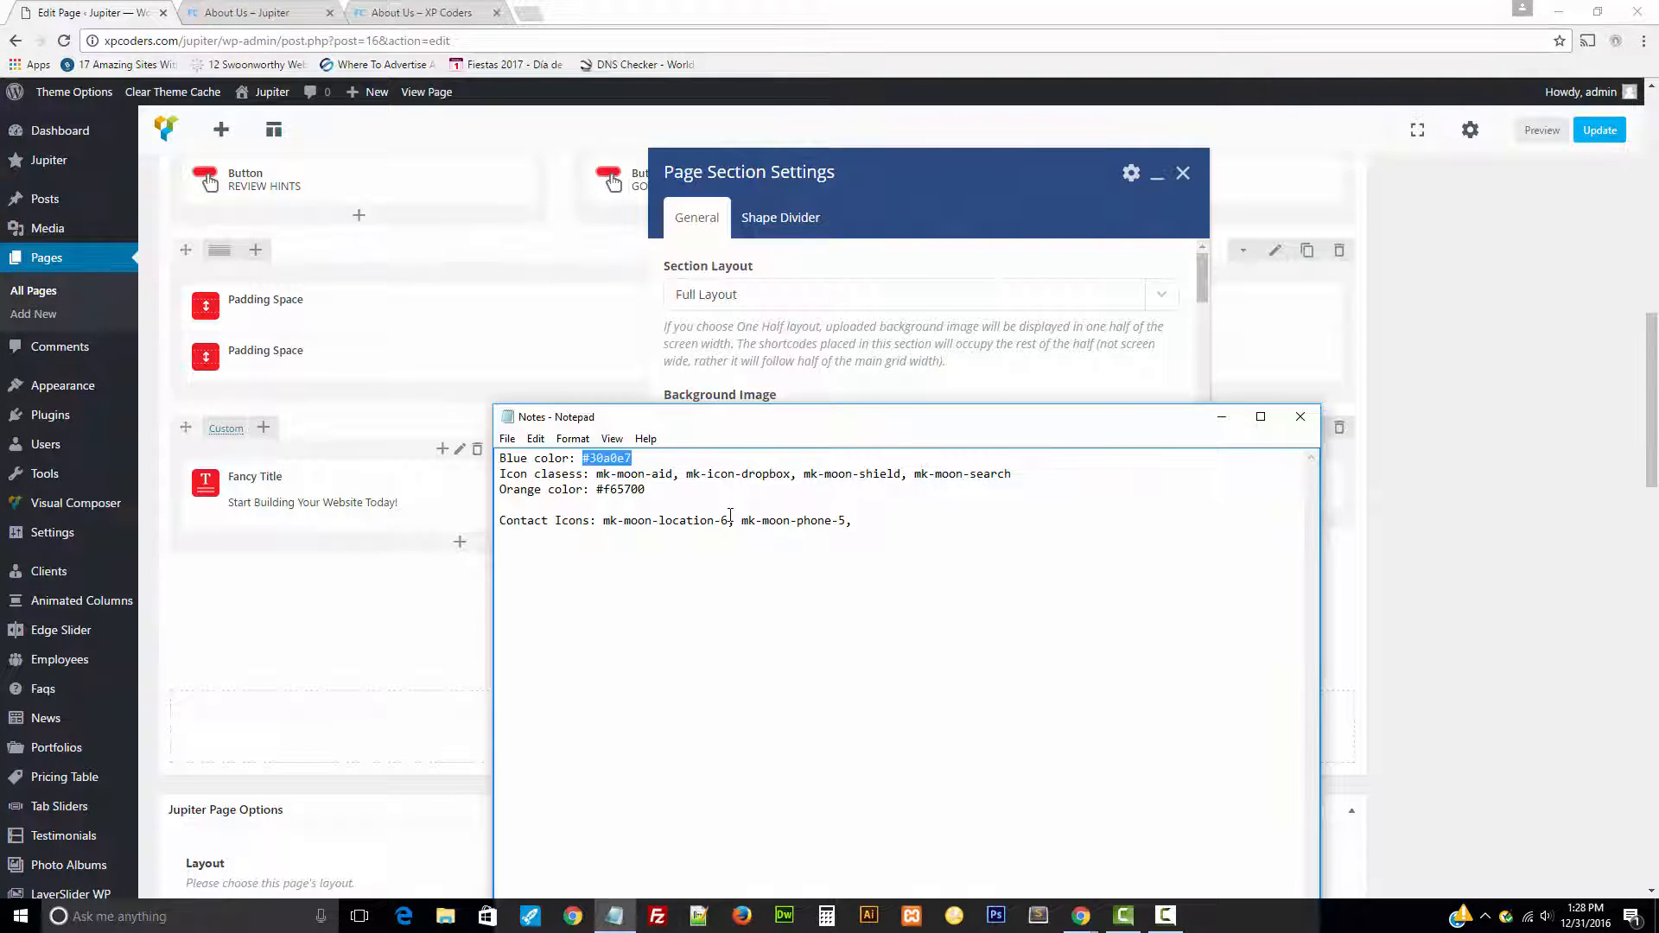
click(856, 342)
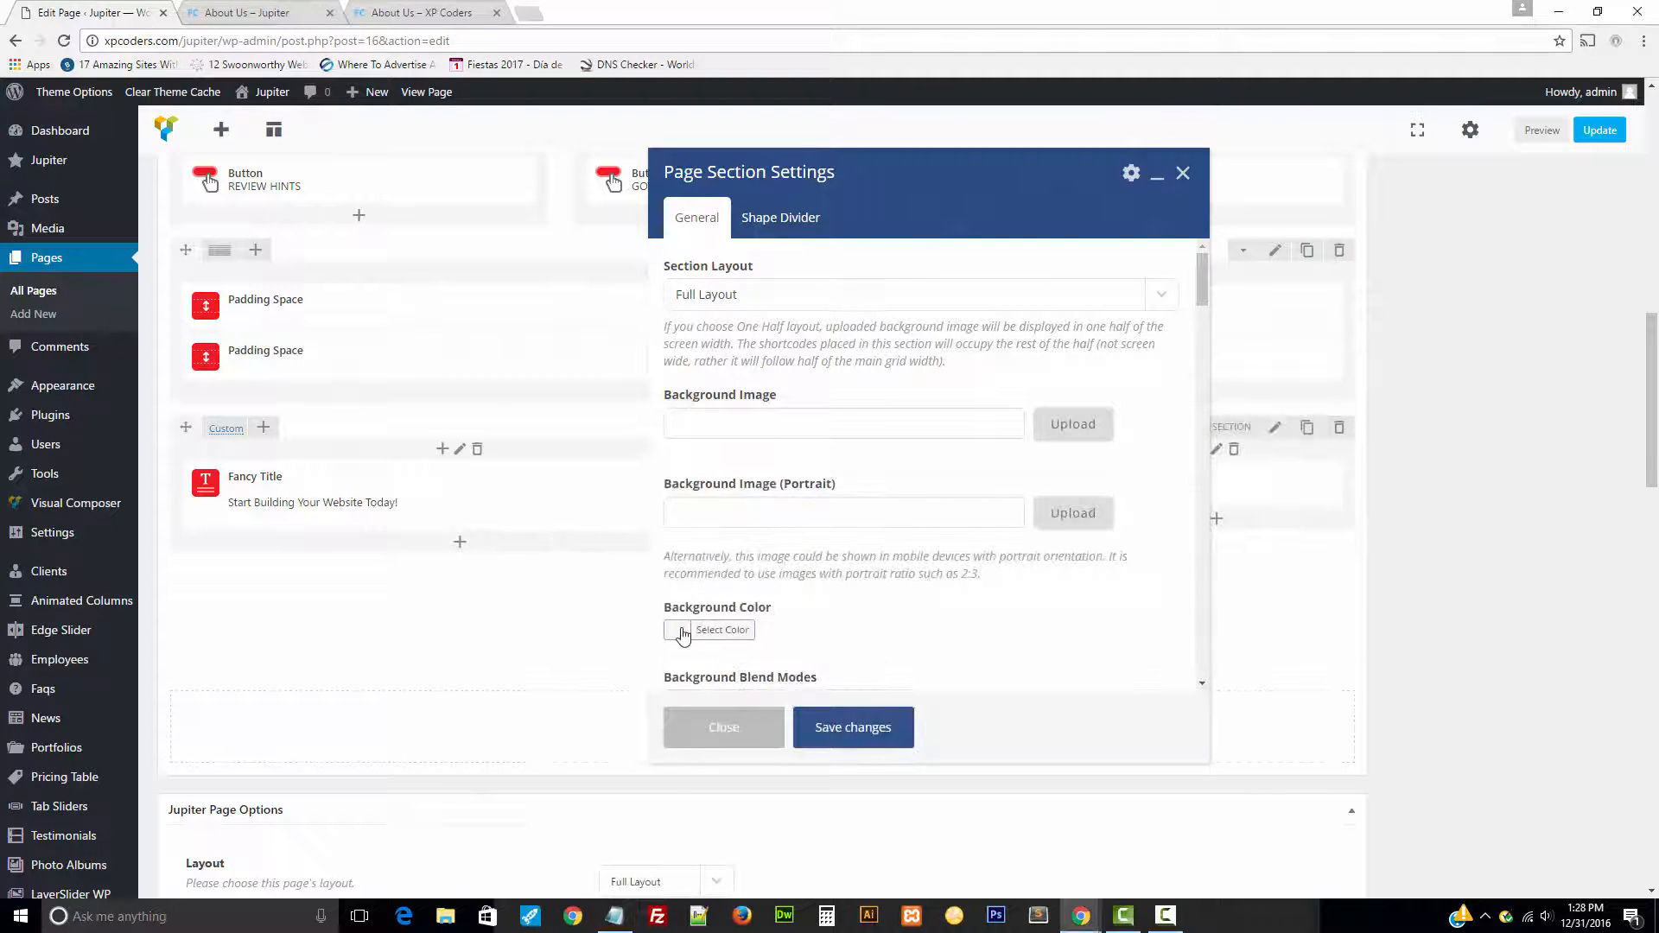
Step: Set the call-to-action page section's background color to #30a0e7 and save the section settings
click(687, 629)
text(v)
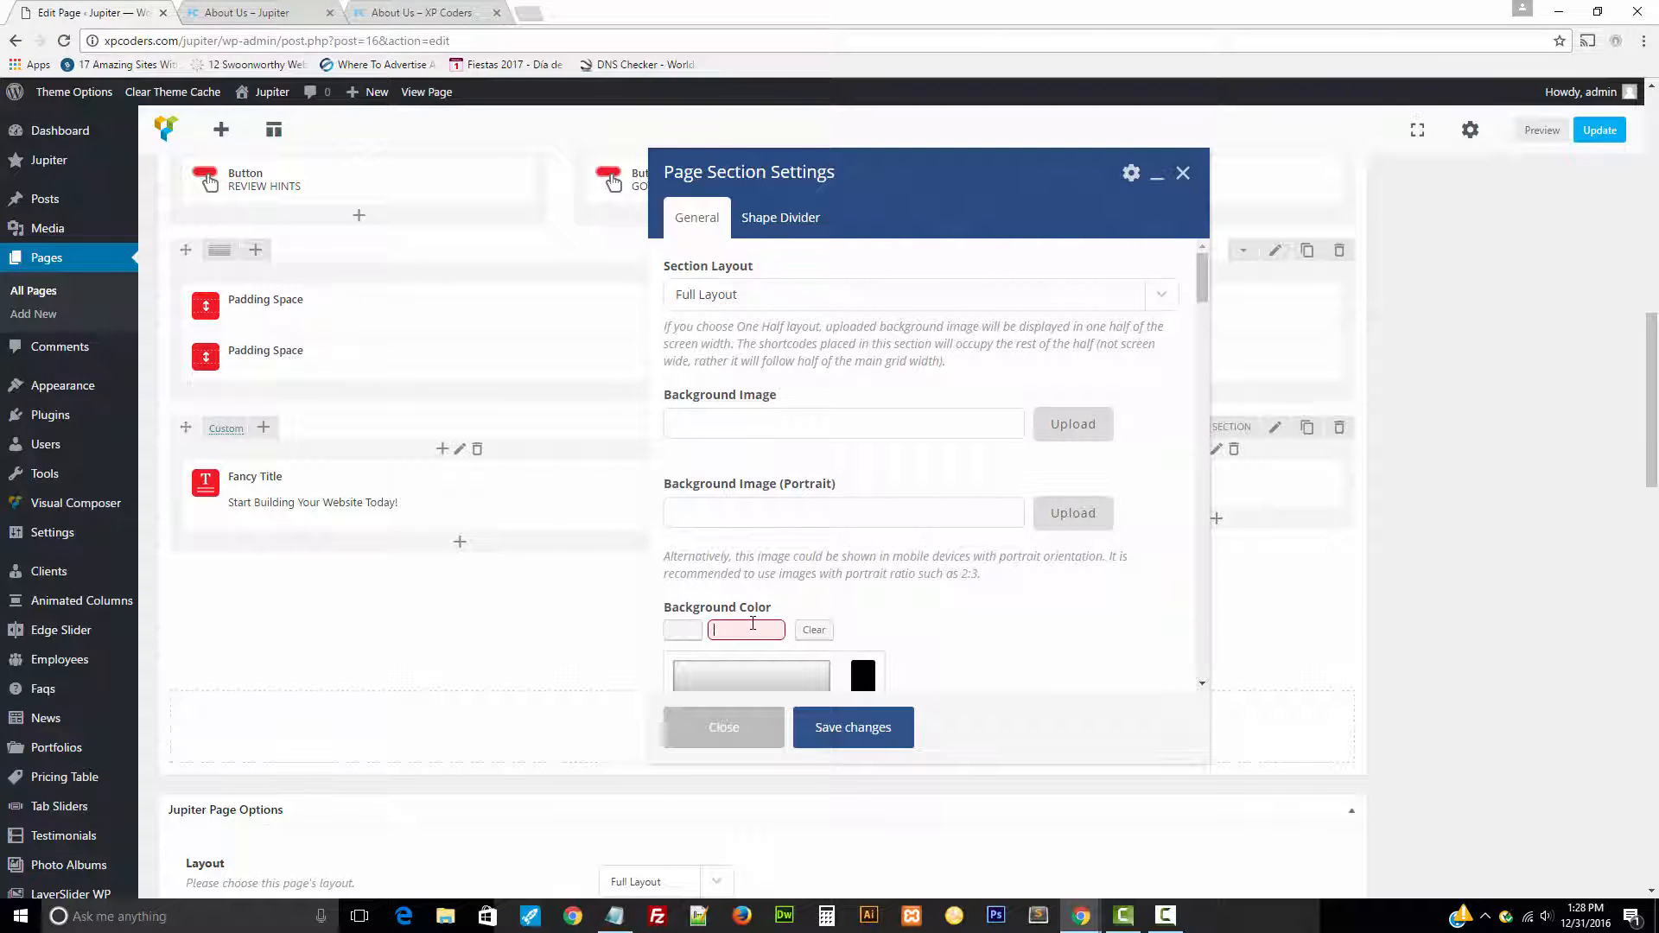
key(BackSpace)
text(#30a0e7)
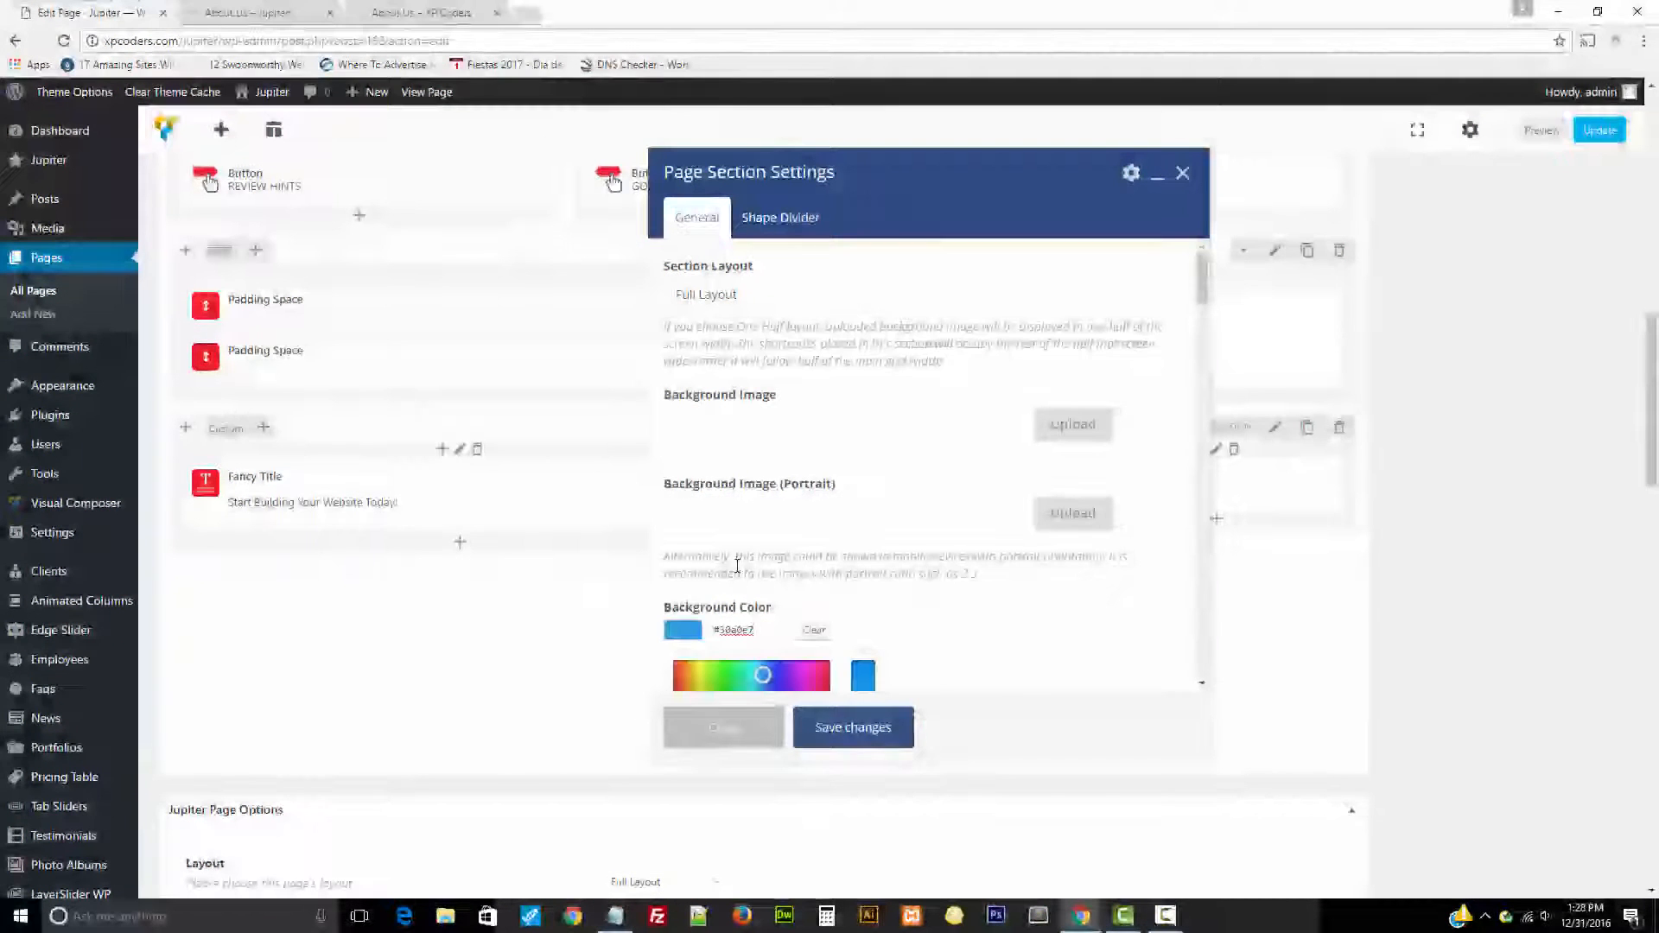
scroll(737, 566, down, 1)
click(854, 727)
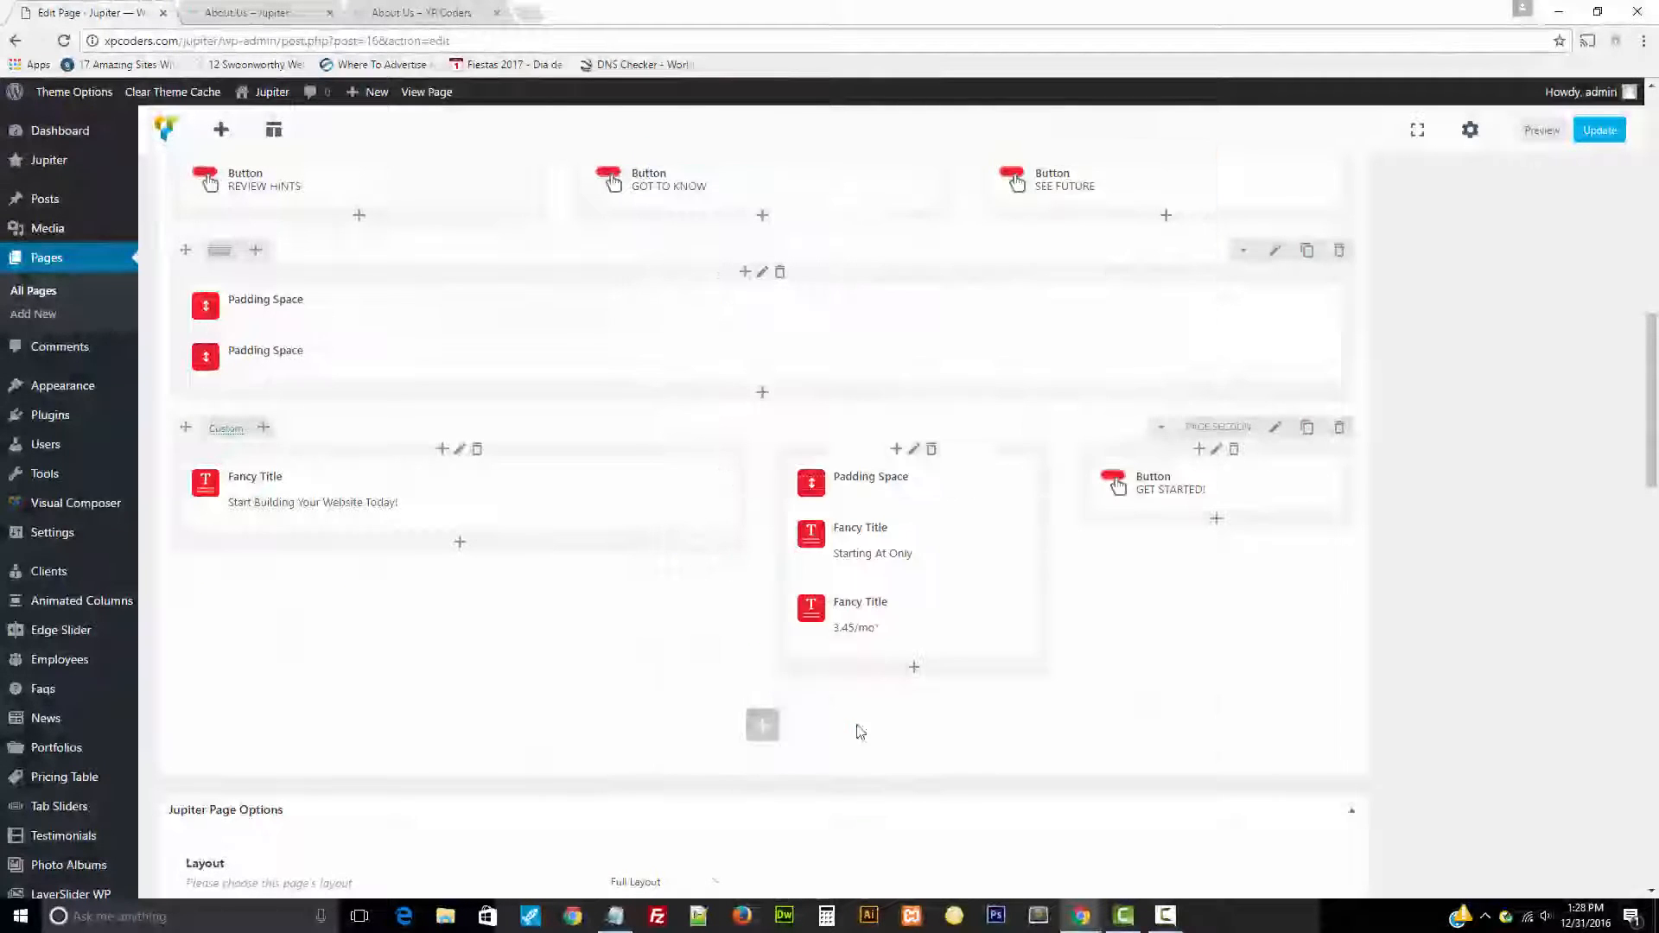
Step: Update the page, reload the live Jupiter About Us page, and compare its call-to-action section with the reference page
click(1600, 129)
click(246, 12)
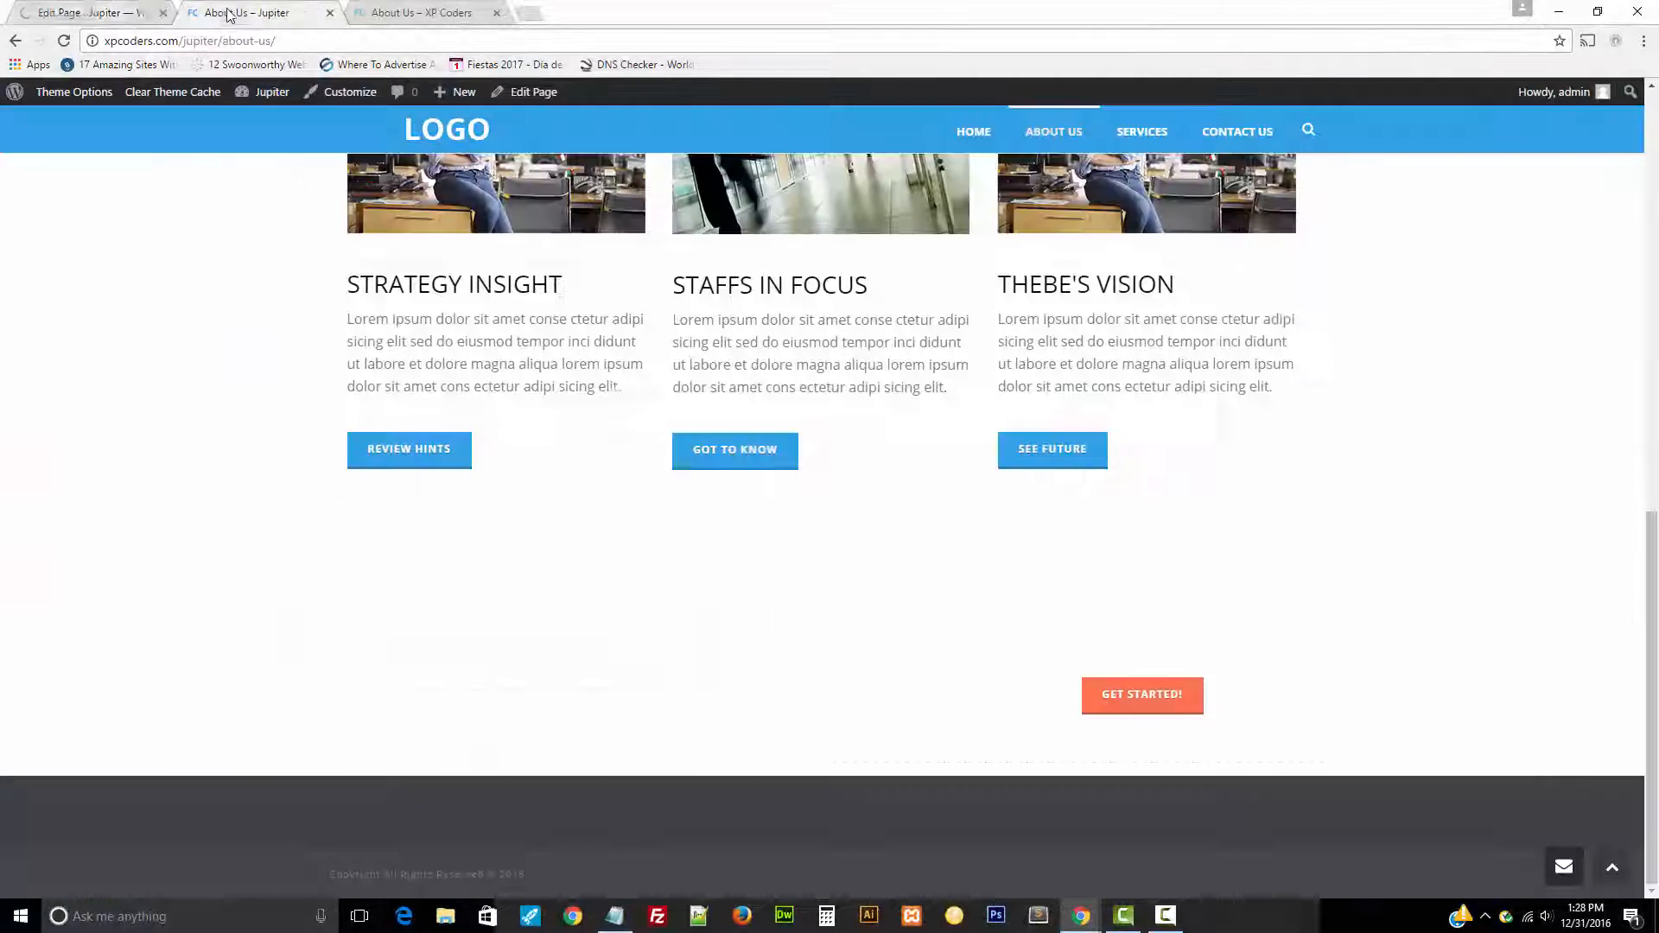
click(62, 41)
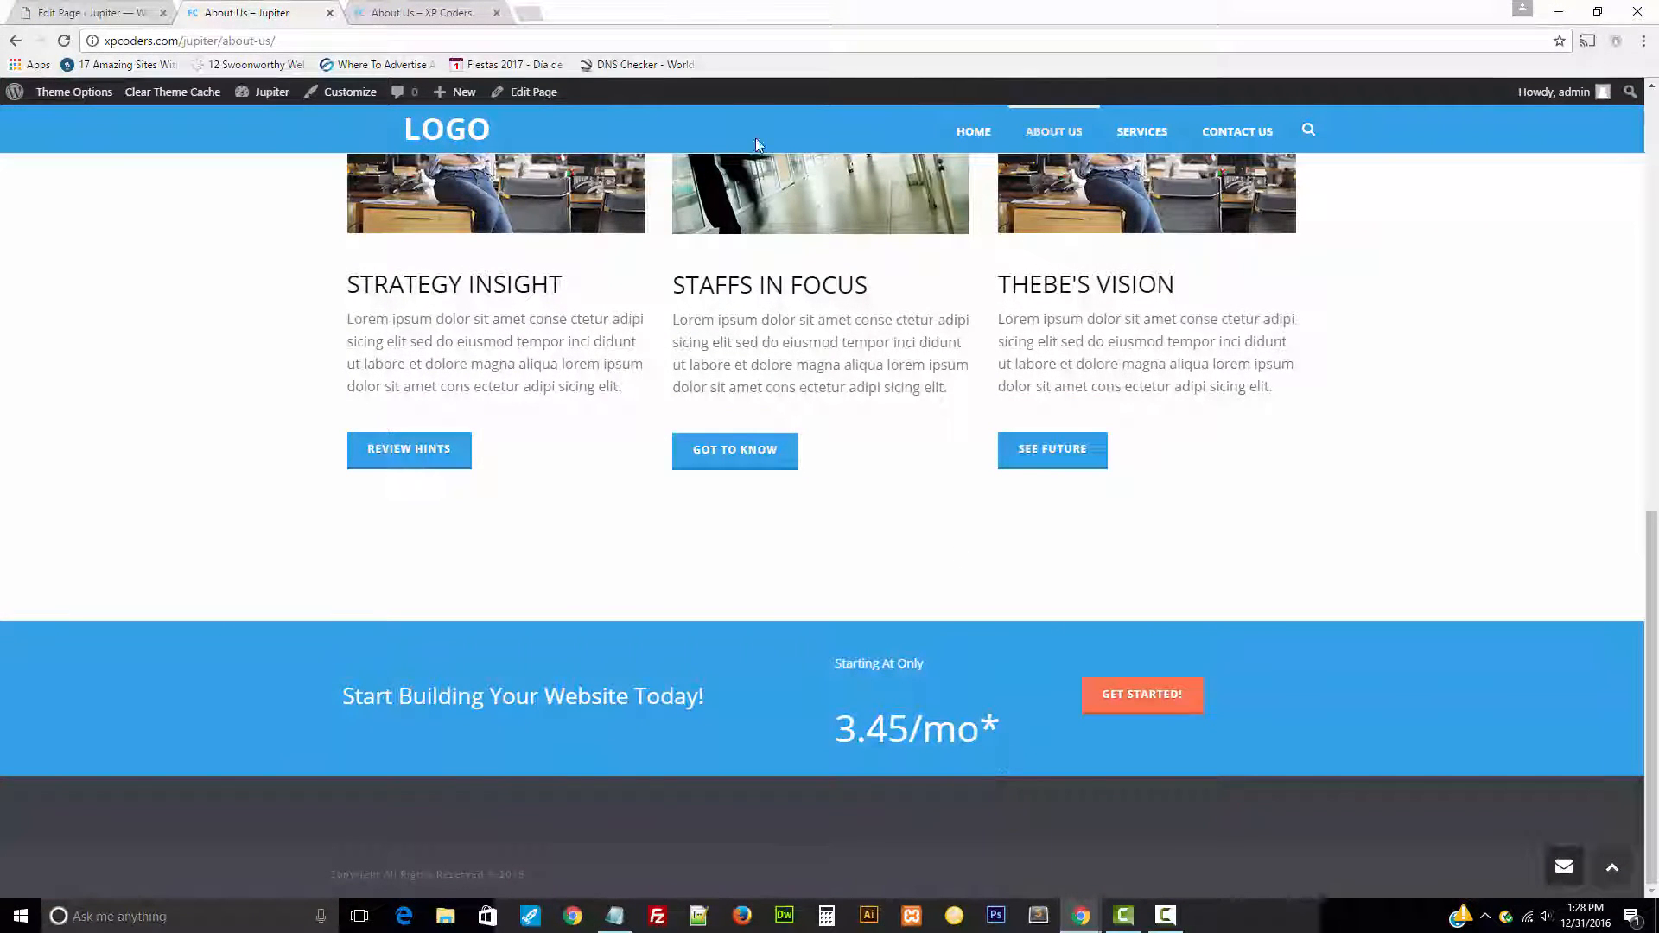
key(ctrl+Tab)
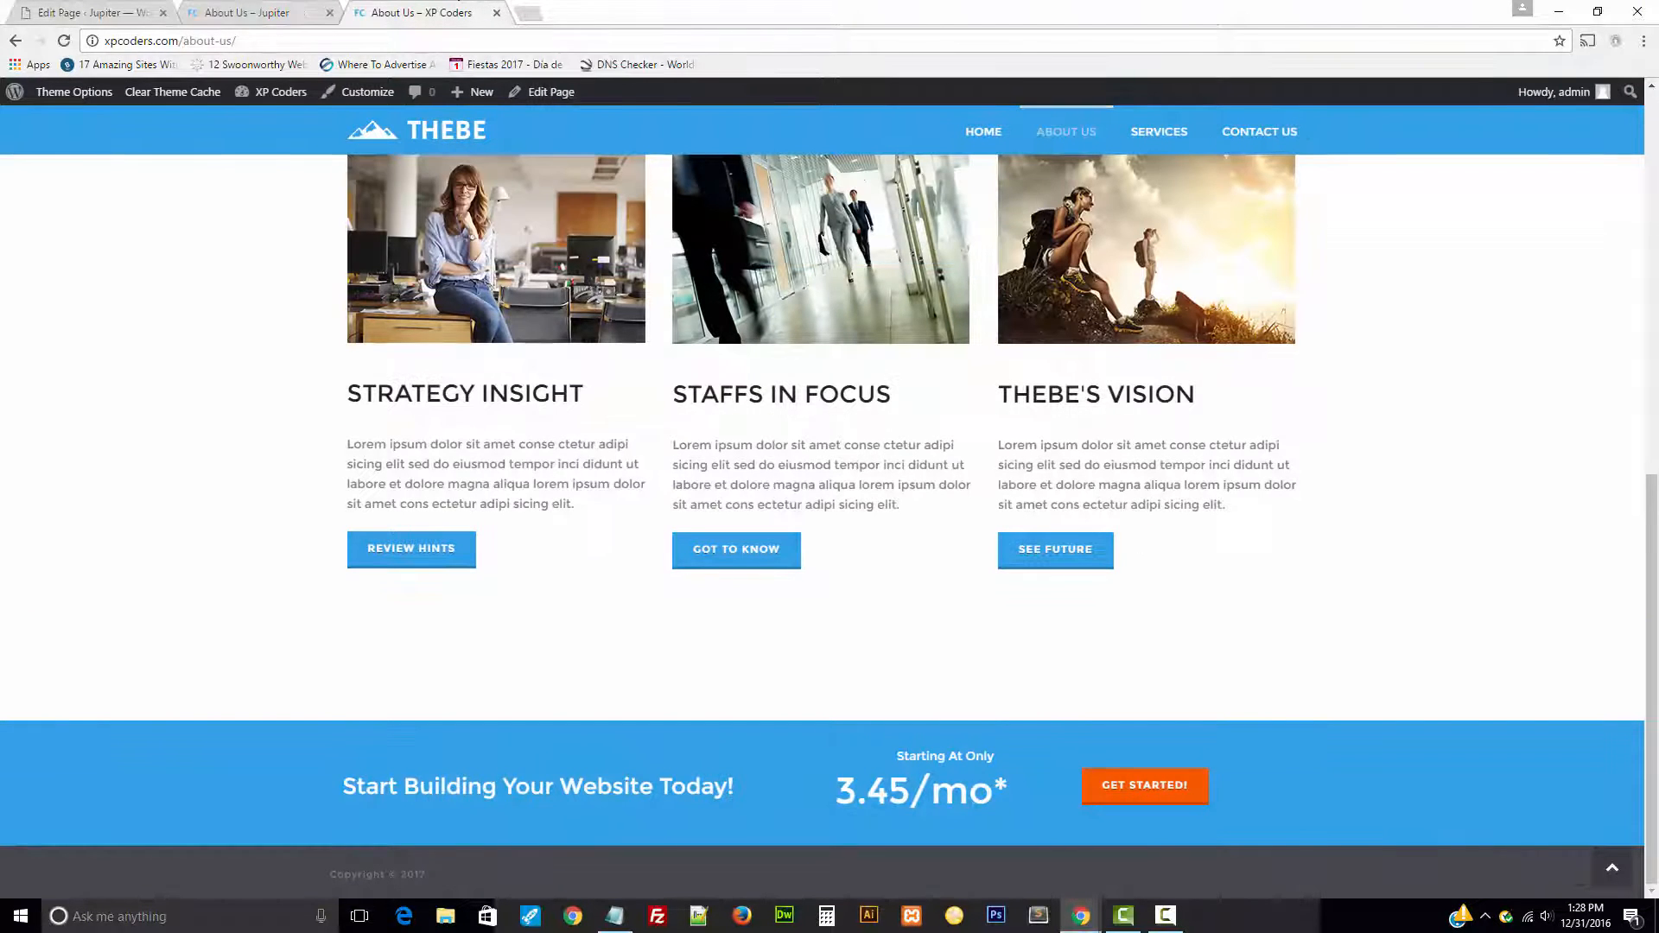
click(229, 8)
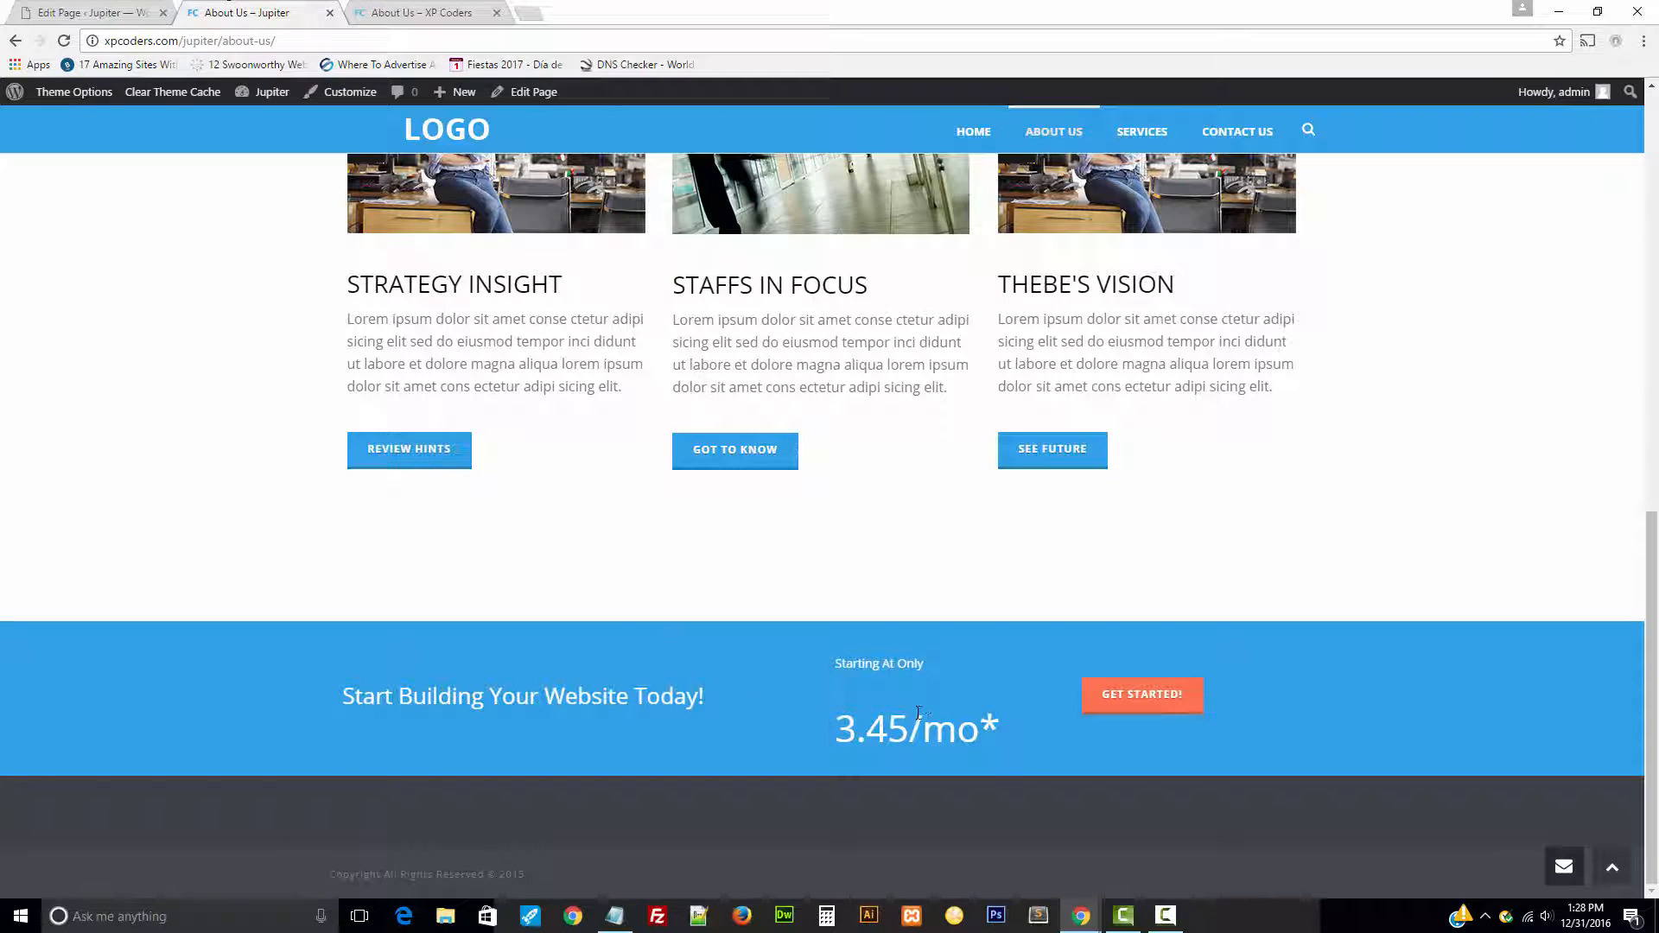
Step: Open the "Starting At Only" fancy title's settings and examine its padding against the text spacing on the live page
click(163, 9)
scroll(914, 592, down, 10)
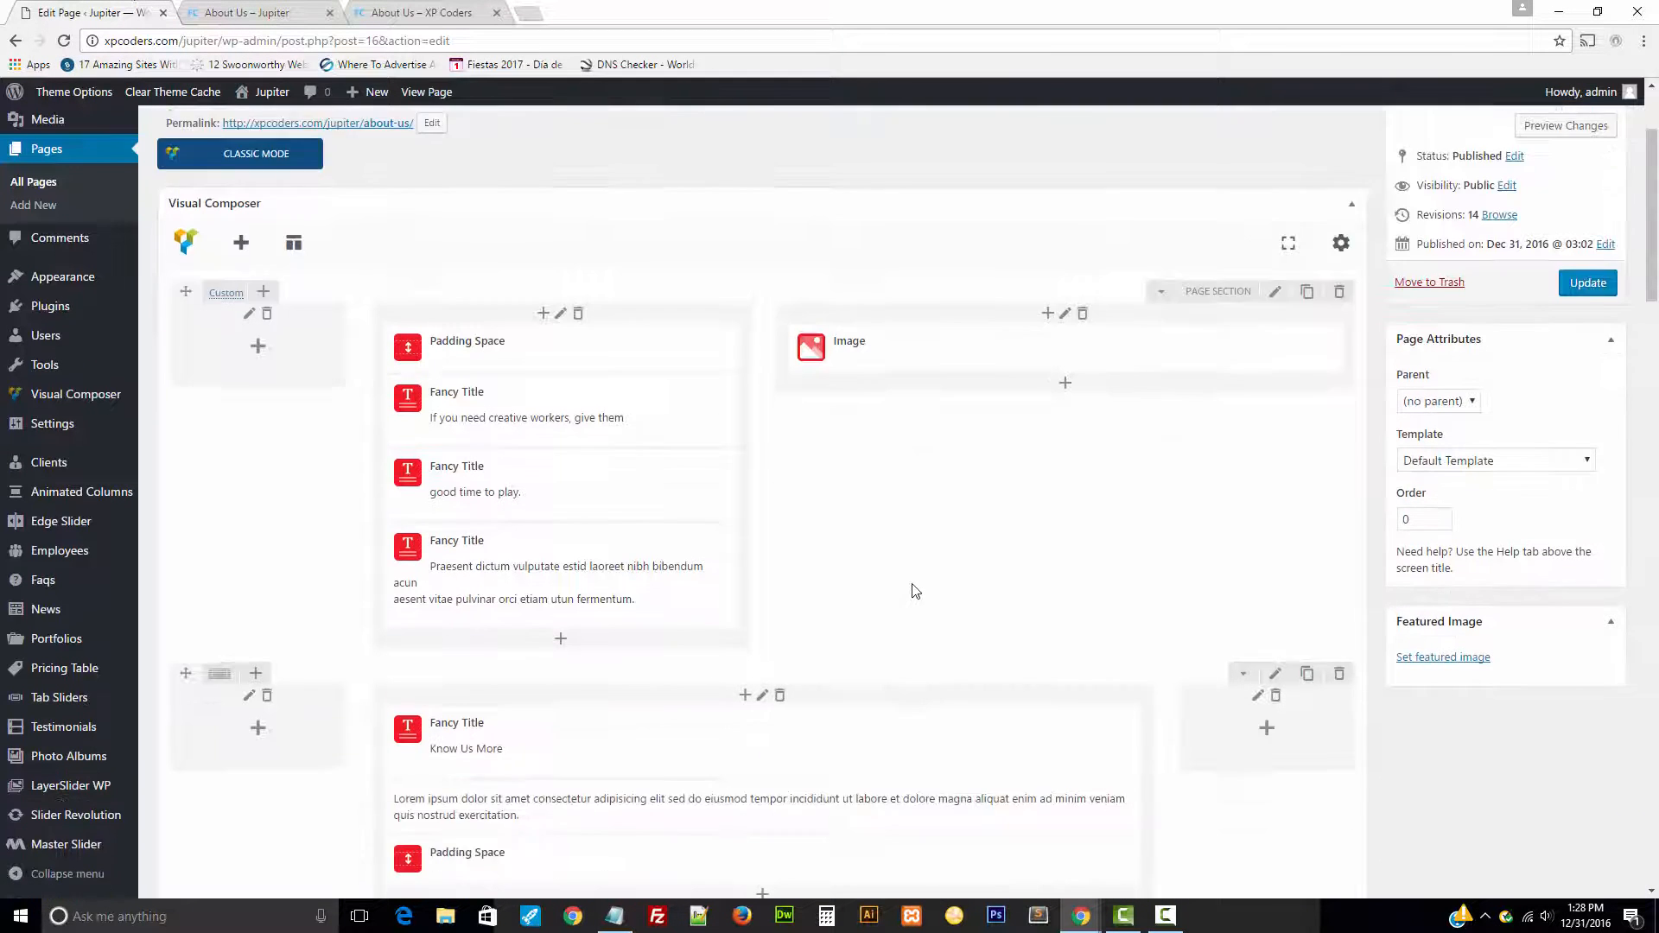
scroll(914, 592, down, 4)
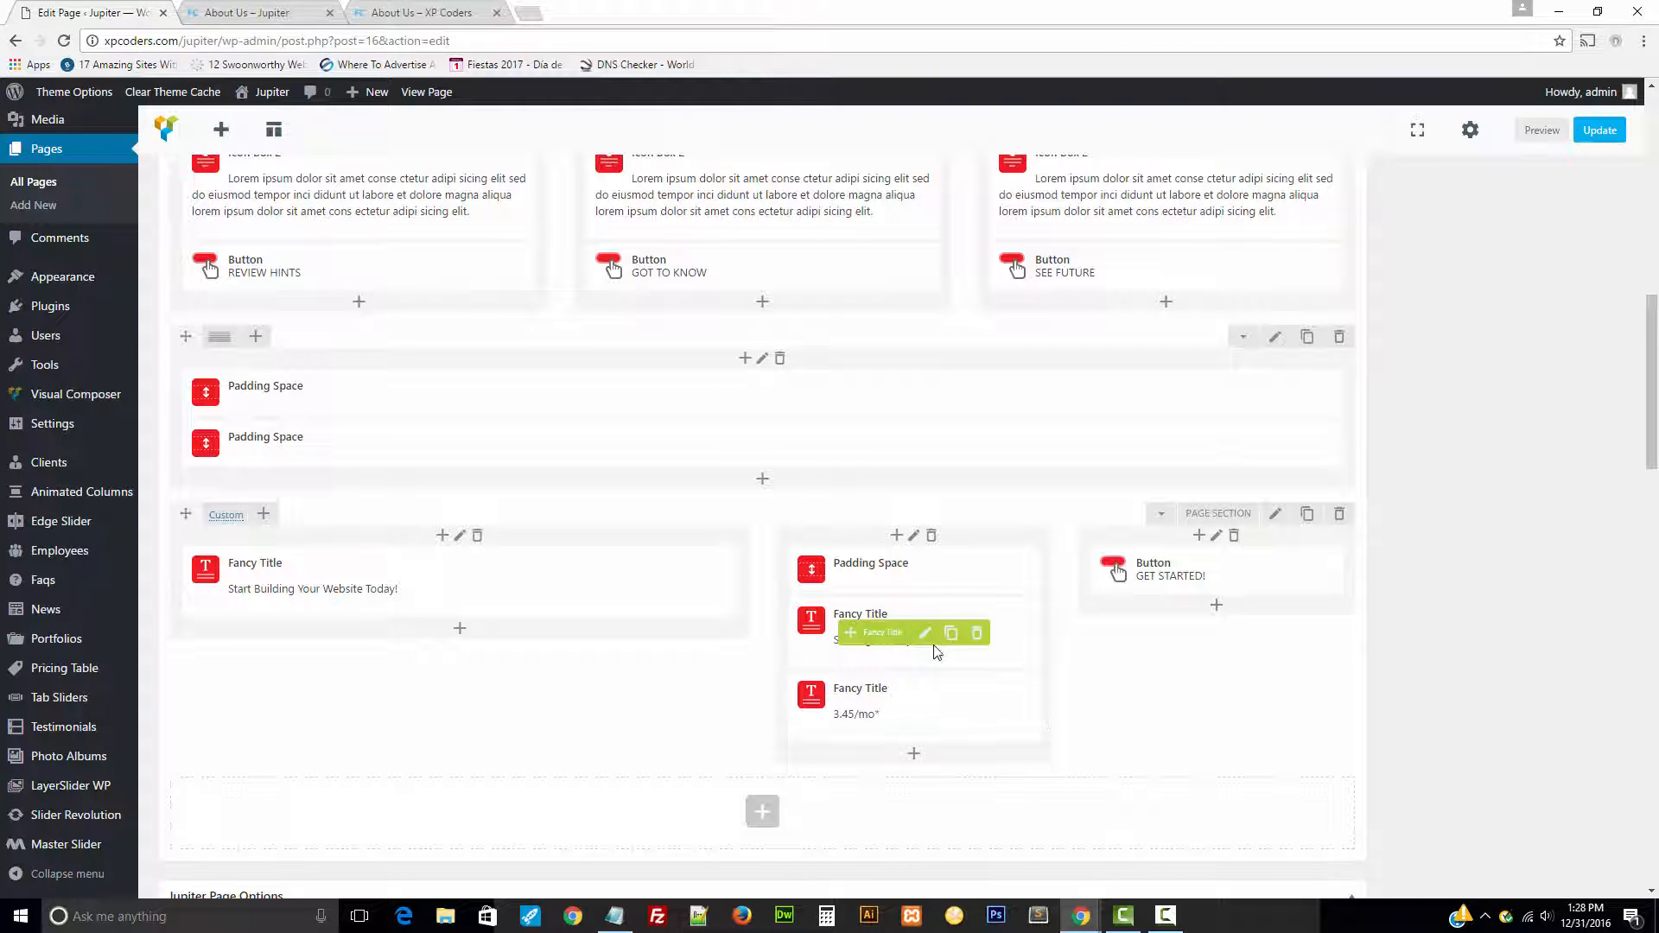
click(922, 633)
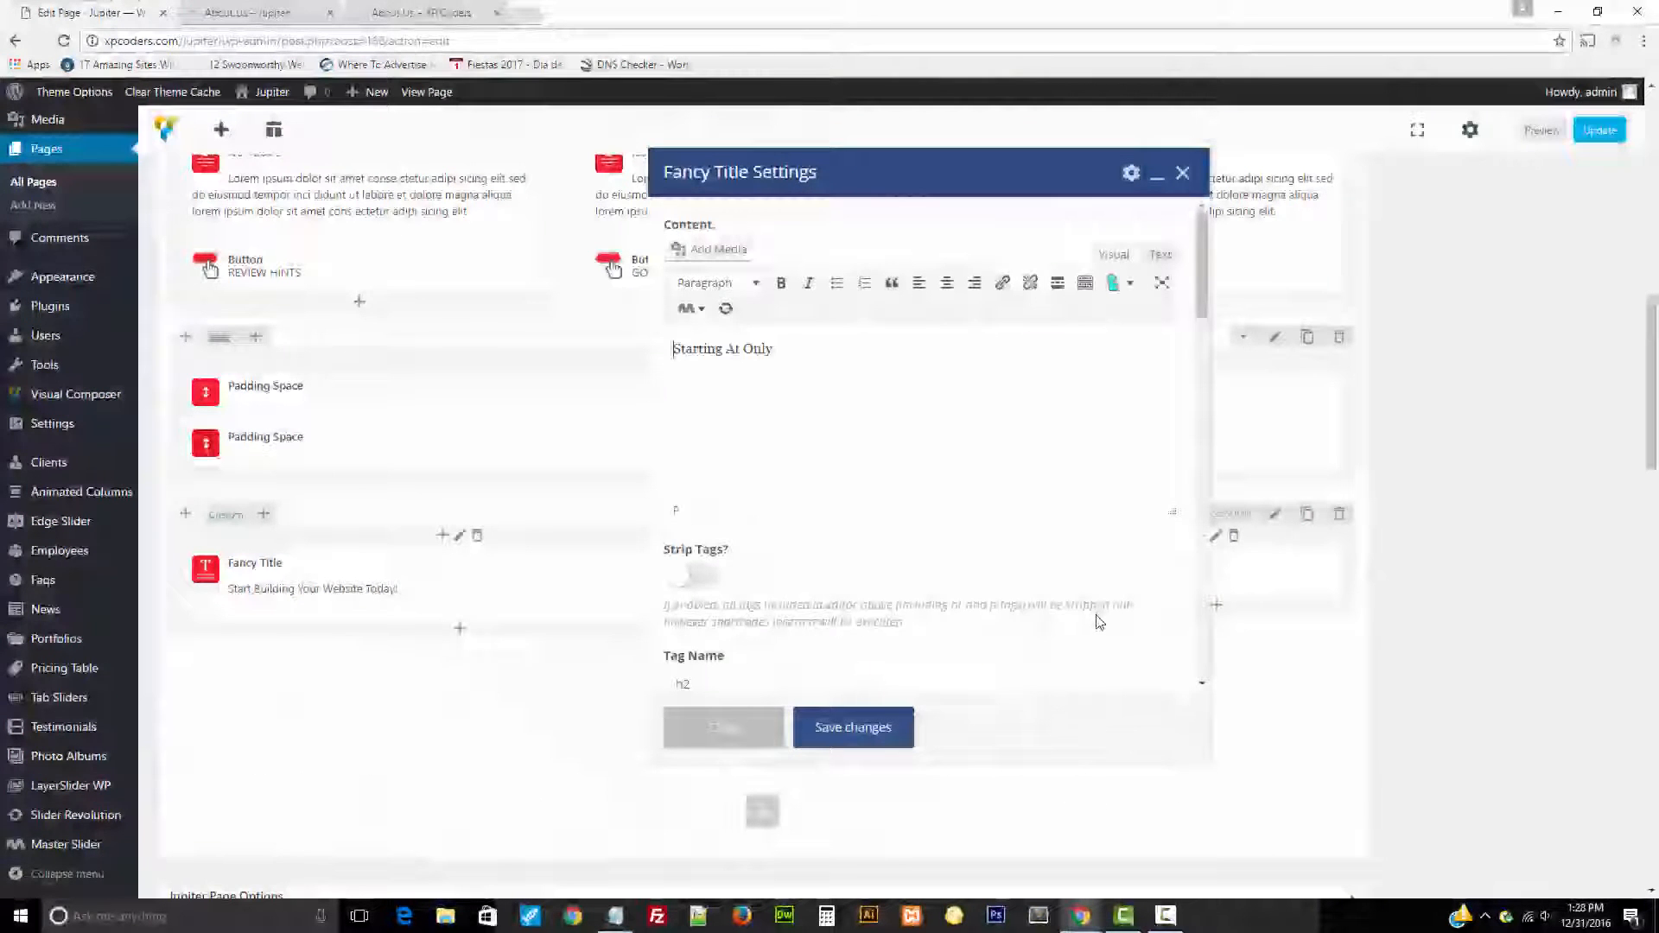
click(277, 10)
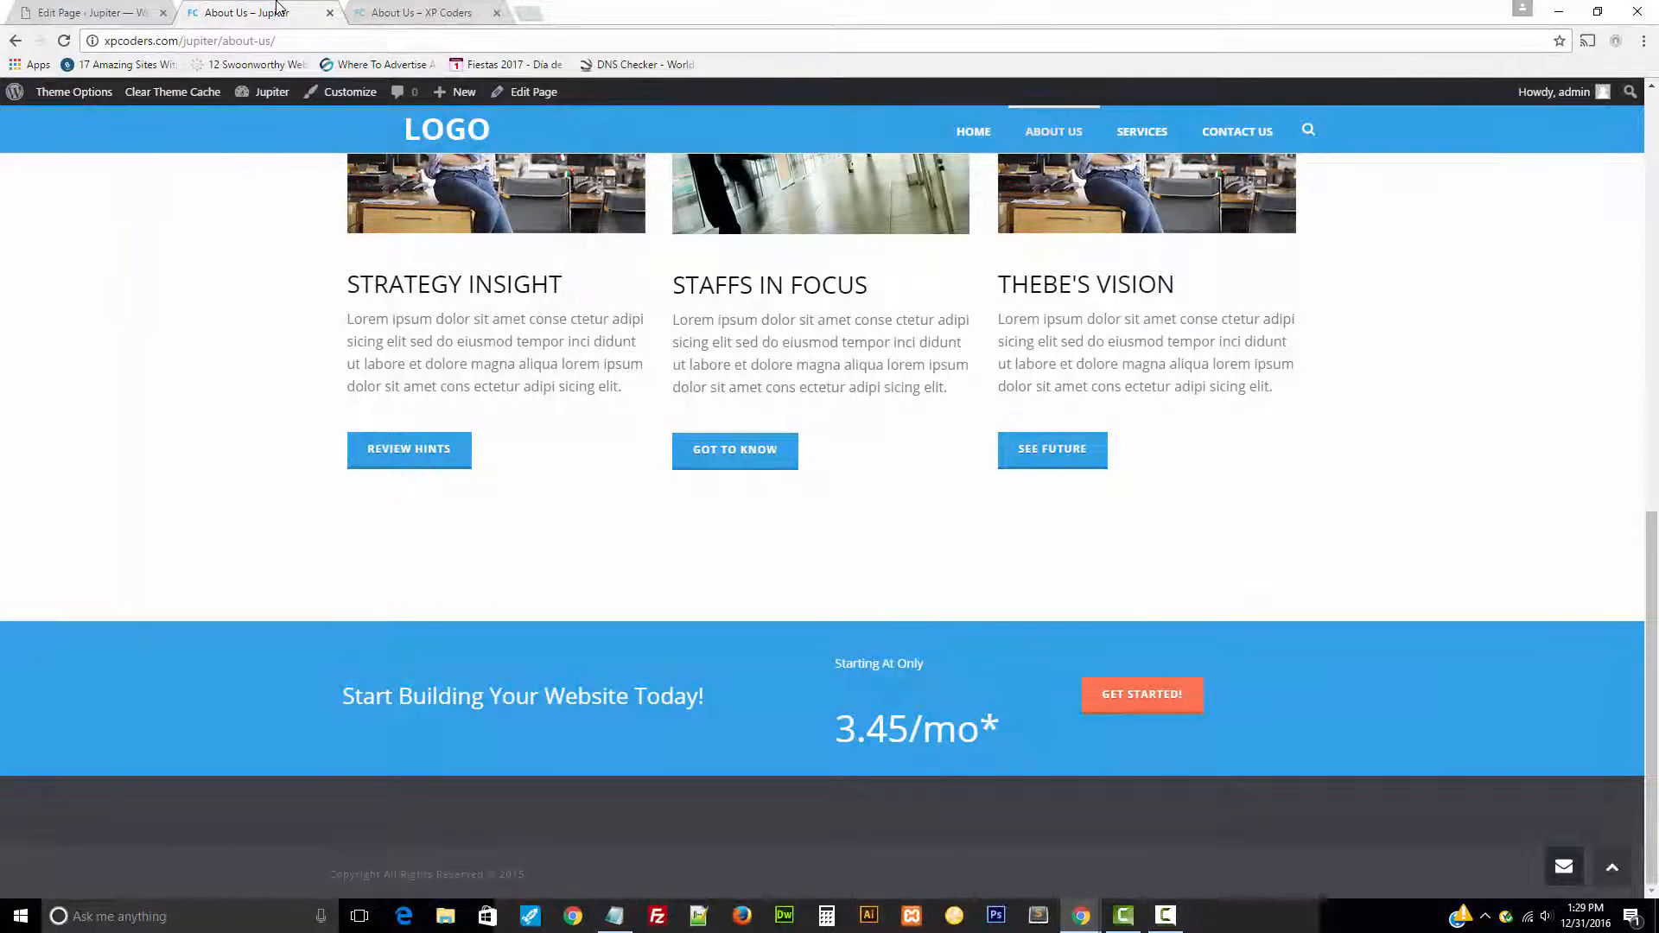
click(138, 11)
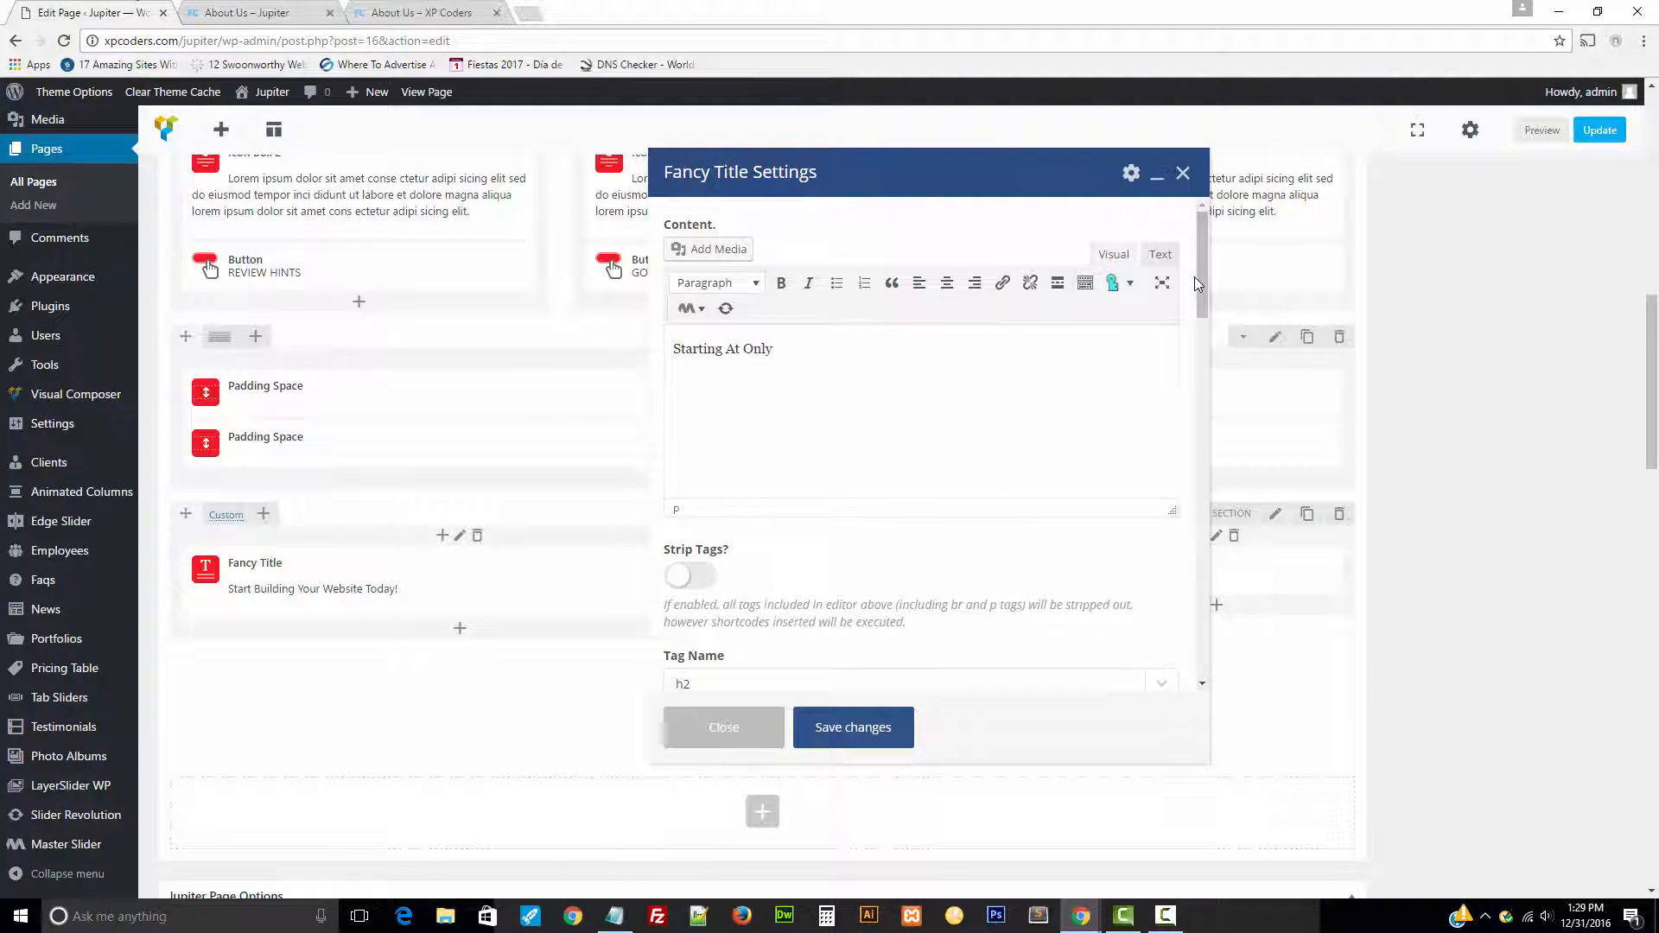
drag(1197, 283, 1193, 525)
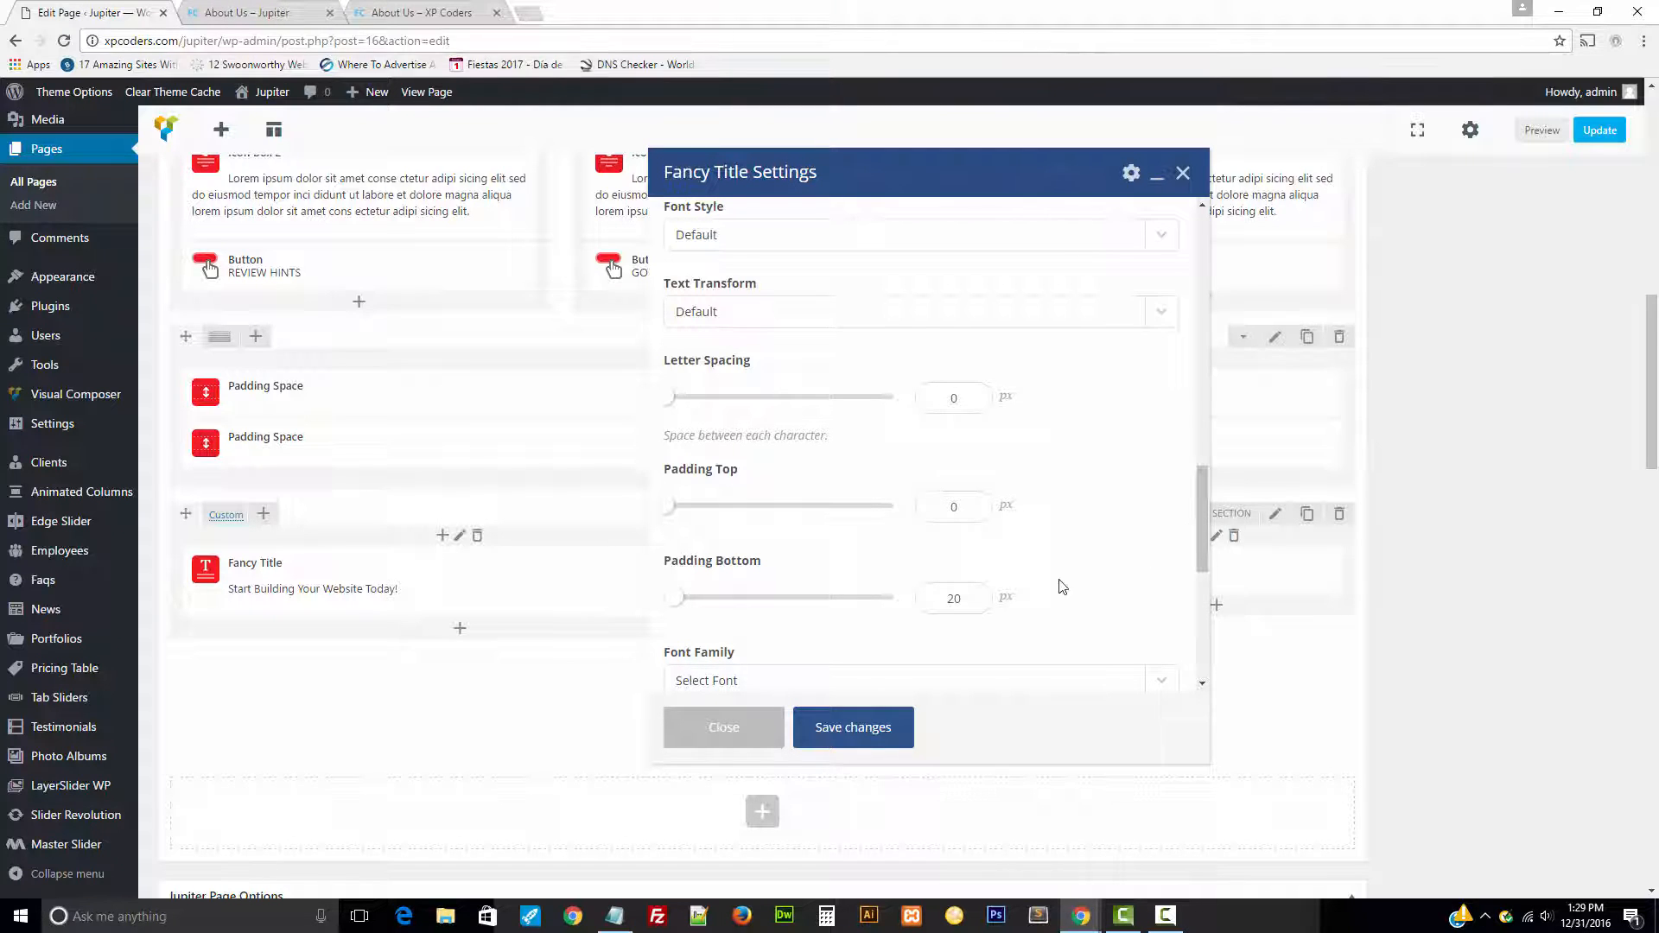
click(285, 11)
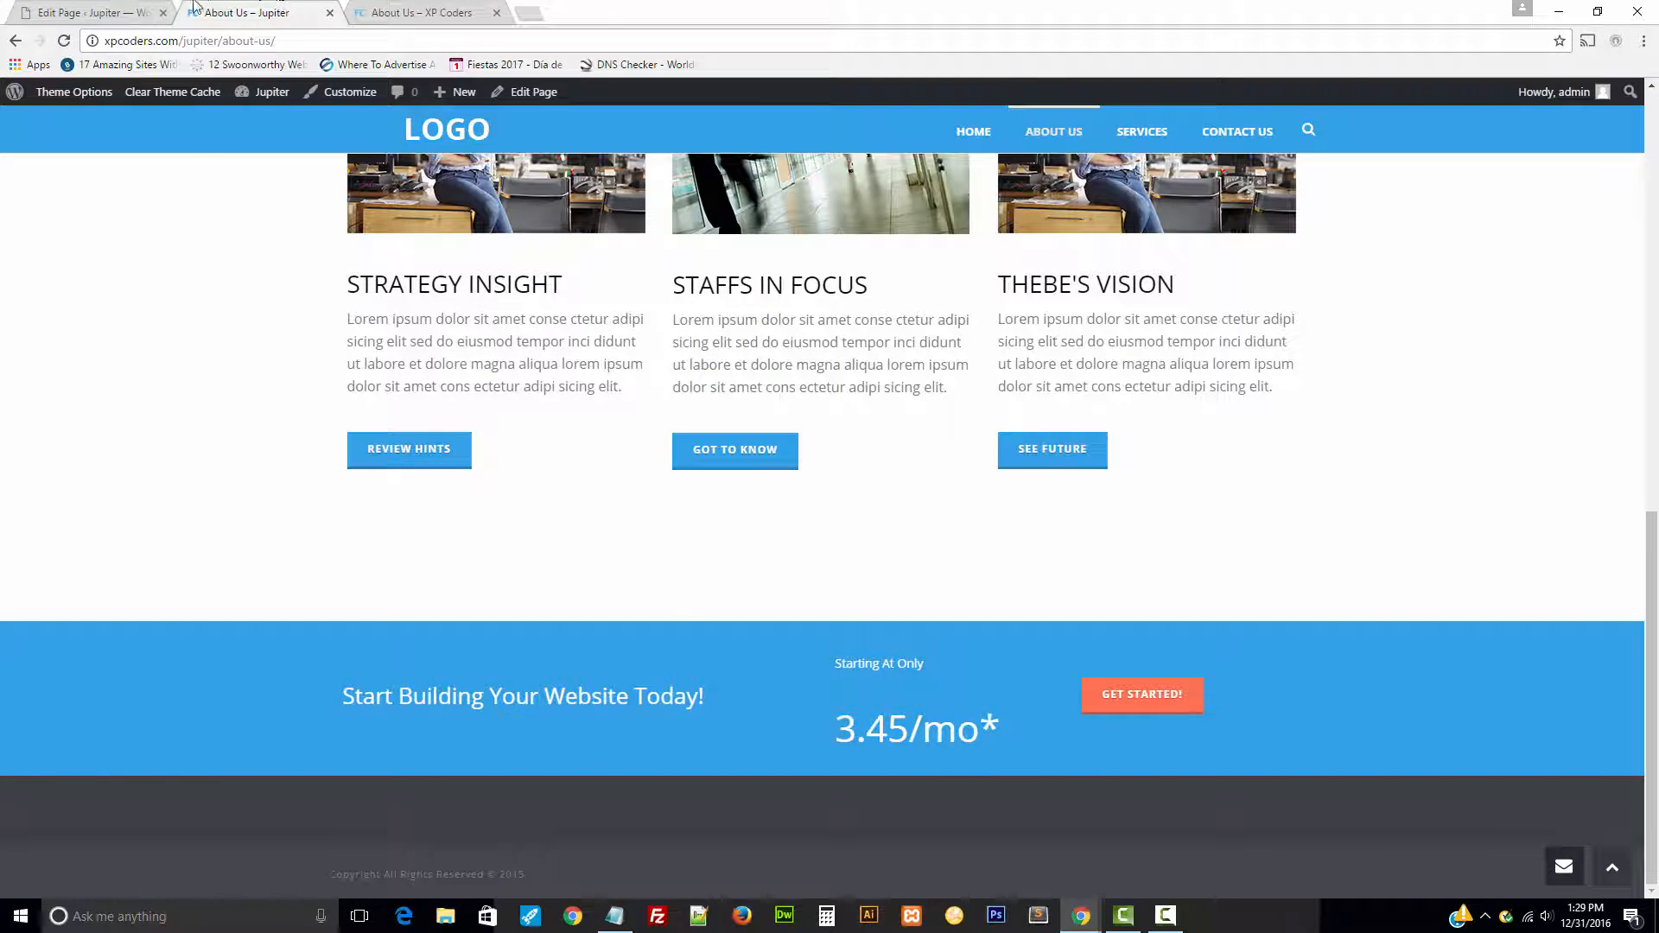
click(125, 8)
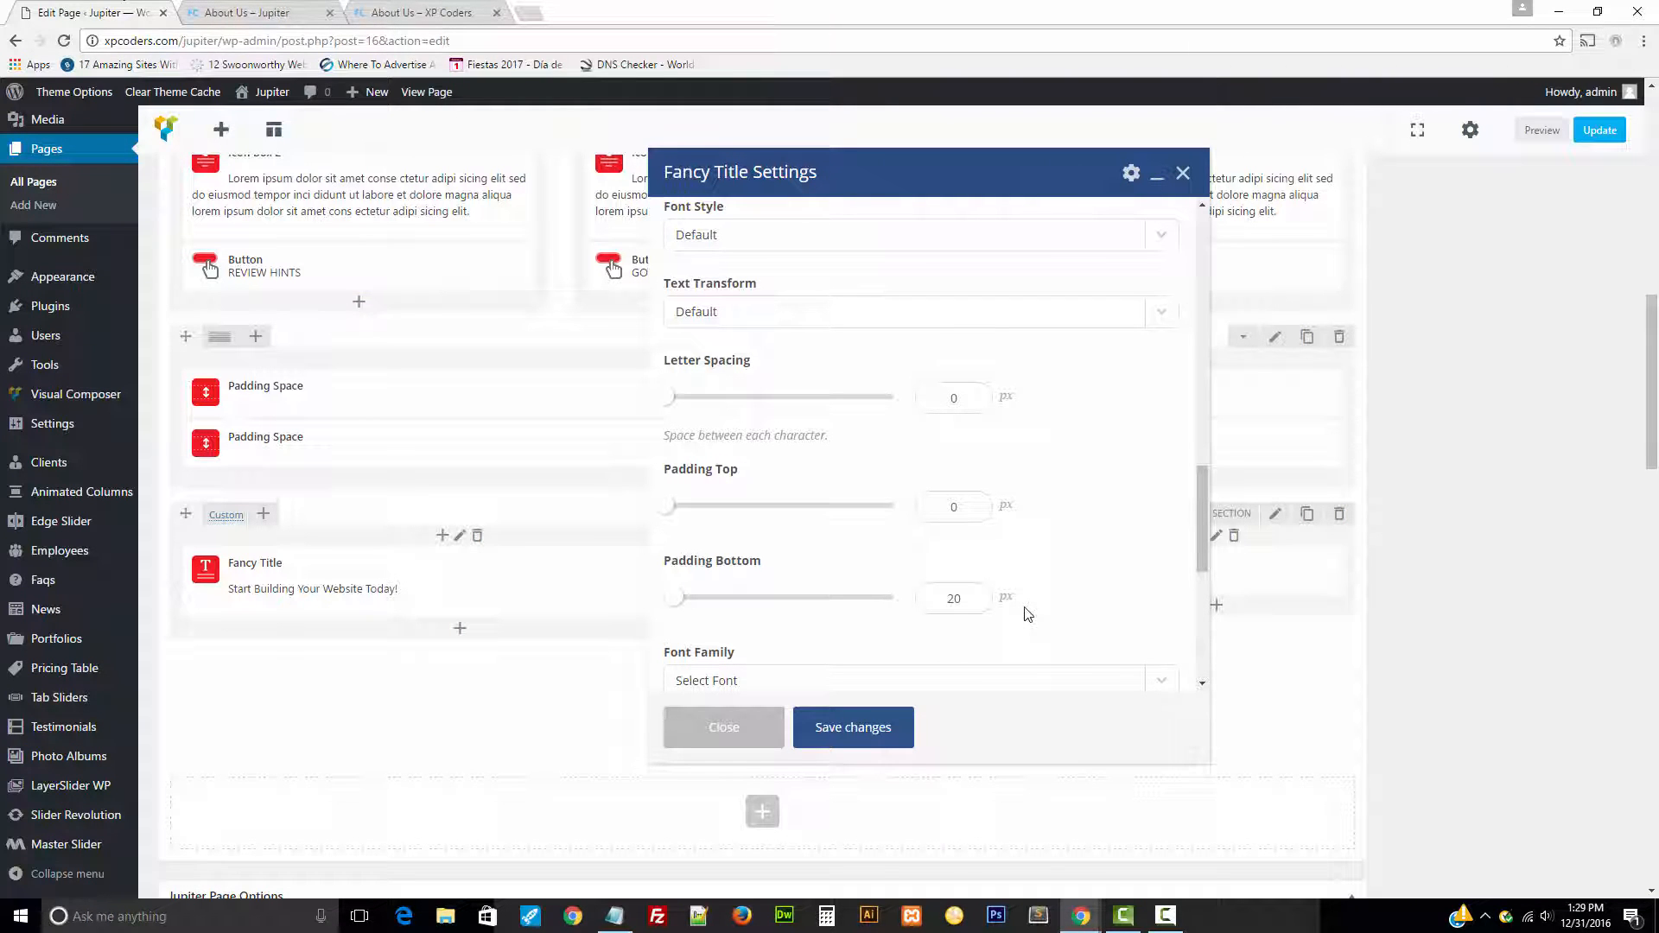
click(272, 9)
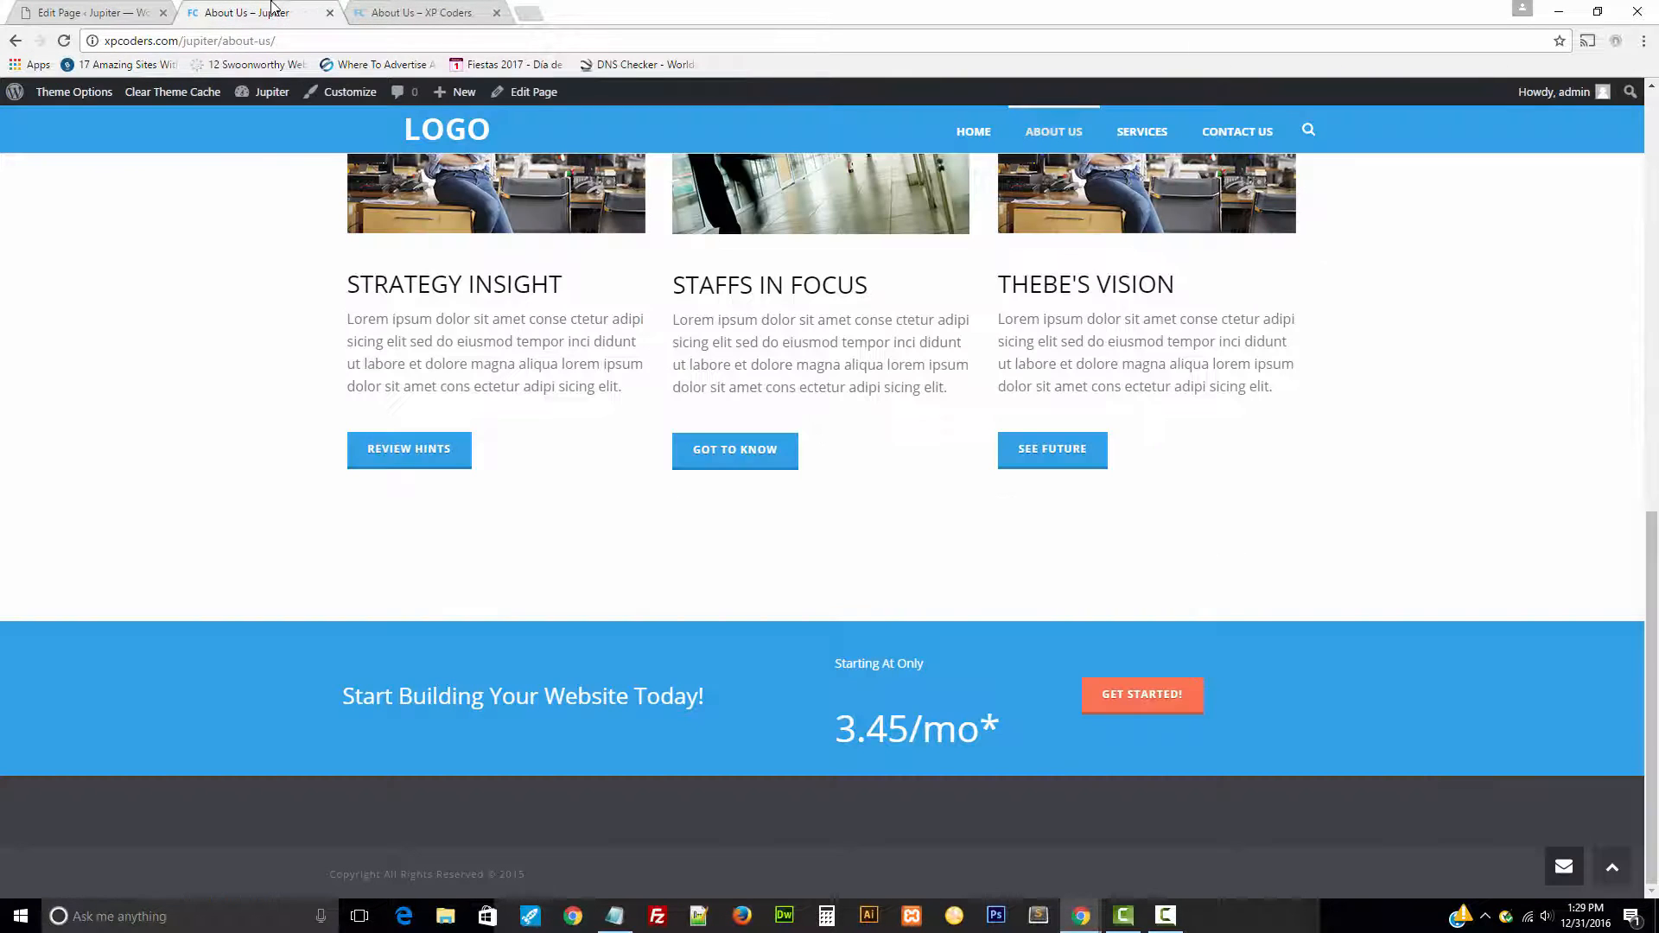
click(113, 12)
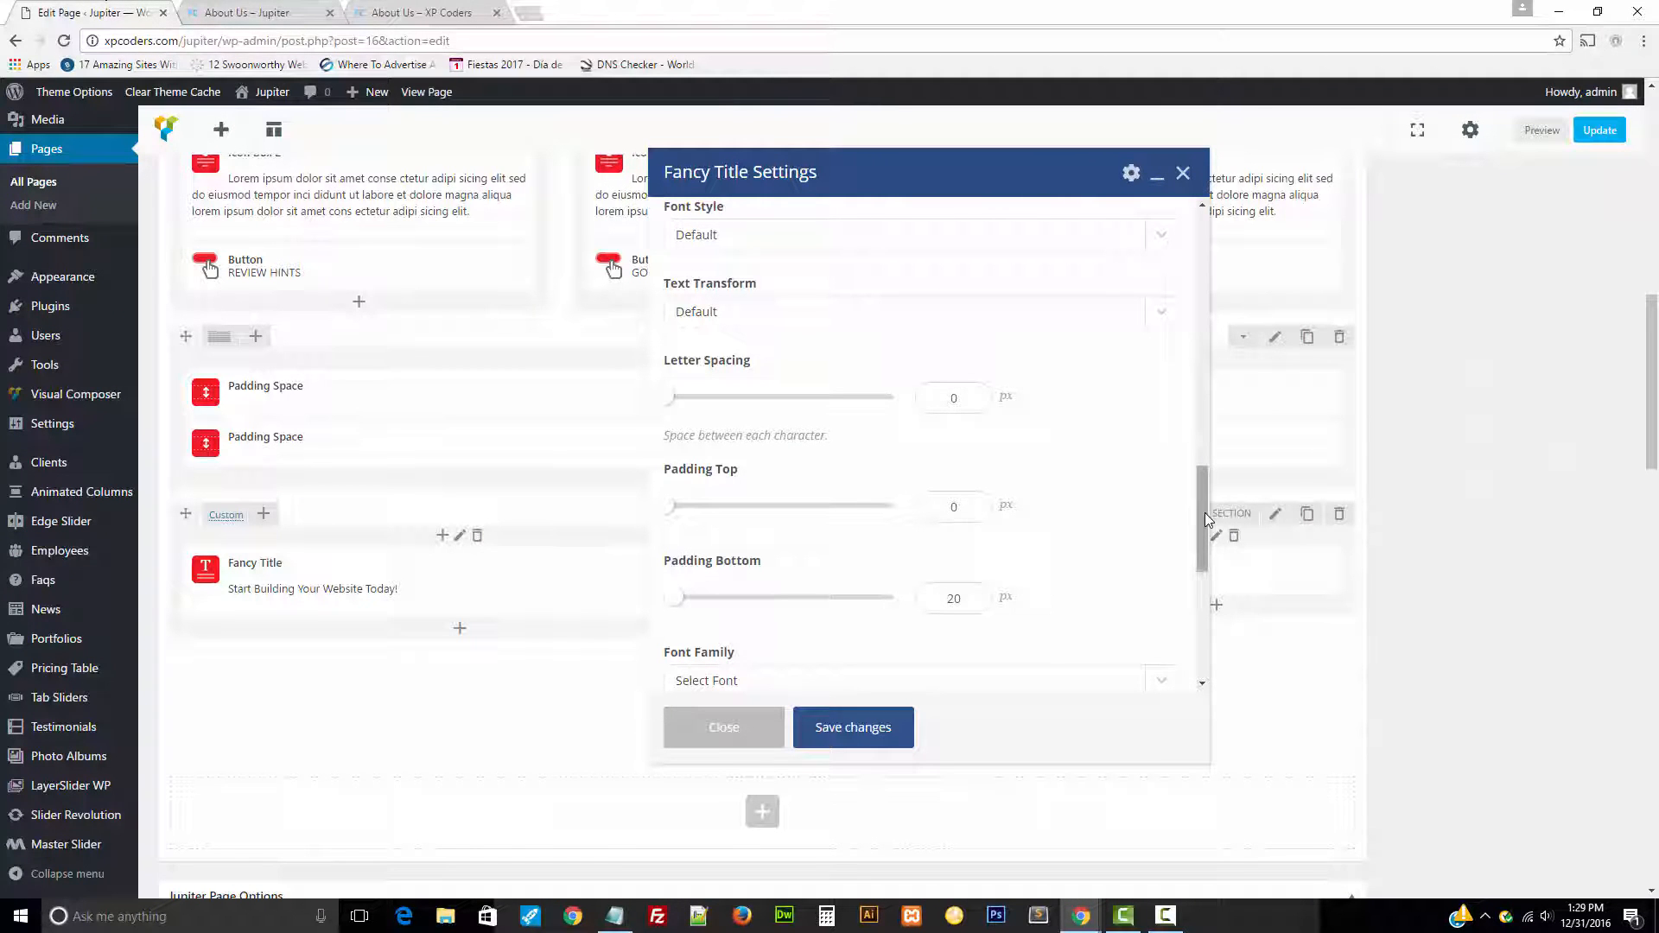
Step: Compare the call-to-action text spacing on the live and reference pages, and close the "Starting At Only" title's settings without saving
drag(1205, 511, 1193, 614)
click(295, 10)
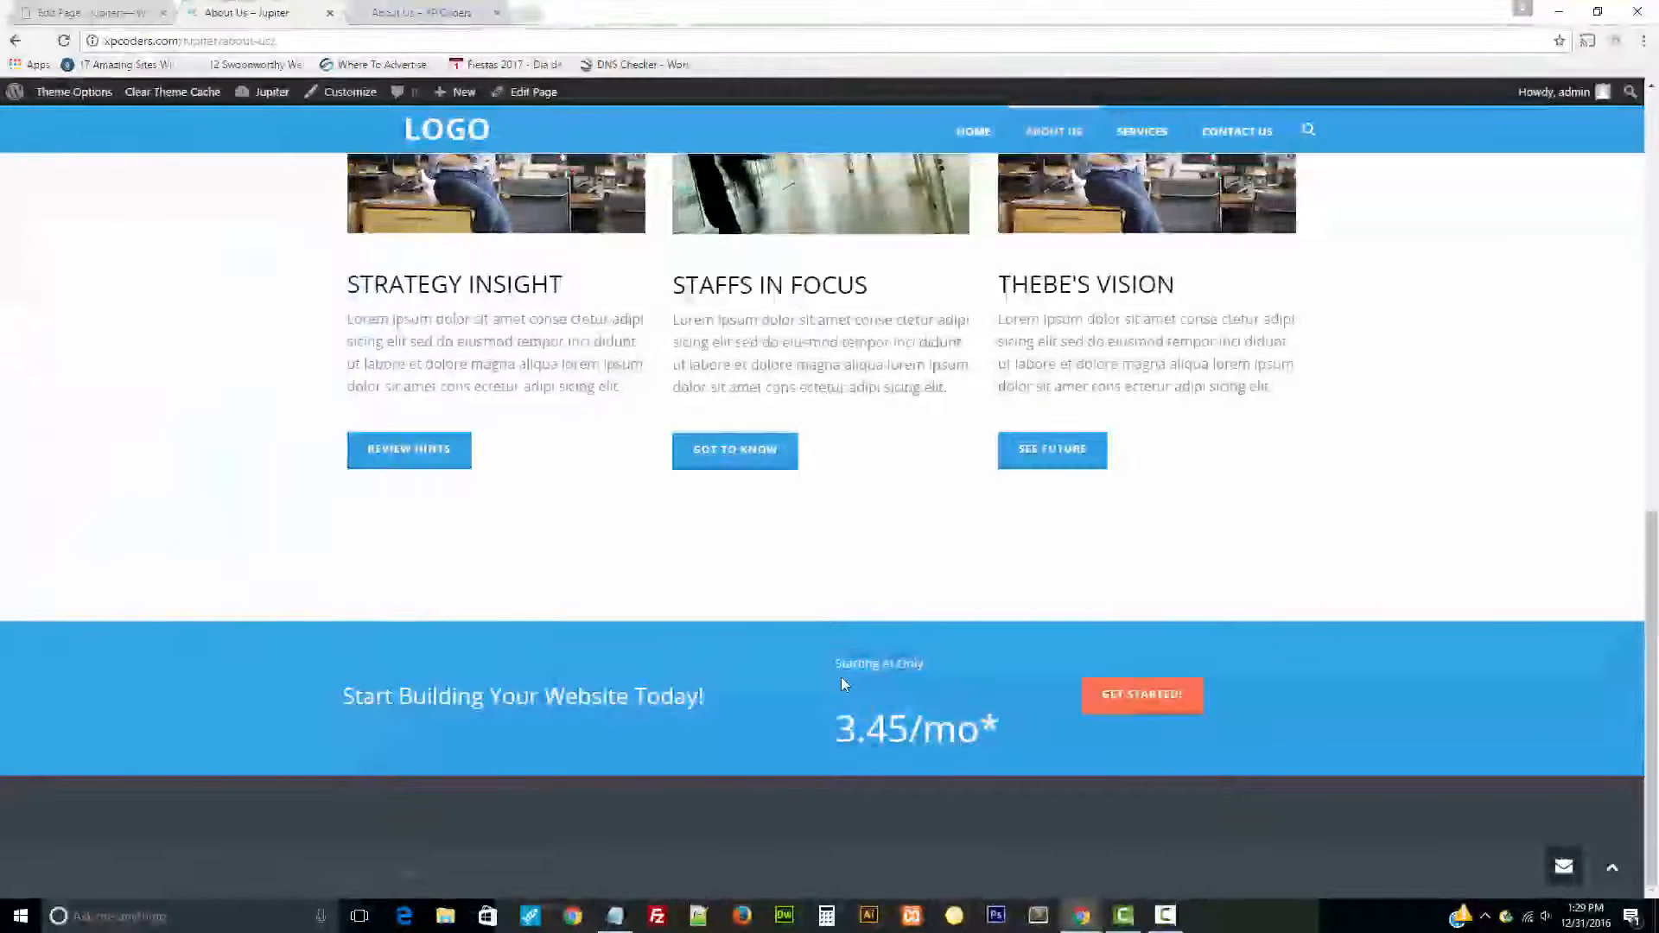
key(ctrl+Tab)
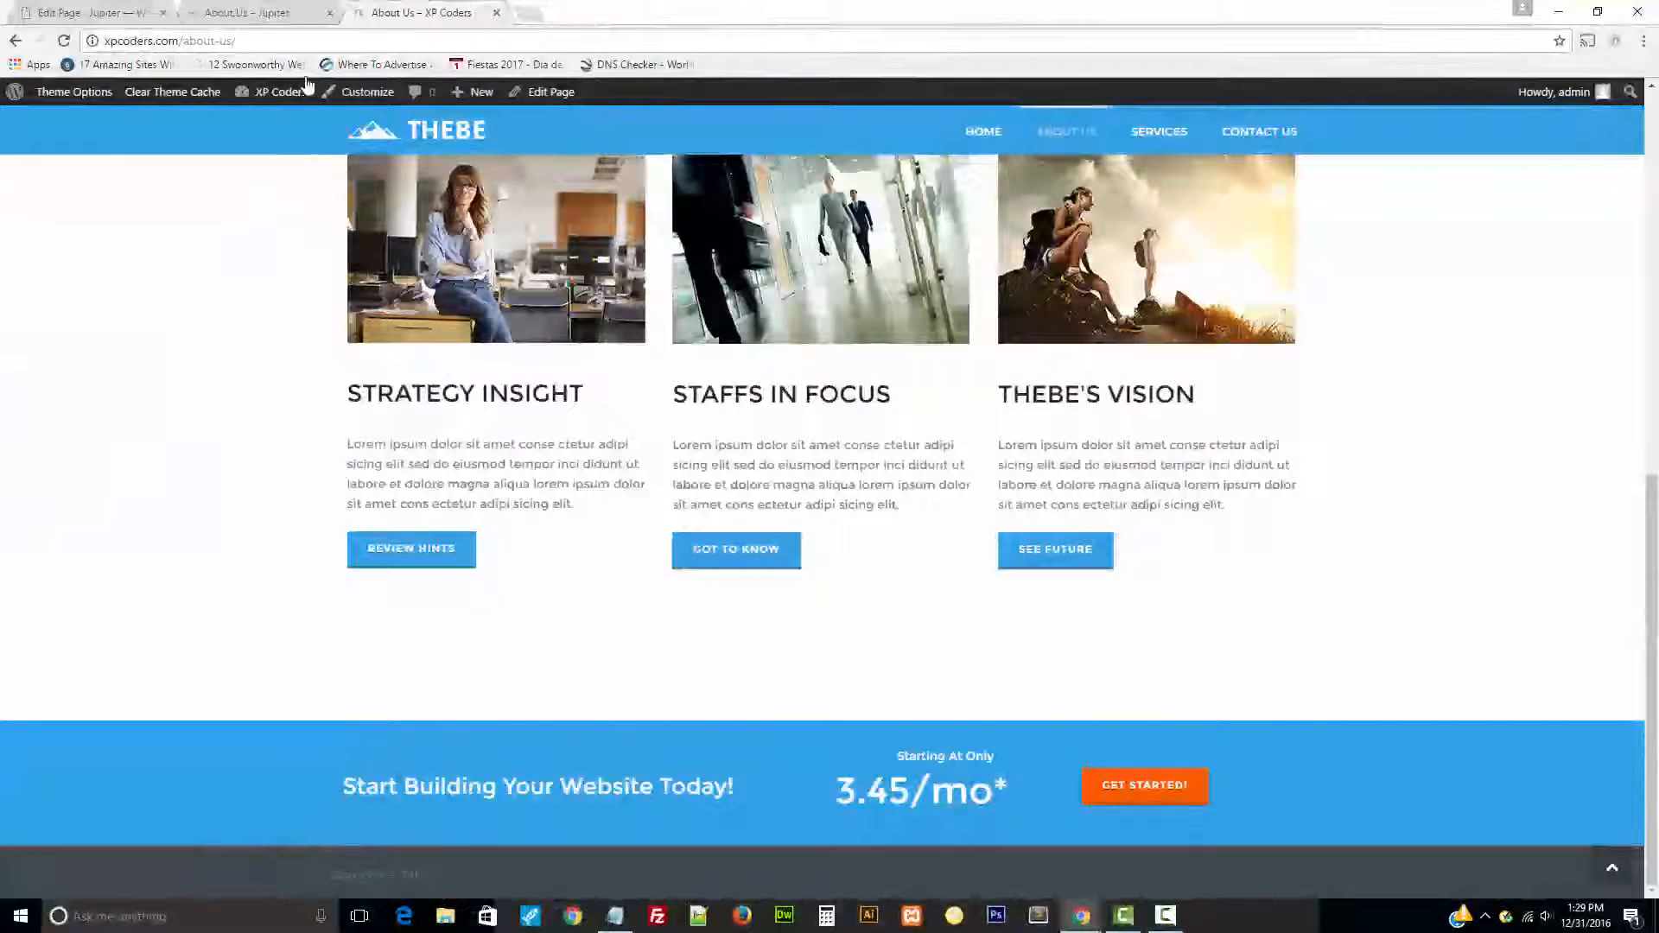
key(ctrl+shift+Tab)
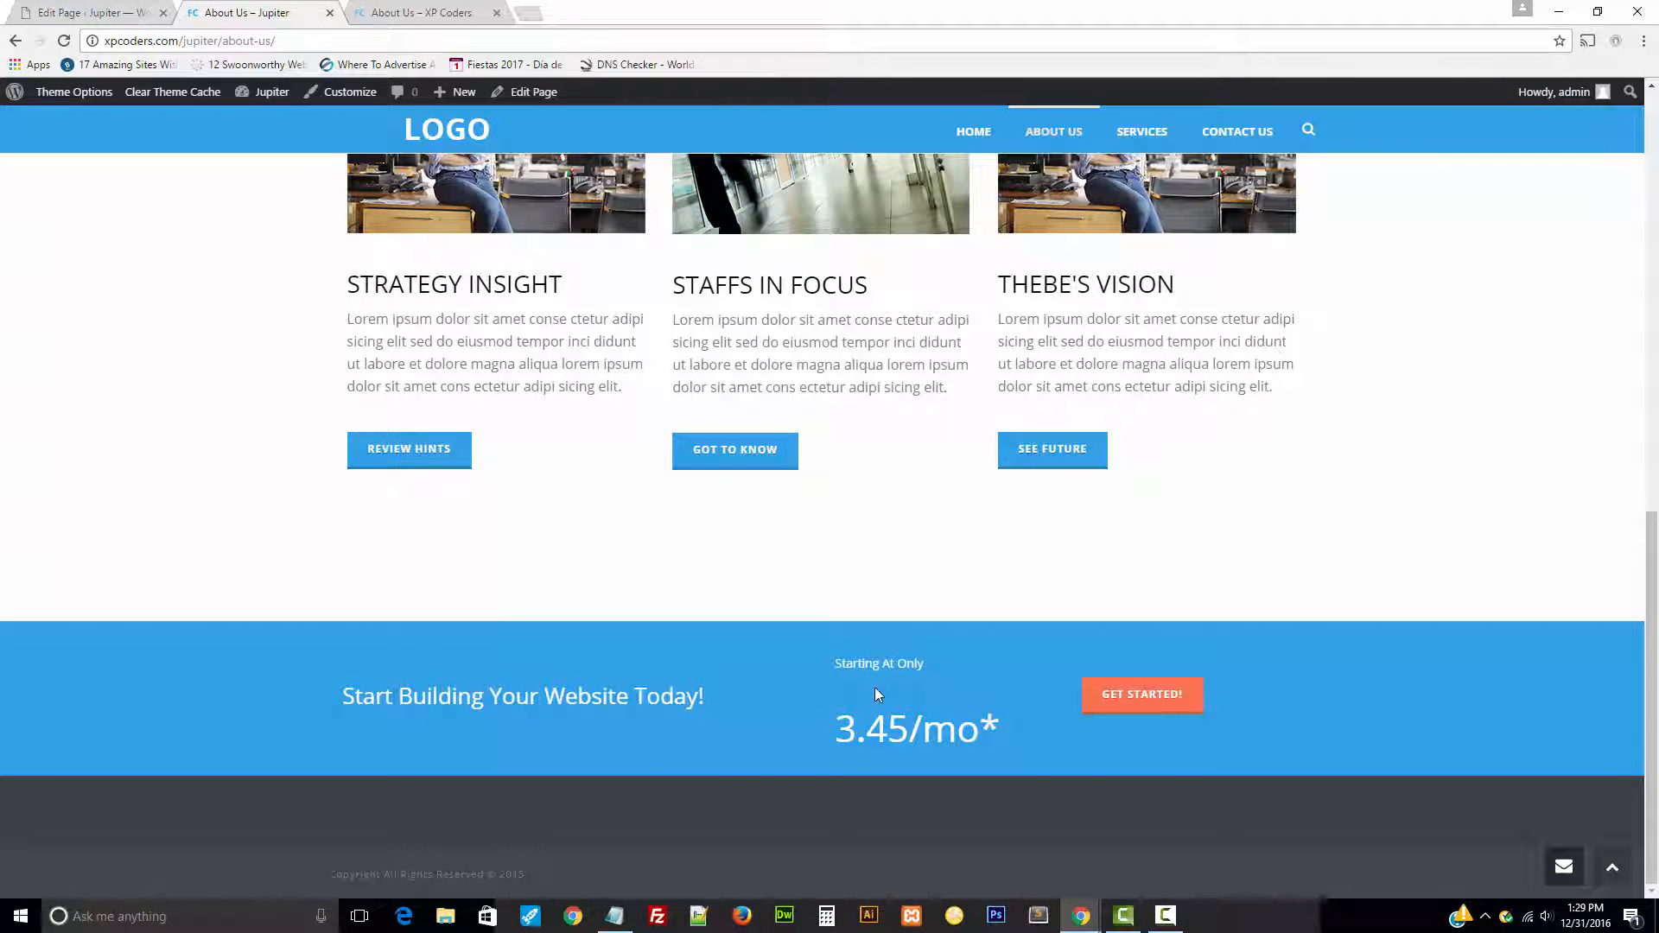
click(142, 13)
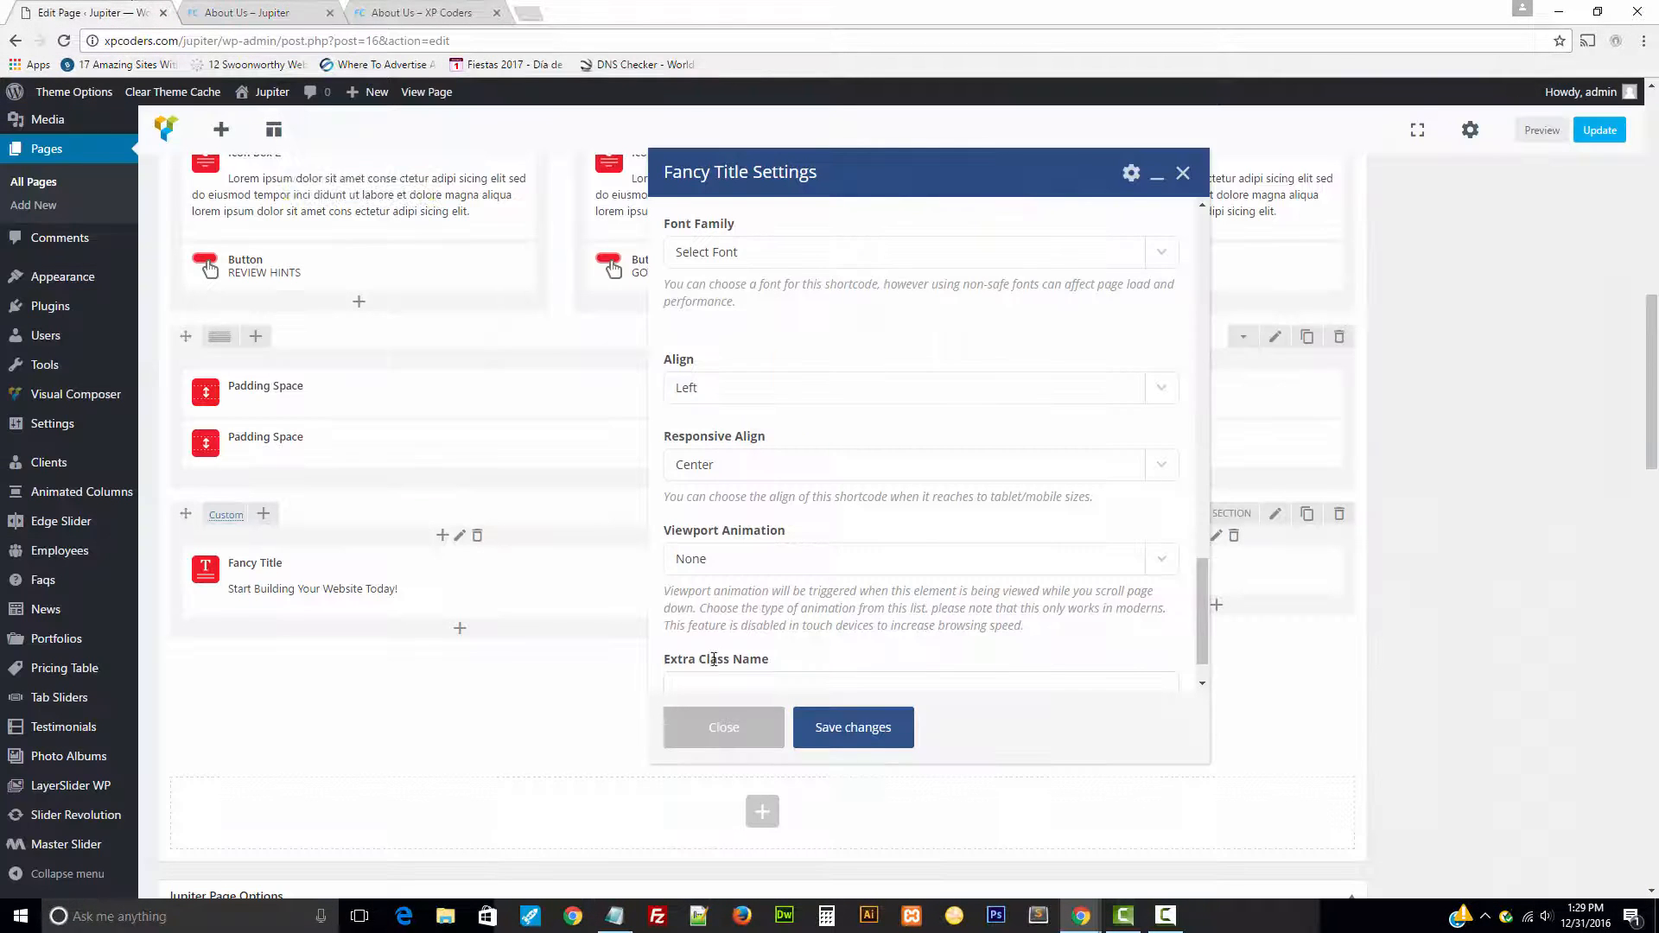
click(714, 733)
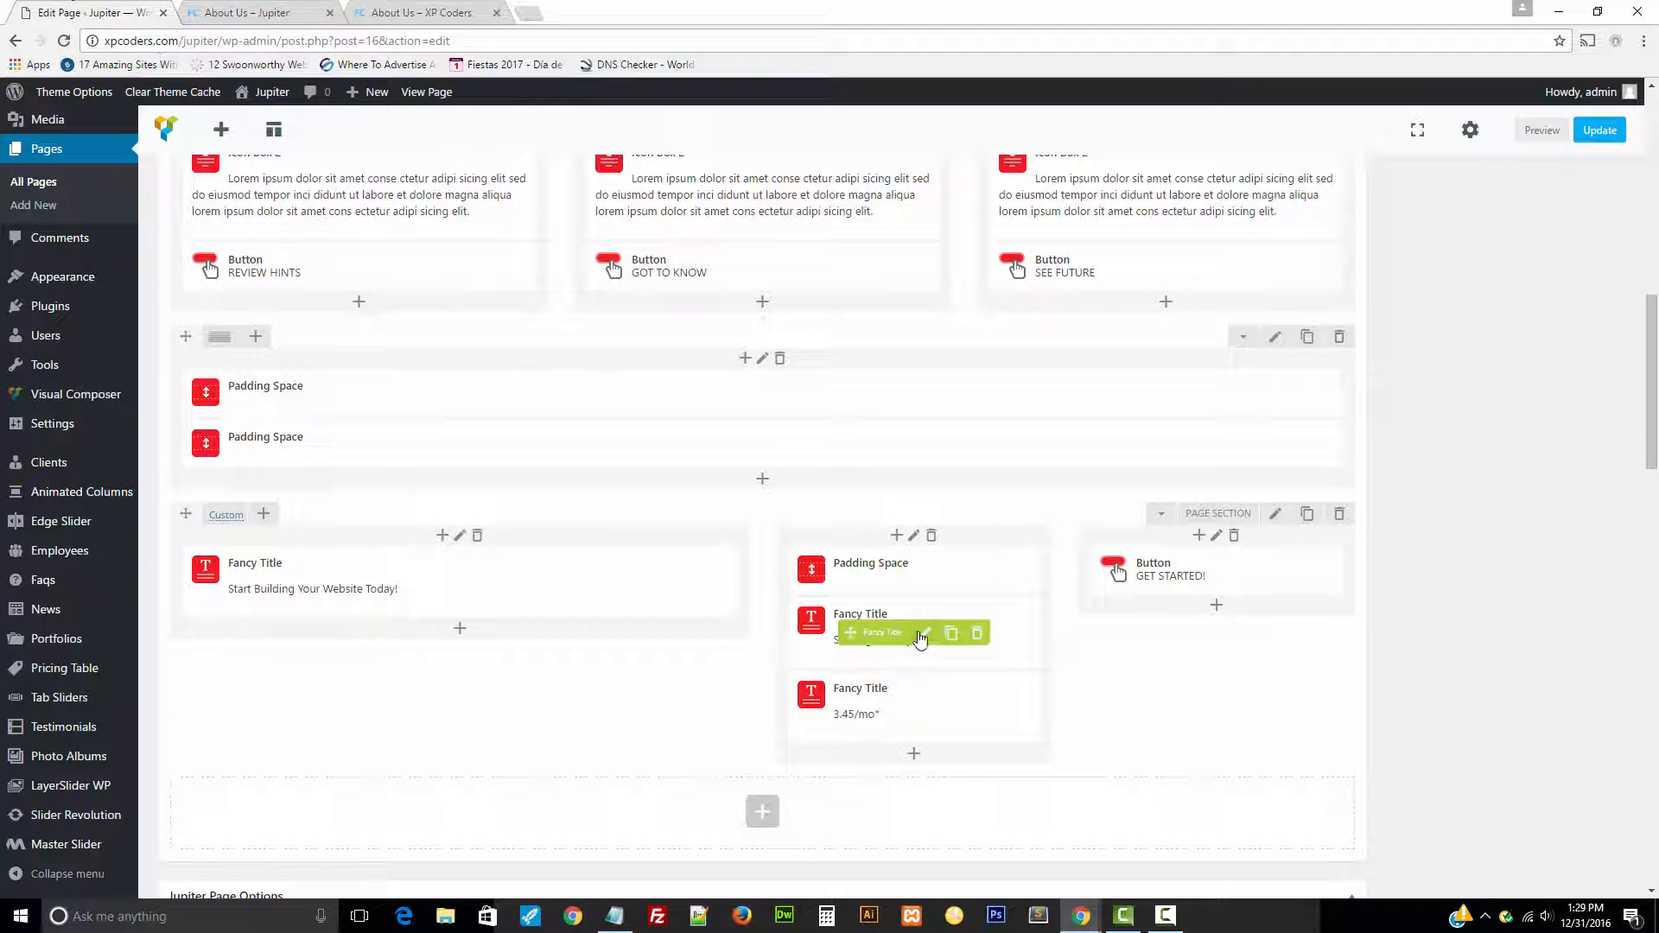
Step: Set the "Starting At Only" fancy title's bottom padding to 0 px and save the element
click(923, 636)
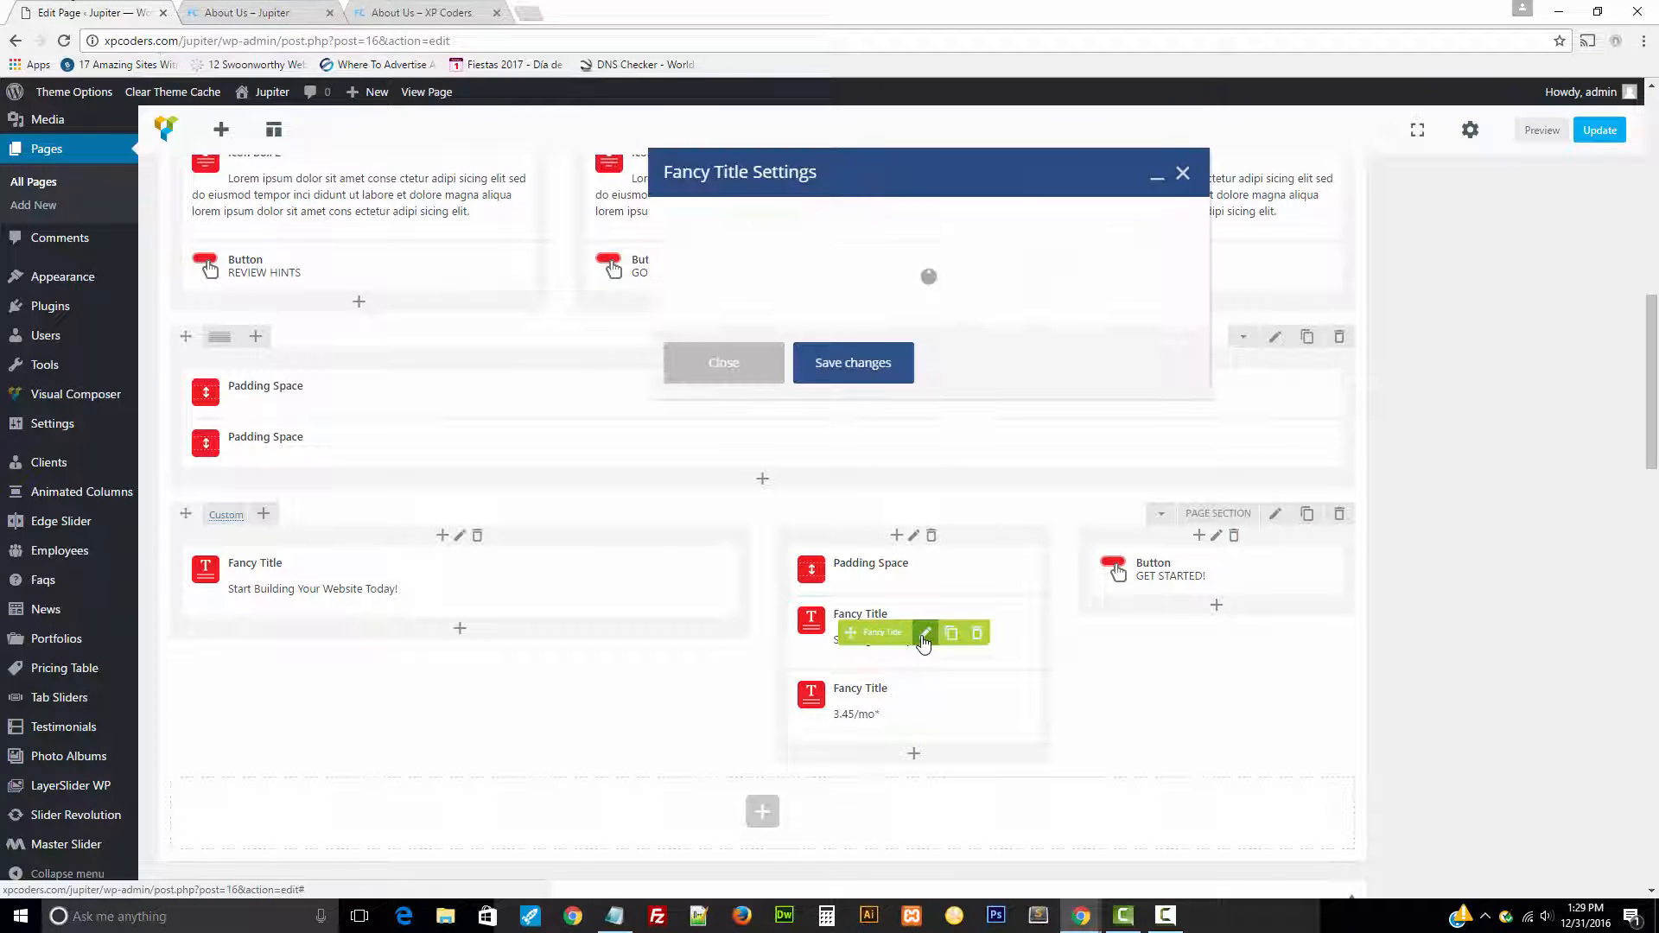
scroll(929, 640, down, 8)
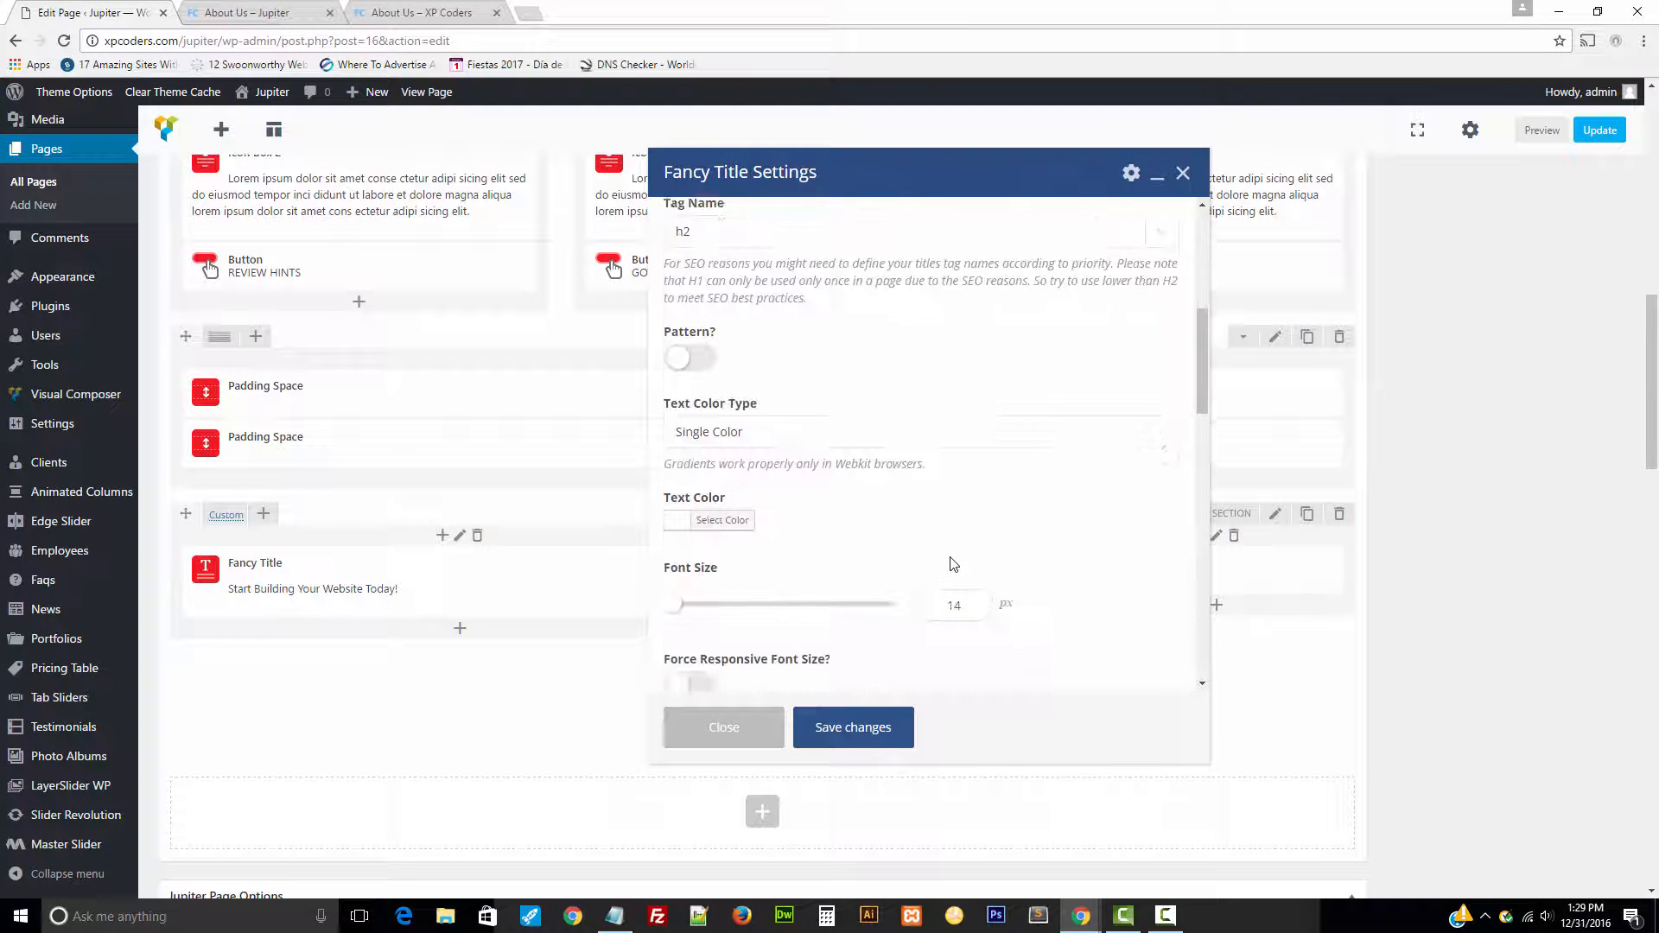
scroll(951, 564, down, 5)
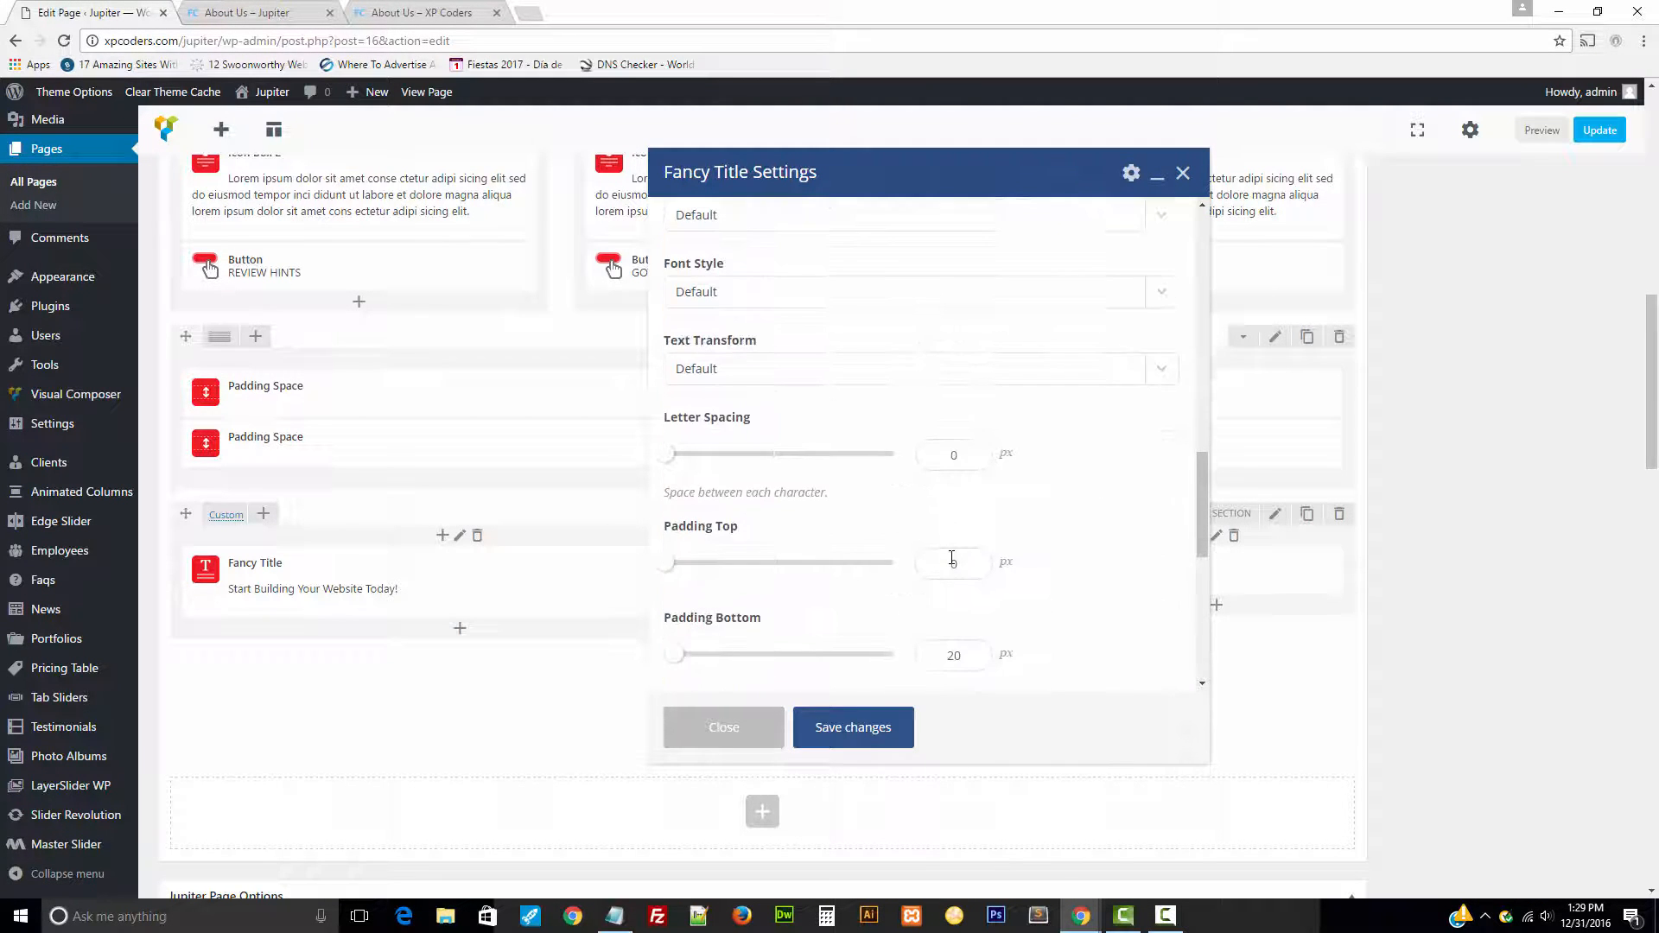
scroll(946, 559, down, 1)
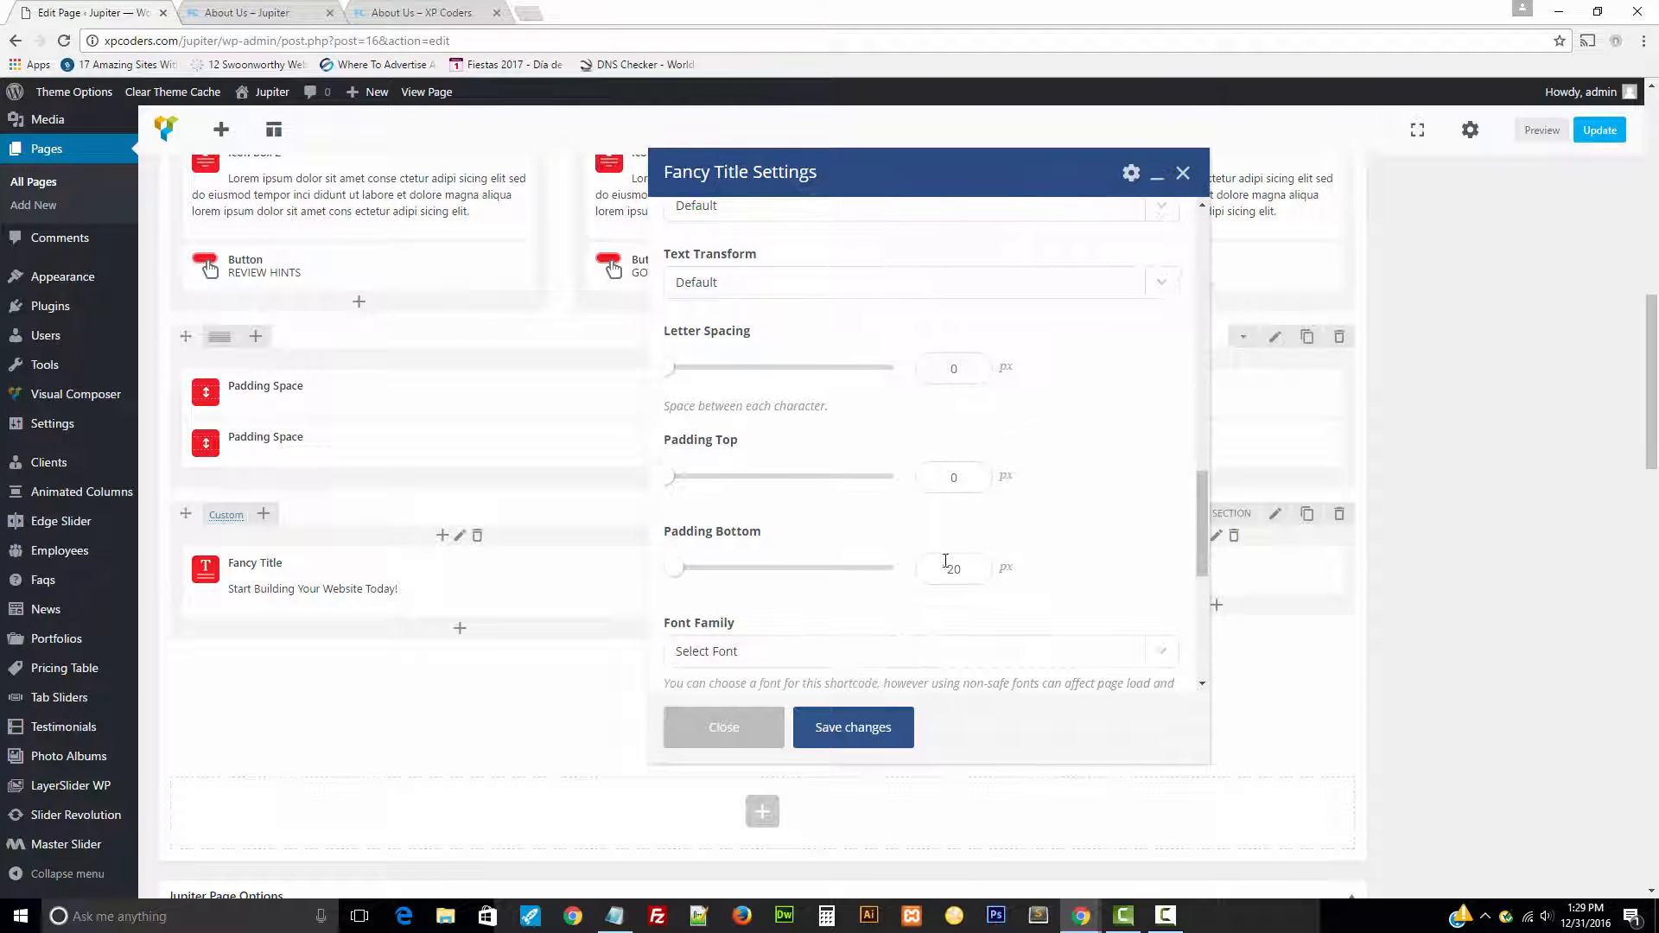
drag(974, 570, 898, 574)
text(0)
click(853, 726)
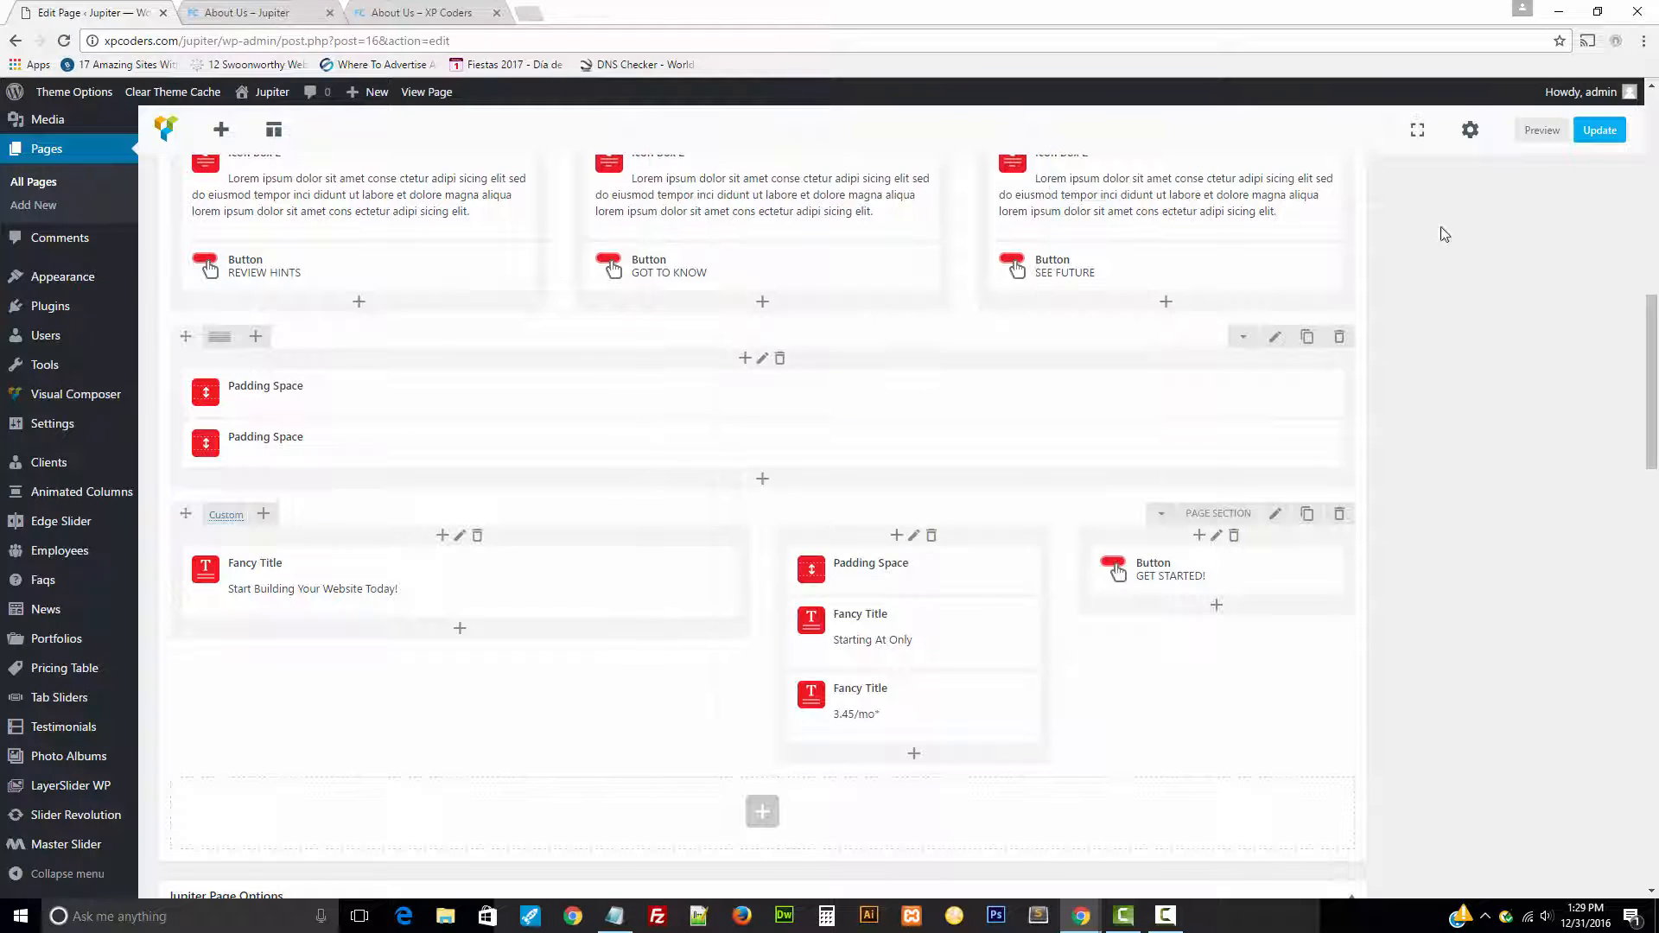
Step: Update the page and reload the live About Us page to check the spacing above the price text
click(1600, 130)
click(248, 13)
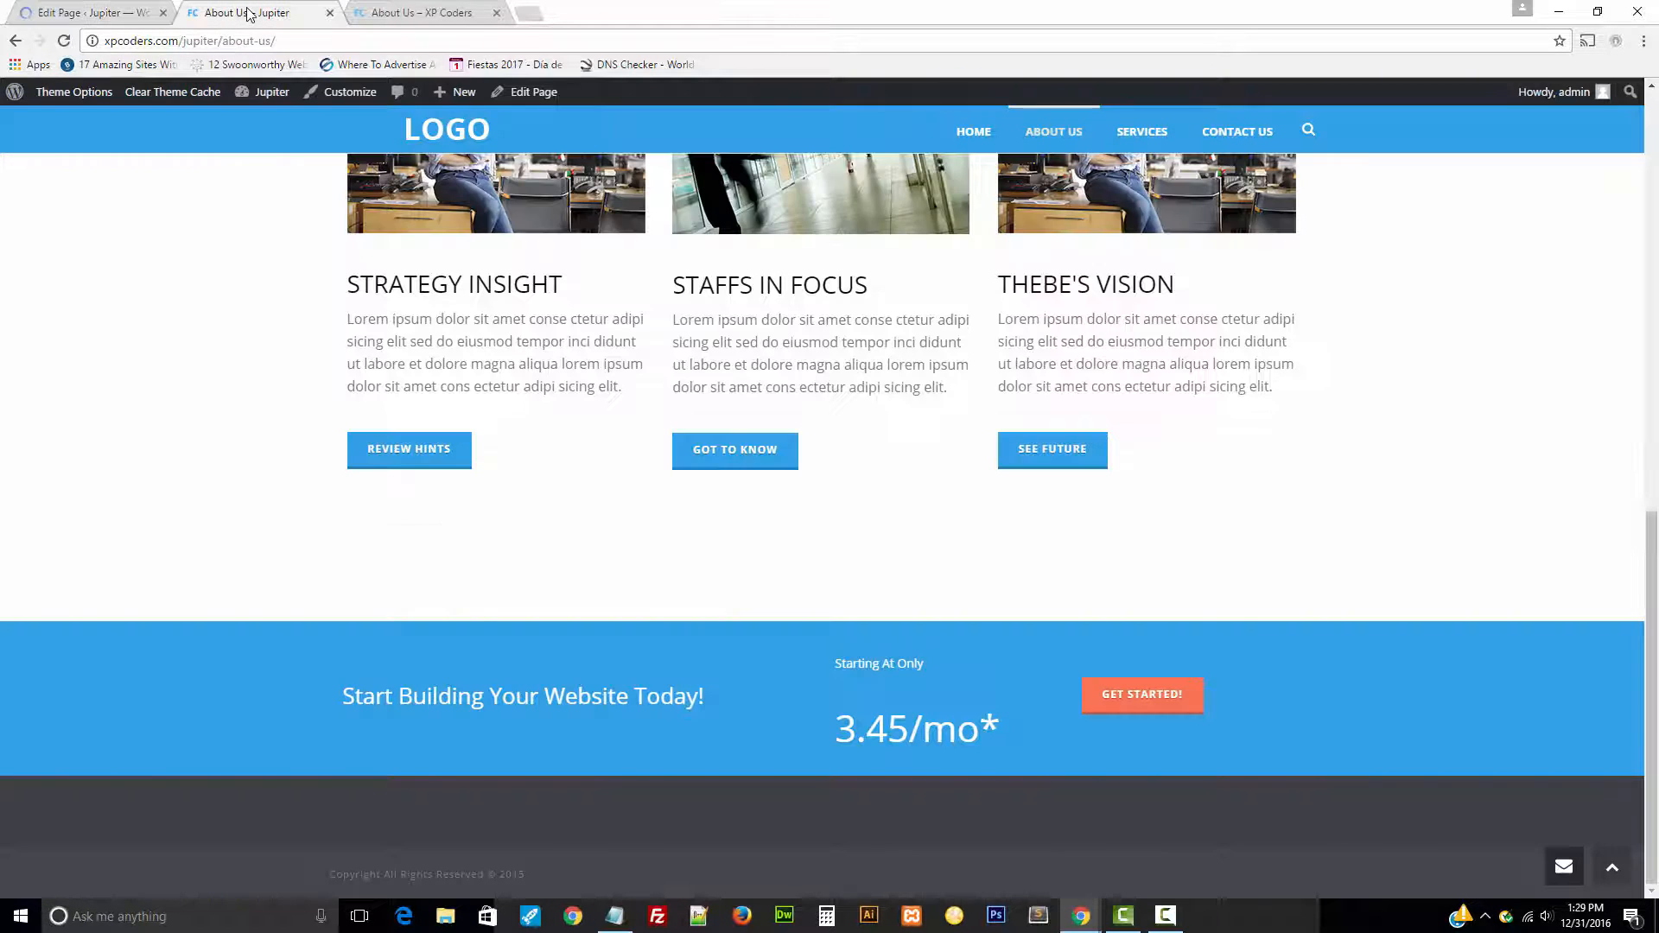
click(64, 41)
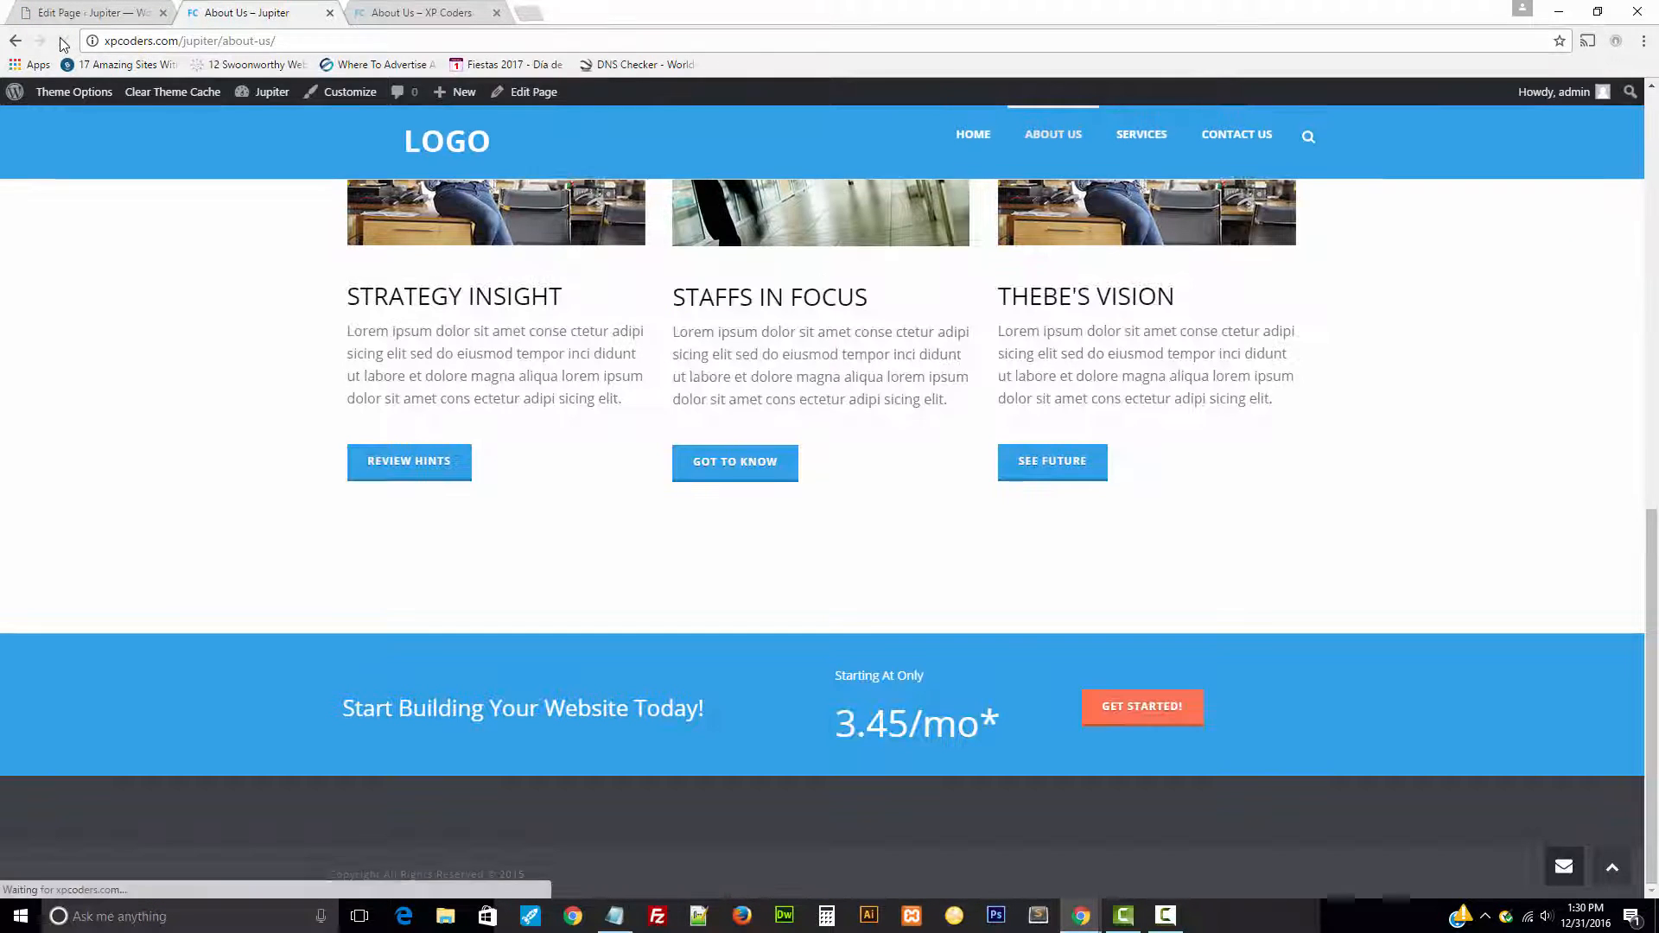
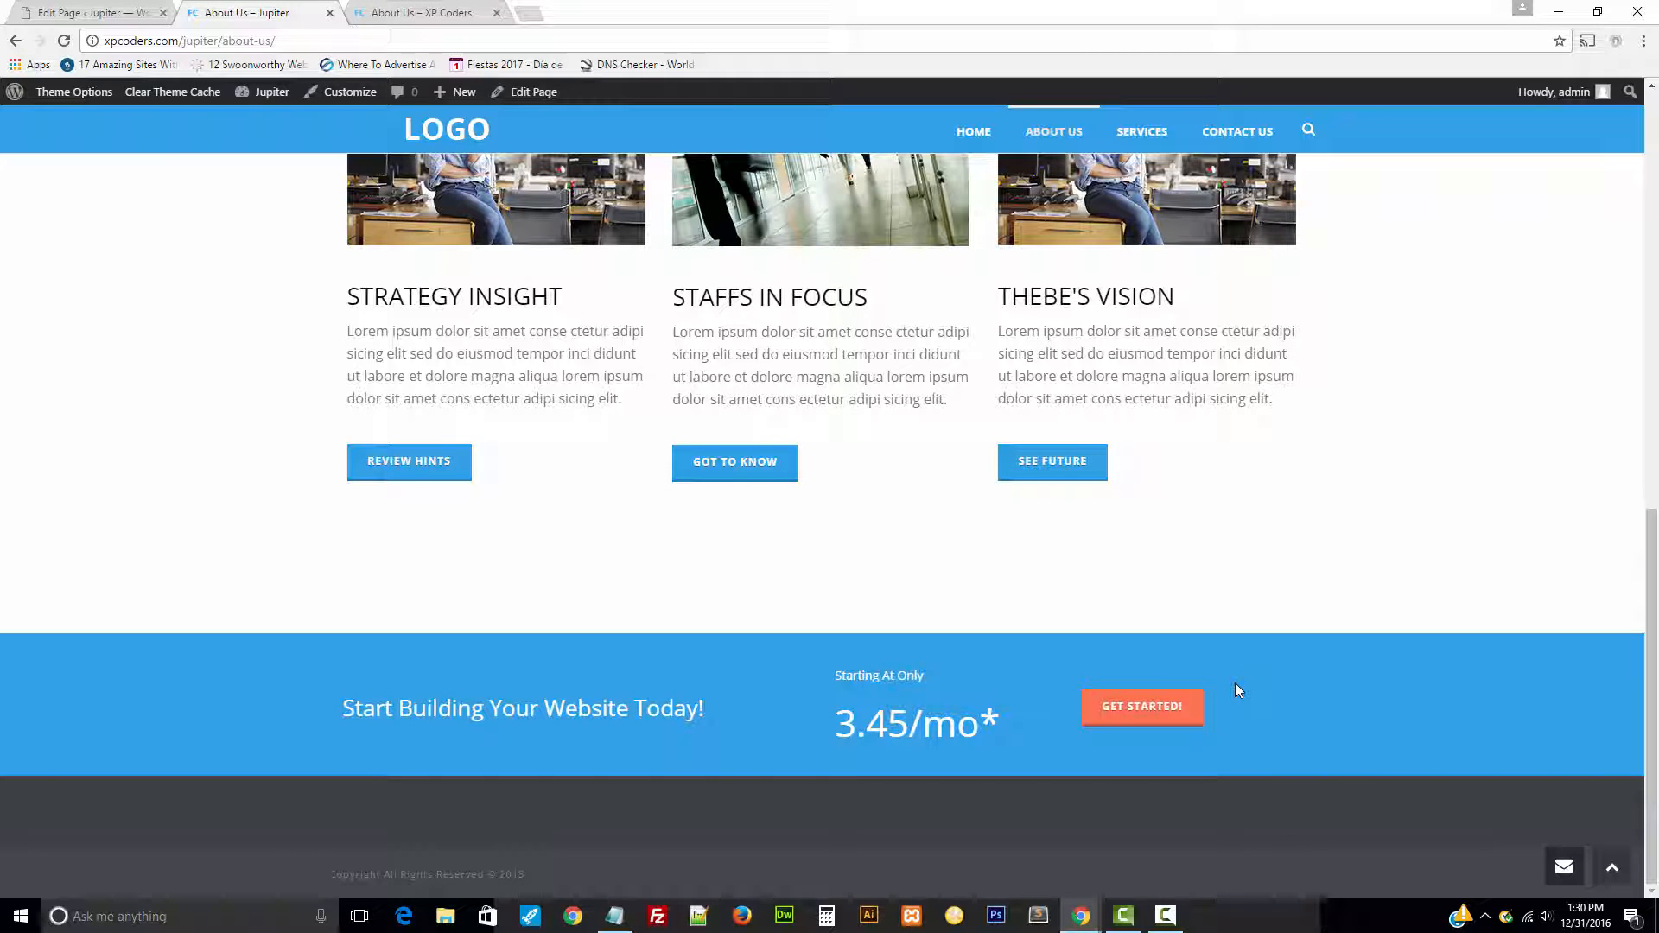
Step: Review the whole live About Us page from the hero banner to the footer, and return to the page editor
key(F5)
scroll(1246, 685, up, 10)
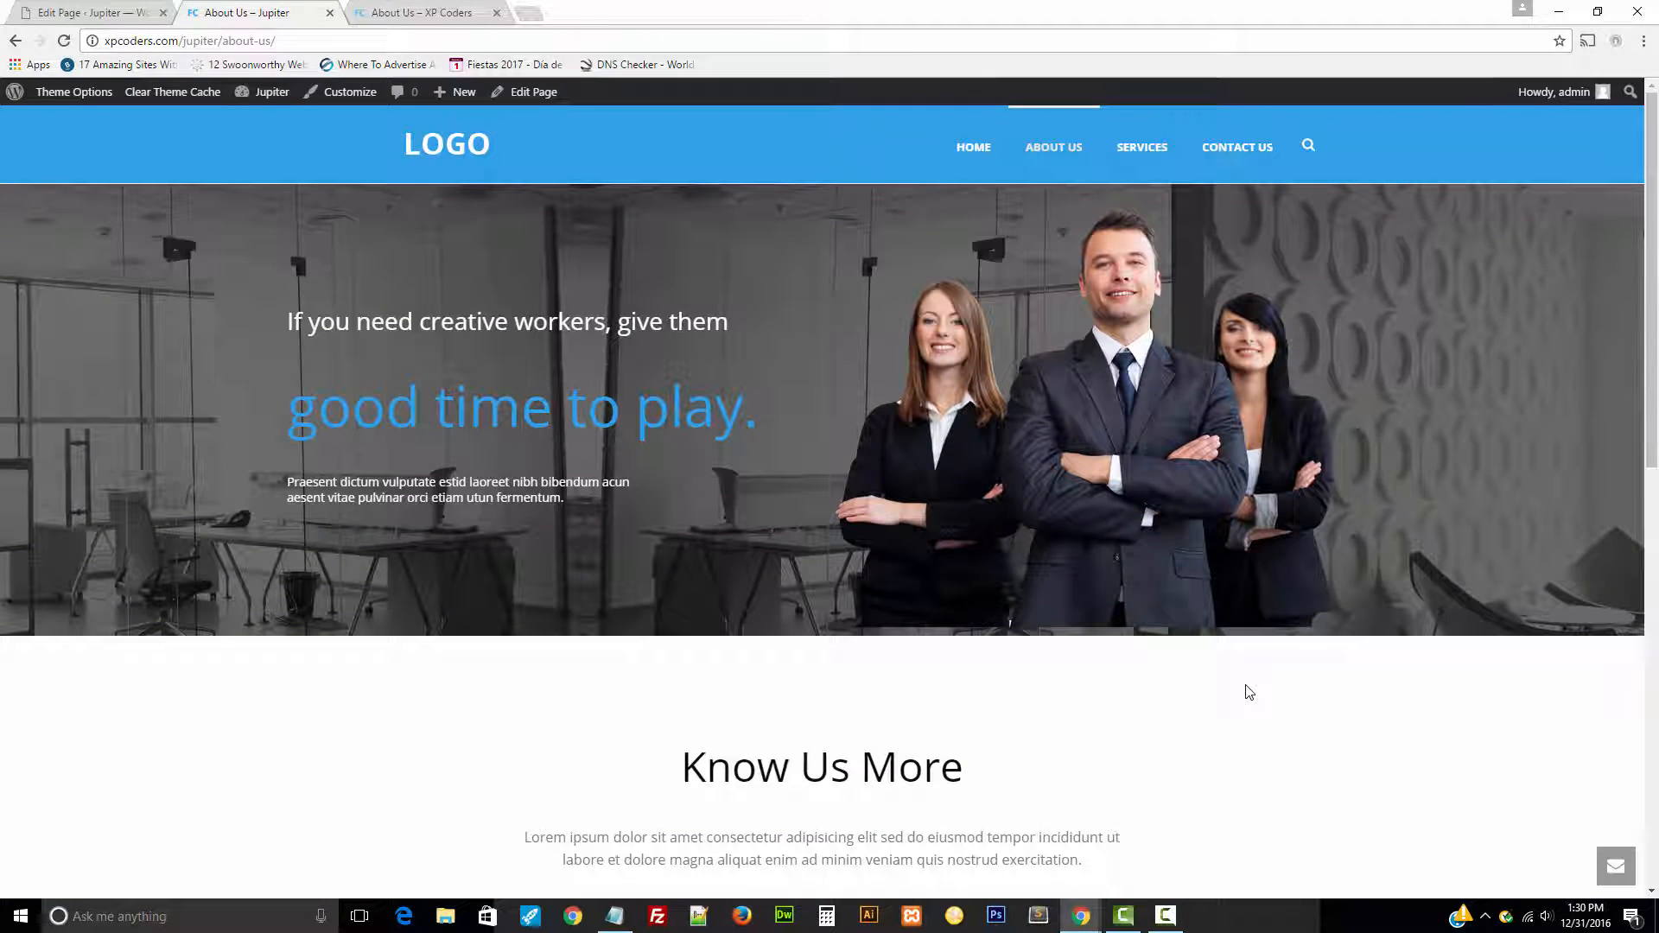
scroll(1253, 693, down, 8)
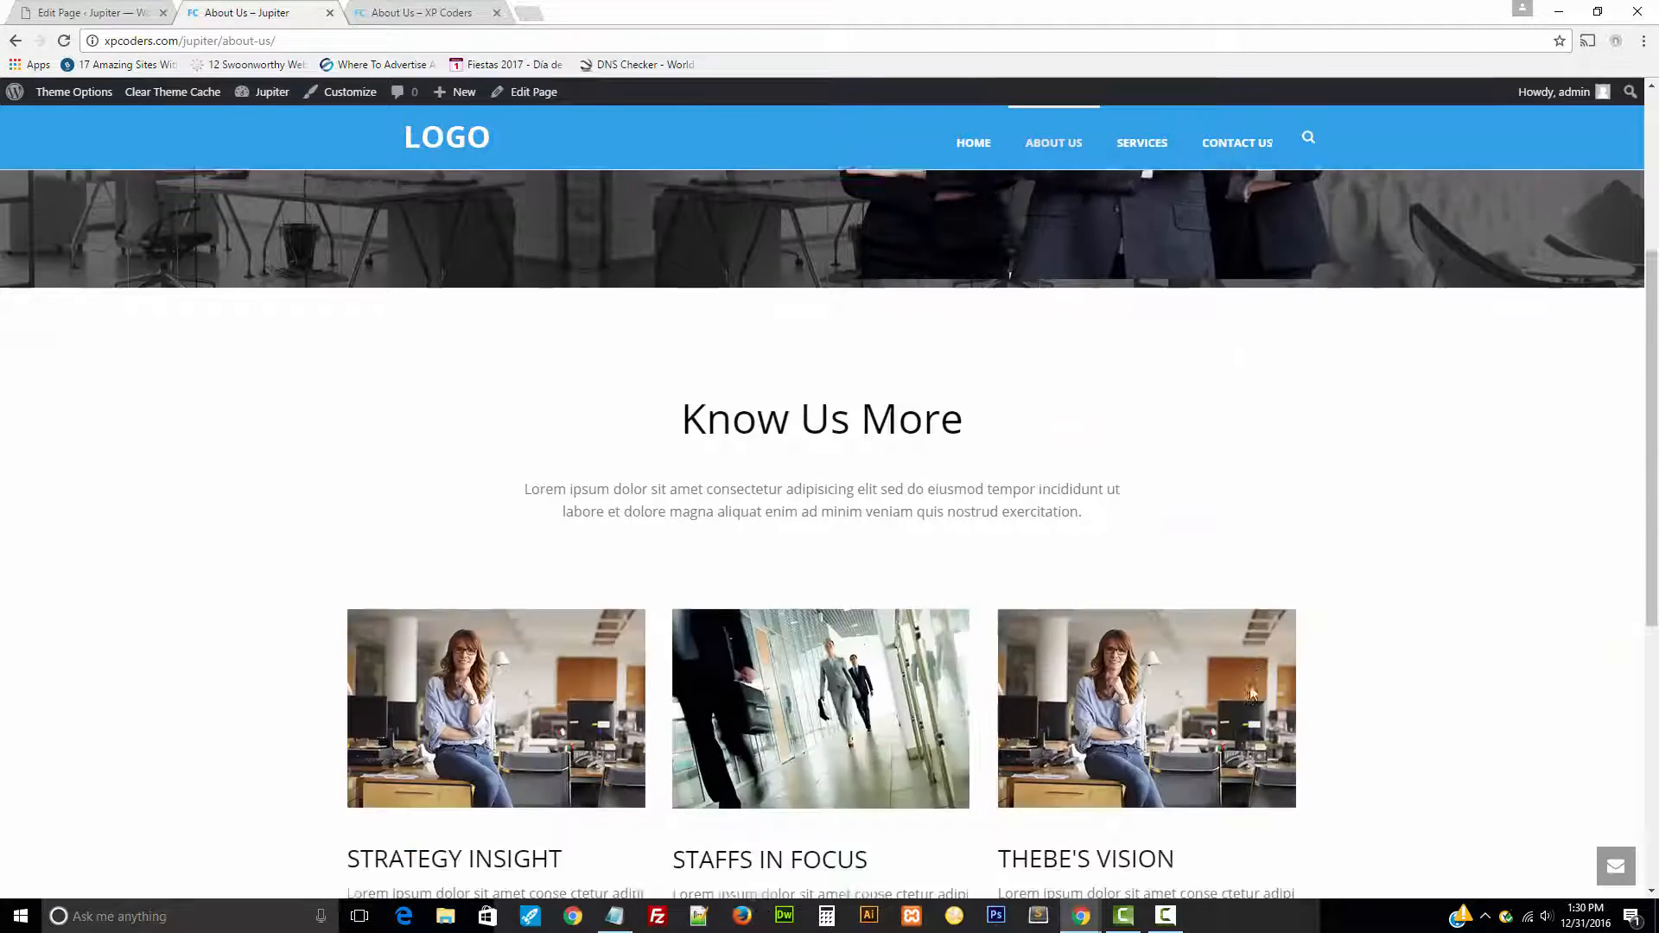
scroll(1248, 692, up, 8)
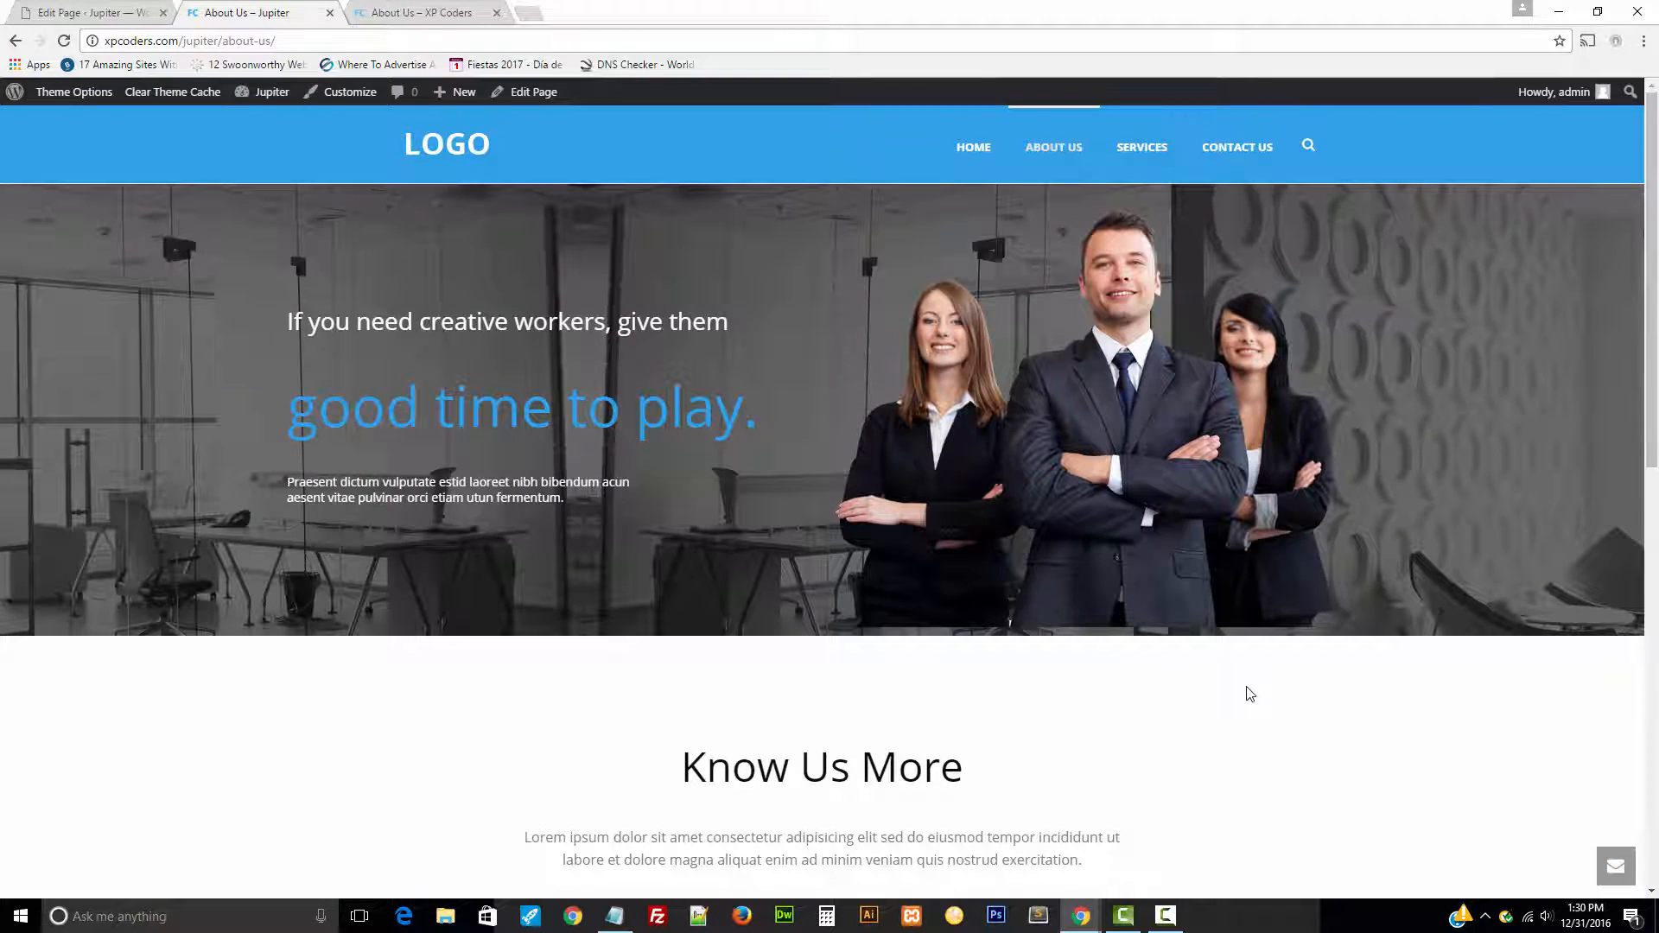
scroll(1331, 686, down, 8)
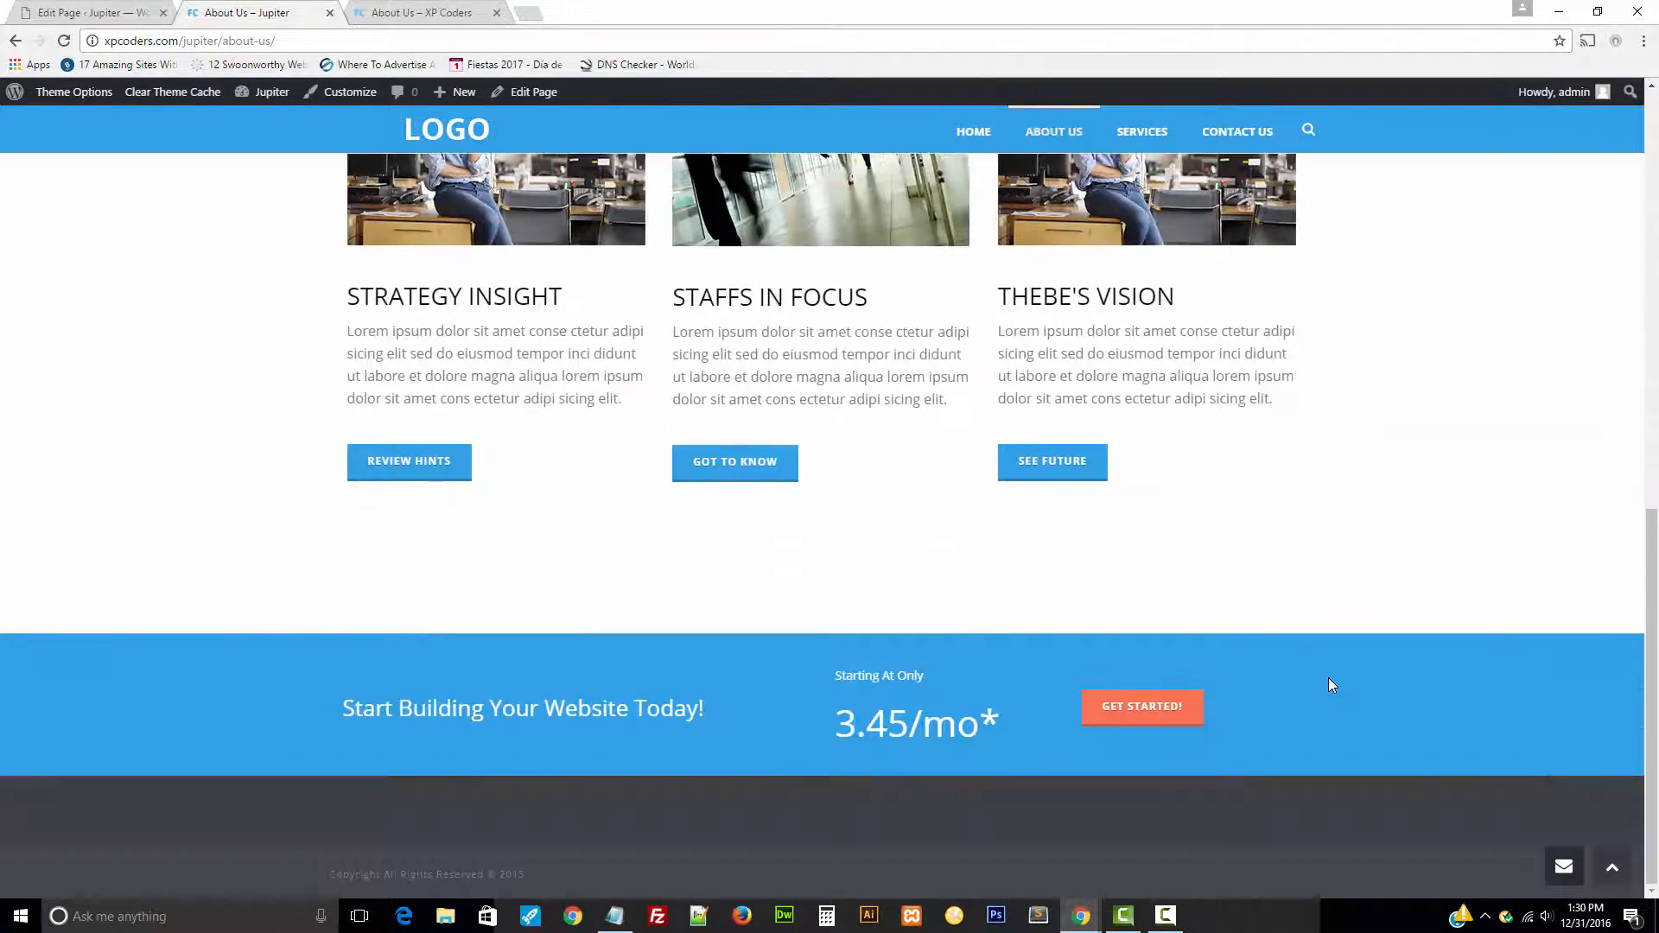
scroll(1329, 686, up, 5)
scroll(1329, 685, down, 5)
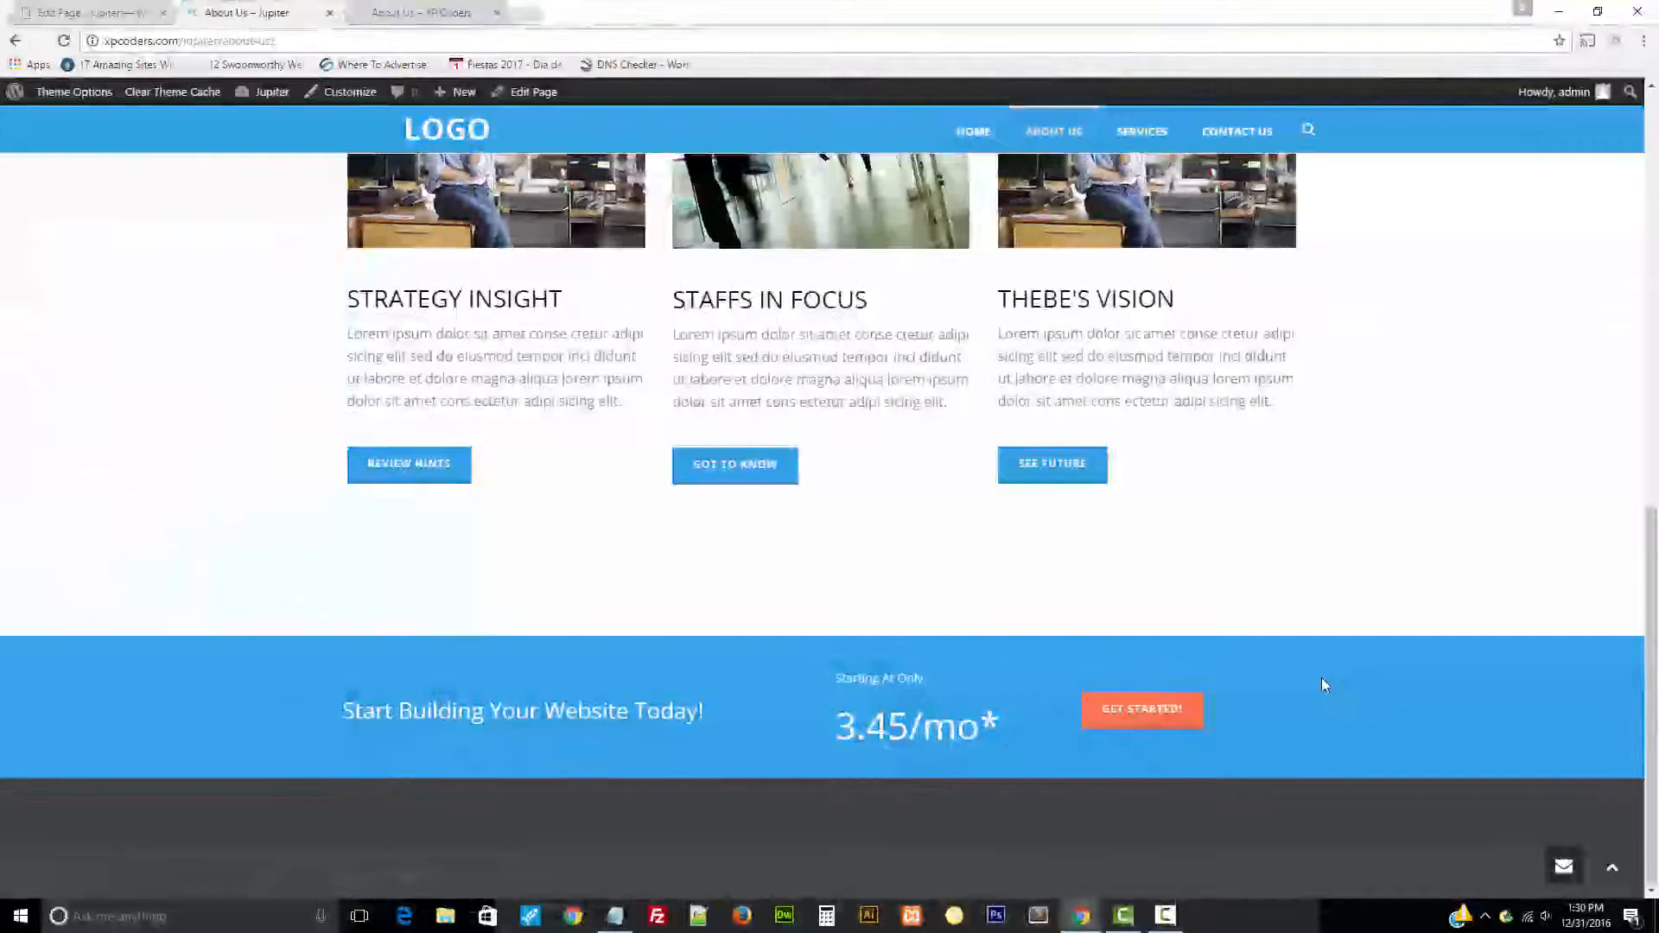
scroll(1326, 685, up, 8)
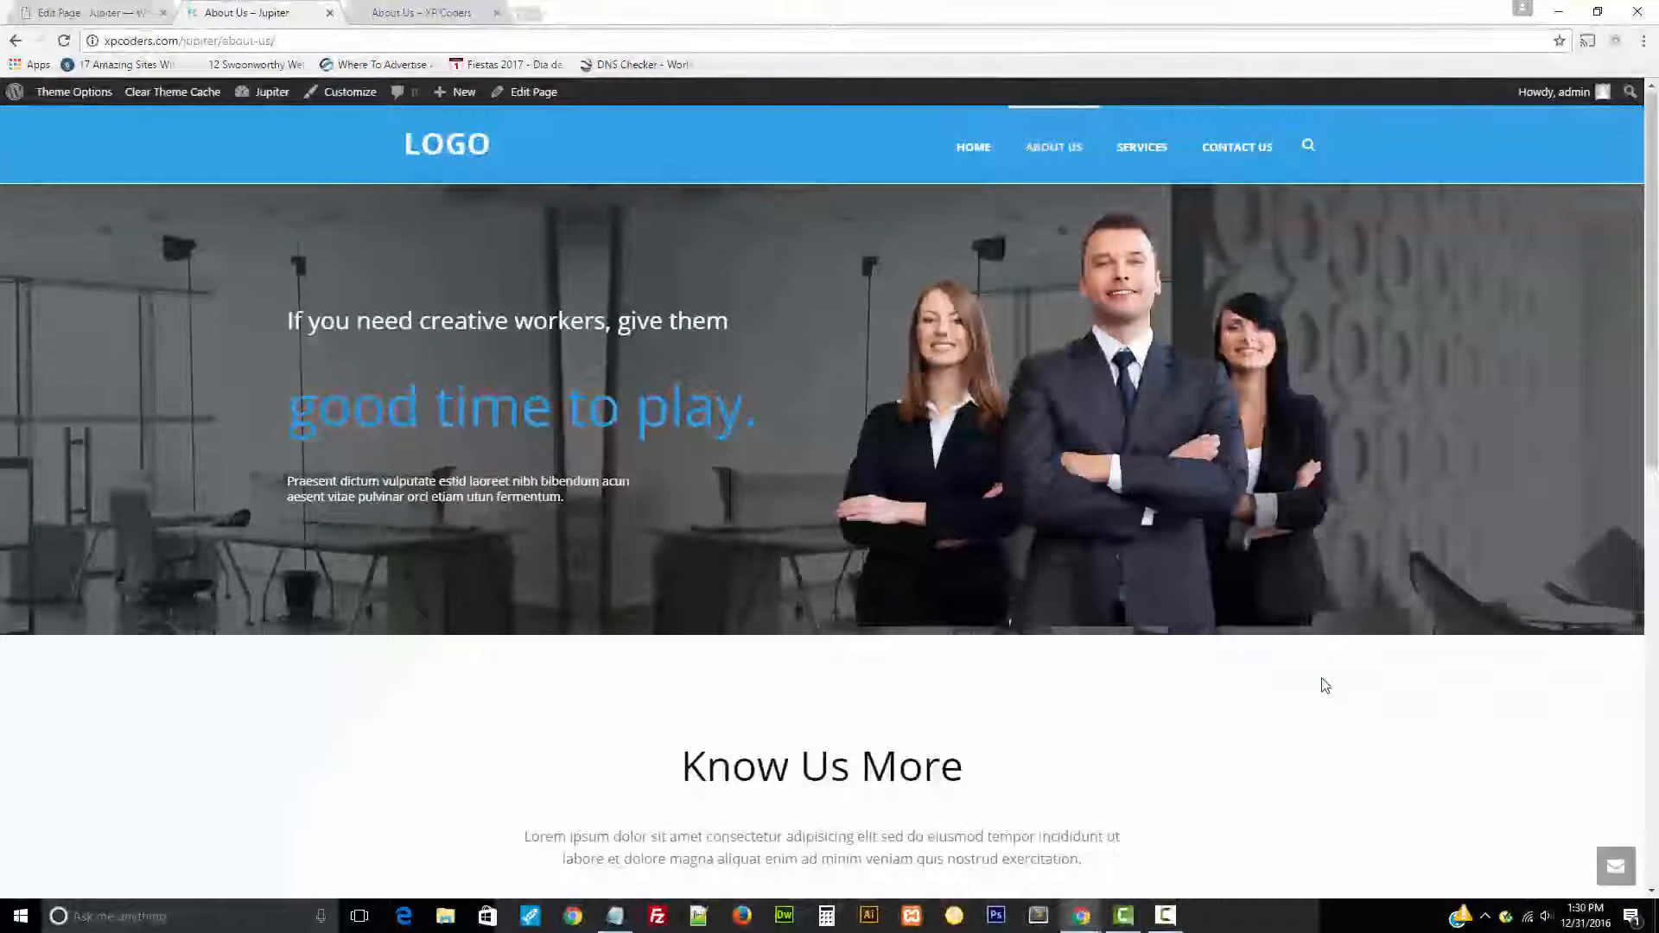
scroll(1322, 681, down, 8)
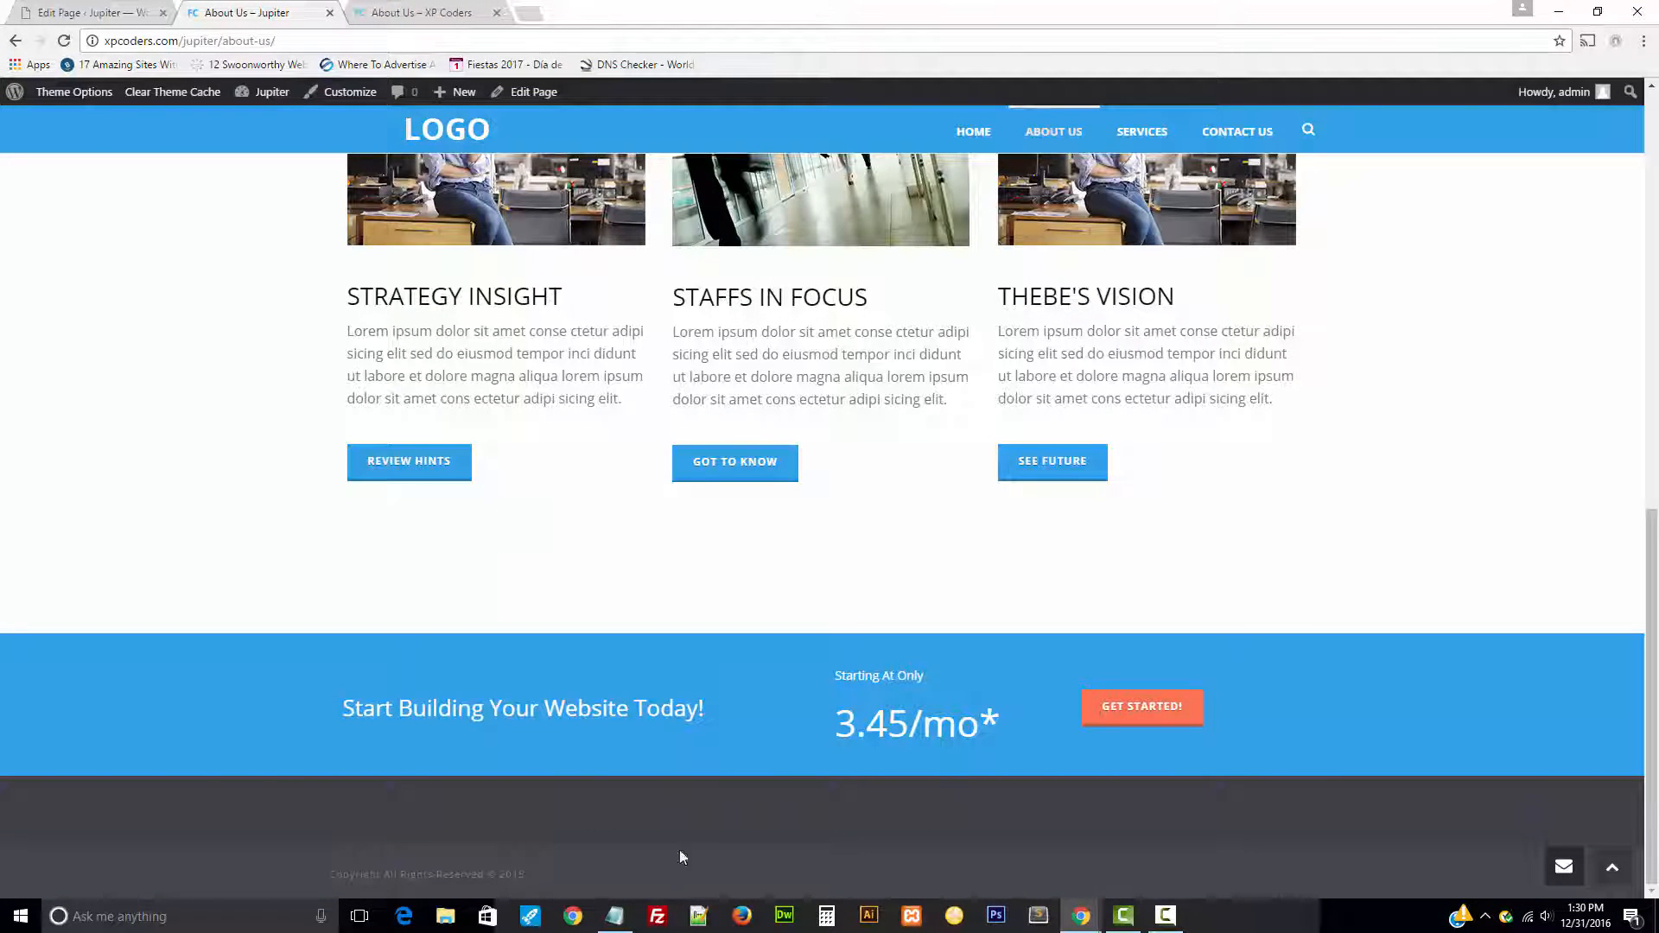
click(100, 9)
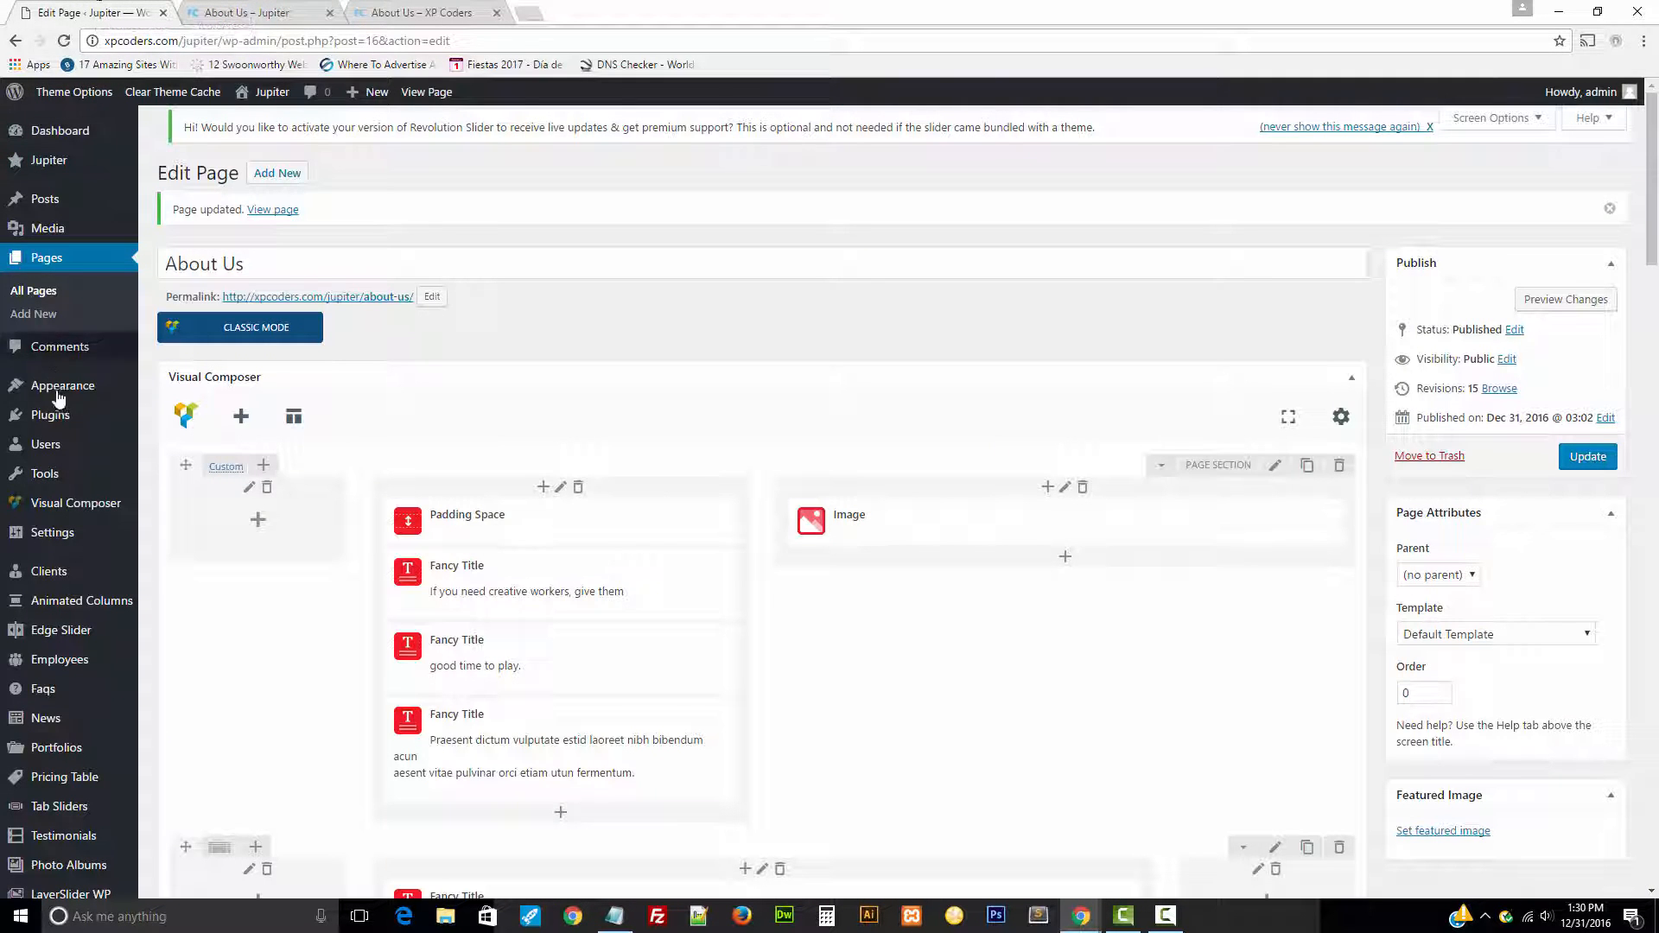
Step: Turn off the footer section in the Jupiter theme's general footer options and save the settings
mouse_move(43, 384)
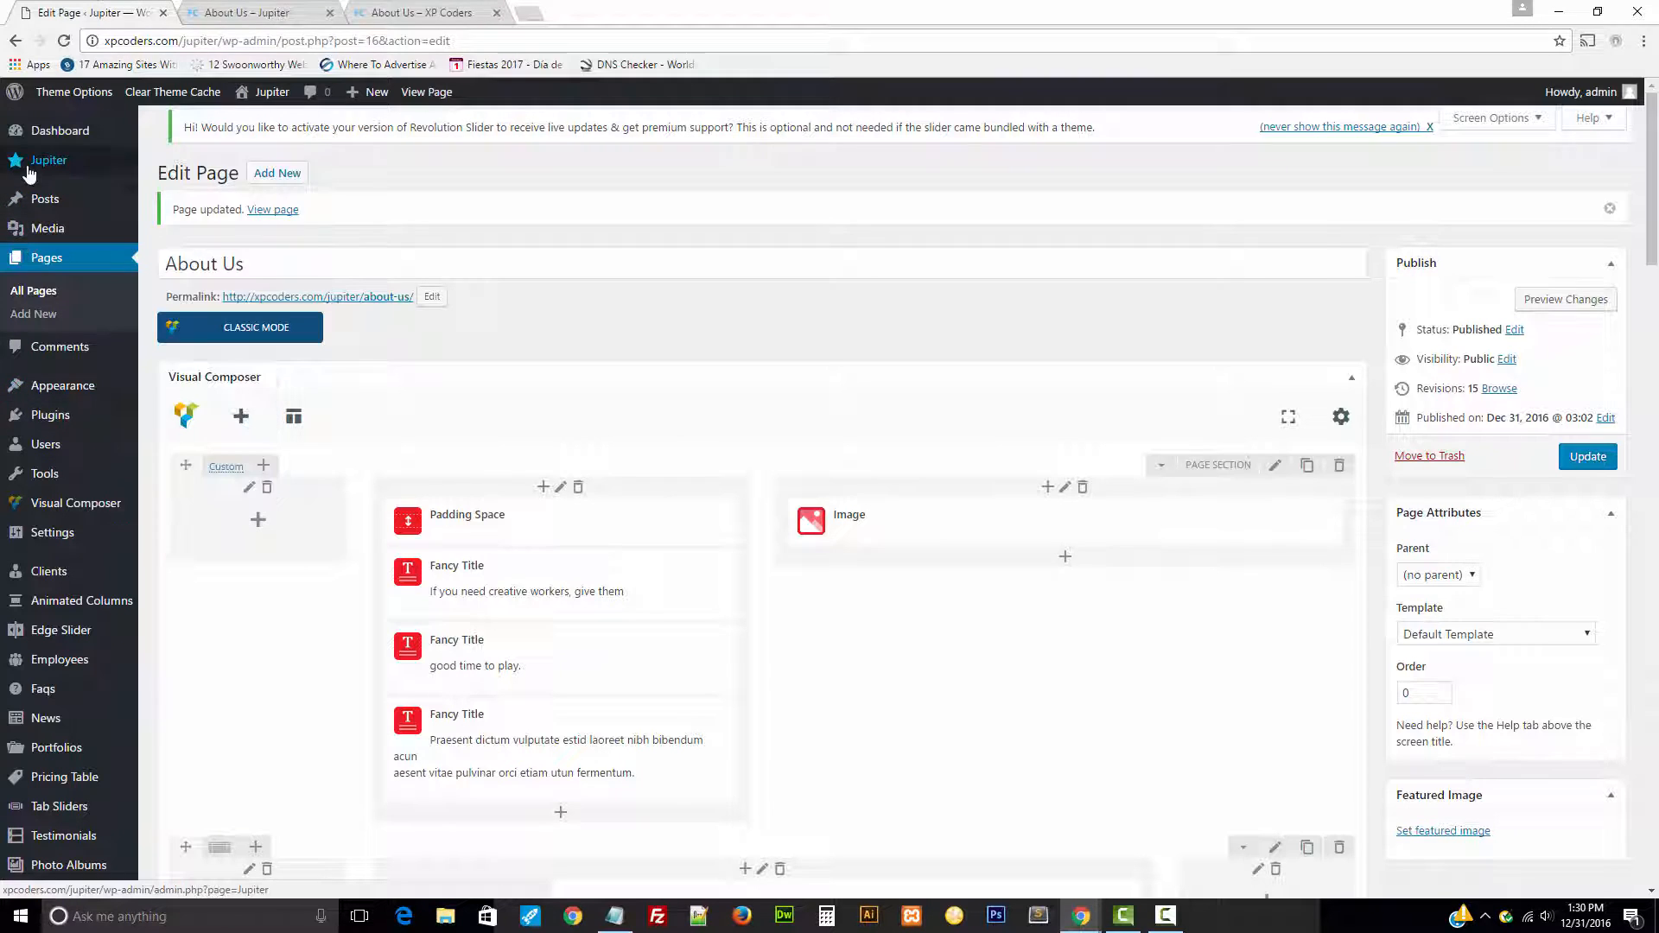
mouse_move(28, 173)
click(173, 363)
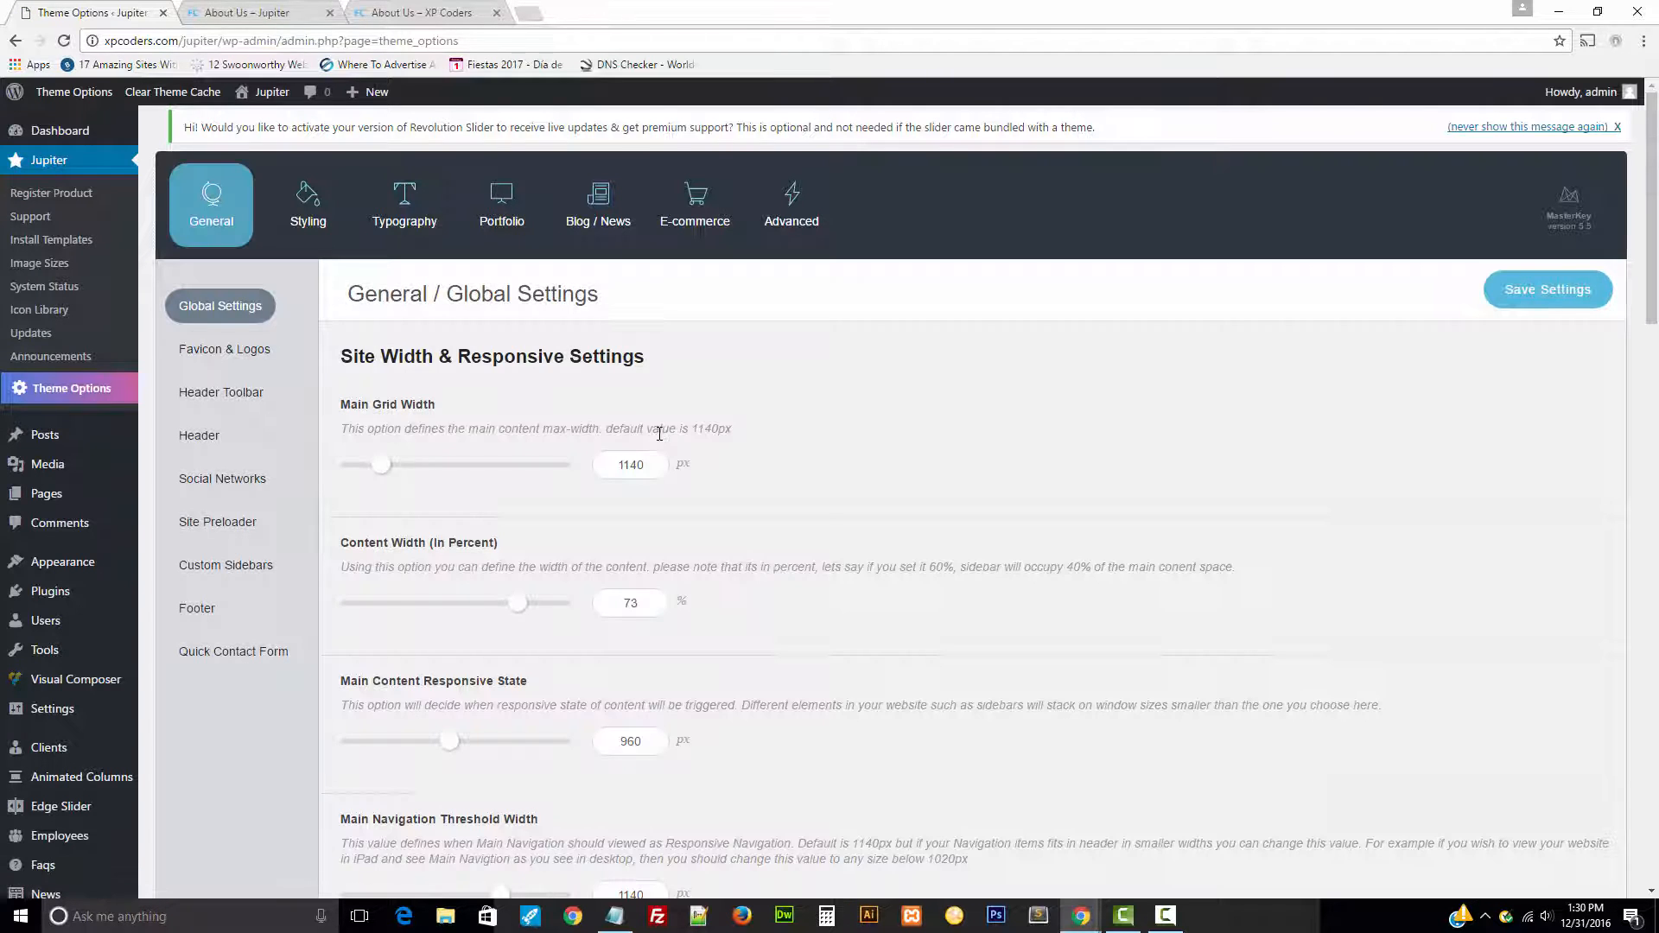
click(197, 609)
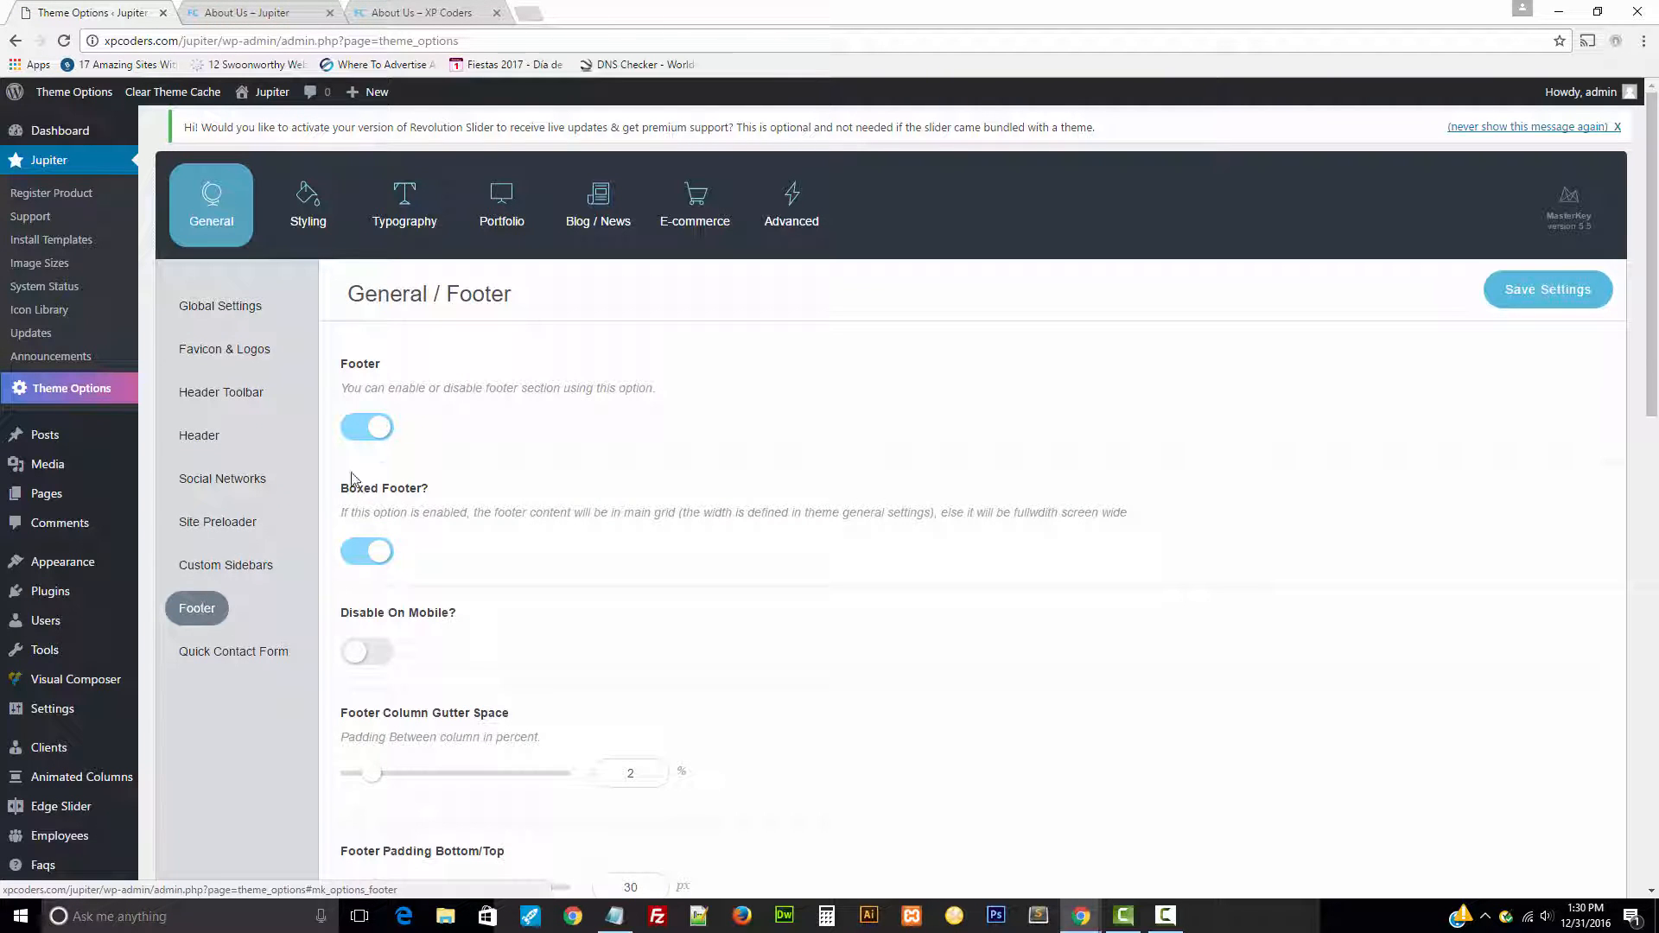
click(359, 430)
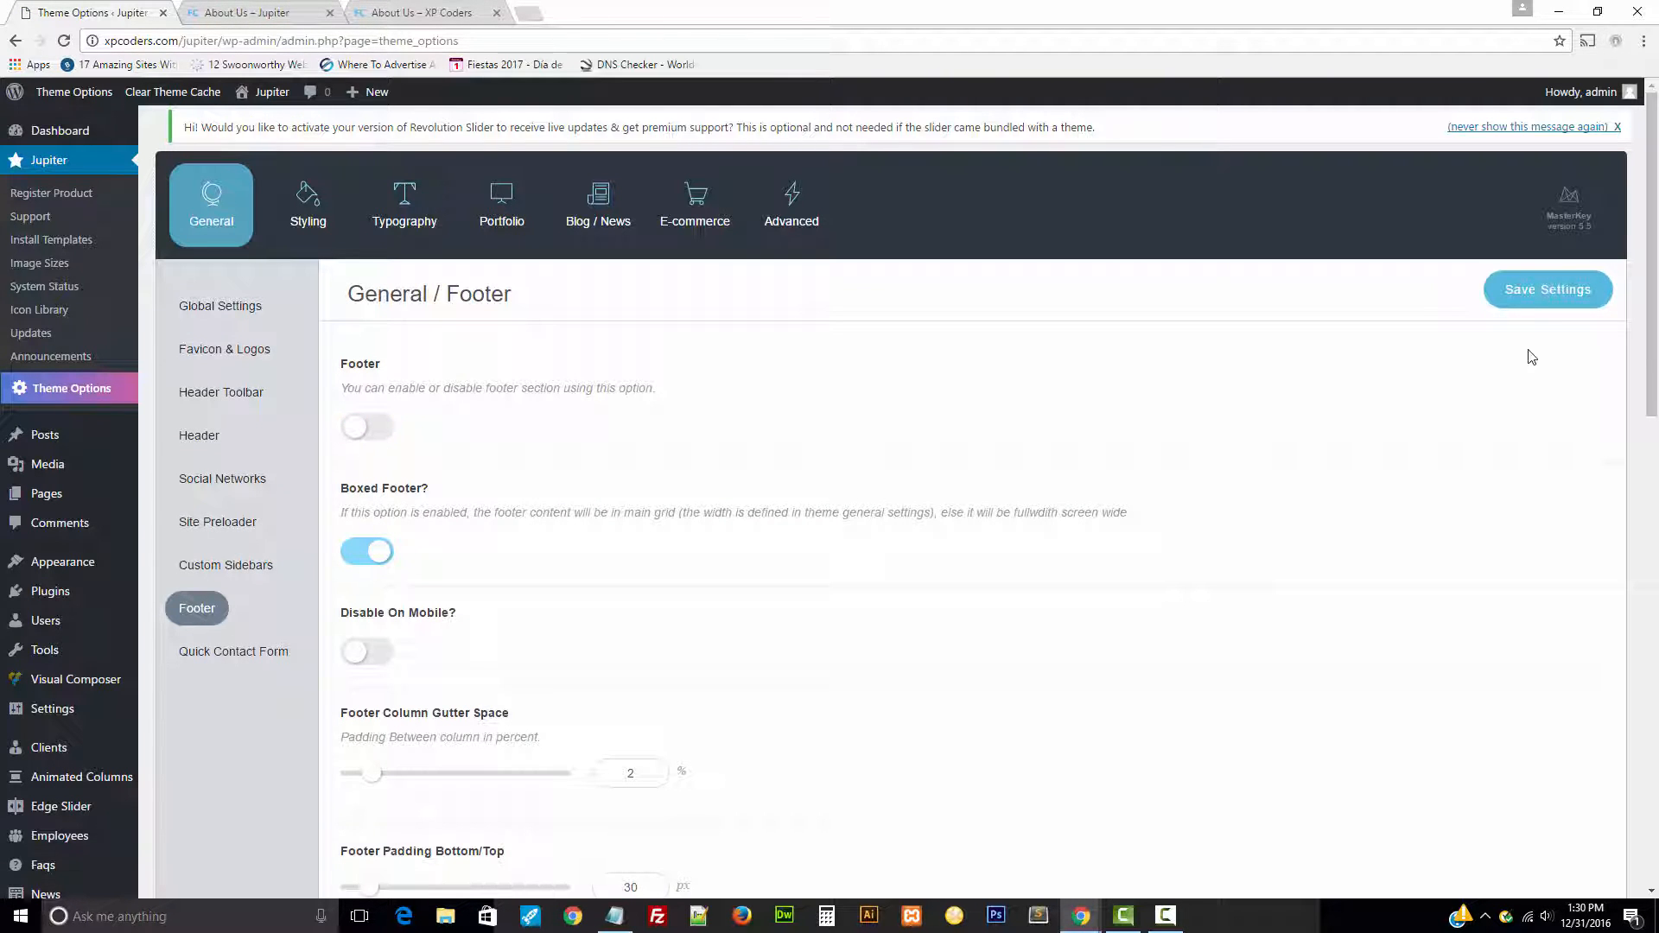
click(1534, 309)
Step: Reload the live About Us page and check the area below the call-to-action section
click(250, 13)
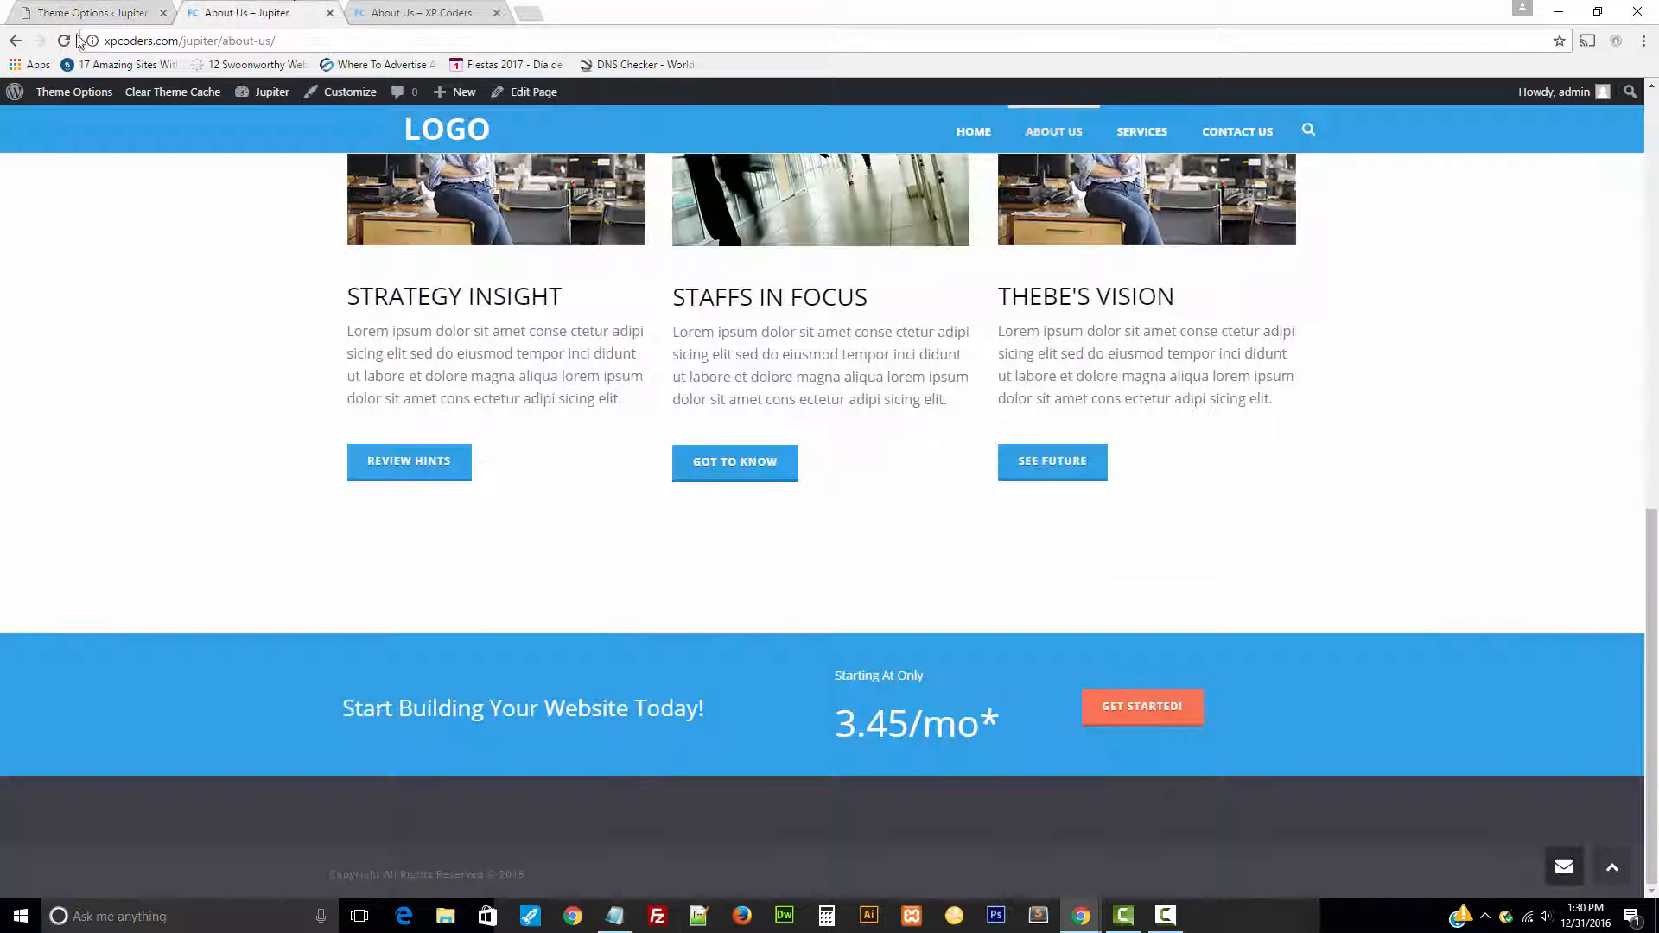
click(64, 41)
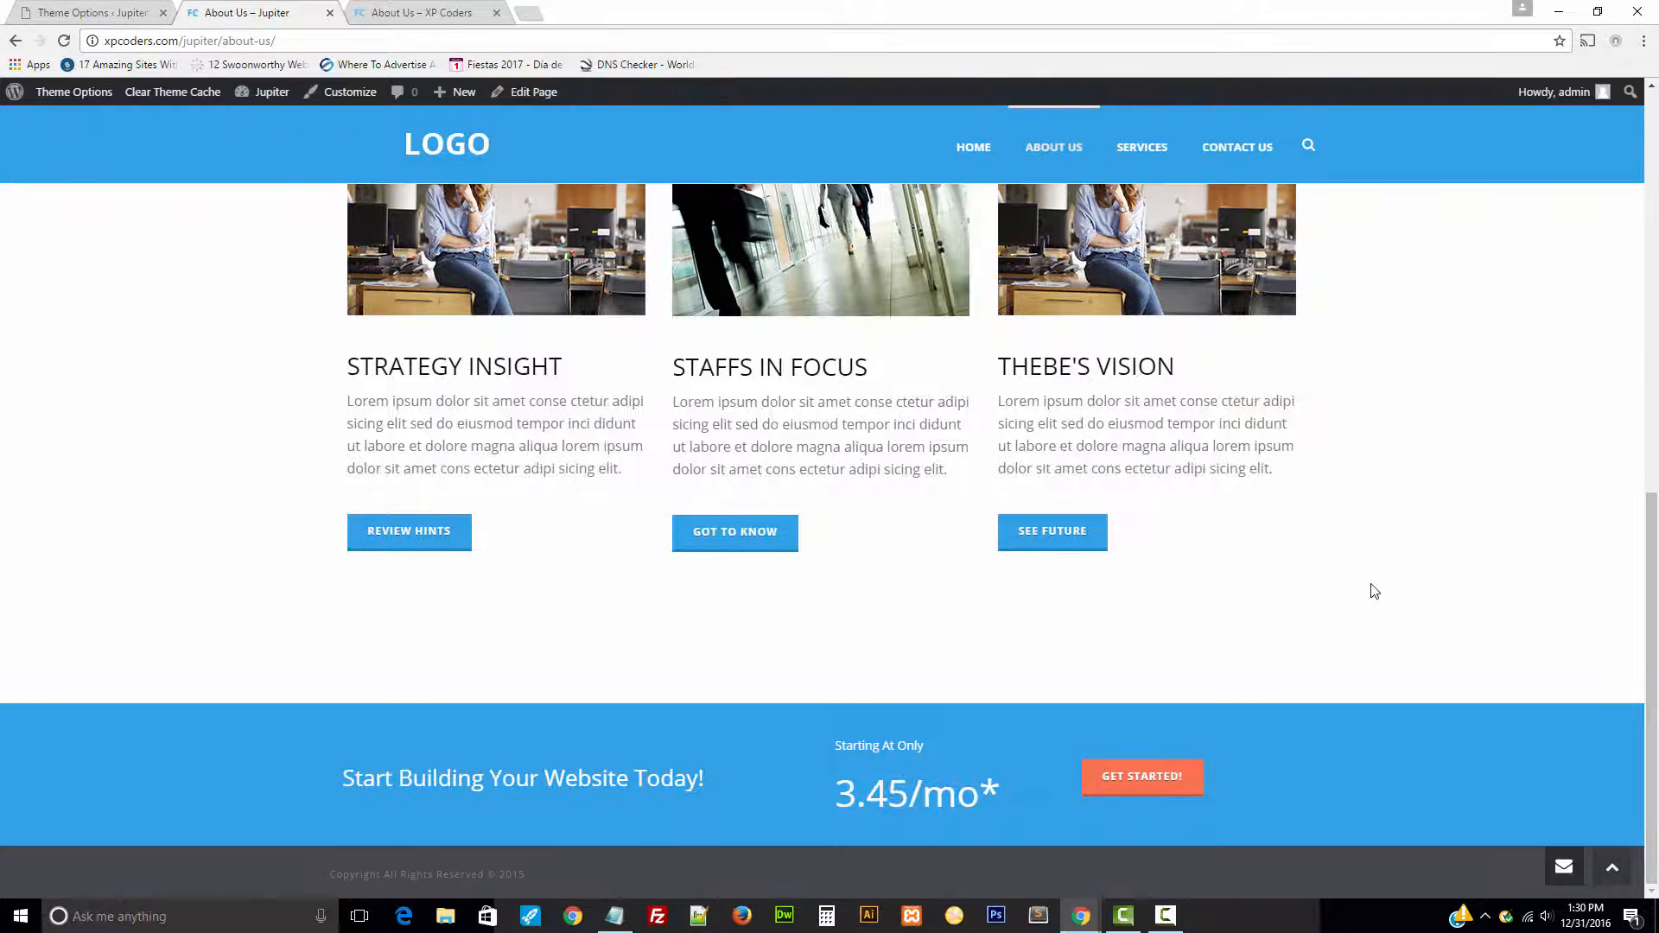
scroll(1407, 705, up, 10)
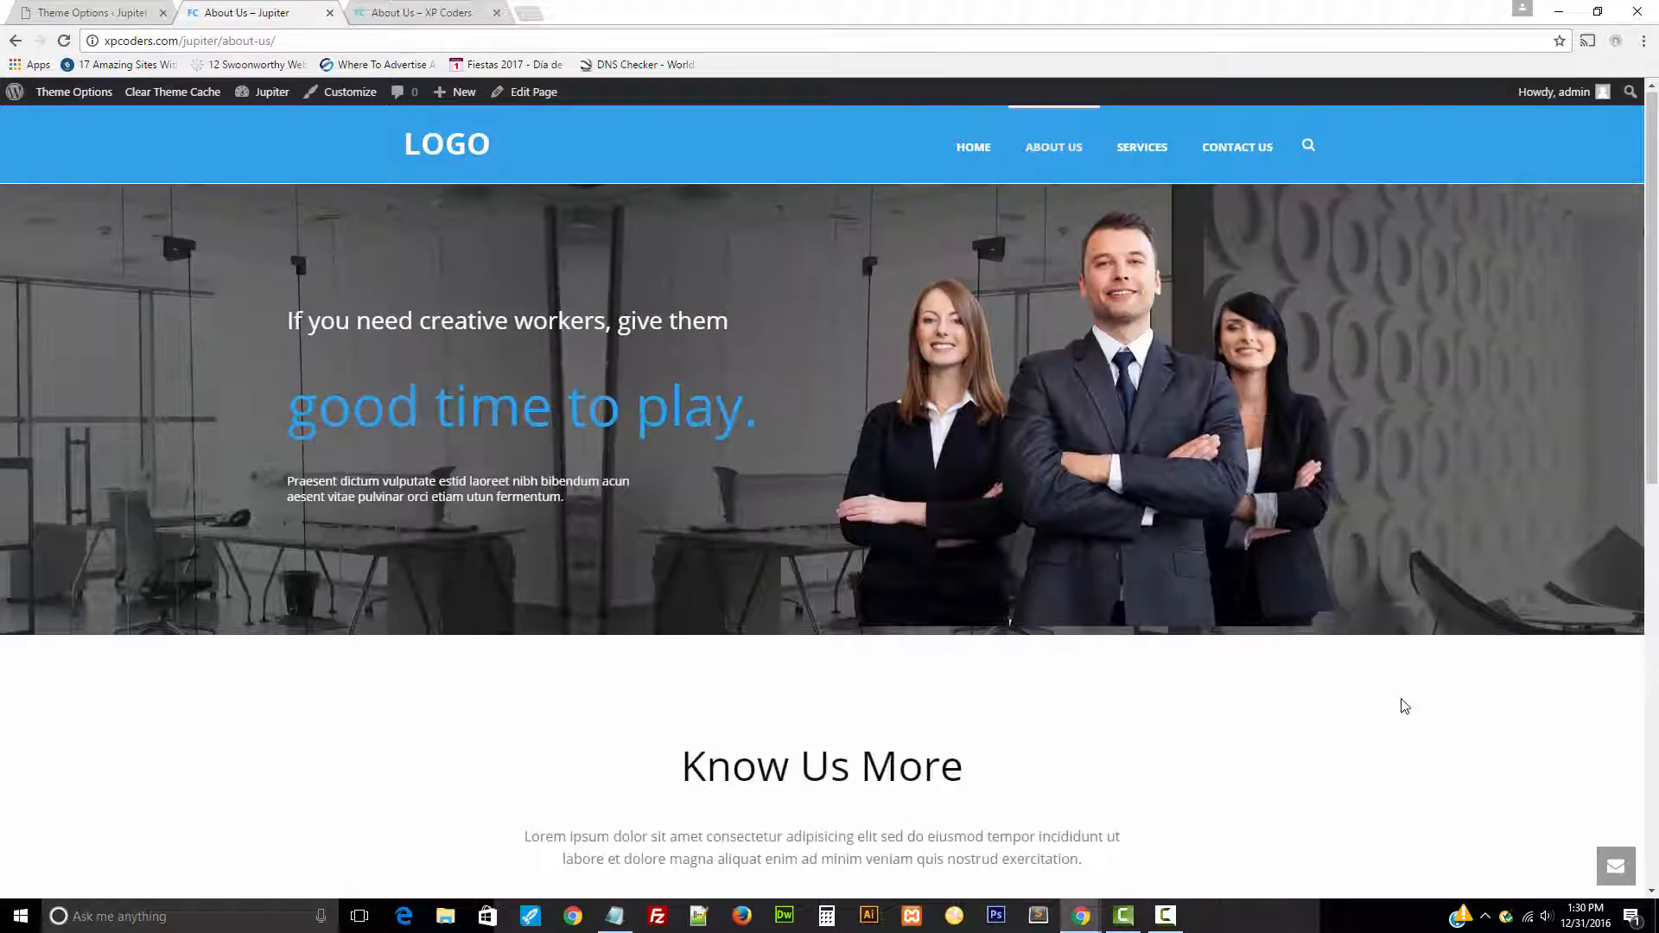
scroll(1396, 699, down, 10)
Step: Compare the live About Us page with the reference page from the hero banner to the copyright bar
click(449, 13)
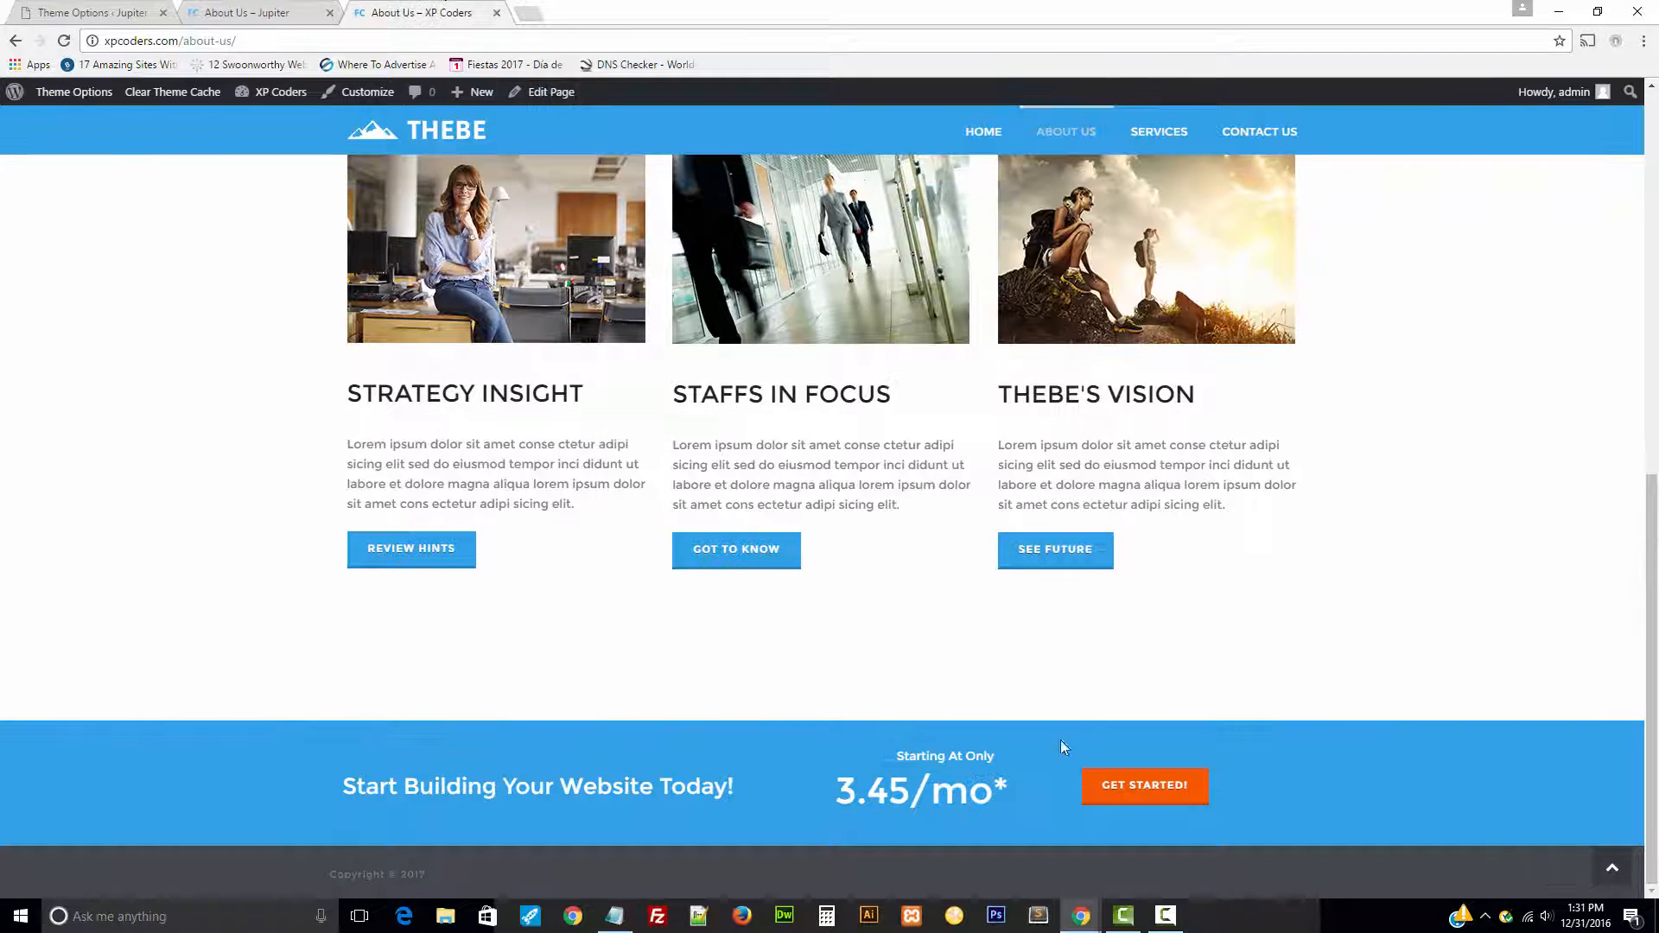
scroll(724, 782, up, 9)
click(268, 13)
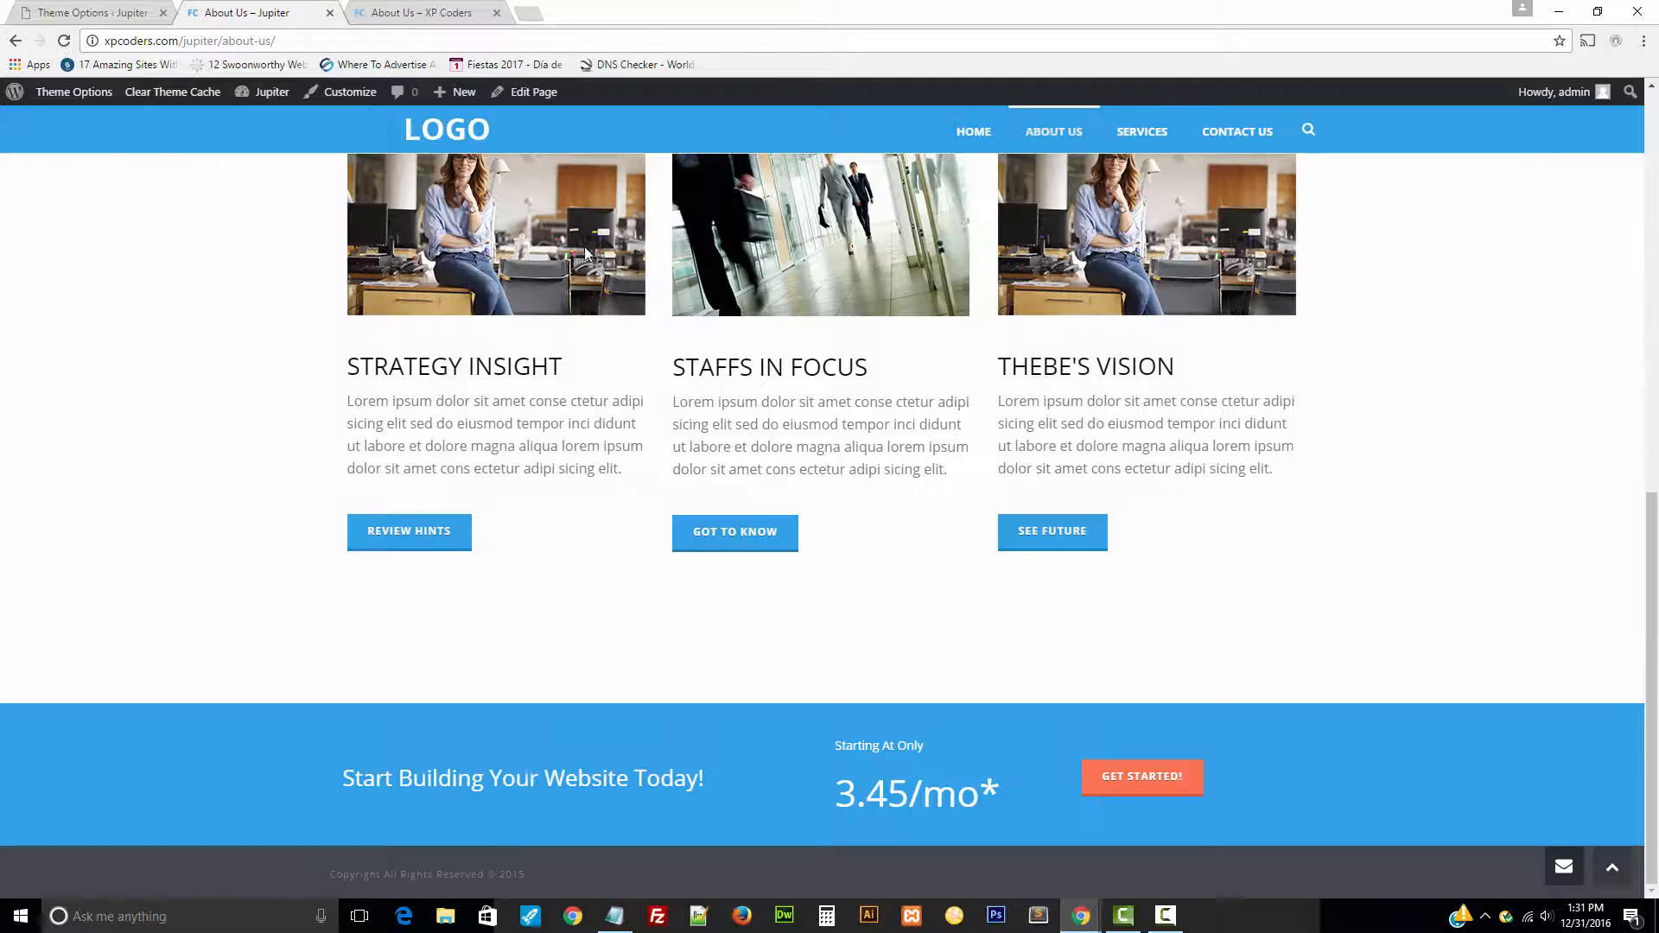
scroll(1165, 546, up, 10)
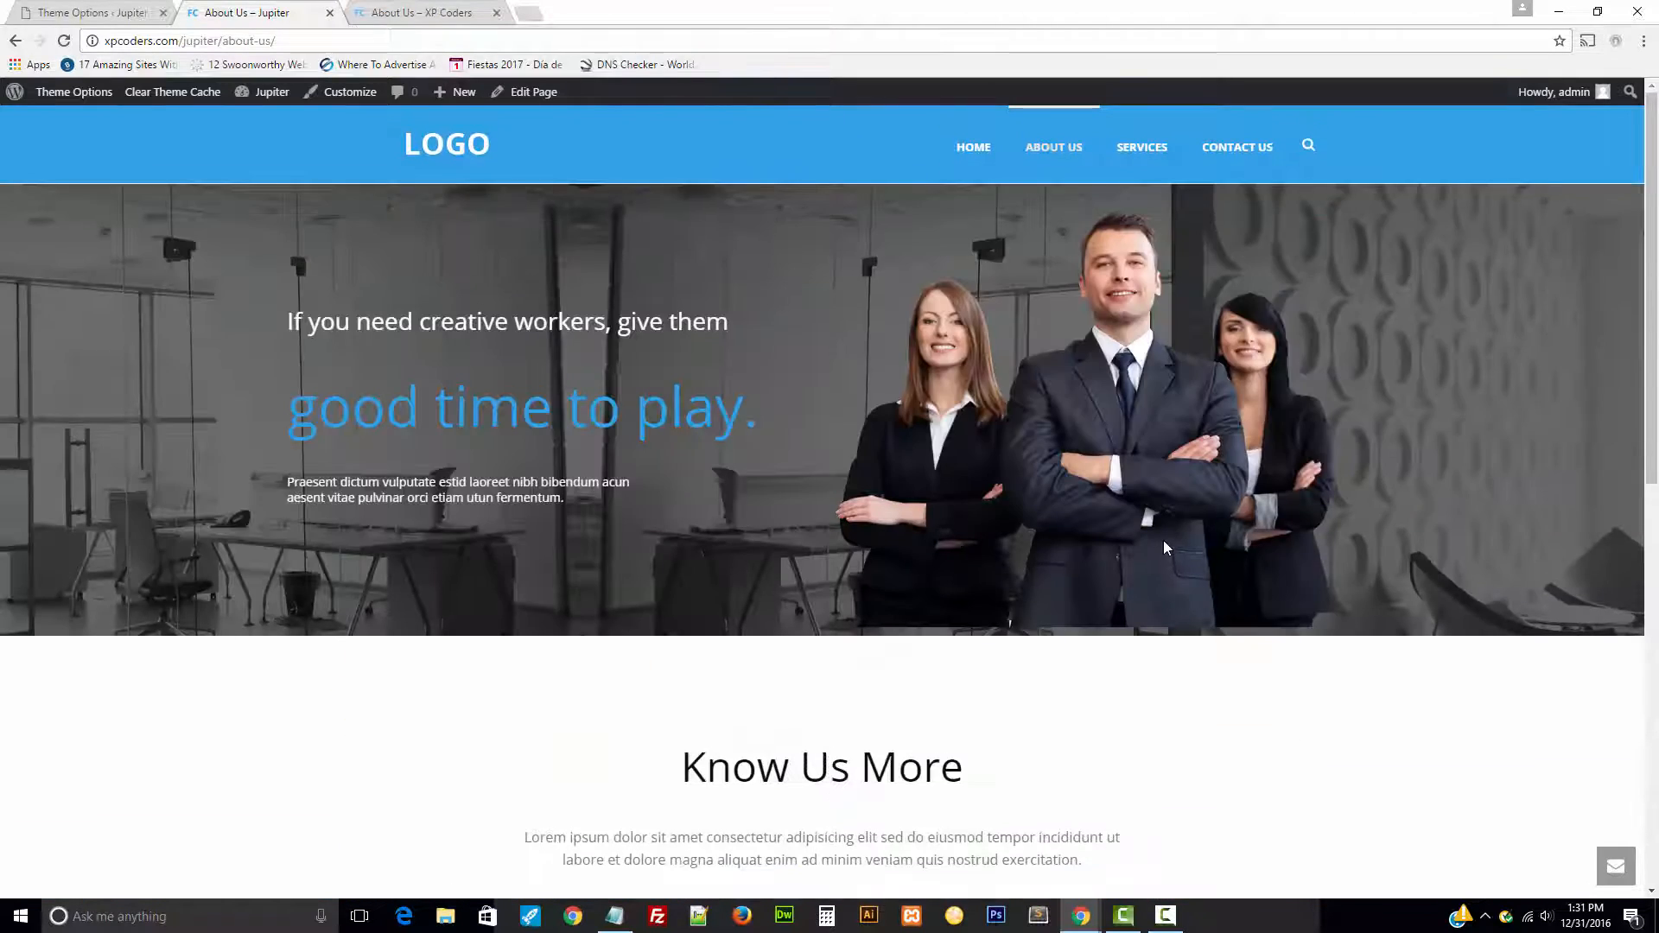
scroll(1165, 546, down, 10)
scroll(1165, 545, up, 10)
scroll(1217, 603, down, 10)
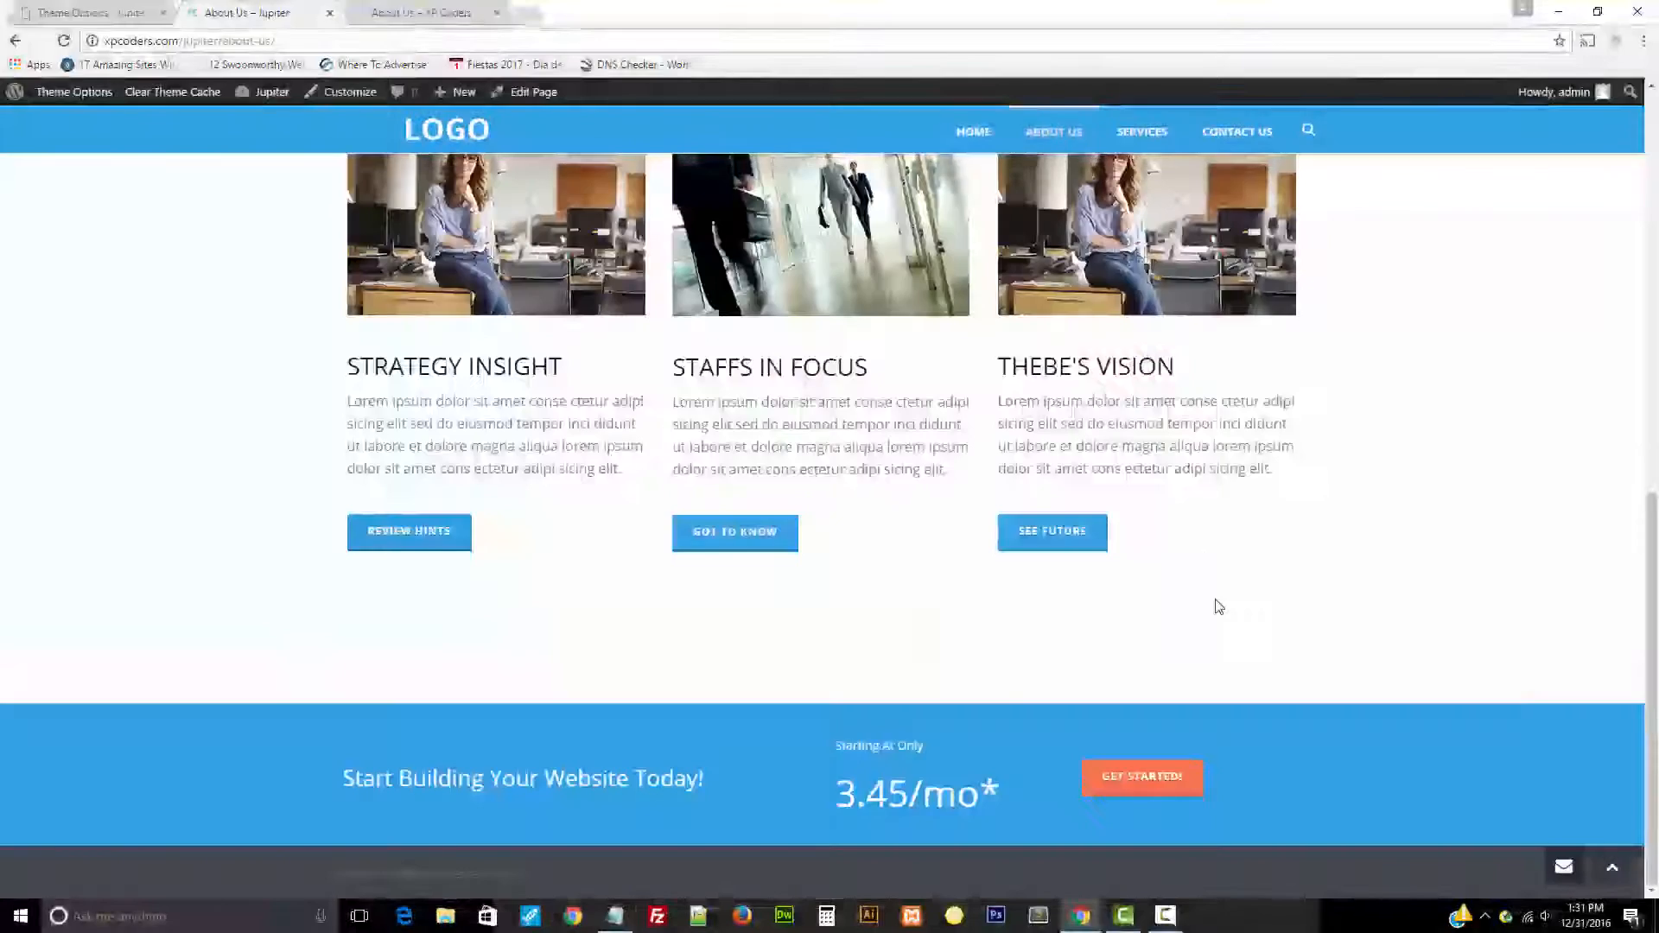
scroll(1215, 605, up, 10)
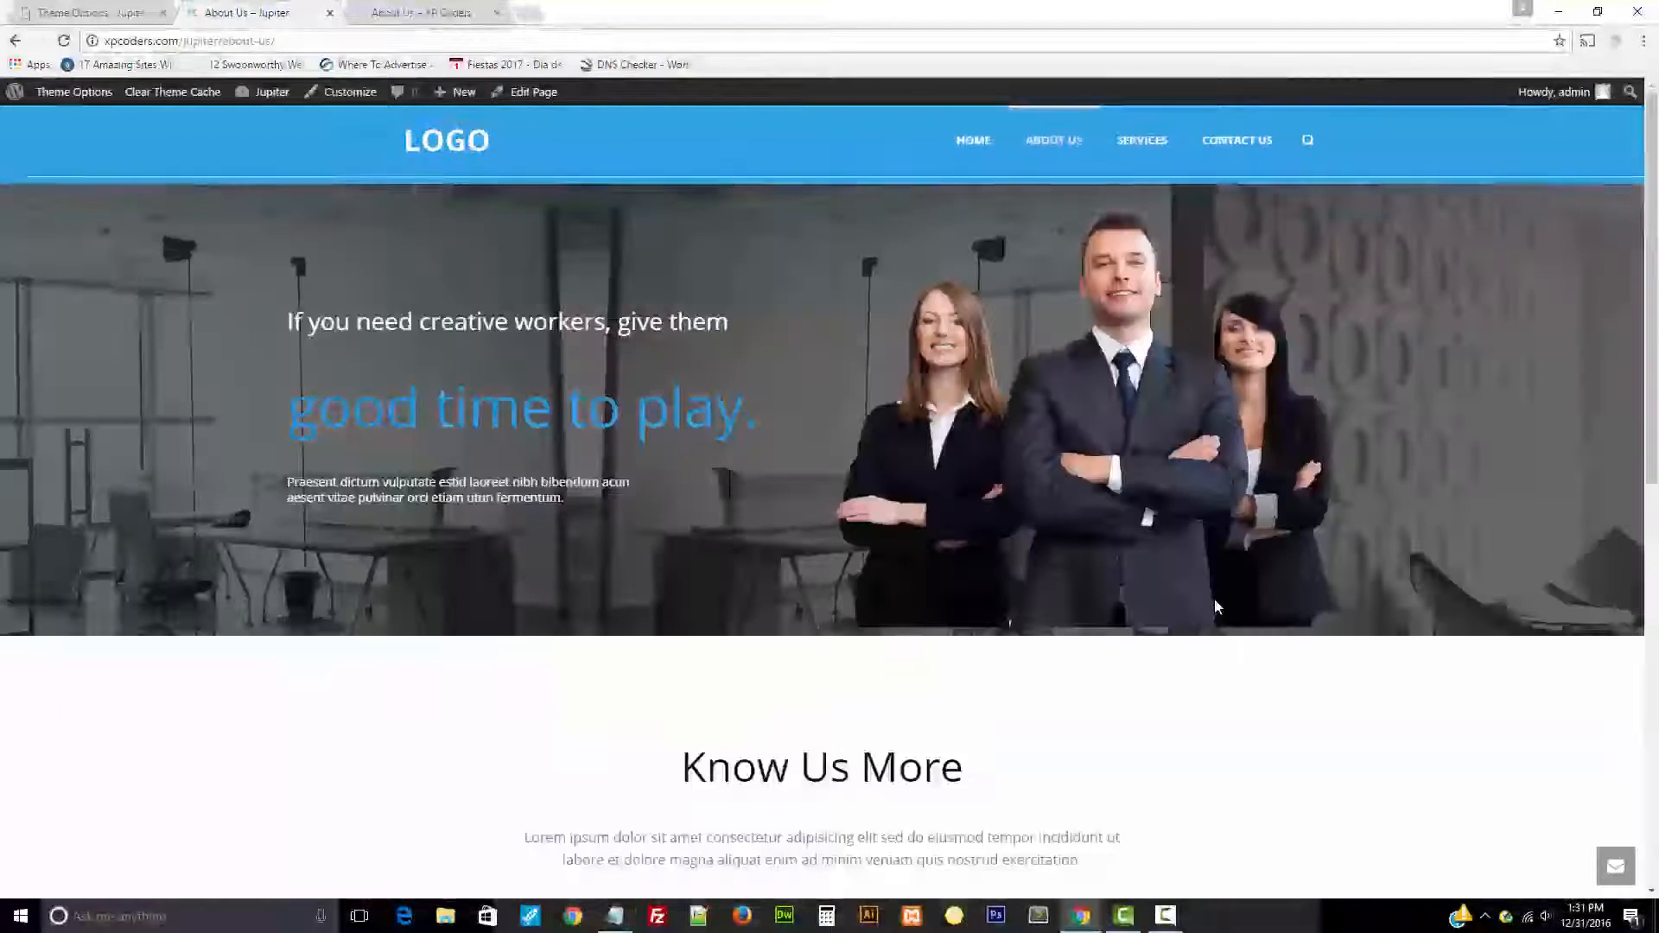
Step: Open the Services page on both the live and reference sites, and examine the reference page's sections from hero banner to footer
click(1138, 149)
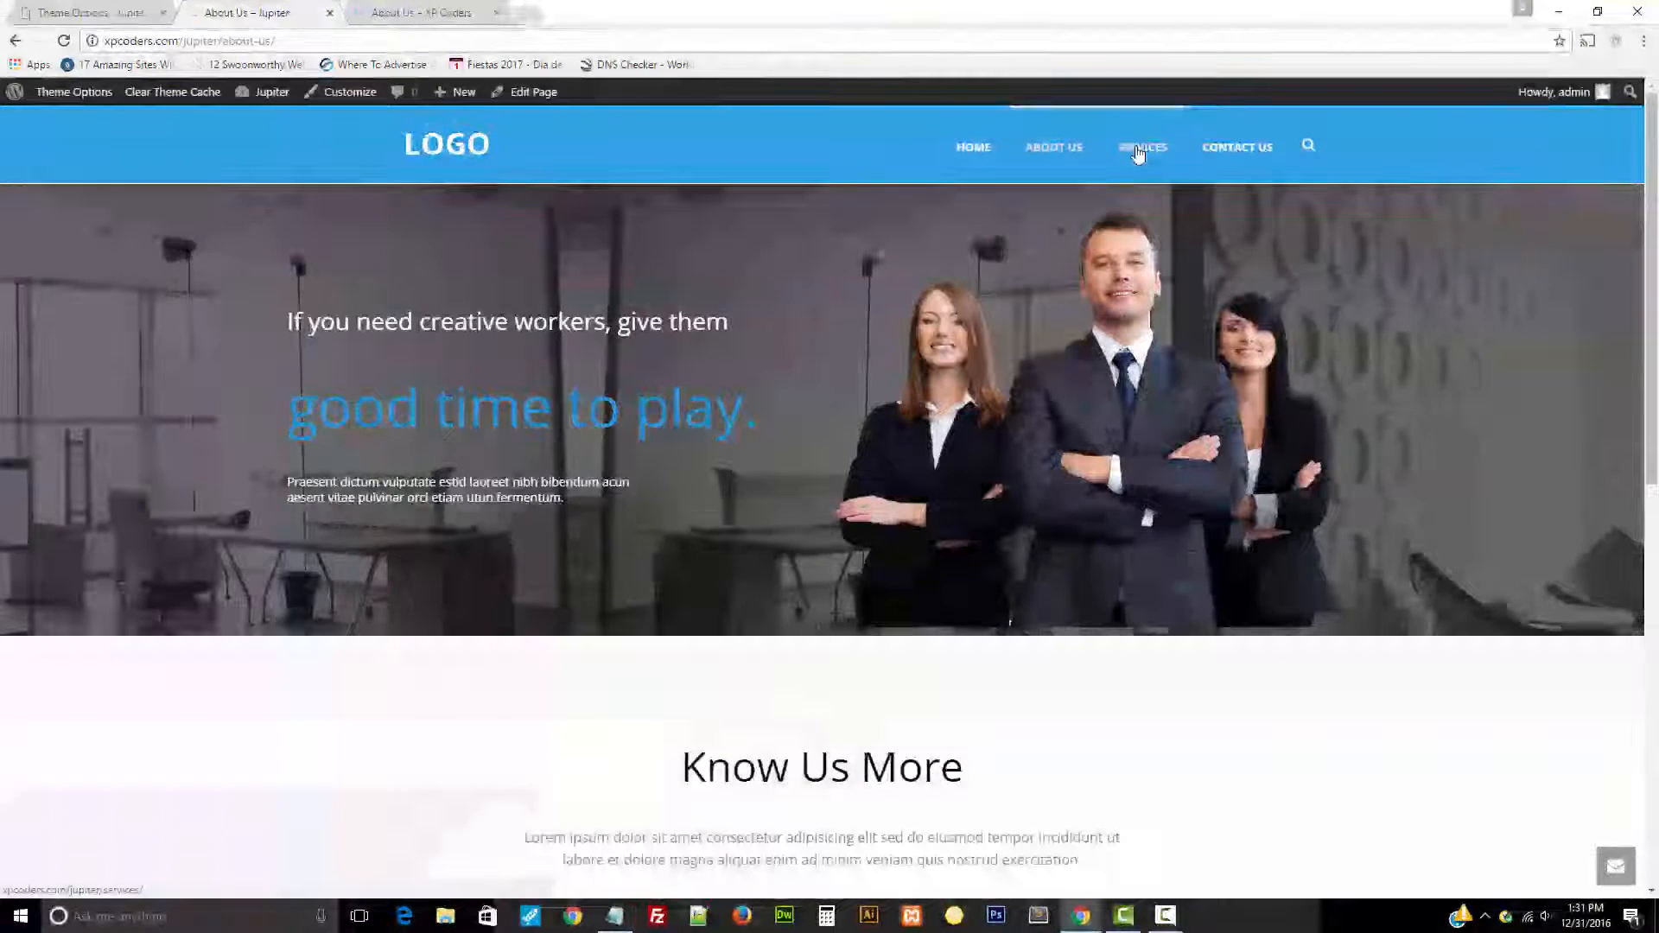
key(ctrl+Tab)
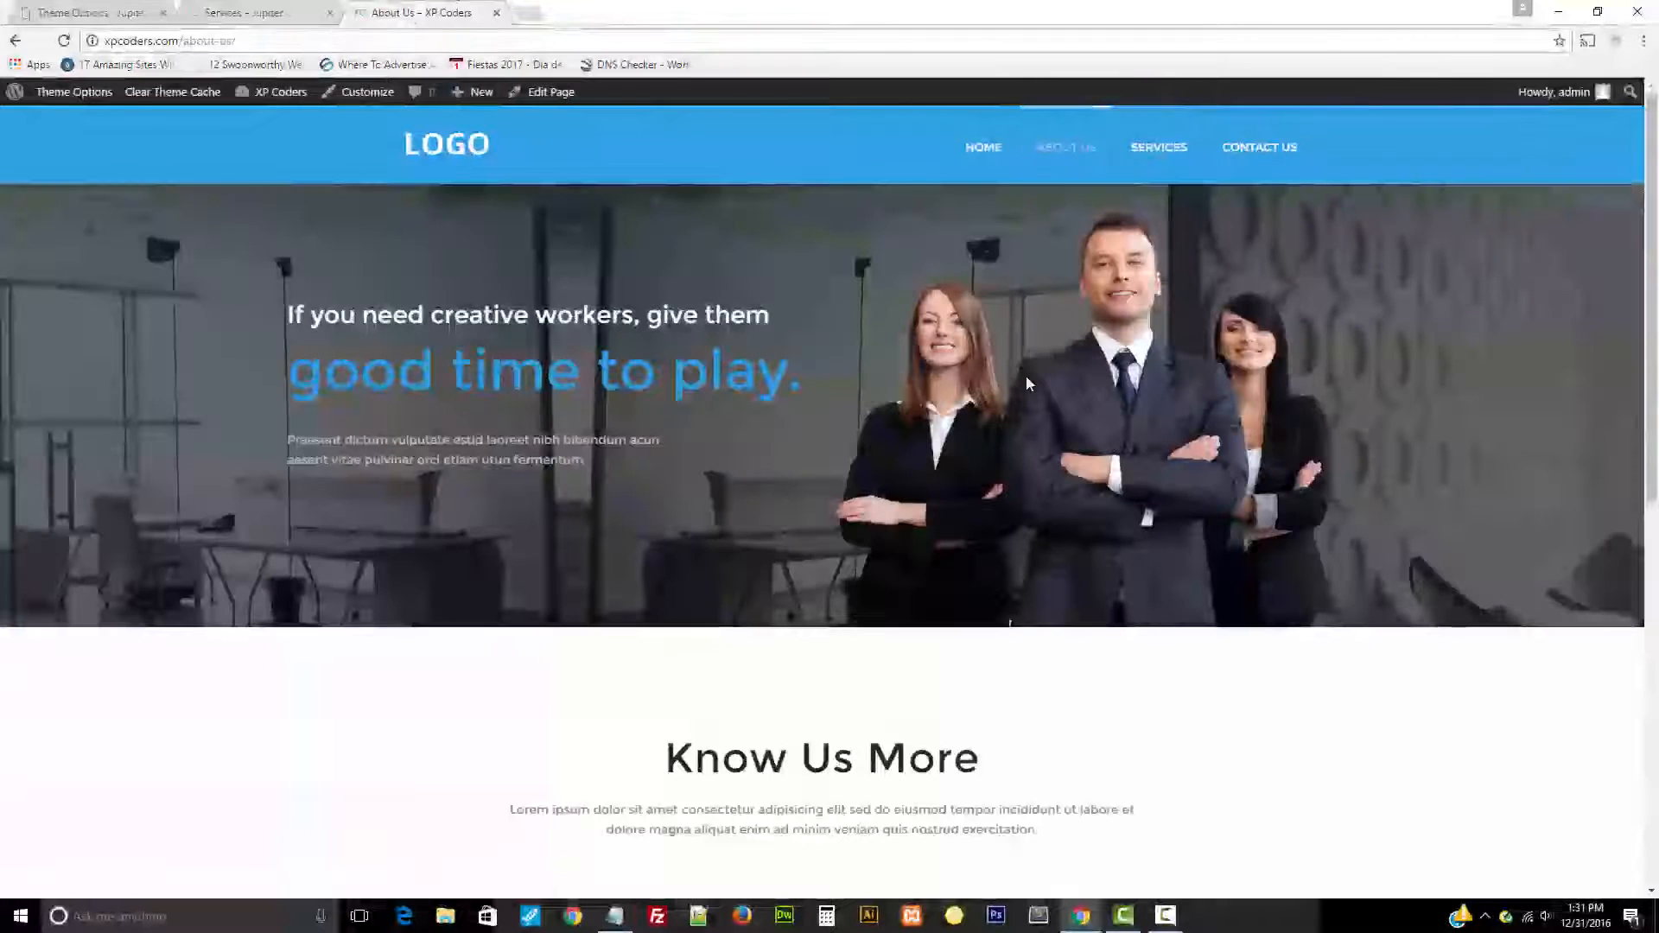
click(1142, 153)
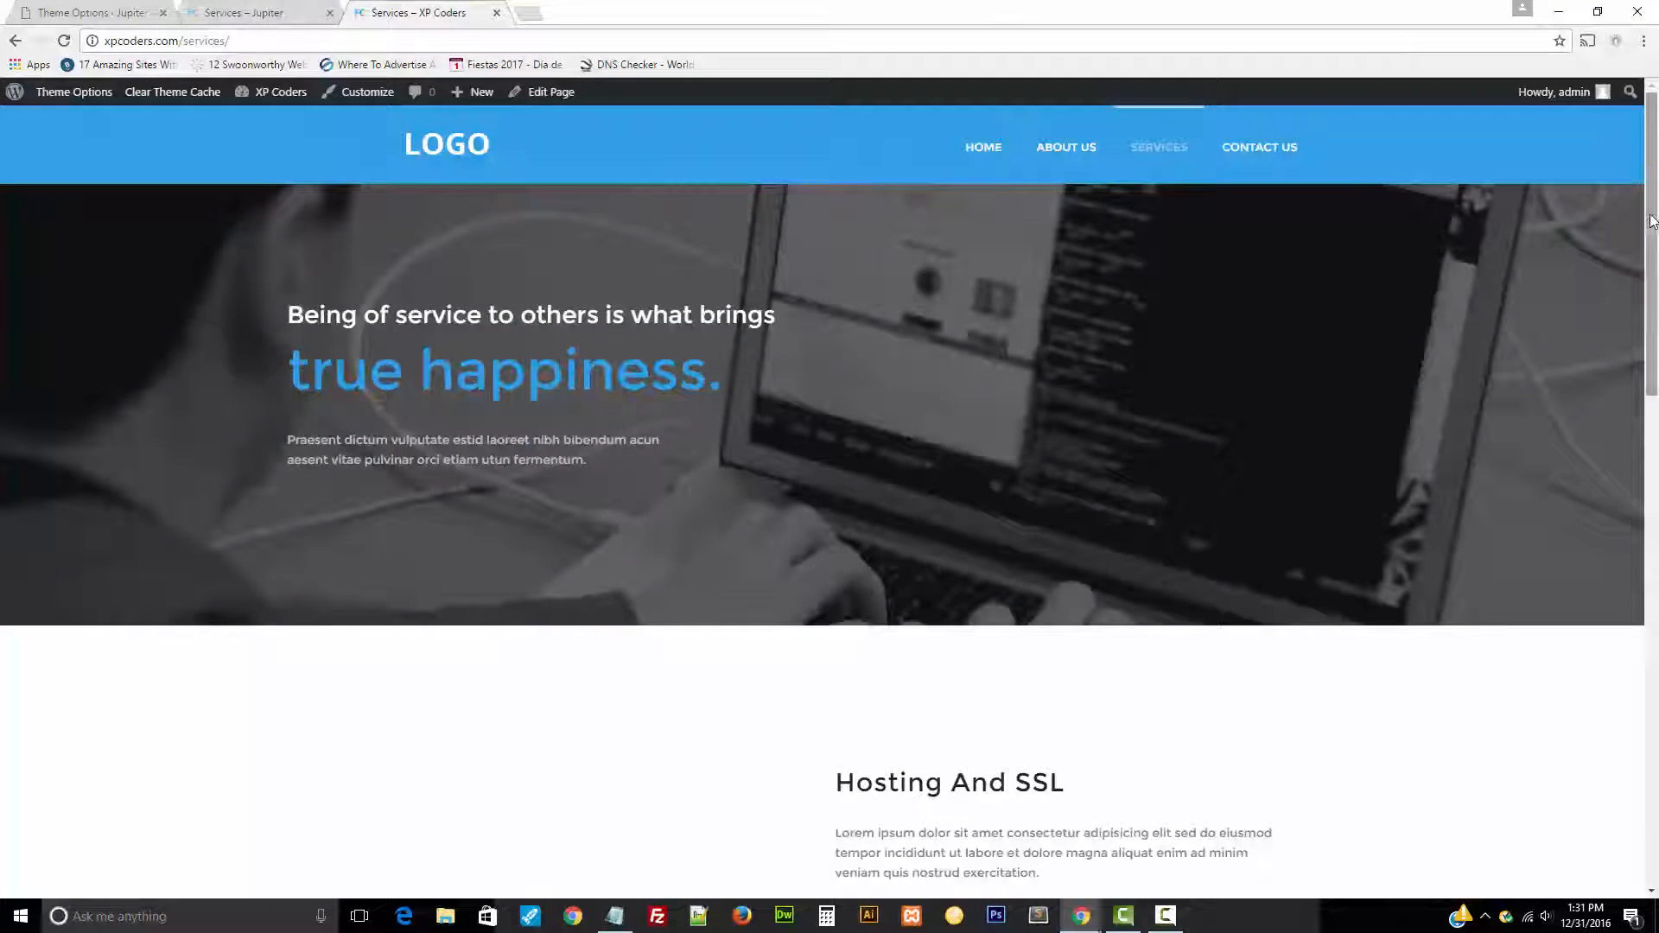
drag(1652, 228, 1595, 191)
scroll(759, 555, down, 4)
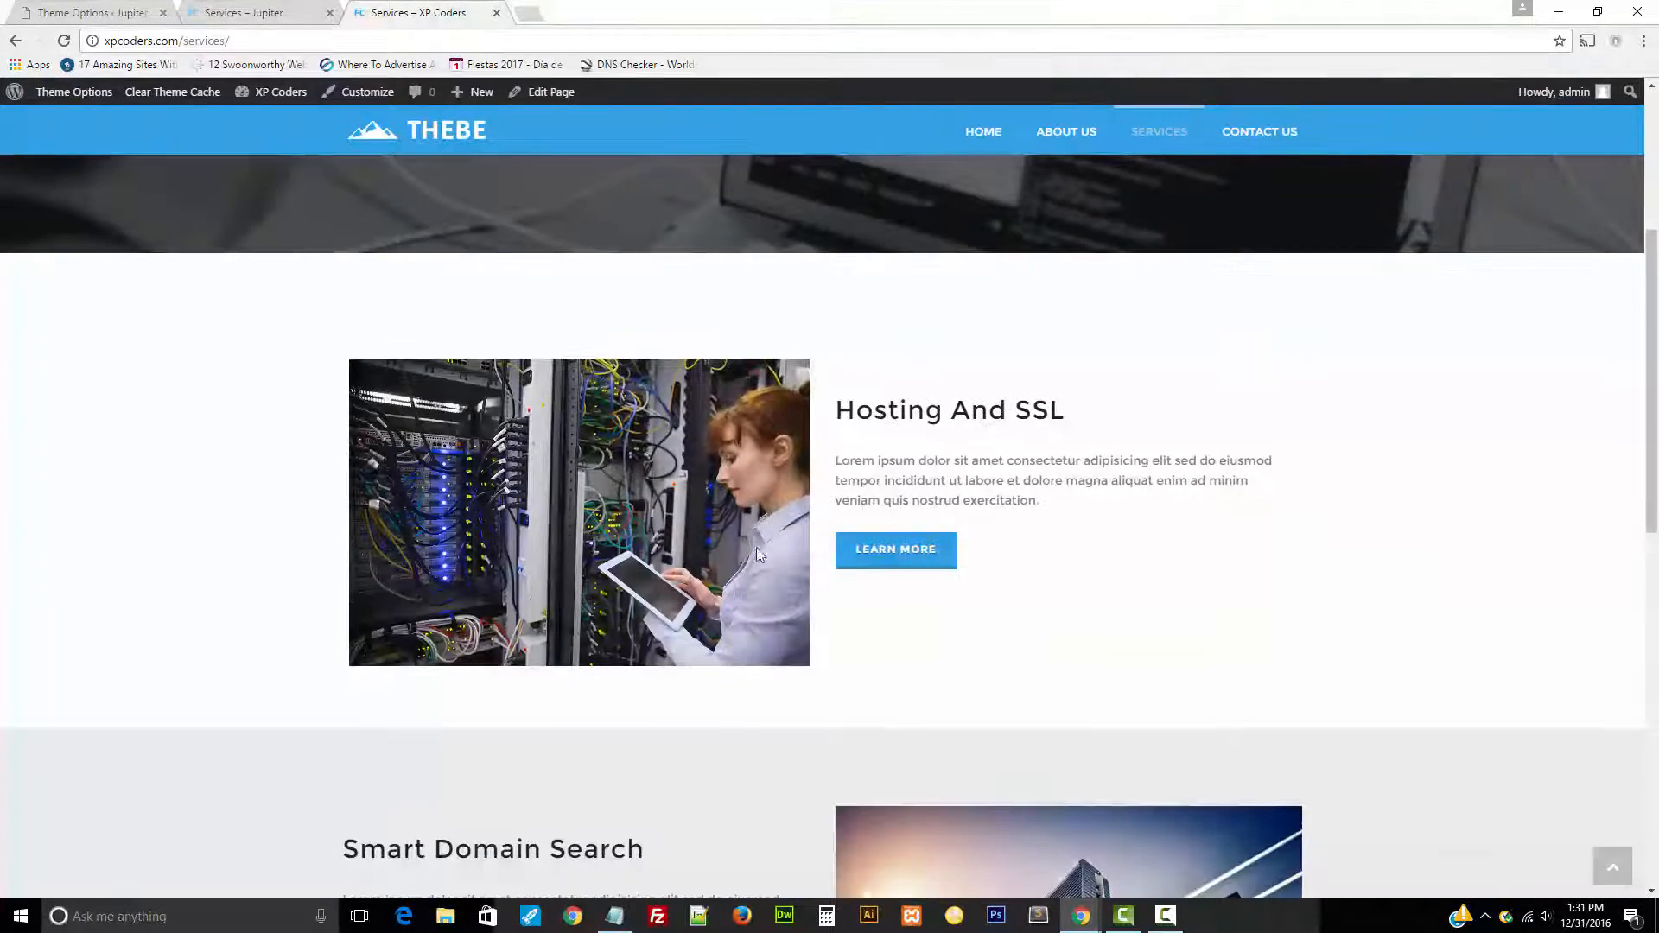
scroll(1013, 484, down, 6)
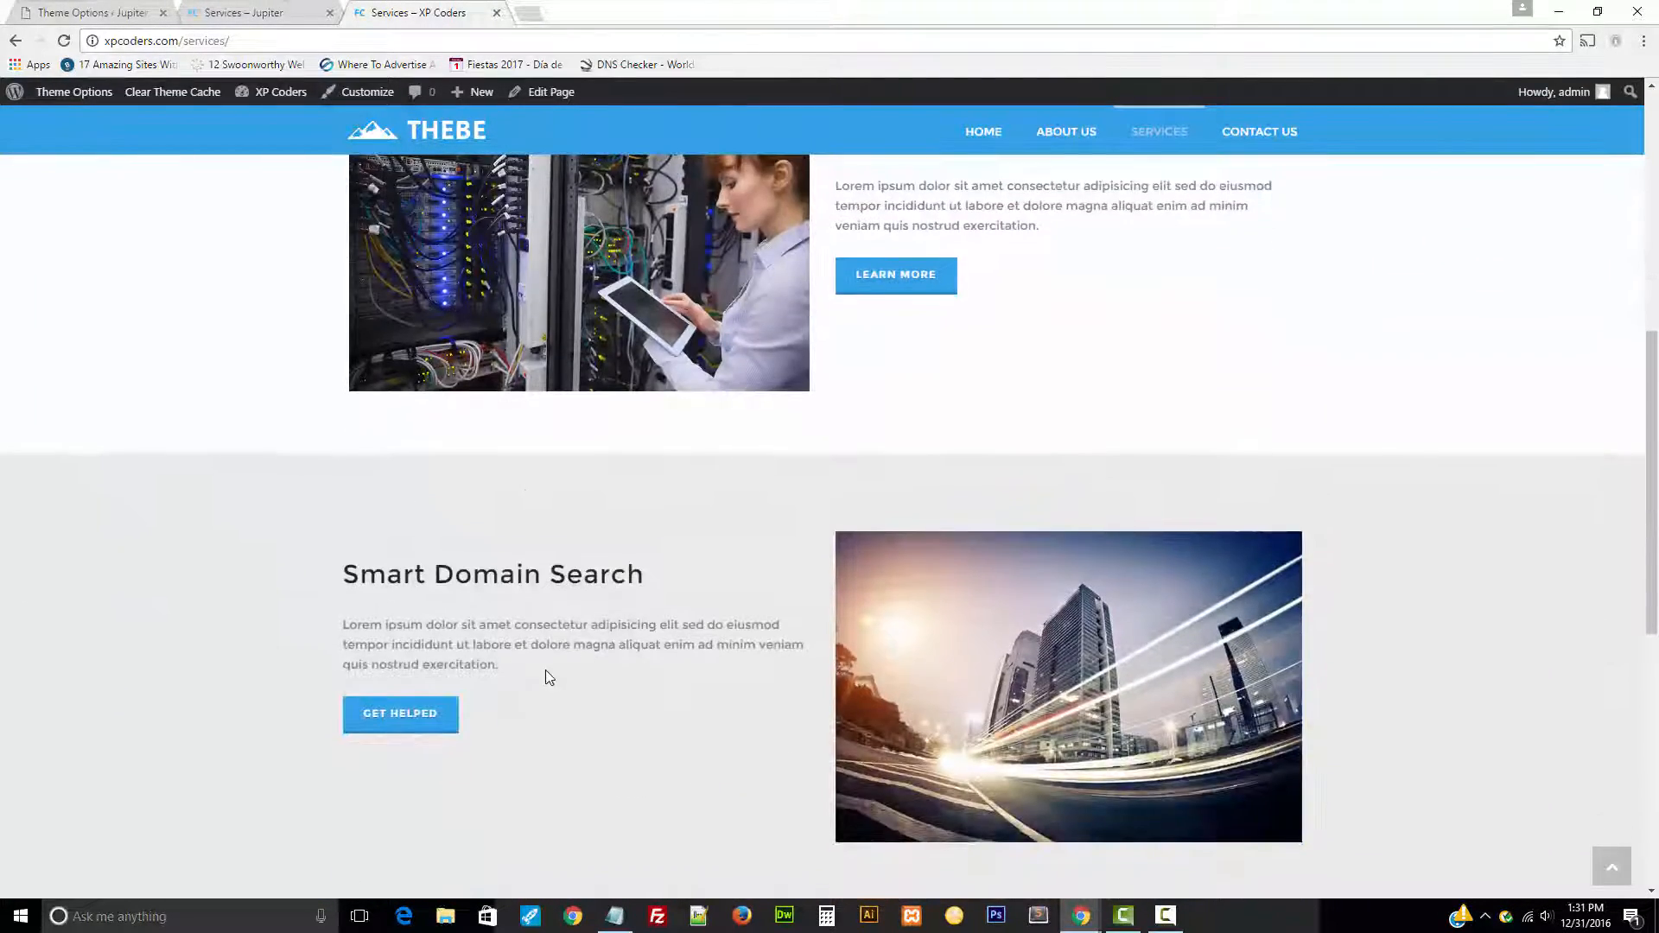
scroll(868, 666, down, 5)
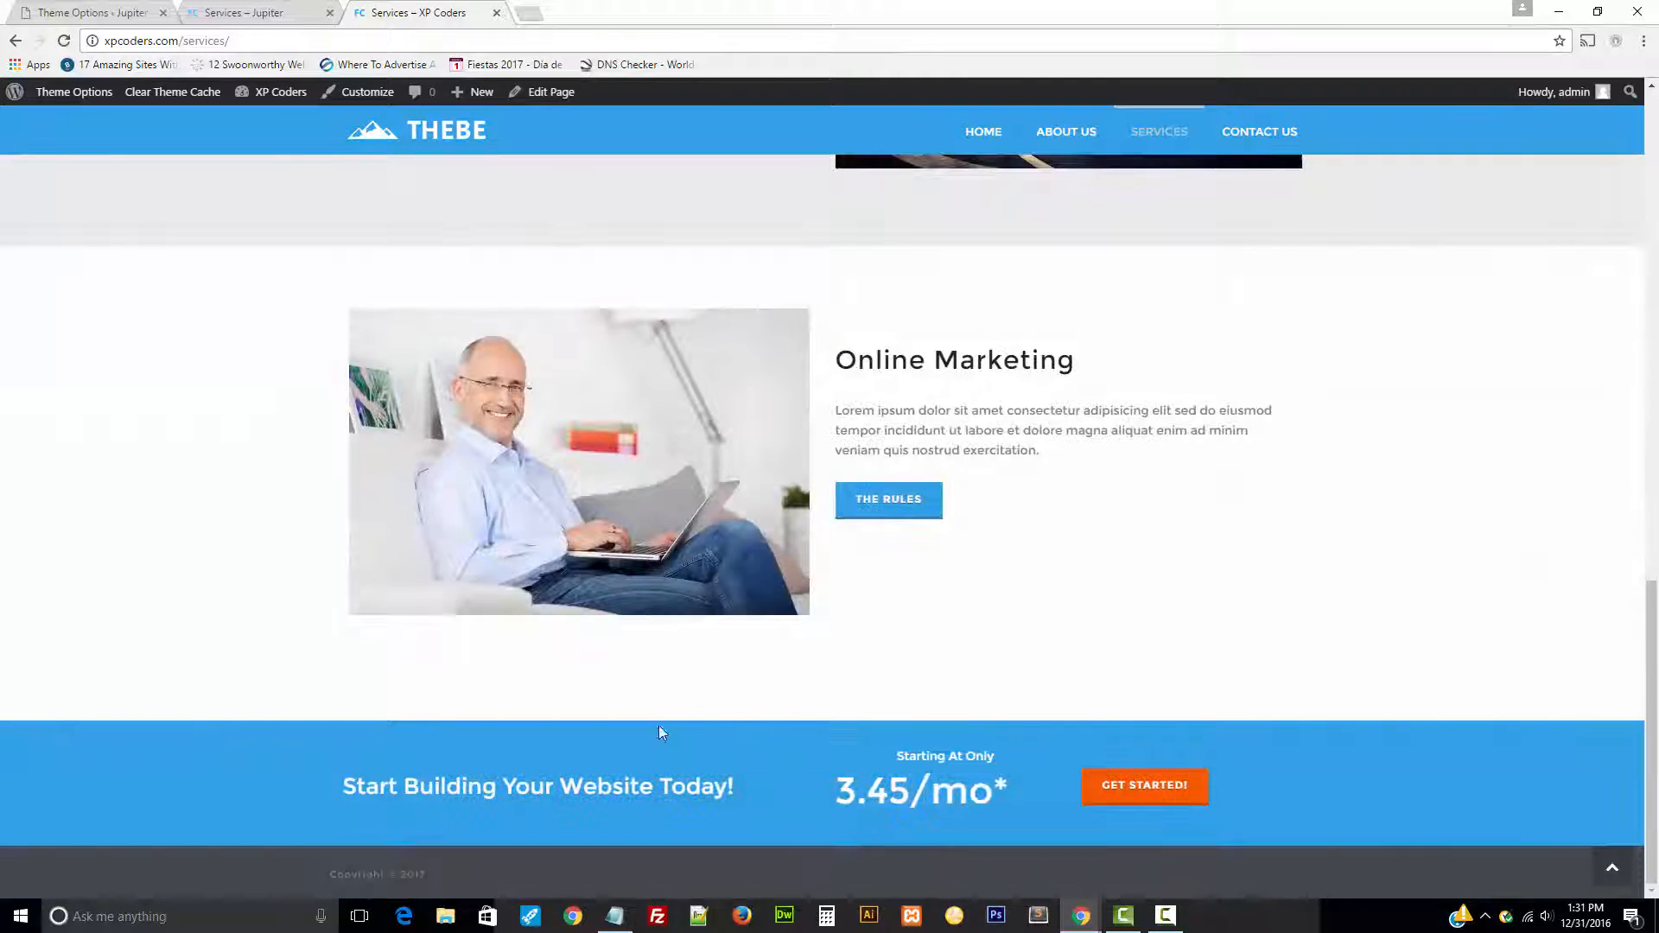
scroll(1314, 792, up, 1)
scroll(1313, 793, up, 15)
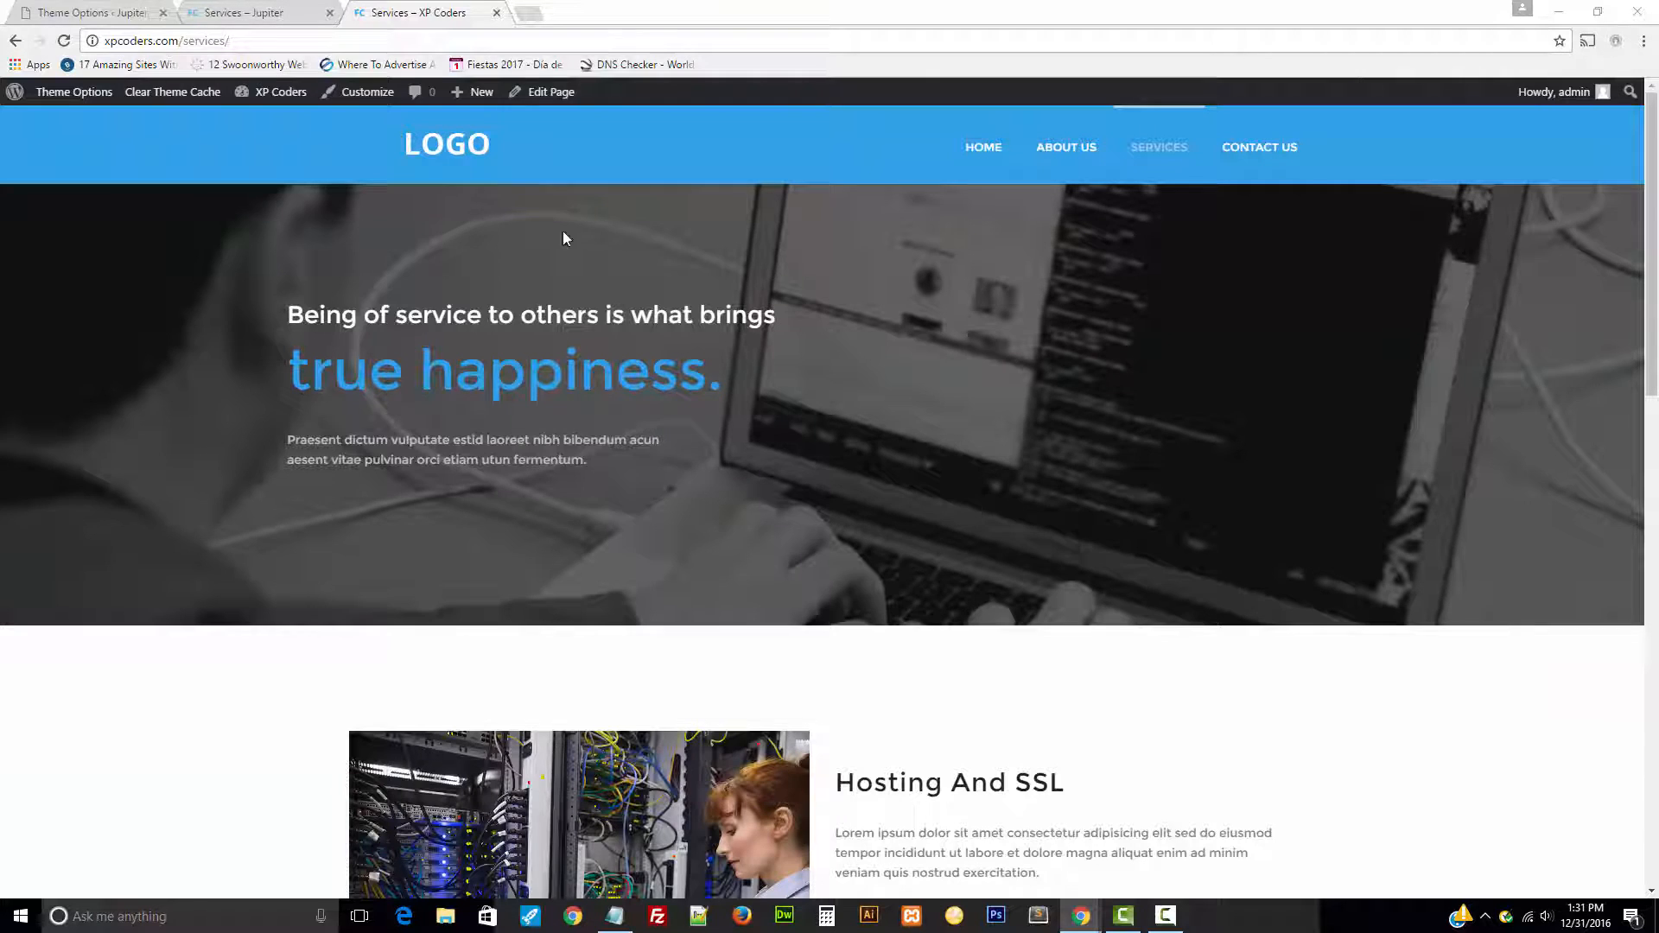
Step: Open the Jupiter site's Services page for editing and switch it to the Visual Composer backend editor
click(104, 12)
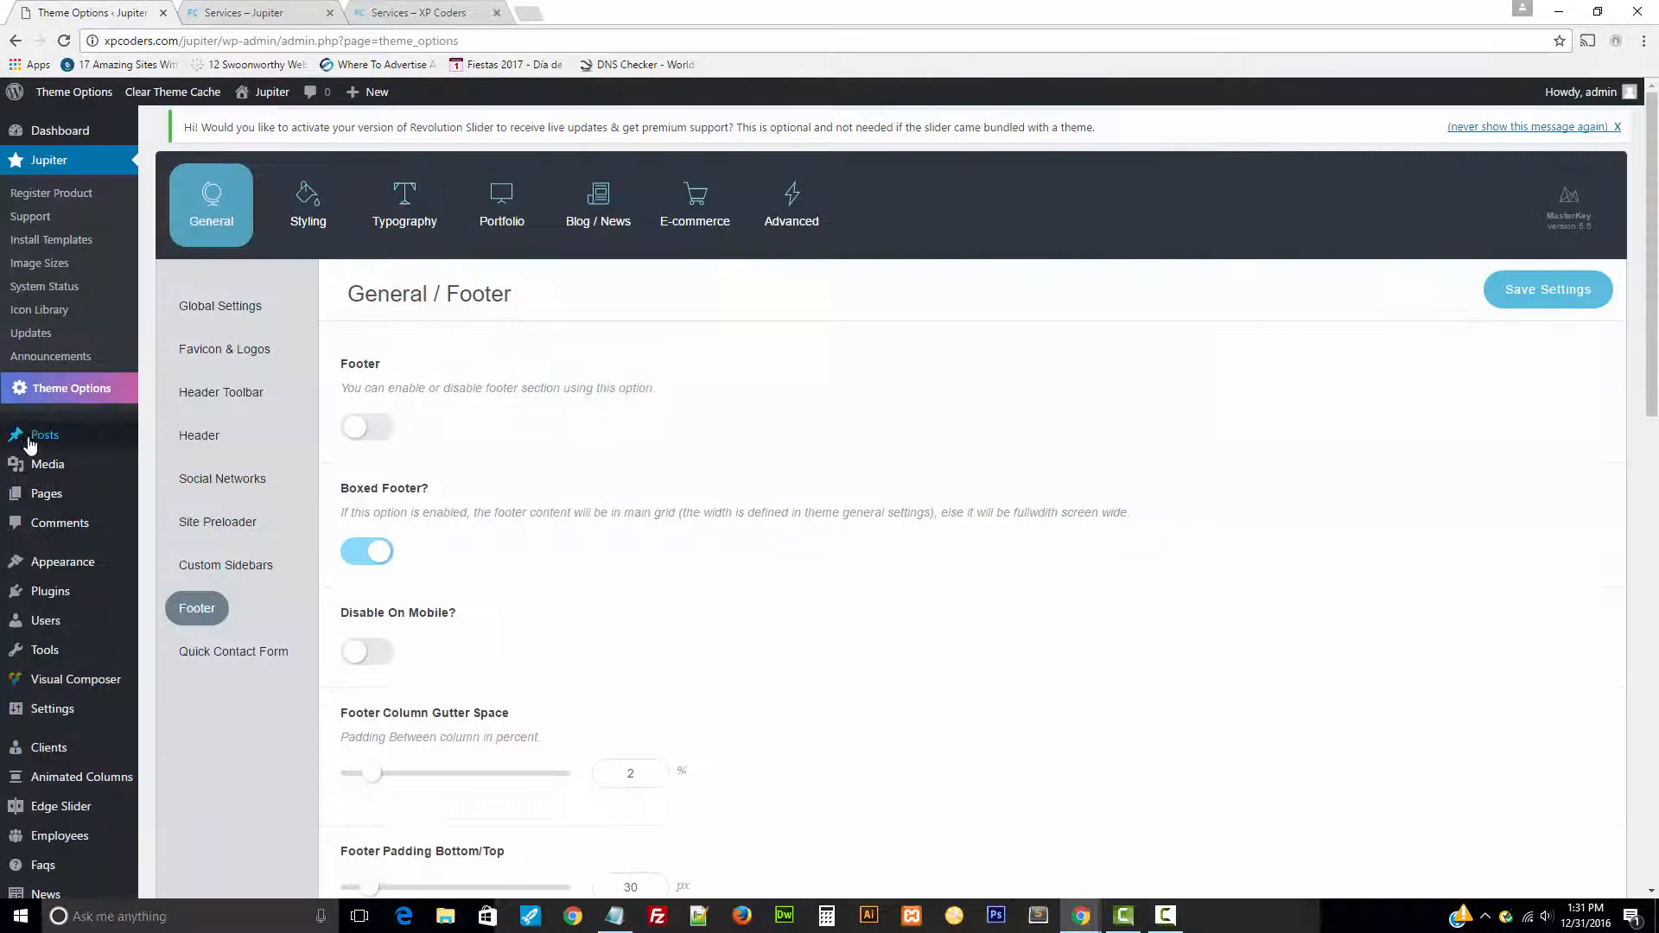
click(169, 499)
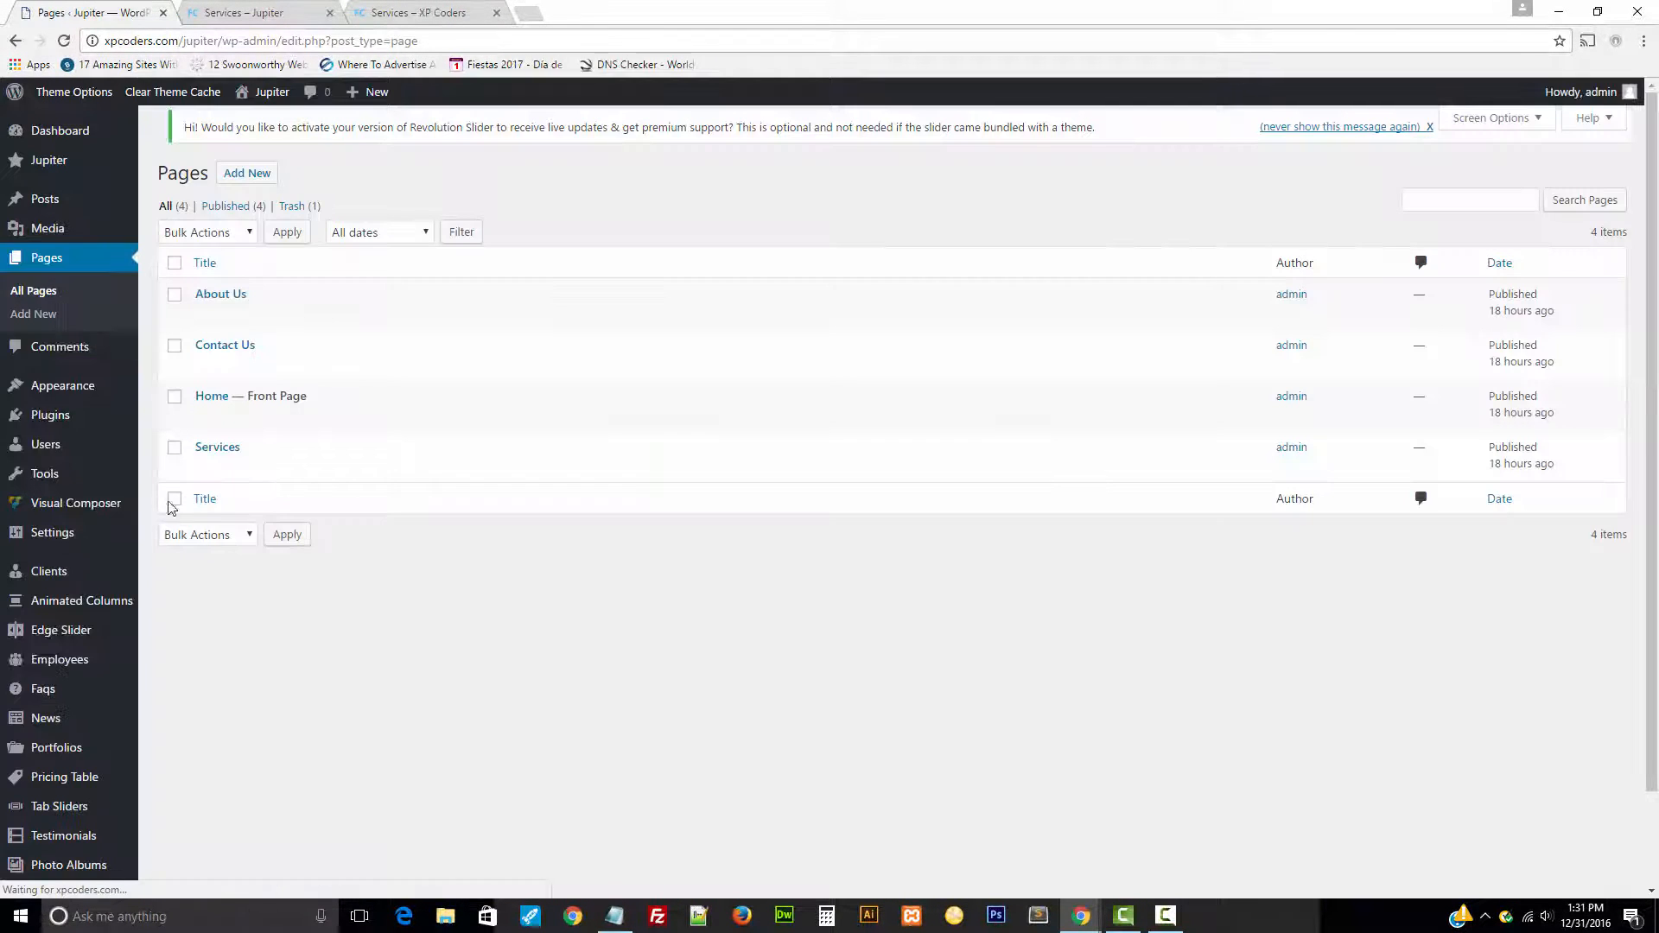
click(239, 10)
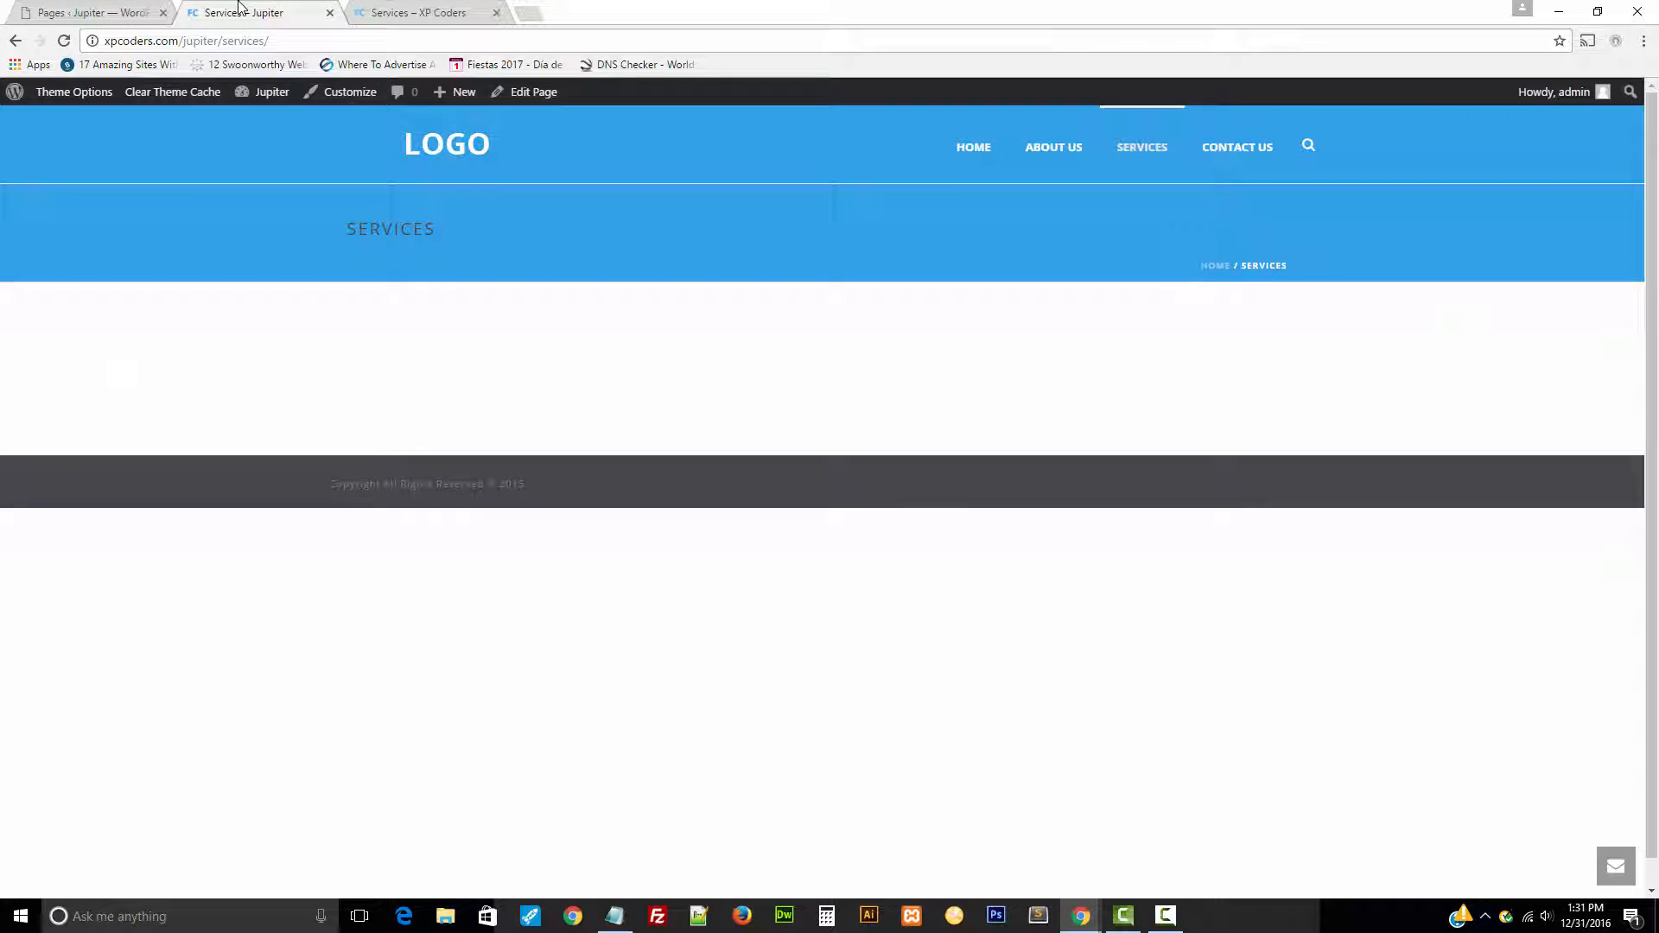
click(143, 7)
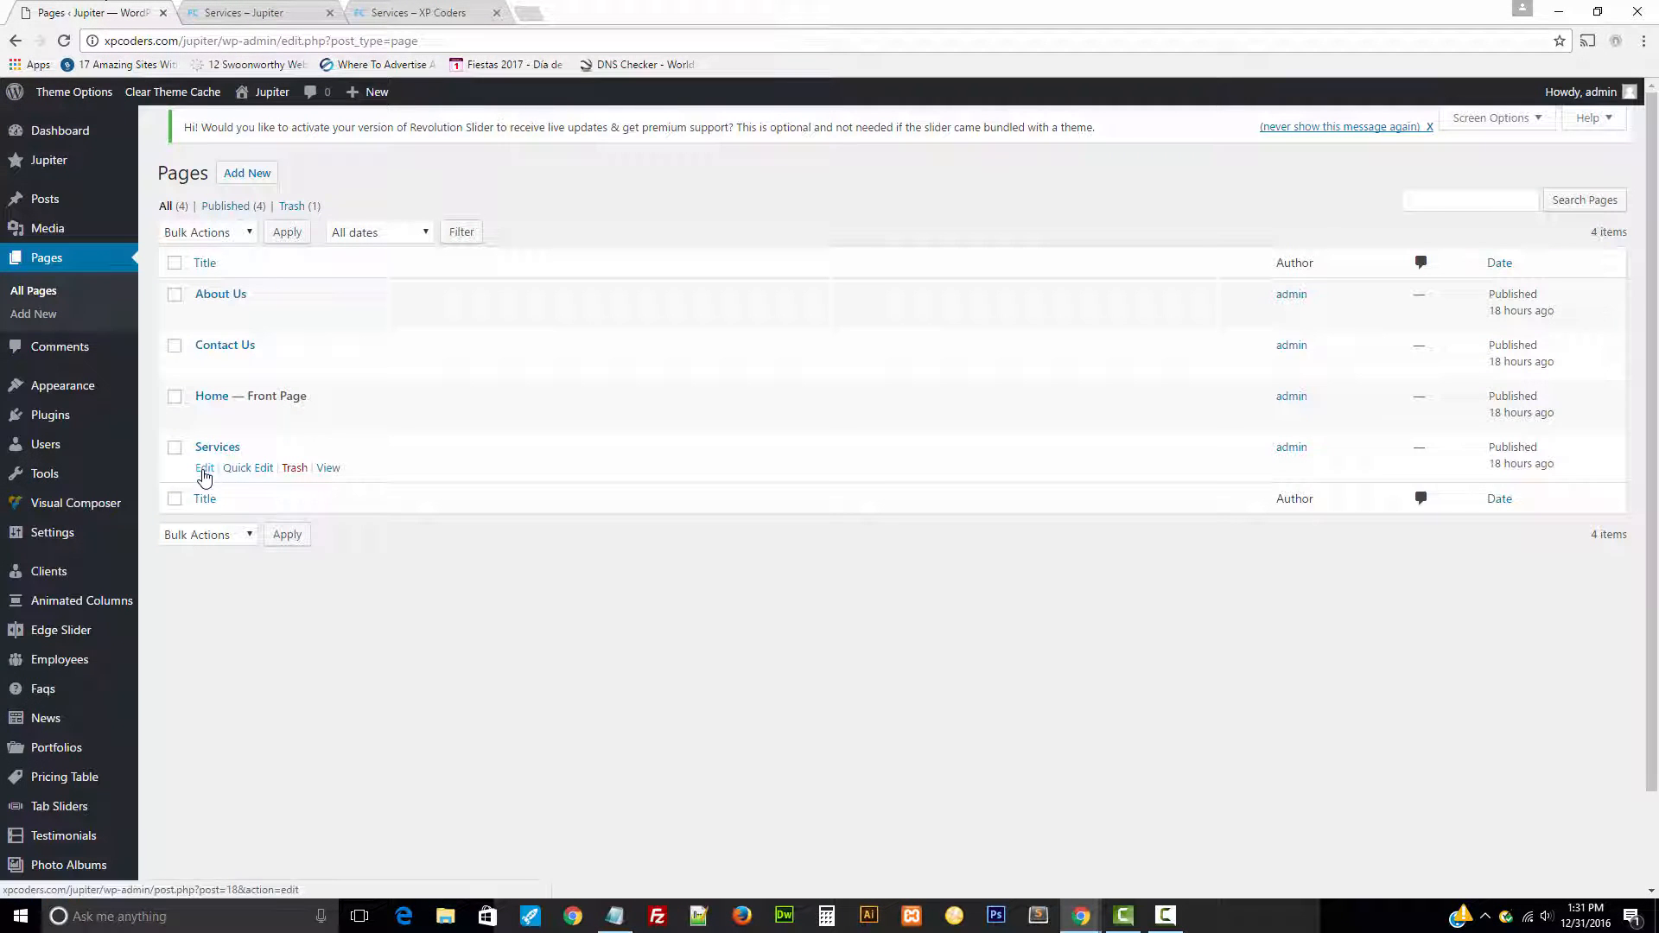
click(204, 469)
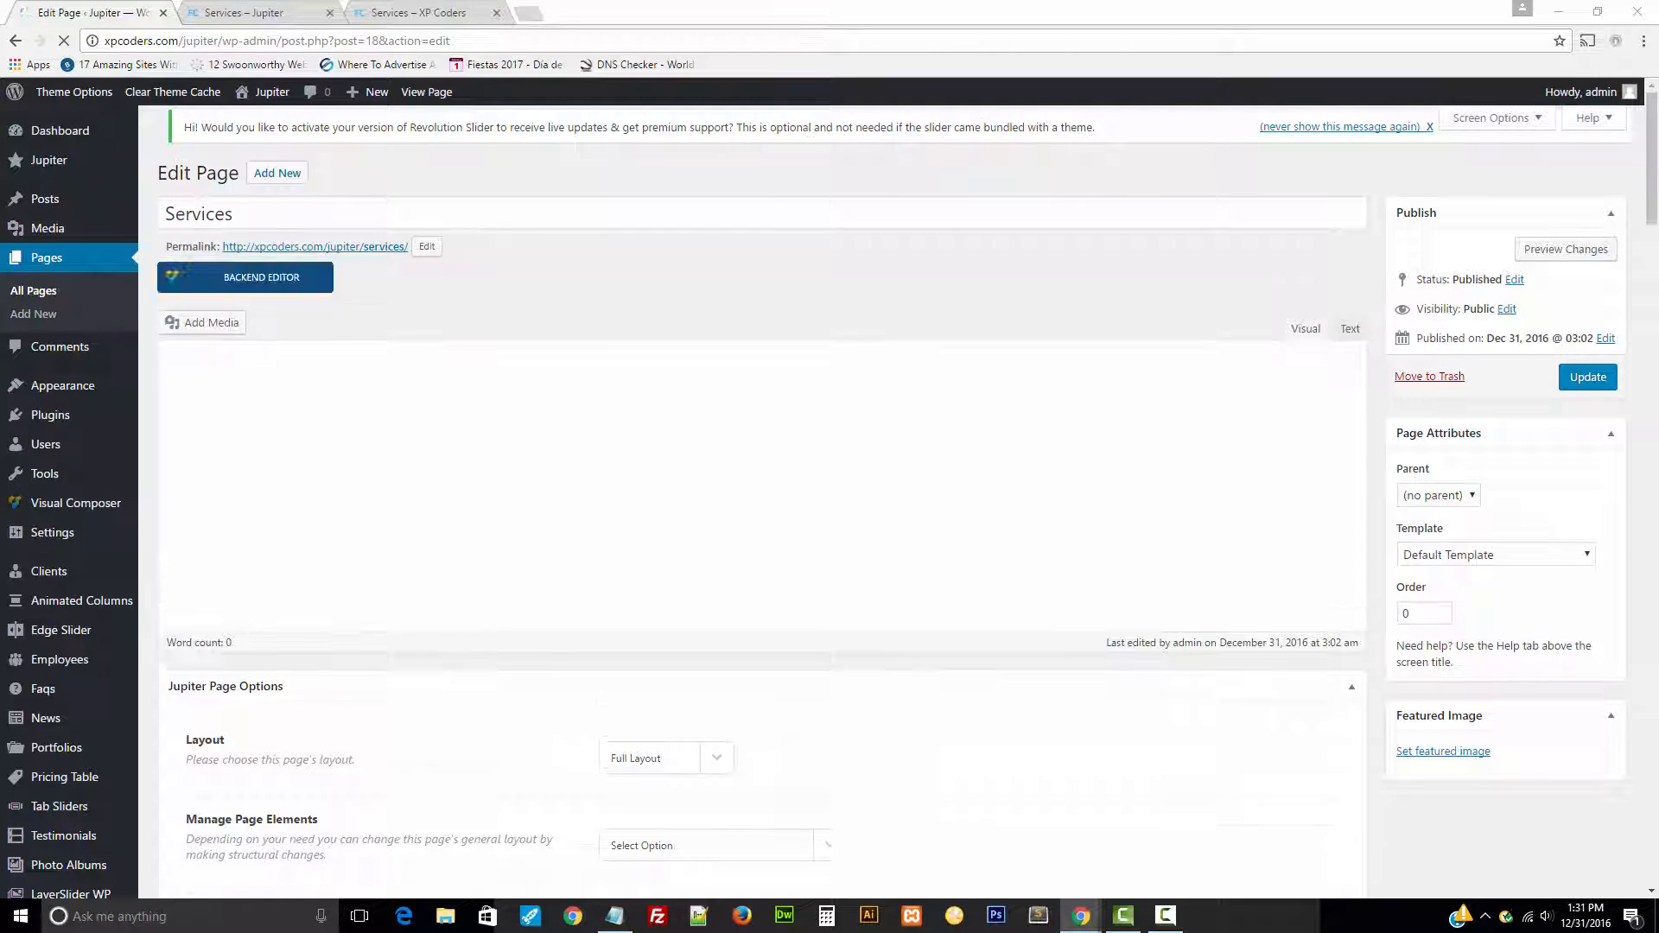
click(251, 286)
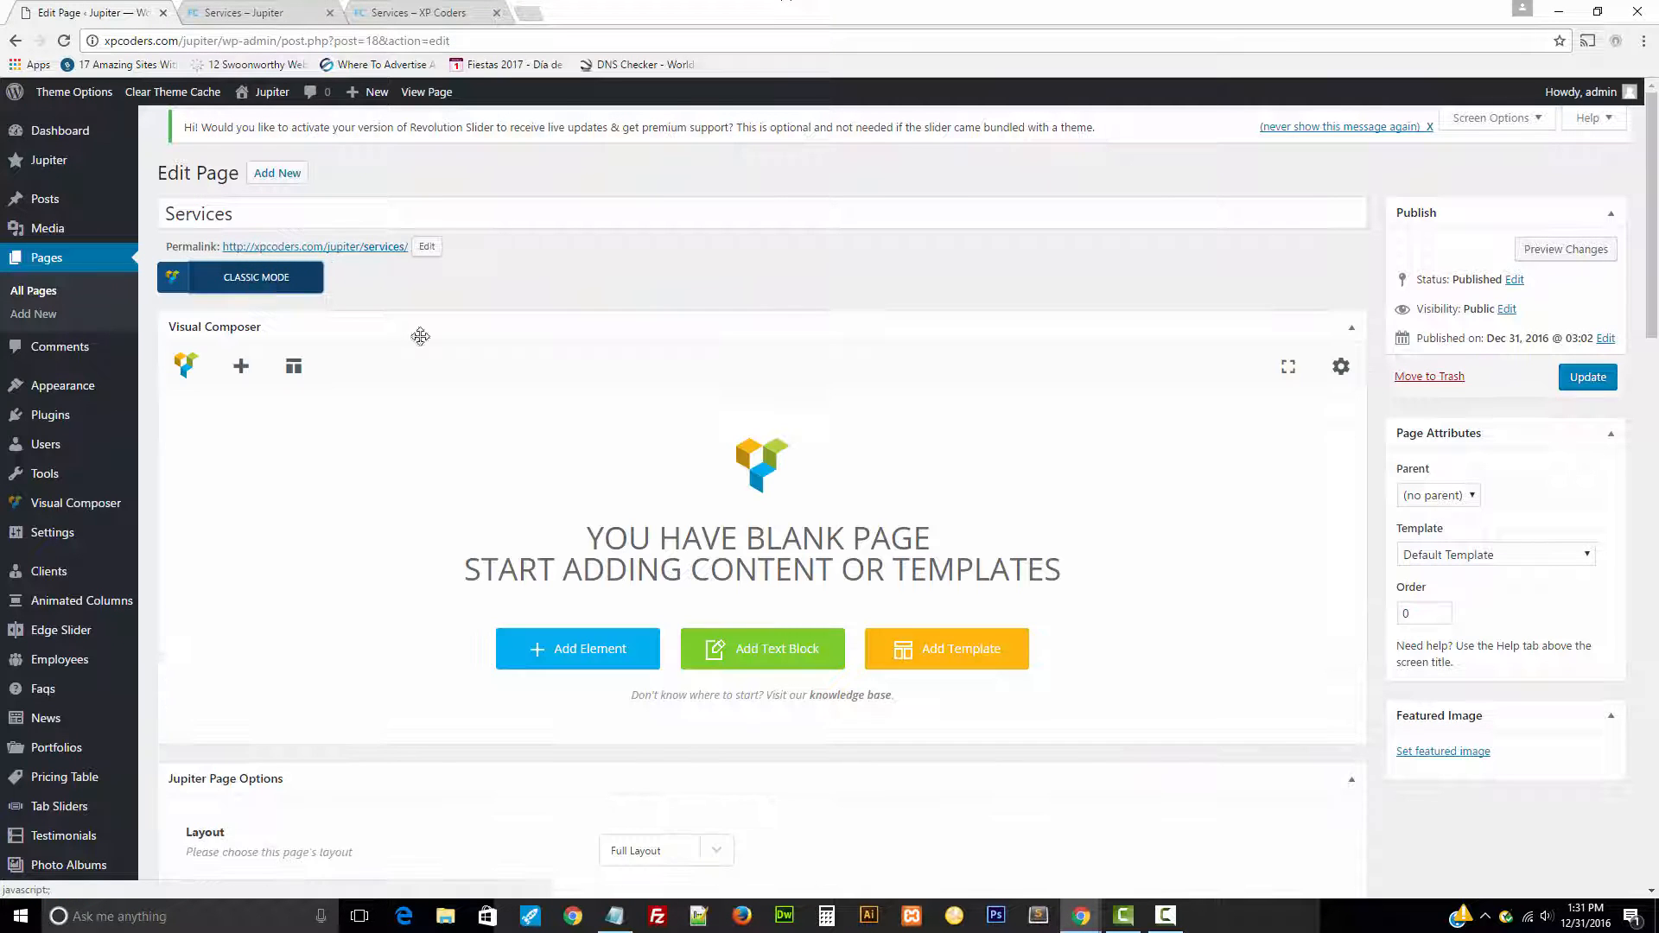
Step: Add a Page Section element to the blank Services page and save it with its default Full Layout settings
scroll(621, 486, down, 1)
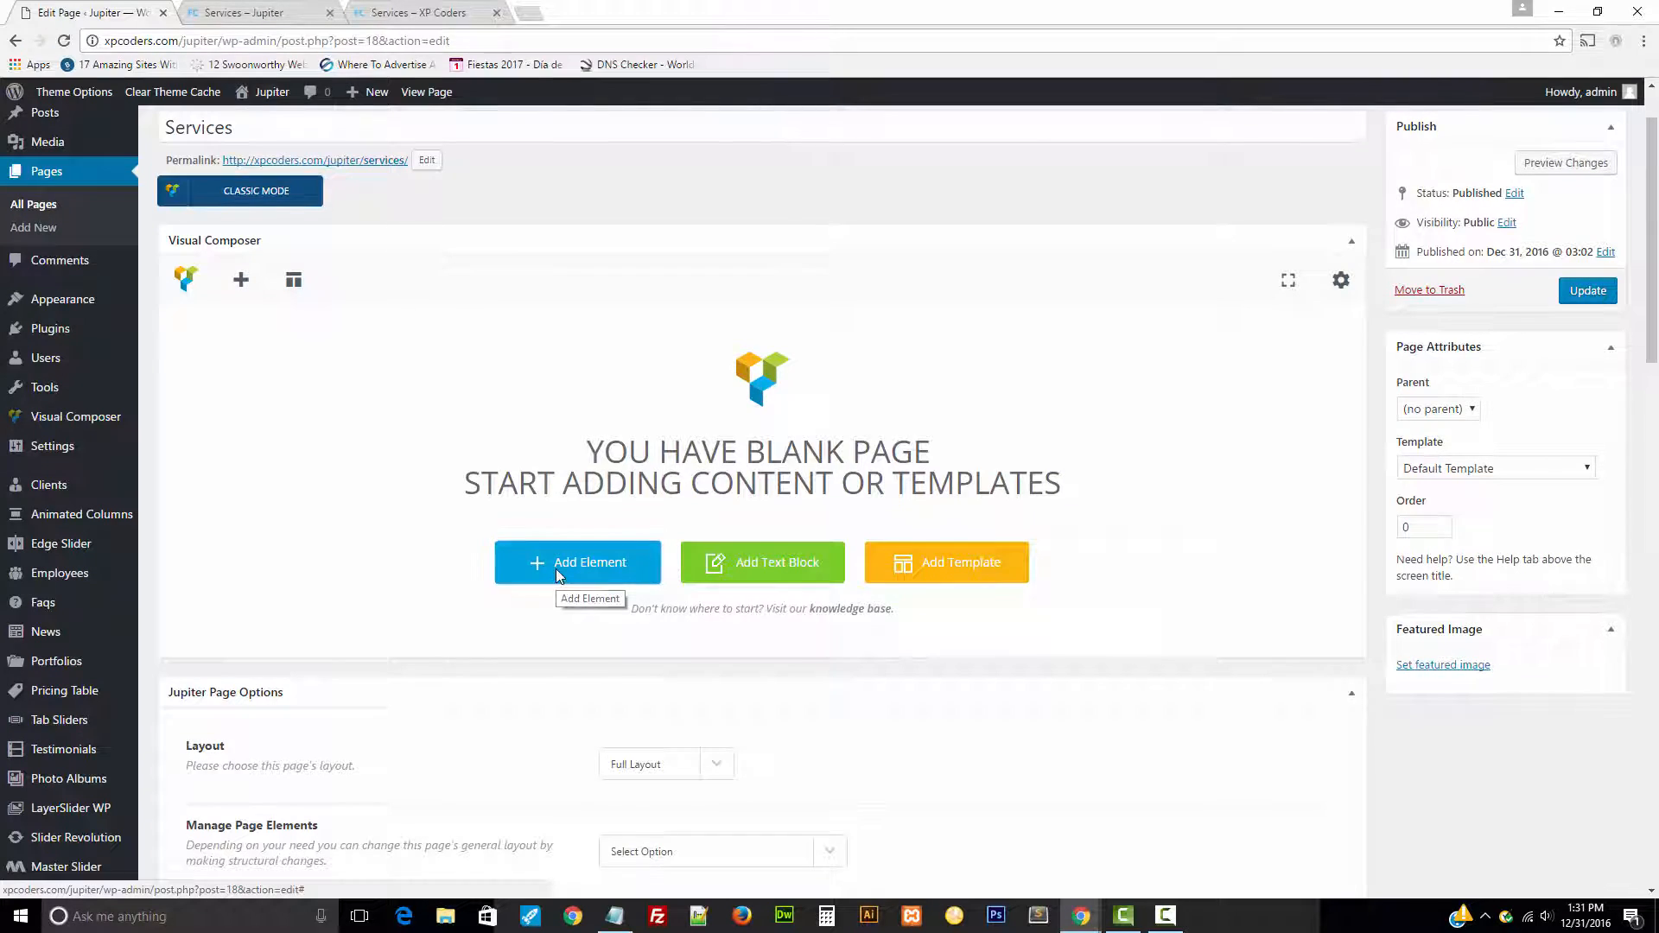
click(558, 570)
scroll(1234, 557, down, 1)
scroll(1234, 558, down, 5)
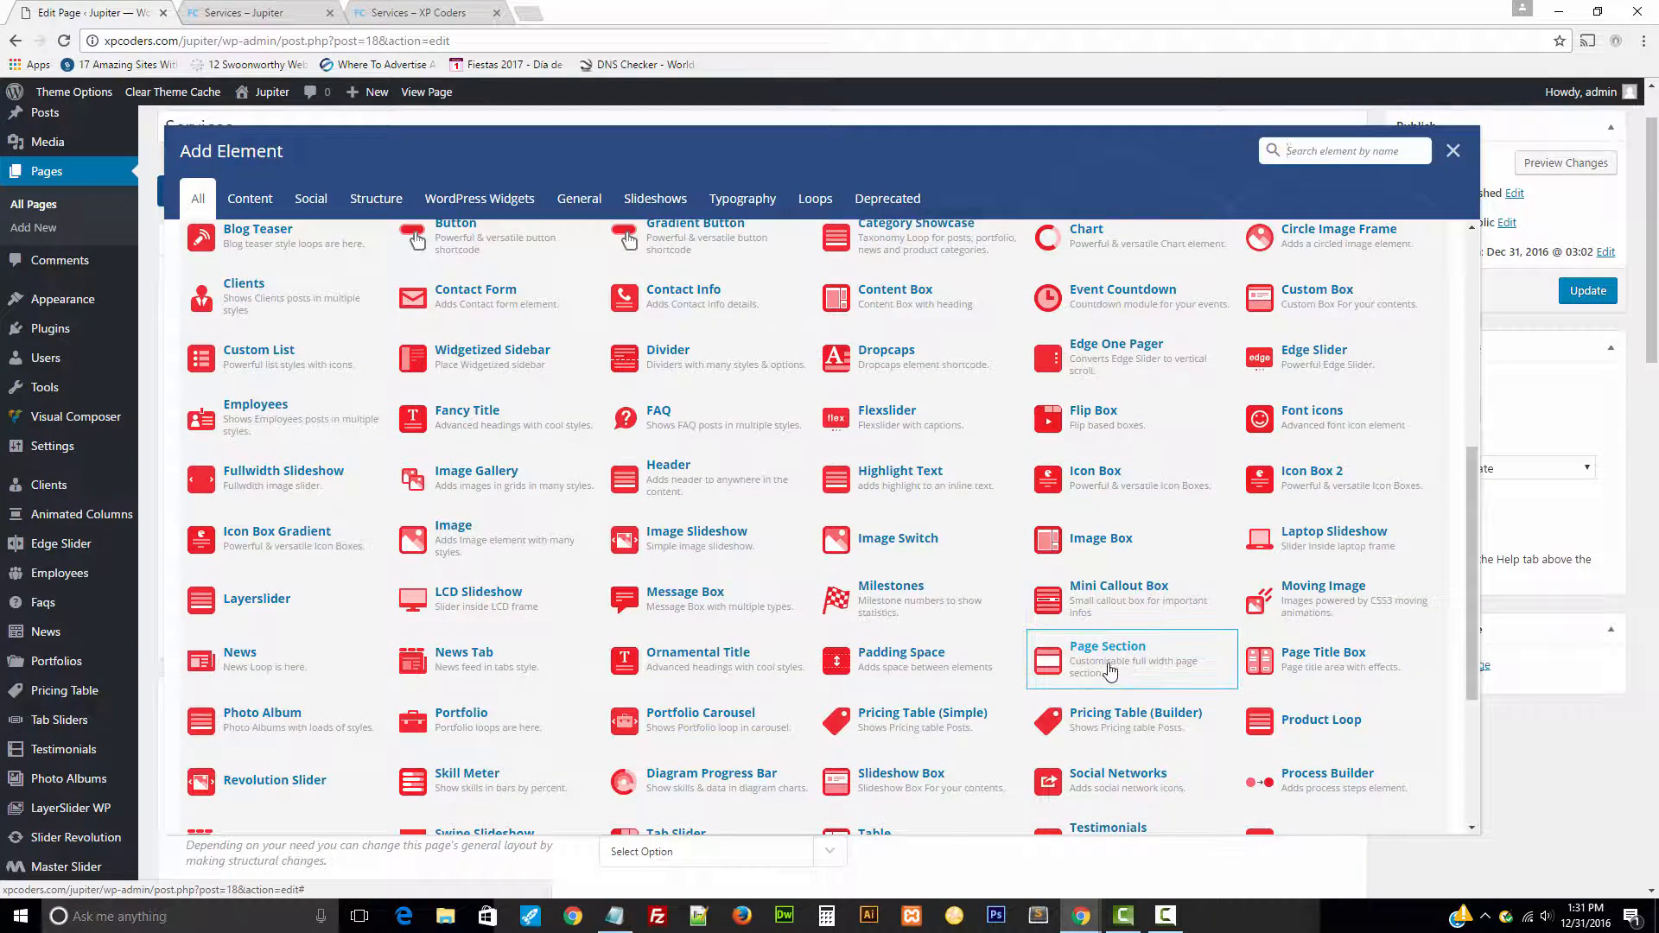
click(1110, 671)
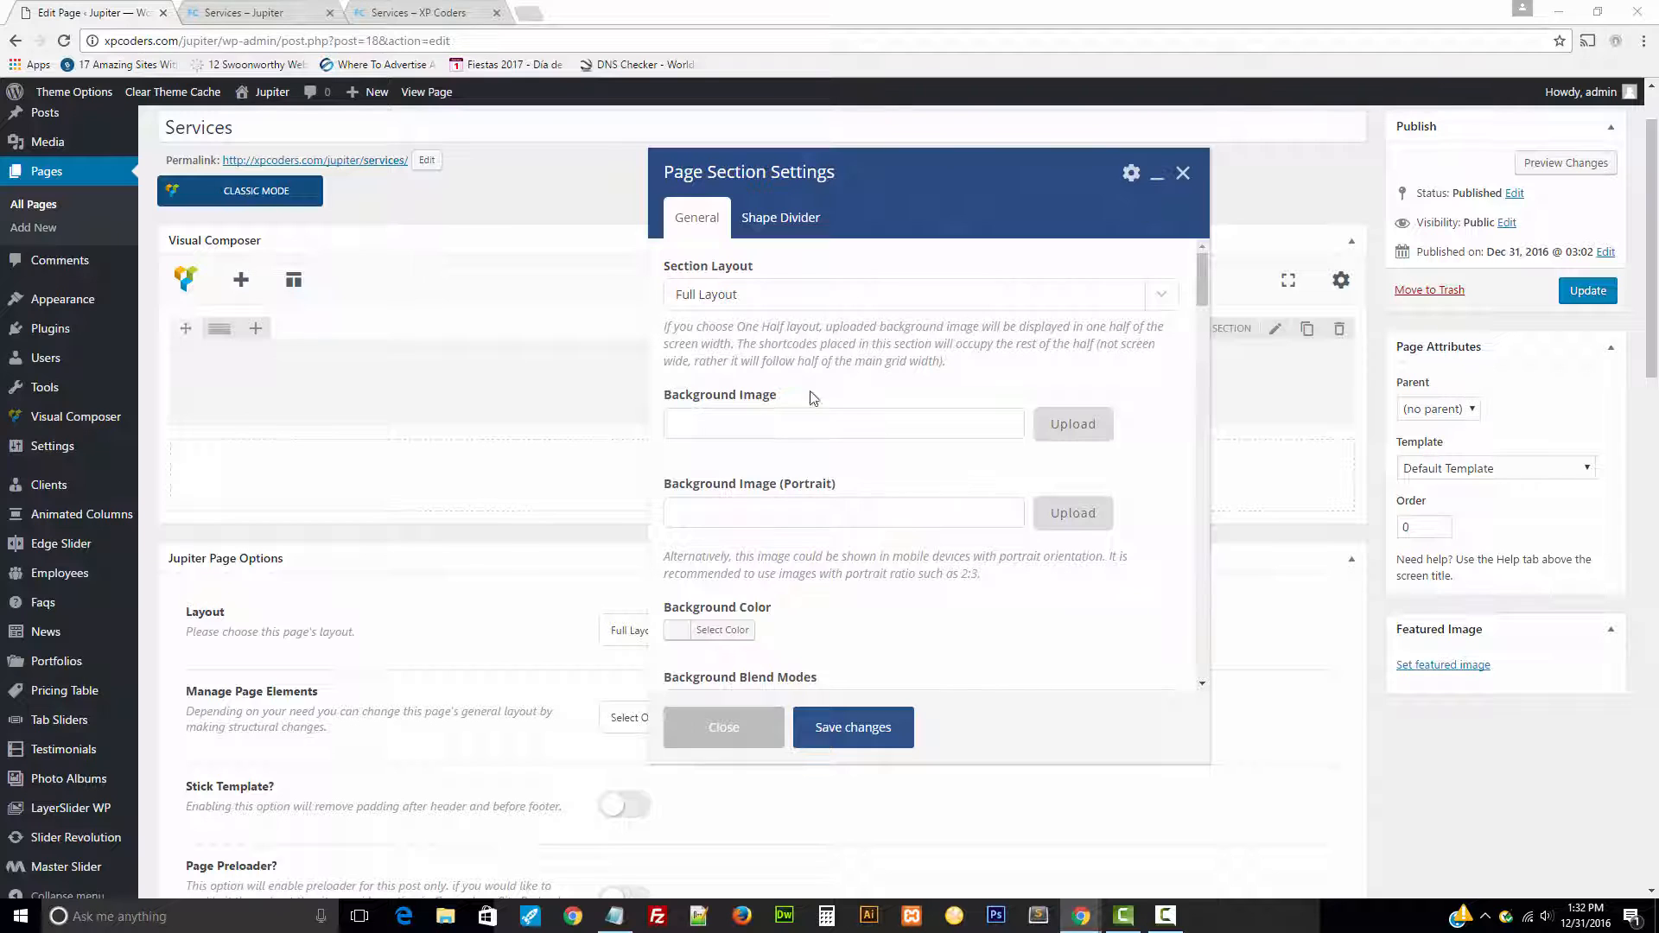
click(821, 739)
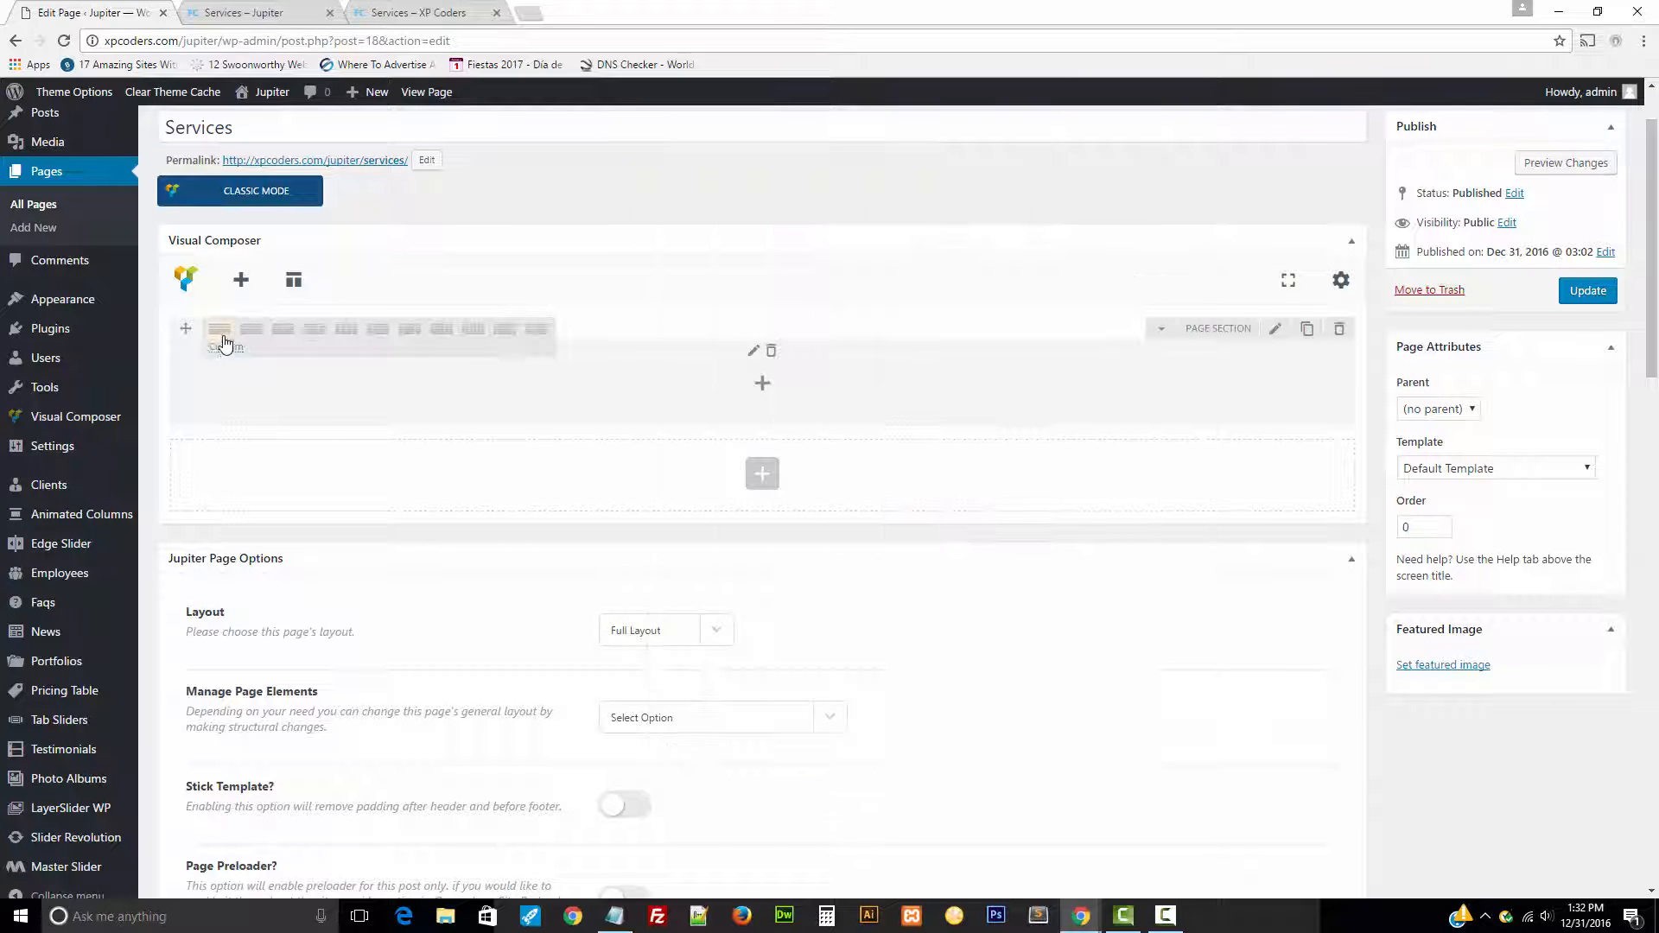
Step: Set the page section's custom row layout to 1/6 + 5/6 and close the layout settings
click(223, 349)
drag(890, 331, 643, 317)
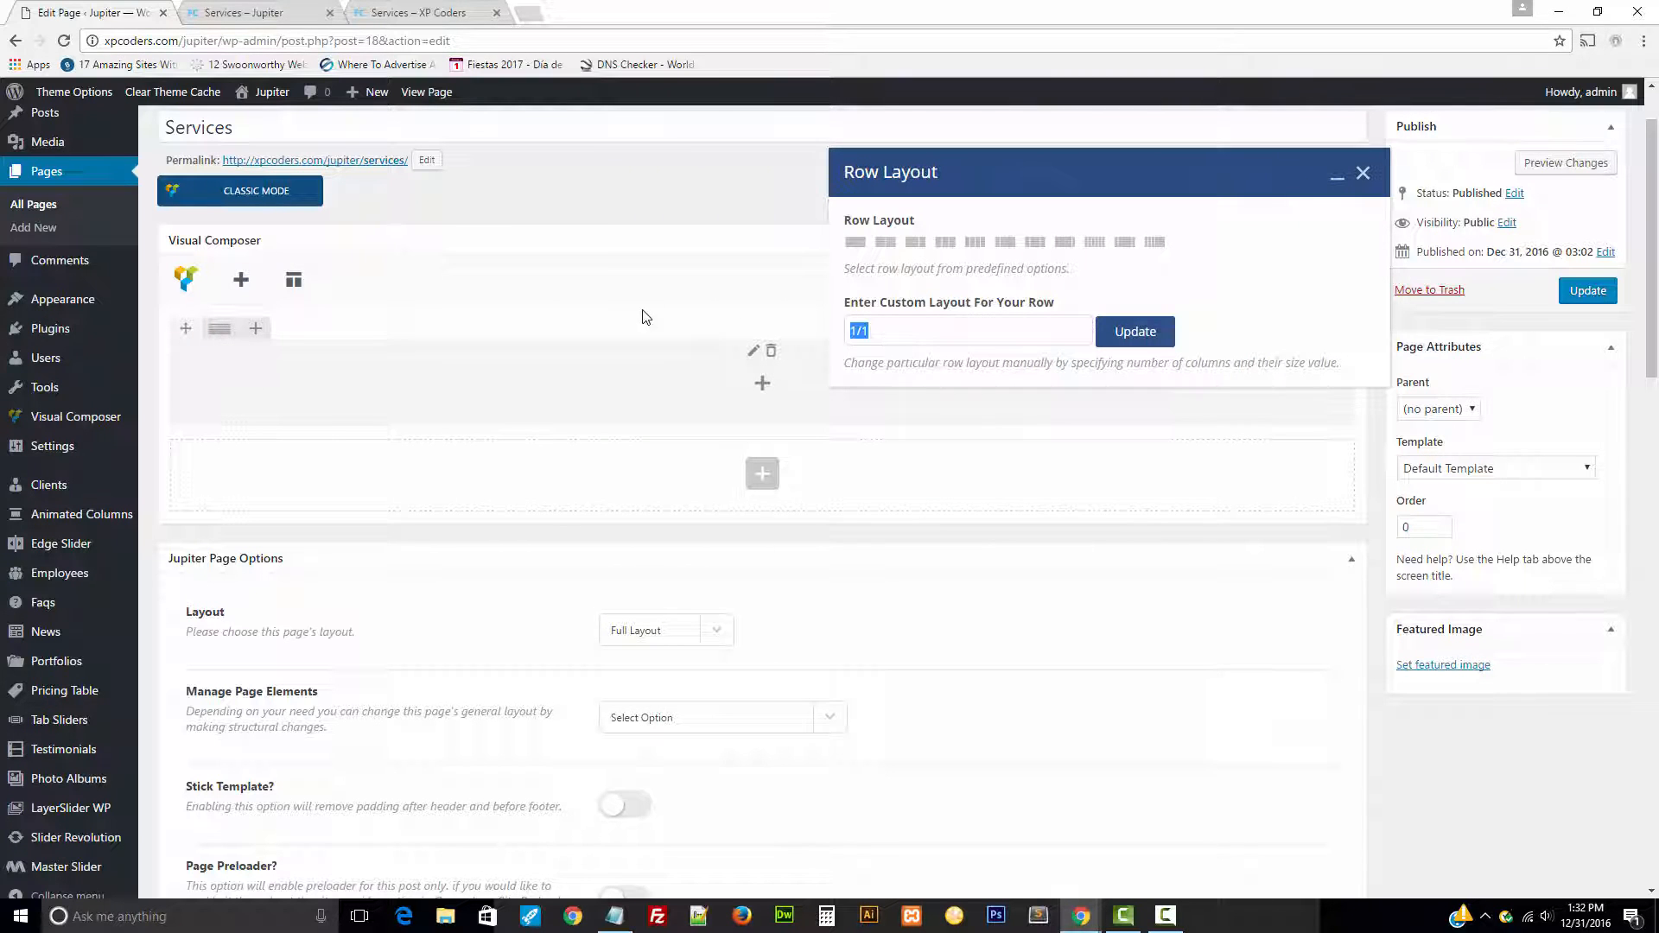
text(1/)
click(1136, 332)
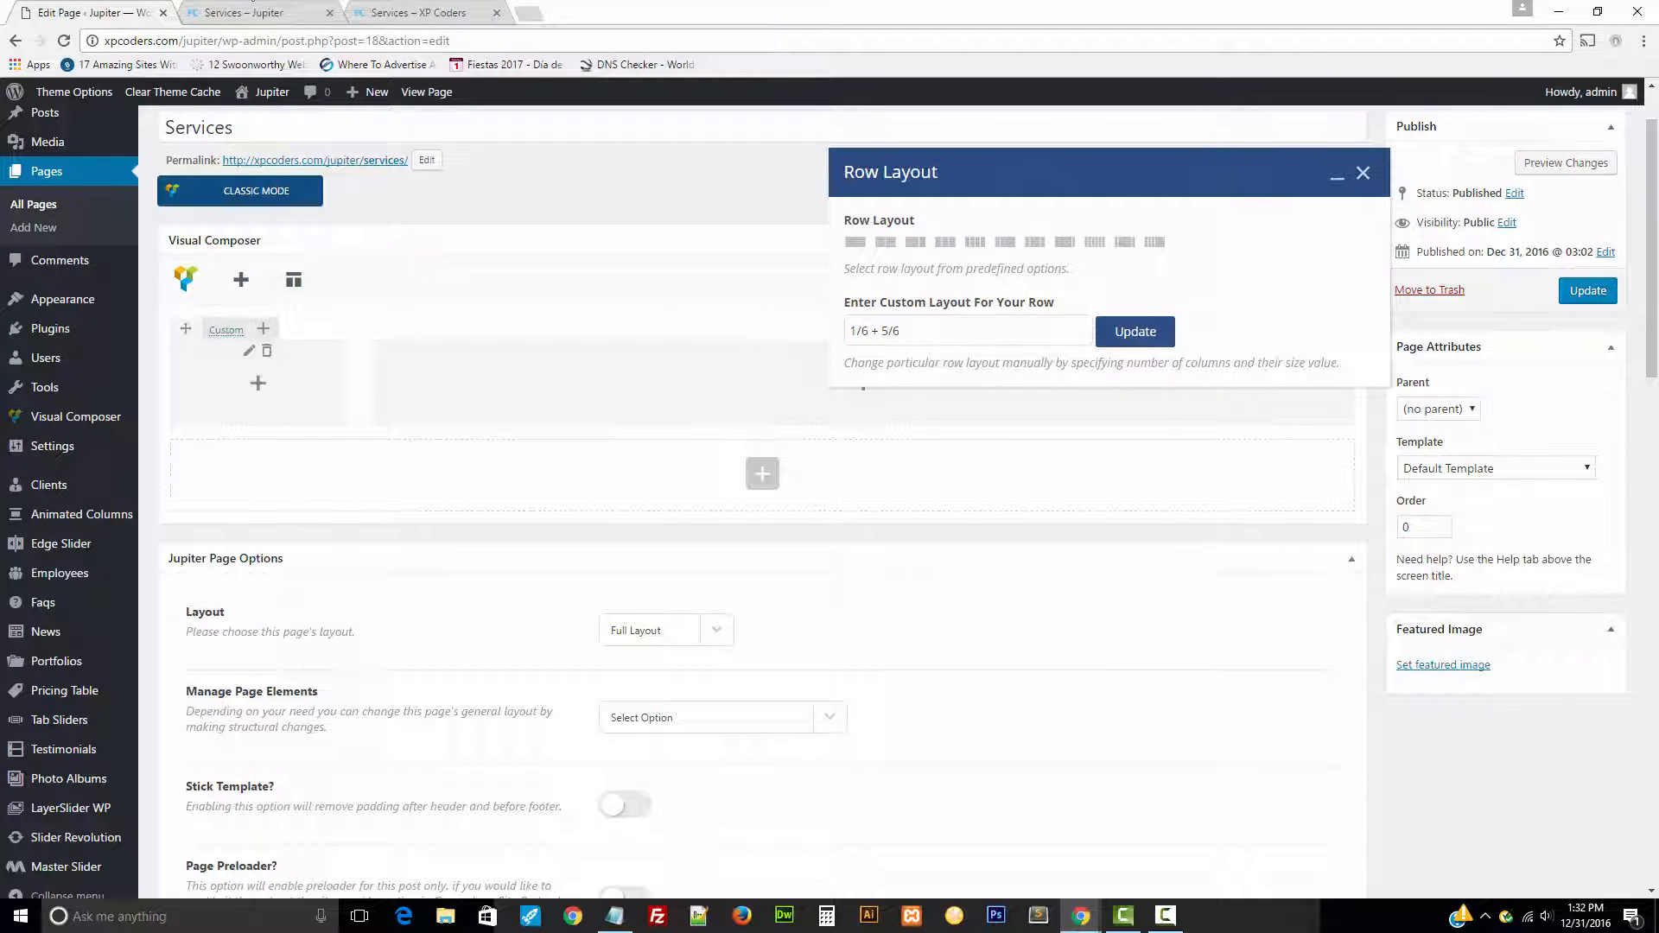
click(1363, 173)
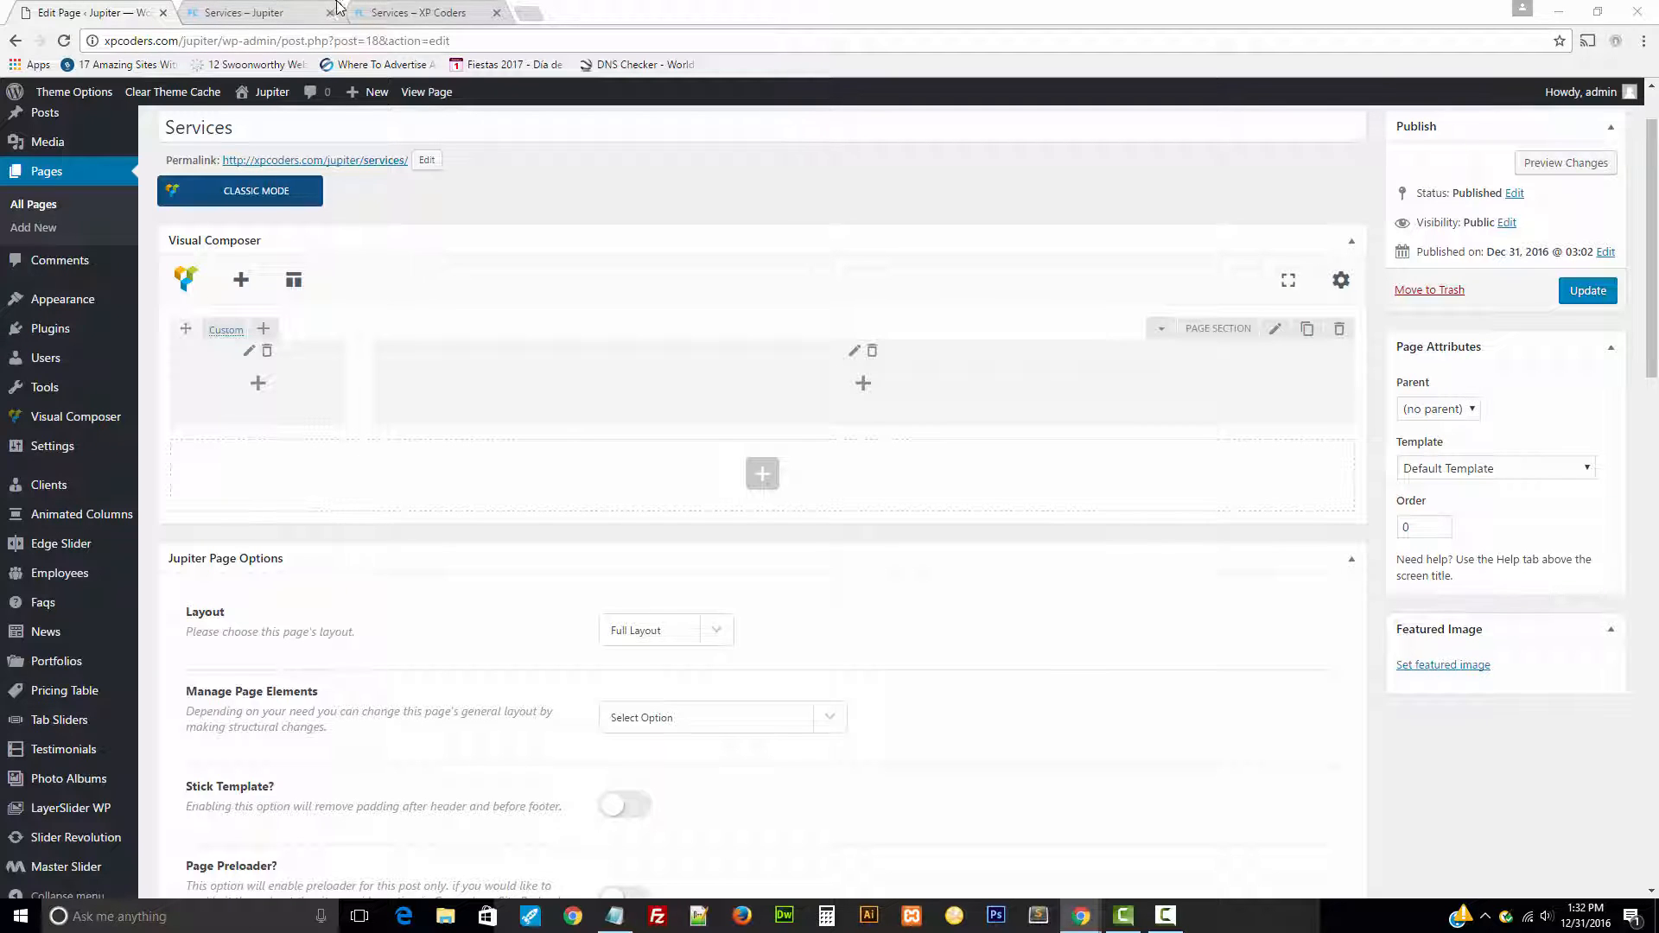
Step: Copy the hero line "Being of service to others is what brings" from the reference Services page and return to the page editor
click(372, 12)
drag(775, 315, 282, 320)
key(ctrl+c)
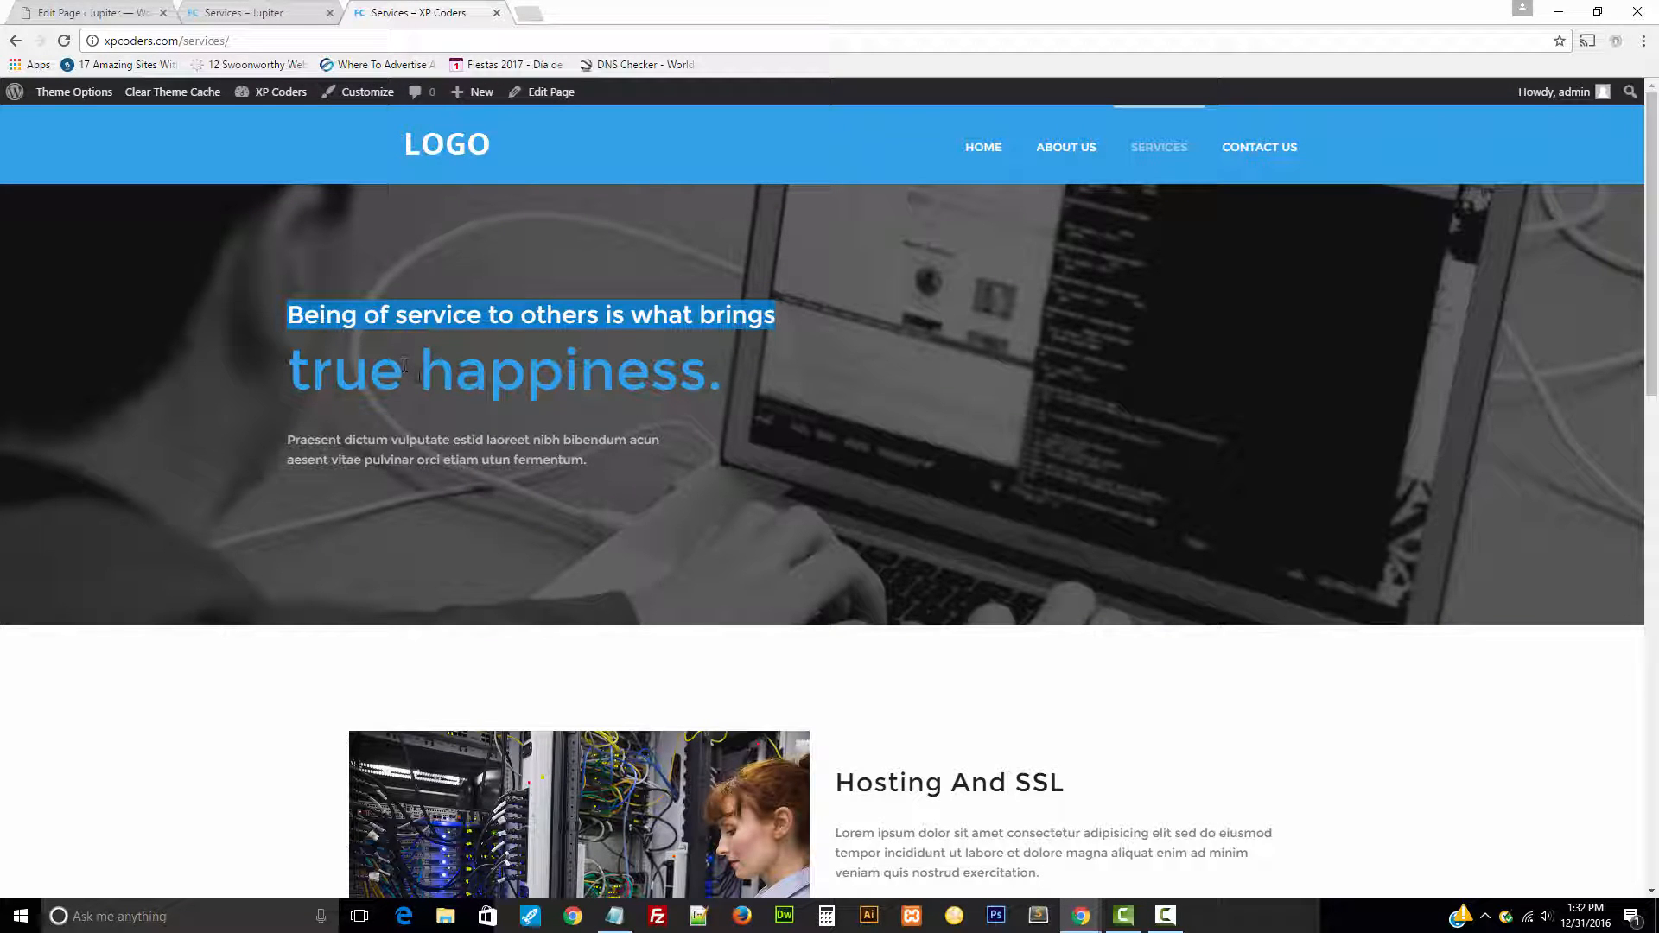
click(259, 12)
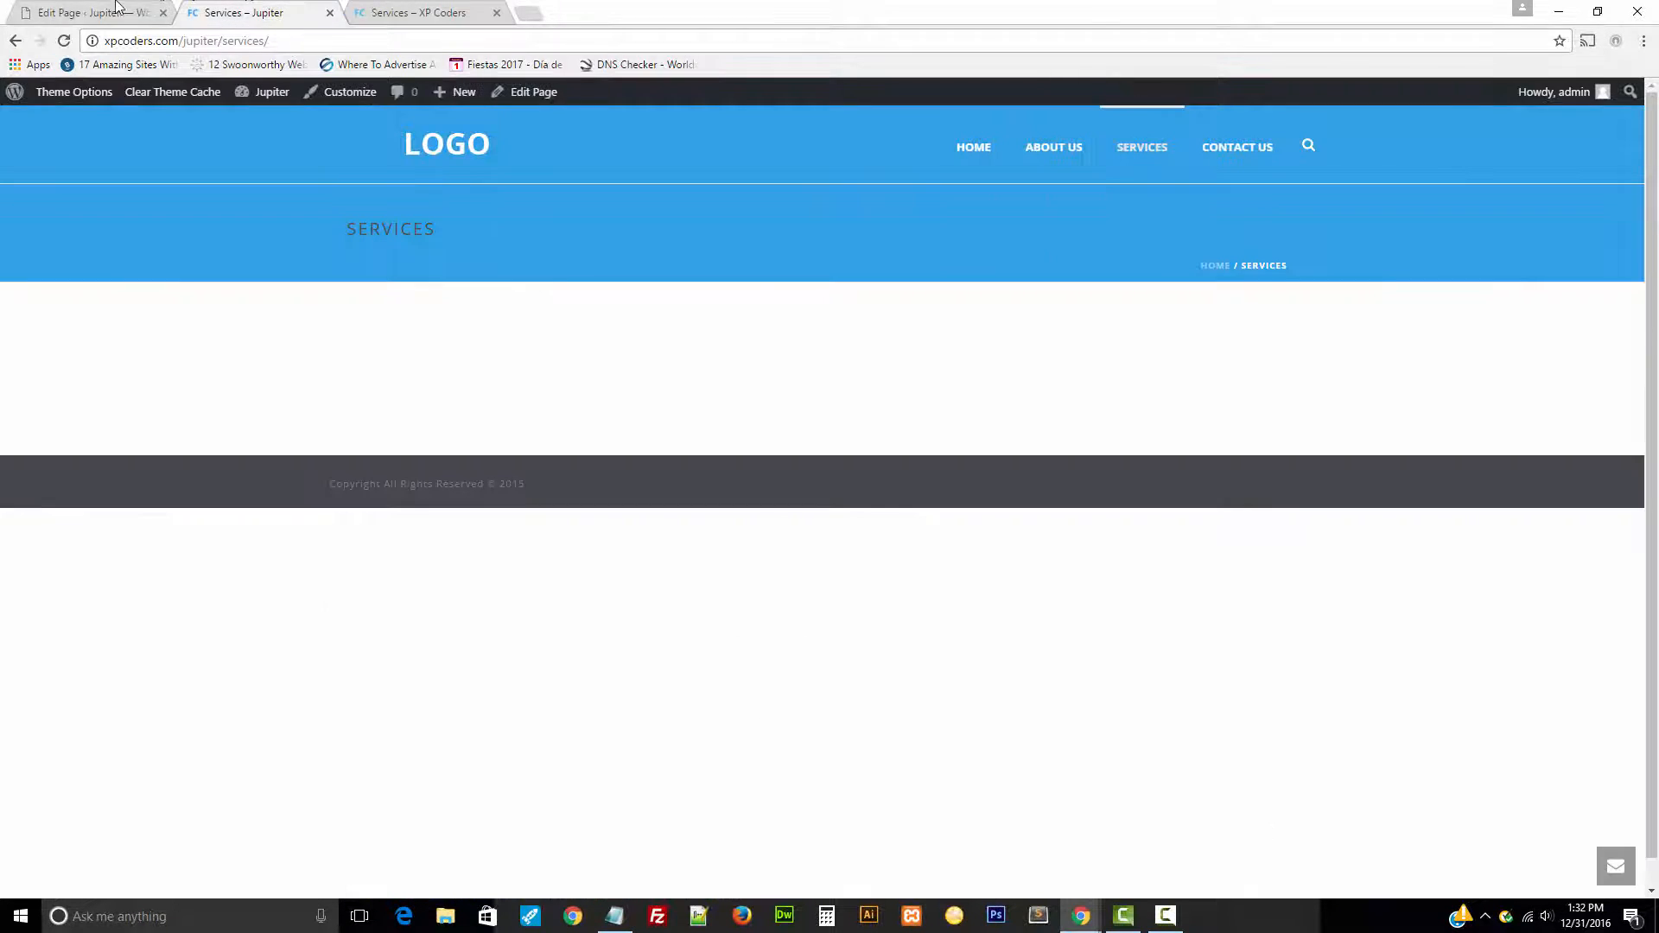
click(108, 10)
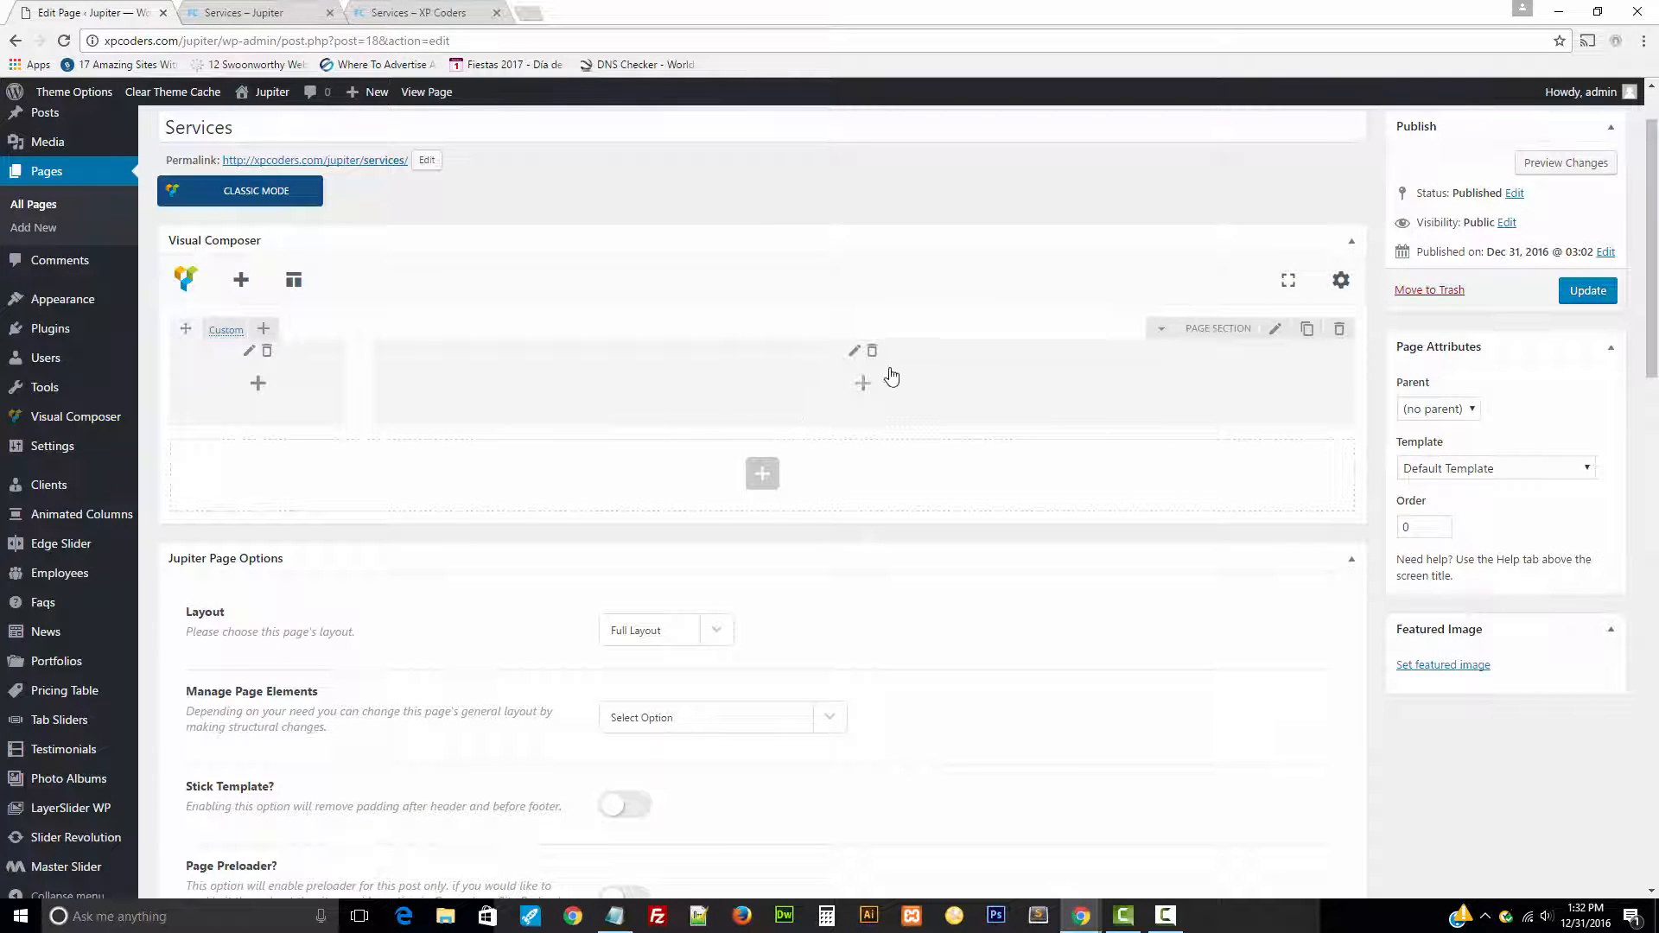
Step: Add a Fancy Title element to the wide 5/6 column with the text "Being of service to others is what brings"
click(863, 383)
click(261, 423)
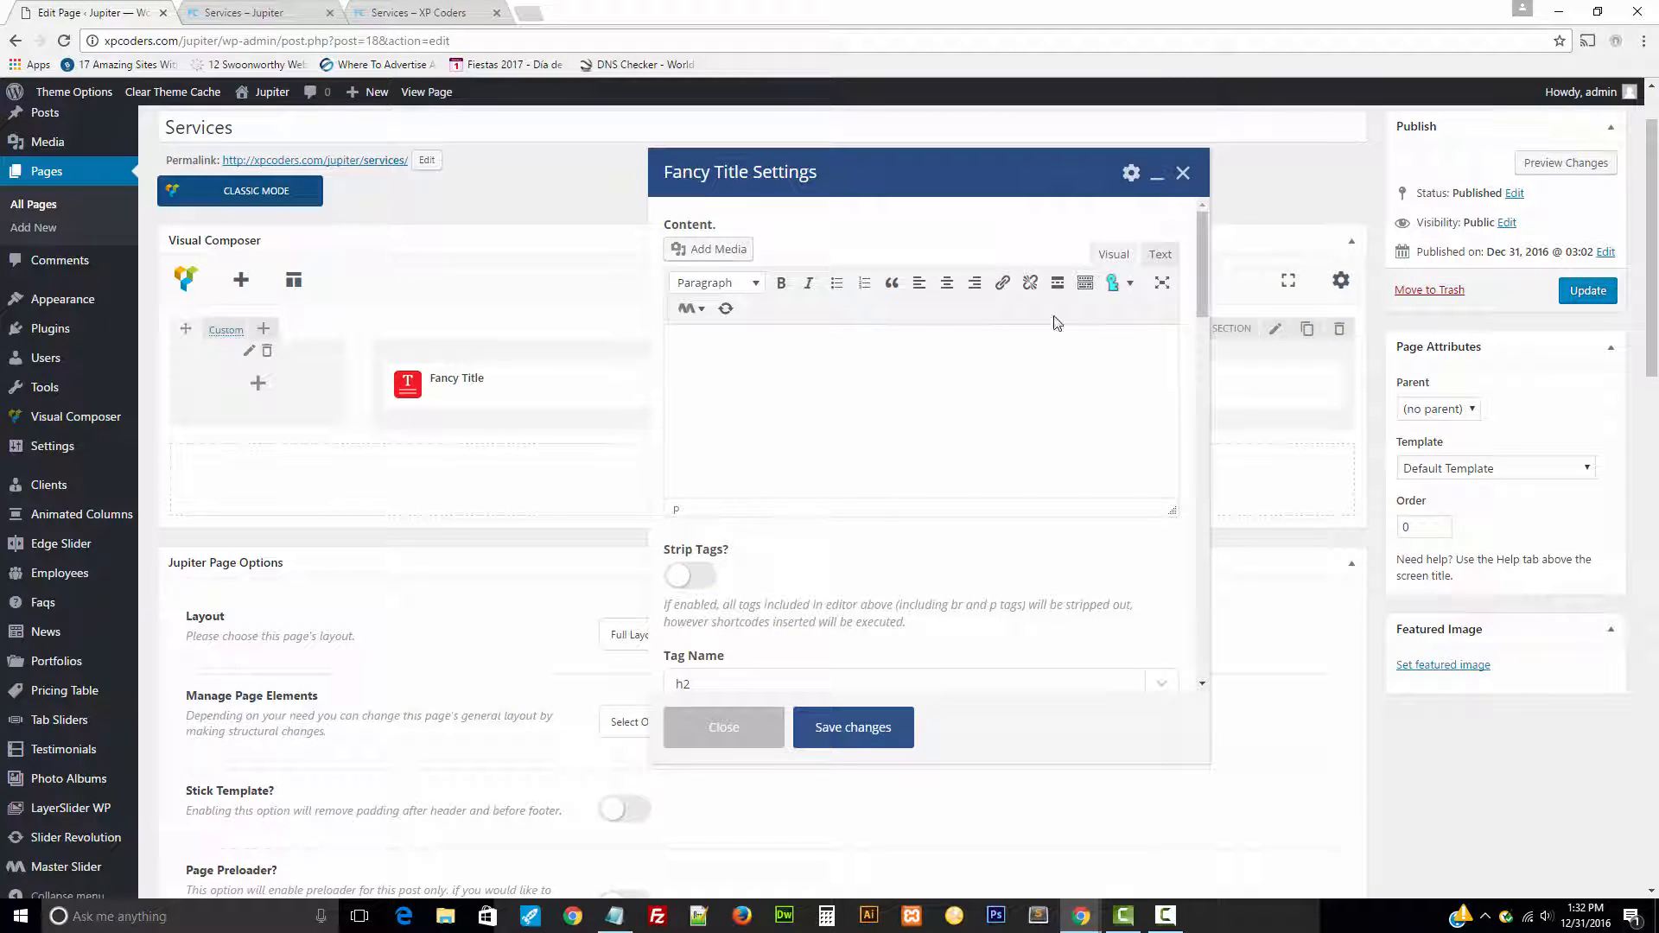
click(1167, 259)
click(1035, 373)
key(ctrl+v)
Step: Set the title's text color to white and its font size to 28 px
scroll(902, 440, down, 5)
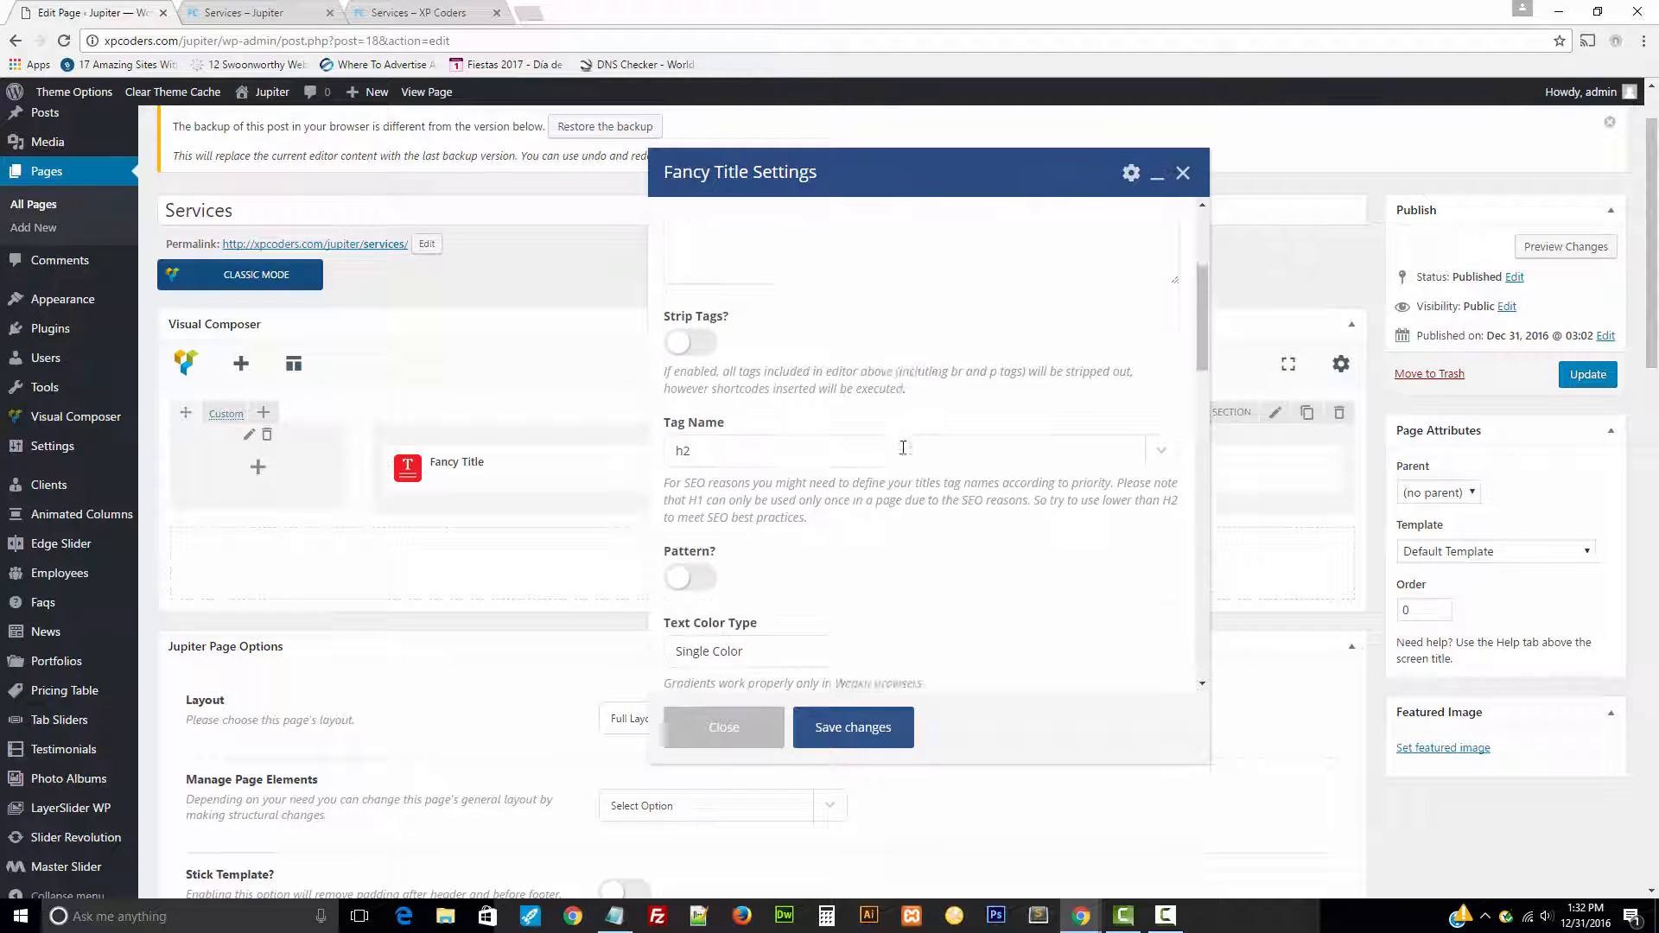
click(691, 567)
click(1015, 567)
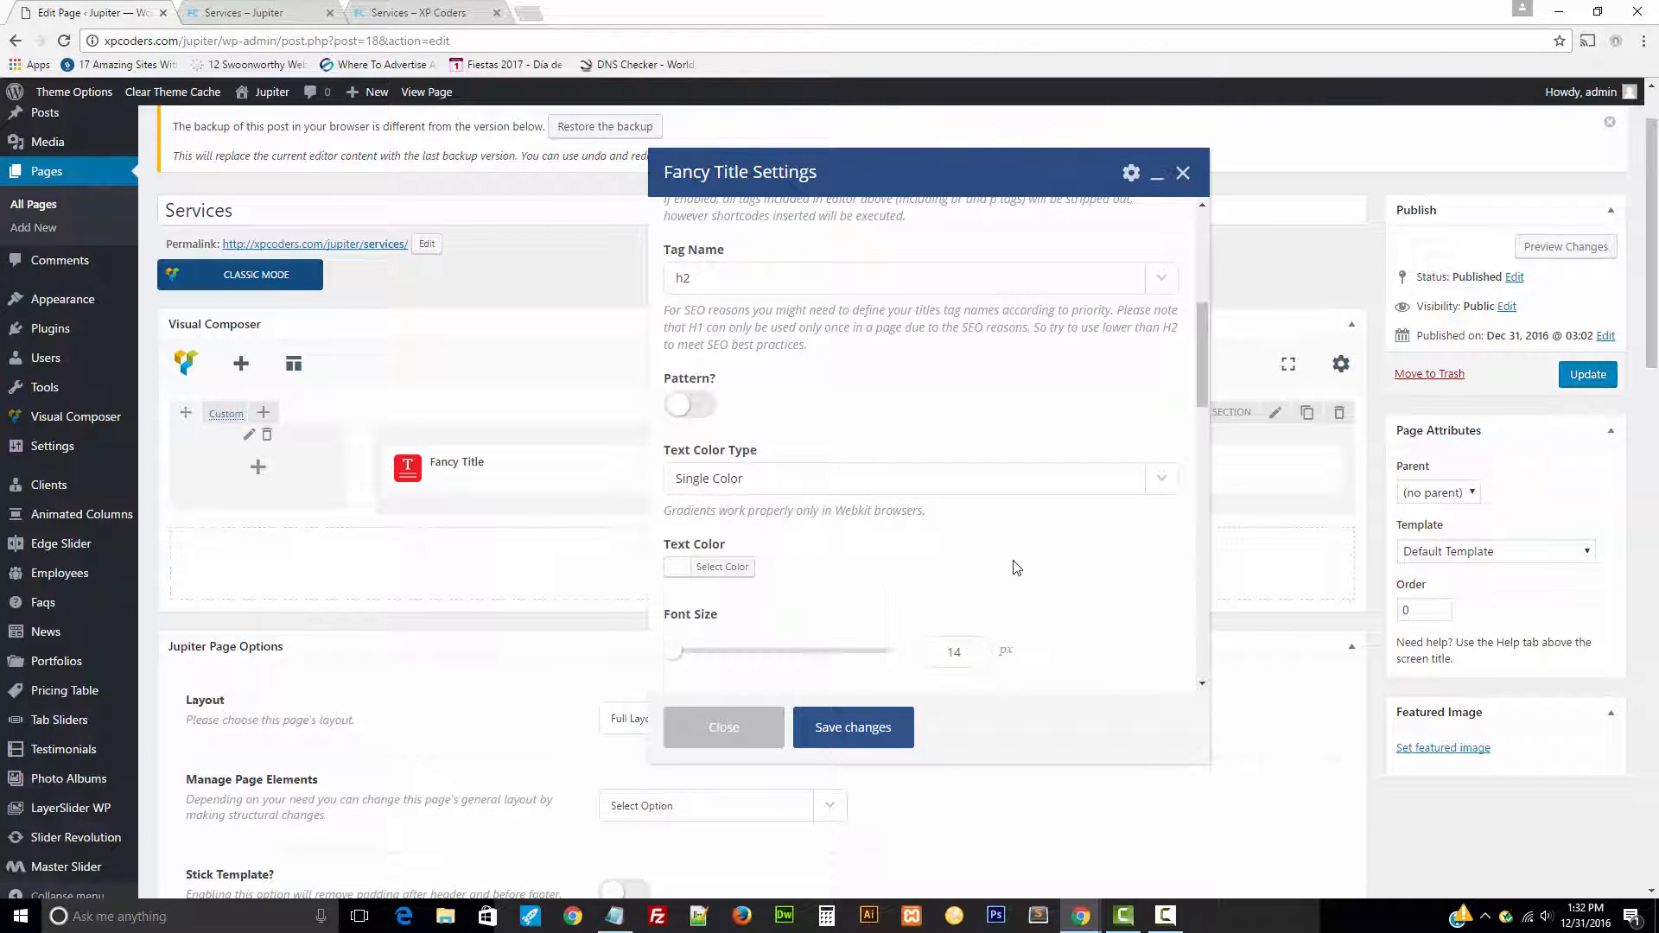
scroll(1003, 558, down, 2)
drag(979, 488, 796, 489)
text(28)
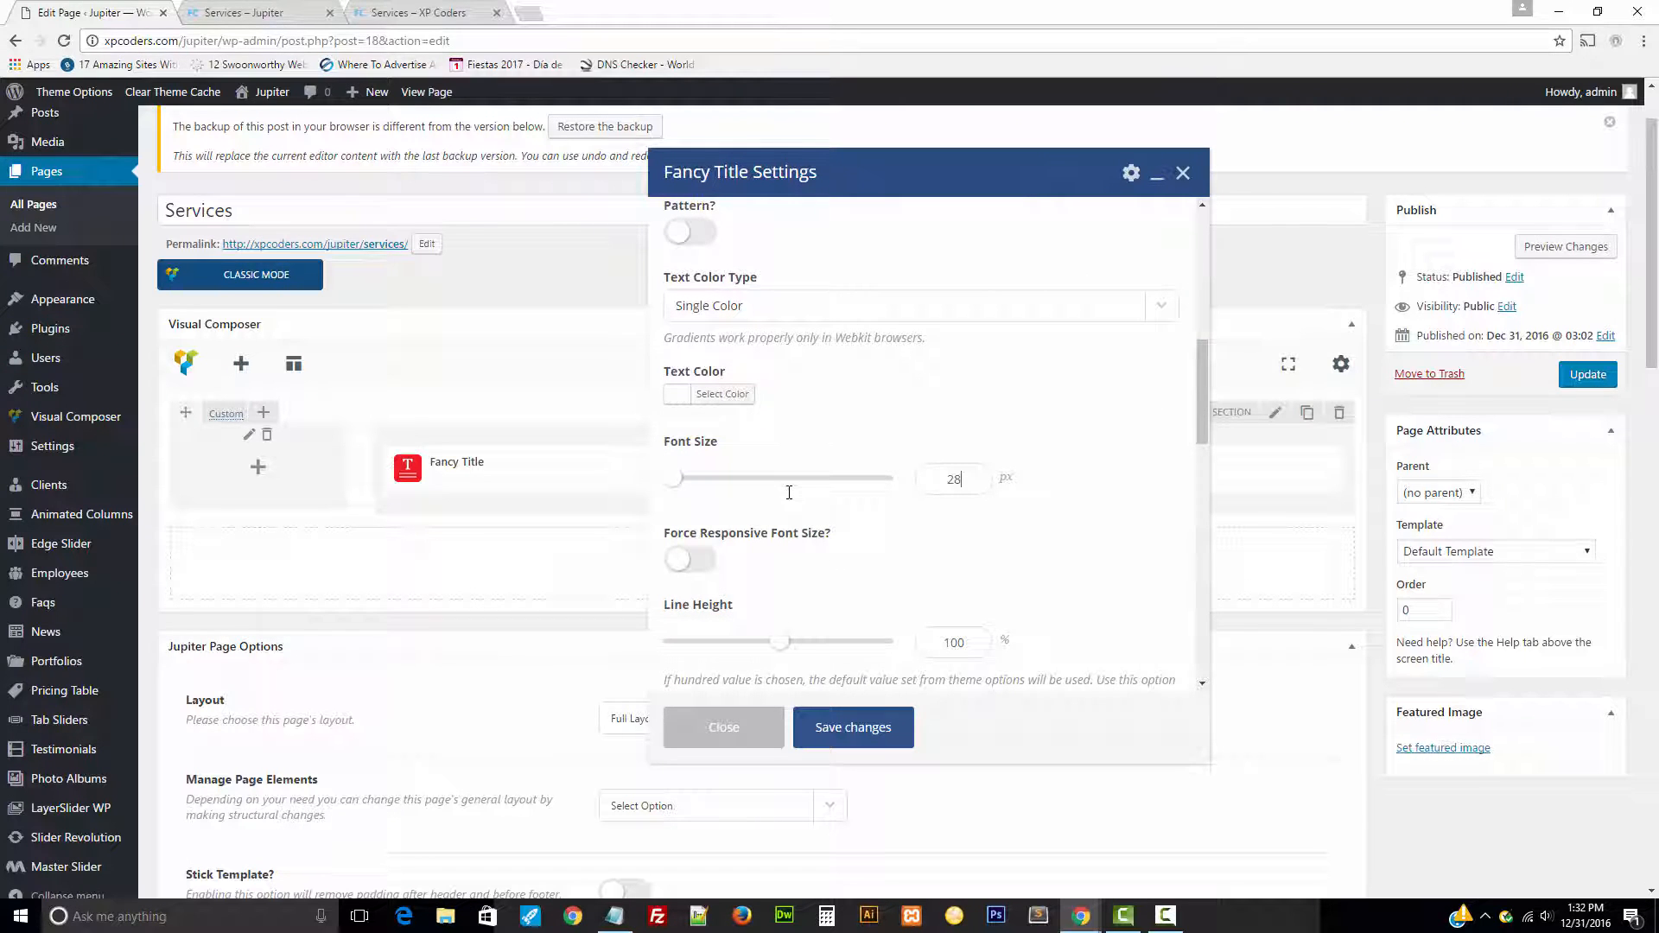
Step: Set the title's bottom padding to 0 px and save the Fancy Title settings
scroll(1060, 540, down, 5)
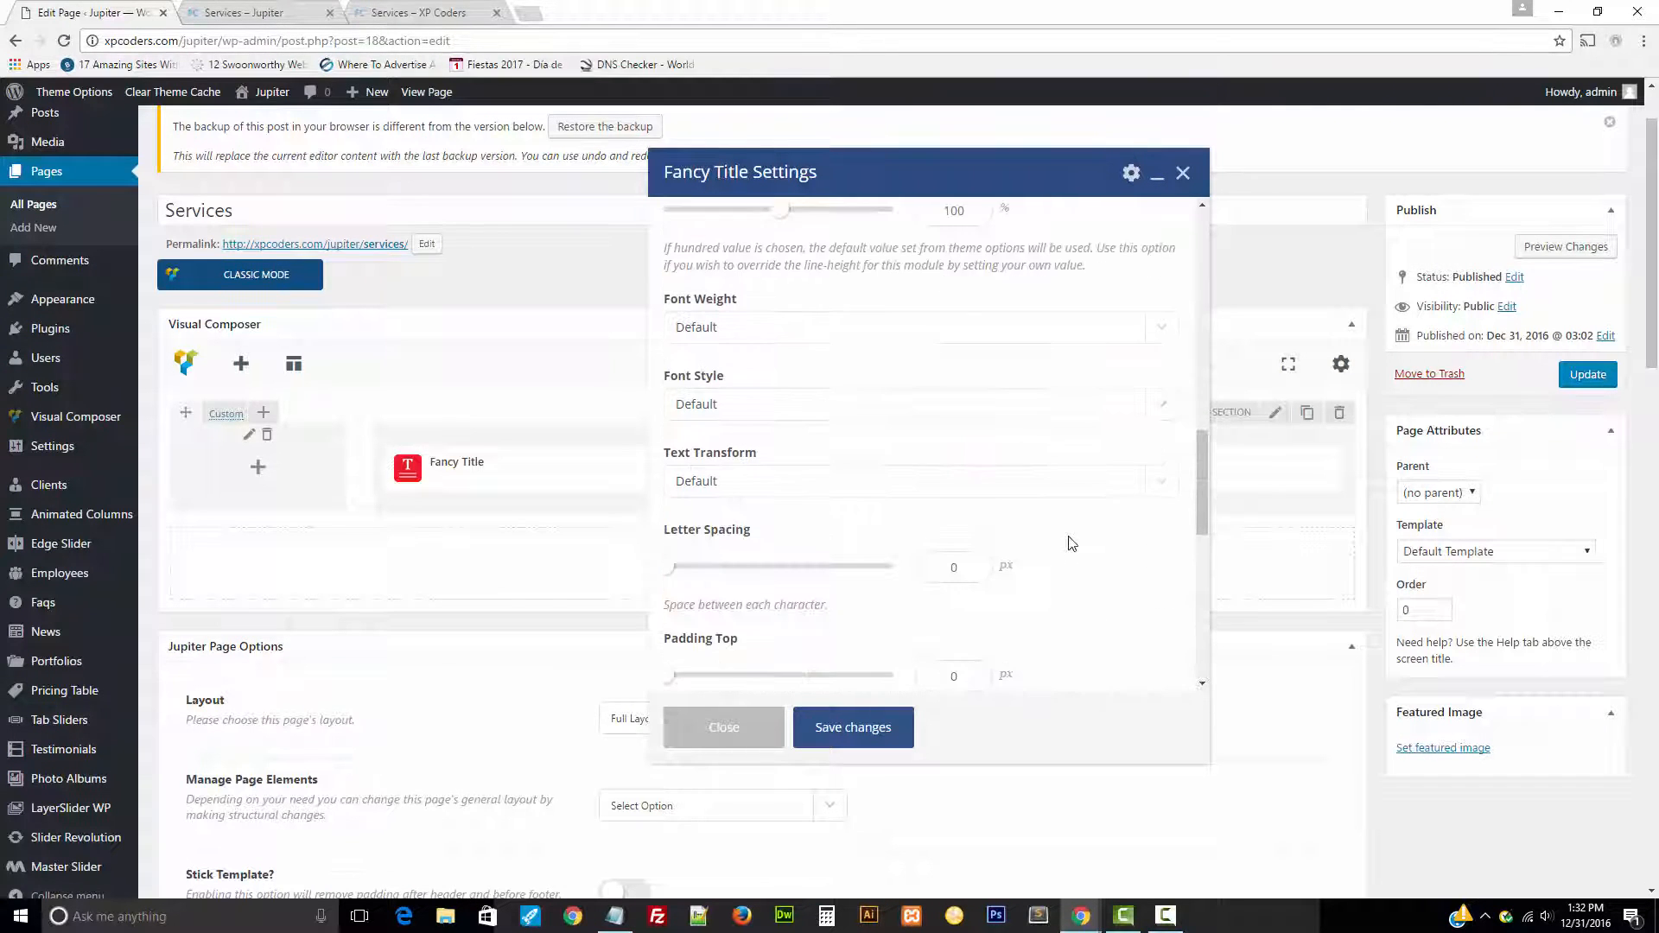
scroll(977, 571, down, 1)
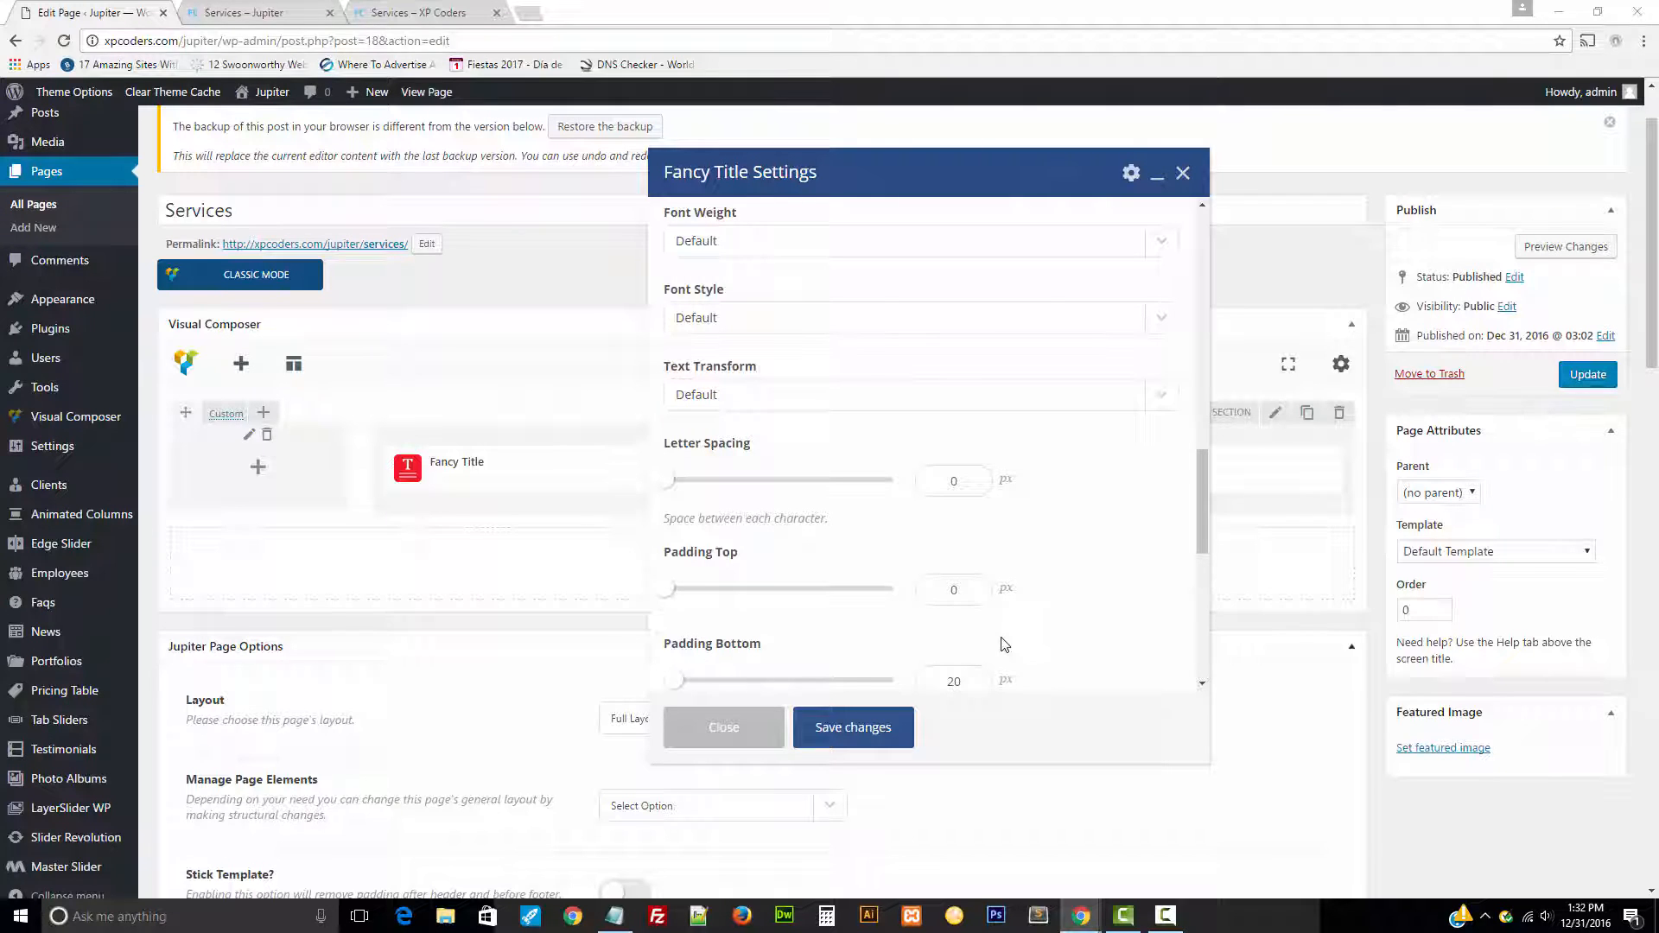
scroll(1003, 644, down, 2)
key(BackSpace)
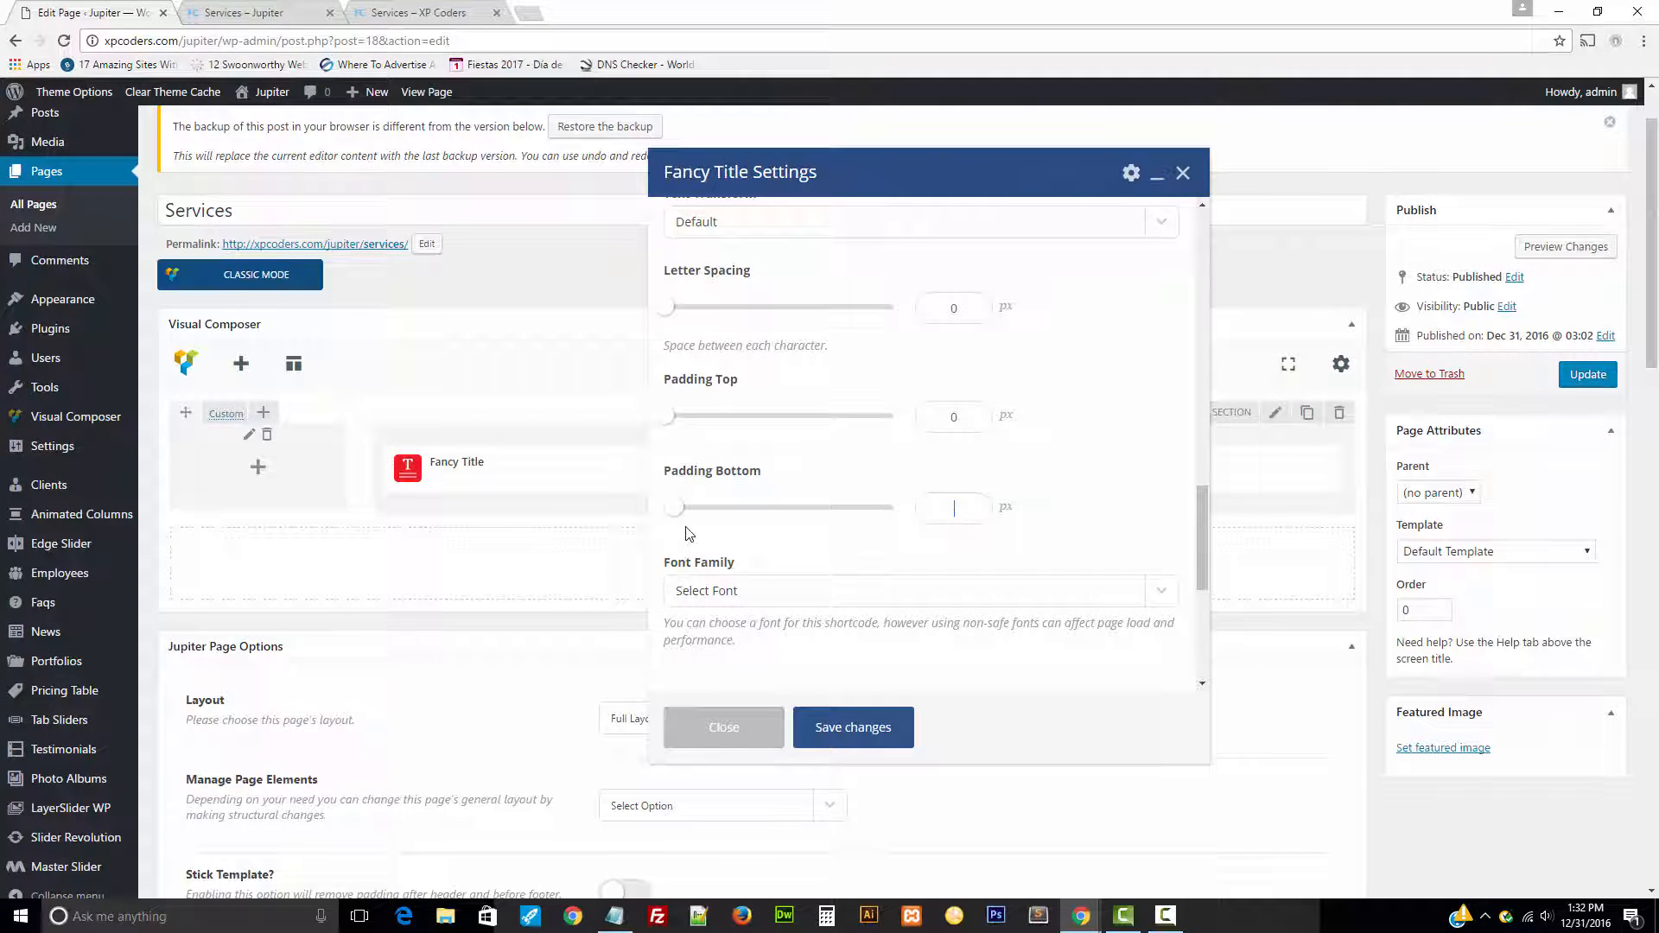
text(0)
scroll(1011, 463, down, 2)
scroll(1017, 467, down, 5)
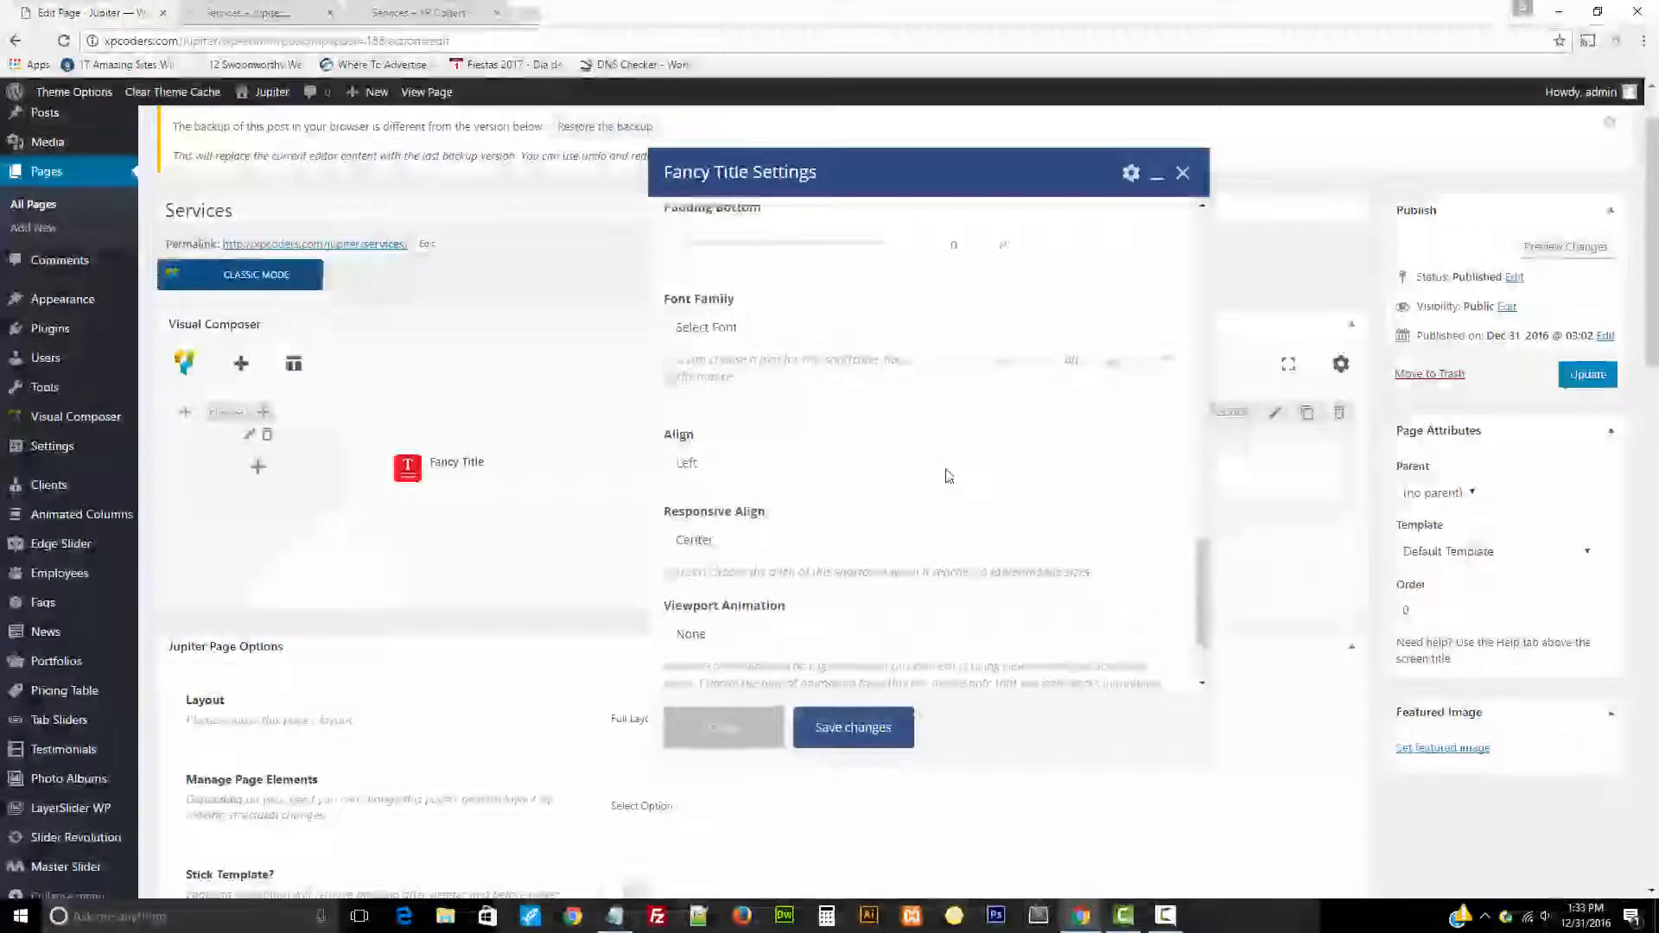
click(843, 728)
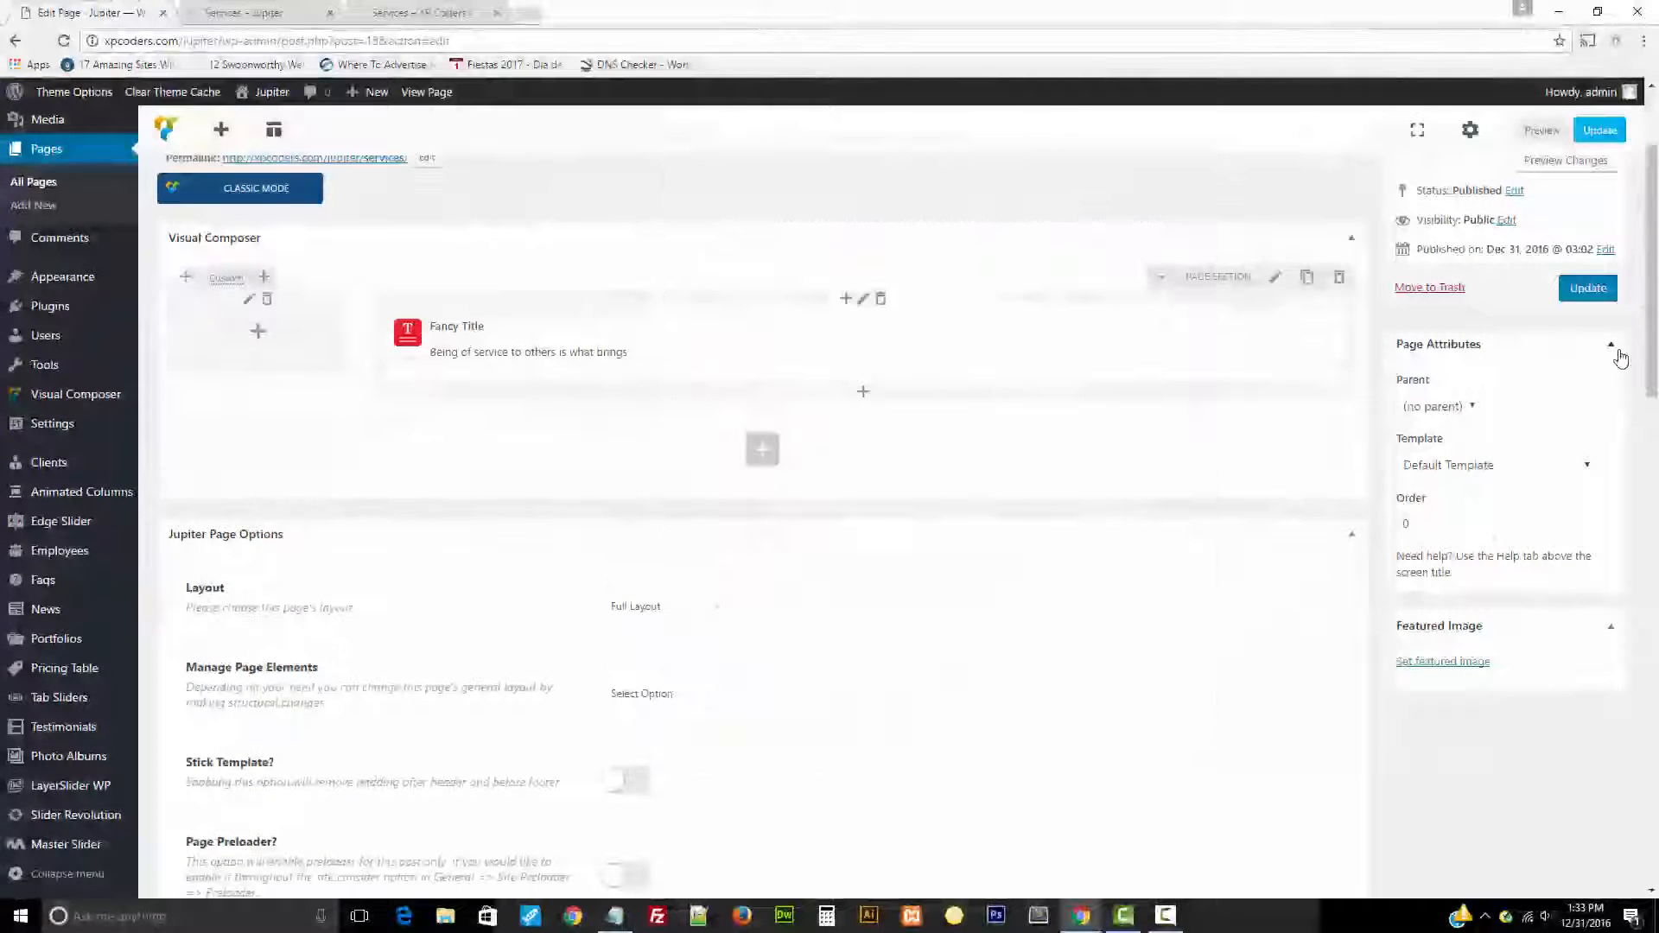
Step: Update the Services page, copy "true happiness." from the reference Services page's hero, and return to the page editor
click(1590, 290)
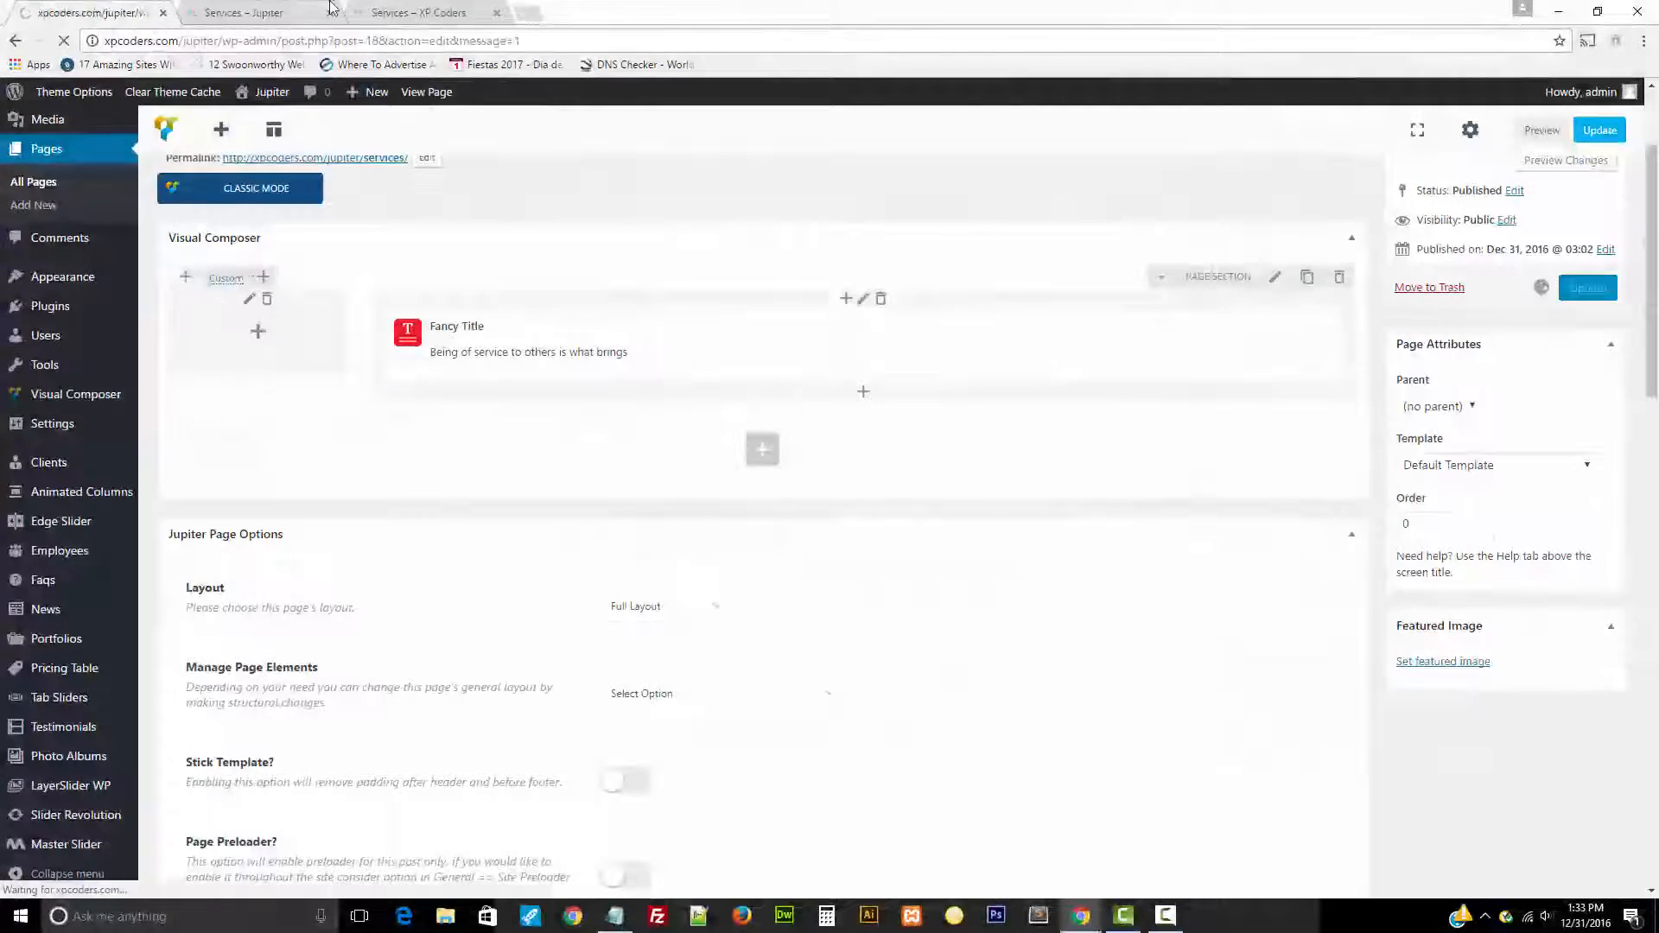
click(416, 12)
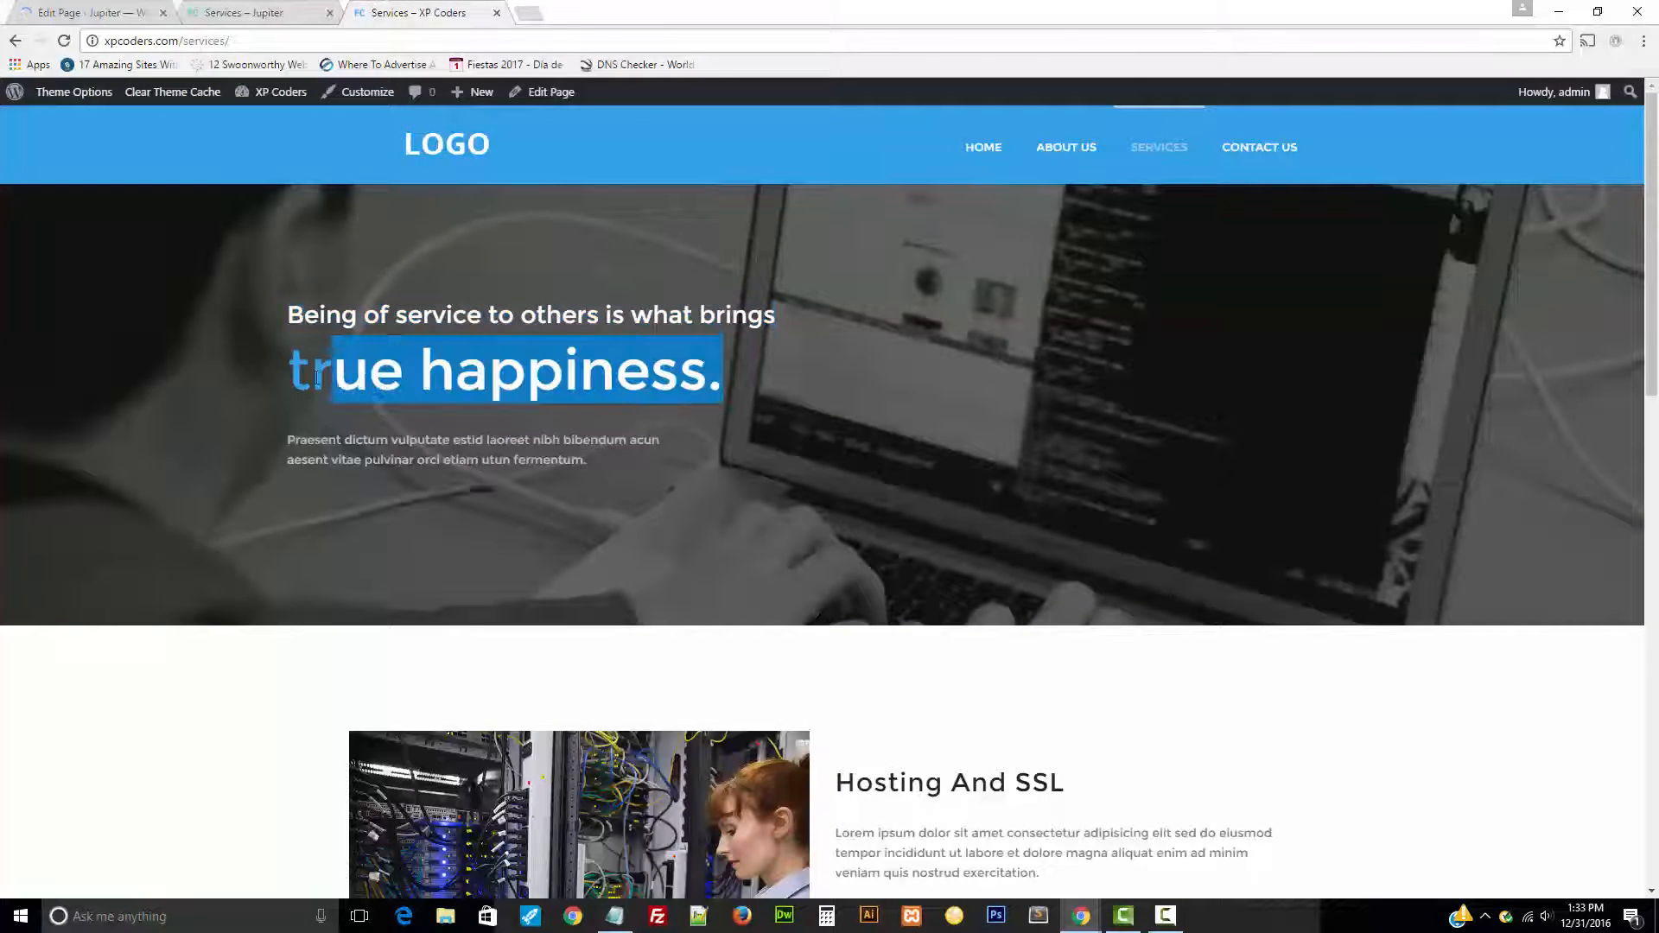
click(112, 10)
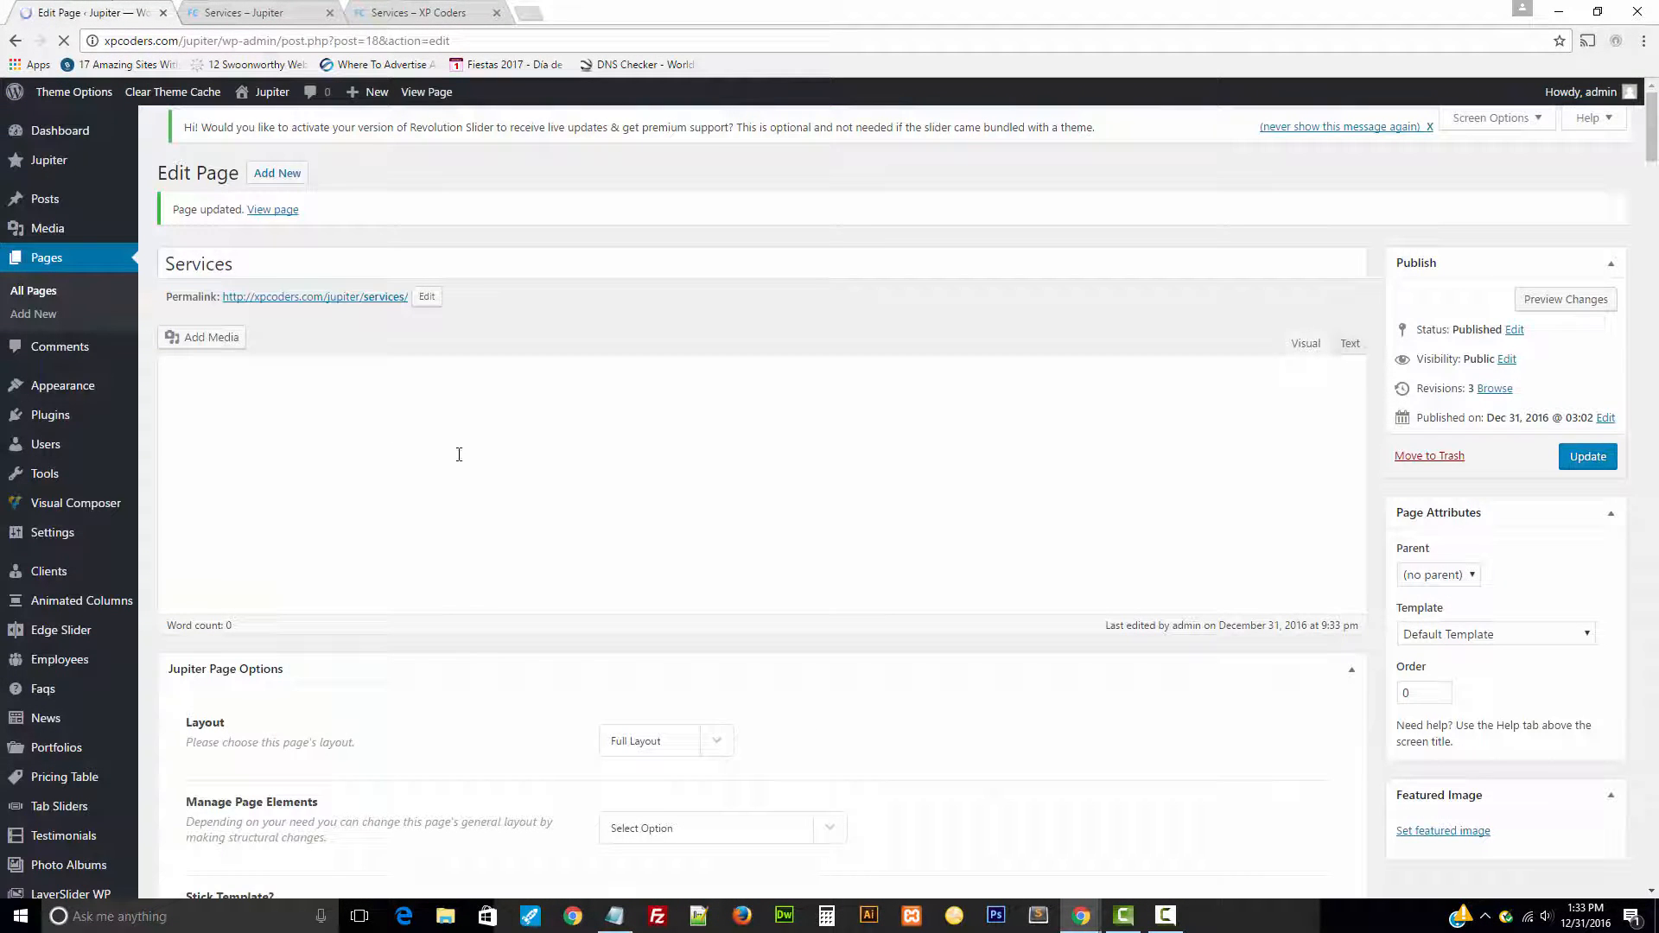
Step: Add a second Fancy Title below the first one in the wide column with the text "true happiness."
scroll(836, 561, down, 2)
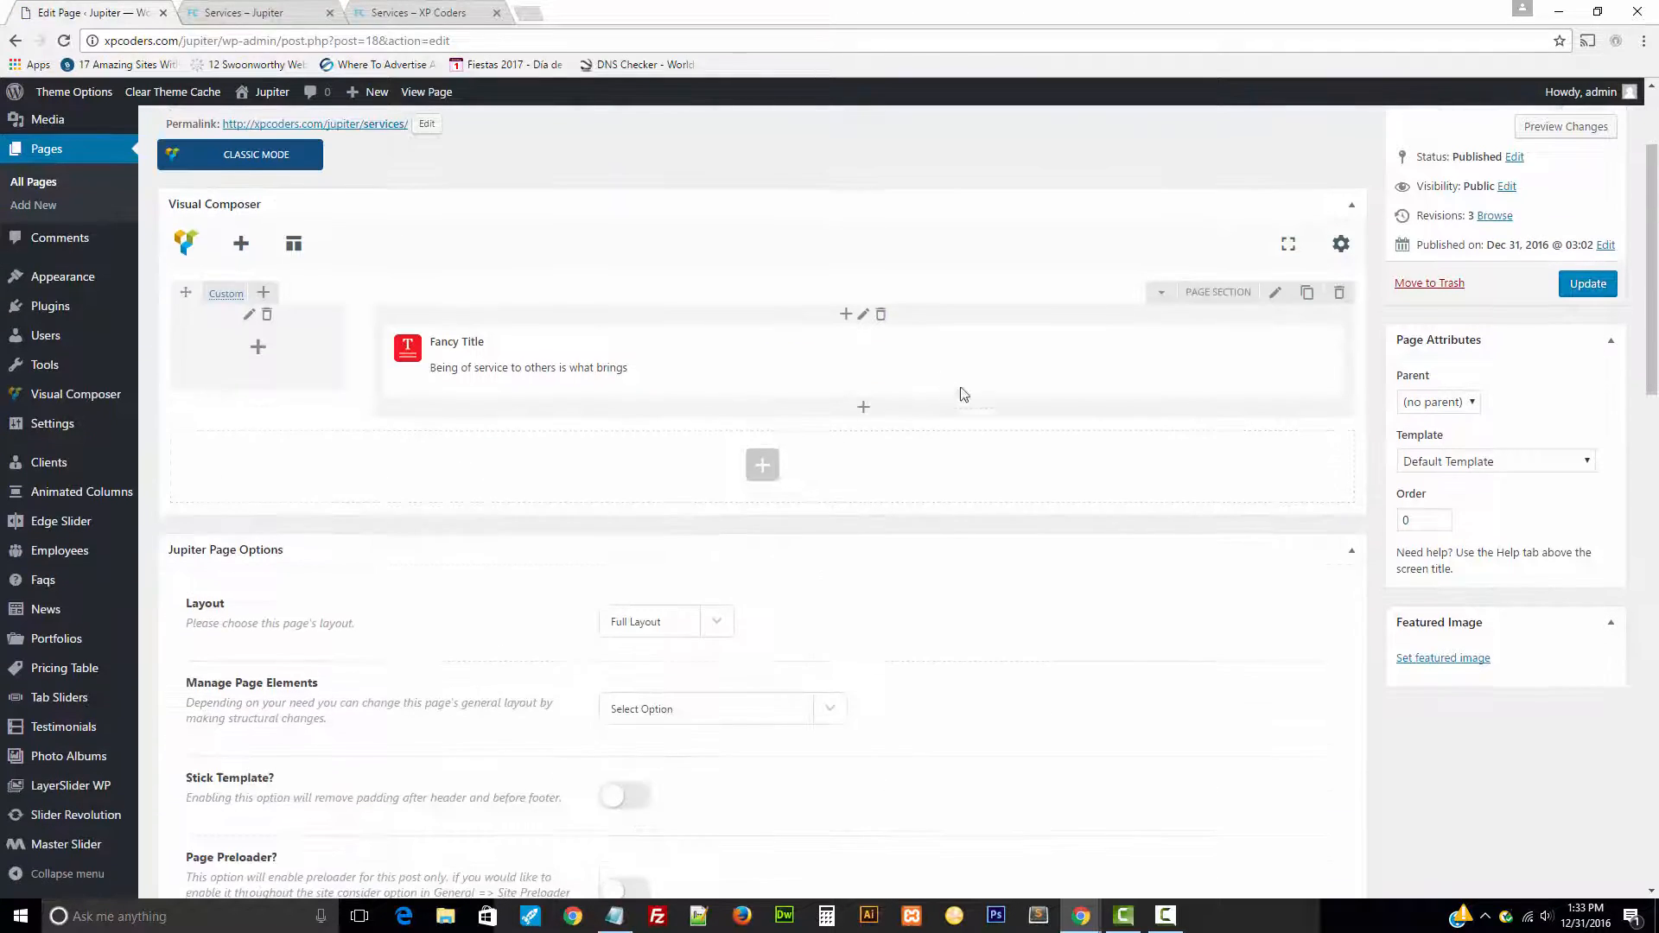
click(864, 406)
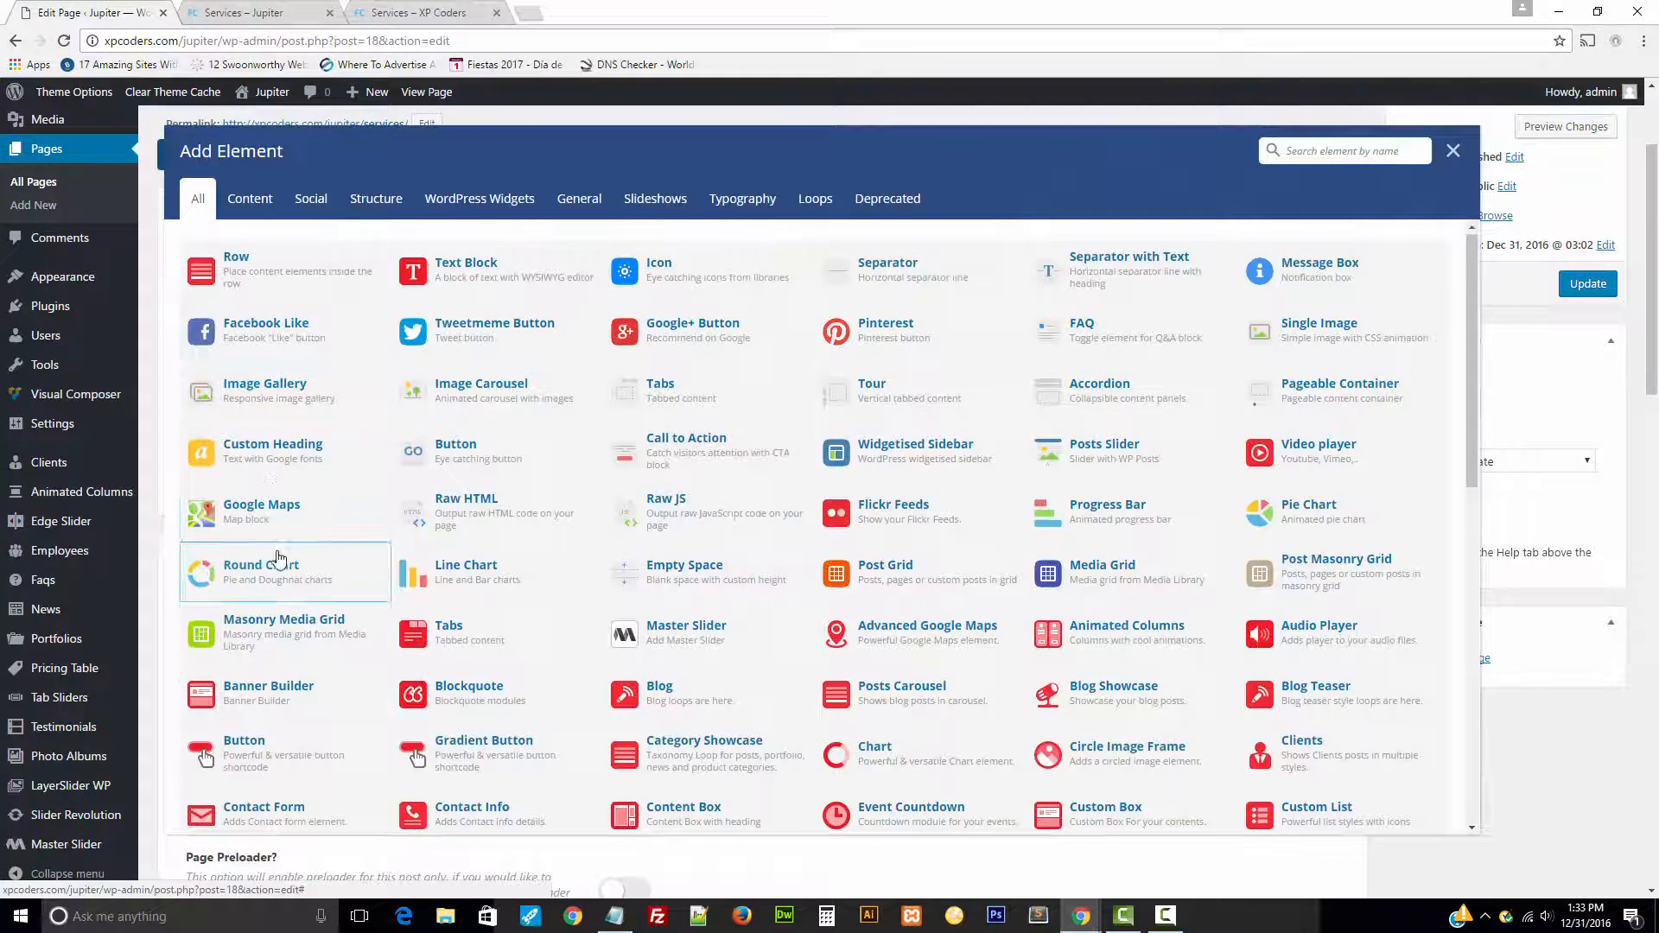
scroll(277, 563, down, 4)
click(250, 602)
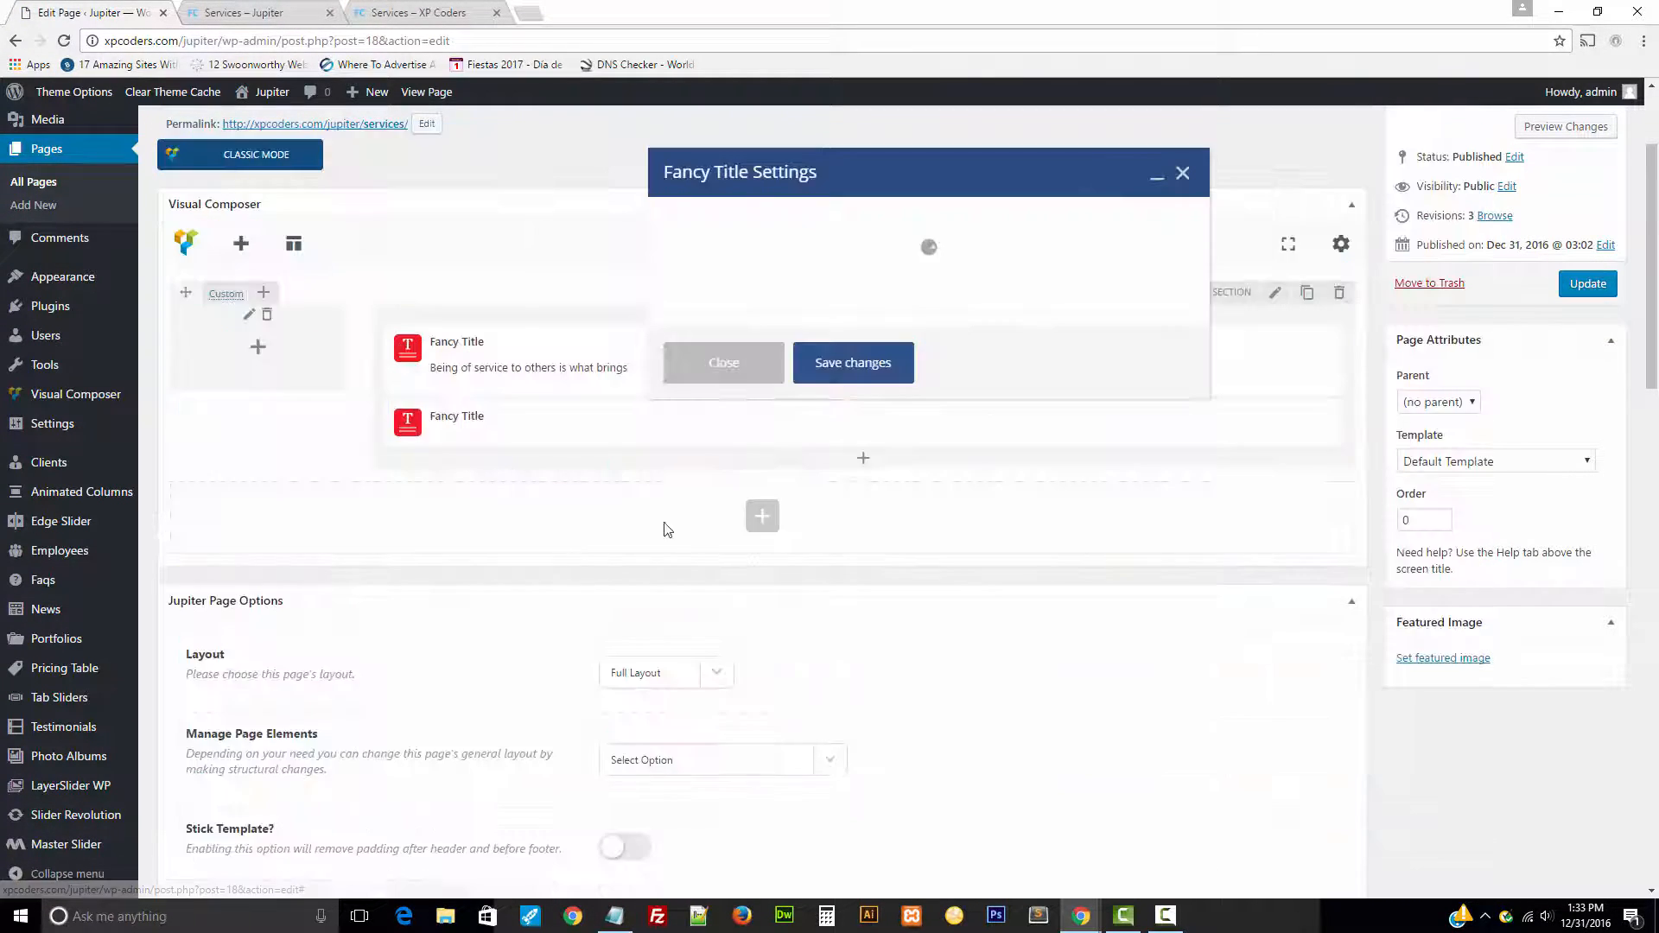
click(1159, 255)
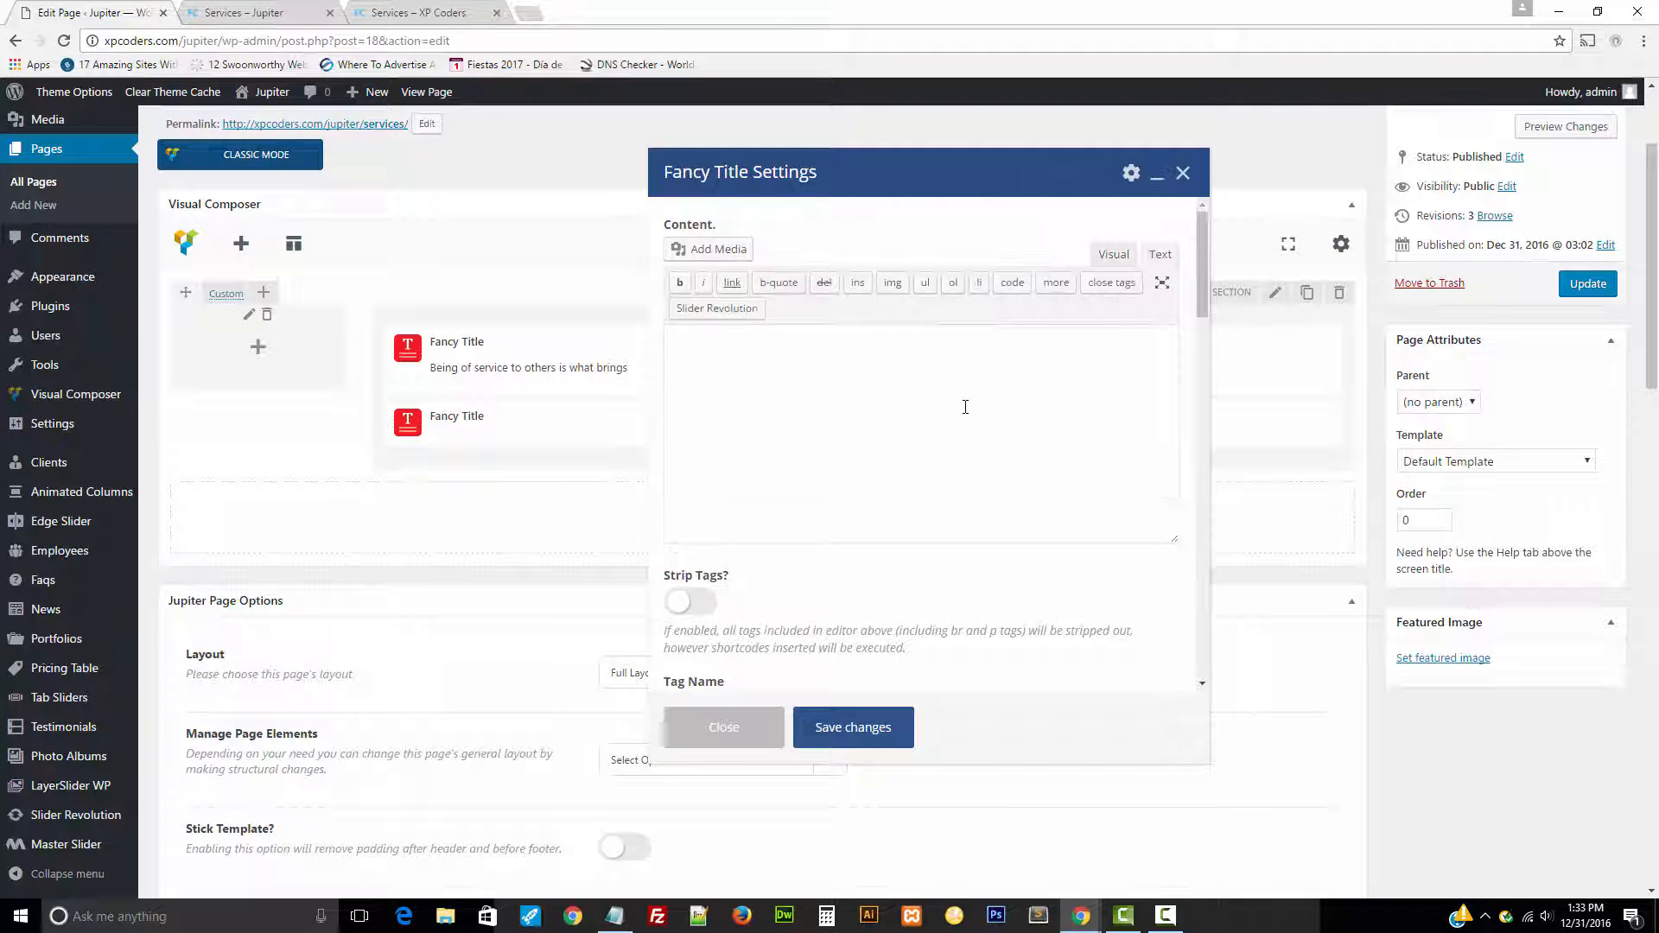
click(963, 407)
text(true happiness.)
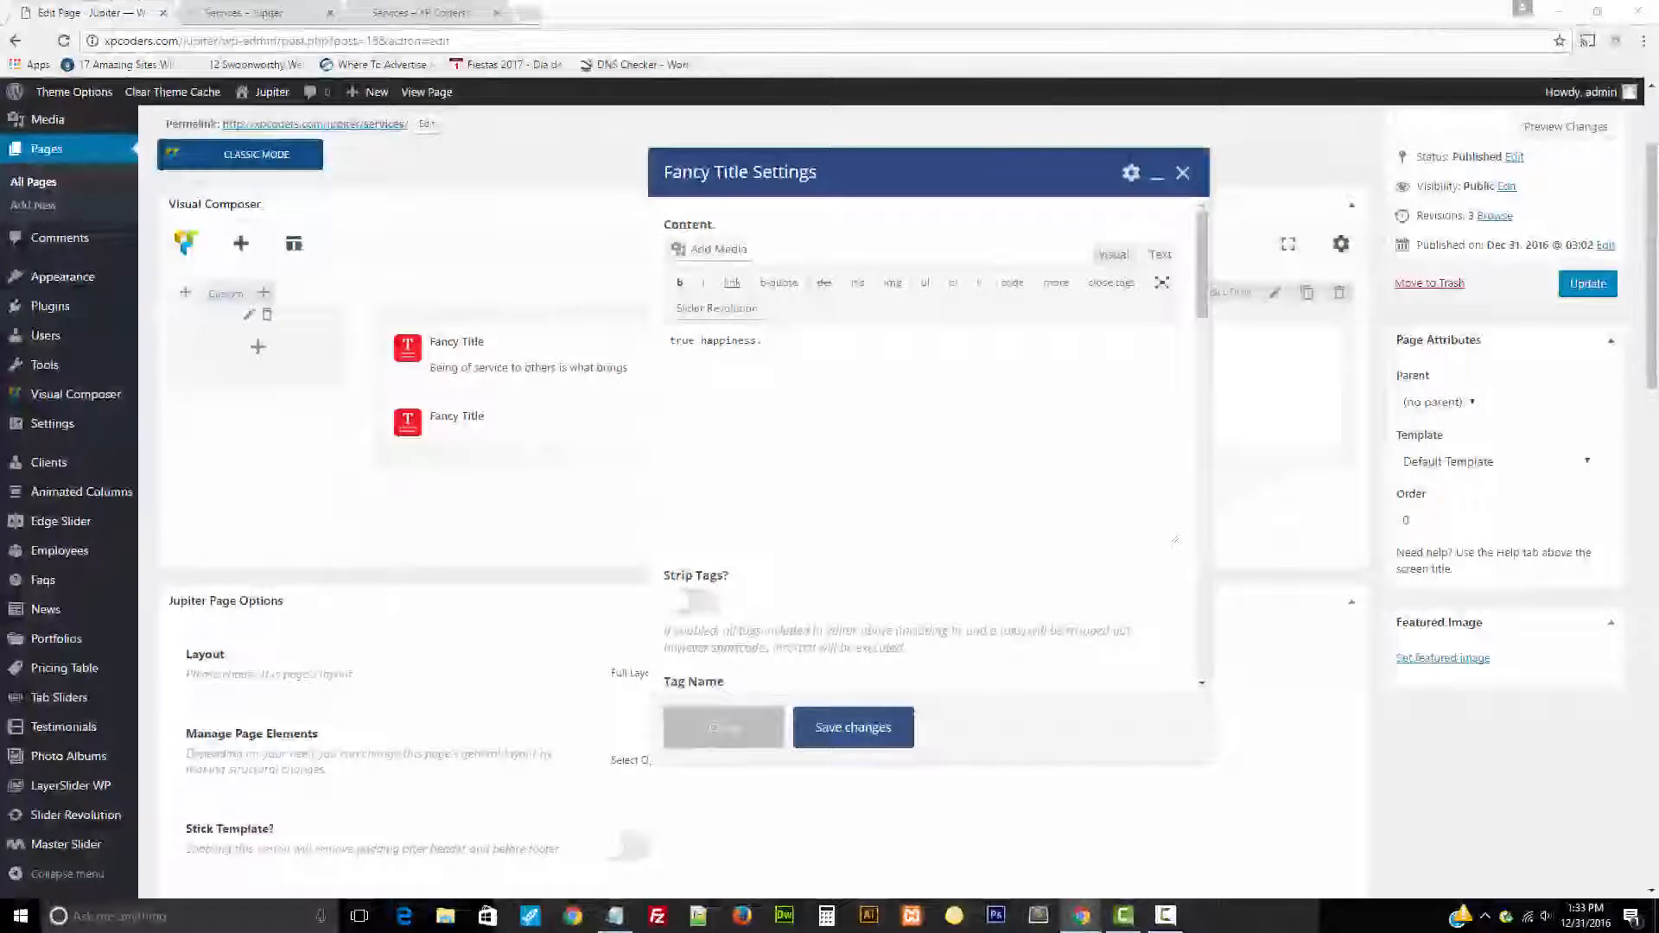
Step: Set the "true happiness." title's text color to the blue #30a0e7 from the Notepad notes
scroll(818, 484, down, 2)
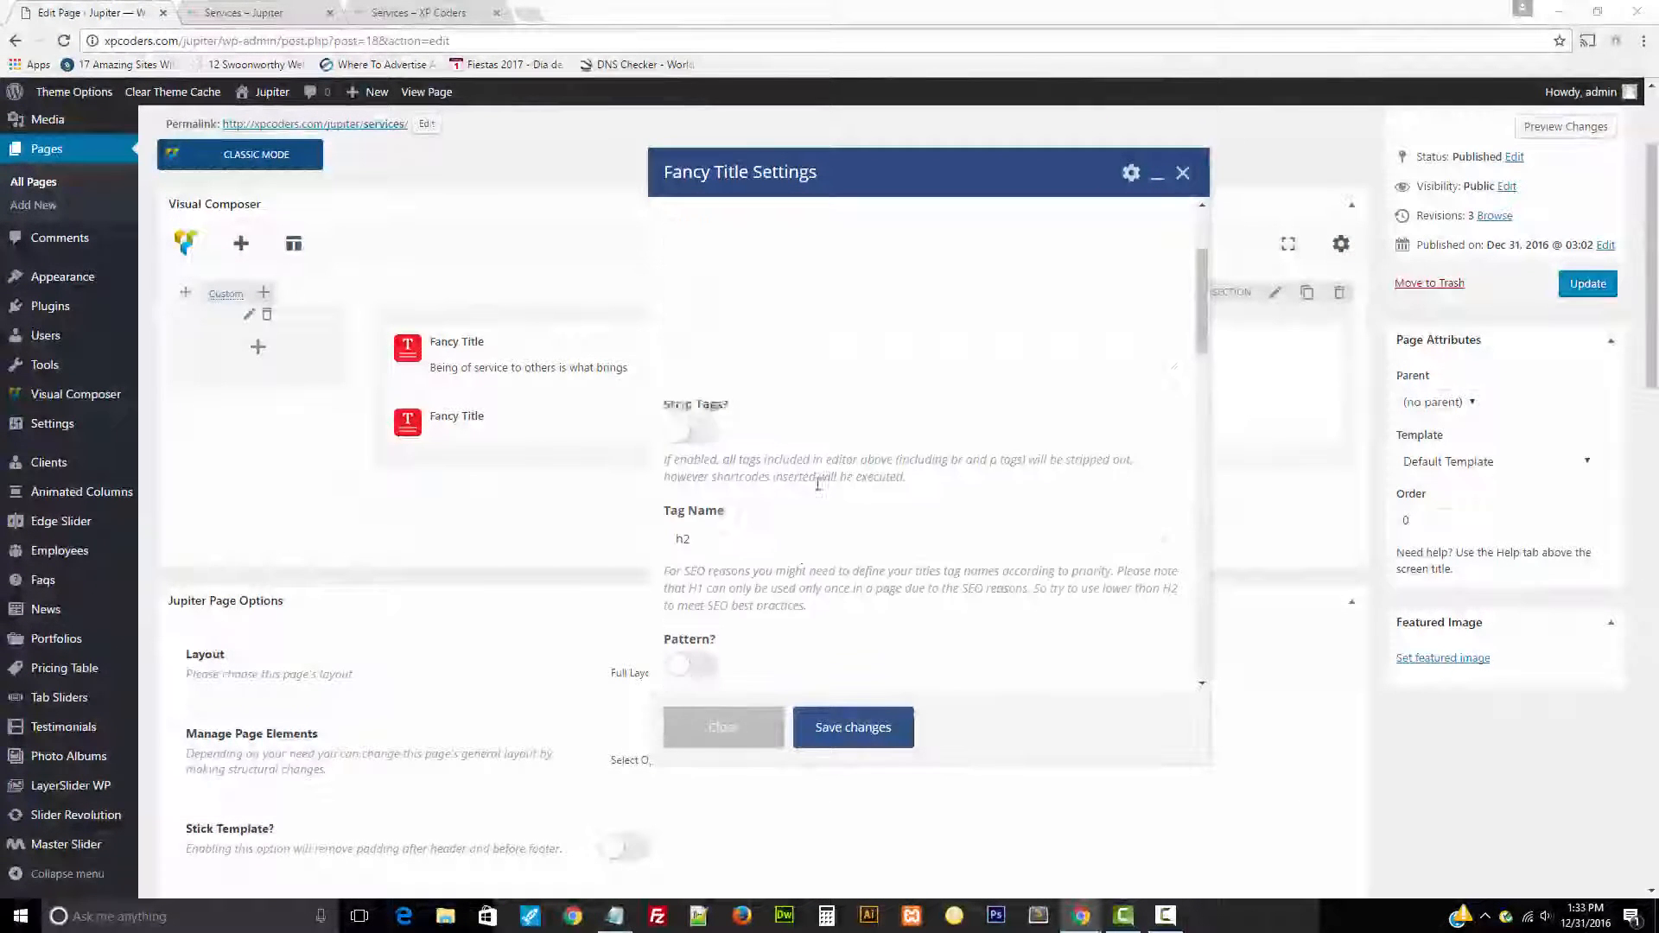
scroll(819, 484, down, 3)
click(682, 568)
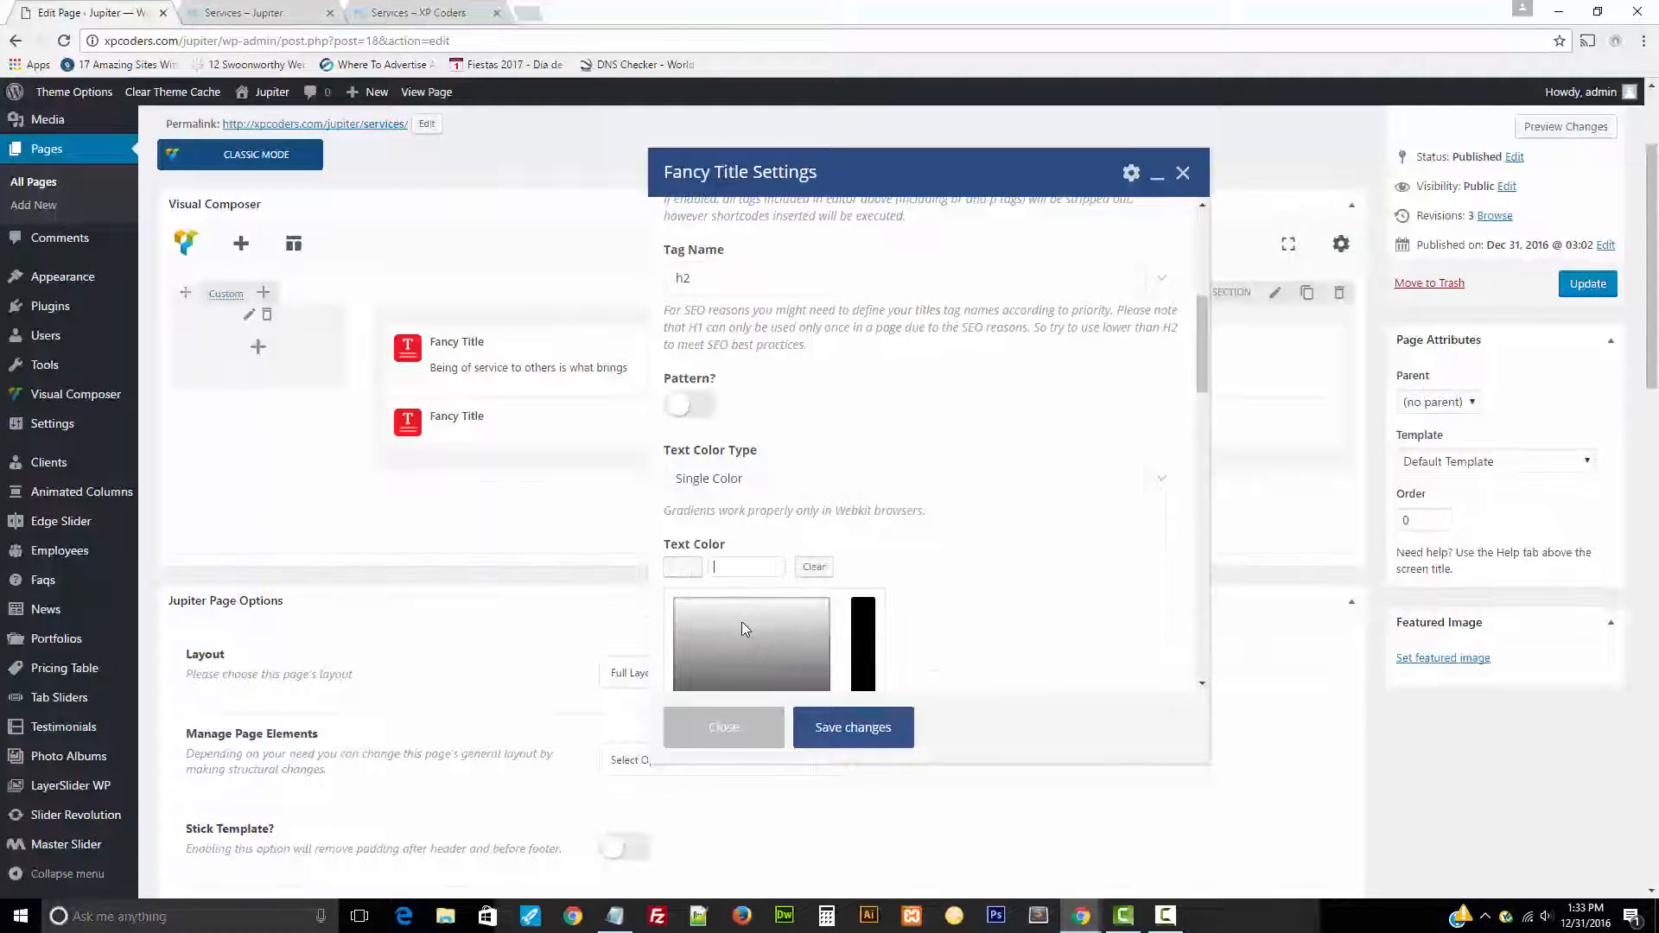
scroll(745, 628, down, 2)
click(615, 917)
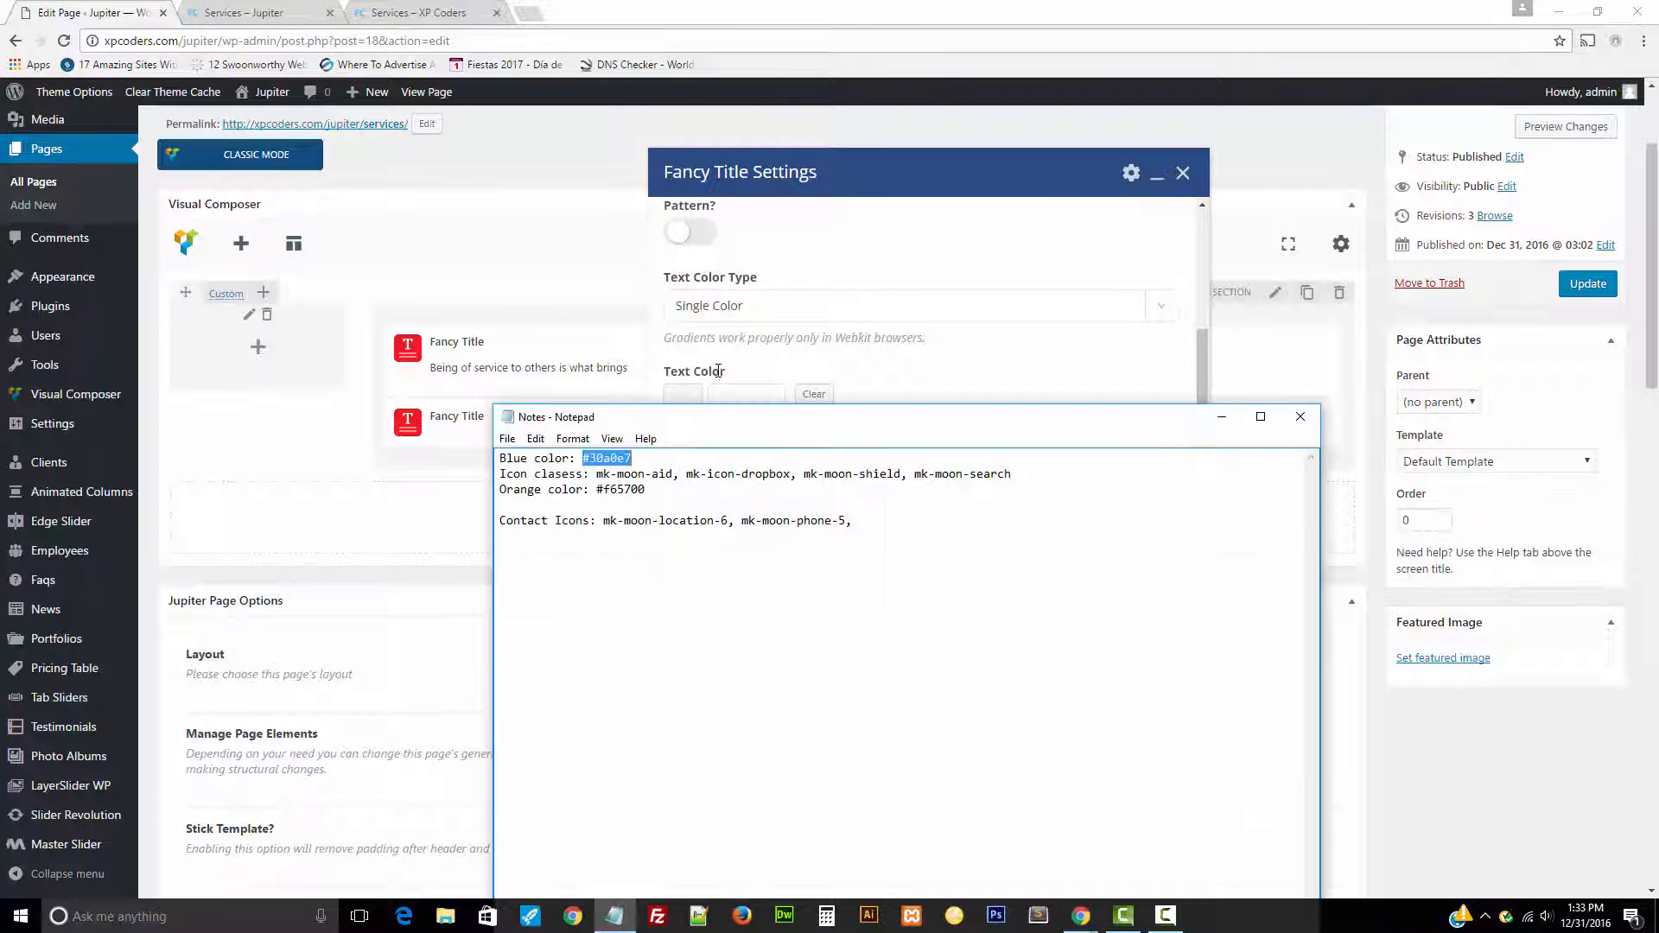
click(940, 230)
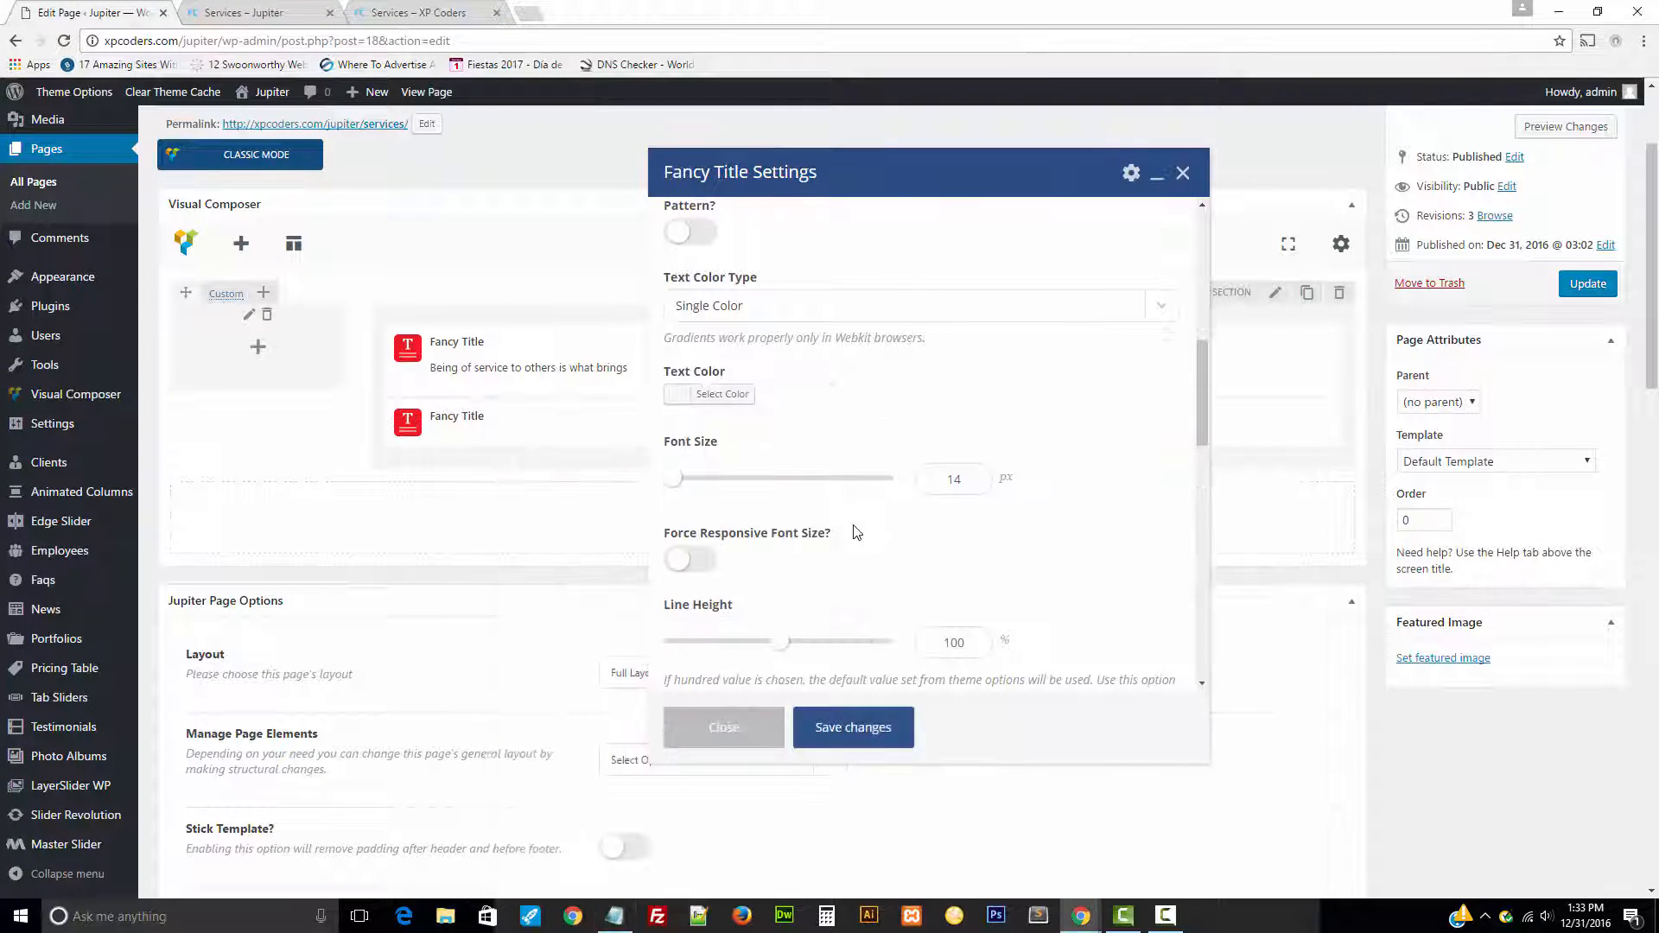
click(680, 397)
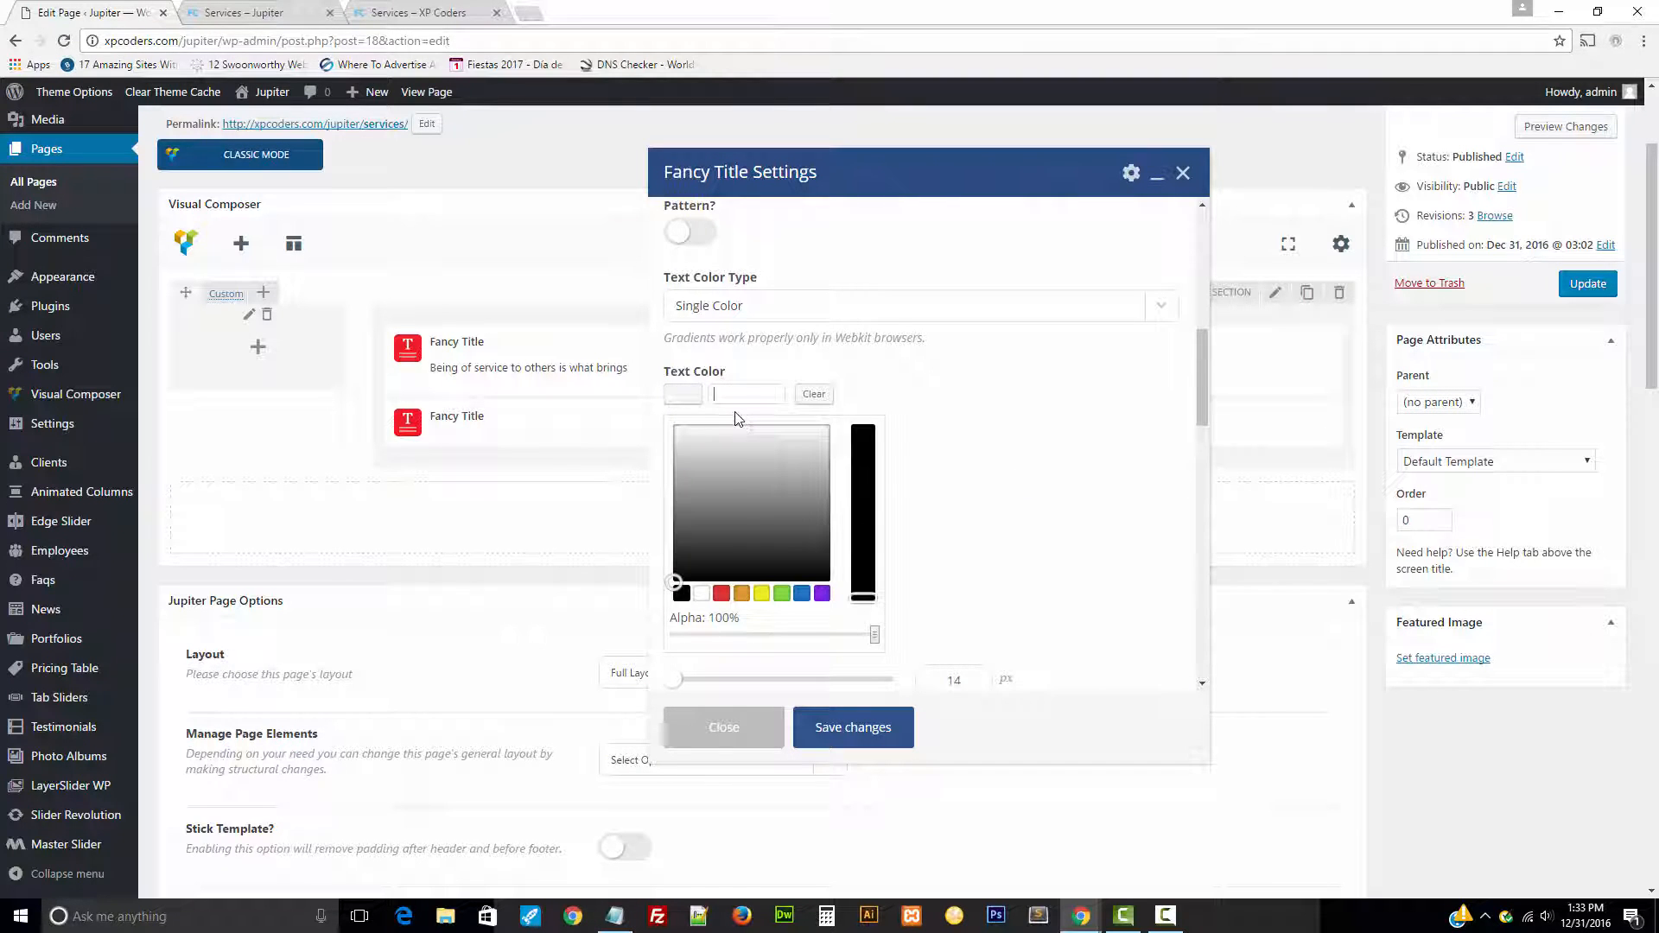
text(#30a0e7)
click(972, 419)
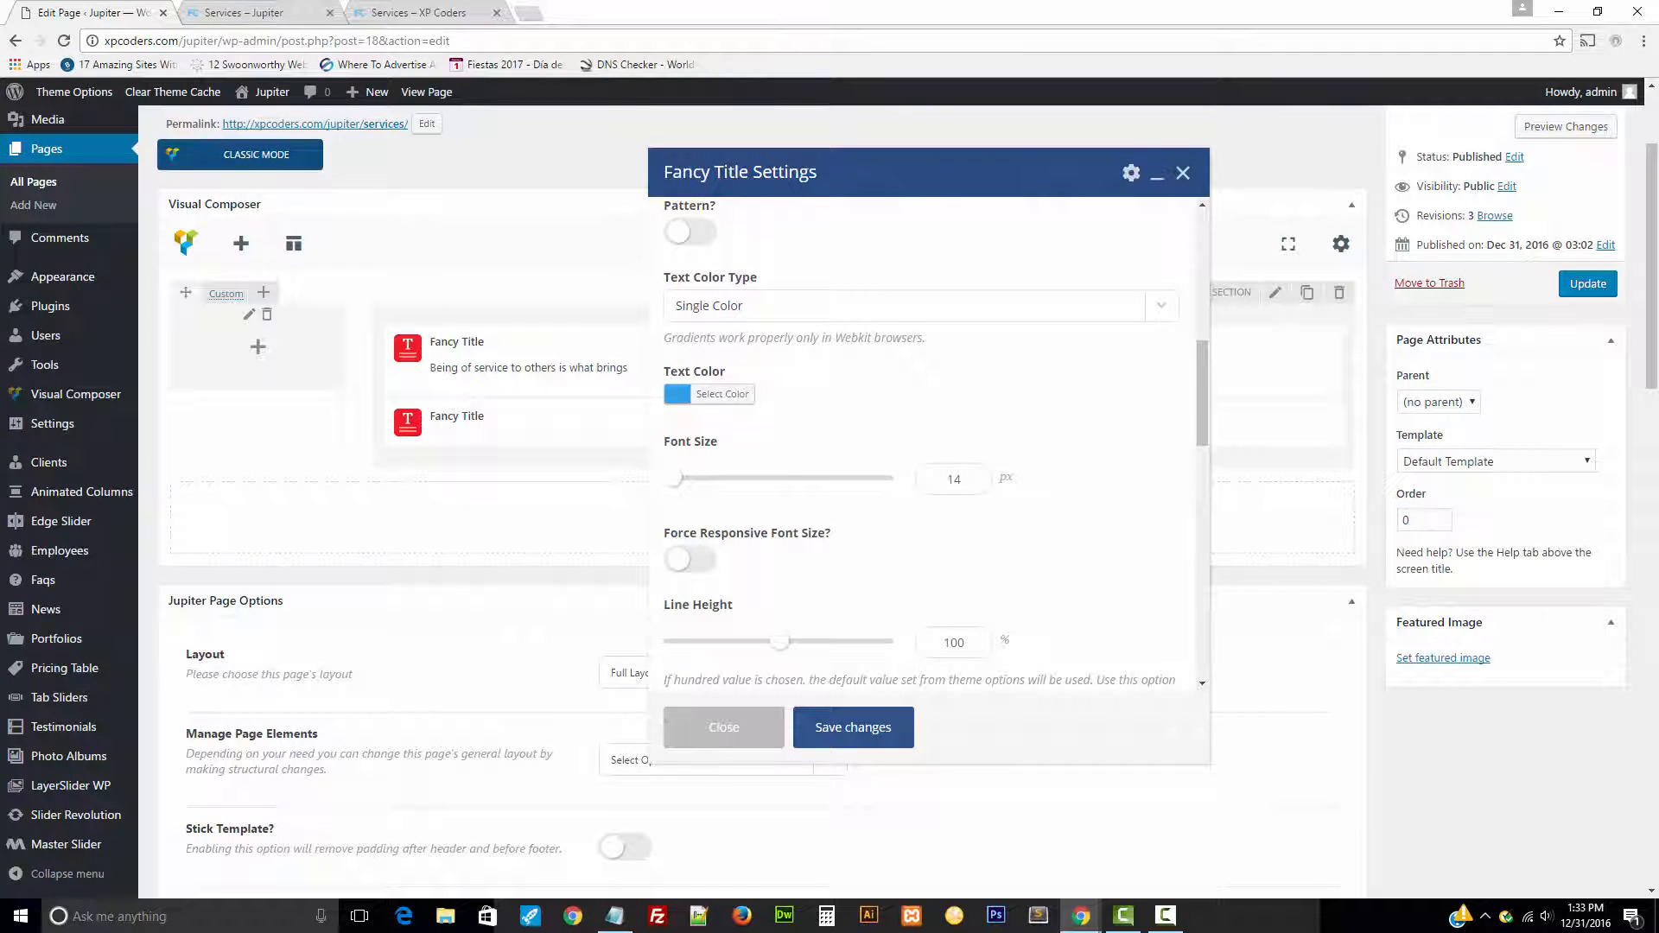
Step: Set the title's font size to 65 px and its top and bottom padding to 10 px, and save the settings
text(65)
scroll(1063, 548, down, 4)
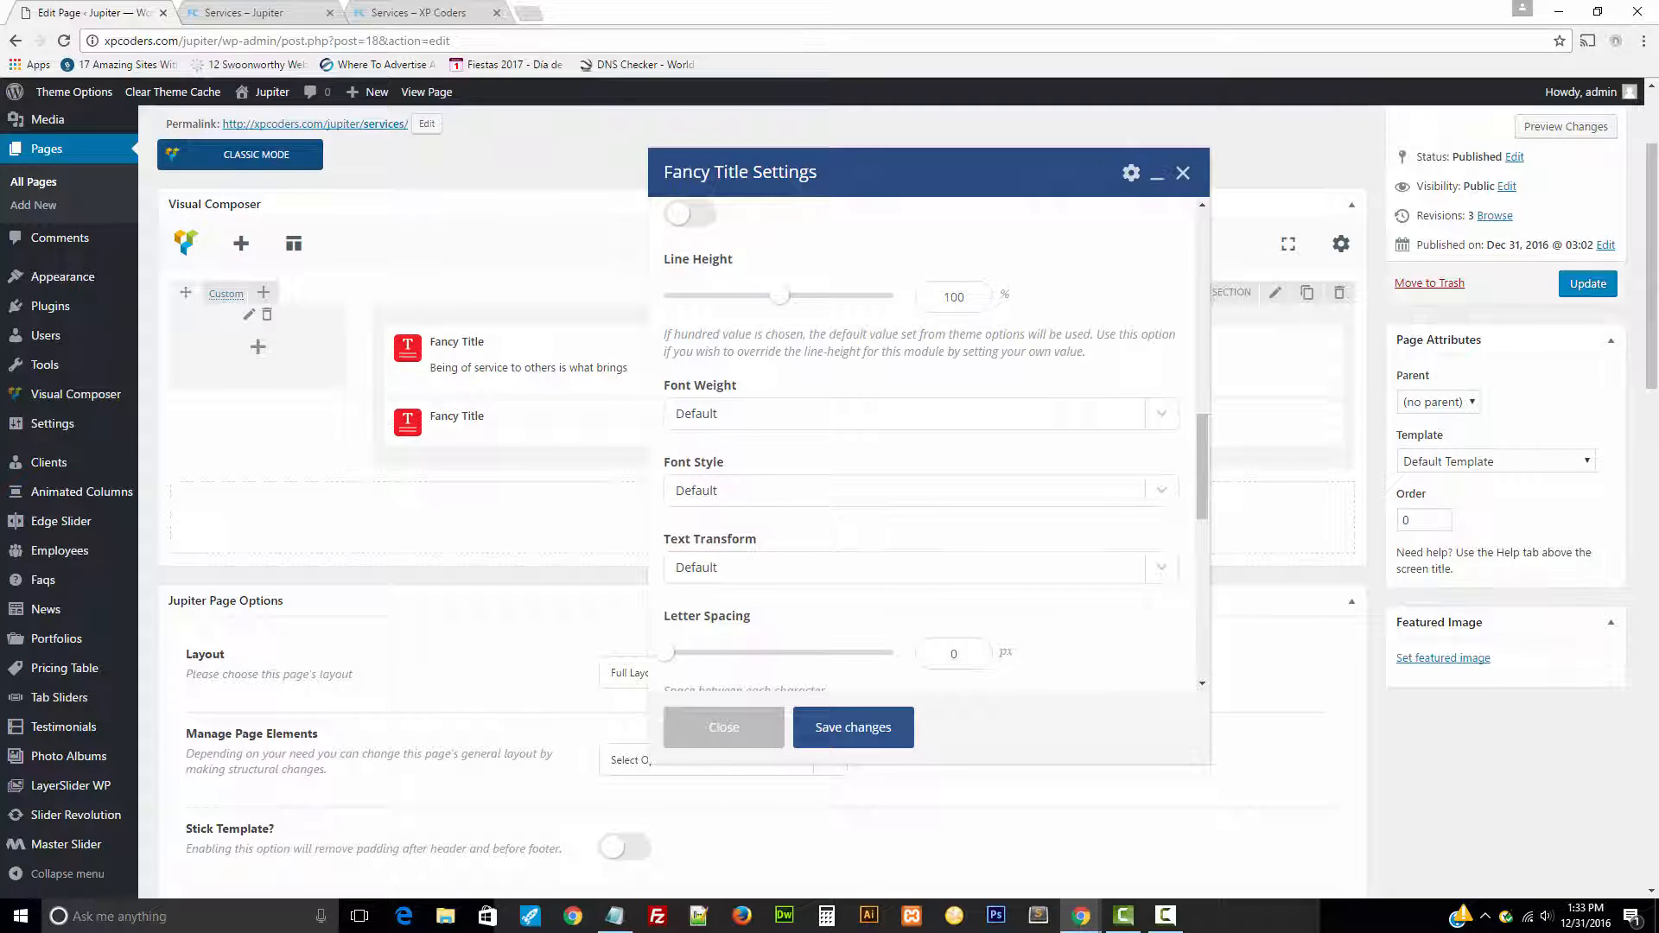
scroll(1060, 519, down, 4)
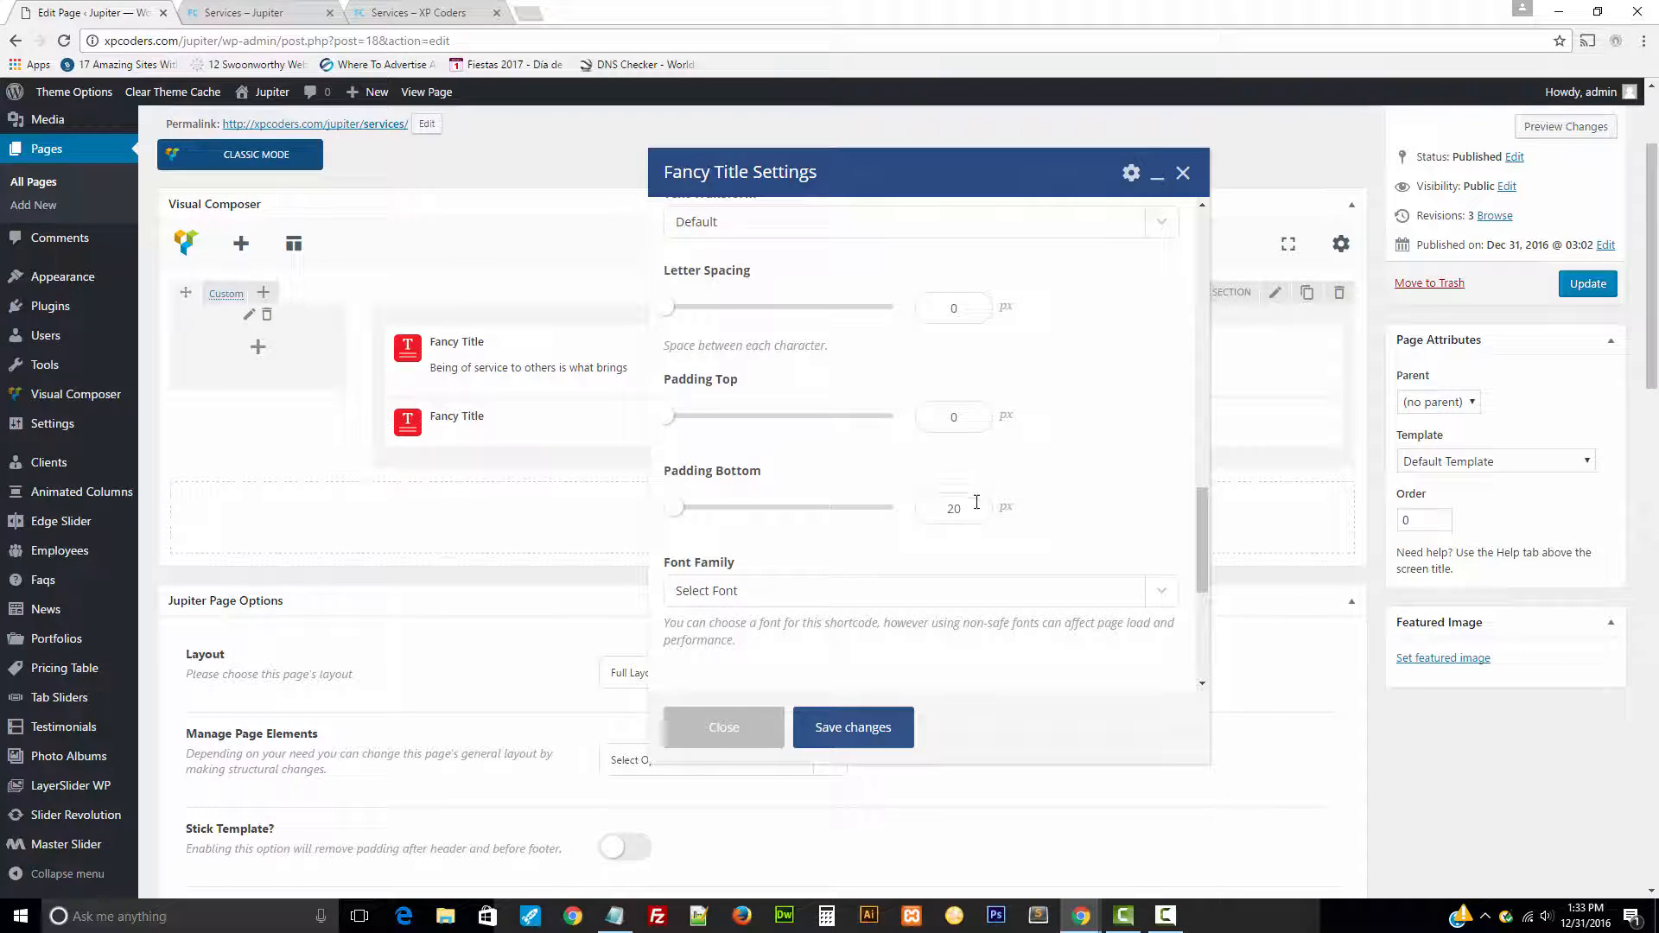
double_click(953, 509)
text(1010)
scroll(1063, 519, down, 2)
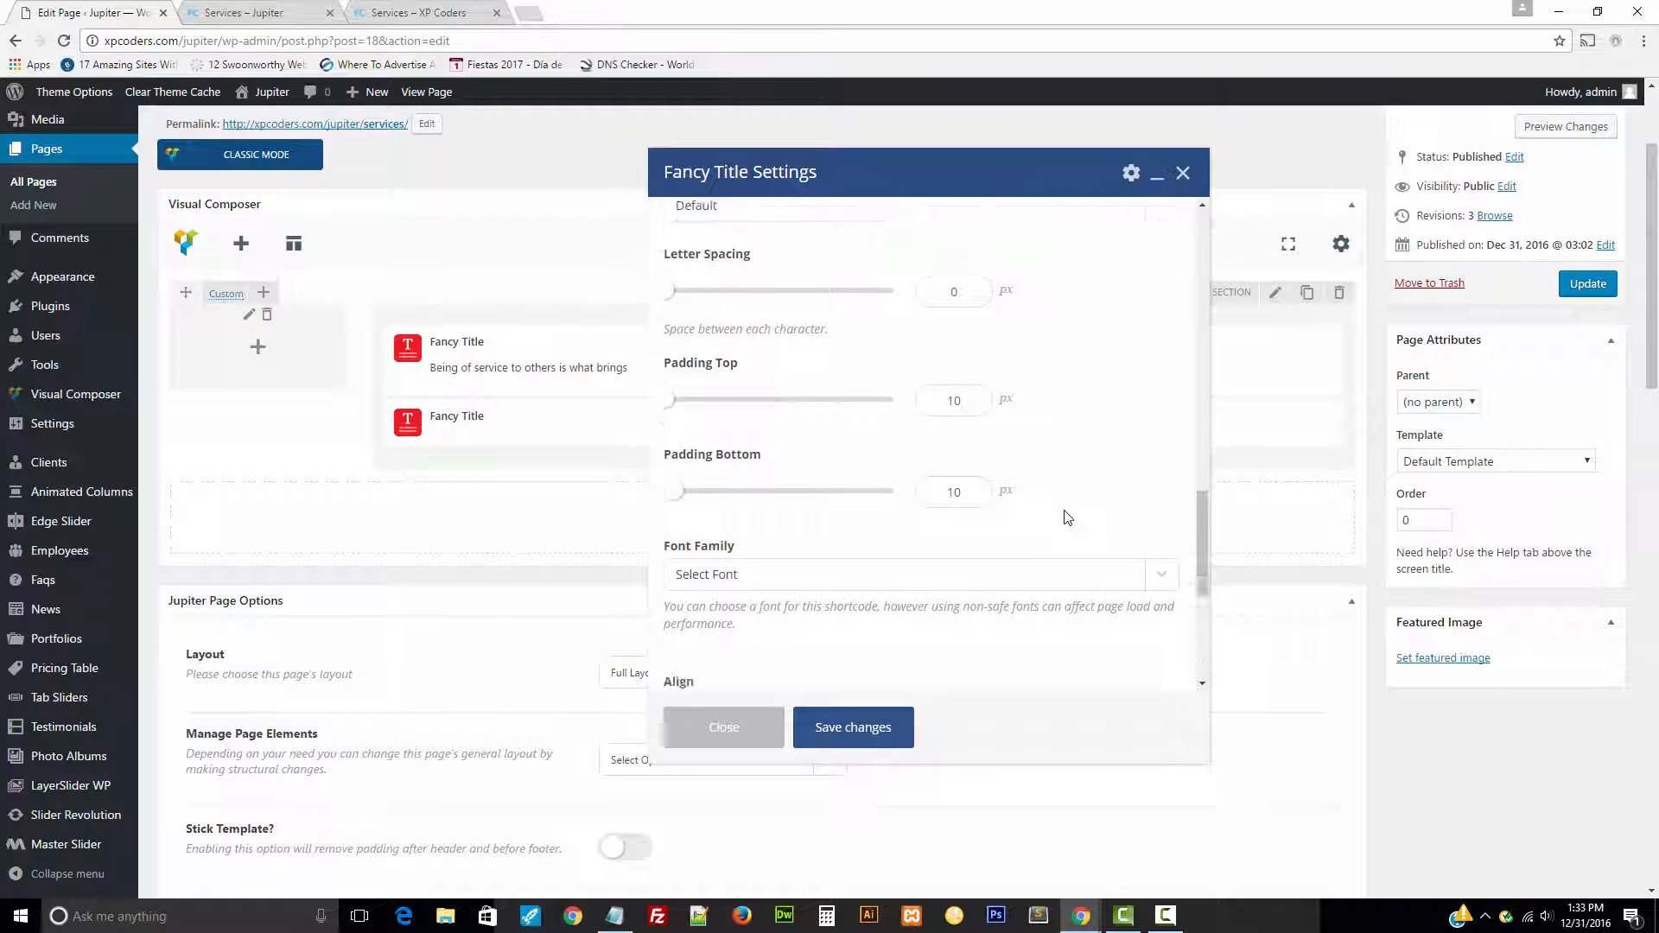
scroll(1065, 527, down, 1)
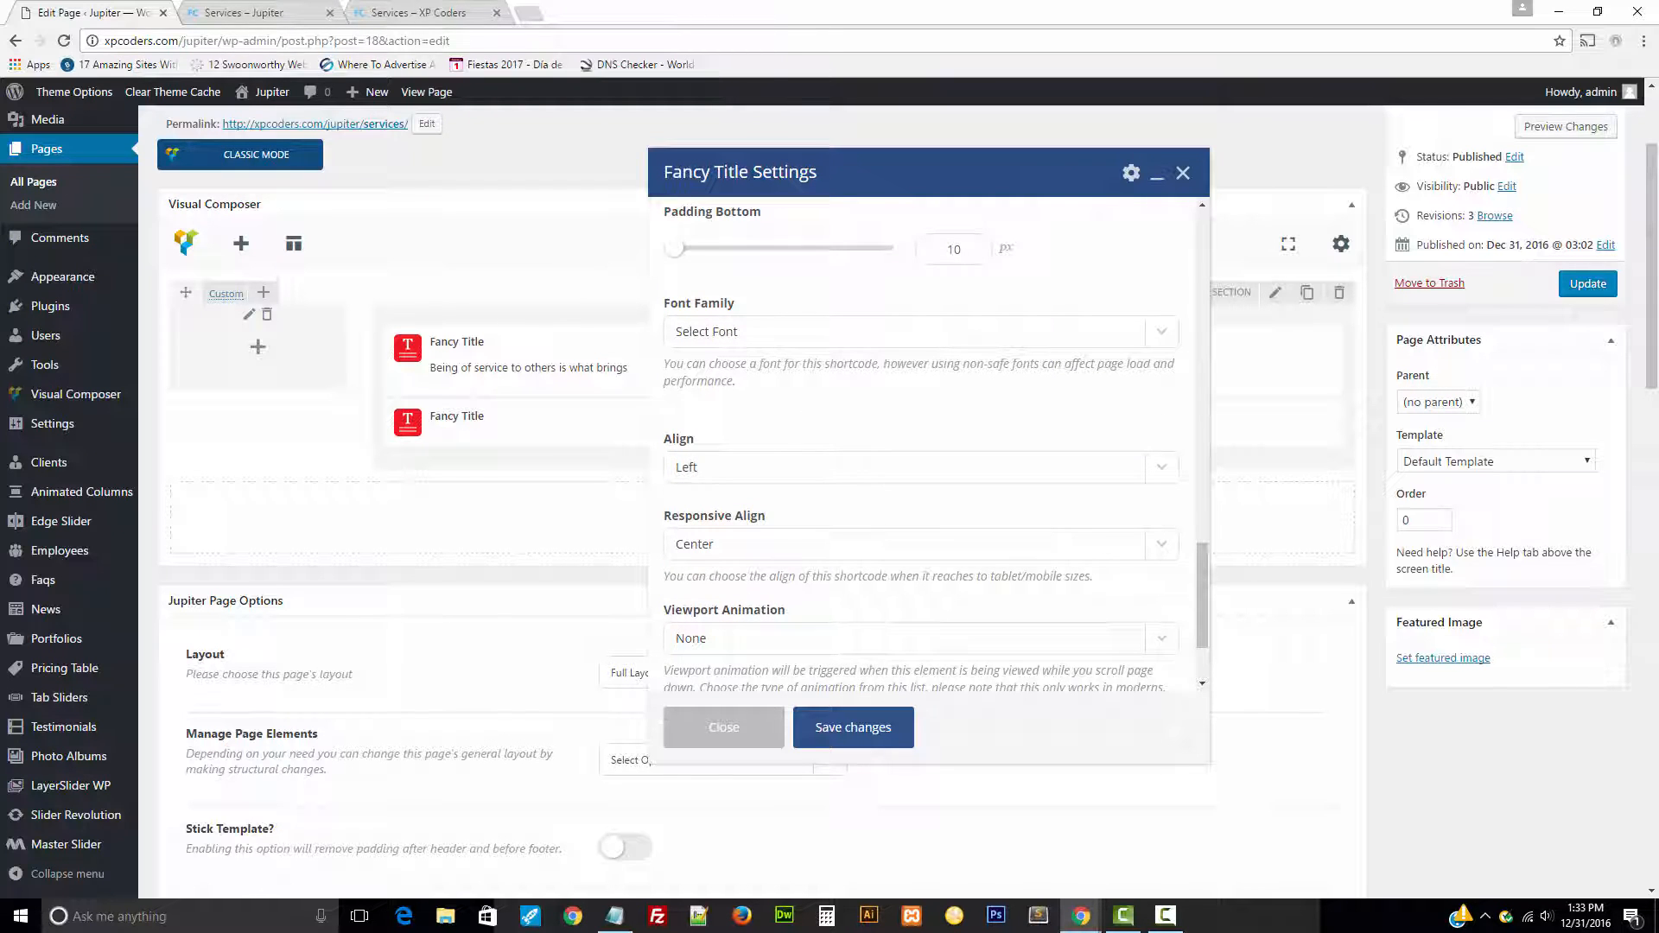
click(837, 740)
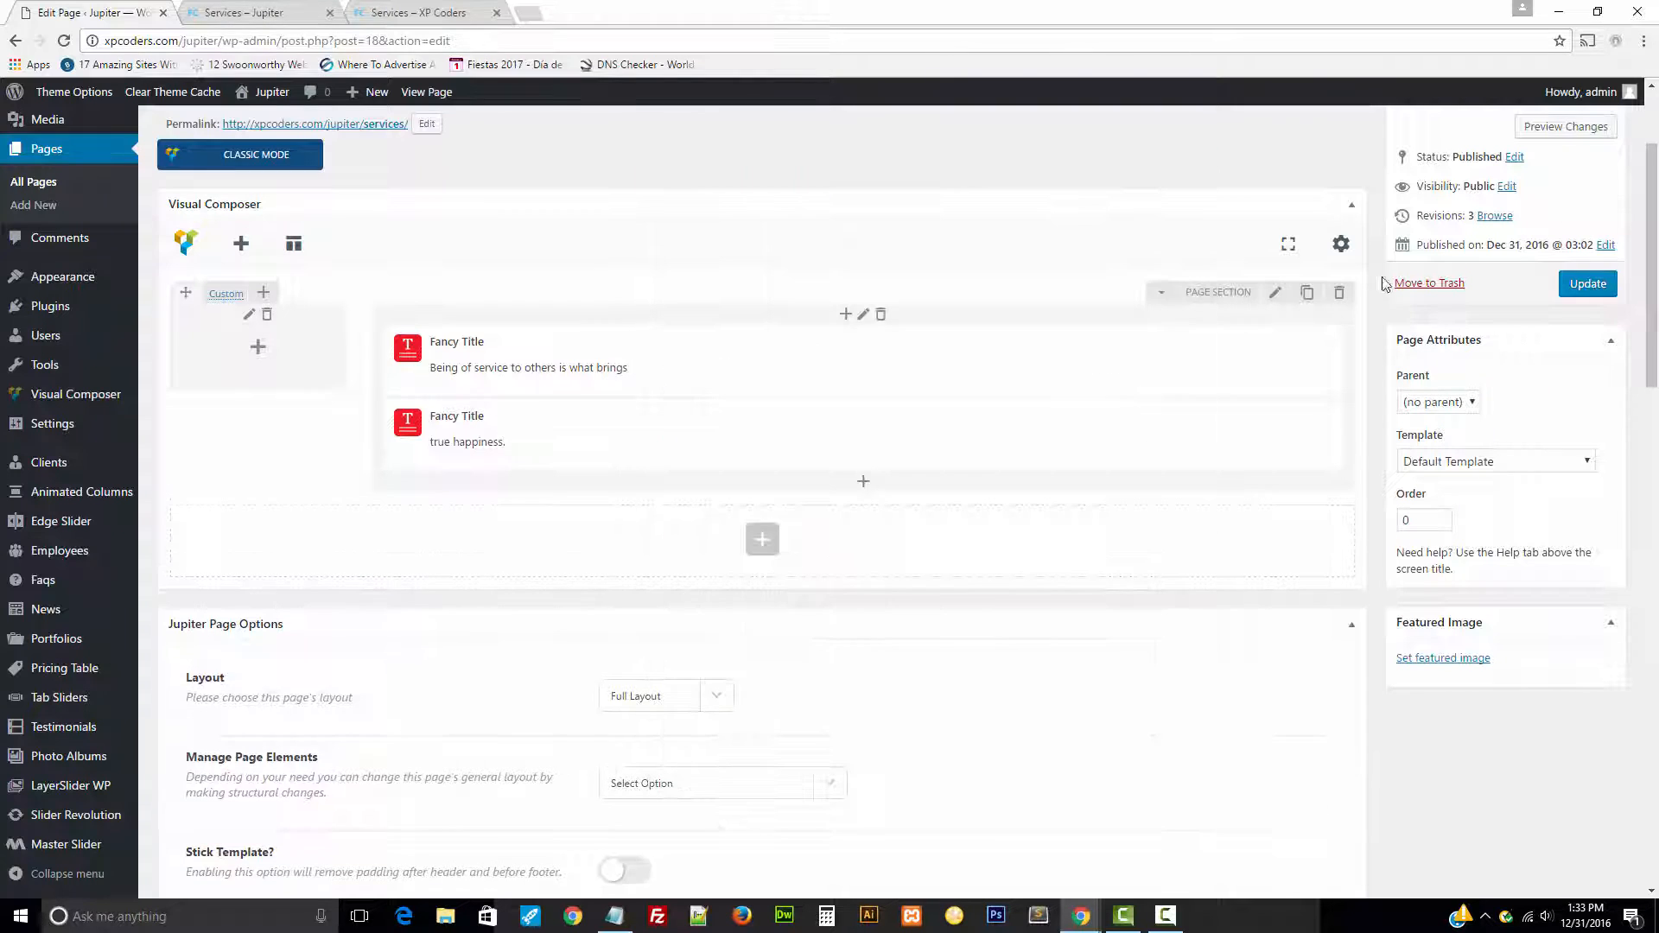
Step: Update the Services page and reload its live Jupiter version to check the two hero titles
click(1575, 282)
click(284, 9)
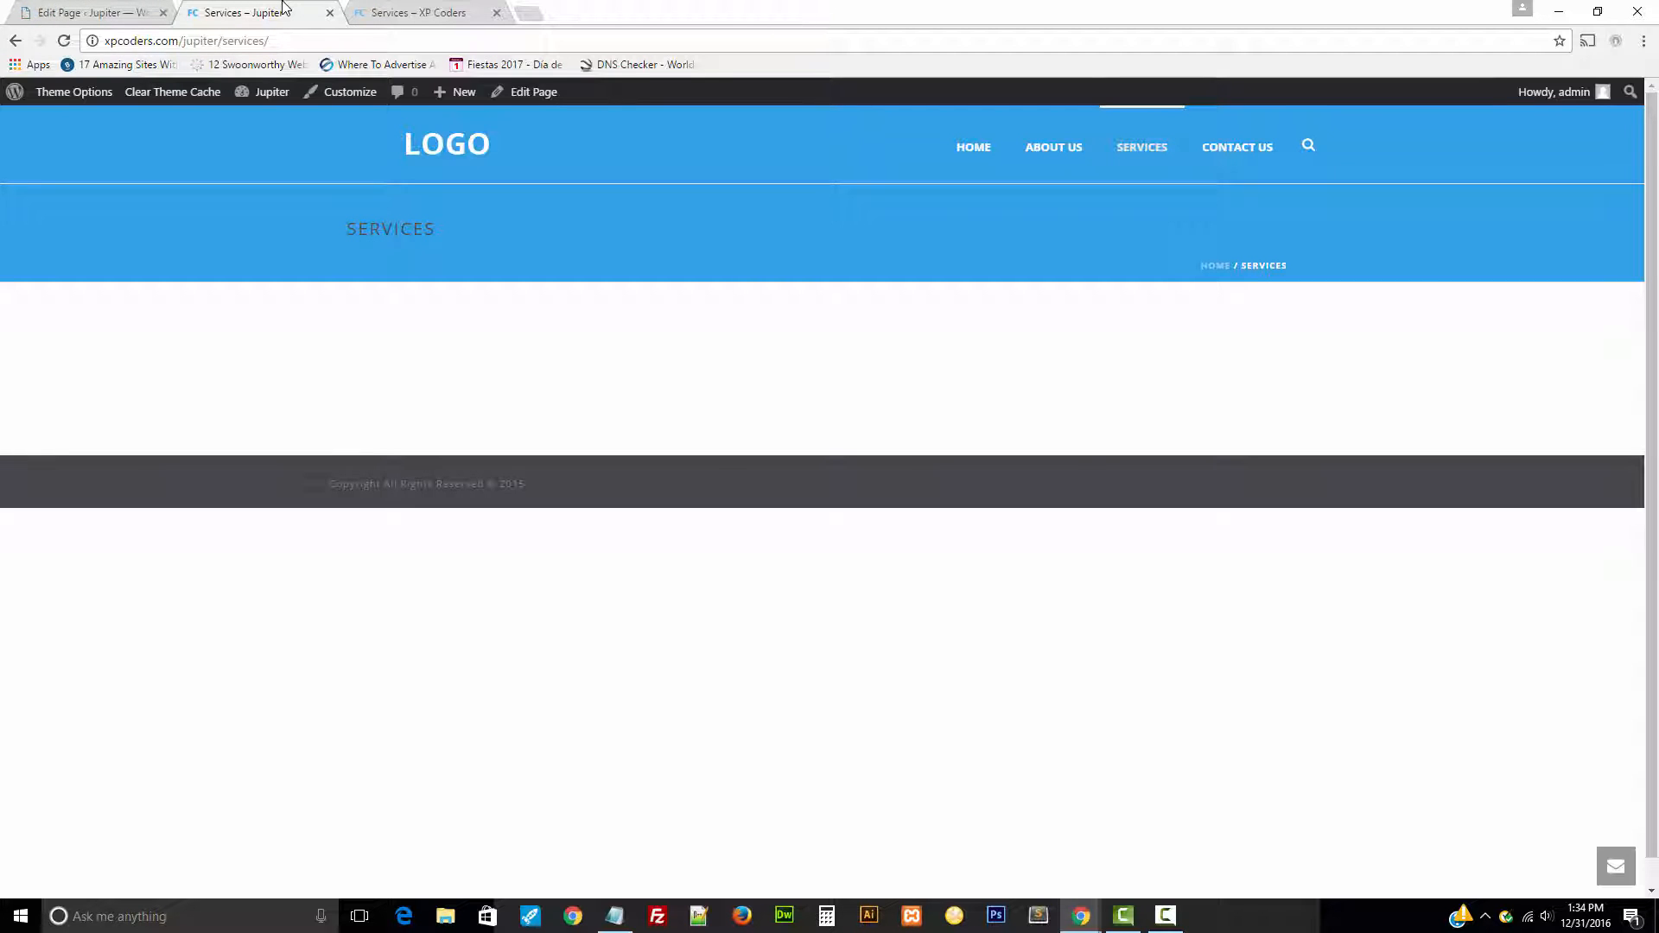
key(F5)
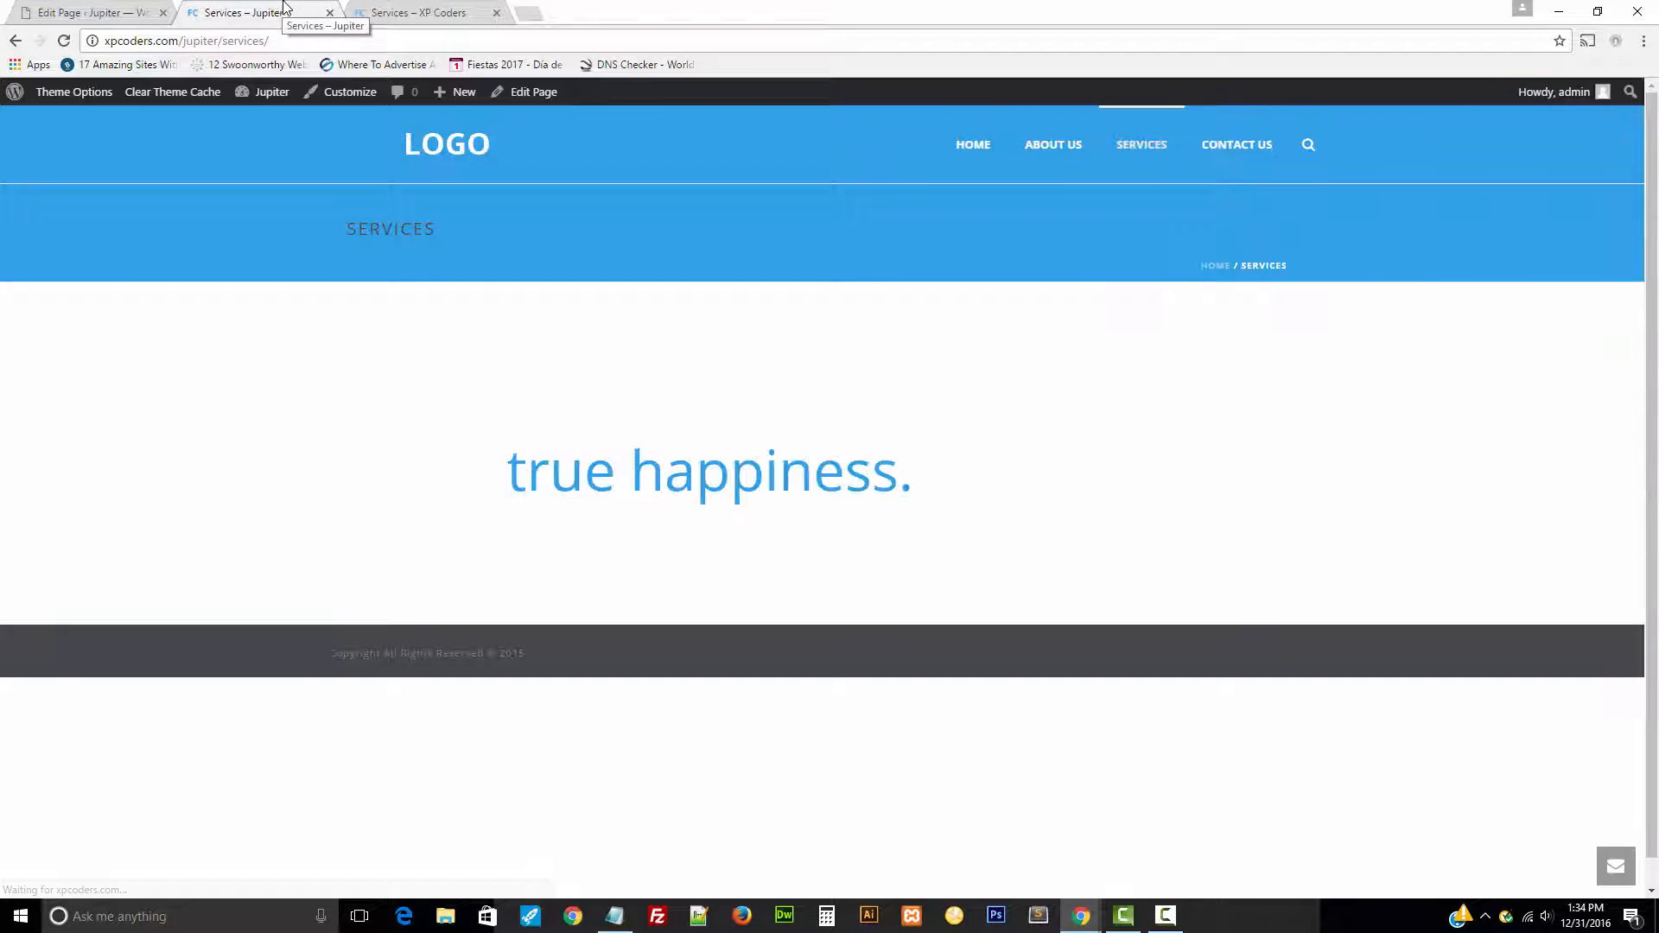
Step: Copy the reference hero's paragraph starting "Praesent dictum vulputate estid laoreet" and return to the page editor
click(444, 10)
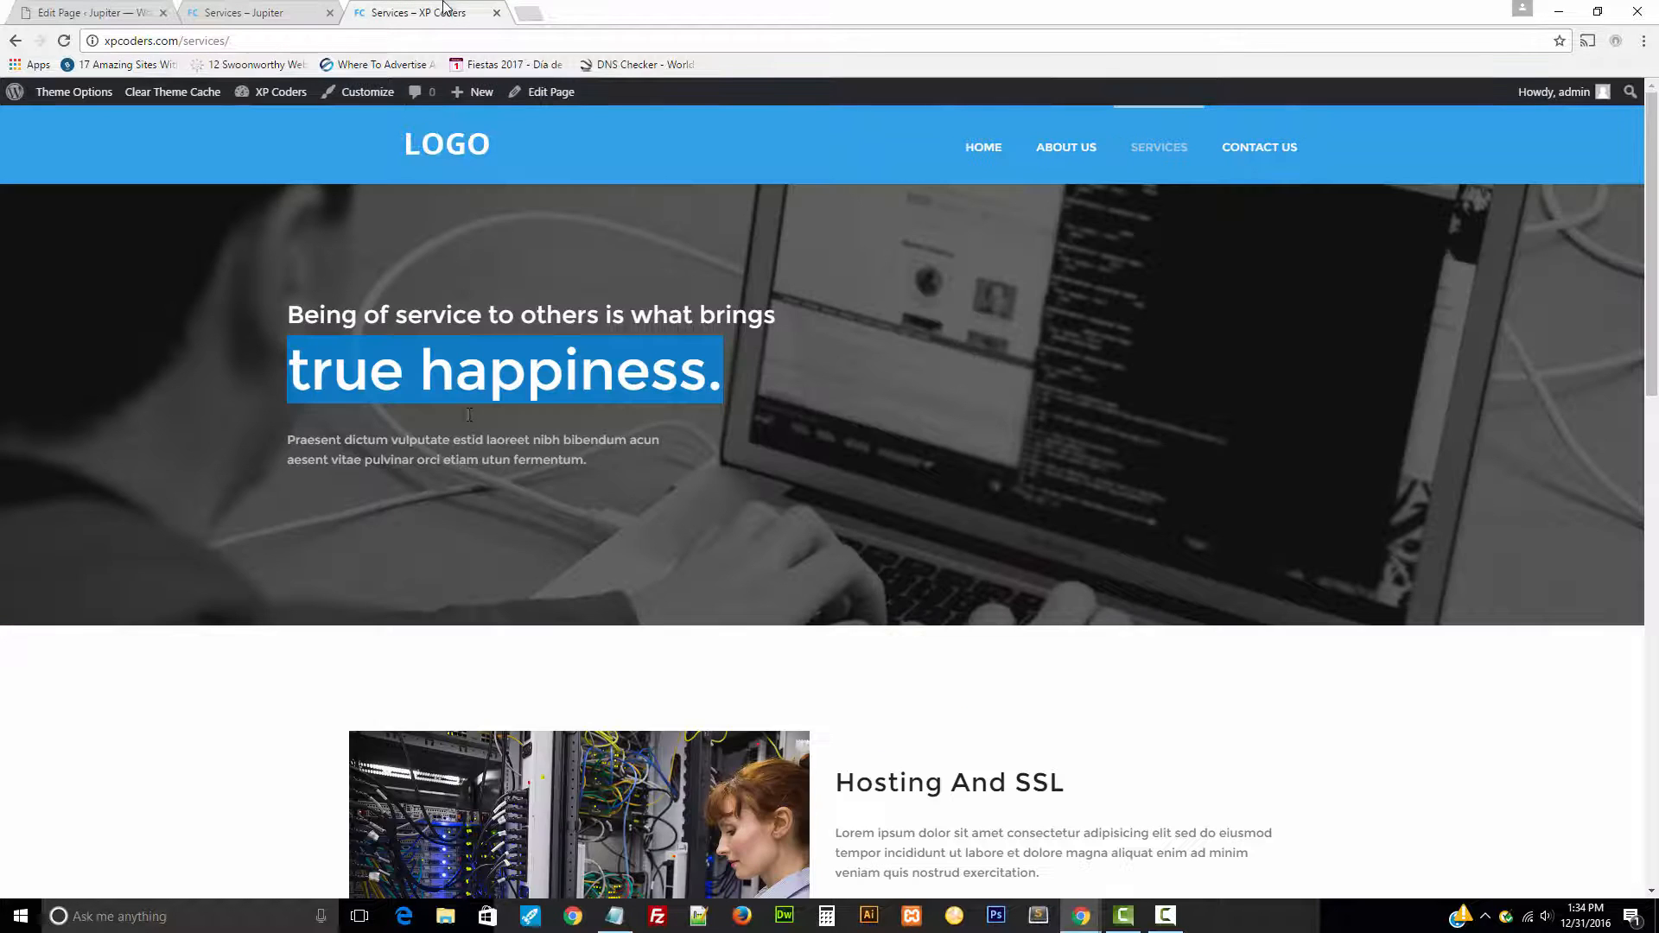
drag(620, 475, 285, 451)
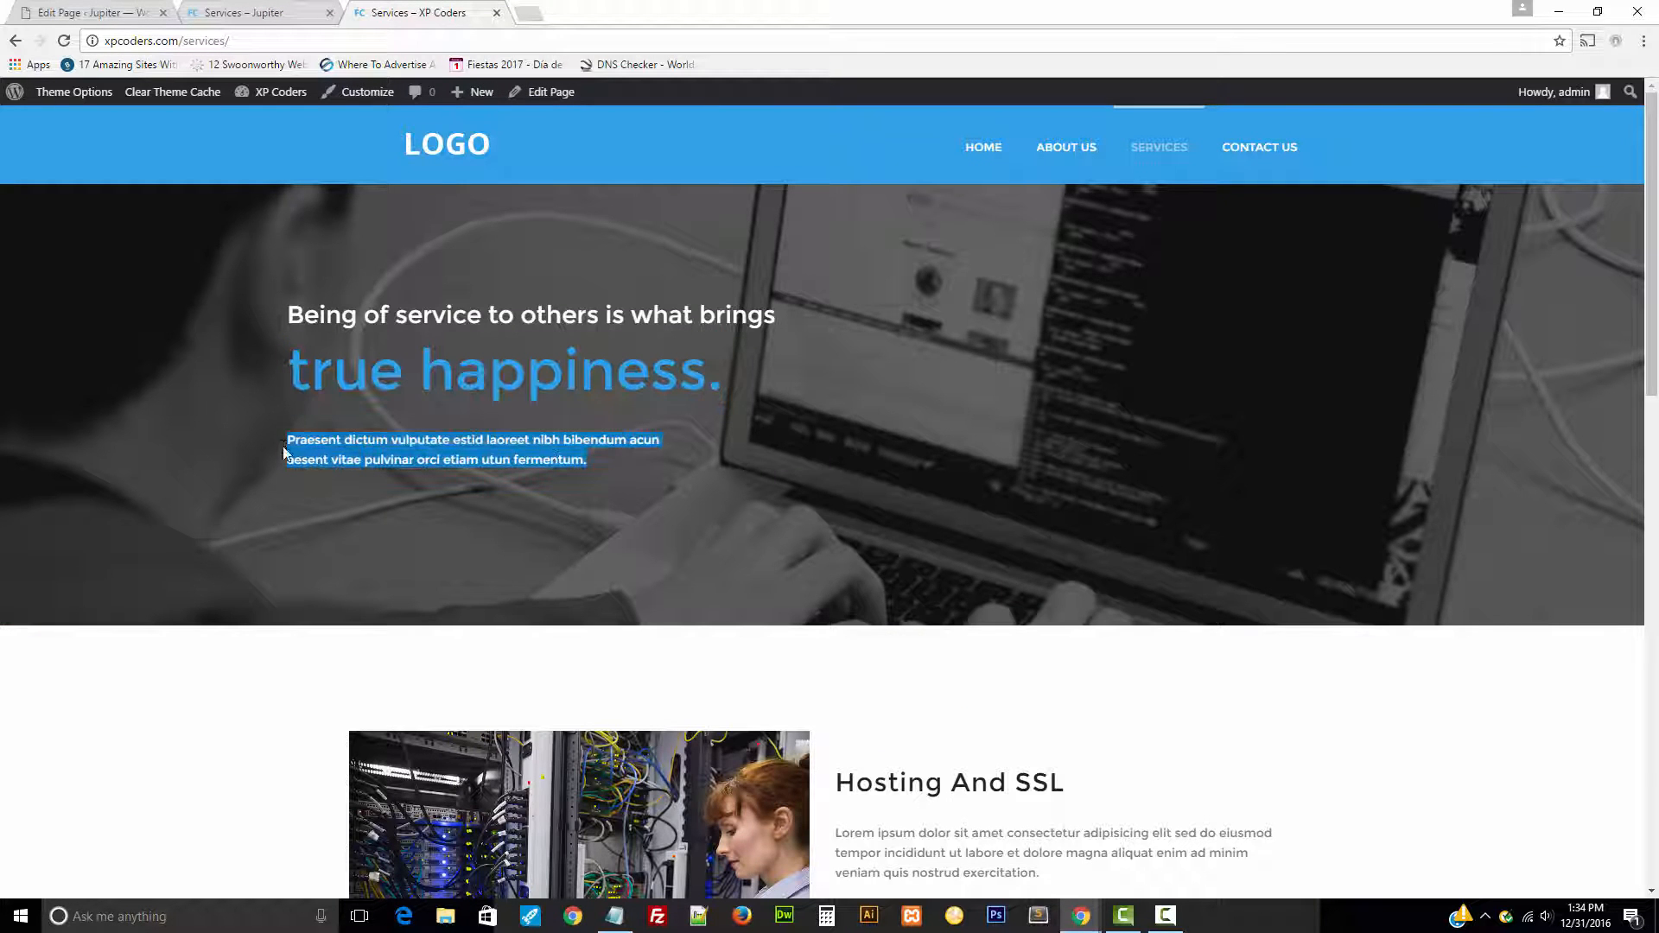
click(160, 7)
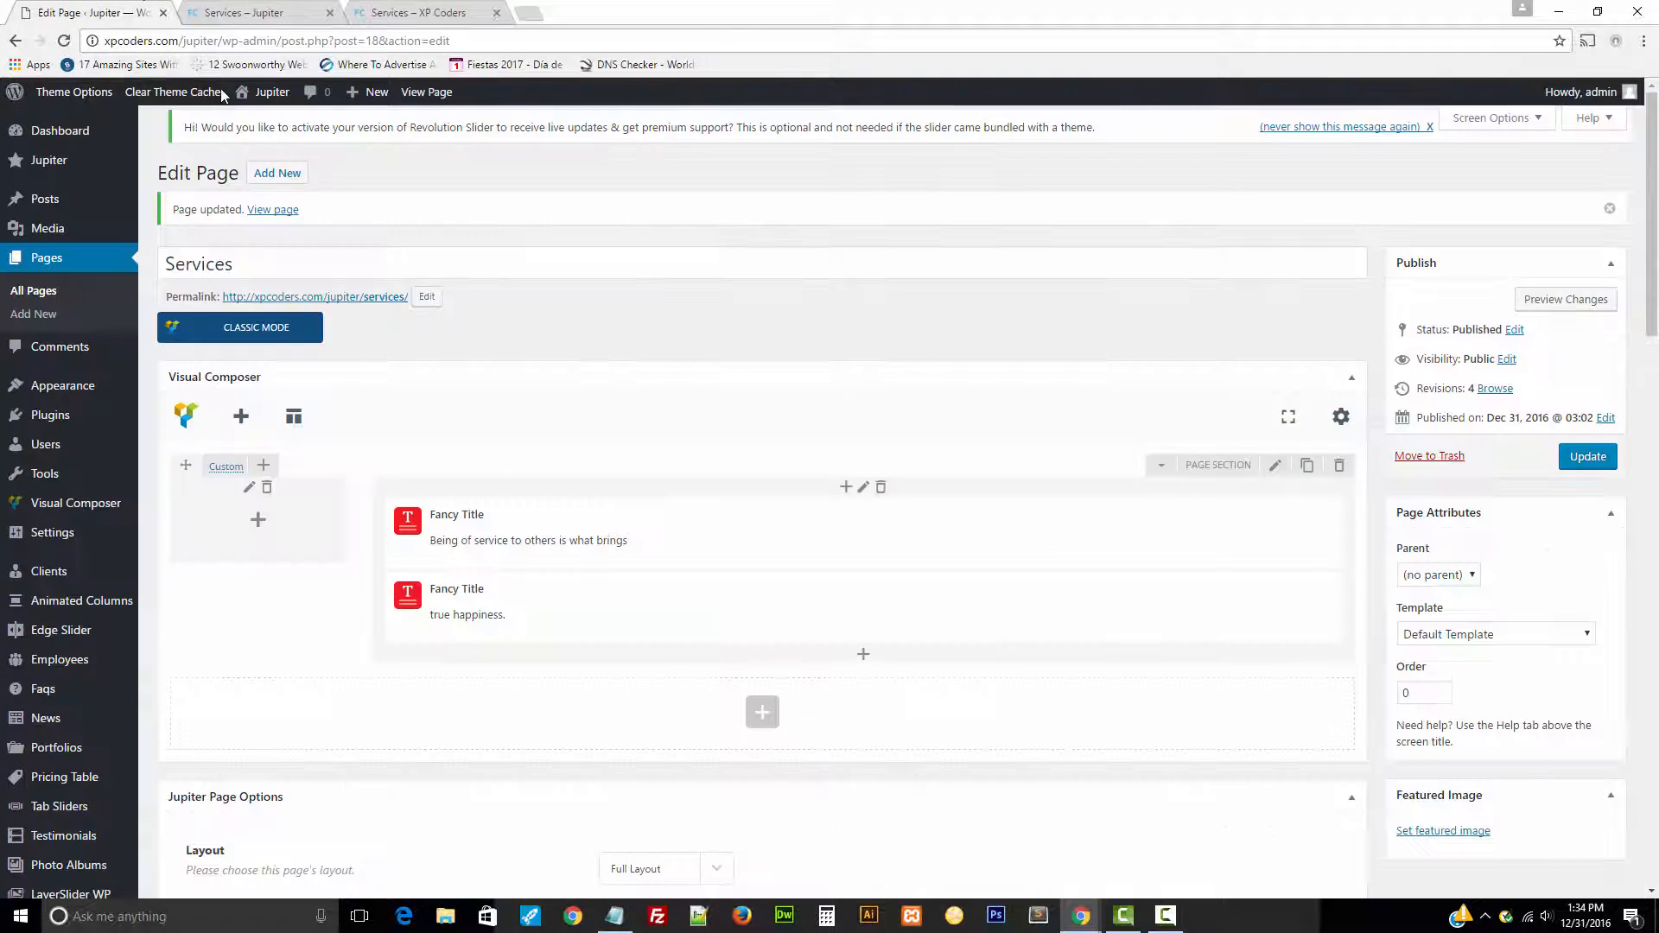
Step: Add a Fancy Title below "true happiness." and paste the copied "Praesent dictum vulputate estid laoreet" paragraph as its content
scroll(905, 558, down, 4)
scroll(905, 558, up, 2)
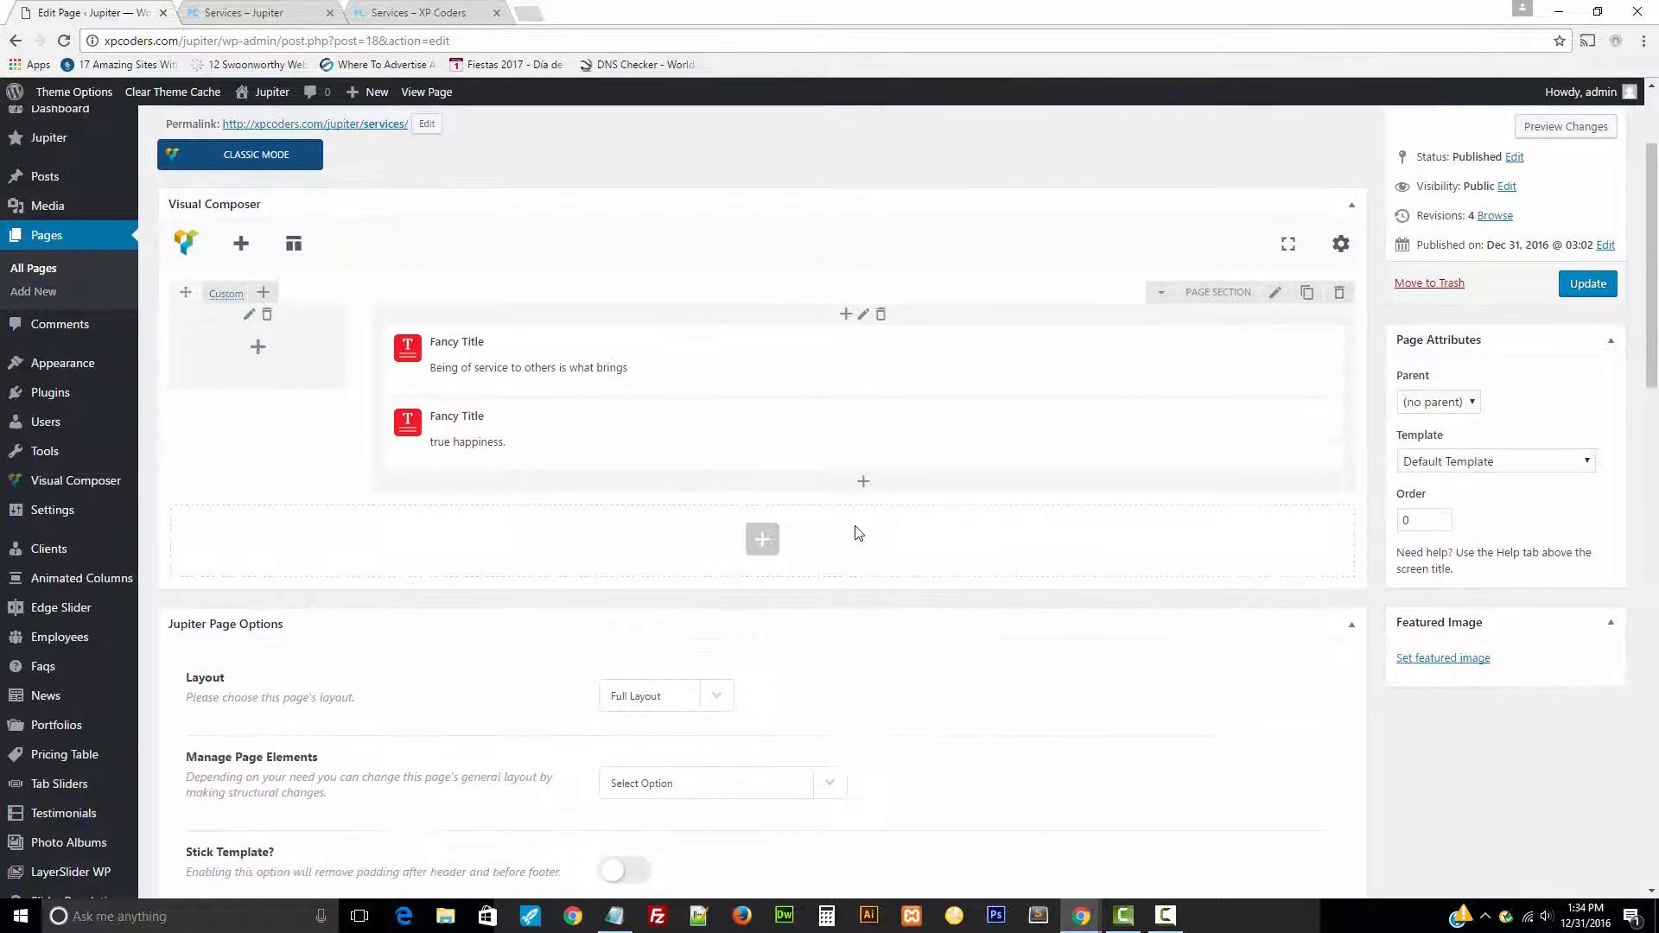
click(864, 484)
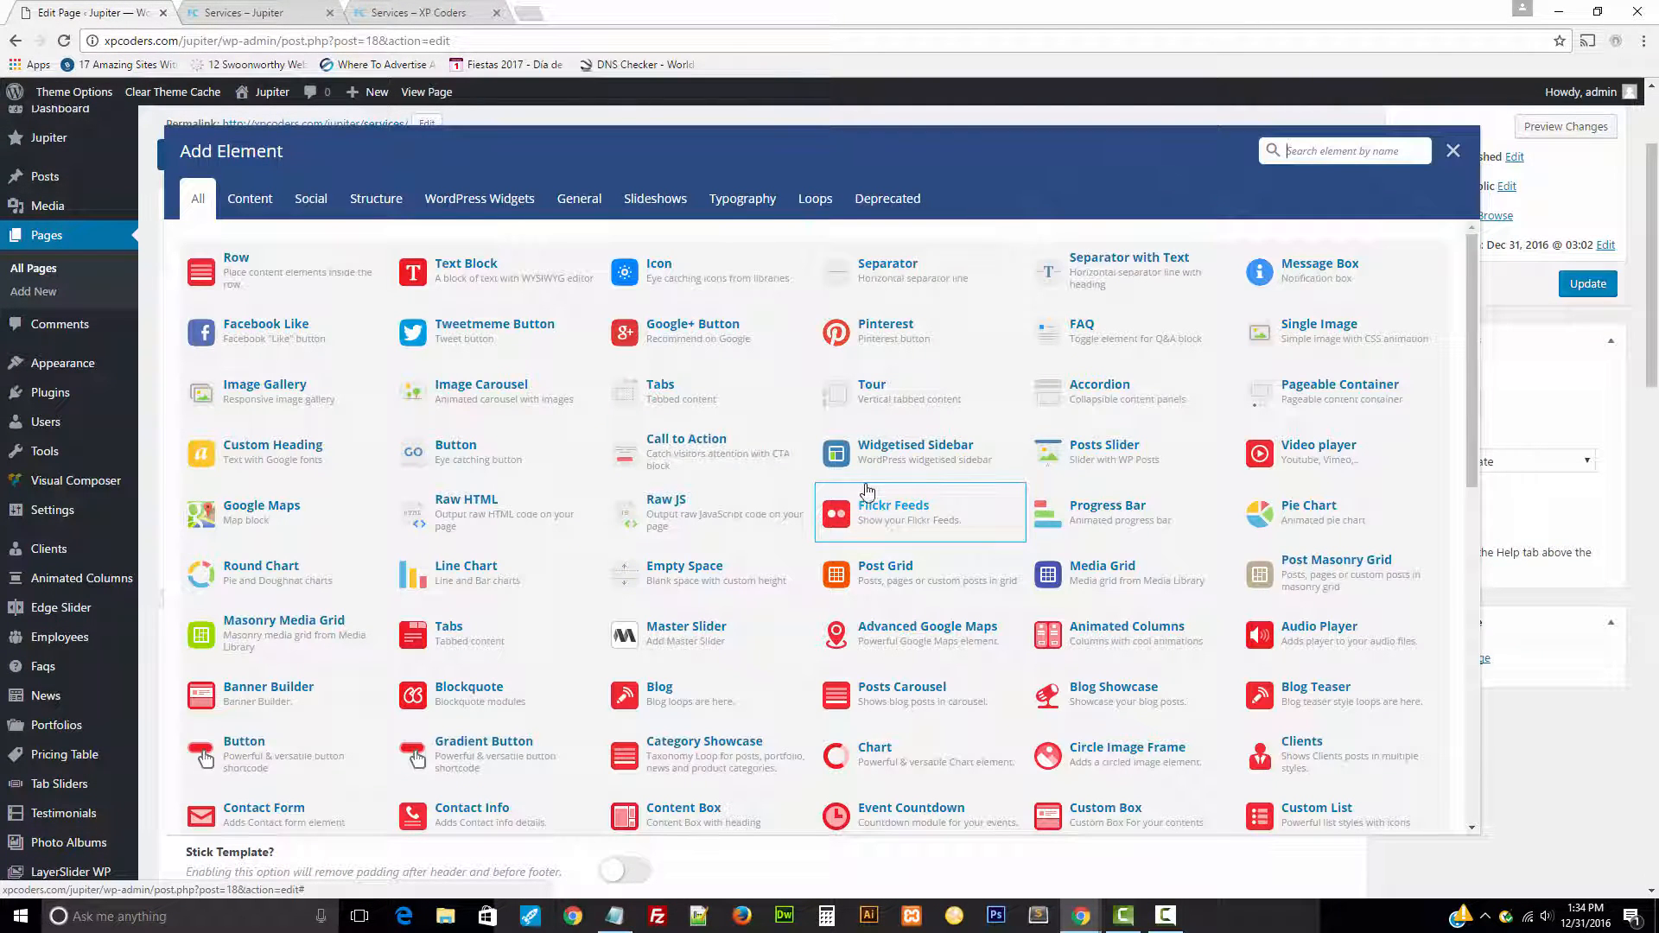
scroll(363, 448, down, 3)
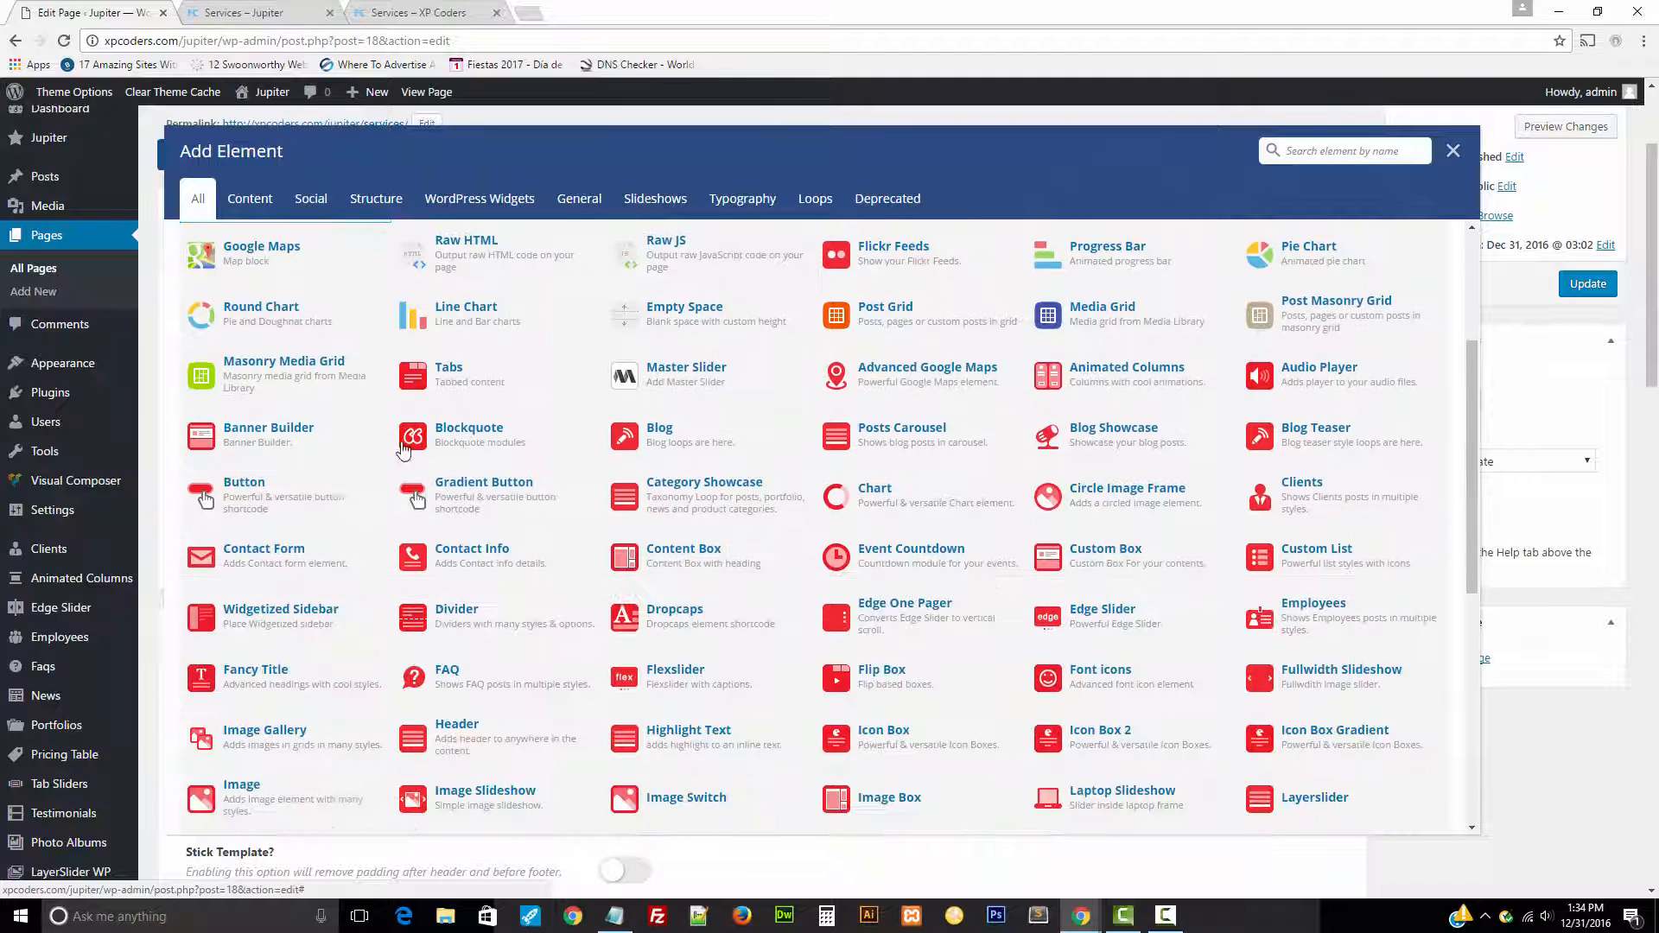
click(261, 690)
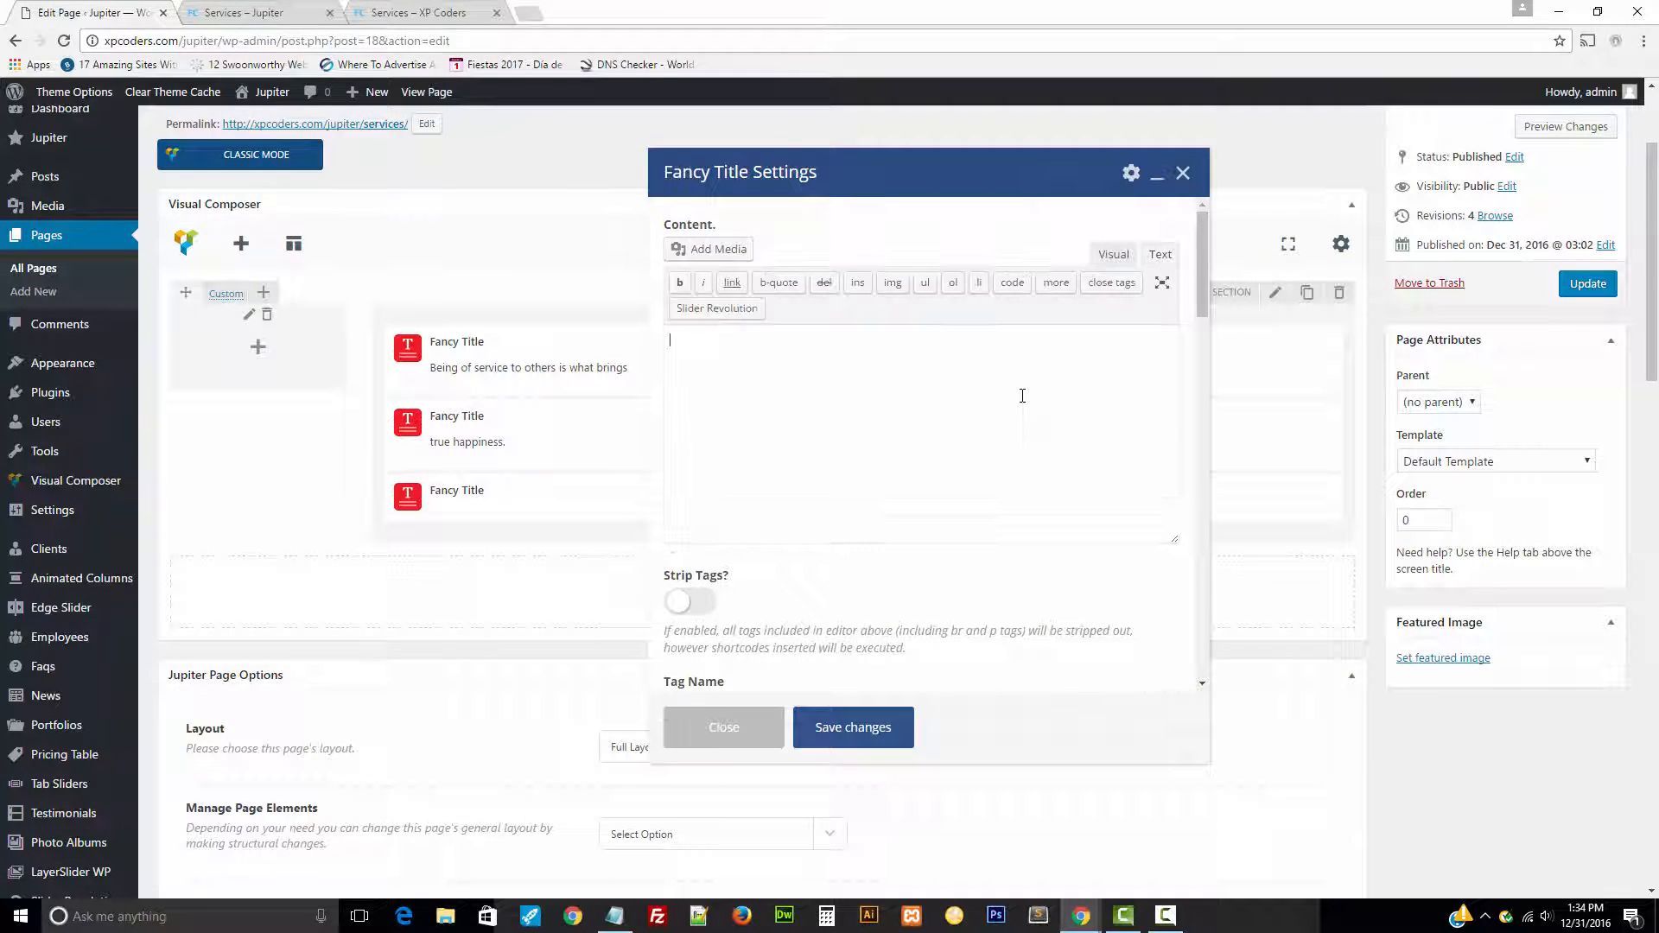
key(ctrl+v)
click(1114, 254)
Step: Set the paragraph Fancy Title's text color to white #ffffff and save its settings
scroll(968, 493, down, 3)
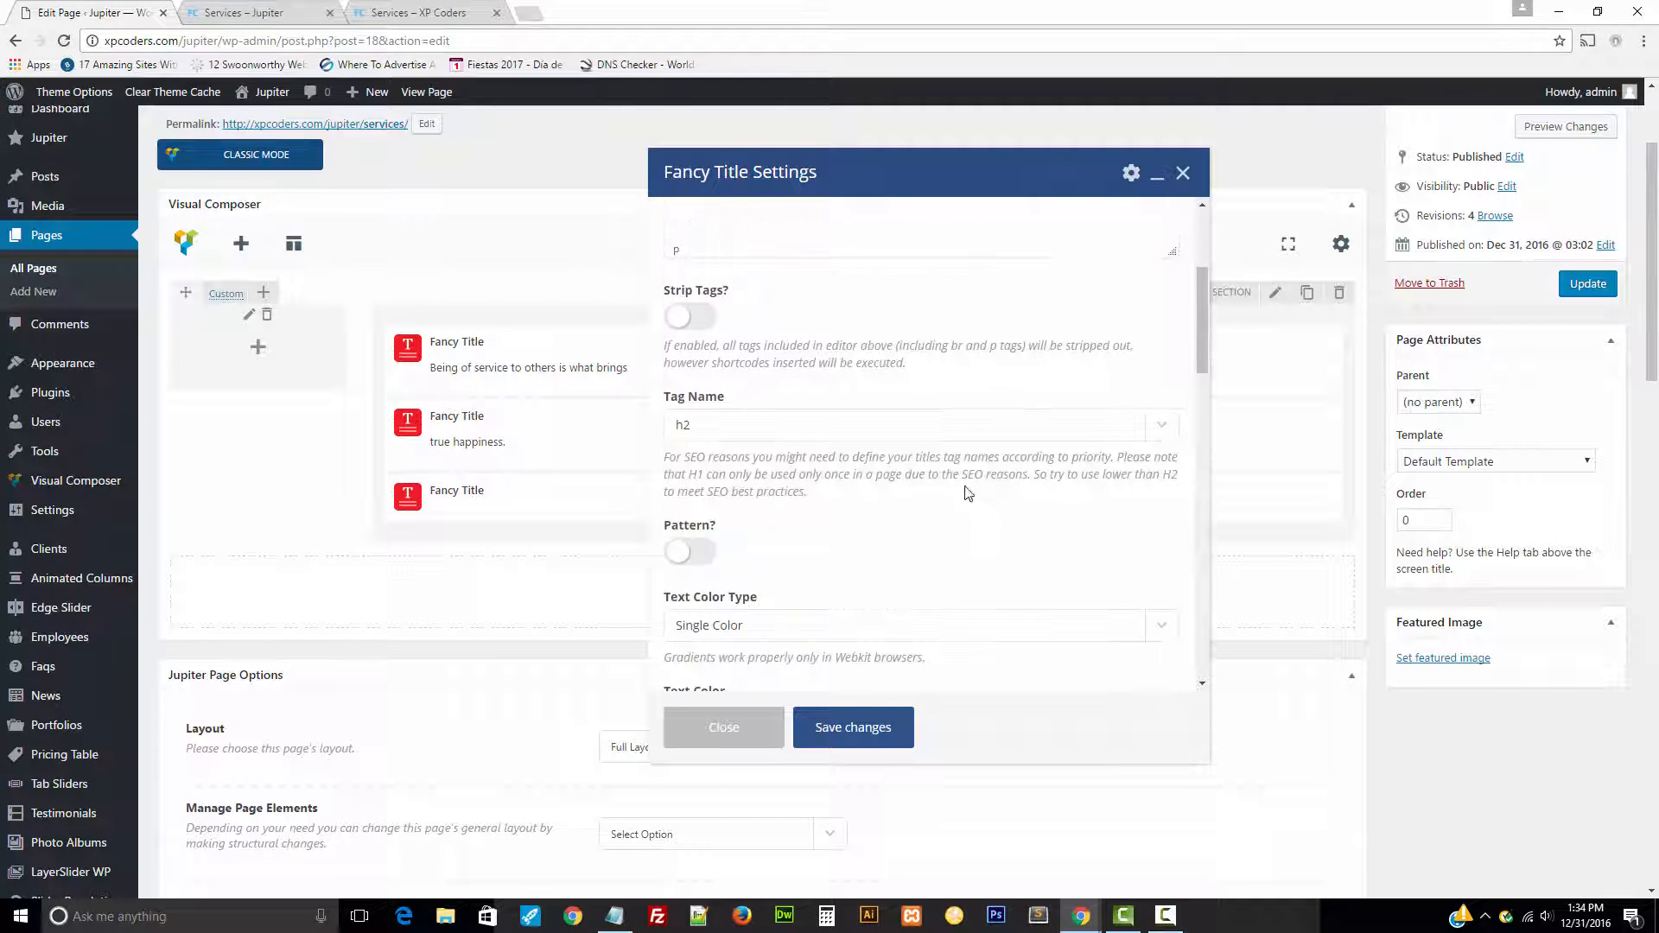
scroll(934, 501, down, 3)
click(687, 456)
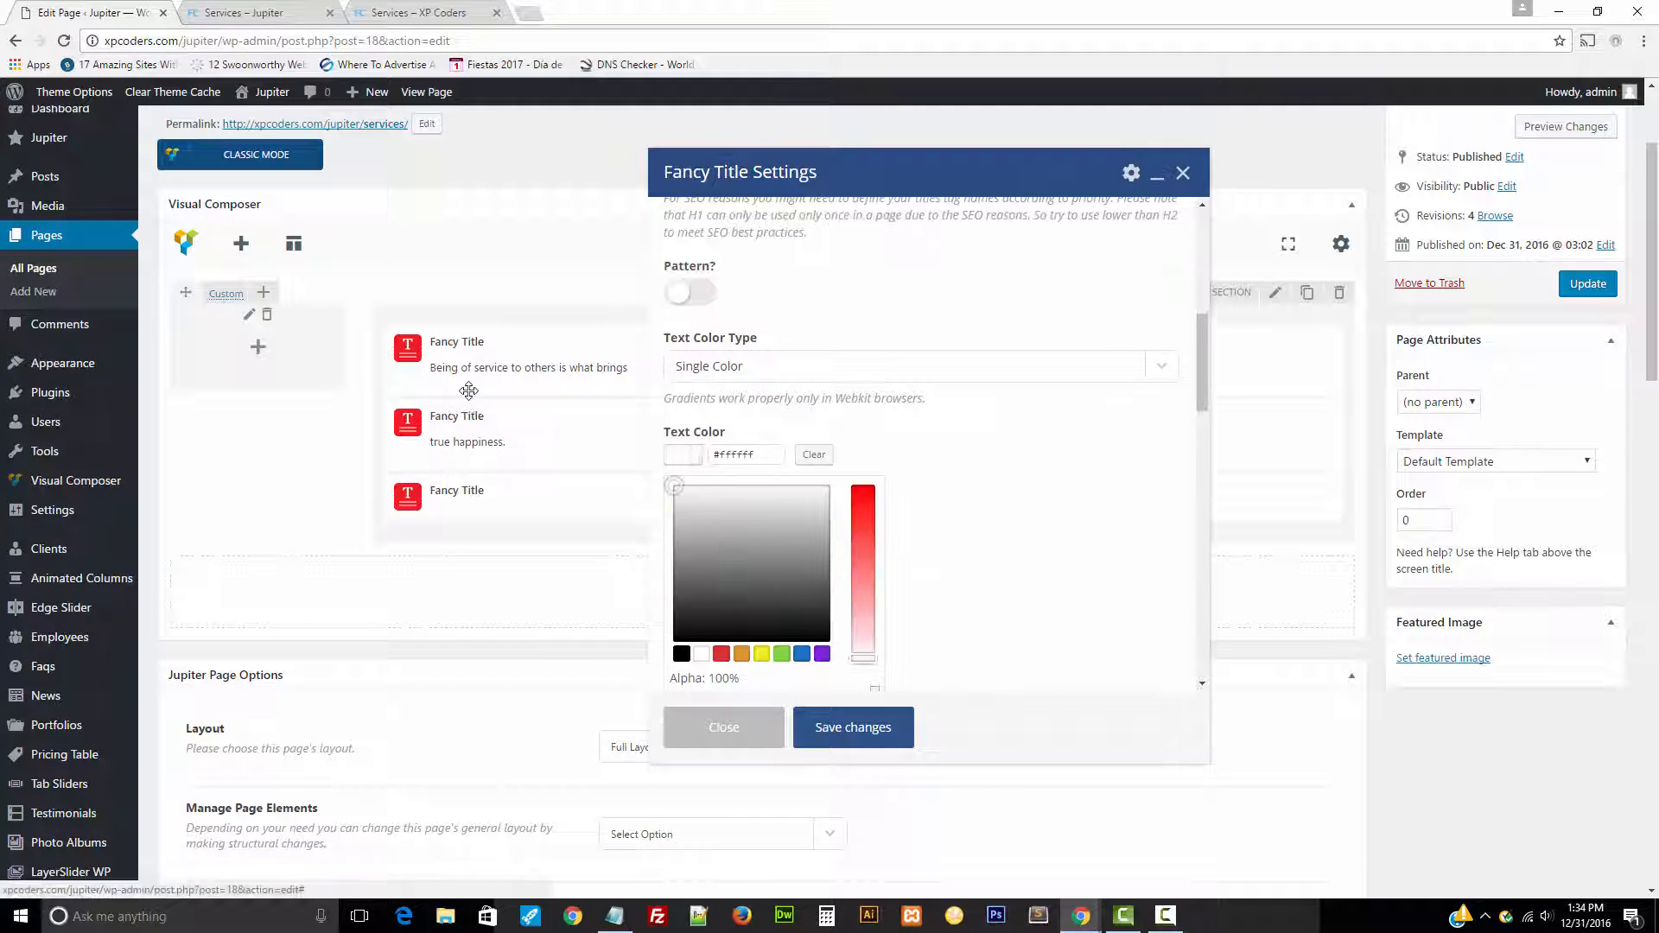
click(860, 727)
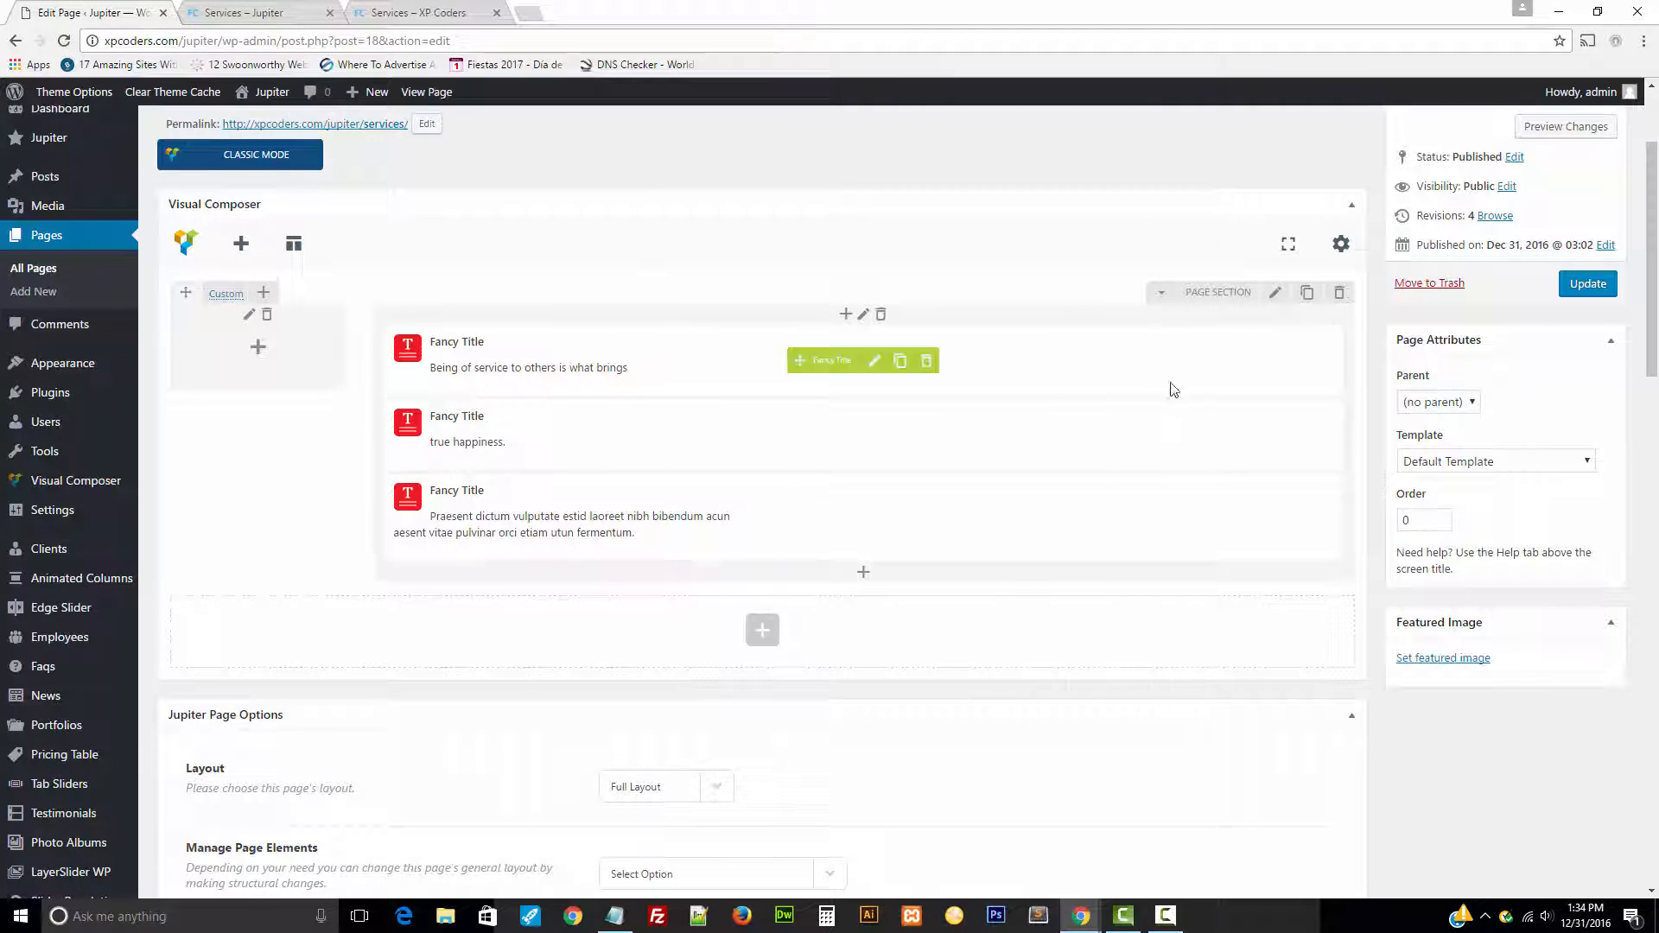
Step: Open the page section's settings and go to uploading a new file for its background image
click(1276, 294)
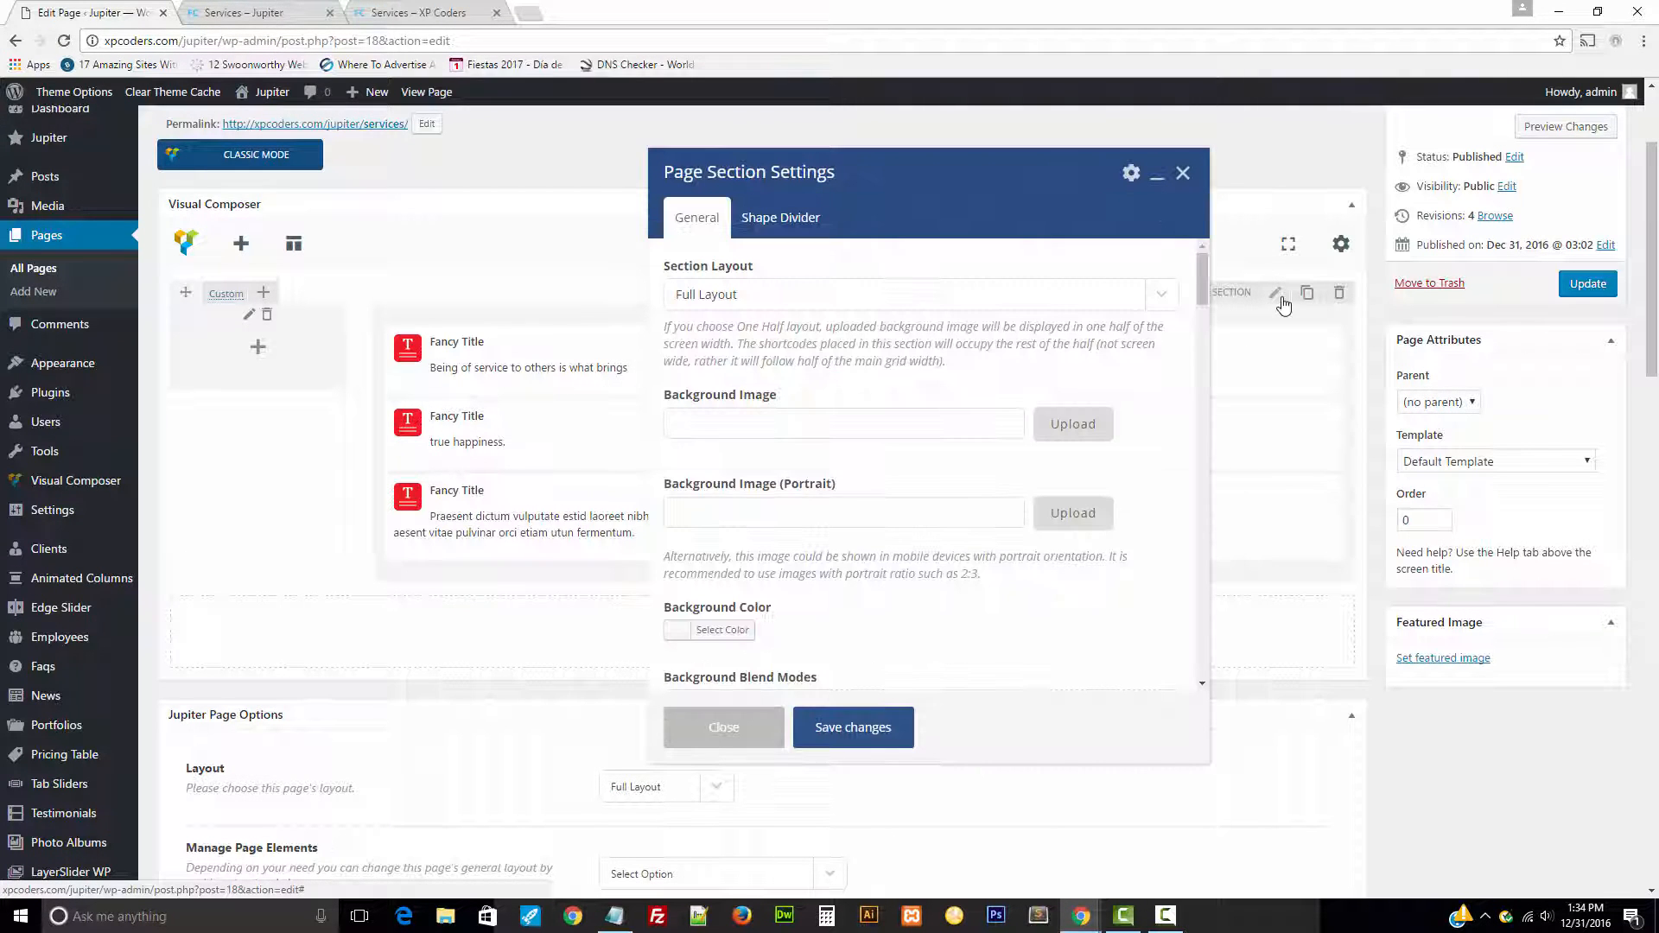
click(1071, 423)
click(250, 164)
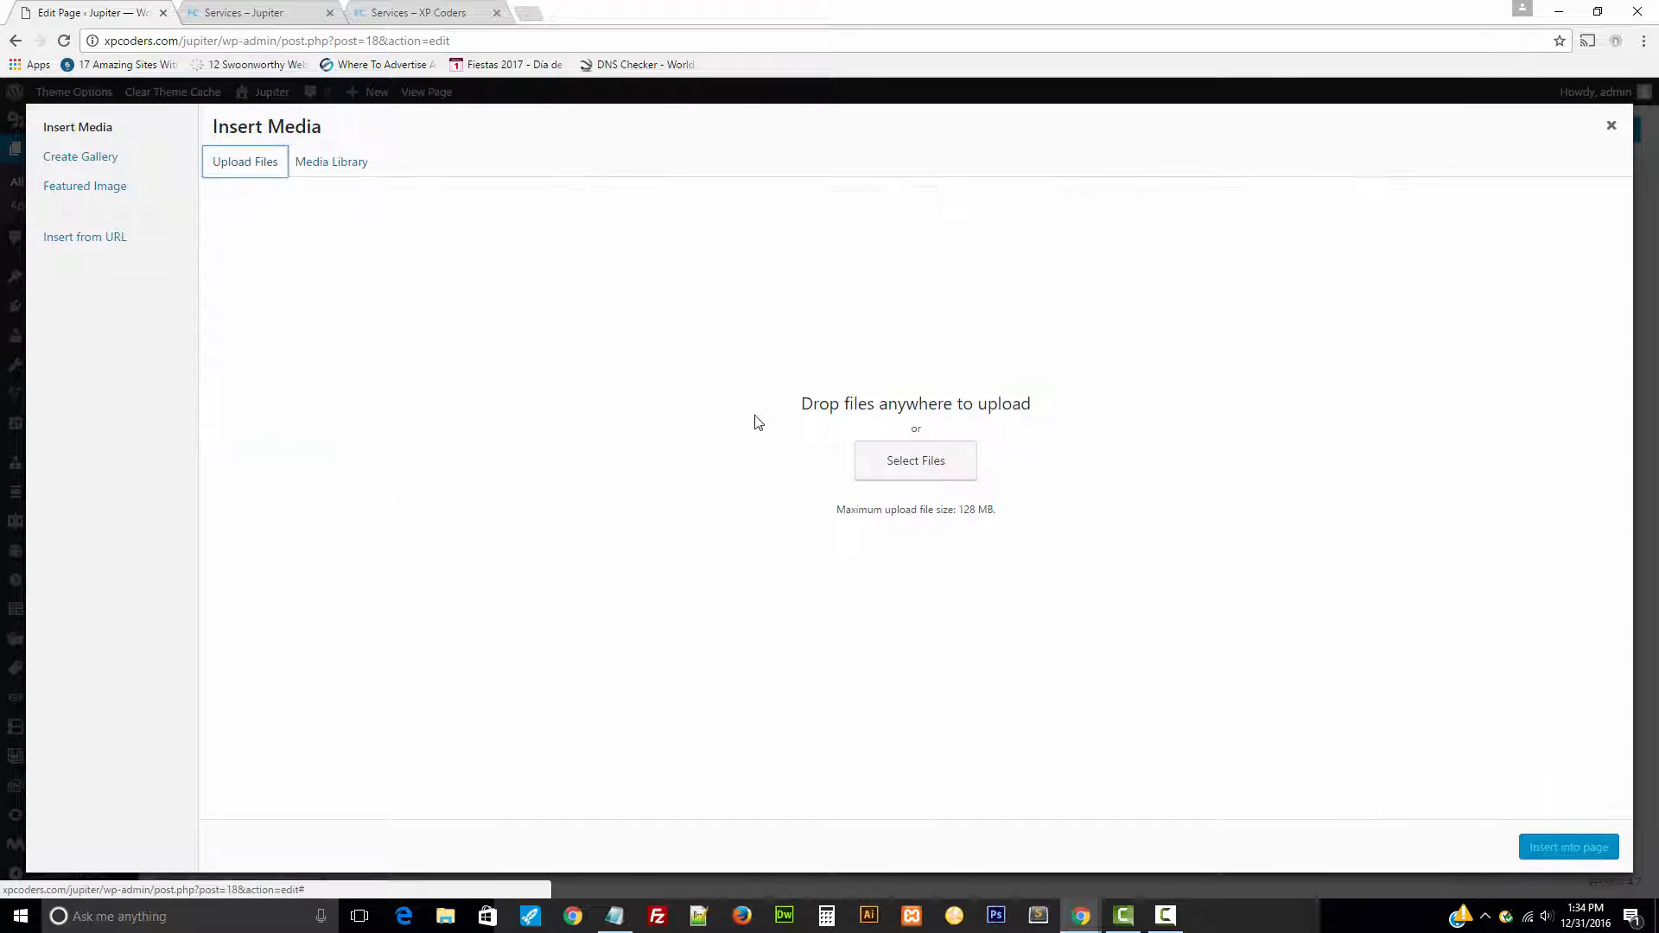
click(884, 464)
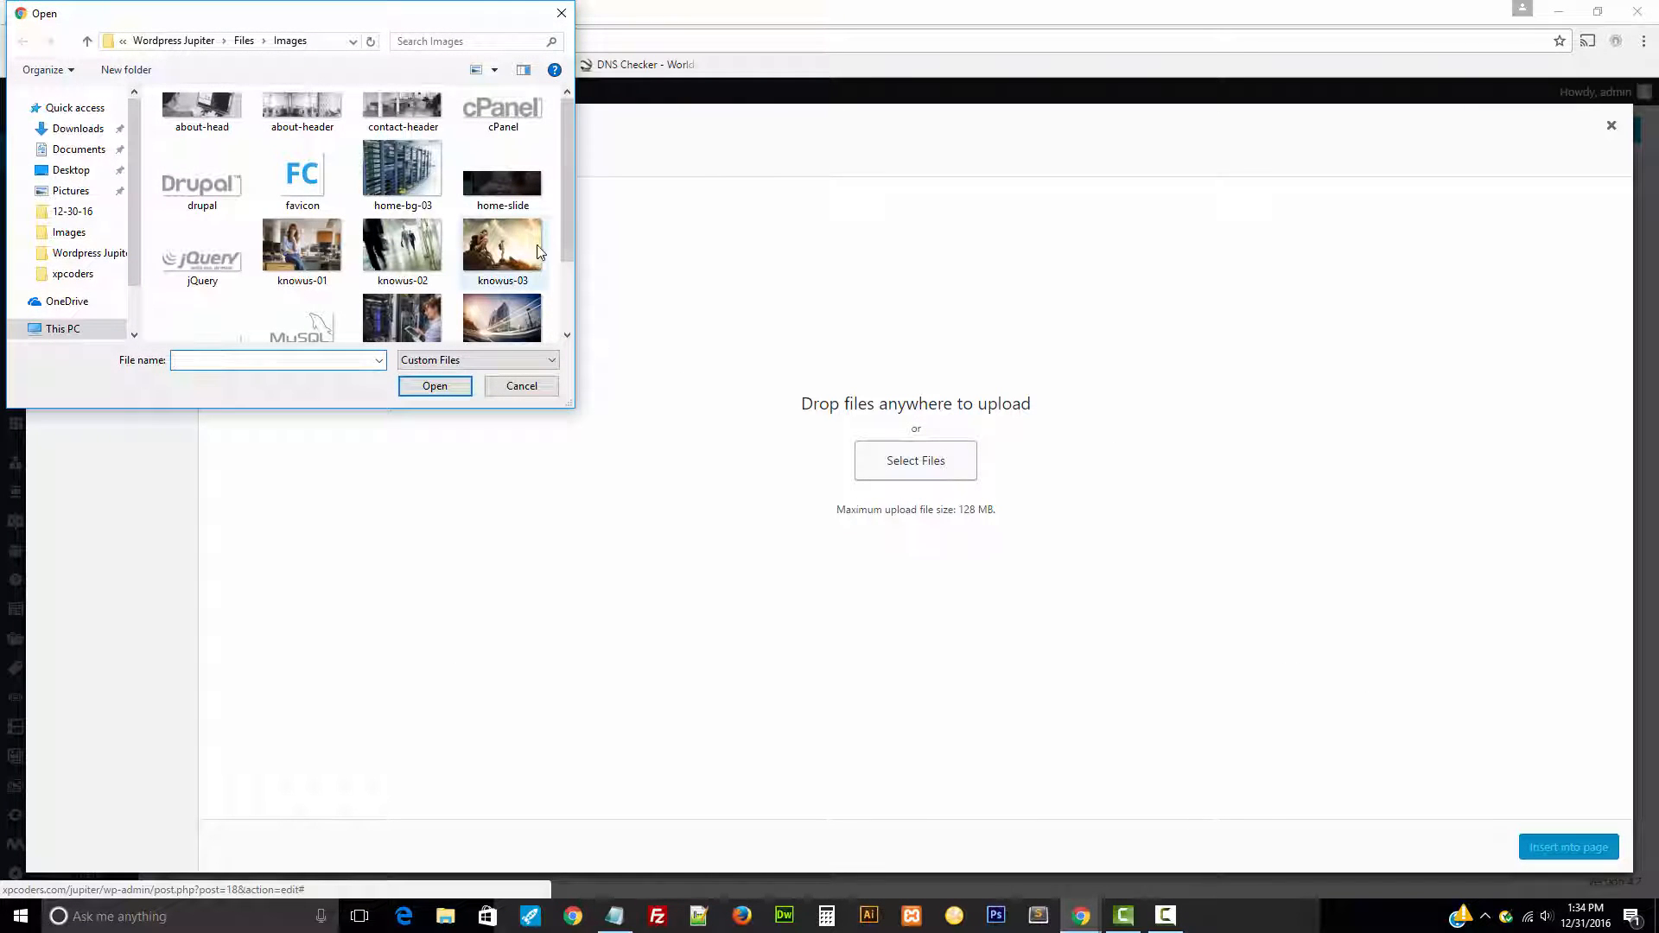
scroll(557, 259, down, 2)
scroll(557, 242, up, 2)
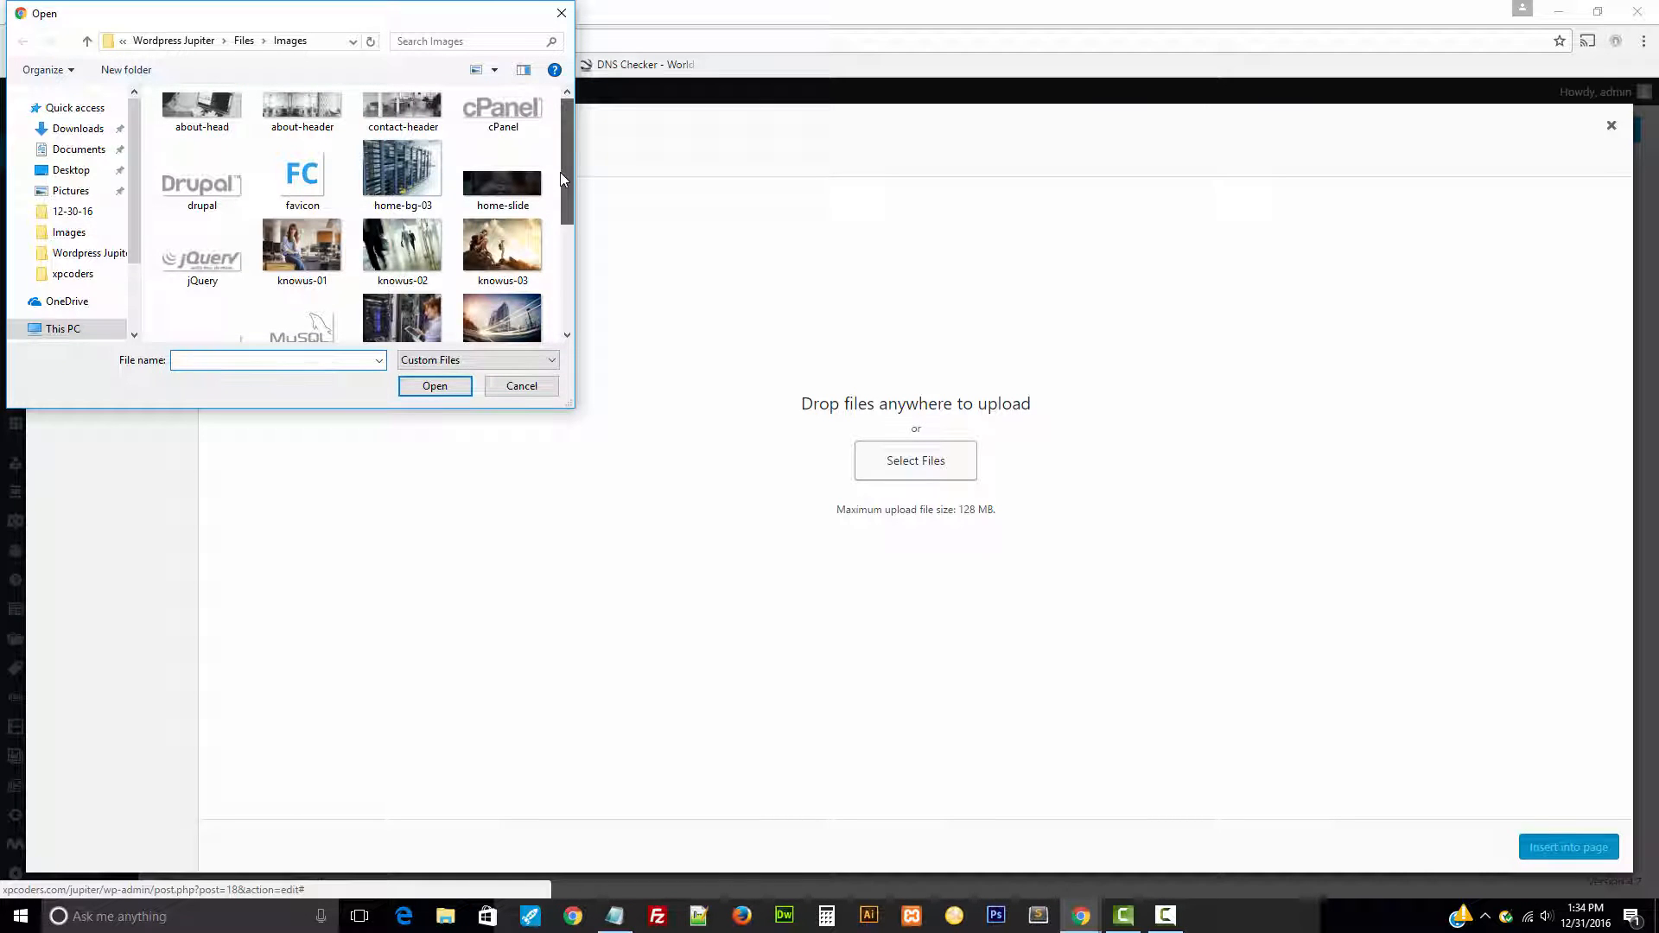
scroll(560, 179, down, 4)
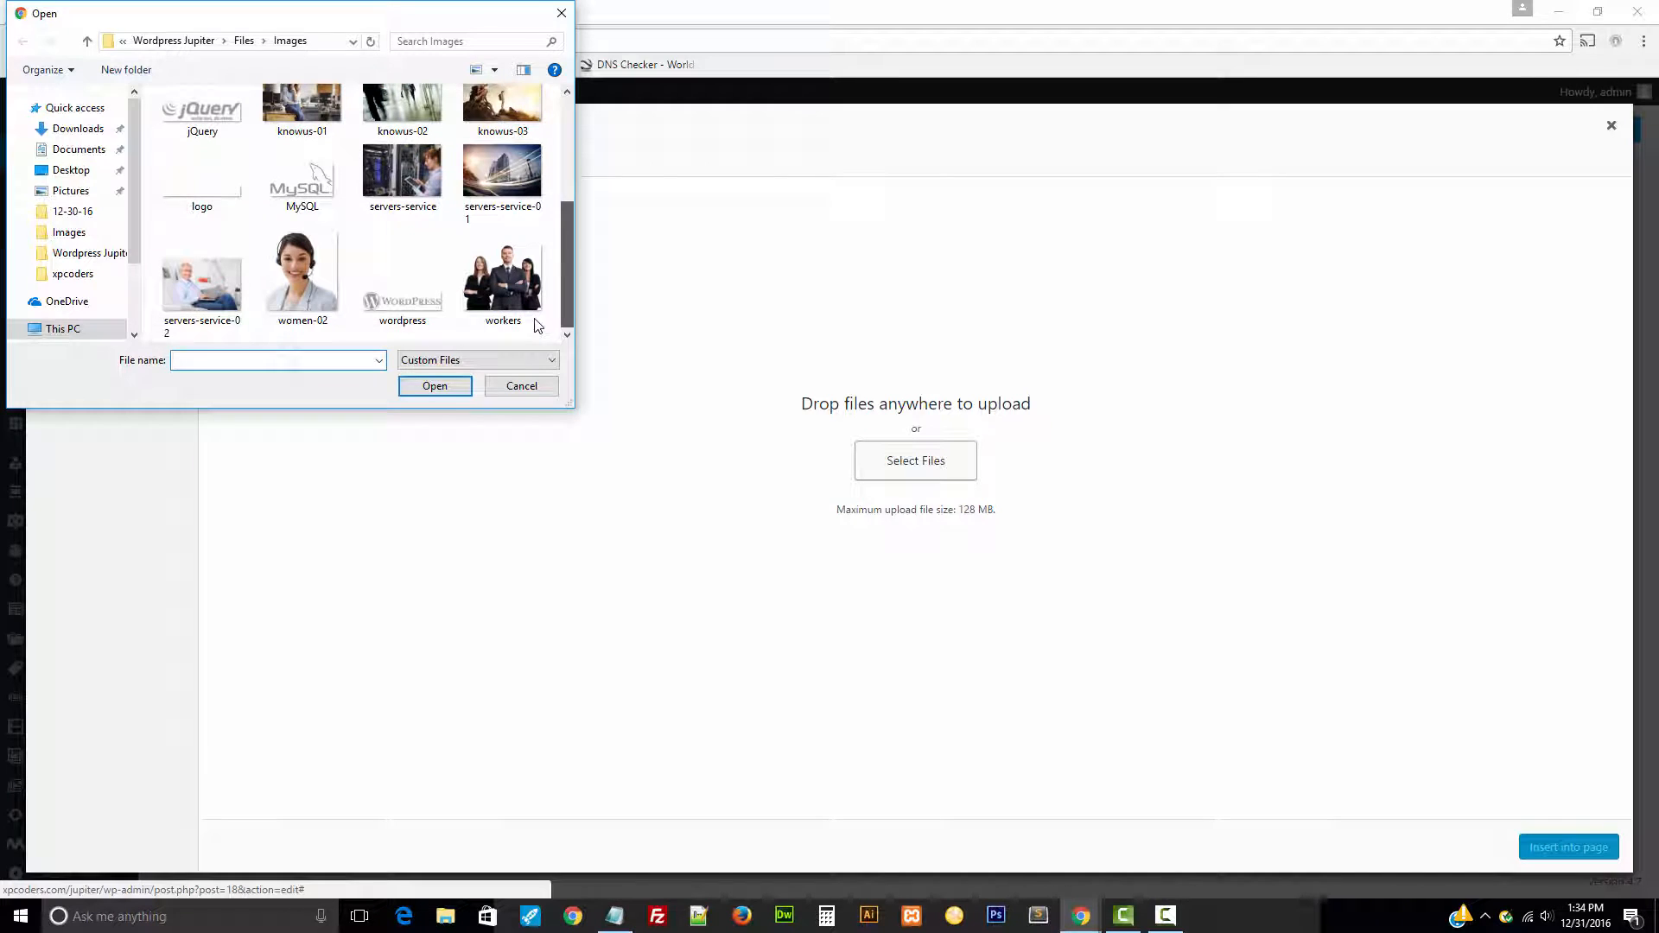
scroll(545, 277, up, 3)
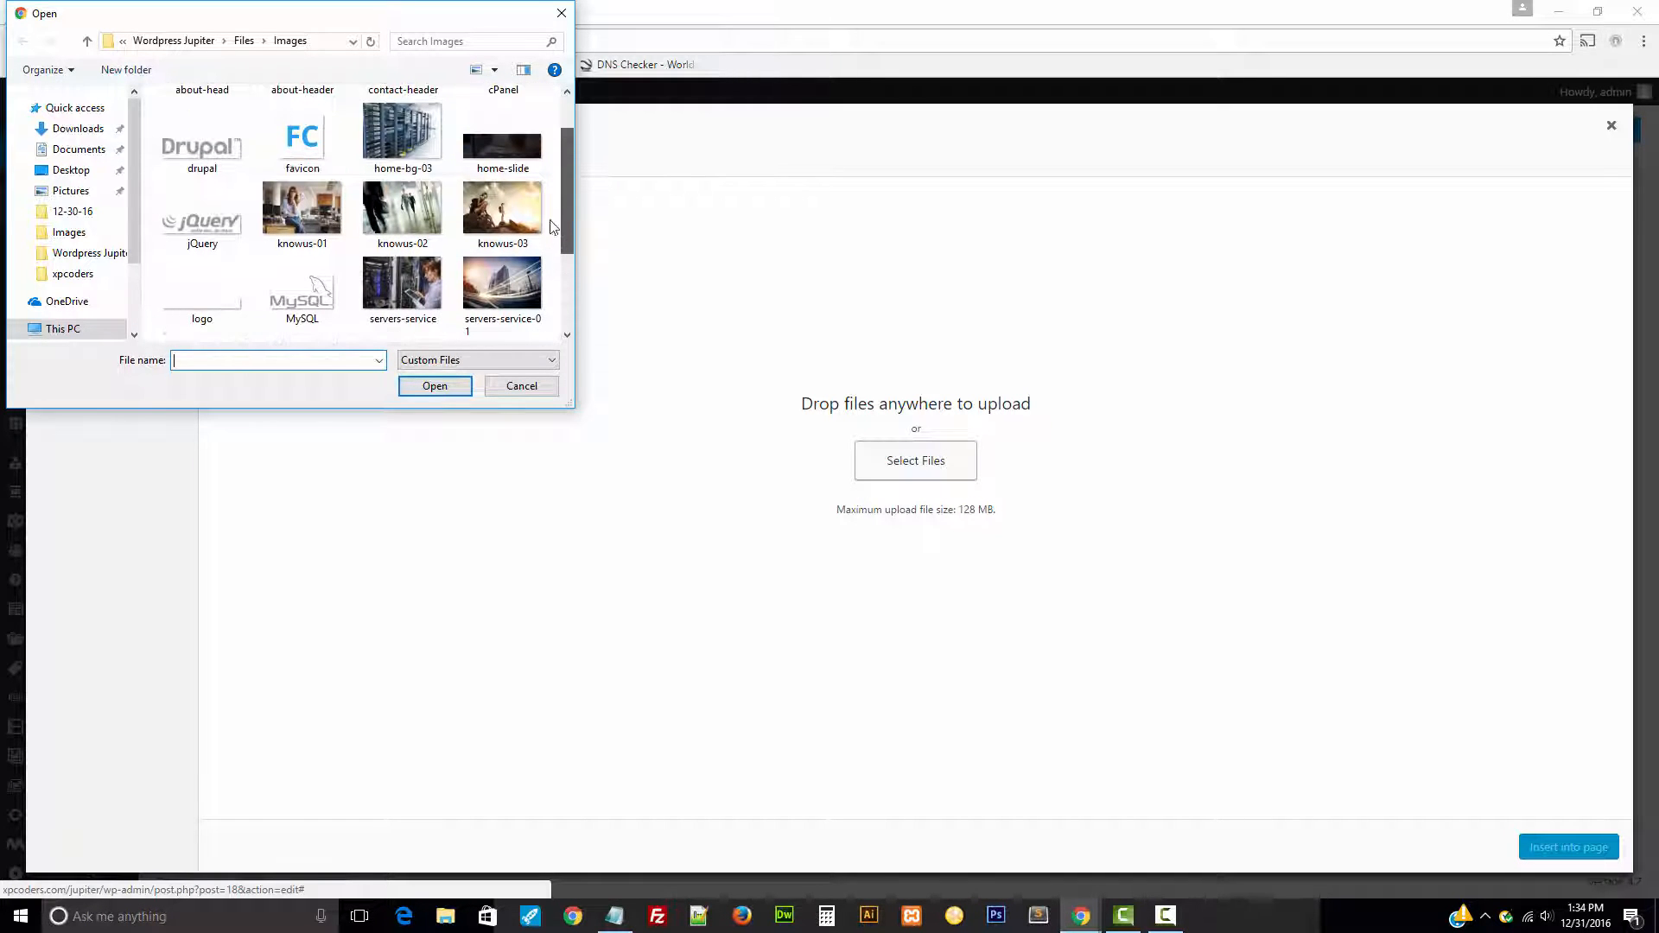
scroll(553, 211, up, 1)
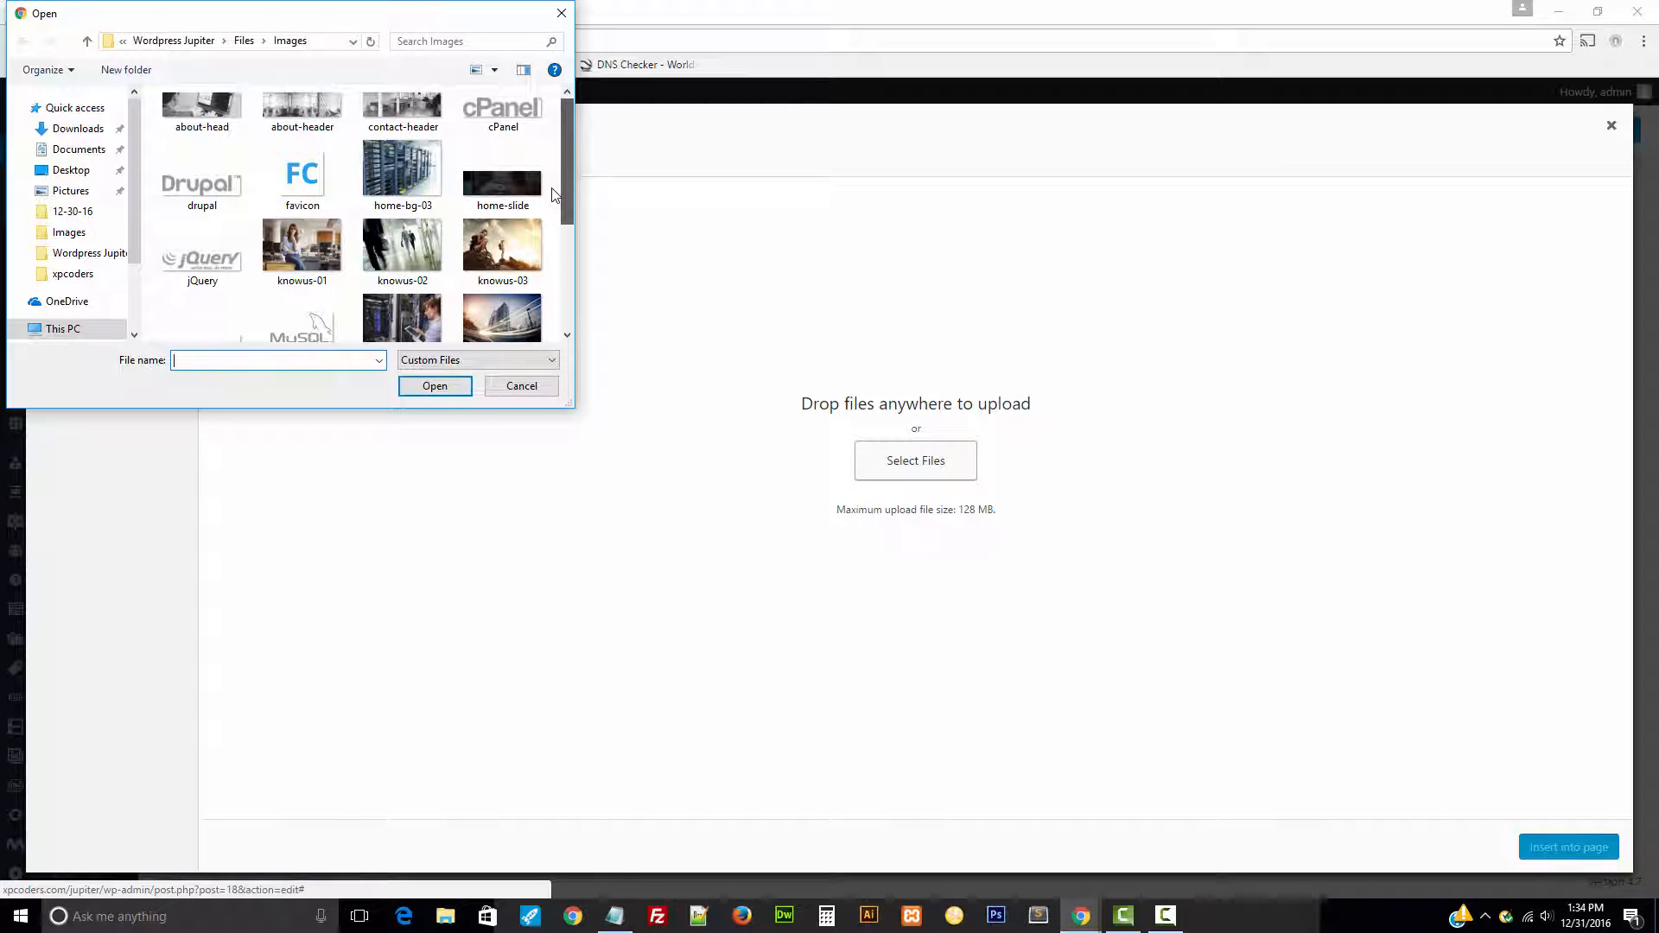
click(522, 386)
Step: Check the reference hero's background photo and upload the matching about-head image to the media library
click(412, 11)
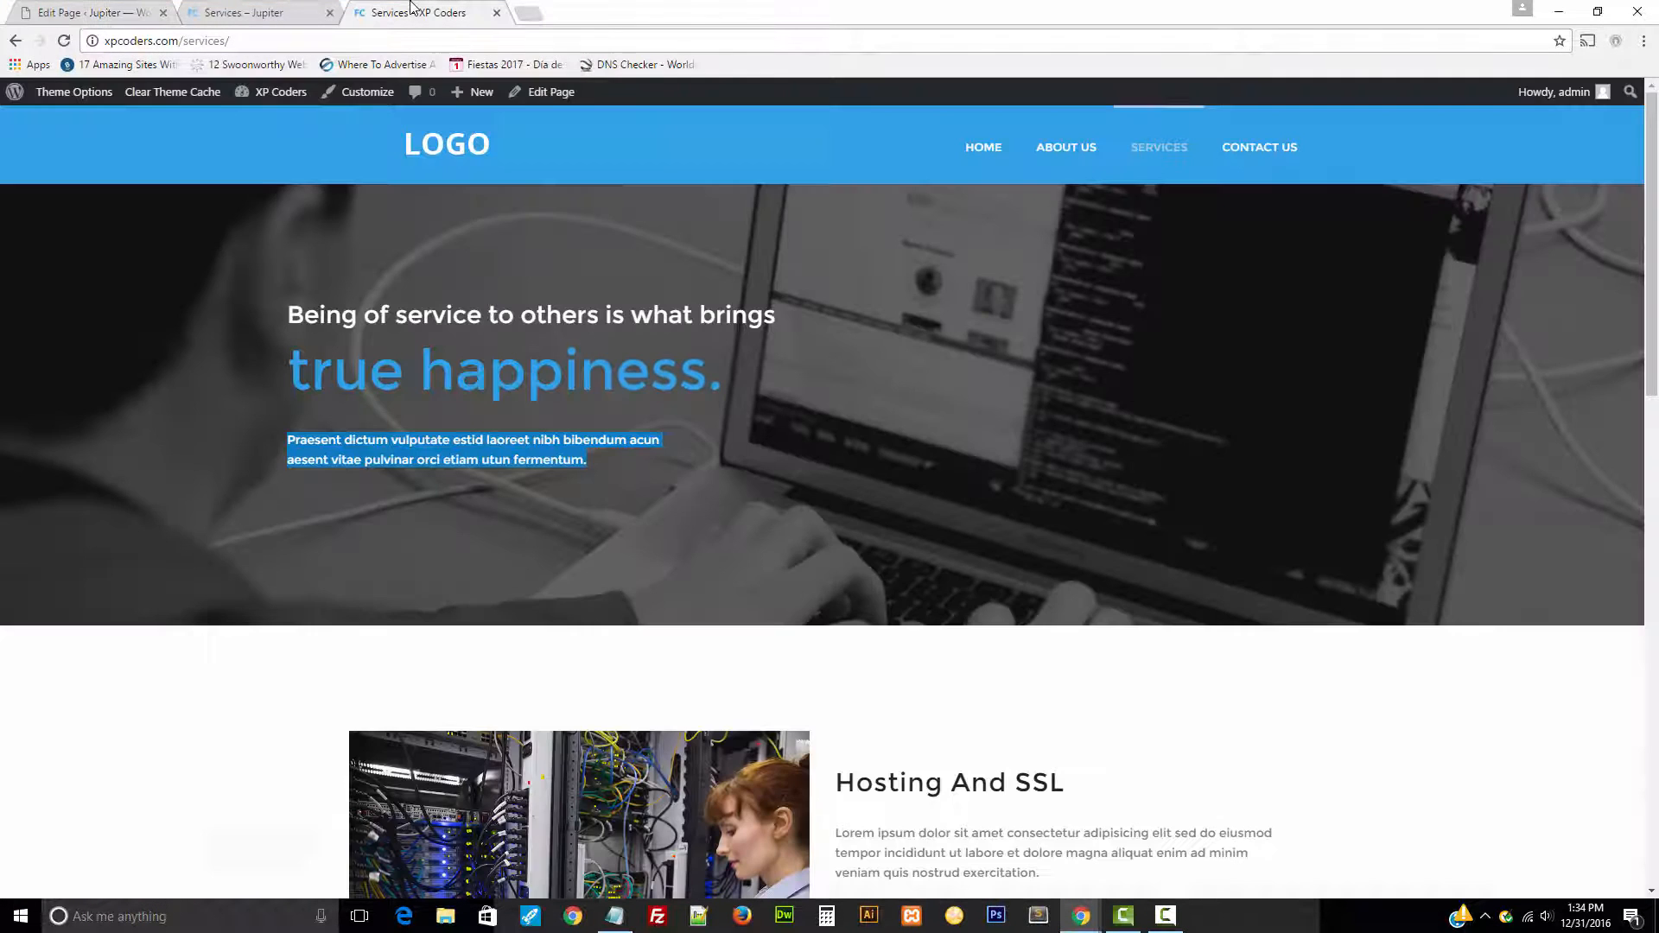
click(252, 13)
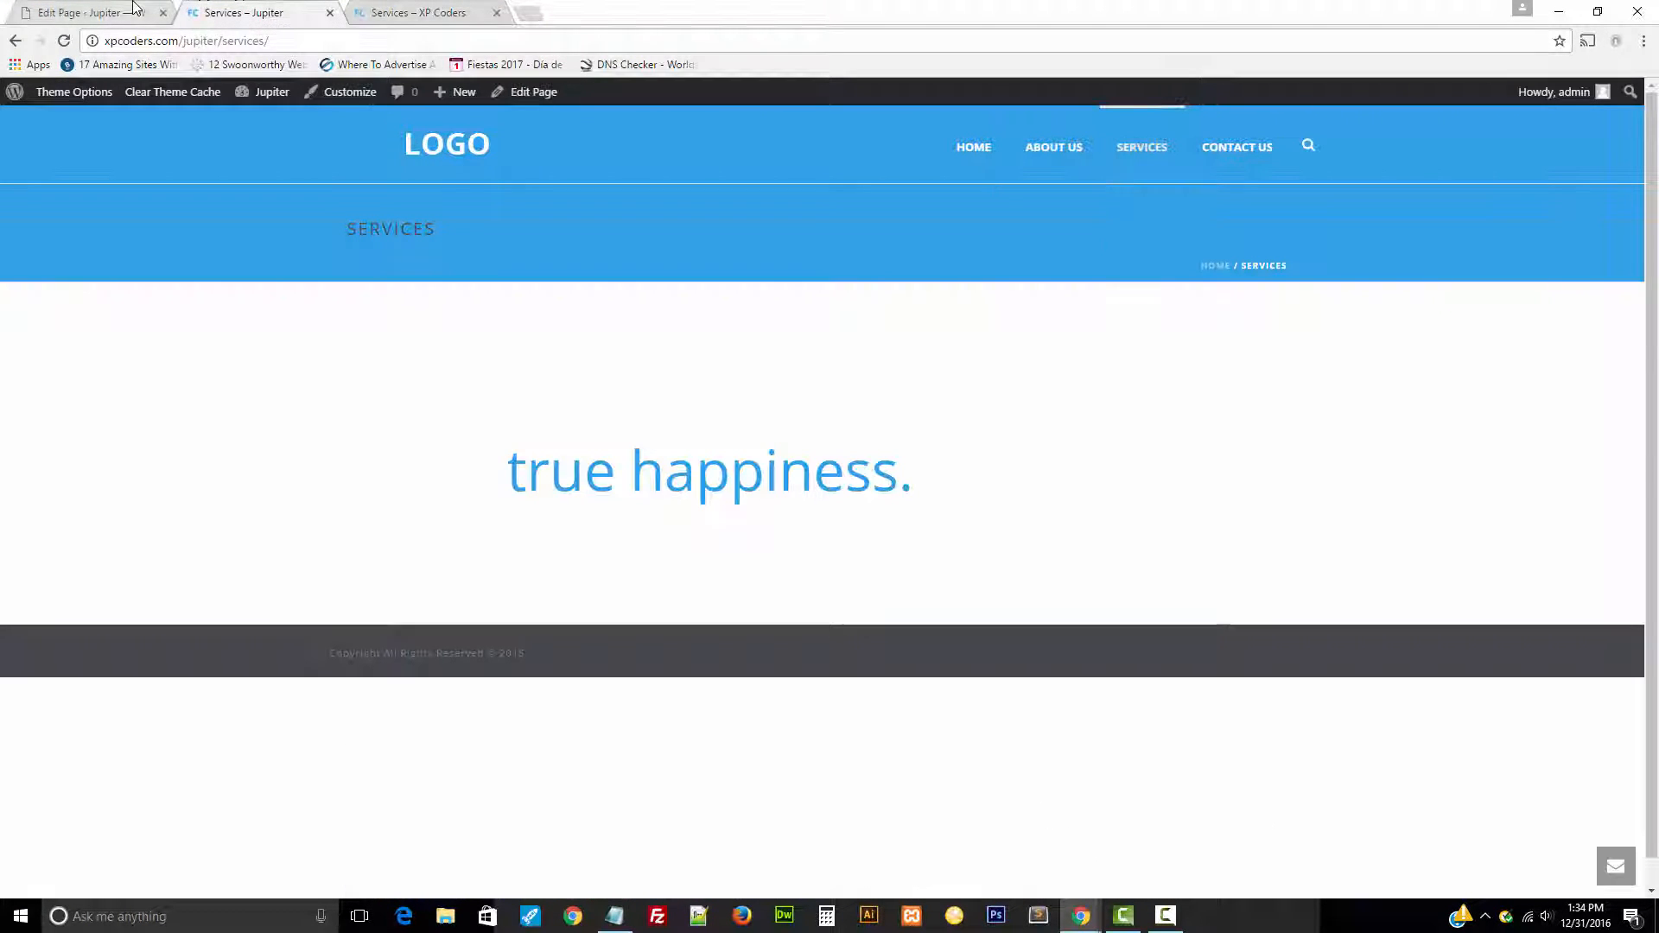
click(134, 13)
click(887, 462)
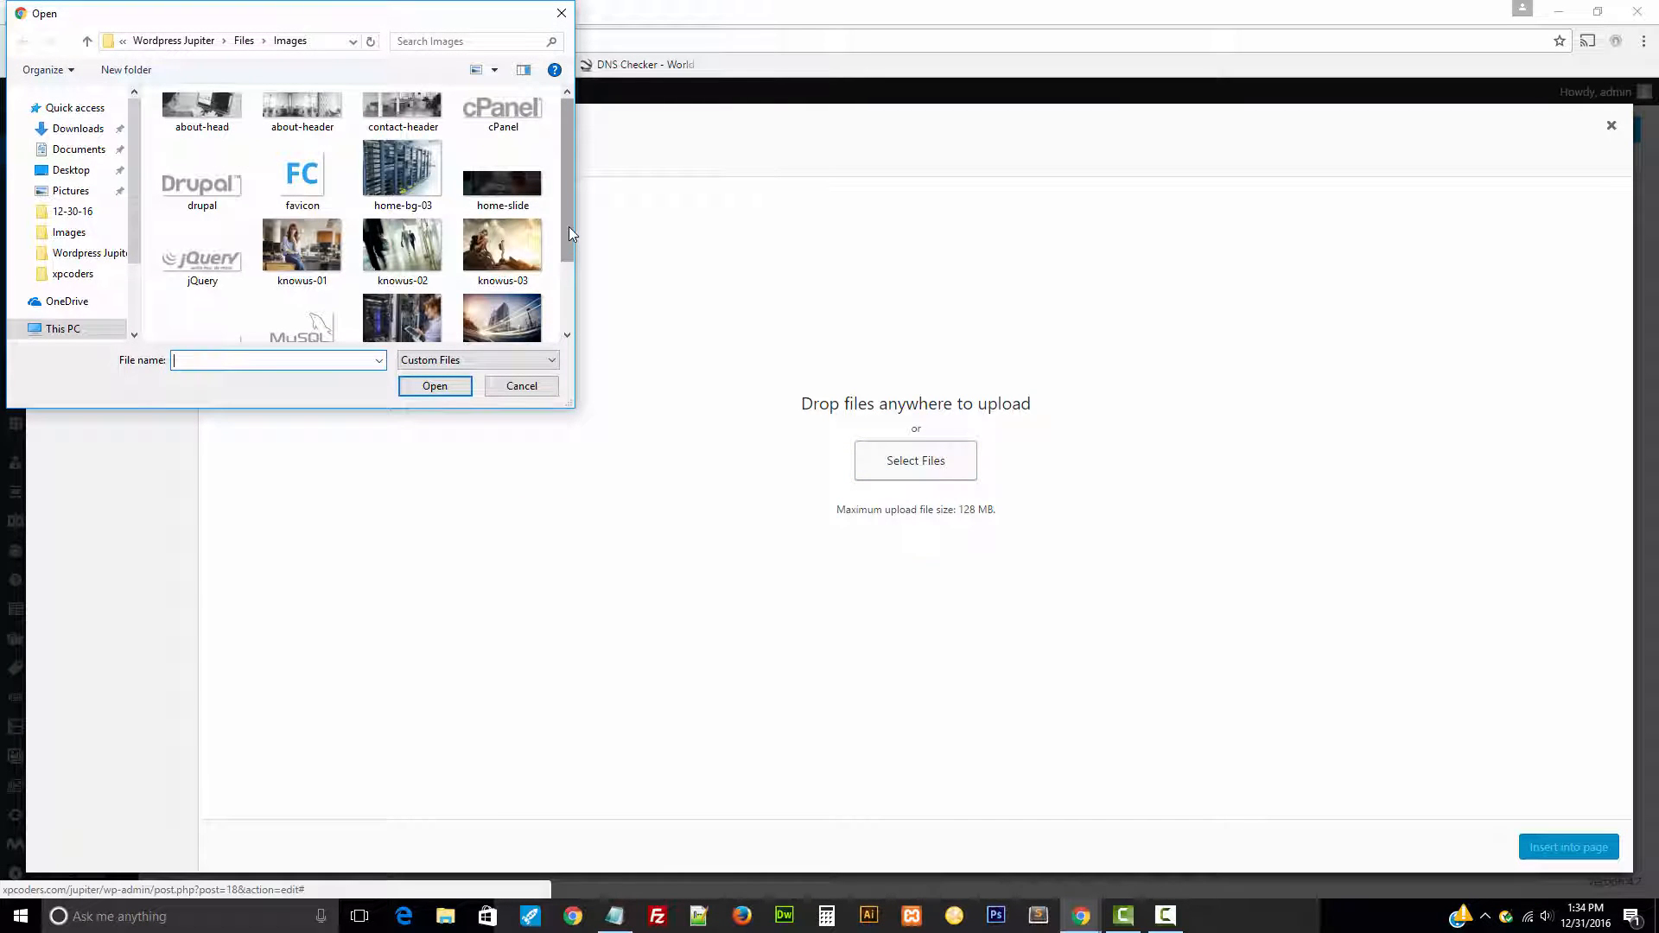
double_click(200, 121)
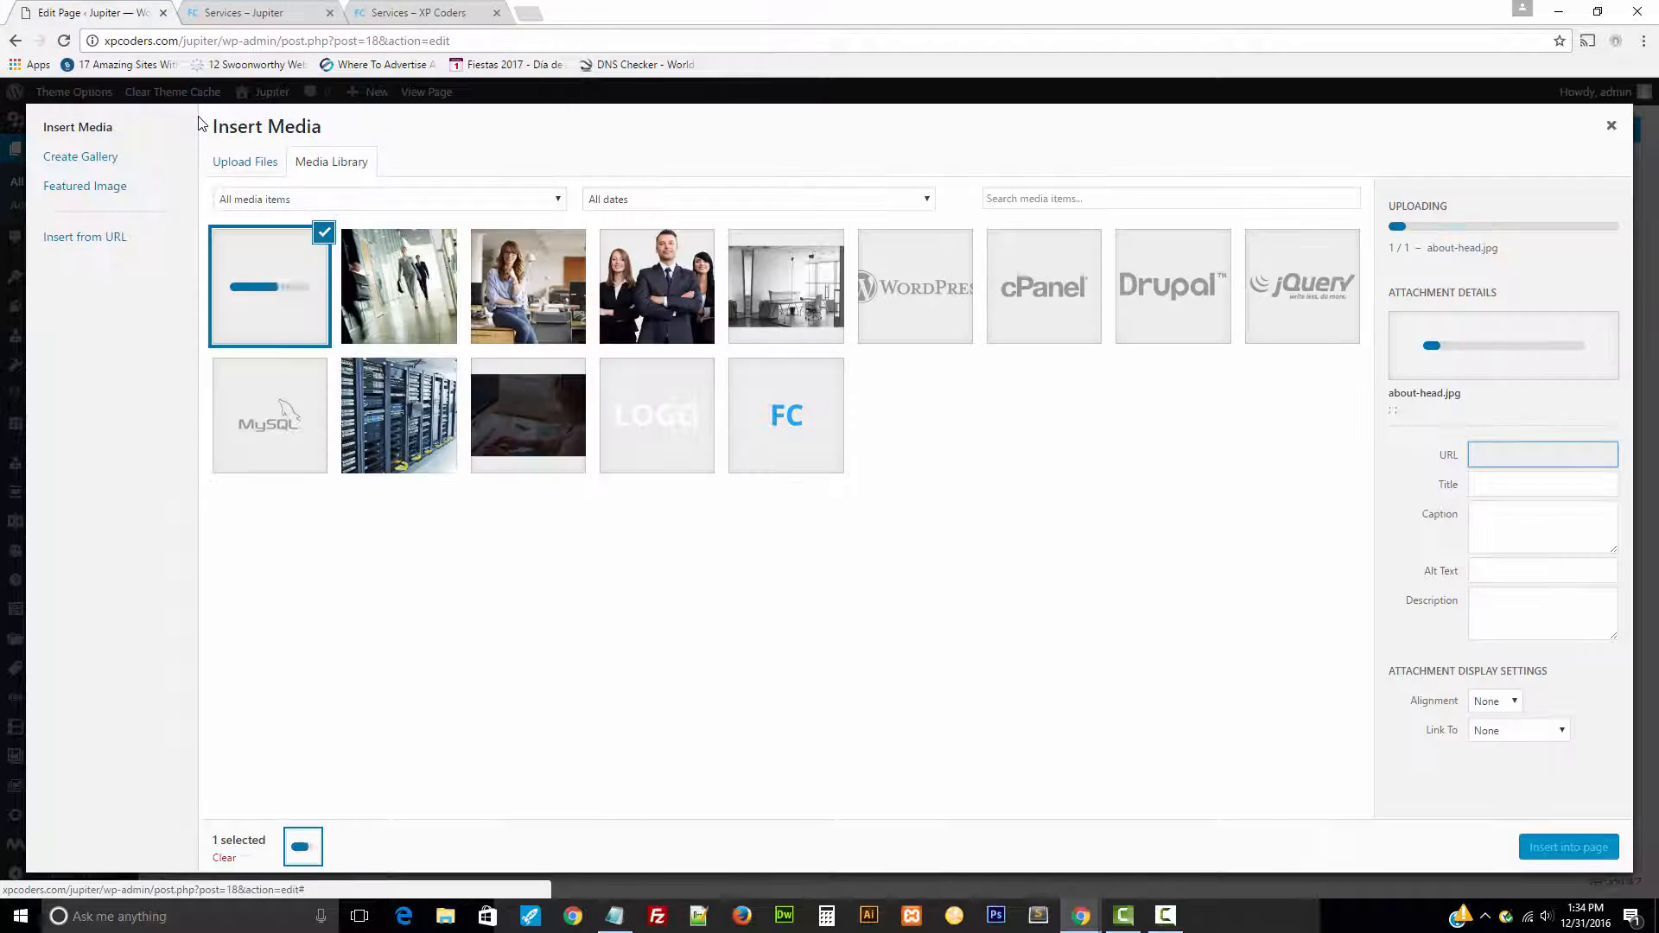
Step: Reload the Jupiter and reference Services pages to compare their heroes, and return to the media library
click(227, 9)
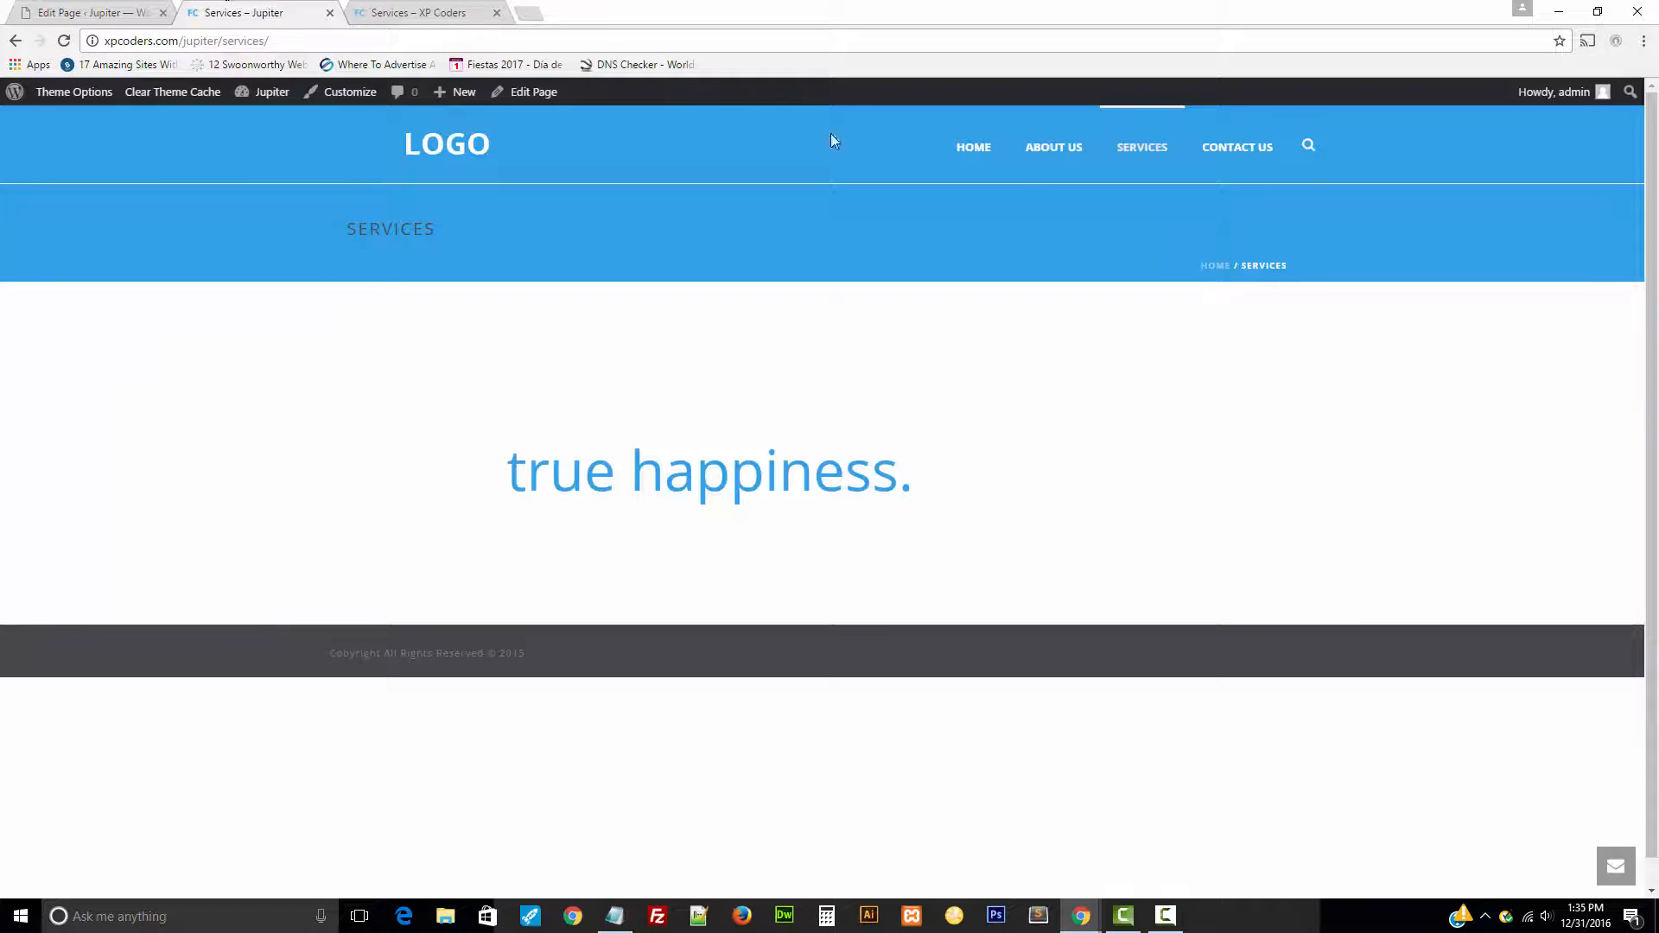
click(1133, 152)
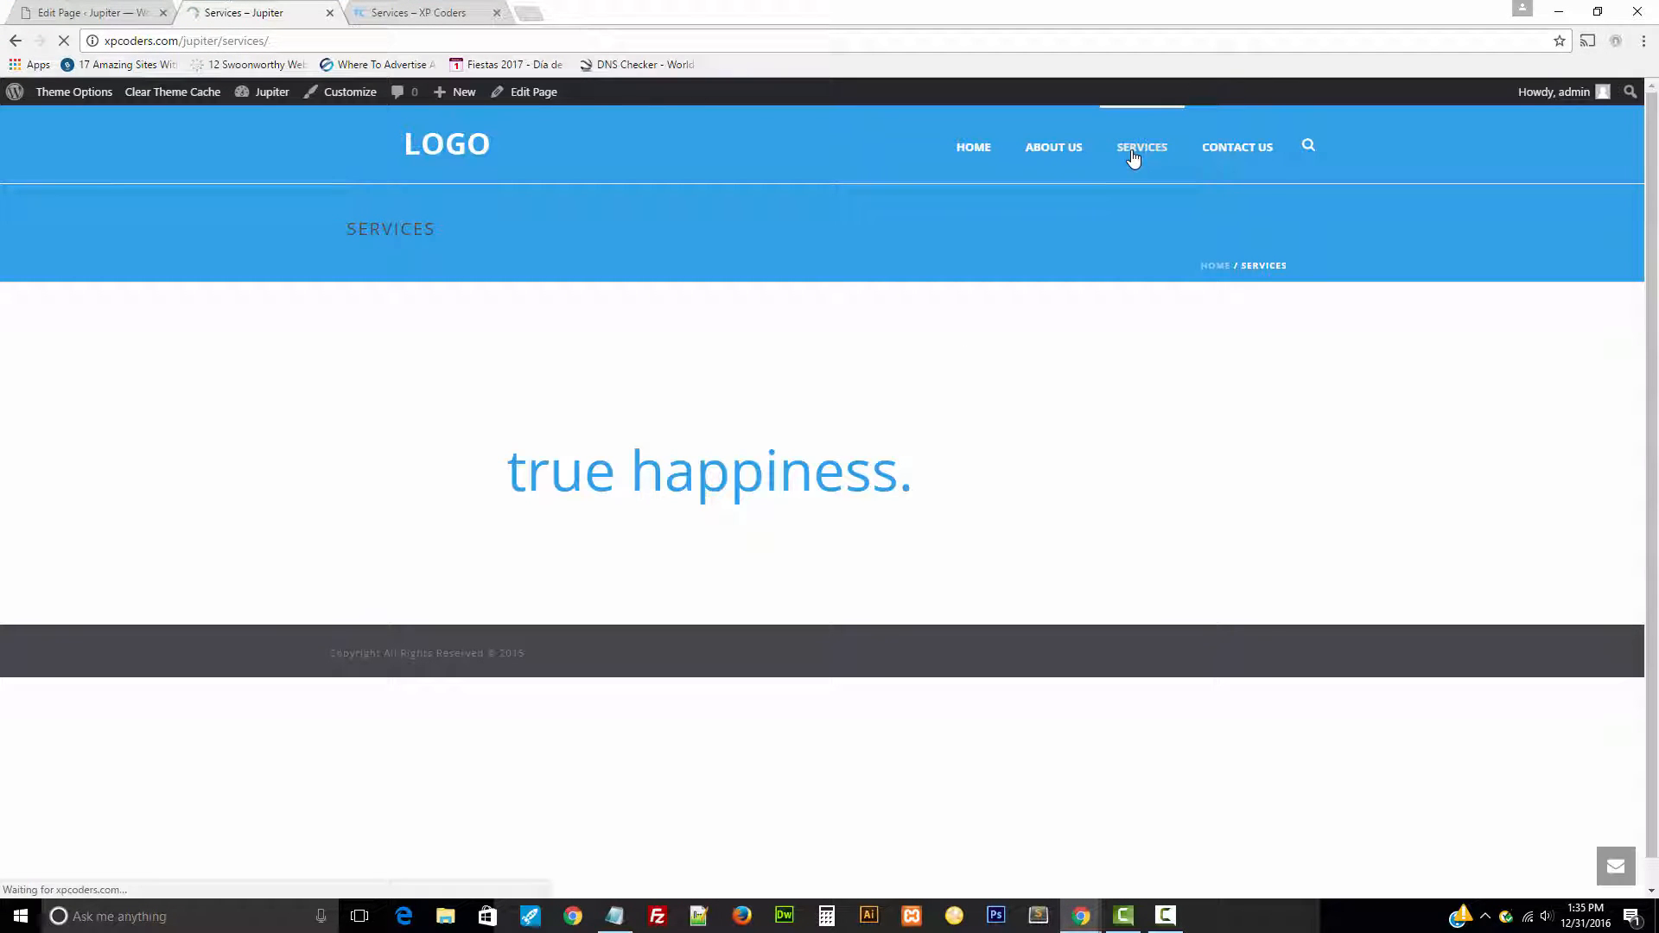
click(424, 12)
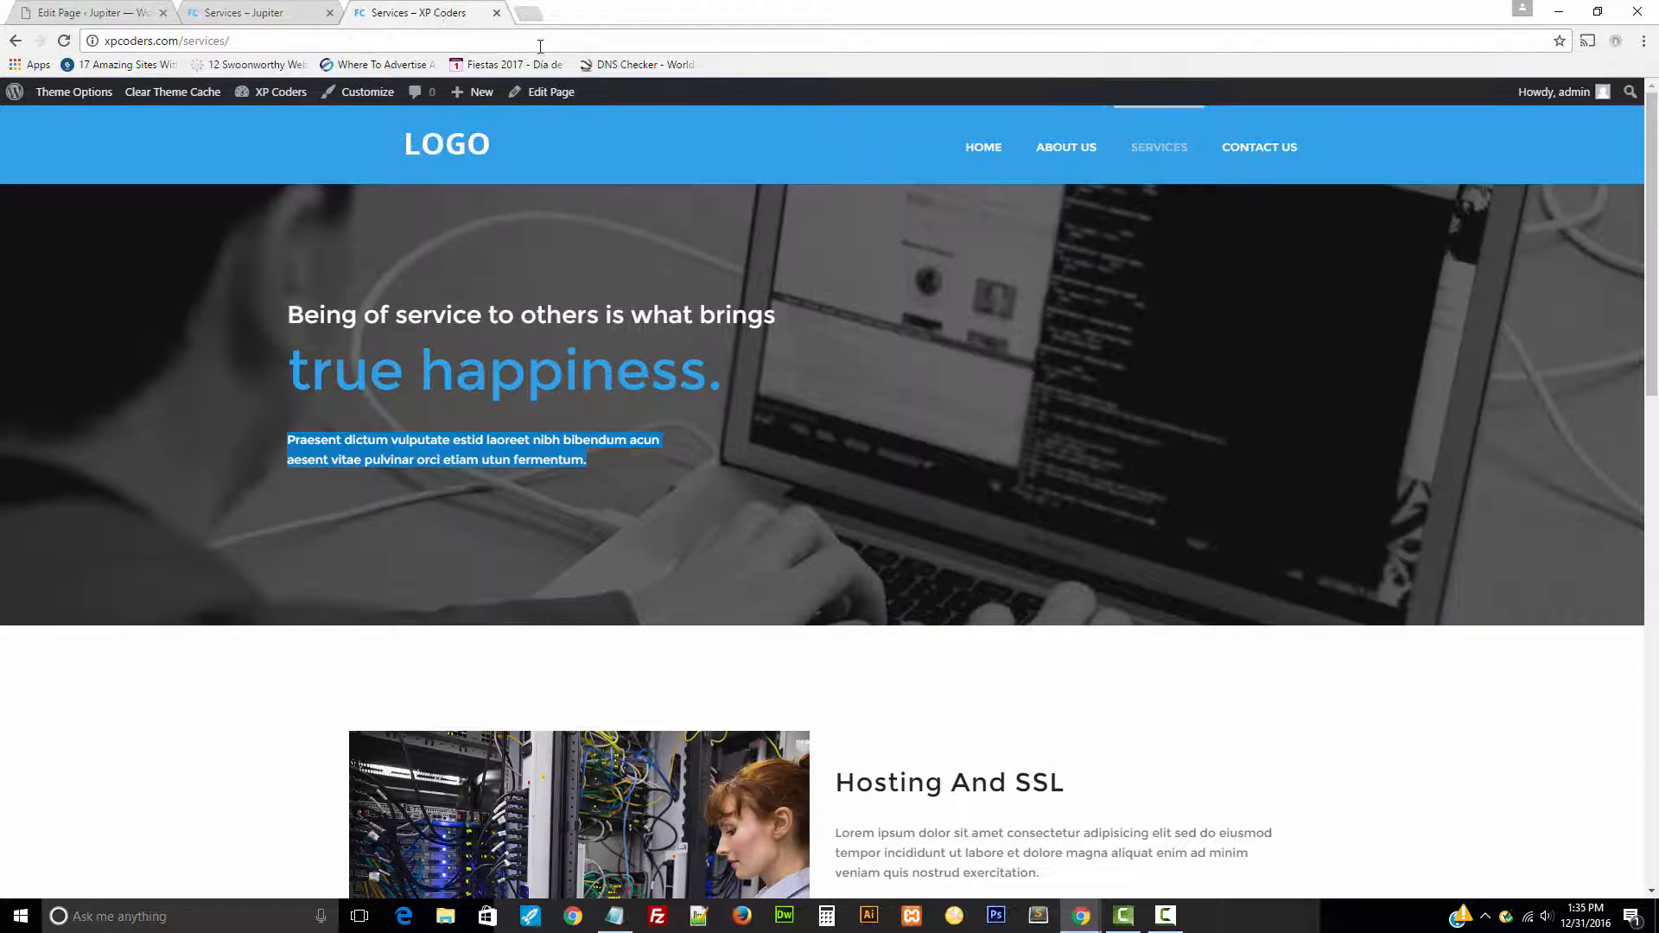
click(1150, 150)
click(97, 11)
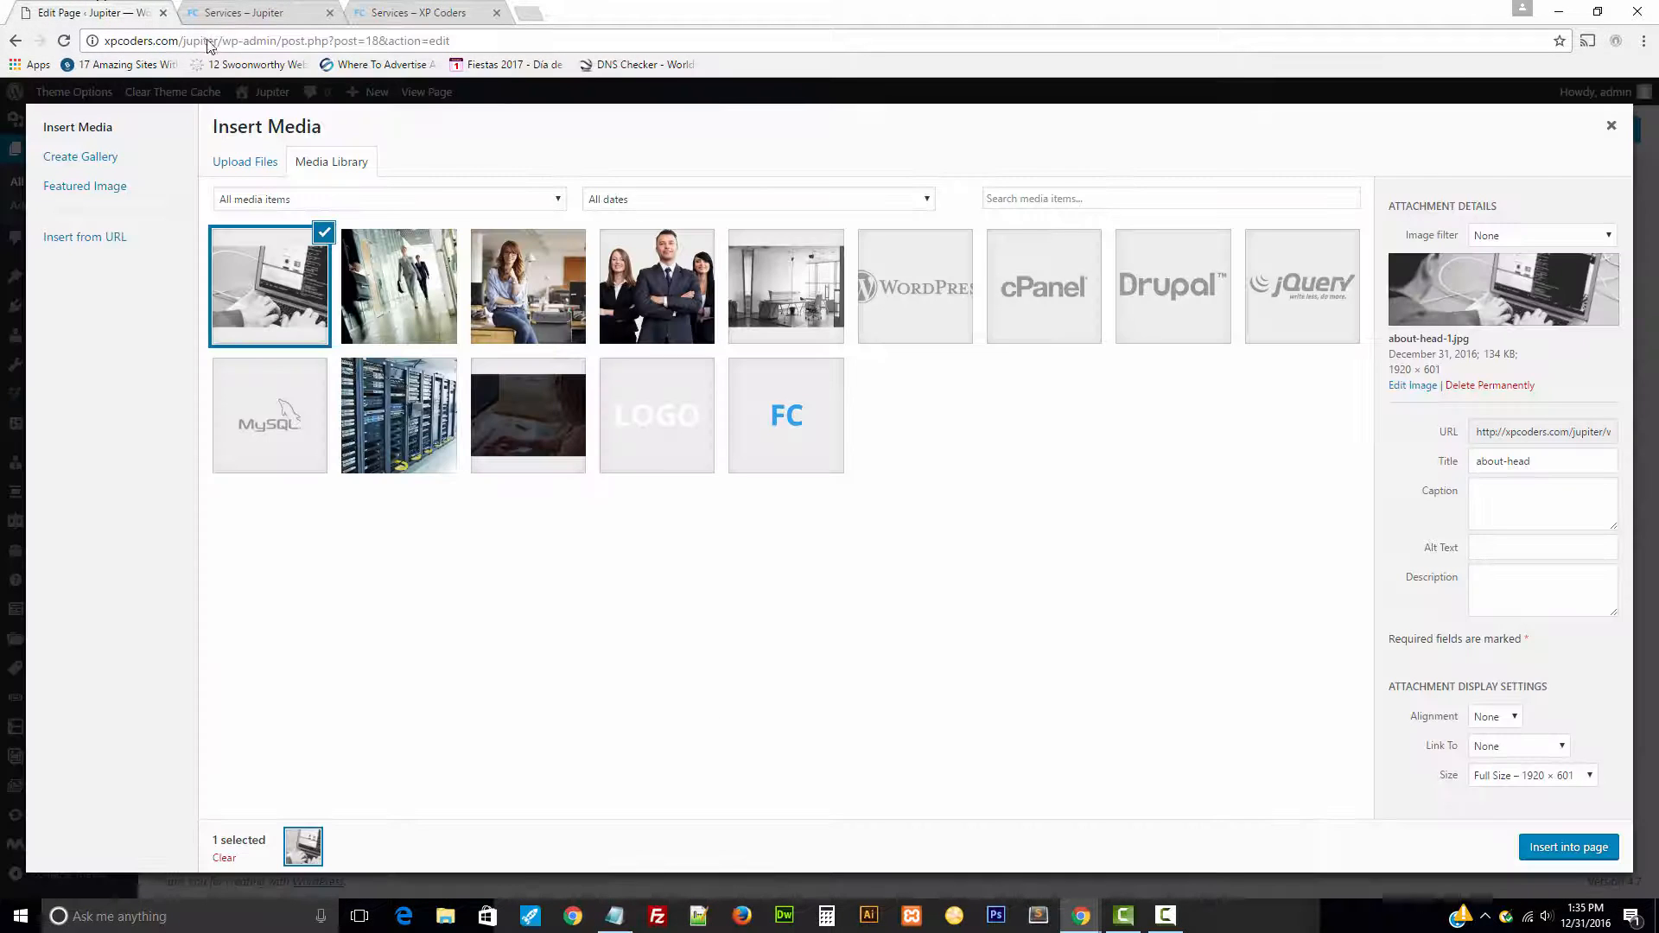
Step: Insert the about-head image as the page section's background image, save the settings and update the page
click(1547, 845)
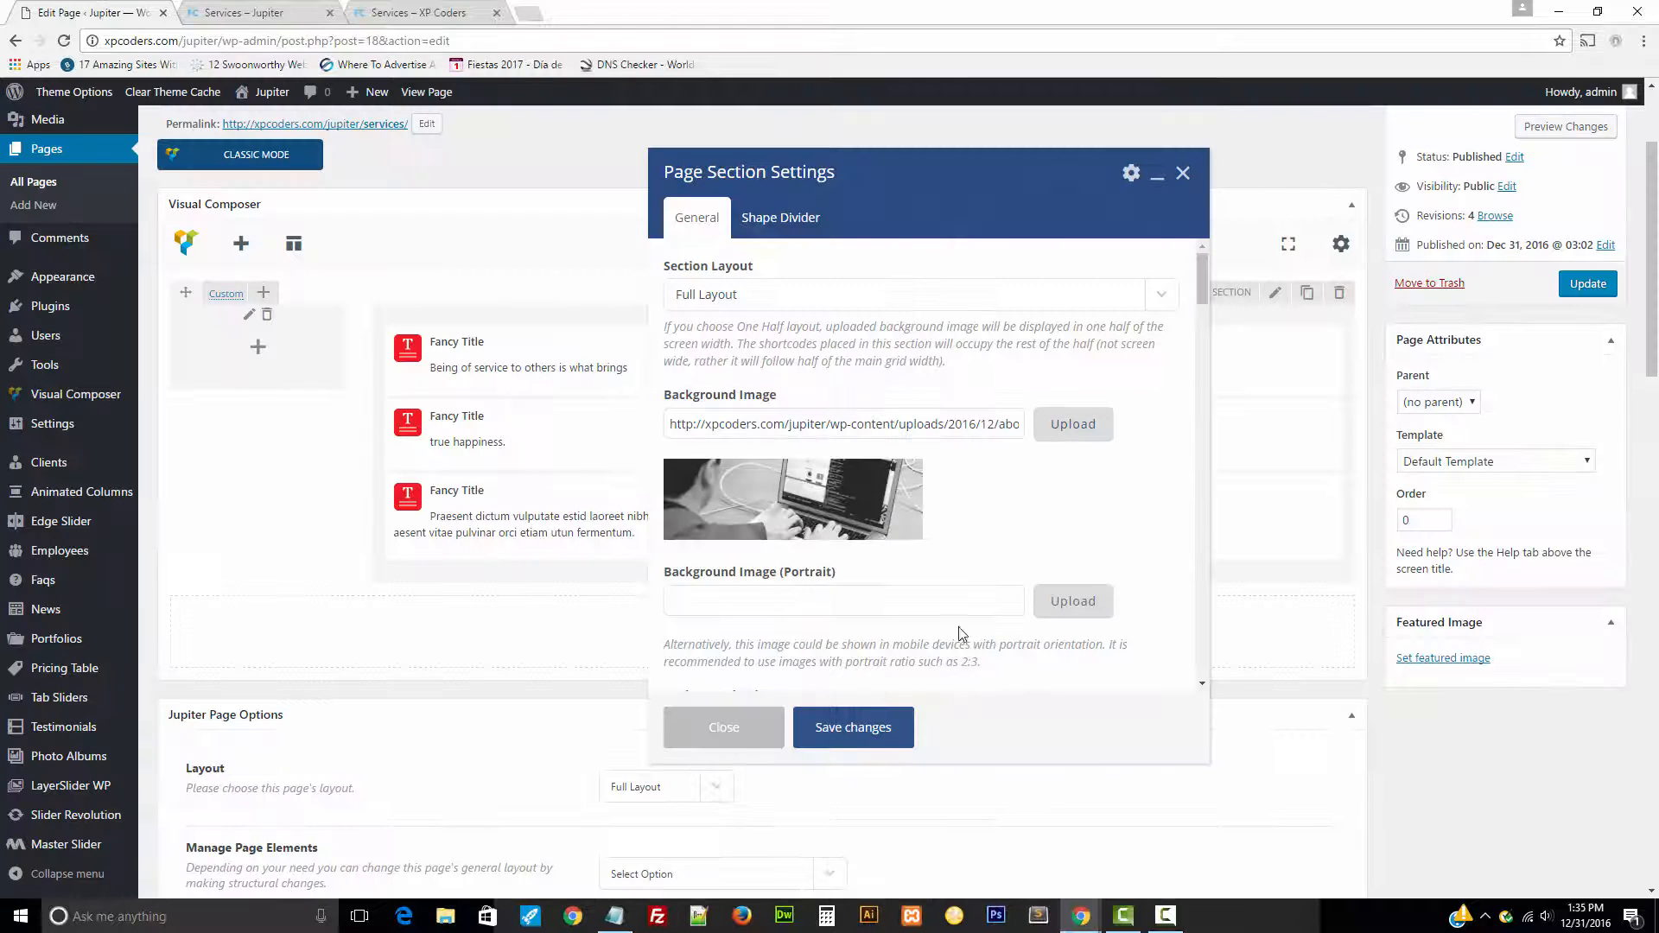
click(851, 726)
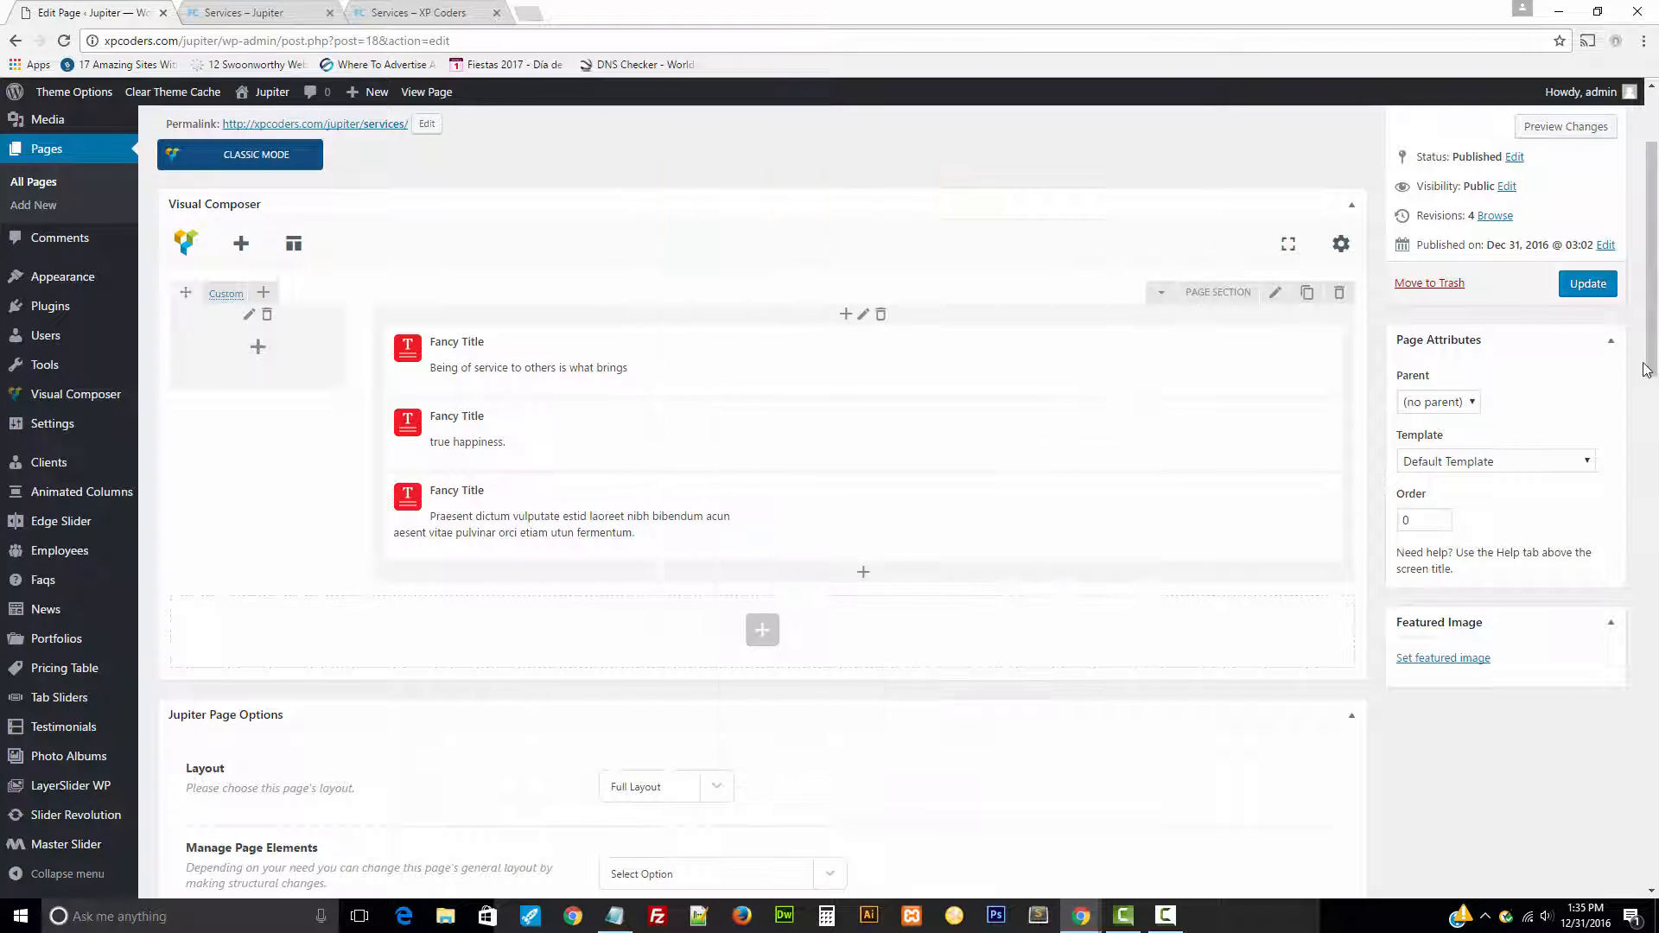
click(1589, 283)
Step: Reload the live Jupiter Services page and compare its hero's background, text and spacing with the reference page
click(380, 12)
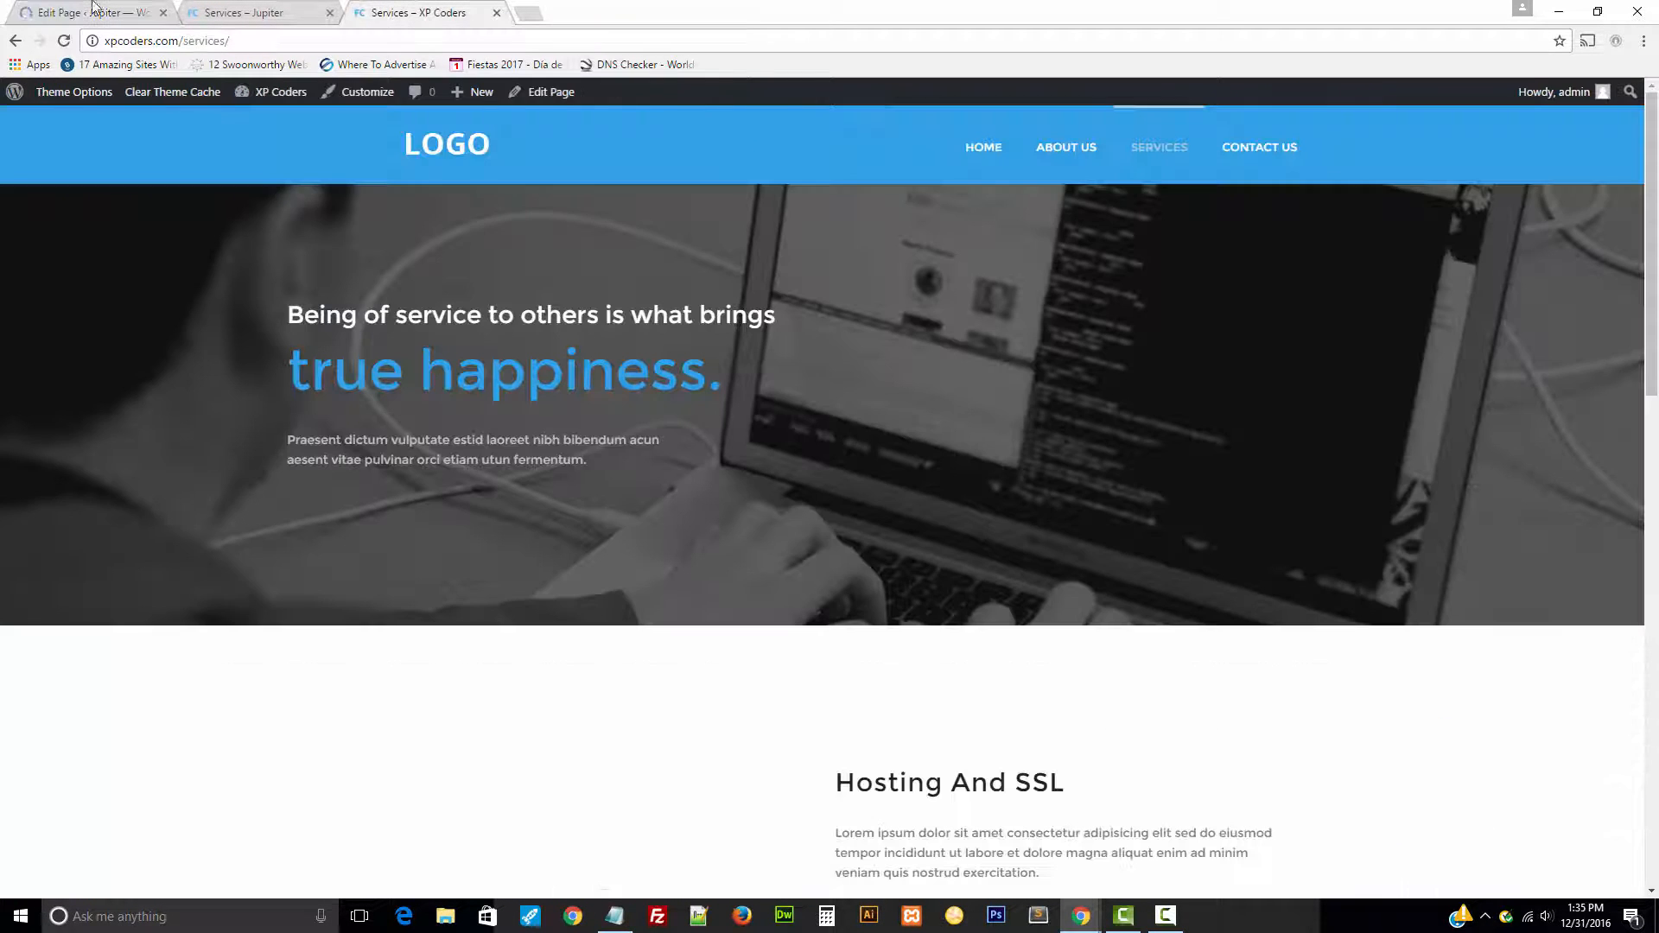
click(65, 42)
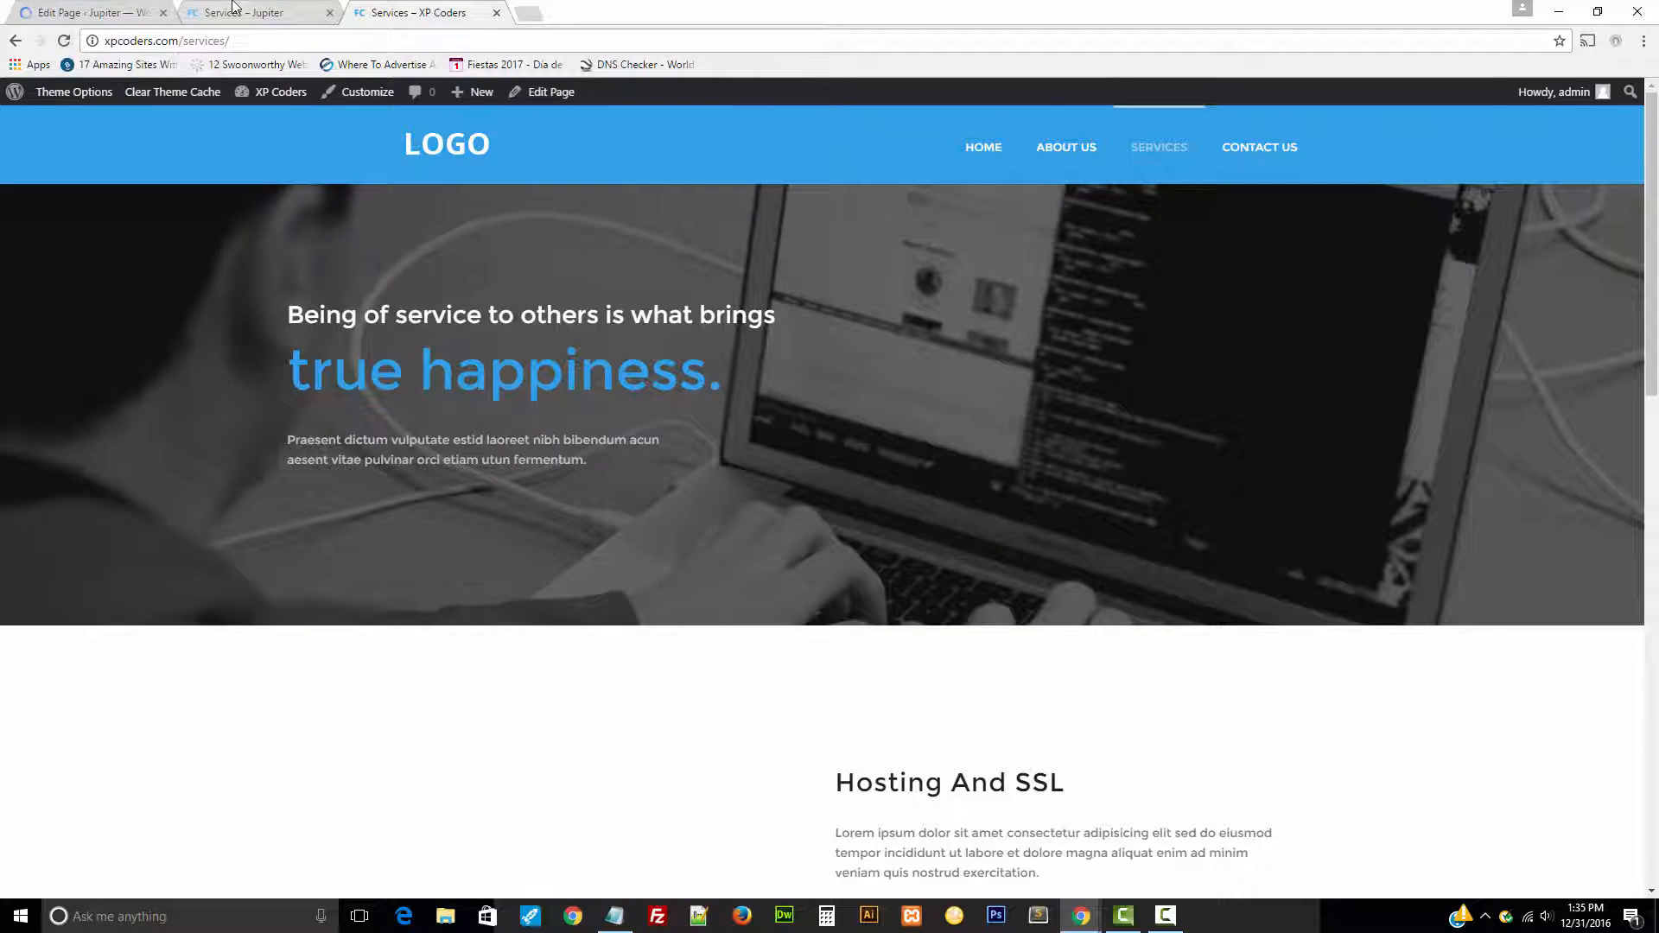
click(231, 6)
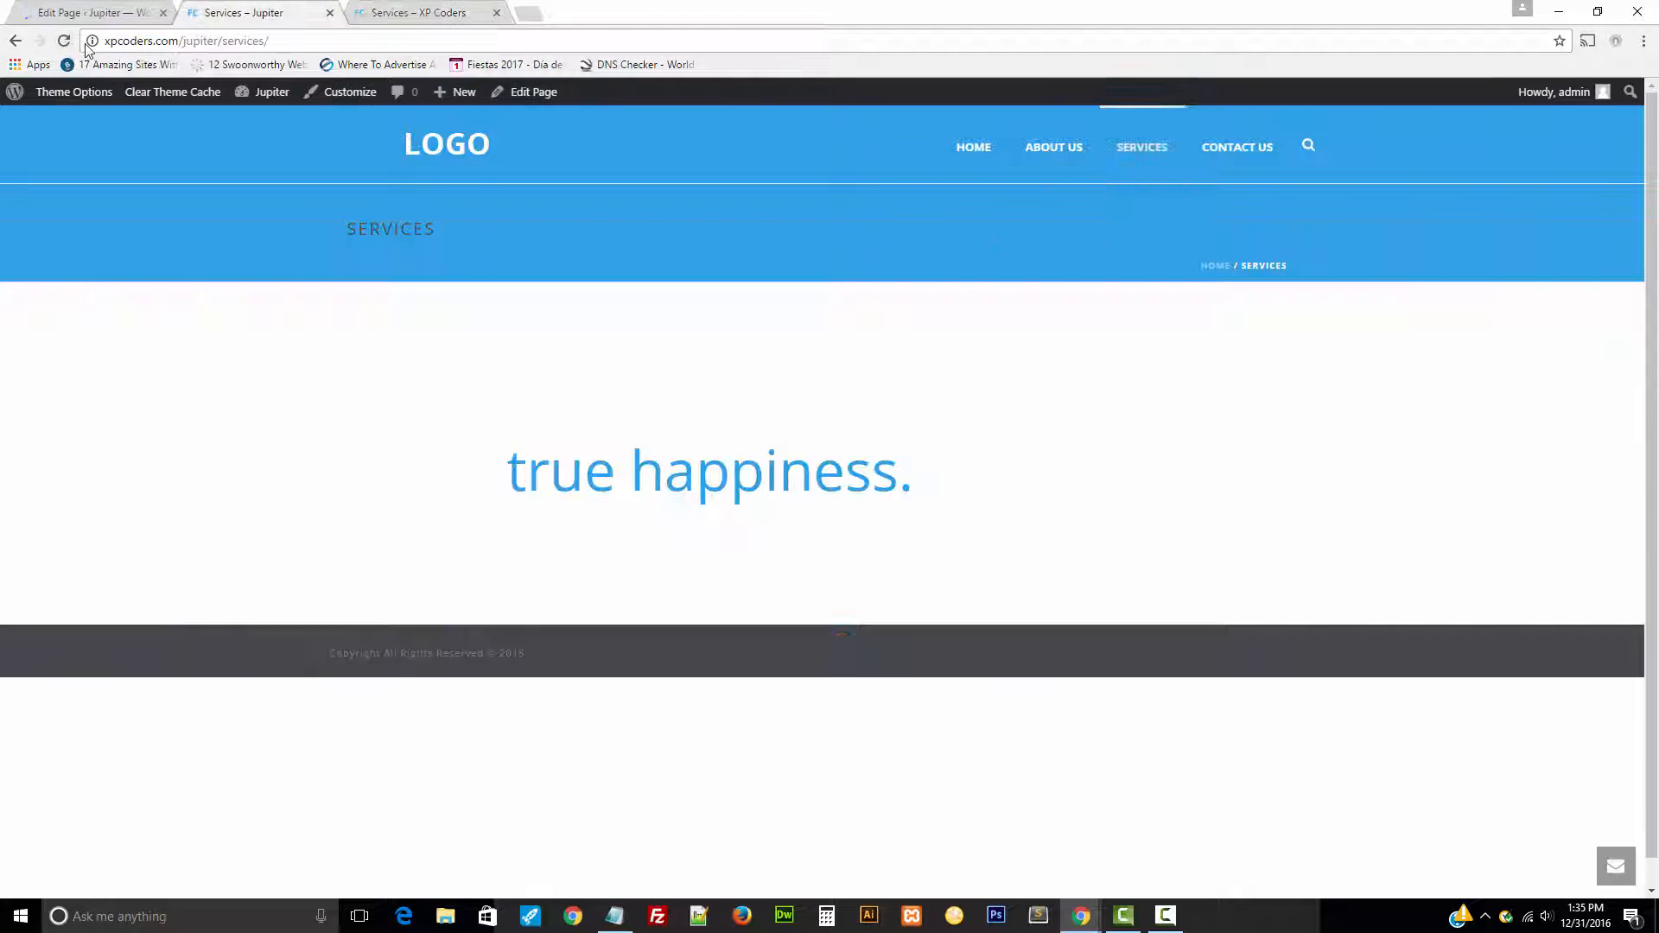
click(64, 40)
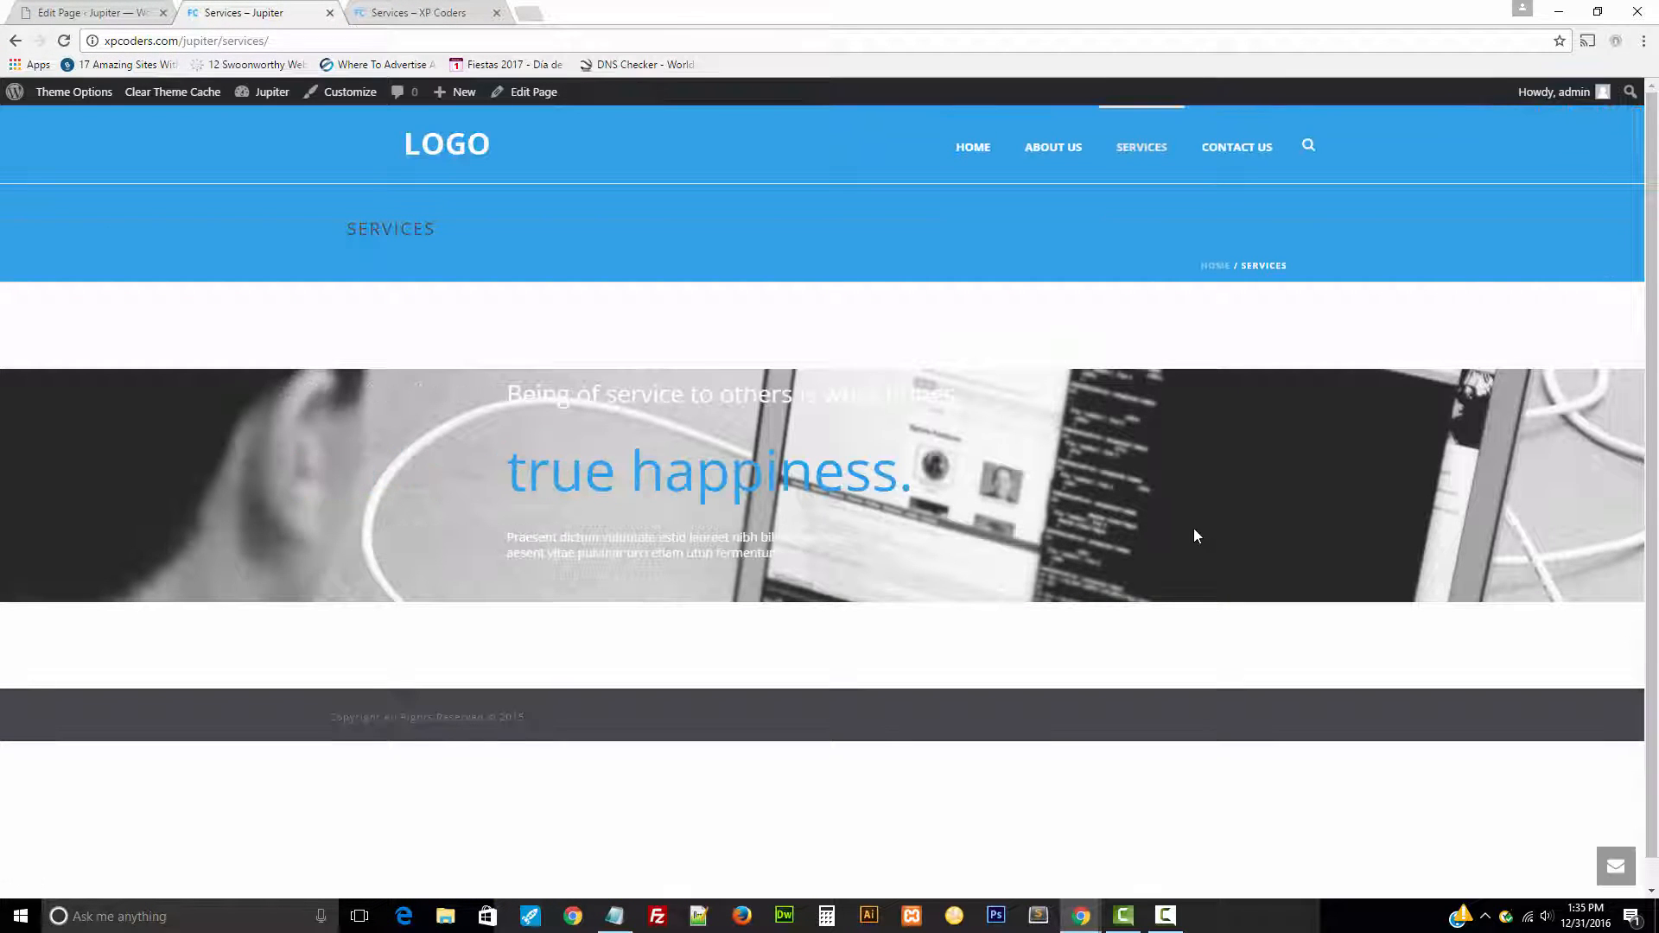
scroll(1025, 503, down, 1)
scroll(1025, 503, up, 1)
drag(894, 575, 449, 383)
click(45, 11)
Step: Set the page section's top padding to 140 px and bottom padding to 180 px, and save the settings
scroll(722, 463, down, 1)
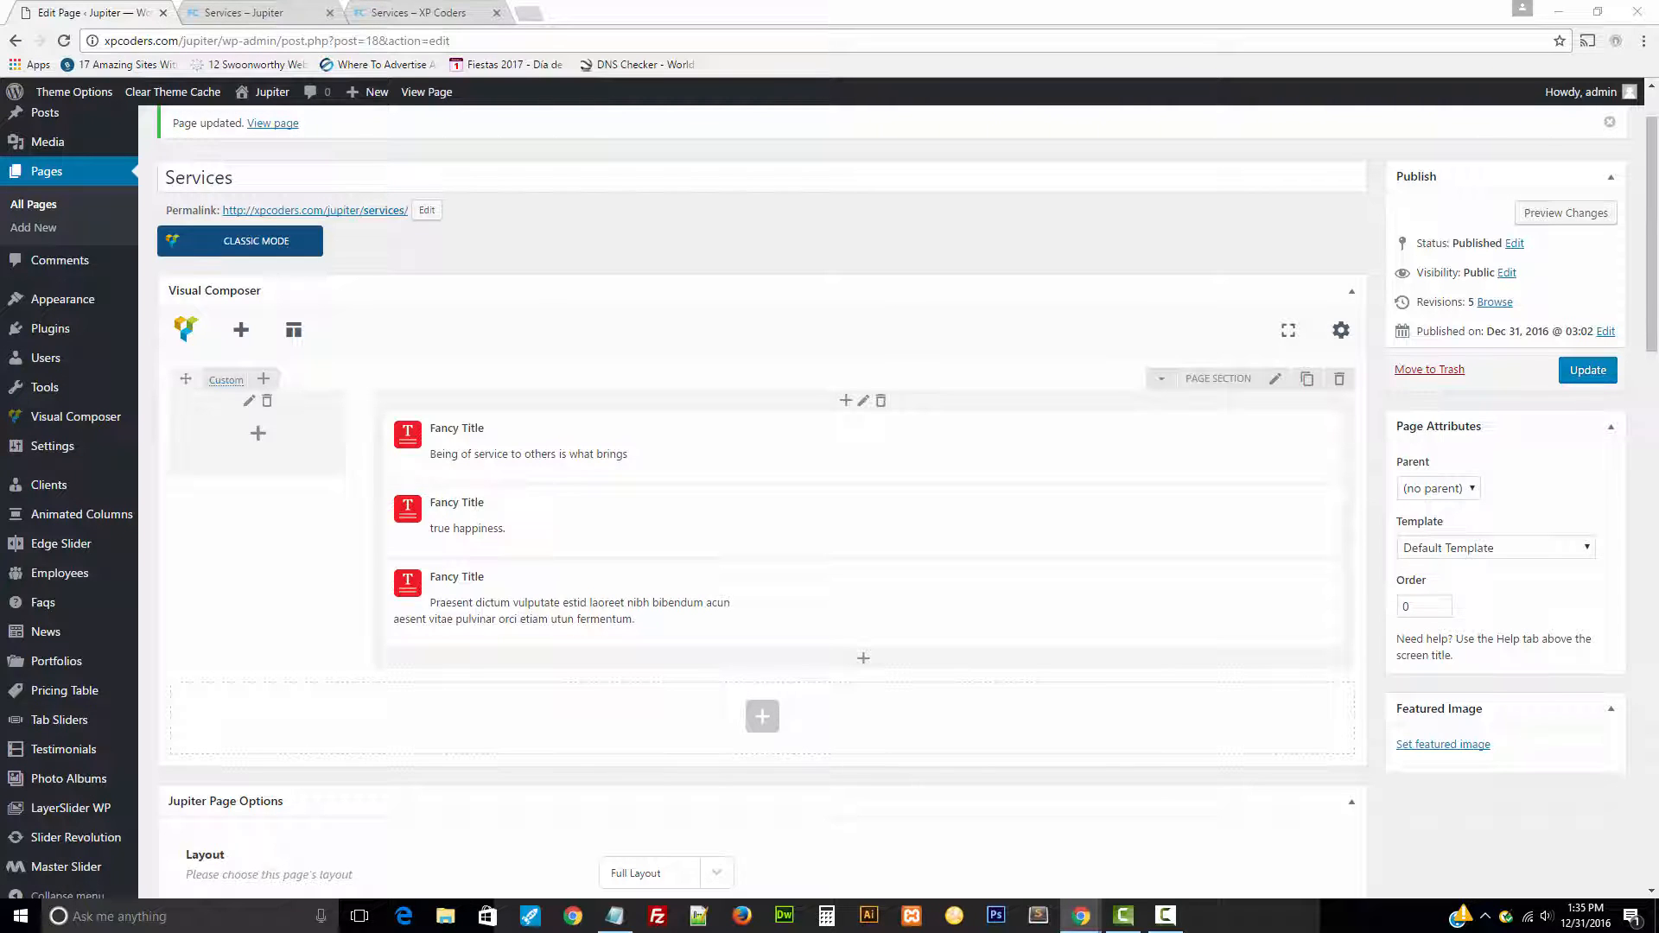
click(1275, 380)
scroll(1110, 406, down, 15)
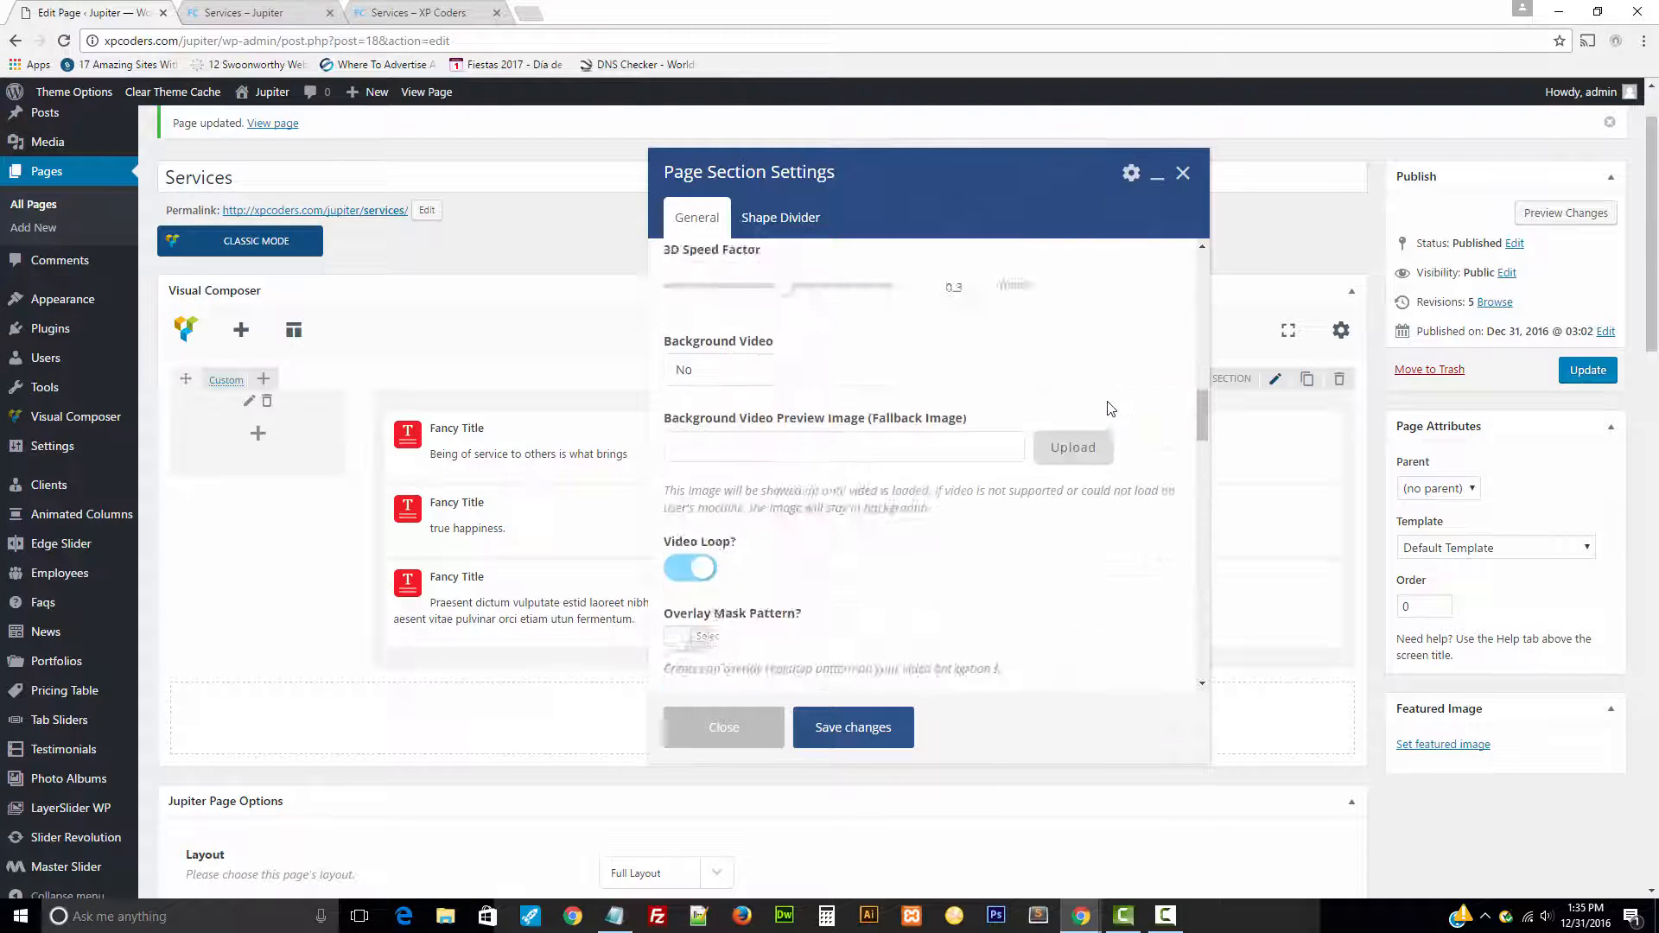
scroll(1109, 410, down, 10)
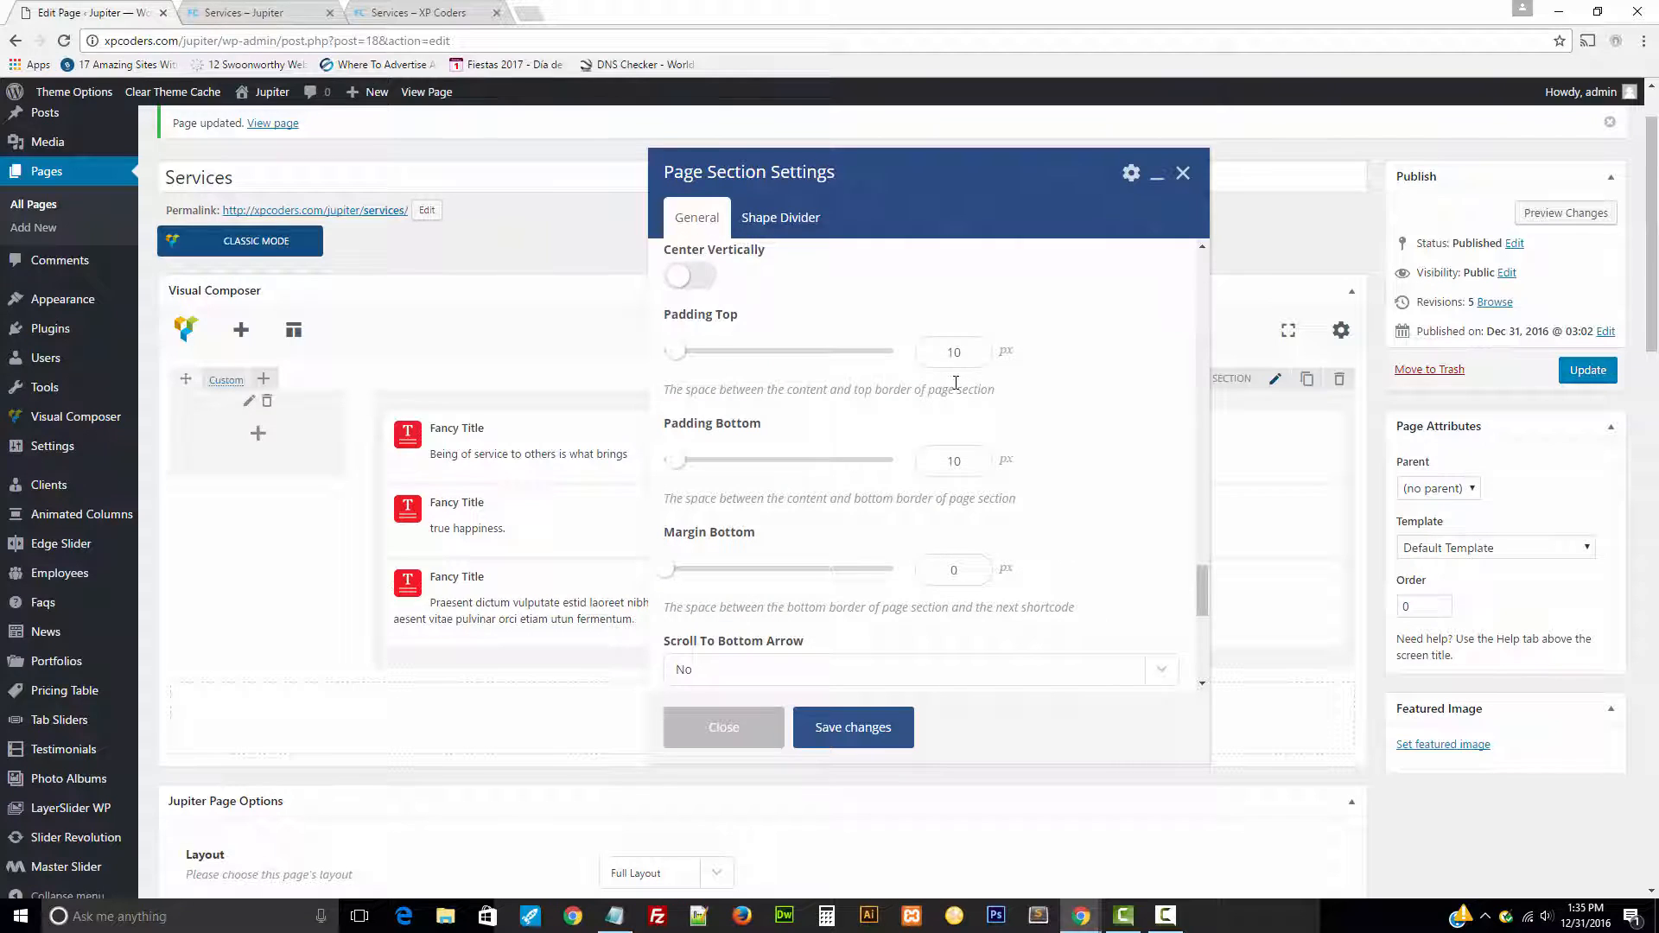
double_click(970, 359)
text(140)
key(Tab)
text(180)
click(858, 726)
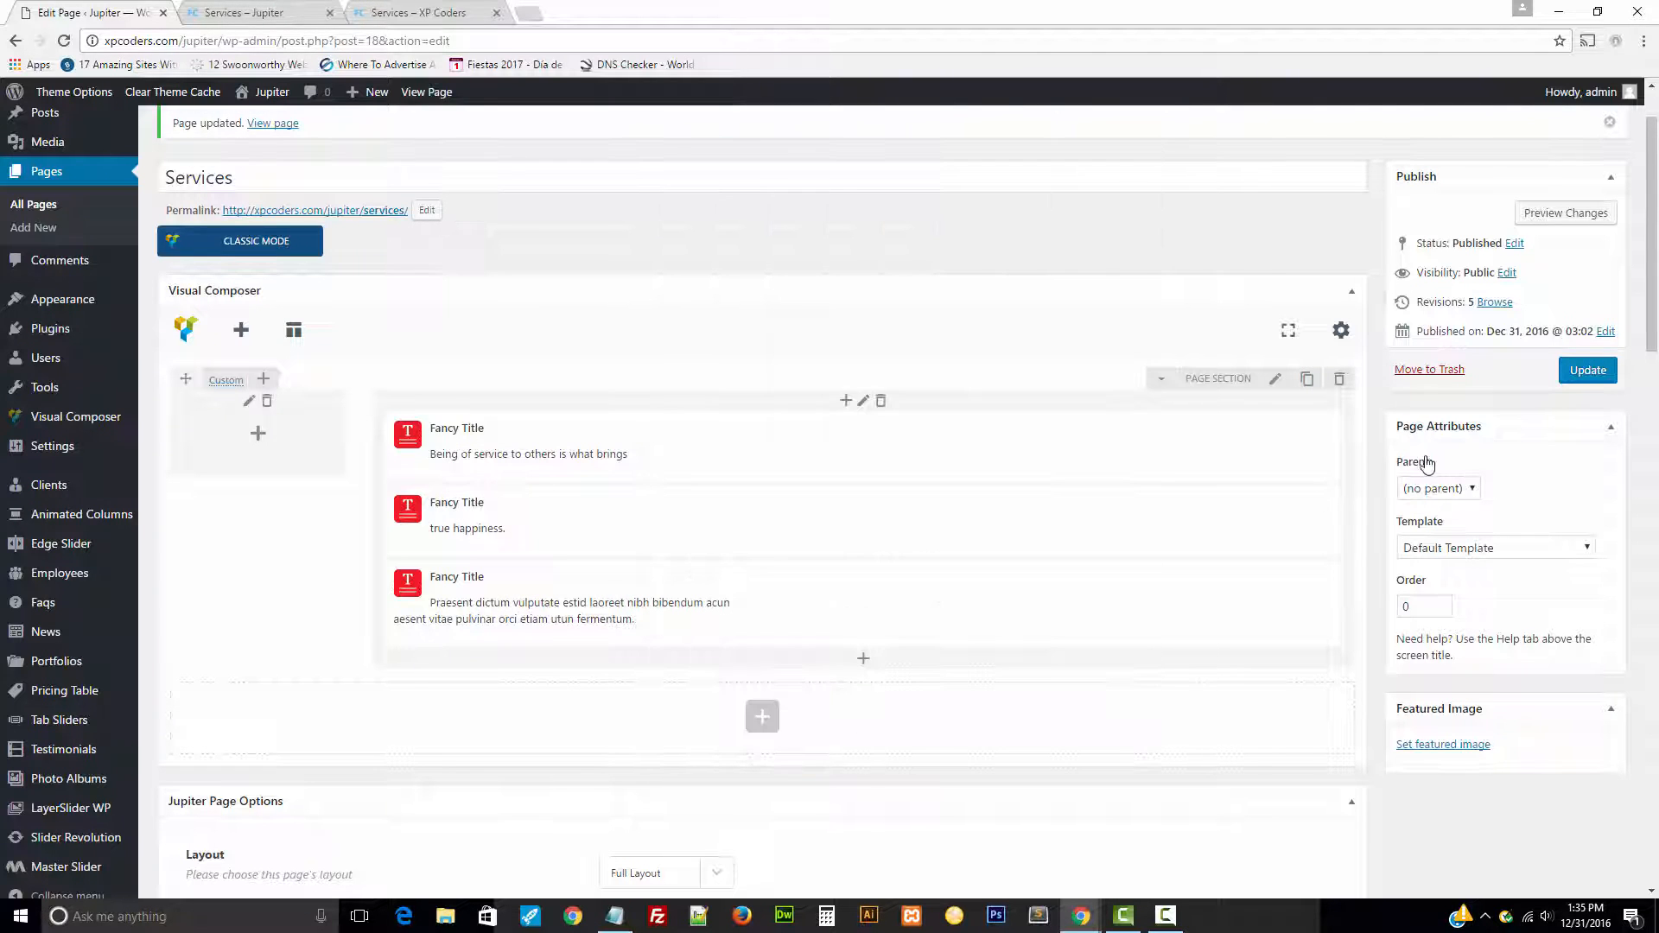
Step: Set the Services page's Manage Page Elements option to Remove Page Title
scroll(1166, 553, down, 5)
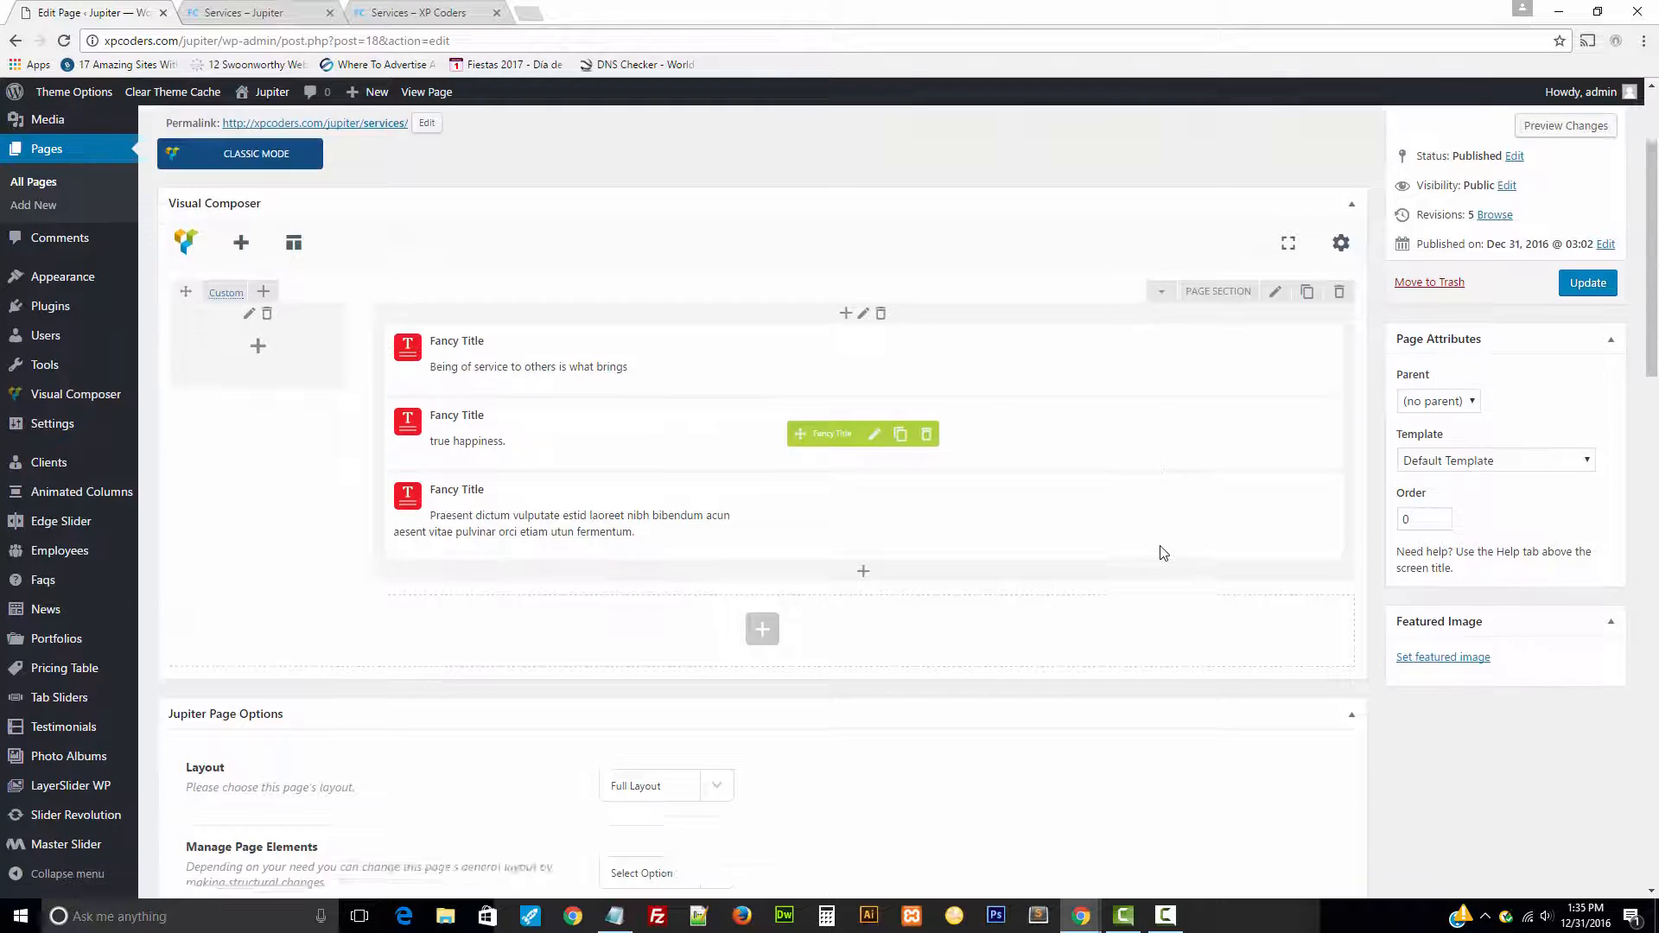
click(826, 498)
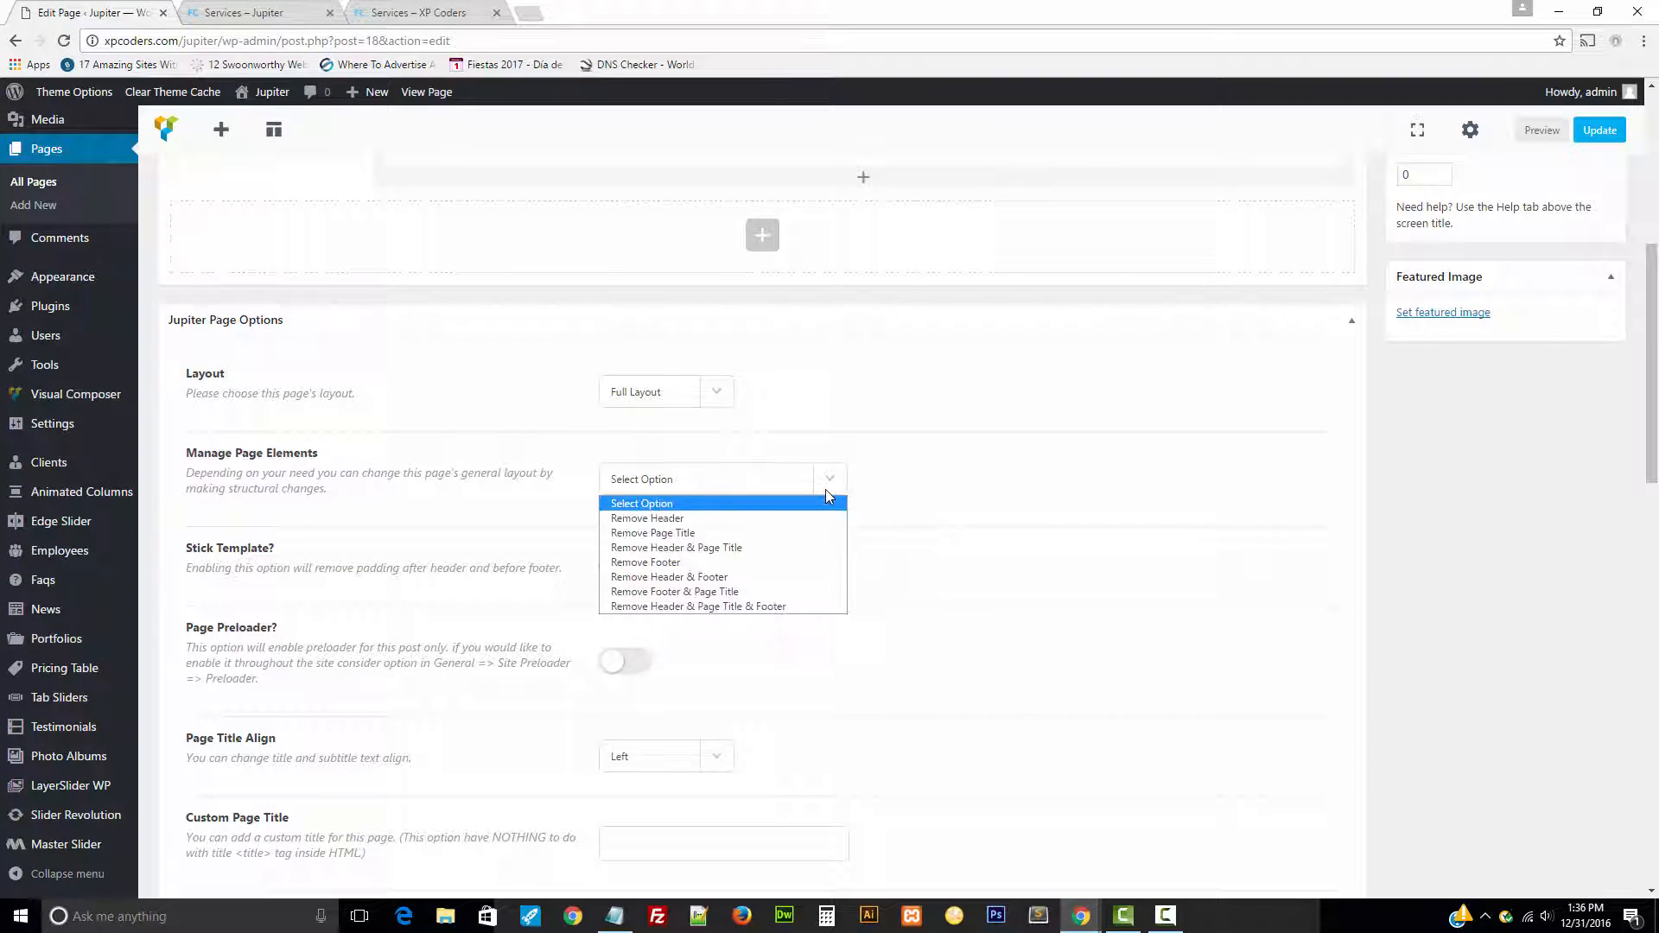
click(687, 534)
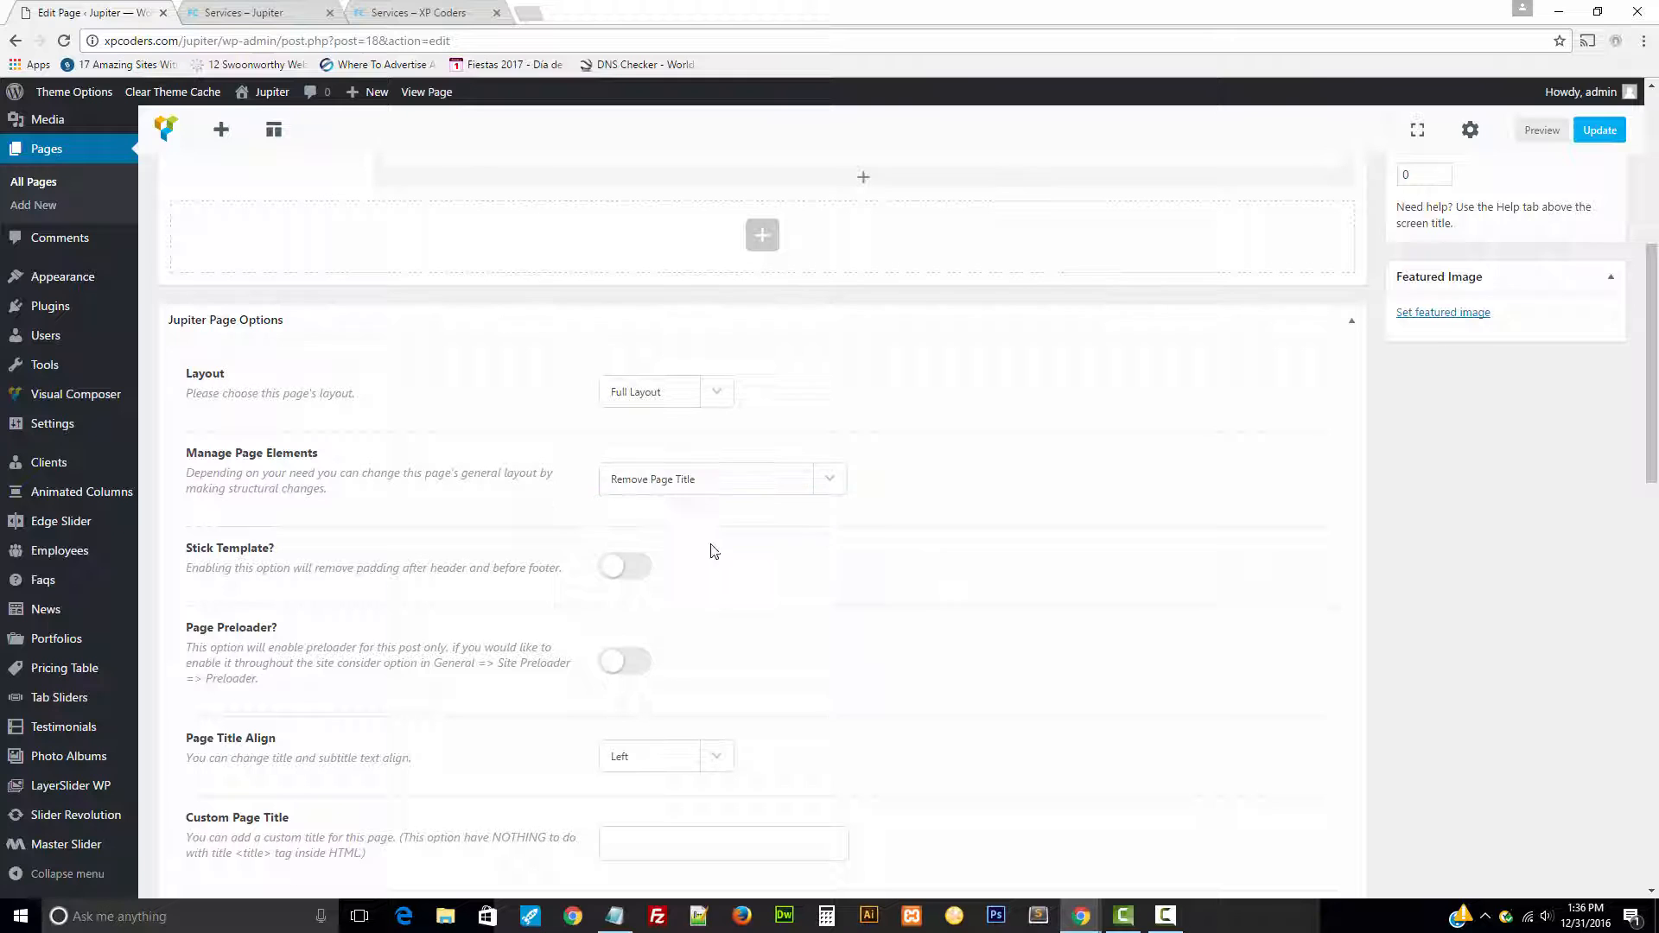
Step: Enable the Stick Template option for the Services page, update it and check the hero on the reloaded live page
click(623, 574)
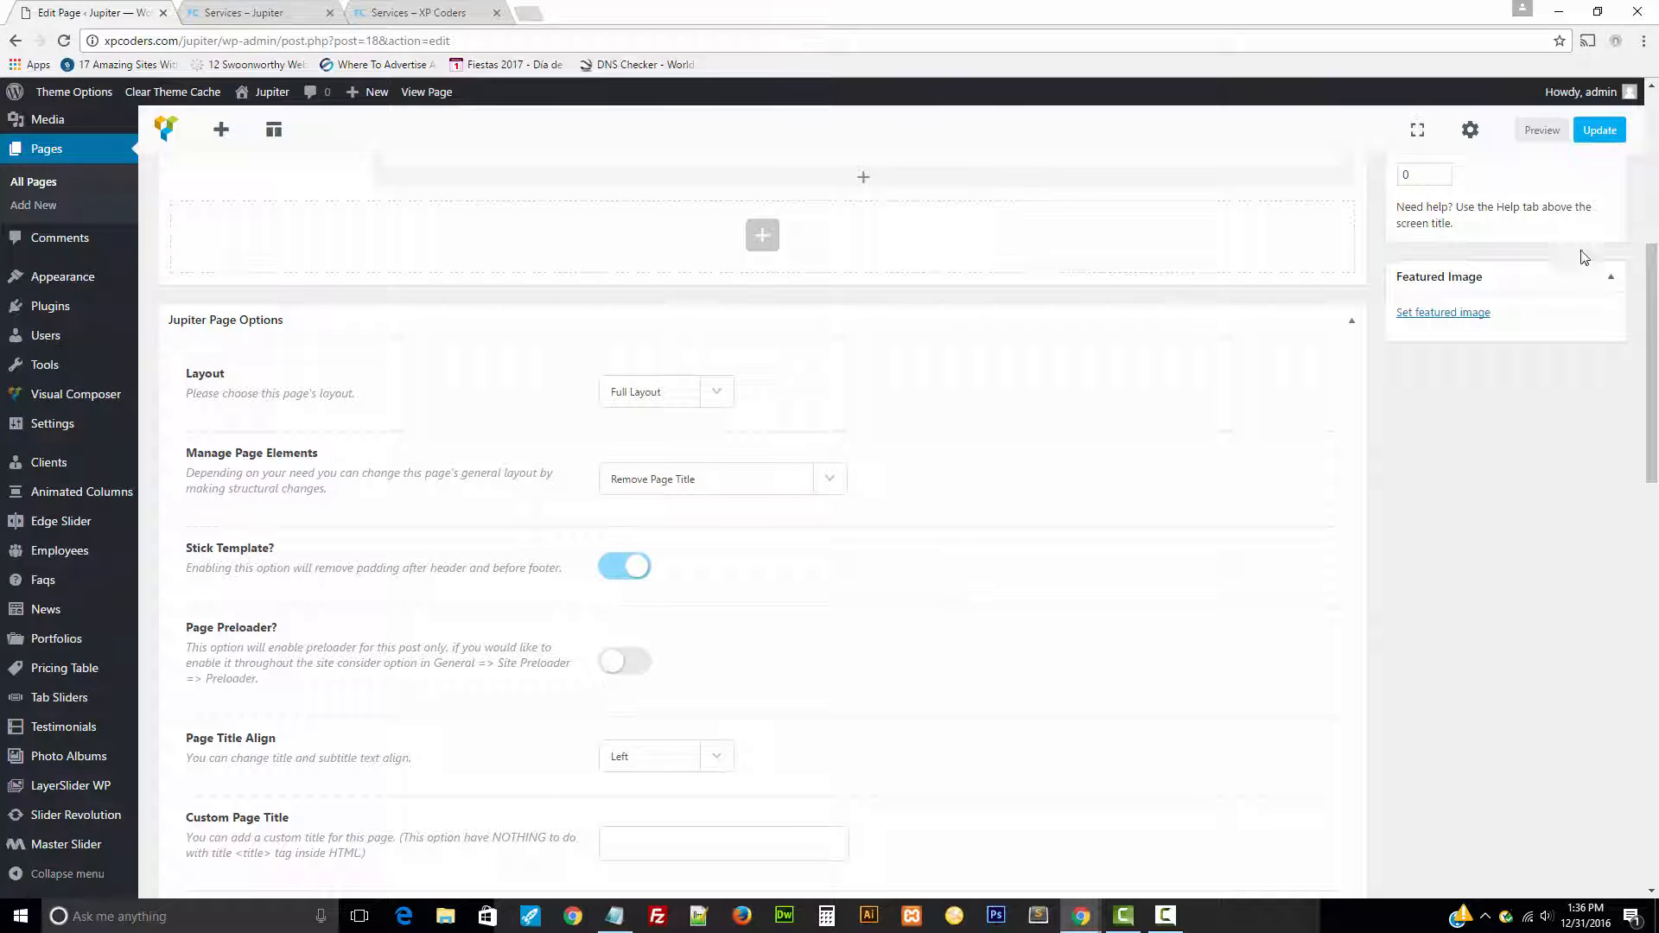
click(1599, 130)
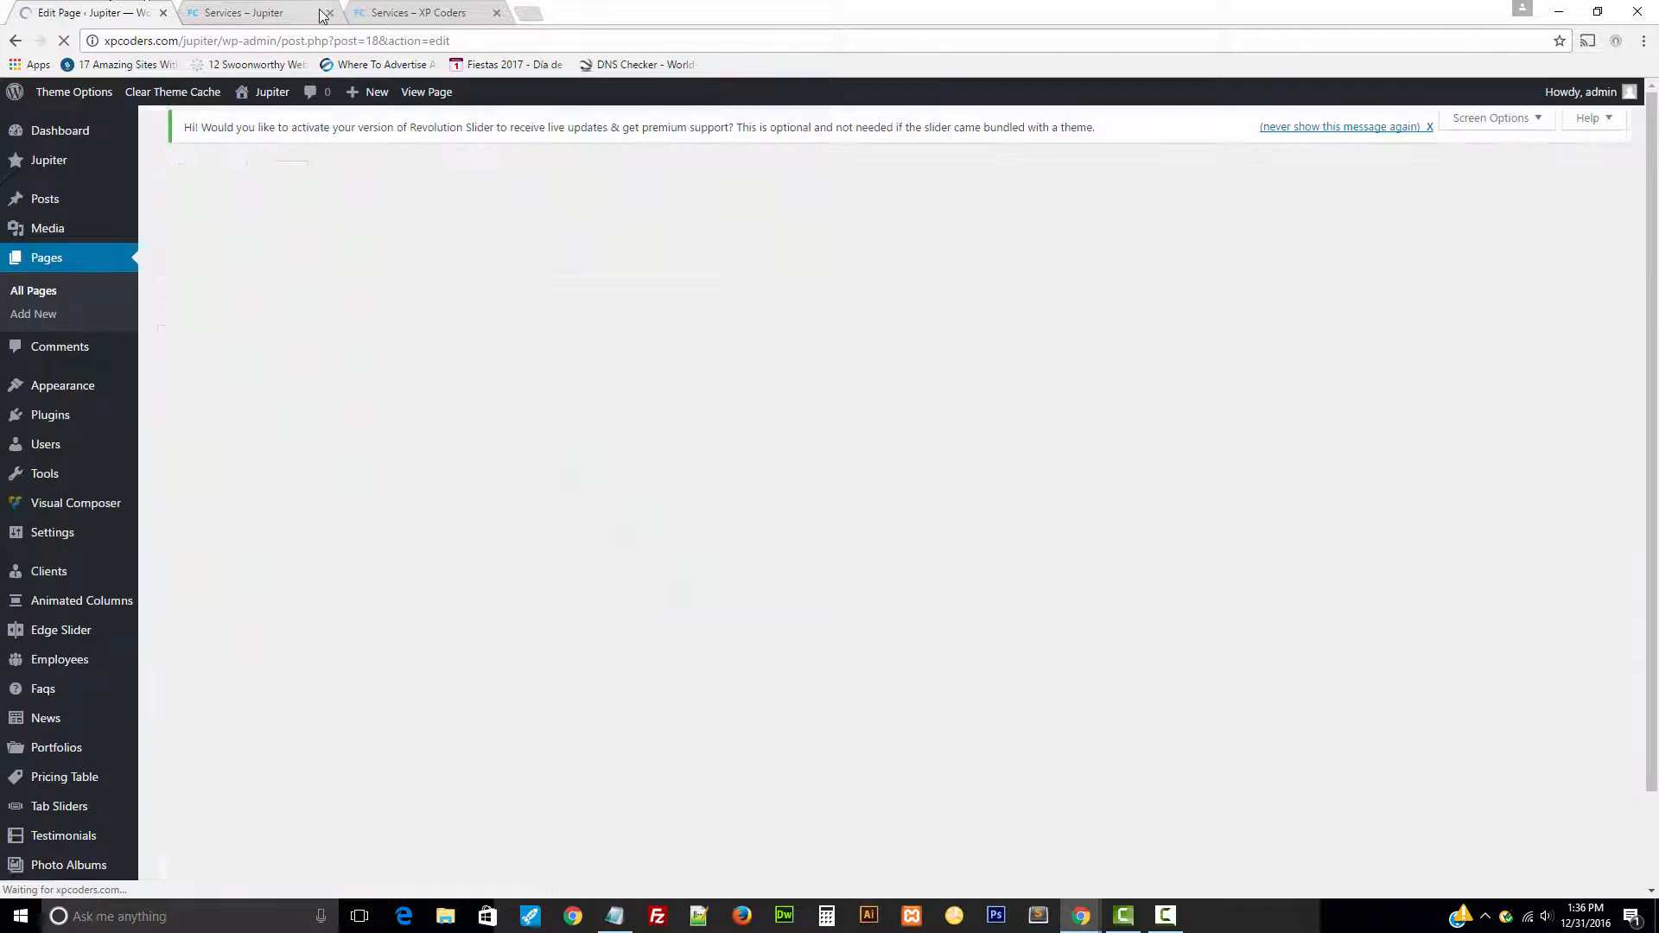
click(238, 13)
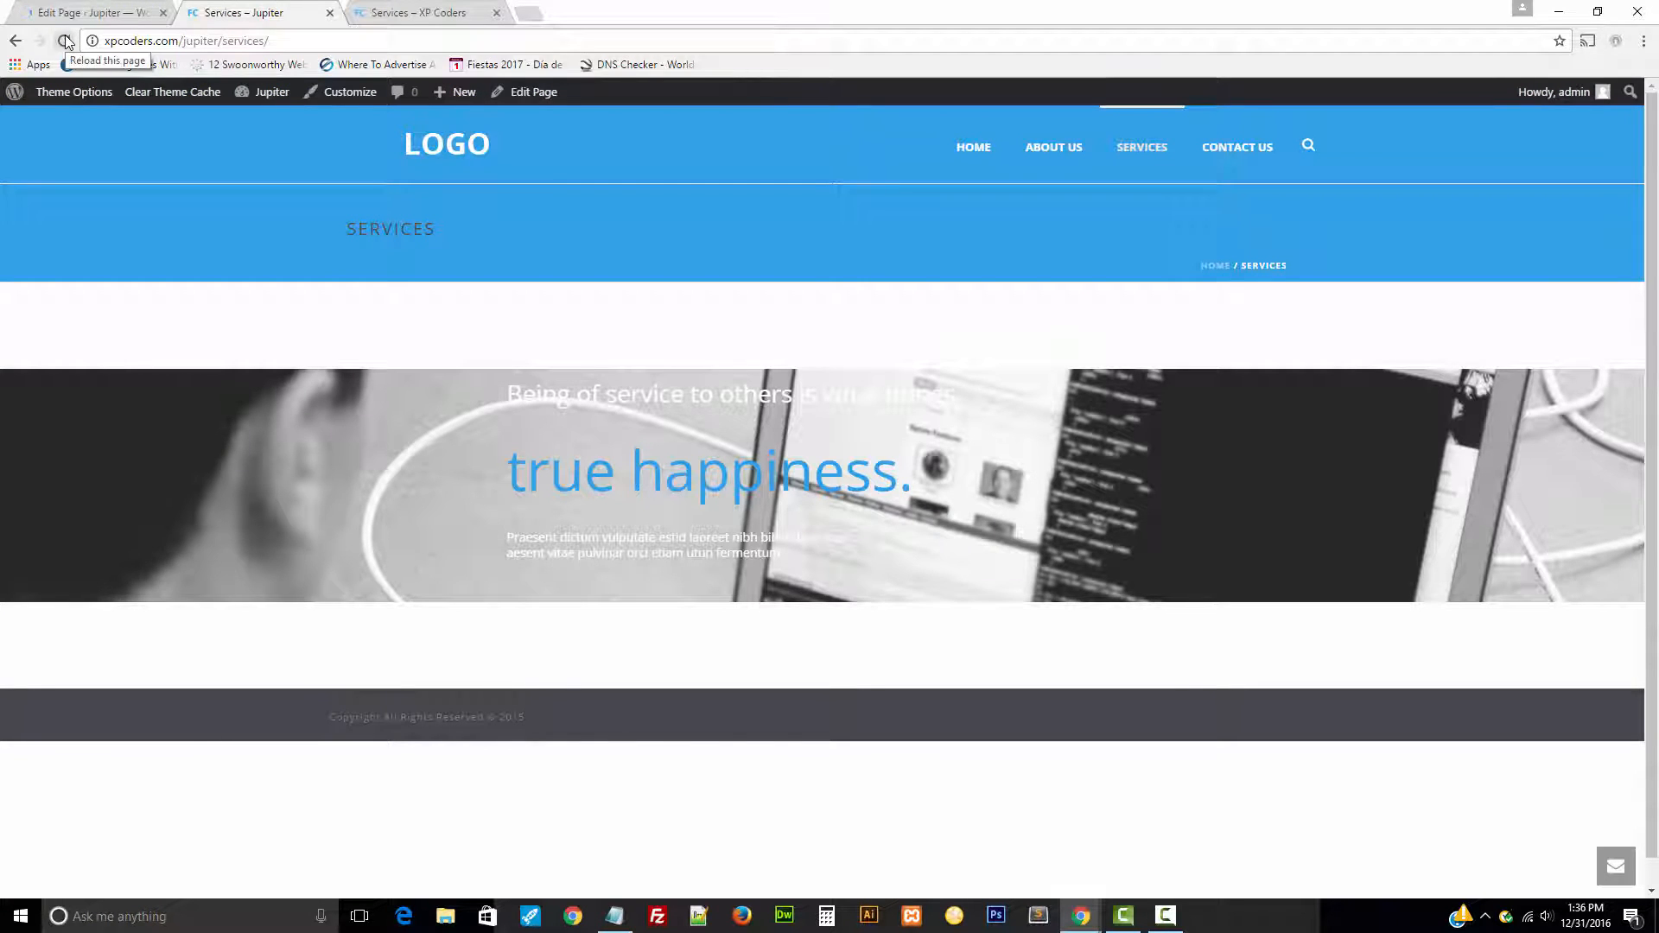
click(66, 40)
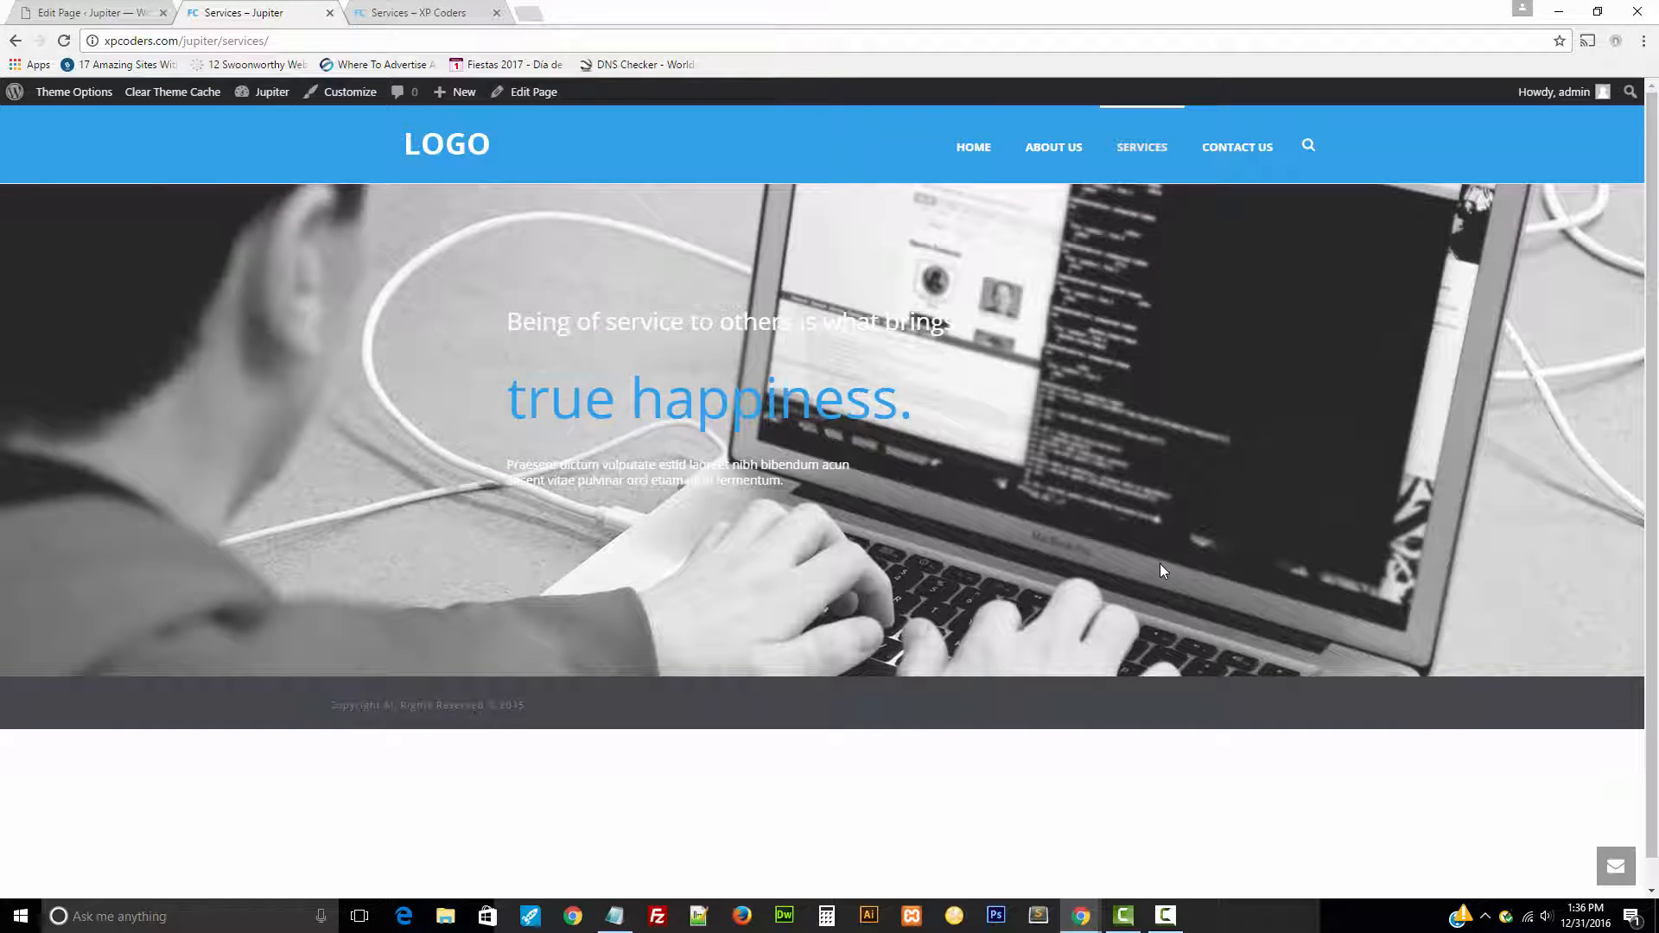
drag(881, 479, 246, 375)
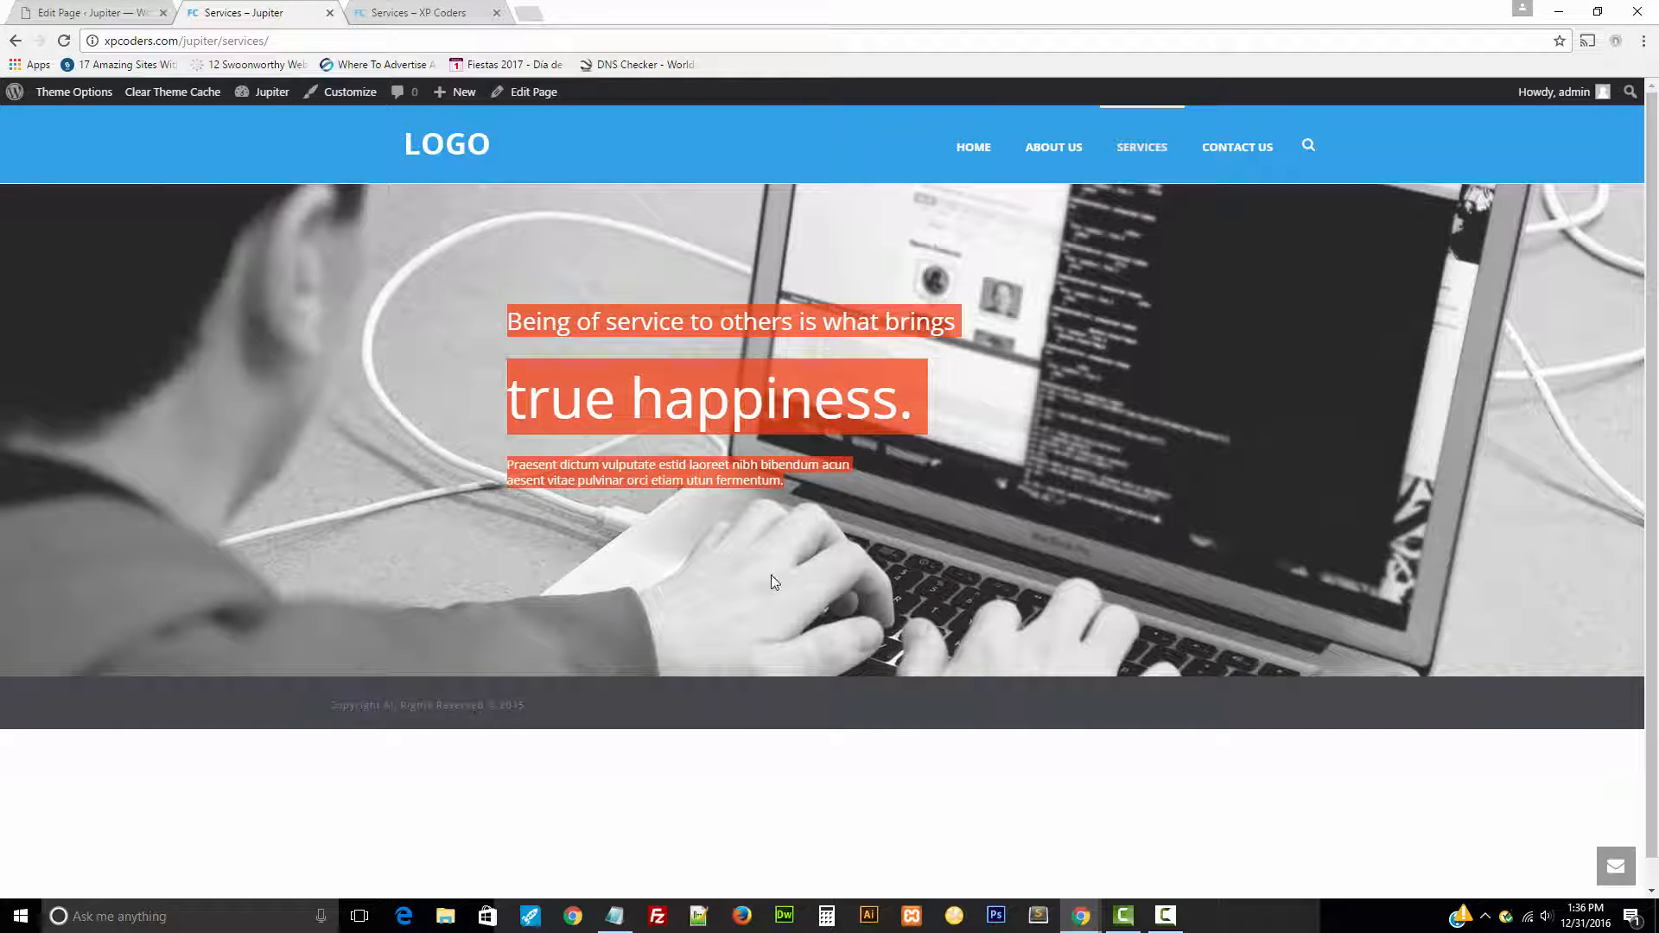
click(828, 558)
click(512, 464)
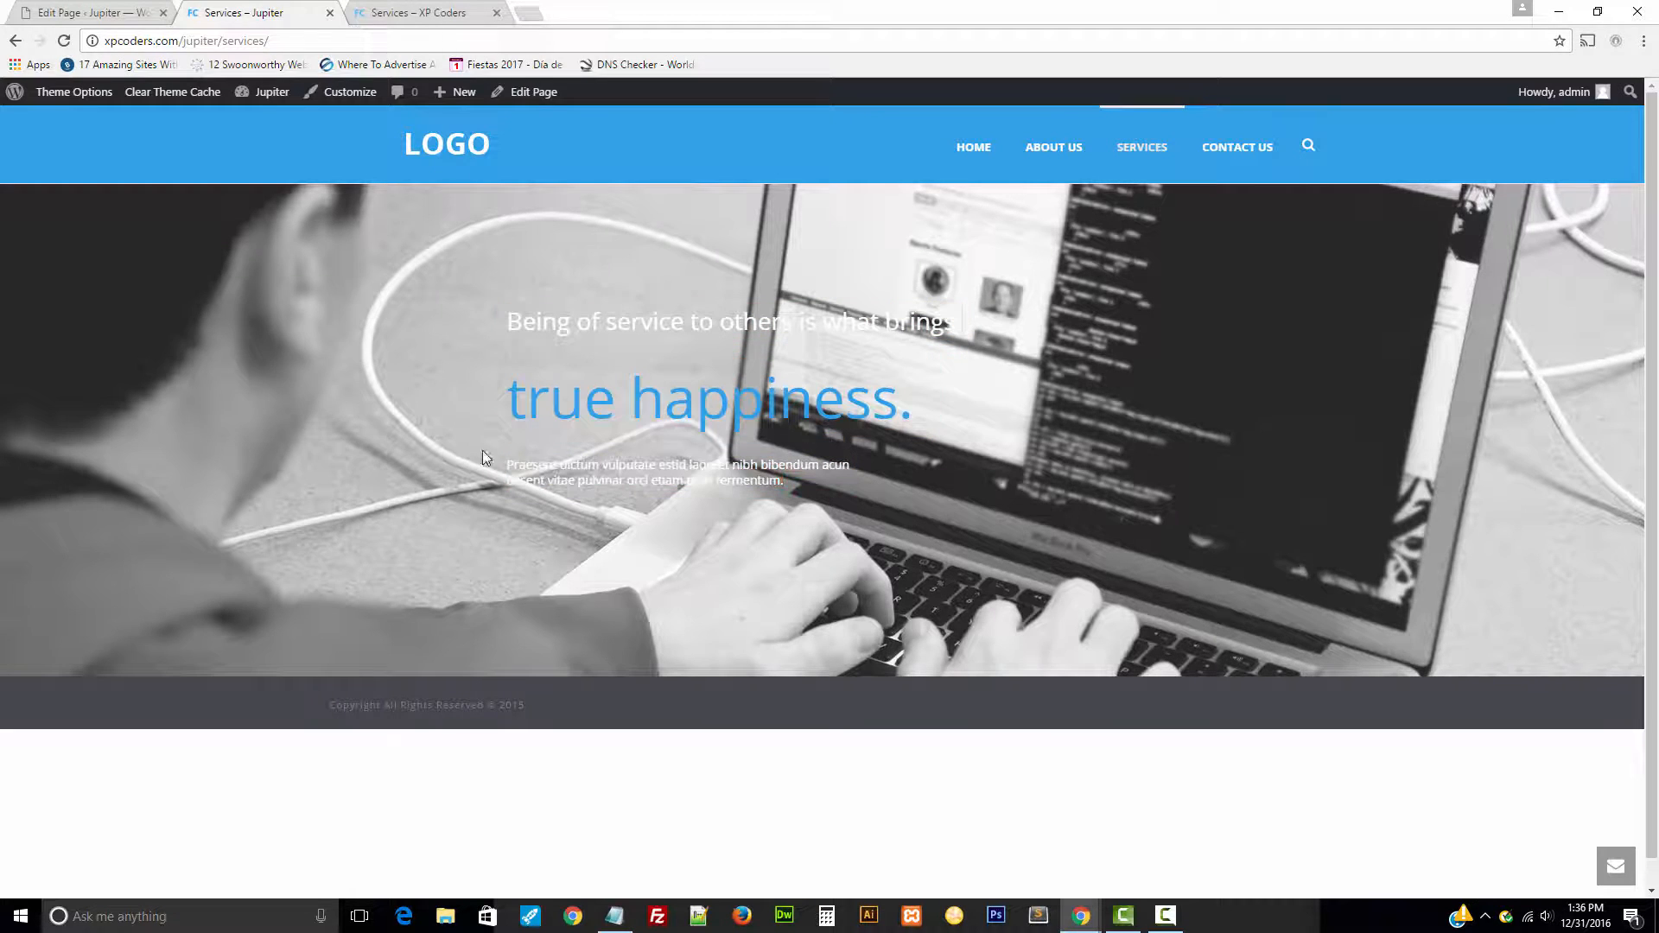
Step: Give the hero page section a near-black overlay color, save the section settings and update the page
click(130, 12)
scroll(862, 433, down, 4)
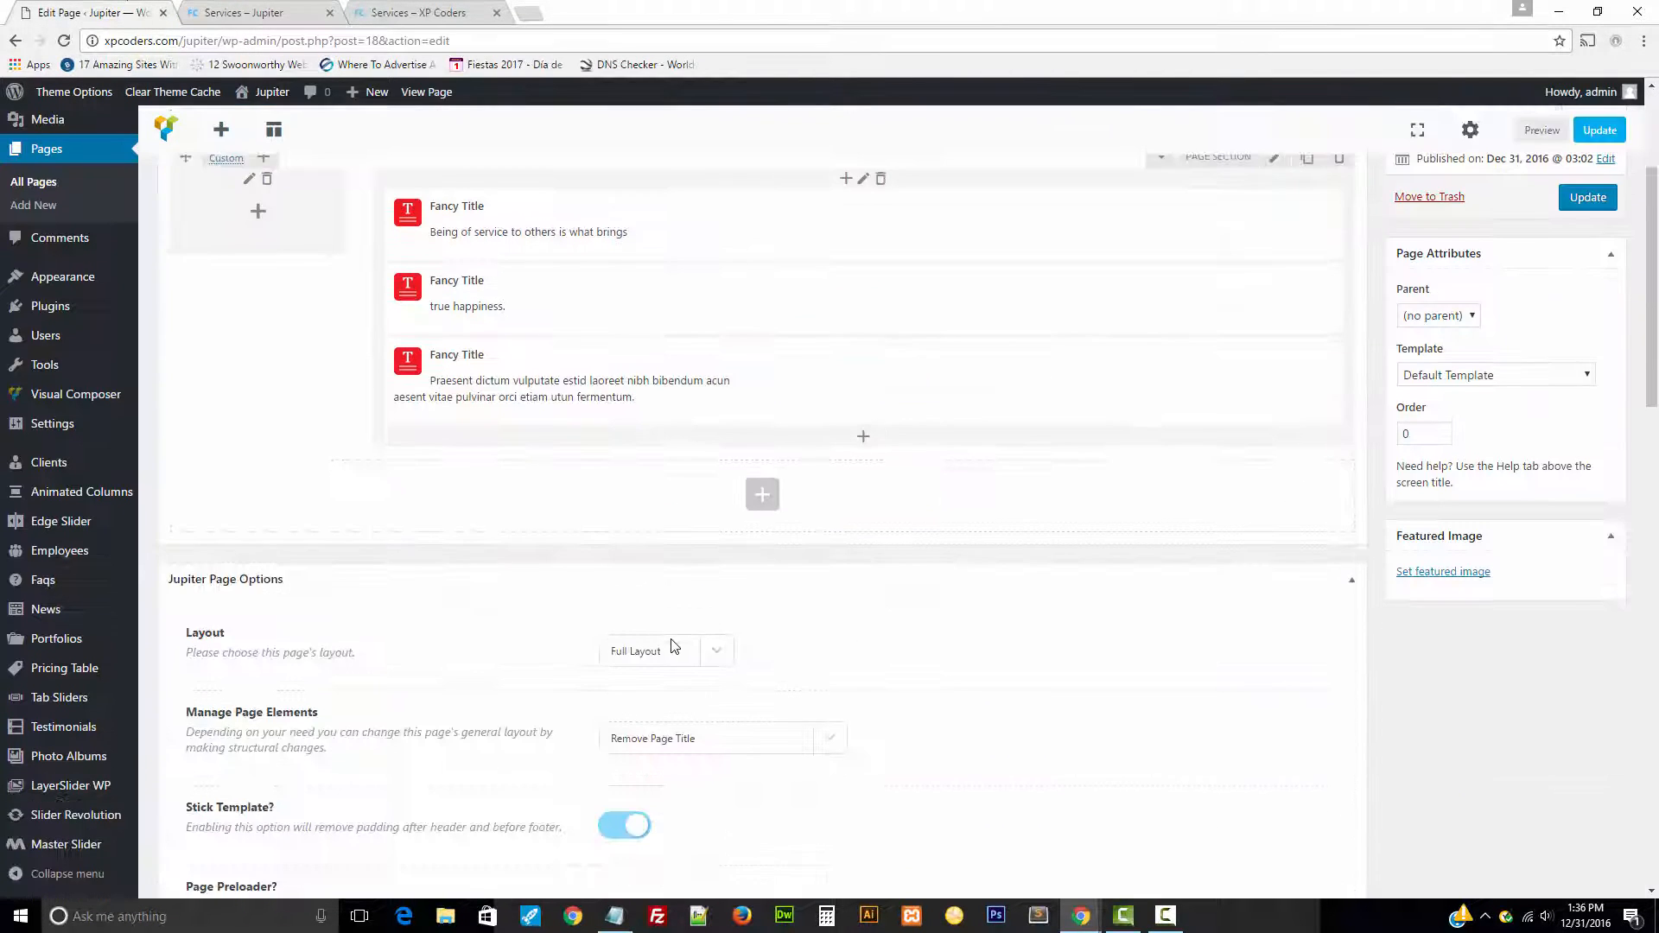
scroll(951, 432, up, 4)
click(1274, 378)
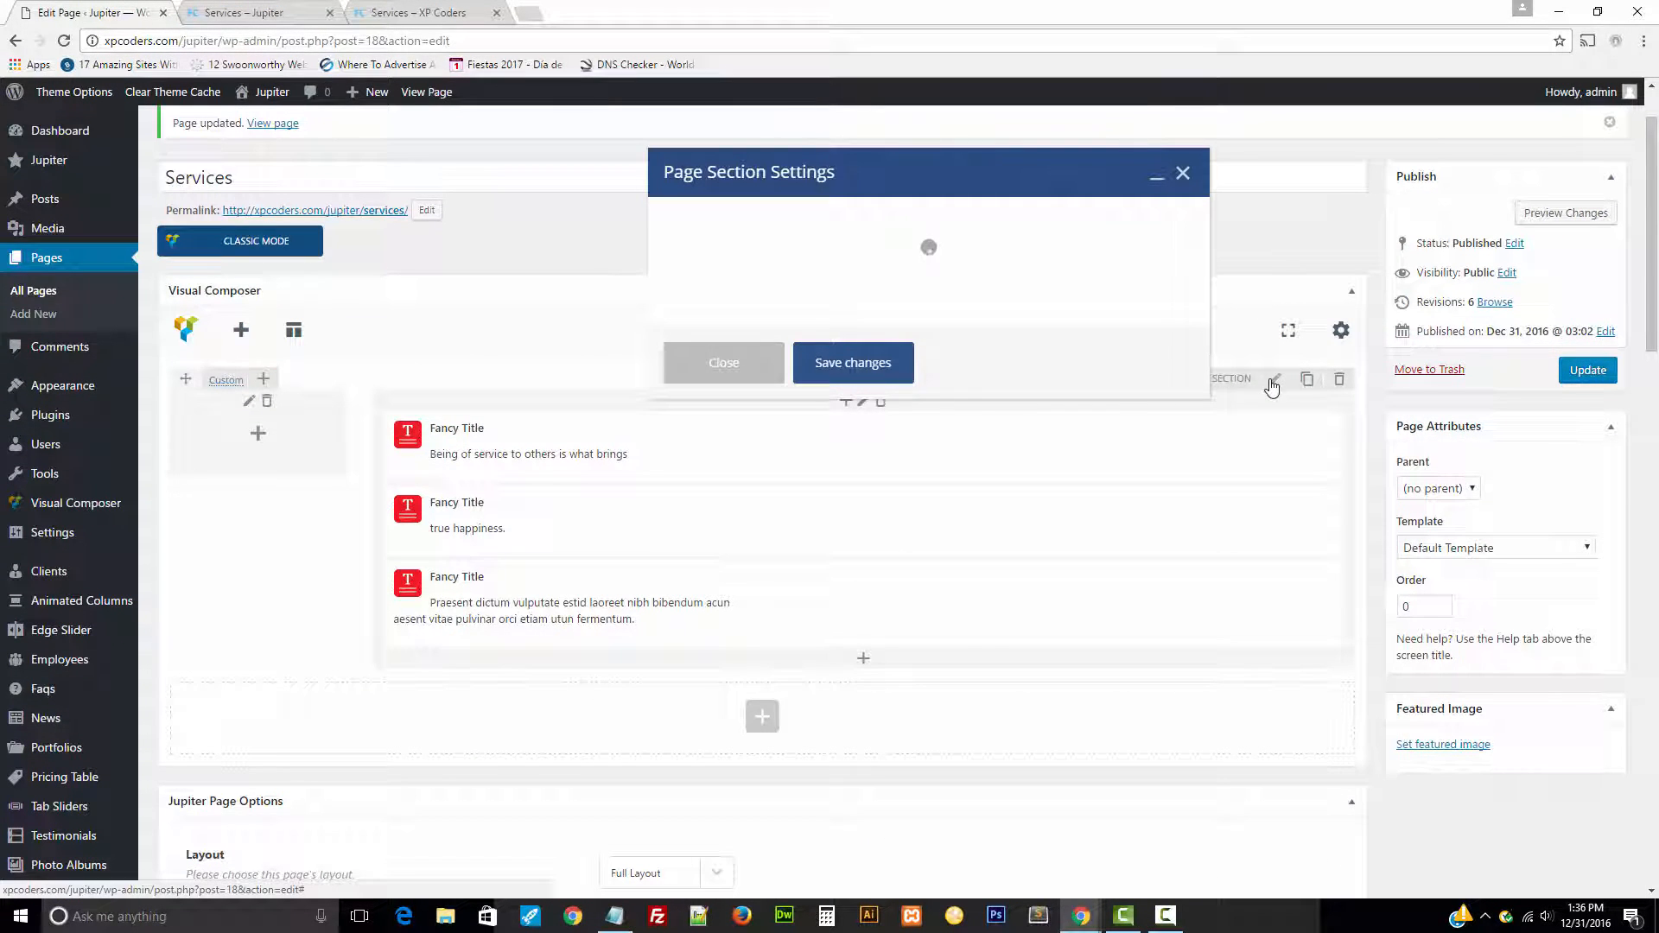
scroll(1121, 528, down, 7)
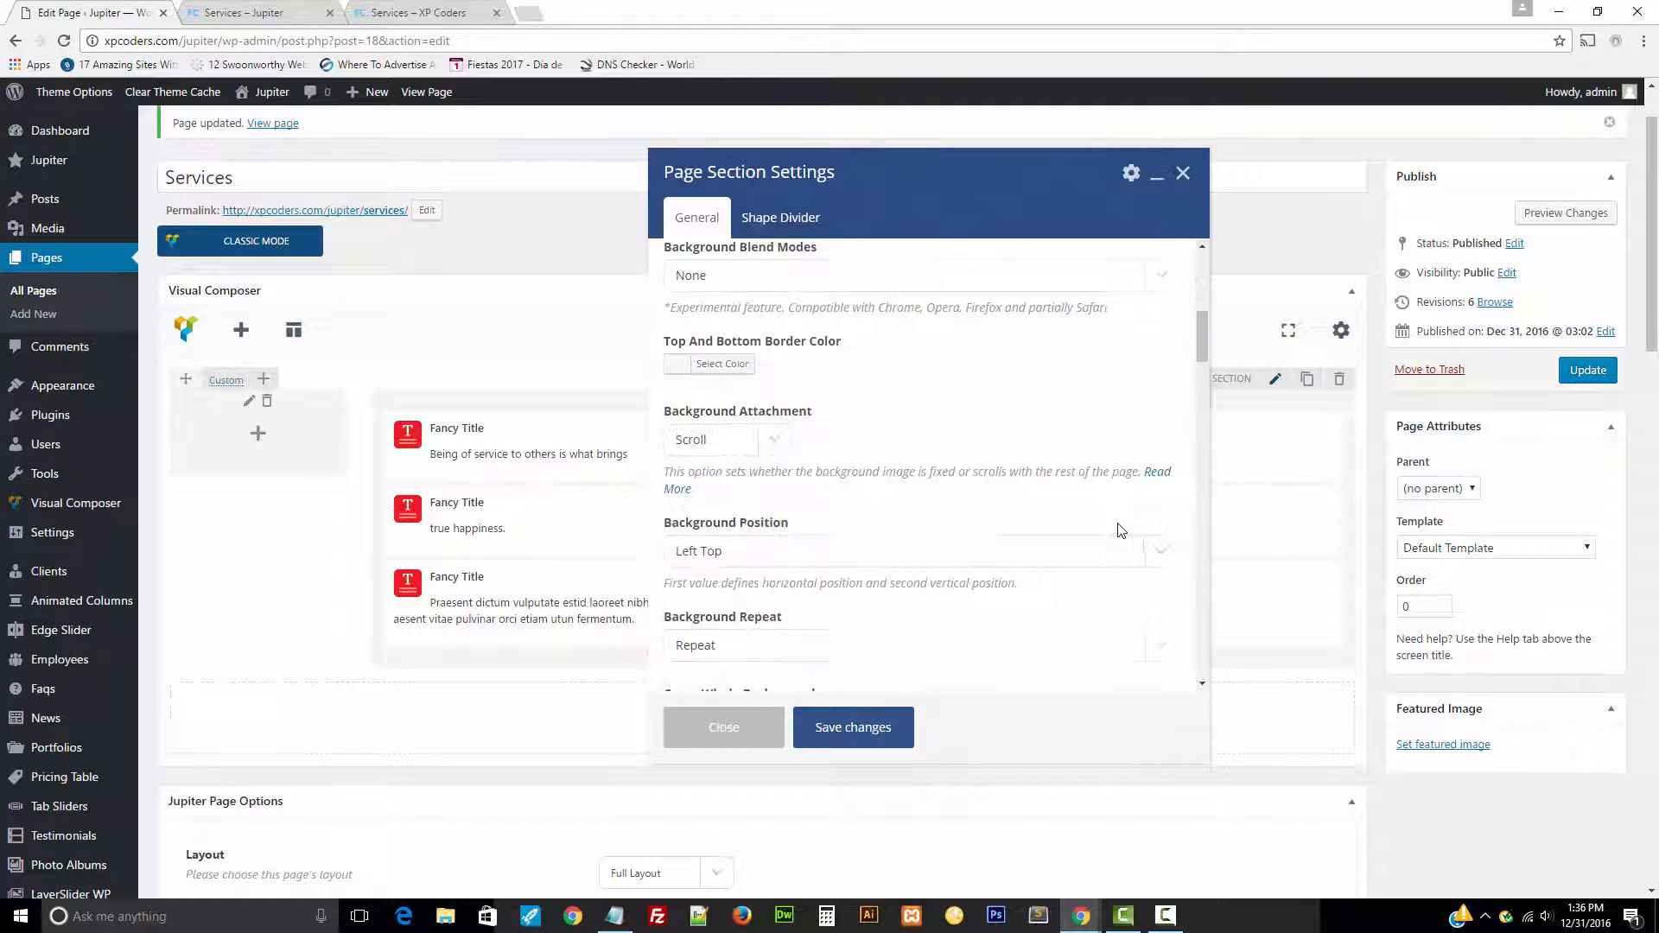
scroll(1115, 529, up, 1)
scroll(1115, 532, down, 4)
scroll(1113, 533, down, 8)
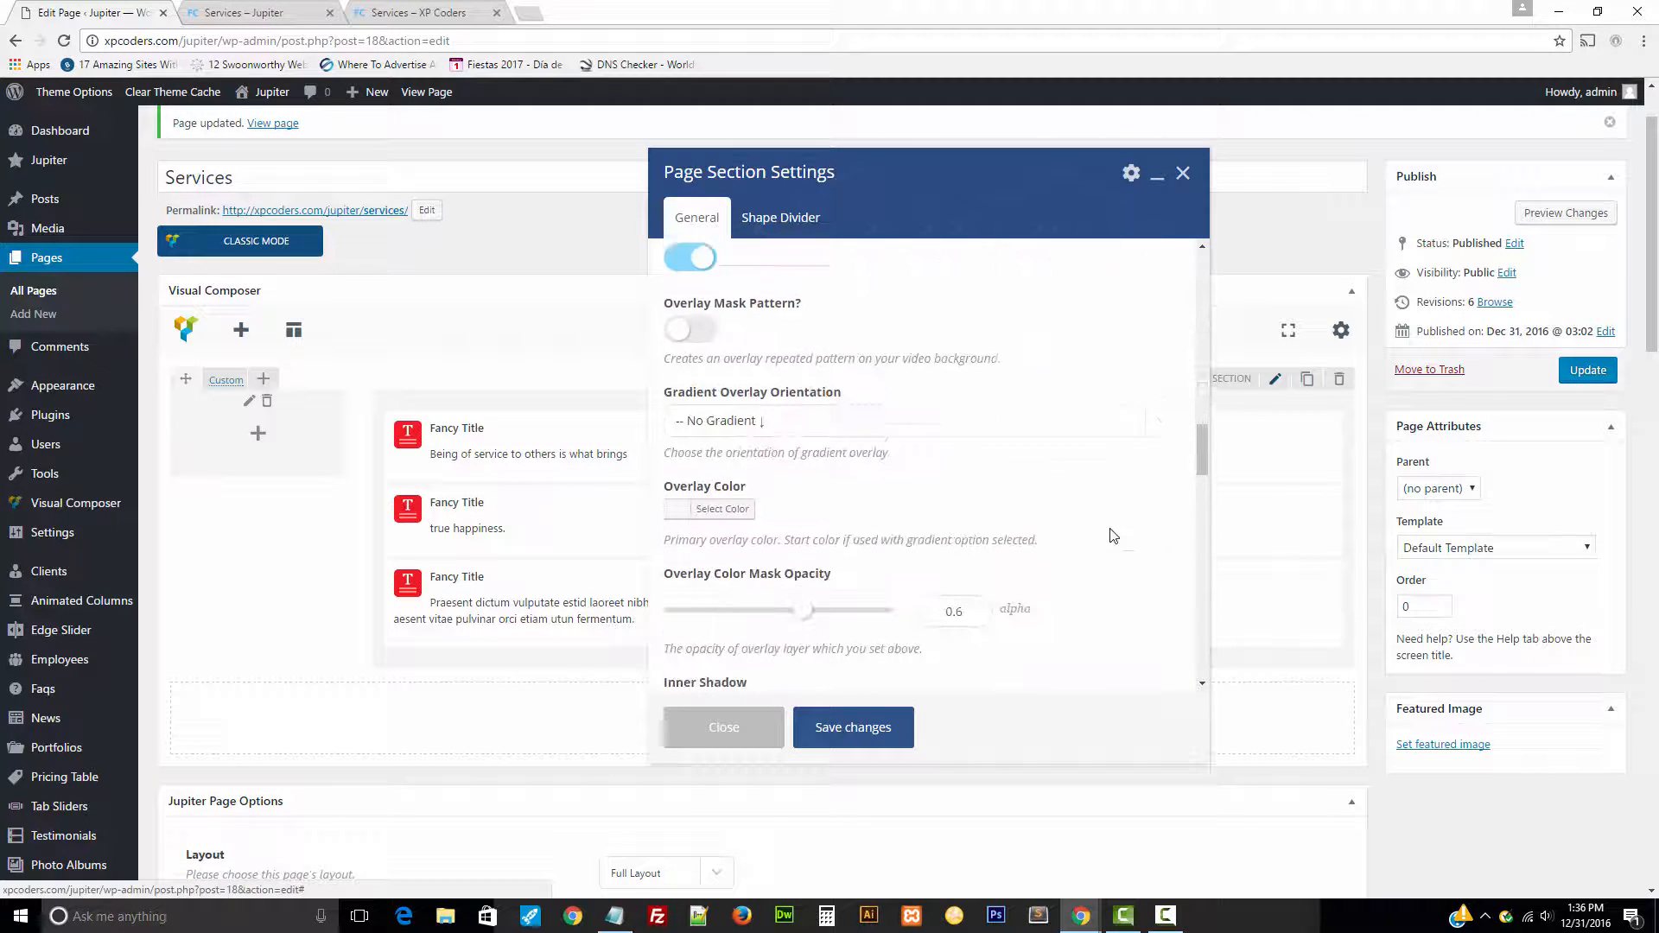
click(671, 476)
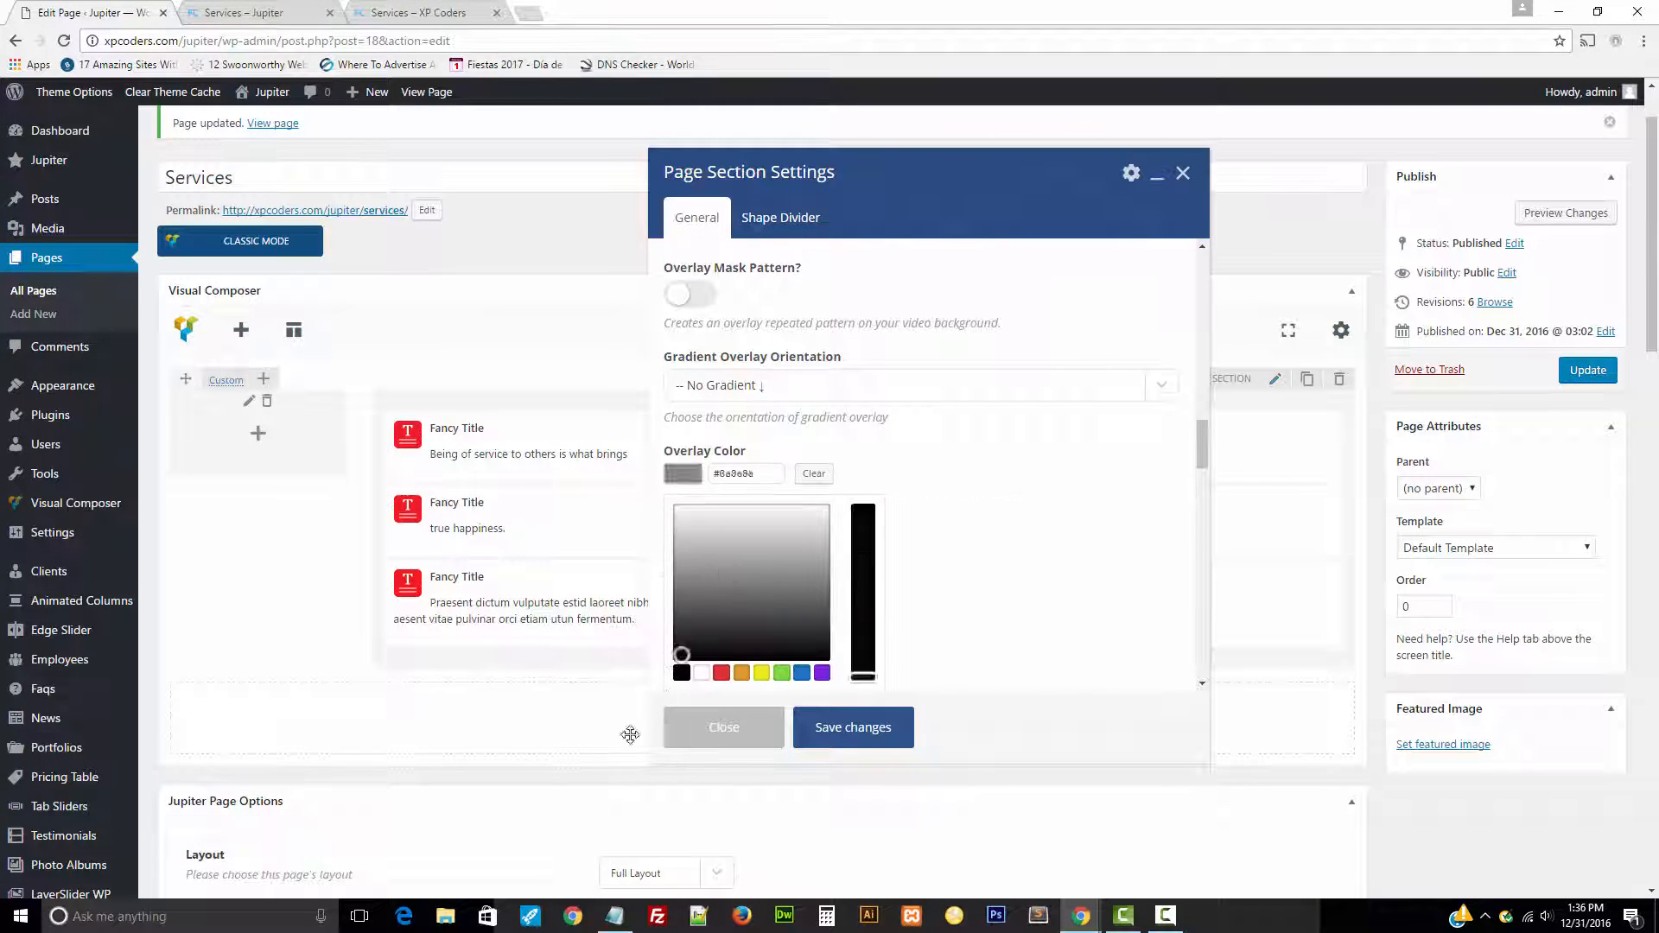
scroll(692, 605, down, 4)
click(853, 731)
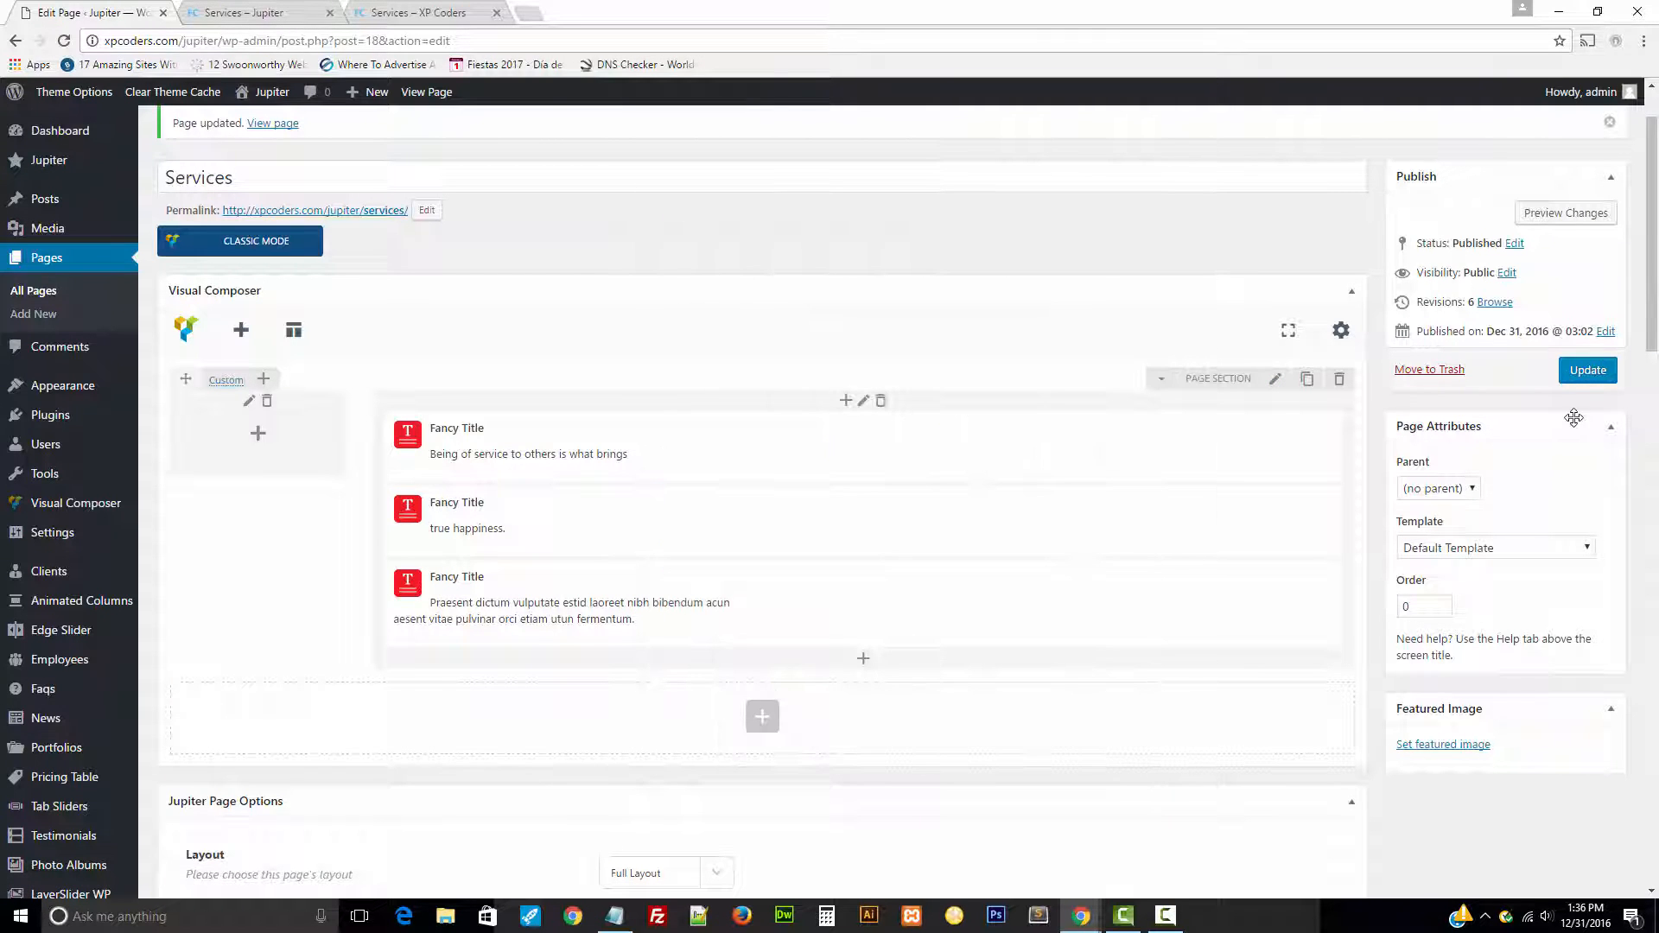
Step: Reload the live Jupiter Services page and compare its hero overlay and text placement with the reference page
click(242, 12)
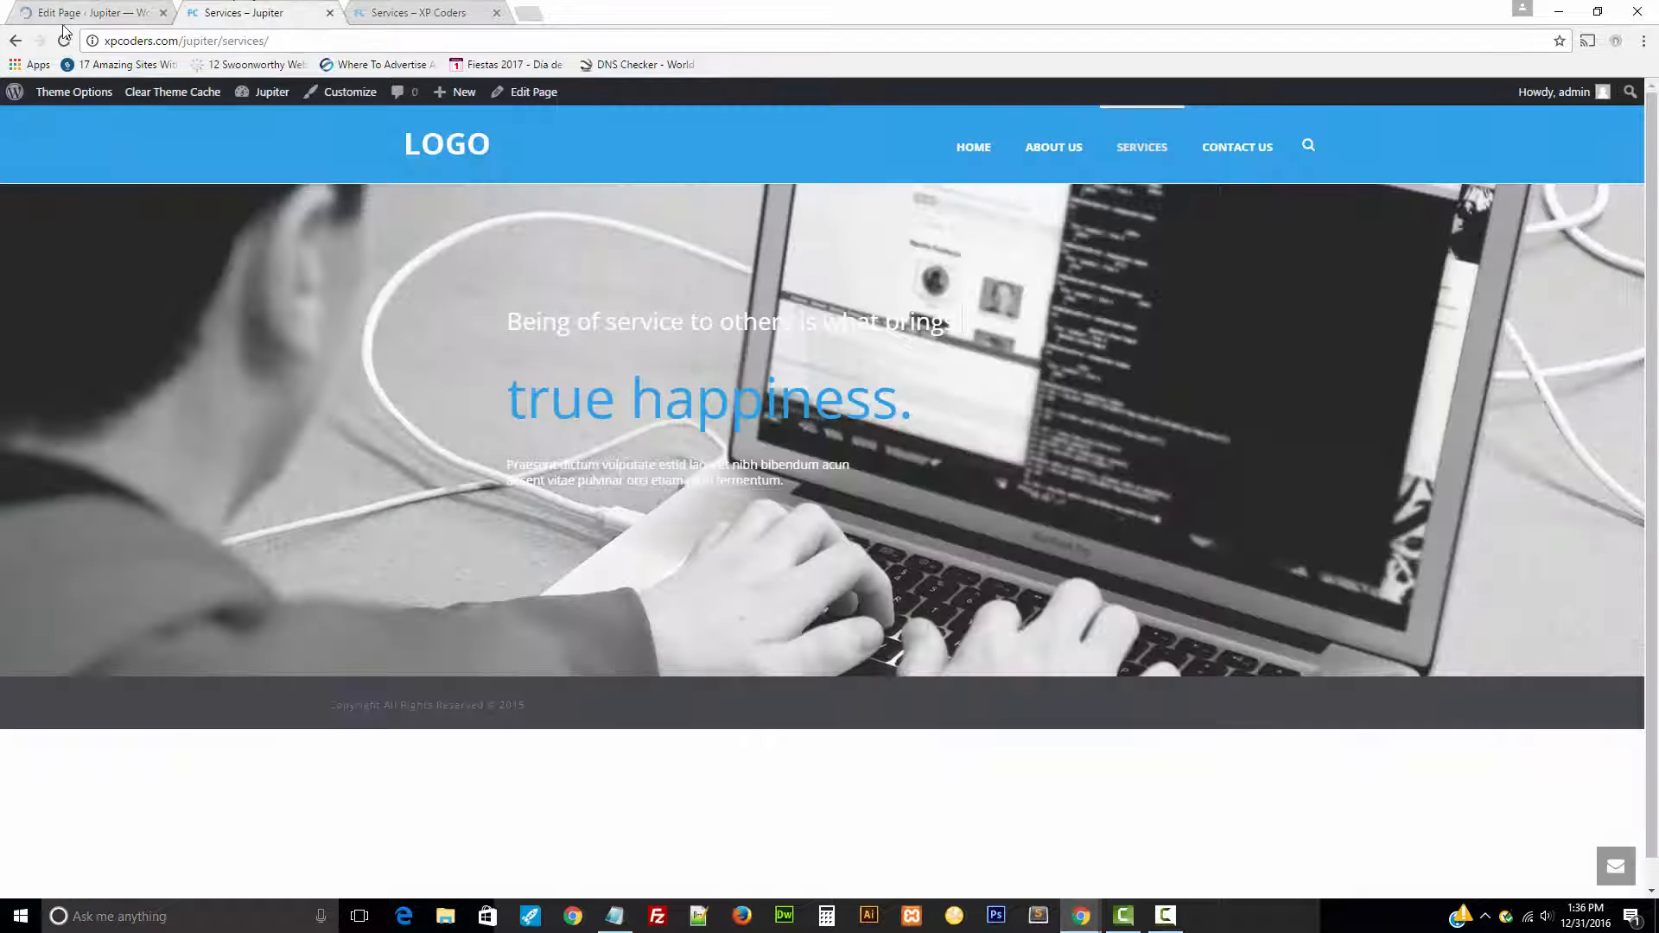
click(64, 40)
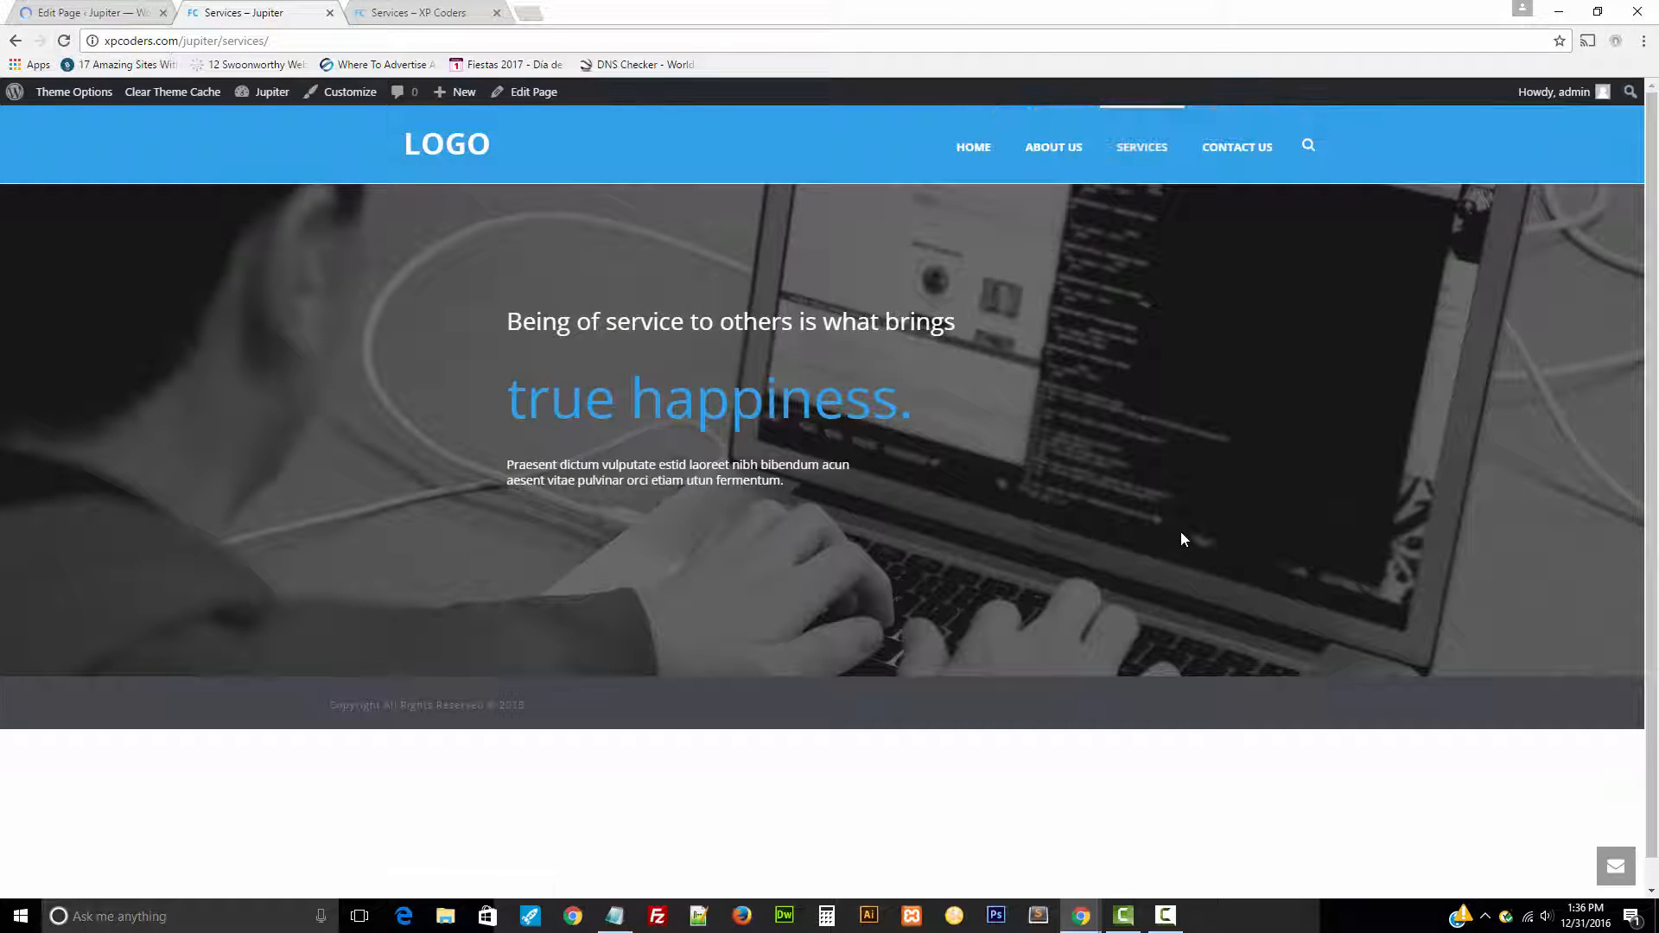
click(390, 14)
click(244, 9)
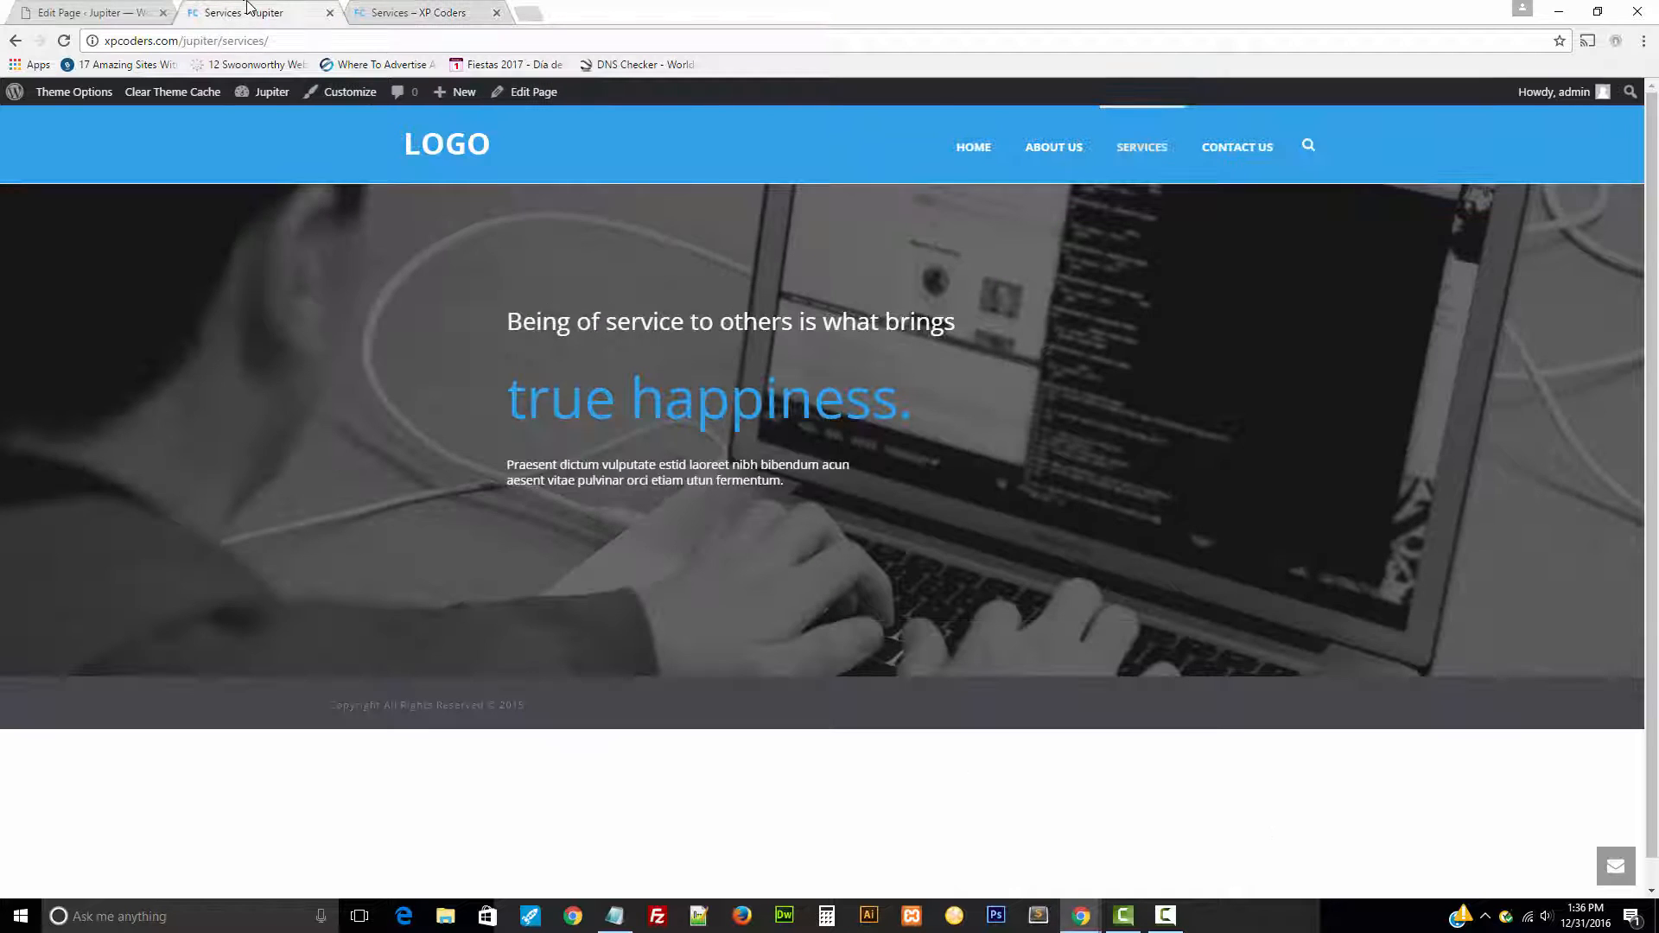
drag(807, 480, 729, 437)
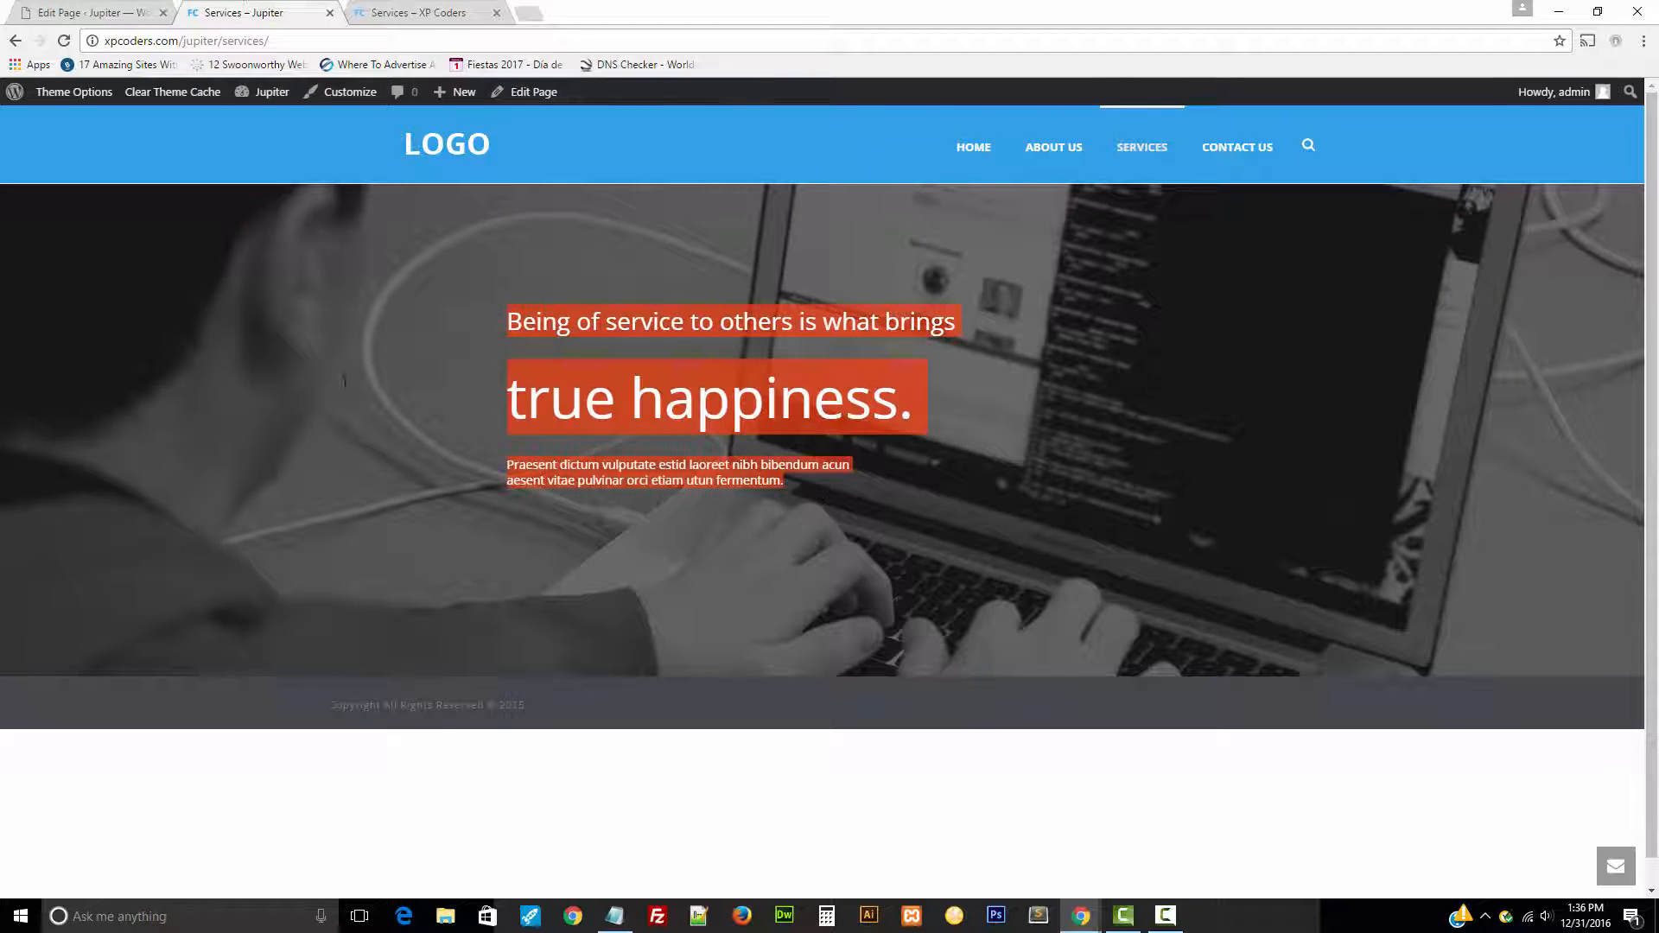
click(407, 418)
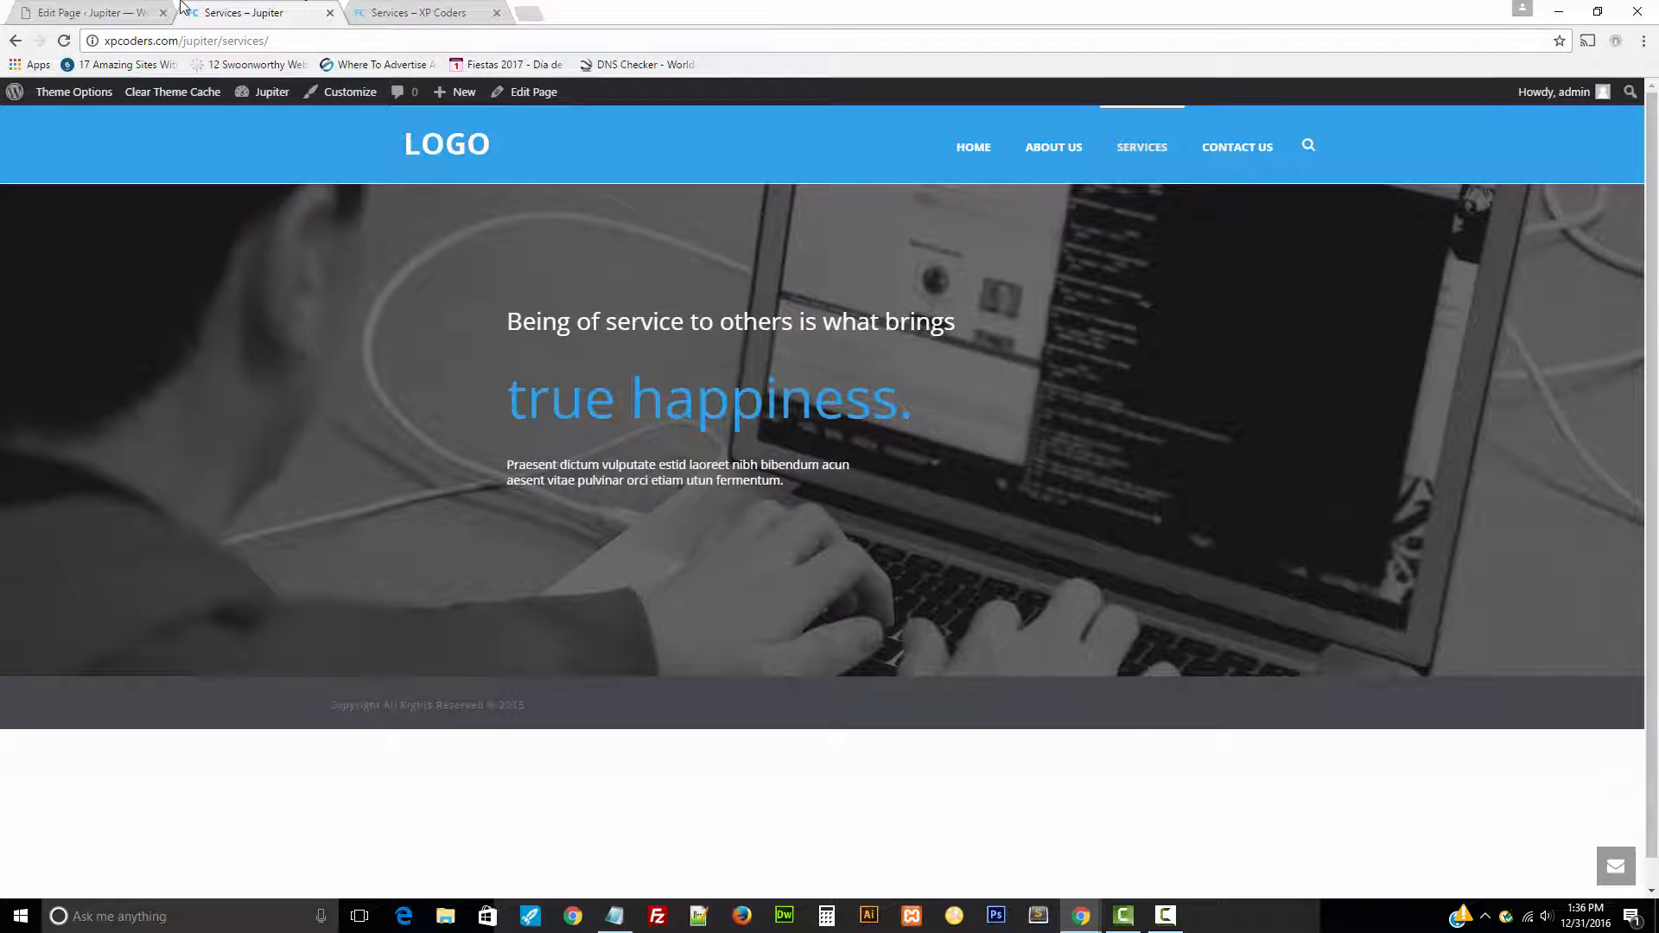
Step: Enable the Full Width option in the hero page section's settings, save the changes and update the page
click(139, 12)
scroll(789, 564, down, 4)
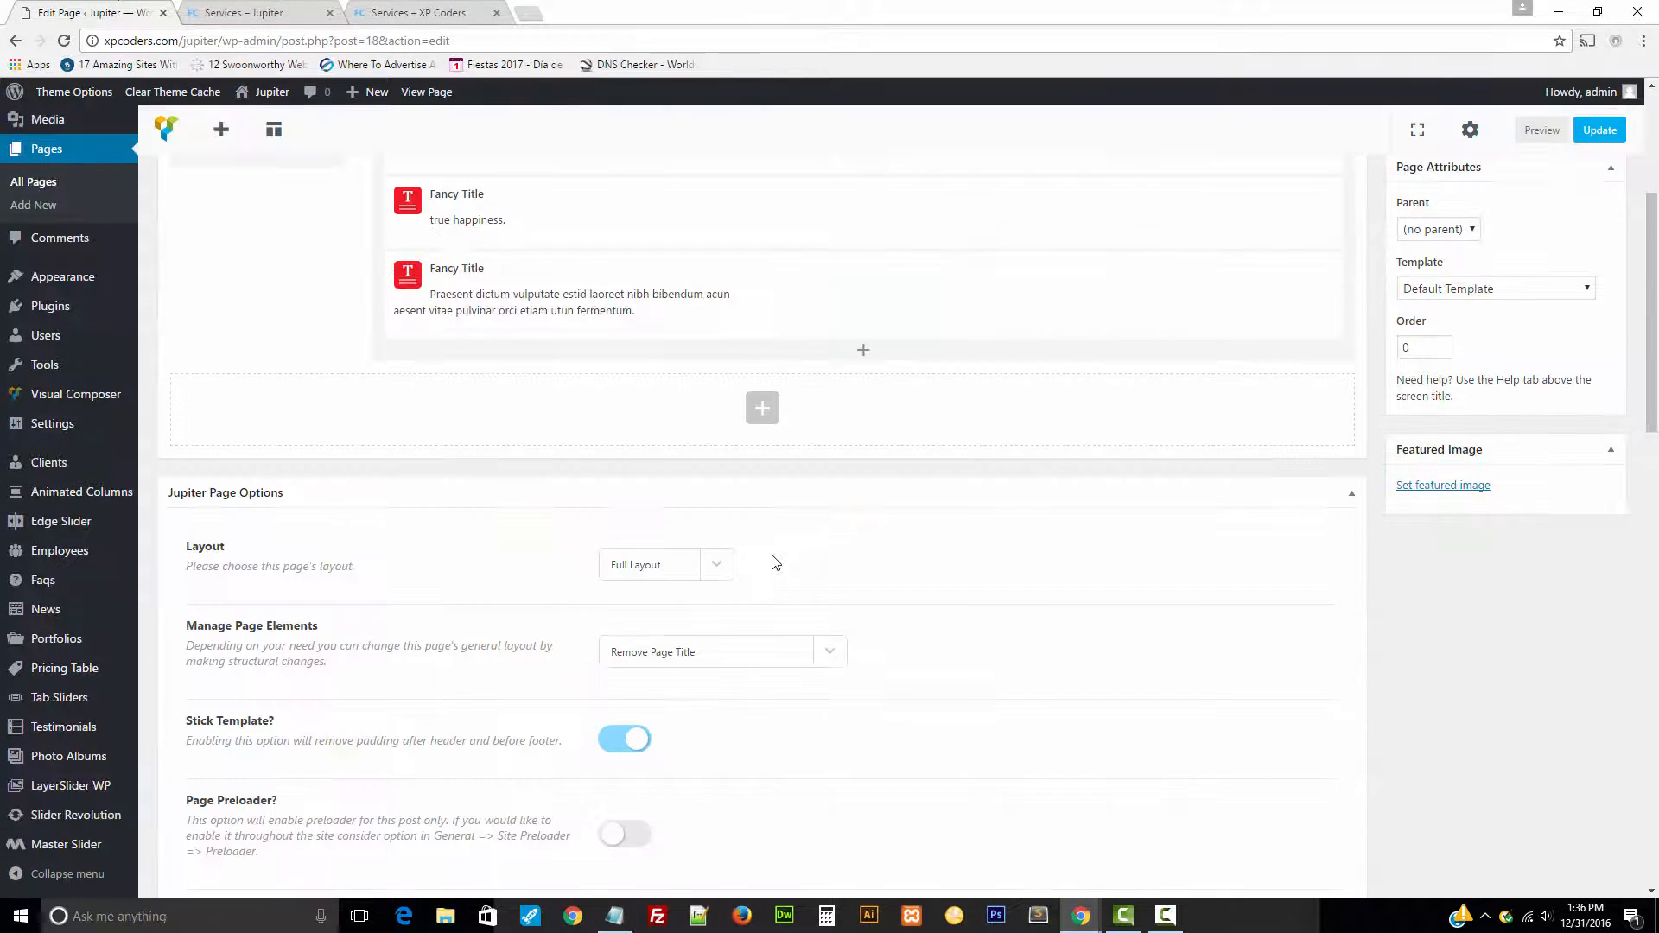
scroll(950, 476, up, 2)
click(1275, 293)
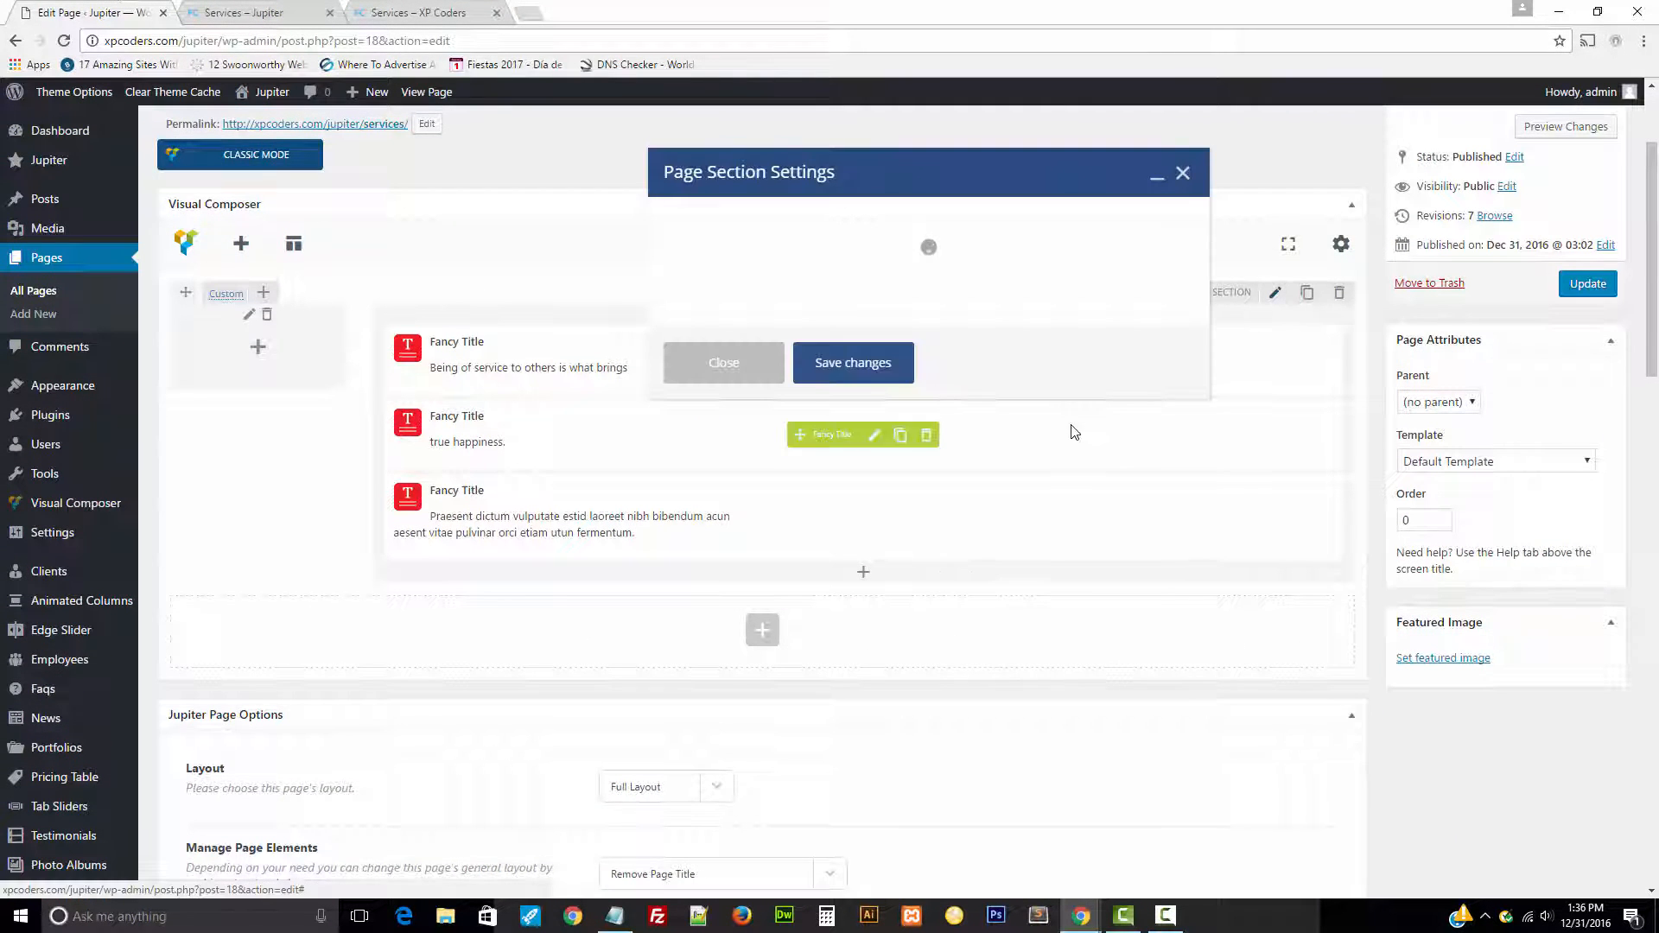
scroll(1123, 441, down, 10)
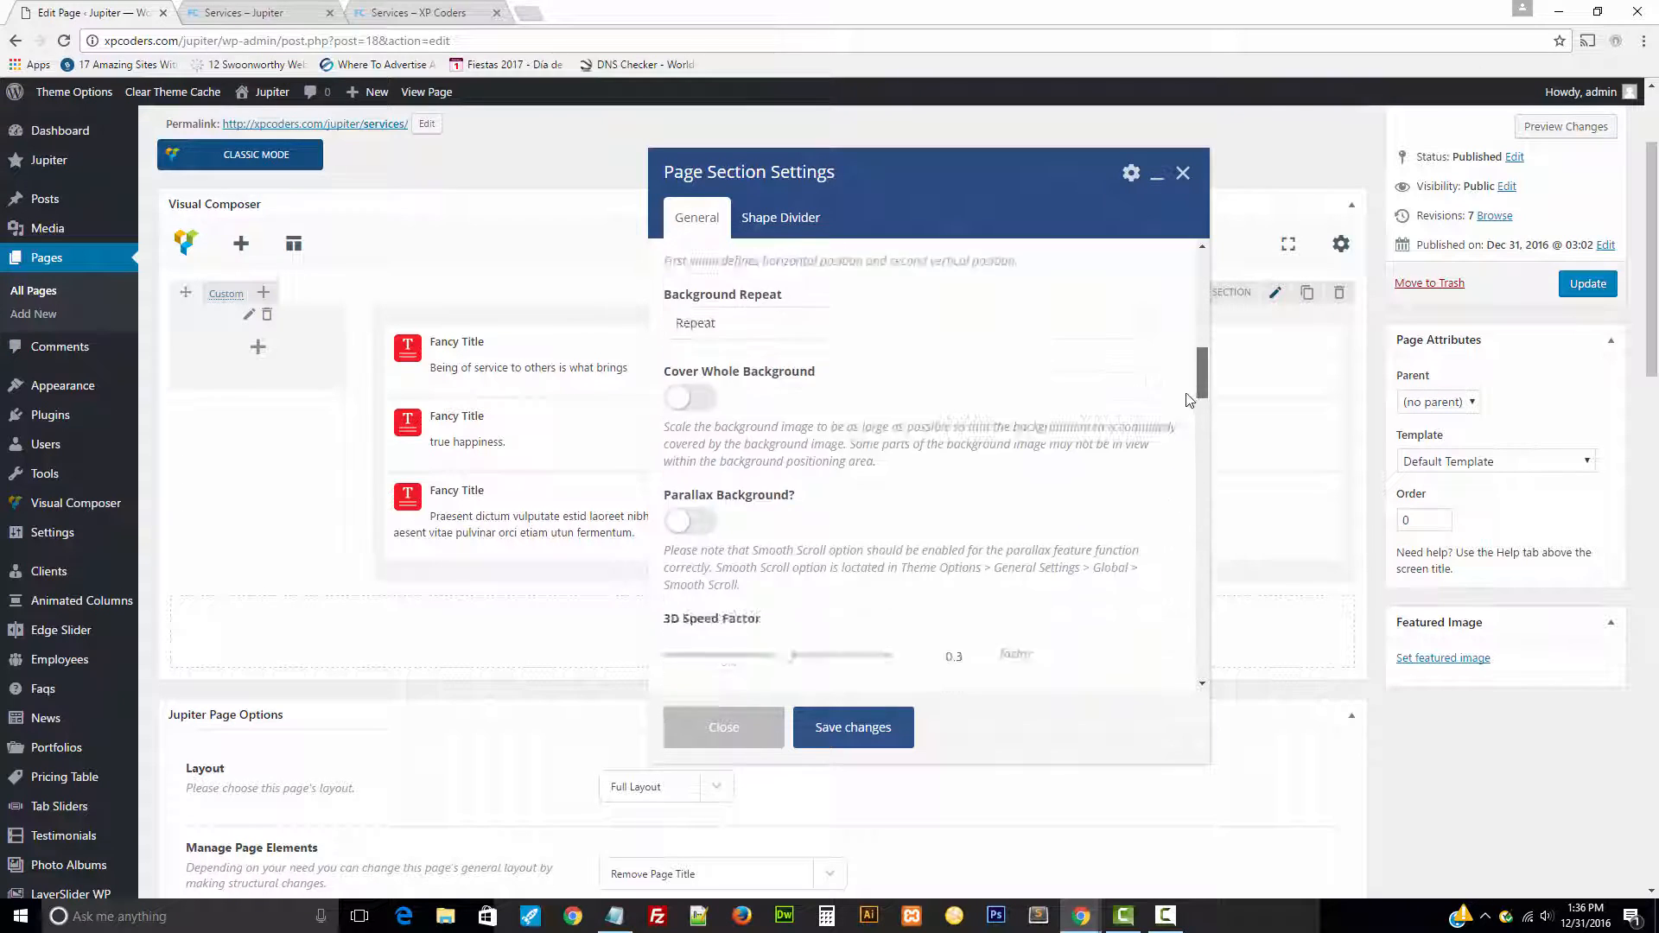
scroll(1172, 443, down, 10)
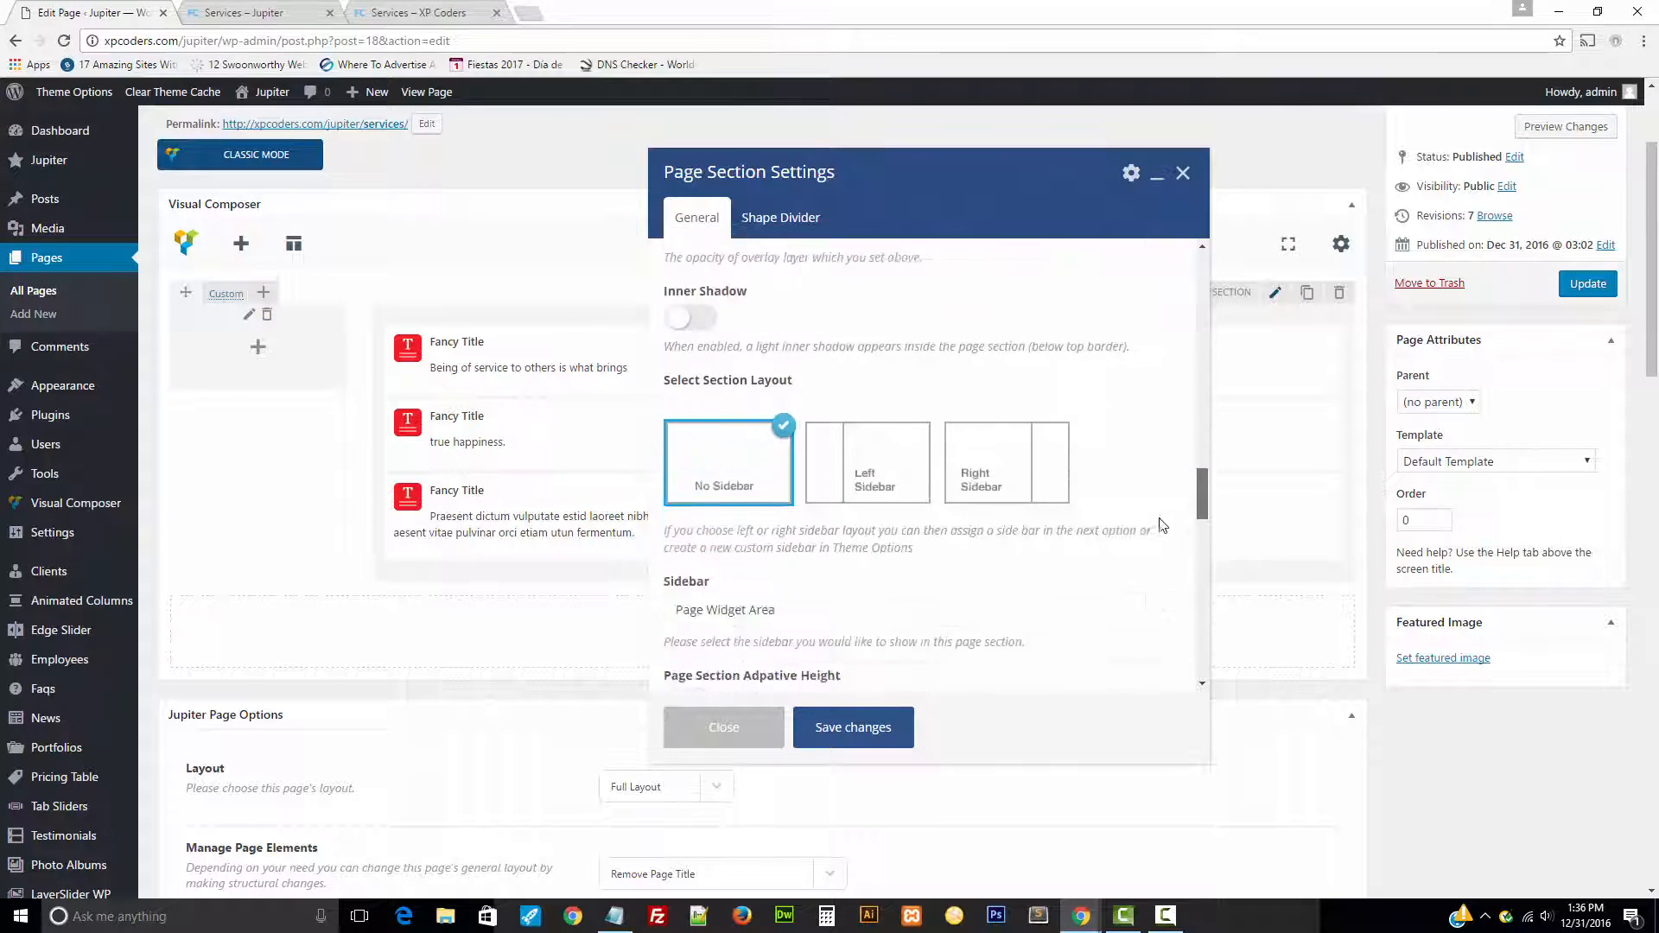
scroll(1157, 555, down, 3)
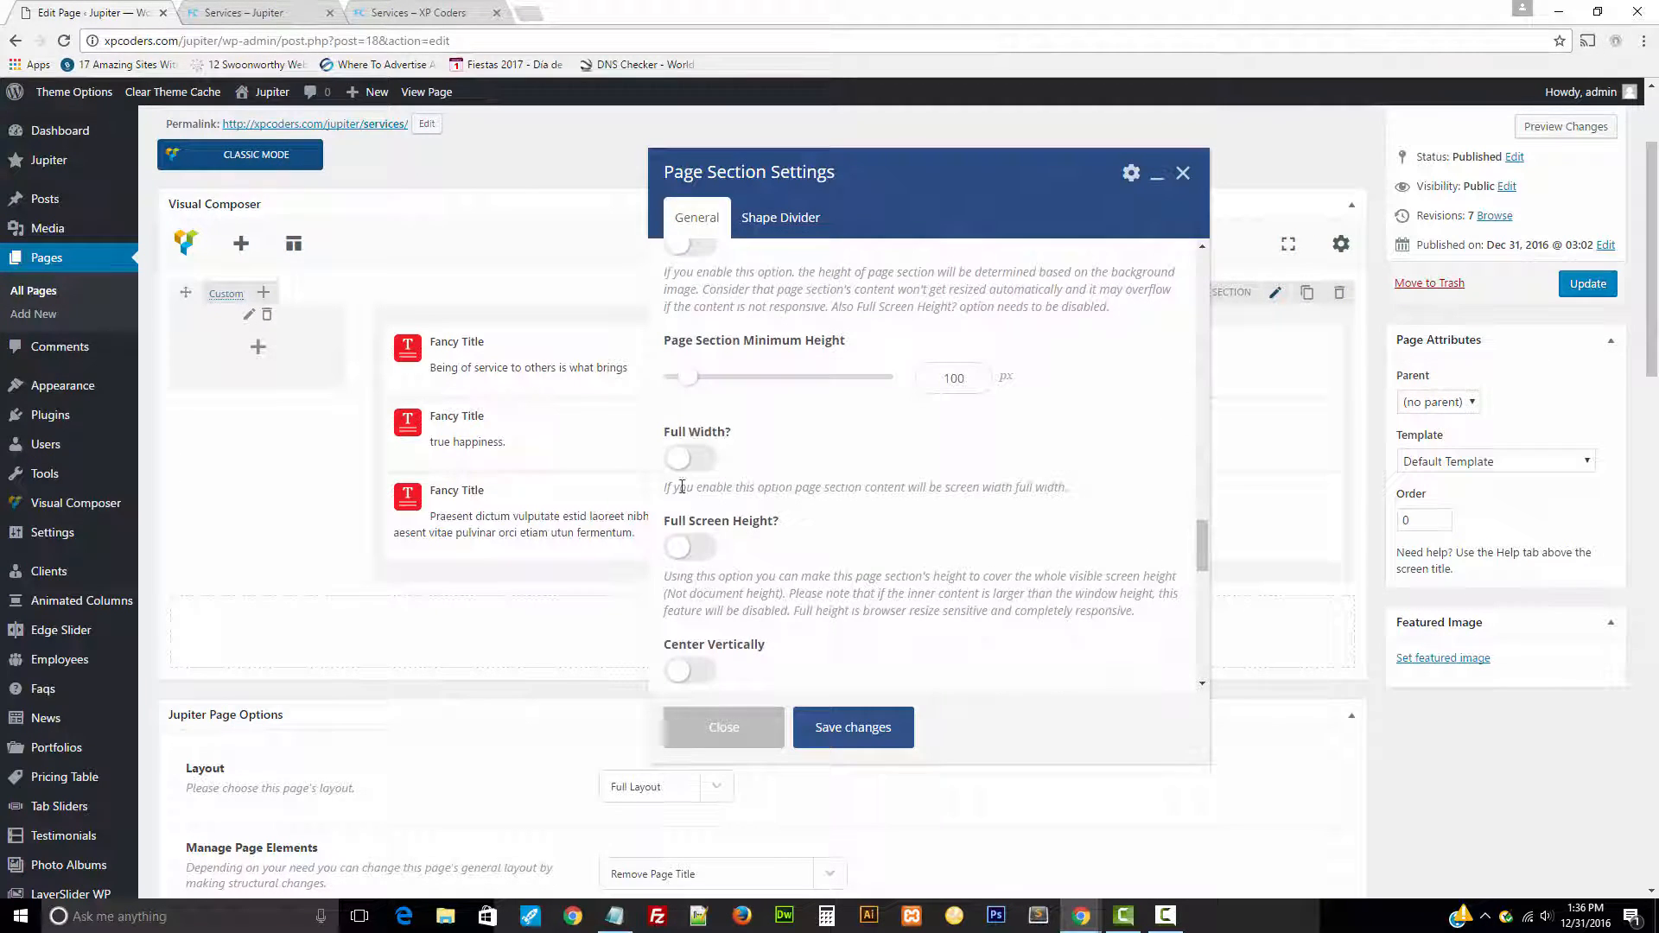
click(692, 460)
click(853, 727)
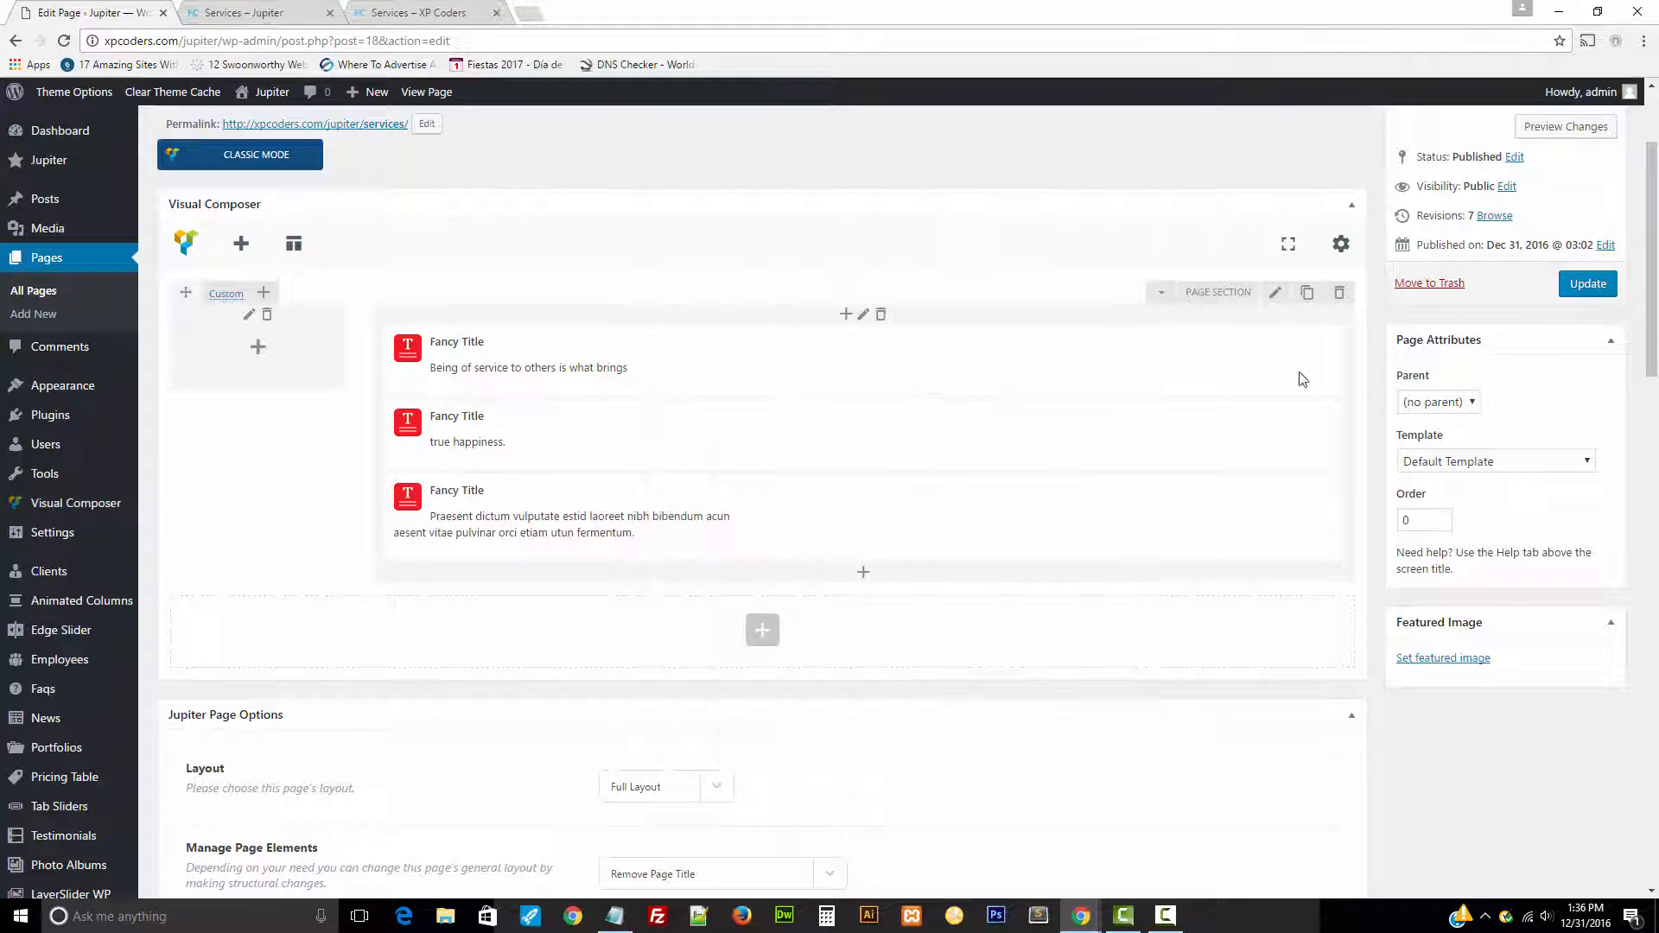
click(1588, 285)
Step: Reload the live Services page and compare the horizontal position of its hero text with the reference page
click(233, 12)
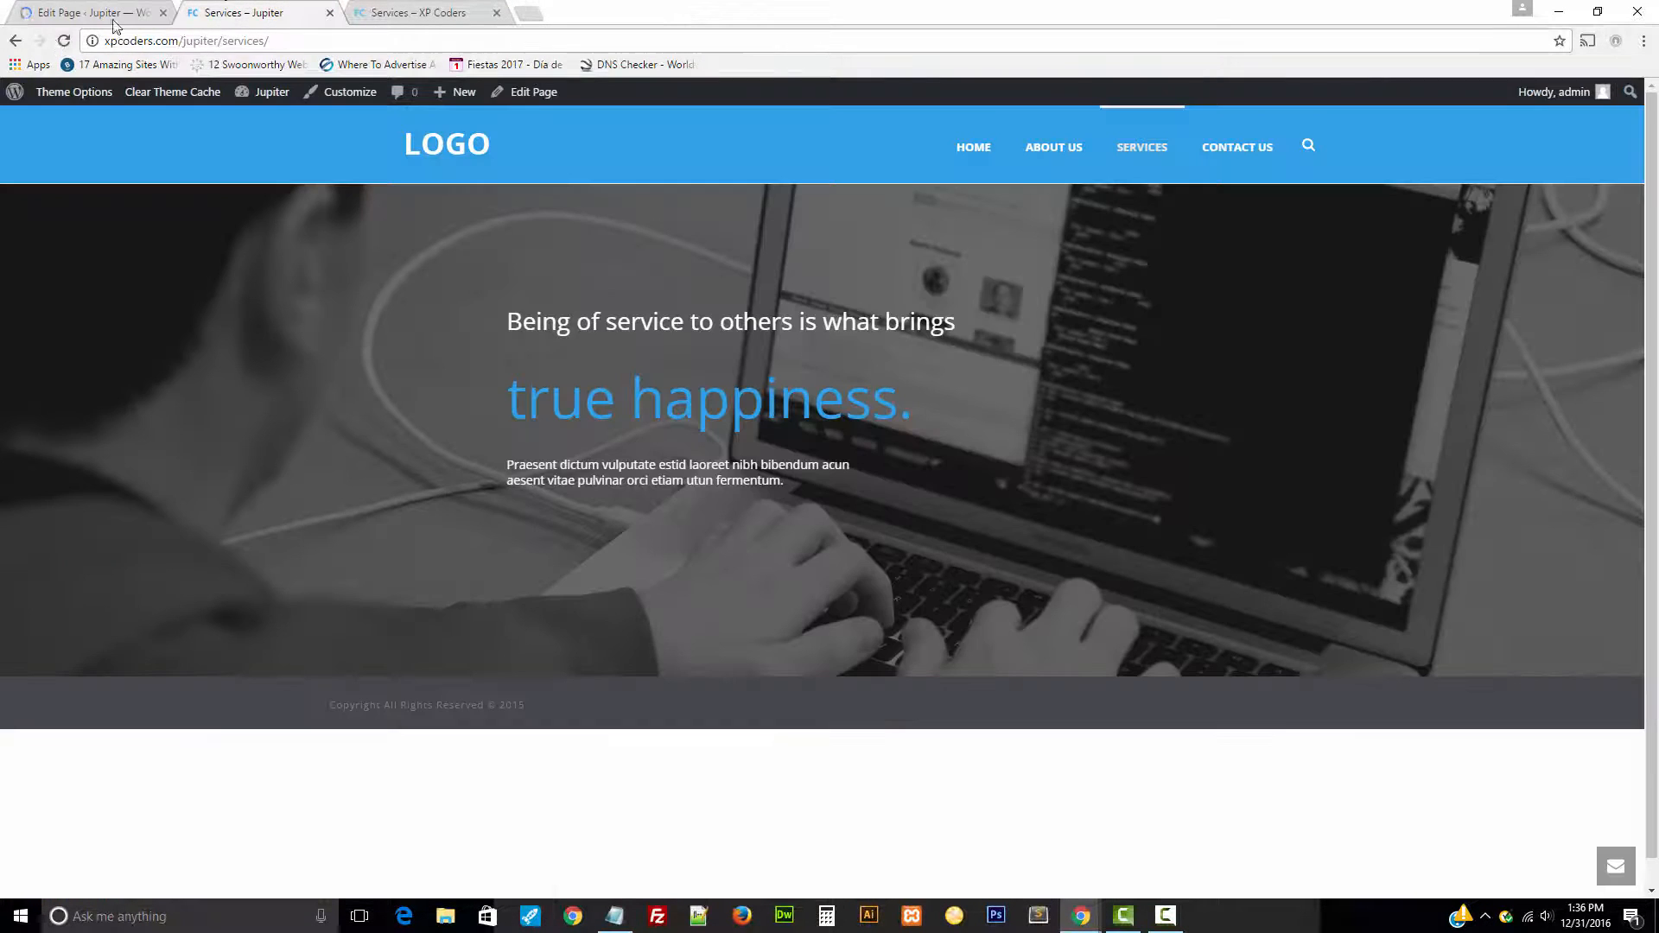
click(60, 43)
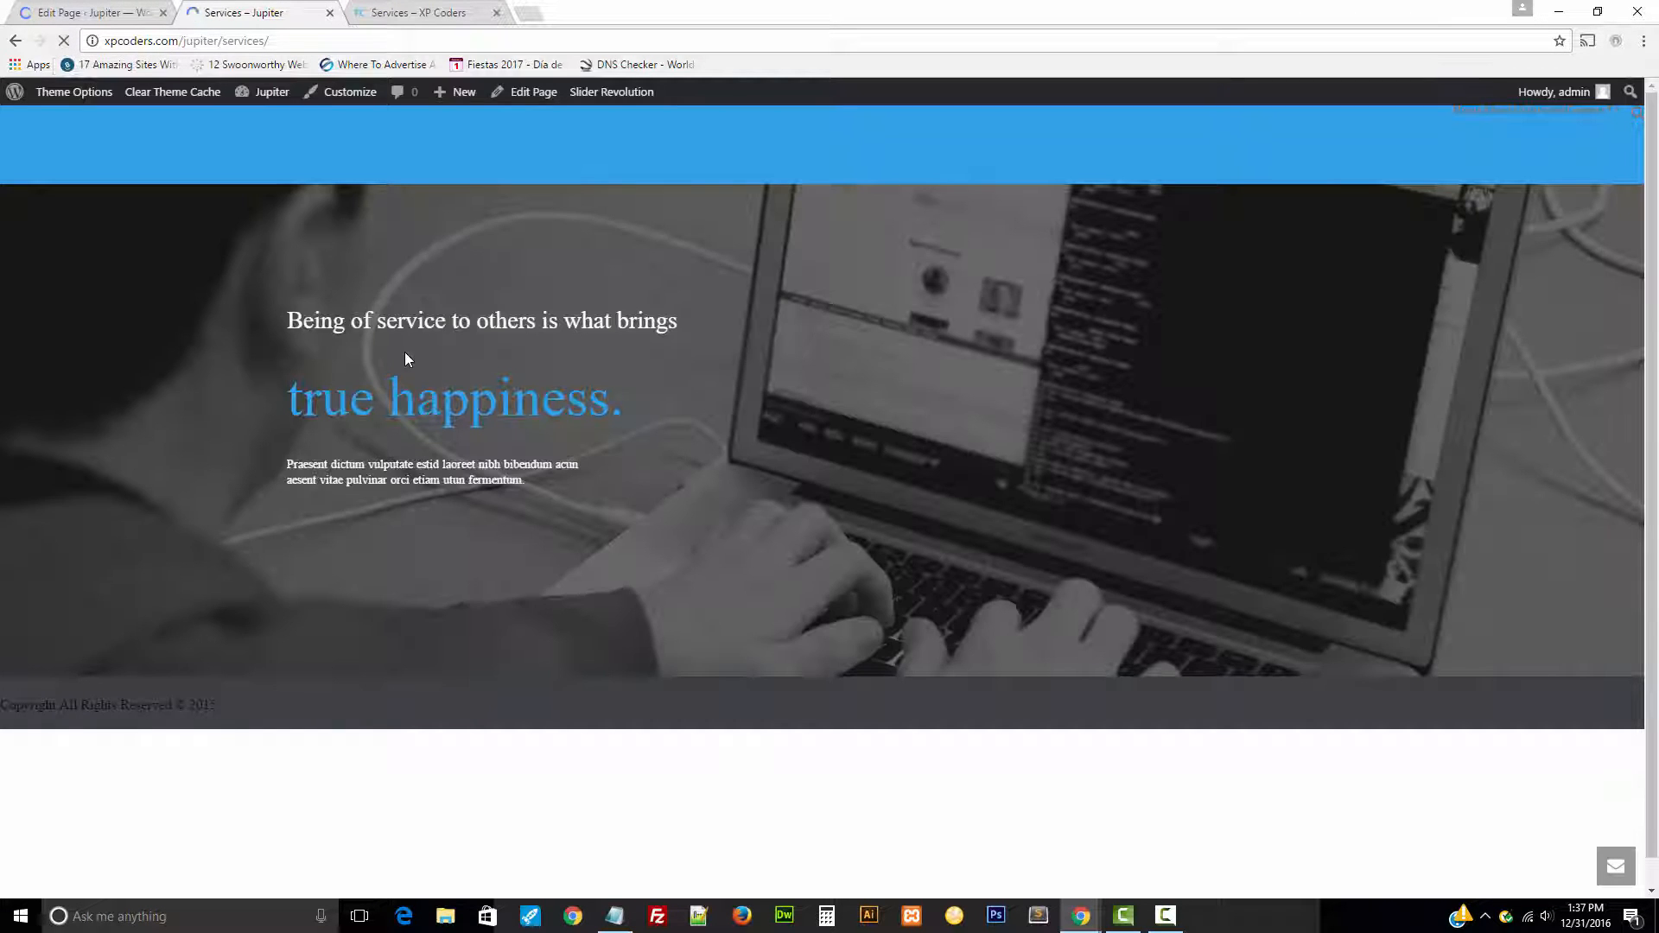
click(484, 7)
click(279, 7)
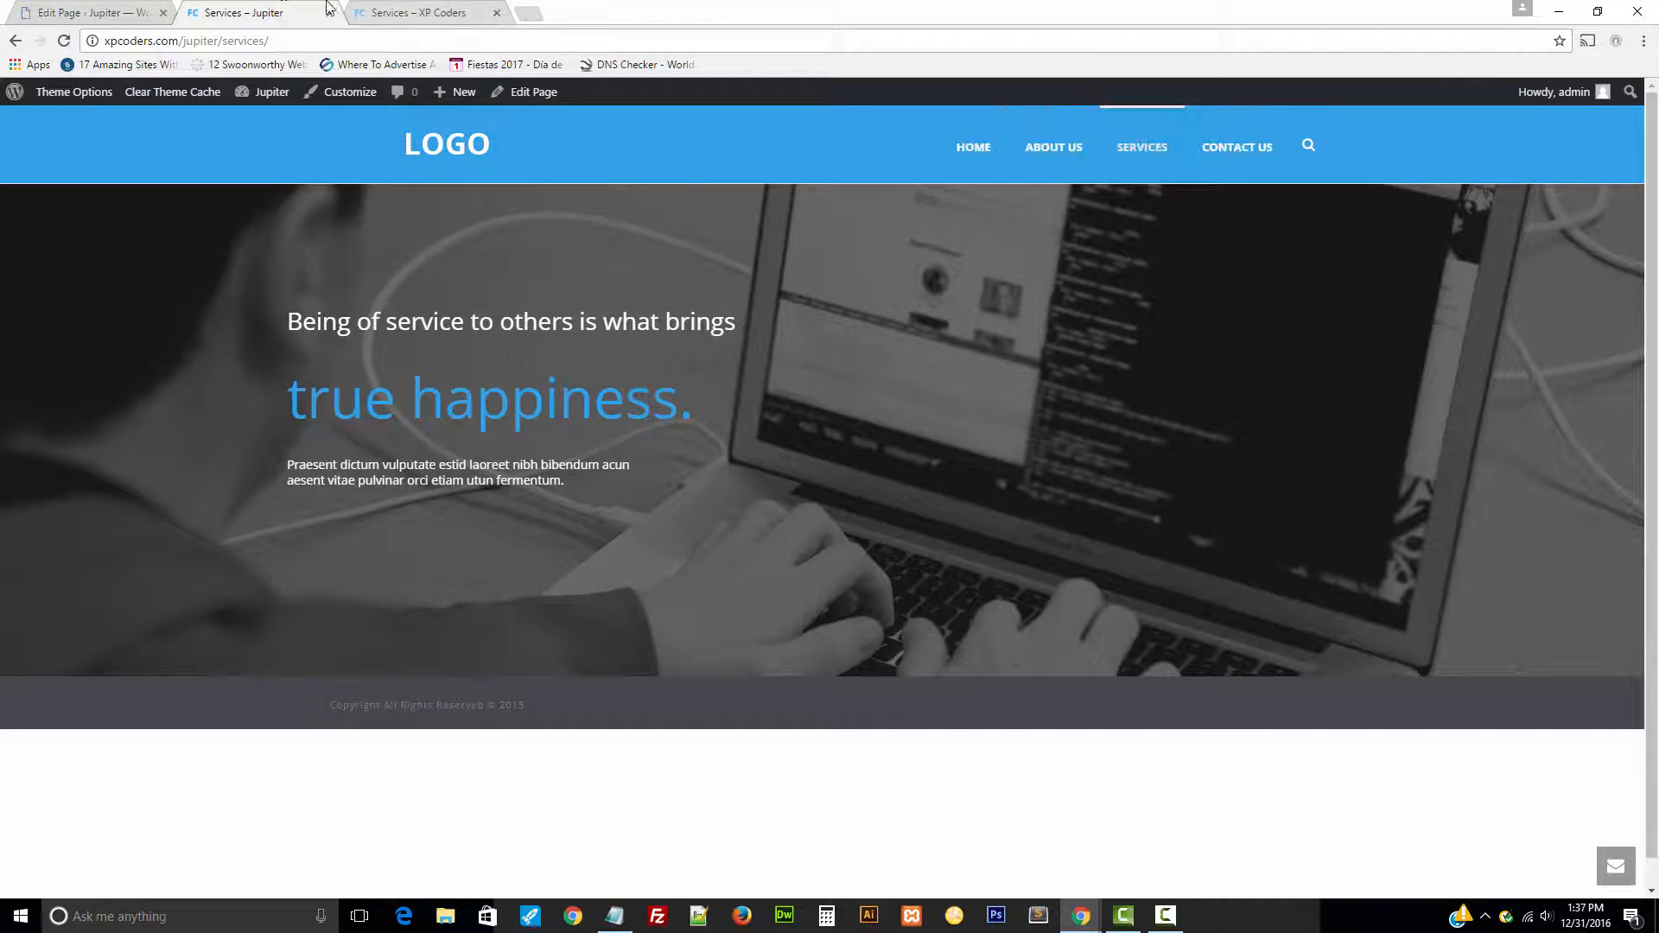
click(389, 8)
click(288, 6)
Step: Add a row below the hero section and split it into two equal columns, following the reference's Hosting And SSL block
click(411, 12)
scroll(791, 451, down, 5)
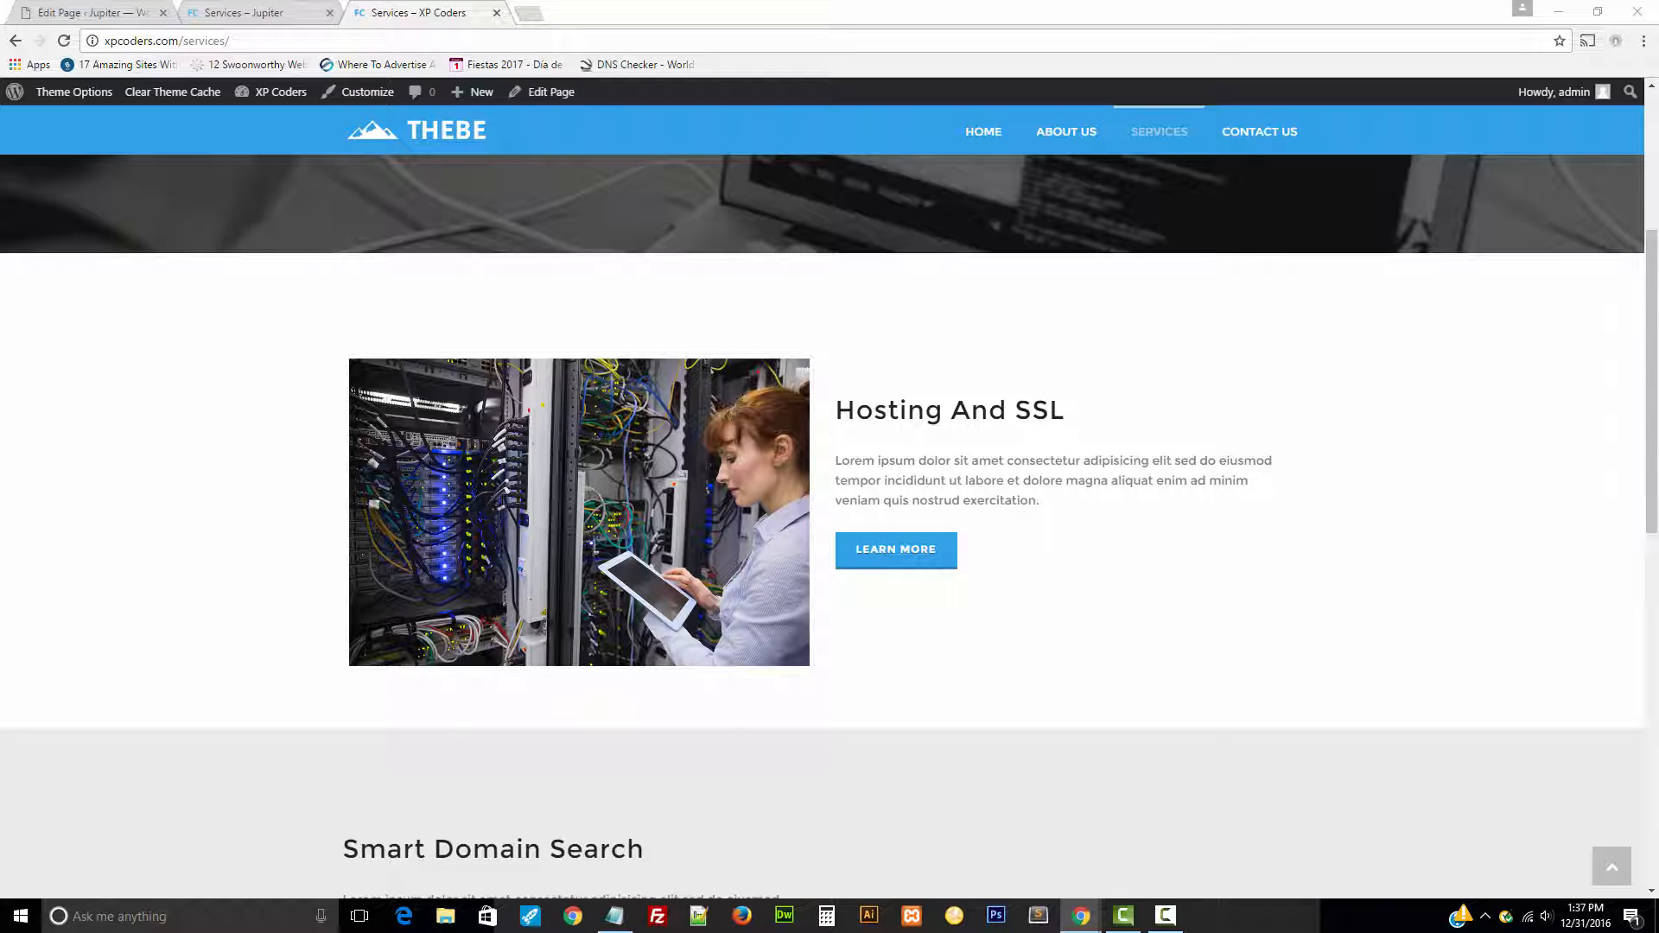
click(316, 12)
click(86, 12)
scroll(573, 530, down, 5)
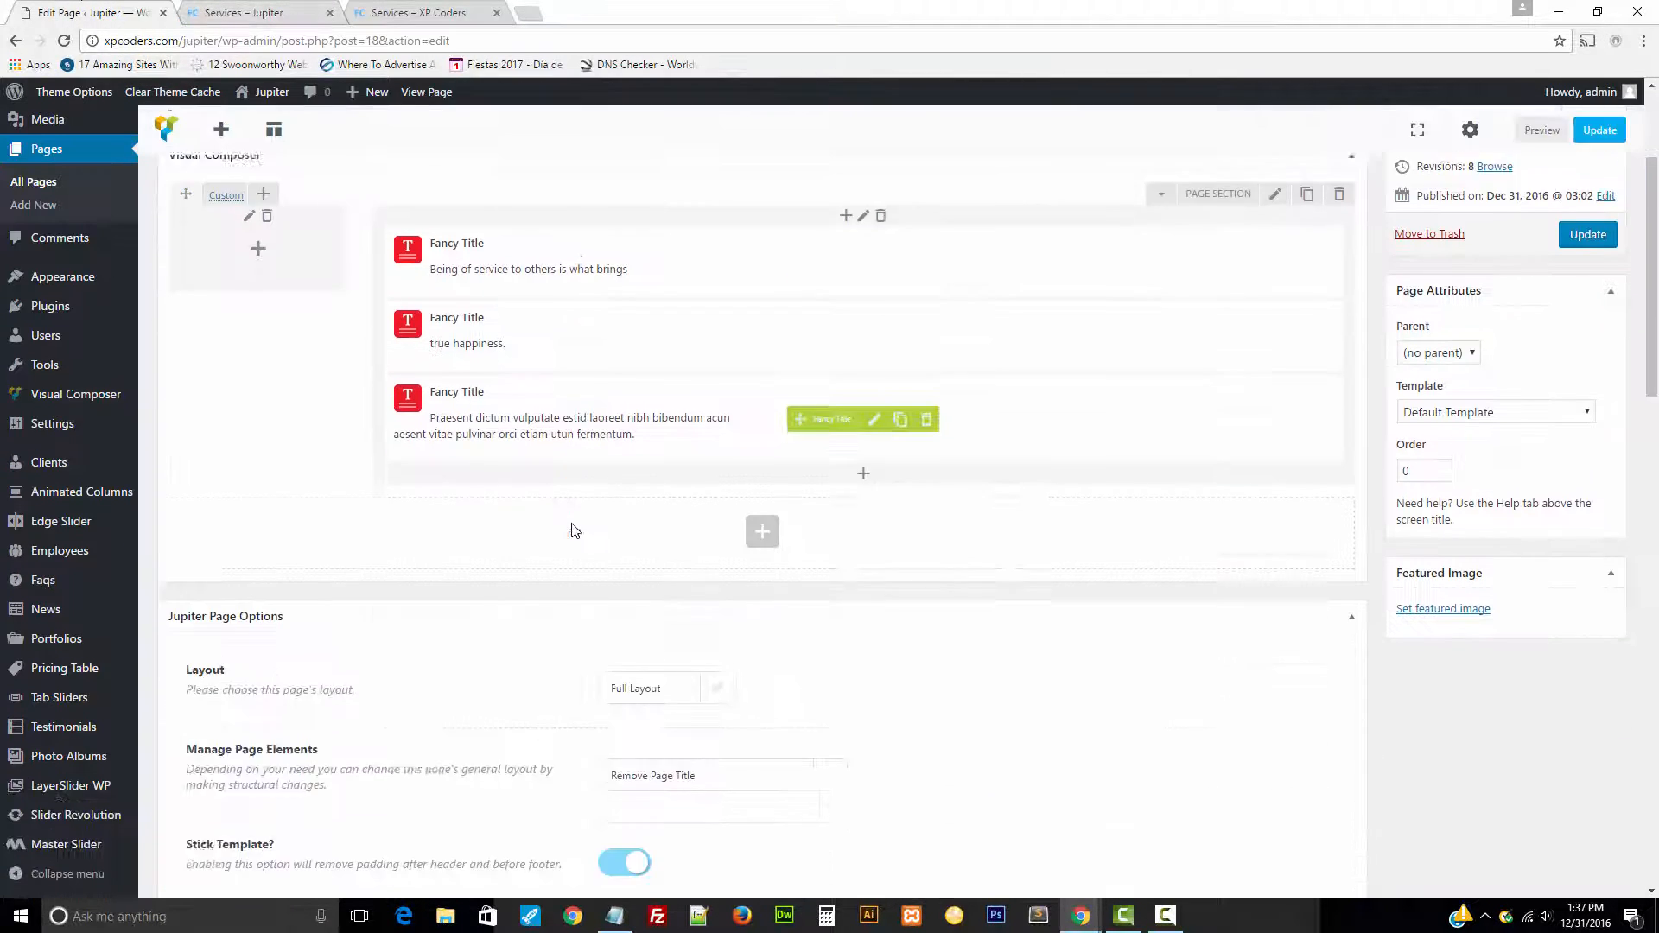
click(764, 410)
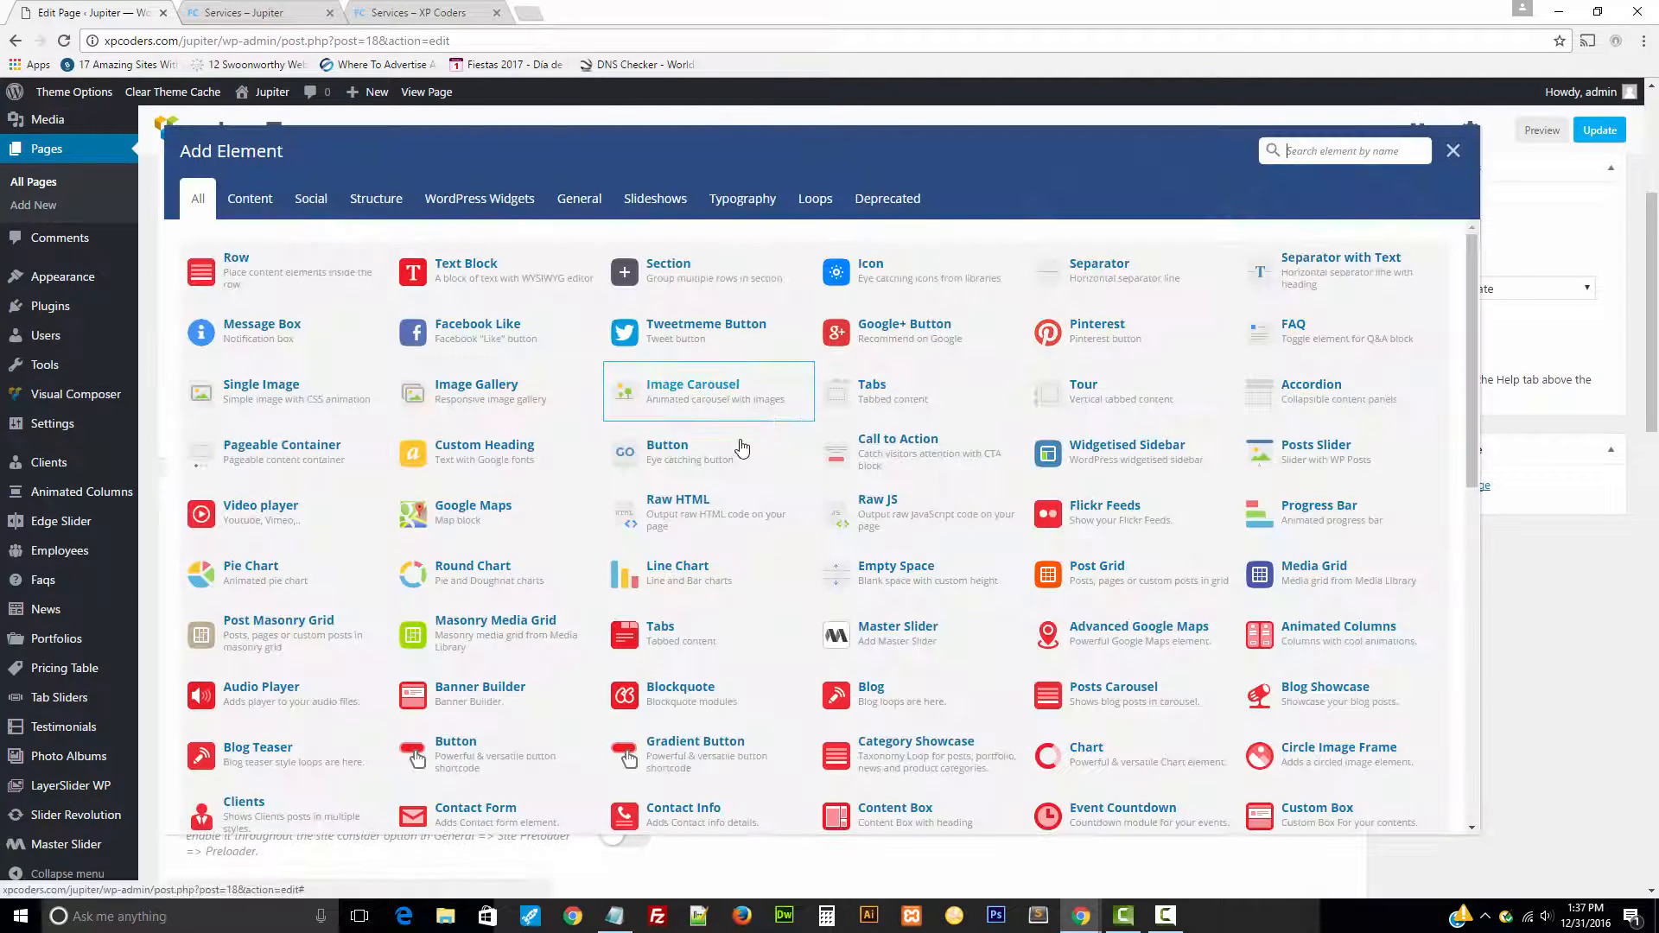
click(292, 277)
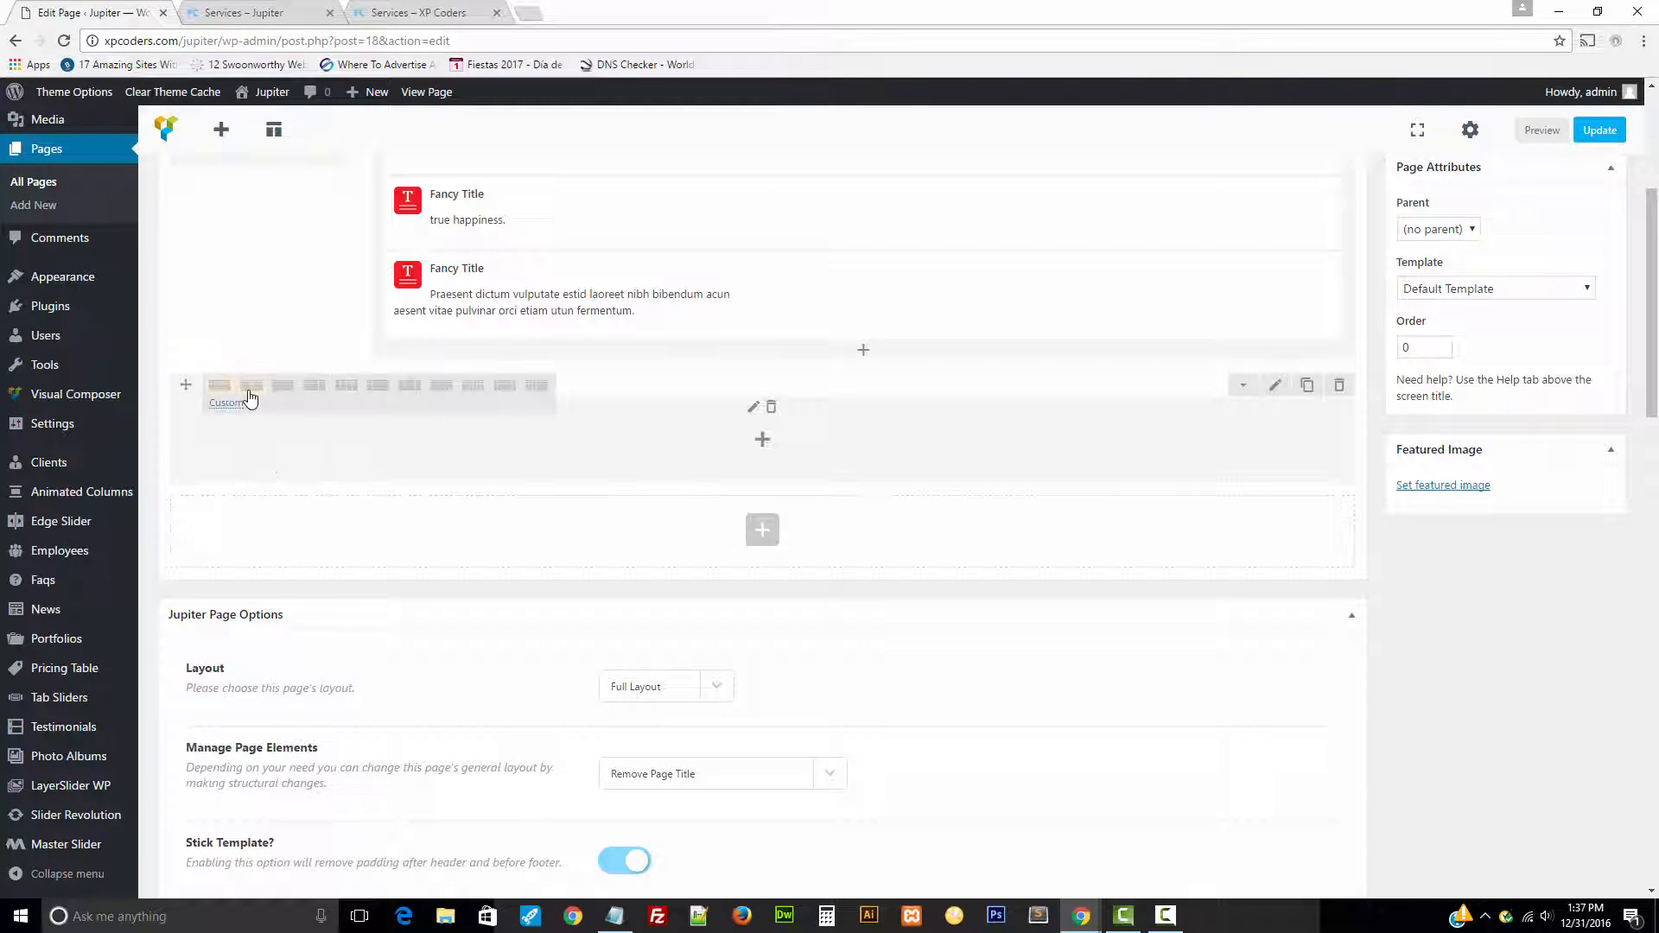
click(250, 387)
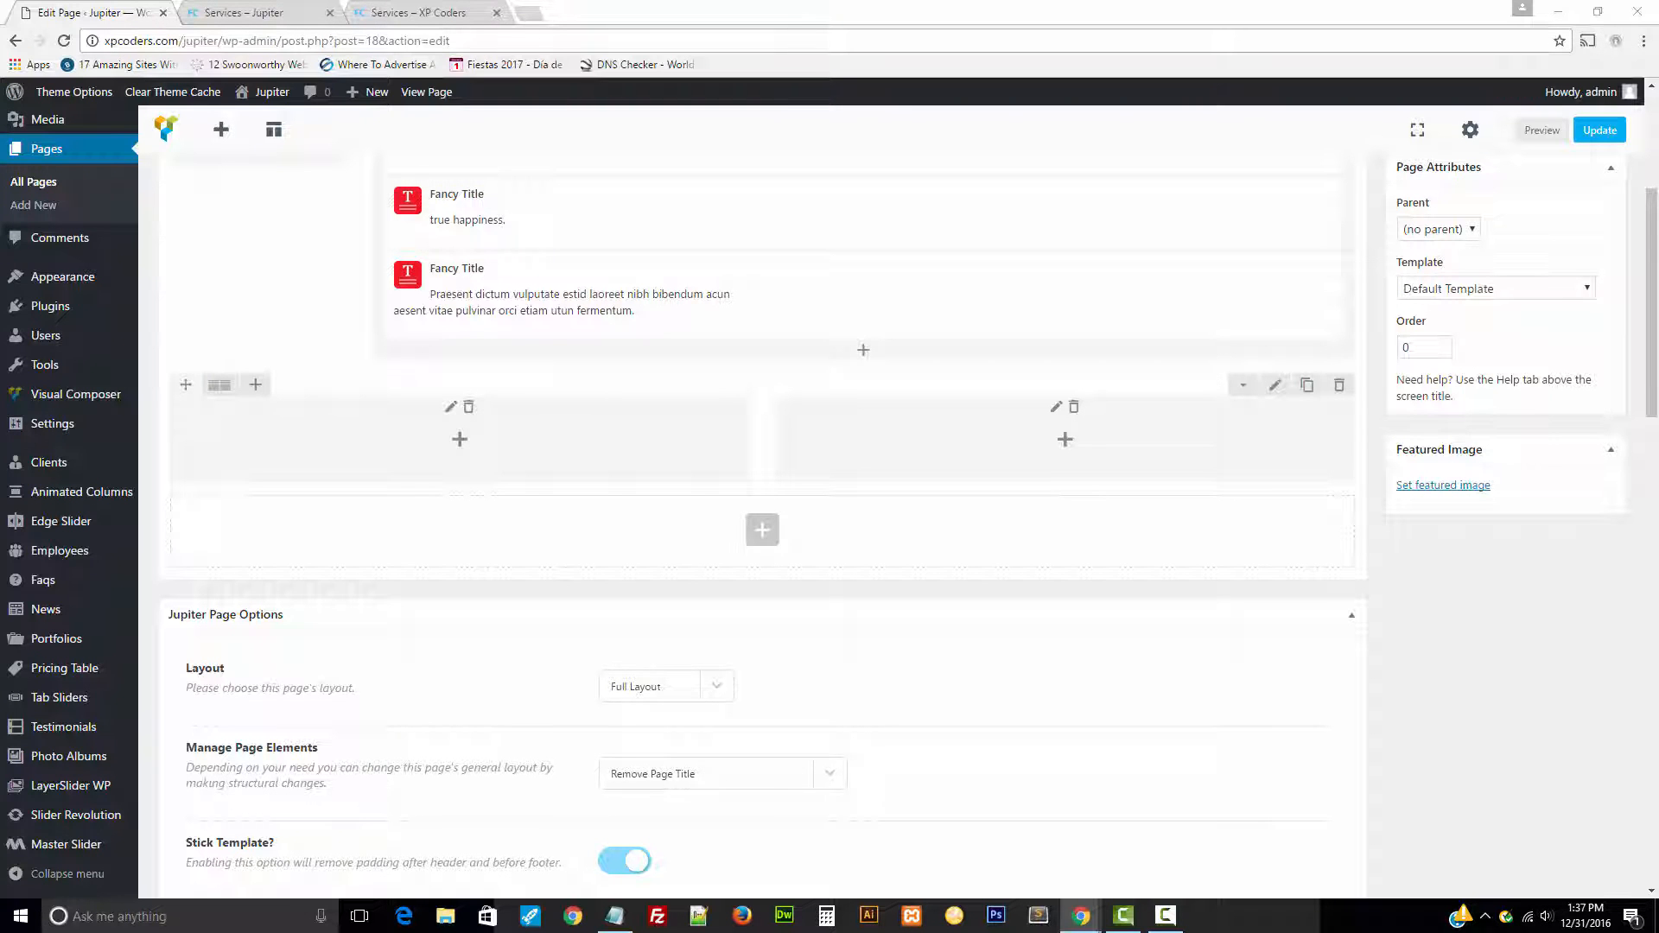
click(460, 441)
click(273, 11)
click(425, 10)
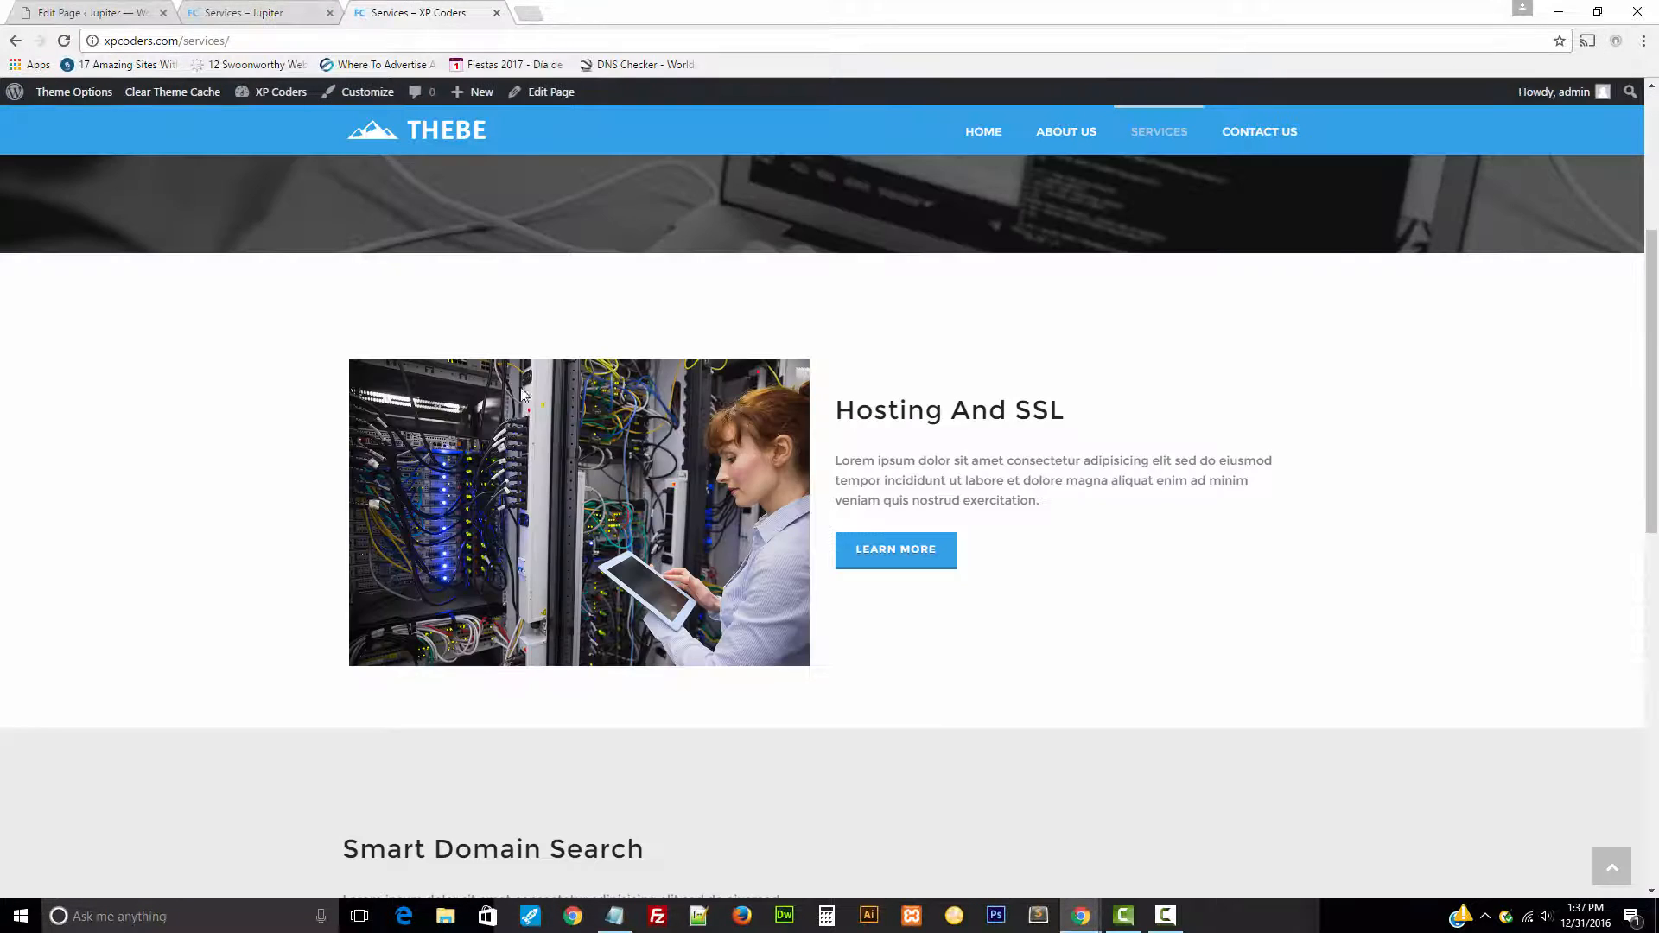
click(97, 10)
click(294, 286)
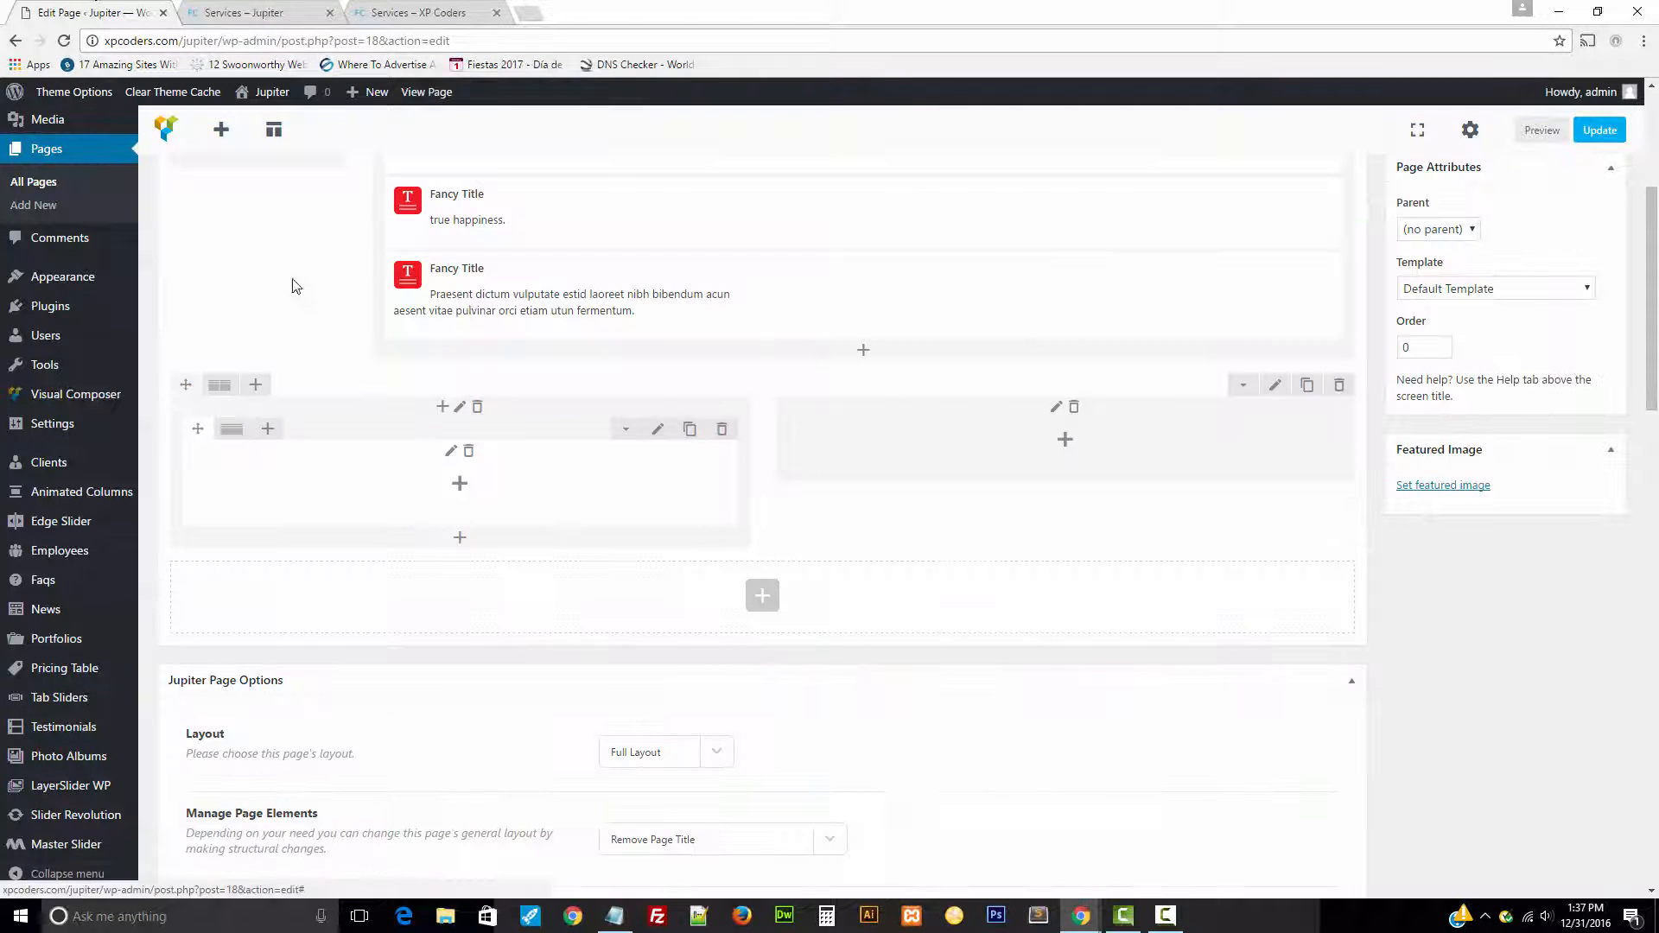
click(468, 451)
click(897, 138)
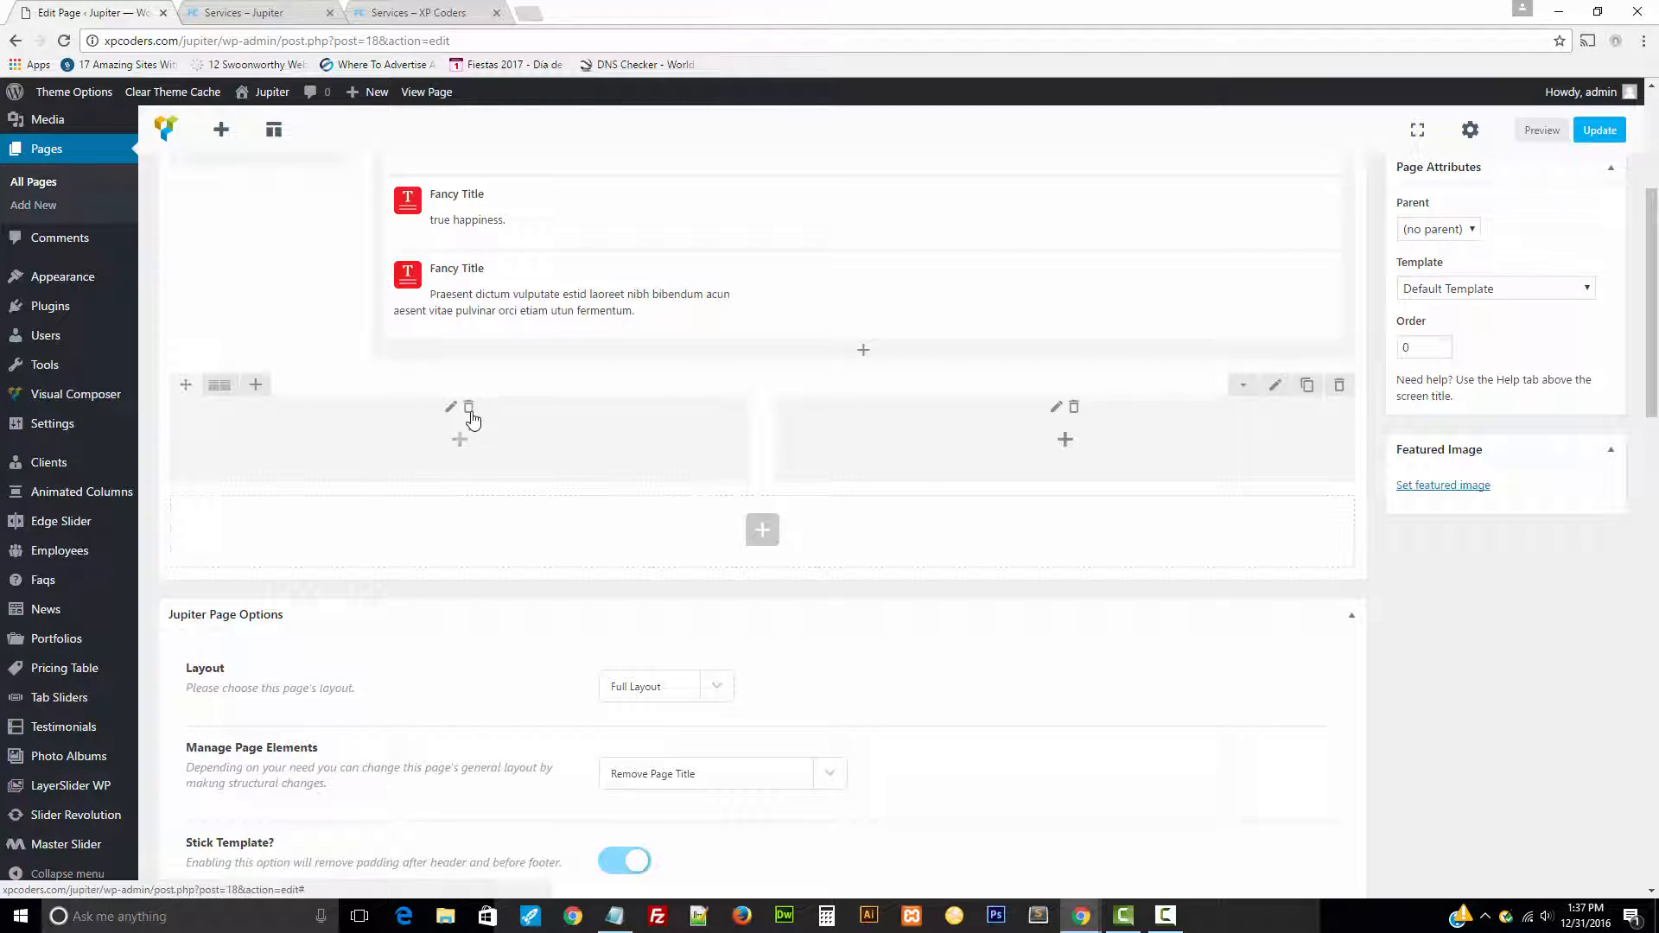
Step: Add a Padding Space element to the new row's left column with a padding size of 120 px and save it
click(459, 439)
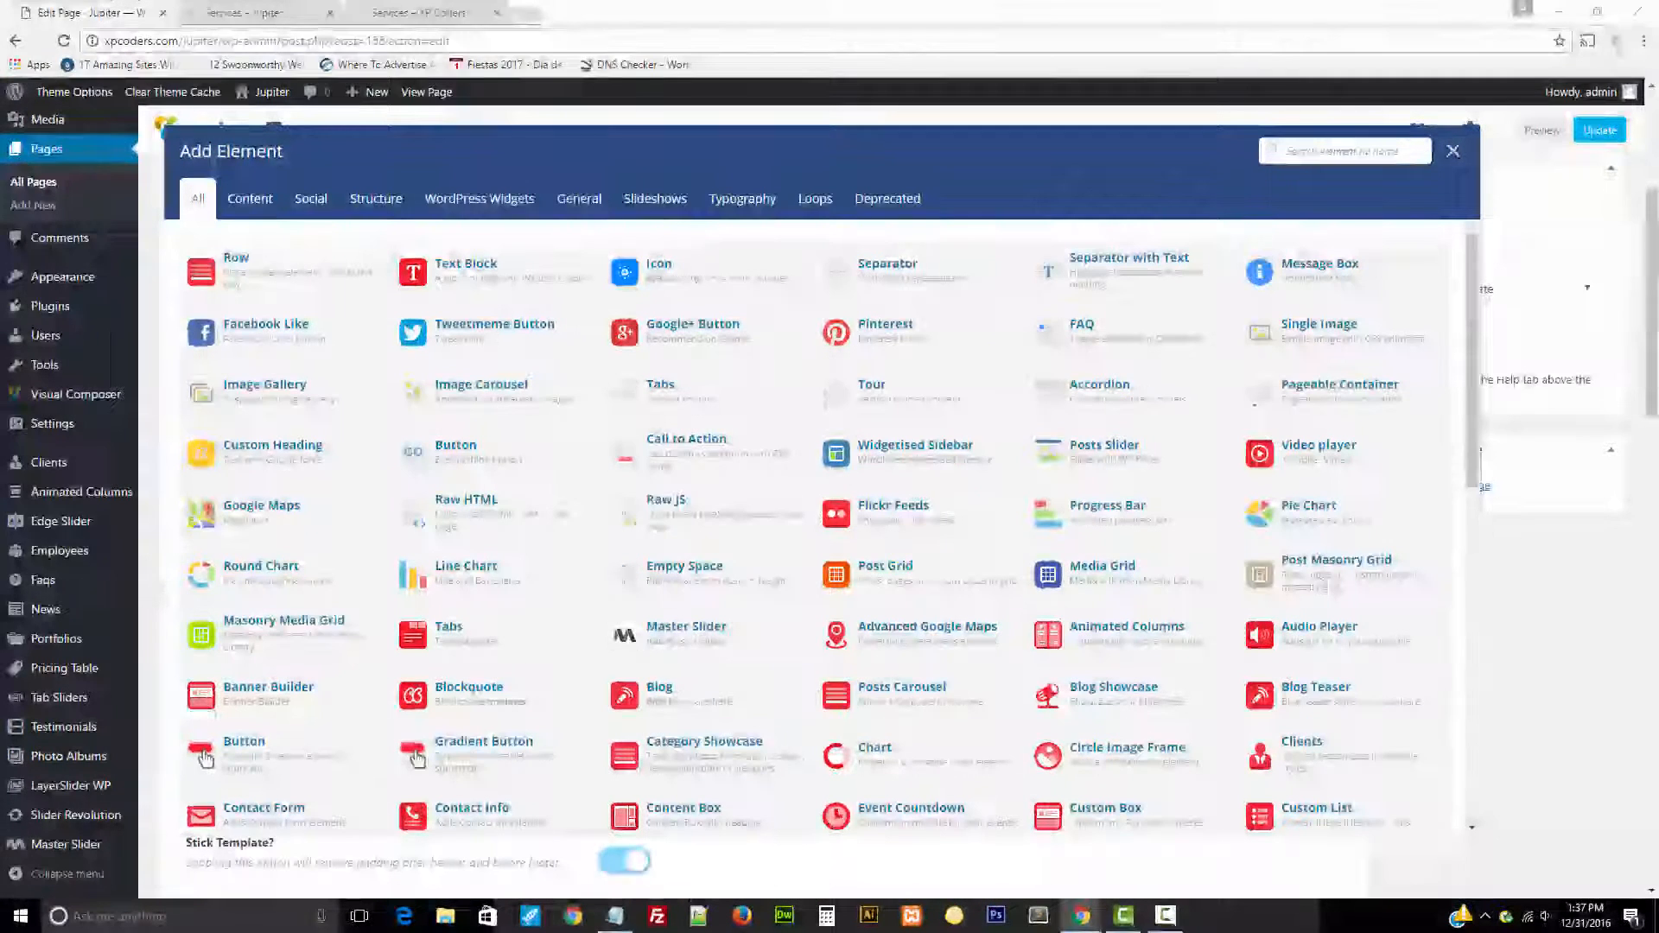
scroll(856, 605, down, 1)
scroll(856, 605, down, 4)
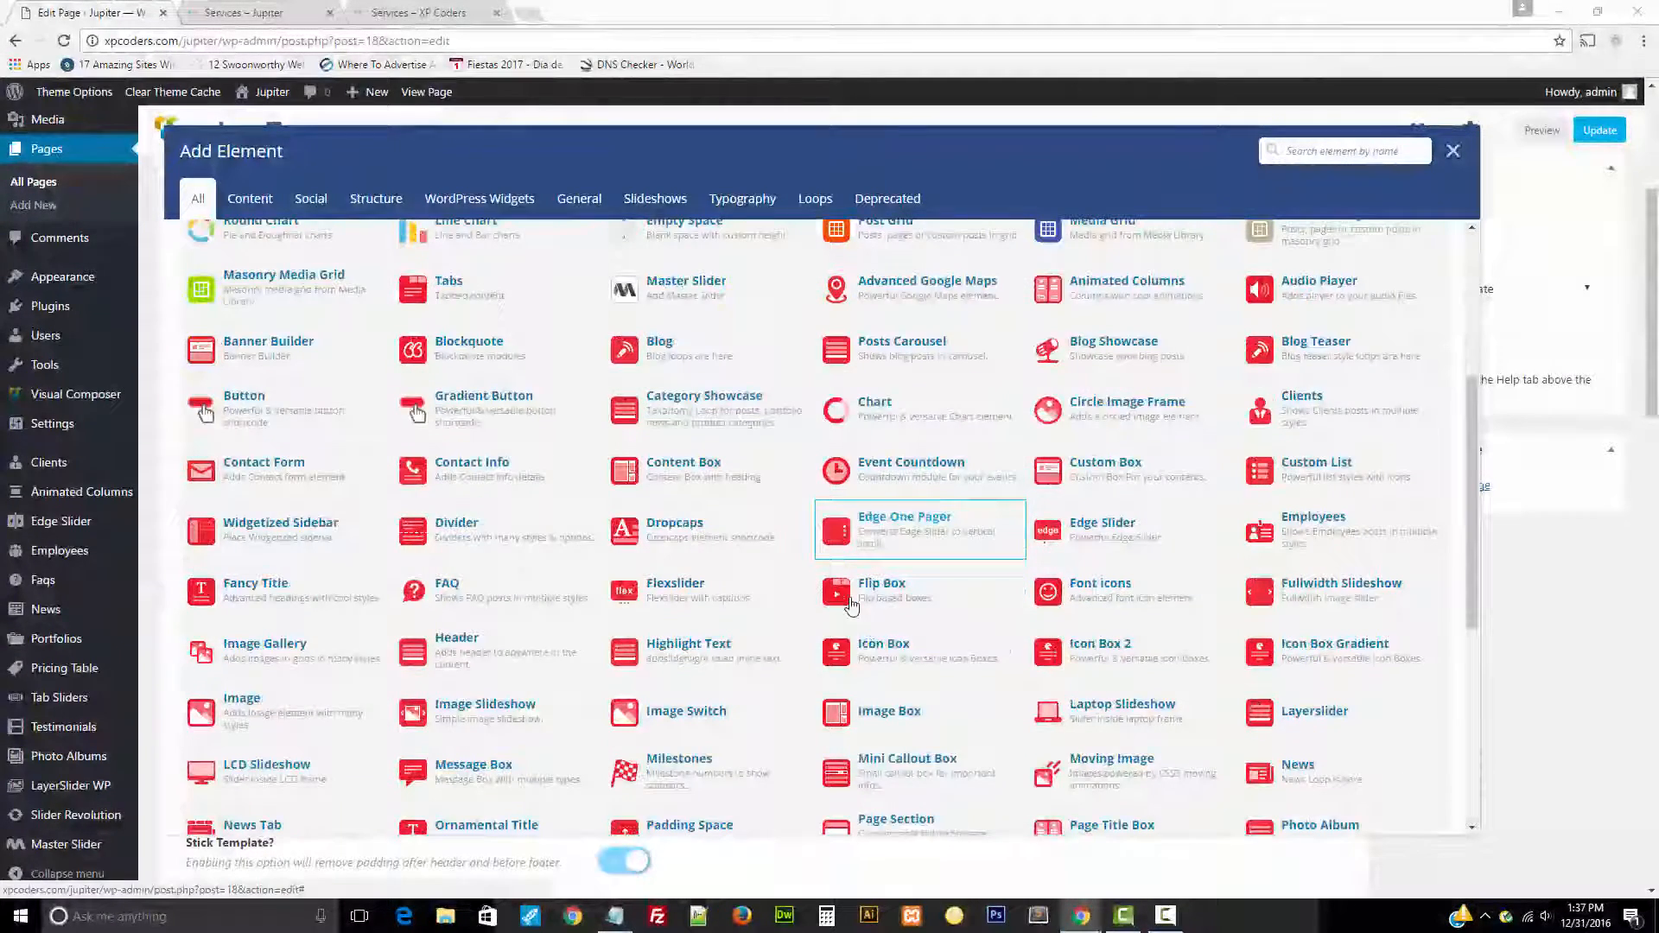
scroll(851, 605, down, 4)
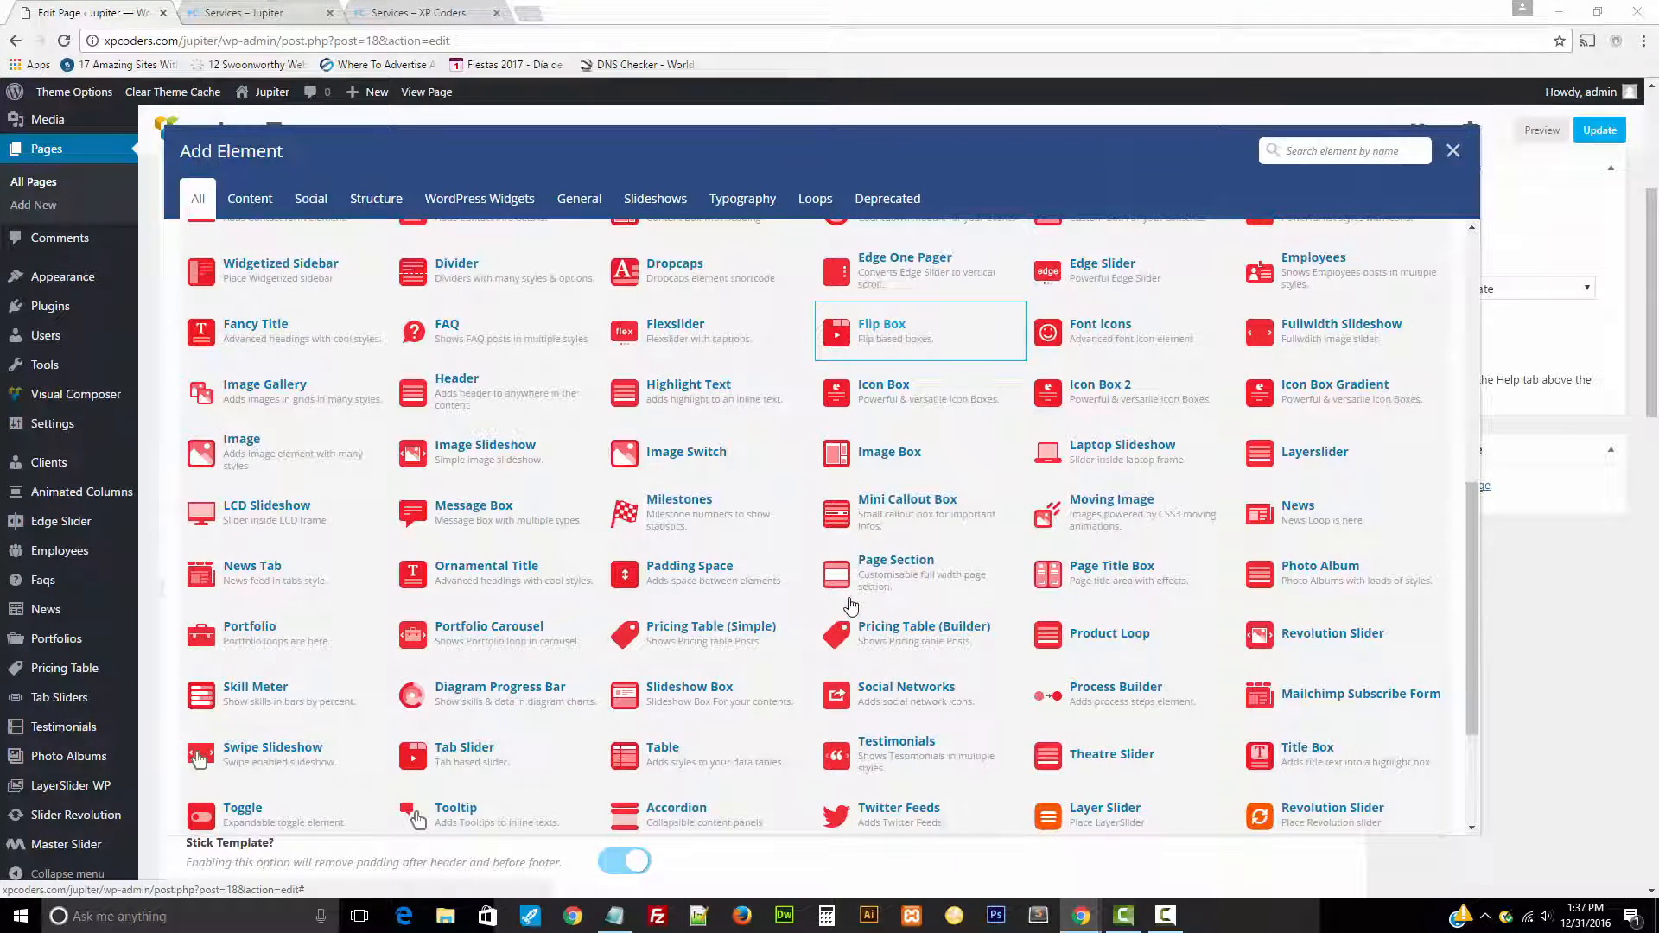
scroll(852, 605, up, 3)
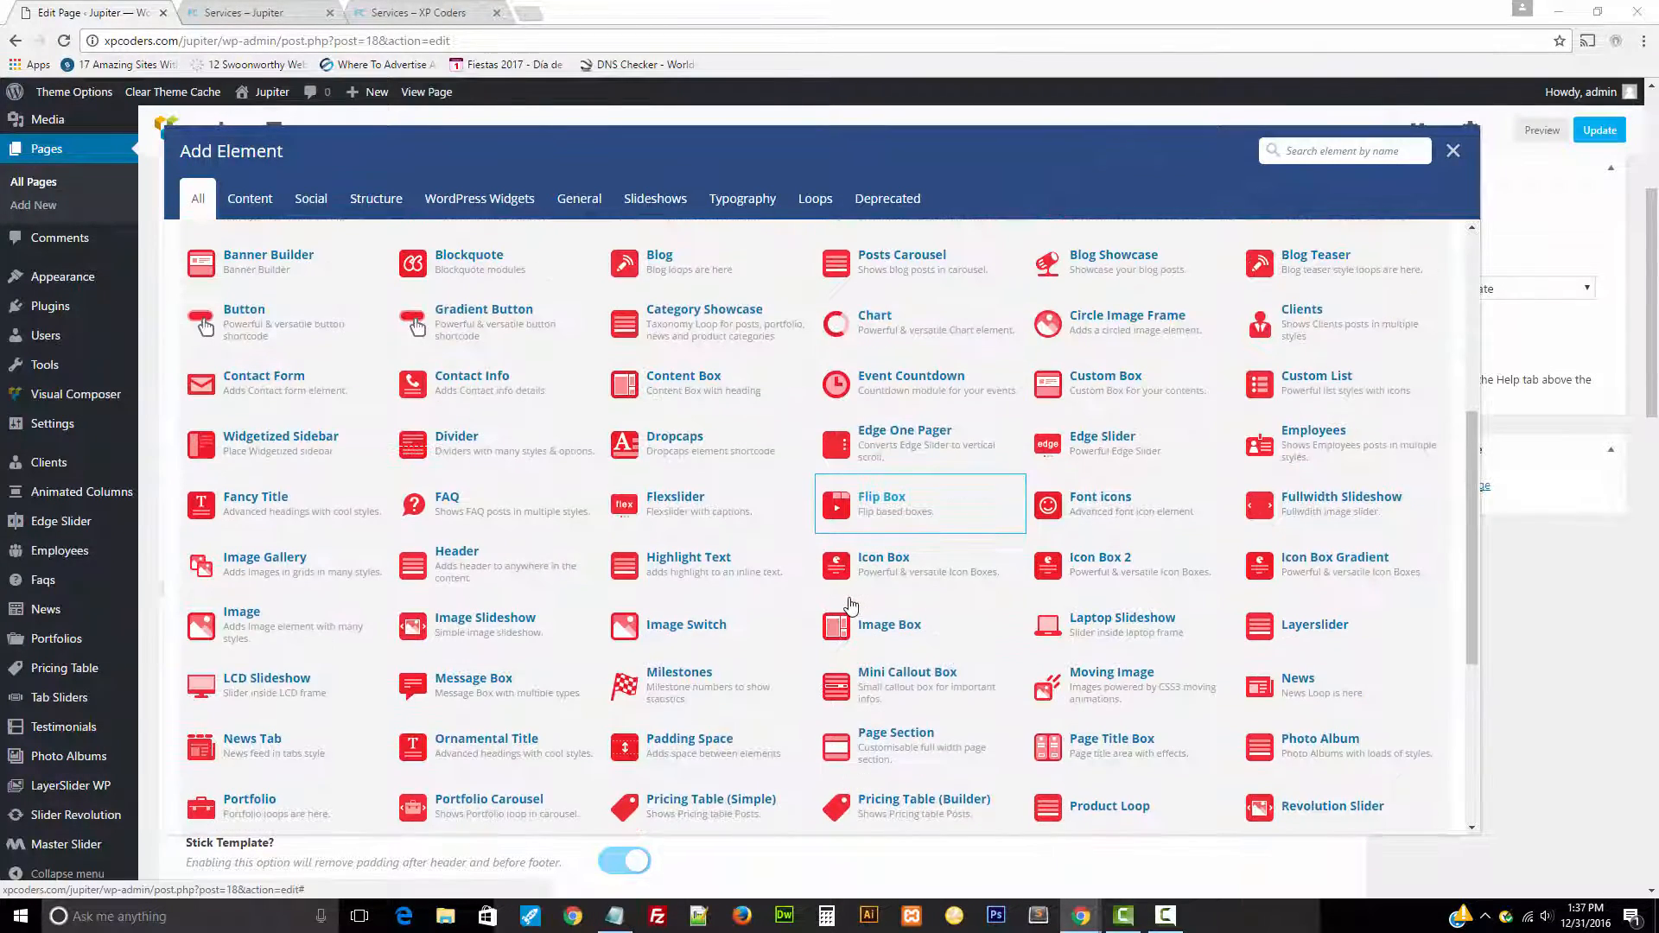
scroll(852, 605, down, 3)
click(677, 594)
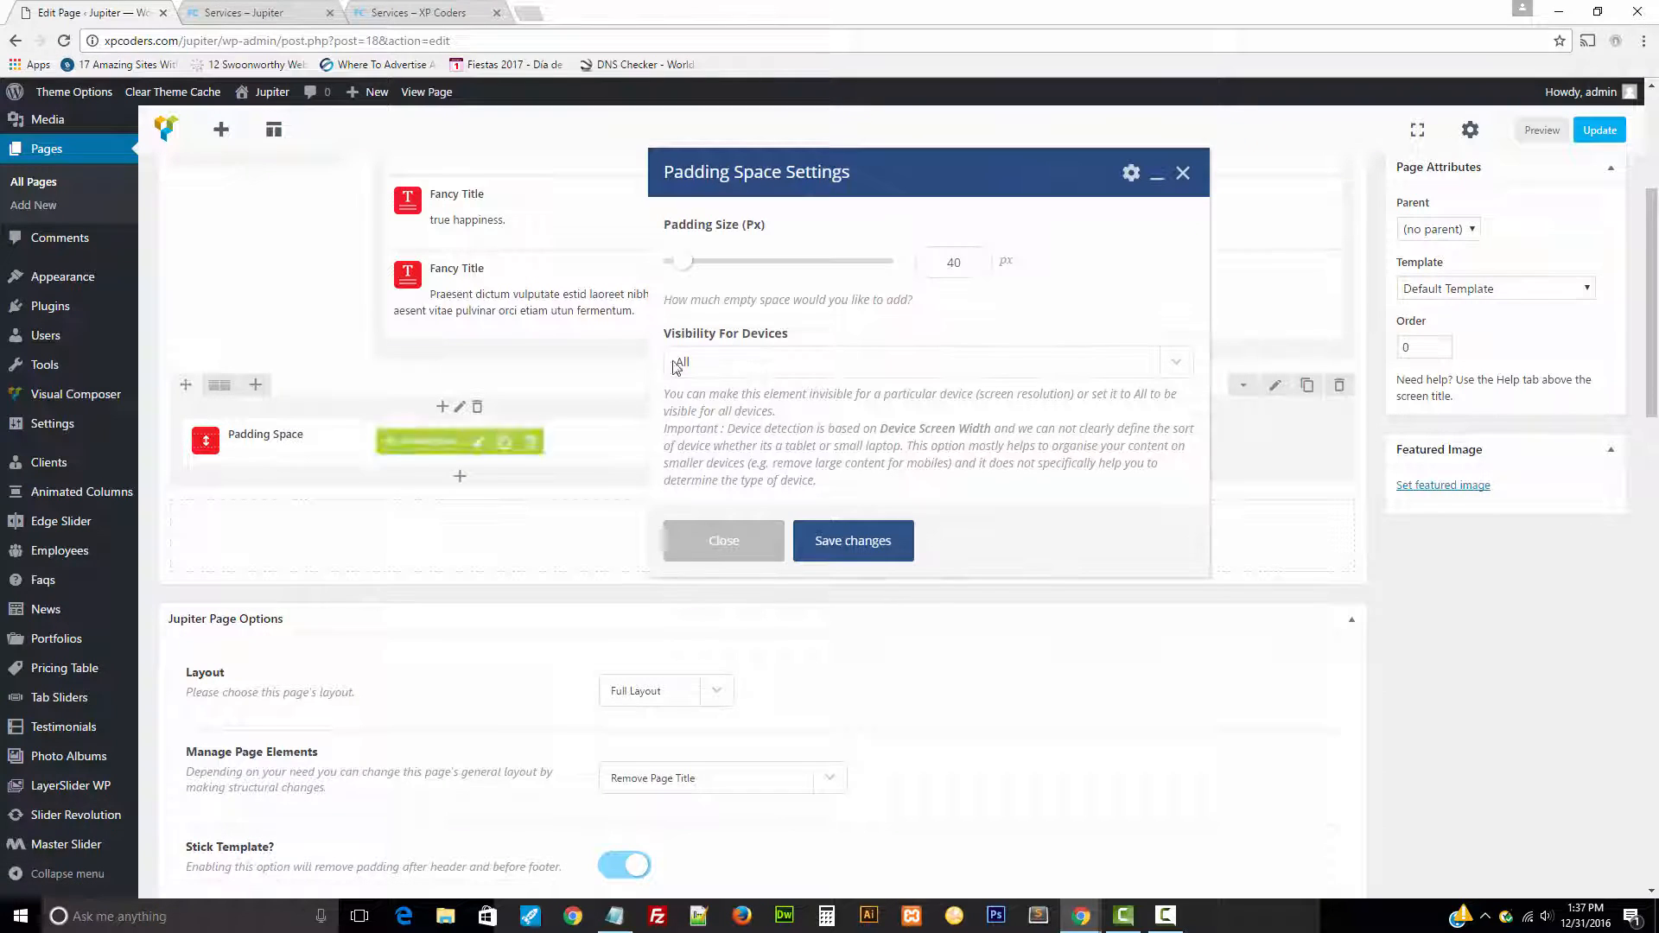
text(120)
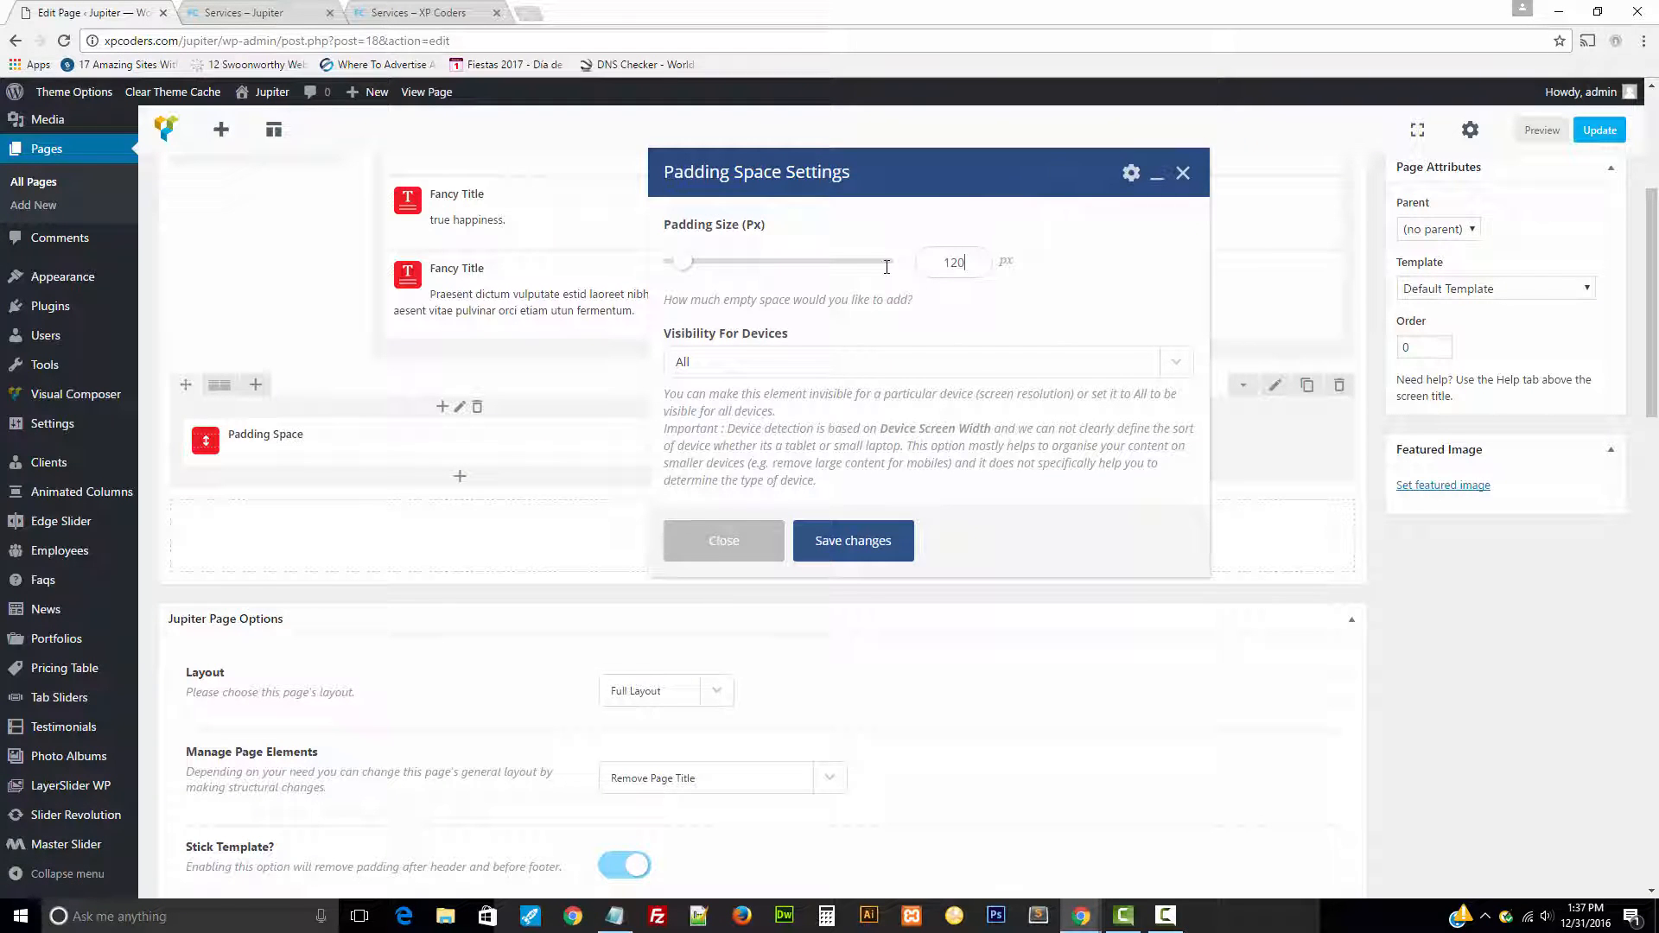
click(856, 543)
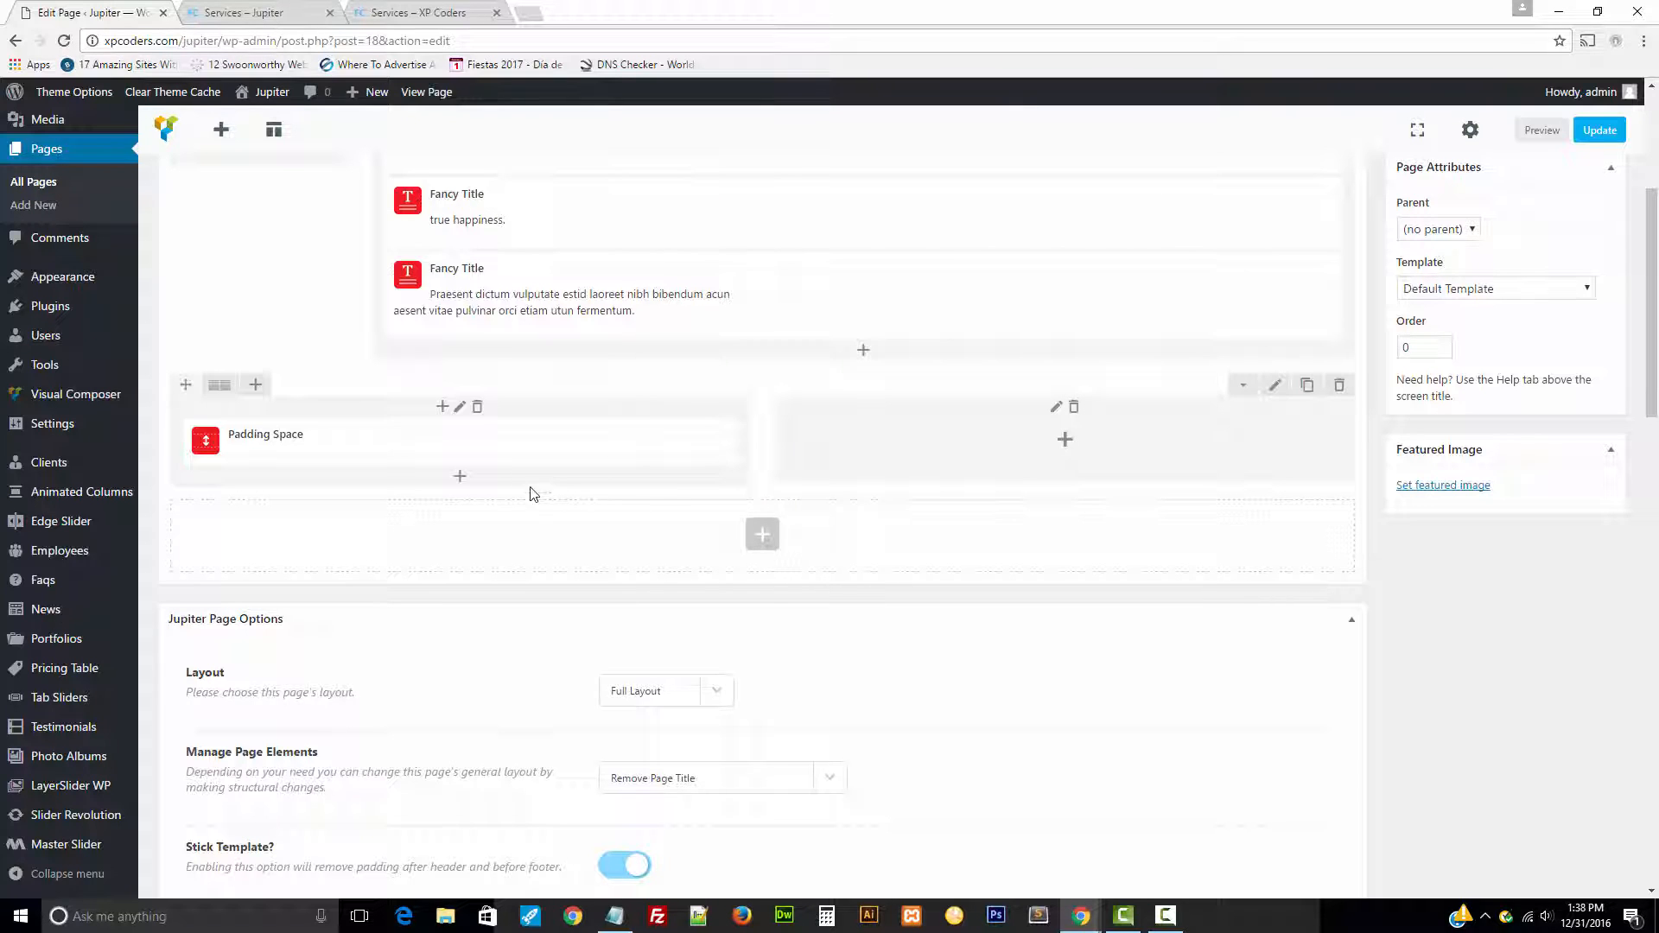
Step: Add an Image element below the padding space in the row's left column
click(460, 475)
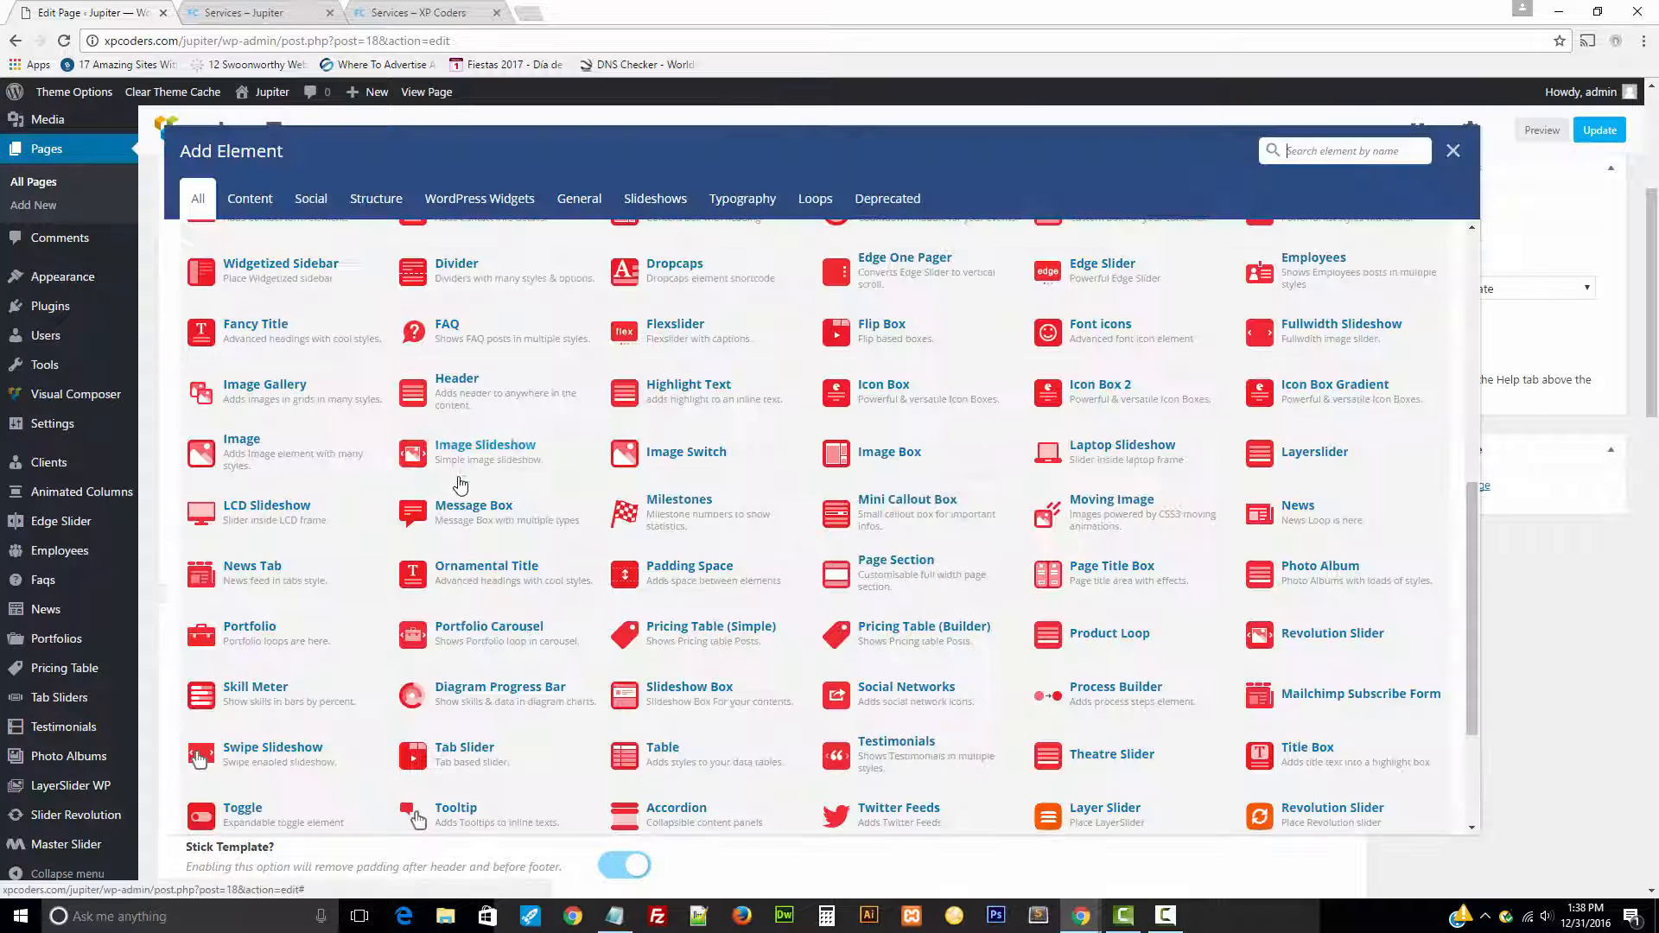
click(243, 469)
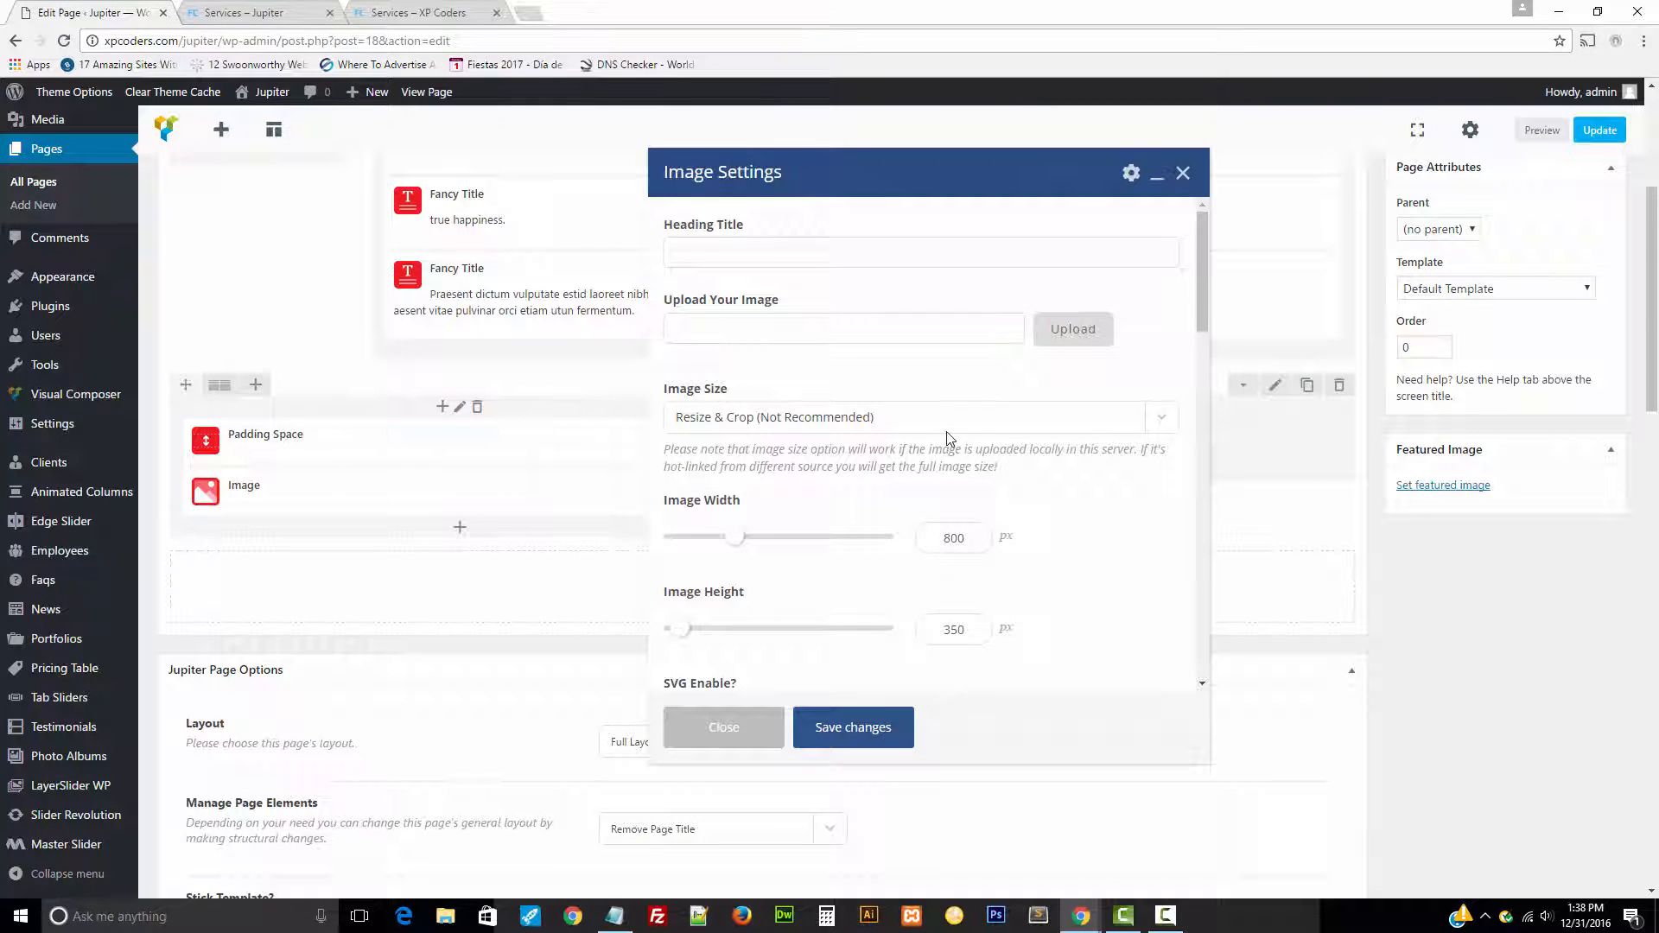
Step: Set the image element's size to Default - Original Size and save its settings
click(948, 427)
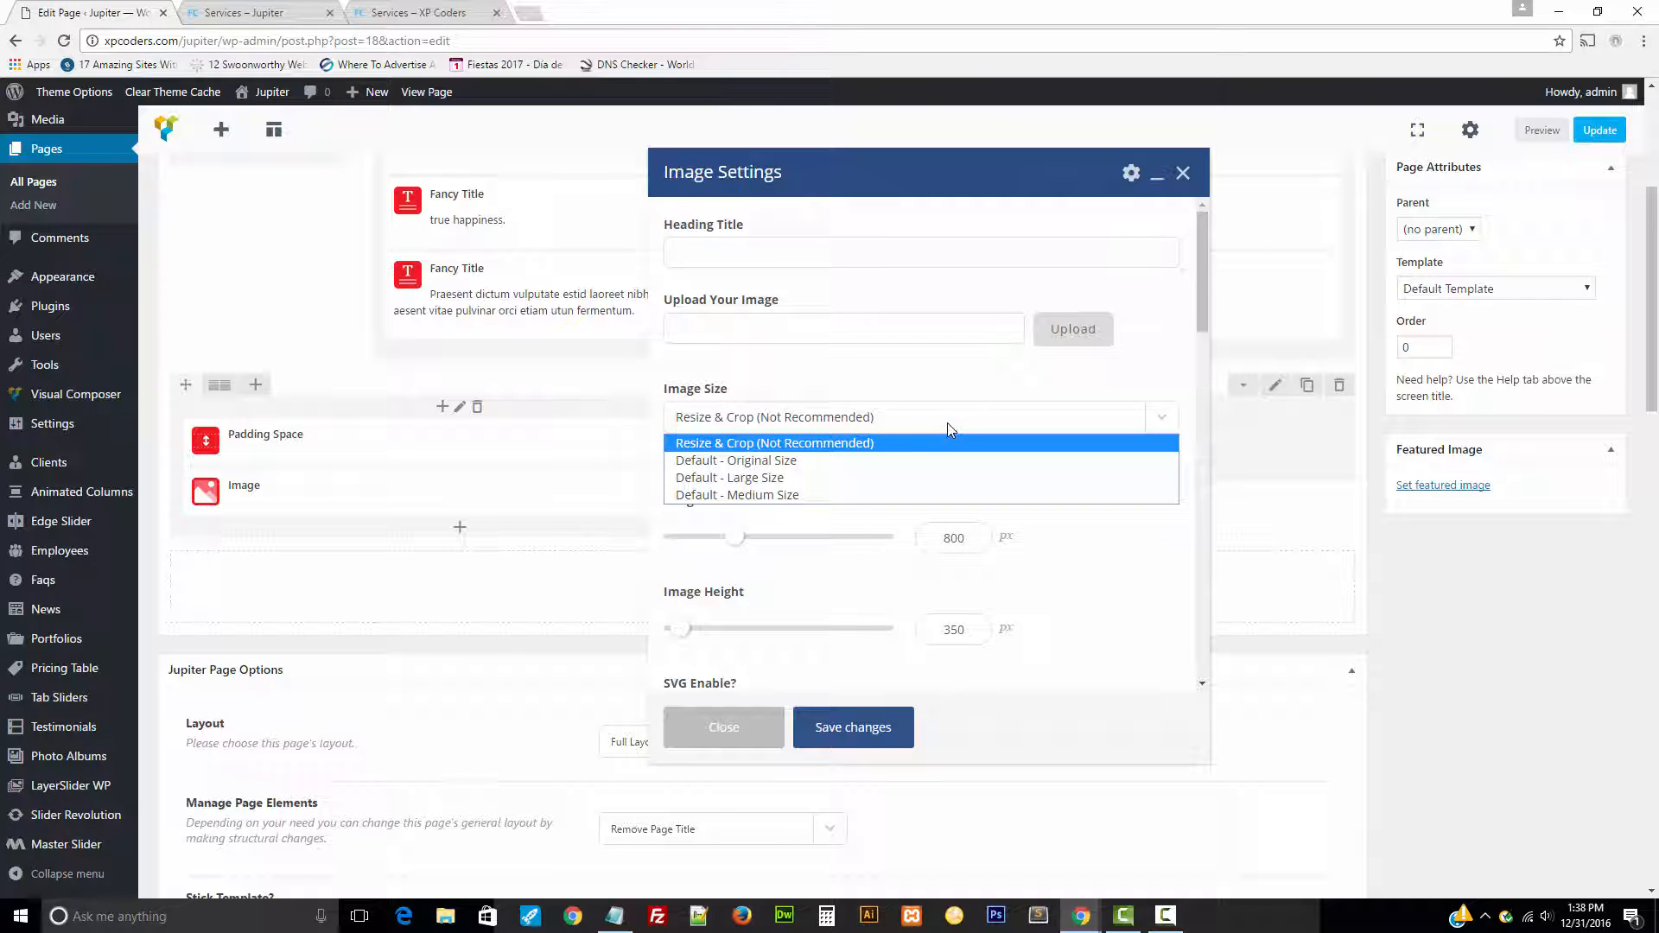
click(708, 461)
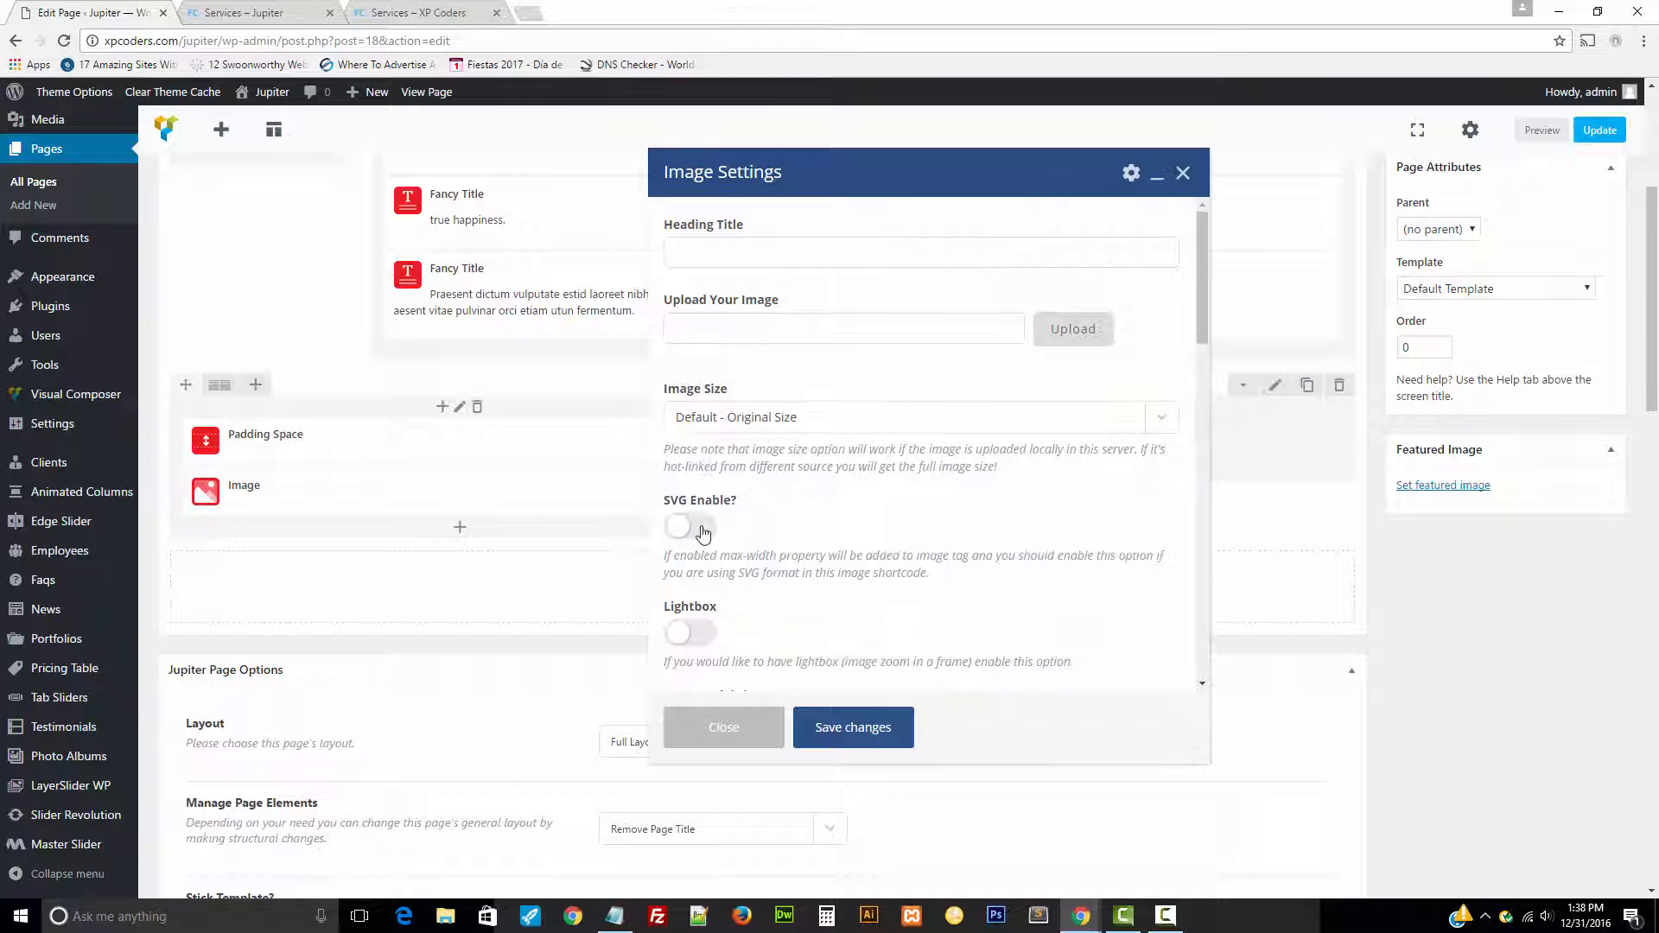
click(853, 728)
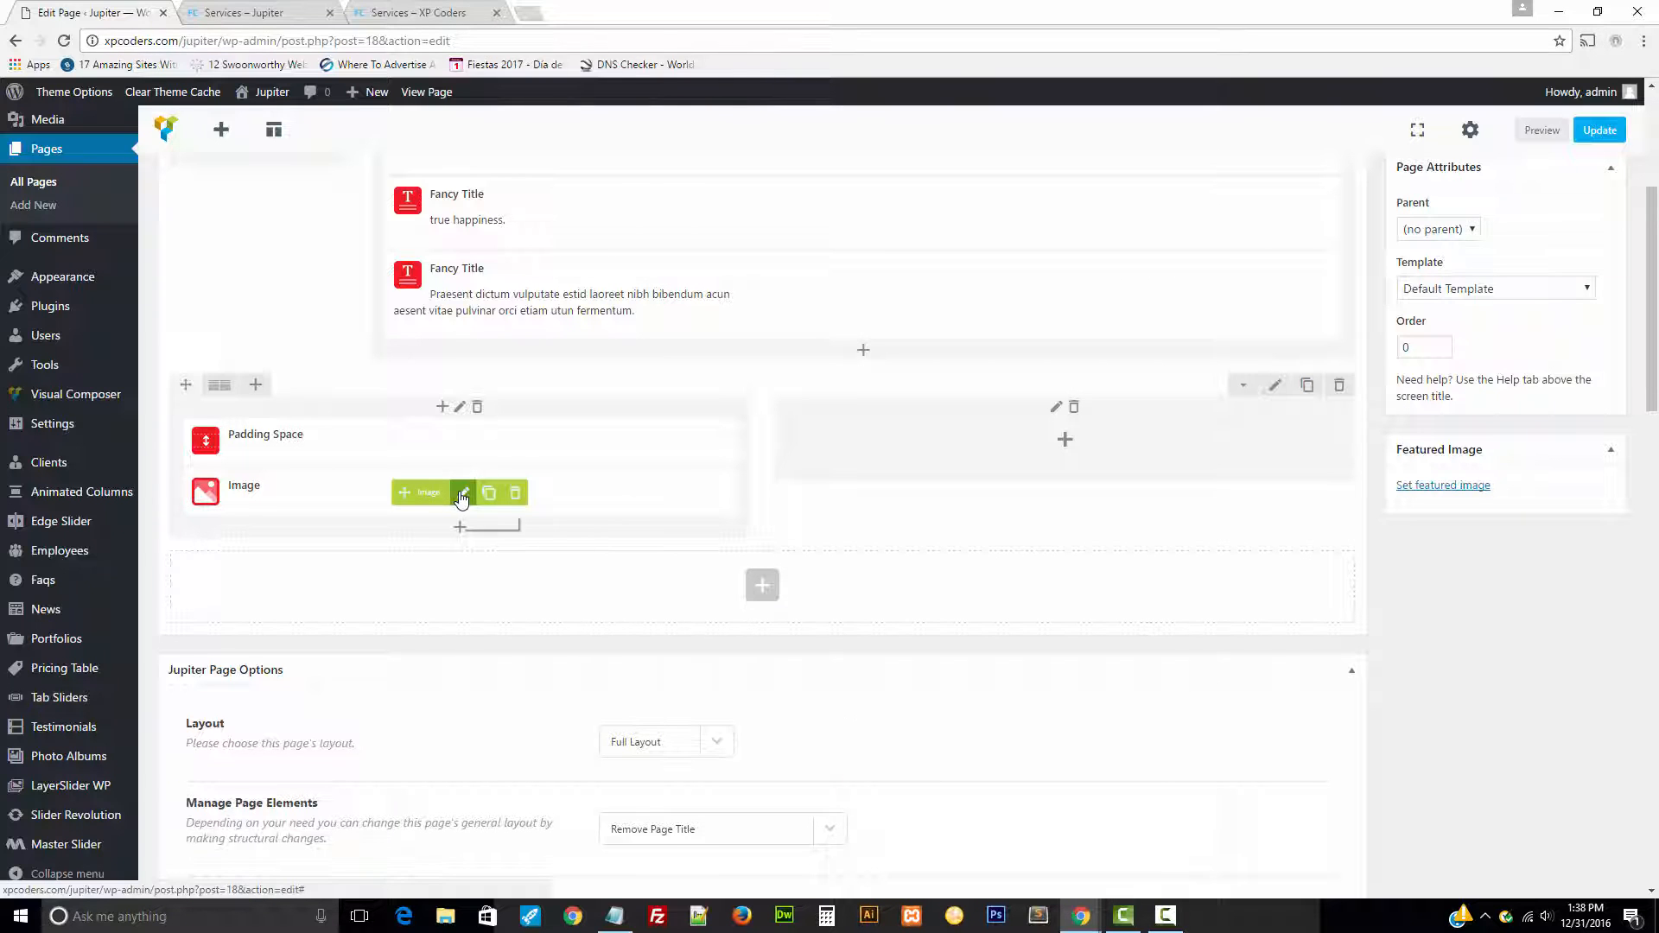
Step: Upload the servers-service picture from the Images folder into the image element and save its settings
click(462, 495)
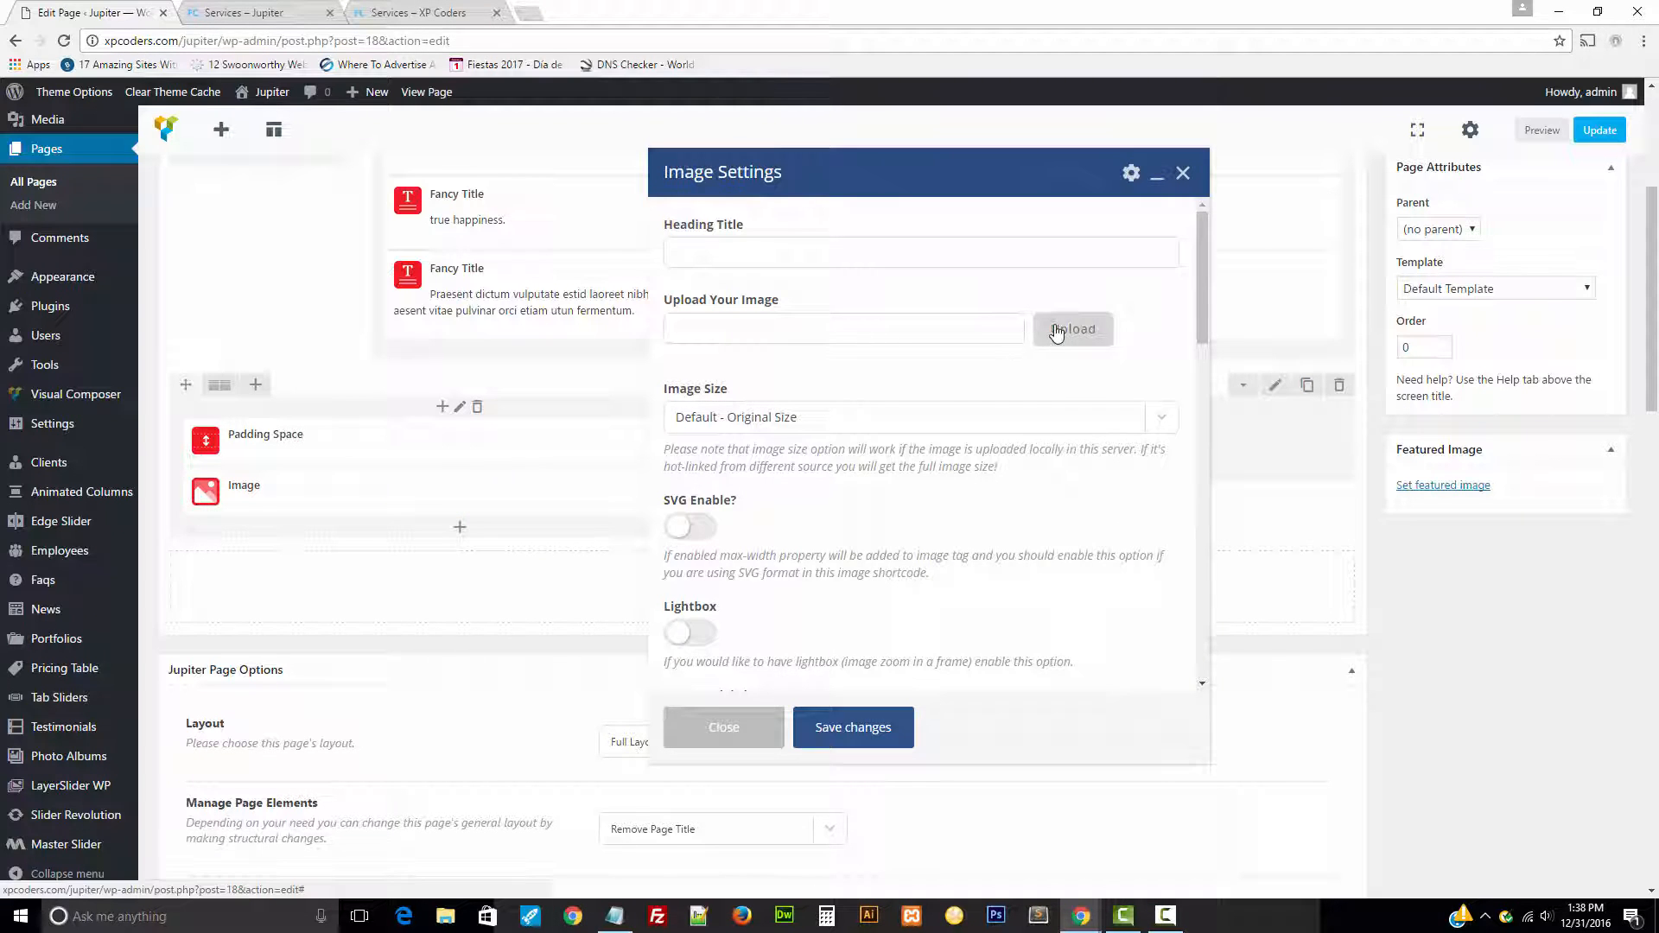
click(1058, 331)
click(242, 163)
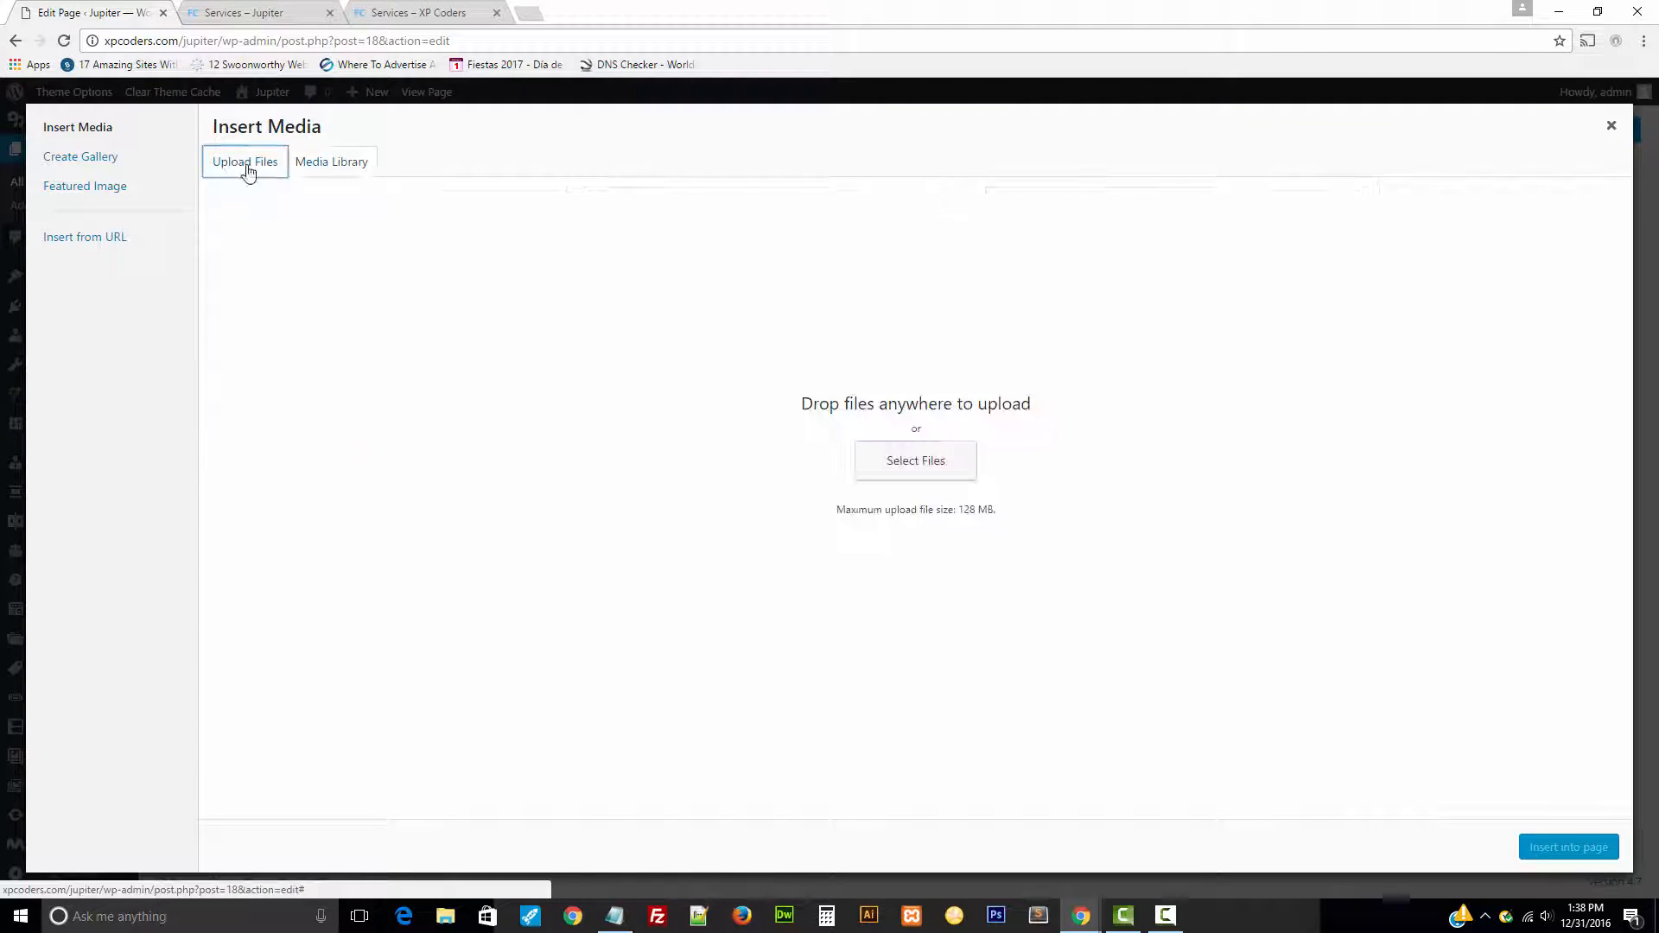
click(890, 466)
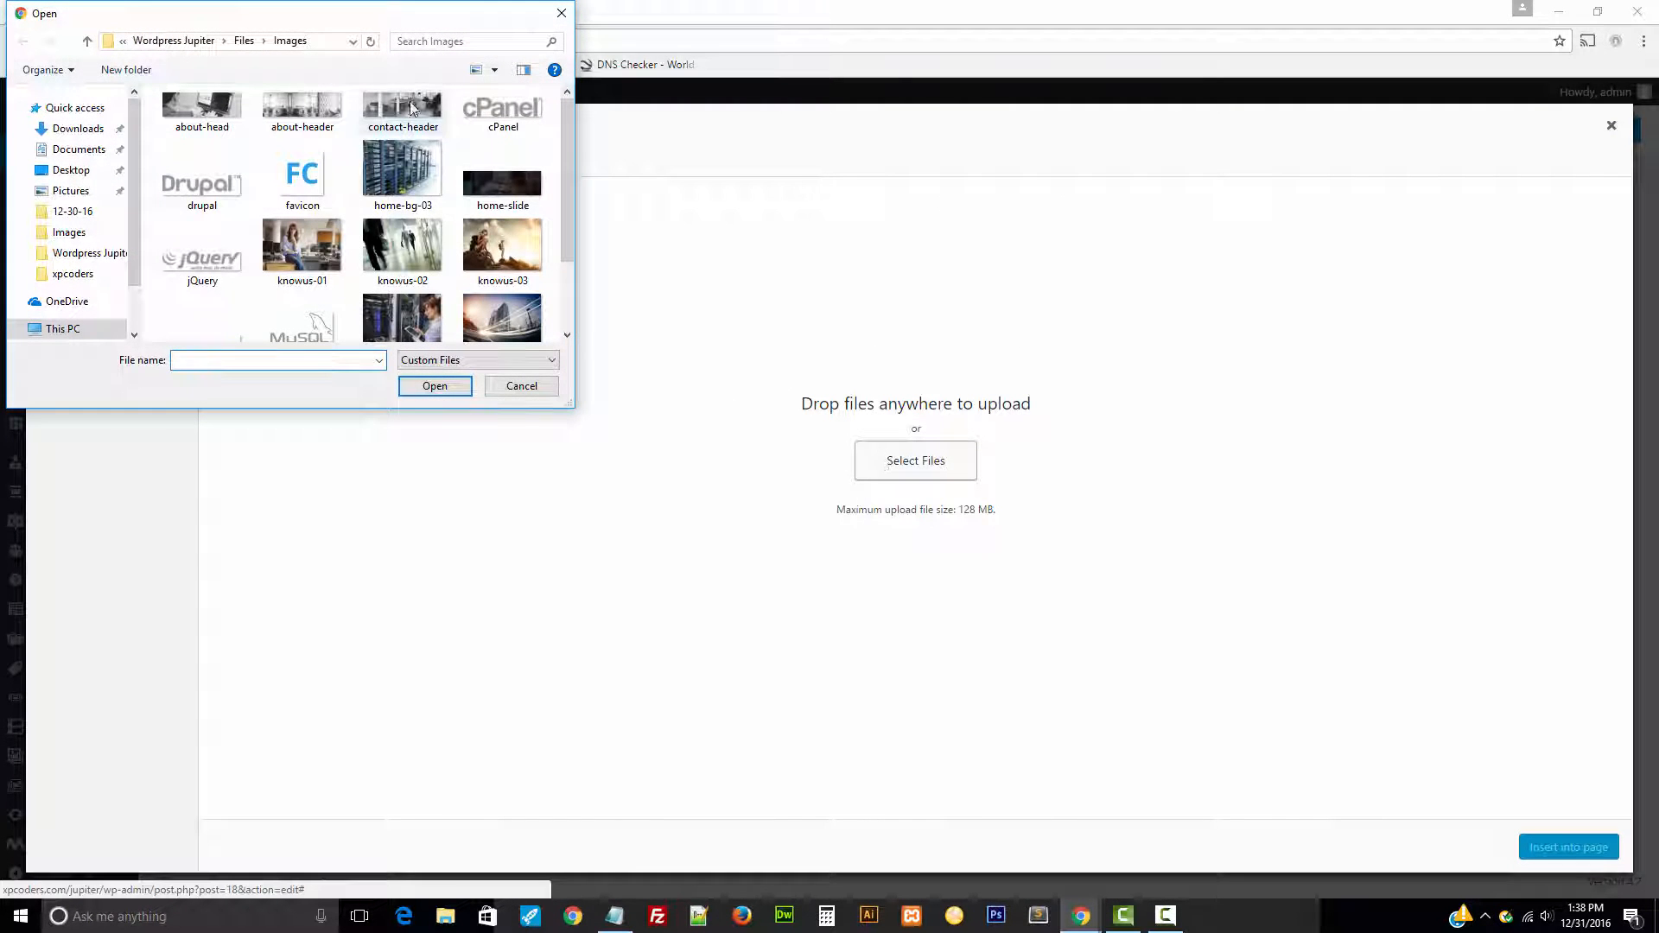
double_click(402, 319)
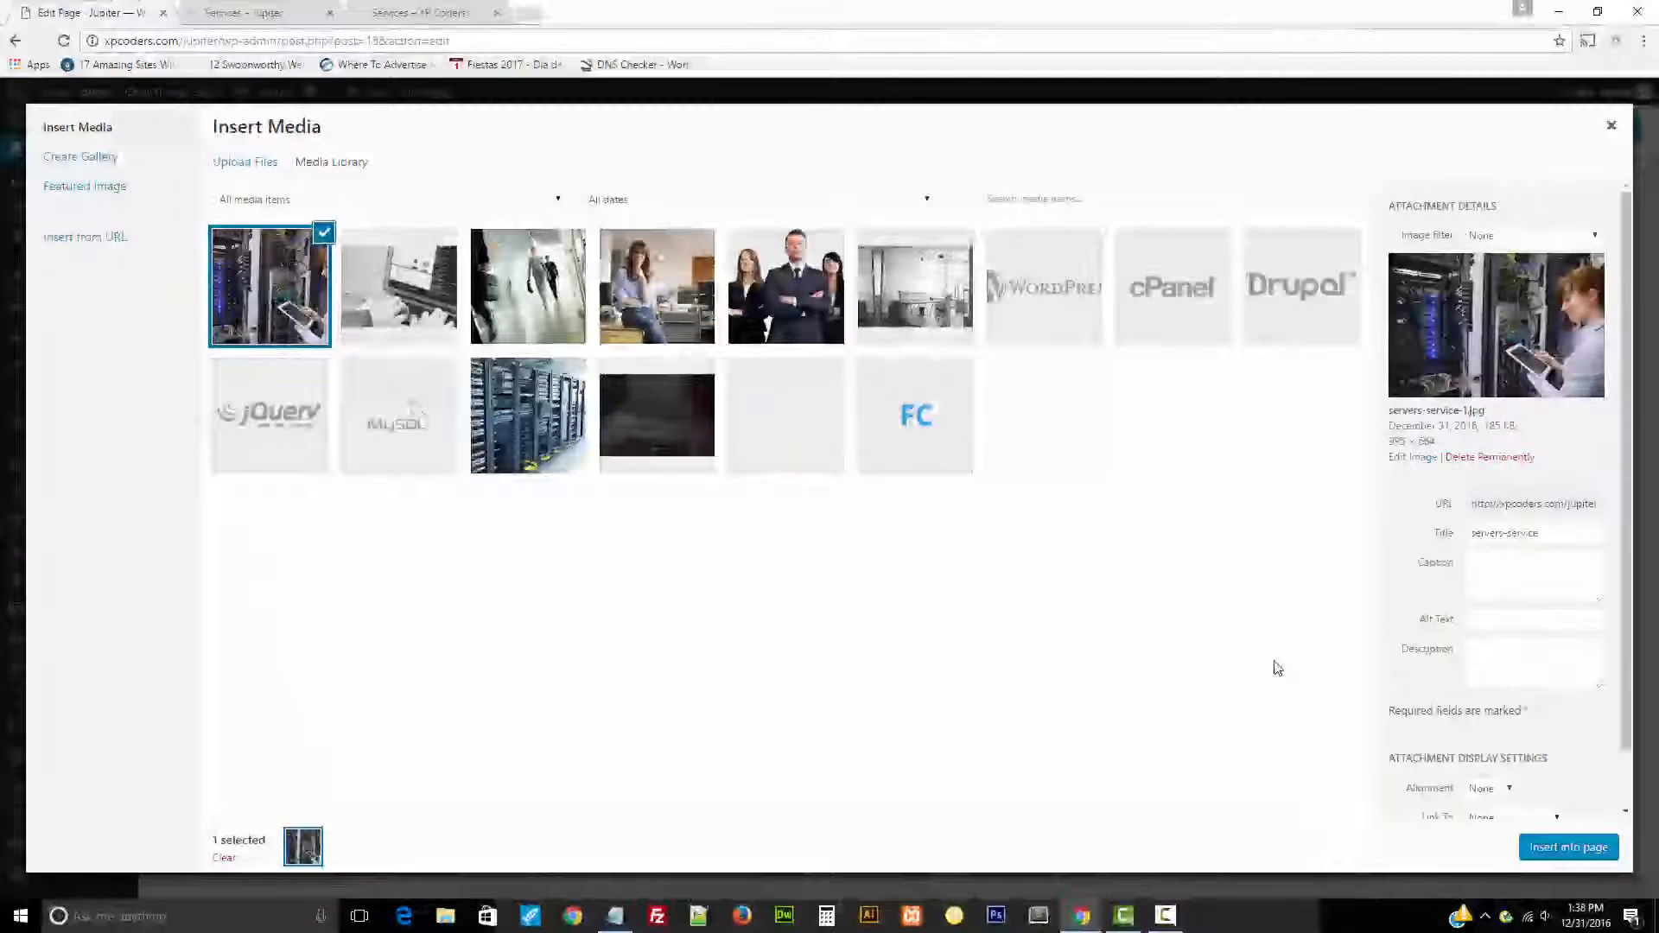
click(1569, 847)
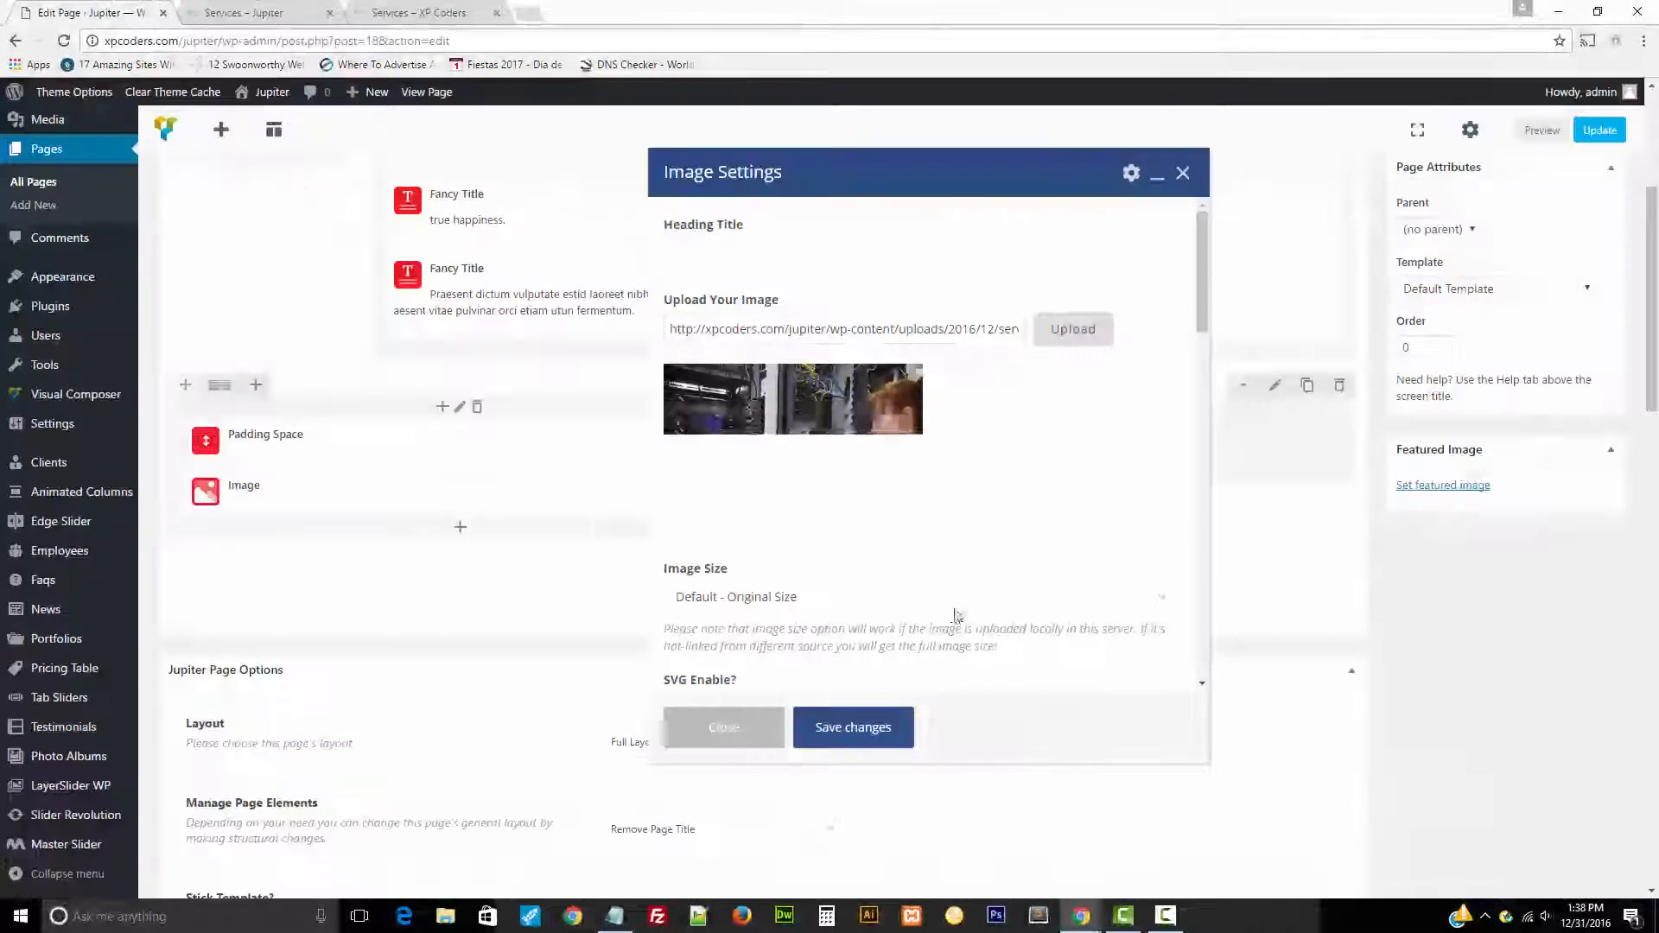
click(864, 727)
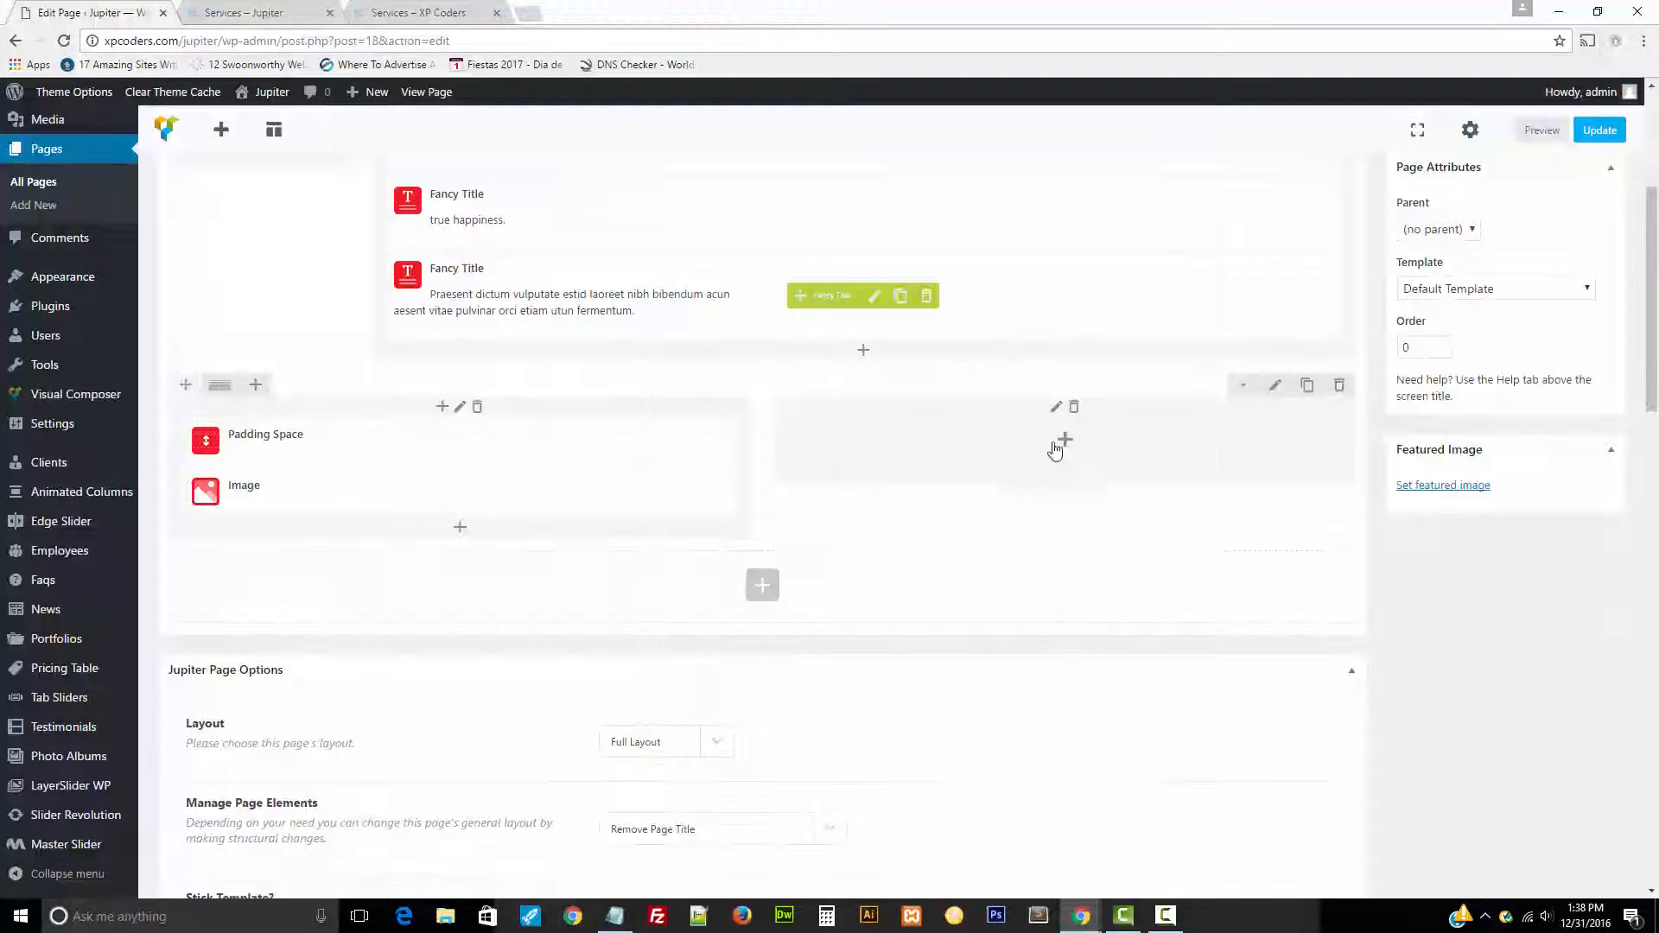
Step: Check the Hosting And SSL section on the reference Services page, then return to the page editor
click(310, 9)
click(378, 7)
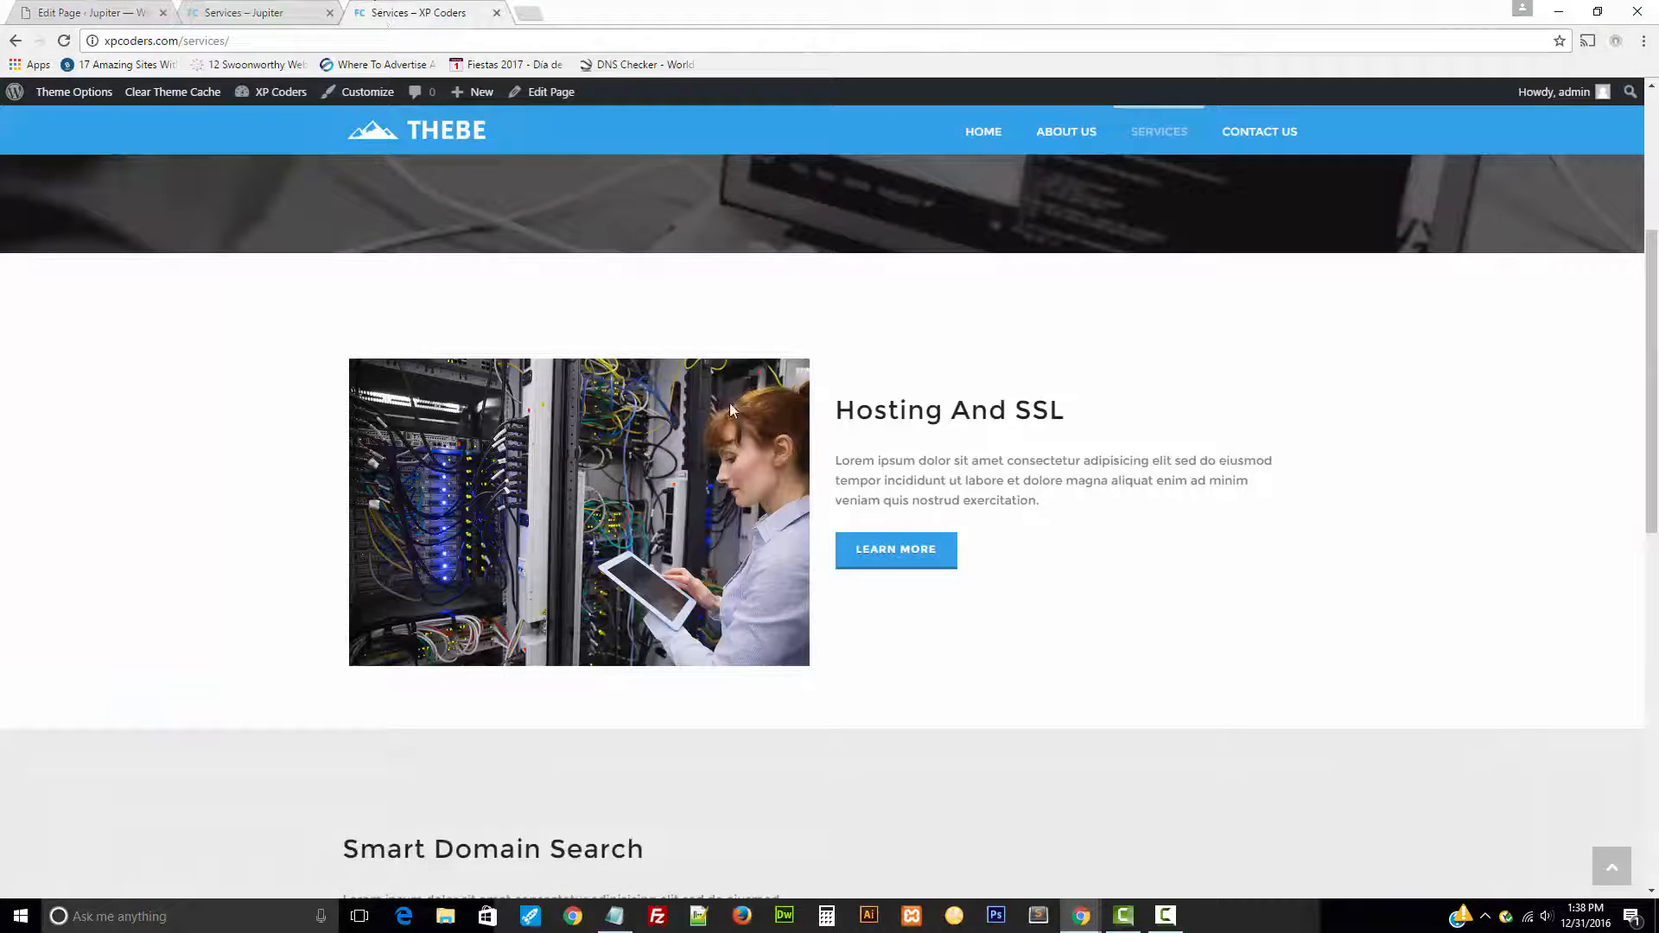
drag(1071, 415, 841, 414)
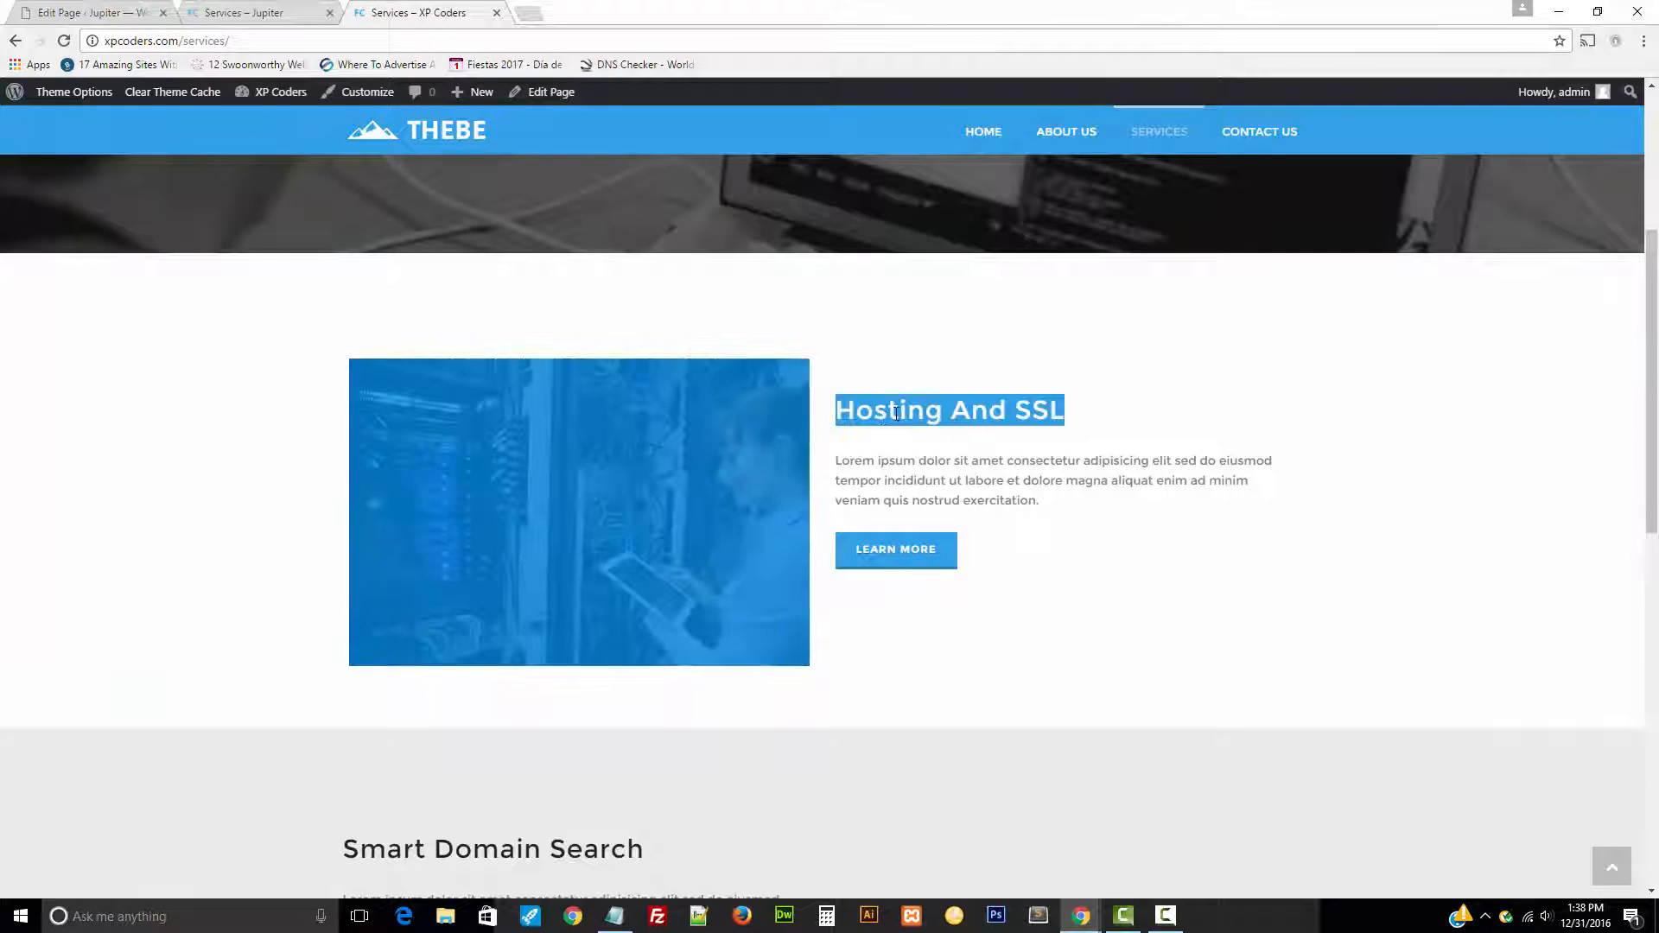
click(1014, 466)
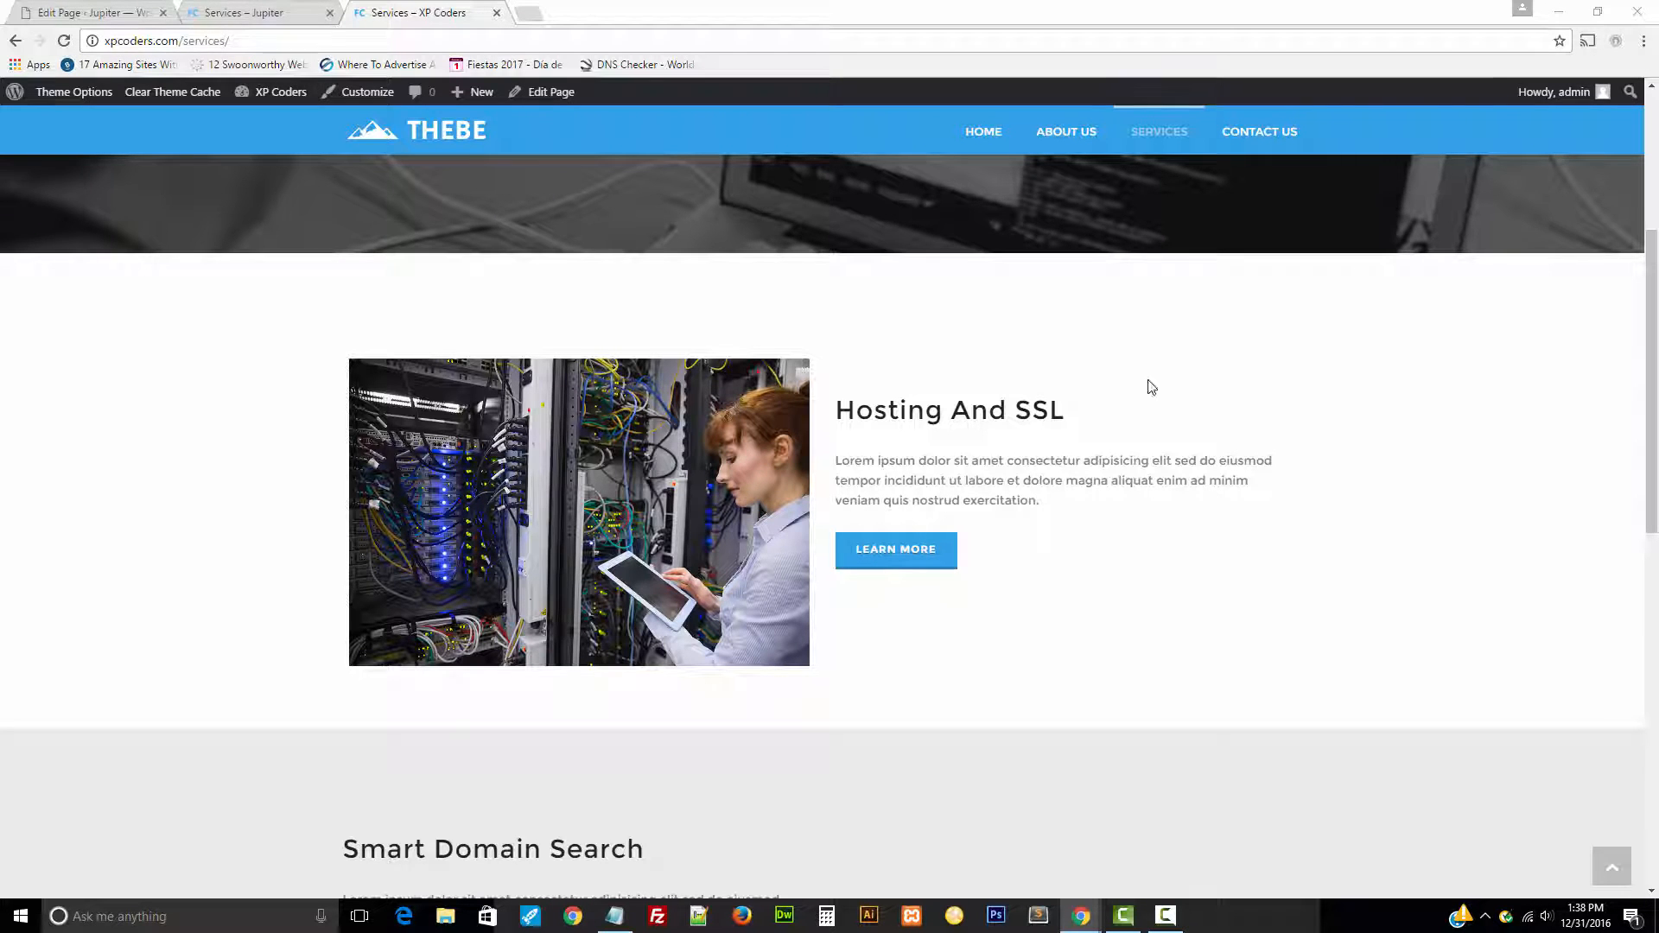
click(229, 8)
click(68, 10)
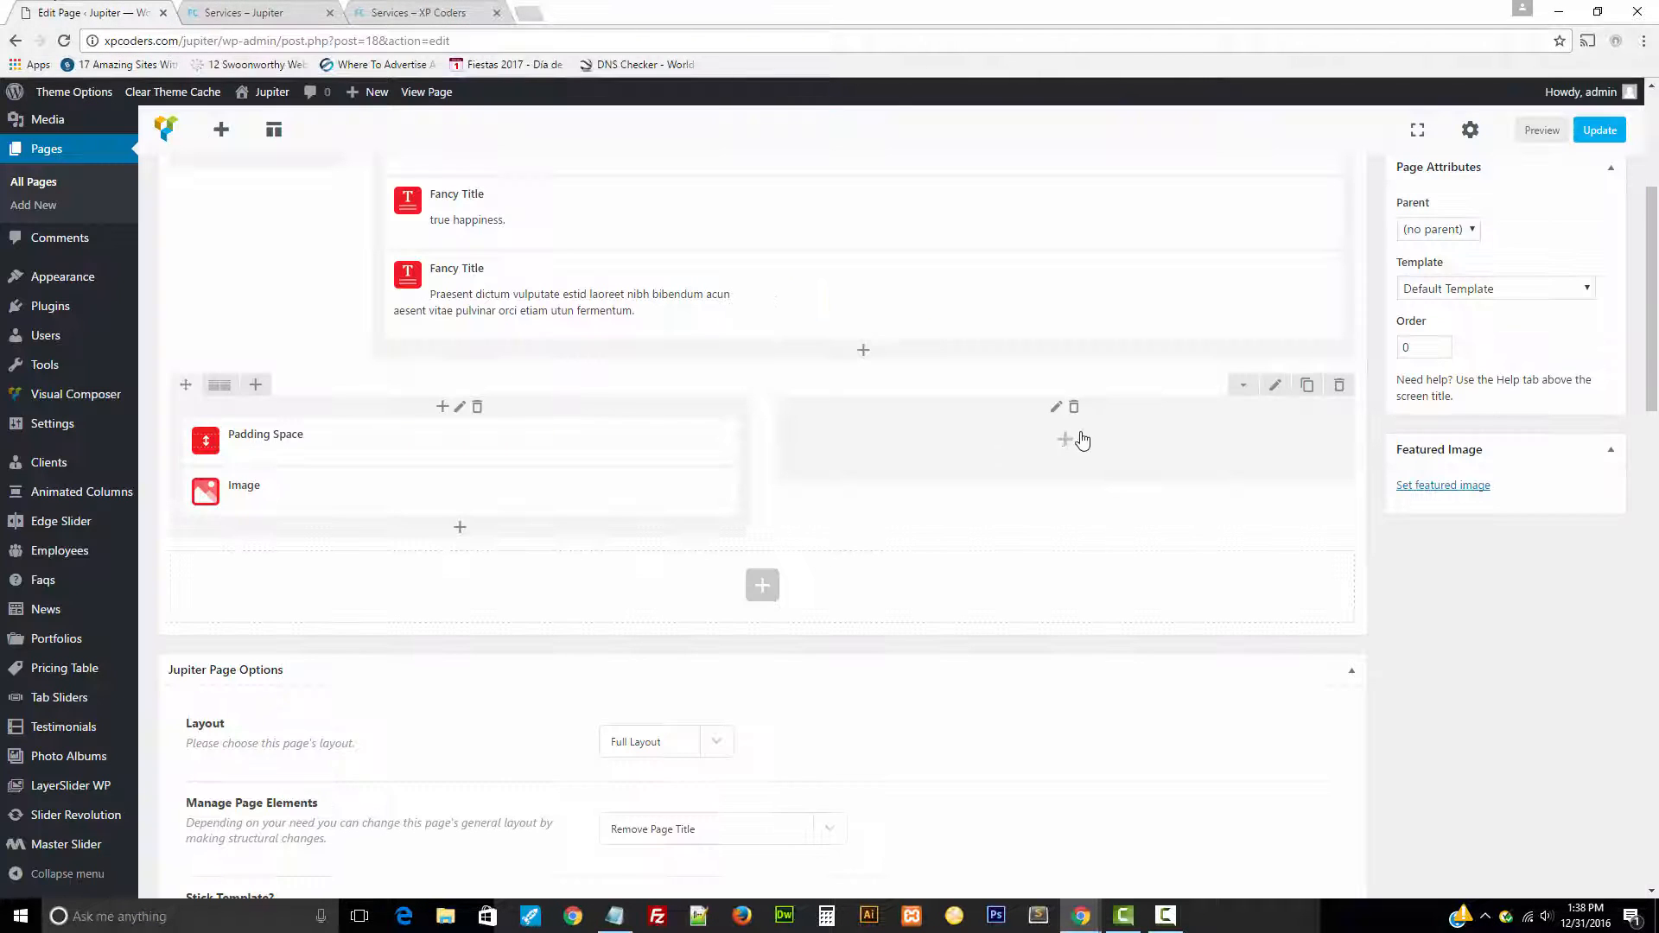
Step: Add a Padding Space of 160 px to the empty column beside the image and save it
click(1084, 443)
click(692, 567)
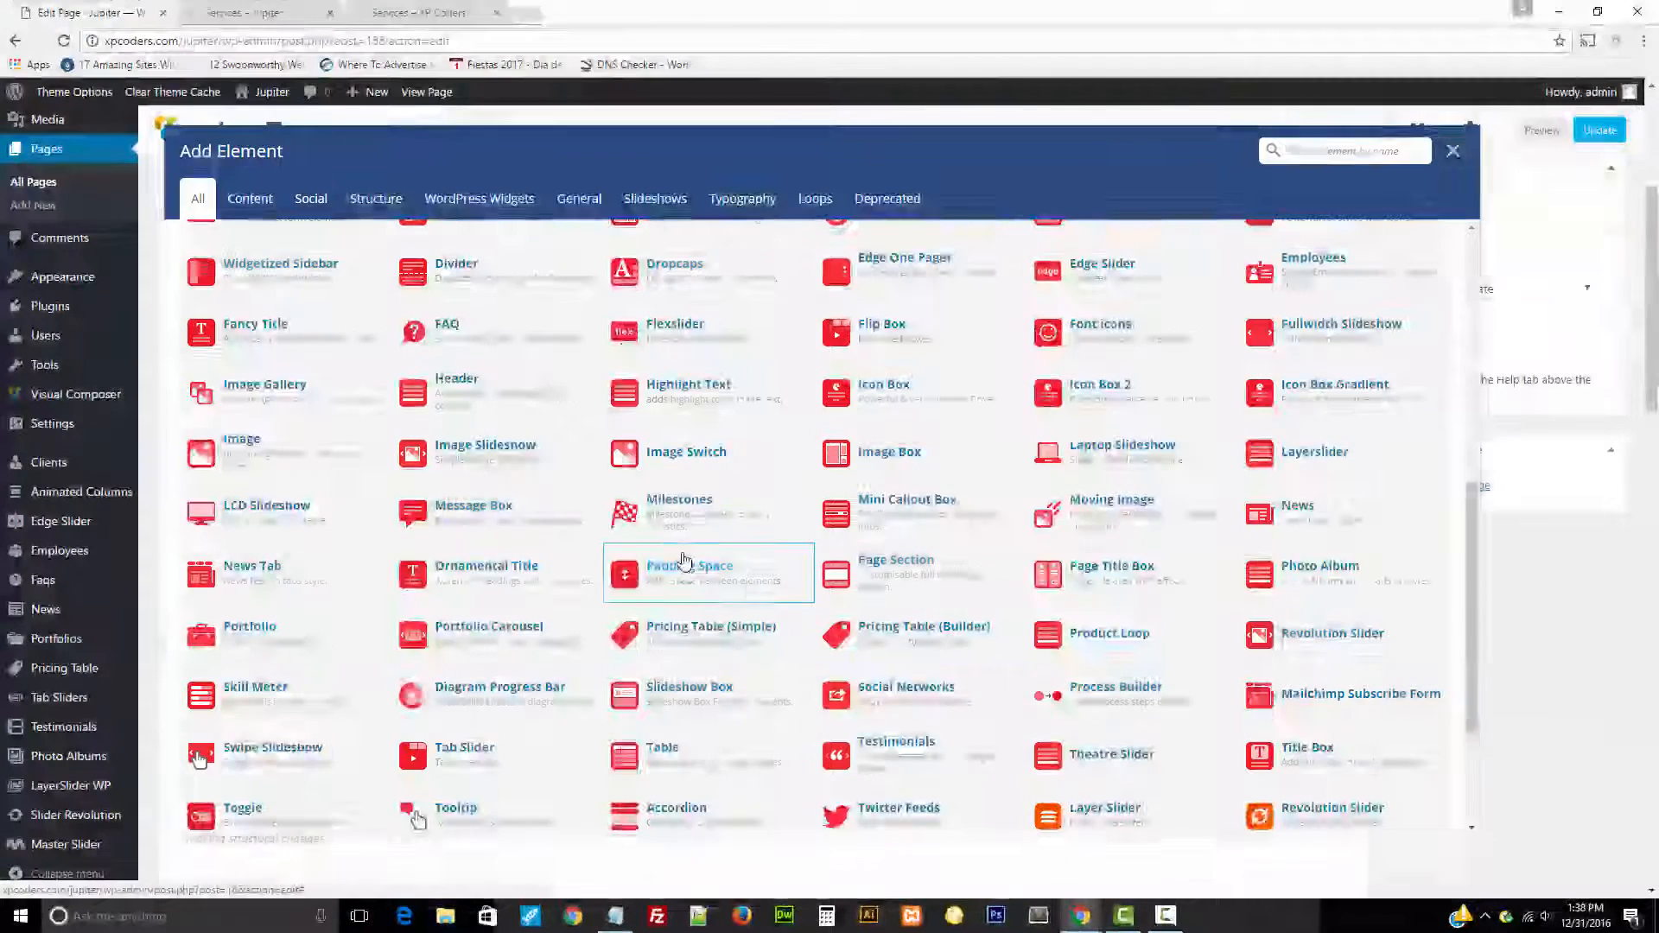
text(6)
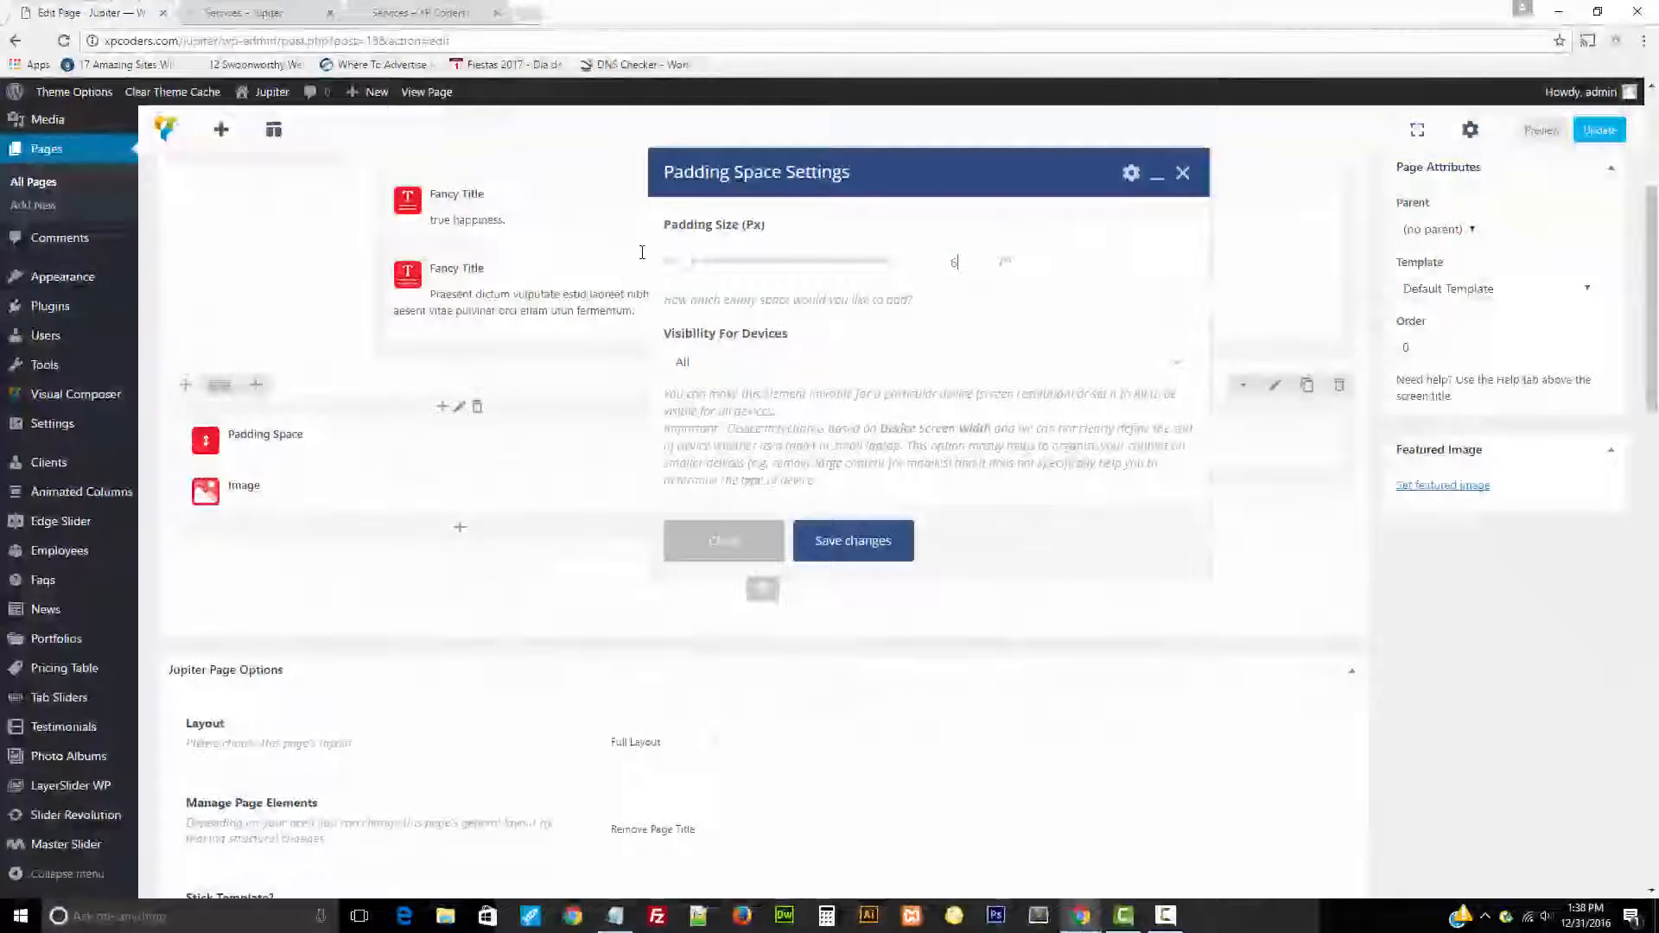
key(BackSpace)
text(160)
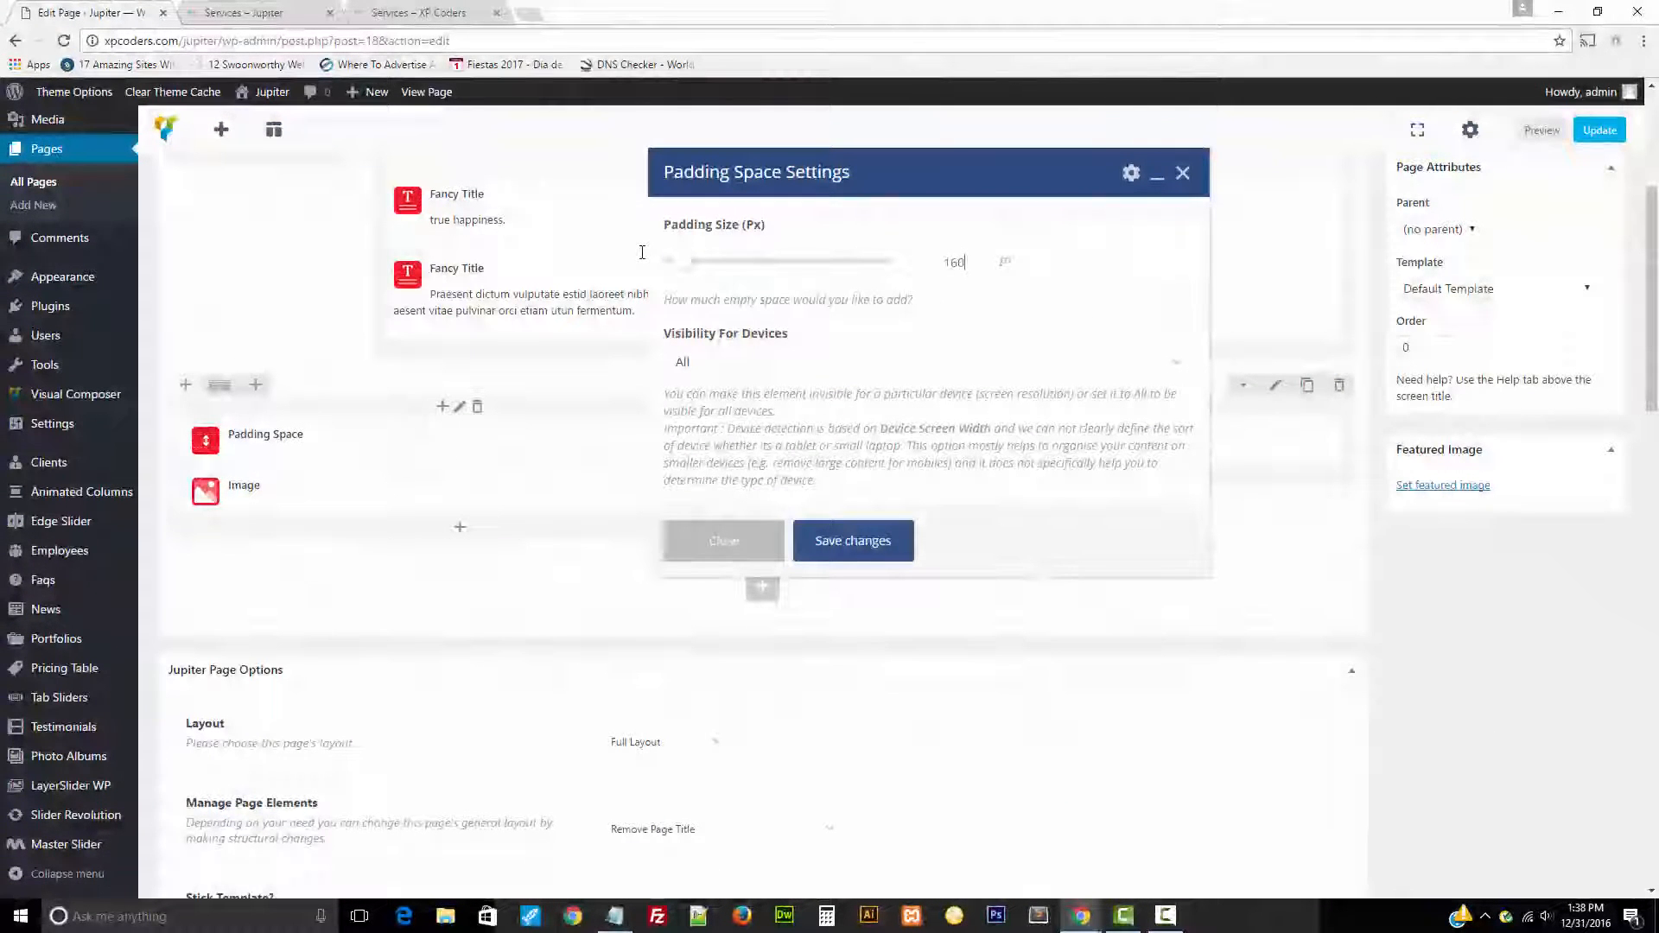
click(851, 546)
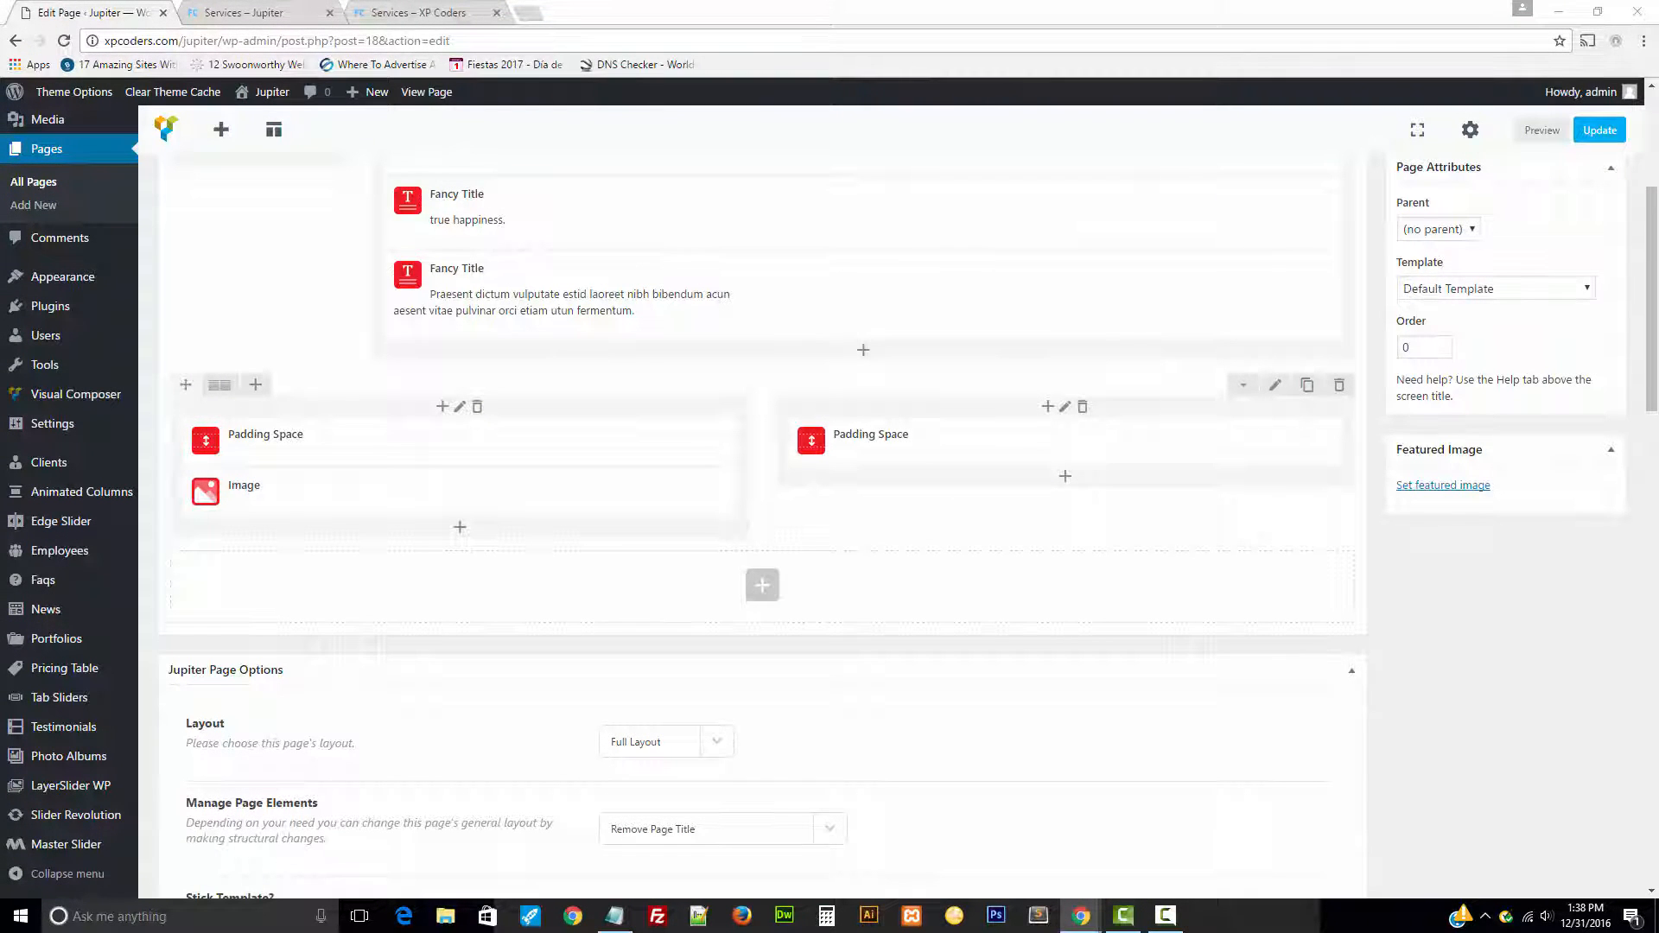
Step: Copy the "Hosting And SSL" heading from the reference Services page and return to the page editor
click(421, 10)
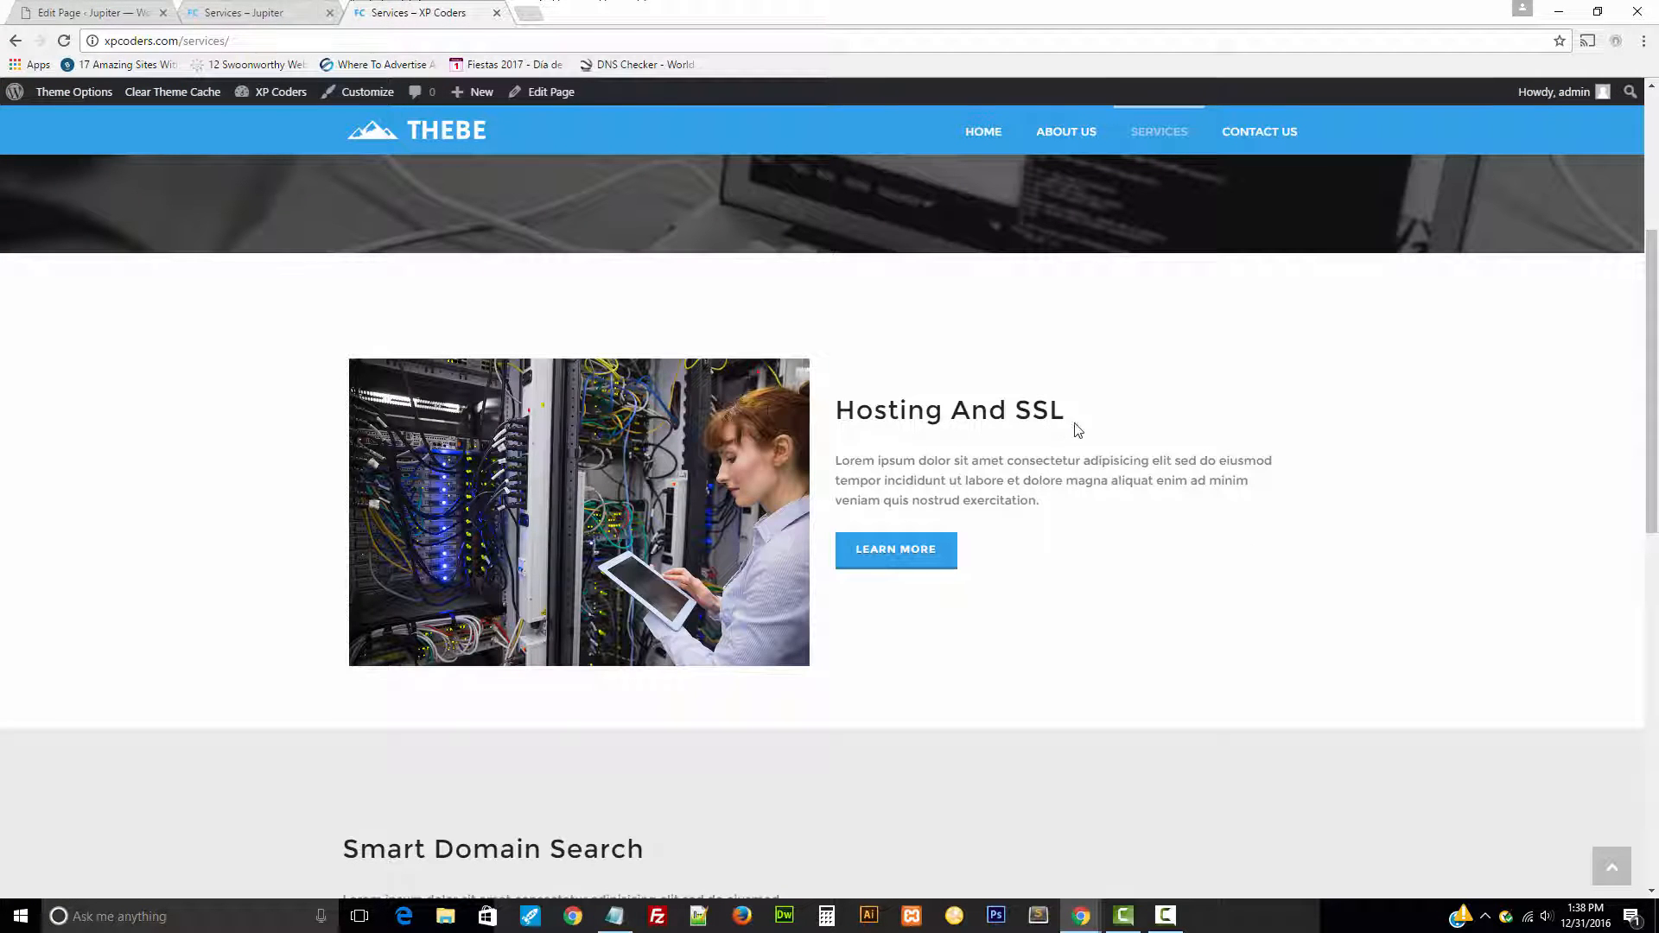
drag(1079, 429, 836, 413)
right_click(893, 408)
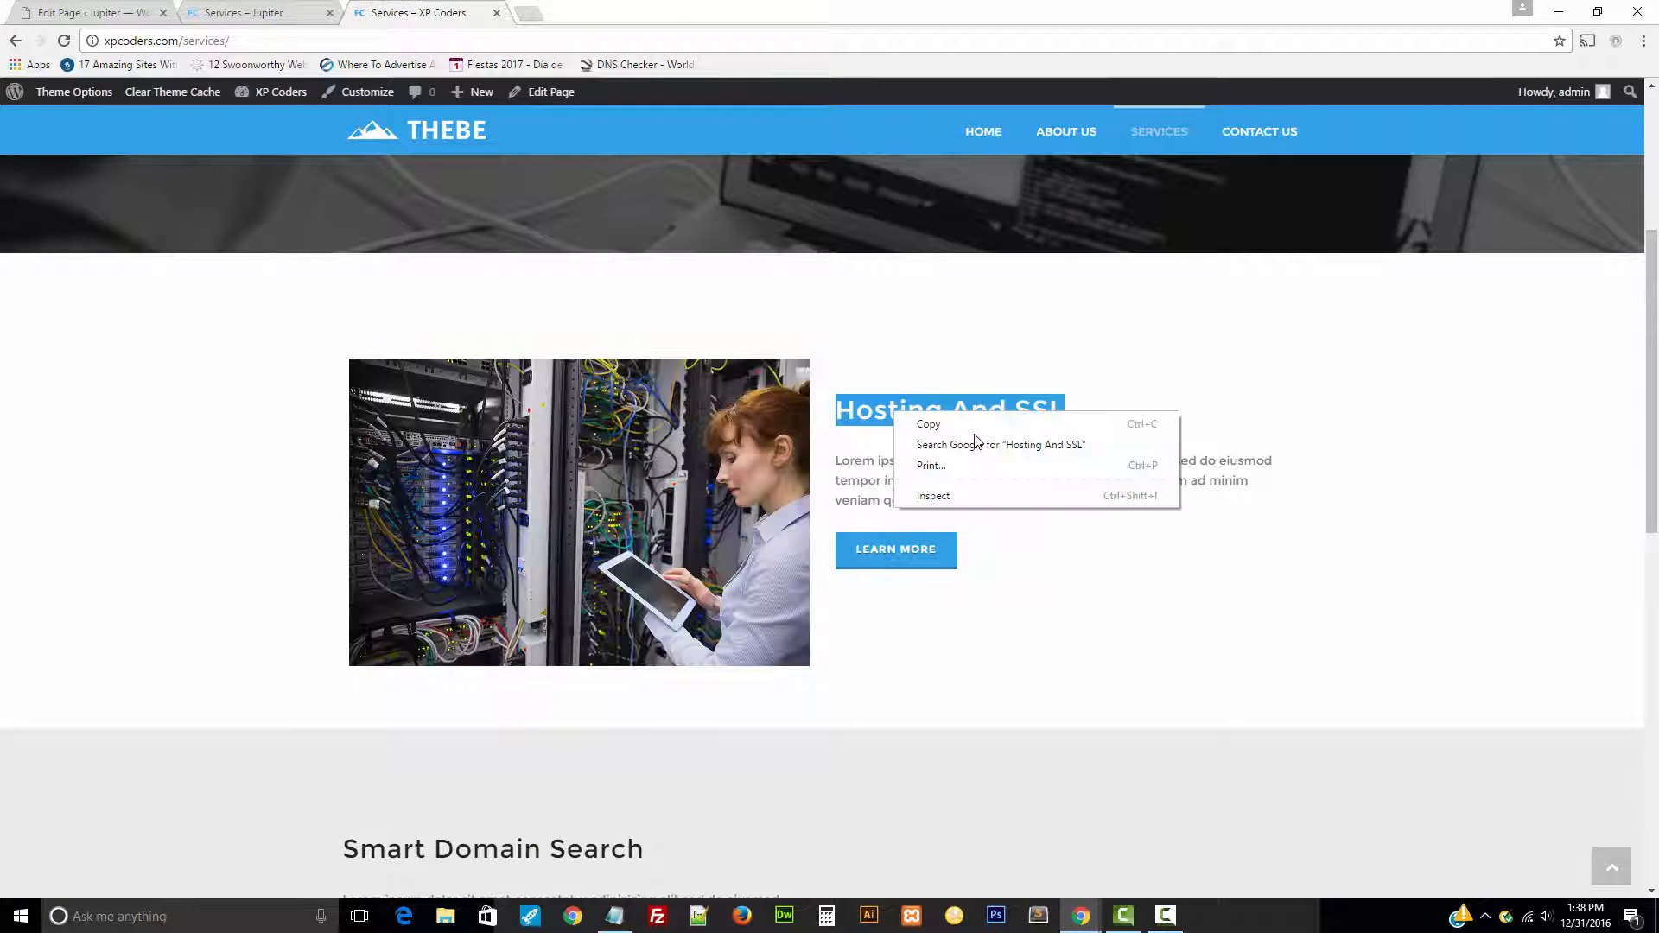
click(925, 422)
click(286, 7)
click(102, 12)
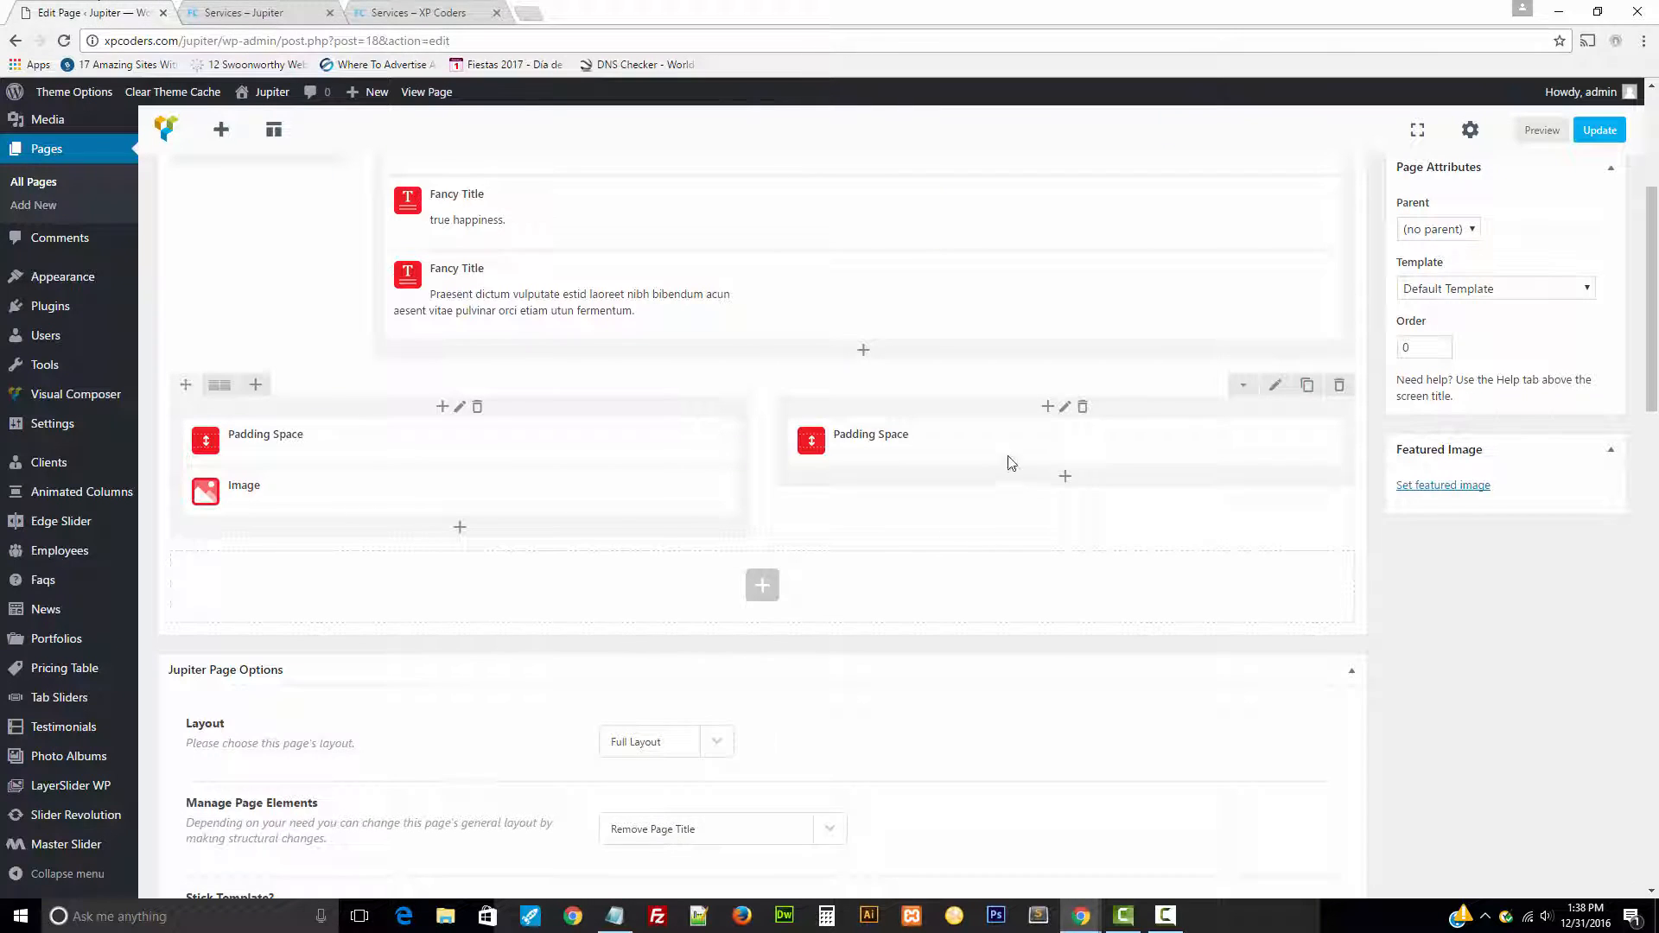
Step: Add a Fancy Title below the second column's padding space with the copied text "Hosting And SSL" as content
click(1067, 479)
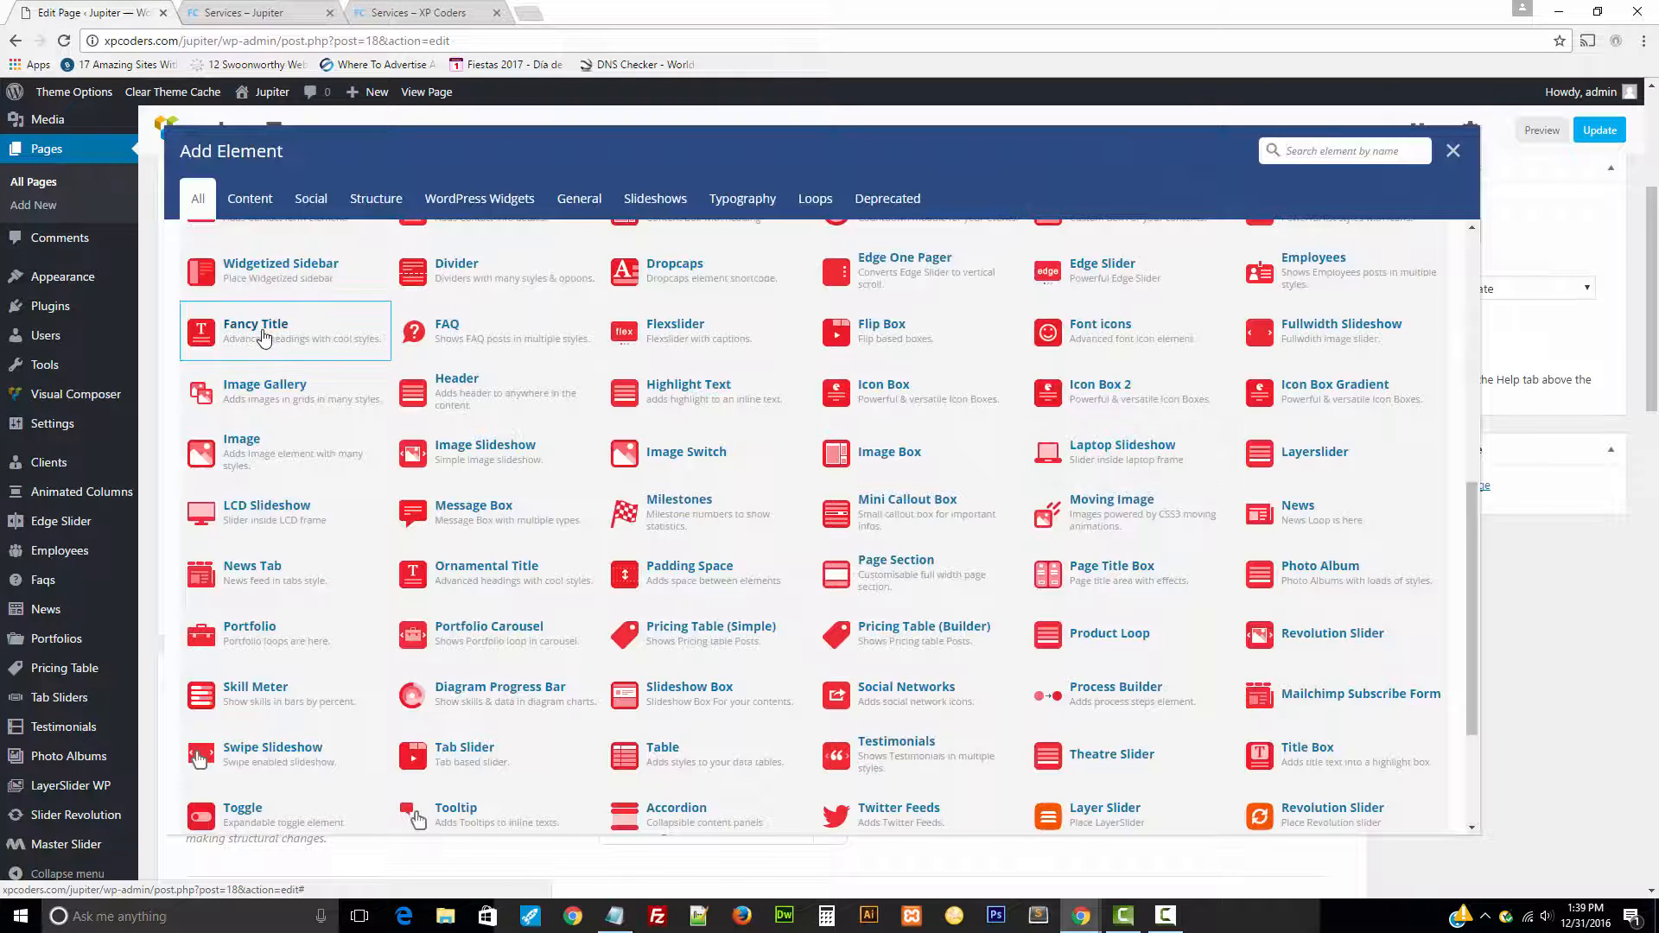
click(264, 337)
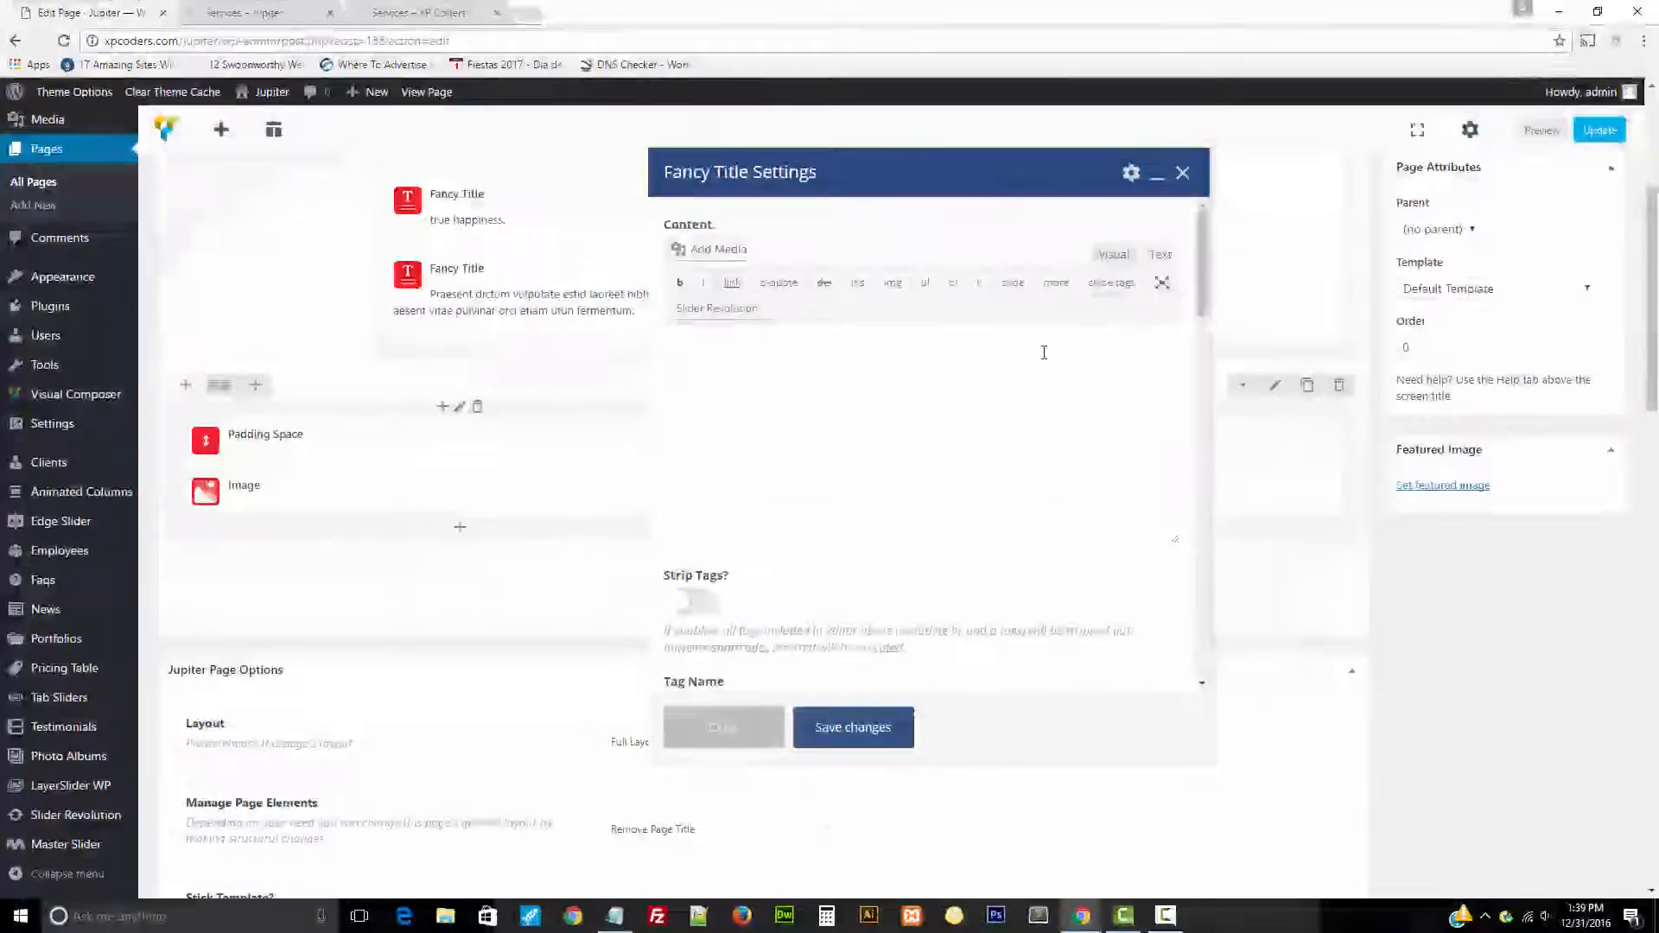
click(1028, 371)
key(ctrl+v)
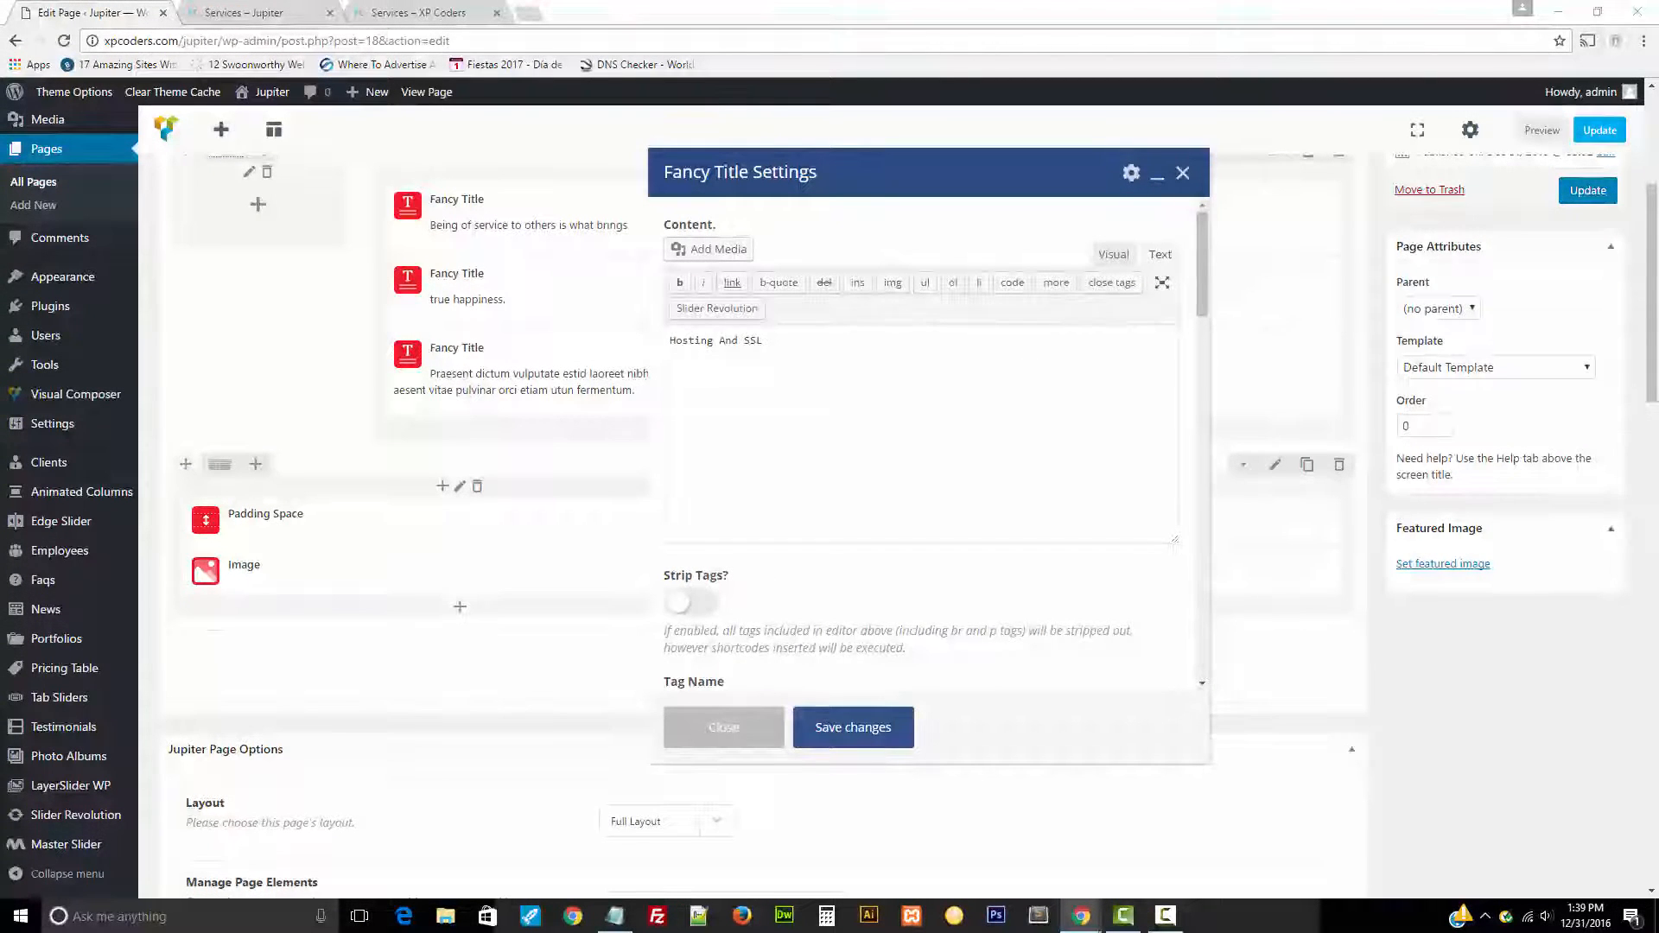
Step: Set the Hosting And SSL title's text color to black and its font size to 30 px
scroll(578, 541, down, 3)
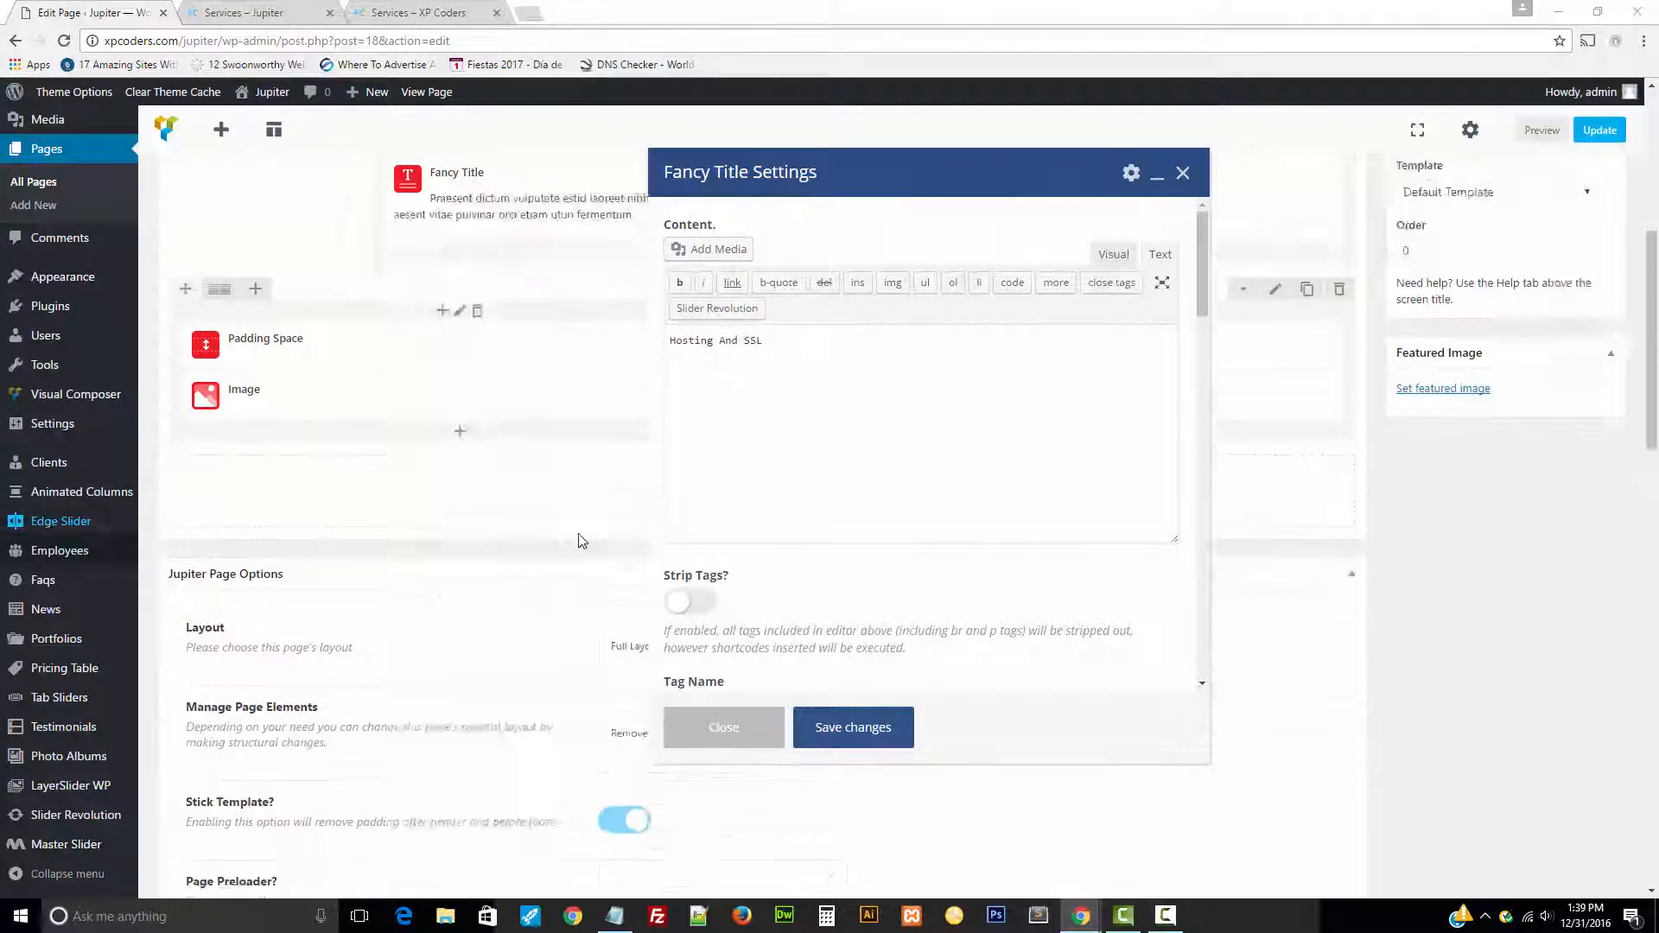
scroll(700, 570, down, 5)
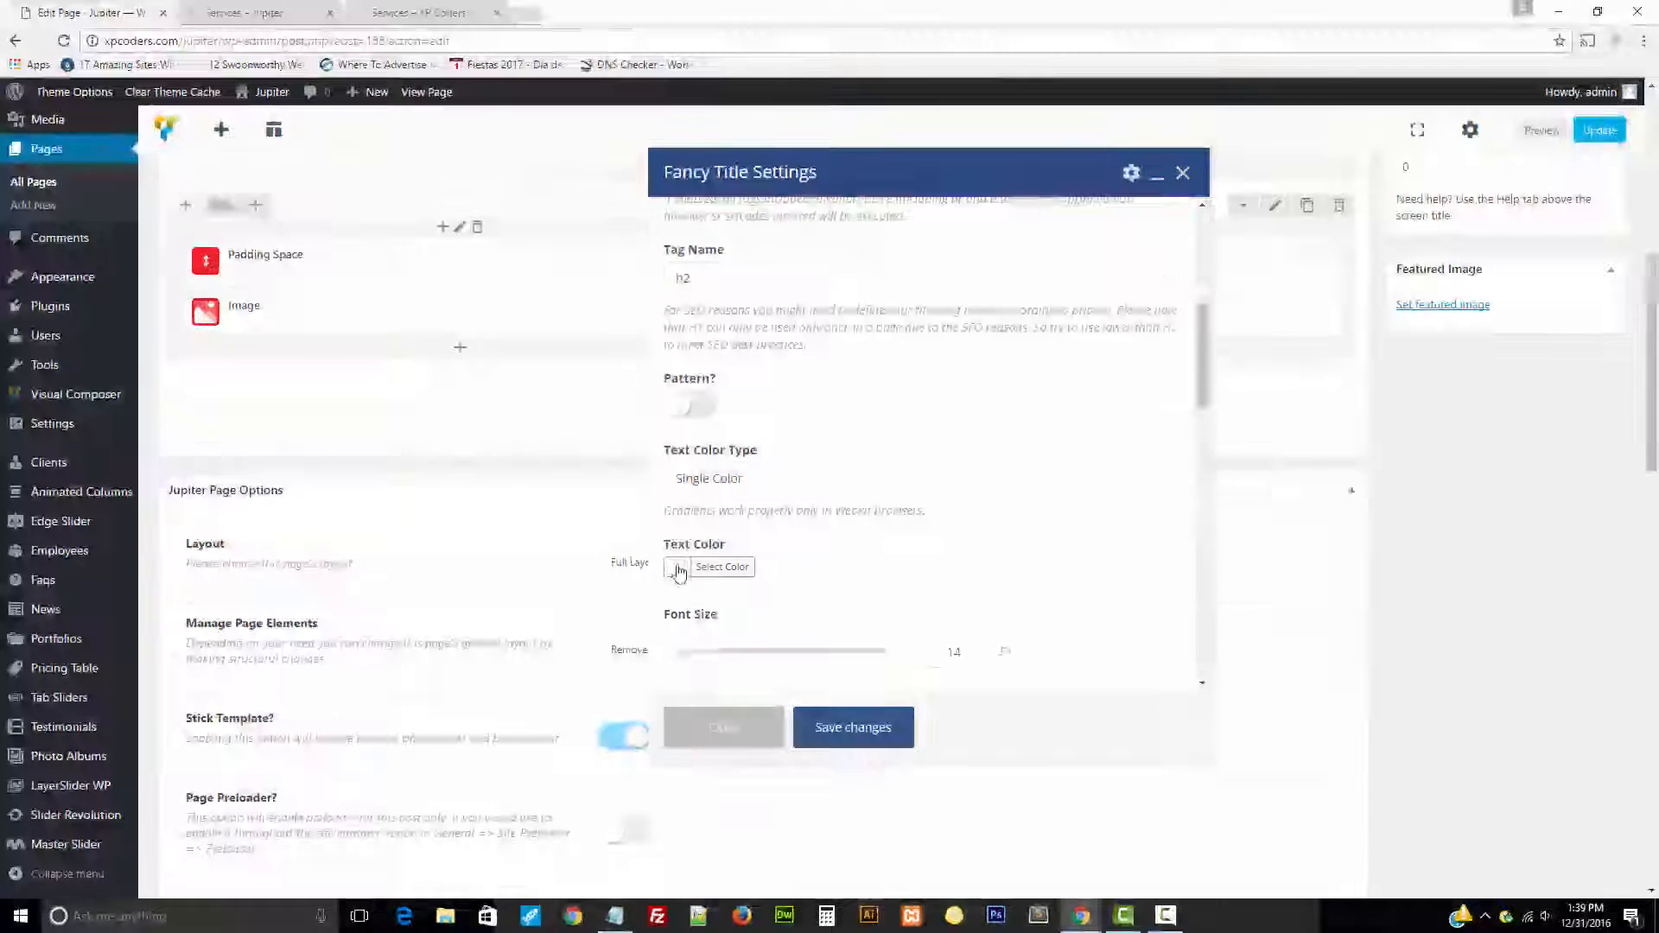
click(700, 569)
scroll(700, 605, down, 5)
click(644, 689)
scroll(1011, 635, up, 6)
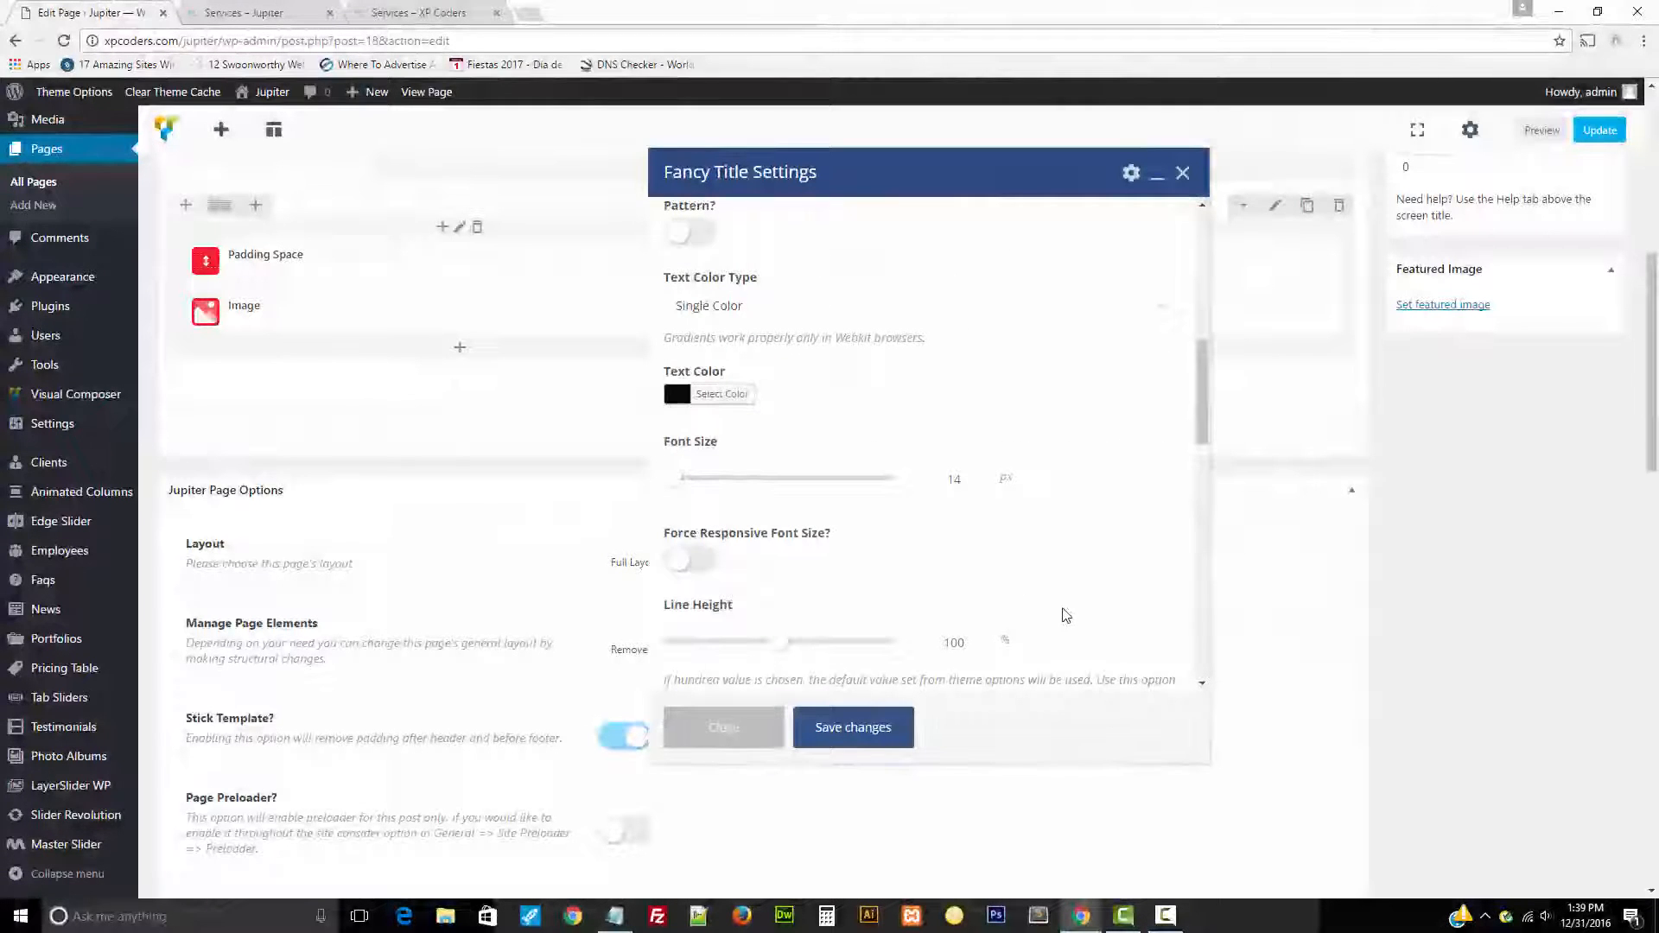
double_click(946, 492)
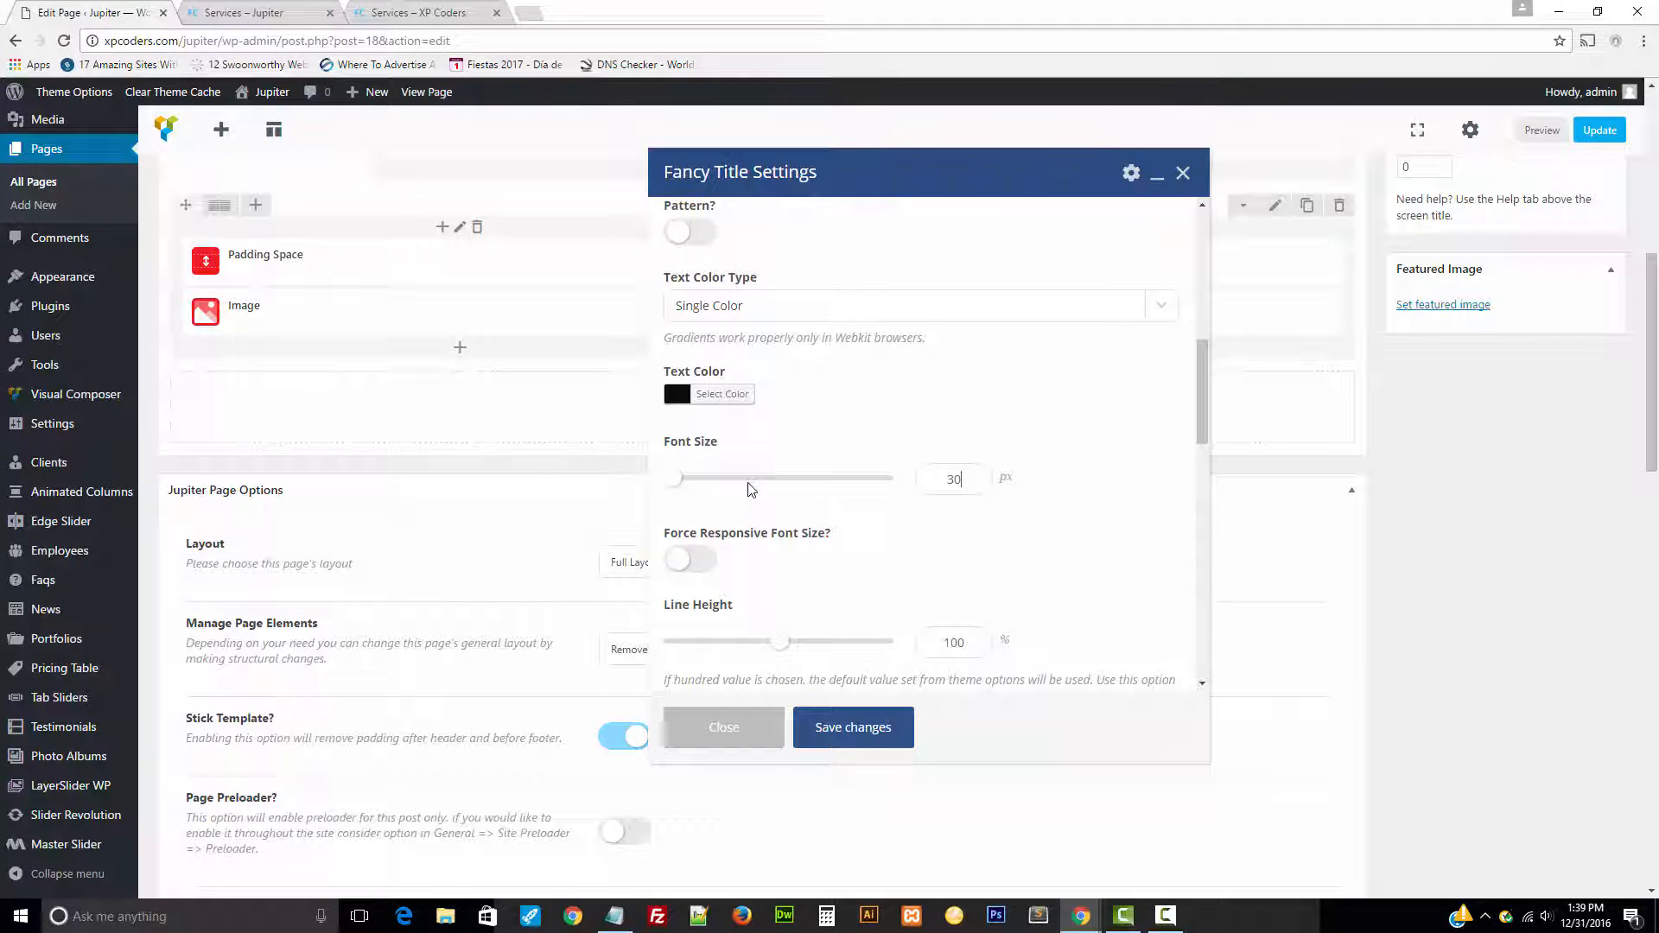
Step: Set the Hosting And SSL title's bottom padding to 10 px
scroll(1137, 555, down, 7)
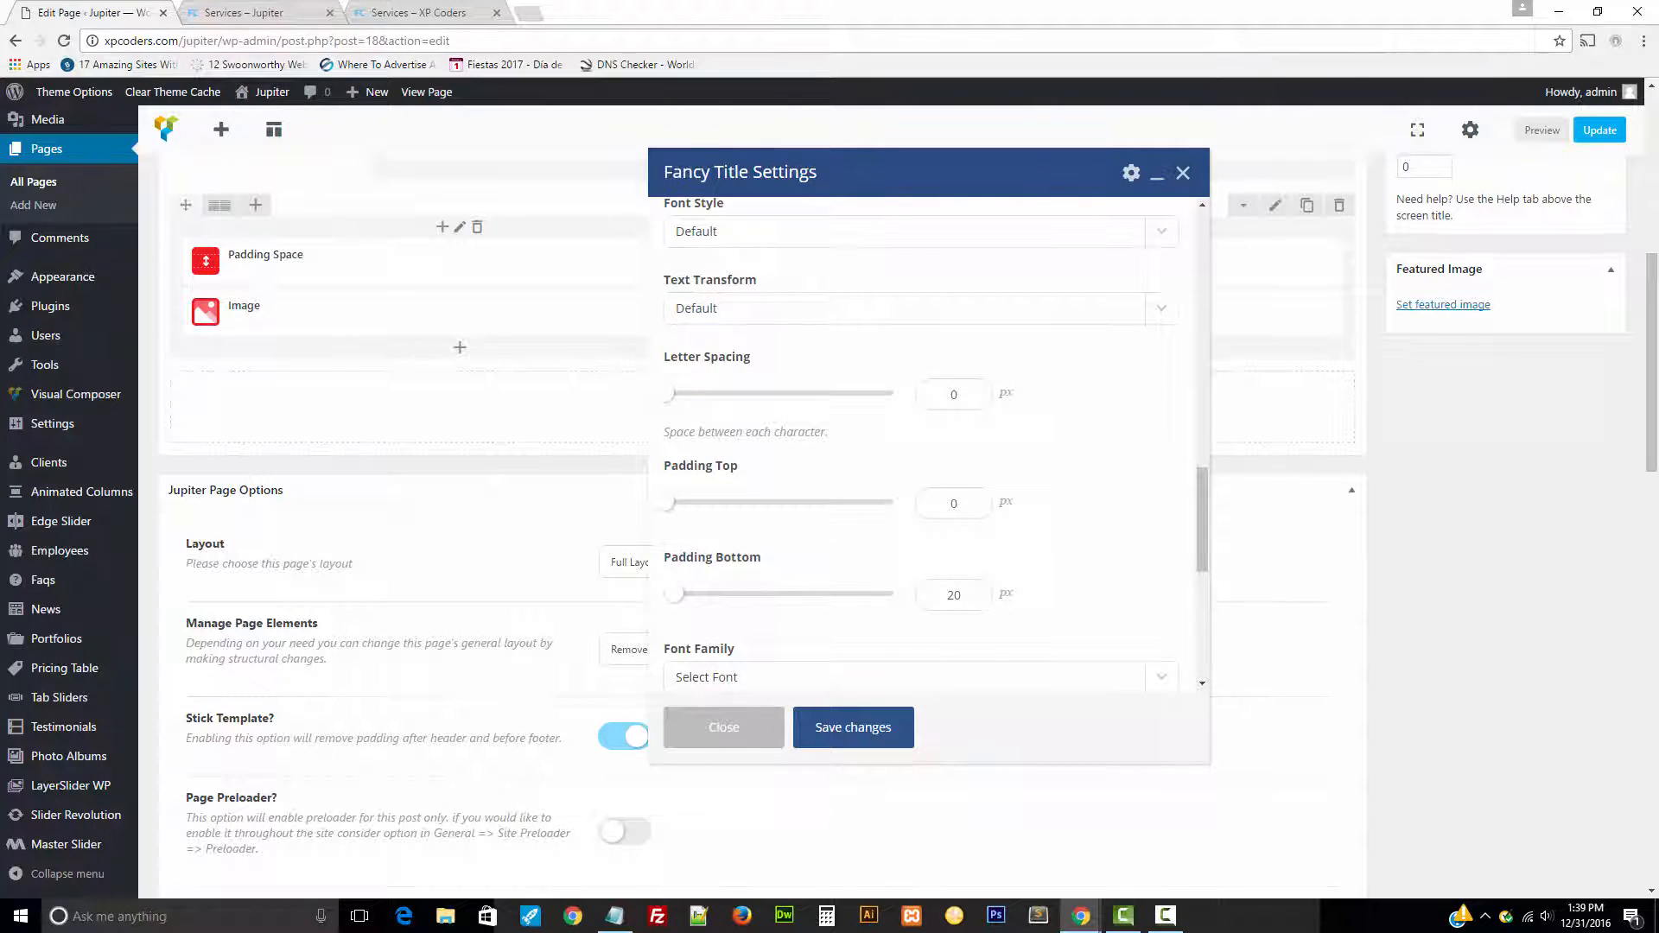
scroll(992, 593, down, 3)
scroll(985, 554, up, 2)
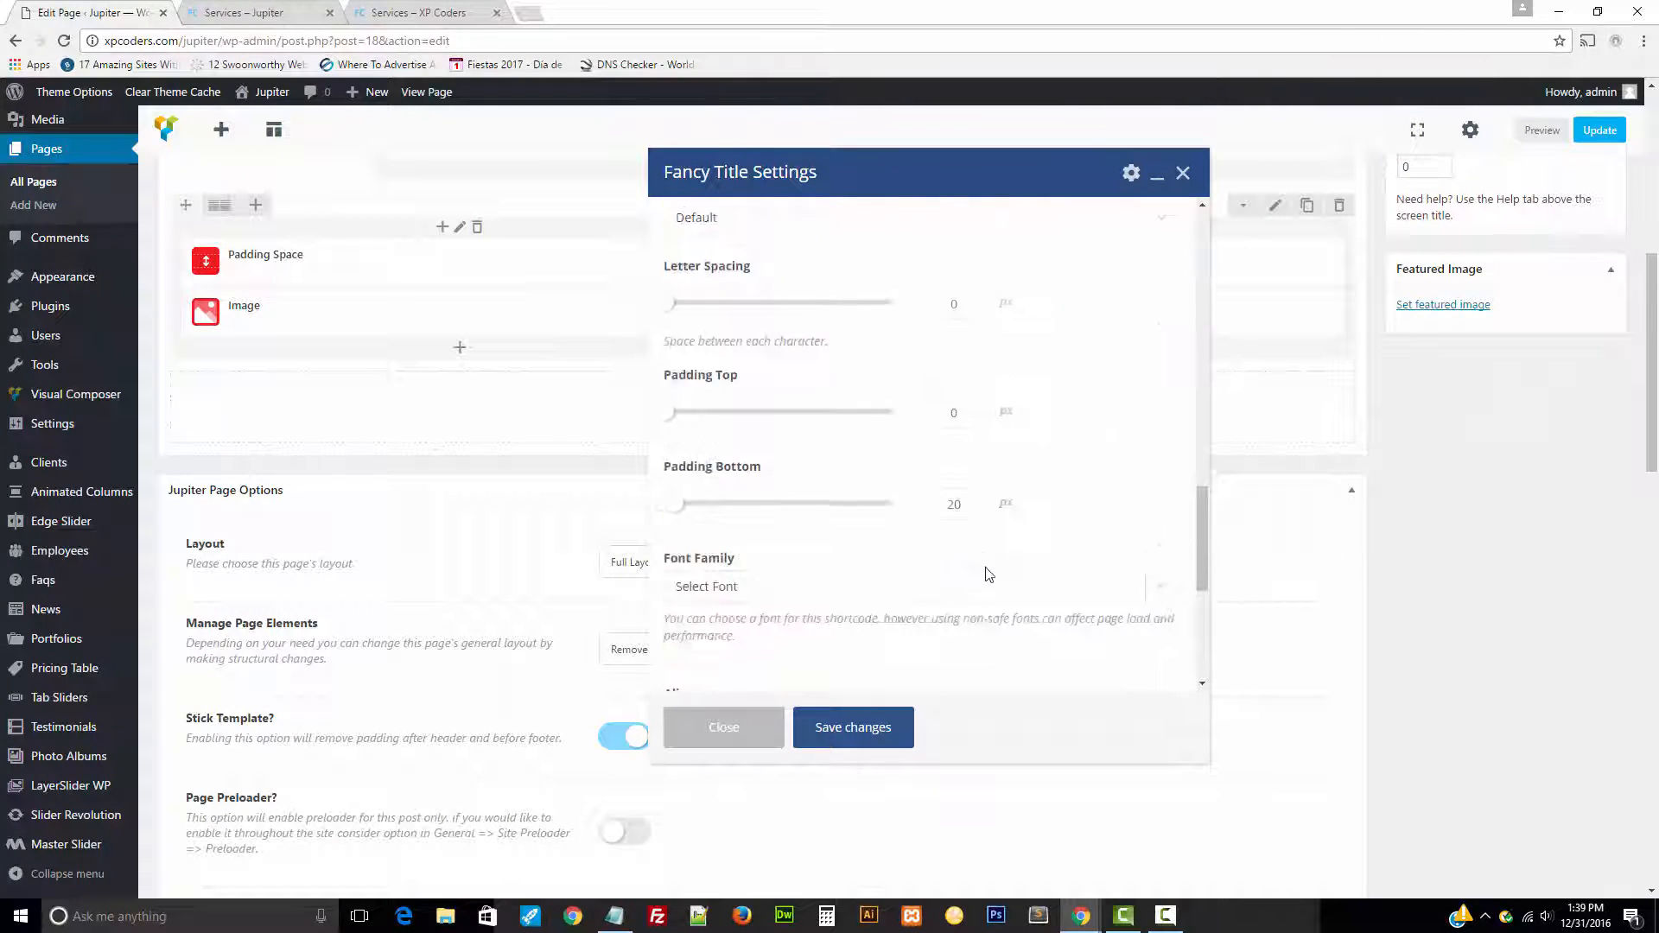
drag(977, 518, 813, 503)
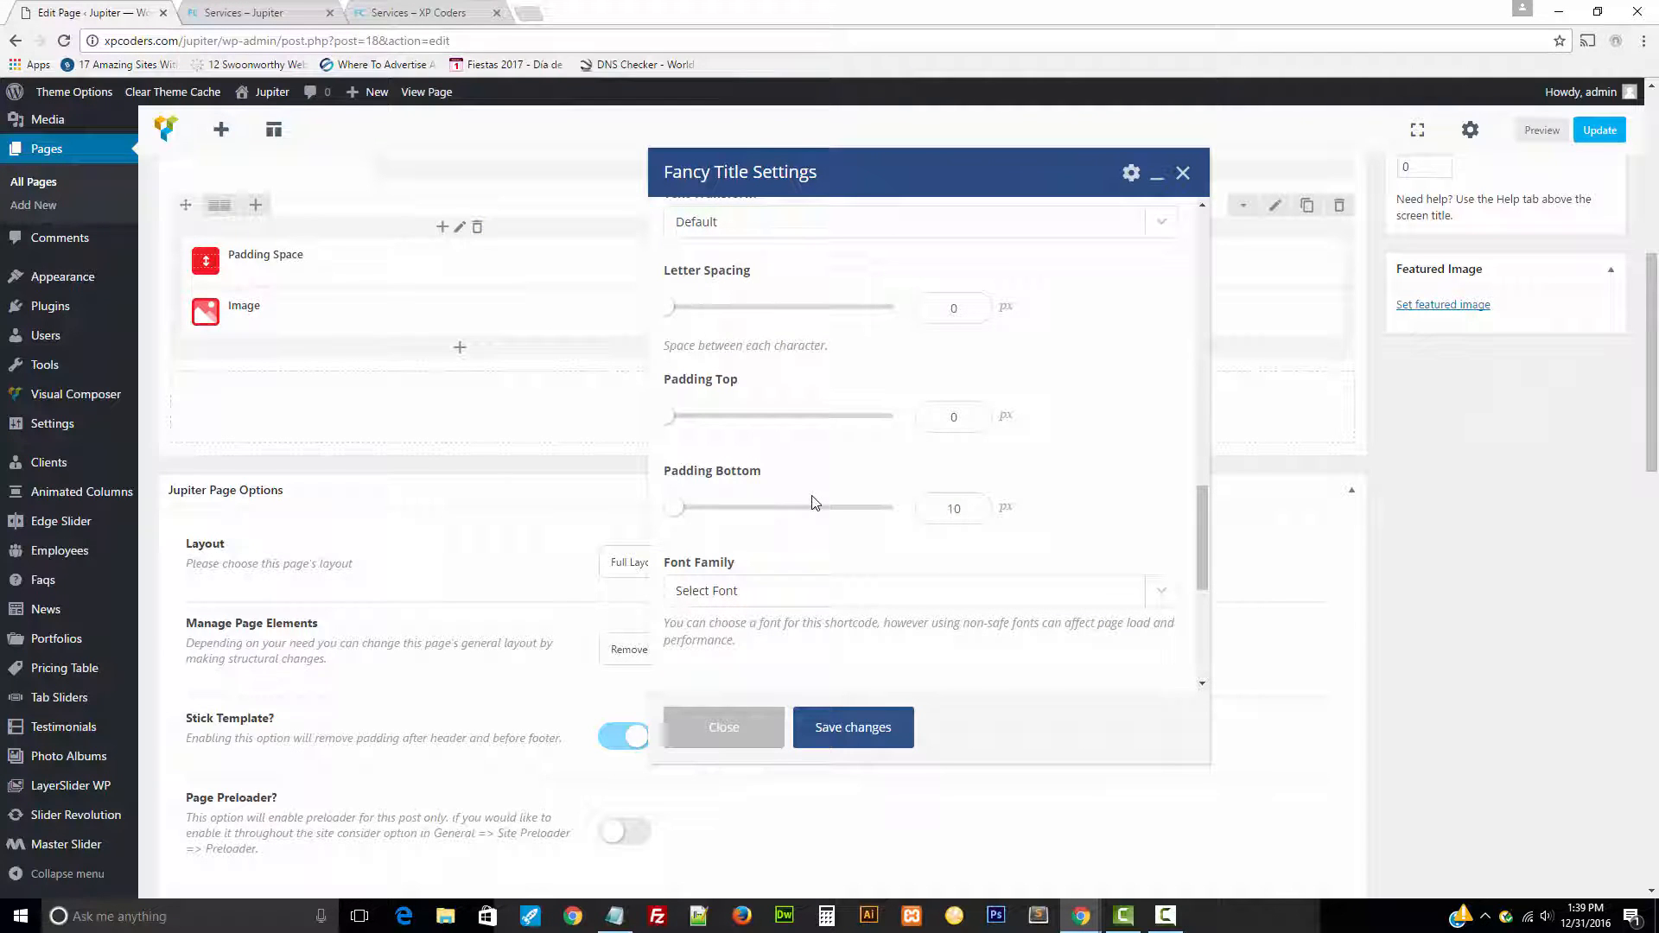
Step: Set the Hosting And SSL title's letter spacing to 1 px and save the title's settings
scroll(1091, 495, down, 4)
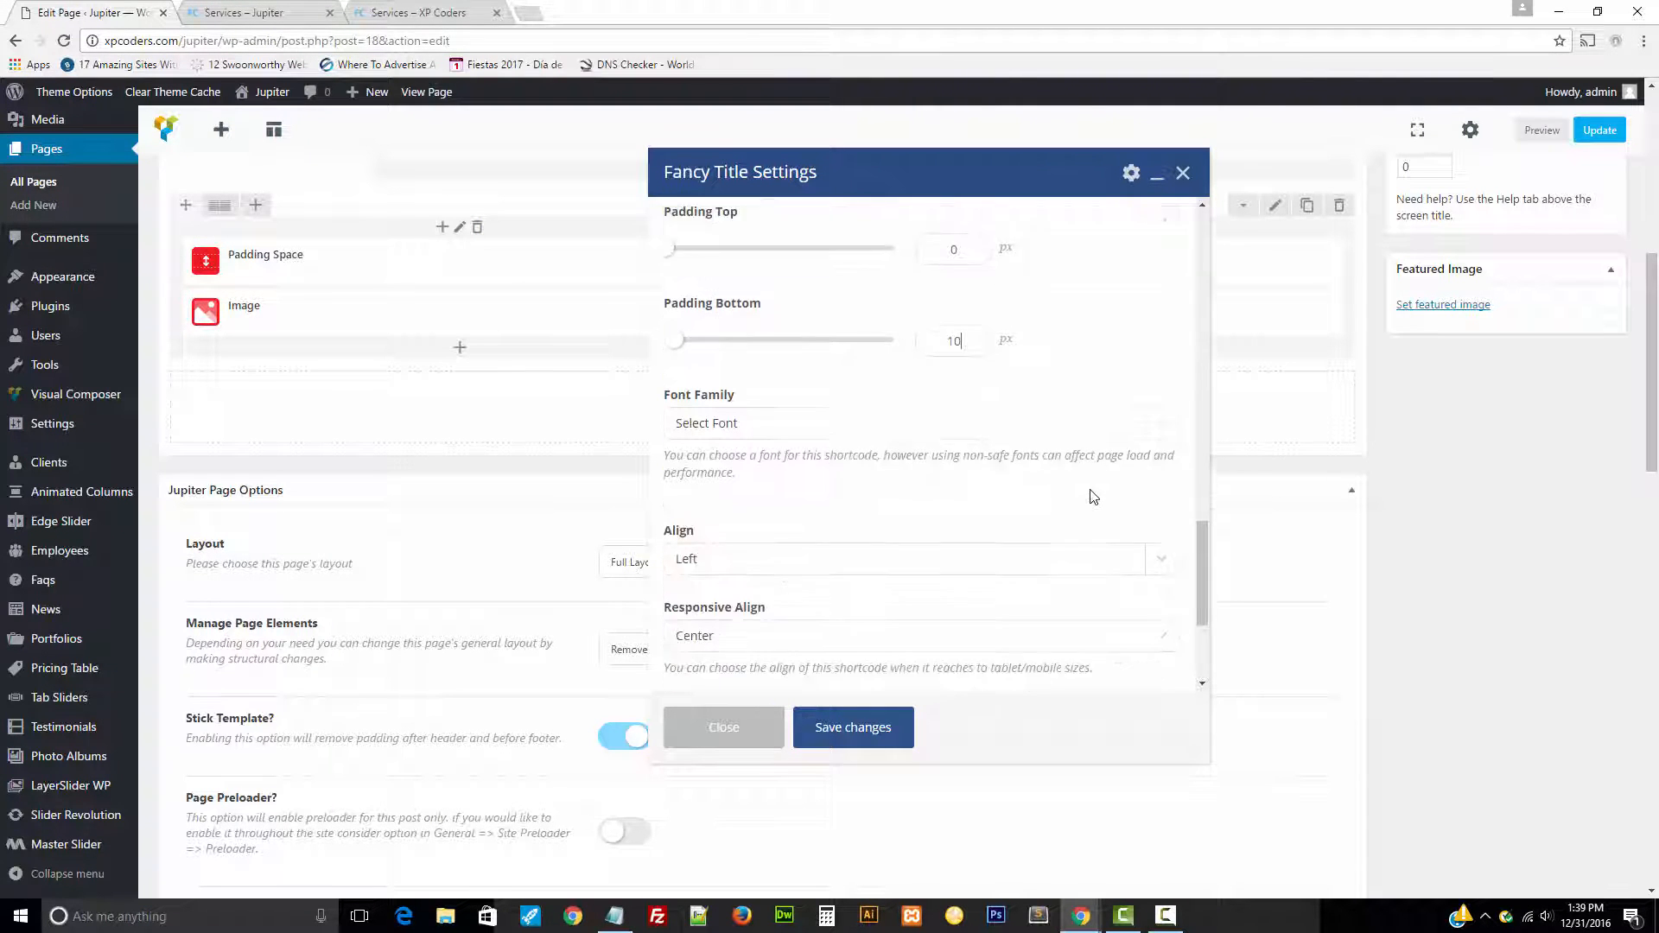
scroll(1037, 458, up, 5)
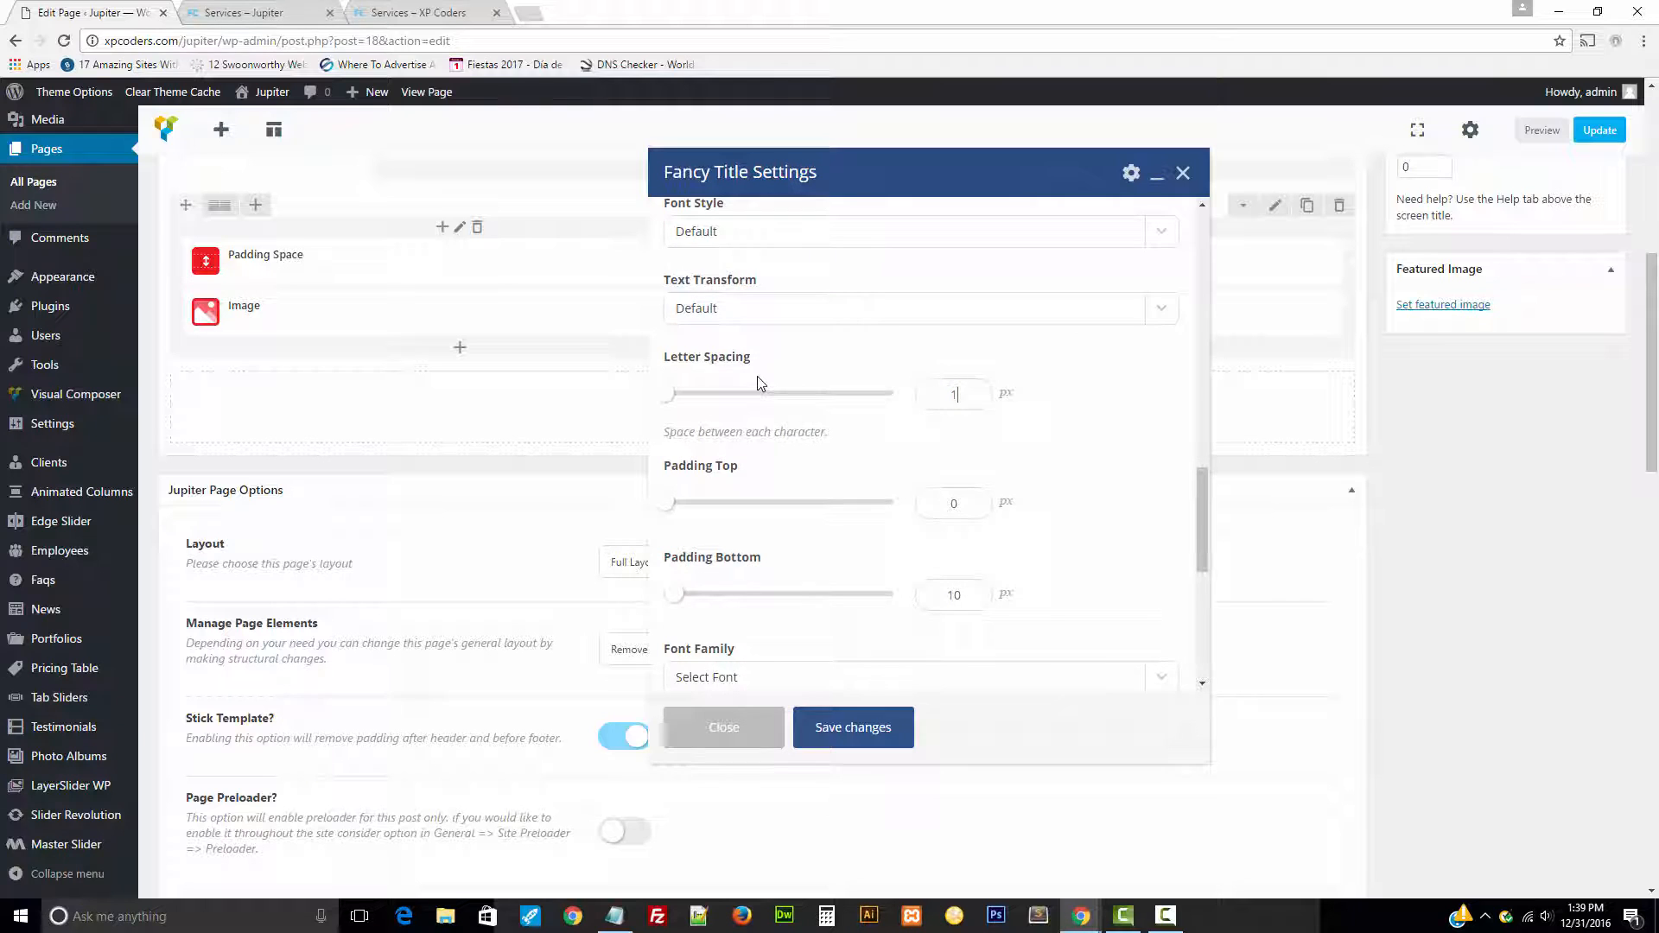
scroll(1115, 596, down, 4)
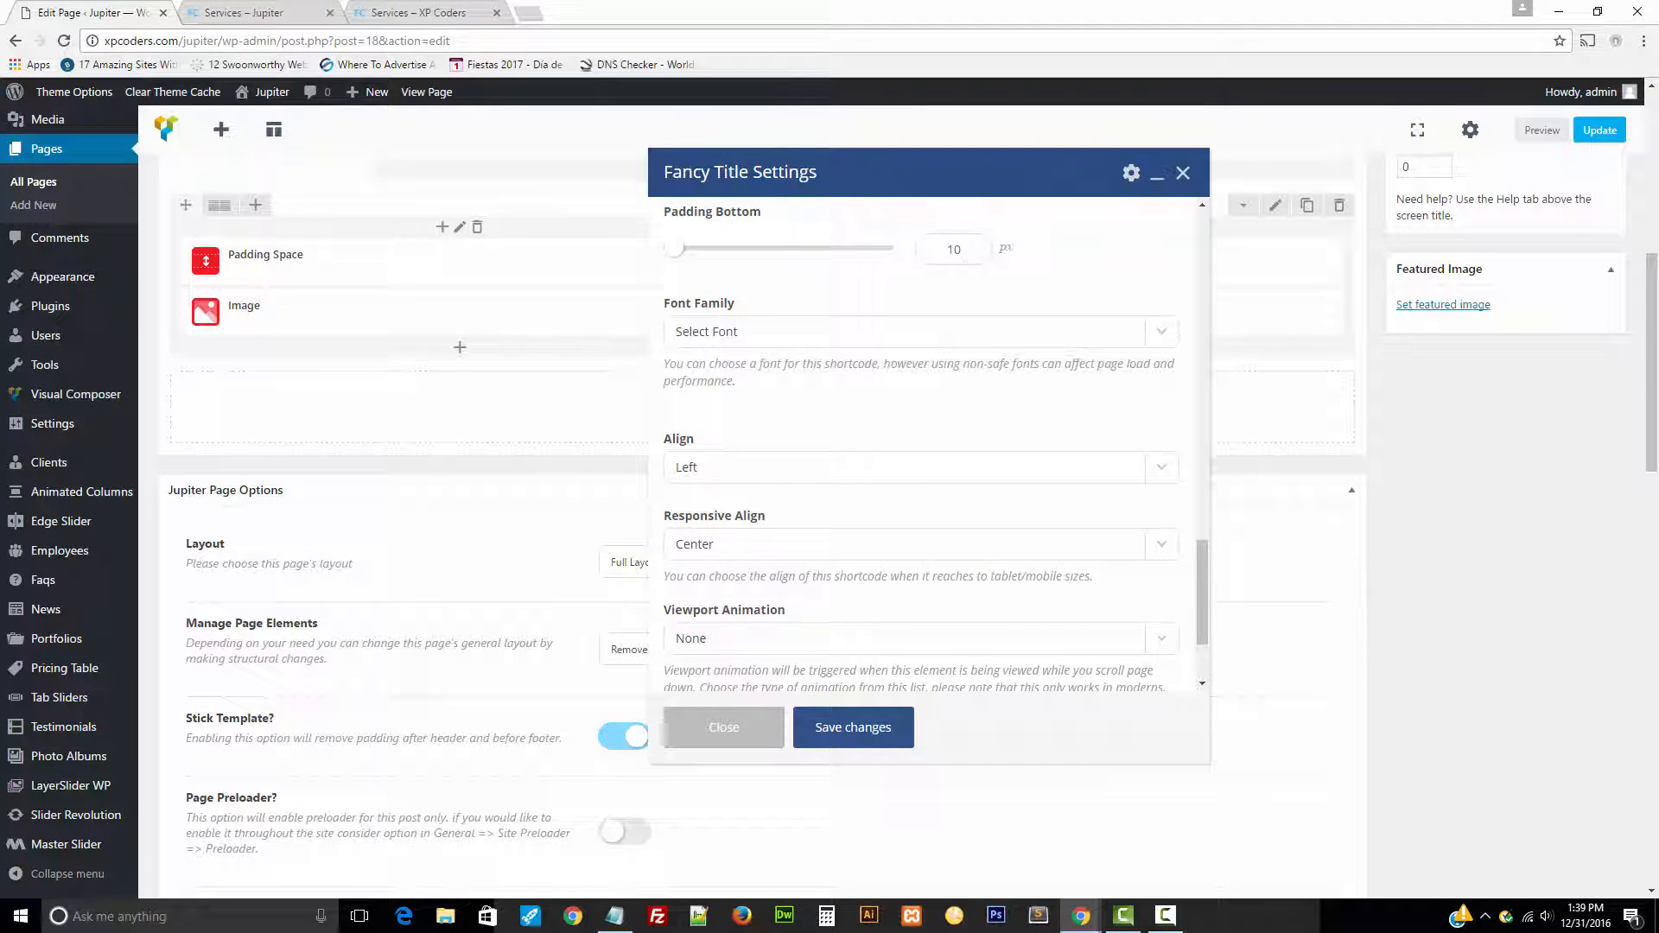
scroll(1091, 592, down, 2)
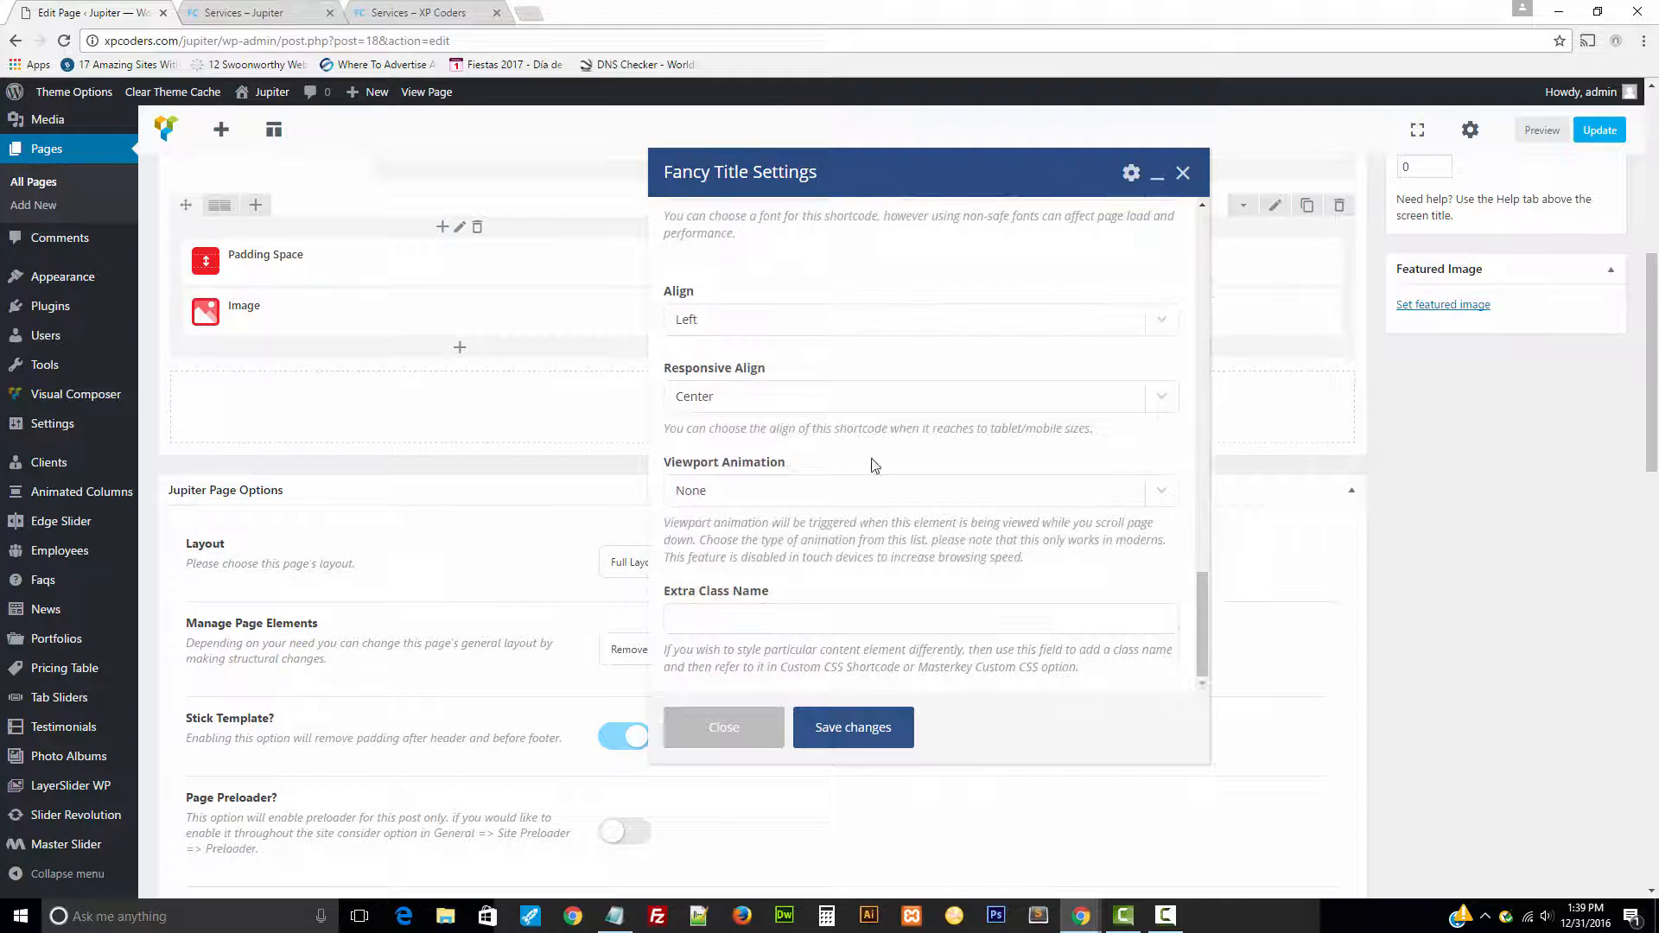
scroll(871, 465, down, 3)
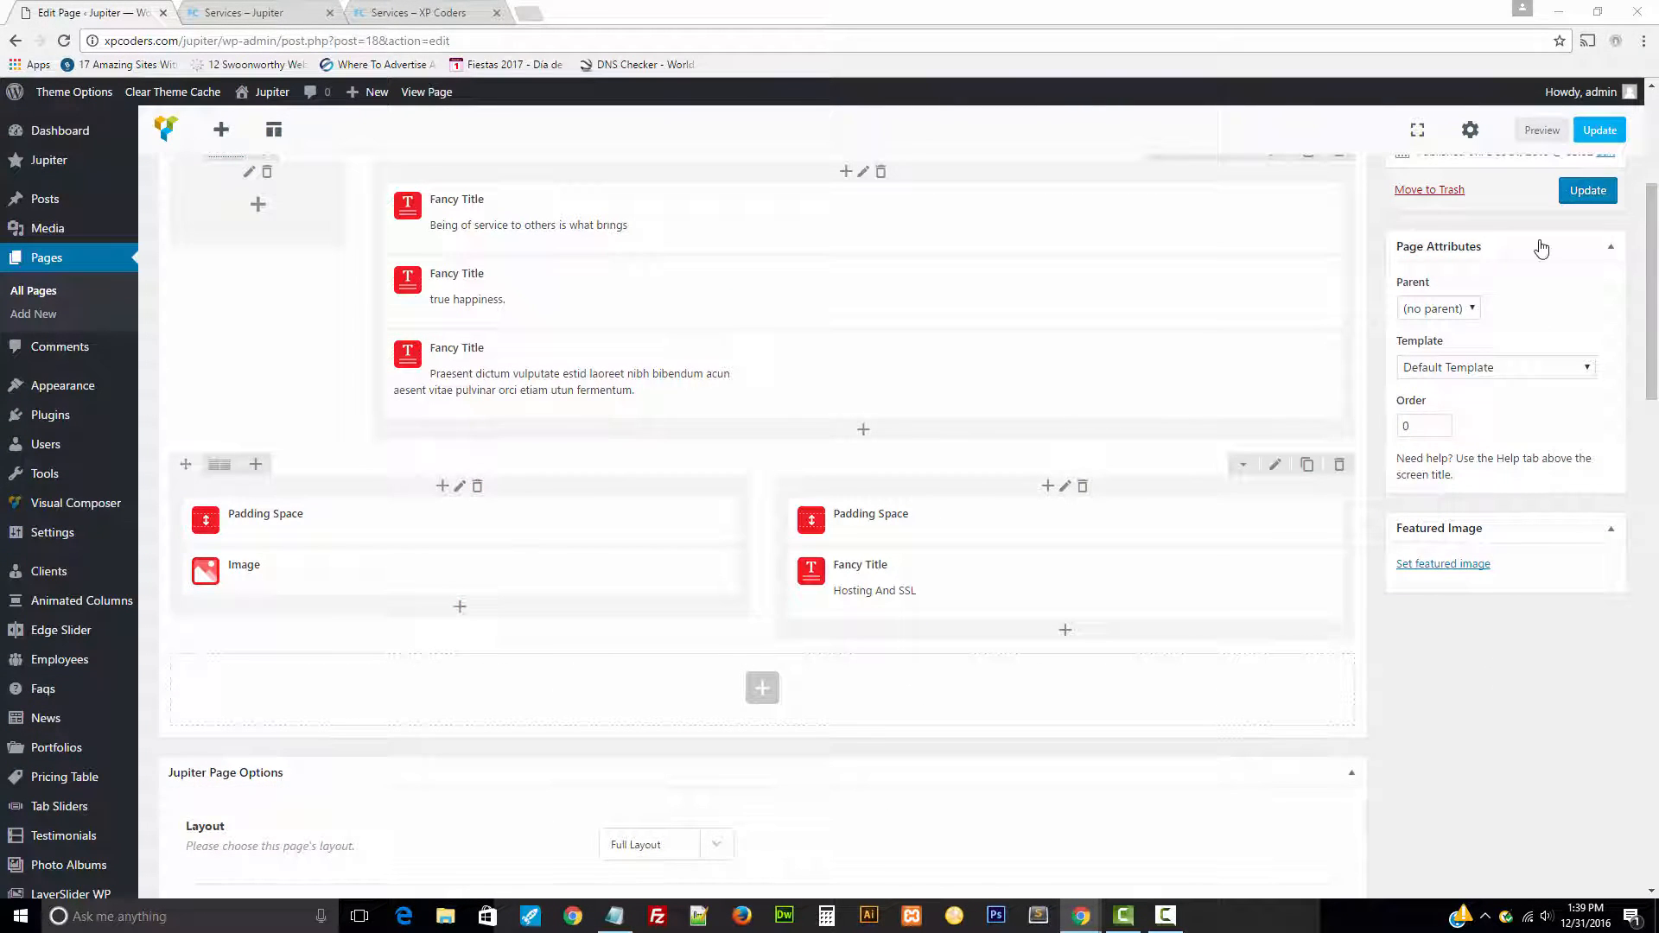
Step: Copy the lorem ipsum paragraph under the Hosting And SSL heading on the reference Services page and return to the page editor
click(384, 16)
drag(1071, 527, 835, 461)
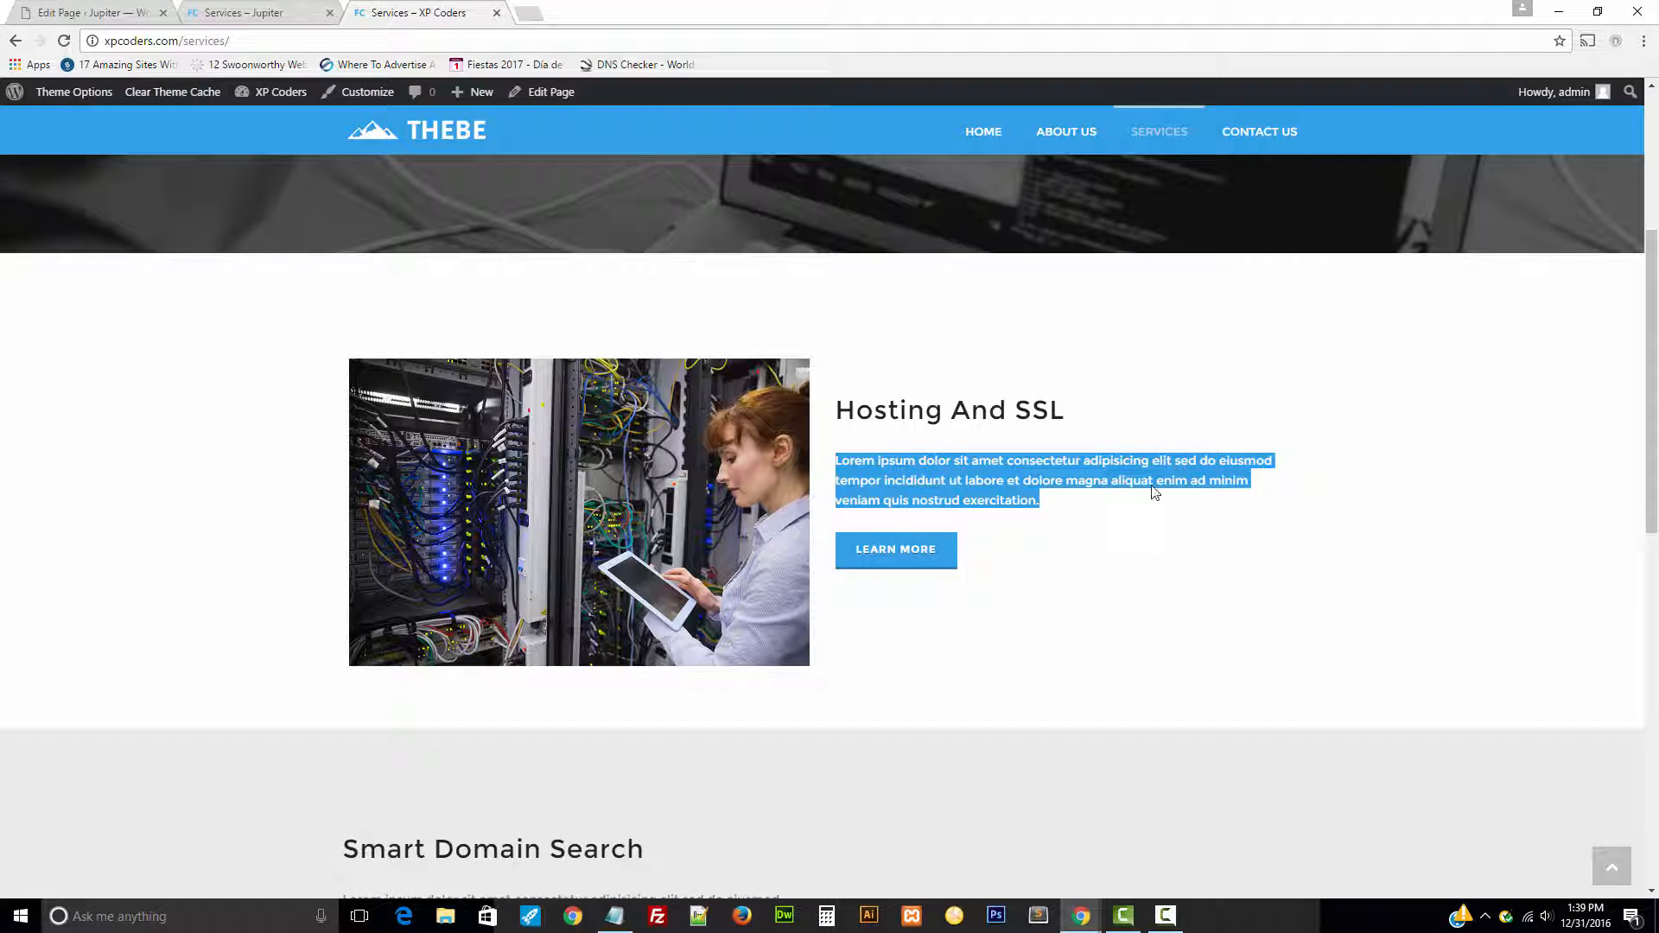
click(250, 12)
click(86, 13)
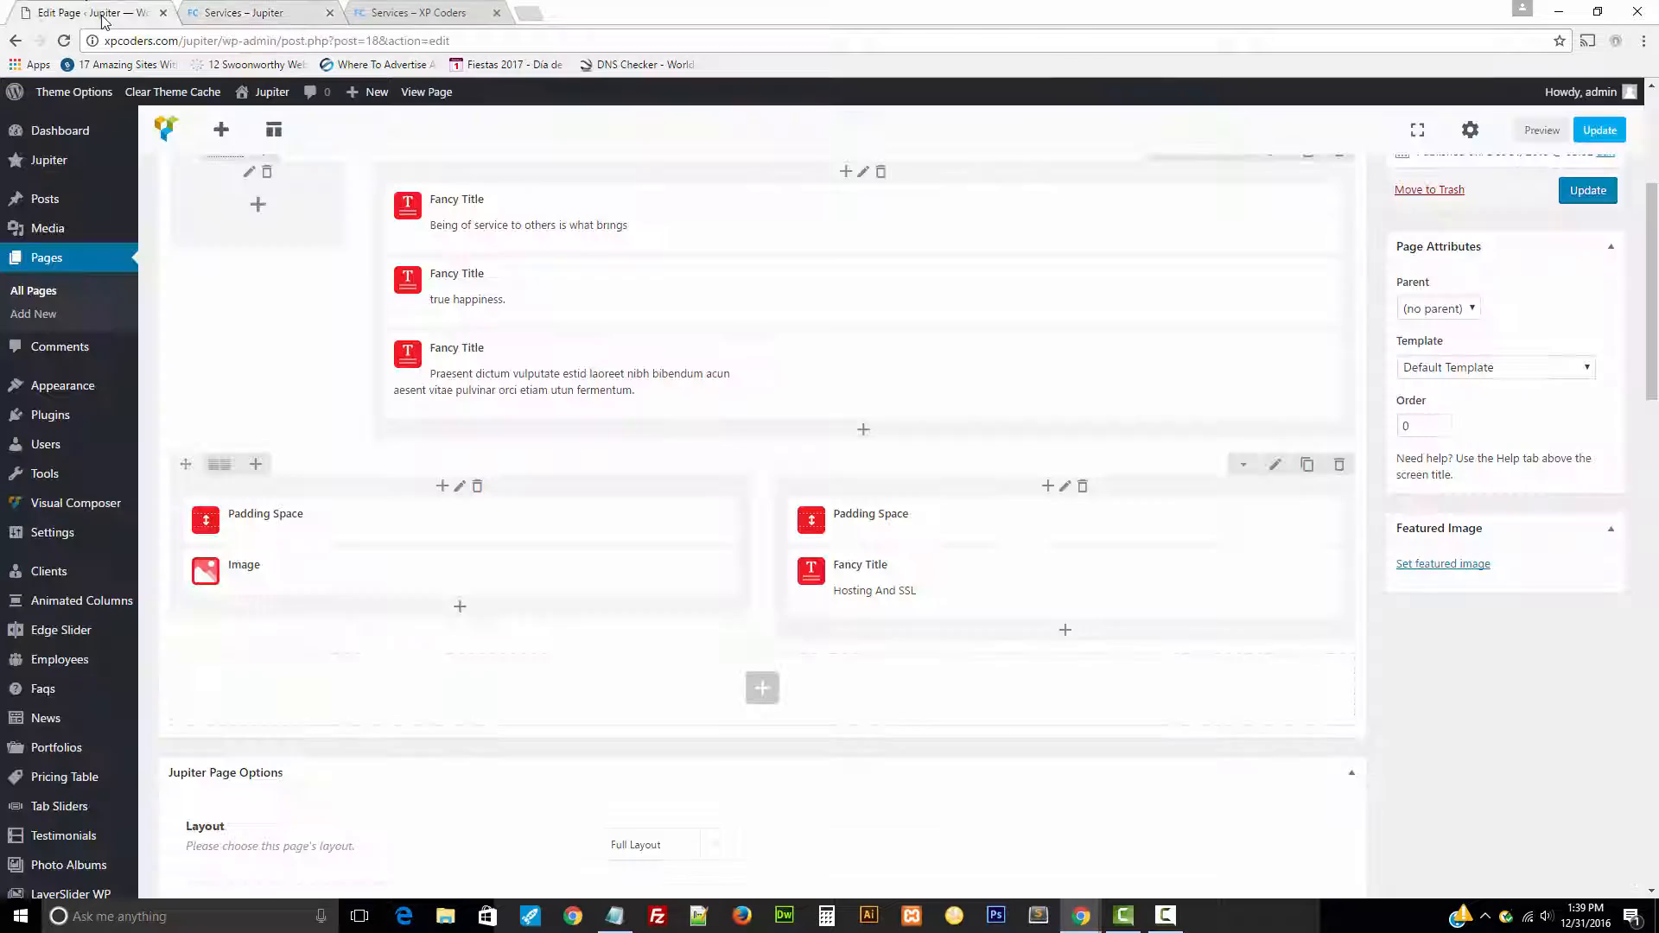
Step: Add a Text Block below the Hosting And SSL title with the copied paragraph as its content and save it
click(1065, 630)
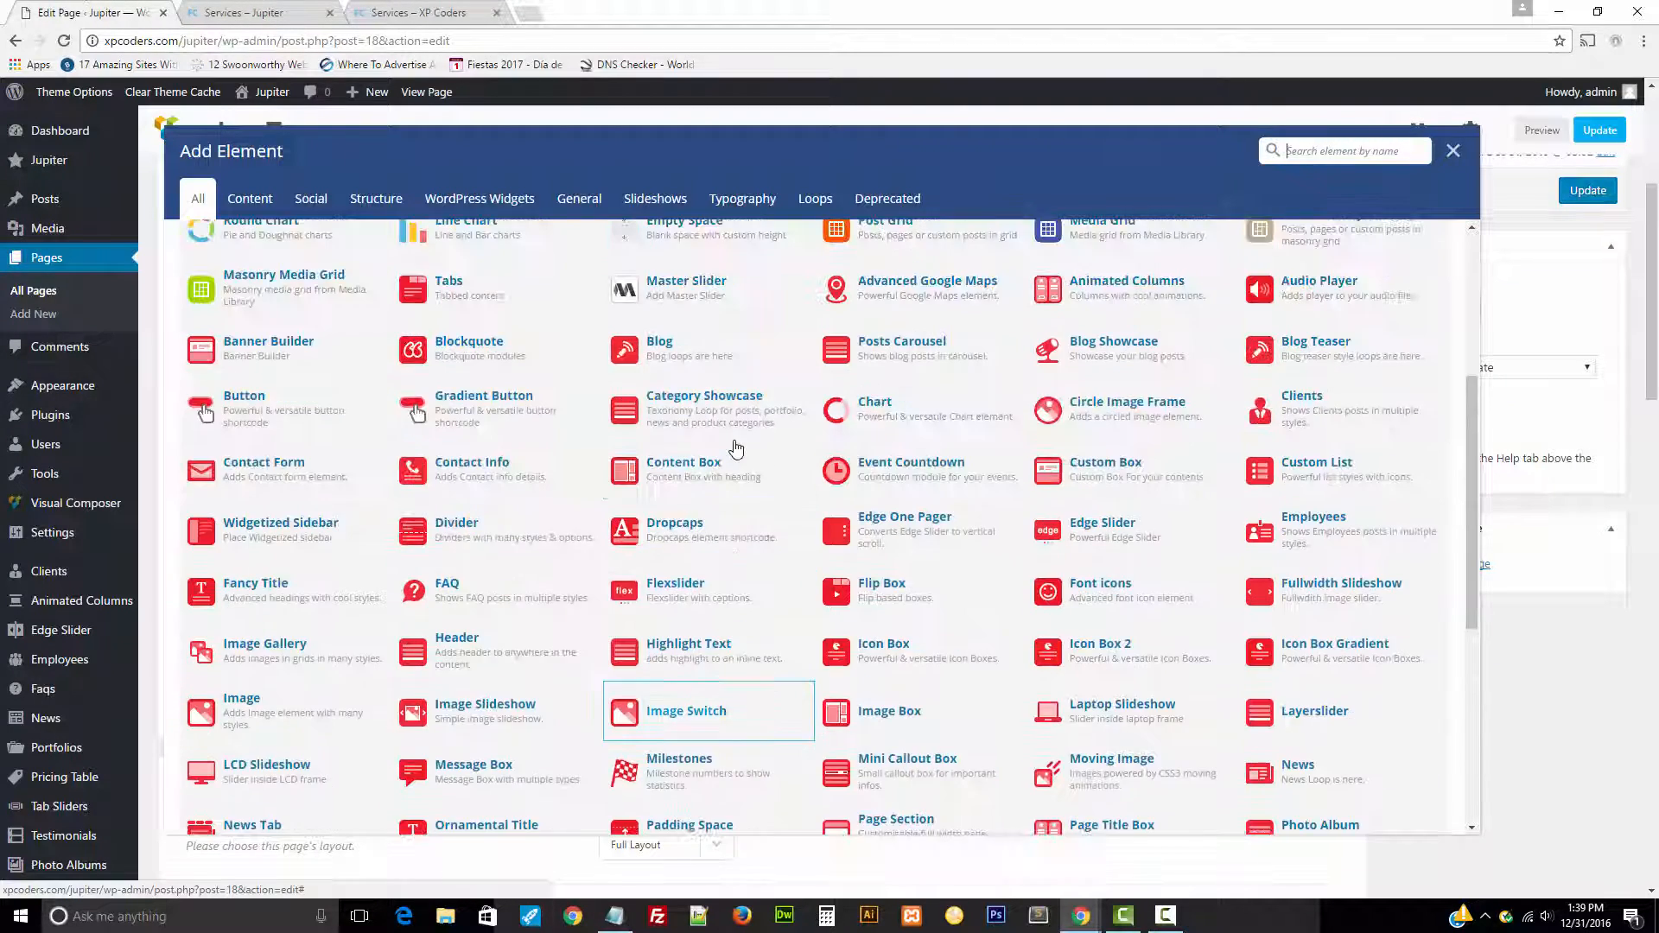
scroll(733, 442, up, 5)
click(473, 268)
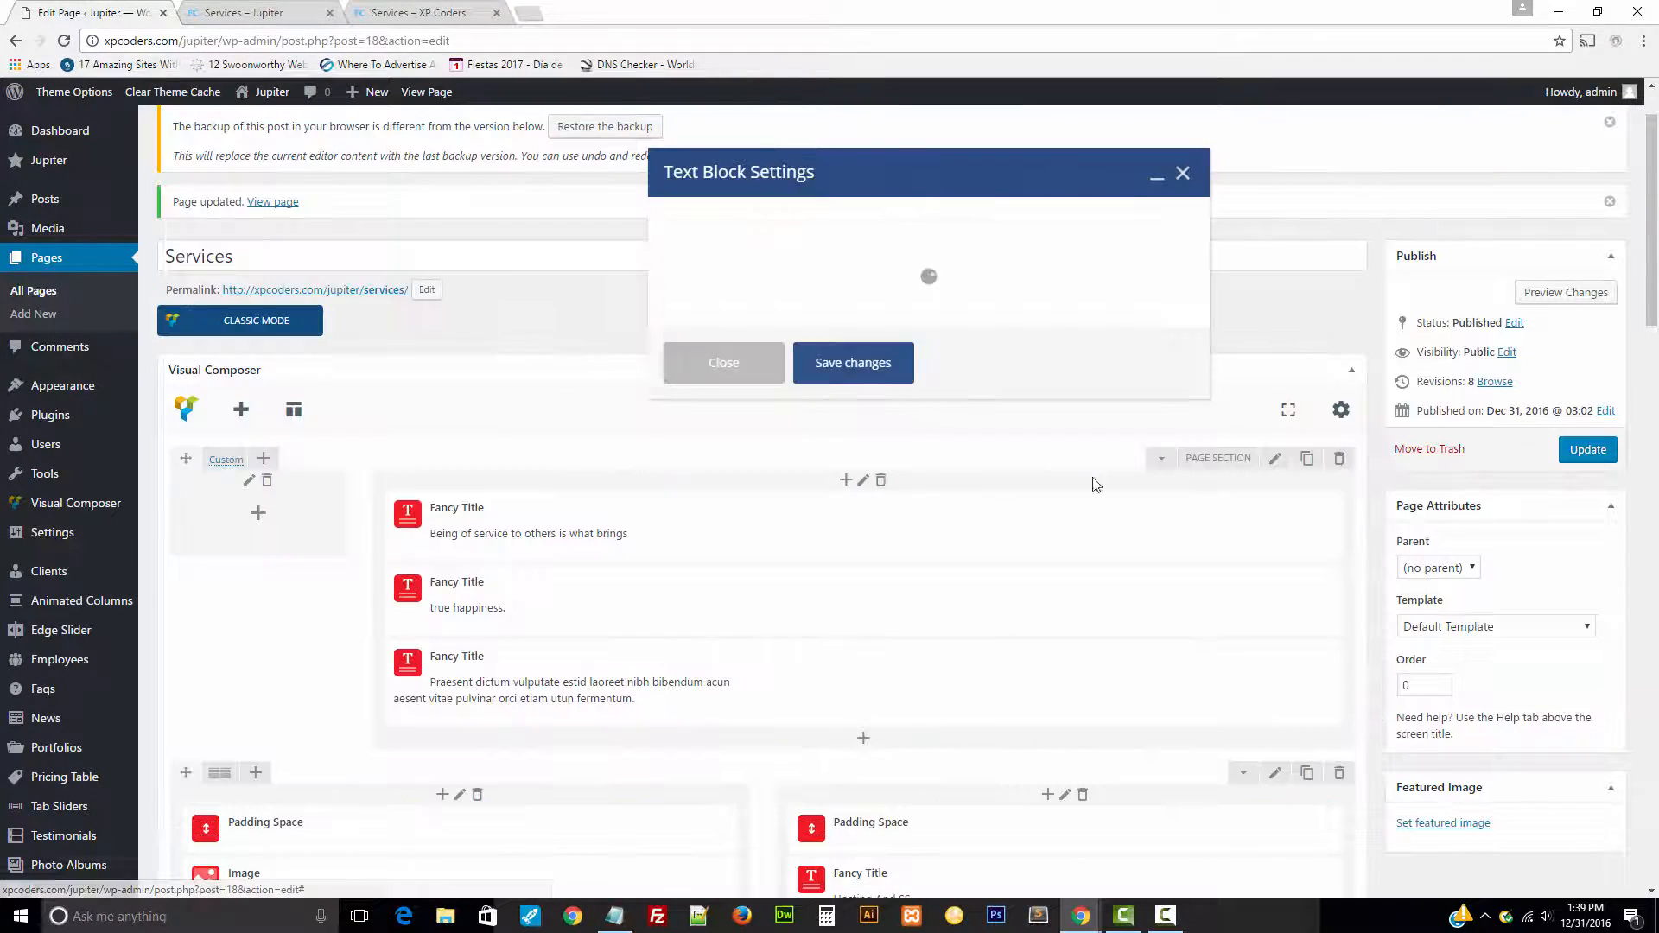
click(1160, 254)
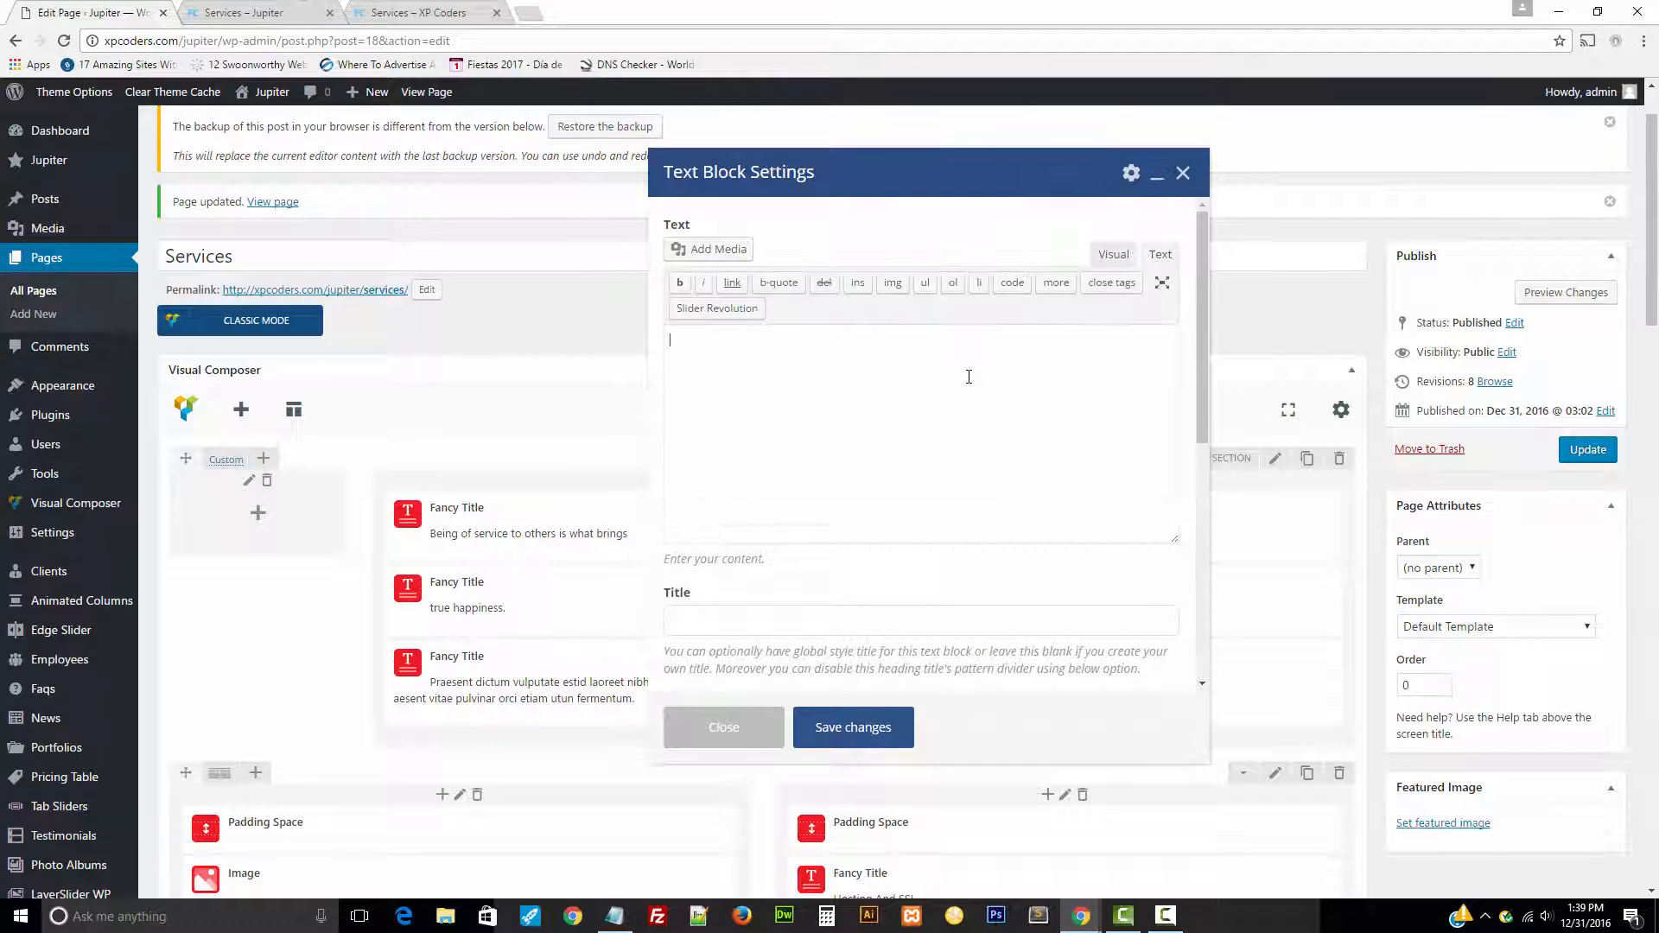
key(ctrl+v)
click(853, 726)
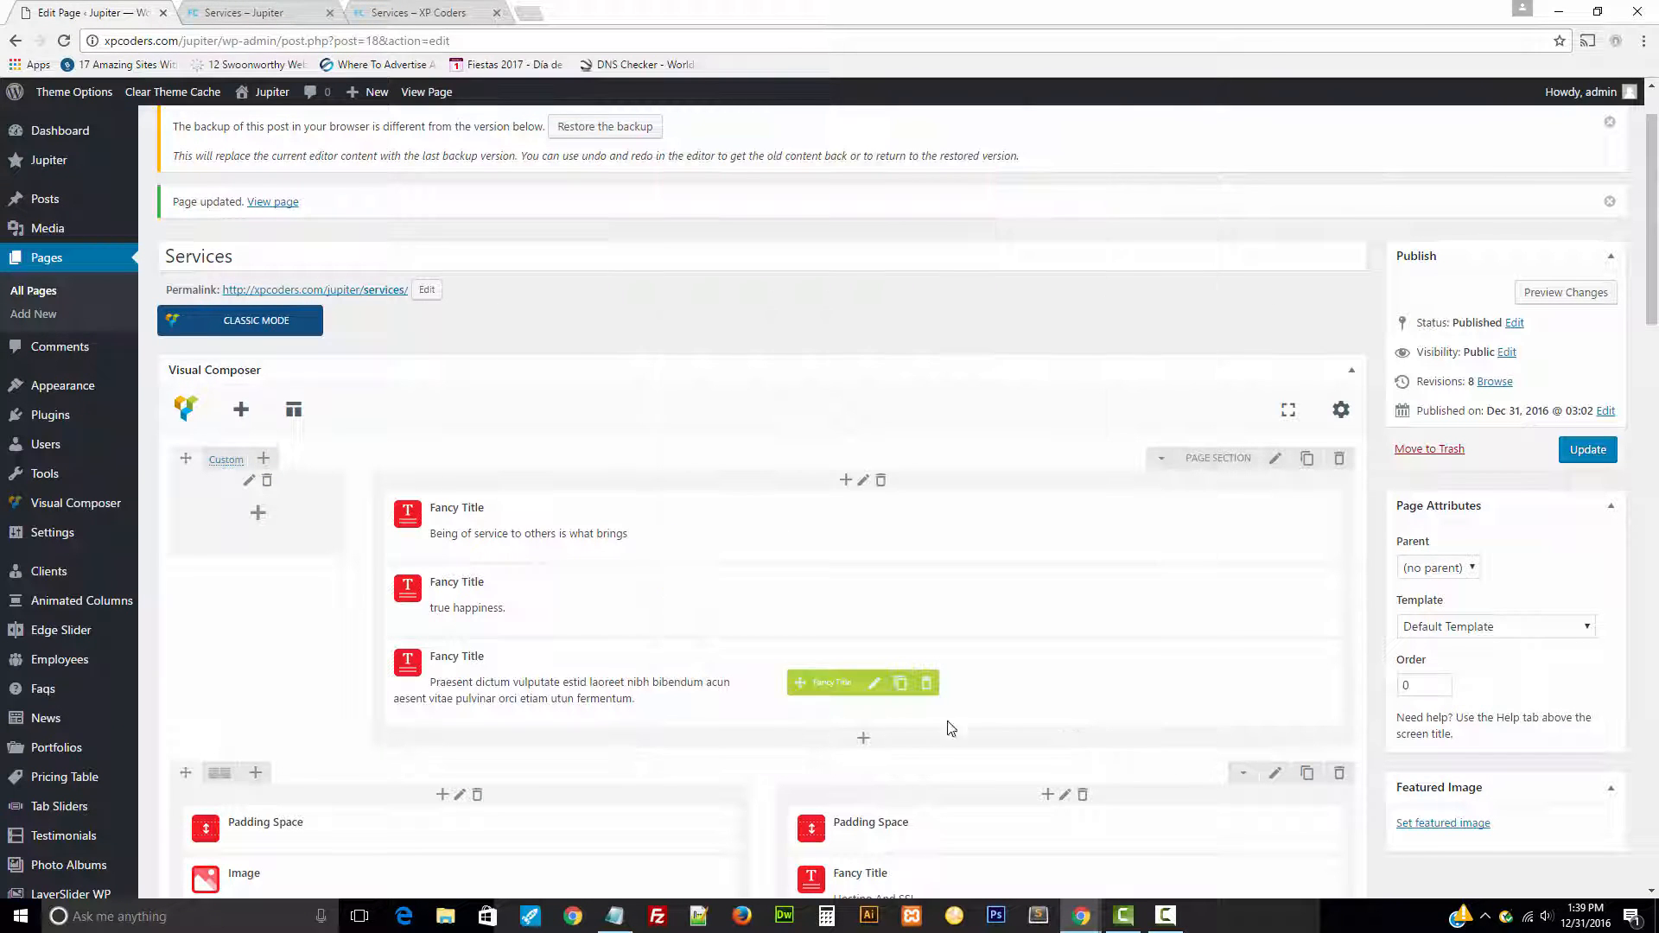
scroll(948, 726, down, 3)
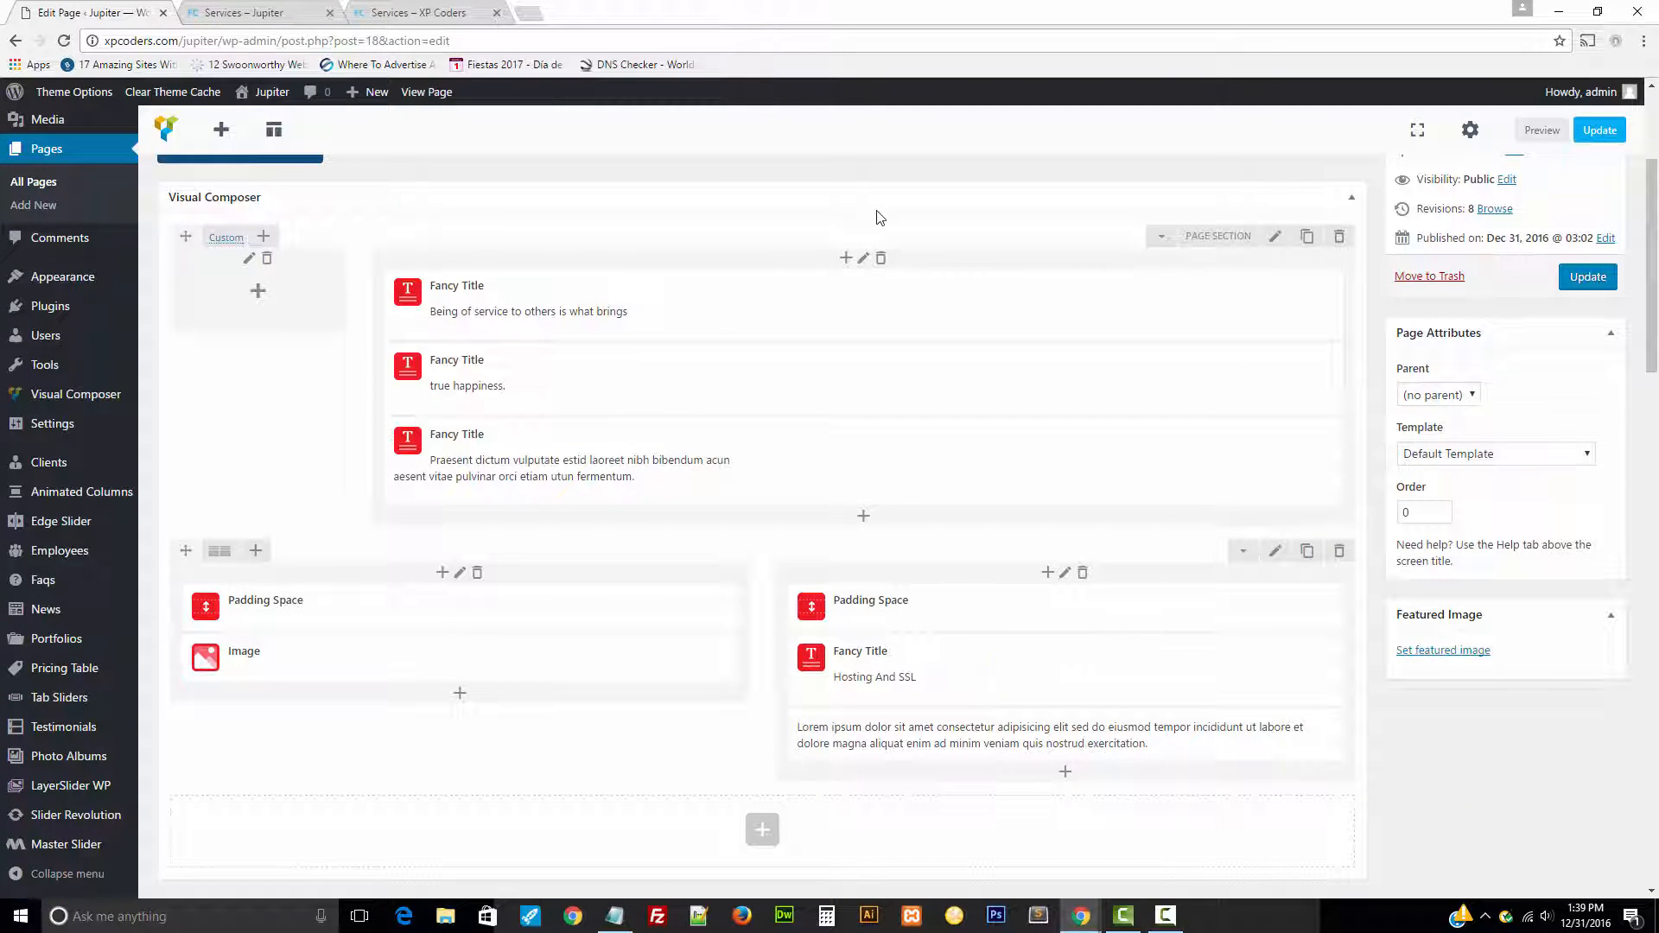
Step: Add a Button below the paragraph in the second column with the text "LEARN MORE" and size Medium
click(465, 11)
click(87, 12)
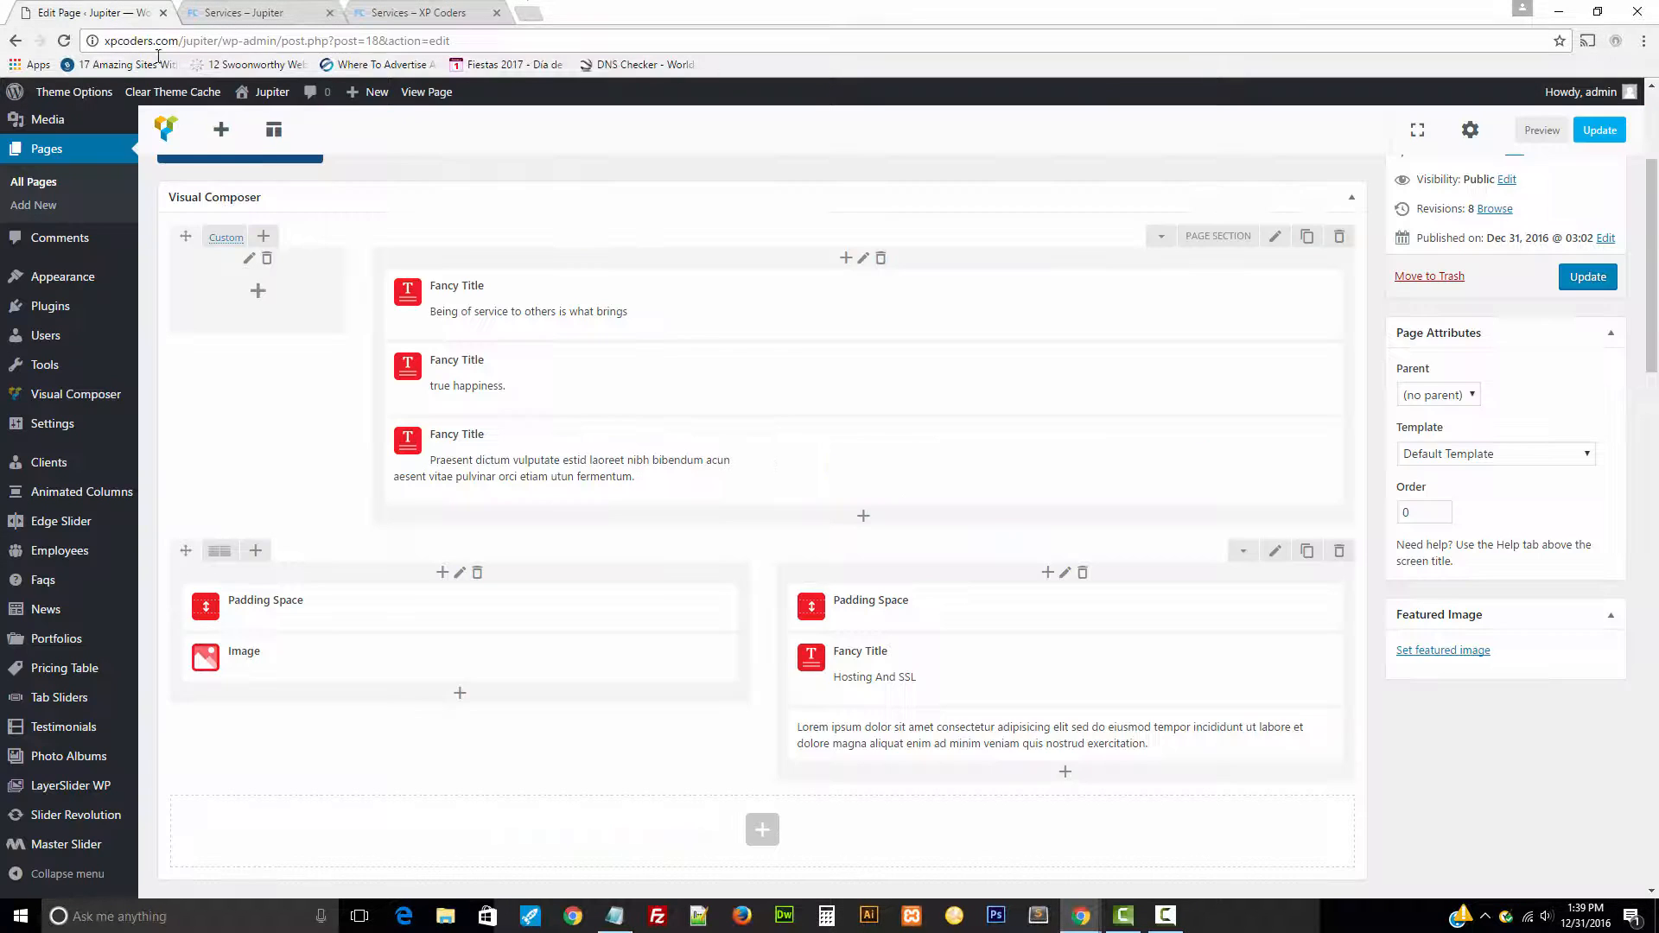
scroll(1141, 526, down, 2)
click(1062, 515)
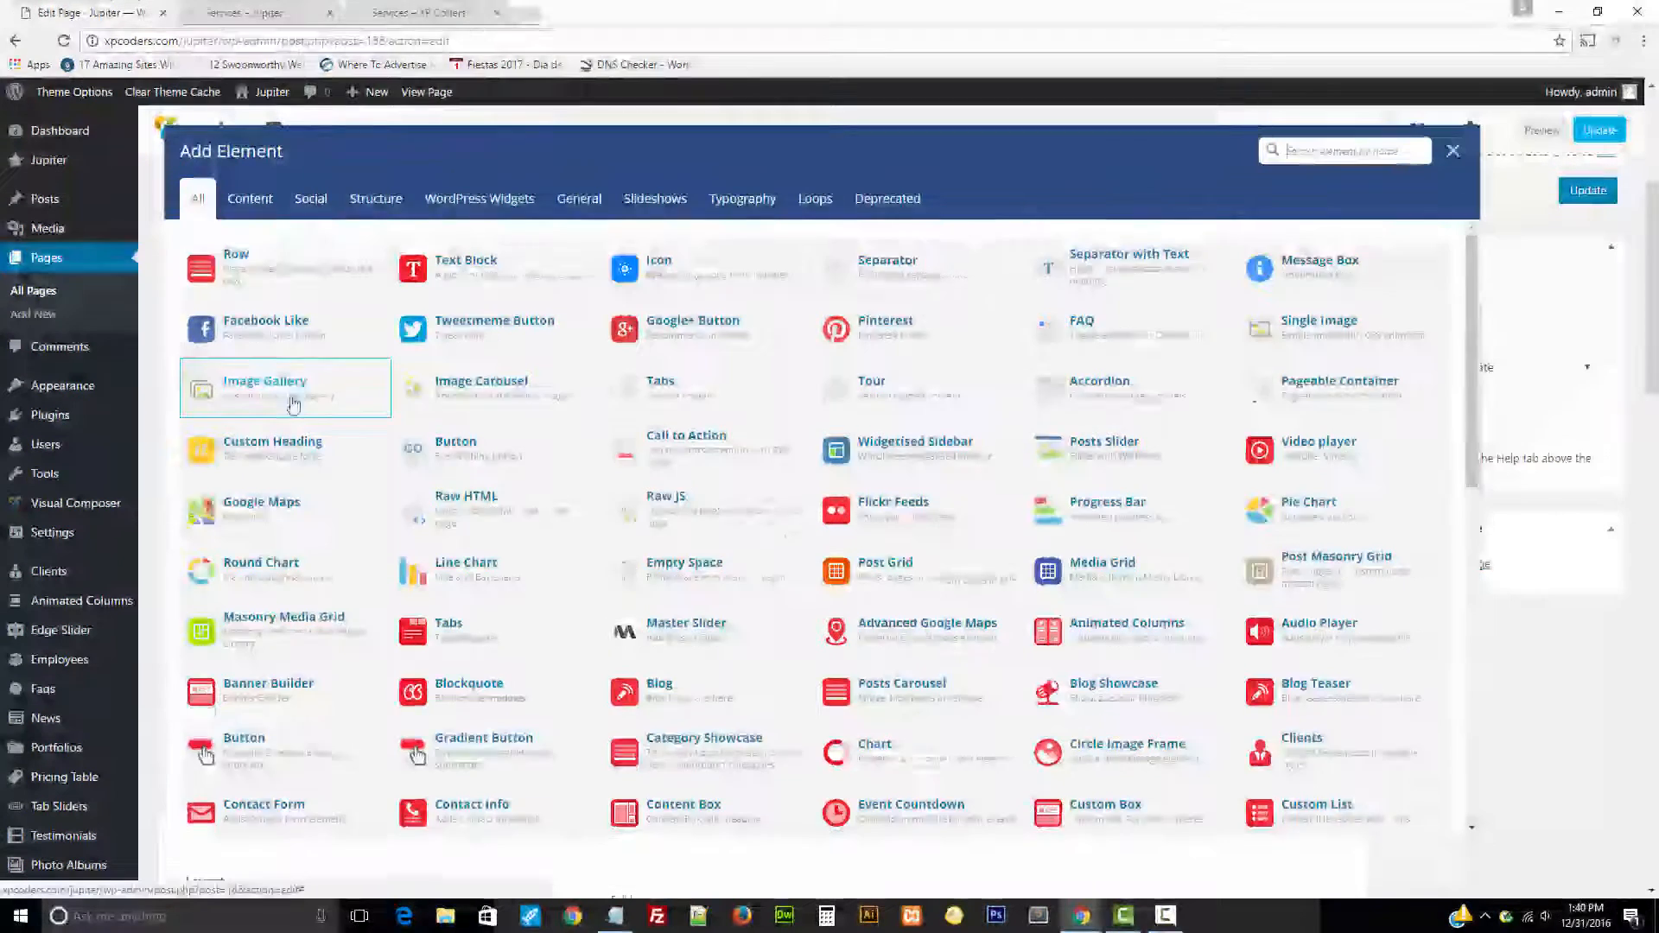
scroll(298, 393, down, 2)
click(246, 589)
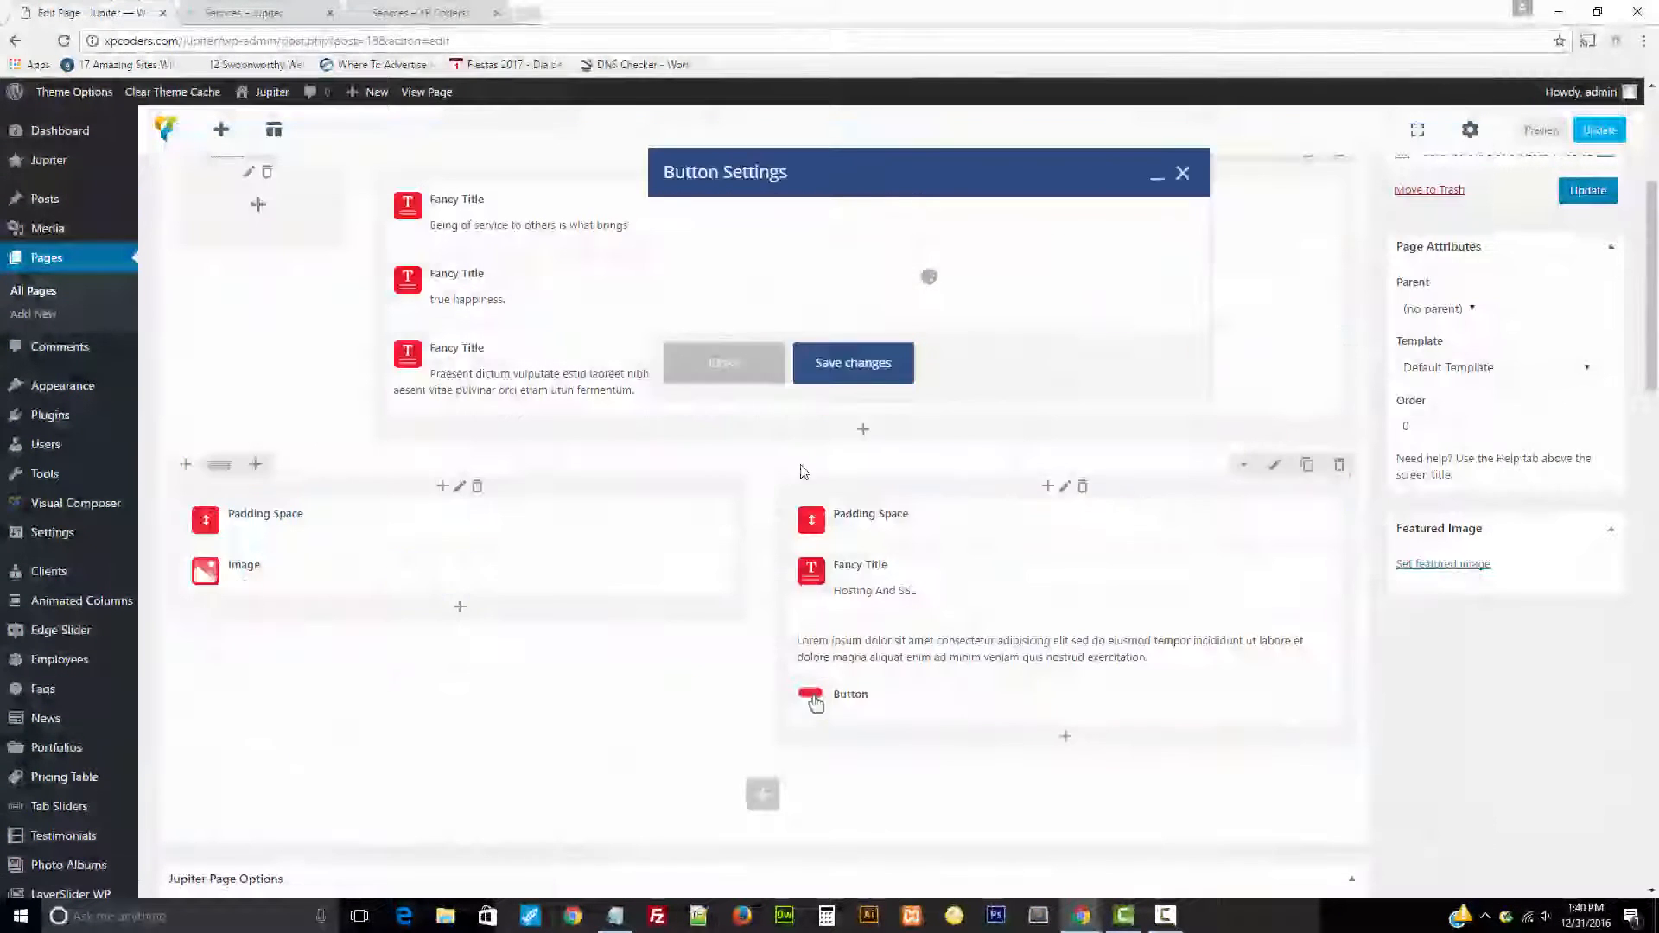
click(776, 396)
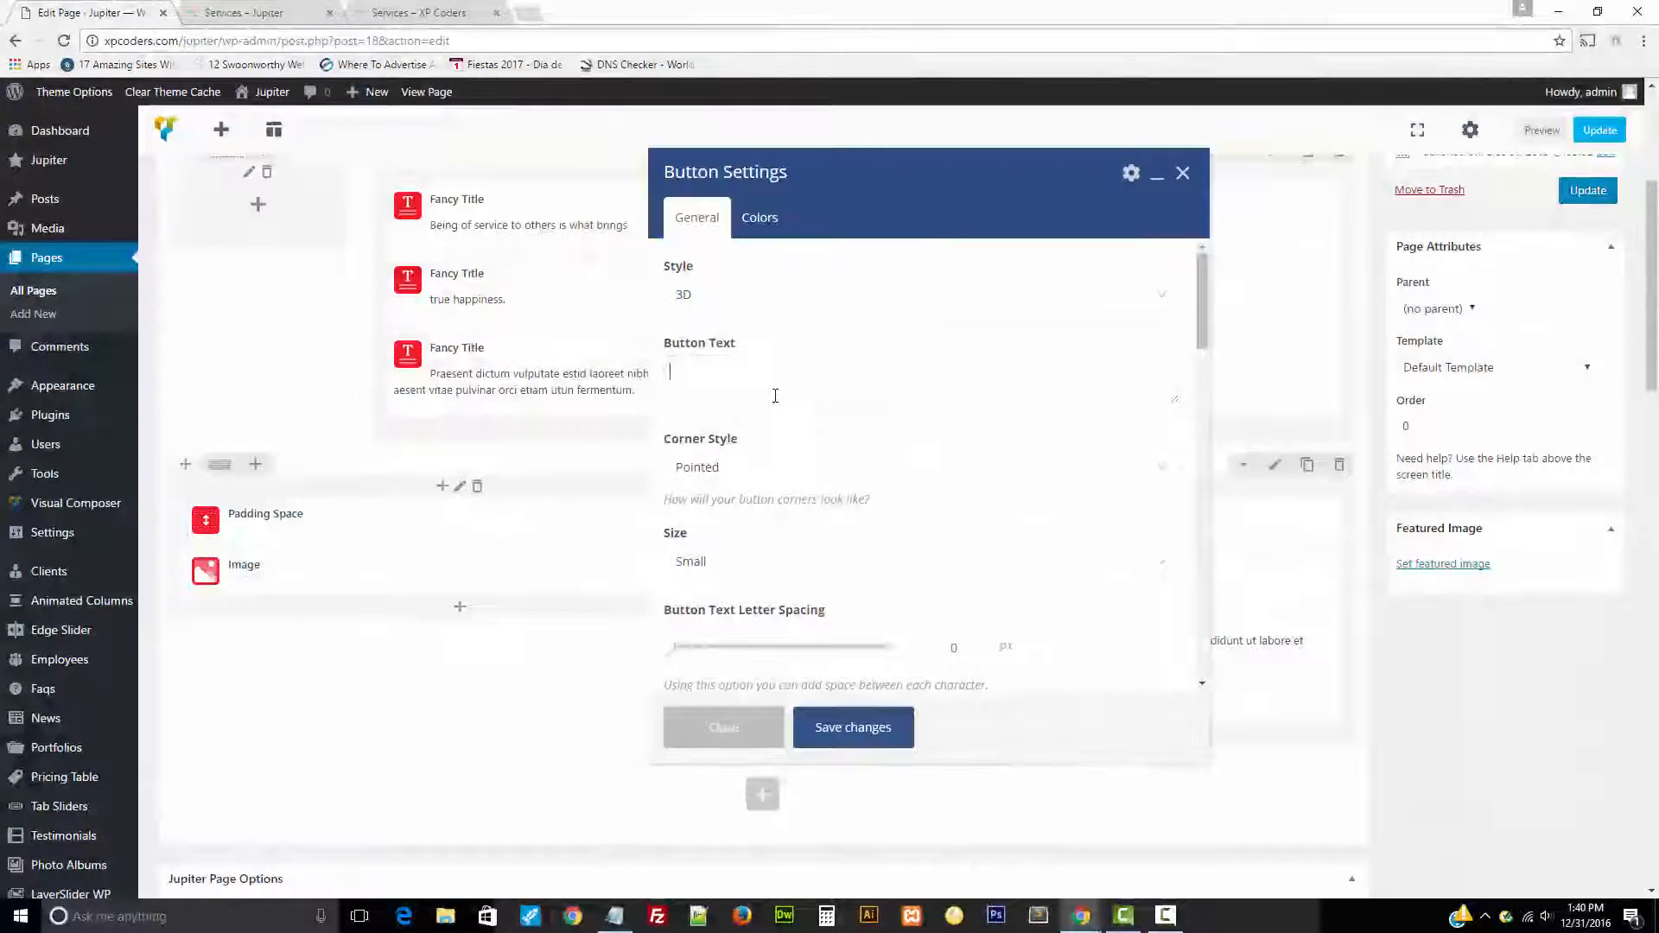
text(LEARN MORE)
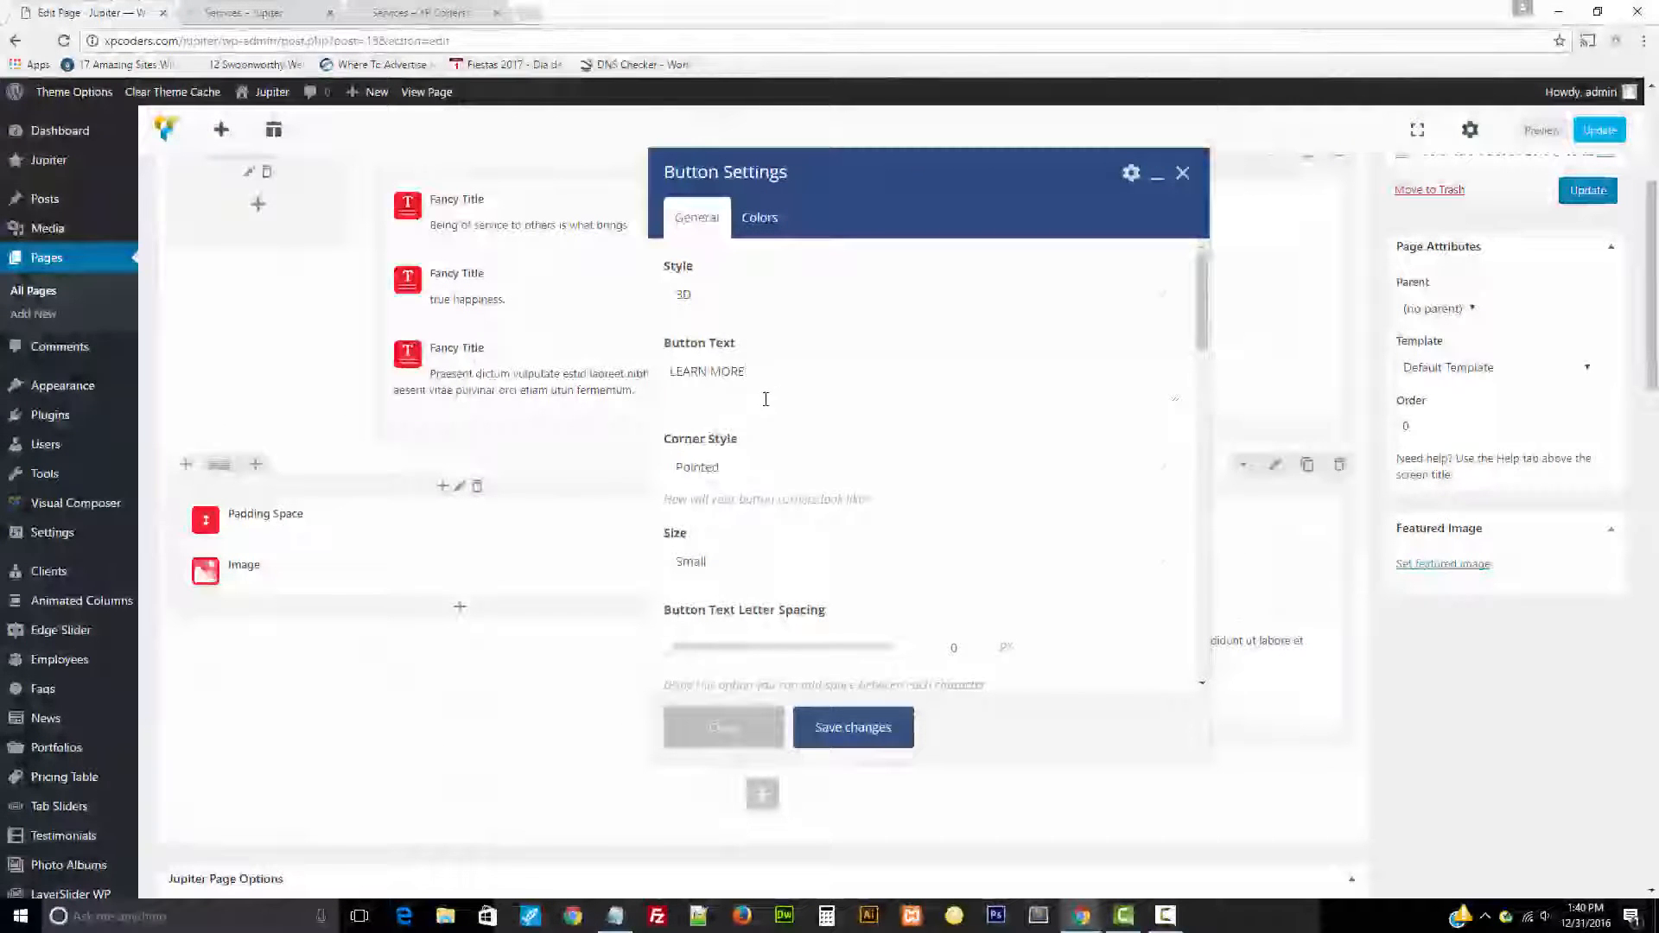
click(825, 563)
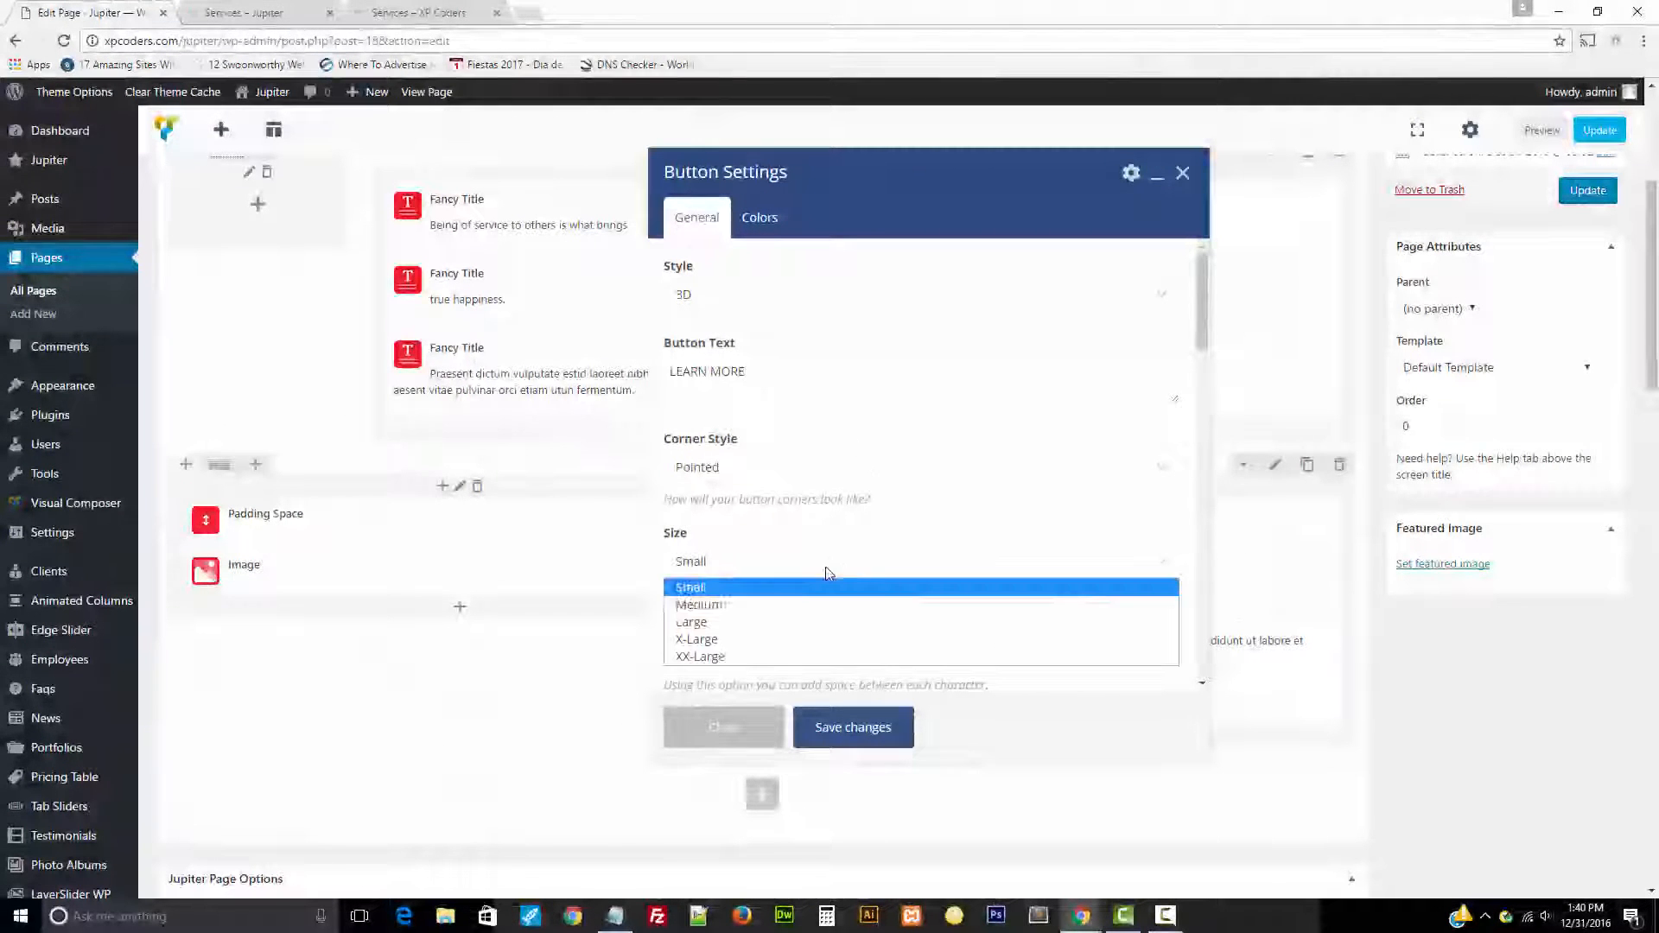
click(729, 604)
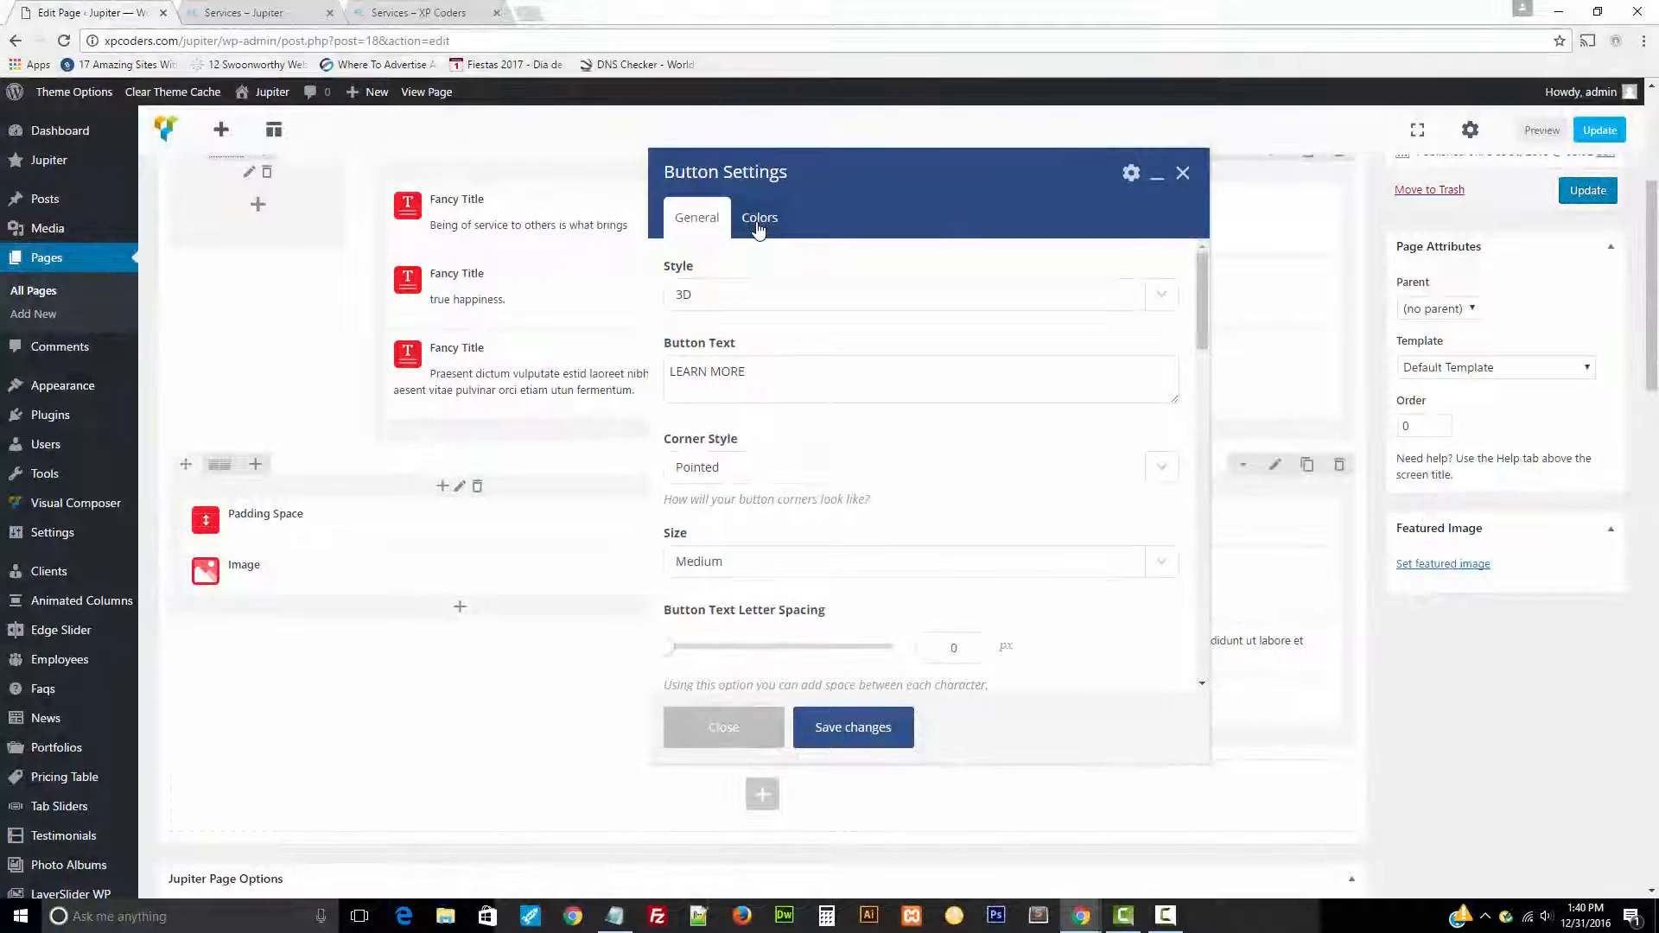
Step: Set the button's background color to the blue #30a0e7 from the Notepad notes and save the button's settings
click(760, 218)
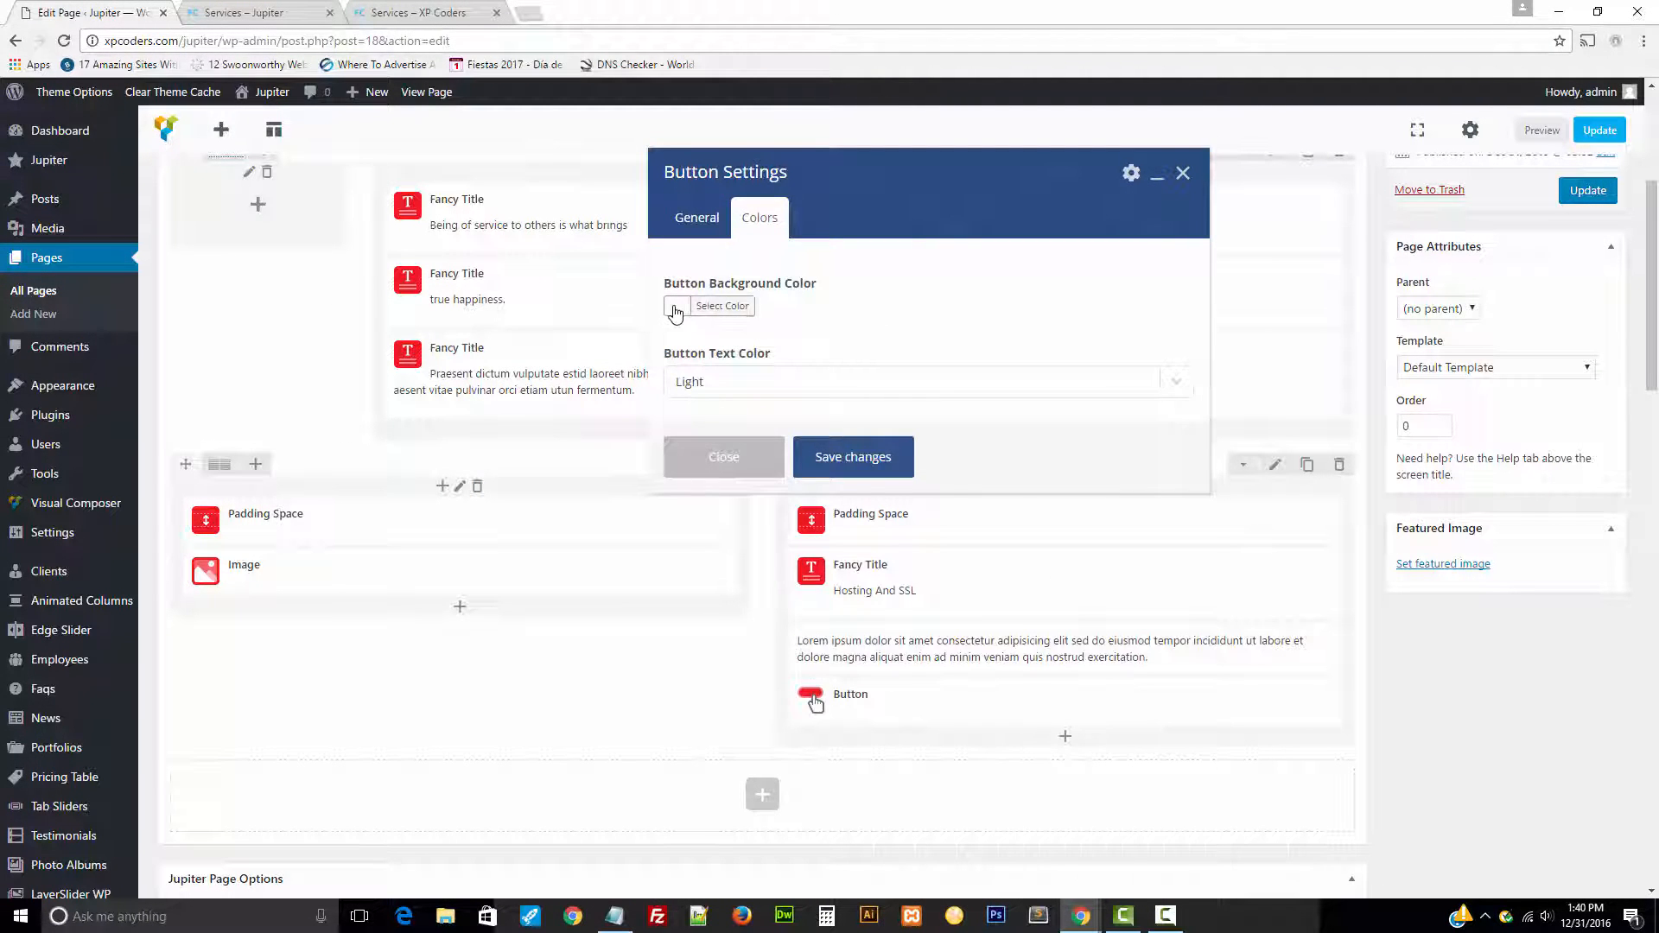
click(673, 307)
click(614, 916)
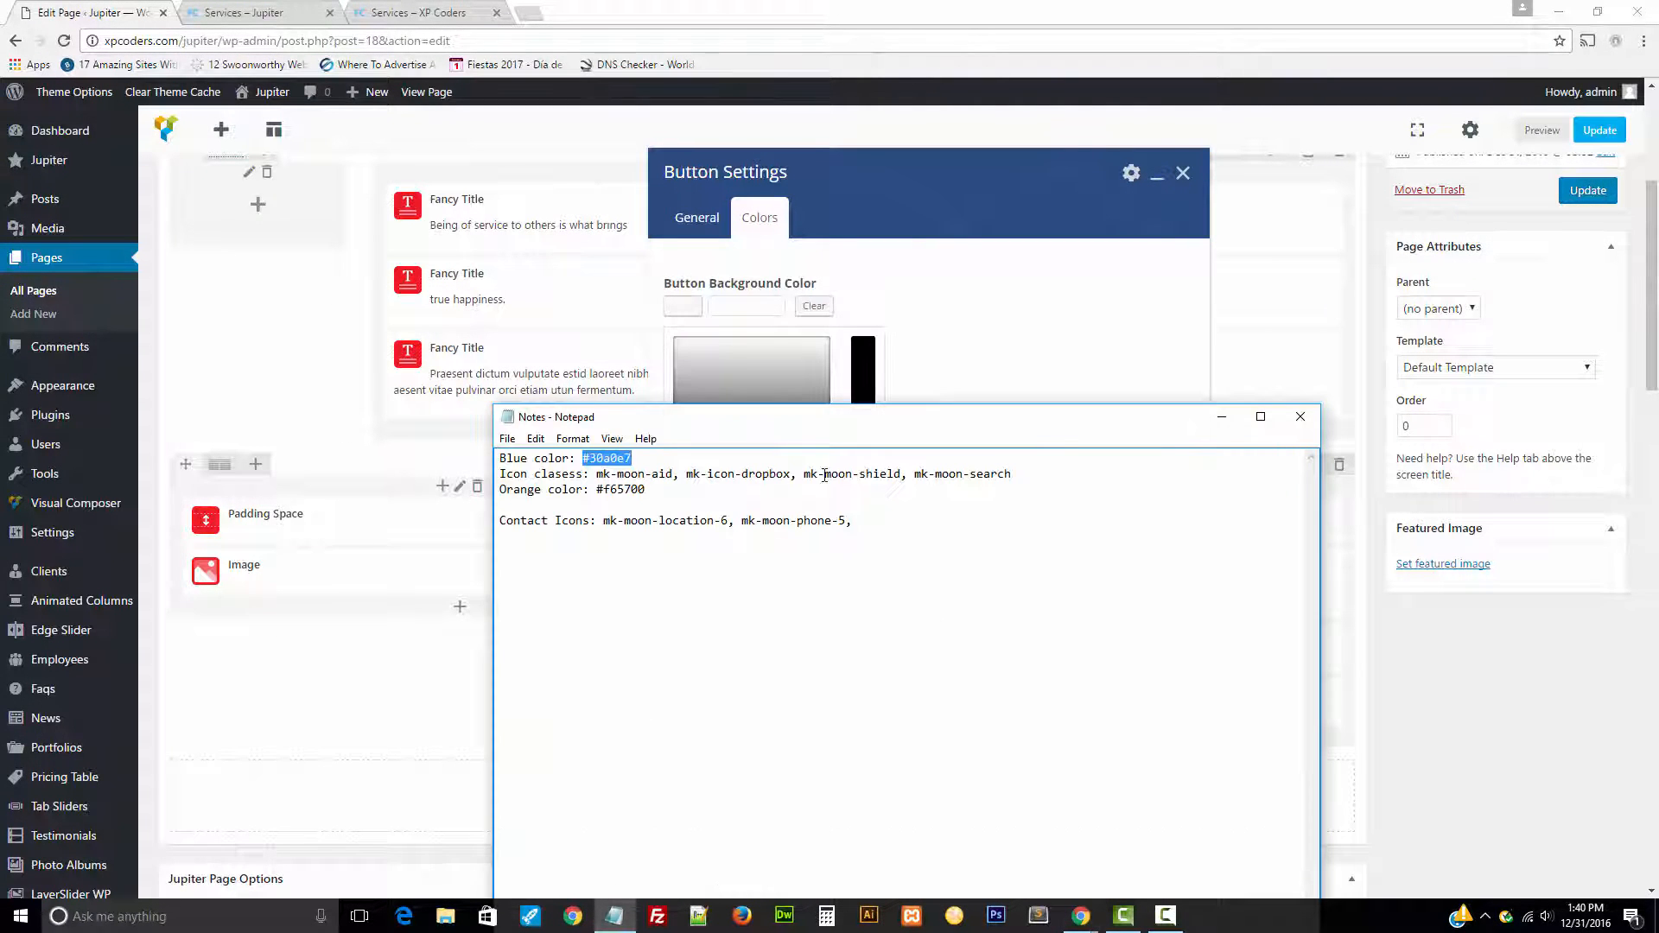
click(983, 298)
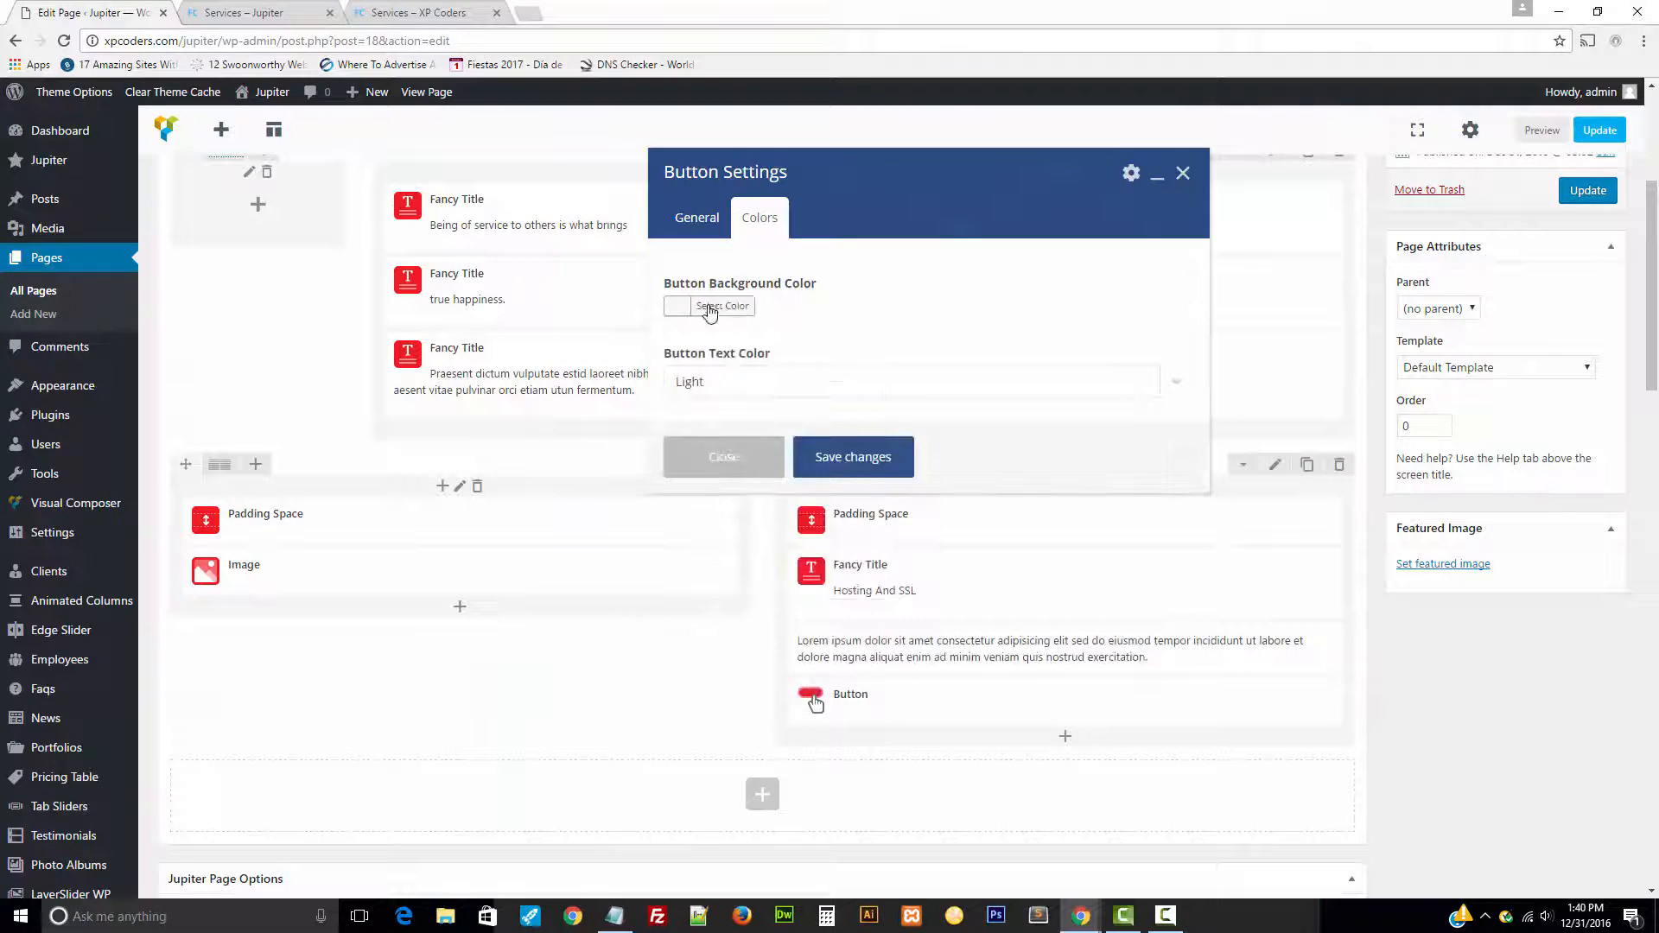
click(734, 307)
text(#30a0e7)
click(936, 321)
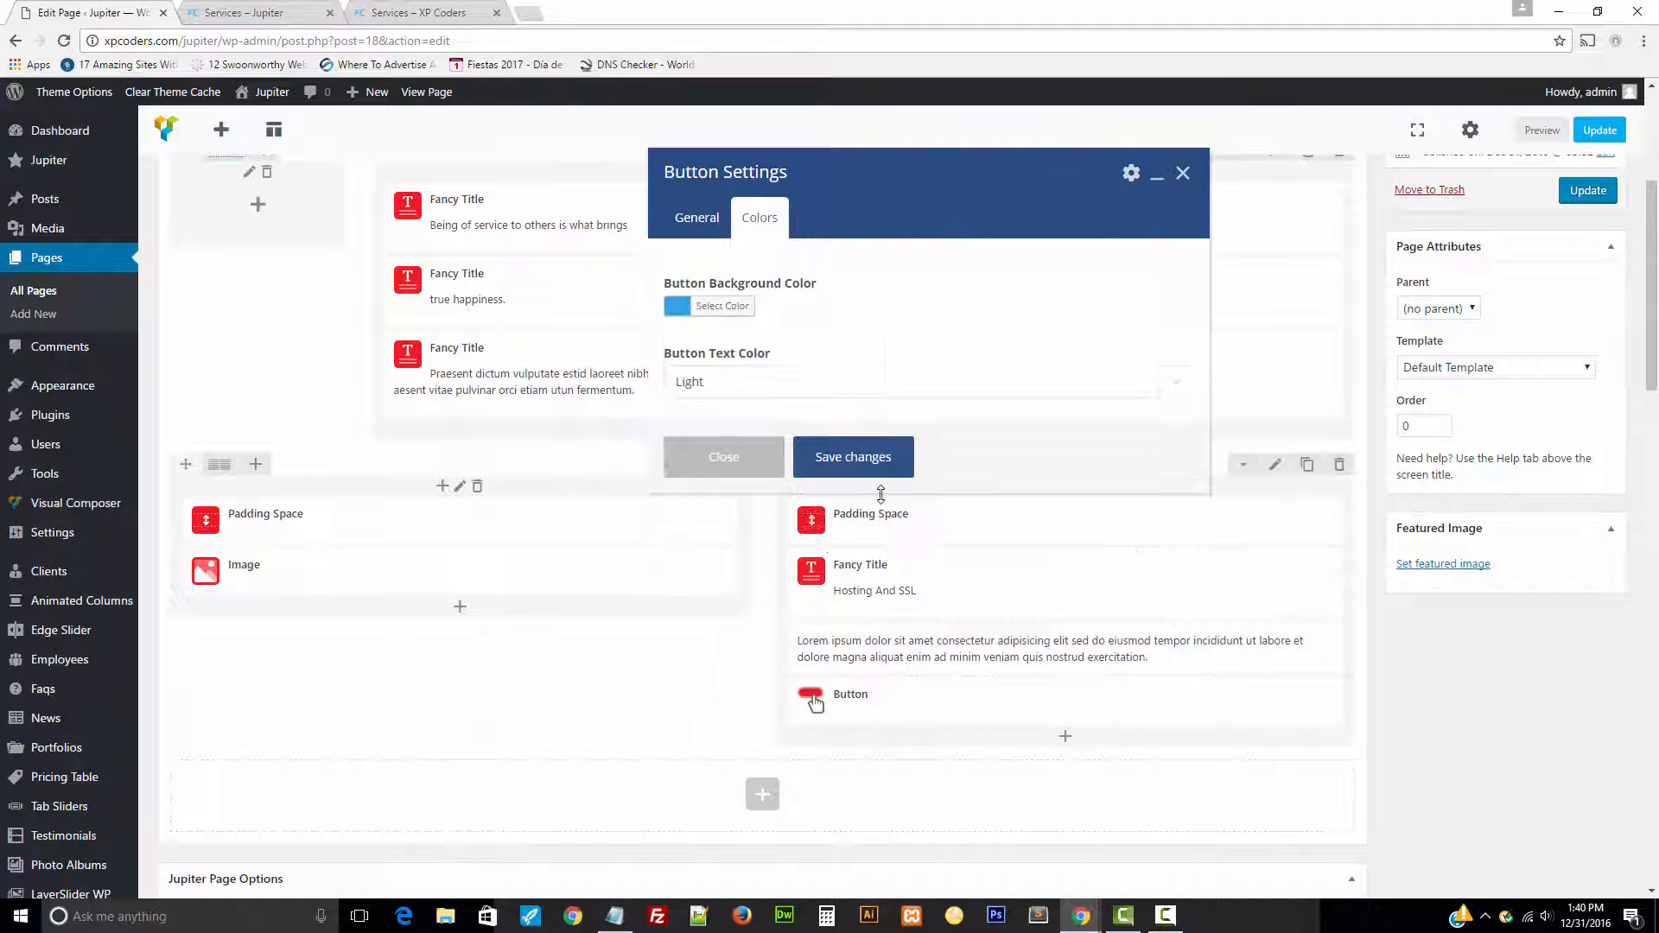
click(860, 462)
scroll(1028, 651, down, 1)
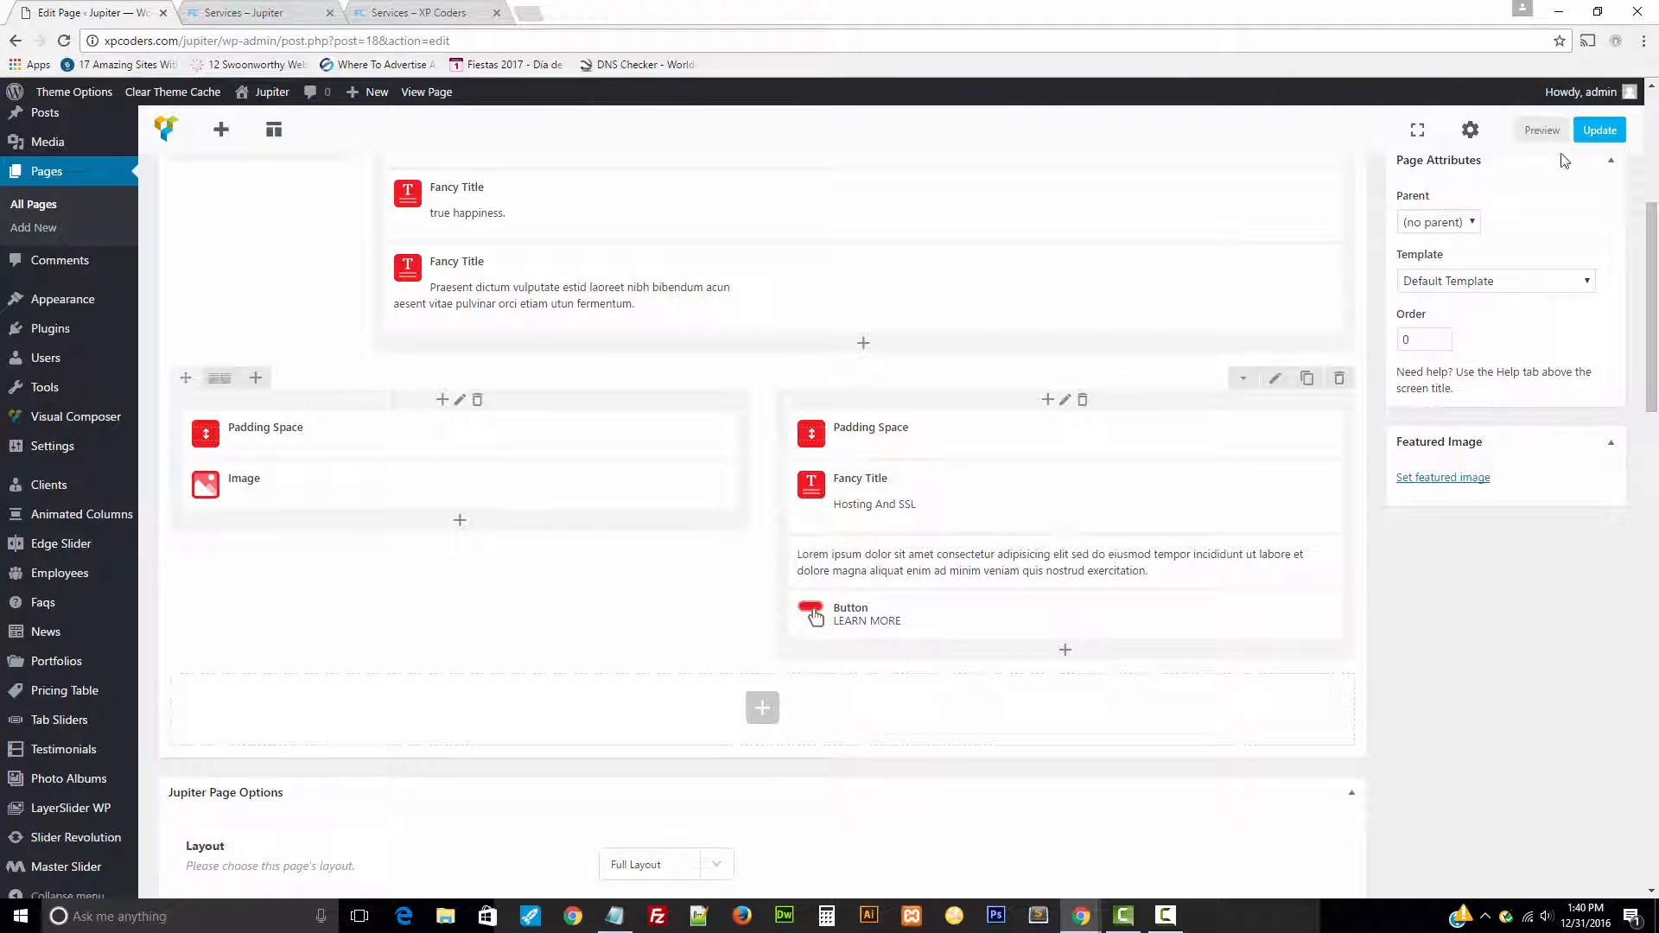
Step: Update the Services page and compare the live Hosting And SSL section with the reference page
click(1602, 131)
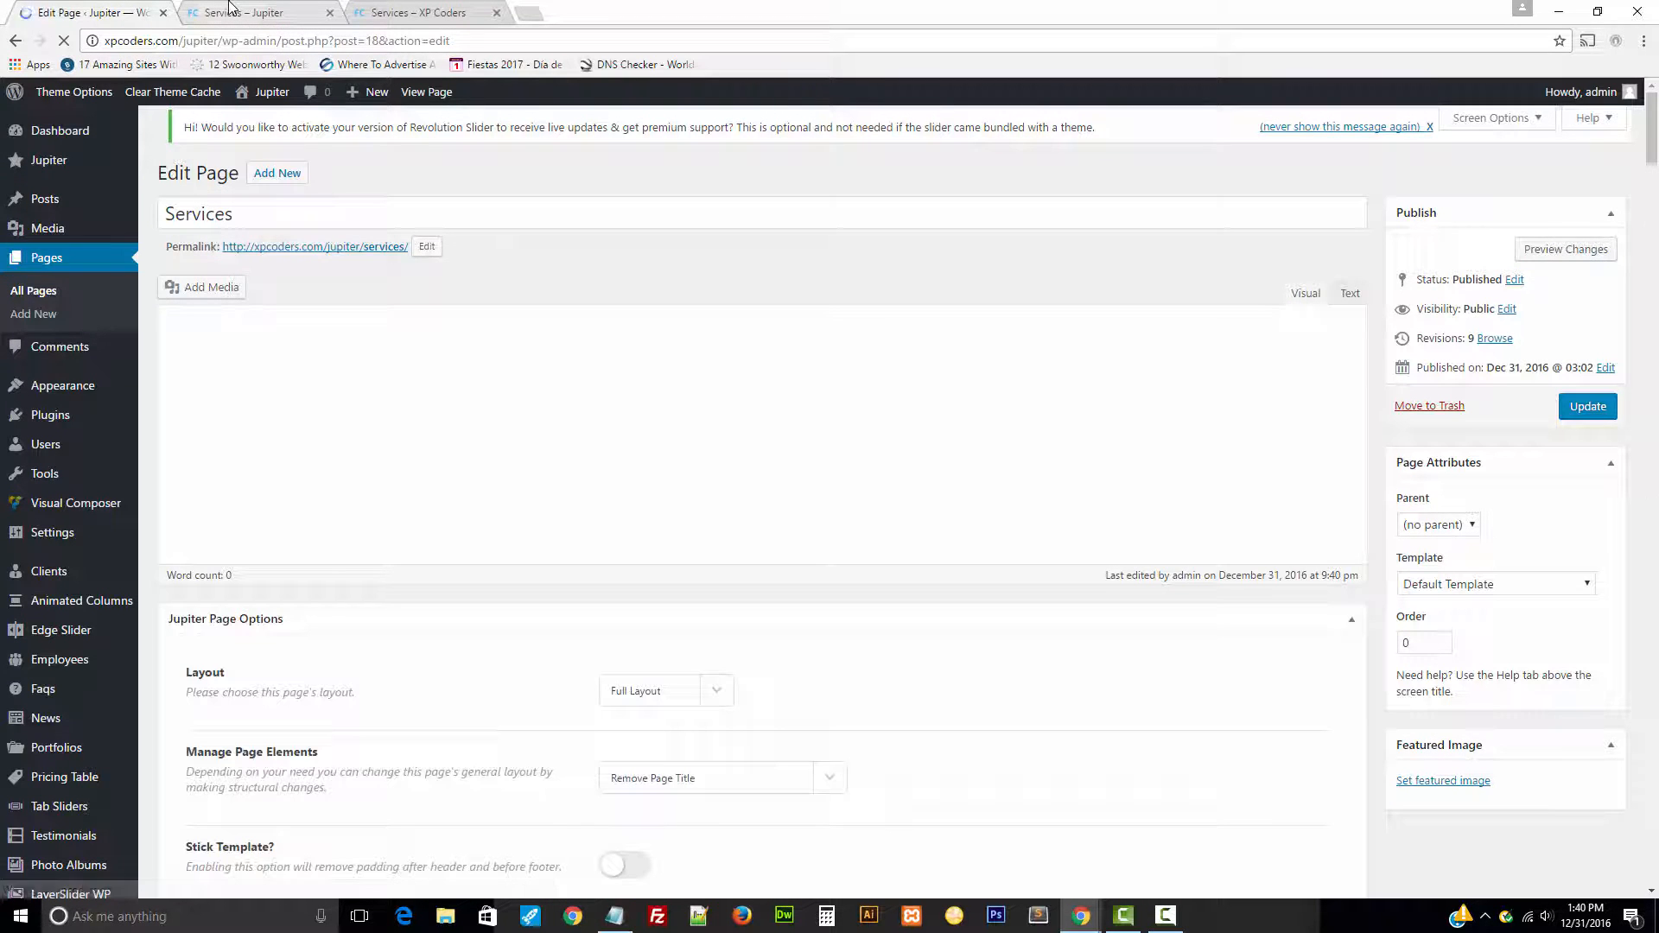
click(230, 10)
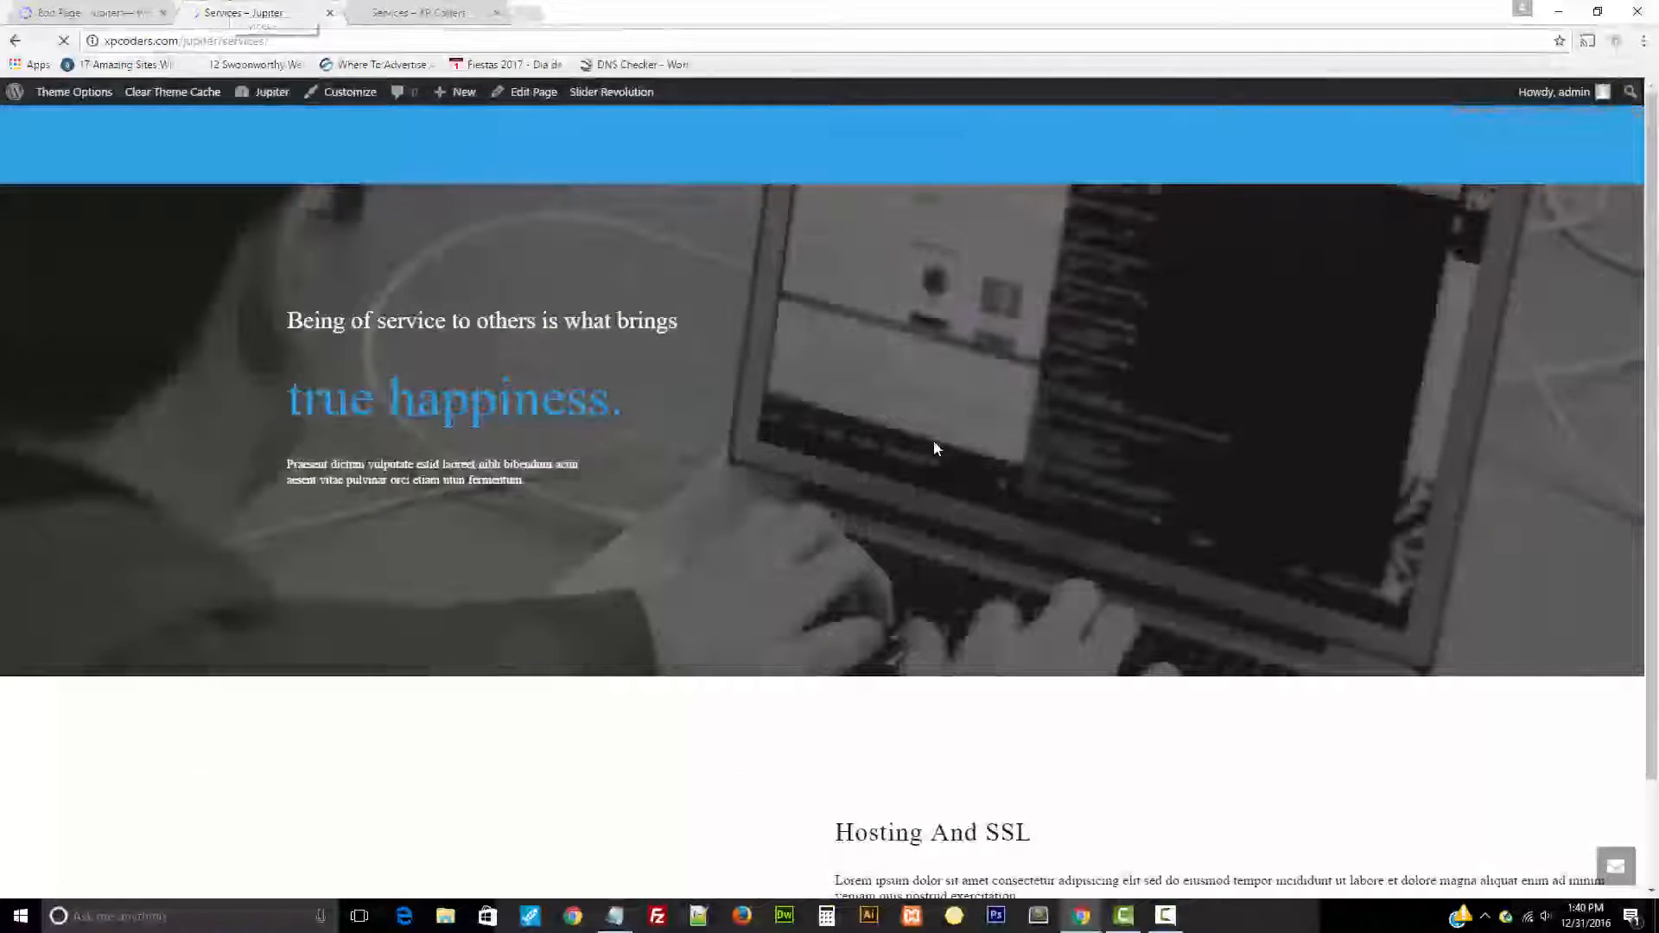
scroll(1041, 514, down, 3)
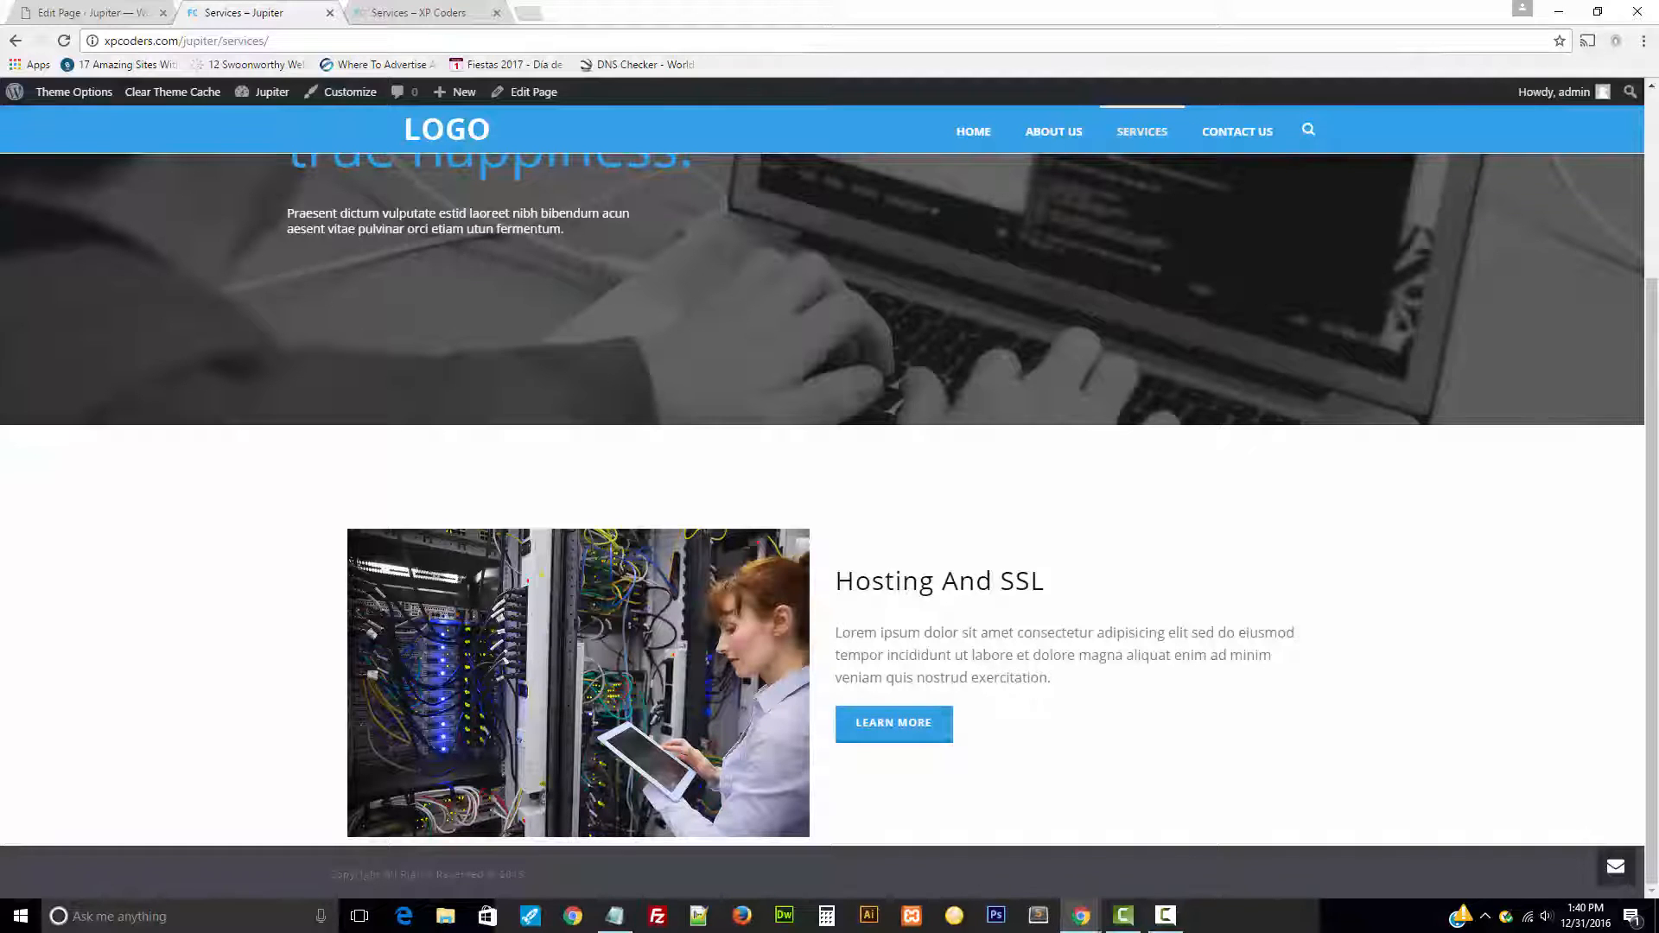
click(418, 12)
click(231, 7)
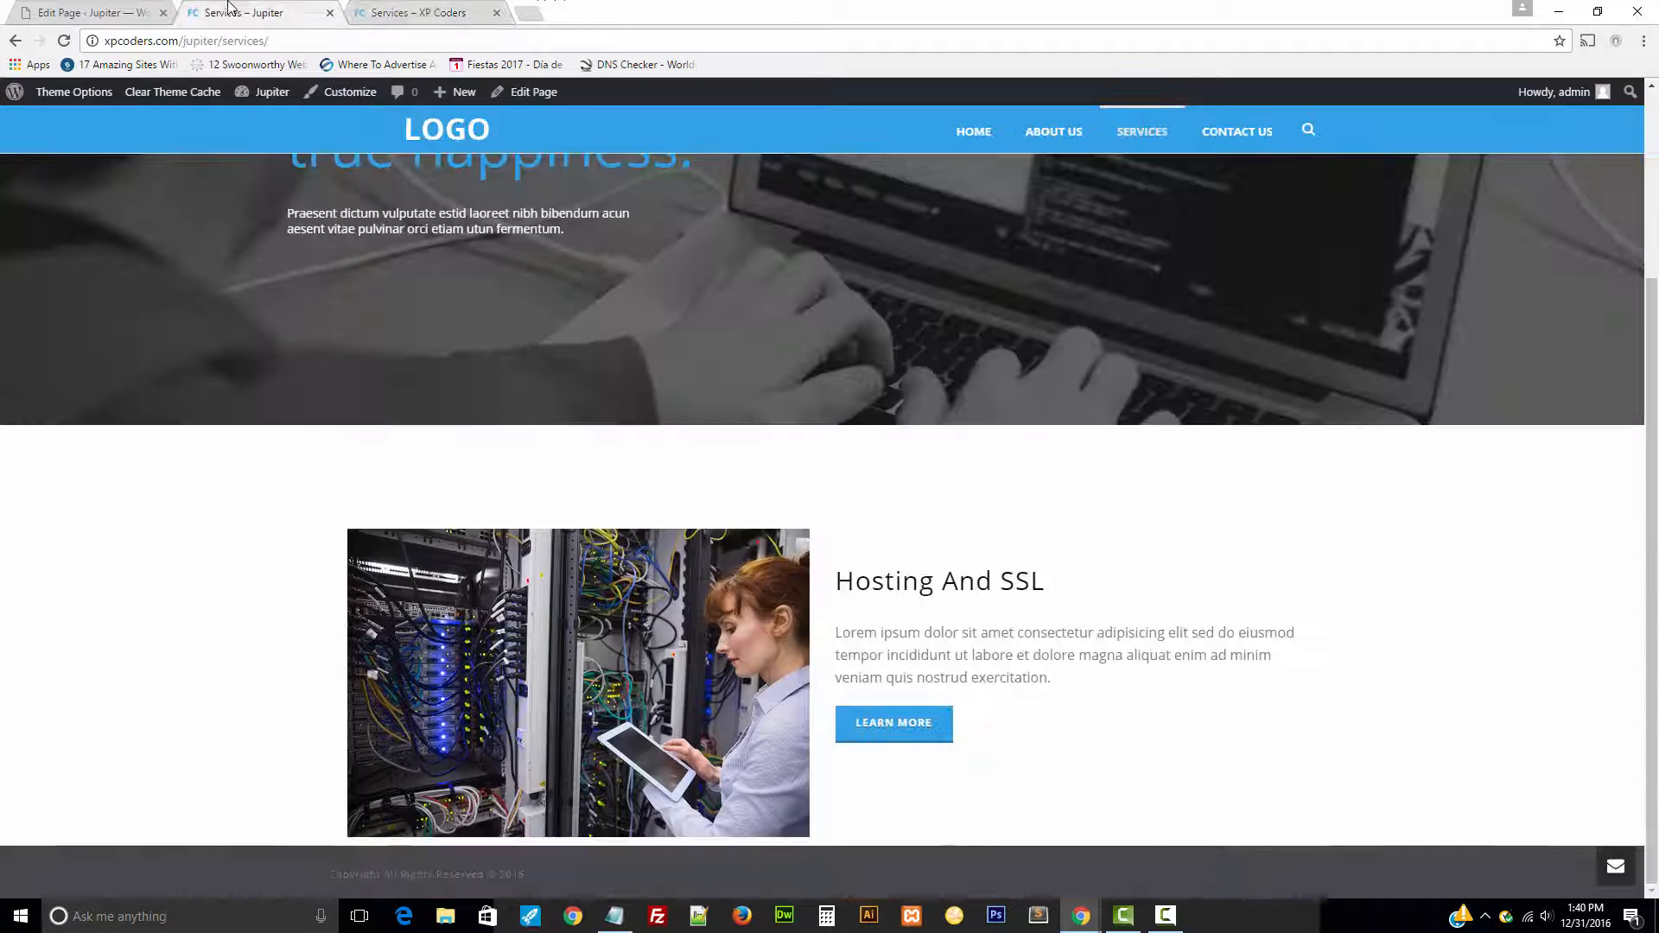
Step: Set the bottom margin of the first column's image to 70 px and save the image's settings
click(127, 9)
scroll(581, 426, down, 4)
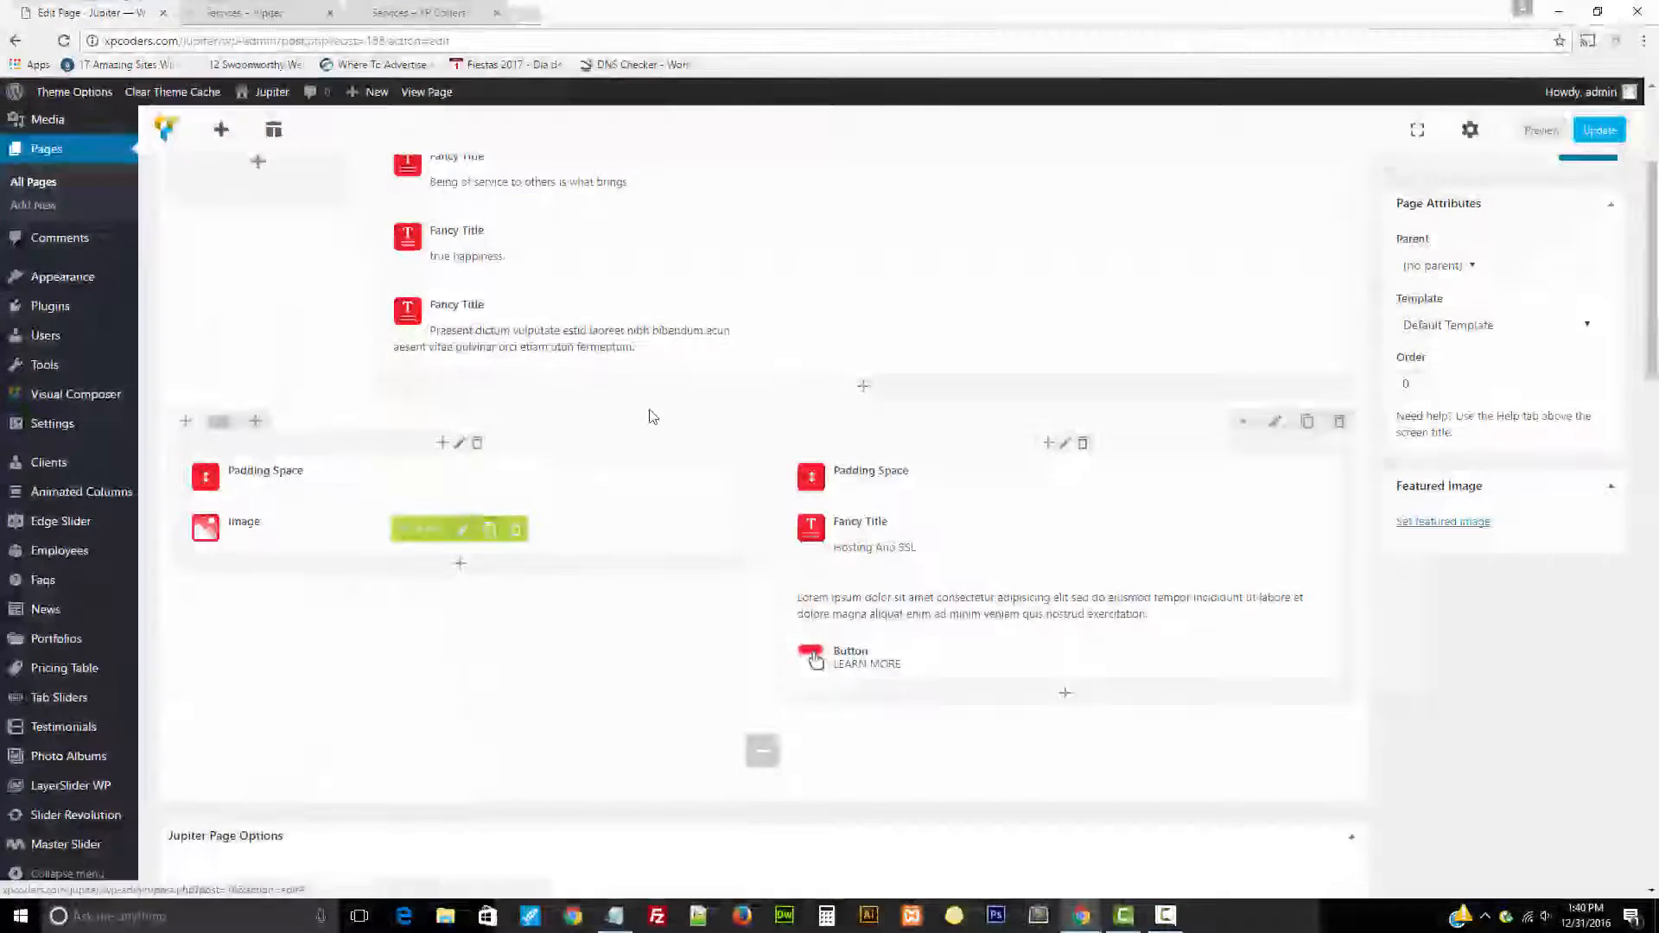
click(464, 529)
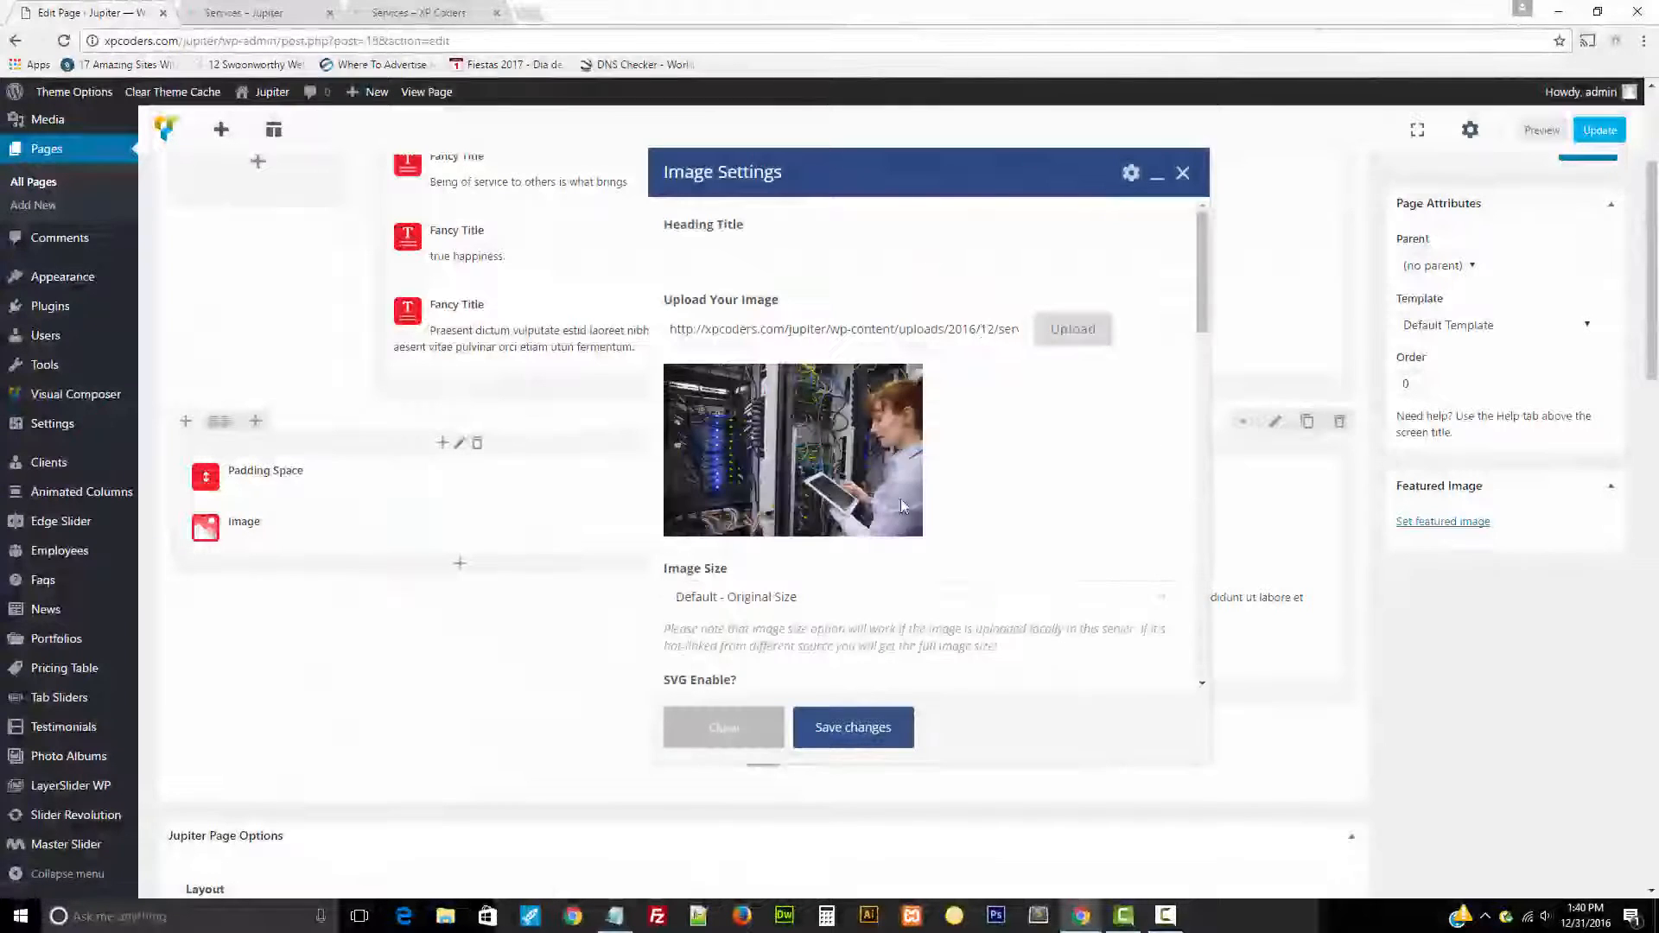
click(744, 719)
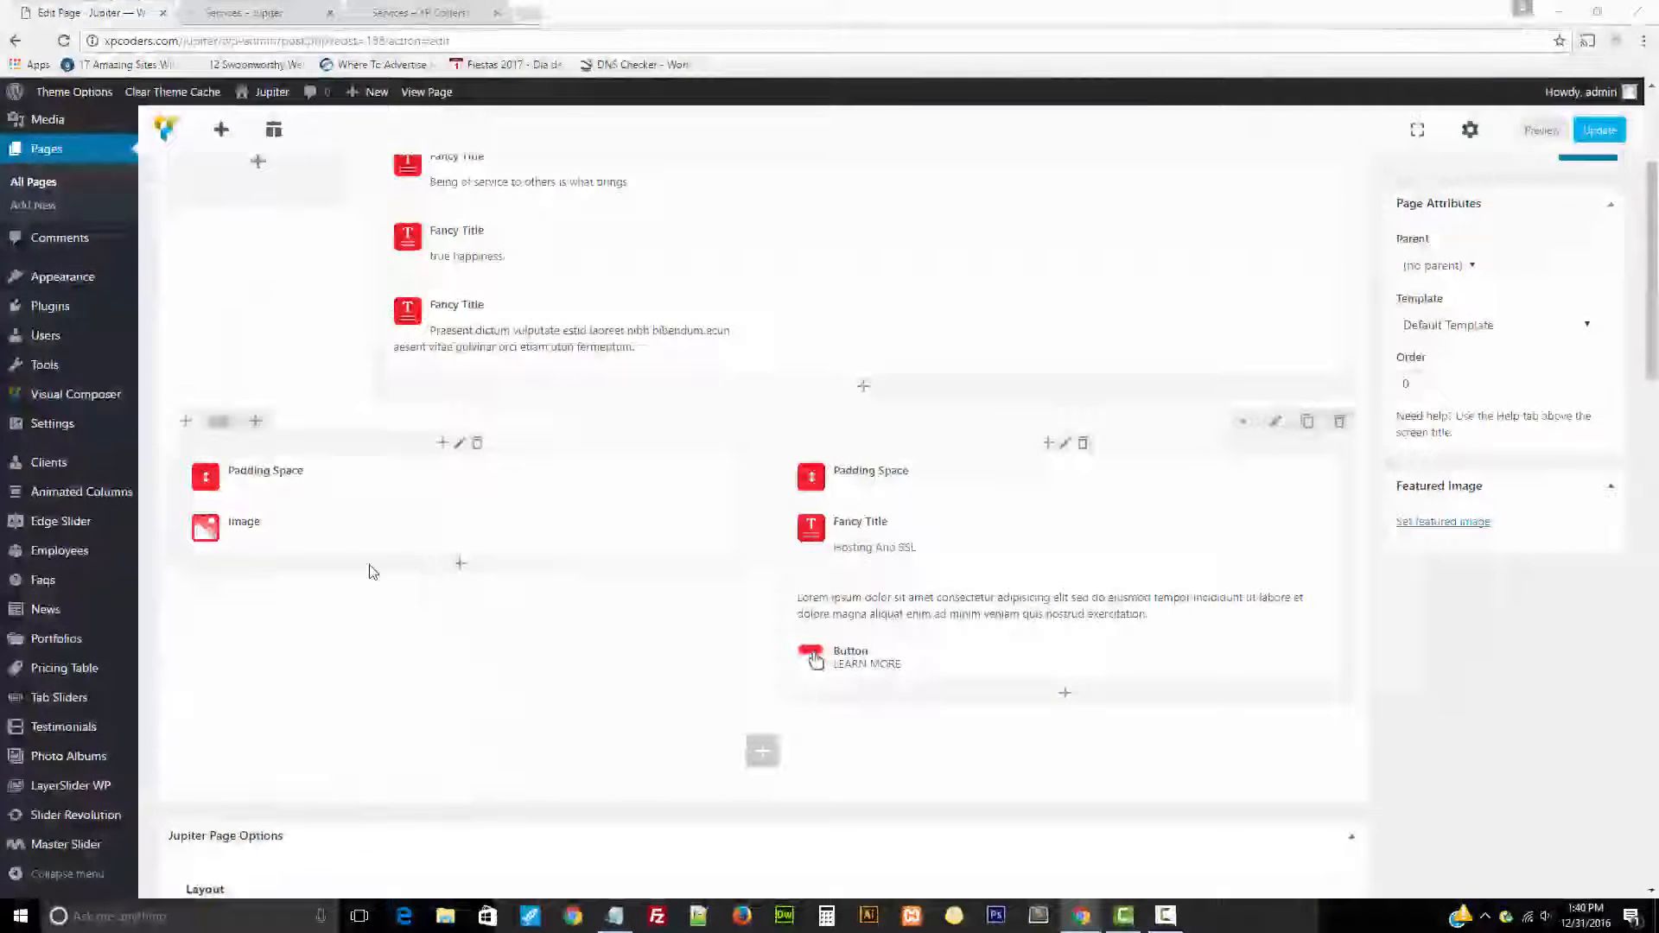
click(464, 530)
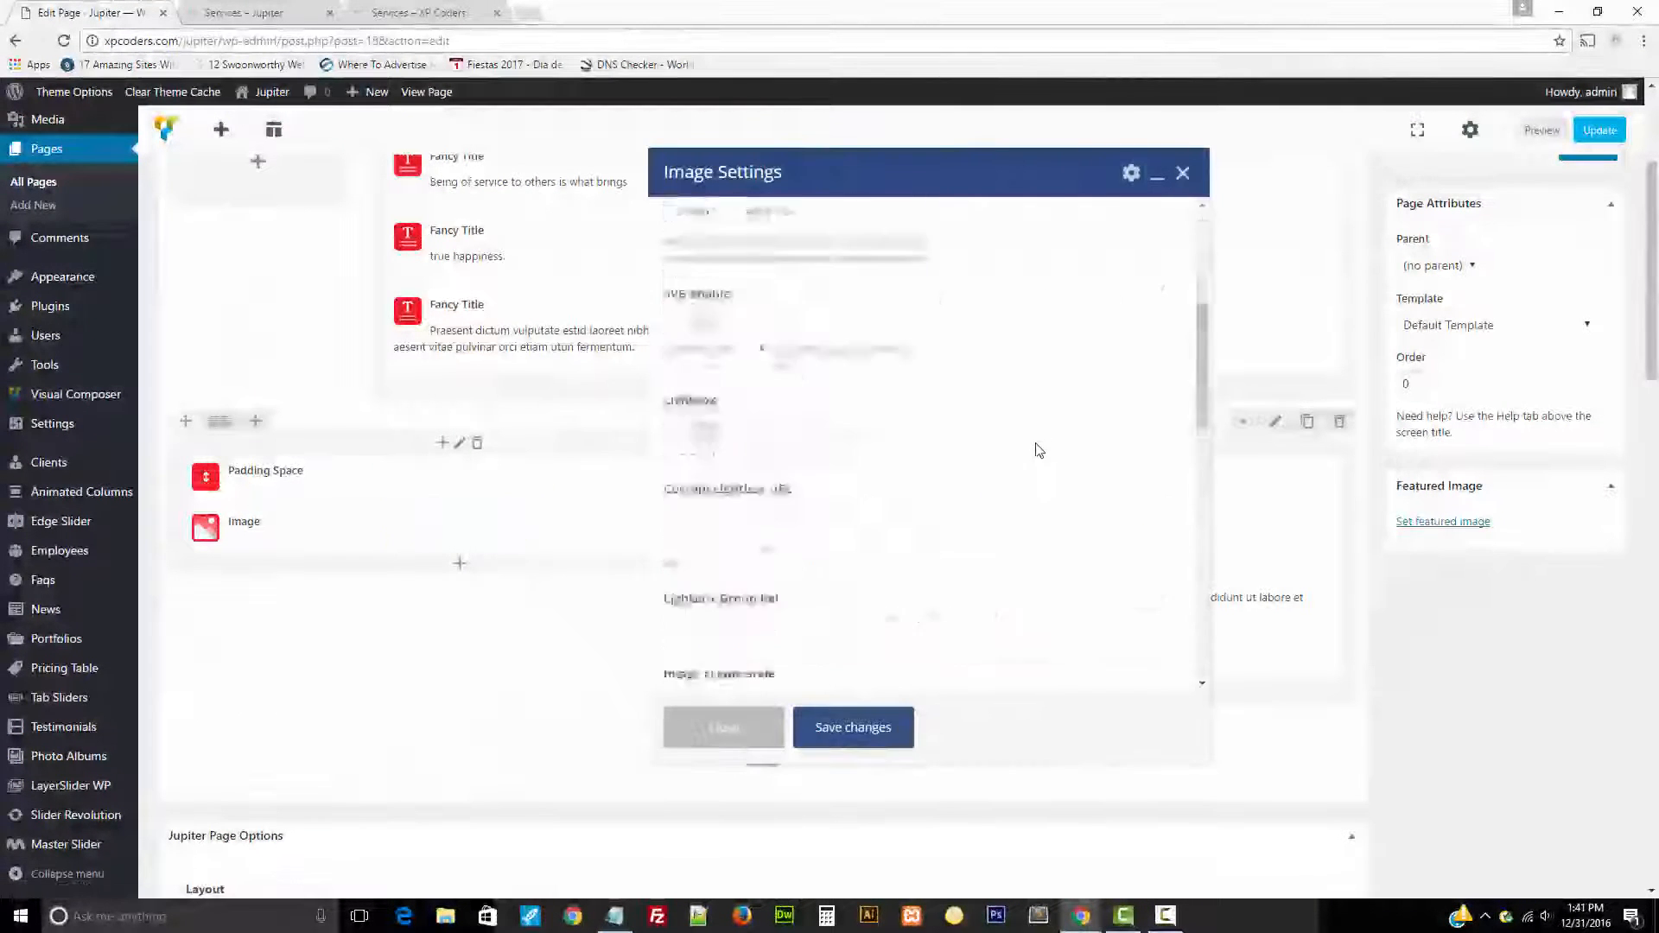
scroll(1039, 450, down, 6)
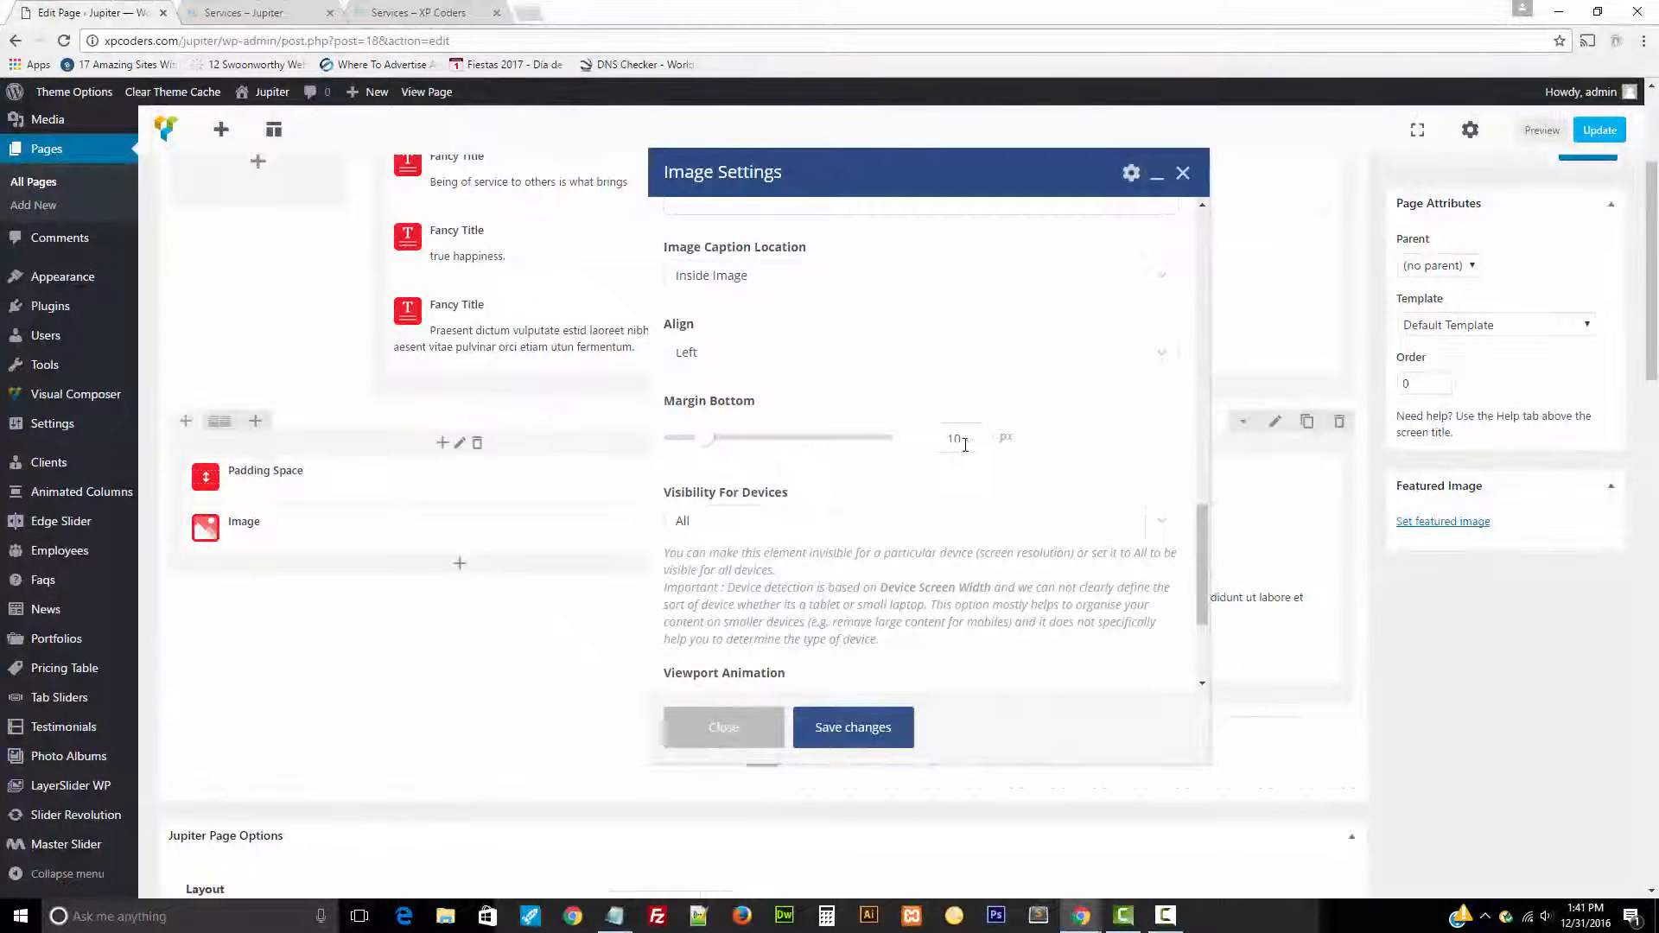
double_click(965, 444)
text(7)
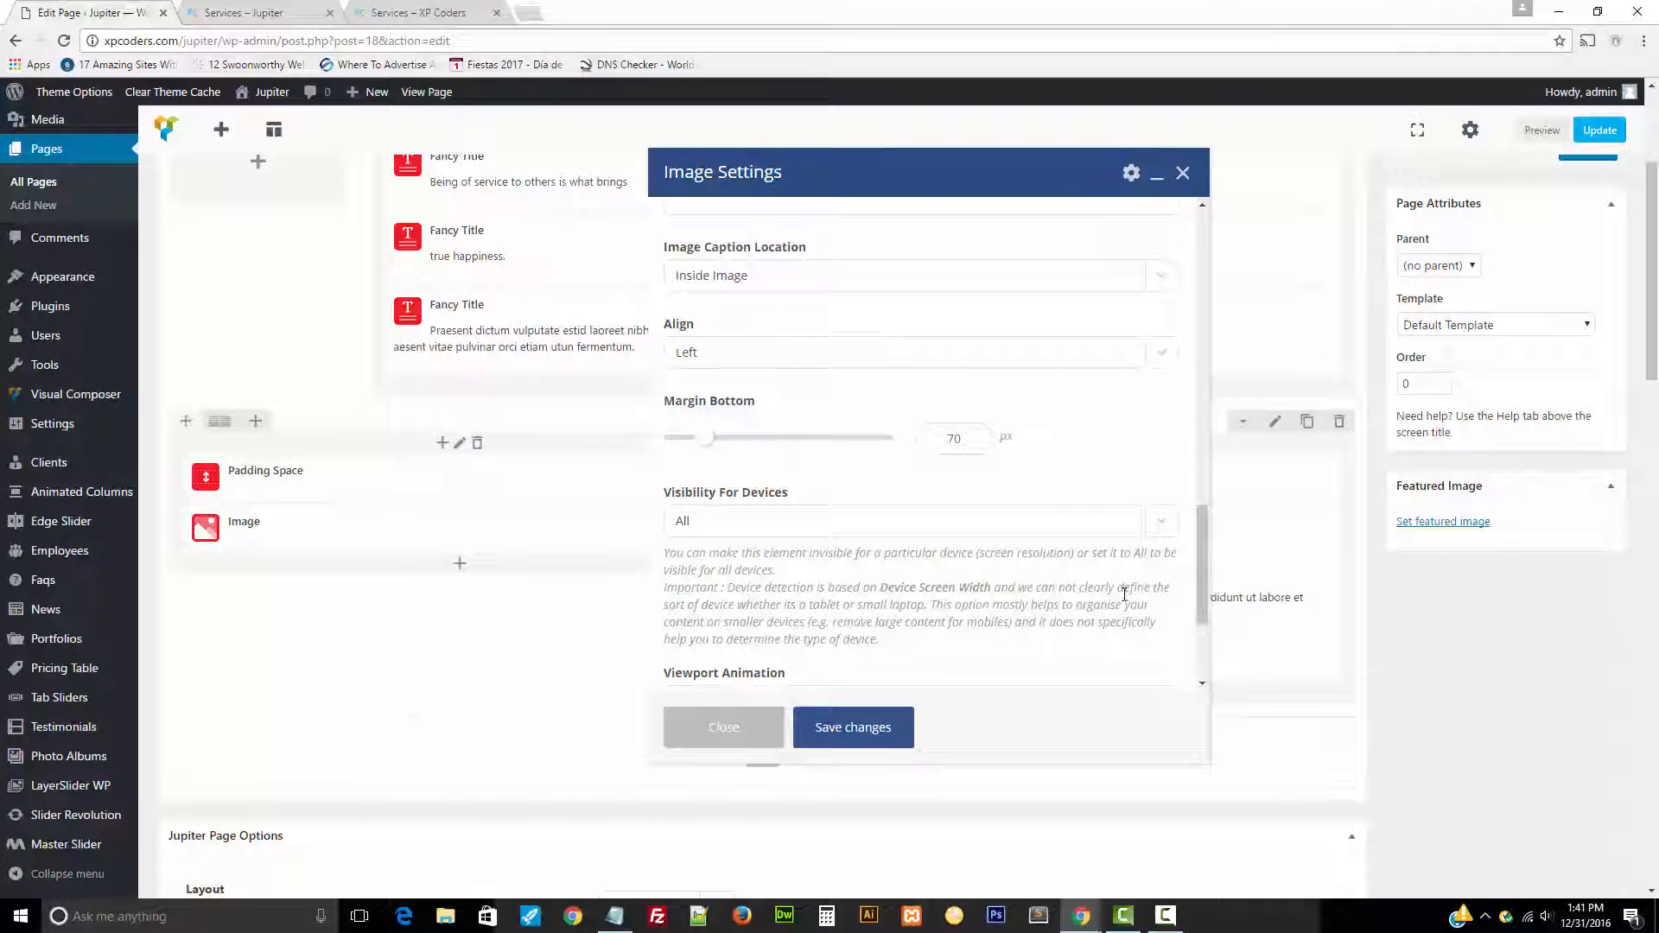
text(0)
click(847, 728)
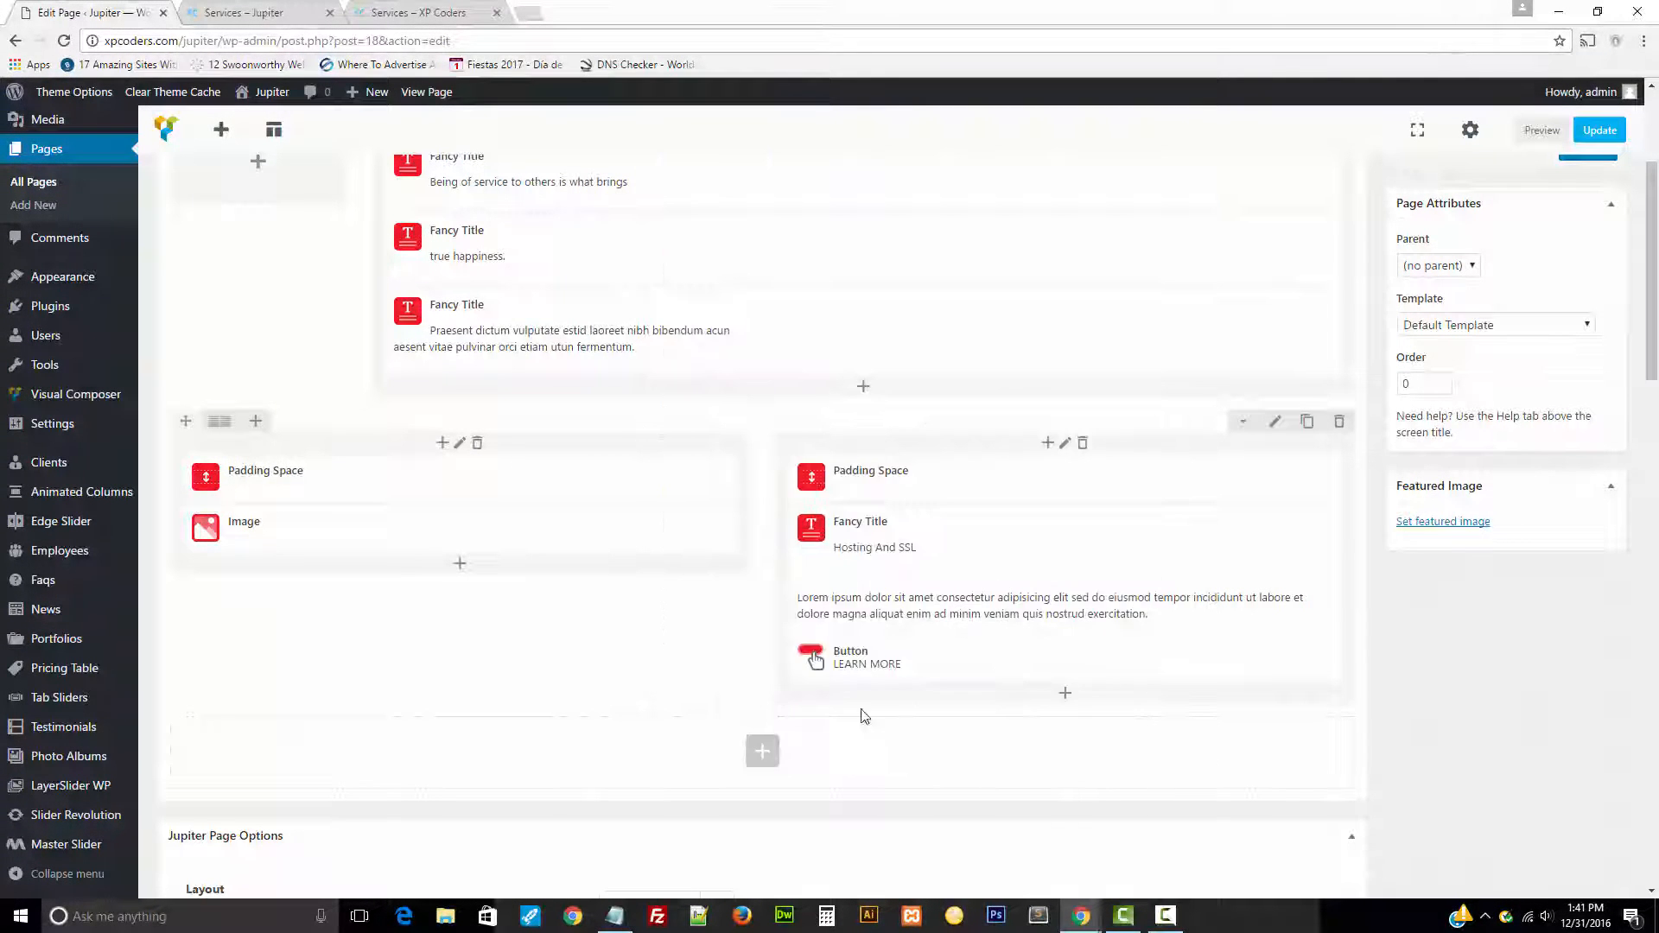
Step: Update the page, reload the live Services page to compare its image spacing with the reference, and return to the editor
click(1593, 131)
click(243, 12)
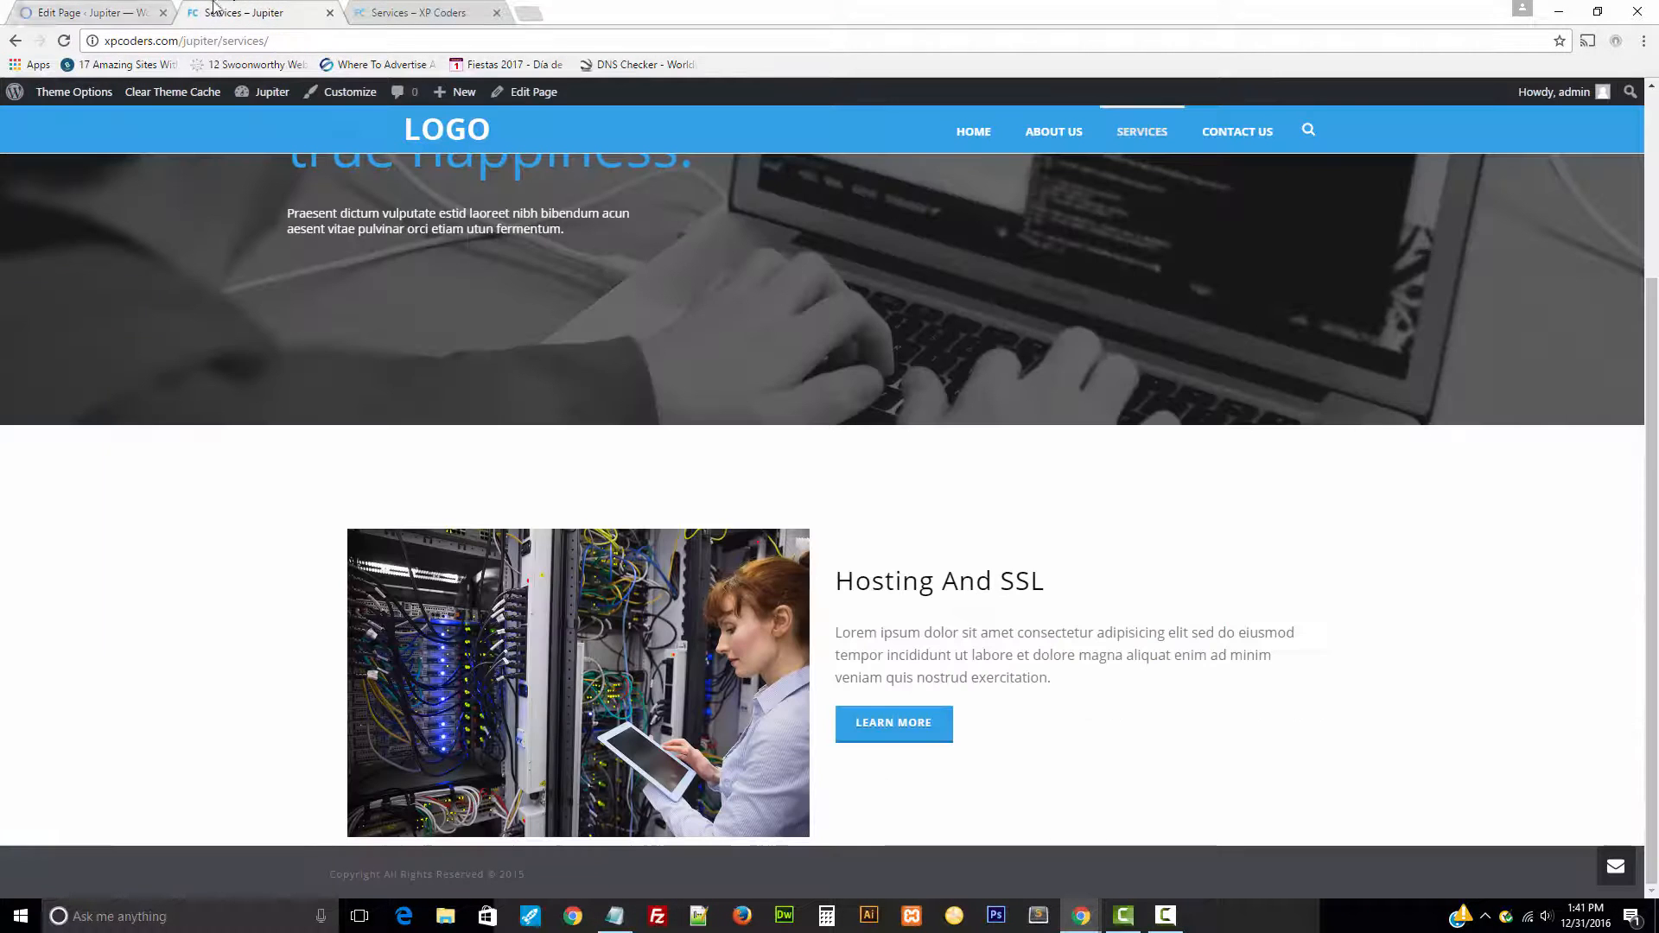
click(65, 41)
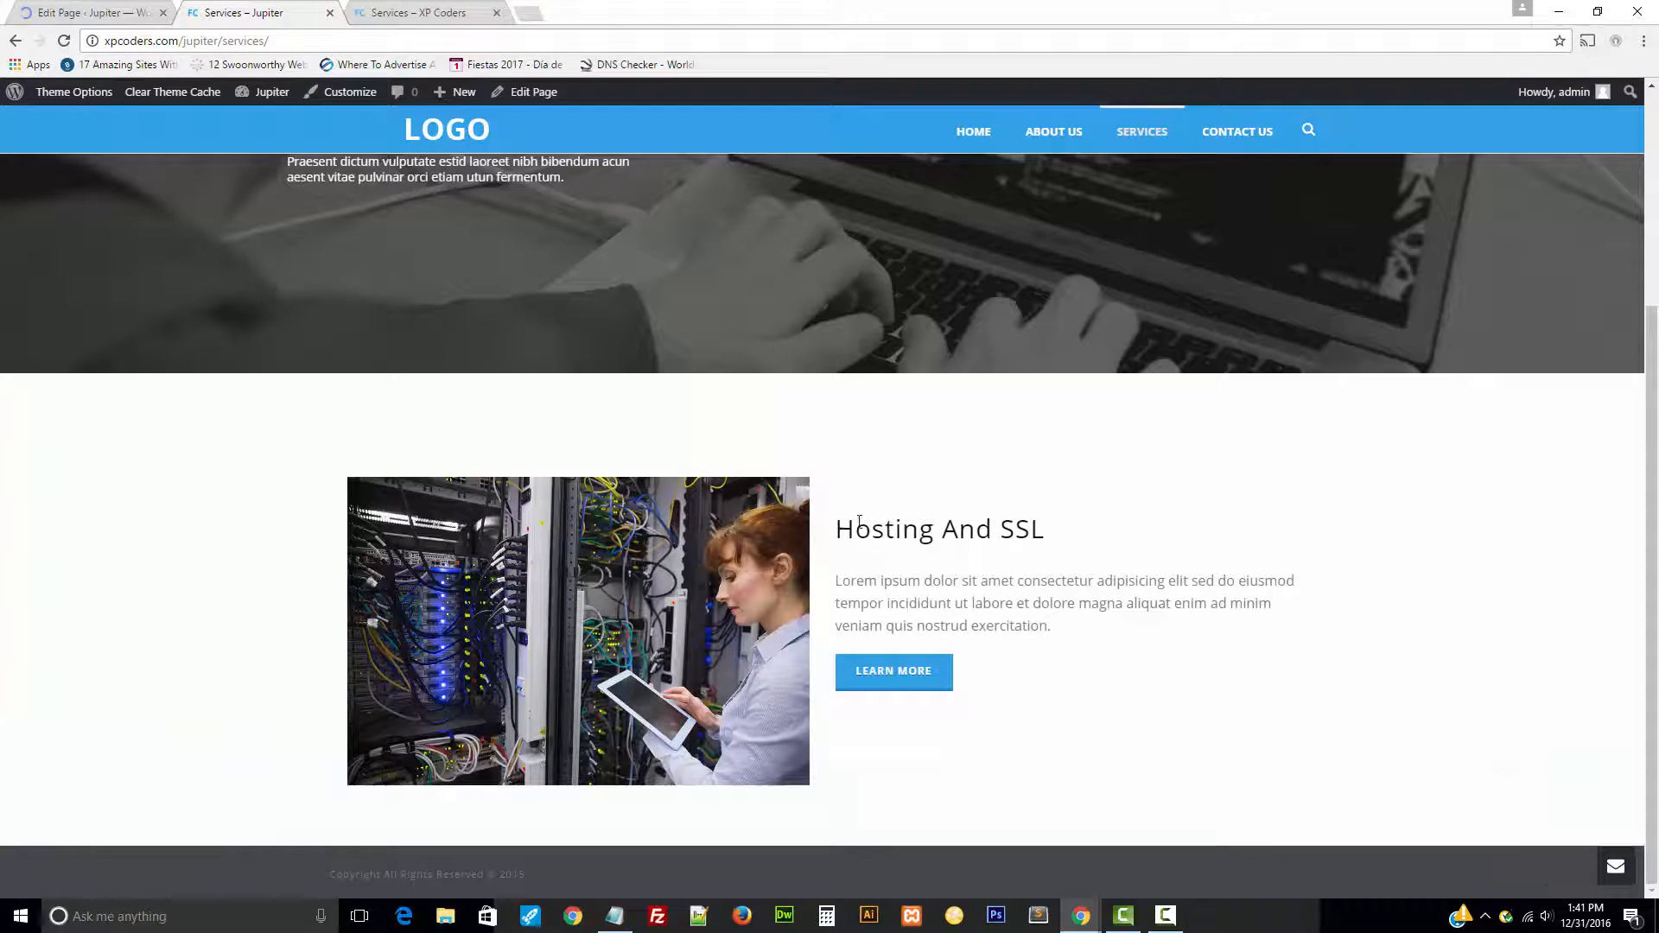
click(419, 12)
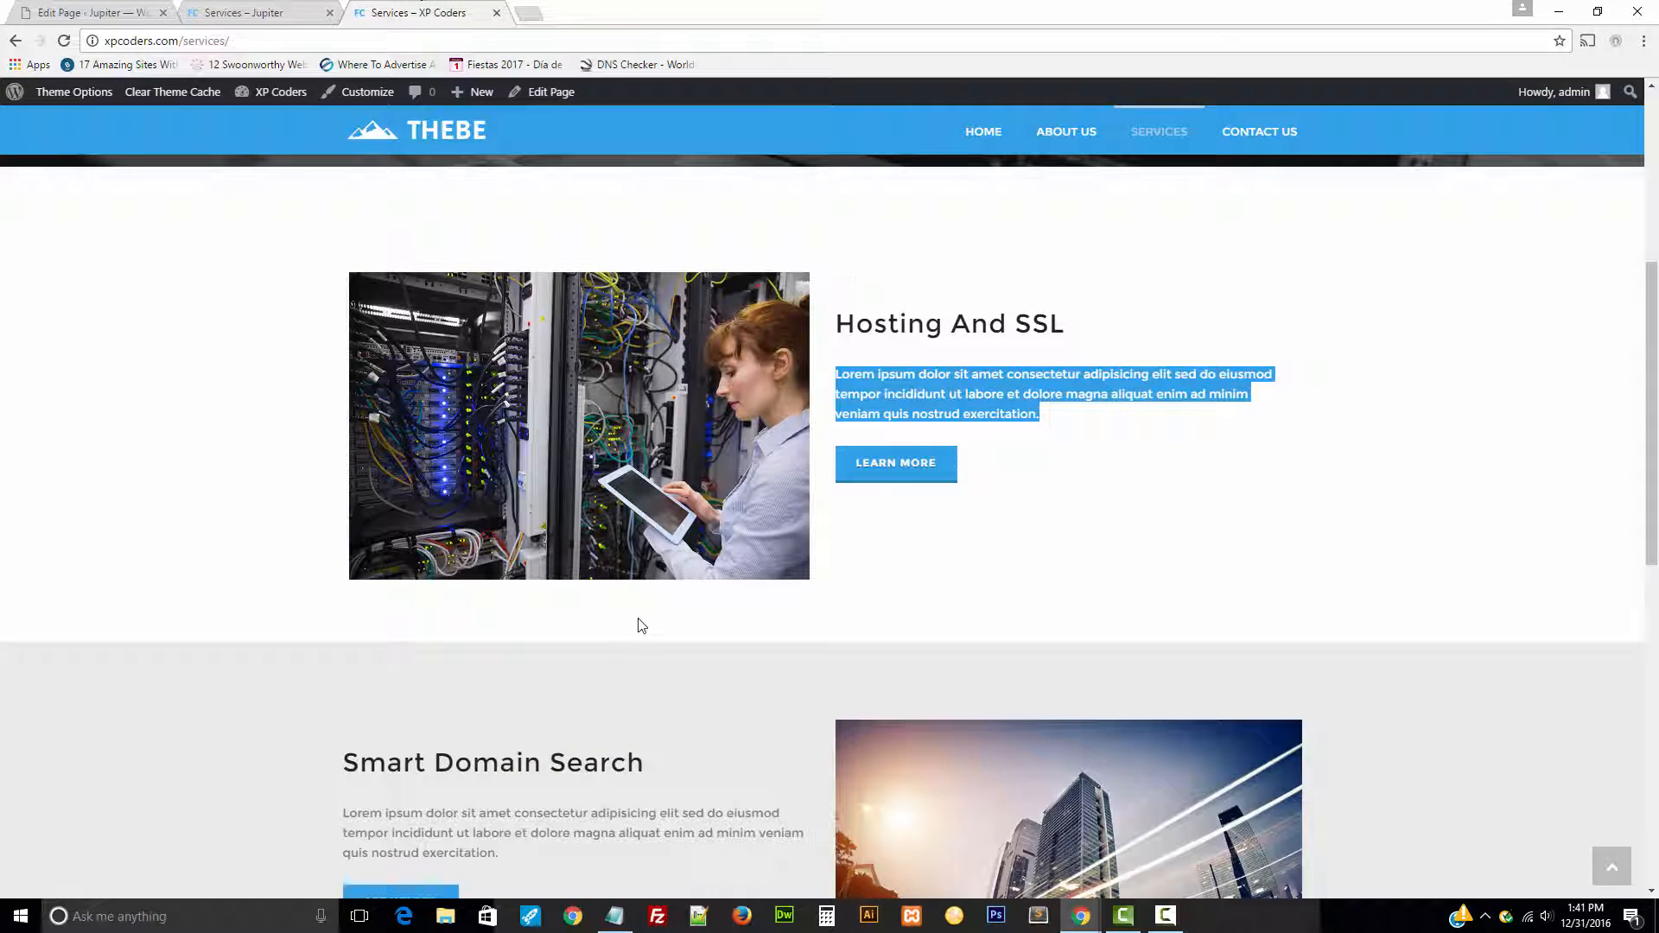
key(ctrl+shift+Tab)
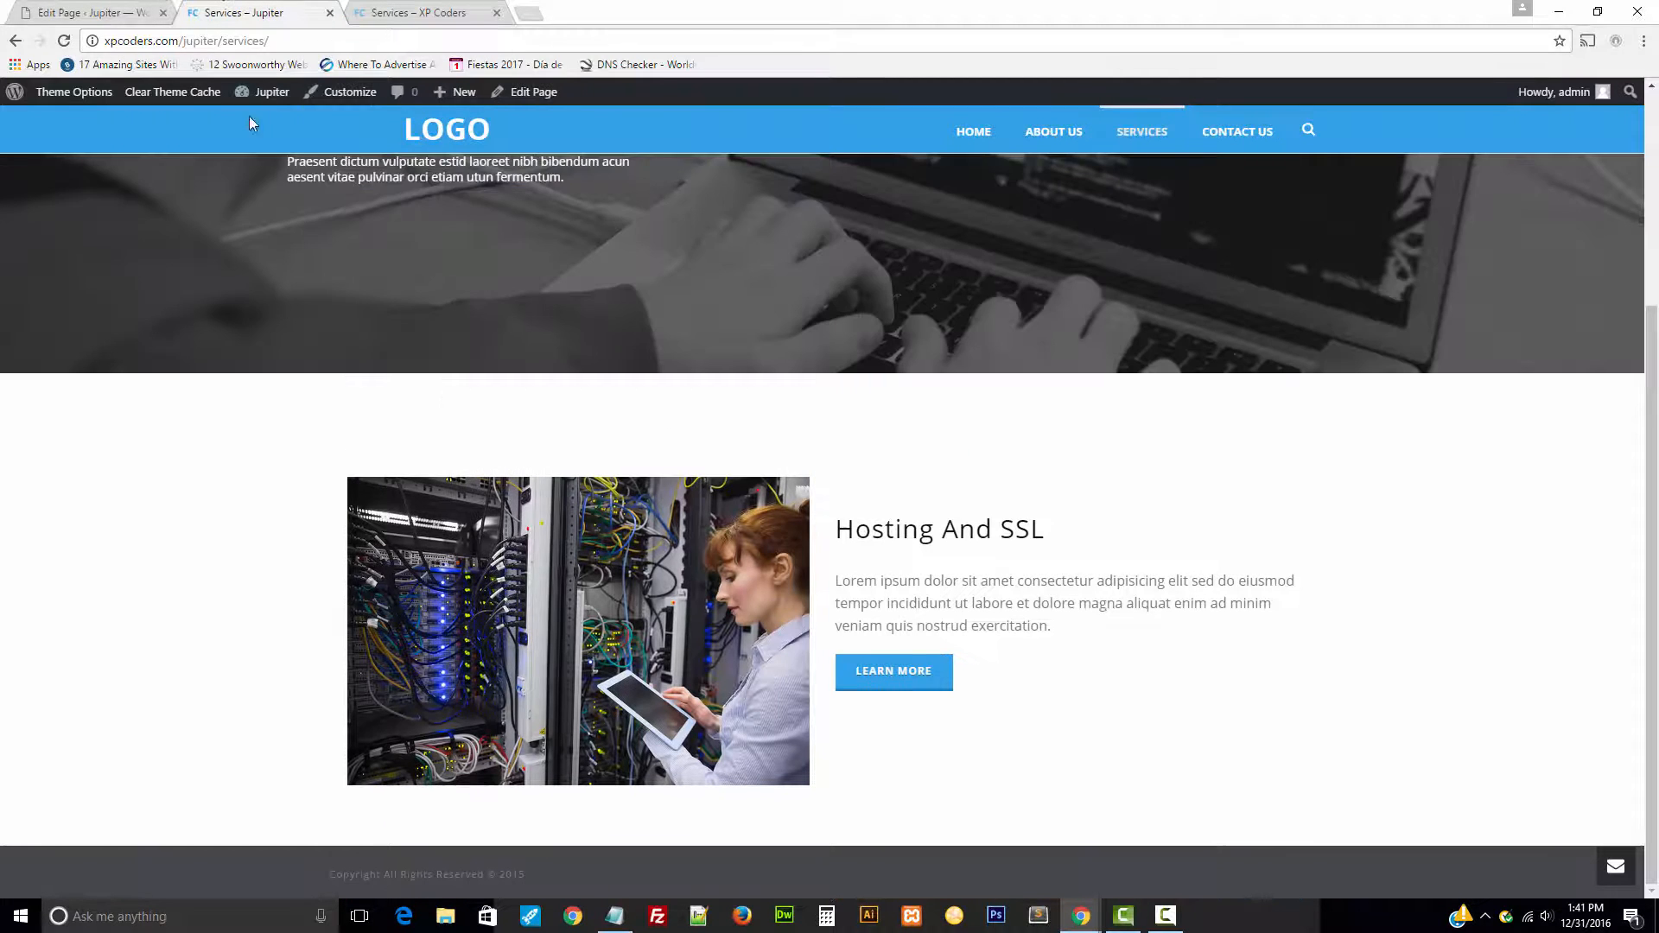
click(108, 10)
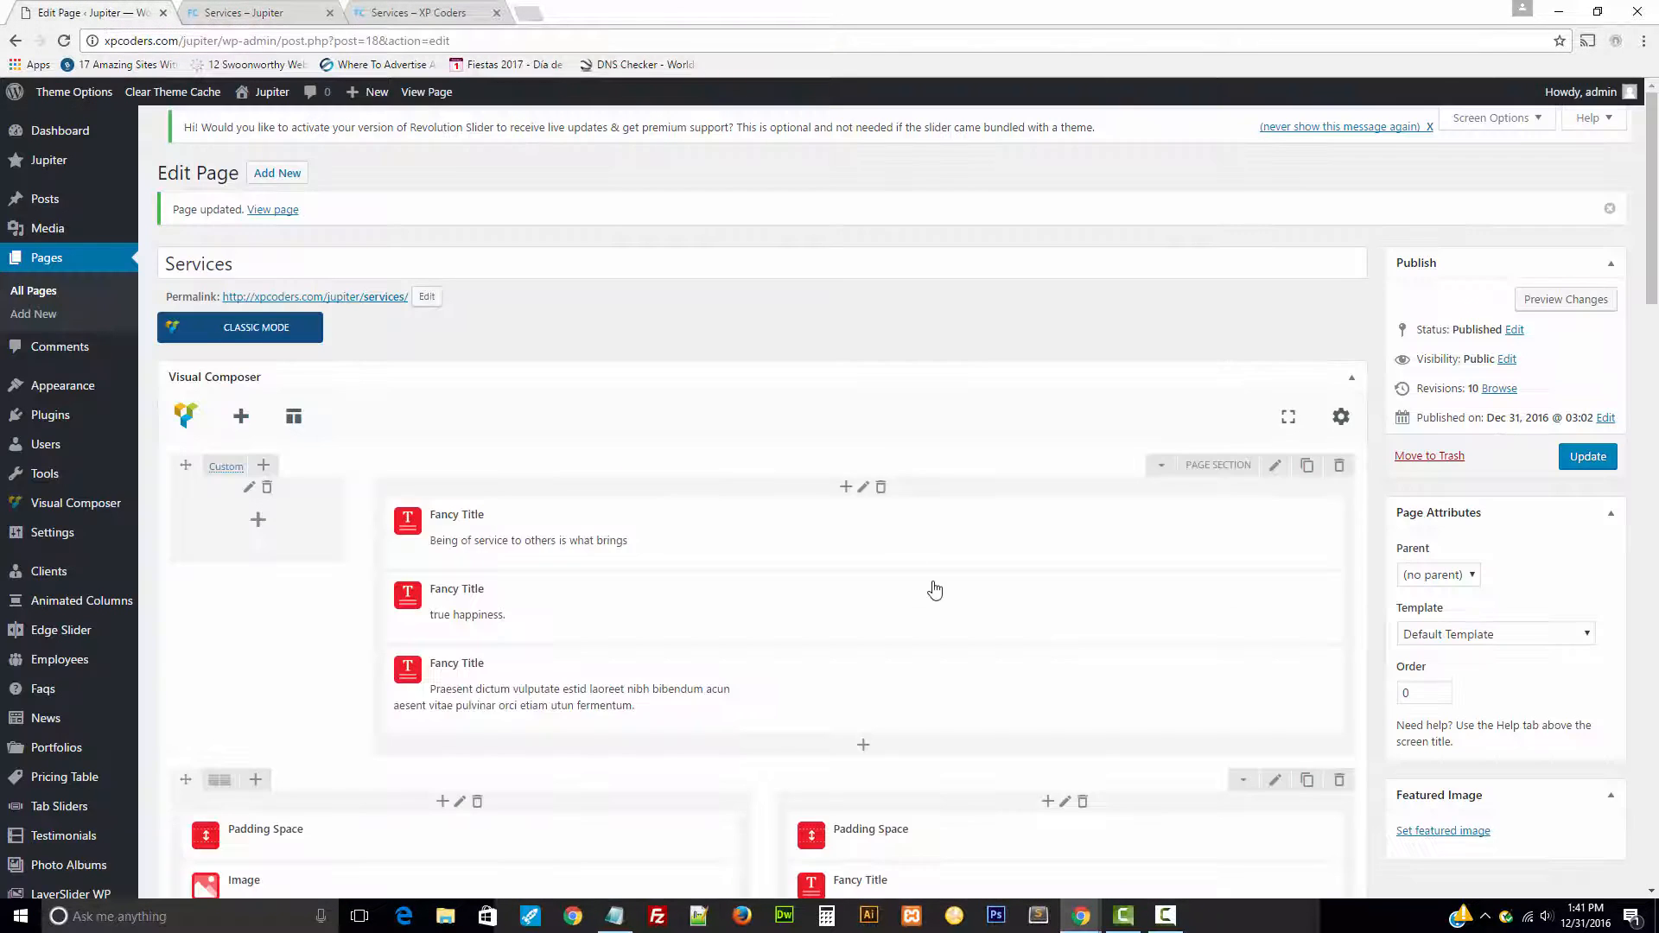
Step: Compare the live Services page with the reference page's Smart Domain Search section, examining its layout and background, and return to the editor
scroll(937, 588, down, 6)
scroll(1409, 678, up, 1)
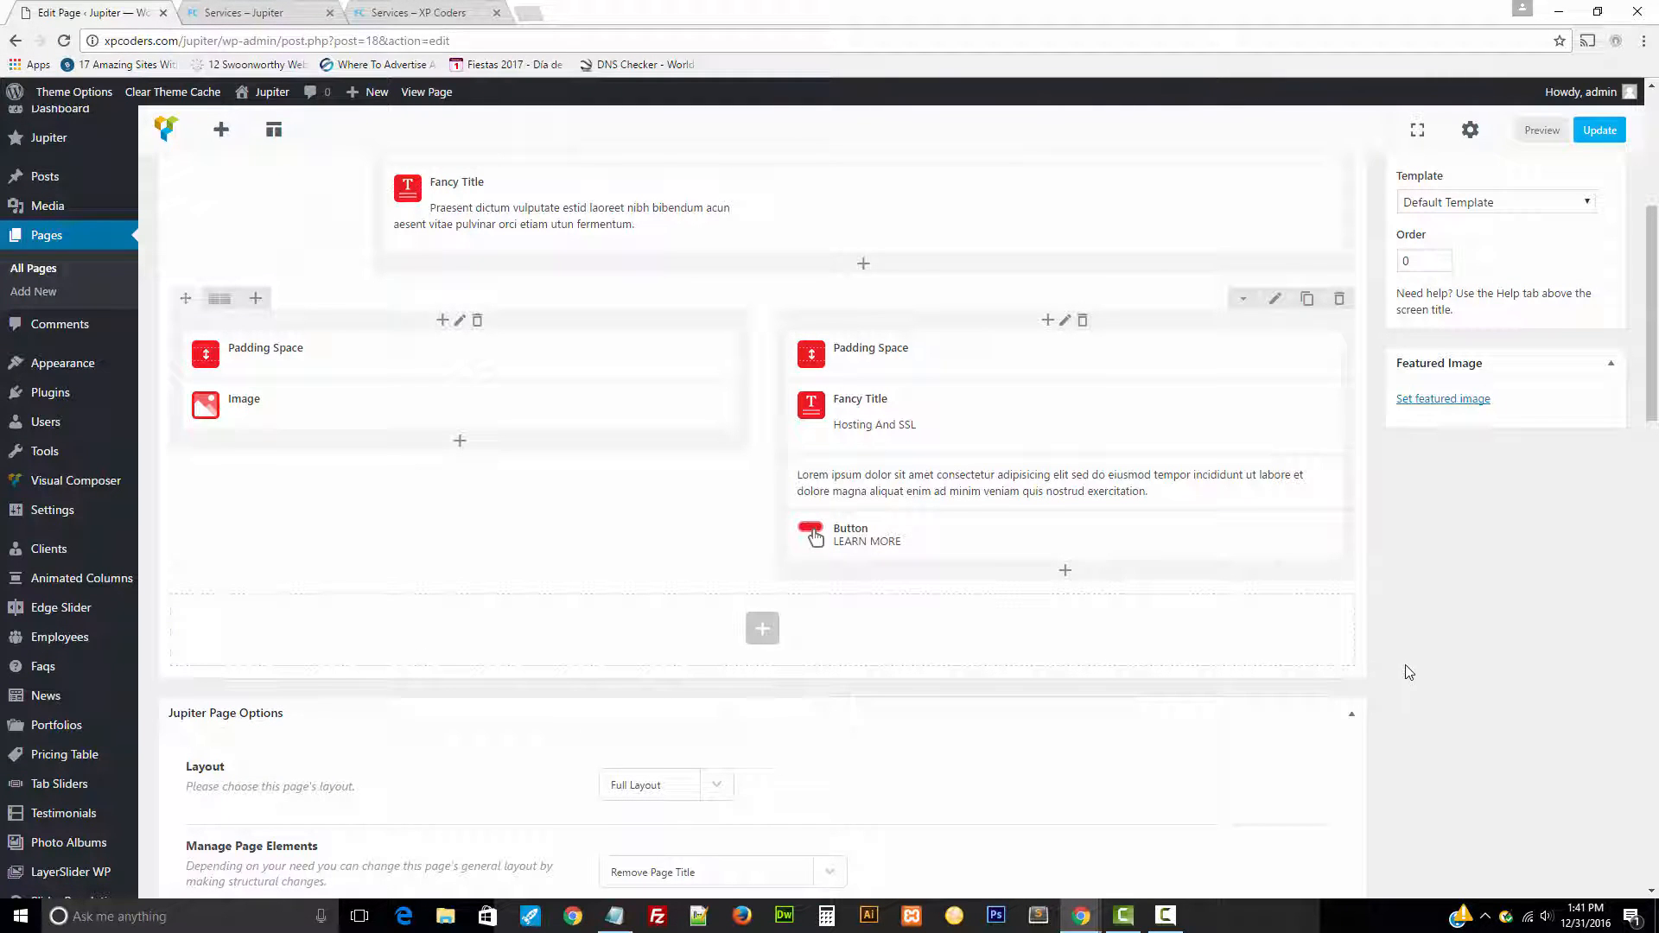
key(ctrl+Tab)
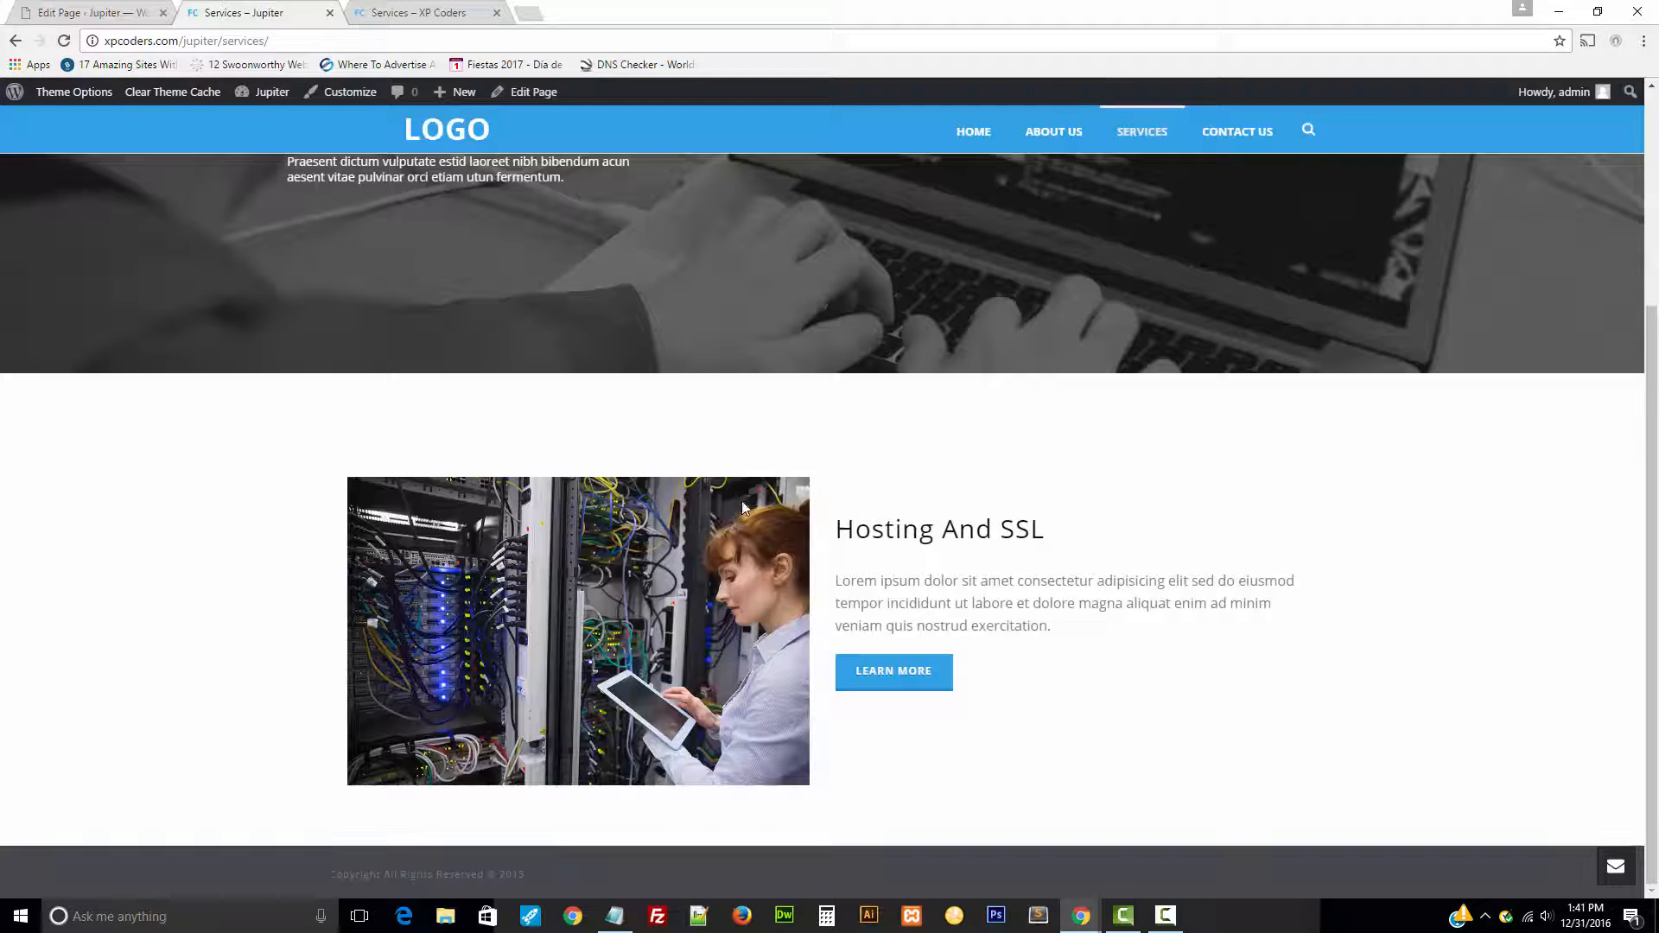
click(467, 12)
scroll(853, 460, down, 3)
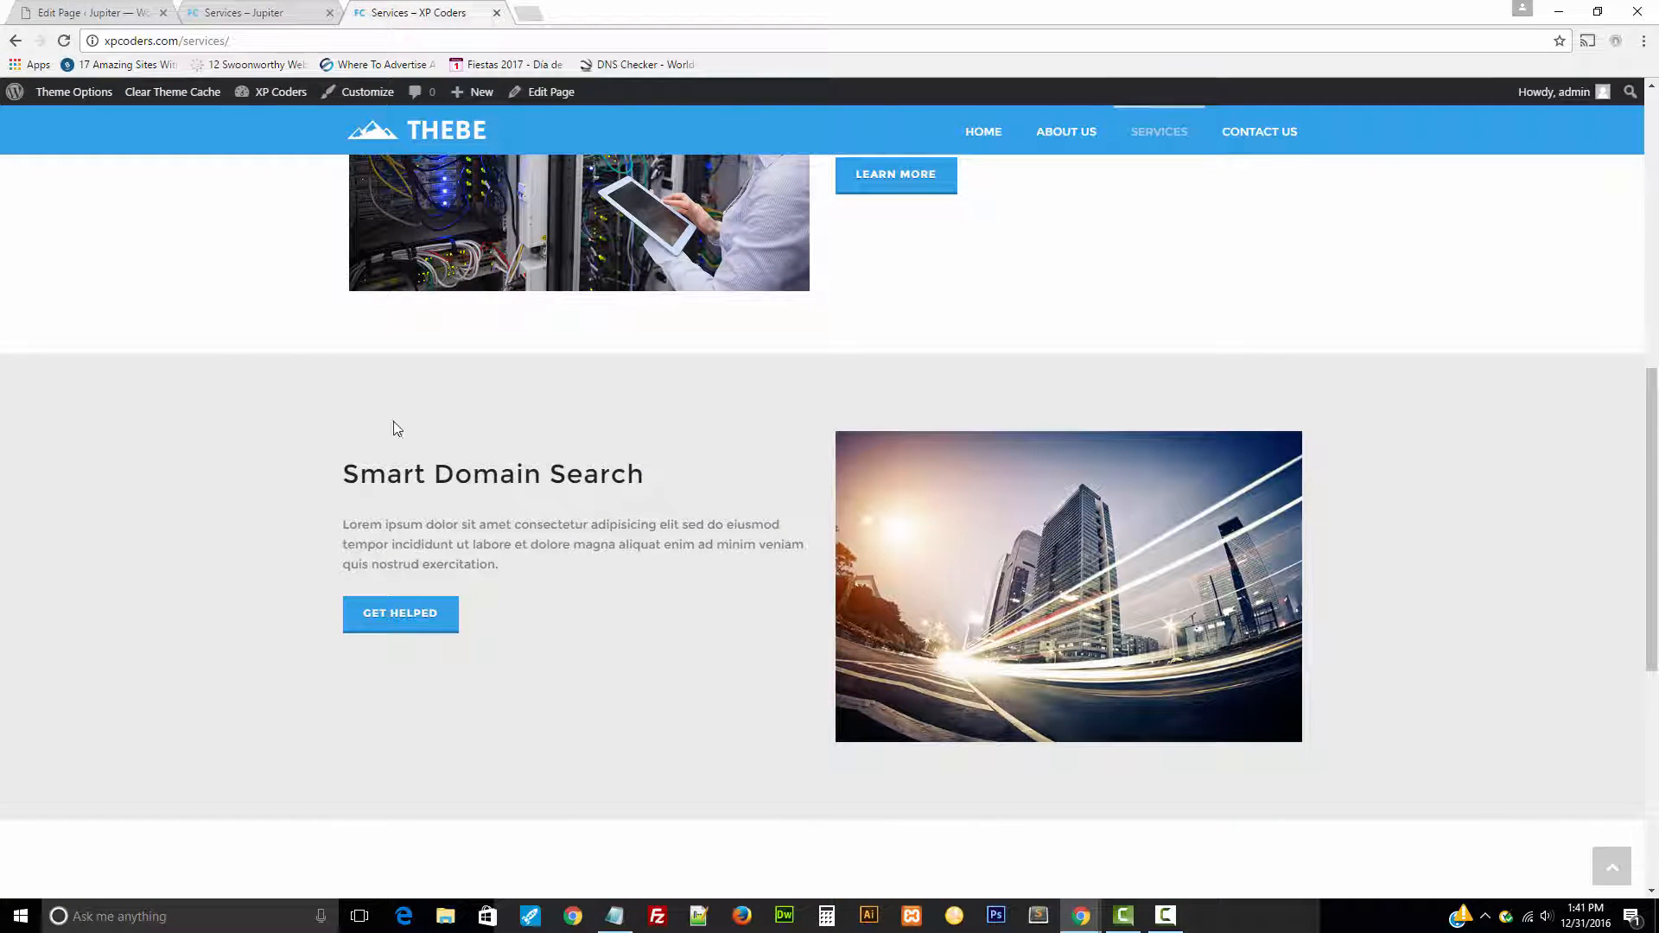
scroll(609, 568, up, 2)
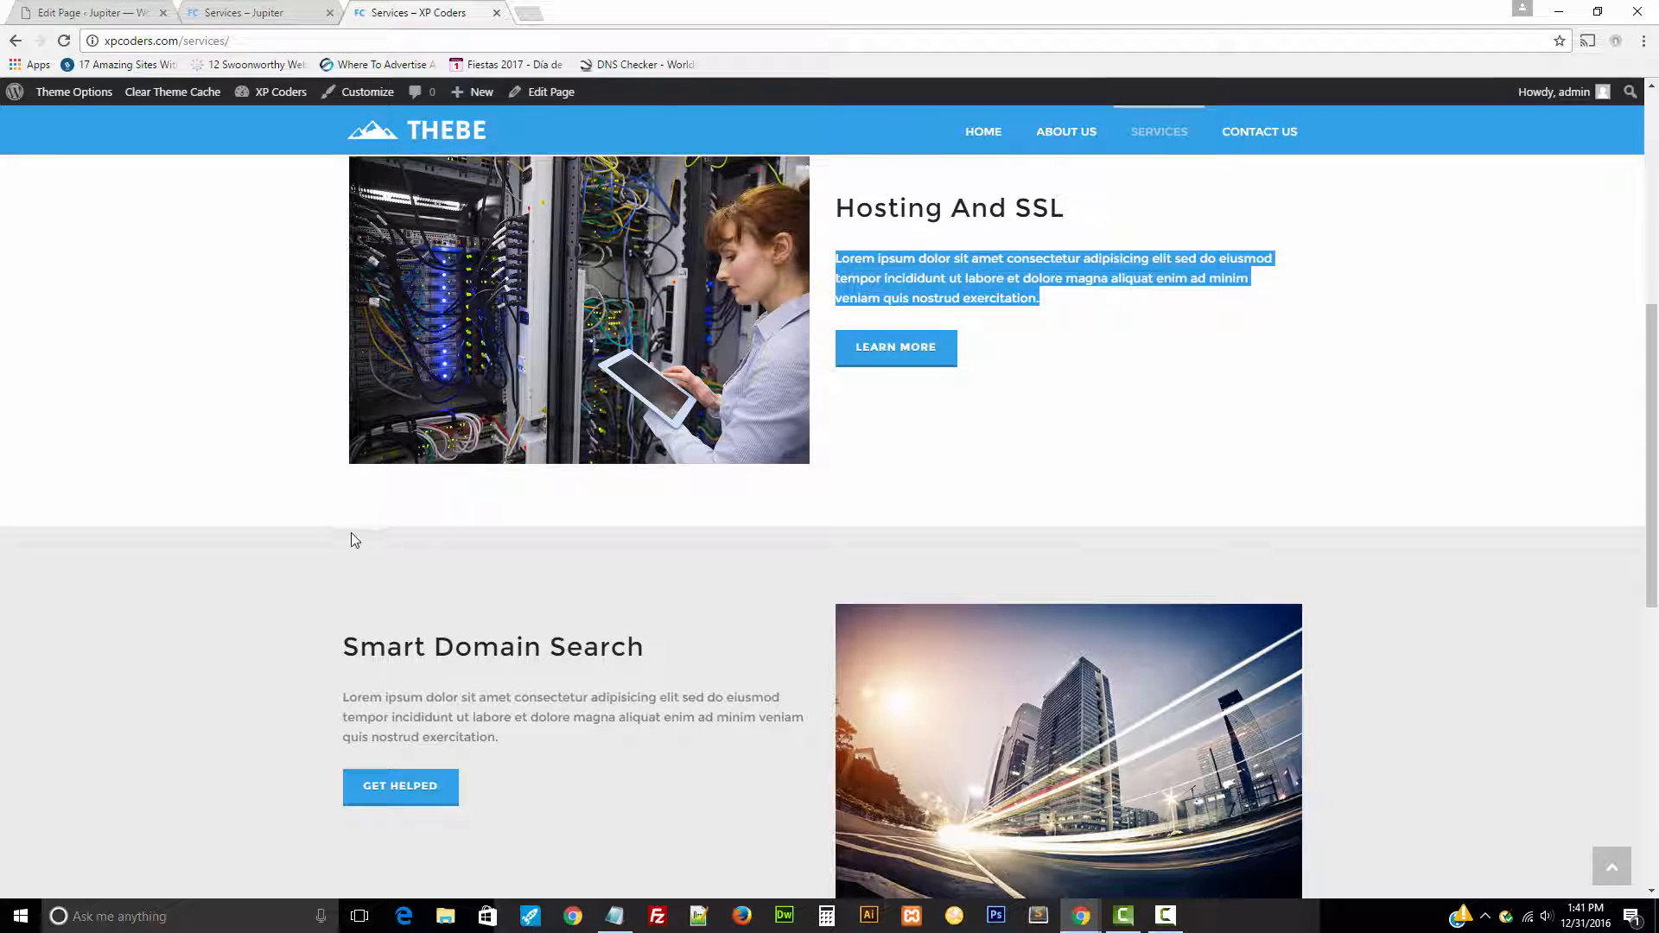
scroll(830, 597, down, 1)
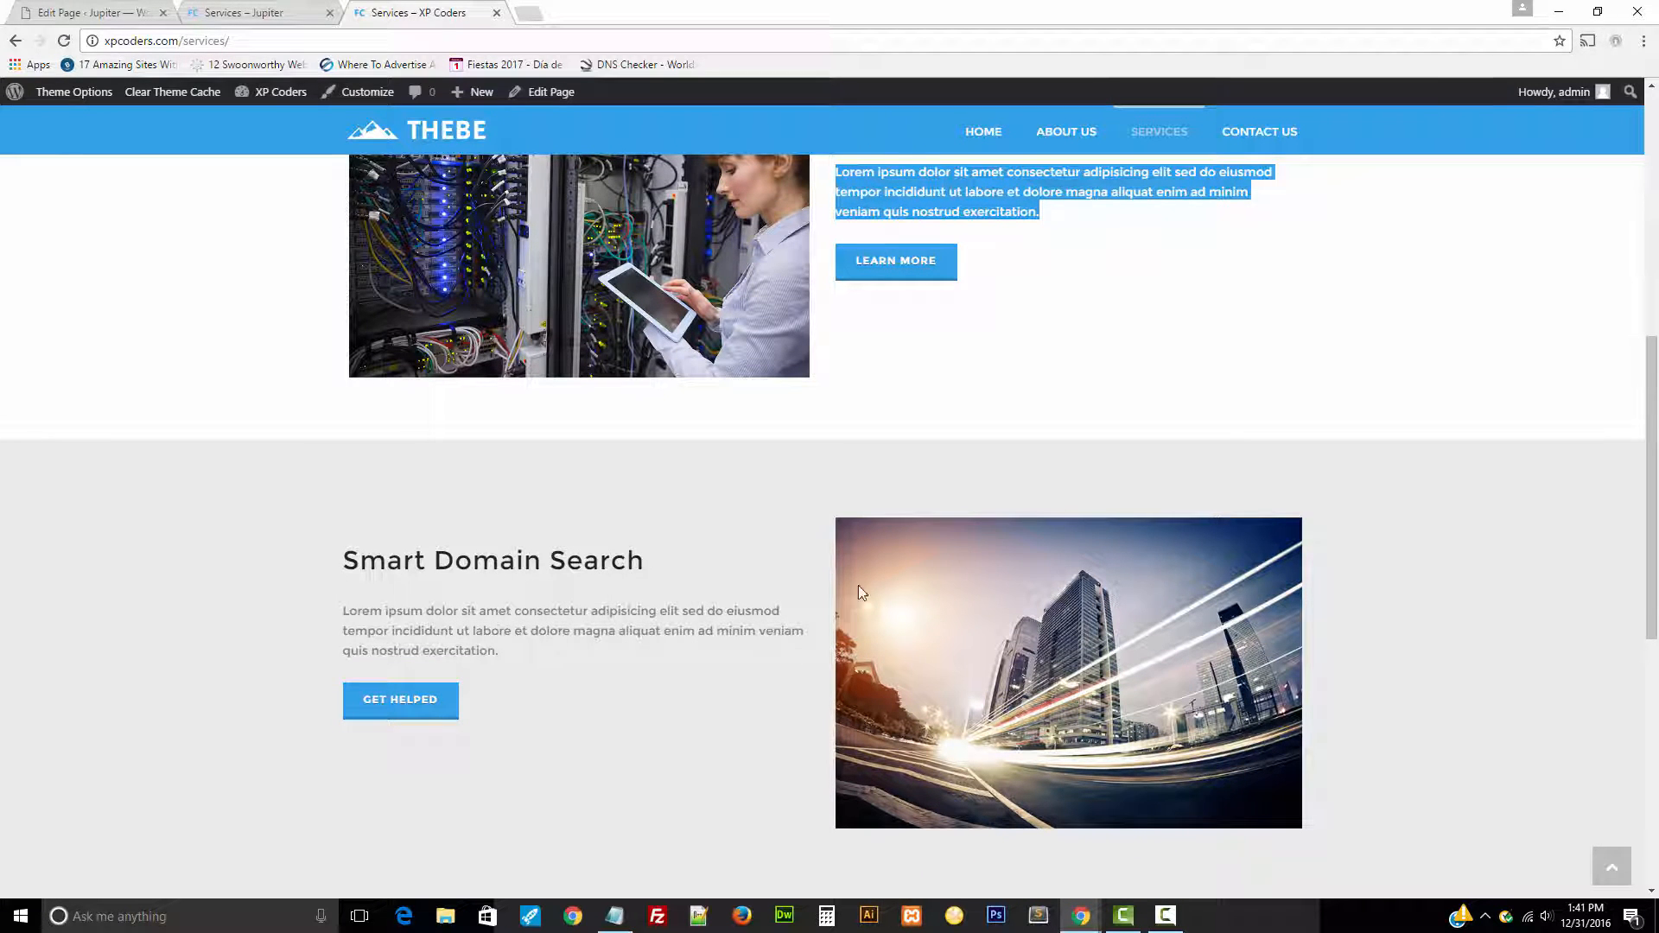
scroll(930, 493, up, 4)
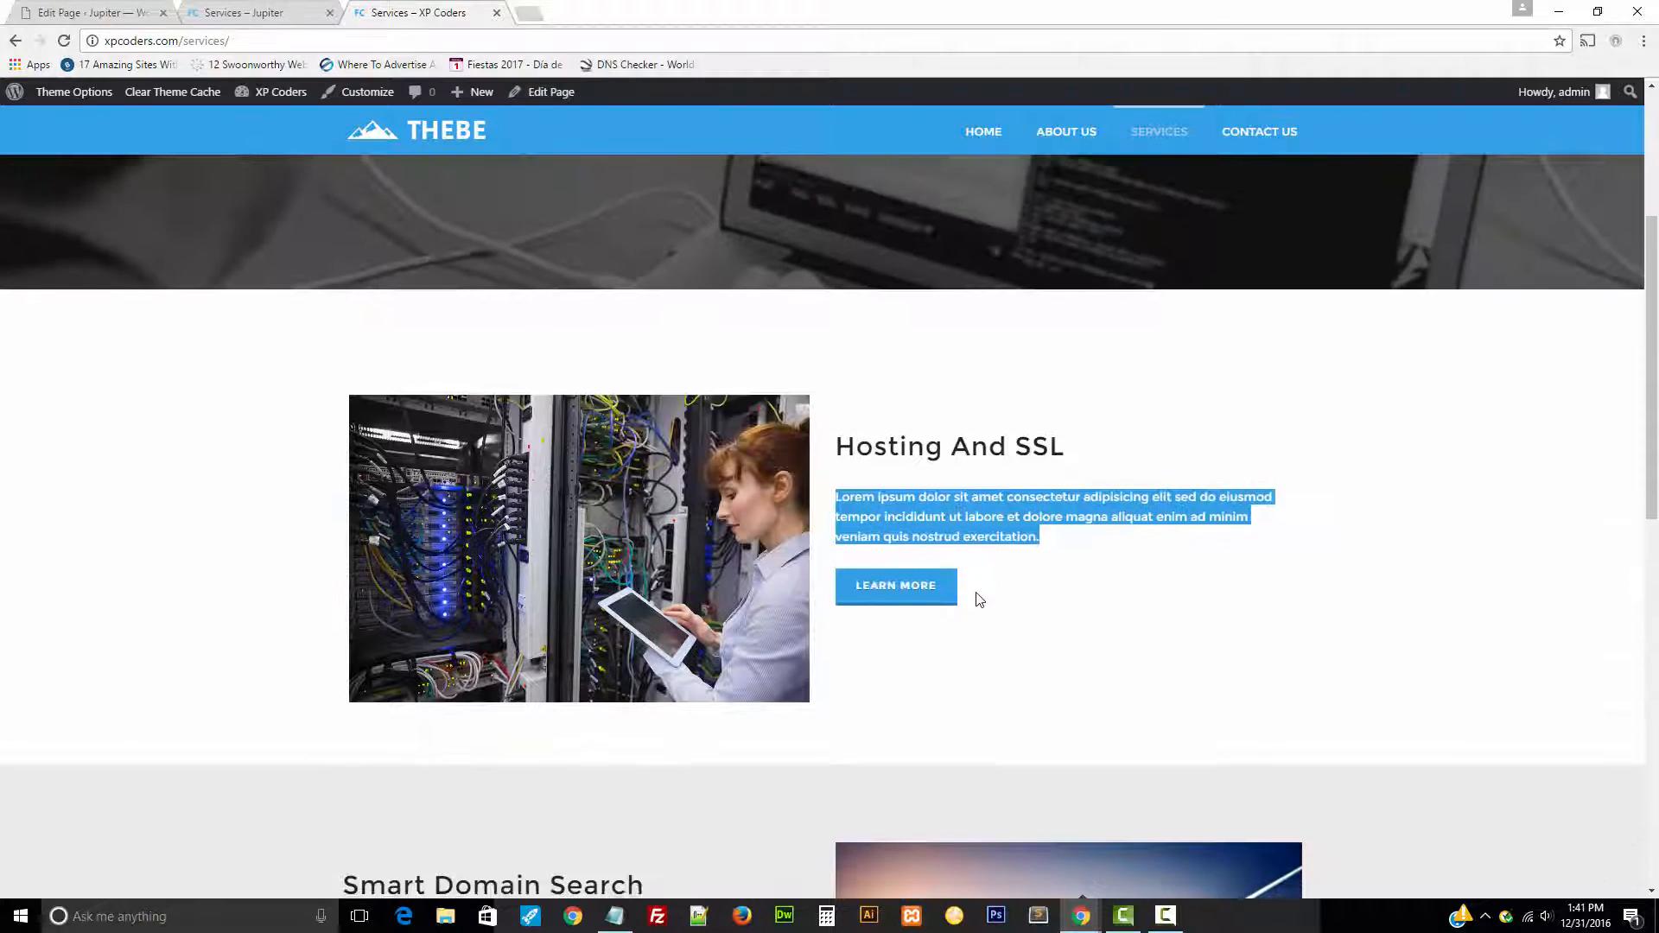
scroll(978, 597, down, 4)
scroll(745, 650, down, 1)
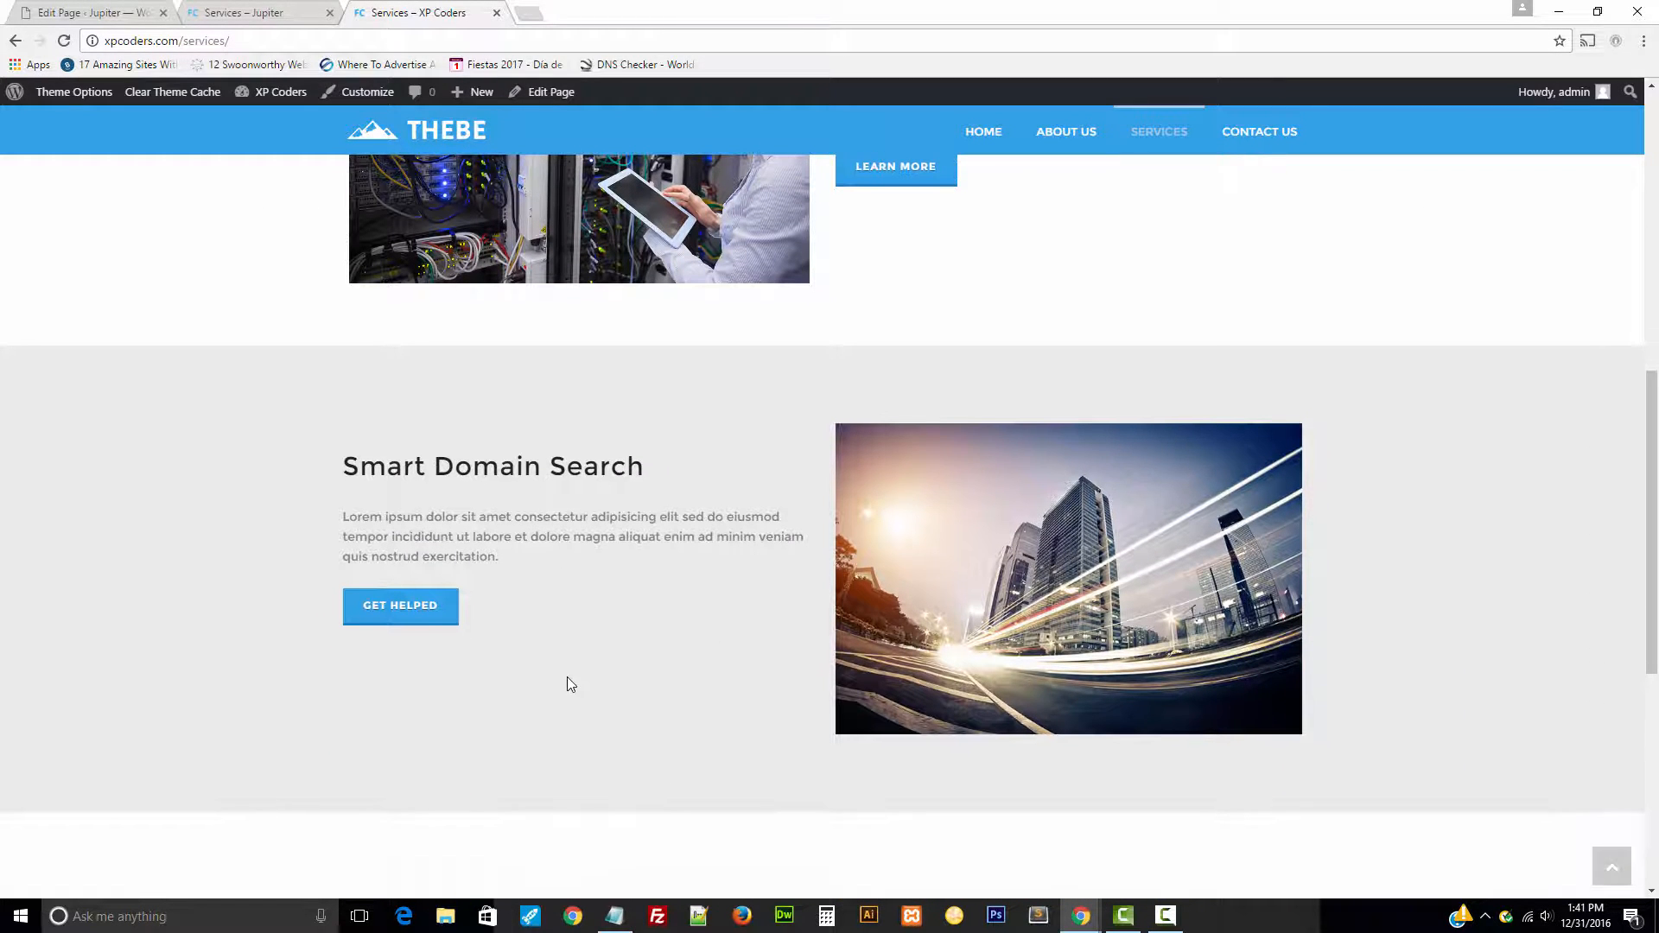
key(ctrl+shift+Tab)
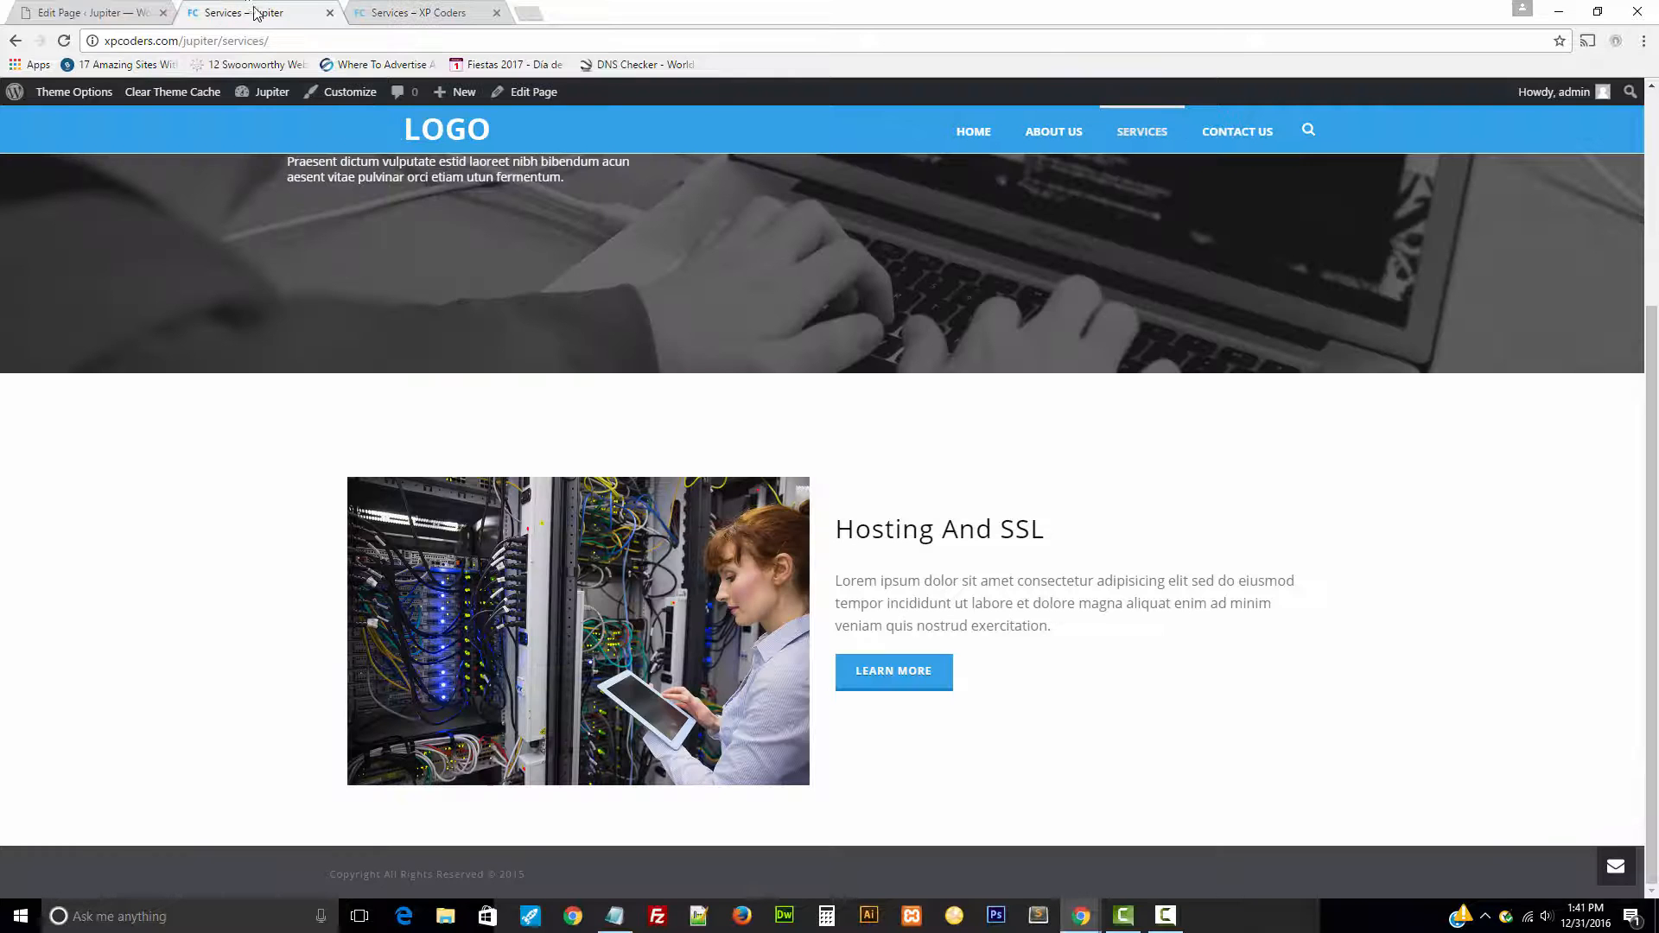
key(ctrl+shift+Tab)
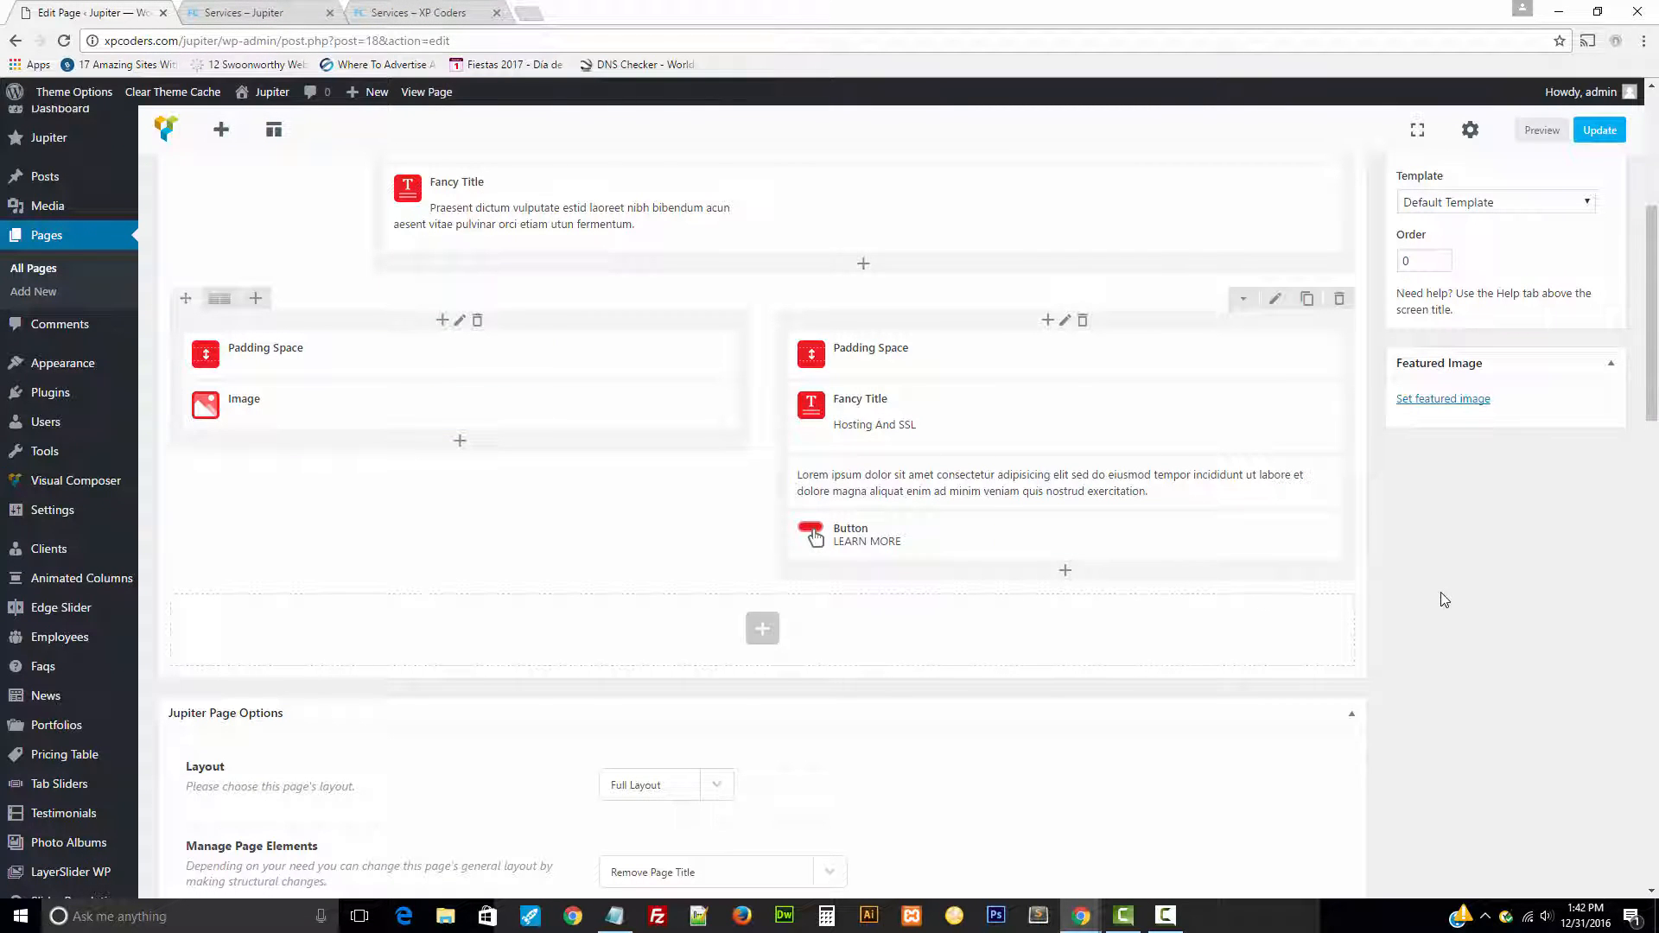
Step: Clone the Hosting And SSL row and swap the copy's two columns so the text column precedes the image column
scroll(1443, 600, up, 1)
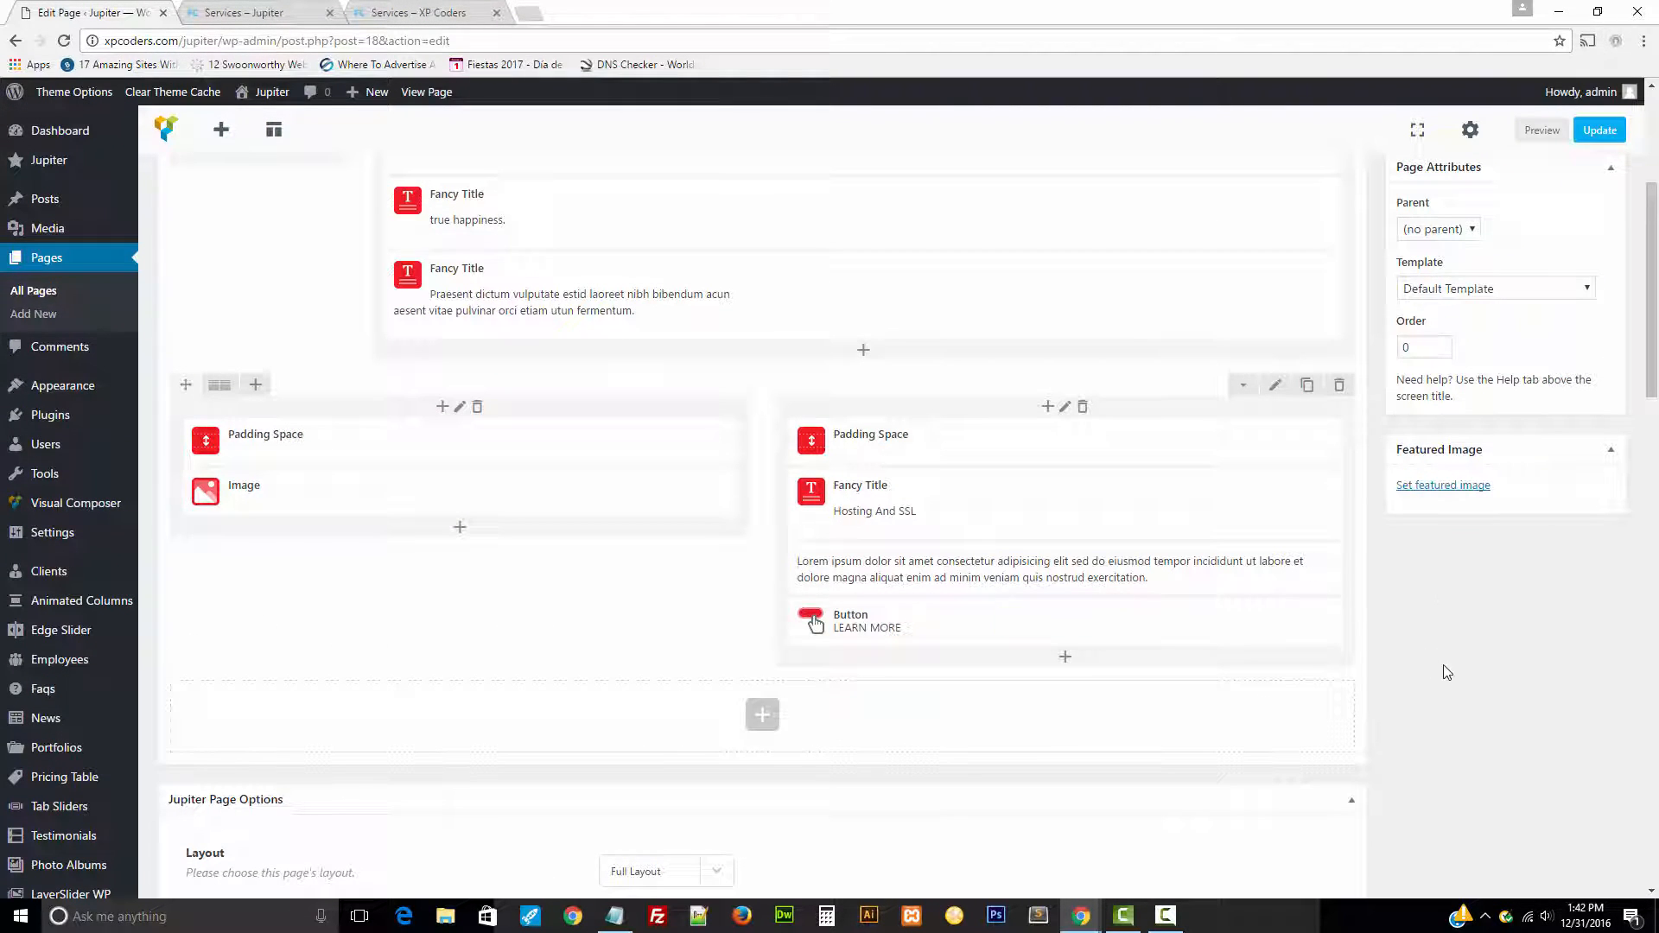
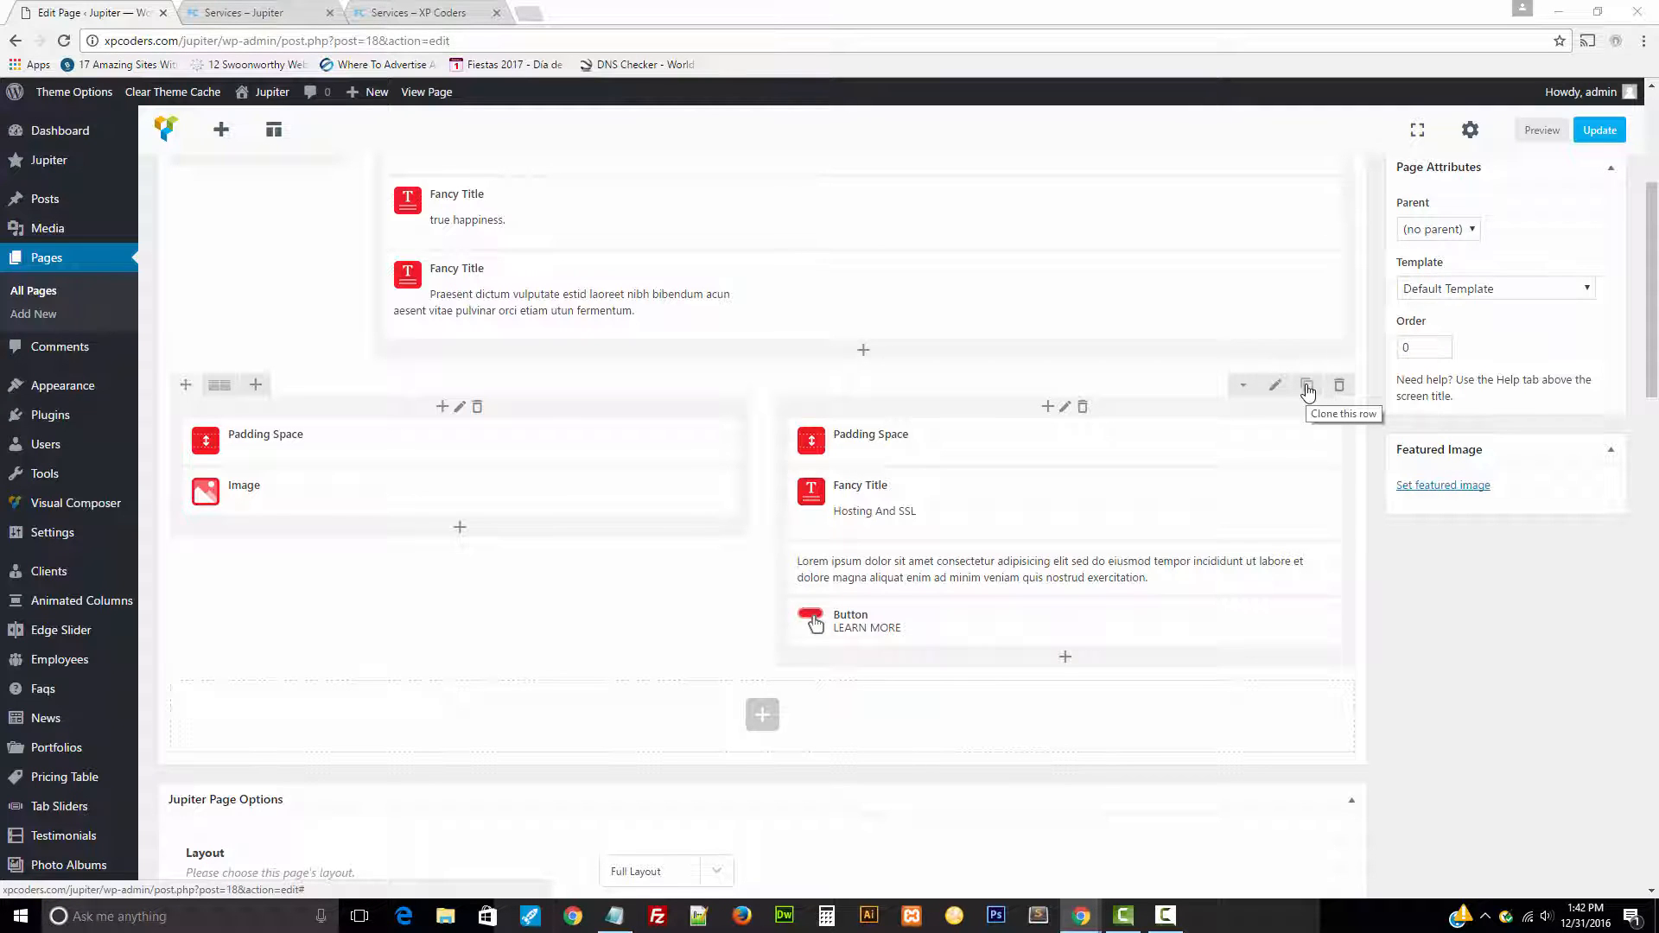
click(1307, 387)
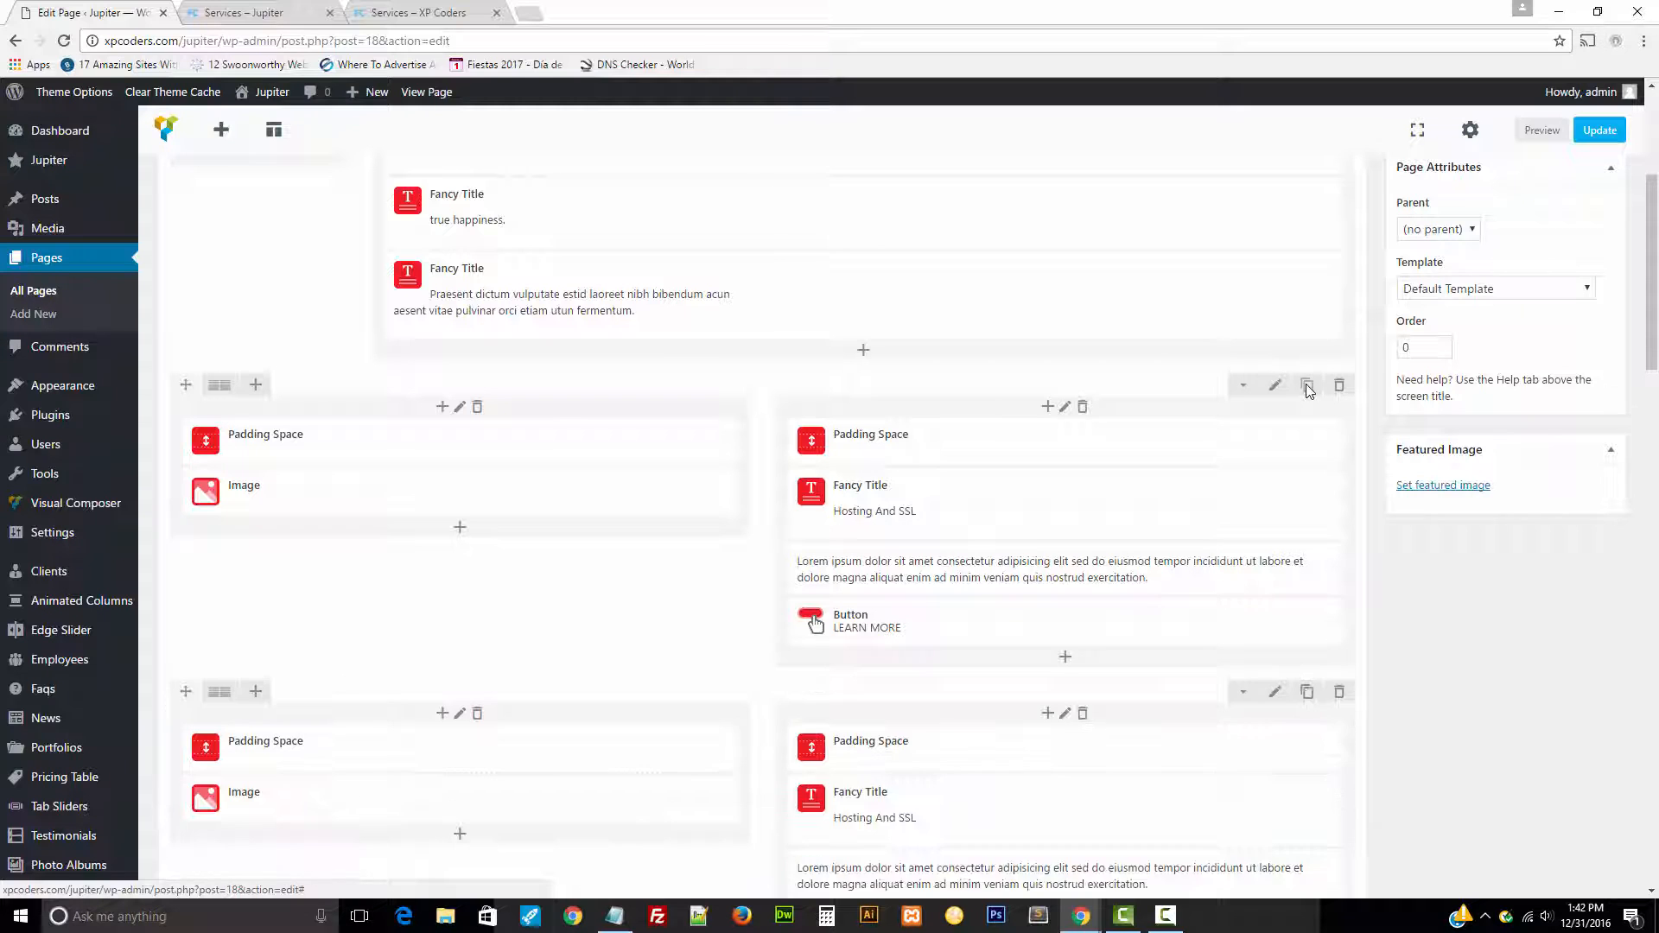
scroll(1528, 643, down, 3)
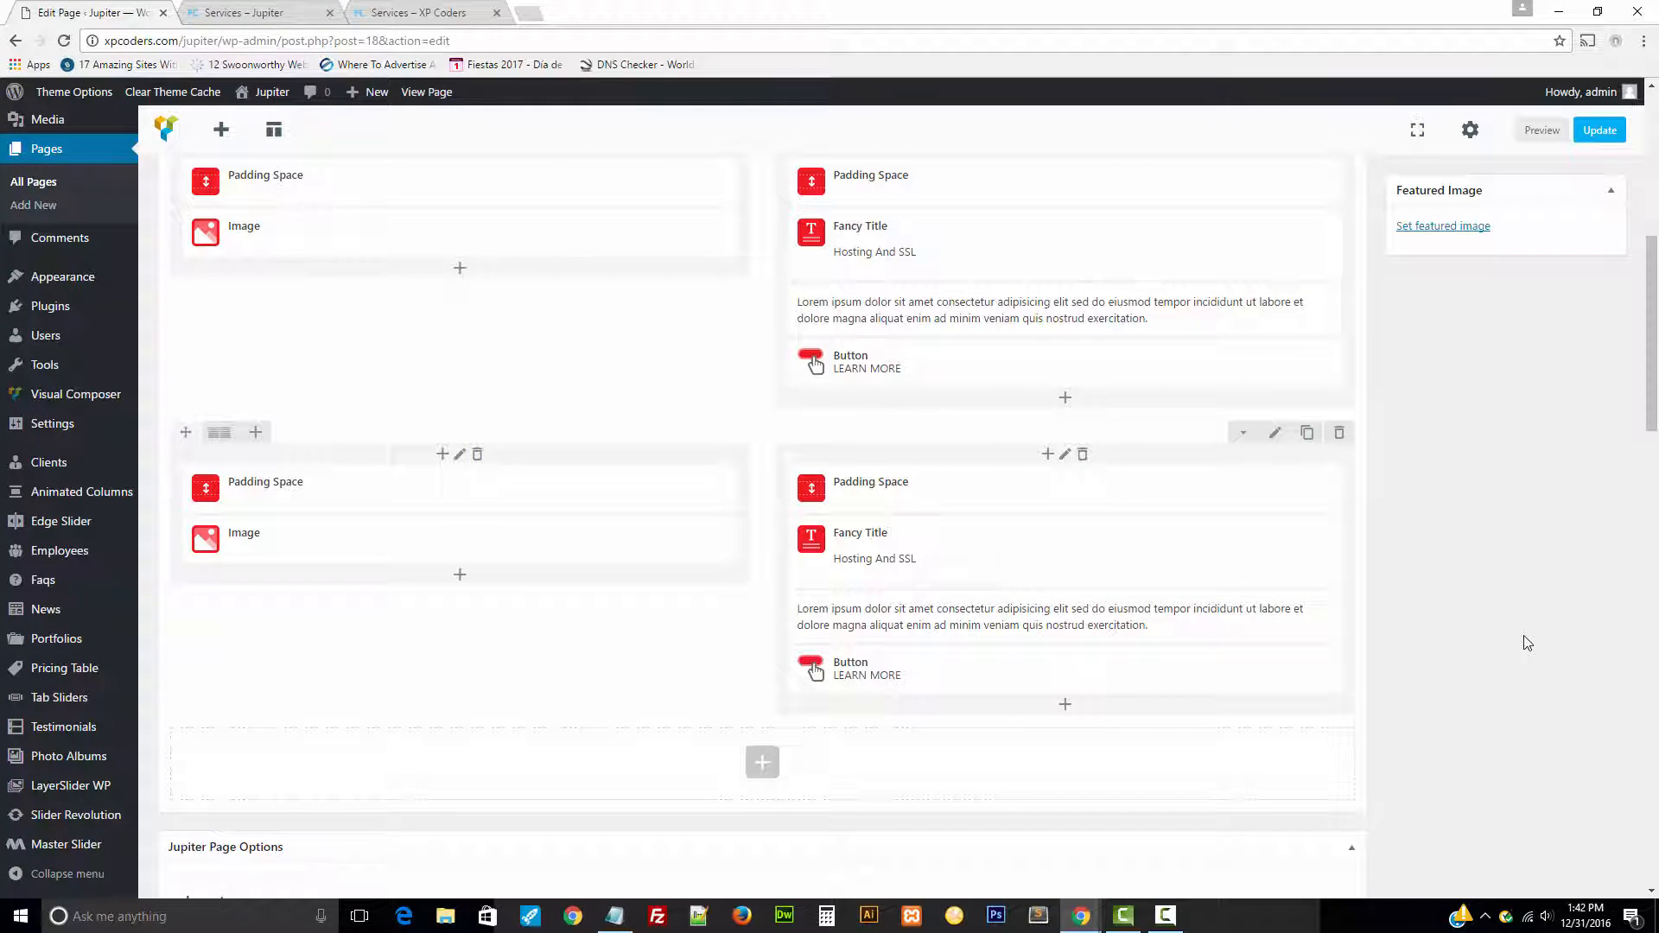
scroll(1526, 643, up, 1)
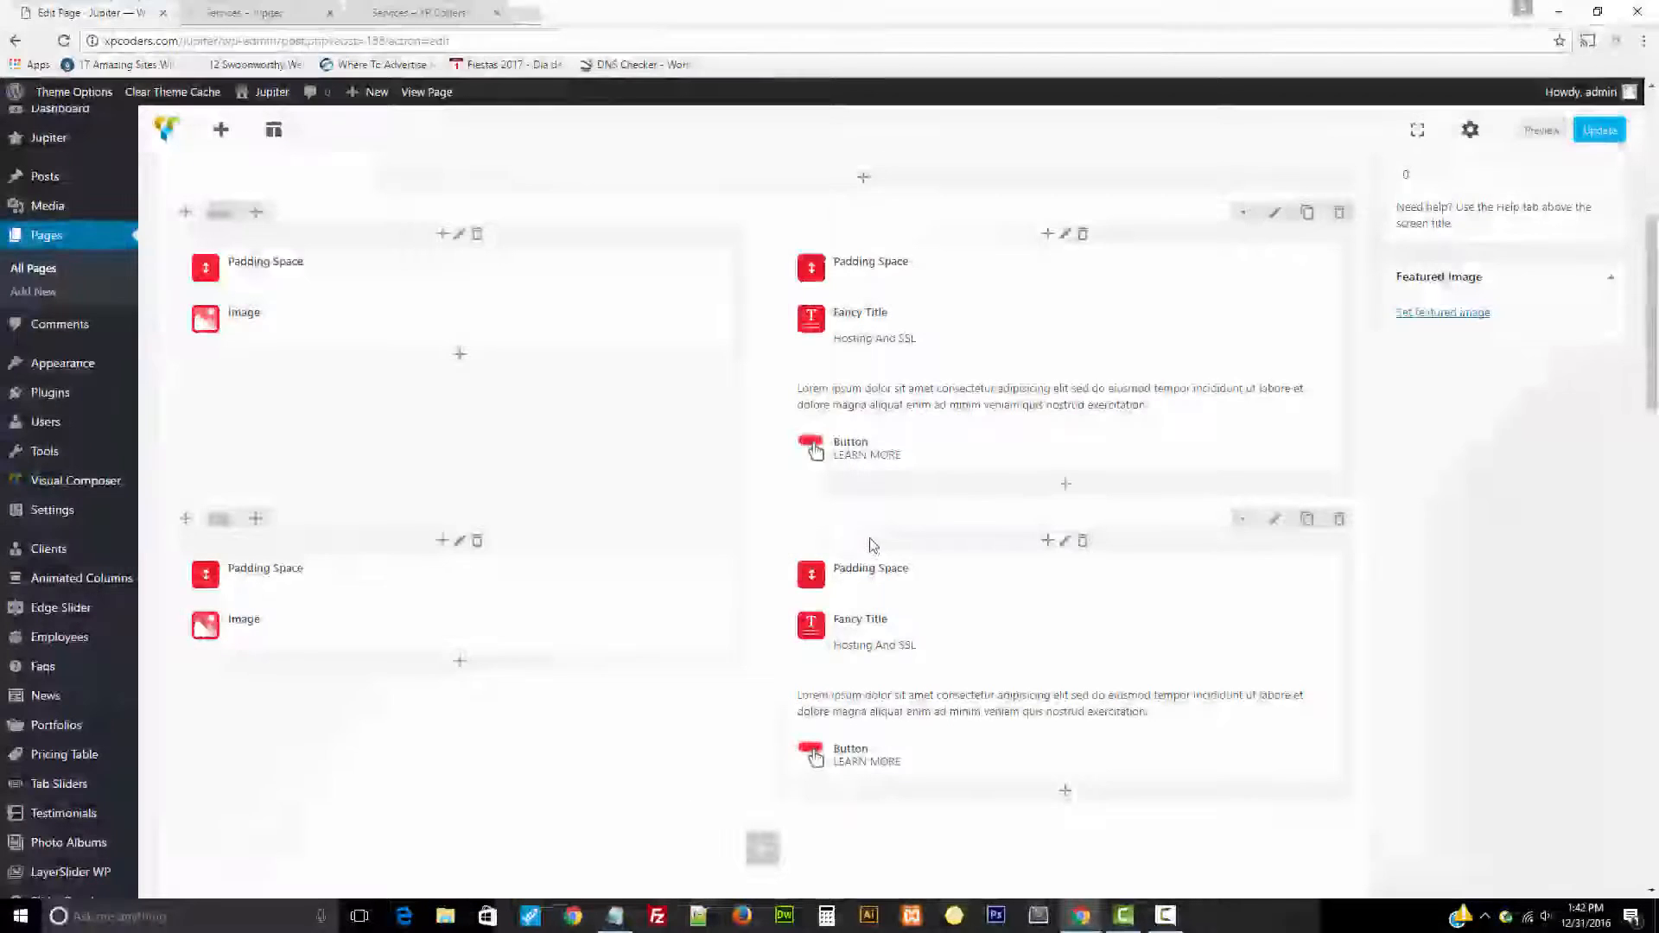
drag(871, 545, 263, 545)
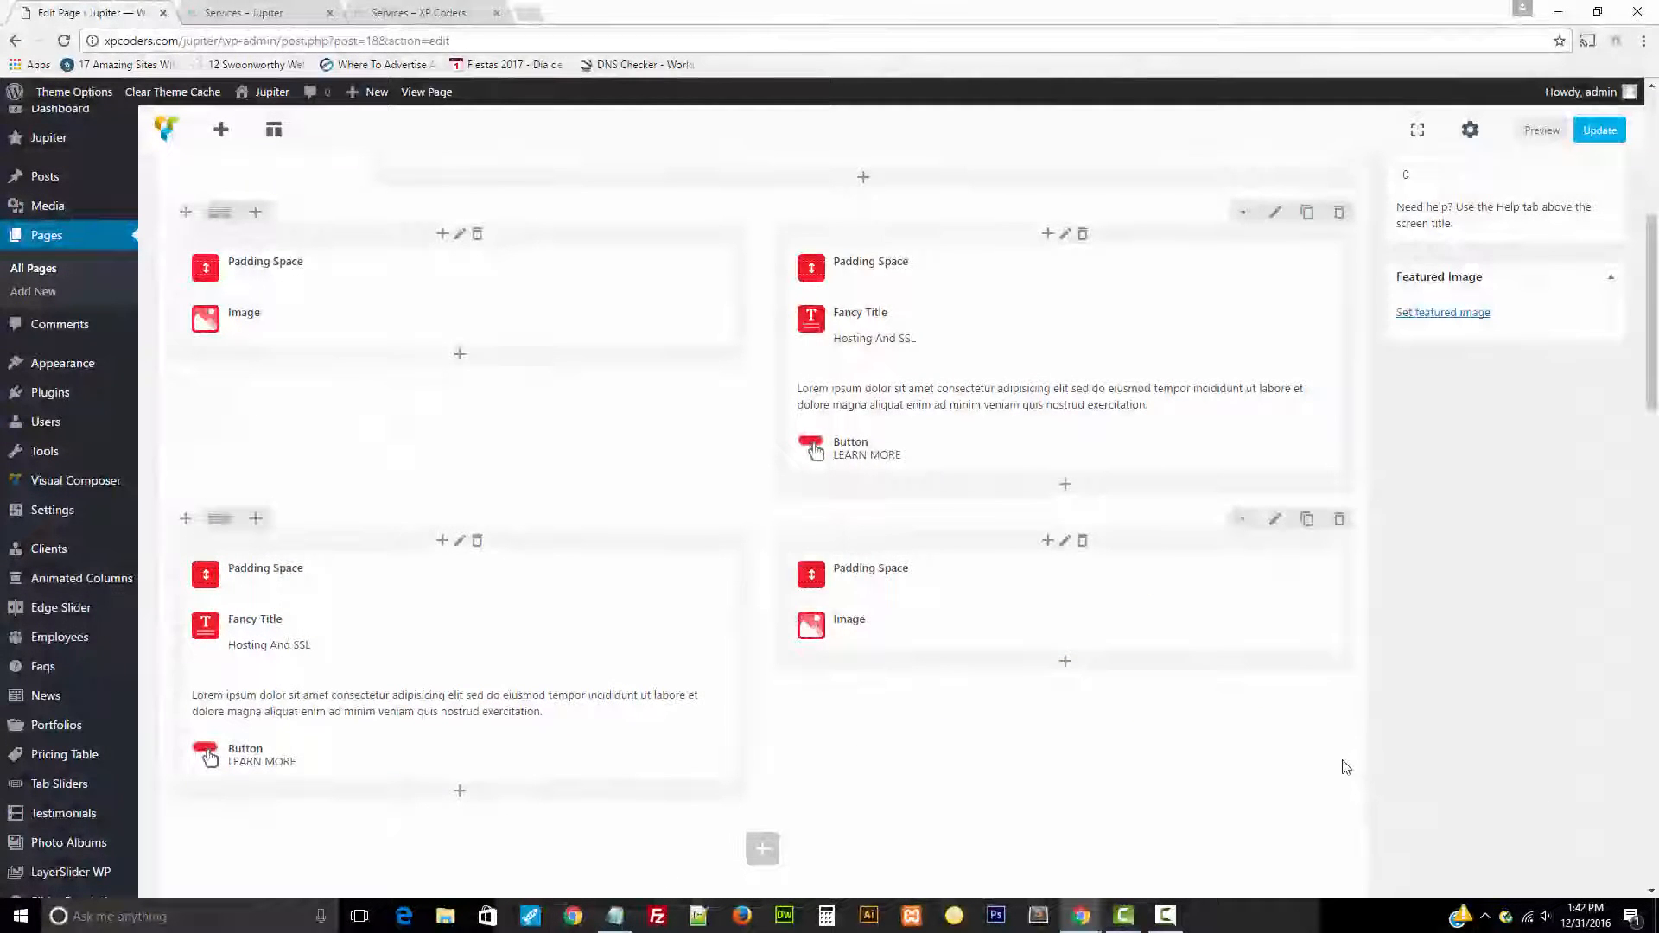
Step: Update the Services page, reload the live page and inspect the cloned row with its swapped columns
click(1600, 129)
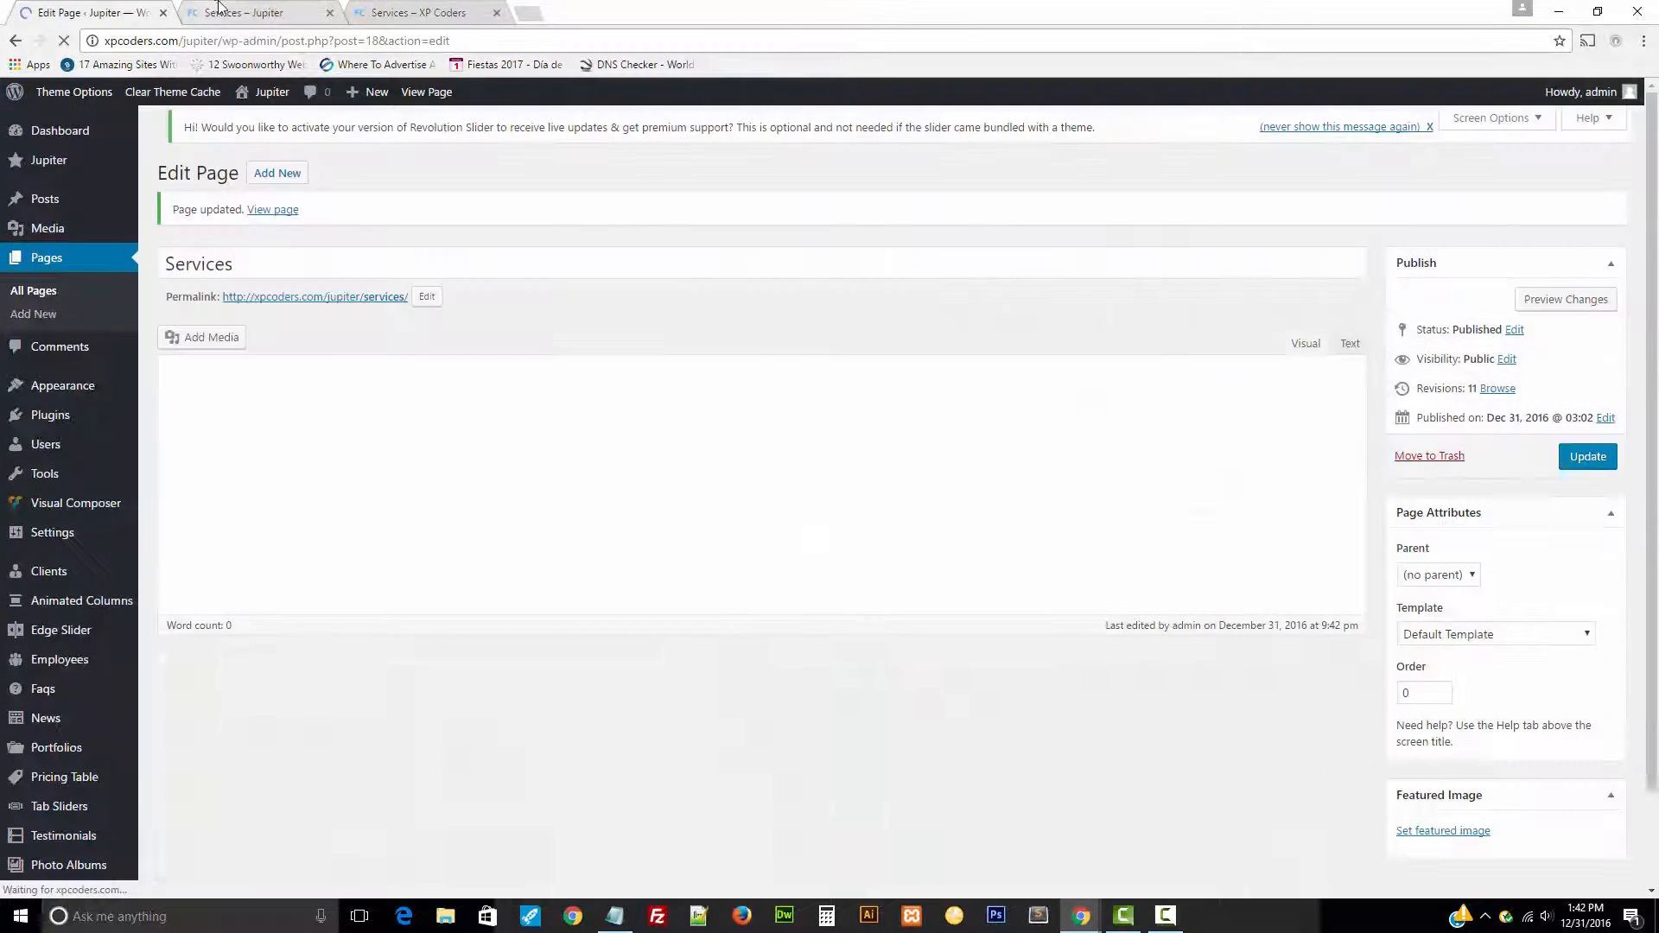
click(219, 10)
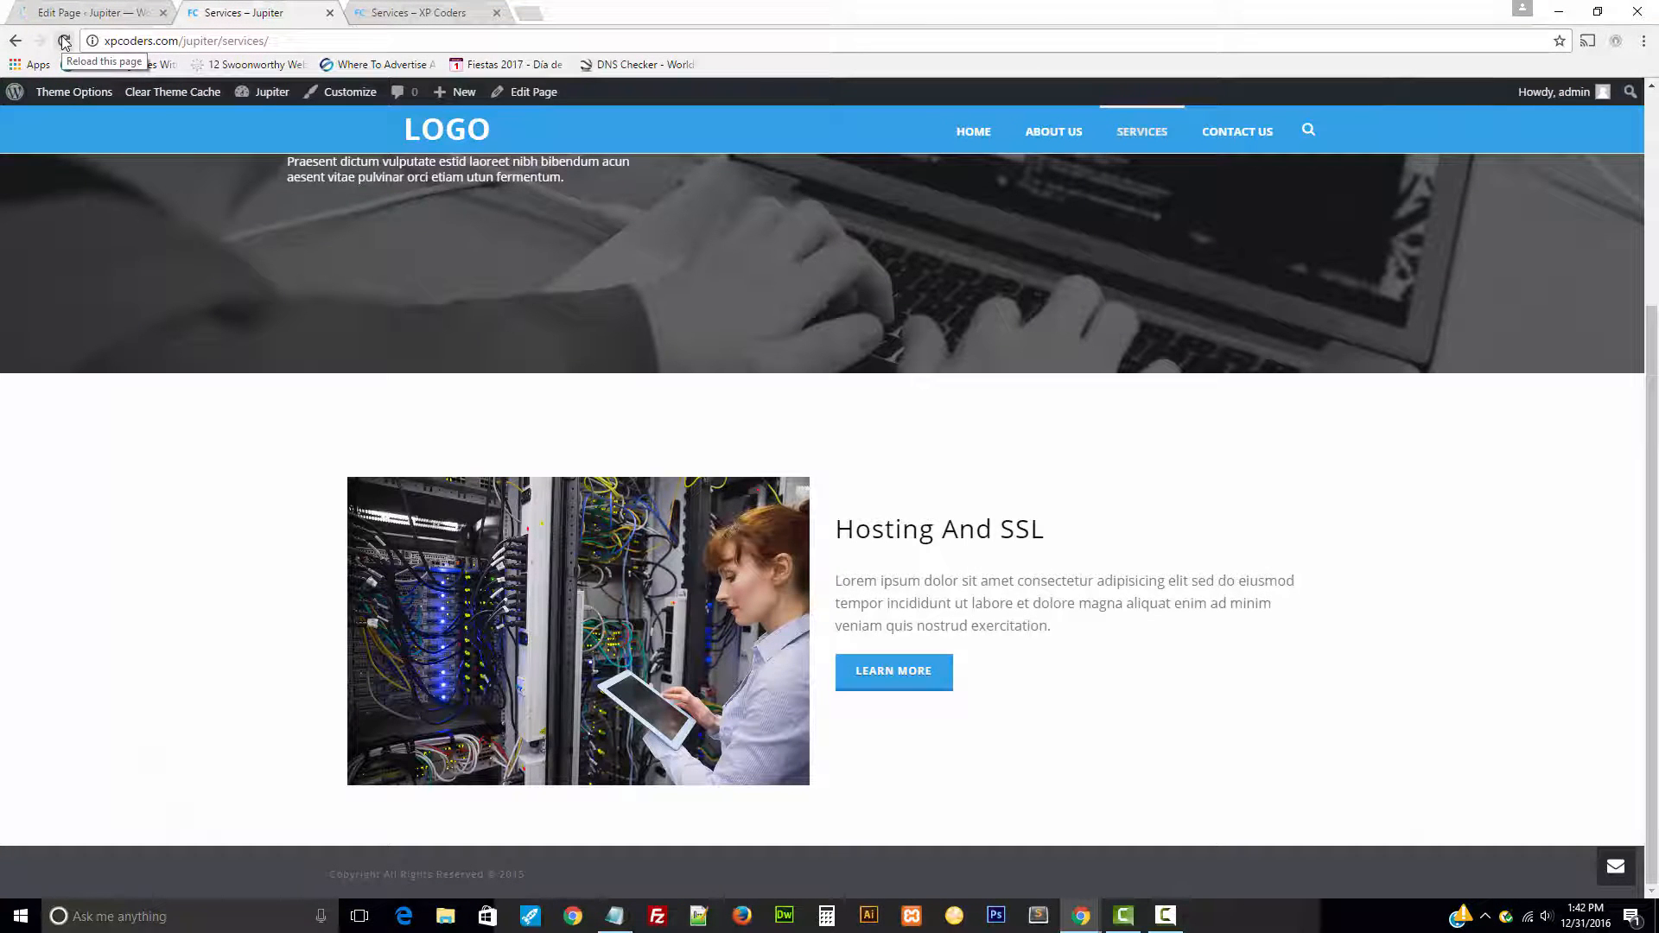
click(65, 42)
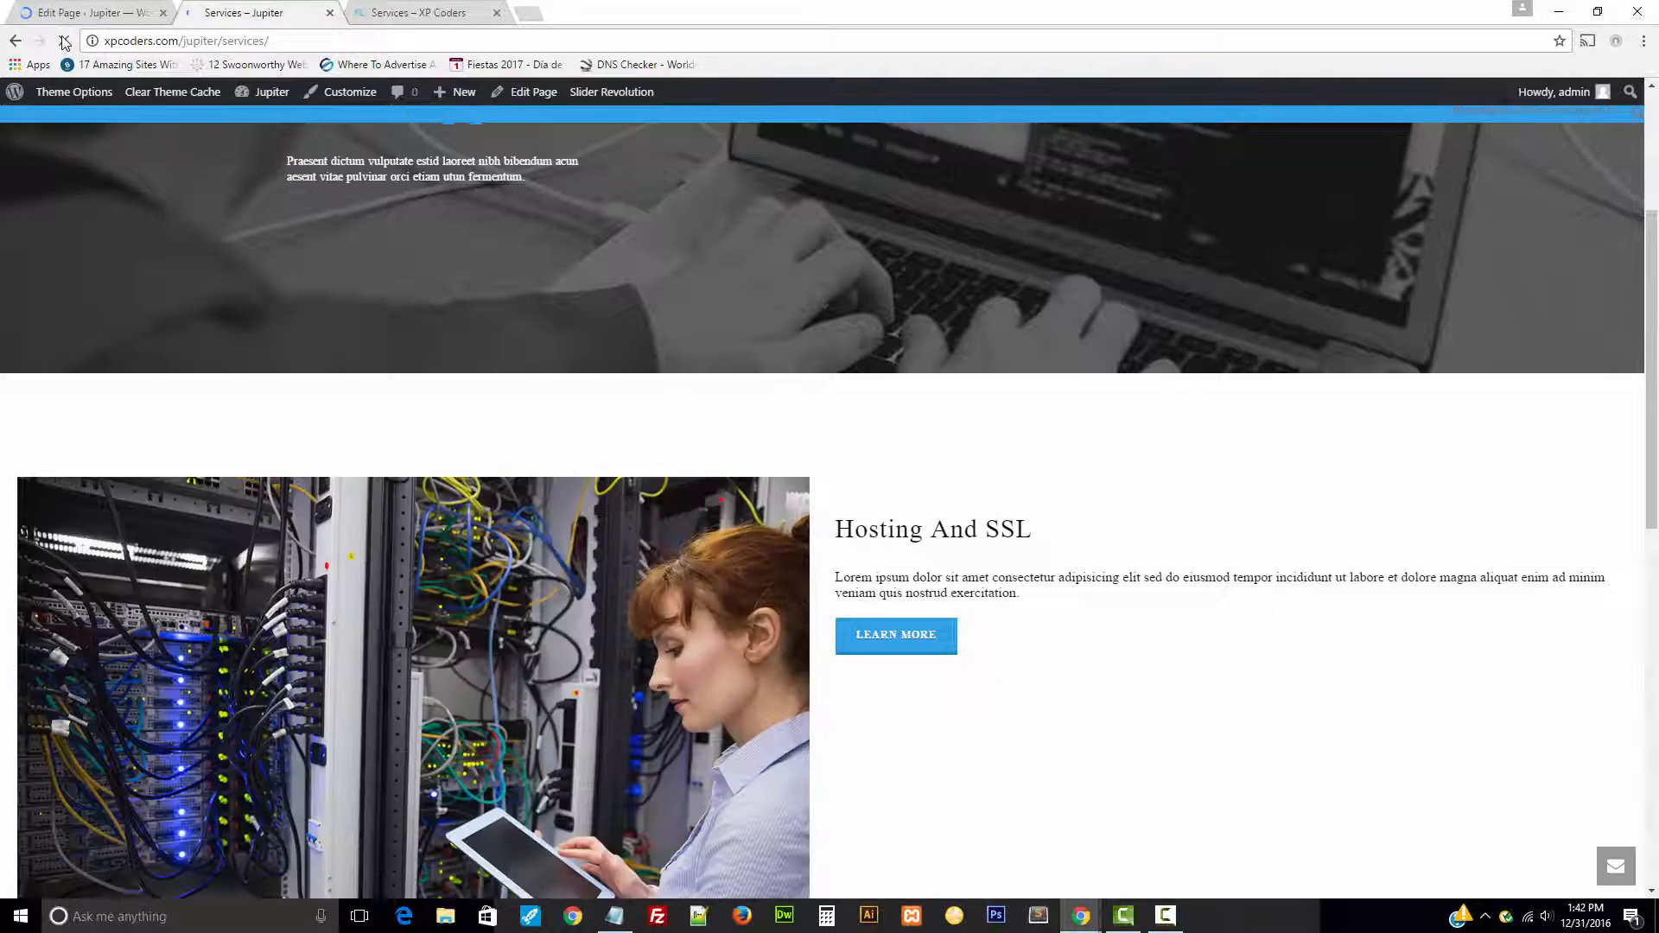
scroll(1393, 667, down, 5)
scroll(1393, 664, down, 1)
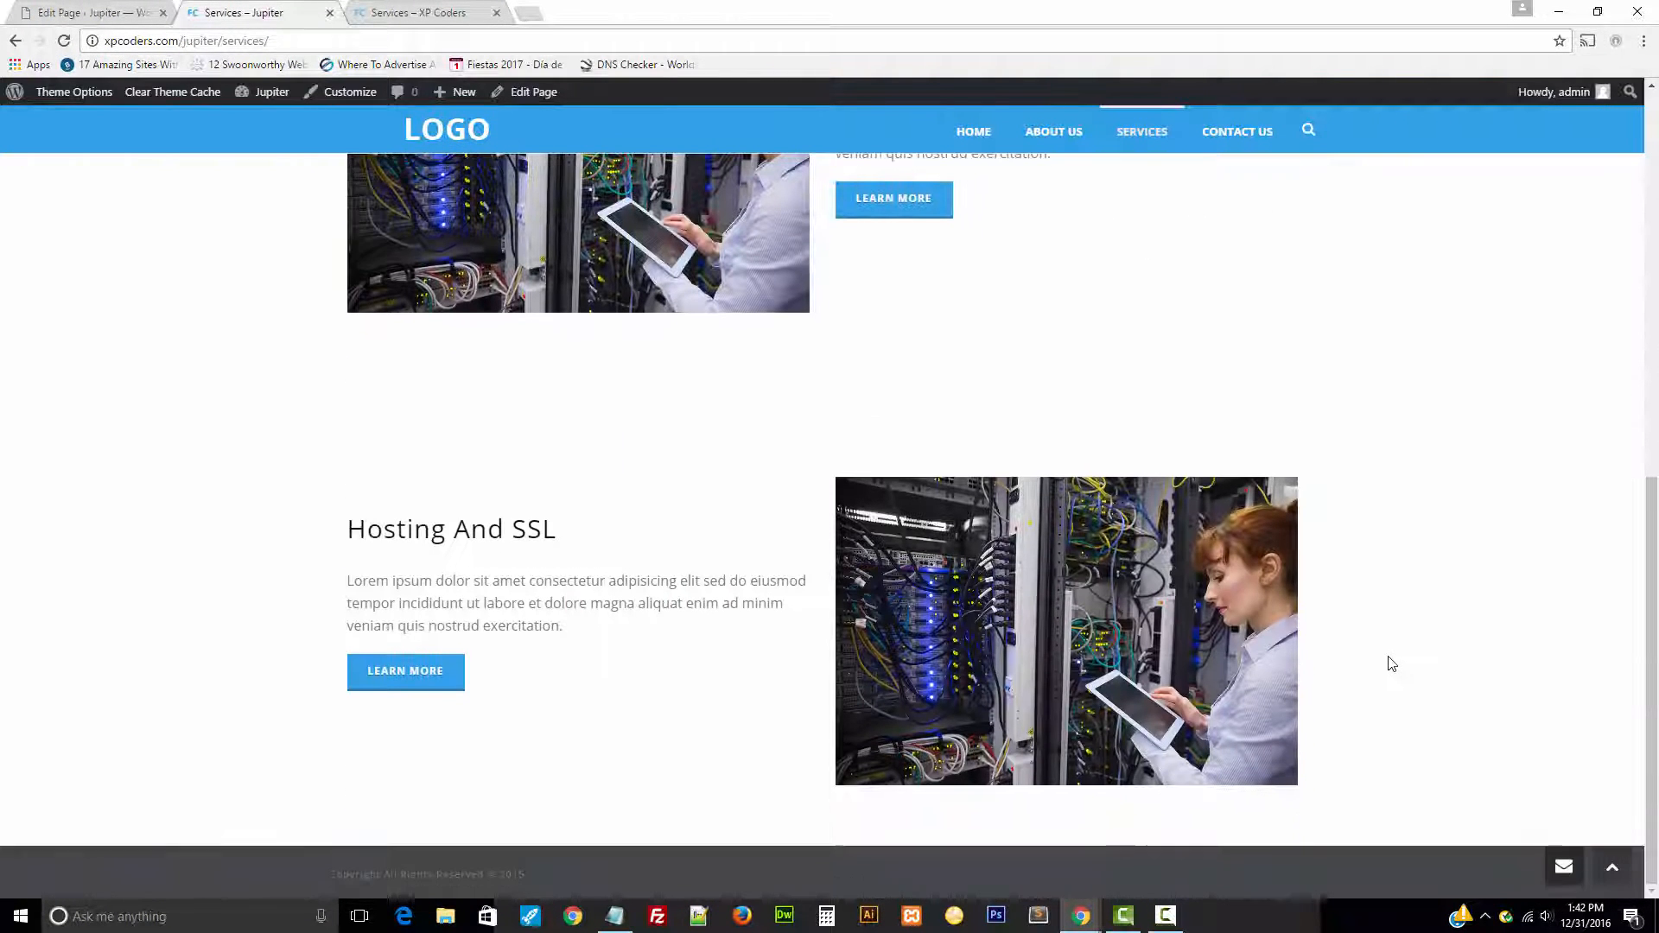
scroll(1327, 631, up, 1)
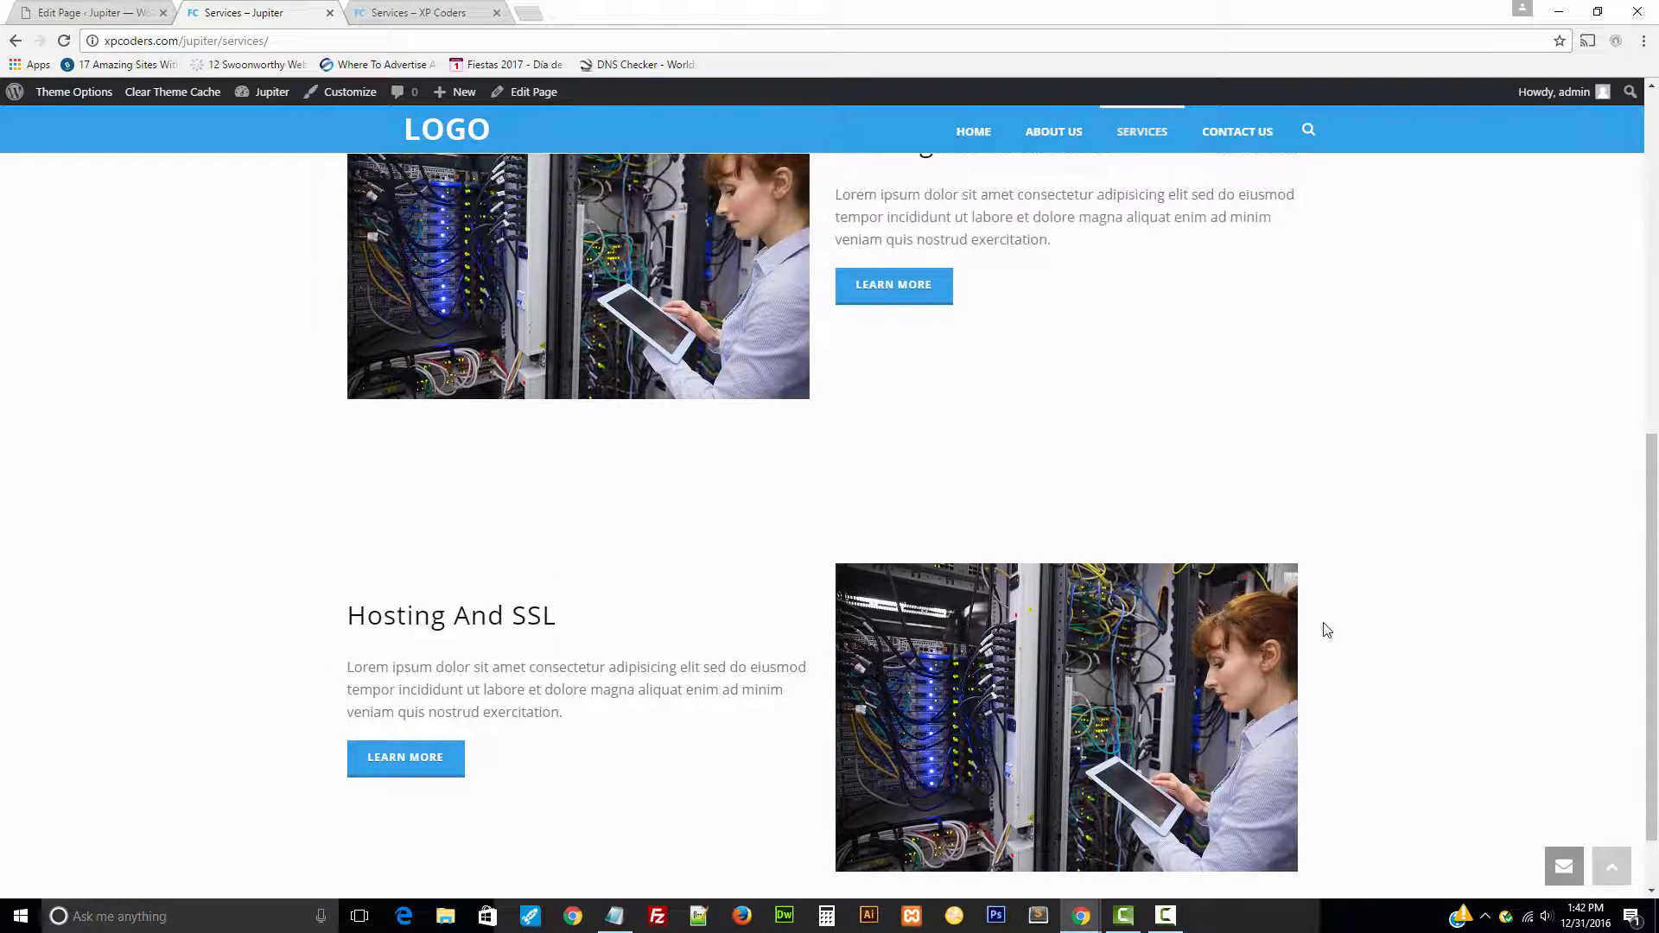
scroll(1326, 630, down, 1)
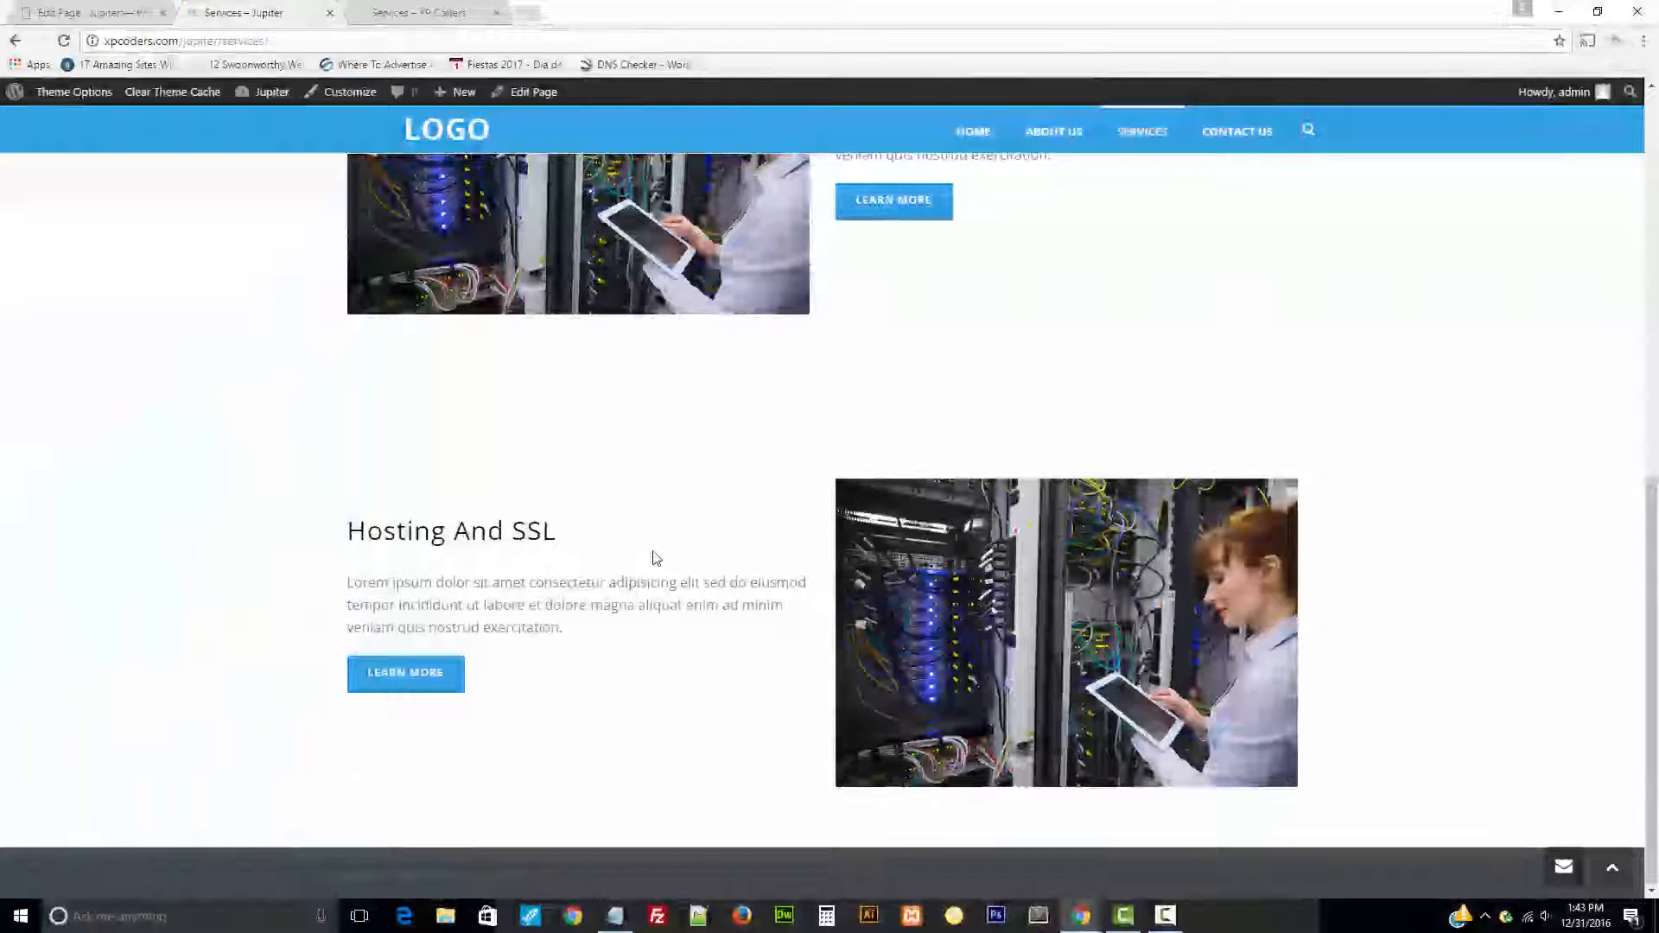
scroll(657, 560, up, 1)
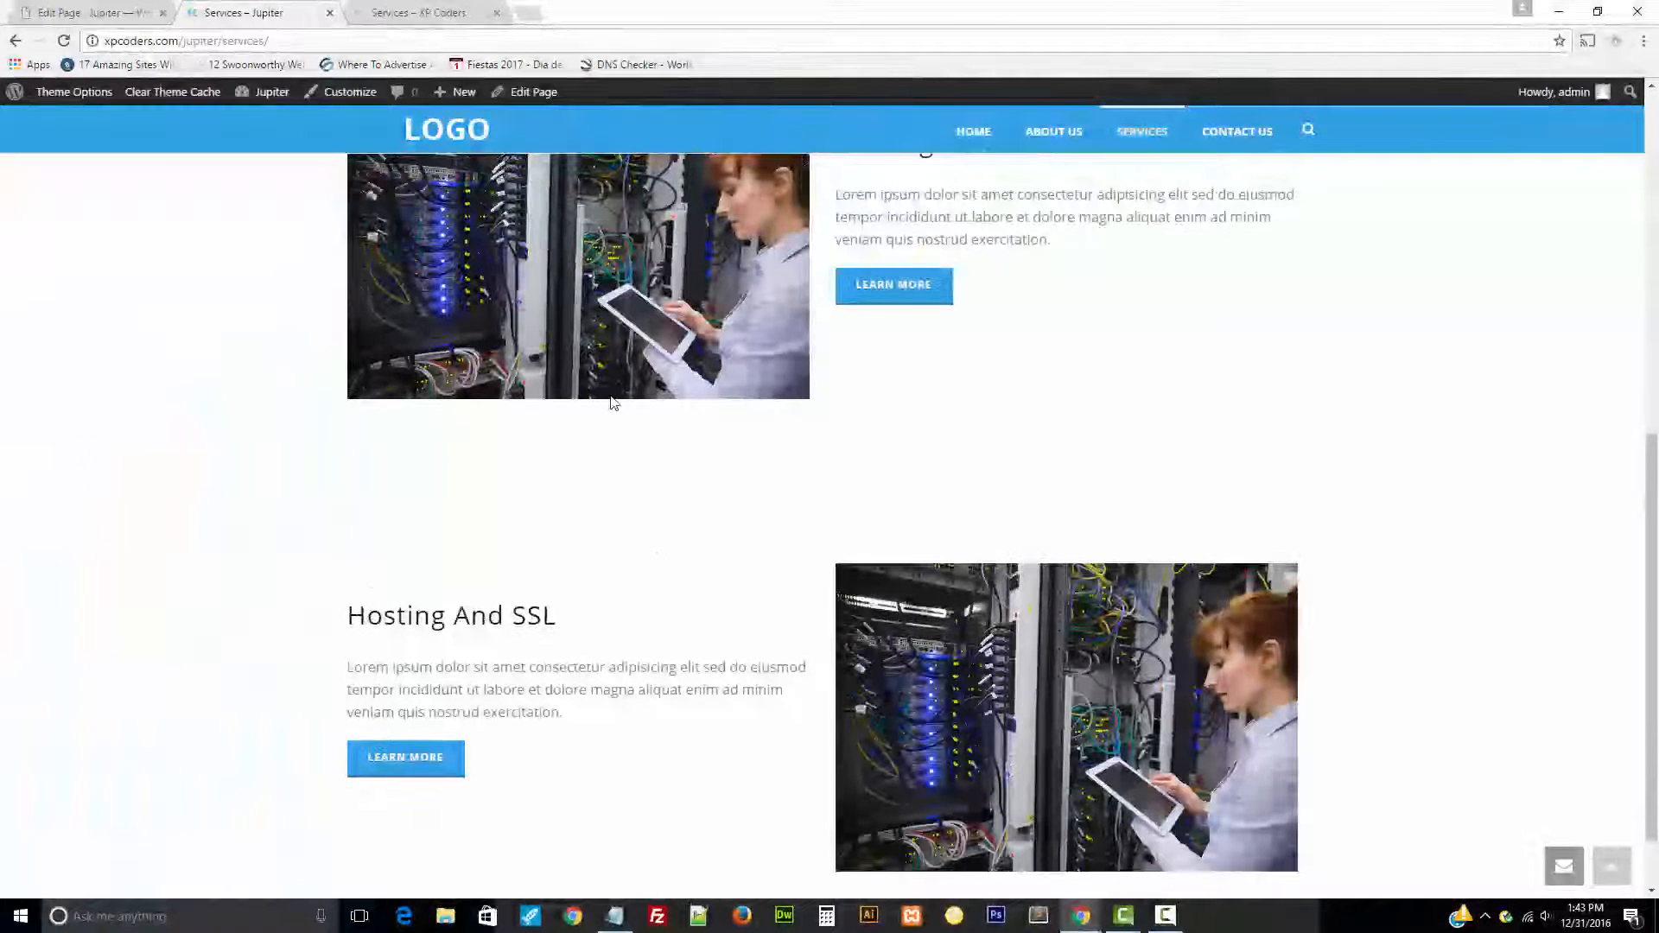
Step: Copy the heading text "Smart Domain Search" from the reference Services page and return to the page editor
click(422, 12)
drag(520, 567, 370, 481)
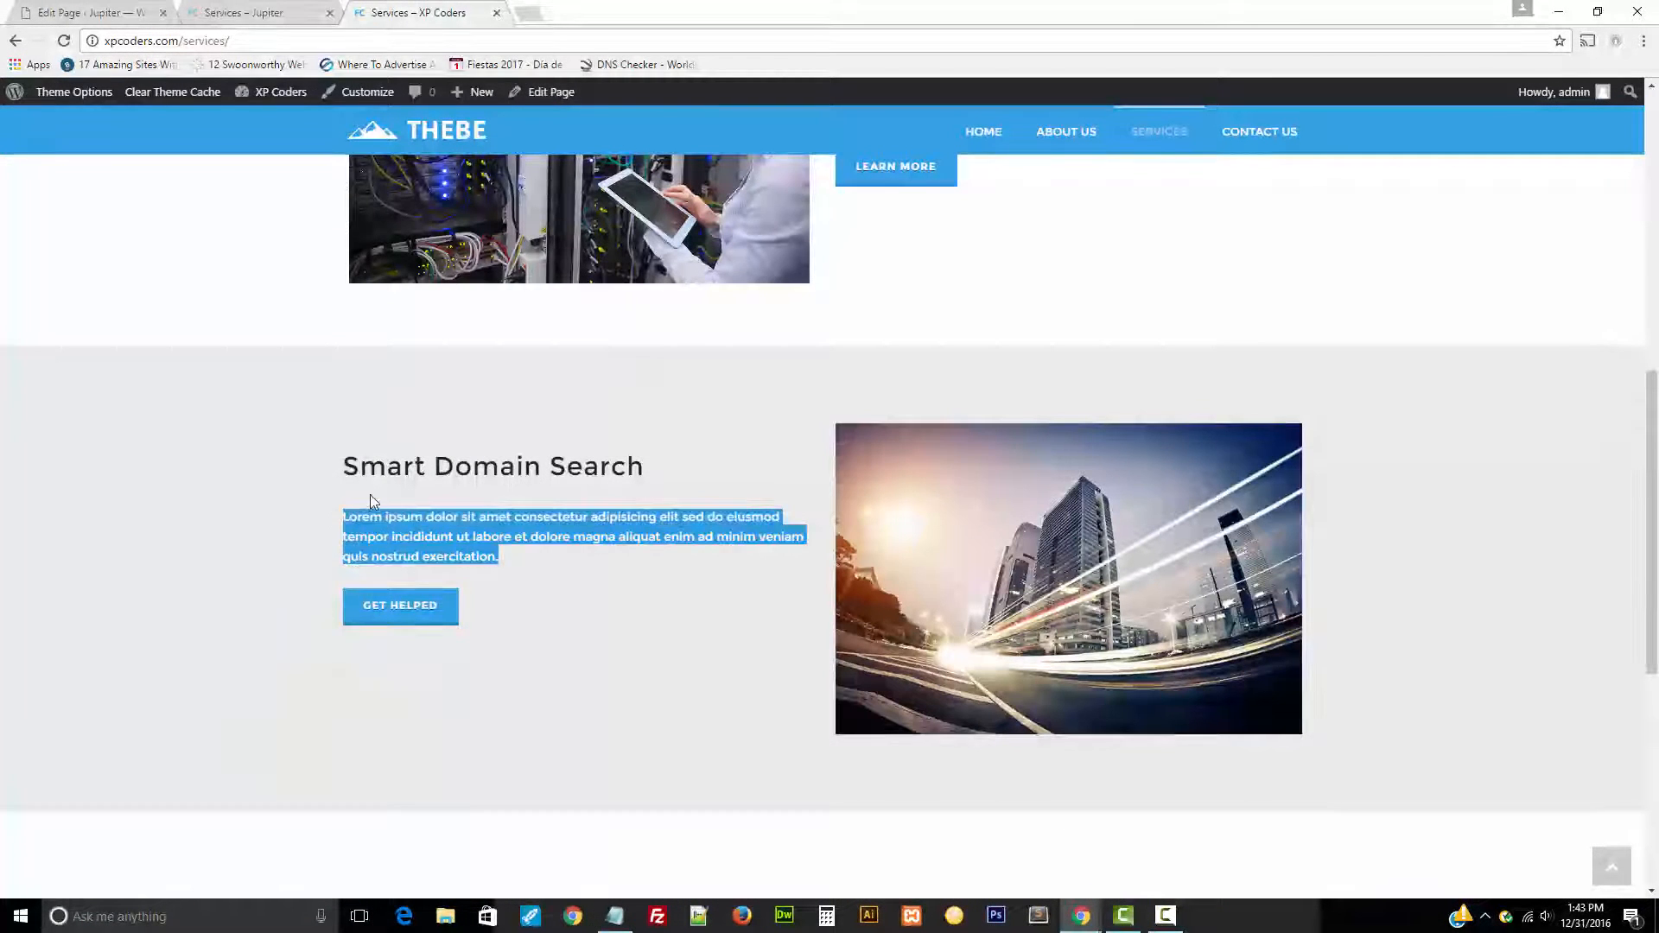
drag(644, 467, 331, 469)
key(ctrl+c)
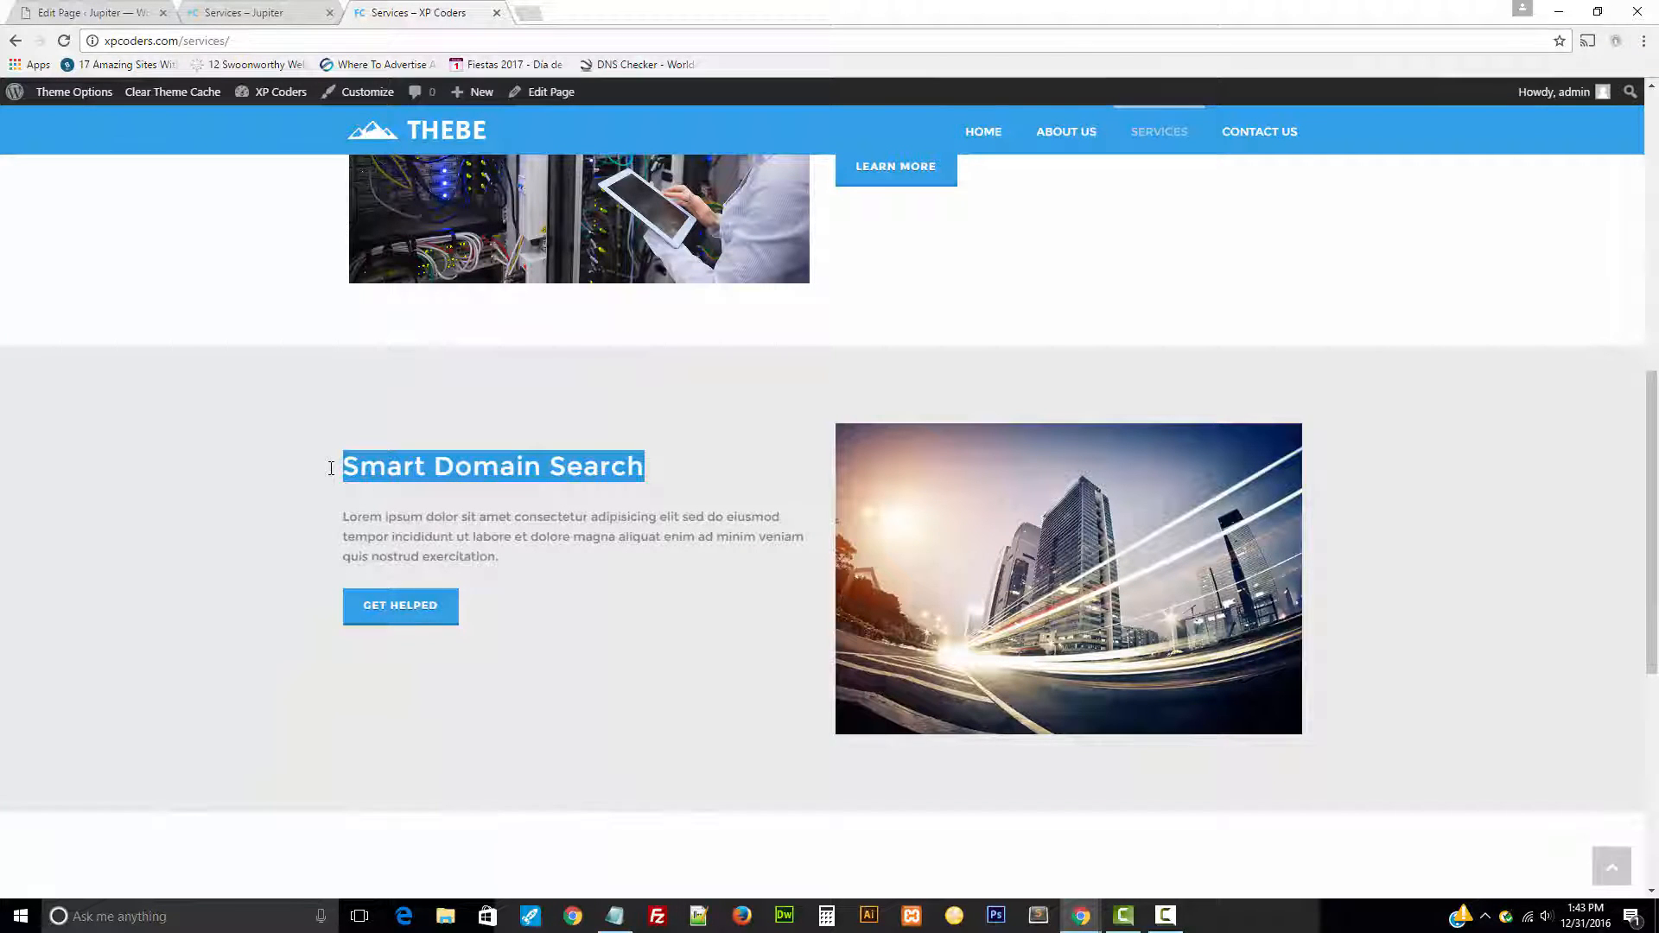
click(212, 12)
click(104, 11)
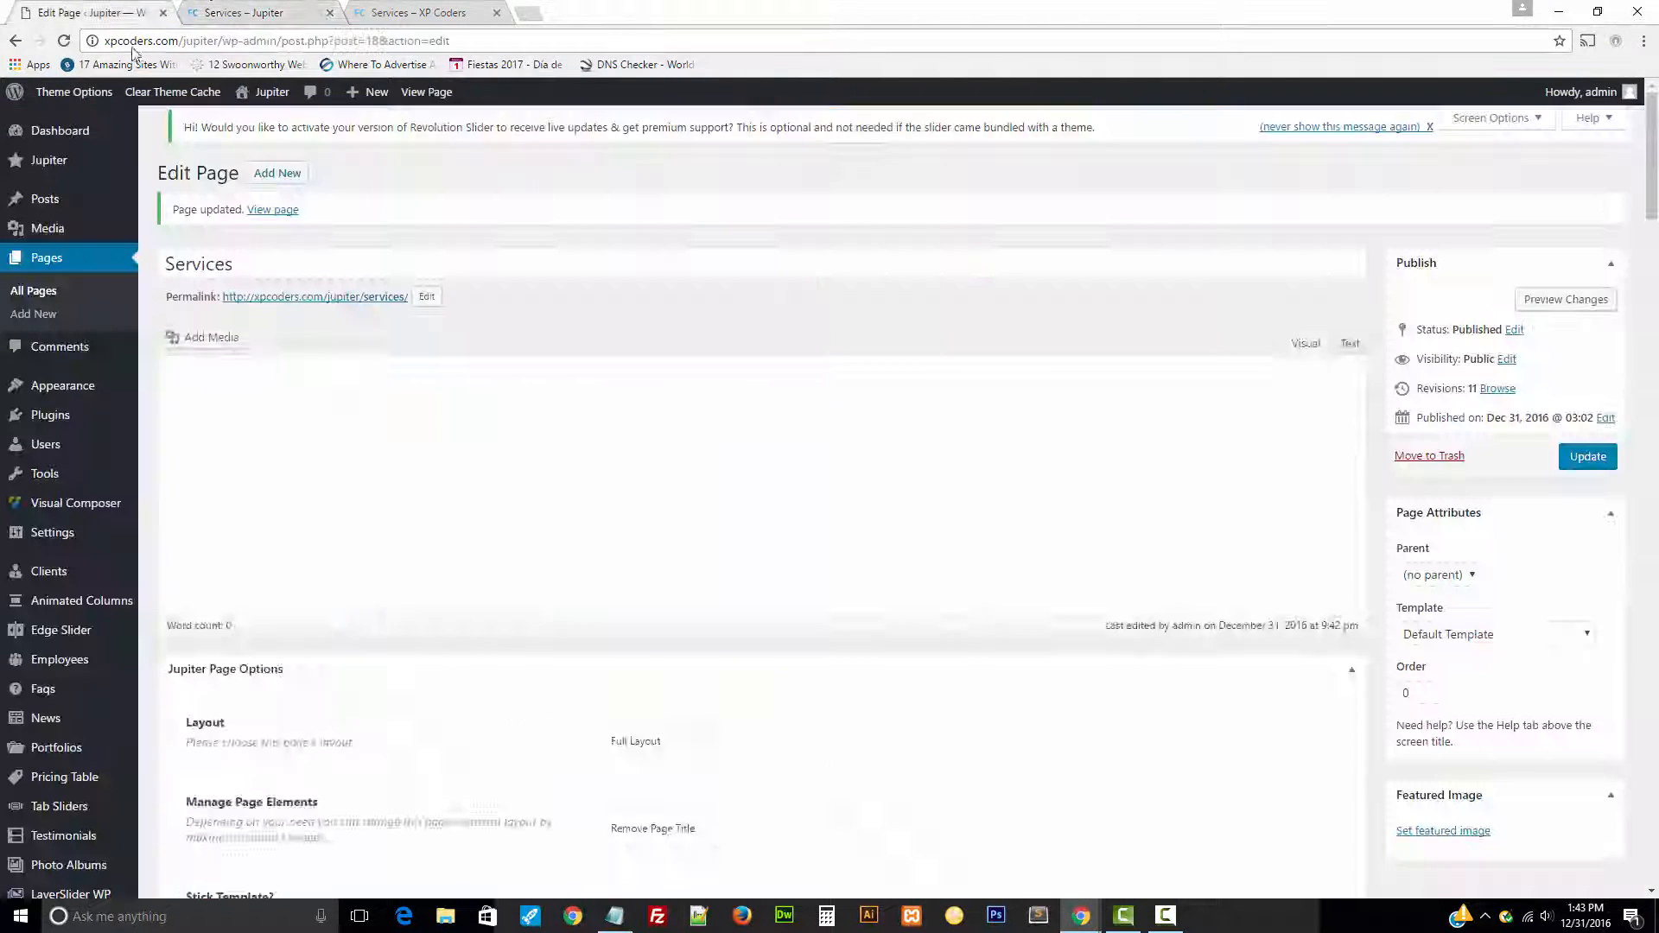
Step: Replace the cloned row's Fancy Title content with "Smart Domain Search" and save the title's settings
scroll(421, 484, down, 3)
scroll(371, 481, down, 3)
scroll(415, 519, down, 3)
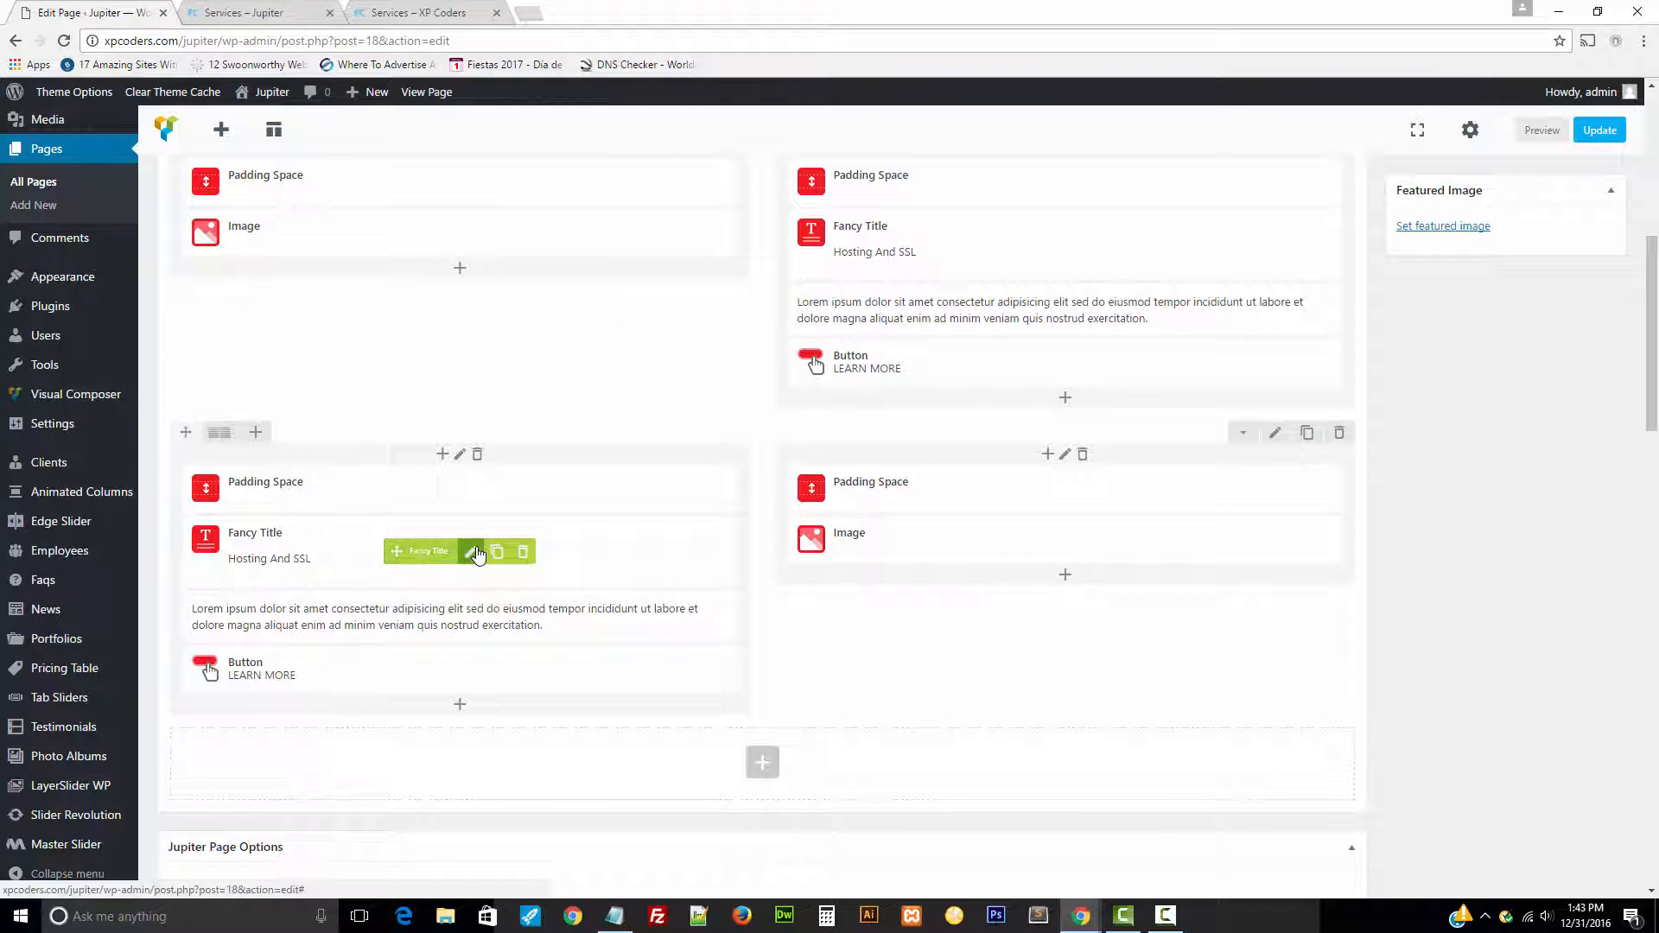
click(471, 551)
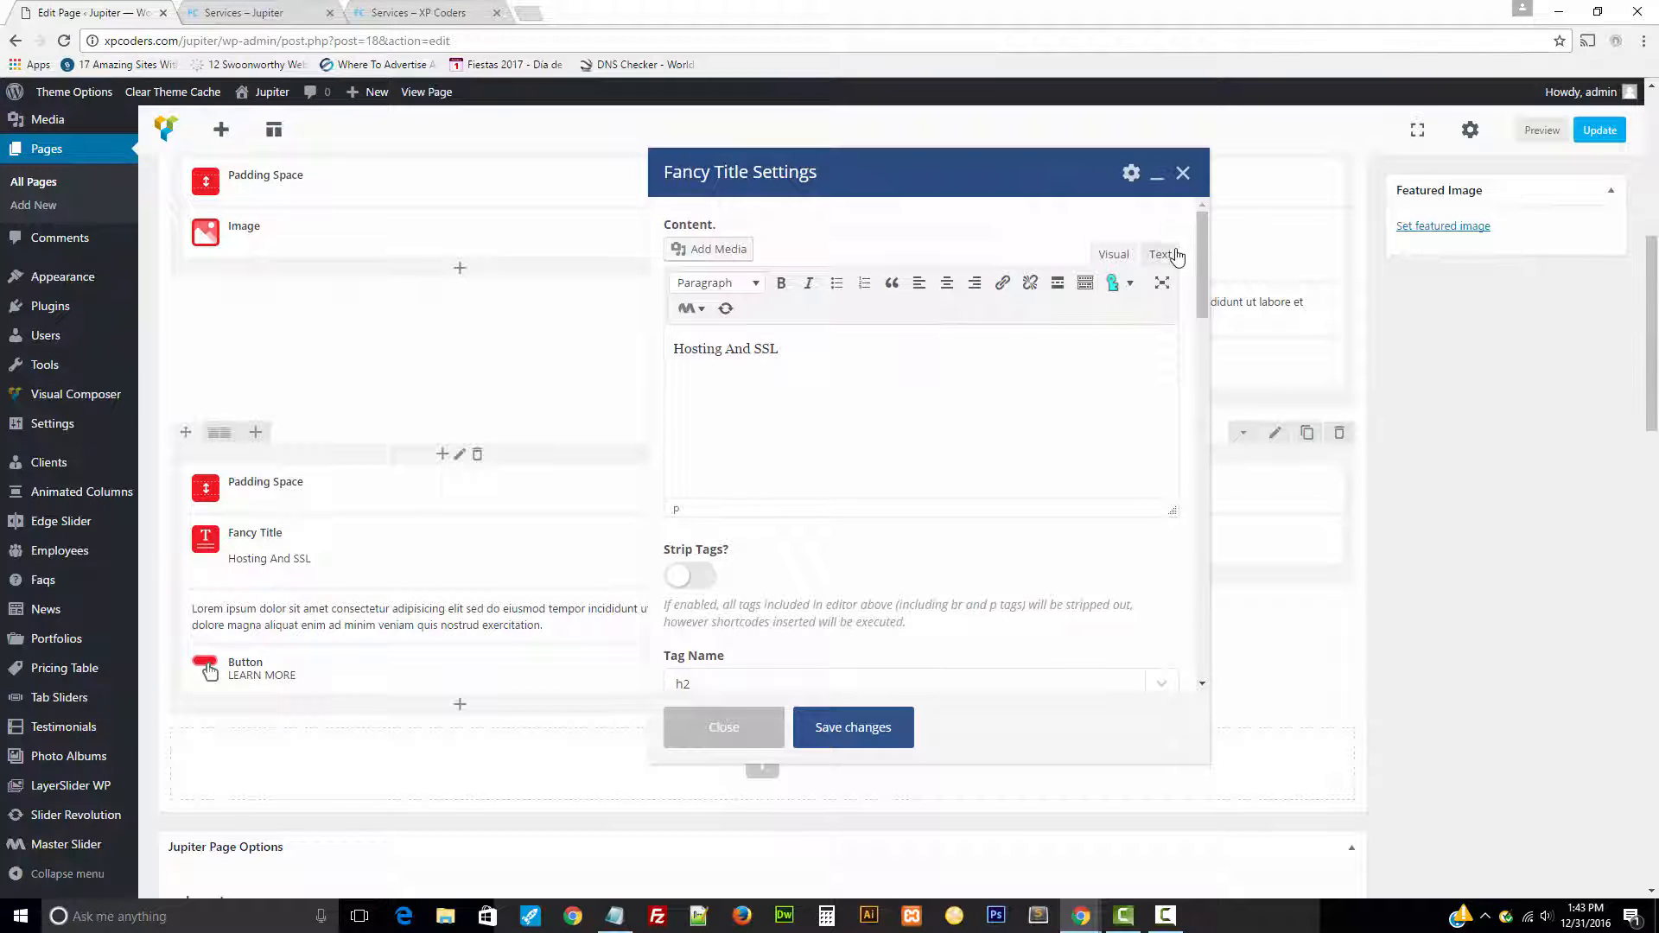
click(1161, 255)
key(ctrl+a)
key(ctrl+v)
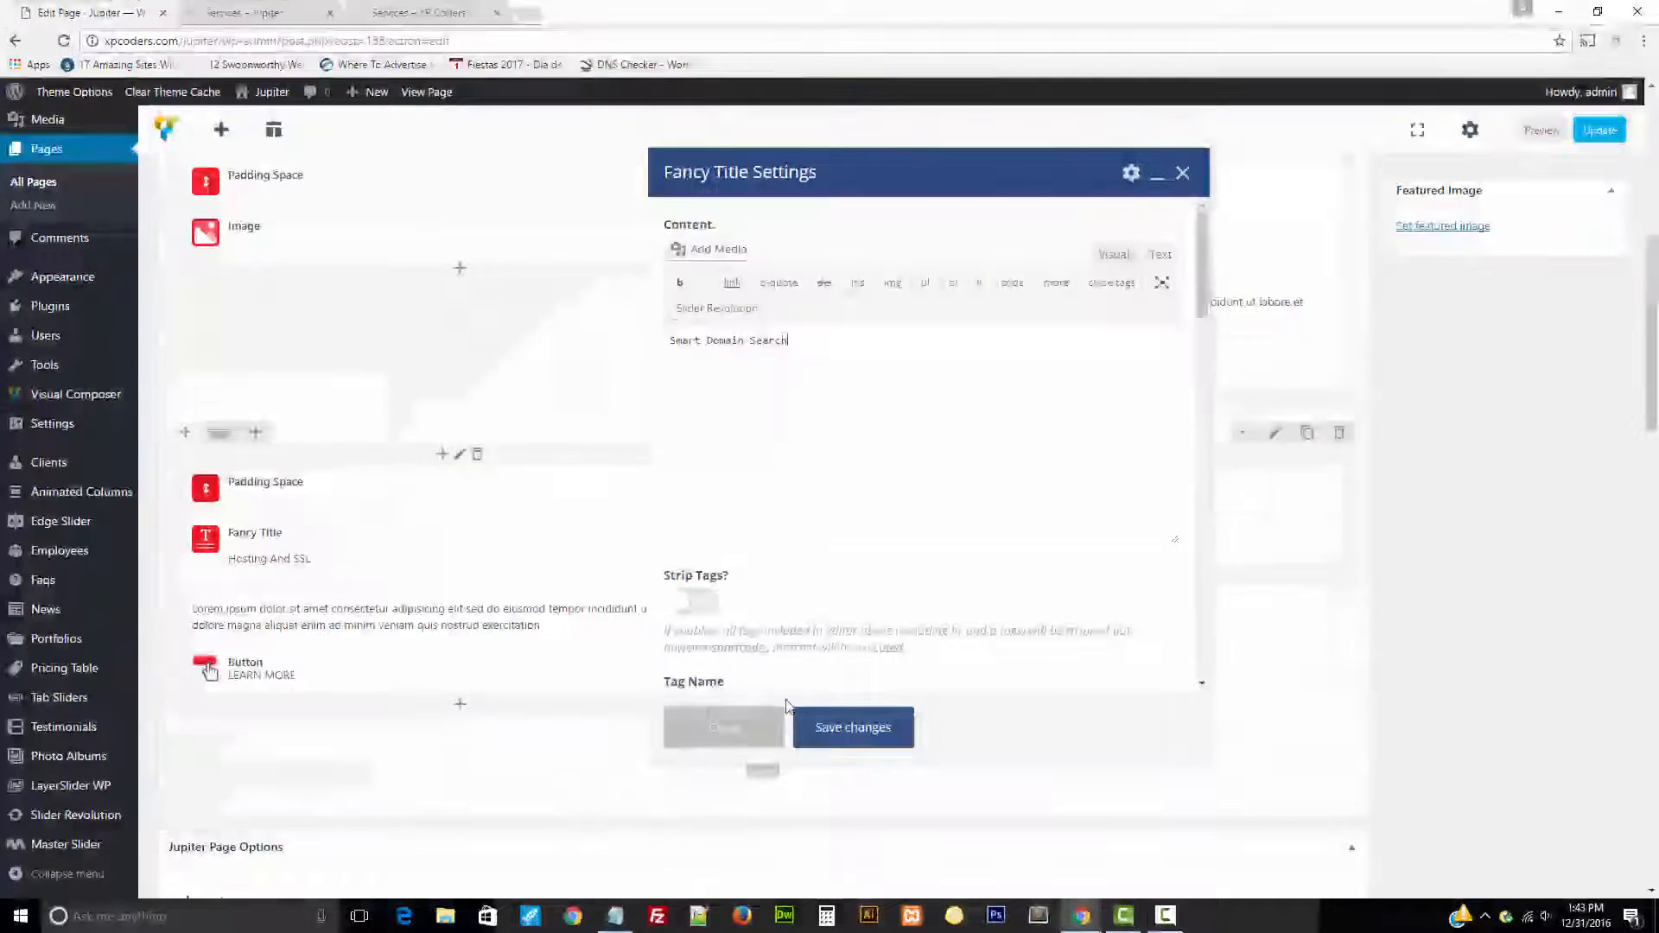
click(835, 732)
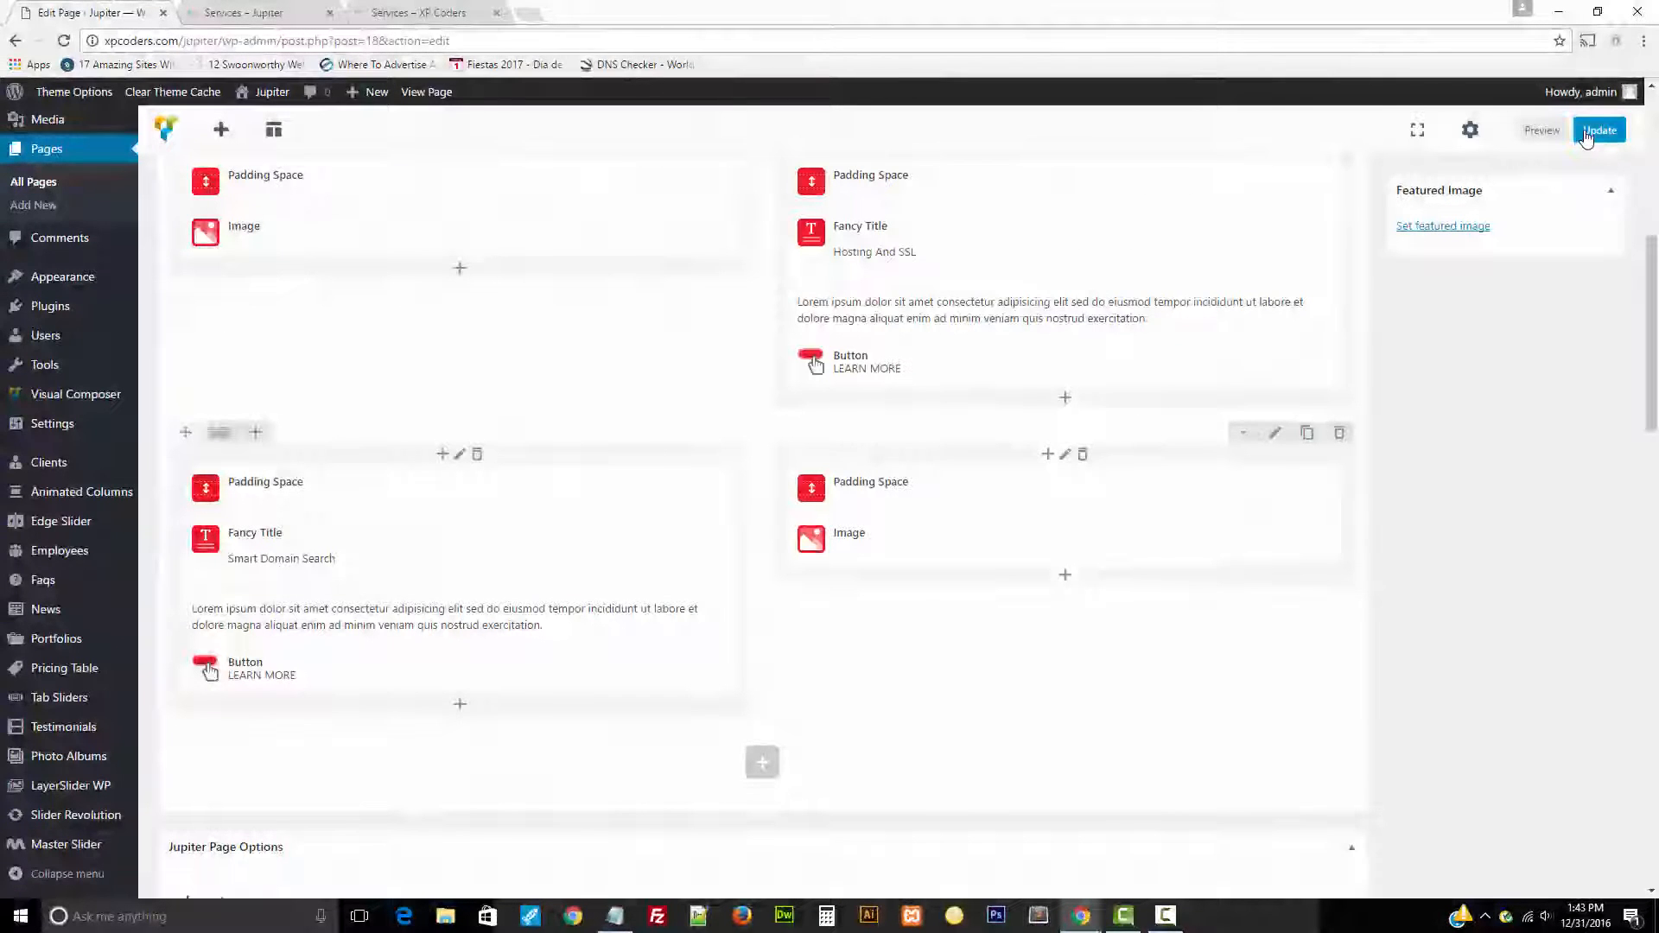
Step: Update the Services page, check the cloned row on the live page tab and return to the editor
click(1598, 131)
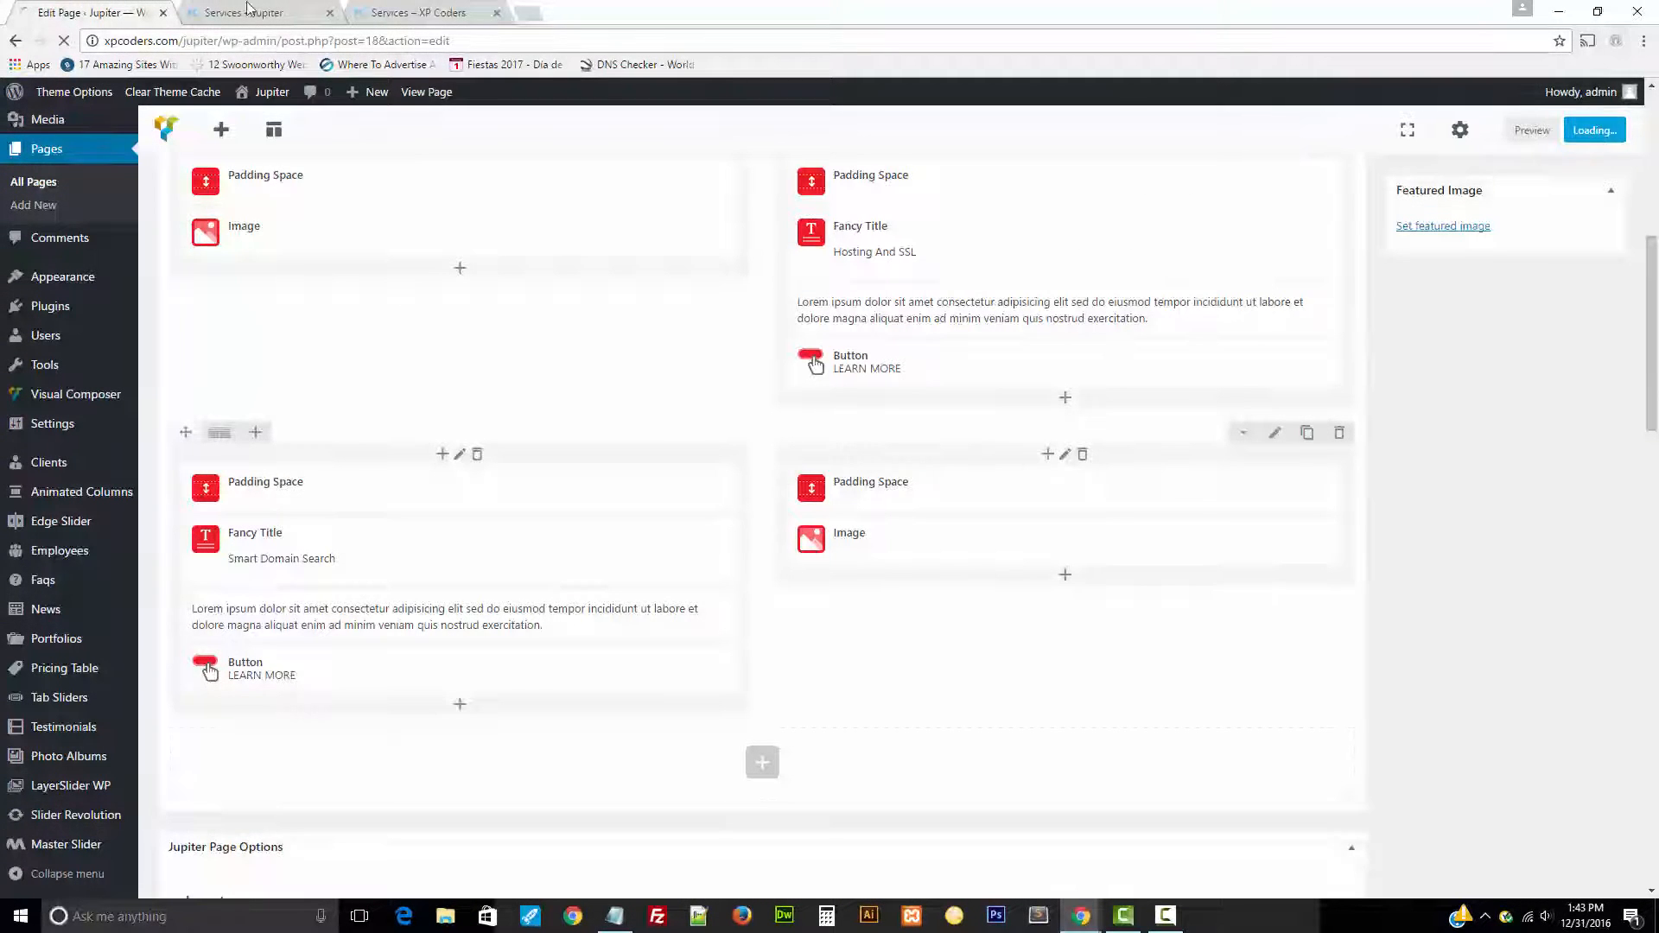
click(229, 12)
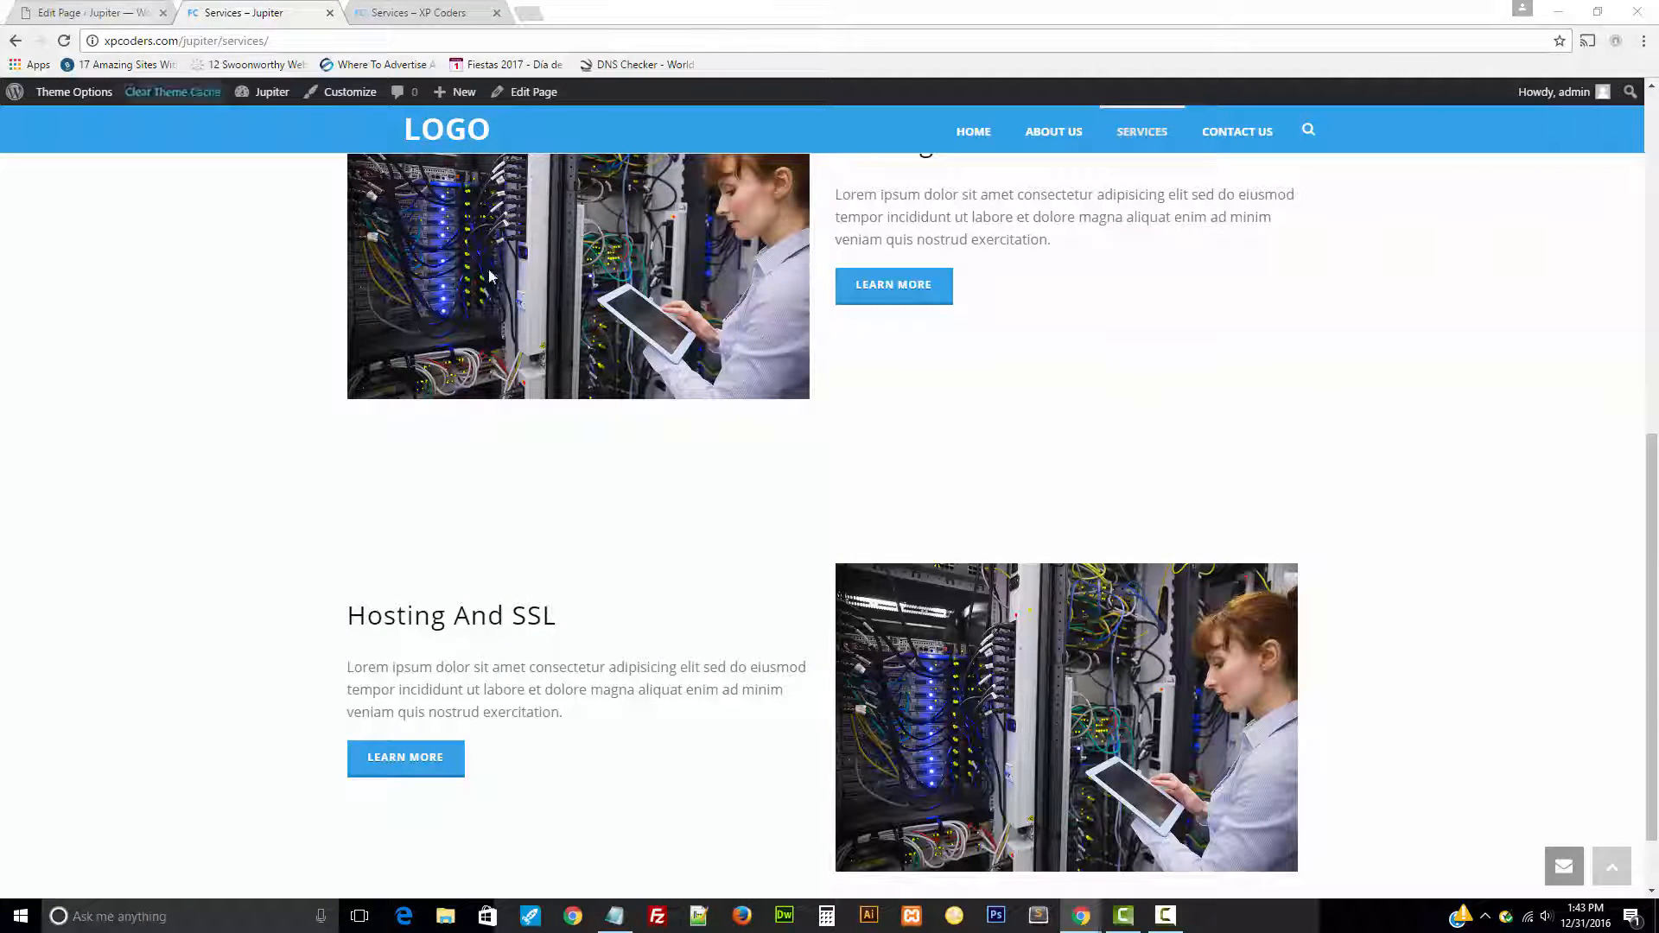
click(87, 8)
Step: Open the settings of the Smart Domain Search row and look through its general options for a background setting
scroll(674, 583, down, 10)
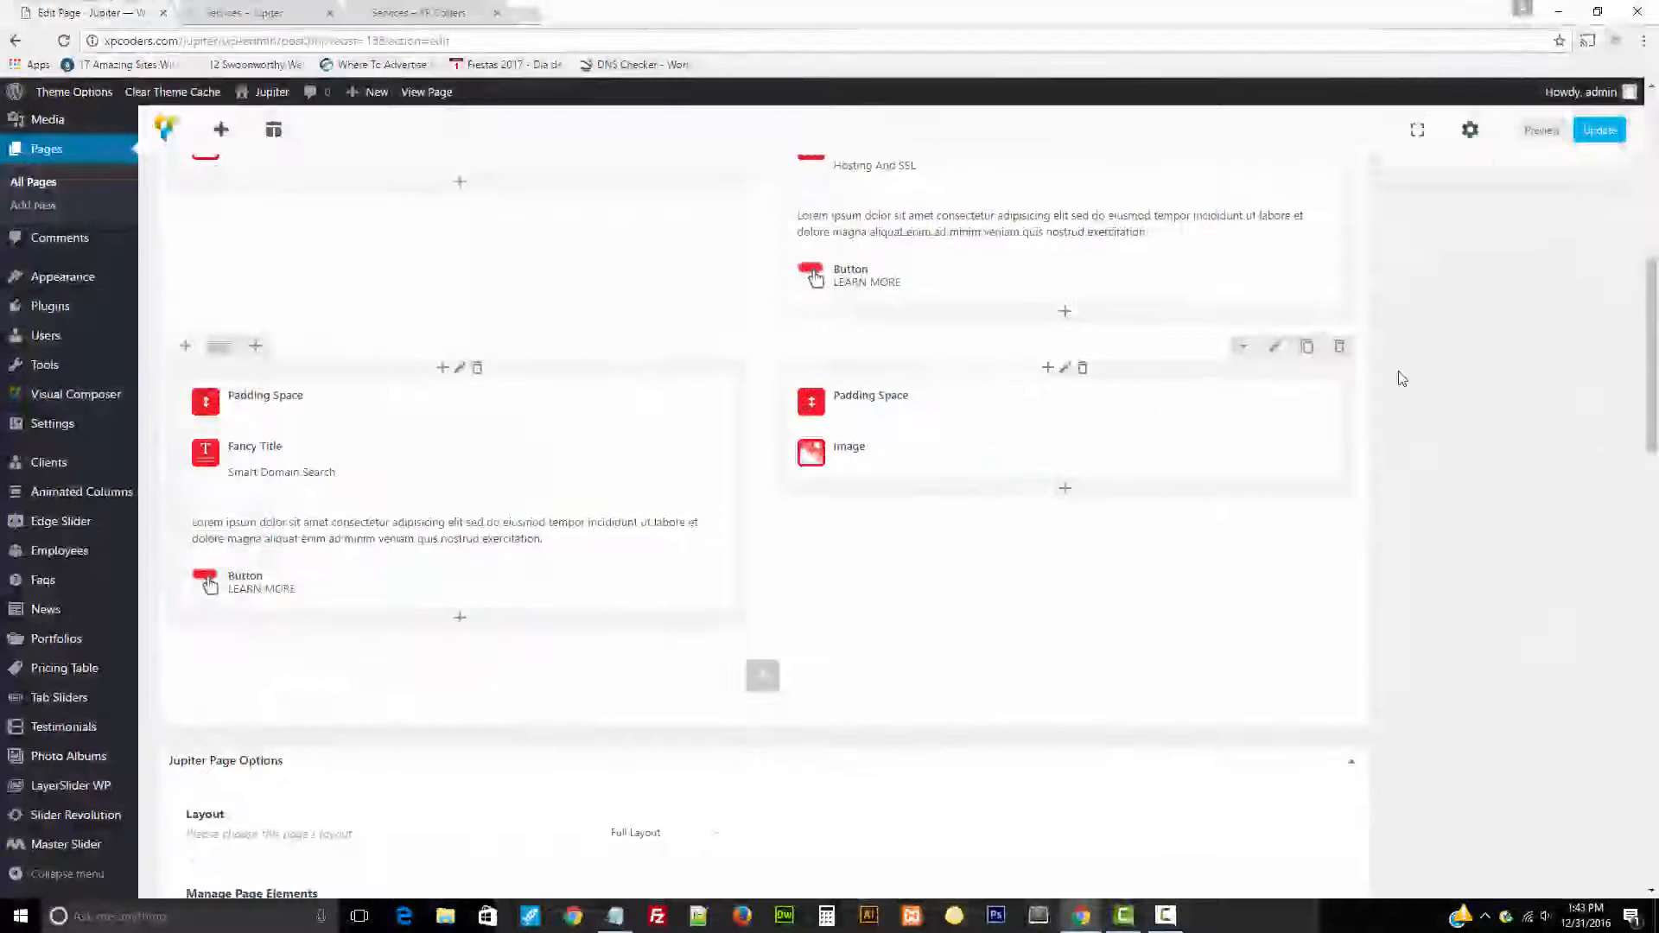
click(1275, 347)
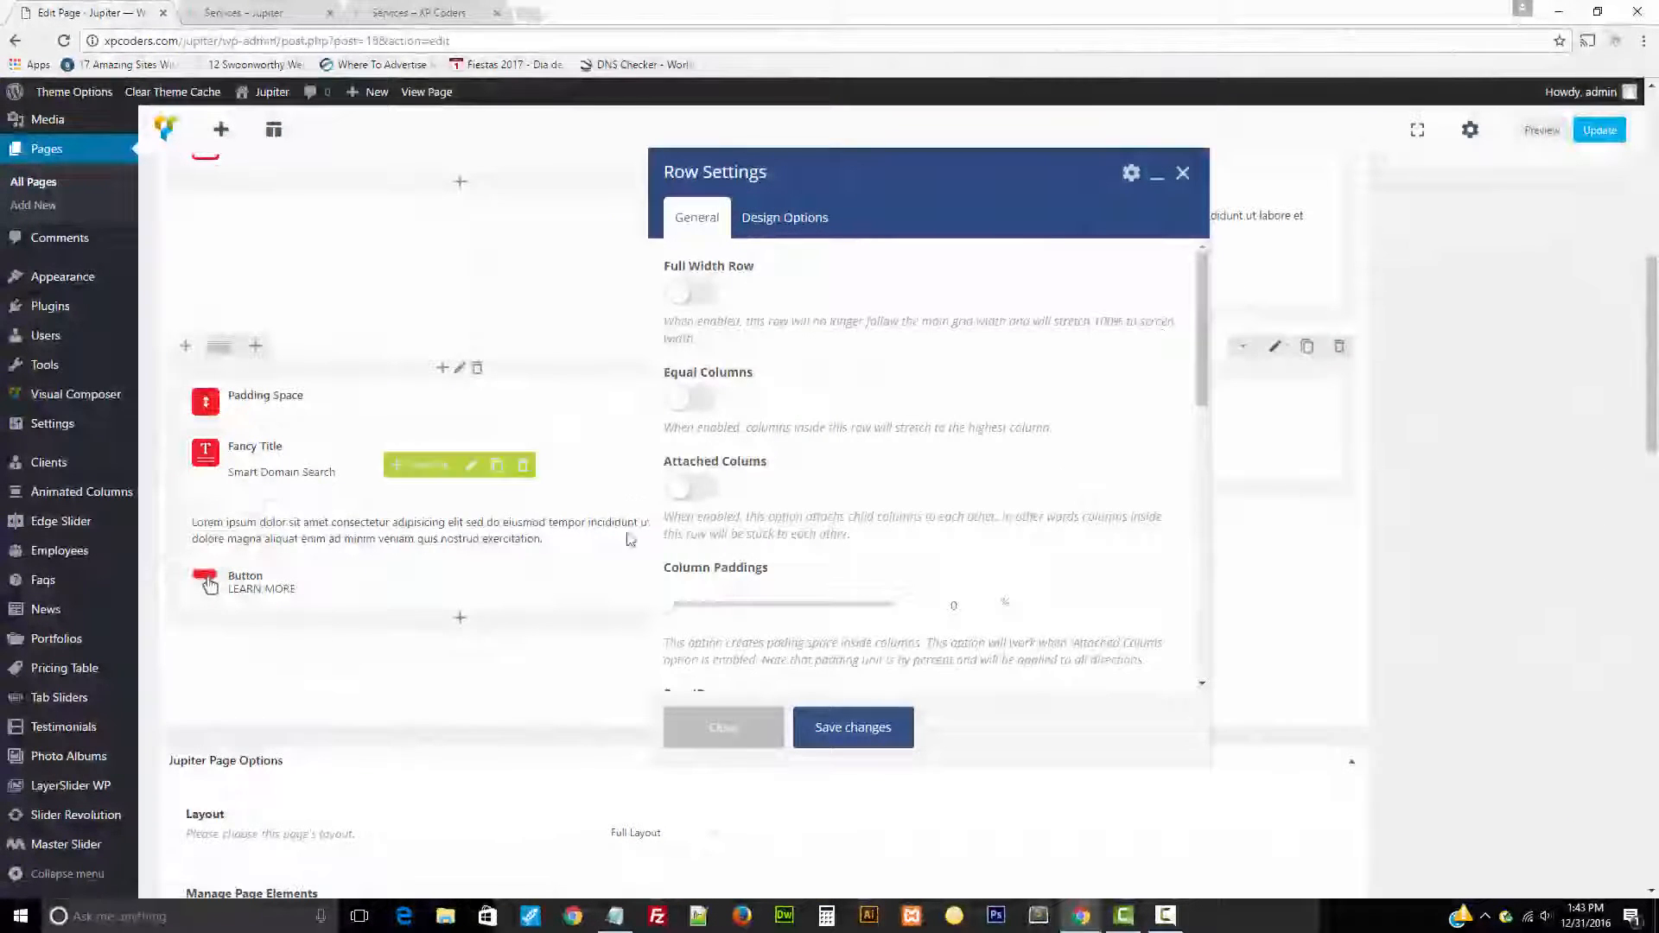
scroll(975, 637, down, 5)
scroll(975, 637, down, 3)
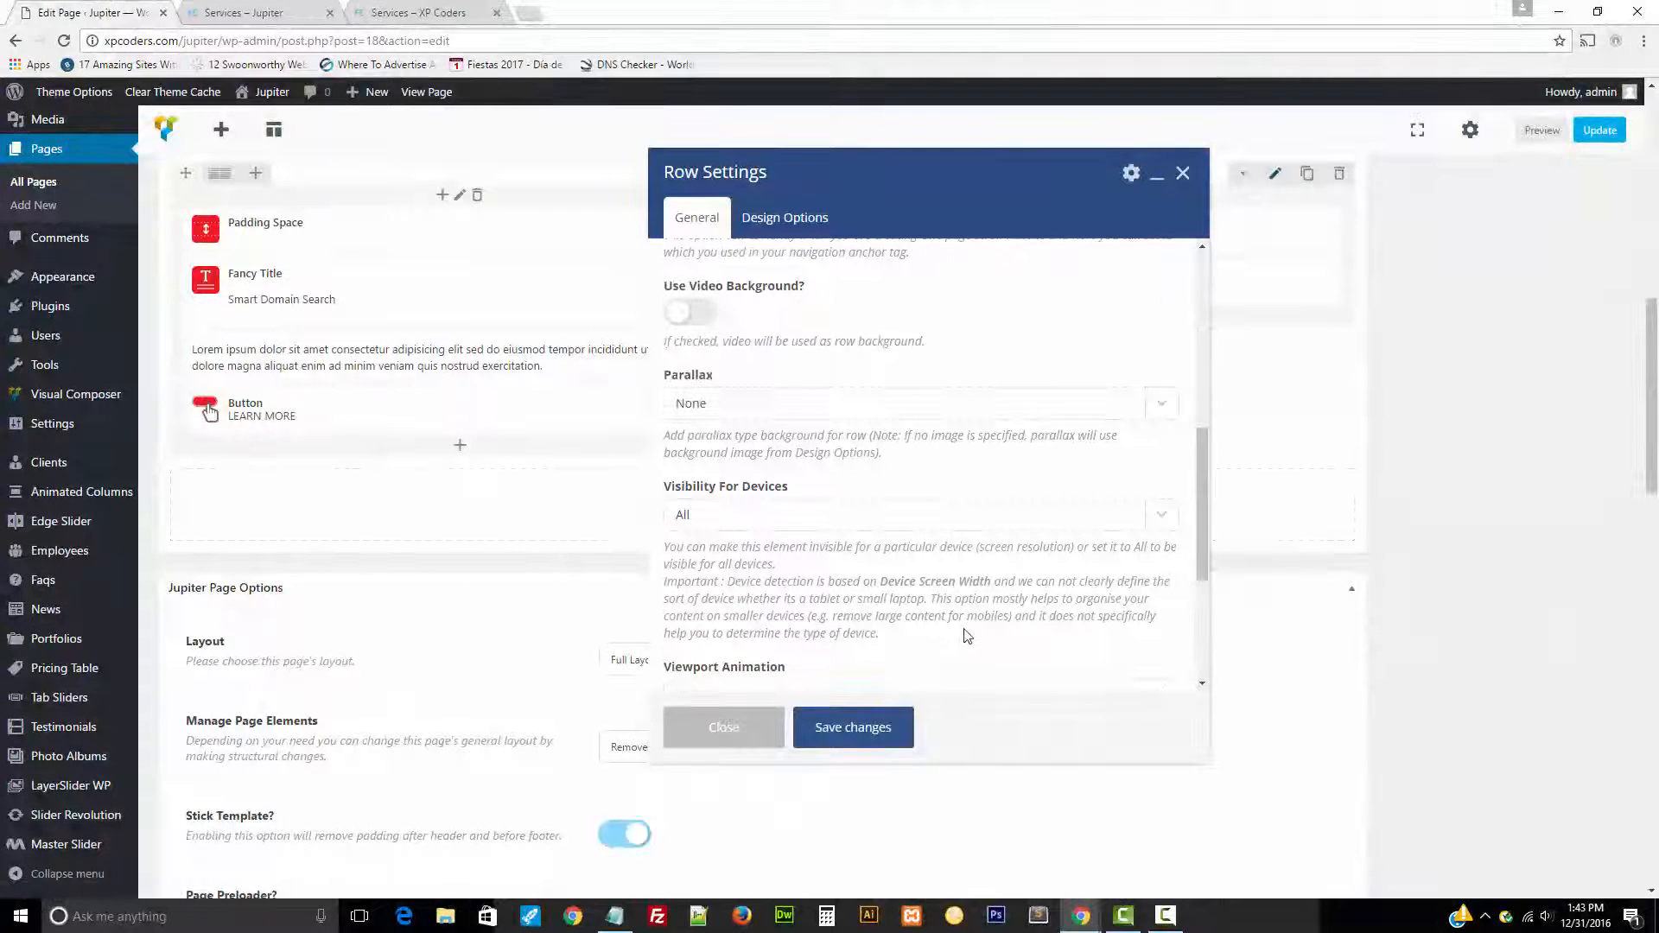
scroll(968, 638, up, 6)
scroll(966, 635, down, 10)
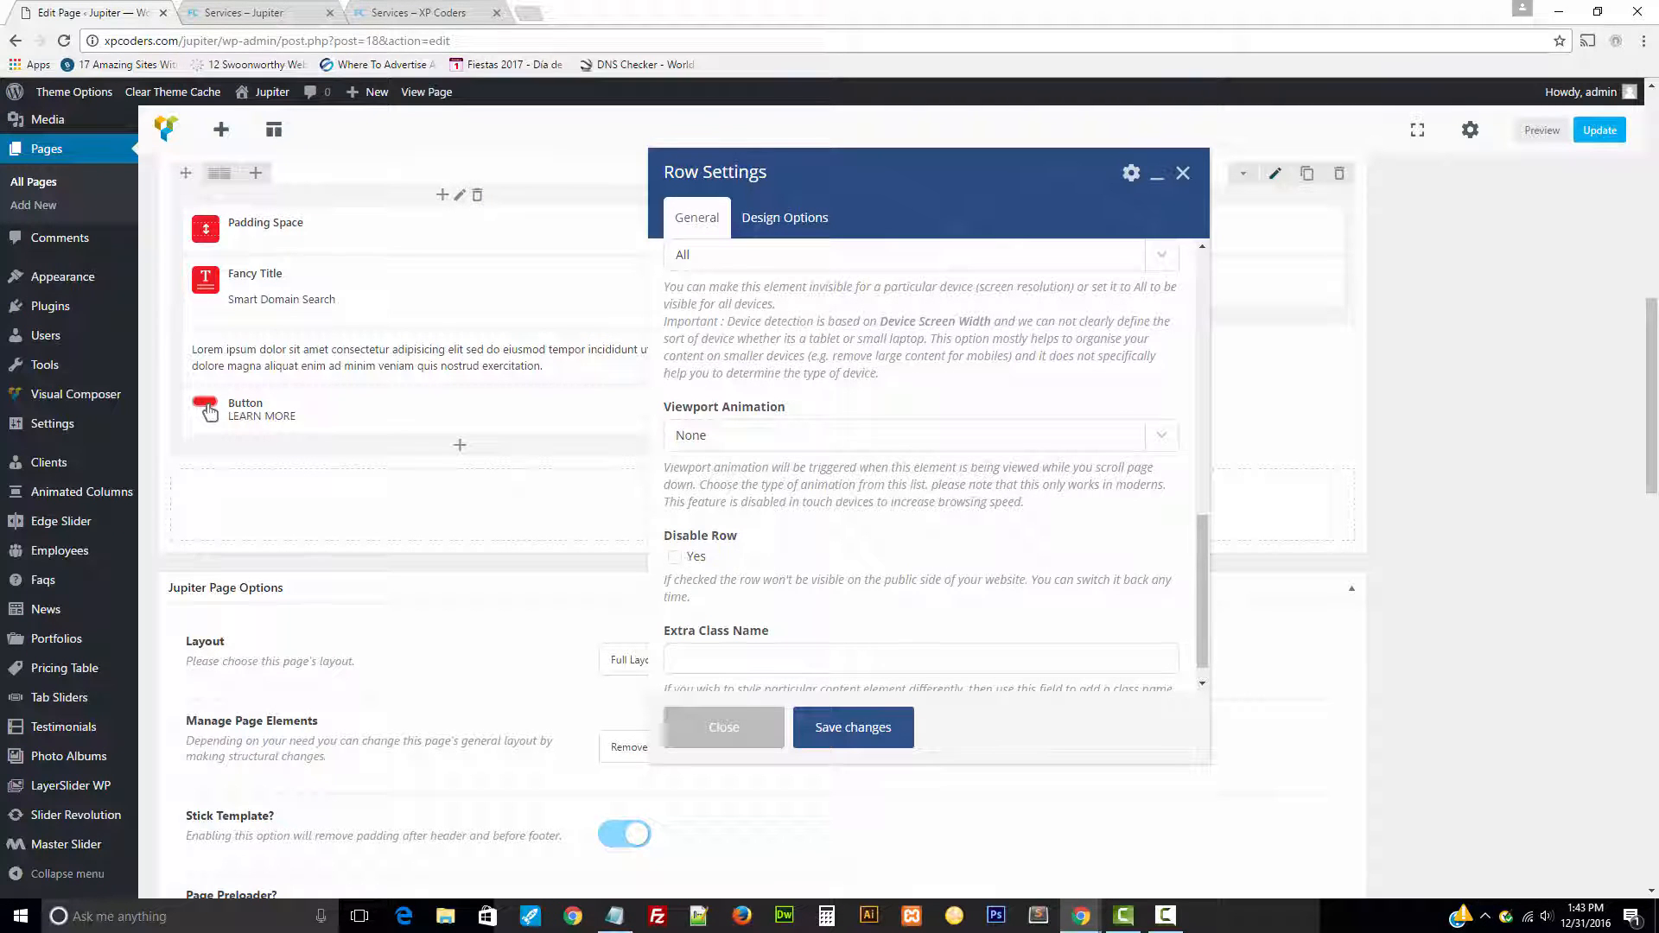
scroll(889, 464, up, 5)
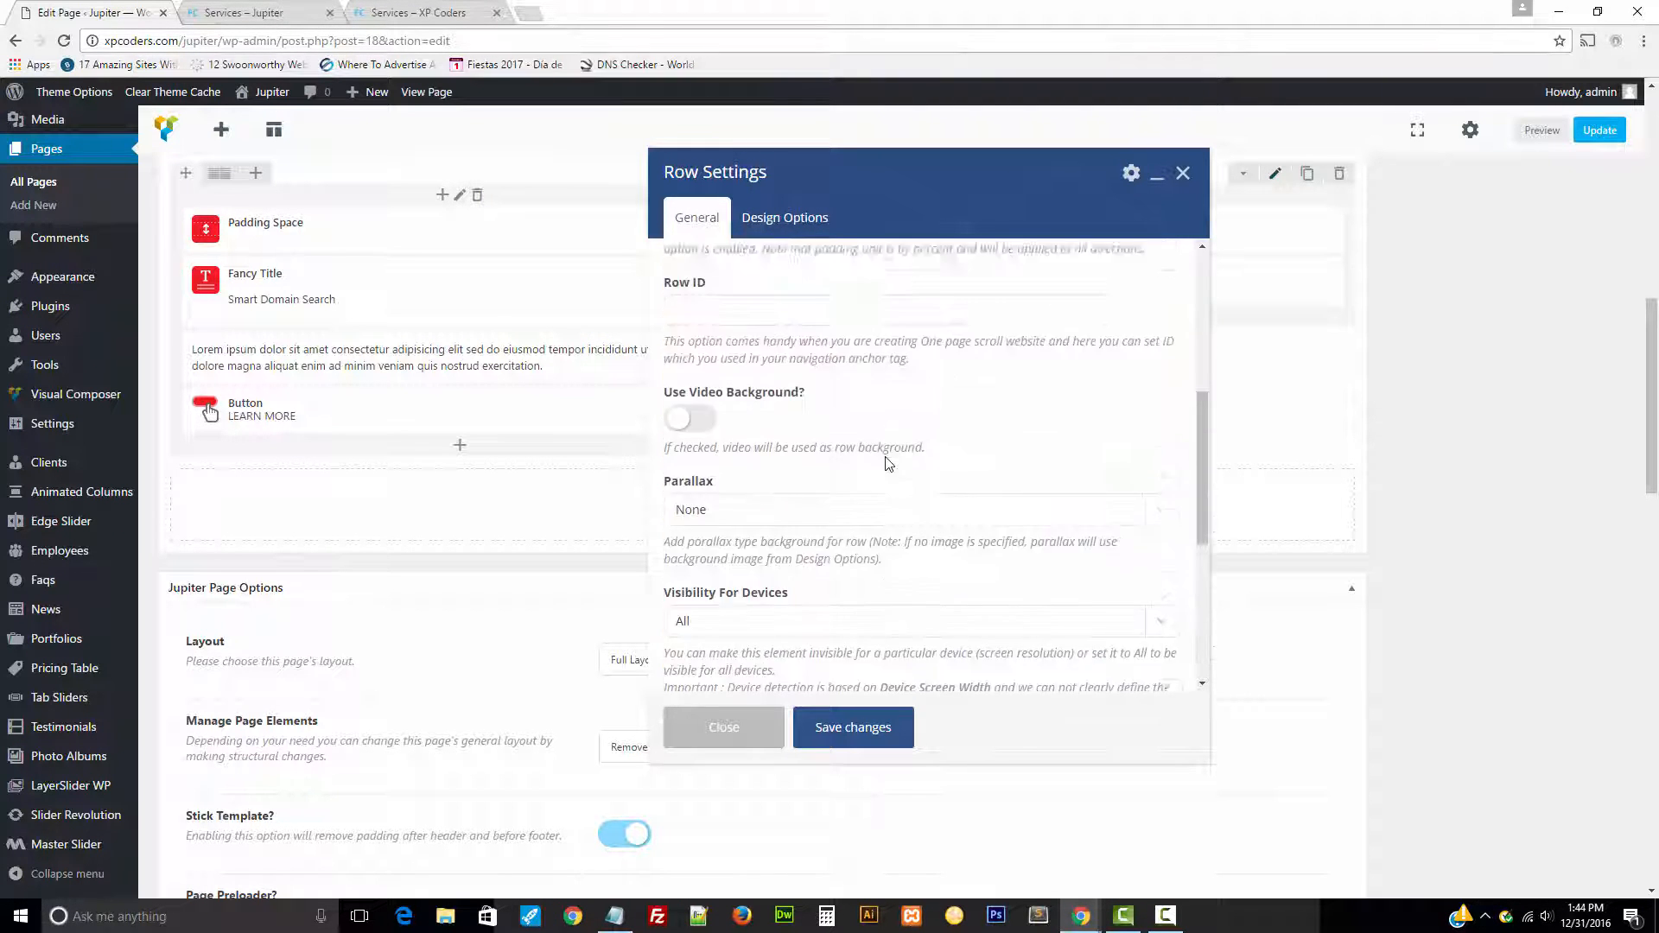
scroll(889, 464, up, 4)
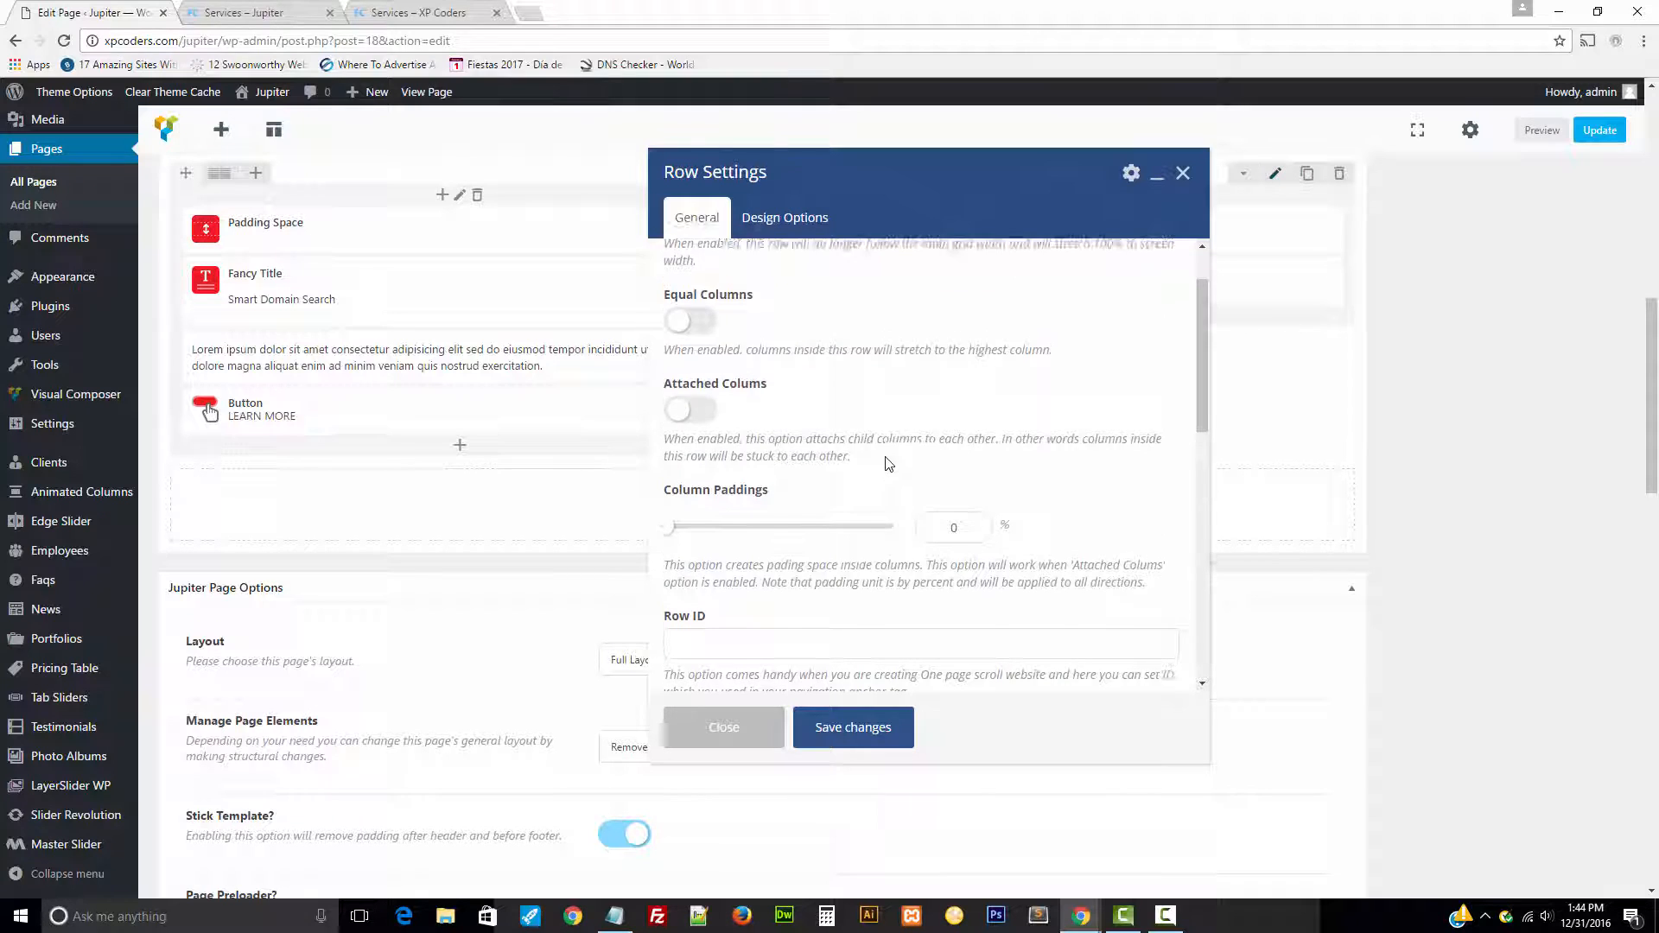
scroll(888, 464, down, 10)
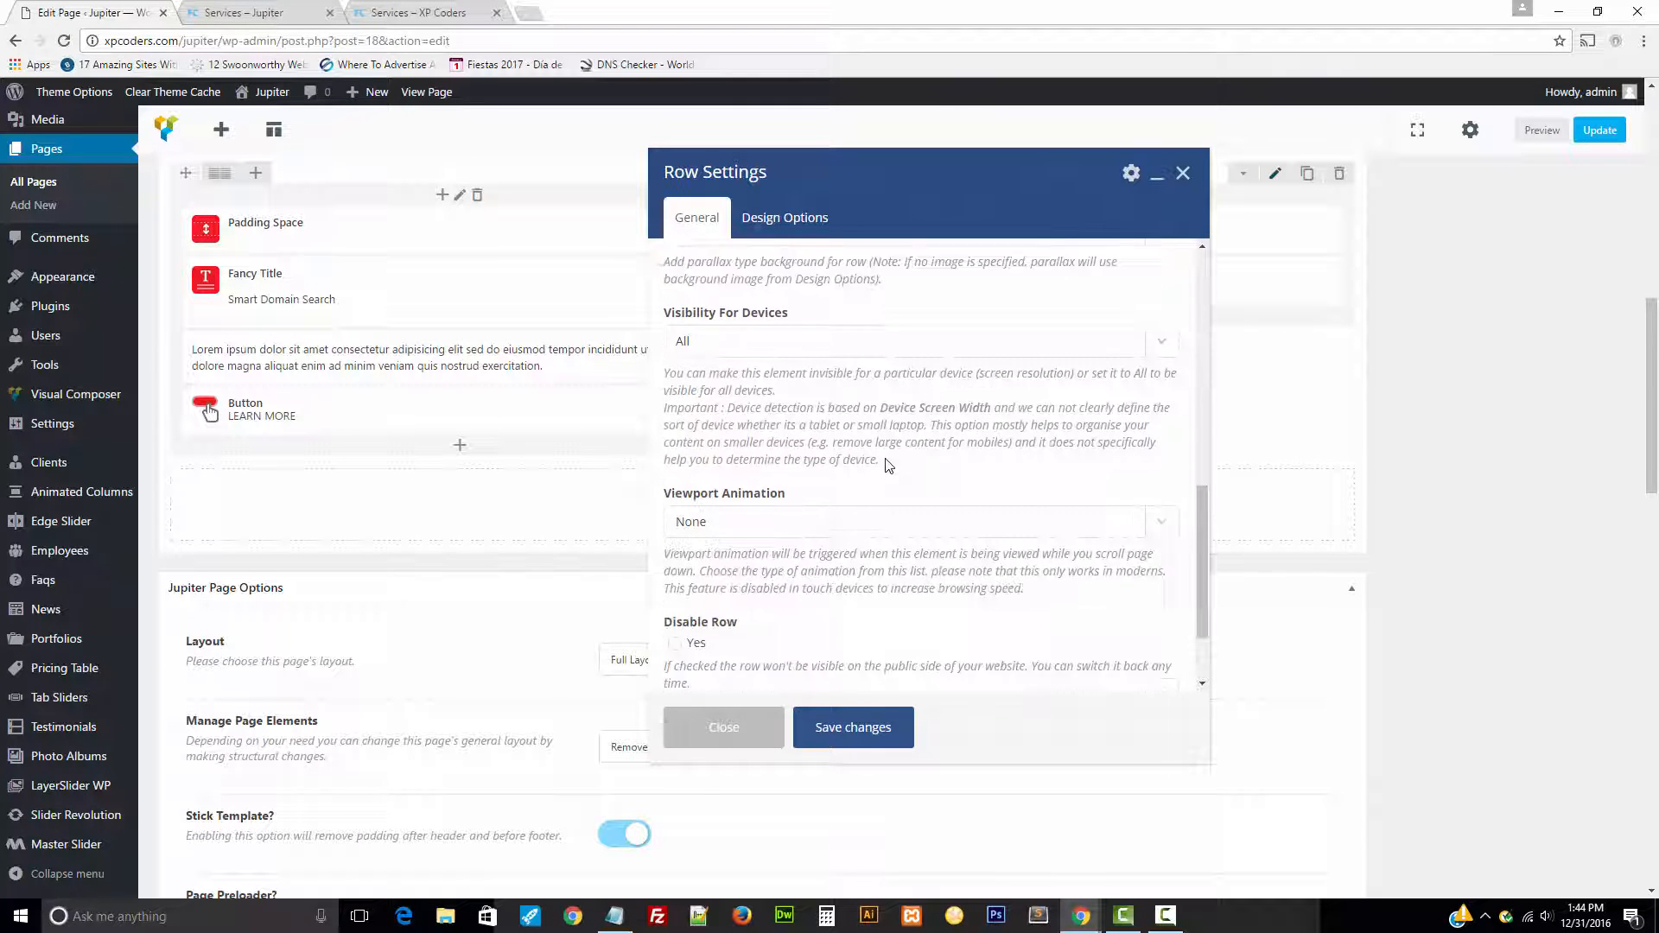
scroll(848, 419, down, 2)
Step: Pick the light grey background color #ededed in the Smart Domain Search row's design options
click(785, 223)
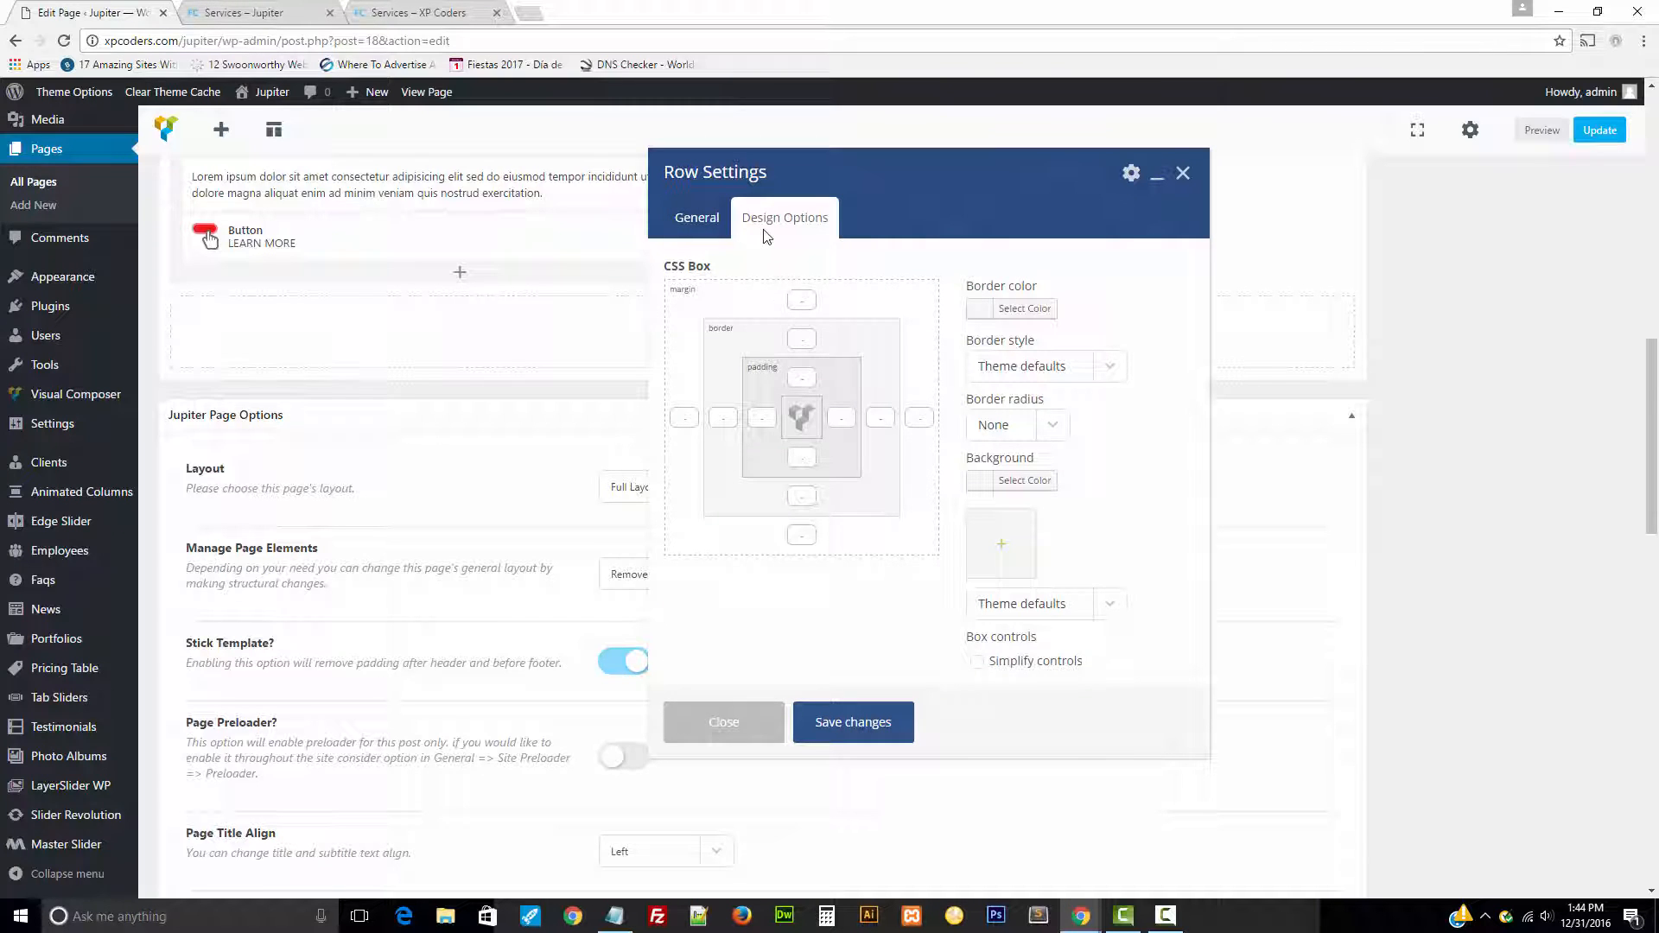
click(985, 482)
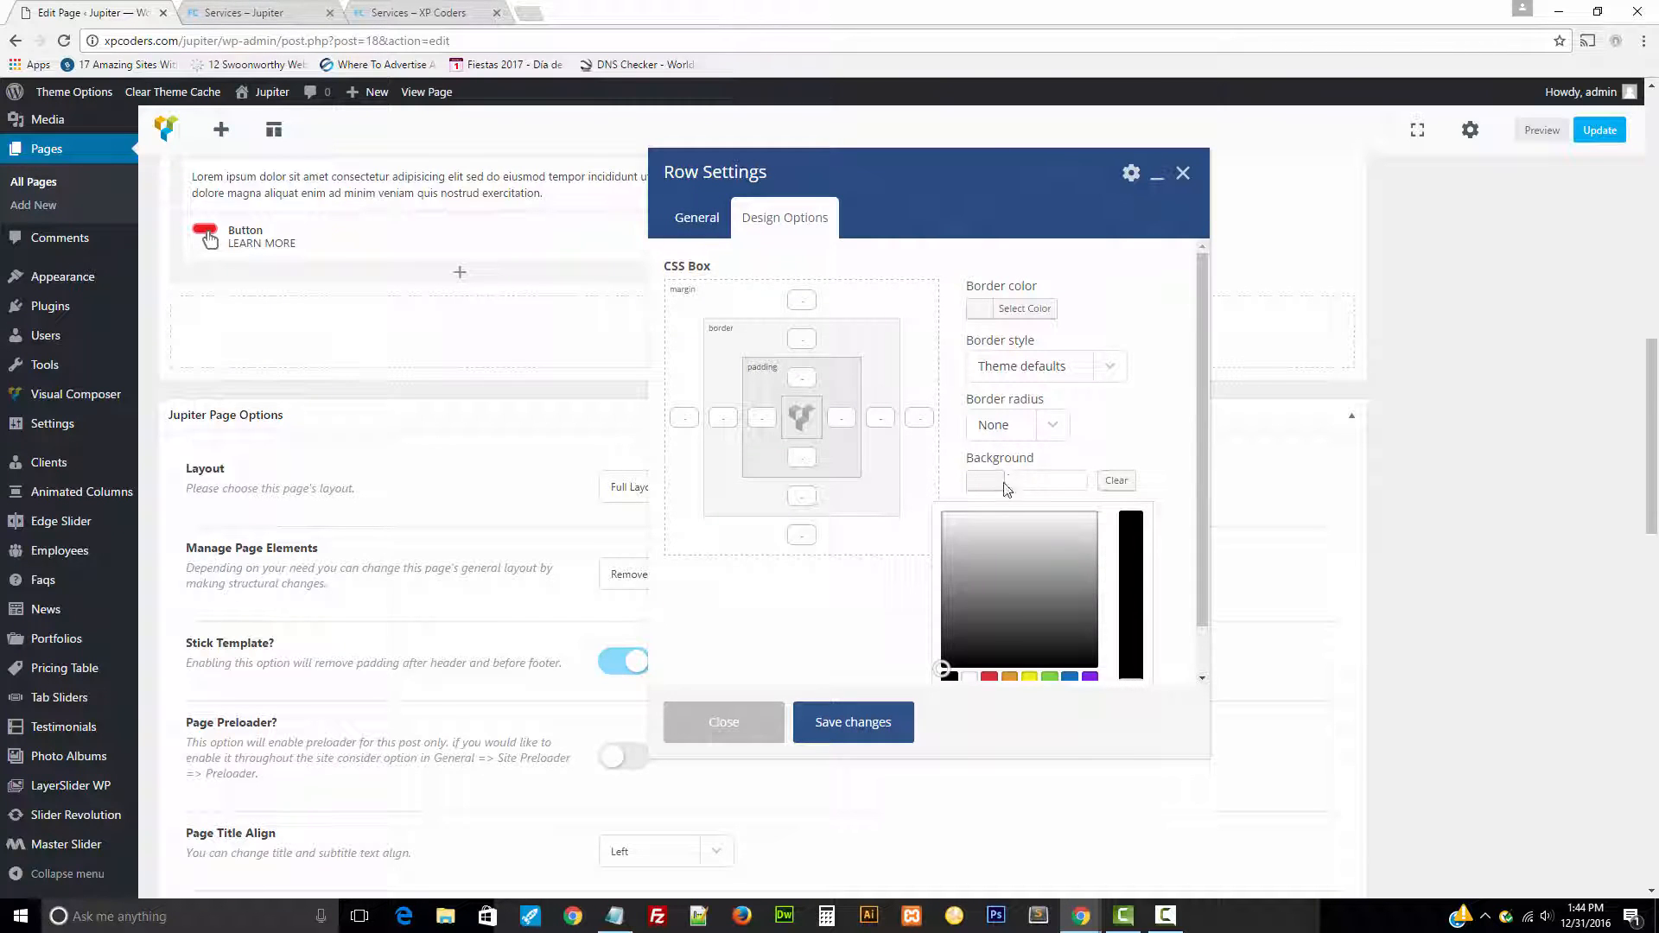
mouse_move(951, 532)
mouse_down()
mouse_move(881, 556)
mouse_move(860, 522)
mouse_up()
click(862, 528)
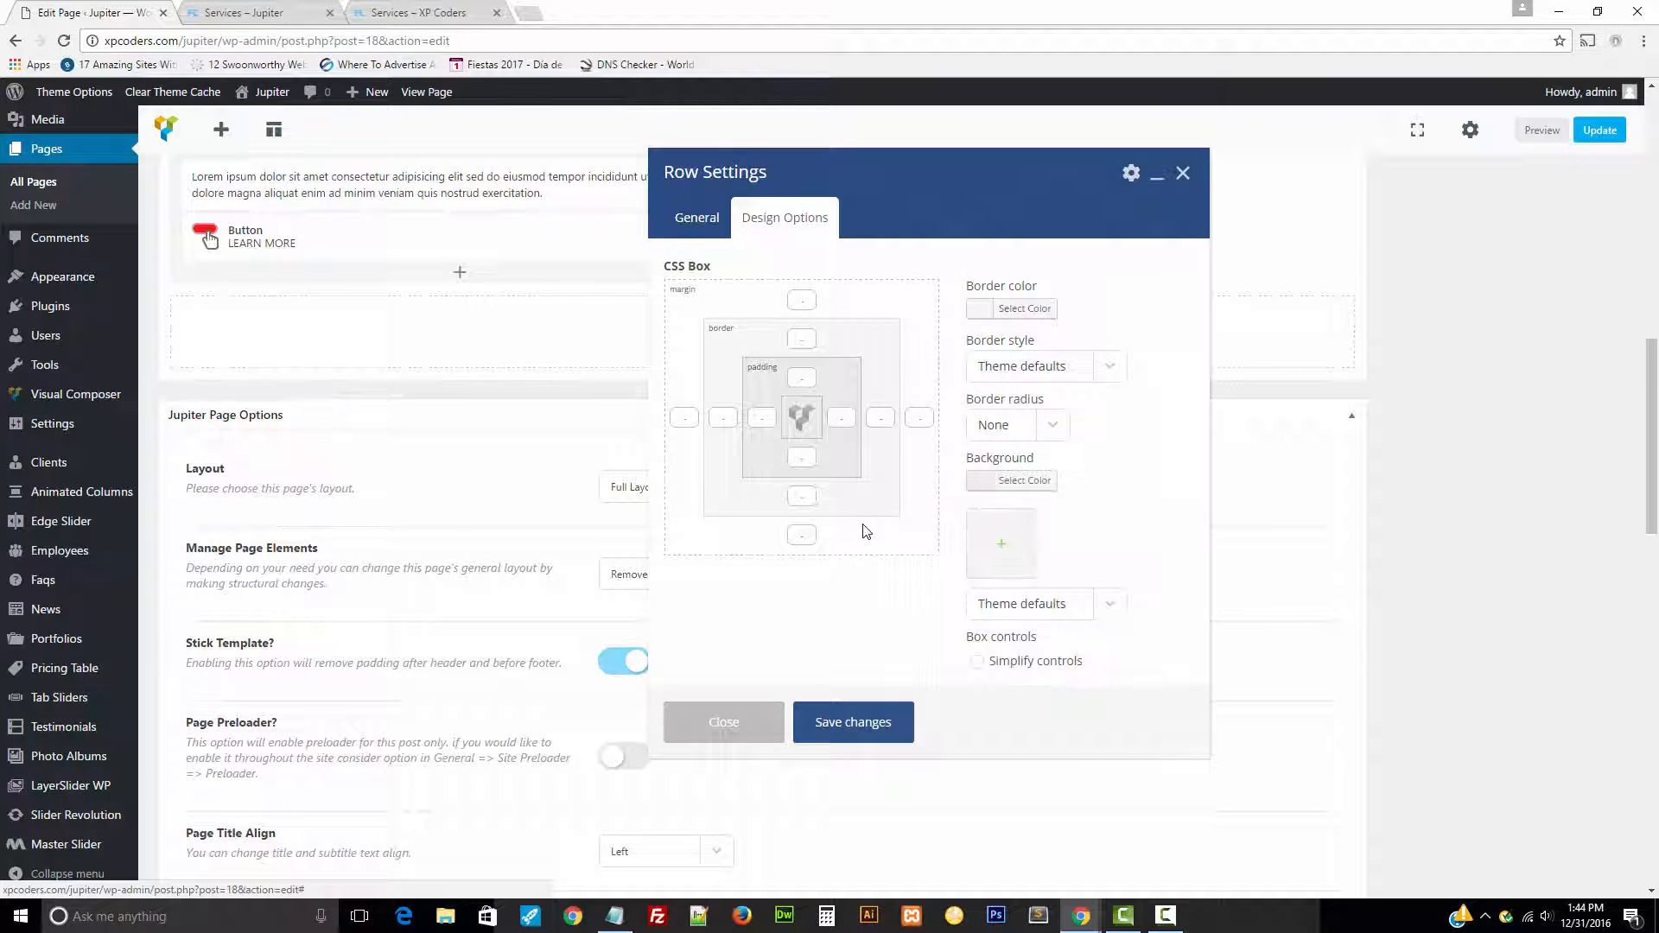
Step: Set the Smart Domain Search row's background color to #ebebeb and save the row settings
click(977, 485)
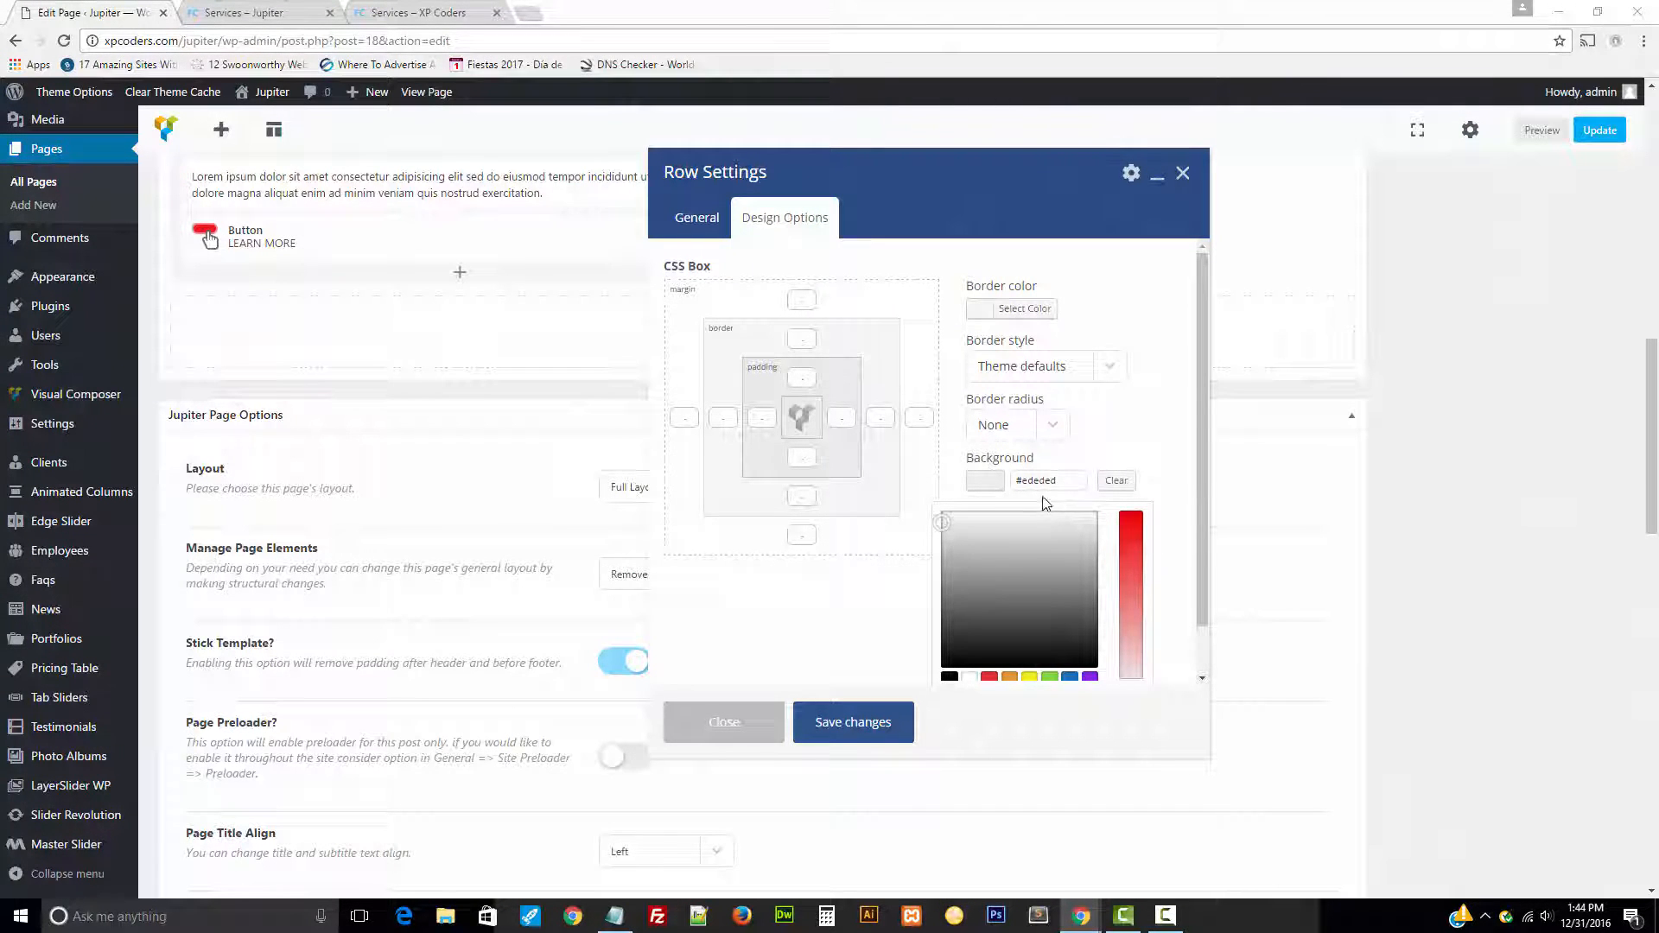
drag(1064, 479, 923, 484)
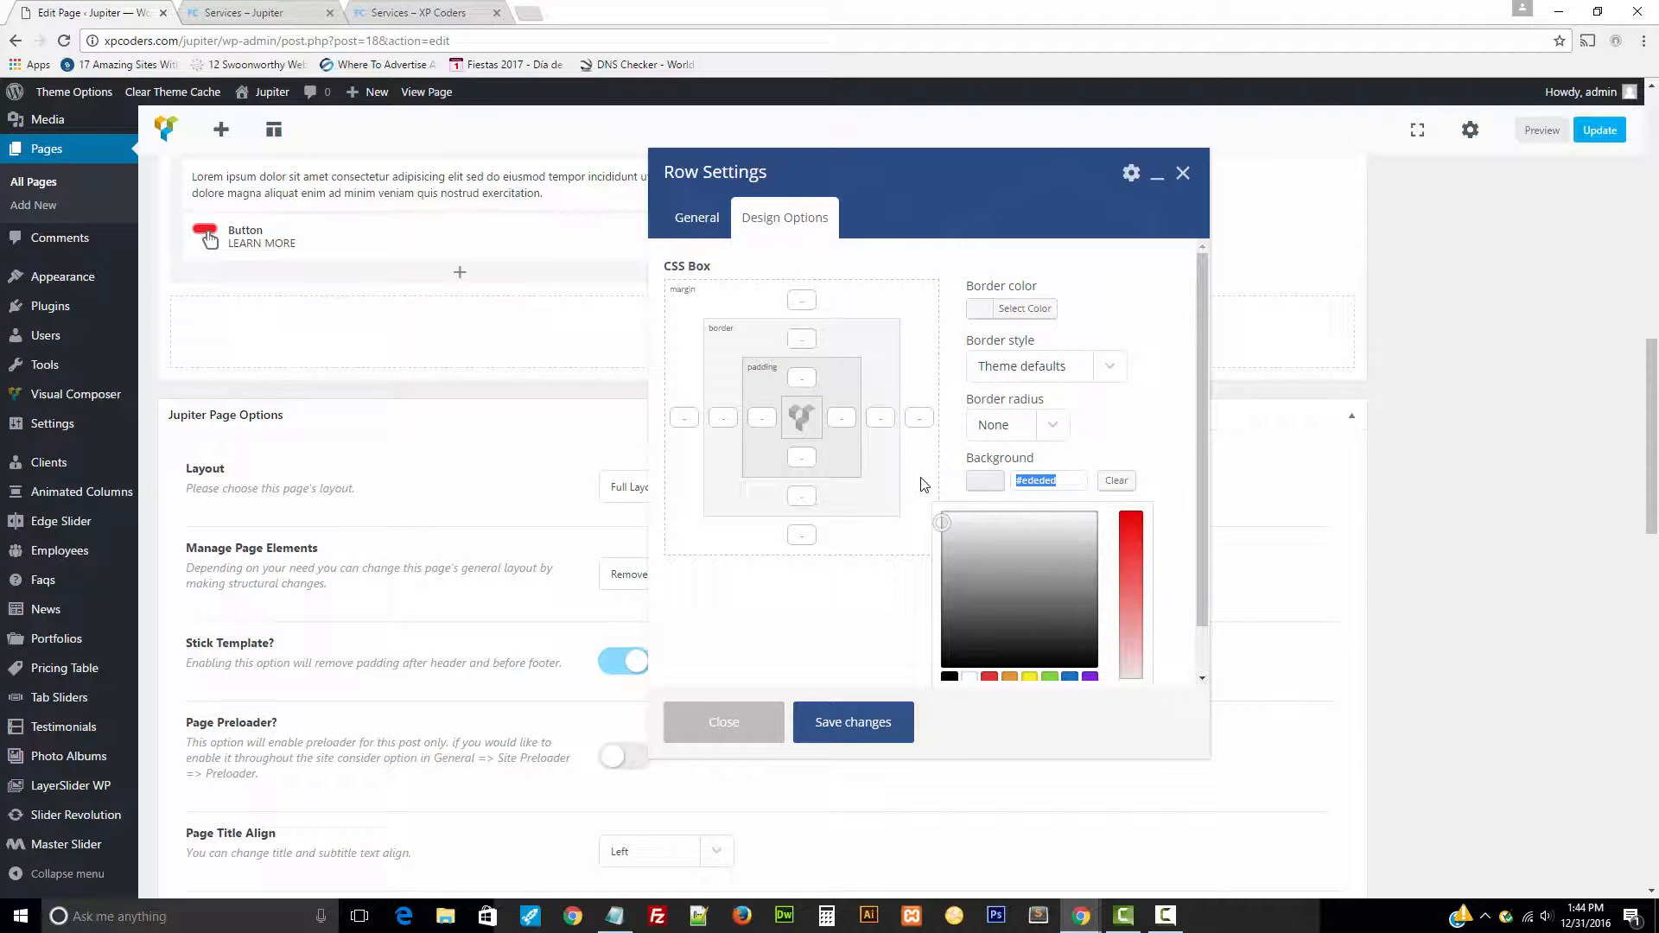
key(BackSpace)
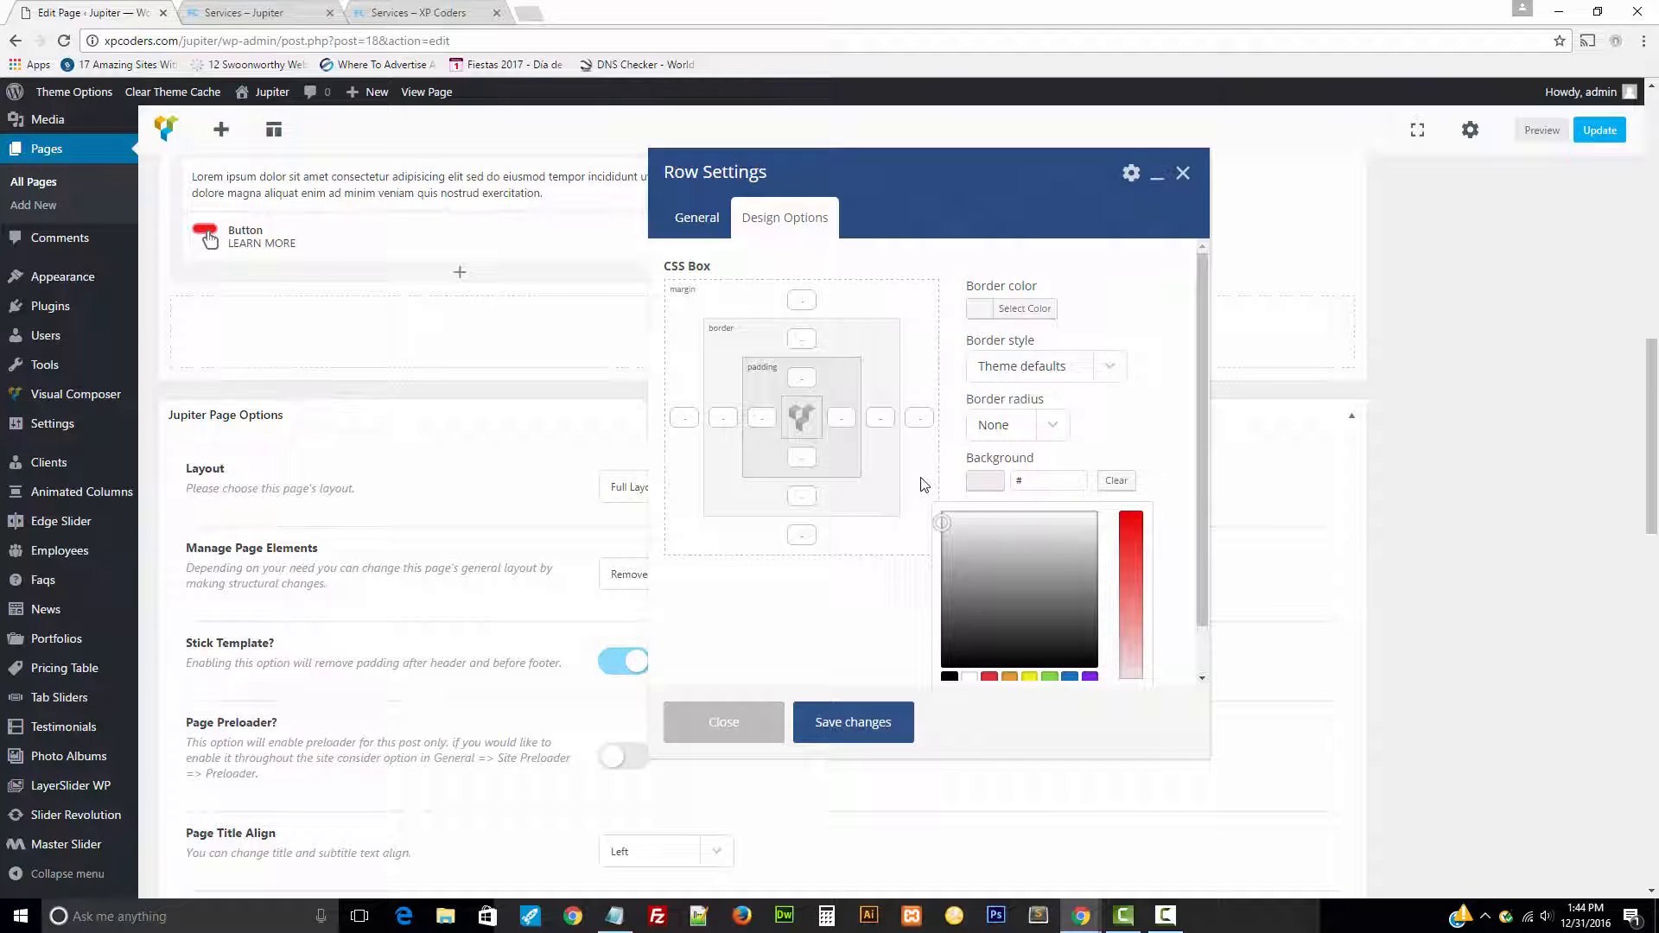
text(ebeb)
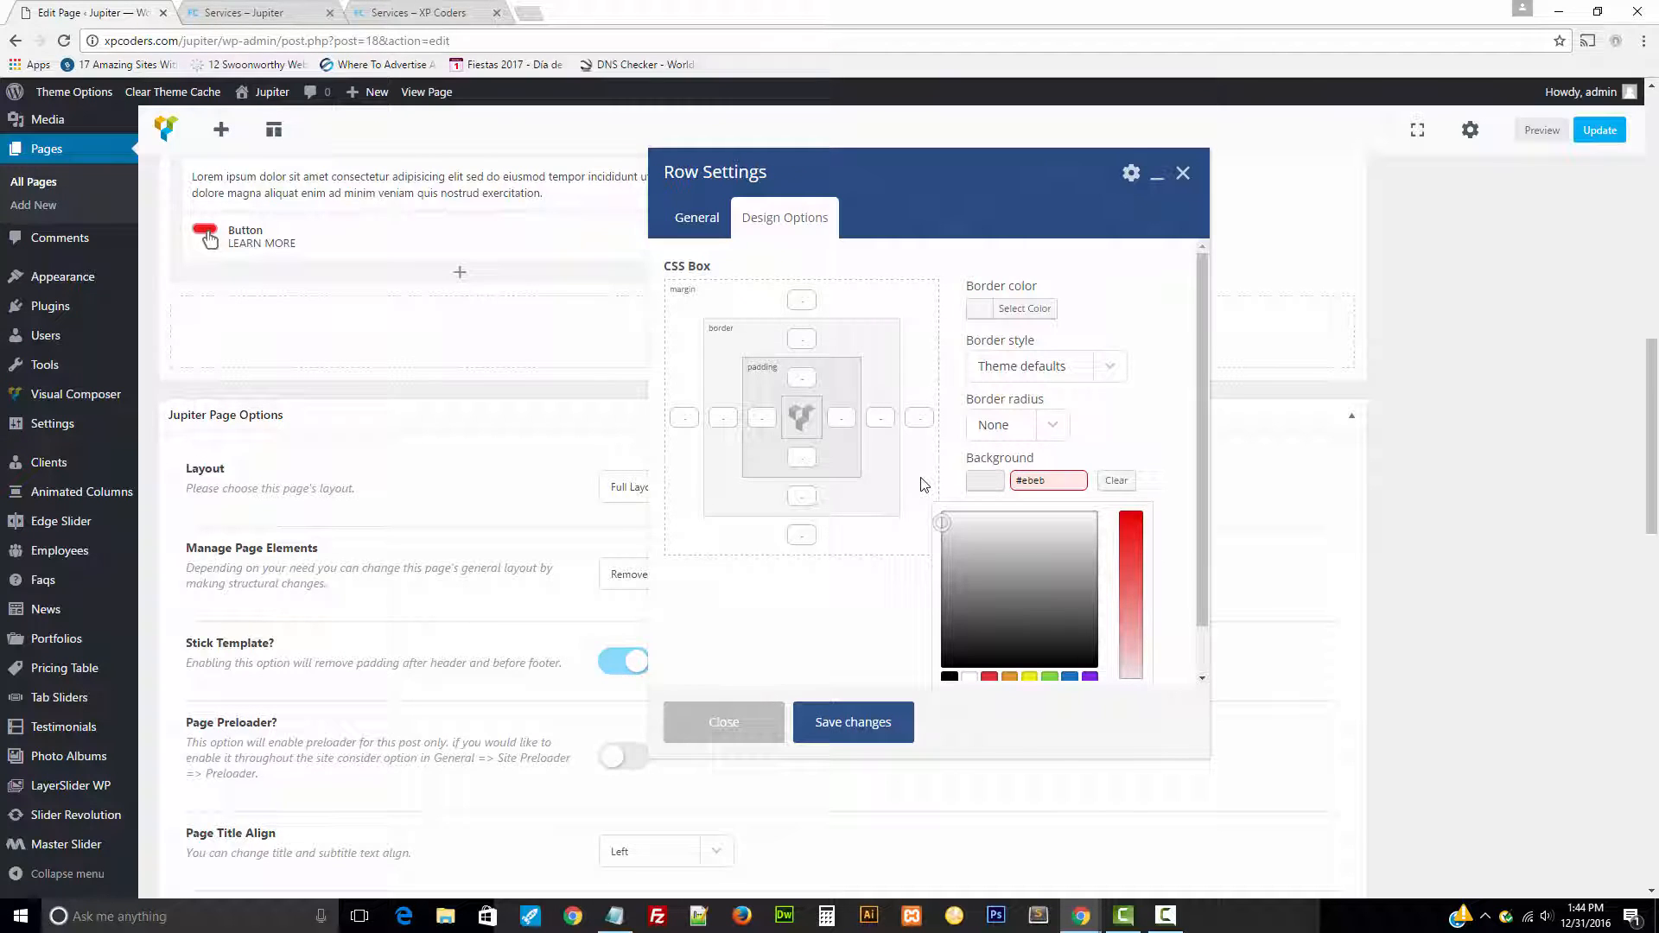
text(eb)
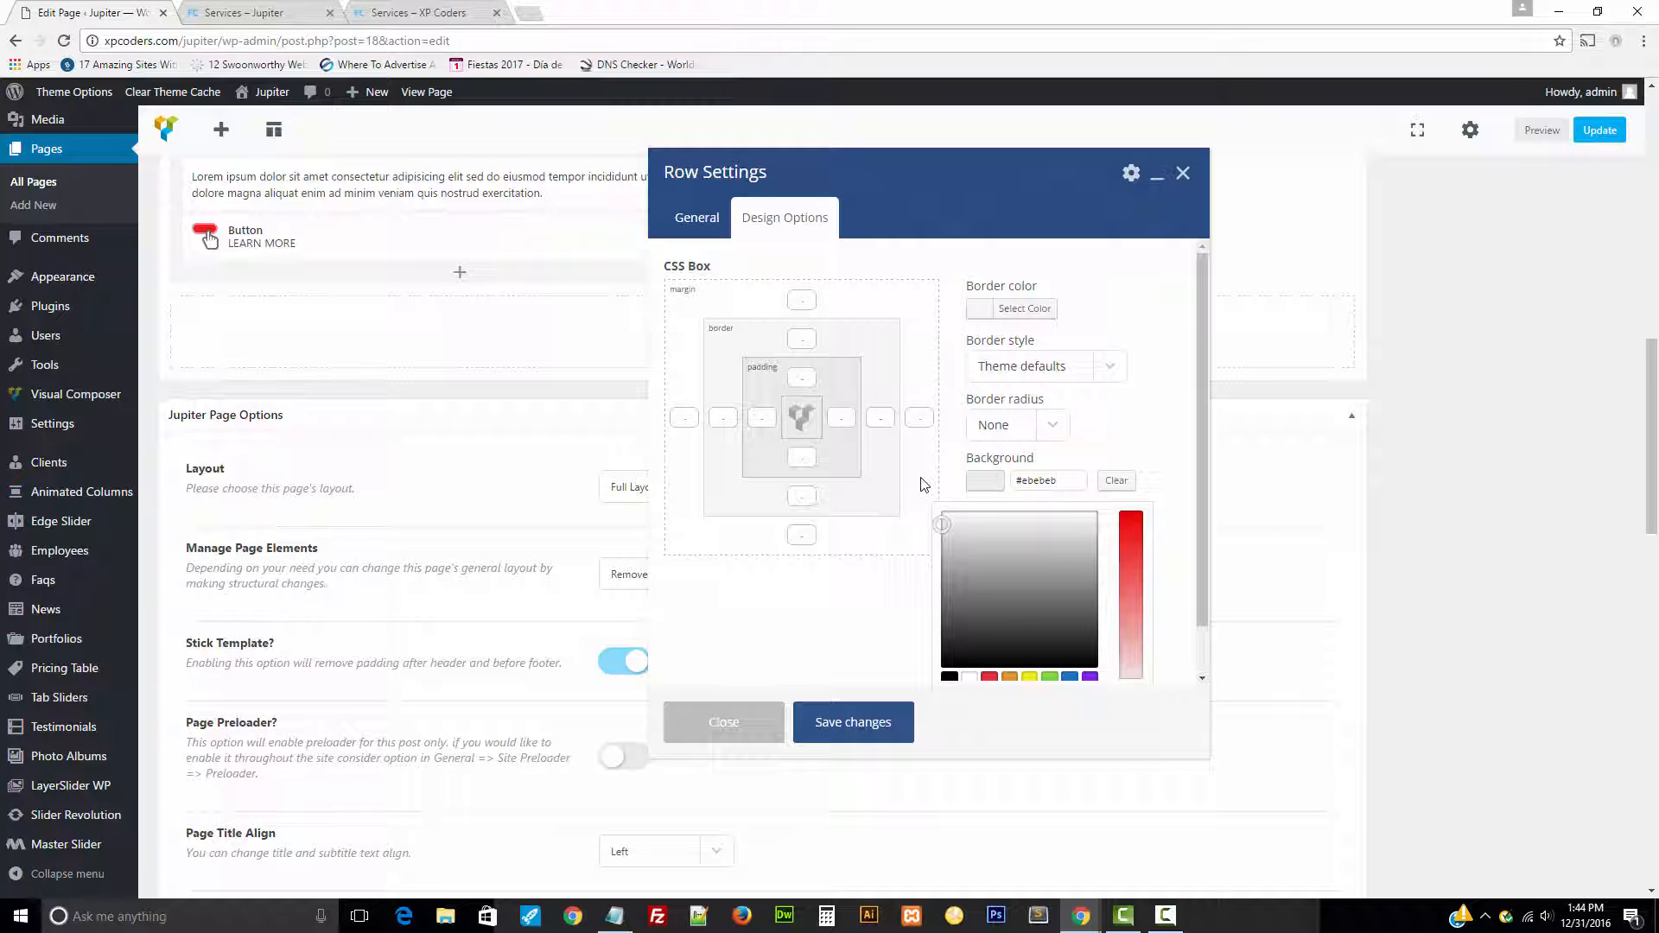
click(1152, 442)
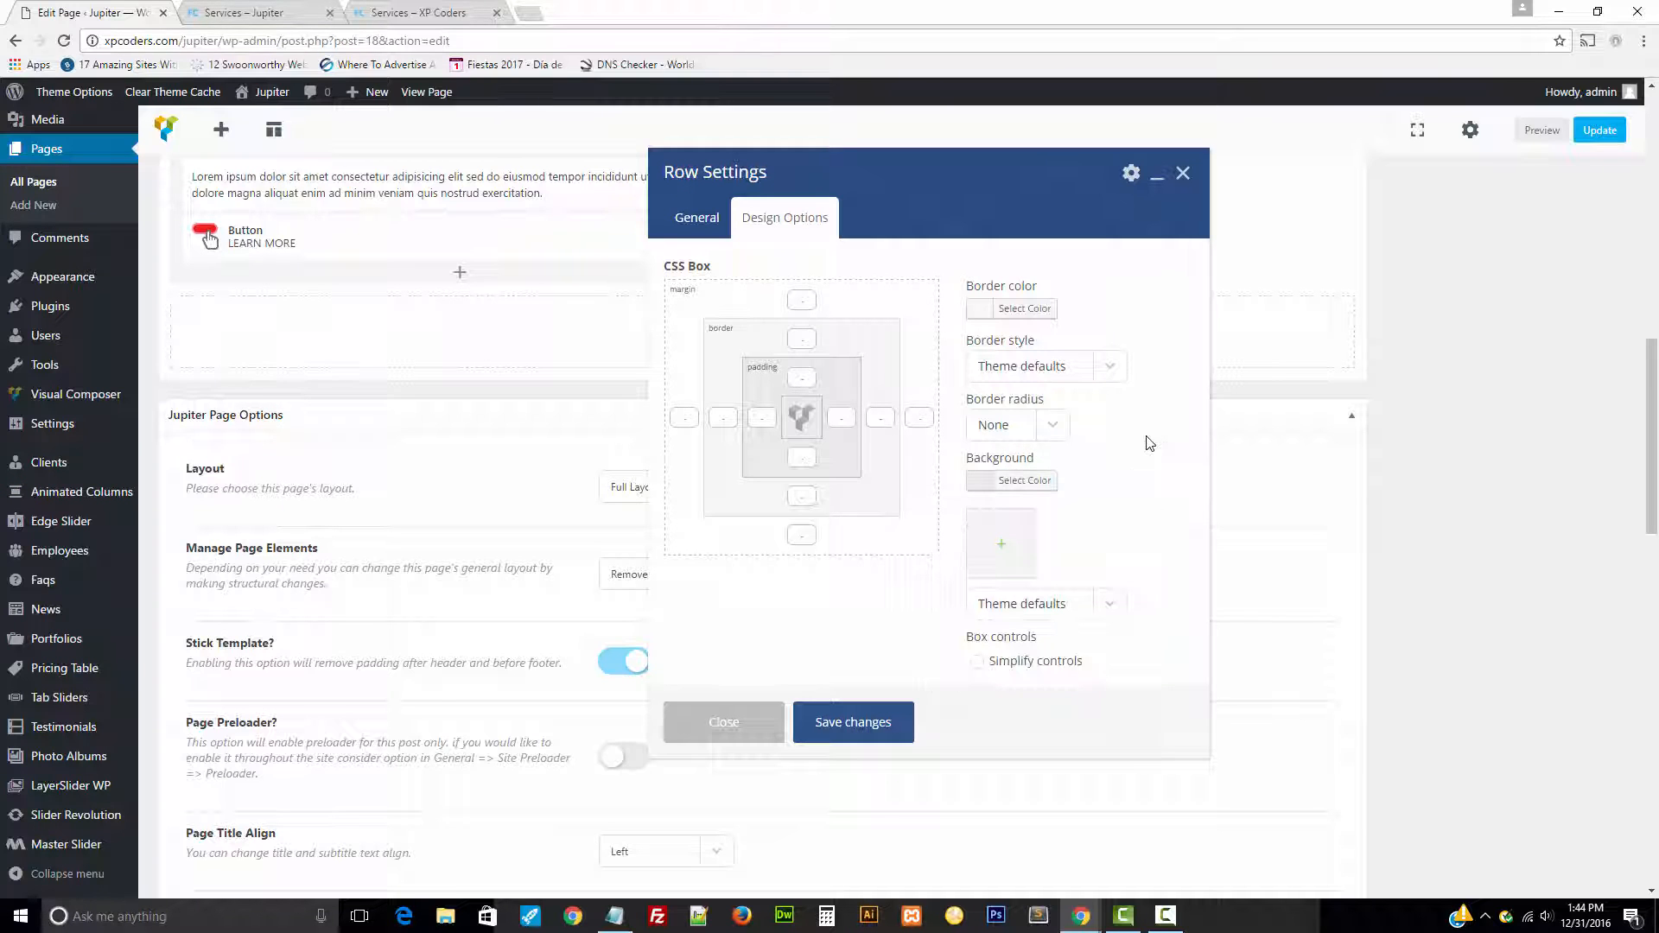
click(833, 724)
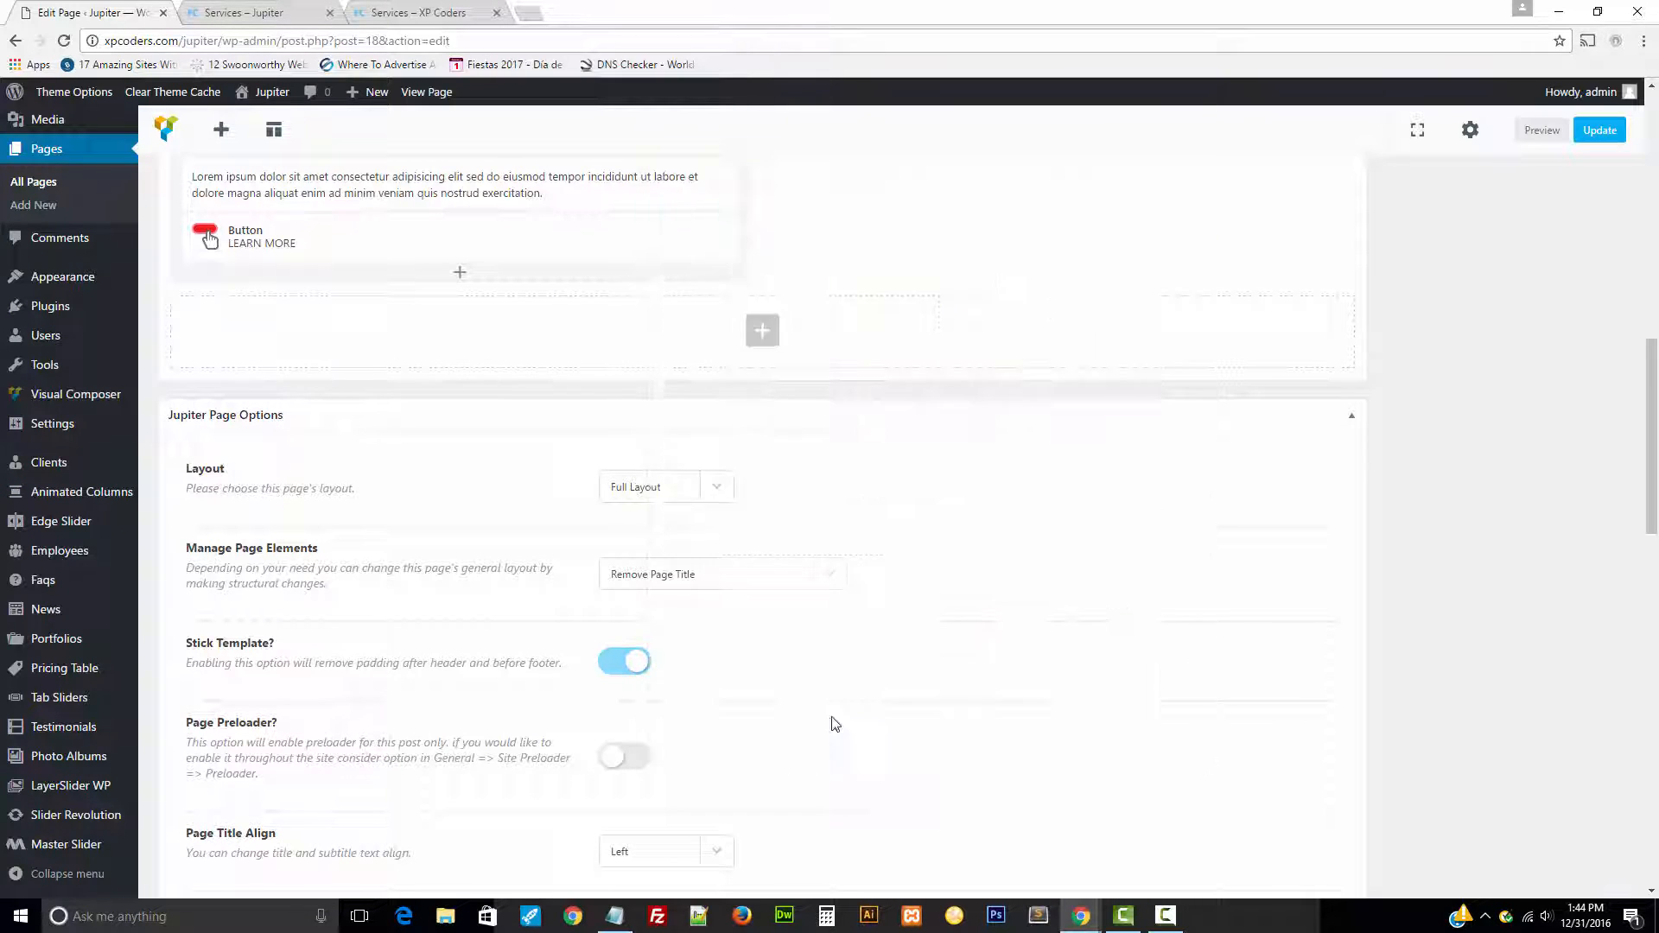
Step: Update the Services page, reload the live page and inspect the background of the Smart Domain Search row
scroll(1267, 720, up, 3)
scroll(1267, 720, up, 1)
click(1598, 130)
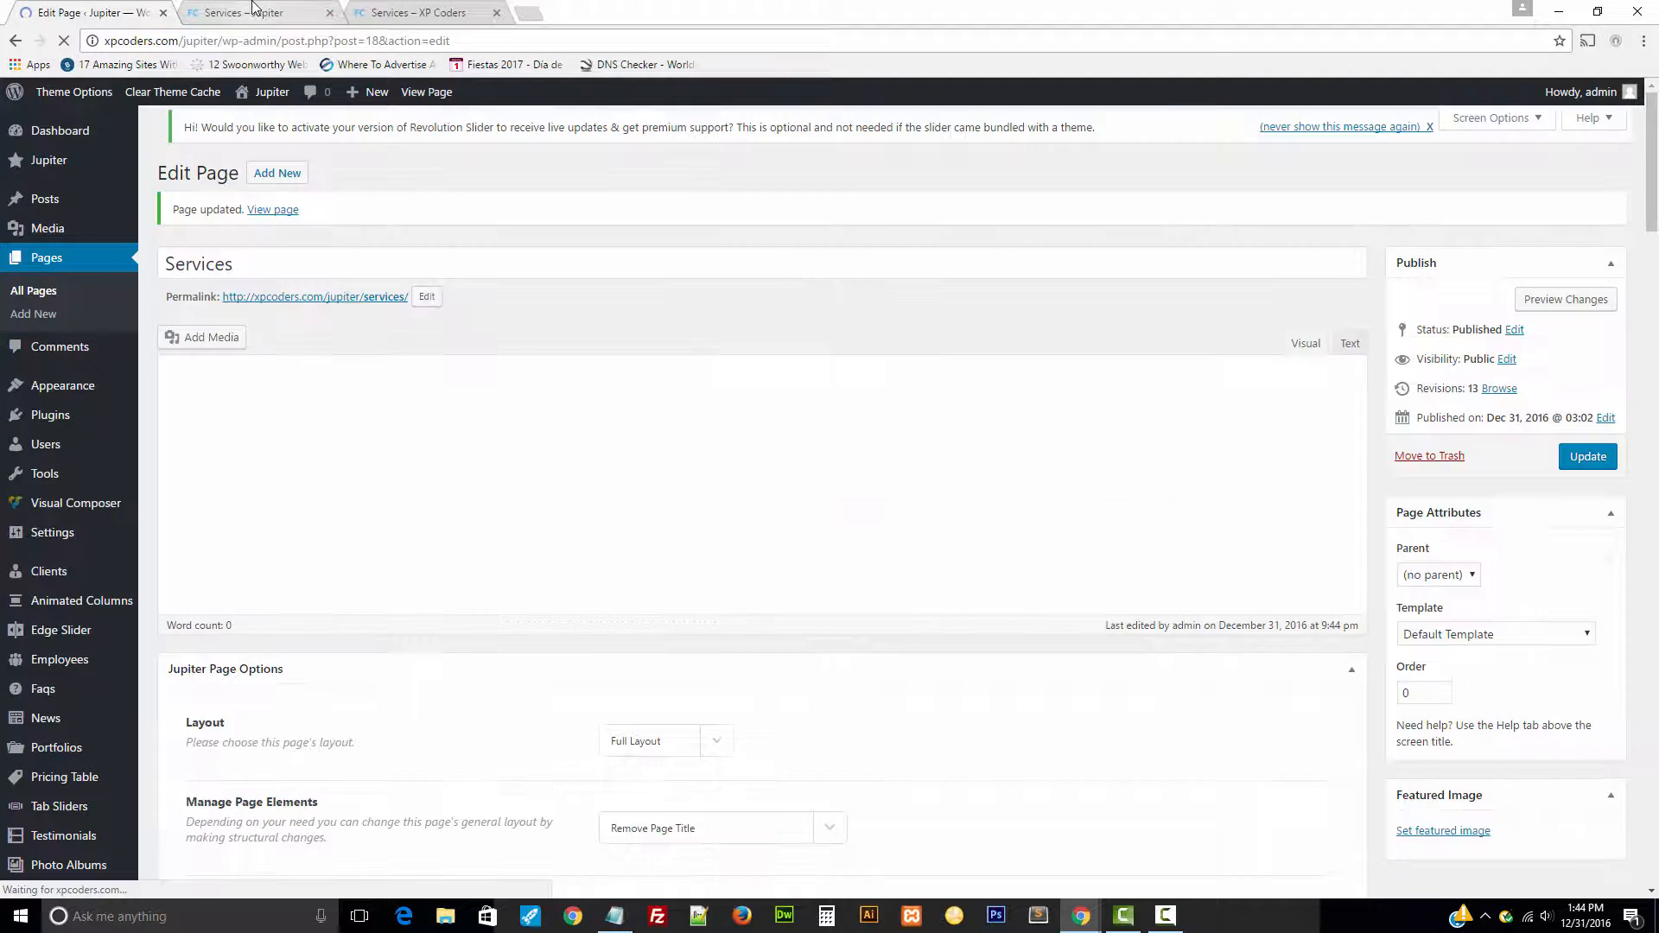
click(253, 6)
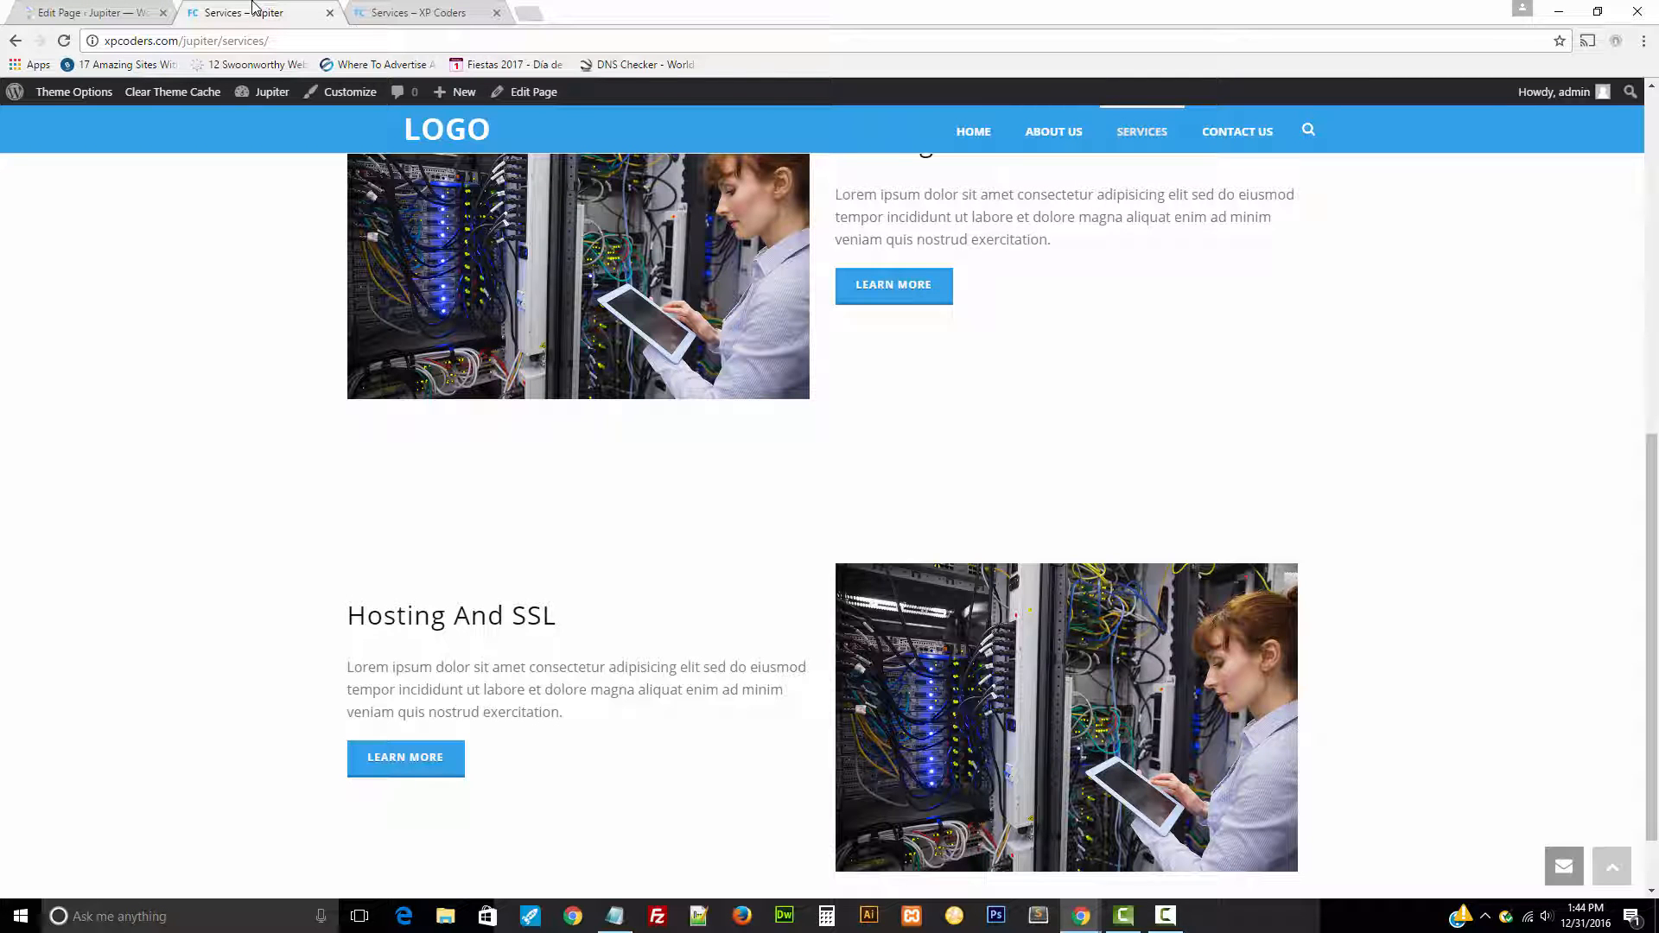
key(F5)
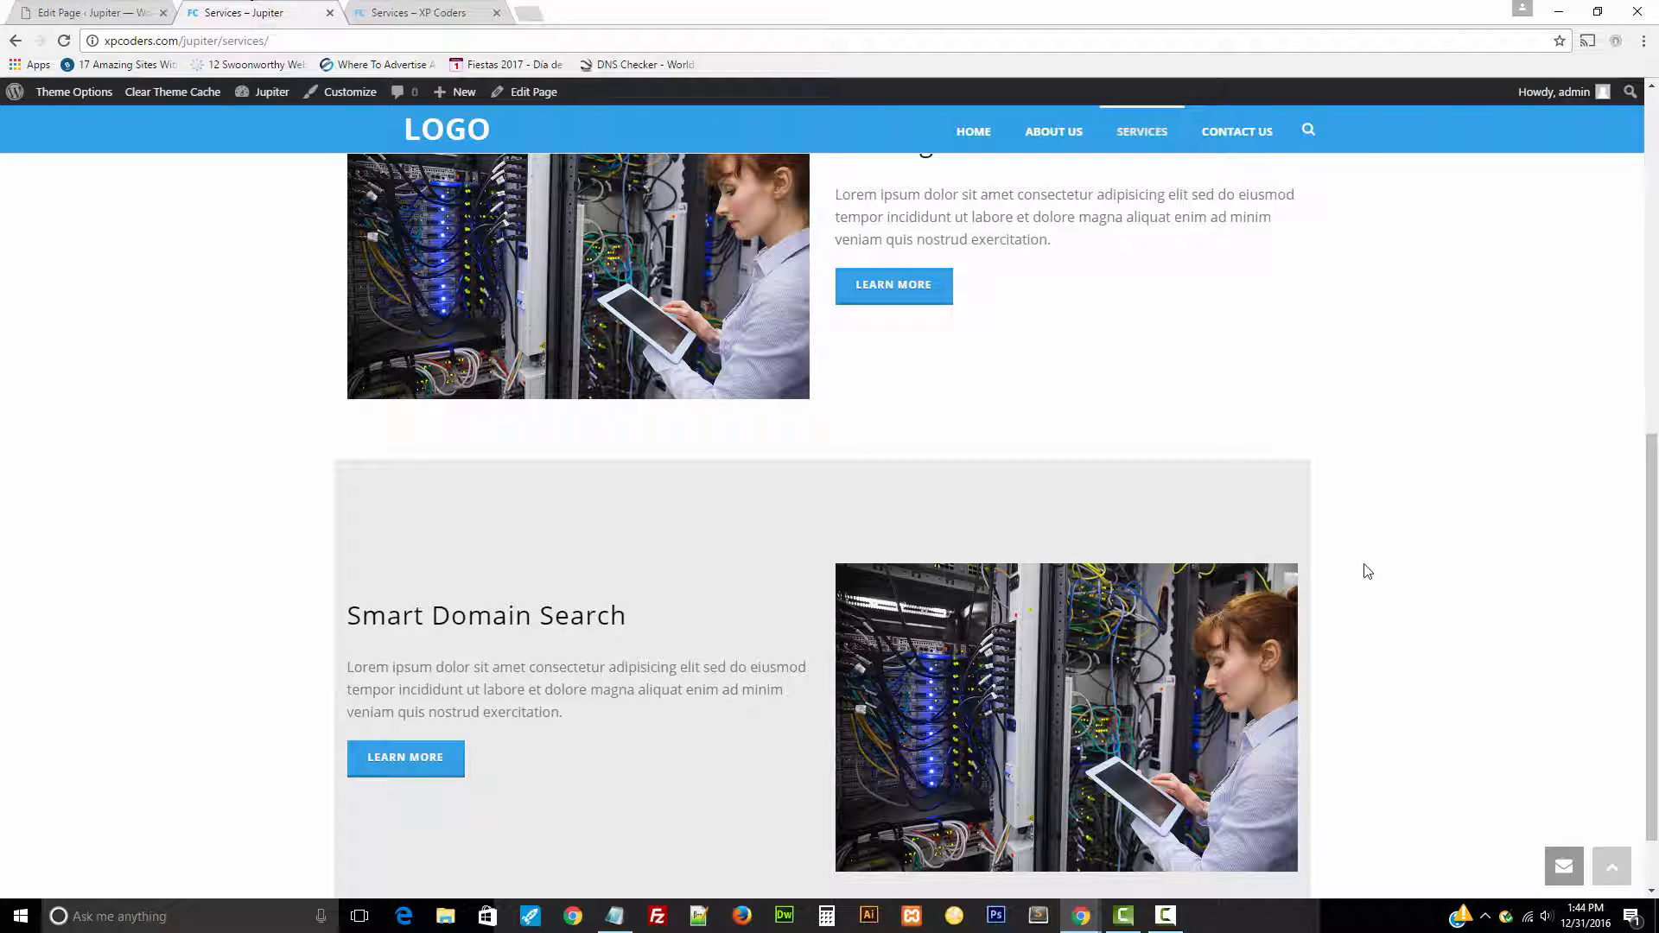
scroll(1369, 571, down, 1)
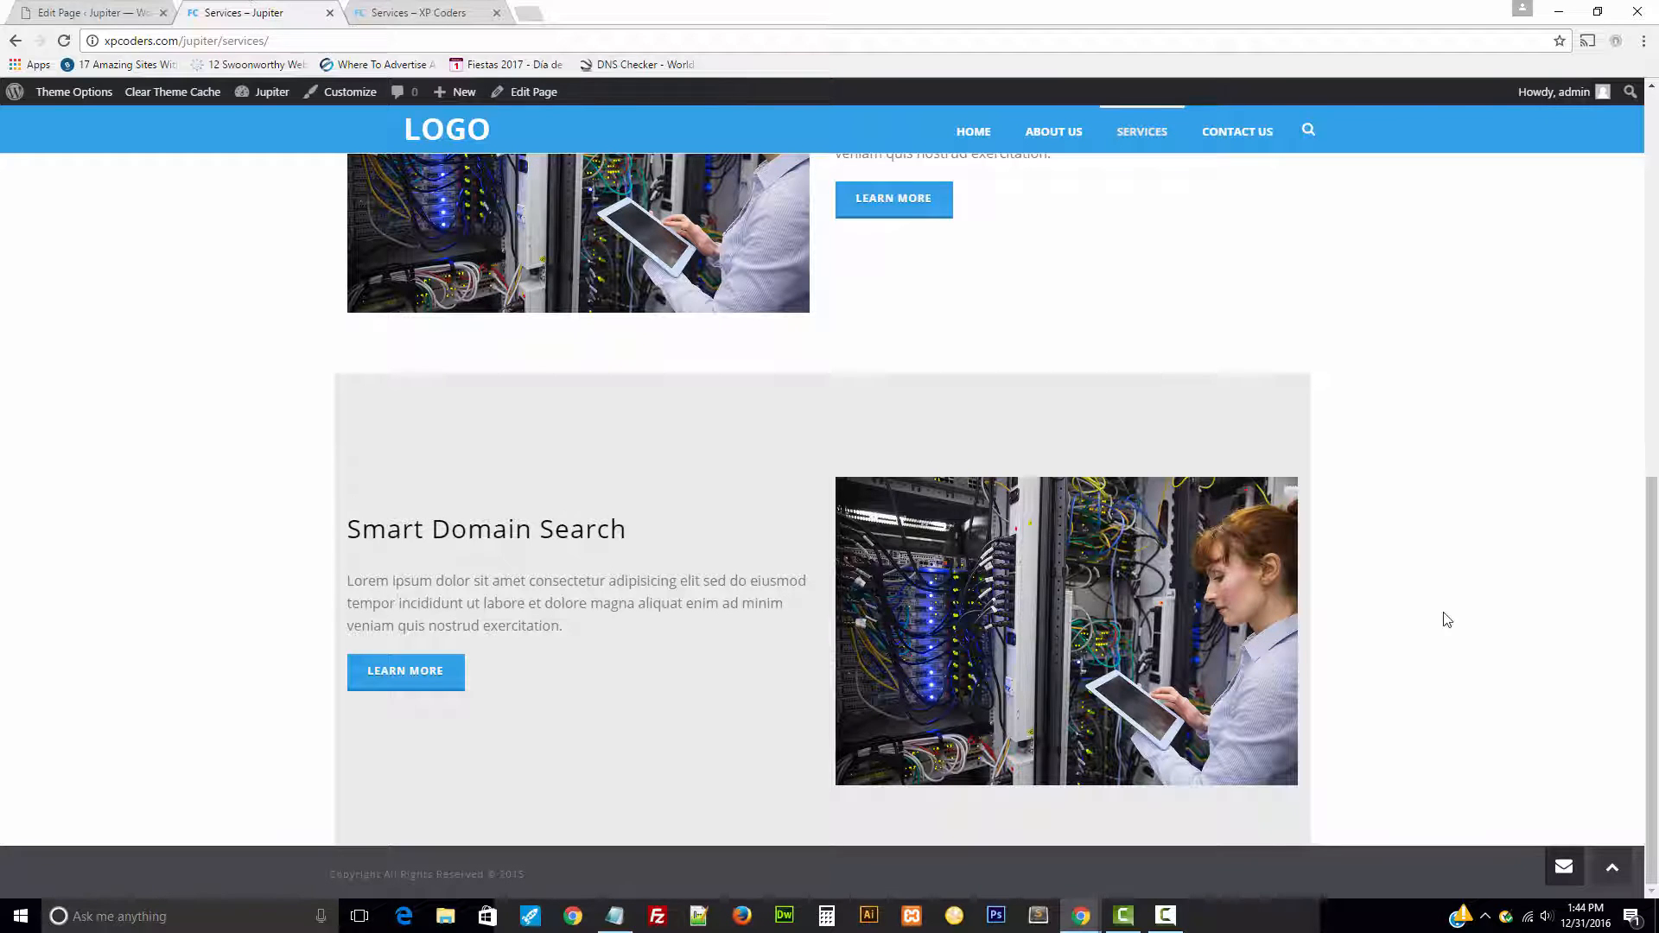
Step: Enable Full Width Row for the Smart Domain Search row with Full Width Content off, and save the row settings
click(82, 12)
scroll(578, 661, down, 4)
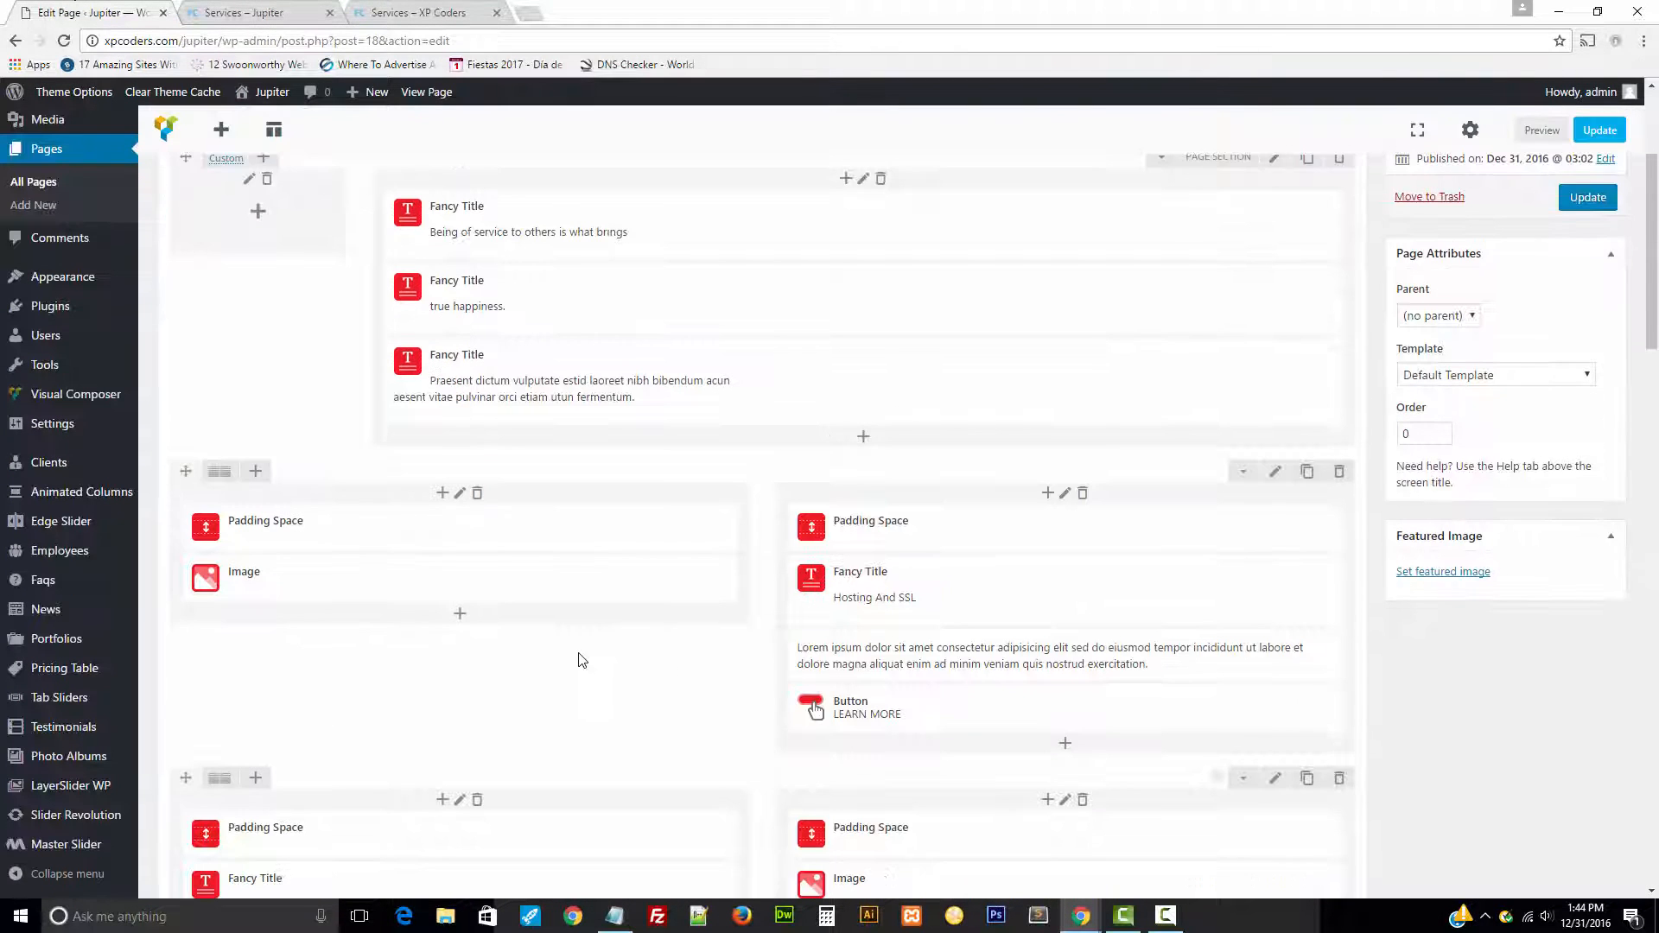
scroll(577, 661, down, 2)
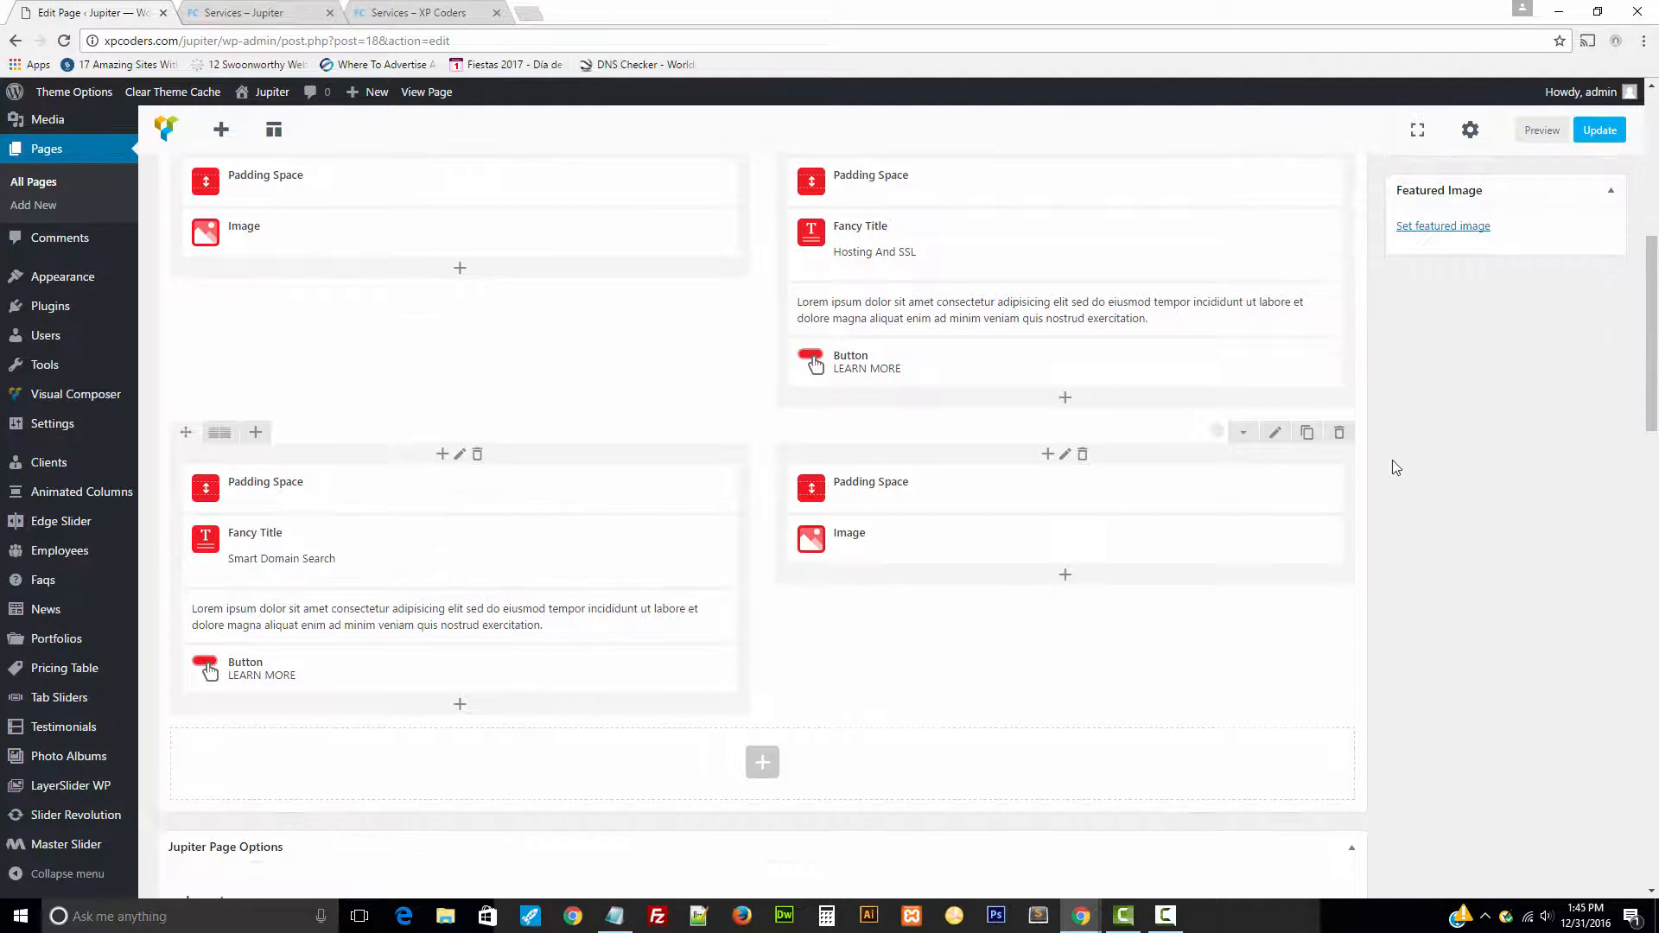
click(1275, 432)
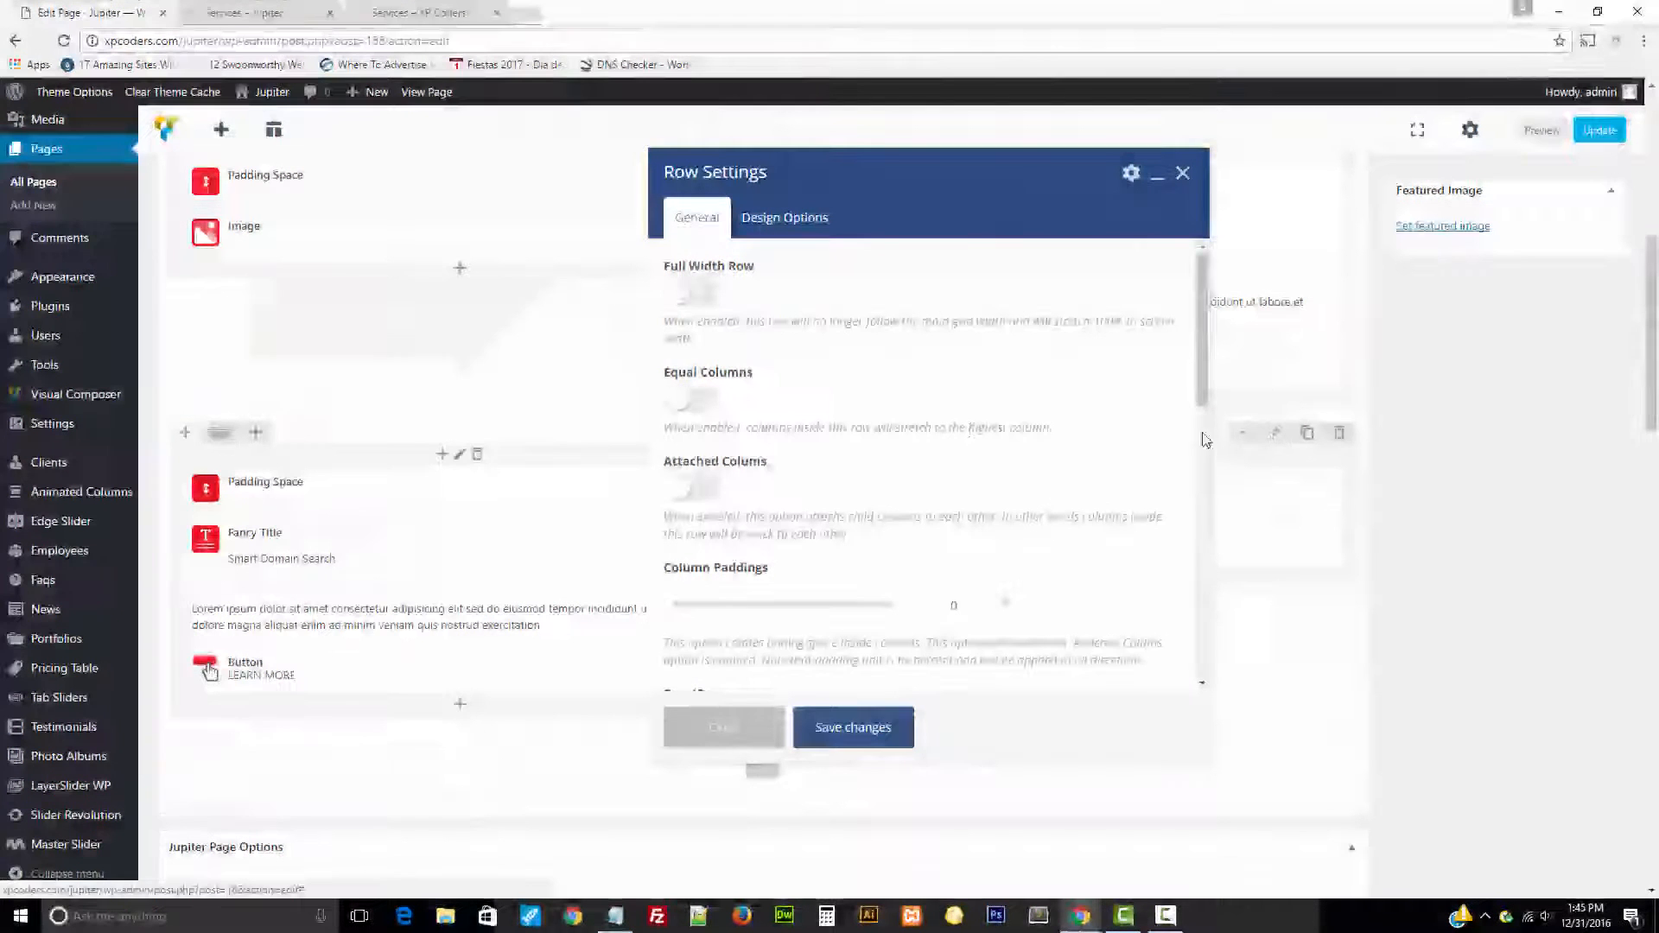
click(705, 296)
click(689, 400)
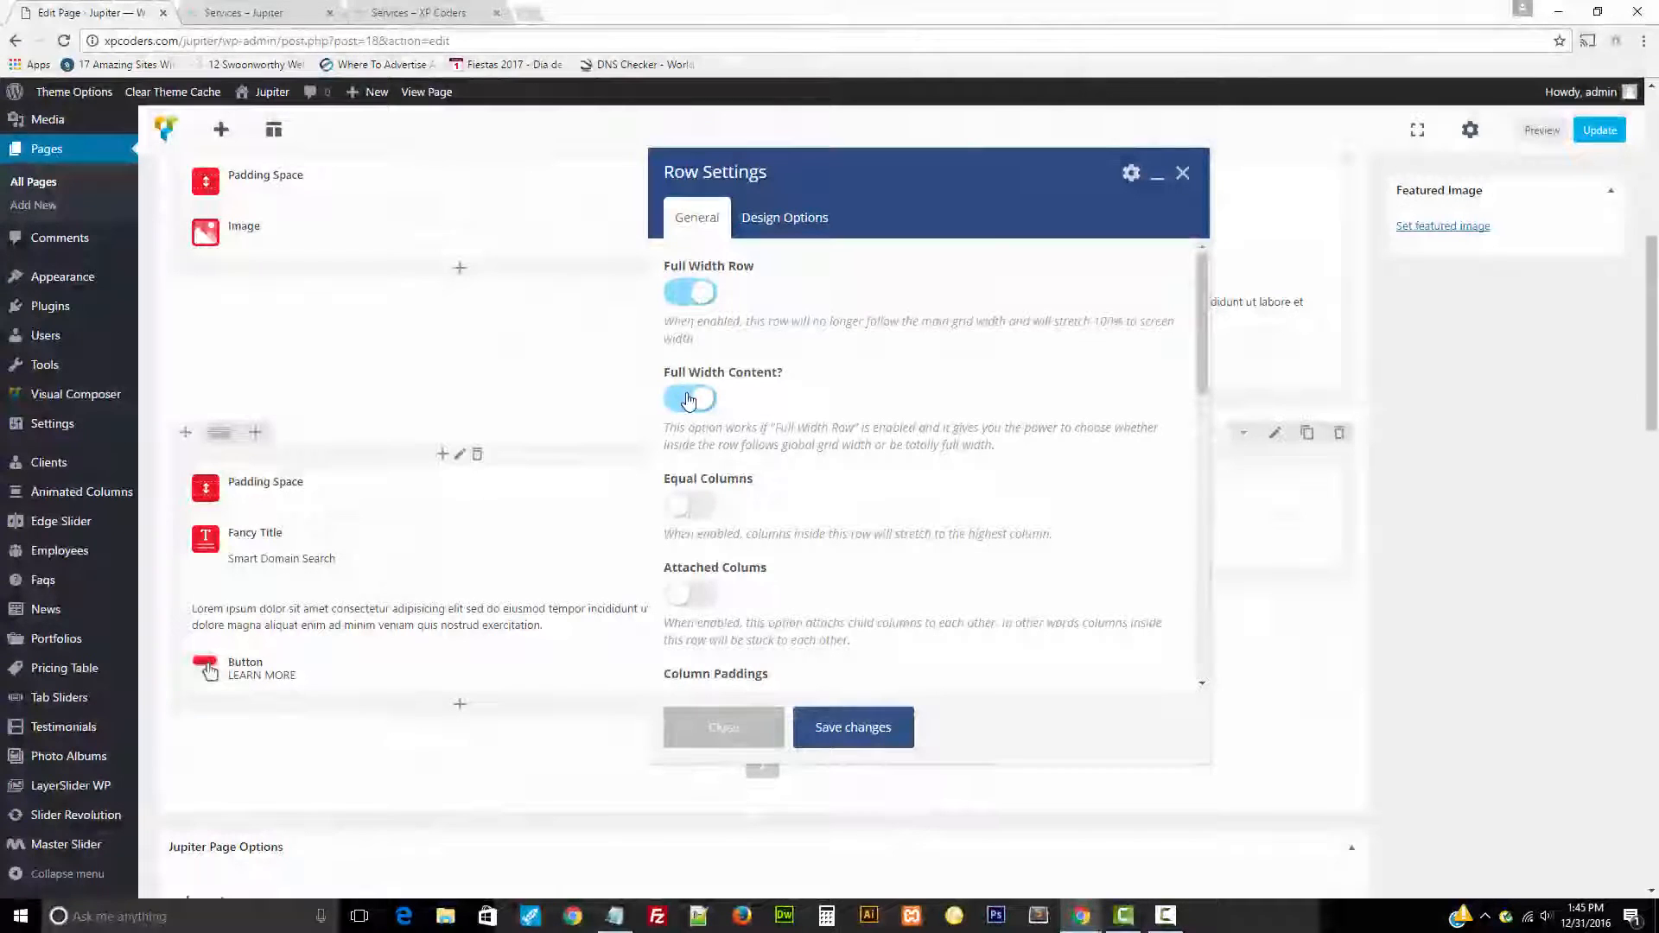
click(688, 399)
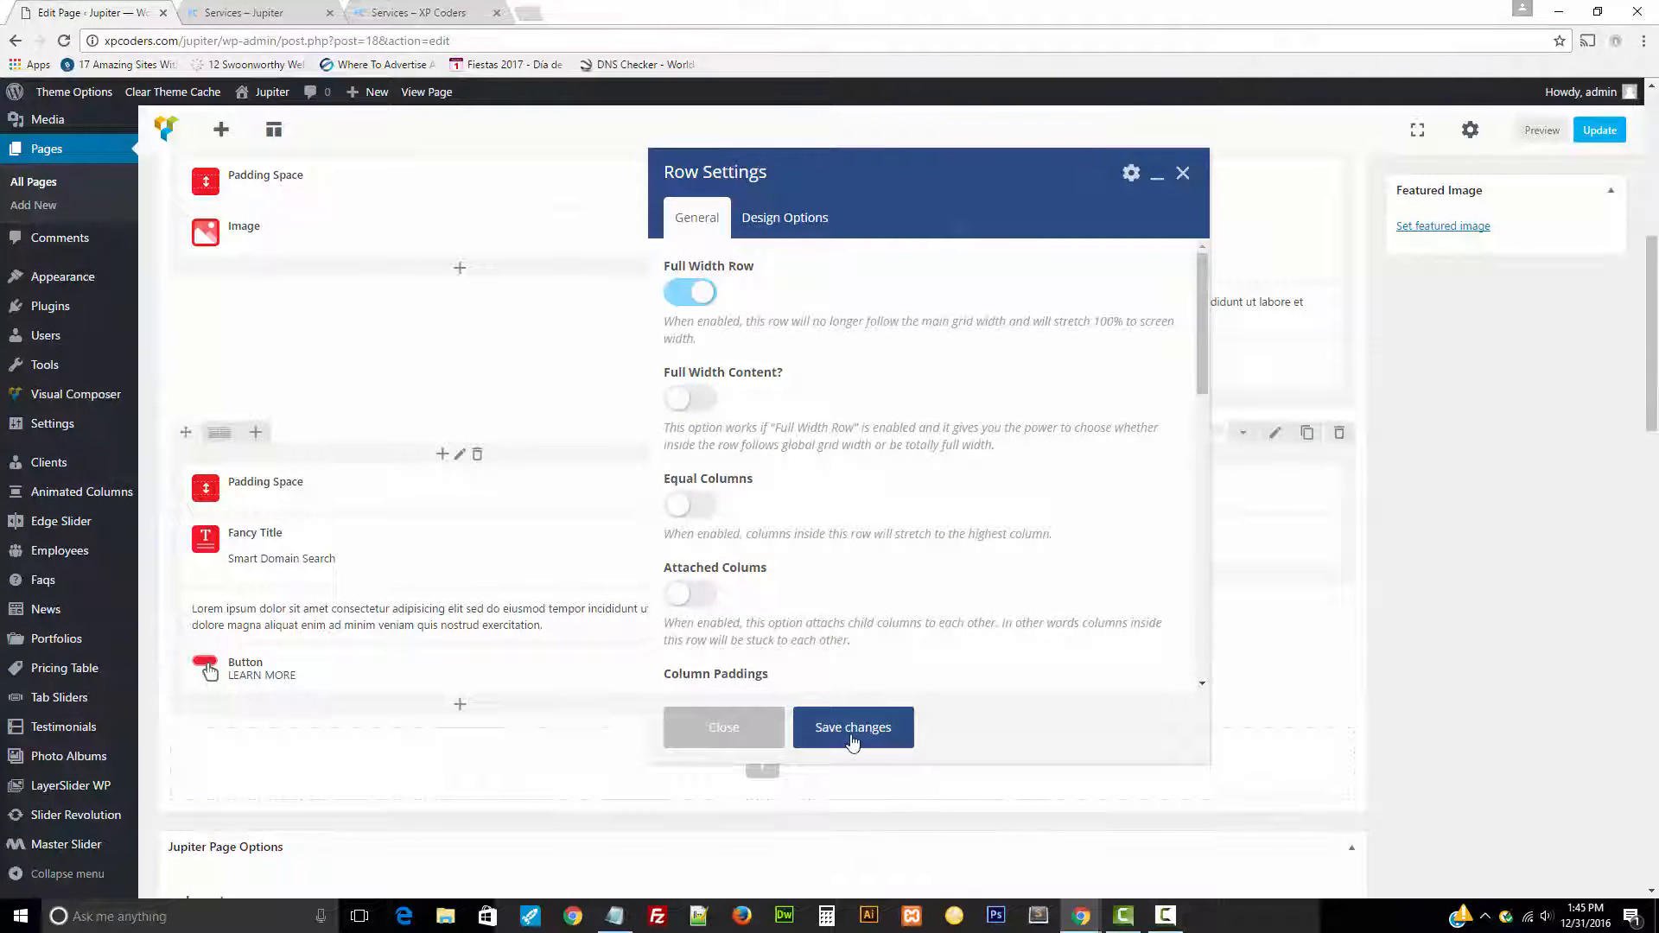
click(854, 737)
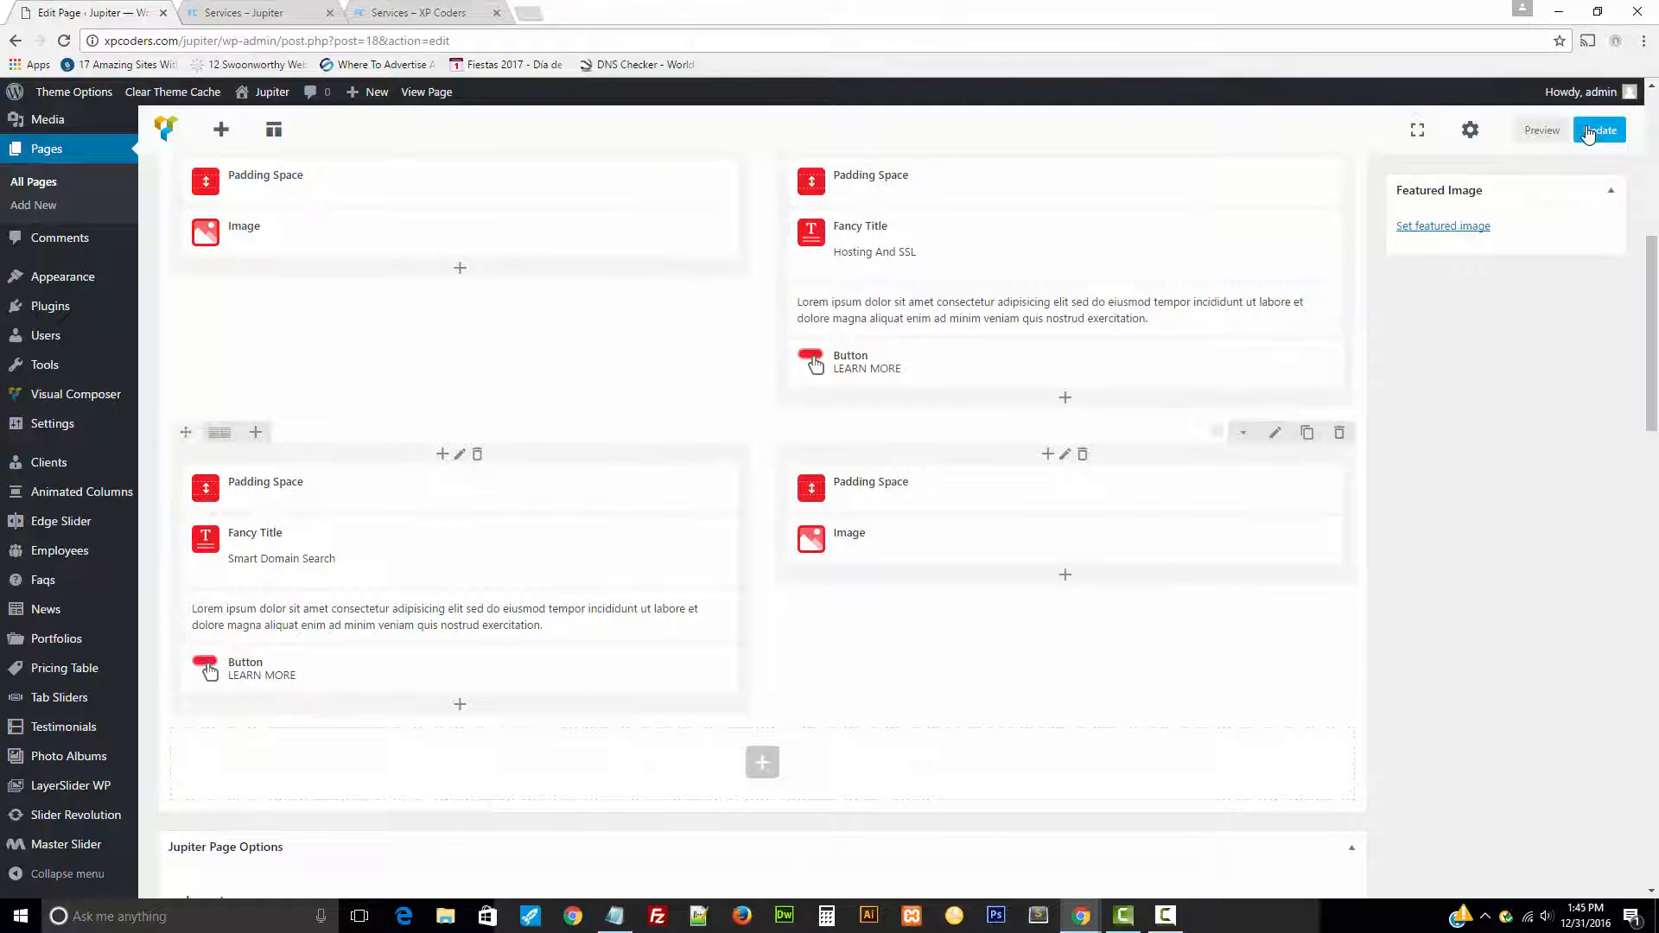
Step: Update the Services page and reload the live page to check the row's full-width background
click(1599, 130)
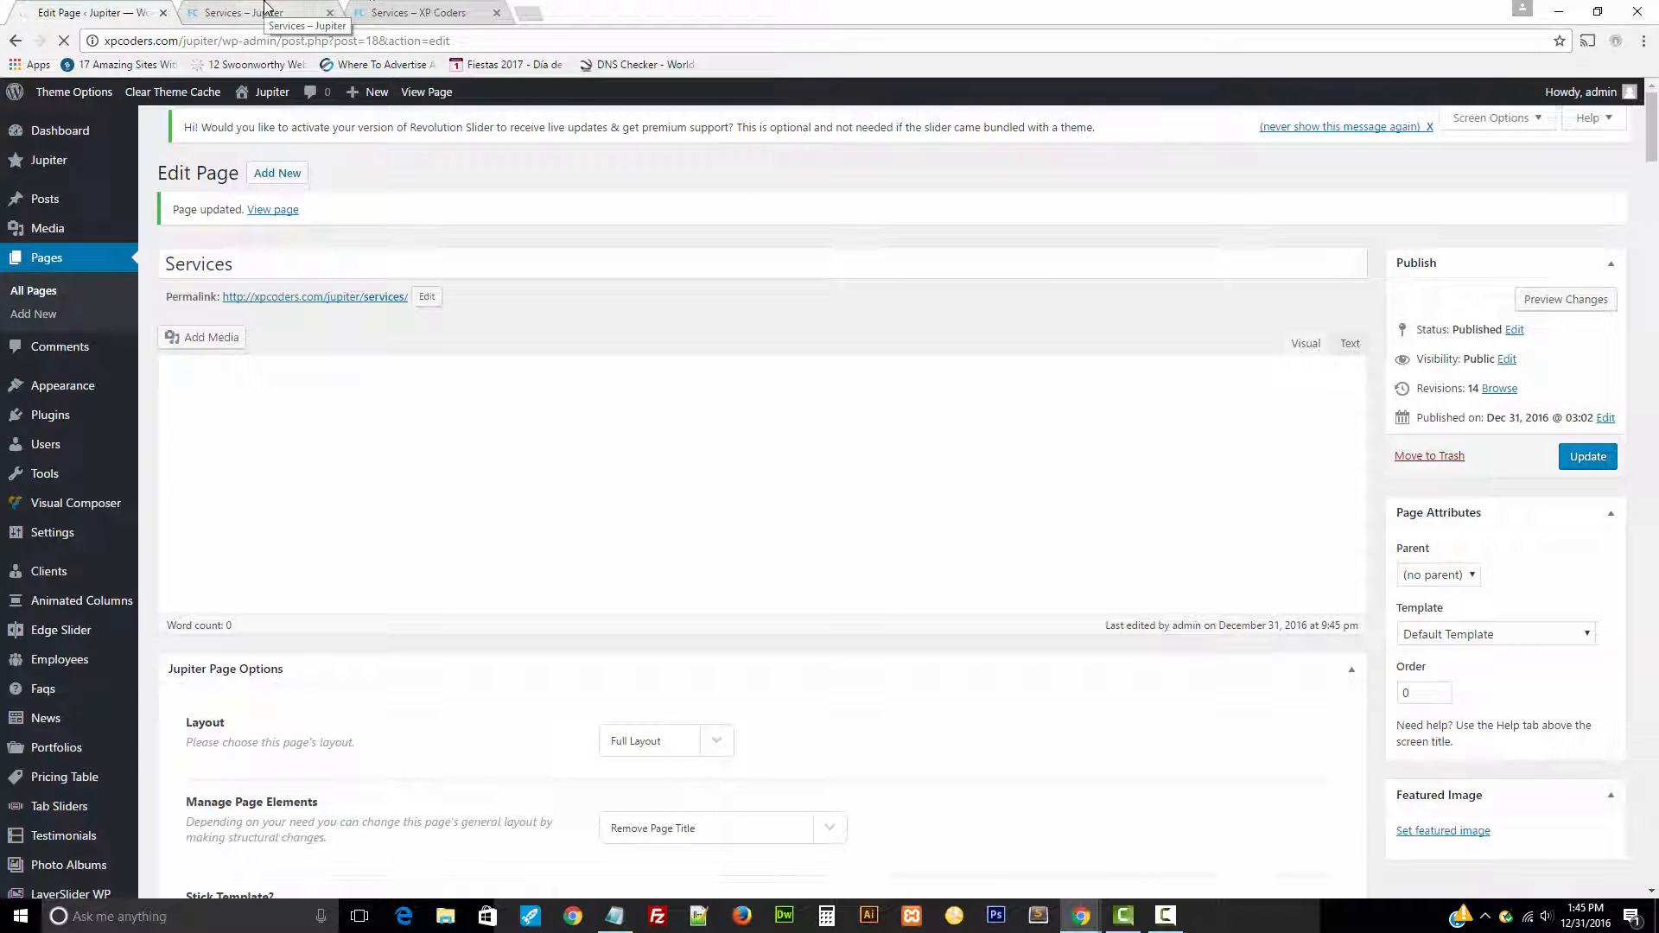
click(265, 7)
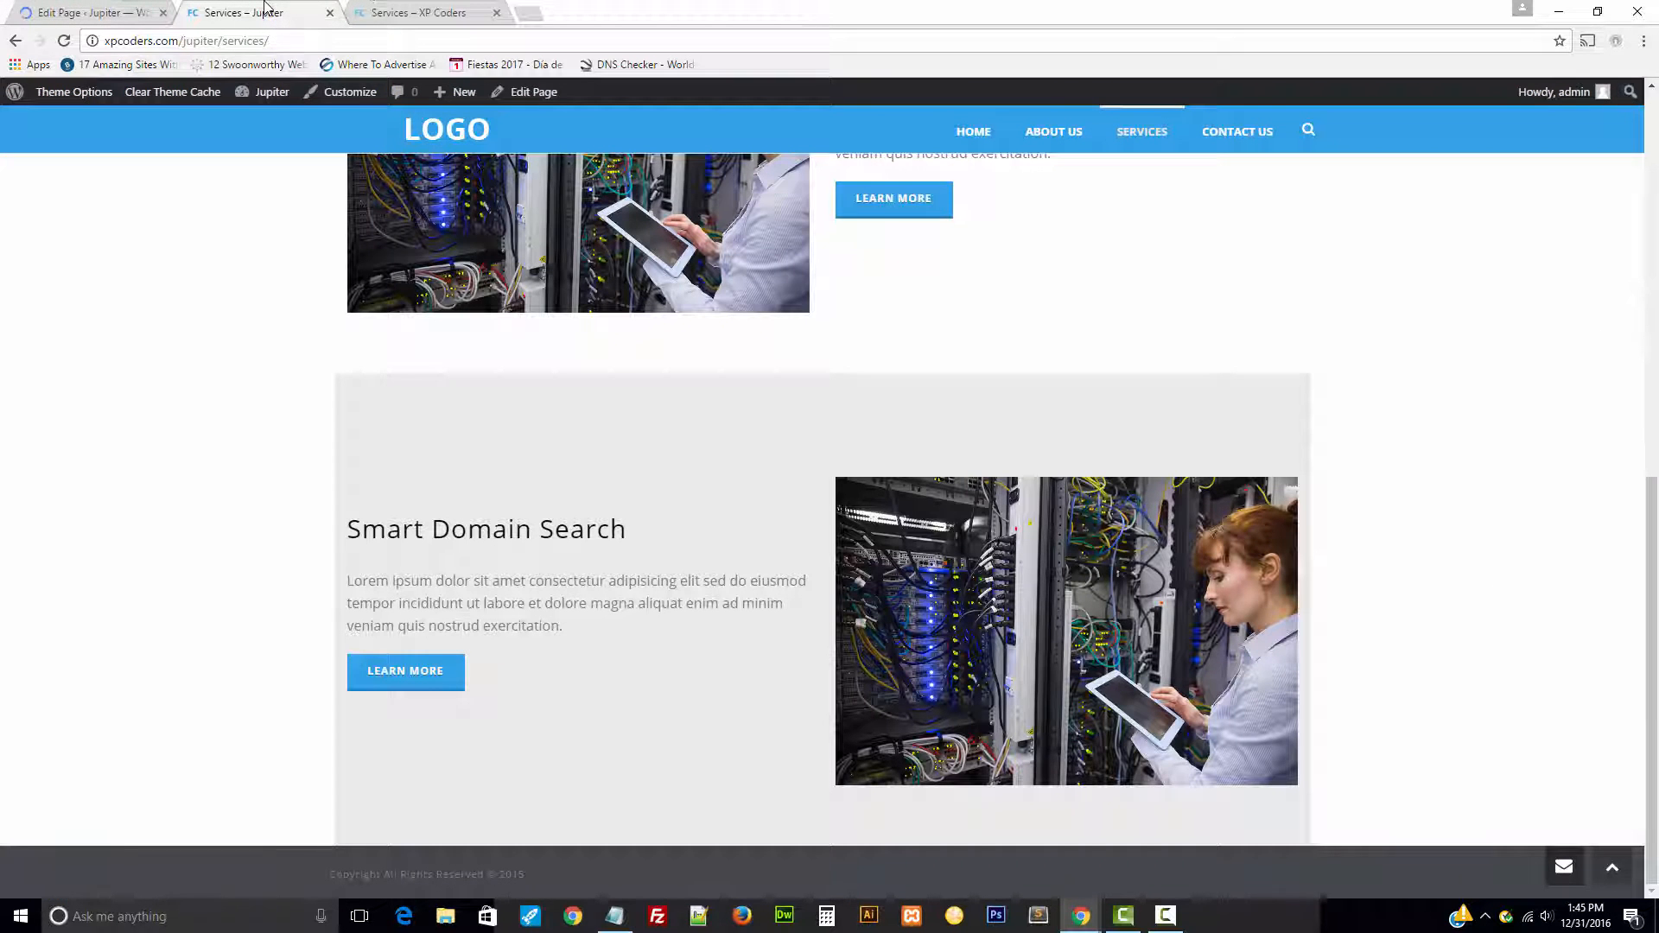
key(F5)
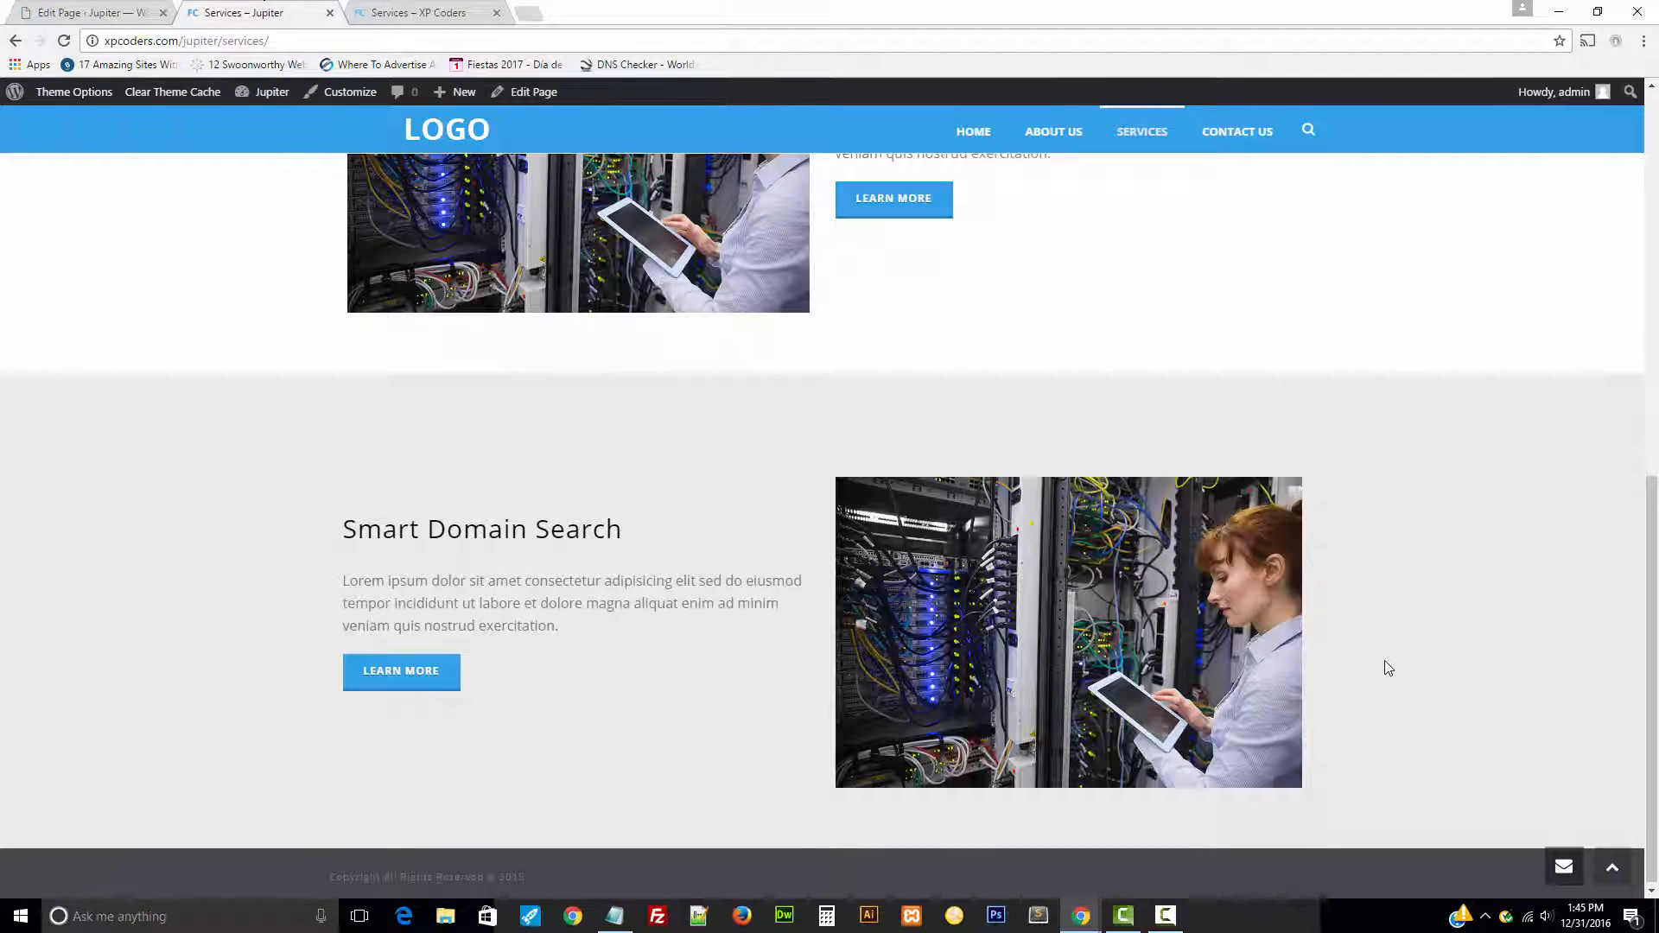
Step: Reopen the Smart Domain Search row's settings in the editor and look over both service rows on the live page
click(119, 5)
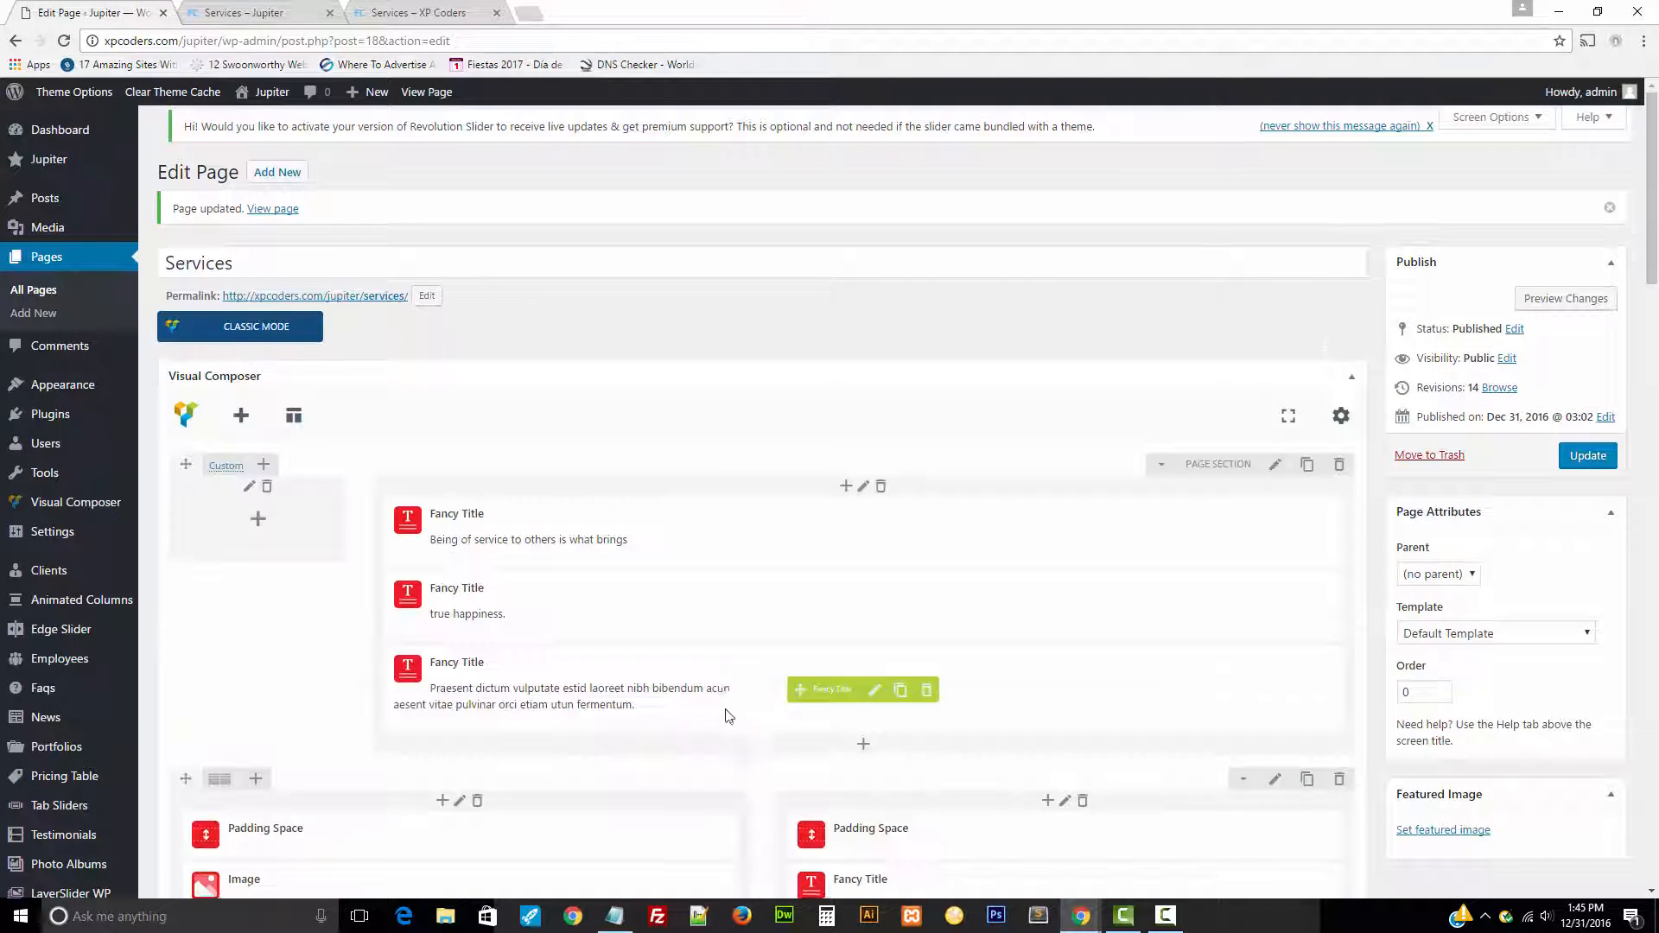
scroll(724, 714, down, 7)
scroll(707, 711, down, 1)
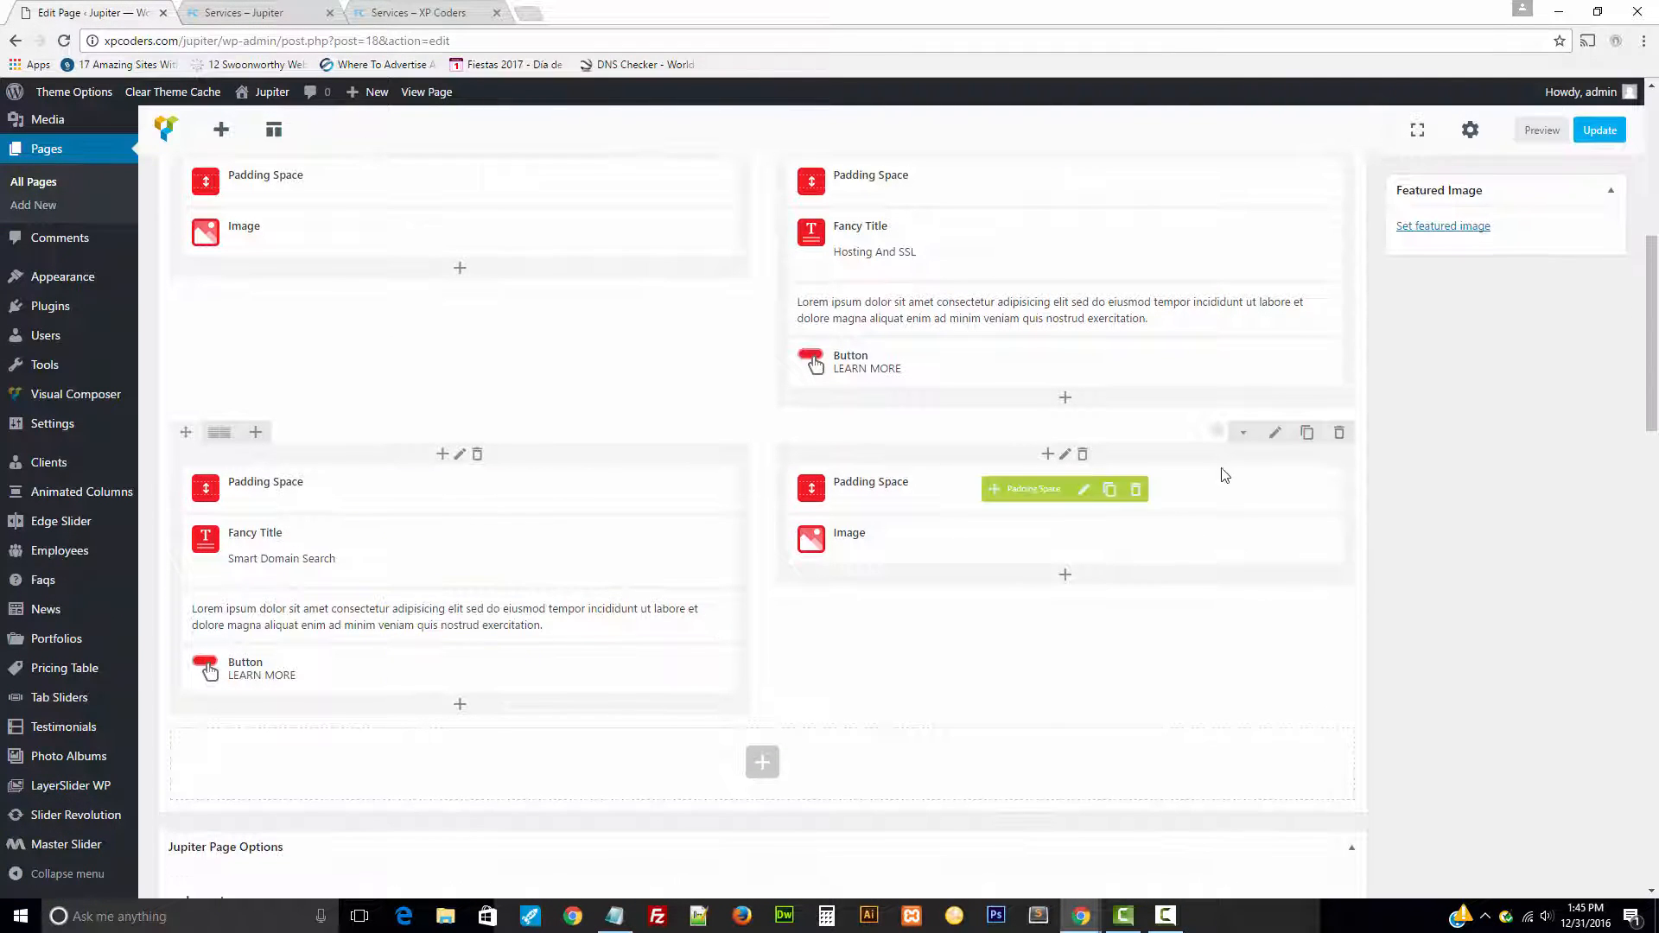
click(1272, 435)
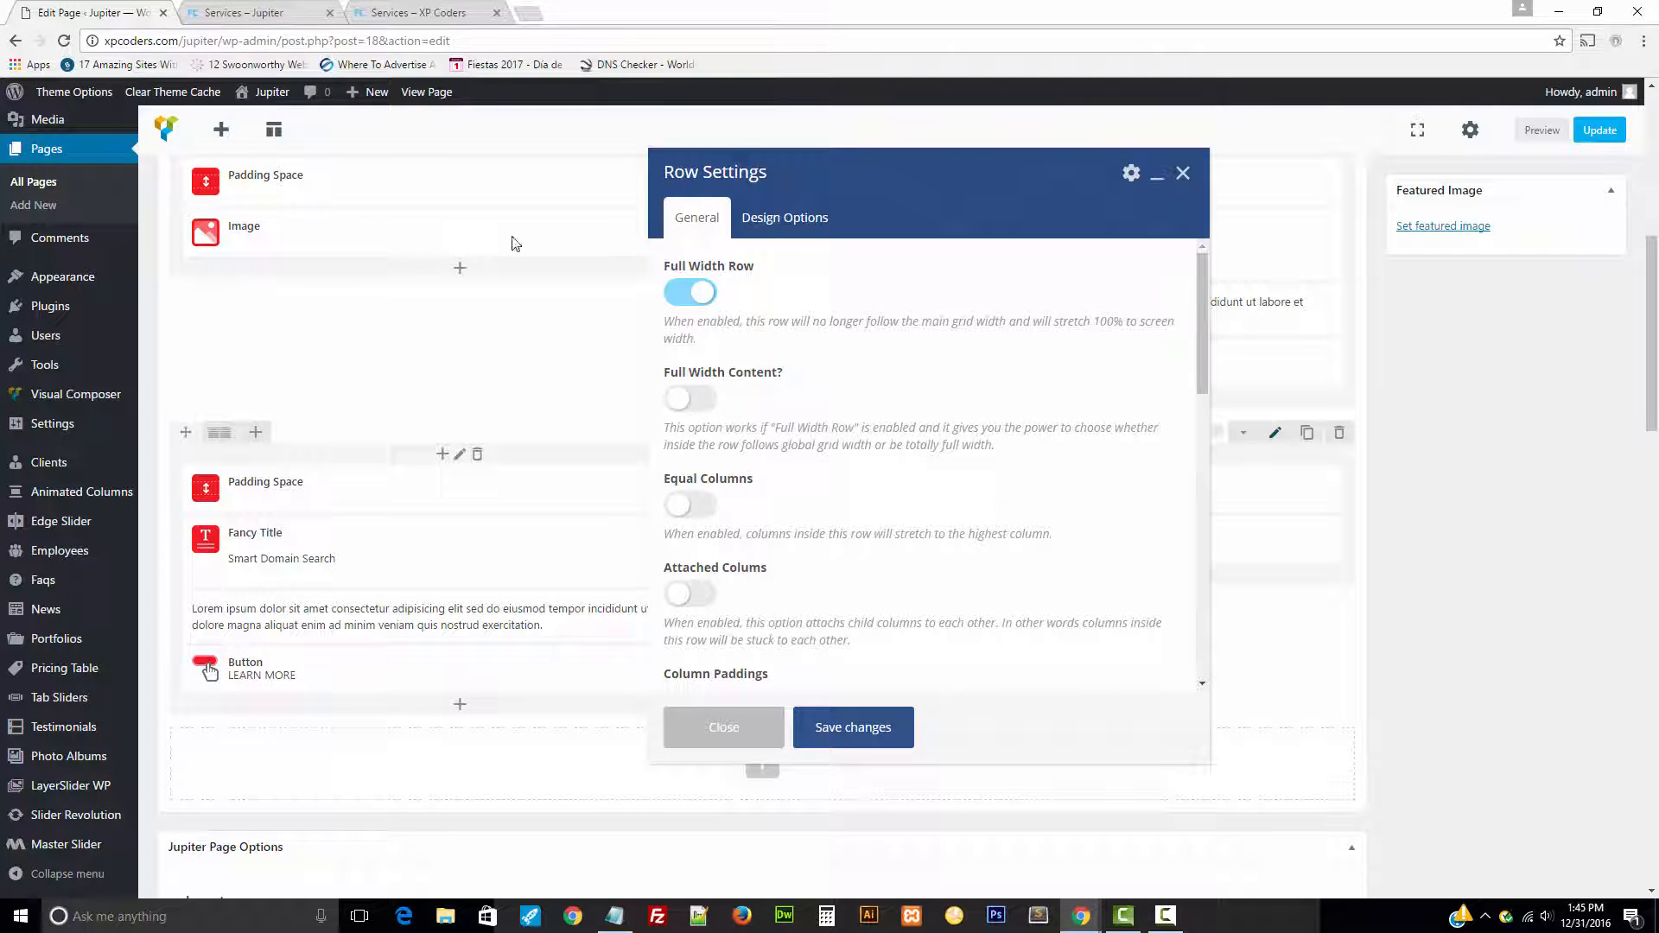
click(204, 10)
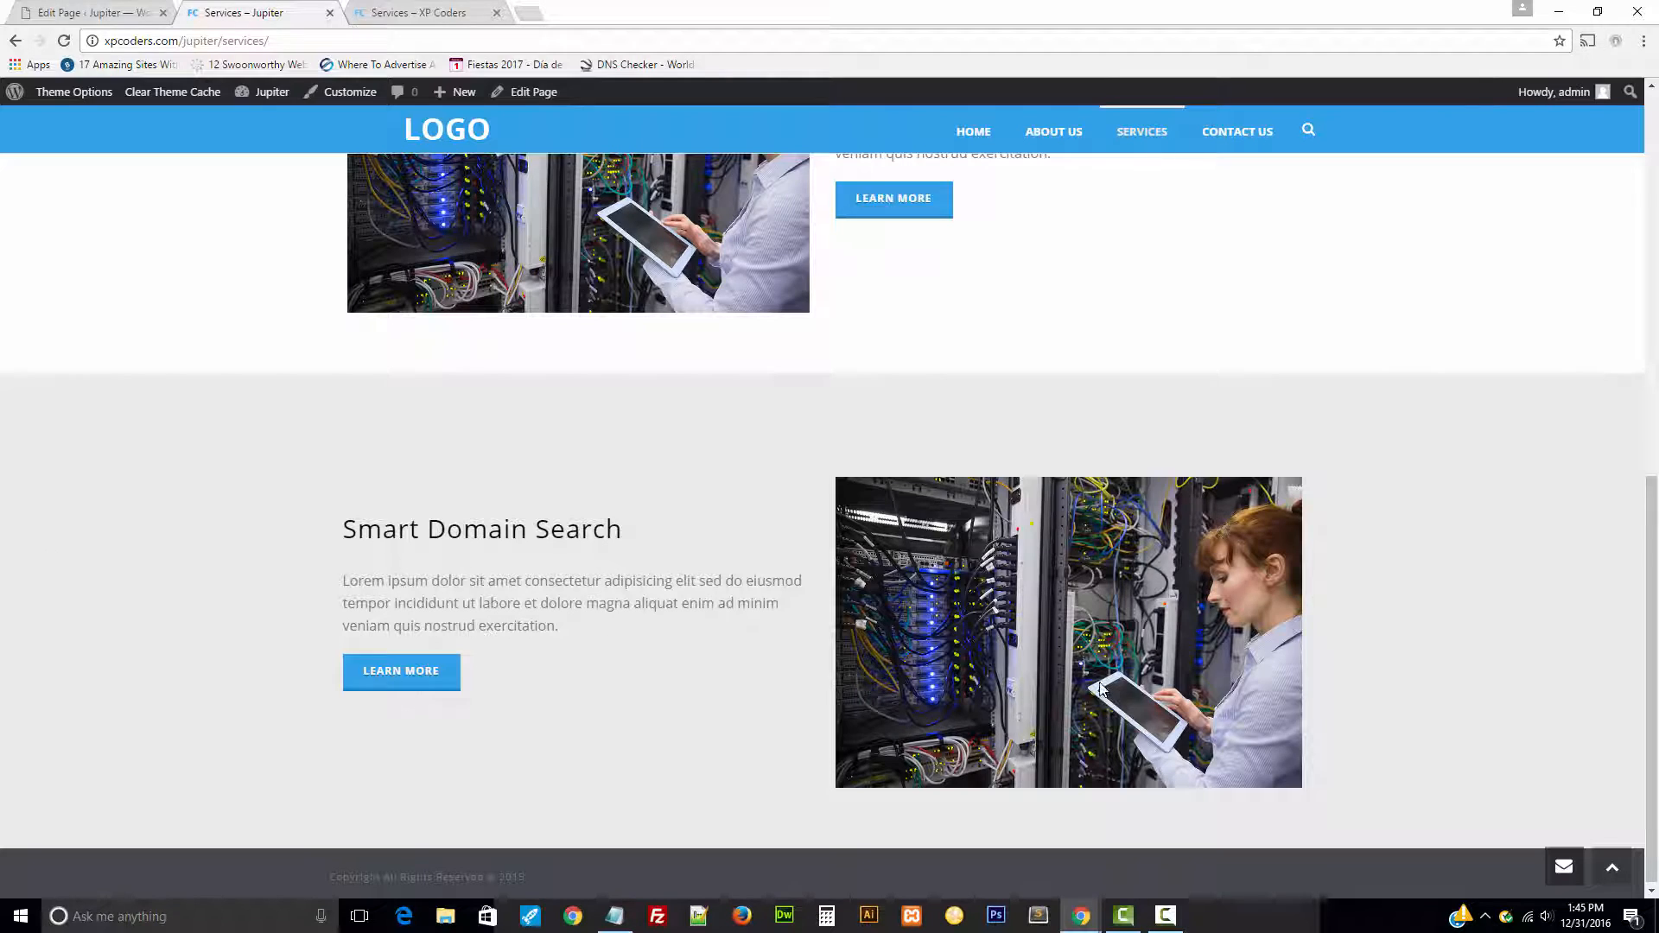
scroll(863, 536, up, 6)
scroll(922, 512, down, 6)
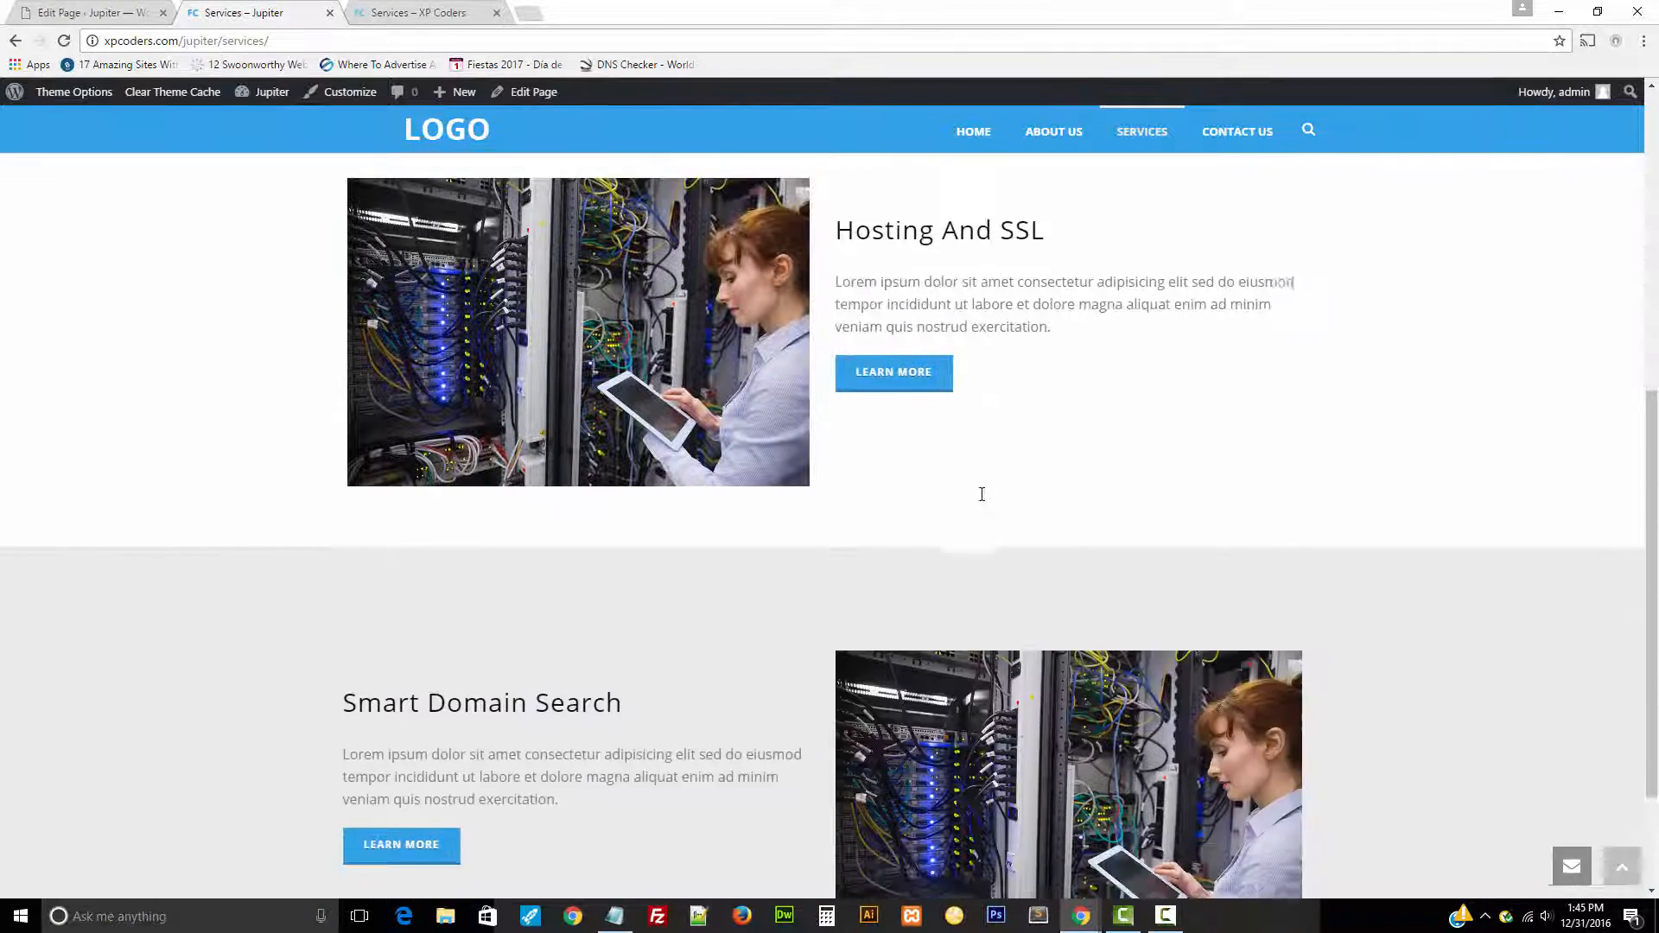
Step: Review the two service rows on the live Services page and close the Smart Domain Search row's settings in the editor
scroll(1155, 571, up, 4)
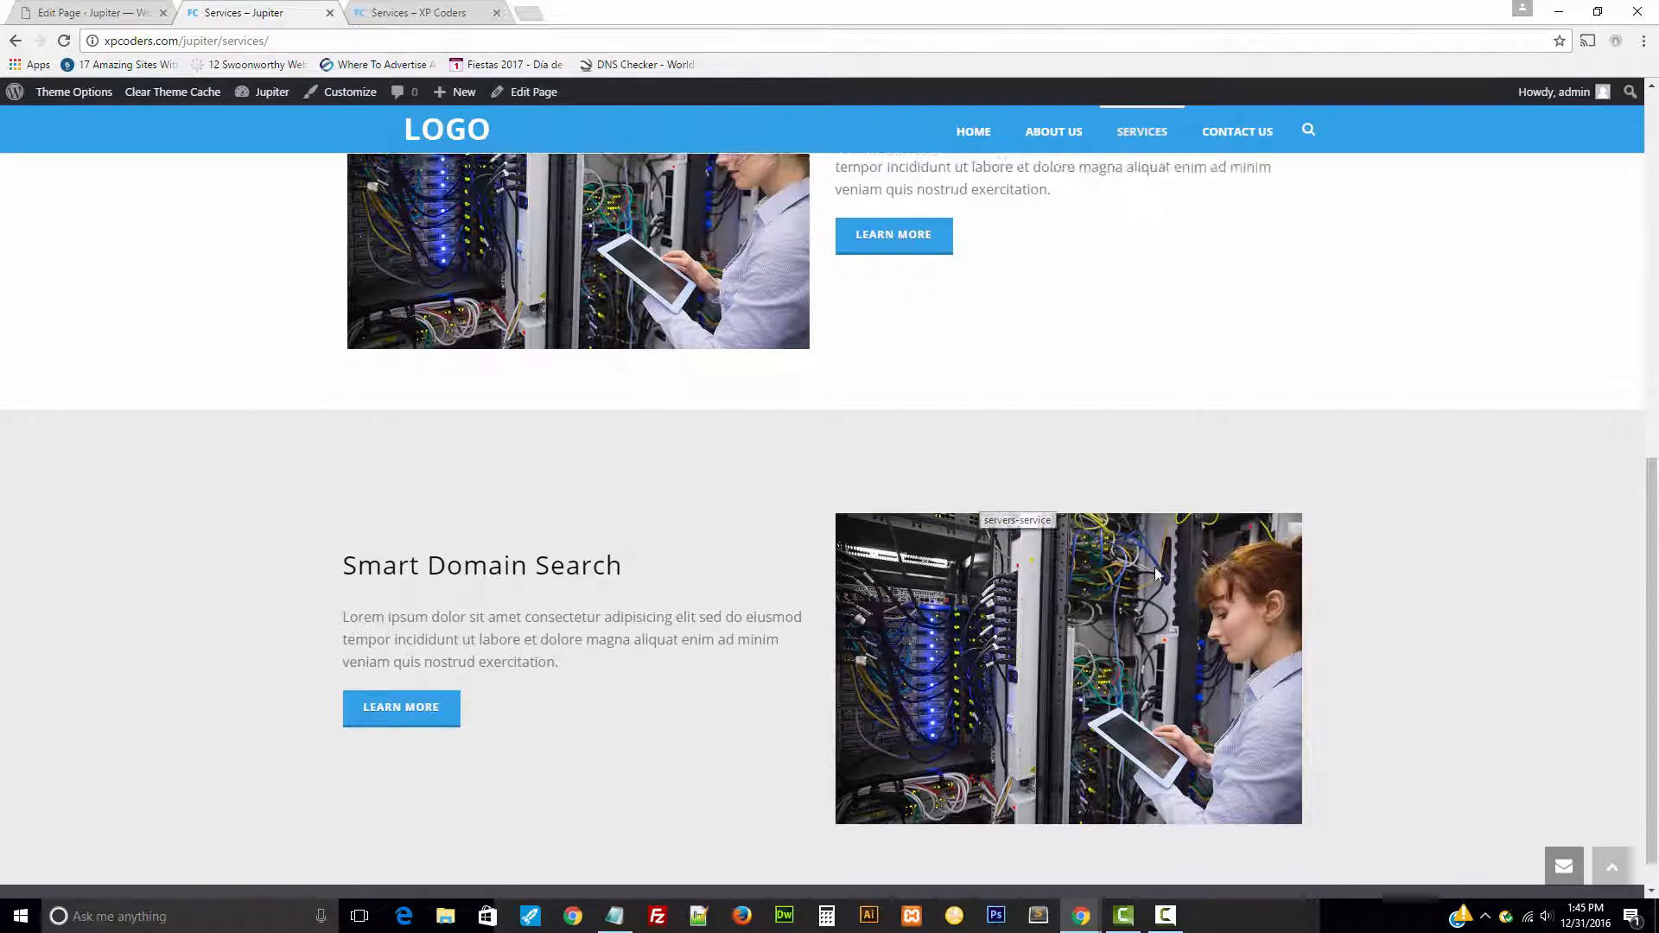
scroll(1154, 578, down, 4)
scroll(1150, 572, up, 5)
scroll(1144, 585, down, 5)
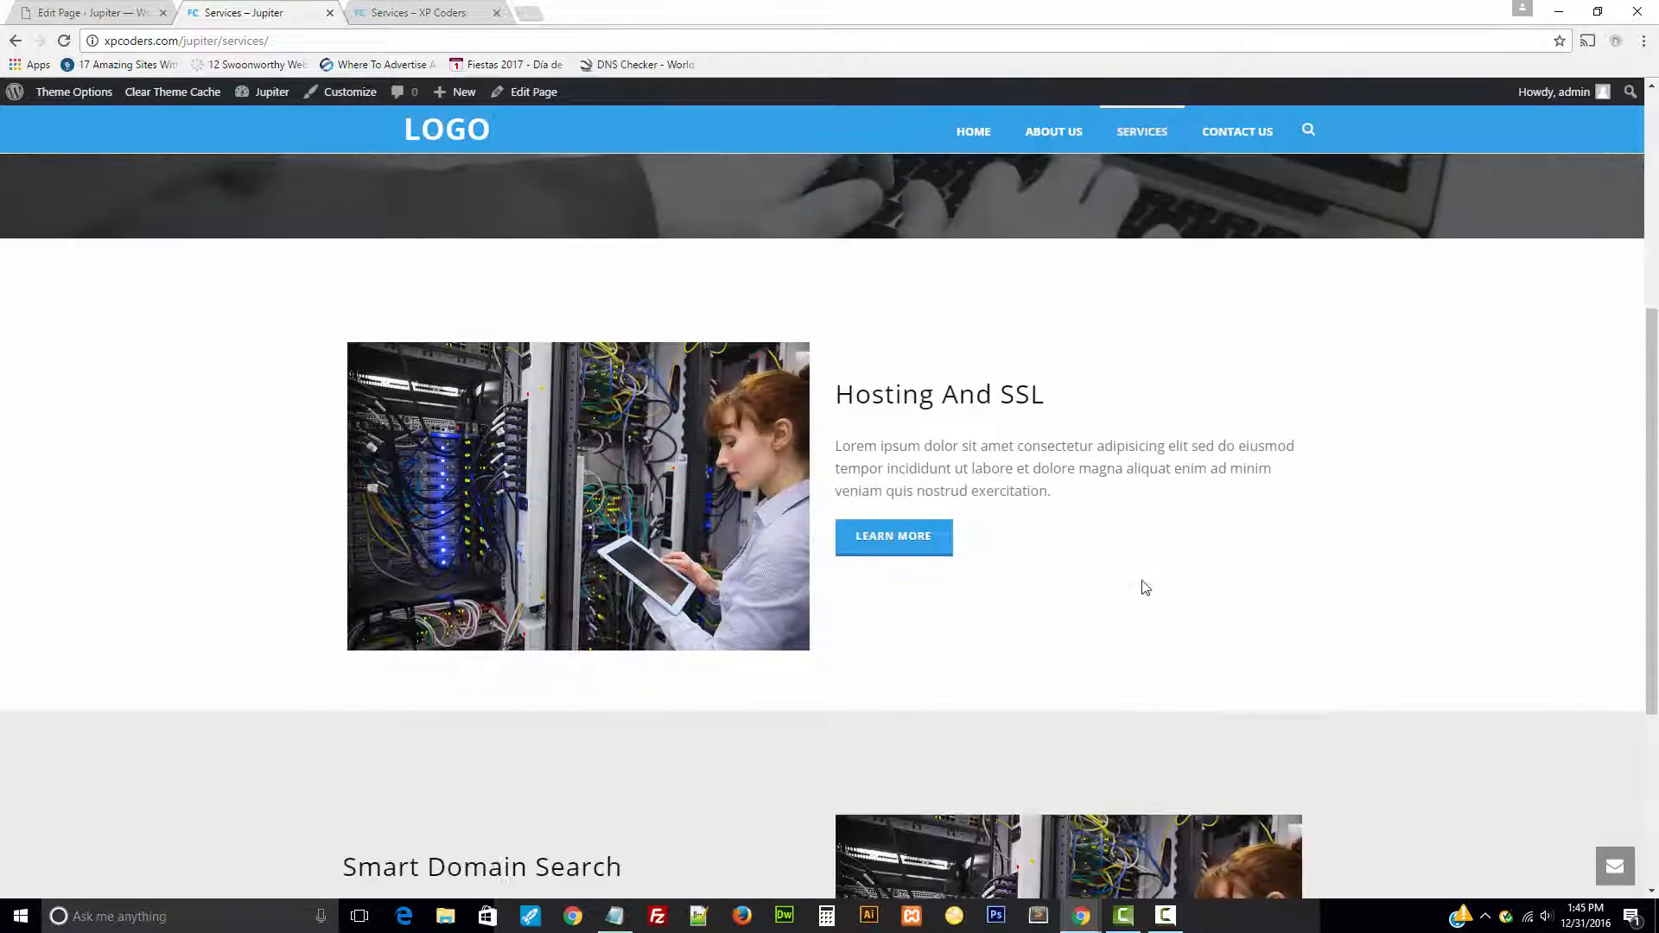
click(138, 12)
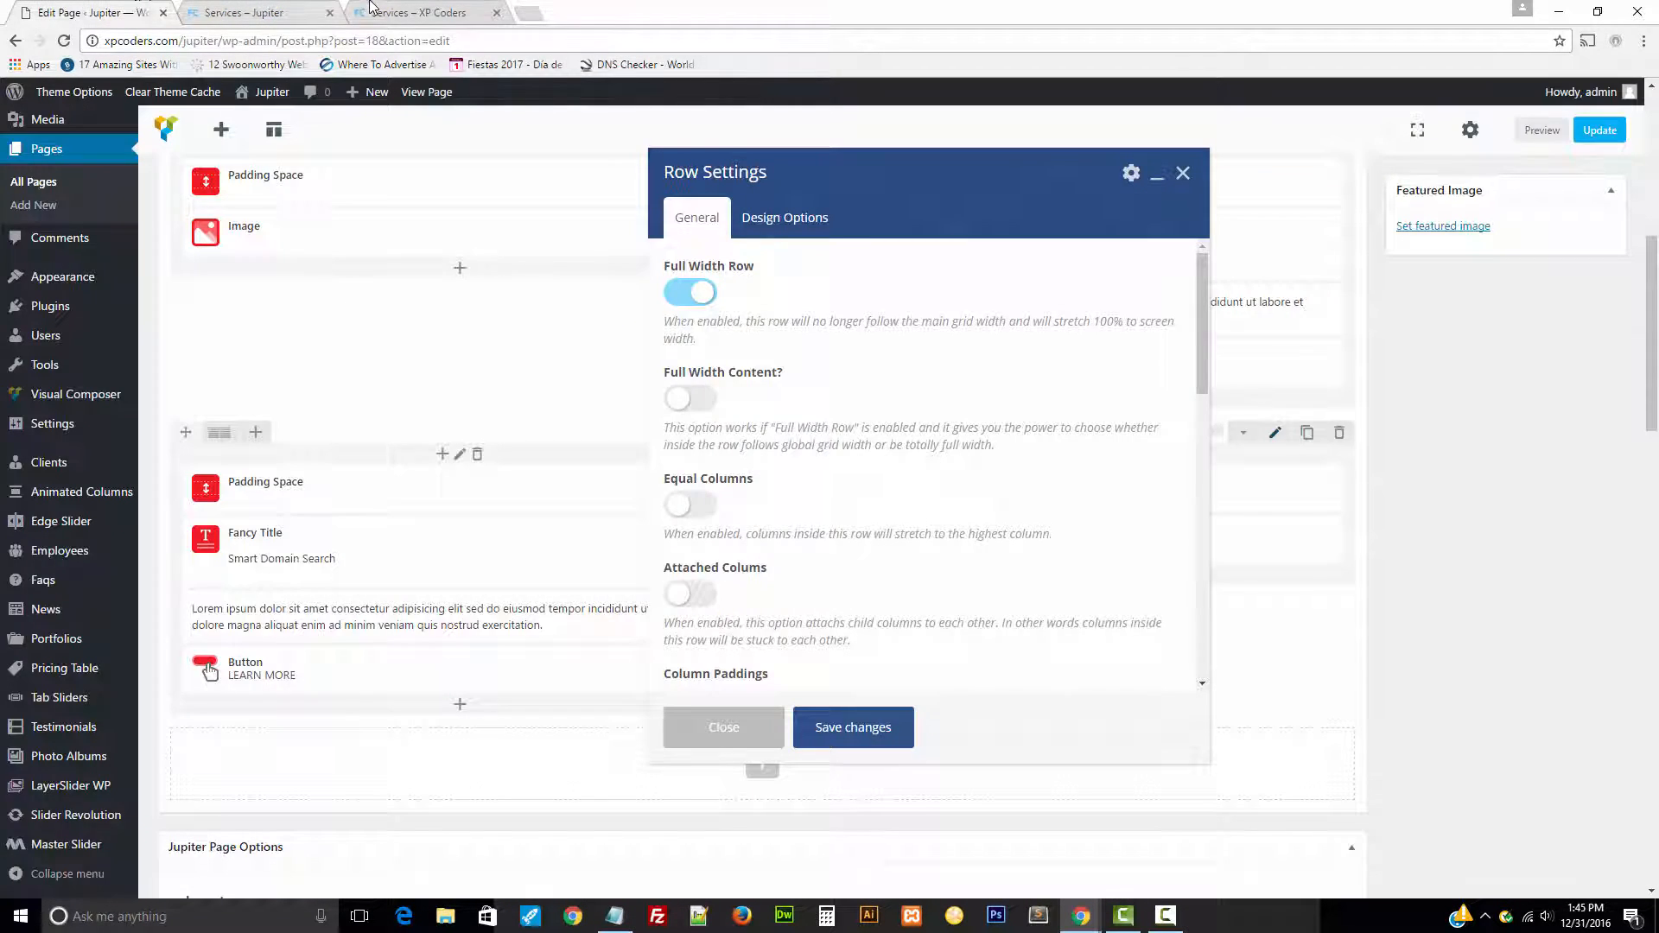
click(371, 12)
key(ctrl+1)
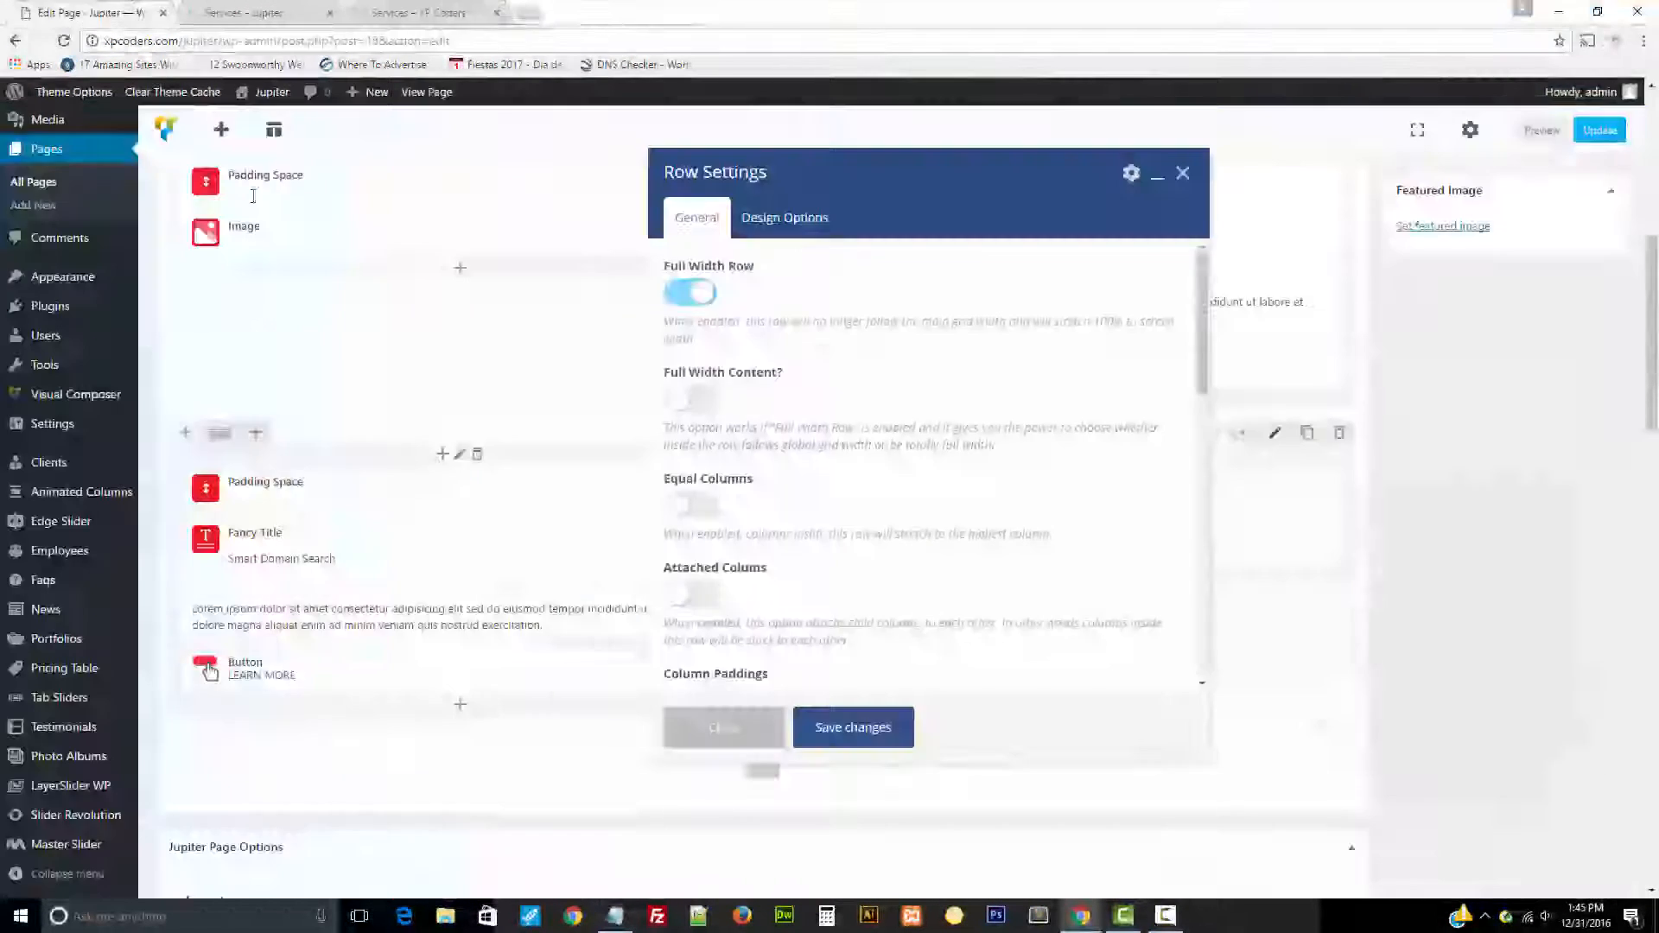
click(718, 736)
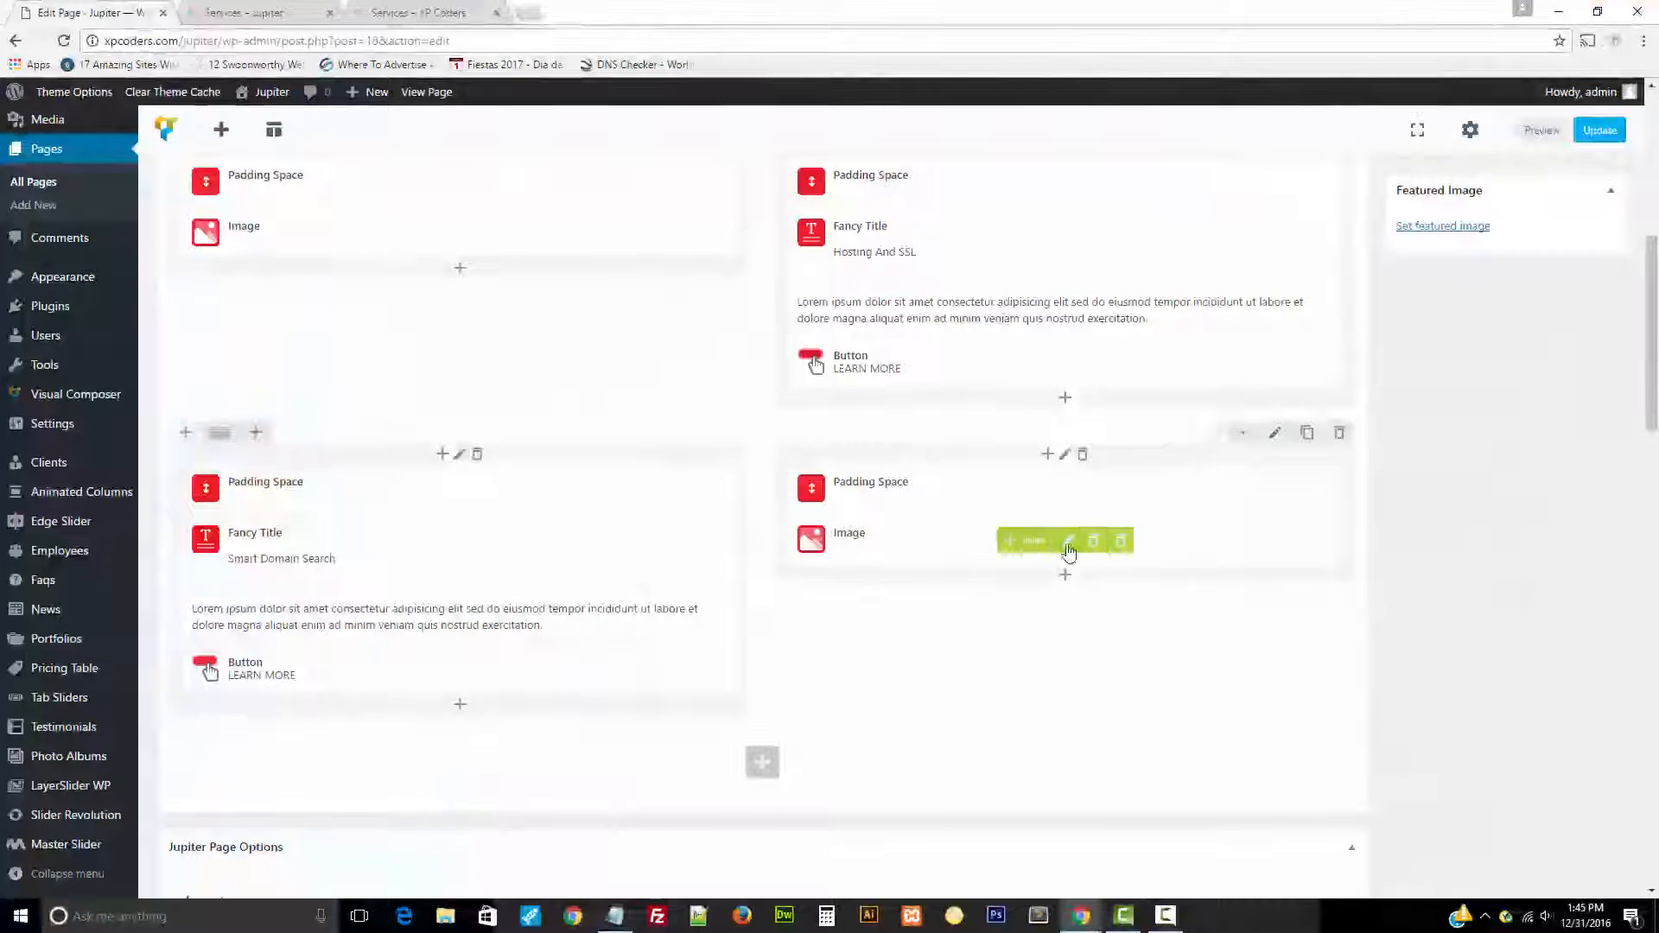
Step: Replace the Smart Domain Search row's image with a newly uploaded servers-service-01.jpg and save the image settings
click(1070, 542)
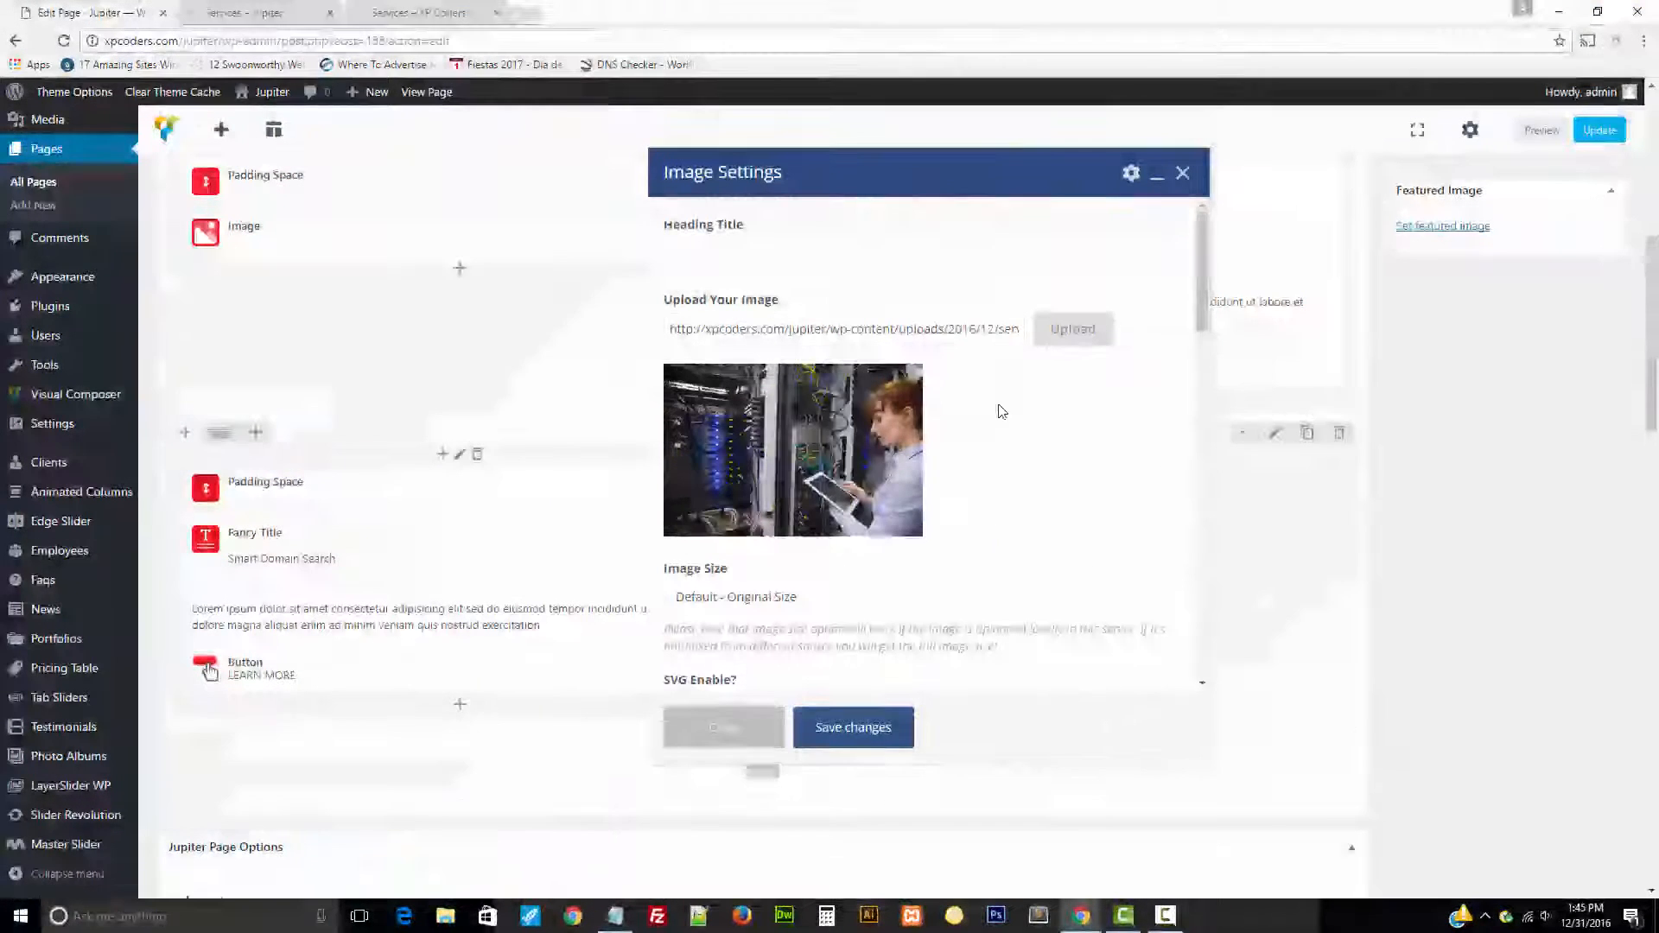
click(1055, 333)
click(252, 166)
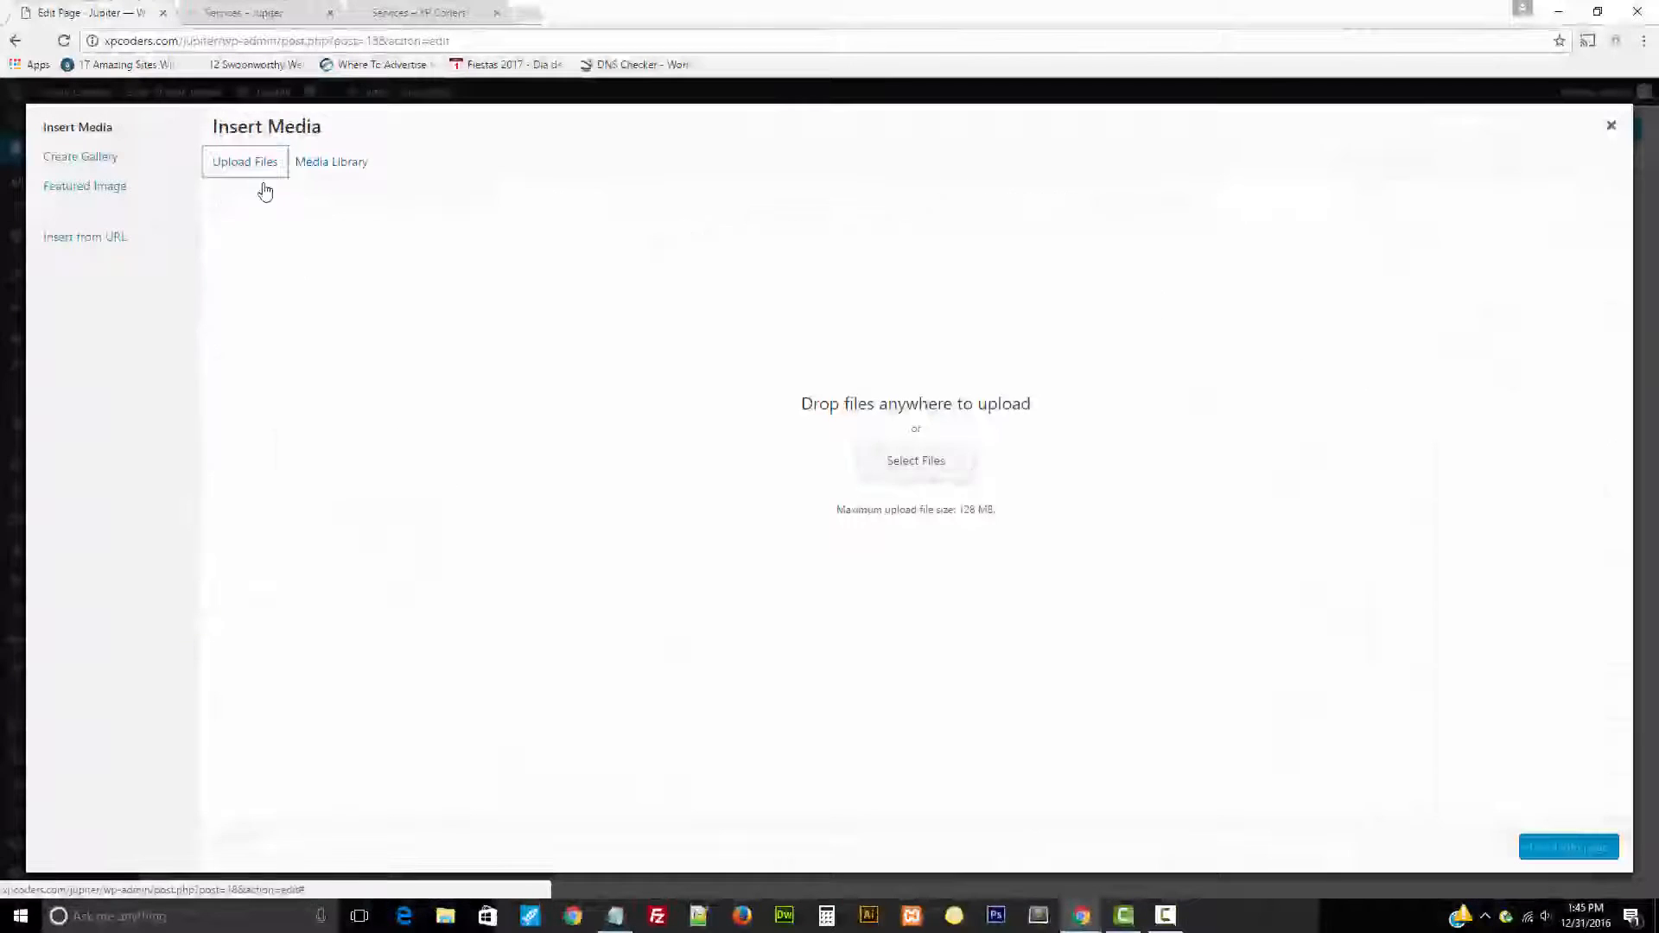
click(870, 450)
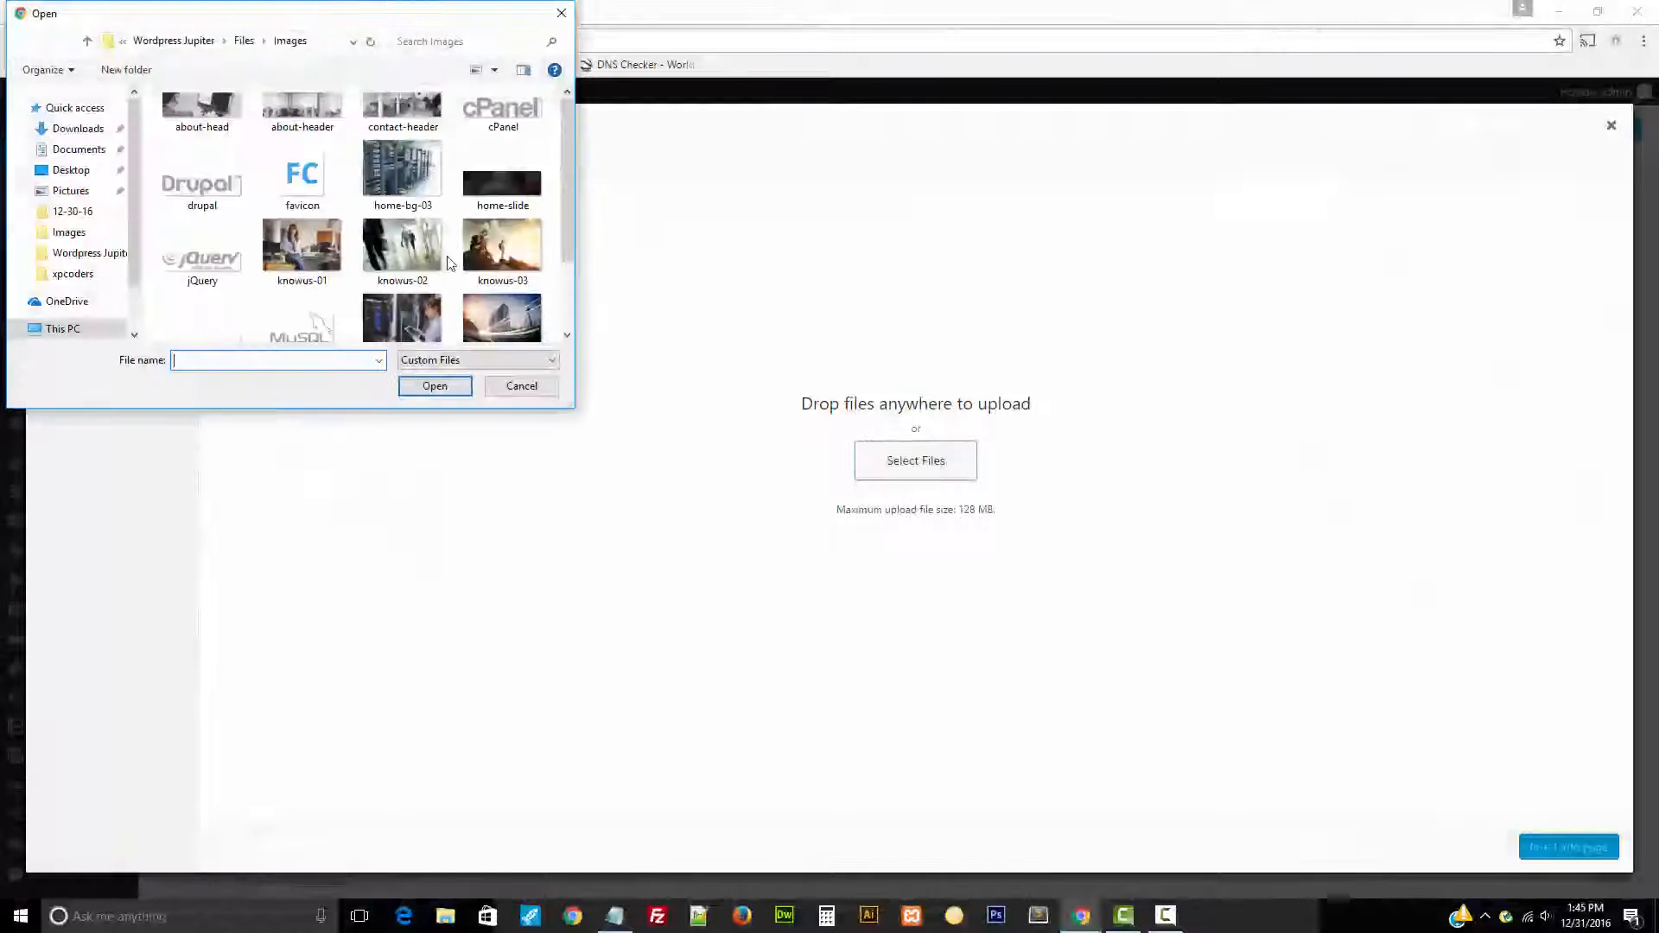
double_click(482, 316)
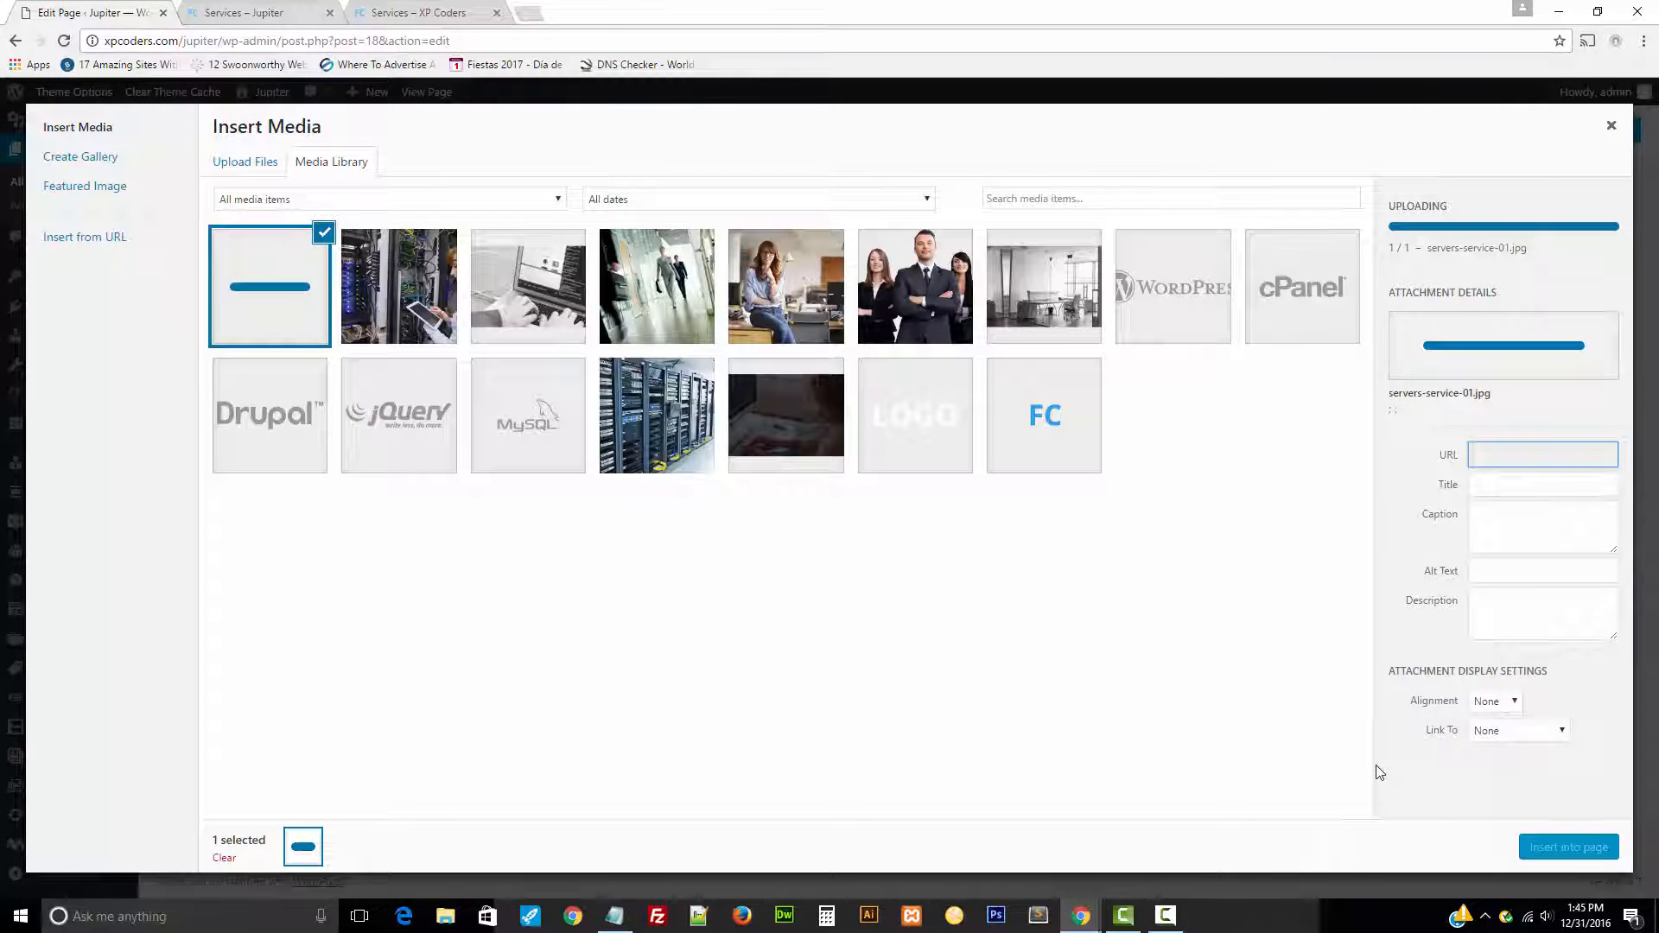
click(1571, 848)
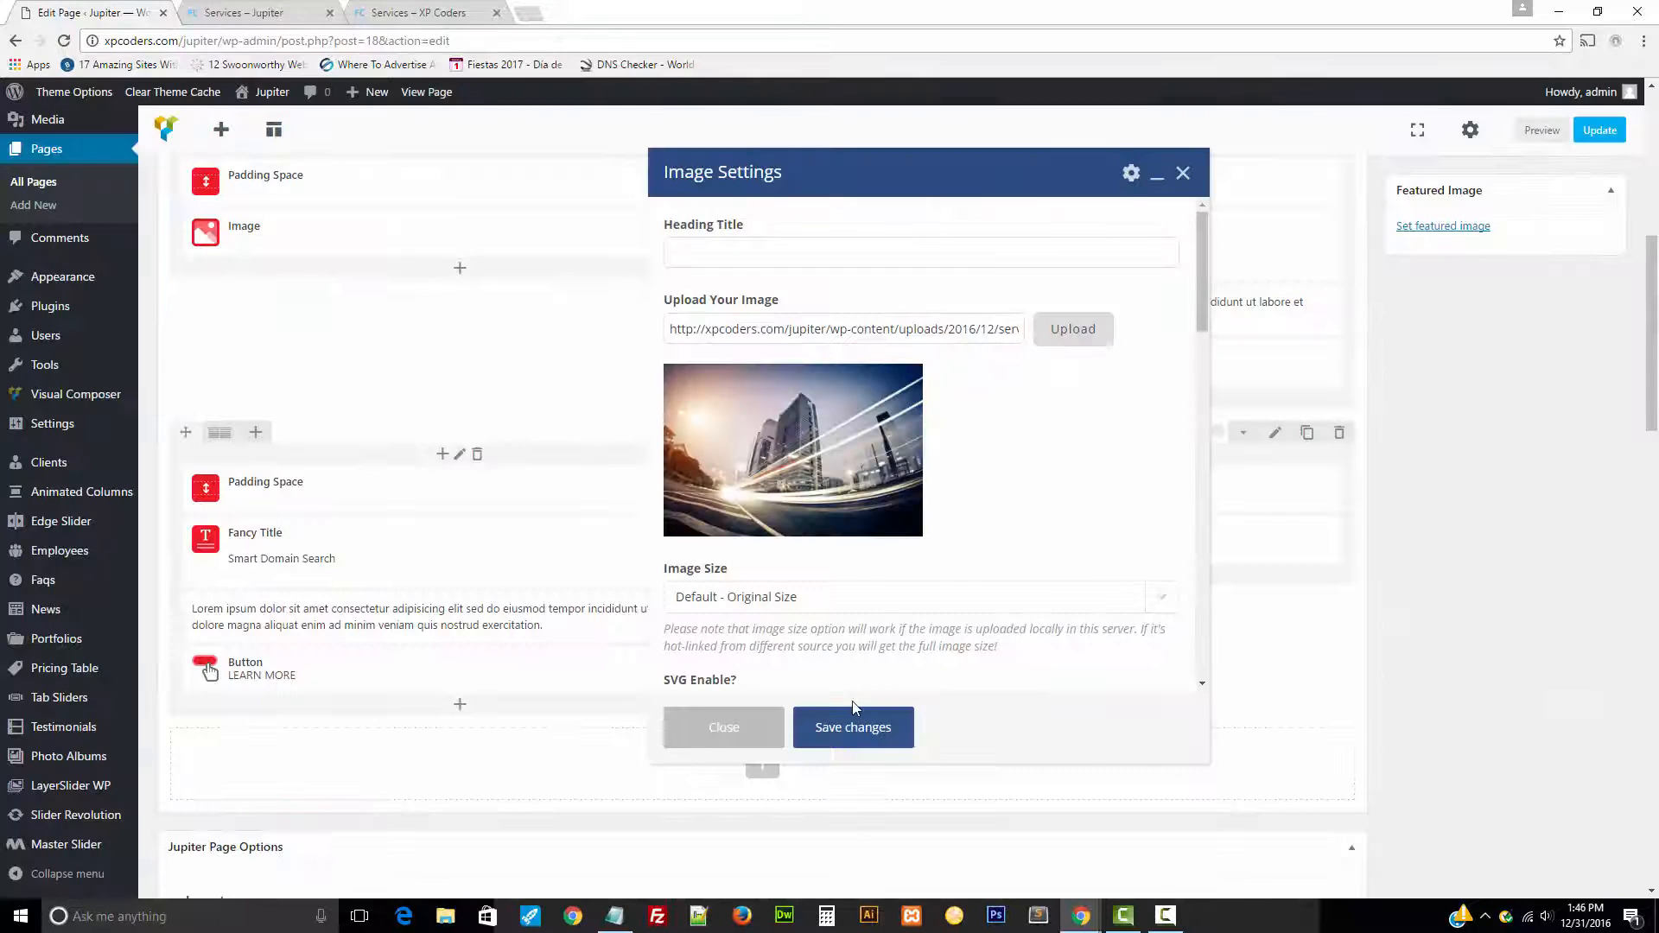
click(854, 729)
Step: Update the Services page, reload the live page and check the new image in the Smart Domain Search row
click(1600, 129)
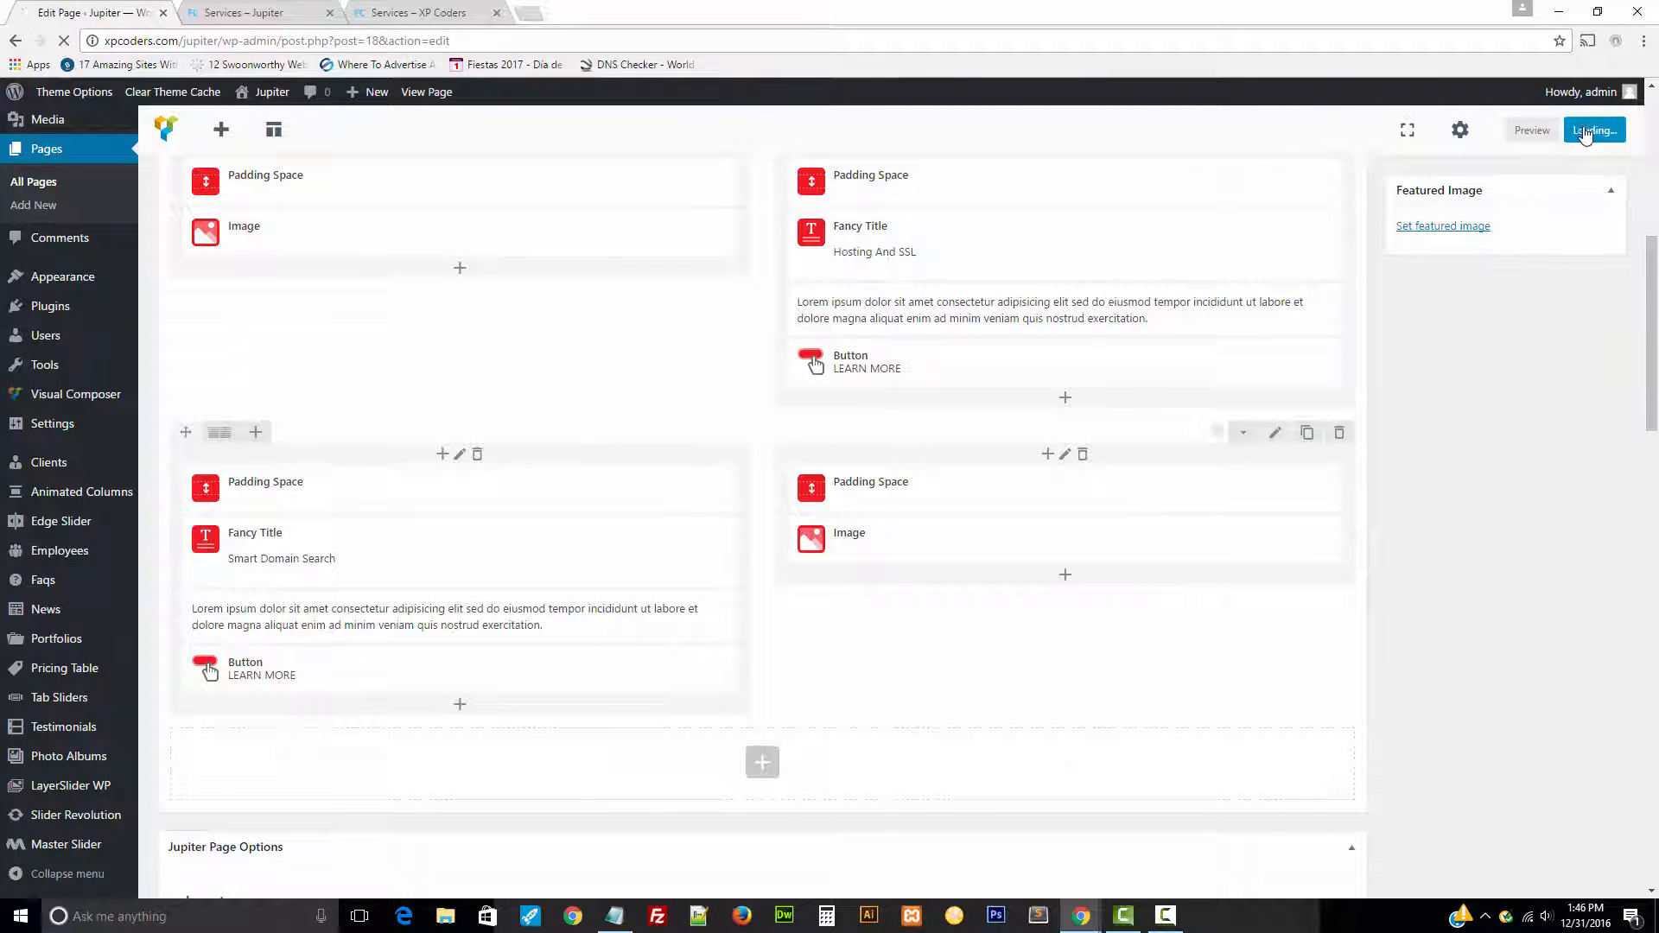
click(237, 12)
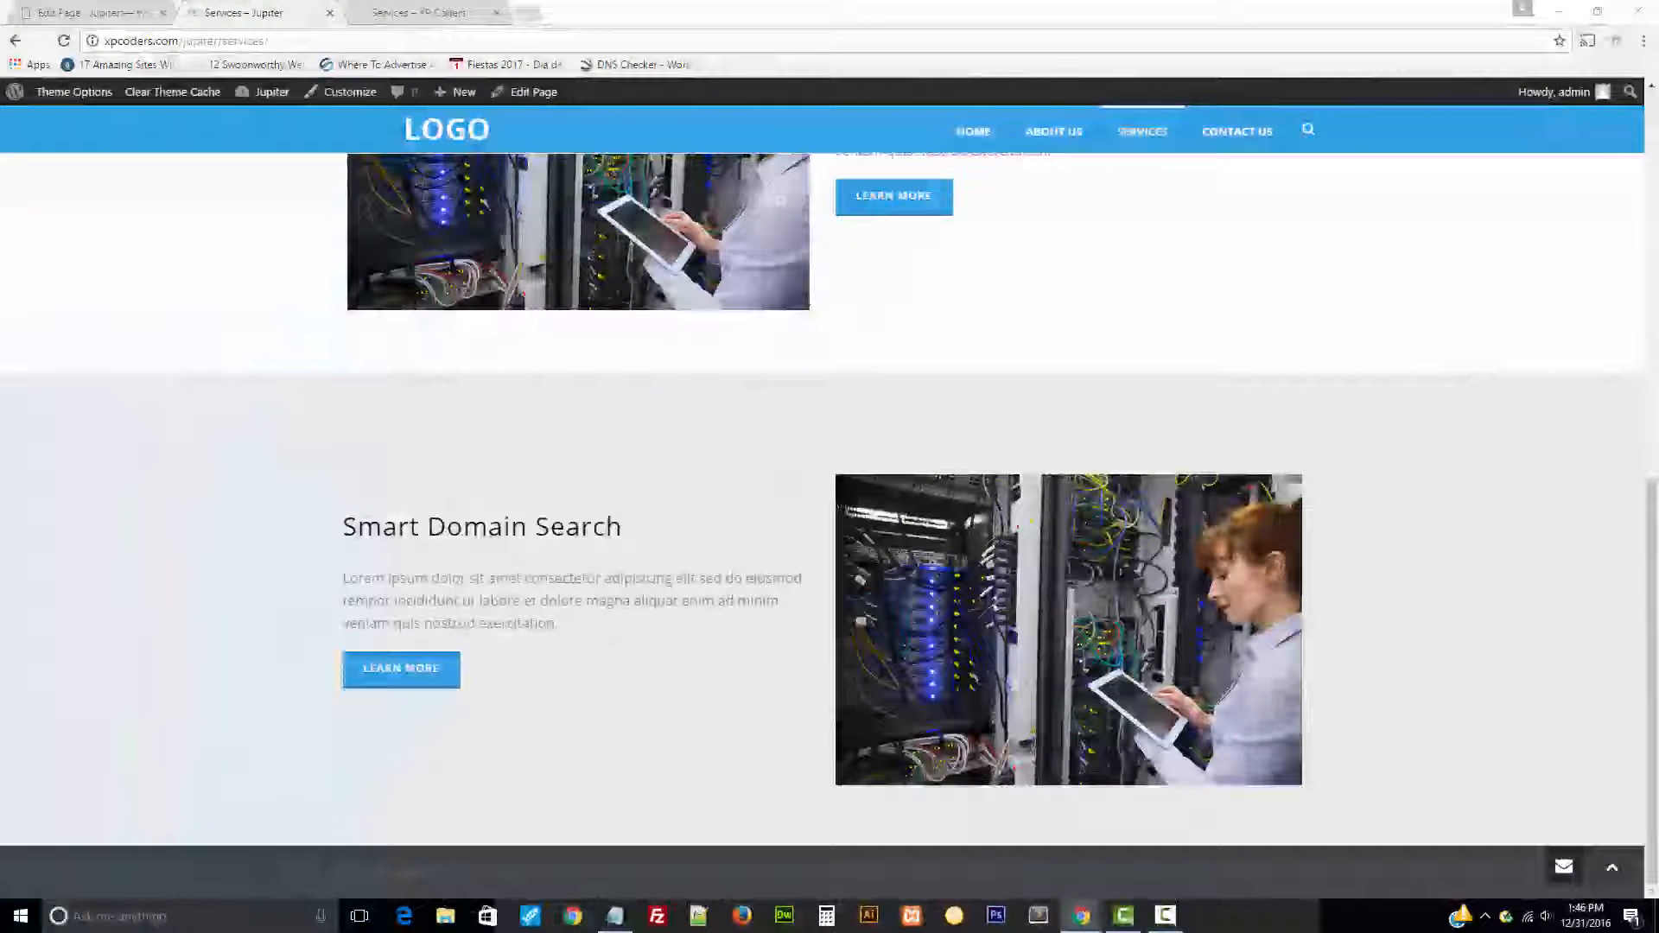
click(71, 41)
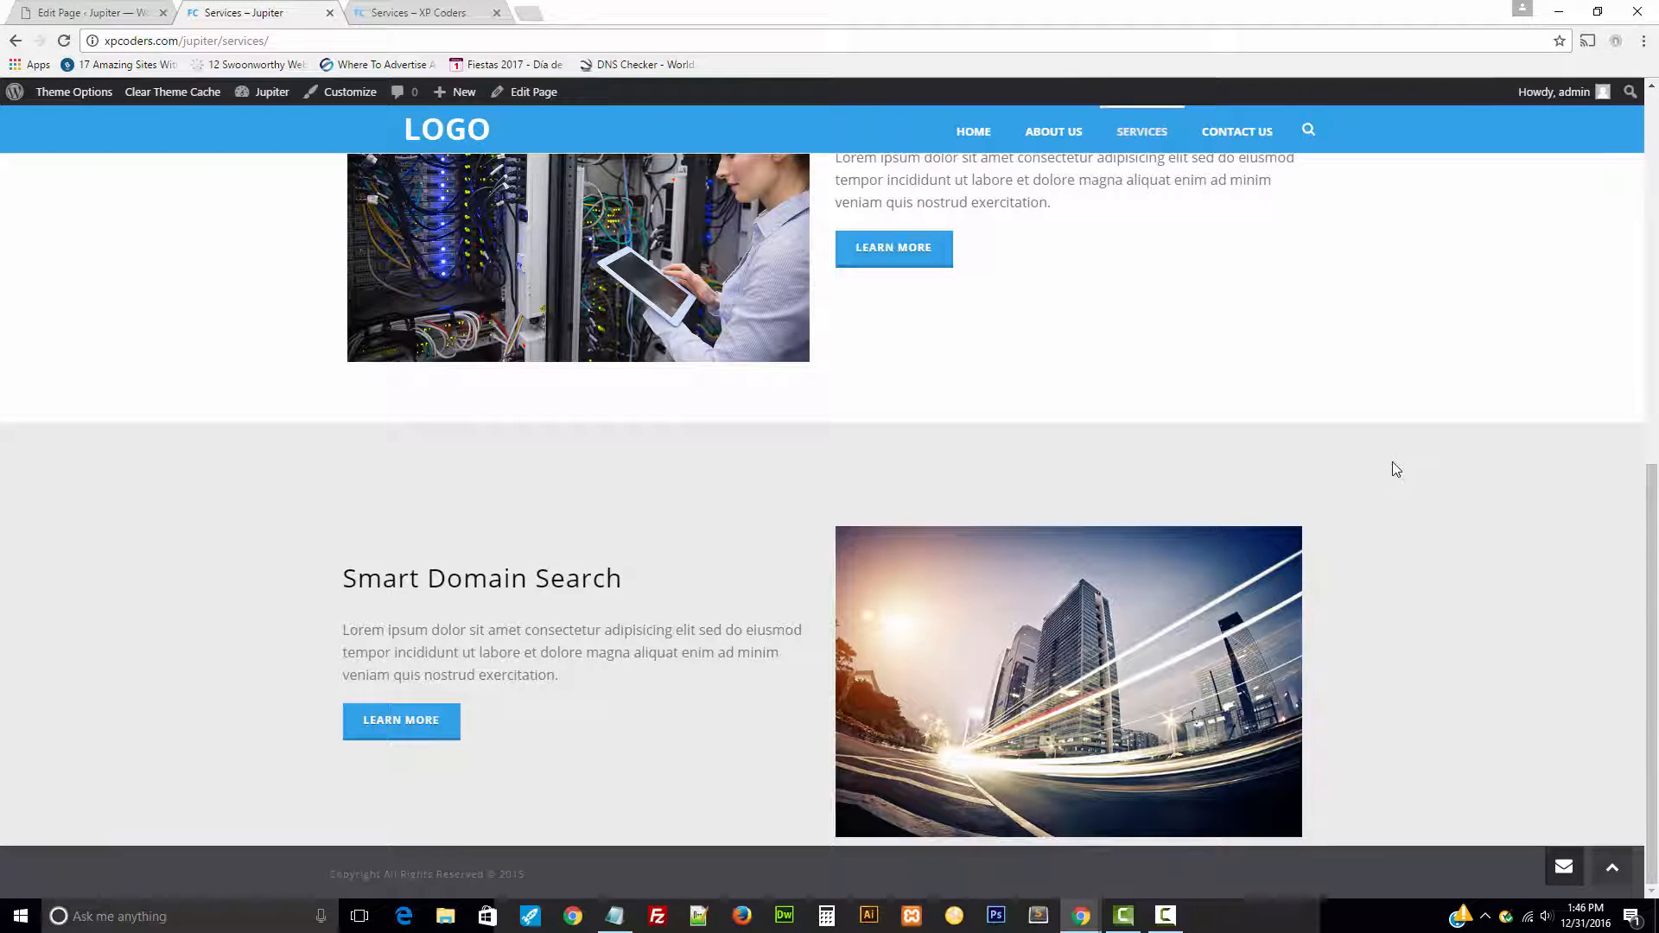
scroll(1393, 469, up, 2)
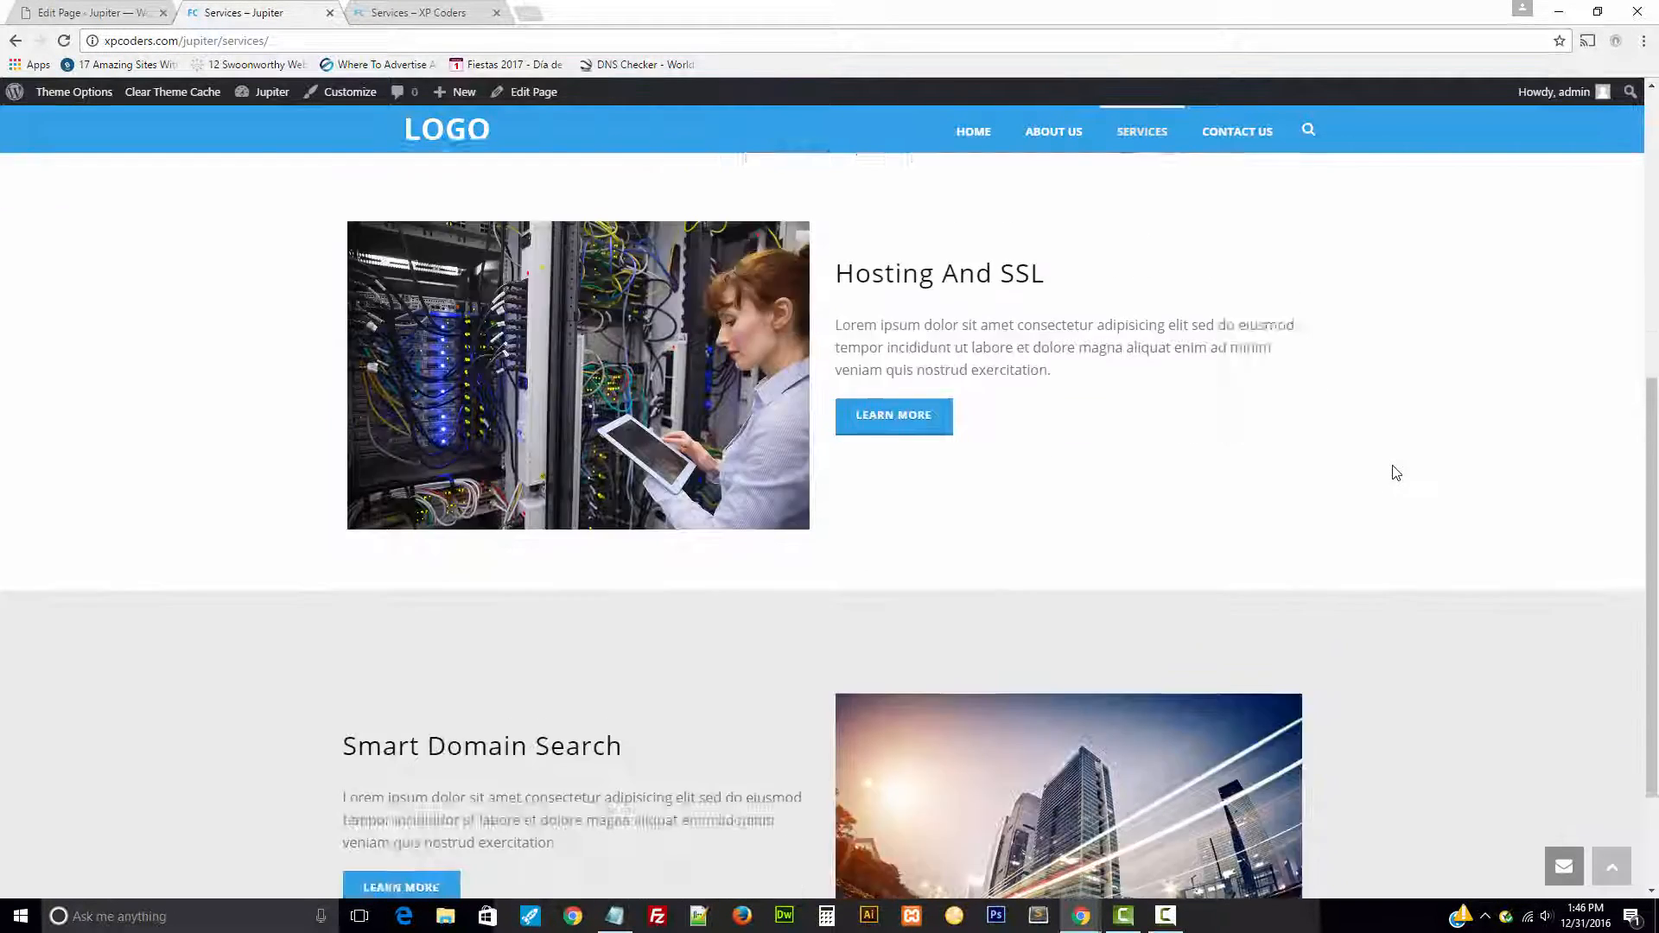
scroll(1393, 470, down, 2)
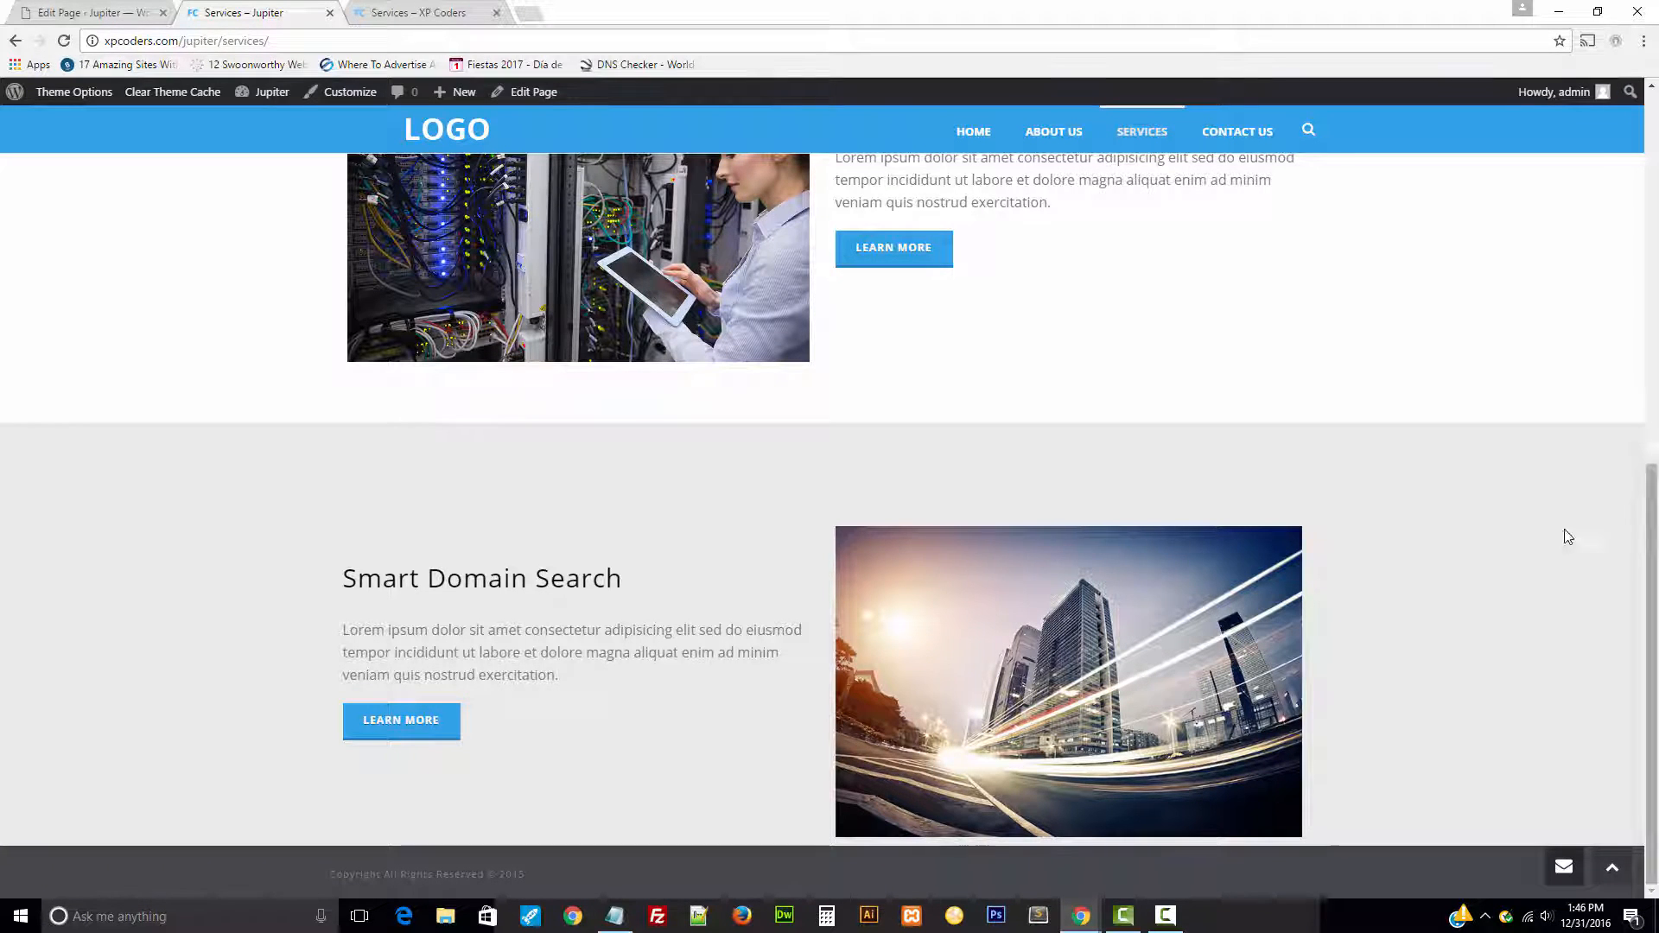
scroll(1103, 429, up, 4)
scroll(1104, 423, down, 2)
scroll(1103, 422, down, 2)
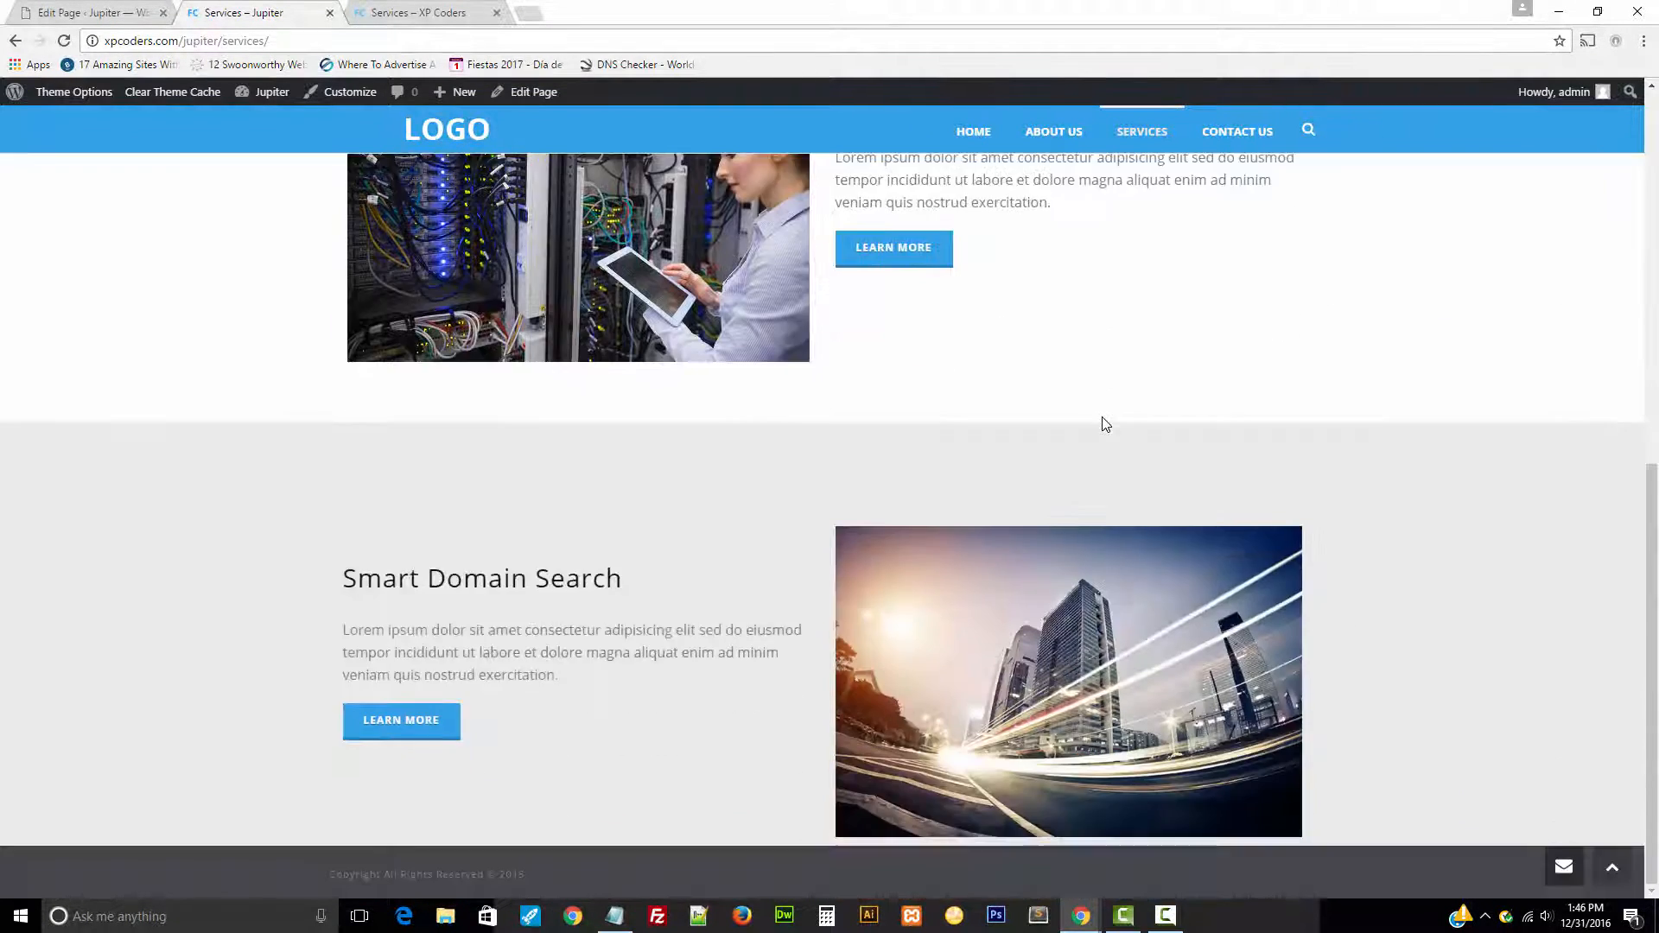
Step: Examine the reference XP Coders Services page for the section that follows the Smart Domain Search row
click(96, 13)
scroll(1037, 605, down, 5)
scroll(1043, 612, down, 3)
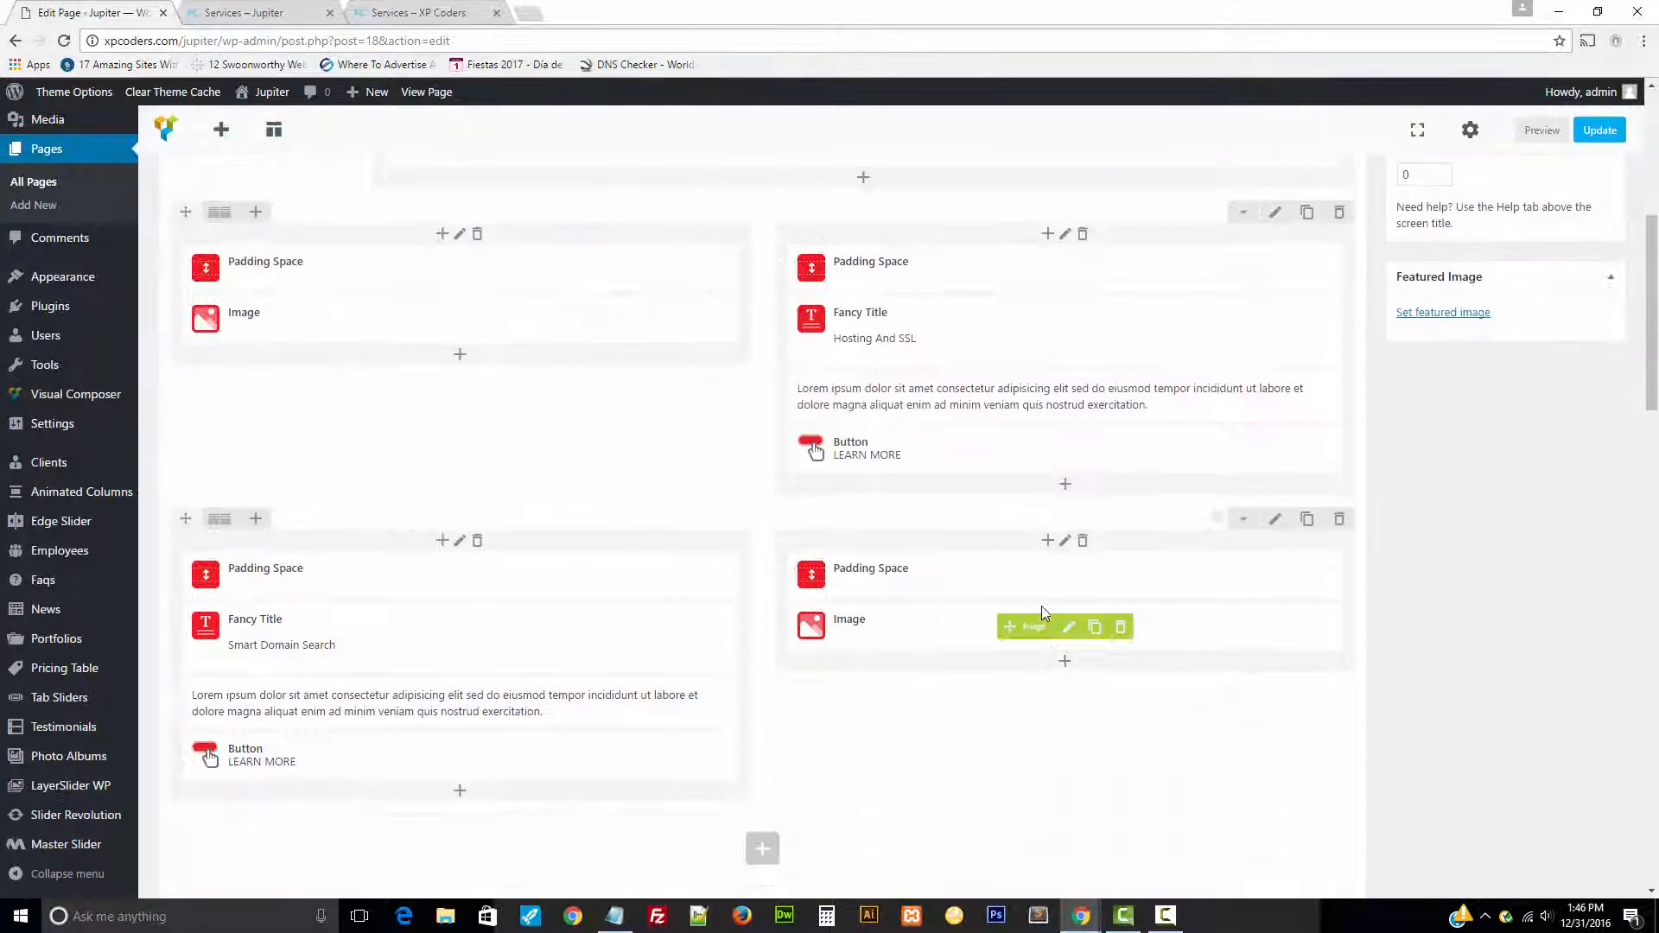
click(251, 7)
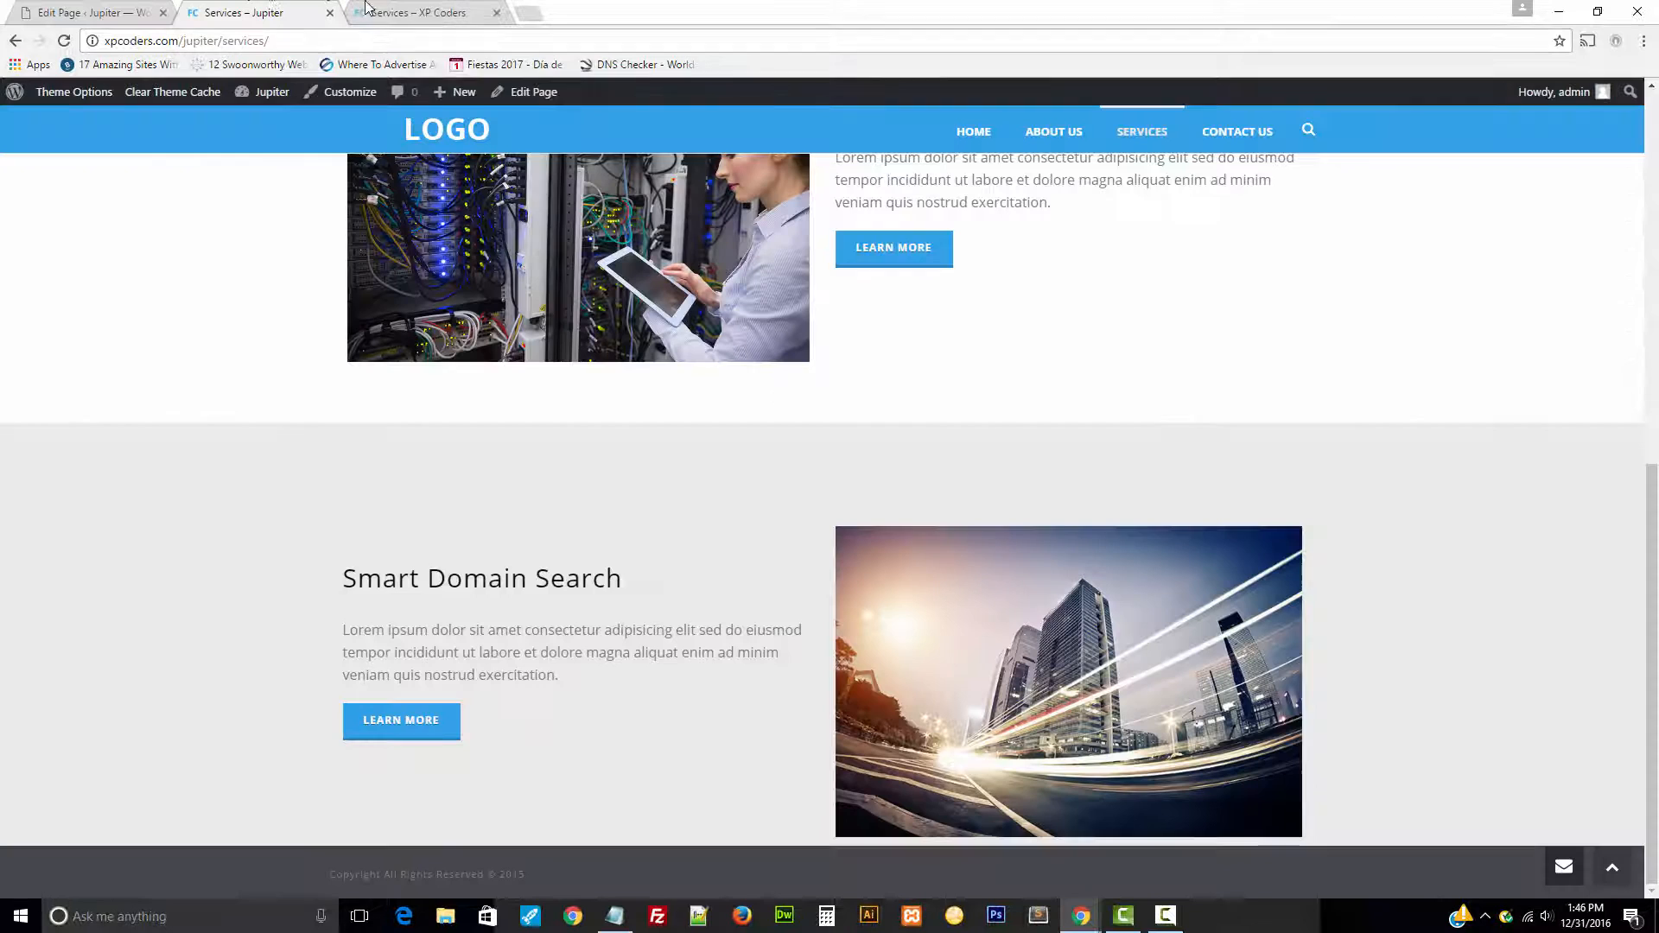
click(425, 6)
scroll(688, 566, down, 6)
scroll(697, 561, up, 8)
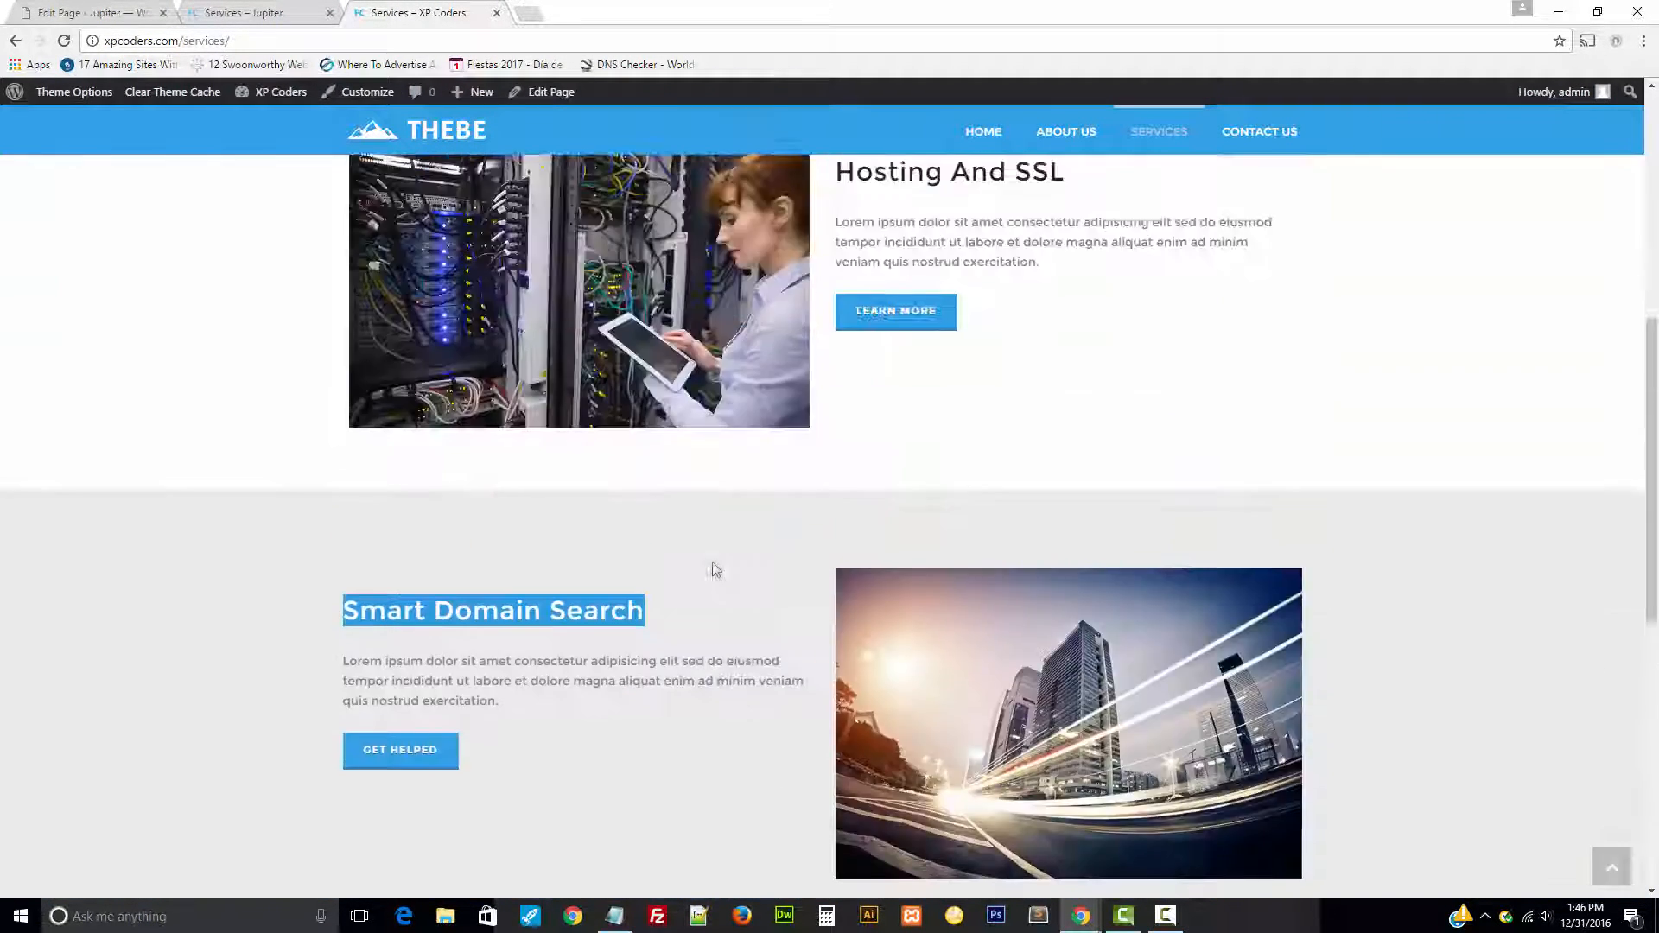
scroll(713, 570, up, 7)
scroll(683, 616, down, 13)
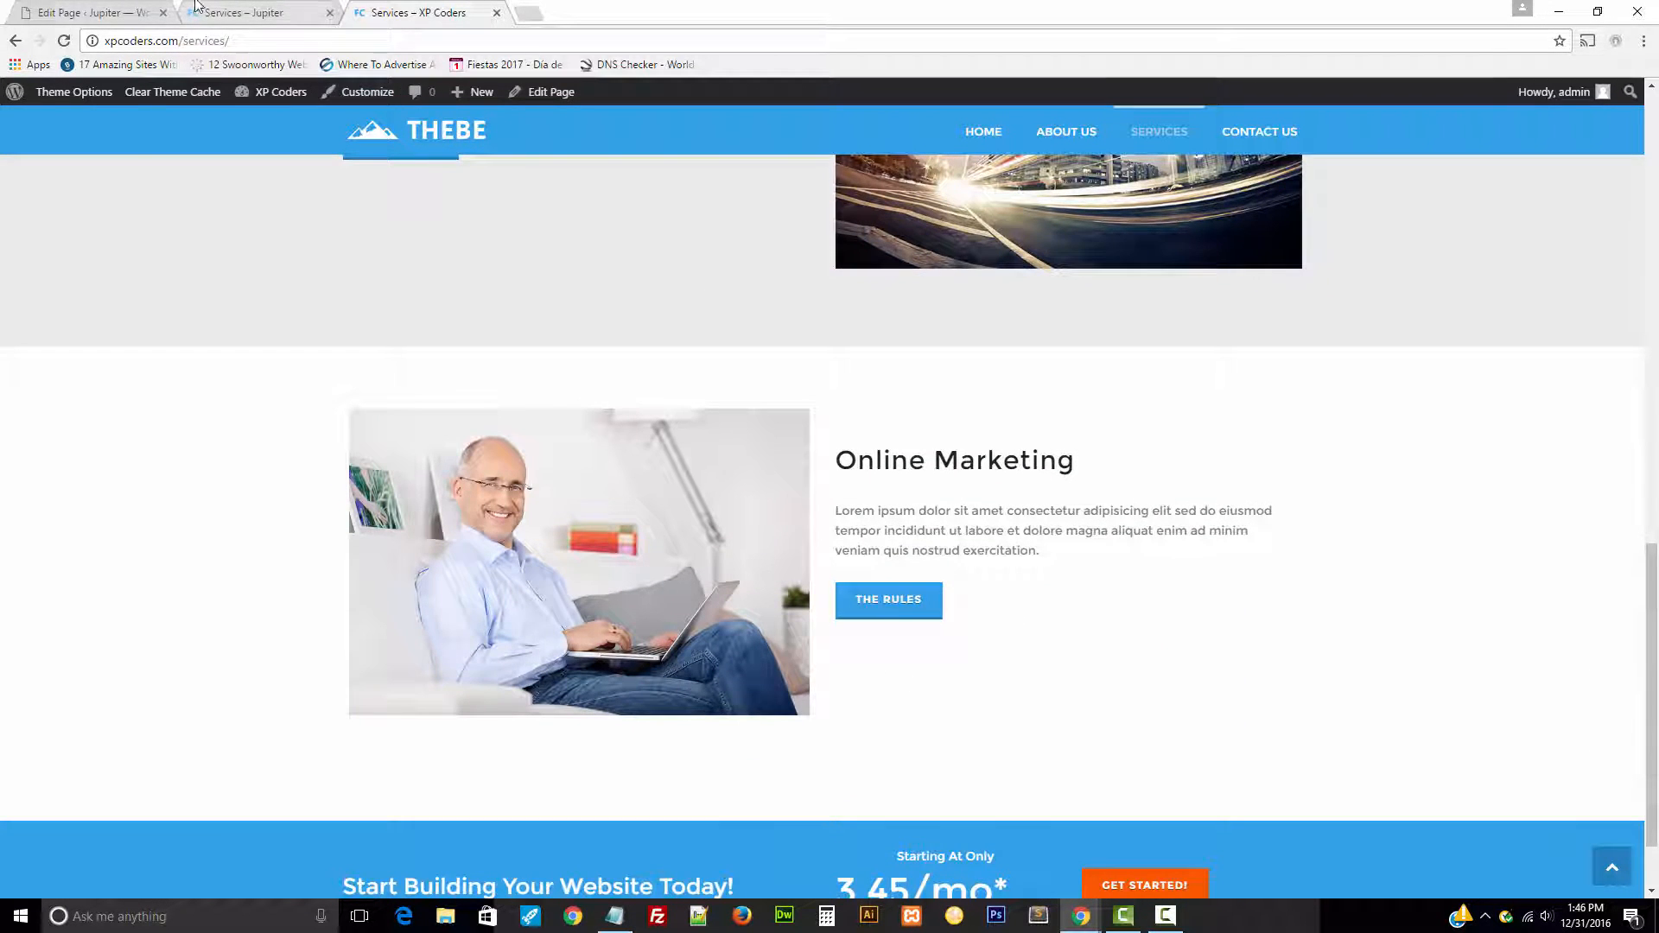
Step: Clone the Hosting And SSL row in the Services page editor
click(62, 16)
scroll(1097, 676, up, 6)
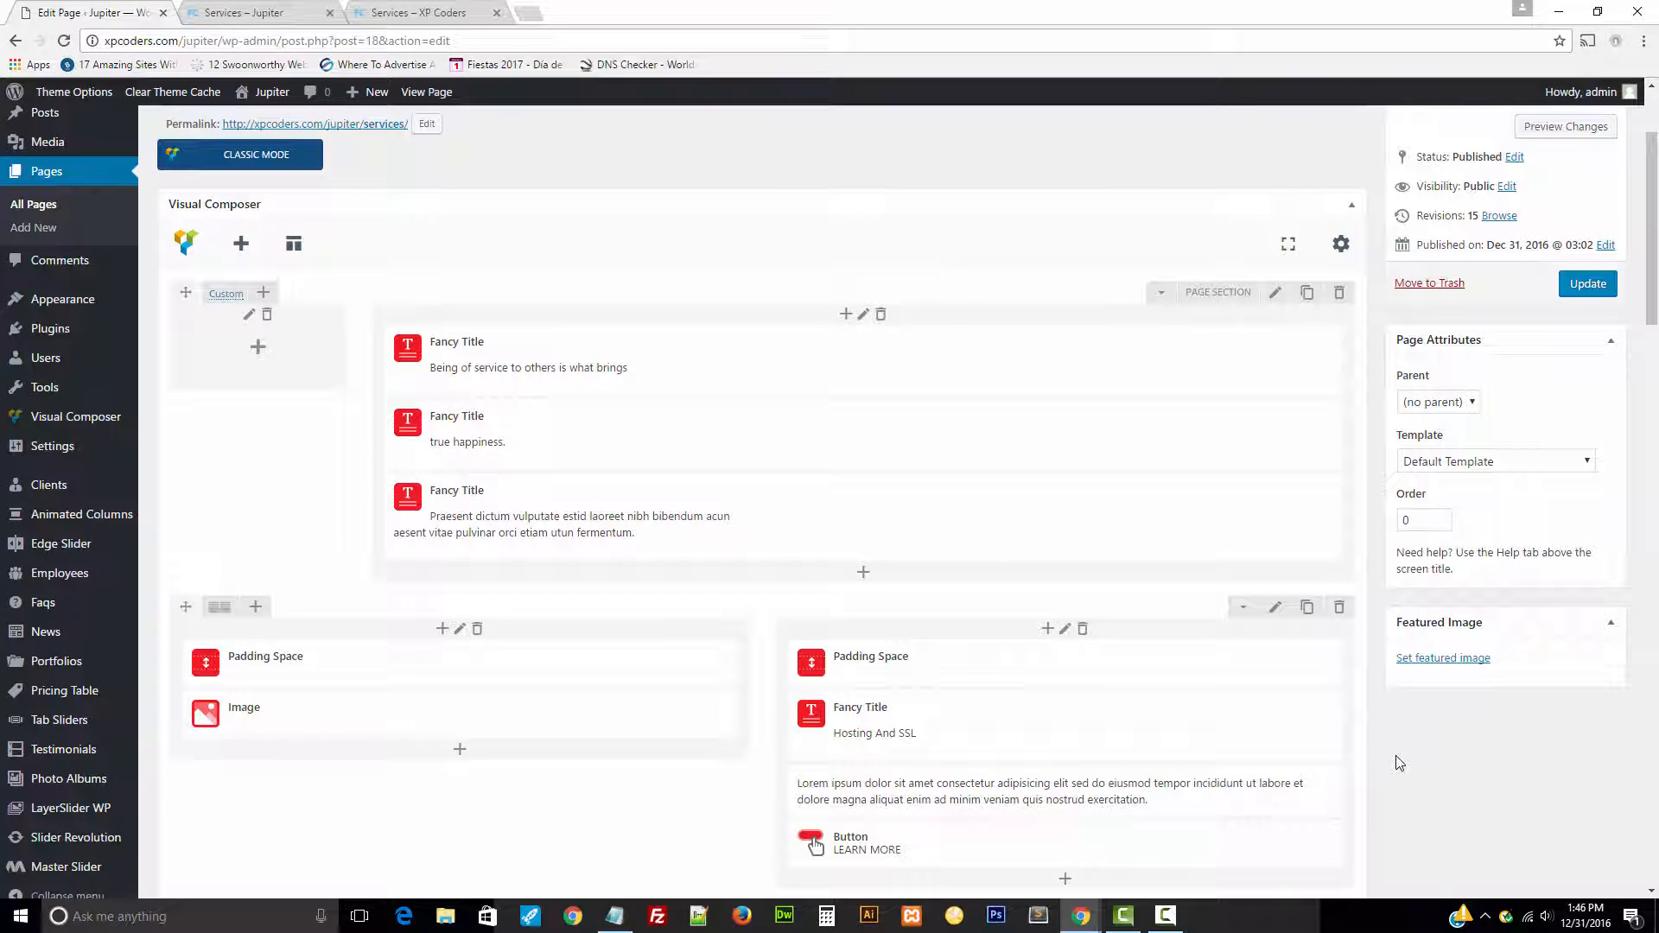
scroll(1392, 755, down, 3)
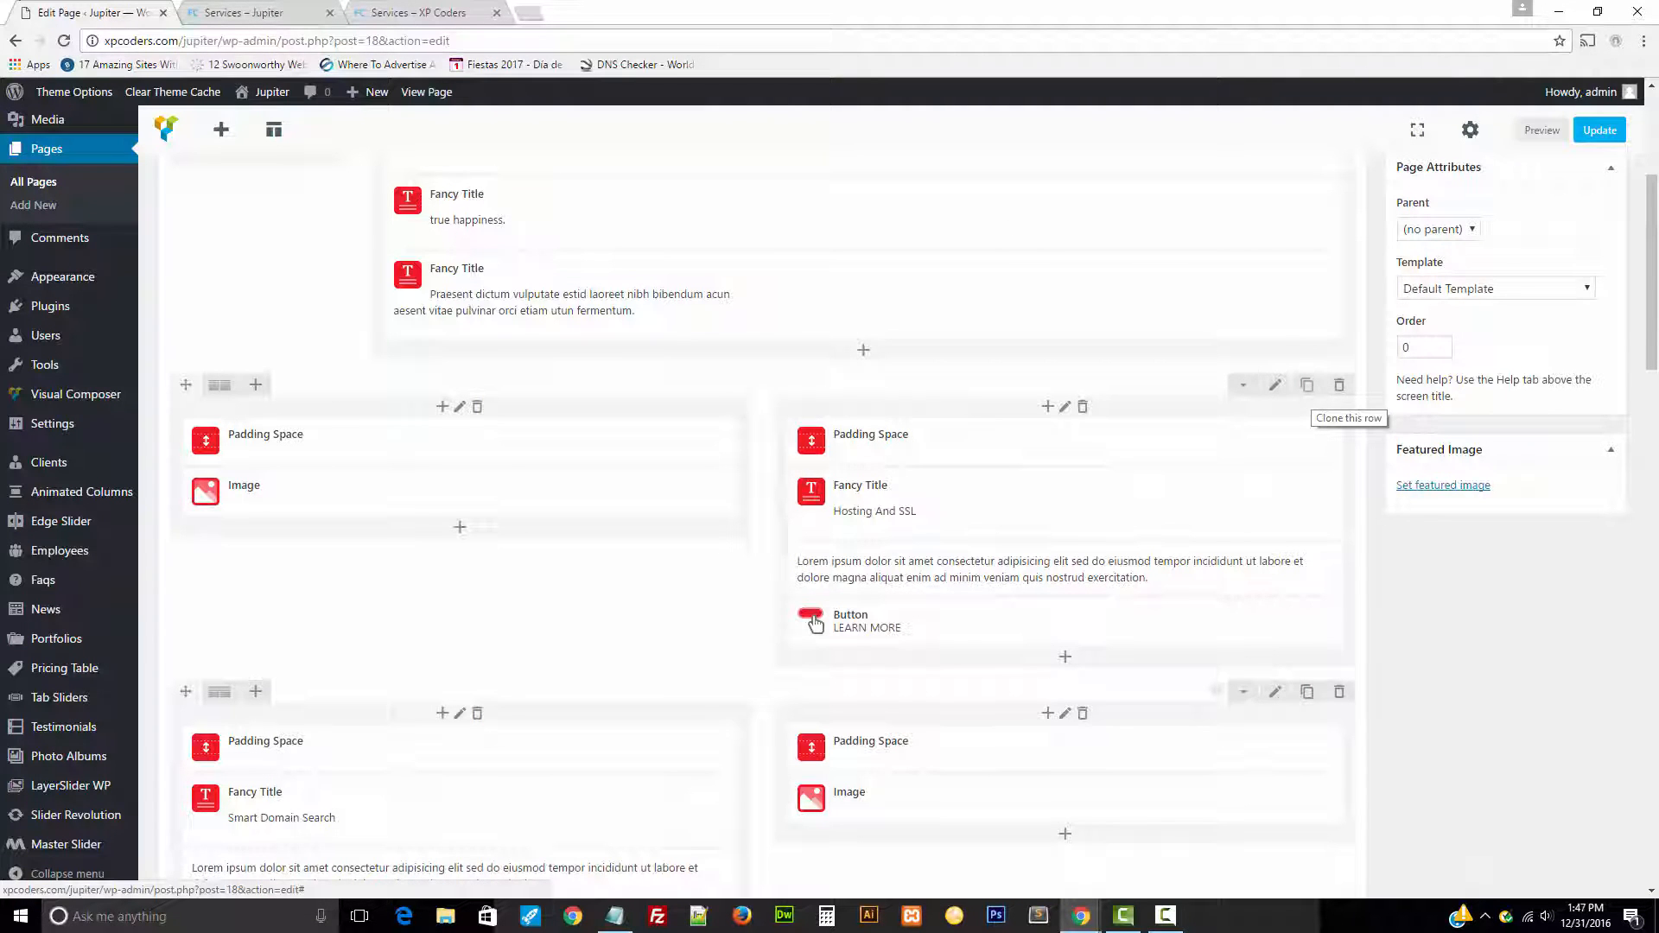
click(298, 13)
scroll(959, 348, up, 3)
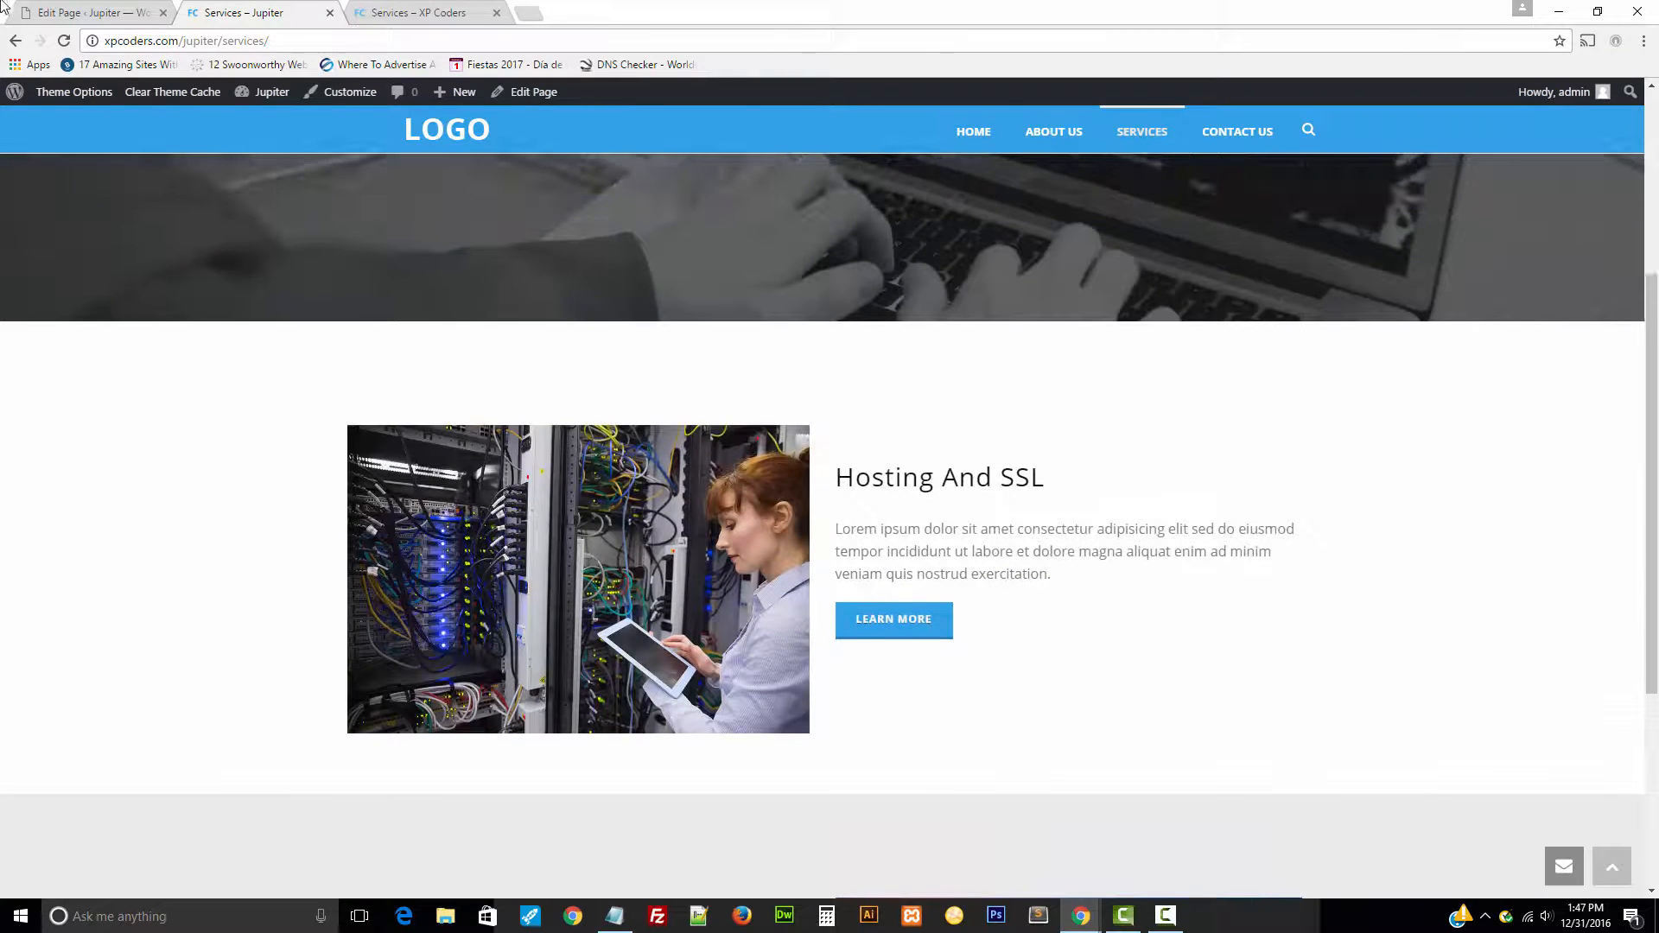
click(86, 7)
scroll(761, 419, down, 5)
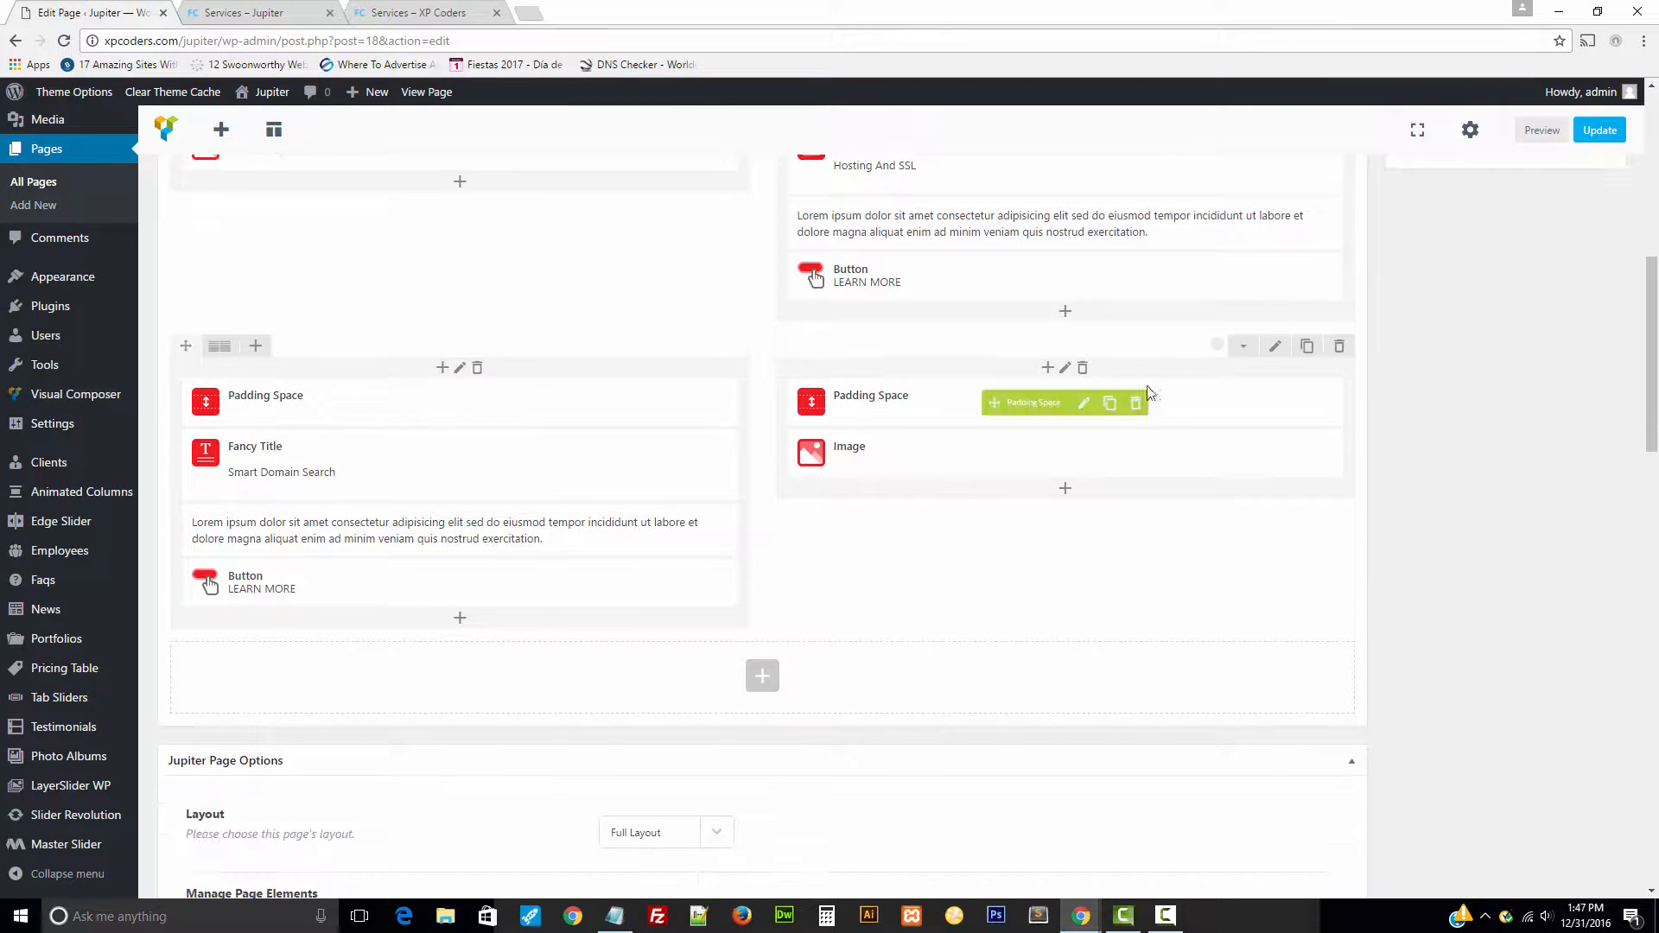
scroll(1484, 468, up, 1)
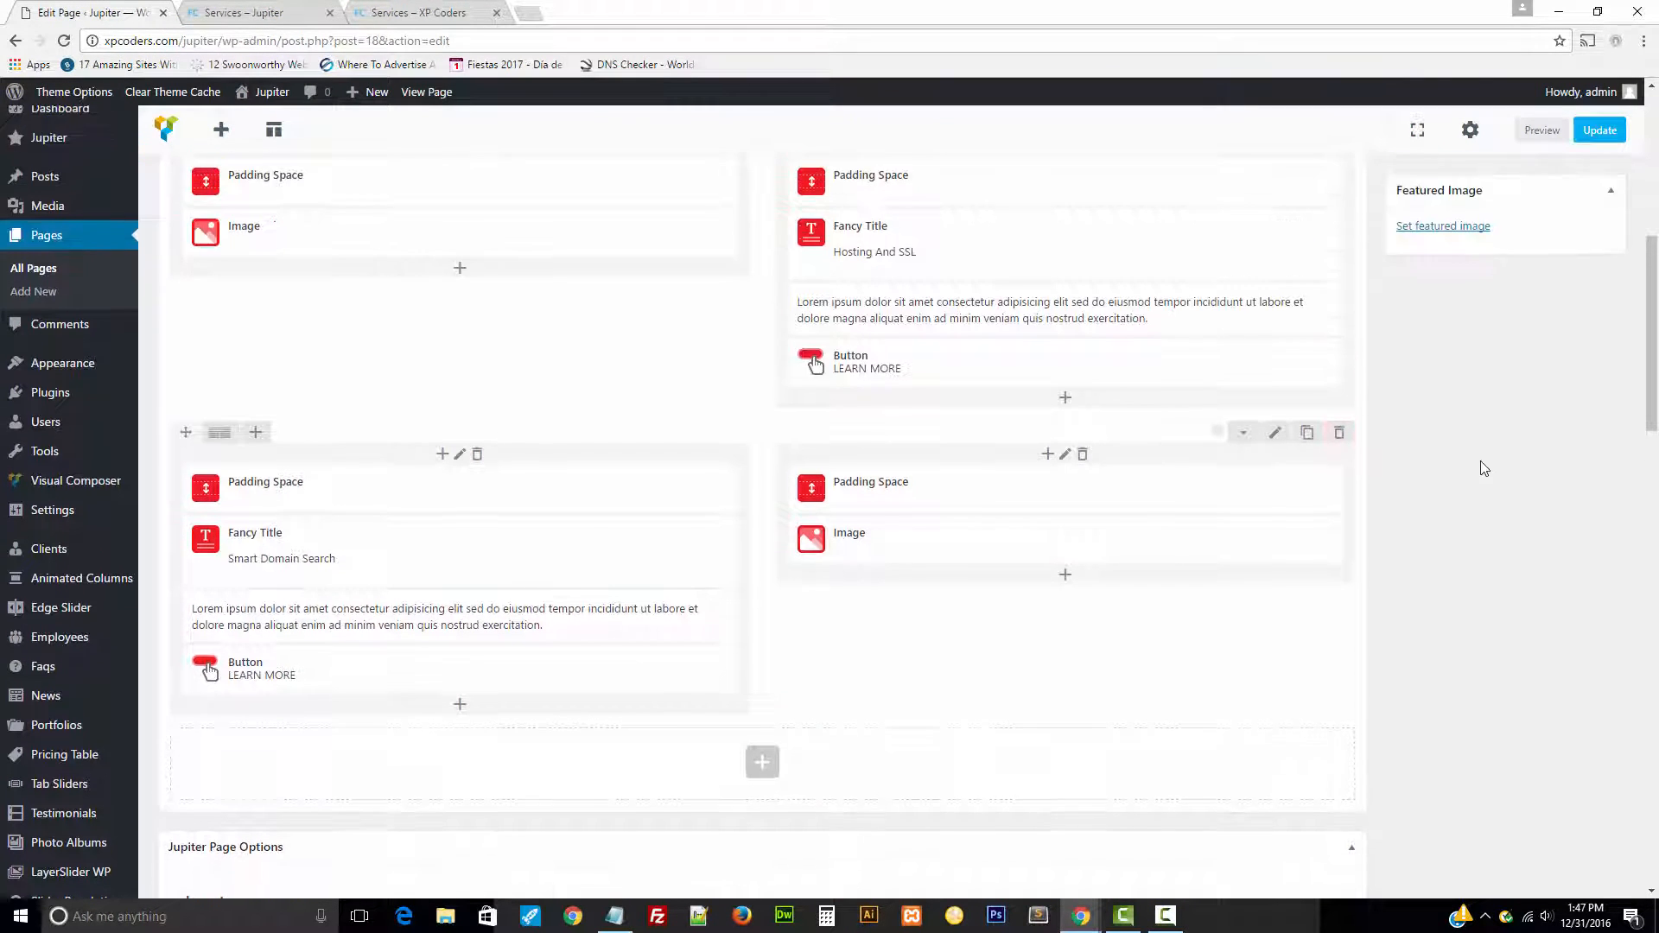
scroll(1482, 465, up, 2)
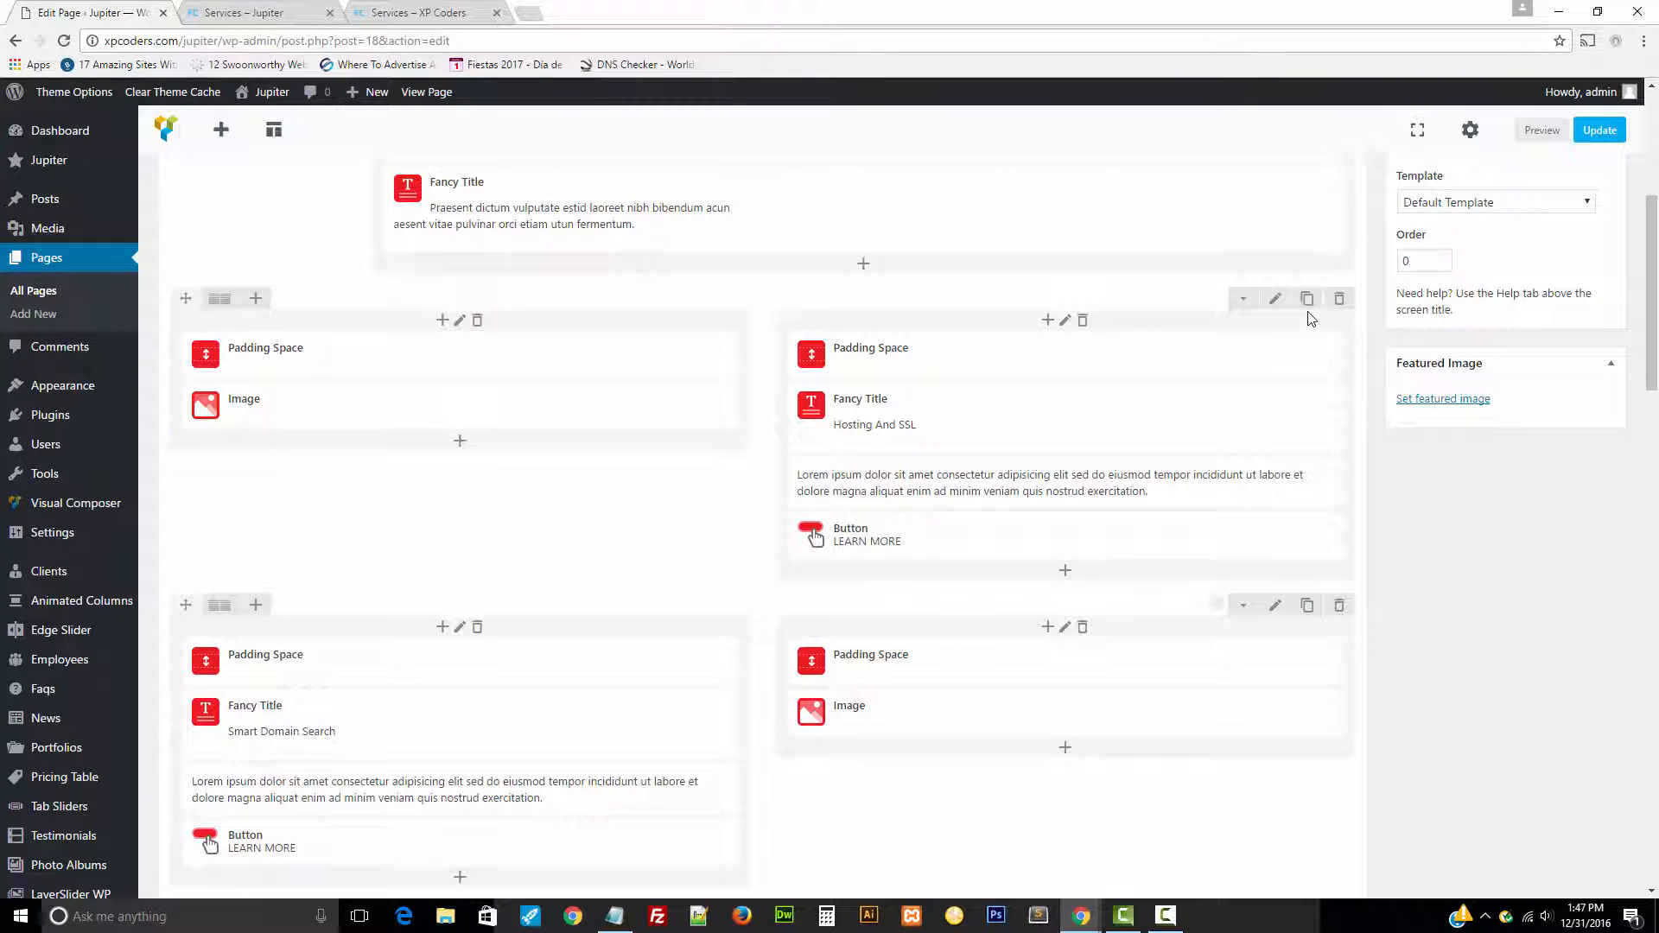
click(1308, 301)
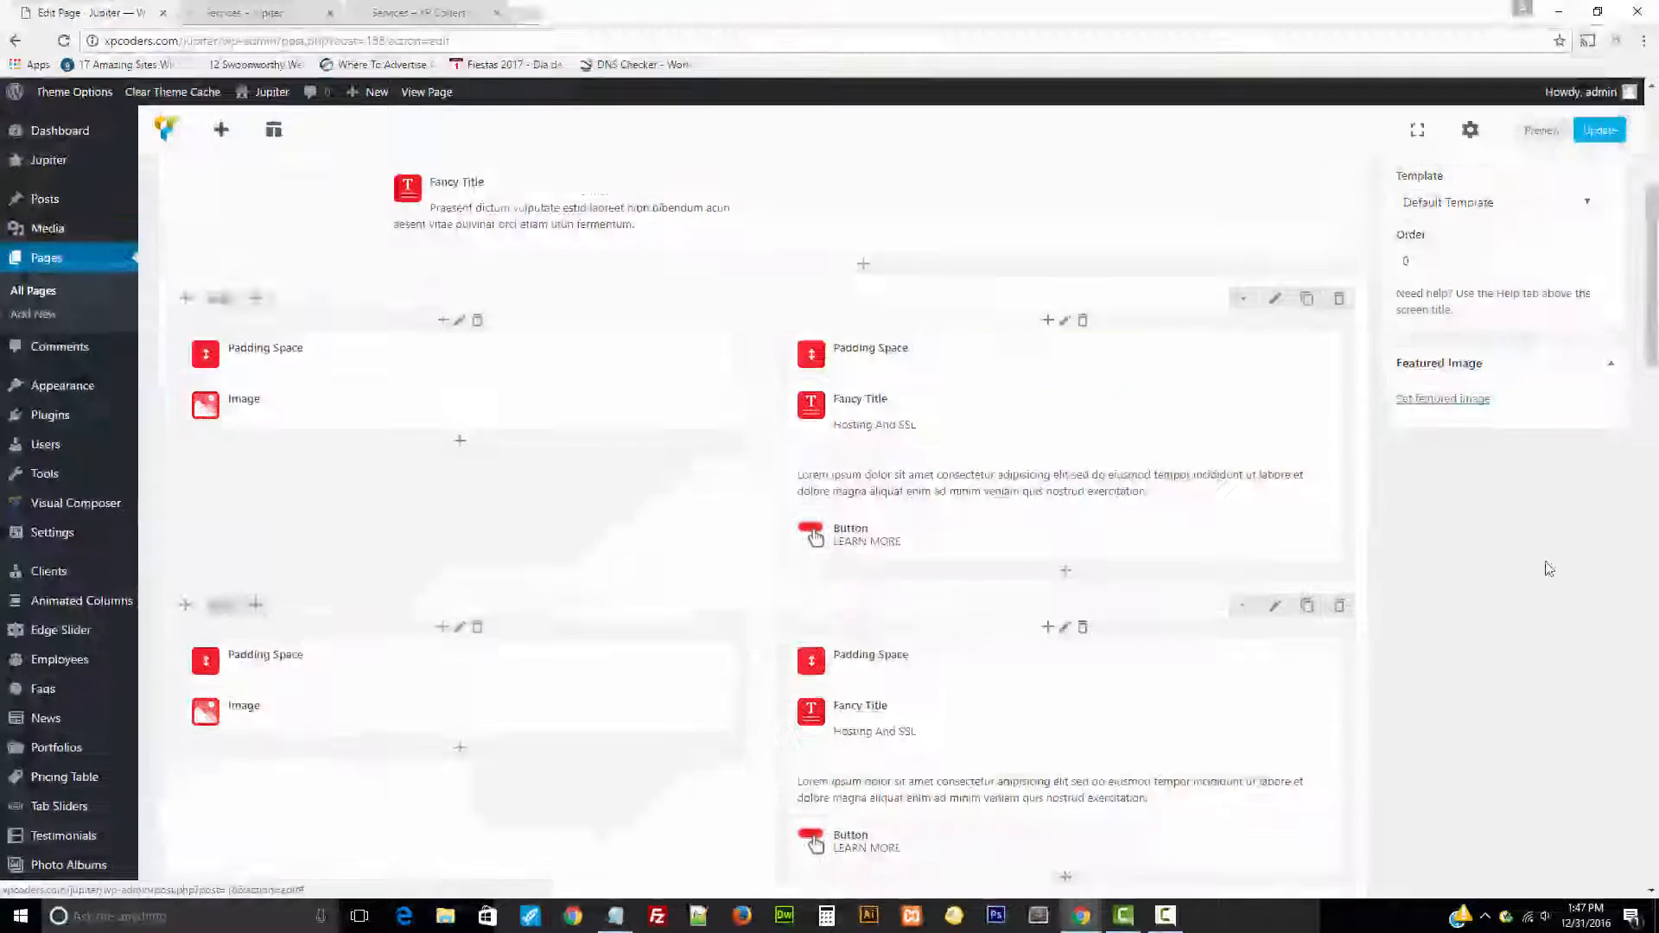
Step: Move the cloned Hosting And SSL row below the Smart Domain Search row
scroll(1548, 569, down, 3)
scroll(1548, 577, down, 1)
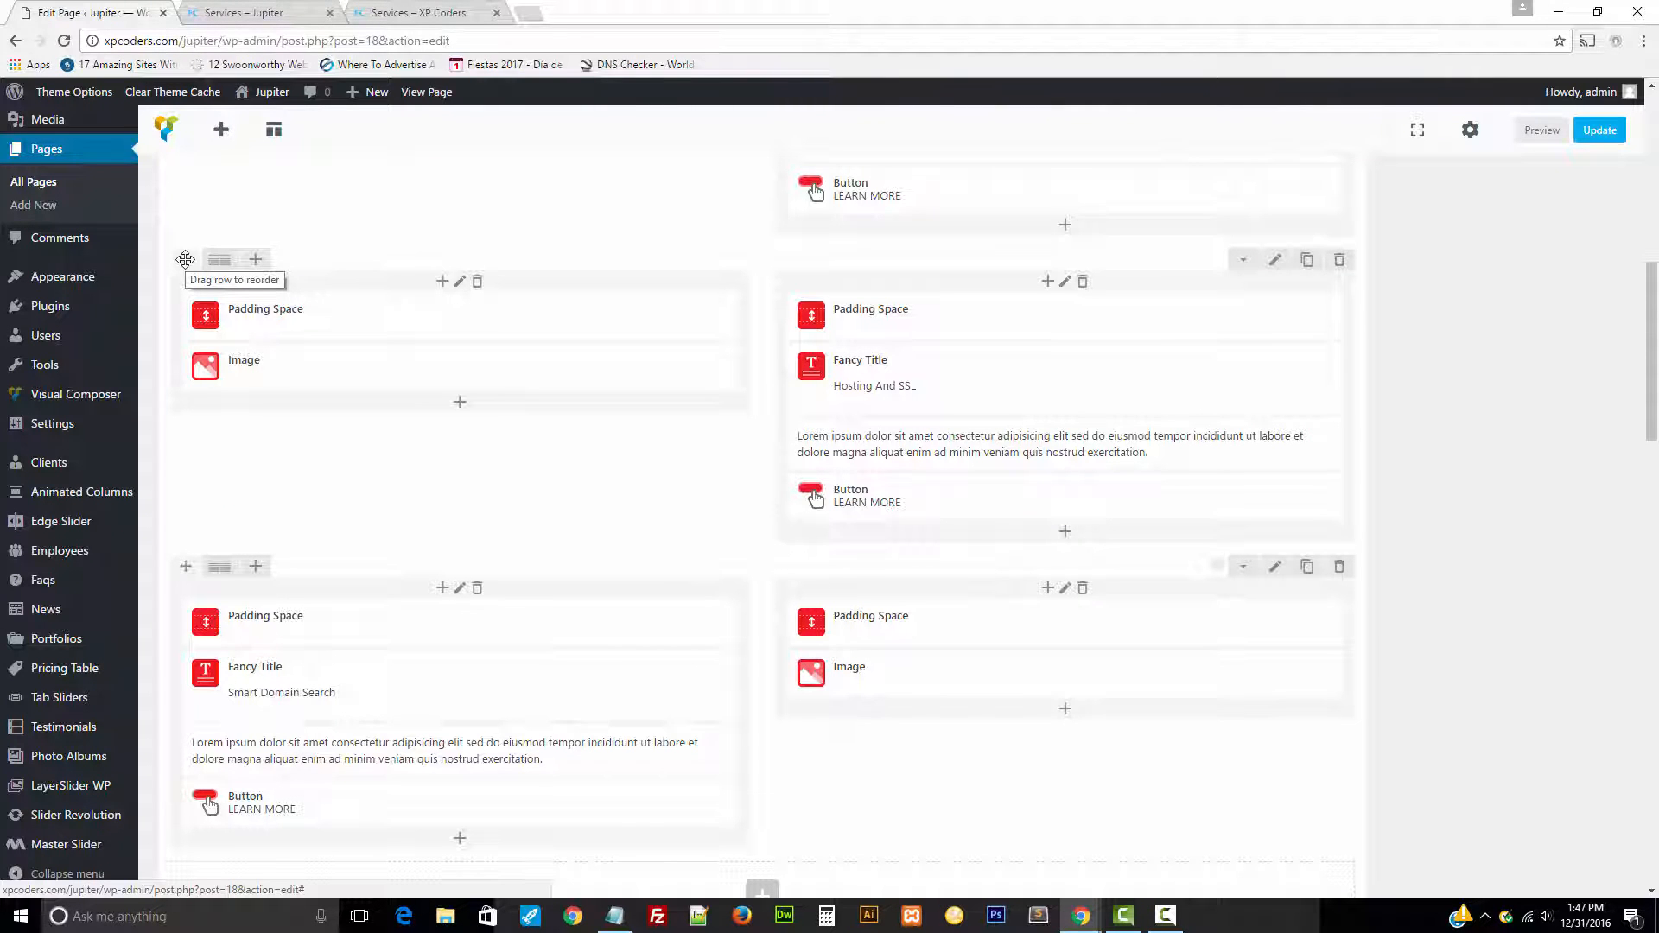
mouse_move(184, 259)
mouse_down()
mouse_move(216, 683)
mouse_move(212, 586)
mouse_move(197, 575)
mouse_move(223, 484)
mouse_move(216, 237)
mouse_move(222, 666)
mouse_move(212, 571)
mouse_move(223, 582)
mouse_up()
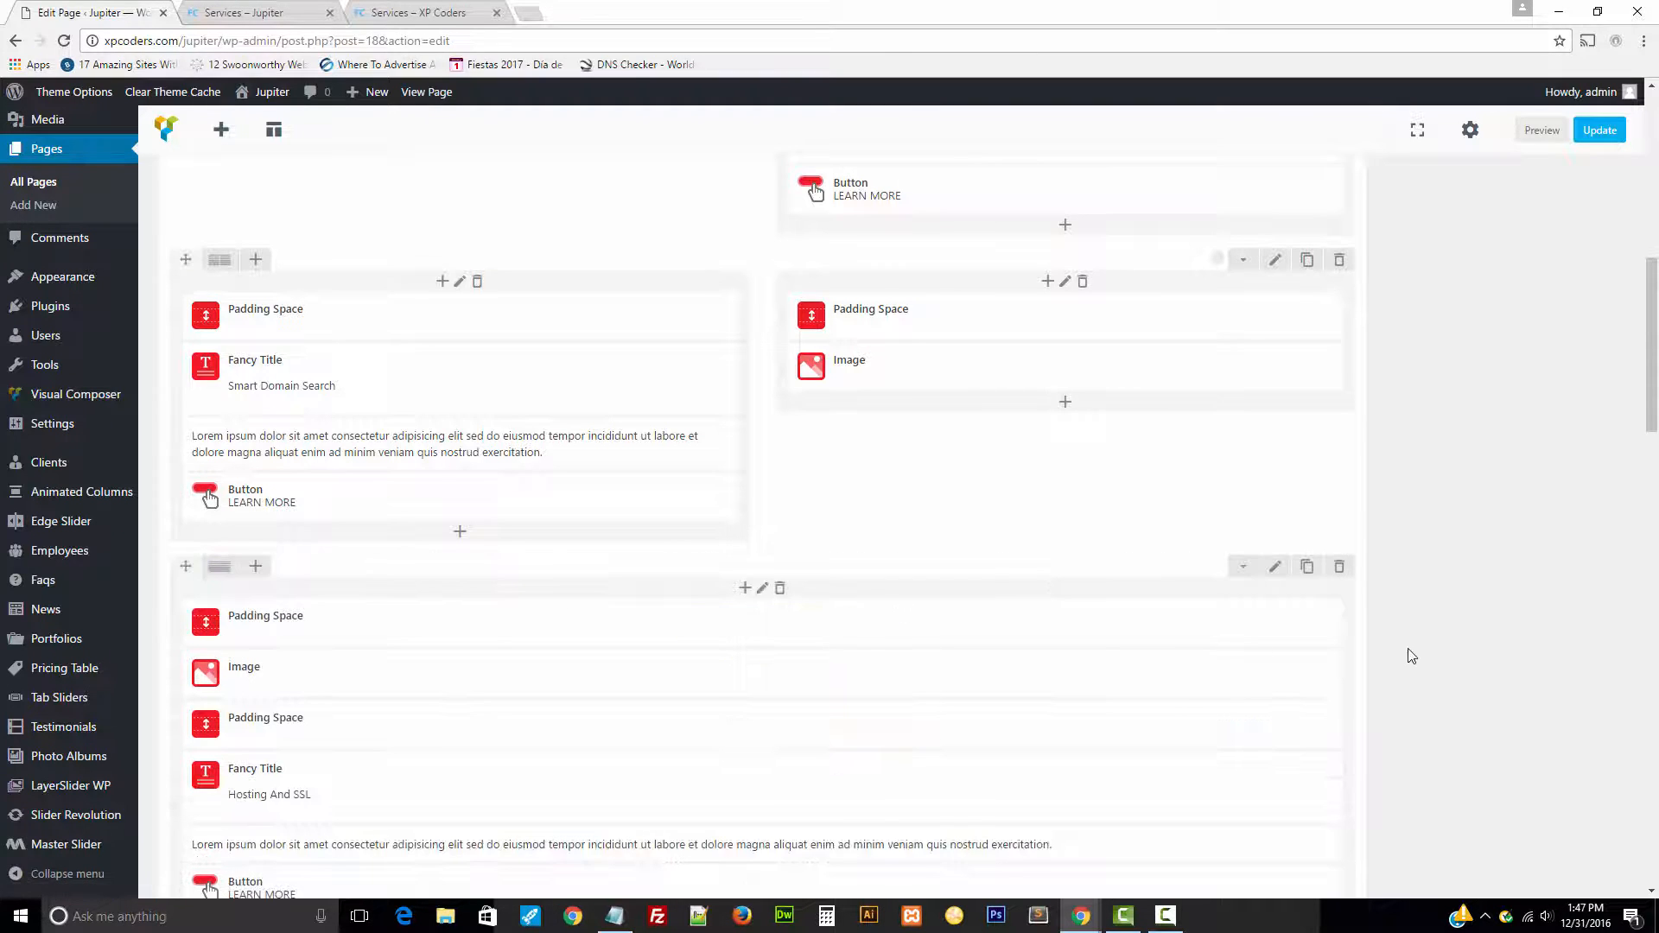
Step: Set the cloned Hosting And SSL row's column layout to 1/2 + 1/2
scroll(1414, 659, down, 3)
scroll(1414, 659, up, 1)
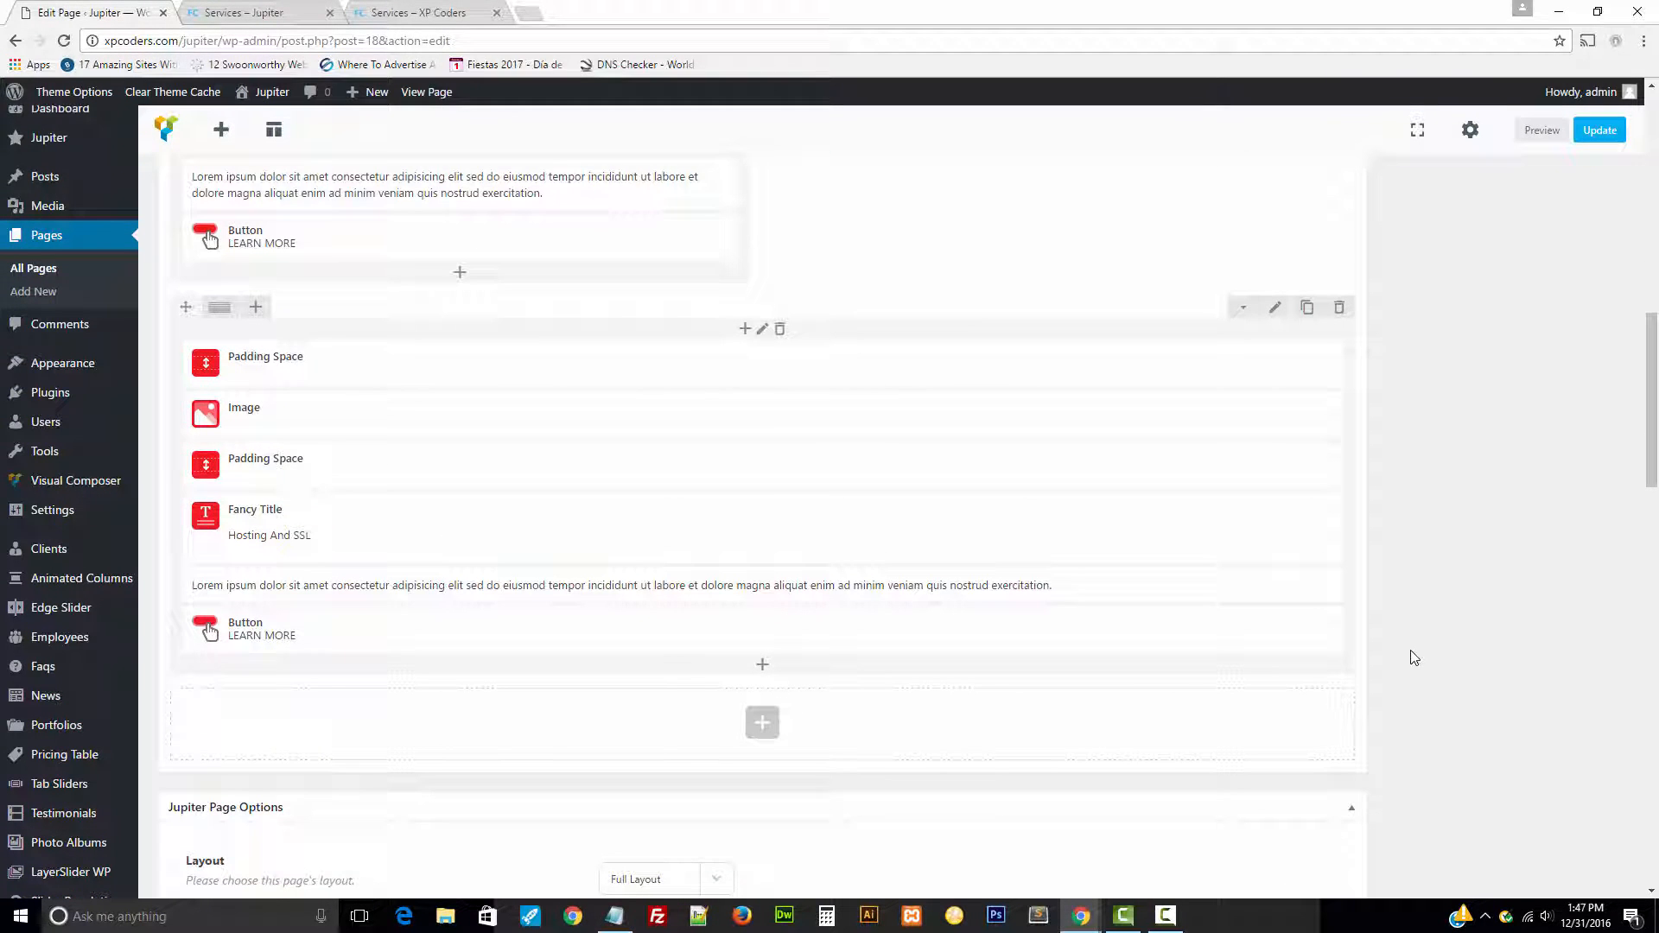
scroll(1414, 658, up, 2)
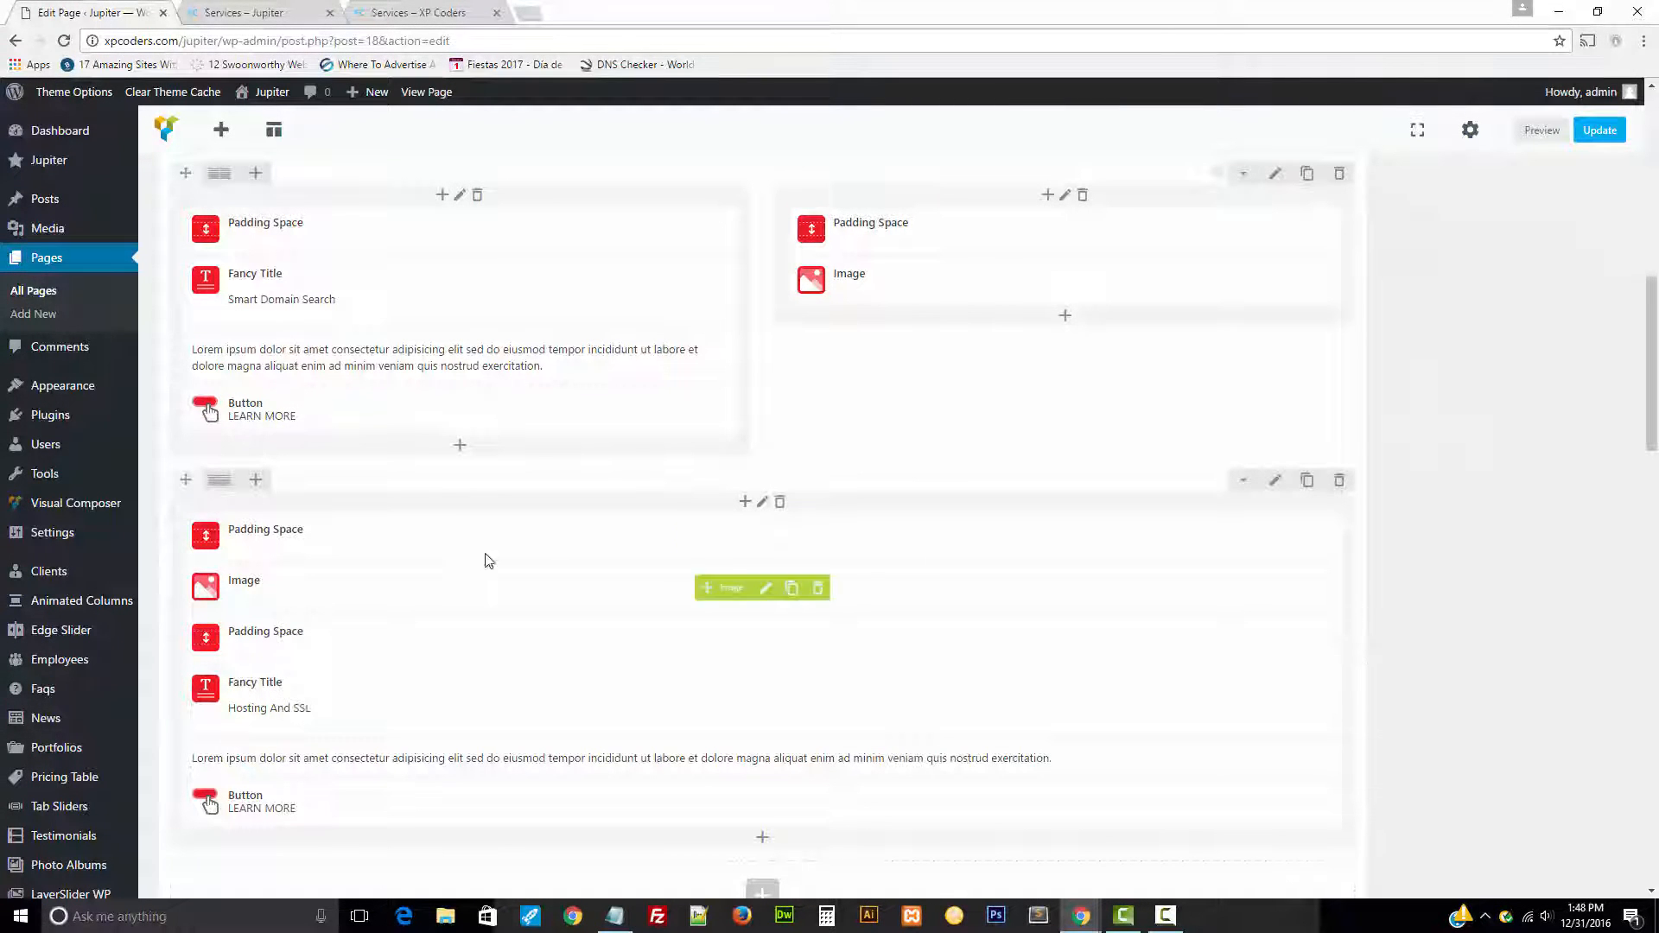
mouse_move(232, 489)
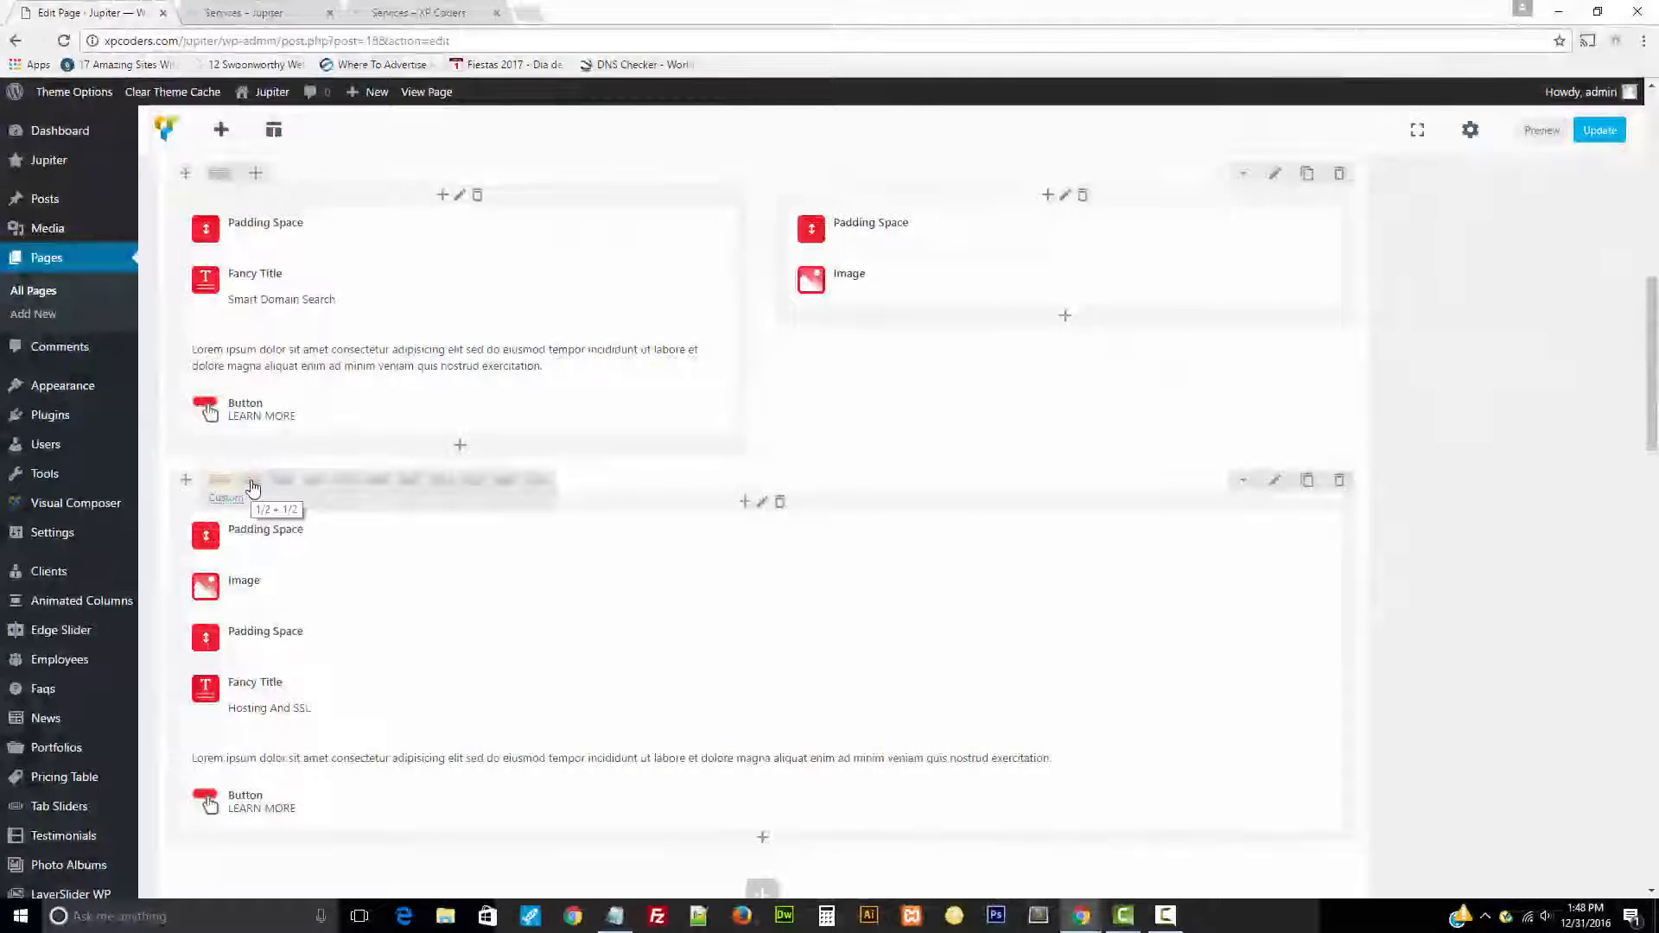
click(252, 490)
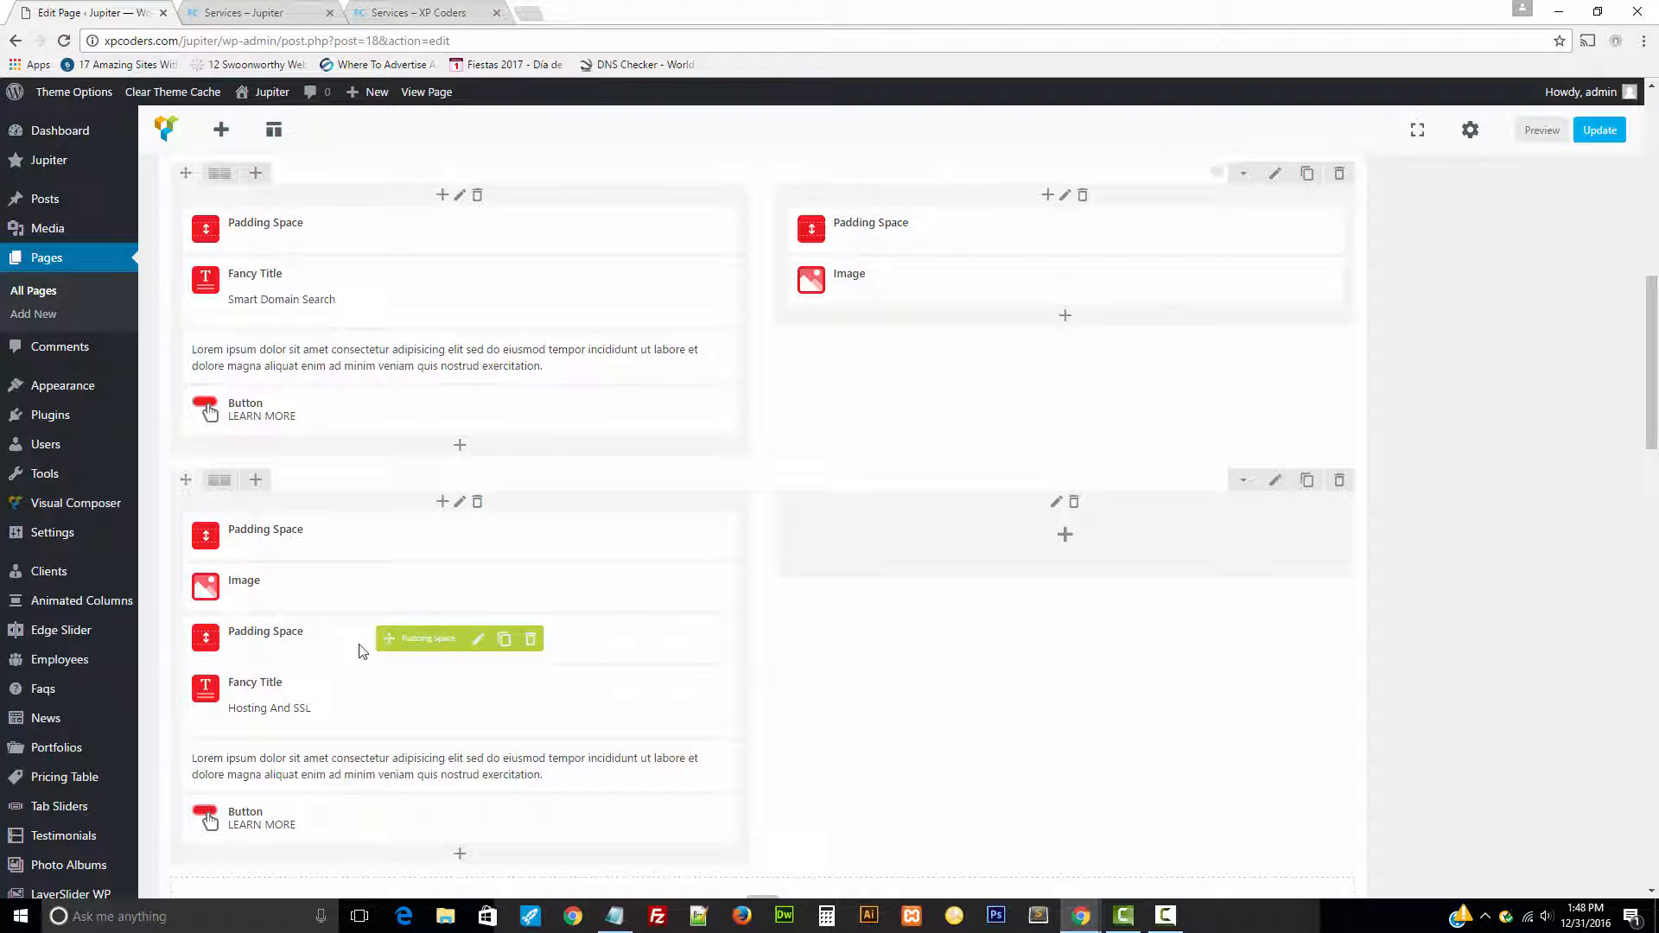
Step: Move the cloned row's second Padding Space, Fancy Title, text block and Button into its empty second column and update the page
drag(389, 639, 1070, 531)
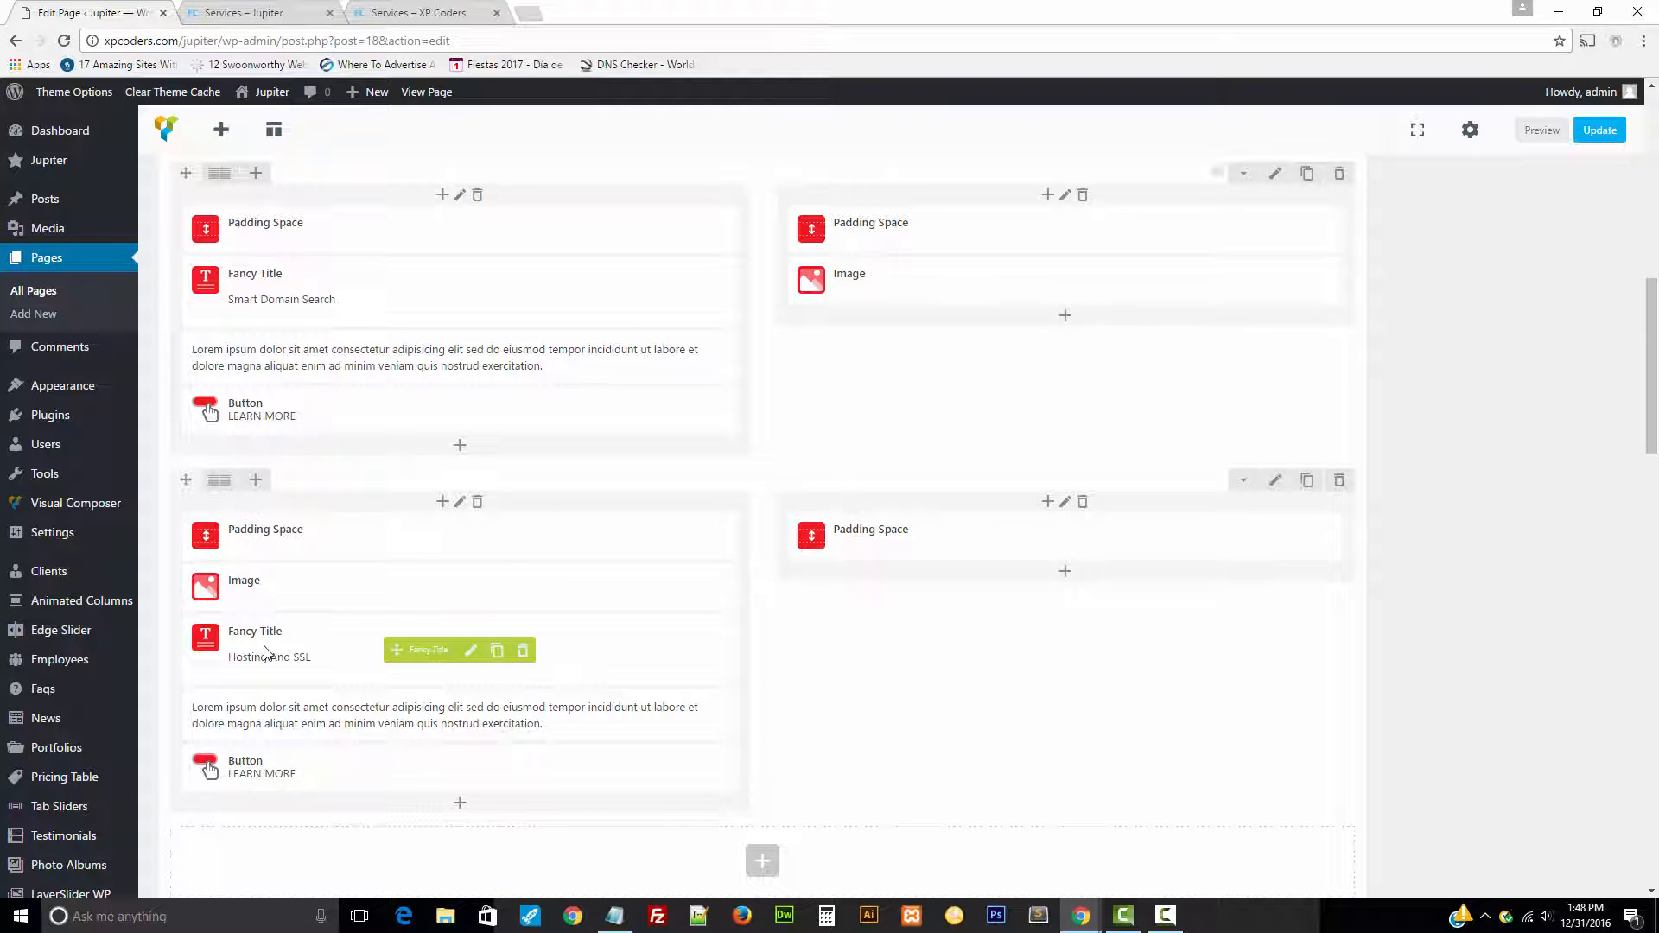
drag(396, 650, 1002, 640)
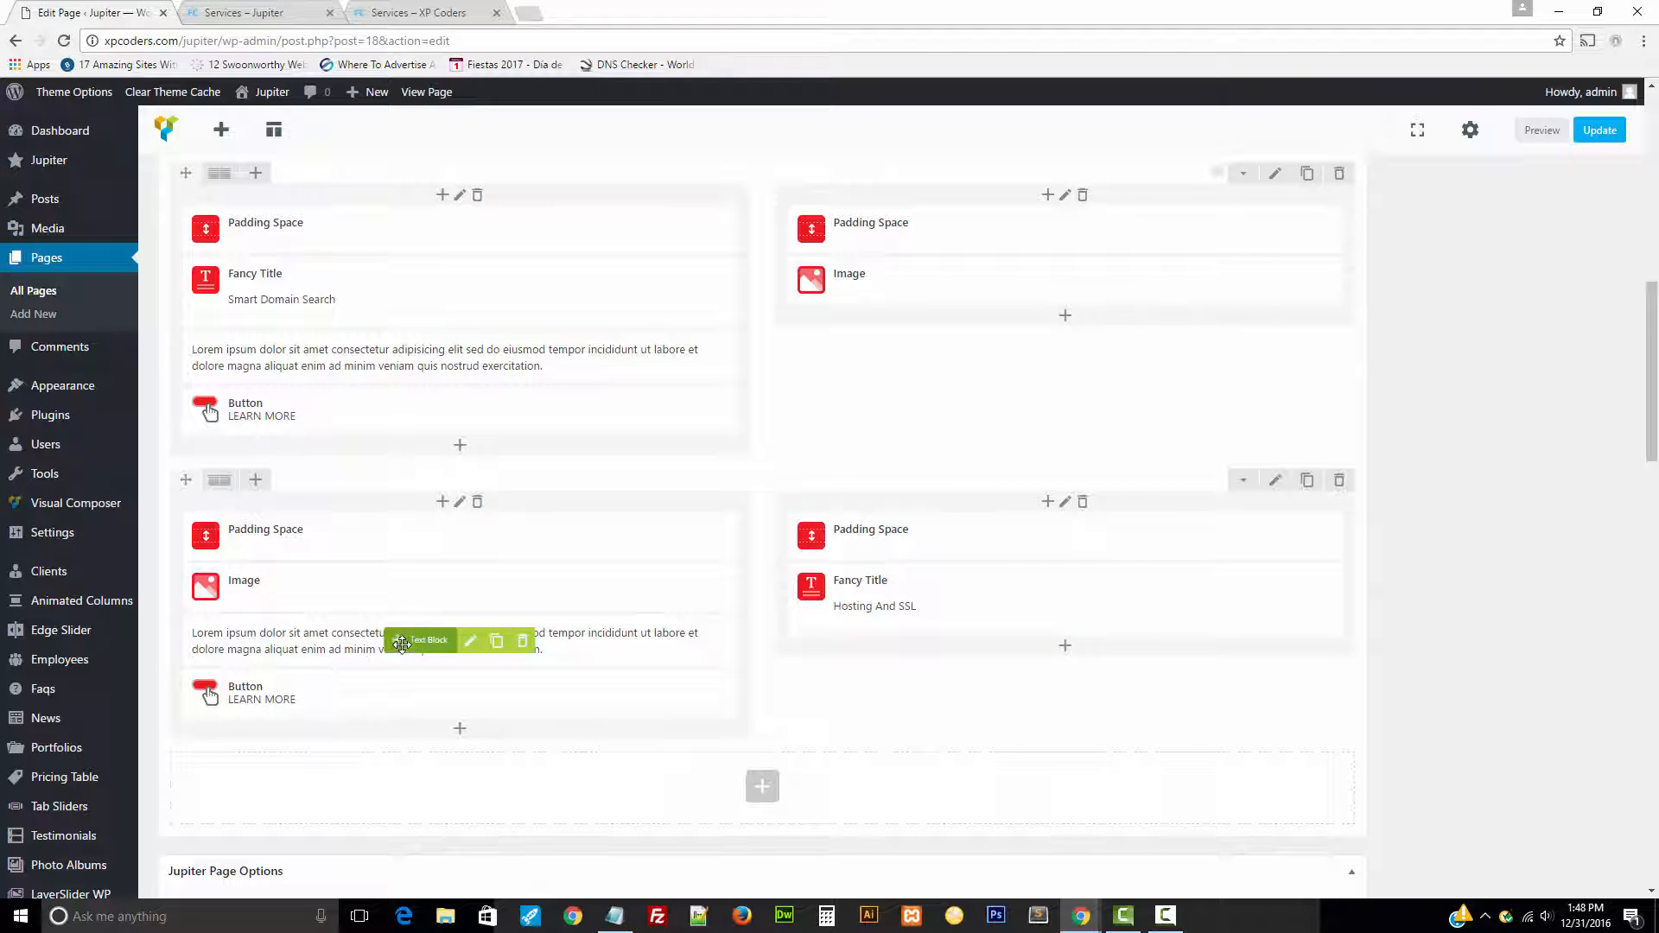
drag(398, 640, 948, 666)
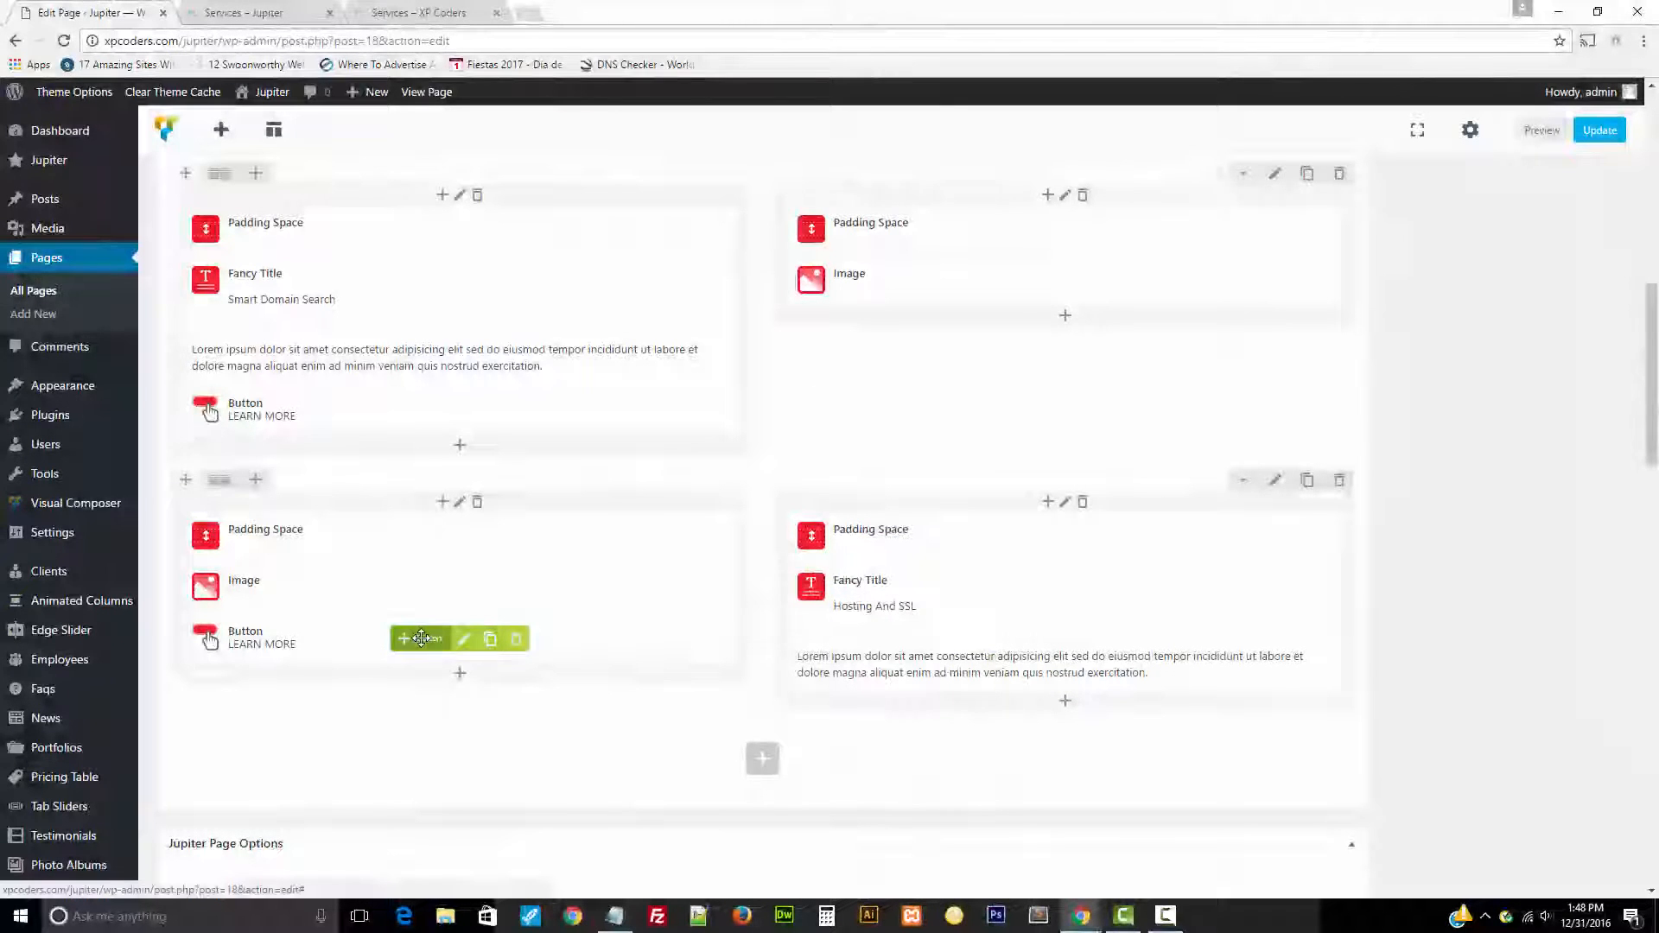
drag(413, 640, 1054, 718)
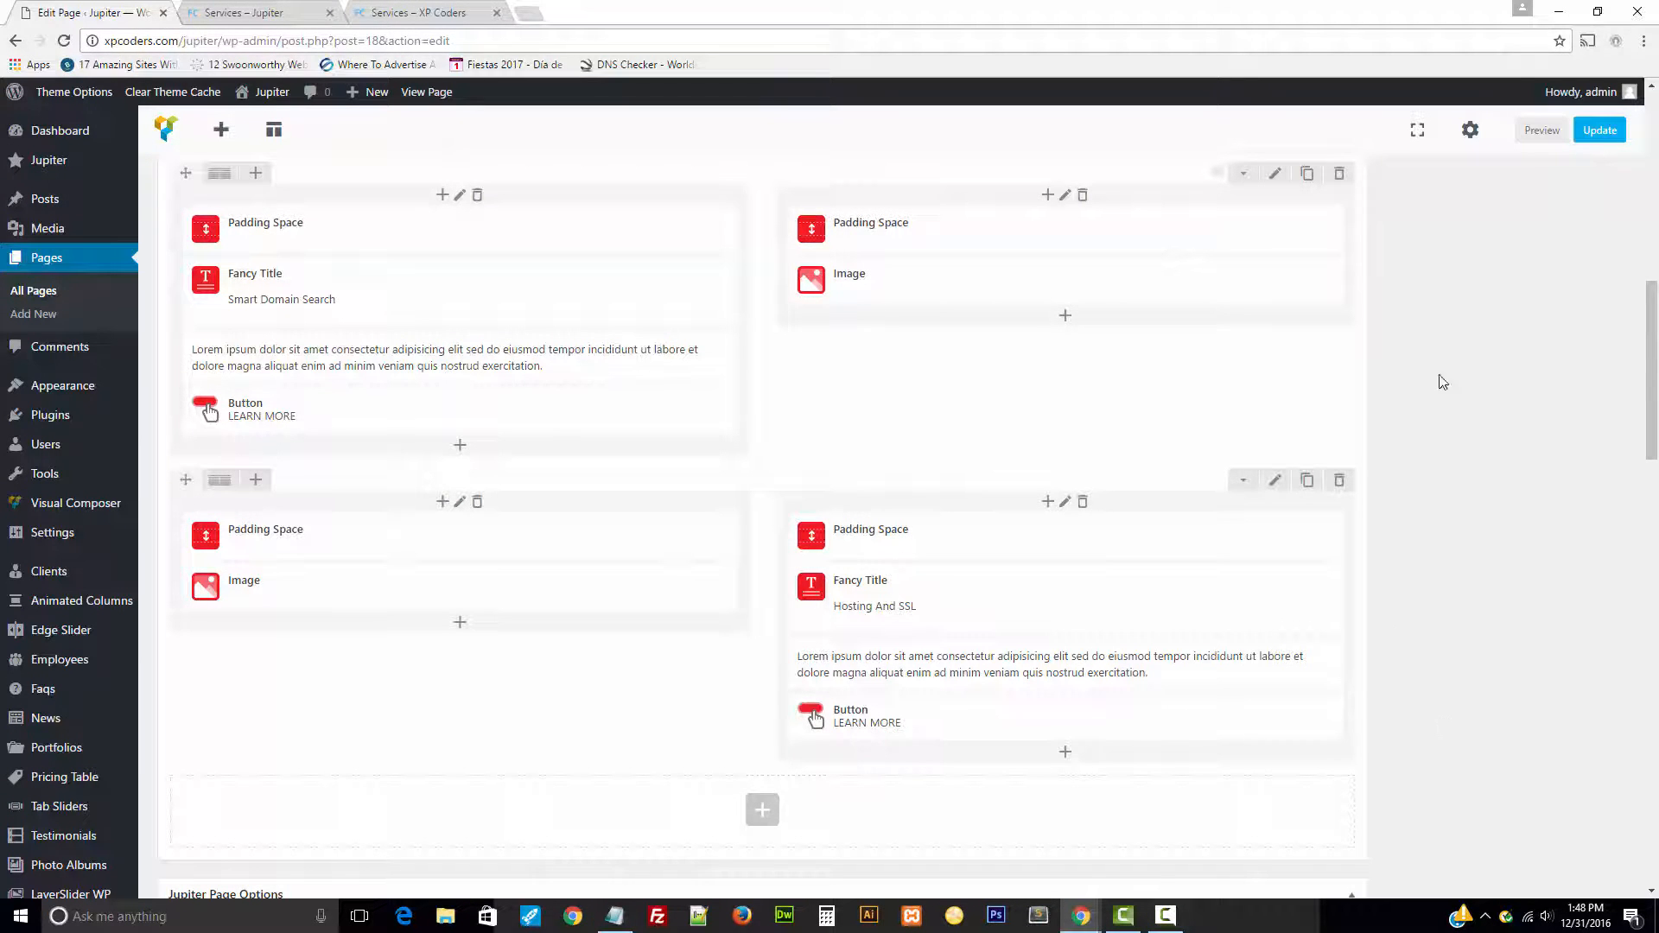
click(1600, 130)
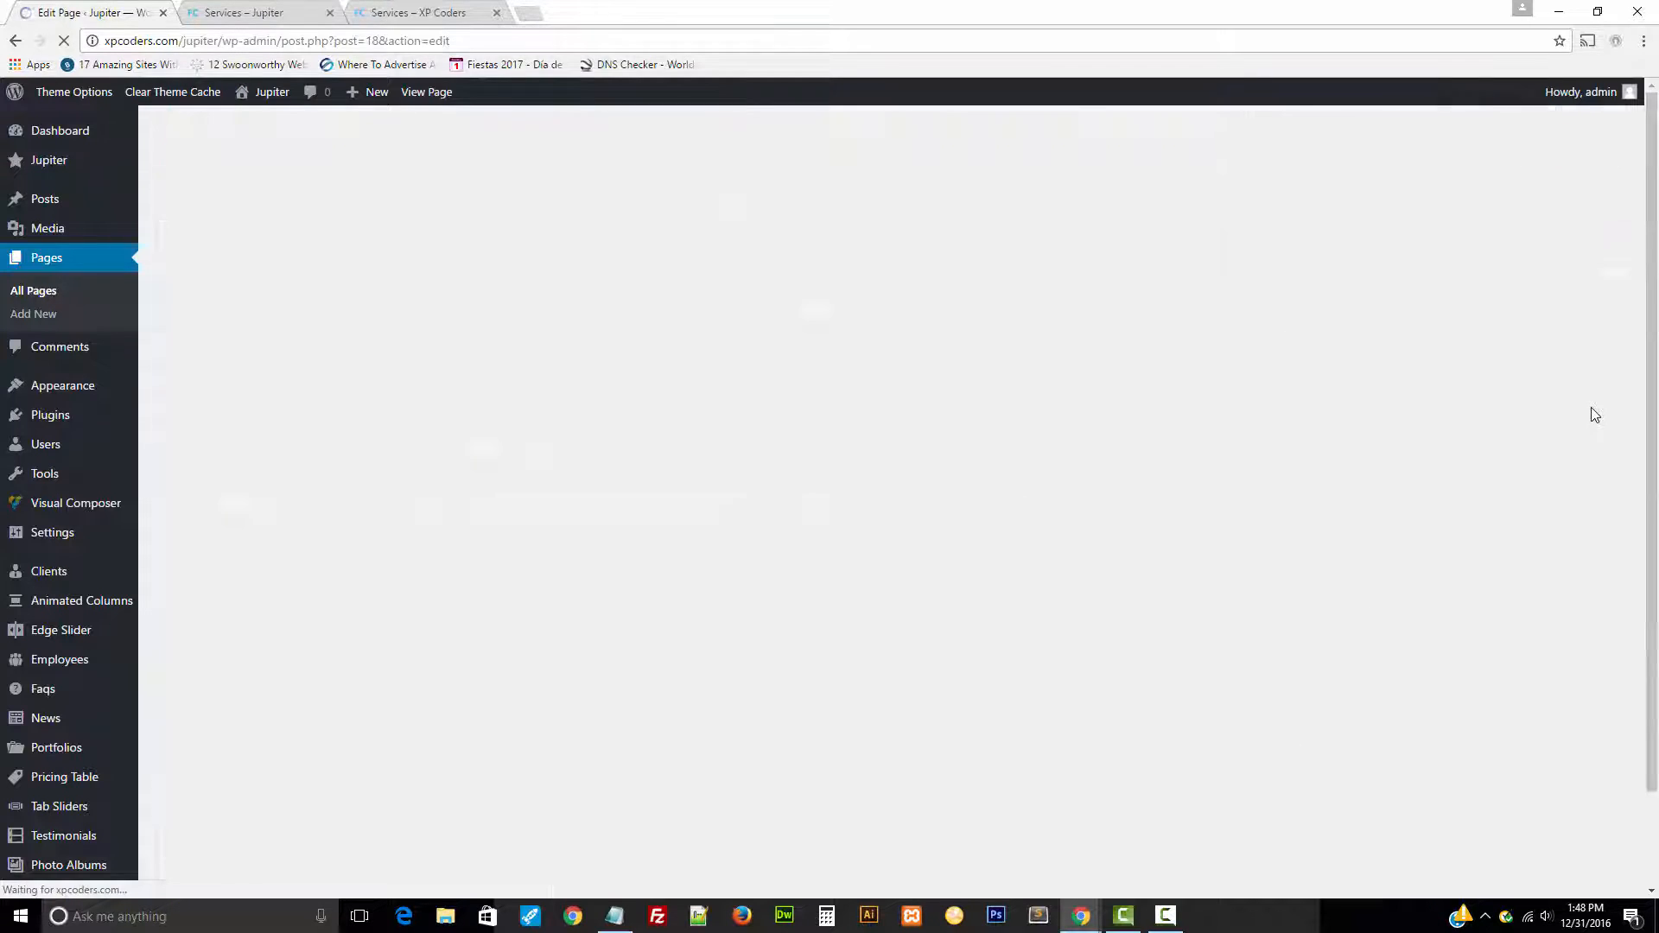
Step: Reload the live Jupiter Services page and examine the layout of the cloned row below Smart Domain Search
click(268, 11)
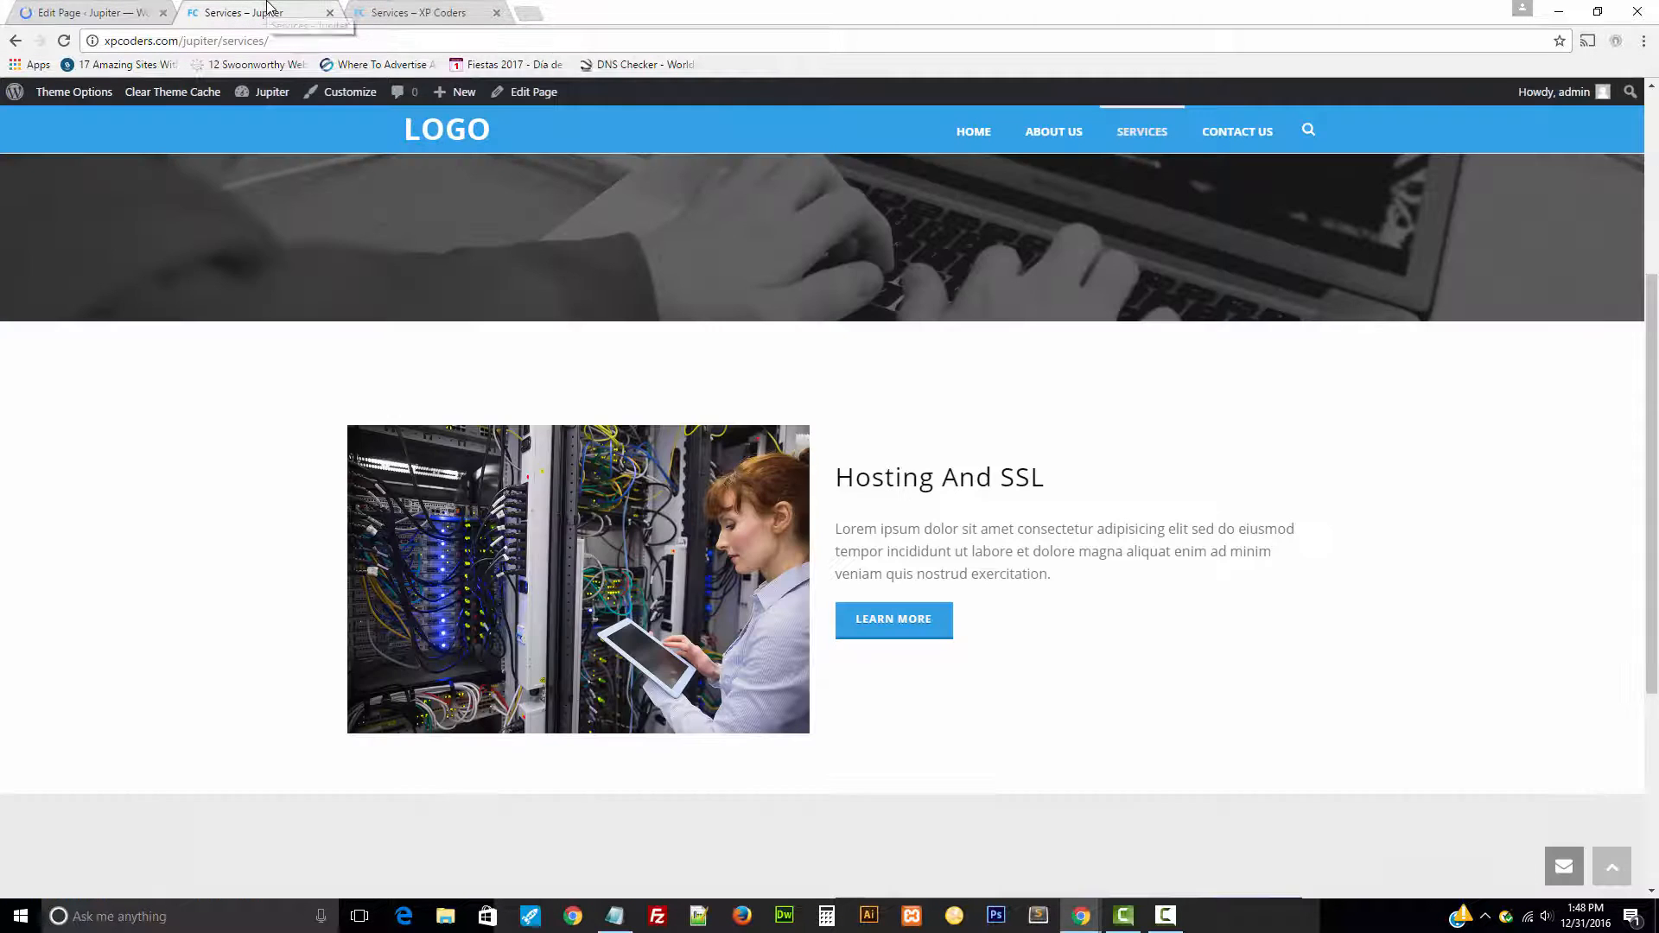
click(64, 41)
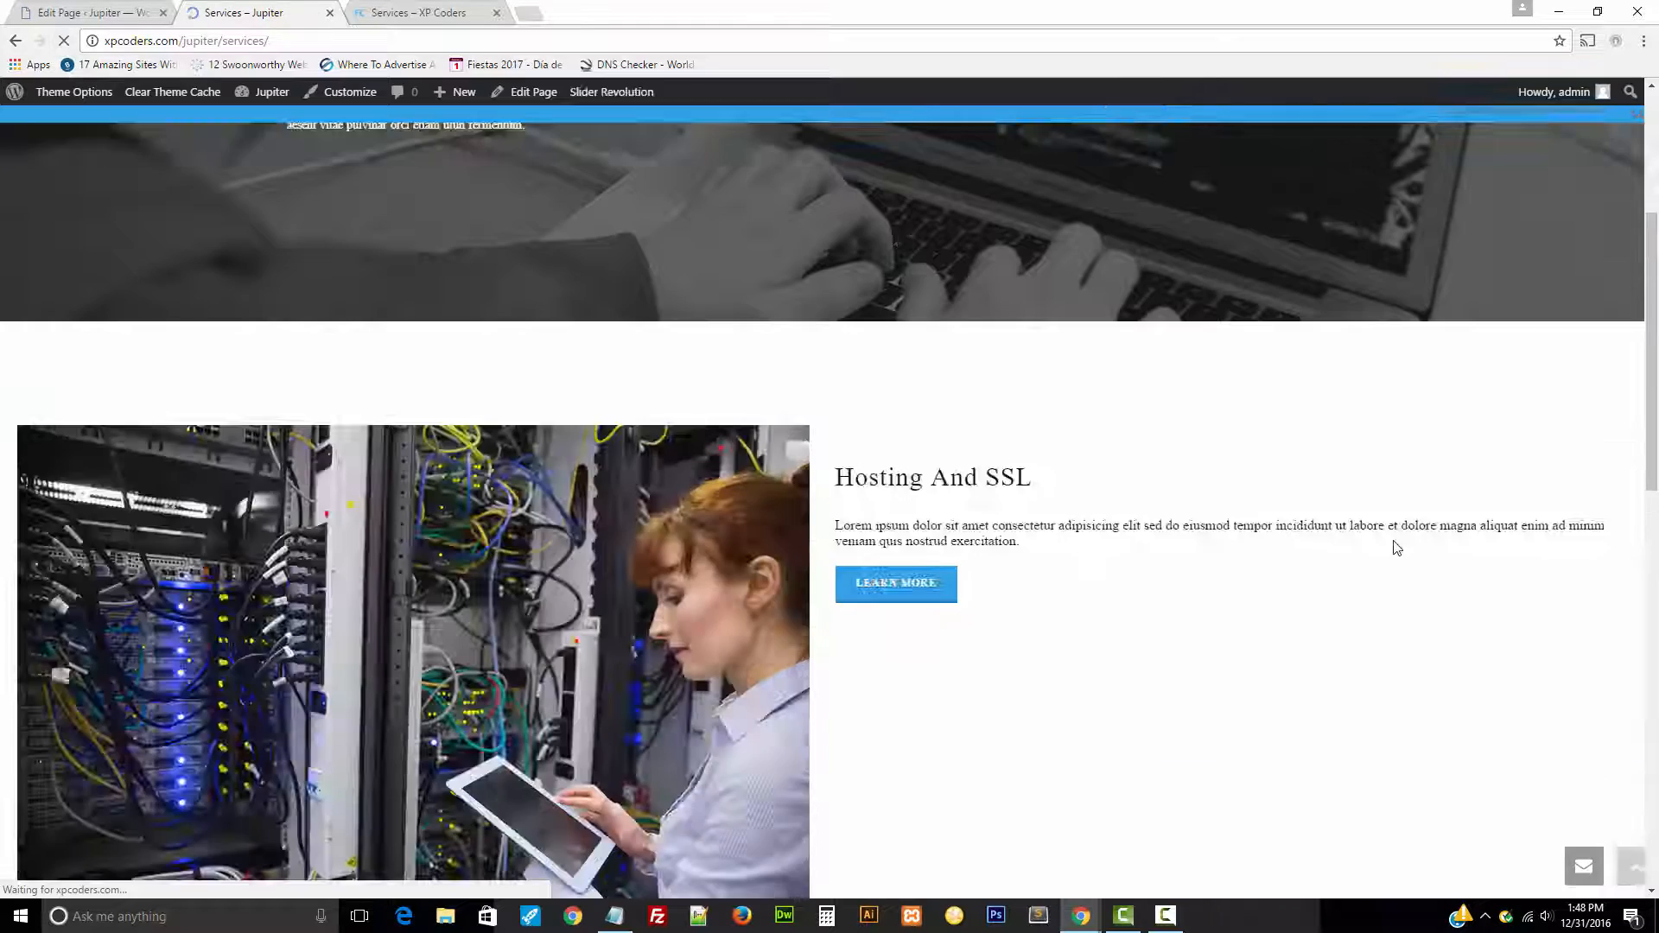
scroll(1402, 550, down, 10)
scroll(1237, 637, up, 9)
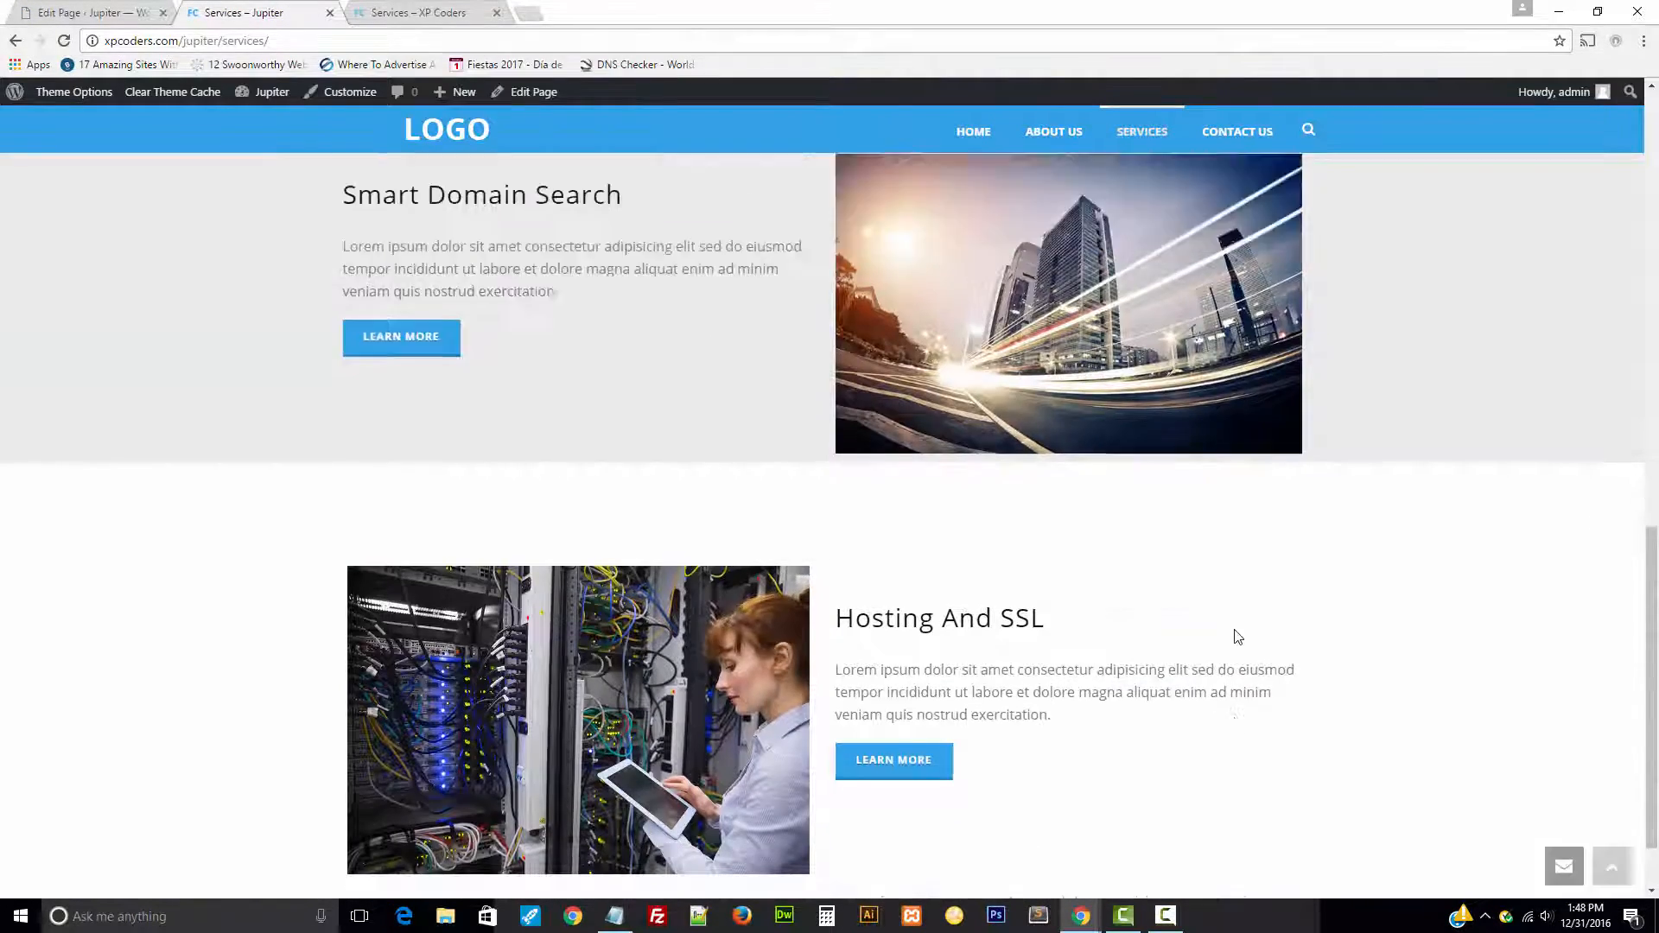
scroll(1236, 631, up, 4)
scroll(1232, 626, down, 3)
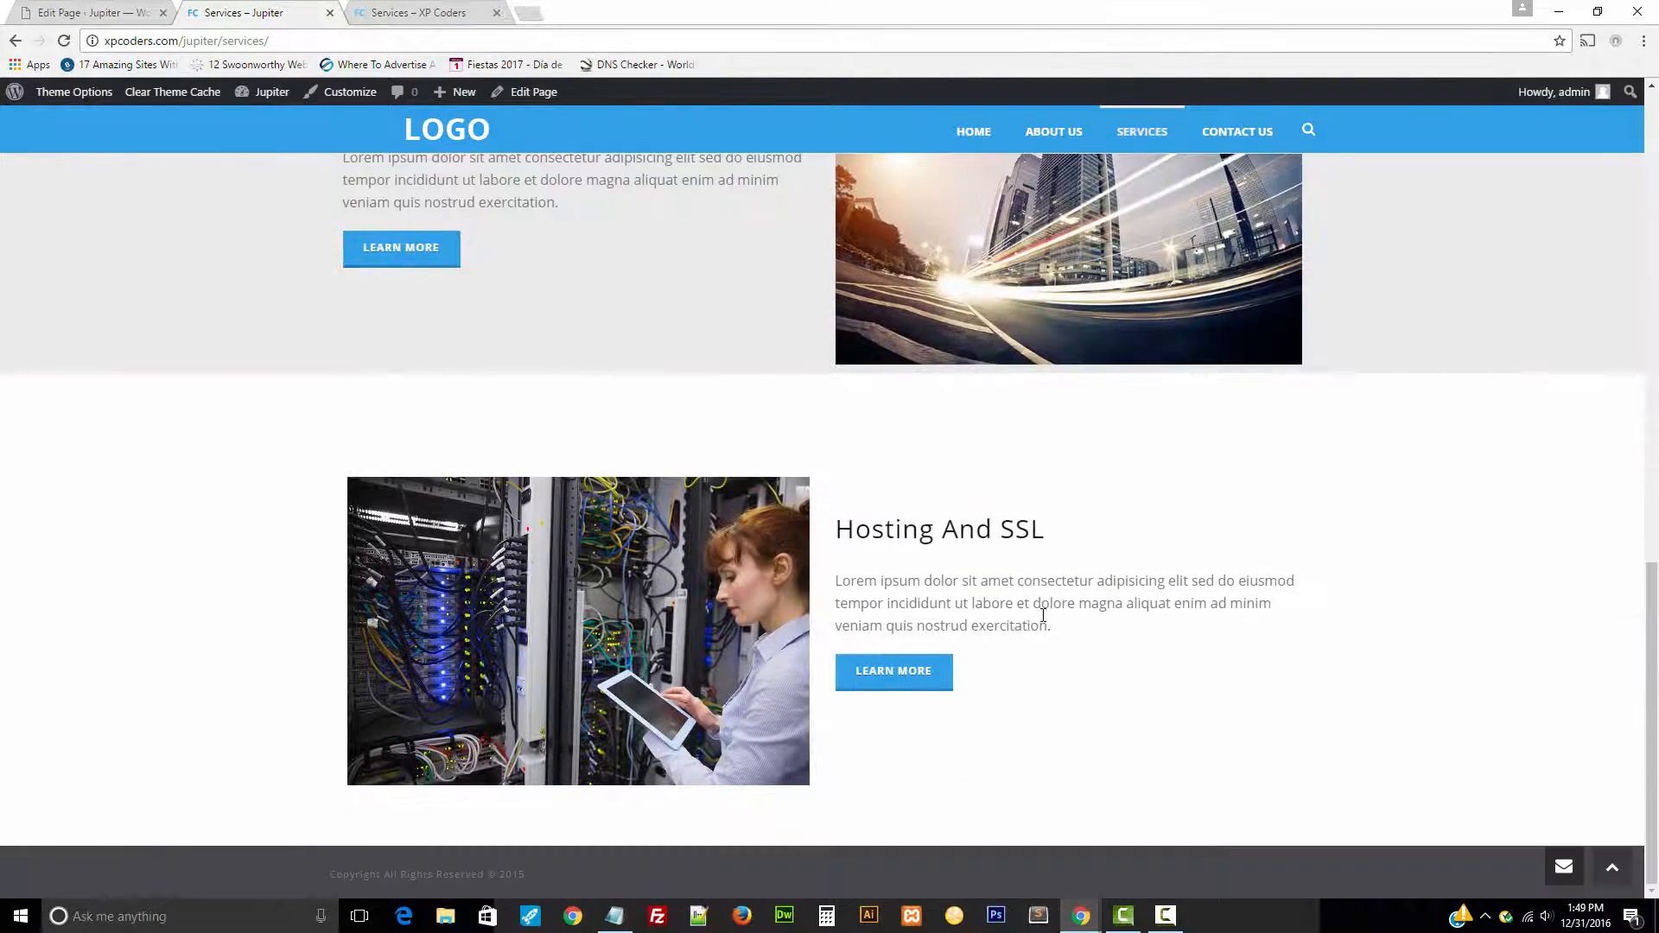
scroll(1175, 600, up, 4)
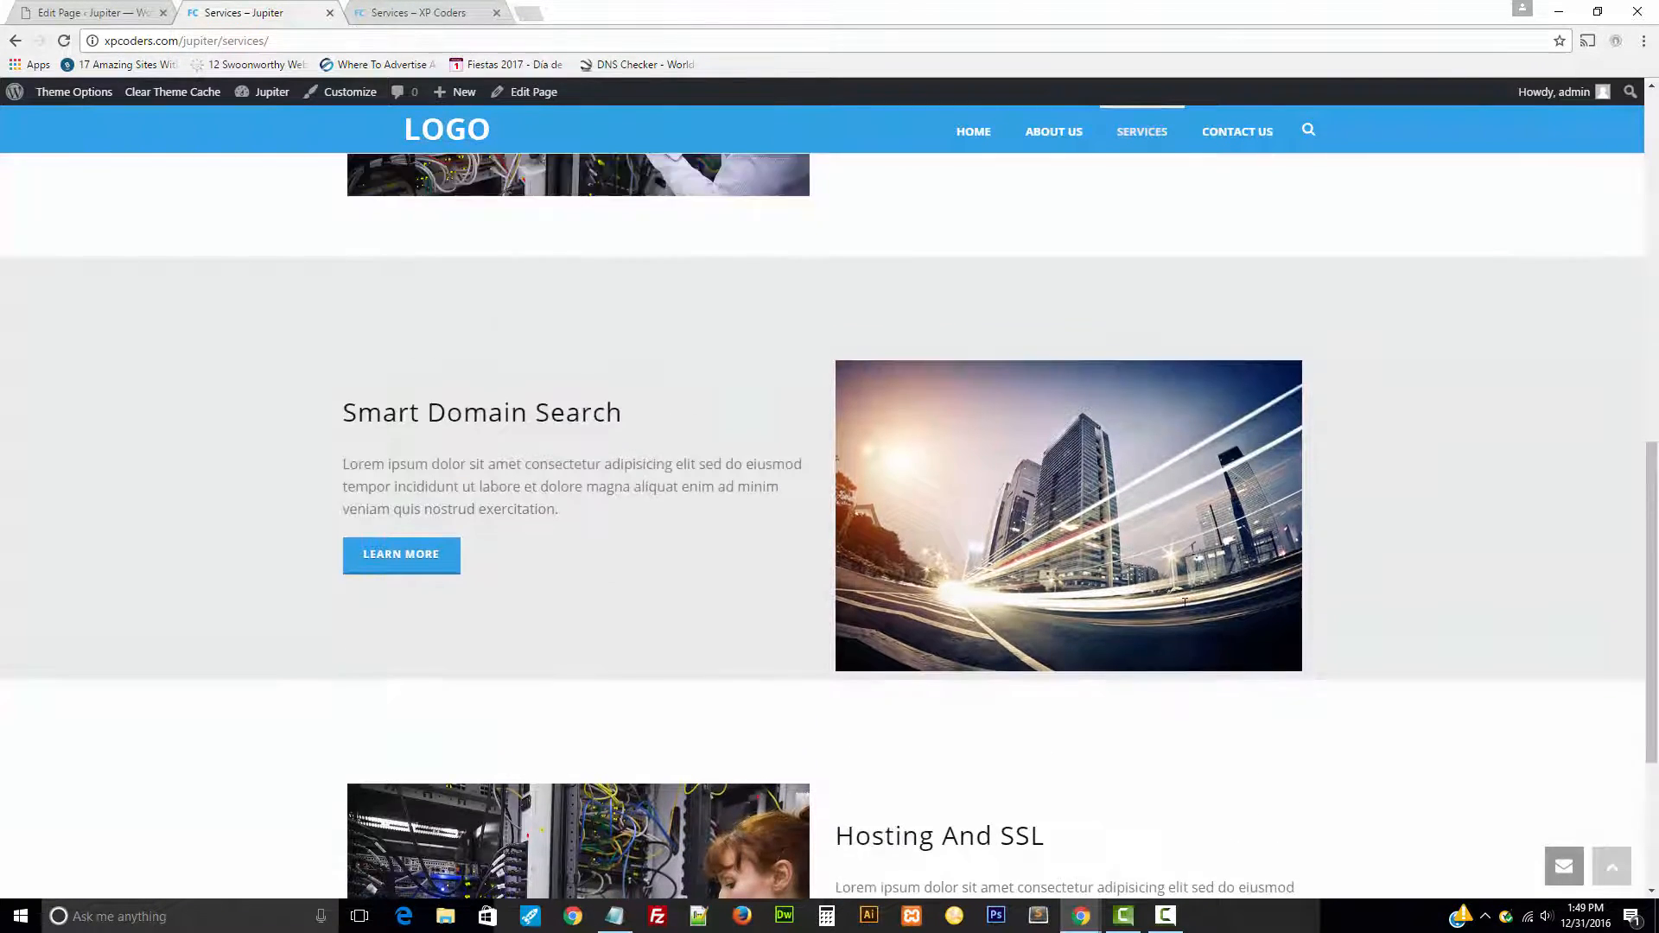
scroll(1182, 608, down, 4)
scroll(989, 507, up, 3)
scroll(989, 510, down, 3)
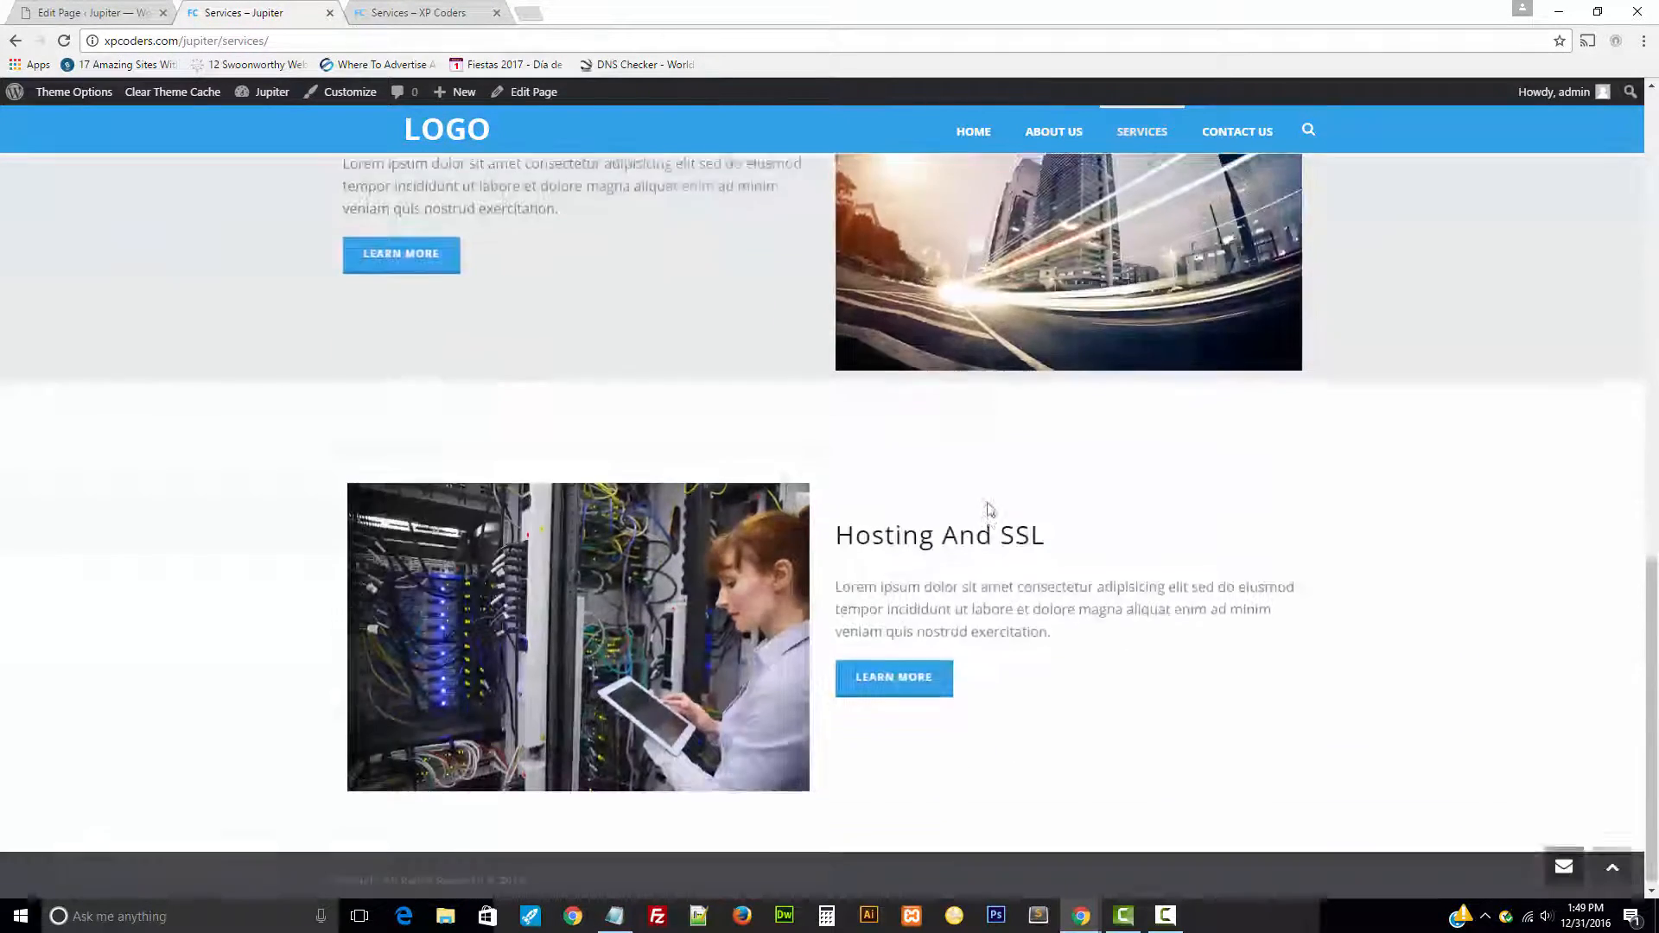
Step: Copy the Online Marketing heading from the reference XP Coders Services page
click(398, 12)
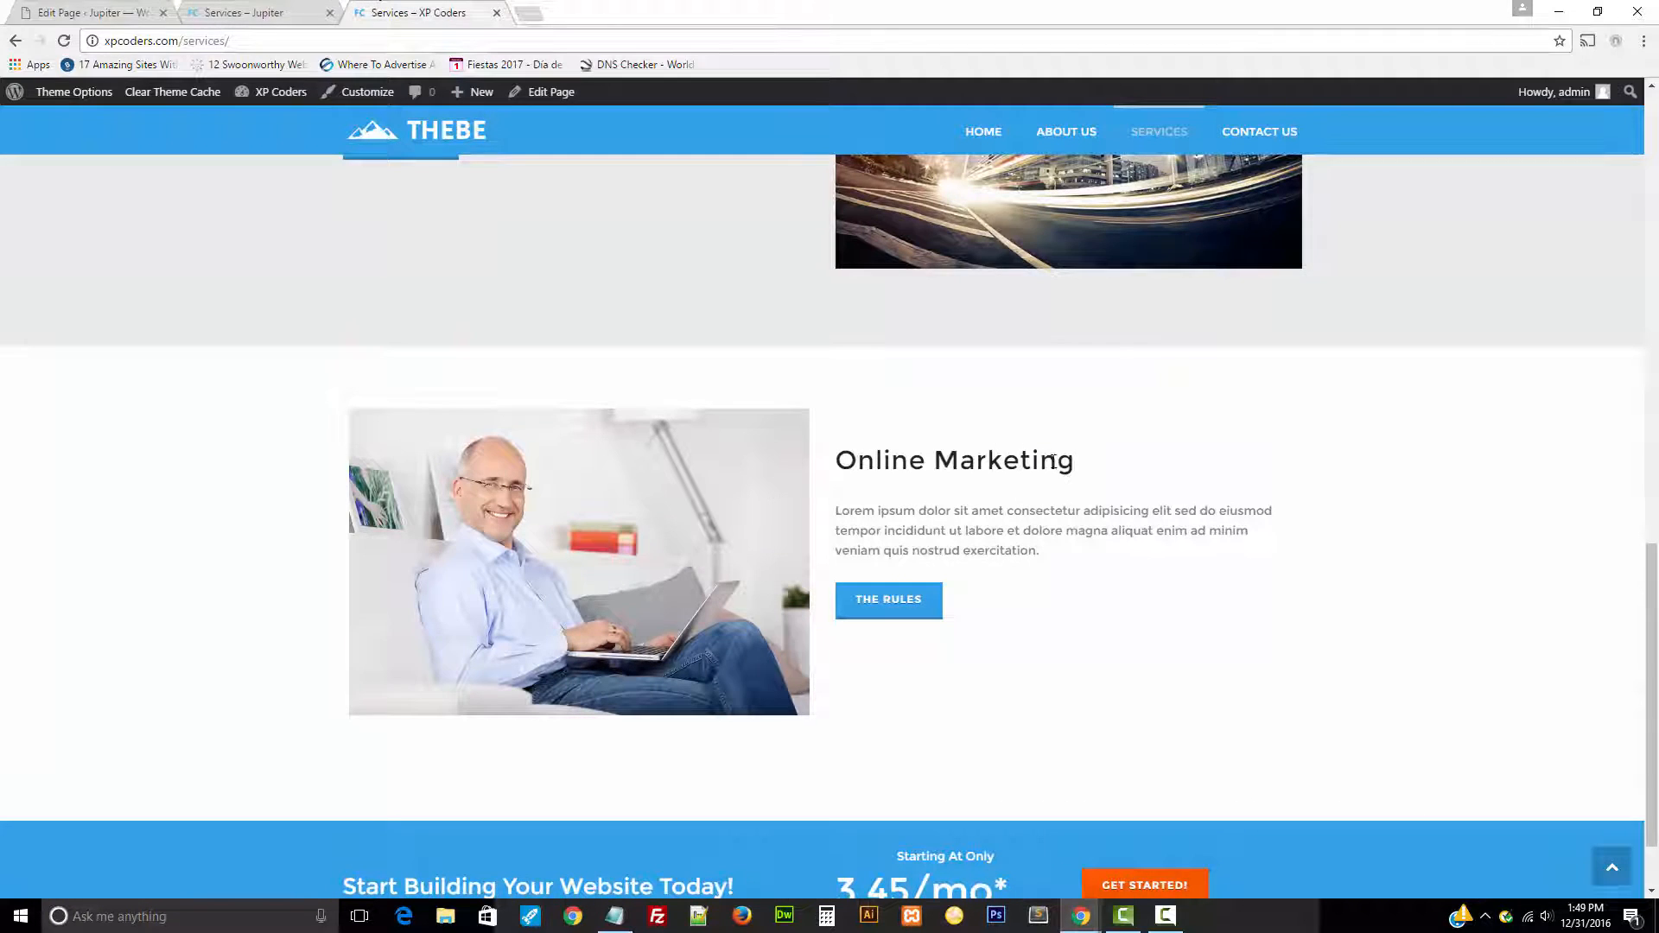
drag(1081, 463, 840, 466)
key(ctrl+c)
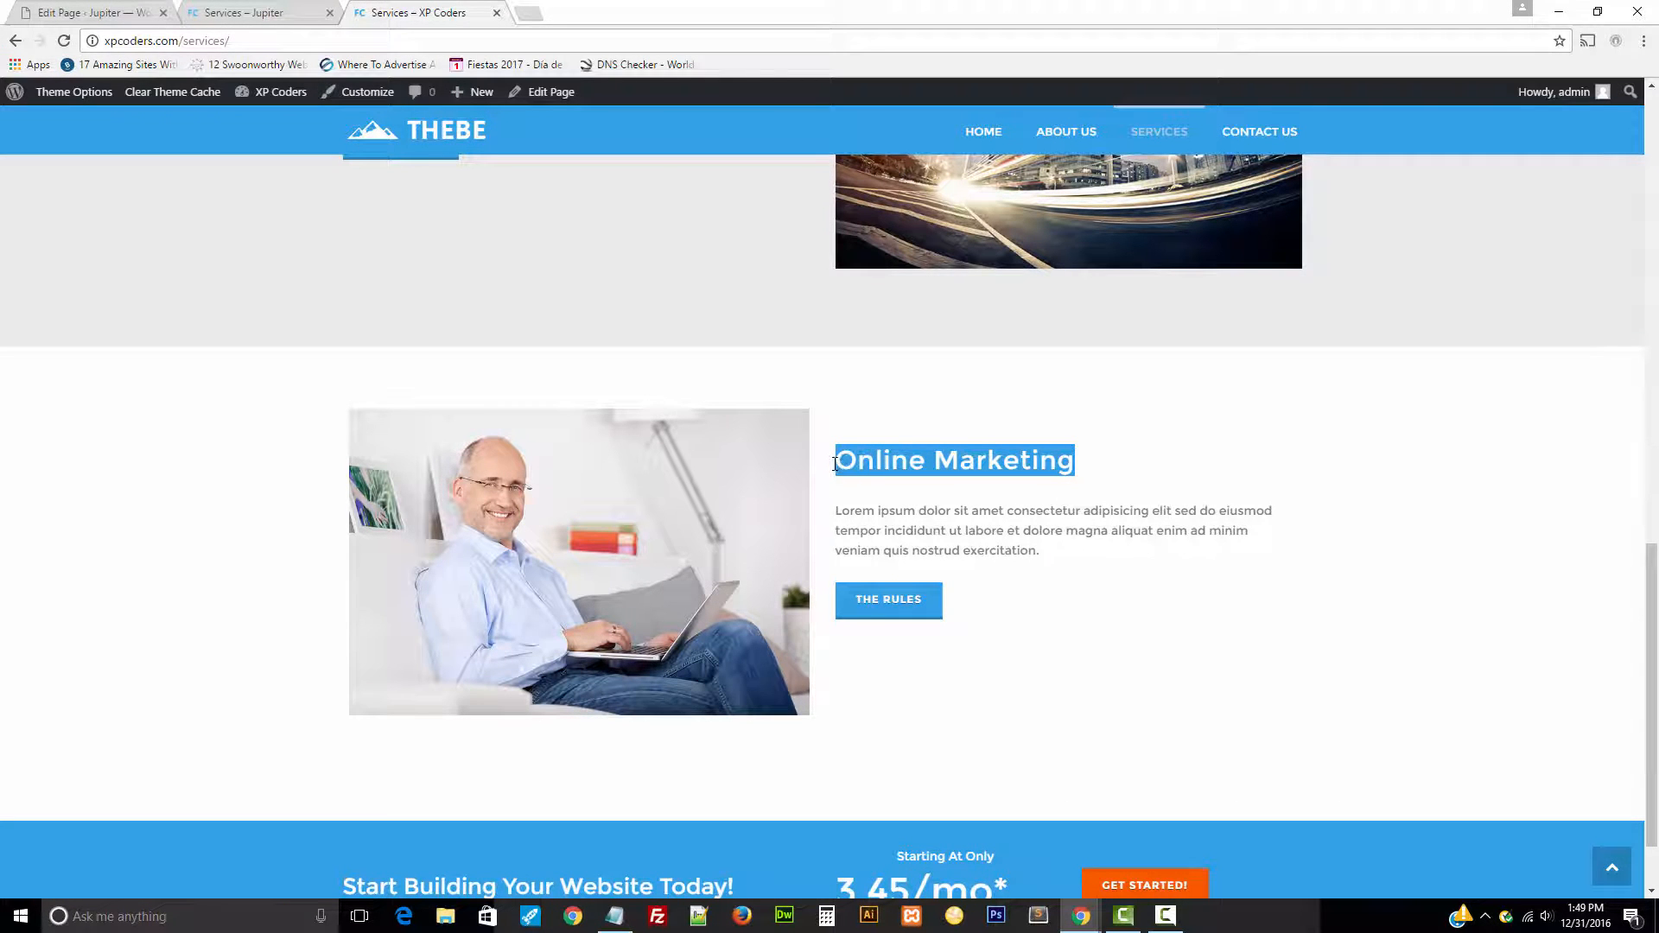
Step: Replace the cloned row's Fancy Title text with Online Marketing in the Services page editor and save the element
key(ctrl+shift+Tab)
key(ctrl+shift+Tab)
scroll(795, 522, down, 8)
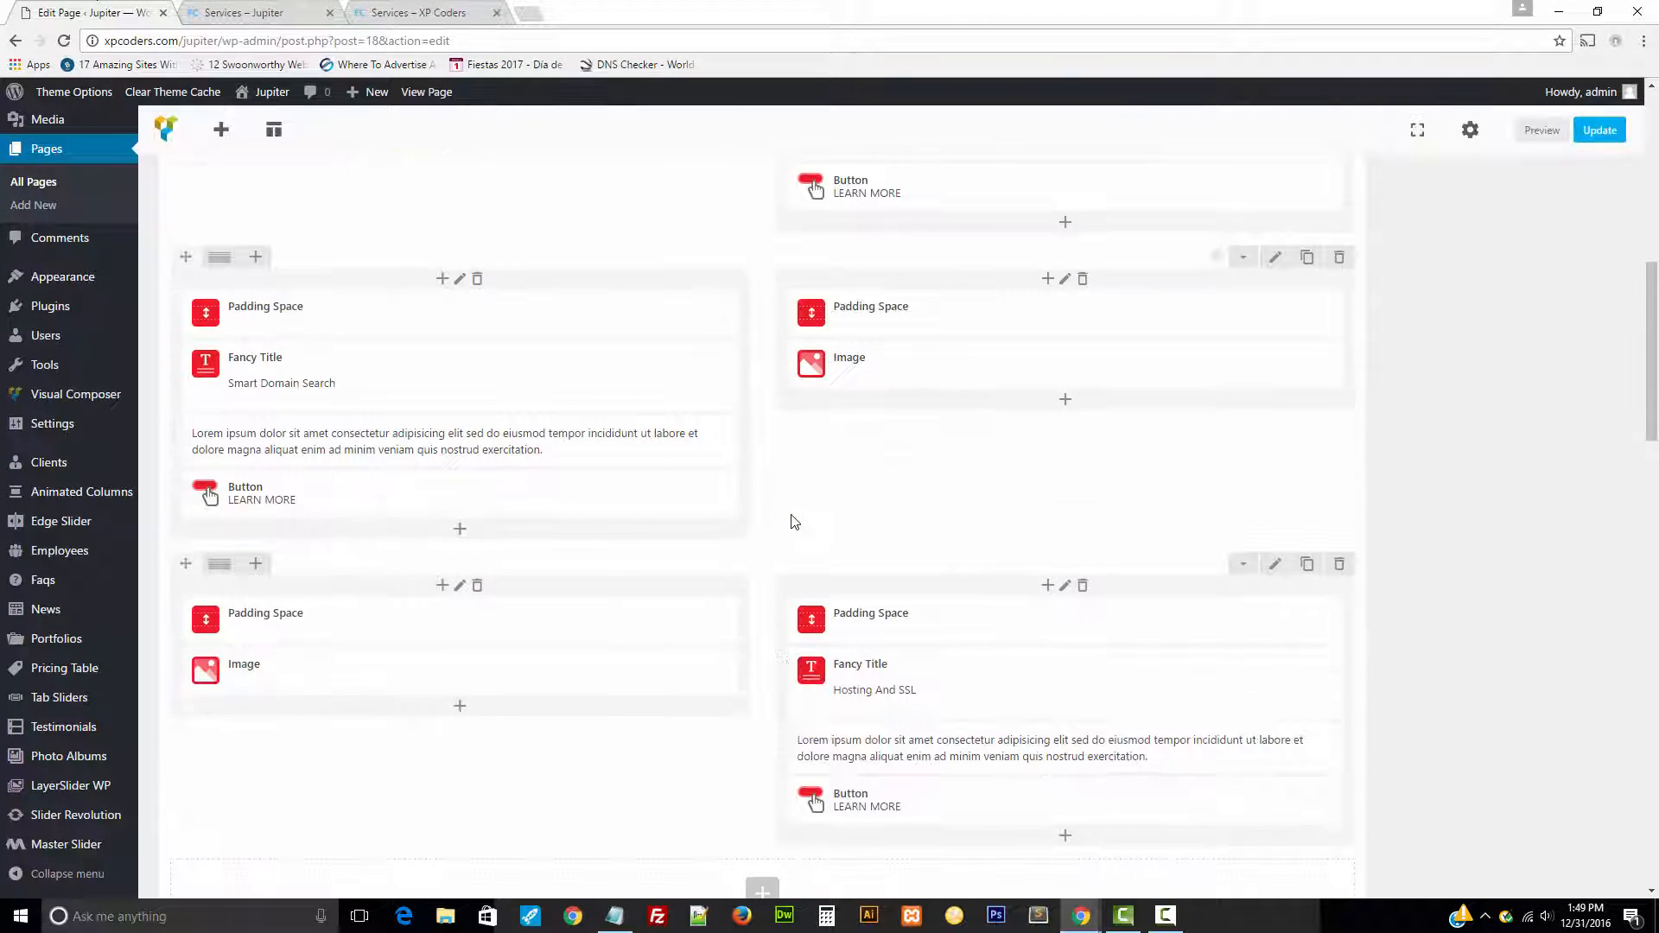
scroll(794, 522, down, 2)
mouse_move(896, 518)
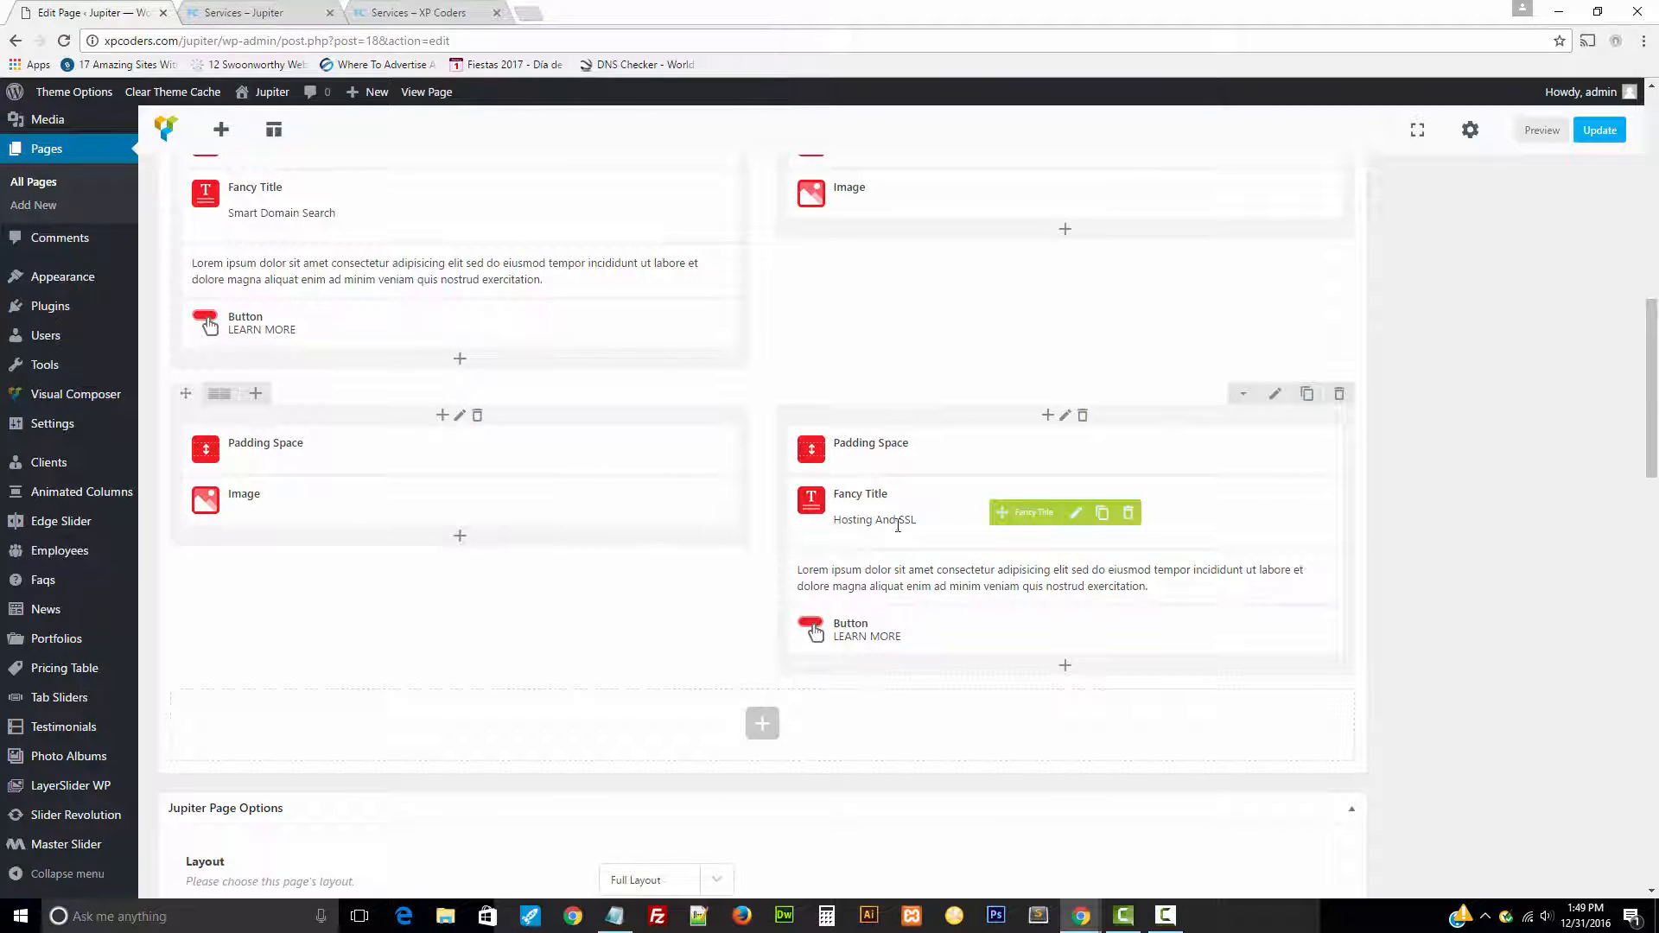
click(1075, 515)
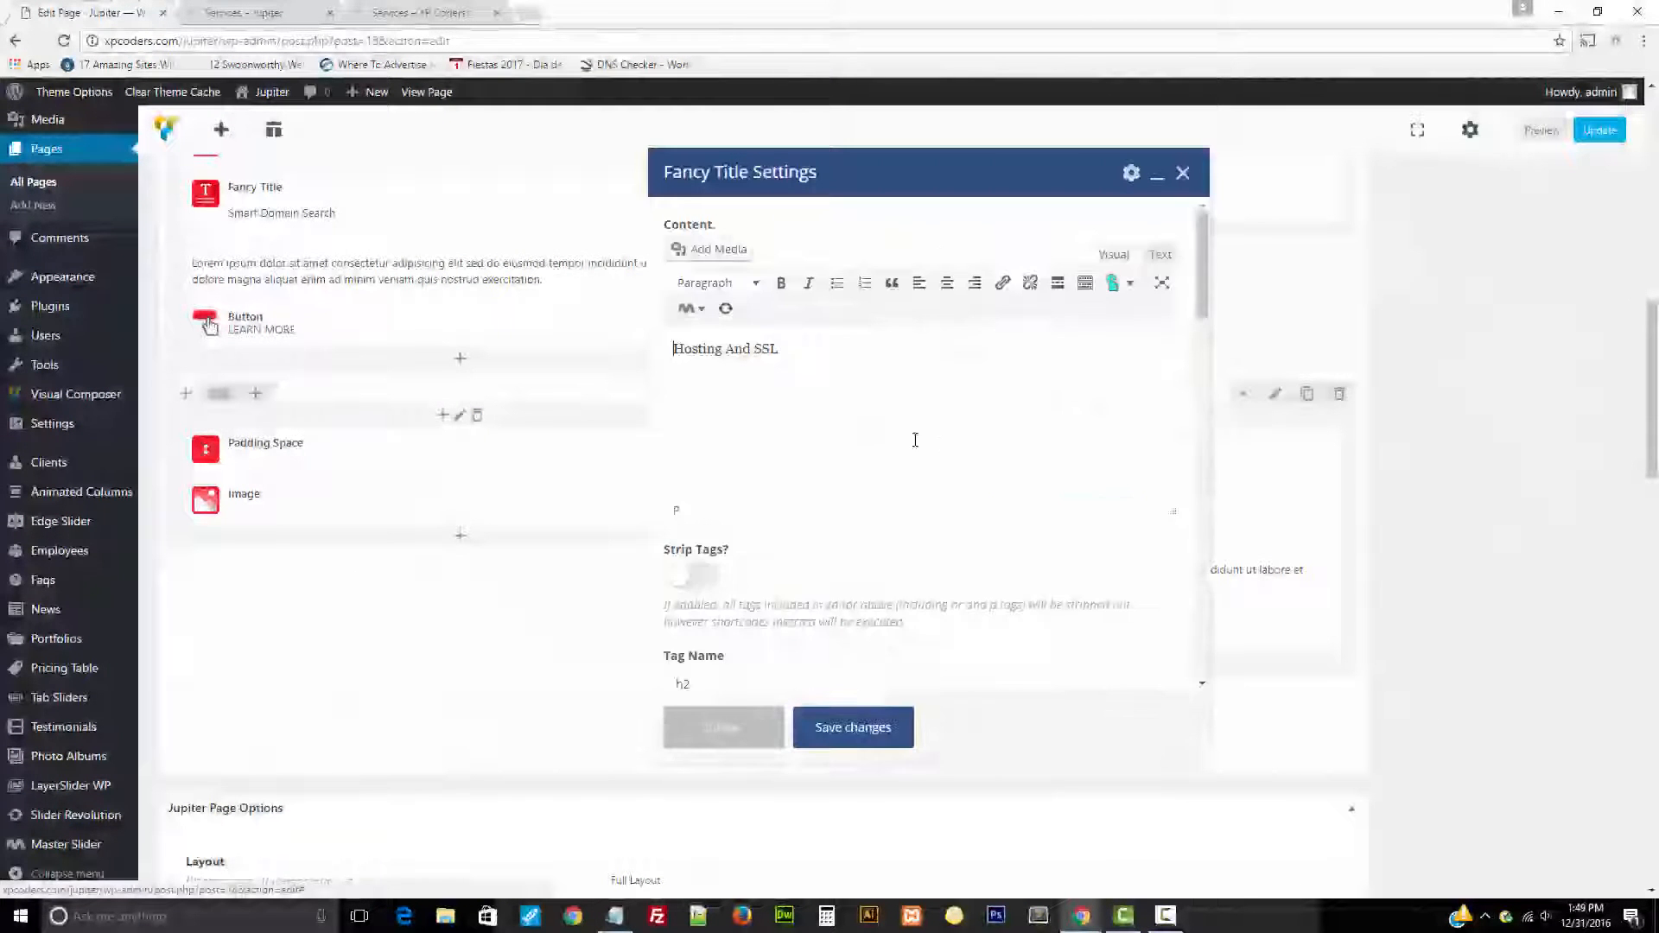
scroll(916, 440, down, 4)
scroll(774, 485, up, 3)
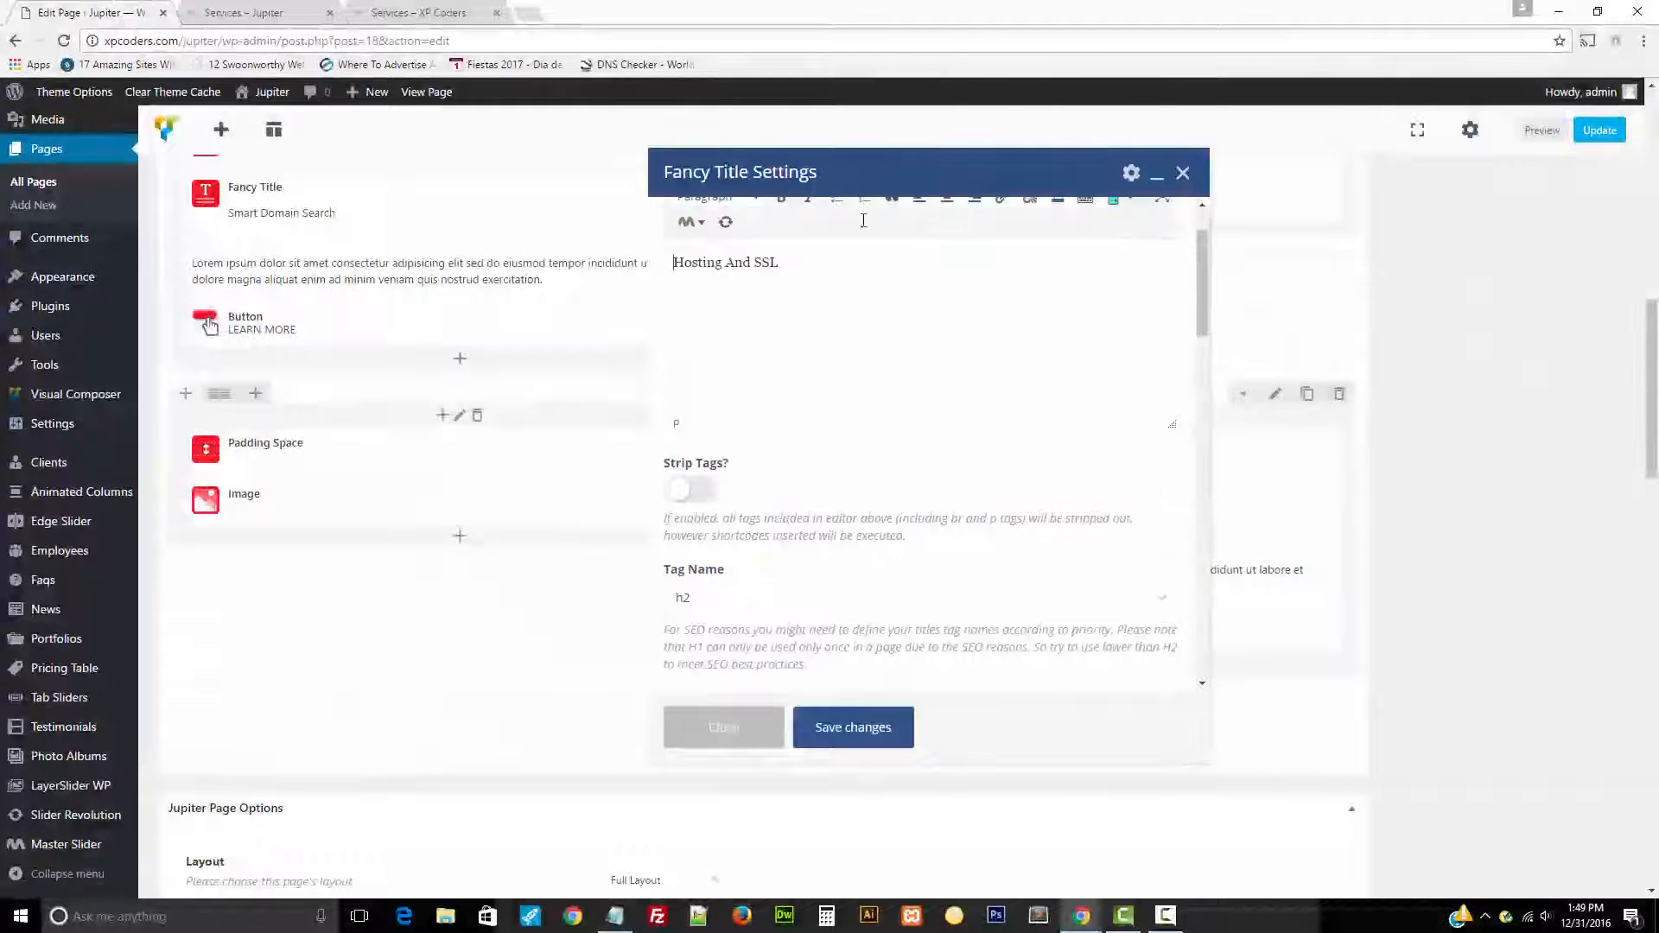
scroll(863, 221, up, 2)
click(1160, 254)
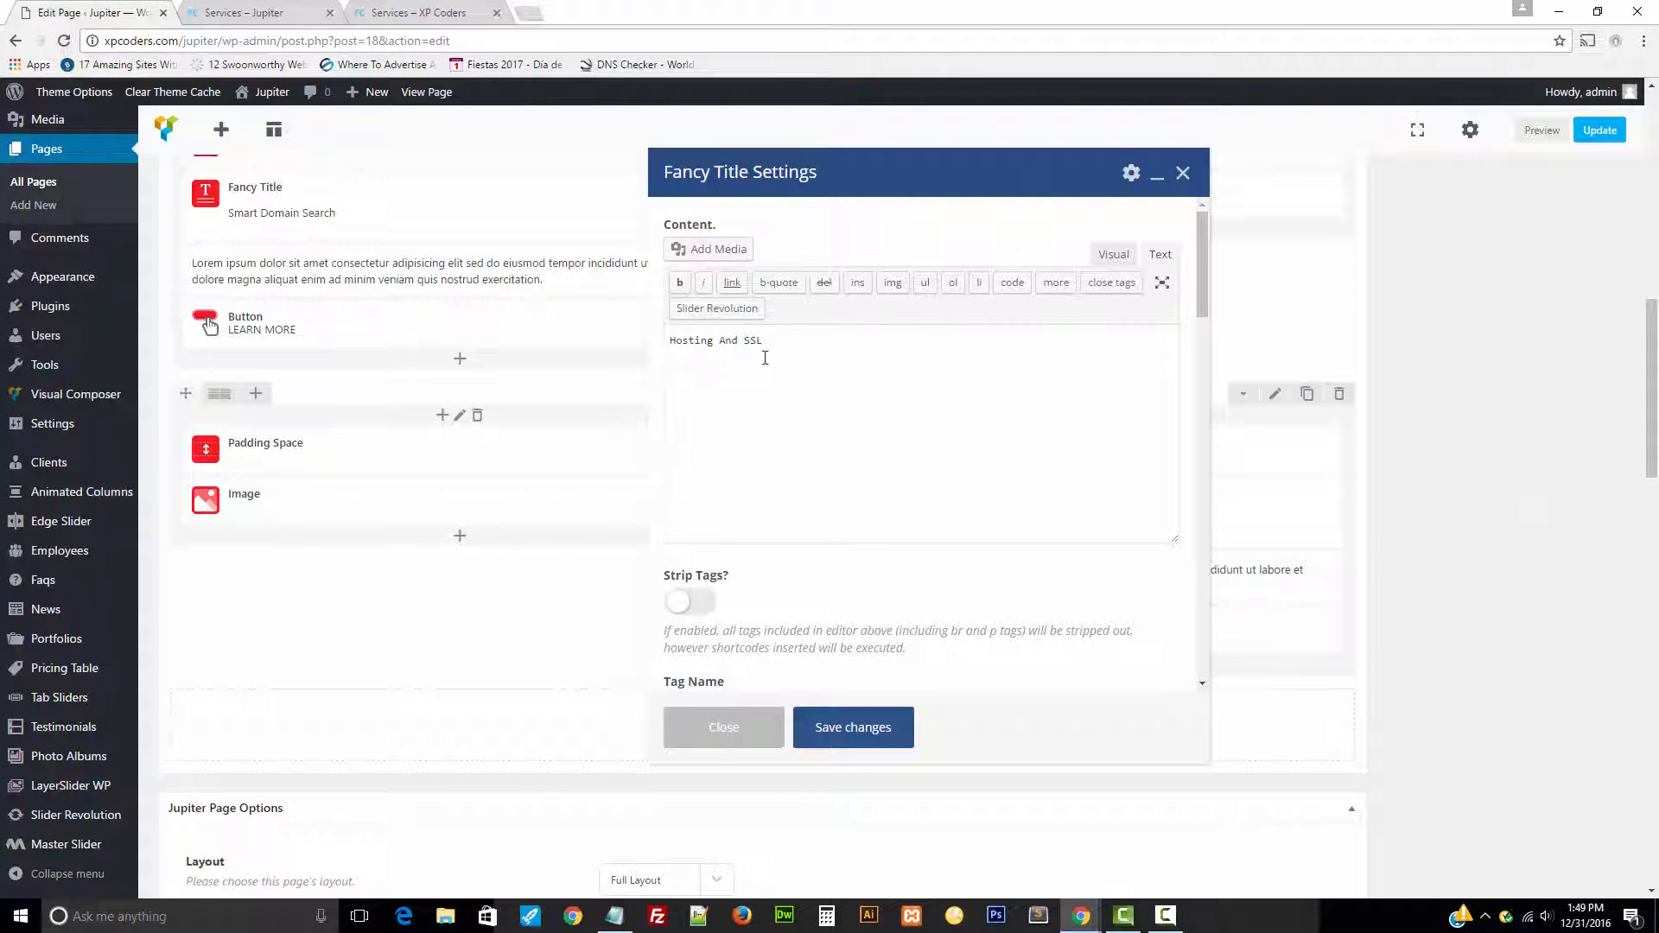
drag(804, 342, 271, 325)
key(ctrl+v)
click(834, 743)
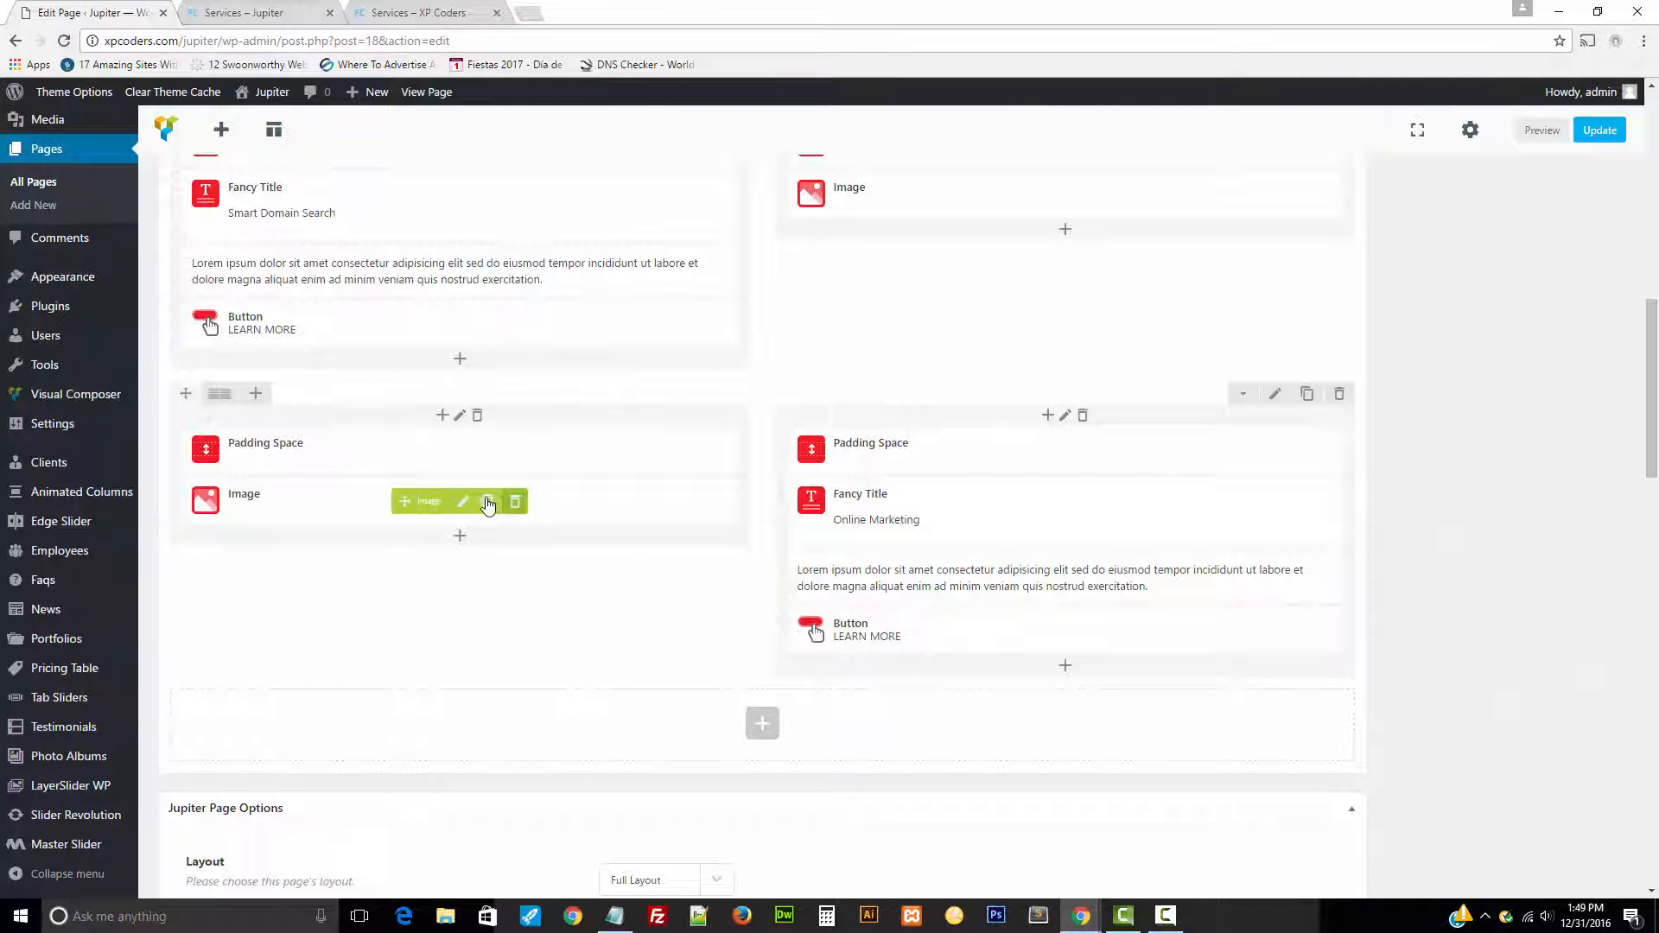
Step: Upload servers-service-02 from the Images folder as the replacement picture for the Online Marketing row's Image element
click(463, 502)
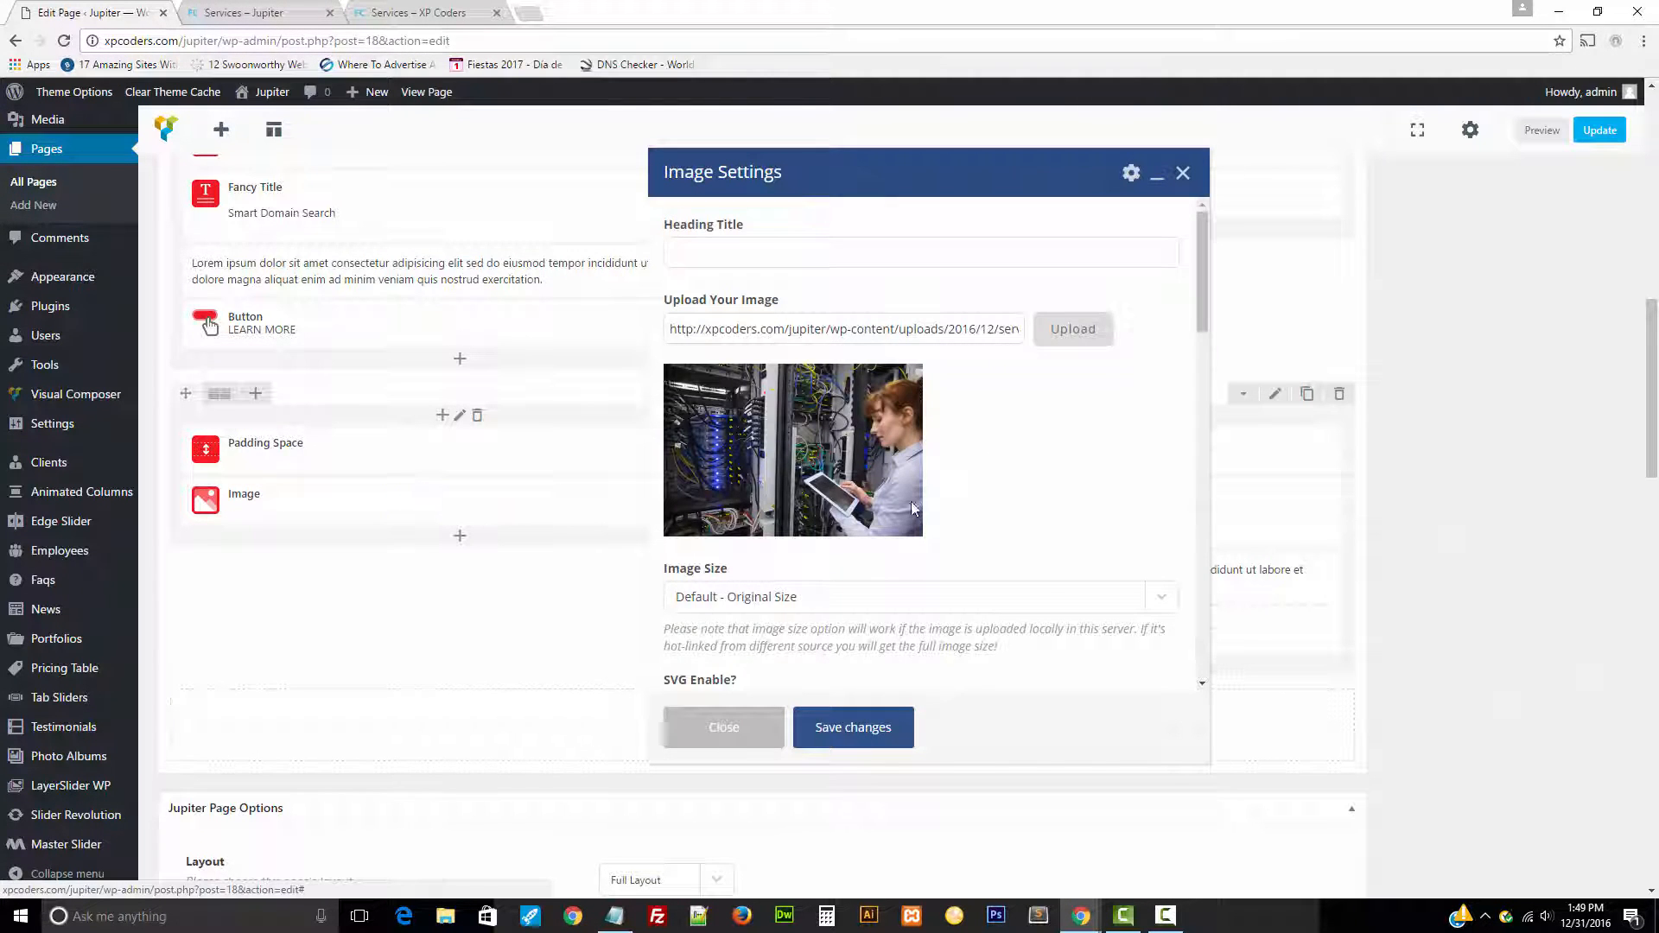
scroll(911, 501, down, 8)
scroll(999, 522, down, 3)
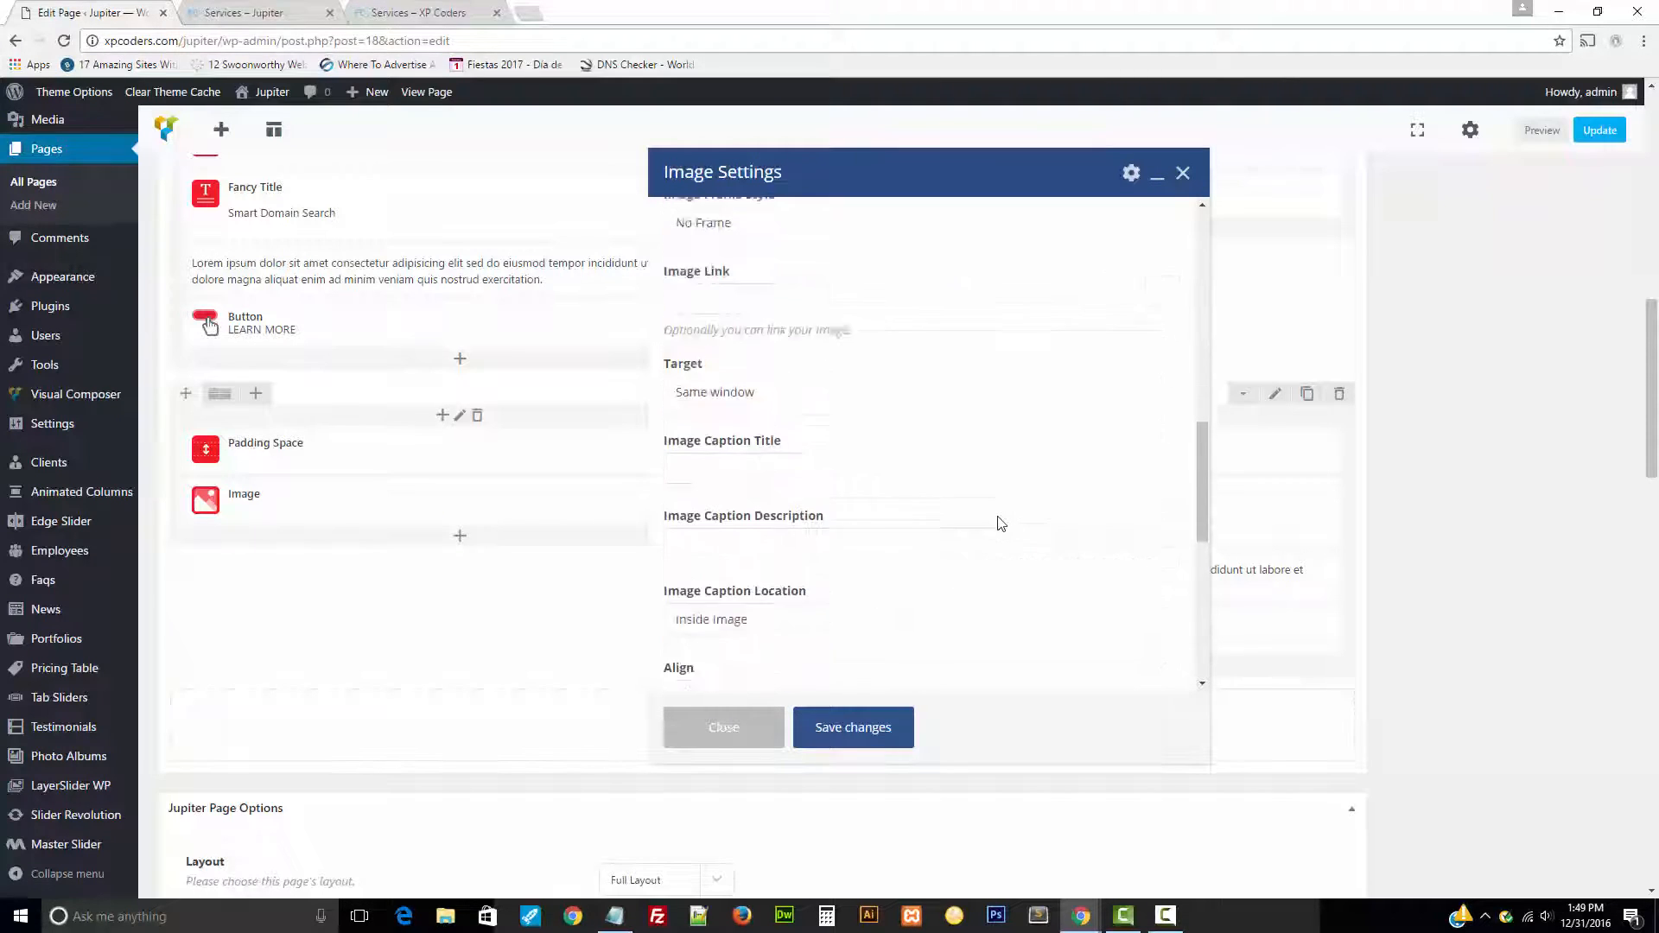
scroll(997, 522, up, 11)
click(1072, 330)
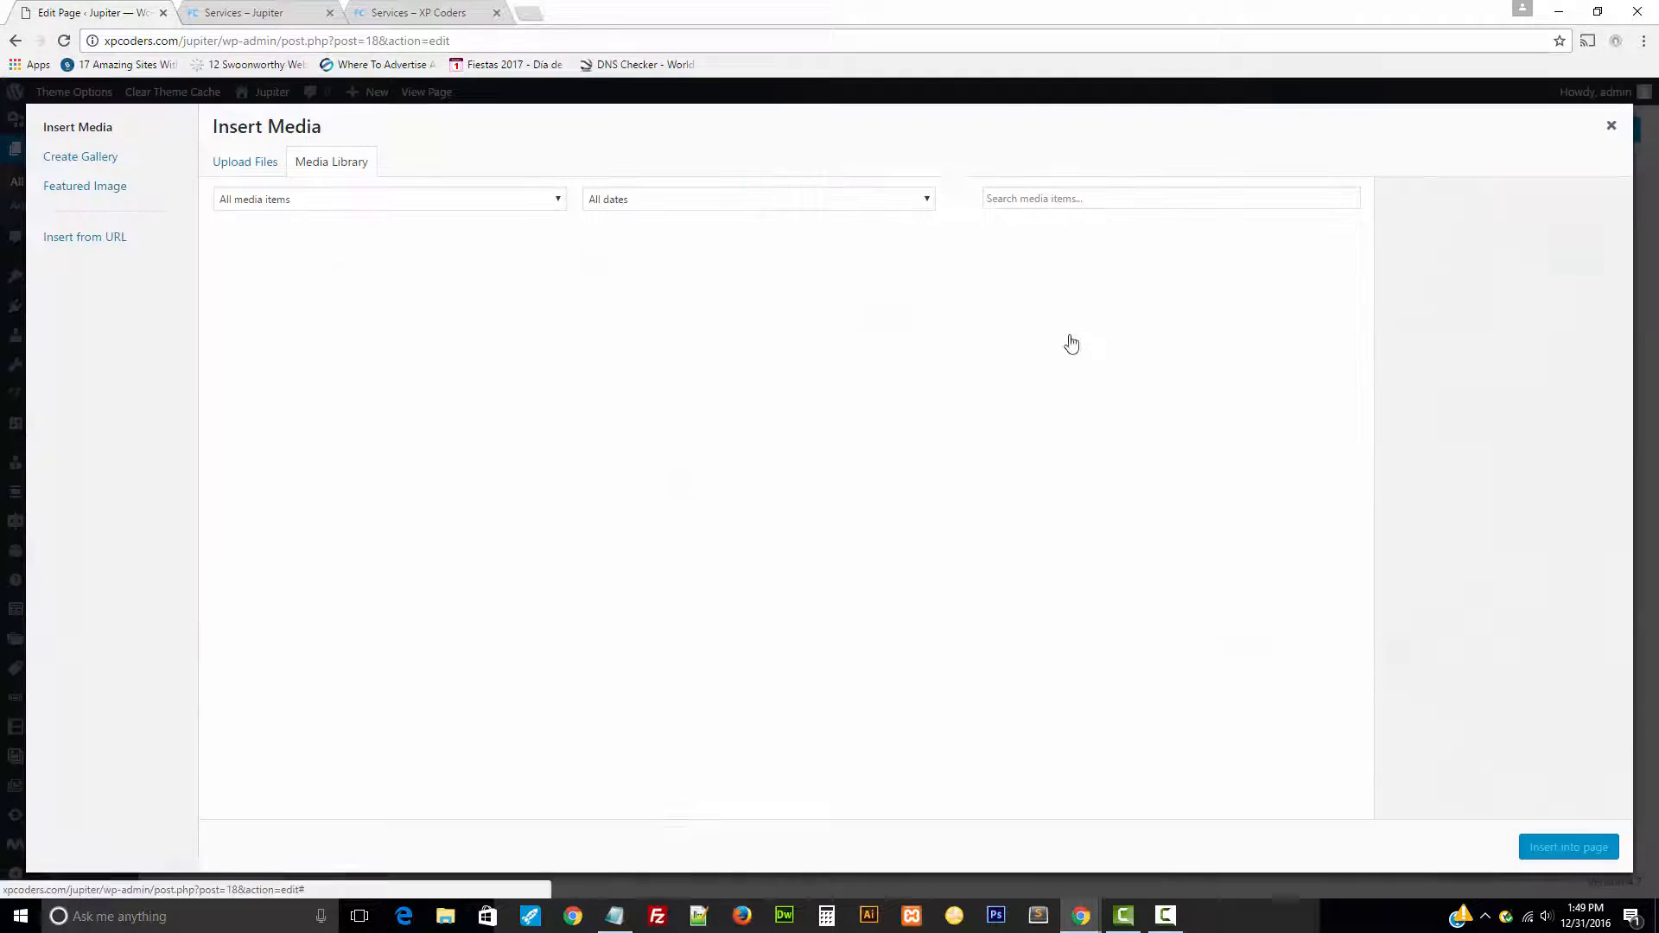
click(218, 165)
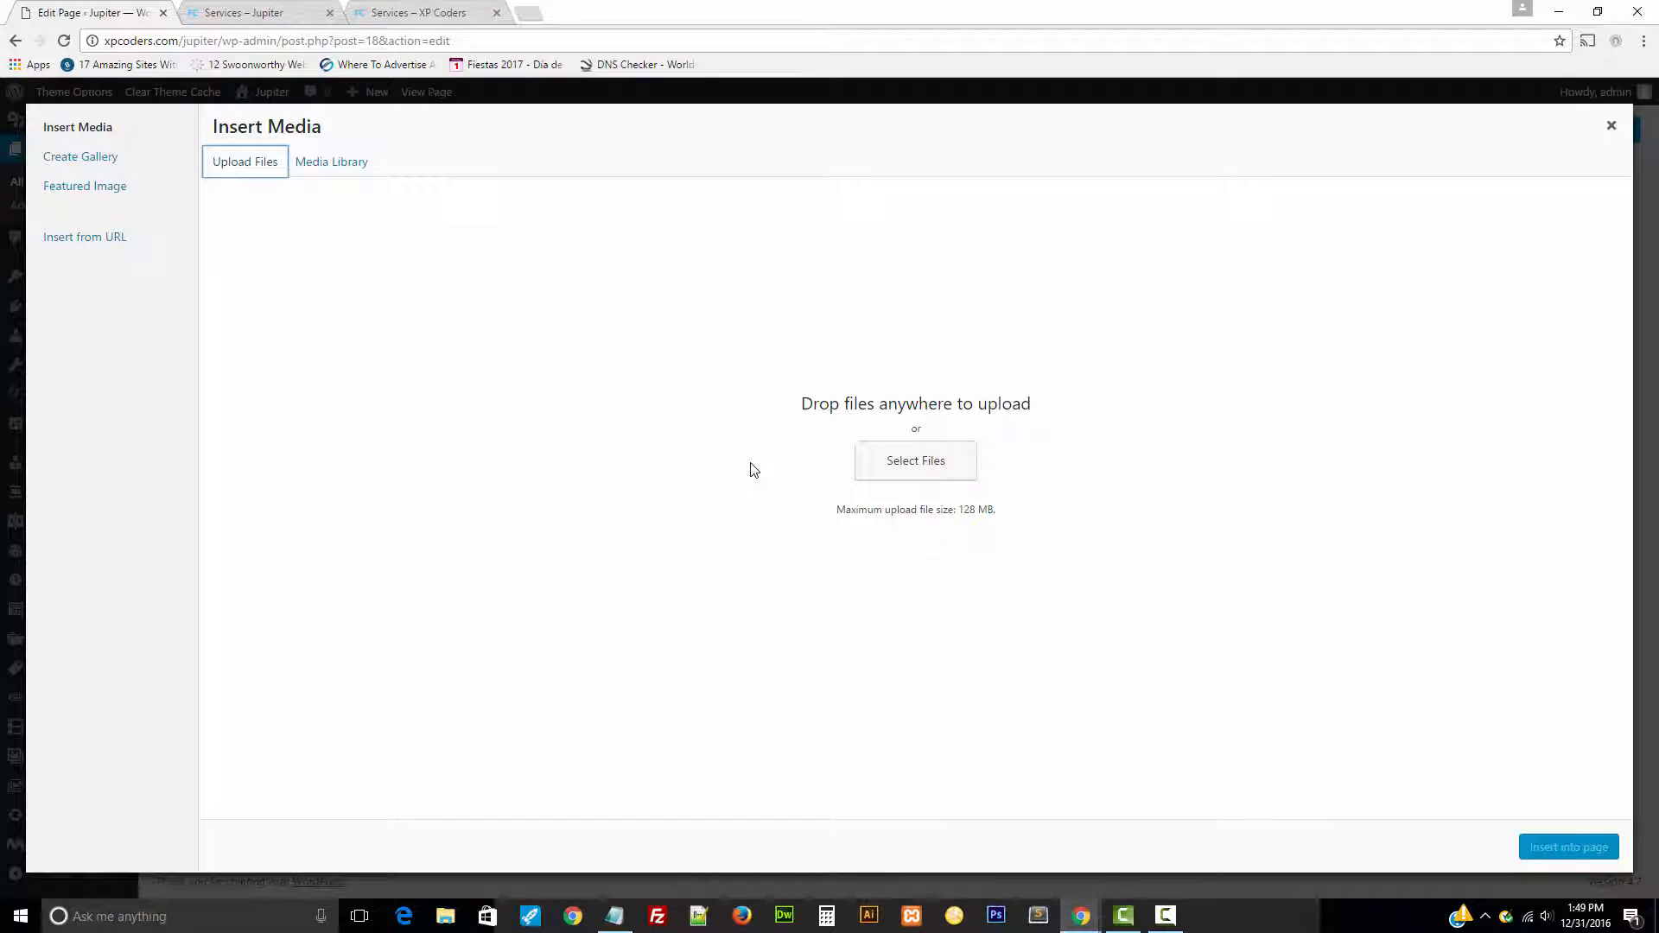
click(925, 467)
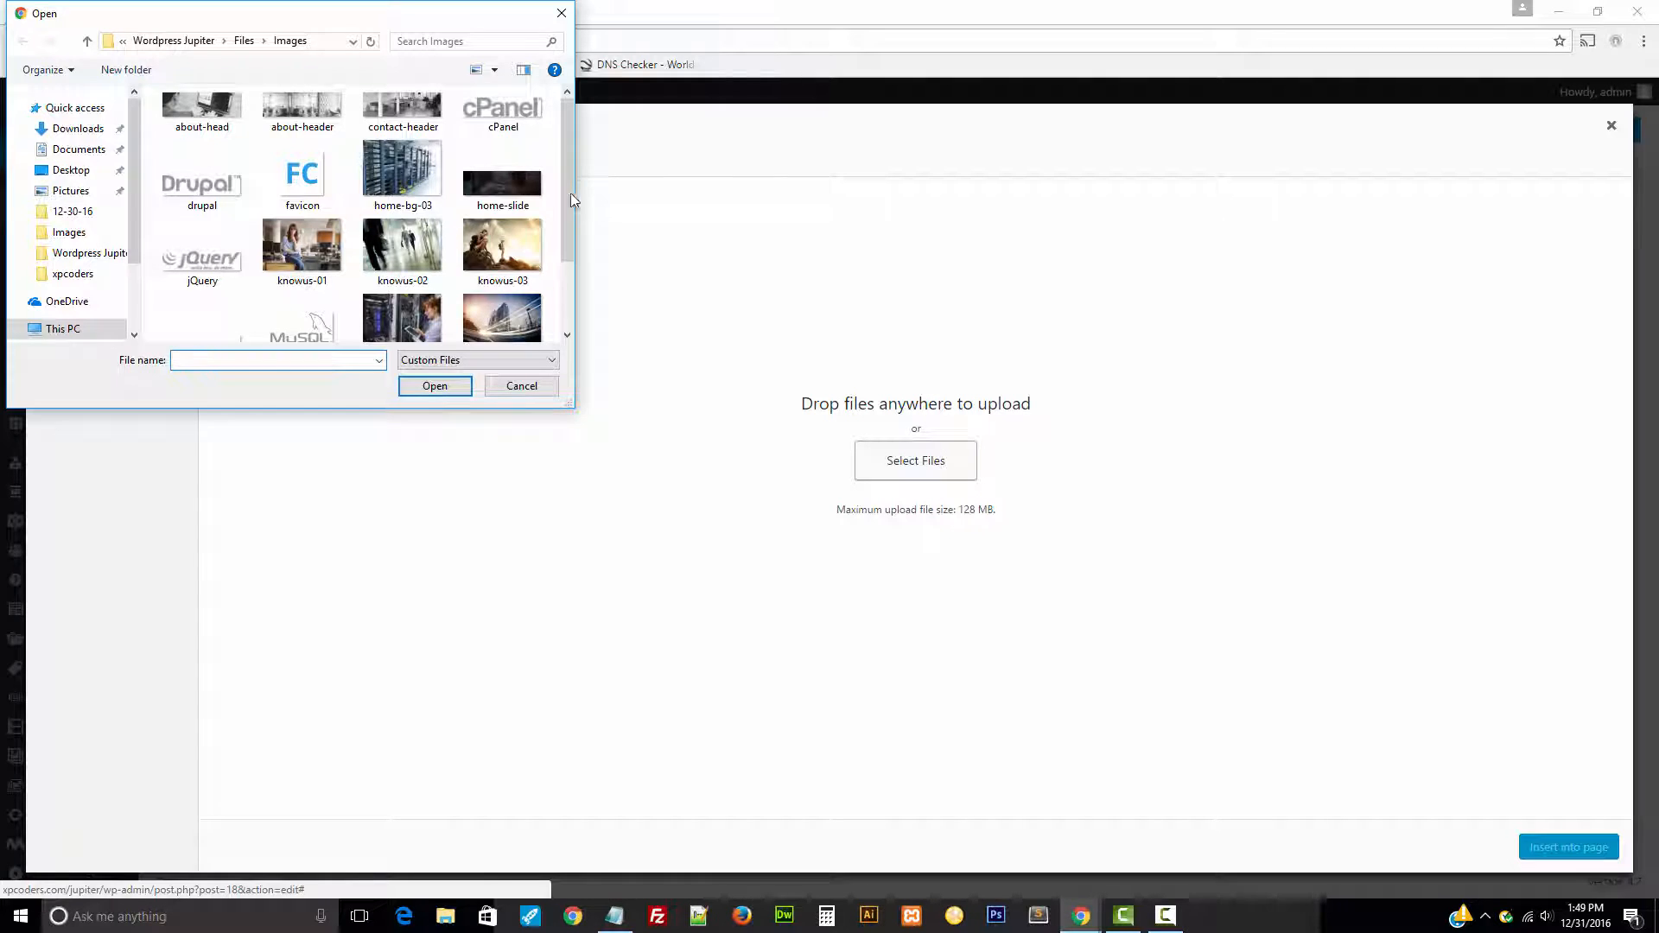
drag(571, 198, 562, 298)
click(218, 285)
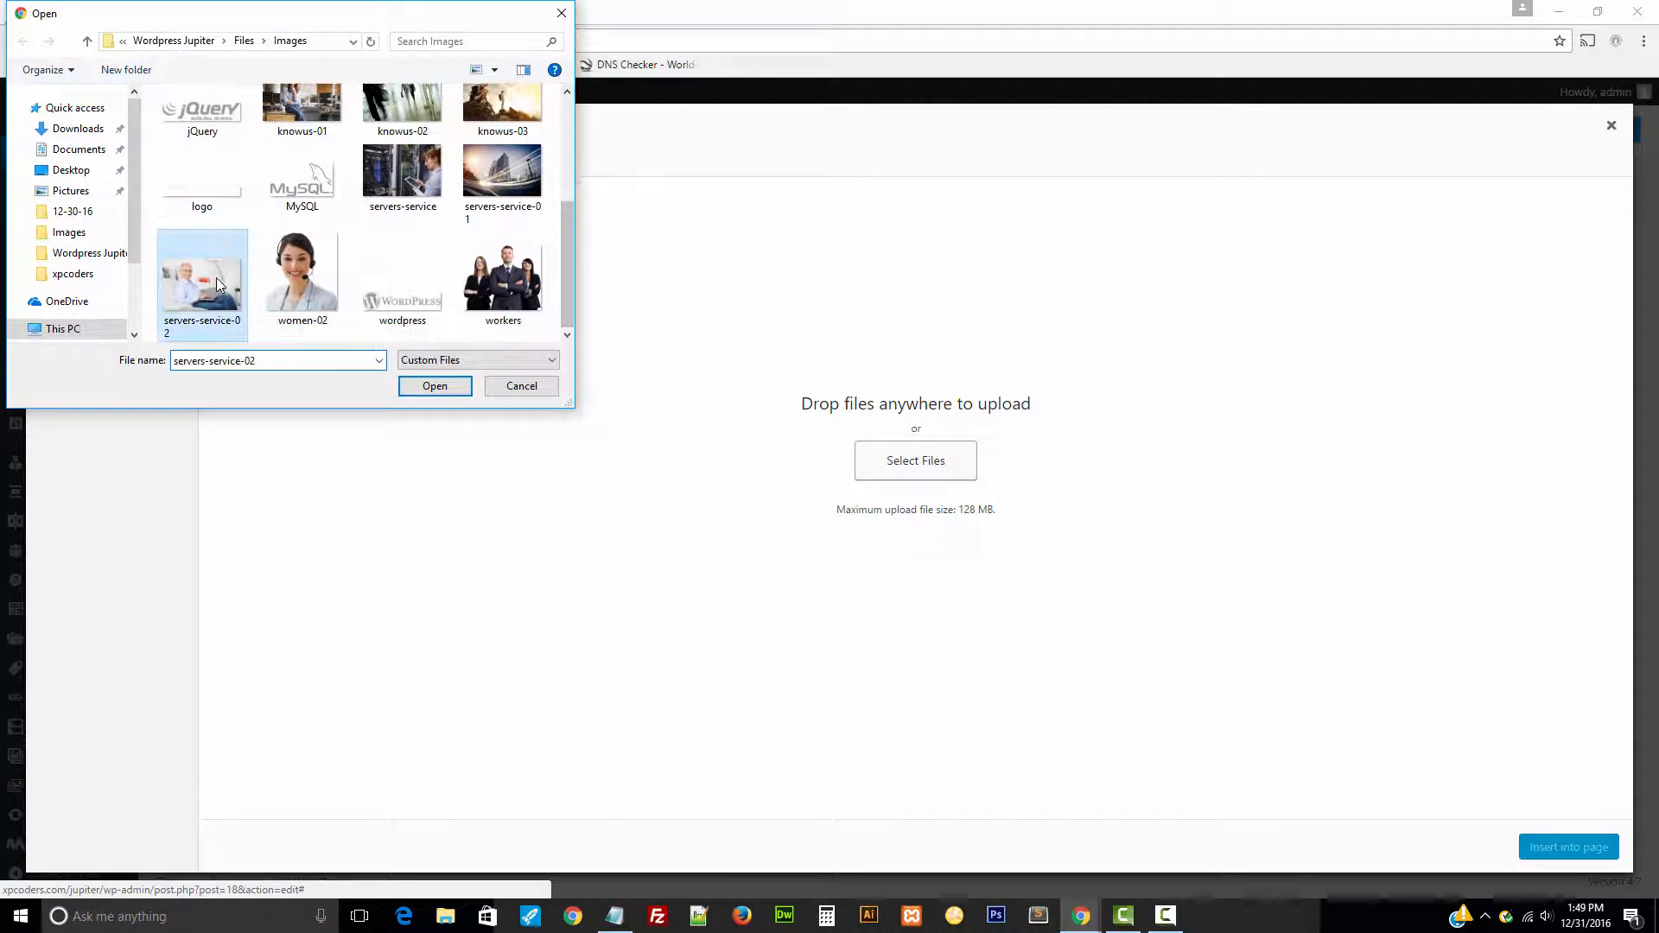
double_click(219, 286)
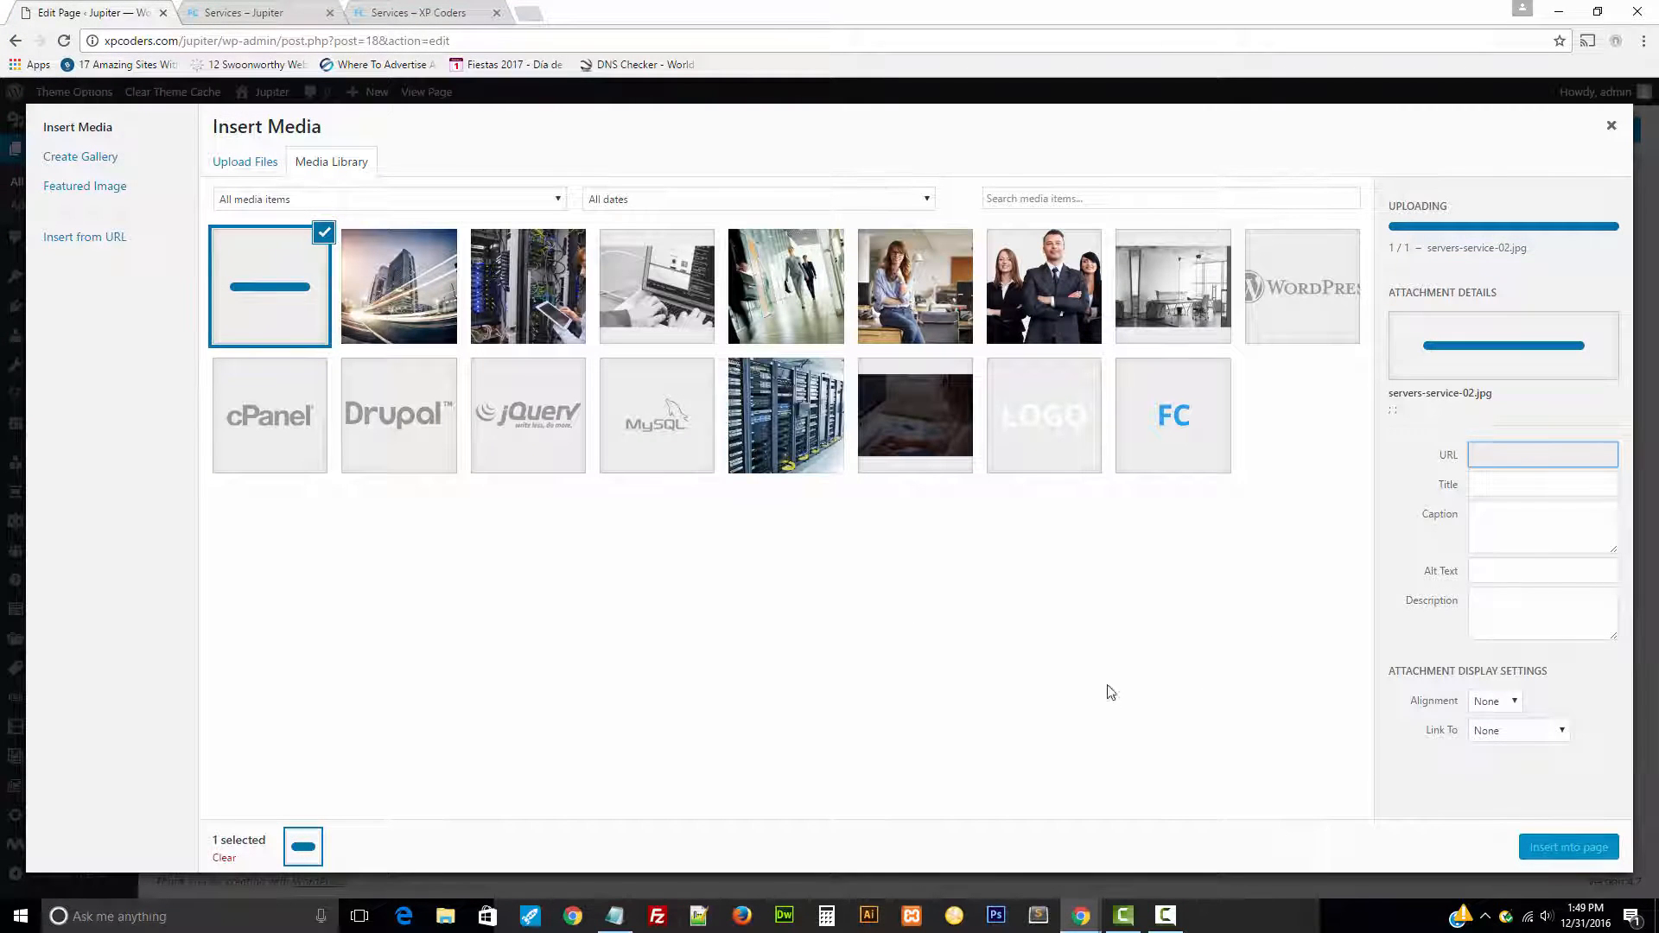
Step: Insert the uploaded picture into the Image element, keep its size at Default - Original Size, and save the settings
click(1556, 849)
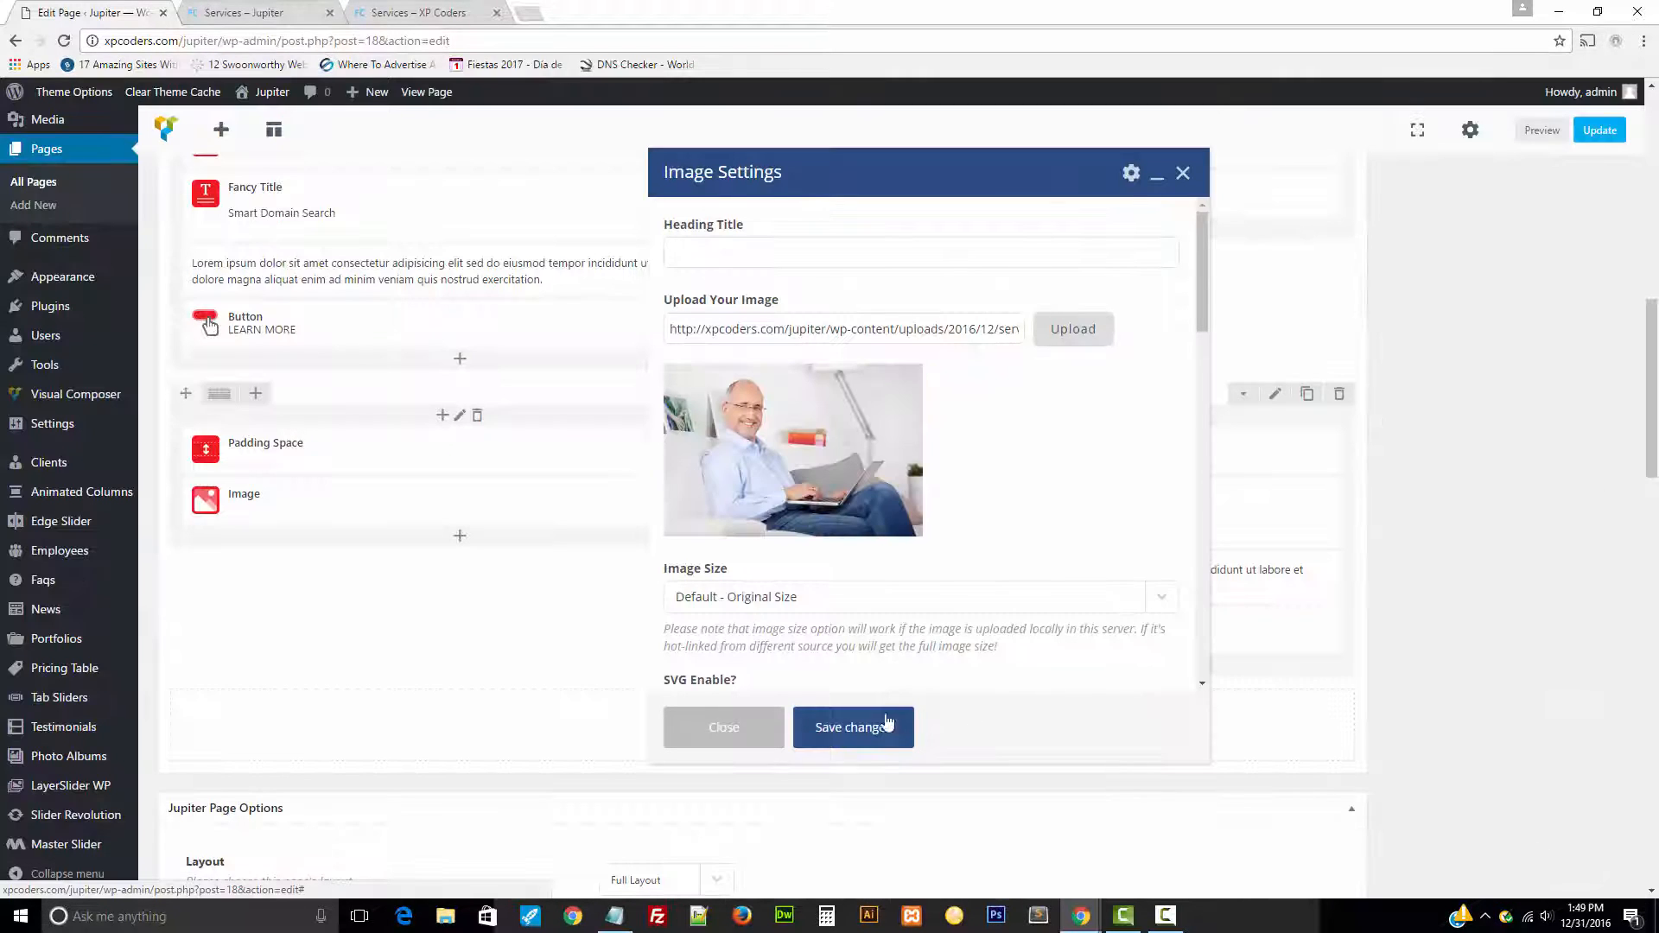
click(754, 597)
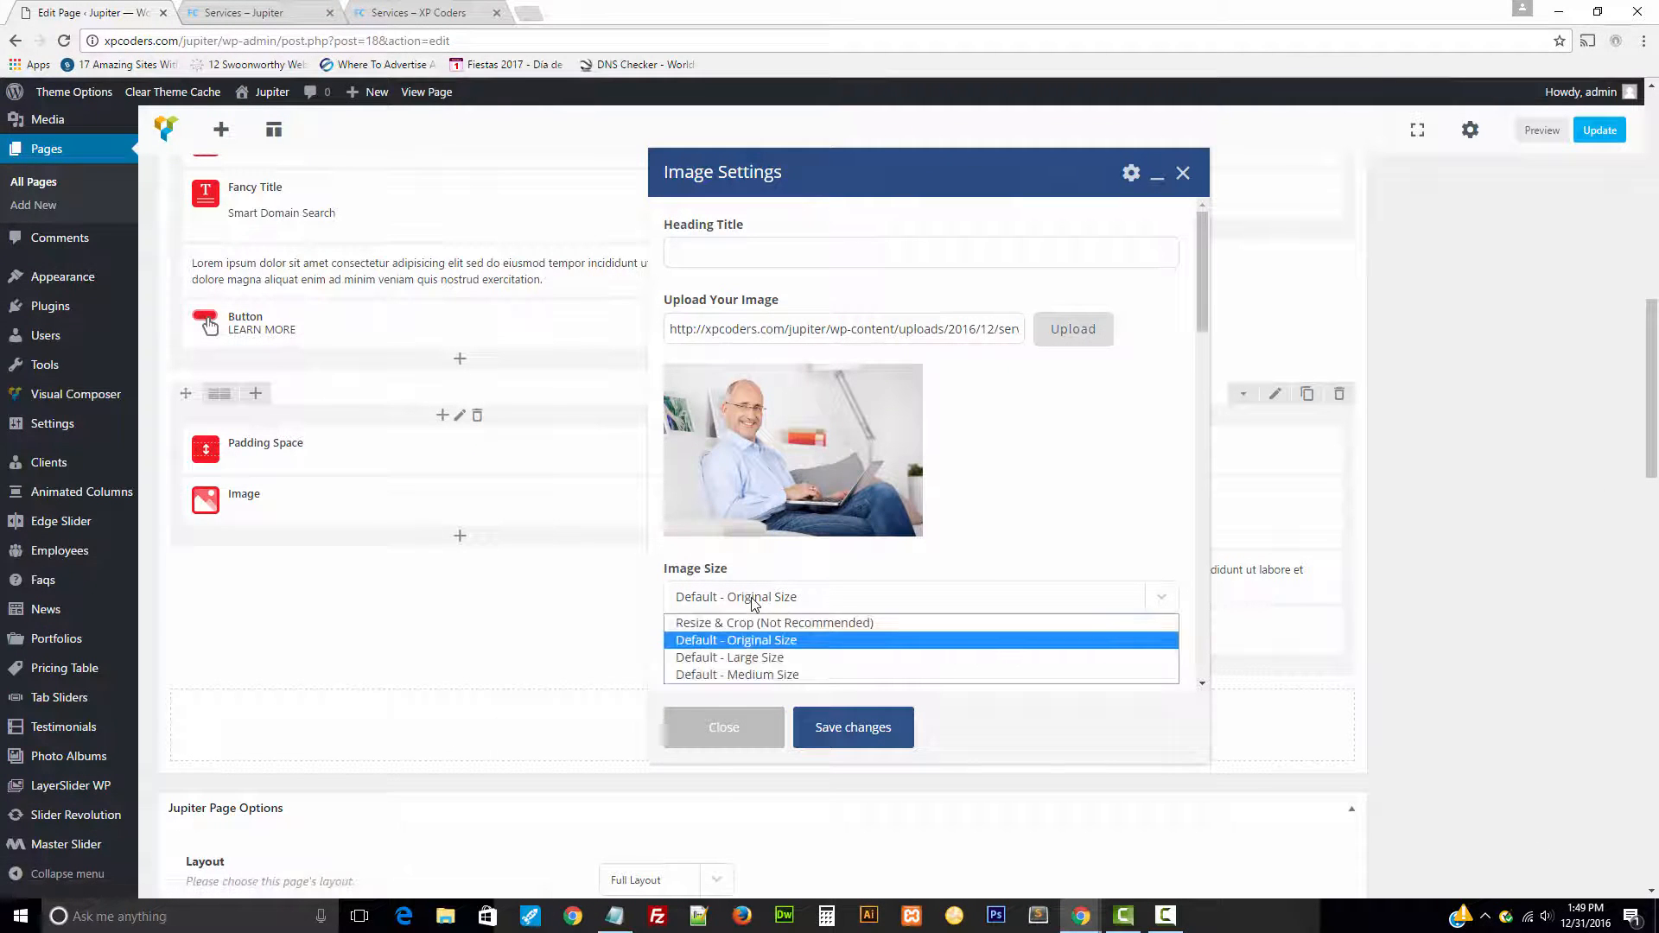
click(753, 600)
click(843, 722)
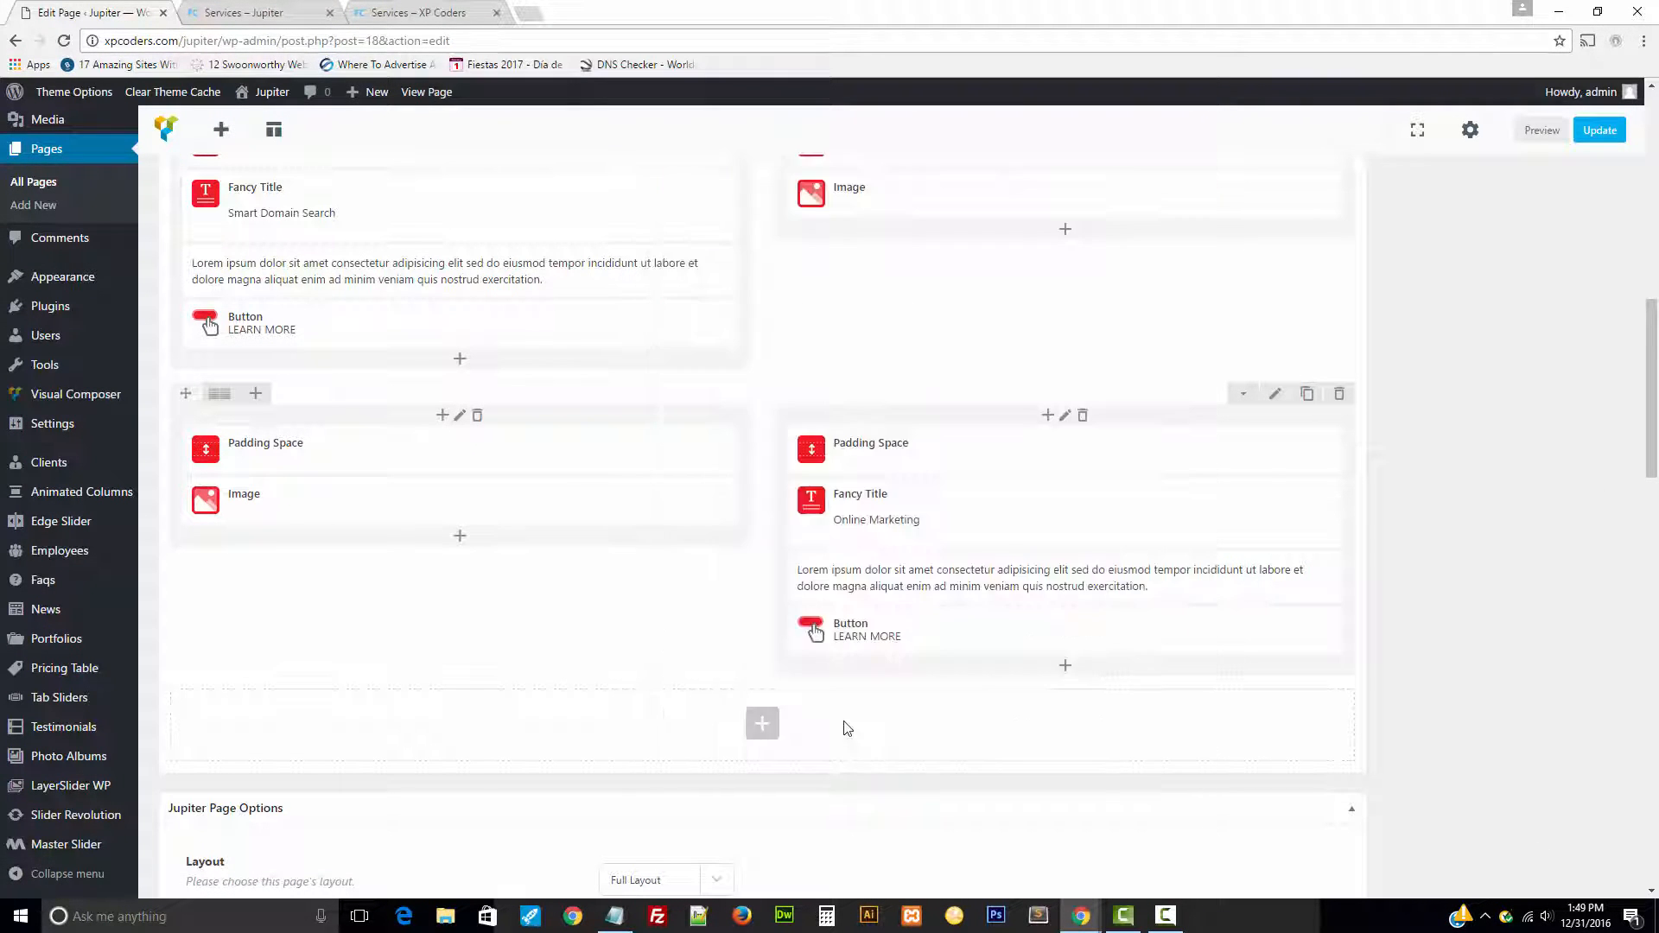
Step: Update the Services page and check the Online Marketing row on the reloaded live page
scroll(1261, 694, up, 2)
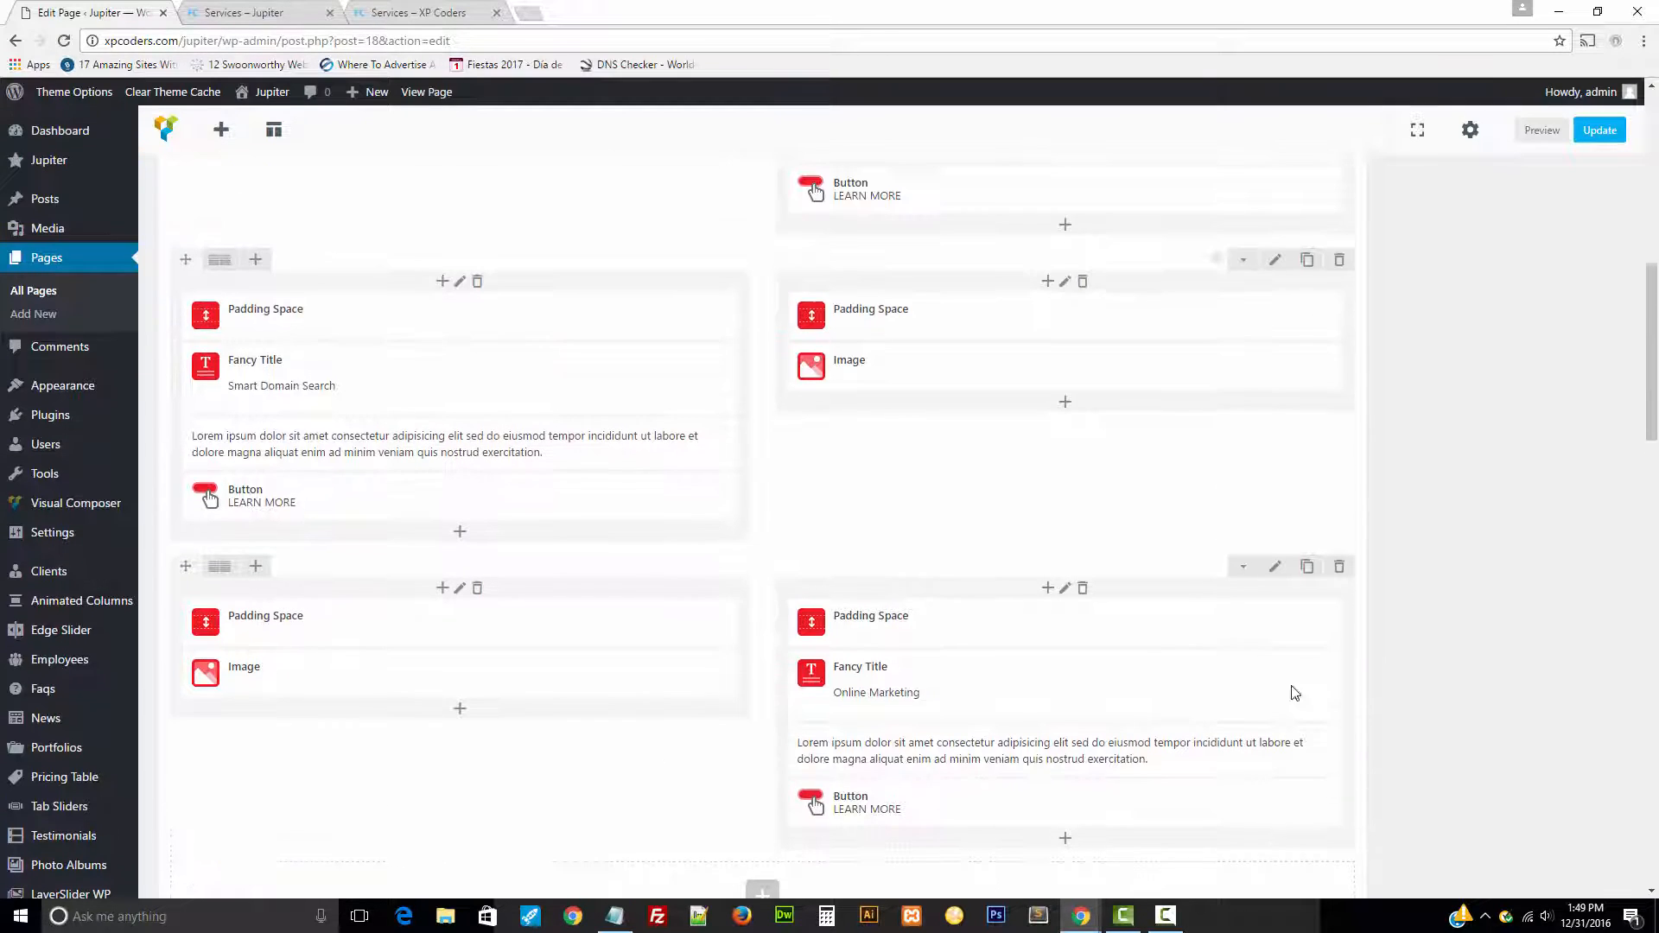
click(1596, 137)
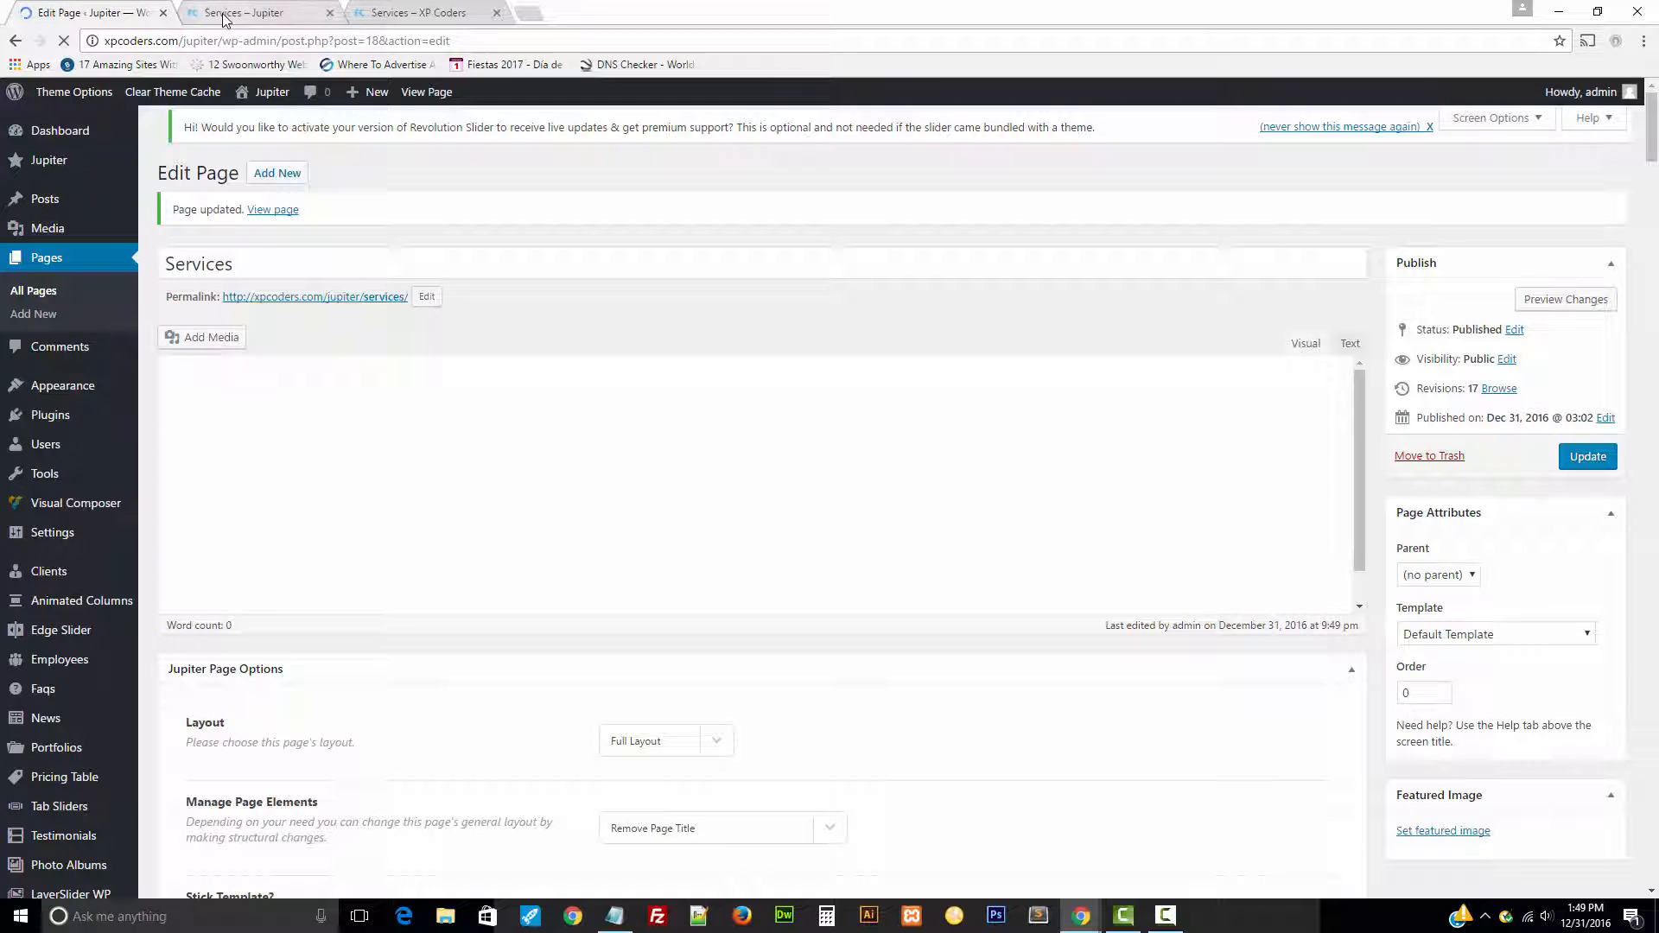
mouse_move(239, 94)
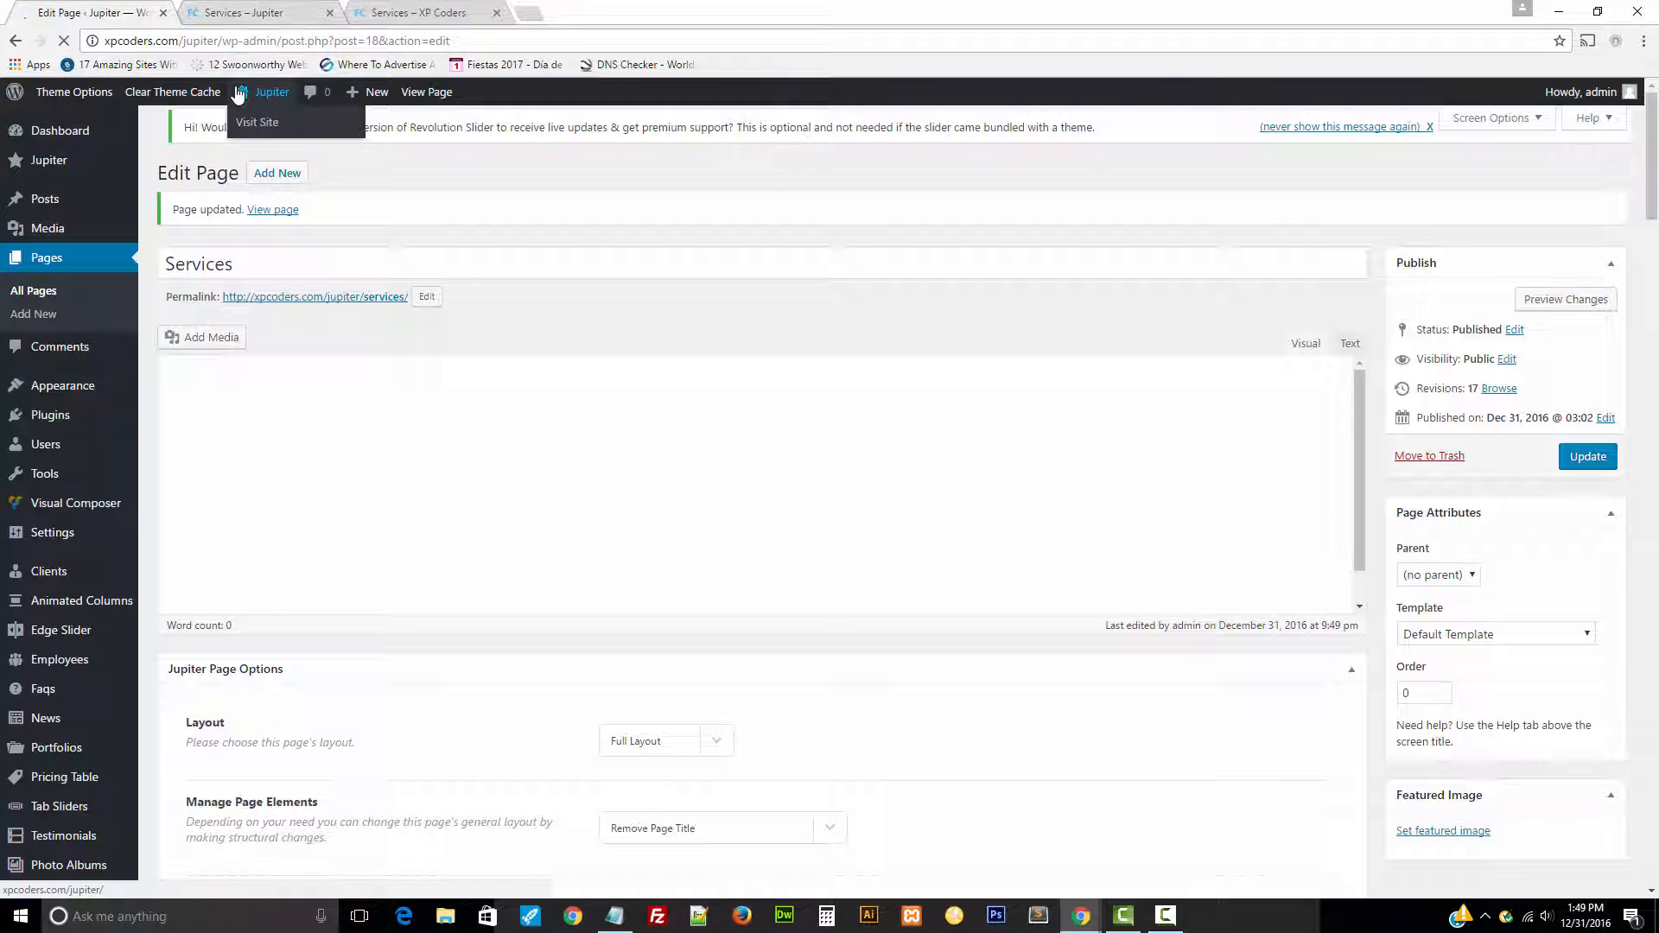
click(224, 14)
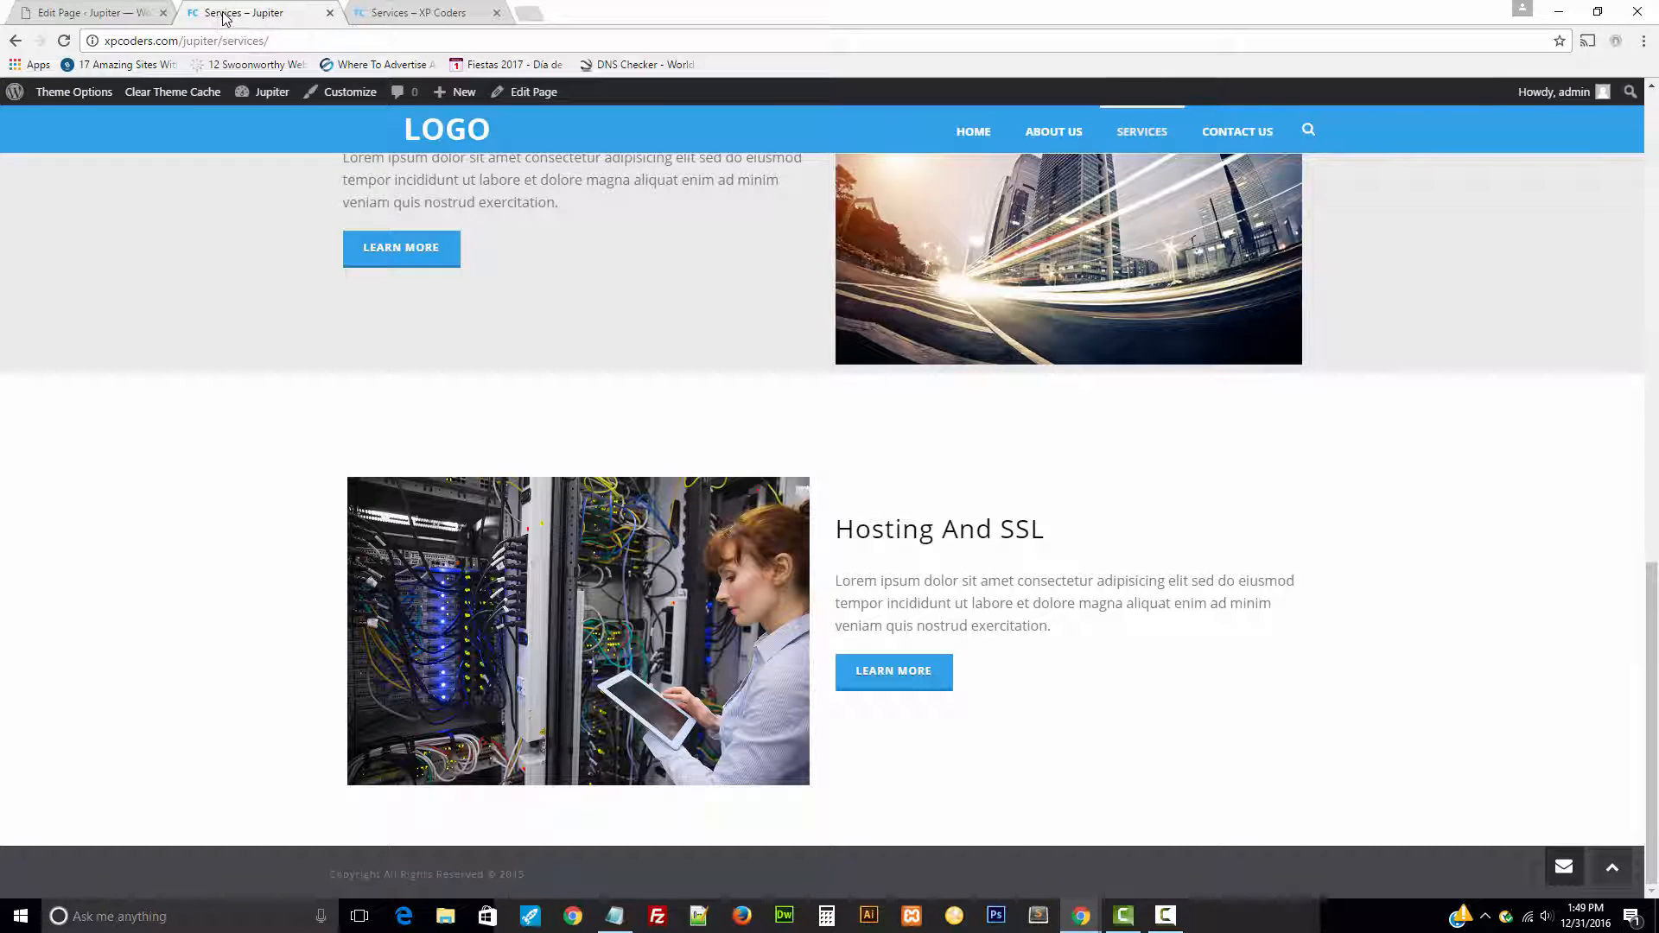
click(64, 41)
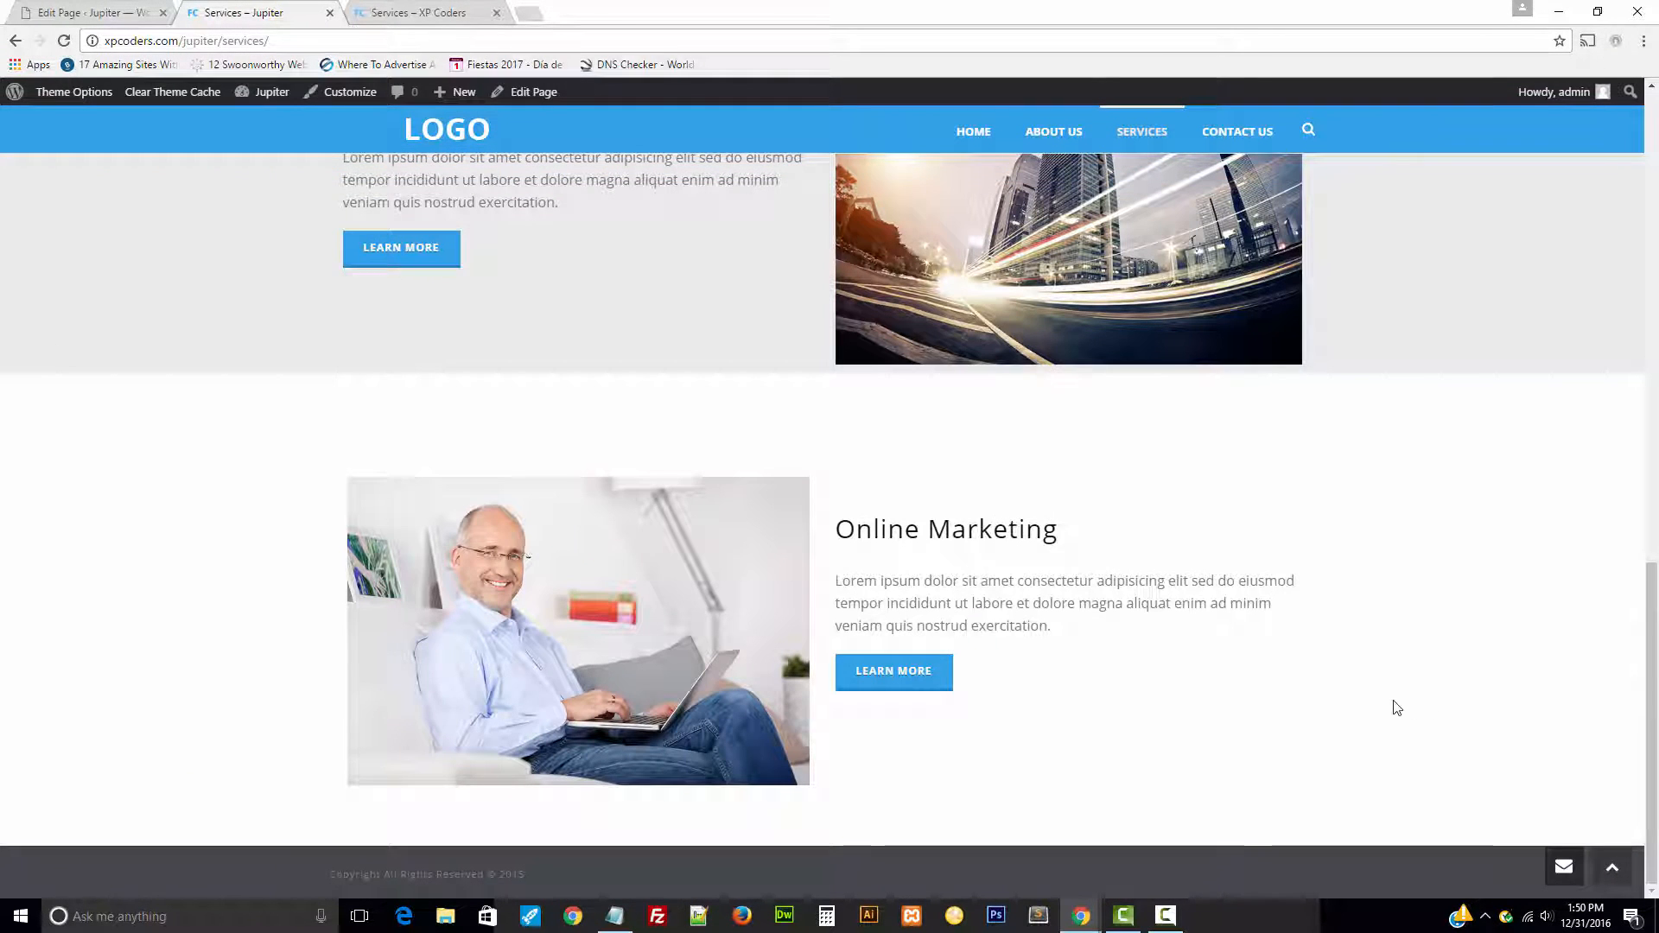
scroll(1387, 702, up, 5)
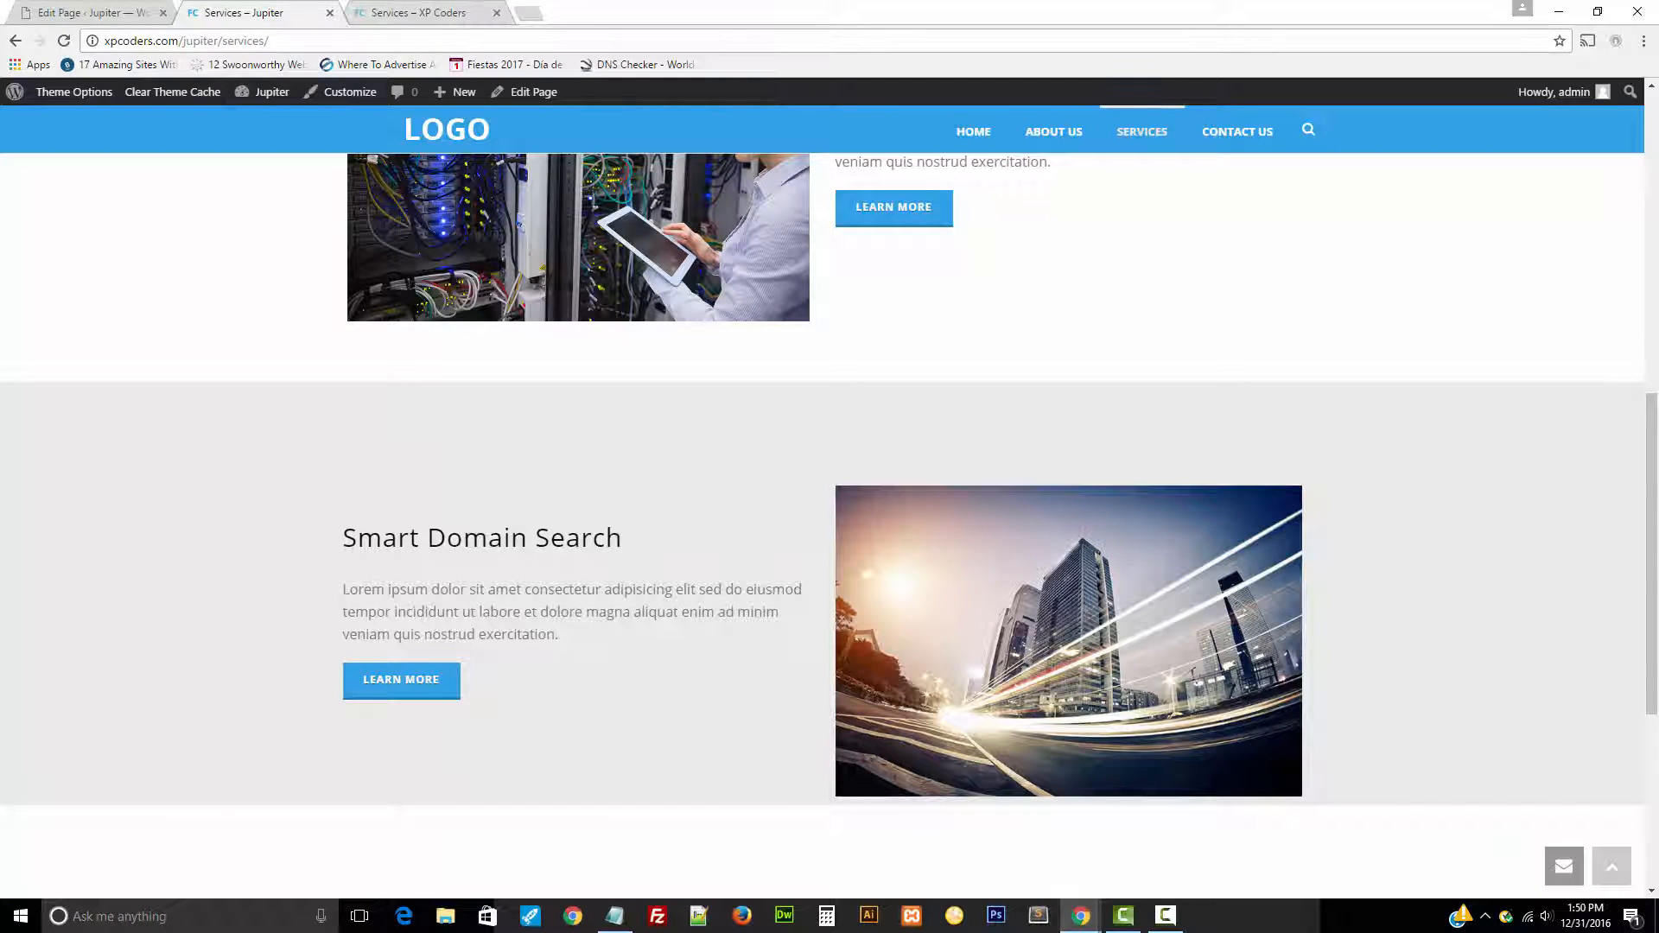
Step: Compare with the reference Services page, increase the bottom margin of the Smart Domain Search row's Image element, and save the settings
click(382, 16)
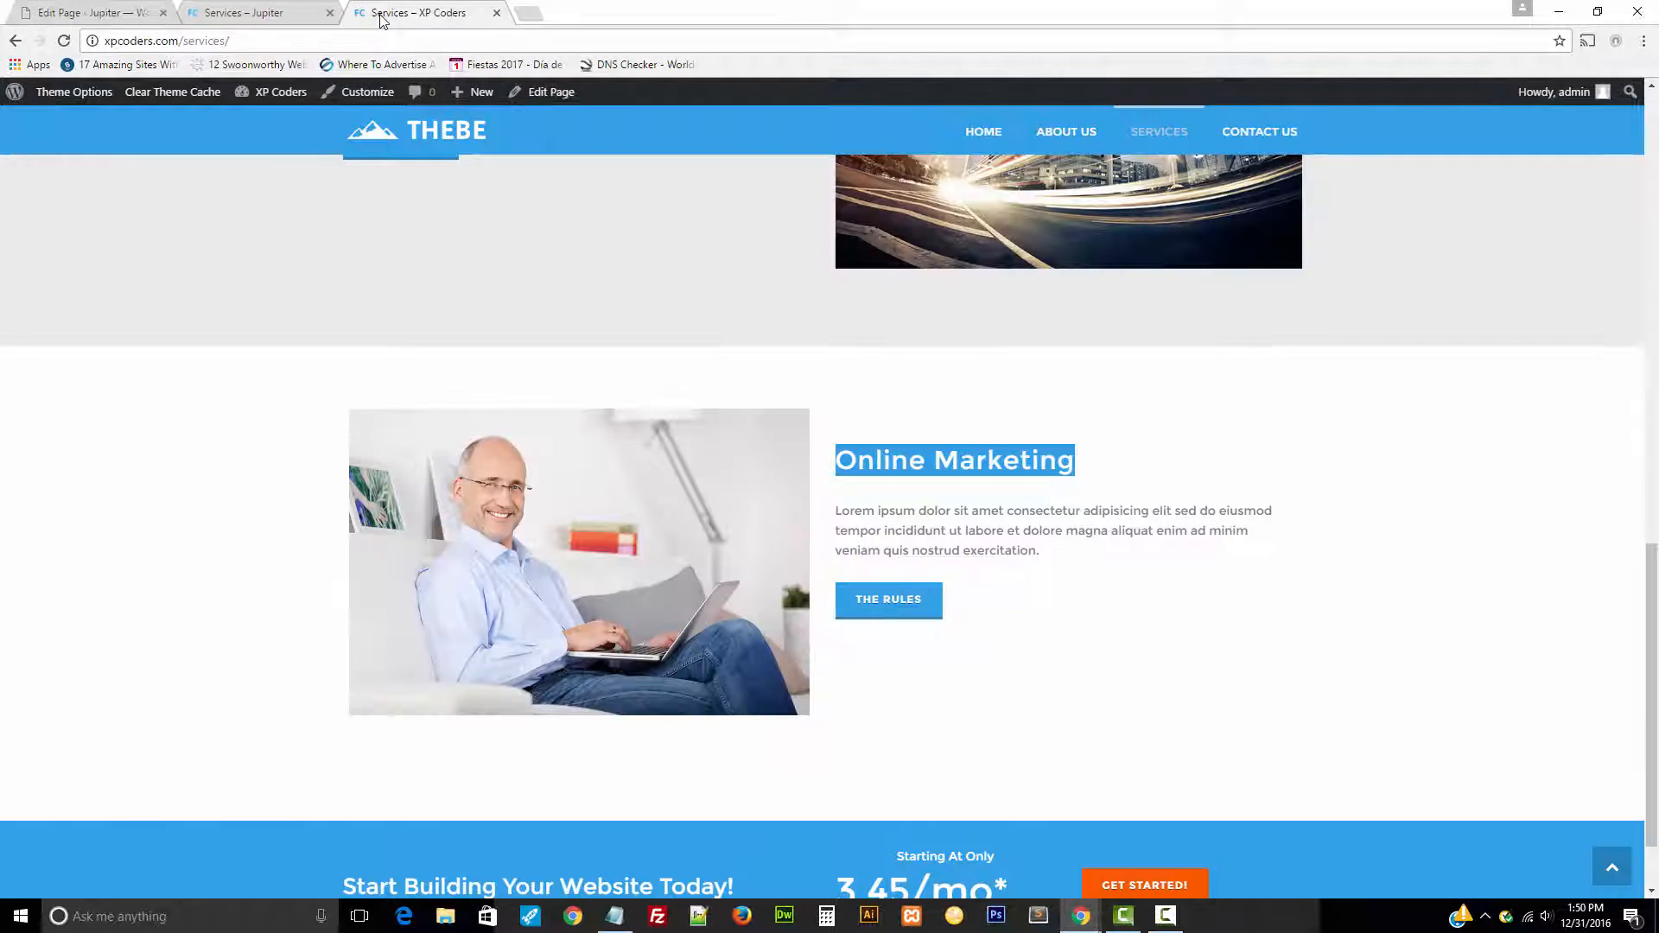
scroll(1028, 436, up, 5)
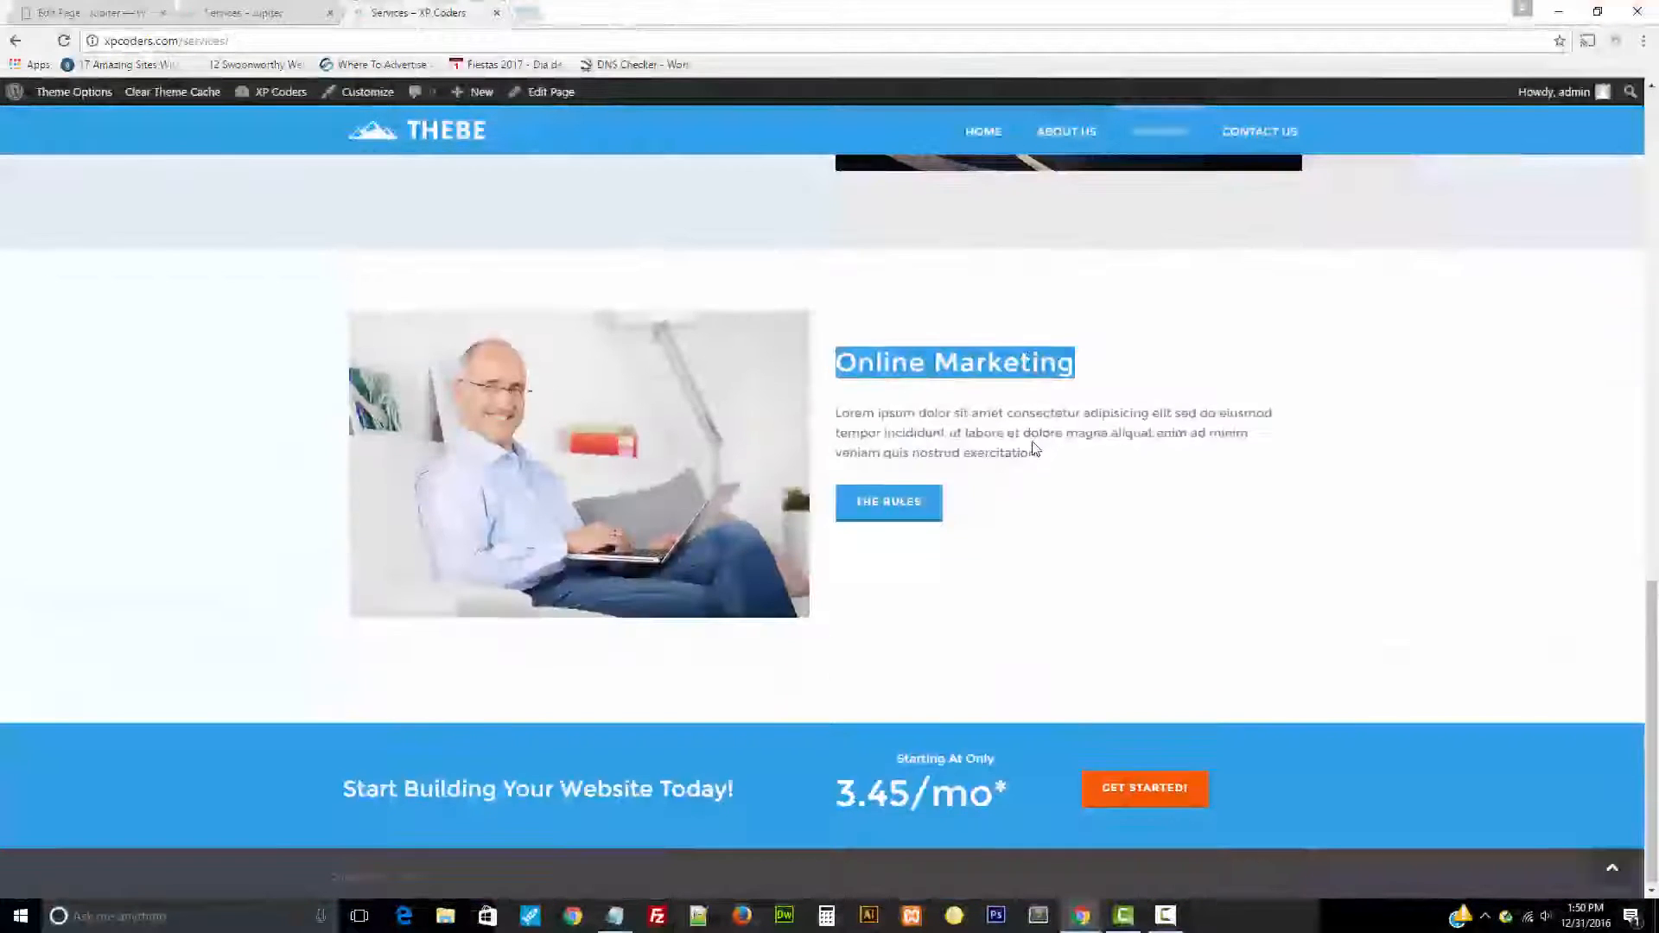
scroll(906, 475, up, 6)
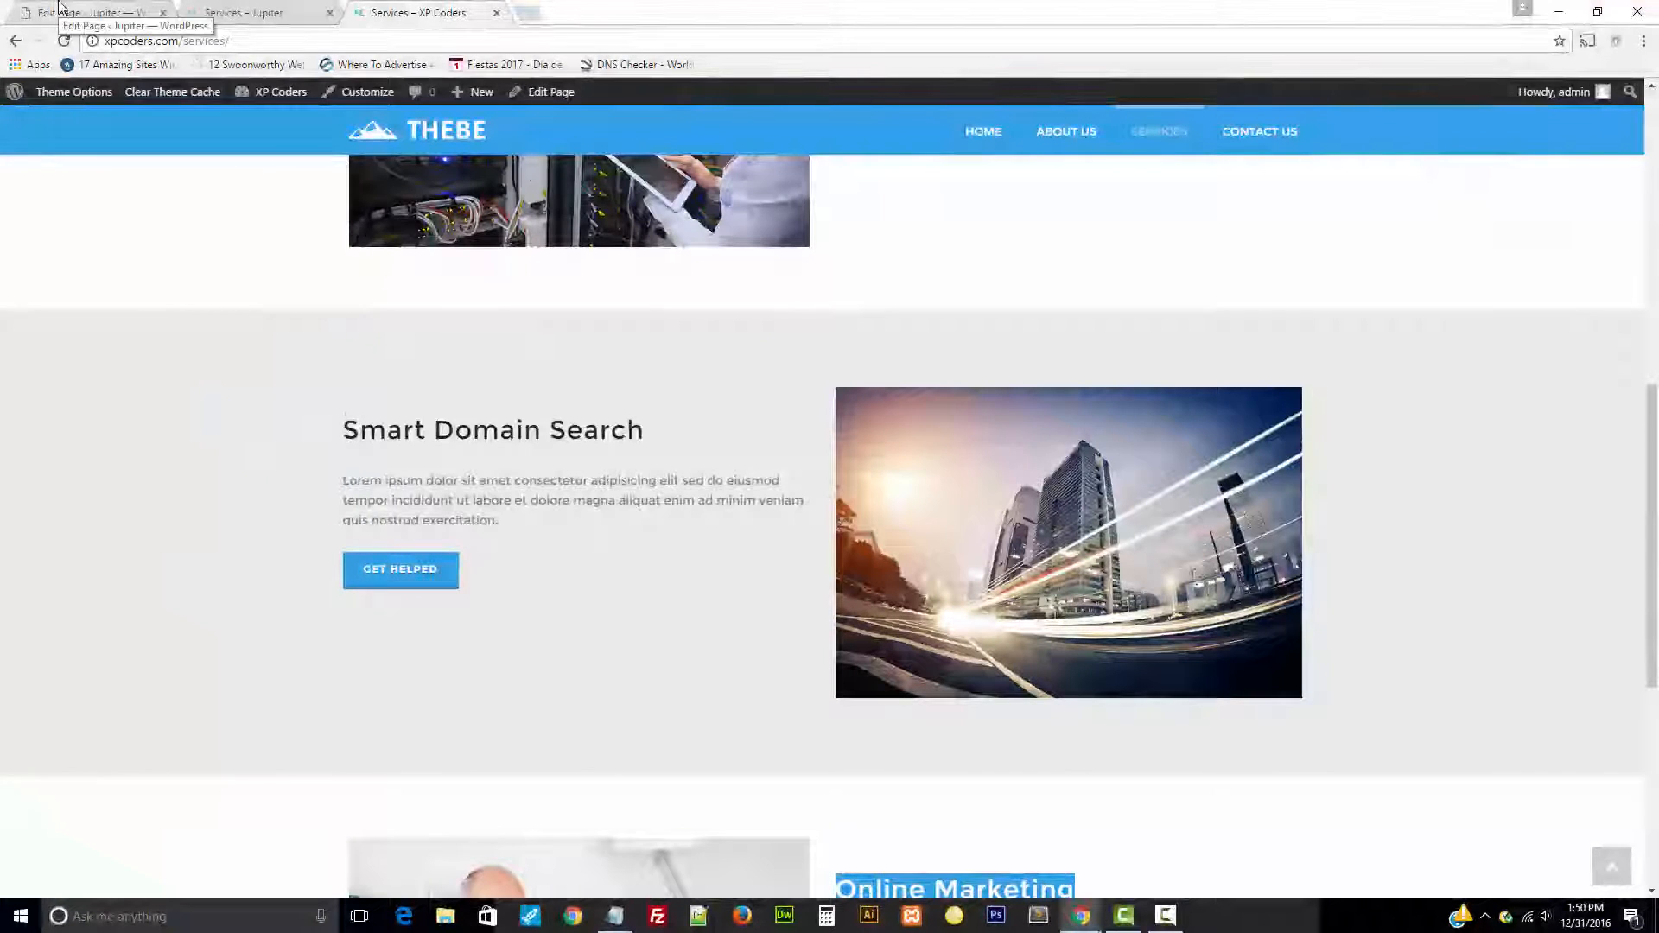
click(102, 12)
scroll(877, 476, down, 4)
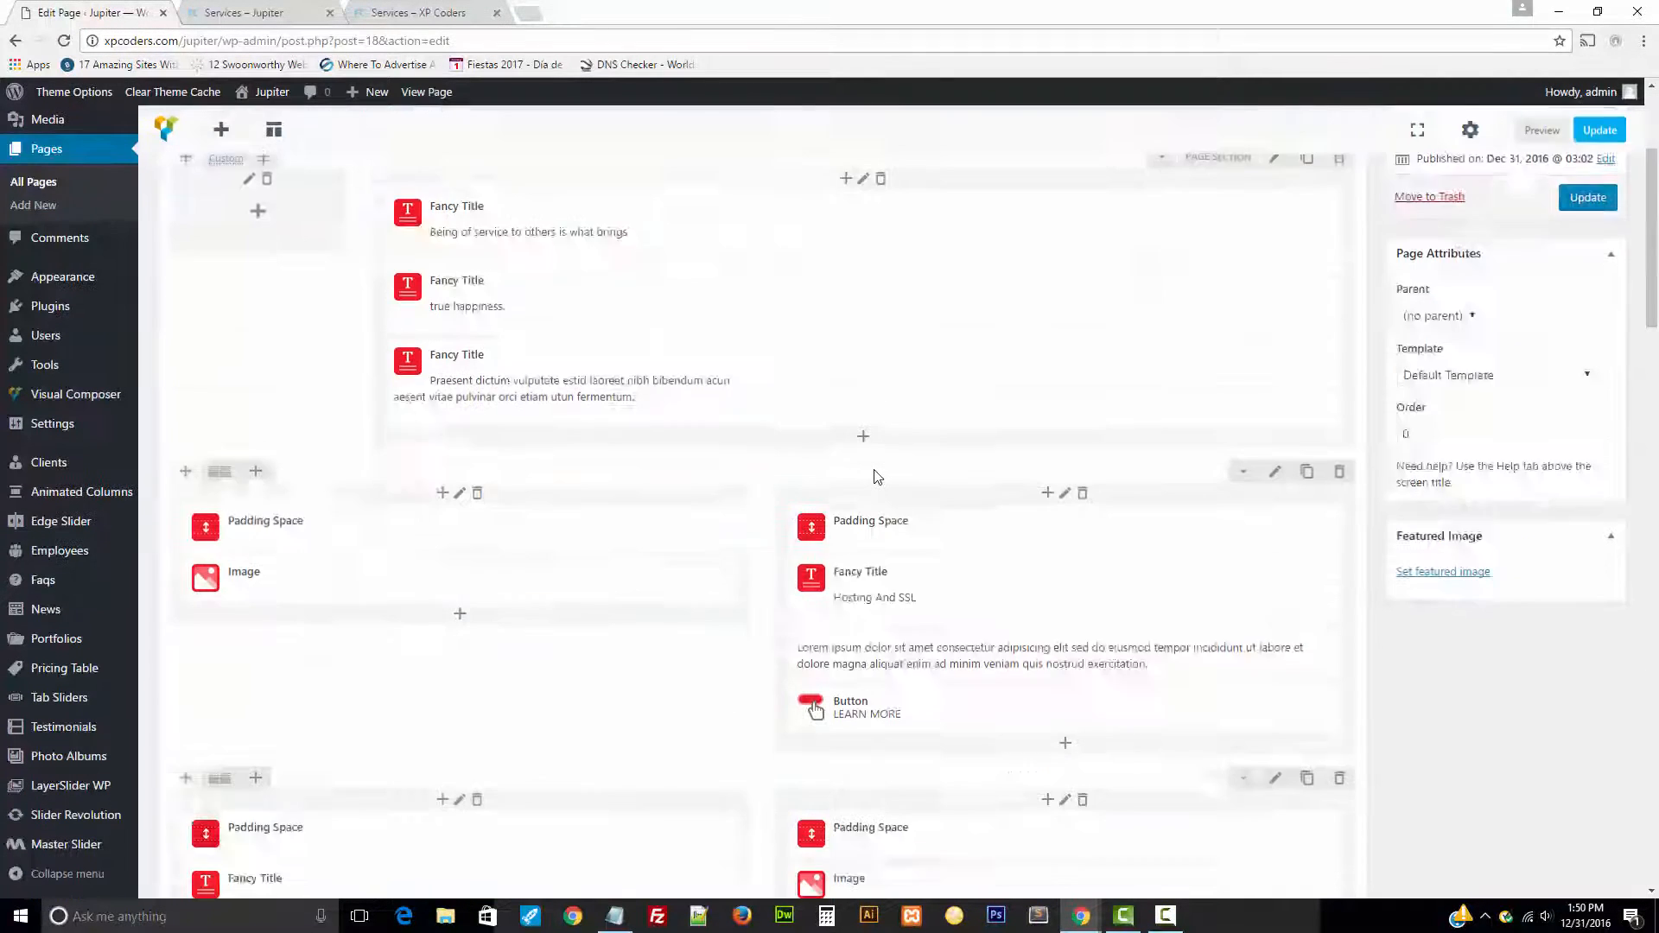
scroll(877, 476, down, 6)
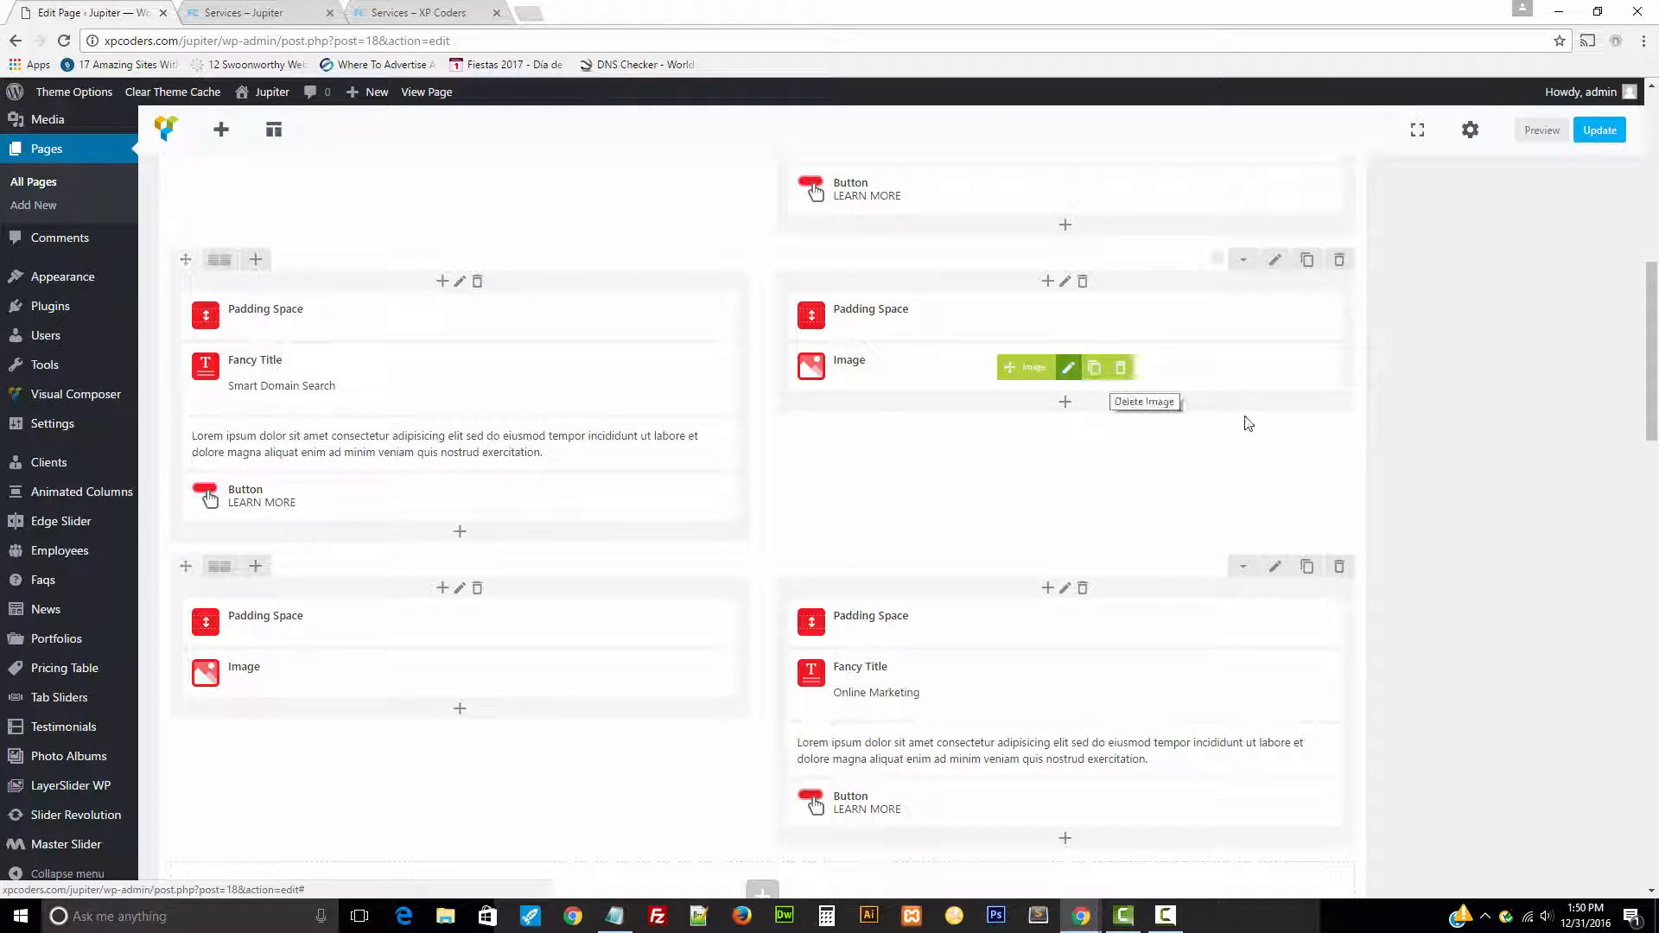
scroll(1334, 466, up, 2)
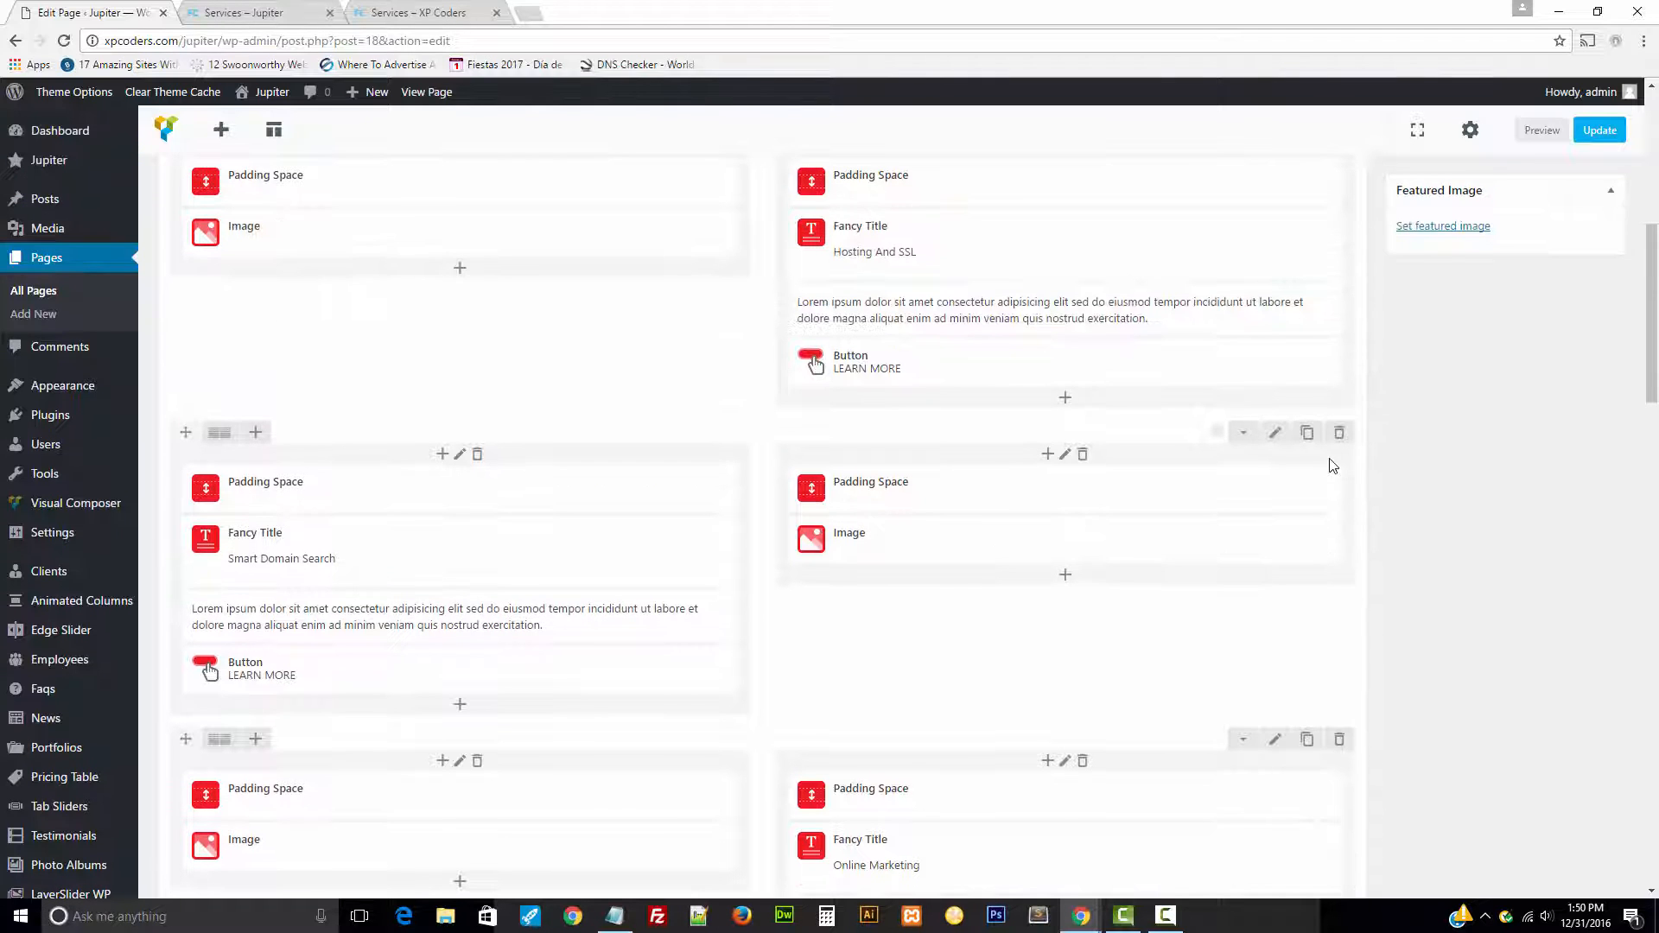
scroll(1334, 466, down, 1)
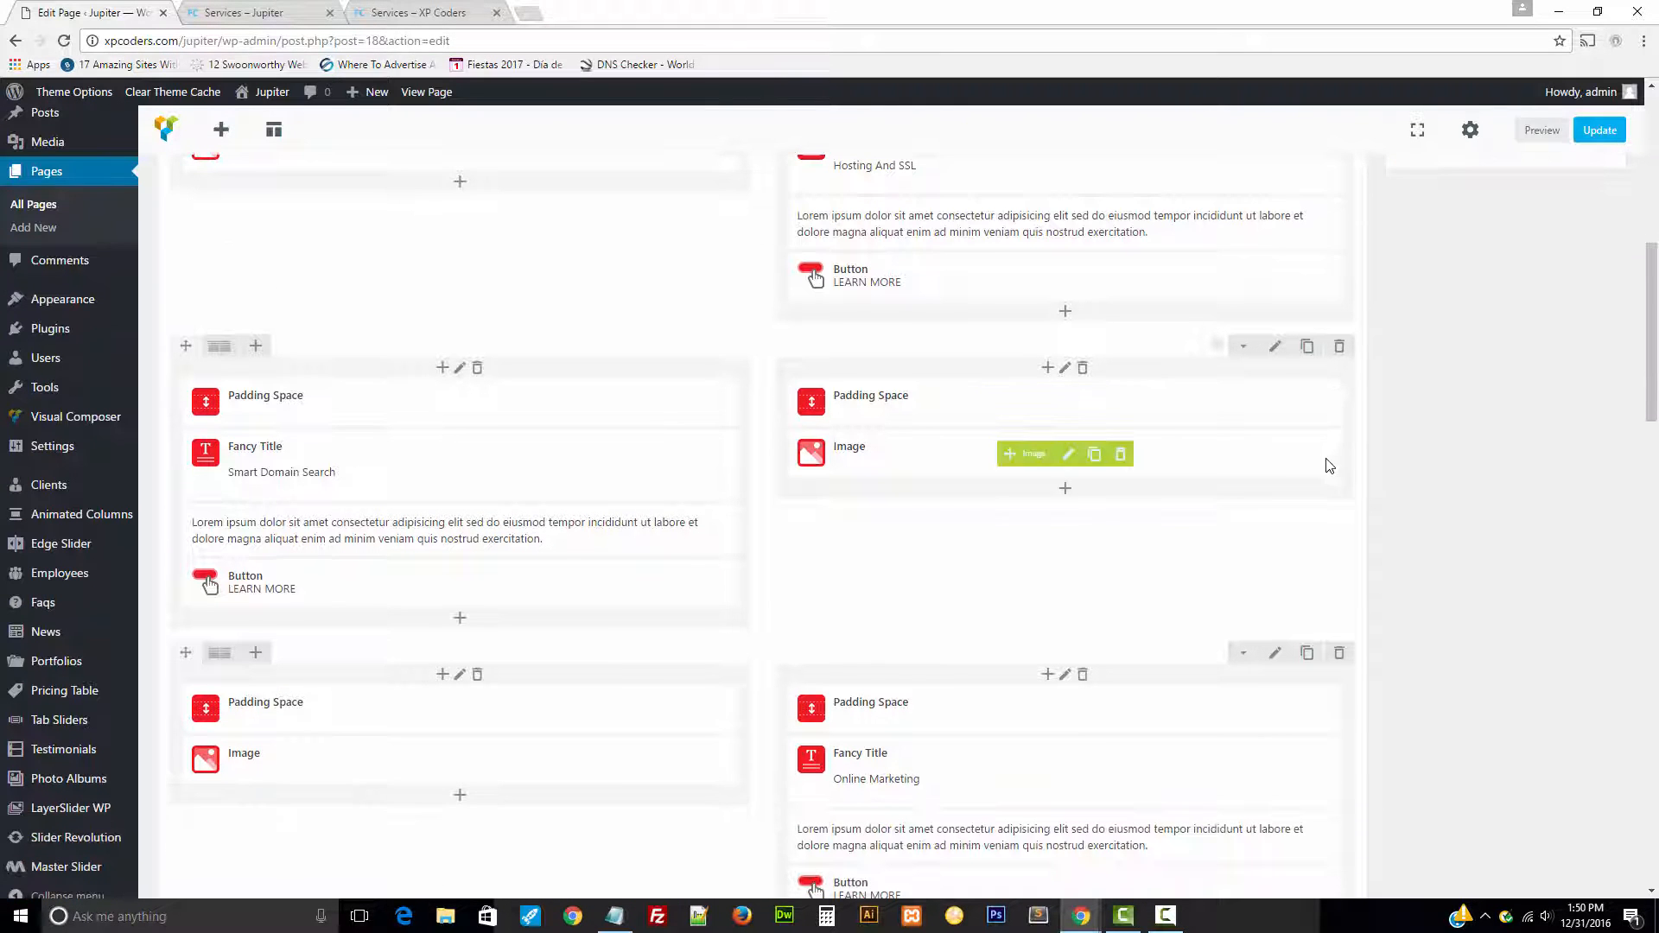
click(1069, 454)
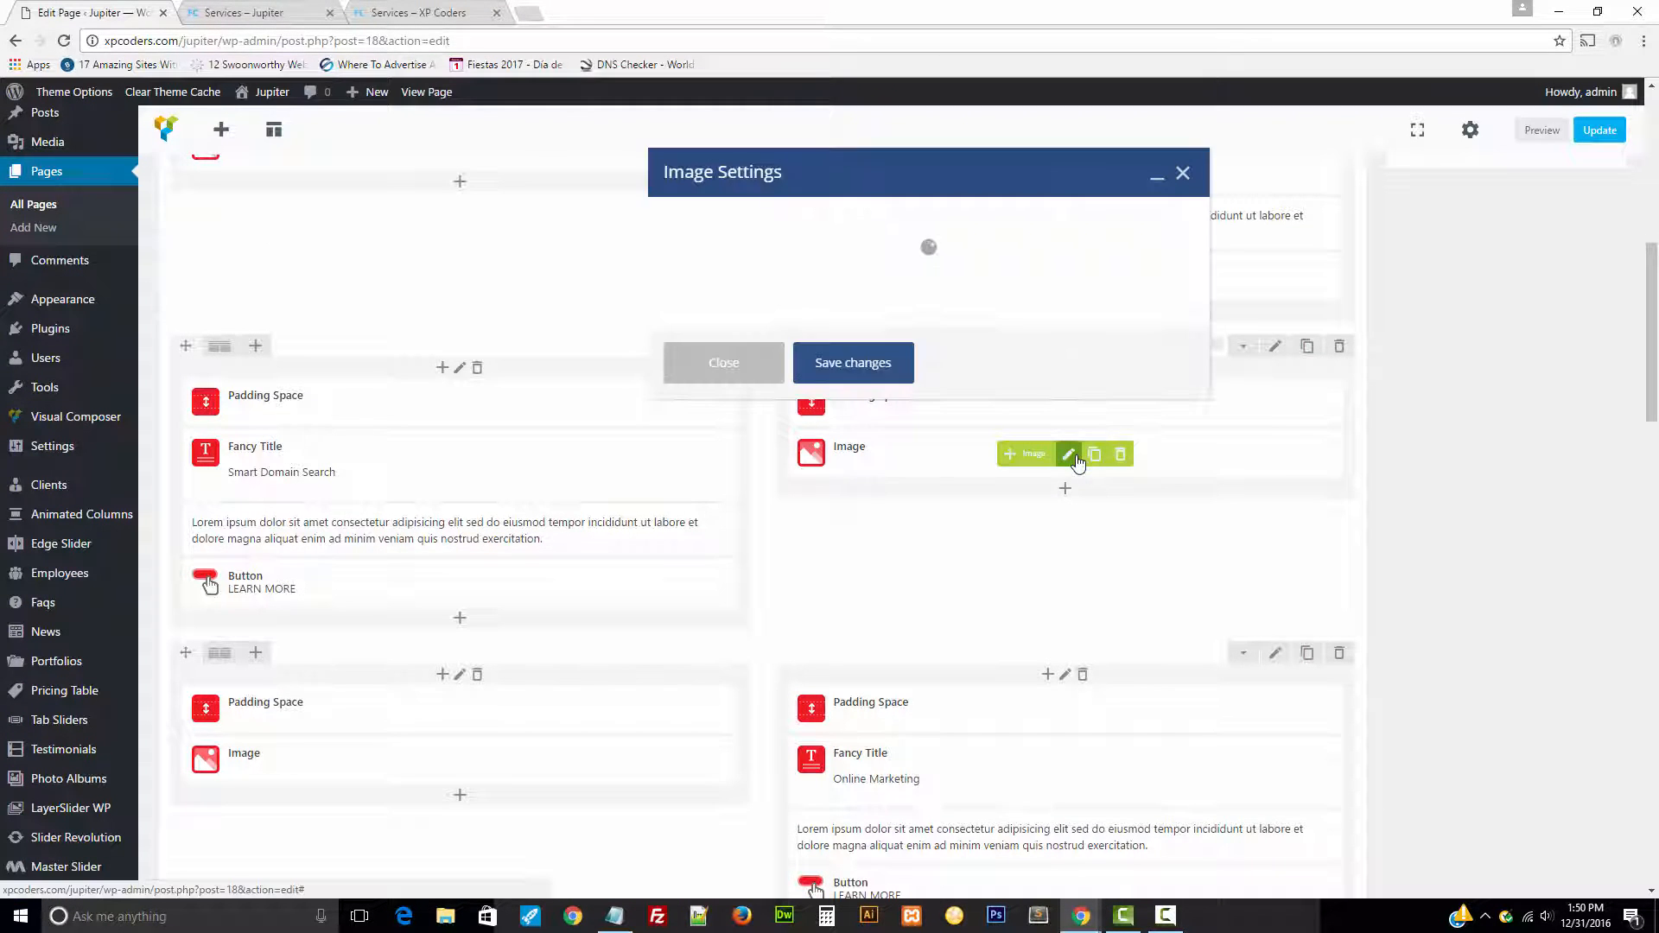
scroll(1051, 489, down, 3)
scroll(1049, 491, up, 3)
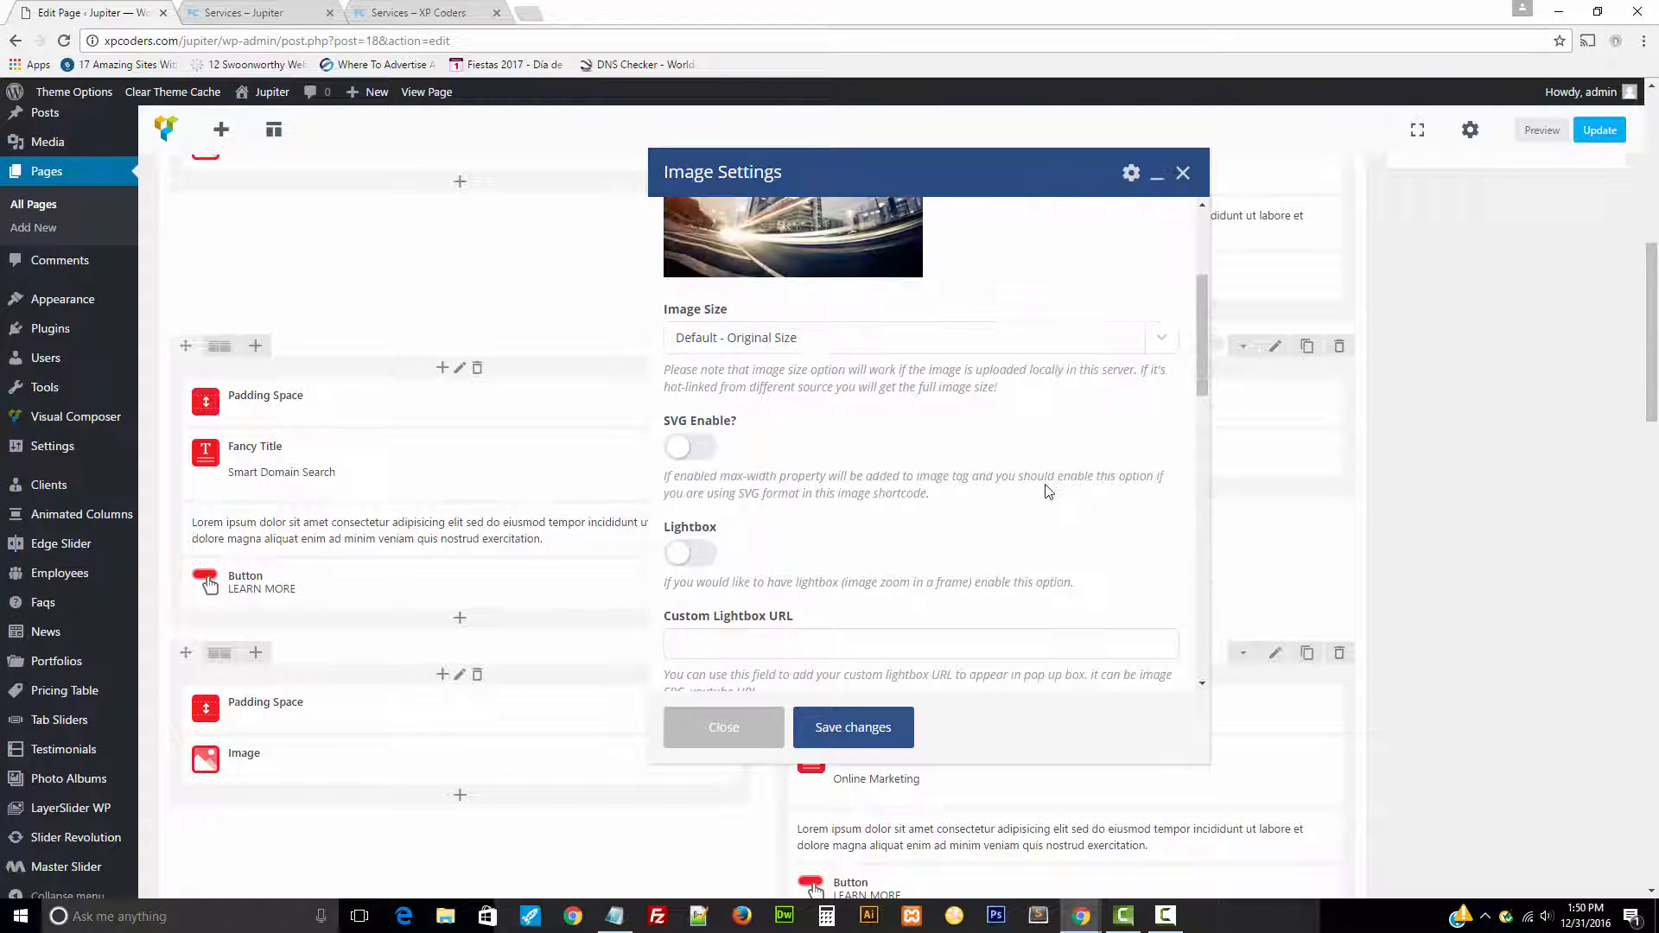
scroll(1050, 491, down, 10)
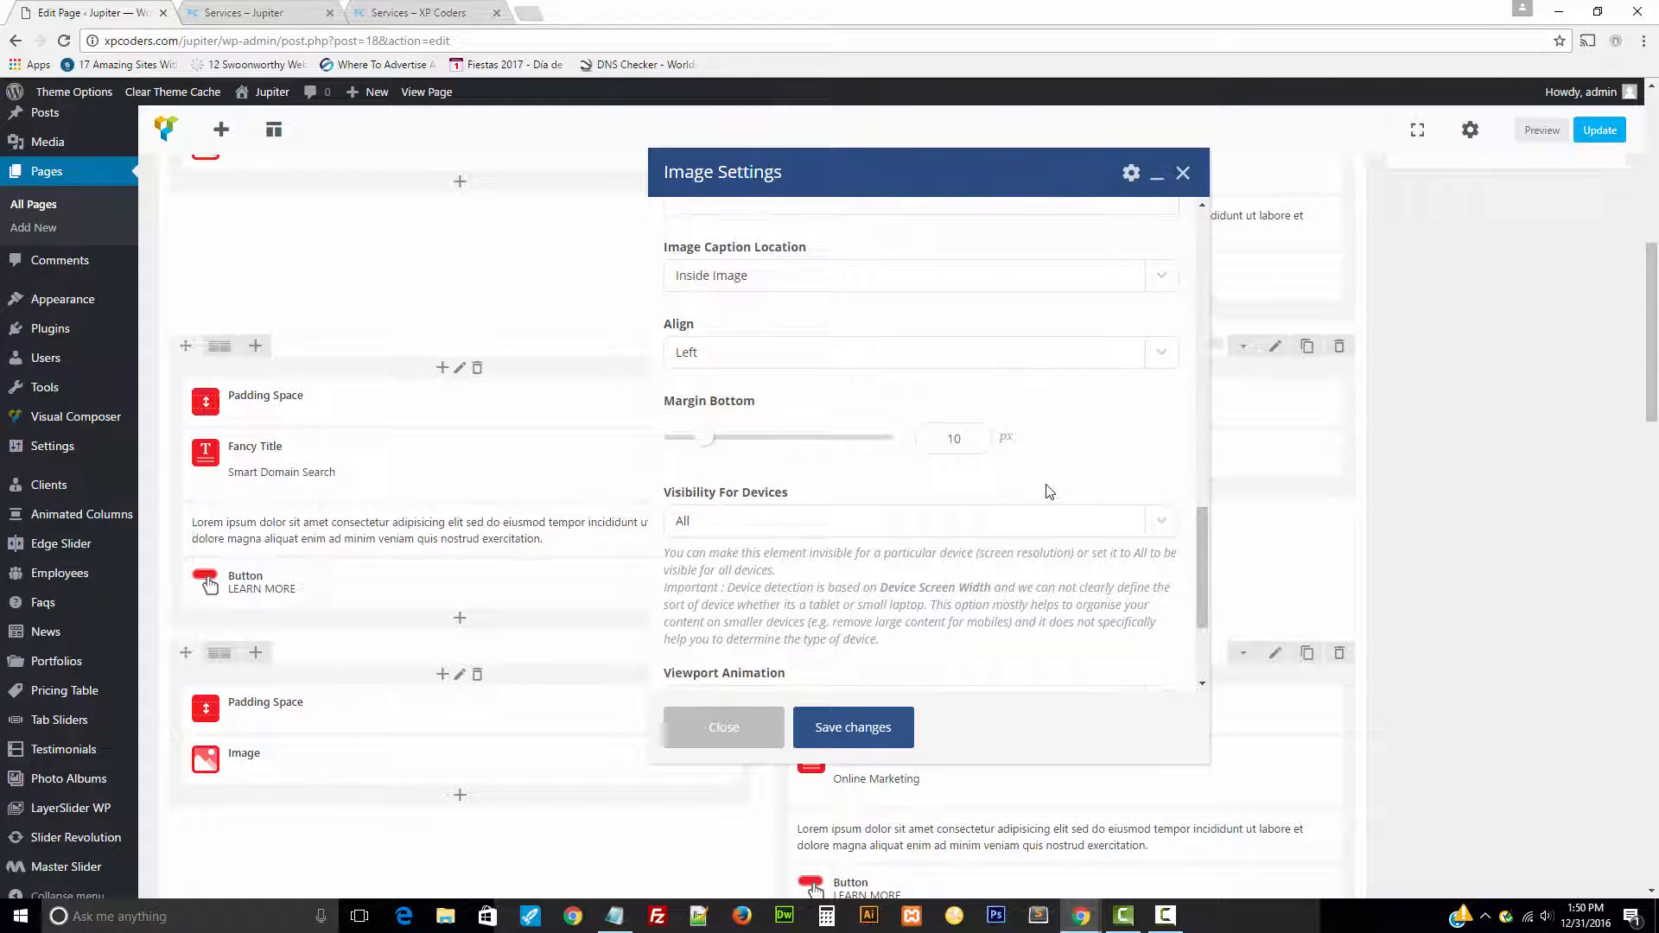
double_click(951, 438)
click(847, 726)
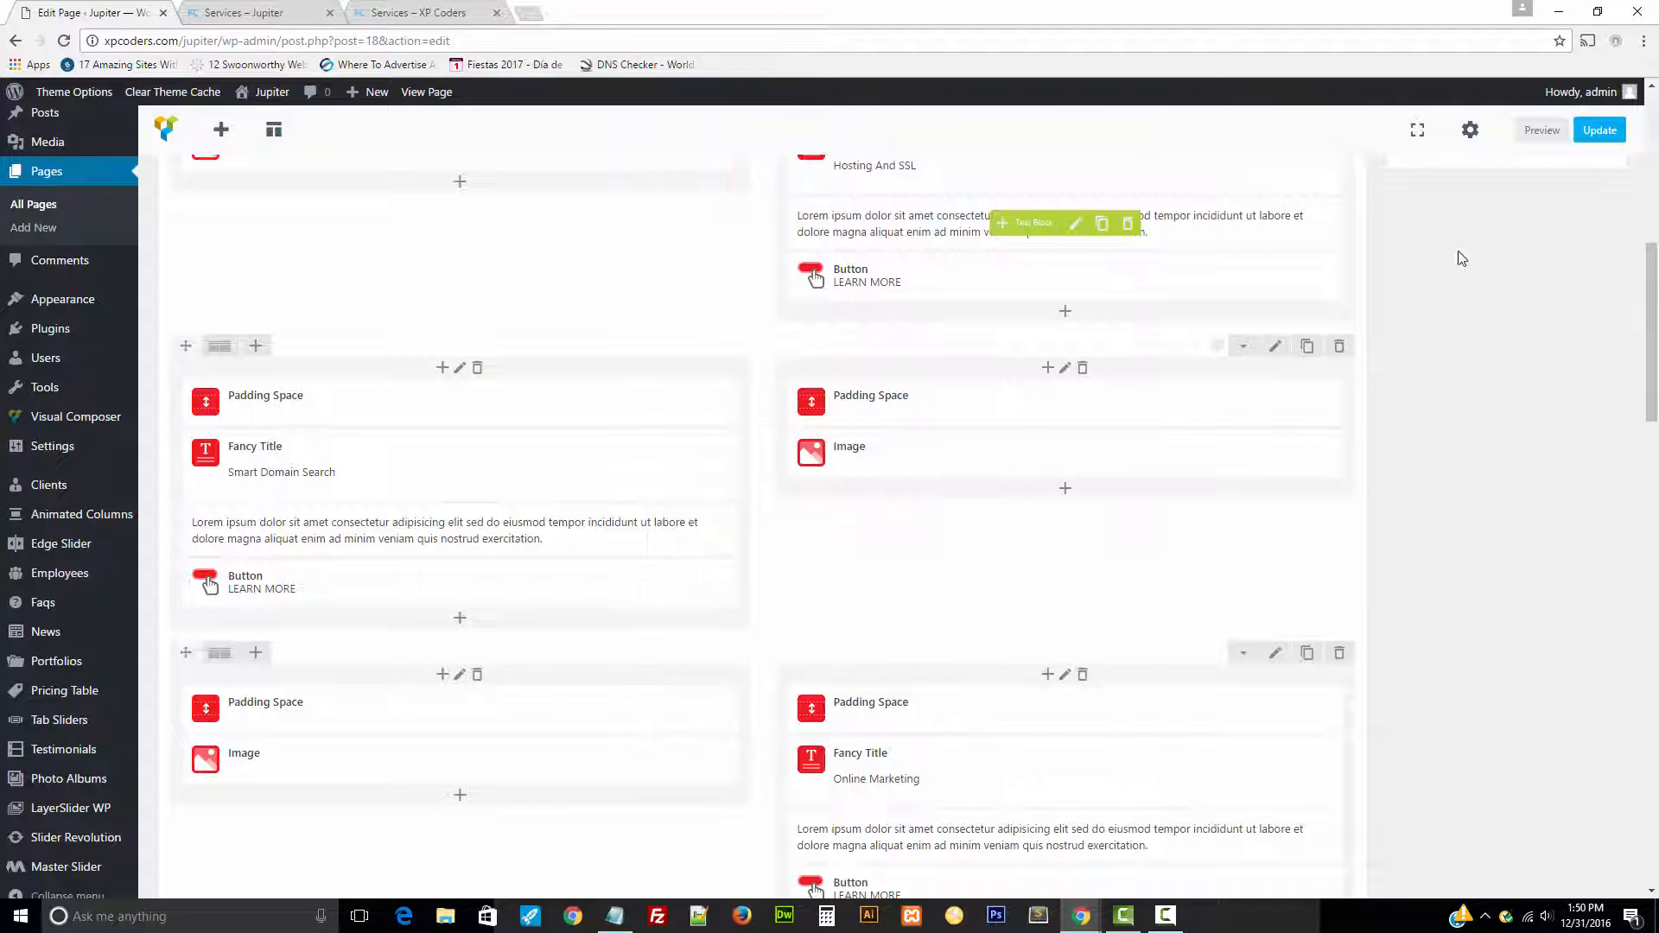
Step: Update the Services page and check the spacing below the Smart Domain Search picture on the reloaded live page
click(1599, 130)
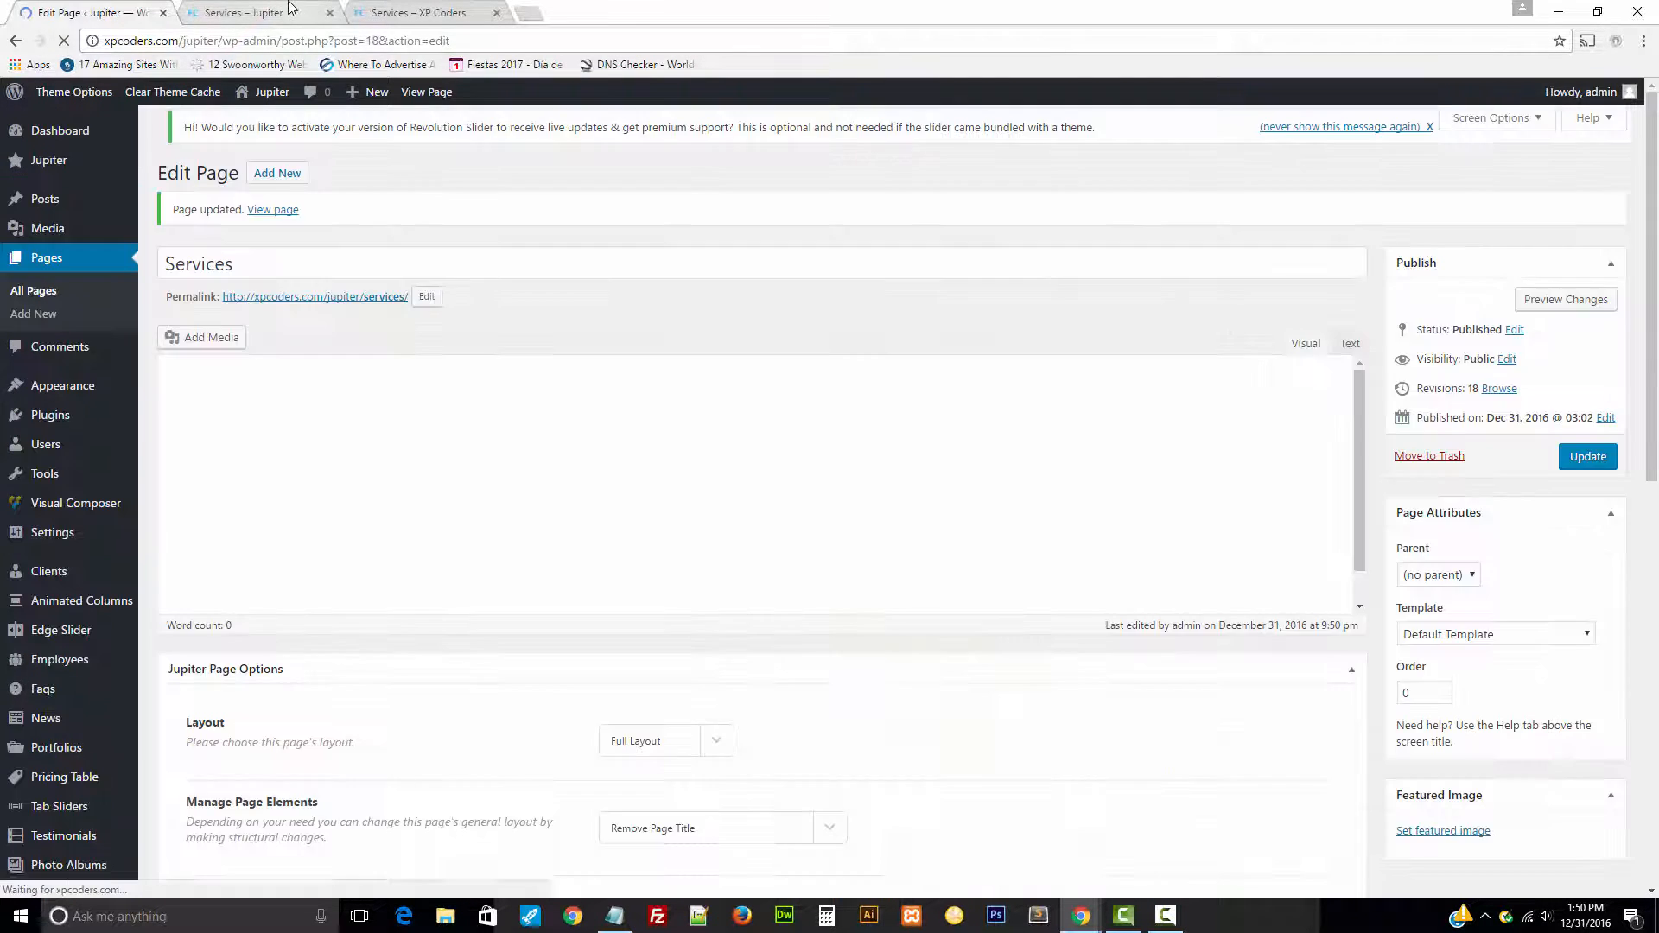
click(290, 8)
key(F5)
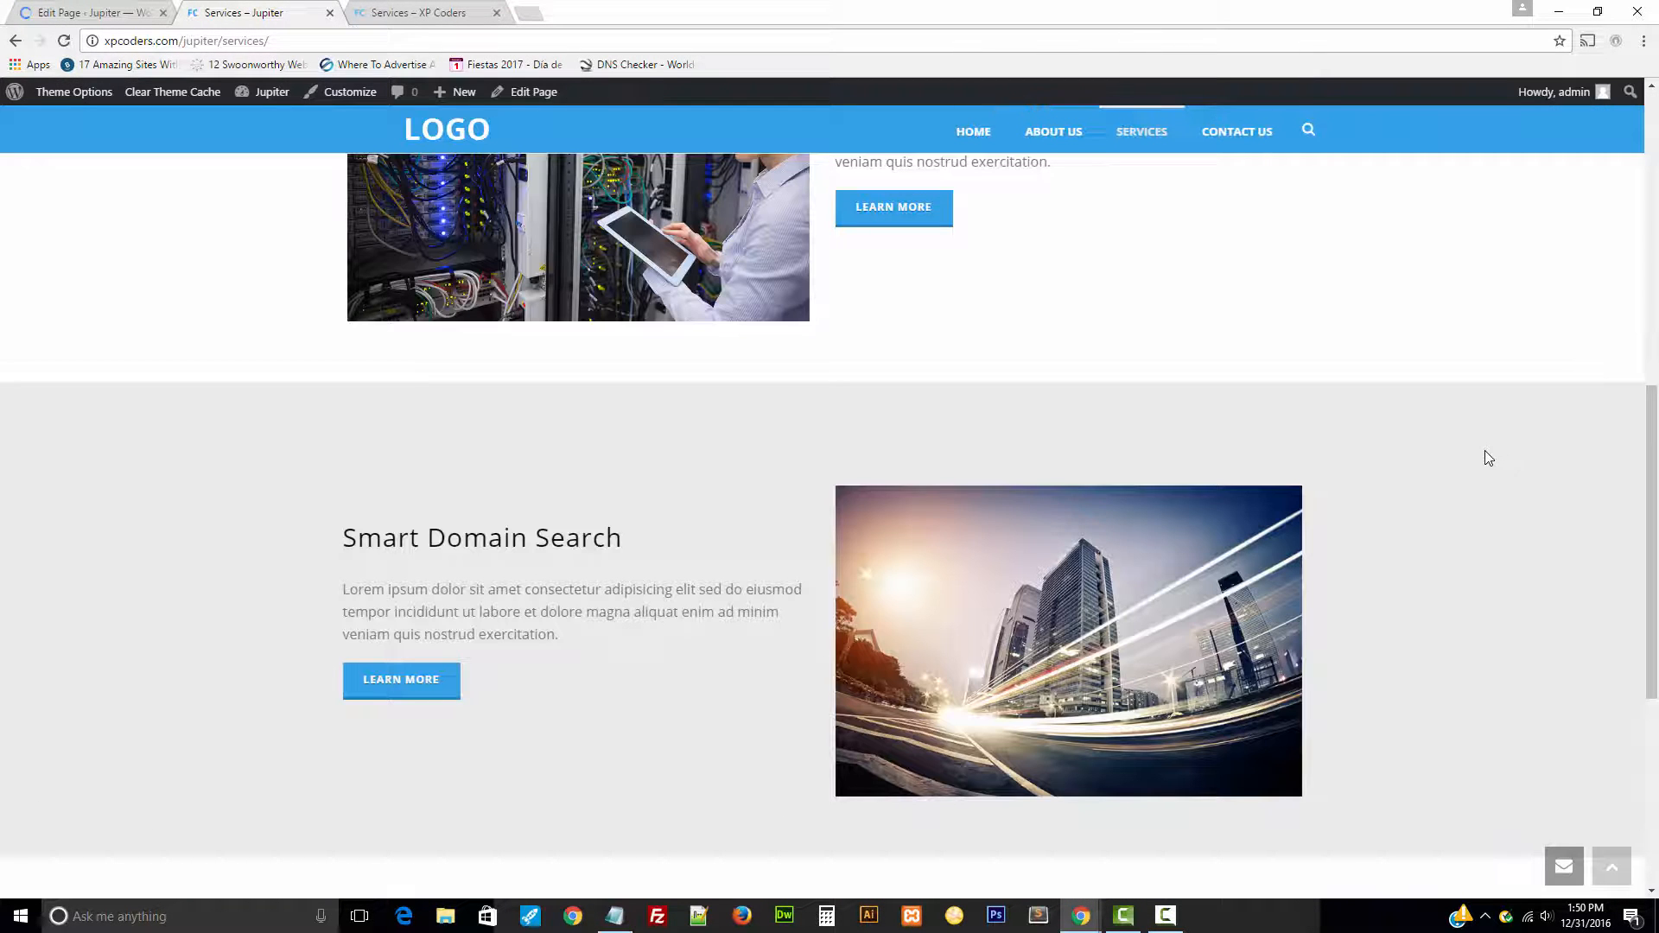
scroll(1489, 458, down, 6)
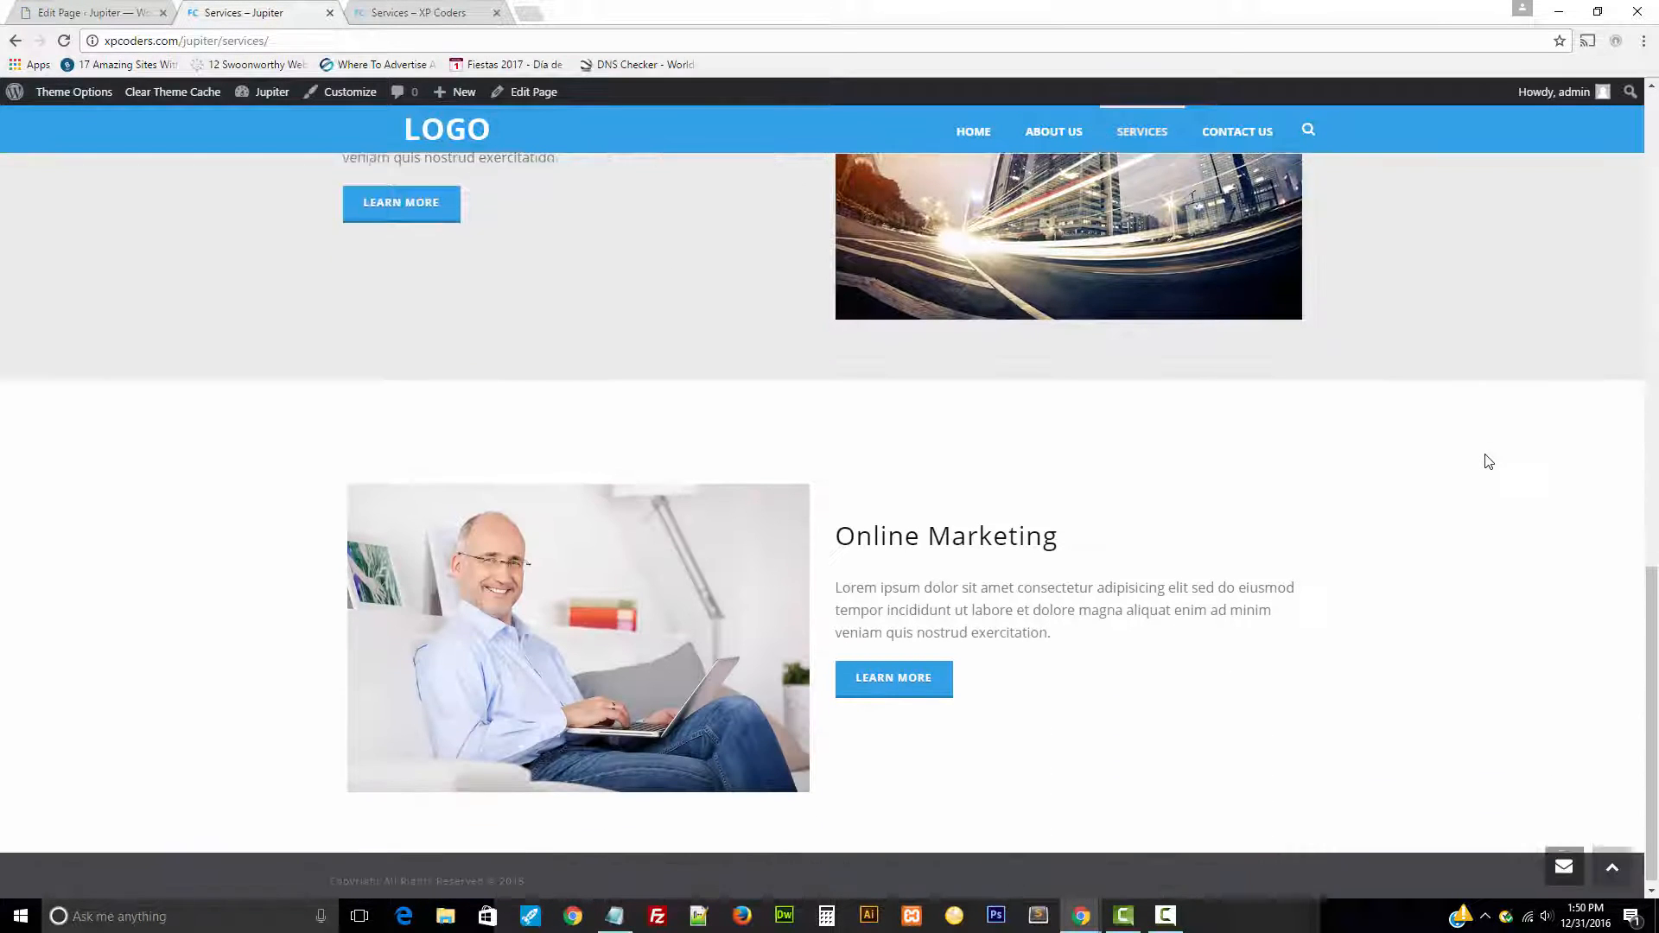
scroll(1488, 461, up, 5)
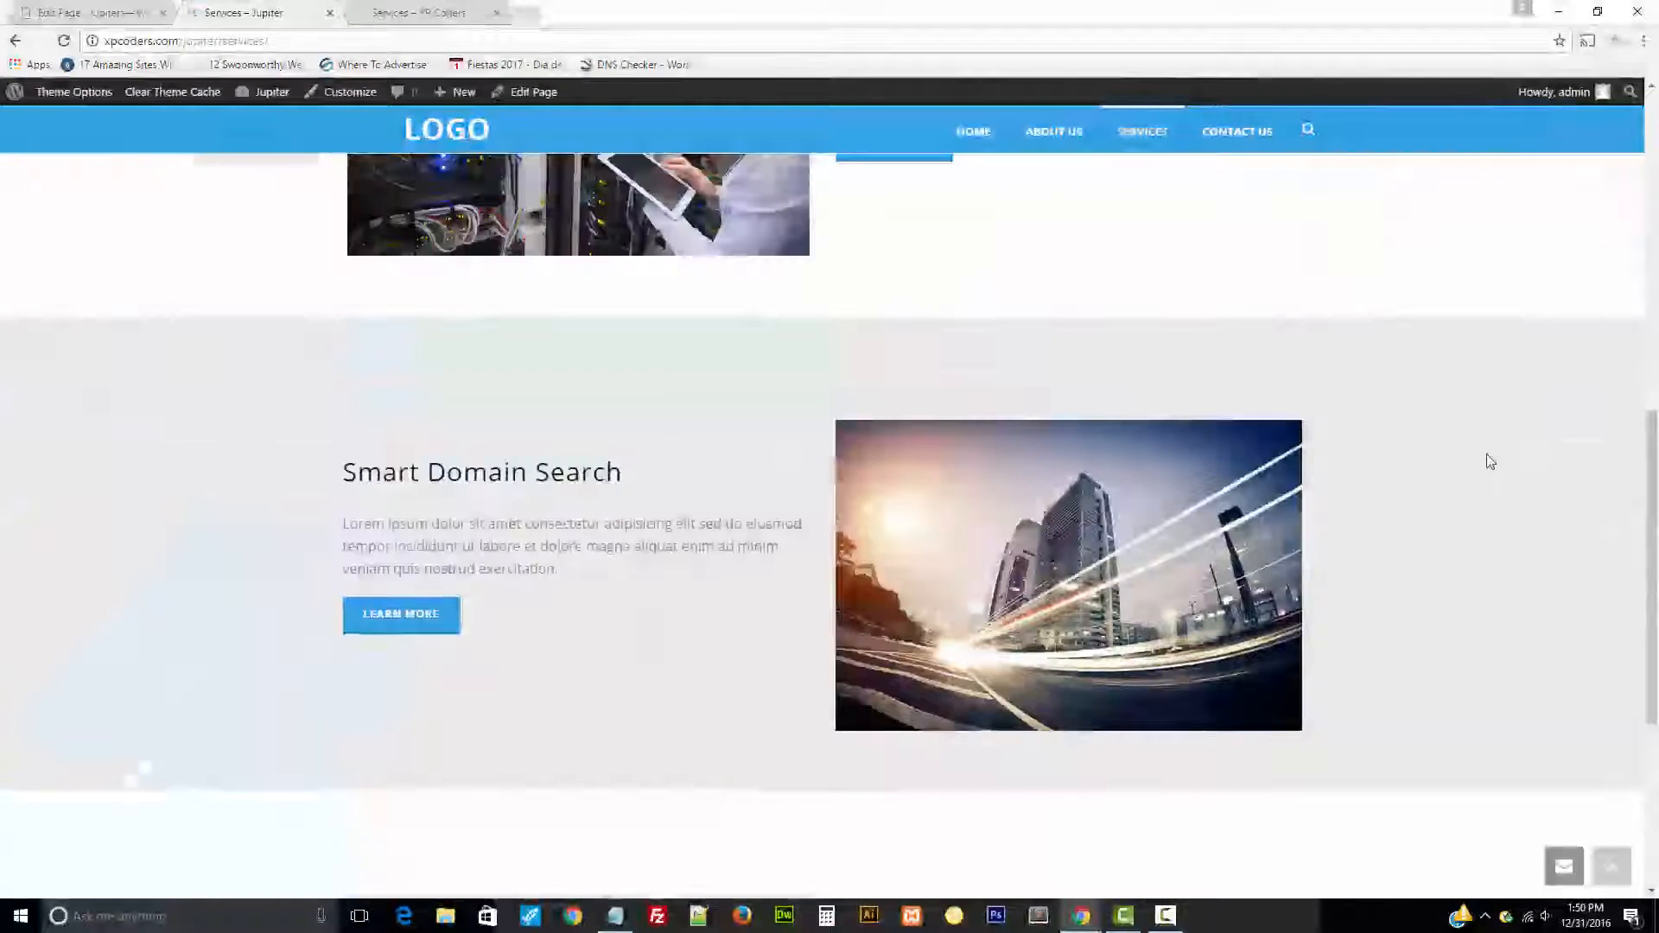
scroll(1488, 461, up, 3)
Step: Check the Margin Bottom setting of the Hosting And SSL row's Image element and close its settings without changes
key(ctrl+shift+Tab)
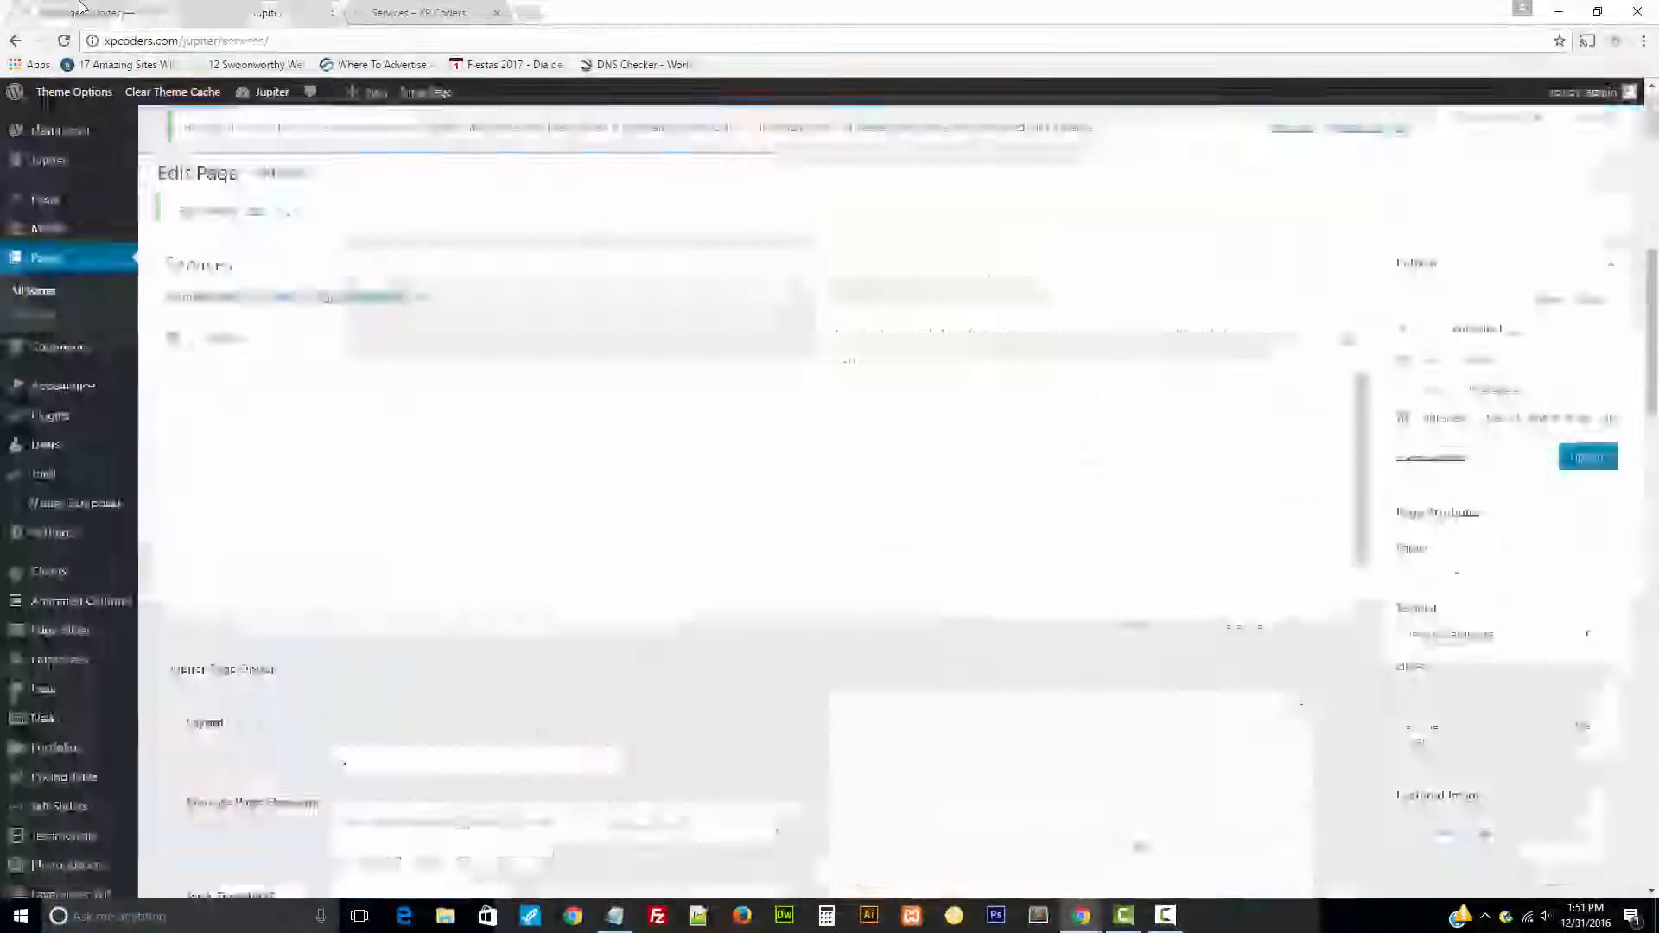
scroll(773, 562, down, 4)
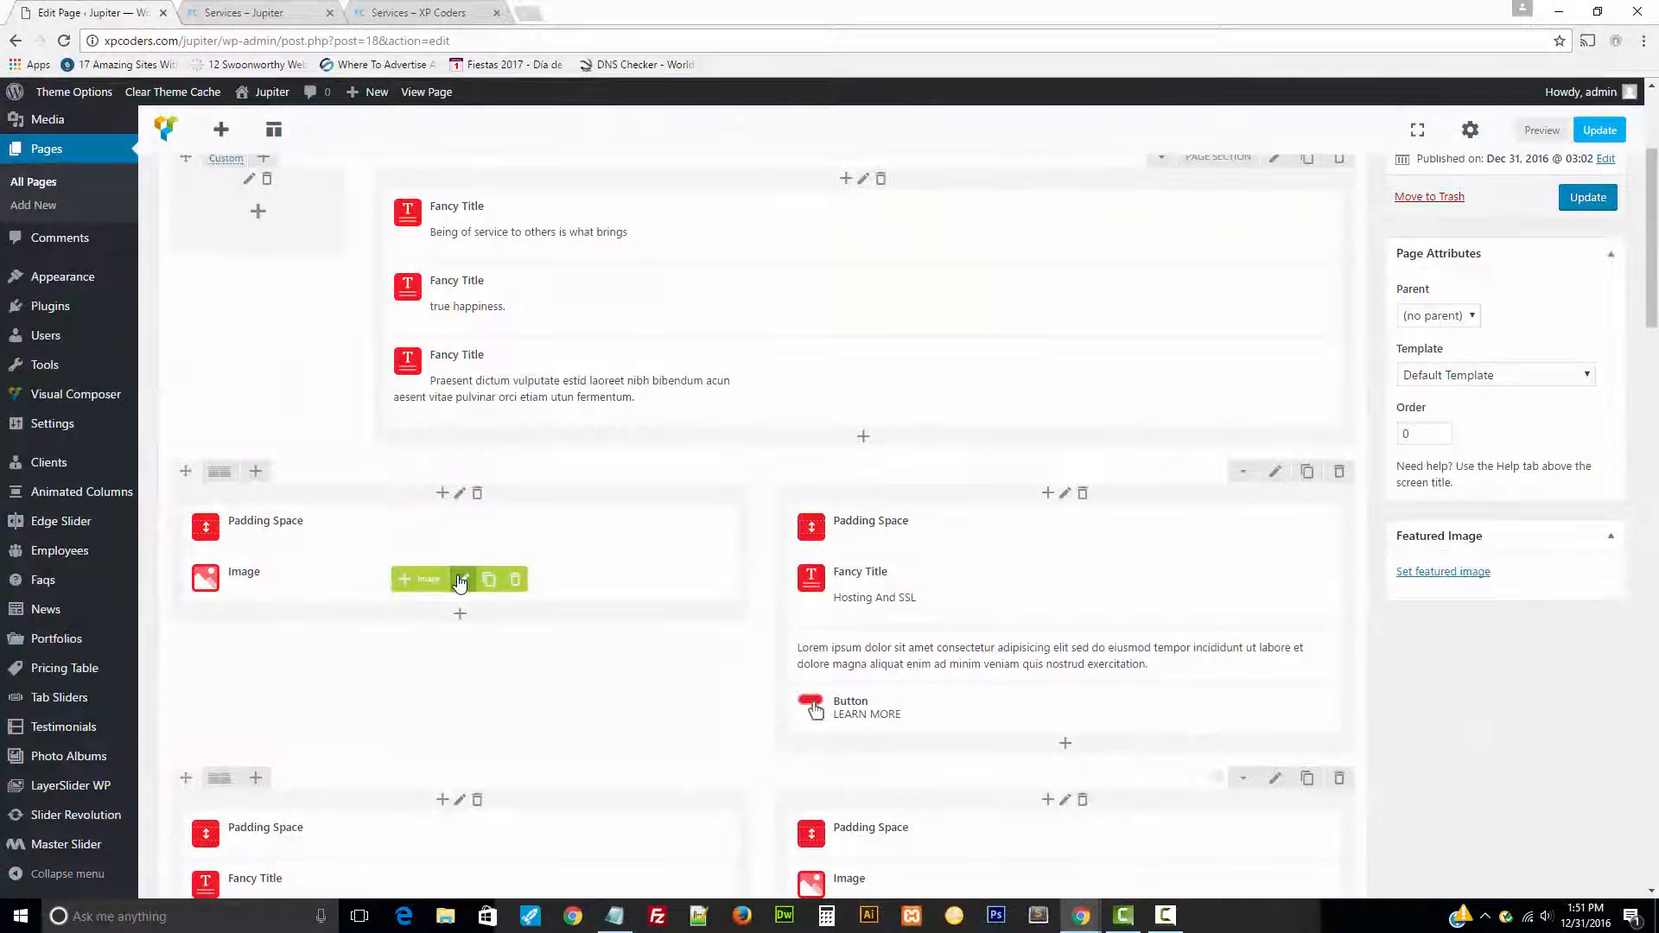
click(462, 581)
scroll(1167, 452, down, 5)
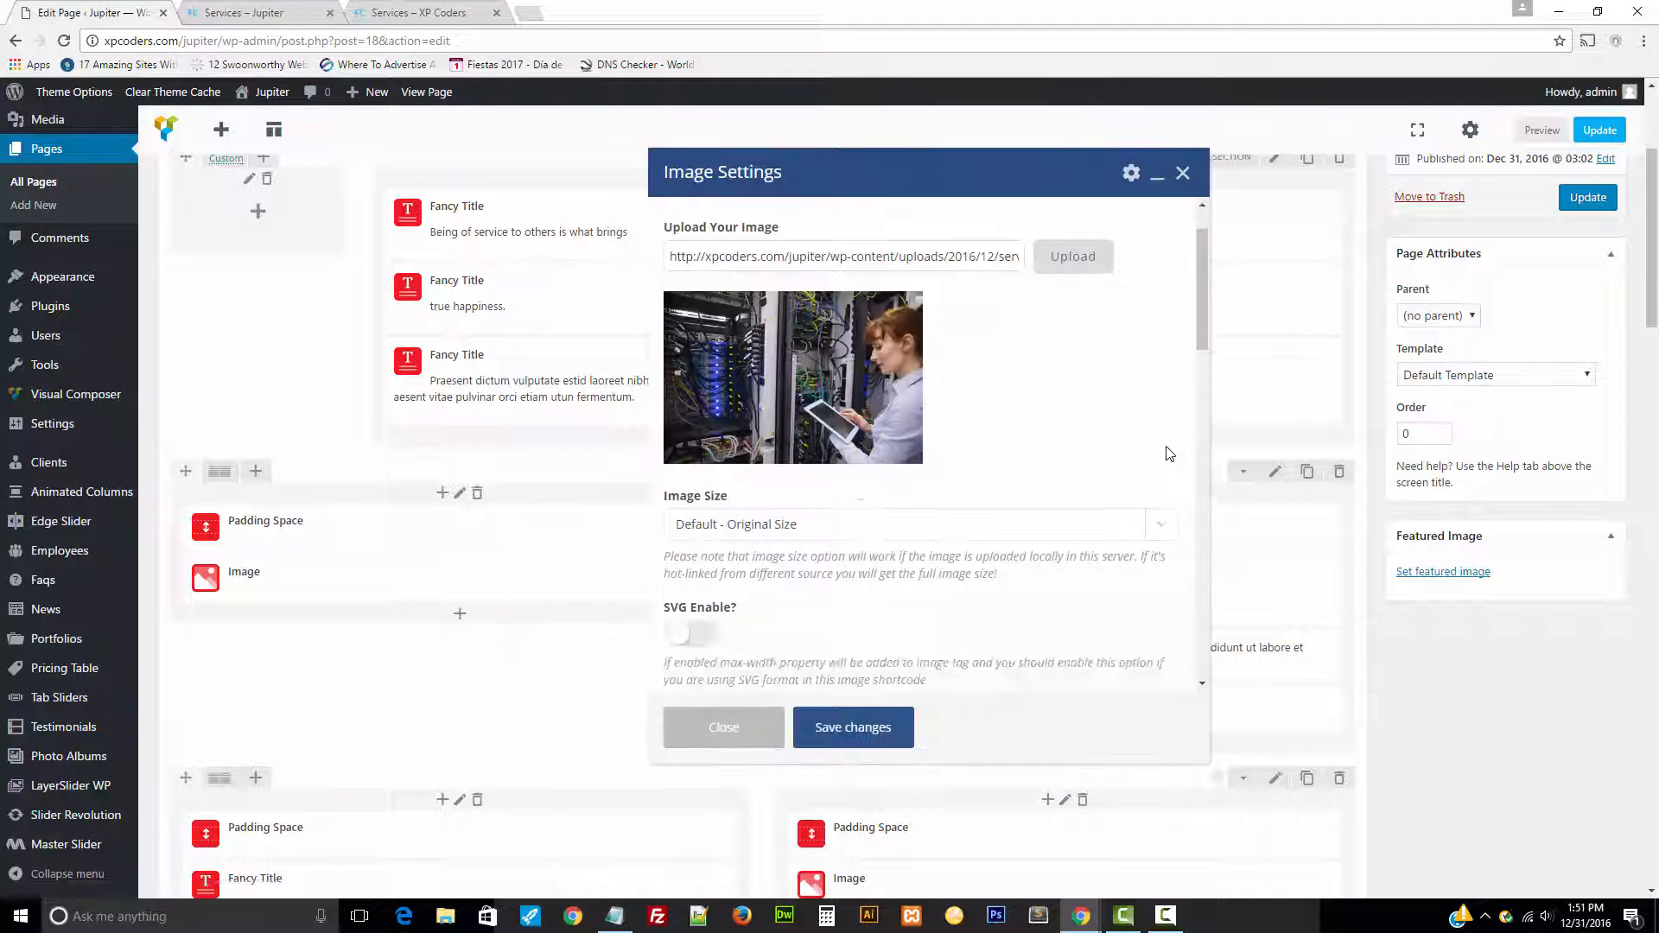
scroll(1279, 519, down, 3)
scroll(1114, 529, down, 6)
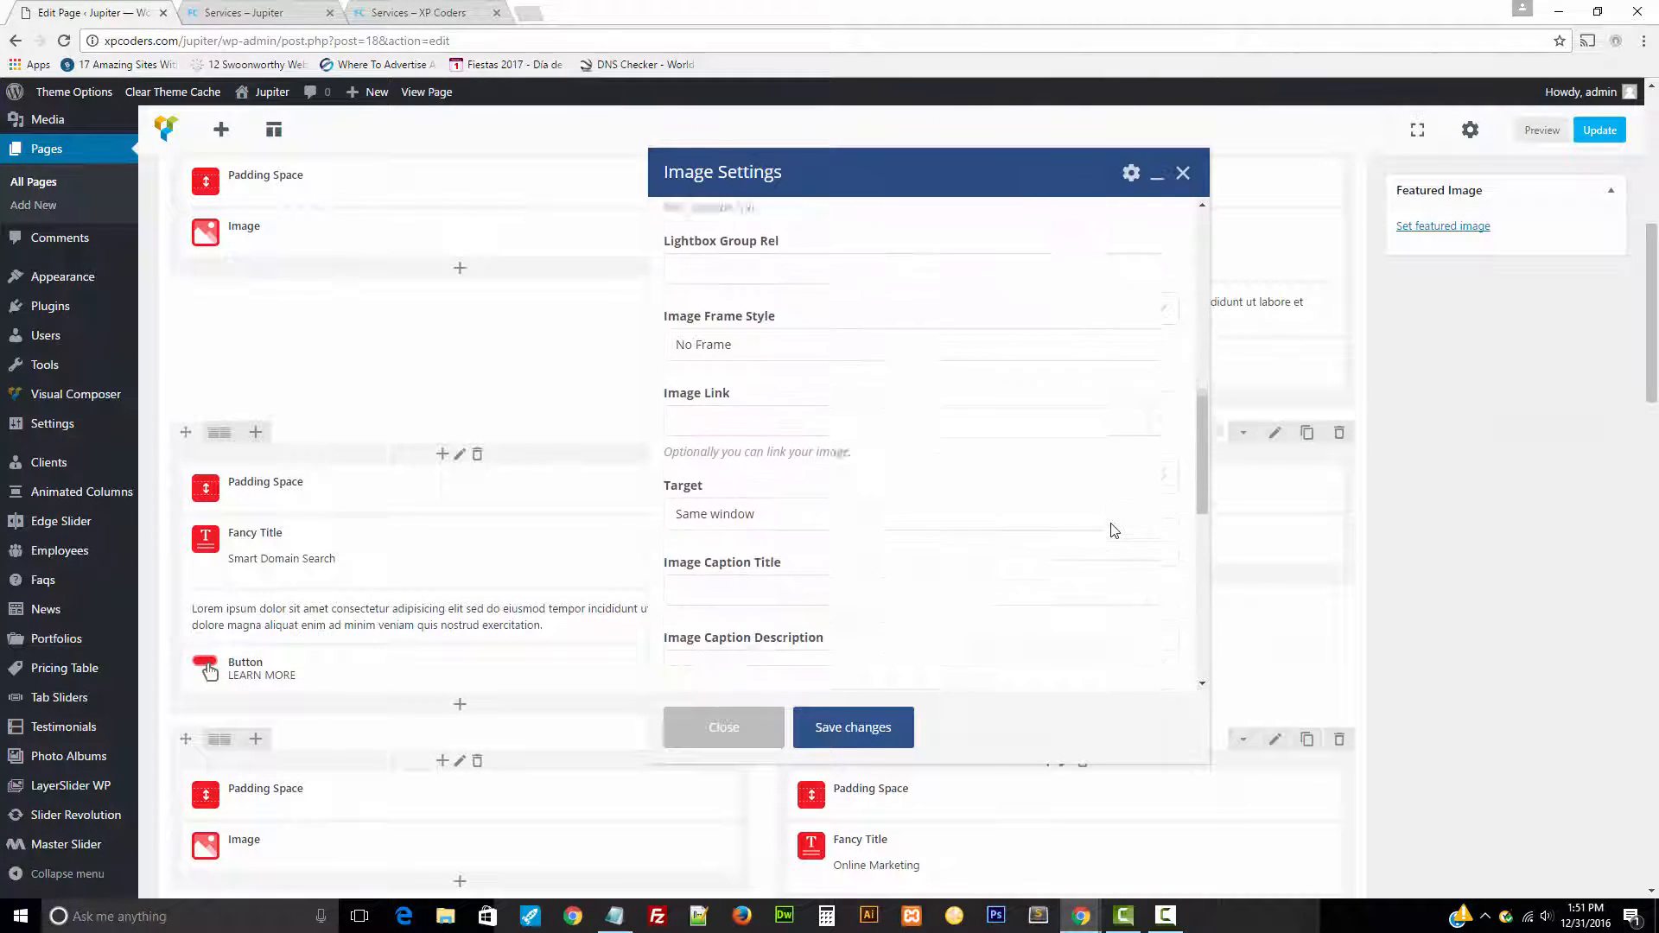
scroll(1115, 530, down, 3)
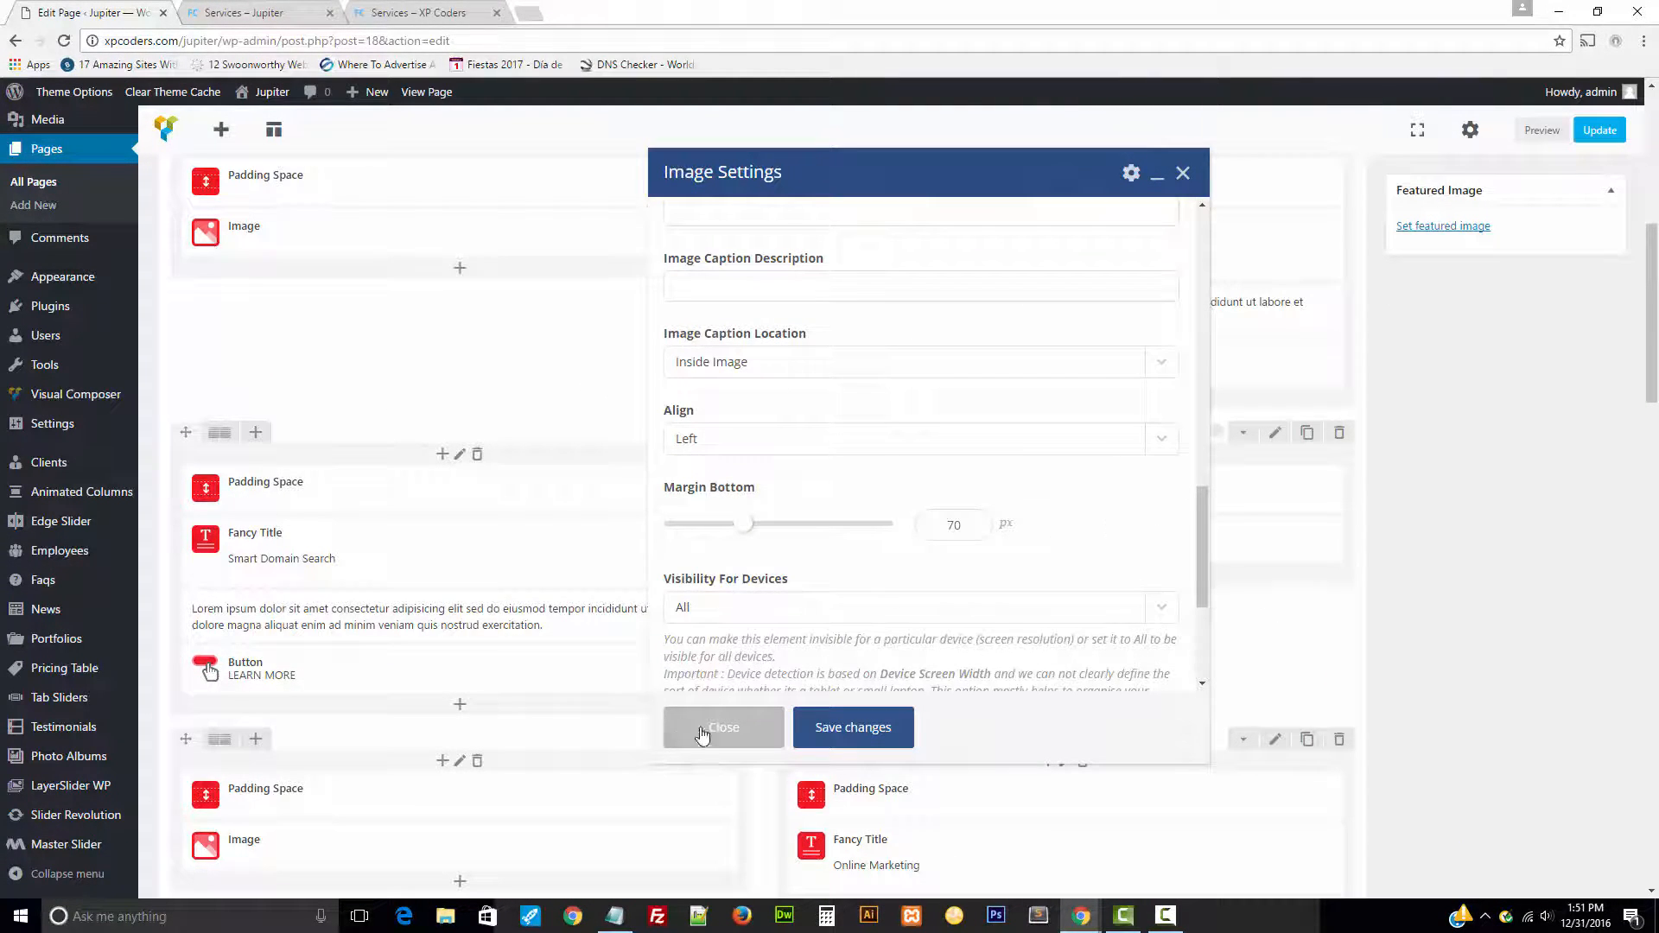
click(717, 728)
Step: Check the Margin Bottom setting of the Online Marketing row's Image element and close its settings without changes
scroll(1288, 709, down, 3)
mouse_move(459, 605)
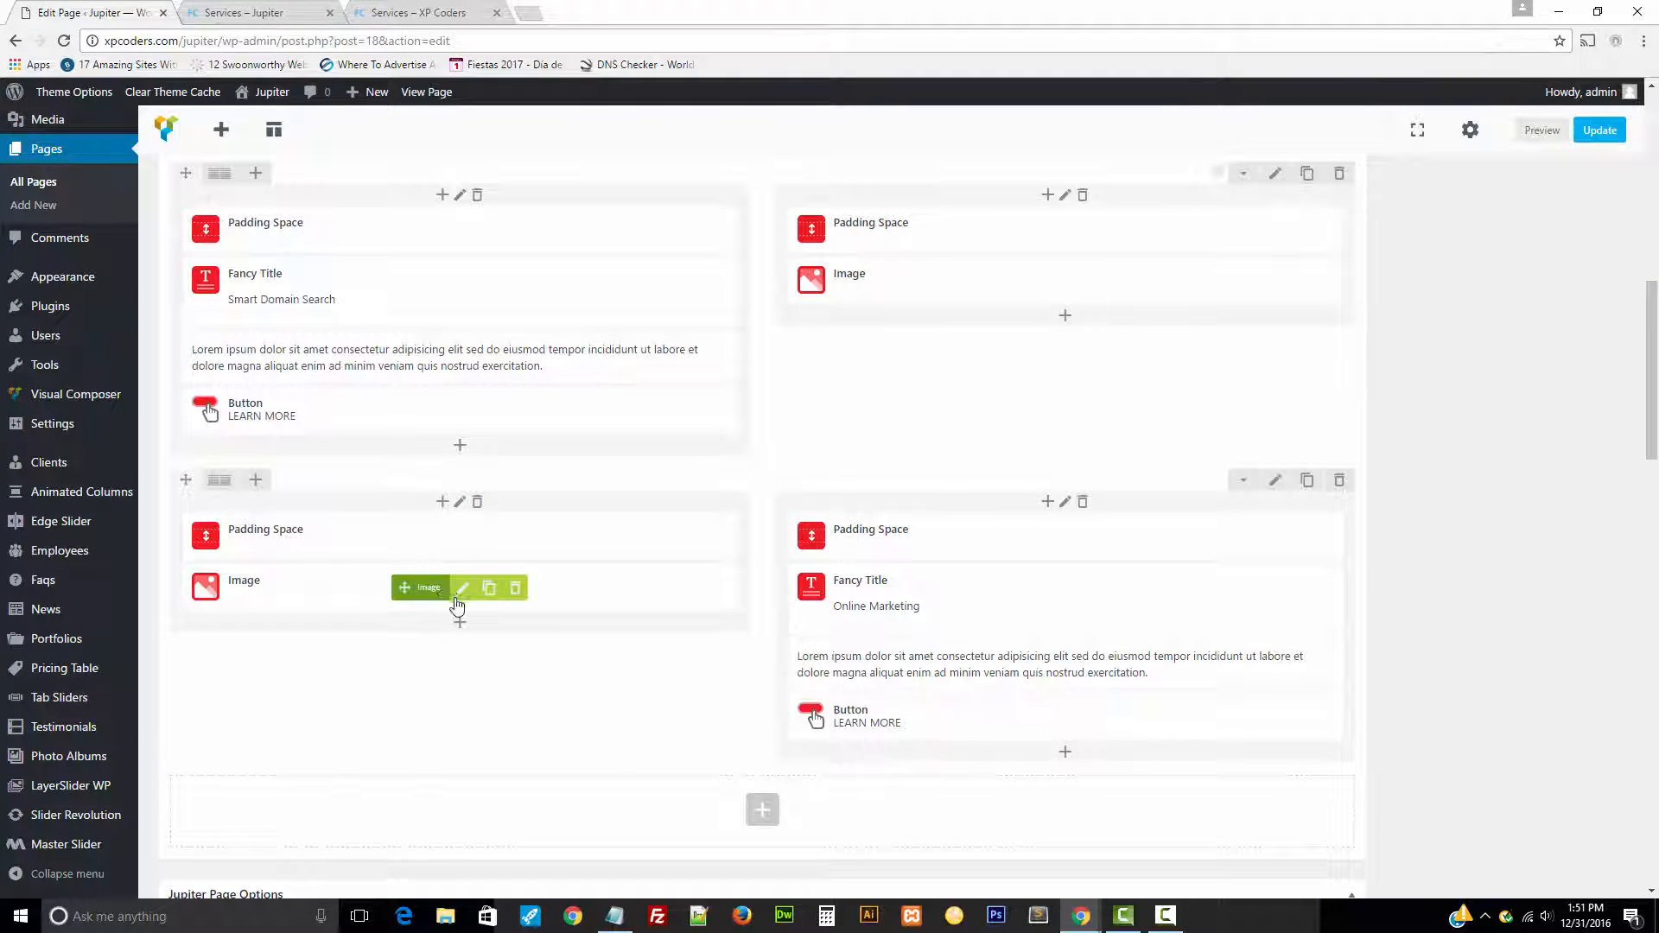
click(461, 593)
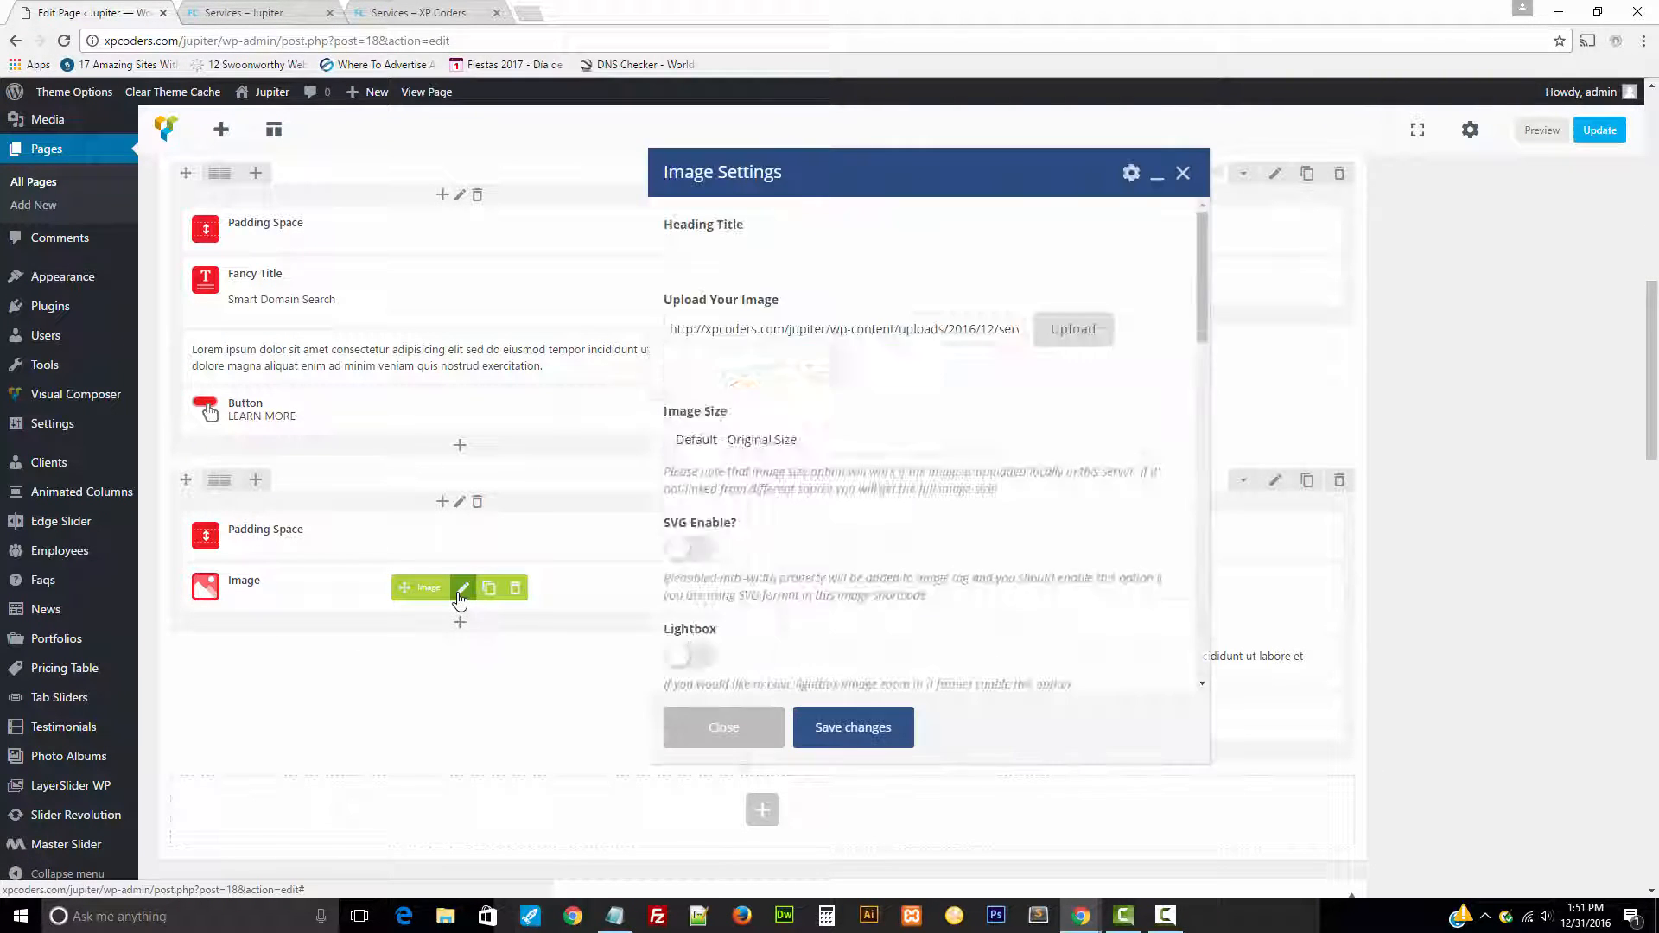
scroll(1149, 568, down, 5)
scroll(1149, 568, down, 10)
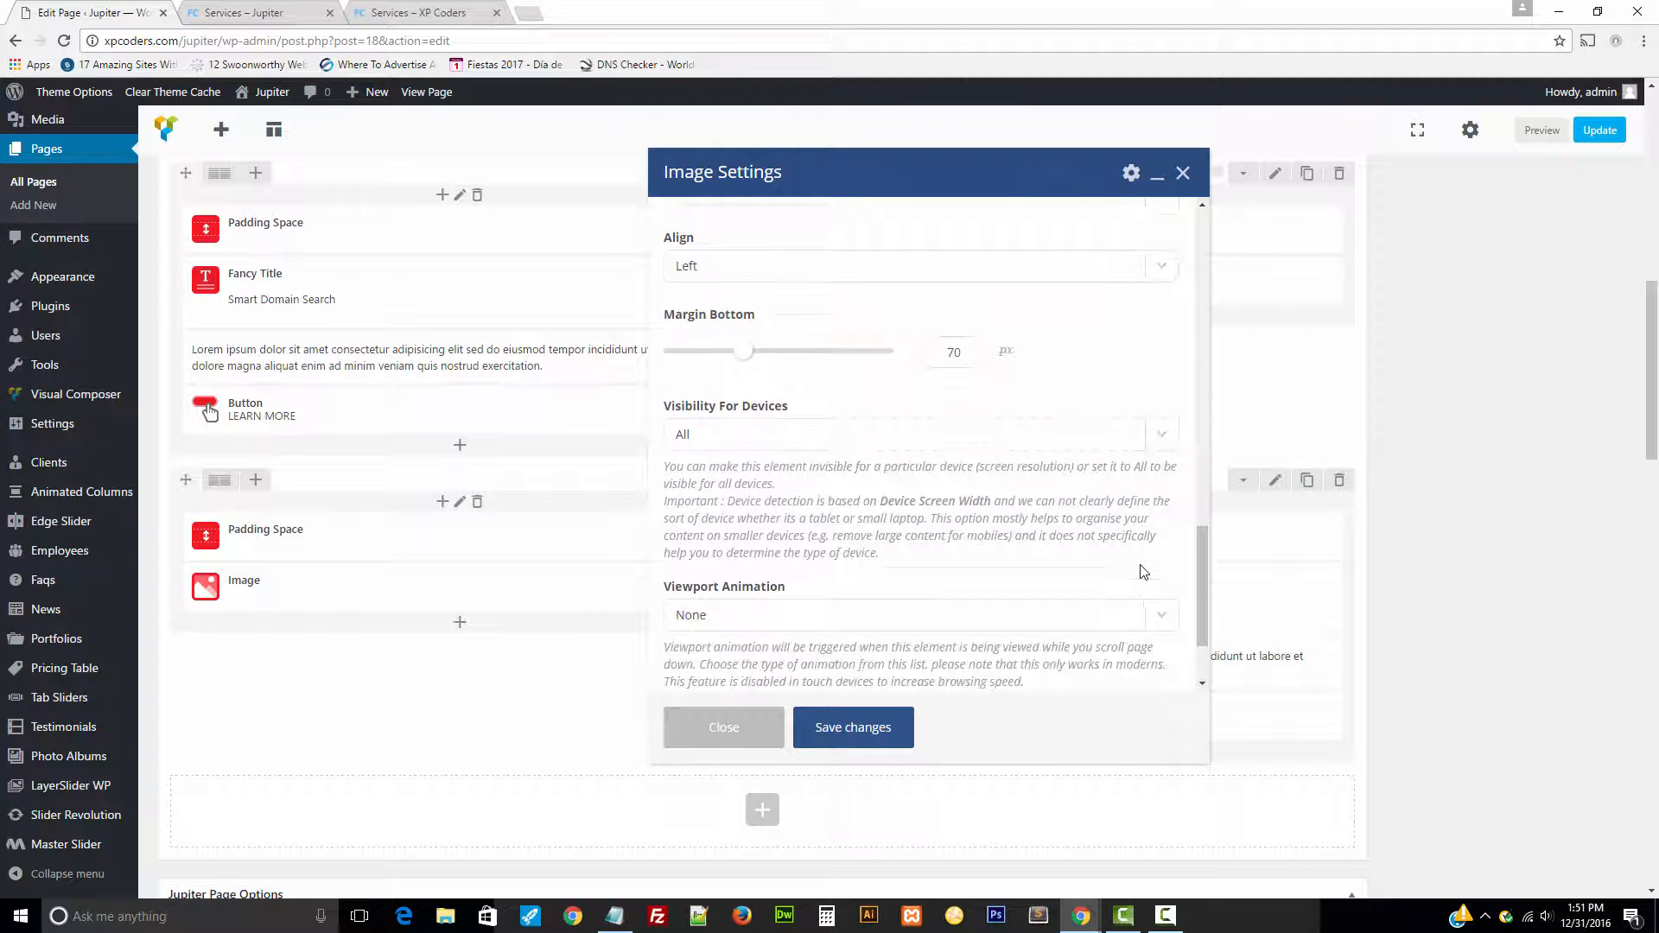
click(728, 730)
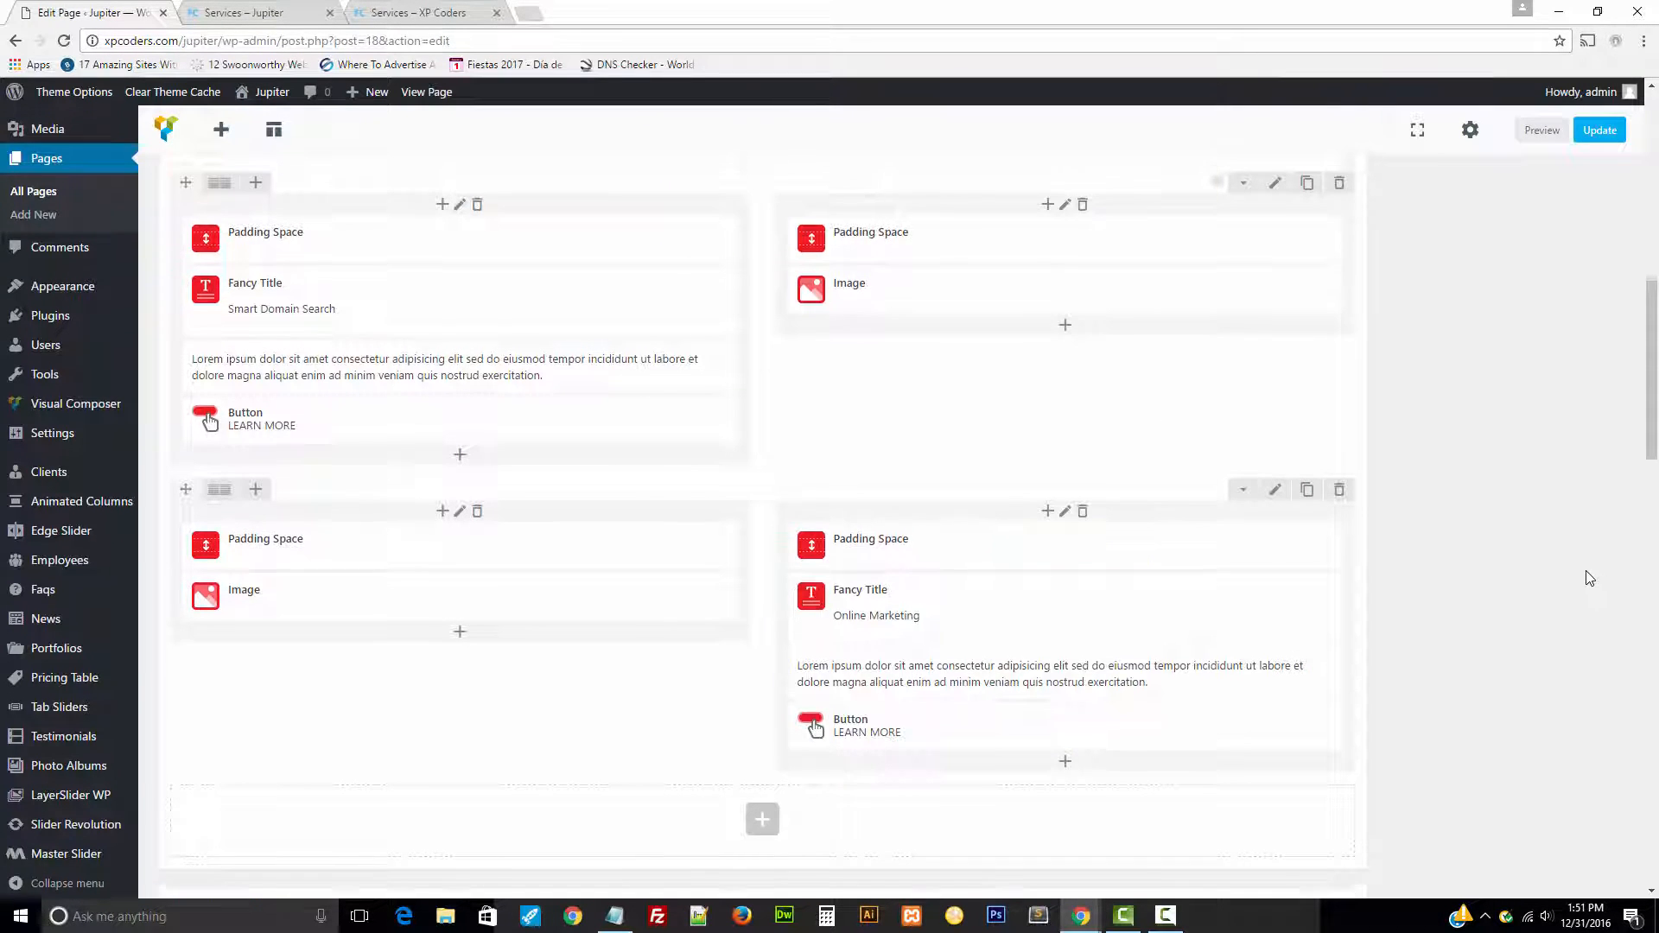
Step: Update the Services page again and examine the reference page's area below the Online Marketing row
click(1596, 132)
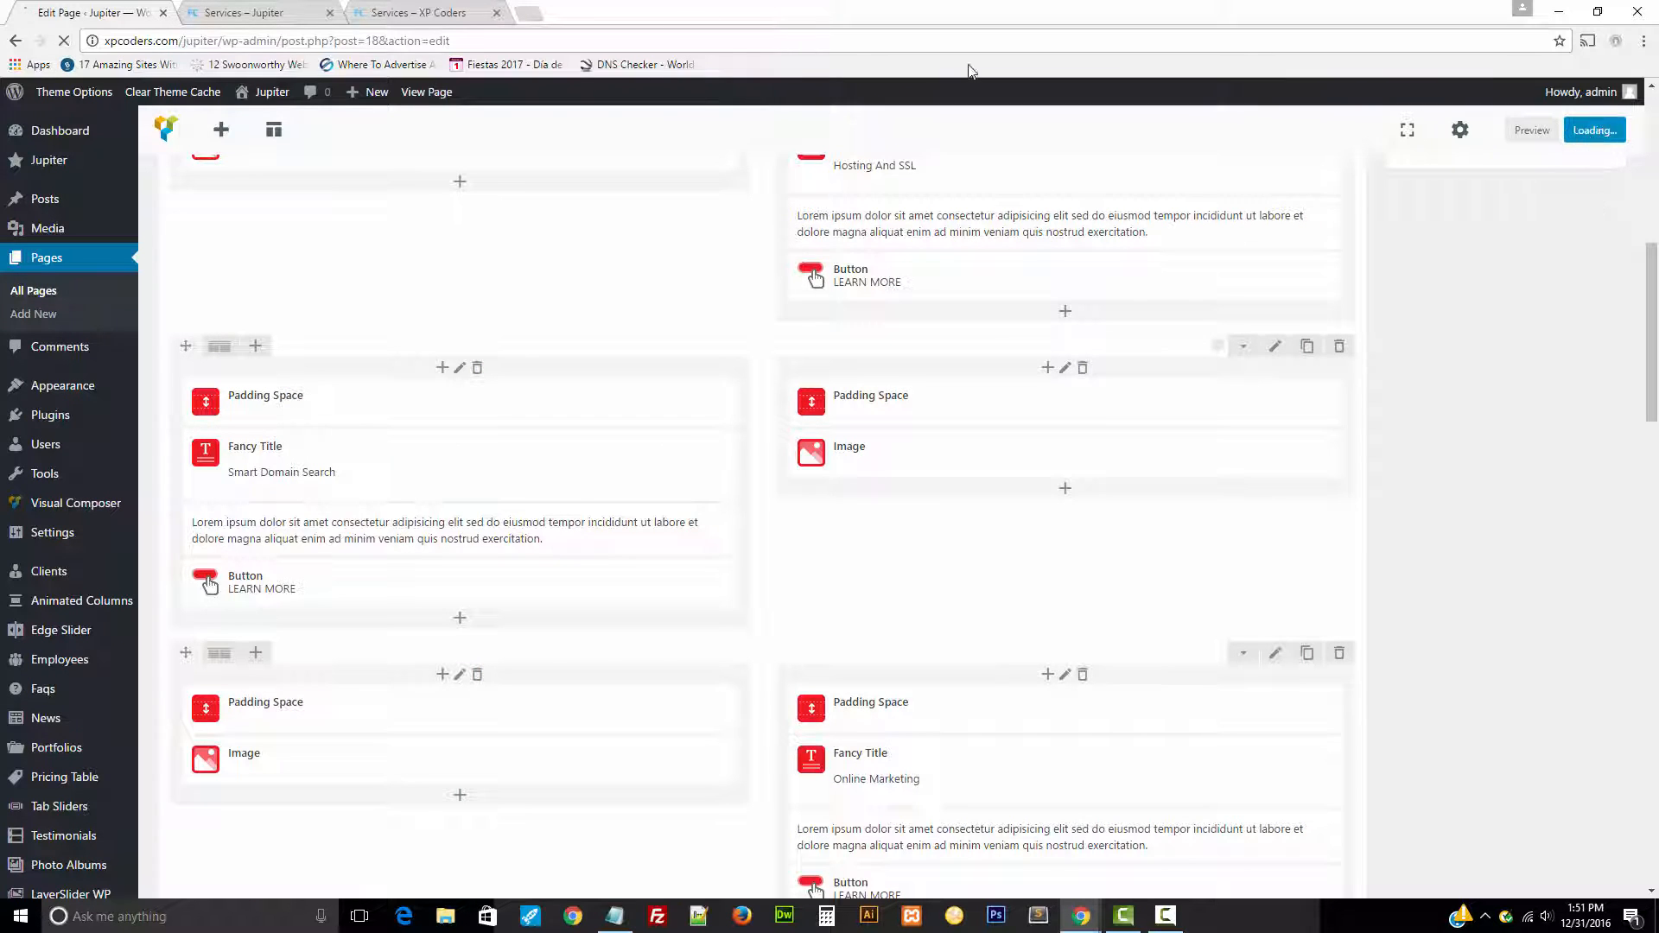
click(415, 12)
scroll(1236, 628, down, 6)
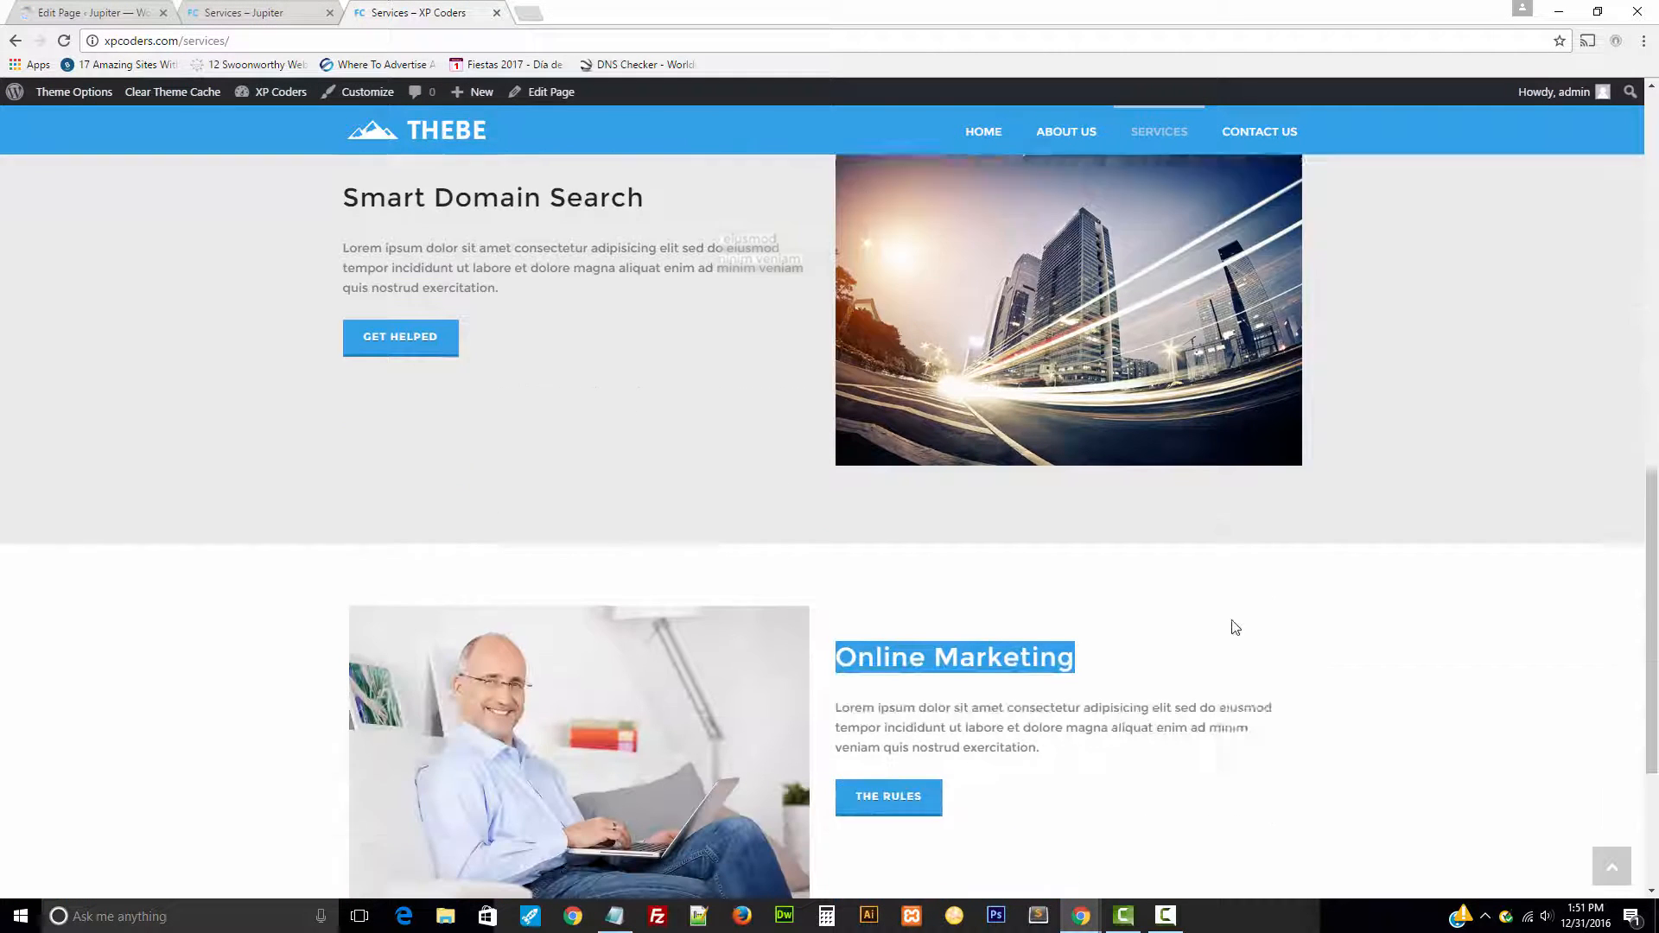
scroll(1236, 627, down, 3)
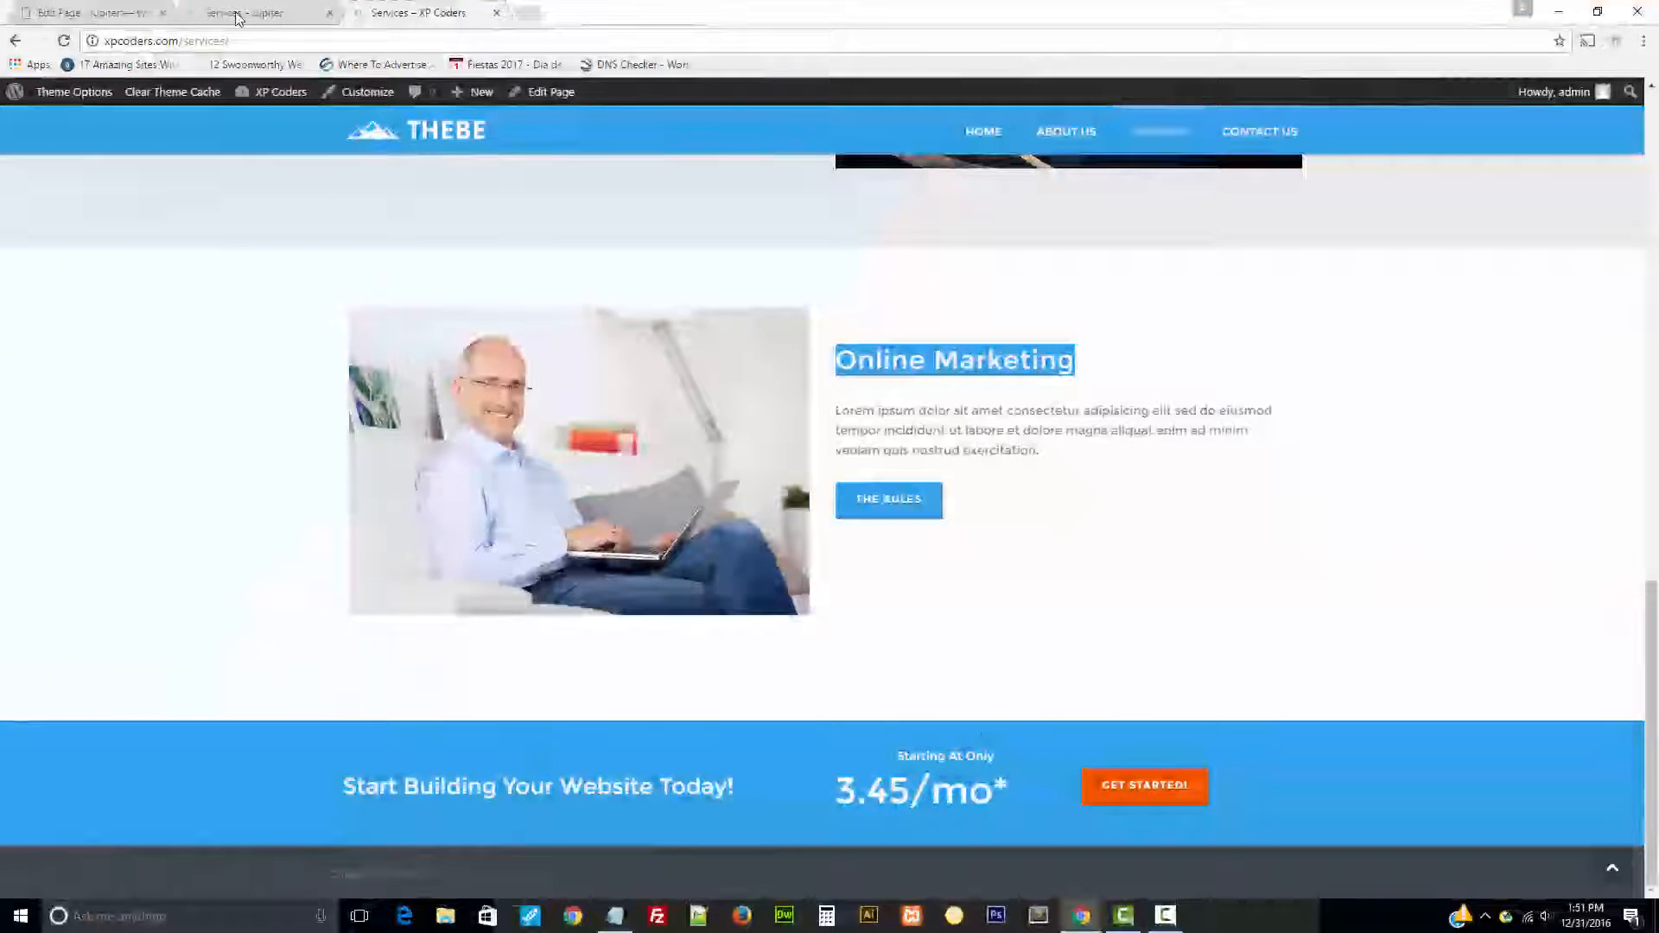
click(238, 18)
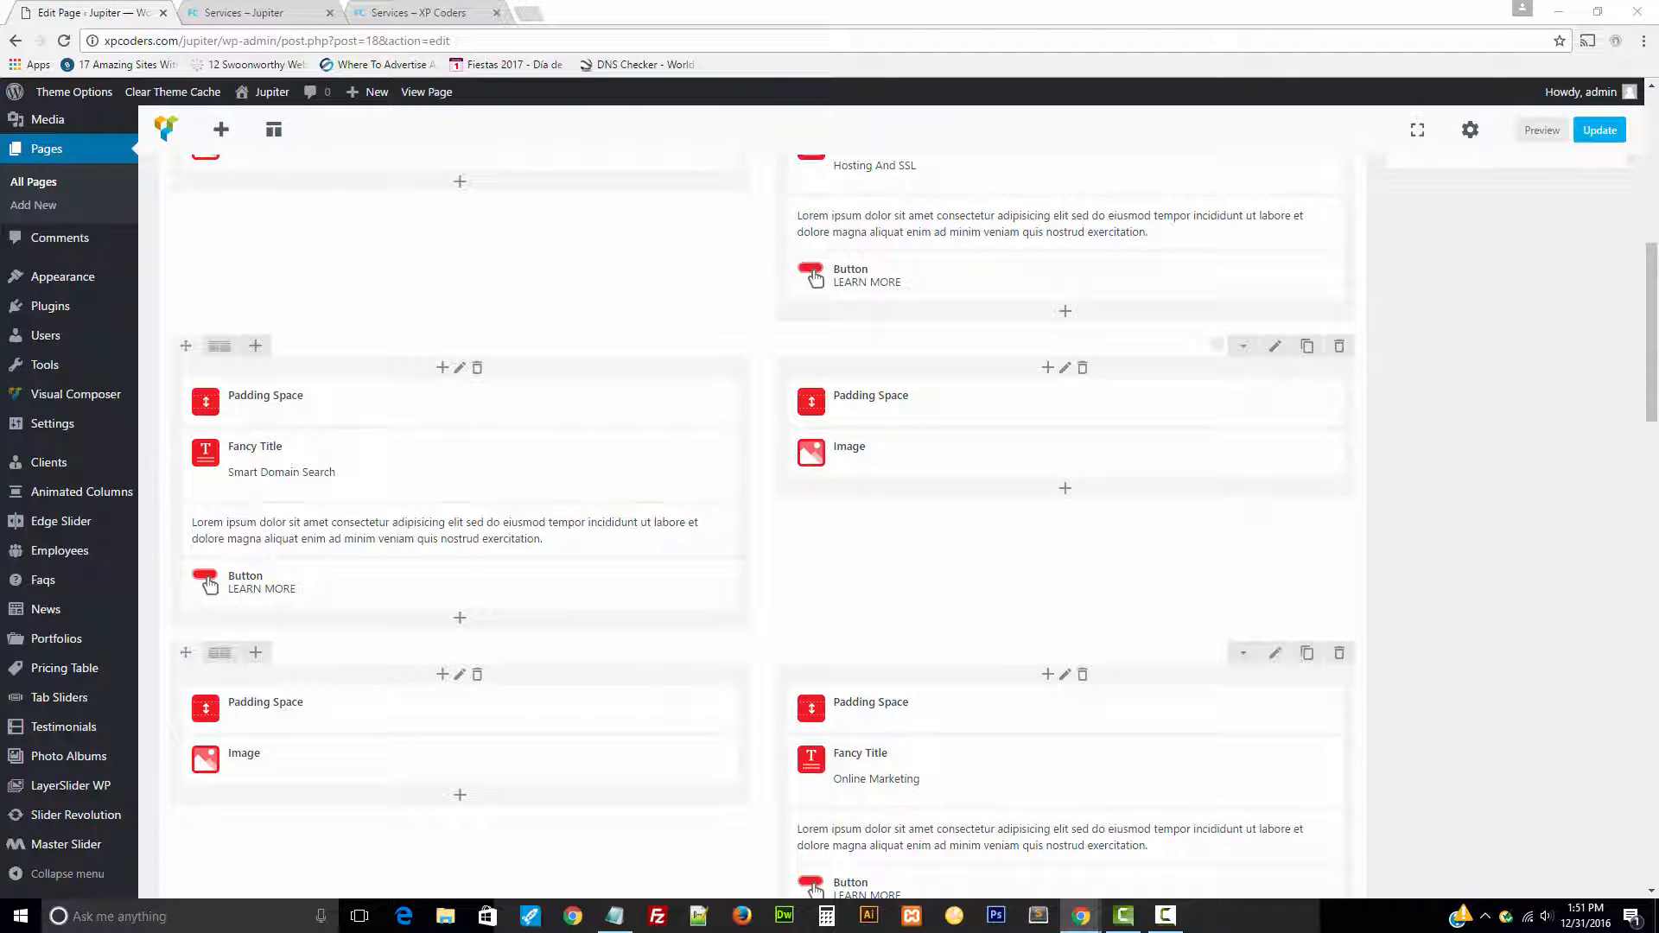
Step: Add a Page Section element below the Online Marketing row in the Services page editor
scroll(792, 510, down, 6)
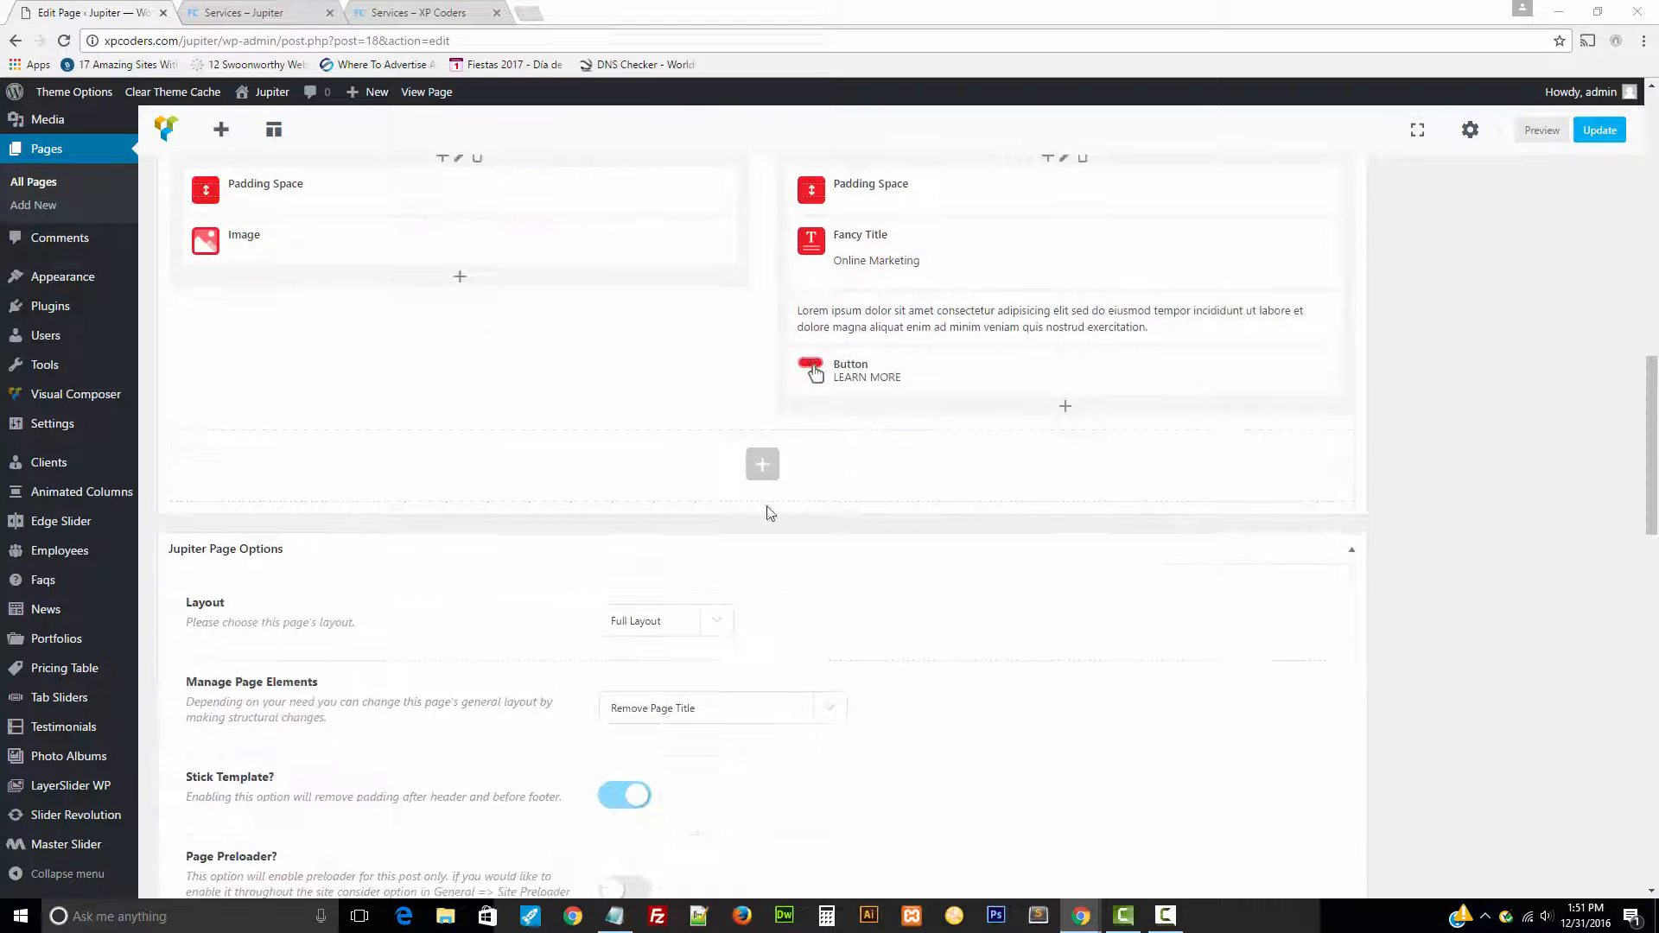
click(764, 475)
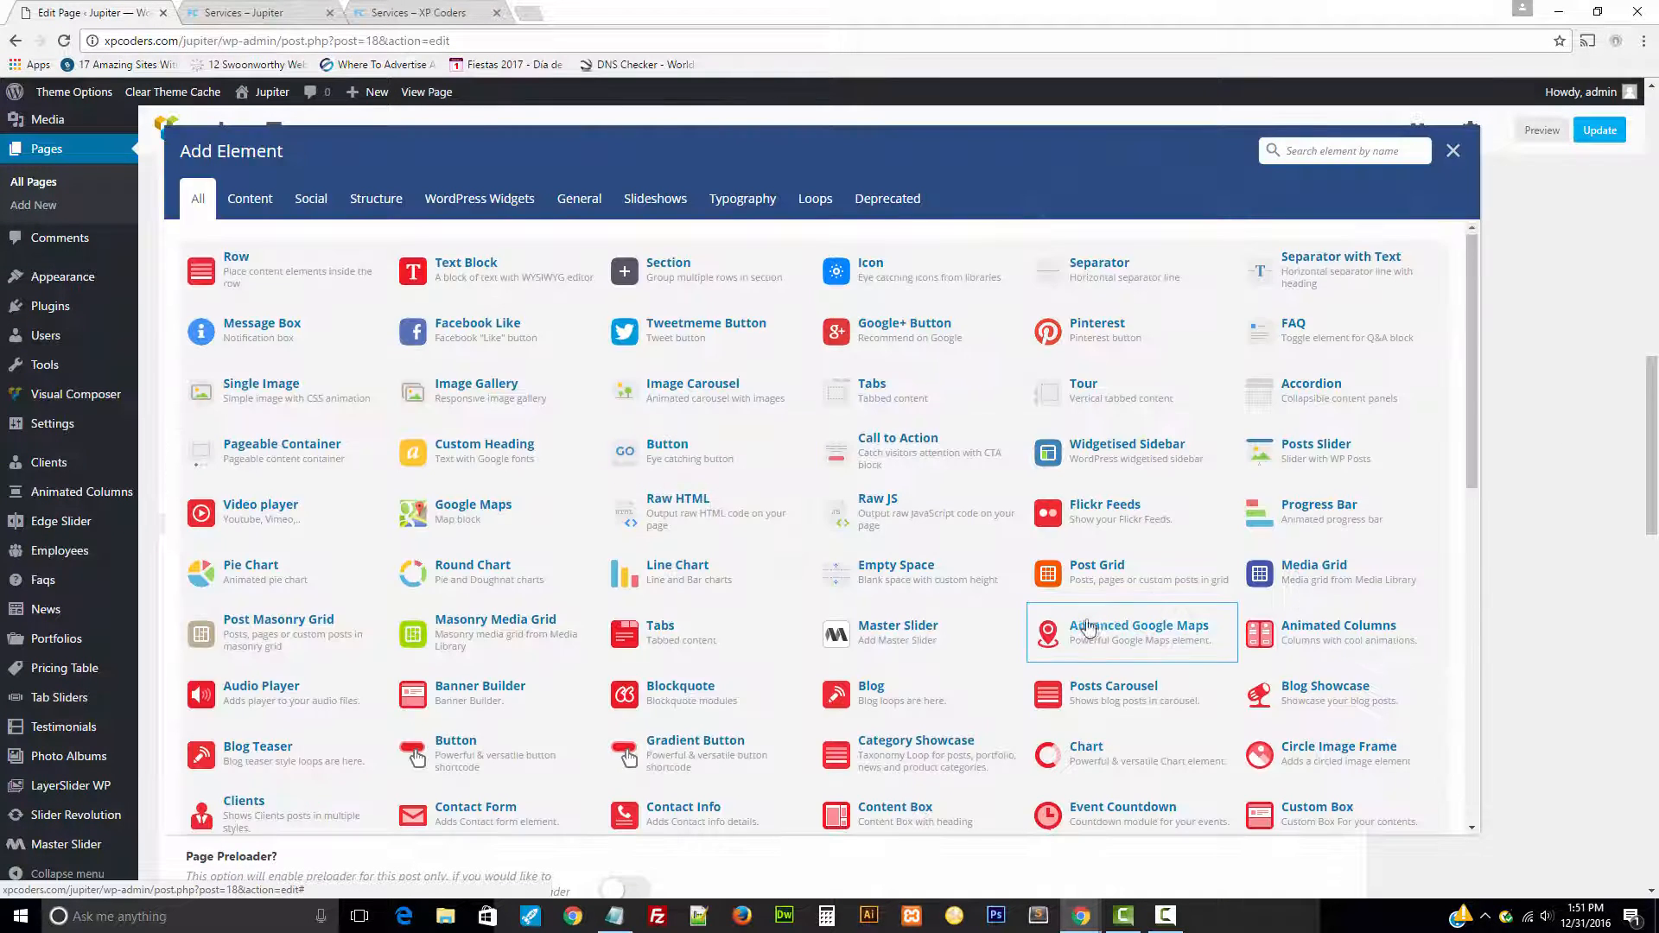
scroll(1076, 629, down, 5)
scroll(1074, 629, down, 3)
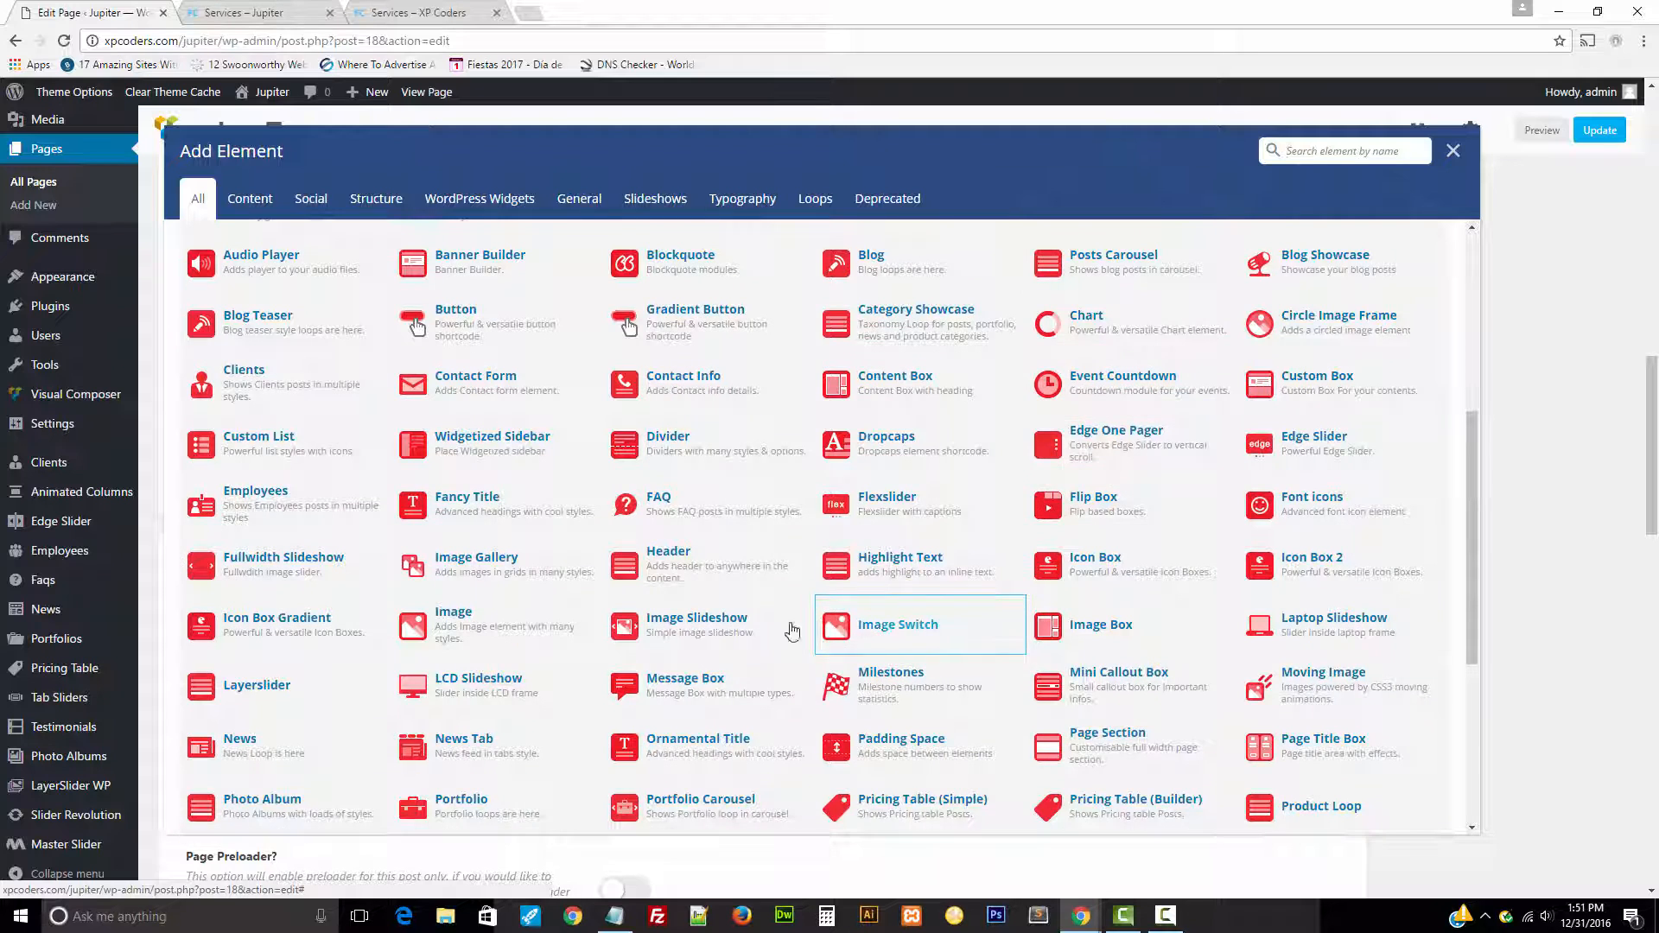
scroll(685, 605, down, 1)
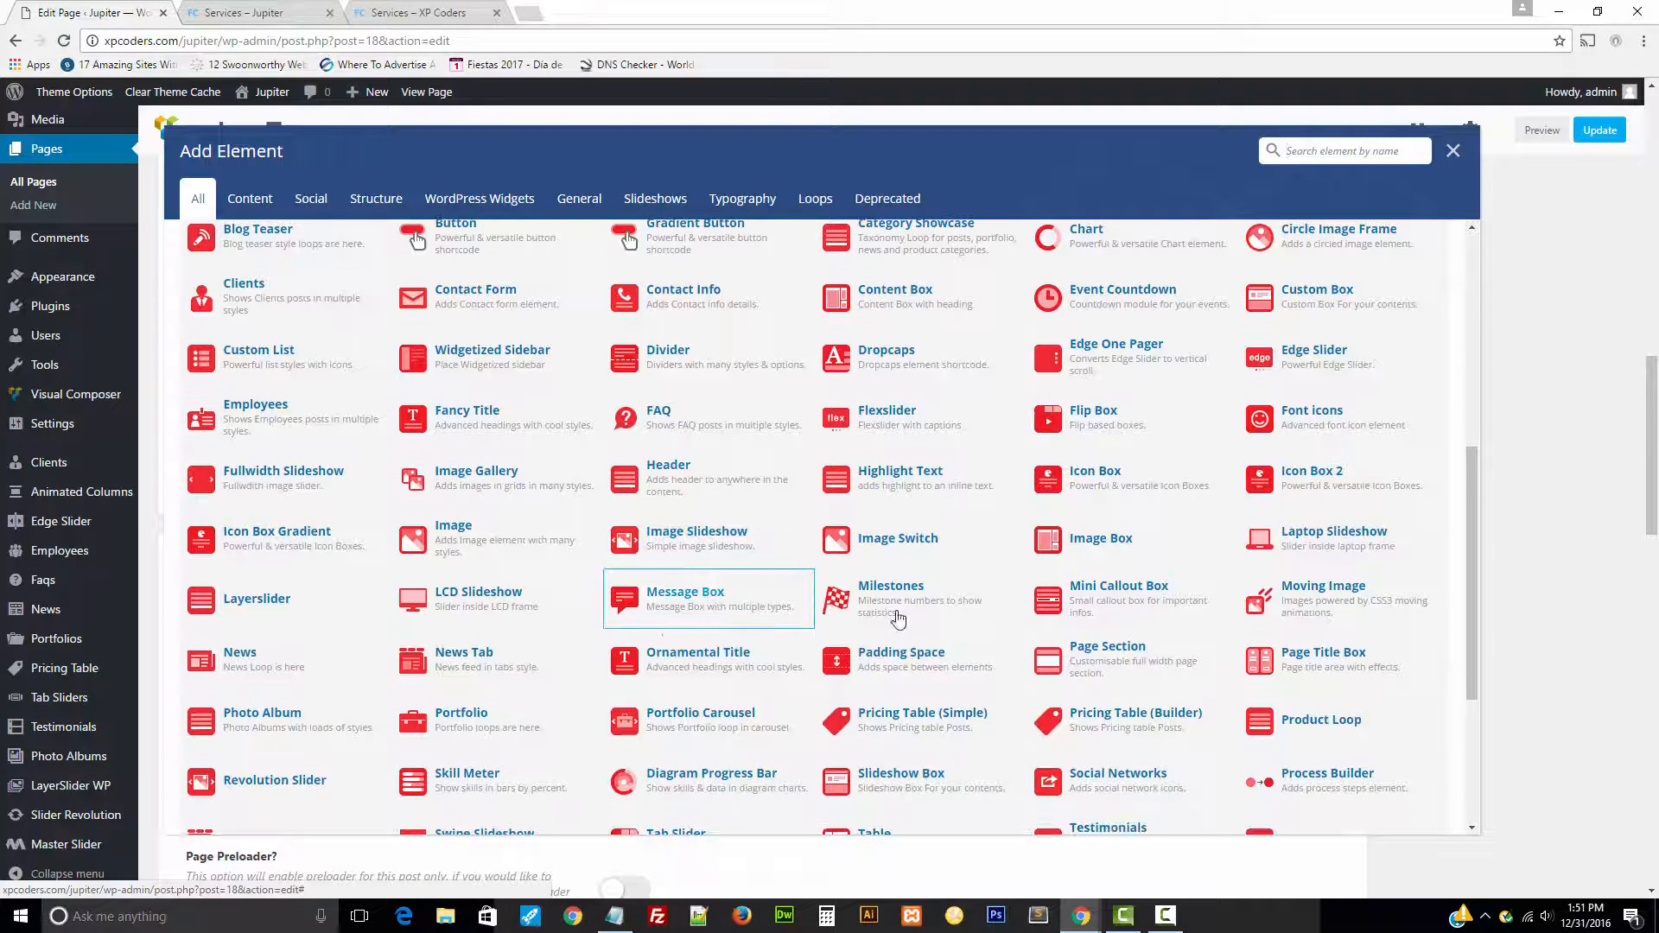
click(1107, 650)
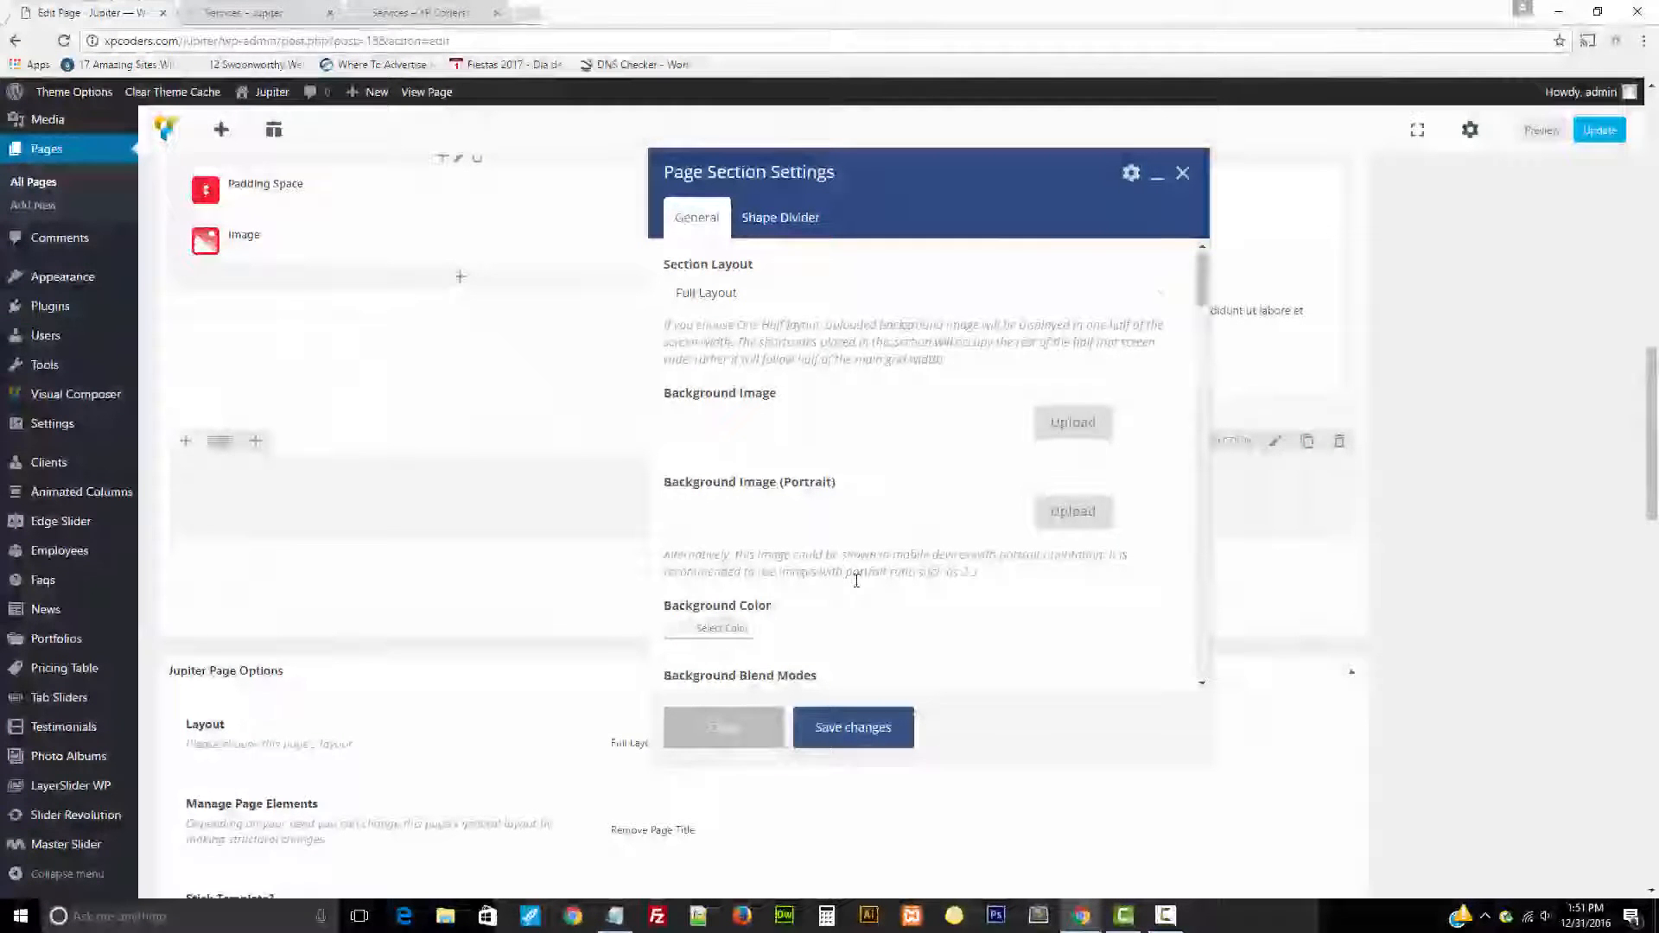
Step: Get the blue colour code #30a0e7 from the Notes text file for the new Page Section's background
scroll(855, 579, down, 1)
click(681, 544)
click(689, 602)
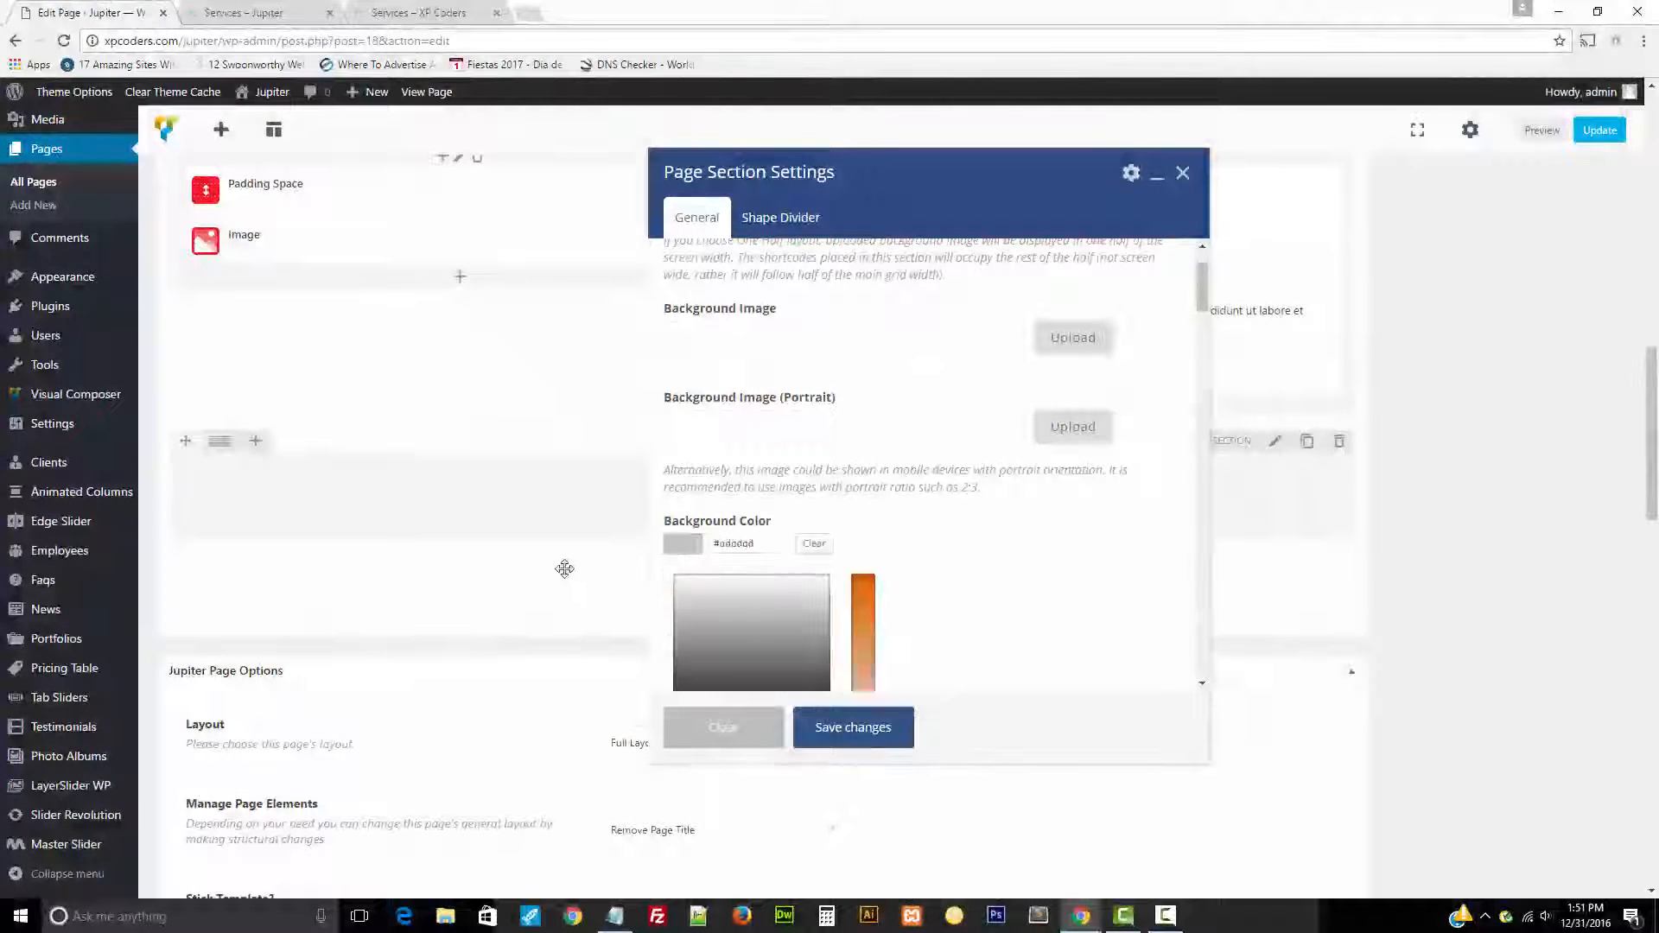
click(564, 568)
scroll(974, 587, down, 1)
click(615, 916)
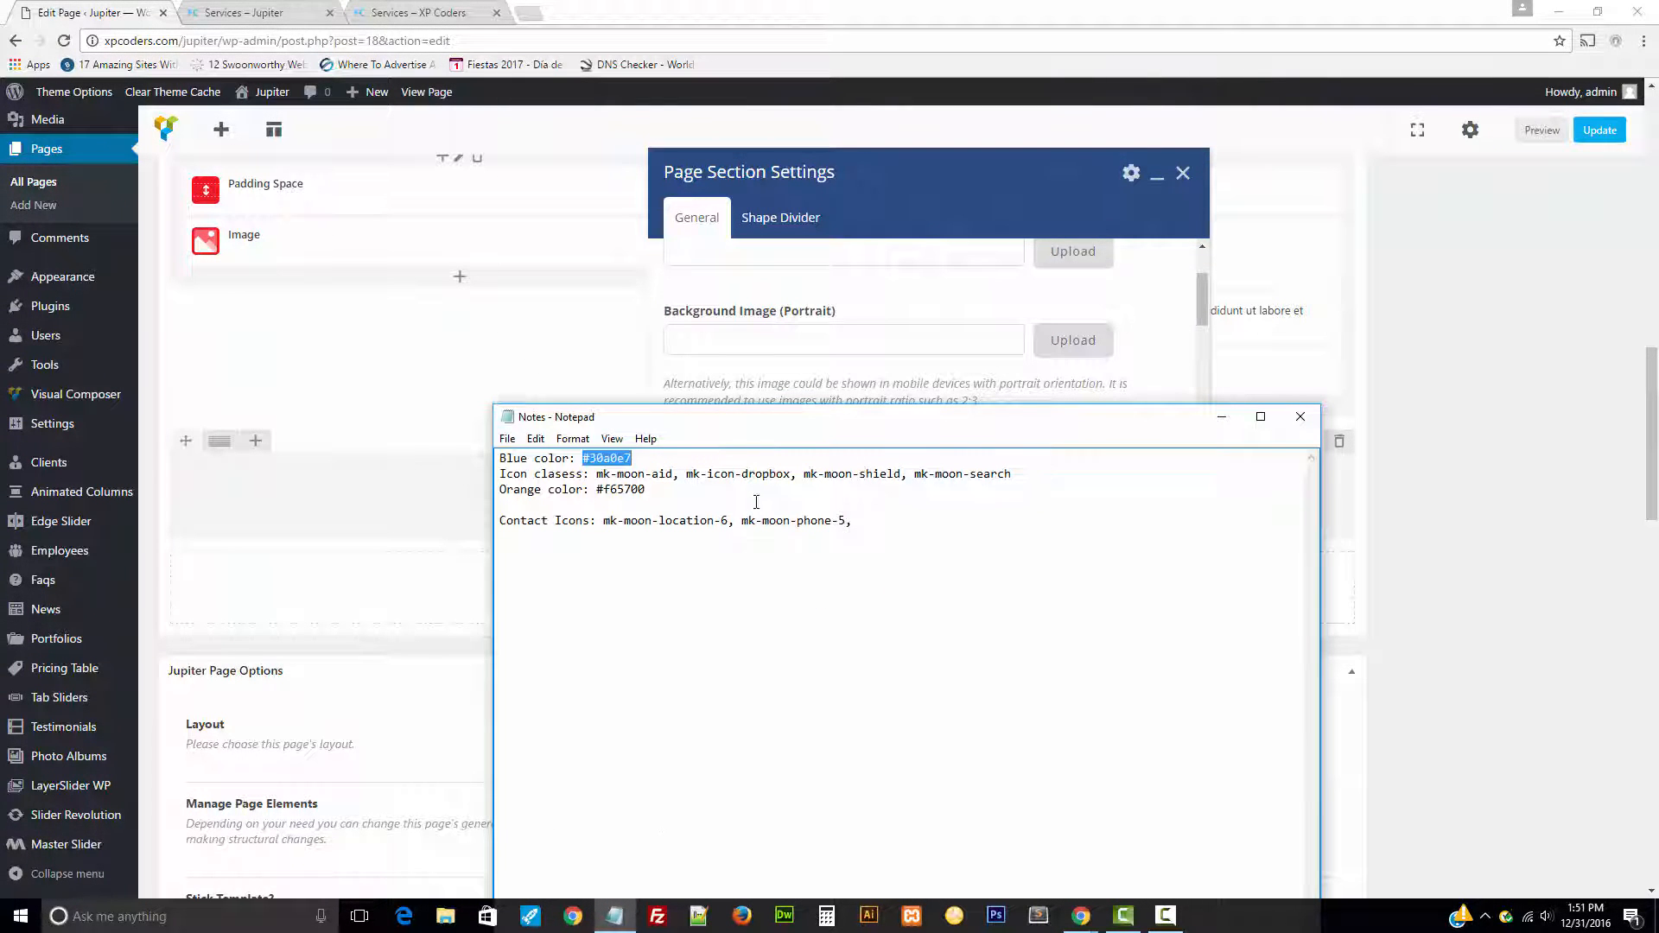
click(907, 321)
scroll(908, 389, up, 2)
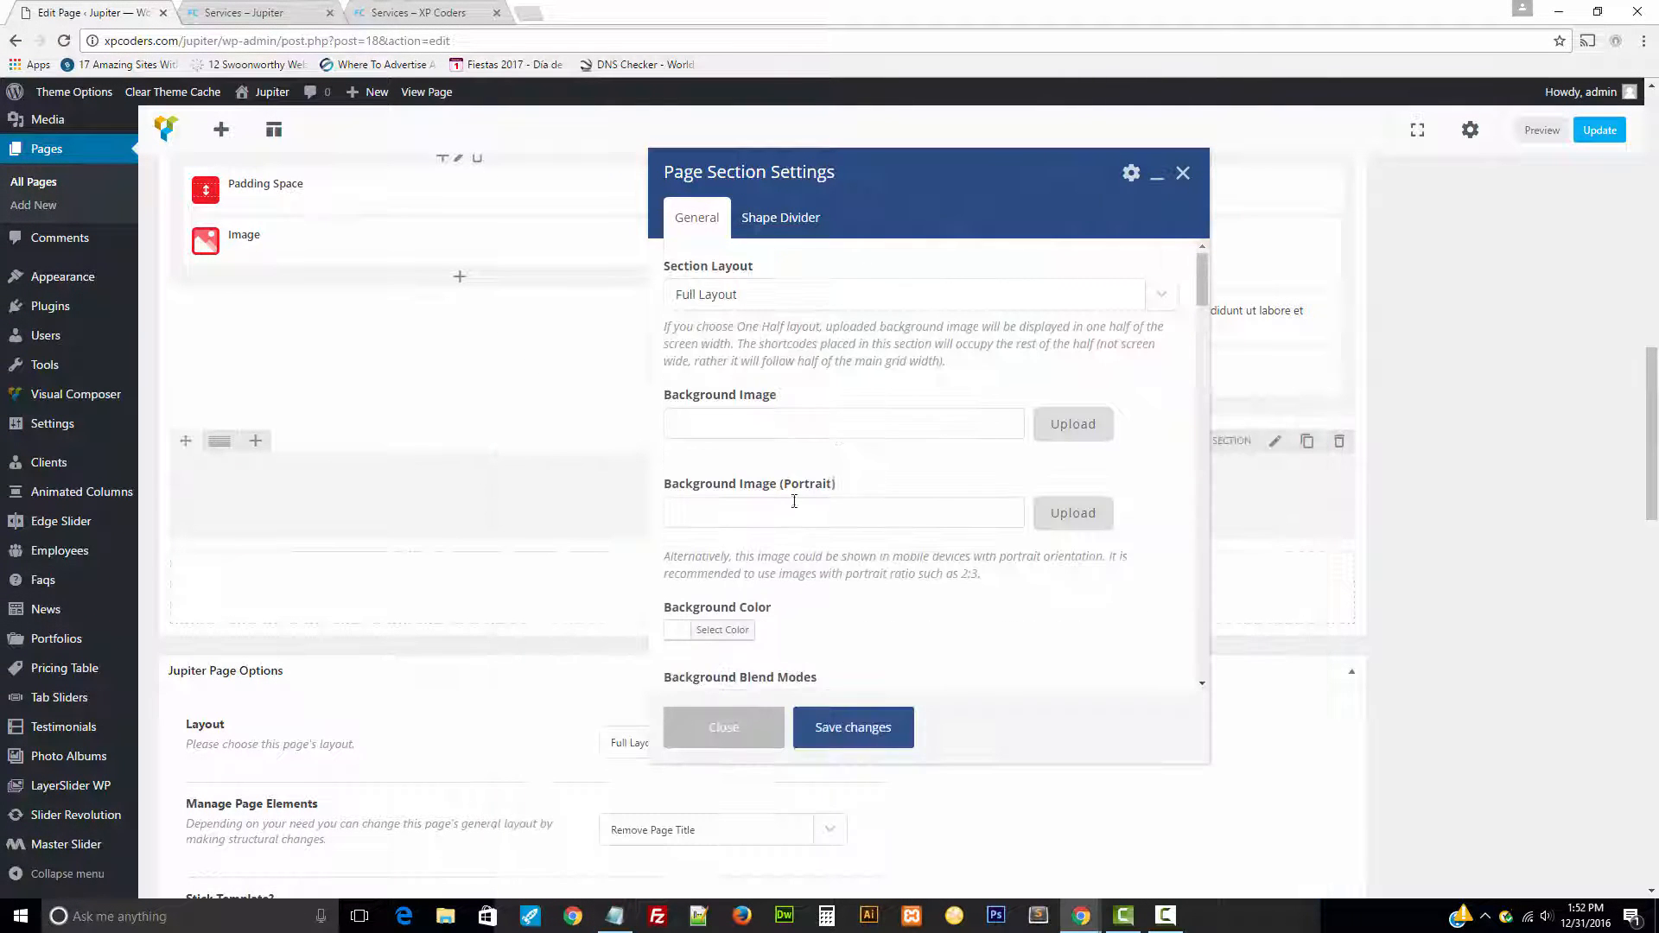
Step: Set the Page Section's Background Color to #30a0e7 and save its settings
click(706, 629)
drag(764, 632, 594, 635)
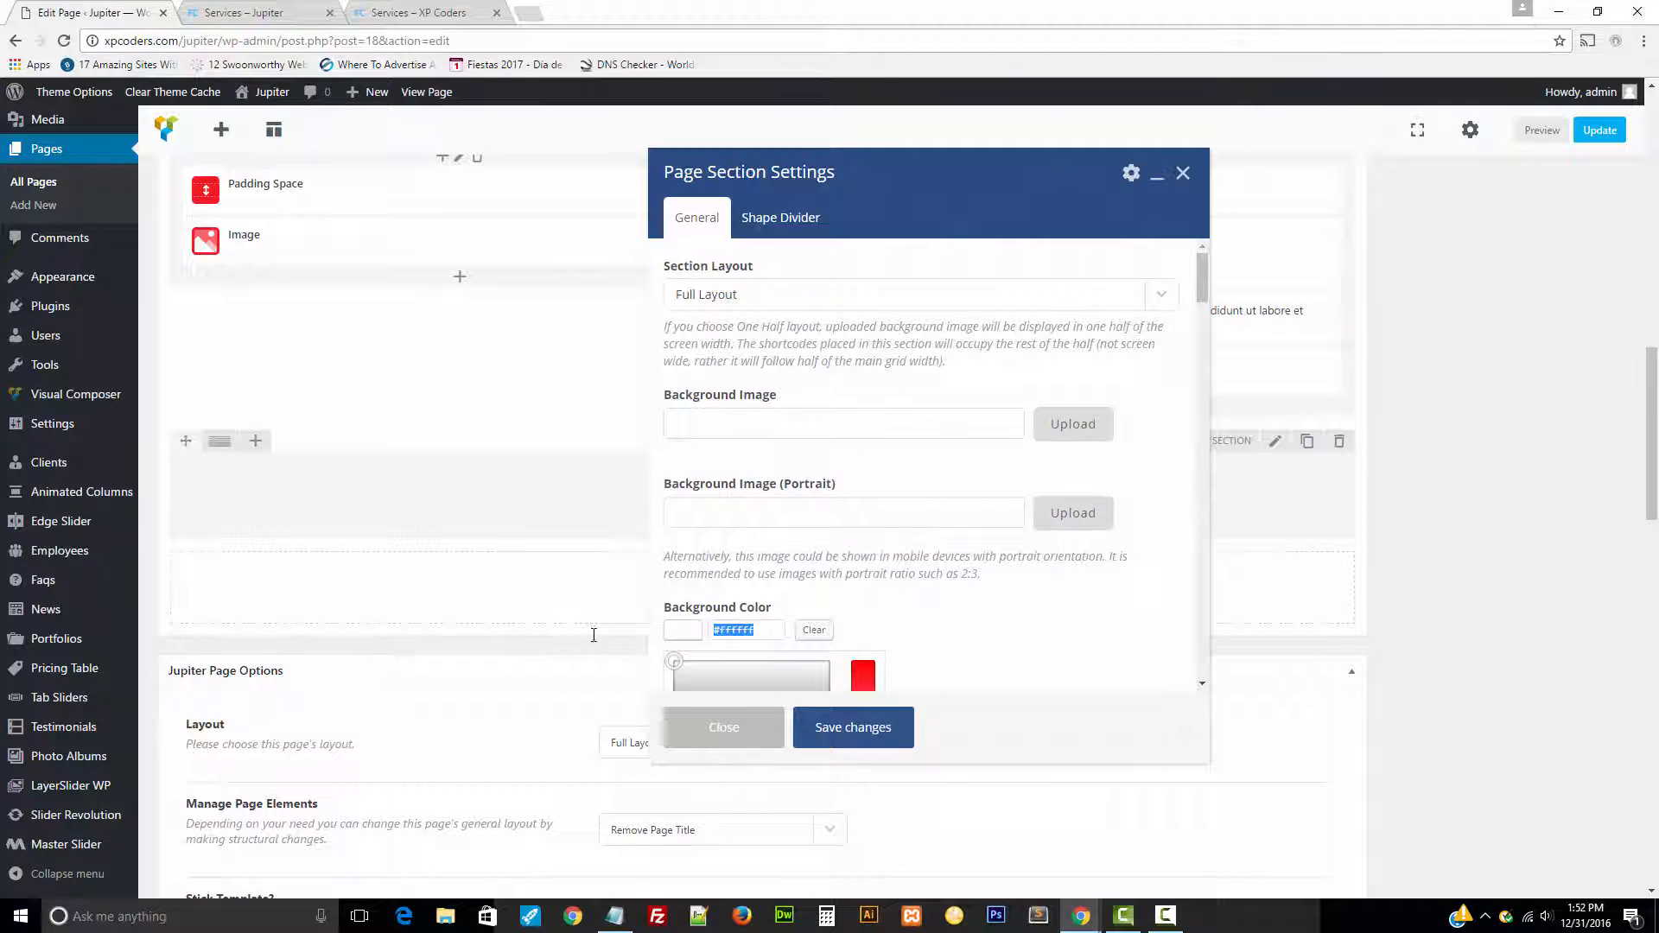
text(#30a0e7)
click(895, 615)
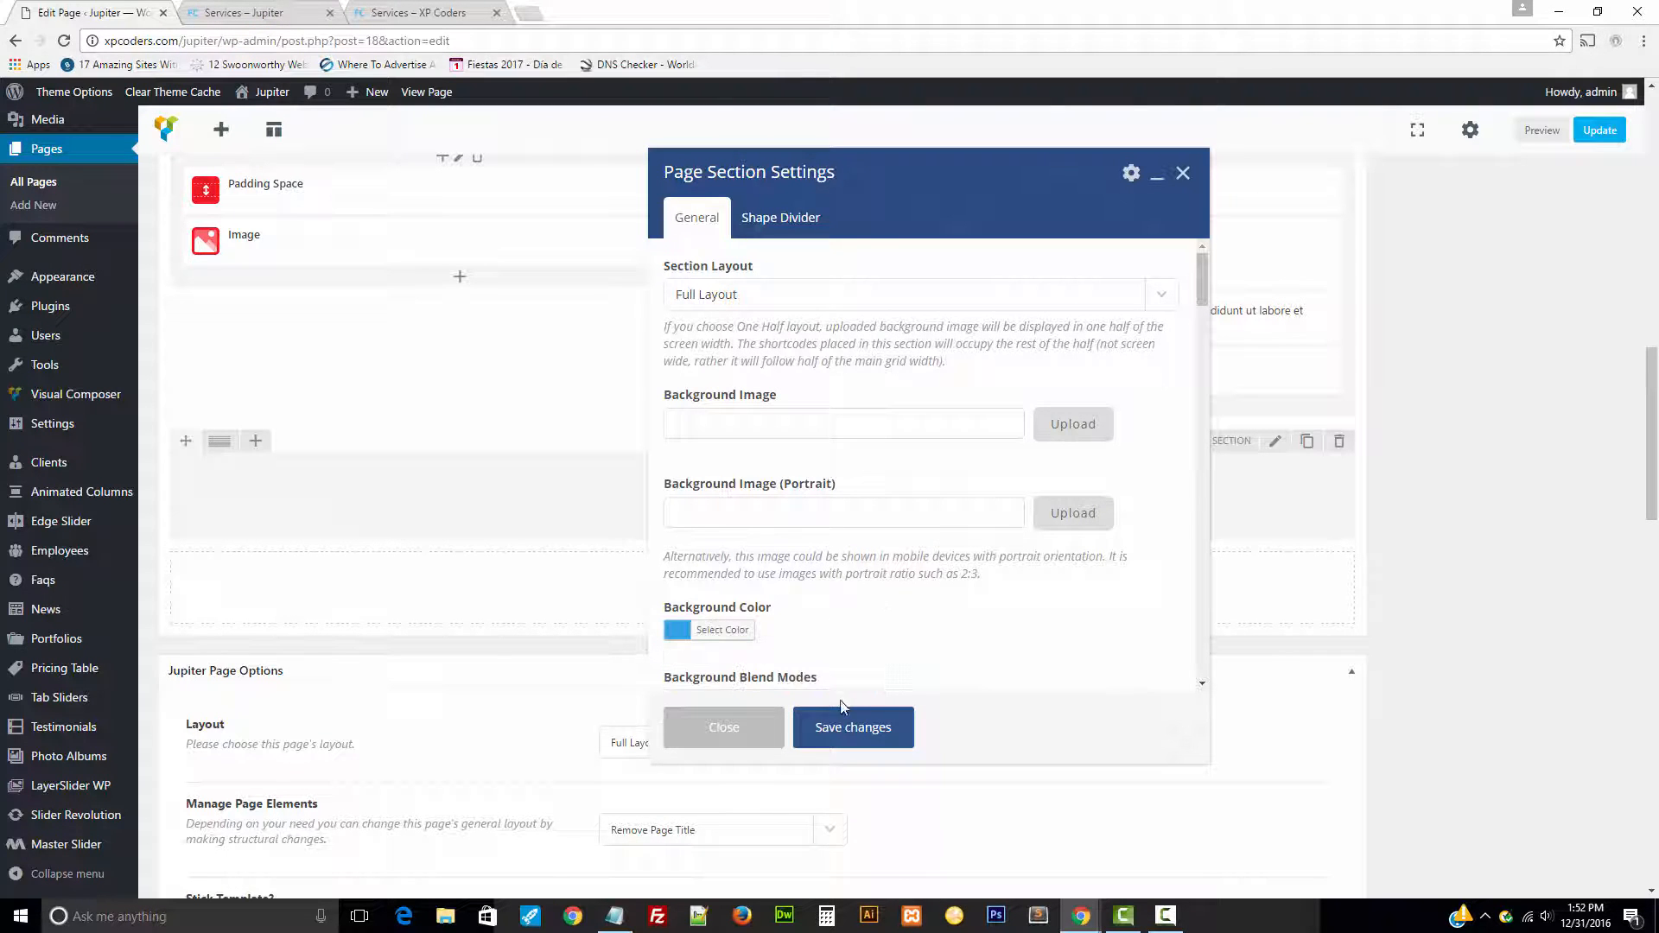
click(843, 721)
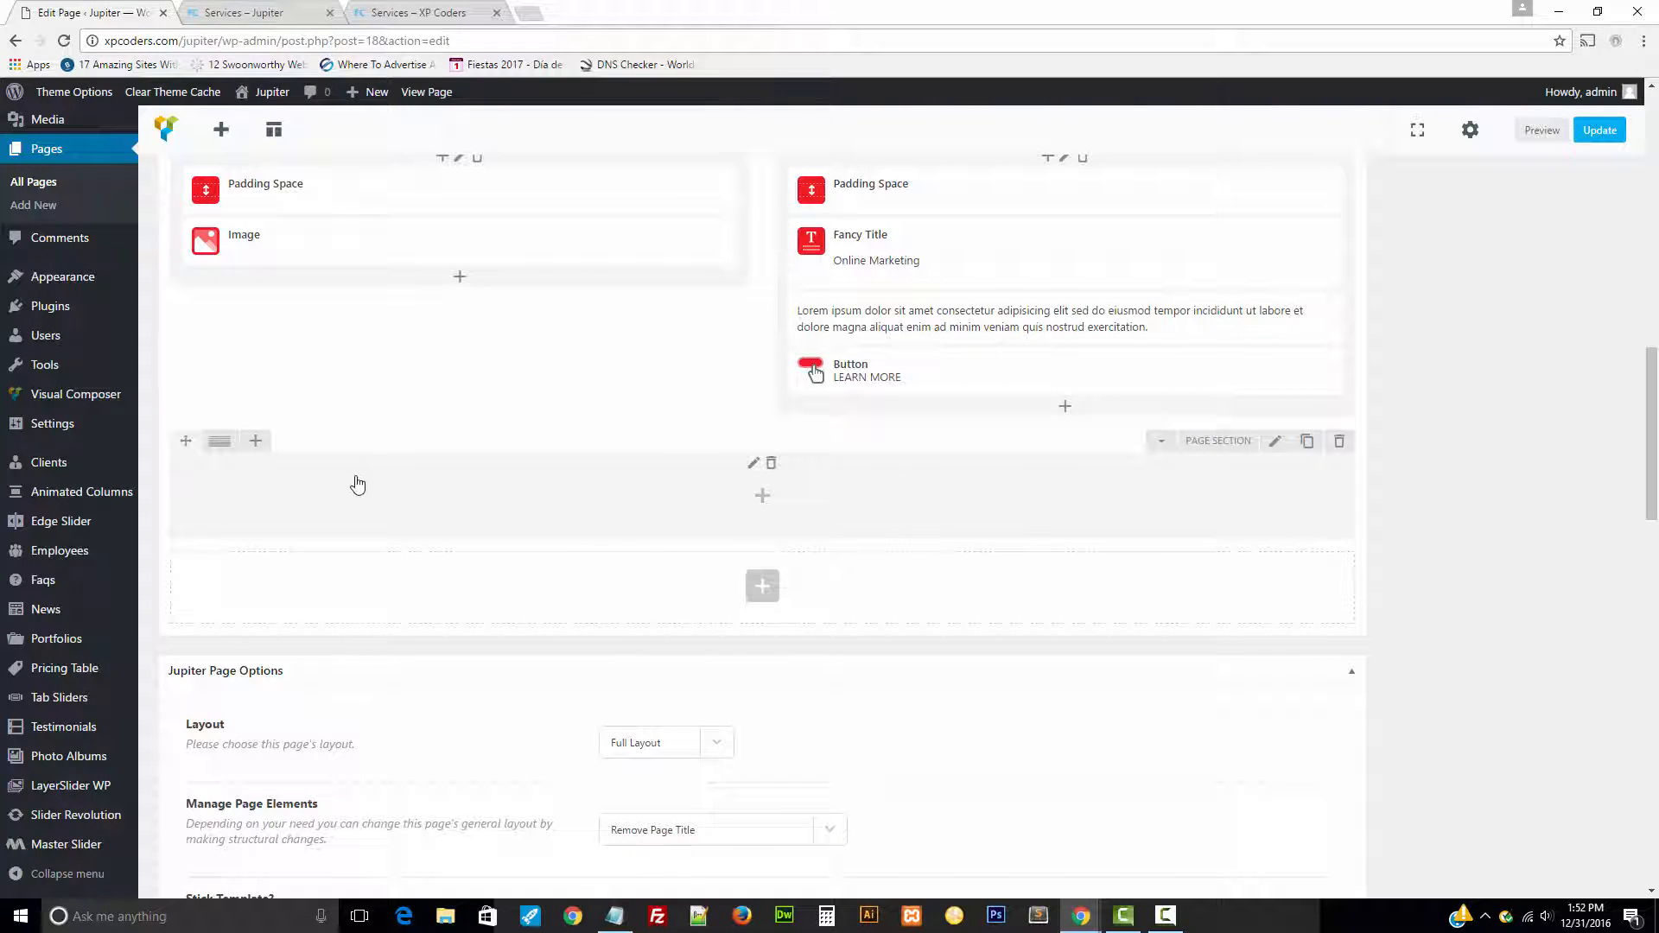
Step: Apply the custom row layout 1/2 + 1/4 + 1/4 to the Page Section and close the layout settings
click(224, 460)
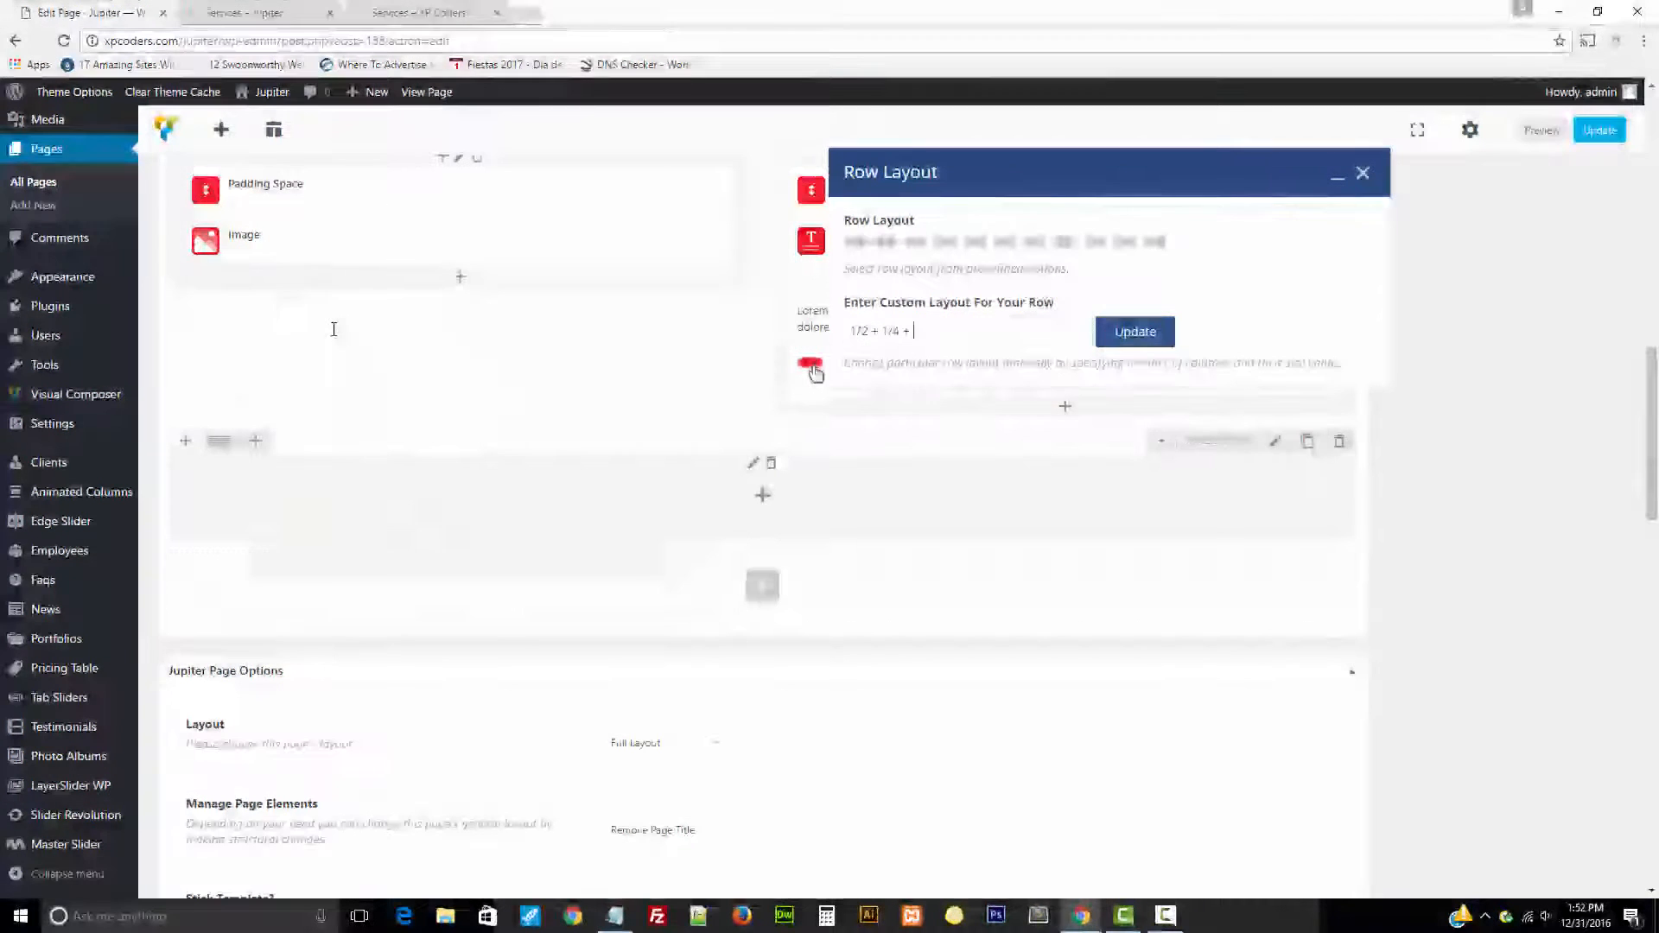
text(+ 1/)
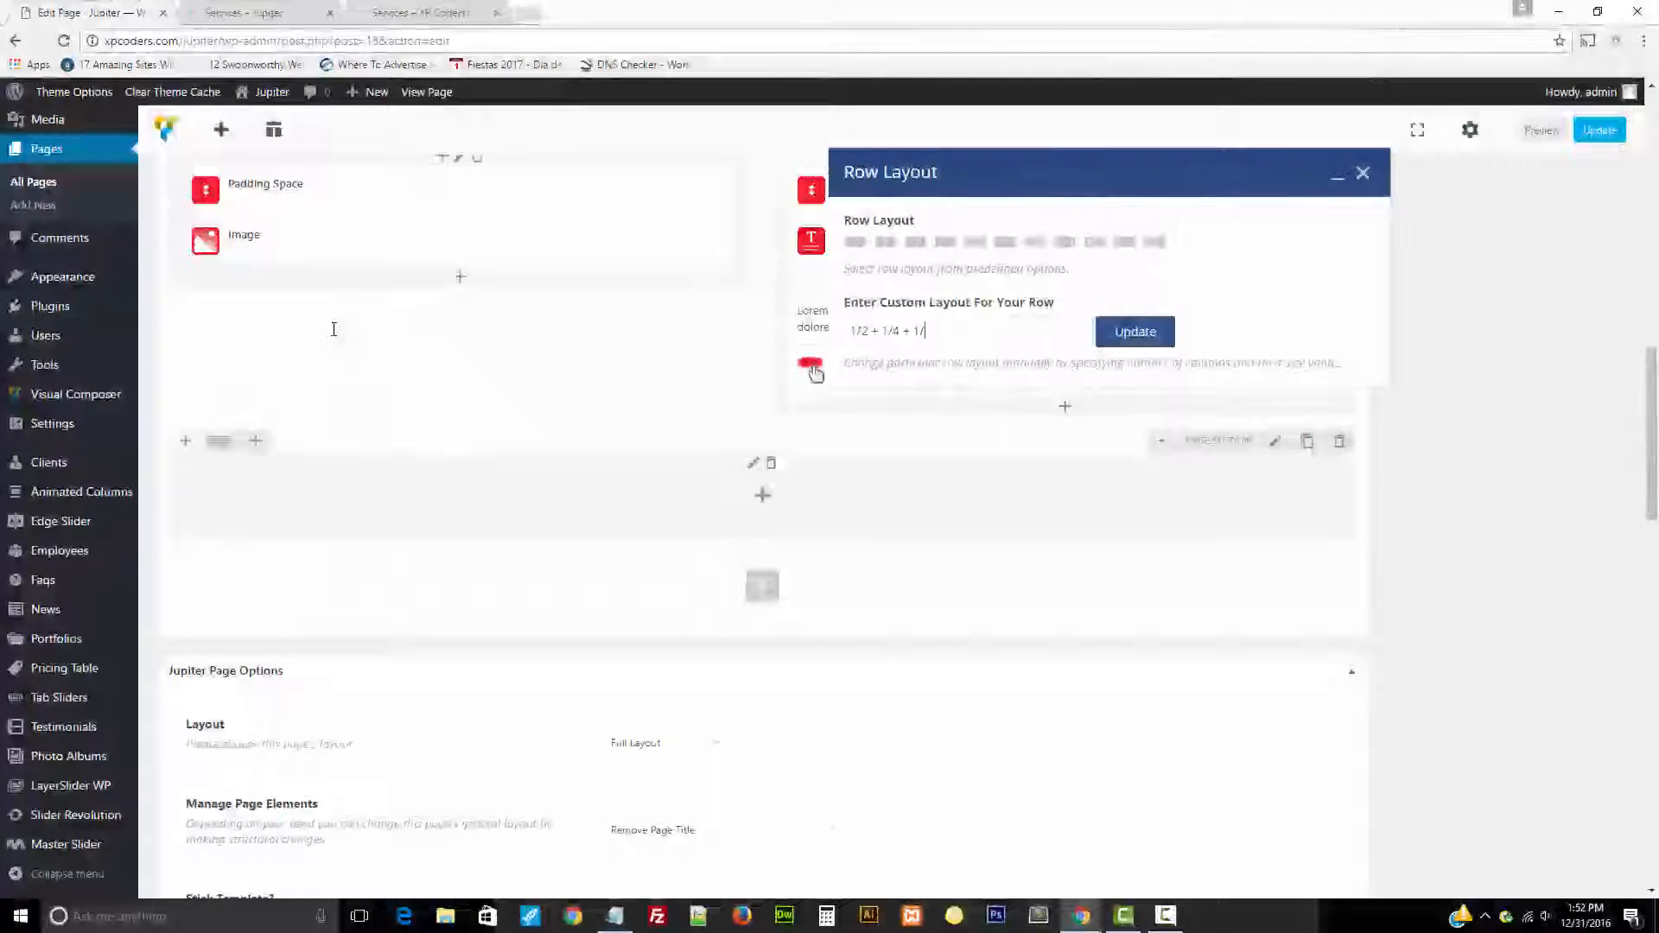
text(4)
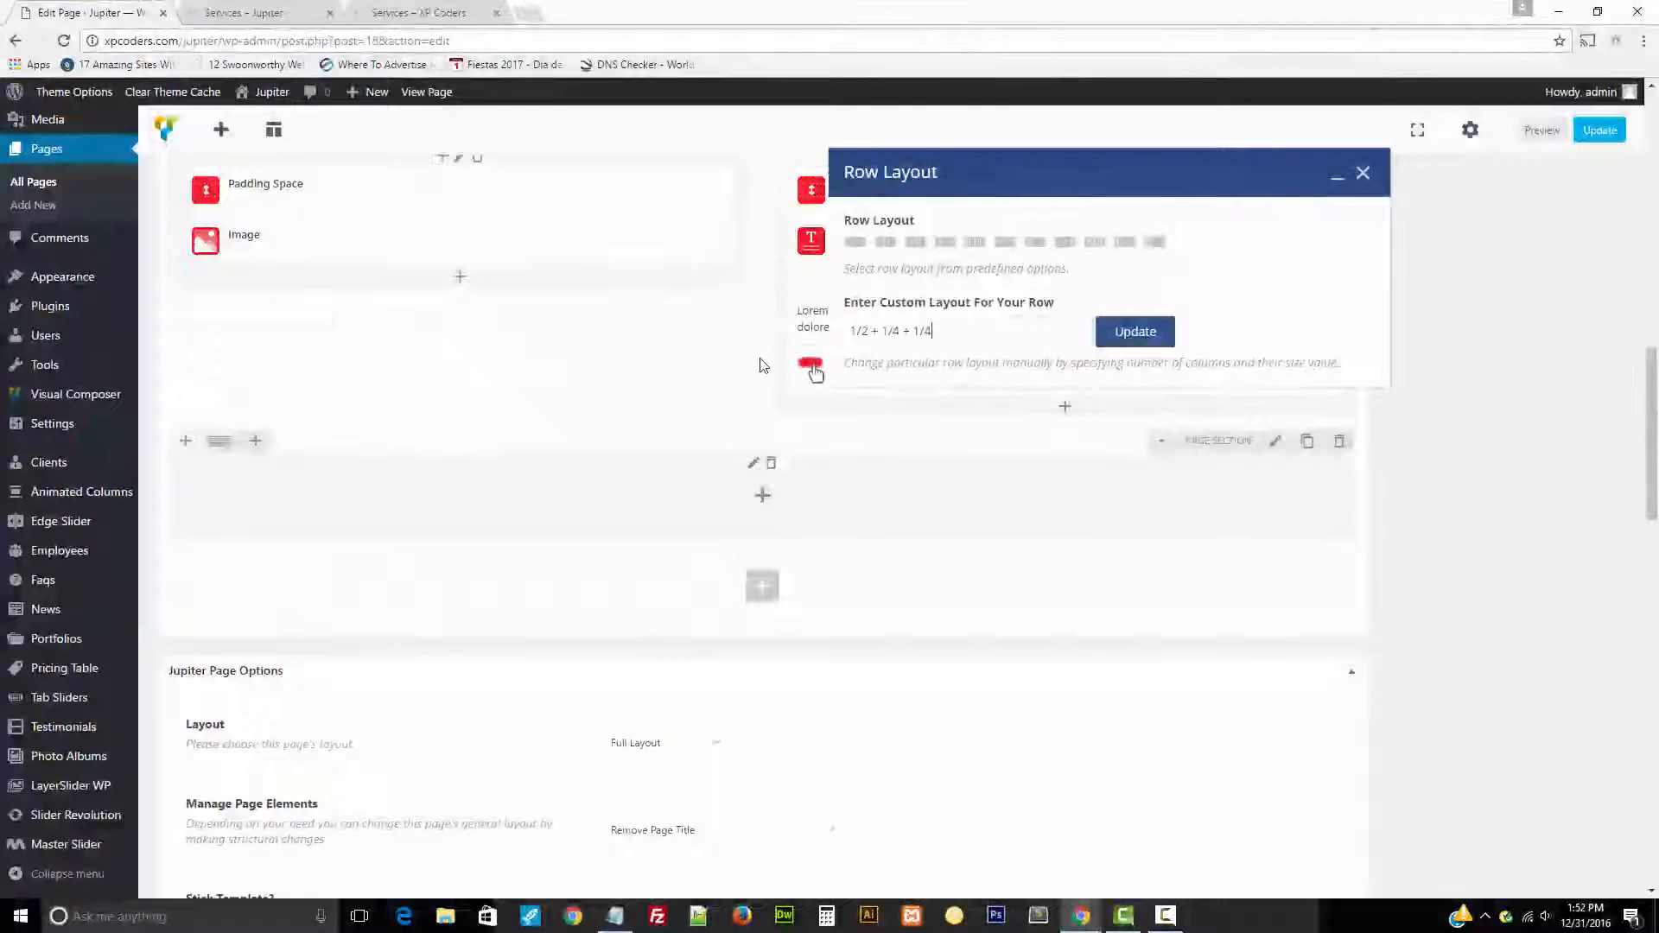
click(1136, 331)
click(1363, 173)
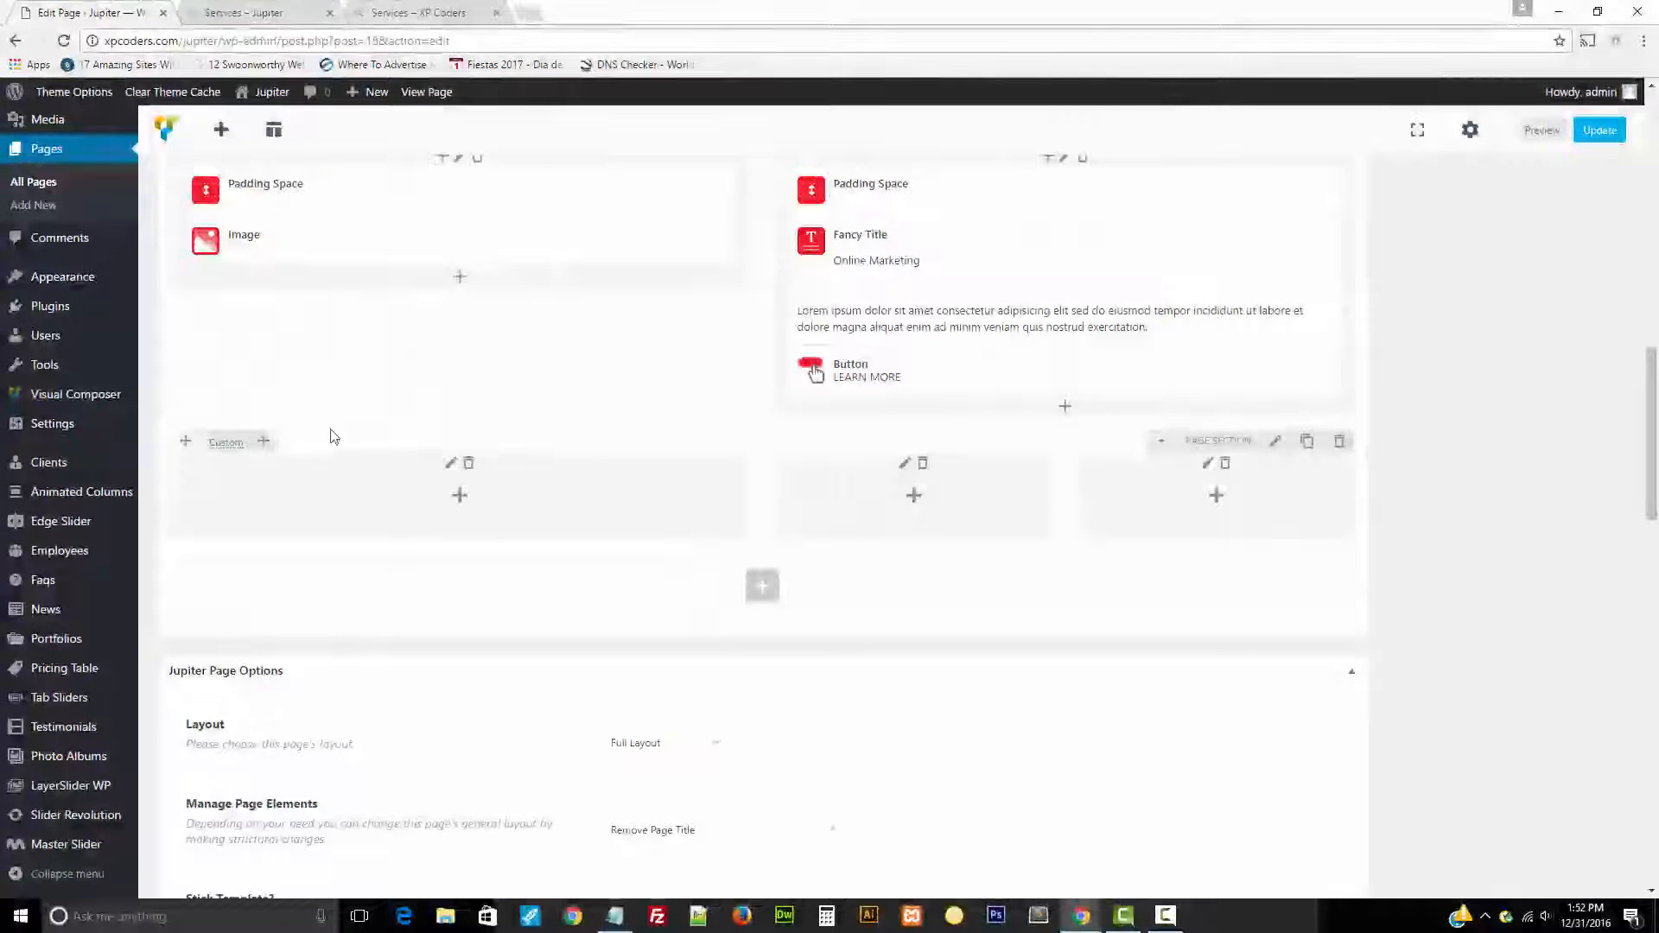
Step: Add a Fancy Title to the section's half-width column using the reference page's text "Start Building Your Website Today!"
click(439, 13)
drag(716, 783, 335, 802)
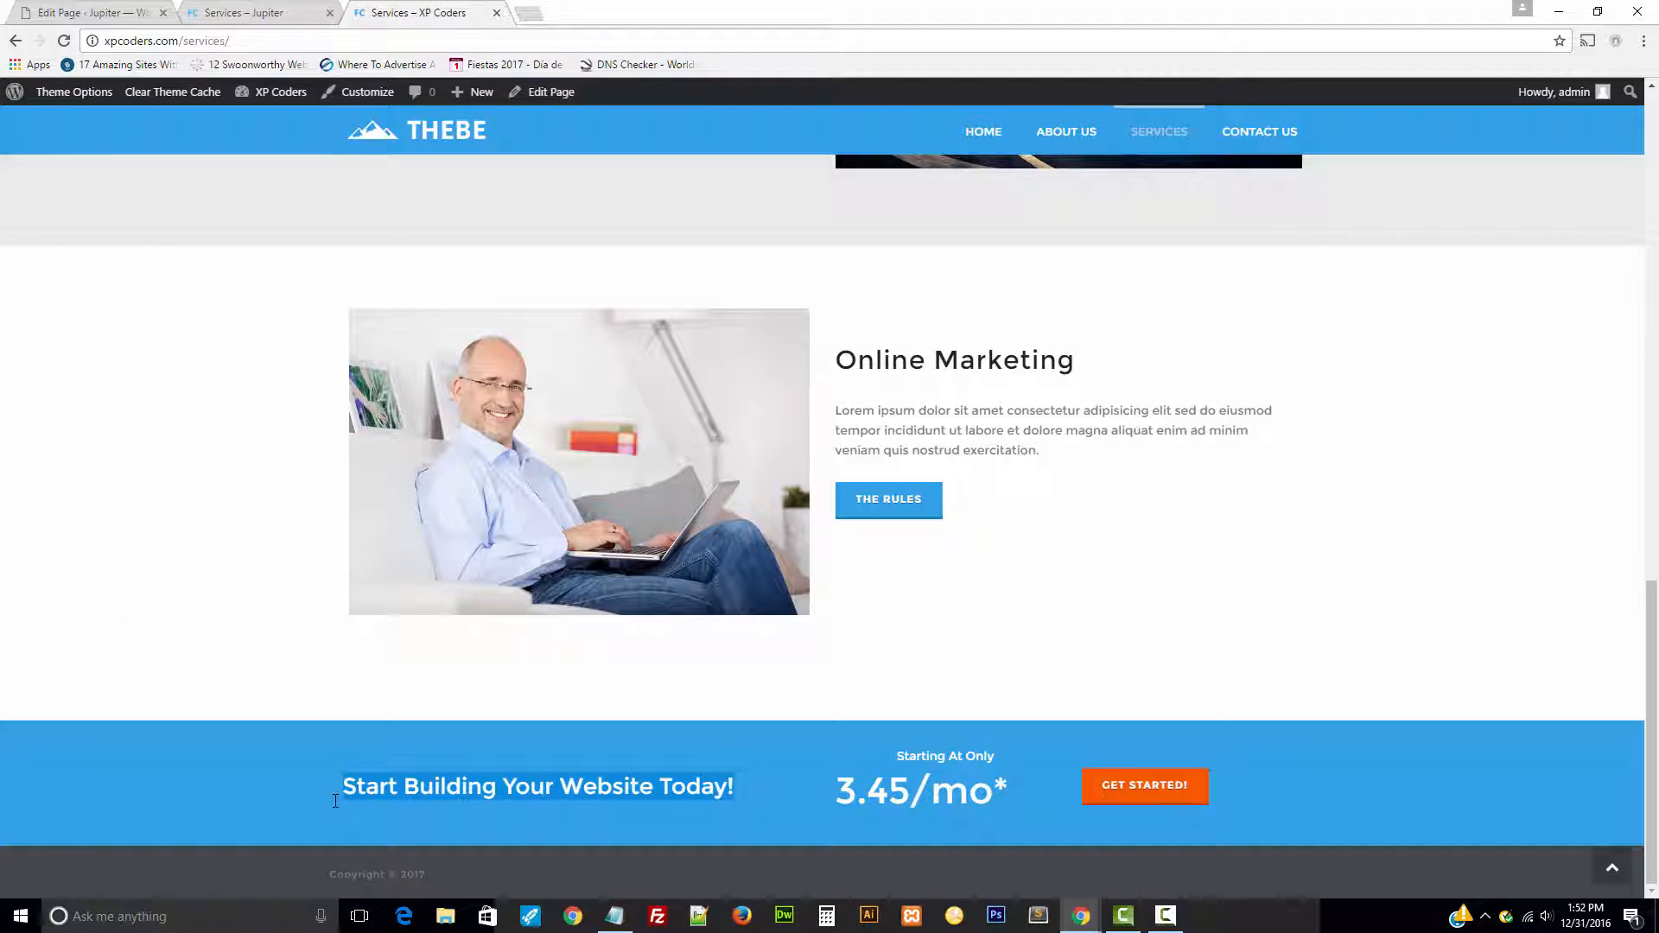
click(242, 12)
click(86, 12)
click(475, 502)
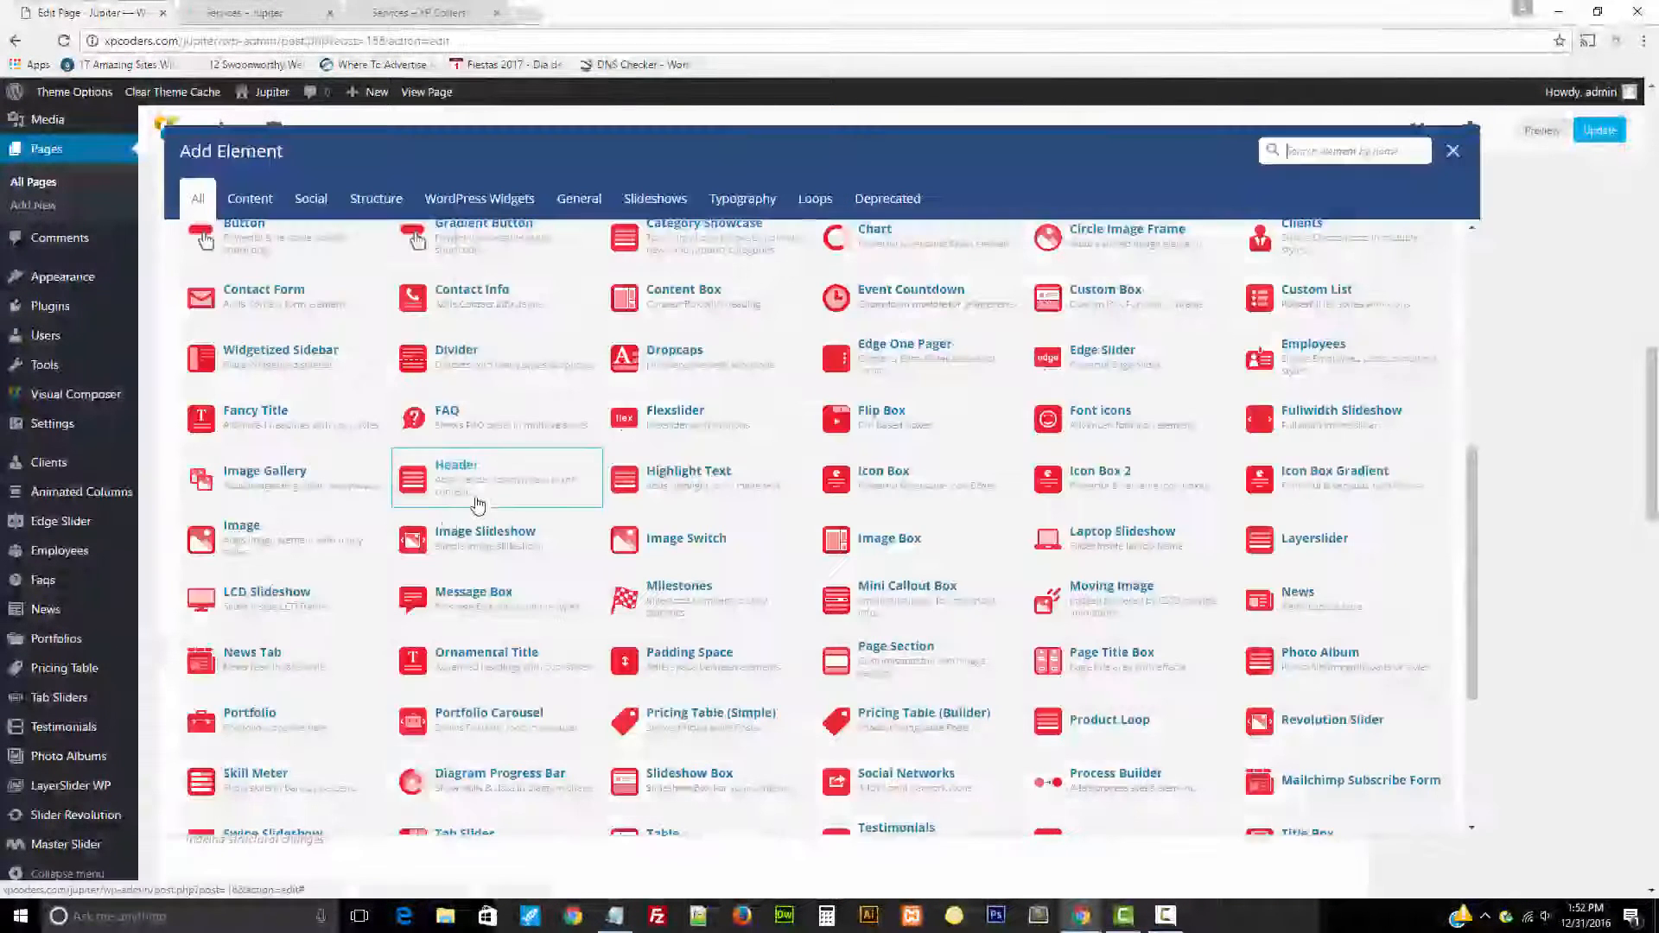
click(254, 415)
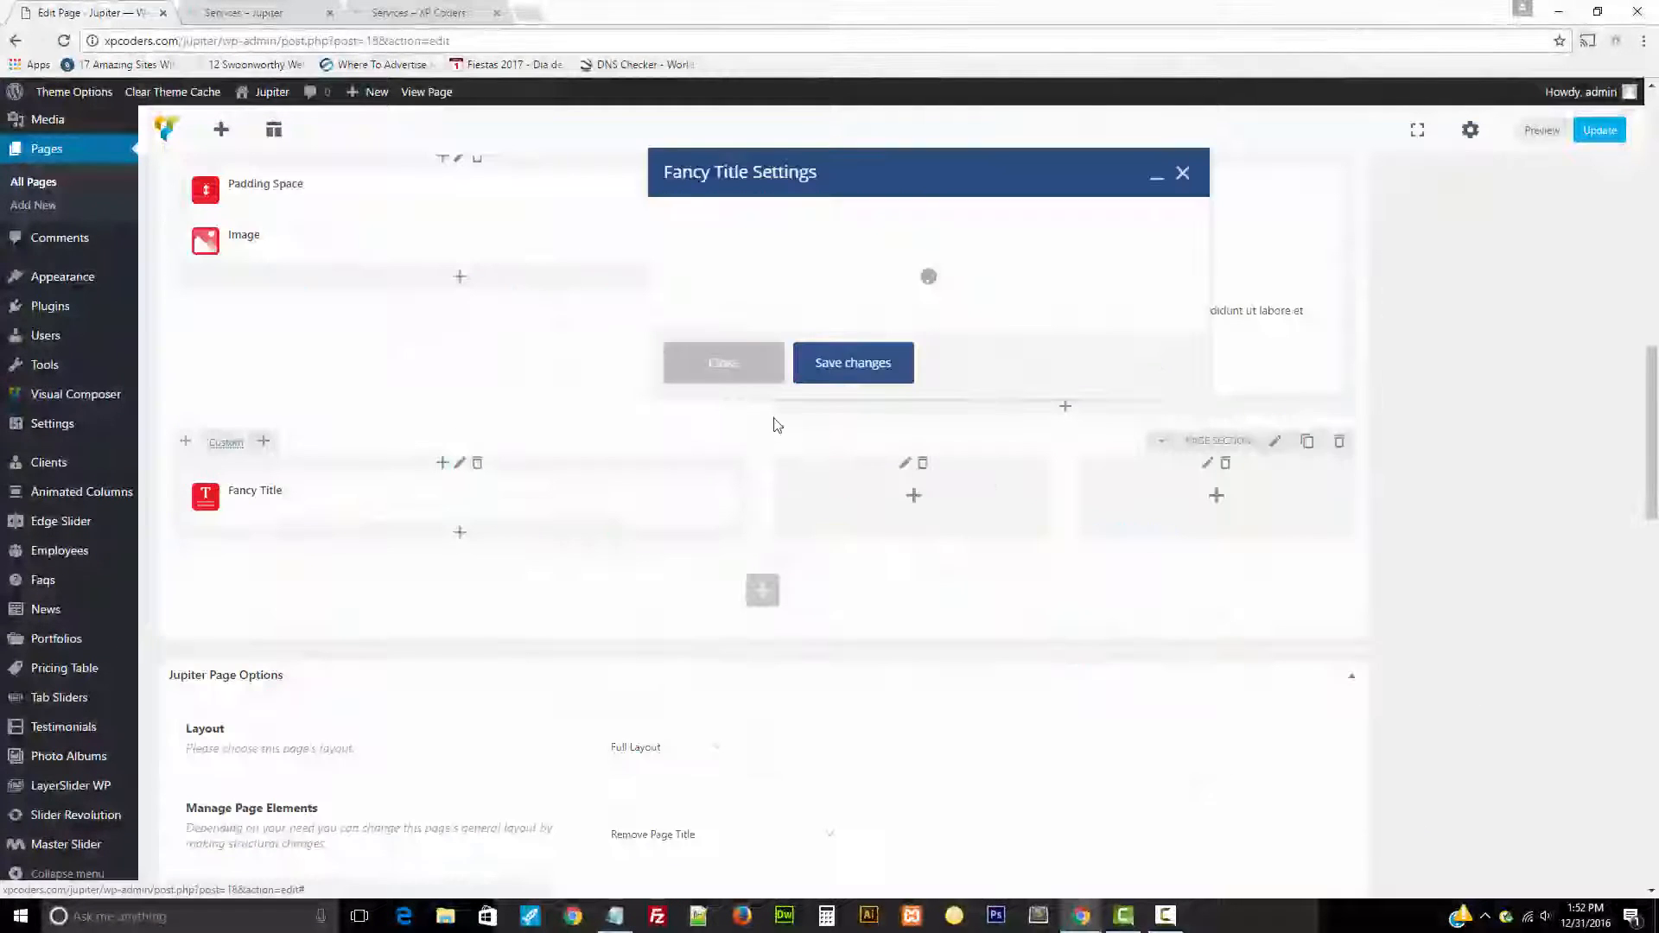
click(1158, 255)
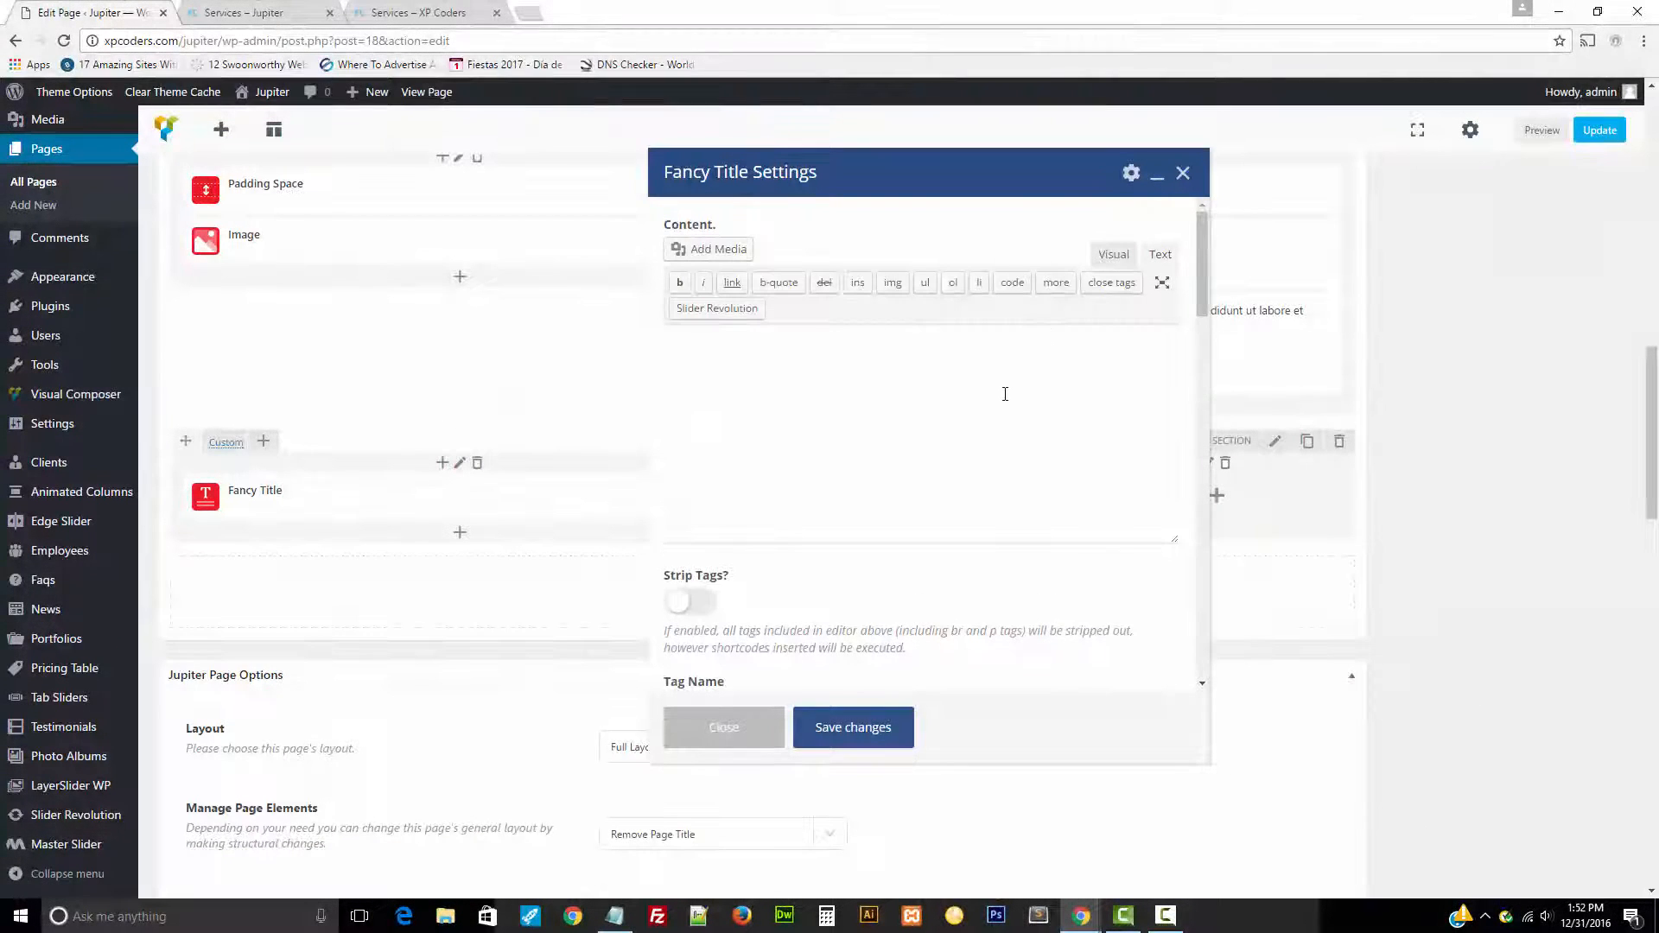
text(Start Building Your Amazing Today!)
Step: Set the Fancy Title's Text Color to white and its Font Size to 26 px
scroll(989, 493, down, 3)
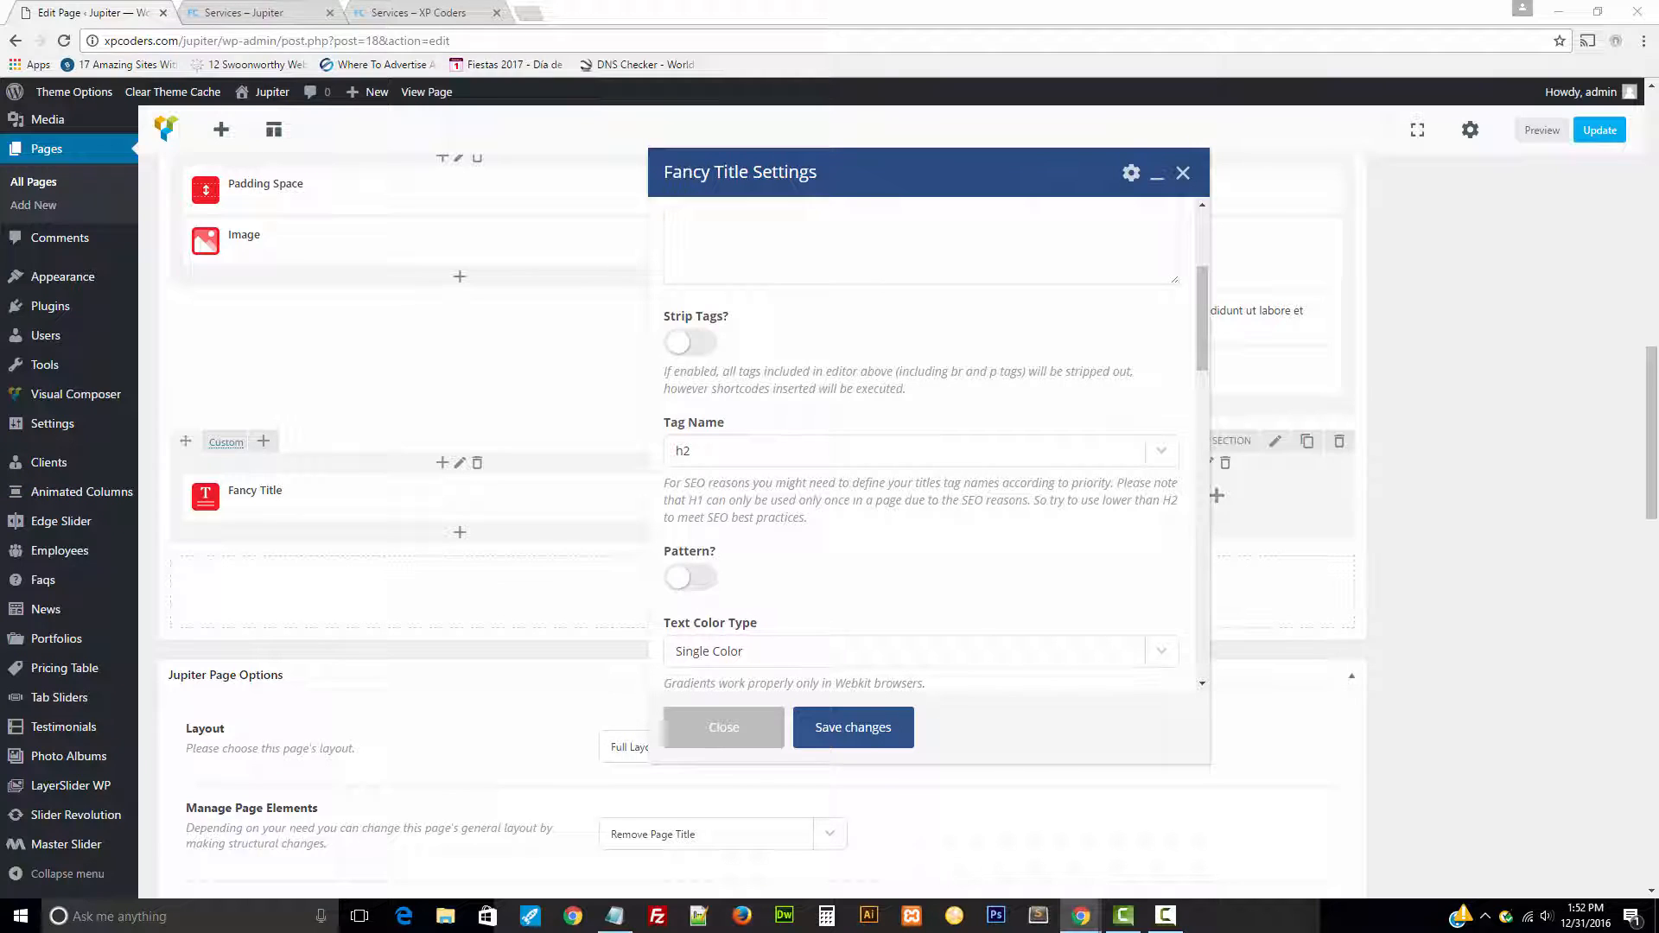
scroll(728, 577, down, 3)
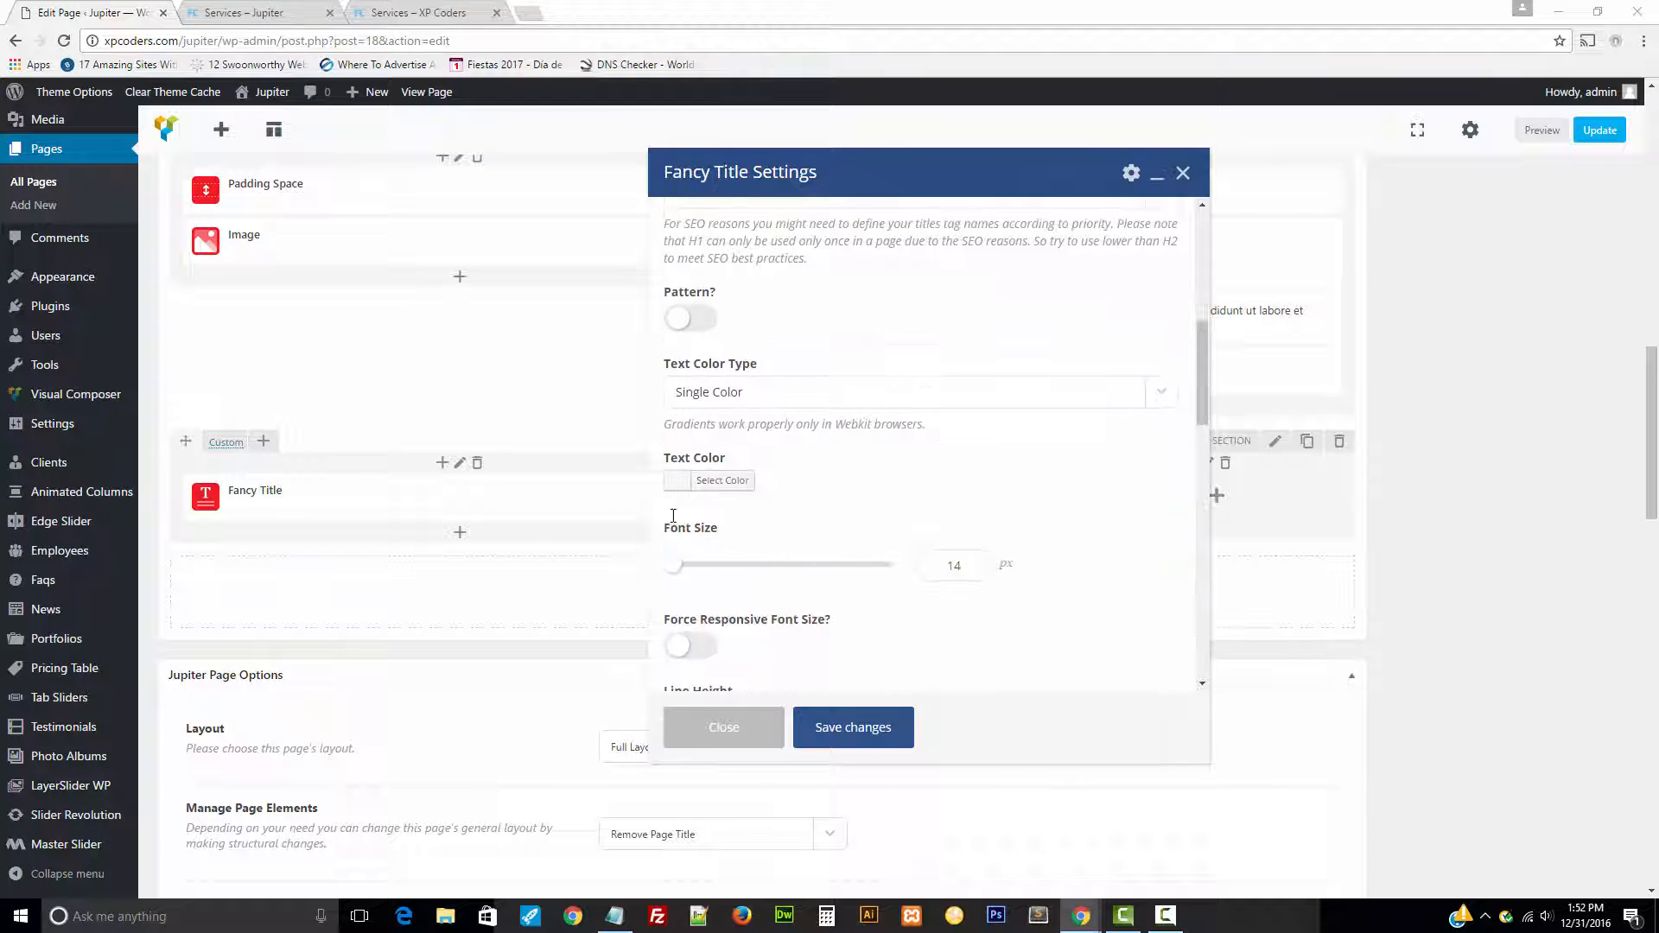
click(678, 481)
scroll(657, 489, down, 1)
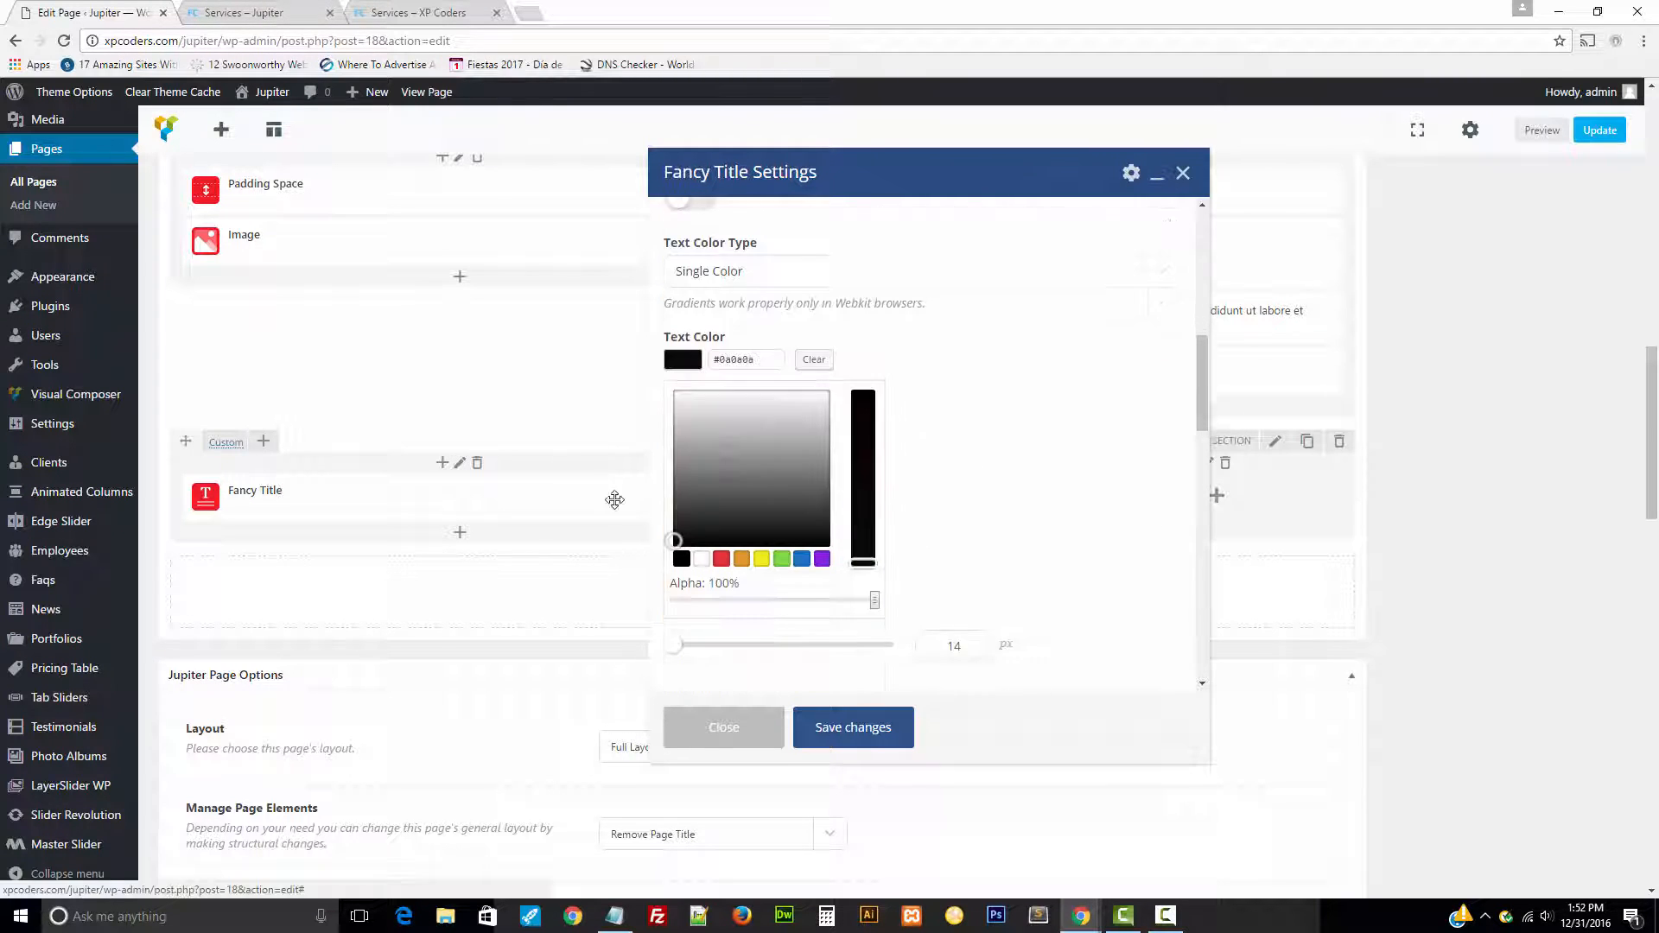
click(559, 383)
drag(973, 448, 805, 452)
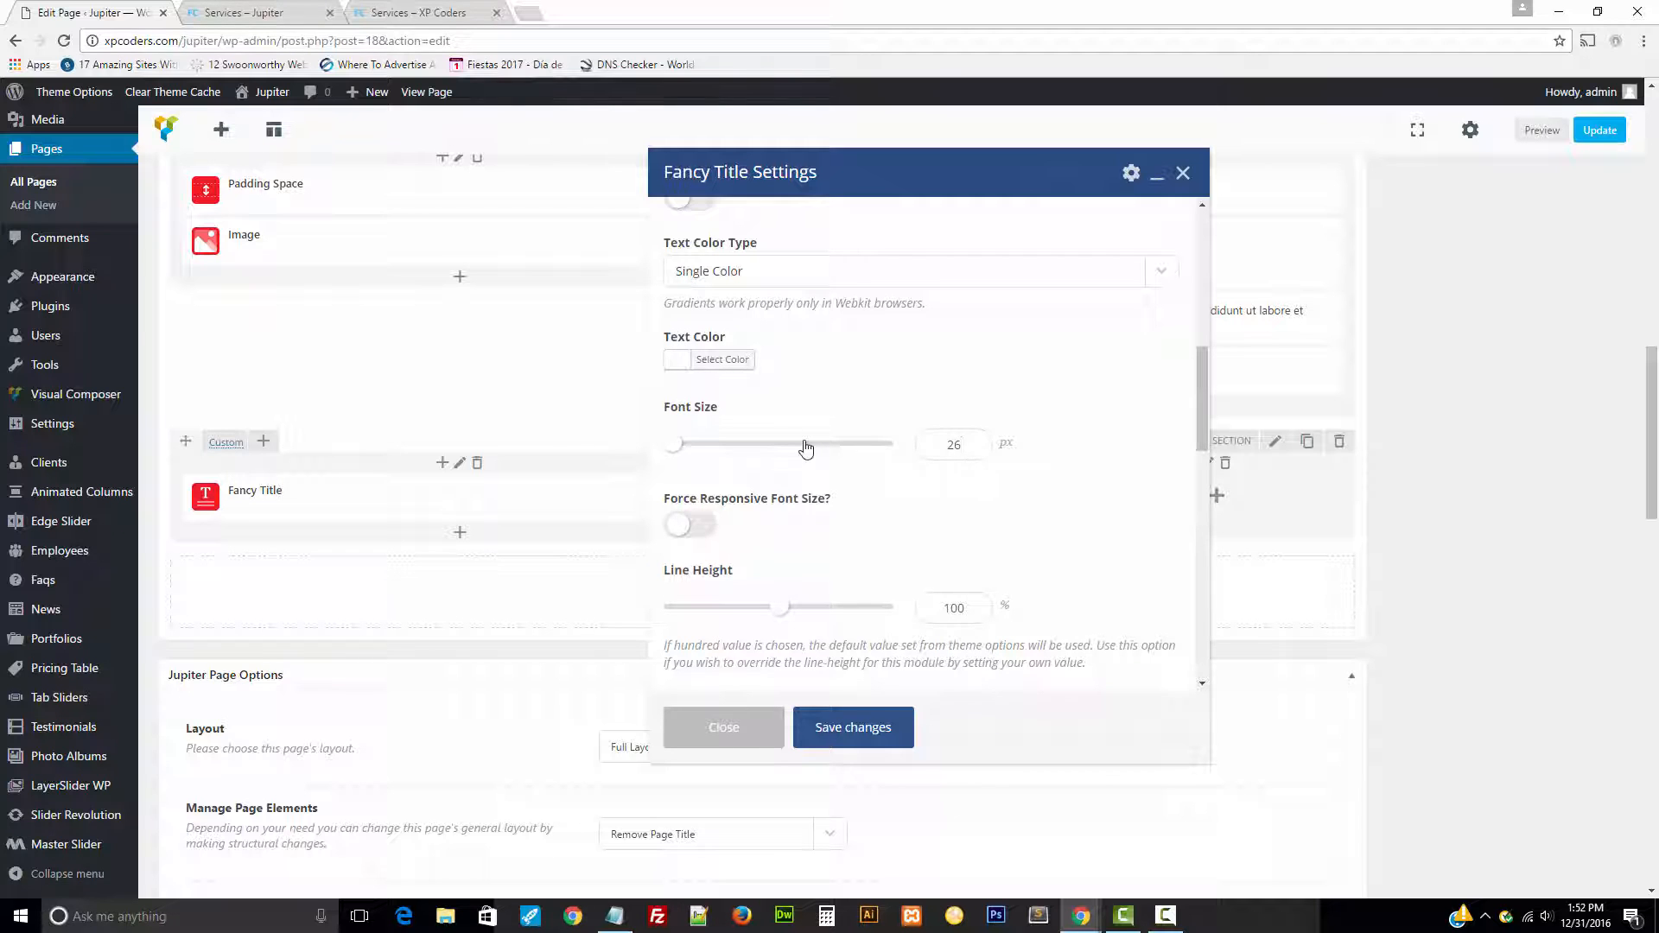
Step: Set the Fancy Title's Padding Top to 60 px and Padding Bottom to 0 px, and save its settings
scroll(1060, 534, down, 2)
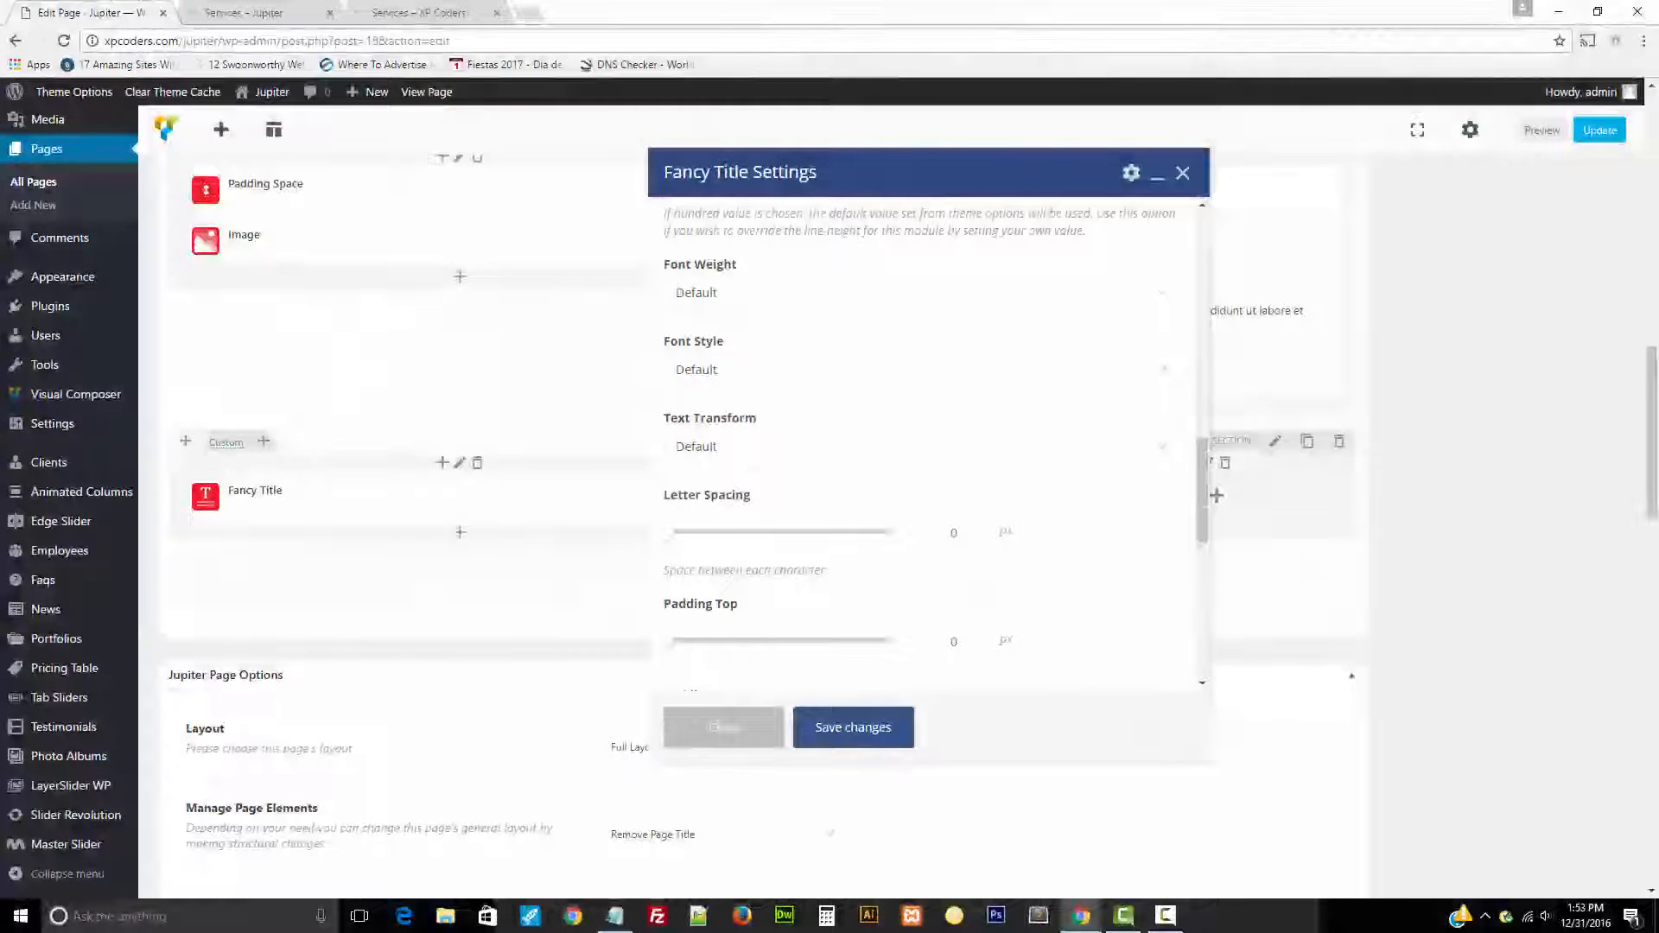
scroll(971, 482, down, 4)
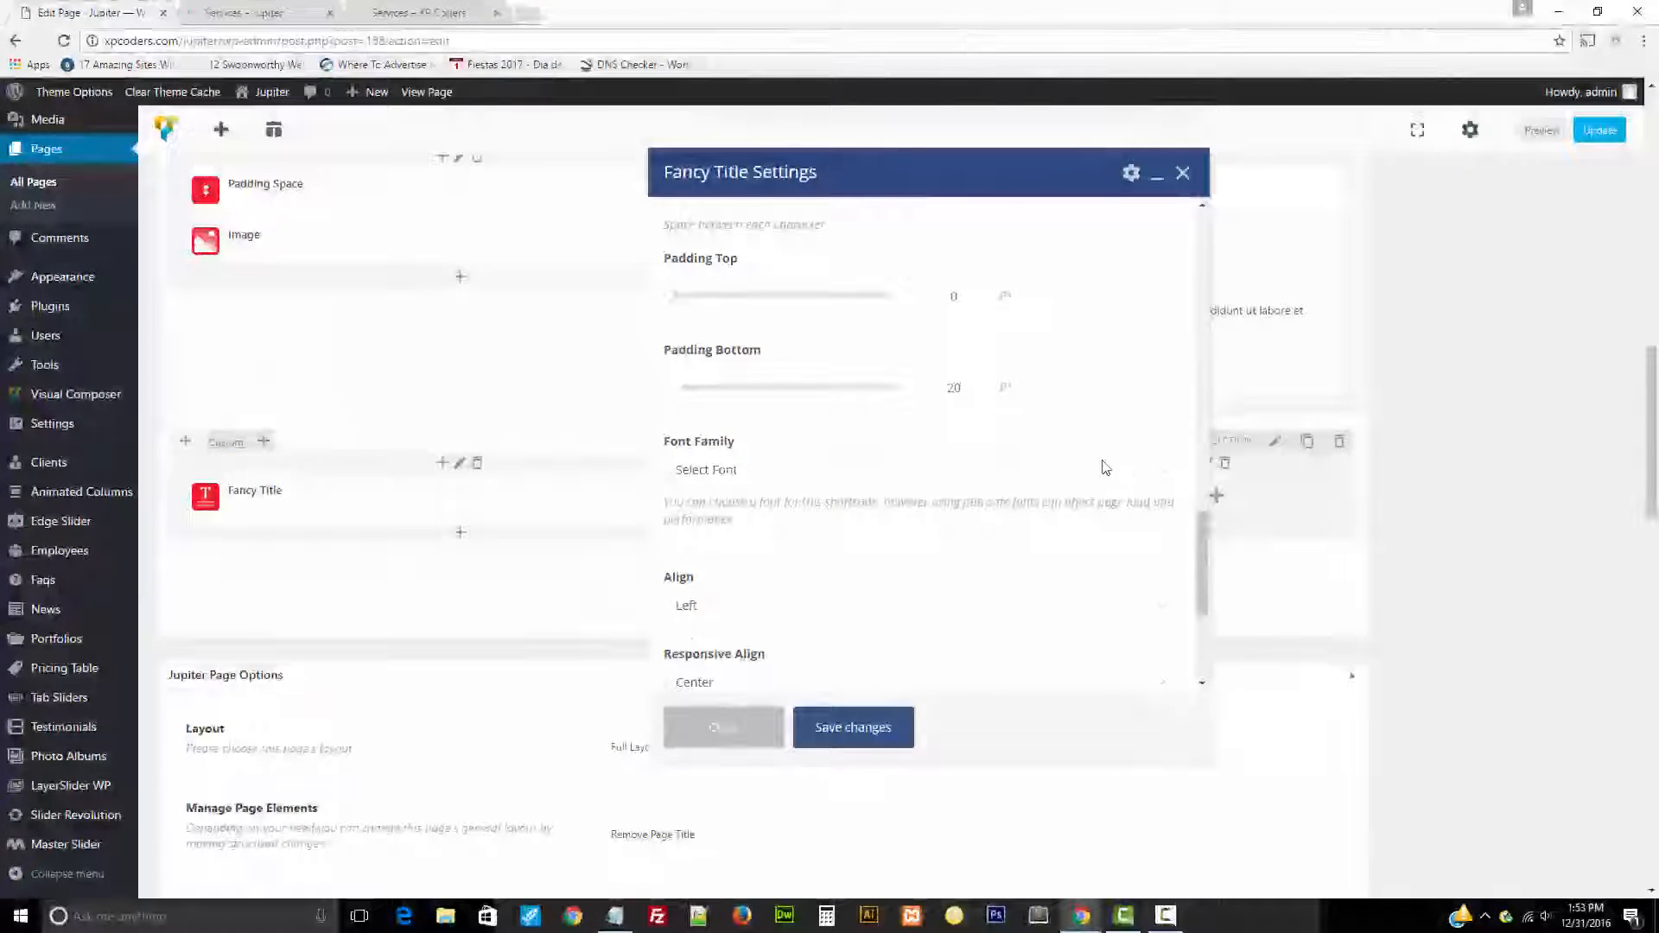
scroll(1105, 468, up, 1)
click(793, 384)
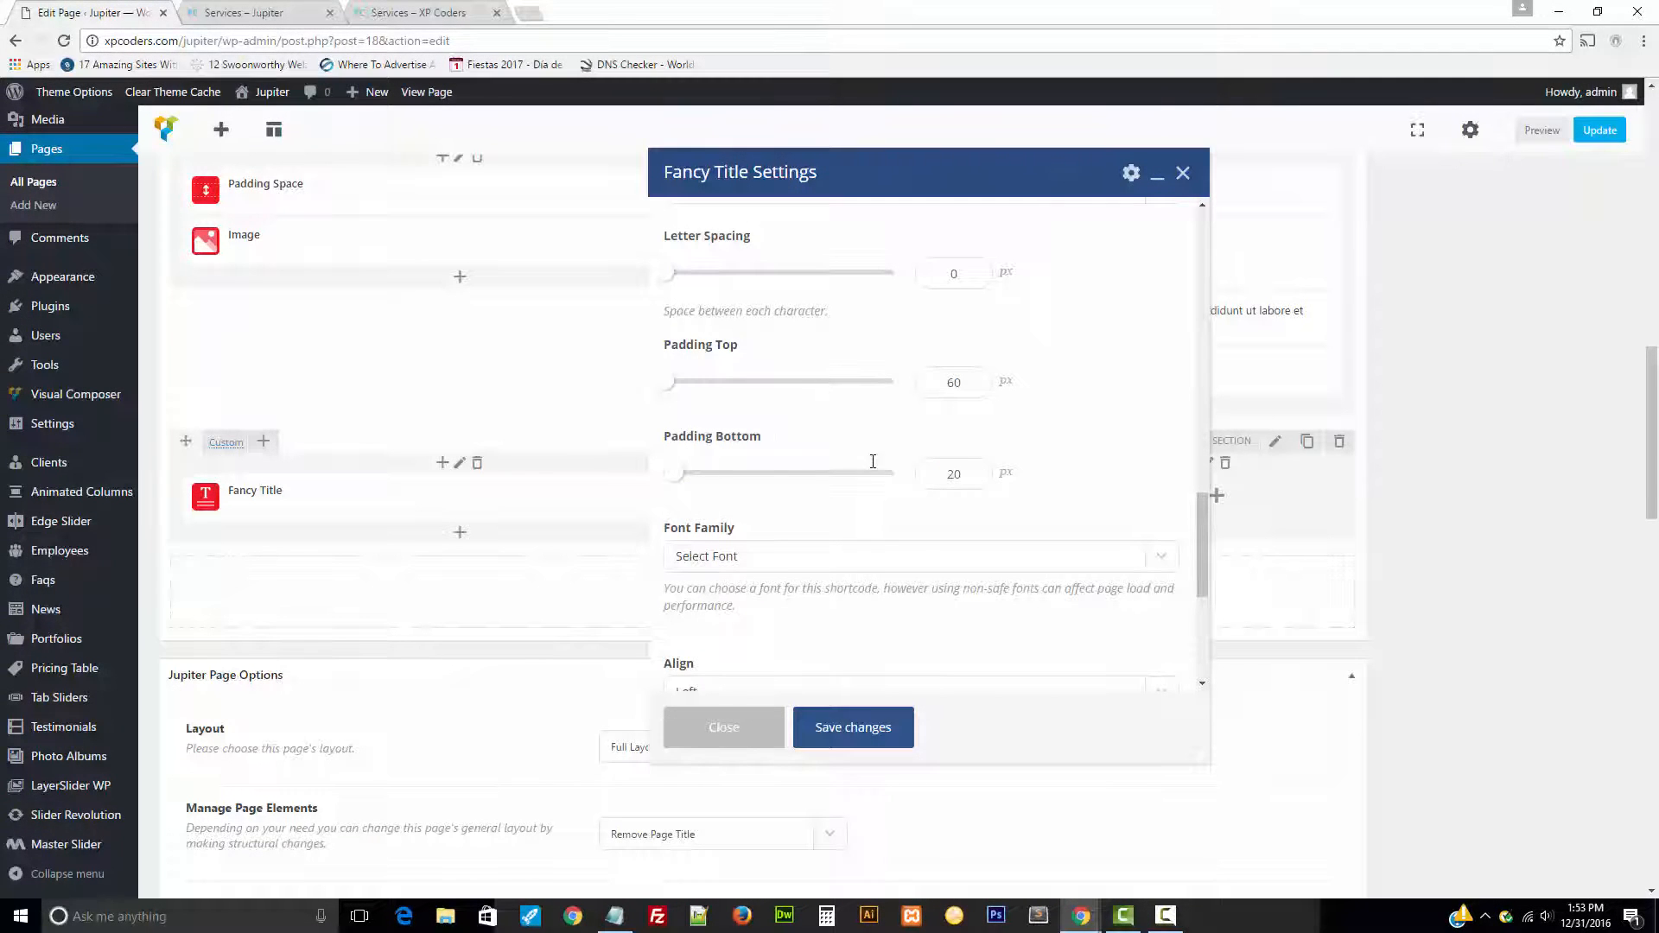
text(0)
scroll(1086, 470, down, 3)
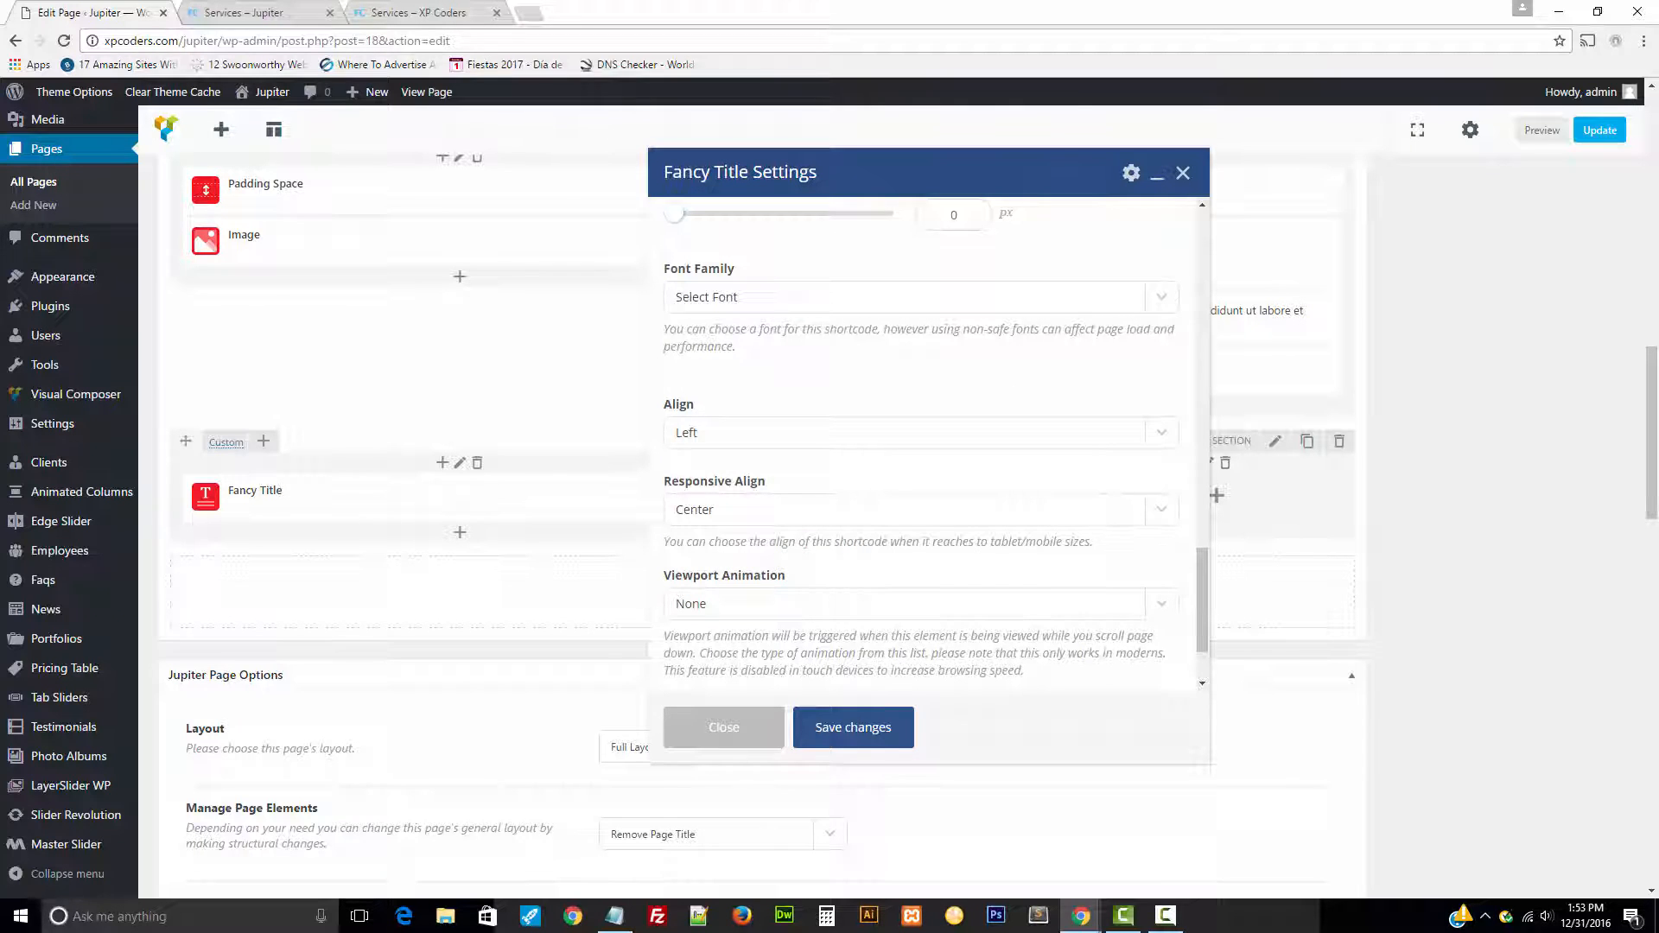
scroll(1112, 522, down, 1)
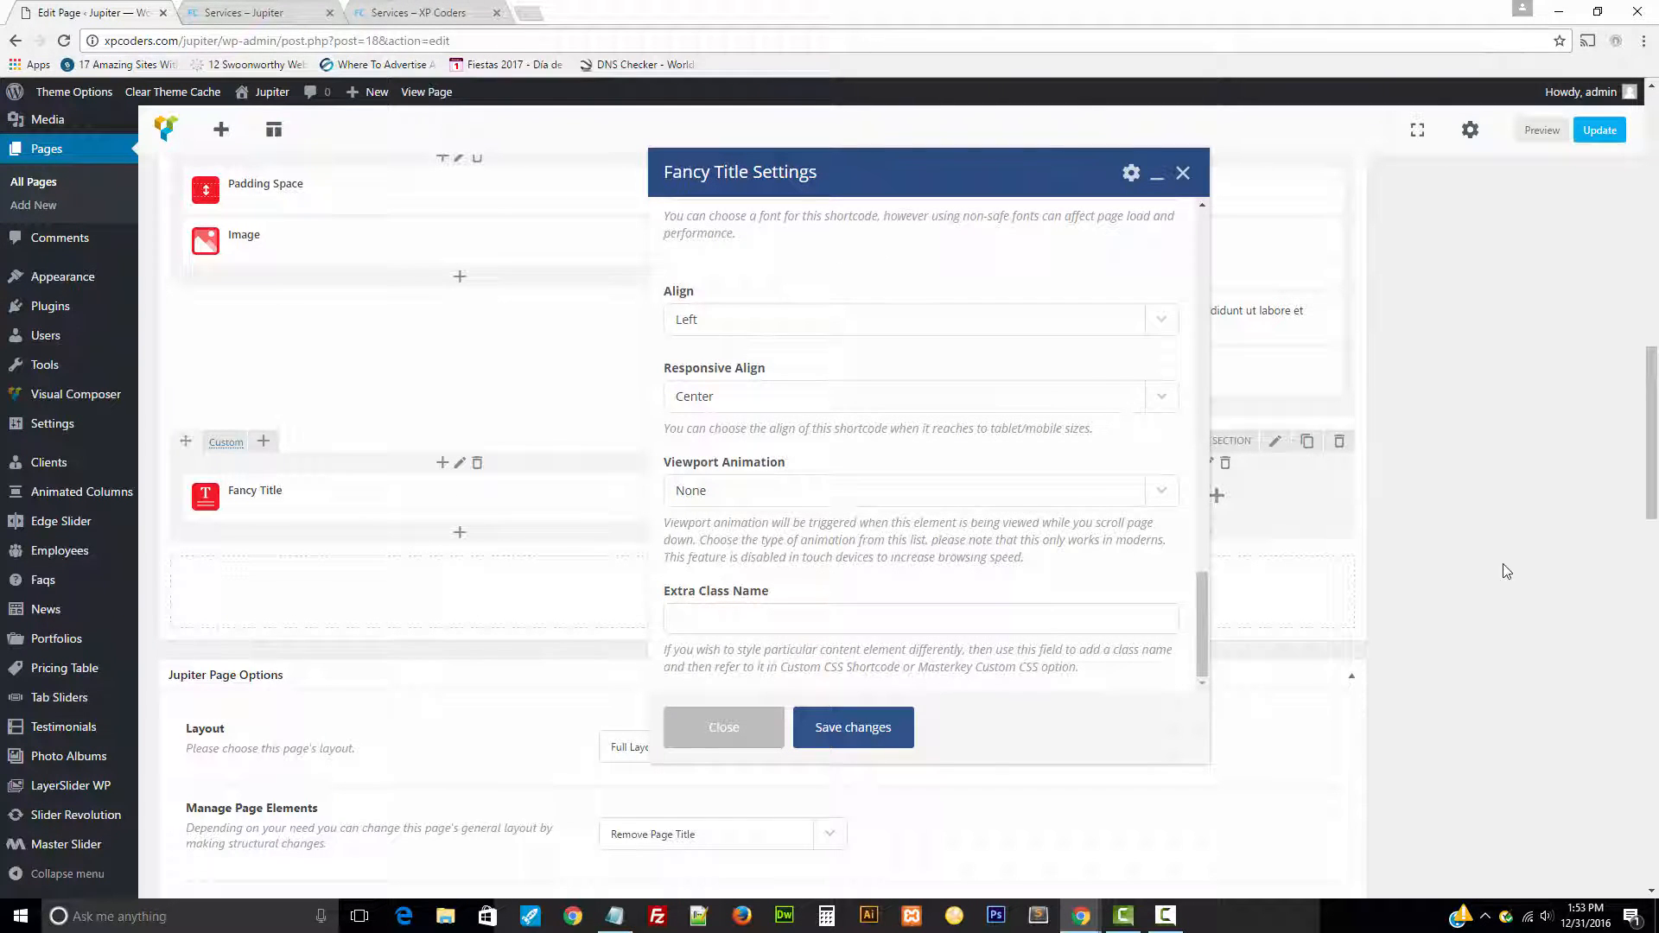
scroll(921, 599, down, 3)
click(907, 724)
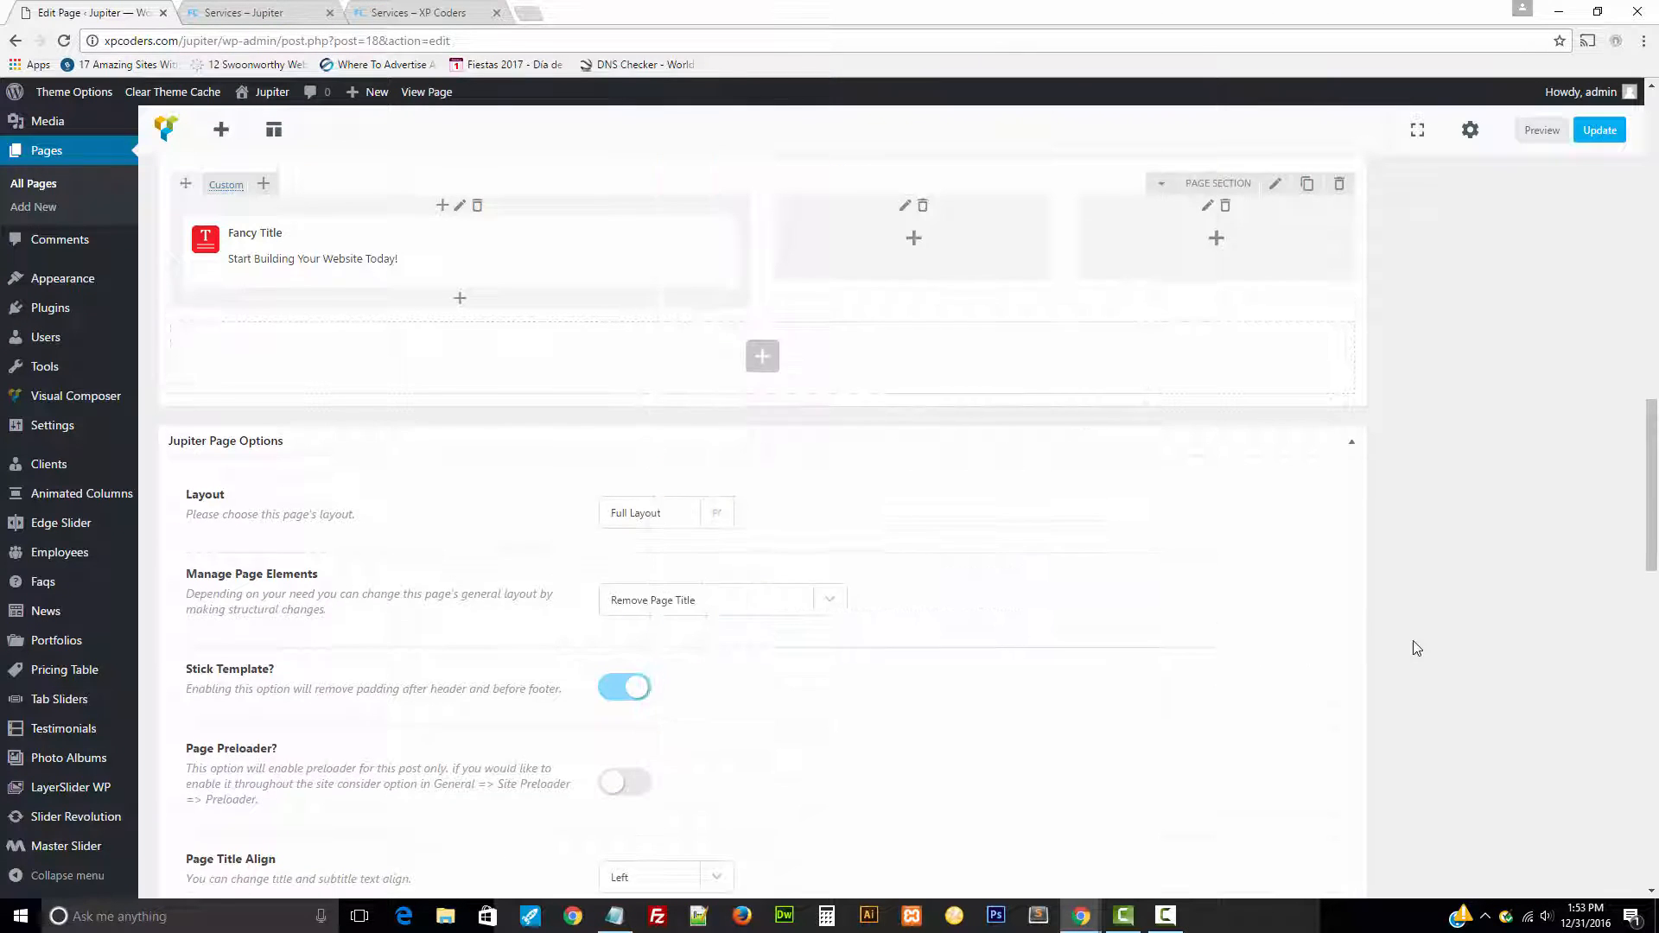
Step: Add a Padding Space element of 30 px to the Page Section's middle column and save it
scroll(1414, 642, up, 3)
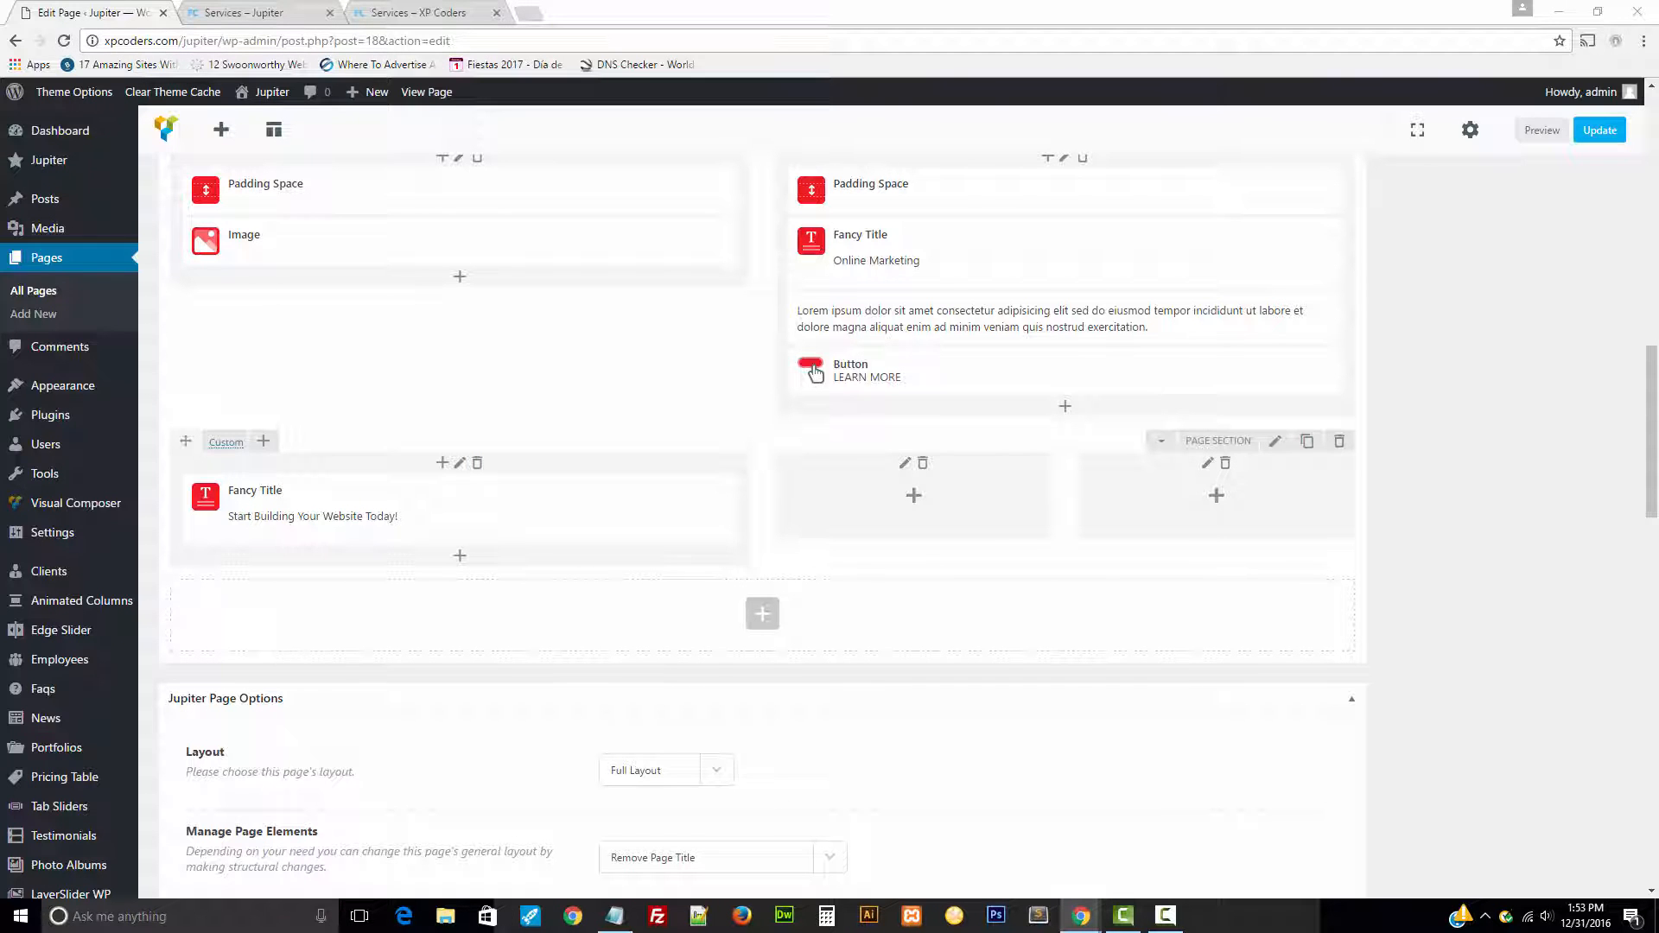
click(914, 497)
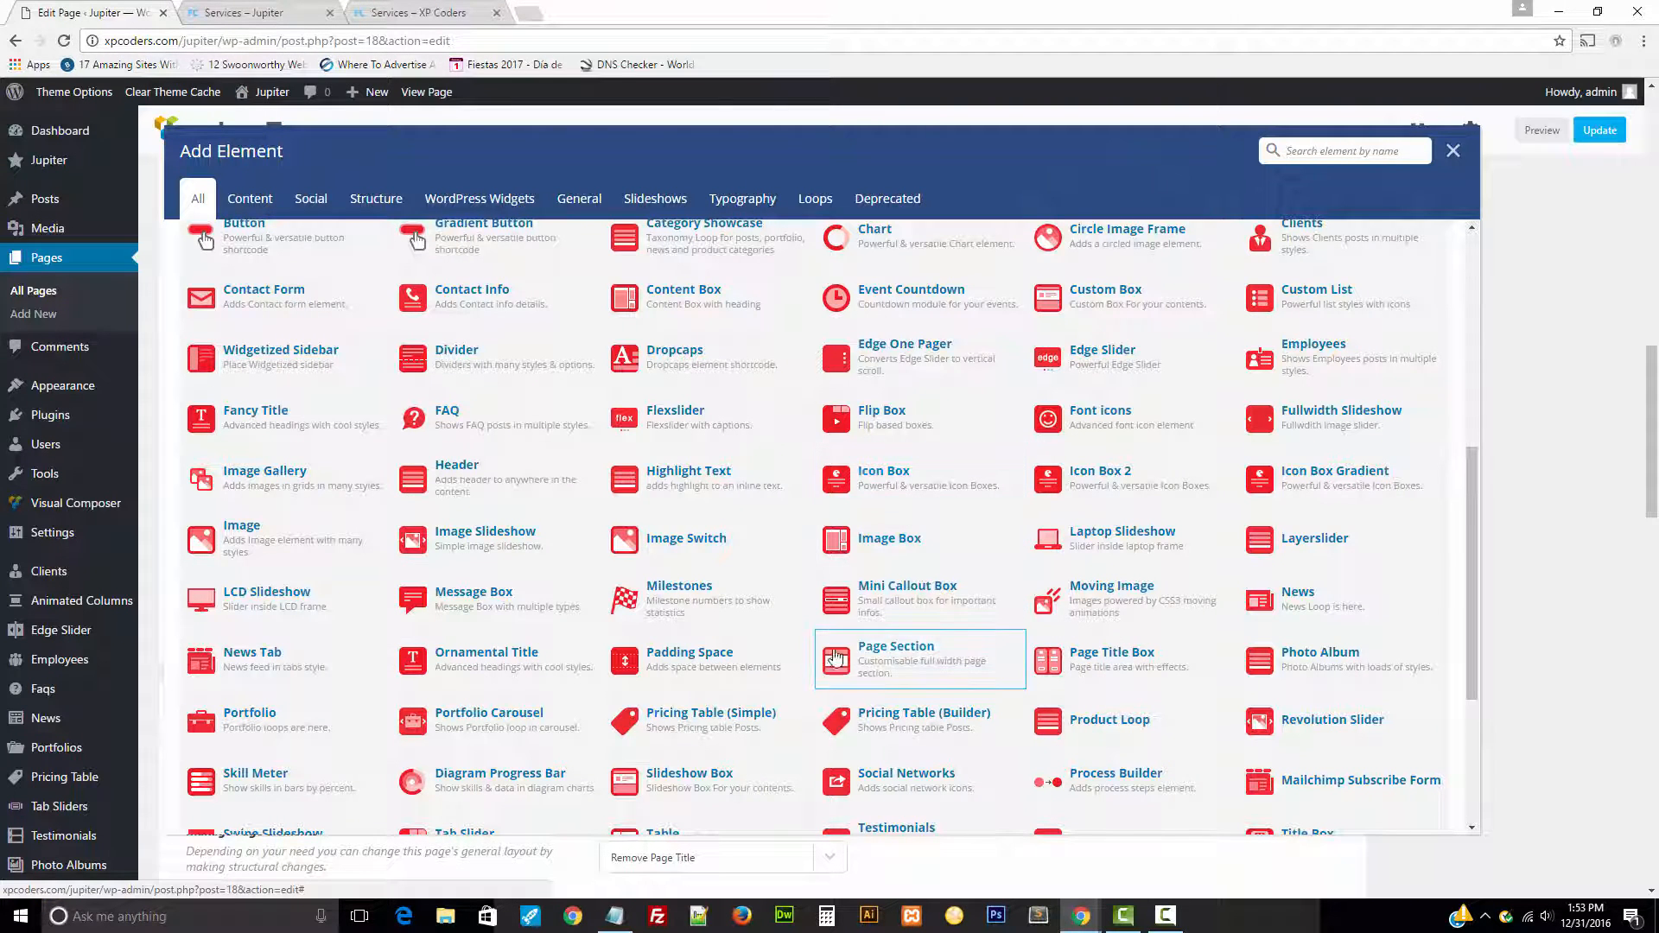
click(692, 661)
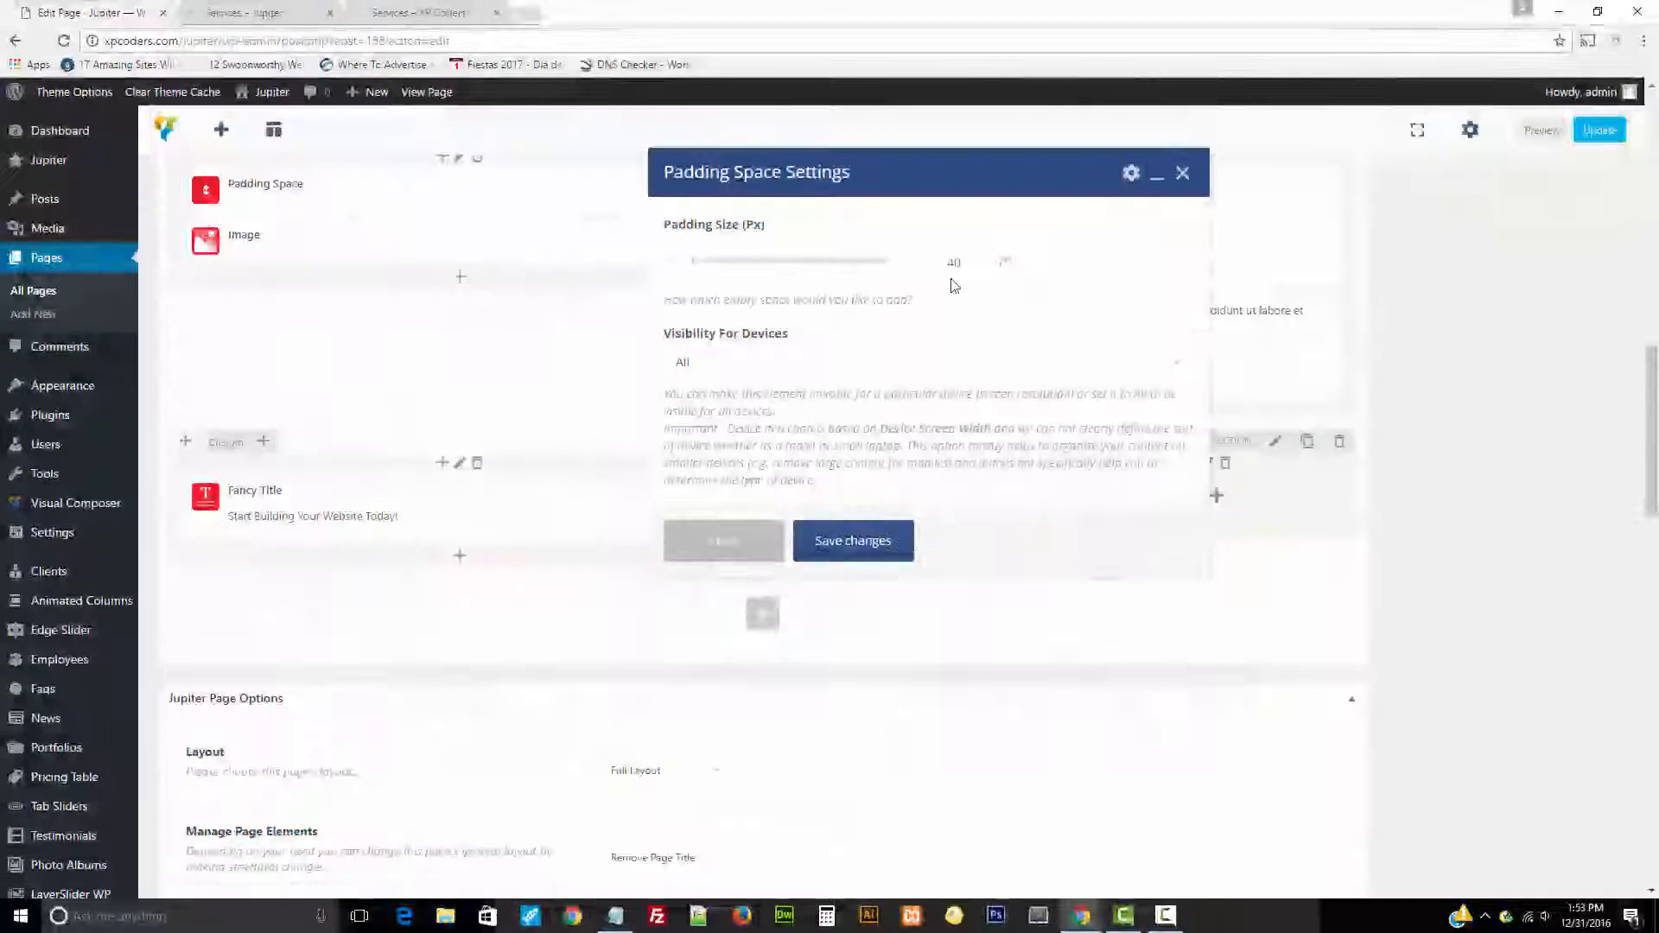
drag(964, 263, 714, 252)
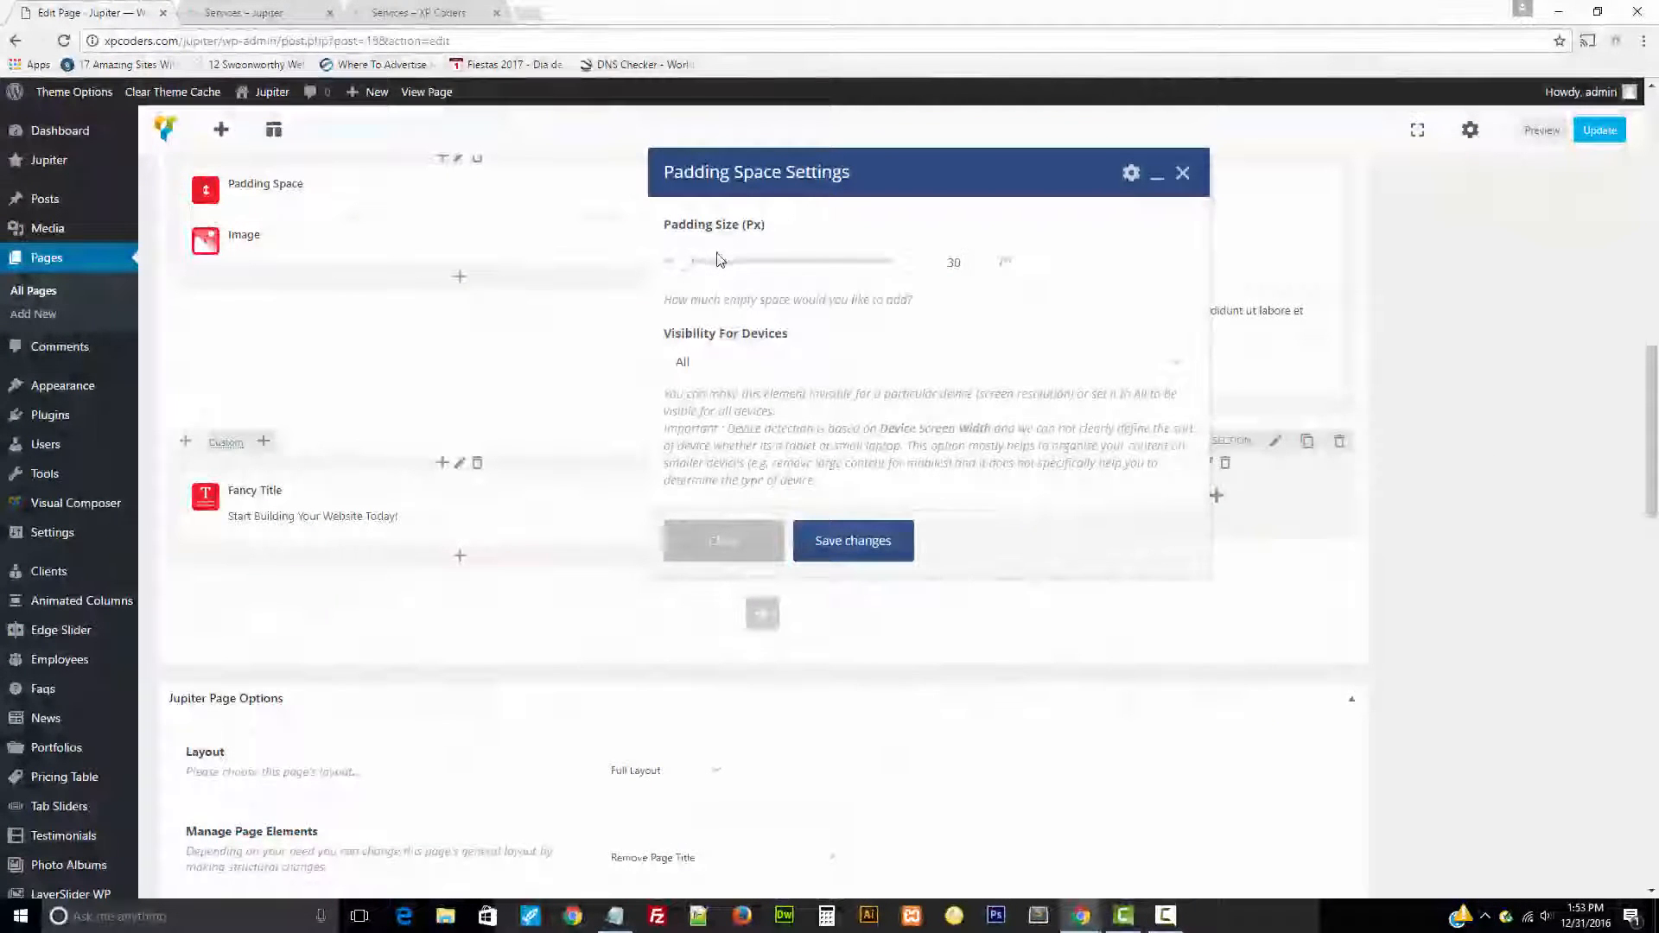
click(835, 550)
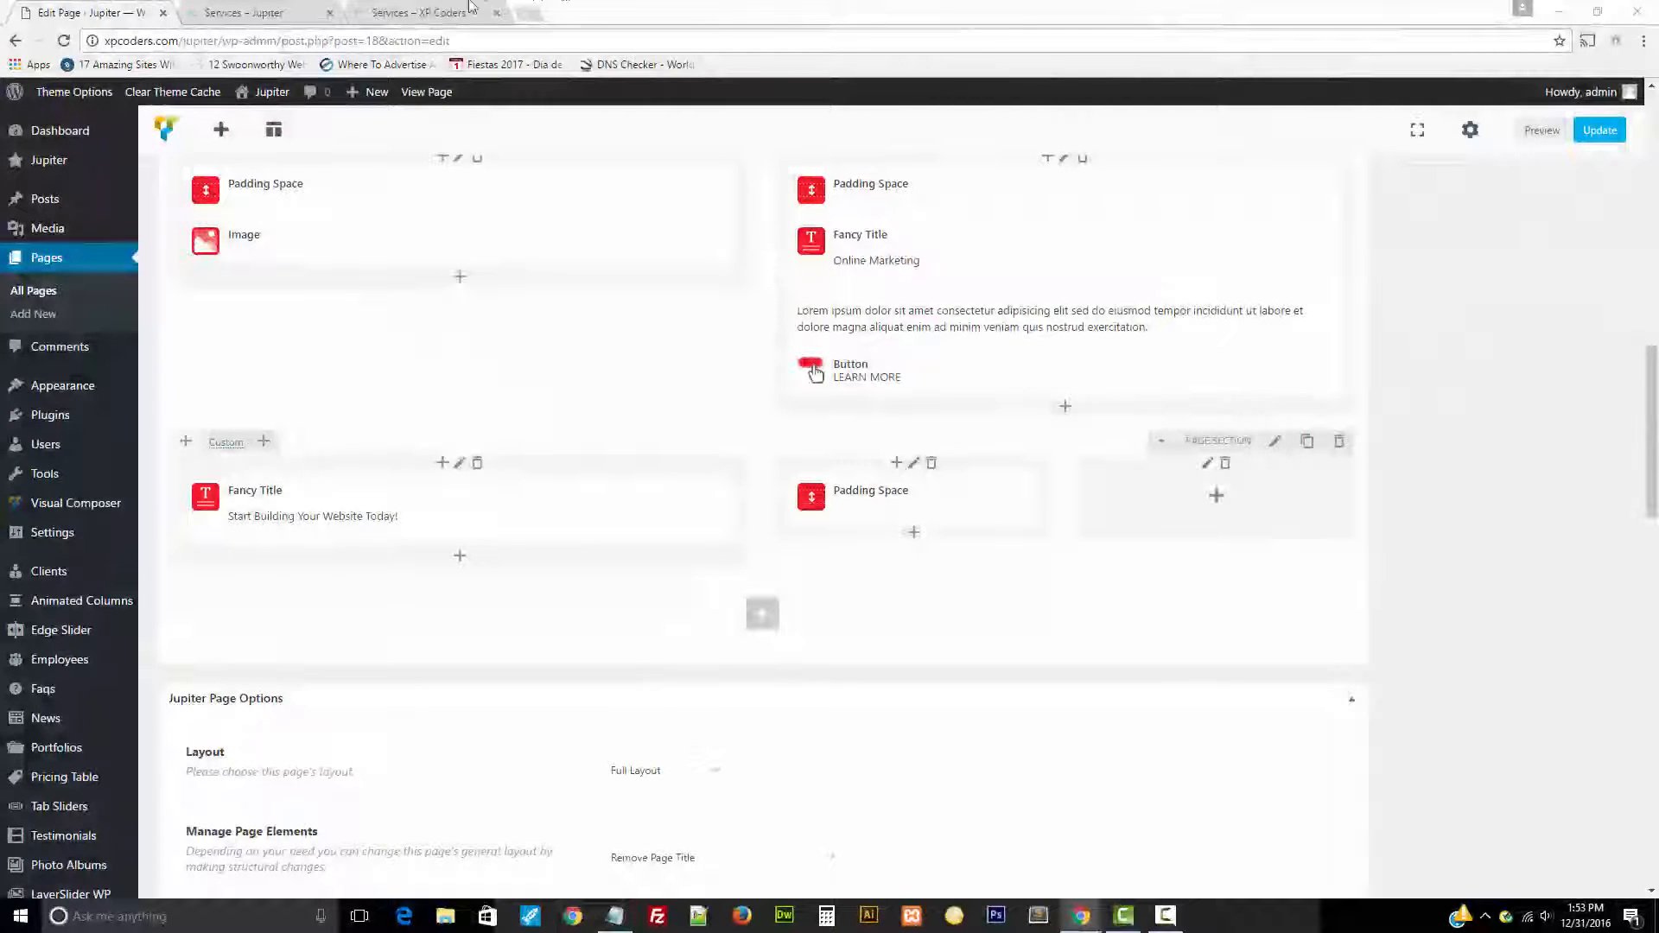
Step: Add a Fancy Title below the middle column's Padding Space and set its Padding Bottom to 0 px
click(914, 533)
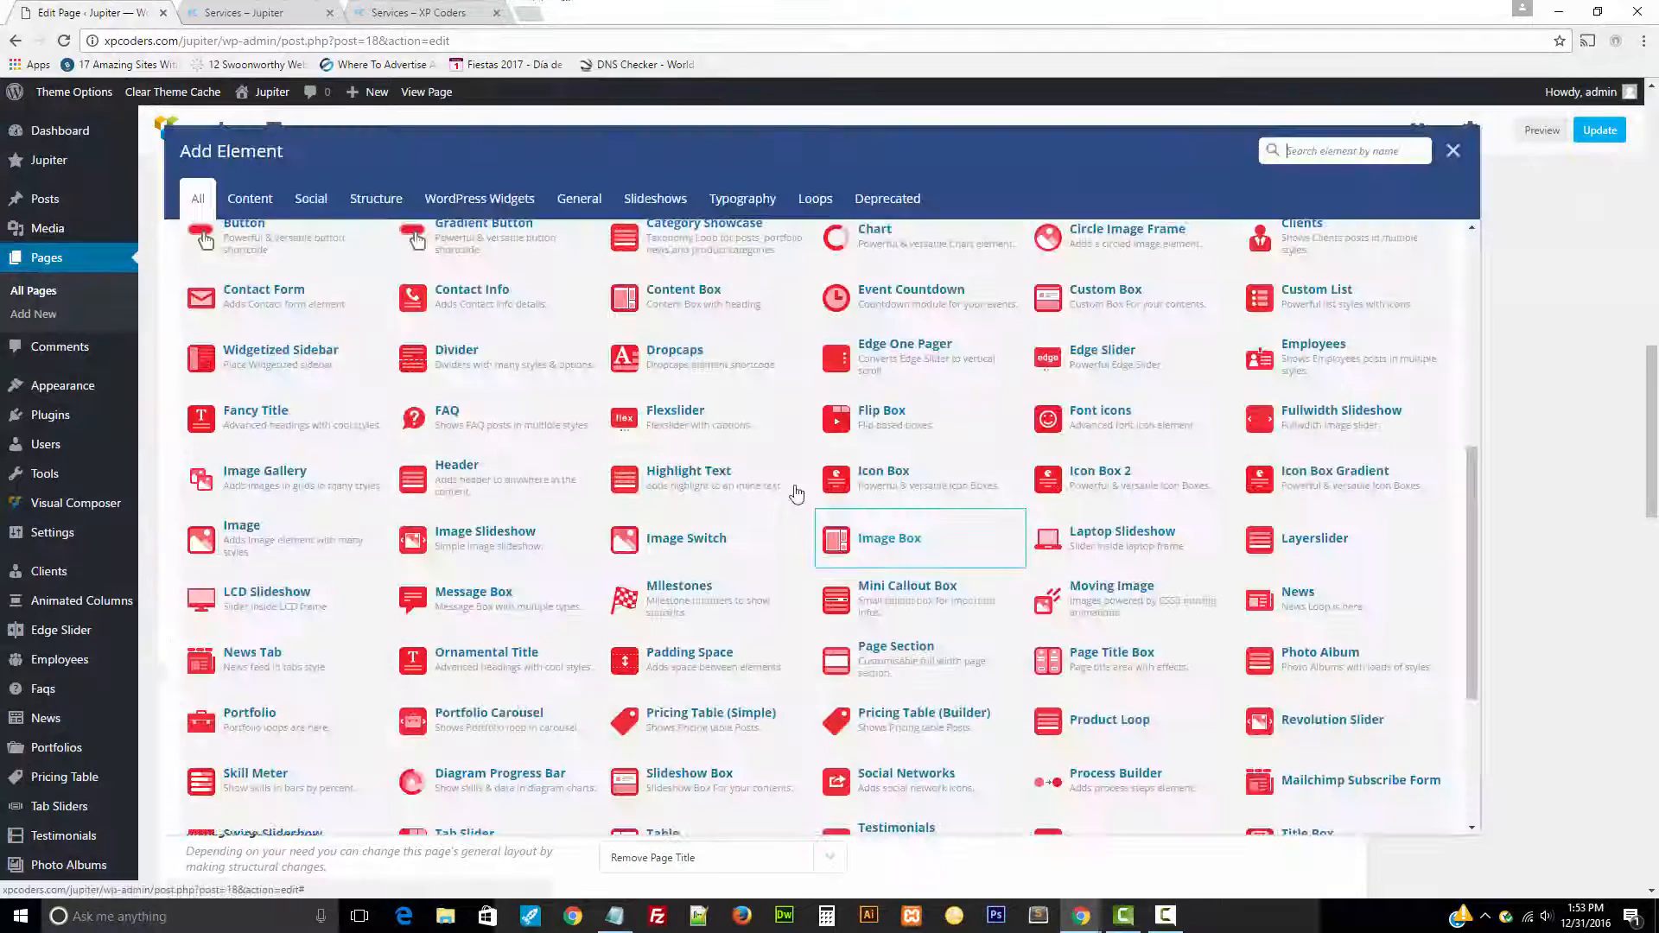
click(313, 422)
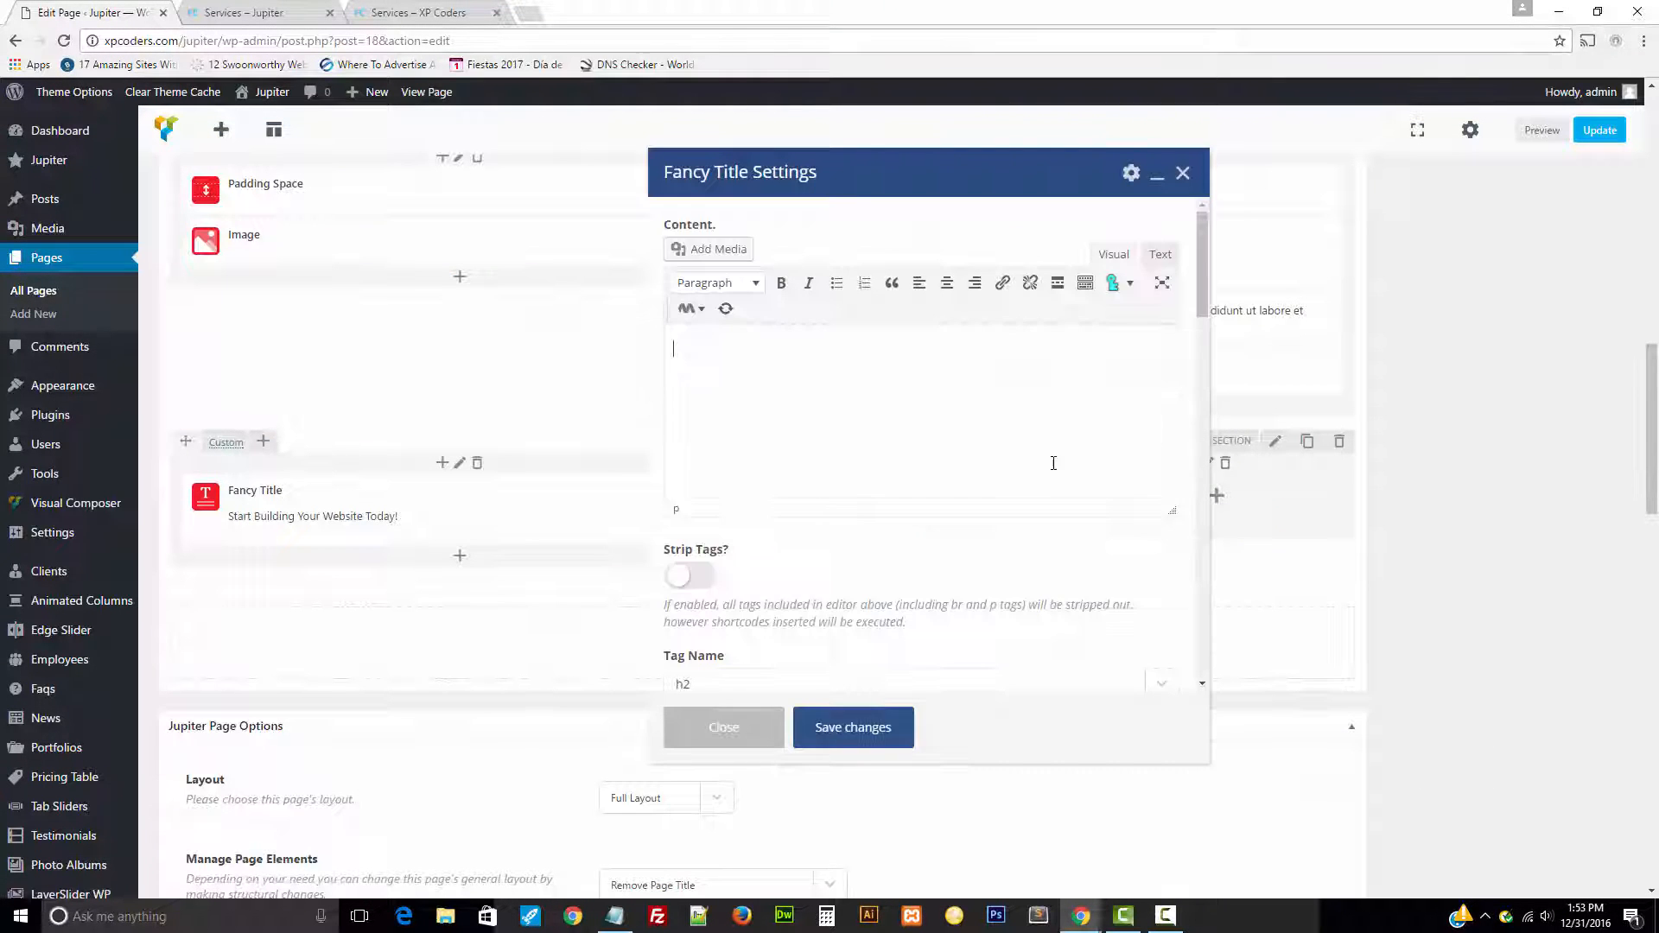
scroll(1053, 463, down, 15)
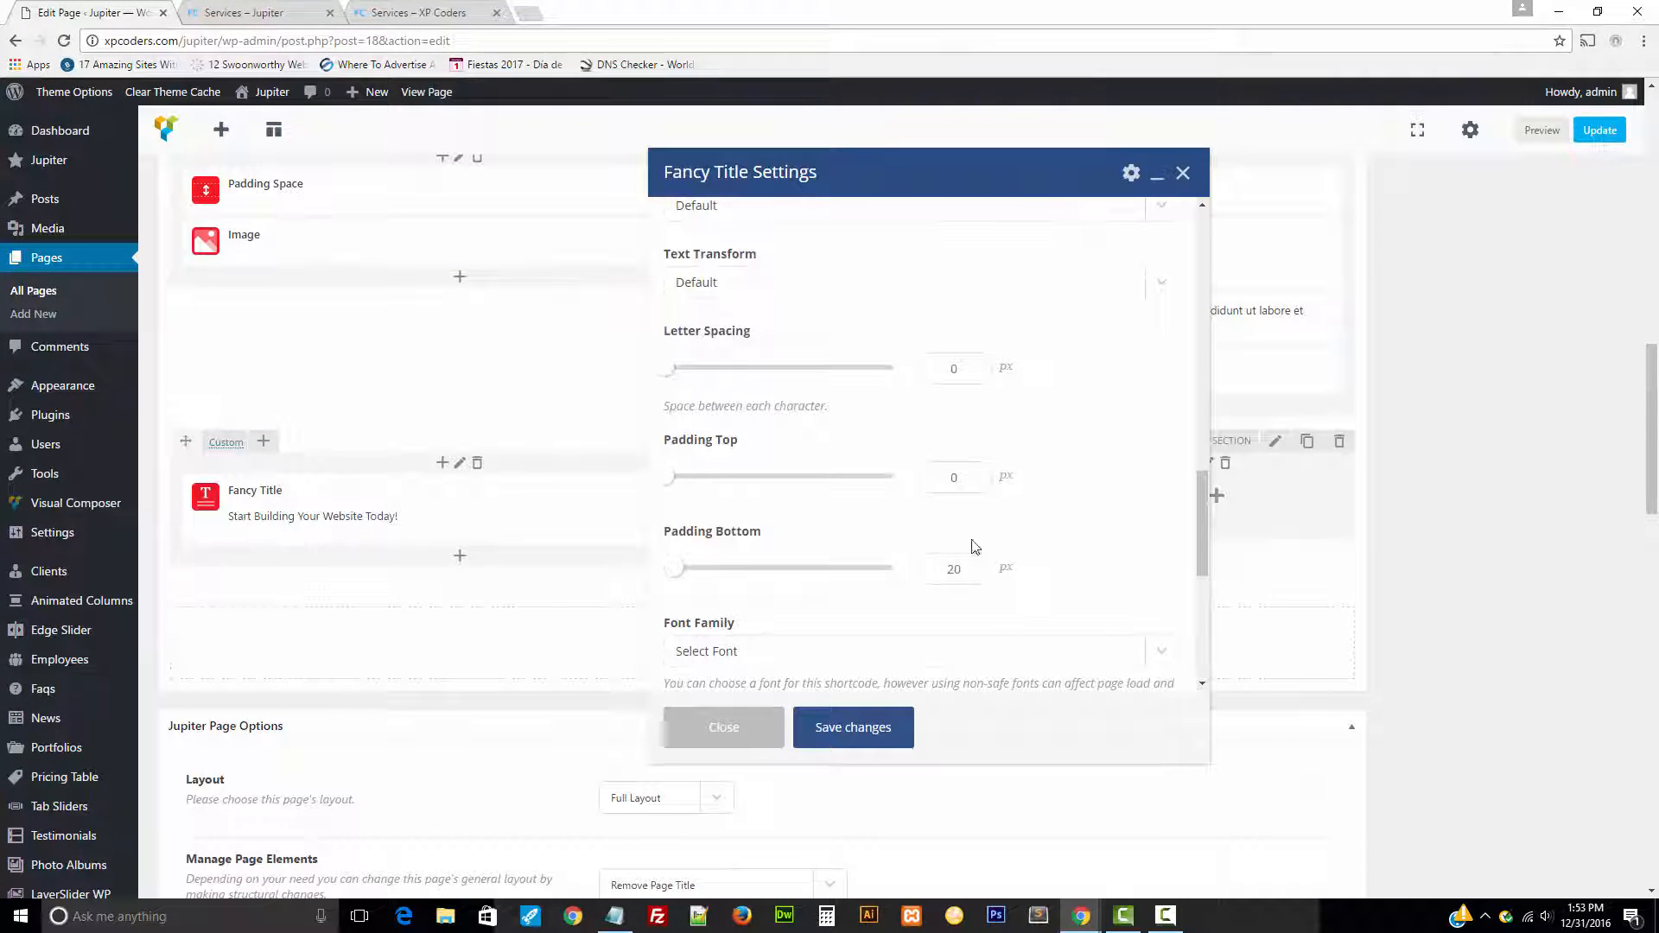
double_click(955, 568)
text(0)
scroll(942, 575, up, 6)
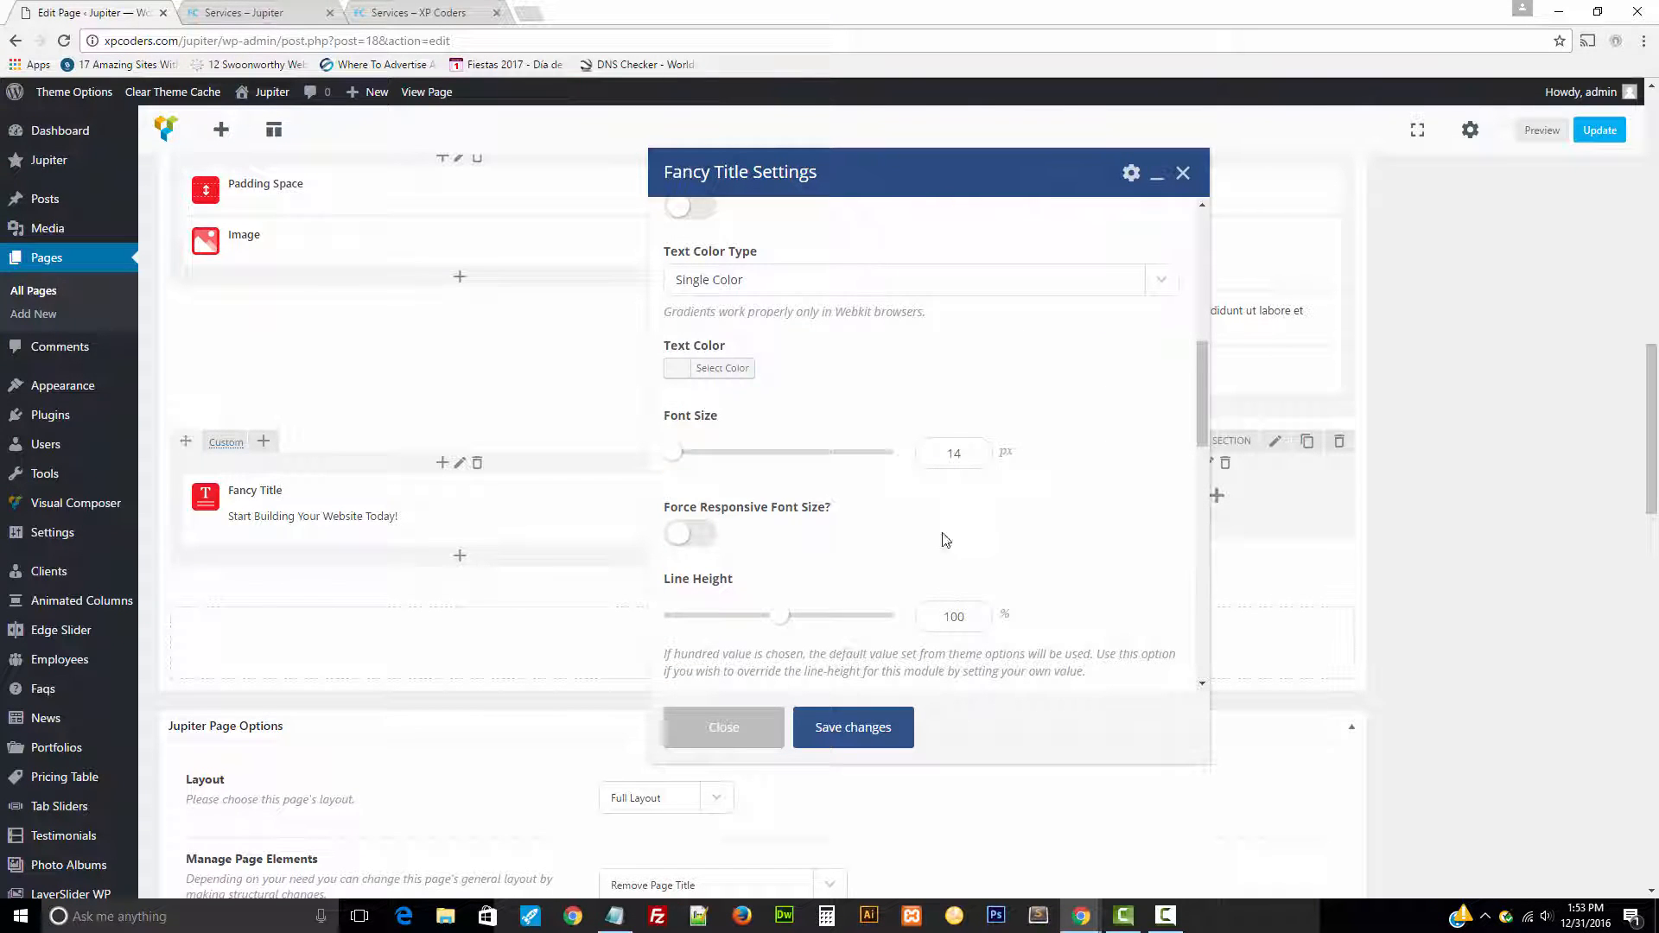
Step: Check the "Starting At Only" text in the reference page's blue section and return to the Fancy Title settings
click(385, 12)
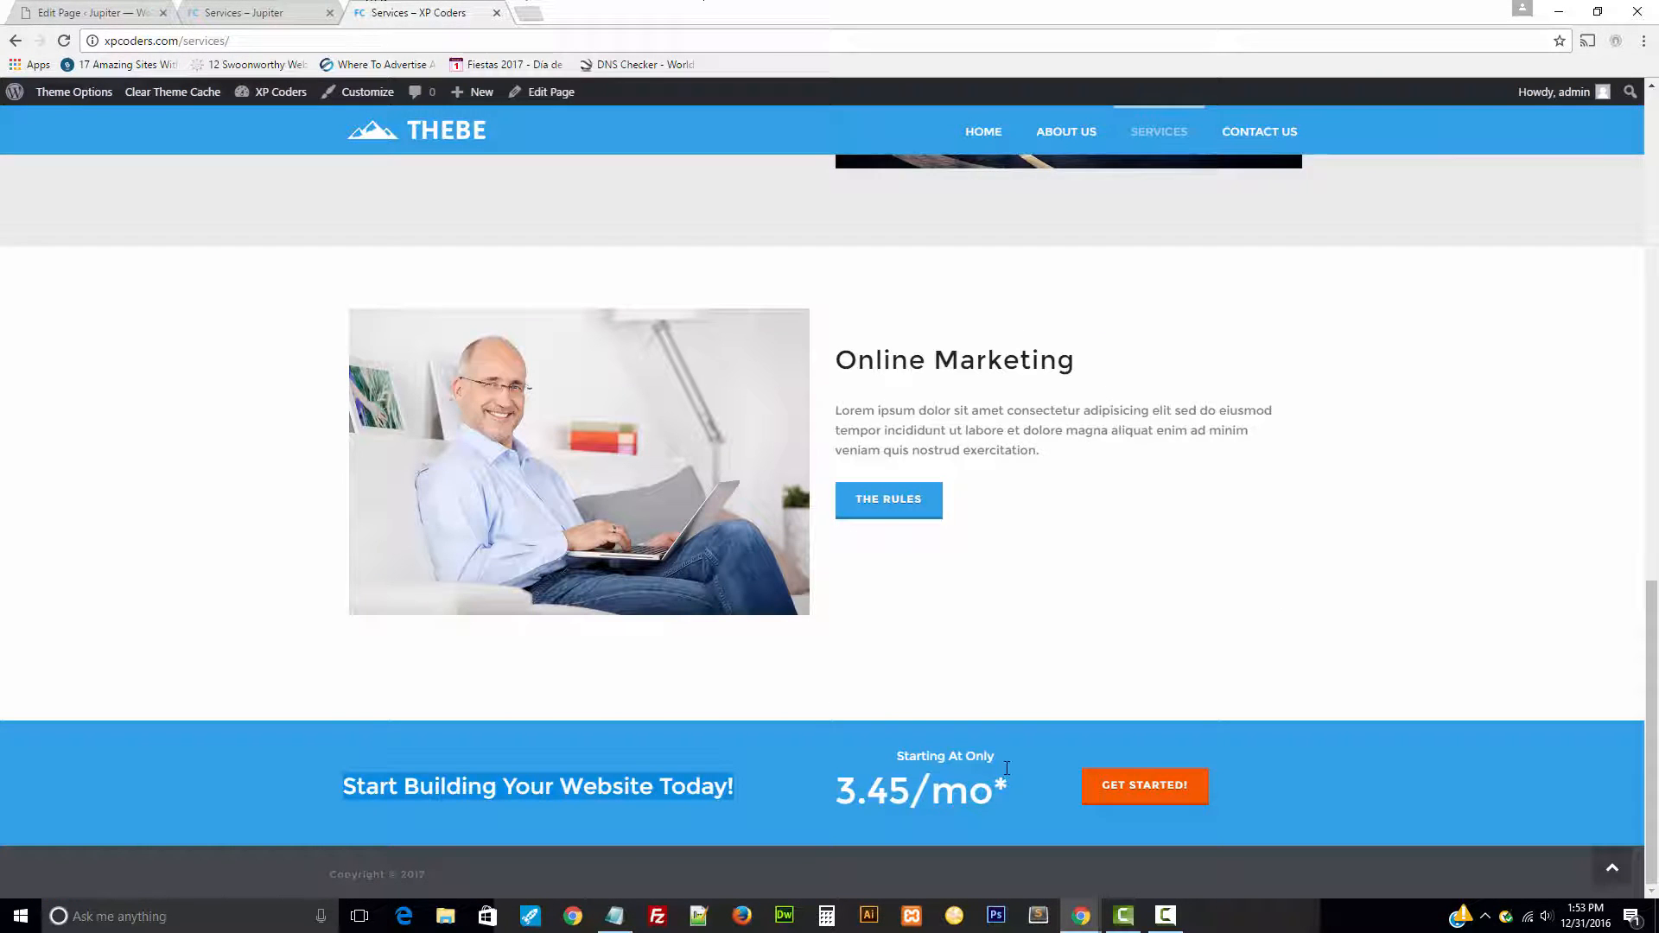
click(870, 752)
click(168, 7)
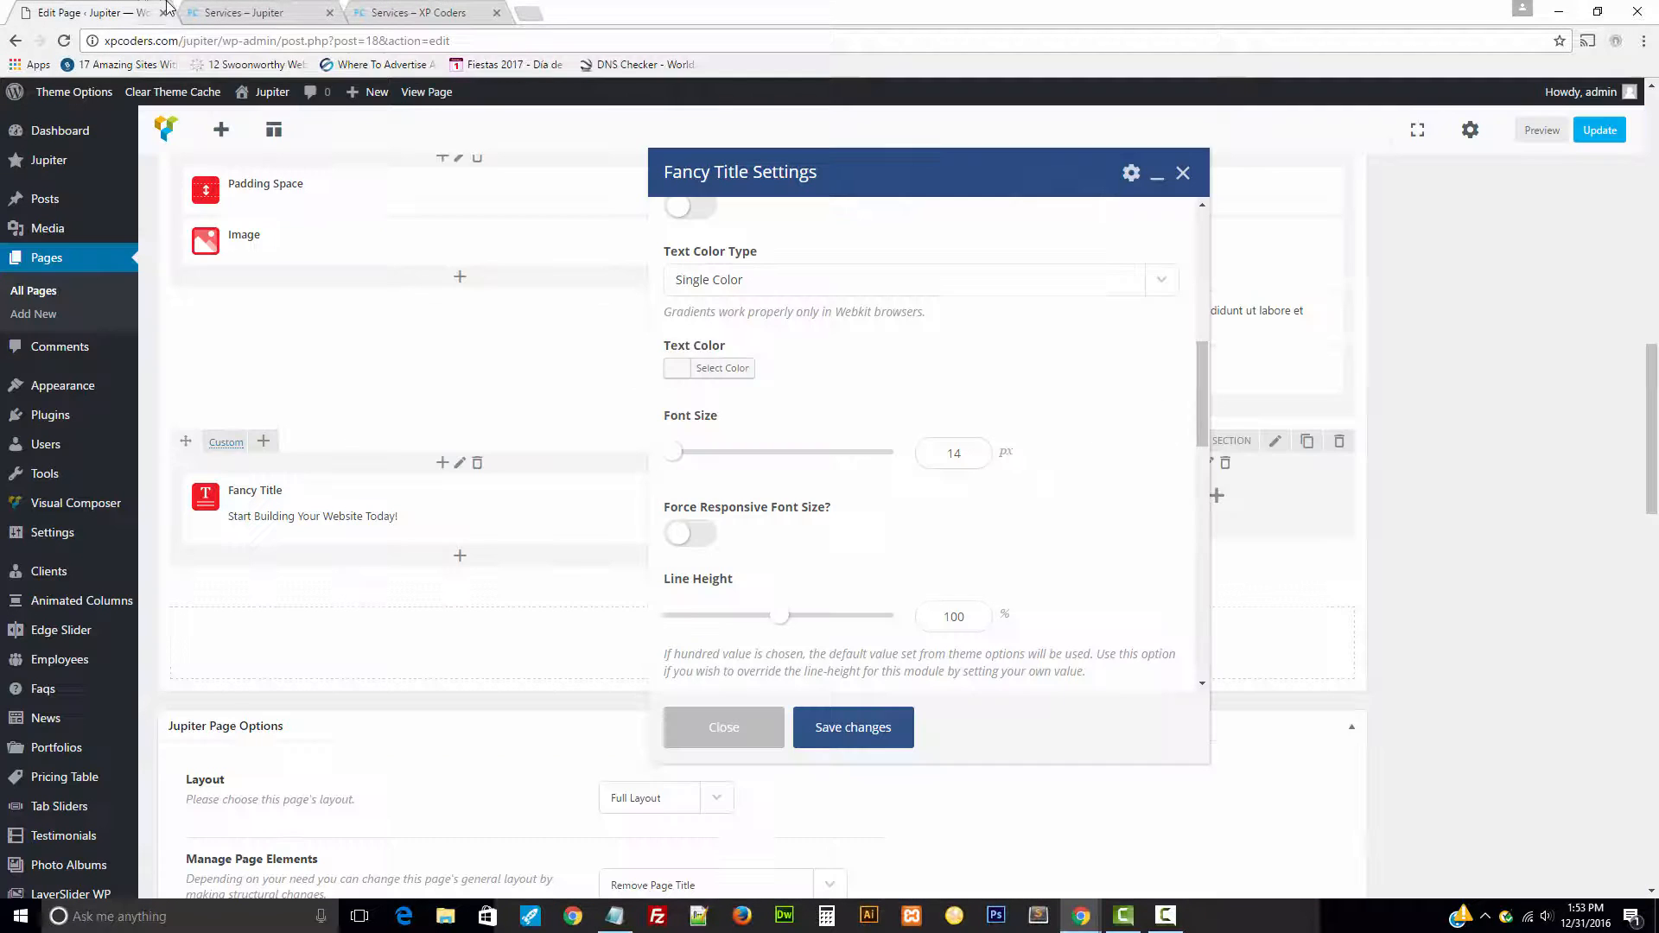
Step: Enter "Starting At Only" as the middle column Fancy Title's content and save its settings
scroll(914, 557, down, 10)
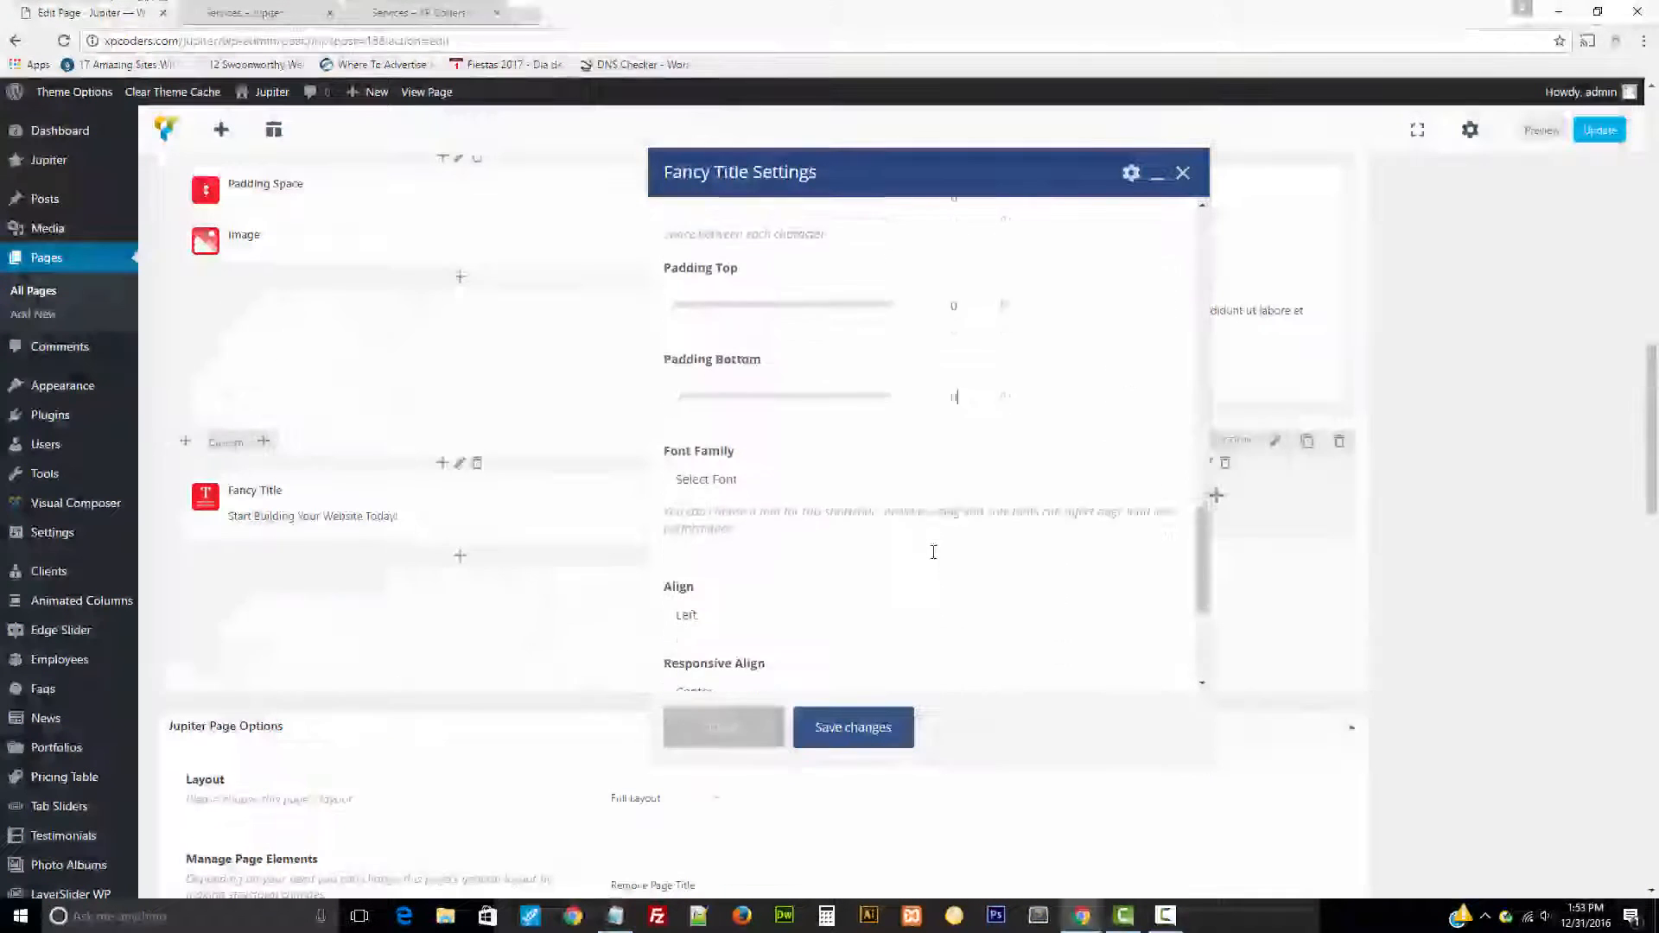
scroll(914, 558, down, 3)
scroll(914, 557, up, 20)
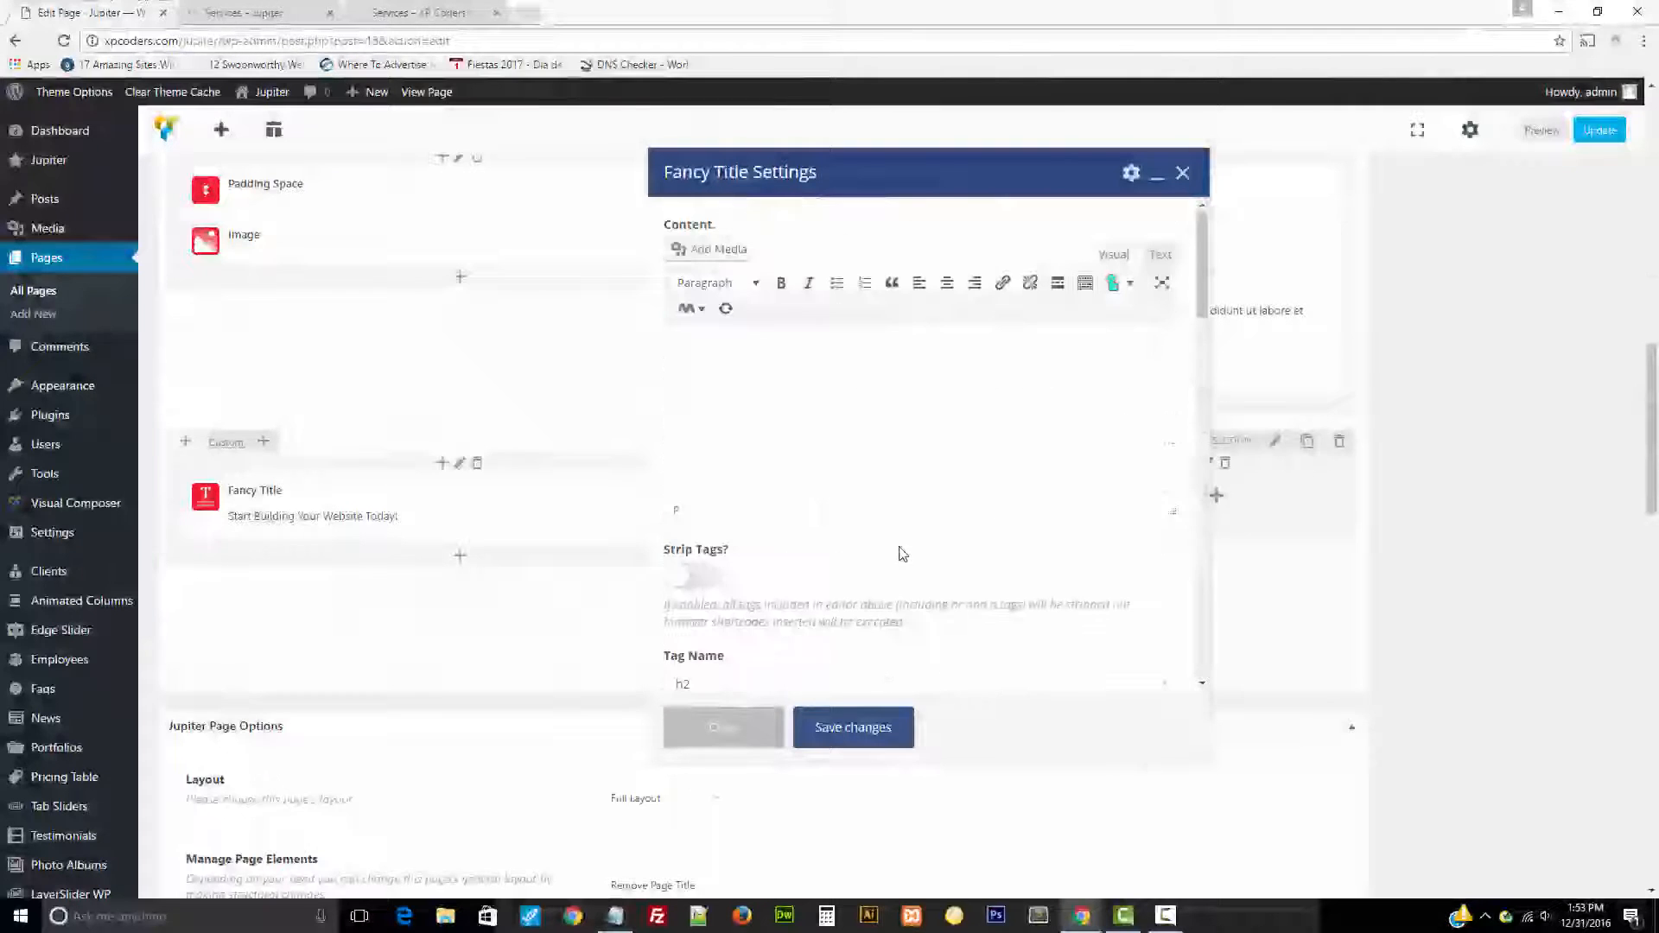
click(1158, 254)
click(958, 391)
text(Starting At Only)
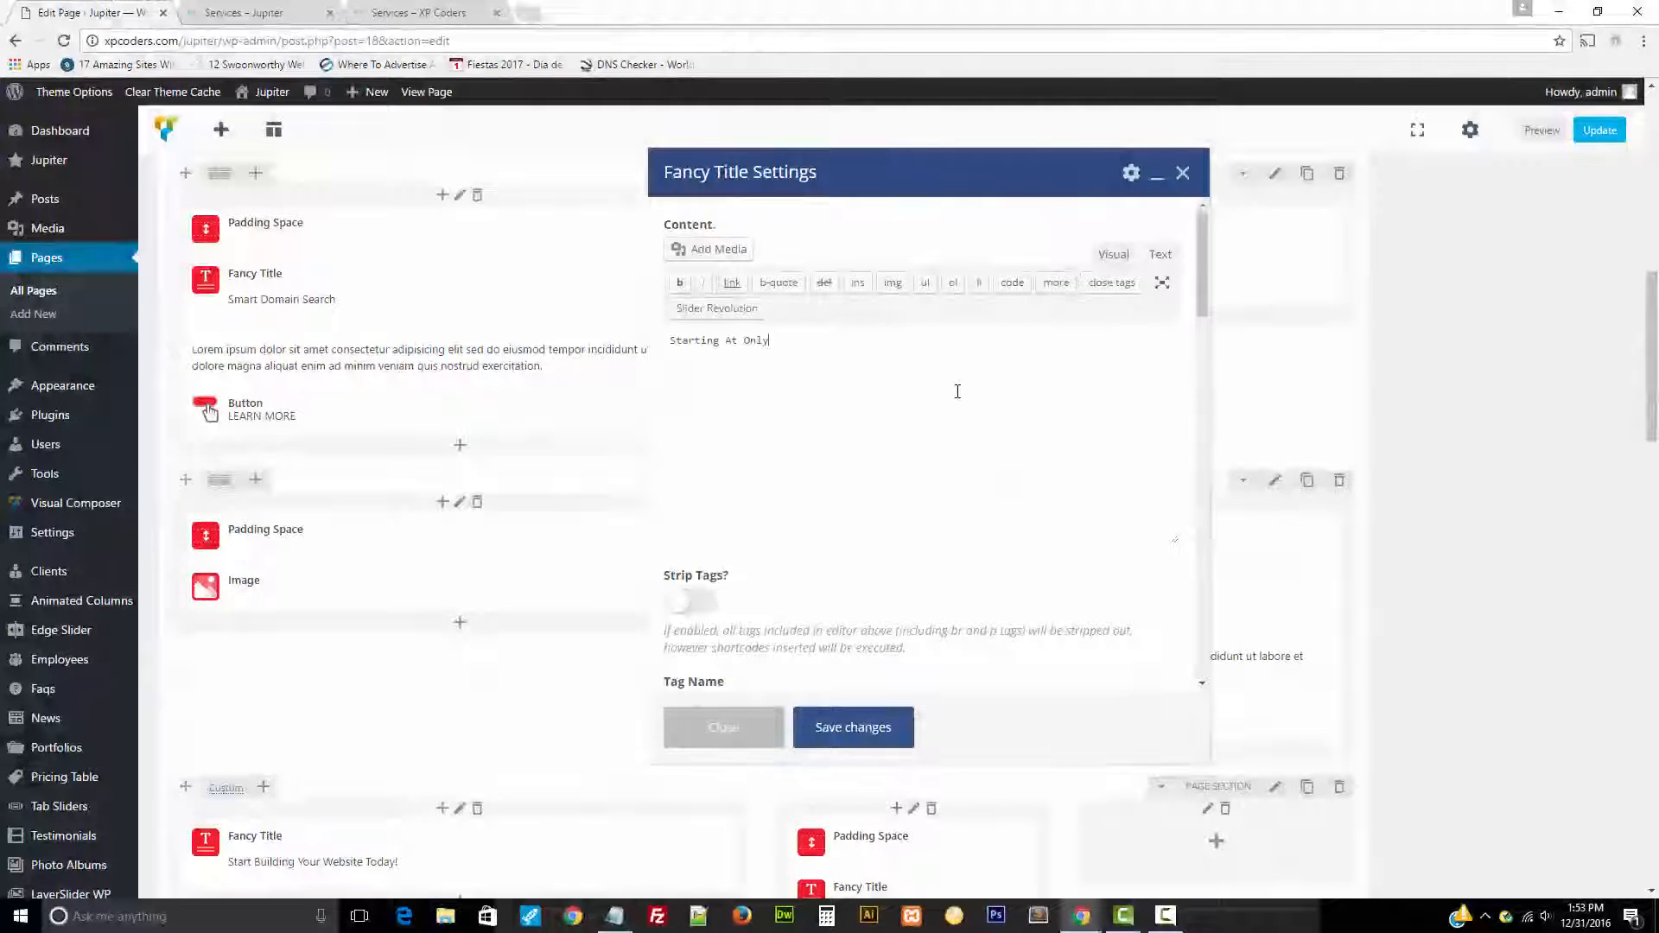
click(867, 713)
Step: Copy the "3.45/mo*" price text from the reference page's blue section and return to the page editor
scroll(1037, 665, down, 3)
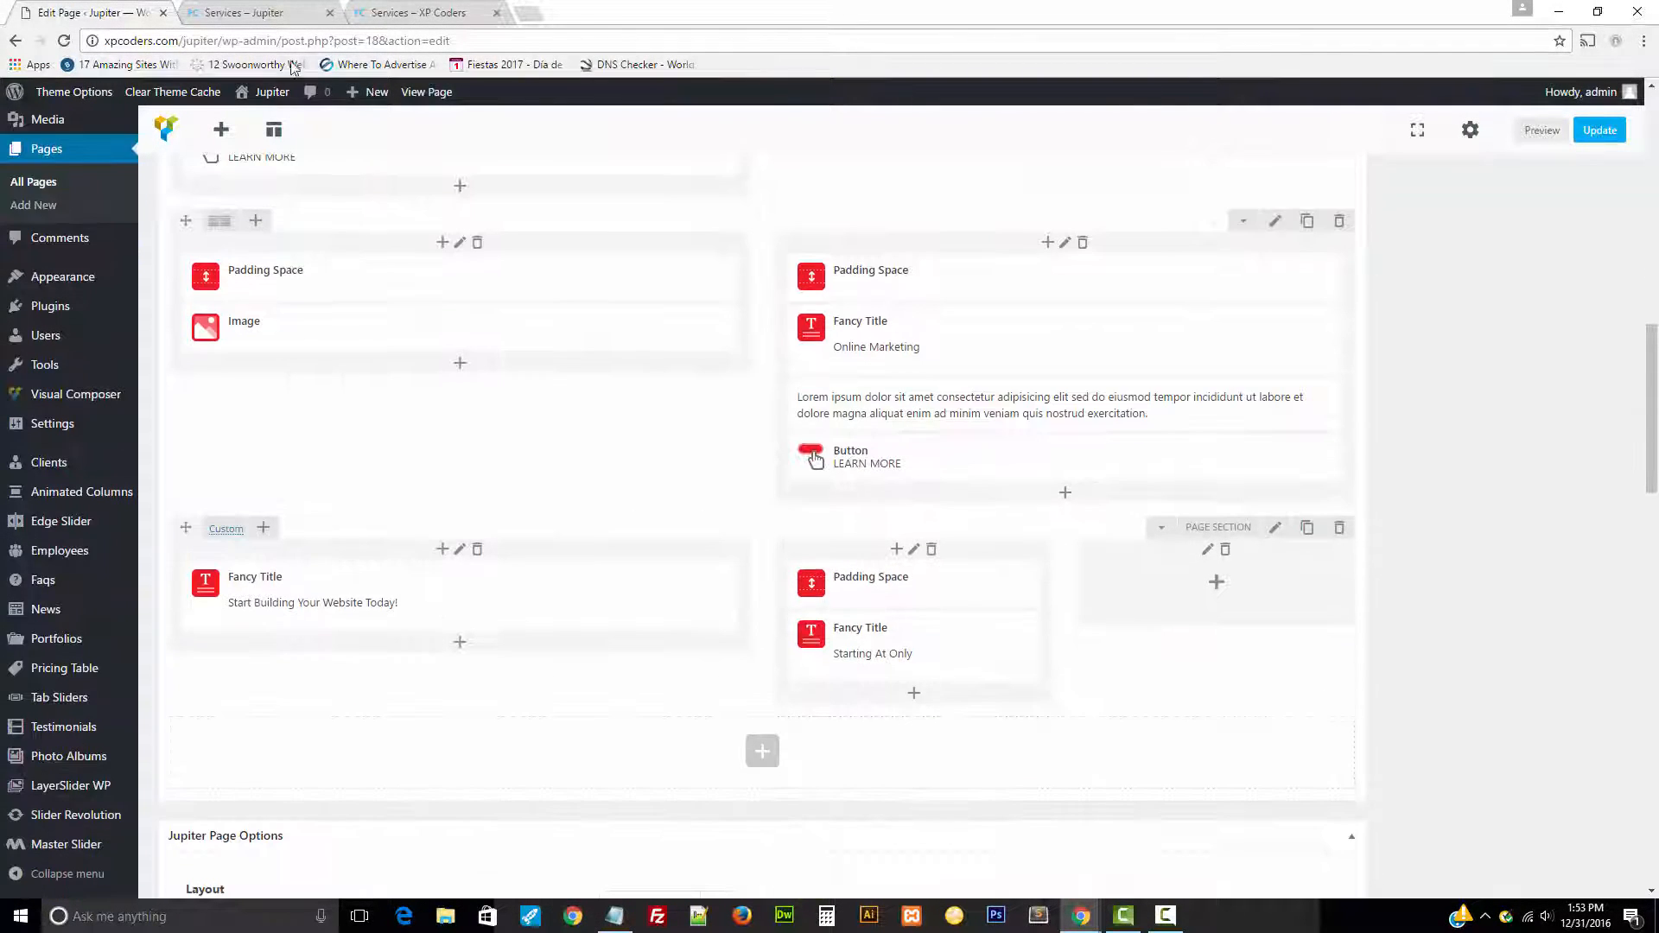
click(424, 12)
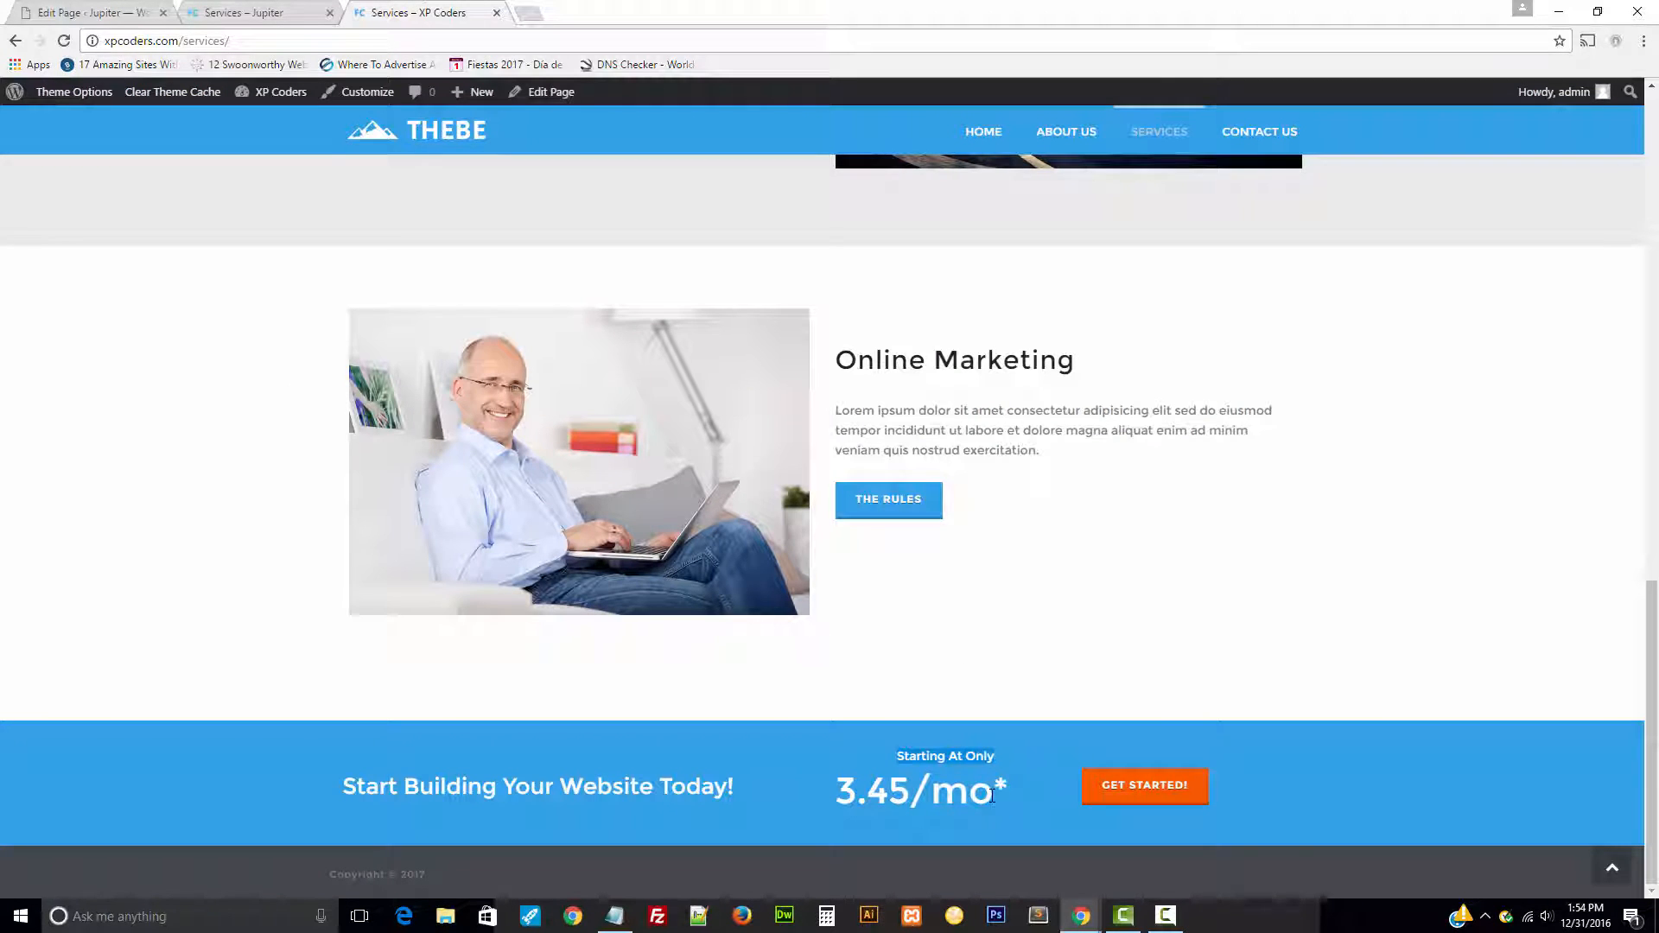
drag(1008, 795, 833, 796)
key(ctrl+c)
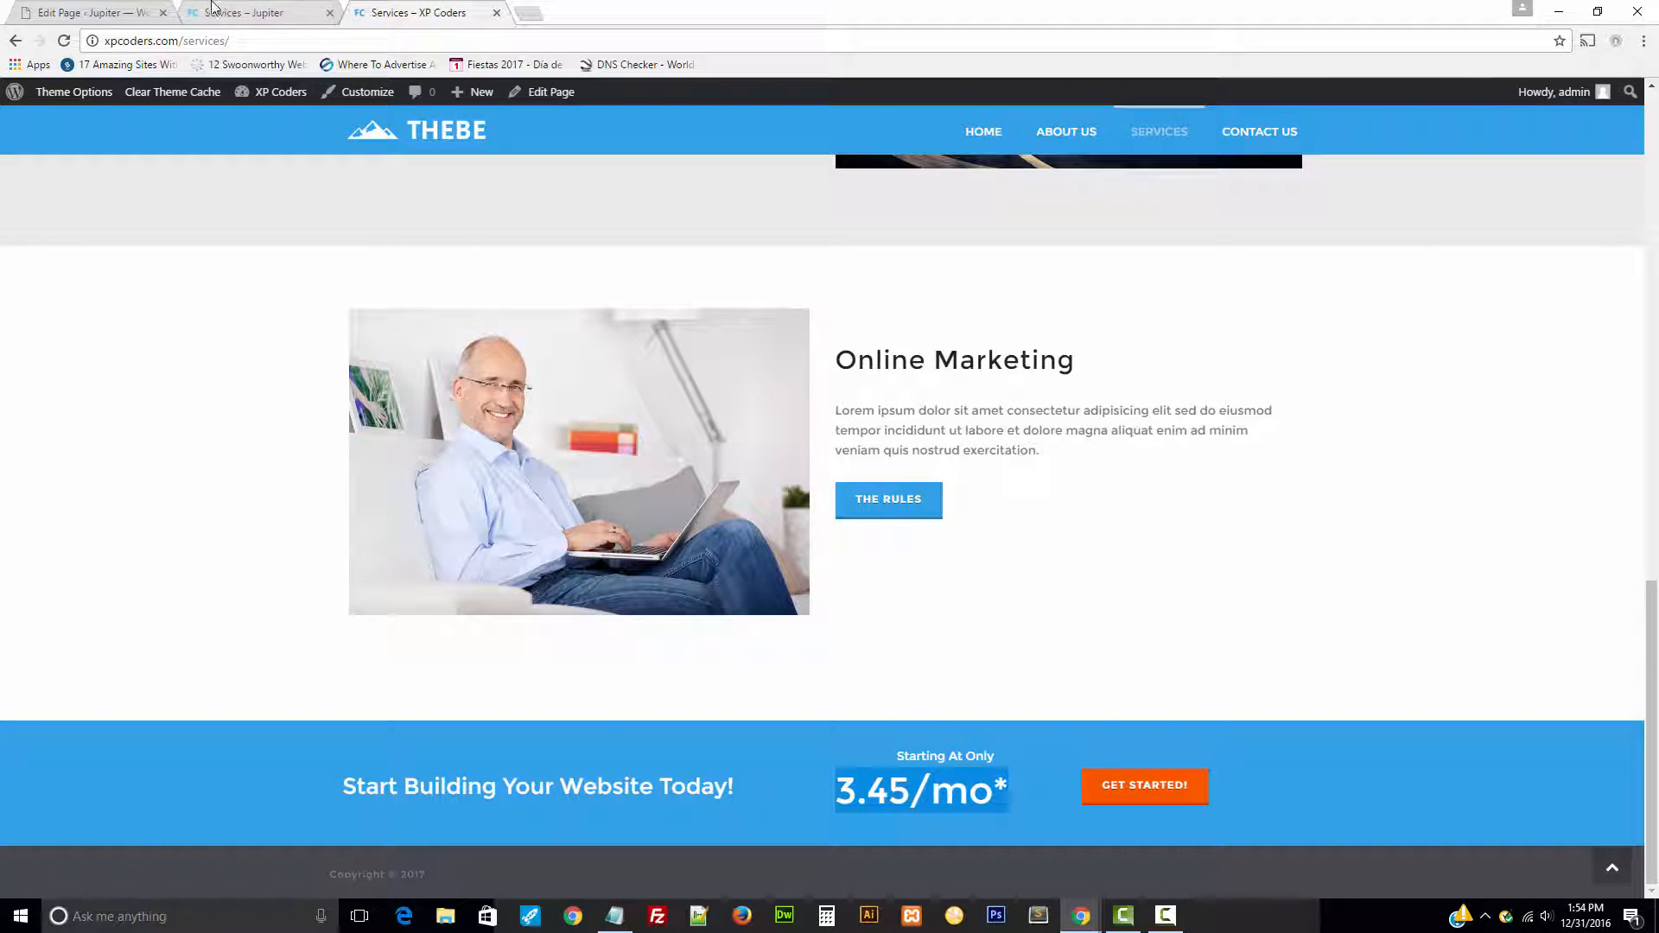
click(117, 12)
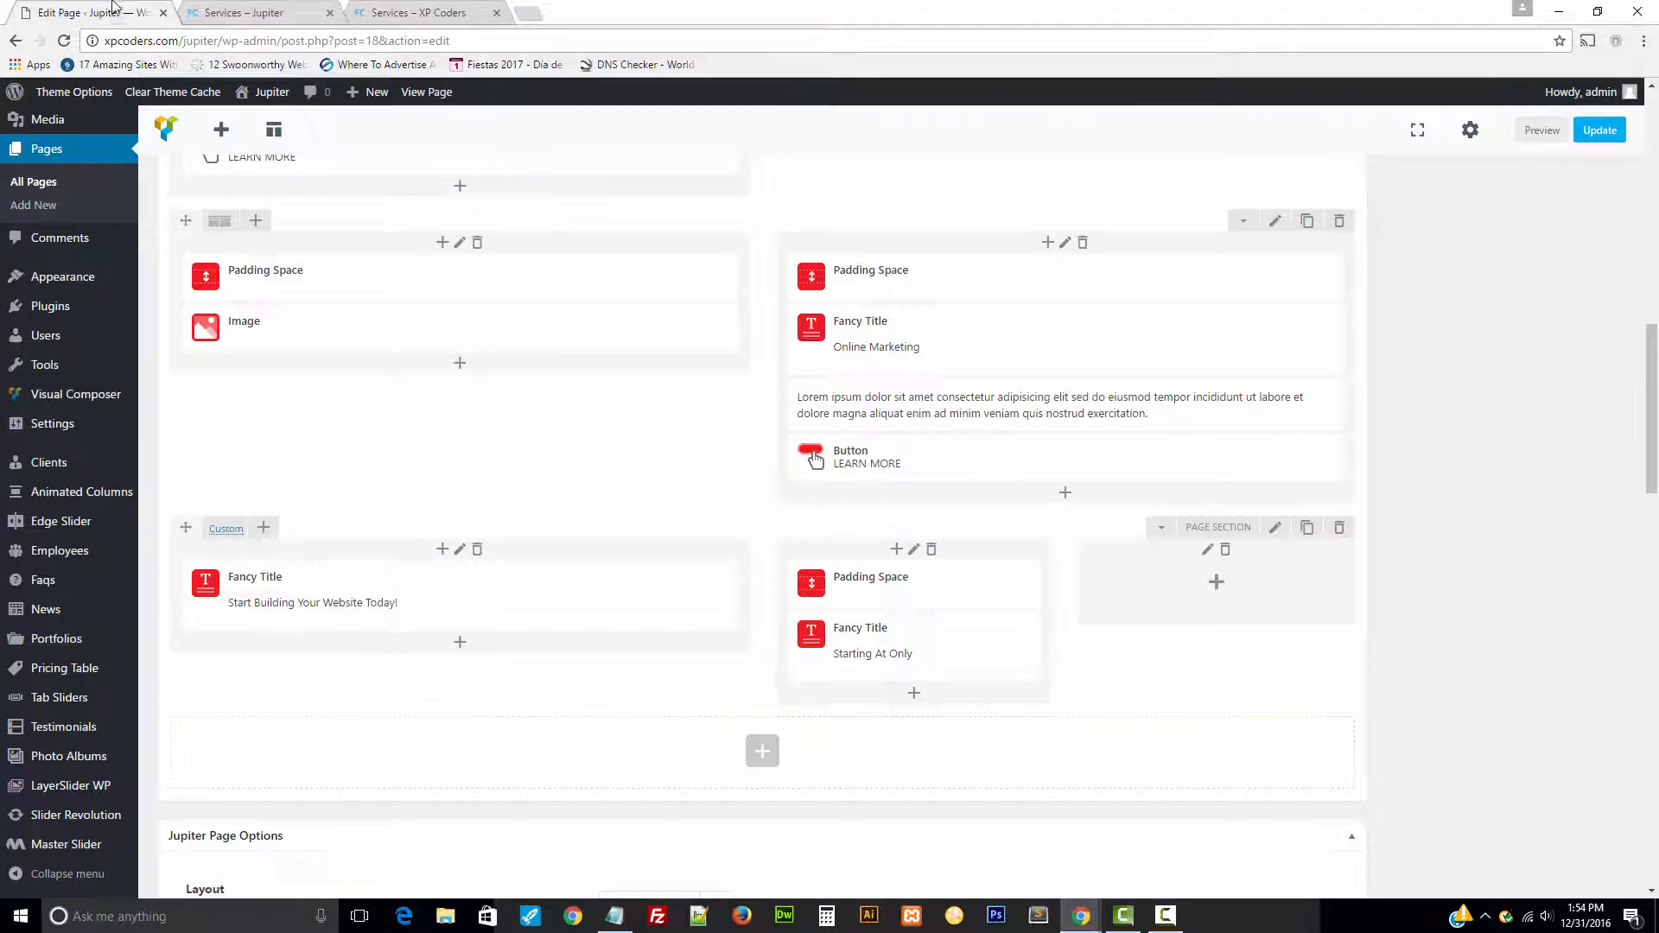
Step: Add a second Fancy Title below "Starting At Only" in the middle column with the content "3.45/mo*"
click(915, 697)
click(249, 442)
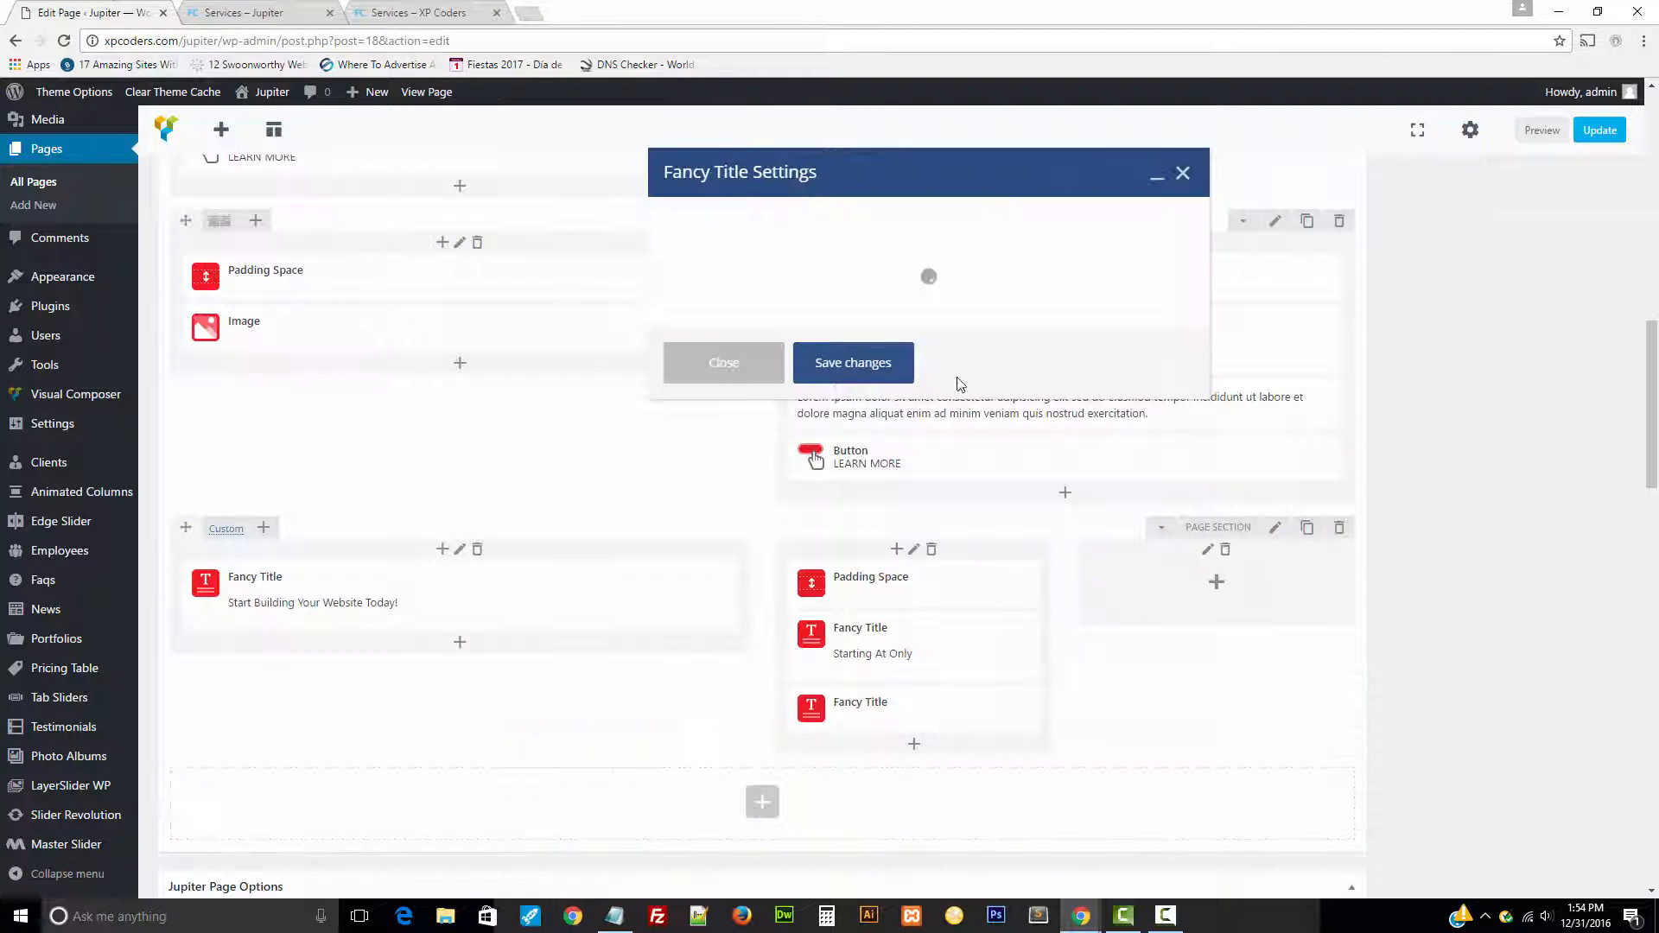
click(1160, 254)
key(ctrl+v)
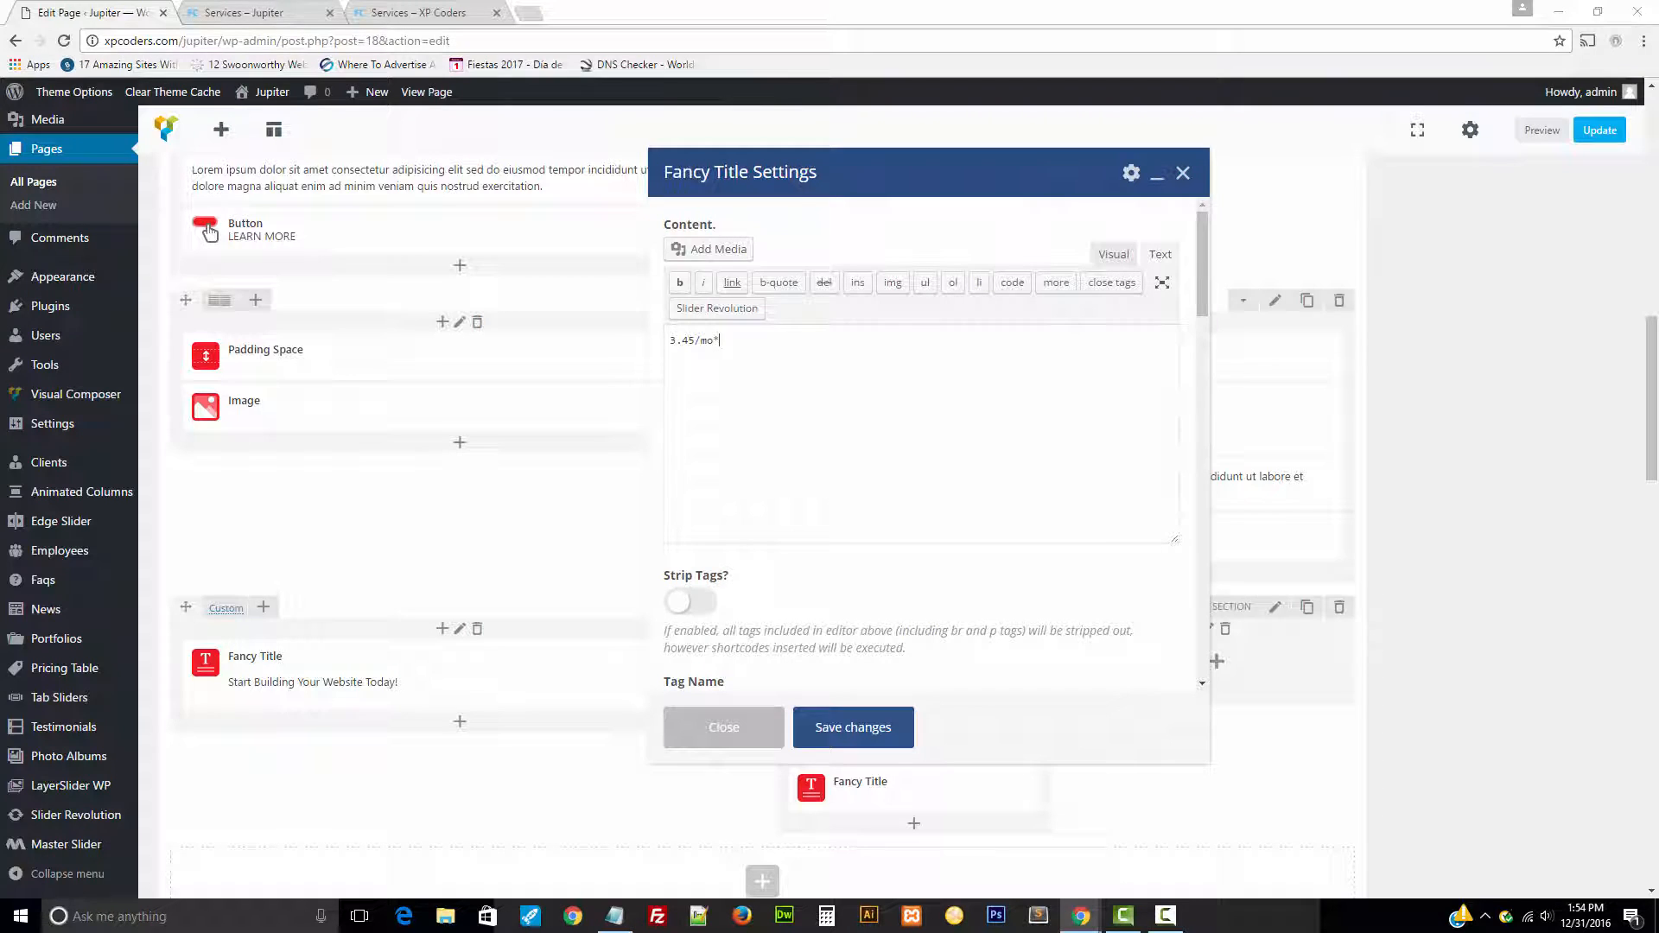
Step: Set the price title's text color to white and its font size to 43 px
scroll(903, 389, down, 6)
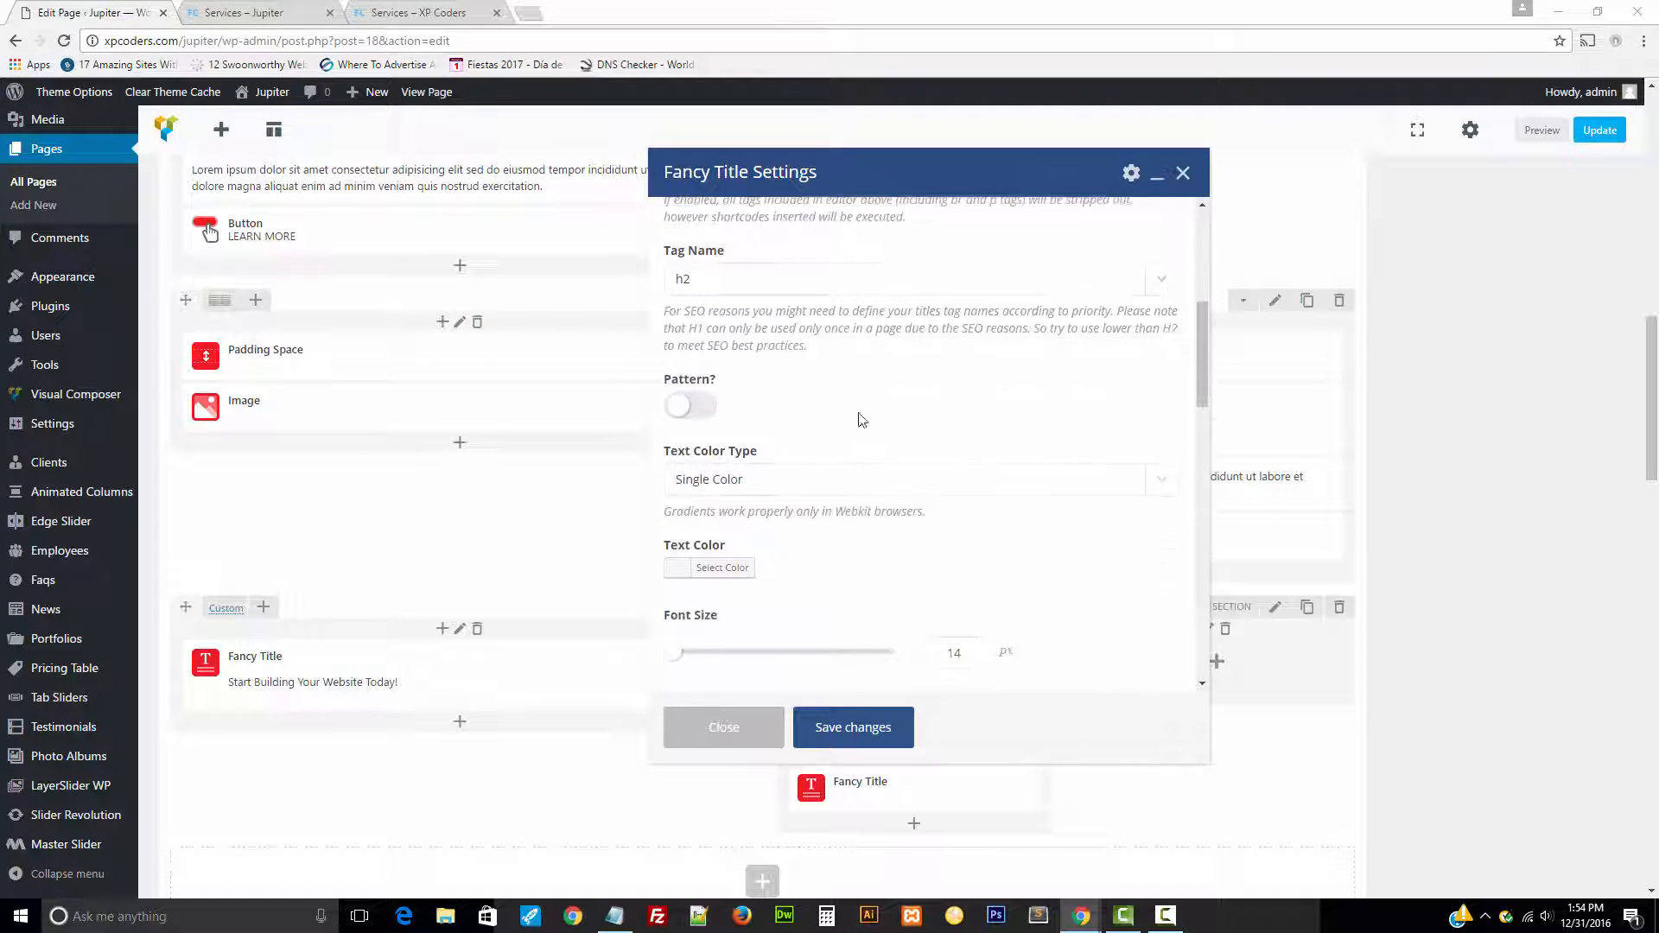
click(680, 484)
click(919, 504)
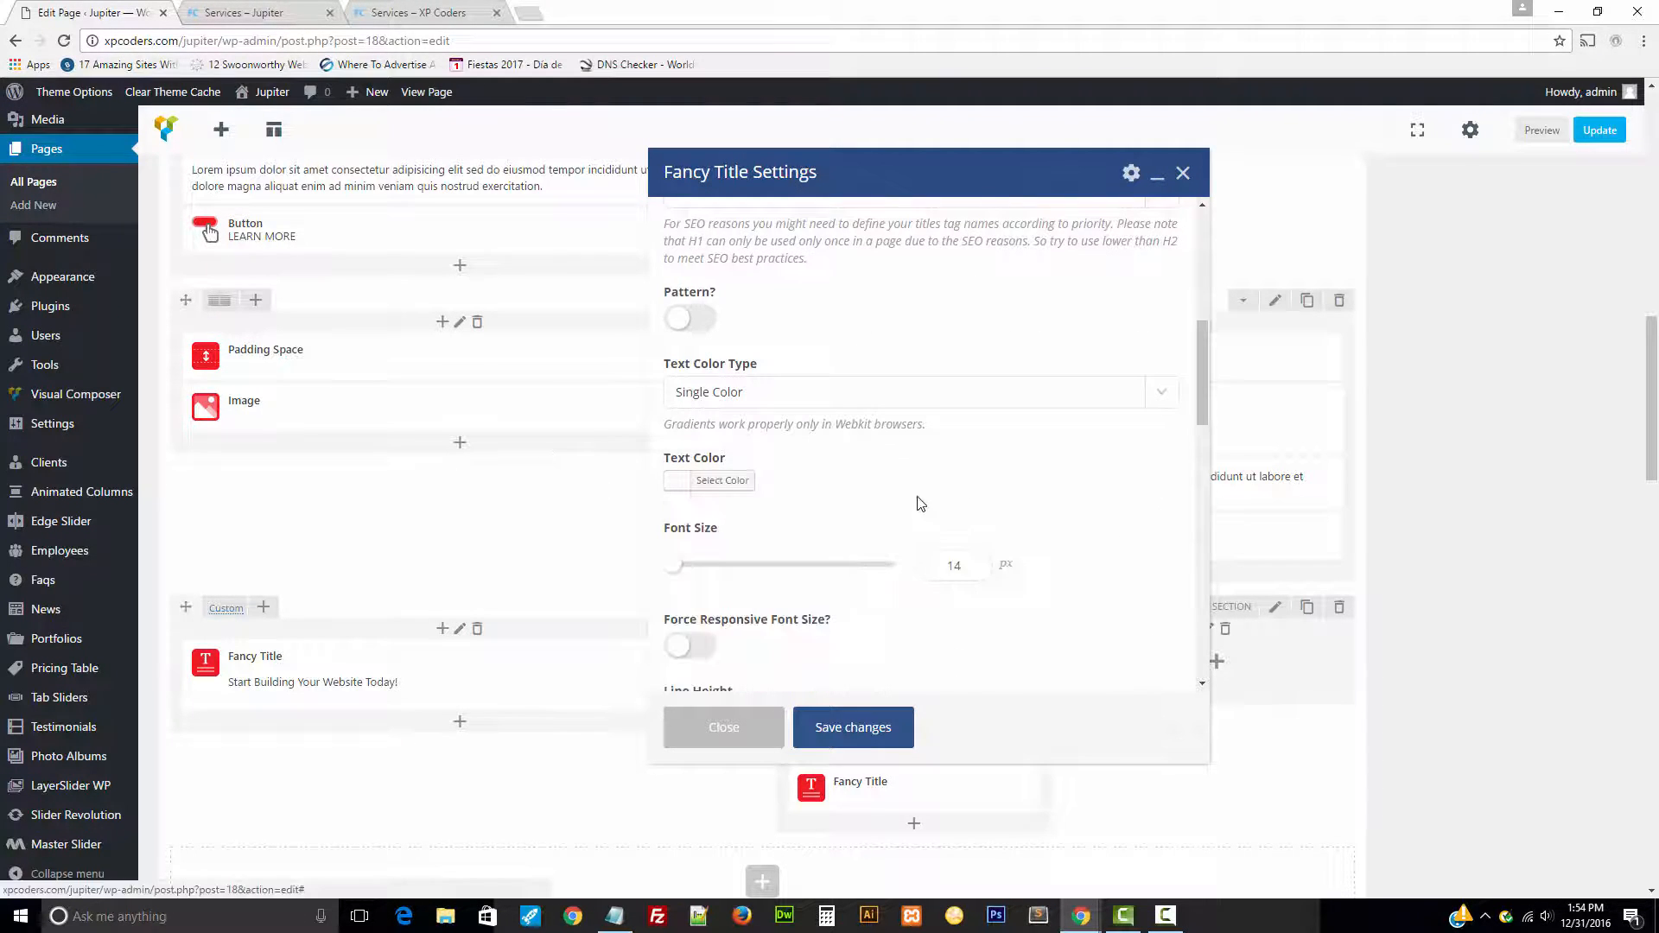
scroll(1089, 512, down, 2)
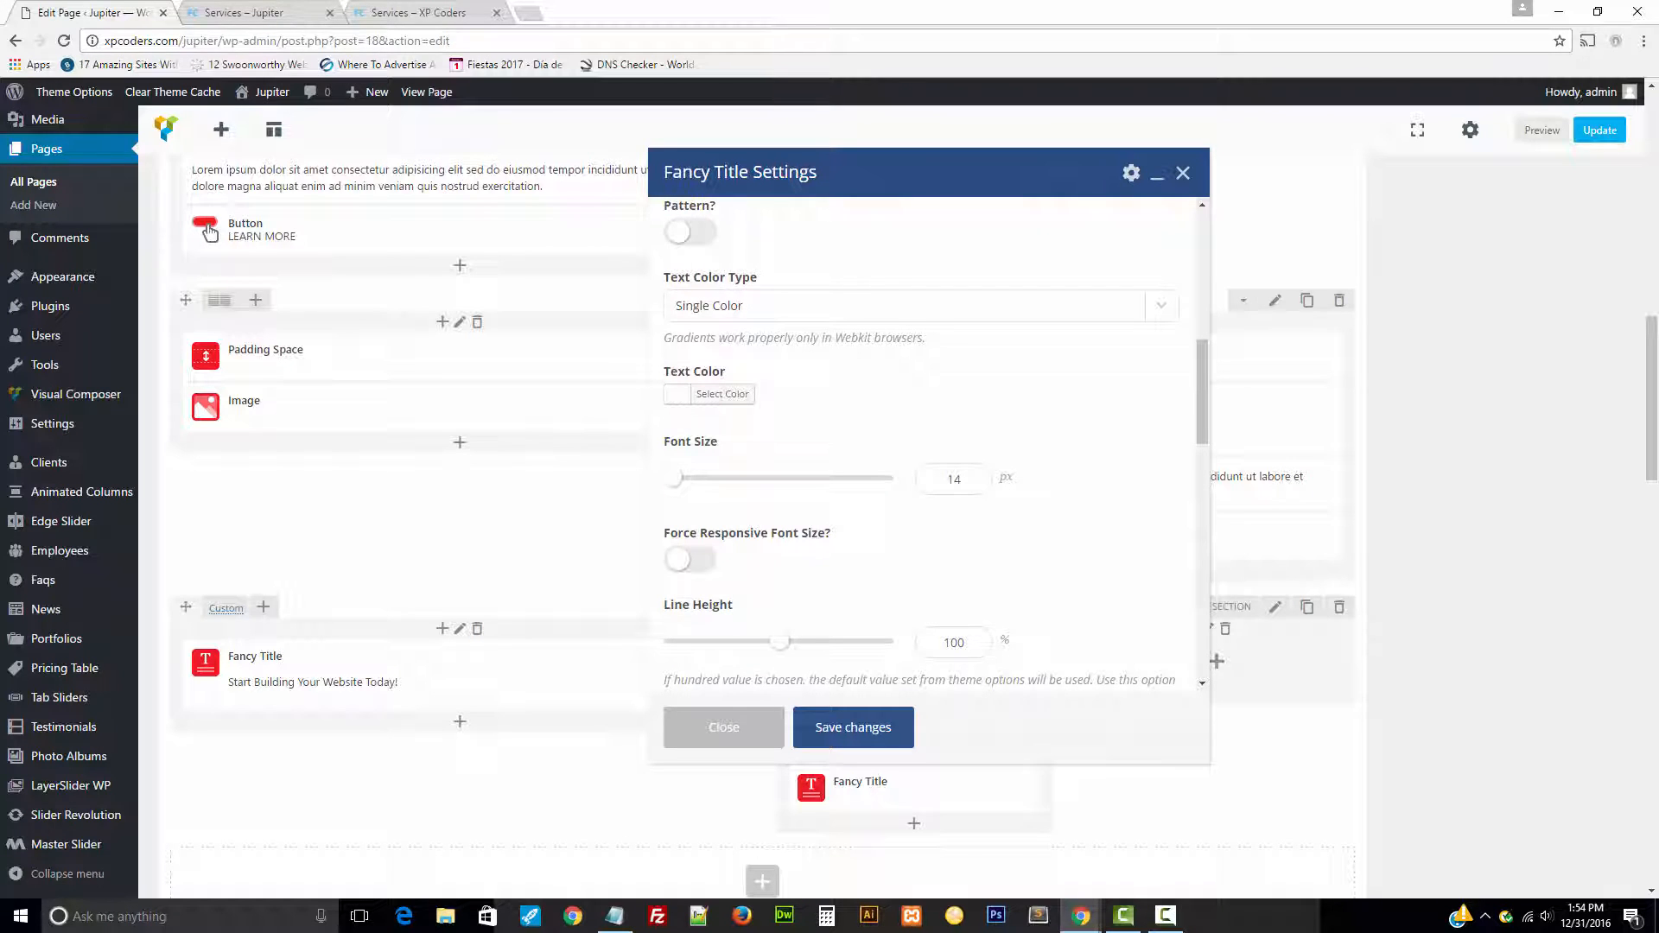
double_click(971, 479)
text(43)
Step: Set the price title's Padding Bottom to 0 px and save its settings
scroll(1109, 598, down, 3)
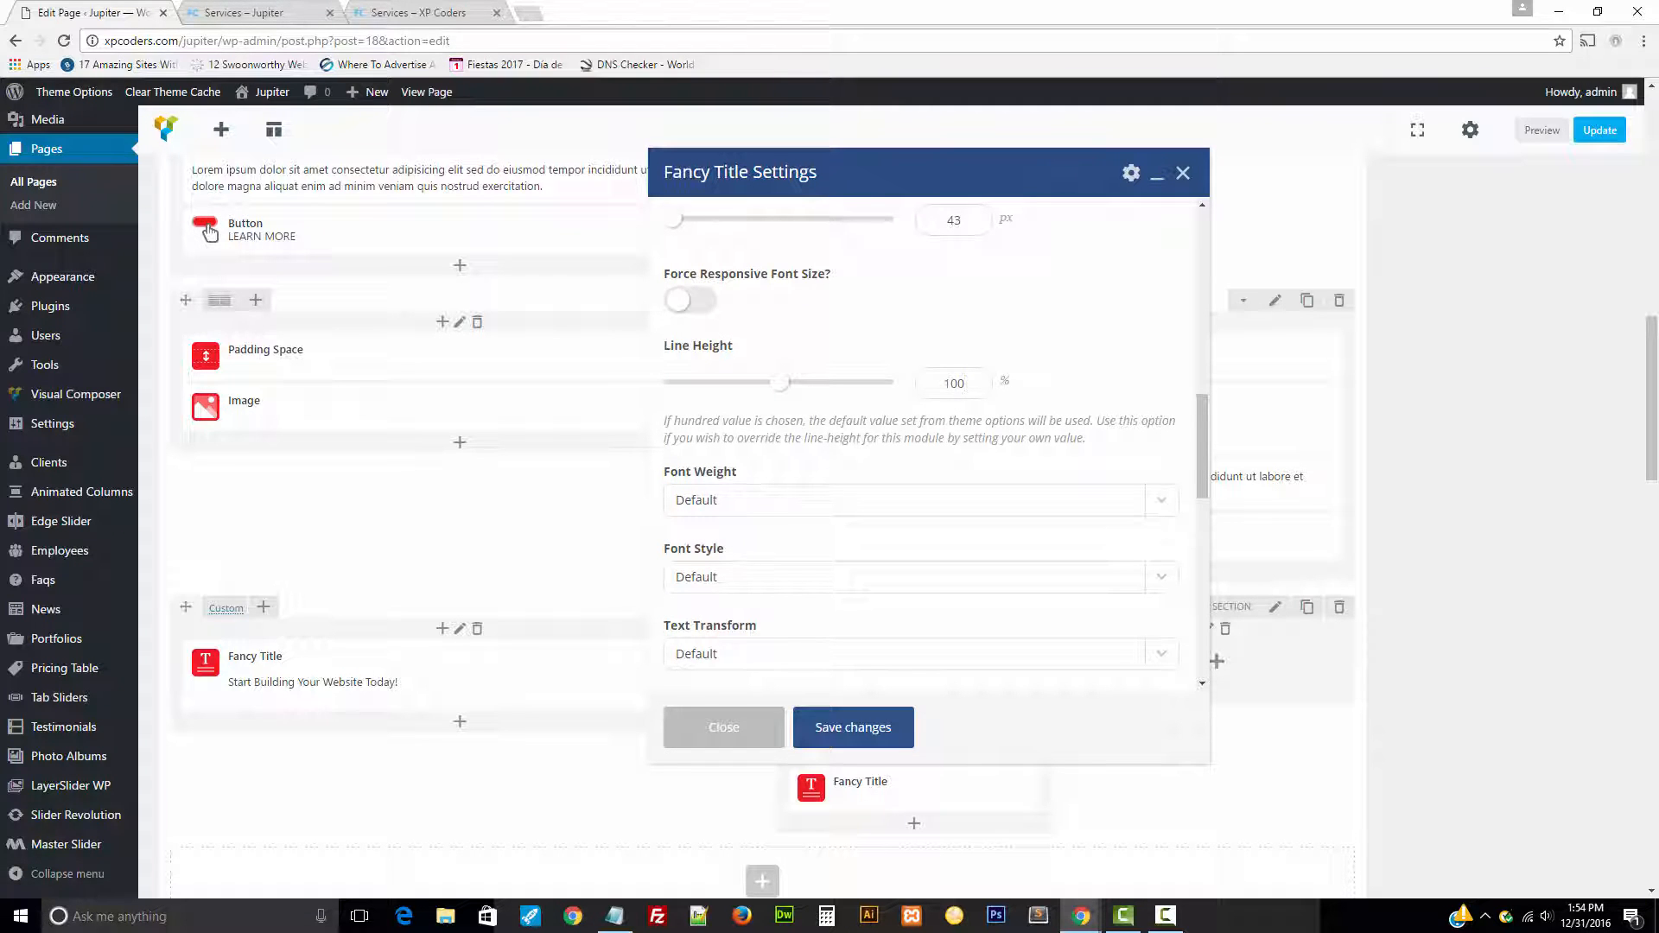
scroll(1121, 507, down, 6)
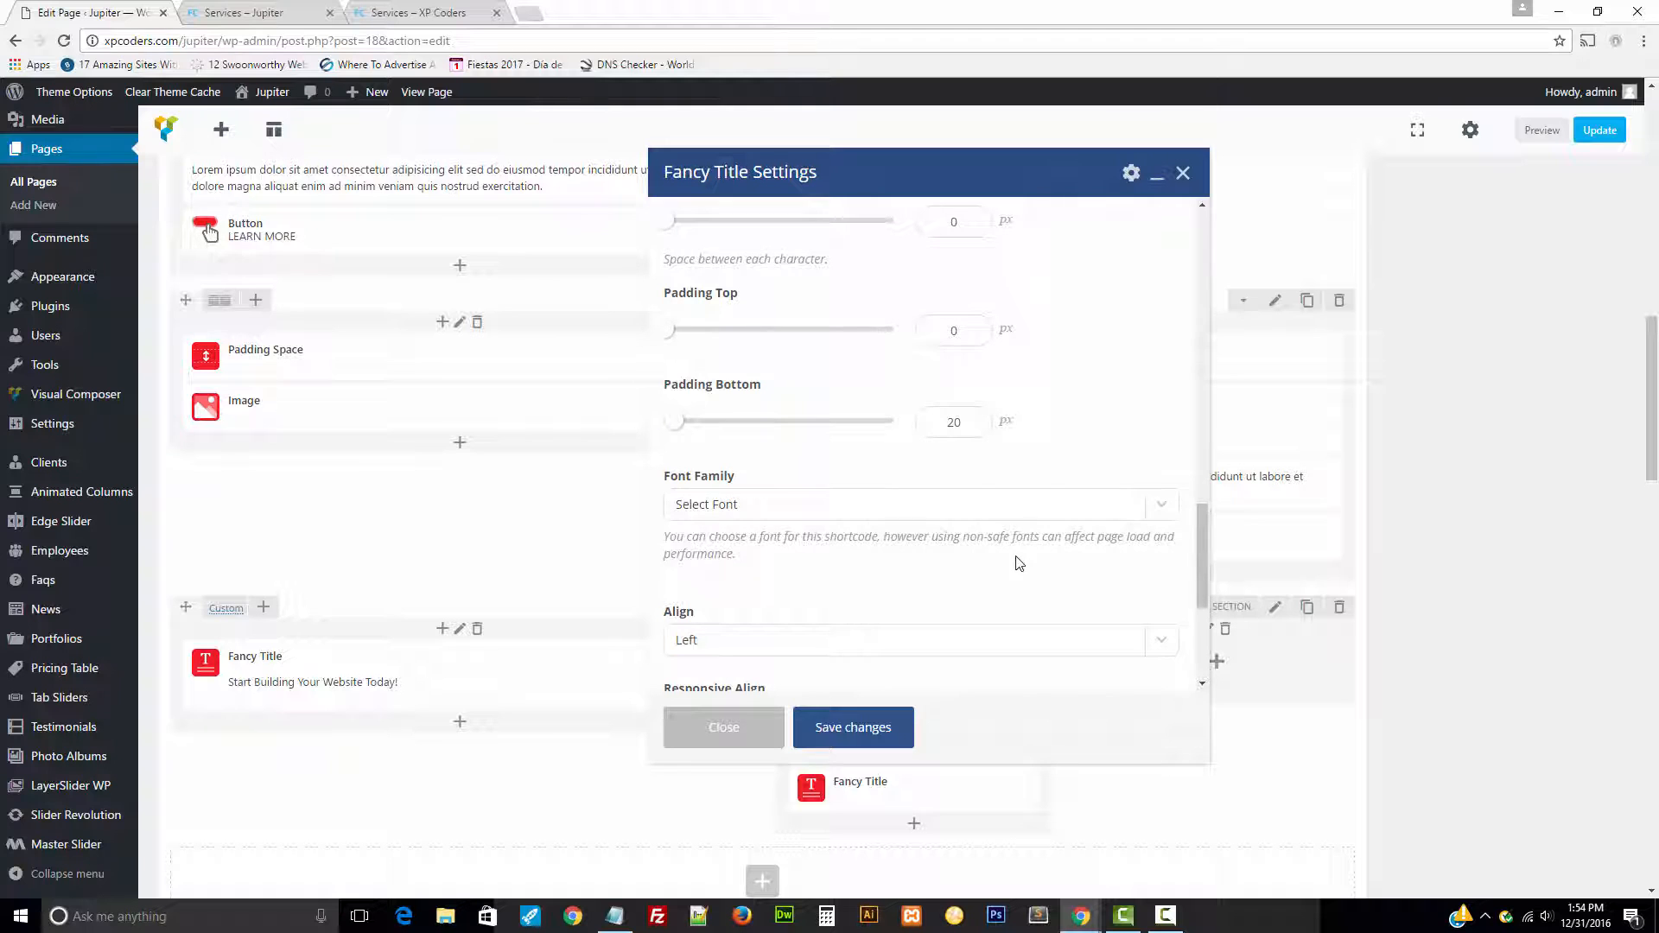
double_click(954, 422)
text(0)
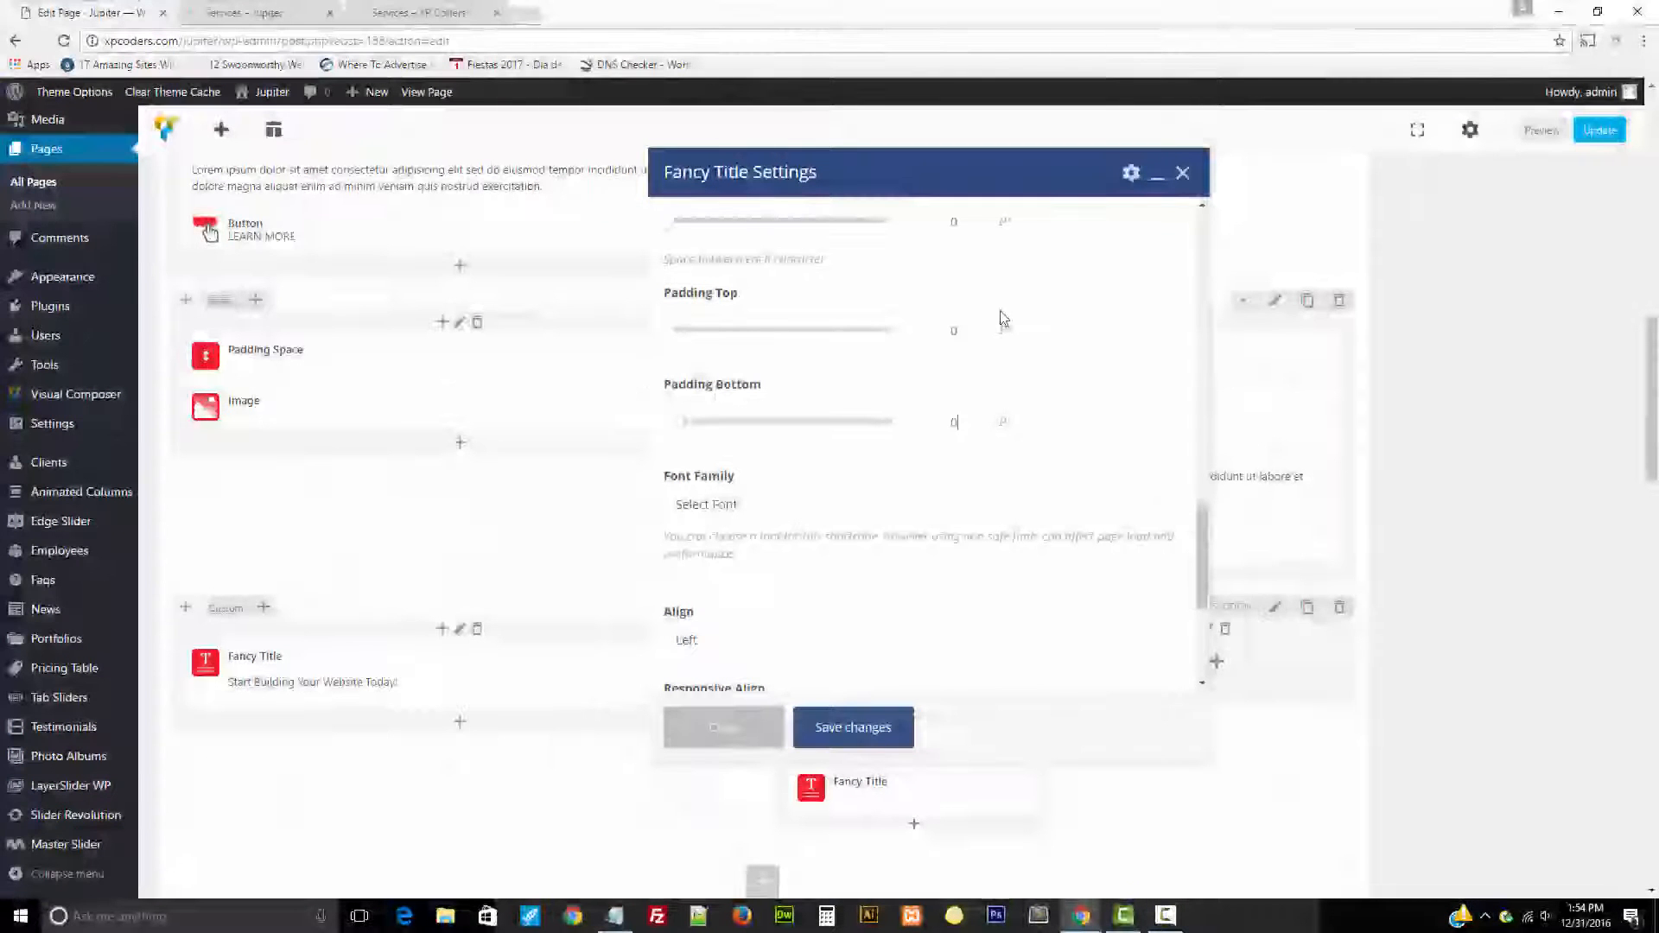
scroll(1091, 381, down, 6)
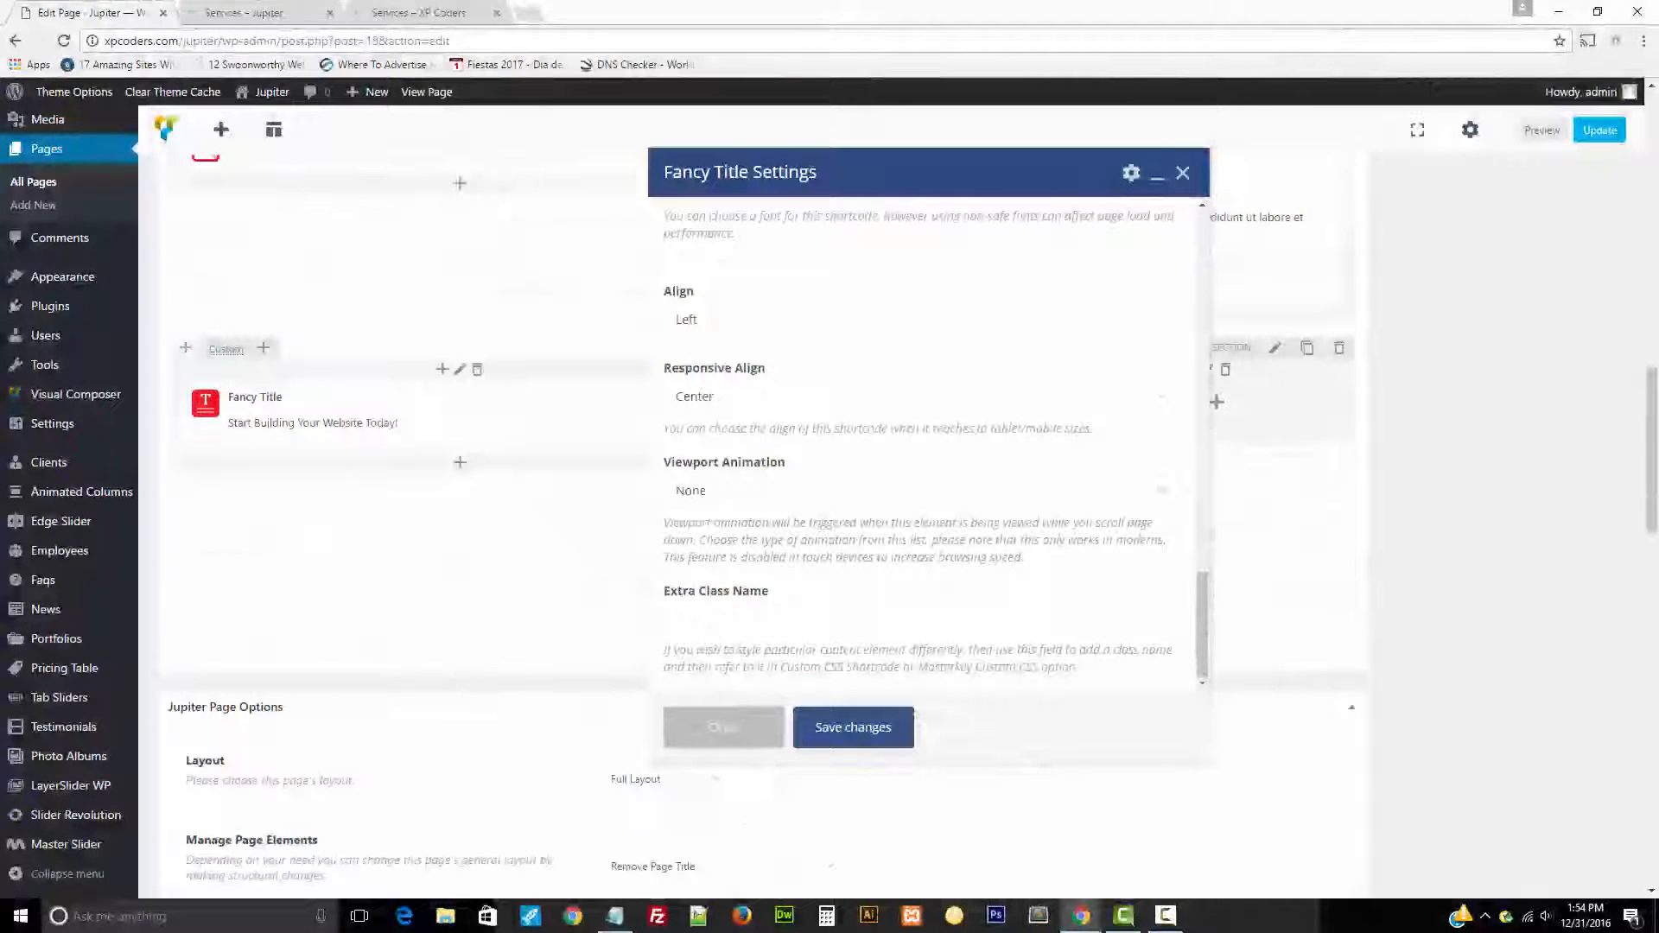
click(882, 726)
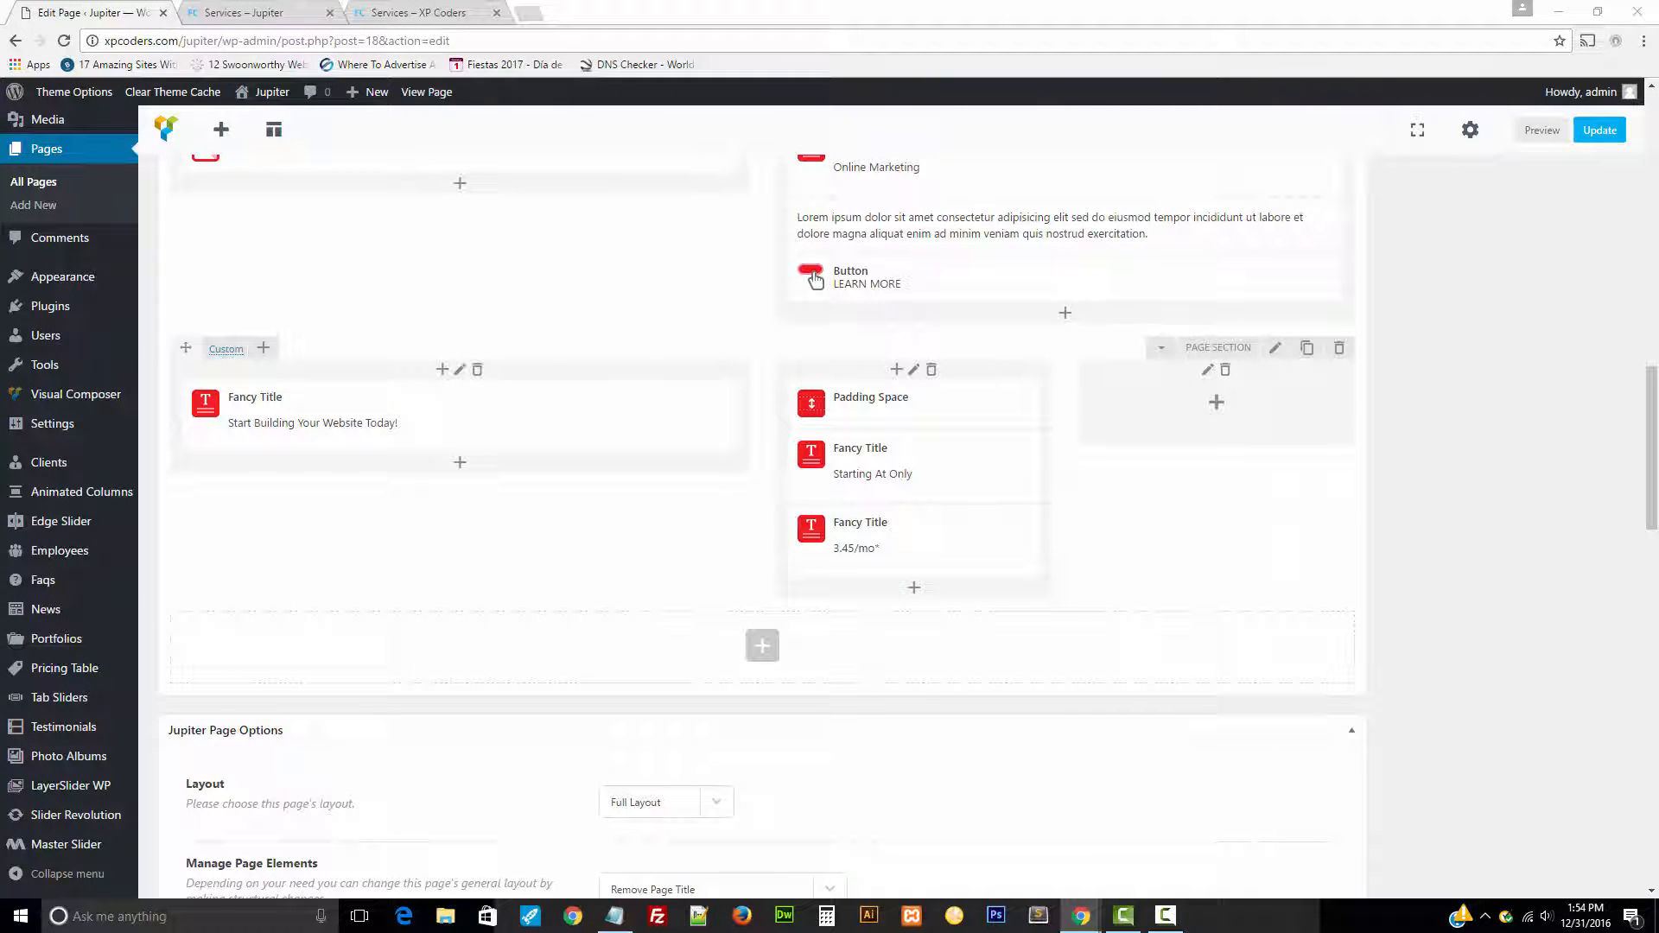
Step: Add a Button element to the Page Section's empty third column with the text "GET STARTED!" and size Medium
click(1201, 408)
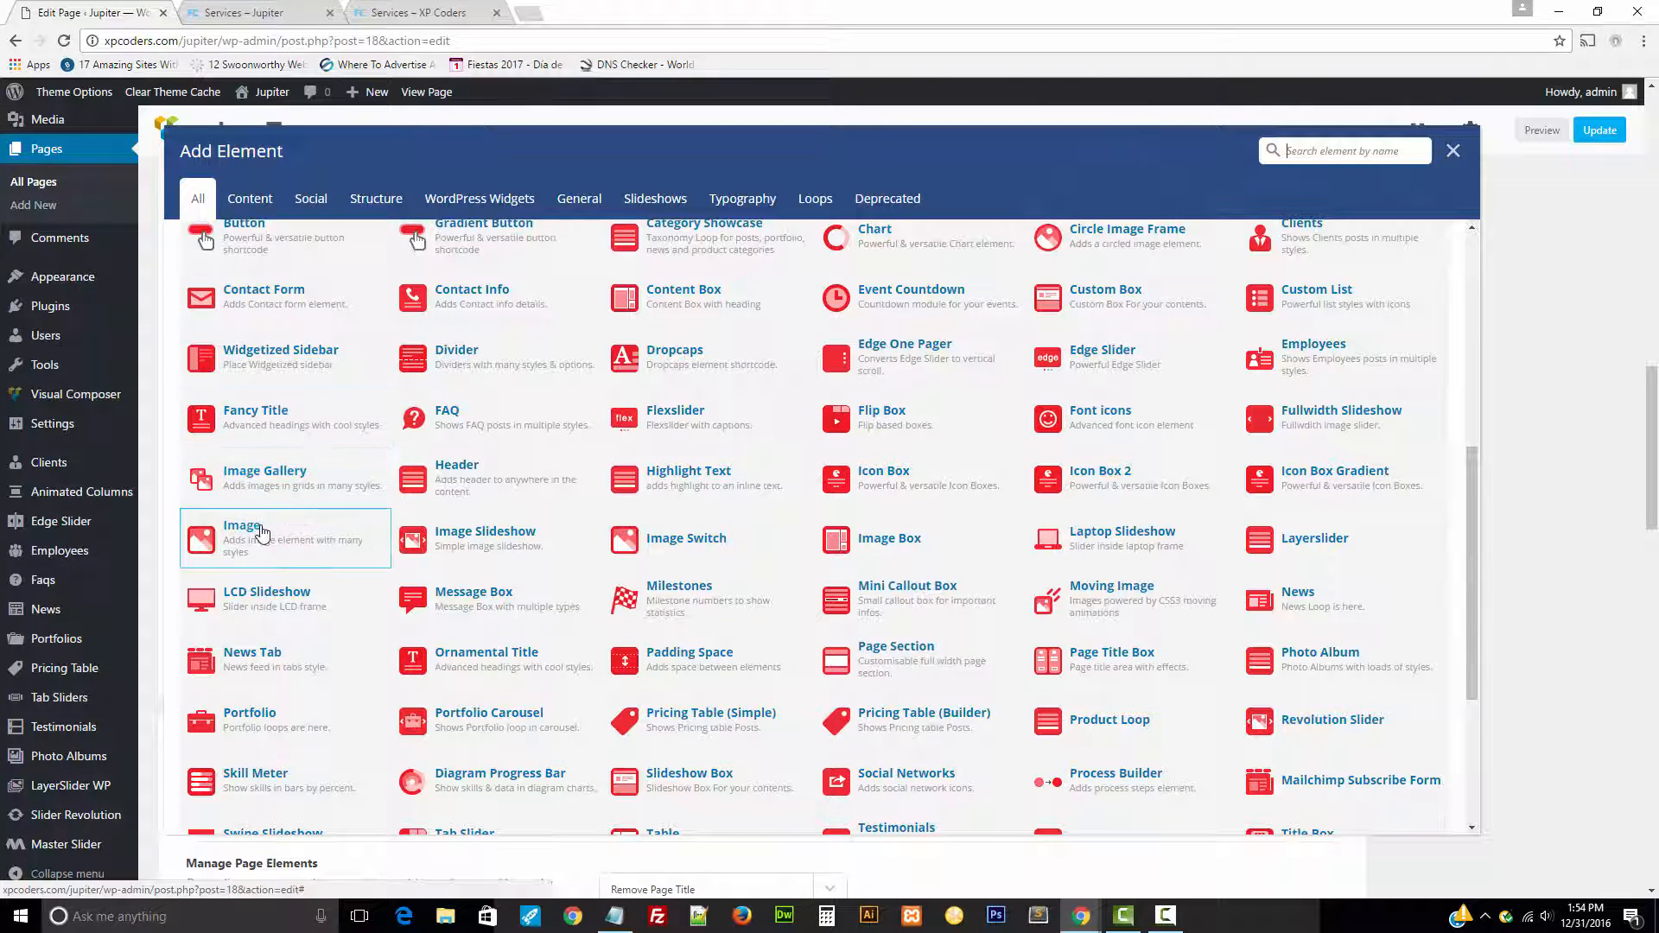
scroll(250, 529, up, 1)
click(241, 329)
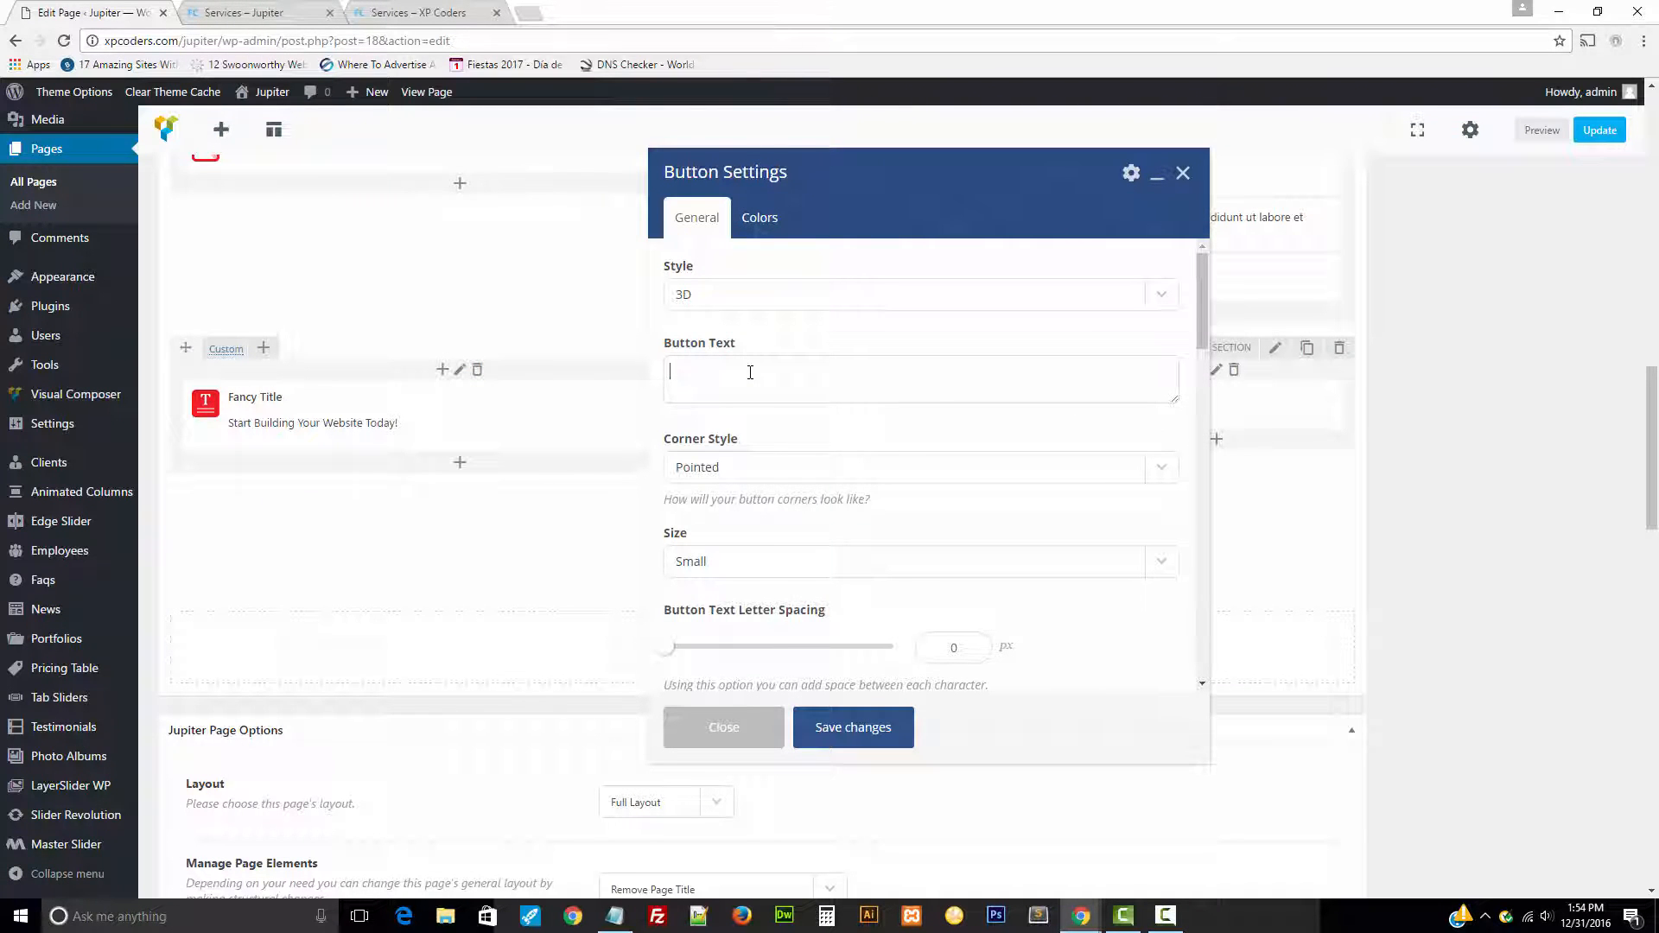
text(GET STA)
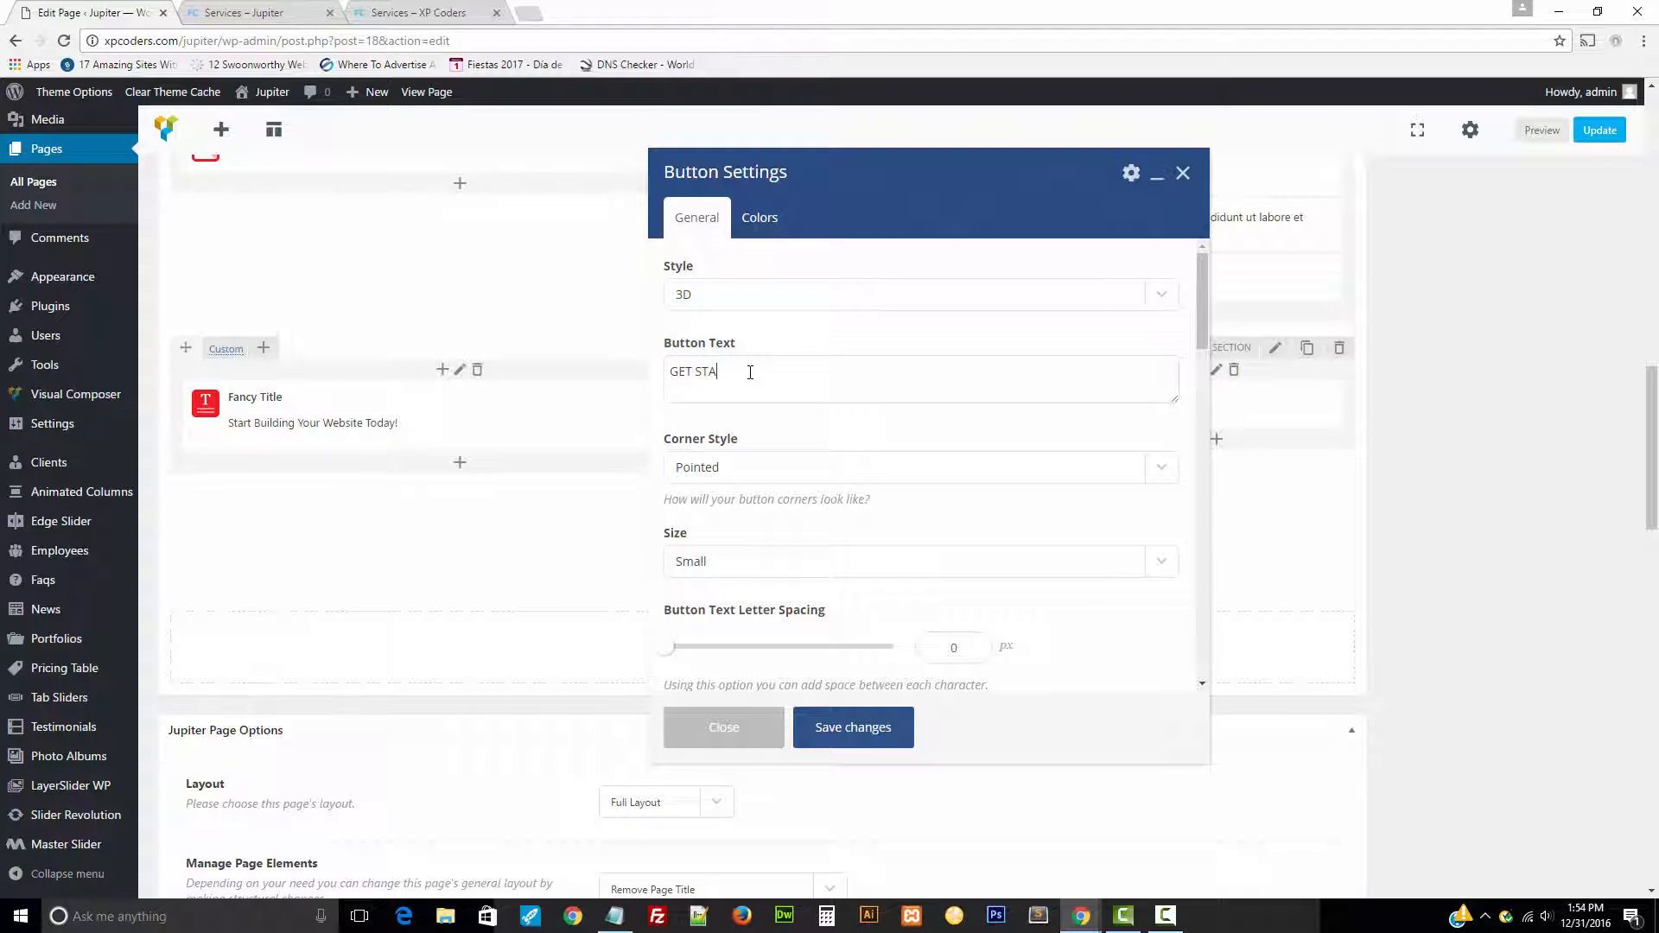
text(RTED!)
click(741, 563)
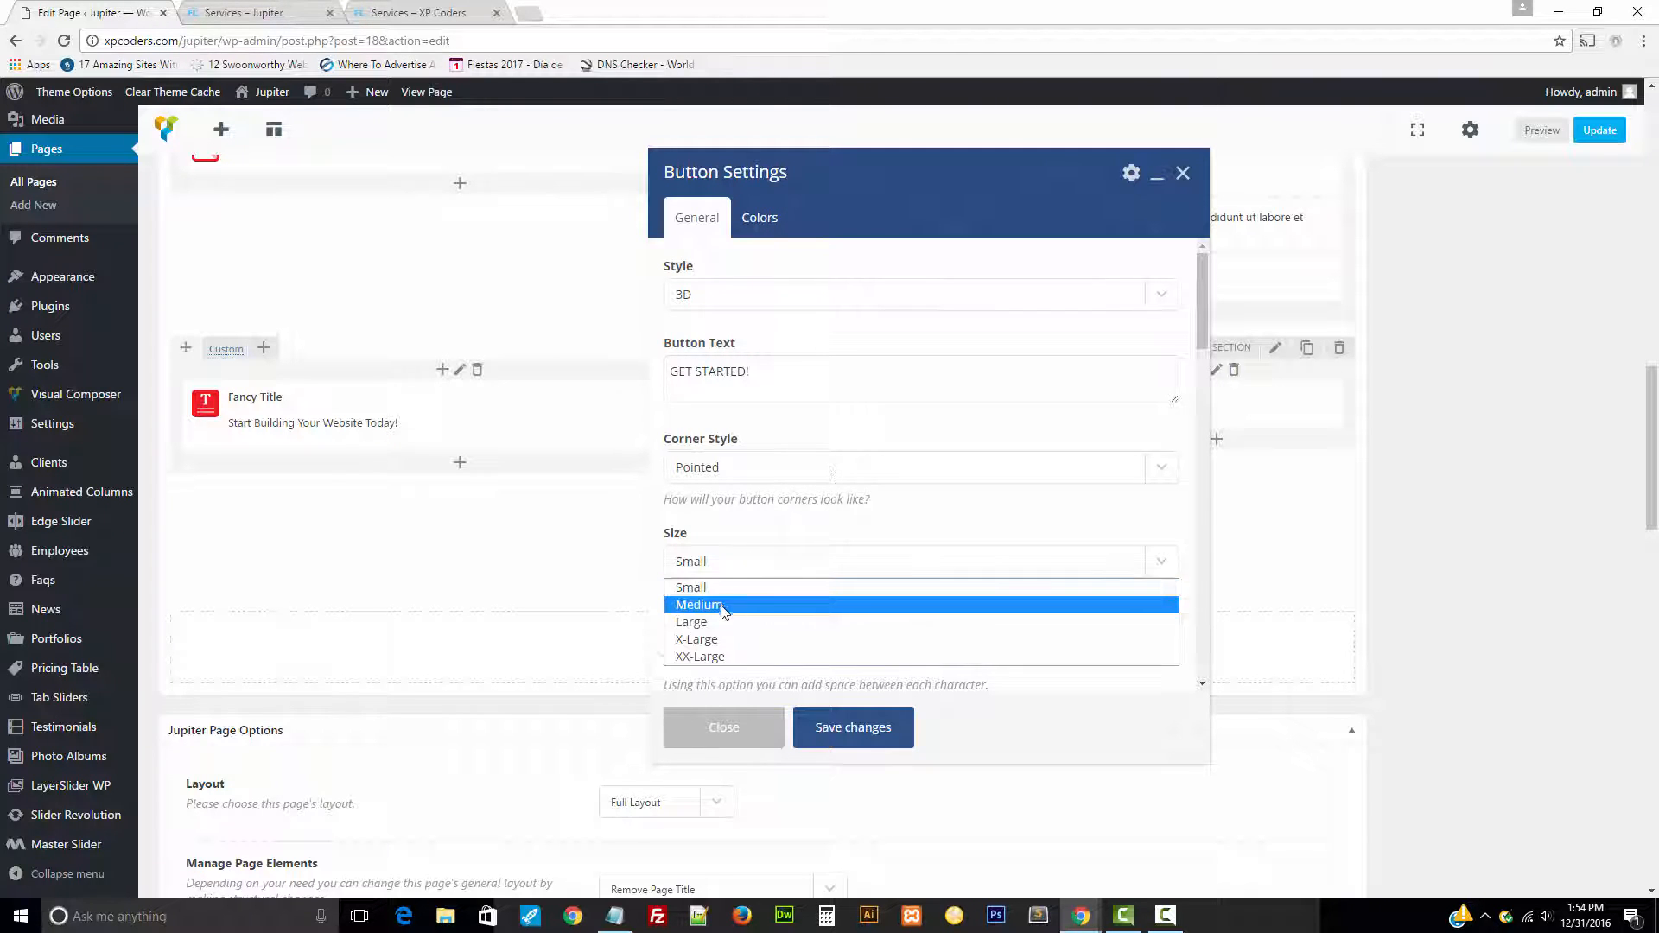
click(726, 600)
Step: Set the button's Margin Top to 55 px and Margin Bottom to 47 px, and save its settings
scroll(870, 563, down, 1)
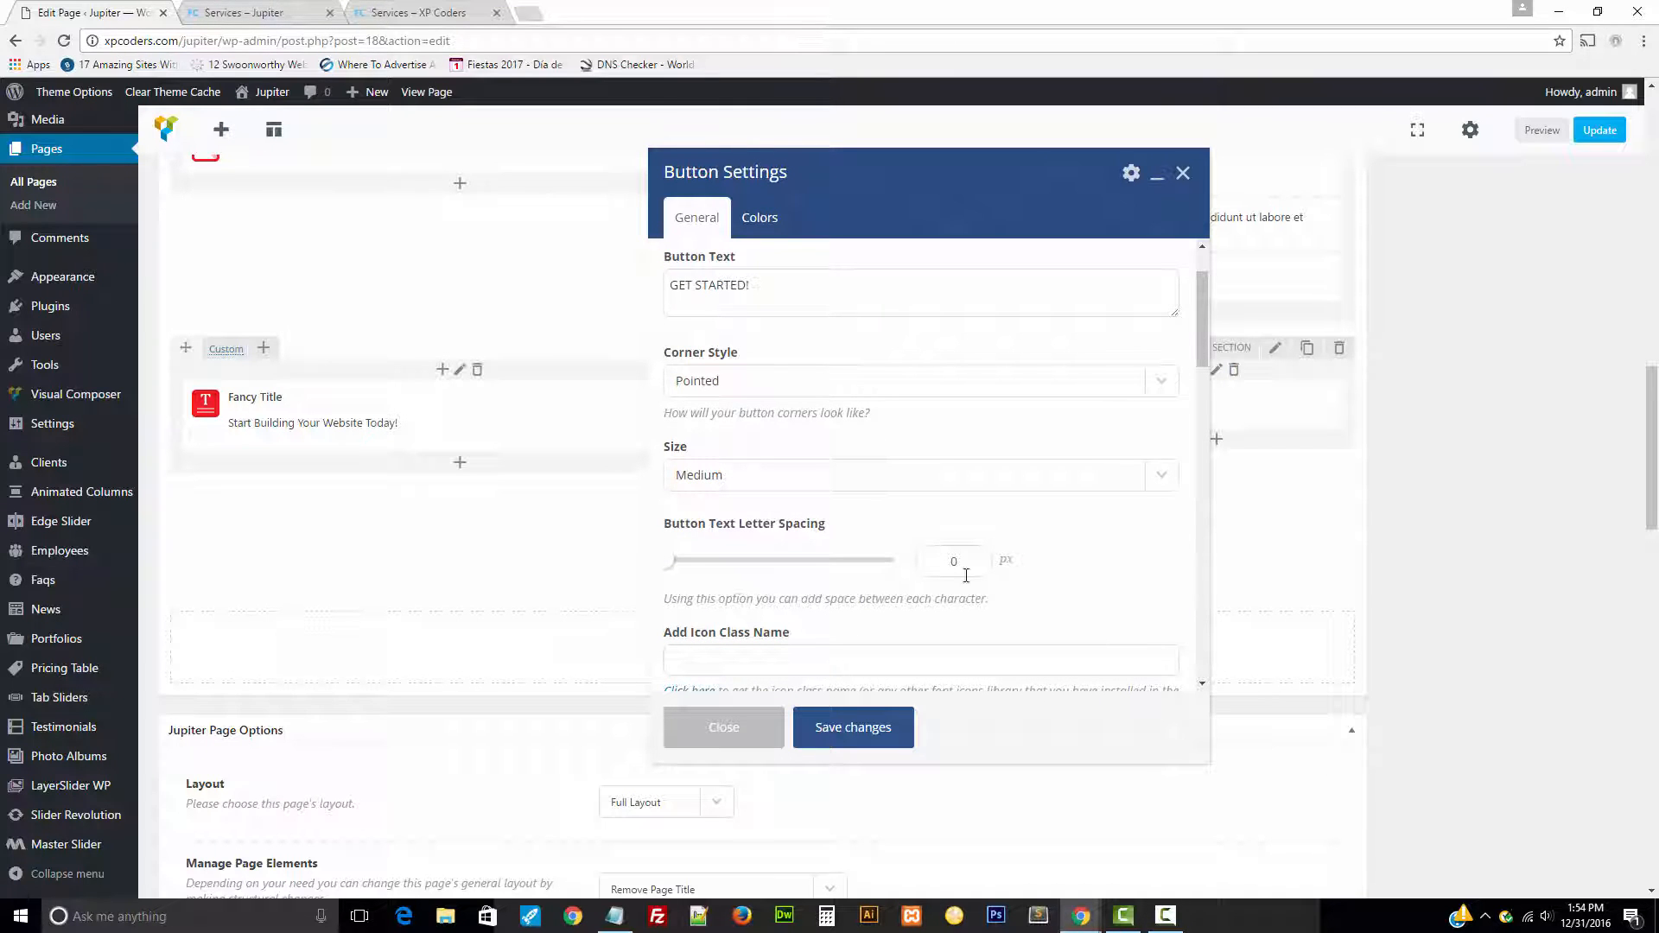
scroll(966, 575, down, 10)
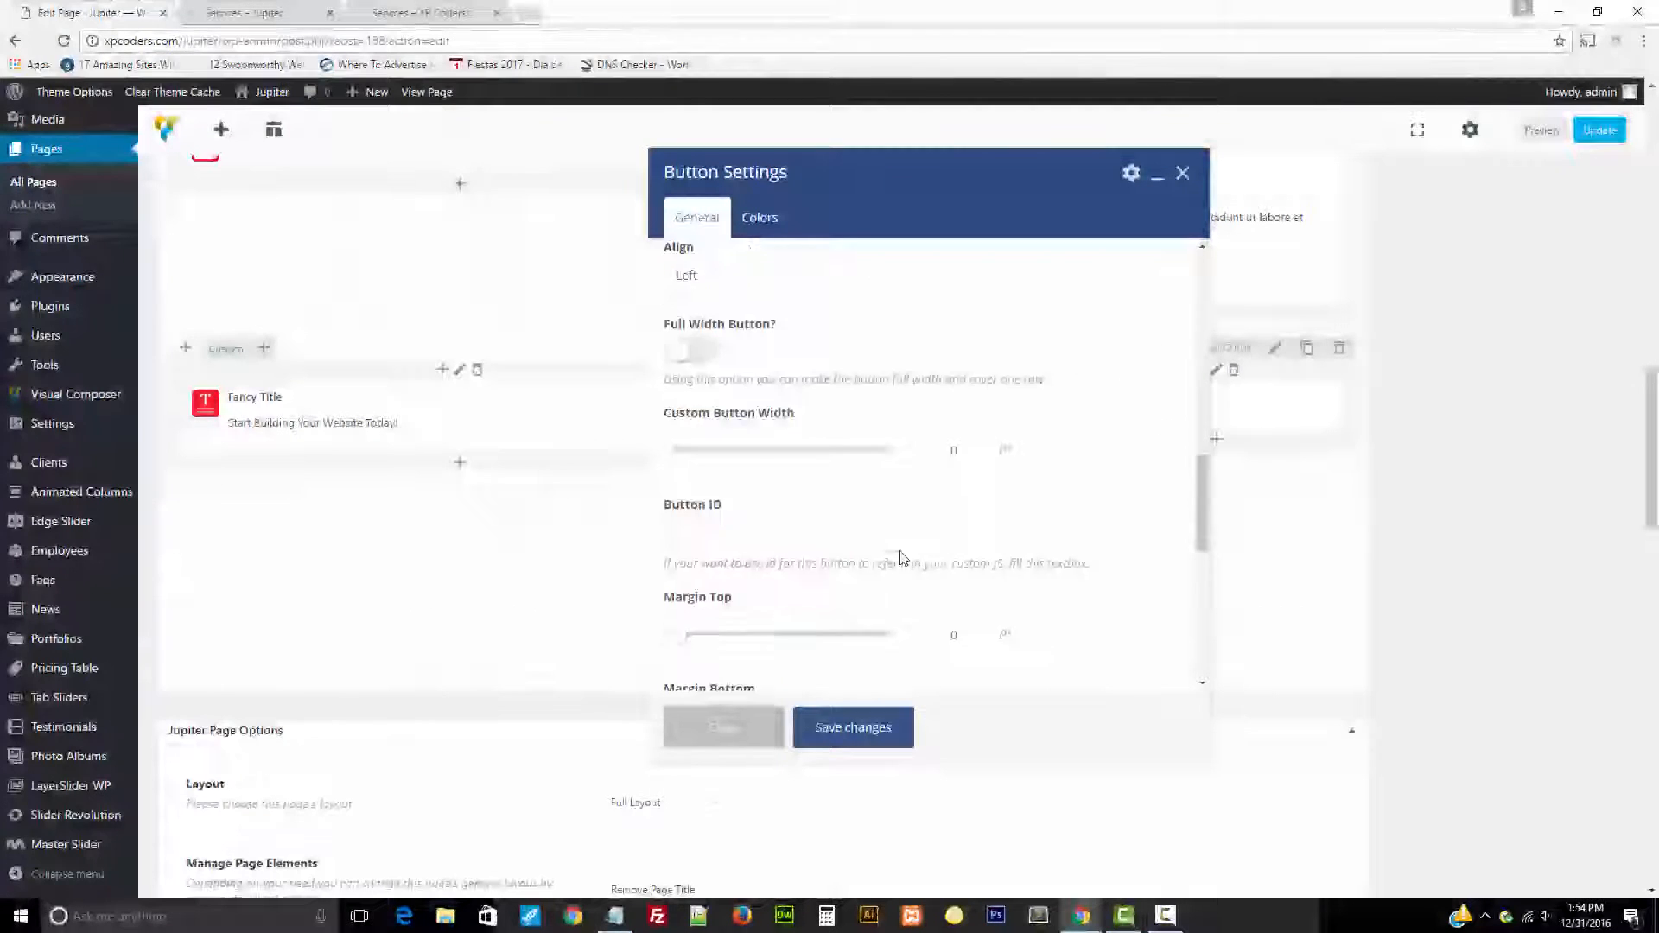
scroll(899, 557, down, 3)
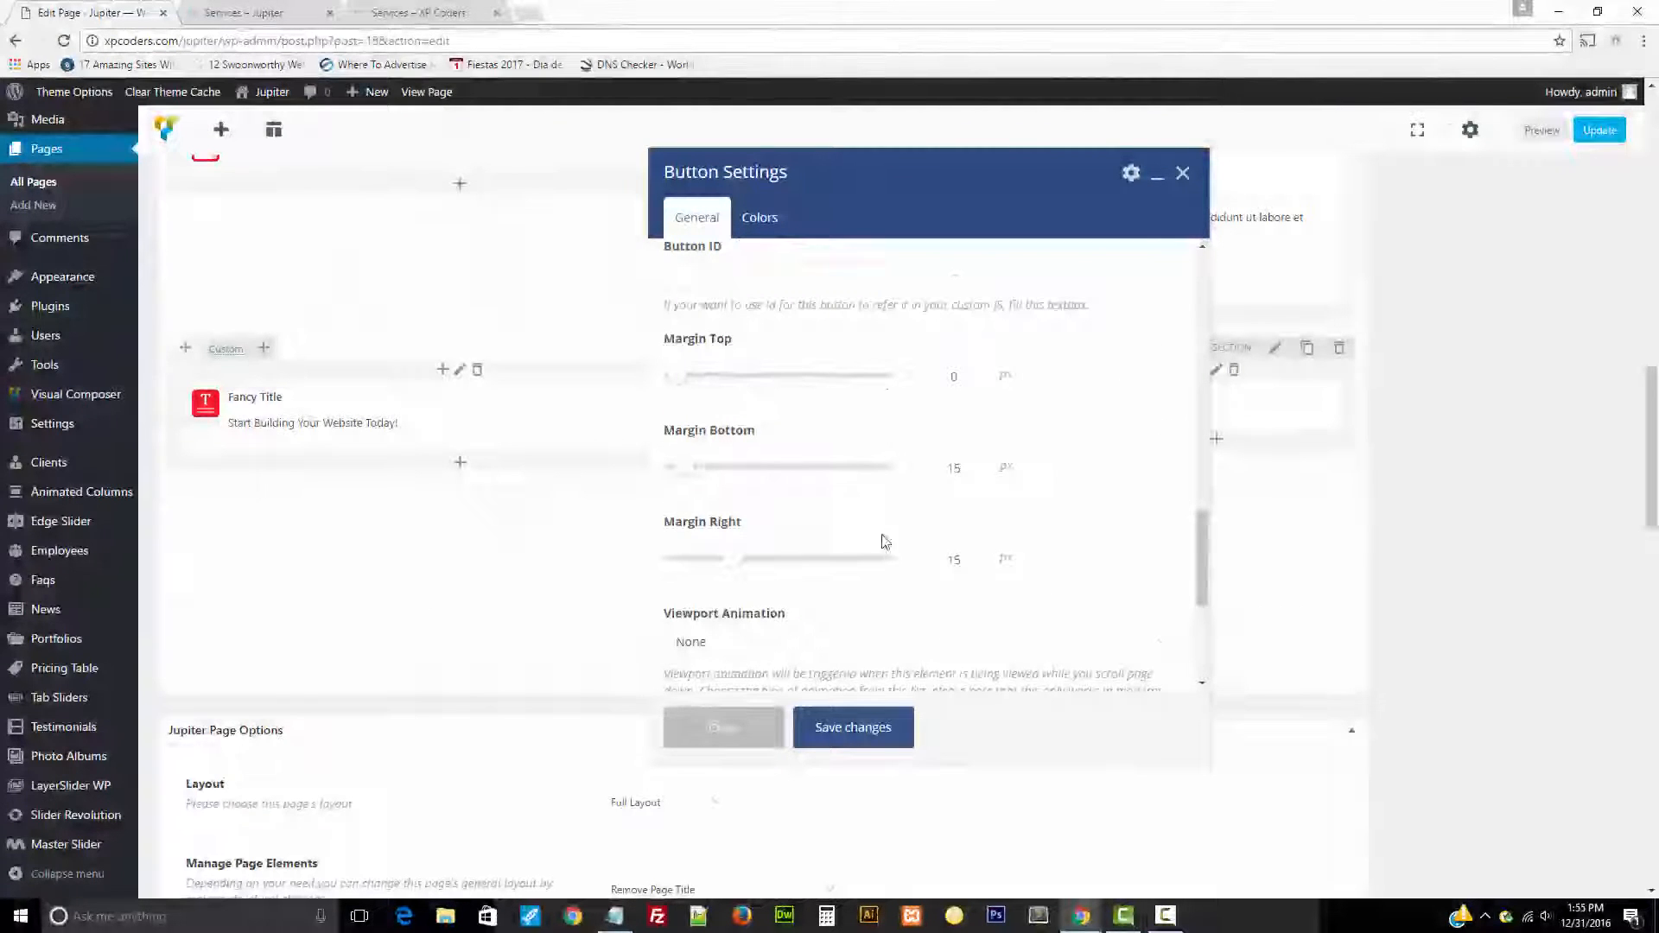
drag(965, 380, 779, 379)
text(55)
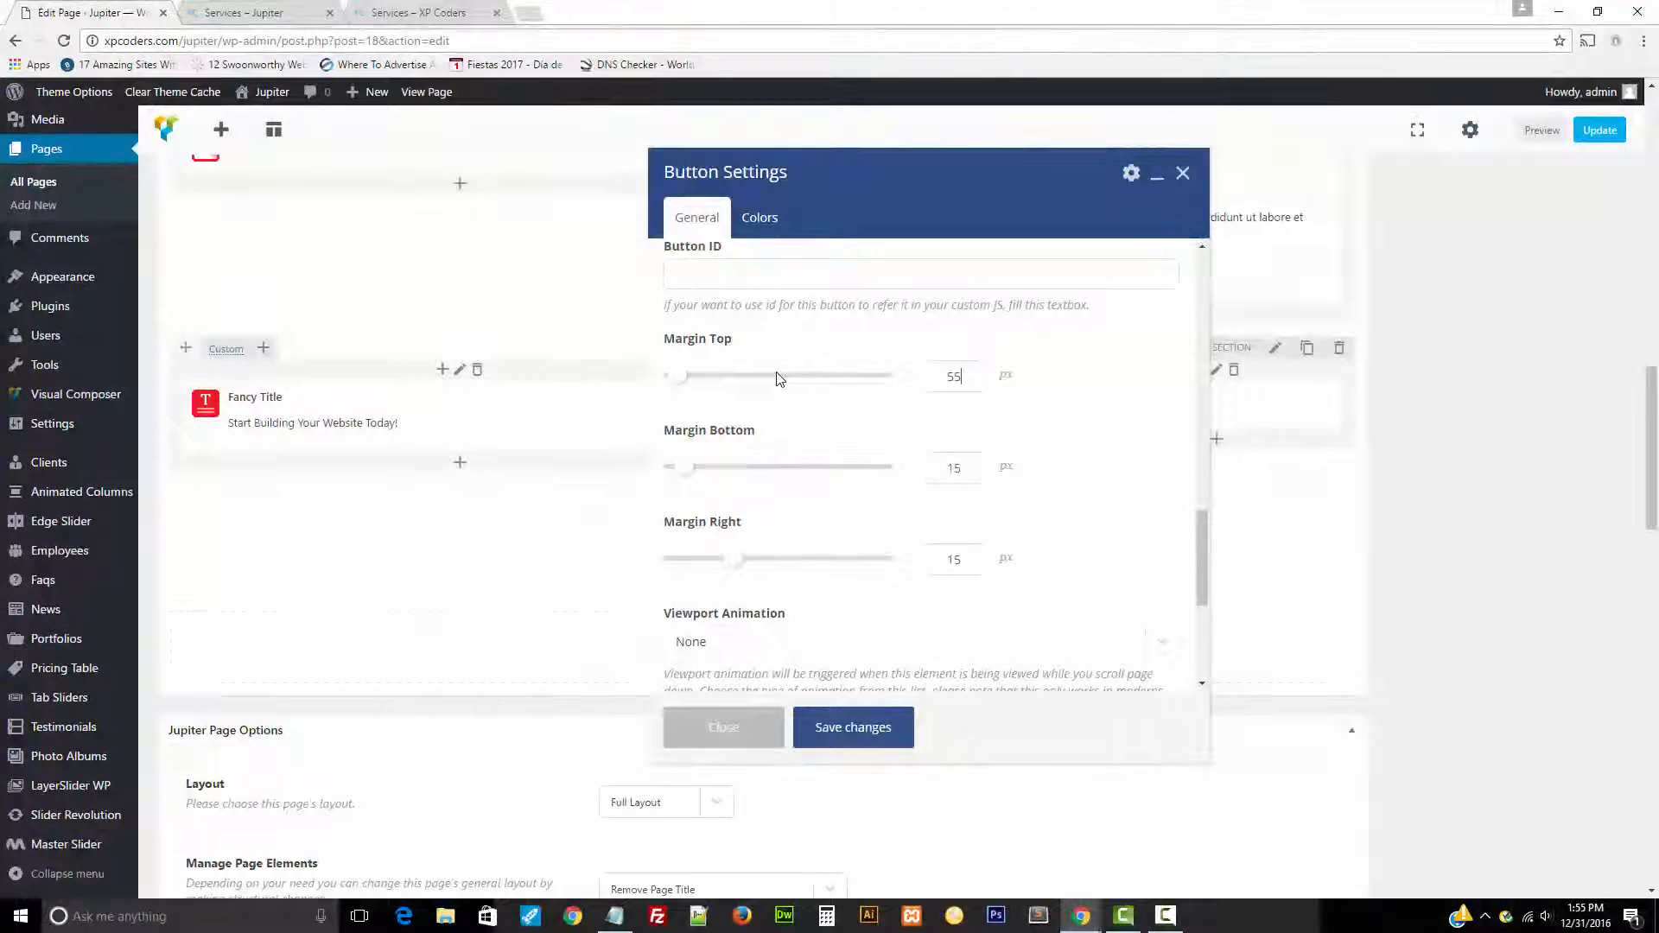
click(769, 459)
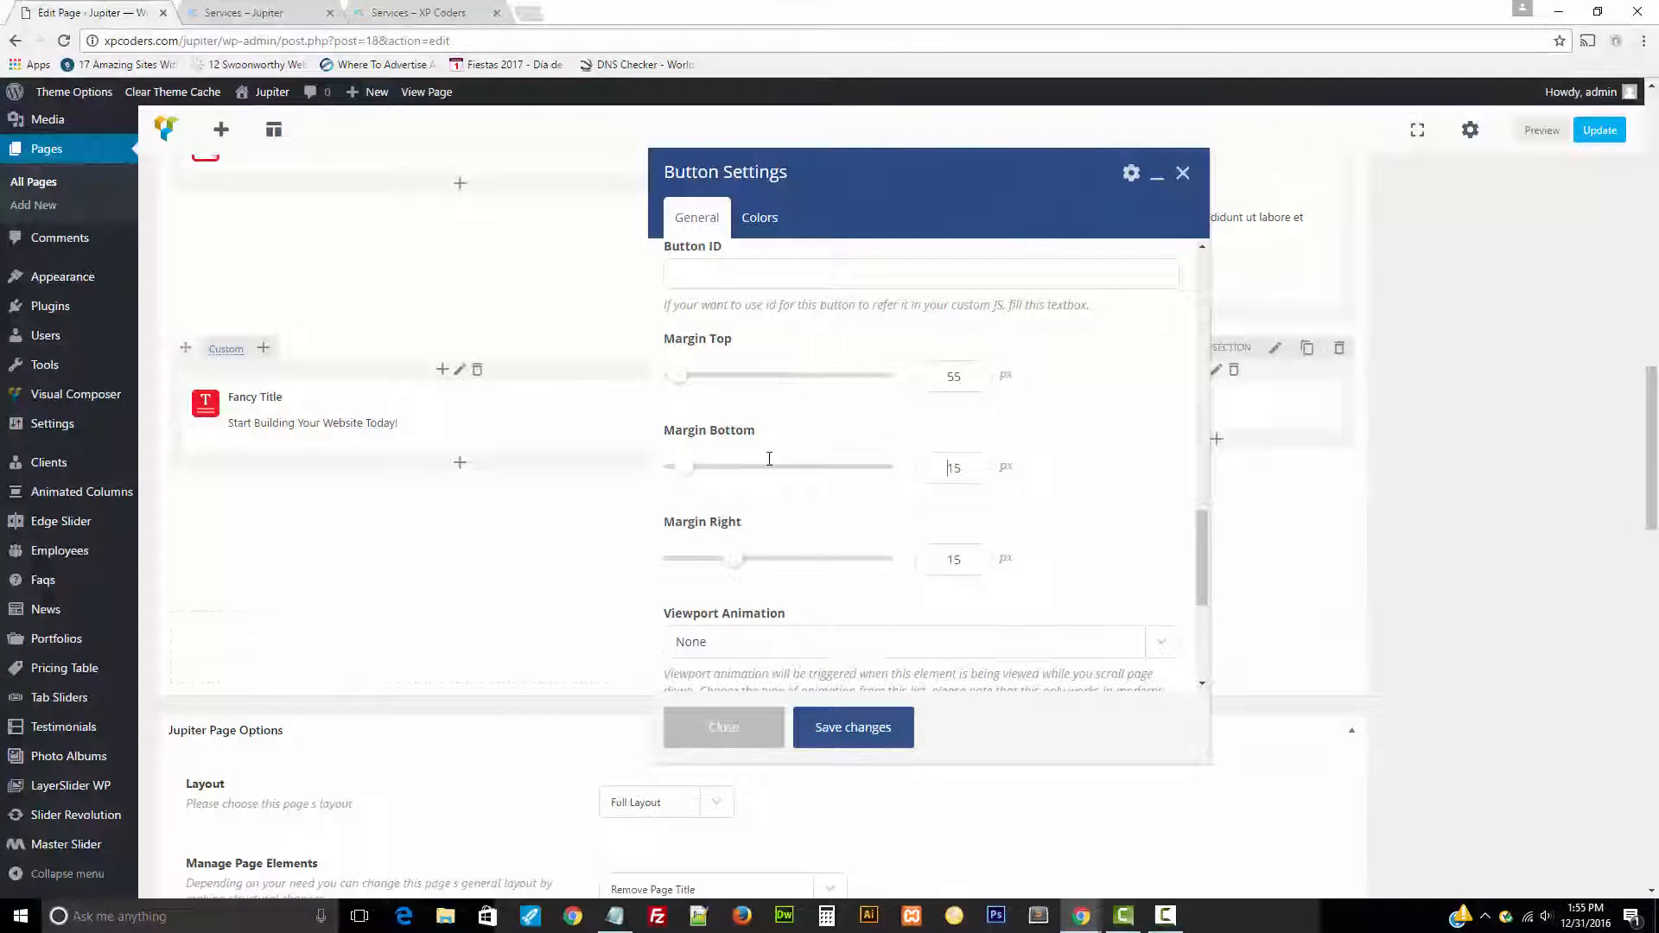
text(47)
scroll(724, 491, down, 5)
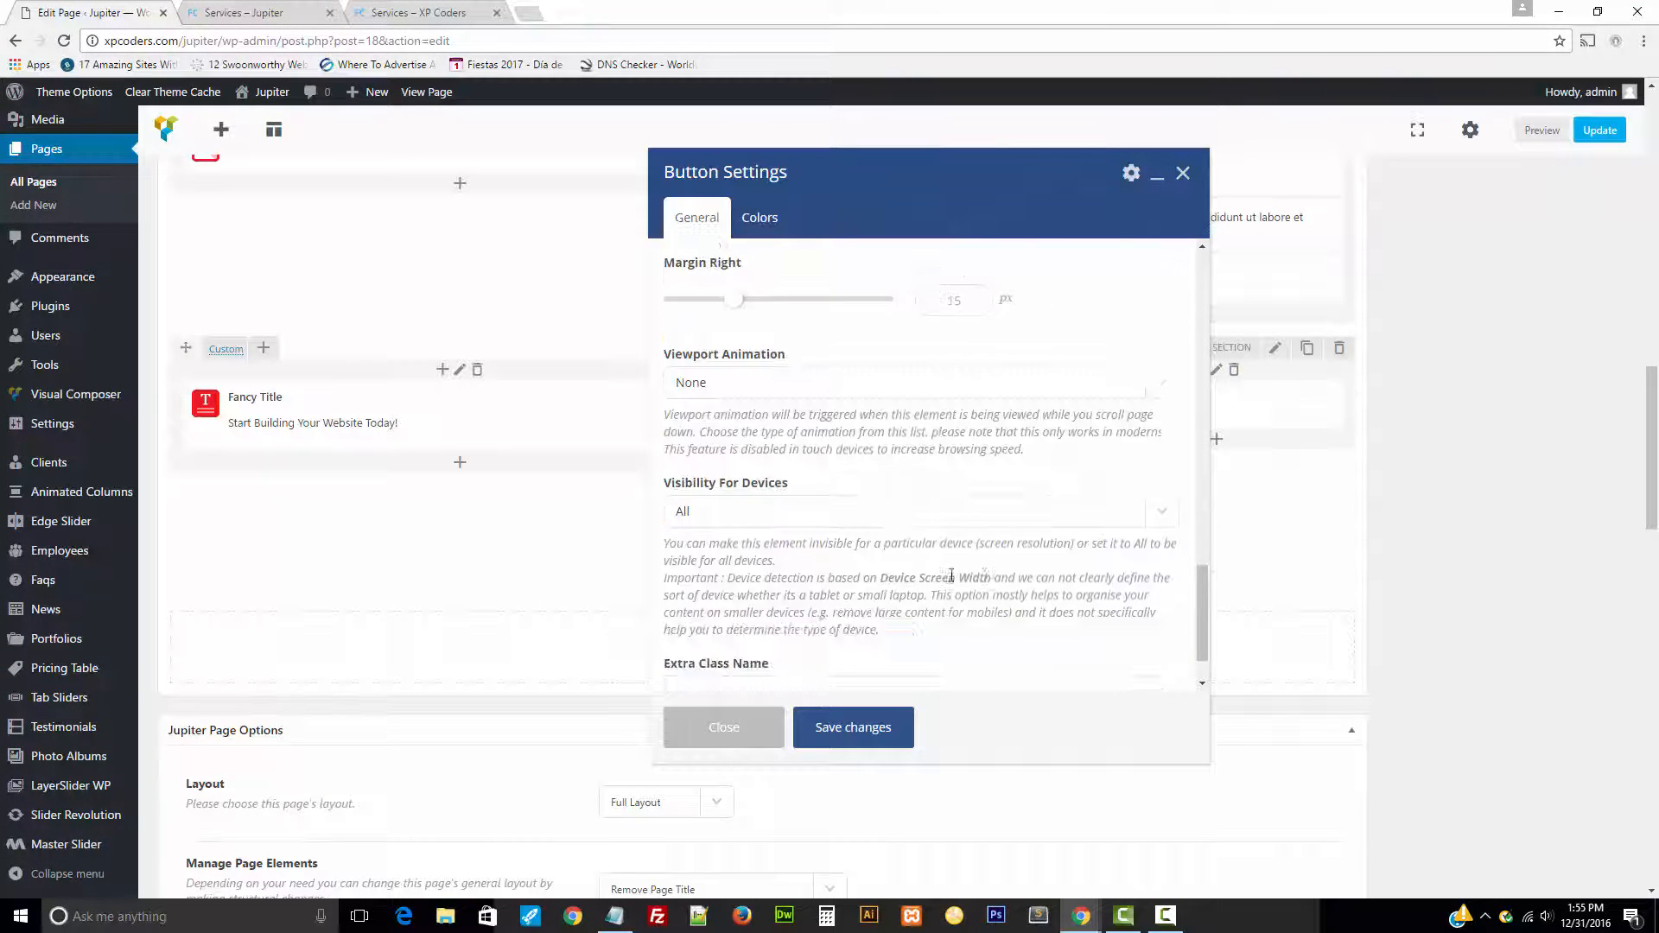
click(853, 728)
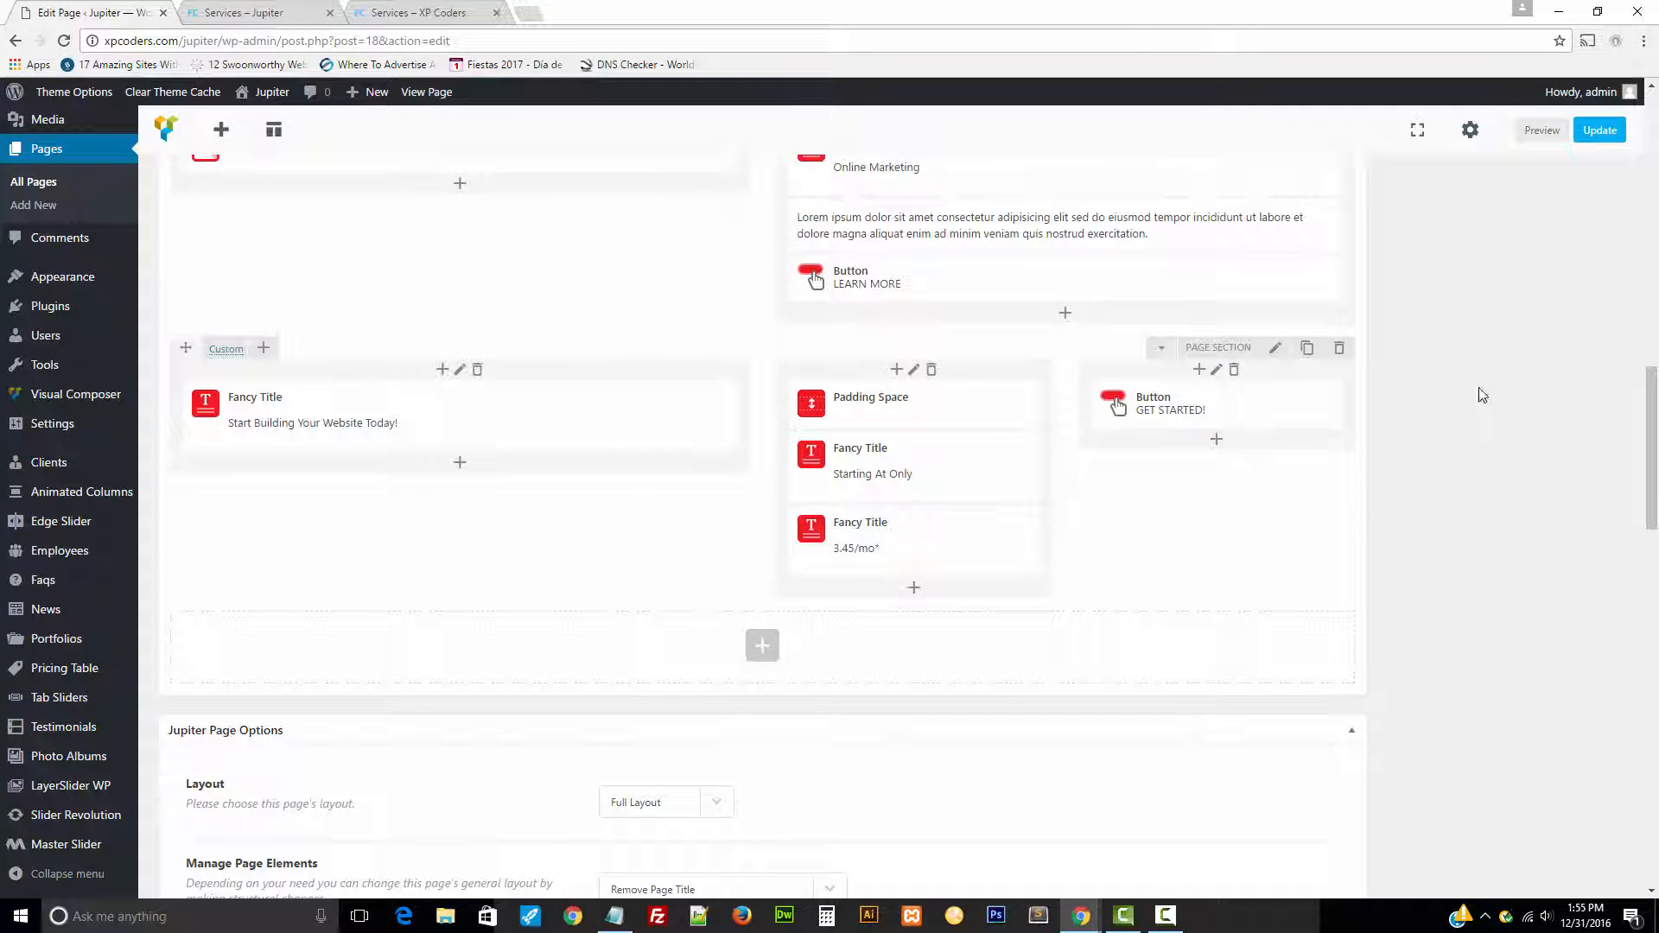
Step: Update the page, reload the live Jupiter Services page and check the text in its blue section
click(1600, 130)
click(240, 10)
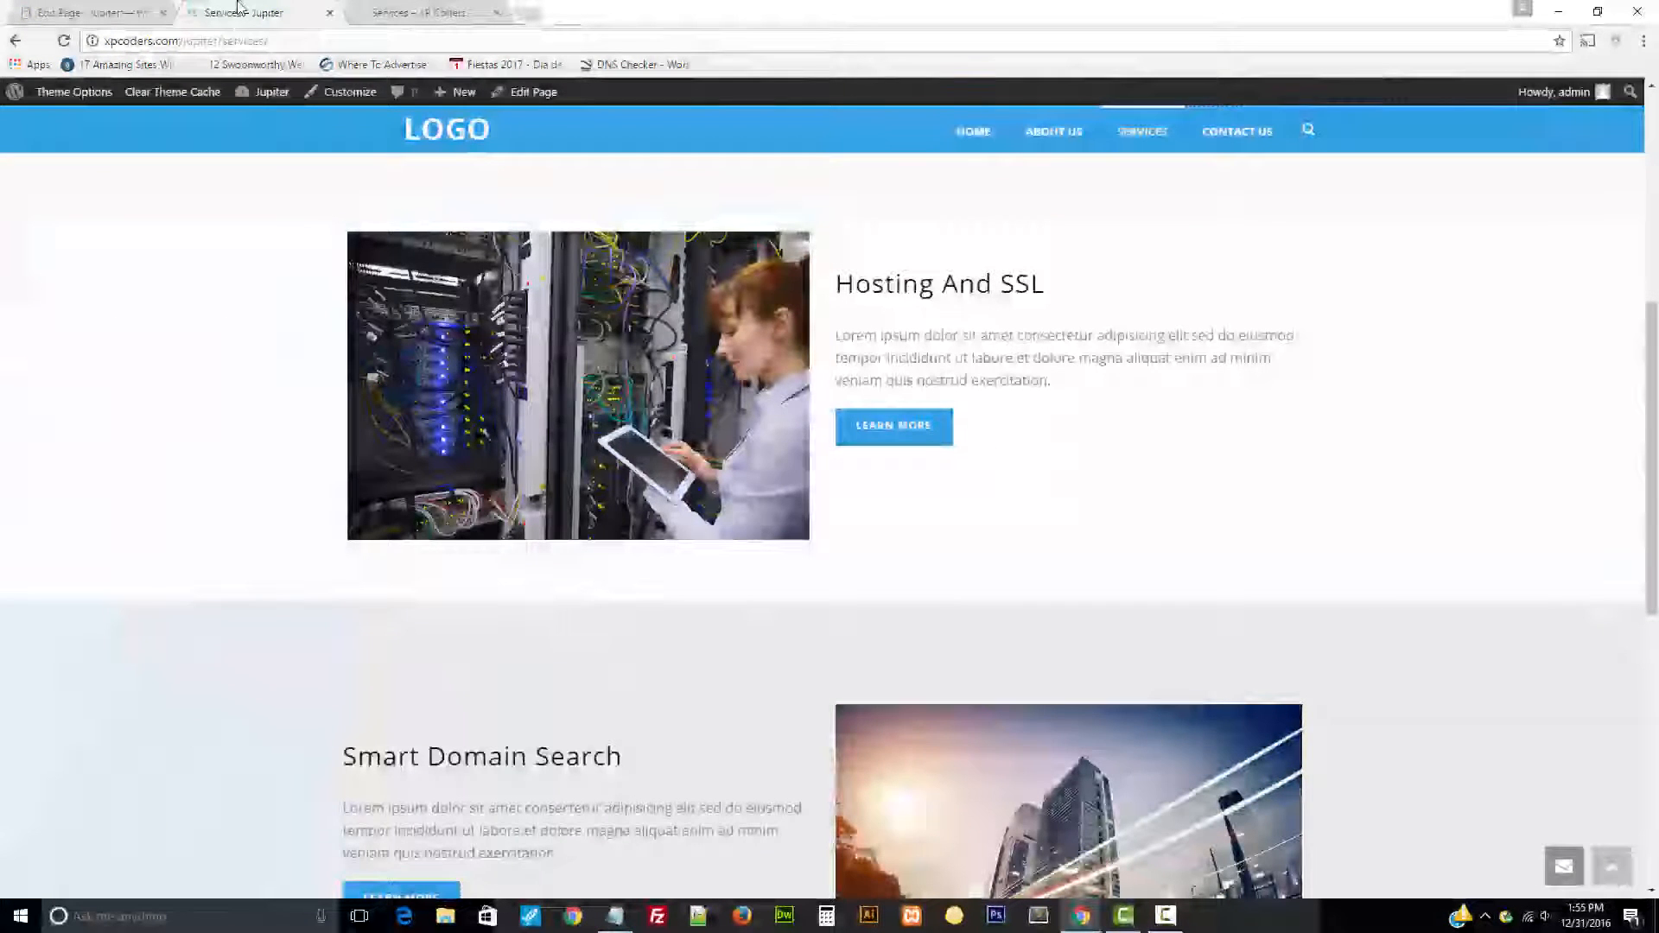
key(F5)
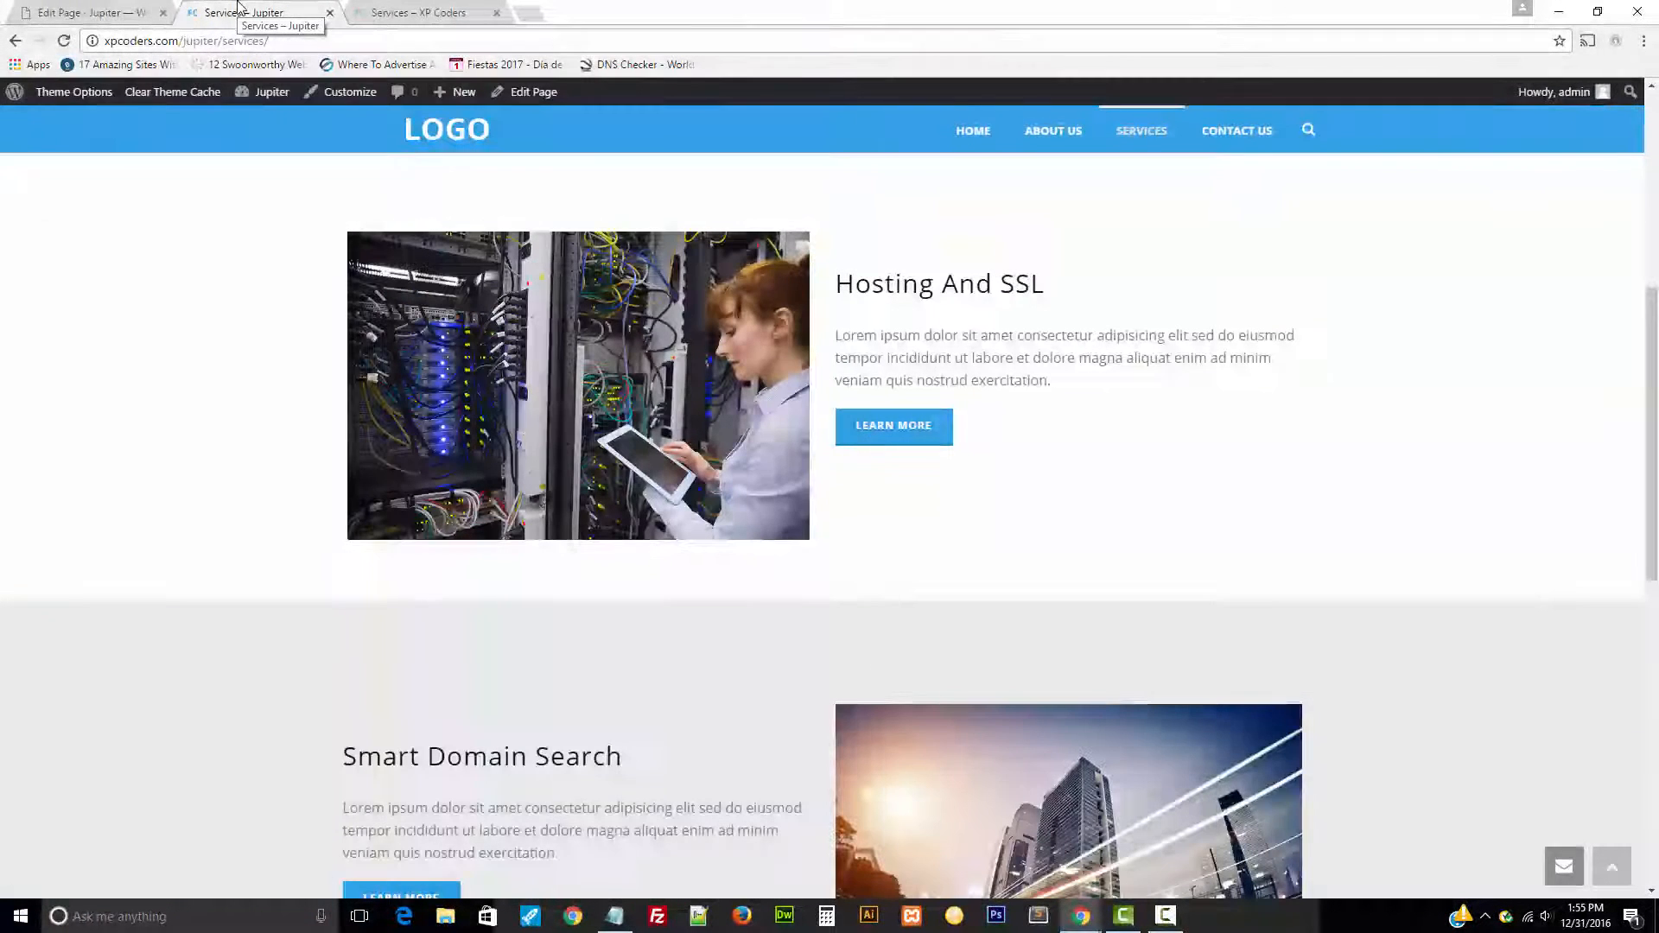
scroll(864, 476, down, 10)
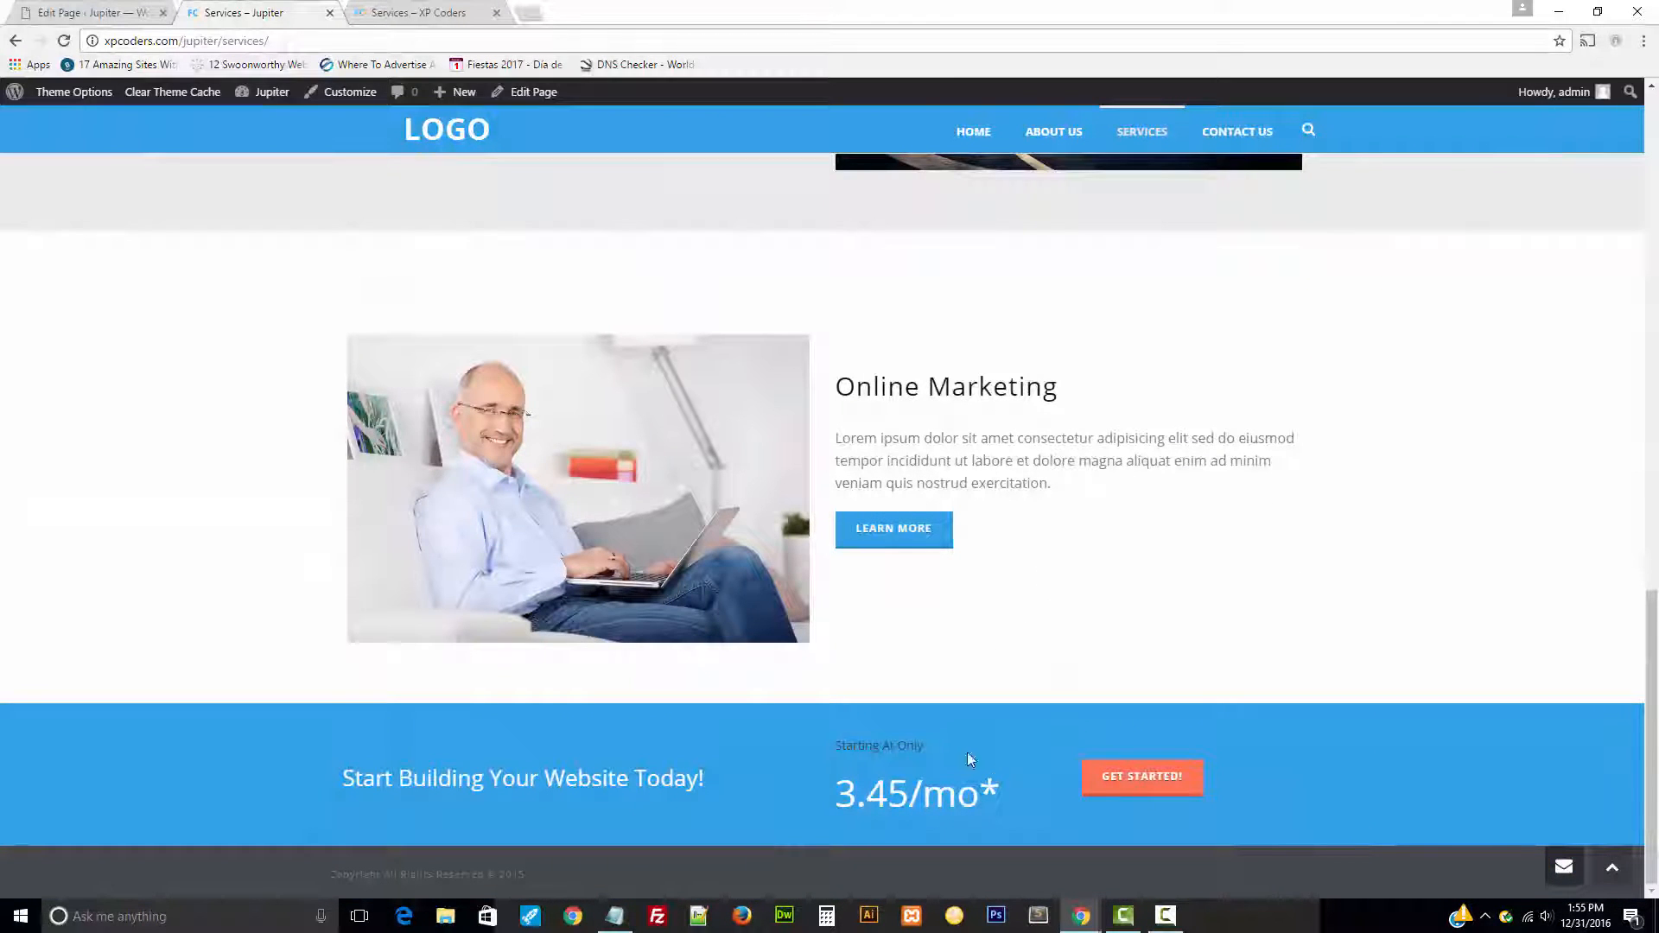
drag(967, 752, 741, 749)
Step: Set the text color of the "Starting At Only" Fancy Title to white in the page editor
click(102, 13)
scroll(686, 543, up, 15)
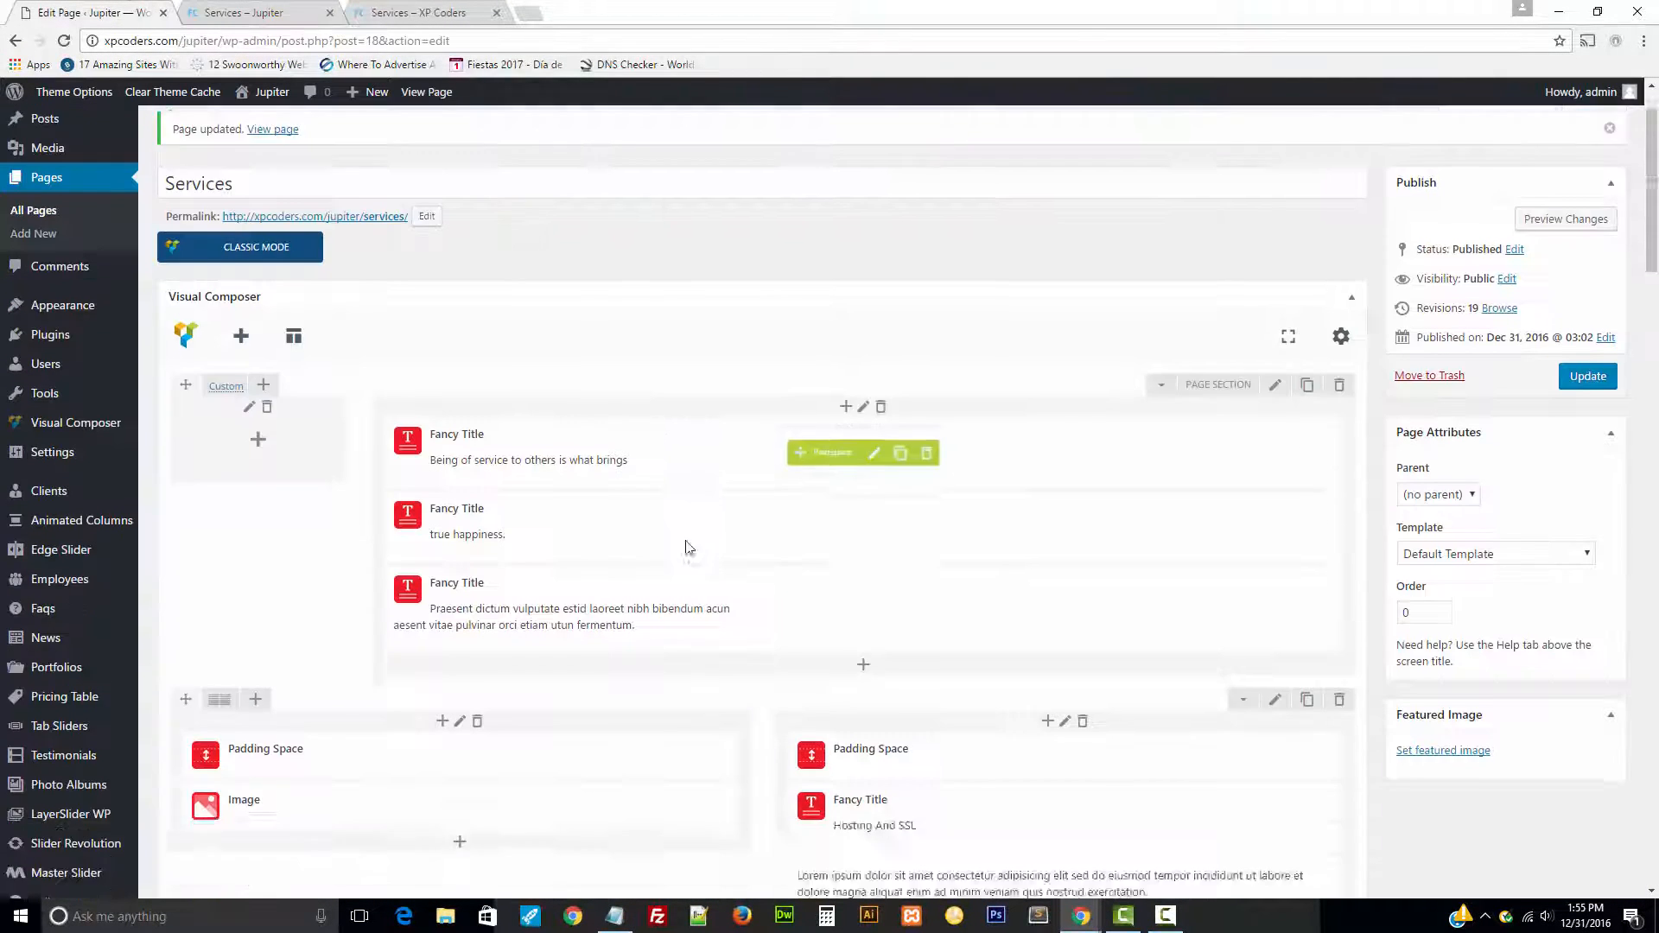
scroll(682, 542, down, 8)
scroll(672, 548, down, 5)
drag(674, 548, 923, 568)
click(924, 564)
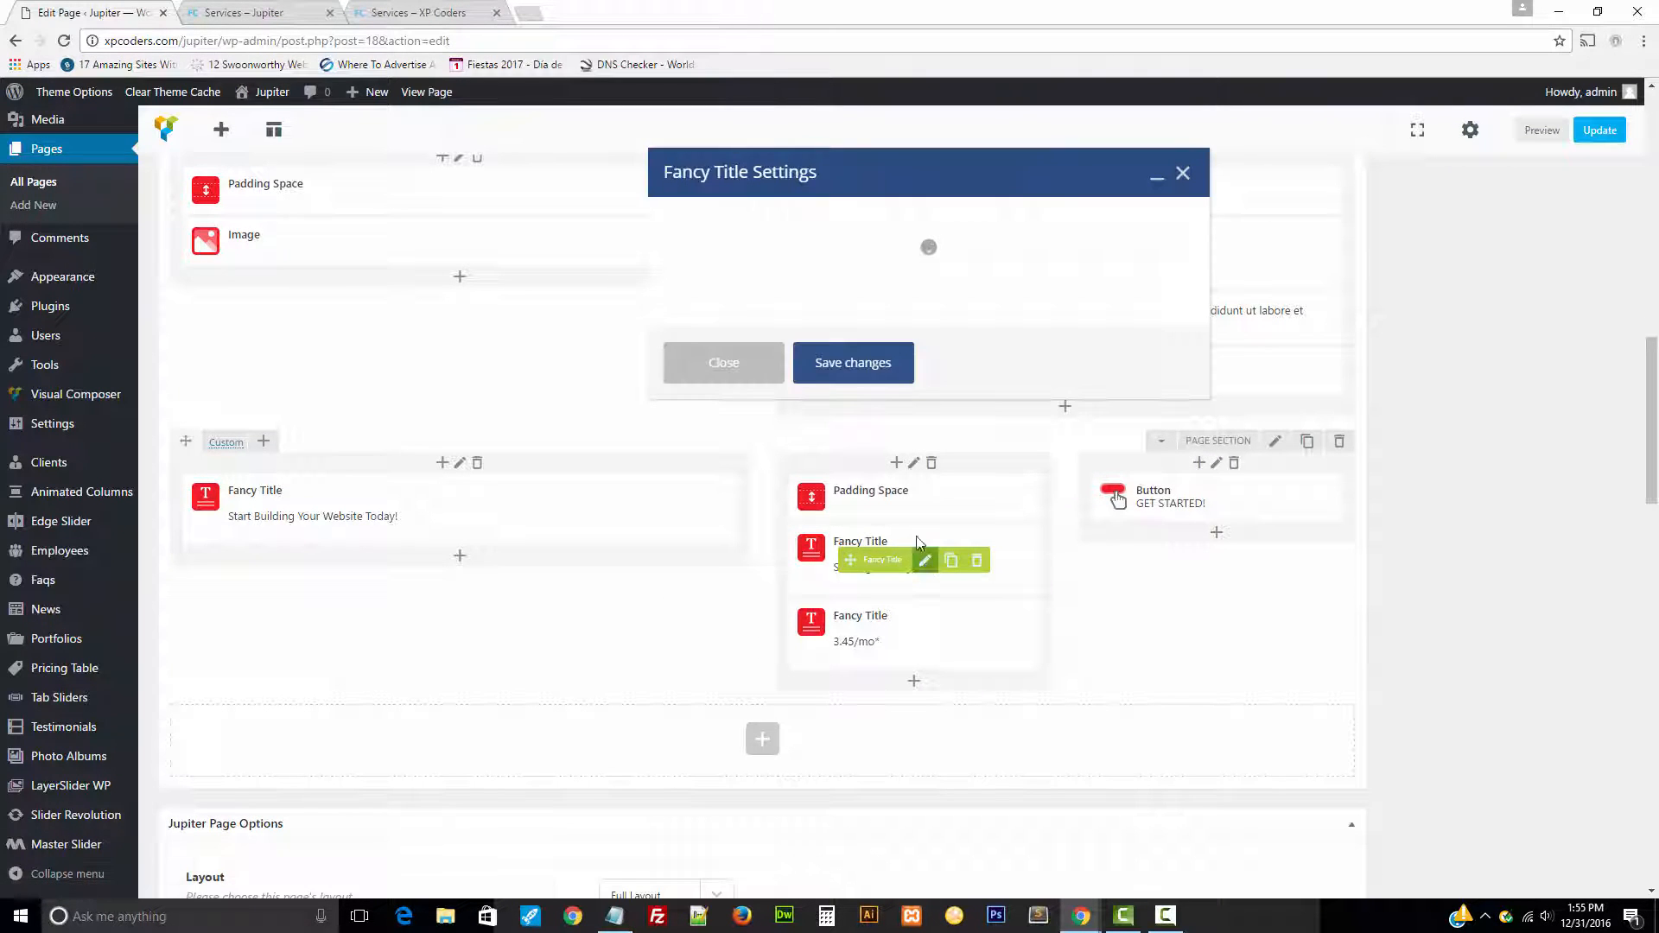
scroll(960, 418, down, 4)
scroll(955, 419, down, 2)
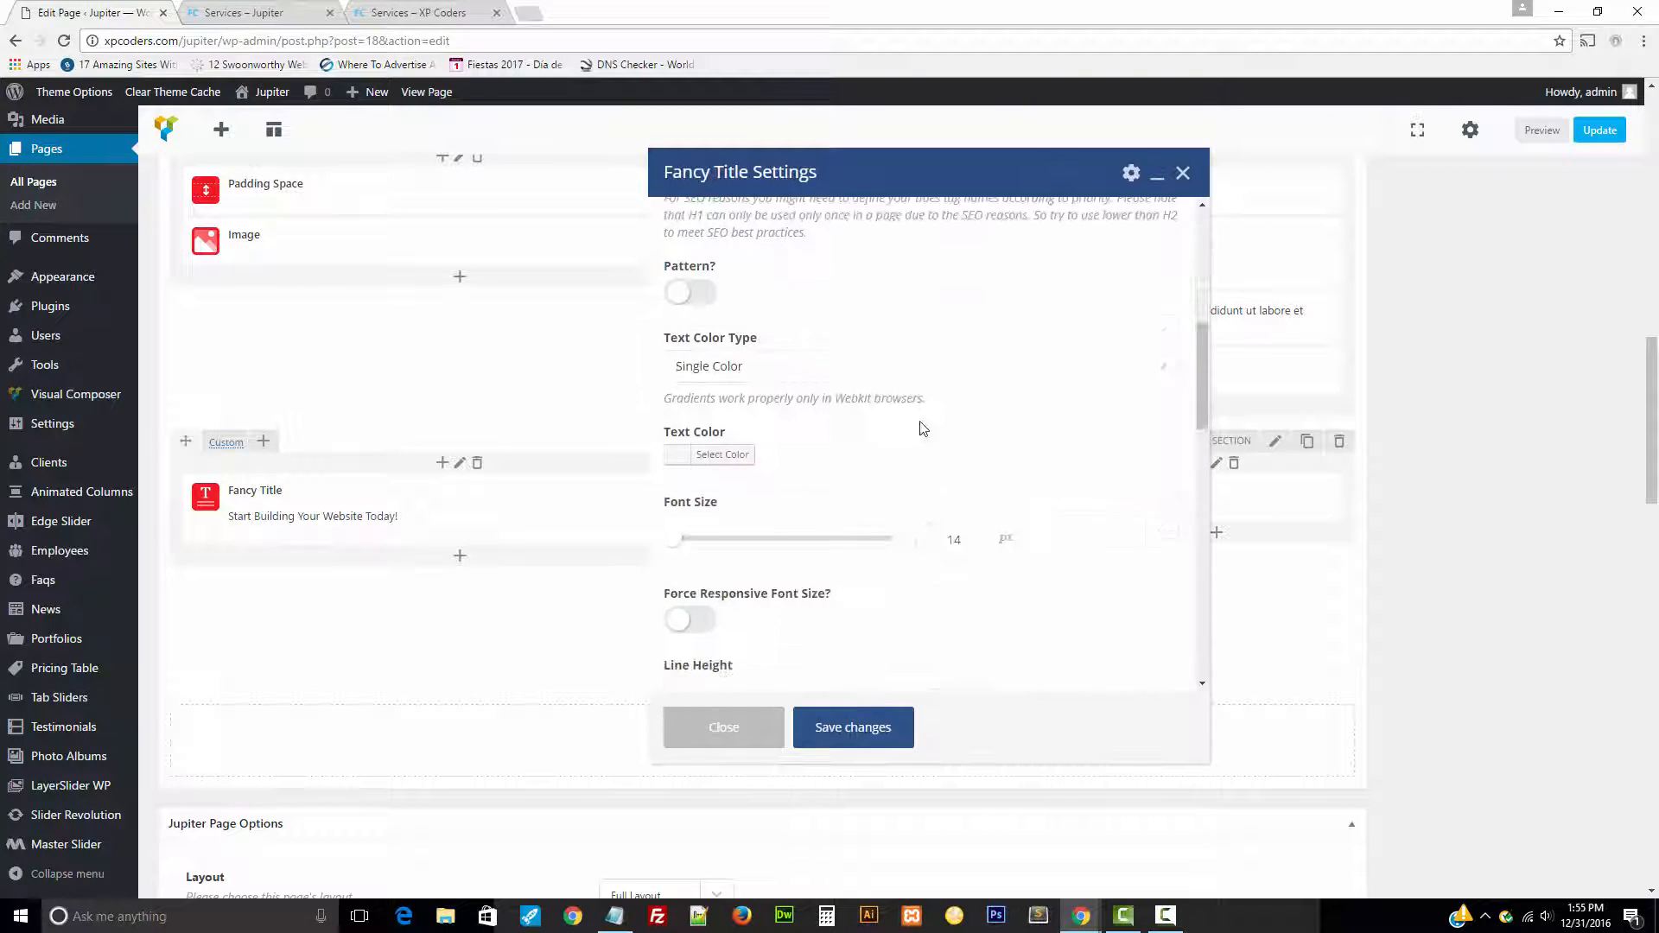
click(672, 451)
click(471, 415)
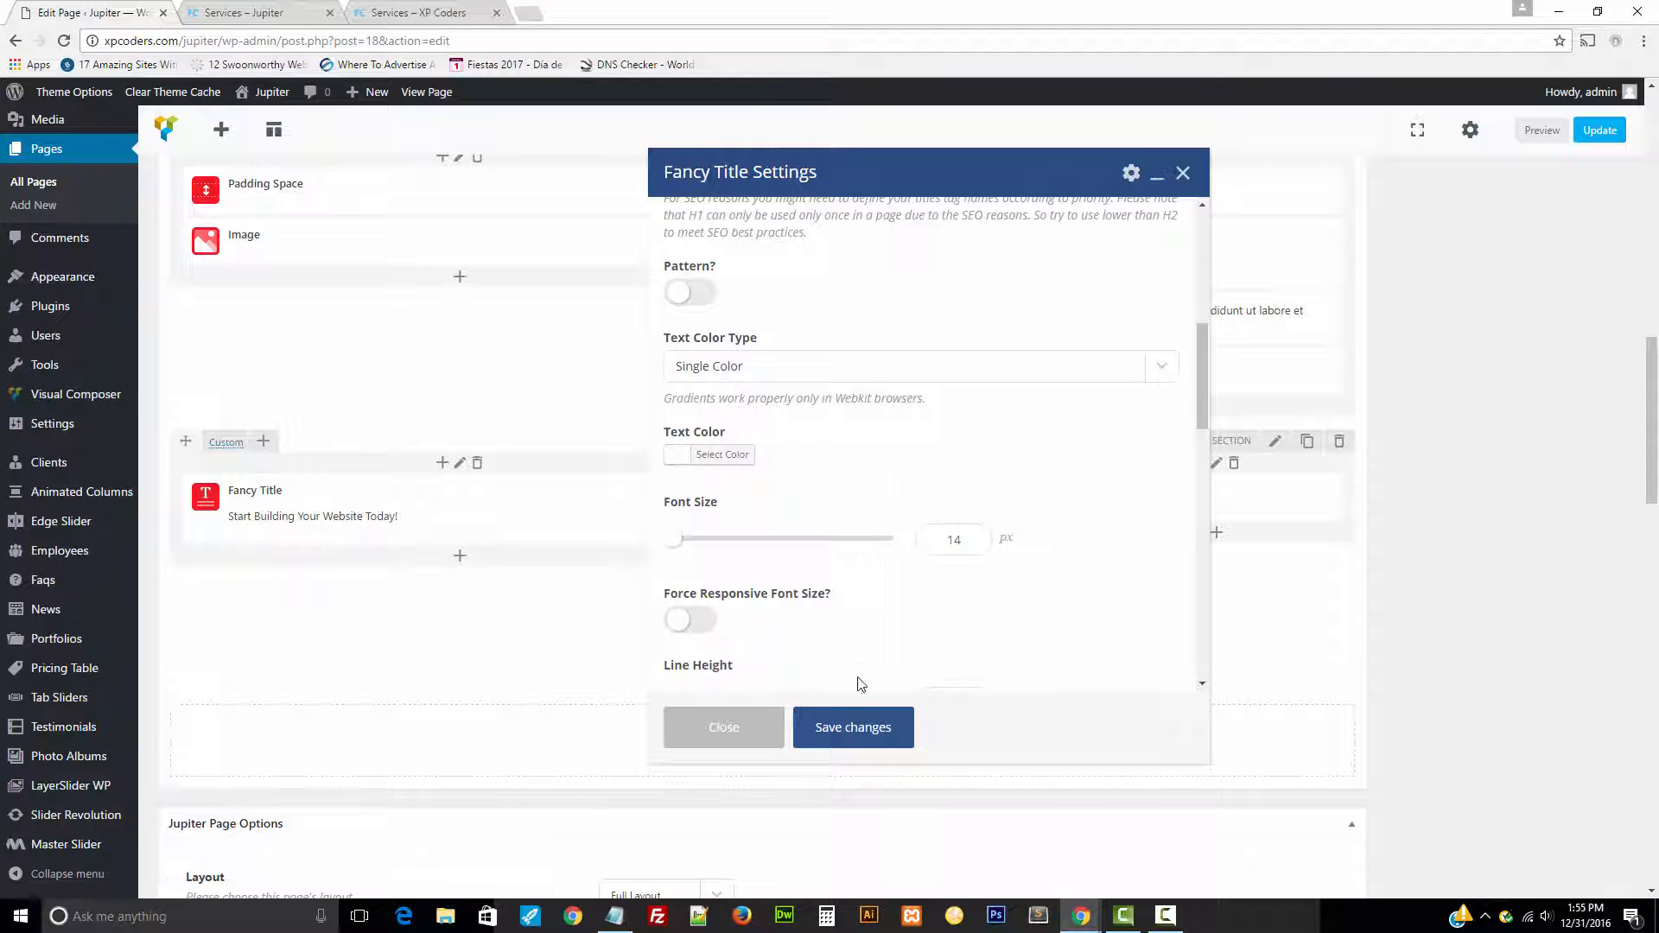
Step: Save the Fancy Title settings, update the page and reload the live Jupiter Services page
click(848, 726)
click(1600, 130)
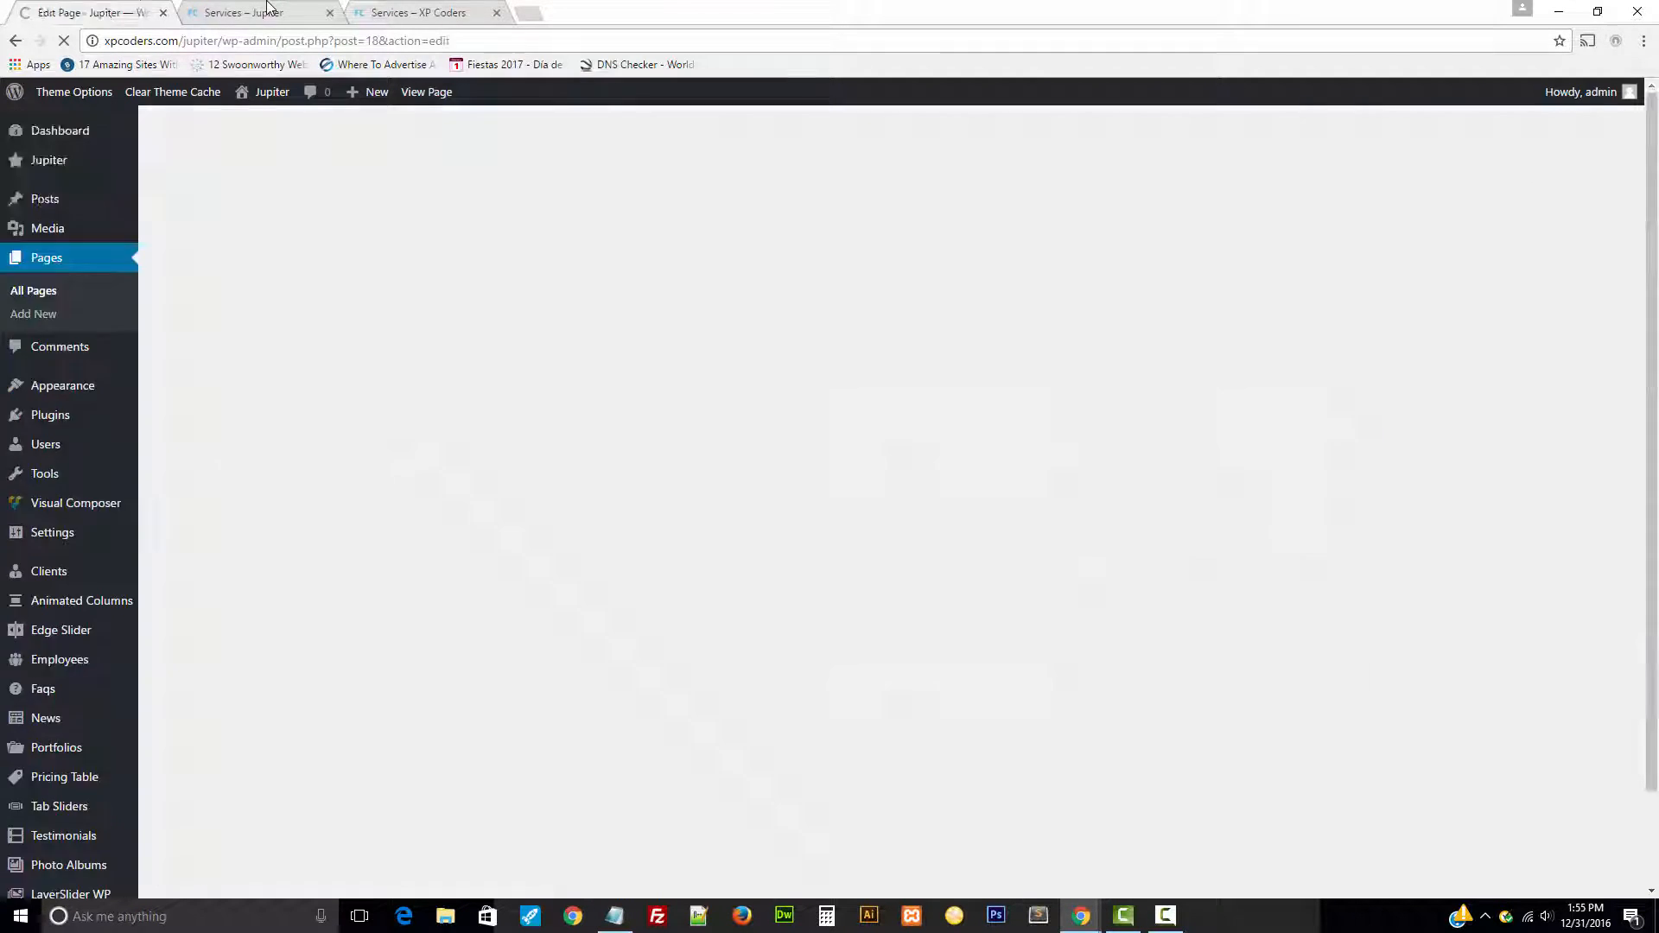
click(268, 10)
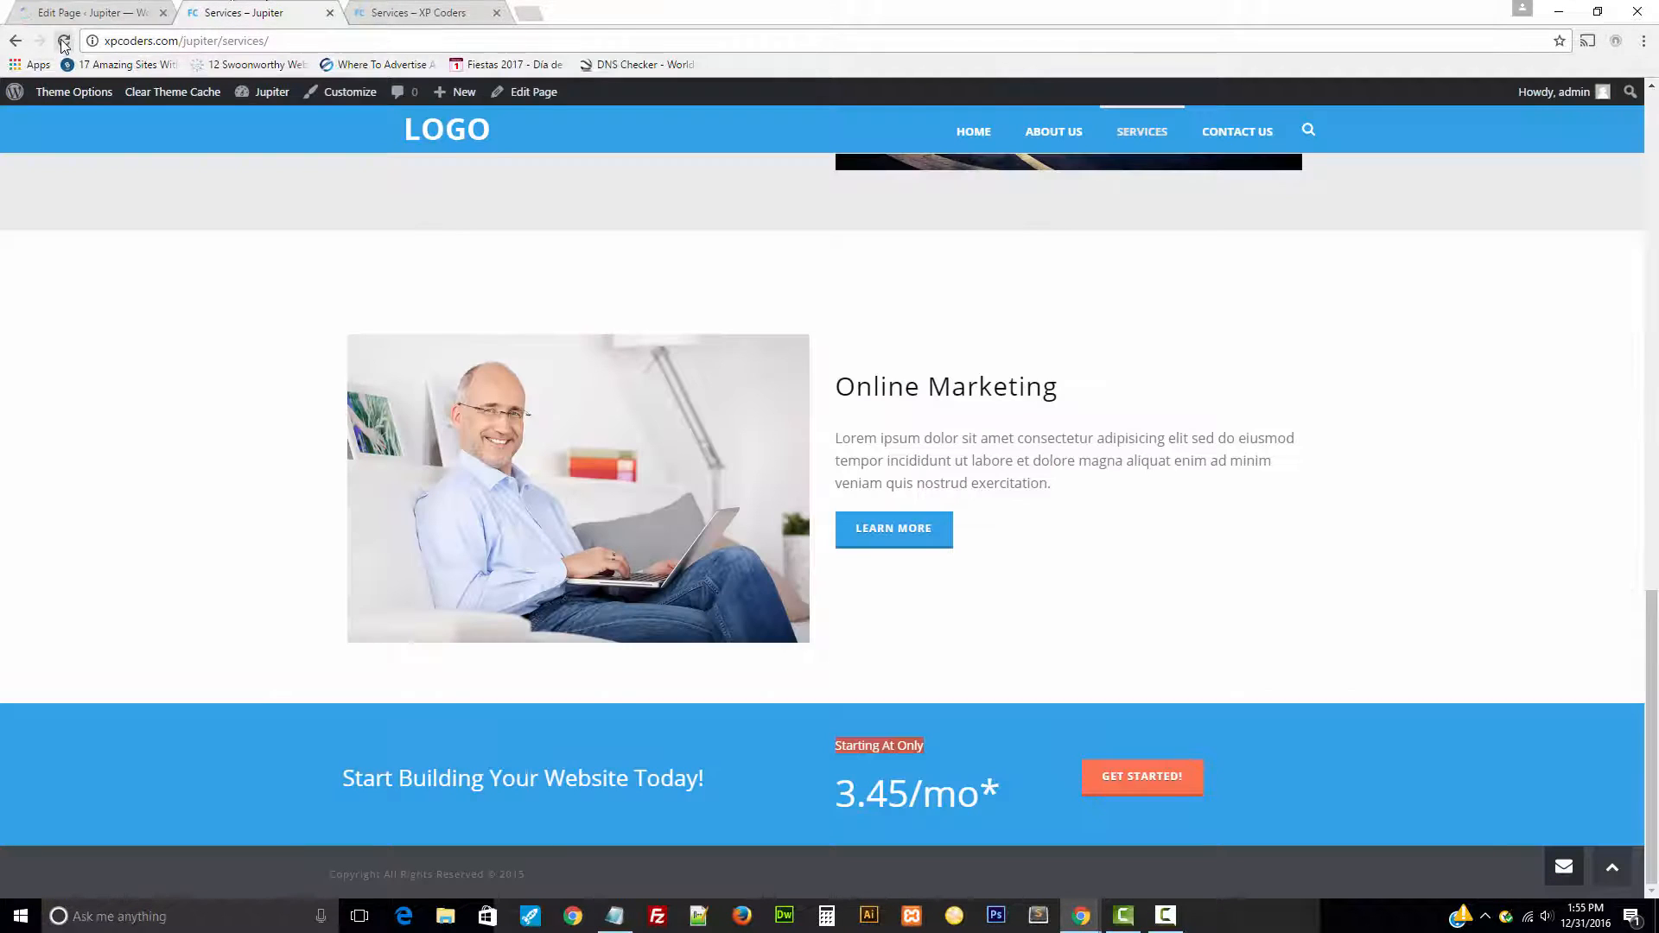
click(64, 41)
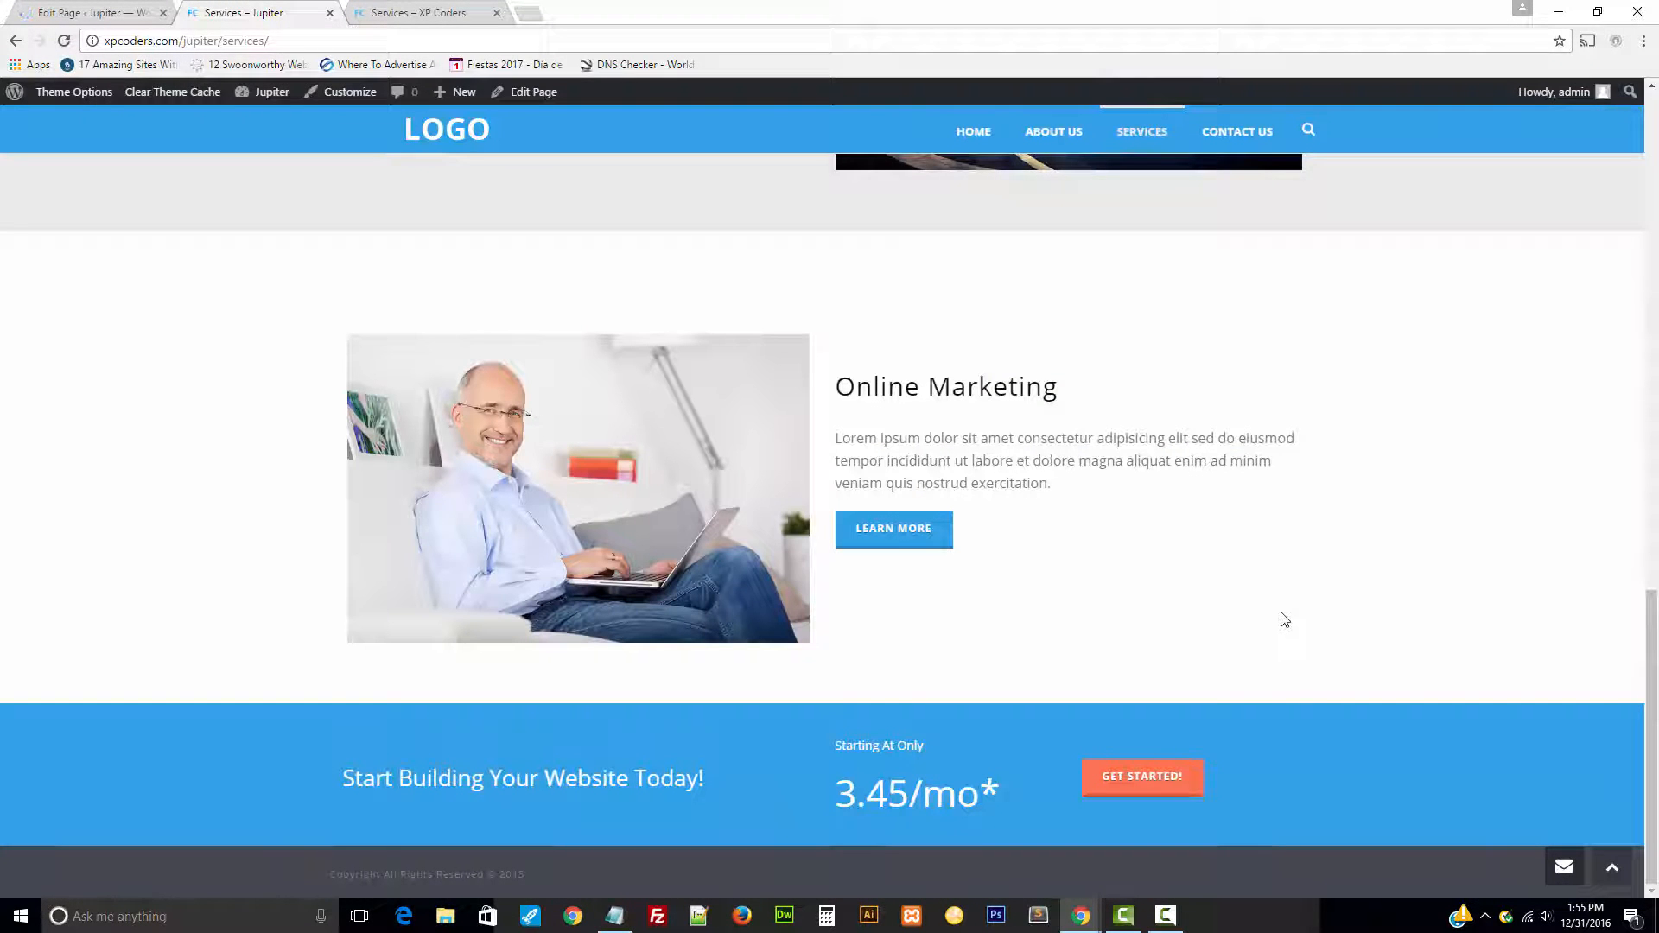
Step: Review the finished Services page from the hero banner through the three service sections to the blue call-to-action section
scroll(1252, 613, up, 15)
scroll(1252, 614, down, 4)
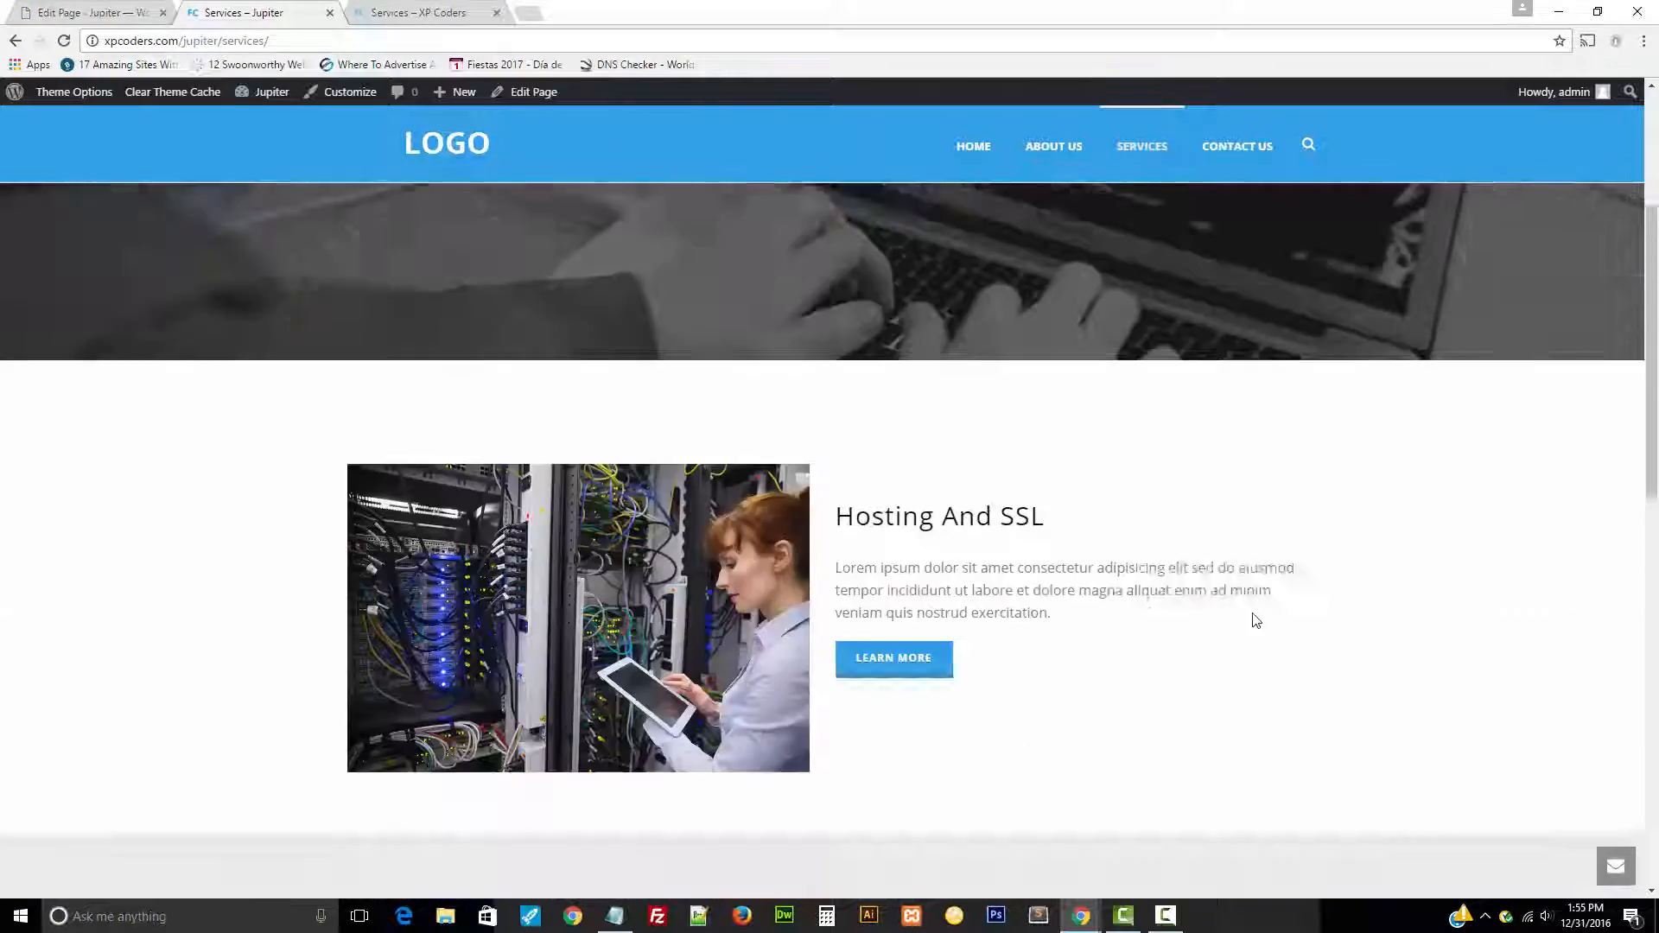
scroll(1254, 620, down, 12)
scroll(1253, 621, up, 16)
scroll(1253, 621, down, 9)
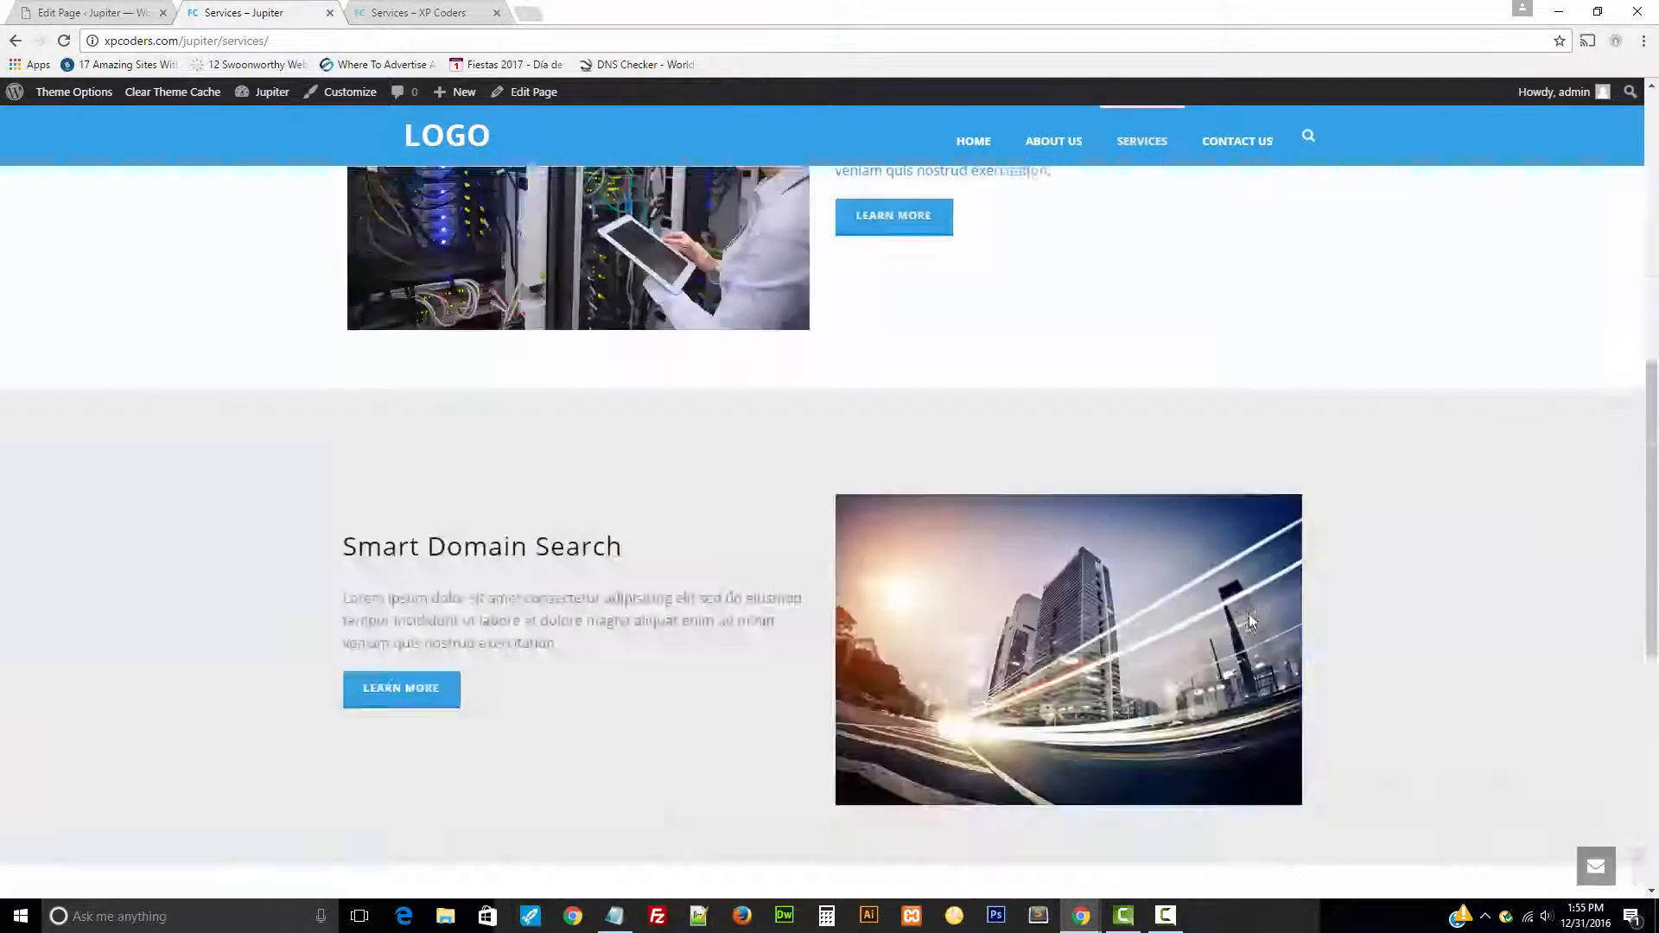
scroll(1250, 621, down, 7)
scroll(1249, 621, up, 16)
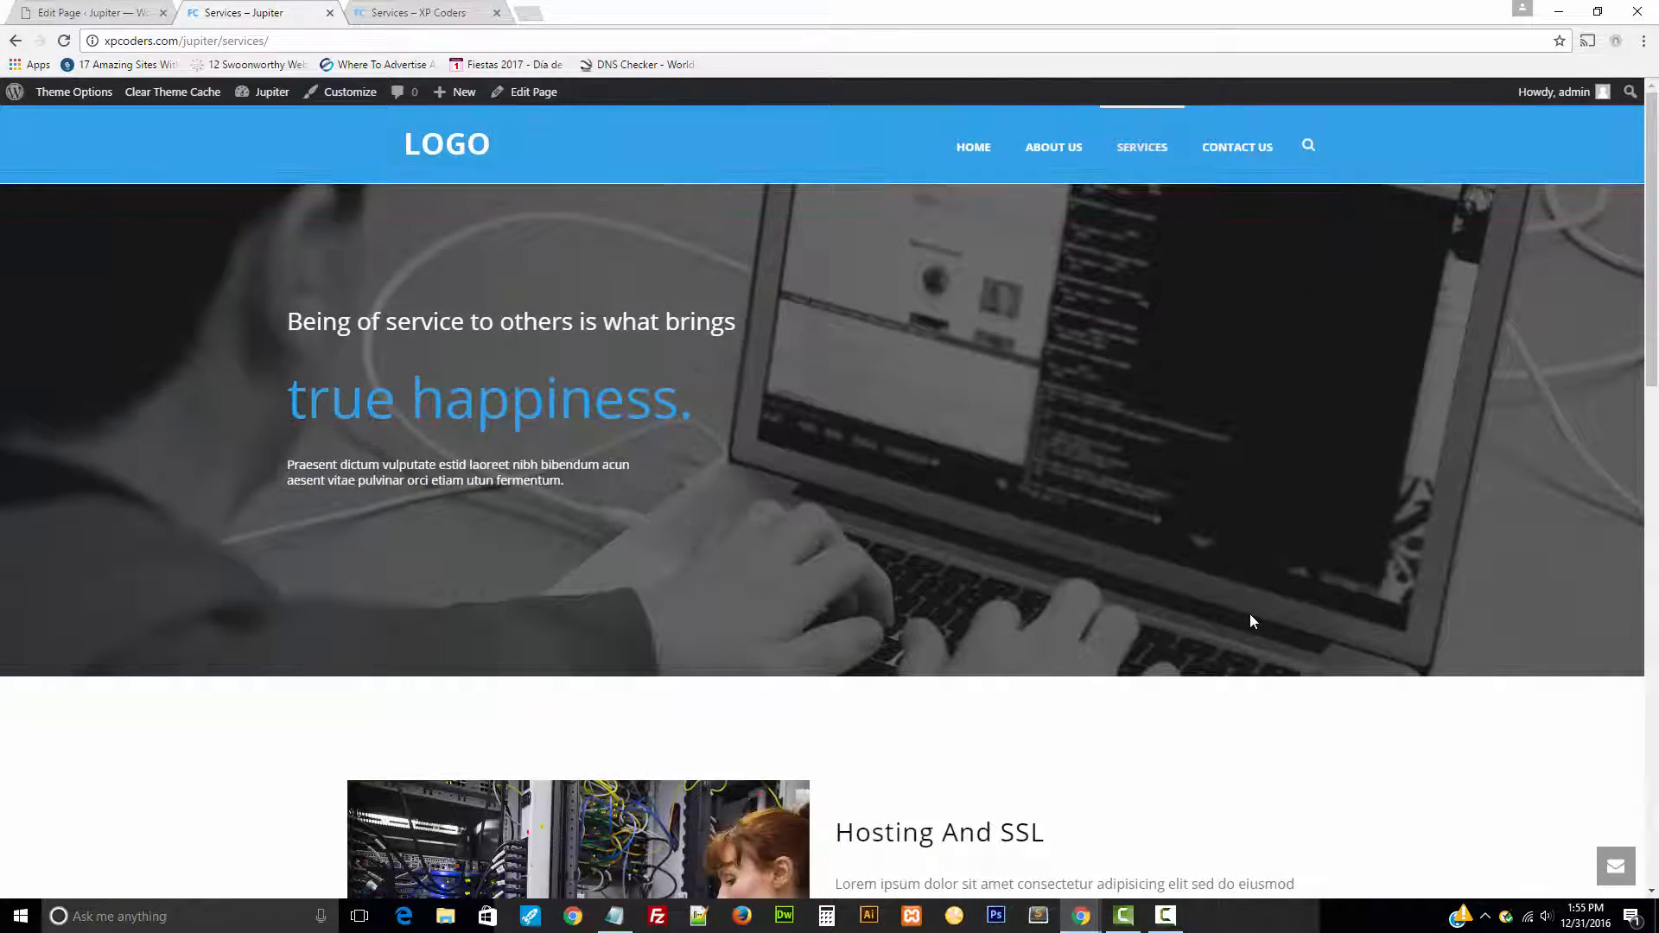
scroll(1249, 616, down, 12)
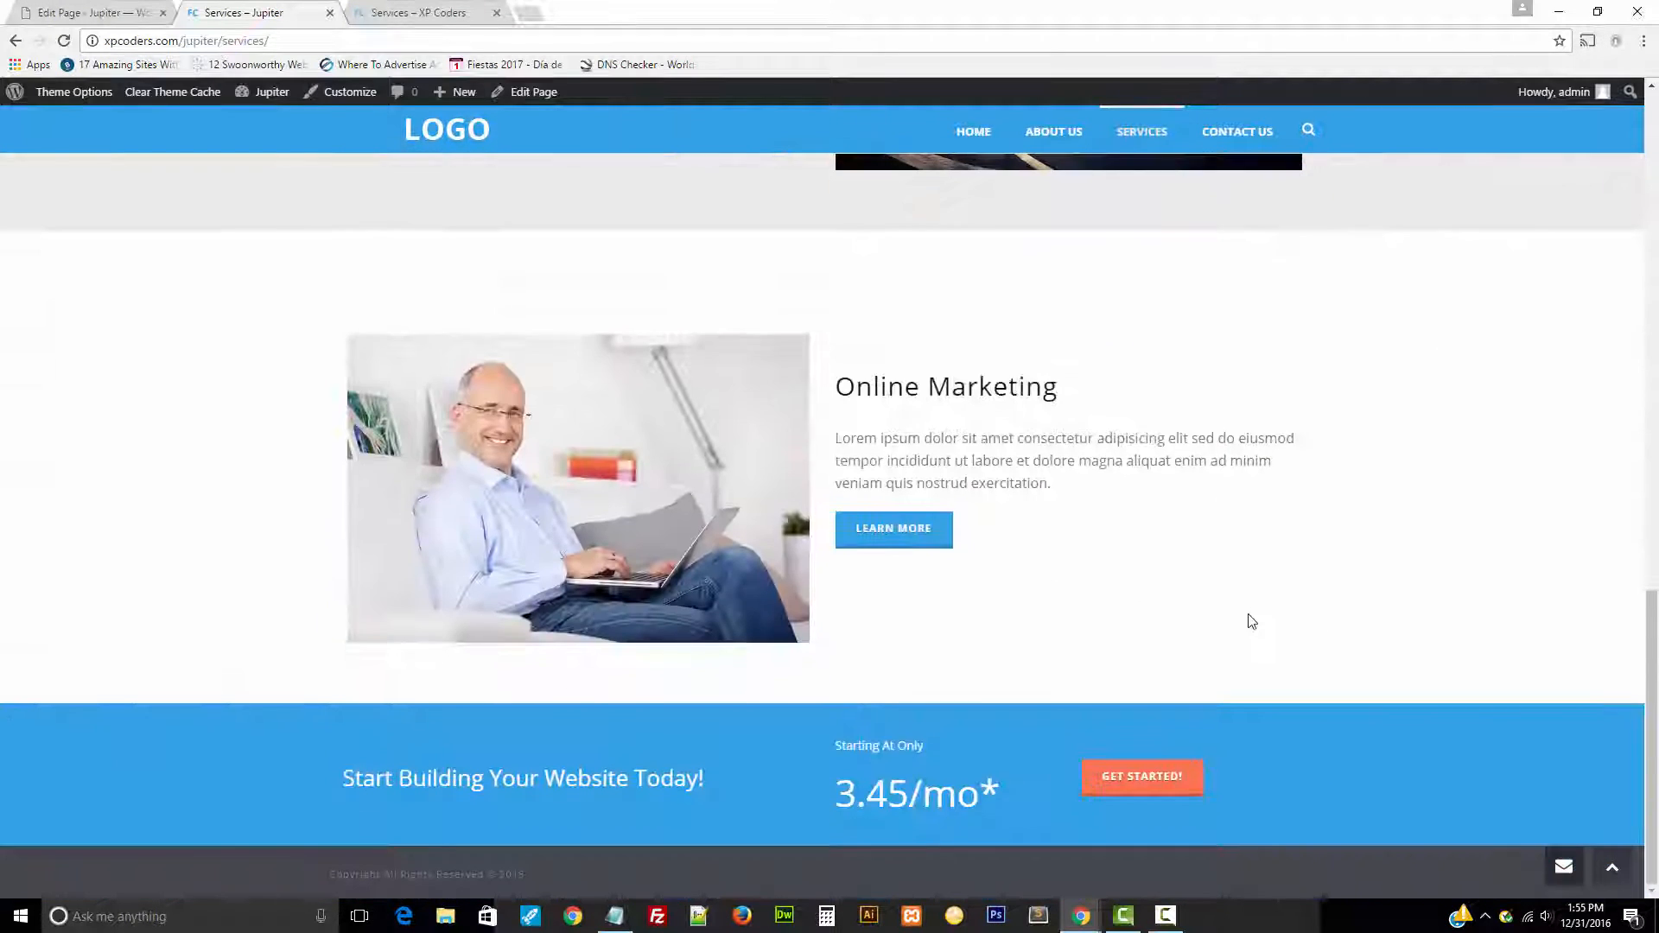
scroll(1252, 621, up, 16)
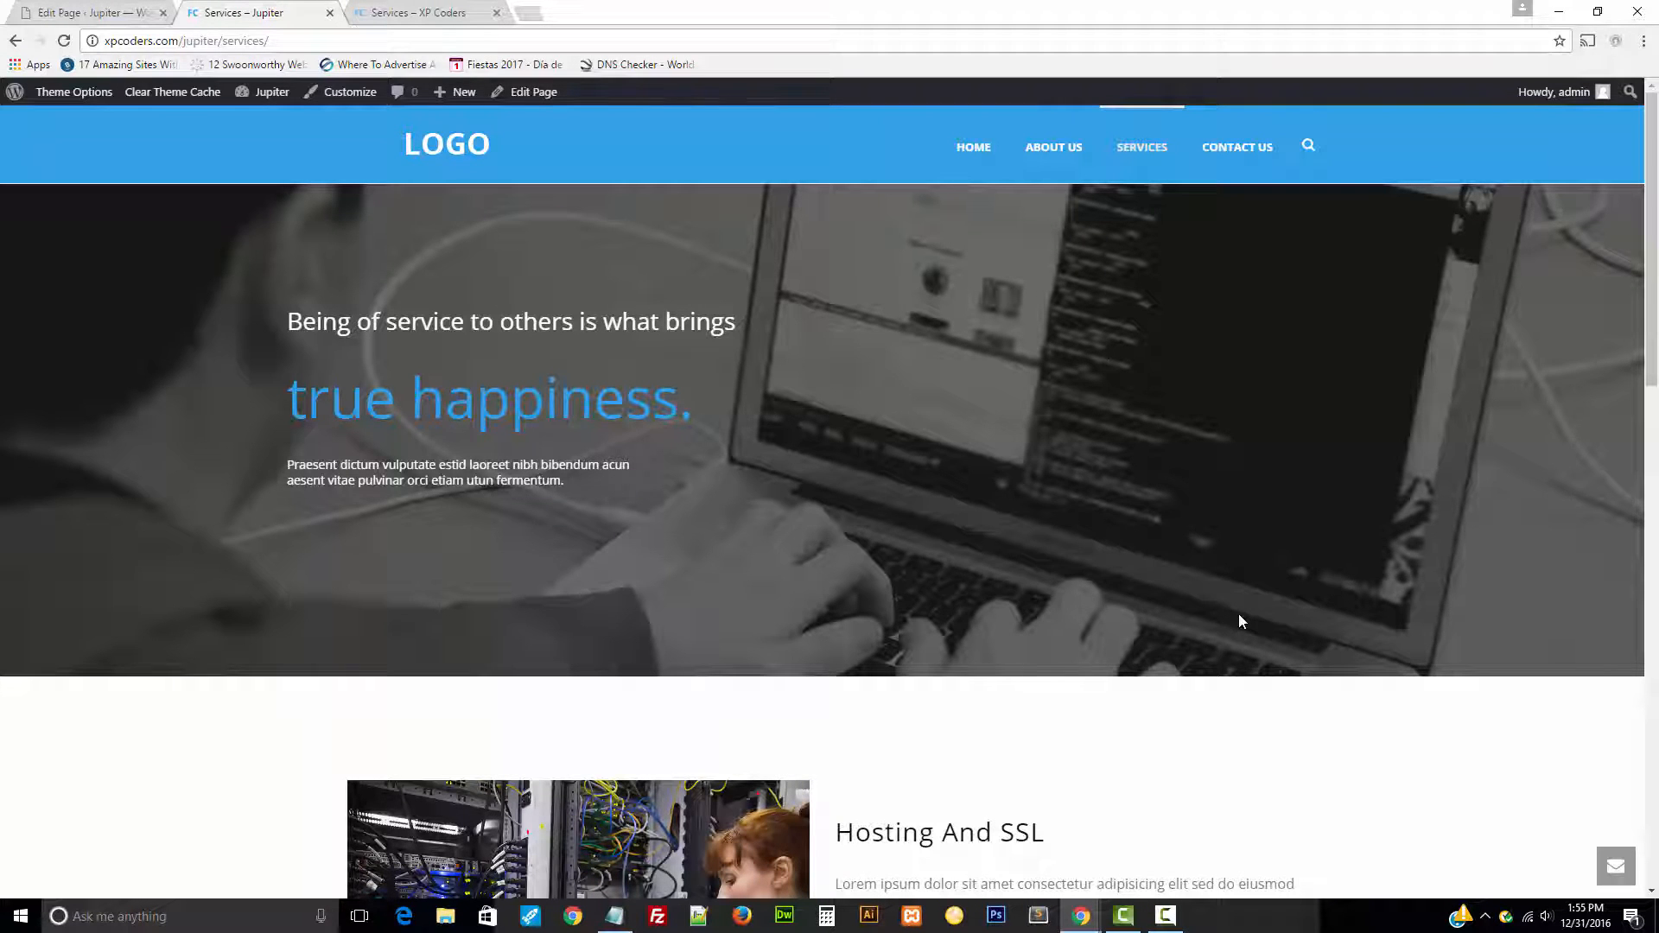
scroll(1228, 610, down, 12)
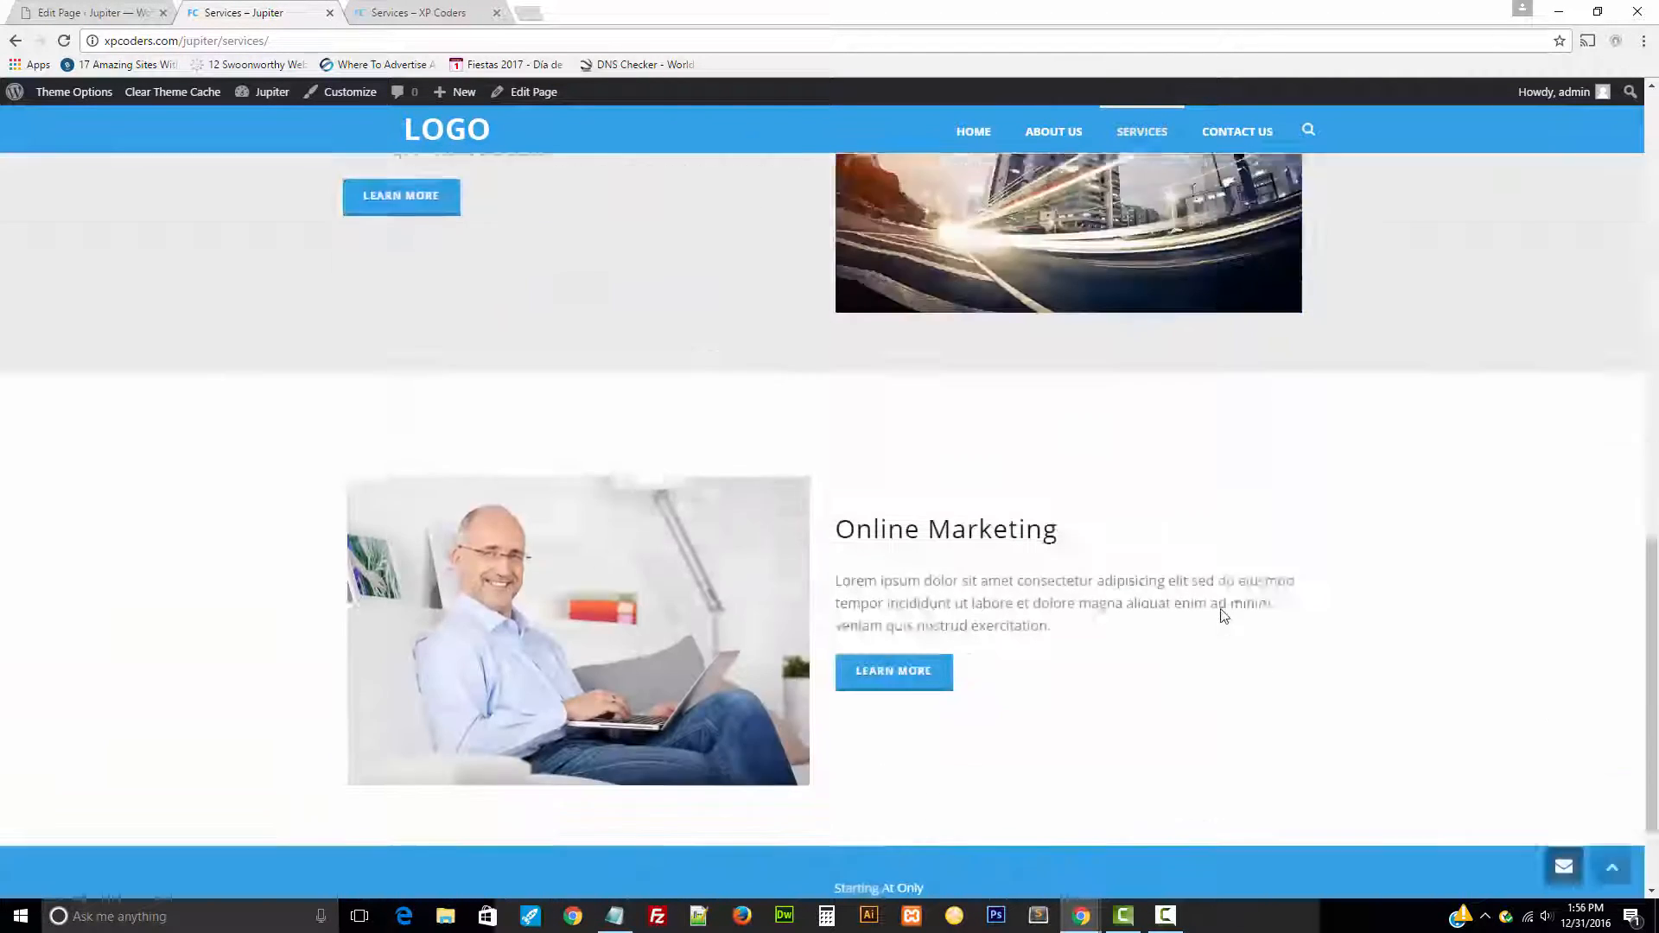
scroll(1218, 610, up, 8)
scroll(1207, 611, up, 5)
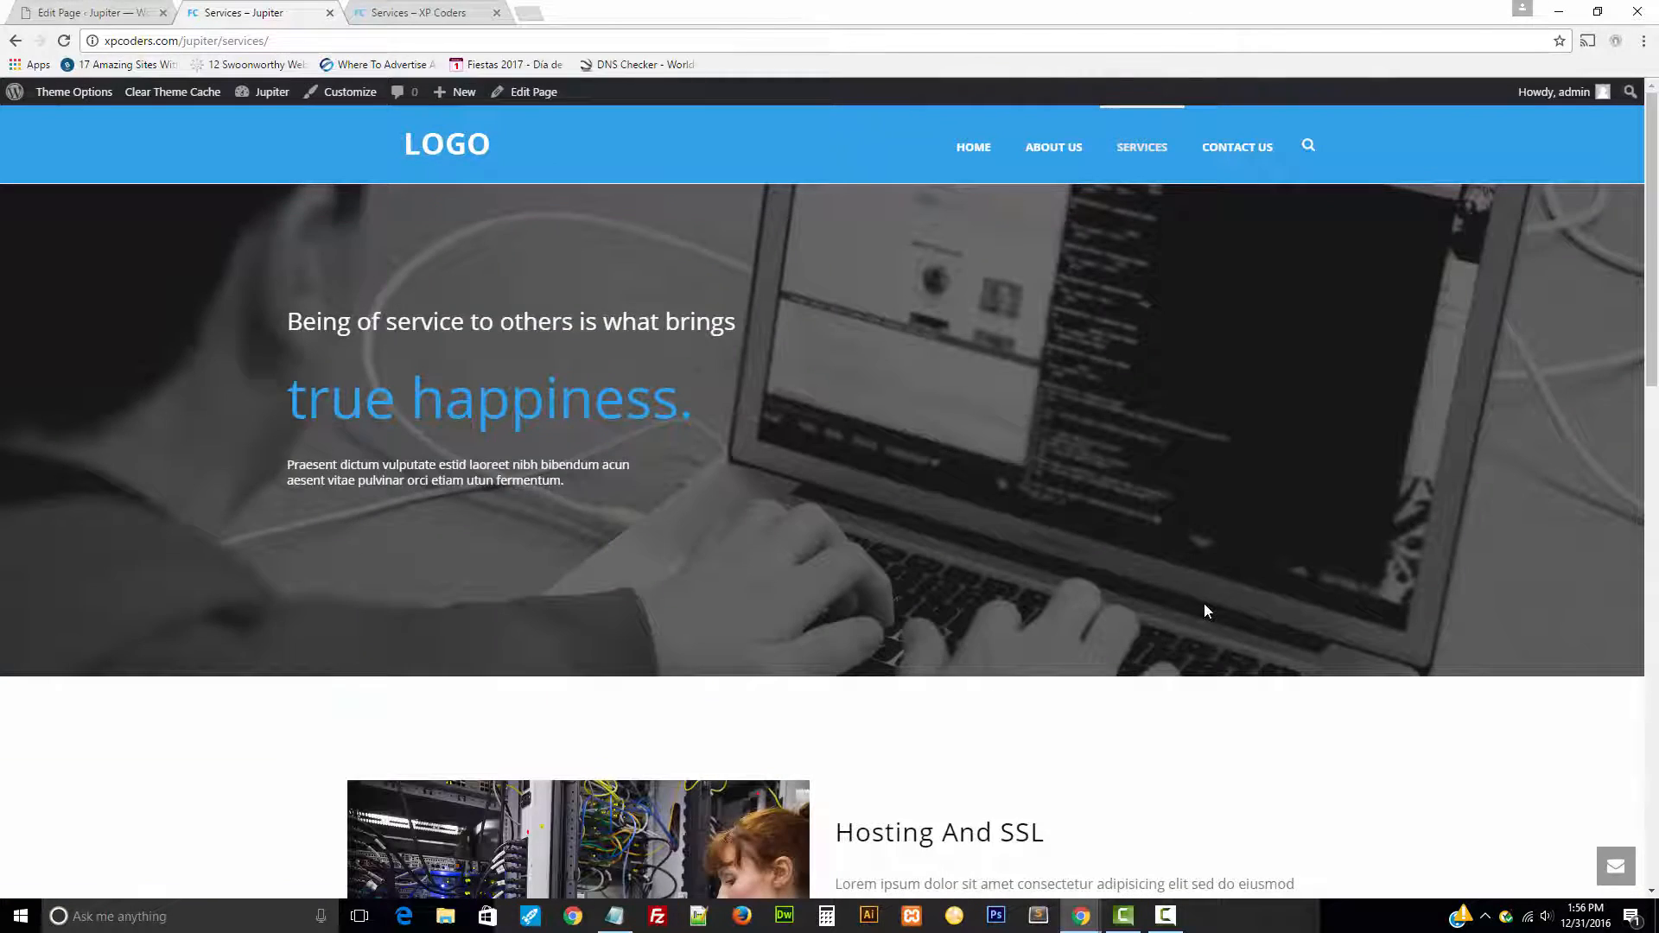
scroll(1207, 611, down, 6)
scroll(1207, 611, down, 8)
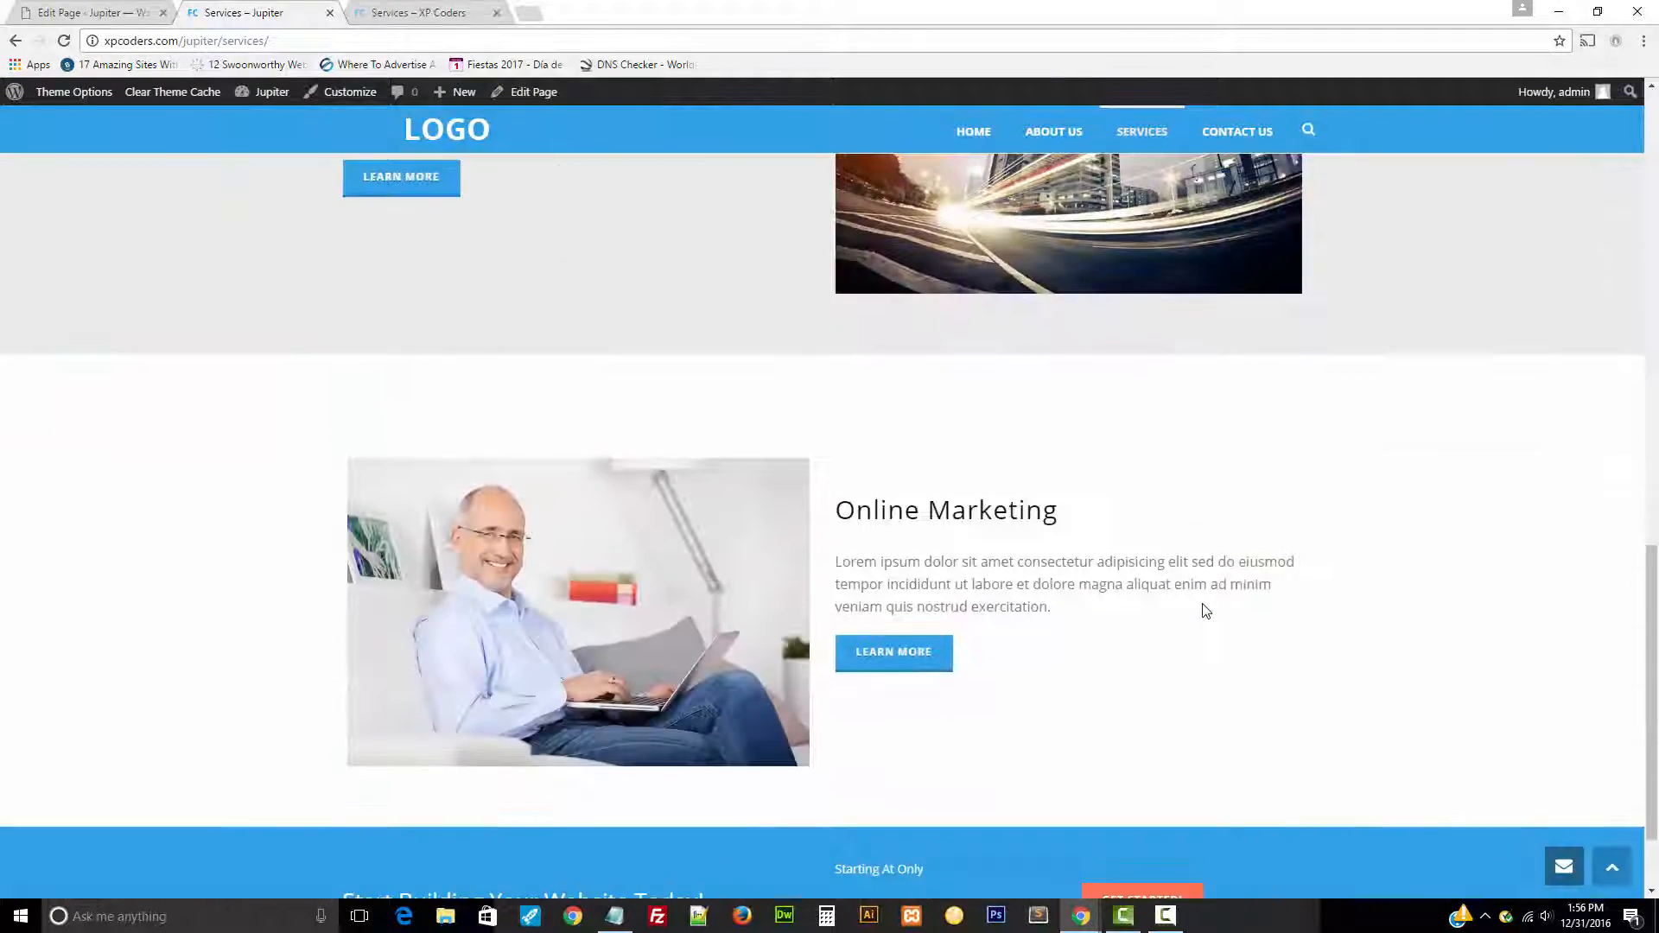
scroll(1205, 610, up, 10)
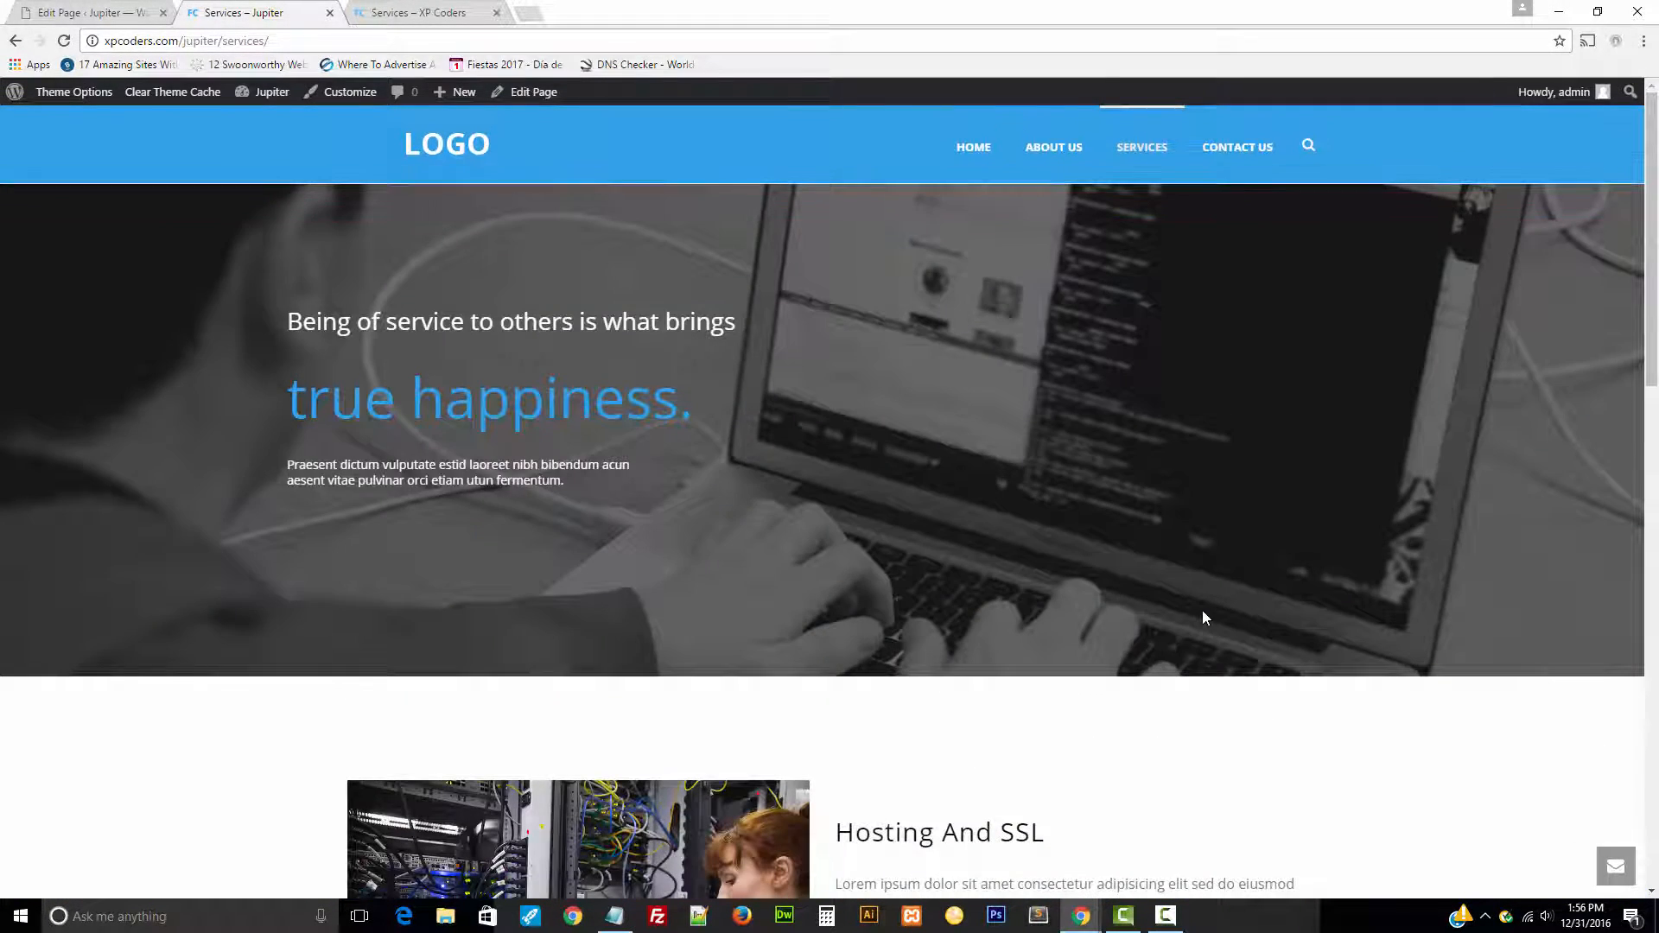
scroll(1205, 610, down, 6)
scroll(1204, 614, down, 5)
scroll(1204, 614, up, 12)
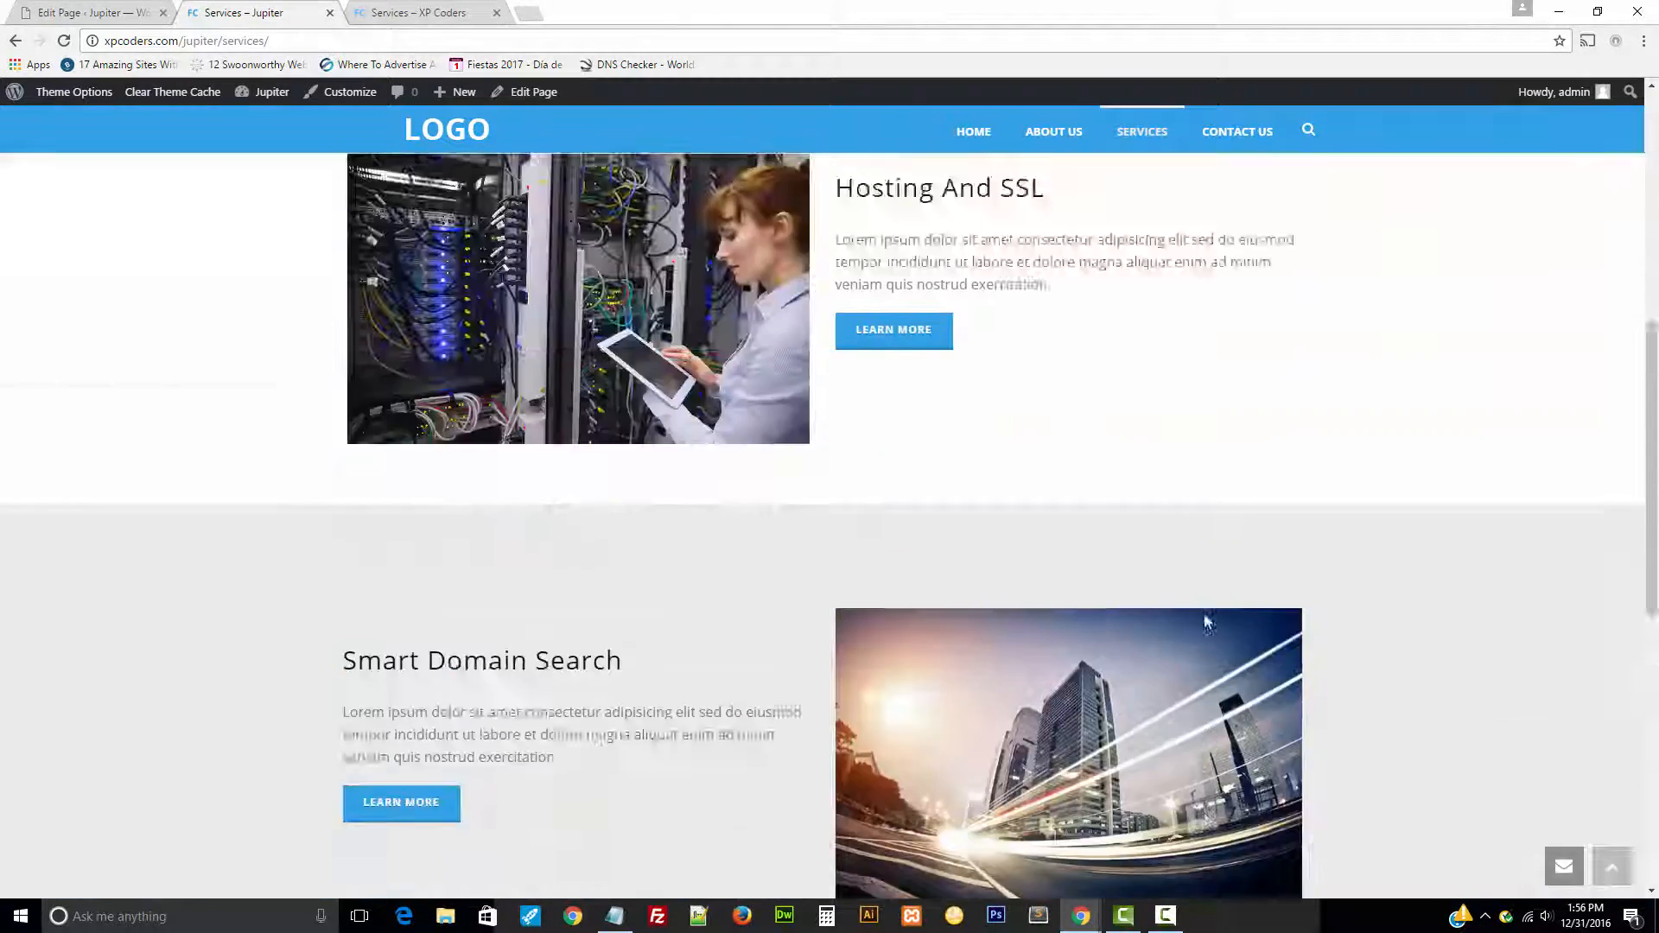